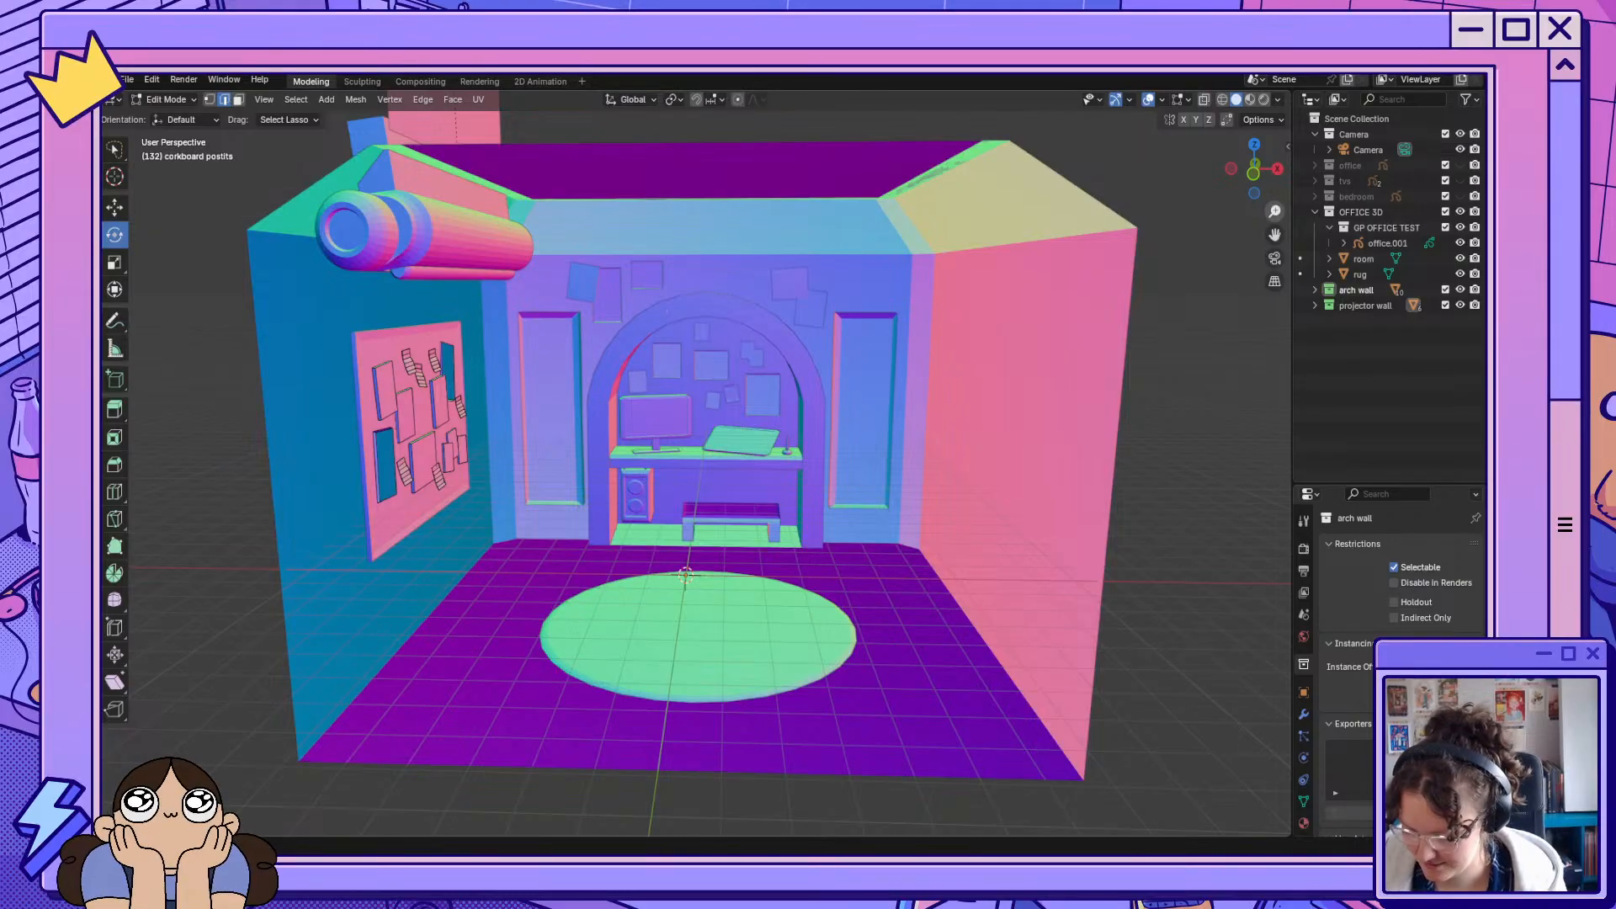
Add a cube at the 3D cursor above the rug and flatten it along Z into a low box.
{"action": "mouse_move", "coordinate": [1243, 167]}
{"action": "left_mouse_down"}
{"action": "mouse_move", "coordinate": [1183, 155]}
{"action": "mouse_move", "coordinate": [1174, 170]}
{"action": "mouse_move", "coordinate": [1275, 202]}
{"action": "mouse_move", "coordinate": [1325, 150]}
{"action": "mouse_move", "coordinate": [1228, 189]}
{"action": "mouse_move", "coordinate": [1231, 169]}
{"action": "left_mouse_up"}
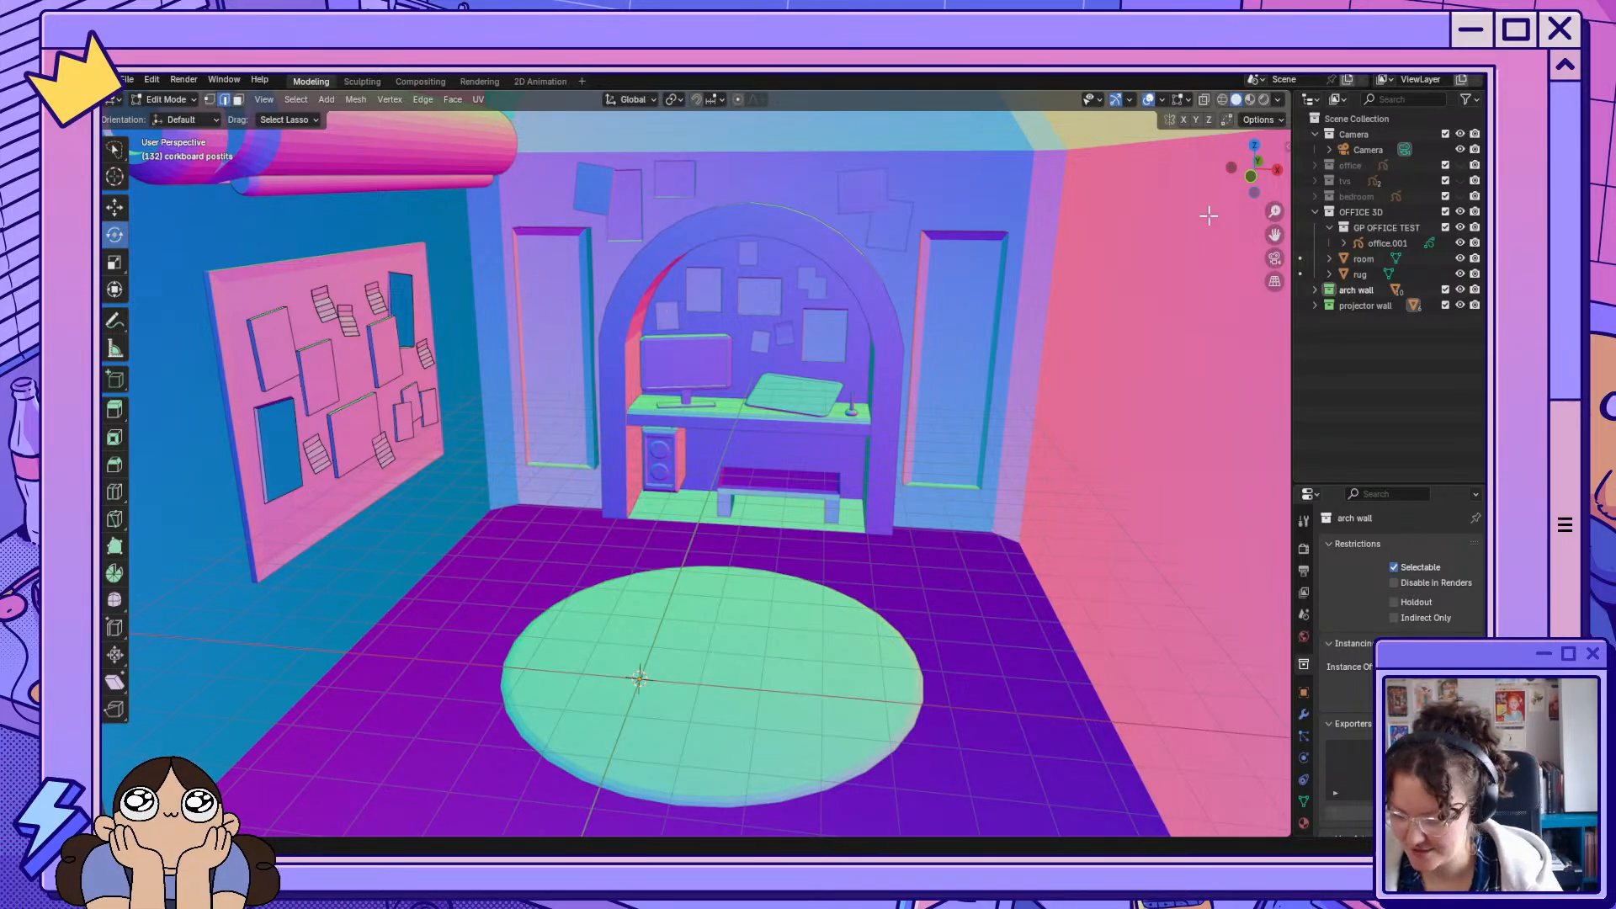
{"action": "mouse_move", "coordinate": [1256, 175]}
{"action": "left_mouse_down"}
{"action": "mouse_move", "coordinate": [1281, 149]}
{"action": "mouse_move", "coordinate": [1270, 160]}
{"action": "left_mouse_up"}
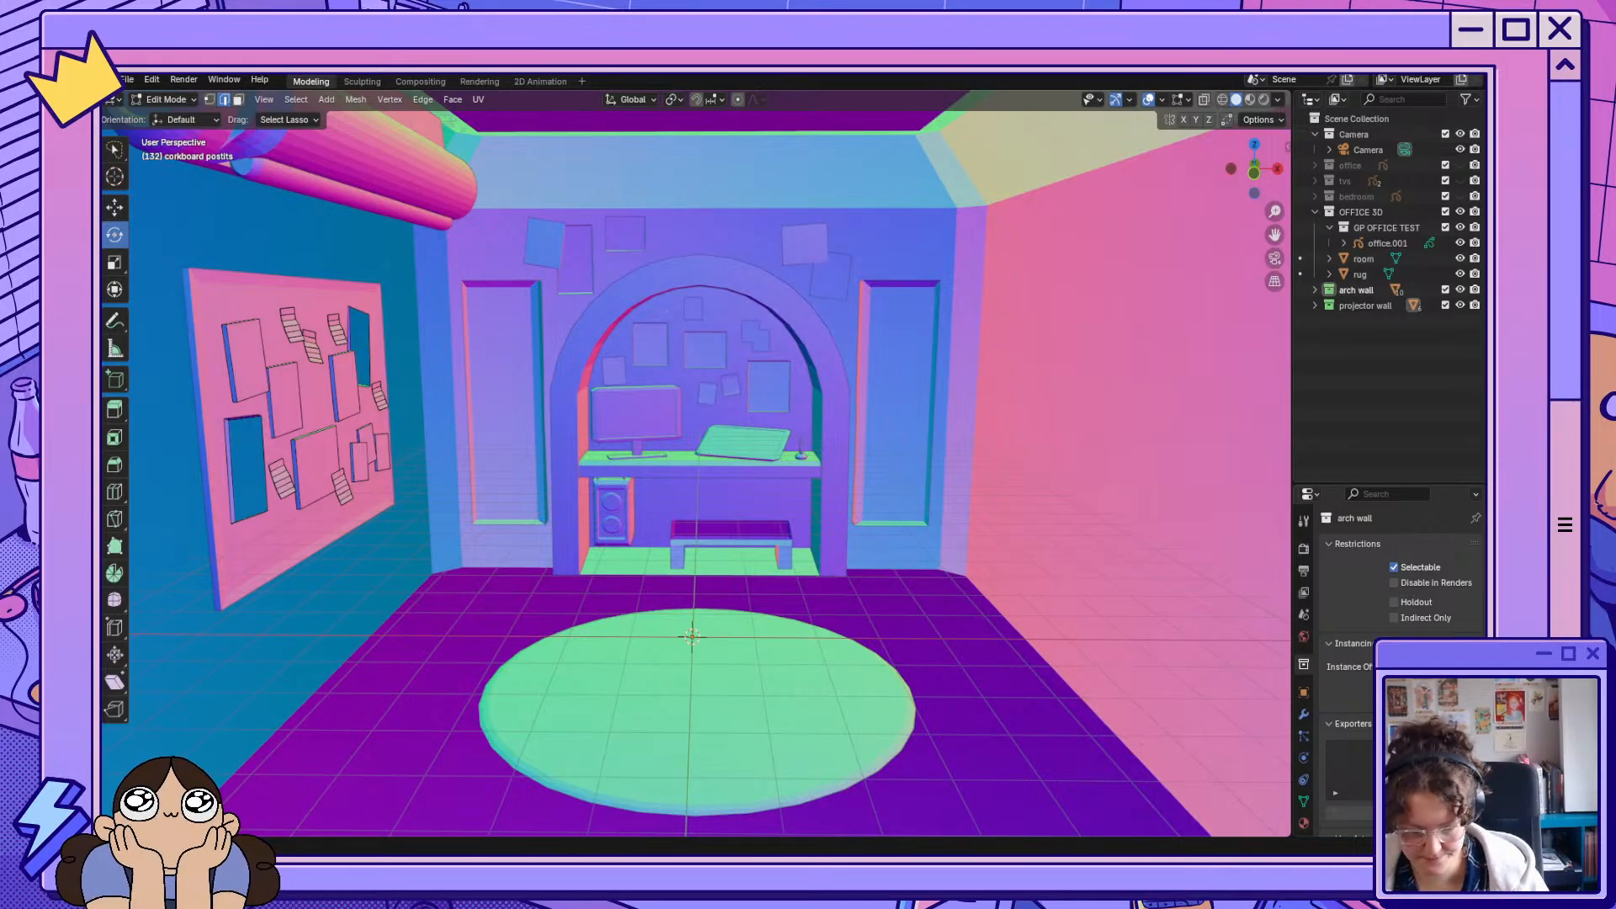
{"action": "key", "text": "shift+a"}
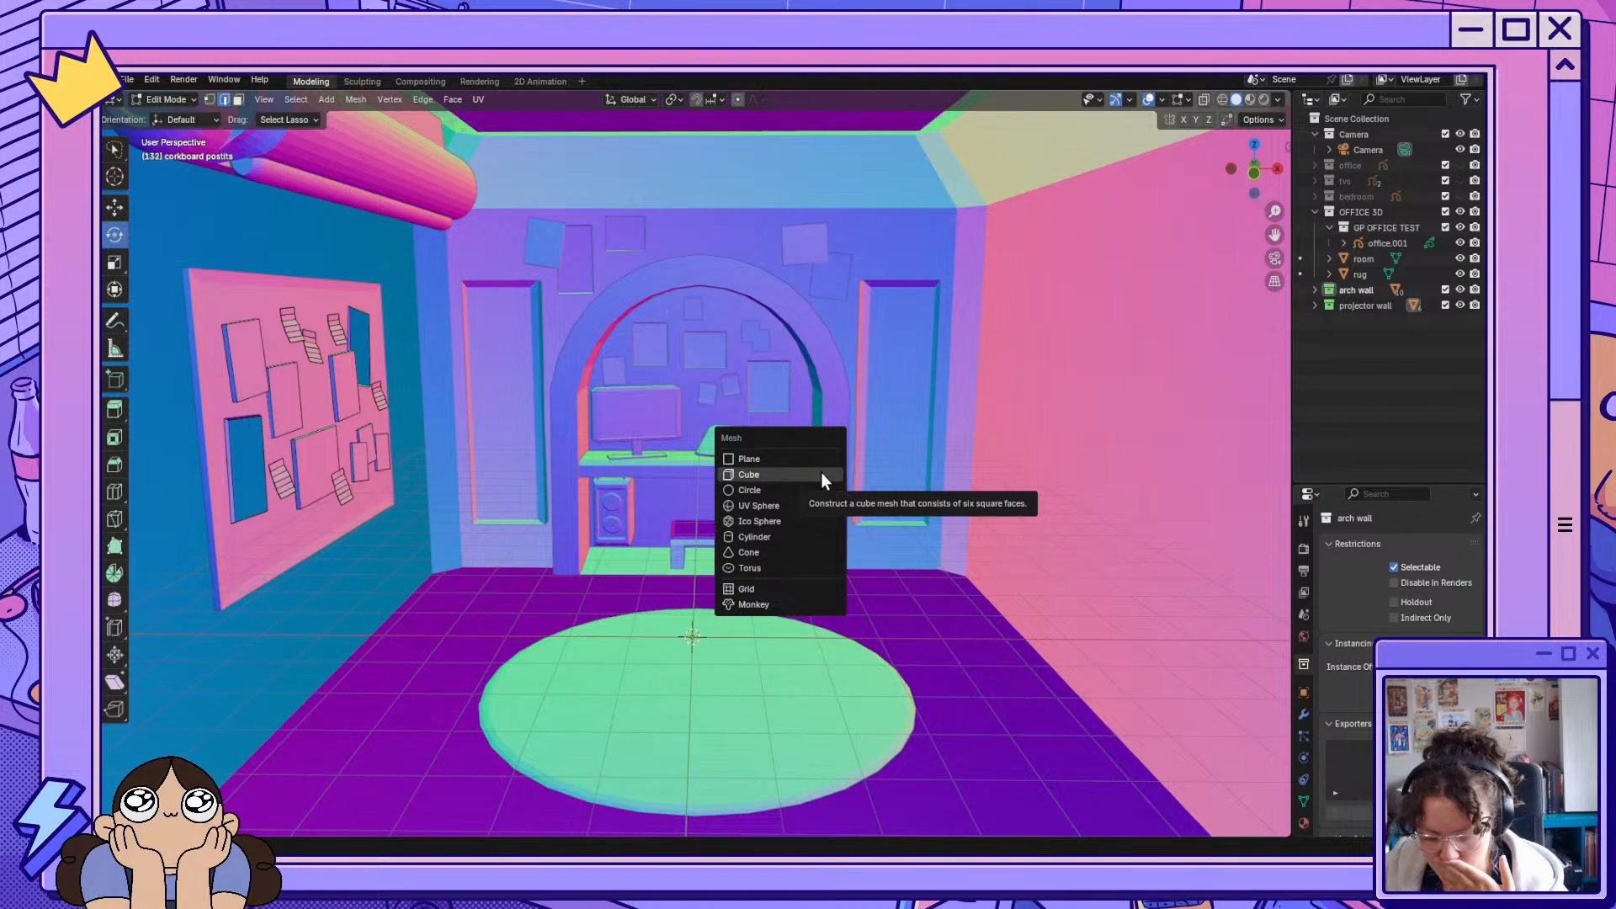
{"action": "left_click", "coordinate": [821, 476]}
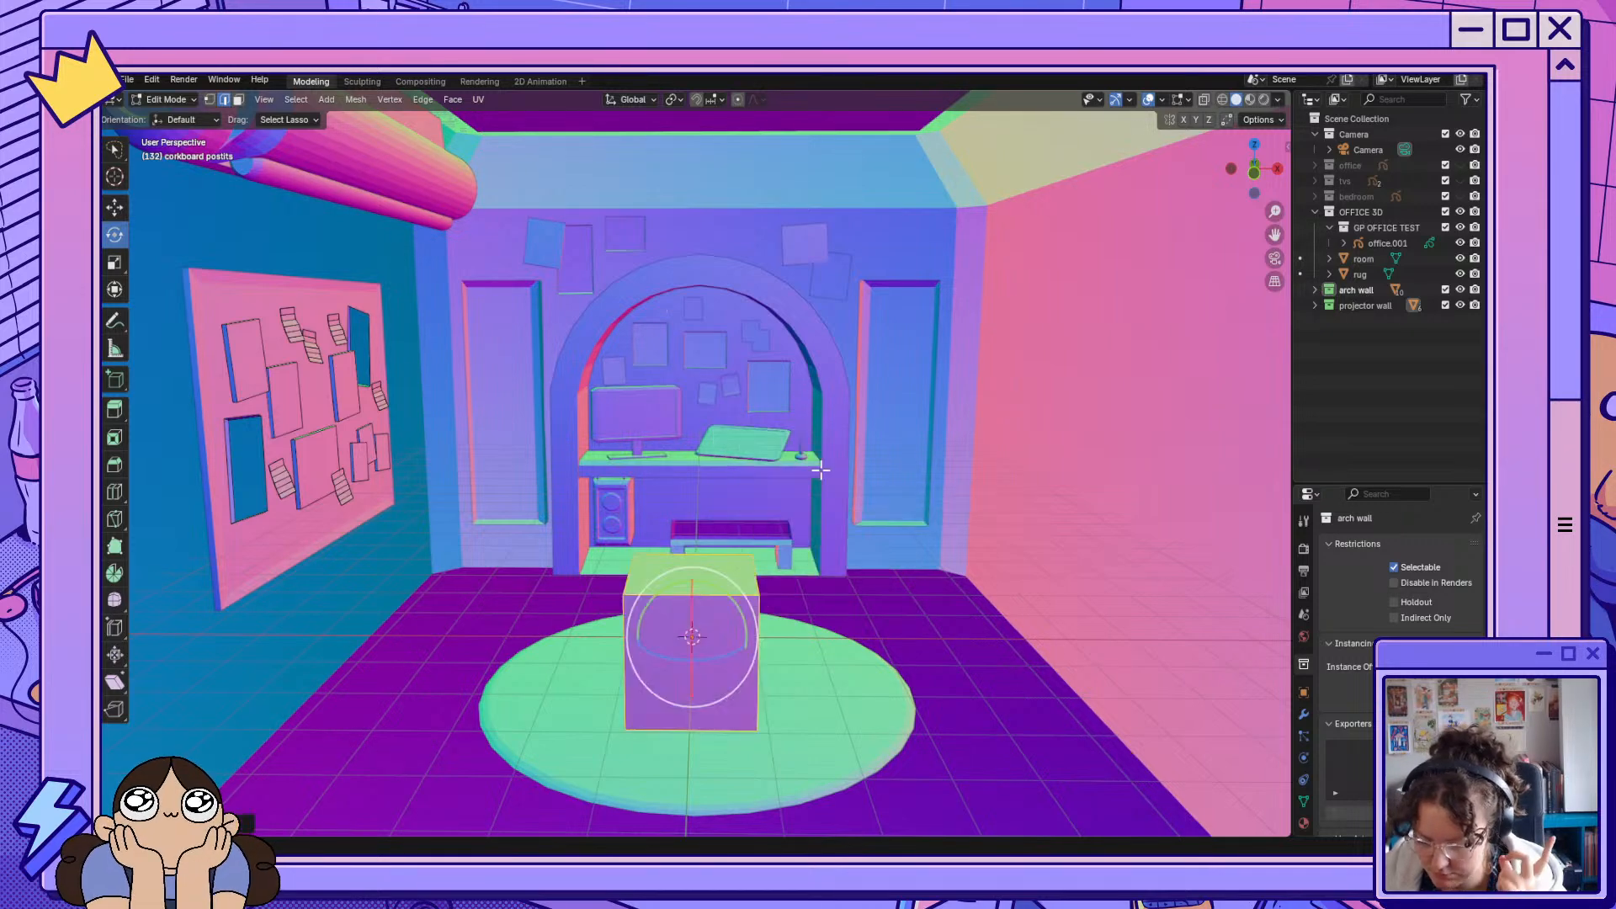
{"action": "middle_click_drag", "start_coordinate": [821, 477], "coordinate": [813, 558]}
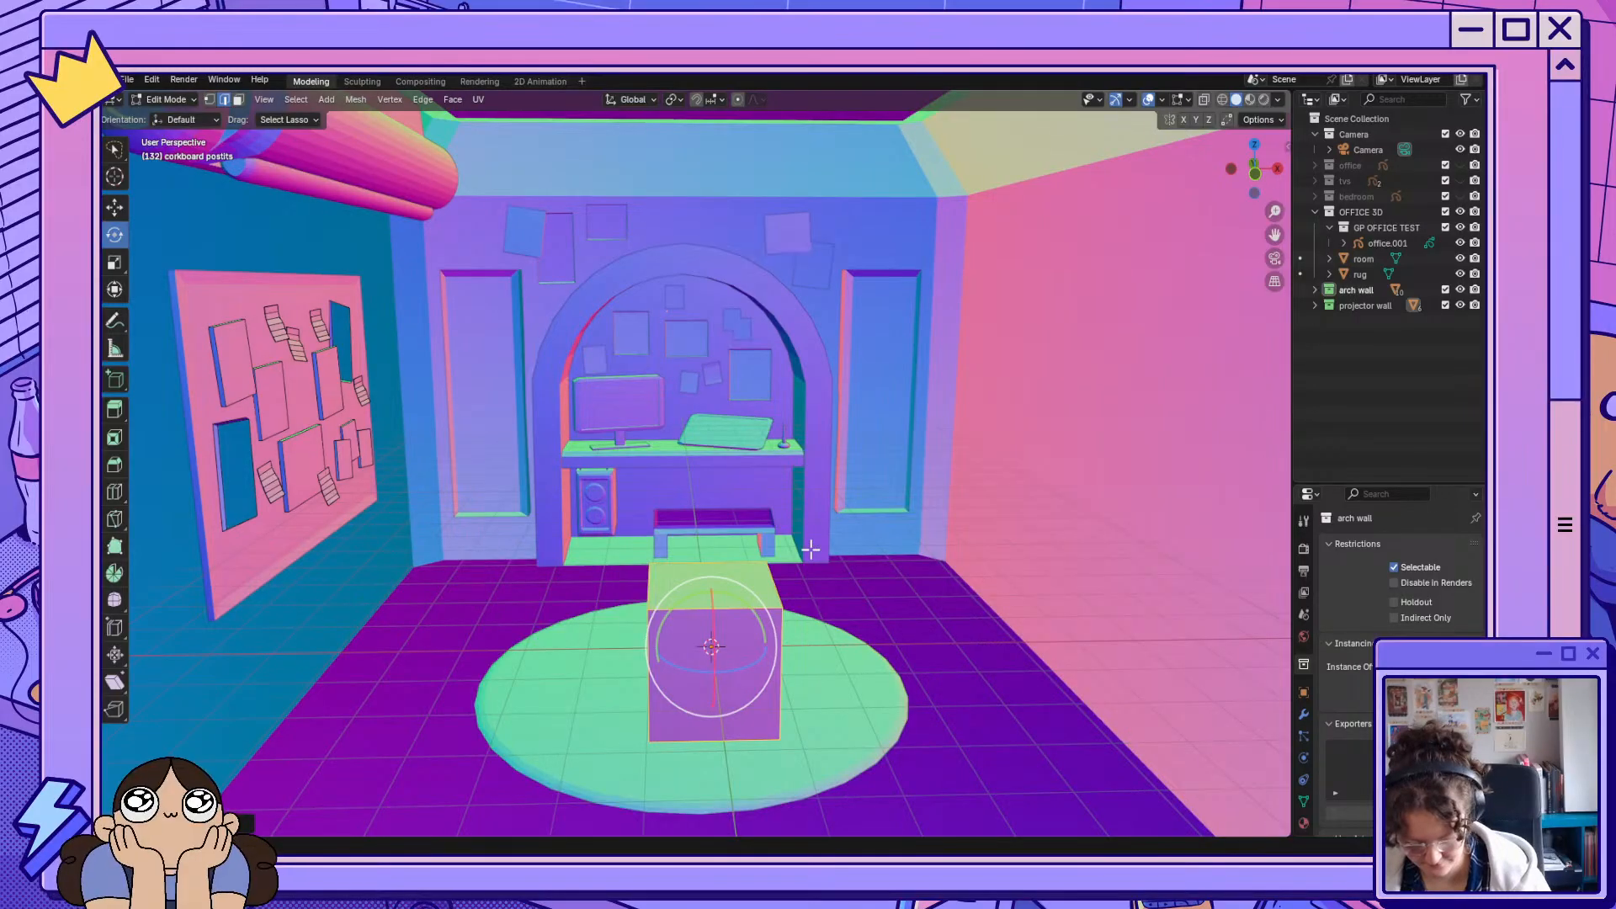
{"action": "key", "text": "s"}
{"action": "key", "text": "z"}
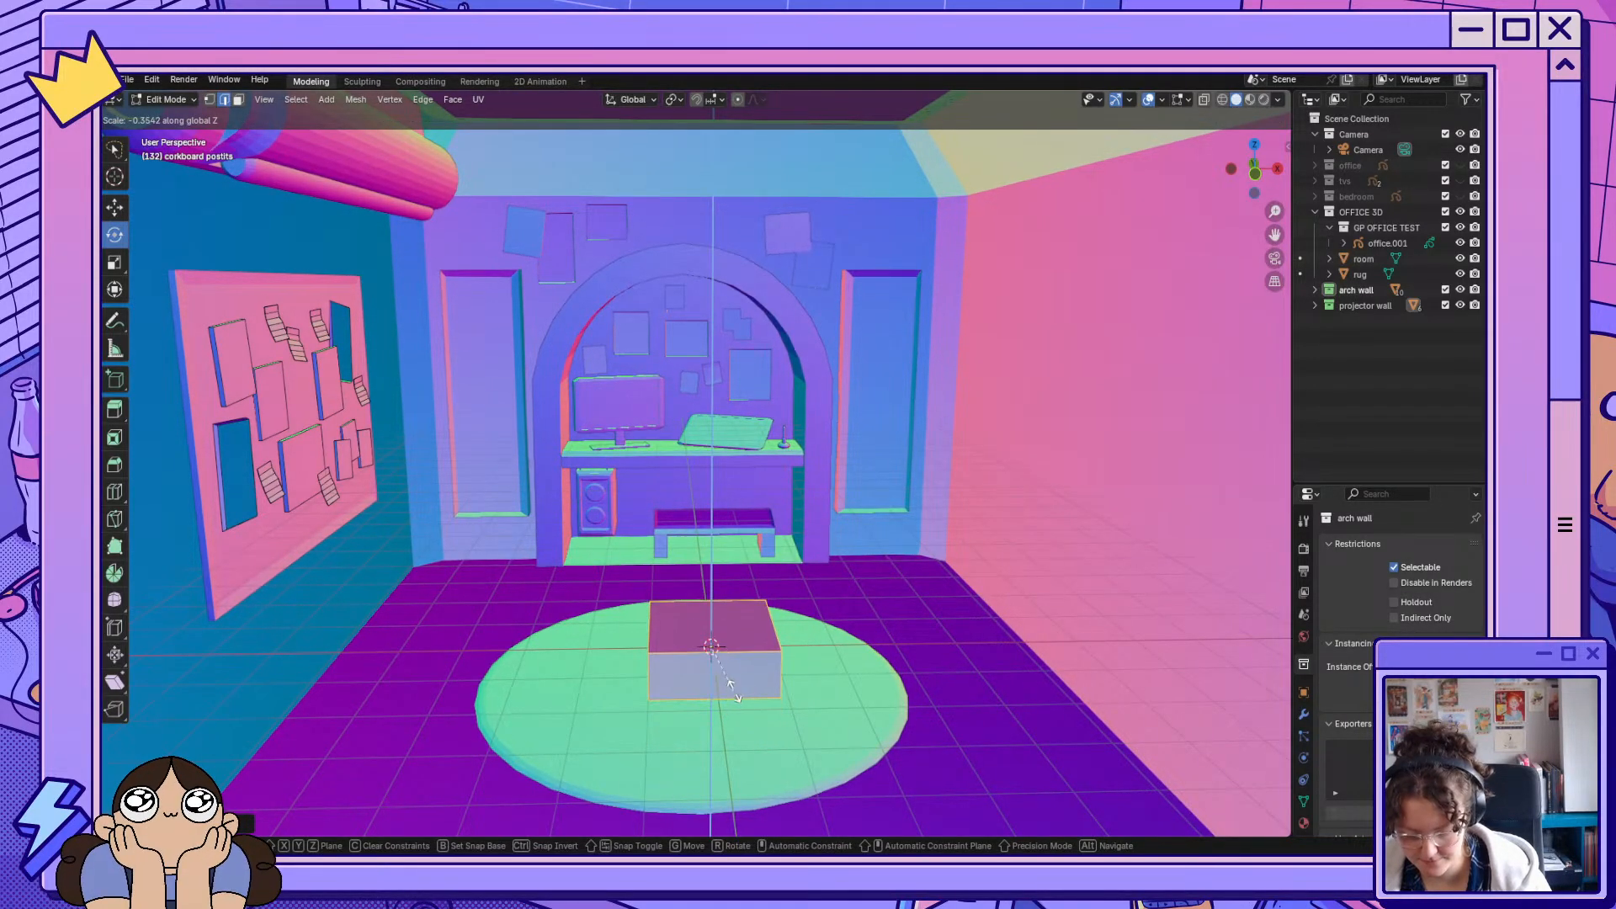
{"action": "left_click", "coordinate": [724, 666]}
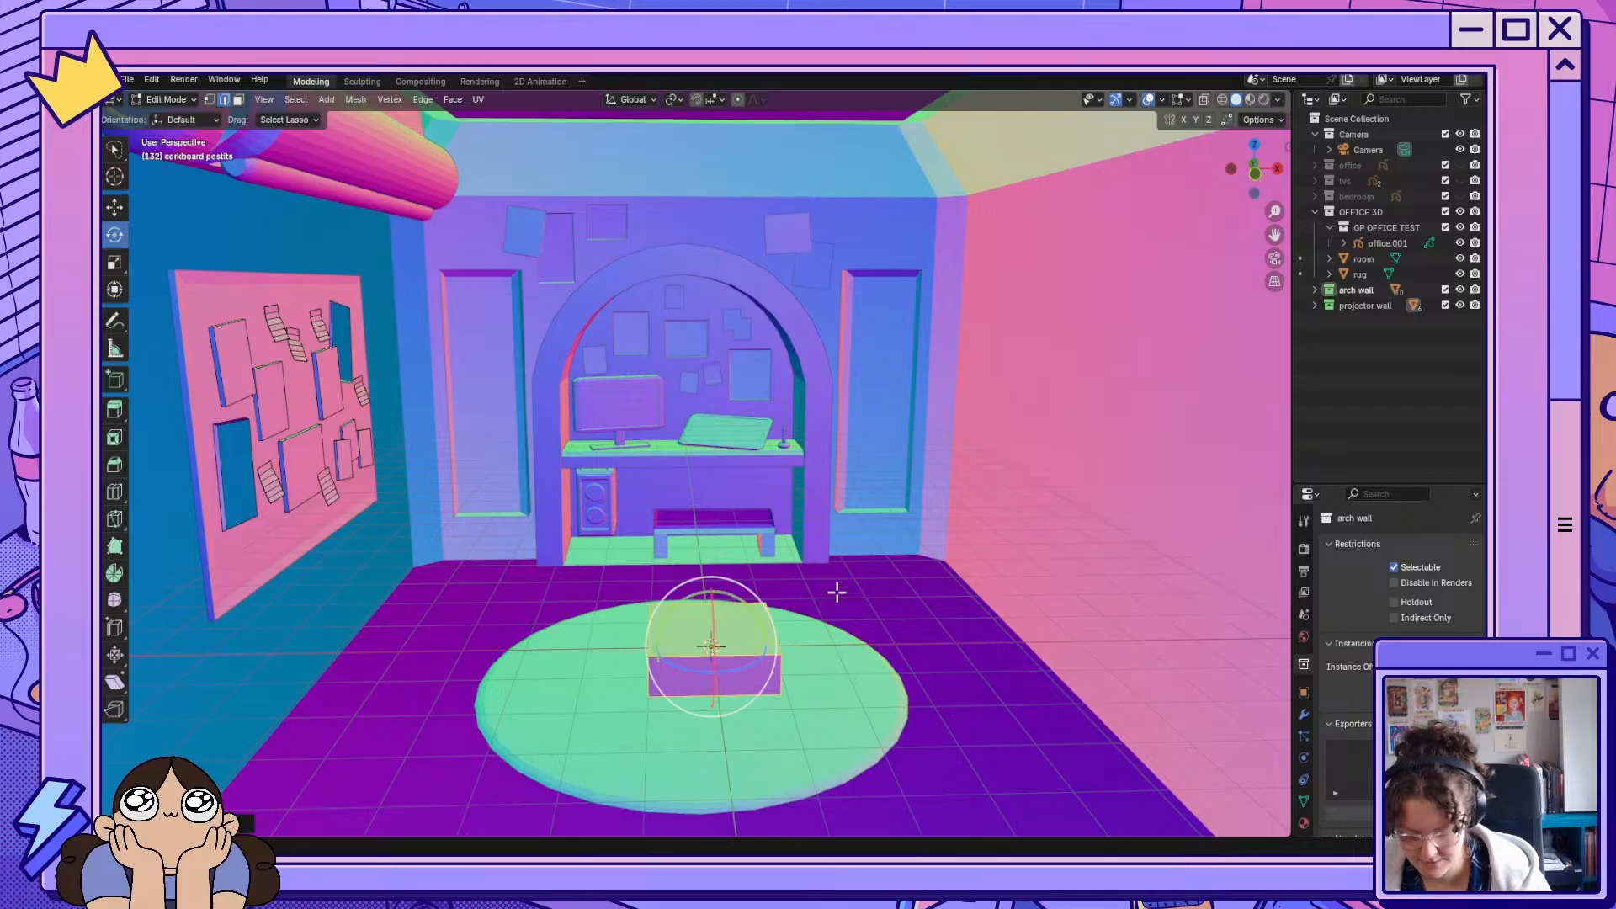
Bevel all edges of the low box by about 0.1 m with one segment, then deselect it.
{"action": "middle_click_drag", "start_coordinate": [837, 588], "coordinate": [898, 589]}
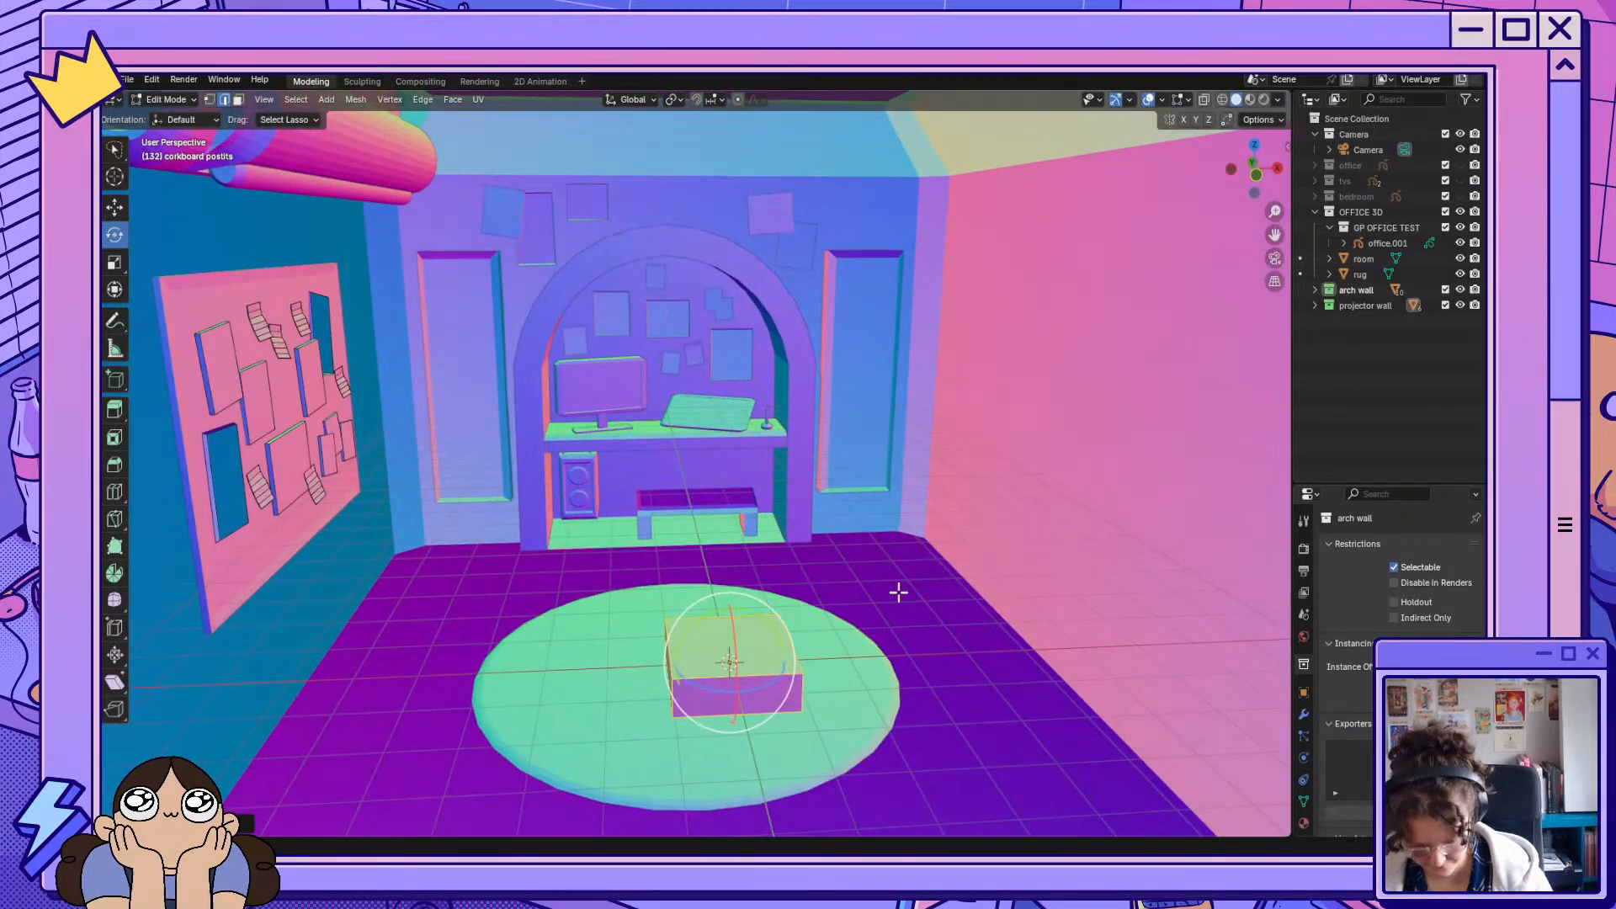
{"action": "key", "text": "ctrl+b"}
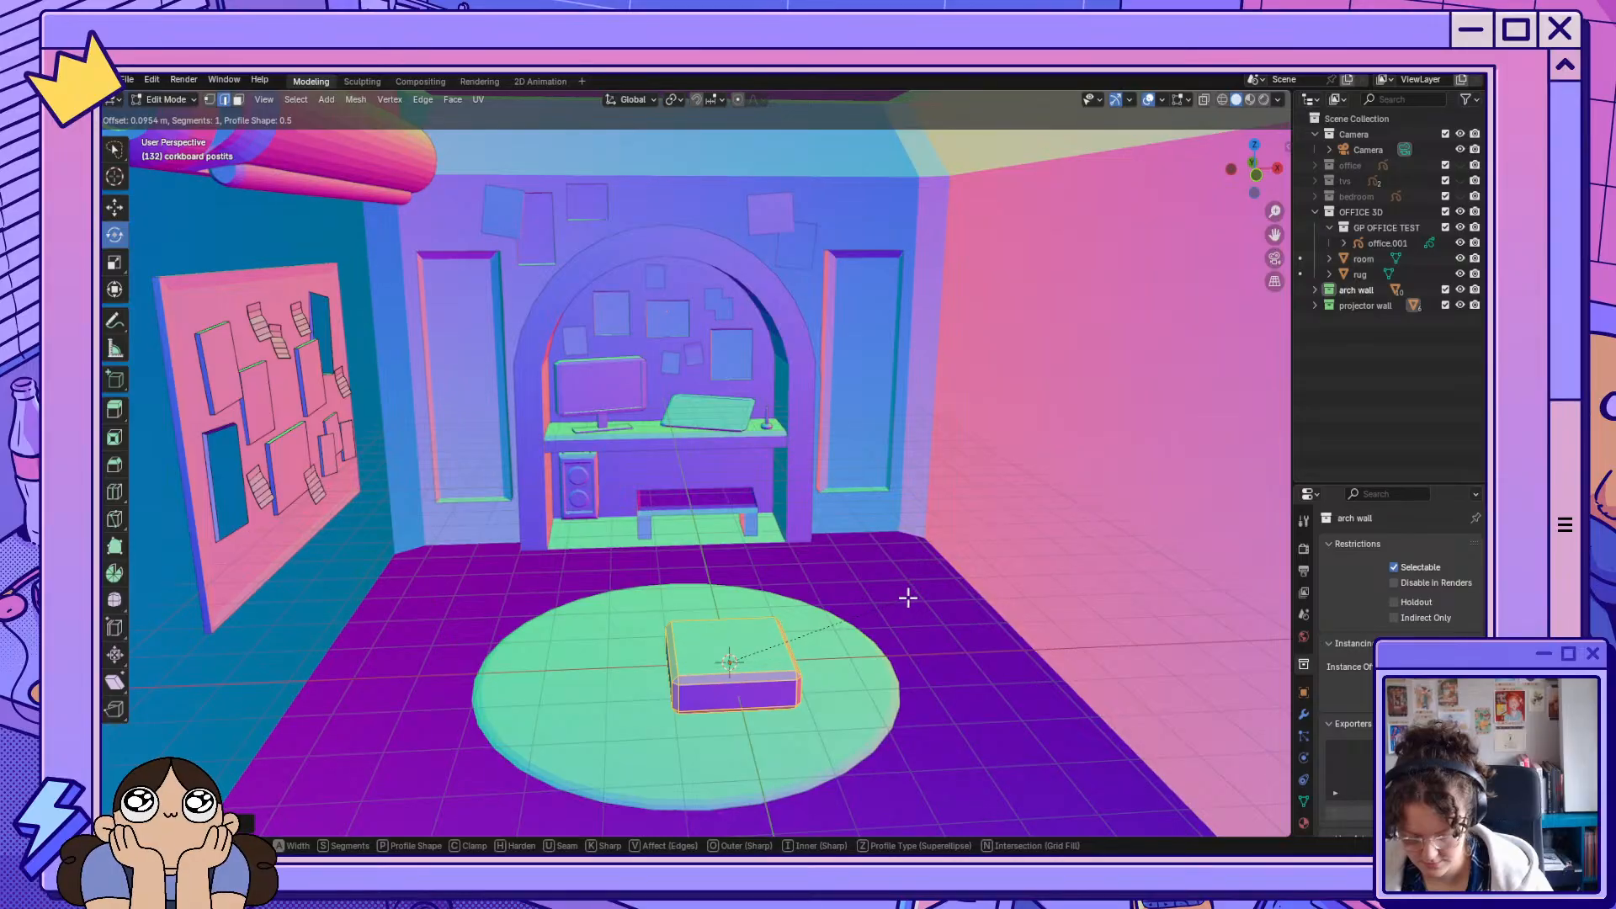
{"action": "left_click", "coordinate": [909, 598]}
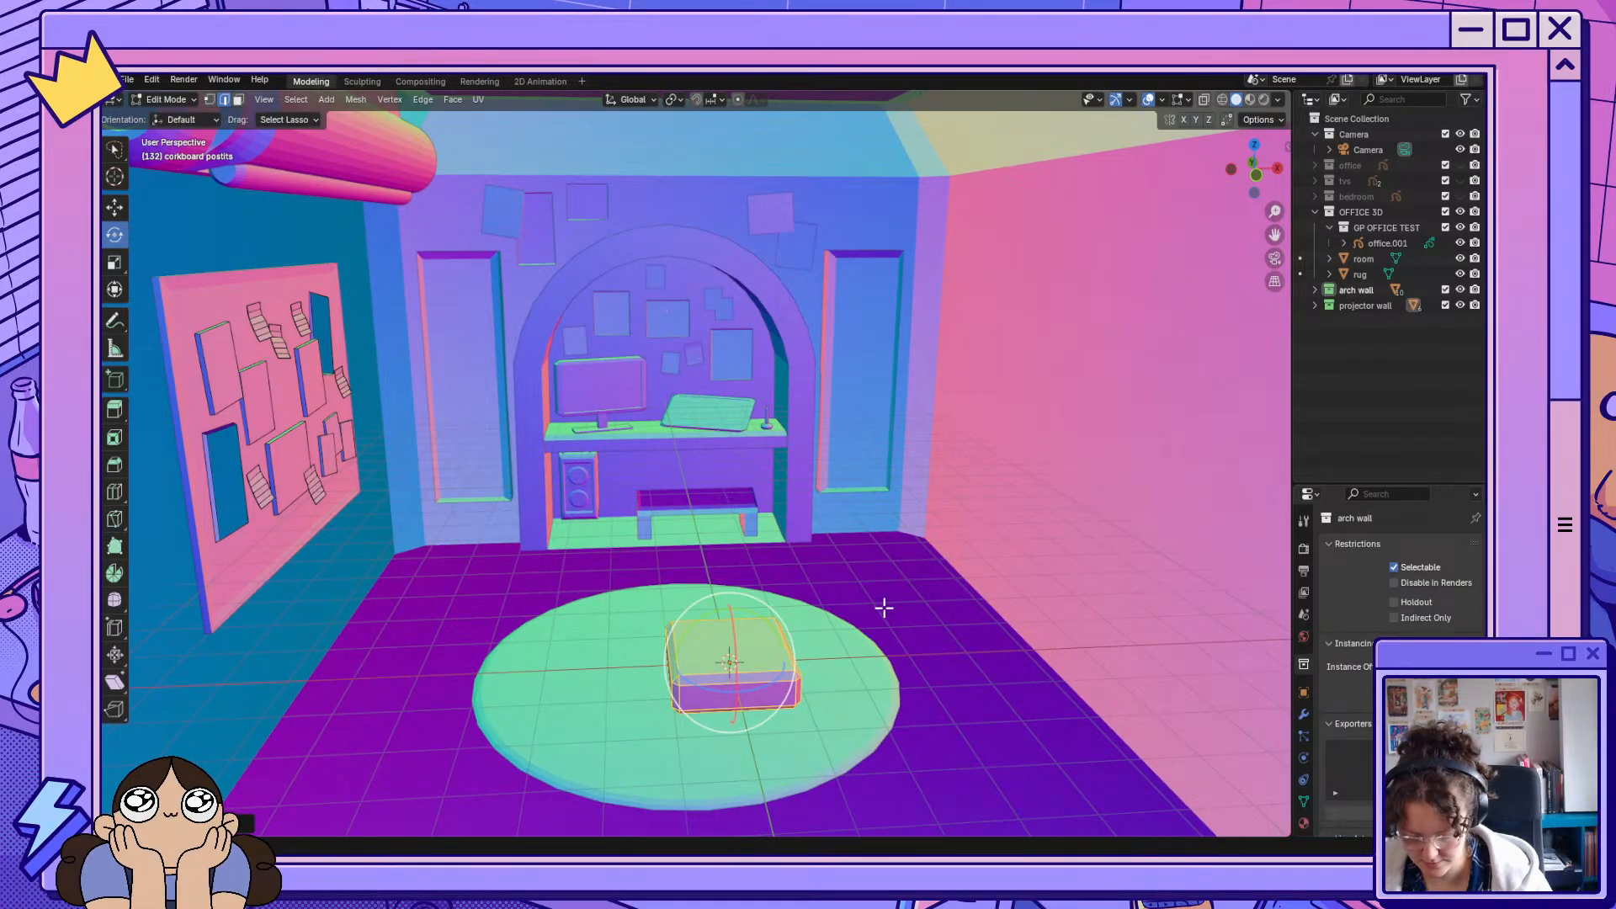
{"action": "middle_click_drag", "start_coordinate": [884, 606], "coordinate": [906, 603]}
{"action": "left_click", "coordinate": [998, 713]}
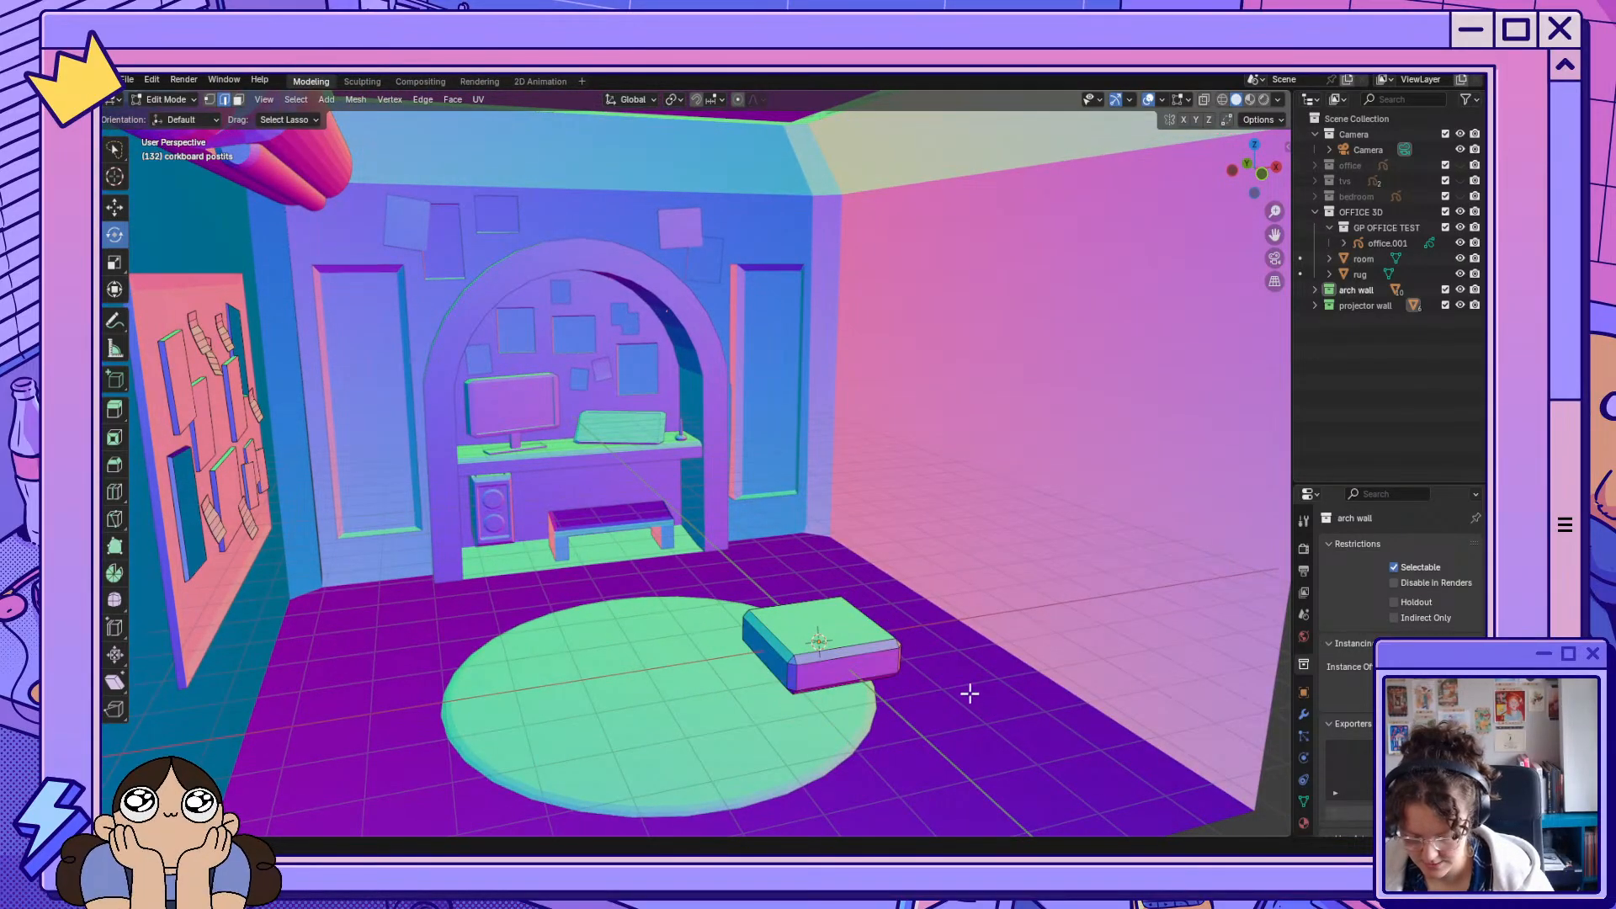
{"action": "middle_click_drag", "start_coordinate": [963, 685], "coordinate": [941, 683]}
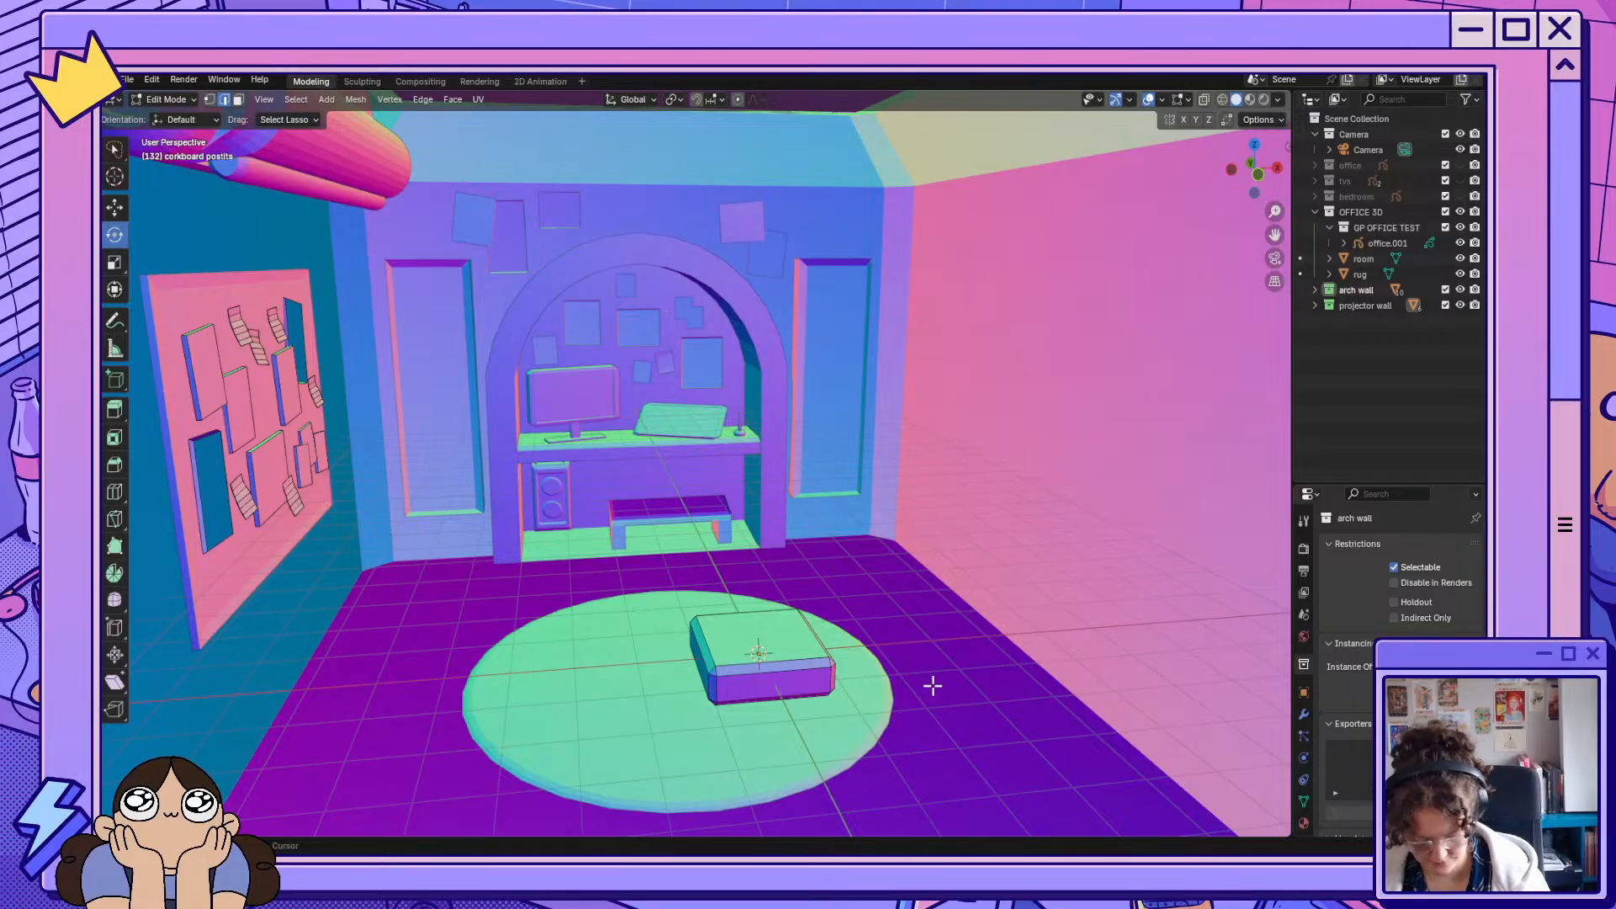
Add a cylinder at the centre of the bevelled box.
{"action": "key", "text": "shift+a"}
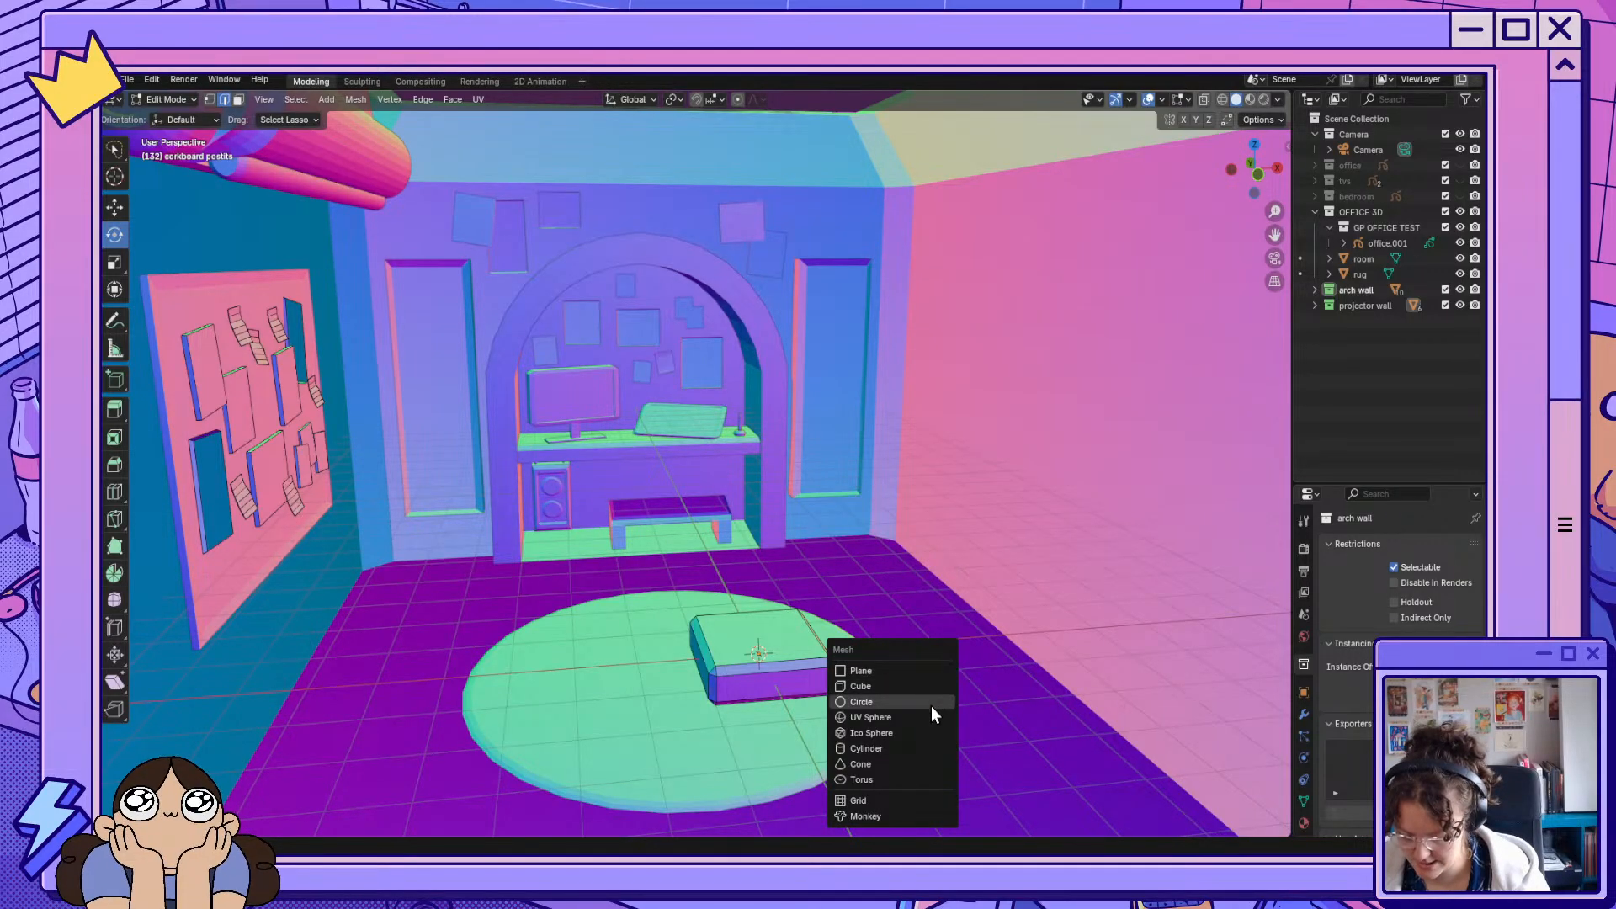
{"action": "left_click", "coordinate": [915, 746]}
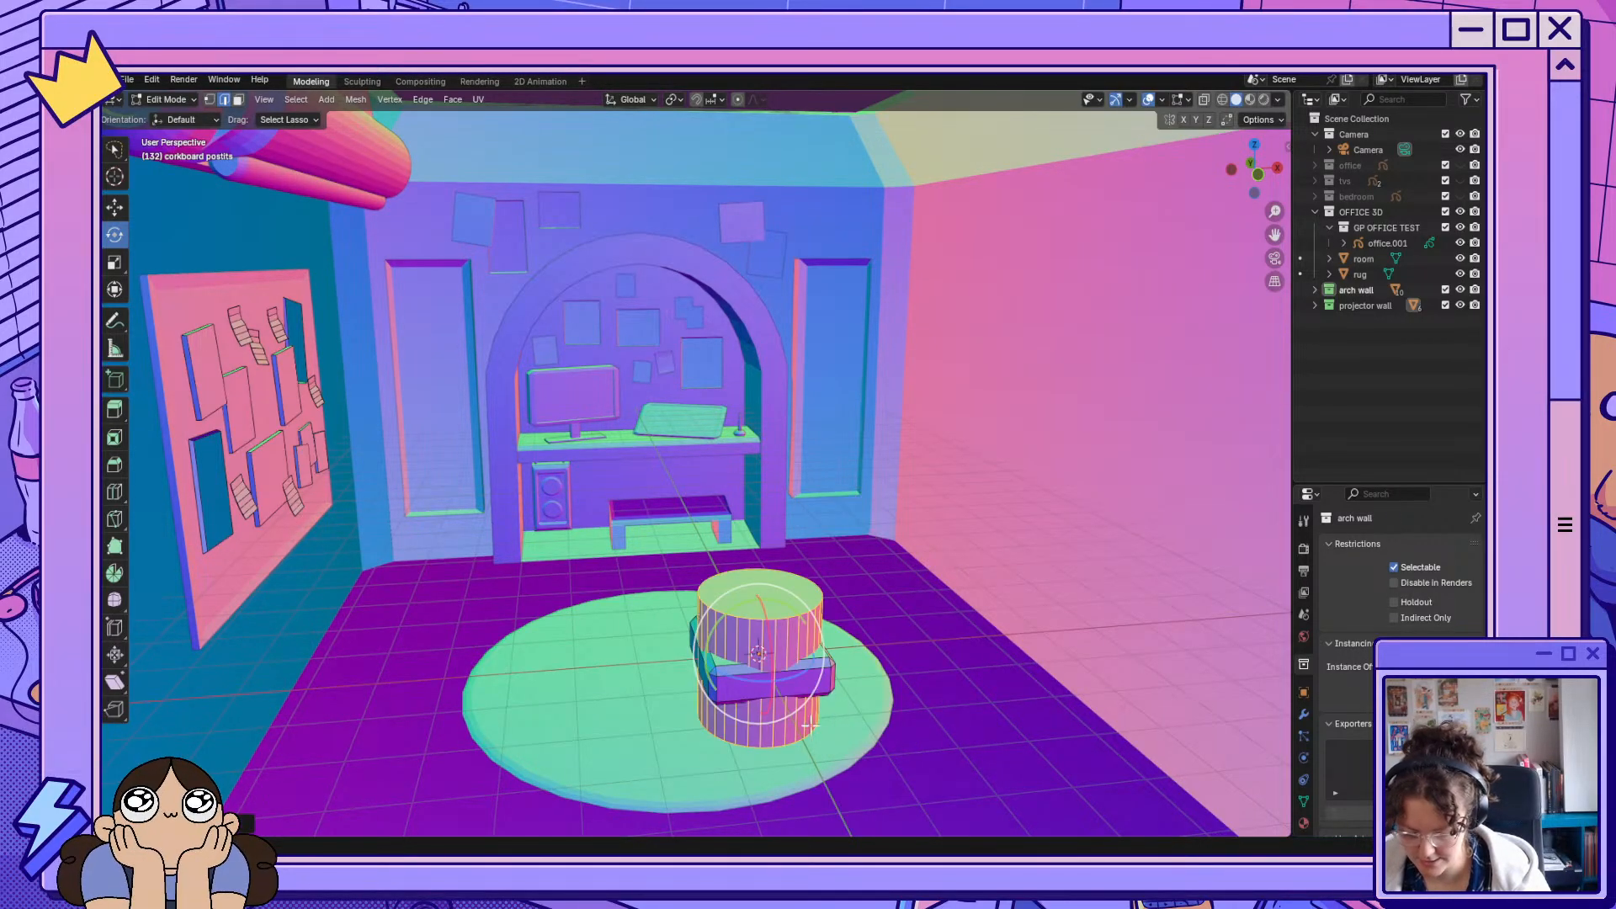
{"action": "type", "text": "r"}
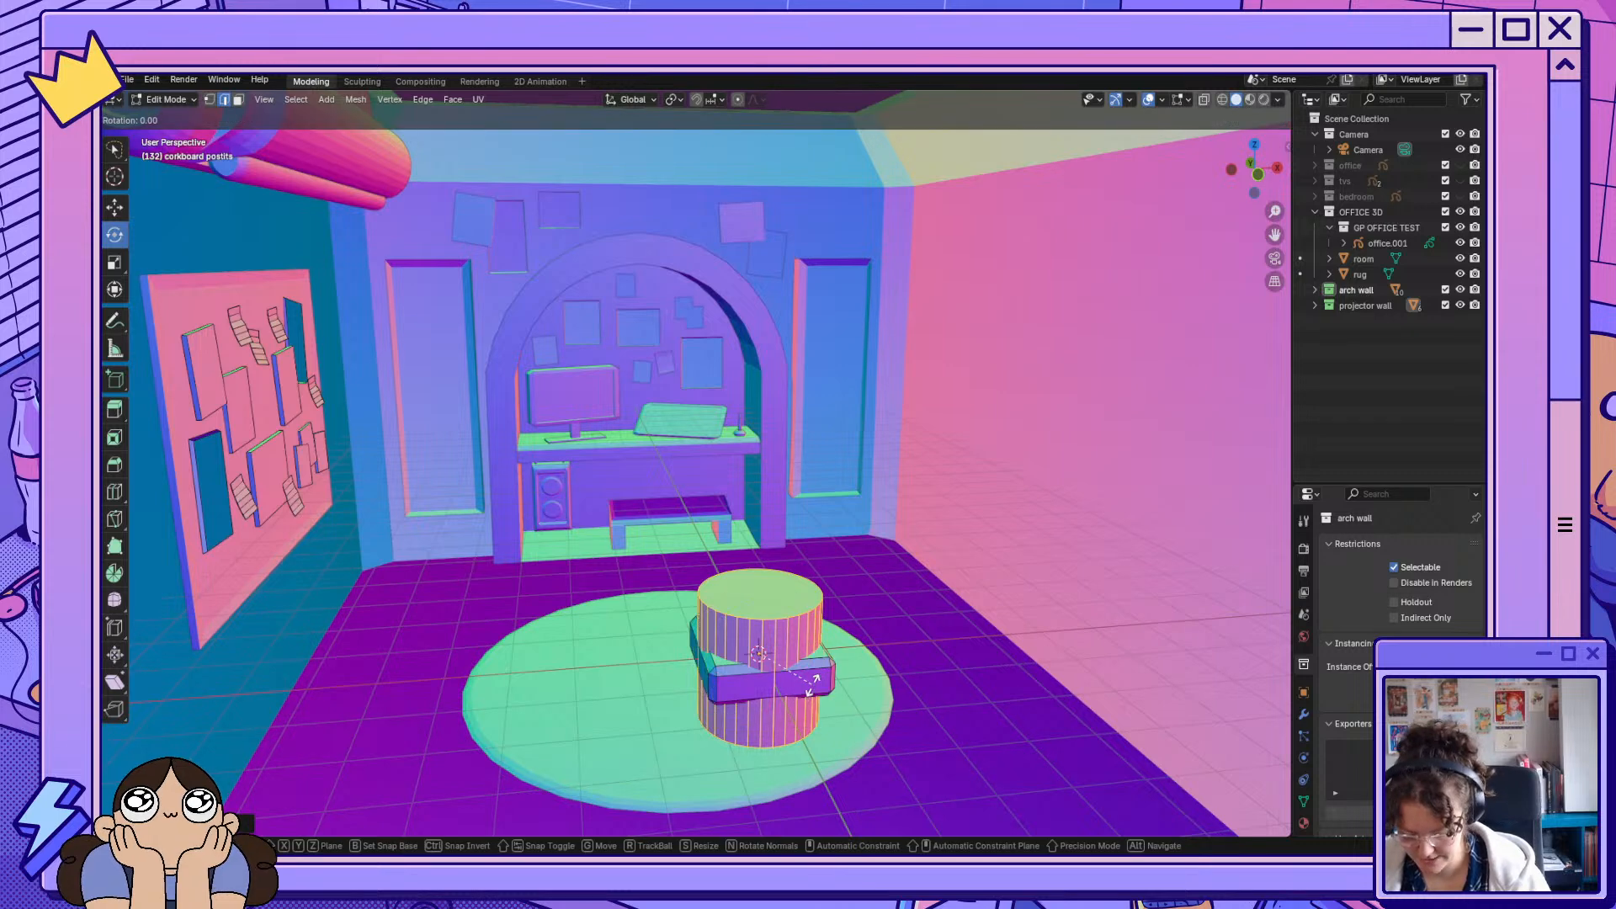
{"action": "type", "text": "90"}
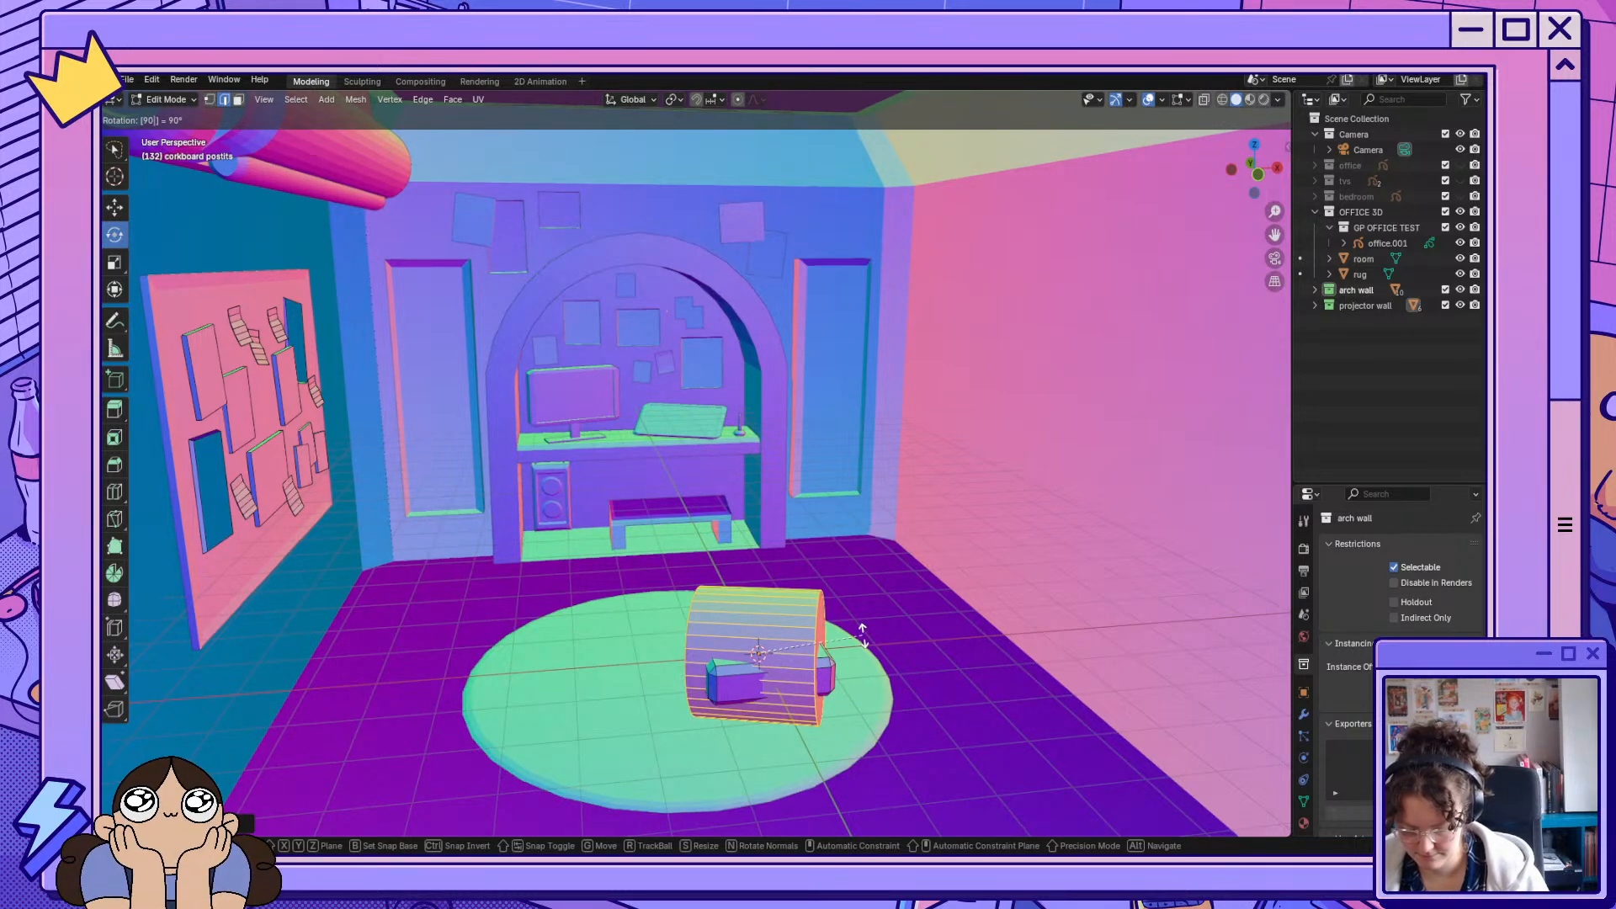
{"action": "key", "text": "Escape"}
{"action": "middle_click_drag", "start_coordinate": [864, 651], "coordinate": [865, 600]}
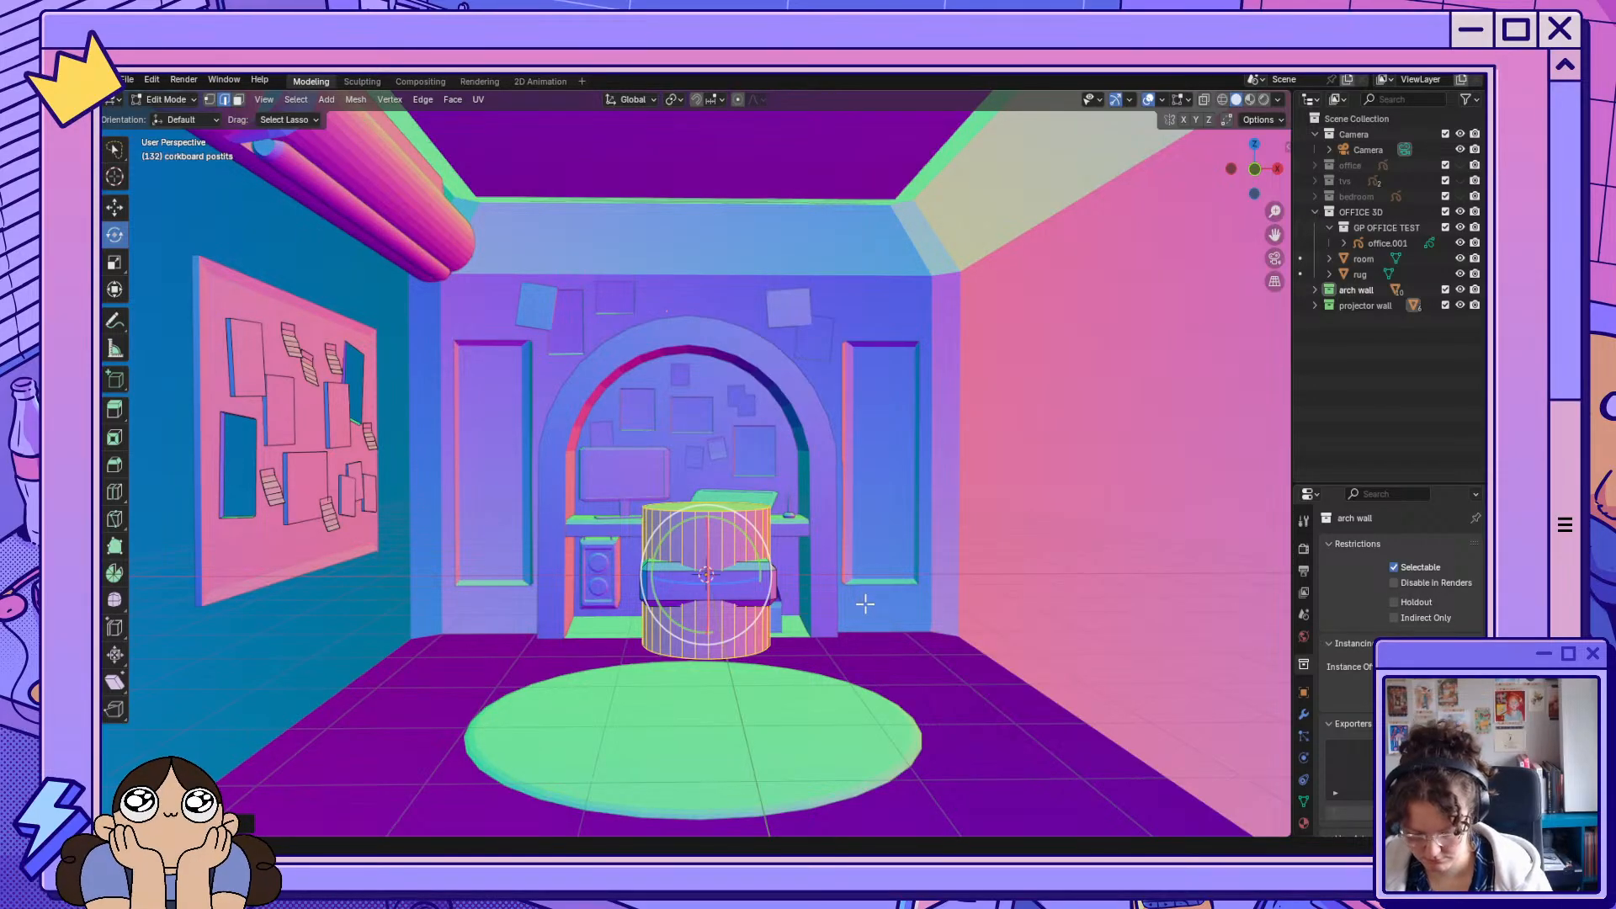
{"action": "middle_click_drag", "start_coordinate": [866, 604], "coordinate": [866, 632]}
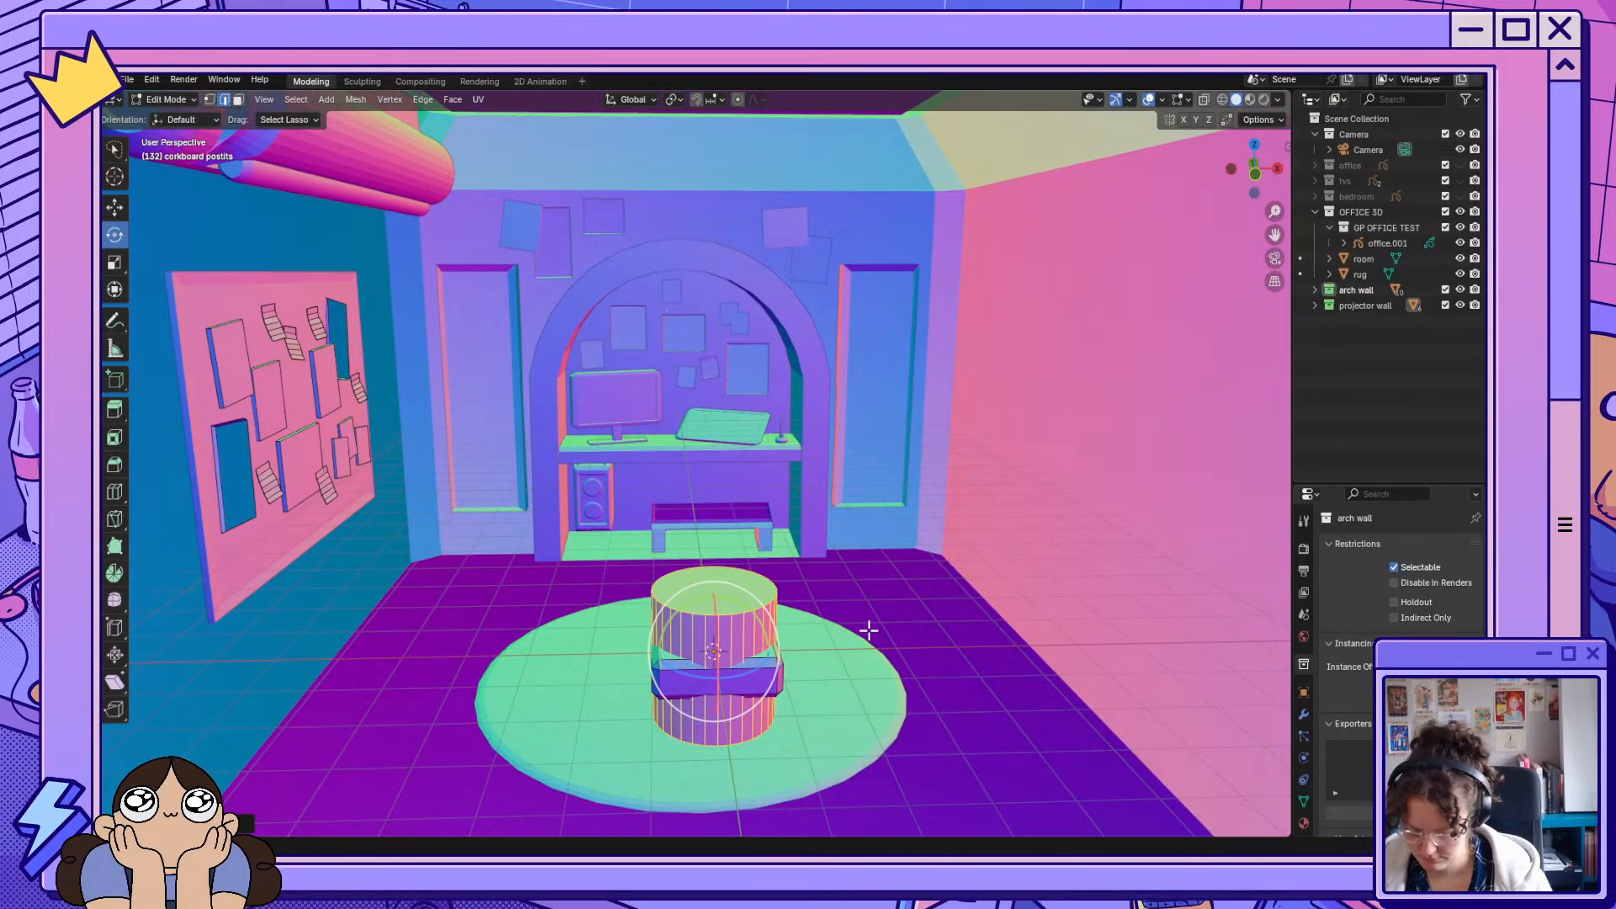
{"action": "key", "text": "ctrl+r"}
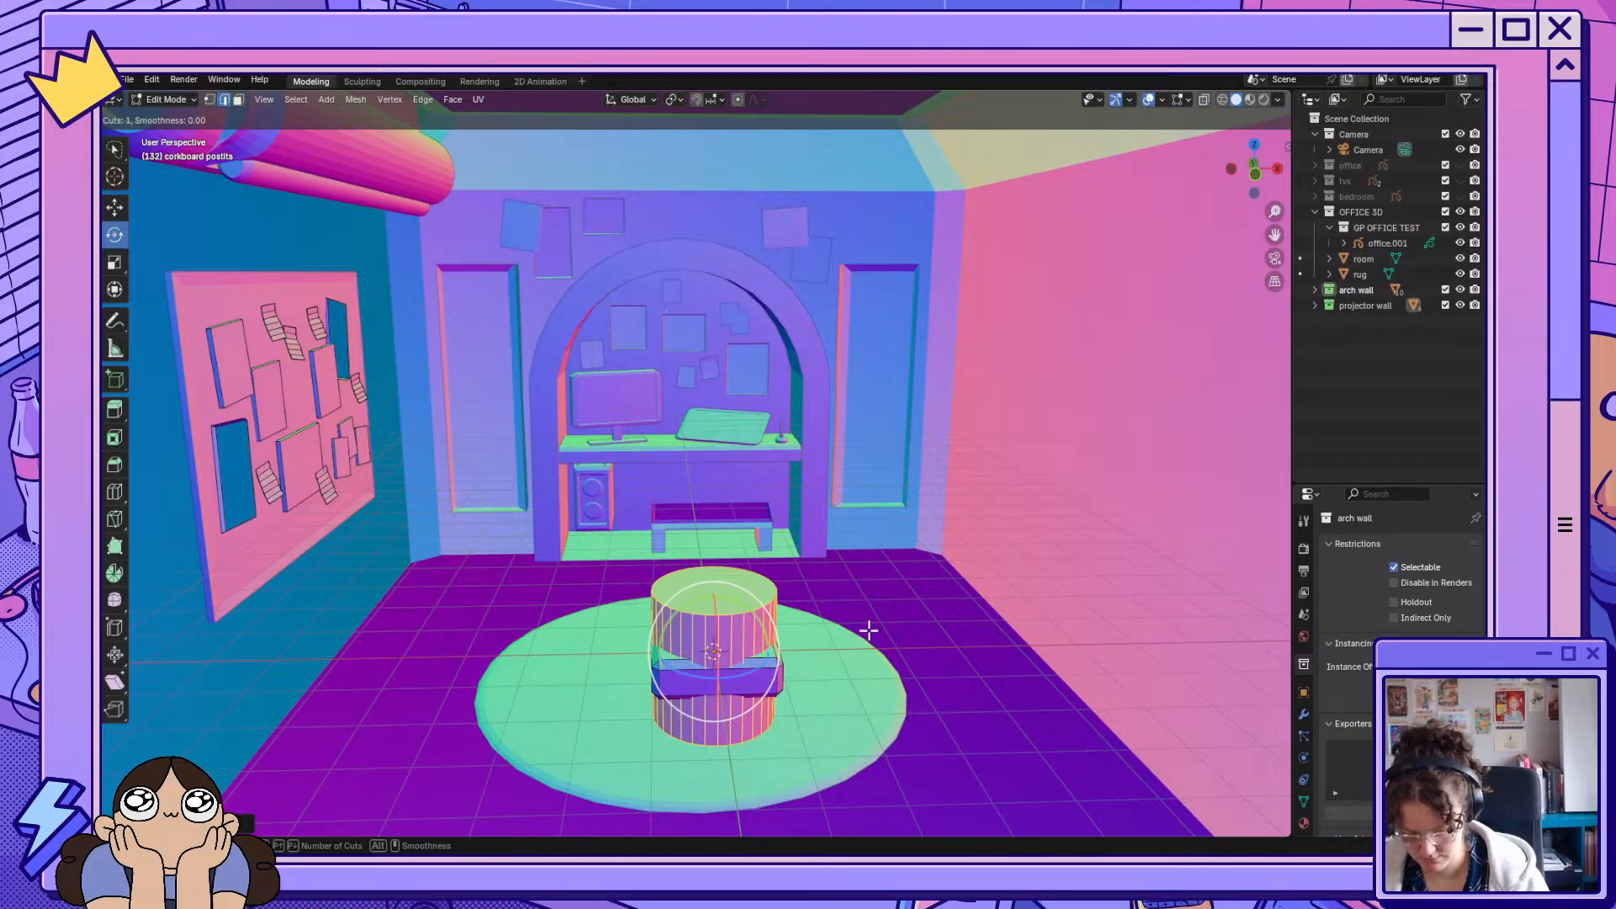
{"action": "type", "text": "90"}
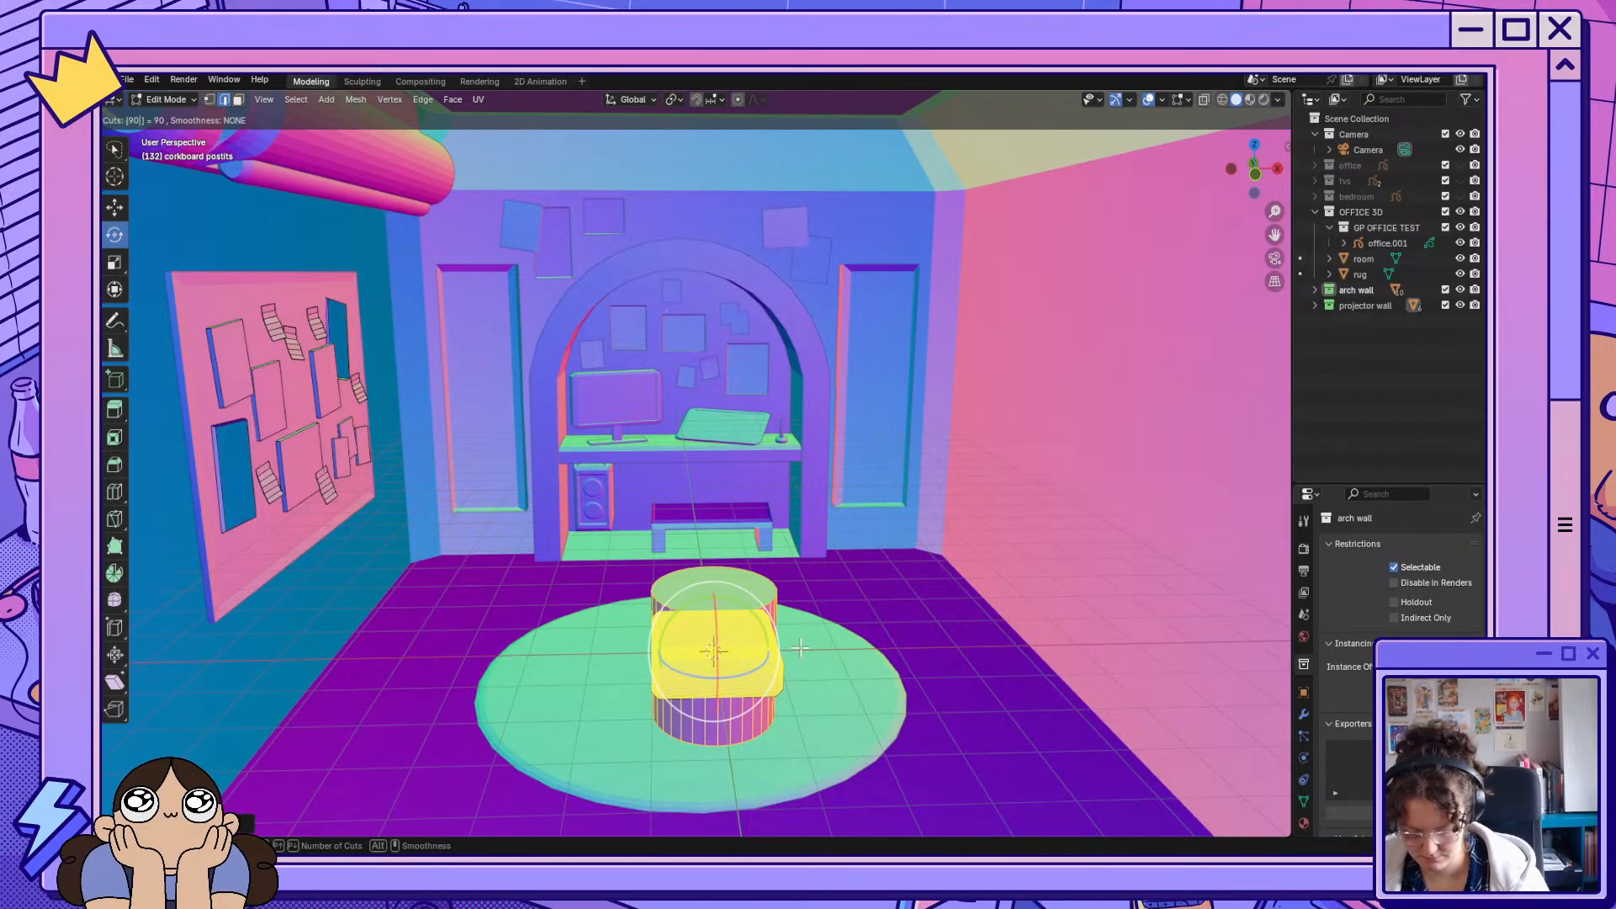
{"action": "key", "text": "Return"}
{"action": "right_click", "coordinate": [872, 701]}
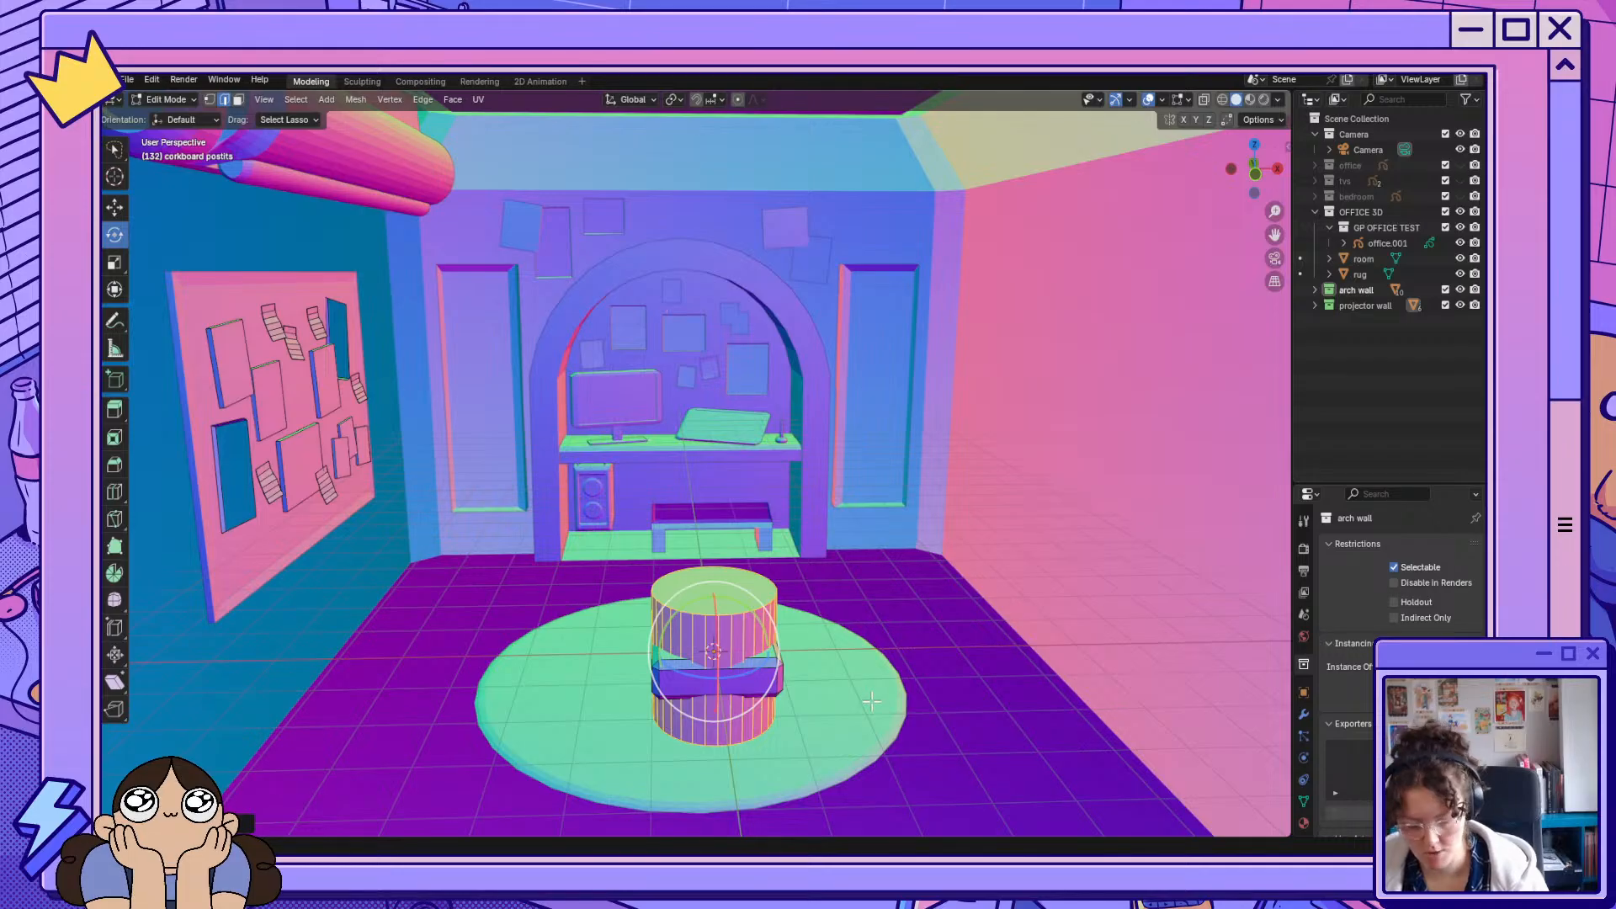
Rotate the cylinder 90° so it lies sideways and scale it down until it fits inside the bevelled box.
{"action": "key", "text": "r"}
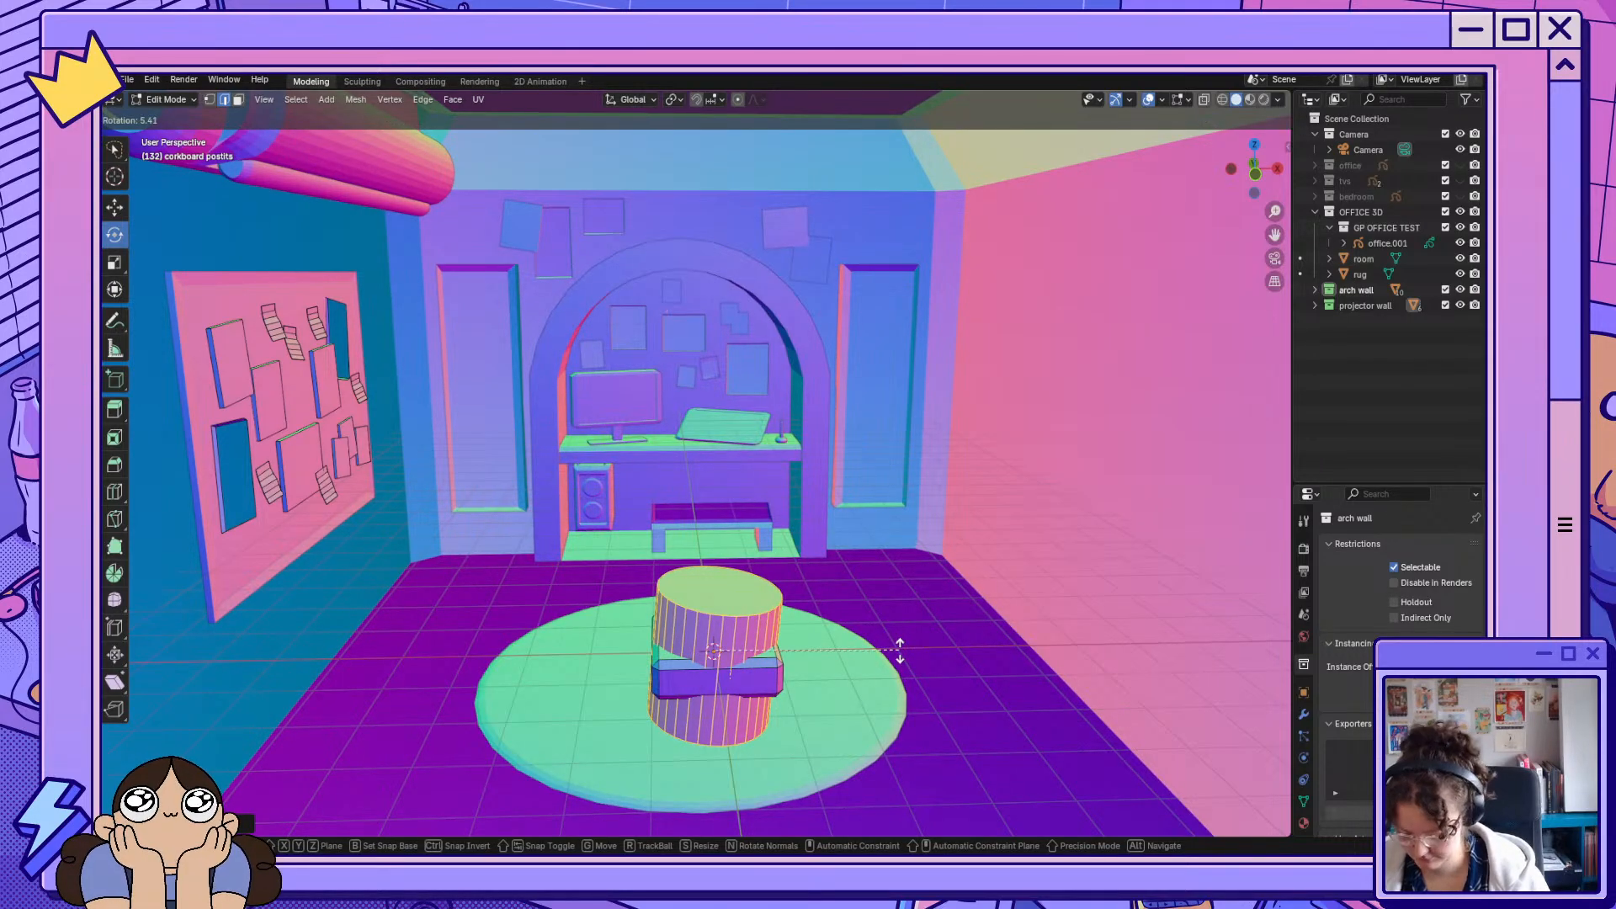
{"action": "type", "text": "90"}
{"action": "key", "text": "Return"}
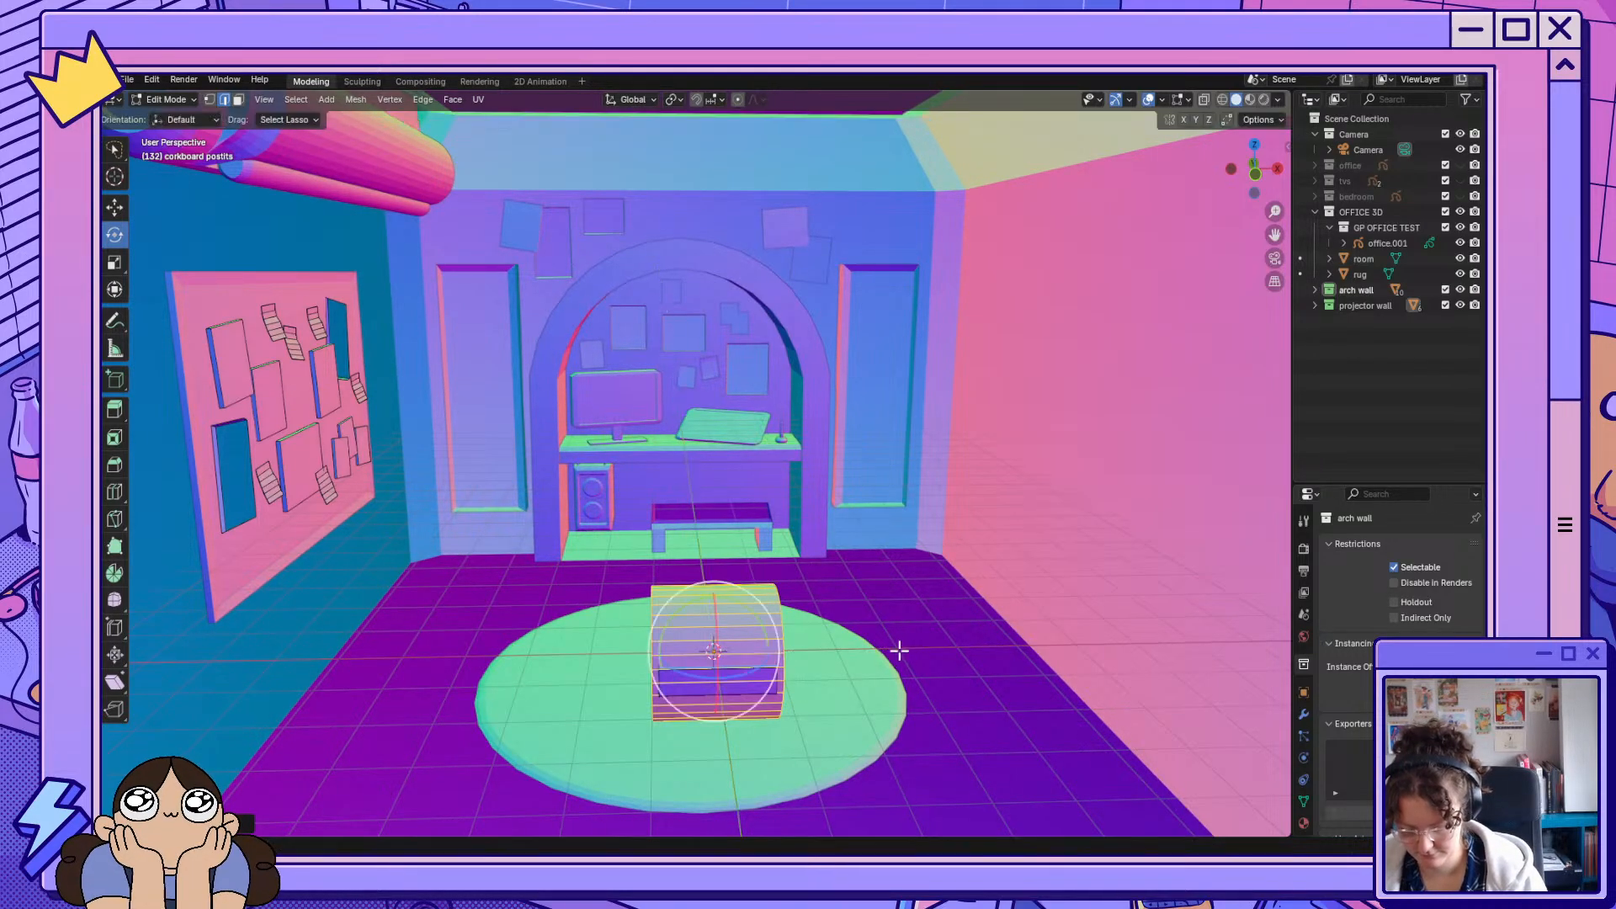
{"action": "key", "text": "s"}
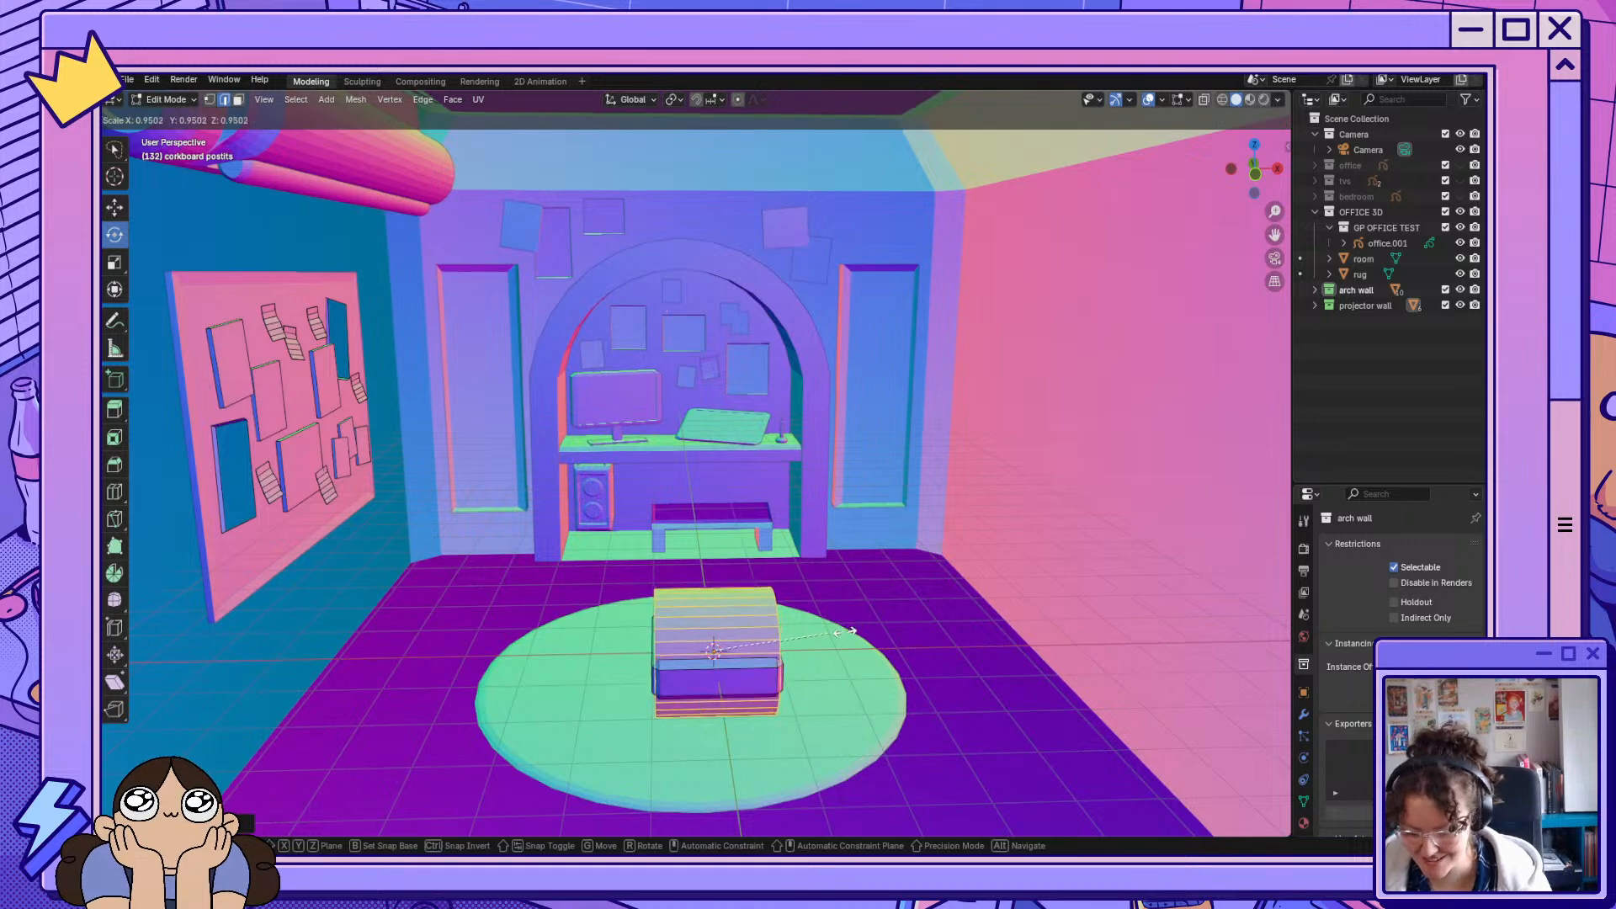
{"action": "left_click", "coordinate": [750, 645]}
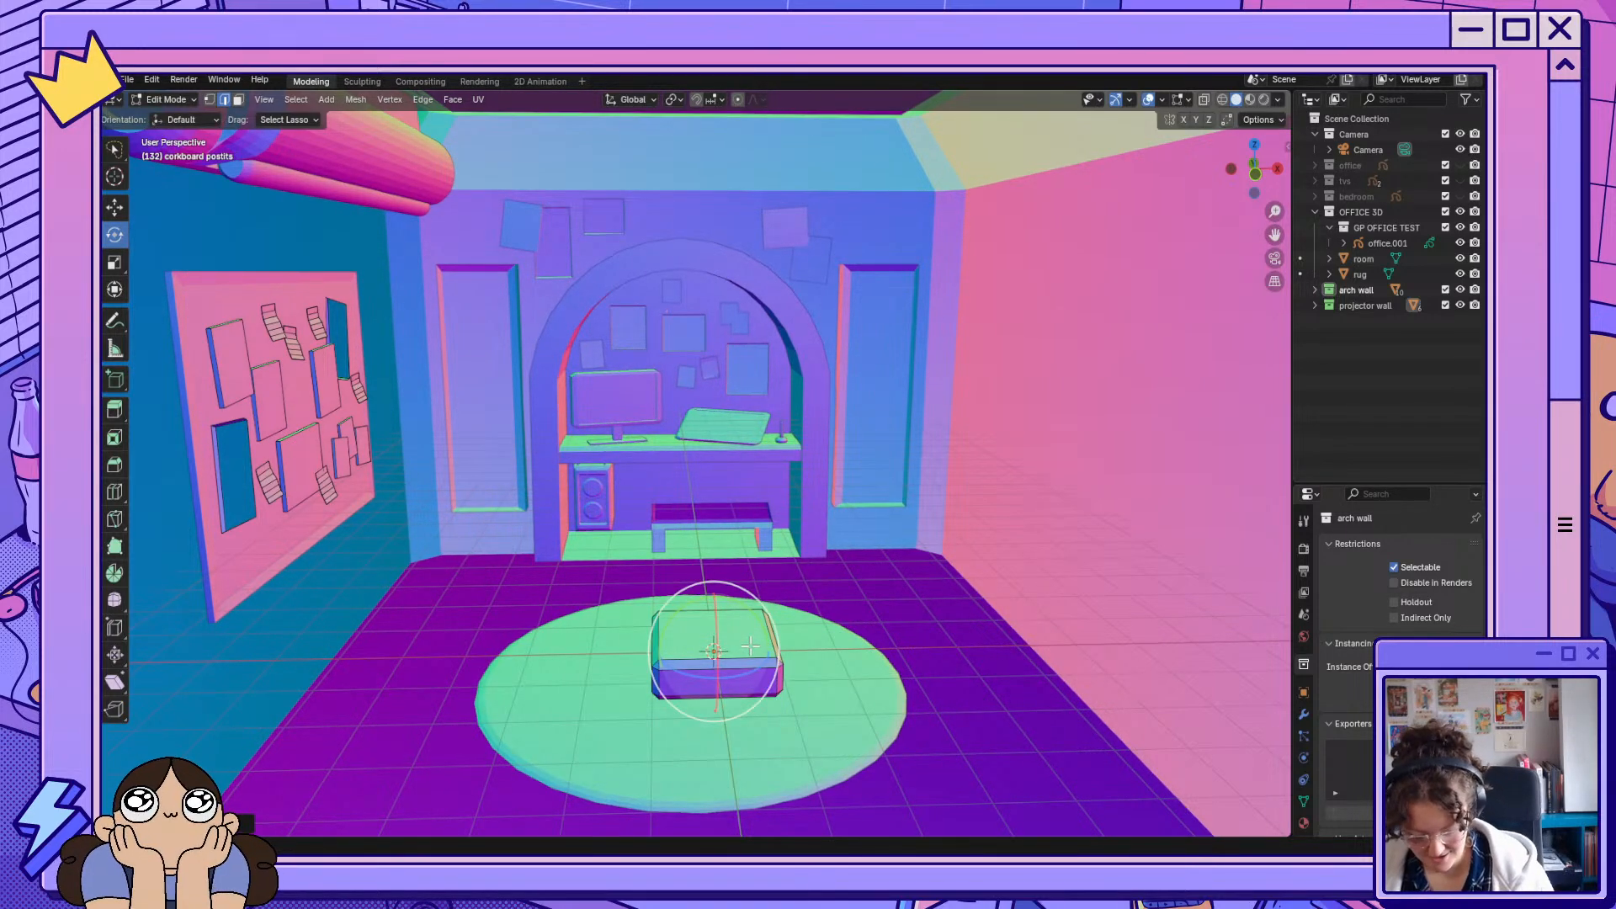
{"action": "key", "text": "g"}
{"action": "key", "text": "y"}
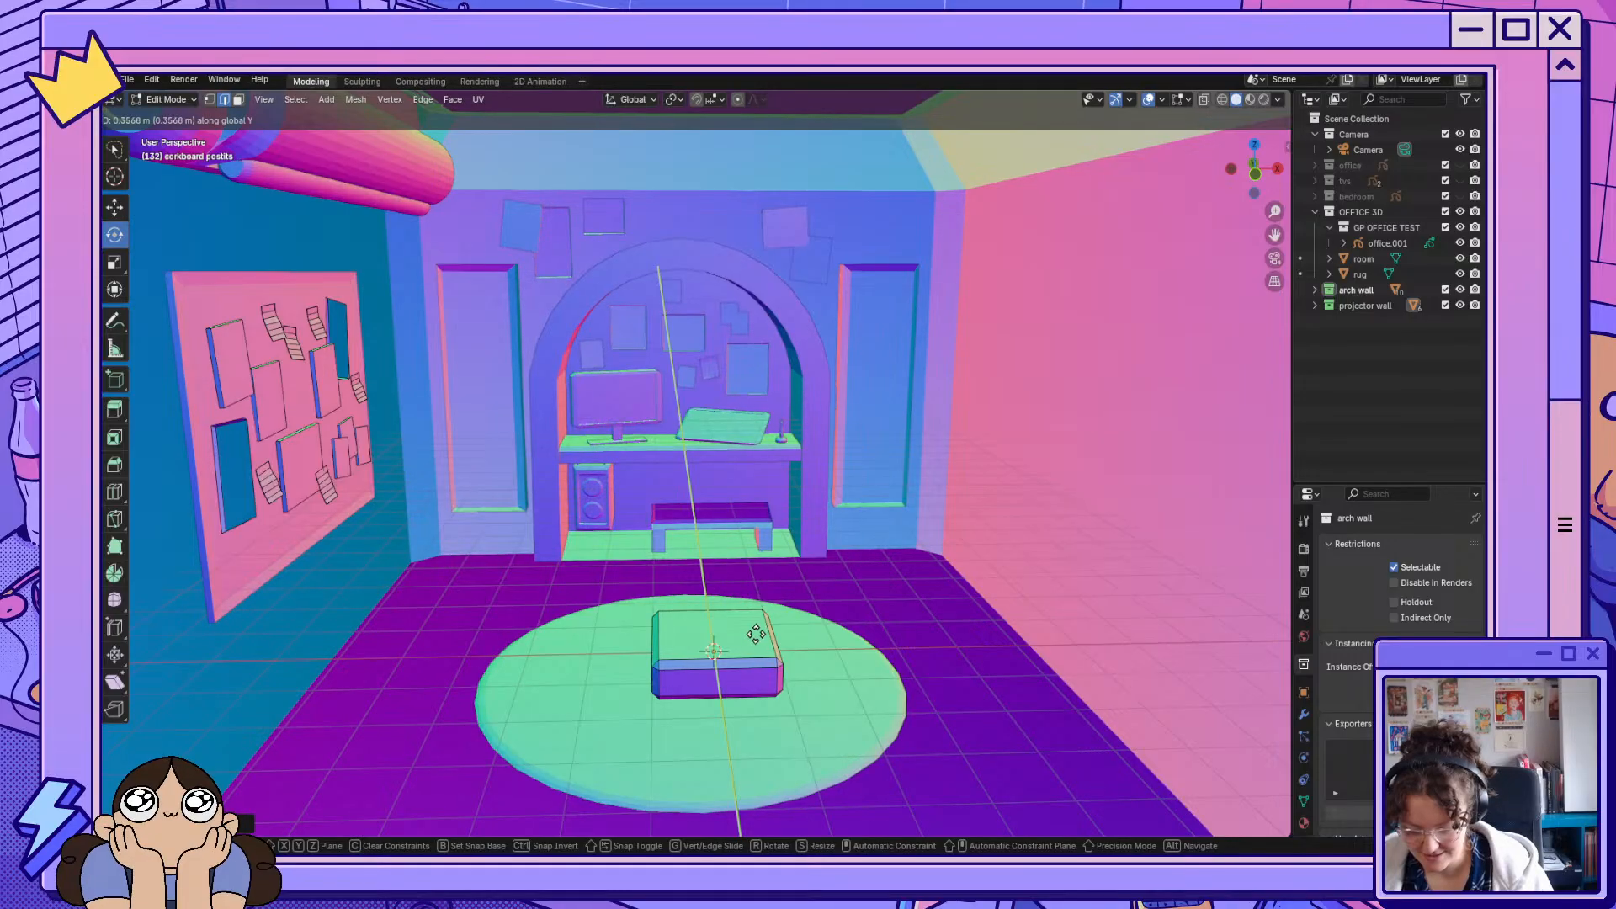
{"action": "left_click", "coordinate": [755, 633]}
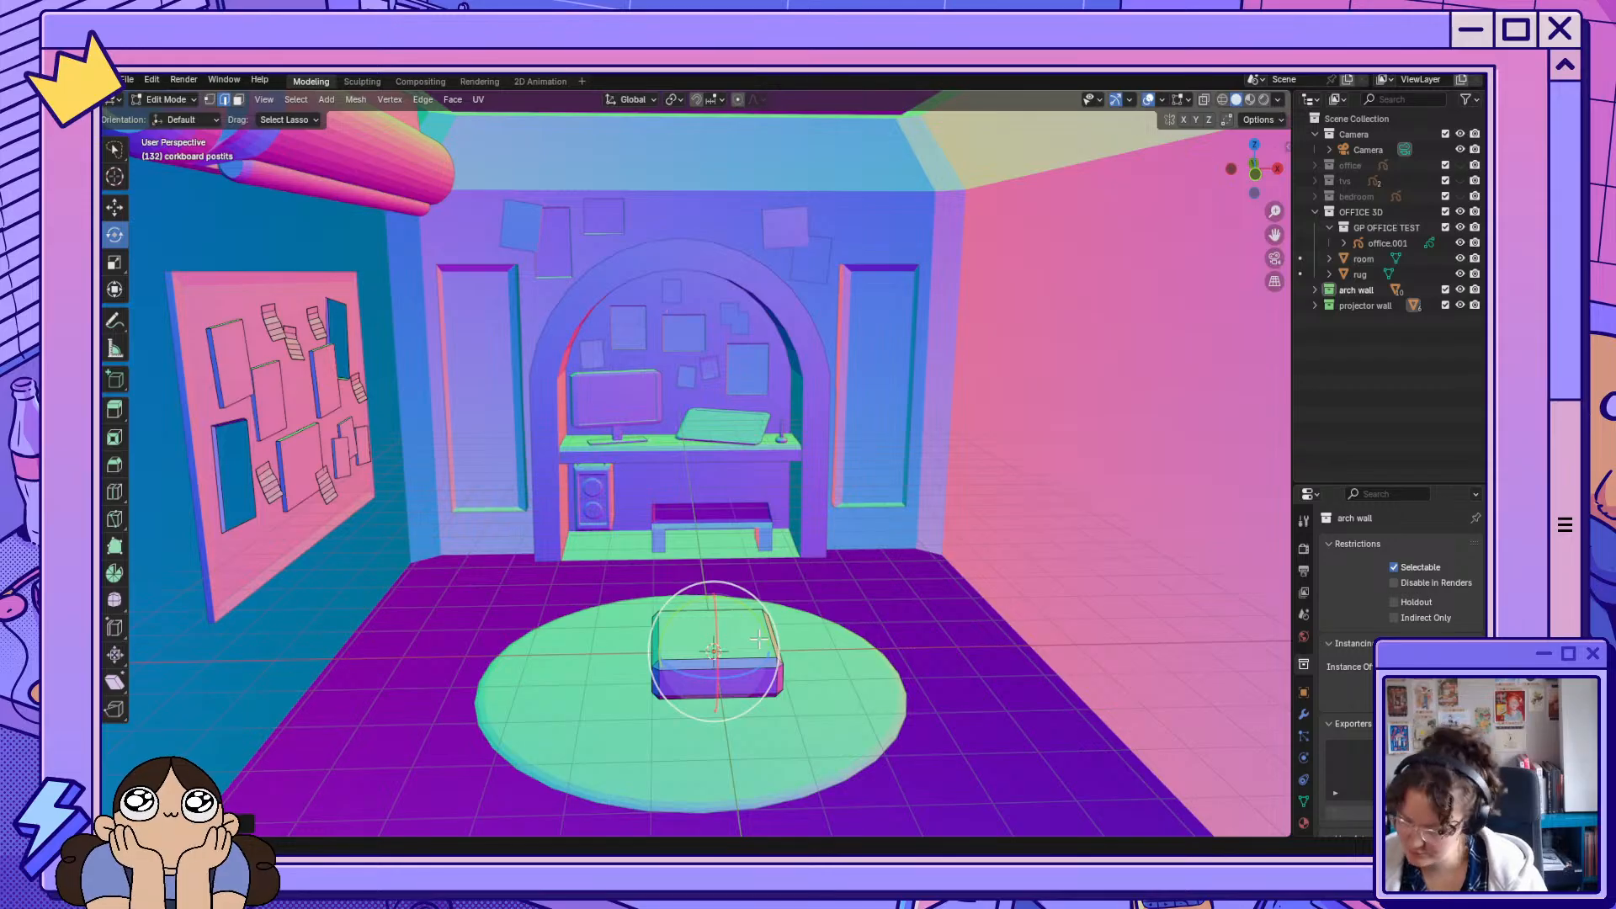
Move the small cylinder along the negative X axis so it protrudes from the side of the box.
{"action": "key", "text": "g"}
{"action": "key", "text": "x"}
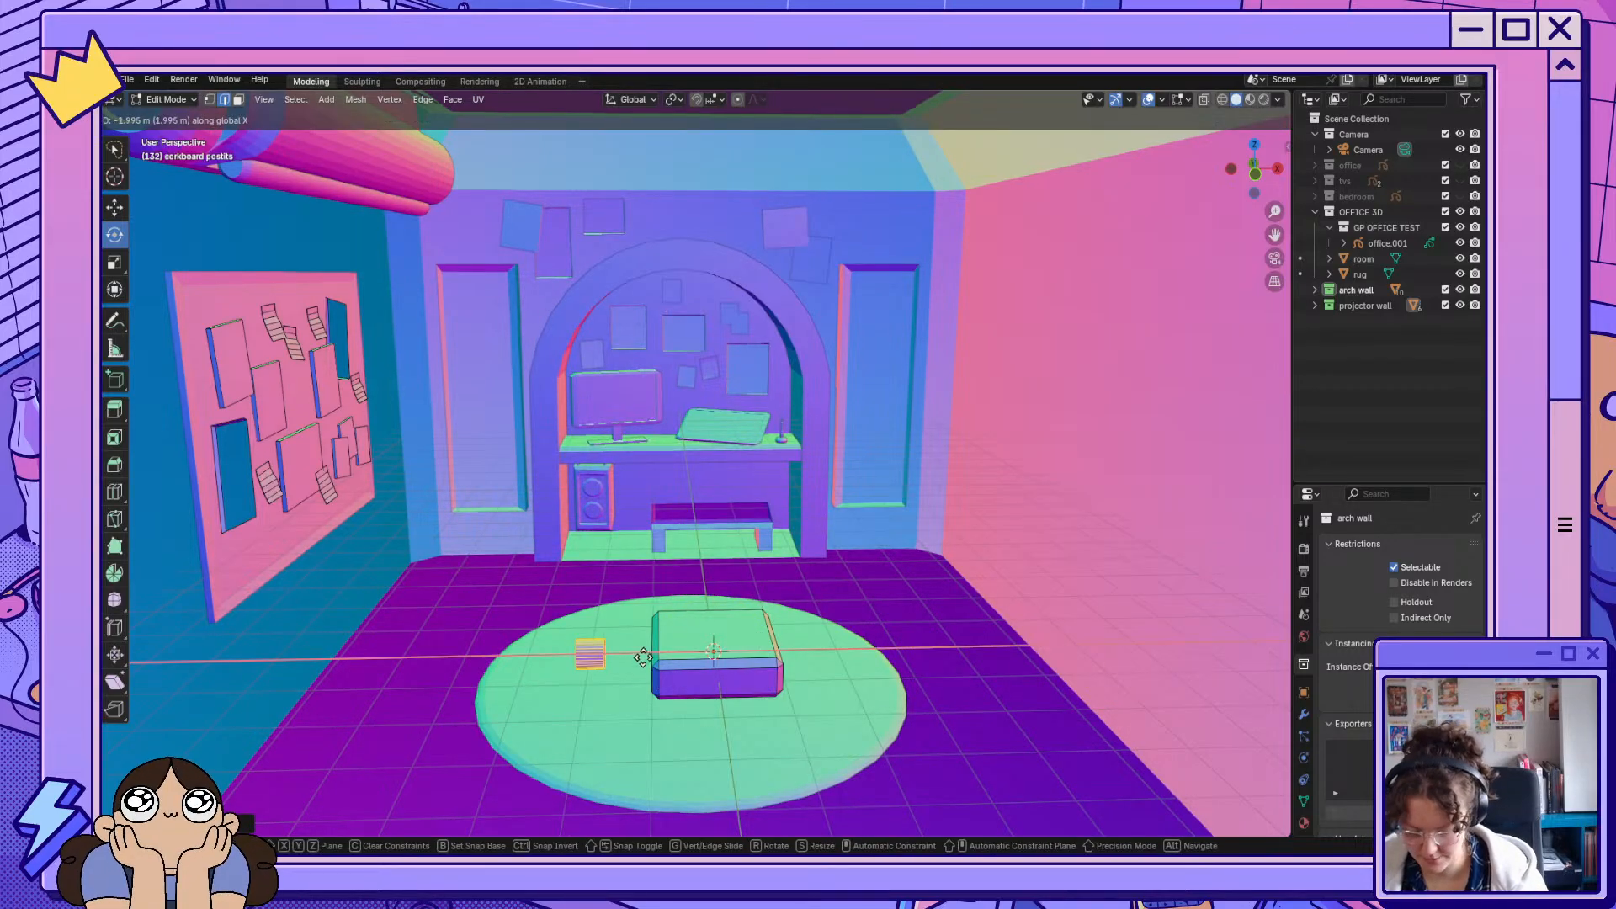
{"action": "left_click", "coordinate": [698, 659]}
Inset the round outer end face of the cylinder to leave a narrow rim.
{"action": "middle_click_drag", "start_coordinate": [792, 606], "coordinate": [863, 593]}
{"action": "scroll", "coordinate": [867, 594], "scroll_direction": "up", "scroll_amount": 5}
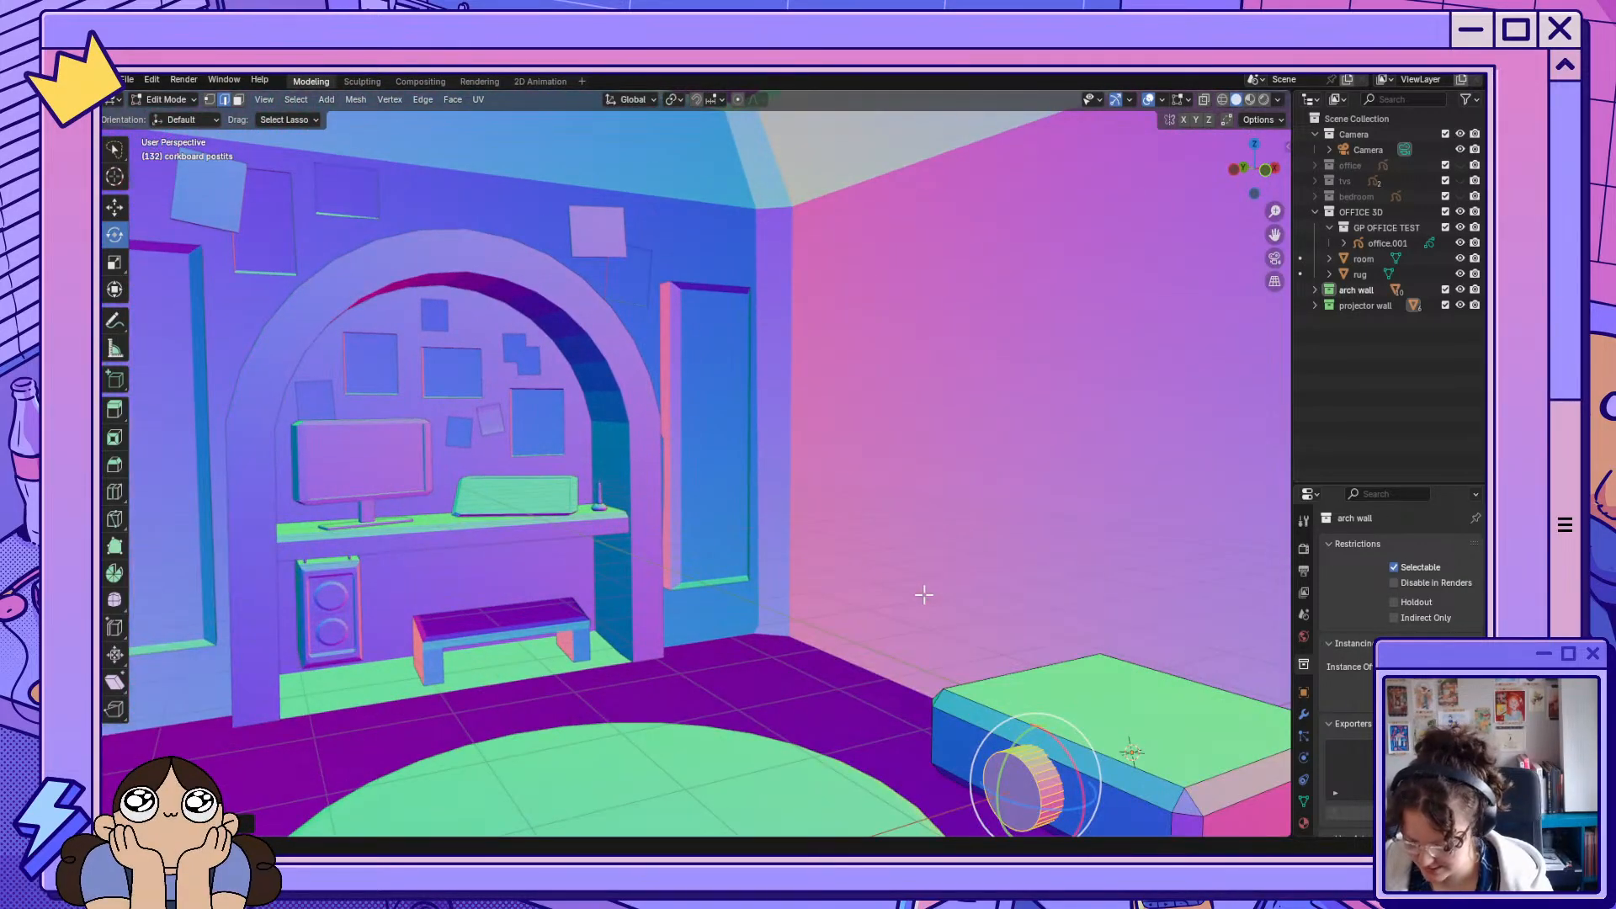
{"action": "left_click", "coordinate": [239, 99]}
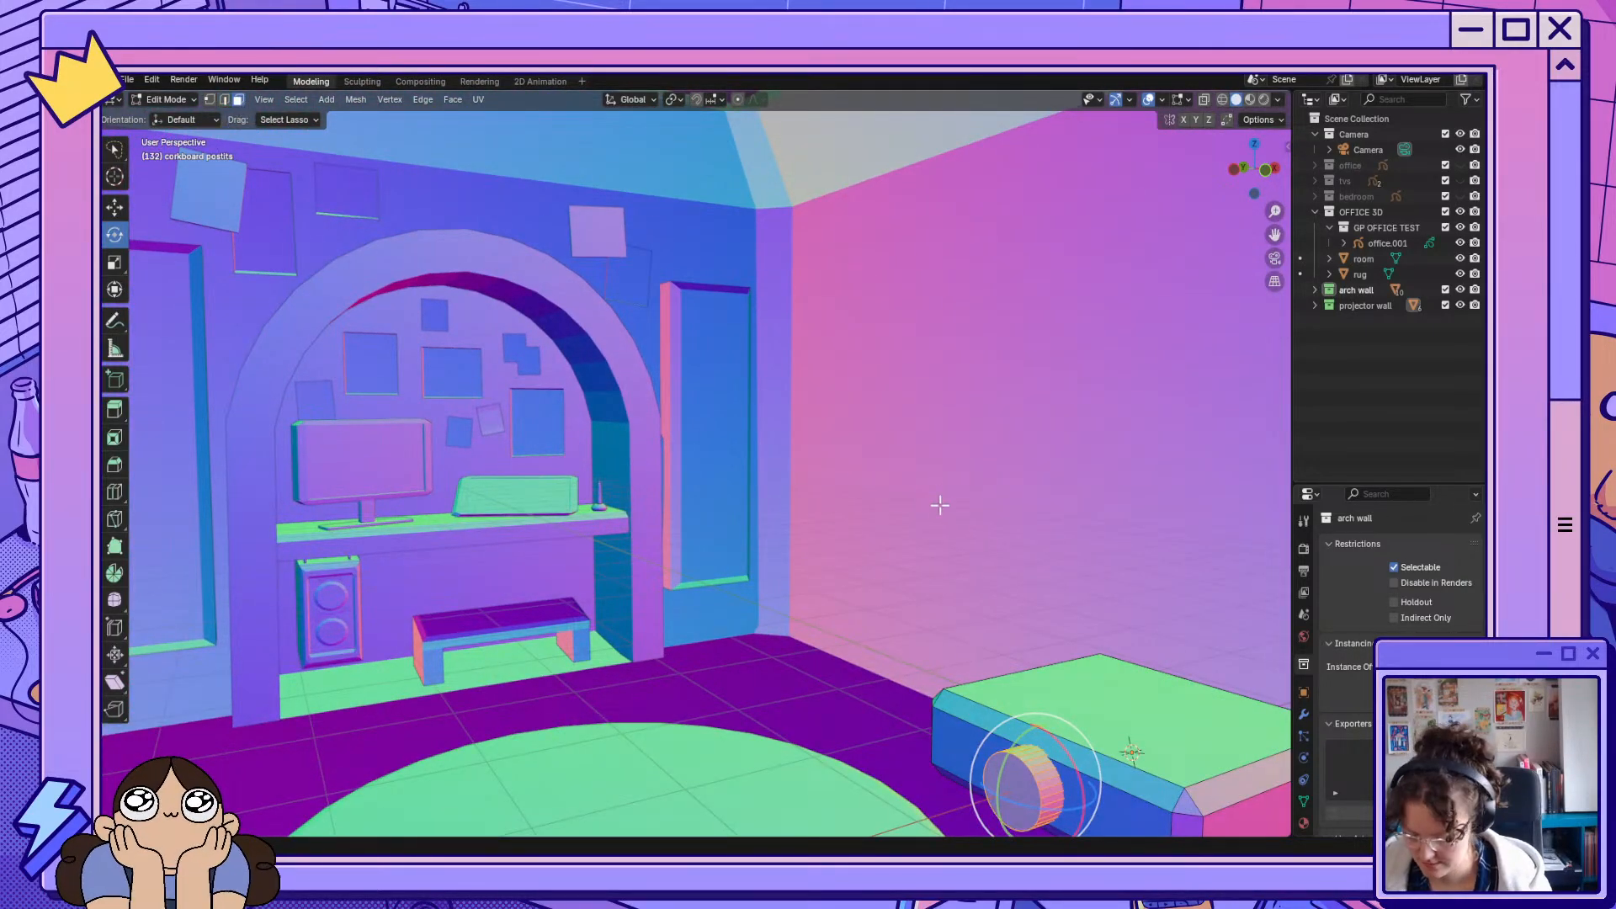
{"action": "left_click", "coordinate": [1011, 779]}
{"action": "key", "text": "i"}
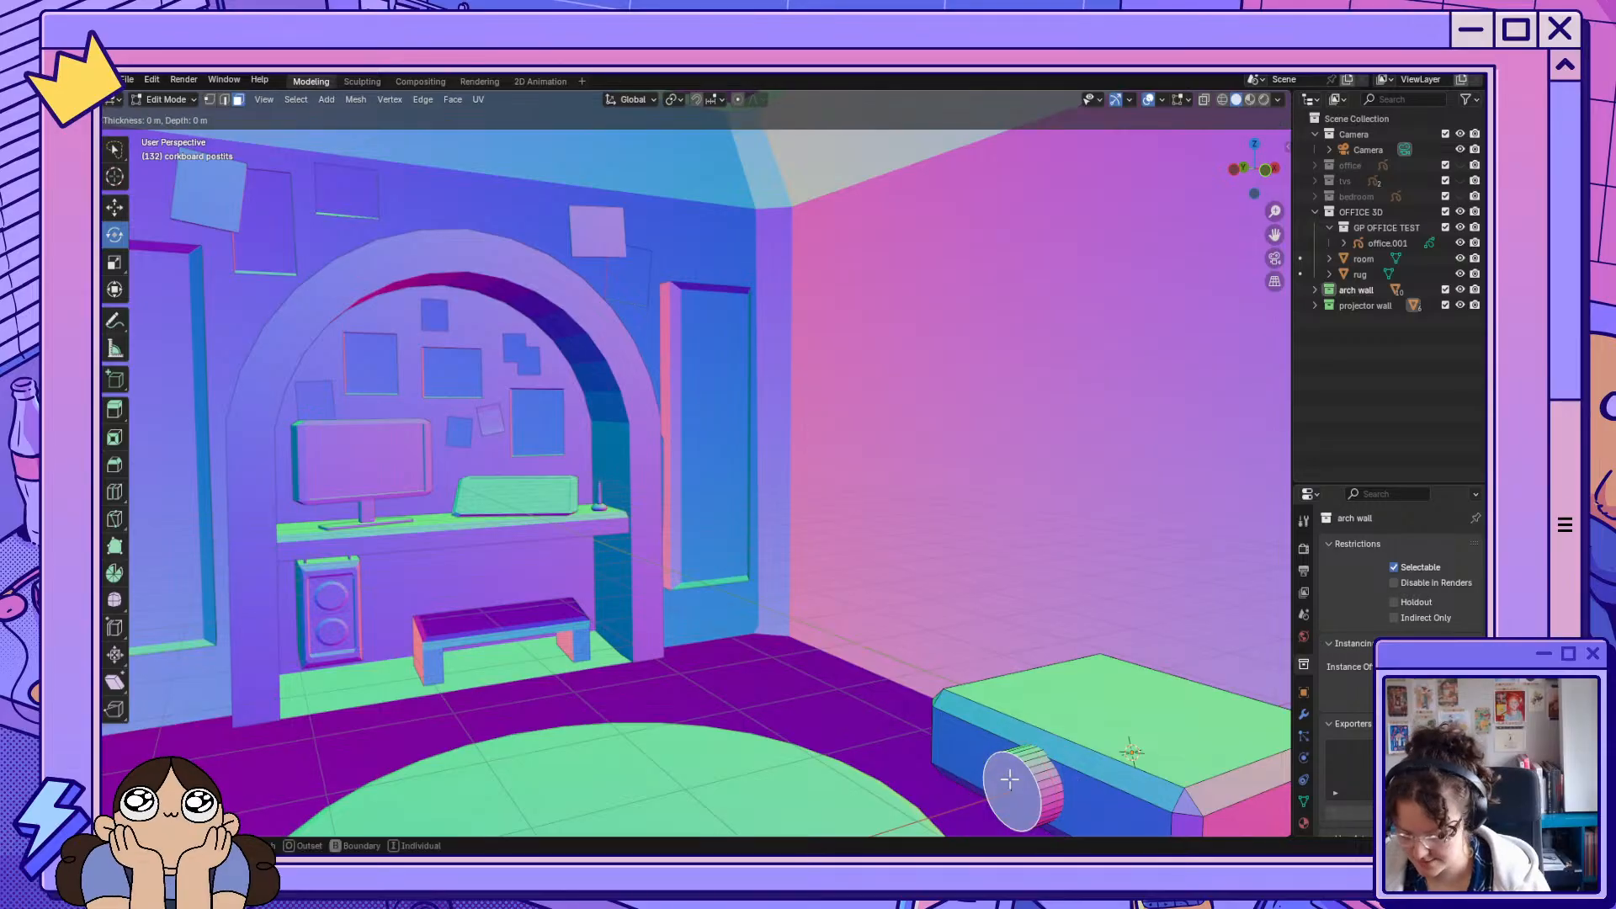
{"action": "left_click", "coordinate": [1018, 792]}
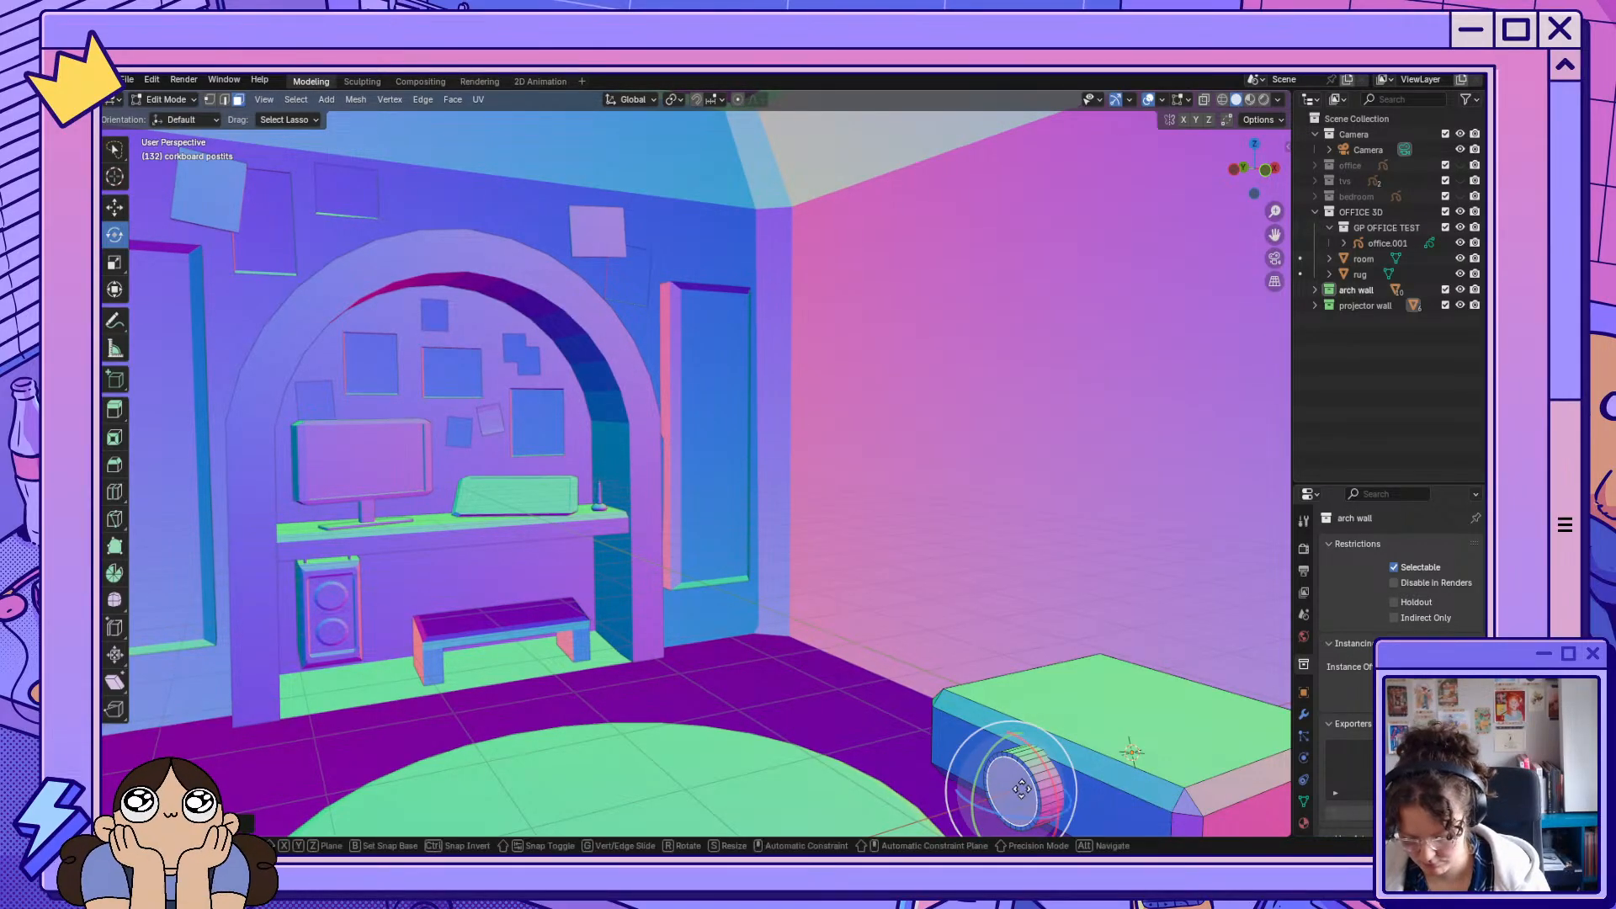
Inset the cylinder's round outer end face again by about 0.07 m to widen the rim.
{"action": "key", "text": "g"}
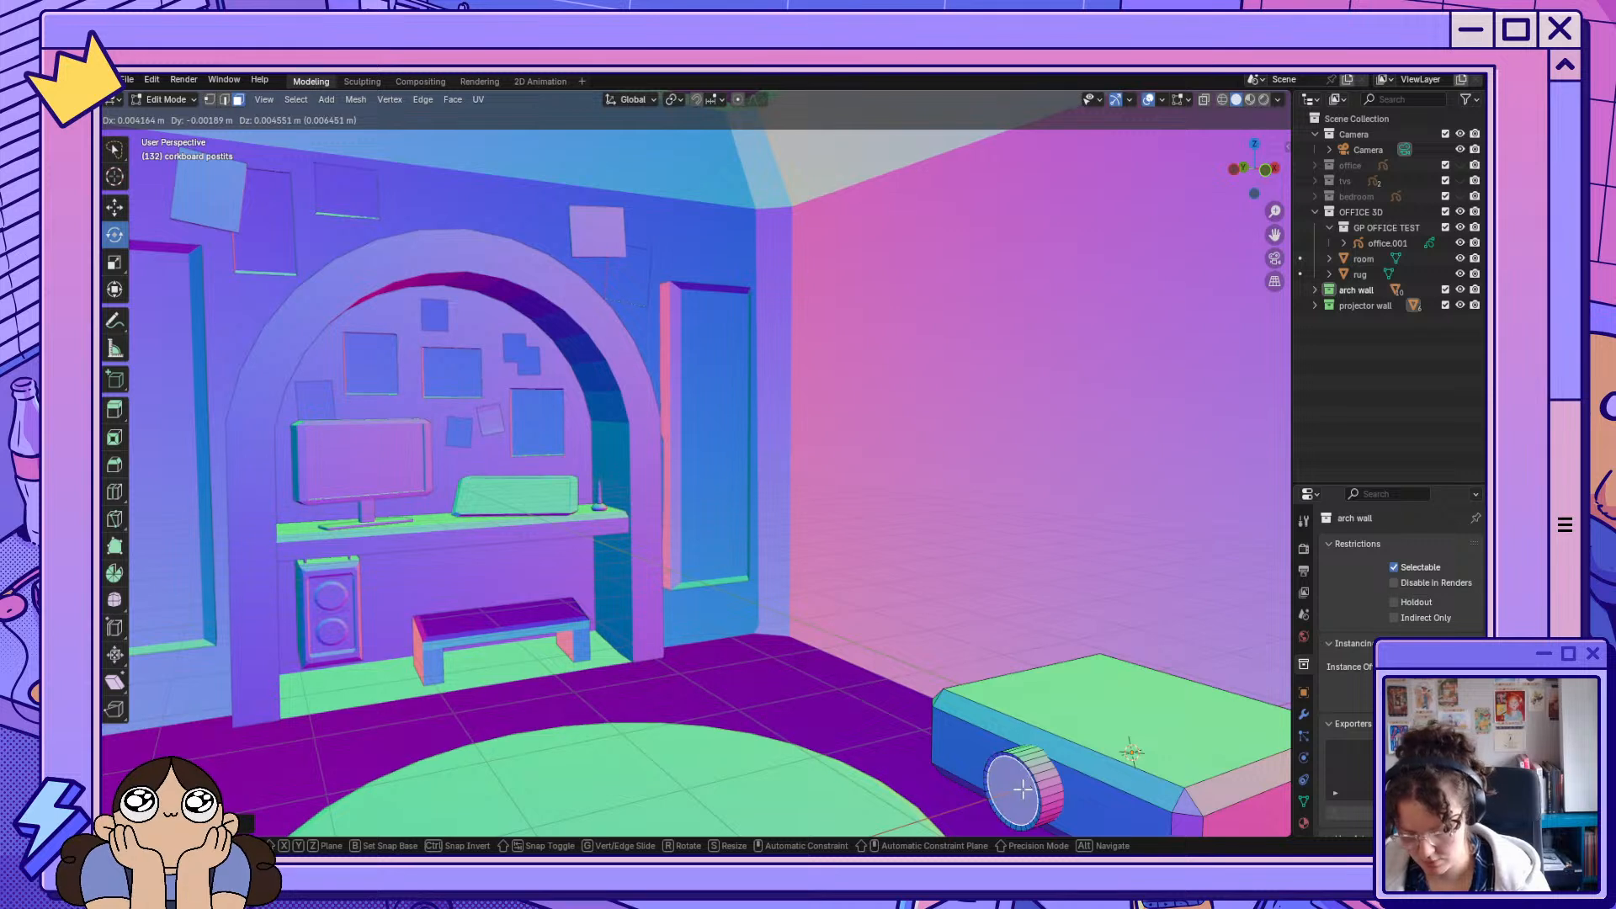
{"action": "left_click", "coordinate": [1024, 789]}
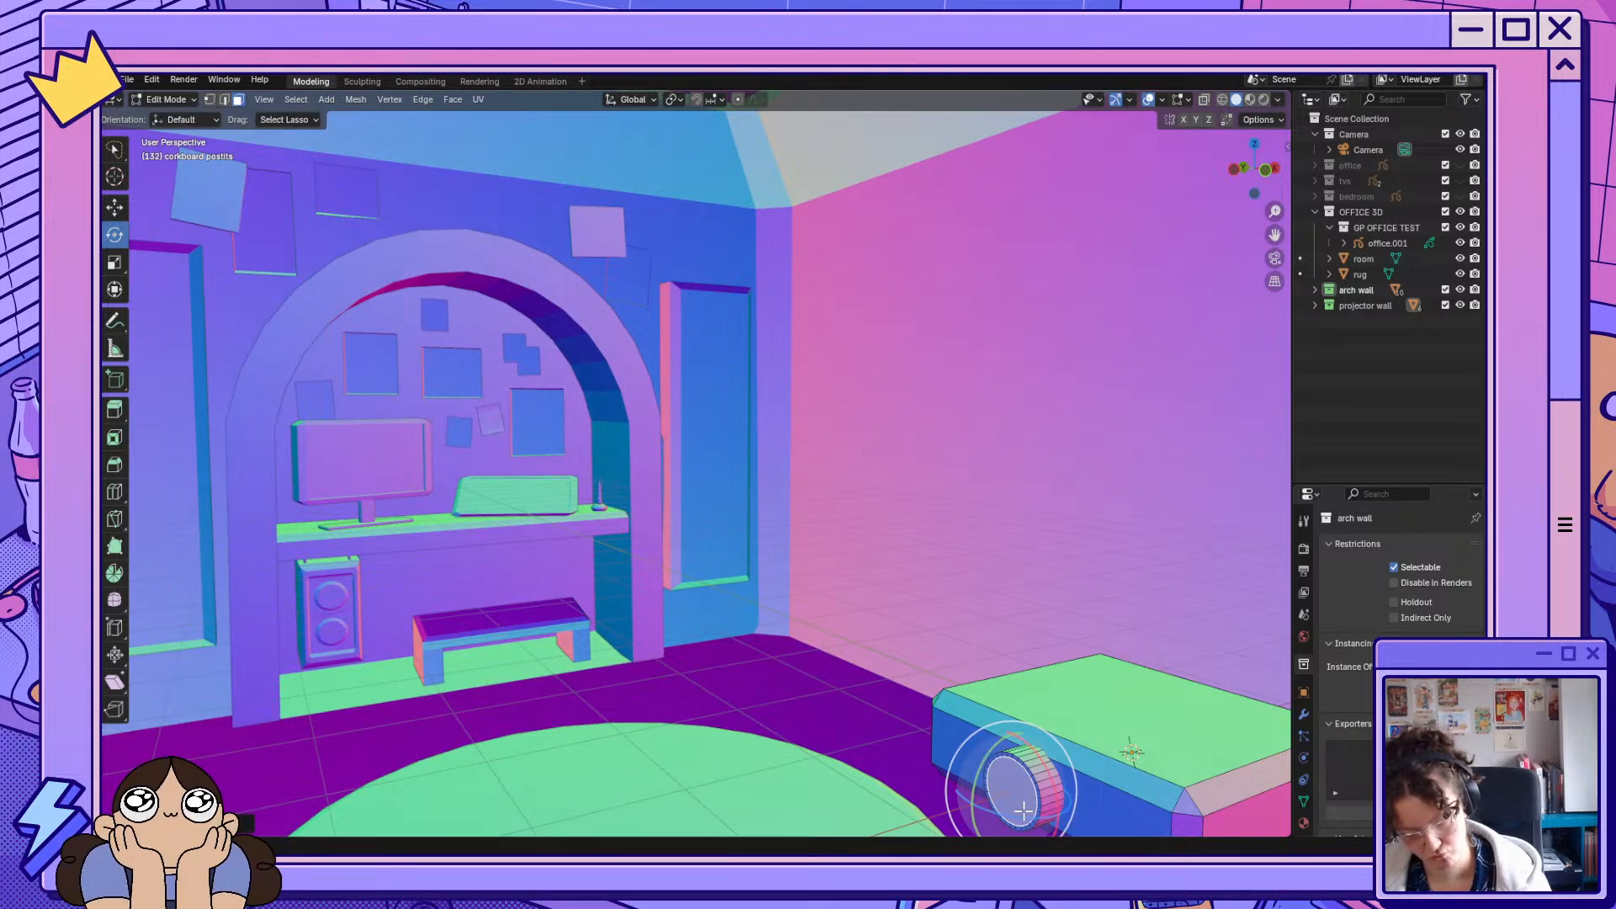
{"action": "left_click_drag", "start_coordinate": [1021, 812], "coordinate": [1018, 809]}
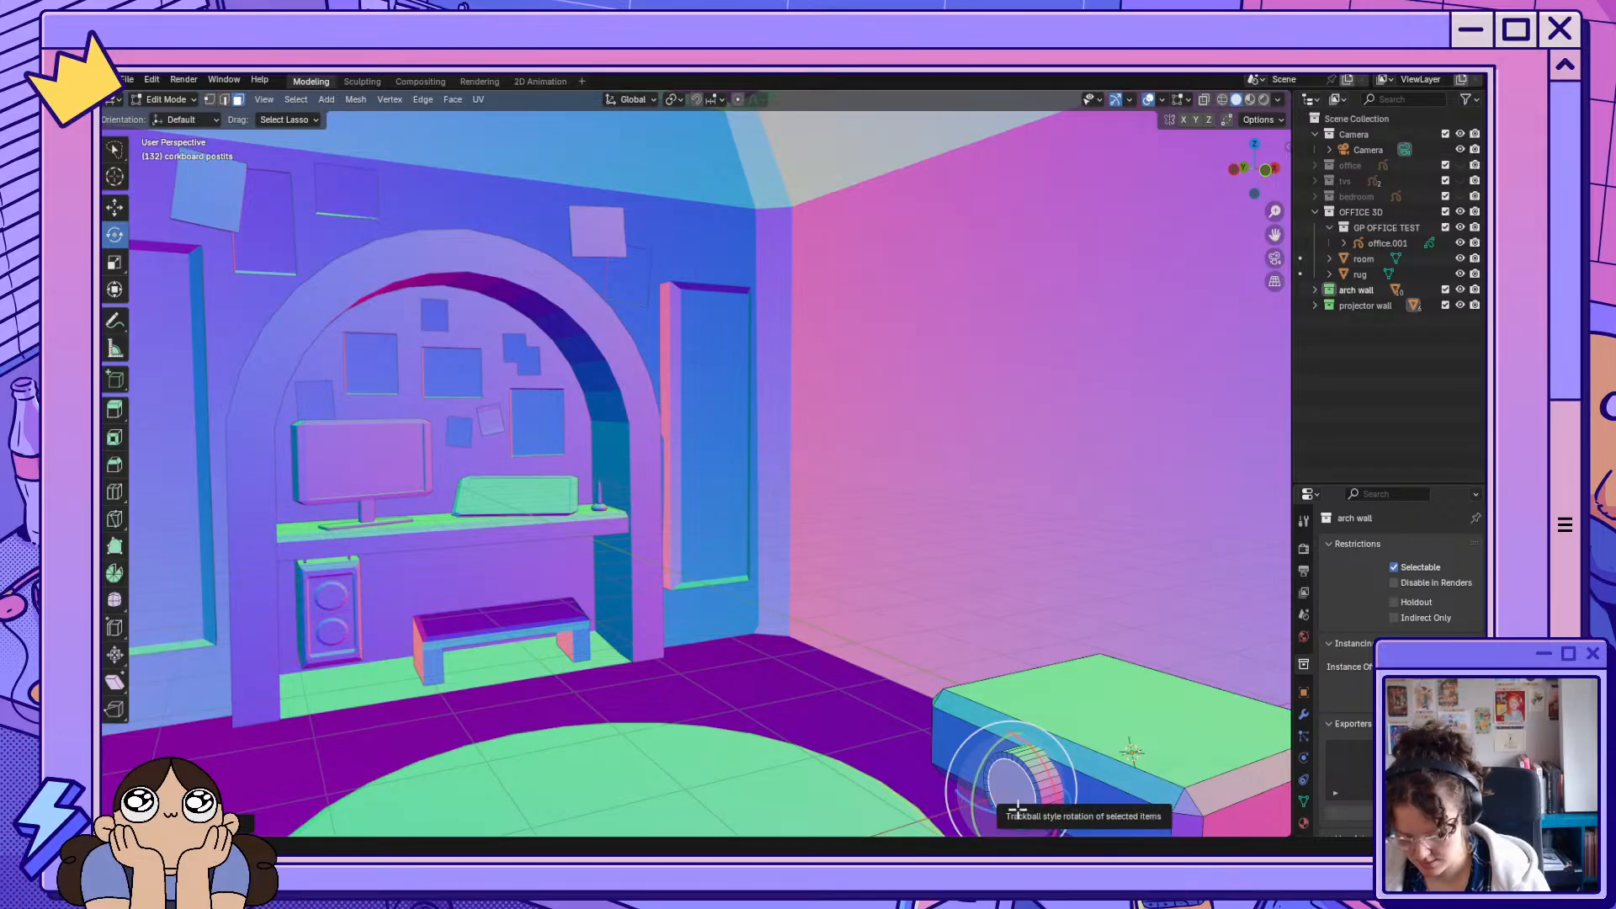
{"action": "key", "text": "i"}
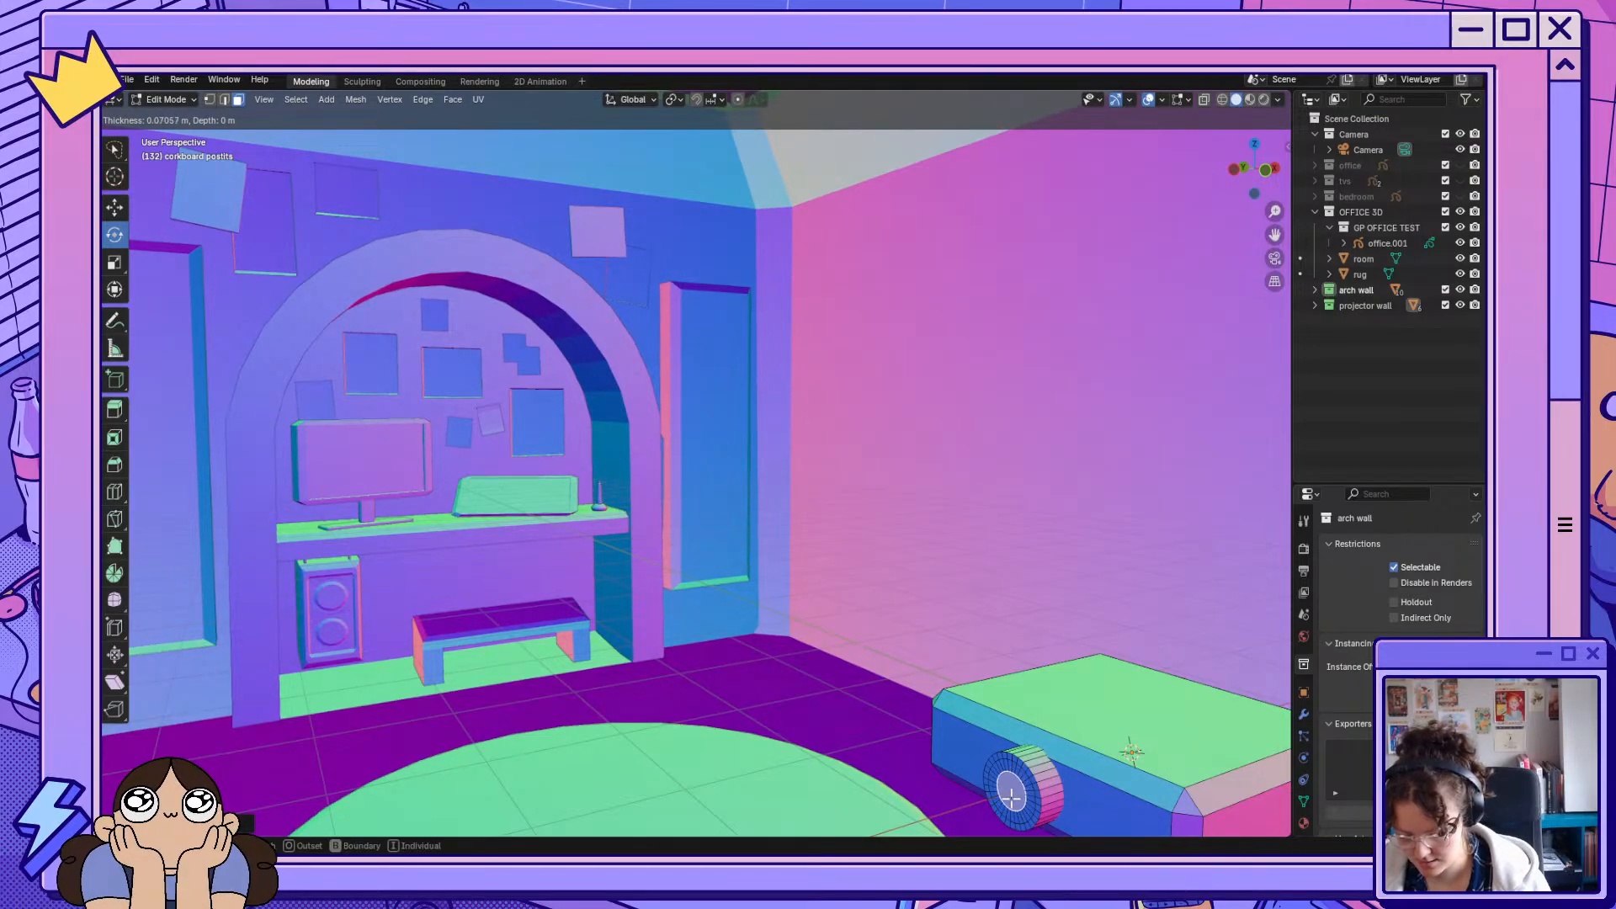
{"action": "left_click", "coordinate": [1011, 798]}
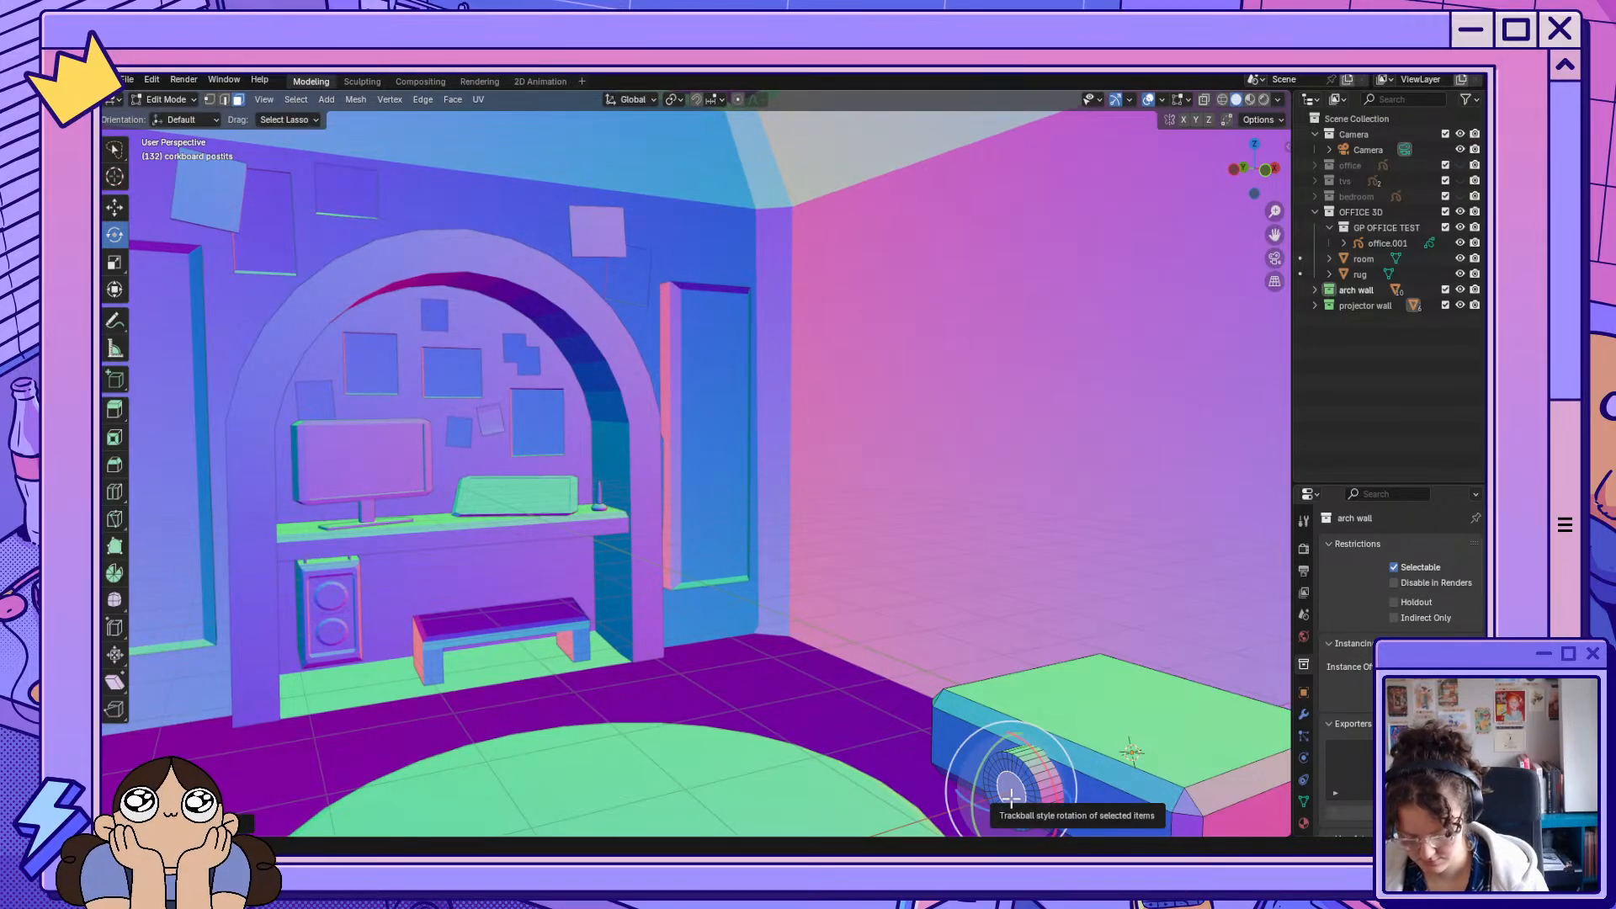
Push the inner end face along the positive X axis into the cylinder to hollow it out behind the rim.
{"action": "key", "text": "g"}
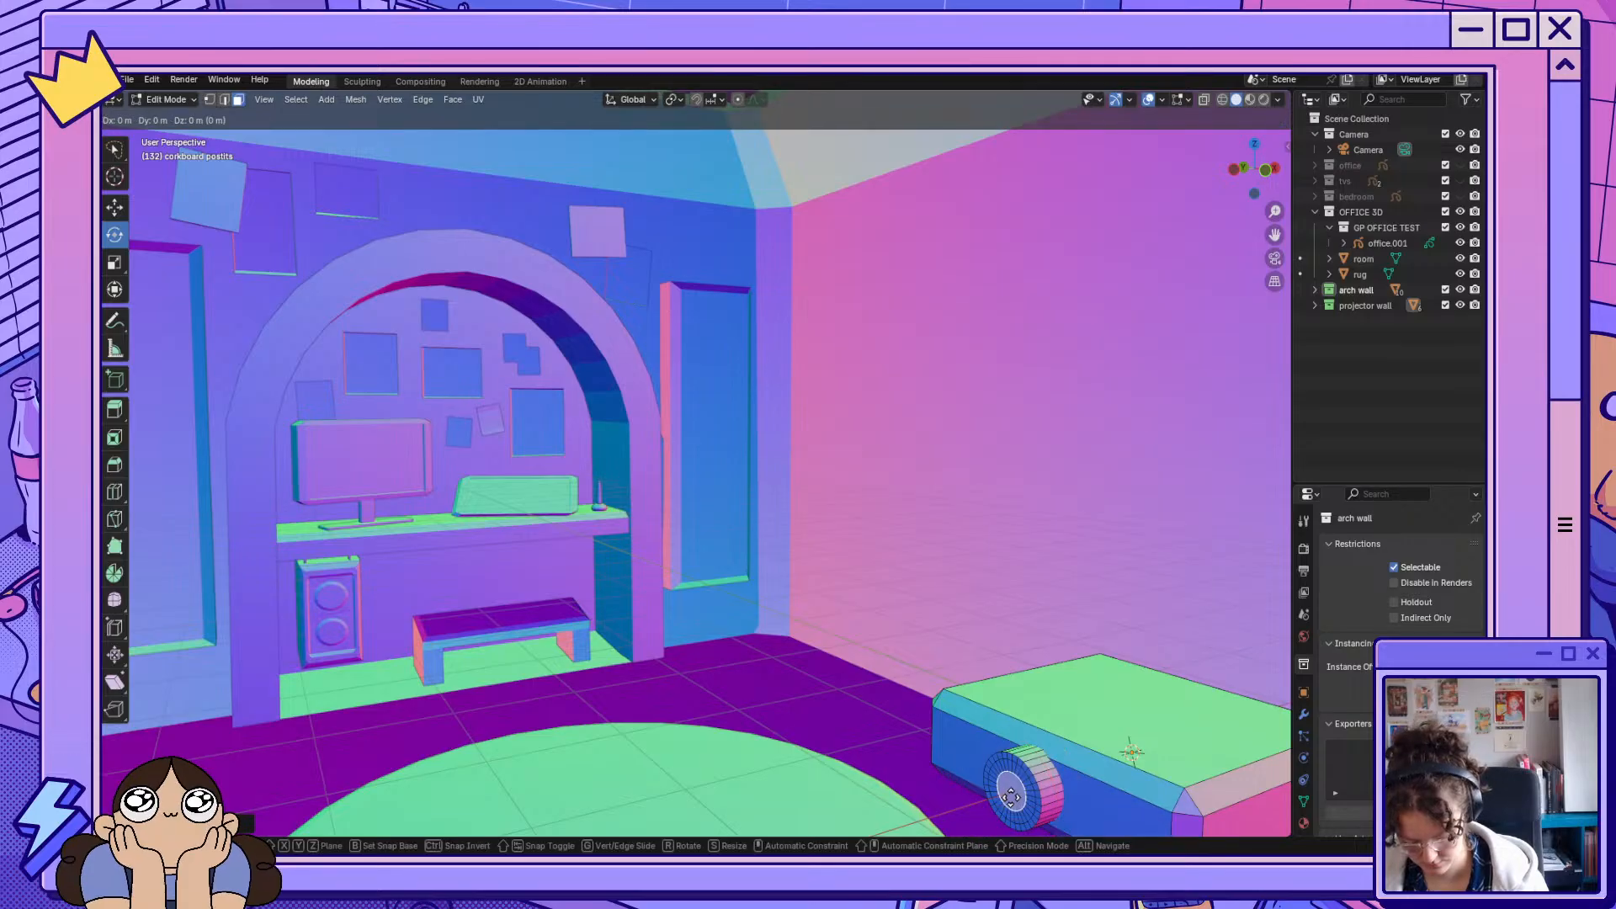
{"action": "key", "text": "x"}
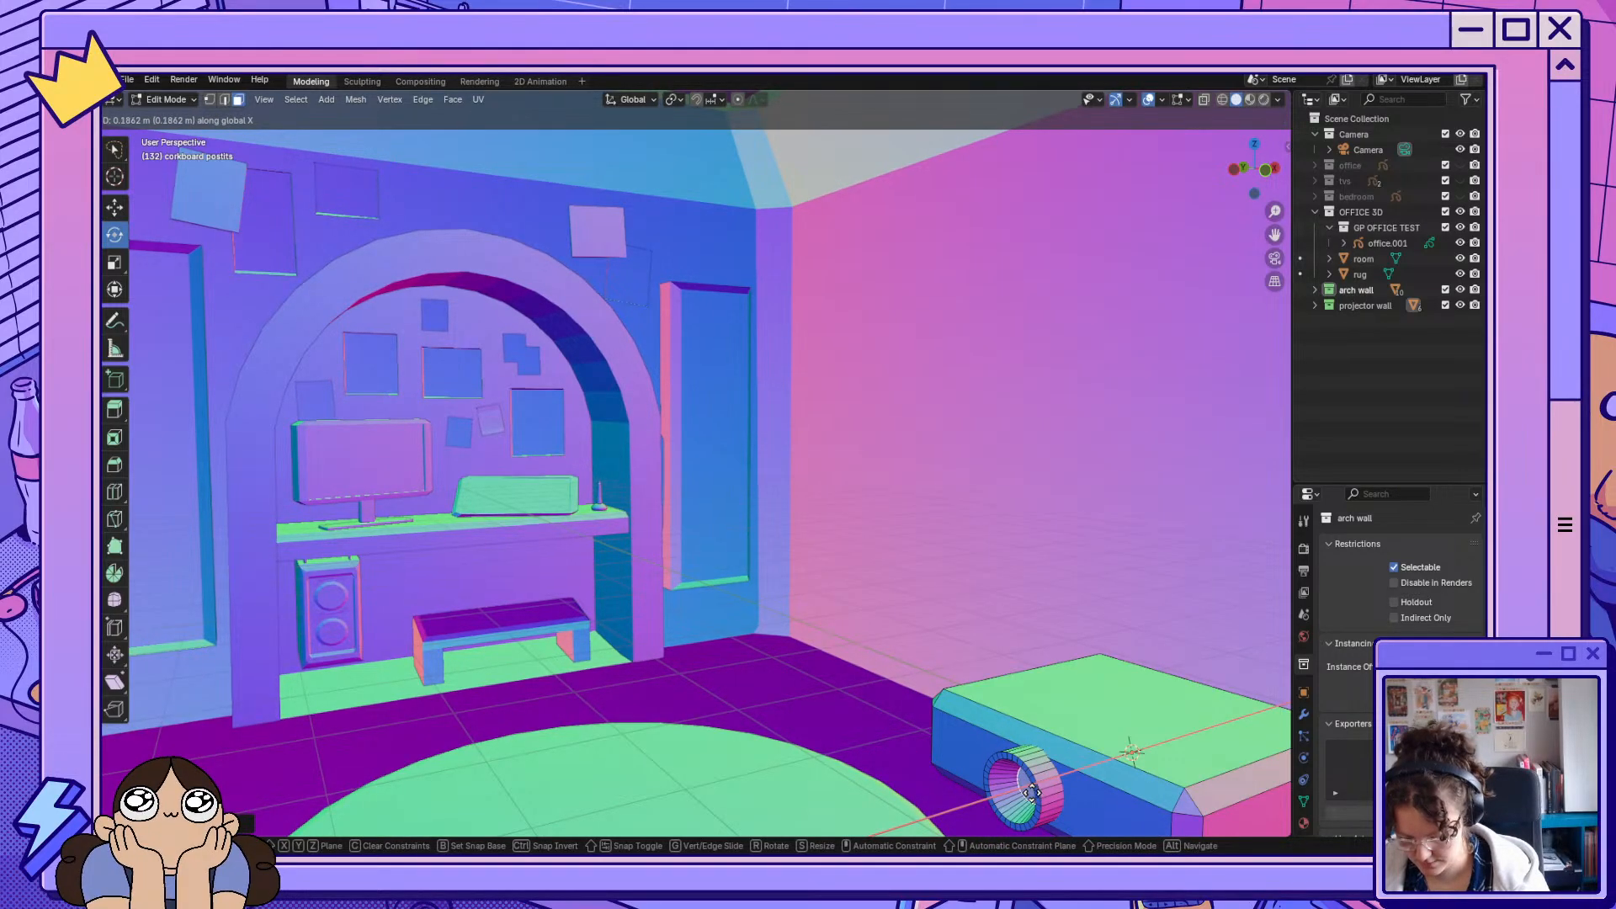
{"action": "left_click", "coordinate": [1040, 792]}
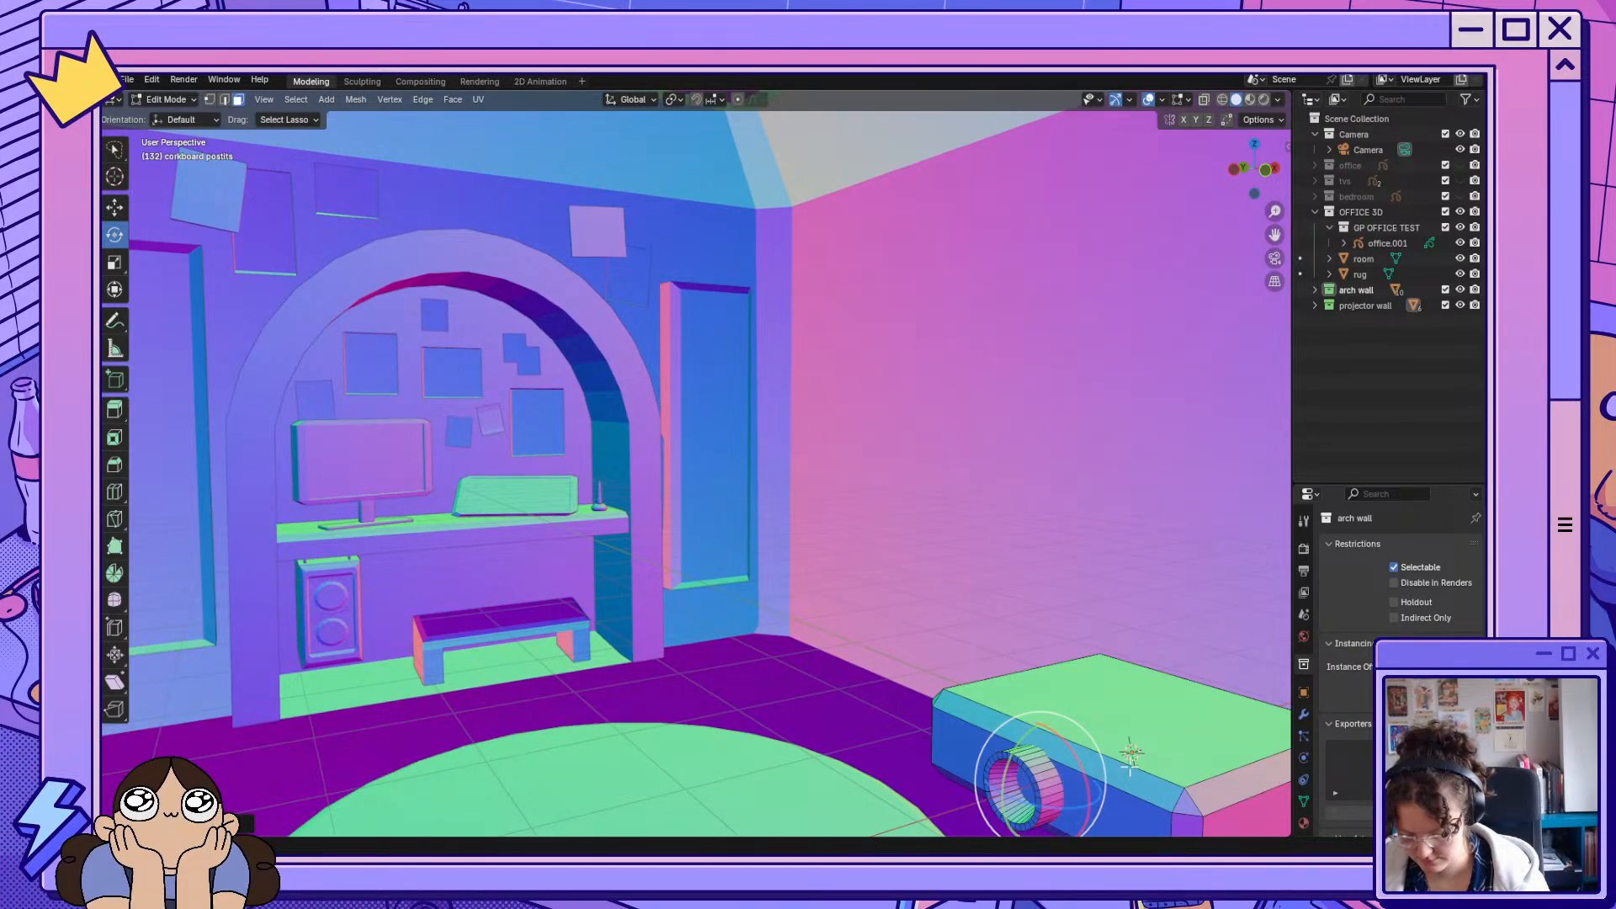
Switch to vertex selection and select the entire rimmed cylinder through its linked geometry.
{"action": "middle_click_drag", "start_coordinate": [1116, 757], "coordinate": [1163, 734]}
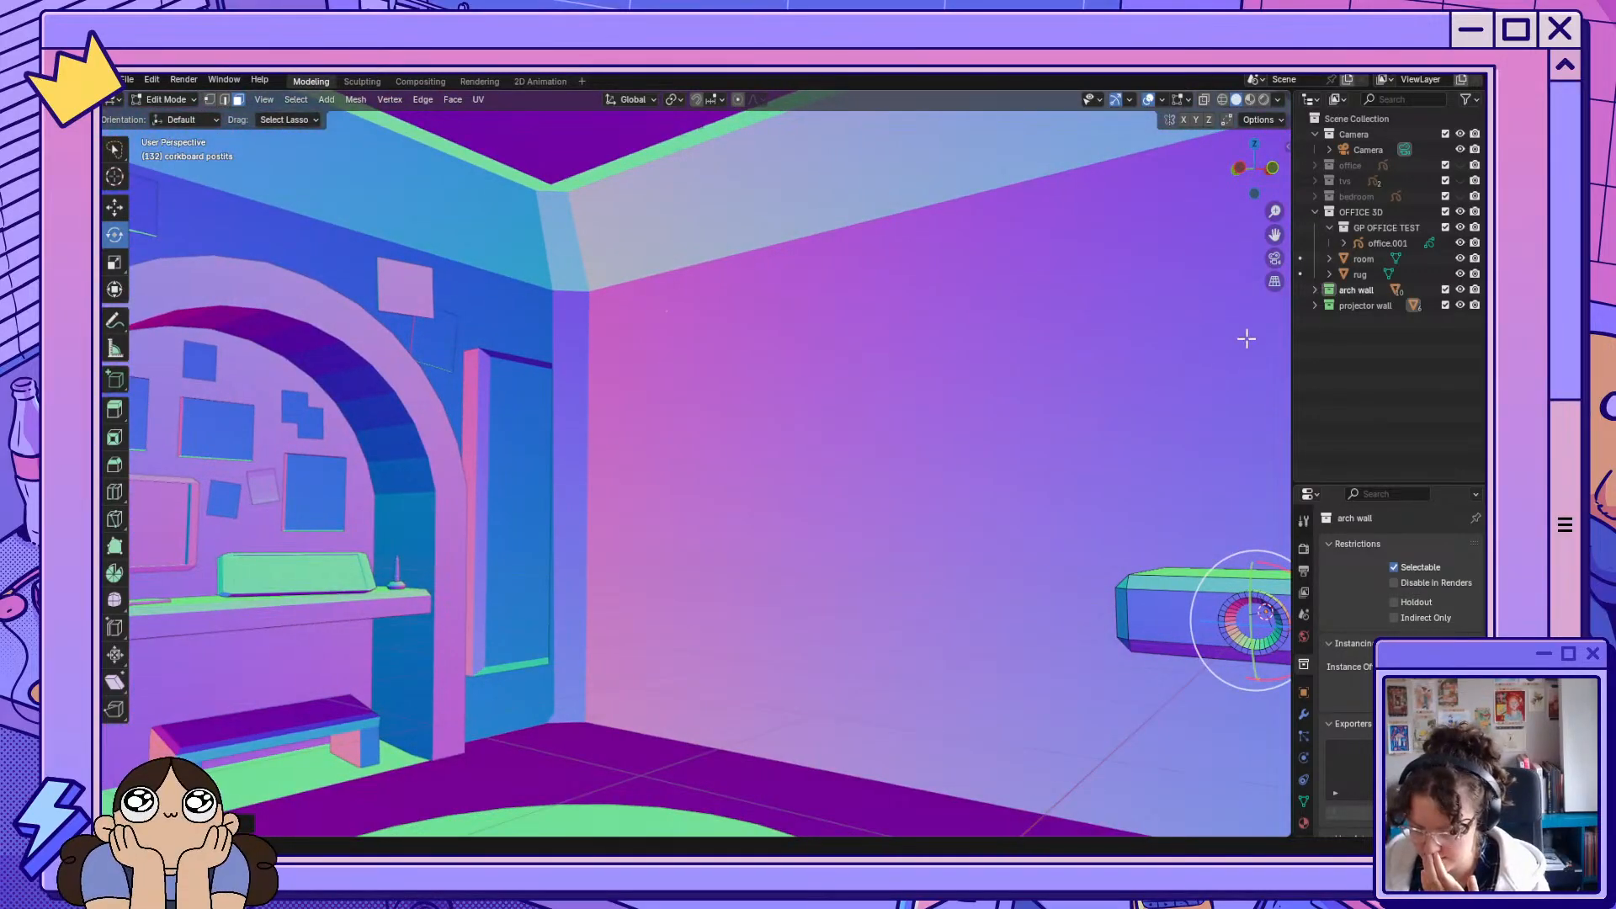
{"action": "left_click_drag", "start_coordinate": [1275, 235], "coordinate": [802, 275]}
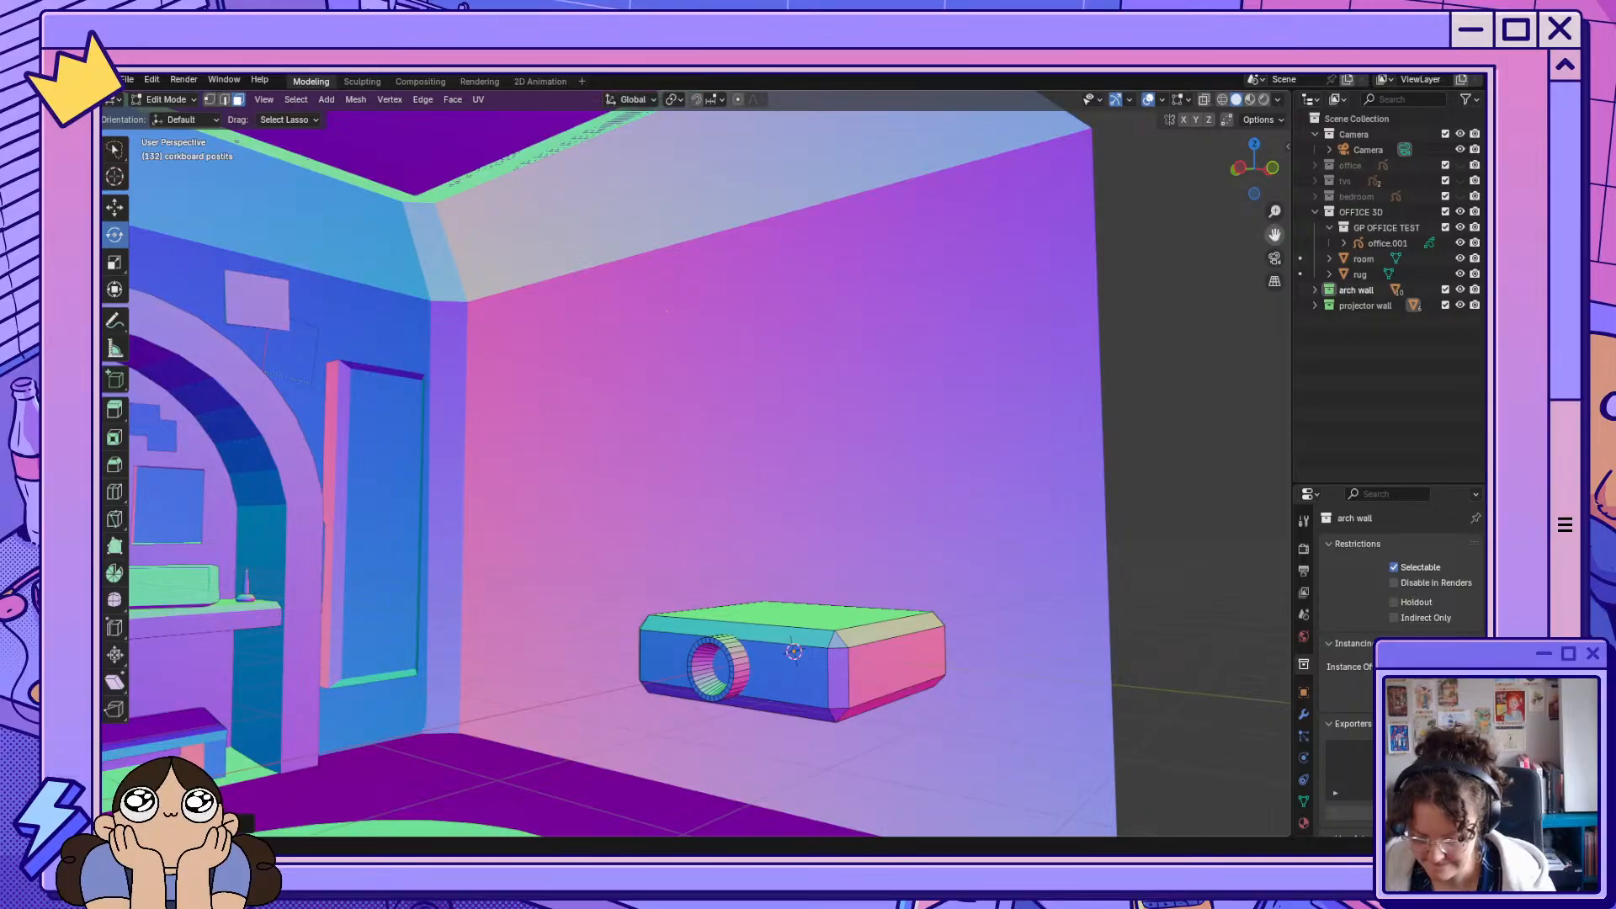
{"action": "left_click_drag", "start_coordinate": [1263, 193], "coordinate": [1229, 216]}
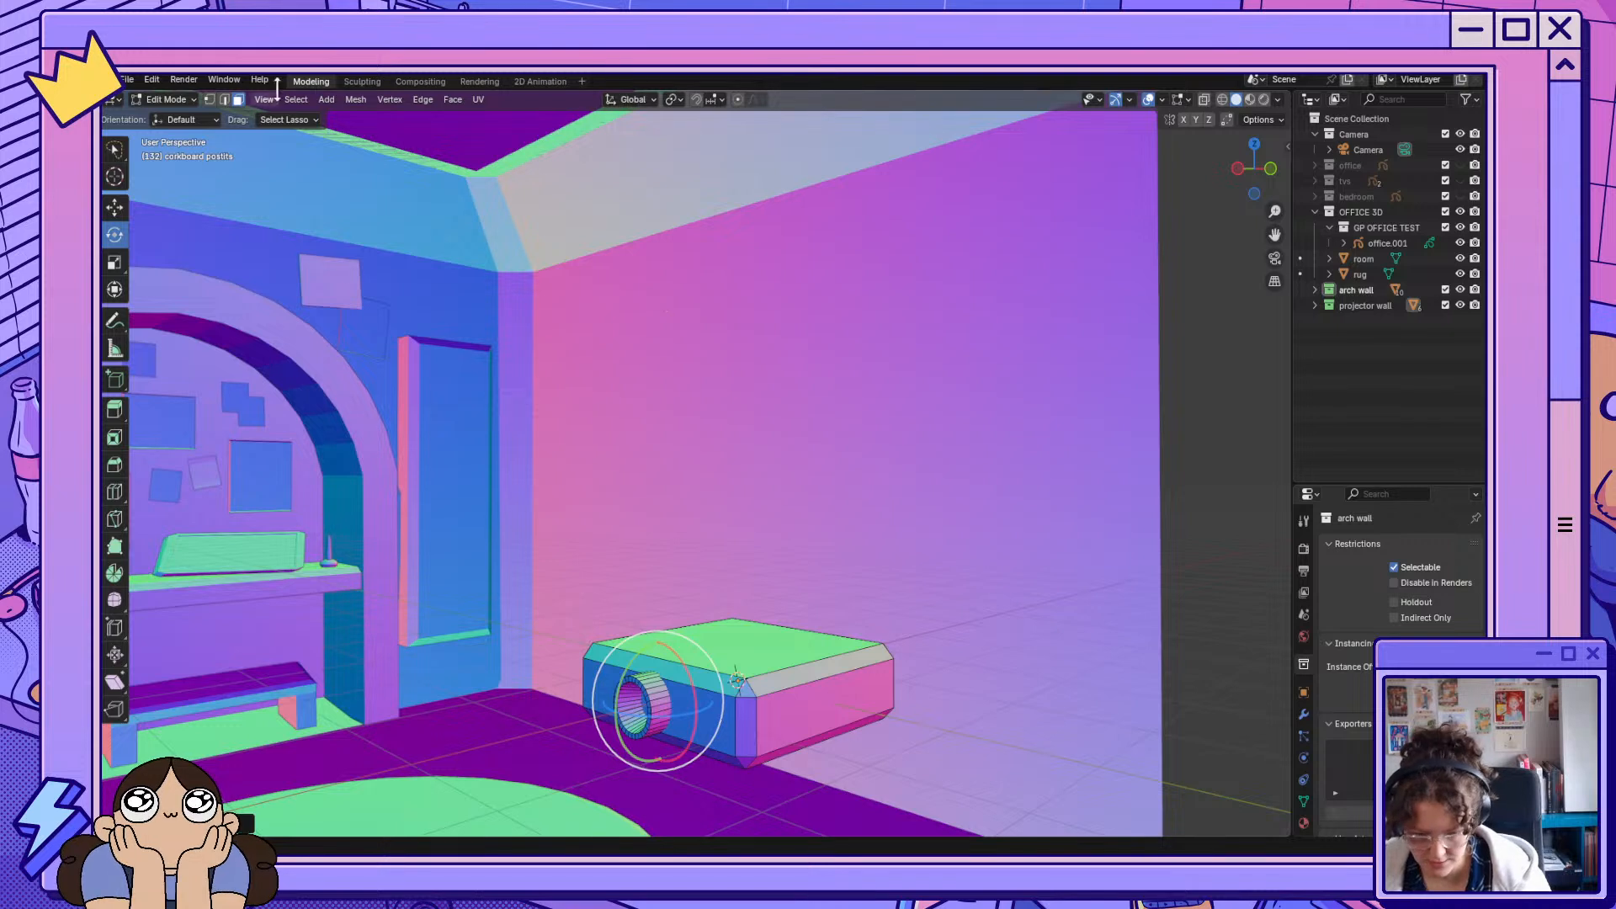
{"action": "left_click", "coordinate": [209, 98]}
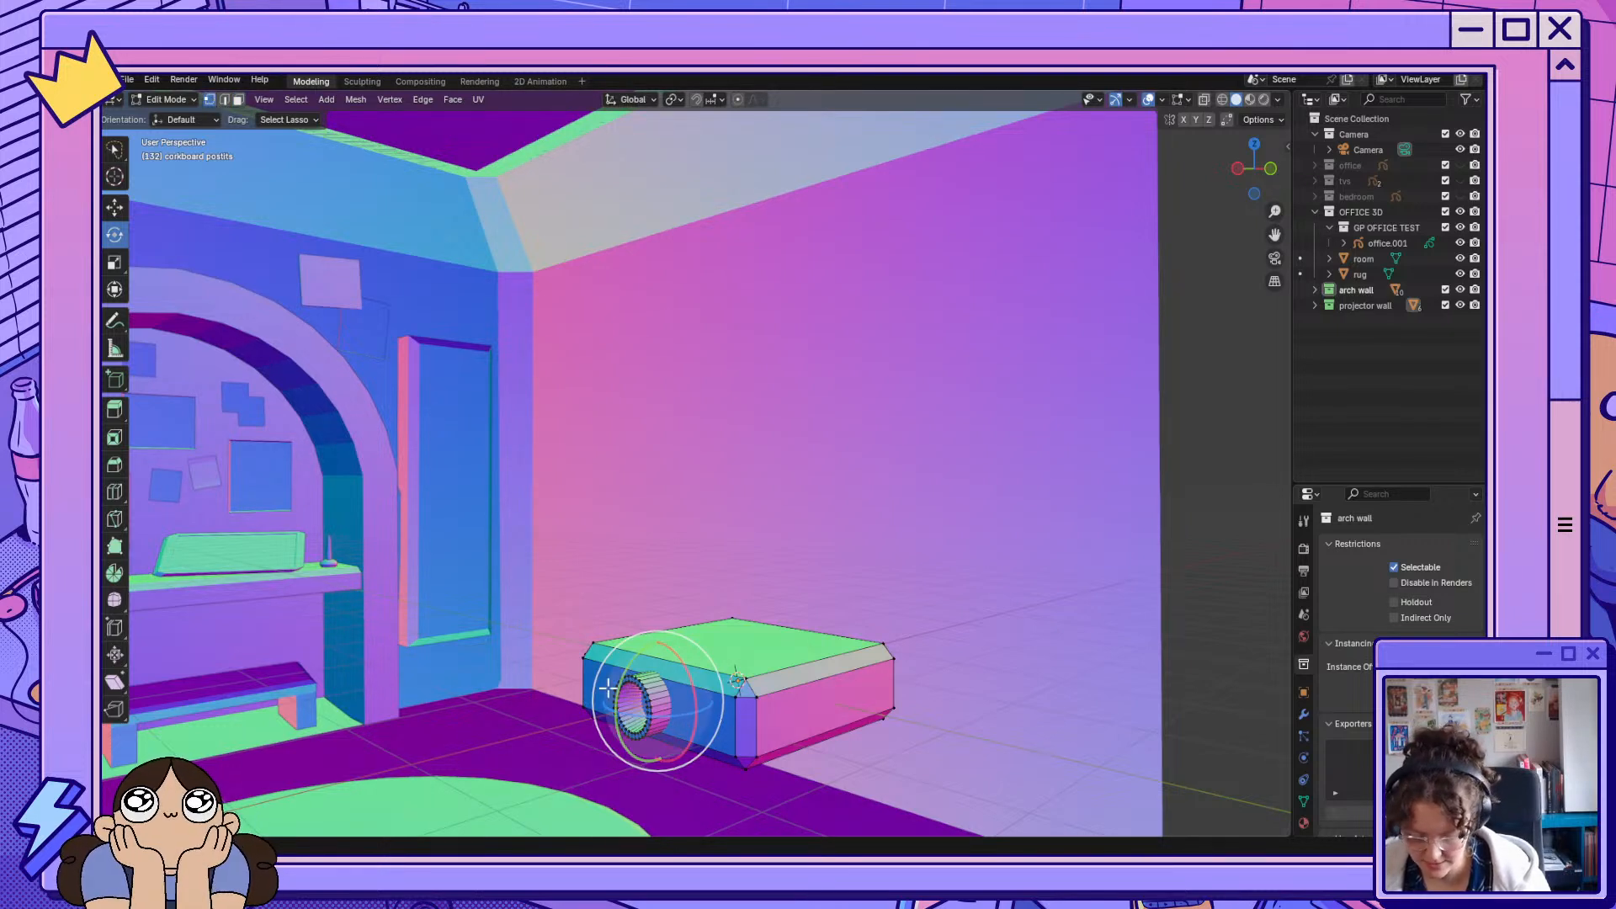
{"action": "left_click", "coordinate": [643, 684]}
{"action": "key", "text": "ctrl+l"}
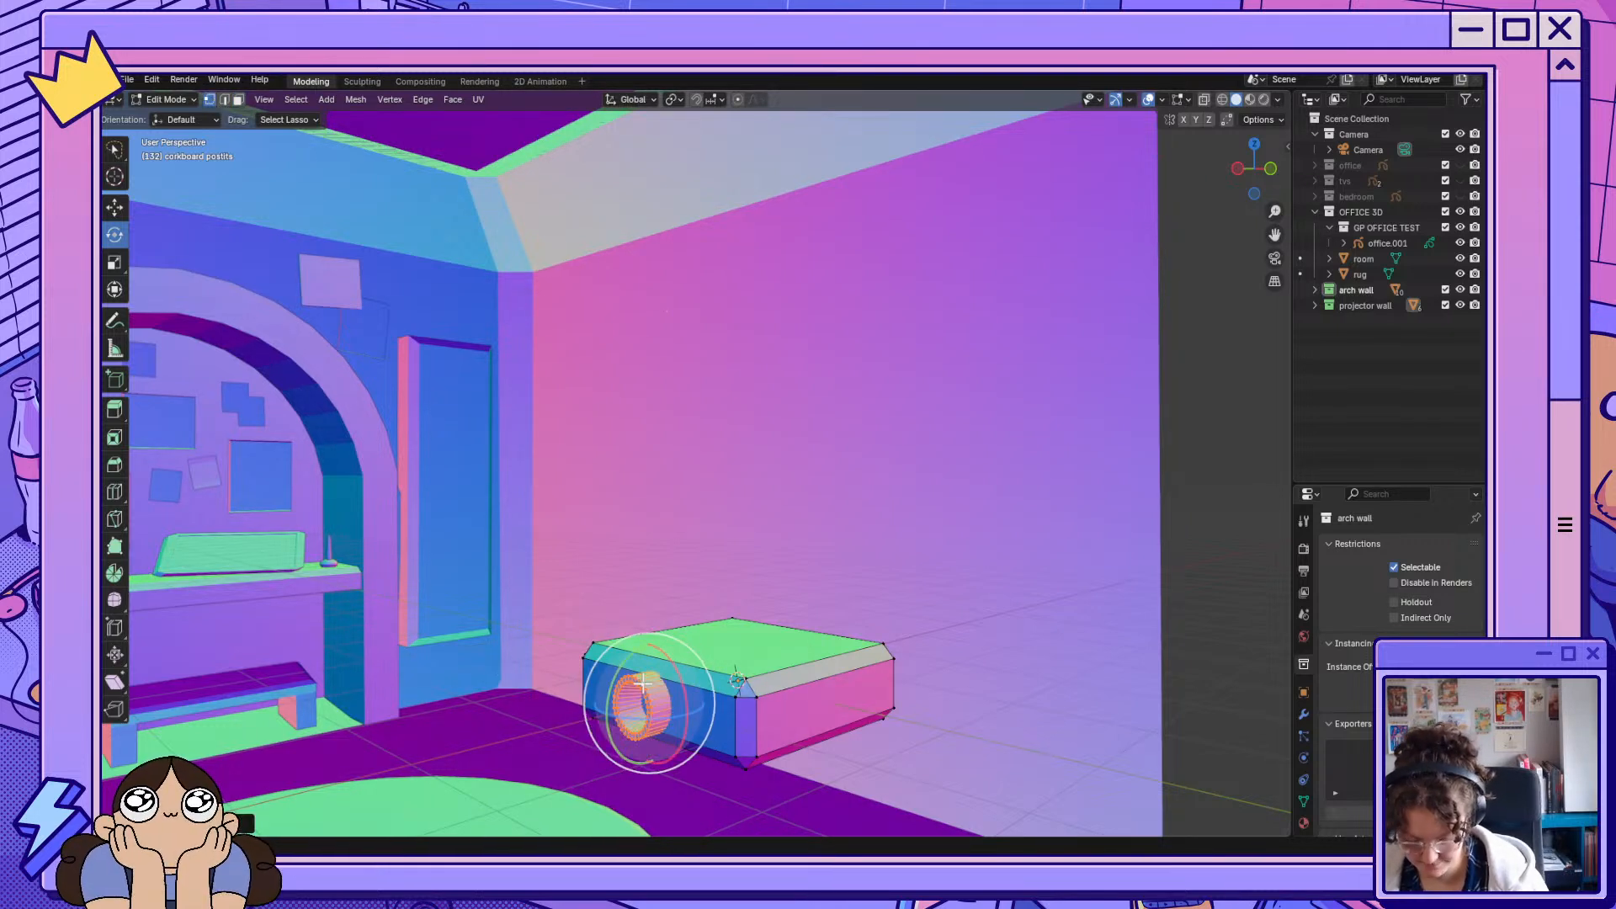
Try scaling the rimmed cylinder uniformly to about 0.79 and stretching it along the Y axis to about 1.22.
{"action": "key", "text": "s"}
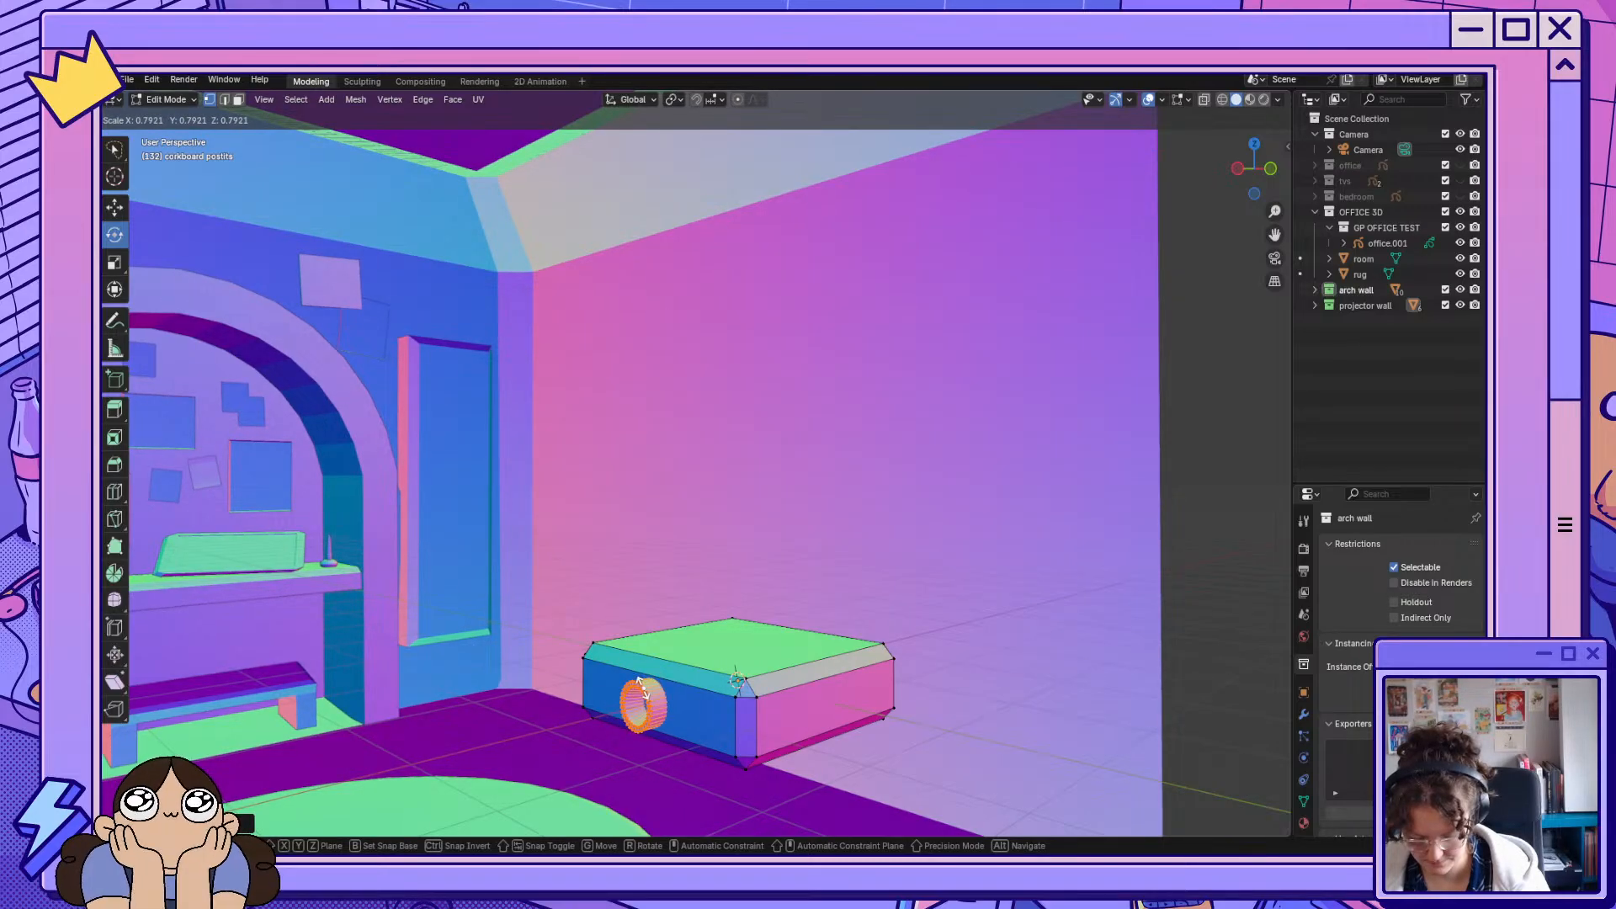
{"action": "left_click", "coordinate": [641, 685]}
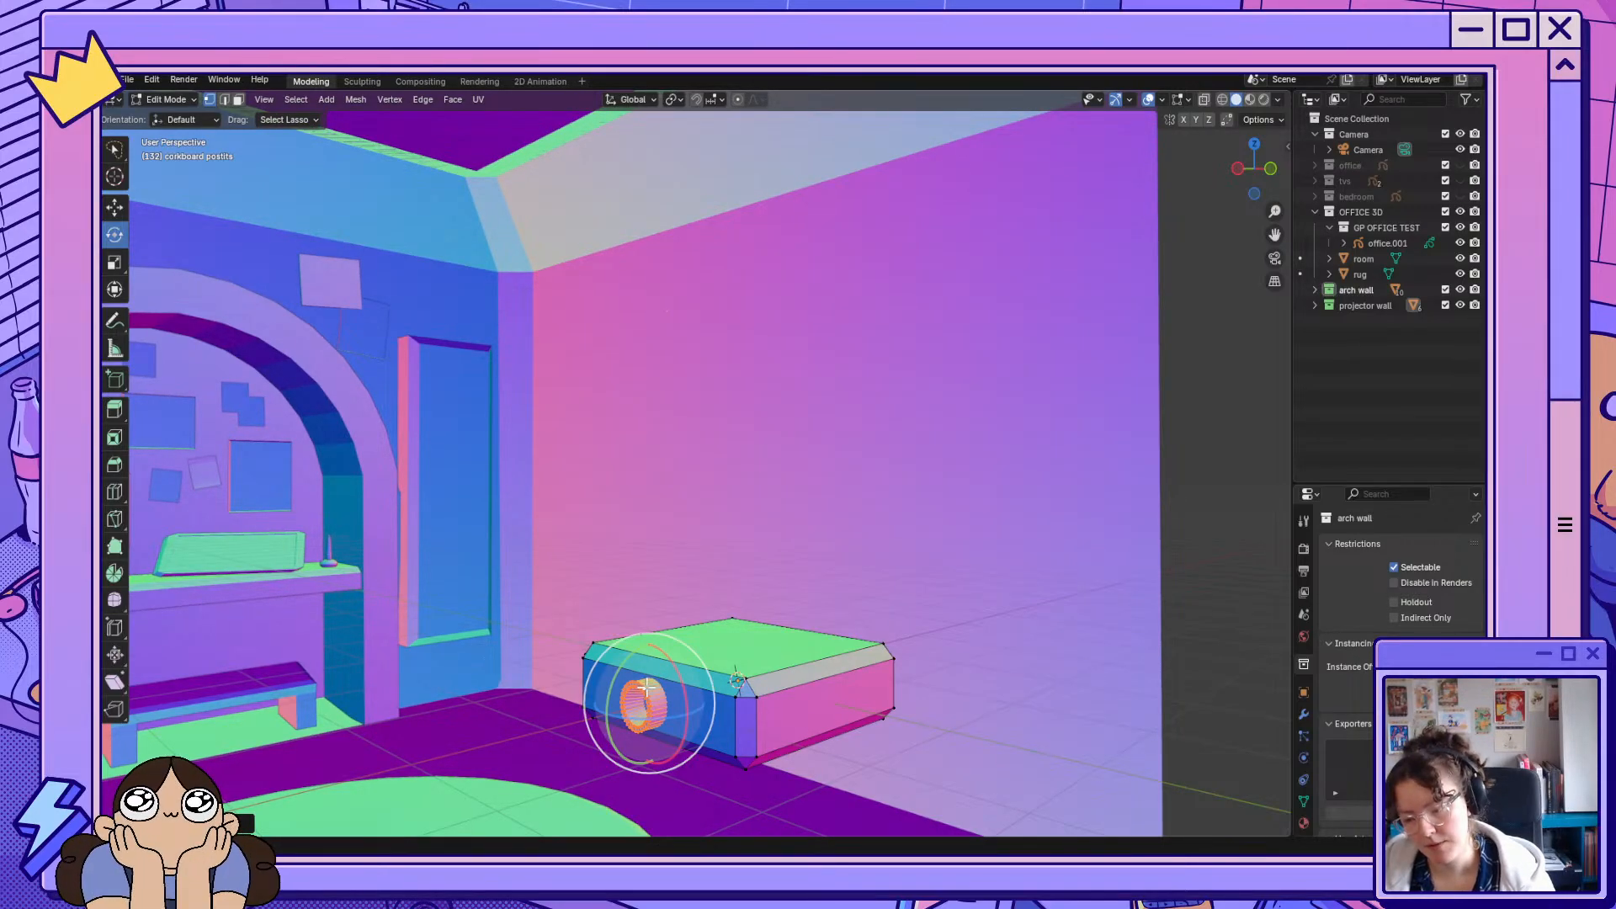
{"action": "key", "text": "s"}
{"action": "key", "text": "x"}
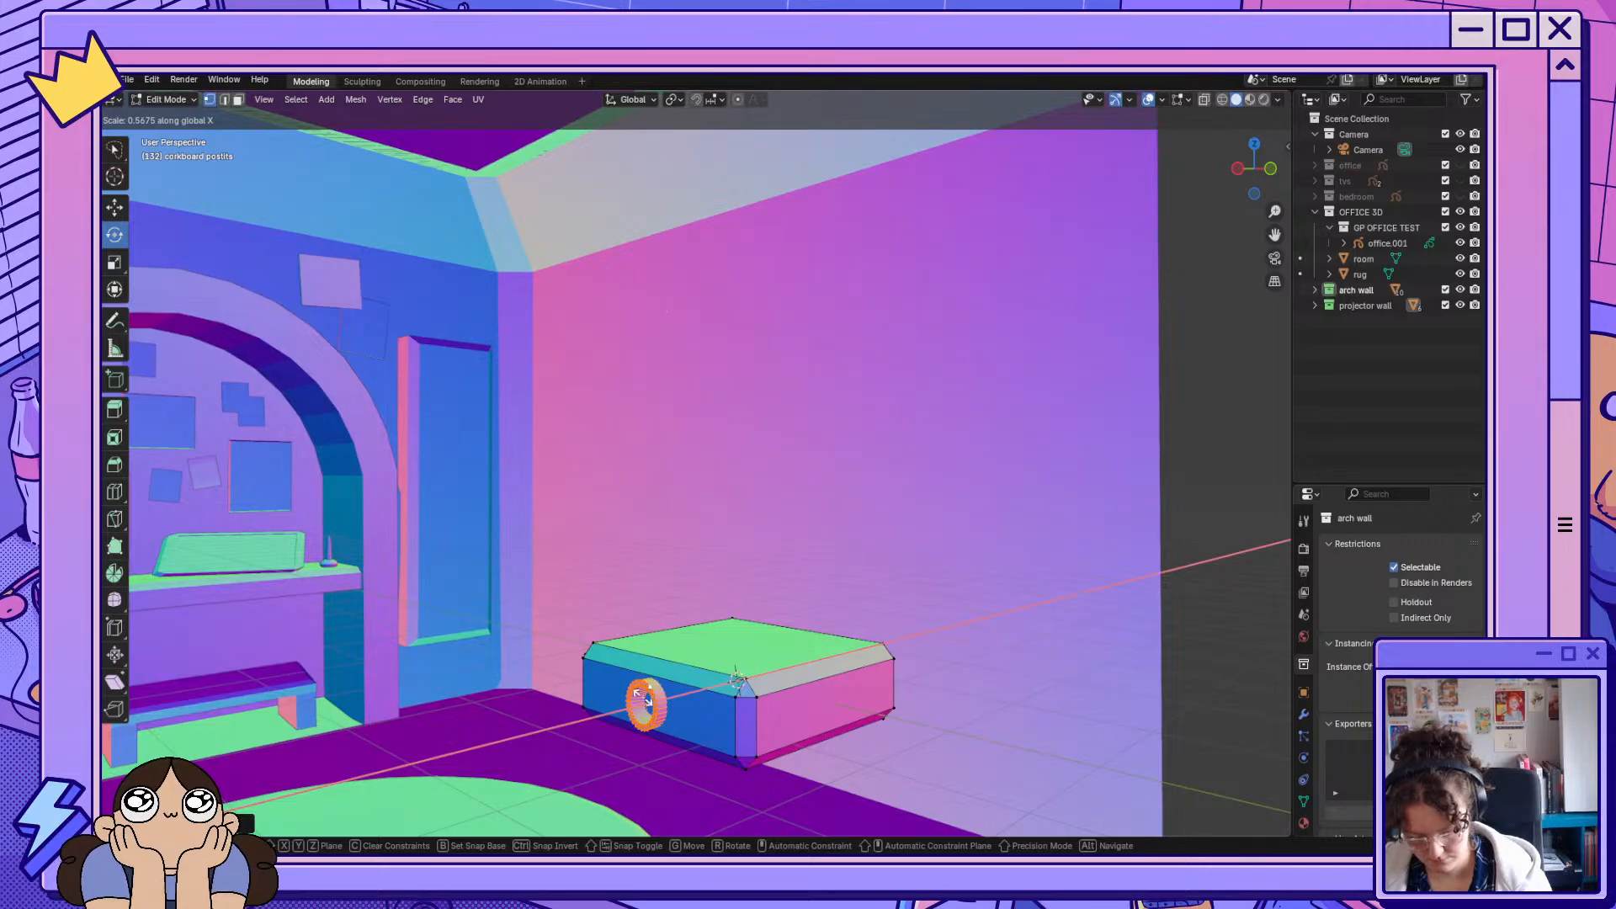
{"action": "right_click", "coordinate": [647, 698]}
{"action": "key", "text": "s"}
{"action": "key", "text": "y"}
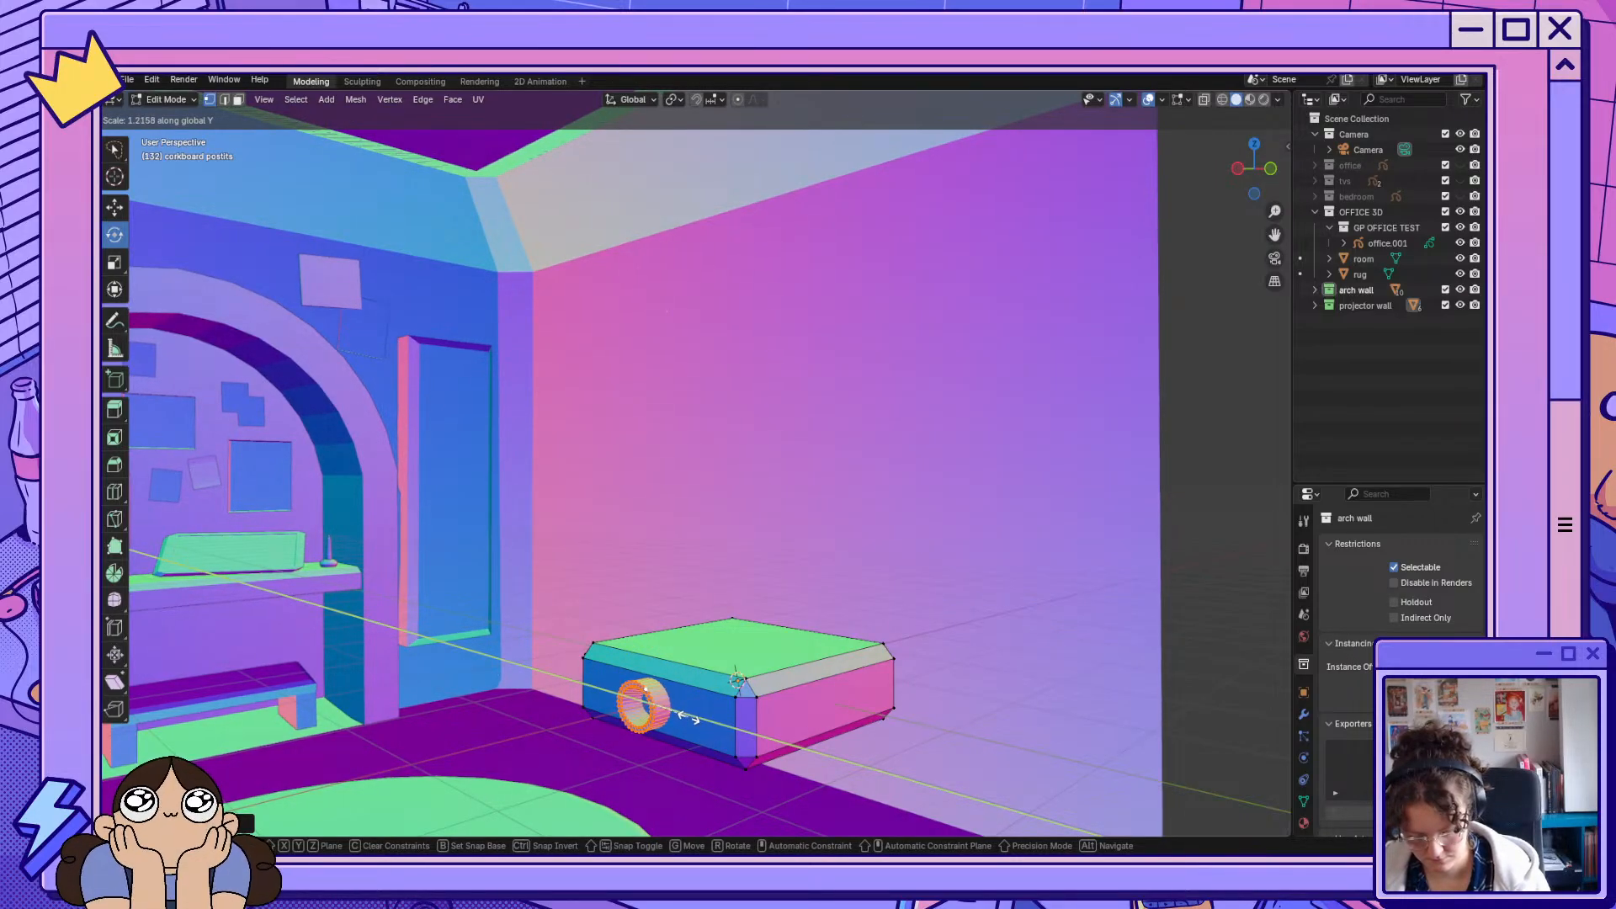
{"action": "left_click", "coordinate": [694, 720]}
Scale the rimmed cylinder down slightly in all directions on the box's side and deselect it.
{"action": "middle_click_drag", "start_coordinate": [810, 680], "coordinate": [920, 638]}
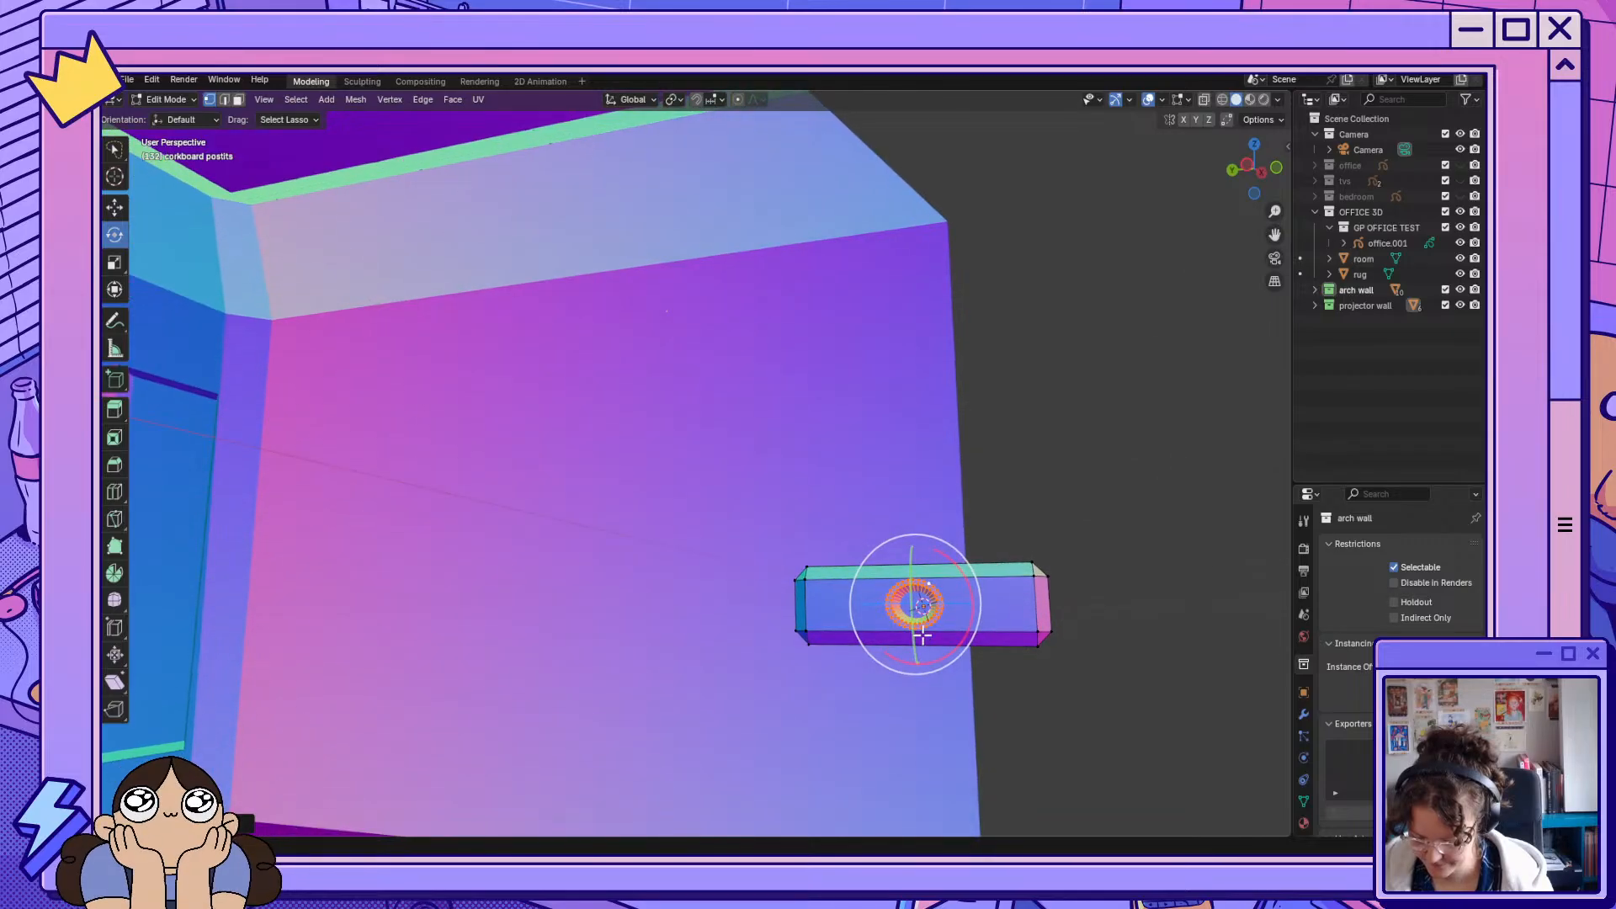
{"action": "middle_click_drag", "start_coordinate": [1021, 666], "coordinate": [987, 672]}
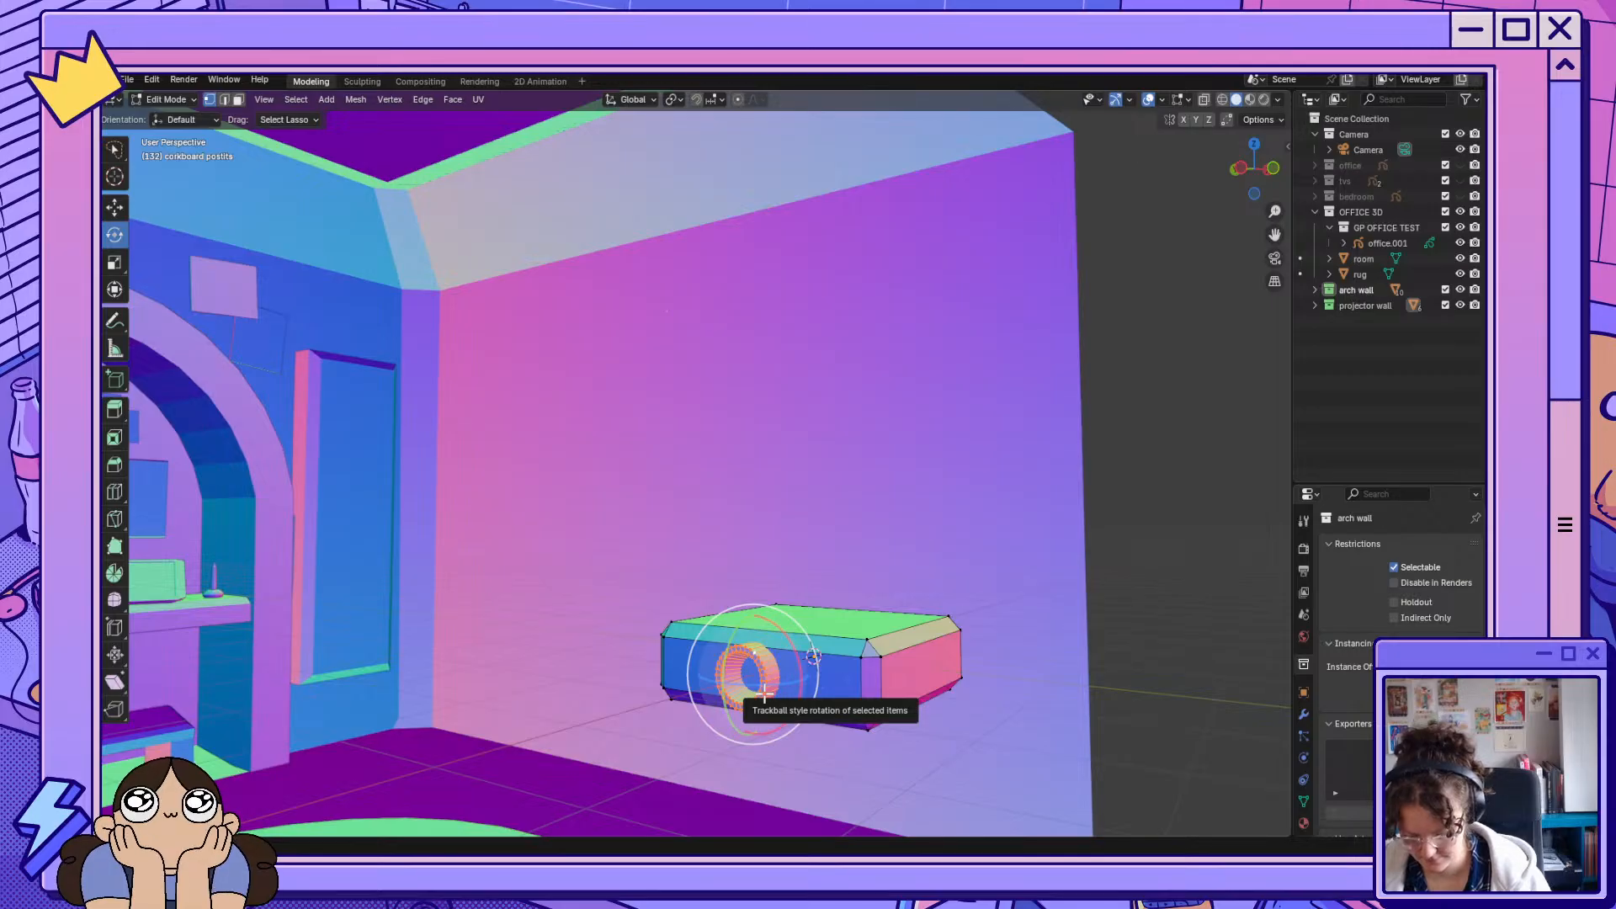
{"action": "left_click_drag", "start_coordinate": [764, 692], "coordinate": [764, 692]}
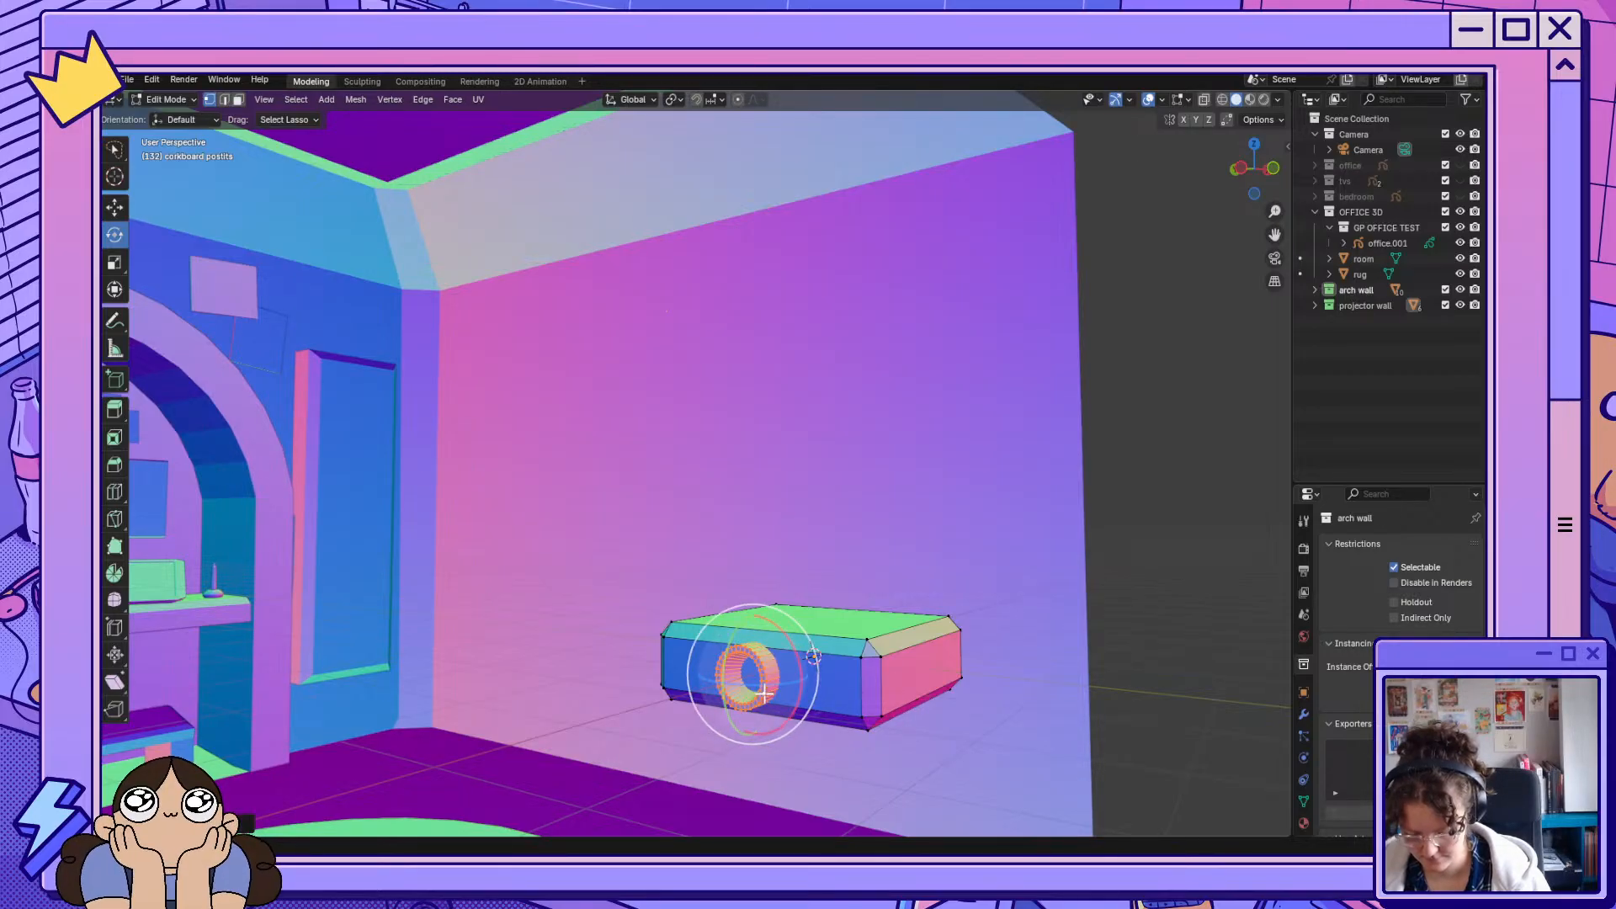
{"action": "key", "text": "s"}
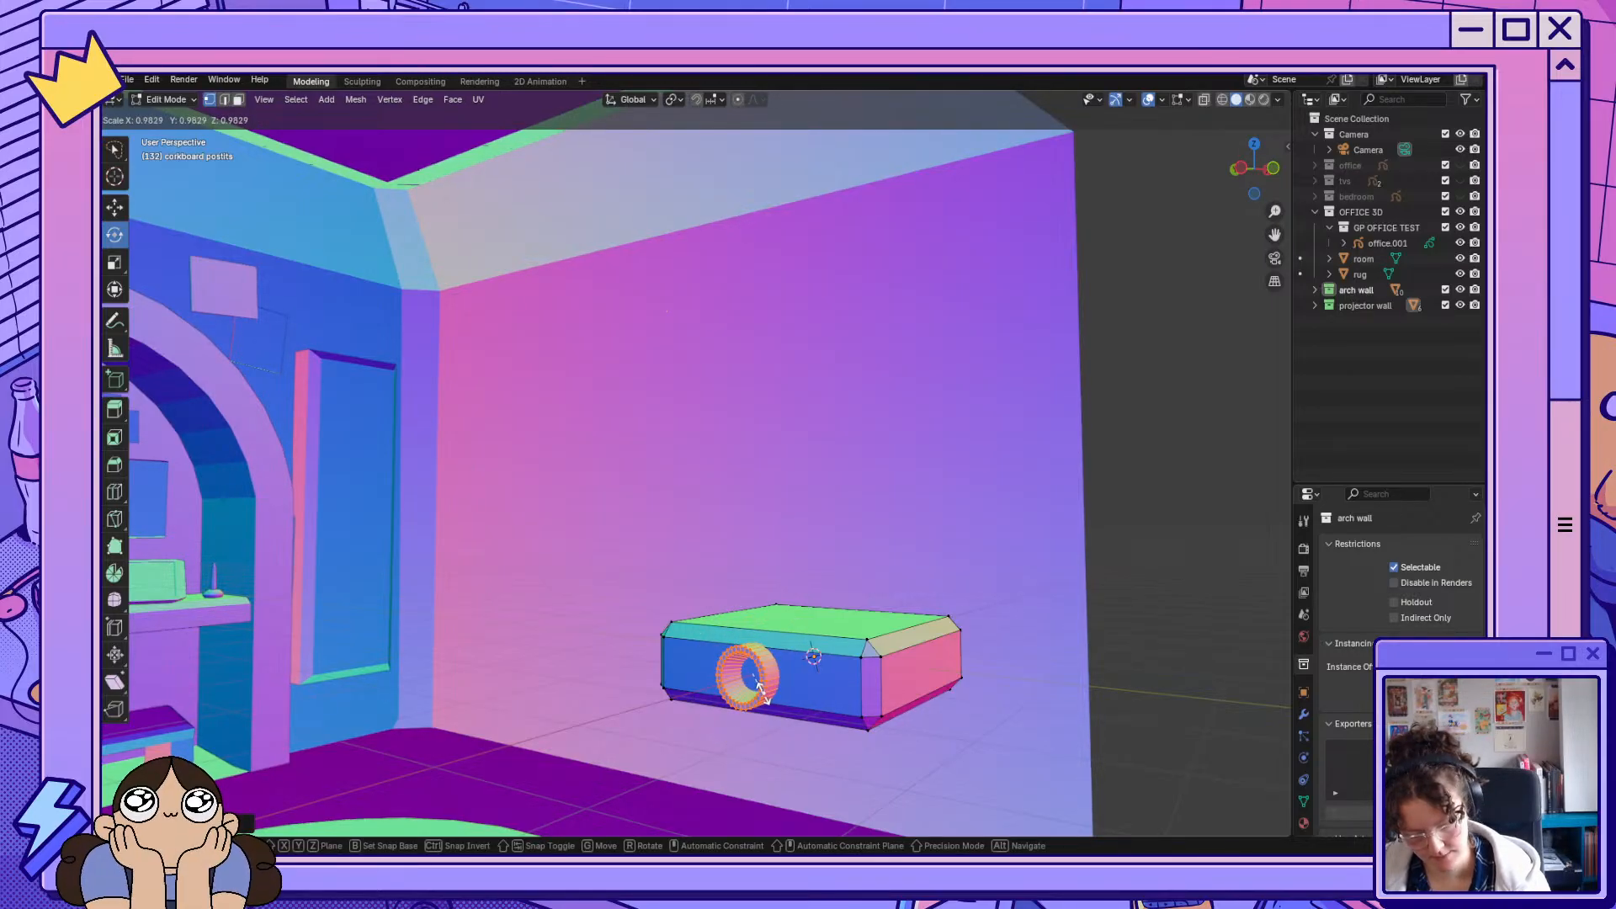
{"action": "left_click", "coordinate": [759, 693]}
{"action": "middle_click_drag", "start_coordinate": [759, 693], "coordinate": [936, 617]}
{"action": "left_click", "coordinate": [1144, 599]}
Add a second cylinder at the centre of the box and scale it down until it fits inside the box.
{"action": "middle_click_drag", "start_coordinate": [1144, 599], "coordinate": [1132, 601]}
{"action": "key", "text": "shift+a"}
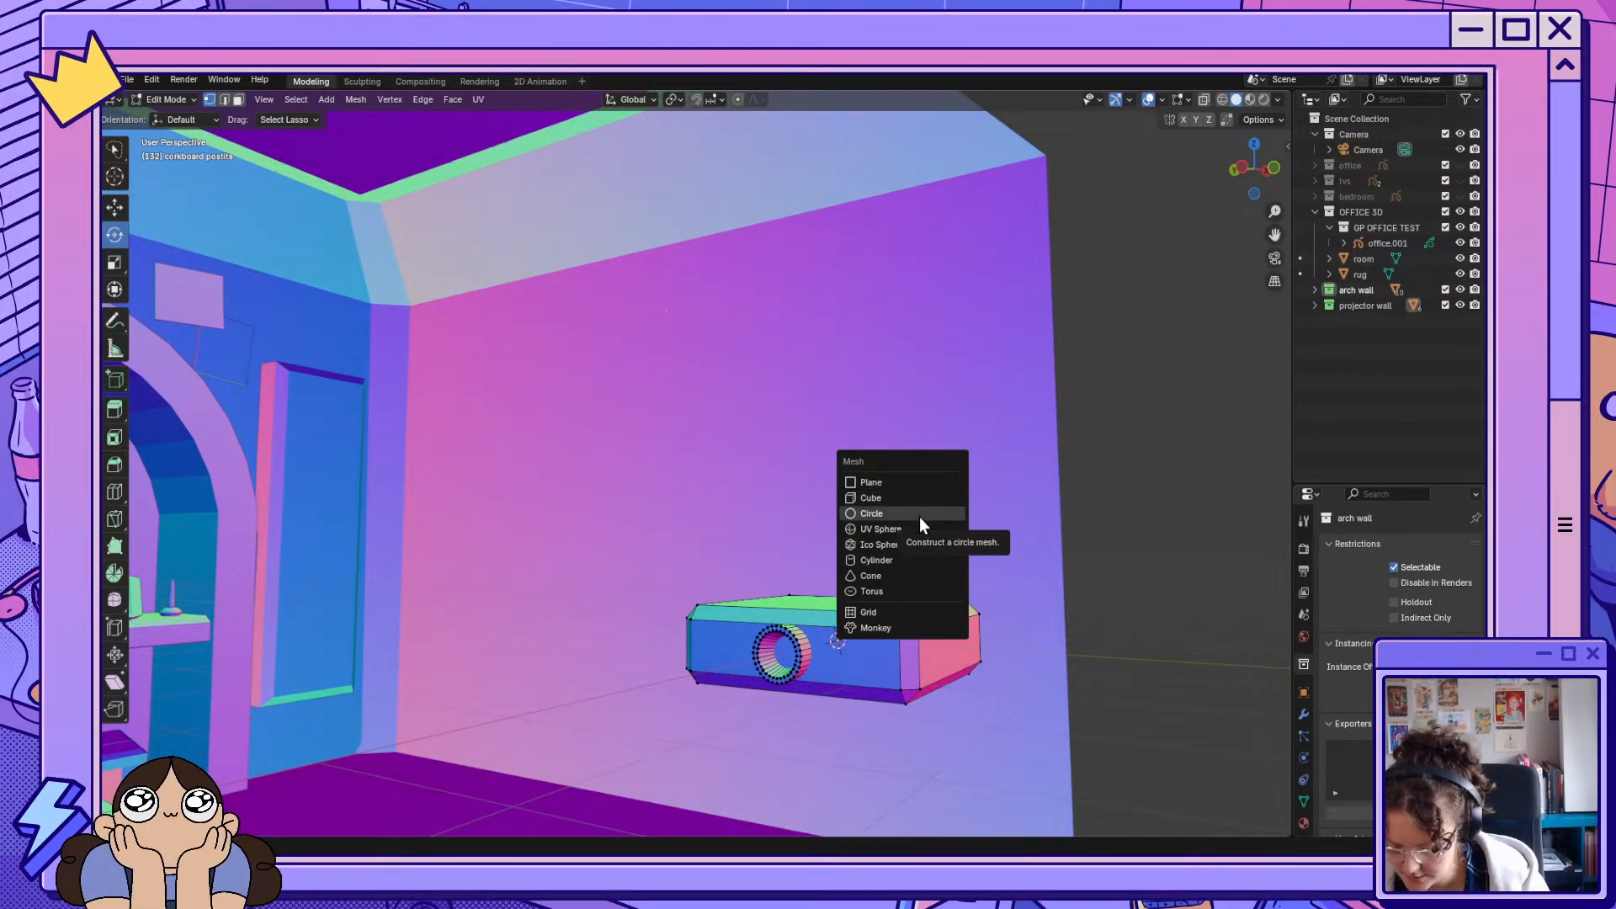
{"action": "left_click", "coordinate": [911, 561]}
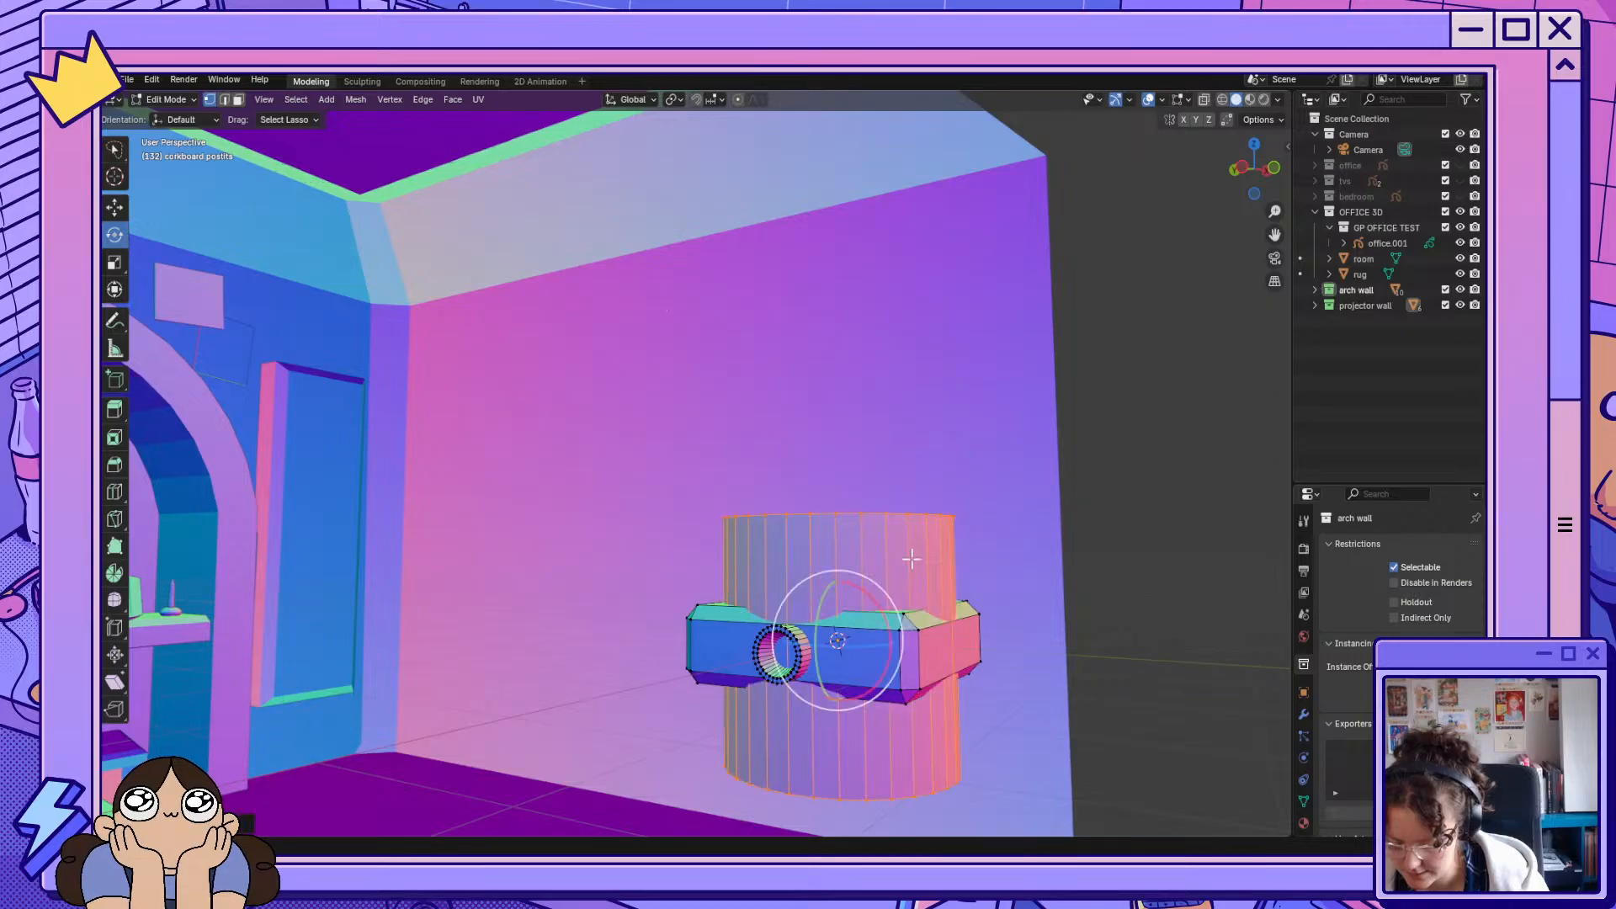
{"action": "key", "text": "ctrl+z"}
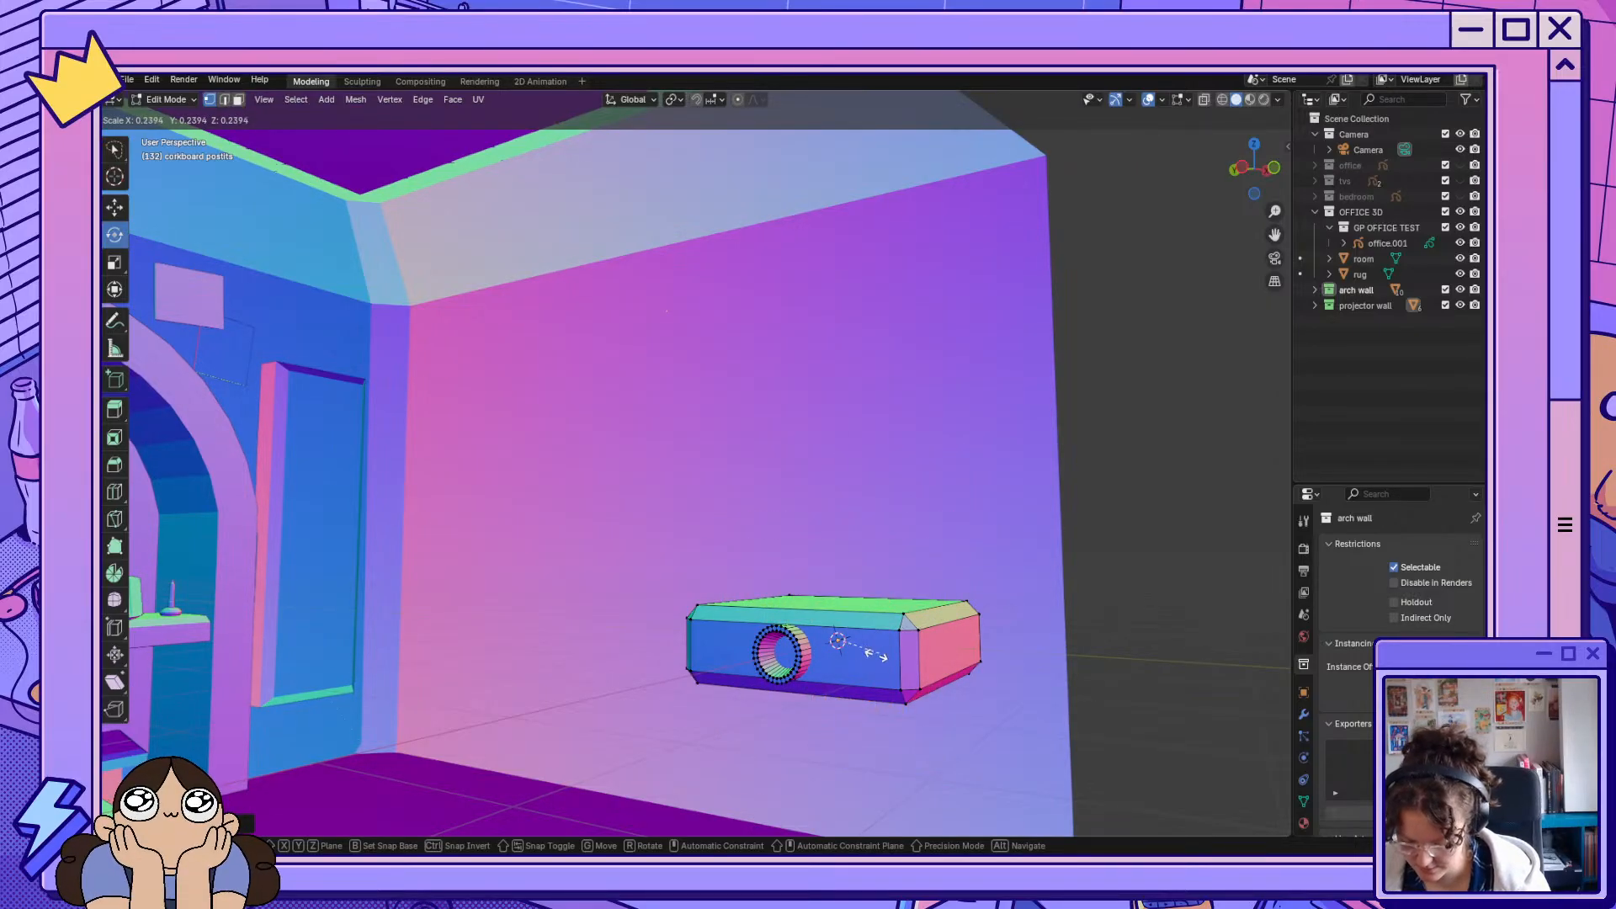
Move the small new cylinder along the Y axis until it sits clear beside the box.
{"action": "key", "text": "g"}
{"action": "key", "text": "y"}
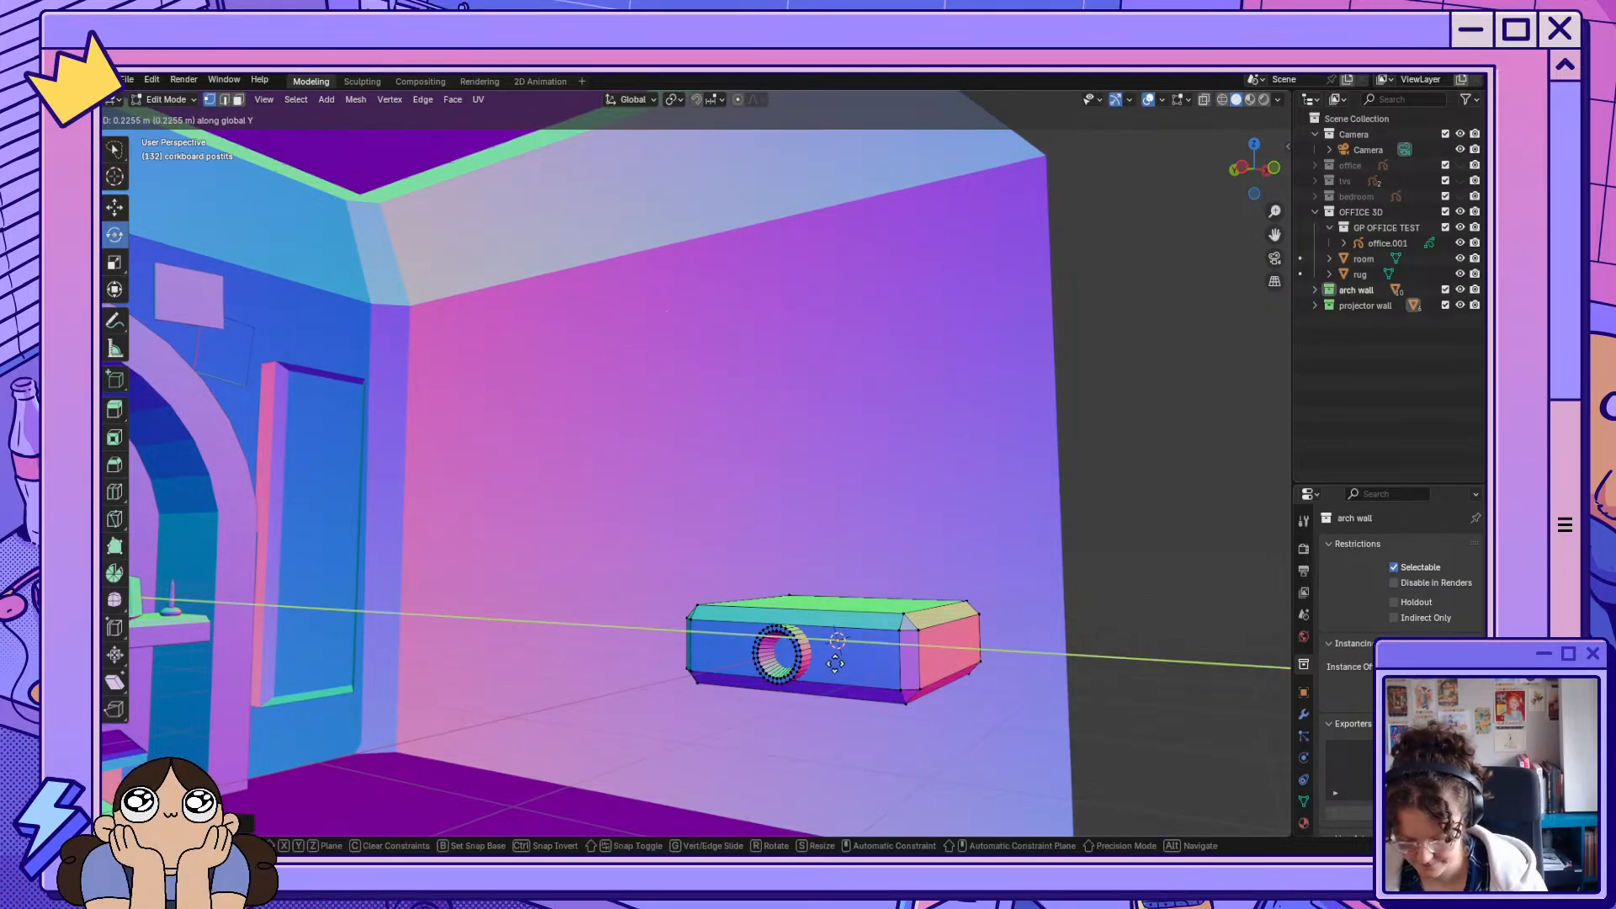
{"action": "left_click", "coordinate": [662, 645]}
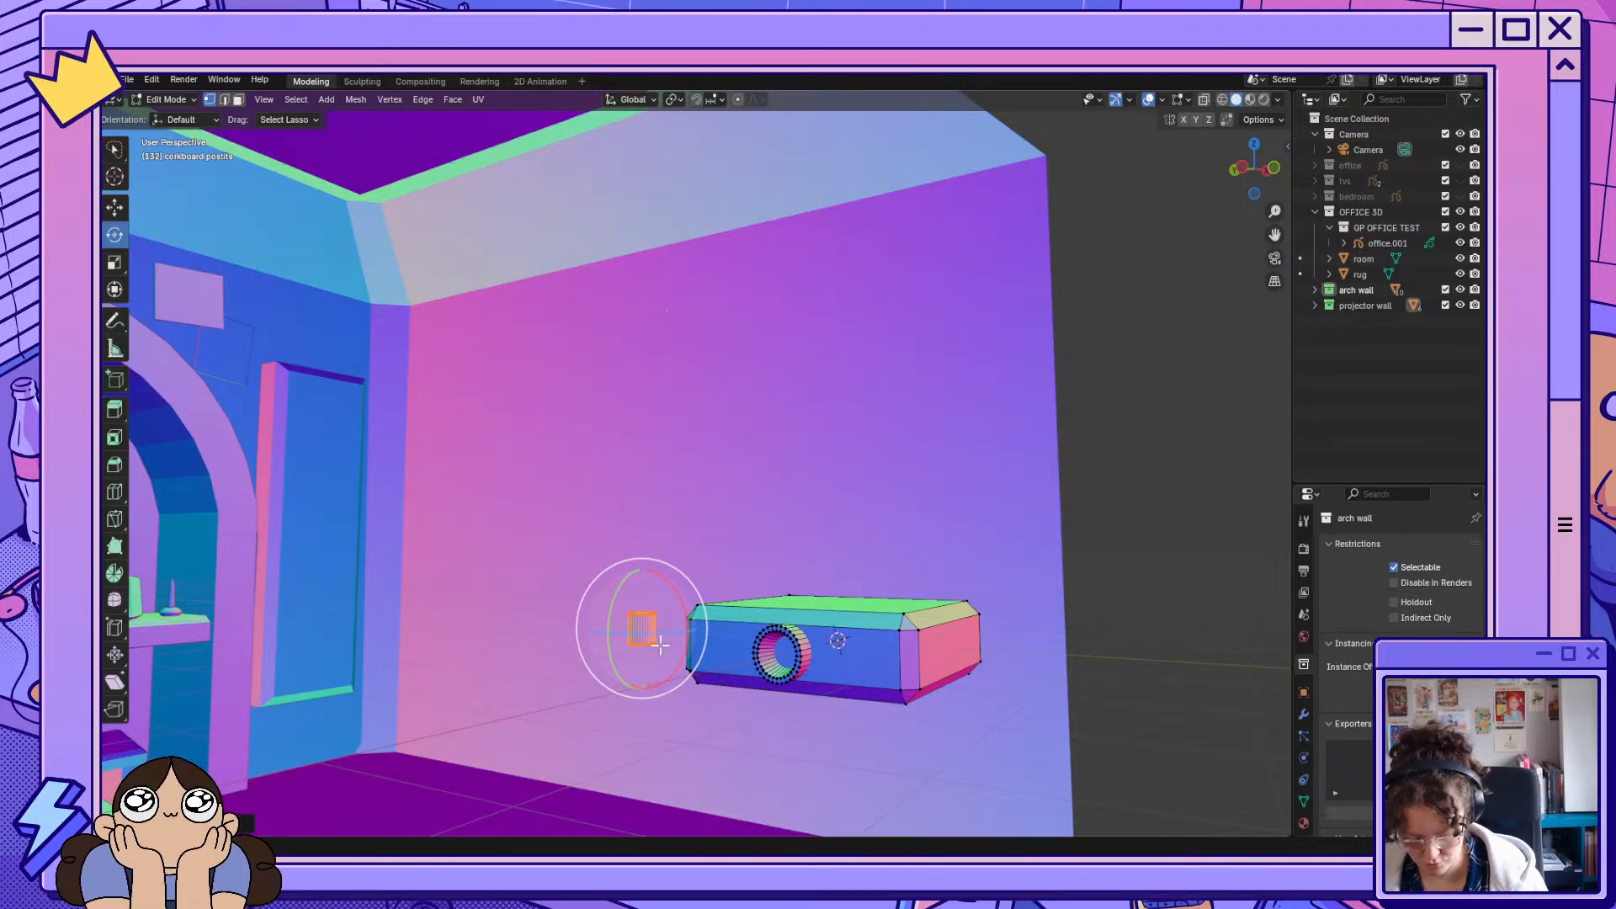
Rotate the small cylinder 90° about the Y axis and move it about 2 m along the negative X axis.
{"action": "type", "text": "r"}
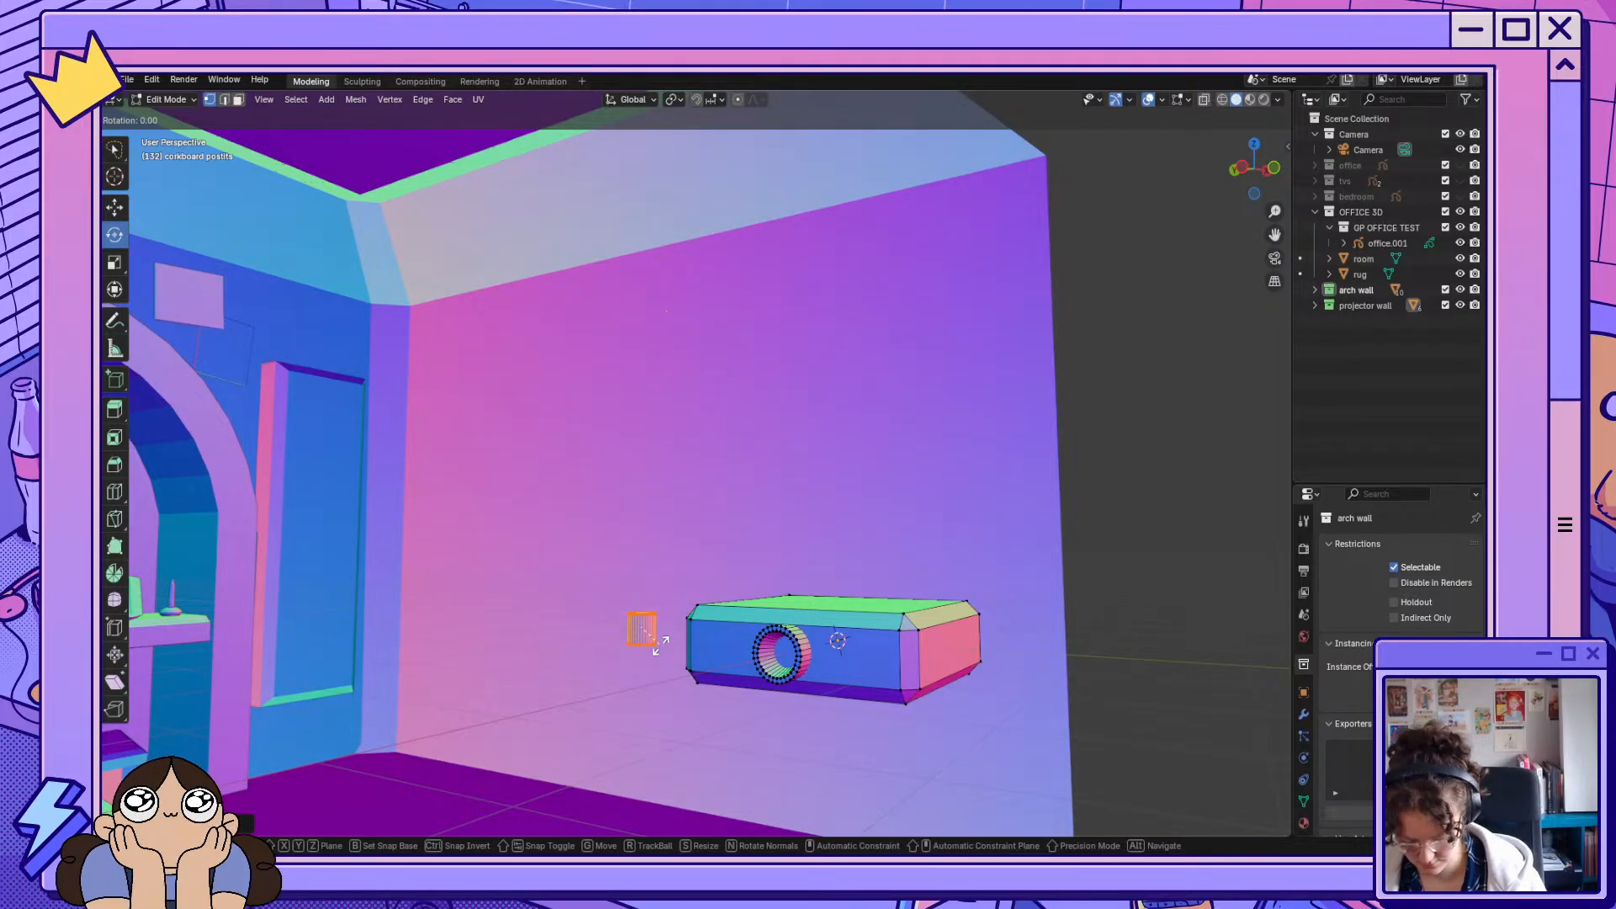
{"action": "type", "text": "y90"}
{"action": "key", "text": "Return"}
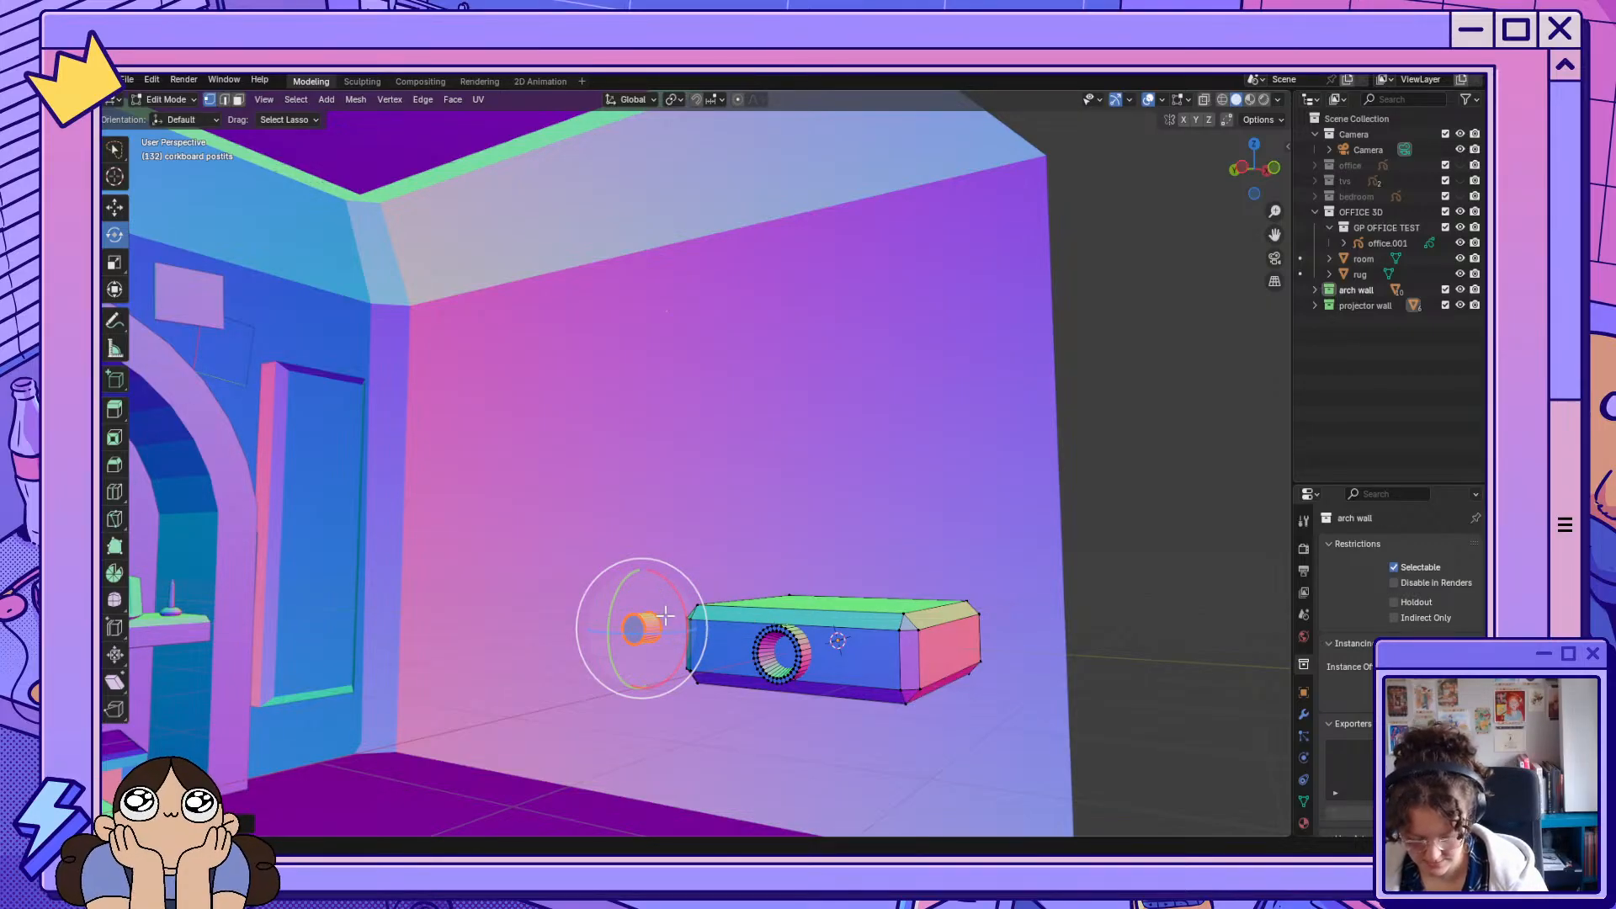
{"action": "key", "text": "g"}
{"action": "key", "text": "x"}
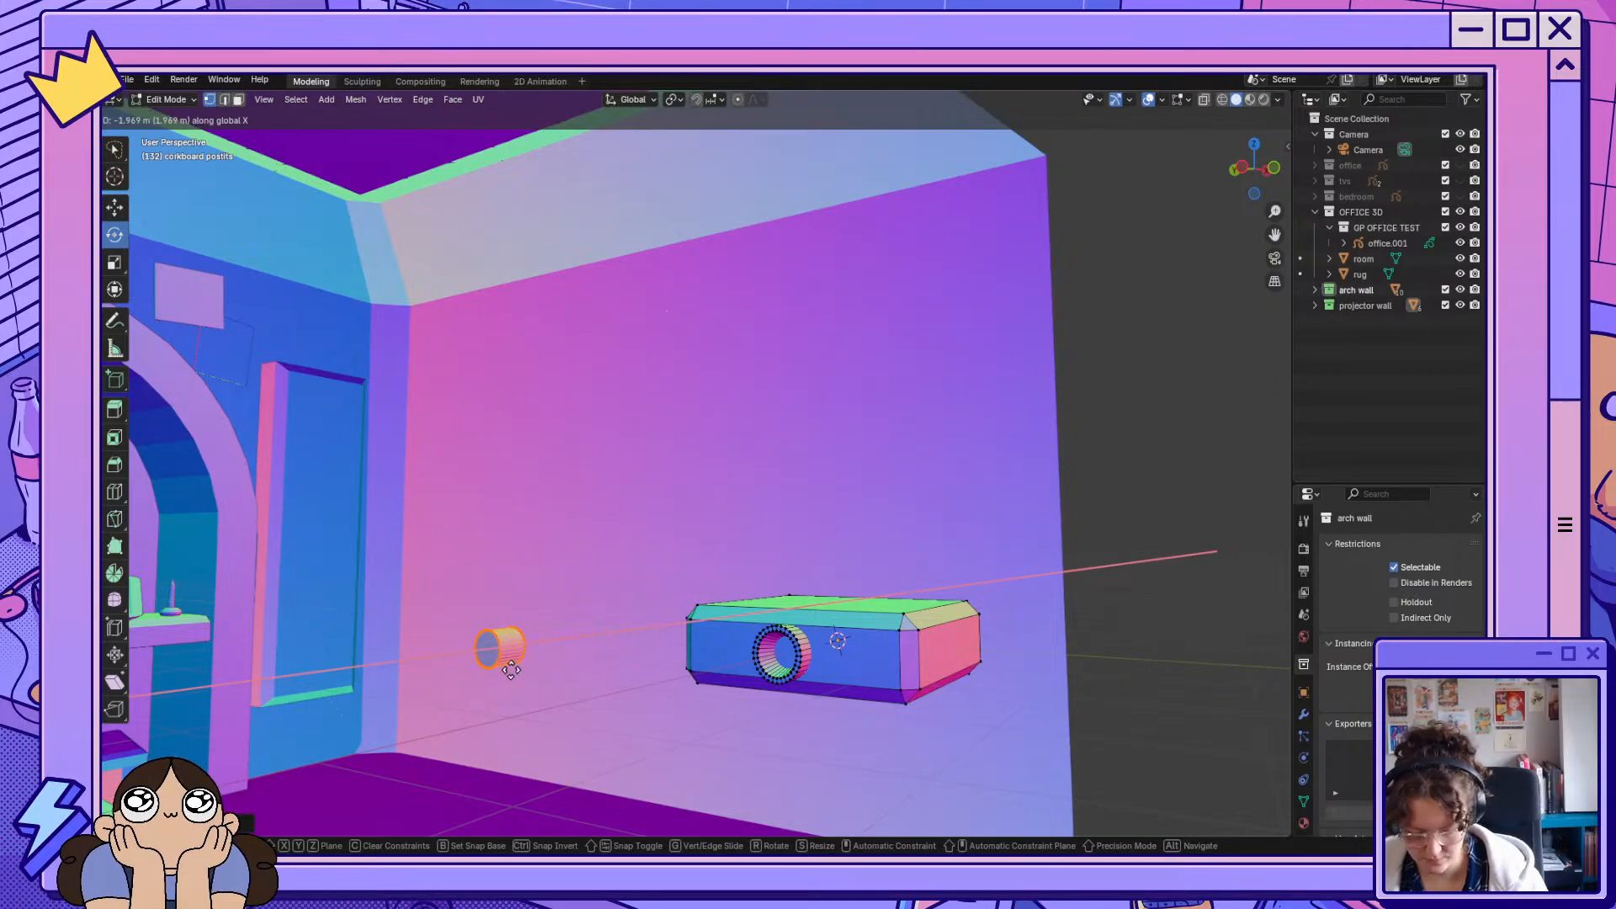
{"action": "left_click", "coordinate": [498, 674]}
Select the small cylinder's outer end face and scale it to about 0.68 so the cylinder tapers.
{"action": "middle_click_drag", "start_coordinate": [651, 644], "coordinate": [638, 693]}
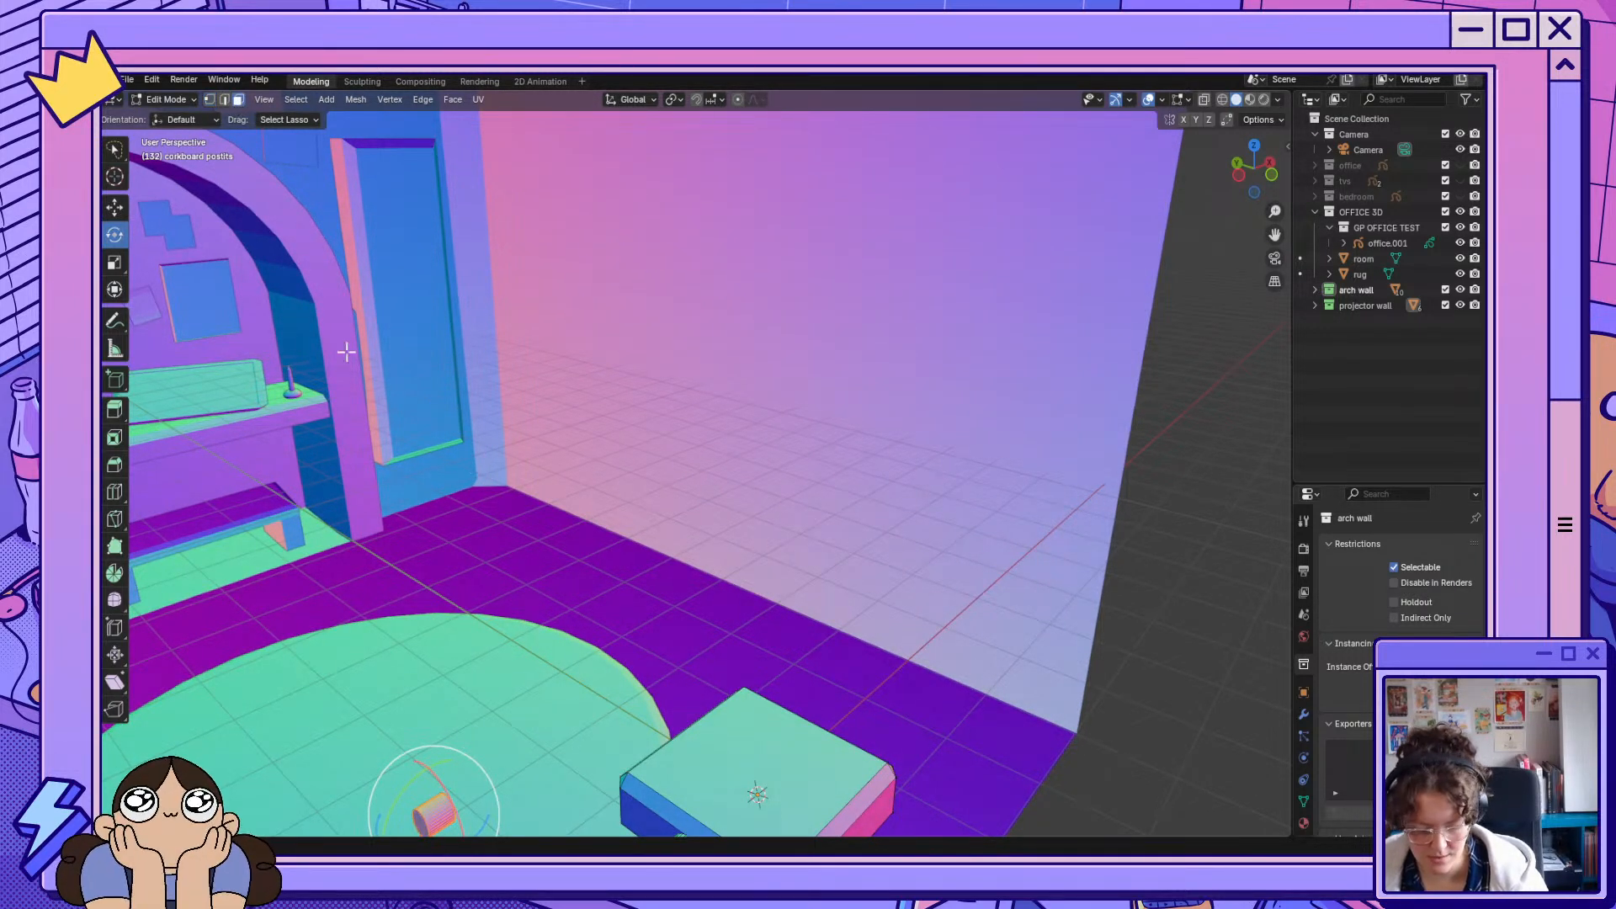
{"action": "left_click_drag", "start_coordinate": [417, 821], "coordinate": [421, 822]}
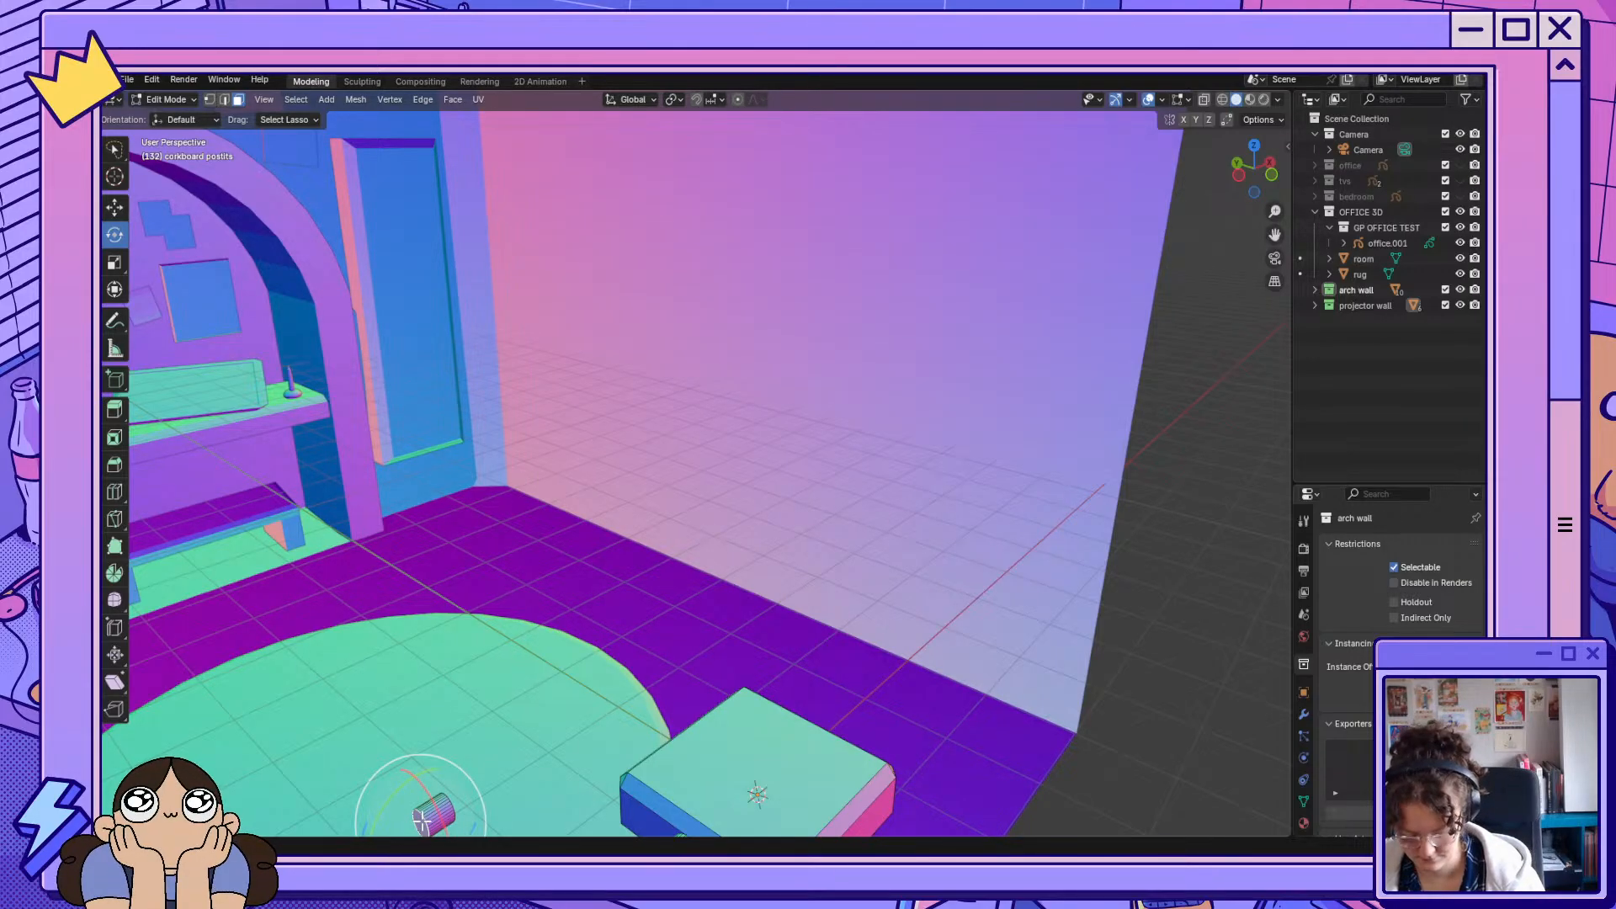
{"action": "key", "text": "s"}
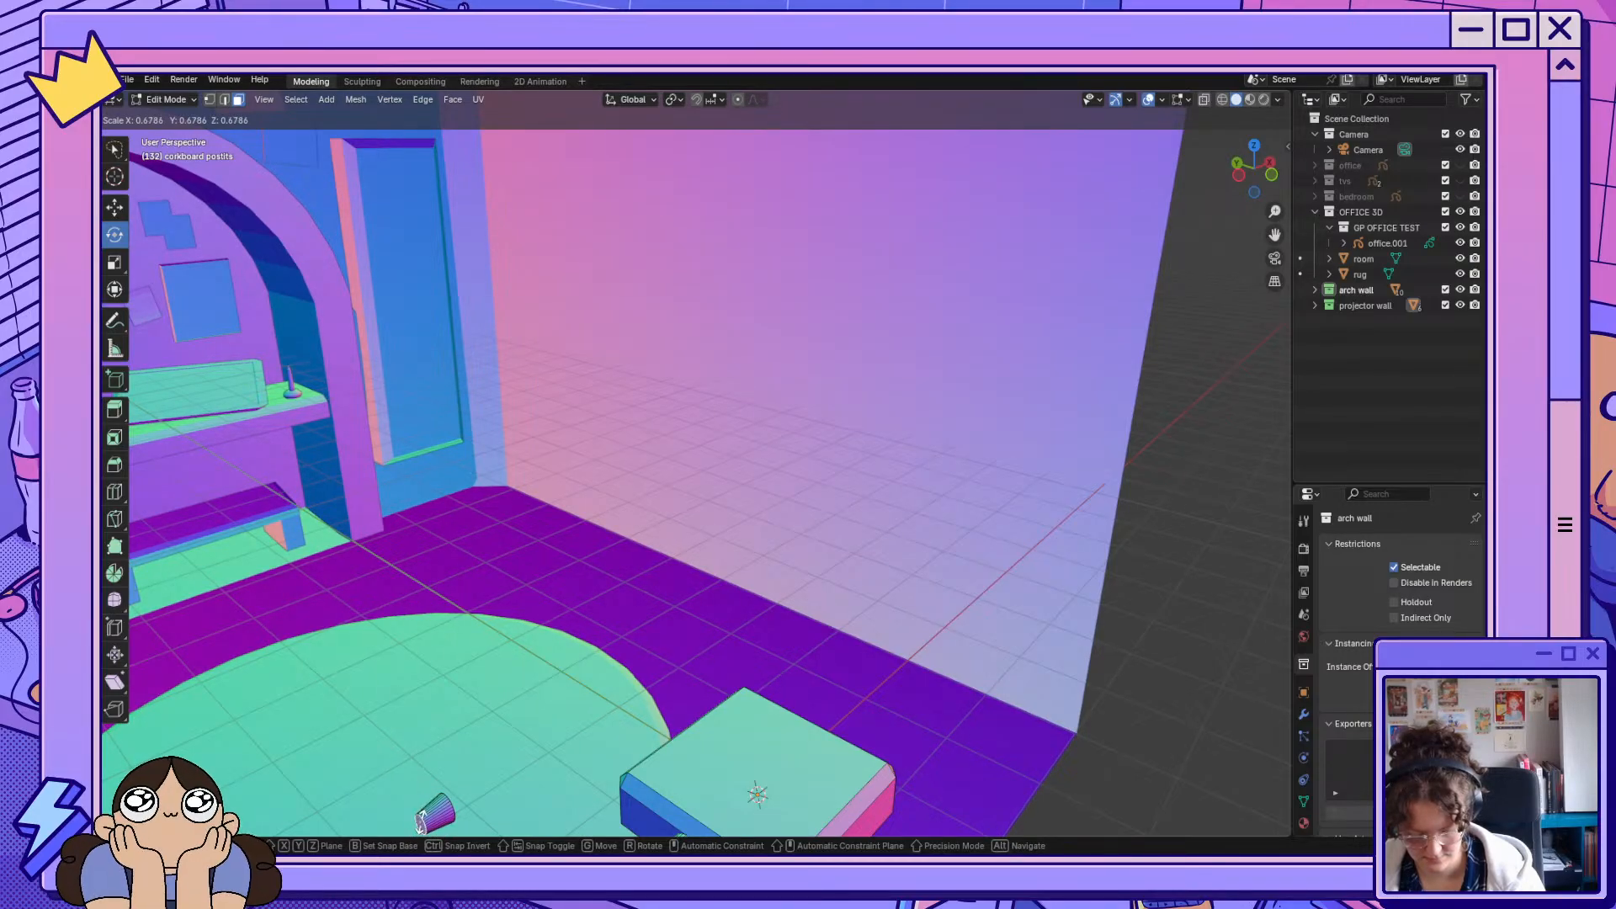
{"action": "left_click", "coordinate": [421, 818]}
Move the tapered end face along the X axis toward the opposite end to flatten the small cylinder into a thin disc.
{"action": "key", "text": "g"}
{"action": "key", "text": "x"}
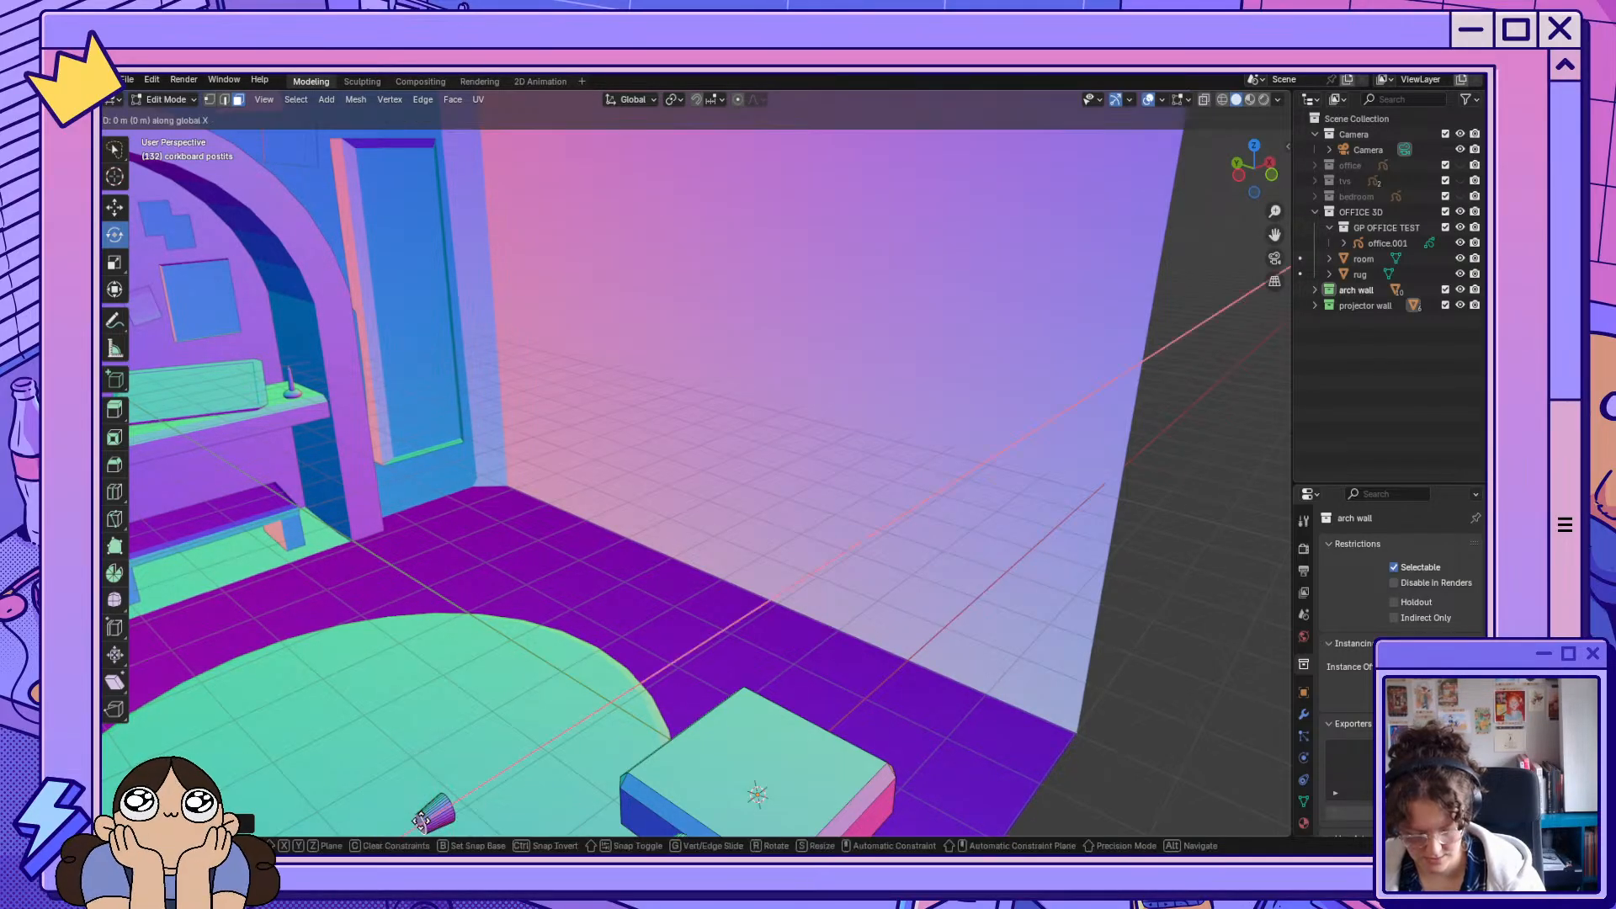
{"action": "left_click", "coordinate": [445, 814]}
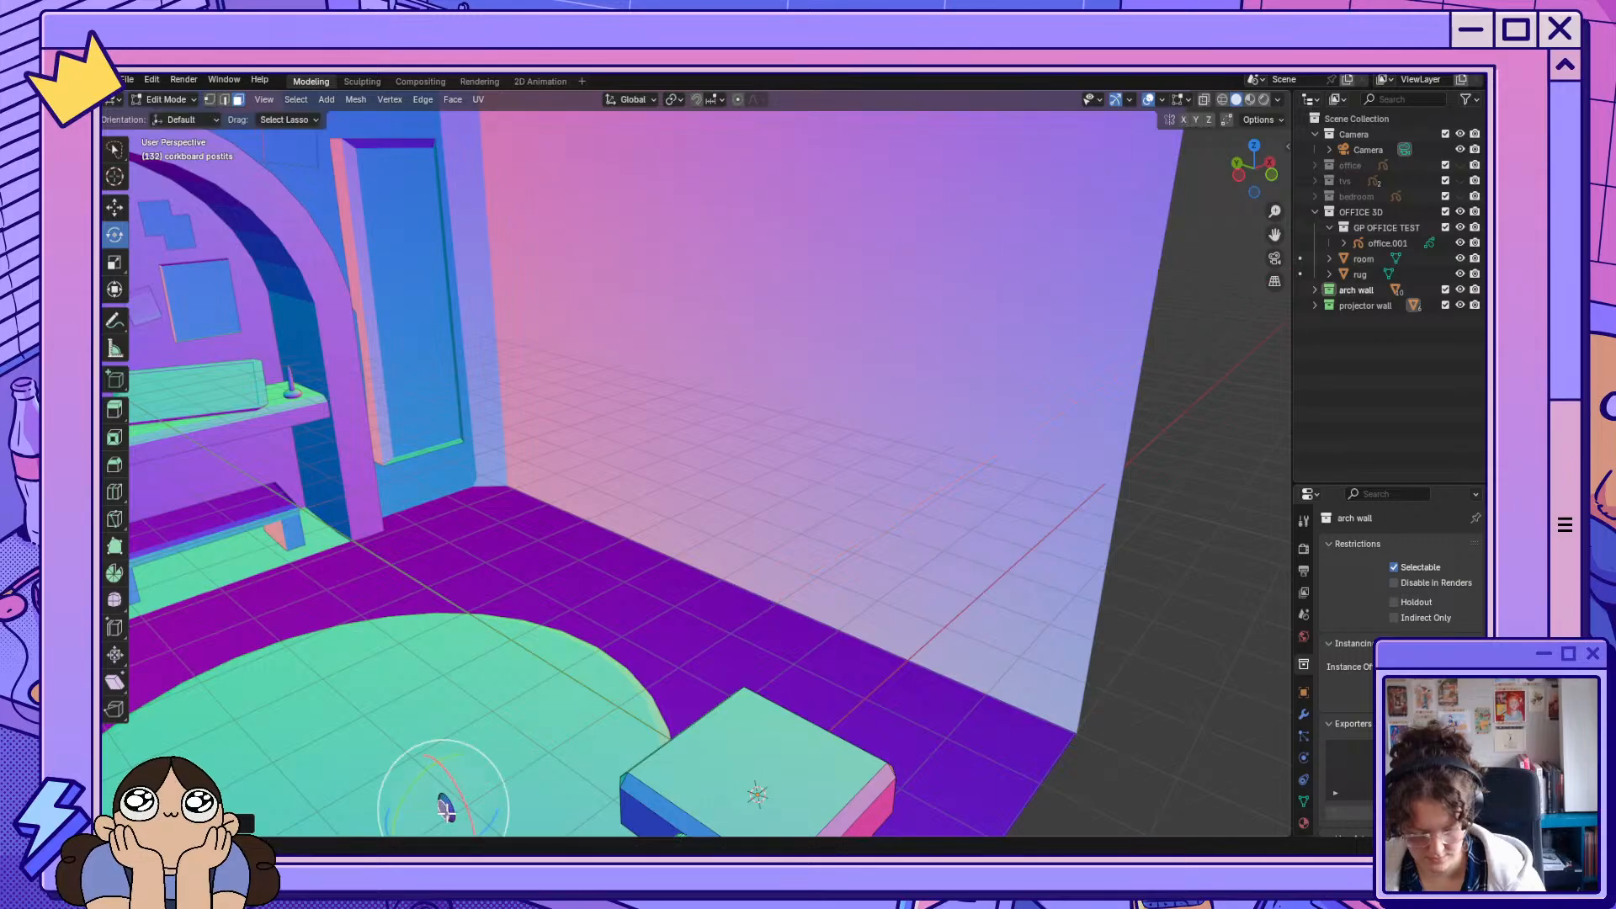
{"action": "mouse_move", "coordinate": [595, 692]}
{"action": "middle_mouse_down"}
{"action": "mouse_move", "coordinate": [660, 635]}
{"action": "mouse_move", "coordinate": [614, 639]}
{"action": "mouse_move", "coordinate": [658, 653]}
{"action": "middle_mouse_up"}
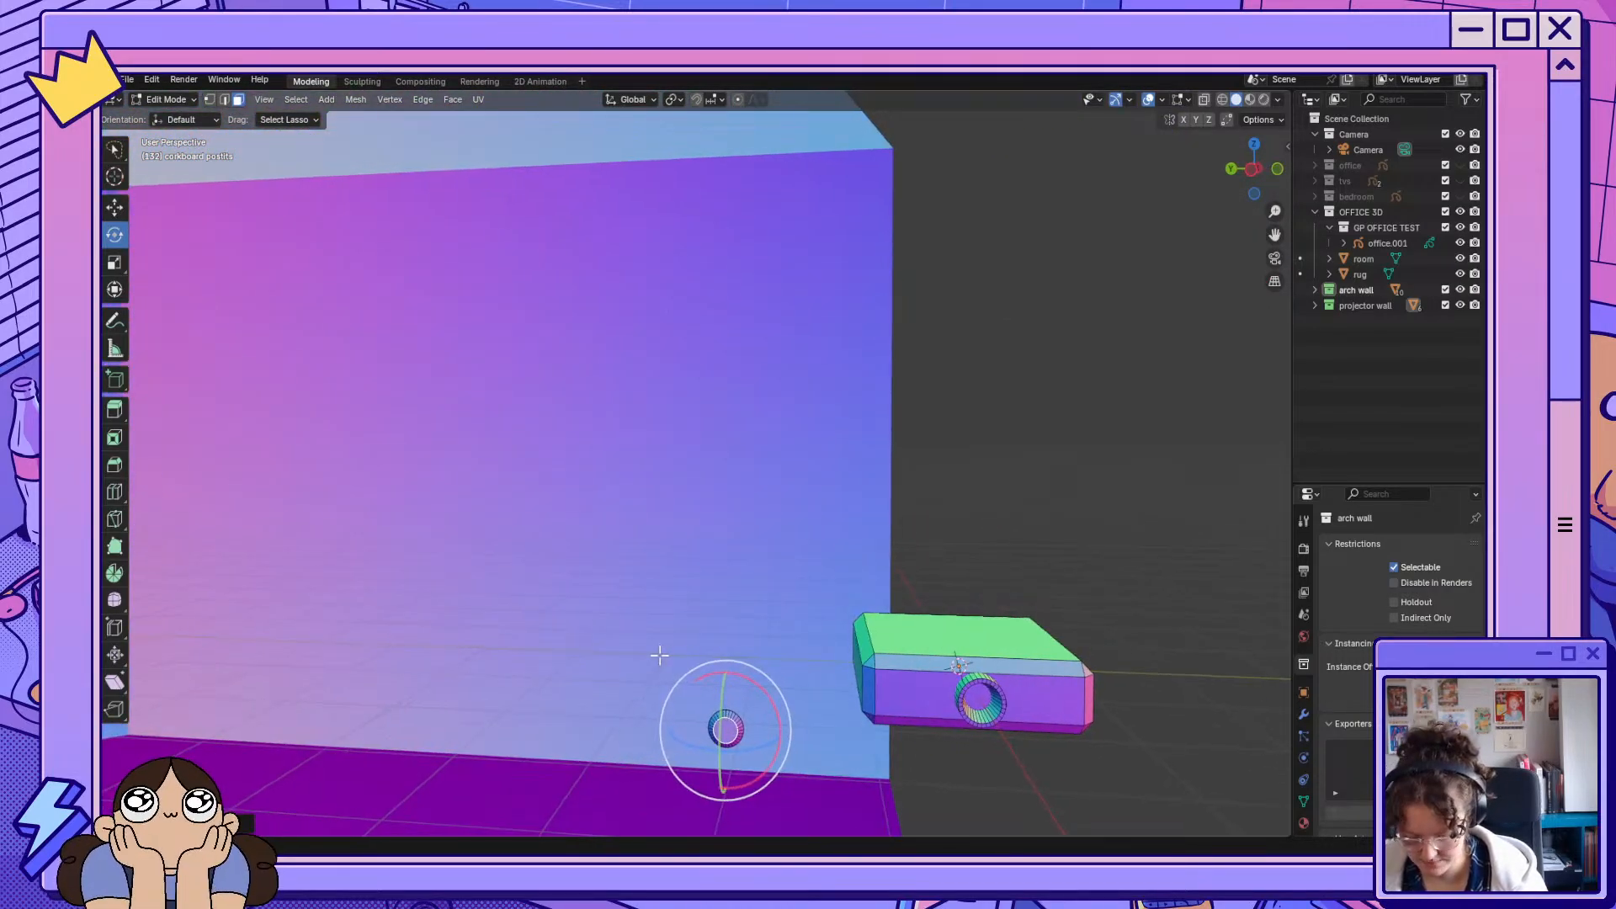
Move the small disc onto the box's front face, beside the hollow cylinder, and push it up against the surface along the X axis.
{"action": "left_click", "coordinate": [114, 210]}
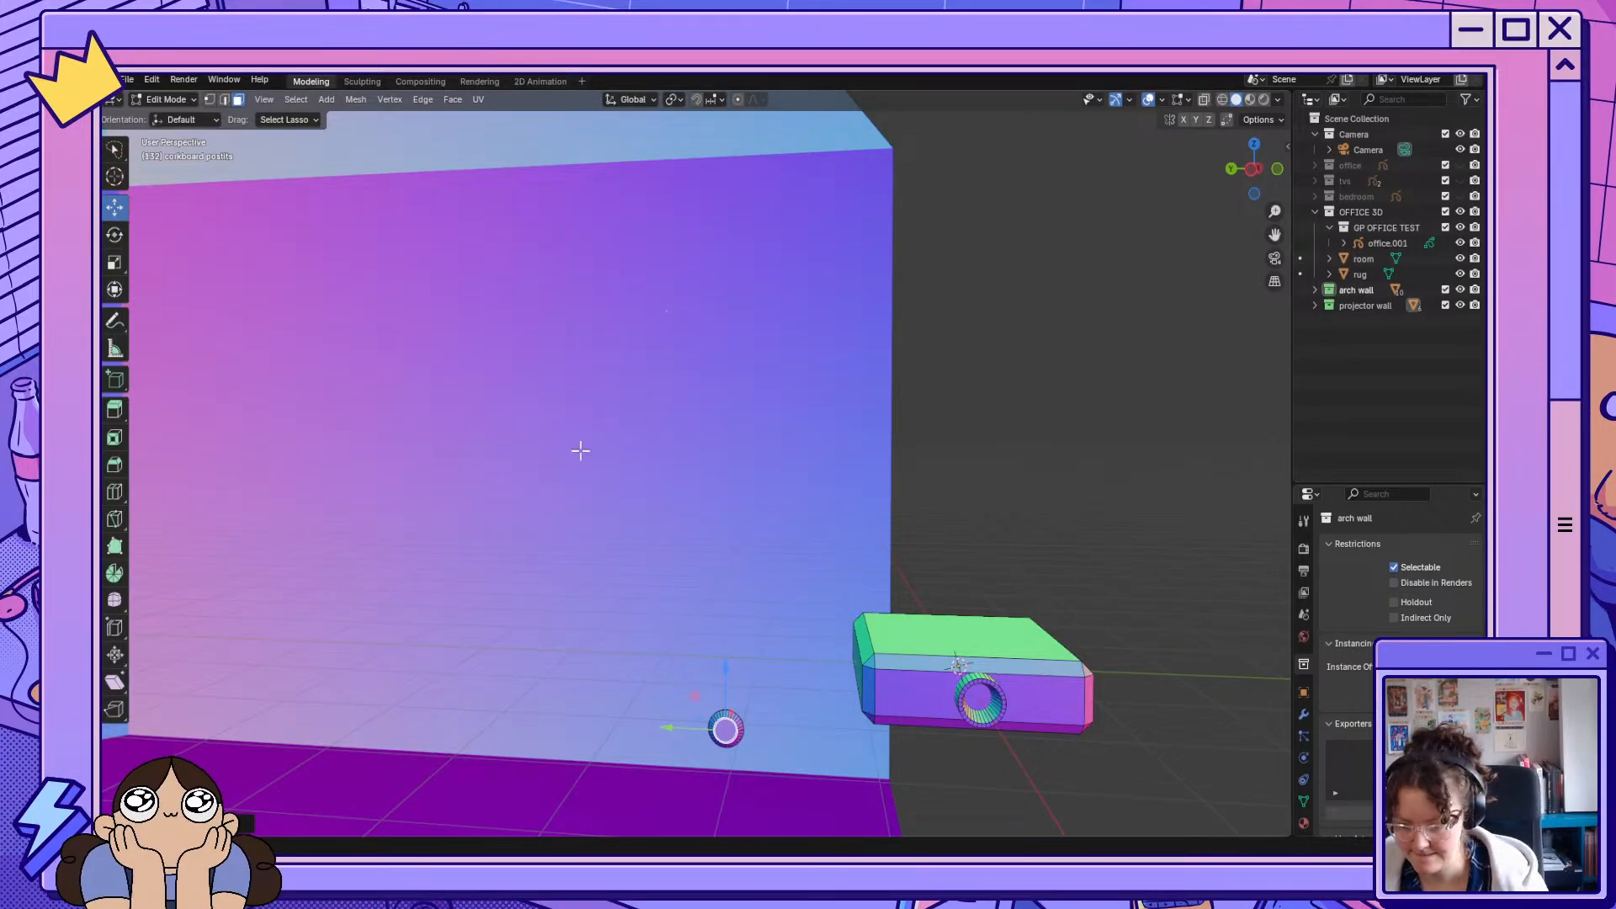
{"action": "mouse_move", "coordinate": [682, 728]}
{"action": "left_mouse_down"}
{"action": "mouse_move", "coordinate": [767, 742]}
{"action": "mouse_move", "coordinate": [635, 811]}
{"action": "mouse_move", "coordinate": [783, 804]}
{"action": "left_mouse_up"}
{"action": "key", "text": "ctrl+z"}
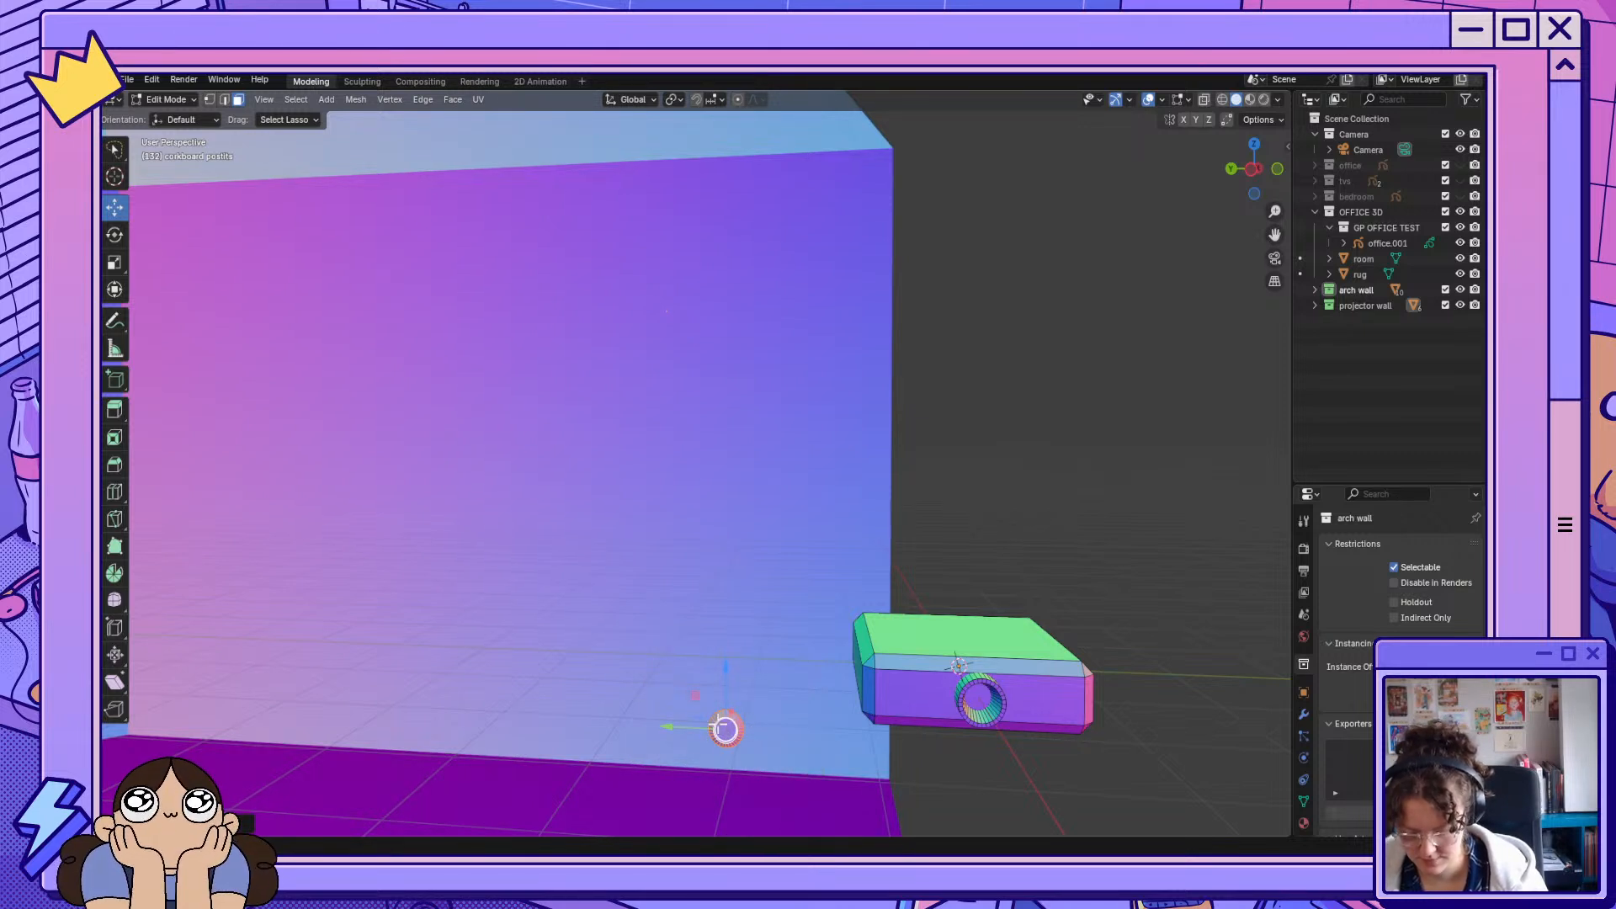
{"action": "left_click_drag", "start_coordinate": [725, 729], "coordinate": [923, 738]}
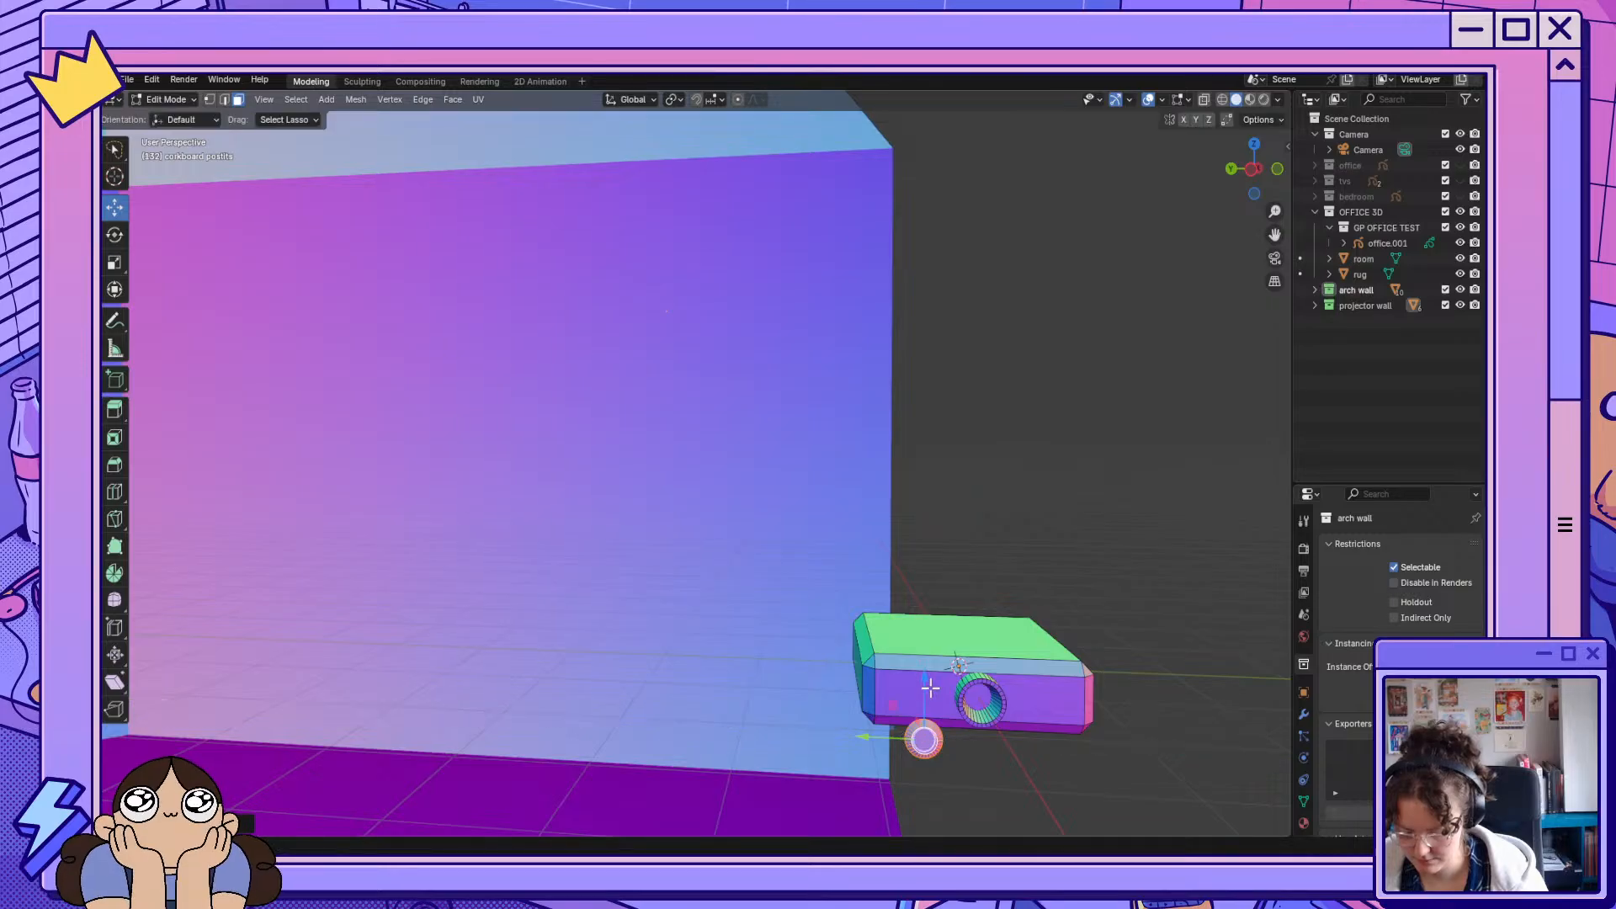
{"action": "middle_click_drag", "start_coordinate": [930, 687], "coordinate": [968, 654]}
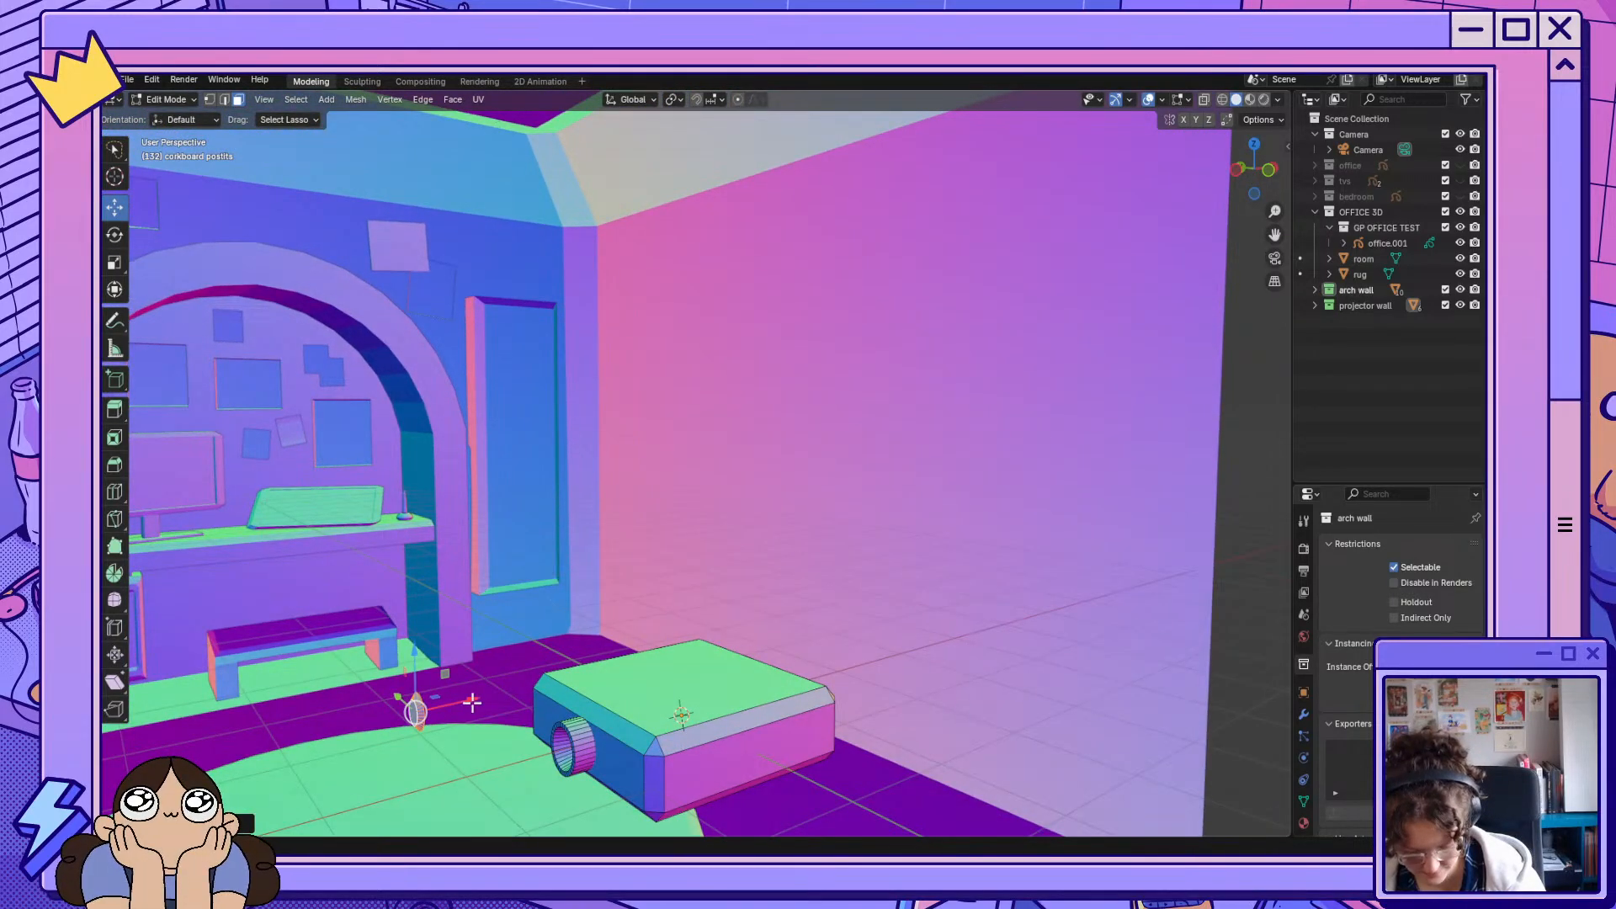
{"action": "left_click_drag", "start_coordinate": [472, 703], "coordinate": [552, 645]}
{"action": "left_click", "coordinate": [554, 653]}
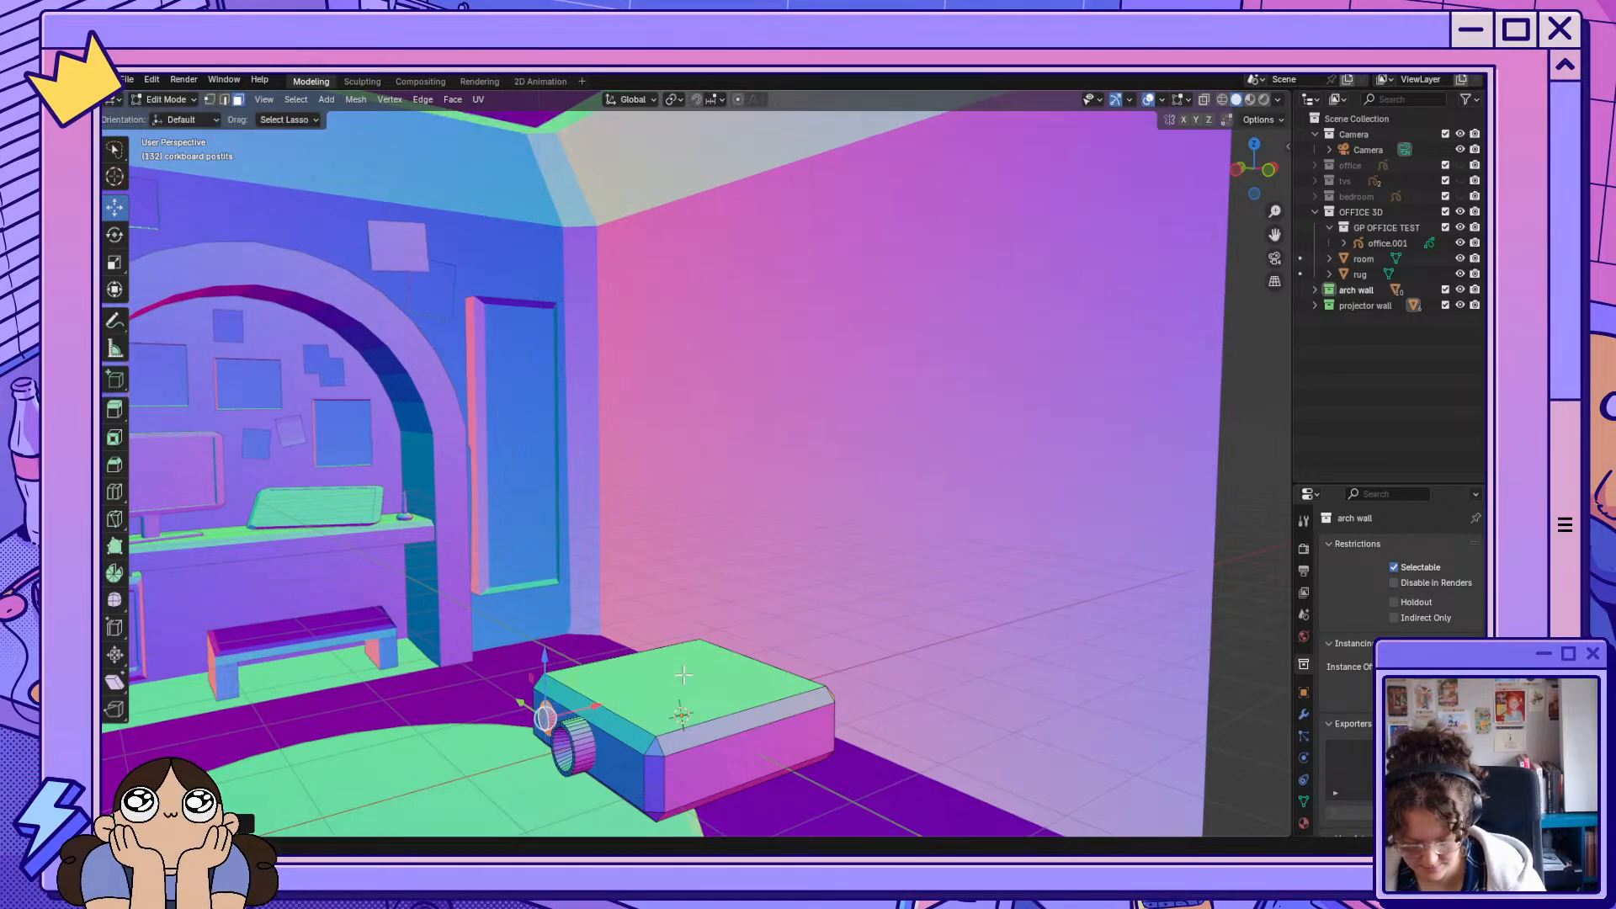
{"action": "middle_click_drag", "start_coordinate": [554, 652], "coordinate": [753, 659]}
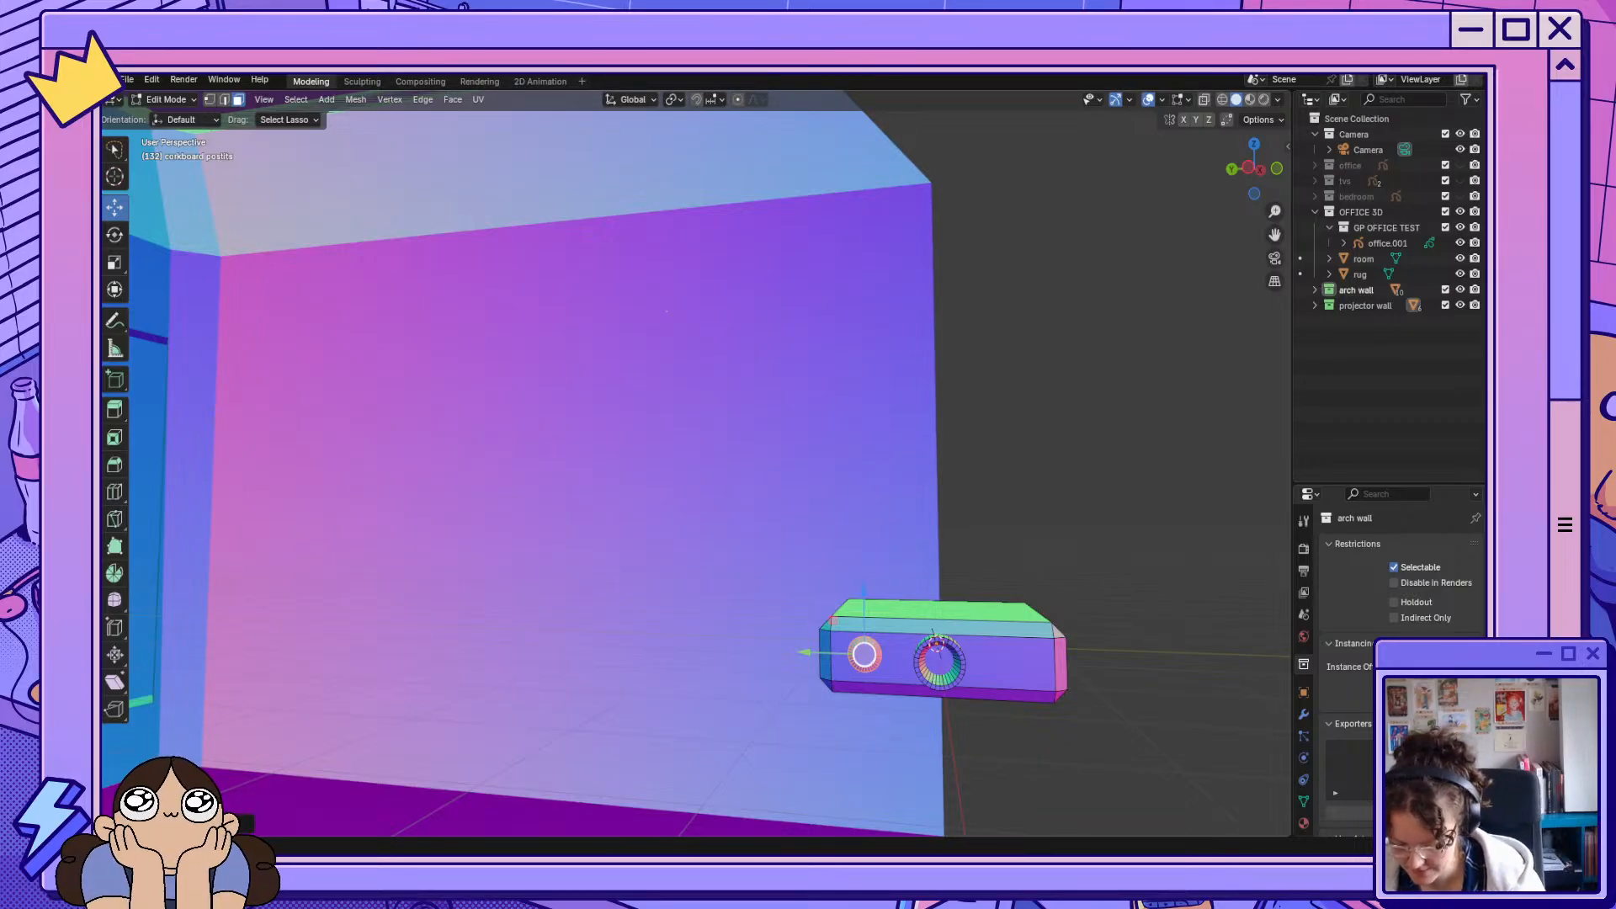
Scale the small disc down slightly and shift it along the Y axis away from the hollow cylinder.
{"action": "key", "text": "s"}
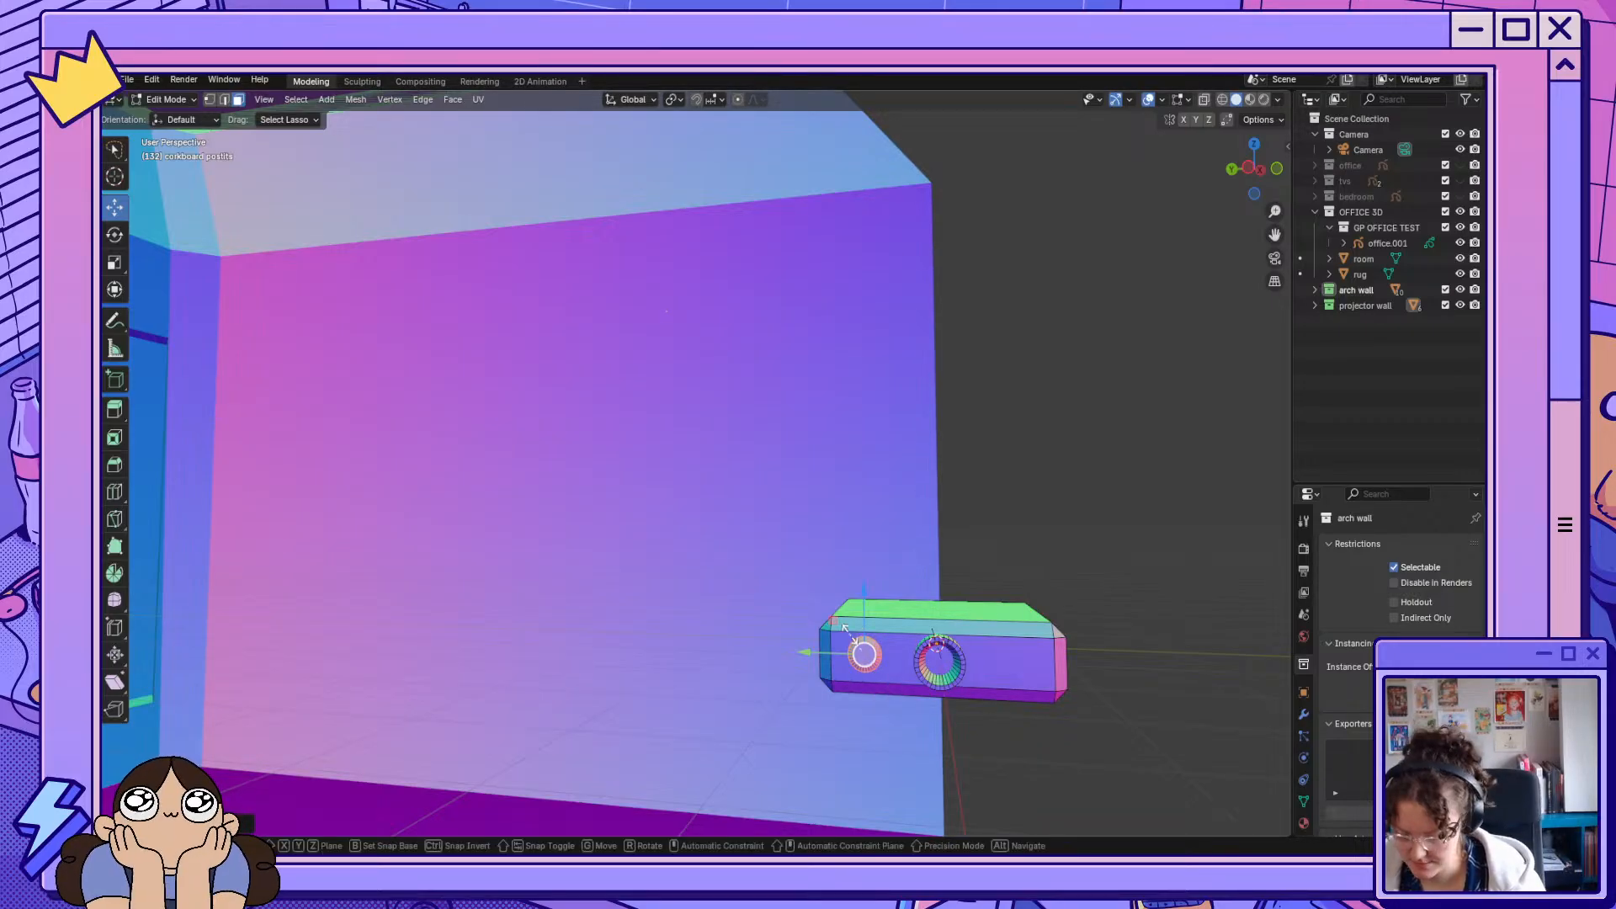
{"action": "left_click", "coordinate": [857, 632]}
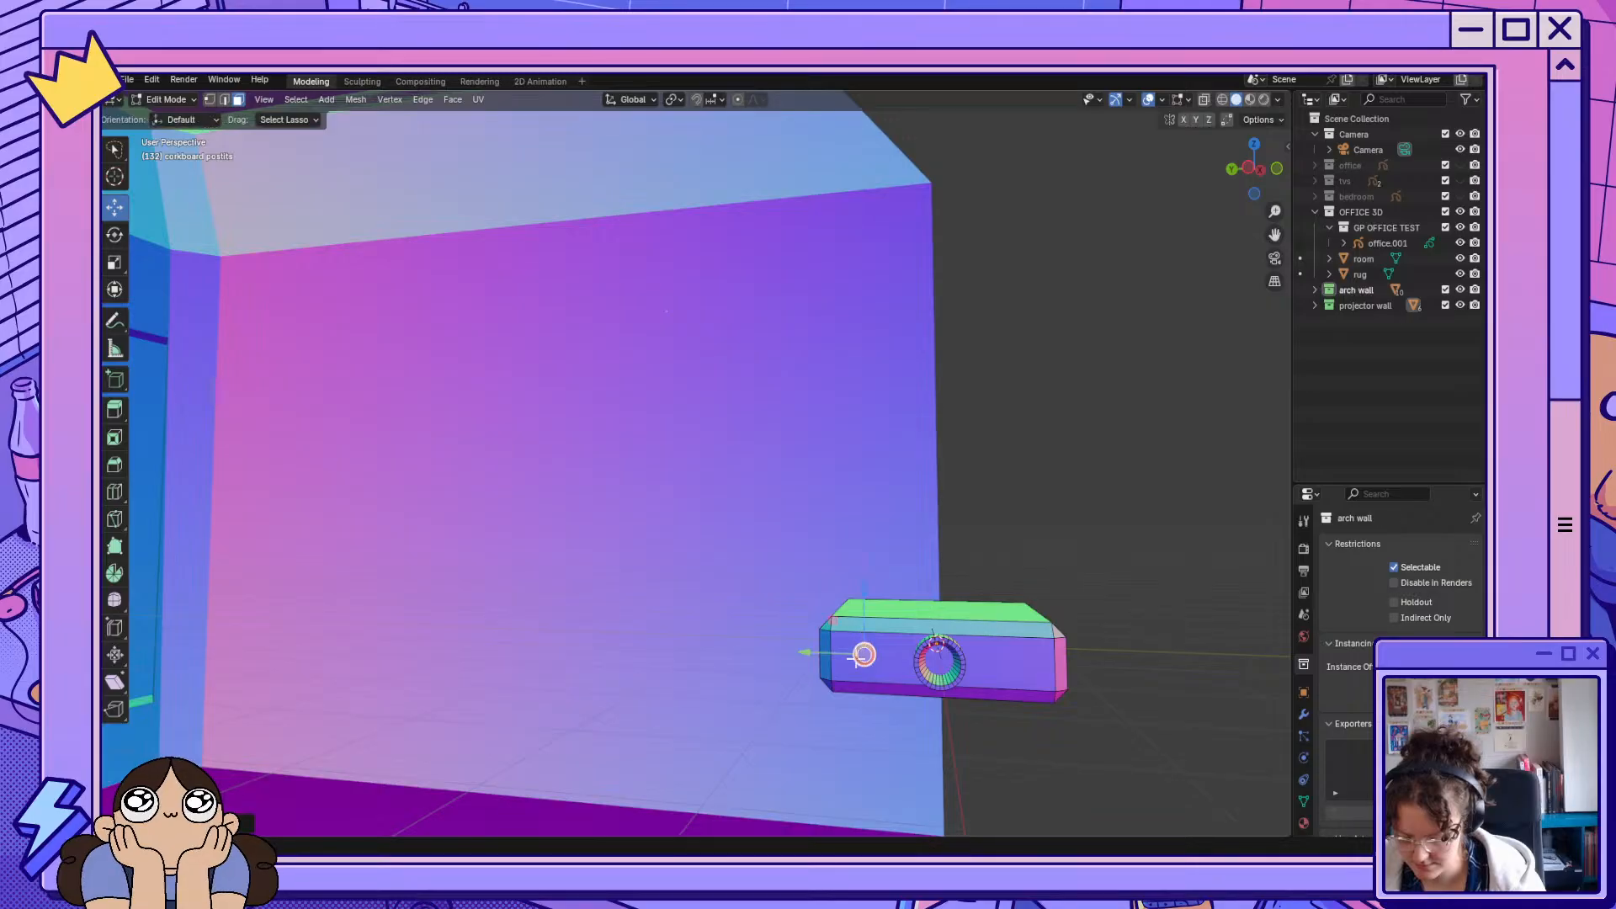
{"action": "left_click_drag", "start_coordinate": [835, 654], "coordinate": [819, 654]}
Duplicate the small disc and place the copy about 0.24 m along the negative Y axis, between the original and the hollow cylinder.
{"action": "middle_click_drag", "start_coordinate": [969, 671], "coordinate": [1108, 674]}
{"action": "scroll", "coordinate": [1126, 677], "scroll_direction": "up", "scroll_amount": 3}
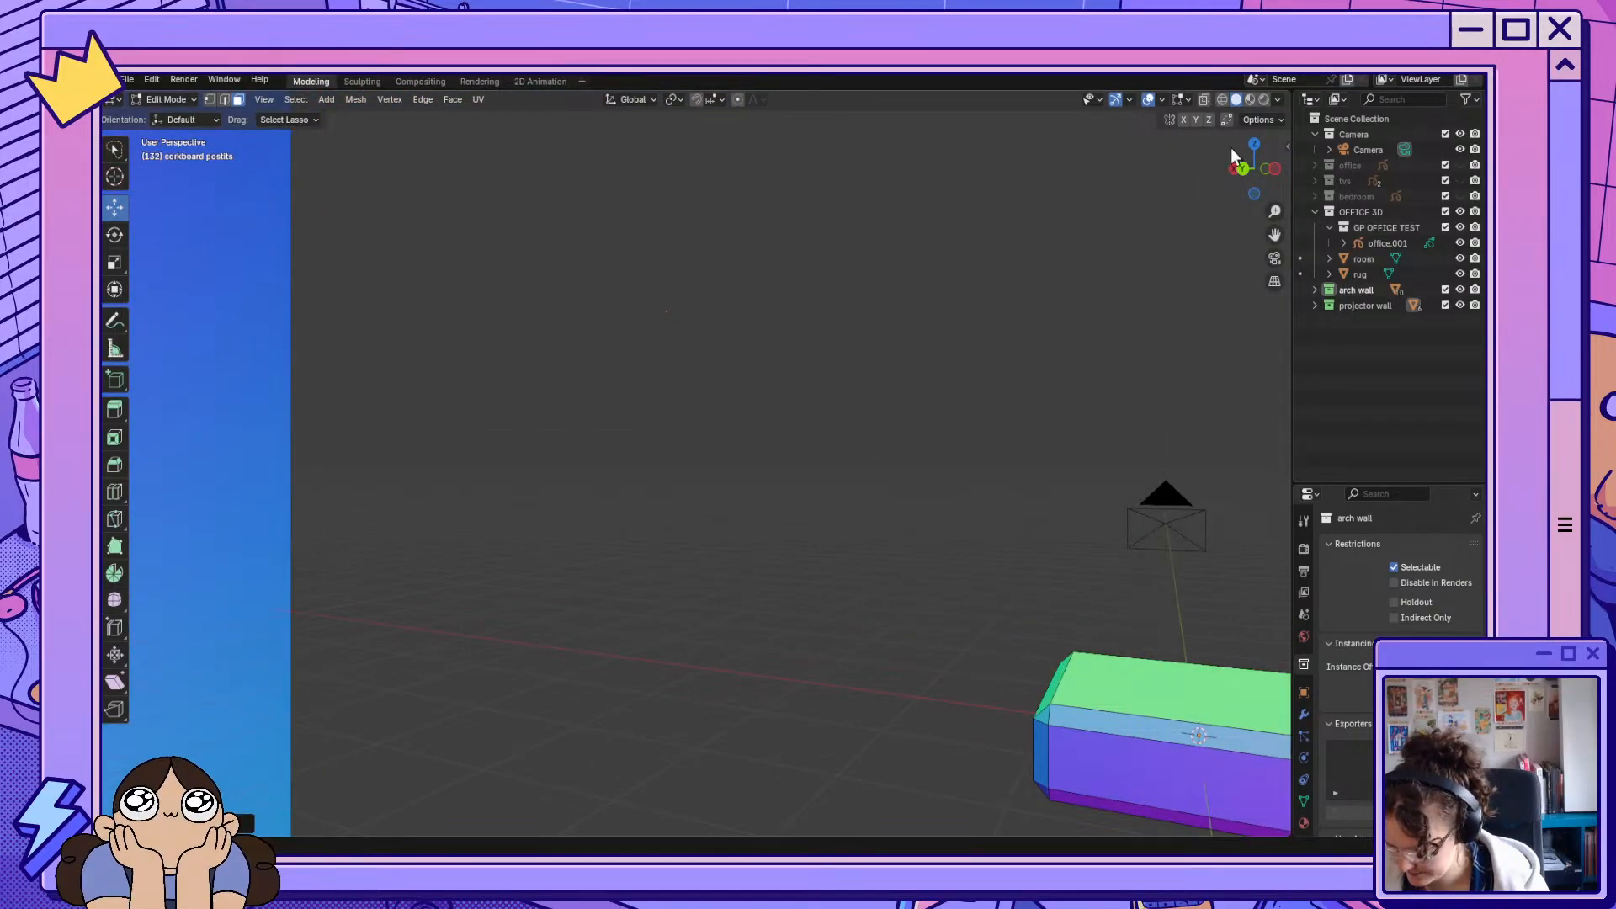
{"action": "left_click_drag", "start_coordinate": [1274, 235], "coordinate": [1038, 707]}
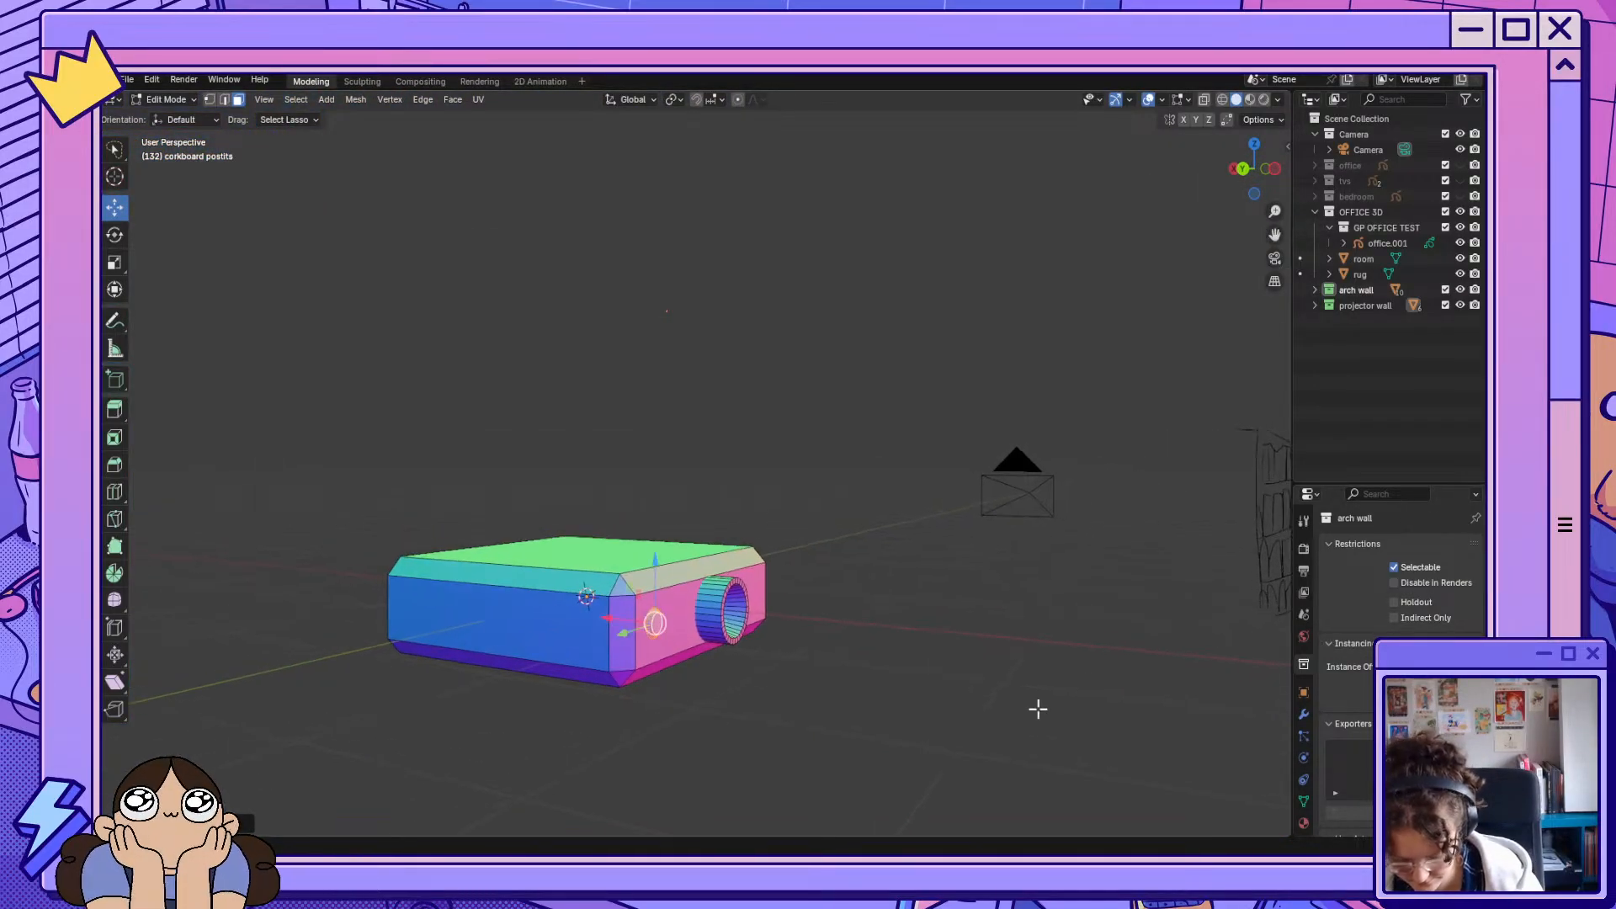
{"action": "left_click", "coordinate": [656, 636]}
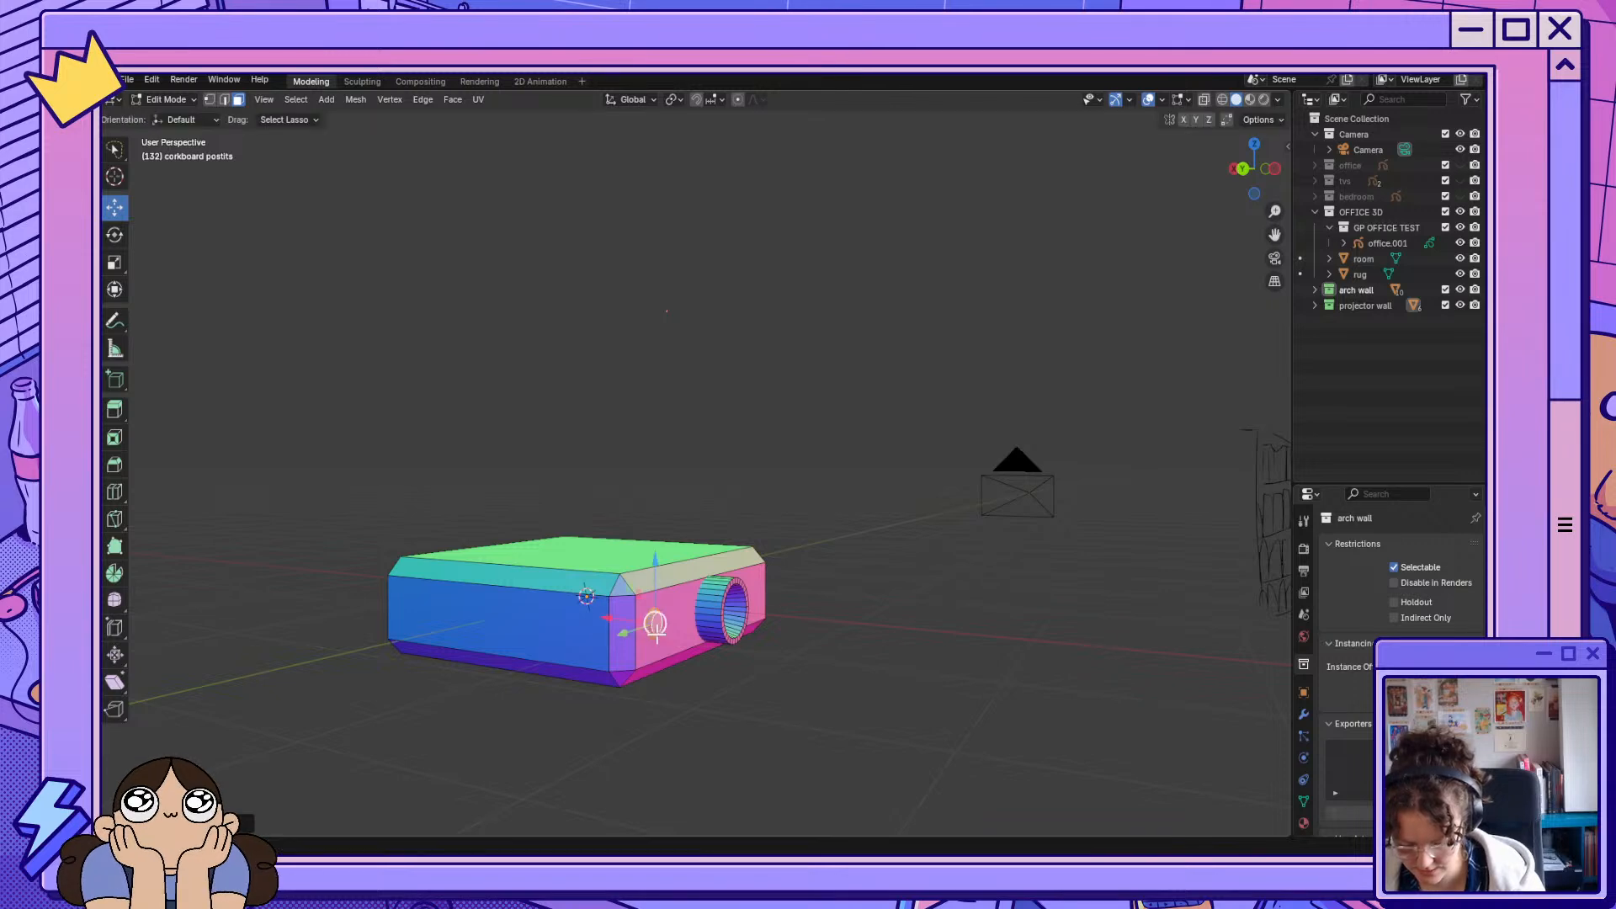
{"action": "left_click_drag", "start_coordinate": [627, 633], "coordinate": [651, 632]}
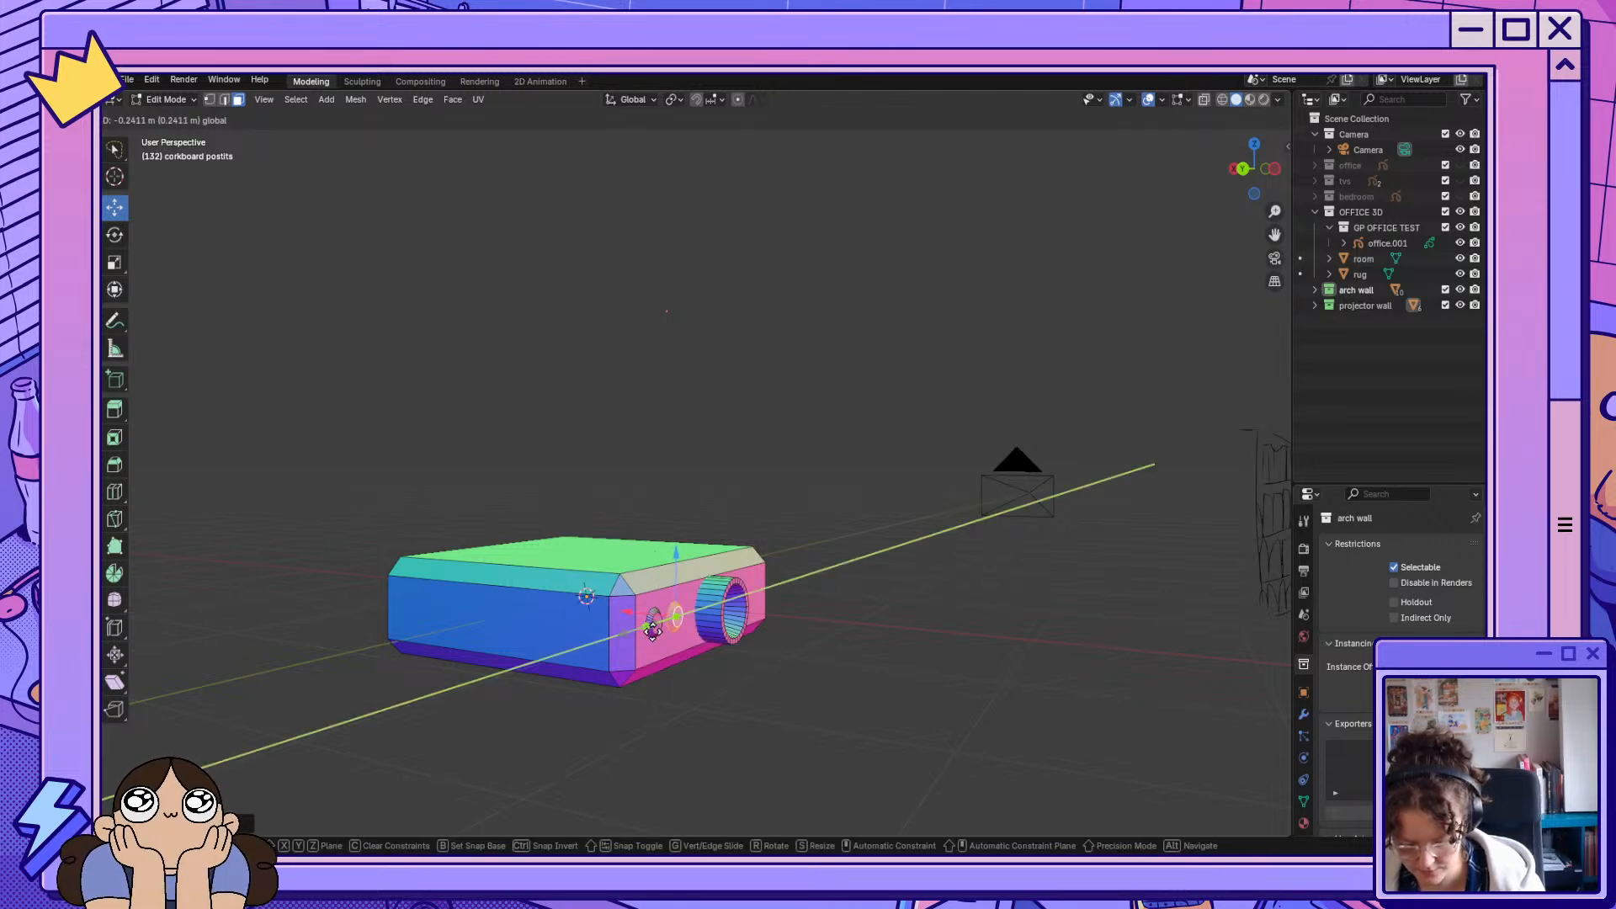
{"action": "left_click", "coordinate": [651, 631]}
Add 18 vertical loop cuts across the box's front face, running around the whole body.
{"action": "middle_click_drag", "start_coordinate": [651, 631], "coordinate": [953, 644]}
{"action": "scroll", "coordinate": [716, 635], "scroll_direction": "up", "scroll_amount": 5}
{"action": "left_click", "coordinate": [1001, 658]}
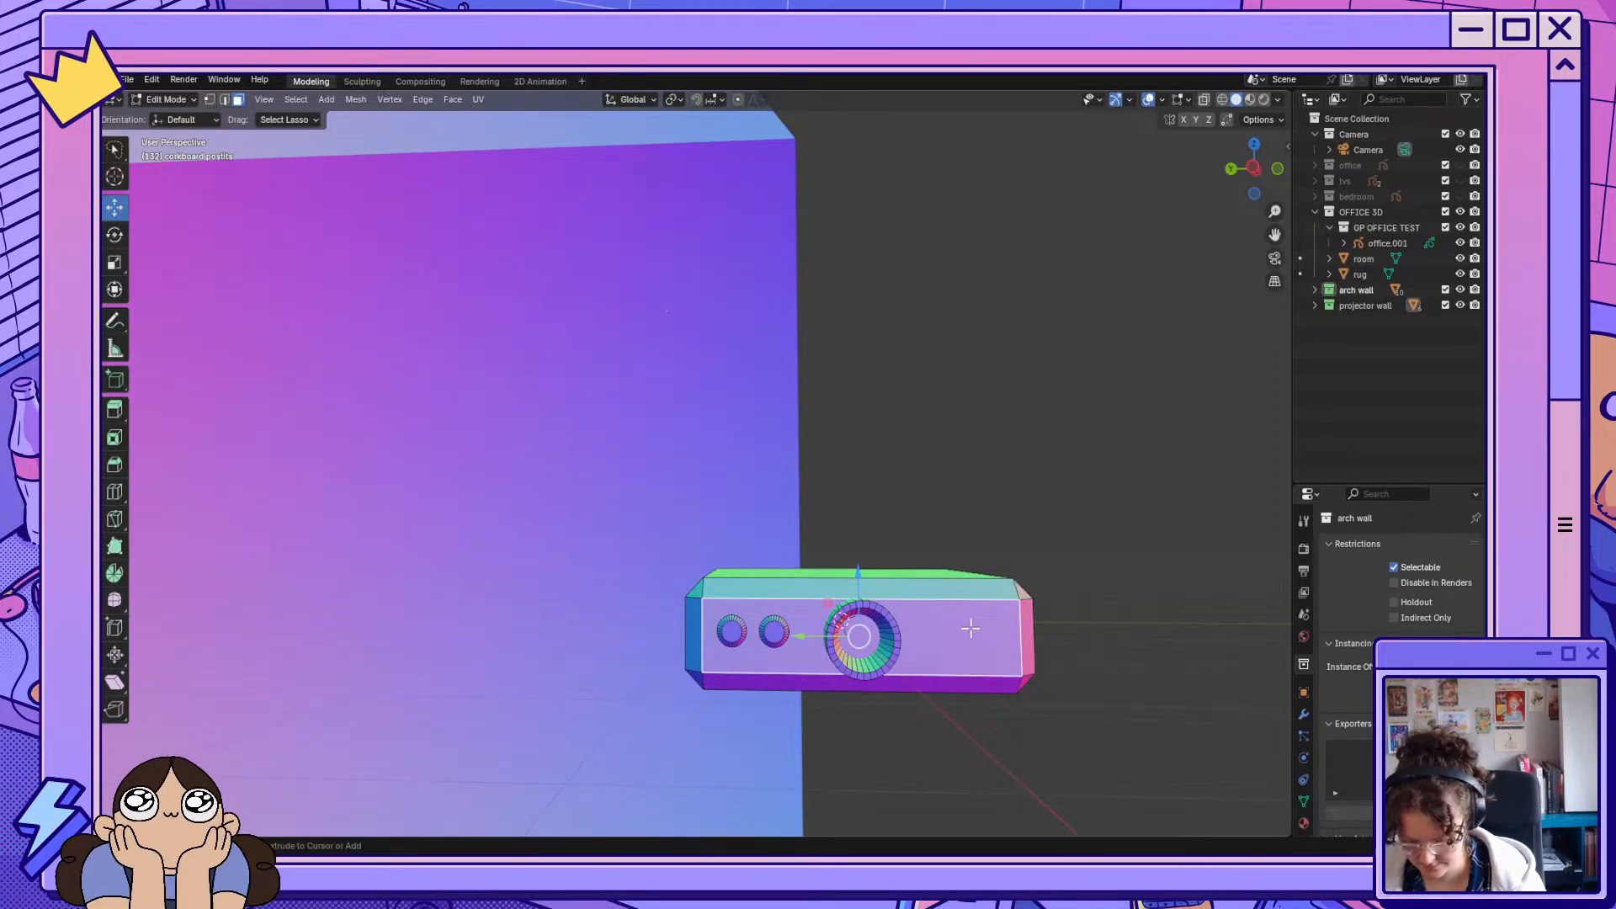
{"action": "key", "text": "ctrl+r"}
{"action": "scroll", "coordinate": [971, 628], "scroll_direction": "up", "scroll_amount": 17}
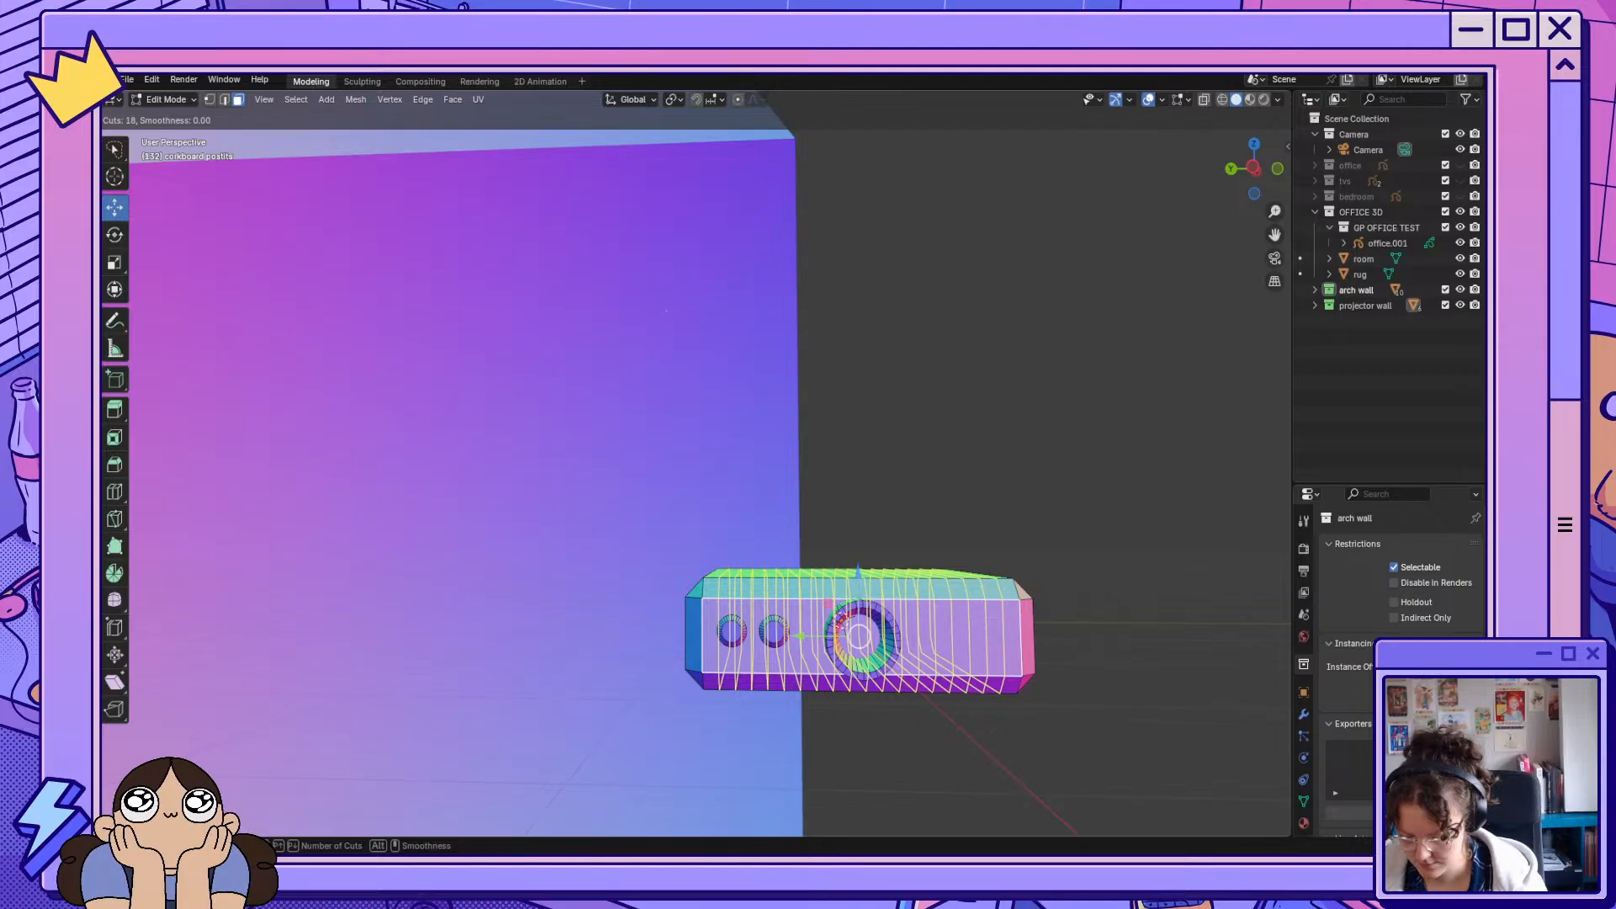
{"action": "left_click", "coordinate": [970, 628]}
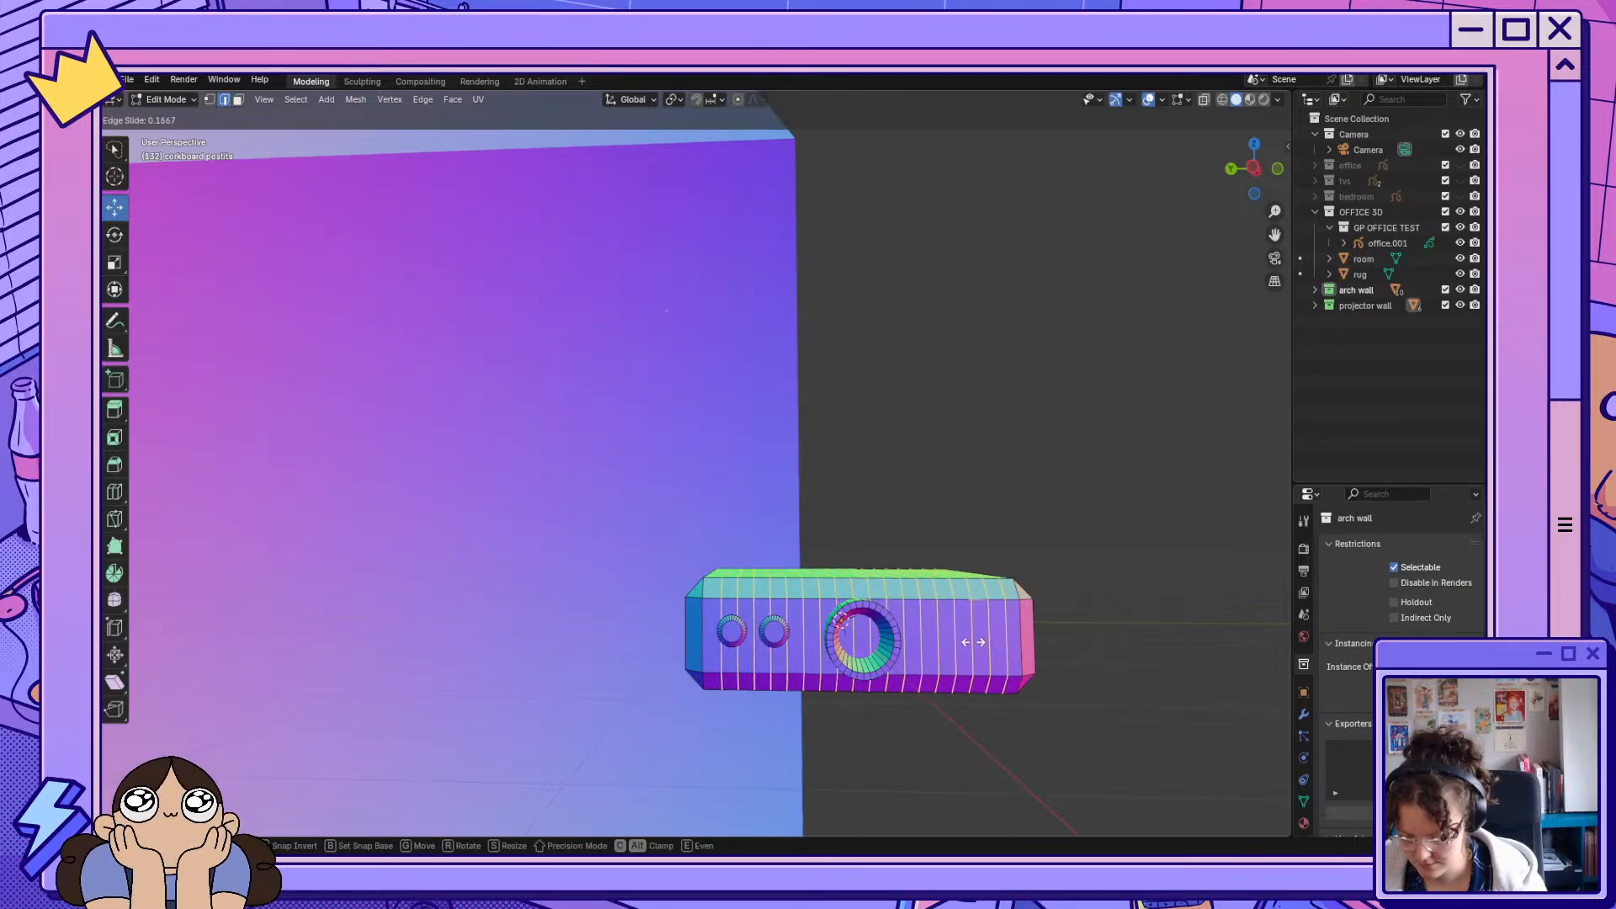
{"action": "left_click", "coordinate": [975, 643]}
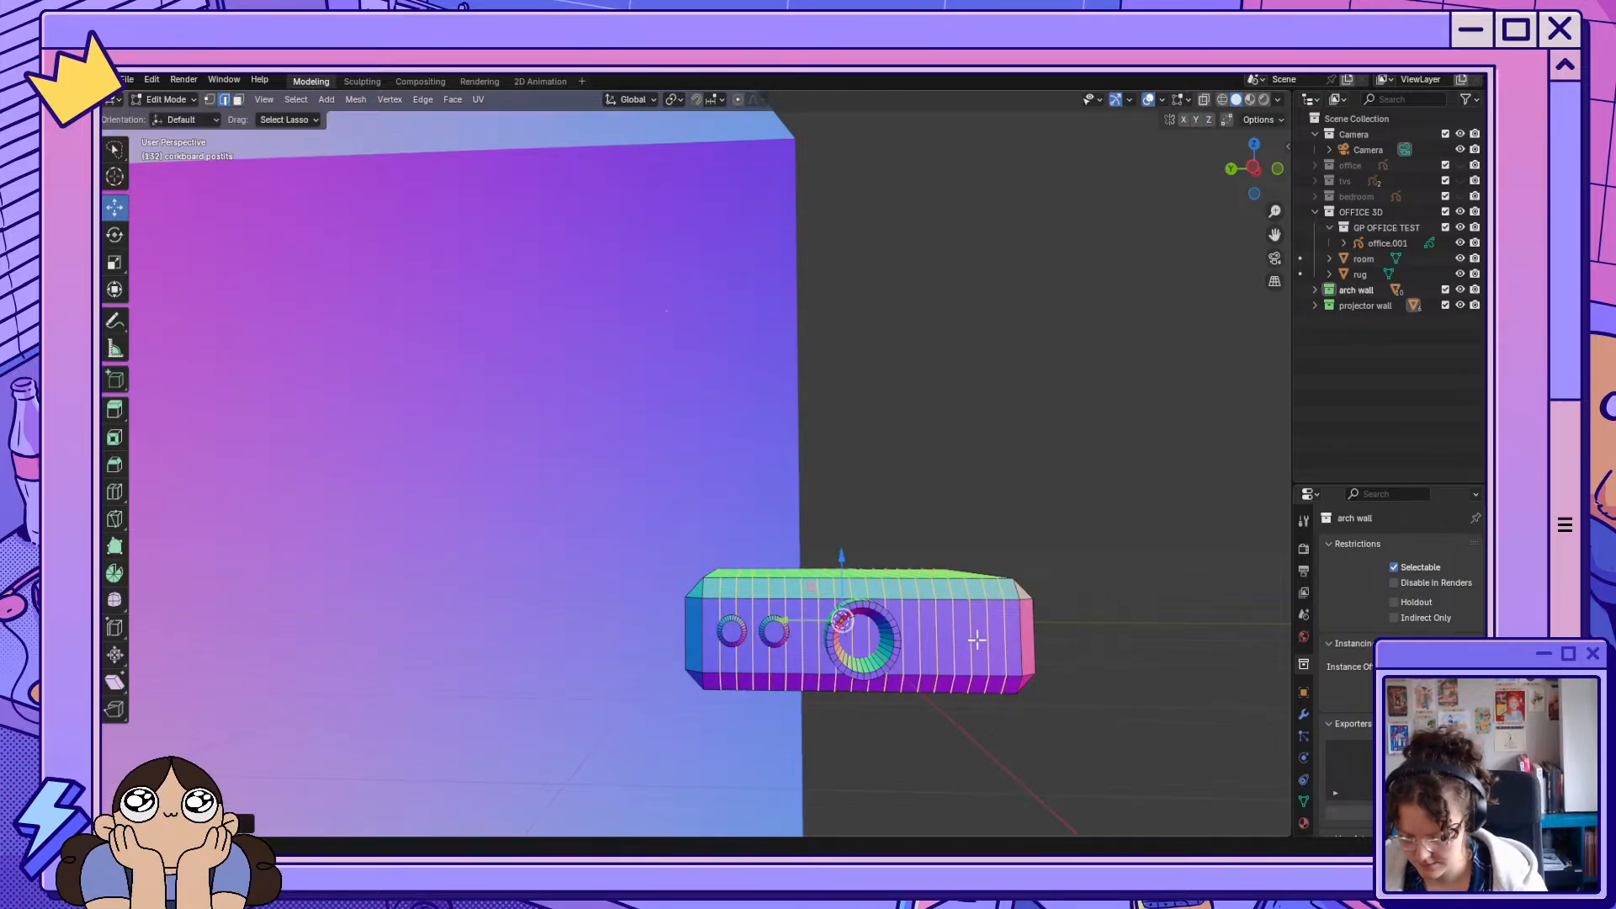
Extrude three alternate front strips on the cylinder's disc-free side outward about 0.026 m and bevel them with an offset of about 0.022 m.
{"action": "left_click", "coordinate": [239, 99]}
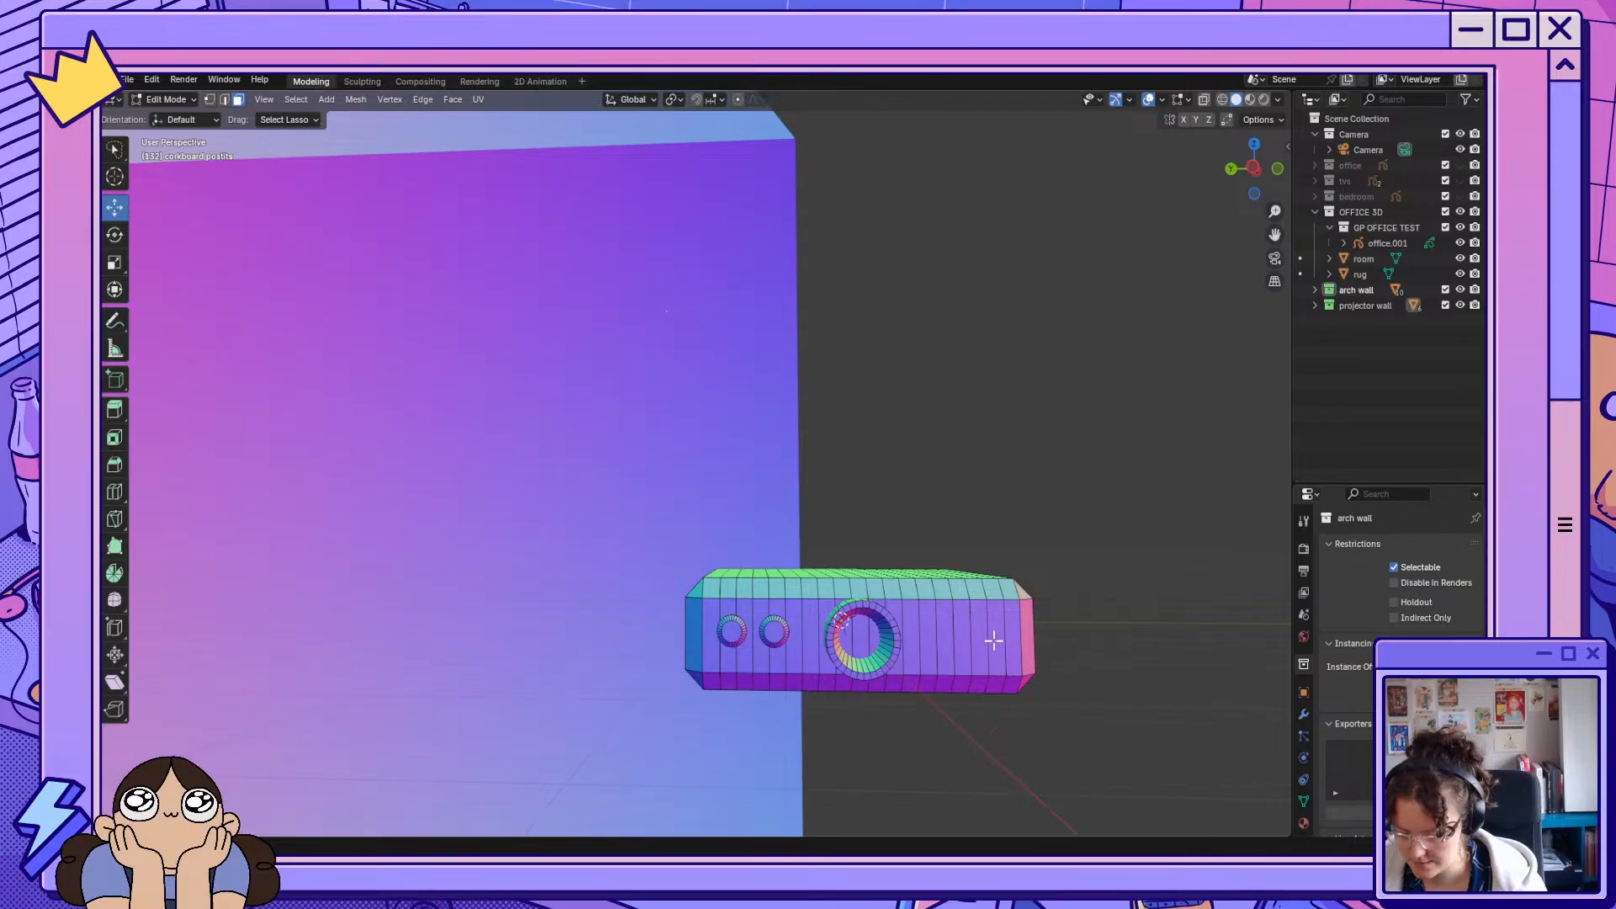
{"action": "mouse_move", "coordinate": [993, 640]}
{"action": "left_mouse_down"}
{"action": "mouse_move", "coordinate": [913, 652]}
{"action": "mouse_move", "coordinate": [909, 601]}
{"action": "mouse_move", "coordinate": [998, 627]}
{"action": "left_mouse_up"}
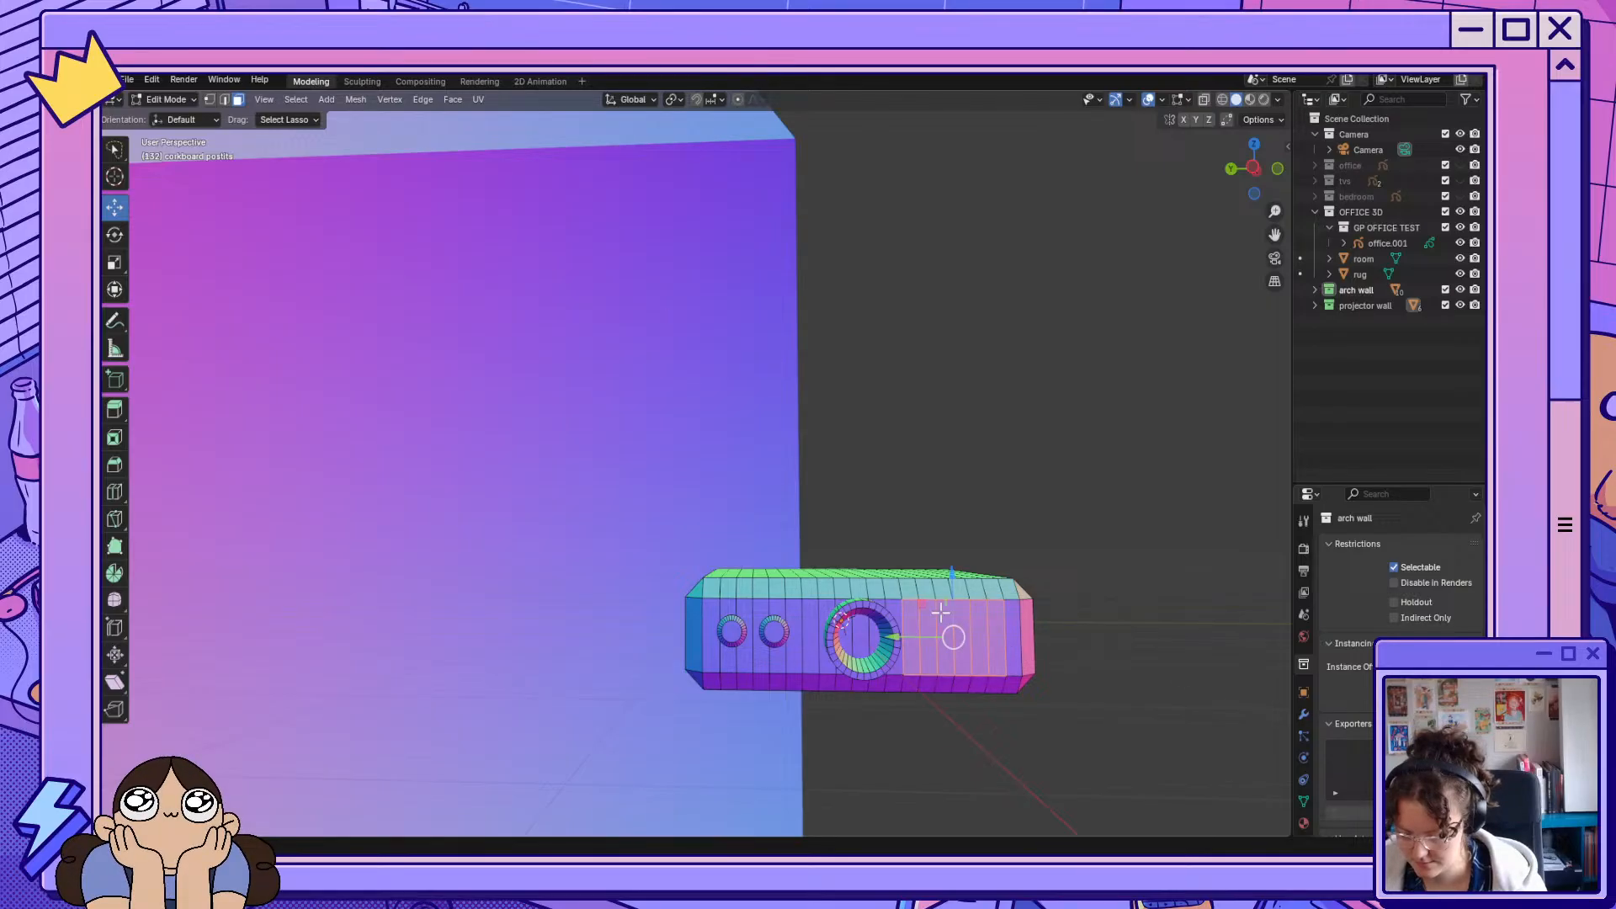
{"action": "left_click", "coordinate": [1002, 648]}
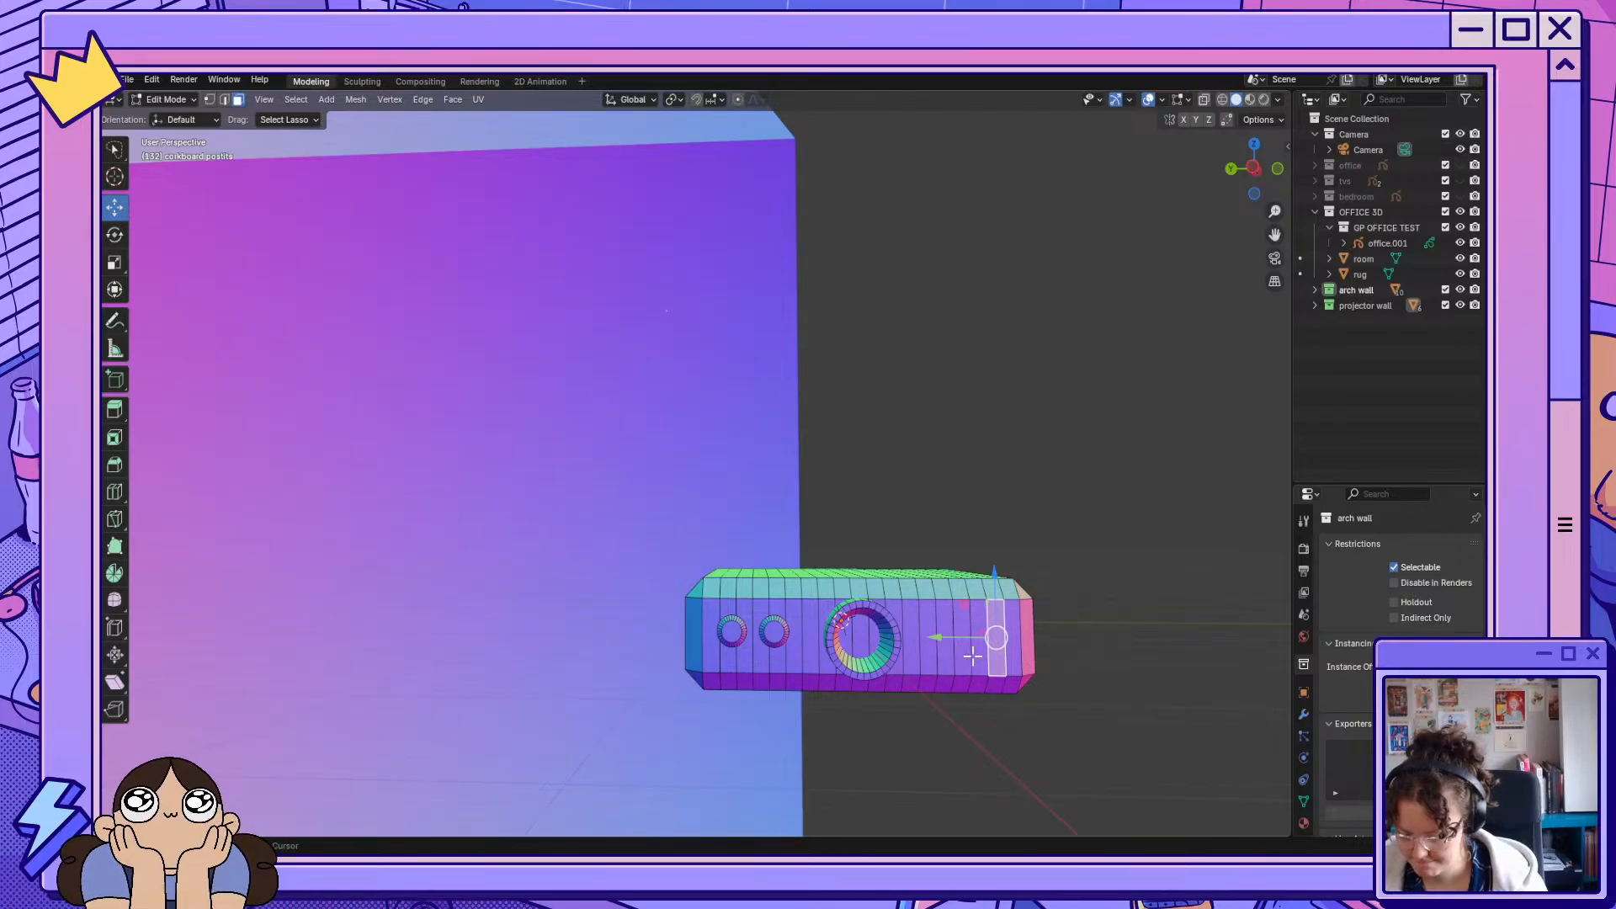
{"action": "left_click", "coordinate": [963, 657], "text": "shift"}
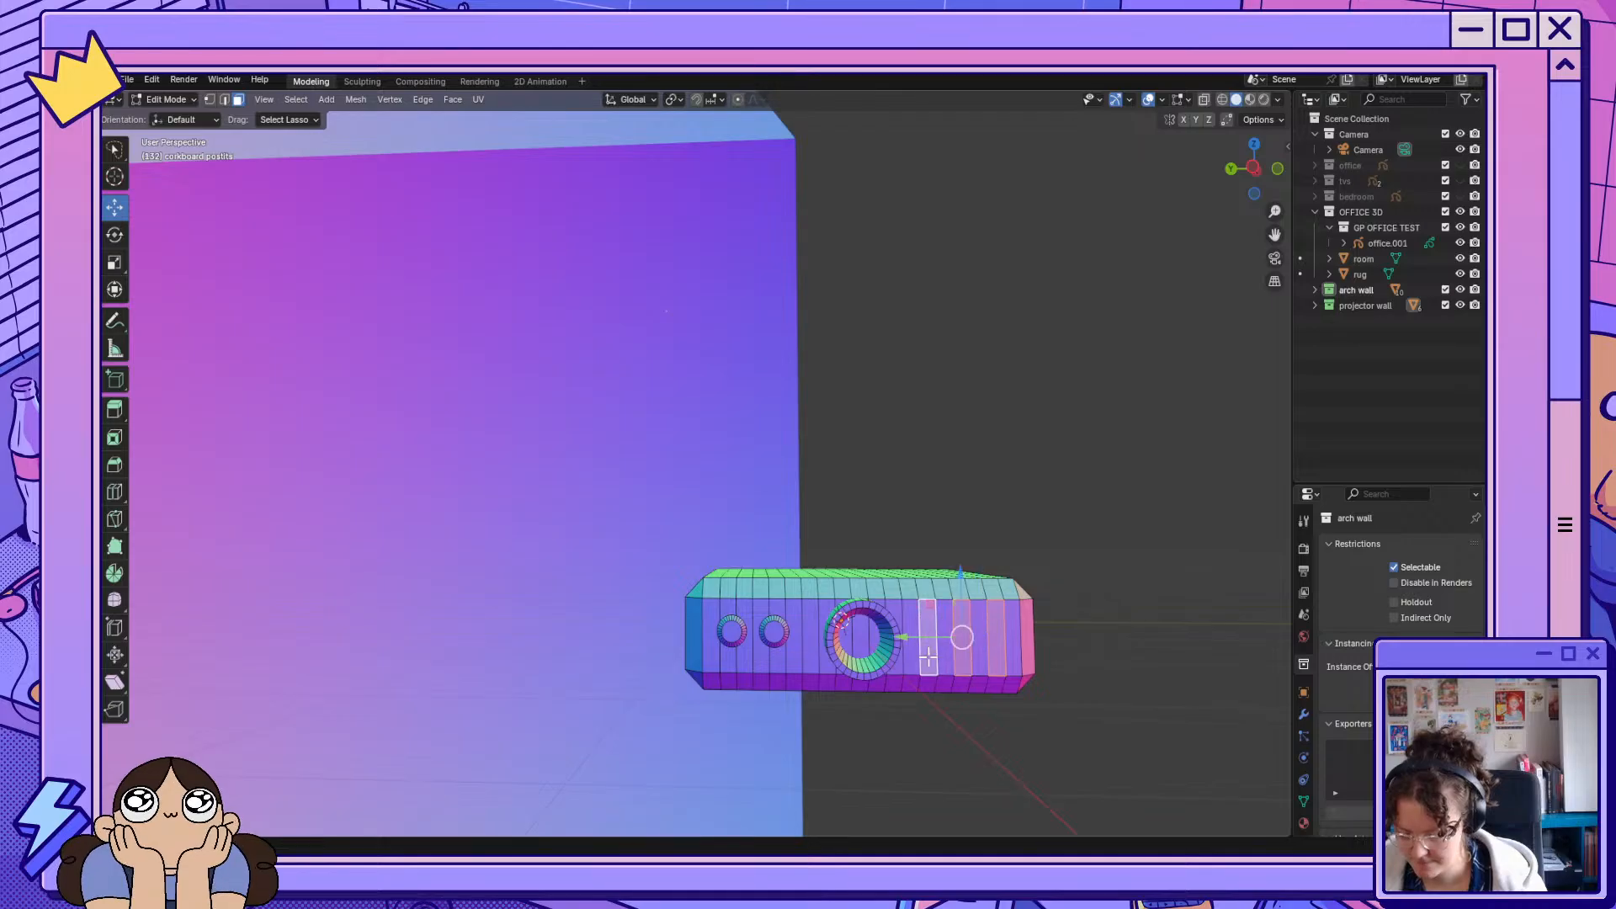
{"action": "middle_click_drag", "start_coordinate": [941, 685], "coordinate": [1022, 707]}
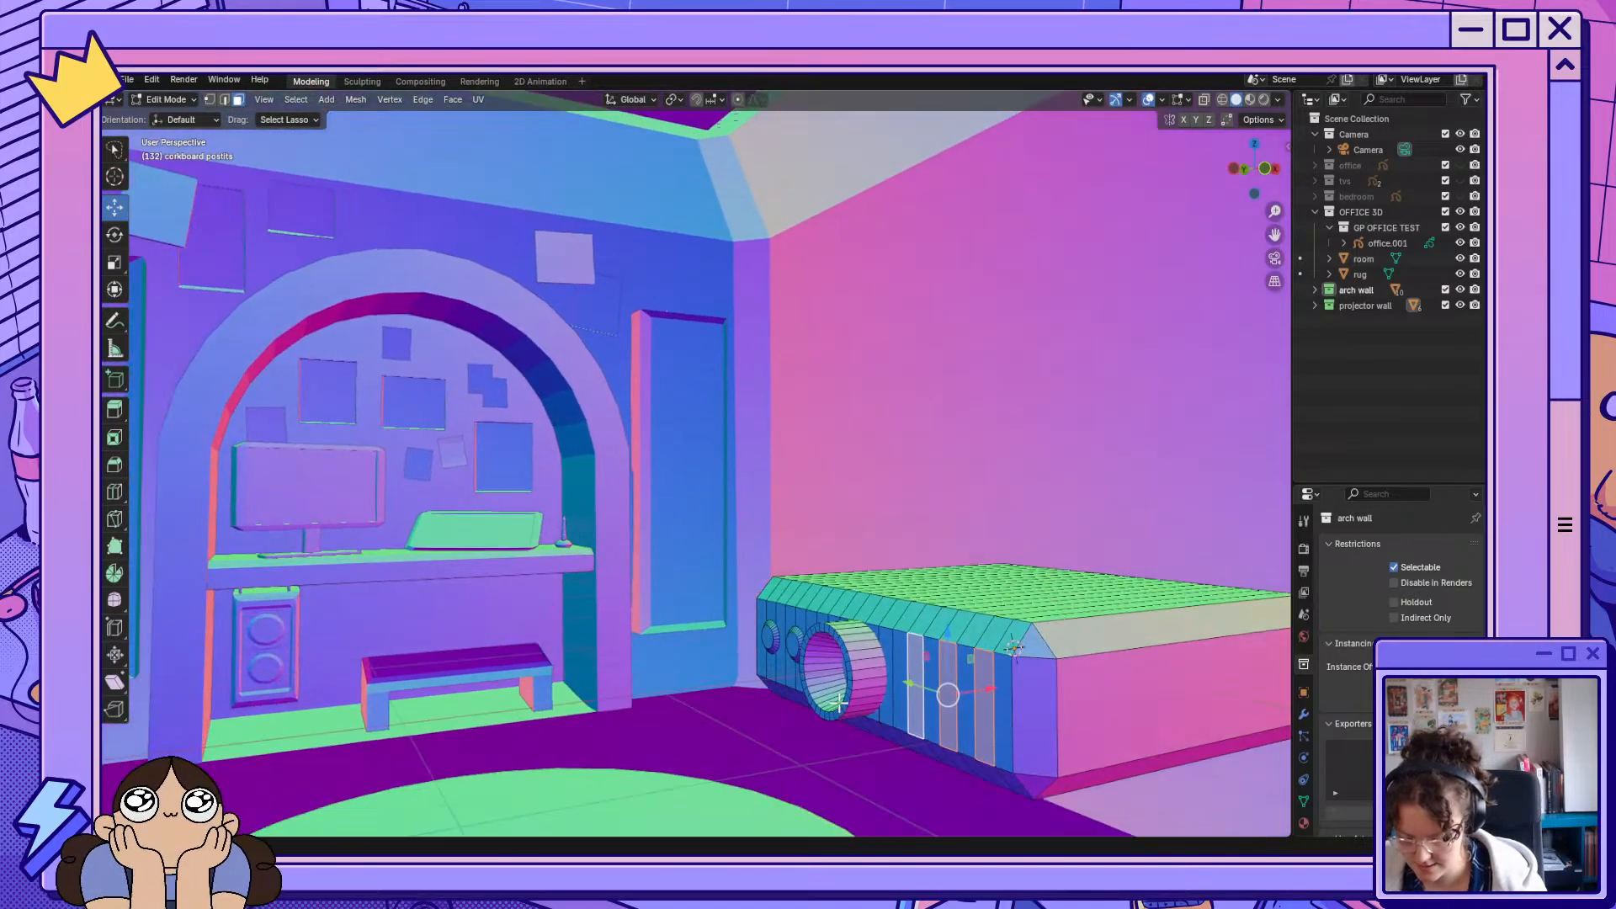
{"action": "key", "text": "g"}
{"action": "key", "text": "y"}
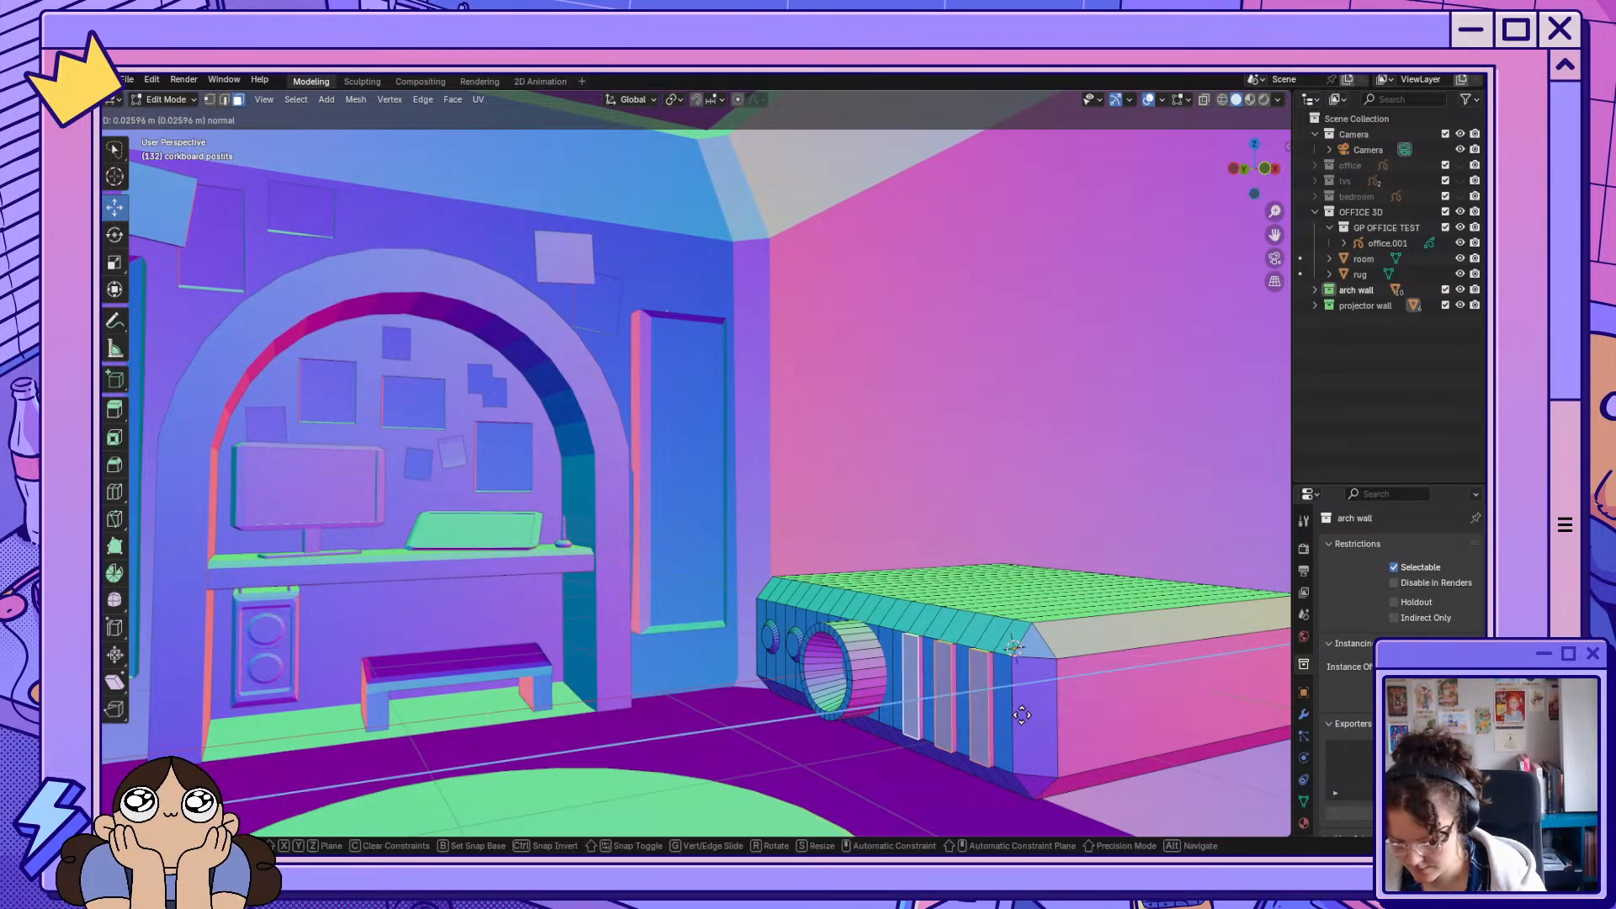
{"action": "left_click", "coordinate": [1020, 716]}
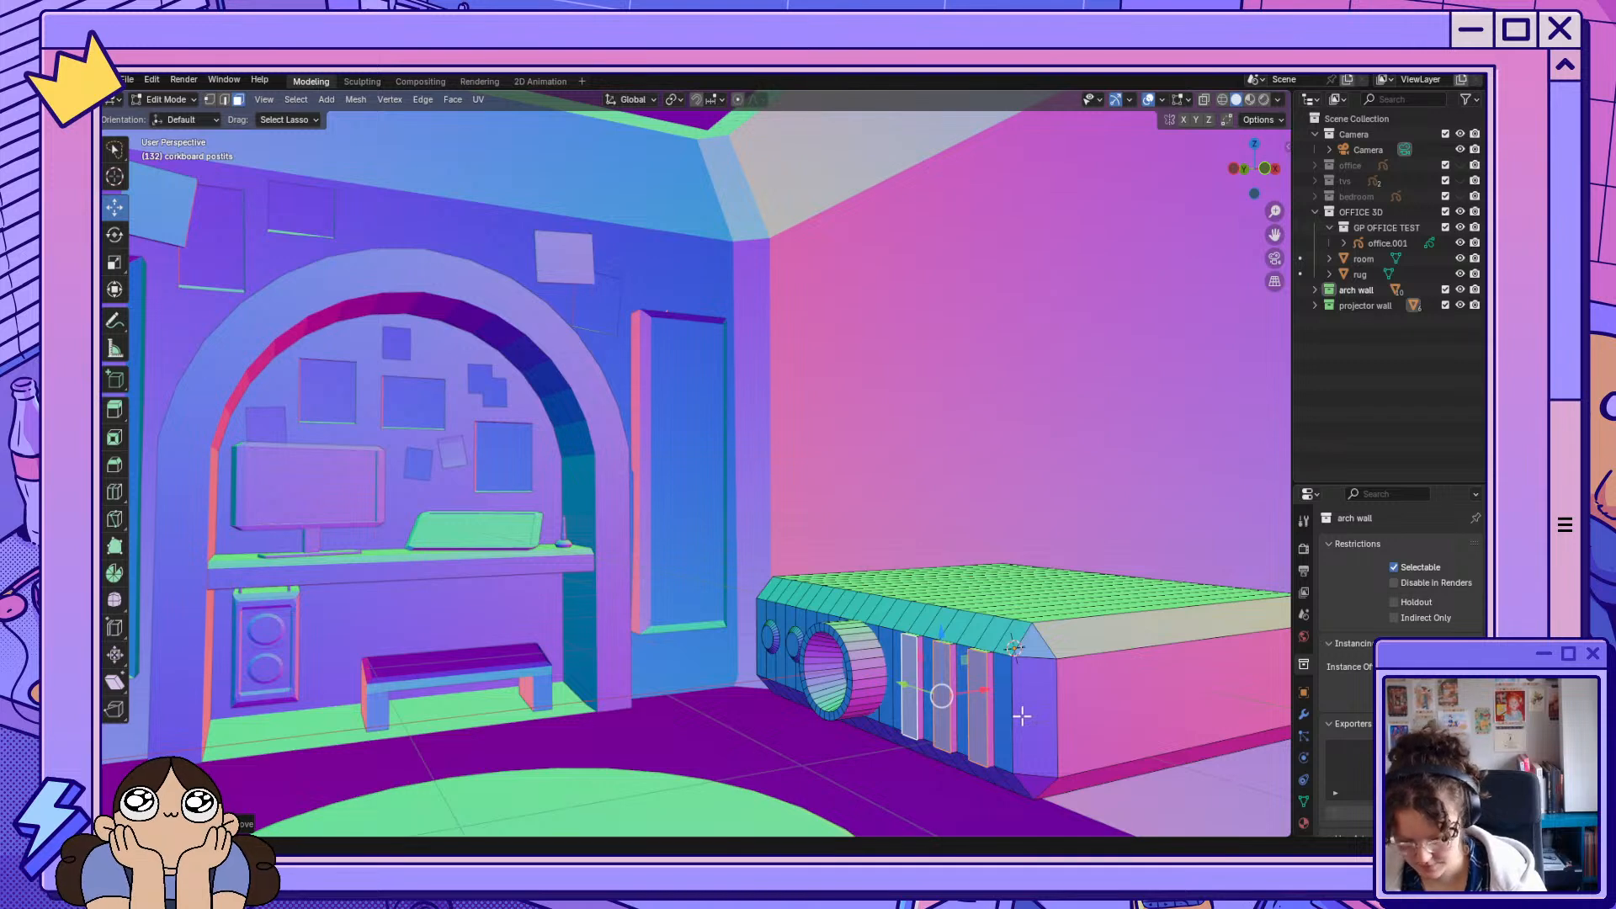
{"action": "key", "text": "ctrl+b"}
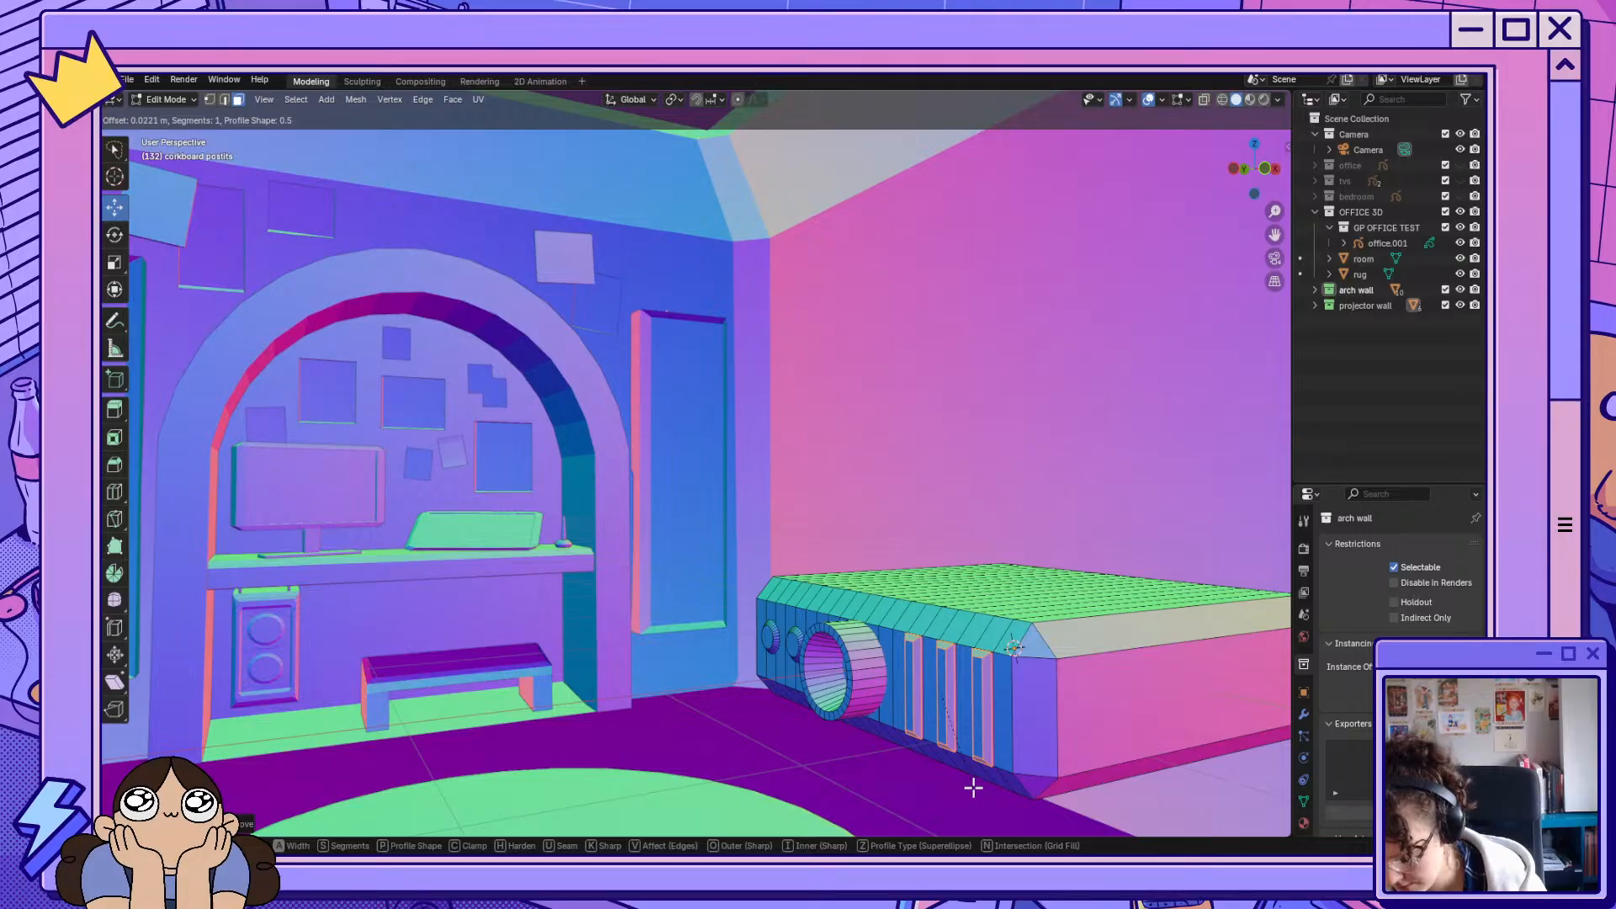
{"action": "left_click", "coordinate": [973, 787]}
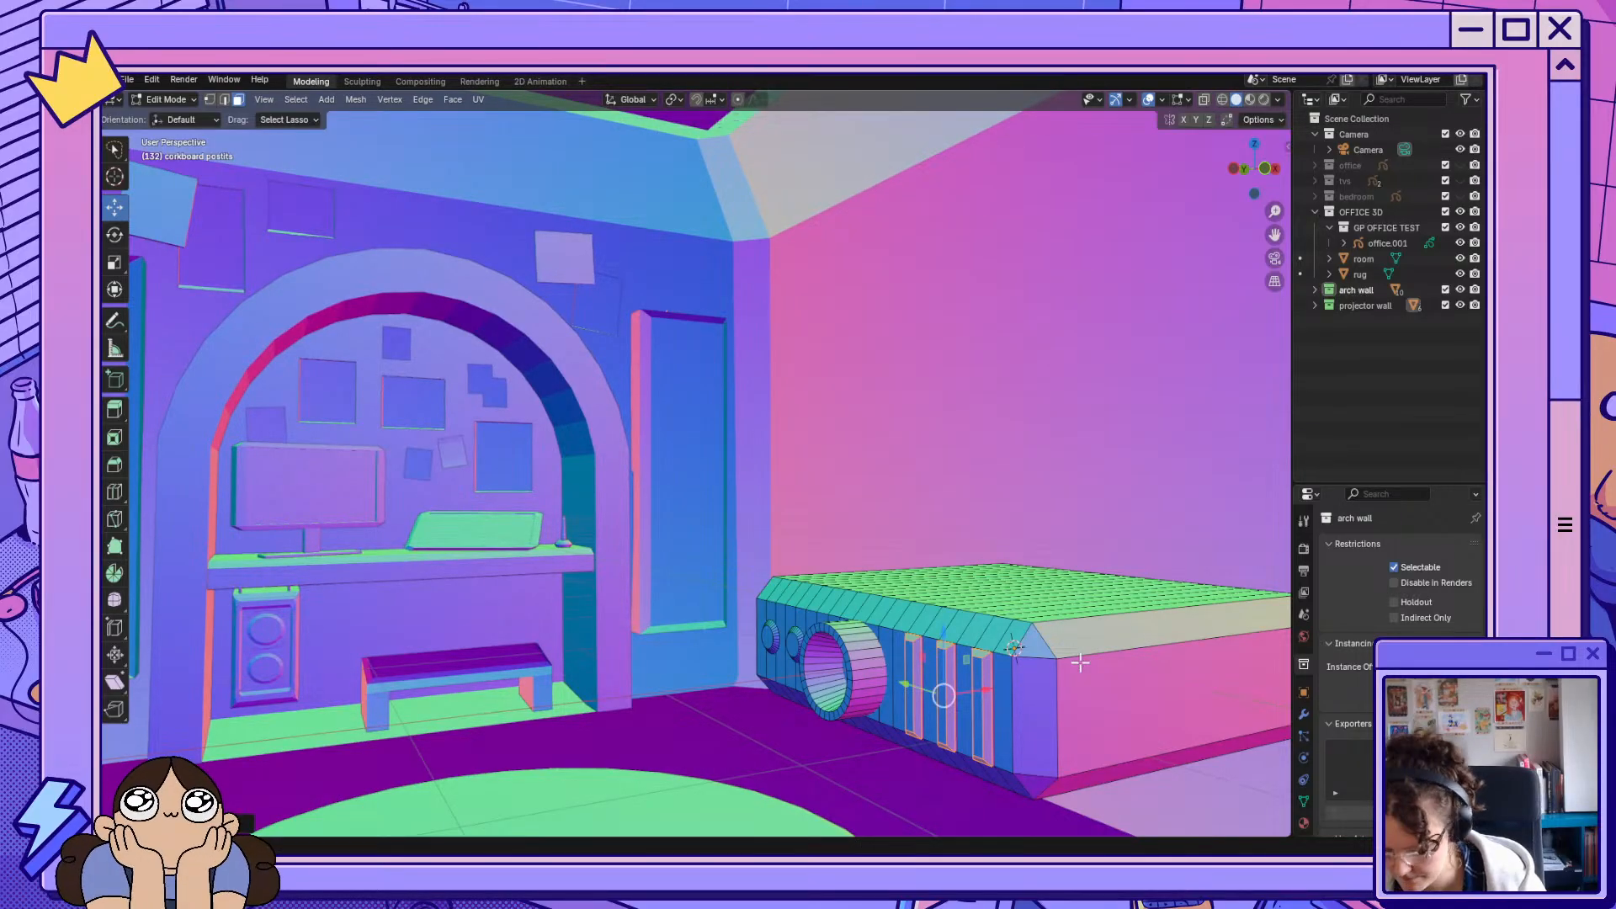
Select all the strips of the box's top face and inset them together by about 0.12 m.
{"action": "middle_click_drag", "start_coordinate": [974, 784], "coordinate": [1094, 819]}
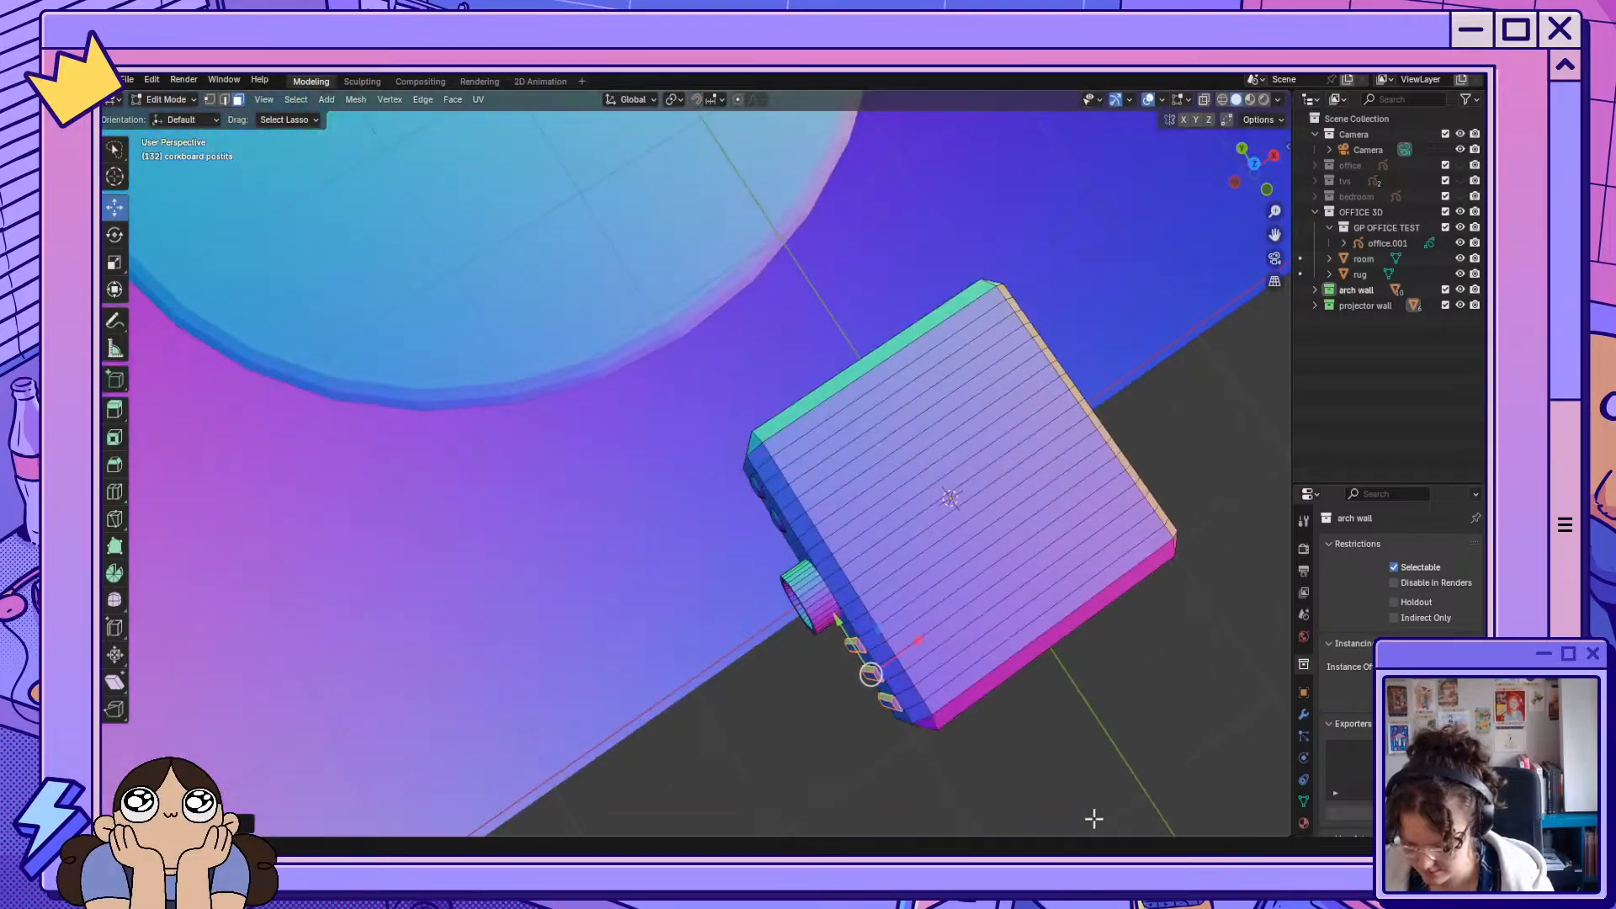
{"action": "left_click", "coordinate": [1022, 636]}
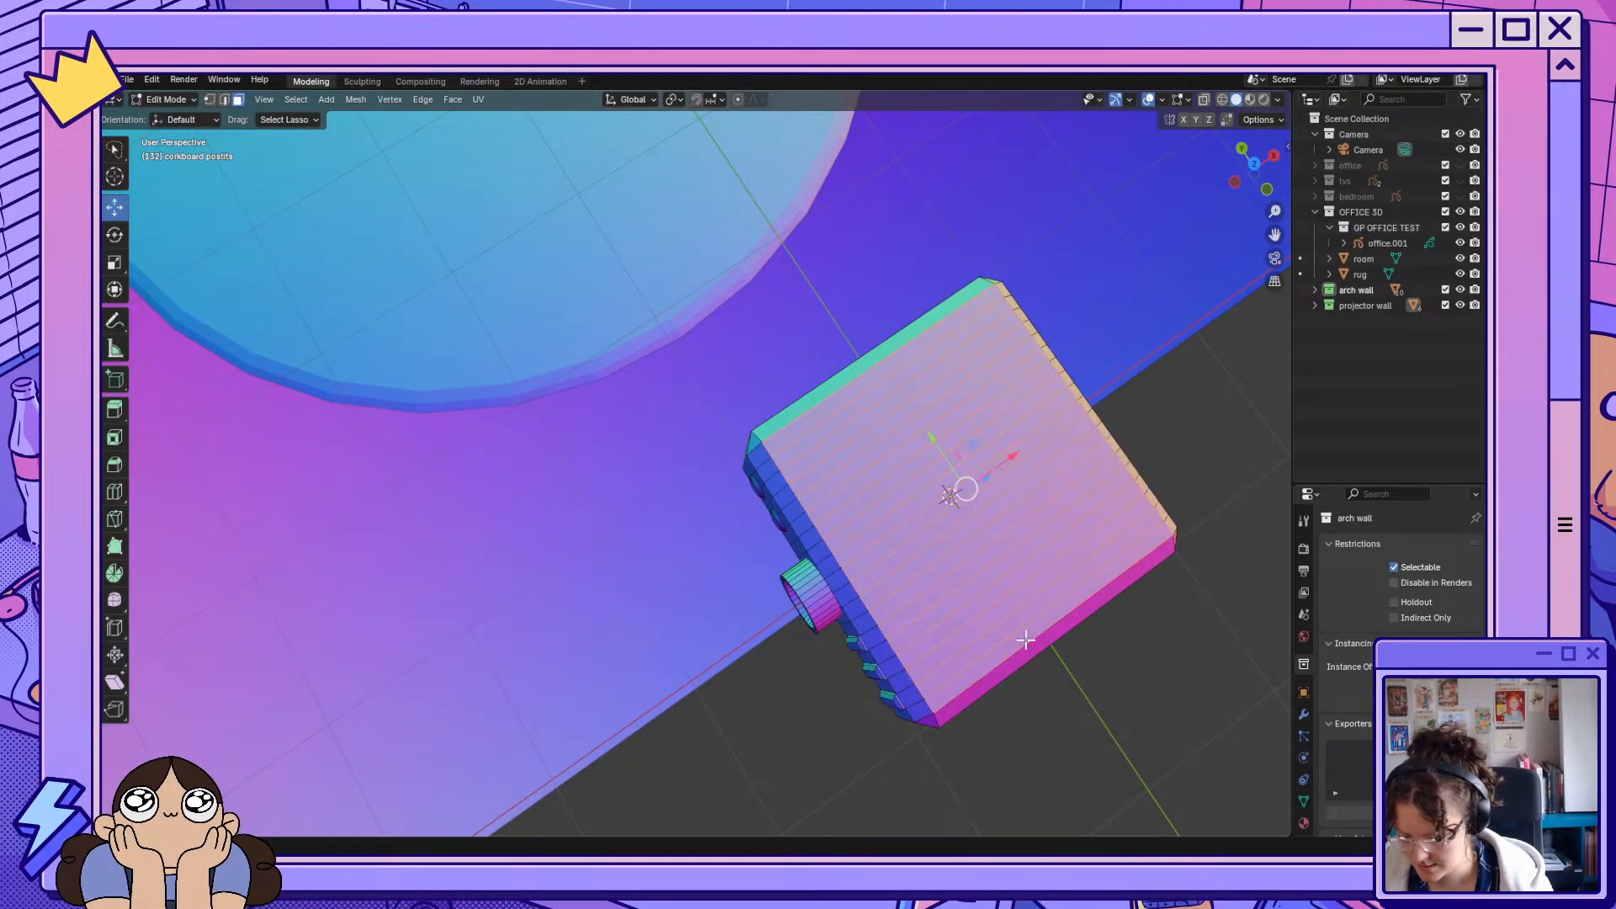
{"action": "middle_click_drag", "start_coordinate": [1037, 574], "coordinate": [1069, 511]}
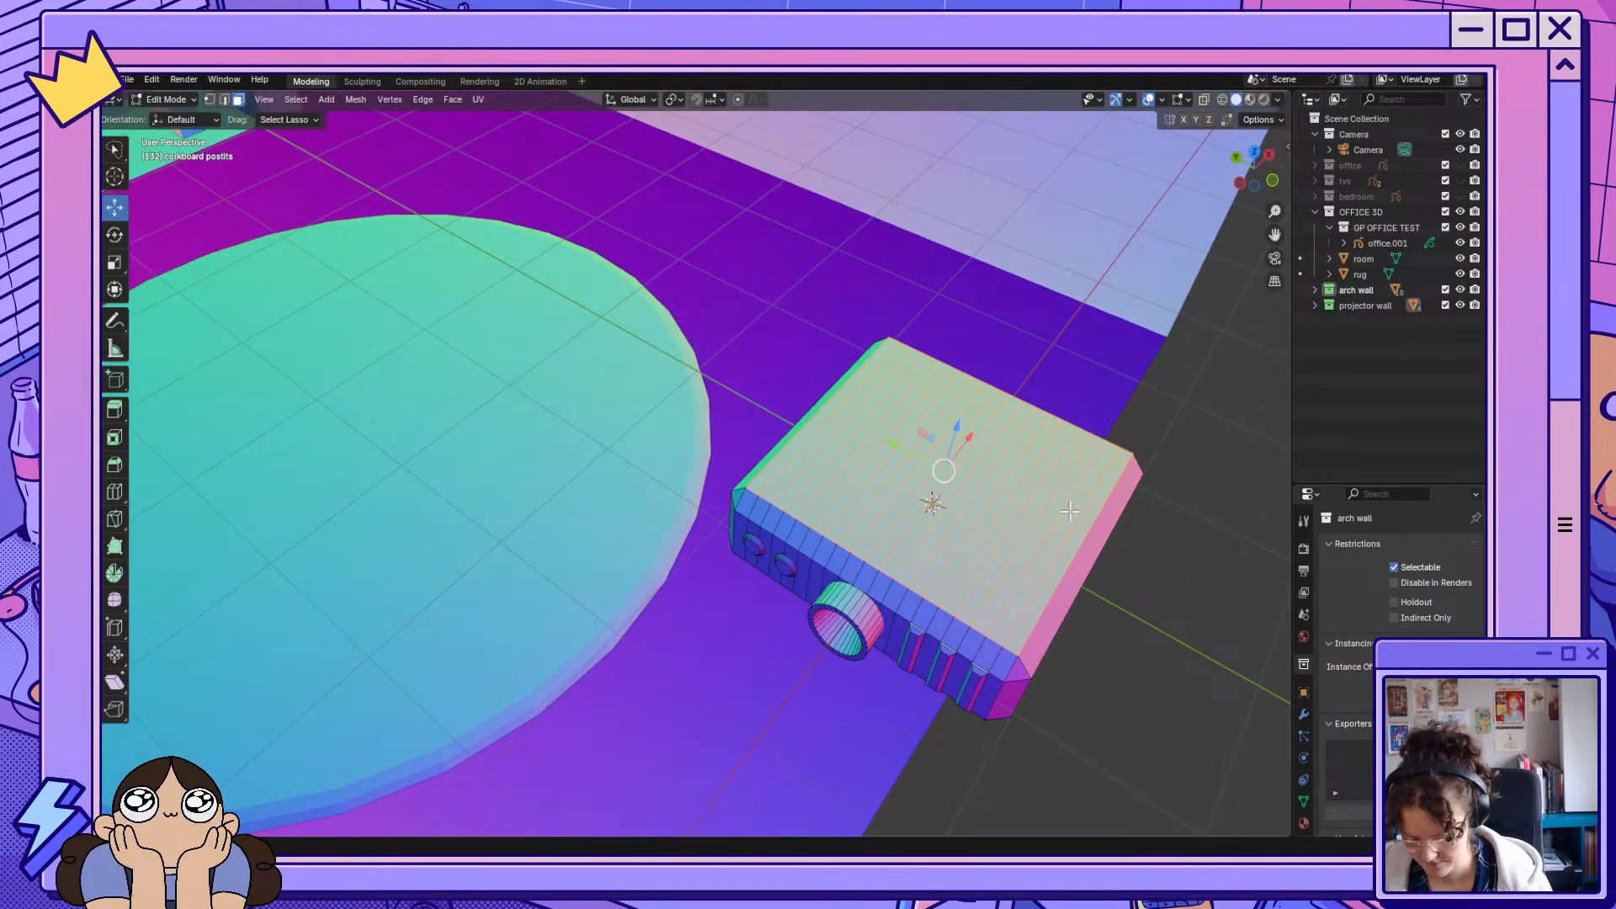
{"action": "key", "text": "i"}
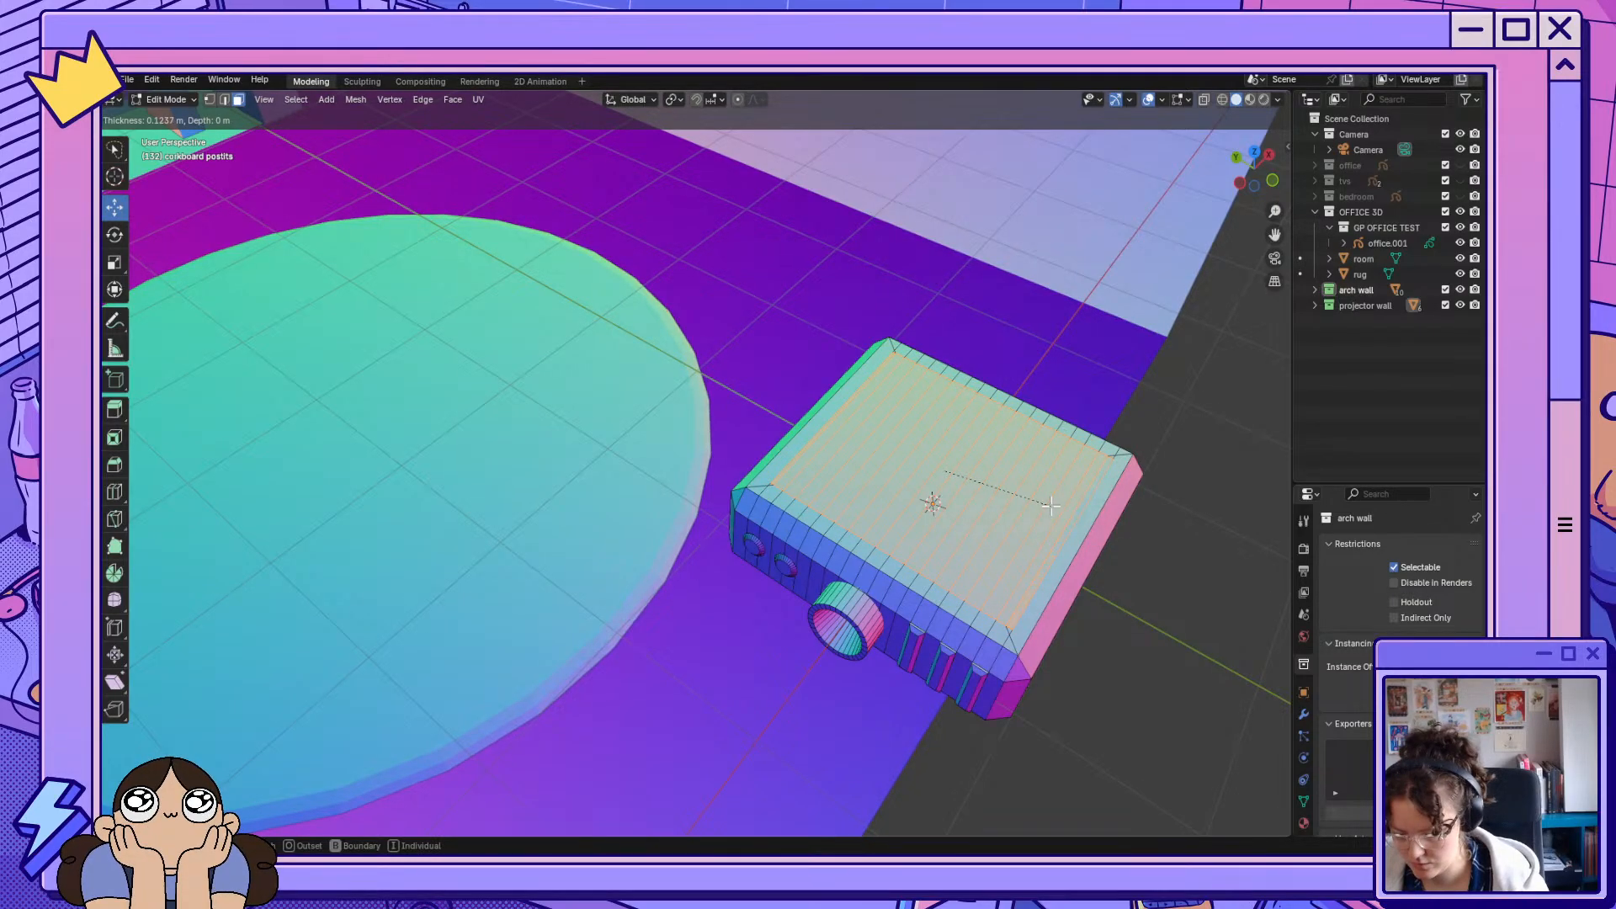
{"action": "left_click", "coordinate": [1051, 505]}
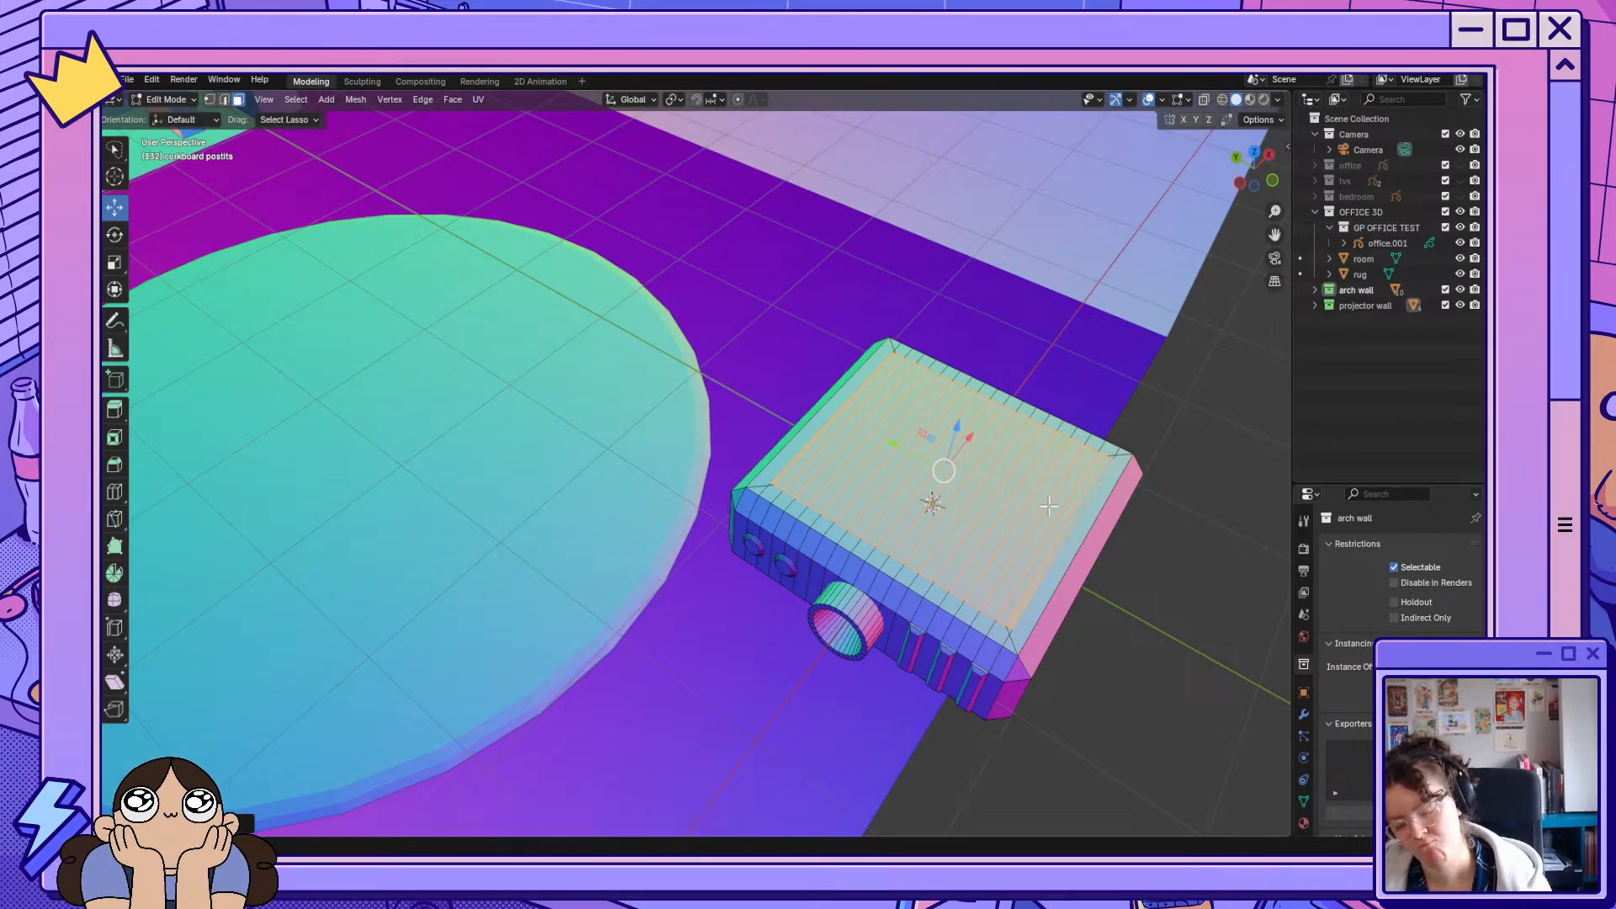
{"action": "key", "text": "i"}
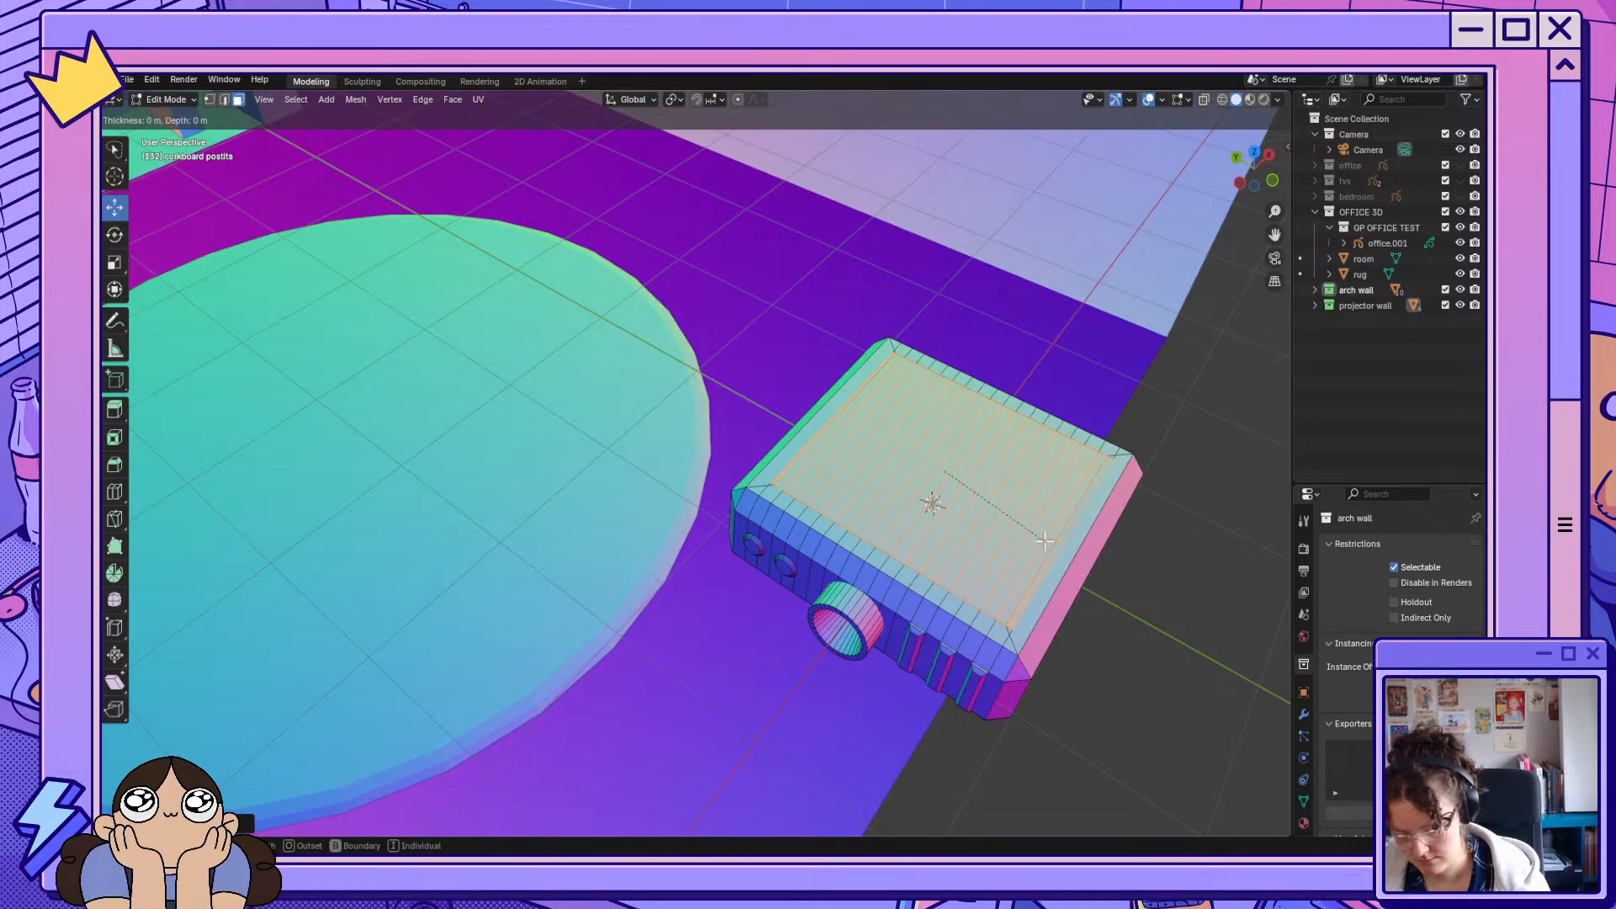
{"action": "right_click", "coordinate": [1044, 620]}
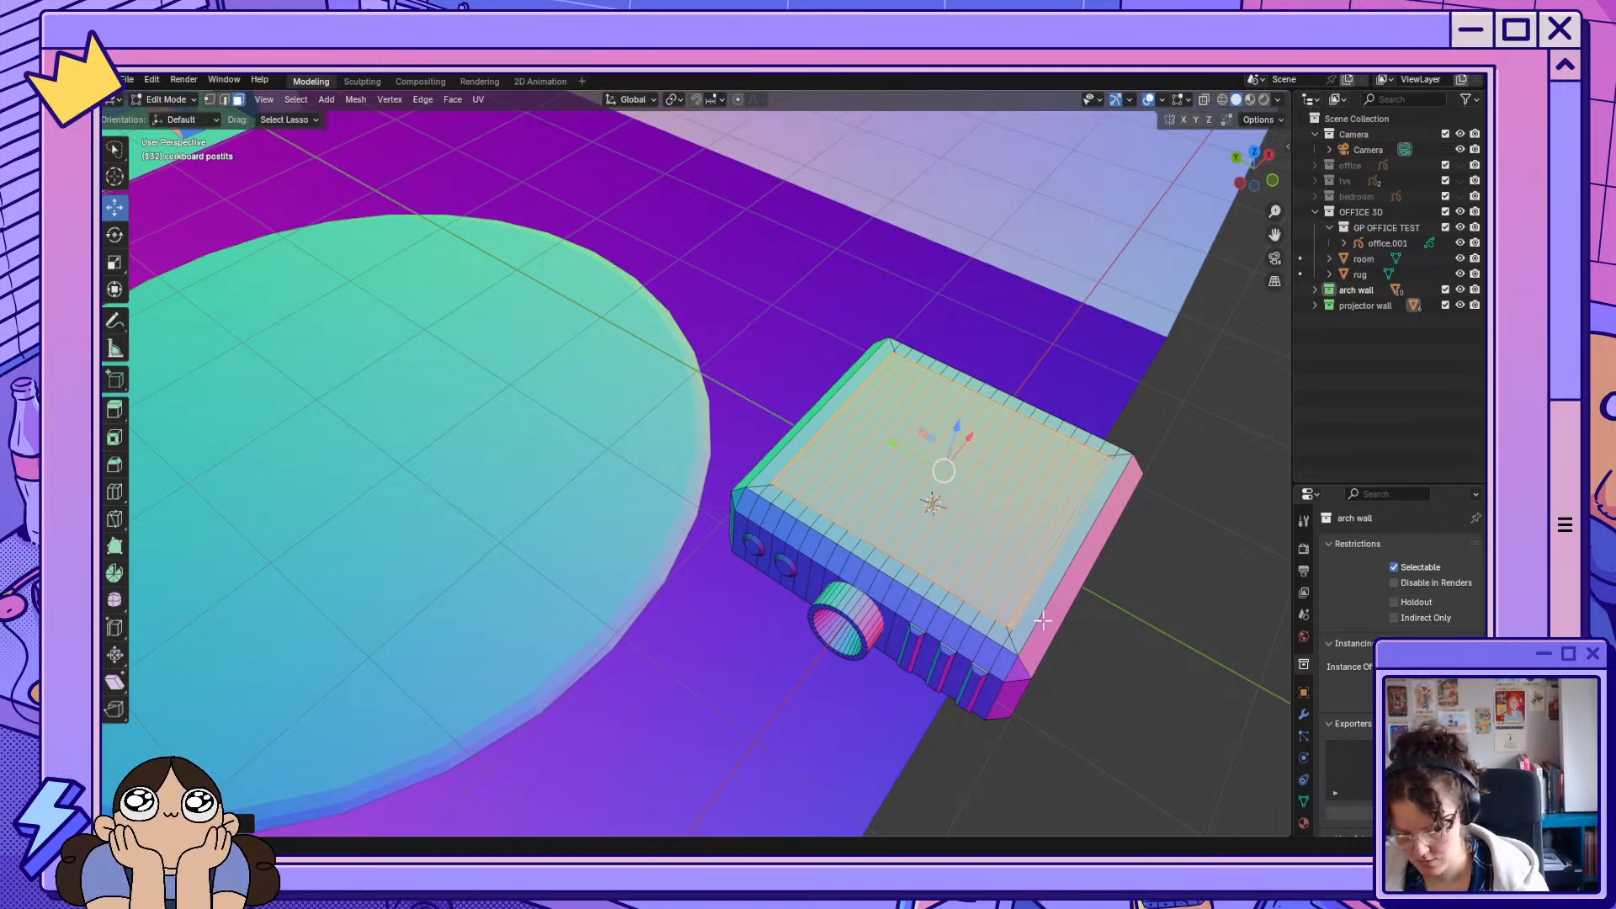
Try to shape the inset top faces into a circle with LoopTools and scale it to about 0.157.
{"action": "right_click", "coordinate": [985, 503]}
{"action": "mouse_move", "coordinate": [1002, 481]}
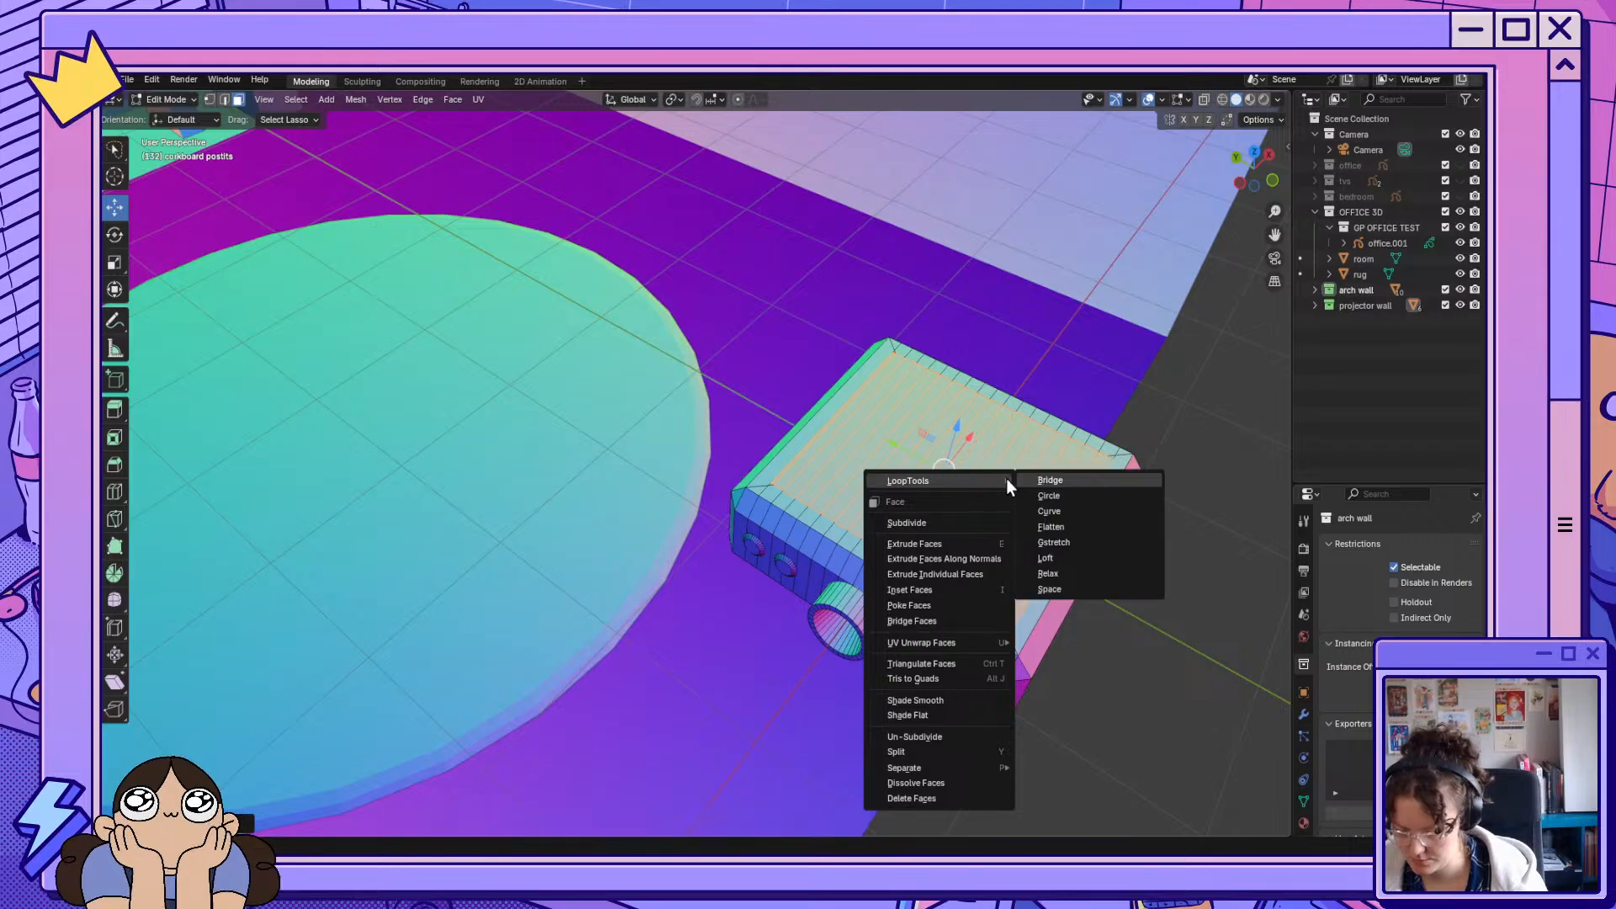
{"action": "left_click", "coordinate": [1092, 498]}
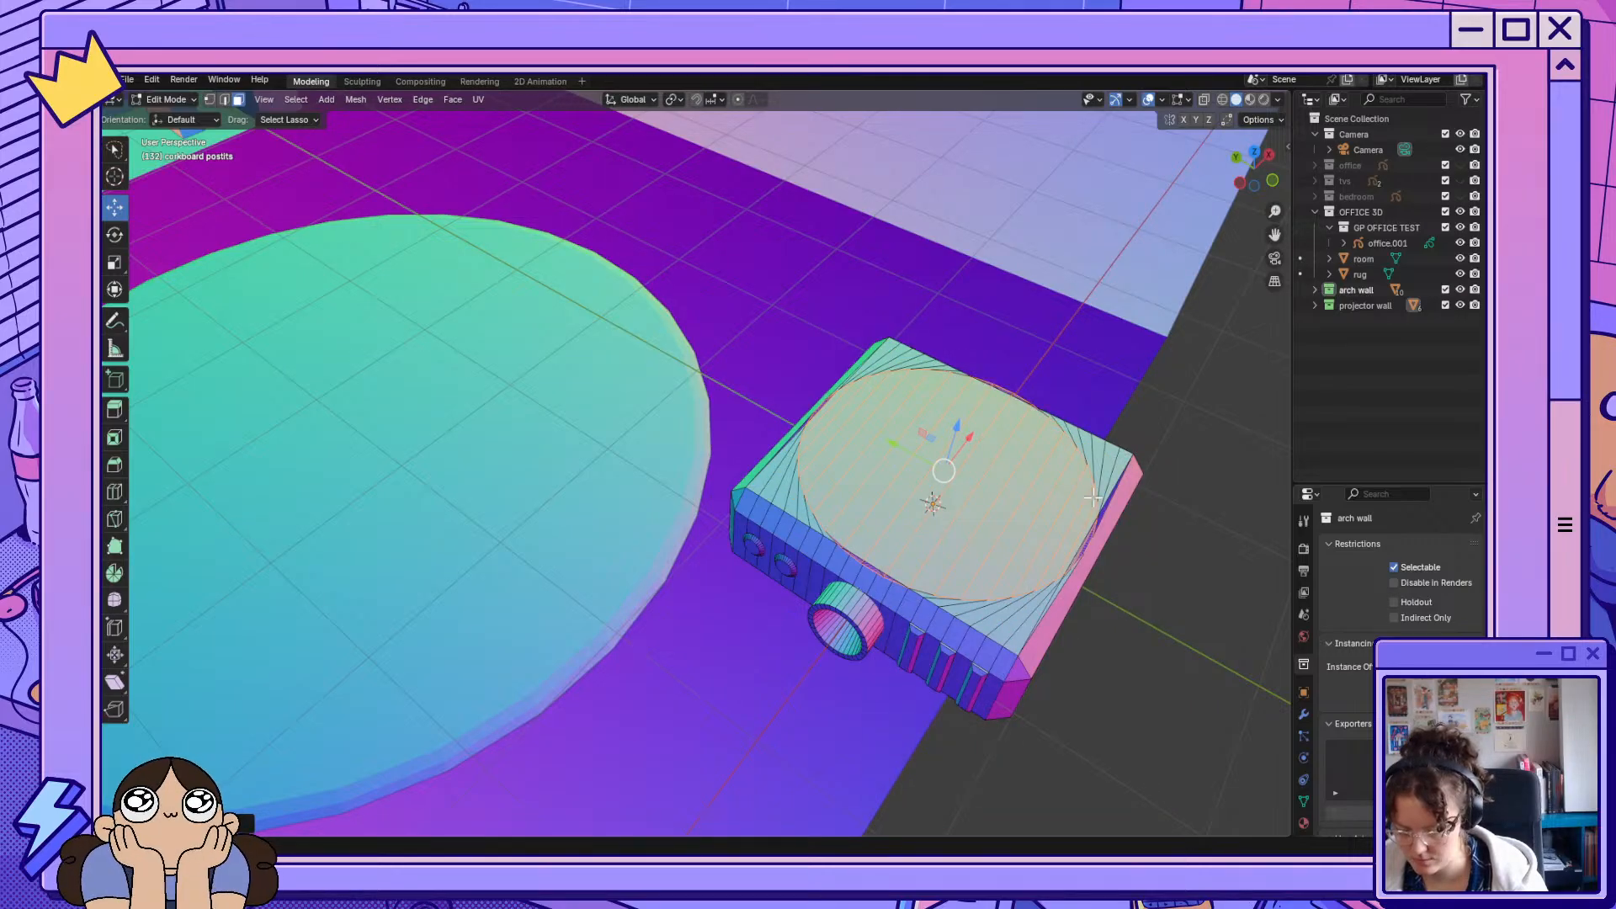
{"action": "key", "text": "s"}
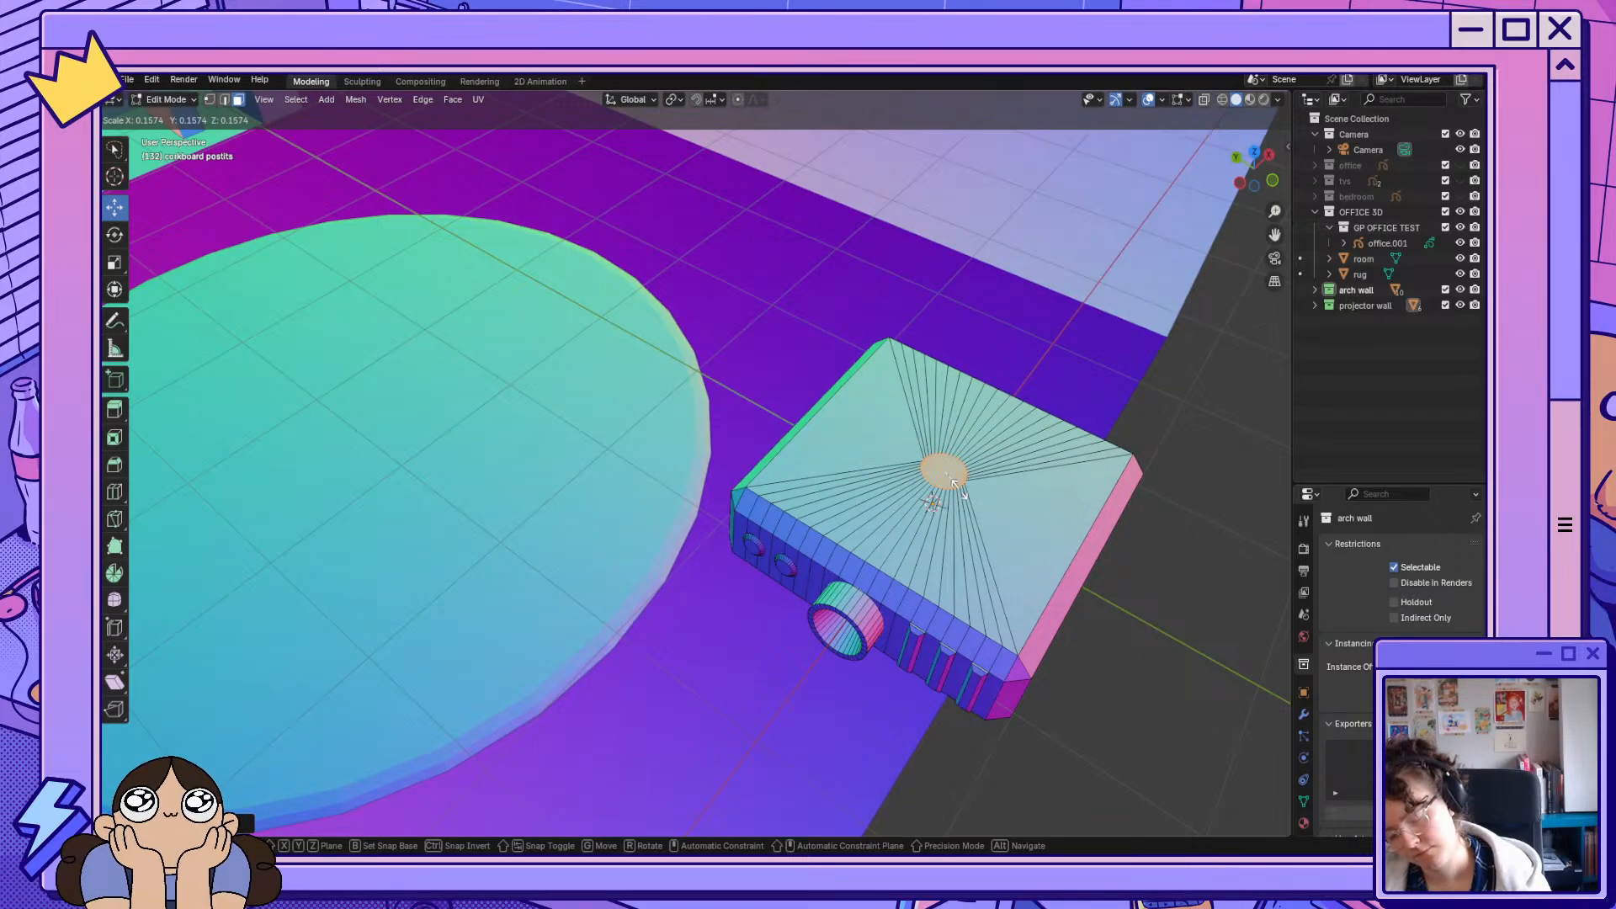
{"action": "left_click", "coordinate": [953, 481]}
{"action": "key", "text": "ctrl+z"}
{"action": "key", "text": "ctrl+z"}
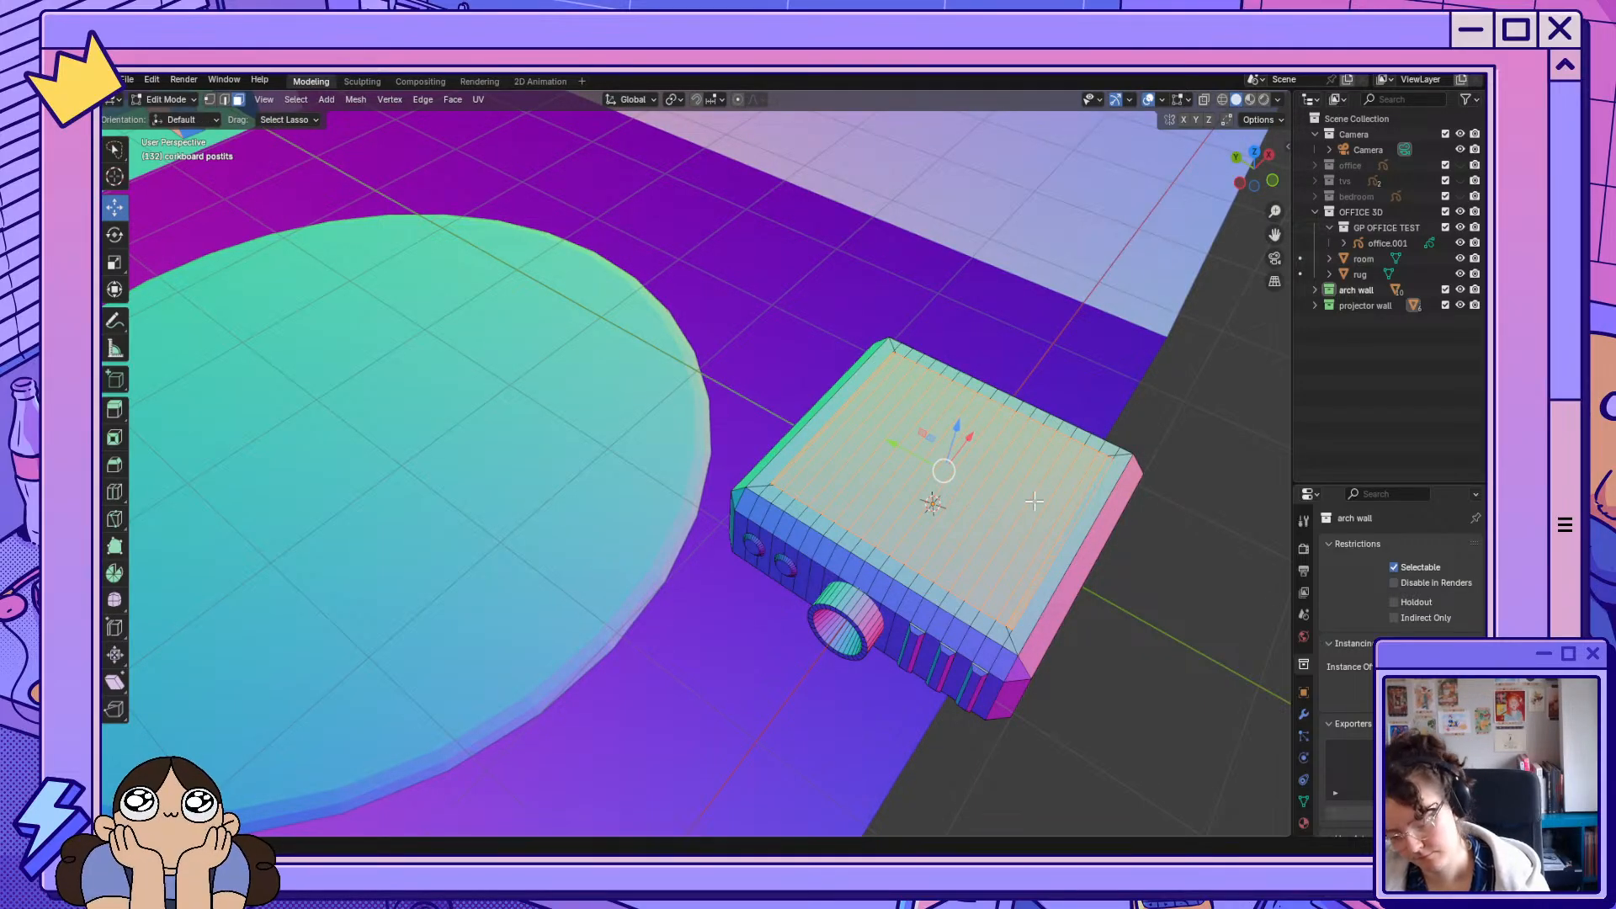
Raise the inset top faces slightly along the Z axis.
{"action": "middle_click_drag", "start_coordinate": [1019, 512], "coordinate": [1037, 460]}
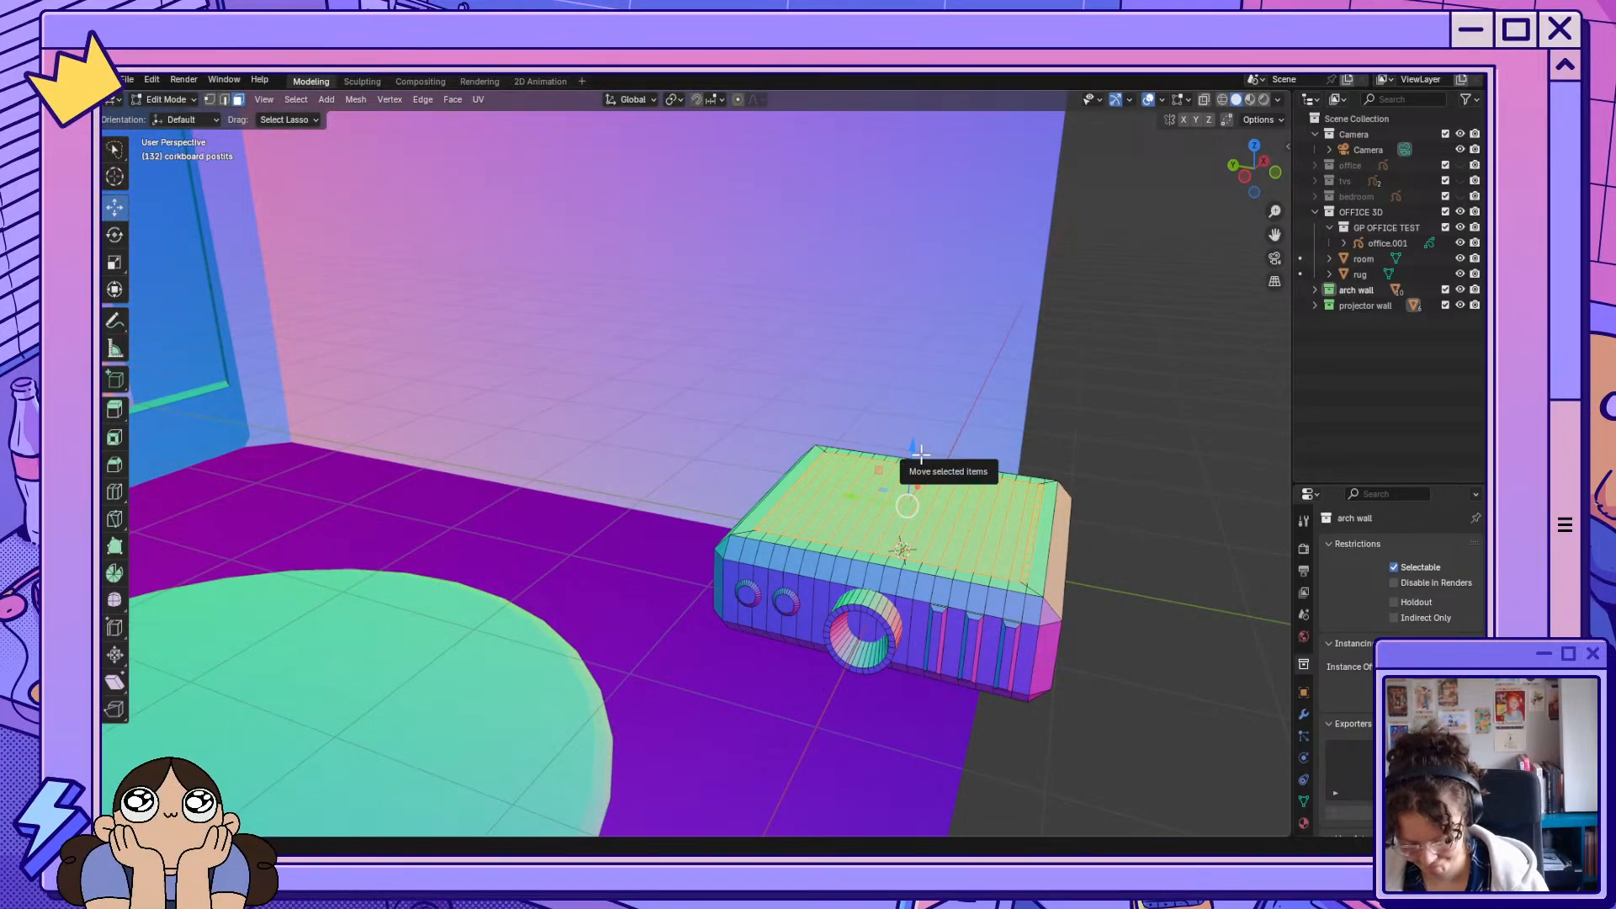
{"action": "left_click_drag", "start_coordinate": [910, 445], "coordinate": [912, 437]}
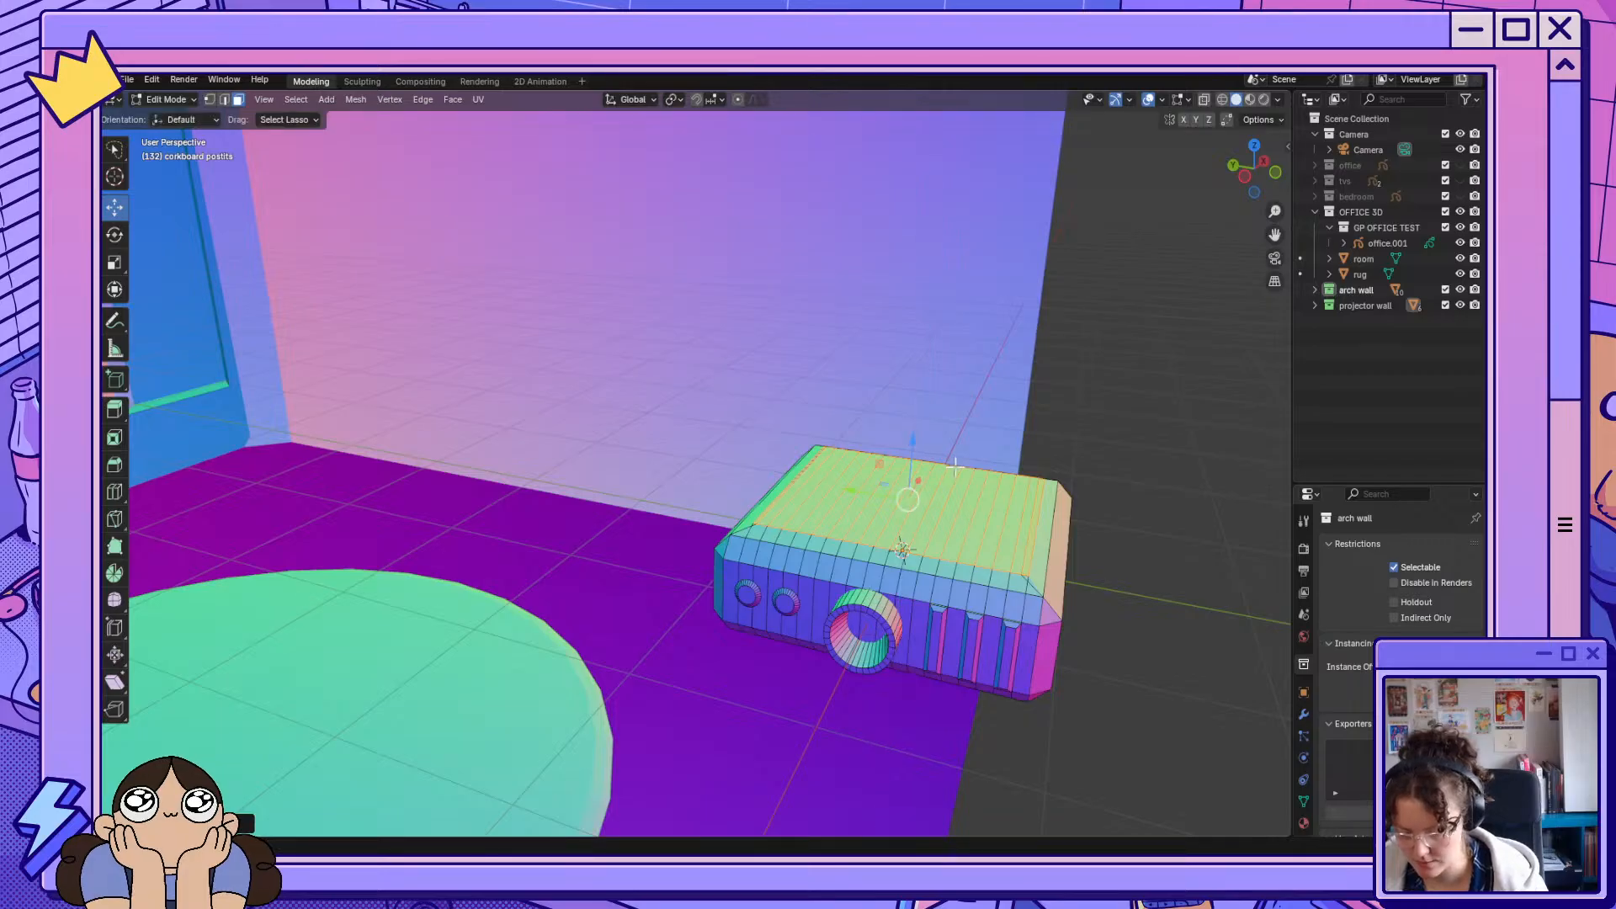
{"action": "middle_click_drag", "start_coordinate": [976, 459], "coordinate": [981, 544]}
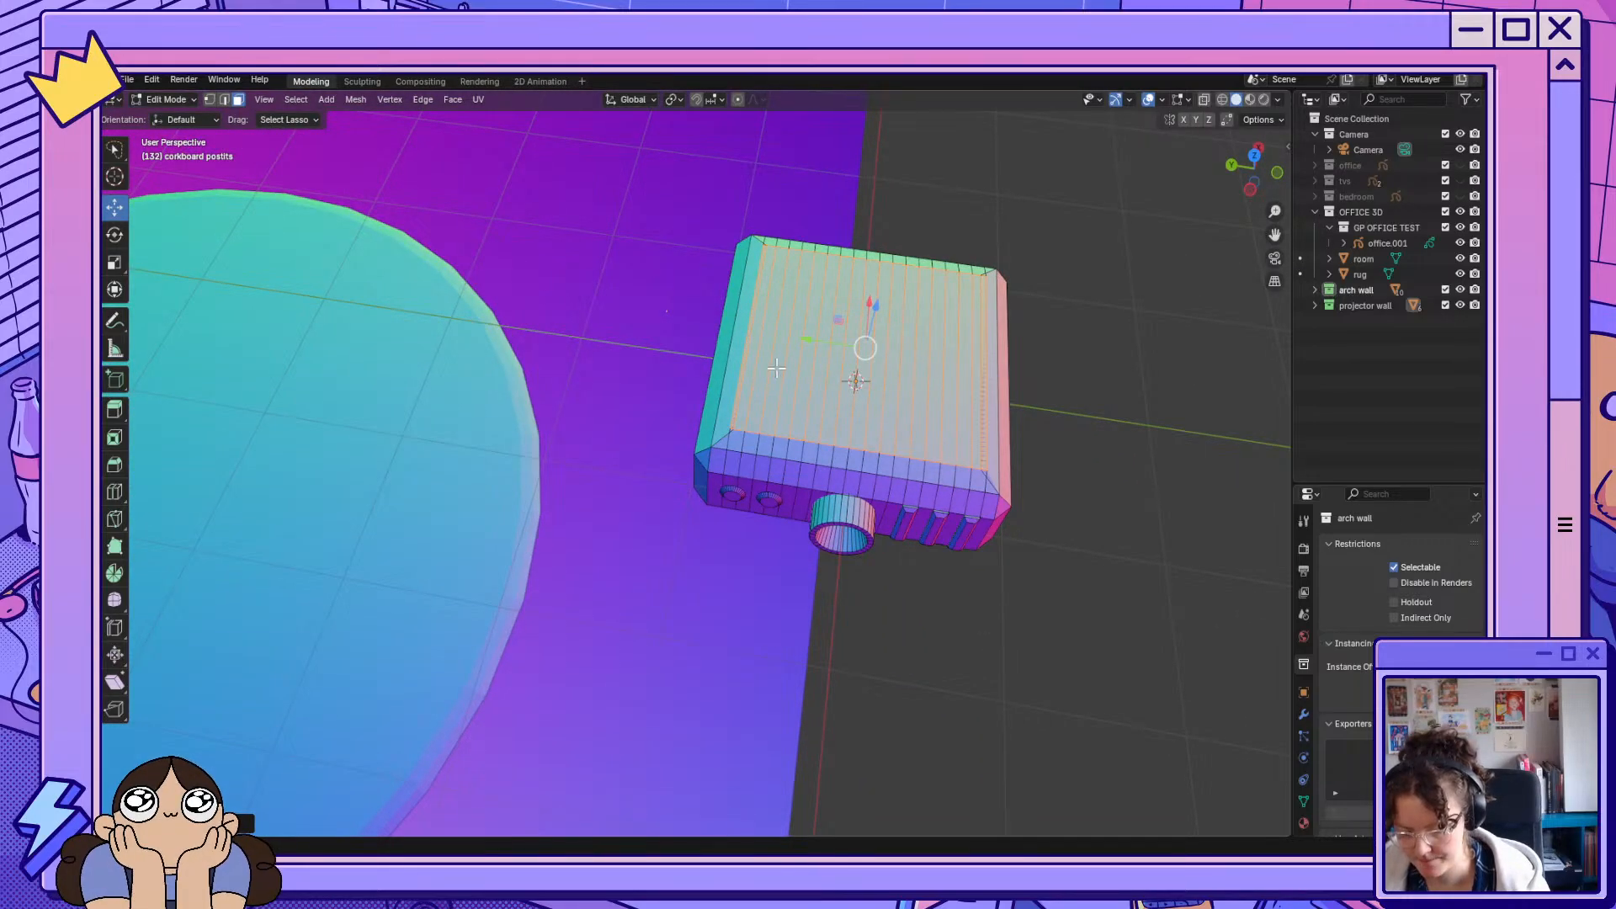
Reselect the strips of the top face except those at the vent-side edge and try to inset them by about 0.11 m.
{"action": "left_click_drag", "start_coordinate": [814, 383], "coordinate": [839, 399]}
{"action": "left_click", "coordinate": [915, 392]}
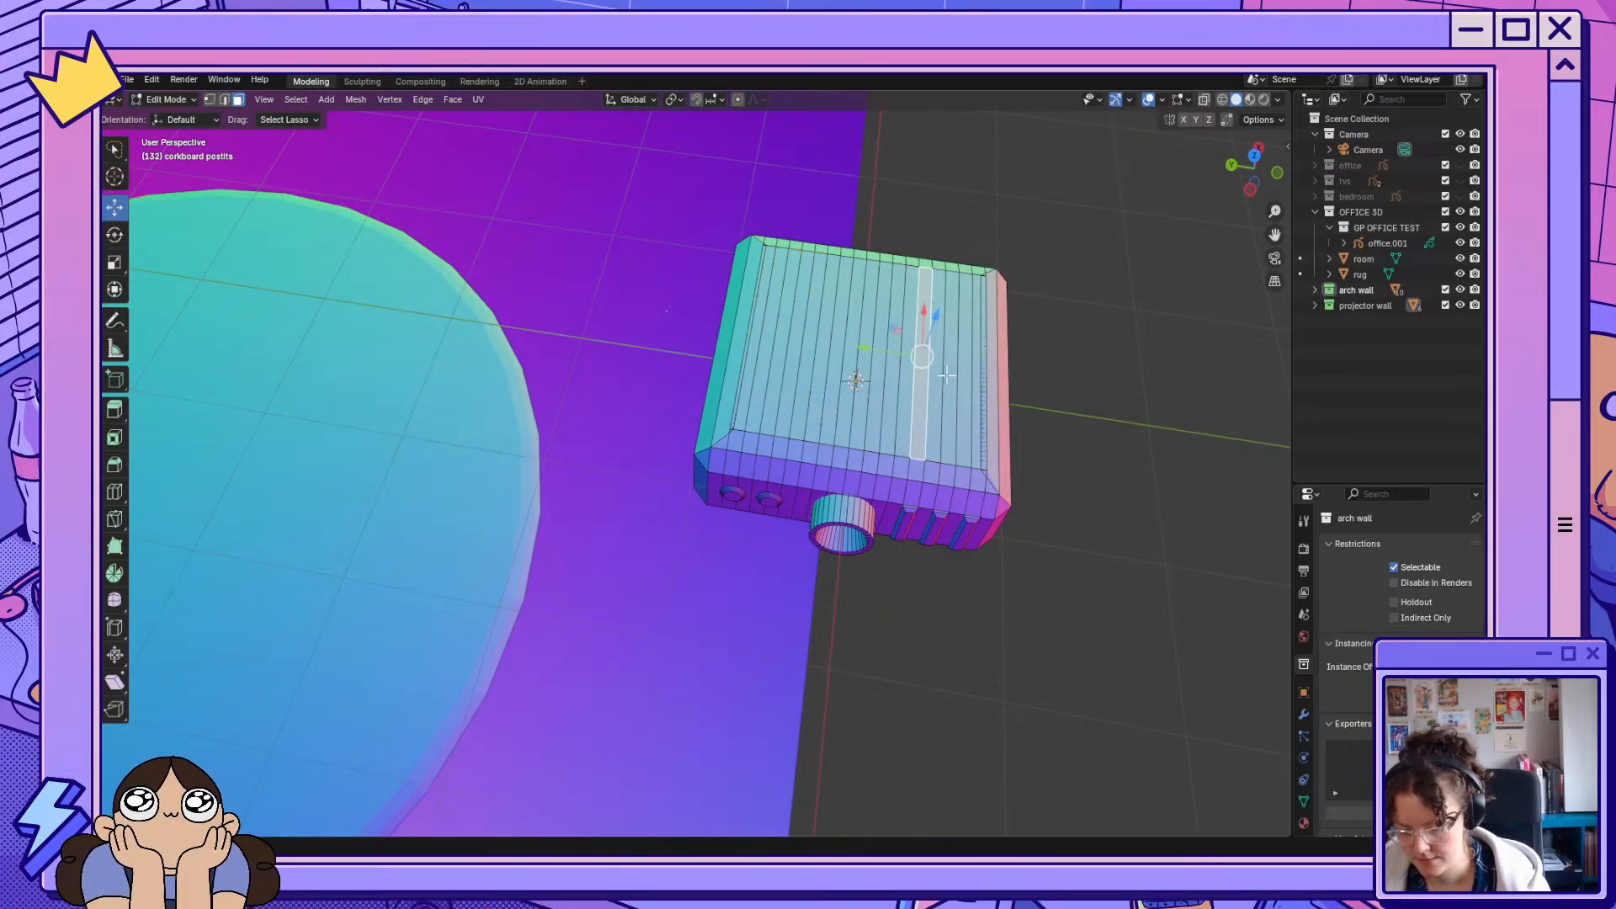
{"action": "mouse_move", "coordinate": [961, 375]}
{"action": "left_mouse_down", "text": "shift"}
{"action": "mouse_move", "coordinate": [809, 368]}
{"action": "mouse_move", "coordinate": [783, 330]}
{"action": "left_mouse_up", "text": "shift"}
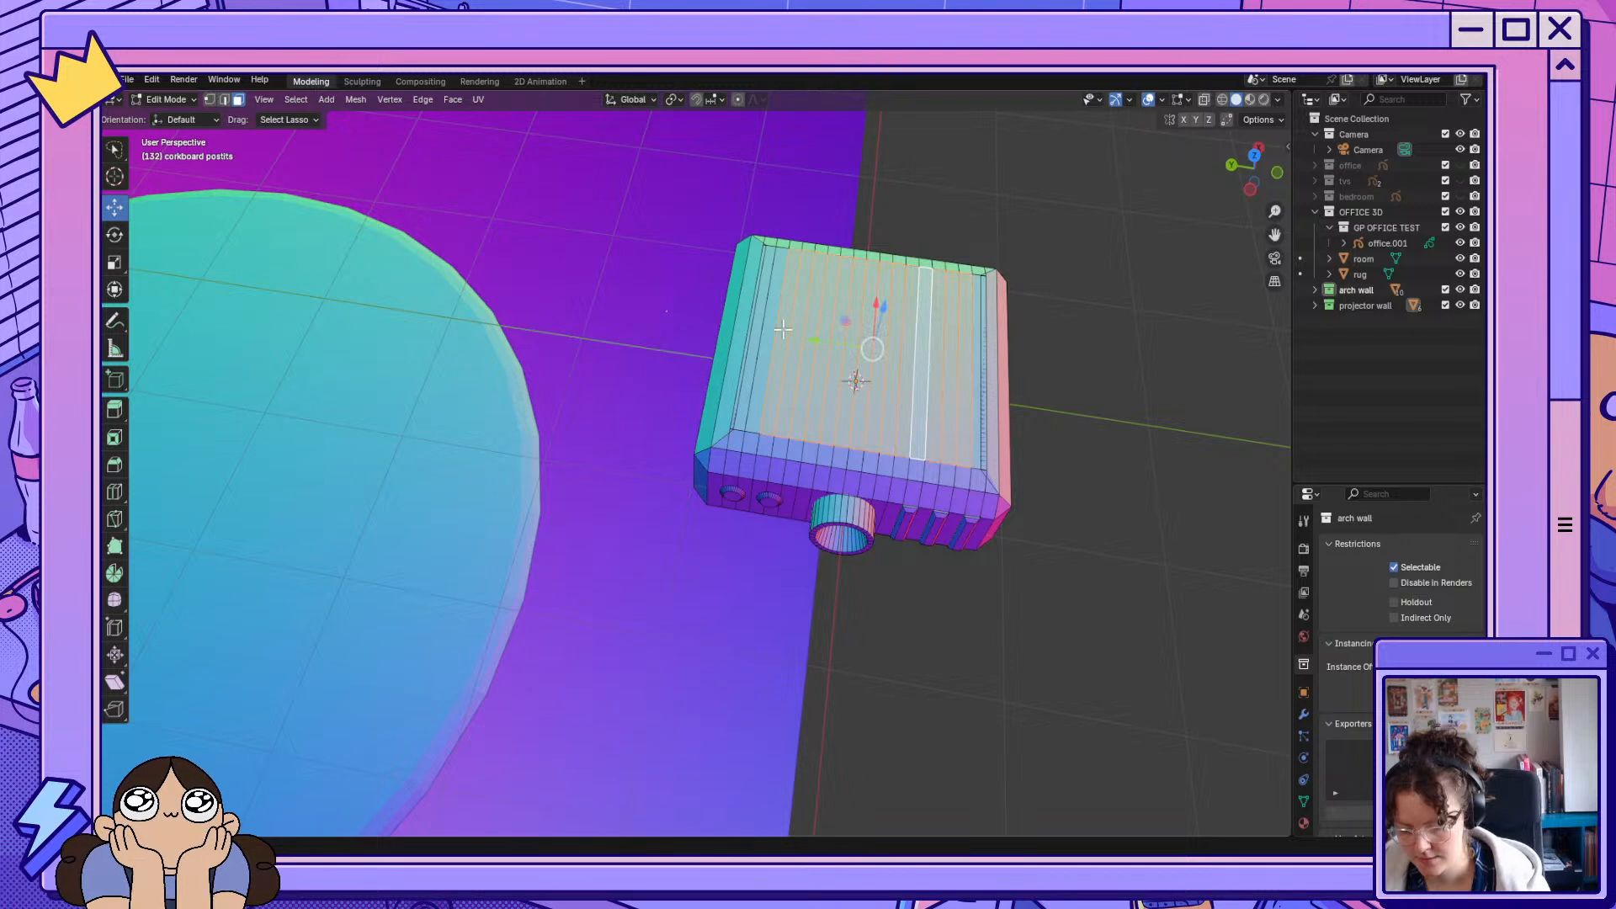
{"action": "left_click", "coordinate": [772, 337], "text": "shift"}
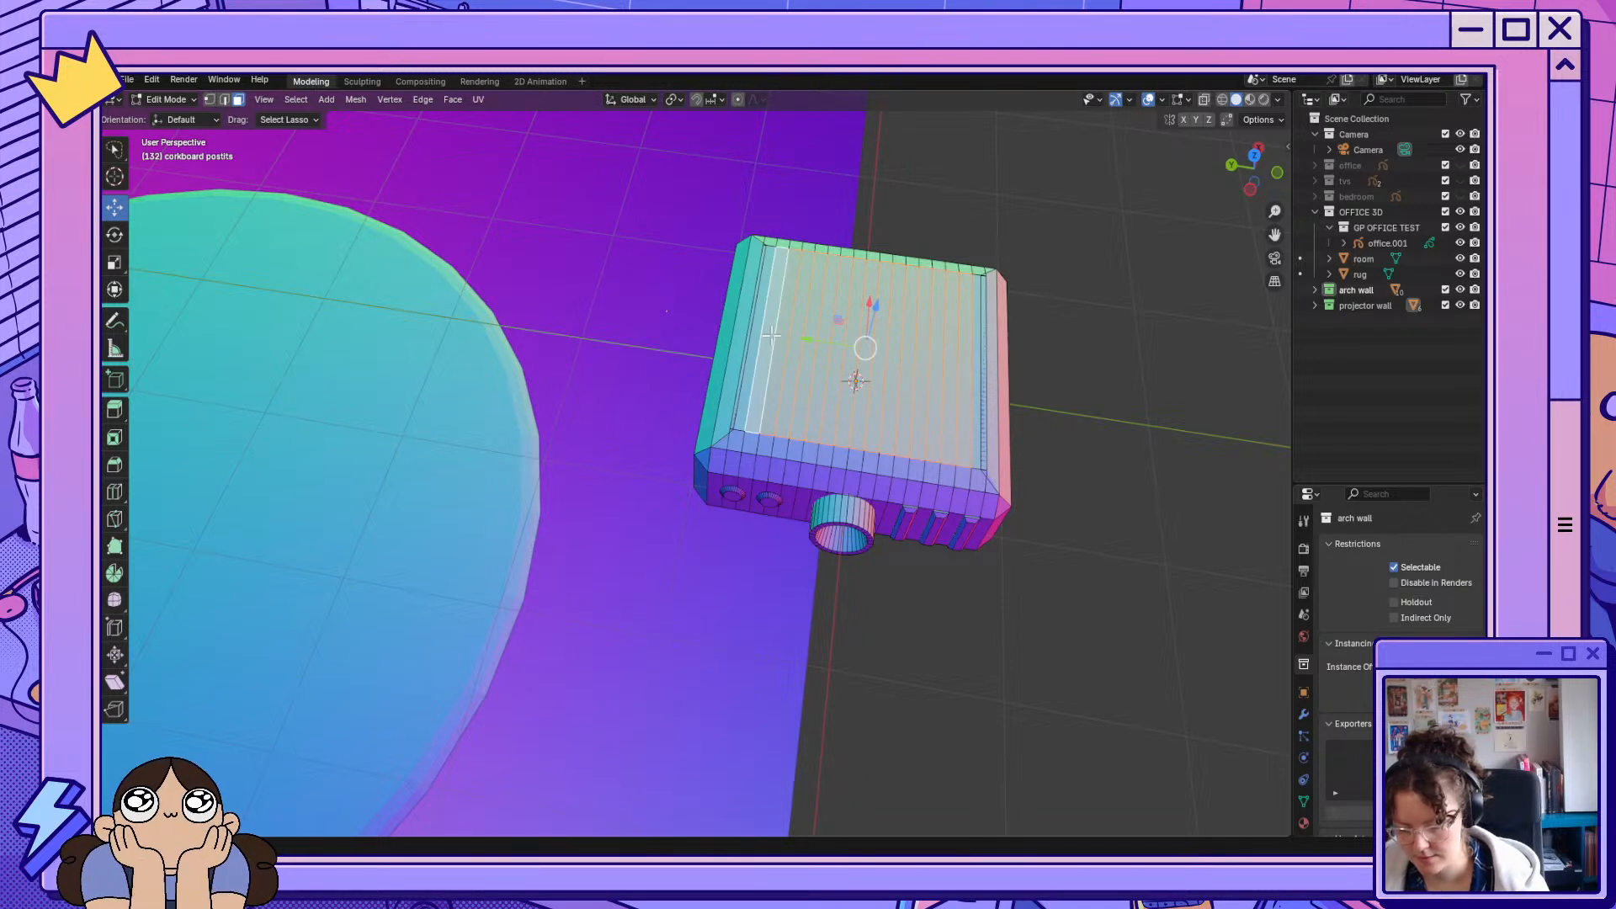
{"action": "key", "text": "i"}
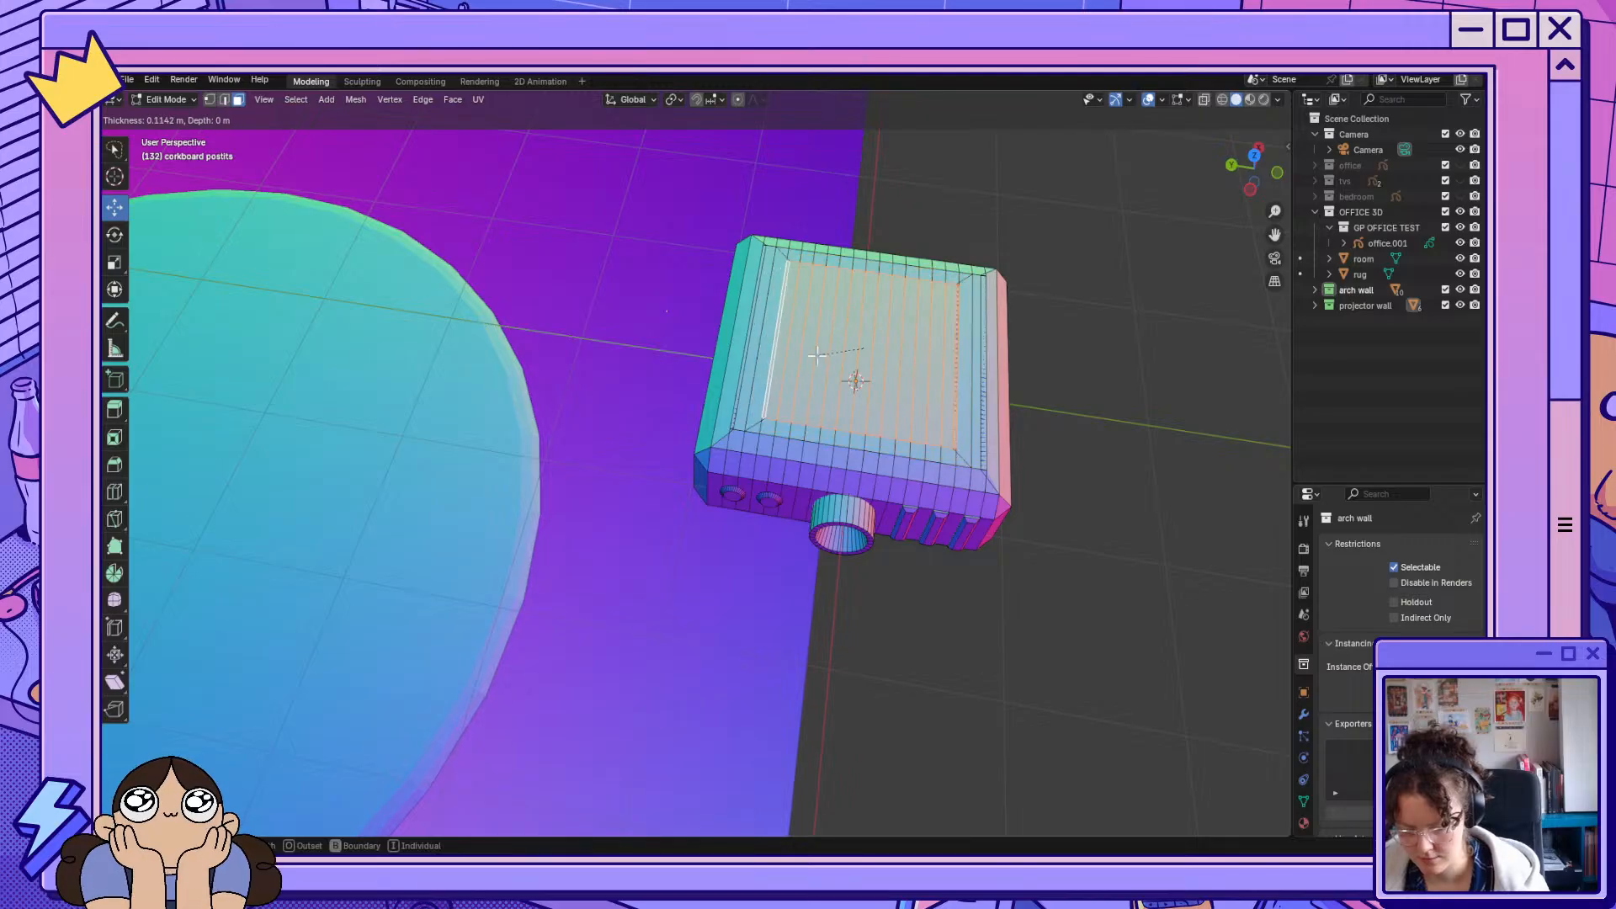
{"action": "right_click", "coordinate": [814, 640]}
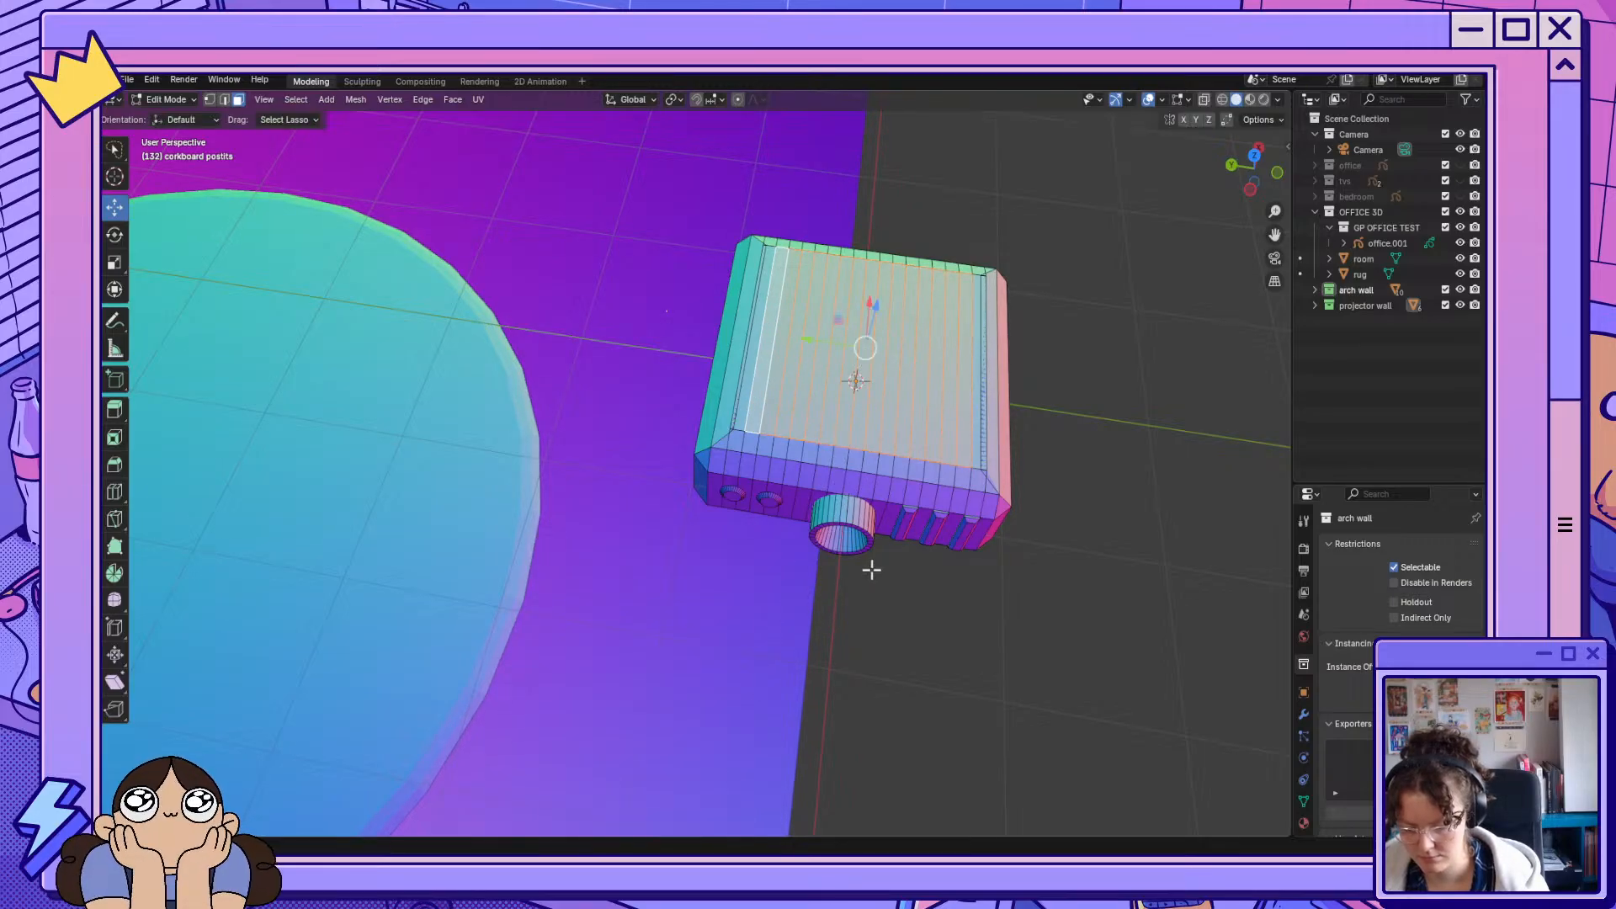
{"action": "left_click", "coordinate": [752, 379]}
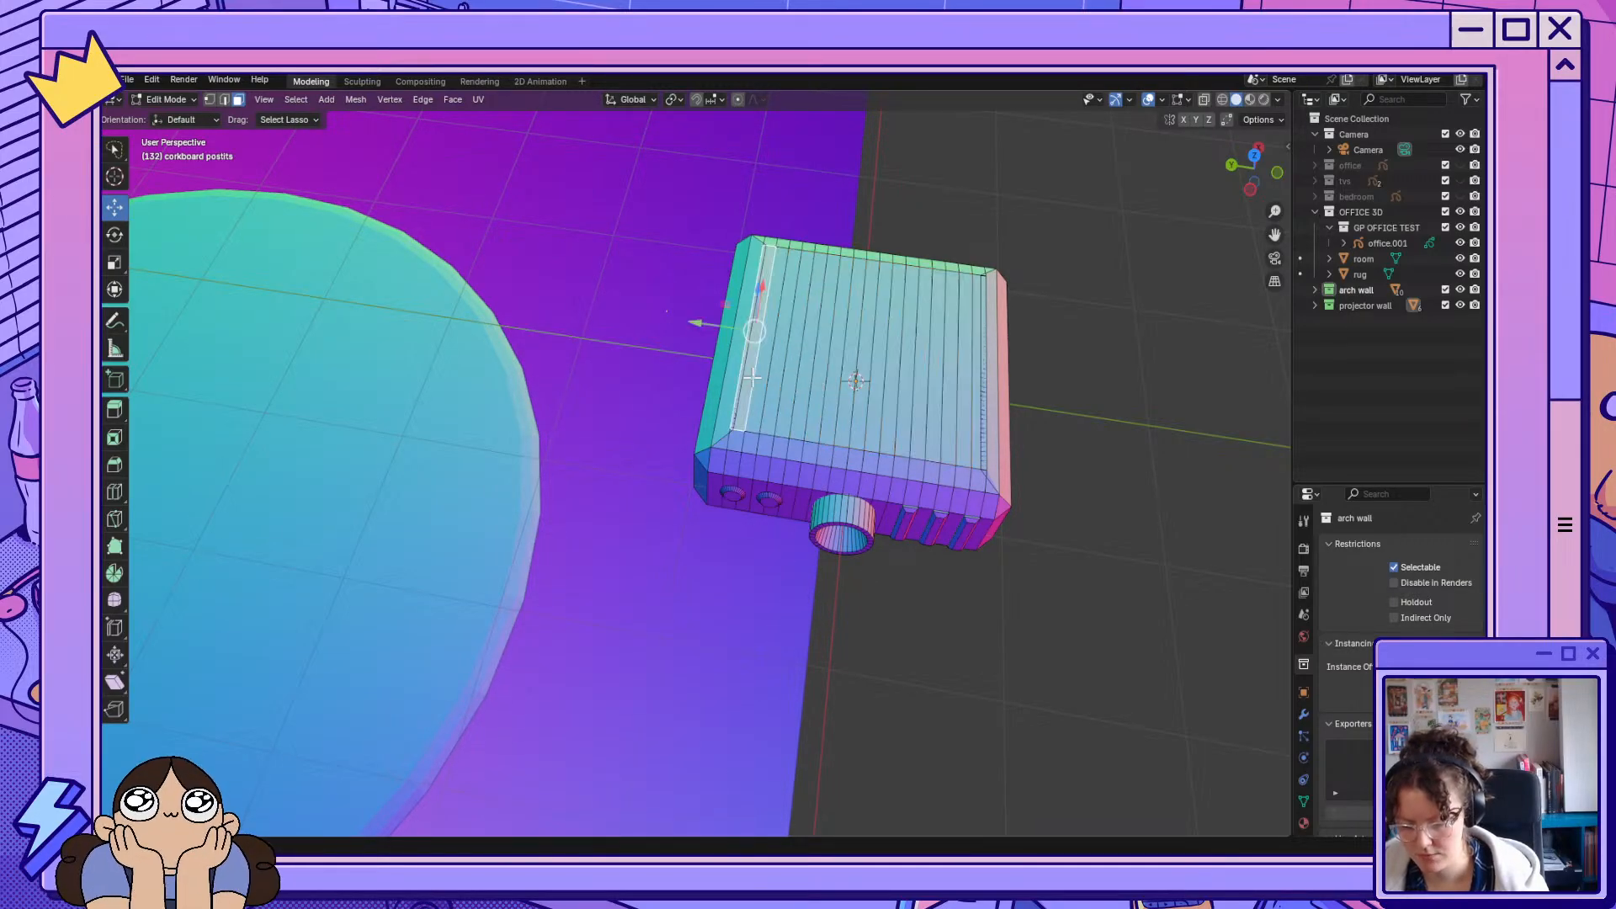
{"action": "left_click", "coordinate": [776, 365]}
{"action": "left_click", "coordinate": [786, 367]}
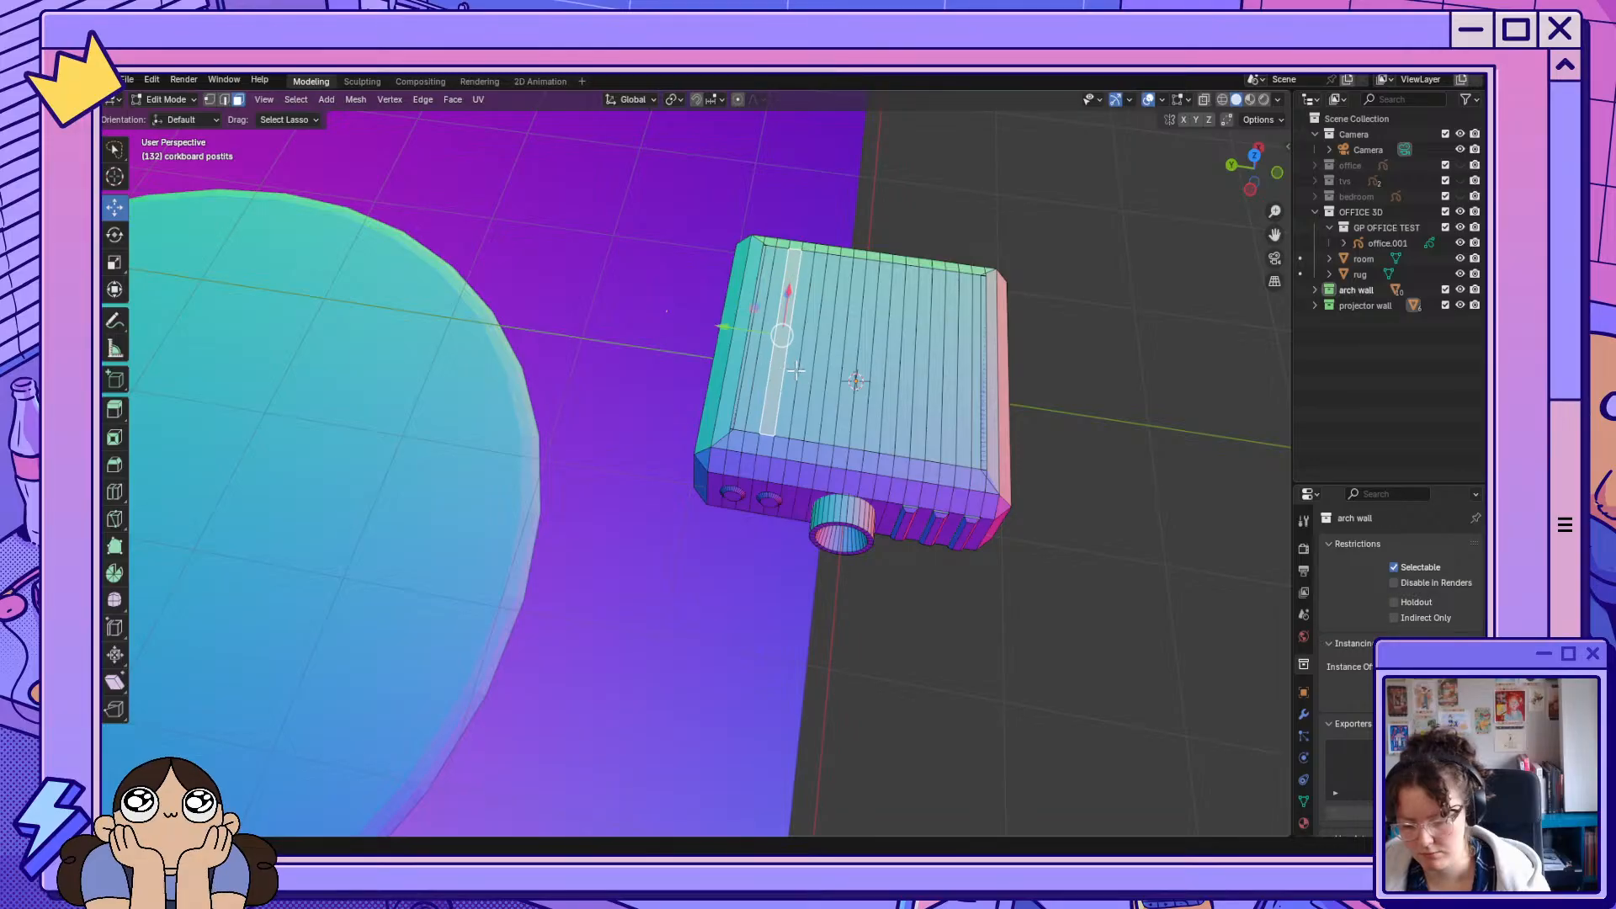
{"action": "left_click", "coordinate": [796, 369]}
{"action": "left_click", "coordinate": [937, 394], "text": "shift"}
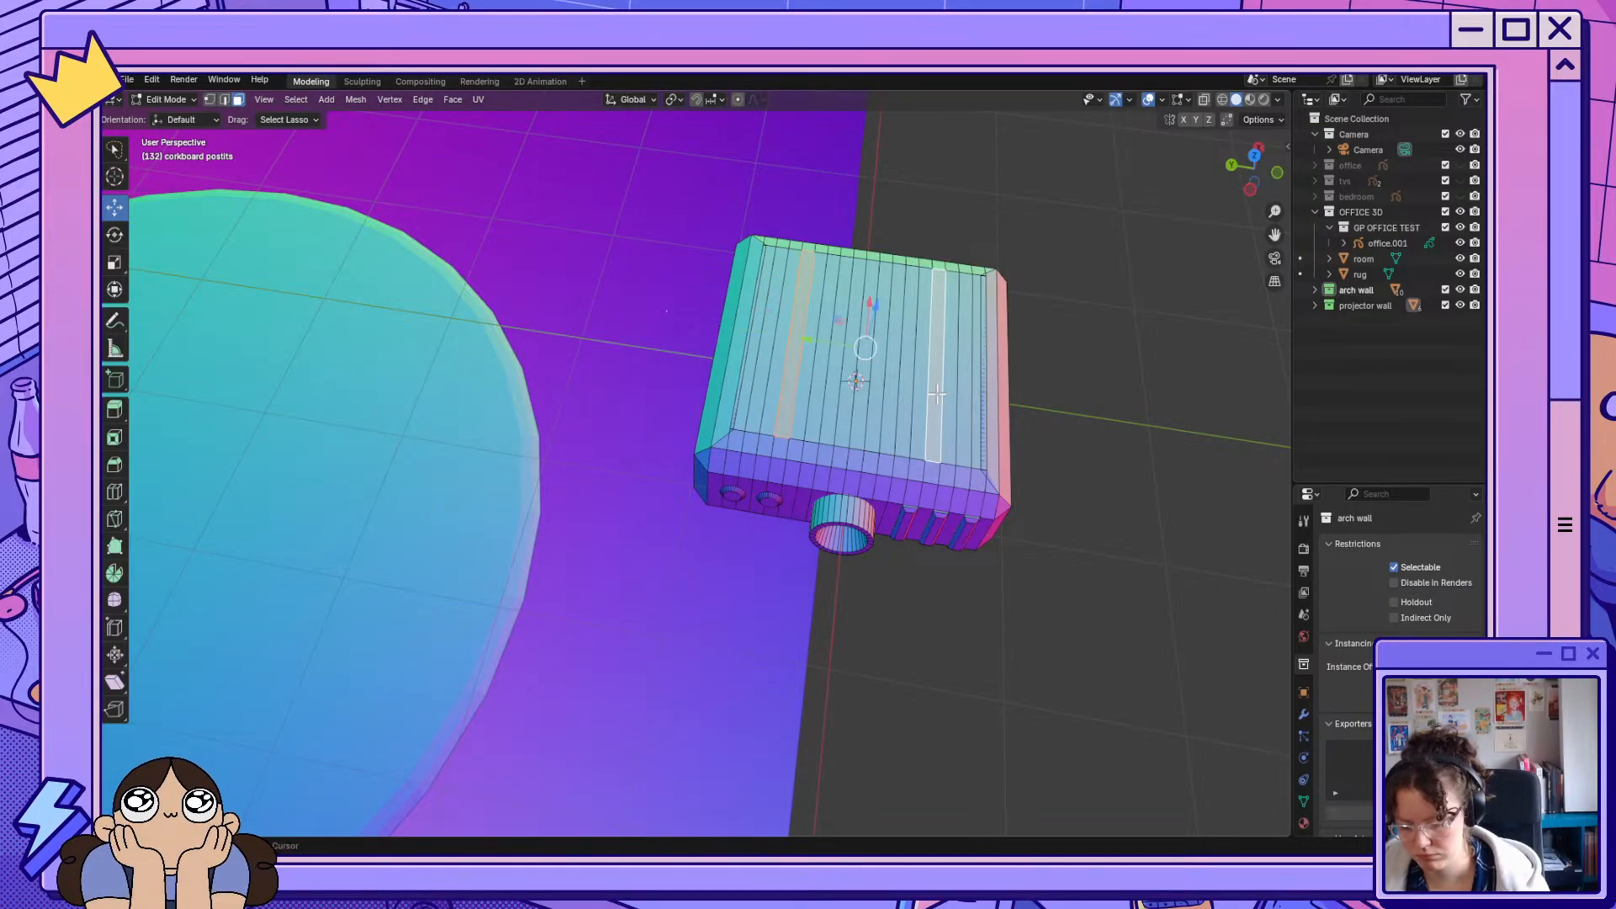
{"action": "mouse_move", "coordinate": [921, 389]}
{"action": "left_mouse_down", "text": "shift"}
{"action": "mouse_move", "coordinate": [819, 362]}
{"action": "mouse_move", "coordinate": [814, 337]}
{"action": "mouse_move", "coordinate": [815, 358]}
{"action": "left_mouse_up", "text": "shift"}
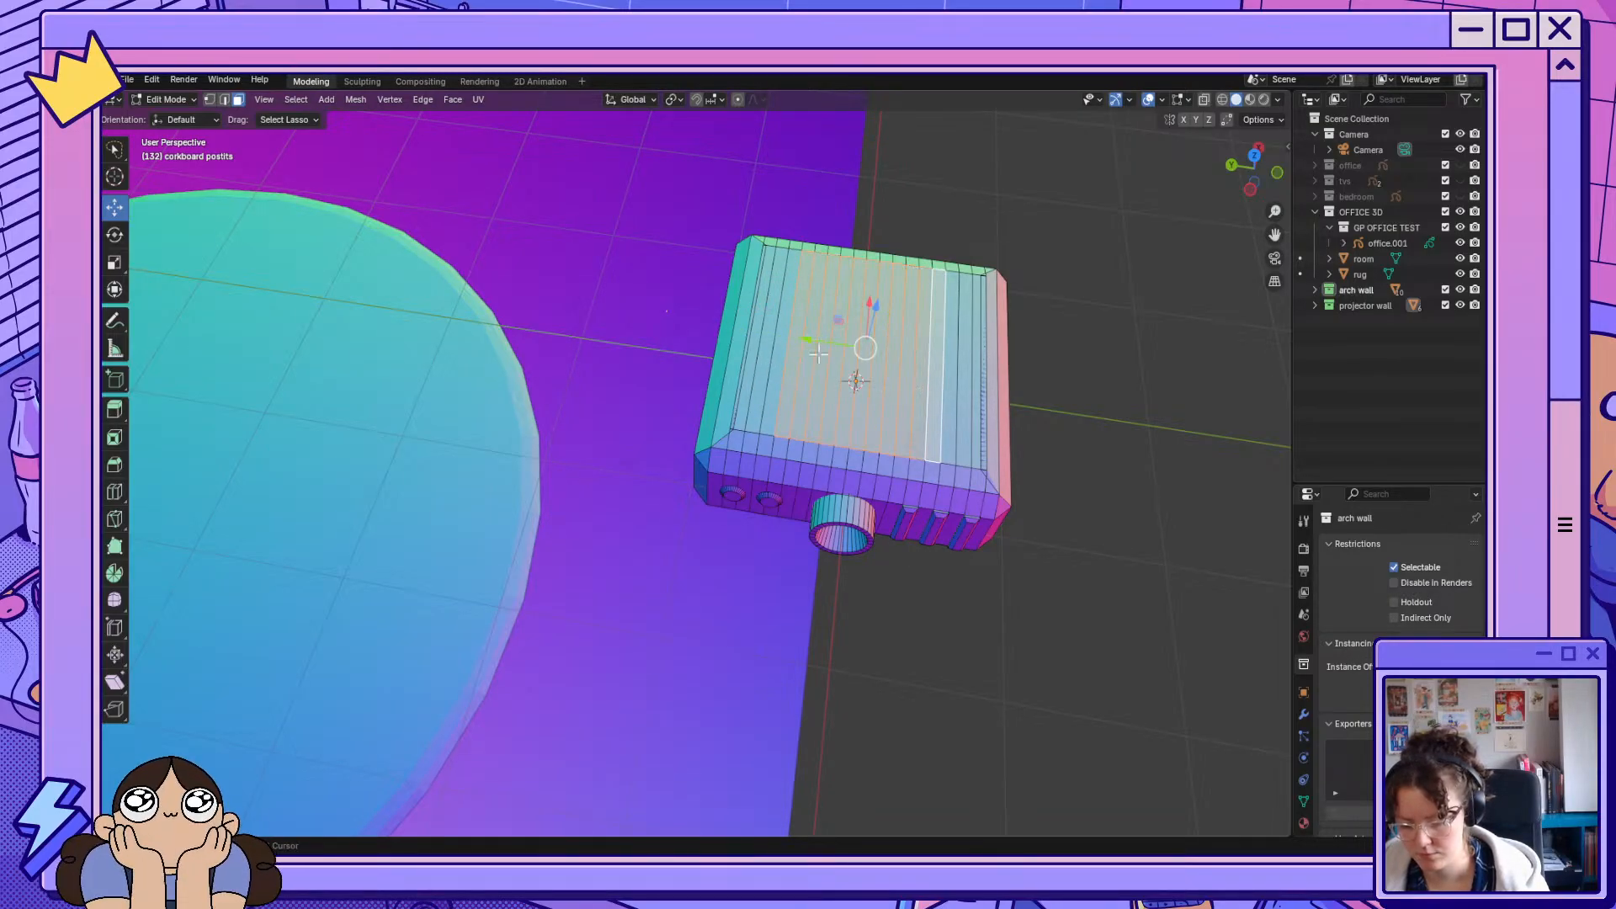
{"action": "middle_click_drag", "start_coordinate": [997, 427], "coordinate": [1094, 433]}
{"action": "left_click", "coordinate": [1244, 622]}
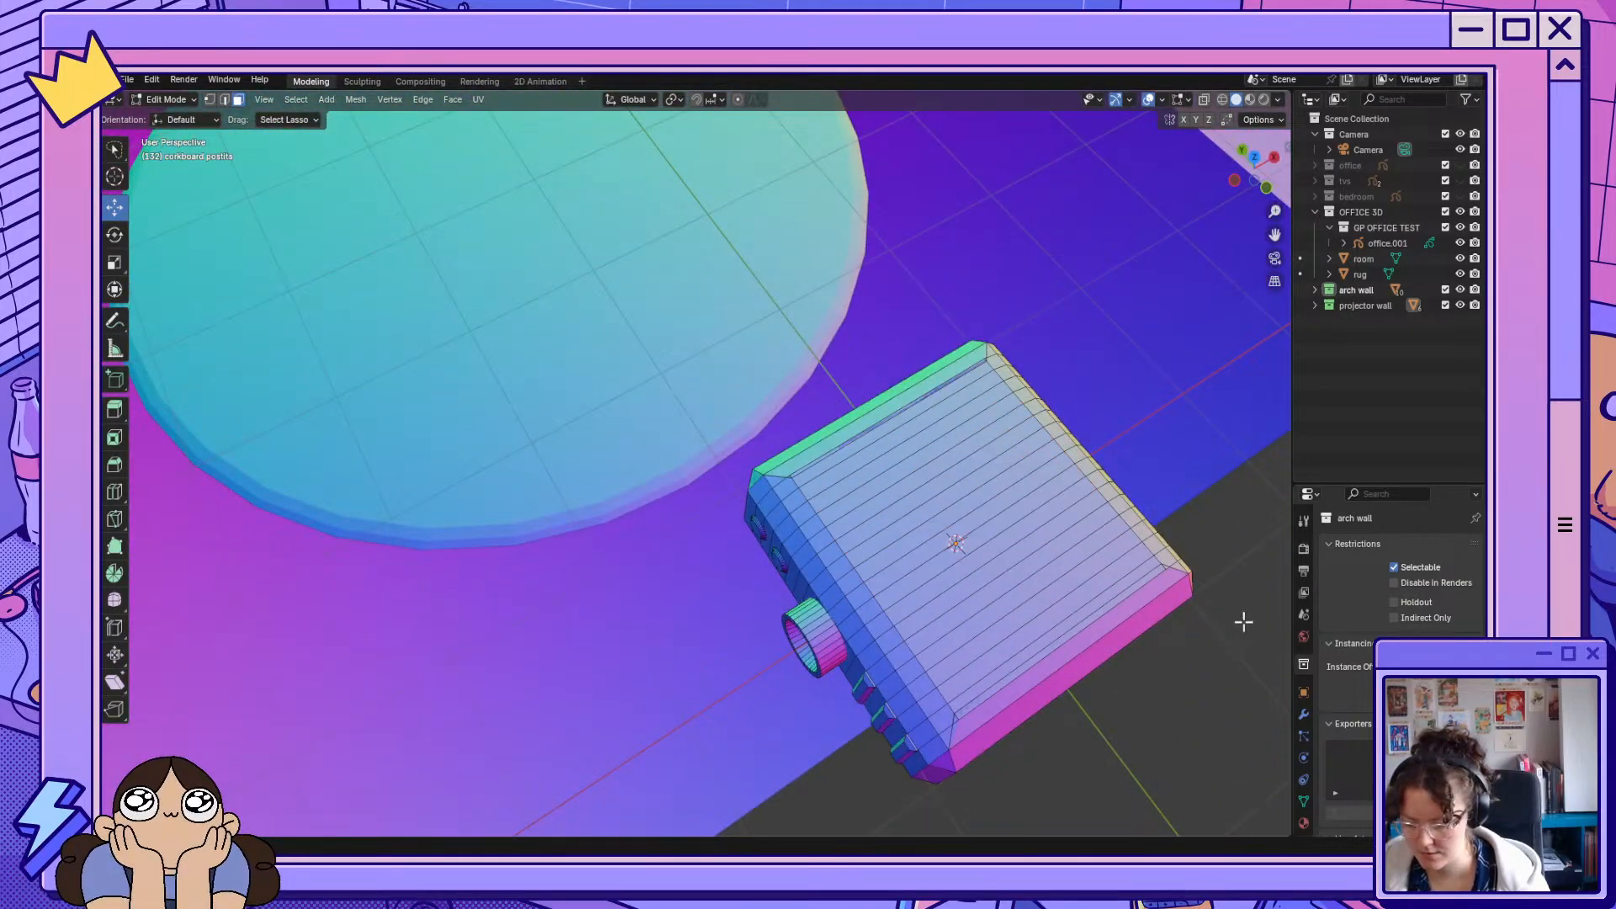
Select the whole linked box body and try a single centred loop cut across the top strips.
{"action": "left_click", "coordinate": [1041, 568]}
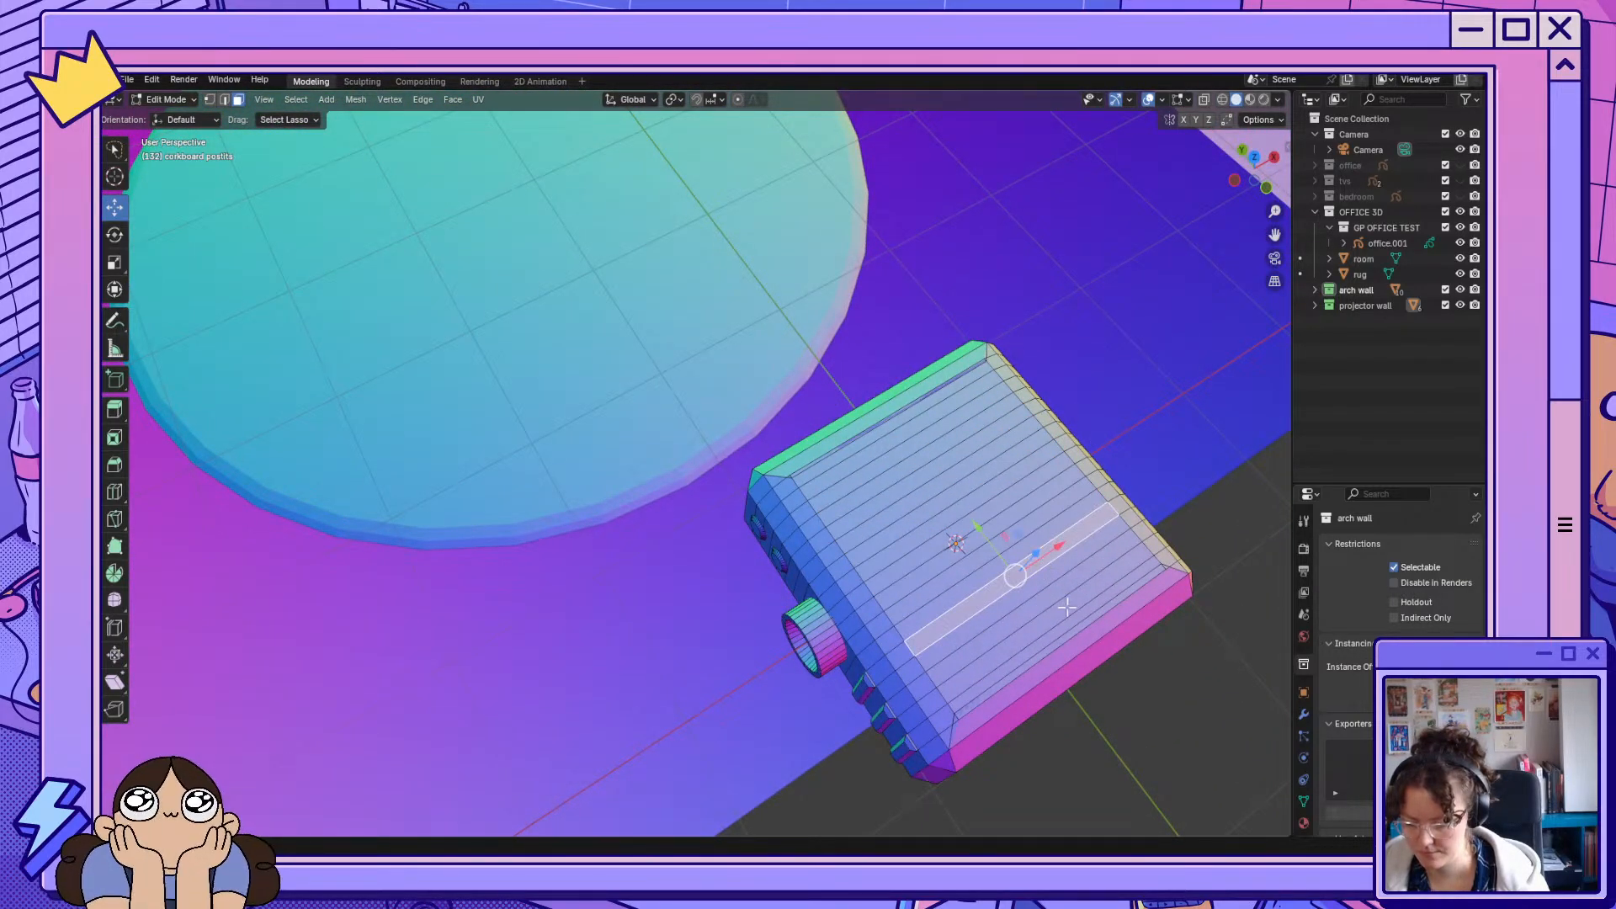
{"action": "key", "text": "ctrl+l"}
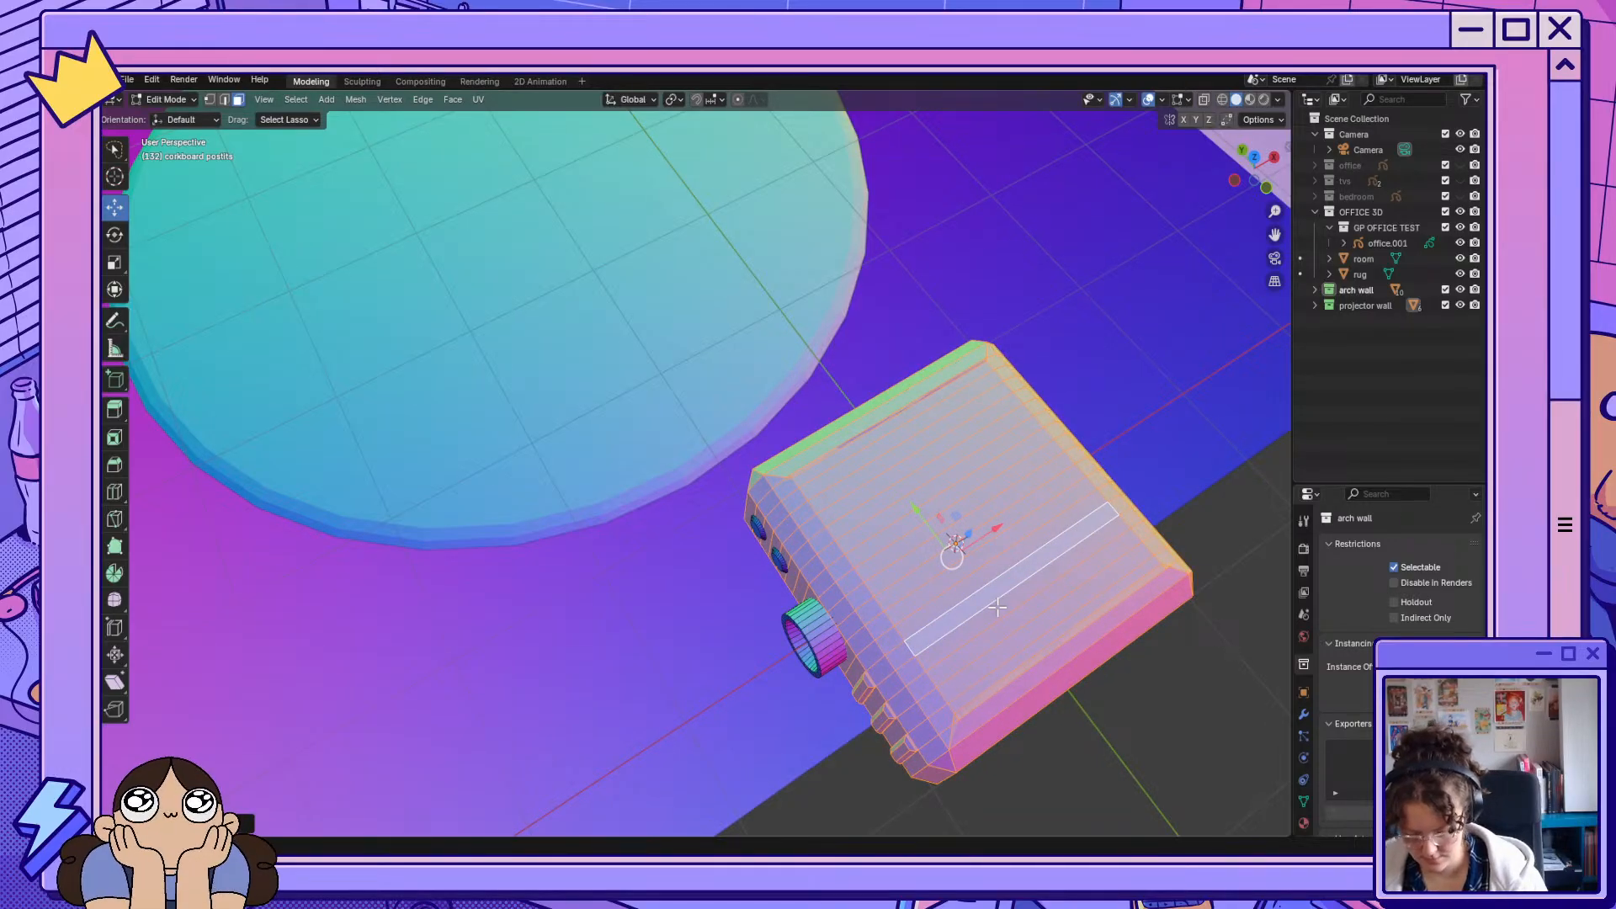
{"action": "key", "text": "ctrl+r"}
{"action": "left_click", "coordinate": [1007, 601]}
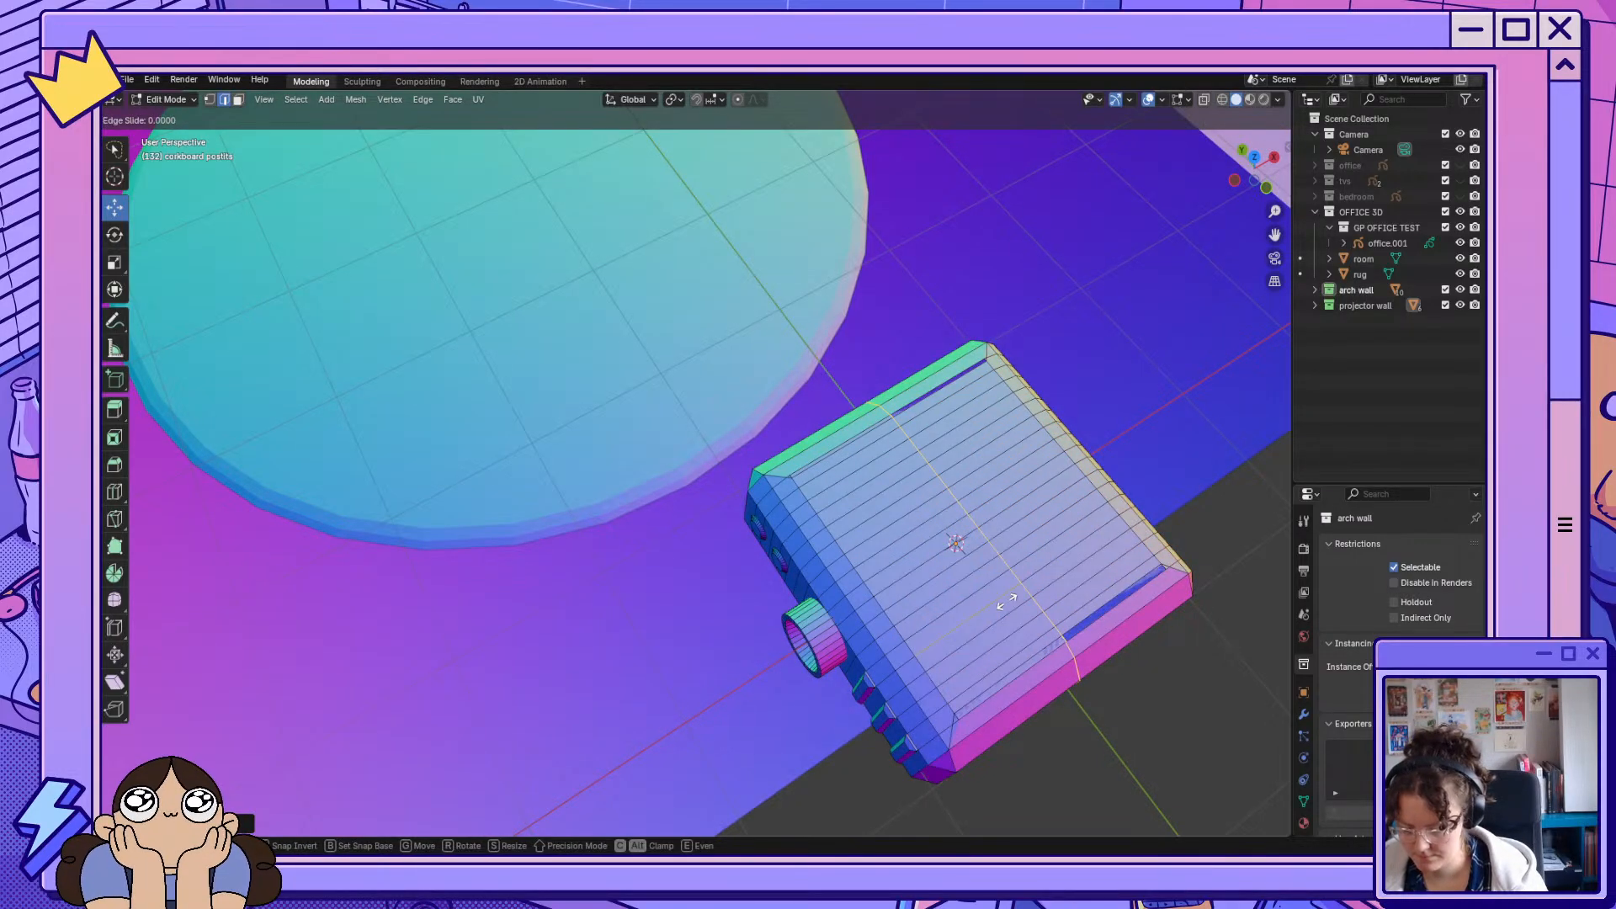
{"action": "right_click", "coordinate": [1008, 601]}
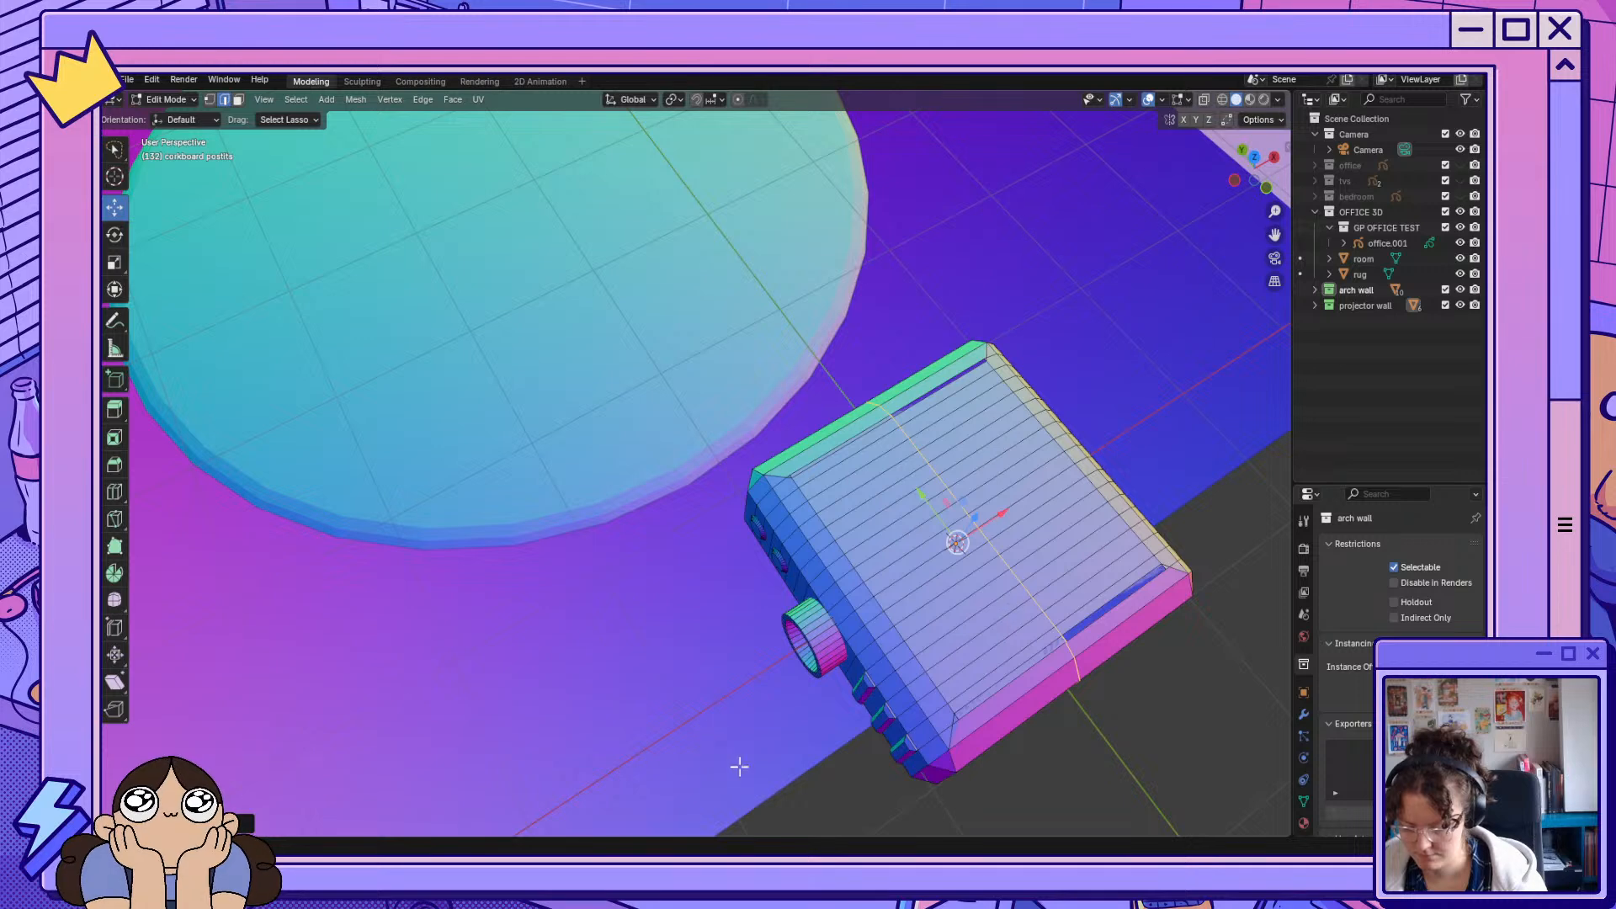
Add seven evenly spaced loop cuts across the top strips, running around the whole box body.
{"action": "key", "text": "3"}
{"action": "key", "text": "a"}
{"action": "key", "text": "ctrl+r"}
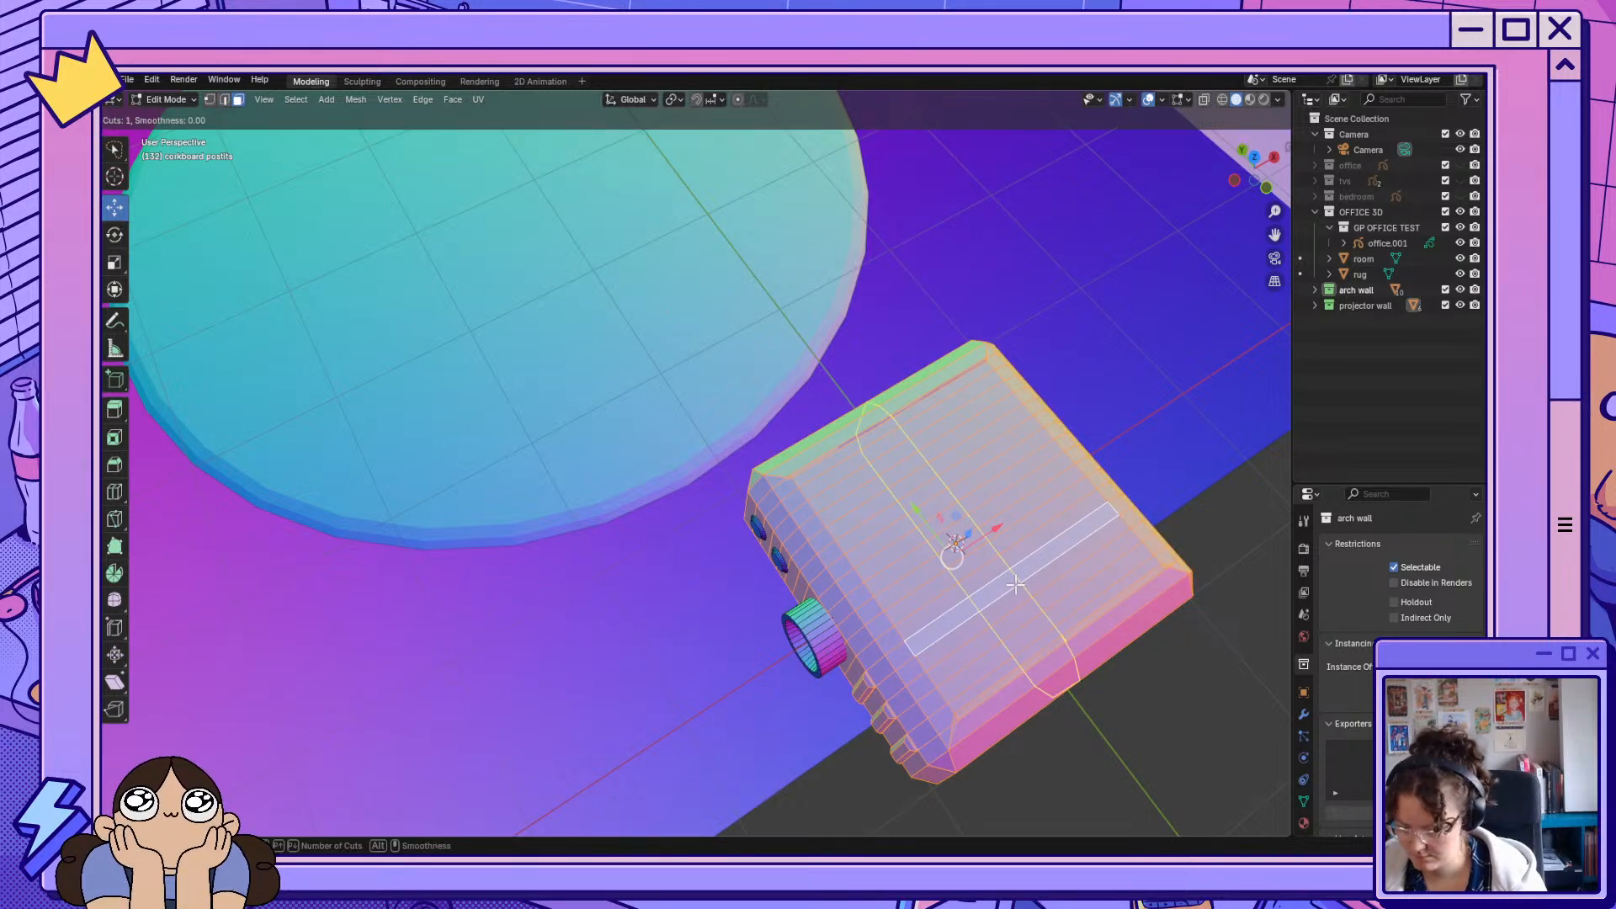
{"action": "scroll", "coordinate": [1016, 587], "scroll_direction": "up", "scroll_amount": 6}
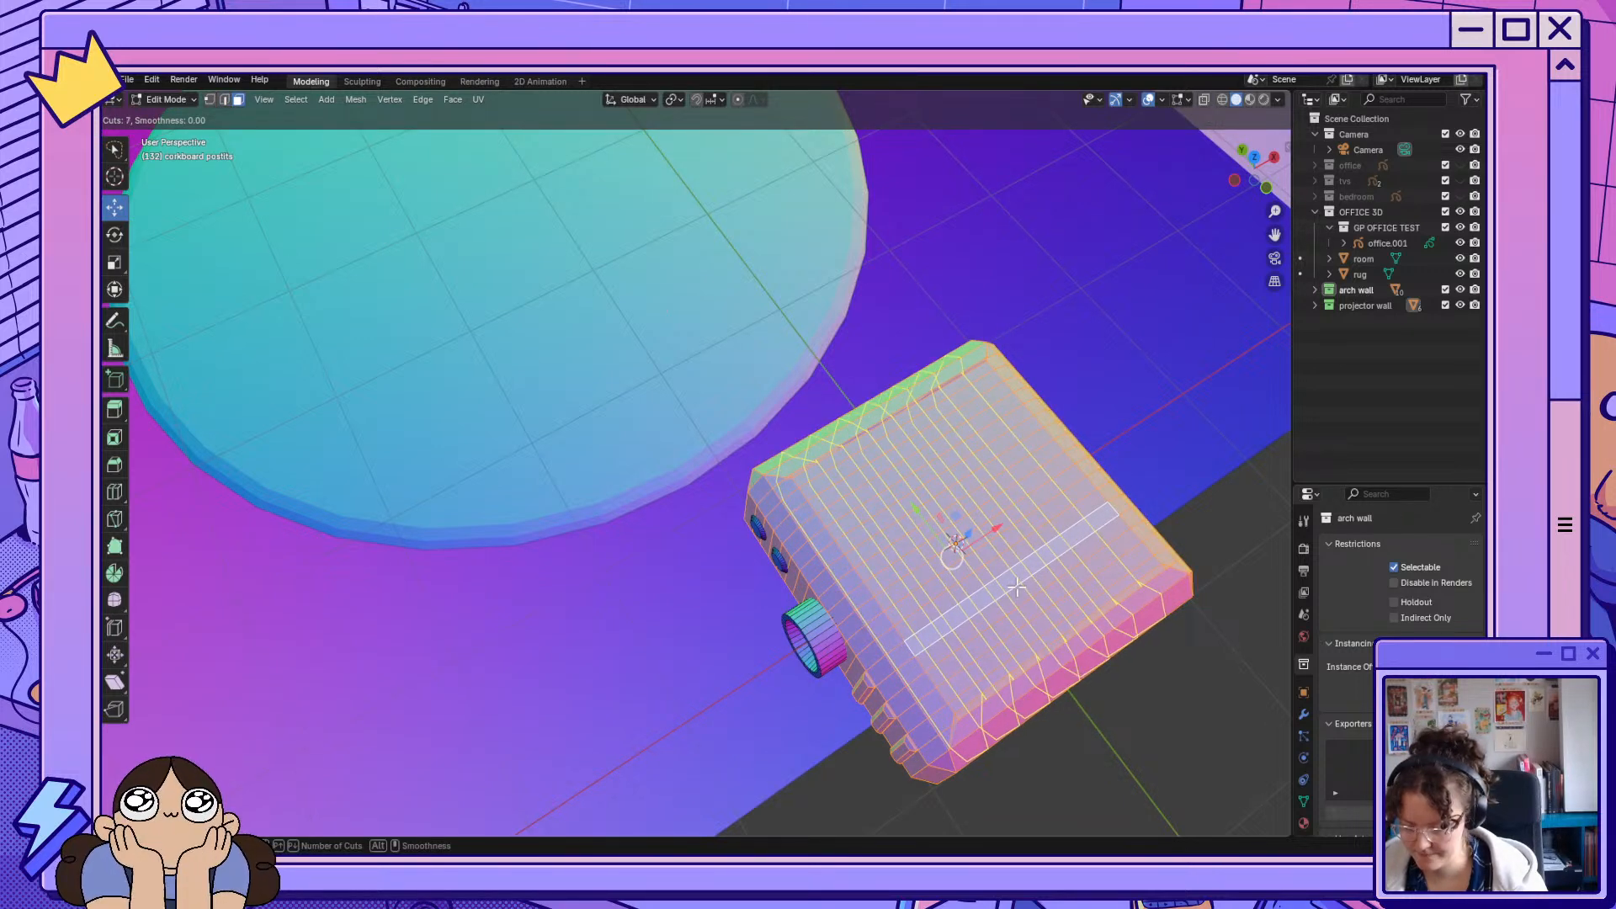
{"action": "left_click", "coordinate": [1026, 581]}
{"action": "right_click", "coordinate": [1026, 581]}
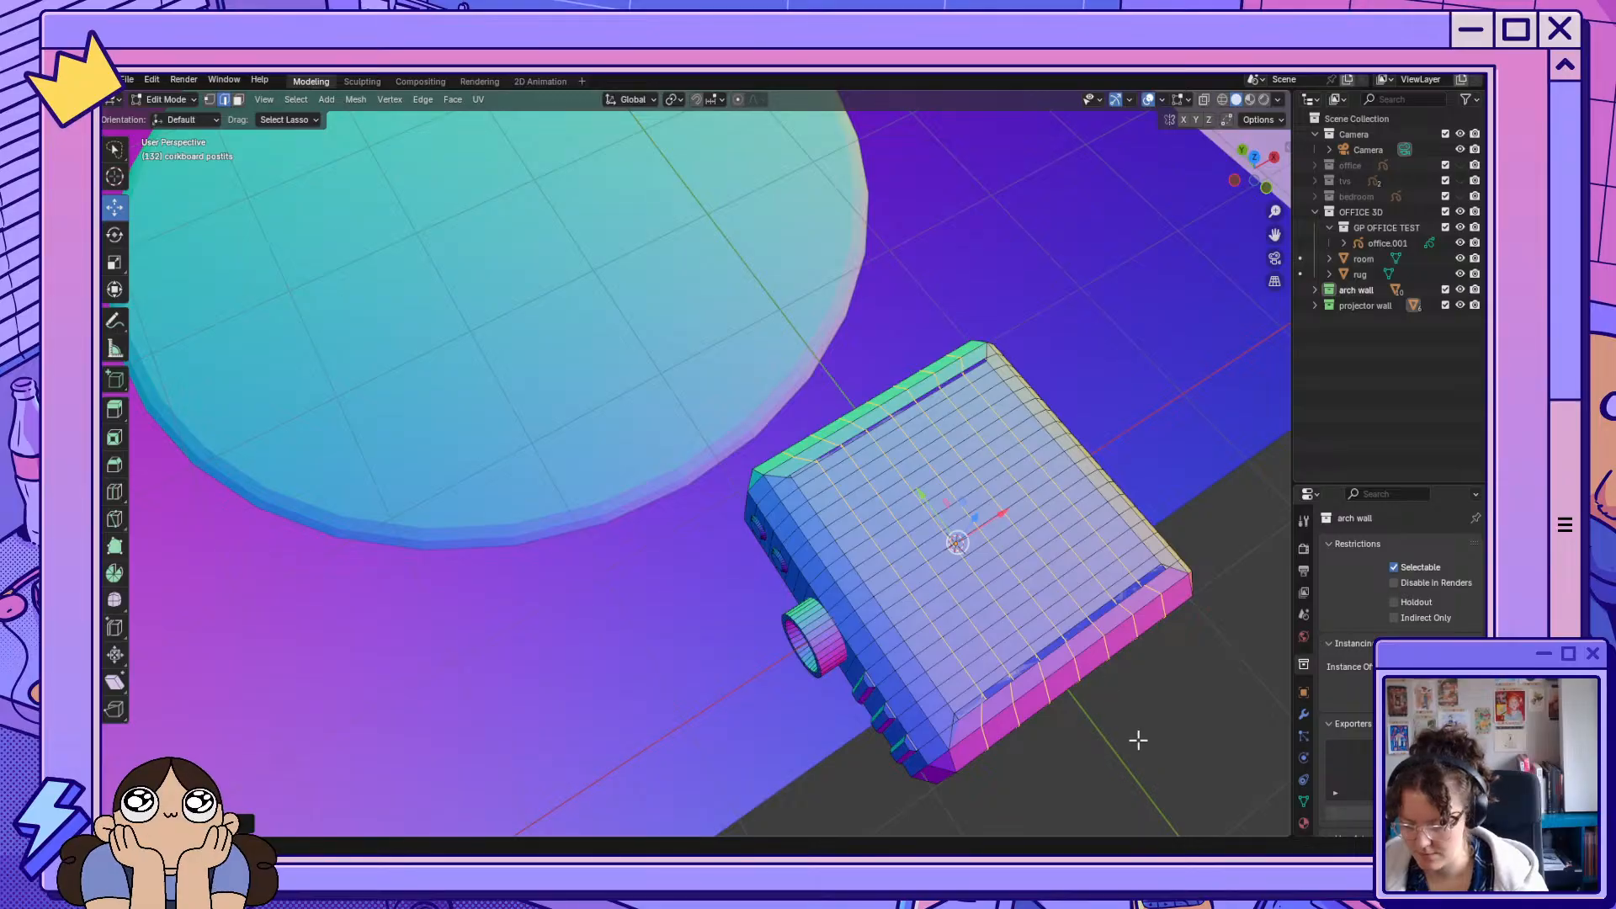
Try to select the central area of the top grid with a diagonal sweep.
{"action": "middle_click_drag", "start_coordinate": [1151, 725], "coordinate": [1247, 725]}
{"action": "left_click_drag", "start_coordinate": [755, 225], "coordinate": [793, 252]}
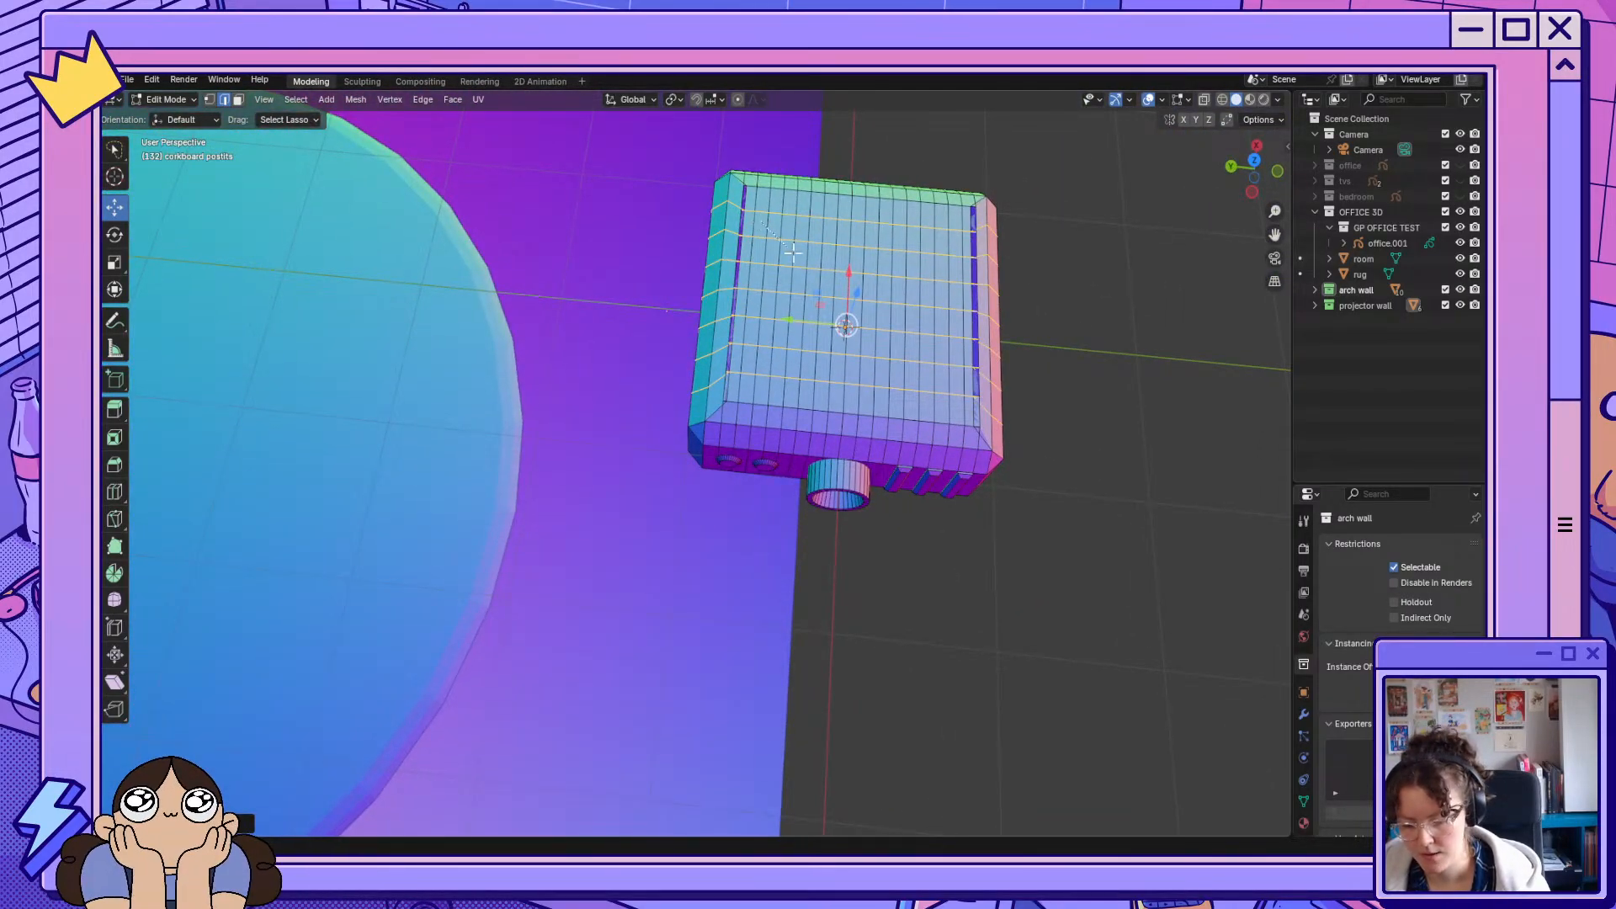
{"action": "left_click_drag", "start_coordinate": [863, 314], "coordinate": [943, 381]}
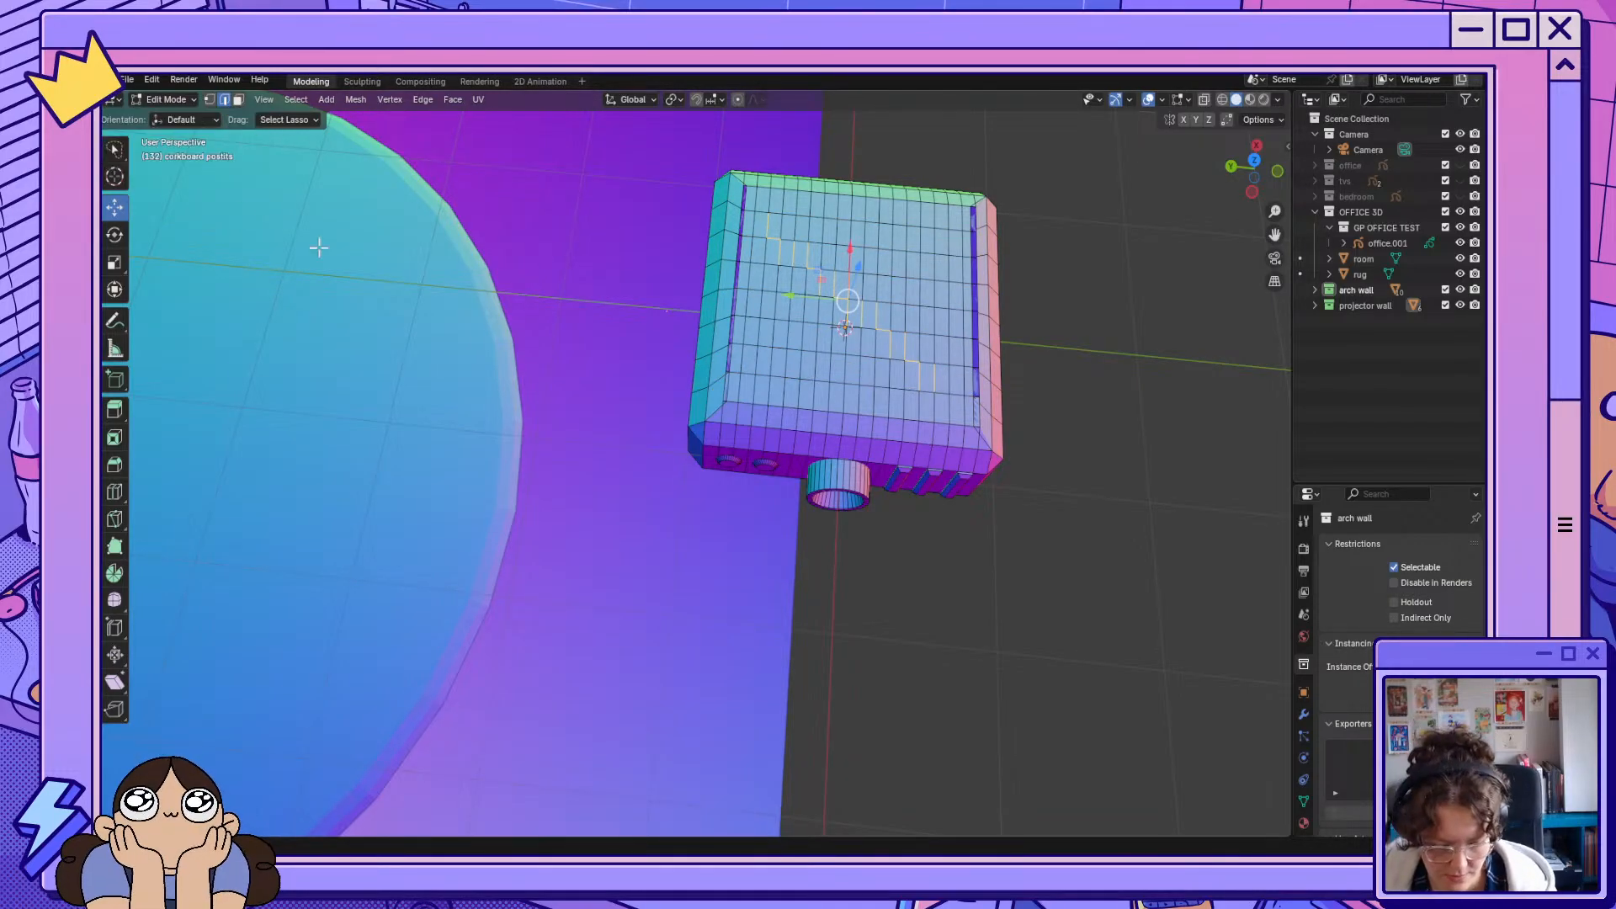
Switch to the Select Box tool and select a central block of 11 by 4 grid cells on the box's top face.
{"action": "left_click", "coordinate": [114, 150]}
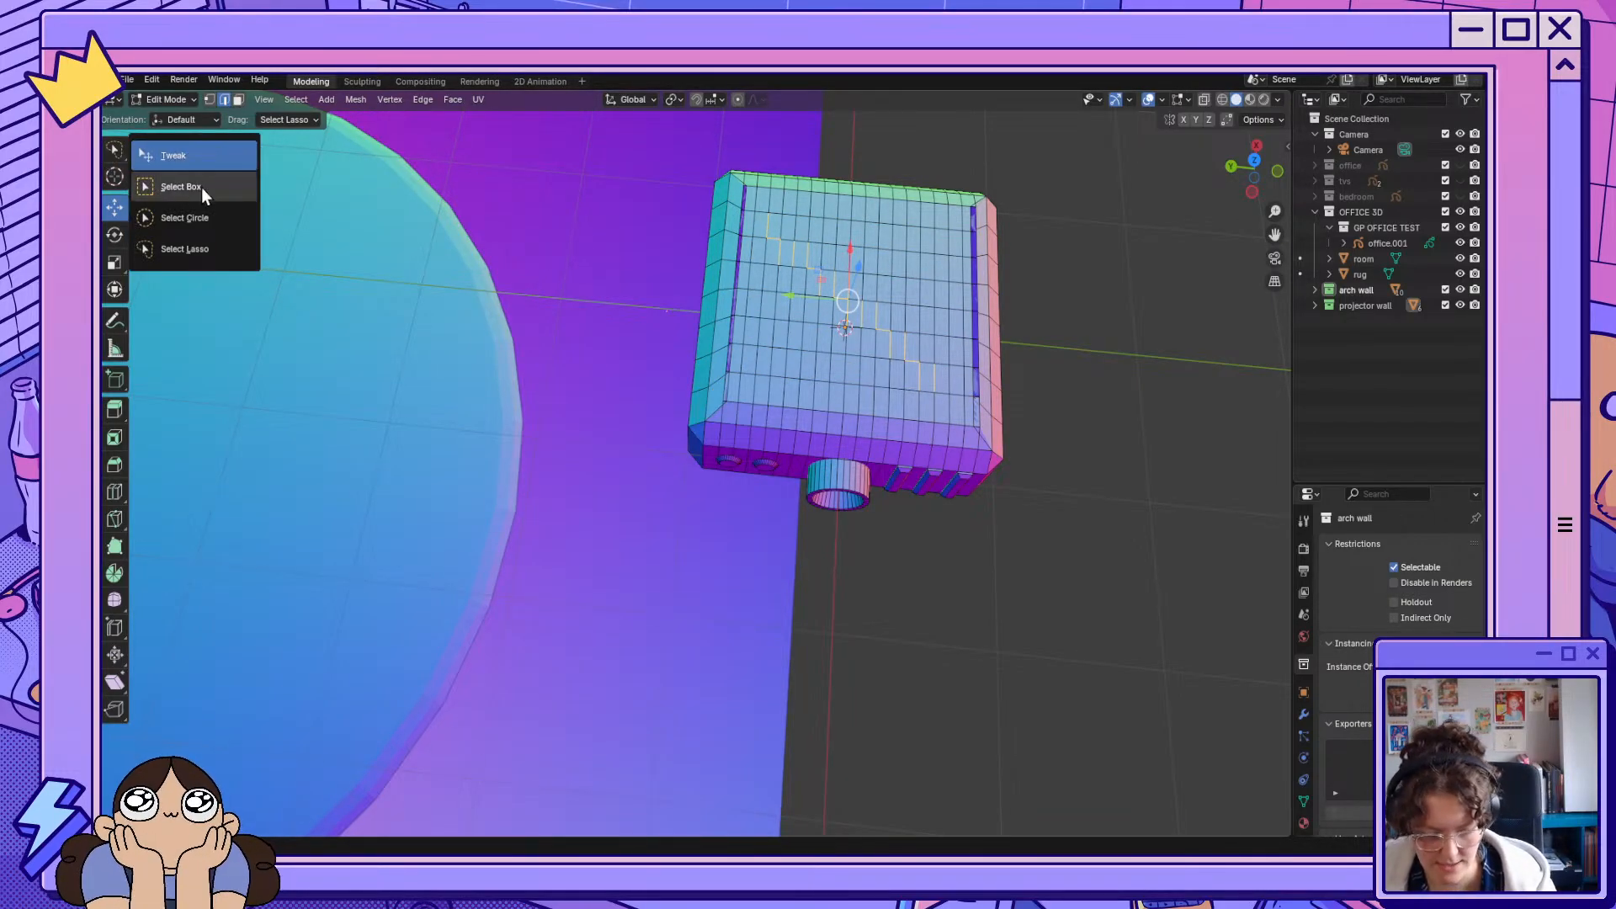
{"action": "left_click", "coordinate": [201, 186]}
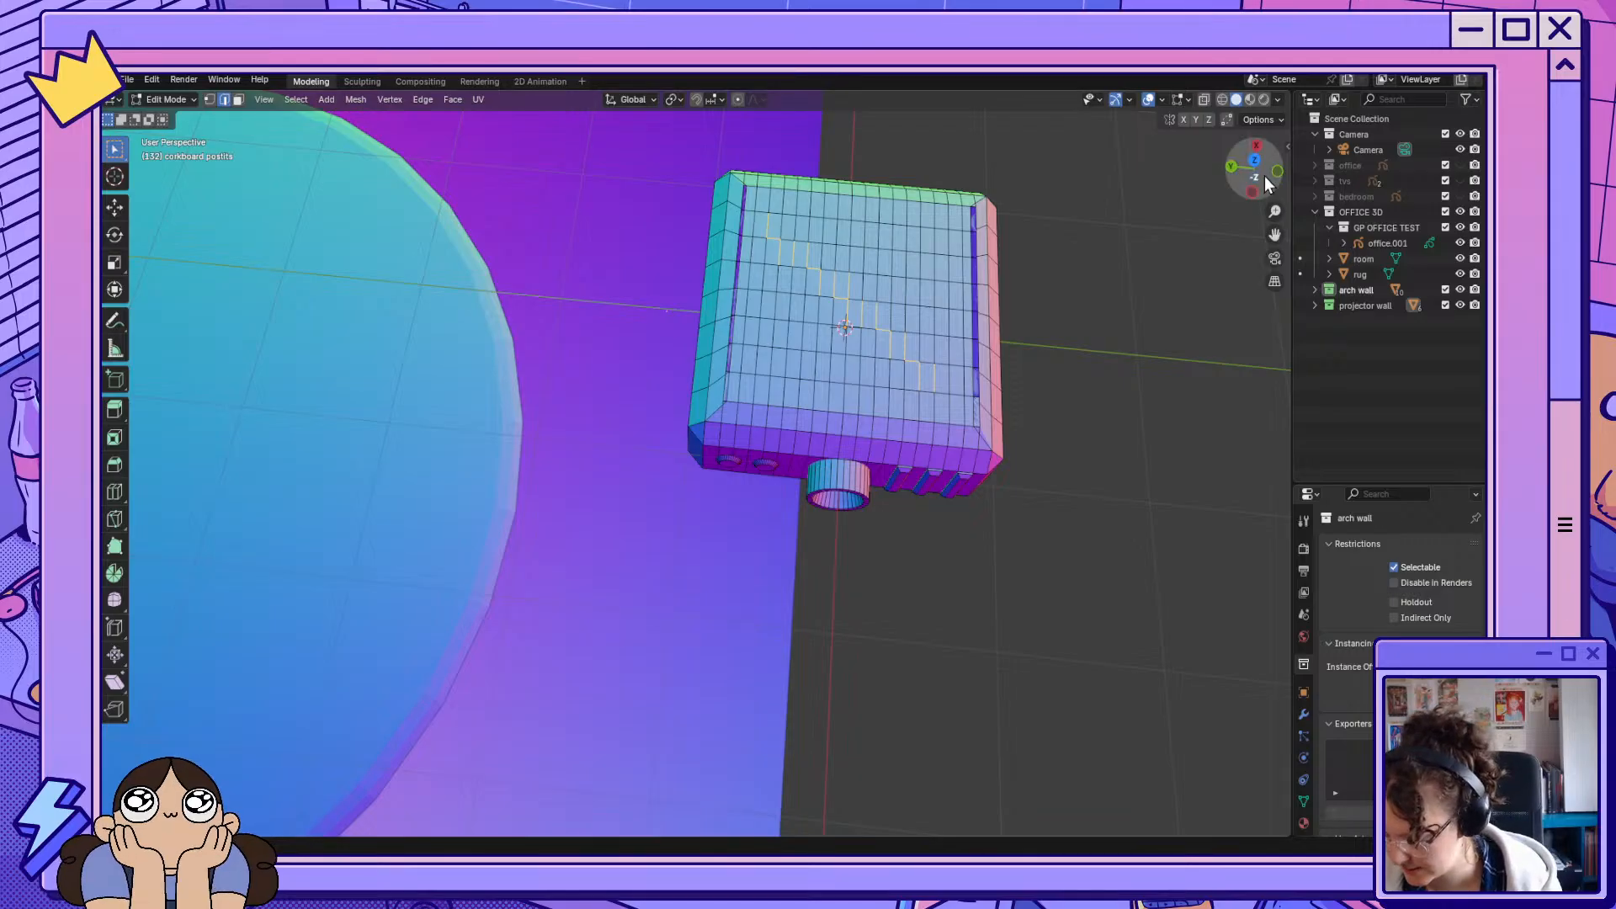
{"action": "left_click_drag", "start_coordinate": [1255, 168], "coordinate": [1260, 174]}
{"action": "left_click_drag", "start_coordinate": [1274, 235], "coordinate": [1274, 235]}
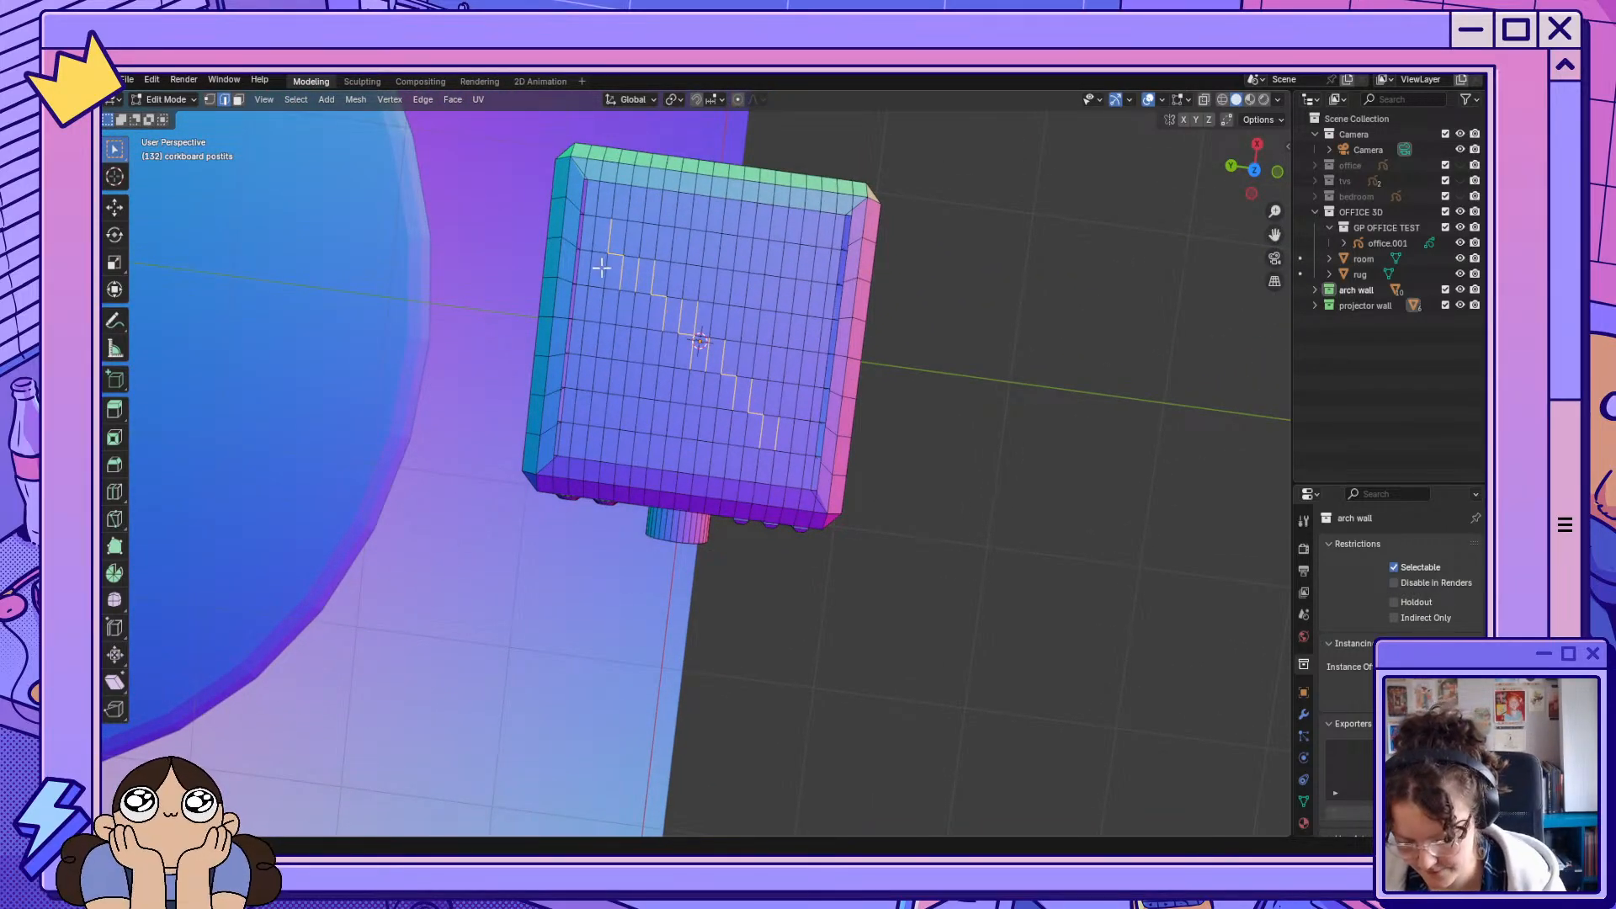
{"action": "left_click_drag", "start_coordinate": [1255, 171], "coordinate": [1266, 167]}
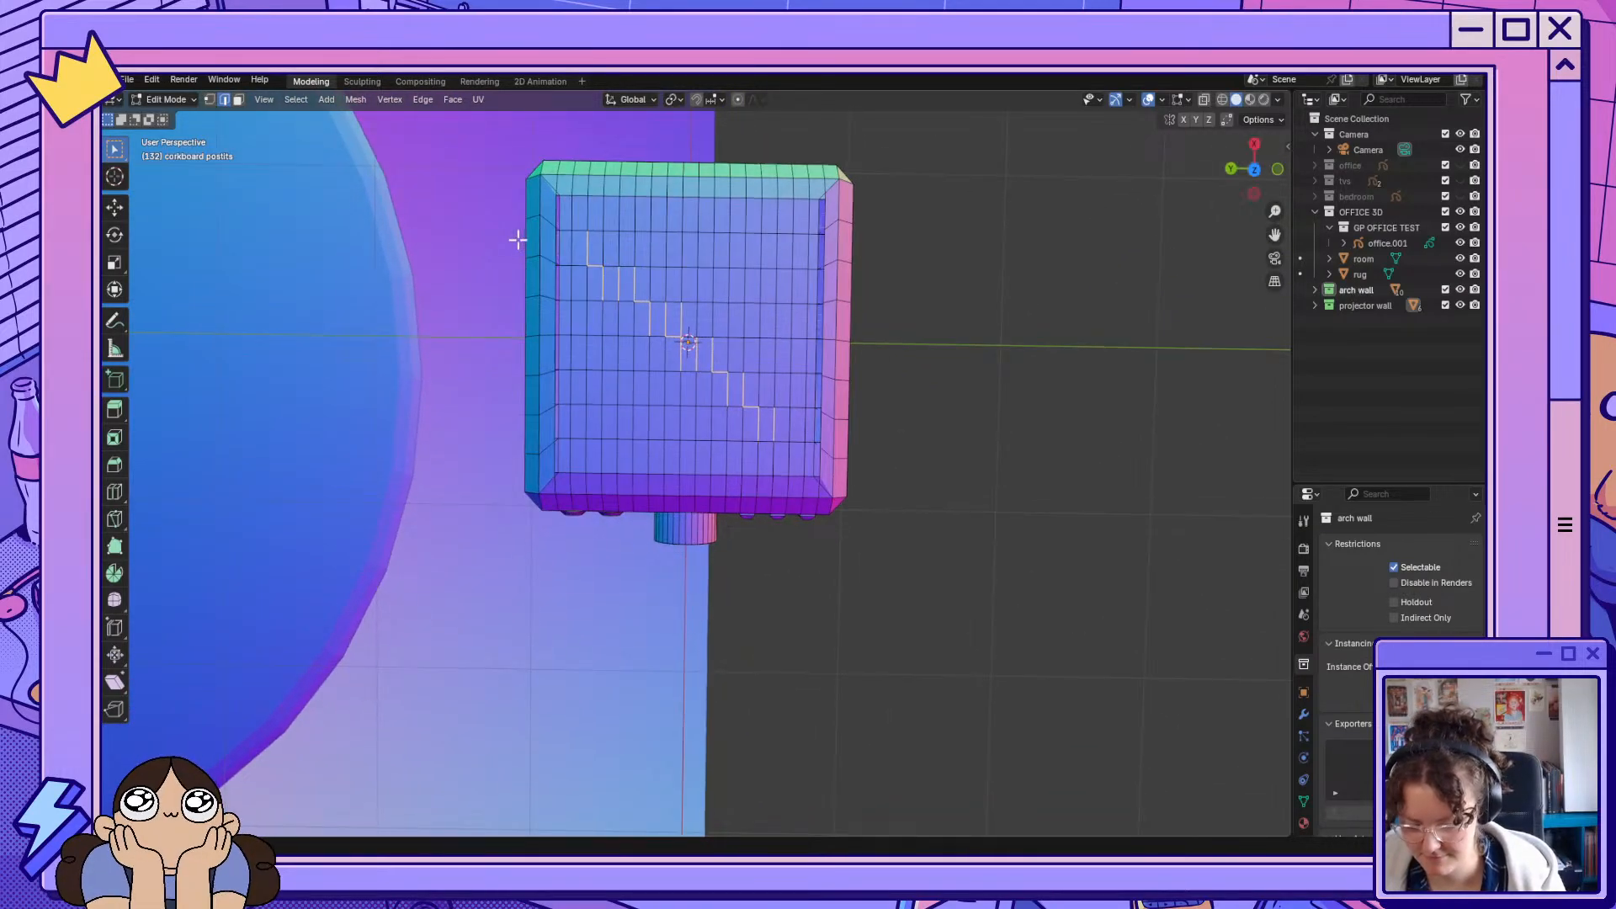
{"action": "left_click_drag", "start_coordinate": [595, 244], "coordinate": [776, 431]}
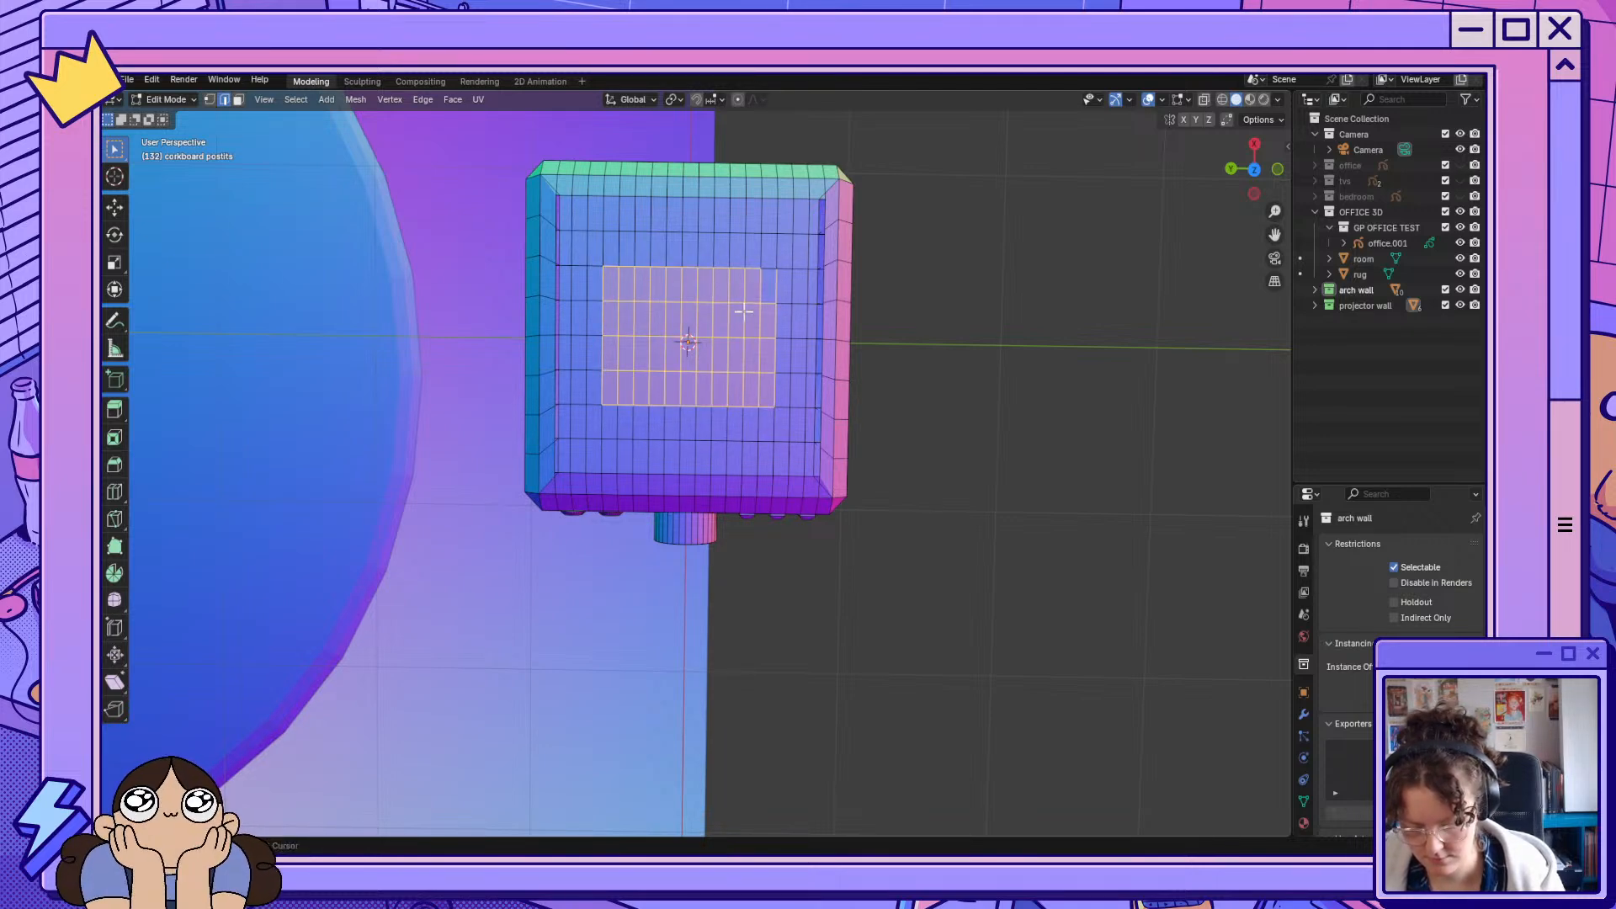
{"action": "middle_click_drag", "start_coordinate": [1015, 309], "coordinate": [1008, 187]}
{"action": "middle_click_drag", "start_coordinate": [1067, 770], "coordinate": [1129, 293]}
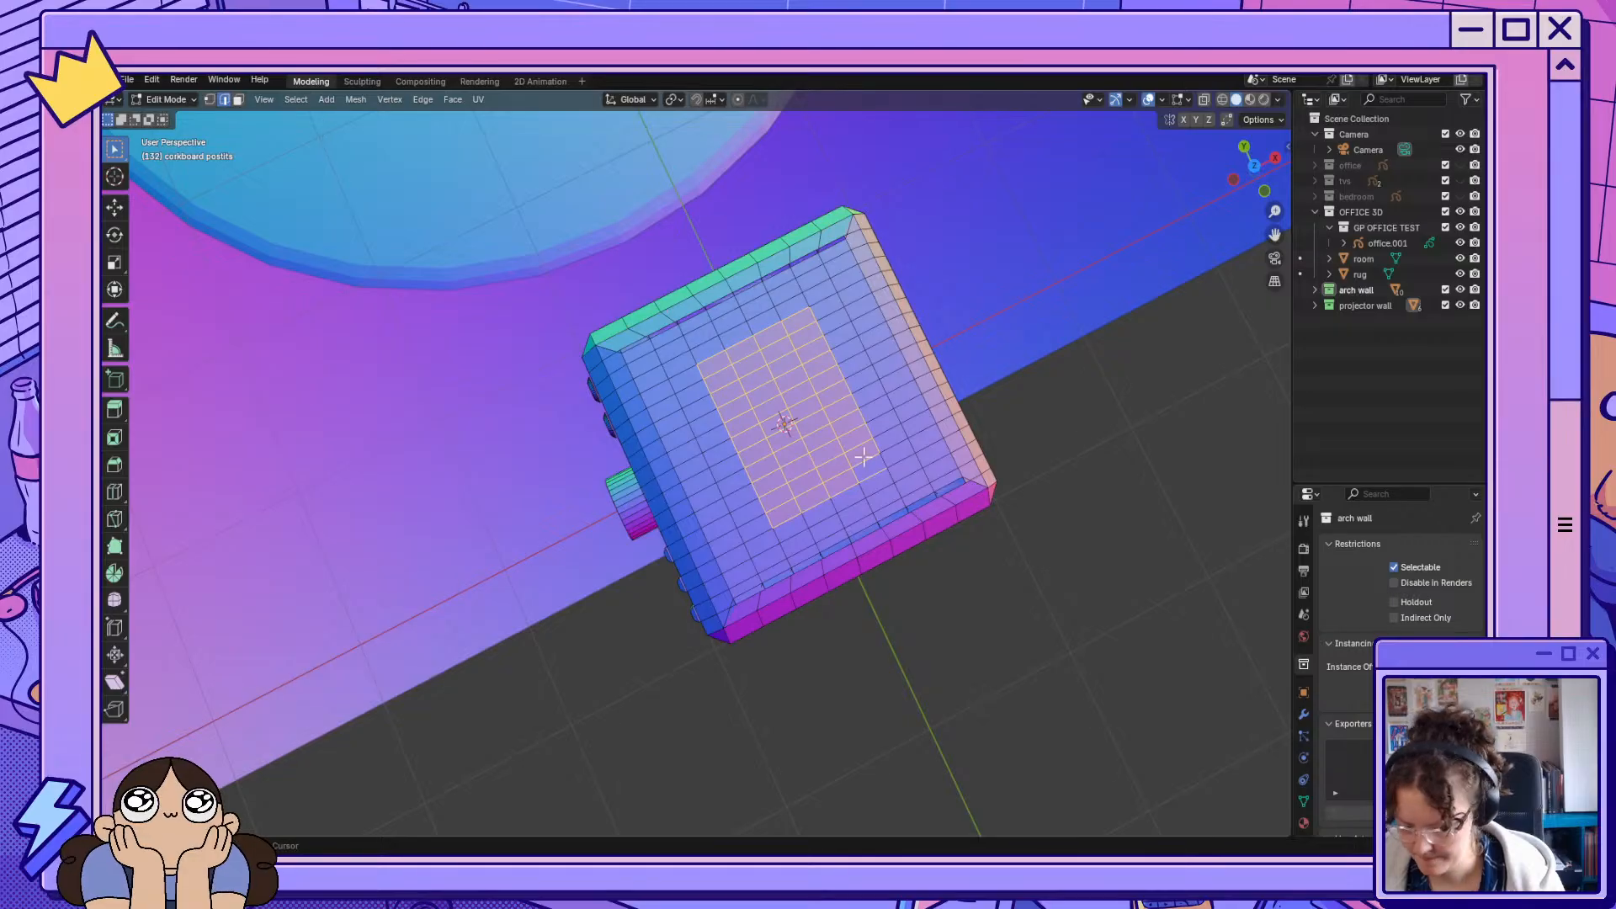
Shape the selected central block of the top grid into a circle with LoopTools.
{"action": "middle_click_drag", "start_coordinate": [851, 565], "coordinate": [948, 459]}
{"action": "key", "text": "ctrl+e"}
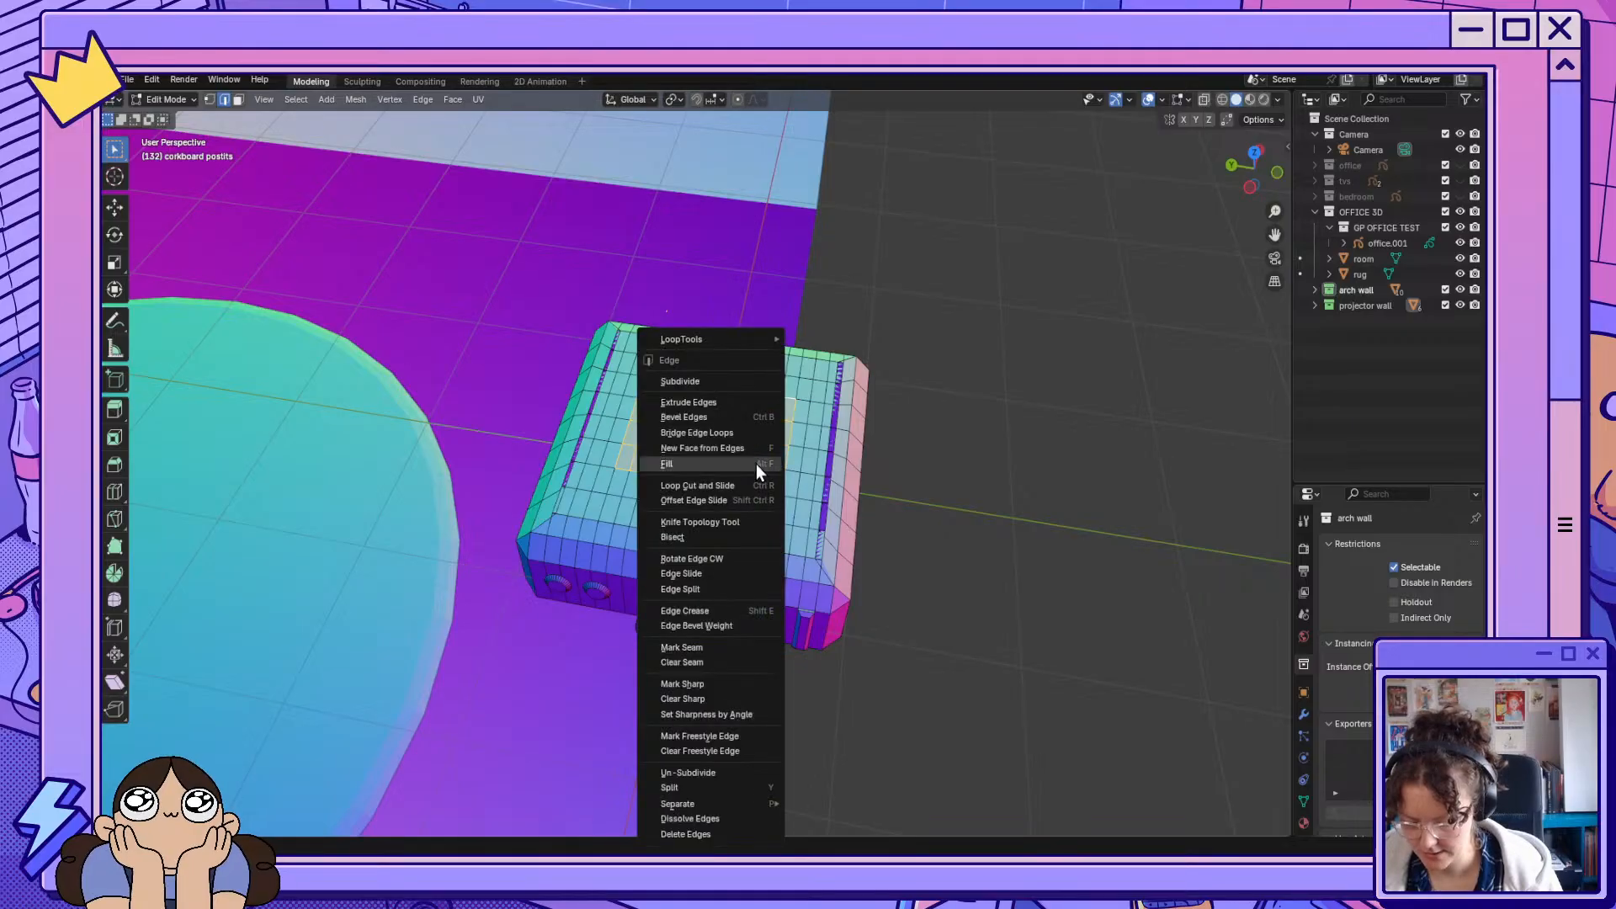
{"action": "mouse_move", "coordinate": [751, 340]}
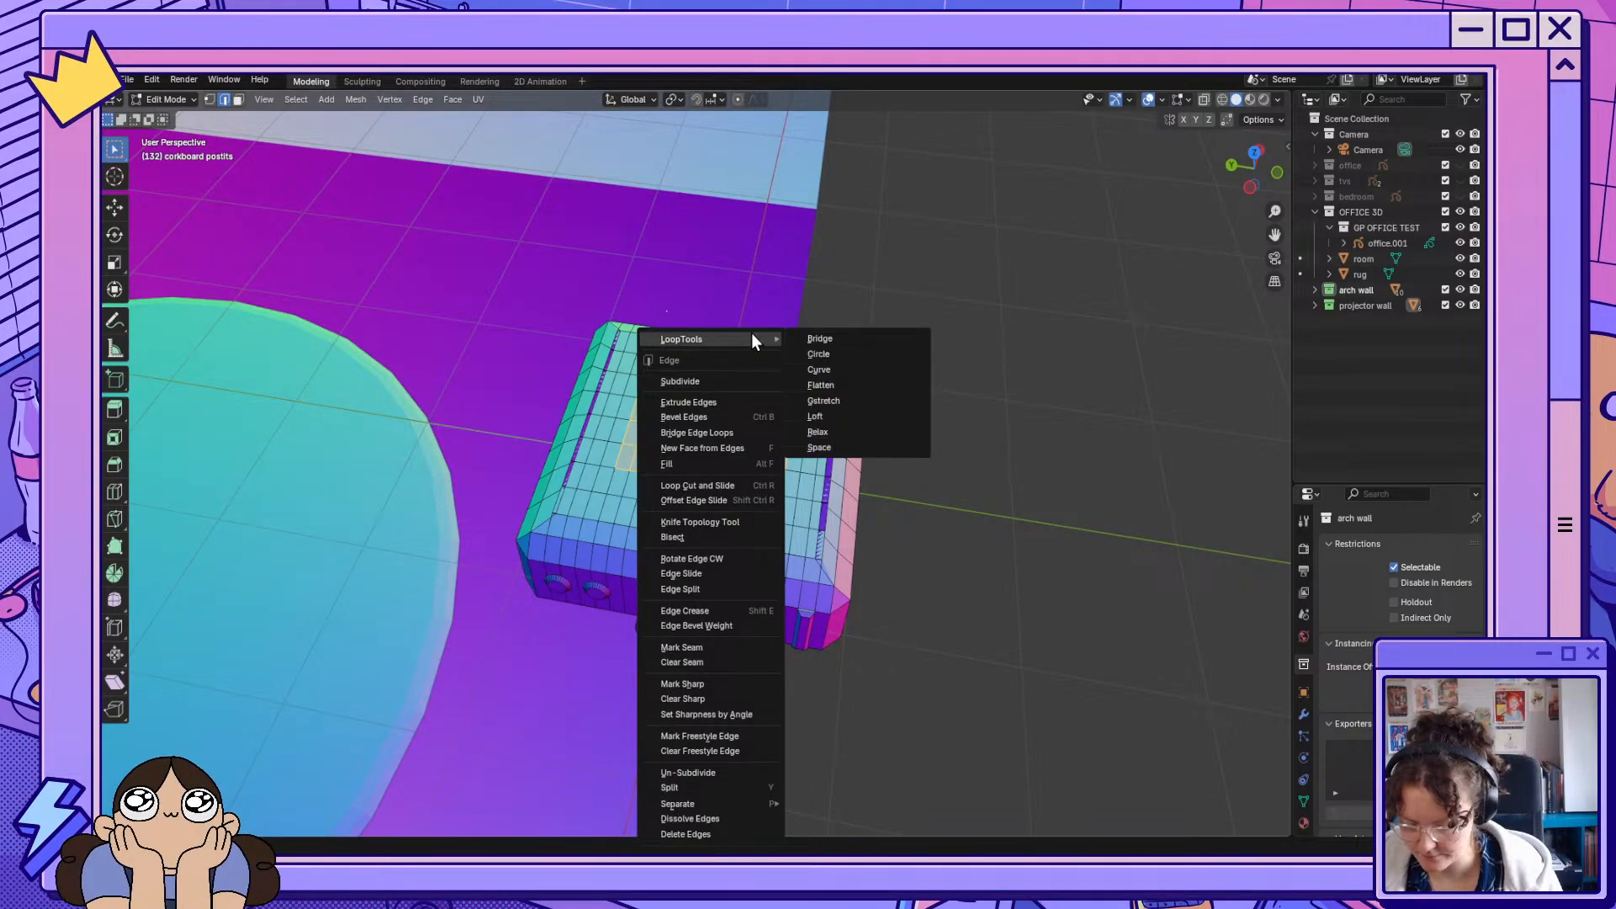
{"action": "left_click", "coordinate": [865, 357]}
{"action": "middle_click_drag", "start_coordinate": [787, 478], "coordinate": [769, 515]}
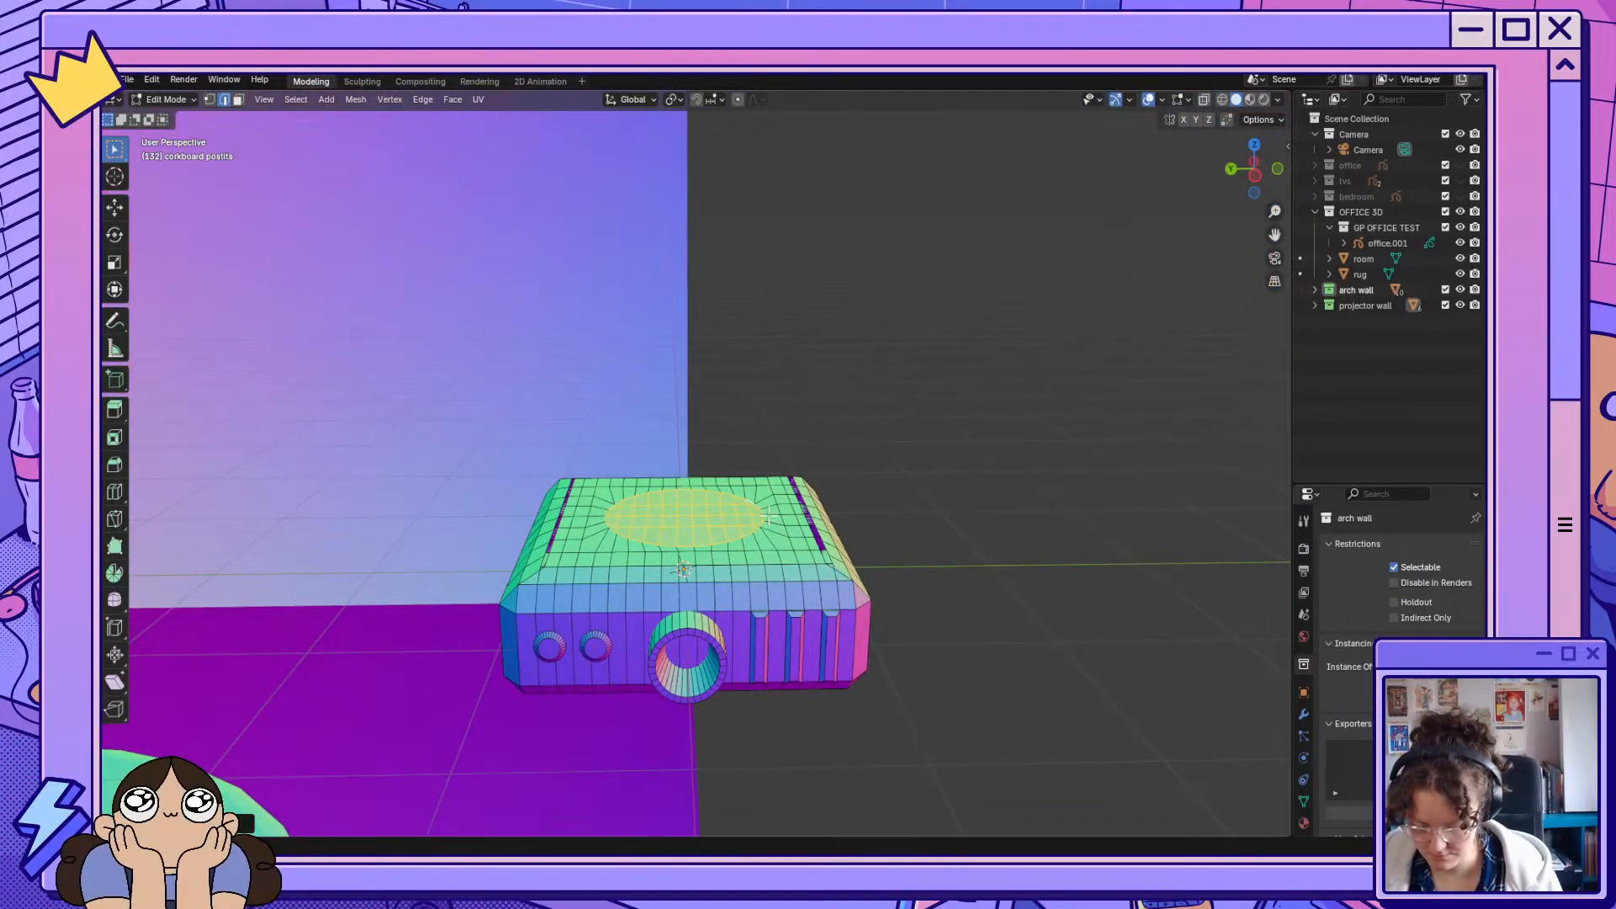
Extrude the circle on the box's top upward twice and scale its upper face down to about 0.59.
{"action": "key", "text": "e"}
{"action": "left_click", "coordinate": [738, 532]}
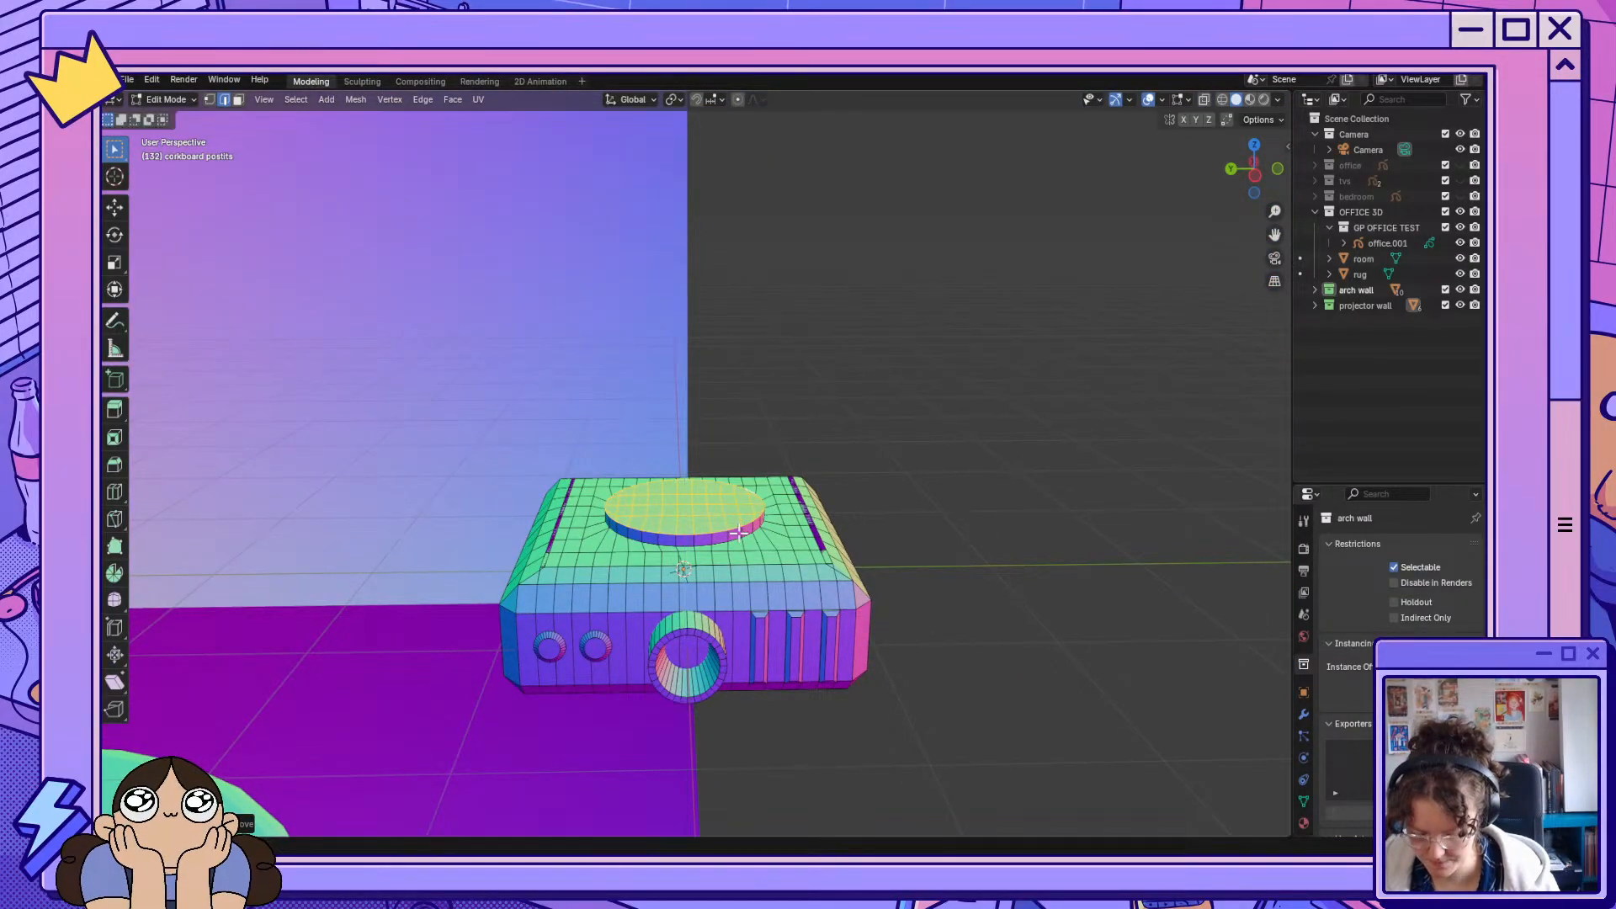
{"action": "key", "text": "e"}
{"action": "left_click", "coordinate": [738, 524]}
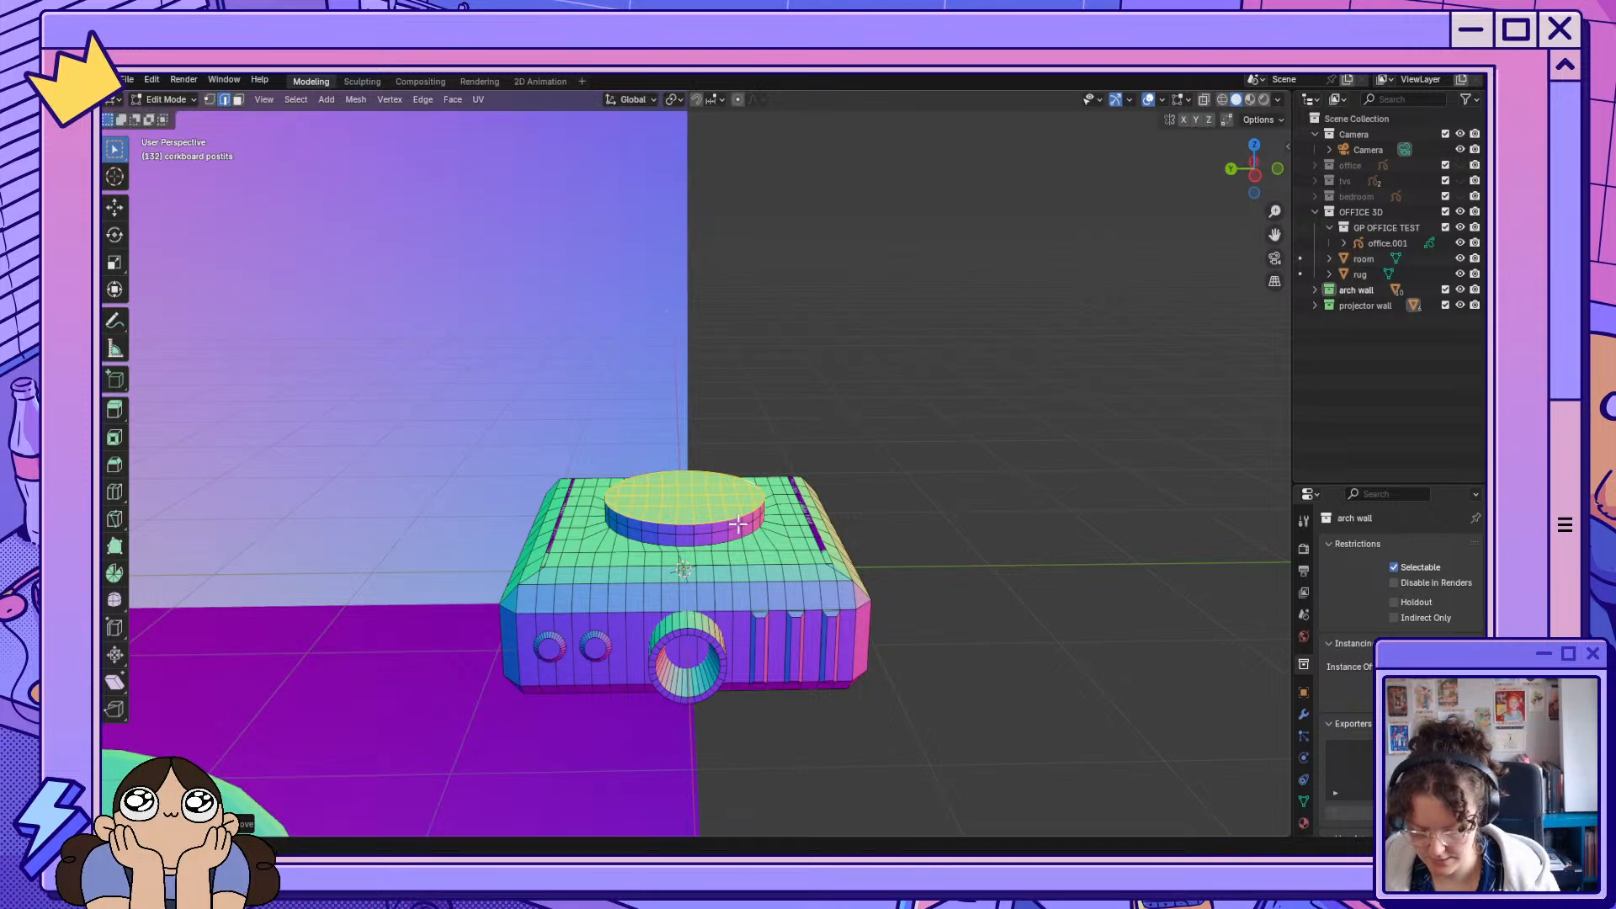
{"action": "key", "text": "s"}
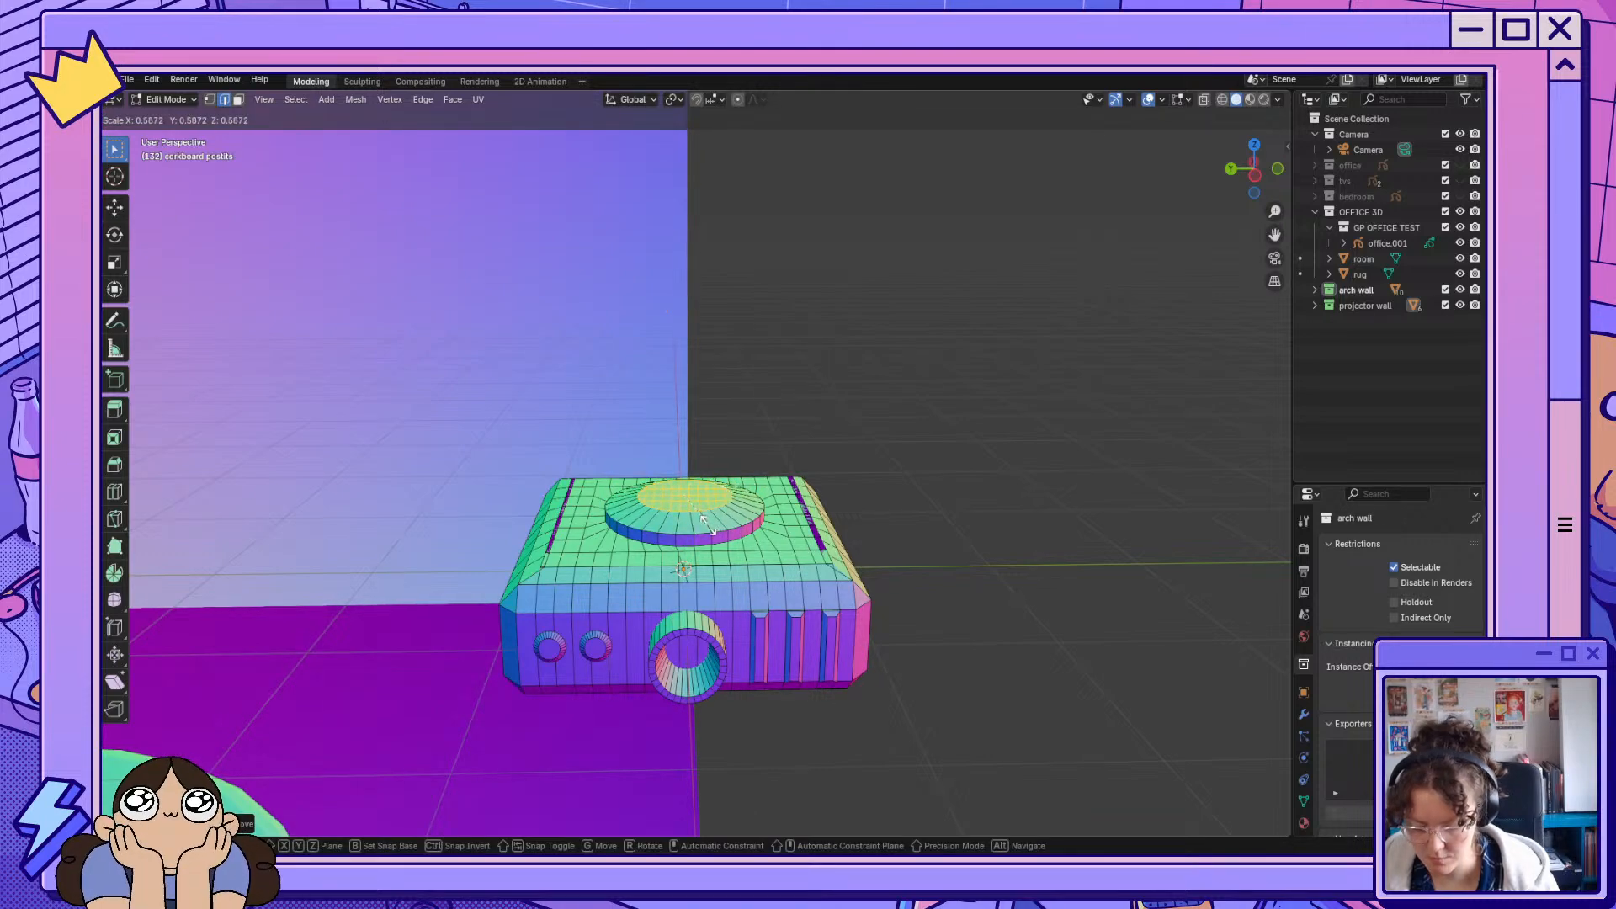
{"action": "left_click", "coordinate": [700, 524]}
Extrude the small central circle on the box's top upward about 1.26 m into a tall column.
{"action": "middle_click_drag", "start_coordinate": [724, 509], "coordinate": [727, 362]}
{"action": "key", "text": "e"}
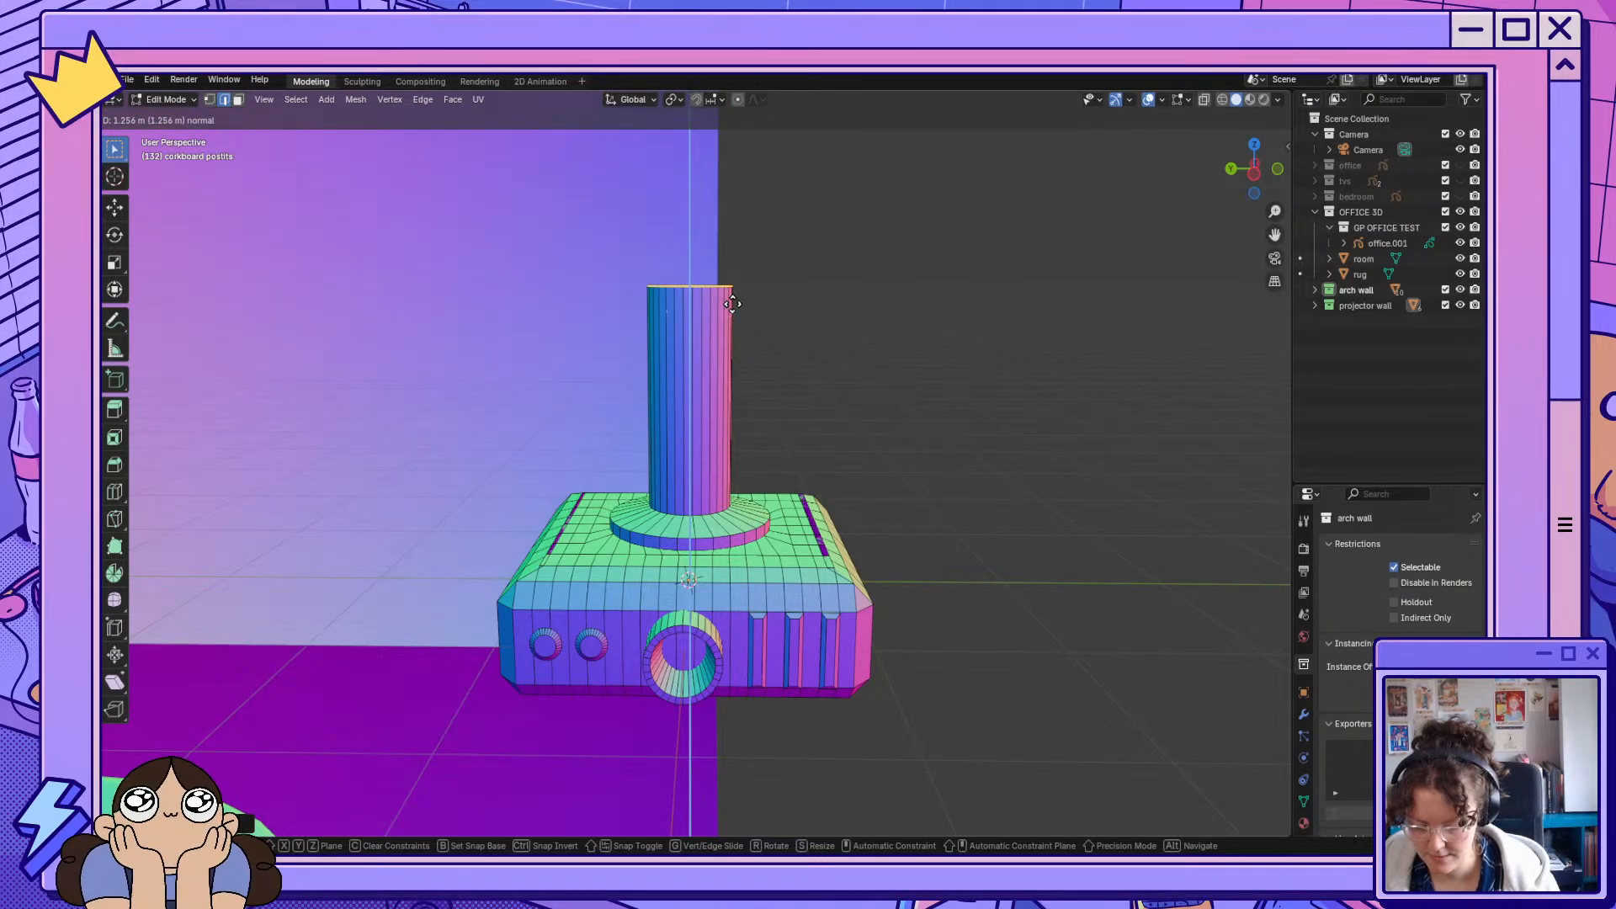
{"action": "left_click", "coordinate": [733, 304]}
Add six evenly spaced horizontal loop cuts around the tall column.
{"action": "mouse_move", "coordinate": [859, 441]}
{"action": "middle_mouse_down"}
{"action": "mouse_move", "coordinate": [721, 451]}
{"action": "mouse_move", "coordinate": [603, 415]}
{"action": "mouse_move", "coordinate": [469, 447]}
{"action": "mouse_move", "coordinate": [522, 581]}
{"action": "mouse_move", "coordinate": [691, 472]}
{"action": "mouse_move", "coordinate": [877, 422]}
{"action": "mouse_move", "coordinate": [841, 387]}
{"action": "mouse_move", "coordinate": [863, 413]}
{"action": "mouse_move", "coordinate": [718, 437]}
{"action": "mouse_move", "coordinate": [858, 483]}
{"action": "mouse_move", "coordinate": [867, 441]}
{"action": "middle_mouse_up"}
{"action": "left_click_drag", "start_coordinate": [603, 364], "coordinate": [801, 468]}
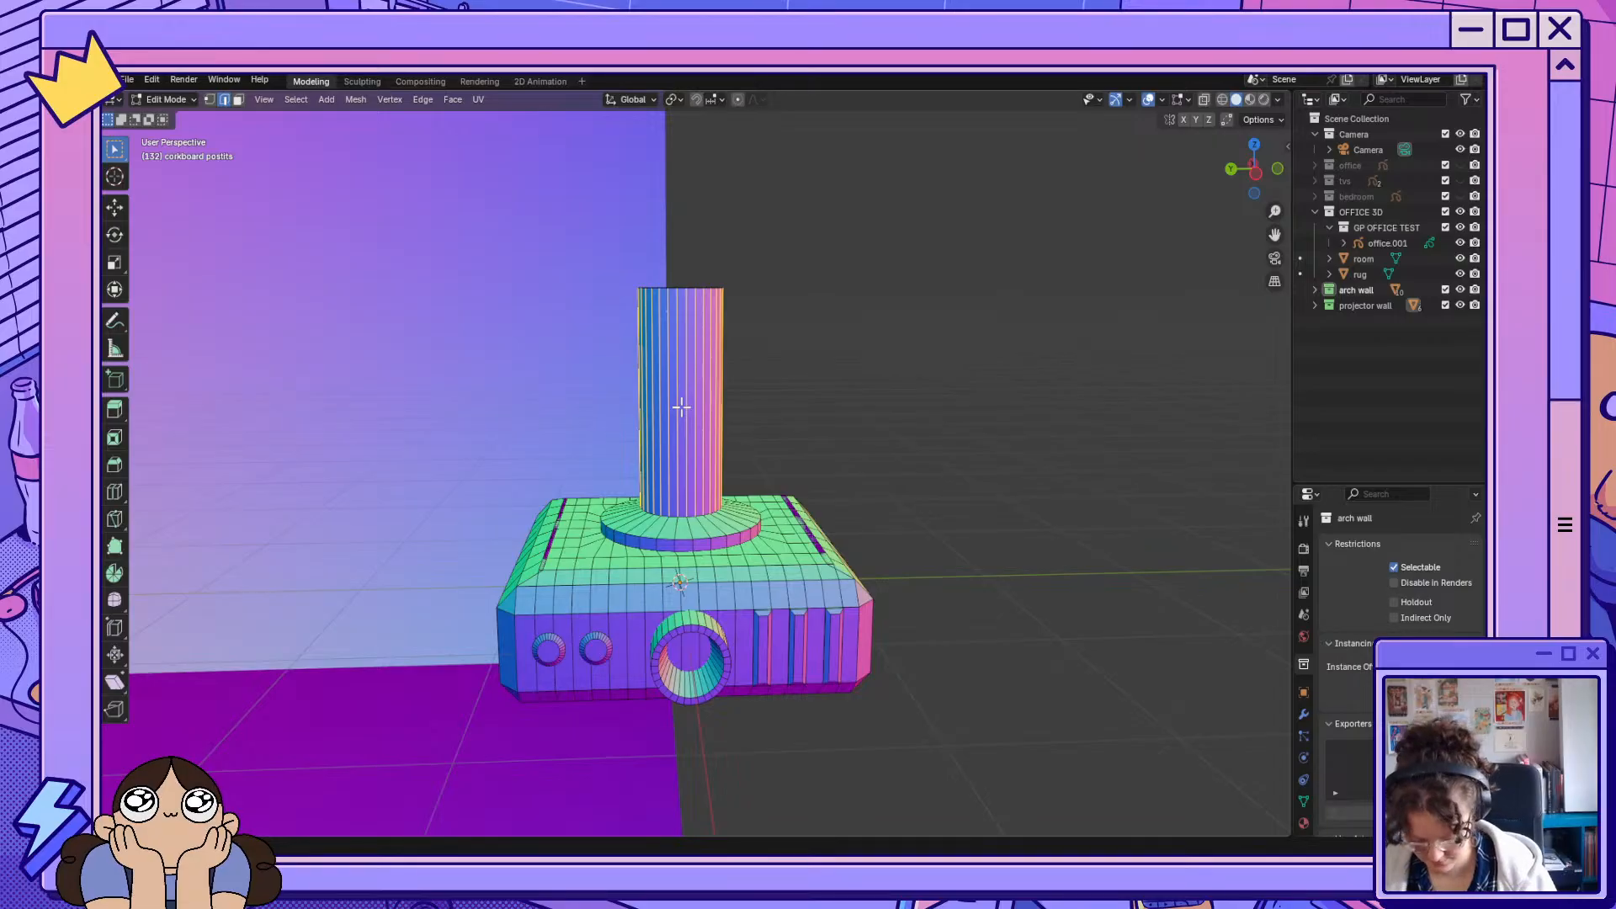
{"action": "key", "text": "a"}
{"action": "key", "text": "ctrl+r"}
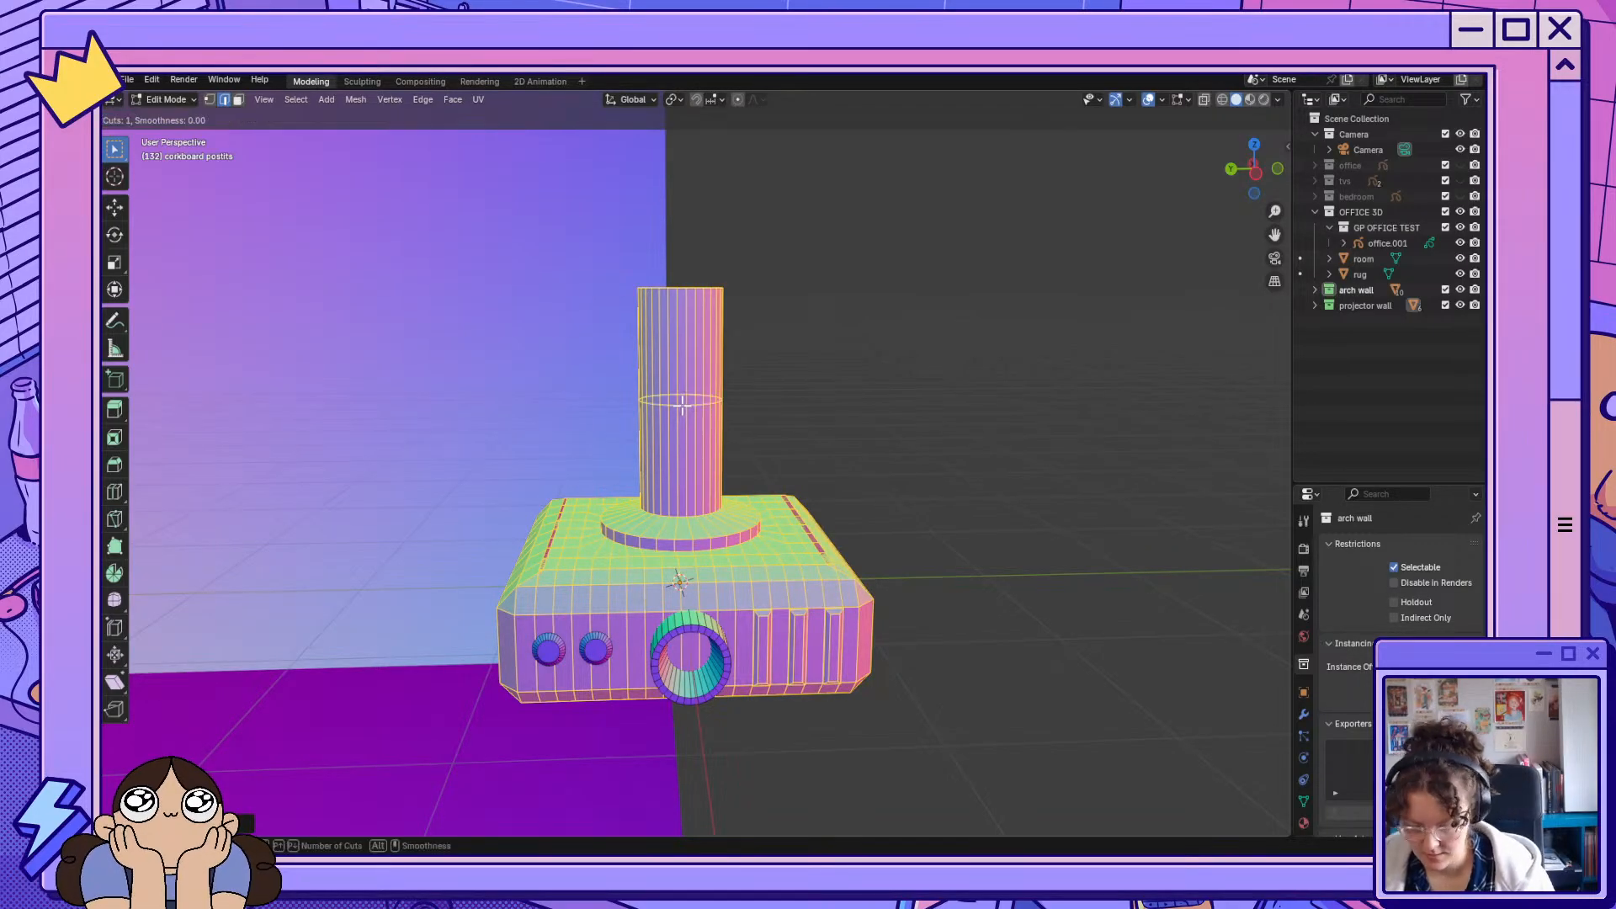
{"action": "scroll", "coordinate": [682, 406], "scroll_direction": "up", "scroll_amount": 5}
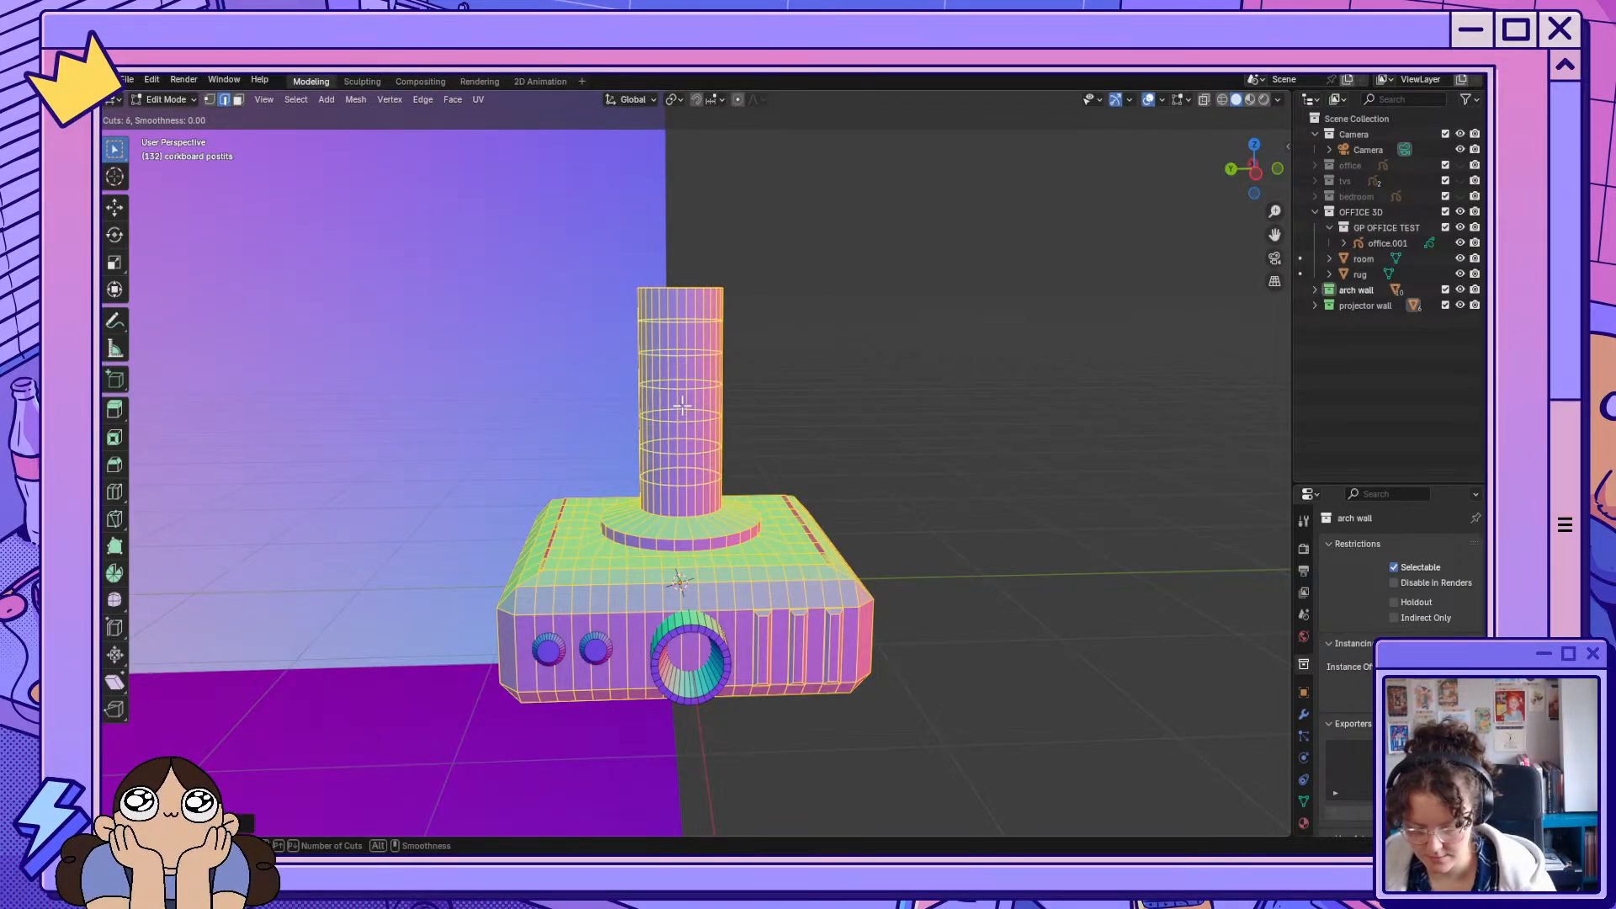
{"action": "left_click", "coordinate": [682, 405]}
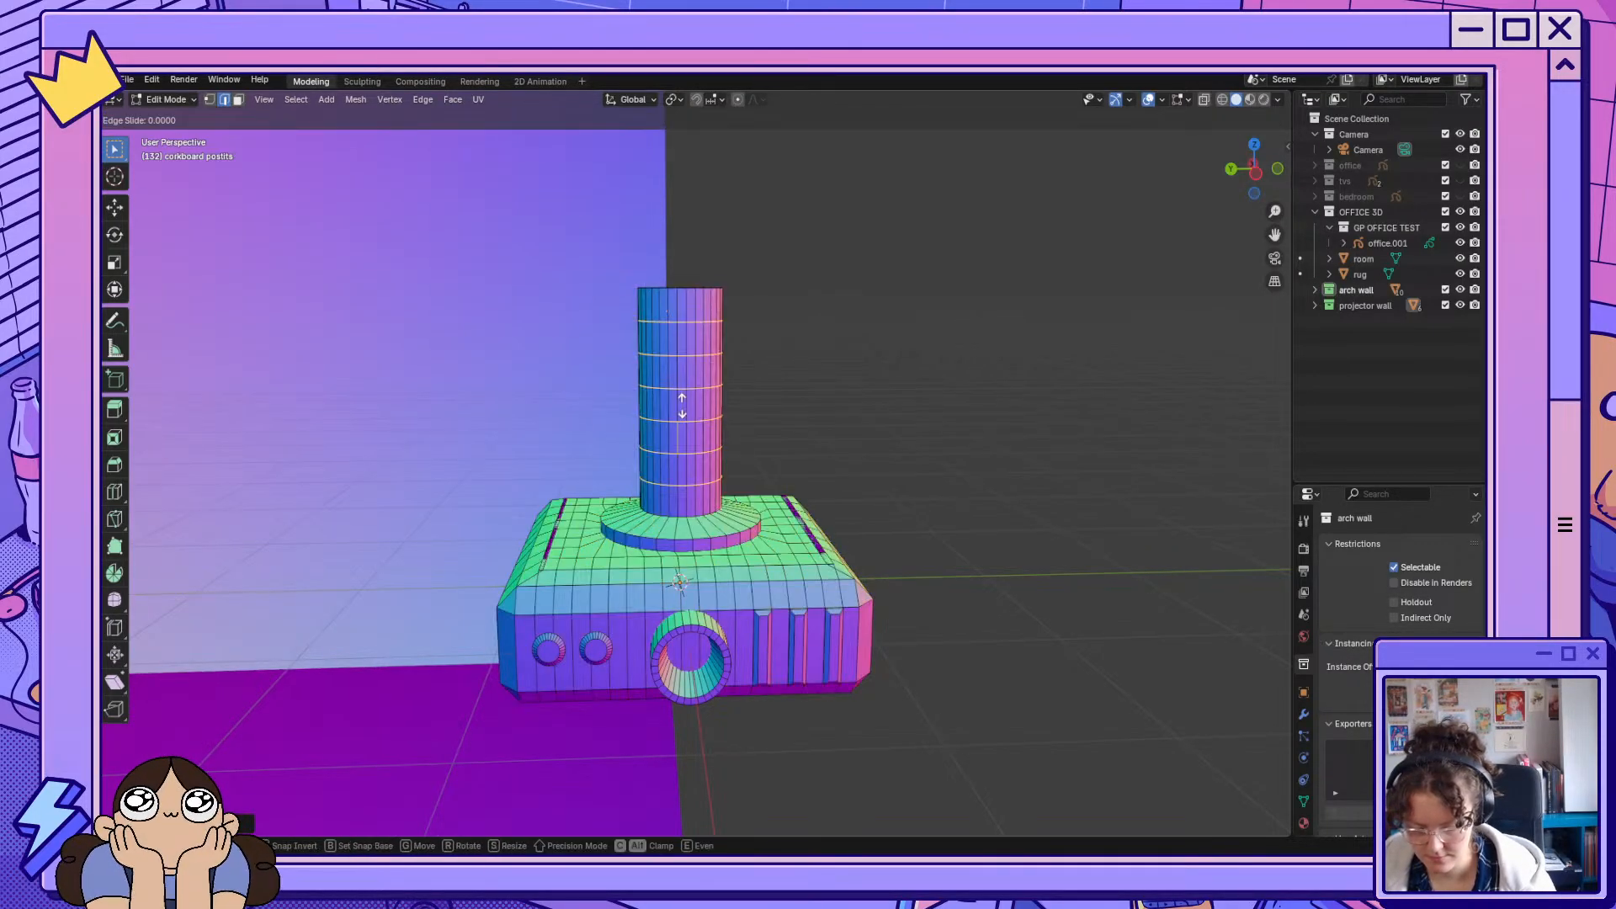
{"action": "left_click", "coordinate": [862, 397]}
Turn on X-ray display and try to box-select an upper band of edges on the column.
{"action": "middle_click_drag", "start_coordinate": [875, 402], "coordinate": [1010, 310]}
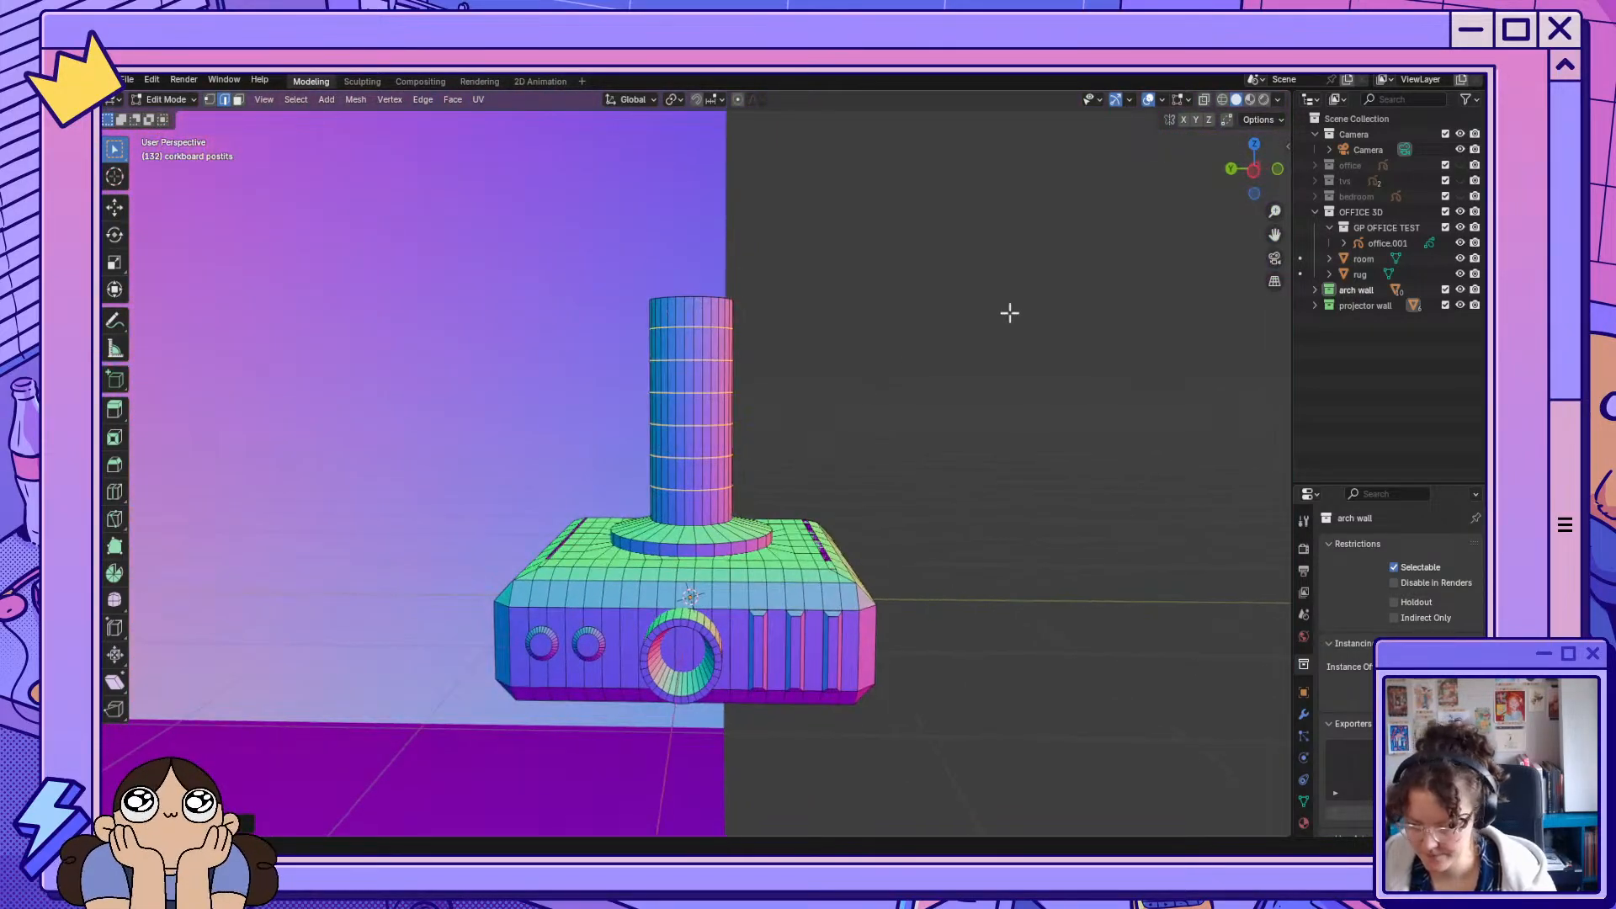
{"action": "left_click", "coordinate": [1203, 100]}
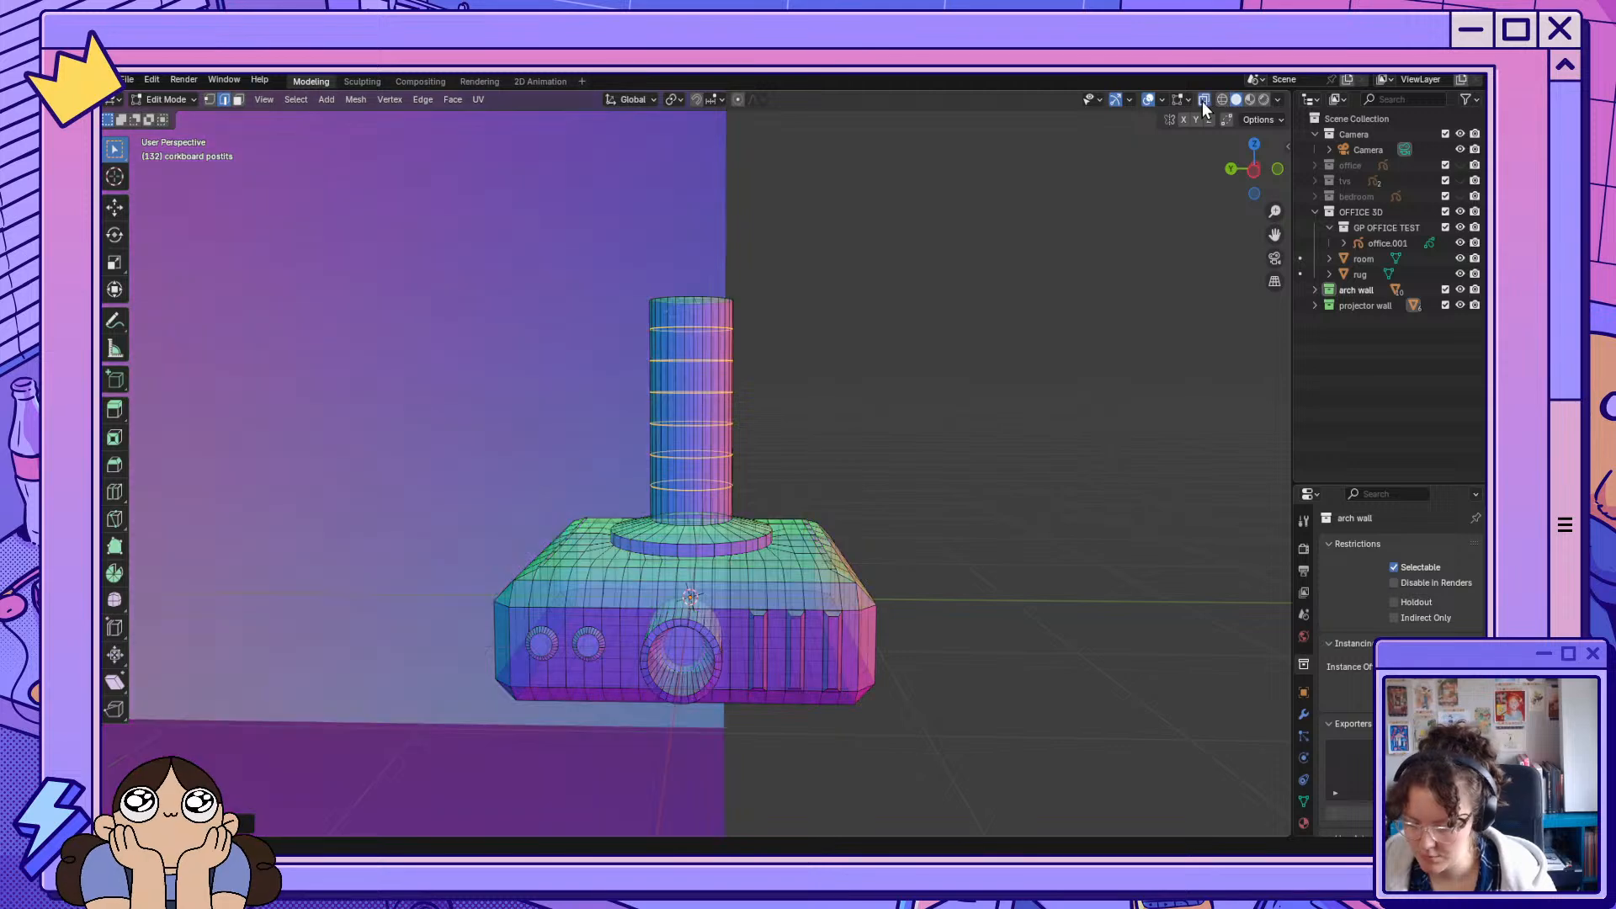
{"action": "left_click_drag", "start_coordinate": [596, 343], "coordinate": [772, 360]}
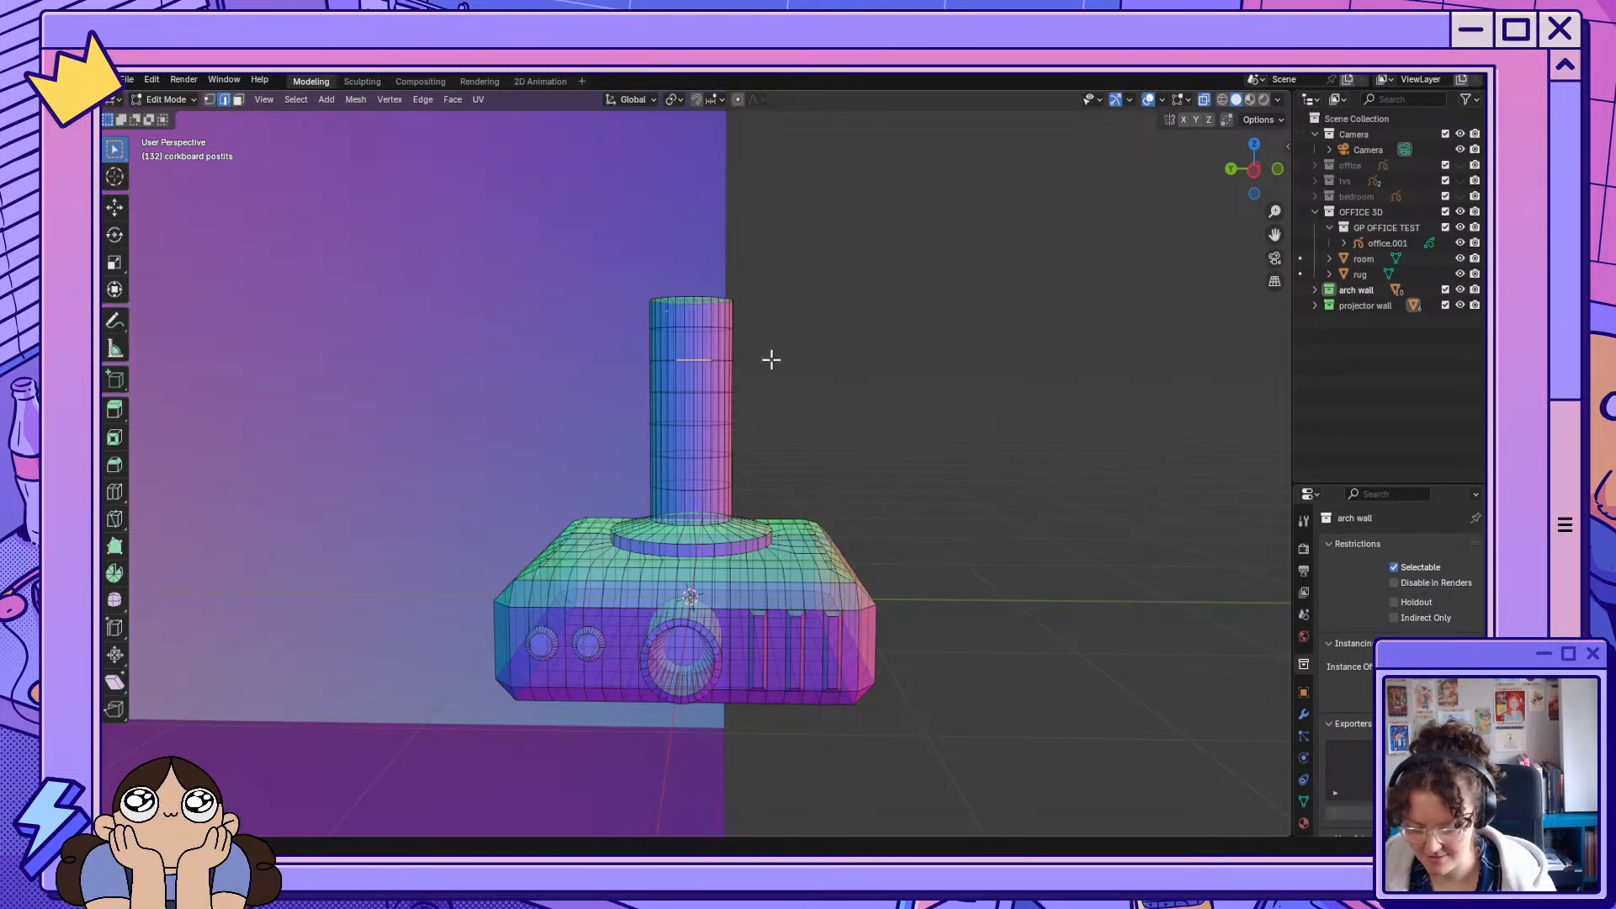
Switch to face selection and select three alternating bands of faces all around the column.
{"action": "left_click", "coordinate": [238, 100]}
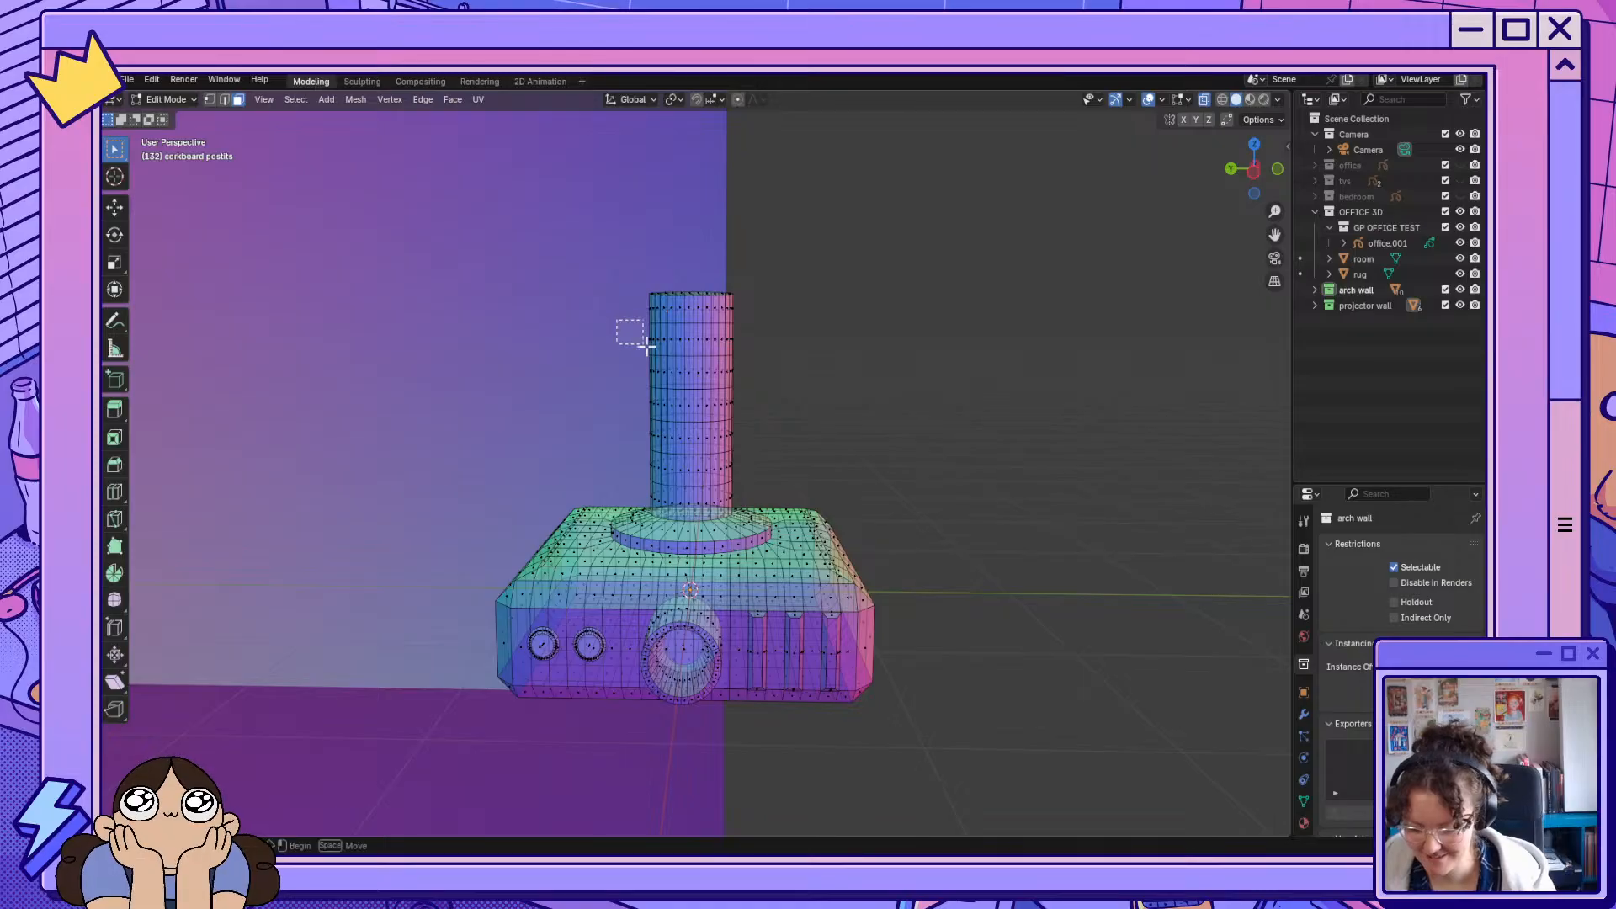
{"action": "left_click_drag", "start_coordinate": [631, 341], "coordinate": [771, 352]}
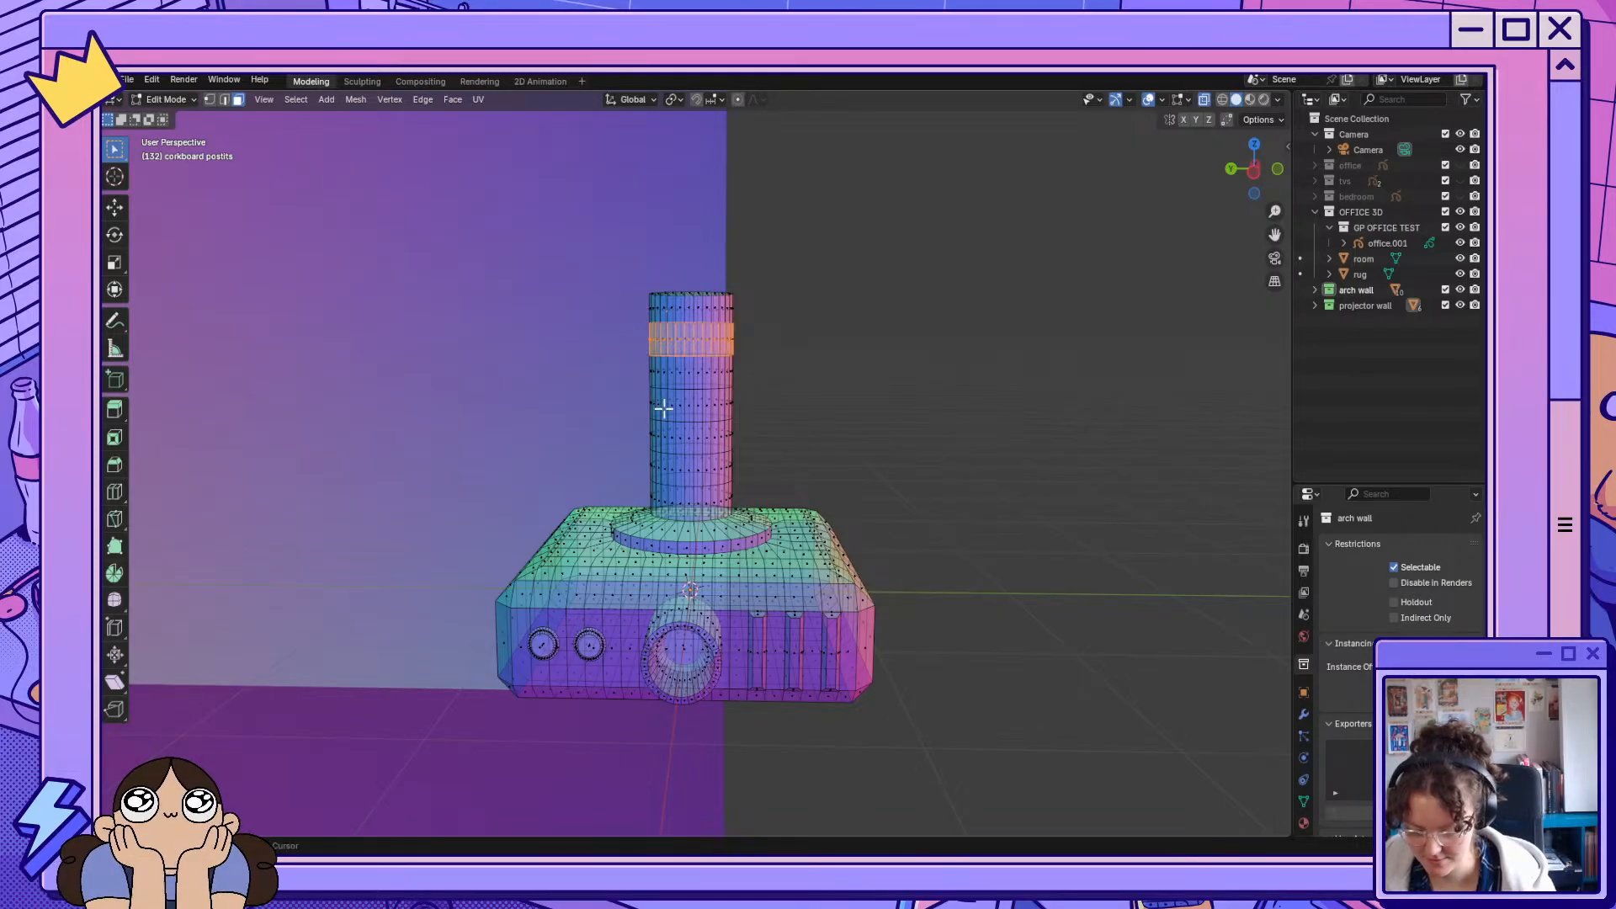
{"action": "left_click_drag", "start_coordinate": [627, 397], "coordinate": [755, 410], "text": "shift"}
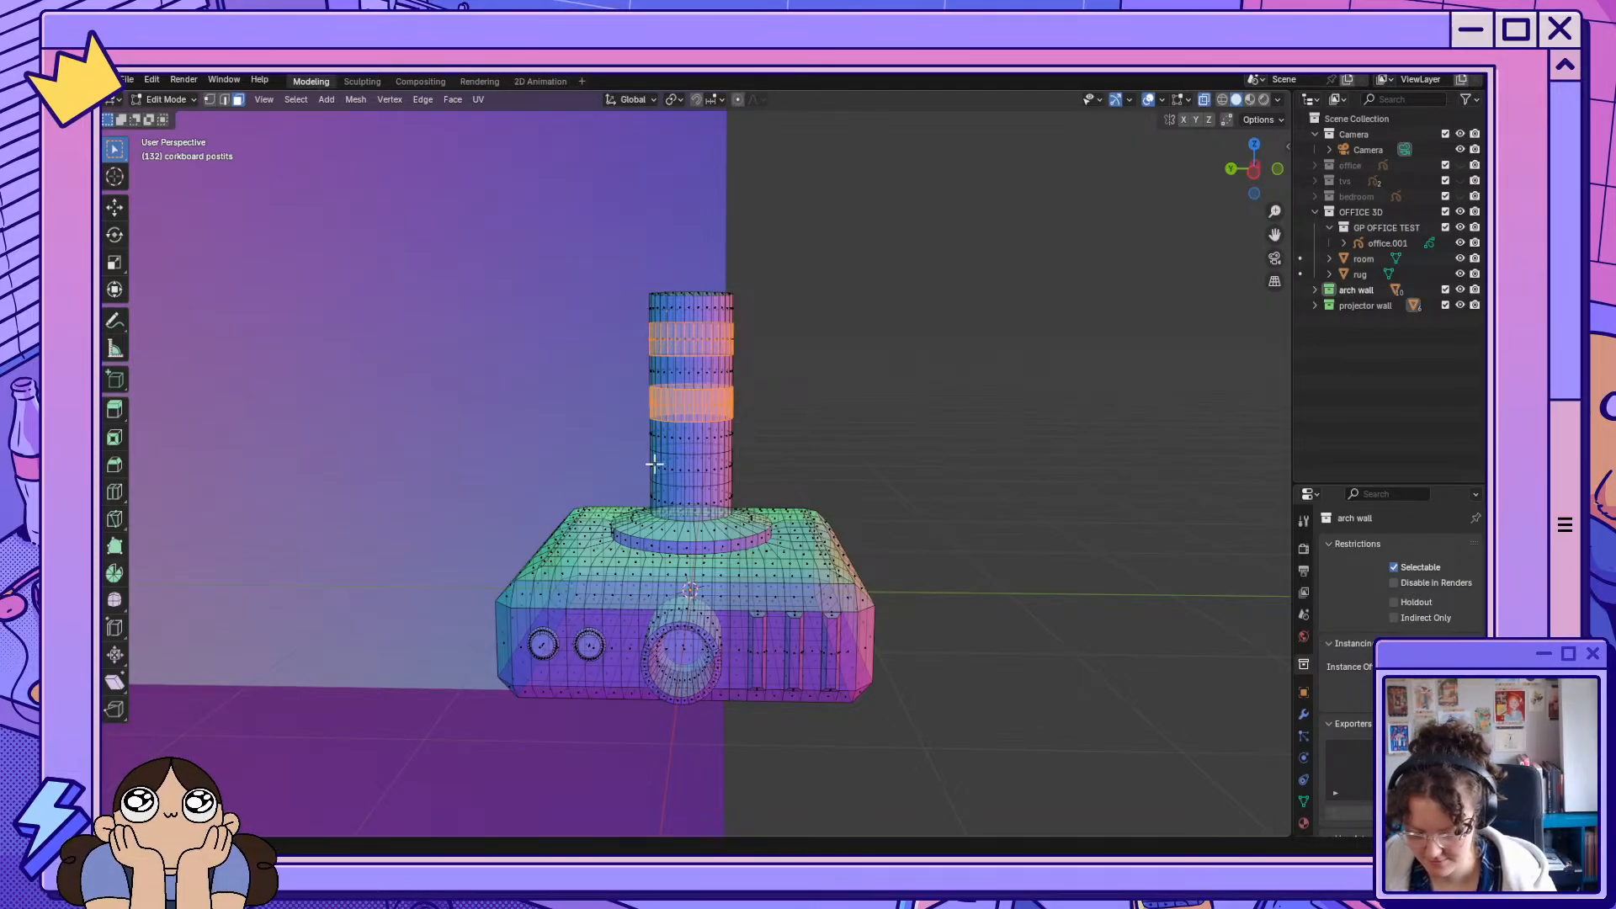
{"action": "left_click_drag", "start_coordinate": [640, 463], "coordinate": [750, 468], "text": "shift"}
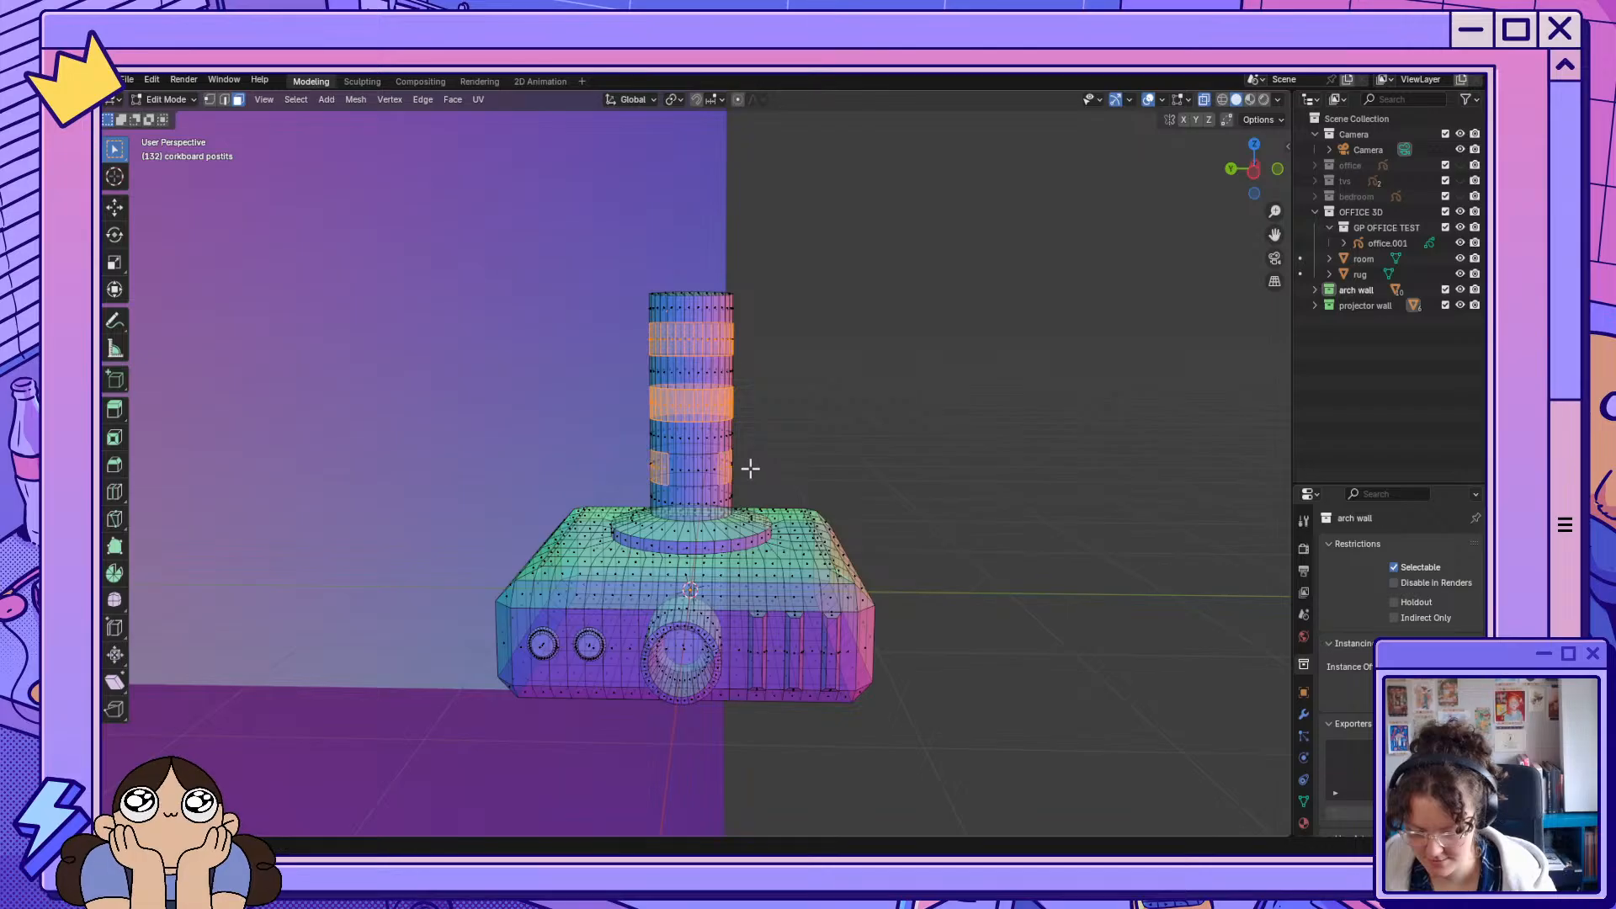
{"action": "left_click_drag", "start_coordinate": [636, 457], "coordinate": [747, 471], "text": "shift"}
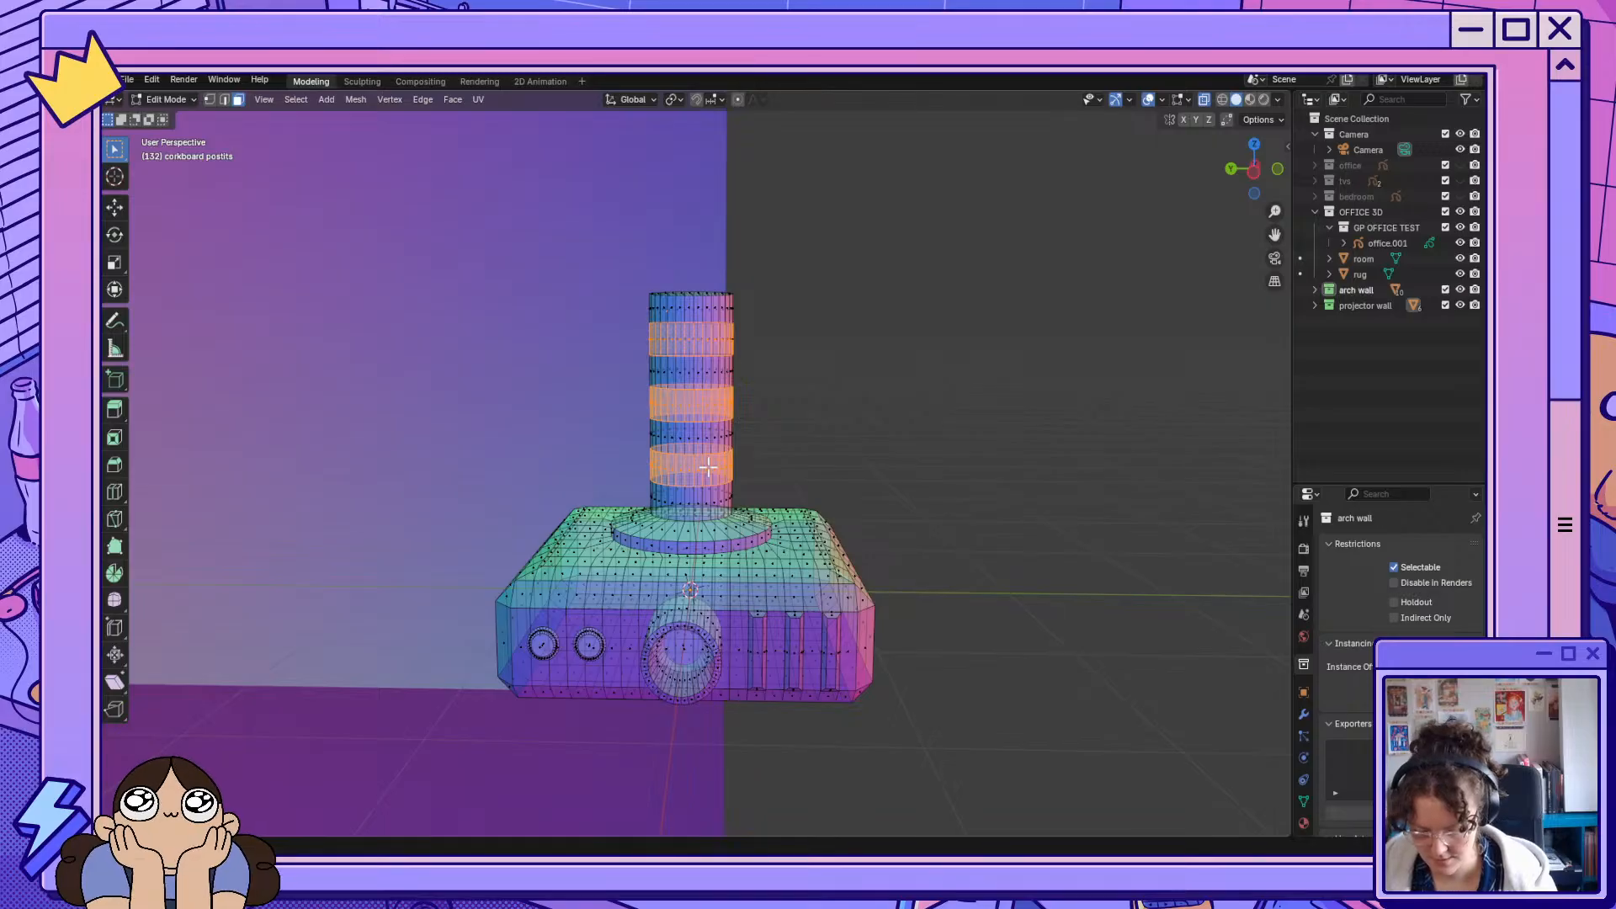
{"action": "middle_click_drag", "start_coordinate": [708, 468], "coordinate": [1057, 458]}
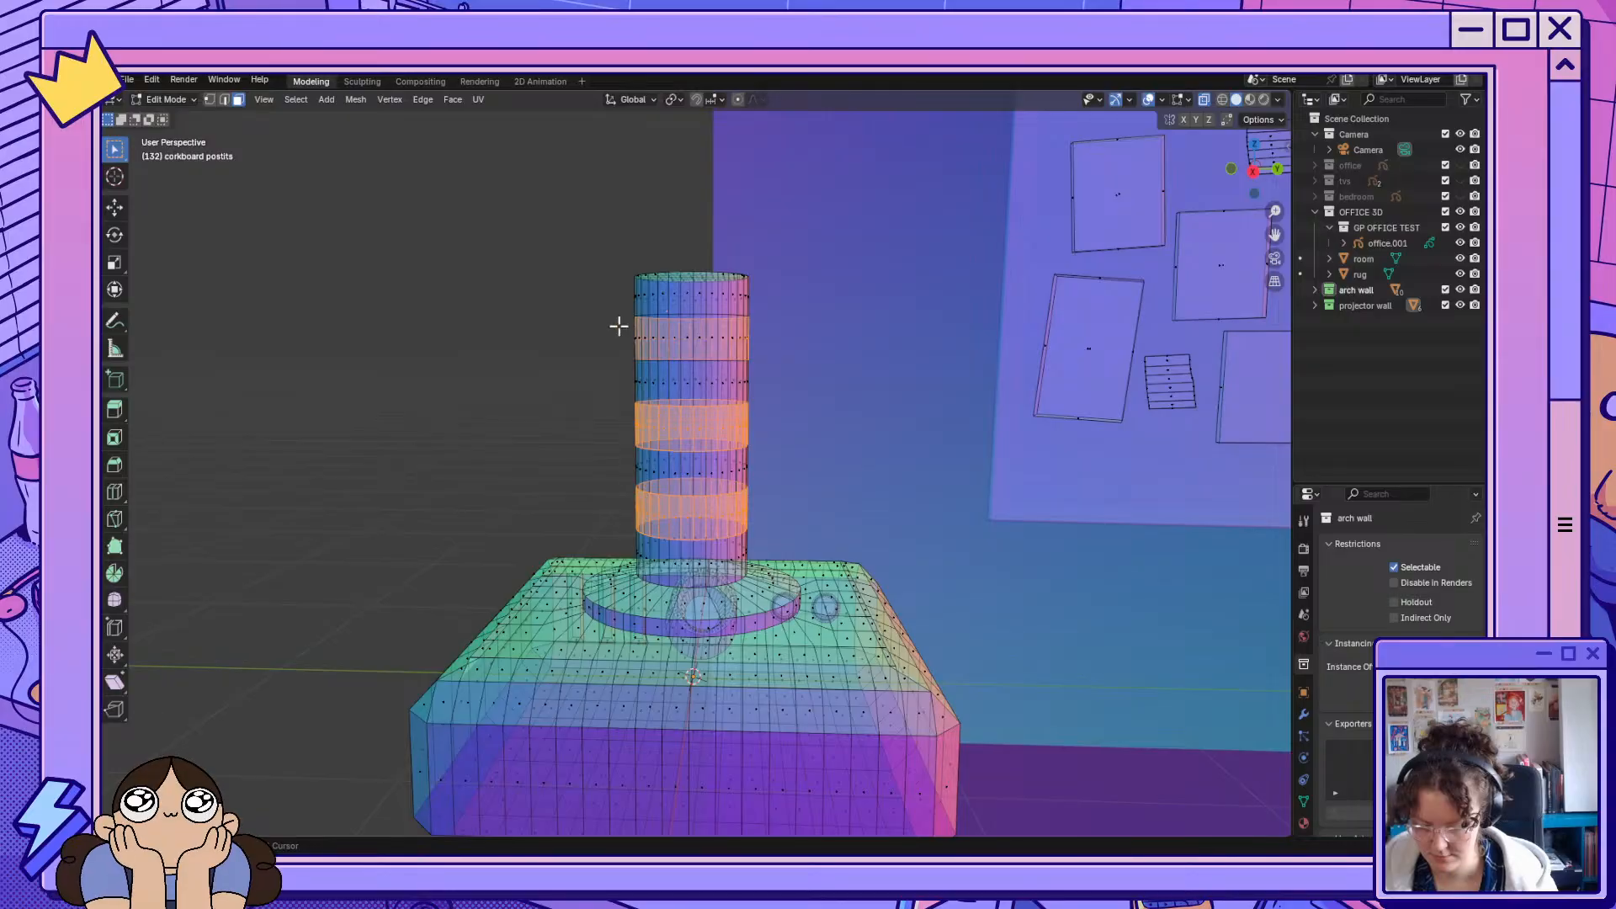
{"action": "middle_click_drag", "start_coordinate": [758, 350], "coordinate": [606, 410]}
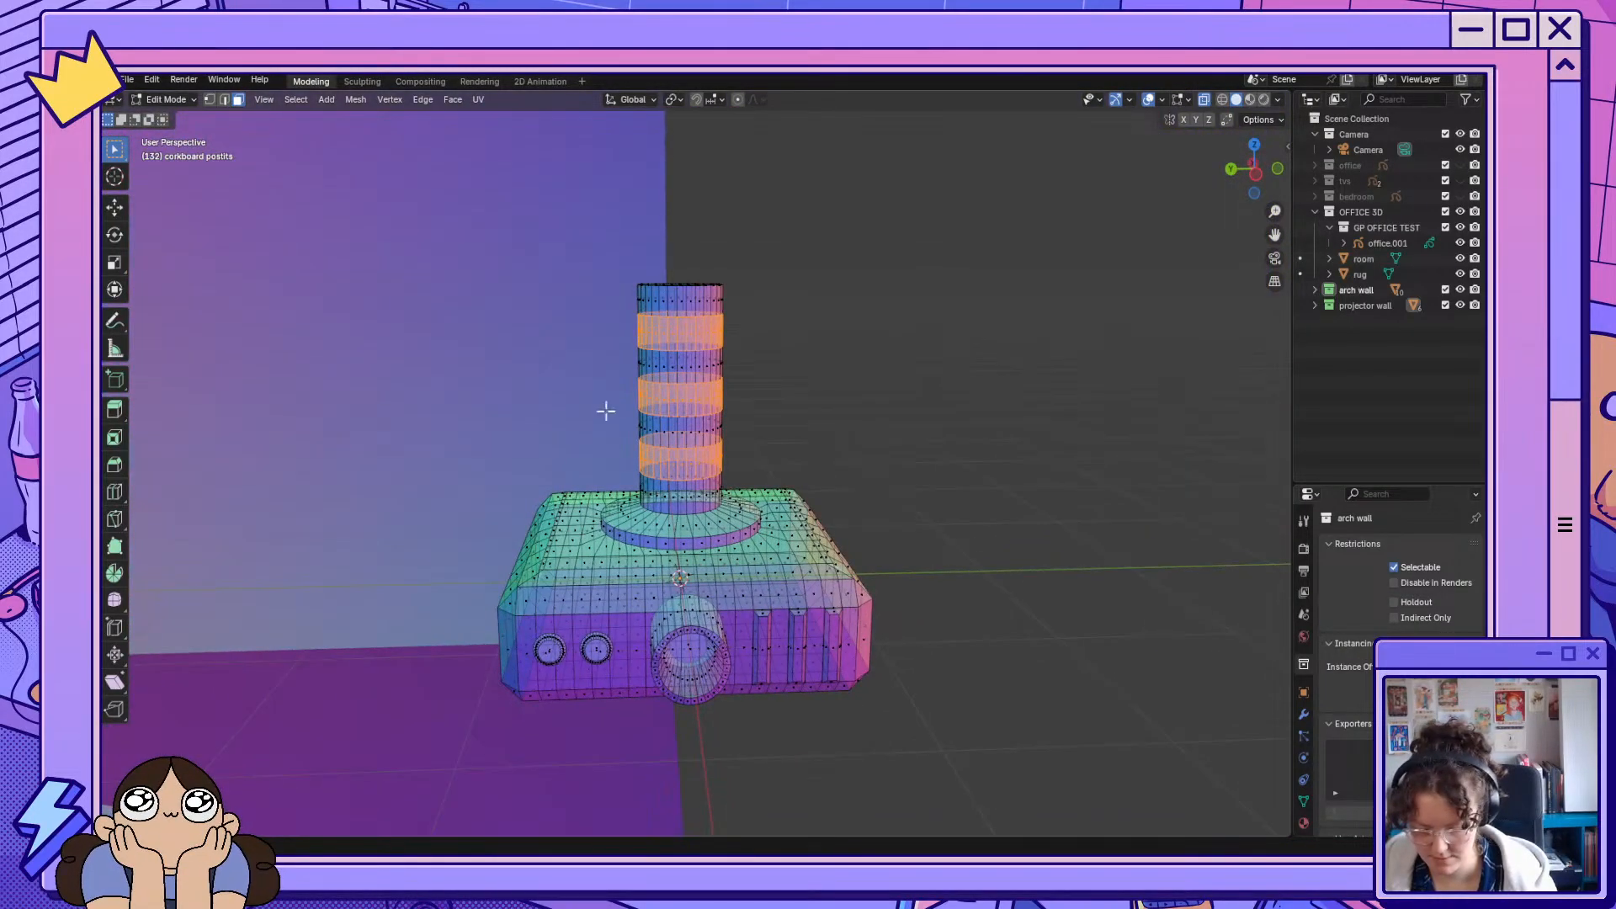
Try to extrude the three selected bands of the column along their normals.
{"action": "key", "text": "e"}
{"action": "right_click", "coordinate": [724, 452]}
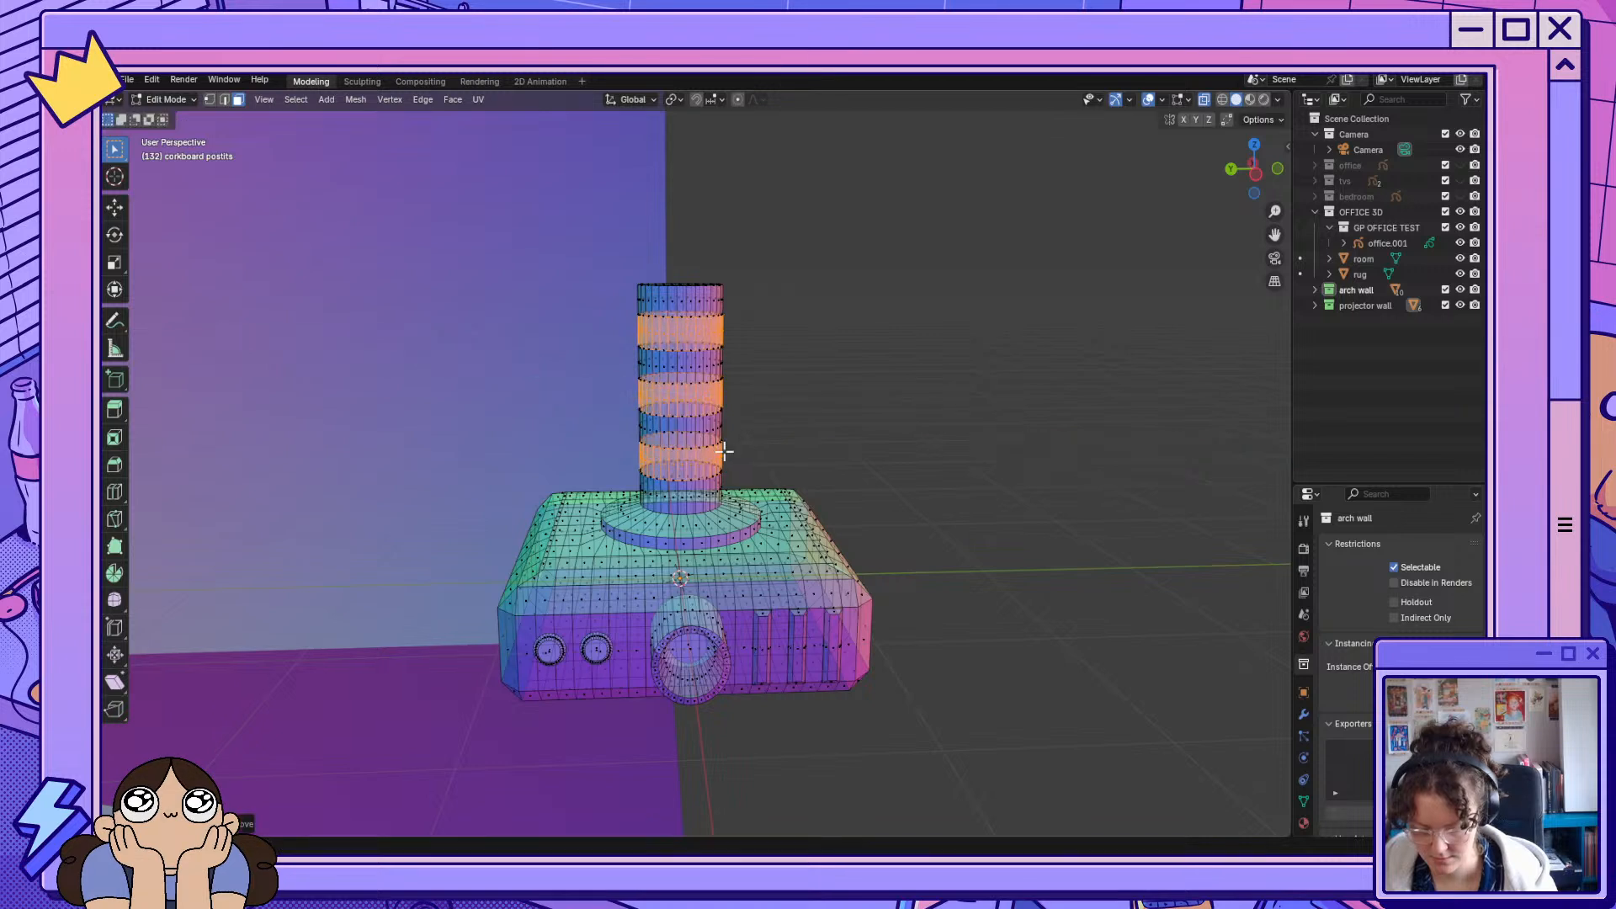
{"action": "key", "text": "e"}
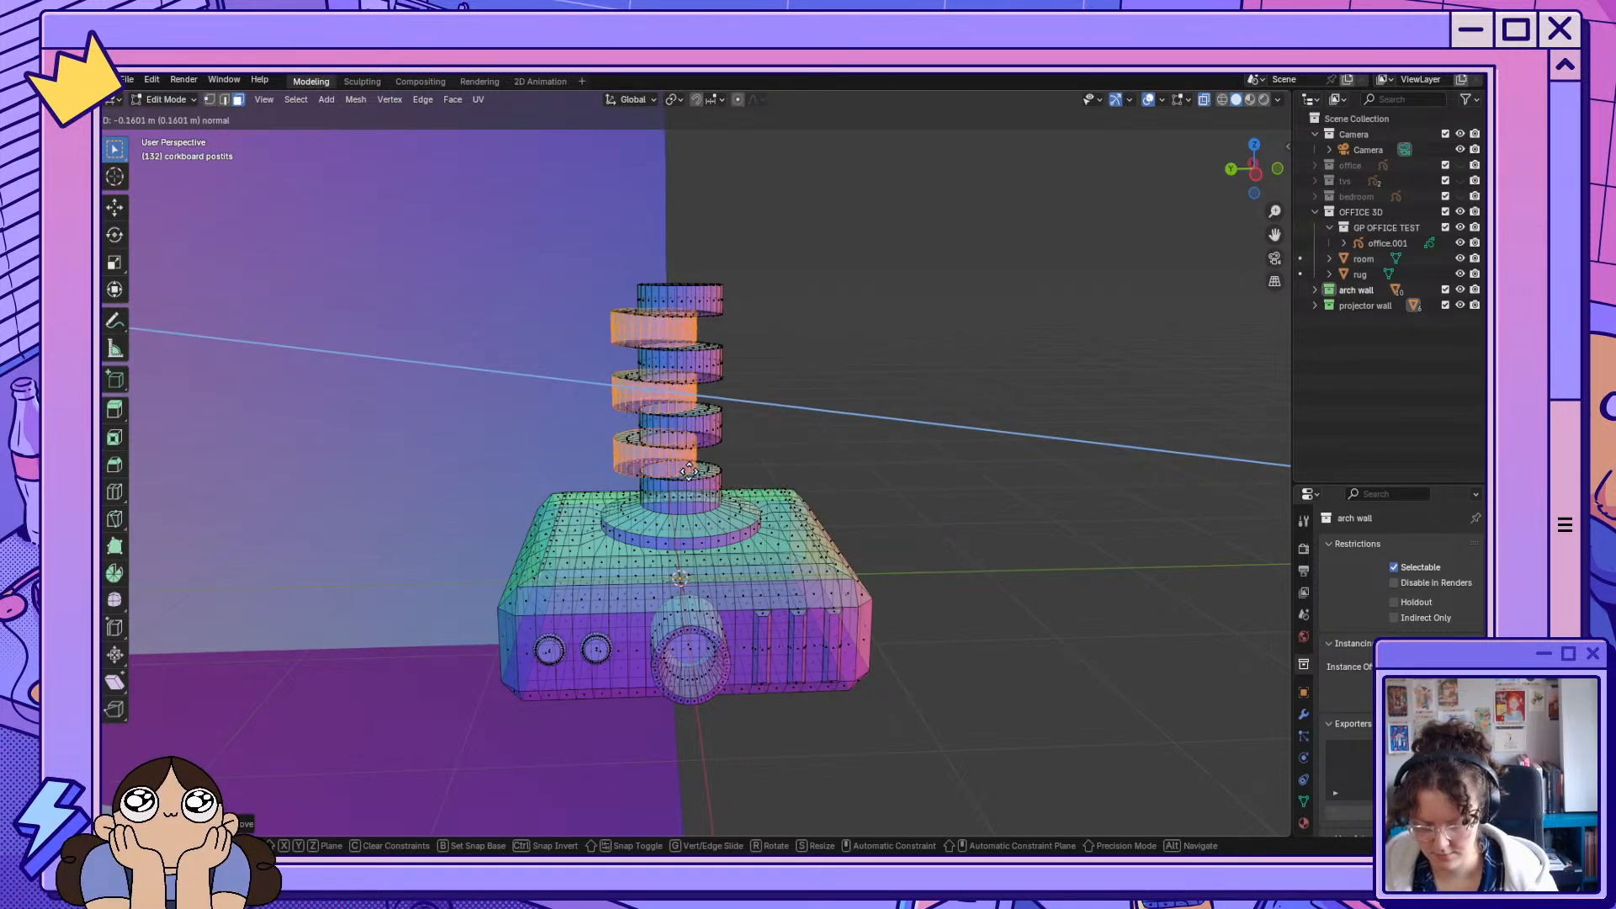
{"action": "right_click", "coordinate": [654, 471]}
{"action": "middle_click_drag", "start_coordinate": [734, 470], "coordinate": [736, 436]}
{"action": "key", "text": "e"}
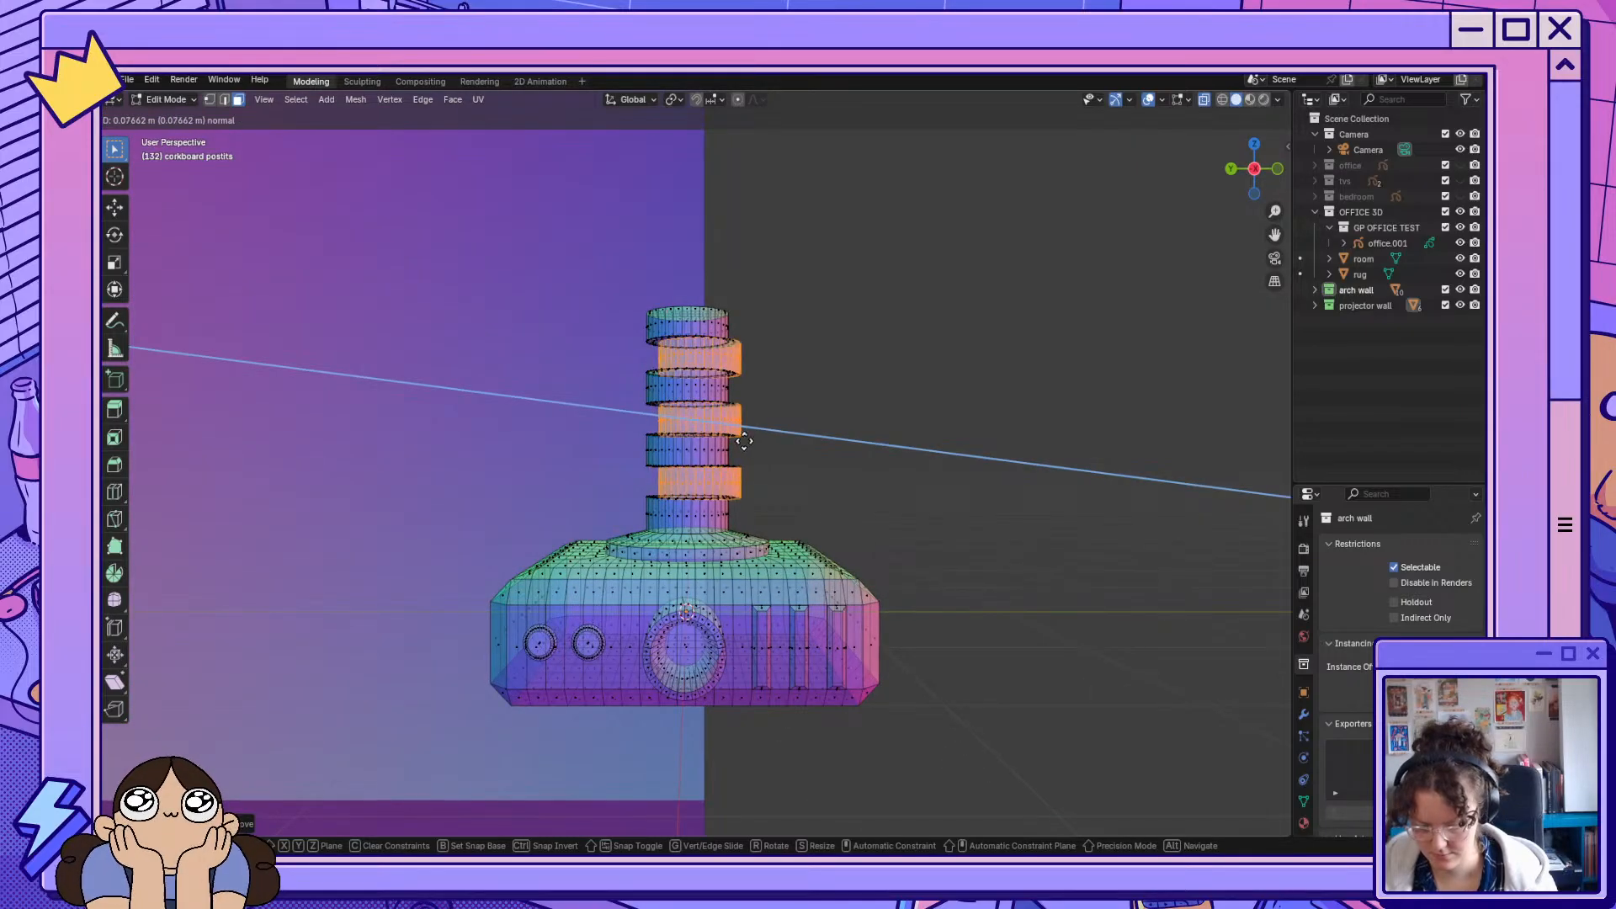
{"action": "right_click", "coordinate": [737, 439]}
Try enlarging the three selected bands by scaling them, first by about 1.13 and again by about 1.07.
{"action": "key", "text": "s"}
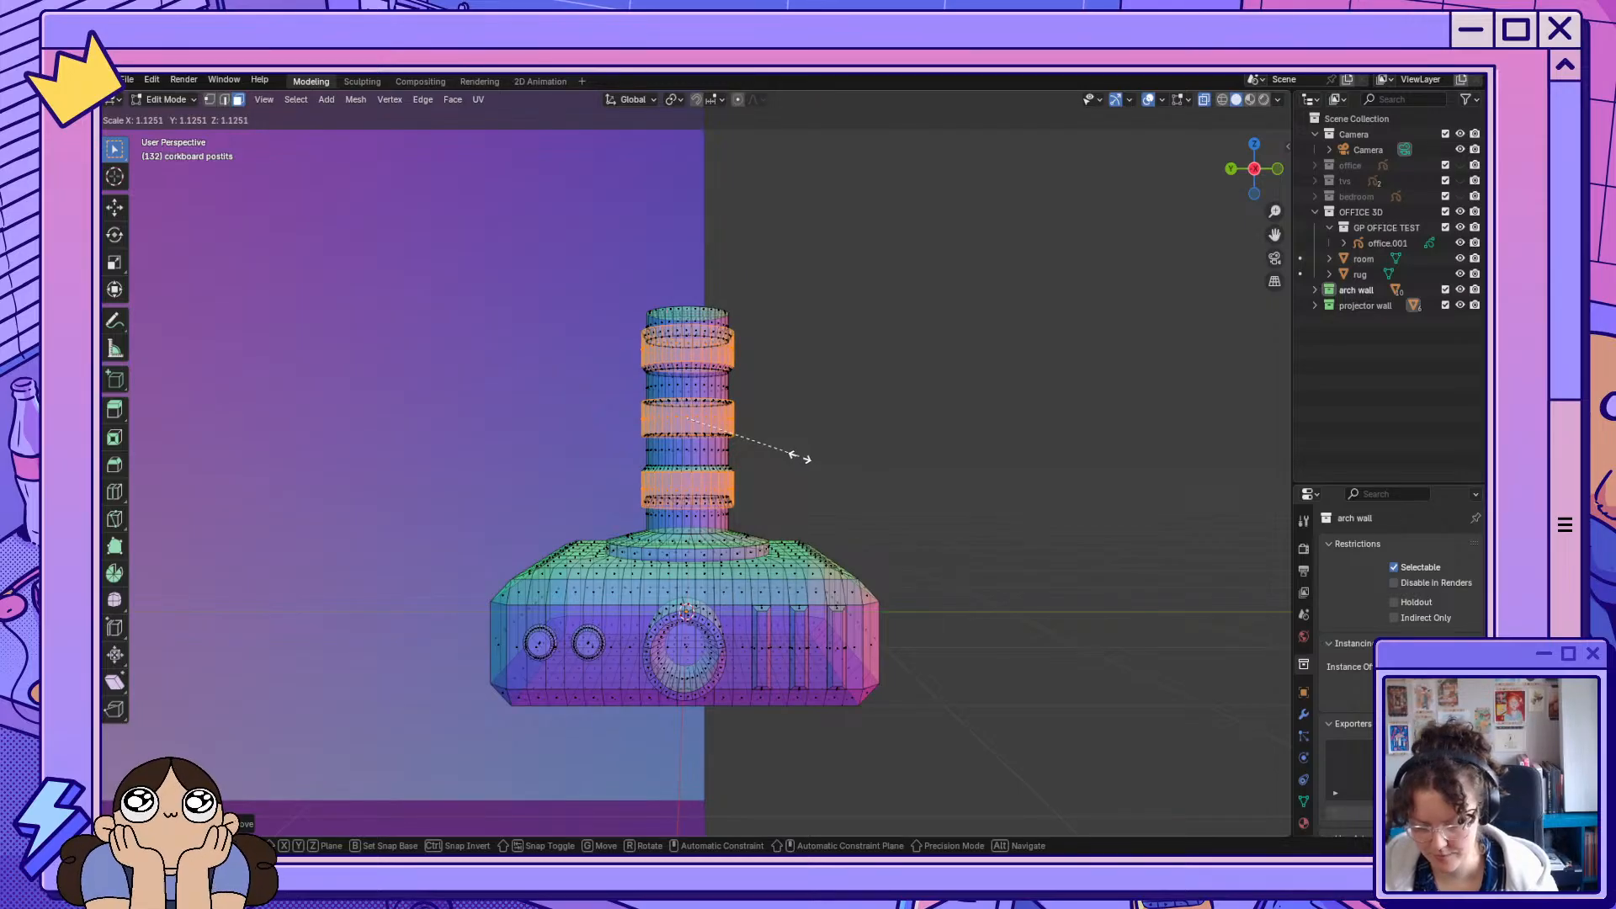
{"action": "left_click", "coordinate": [799, 458]}
{"action": "mouse_move", "coordinate": [798, 455]}
{"action": "middle_mouse_down"}
{"action": "mouse_move", "coordinate": [634, 458]}
{"action": "mouse_move", "coordinate": [505, 520]}
{"action": "mouse_move", "coordinate": [581, 526]}
{"action": "mouse_move", "coordinate": [630, 580]}
{"action": "mouse_move", "coordinate": [820, 470]}
{"action": "middle_mouse_up"}
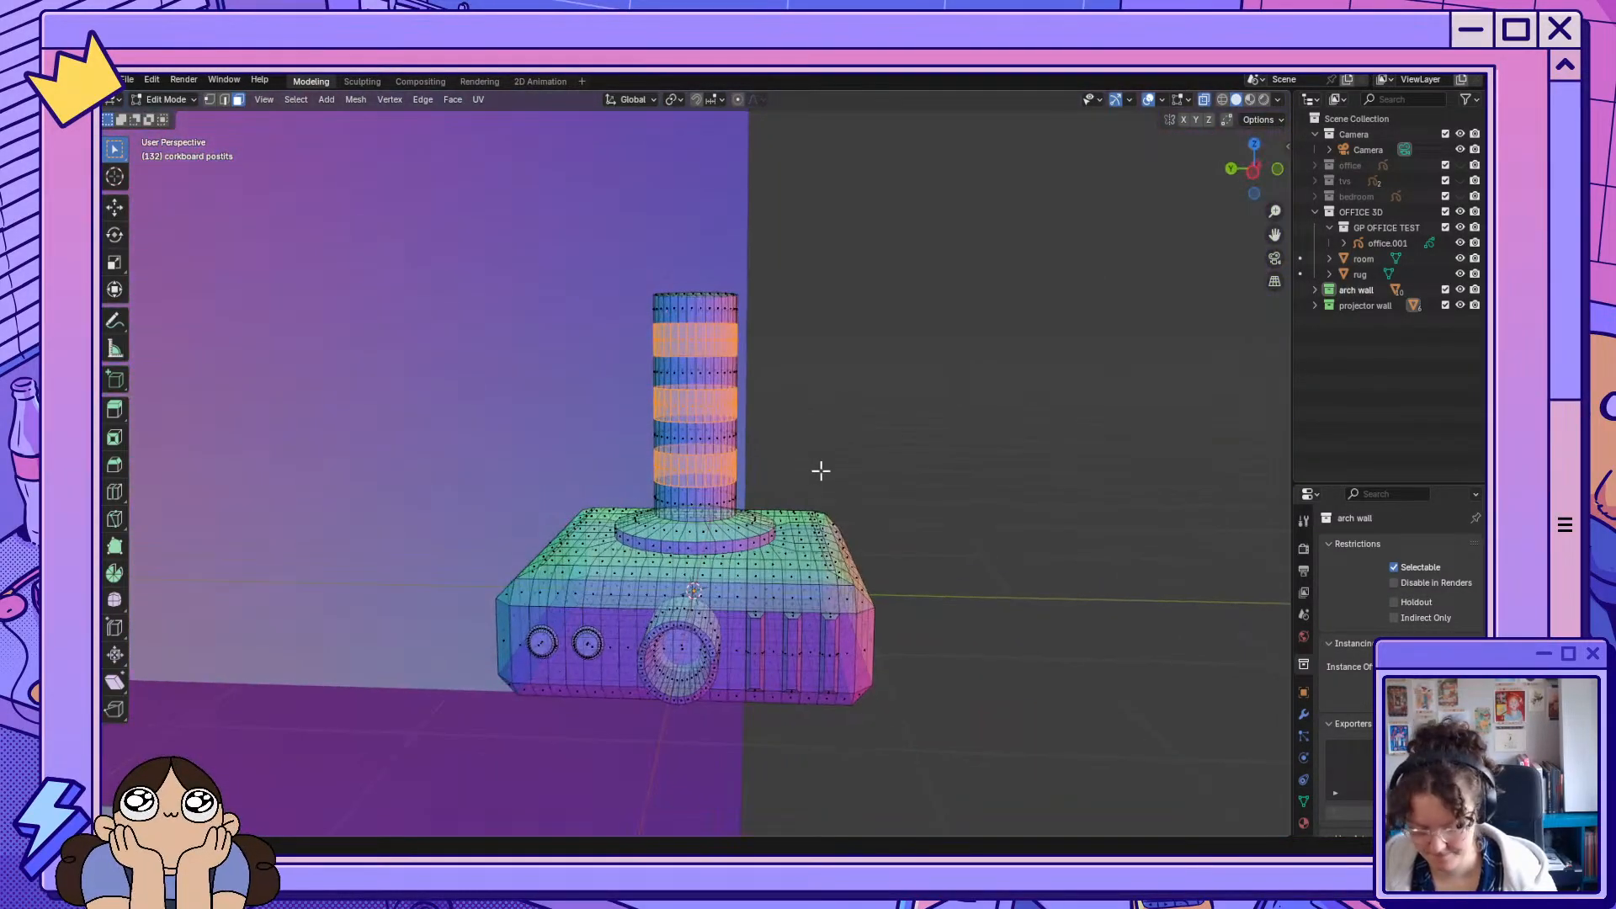
{"action": "key", "text": "s"}
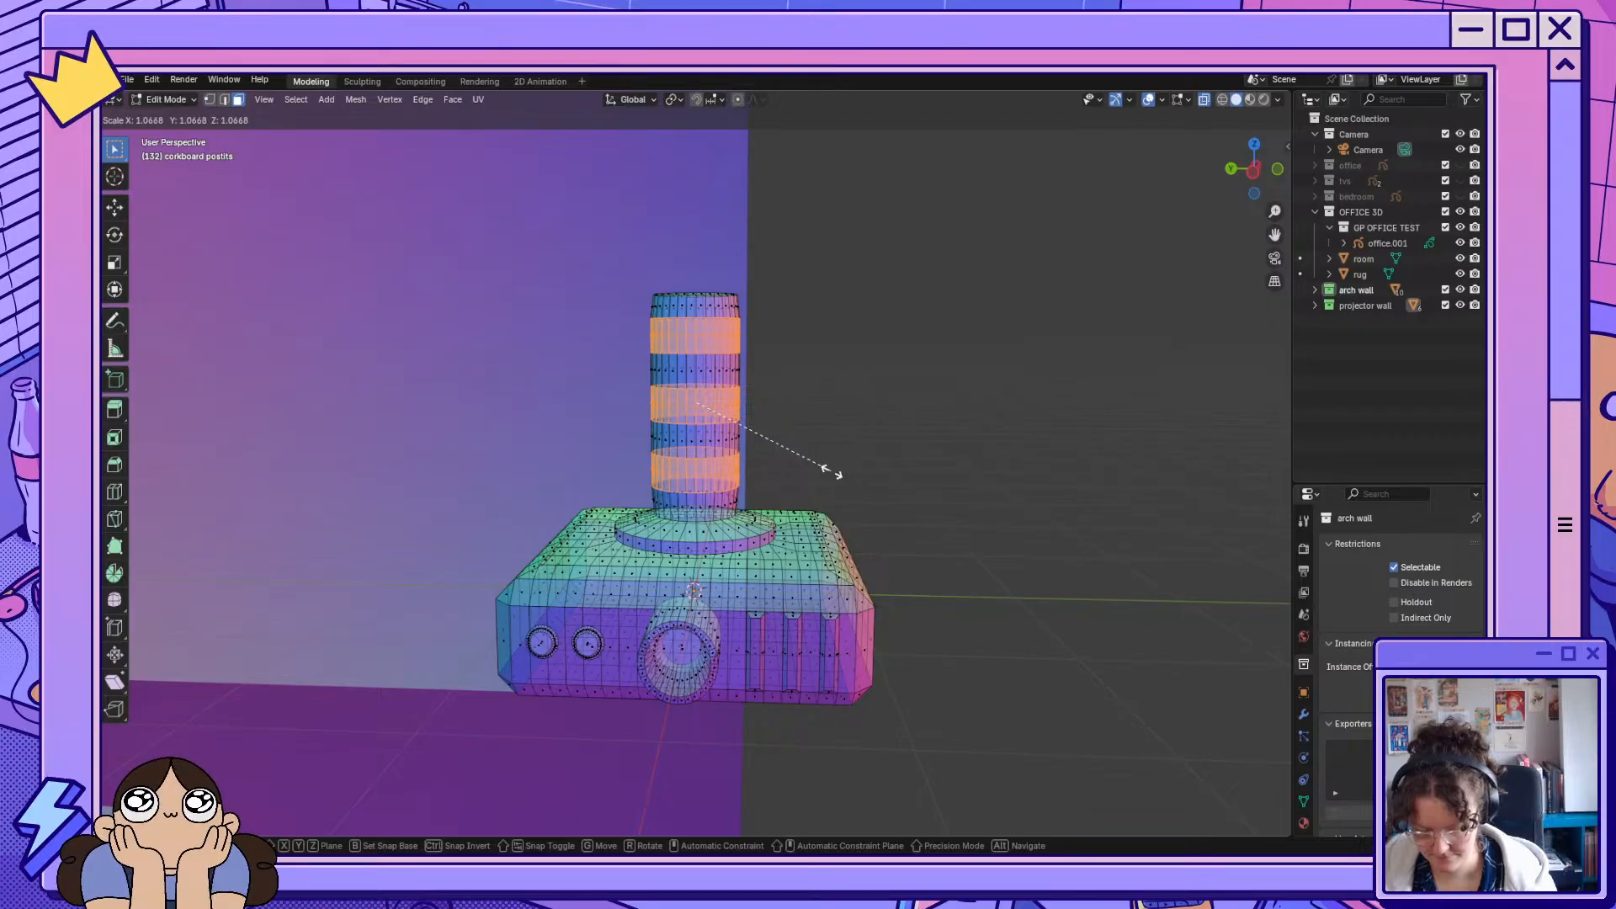
{"action": "left_click", "coordinate": [832, 471]}
{"action": "middle_click_drag", "start_coordinate": [833, 469], "coordinate": [878, 447]}
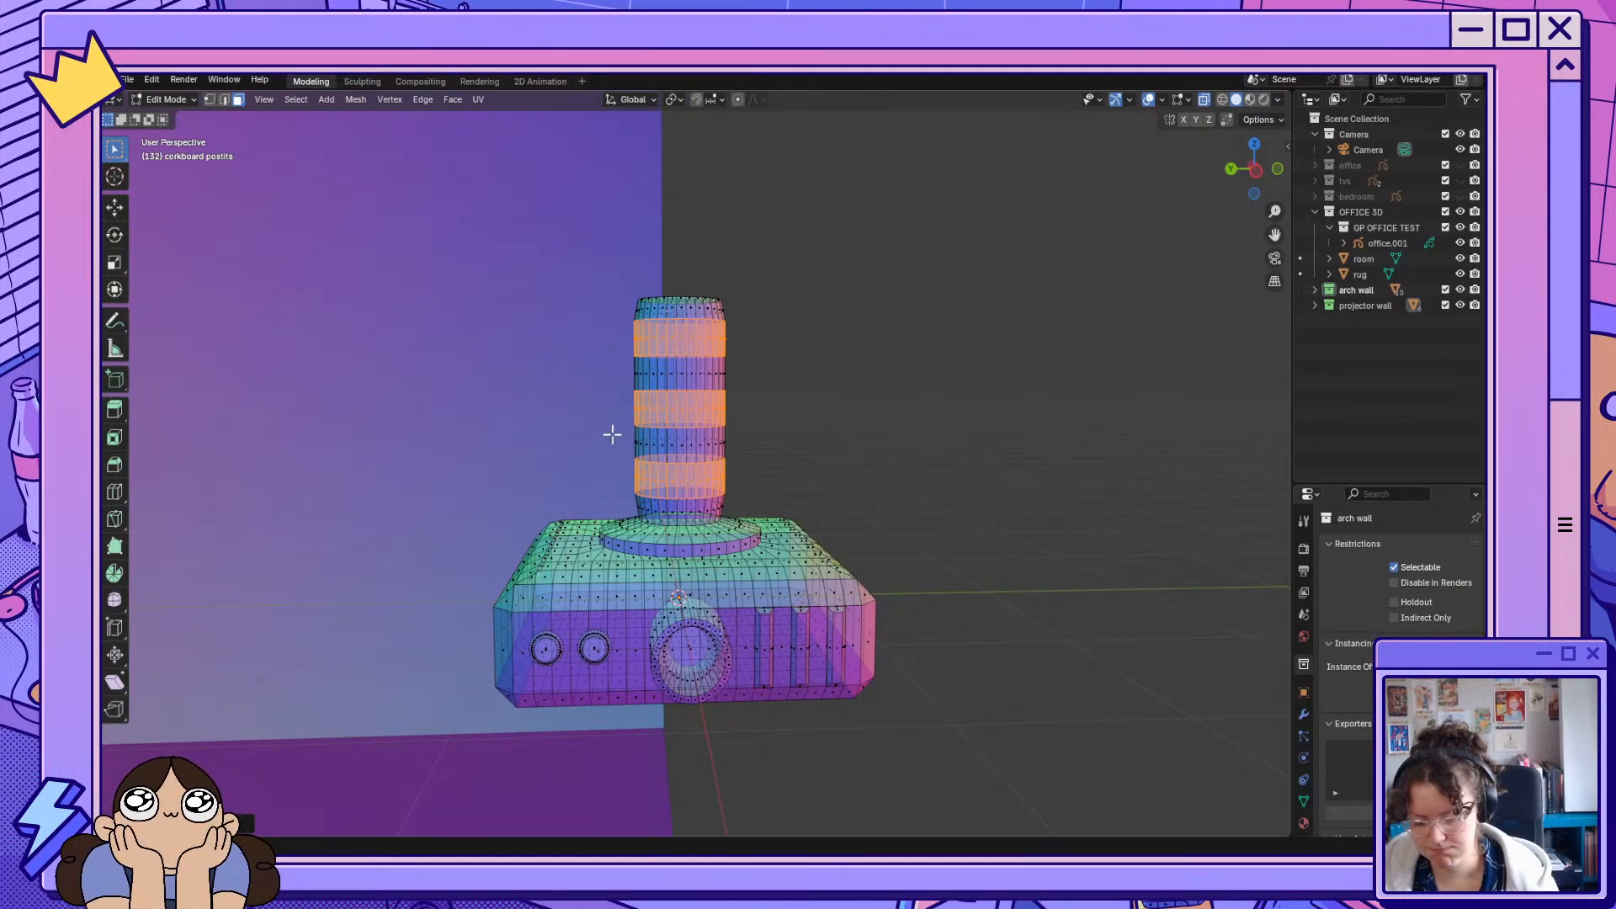
Select the two face bands between the enlarged ones on the column and scale them inward.
{"action": "left_click", "coordinate": [741, 452], "text": "alt"}
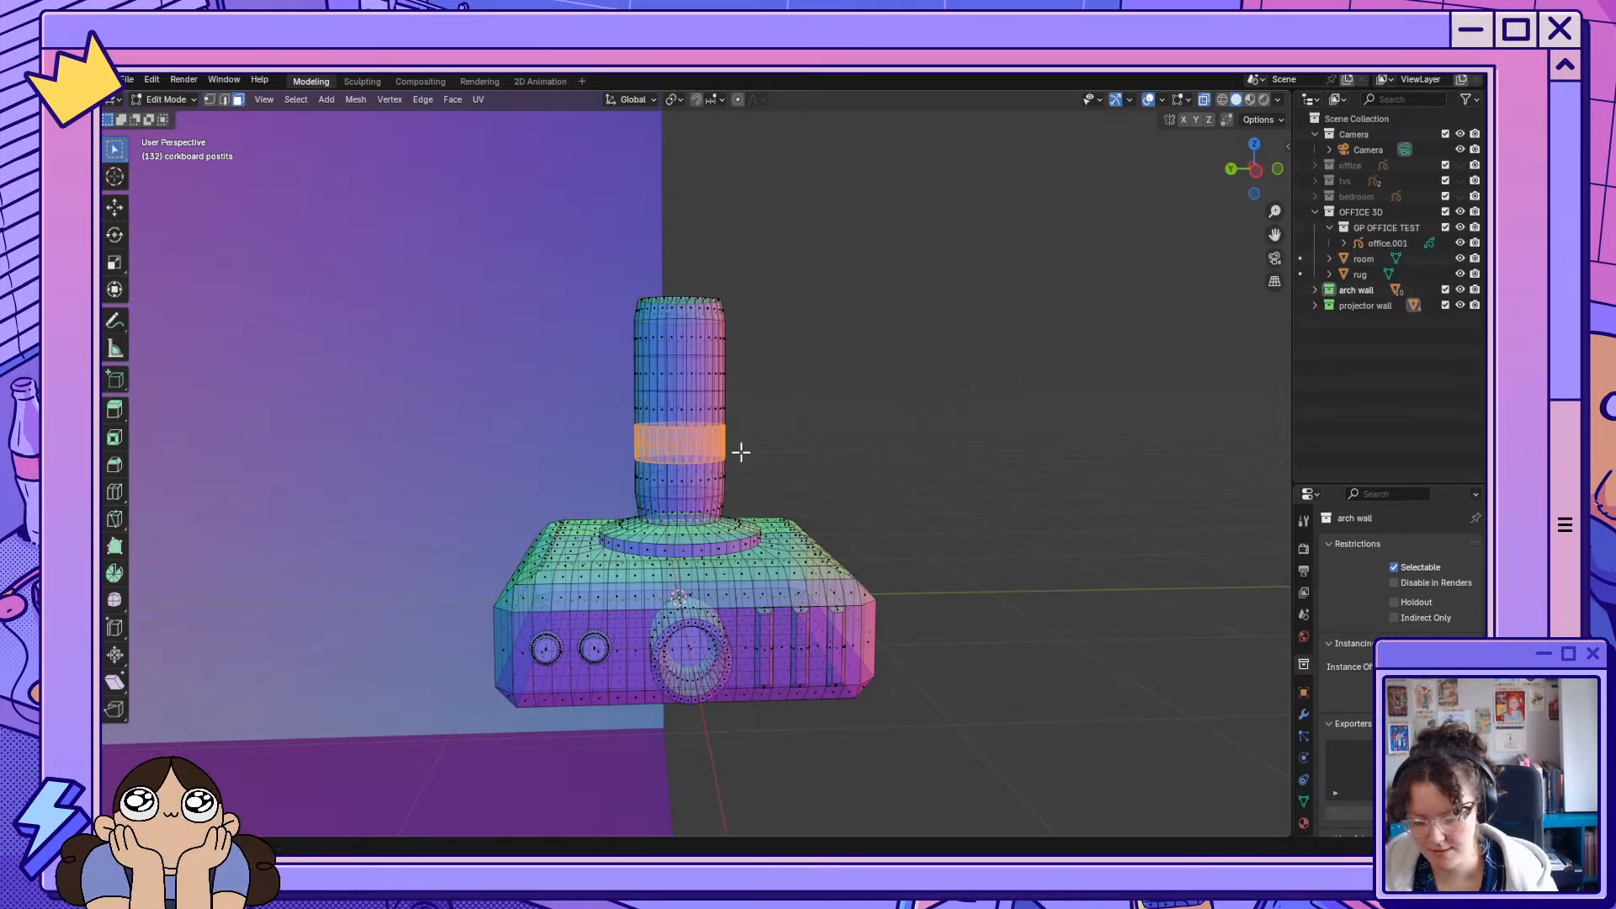
{"action": "left_click", "coordinate": [732, 385], "text": "alt+shift"}
{"action": "key", "text": "s"}
{"action": "left_click", "coordinate": [782, 397]}
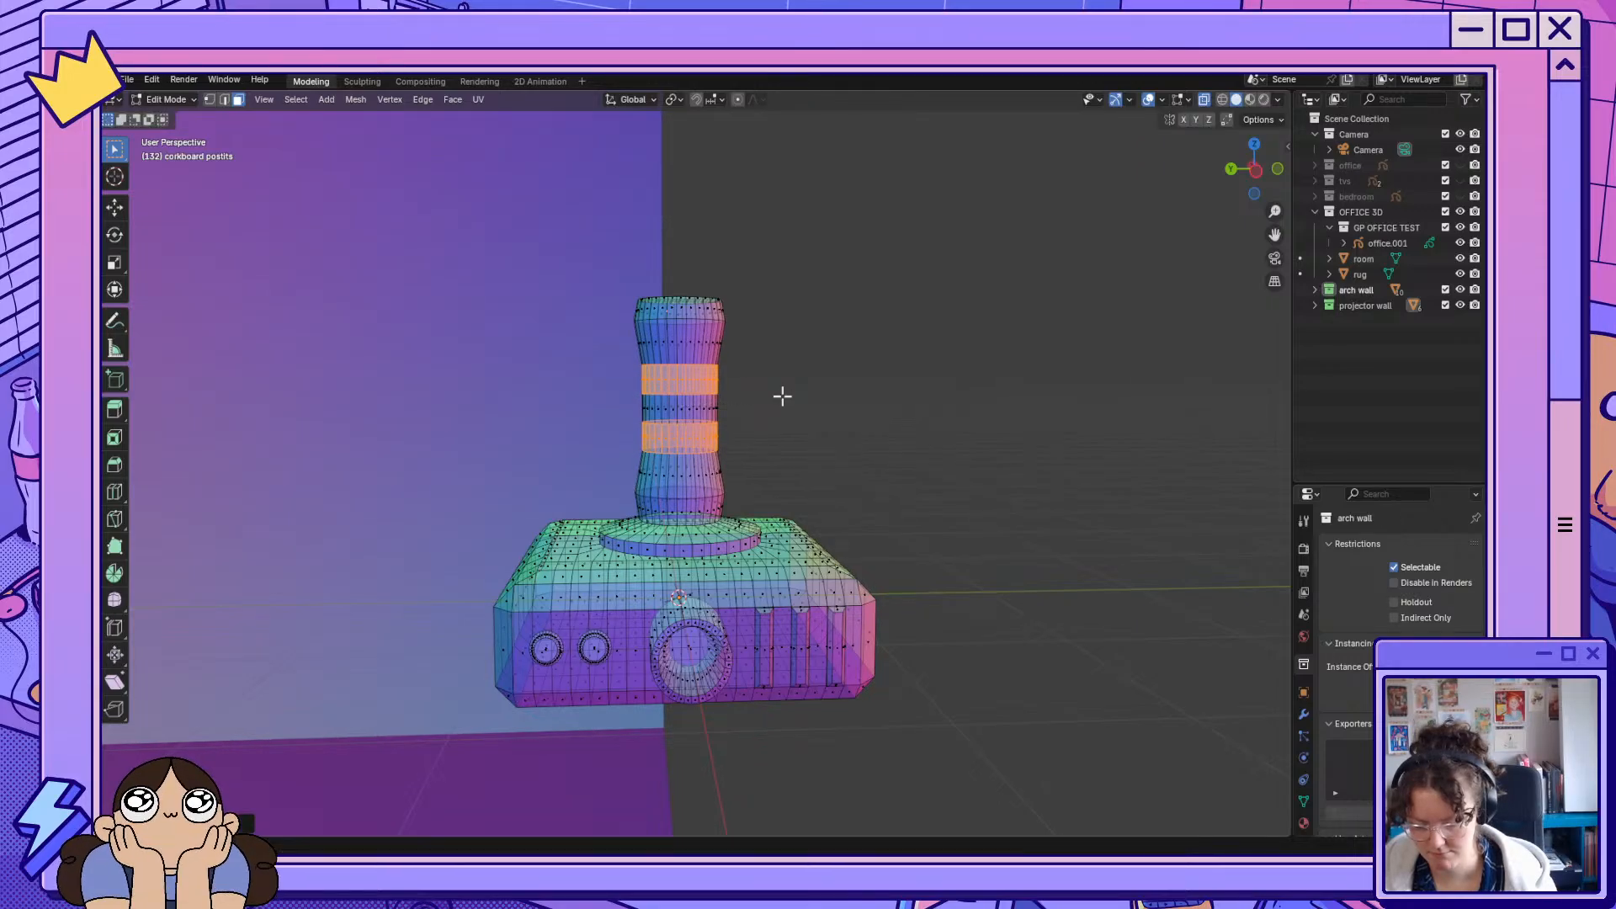
Undo the inward scaling of the two bands and the enlargement of the three alternating bands.
{"action": "key", "text": "ctrl+z"}
{"action": "key", "text": "ctrl+z"}
{"action": "key", "text": "ctrl+z"}
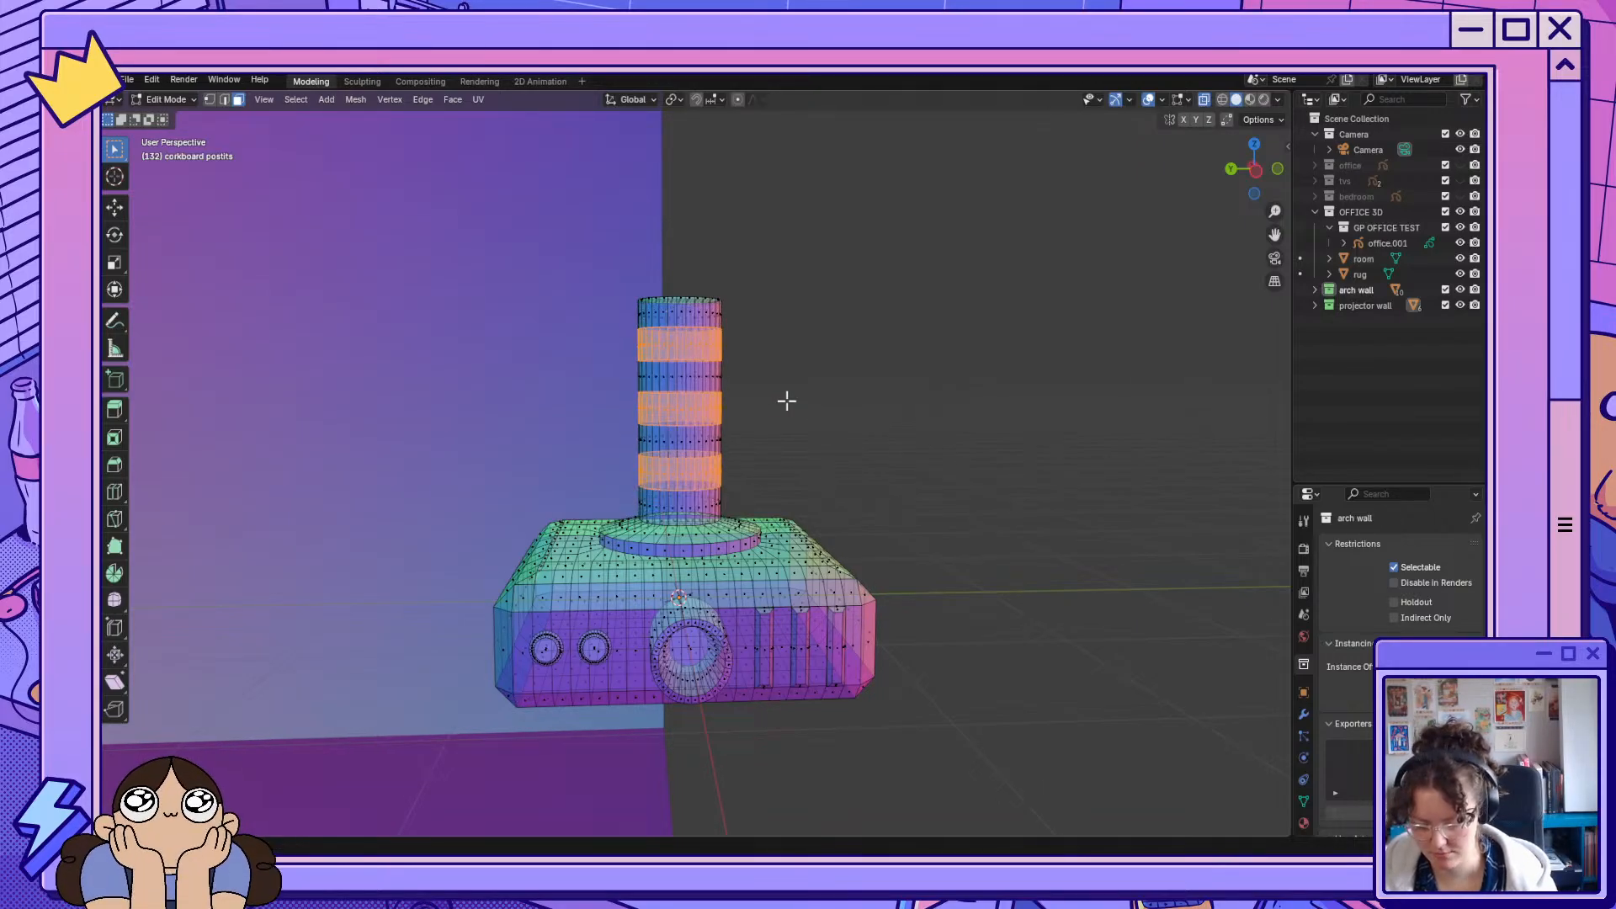
Select the whole column, scale it down uniformly and lower it about 0.20 m along Z onto the base.
{"action": "left_click_drag", "start_coordinate": [547, 256], "coordinate": [767, 509]}
{"action": "key", "text": "s"}
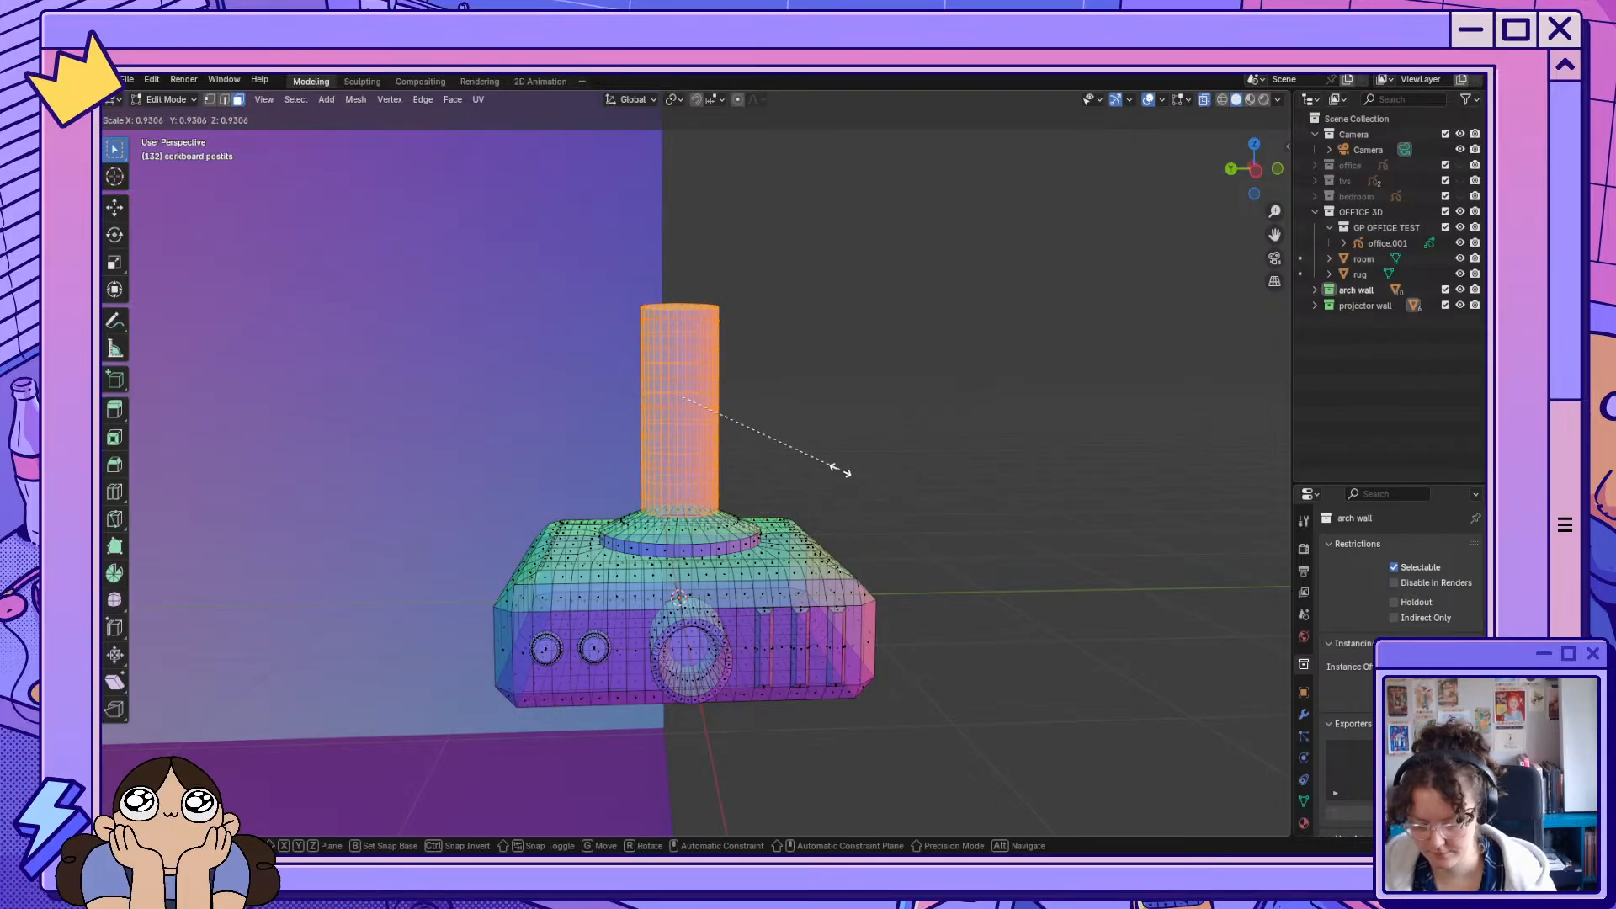
{"action": "left_click", "coordinate": [768, 458]}
{"action": "key", "text": "g"}
{"action": "key", "text": "z"}
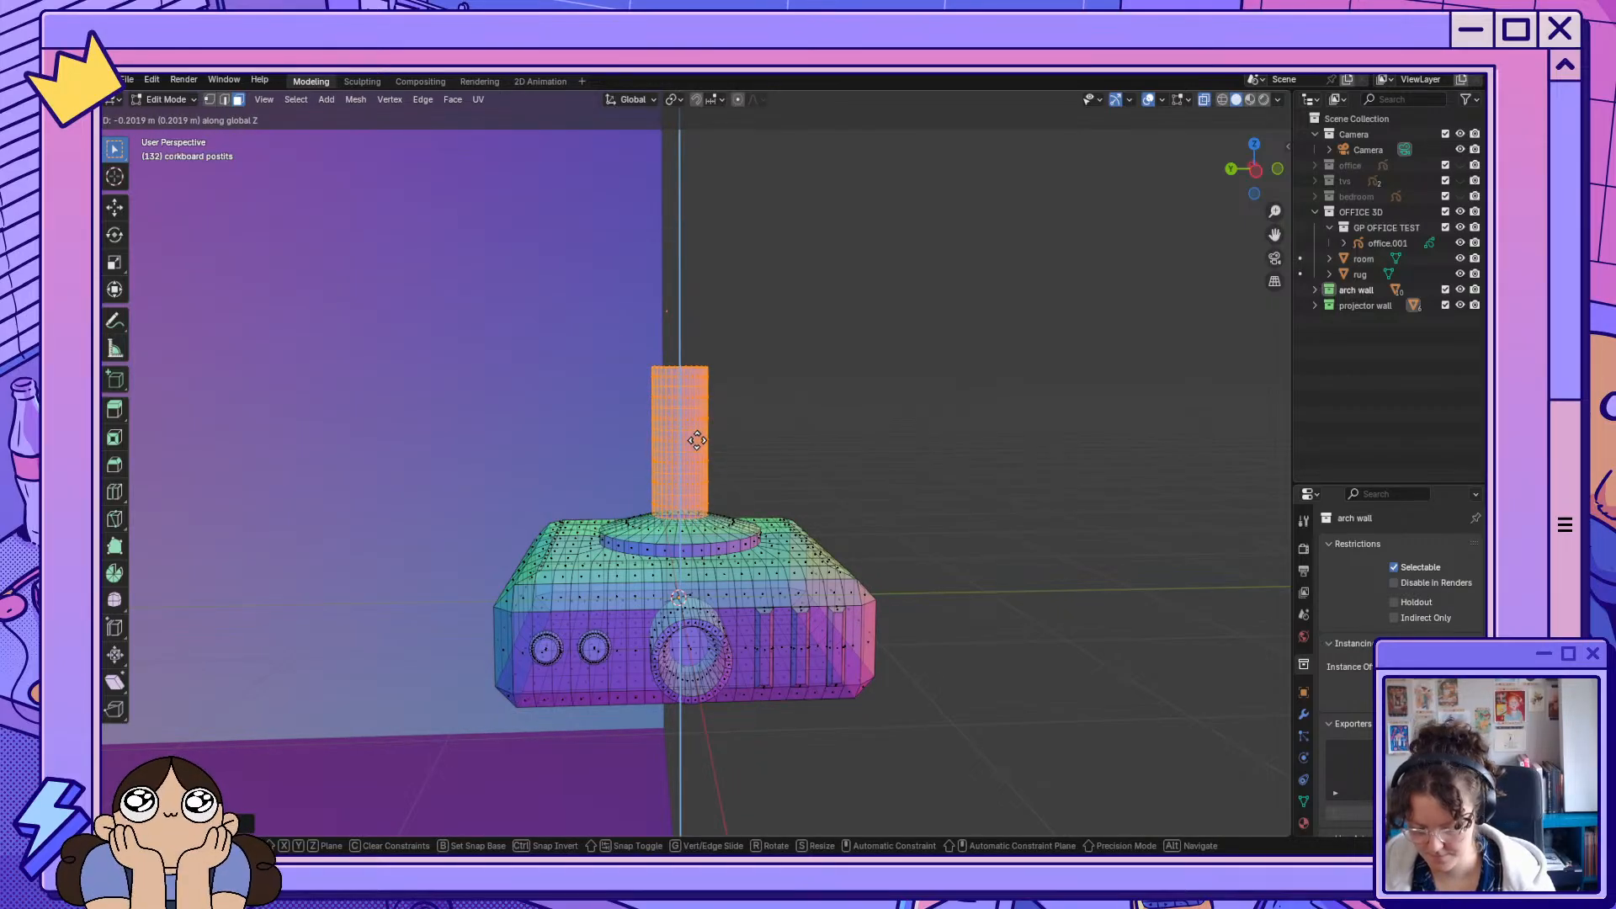
{"action": "left_click", "coordinate": [698, 440]}
Select the top face of the reduced column and extrude it upward to lengthen the column.
{"action": "left_click_drag", "start_coordinate": [626, 313], "coordinate": [728, 368]}
{"action": "key", "text": "e"}
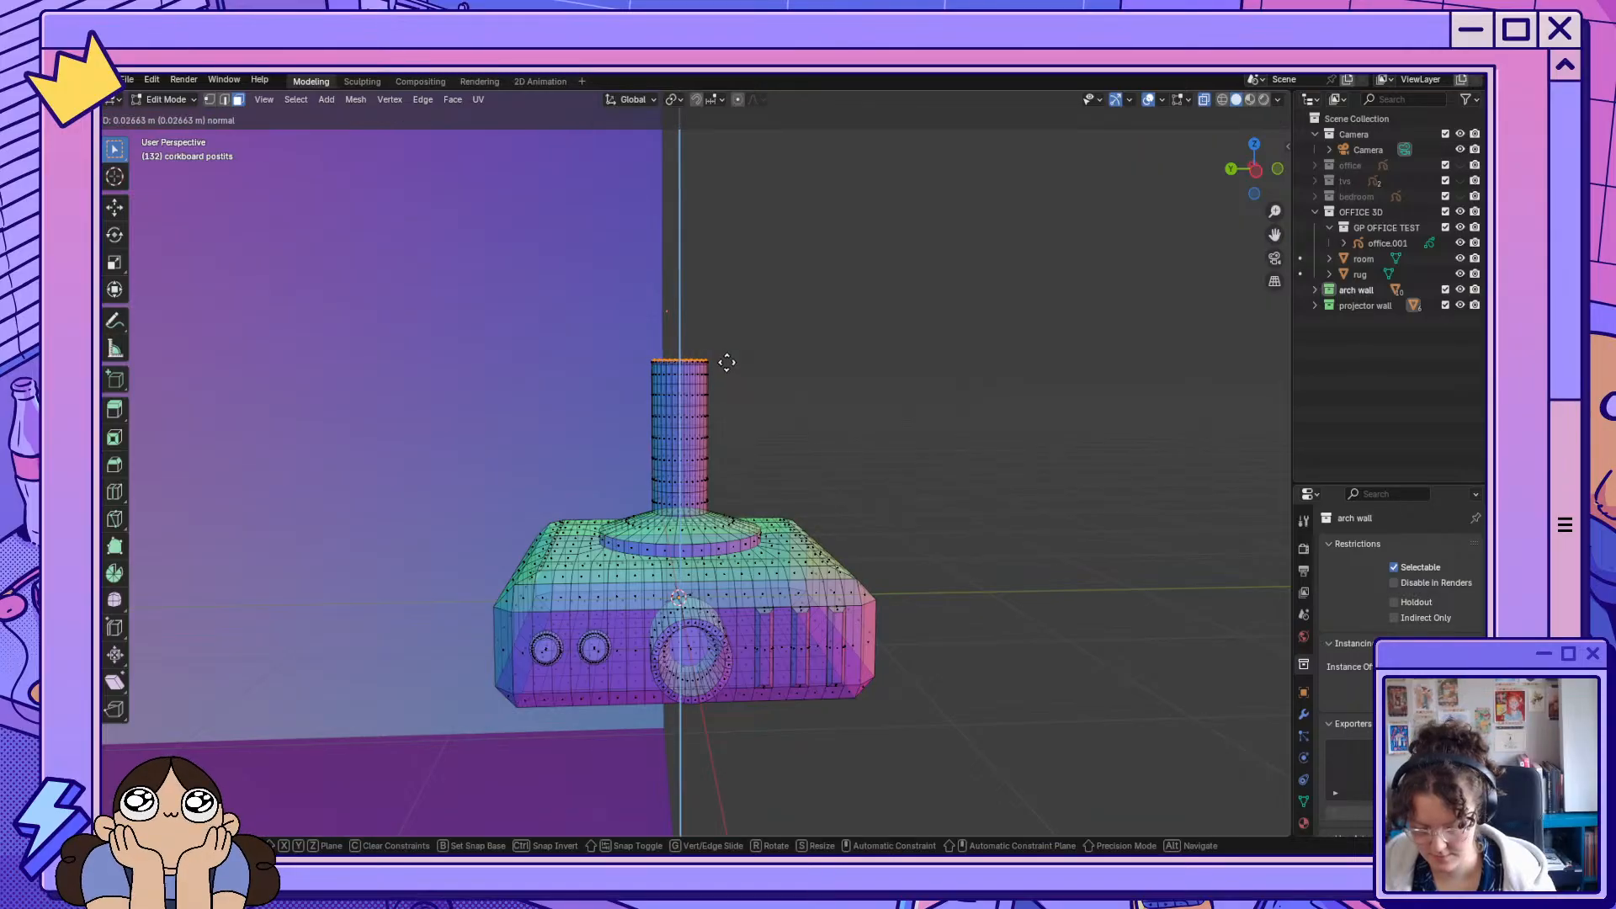
{"action": "left_click", "coordinate": [714, 283]}
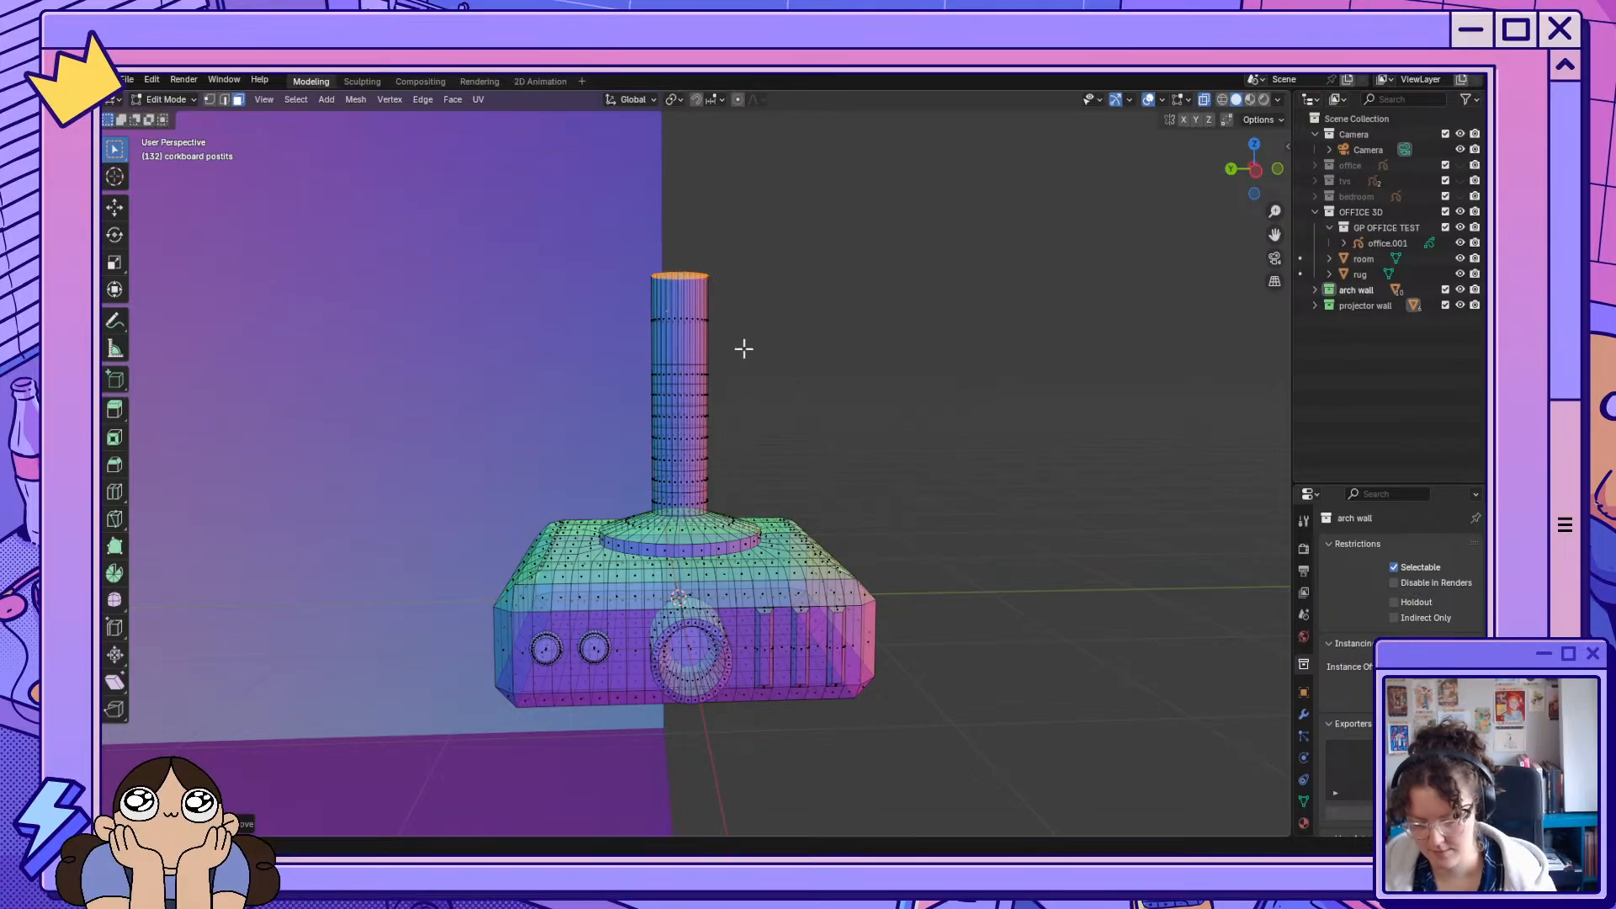
Undo the column's lengthening, resizing, band edits and six loop cuts, and clear the selection.
{"action": "key", "text": "ctrl+z"}
{"action": "key", "text": "ctrl+z"}
{"action": "key", "text": "ctrl+z"}
{"action": "key", "text": "ctrl+z"}
{"action": "key", "text": "ctrl+z"}
{"action": "key", "text": "ctrl+z"}
{"action": "key", "text": "ctrl+z"}
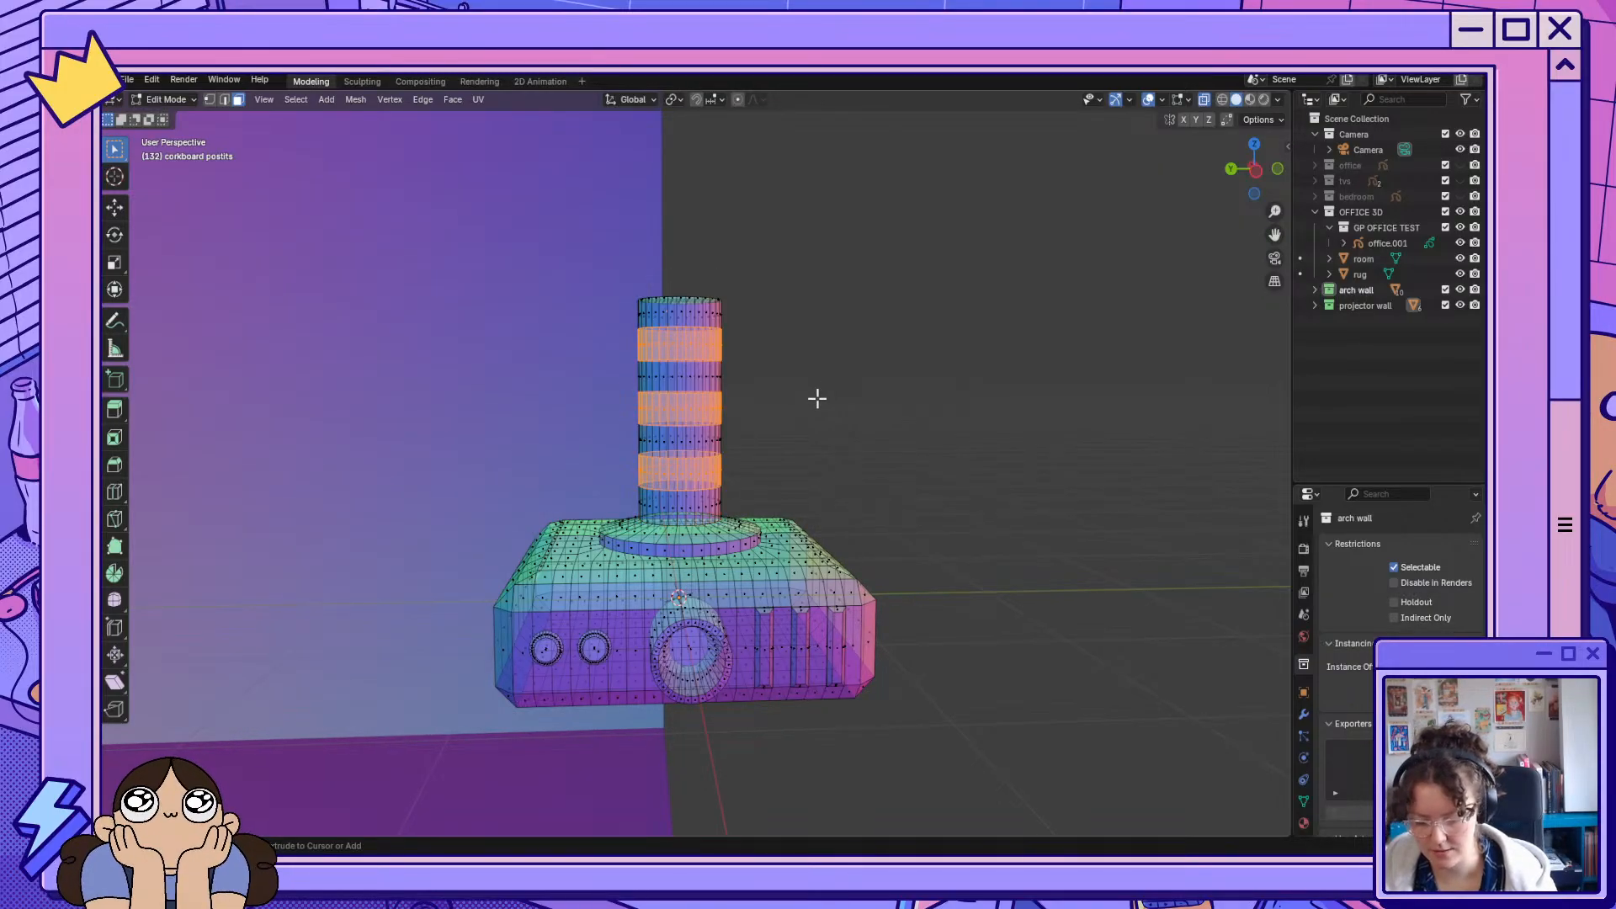
{"action": "key", "text": "ctrl+z"}
{"action": "key", "text": "ctrl+z"}
{"action": "key", "text": "ctrl+z"}
{"action": "key", "text": "ctrl+z"}
{"action": "key", "text": "ctrl+z"}
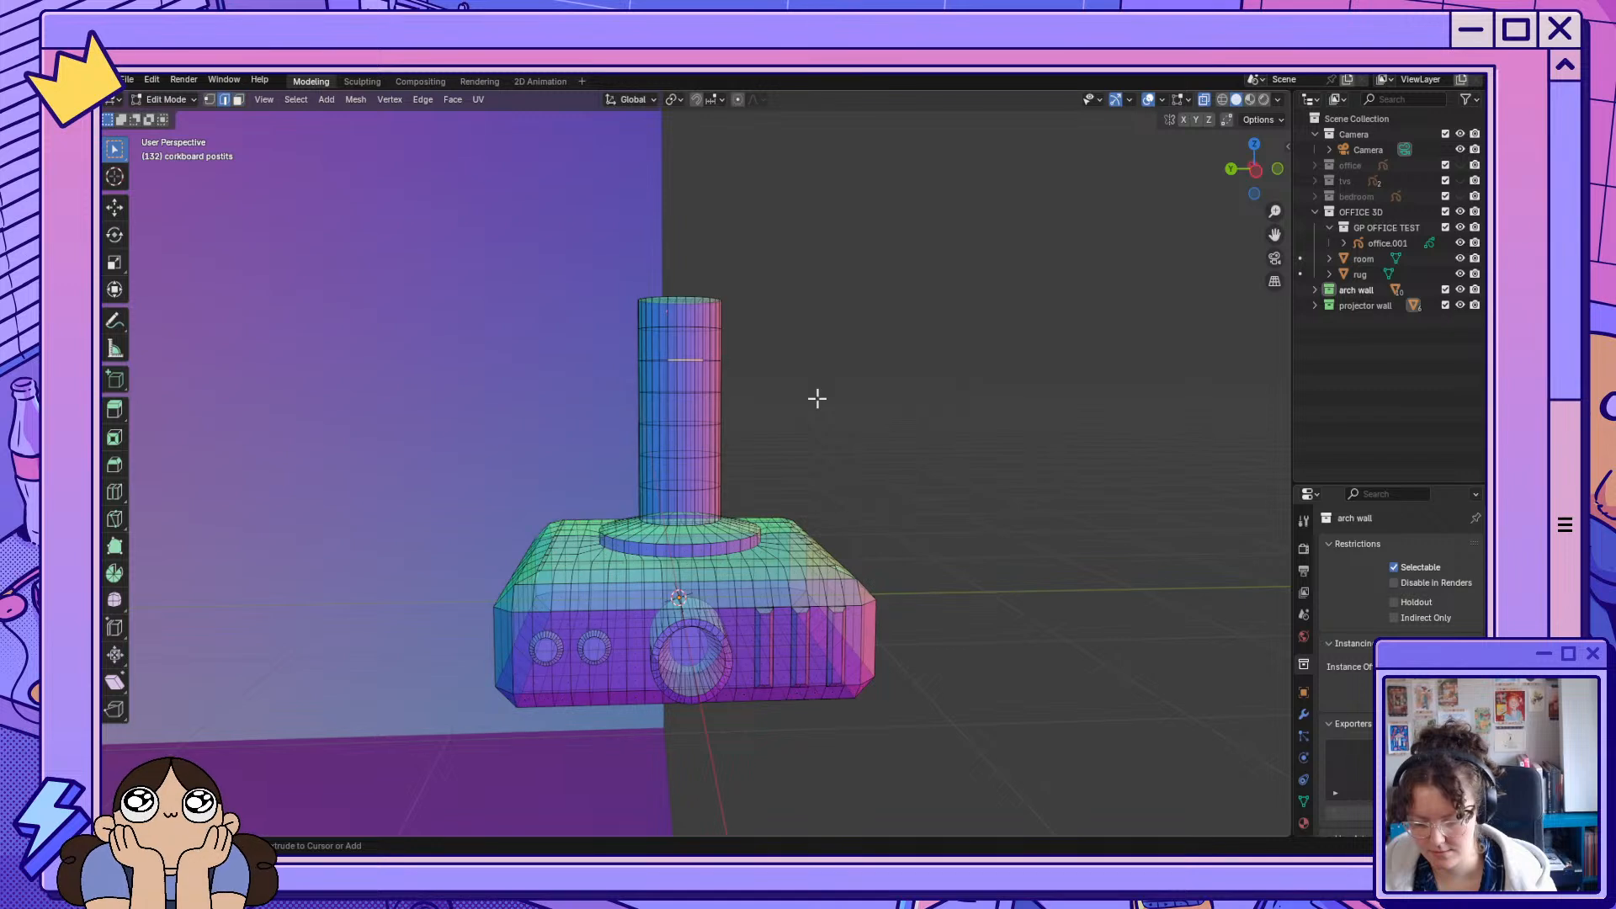
{"action": "key", "text": "ctrl+z"}
{"action": "left_click", "coordinate": [810, 328]}
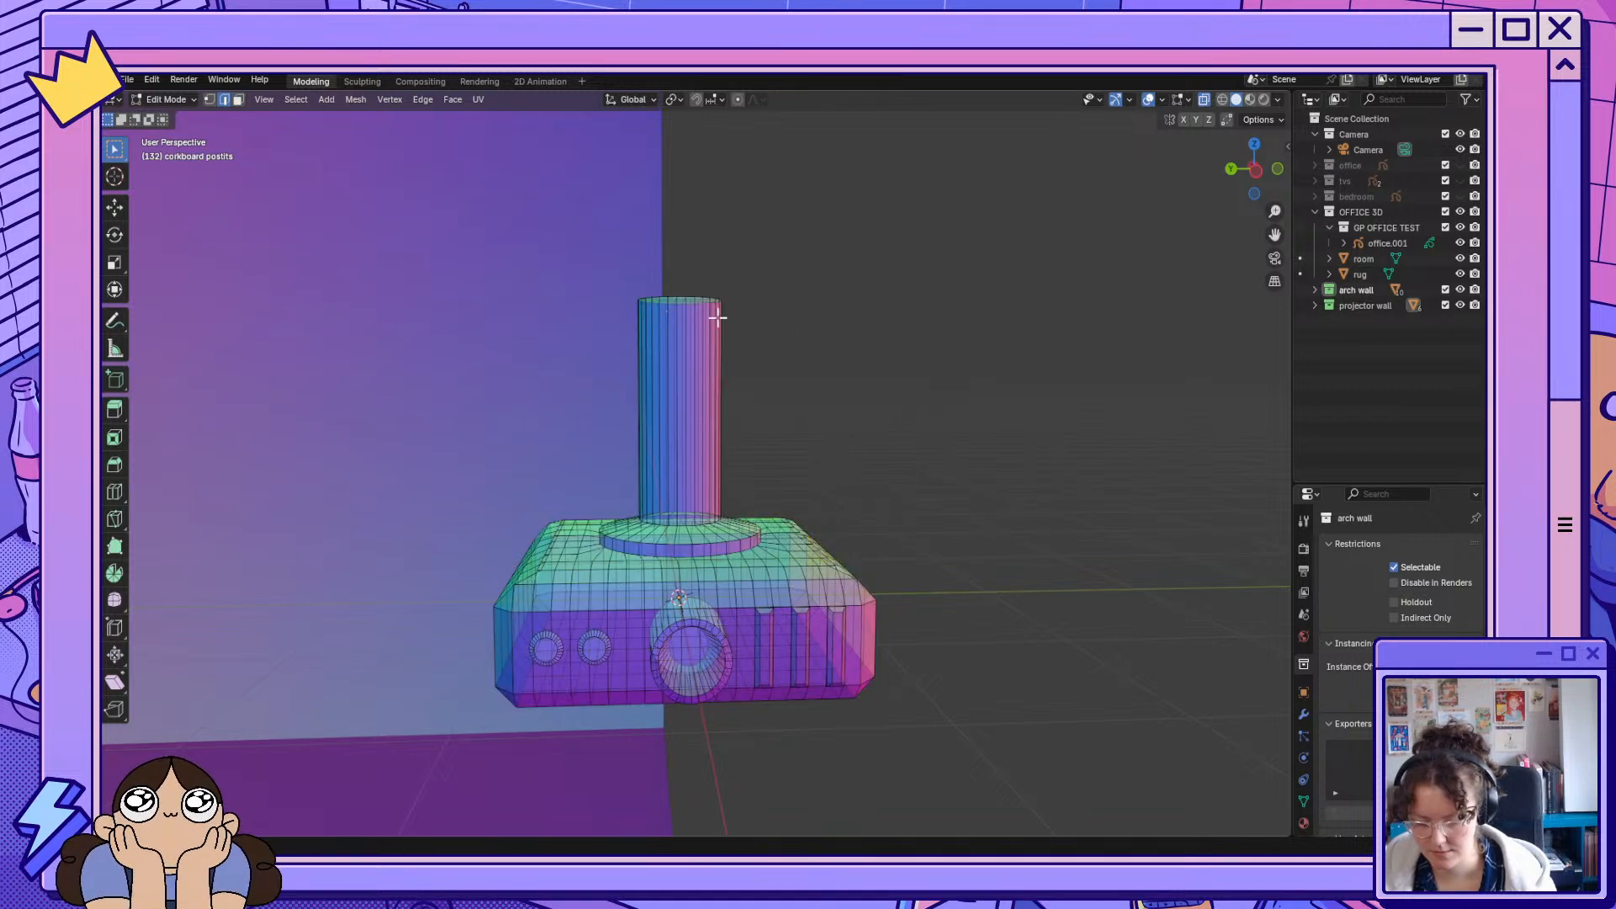
Select the edge loops around the column's base and top, and try scaling them down uniformly to narrow the column.
{"action": "left_click_drag", "start_coordinate": [580, 265], "coordinate": [716, 398]}
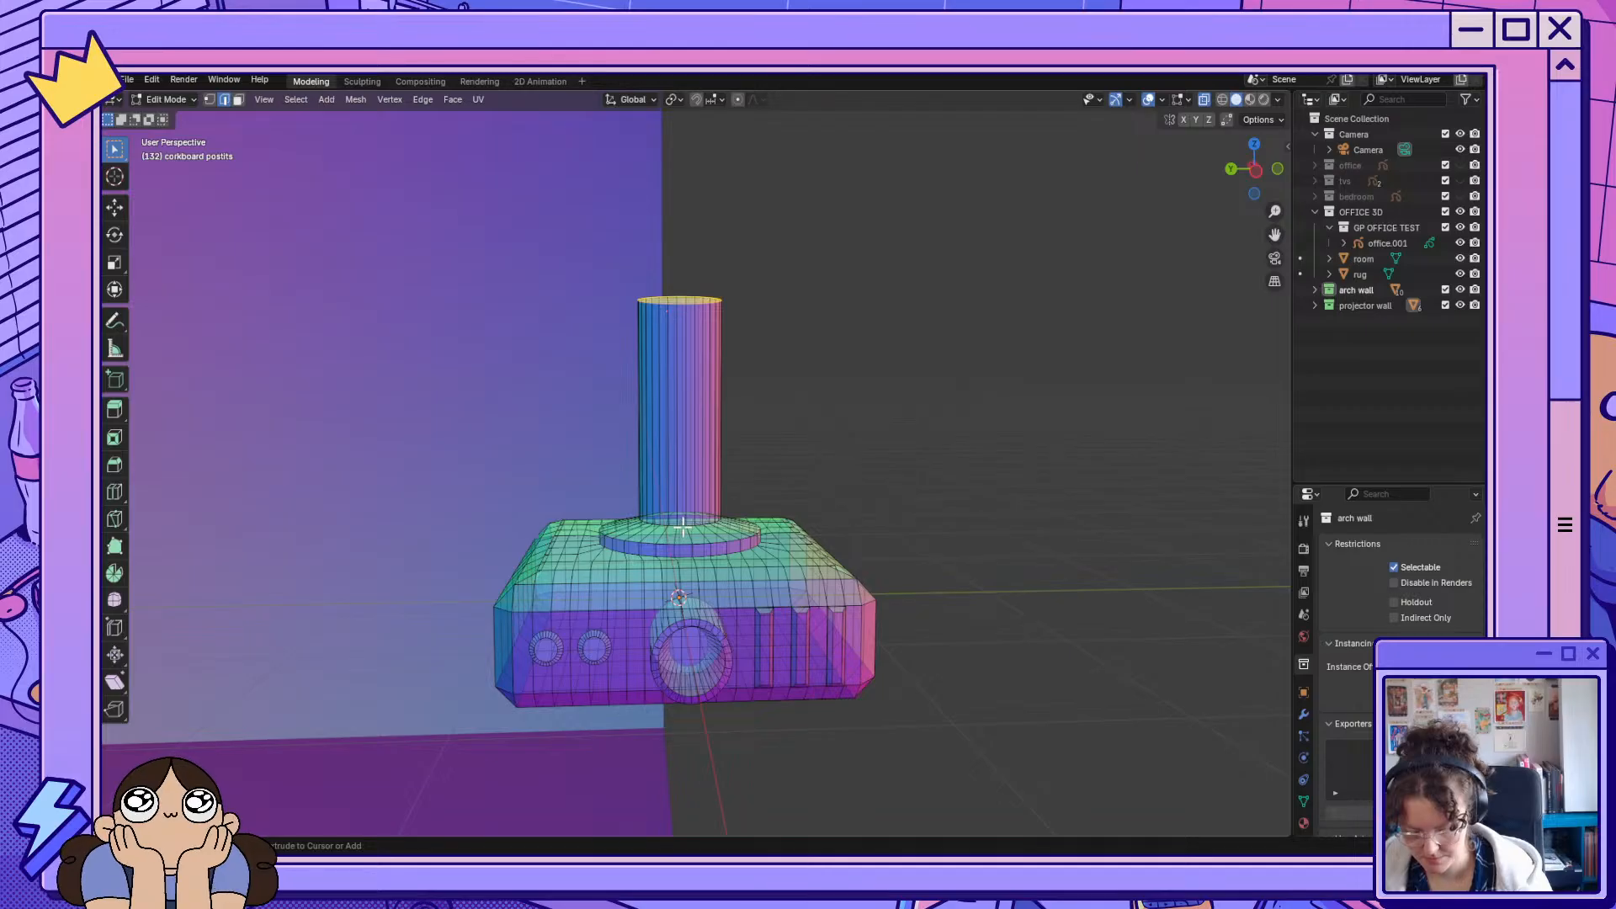
{"action": "middle_click_drag", "start_coordinate": [683, 525], "coordinate": [707, 599]}
{"action": "left_click", "coordinate": [1204, 100]}
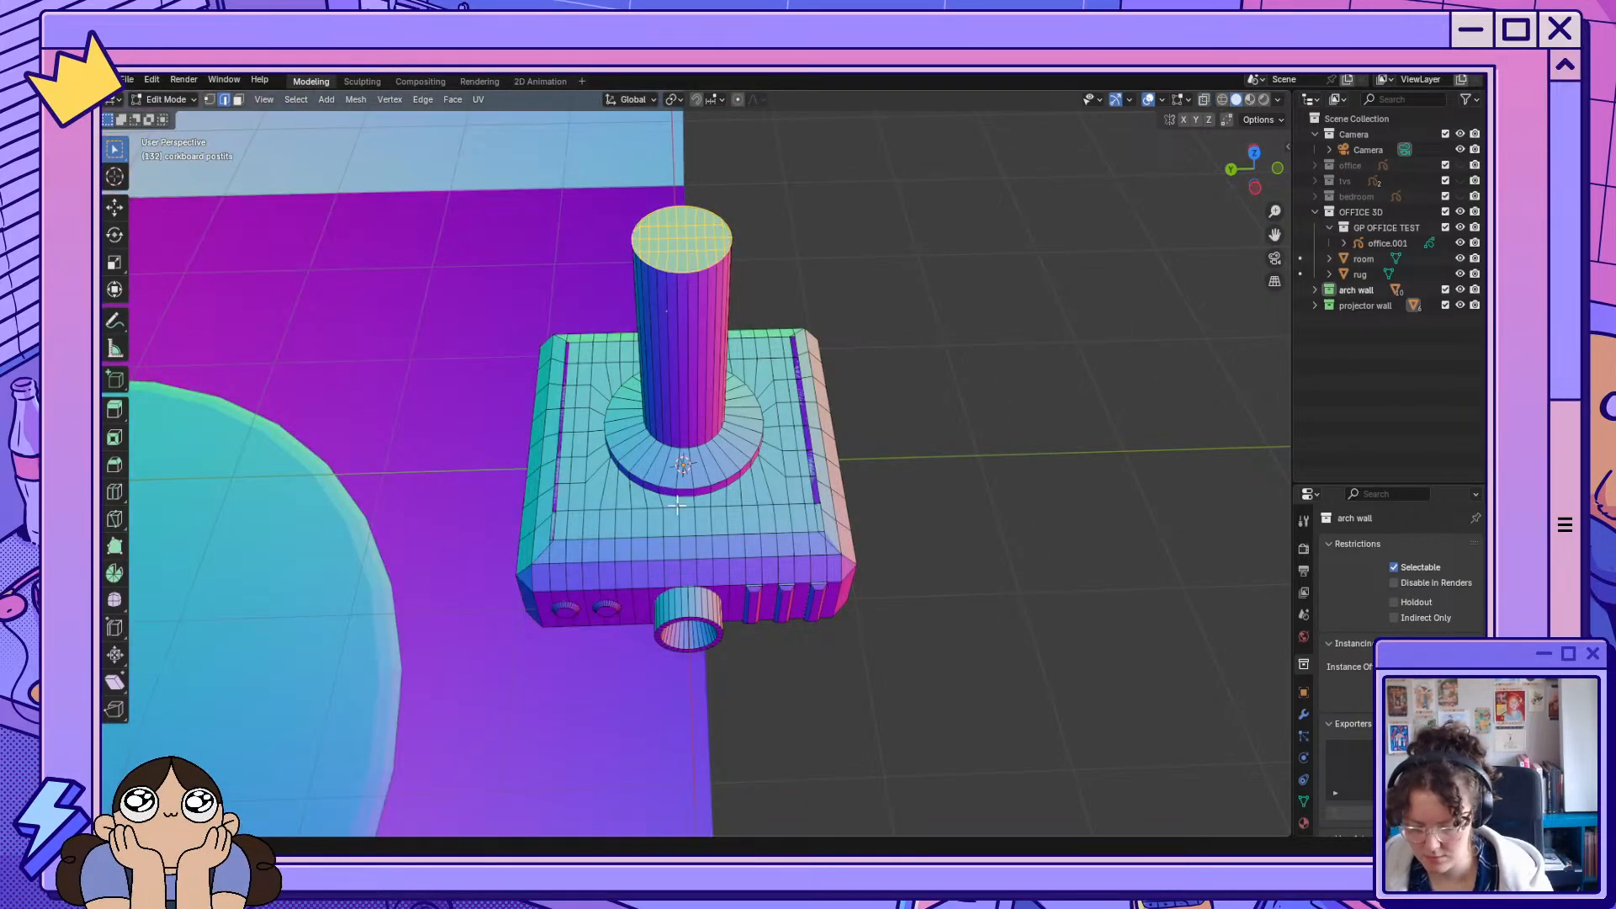
{"action": "left_click", "coordinate": [685, 444]}
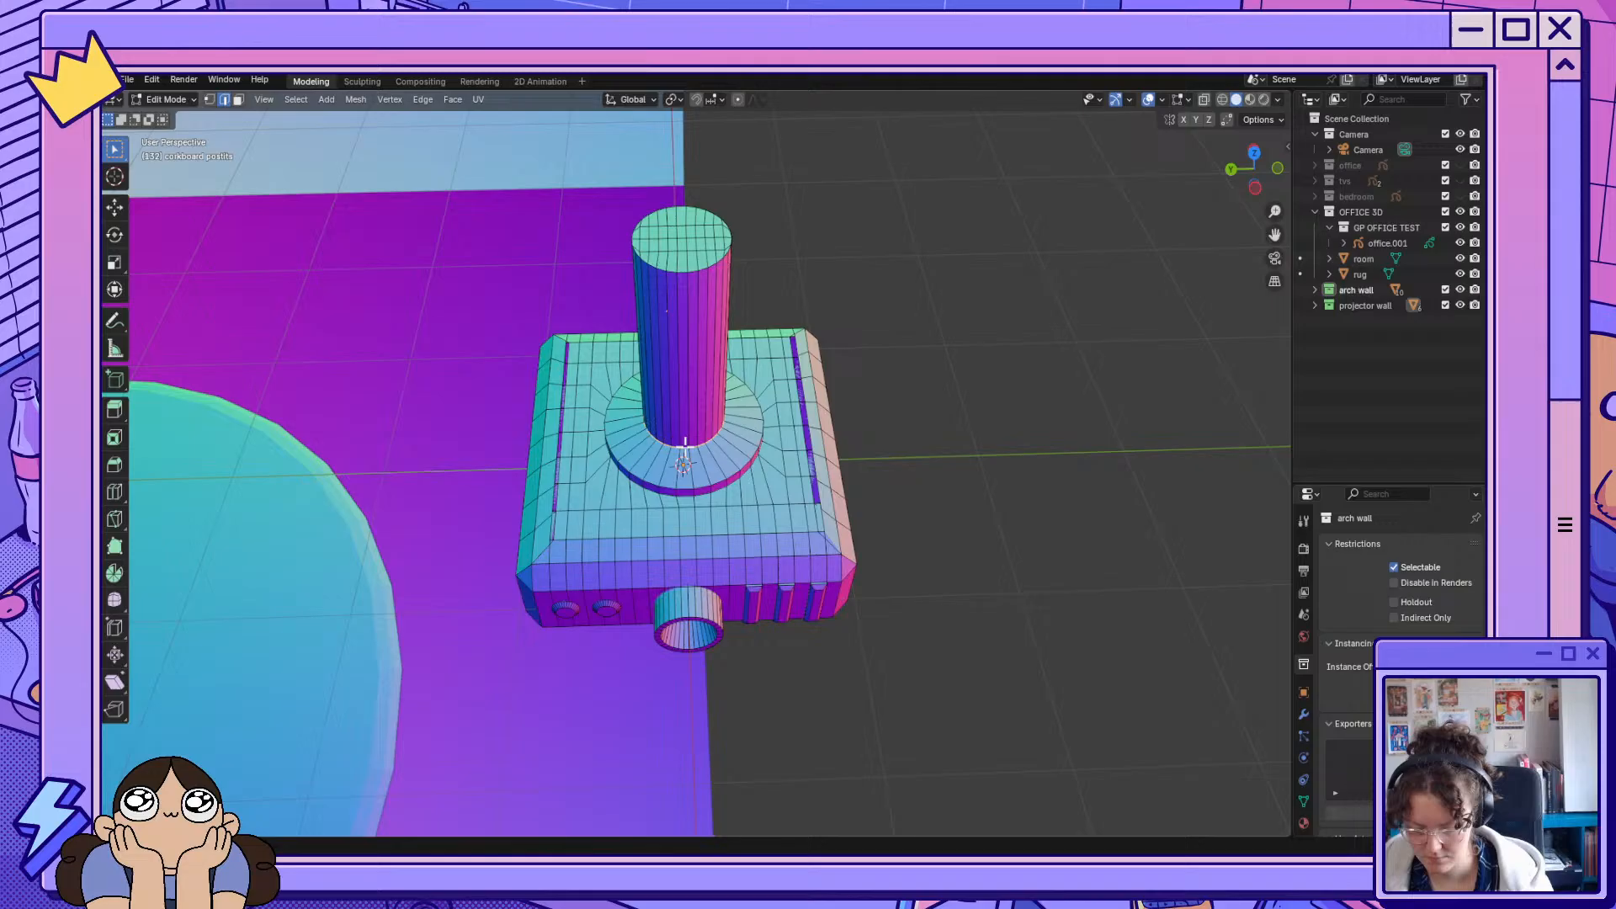
{"action": "left_click", "coordinate": [684, 273], "text": "alt"}
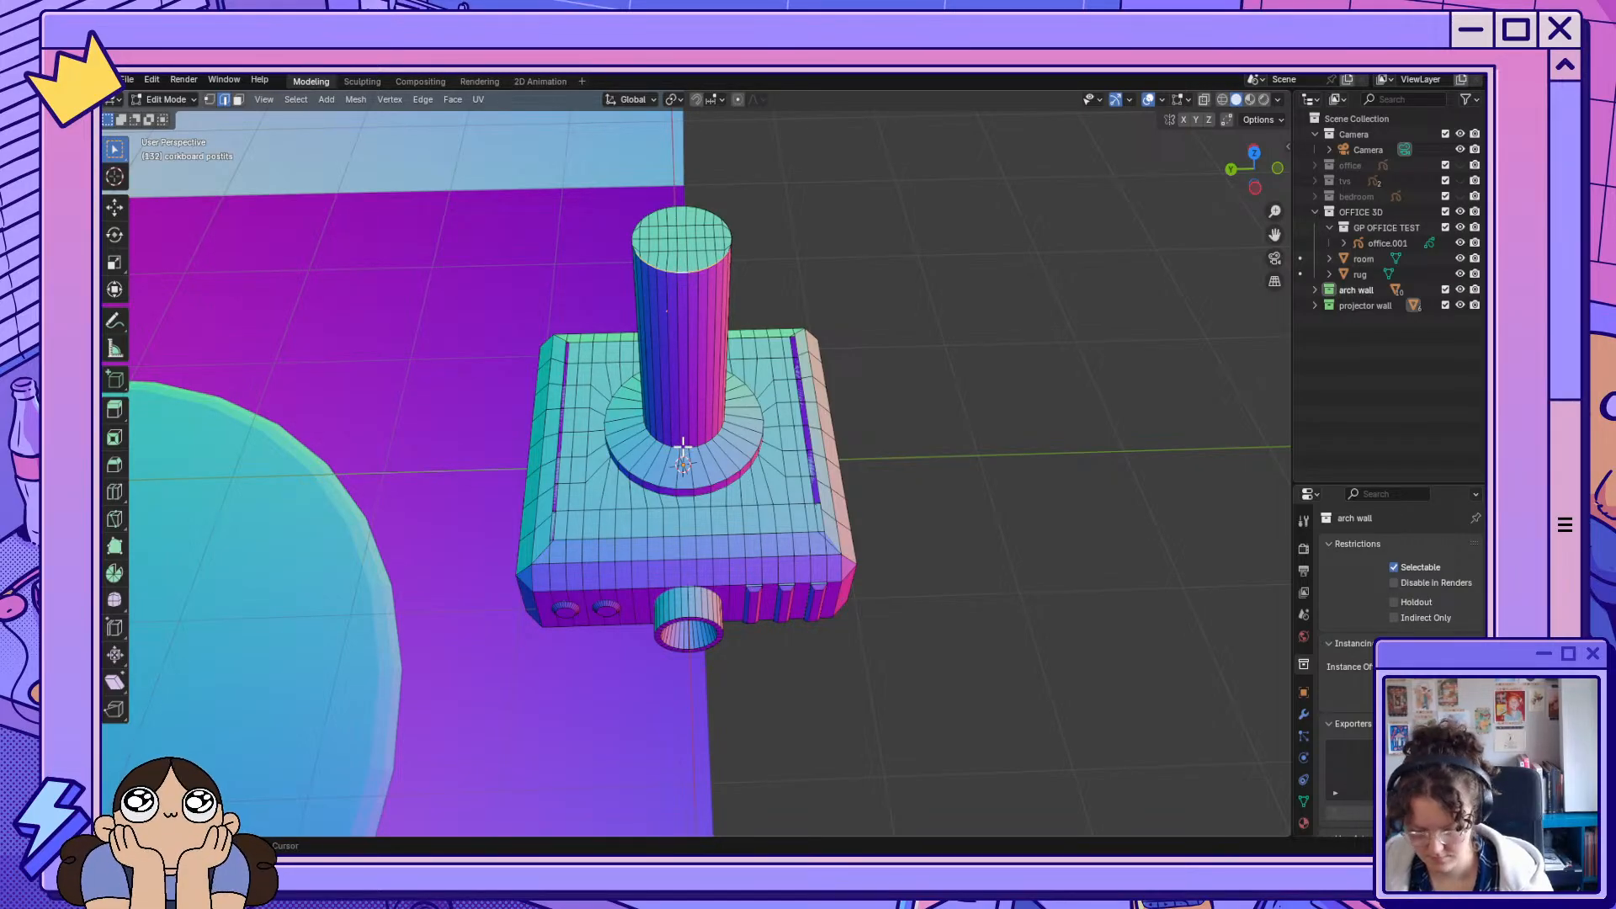
{"action": "left_click", "coordinate": [684, 443], "text": "alt"}
{"action": "middle_click_drag", "start_coordinate": [698, 435], "coordinate": [934, 404]}
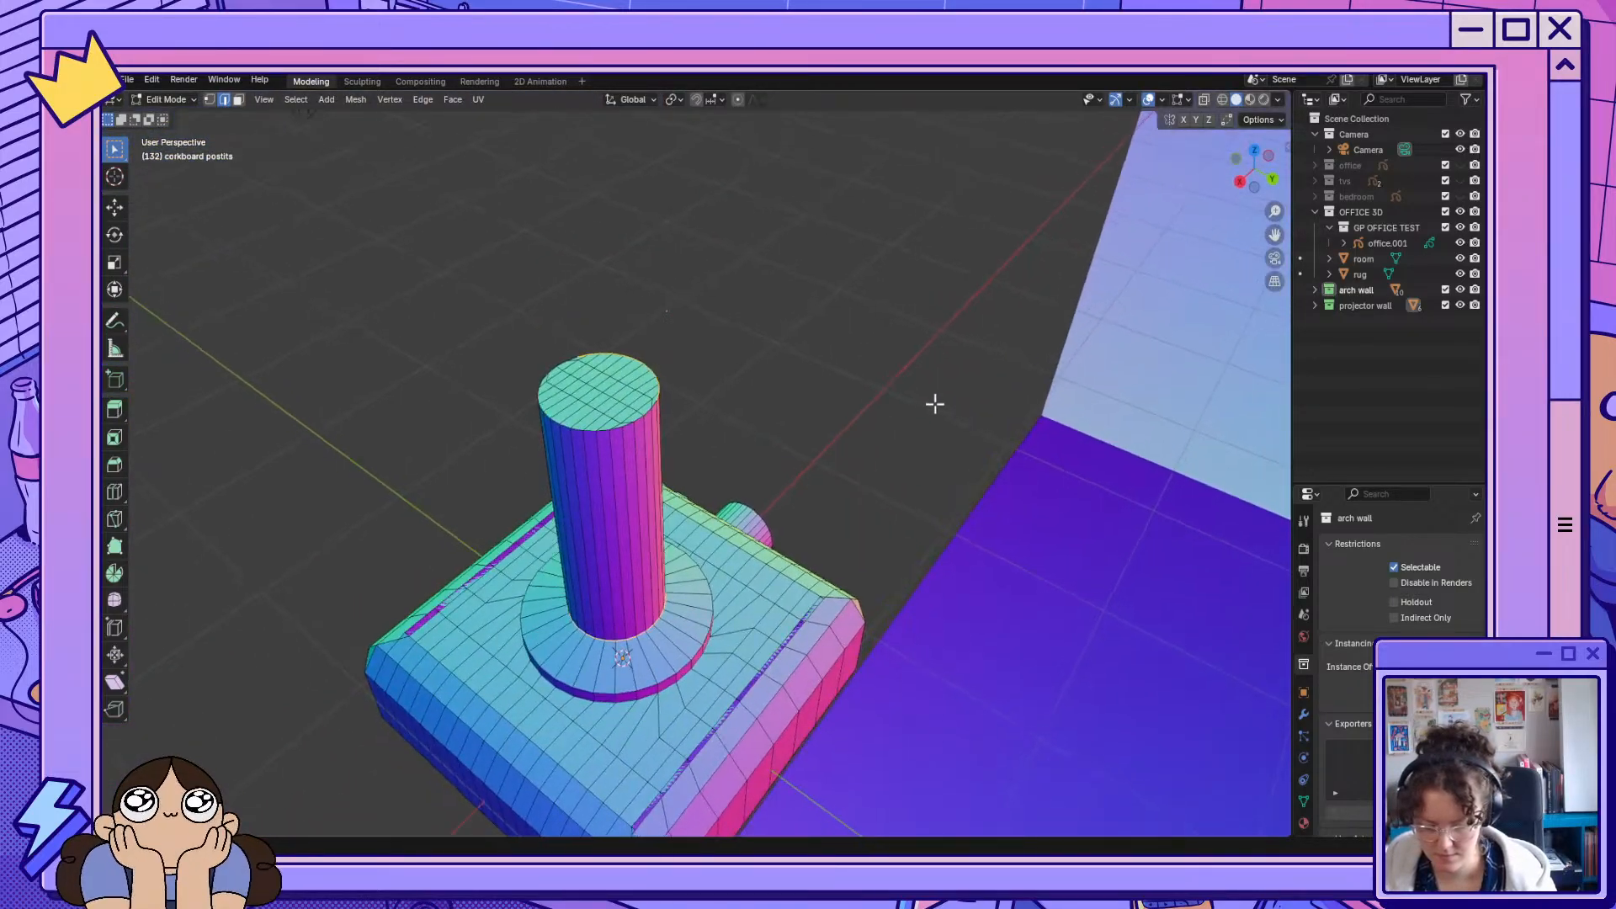
{"action": "left_click", "coordinate": [576, 430], "text": "alt+shift"}
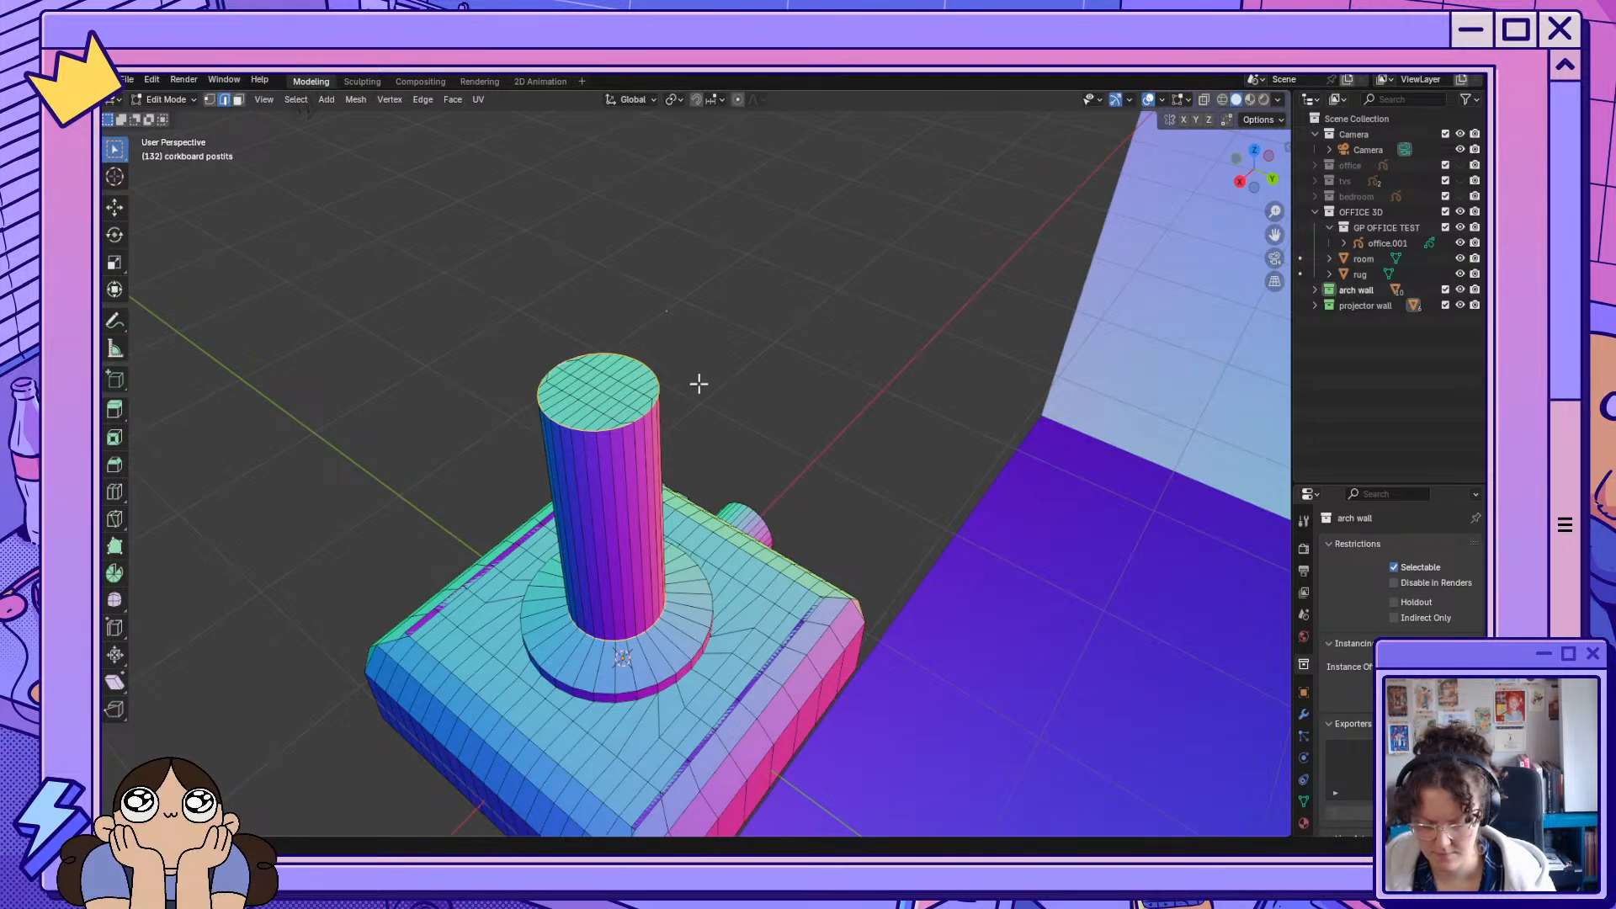
{"action": "middle_click_drag", "start_coordinate": [698, 384], "coordinate": [473, 314]}
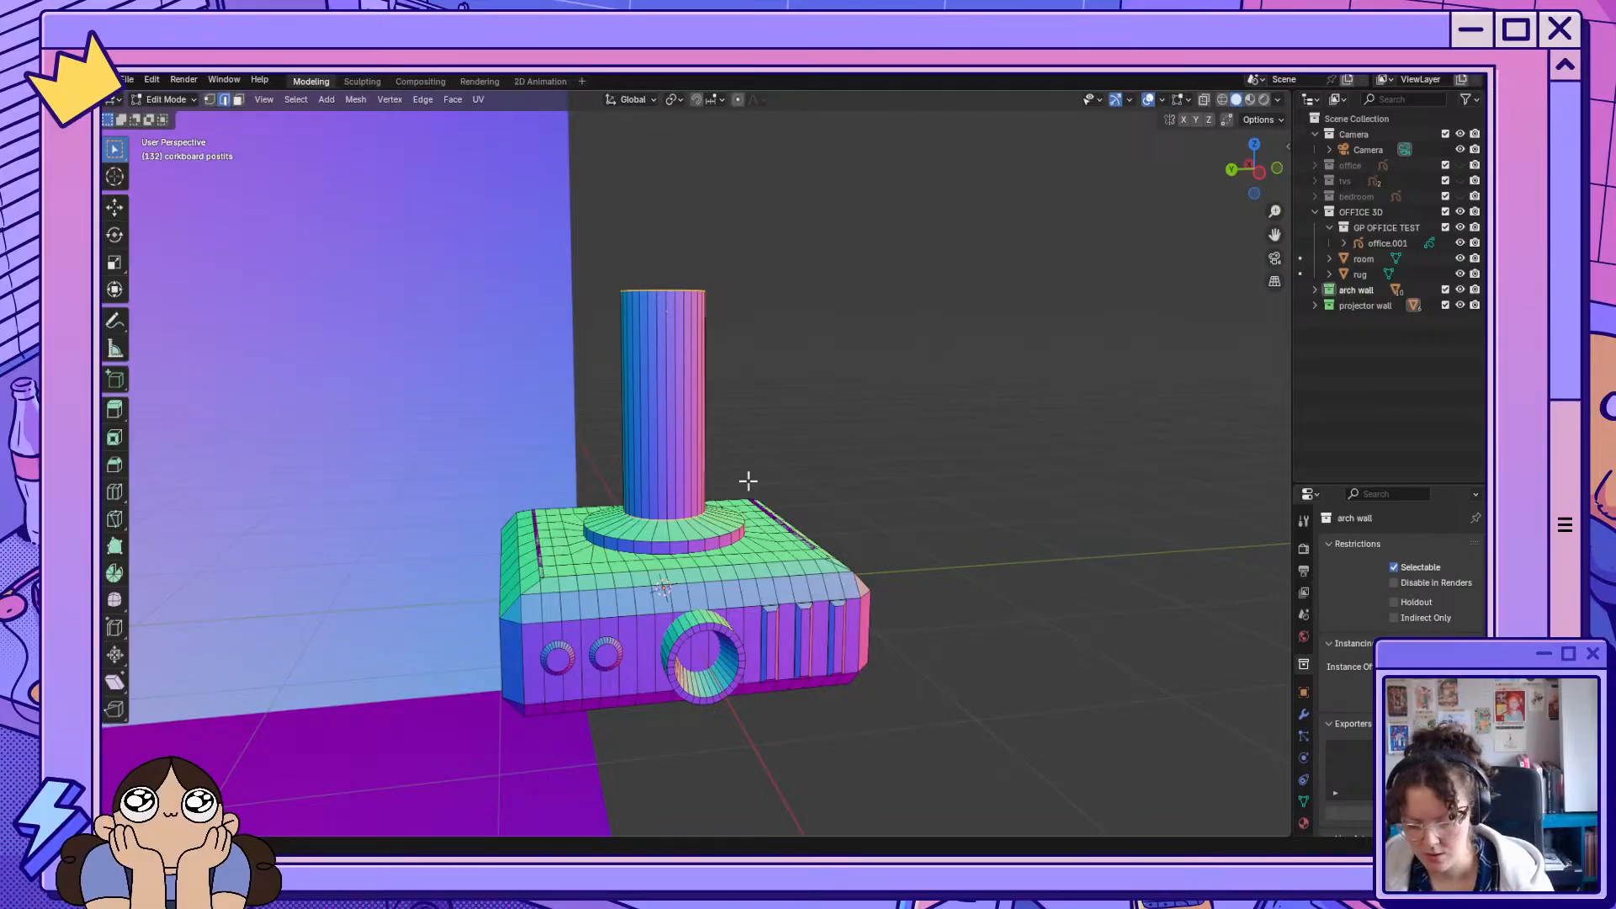
{"action": "key", "text": "s"}
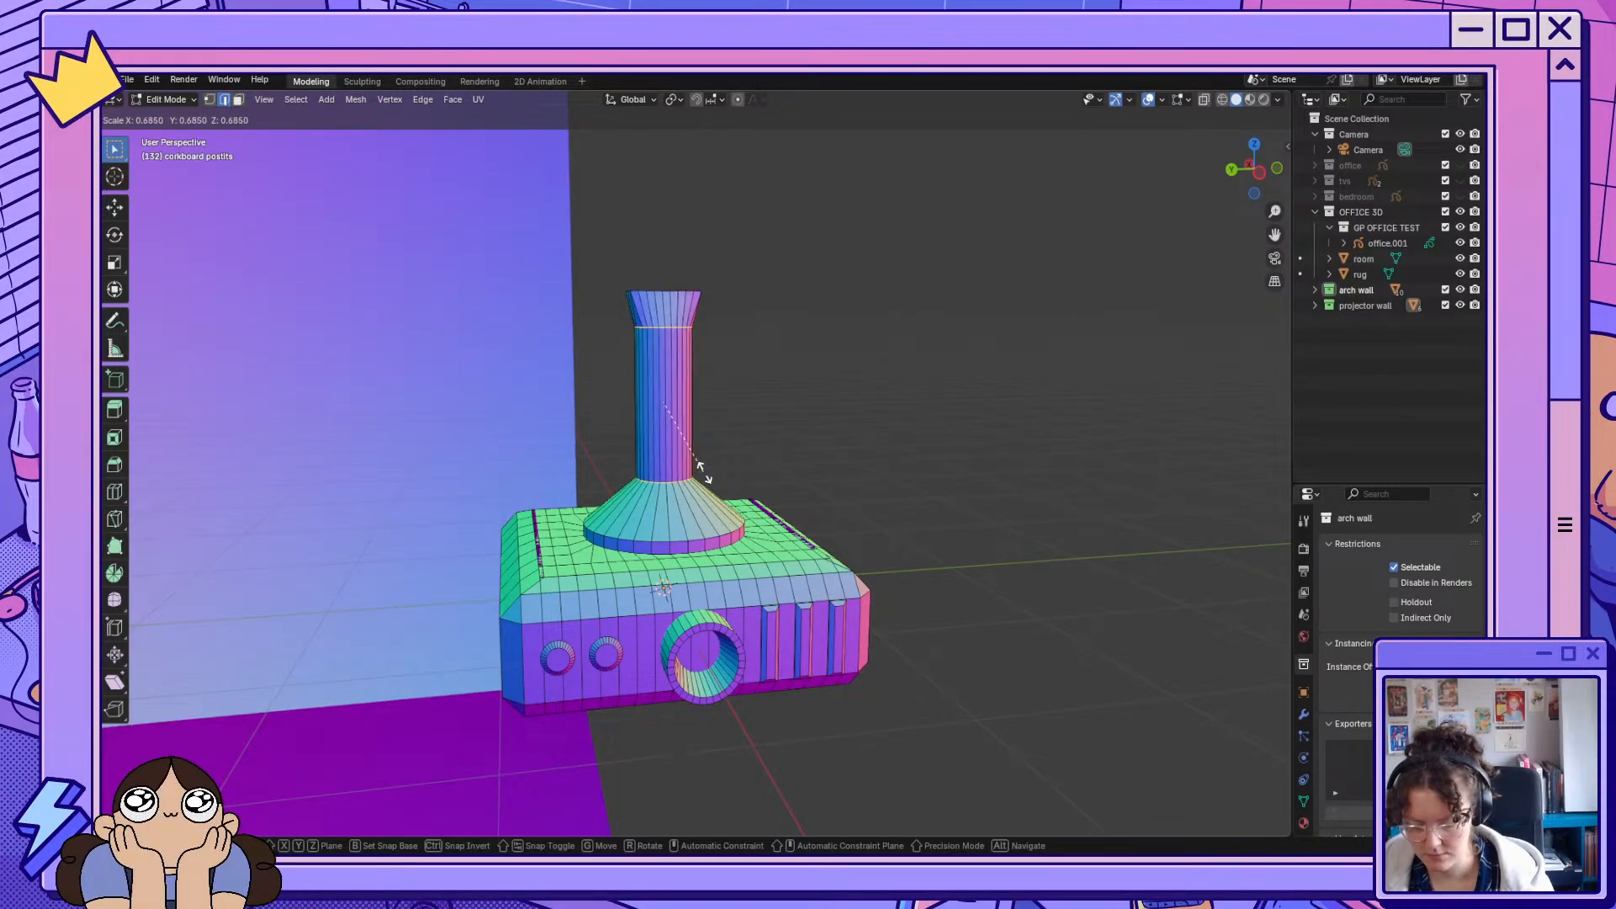
{"action": "left_click", "coordinate": [701, 468]}
Select the column's top cap together with its base loop, scale both down uniformly and lower them about 0.26 m along Z.
{"action": "middle_click_drag", "start_coordinate": [762, 367], "coordinate": [604, 271]}
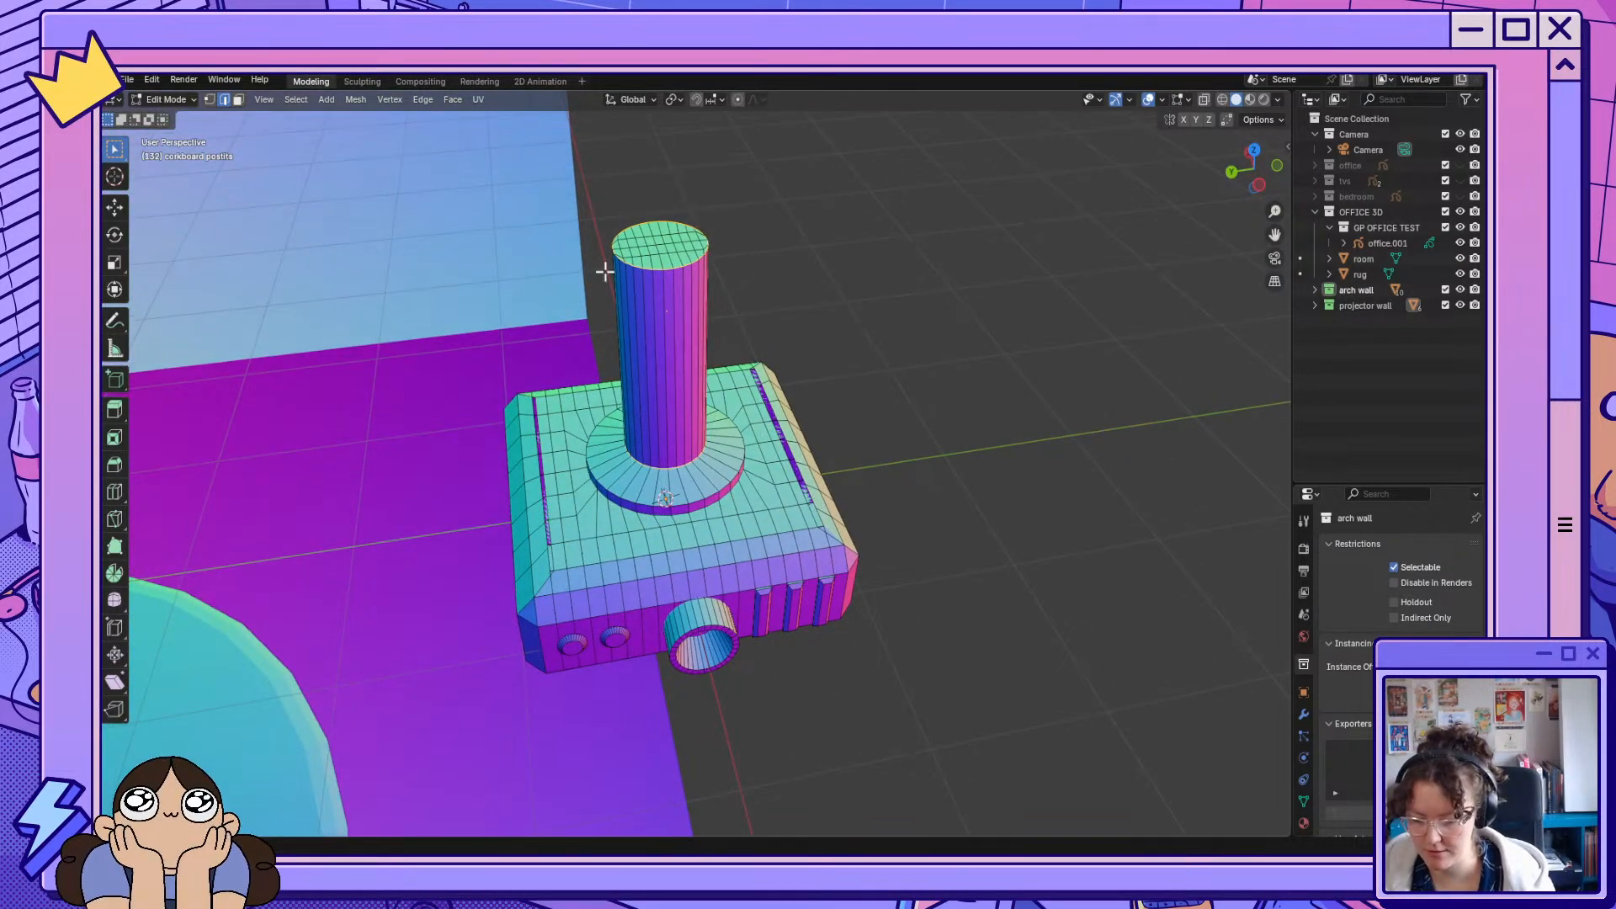
{"action": "left_click_drag", "start_coordinate": [575, 181], "coordinate": [739, 305]}
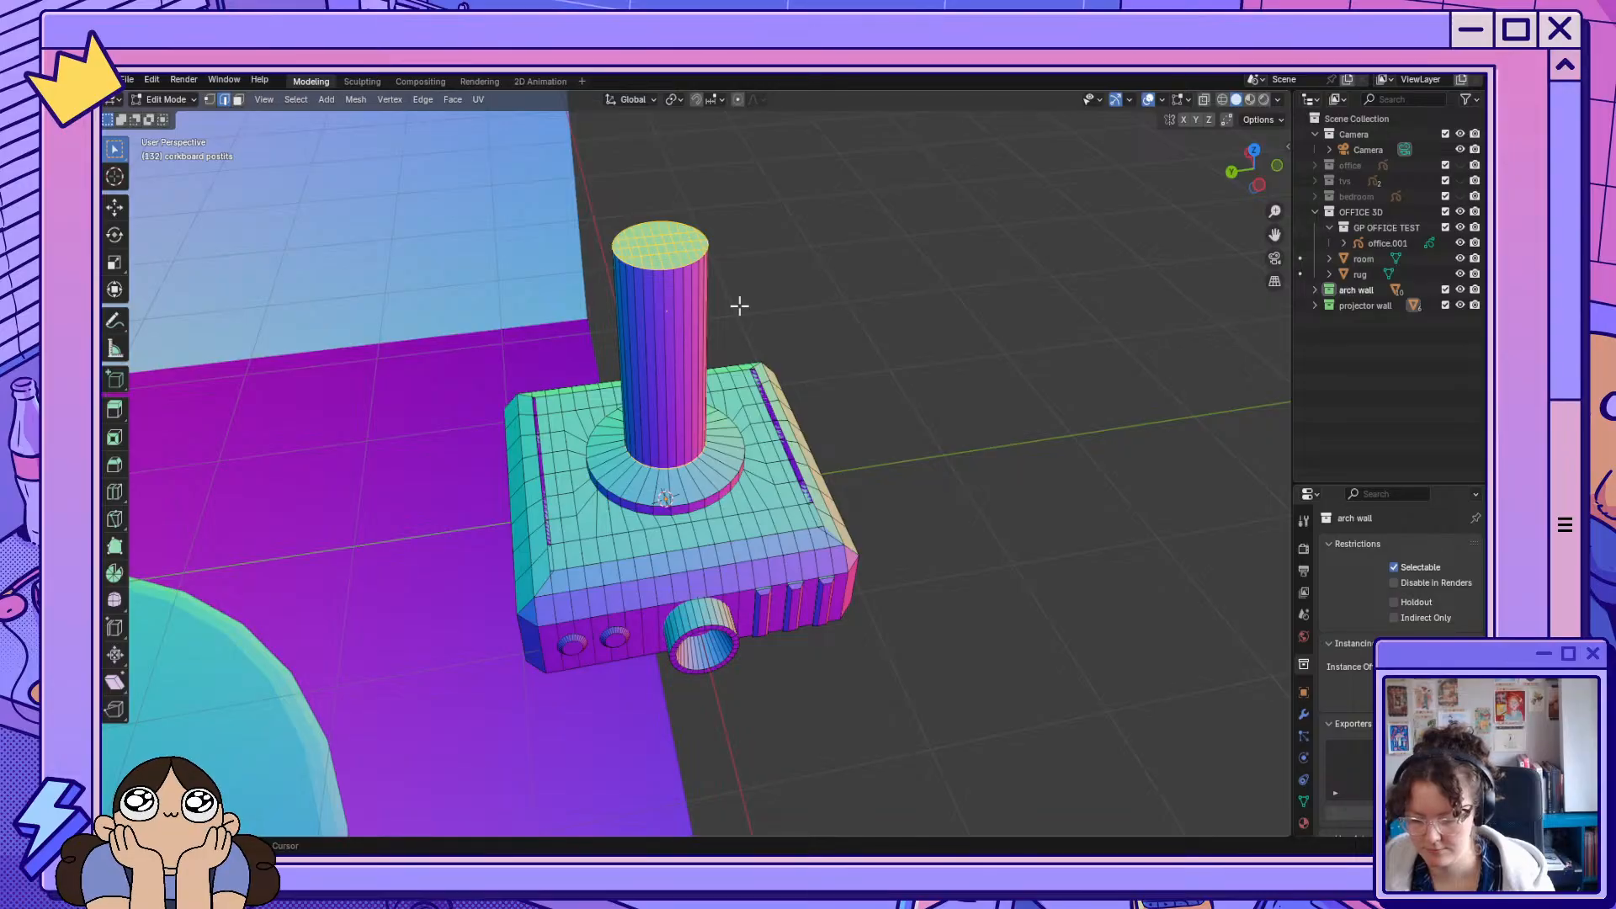
{"action": "left_click", "coordinate": [1204, 99]}
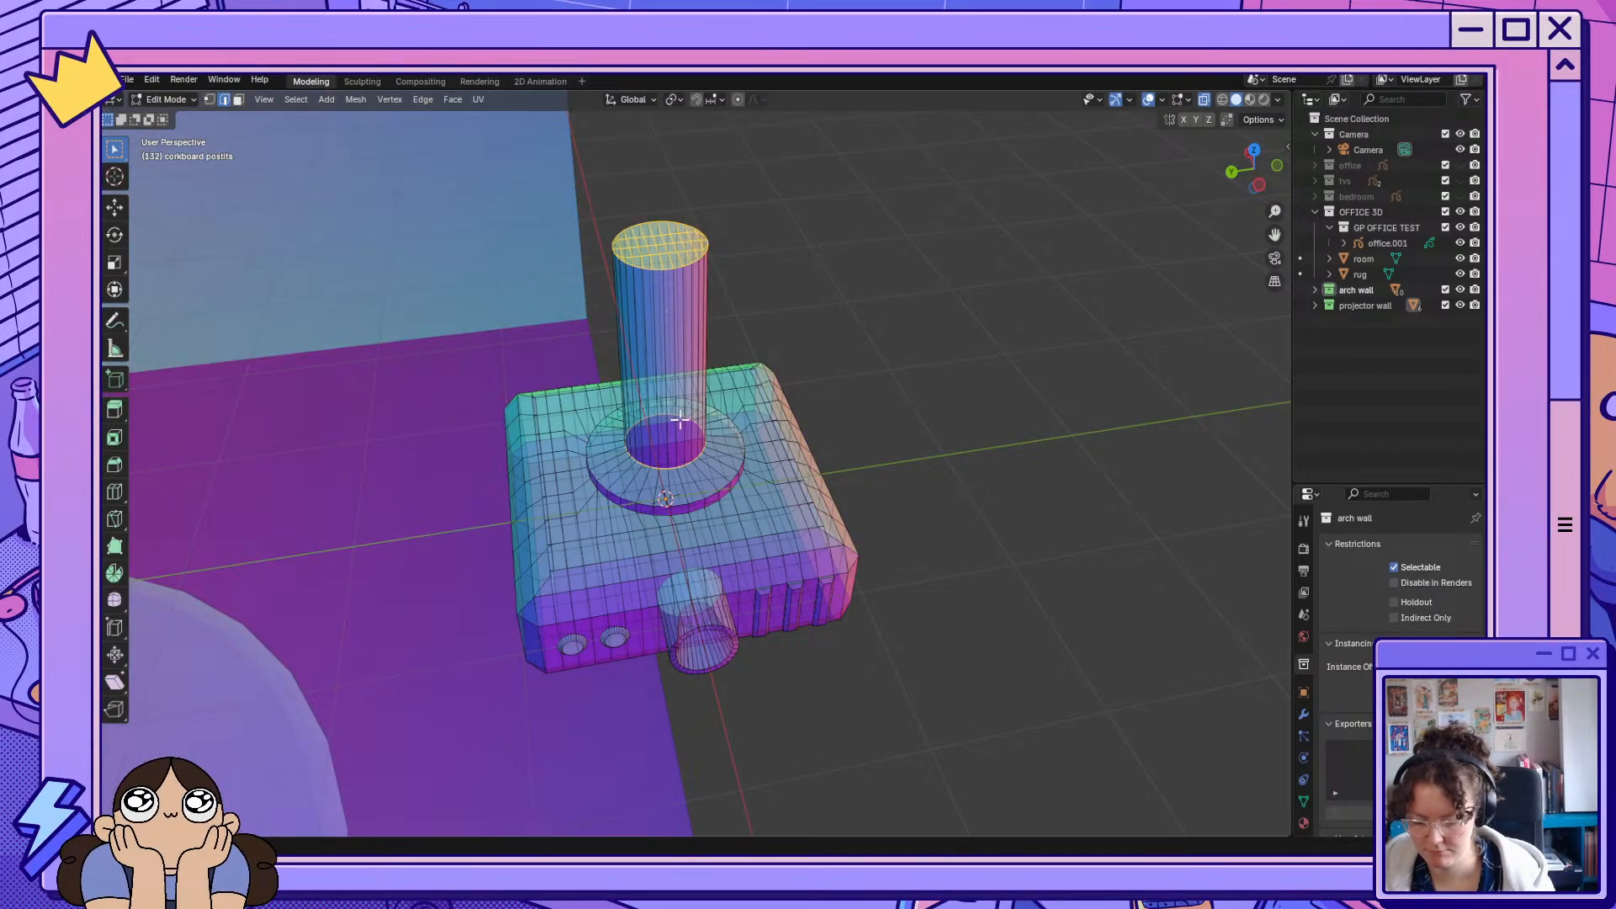
{"action": "middle_click_drag", "start_coordinate": [679, 419], "coordinate": [729, 378]}
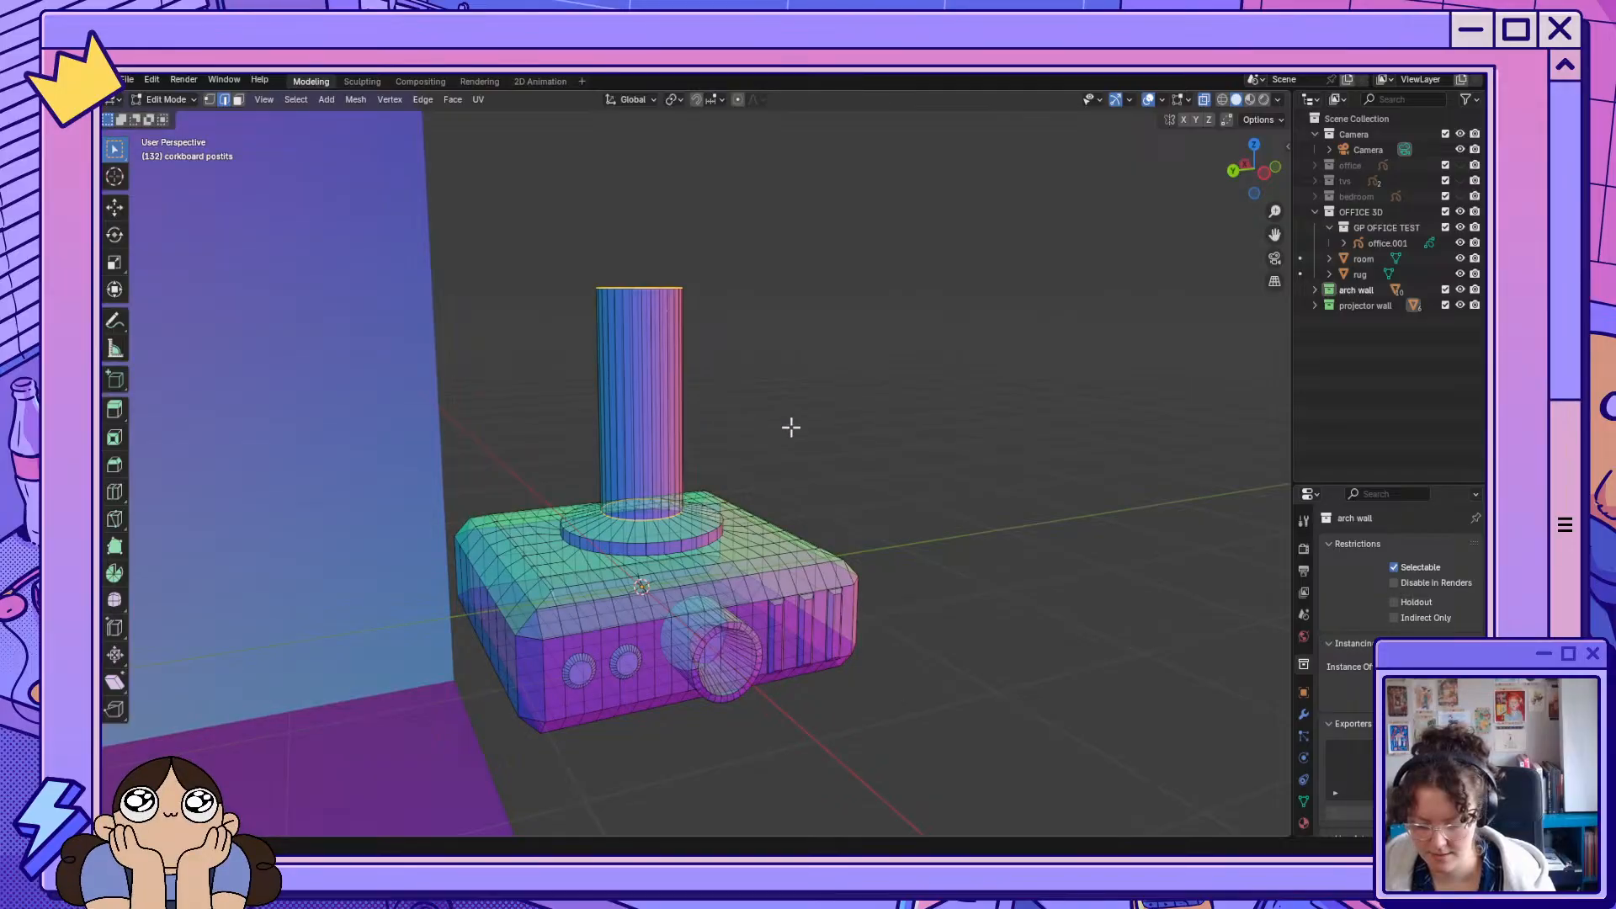
{"action": "key", "text": "s"}
{"action": "left_click", "coordinate": [734, 426]}
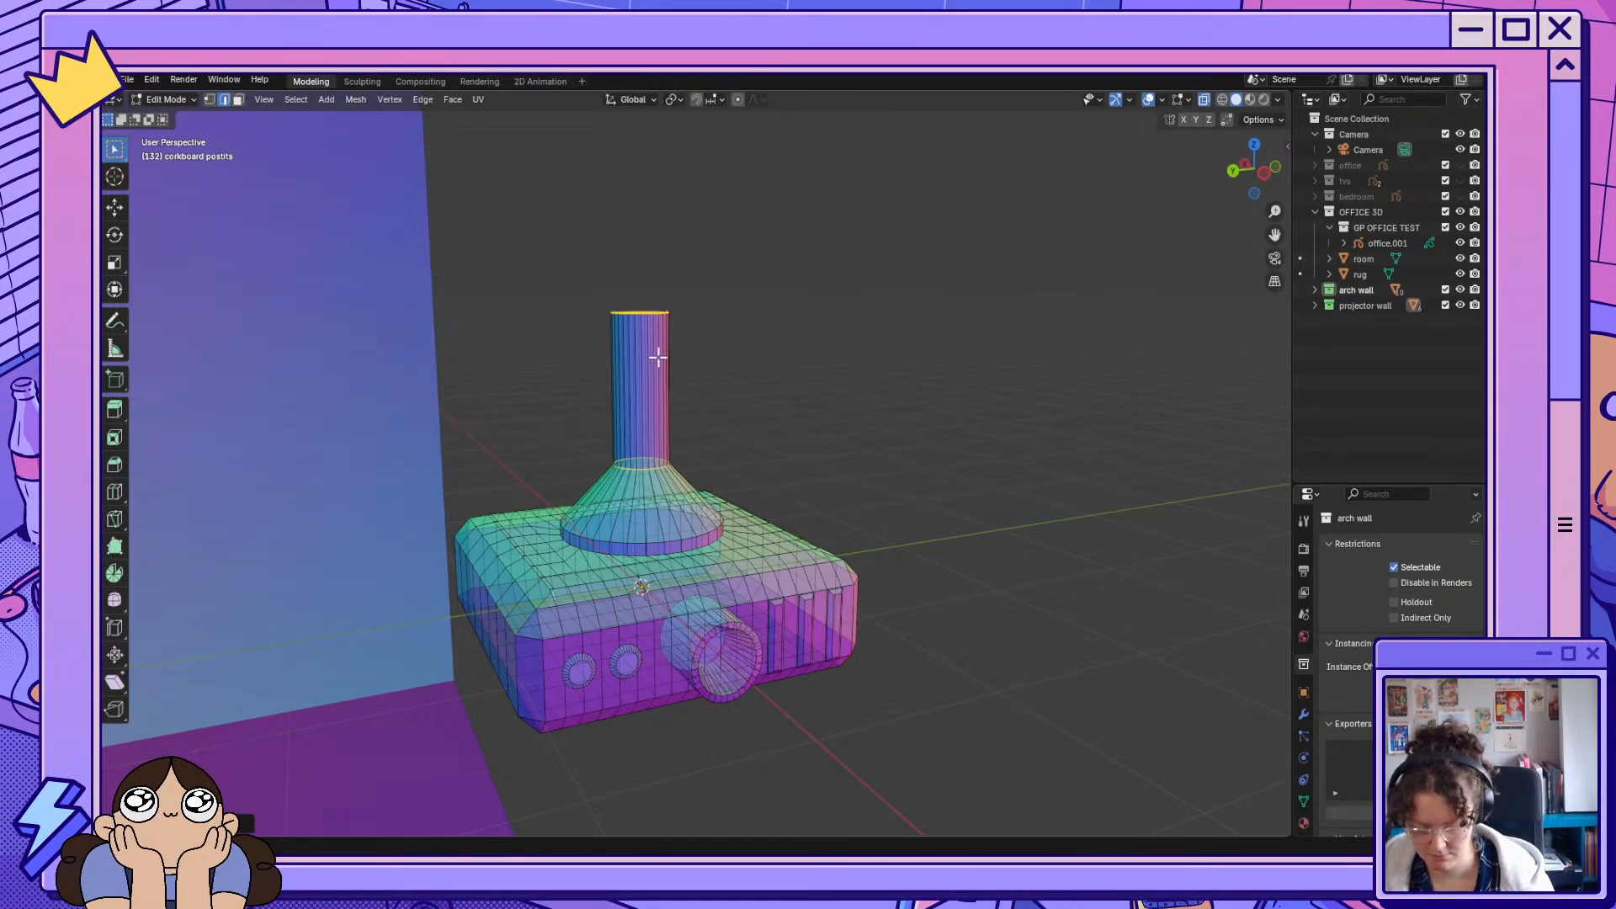
{"action": "key", "text": "g"}
{"action": "key", "text": "z"}
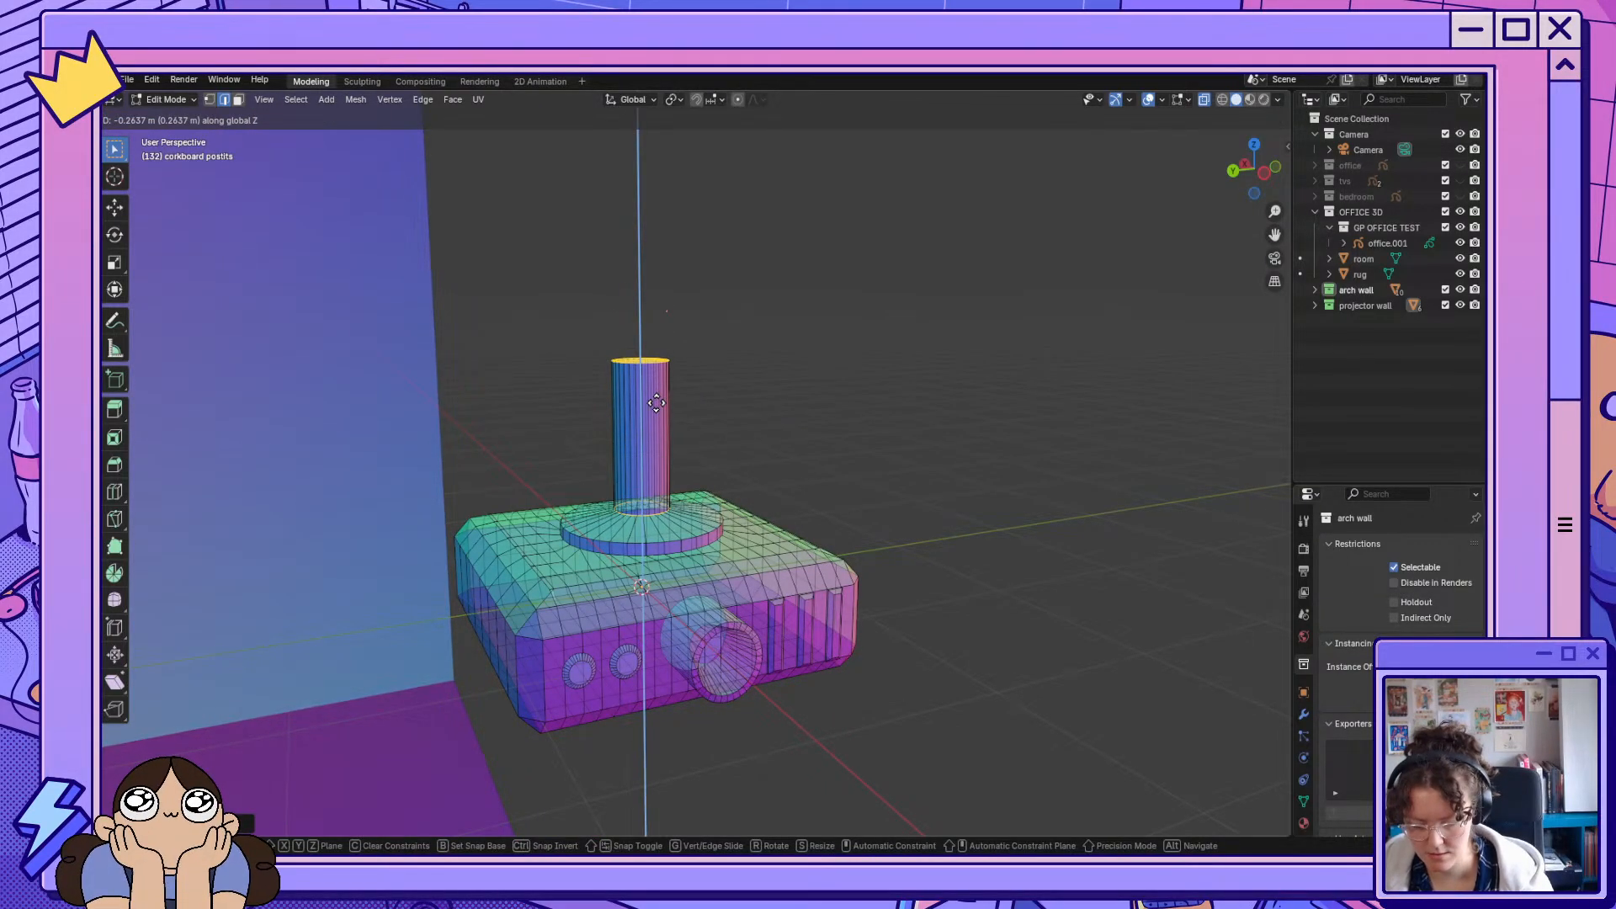
{"action": "left_click", "coordinate": [657, 403]}
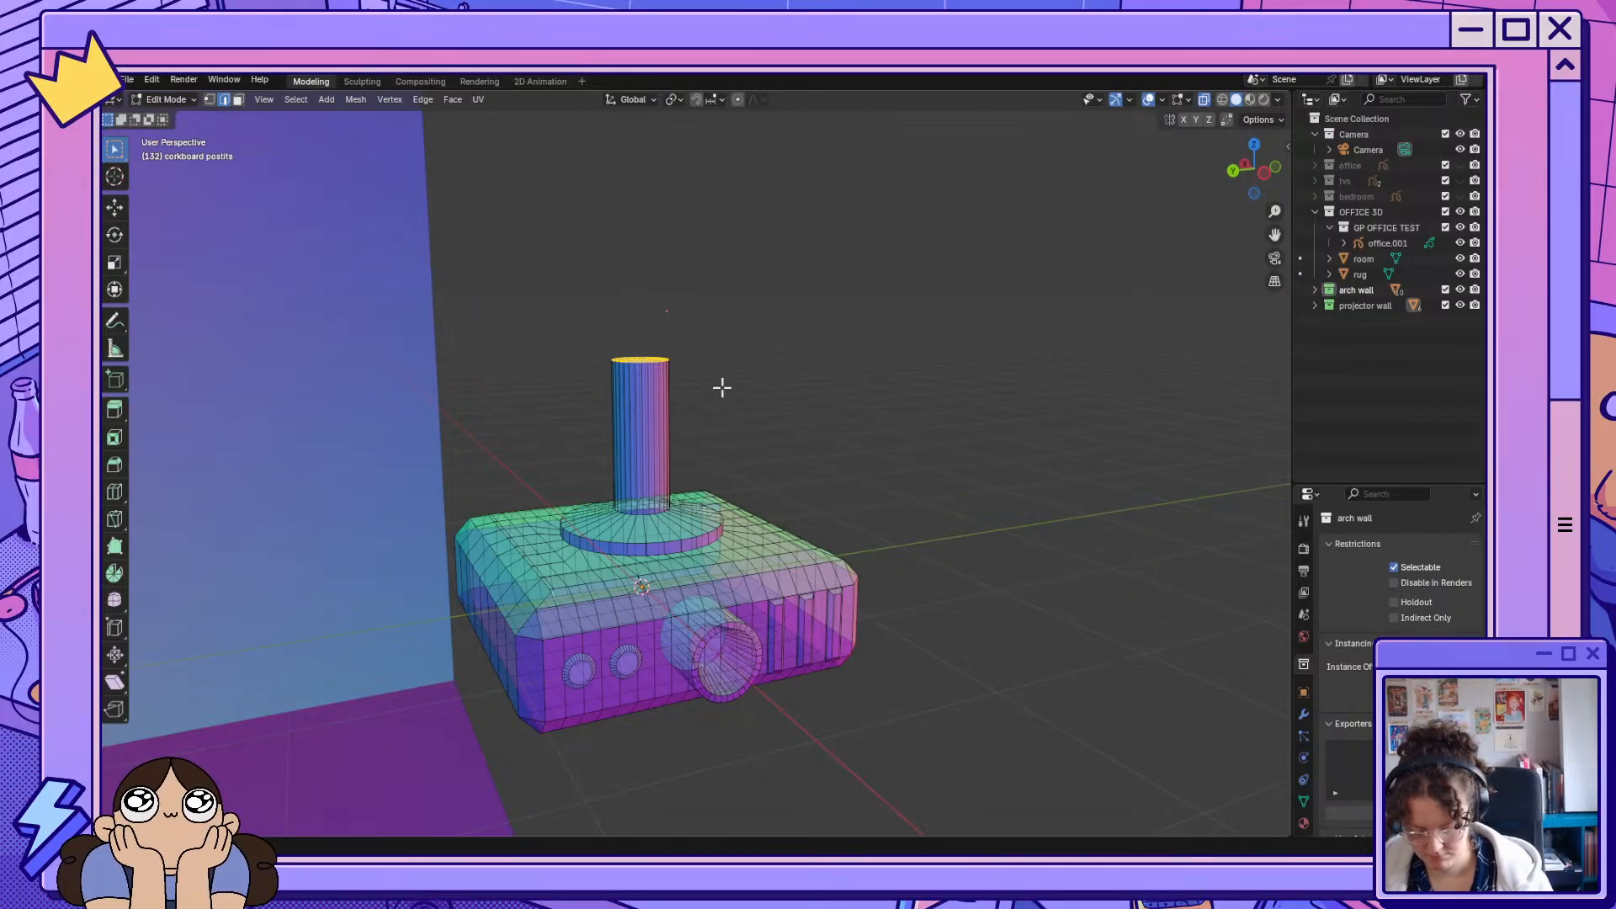
Raise the column's top face about 0.36 m along Z and turn off the see-through display.
{"action": "key", "text": "g"}
{"action": "key", "text": "y"}
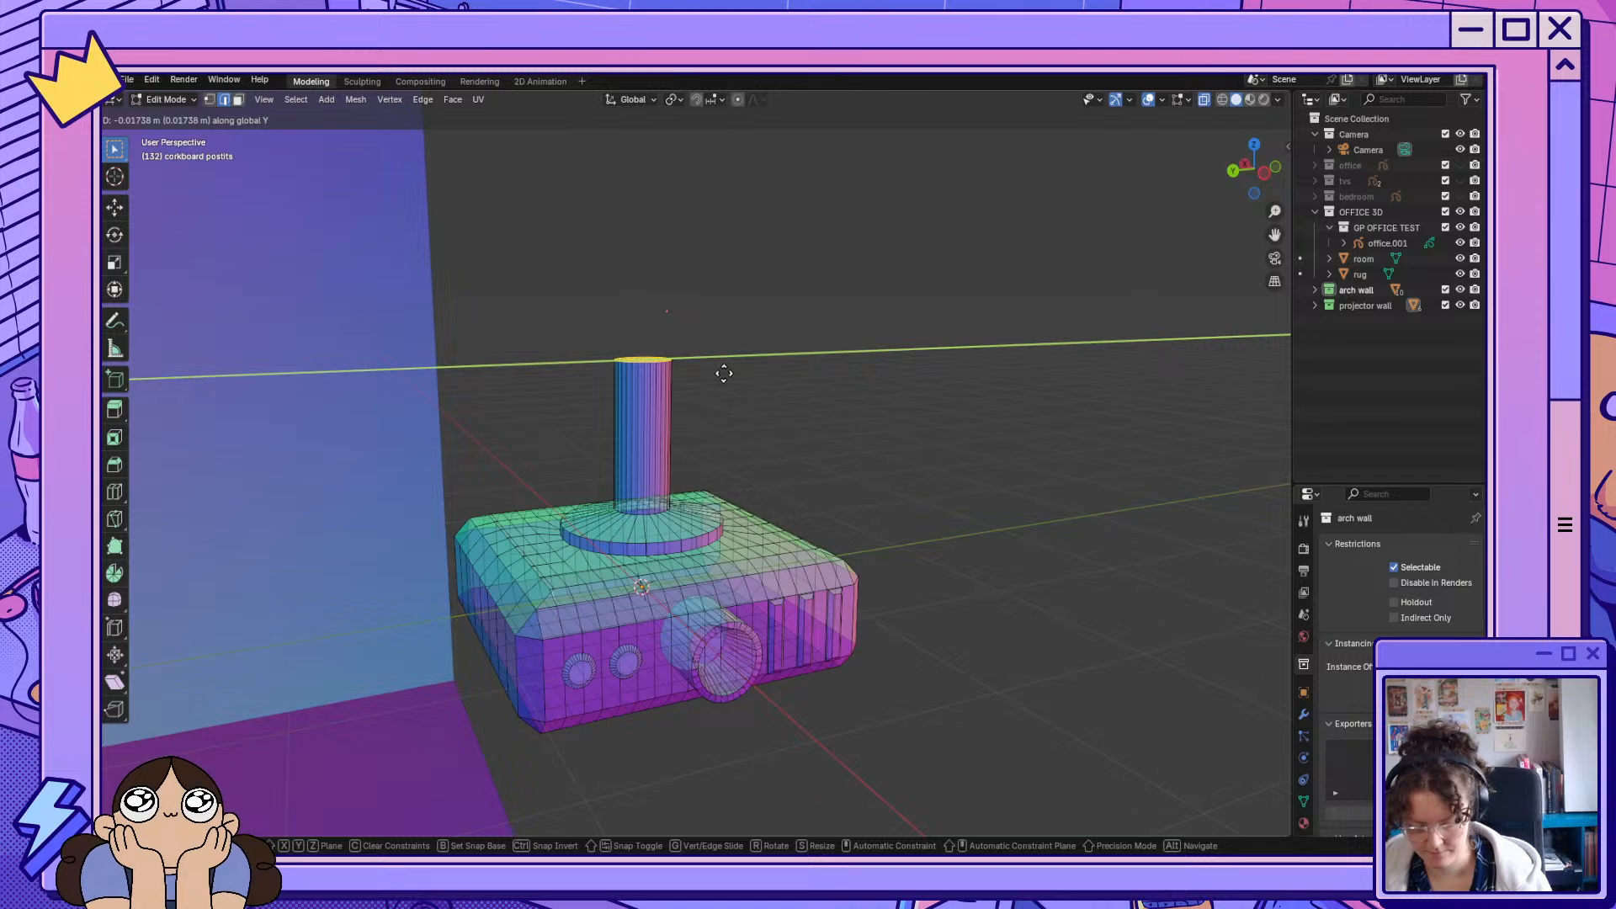
{"action": "key", "text": "z"}
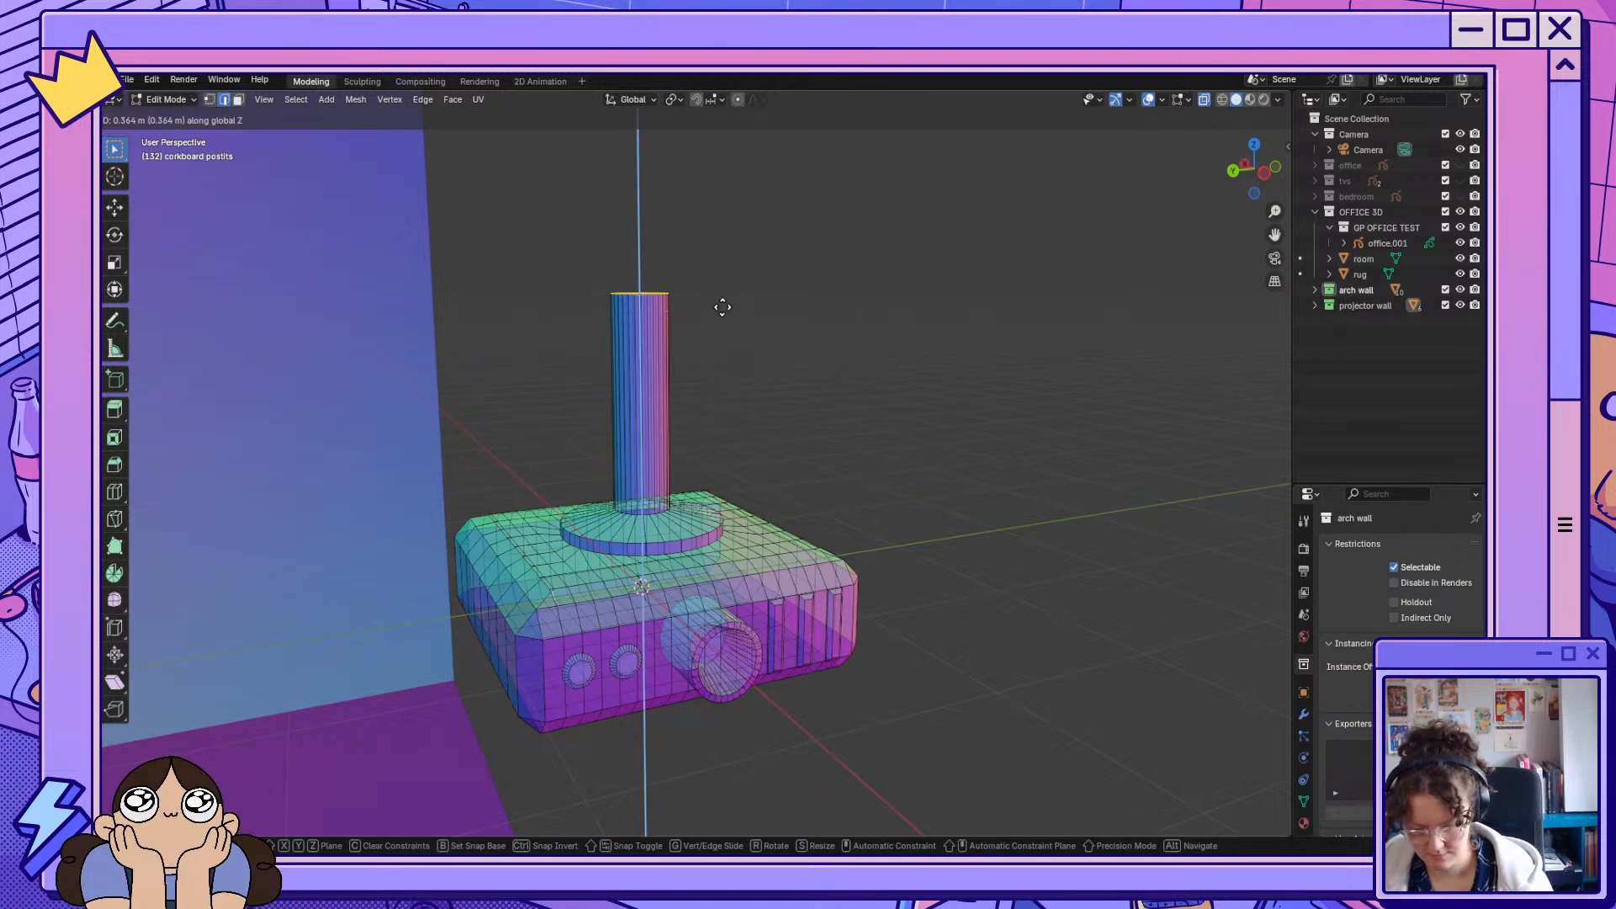
{"action": "left_click", "coordinate": [722, 307]}
{"action": "middle_click_drag", "start_coordinate": [1108, 502], "coordinate": [990, 515]}
{"action": "scroll", "coordinate": [844, 494], "scroll_direction": "down", "scroll_amount": 6}
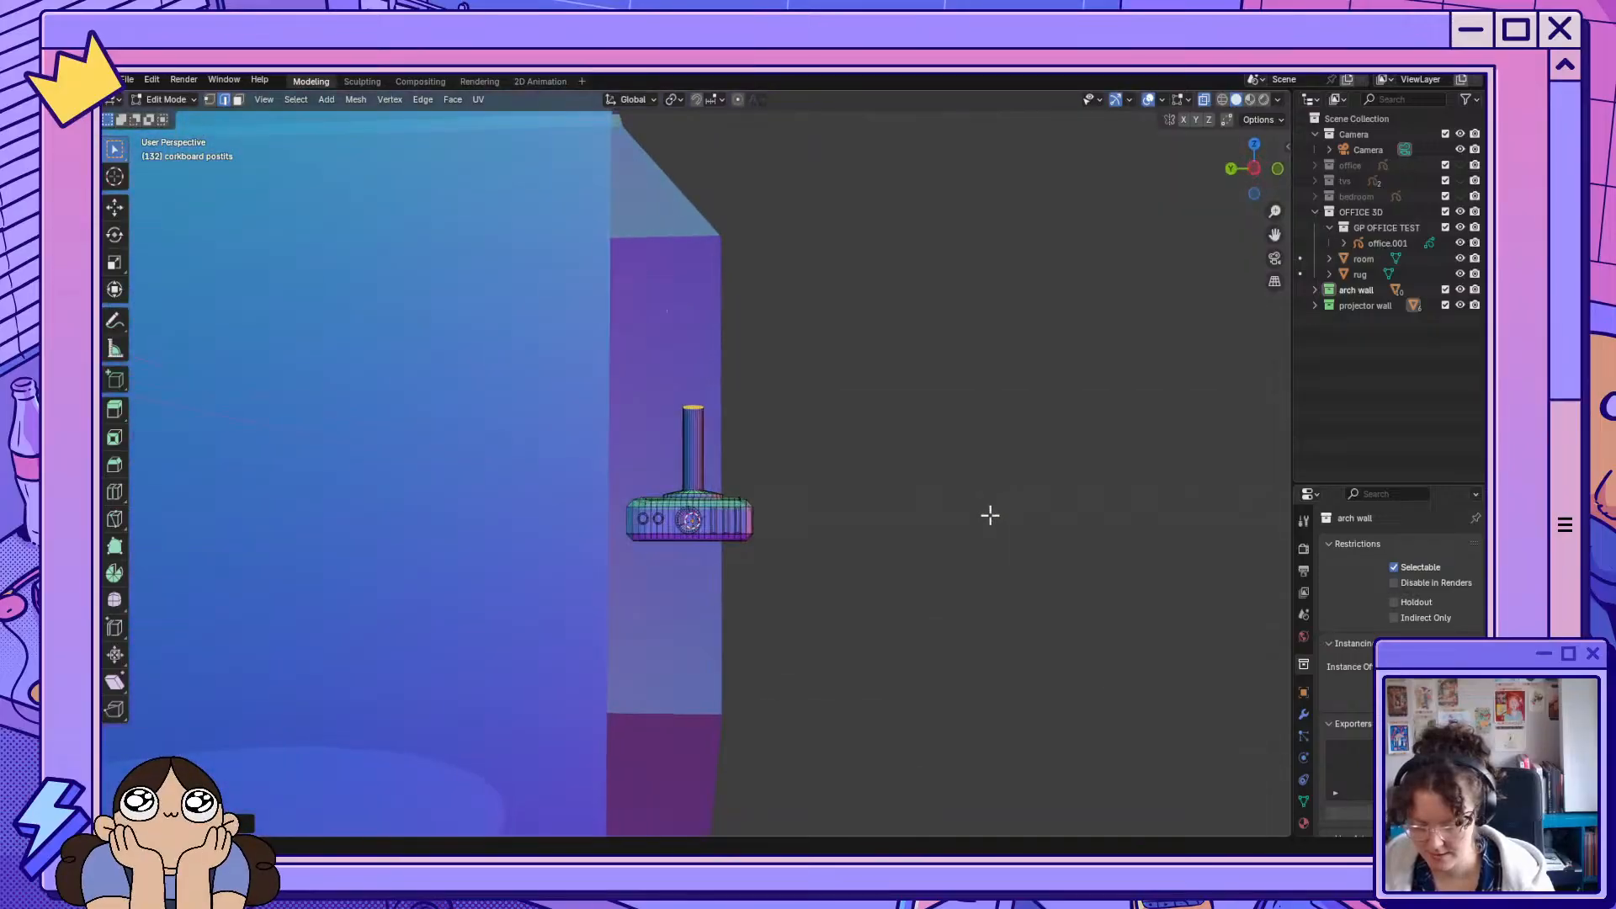
{"action": "scroll", "coordinate": [898, 570], "scroll_direction": "up", "scroll_amount": 4}
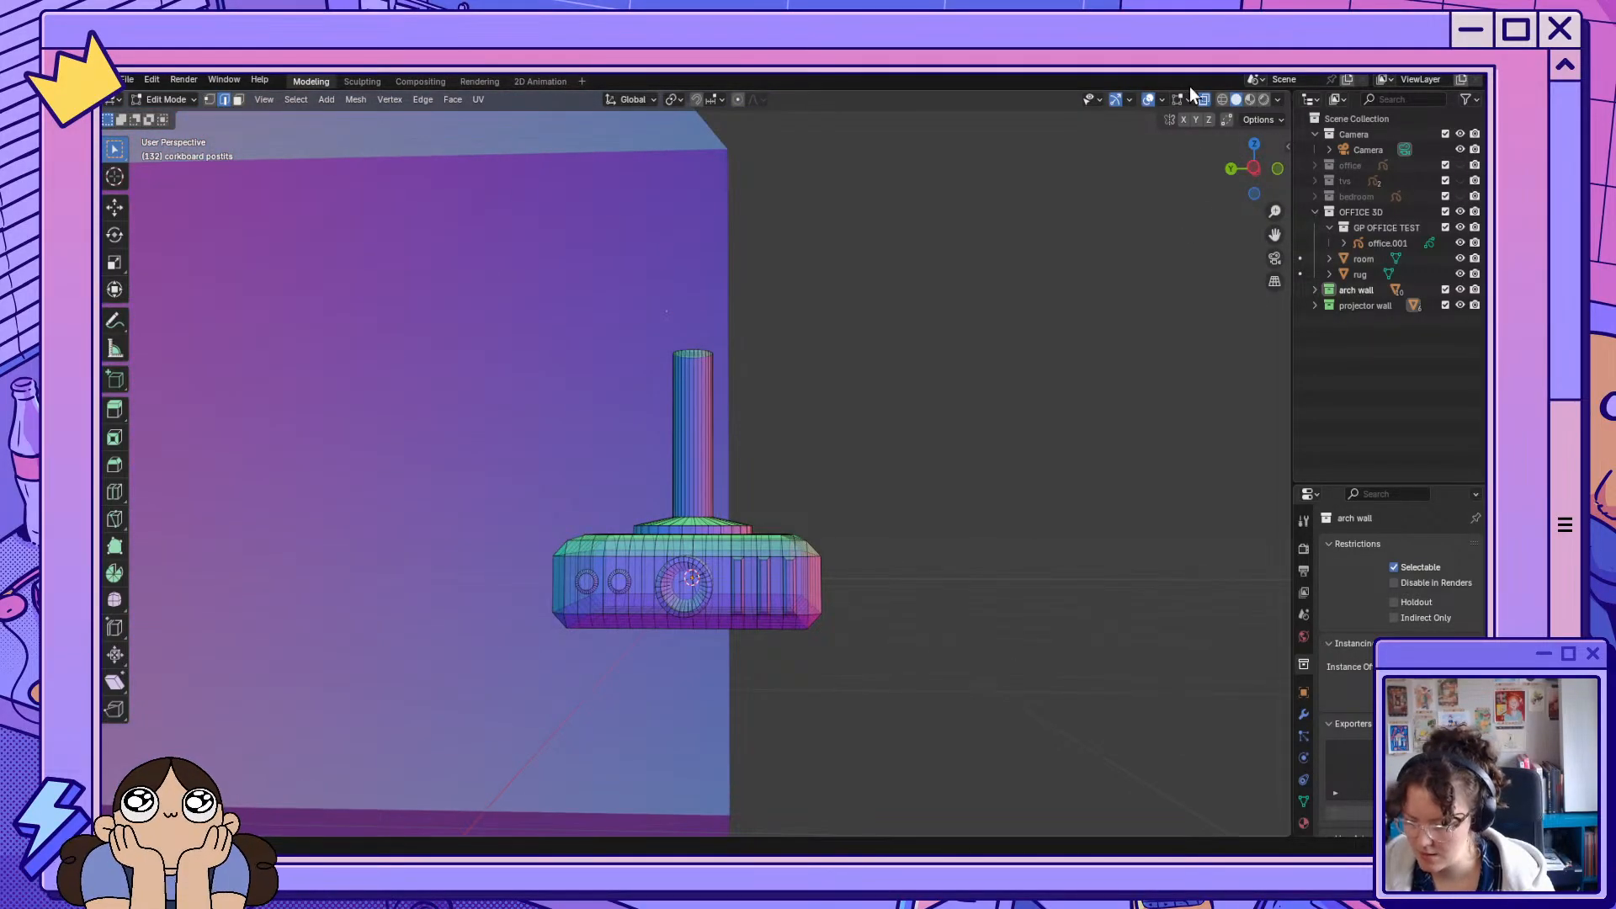
{"action": "left_click", "coordinate": [1204, 99]}
Select the five central faces on the back of the projector box and inset them as one panel.
{"action": "middle_click_drag", "start_coordinate": [942, 496], "coordinate": [573, 494]}
{"action": "scroll", "coordinate": [752, 636], "scroll_direction": "up", "scroll_amount": 3}
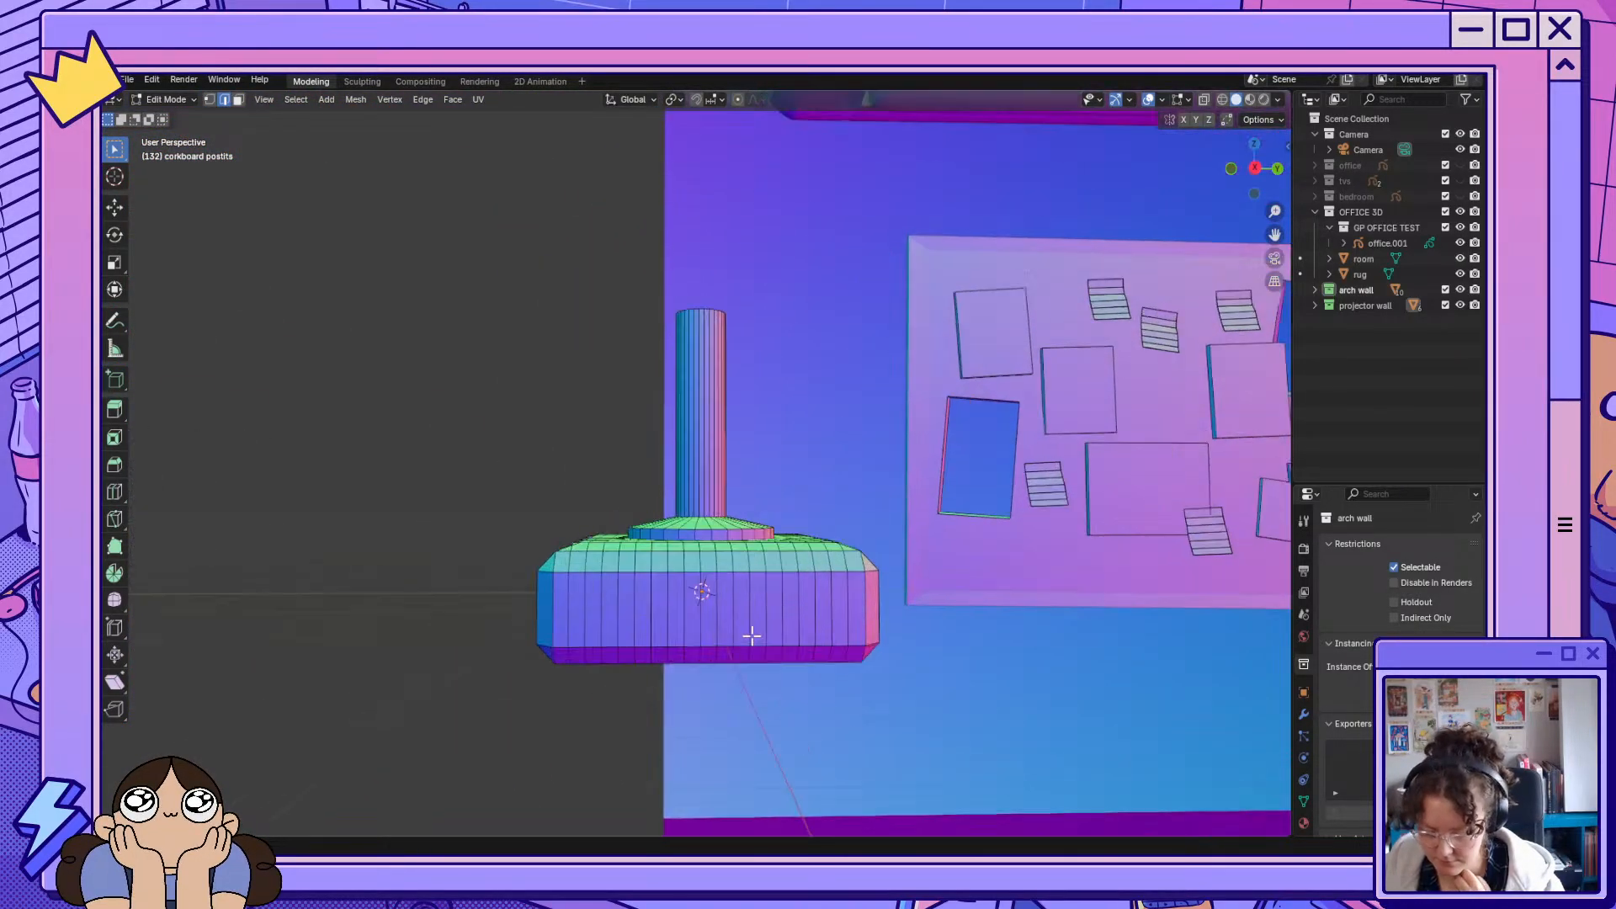
{"action": "scroll", "coordinate": [751, 636], "scroll_direction": "up", "scroll_amount": 4}
{"action": "scroll", "coordinate": [724, 666], "scroll_direction": "down", "scroll_amount": 3}
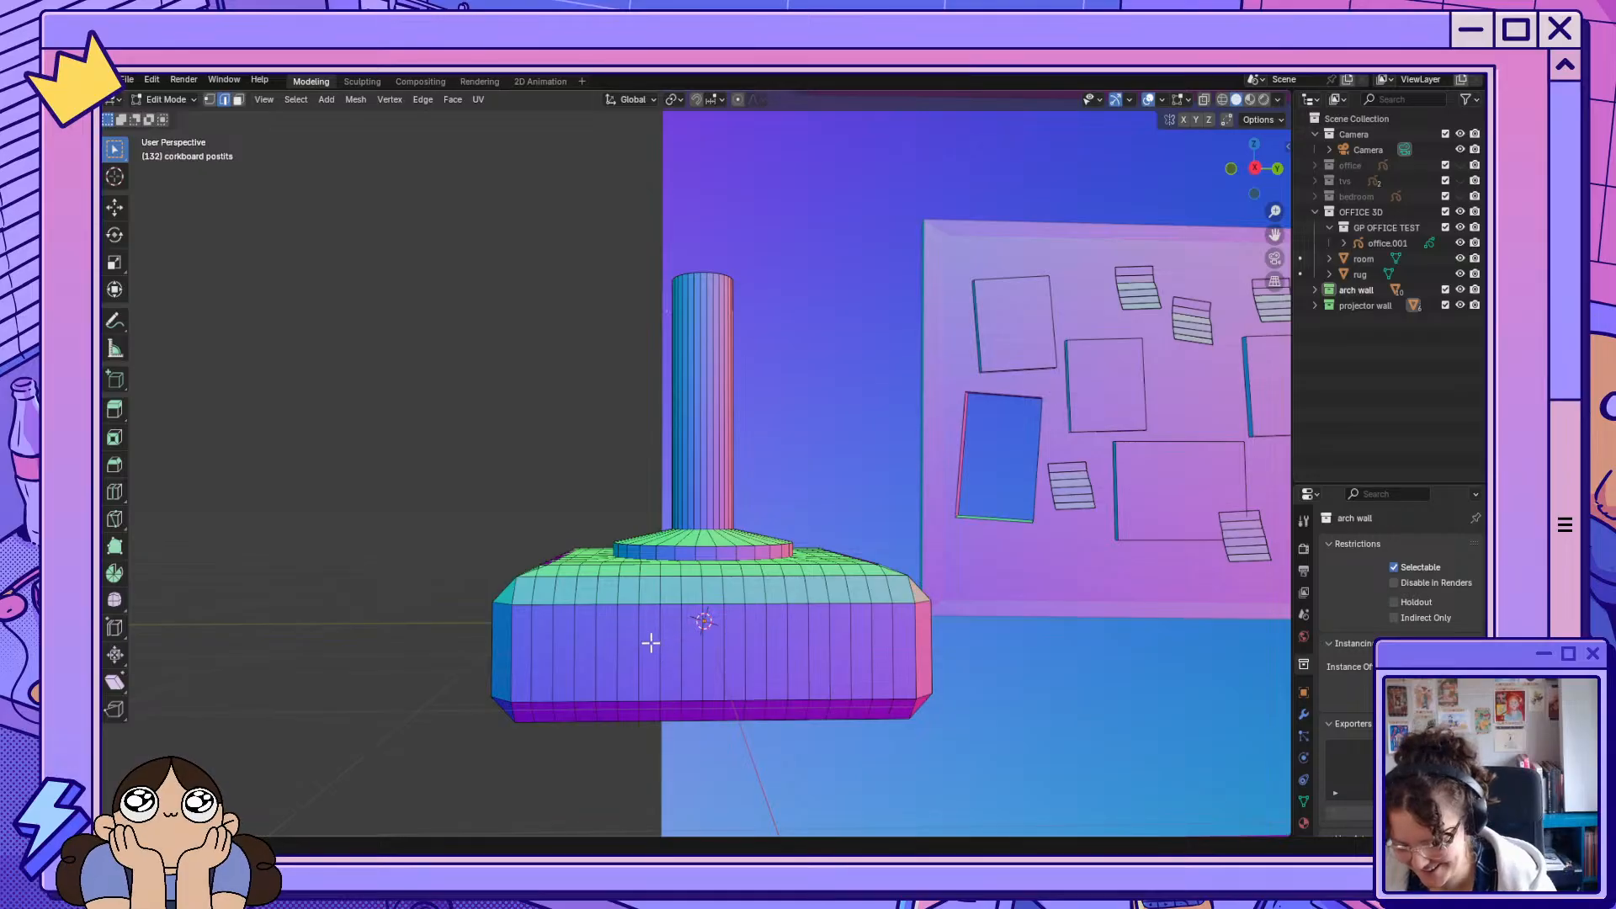
{"action": "left_click_drag", "start_coordinate": [650, 643], "coordinate": [774, 681]}
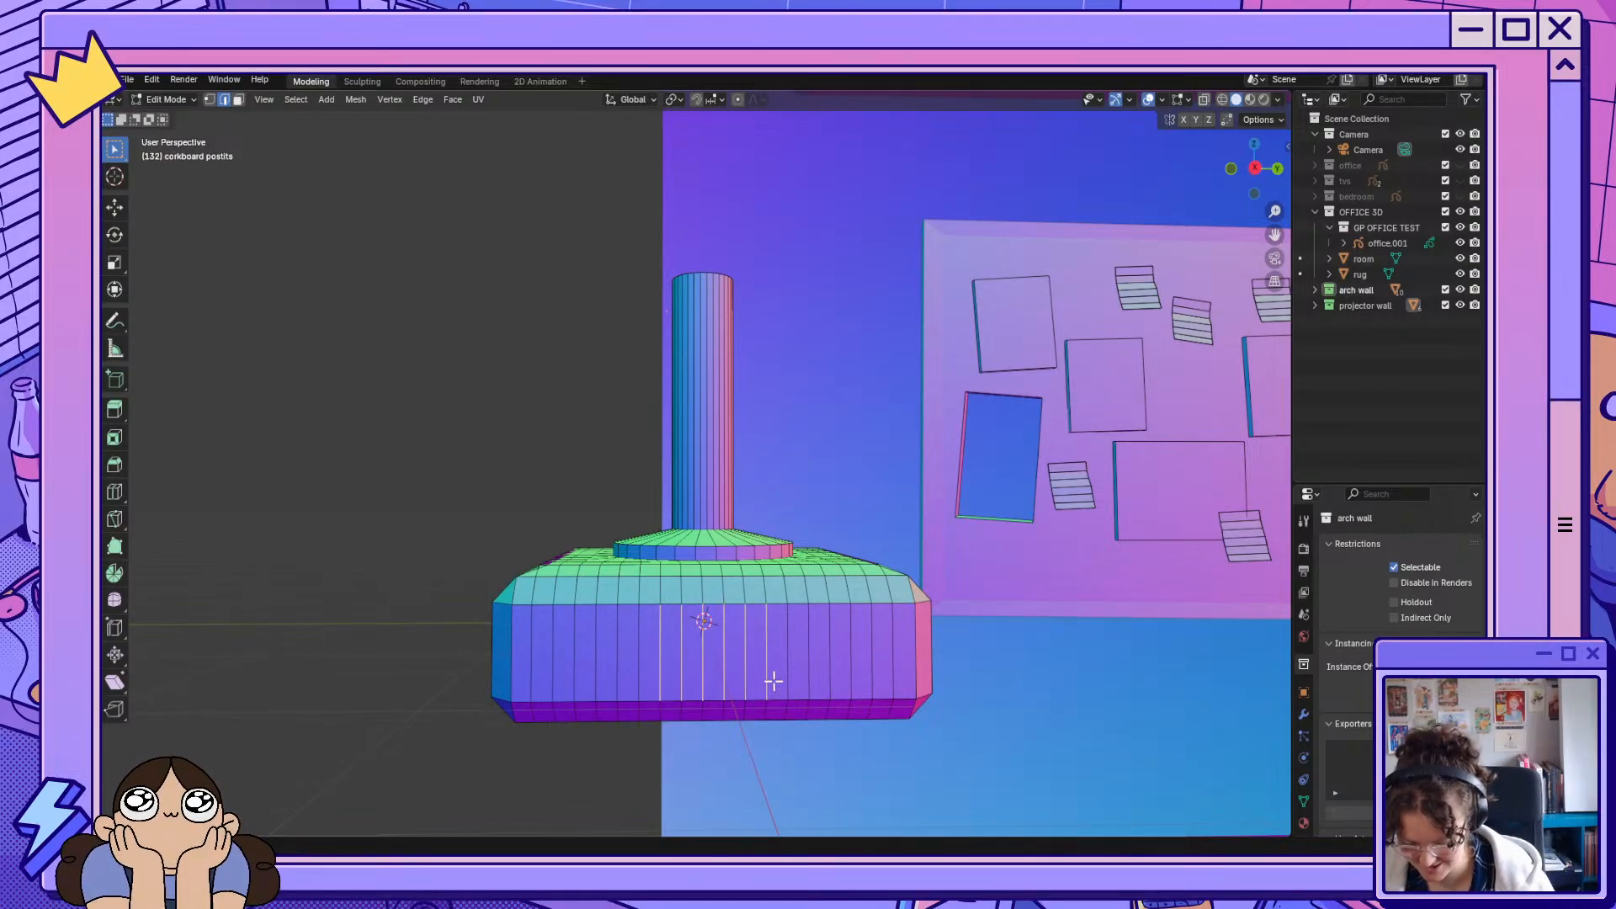
{"action": "left_click", "coordinate": [240, 100]}
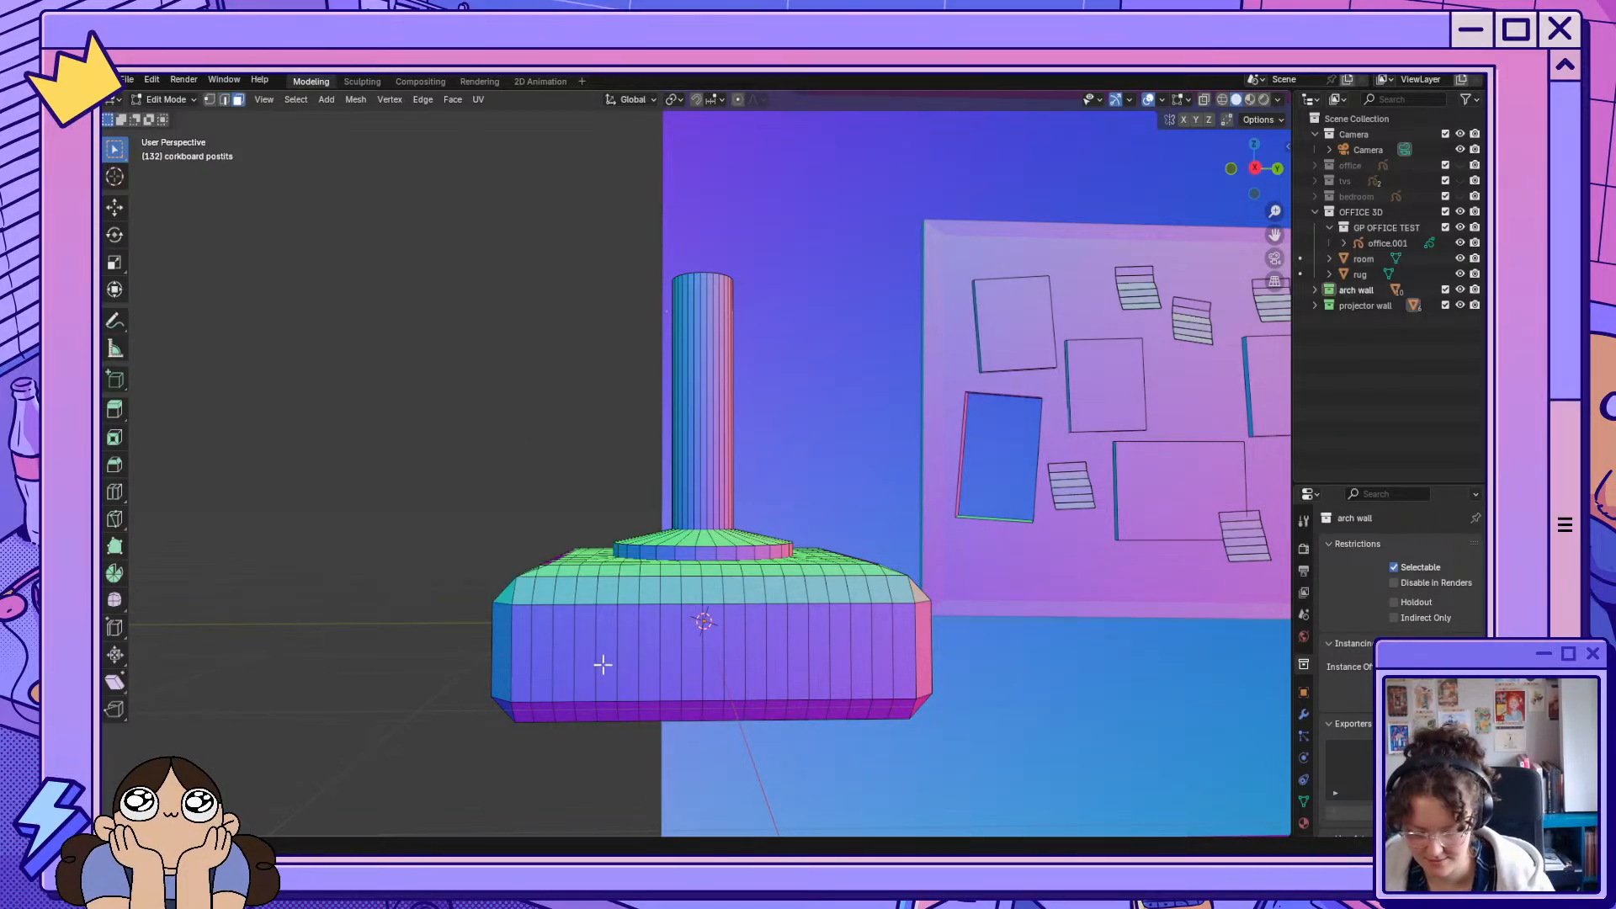
{"action": "left_click_drag", "start_coordinate": [670, 644], "coordinate": [758, 687]}
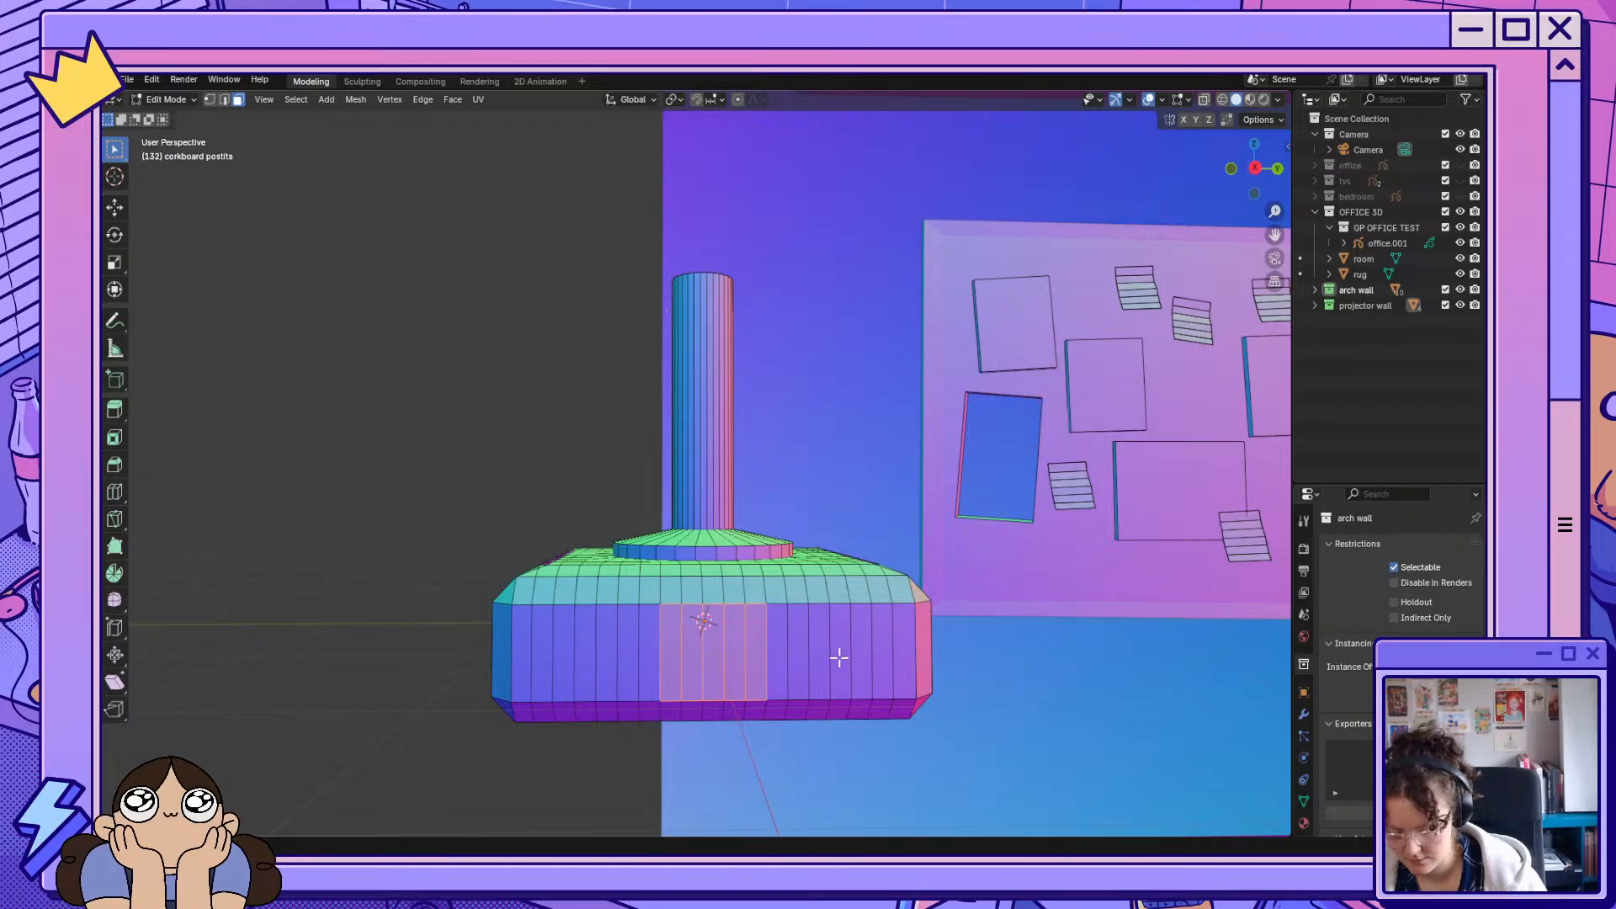
{"action": "key", "text": "i"}
{"action": "left_click", "coordinate": [773, 654]}
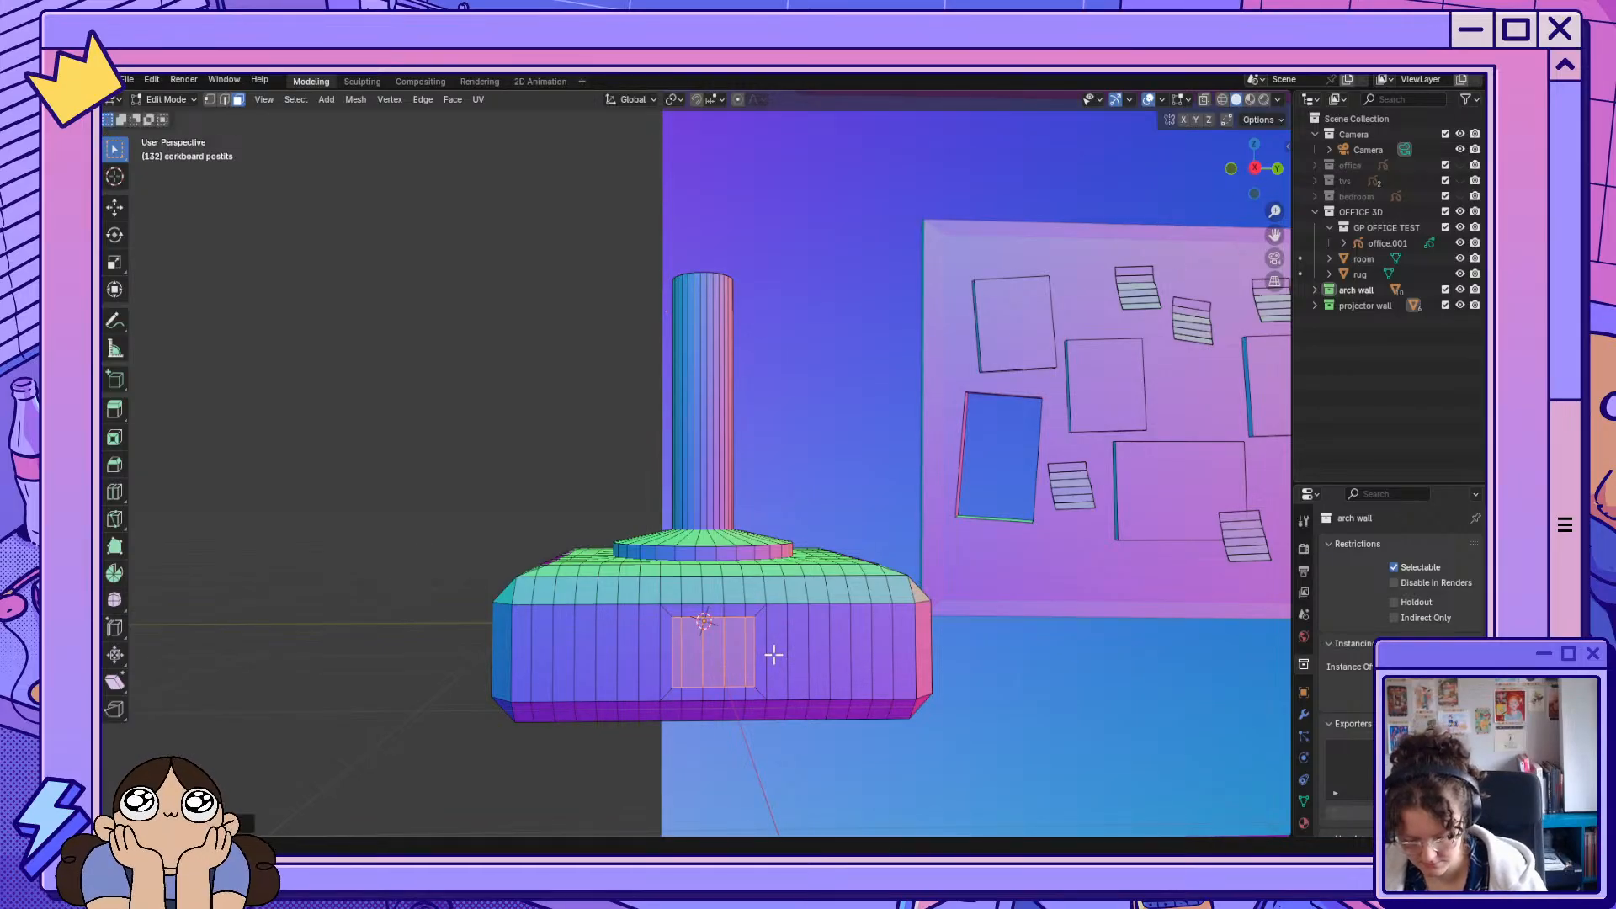
Extrude the inset back panel outward about 0.07 m, bevel its edges slightly and clear the selection.
{"action": "middle_click_drag", "start_coordinate": [768, 653], "coordinate": [884, 665]}
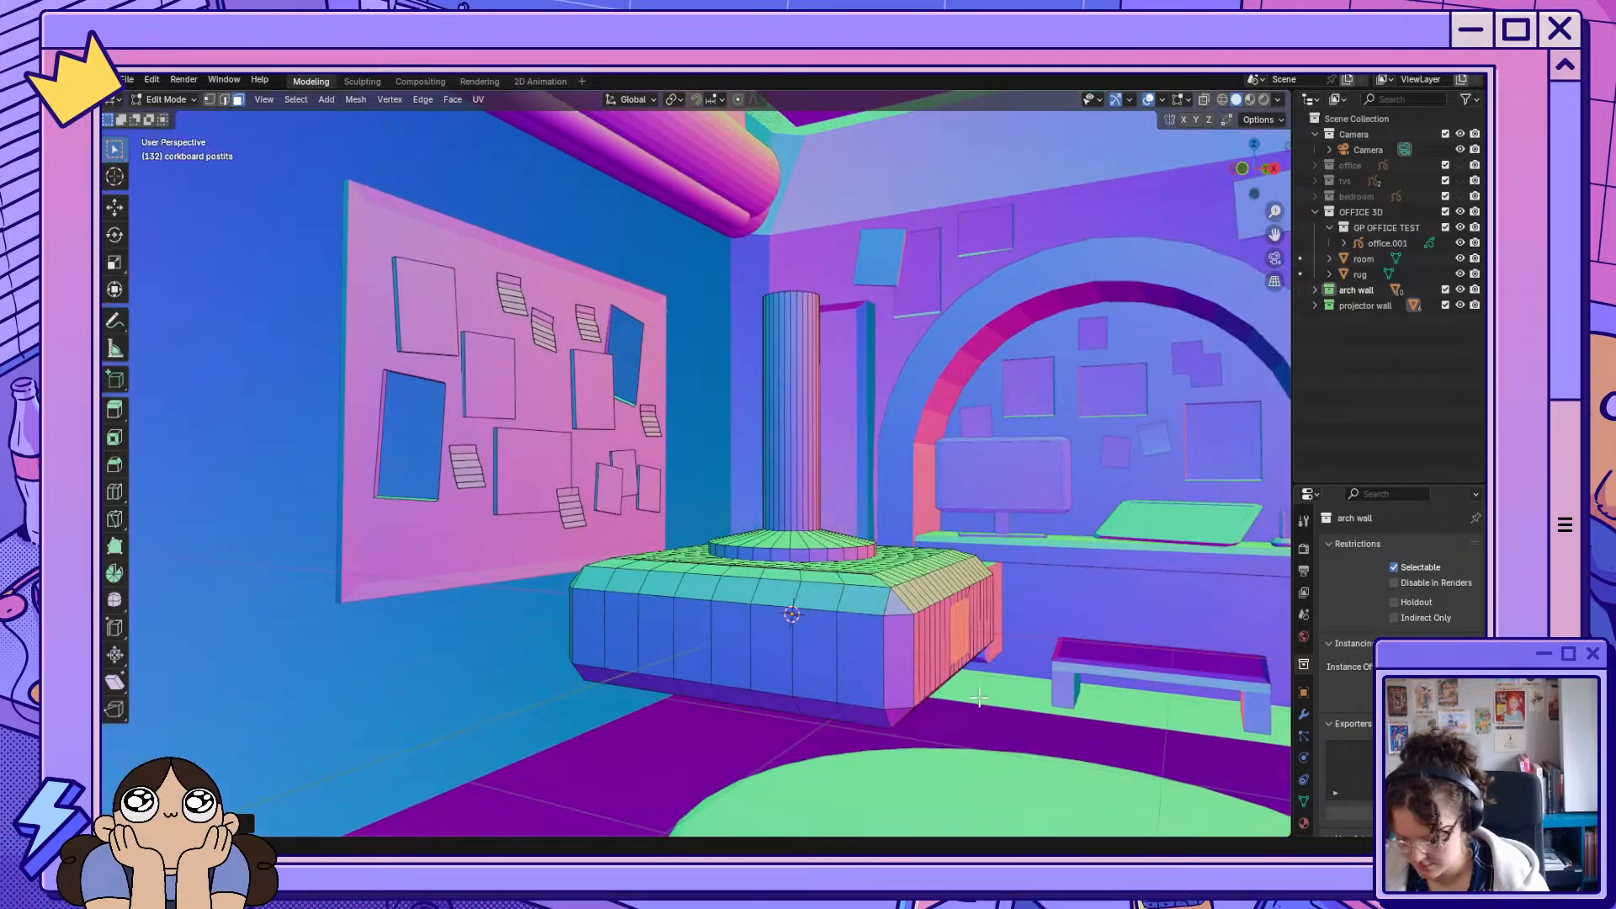
{"action": "key", "text": "e"}
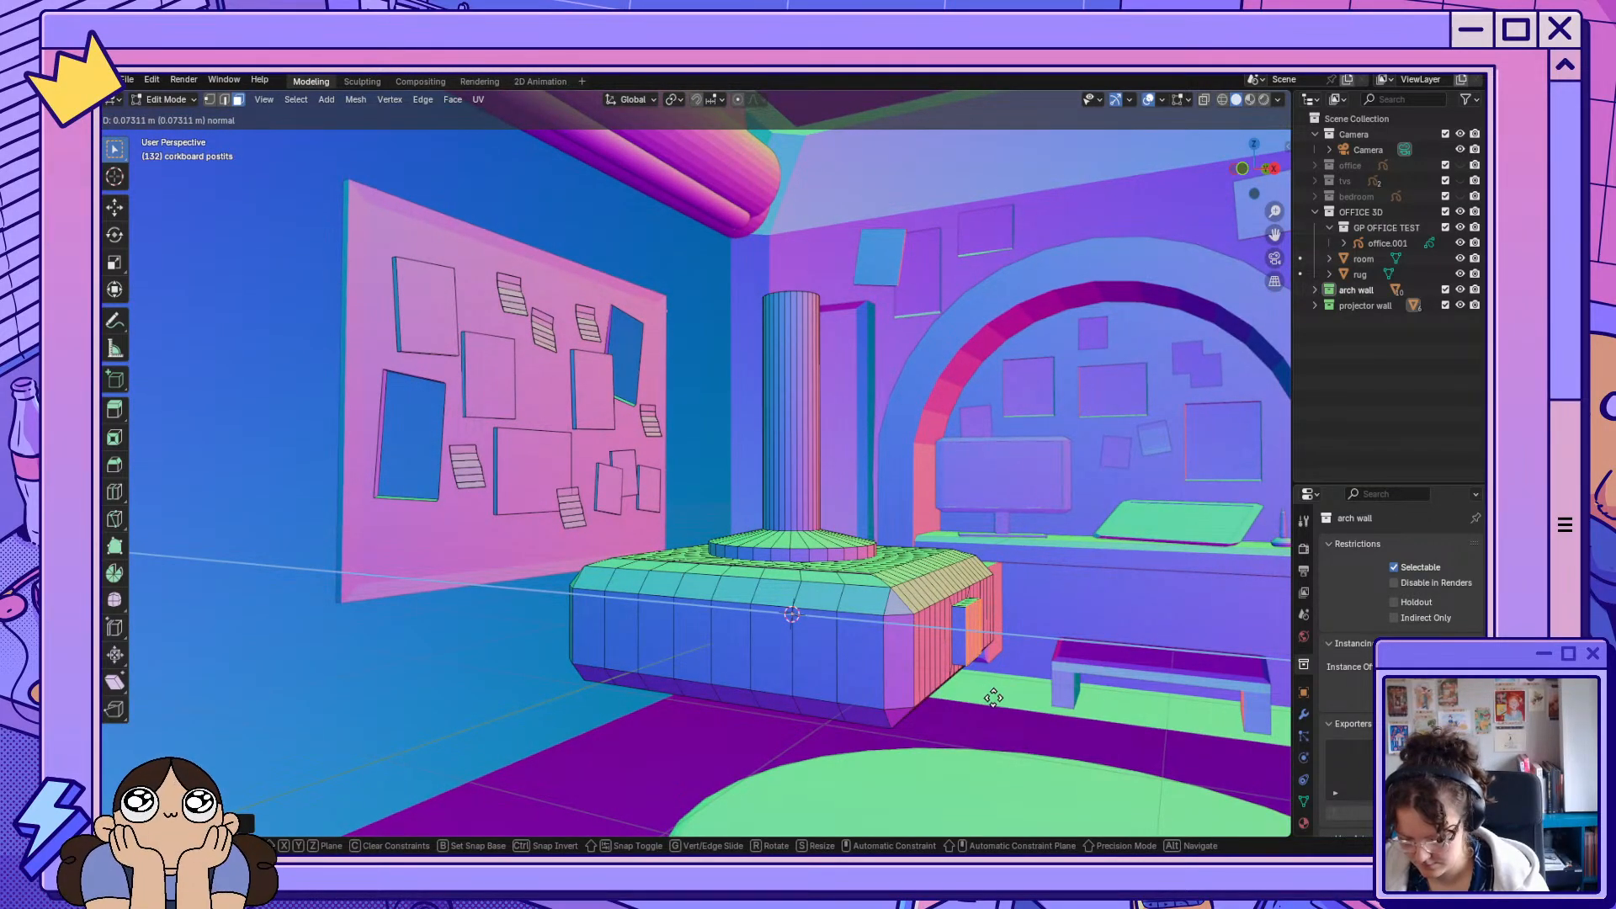
{"action": "left_click", "coordinate": [995, 699]}
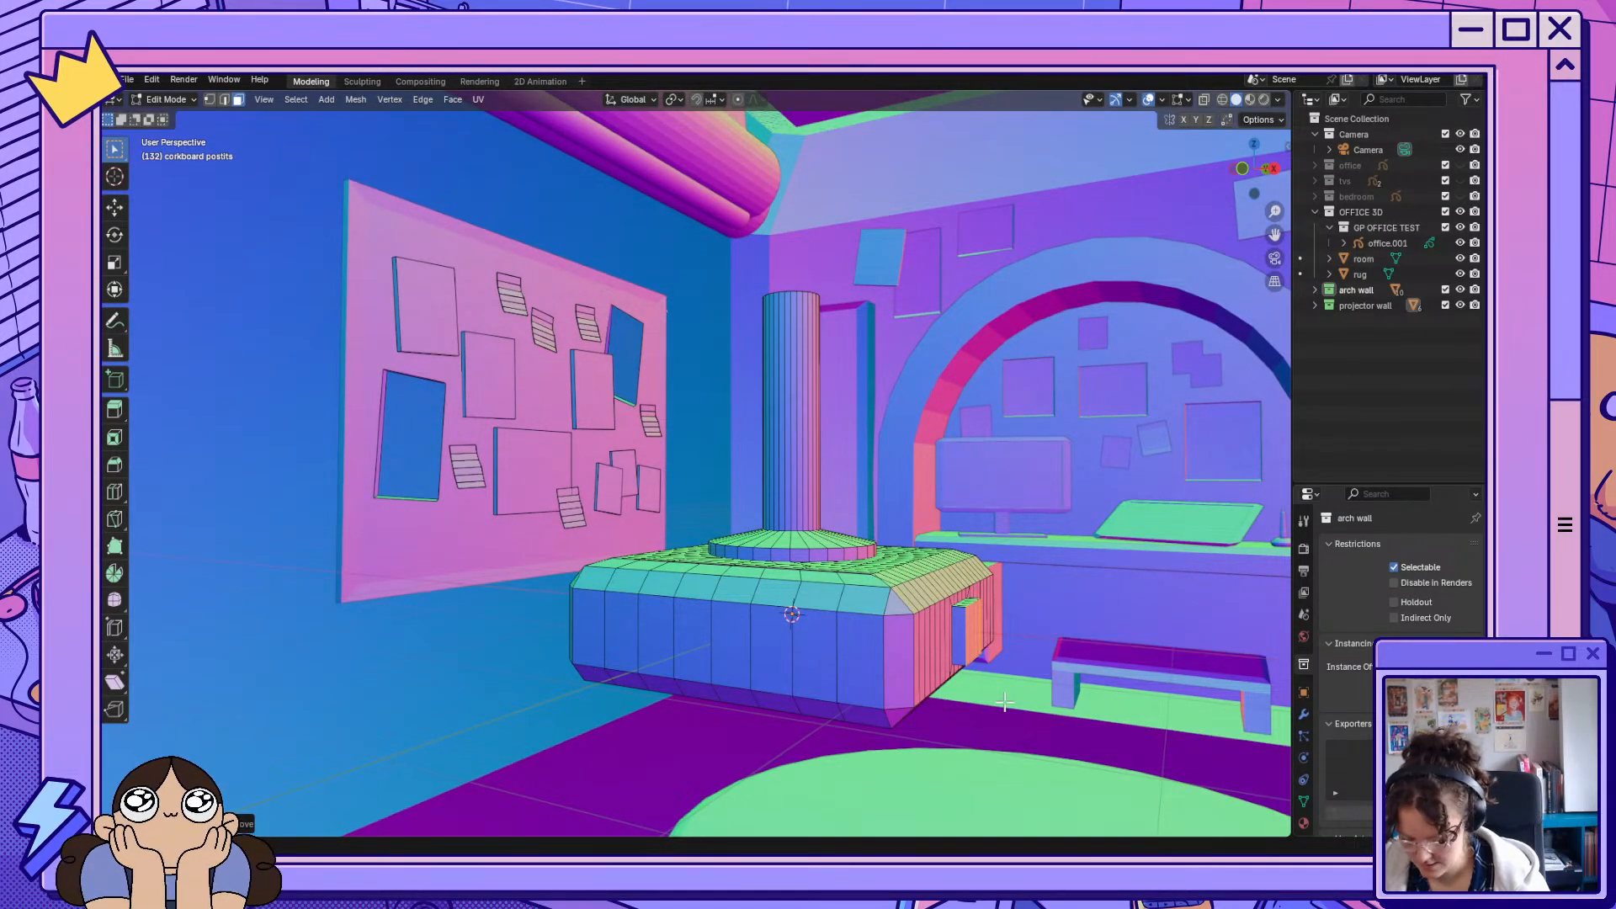
{"action": "key", "text": "ctrl+b"}
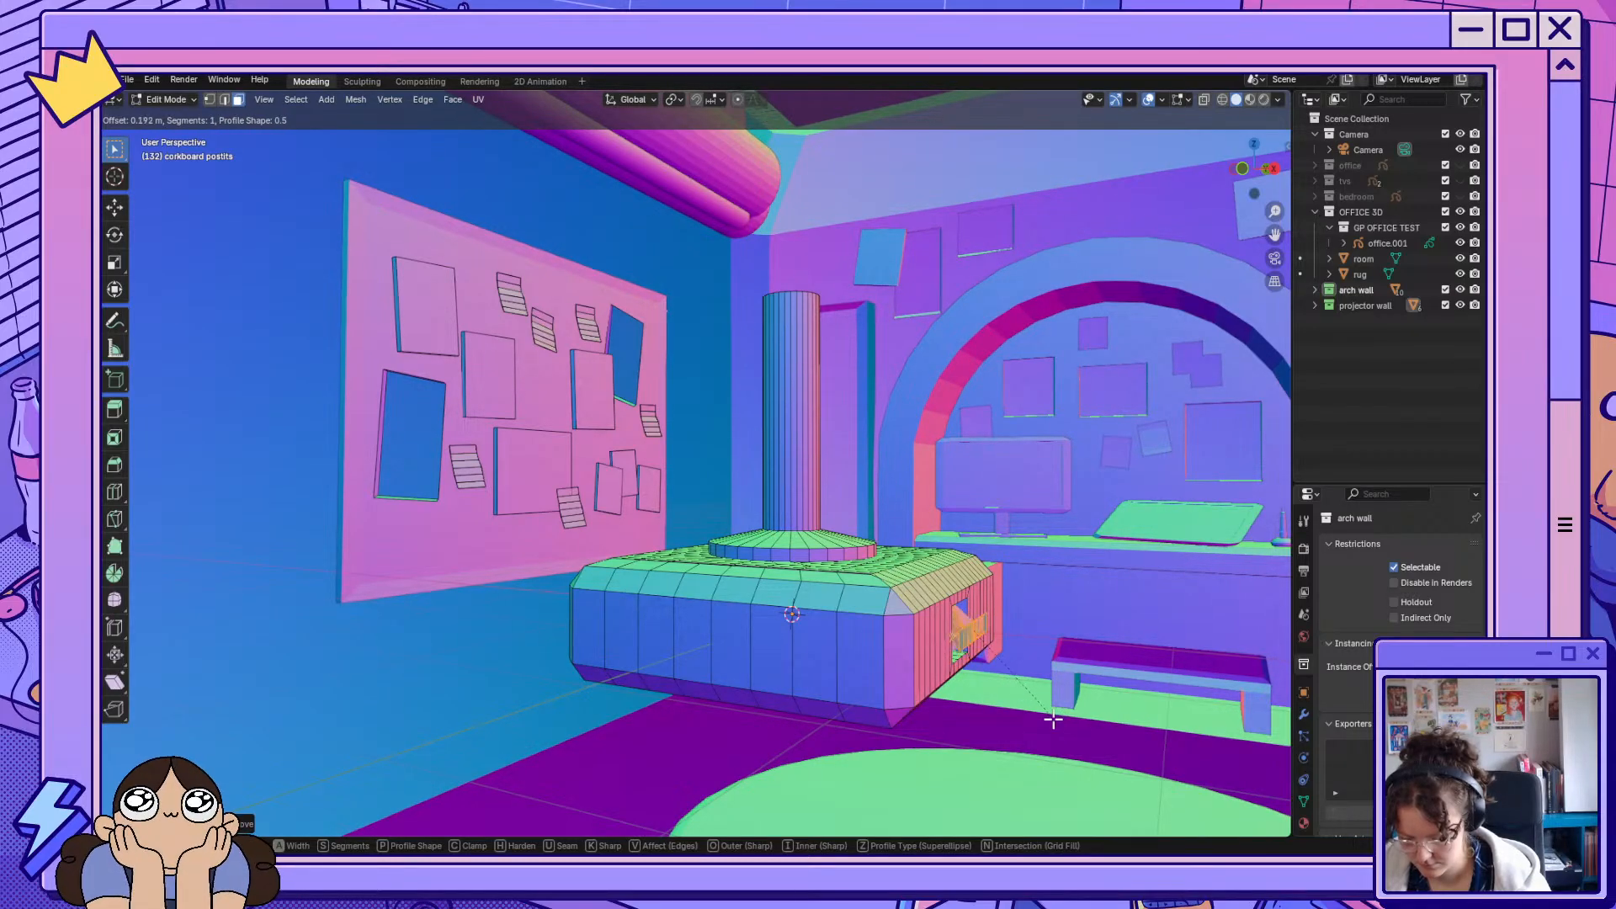
{"action": "left_click", "coordinate": [1027, 702]}
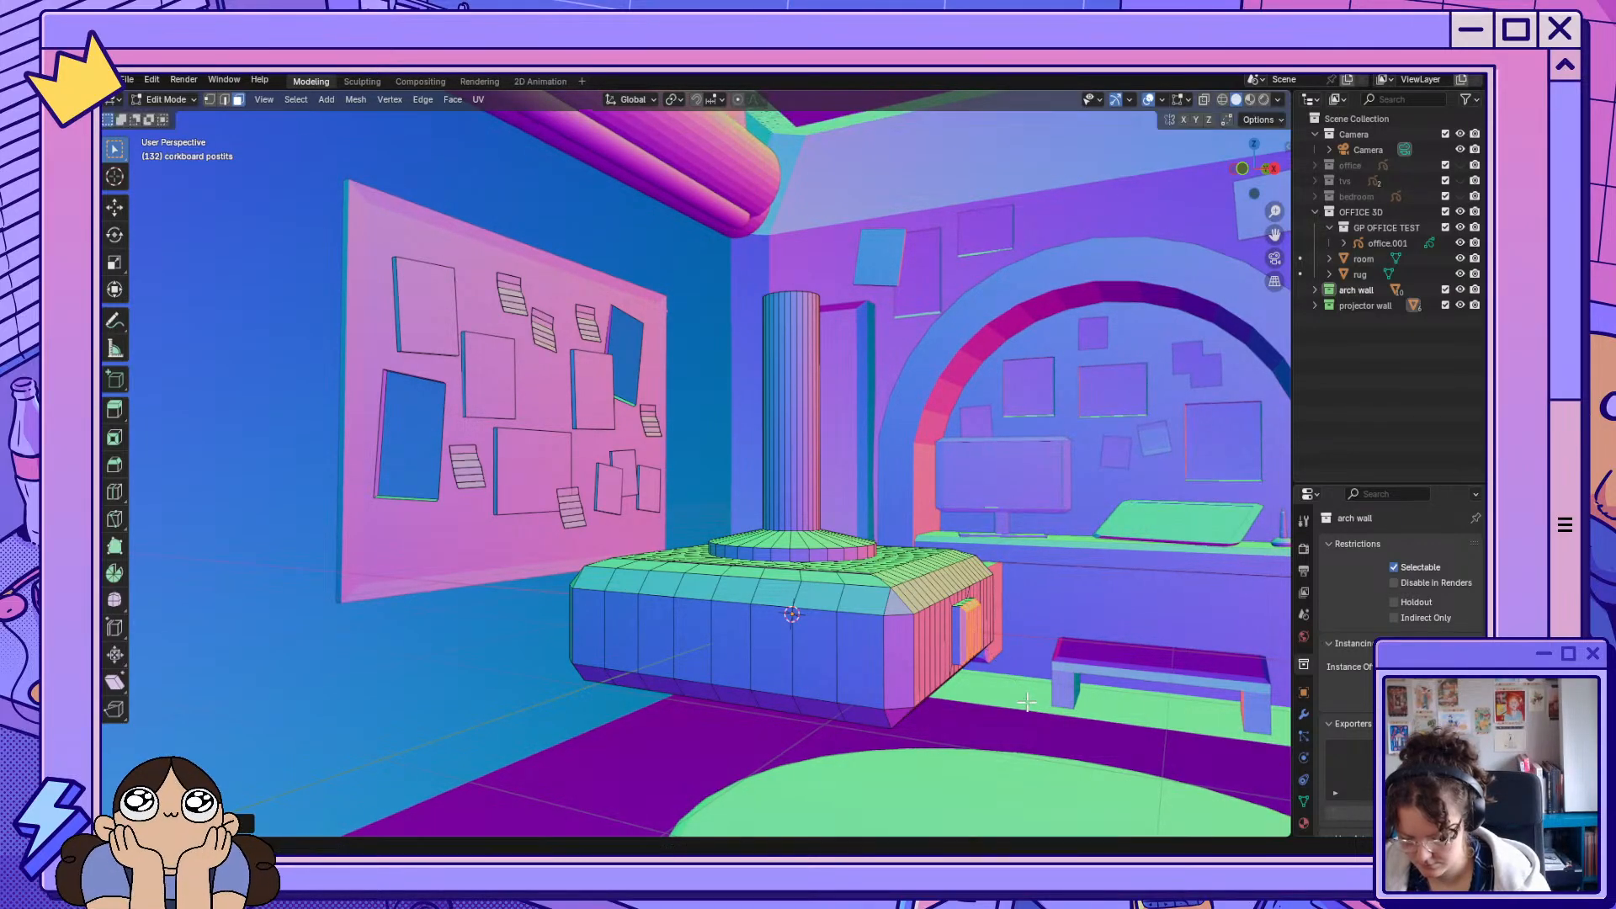
{"action": "middle_click_drag", "start_coordinate": [1120, 667], "coordinate": [1003, 655]}
{"action": "left_click", "coordinate": [726, 628]}
{"action": "left_click_drag", "start_coordinate": [717, 634], "coordinate": [783, 610]}
Select the front button nearest the lens, duplicate it and place the copy clear of the projector box.
{"action": "middle_click_drag", "start_coordinate": [845, 675], "coordinate": [1158, 668]}
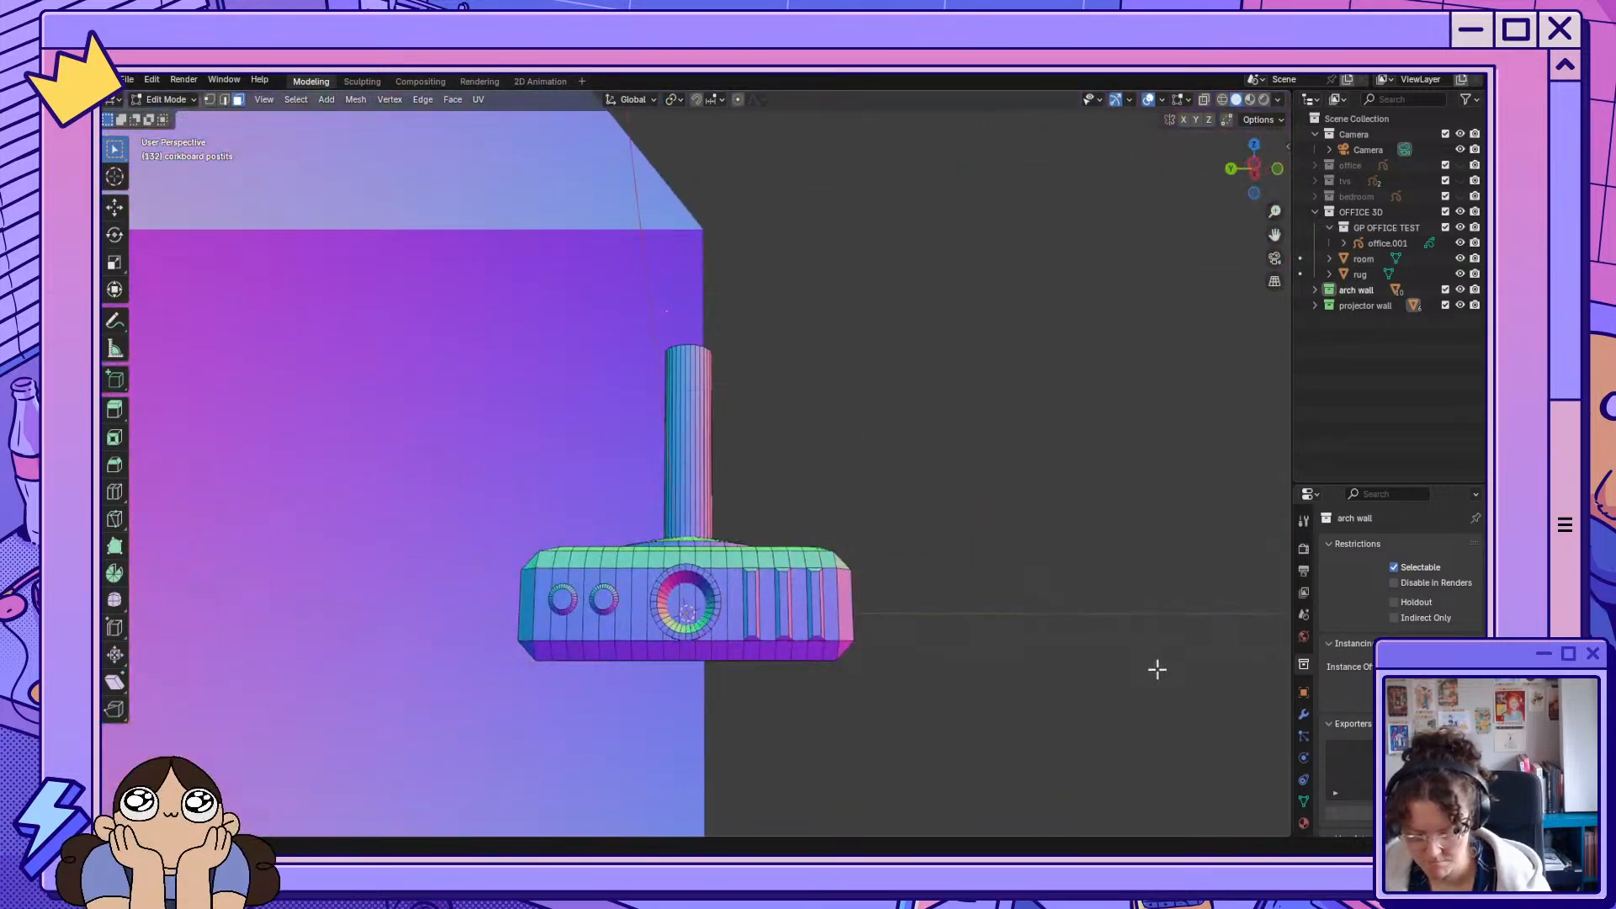
{"action": "left_click", "coordinate": [604, 601]}
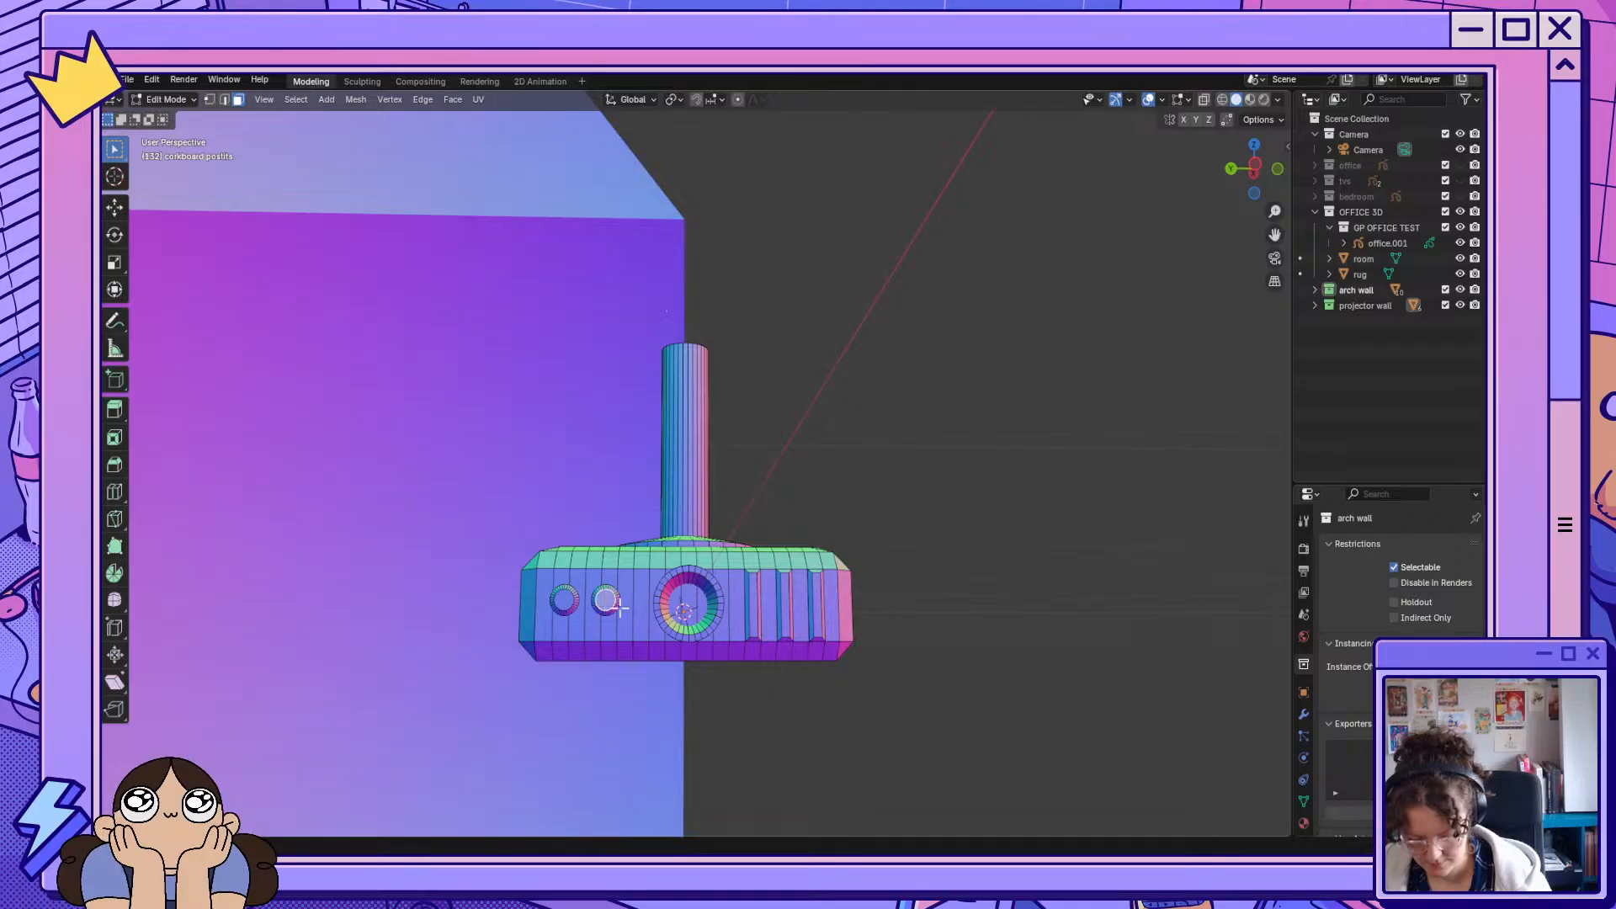
{"action": "middle_click_drag", "start_coordinate": [737, 626], "coordinate": [707, 664]}
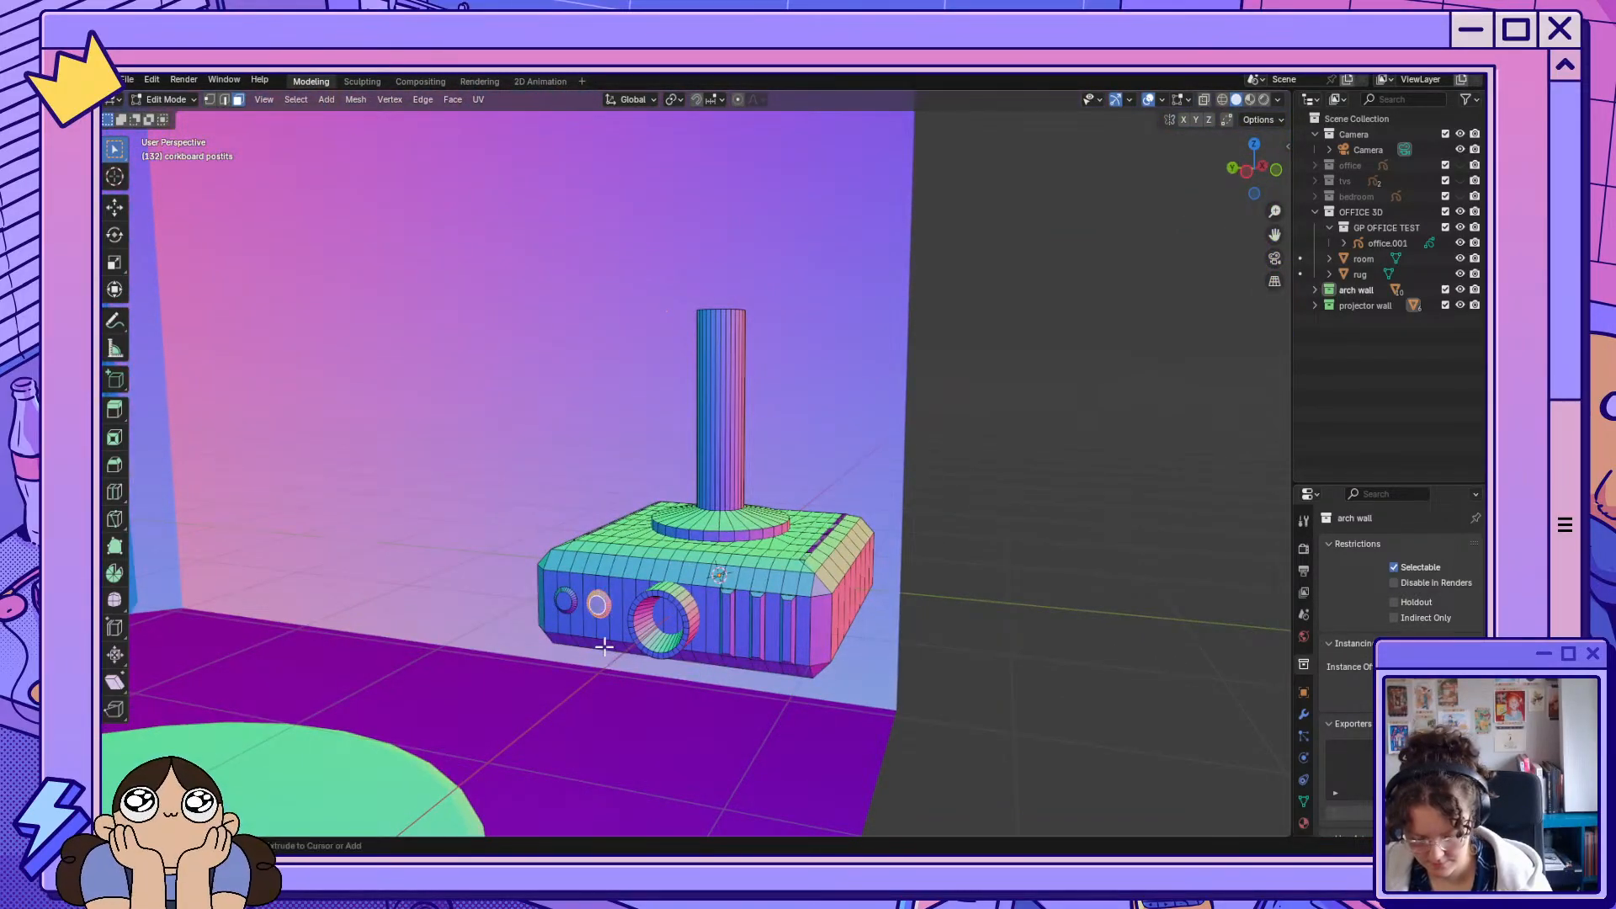
{"action": "left_click", "coordinate": [598, 604]}
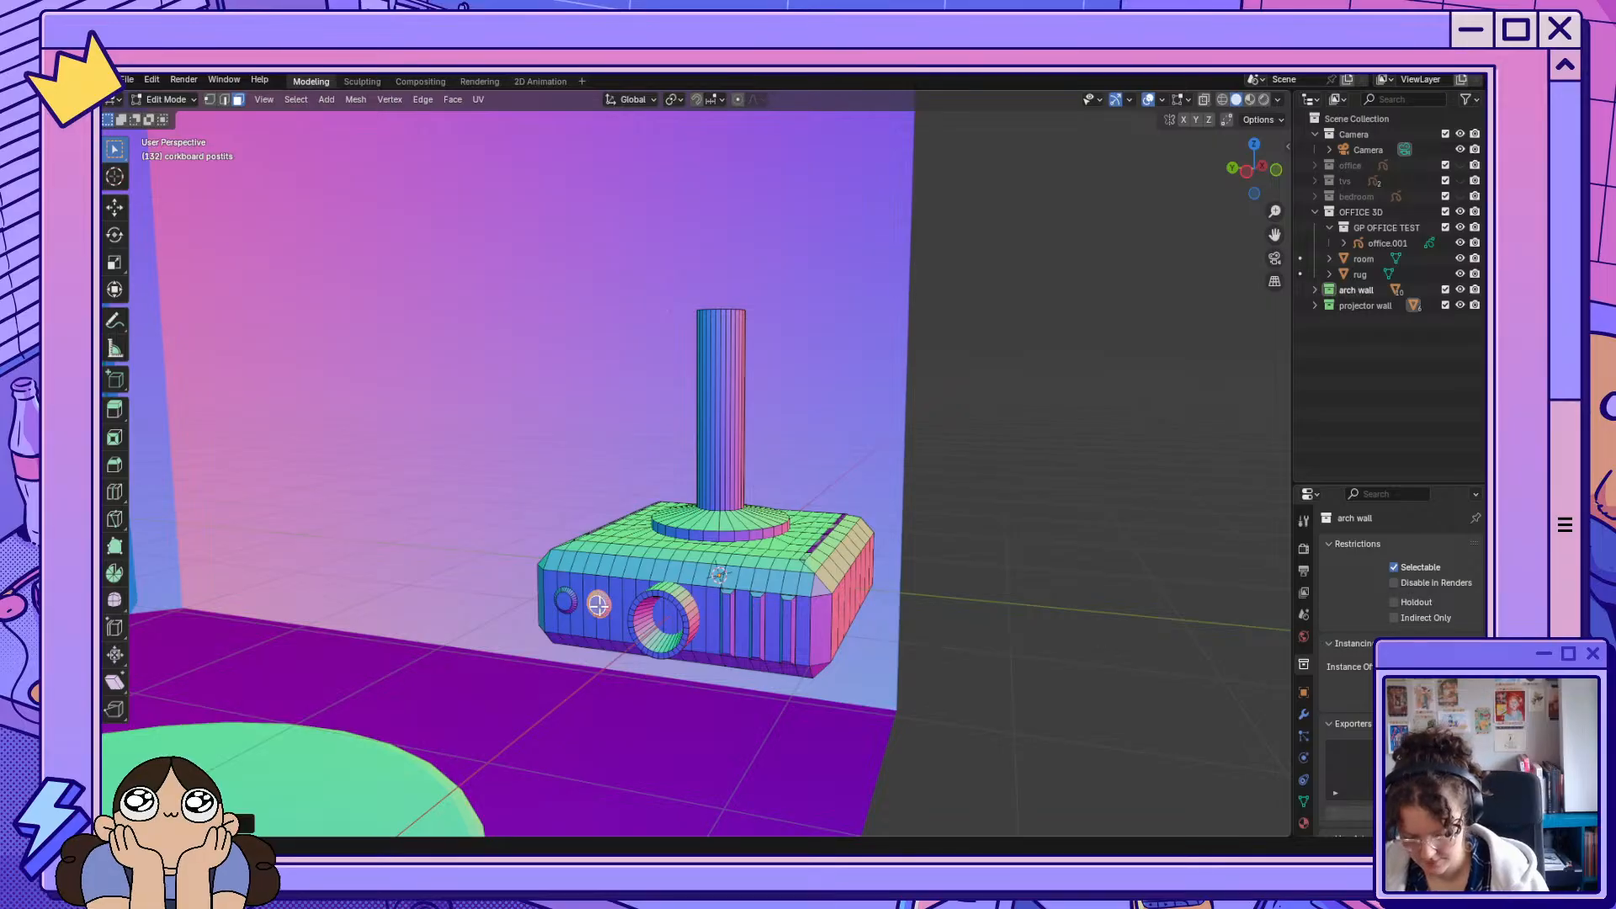
{"action": "key", "text": "shift+d"}
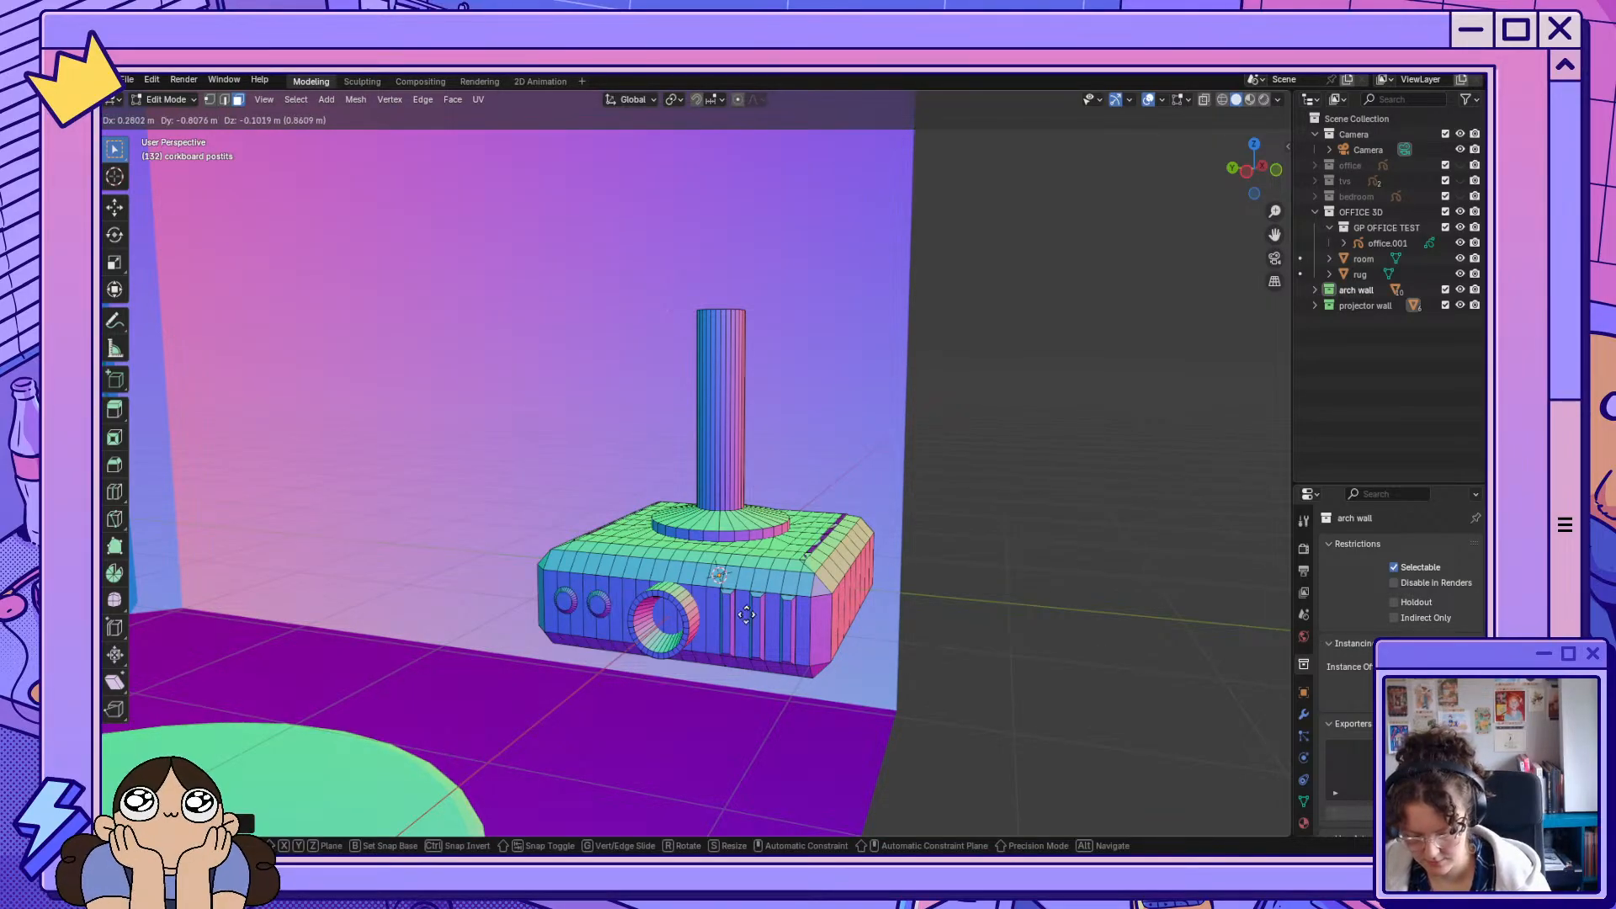
{"action": "left_click", "coordinate": [972, 575]}
{"action": "middle_click_drag", "start_coordinate": [1076, 602], "coordinate": [924, 649]}
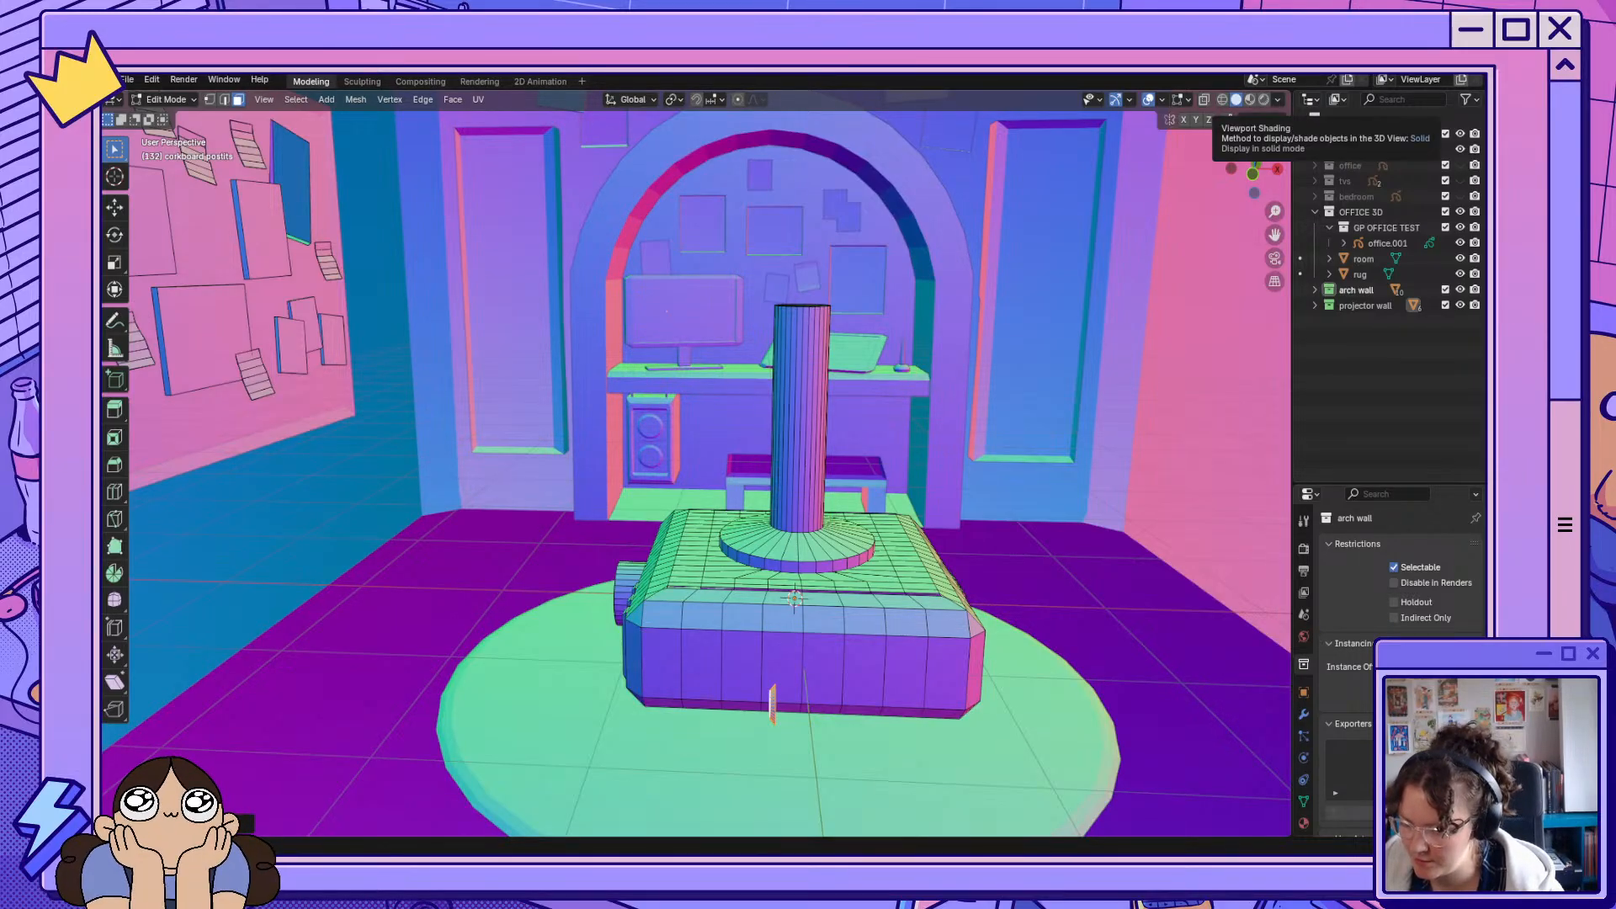
Try several viewport matcaps, including red, orange, brown and grey ones, and switch back to the multicoloured normal matcap.
{"action": "left_click", "coordinate": [1278, 100]}
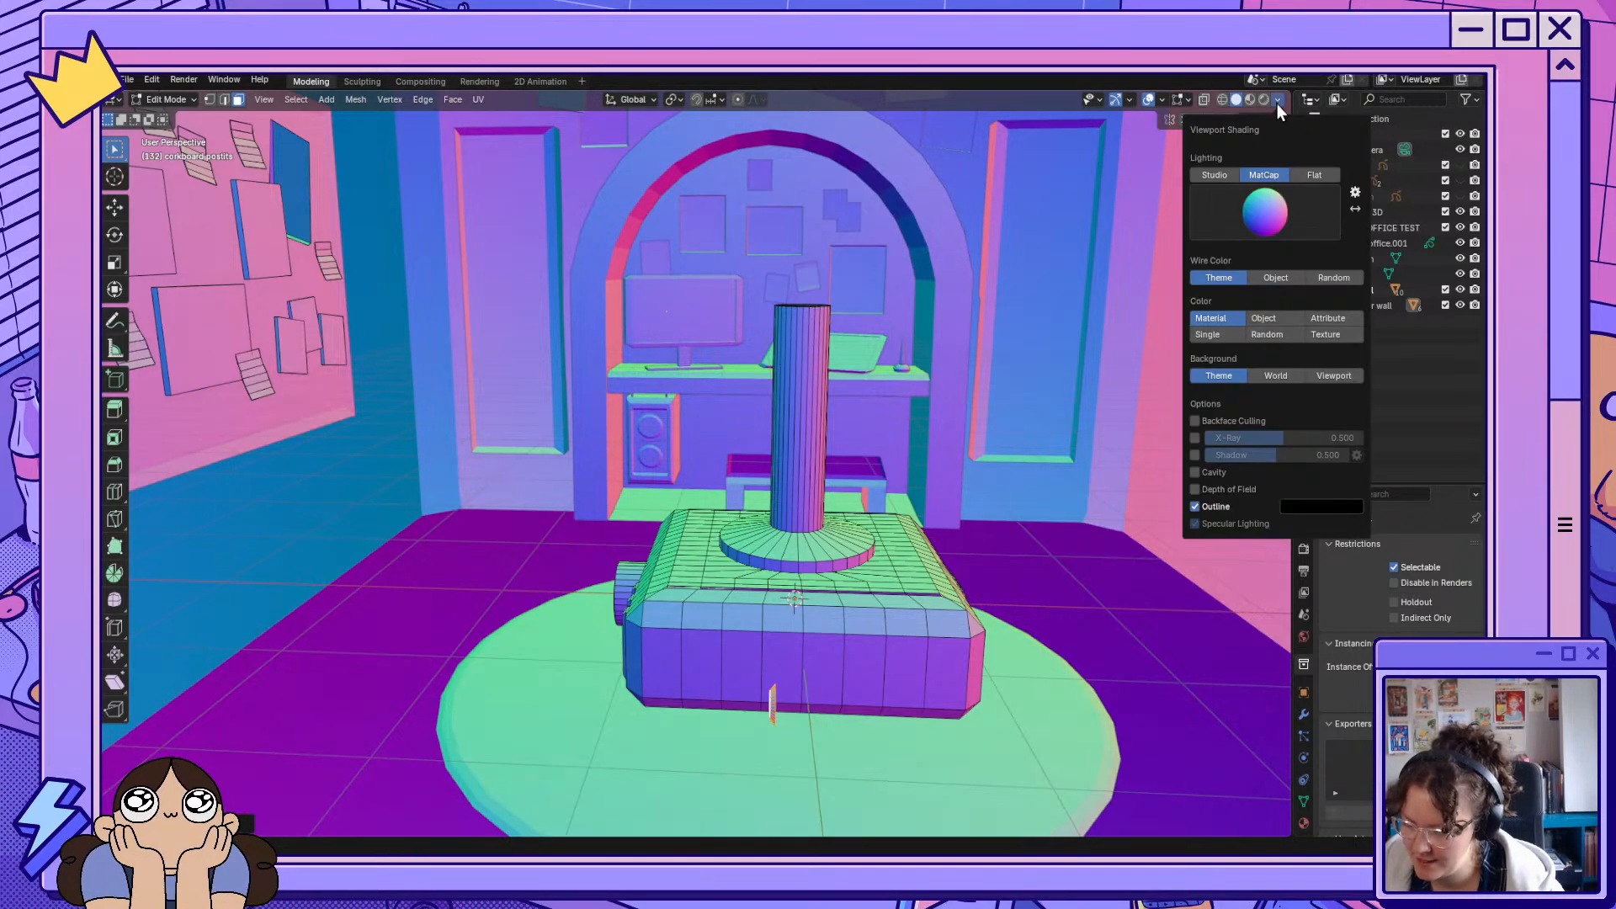
{"action": "left_click", "coordinate": [1269, 217]}
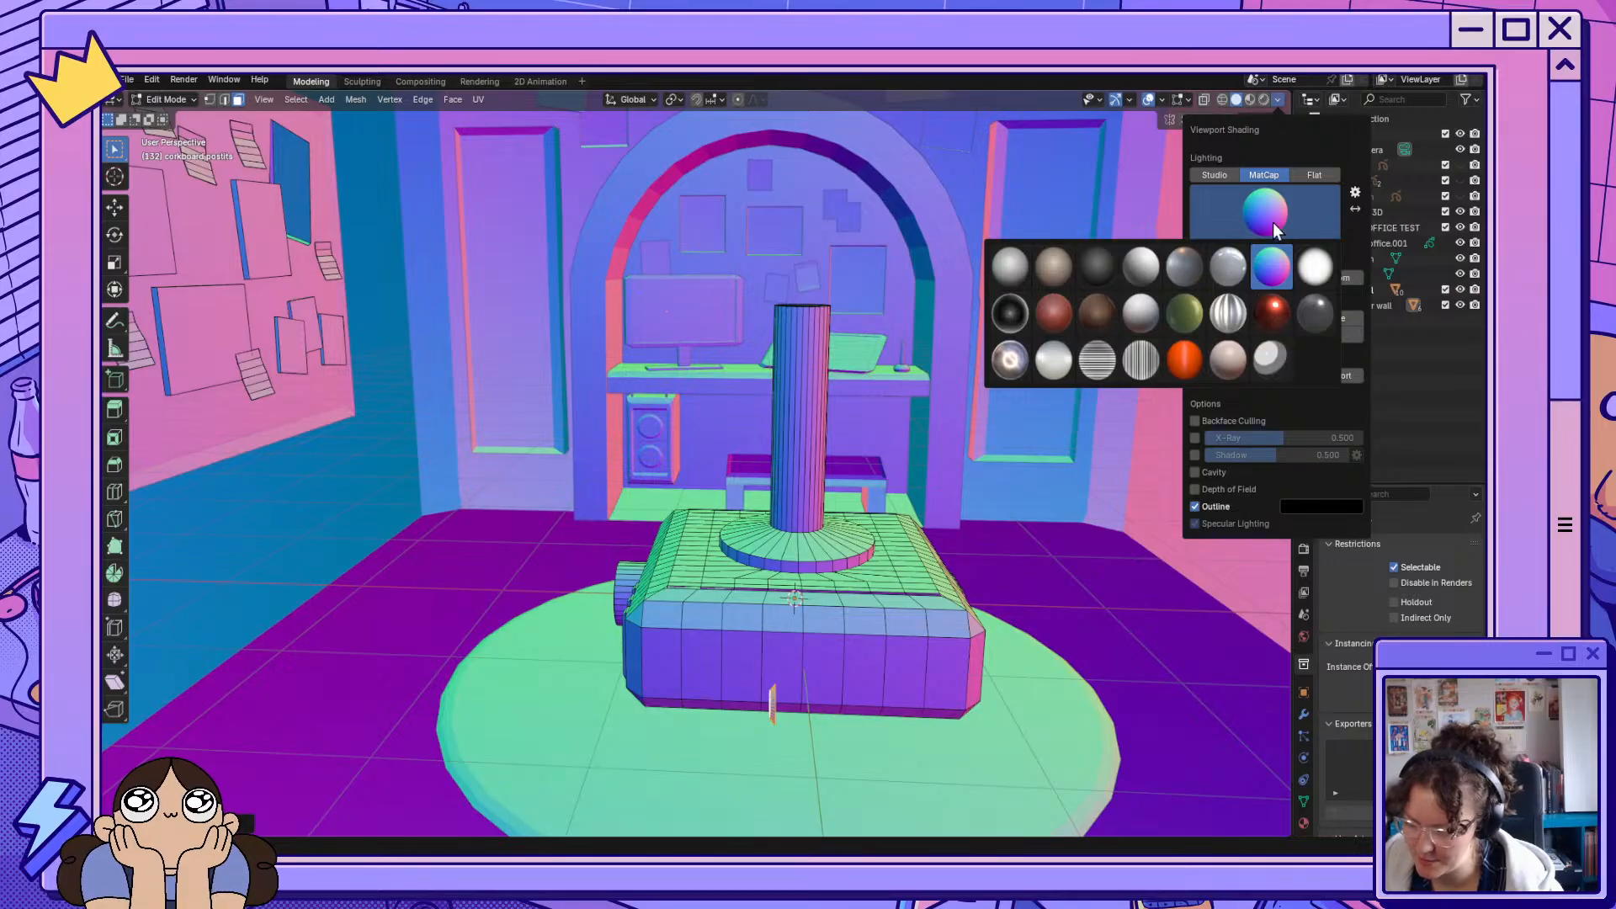
{"action": "left_click", "coordinate": [1273, 314]}
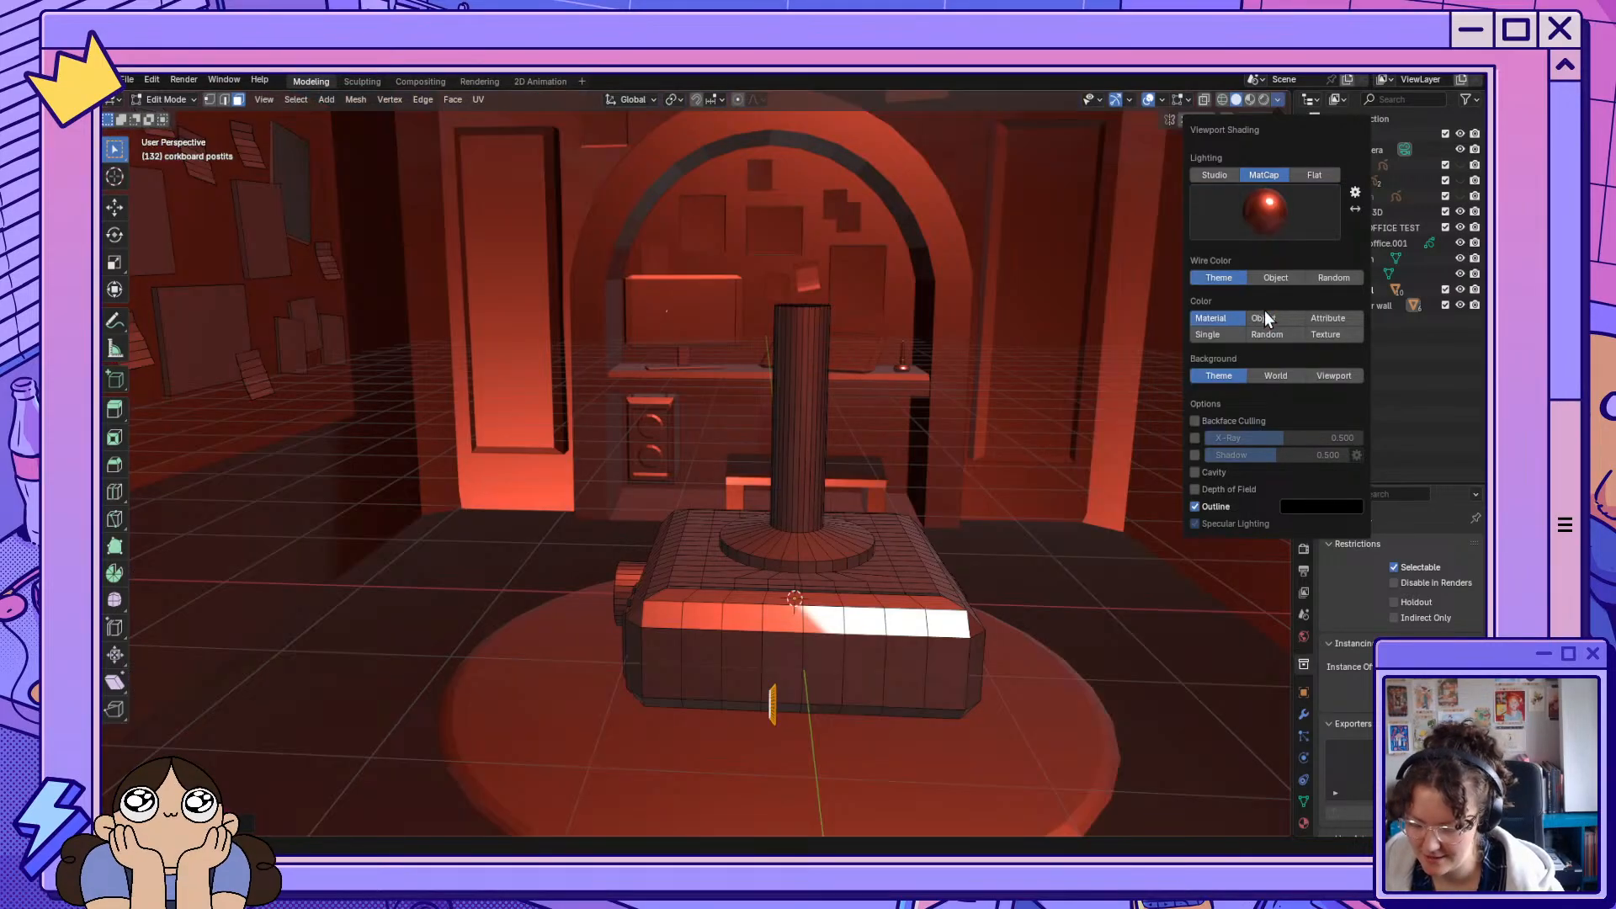
{"action": "left_click", "coordinate": [1267, 229]}
{"action": "left_click", "coordinate": [1182, 353]}
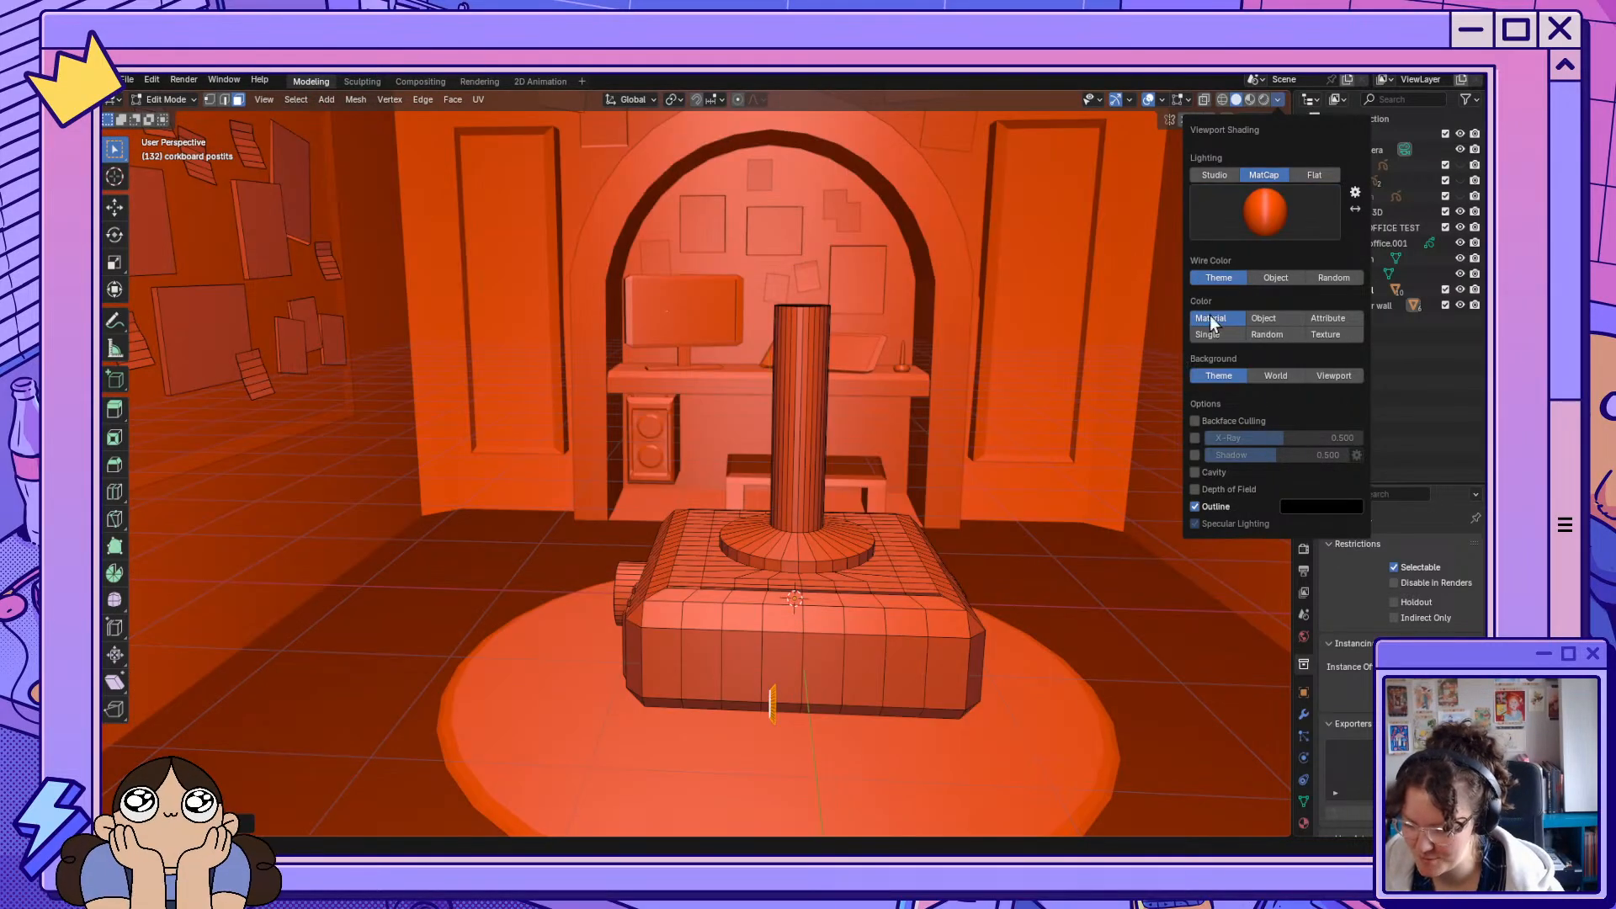
{"action": "left_click", "coordinate": [1257, 224]}
{"action": "left_click", "coordinate": [1110, 306]}
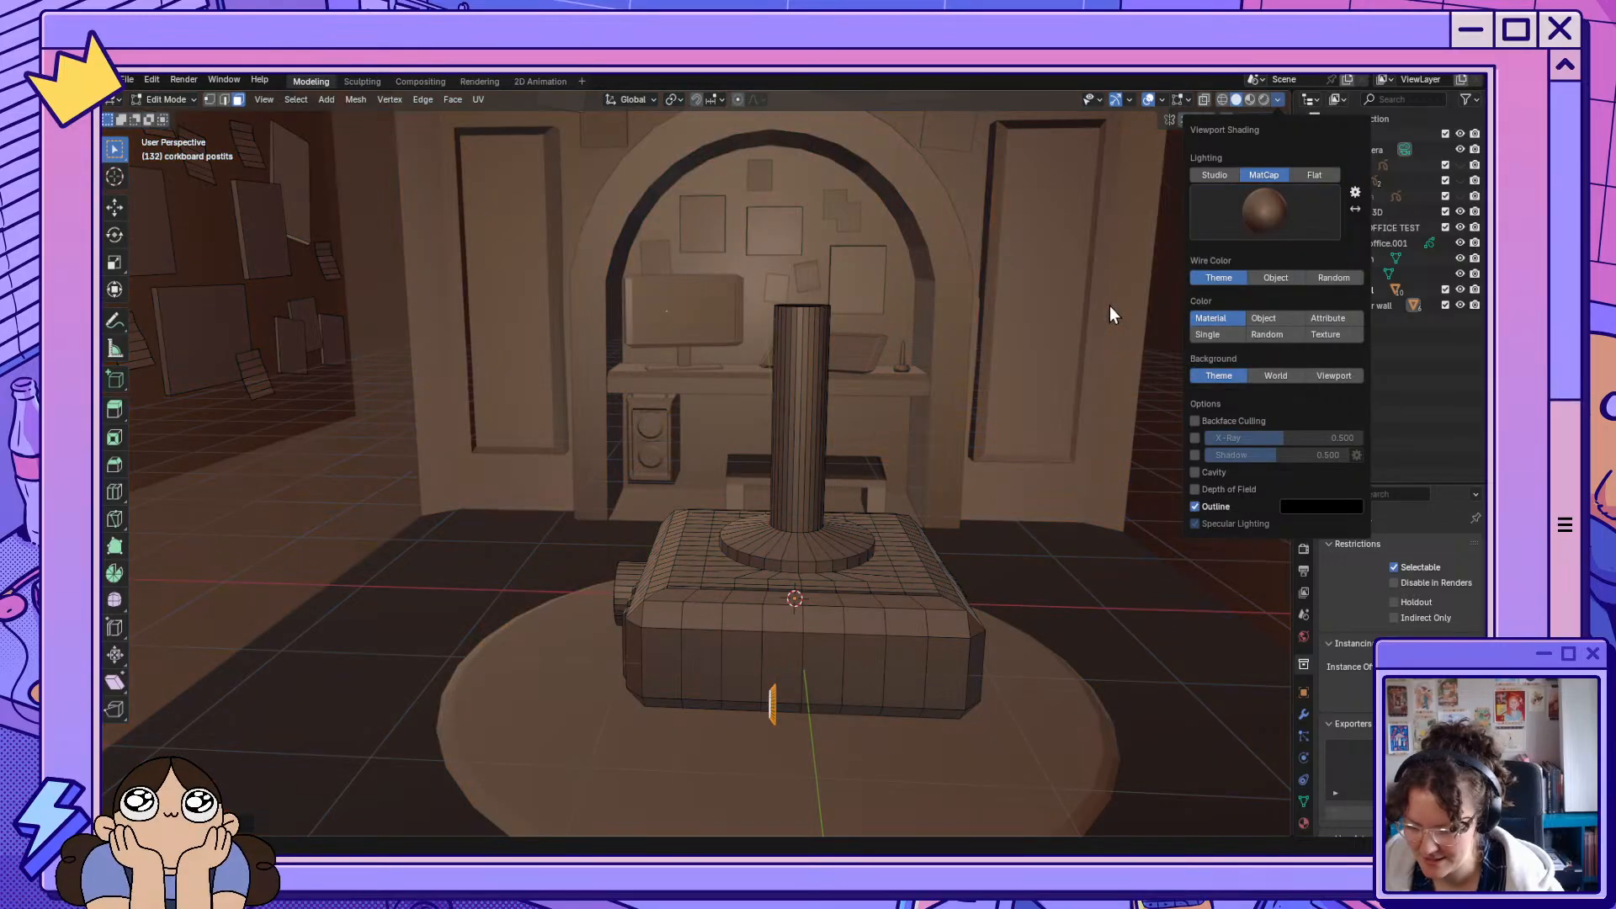
{"action": "left_click", "coordinate": [1267, 212]}
{"action": "left_click", "coordinate": [1056, 261]}
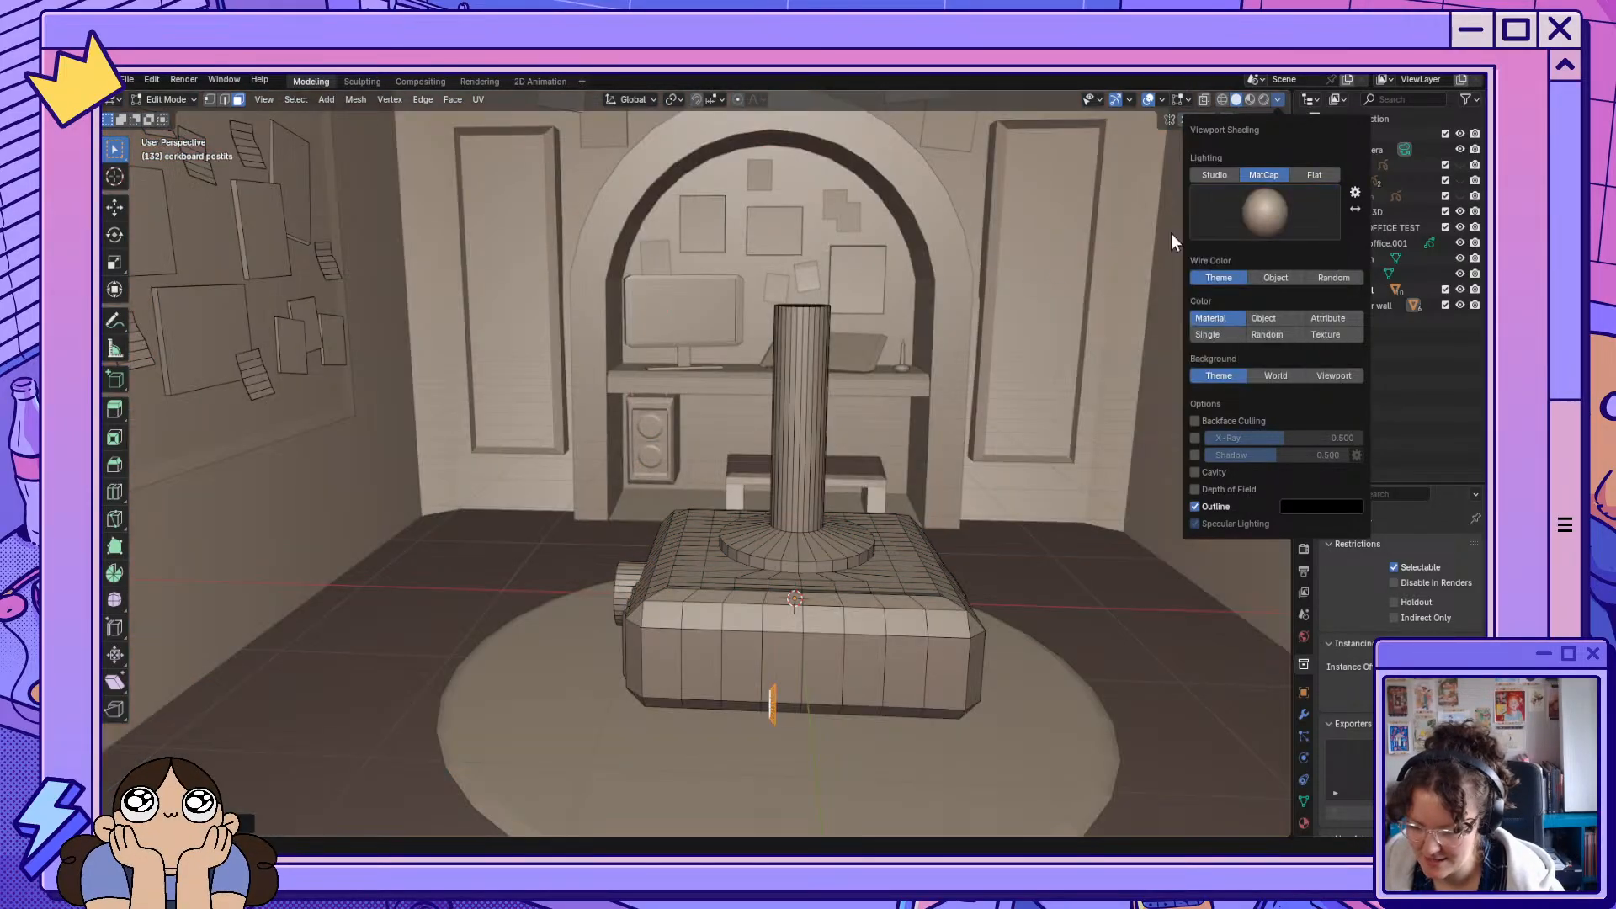
{"action": "left_click", "coordinate": [1202, 231]}
{"action": "left_click", "coordinate": [1019, 262]}
{"action": "mouse_move", "coordinate": [646, 394]}
{"action": "middle_mouse_down"}
{"action": "mouse_move", "coordinate": [842, 409]}
{"action": "mouse_move", "coordinate": [570, 375]}
{"action": "mouse_move", "coordinate": [542, 398]}
{"action": "mouse_move", "coordinate": [722, 399]}
{"action": "middle_mouse_up"}
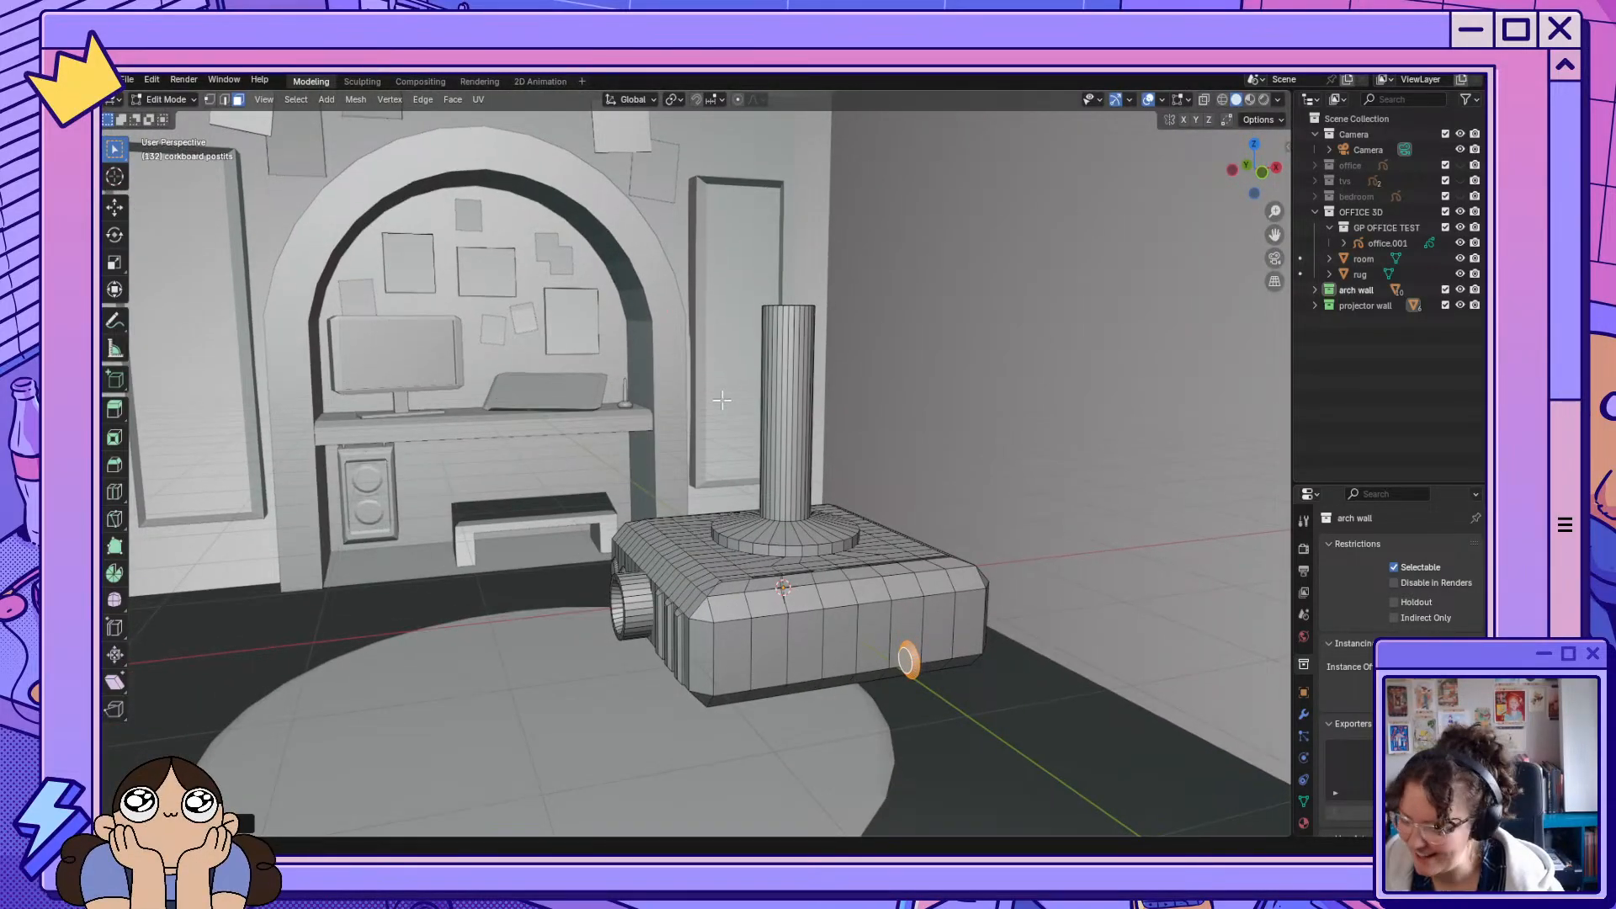
{"action": "left_click", "coordinate": [1278, 100]}
{"action": "left_click", "coordinate": [1286, 211]}
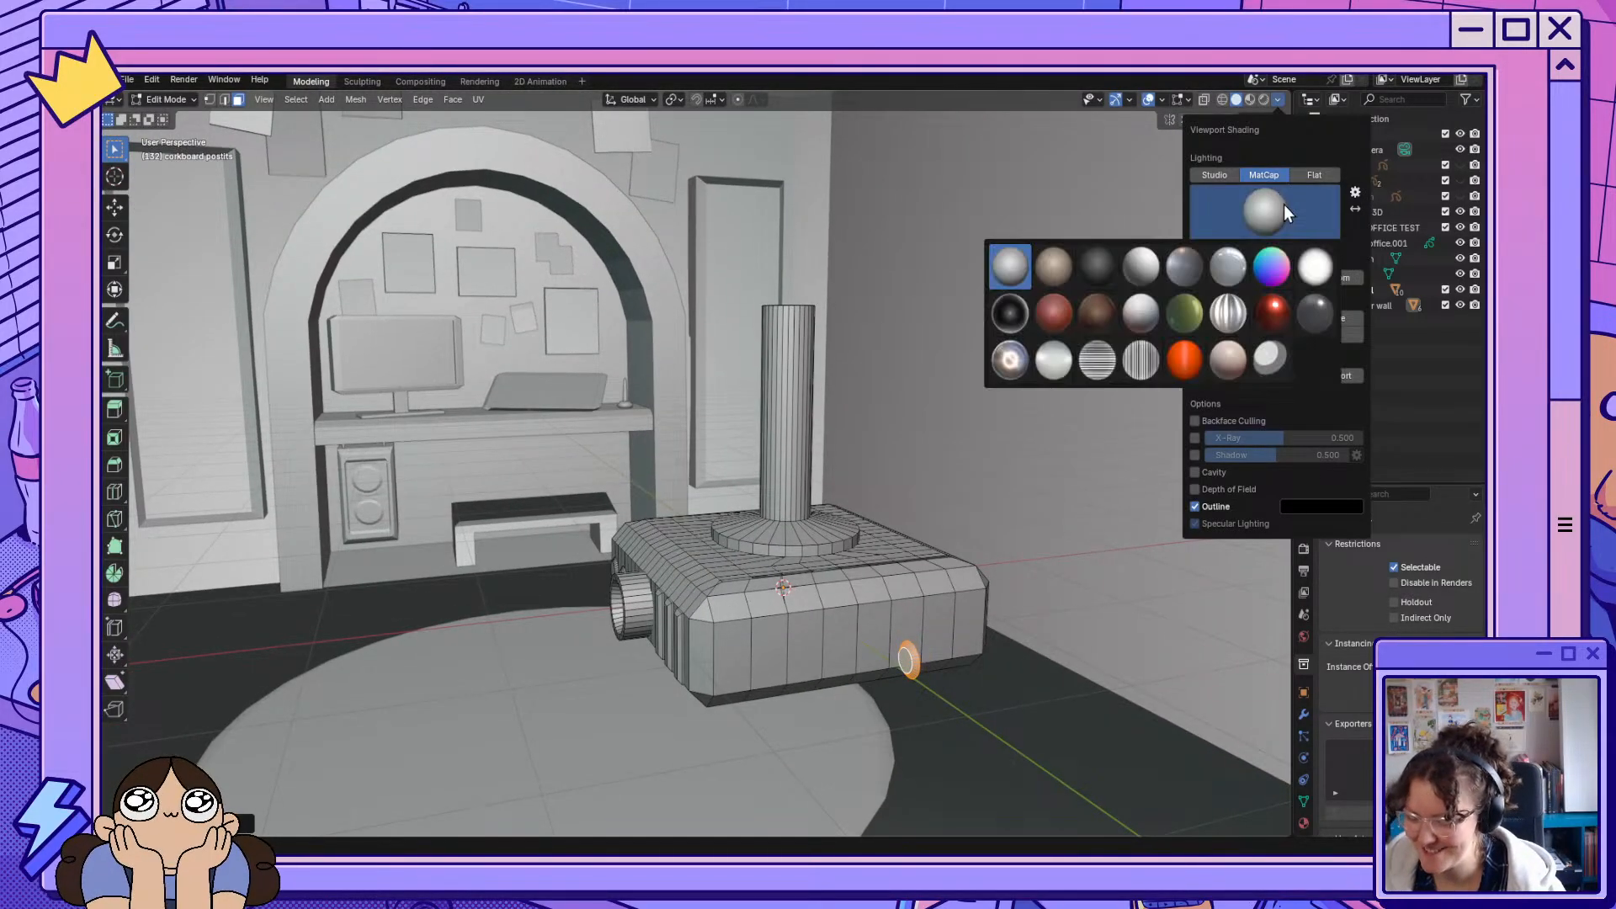
{"action": "left_click", "coordinate": [1316, 314]}
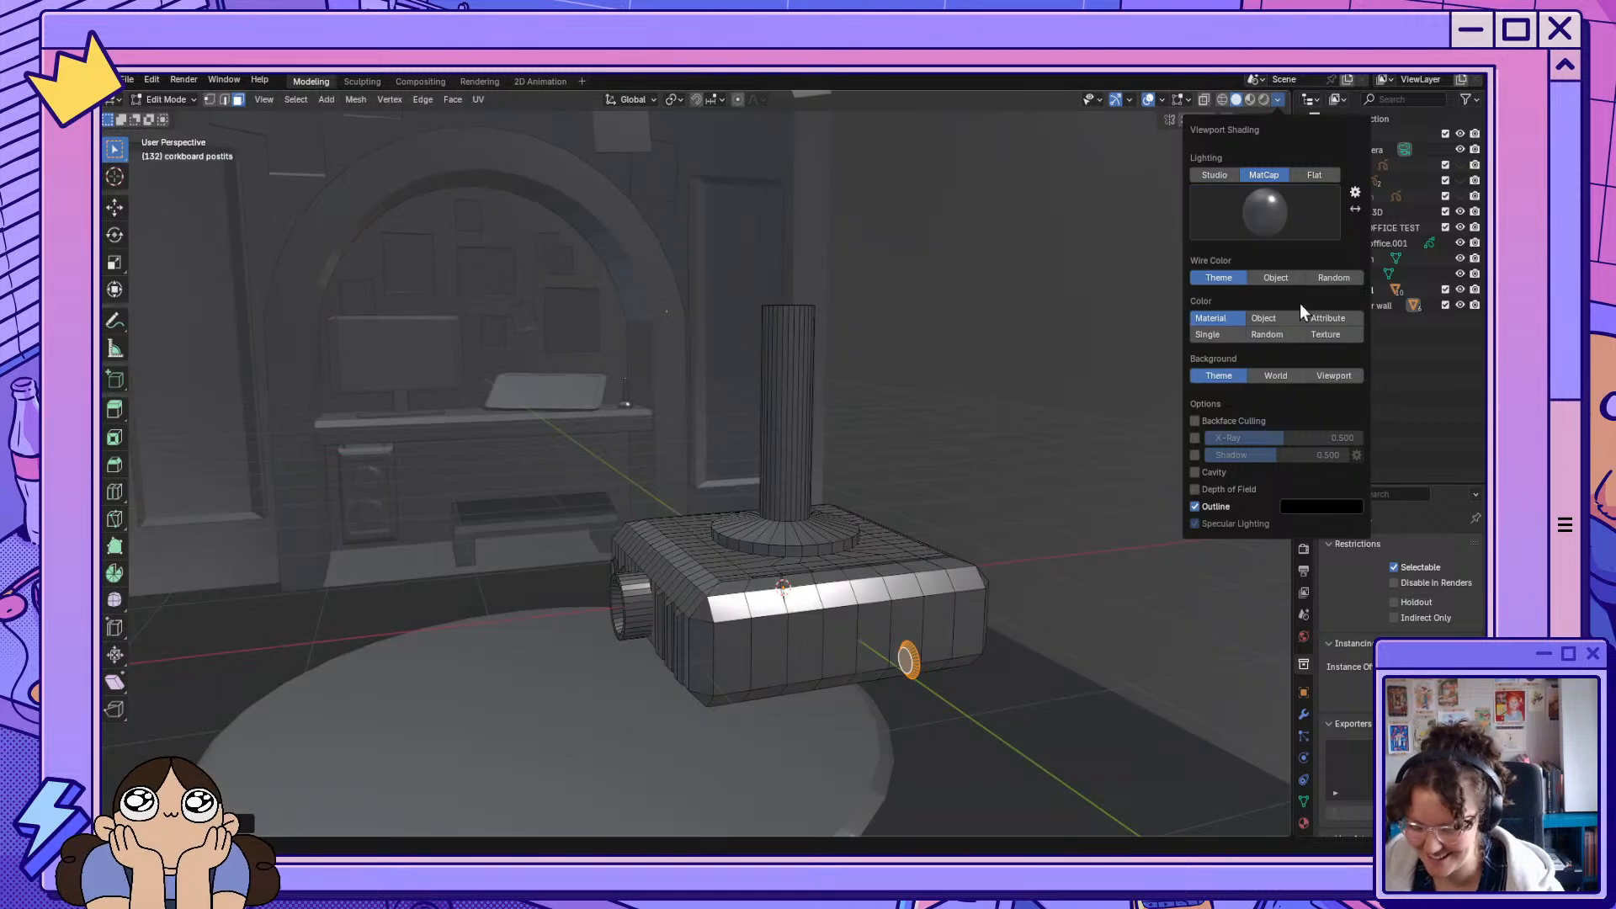
{"action": "left_click", "coordinate": [1288, 212]}
{"action": "left_click", "coordinate": [1274, 268]}
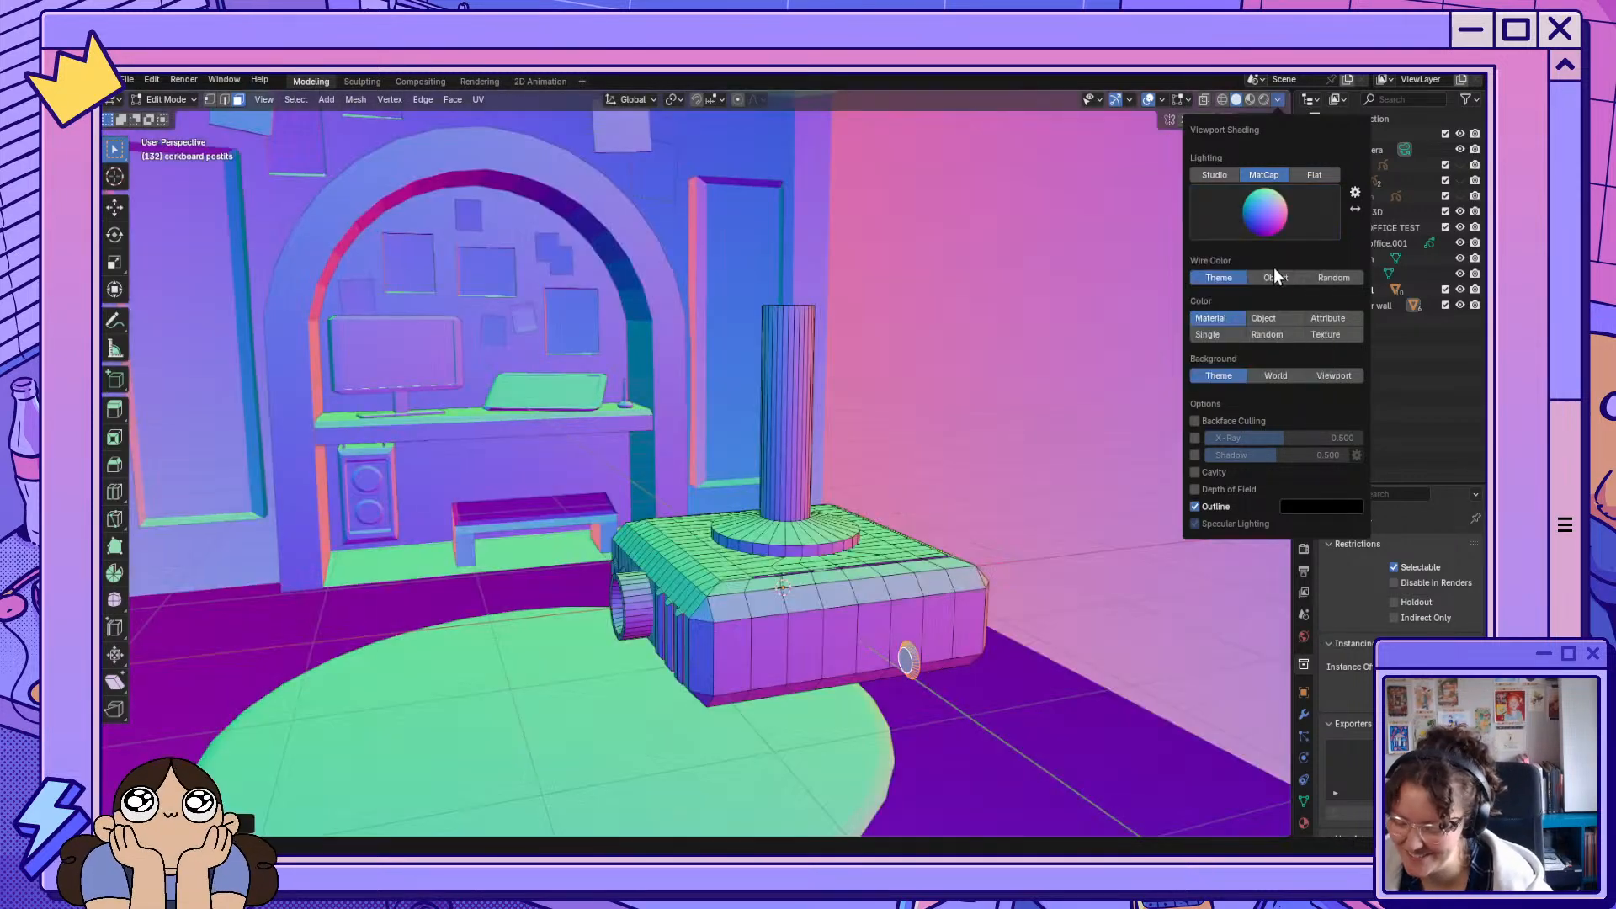
Move the copied button along the X axis past the back end of the projector box.
{"action": "middle_click_drag", "start_coordinate": [785, 458], "coordinate": [740, 440]}
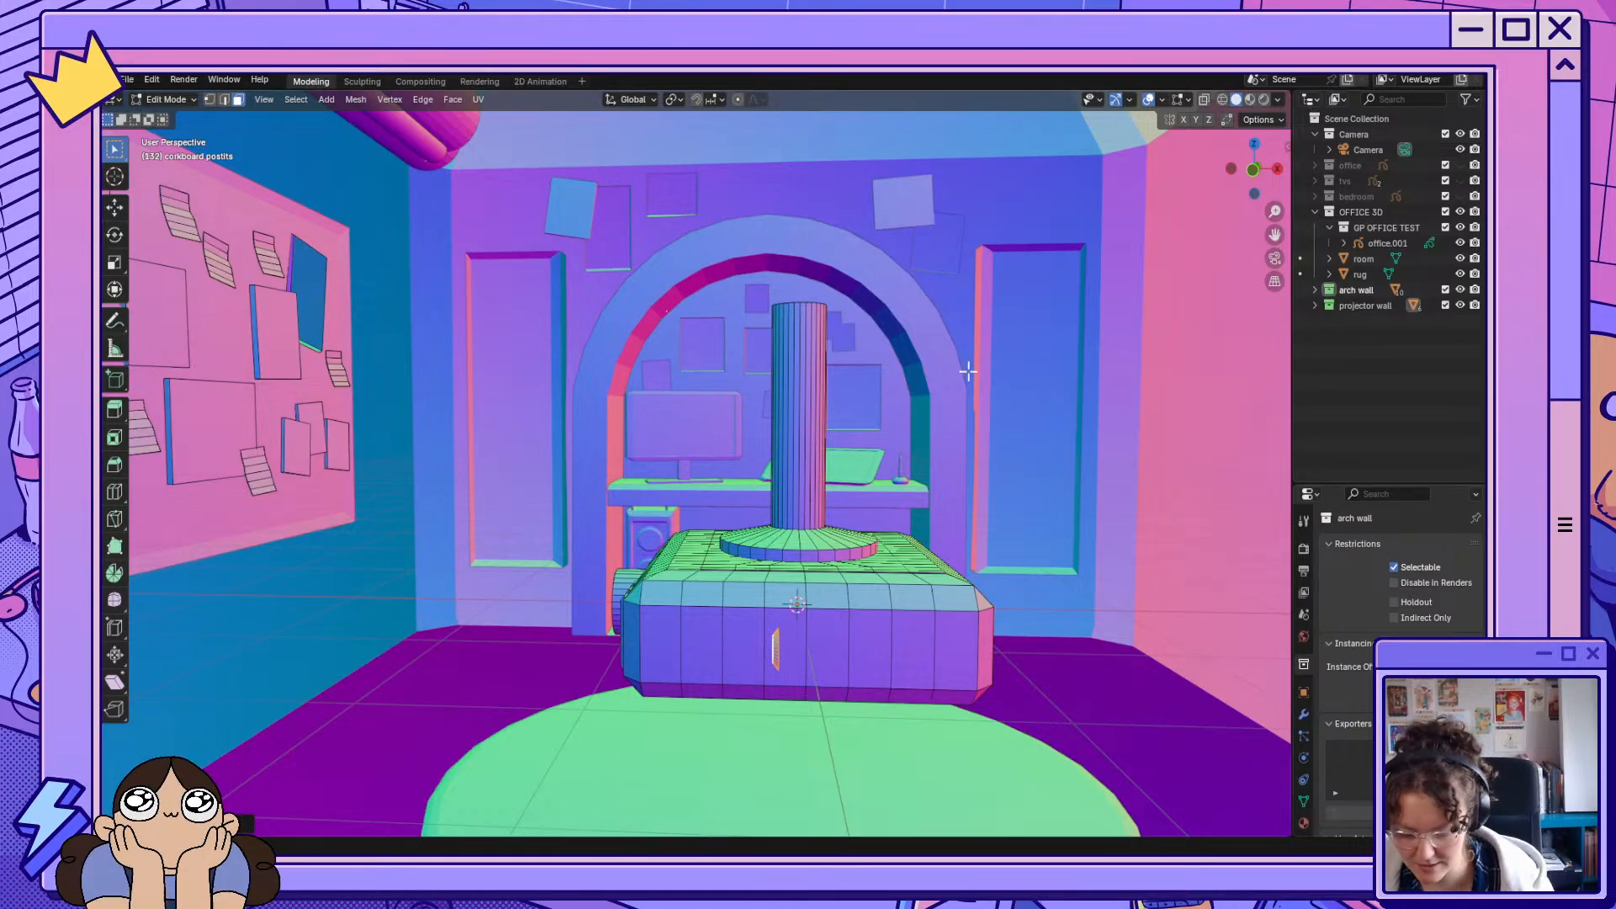
{"action": "left_click", "coordinate": [115, 207]}
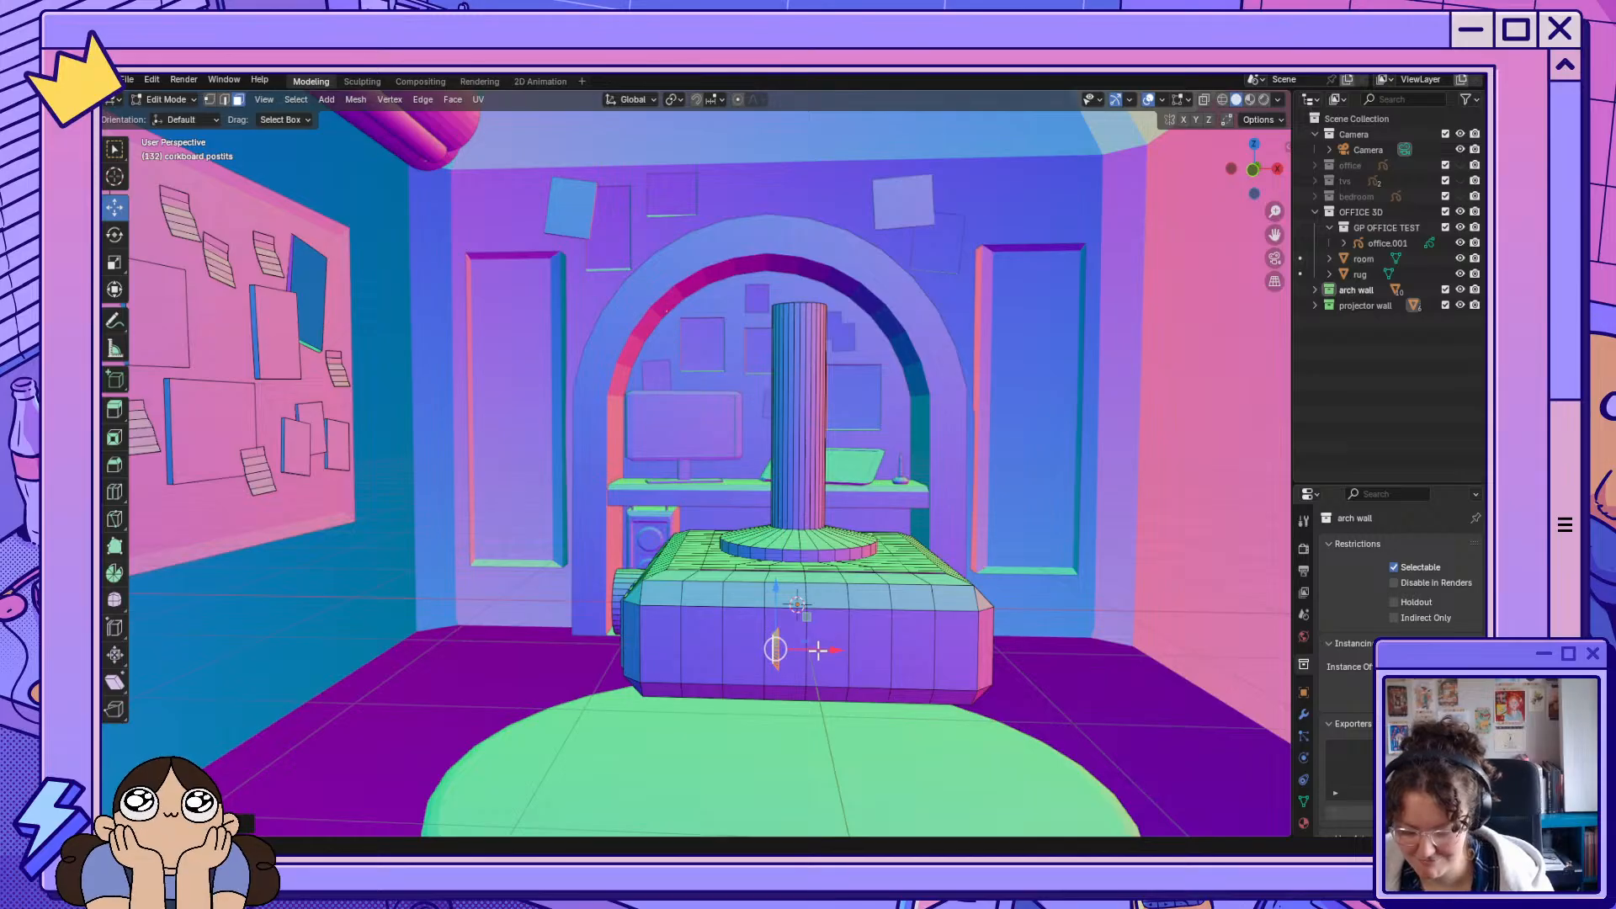
{"action": "left_click_drag", "start_coordinate": [818, 652], "coordinate": [1098, 665]}
{"action": "middle_click_drag", "start_coordinate": [1098, 665], "coordinate": [1046, 698]}
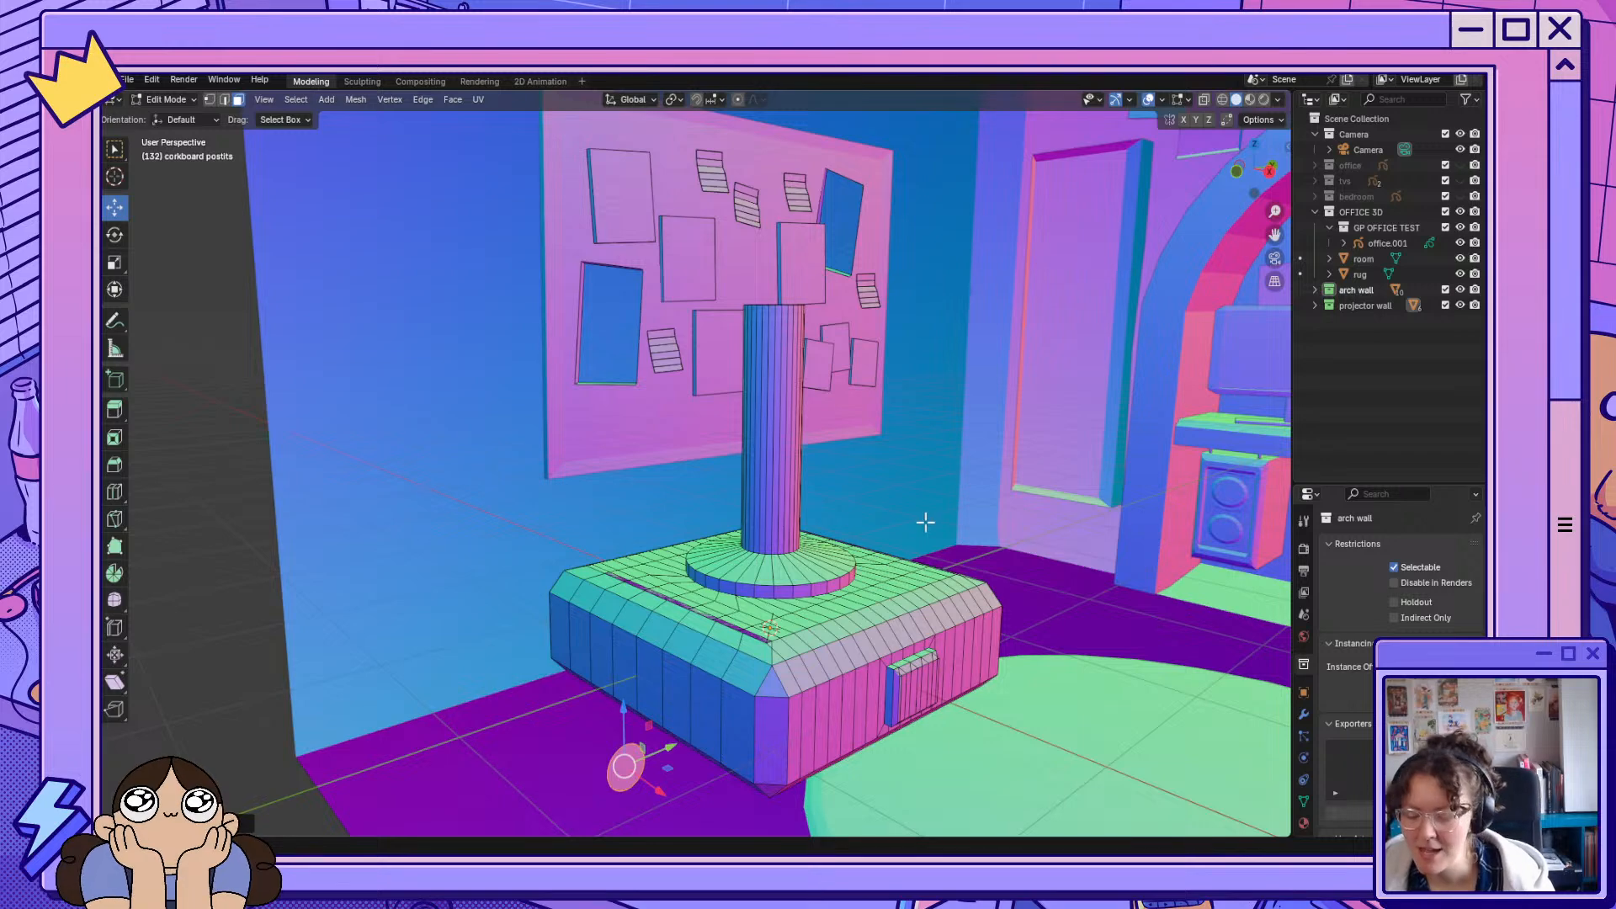
{"action": "middle_click_drag", "start_coordinate": [924, 520], "coordinate": [1004, 521]}
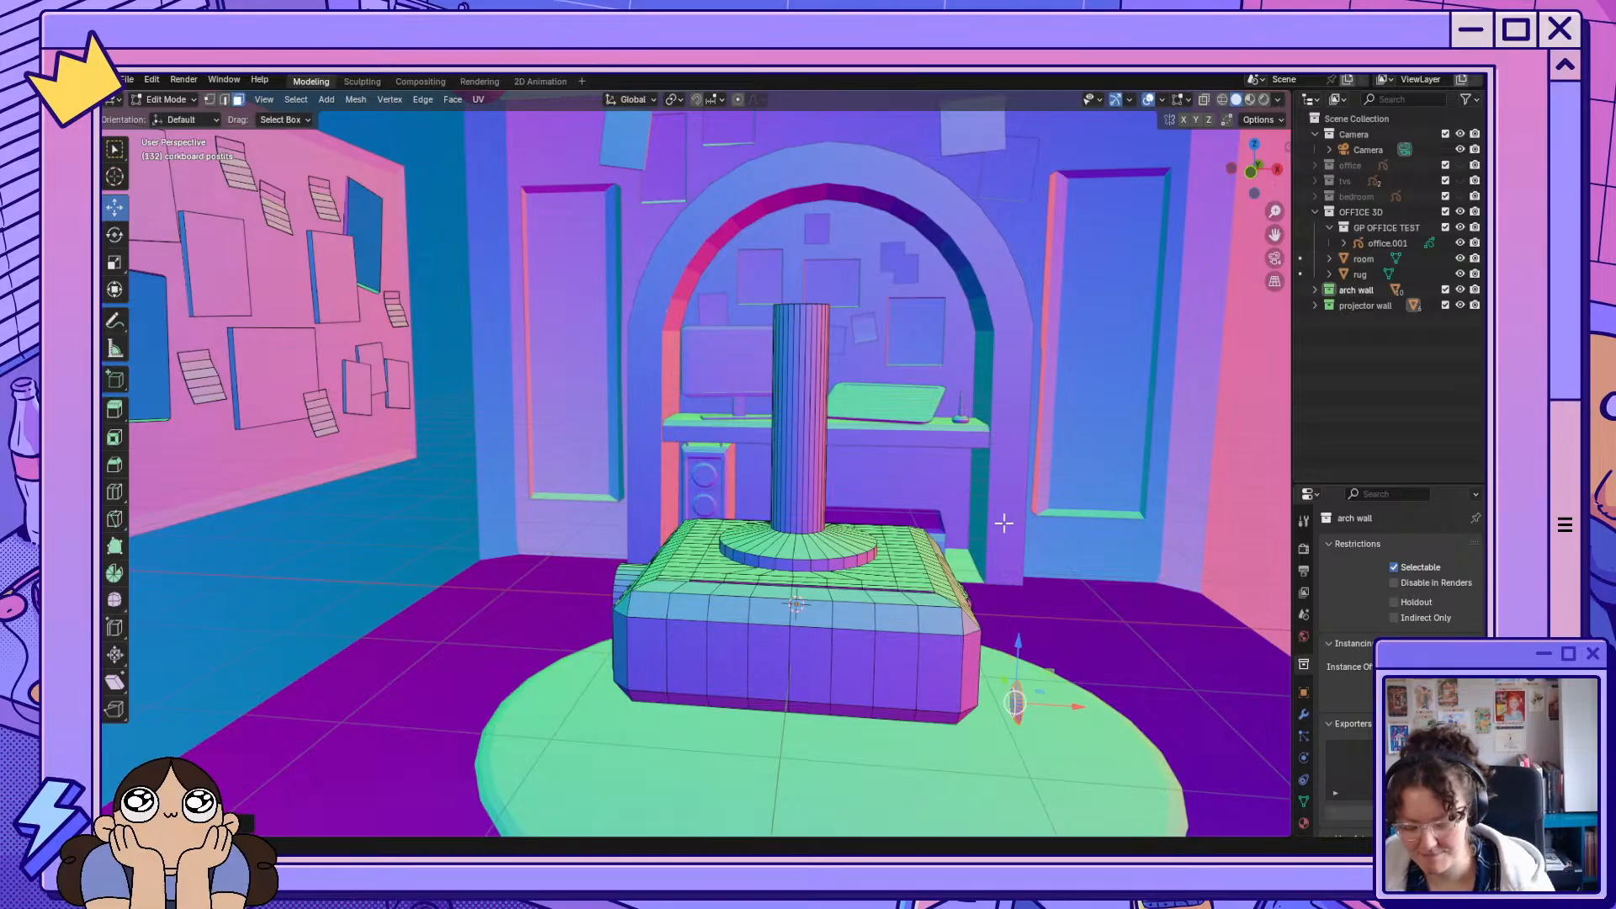
{"action": "middle_click_drag", "start_coordinate": [1059, 589], "coordinate": [974, 585]}
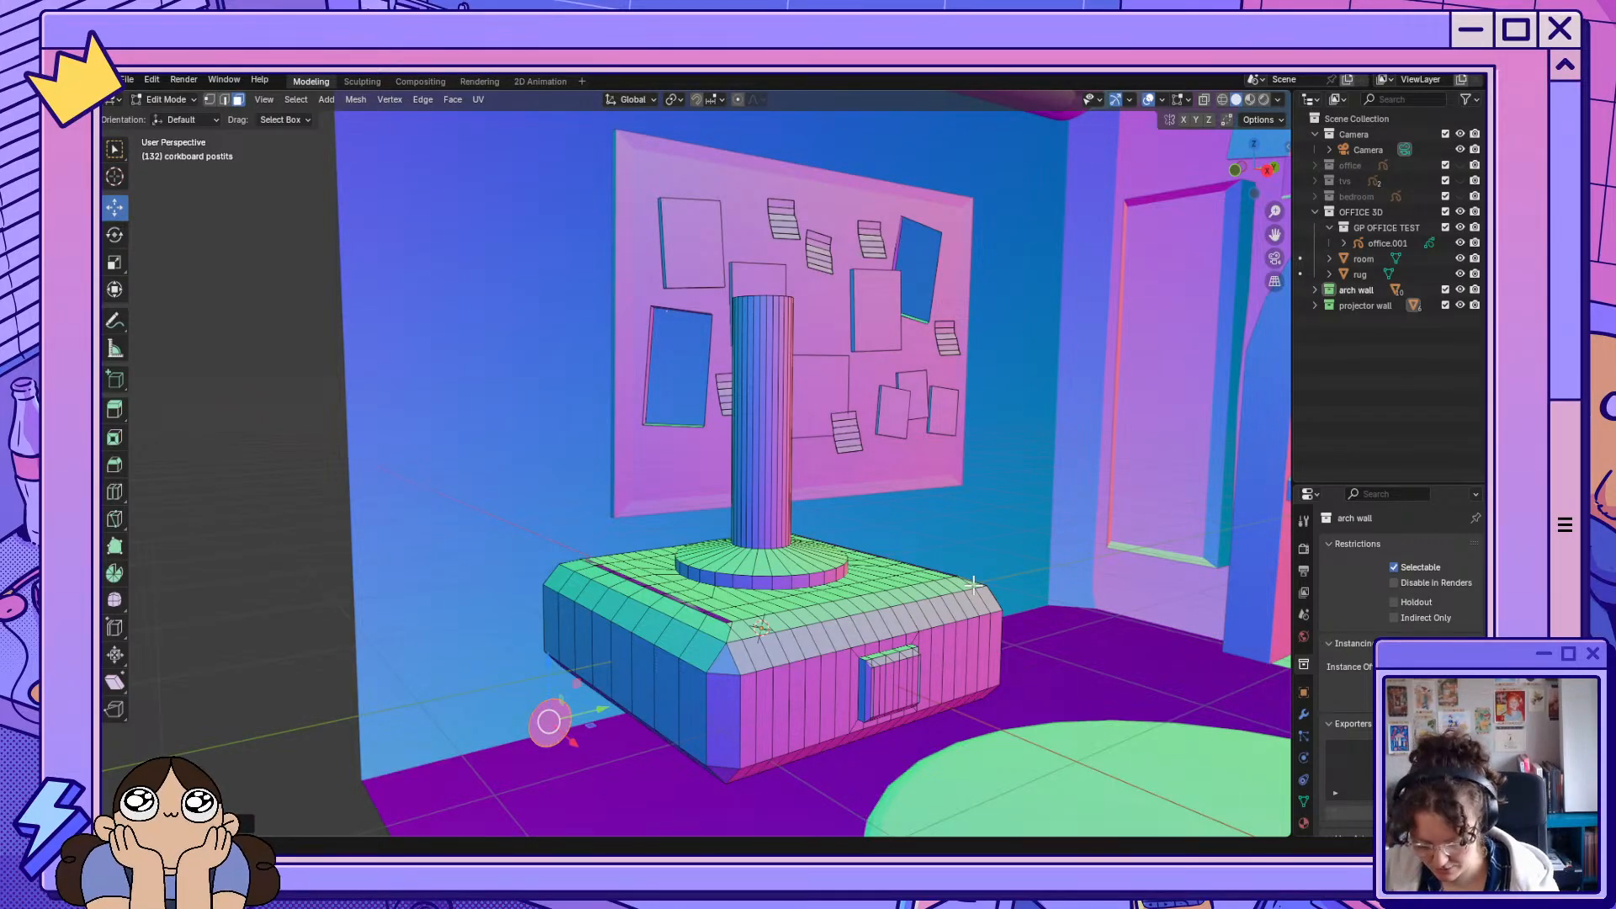
Rotate the copied button 90° about the global Y axis and 90° about the global X axis.
{"action": "key", "text": "r"}
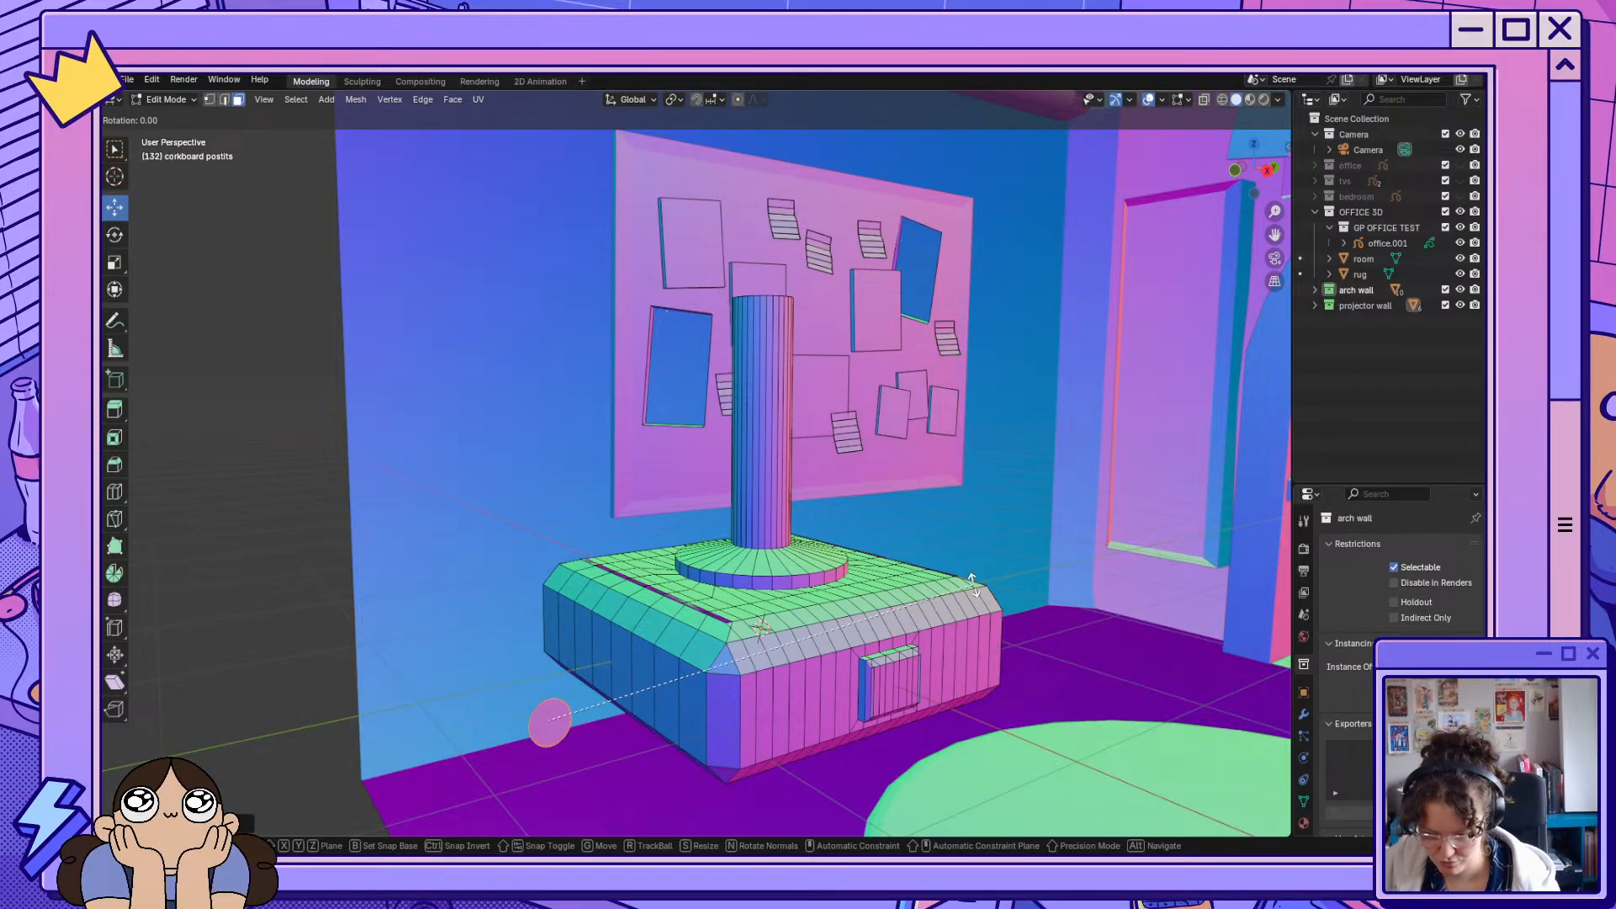
{"action": "type", "text": "y90"}
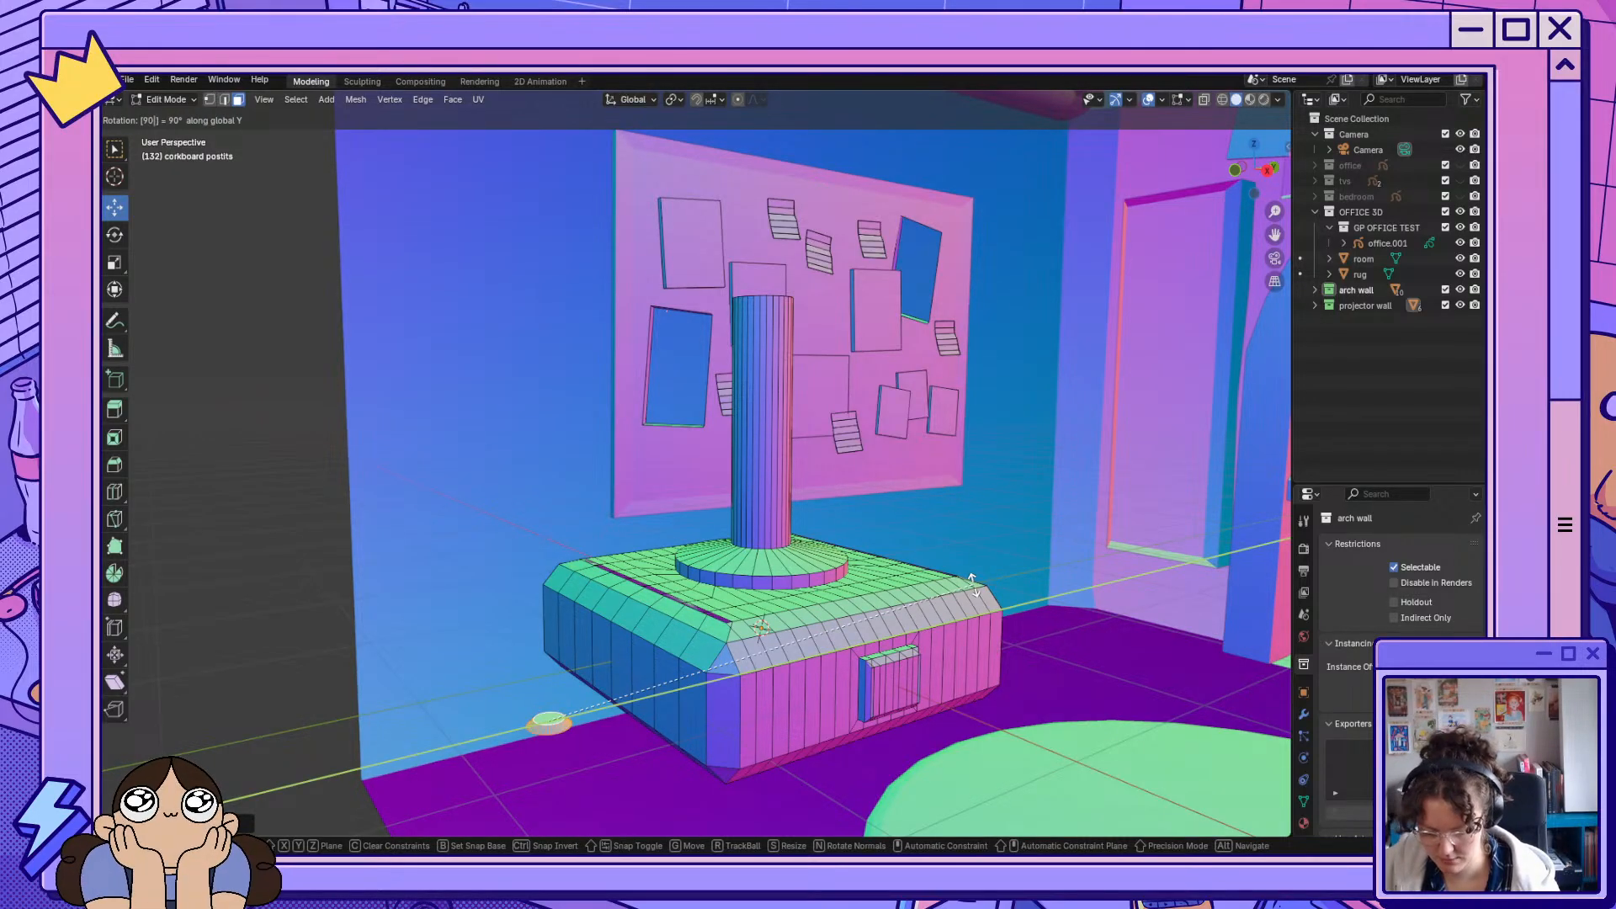
{"action": "key", "text": "Return"}
{"action": "type", "text": "r"}
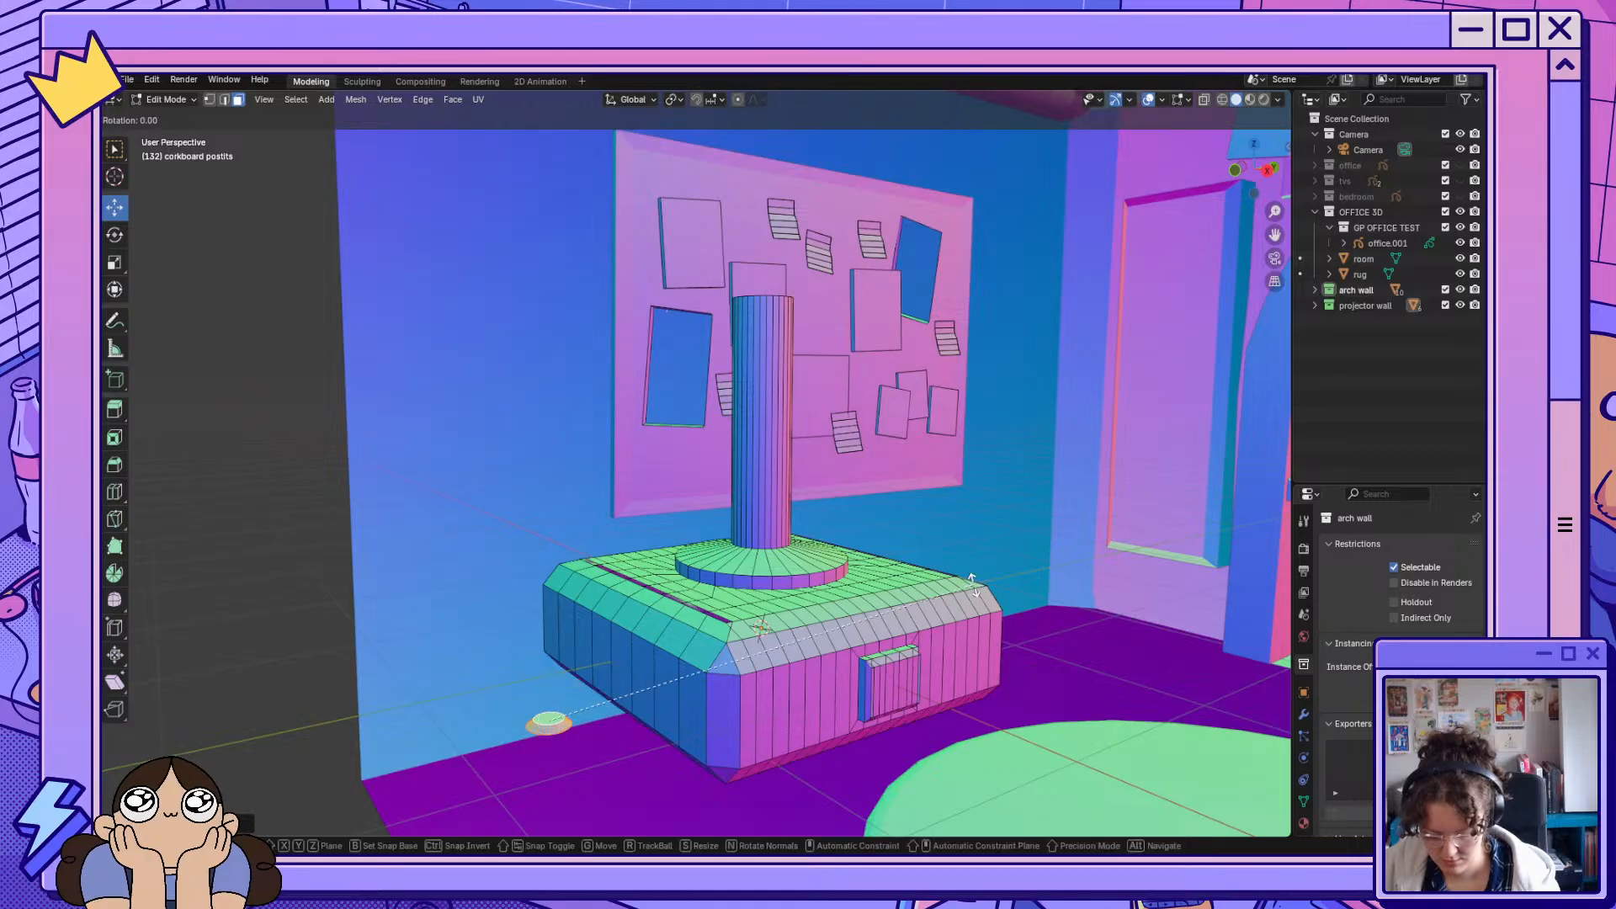
{"action": "type", "text": "x90"}
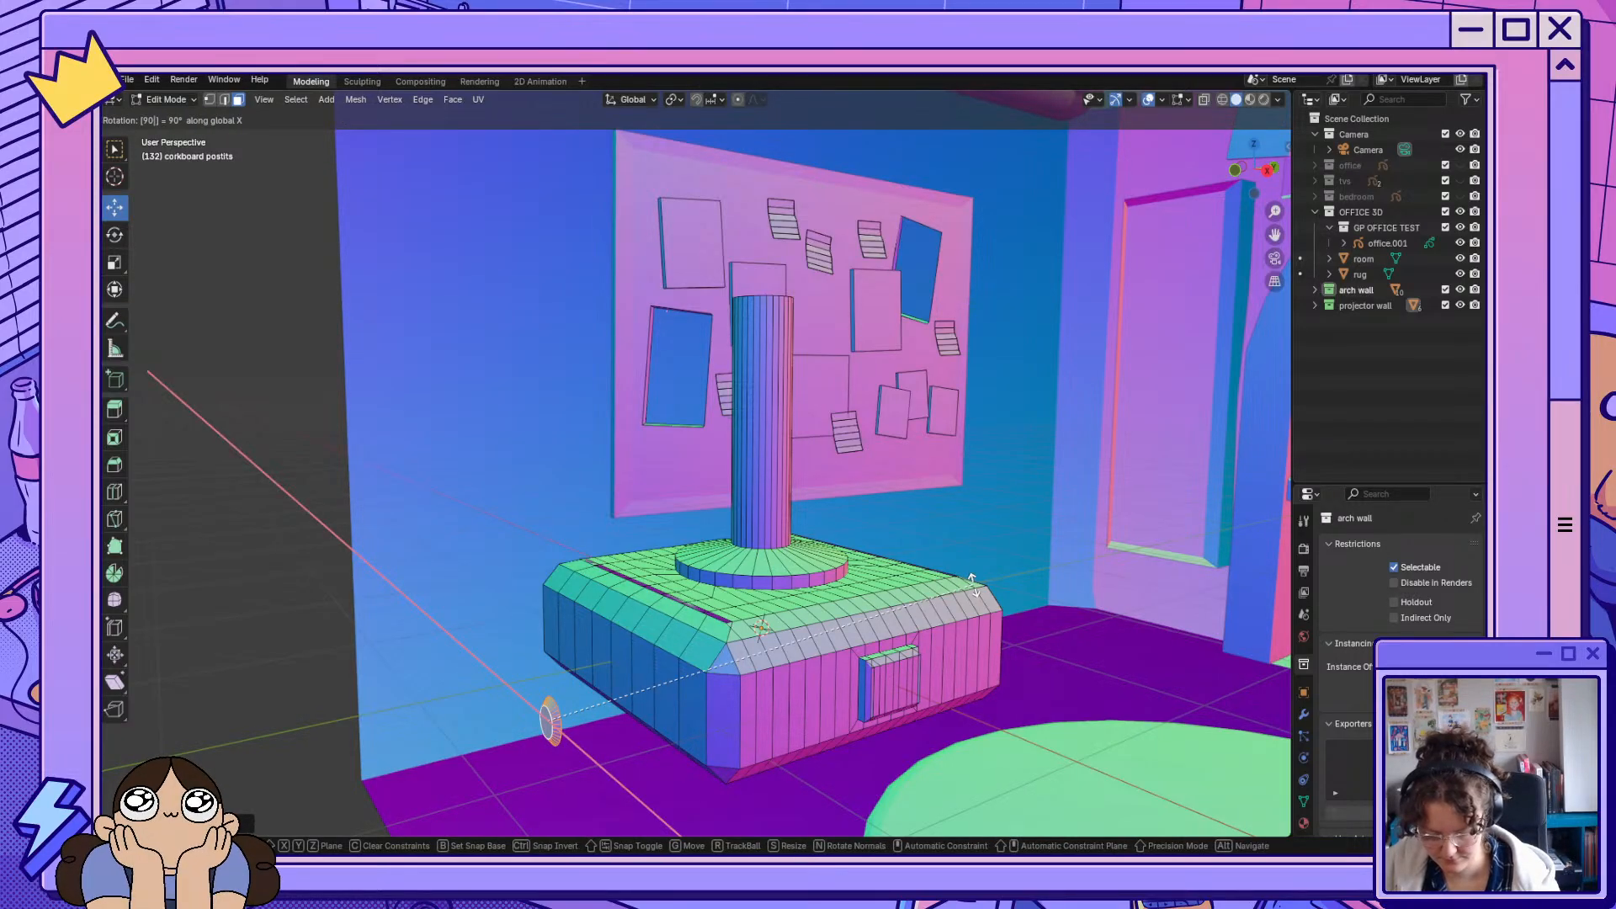
{"action": "key", "text": "Return"}
Rotate the copied button another 90° about its local X axis and apply a 90° trackball rotation.
{"action": "type", "text": "rxx"}
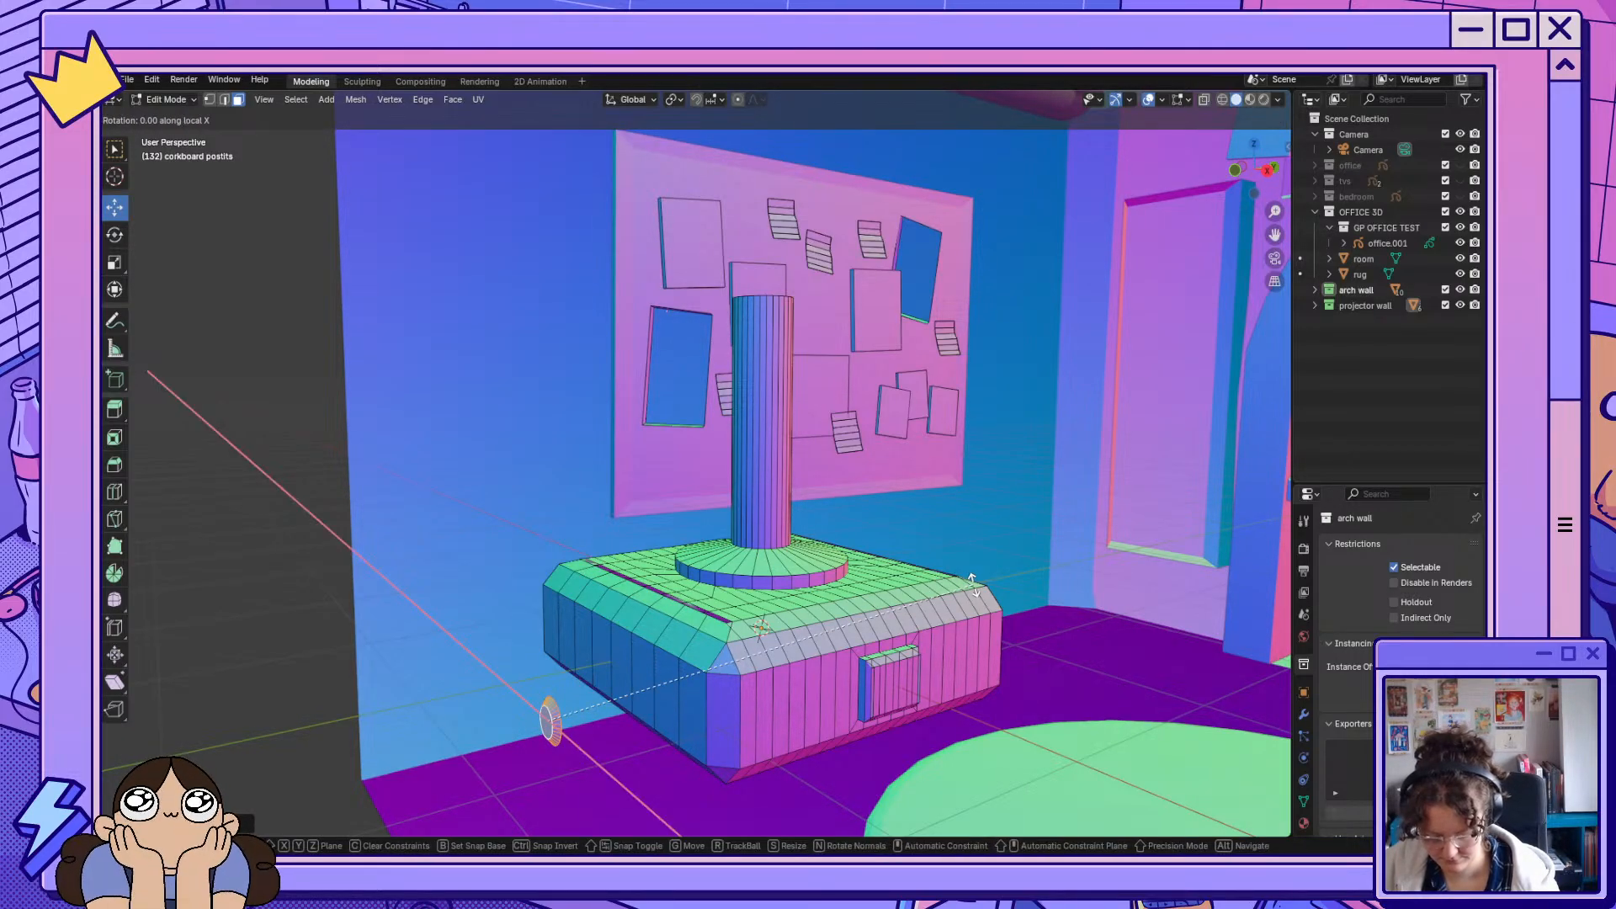
{"action": "type", "text": "90"}
{"action": "key", "text": "Return"}
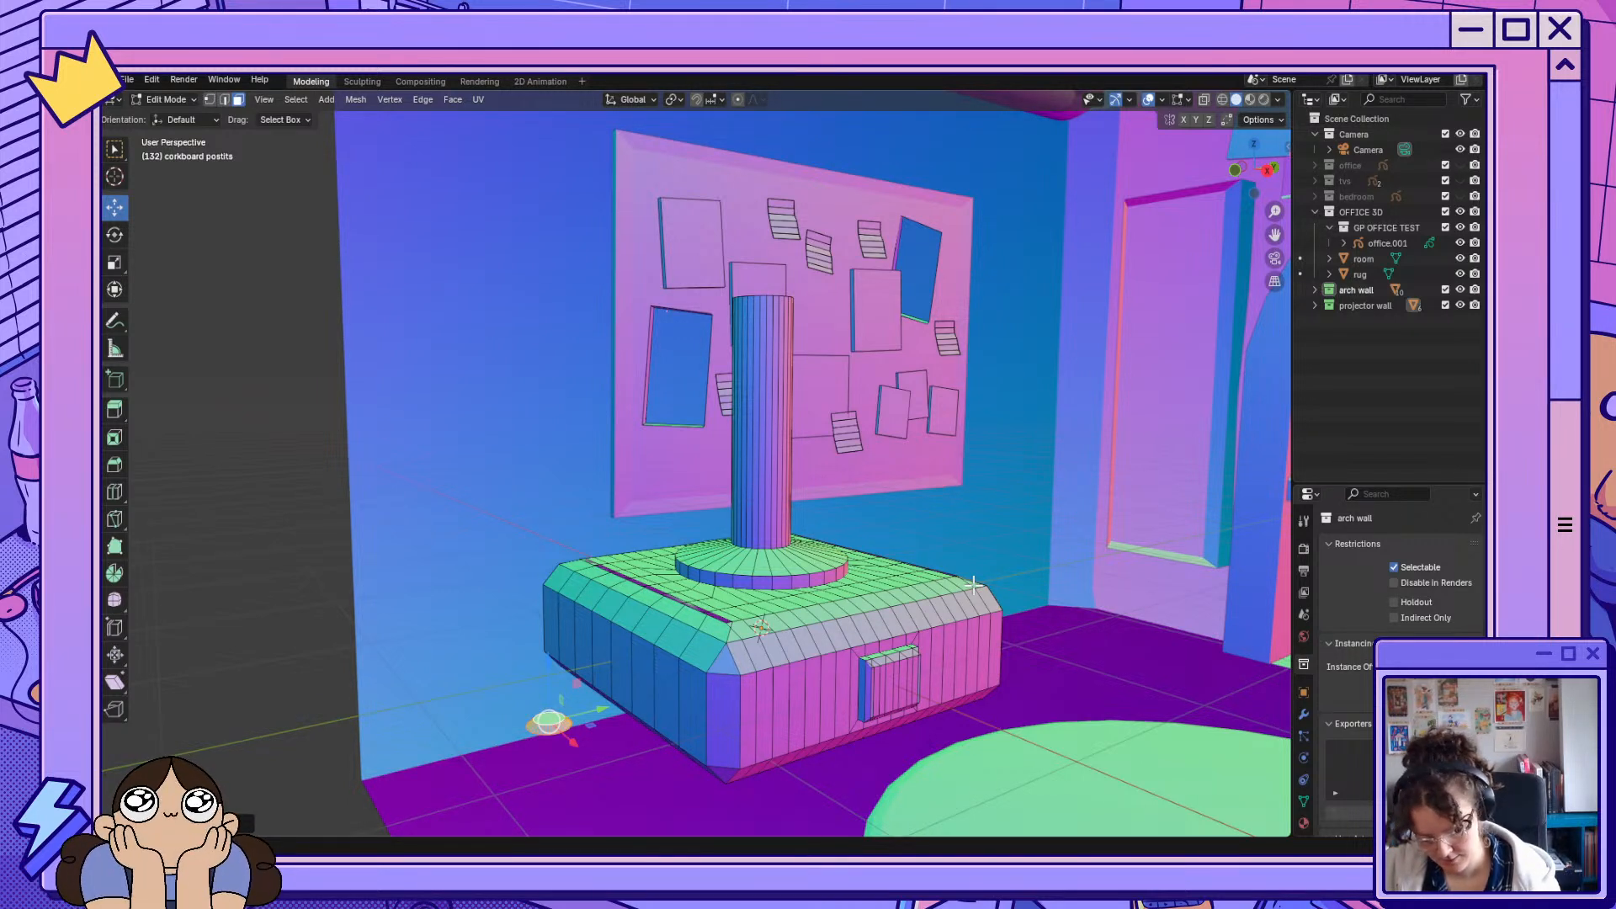
{"action": "type", "text": "rz90"}
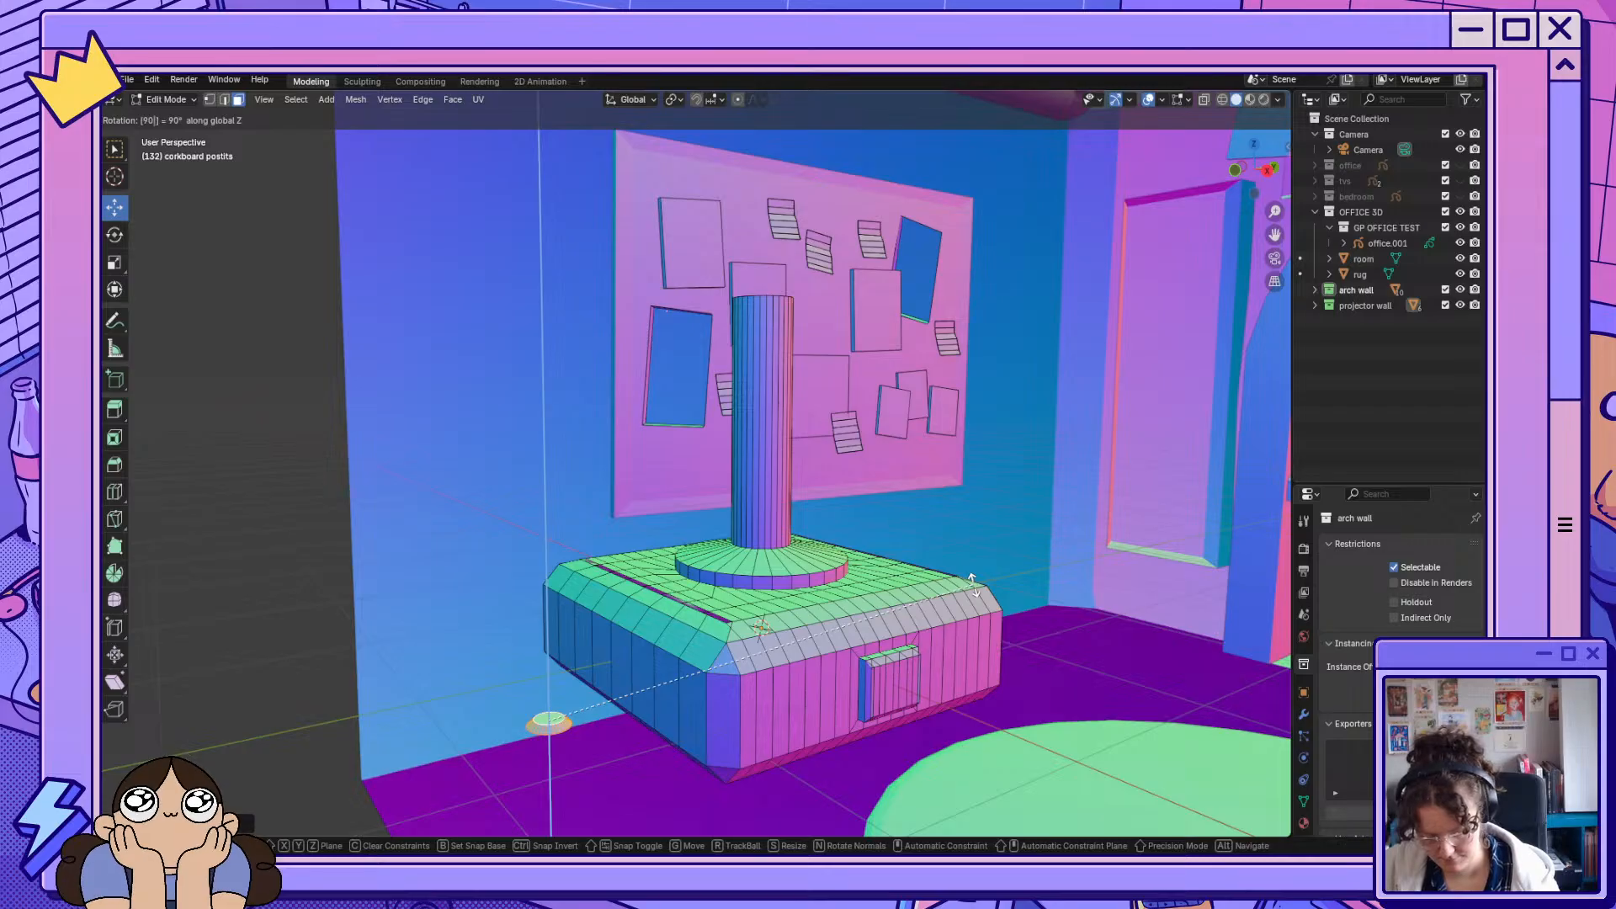
{"action": "type", "text": "r"}
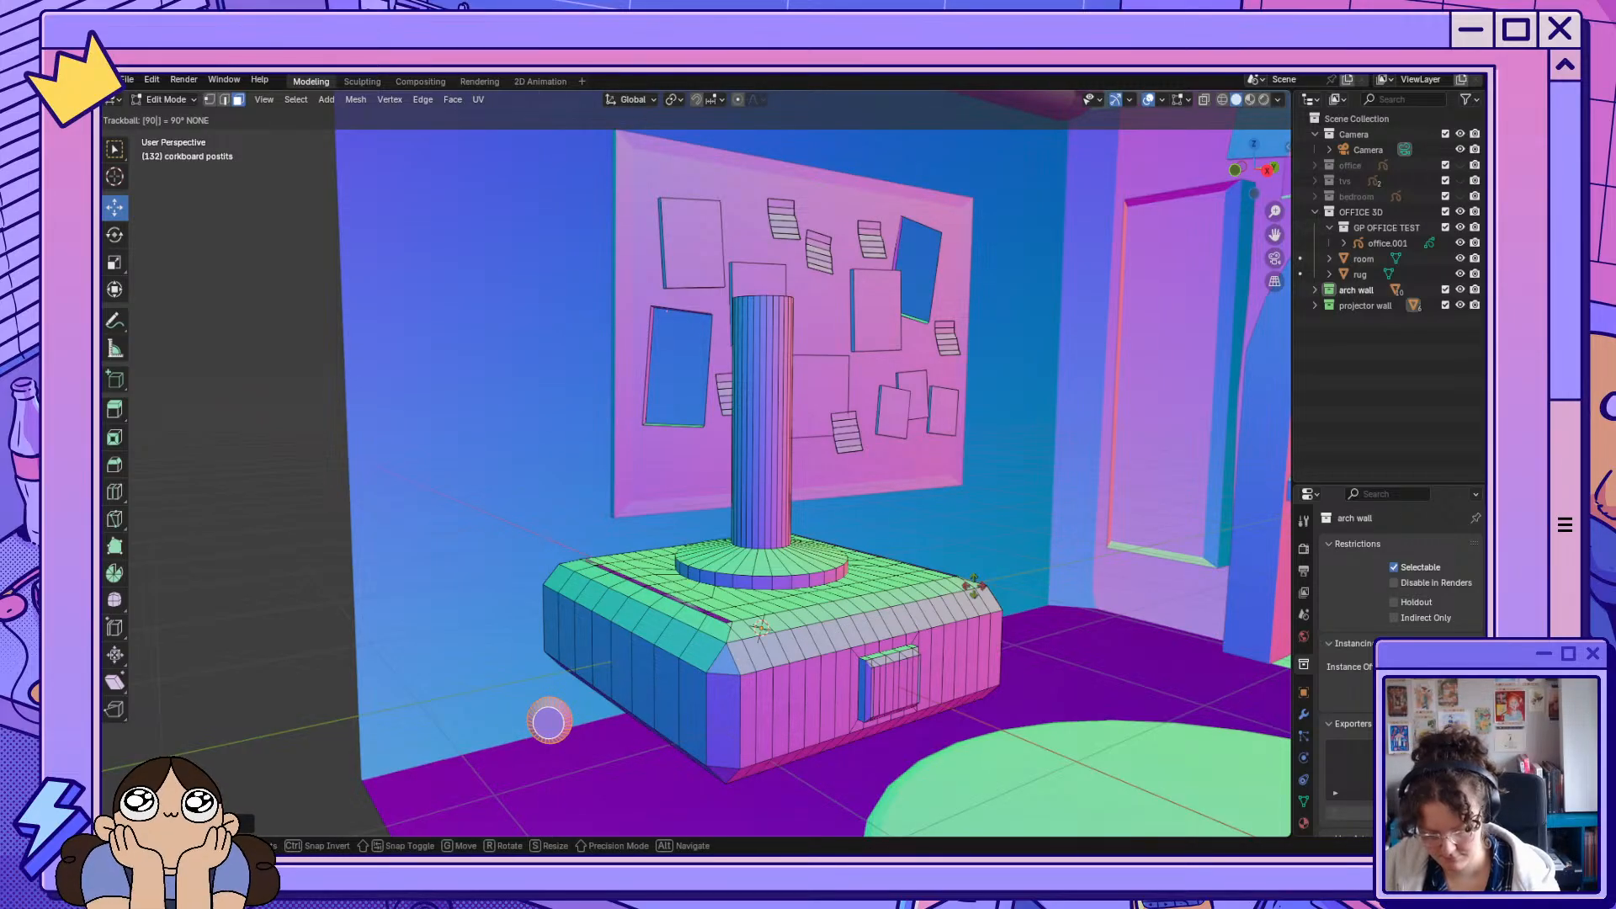
{"action": "key", "text": "Escape"}
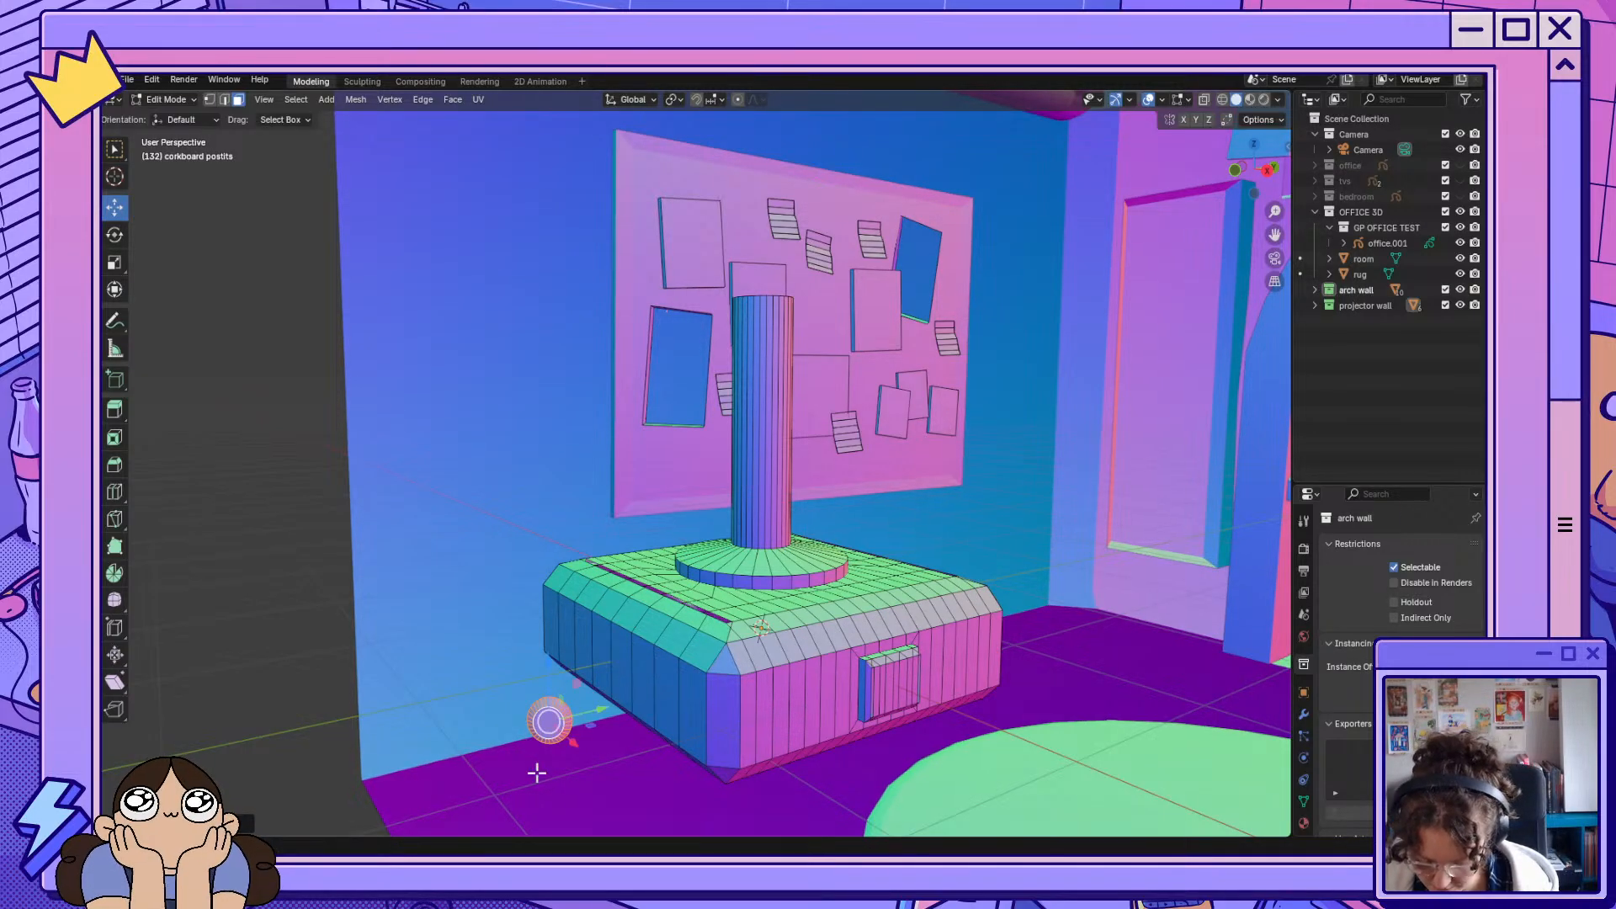
Rotate the copied button freehand about the global Z axis to turn its face toward the projector's back side.
{"action": "middle_click_drag", "start_coordinate": [542, 769], "coordinate": [619, 740]}
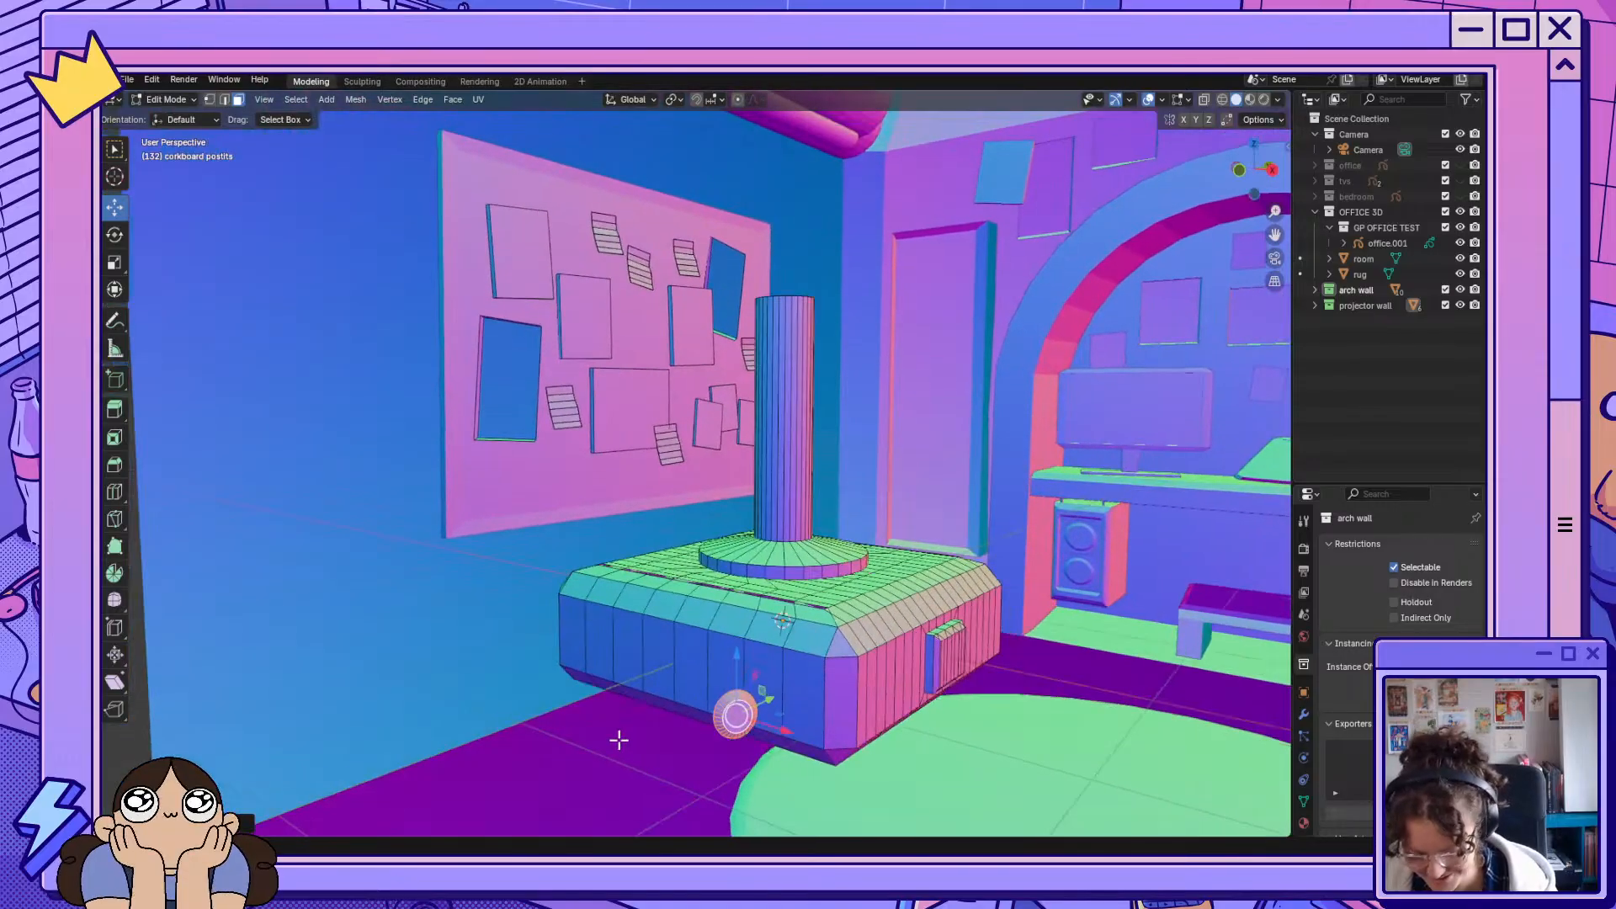
{"action": "left_click", "coordinate": [115, 238]}
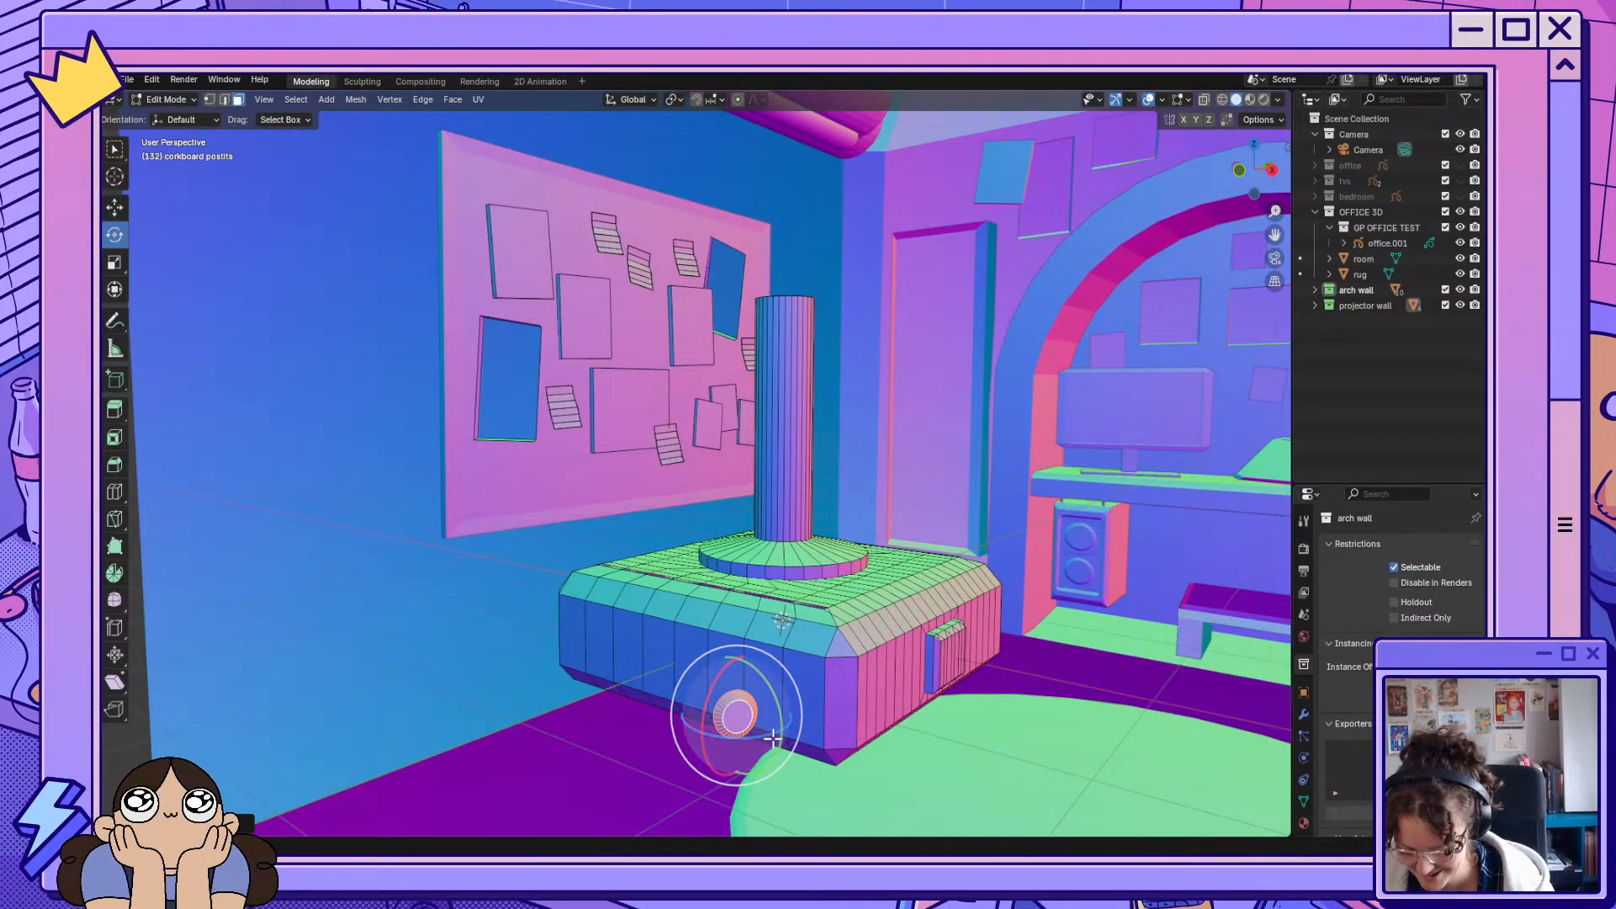
{"action": "left_click_drag", "start_coordinate": [777, 731], "coordinate": [781, 729]}
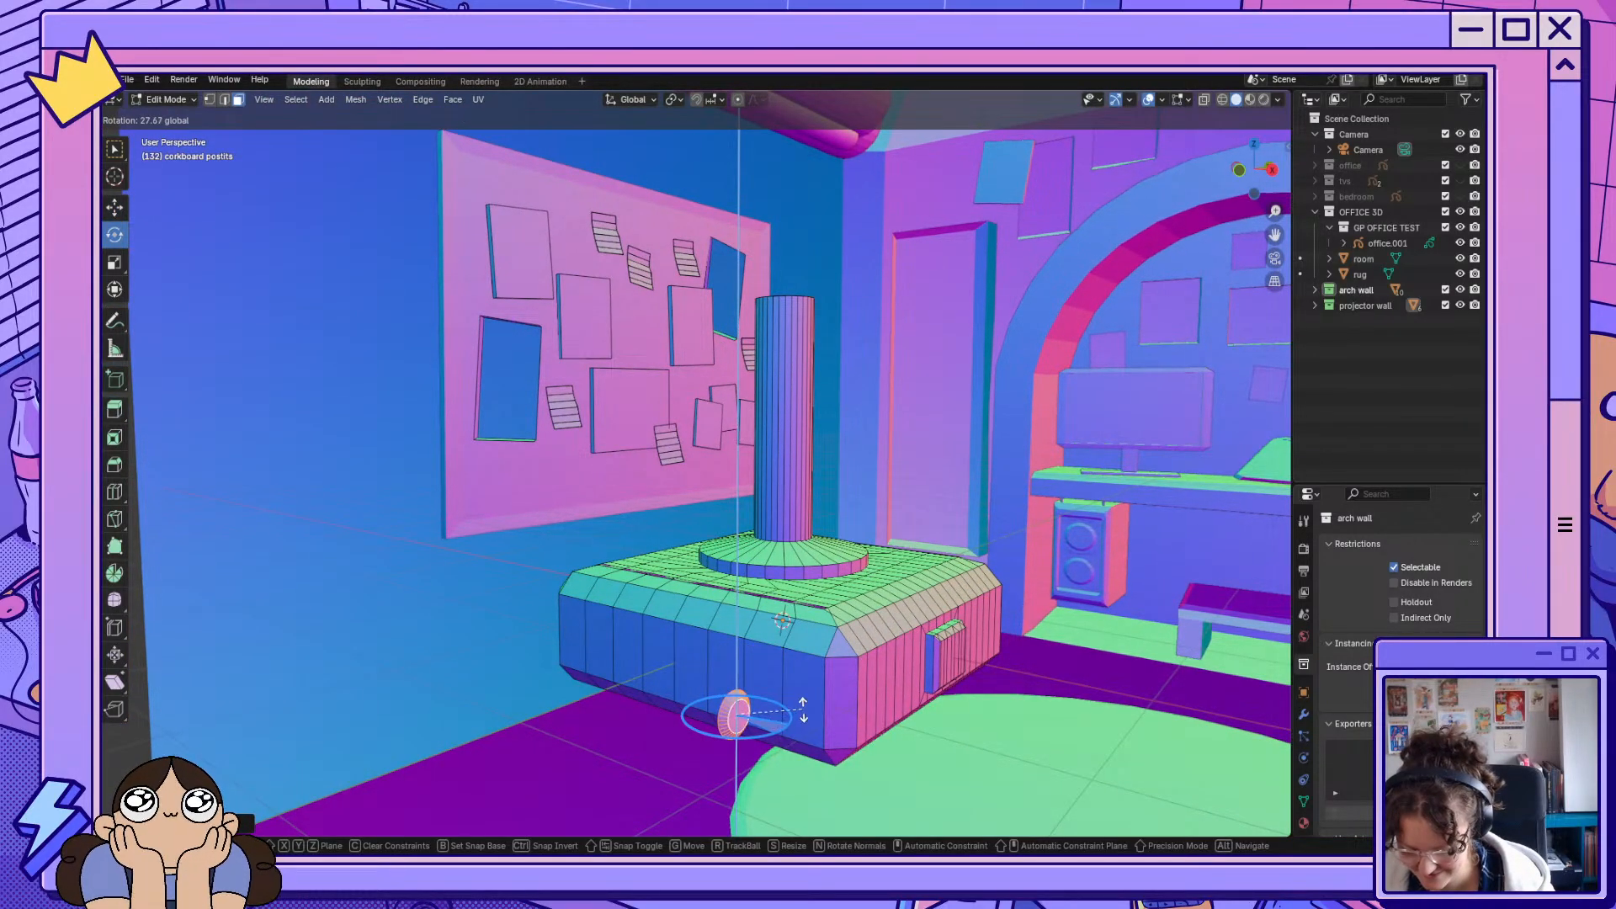
{"action": "left_click", "coordinate": [796, 720]}
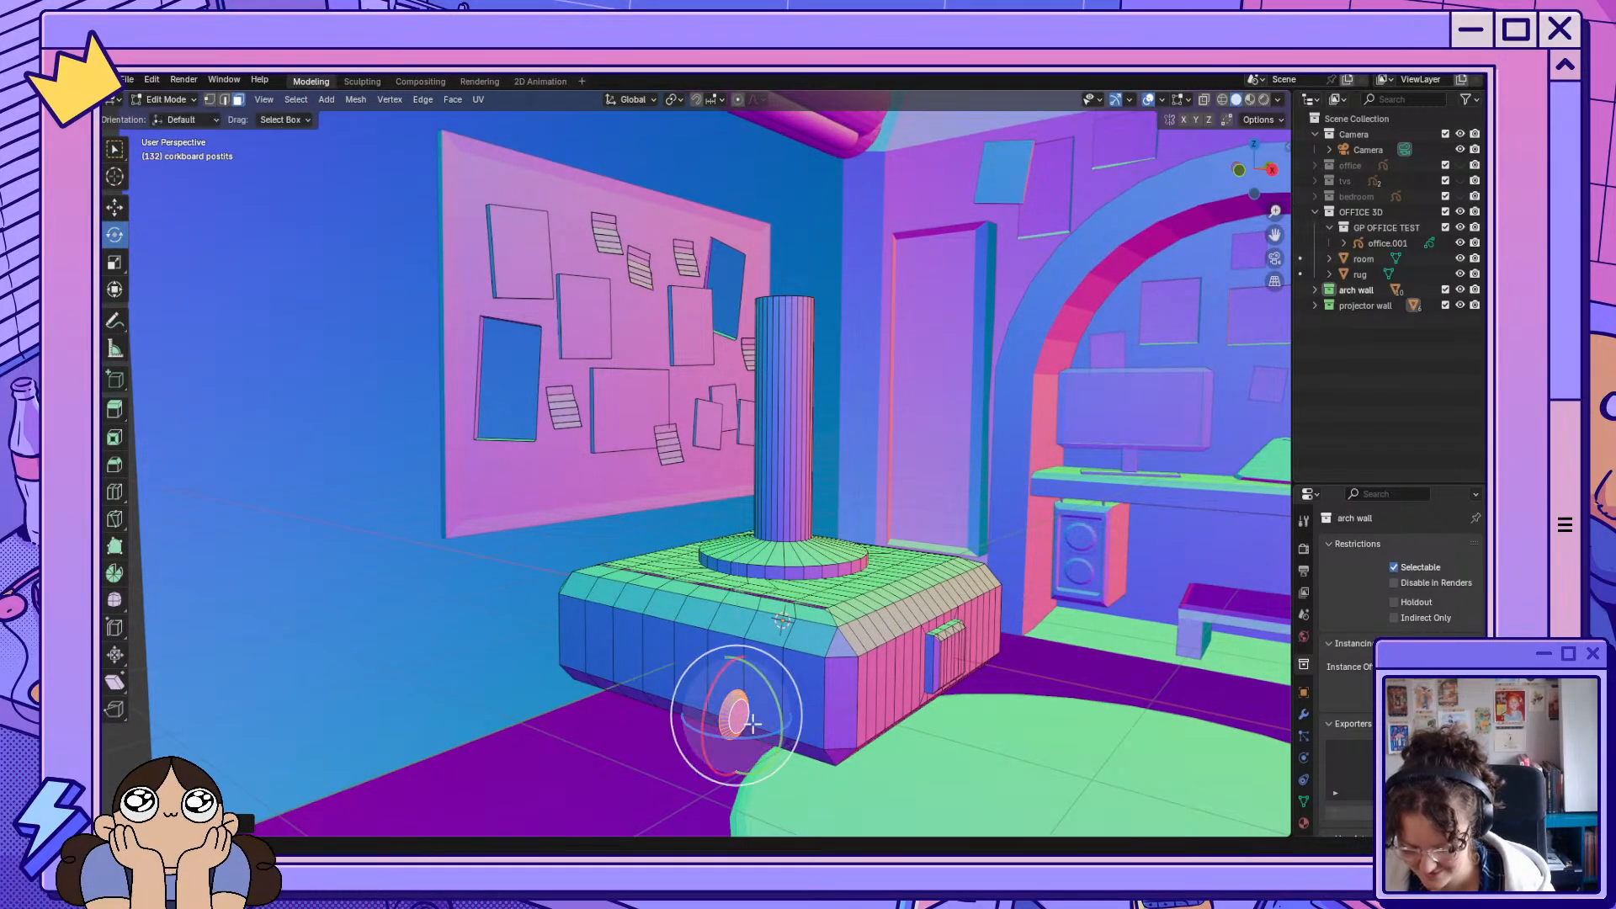
Move the copied button along the global X, Y and Z axes onto the projector's back face.
{"action": "left_click", "coordinate": [114, 207]}
{"action": "middle_click_drag", "start_coordinate": [984, 678], "coordinate": [918, 699]}
{"action": "key", "text": "g"}
{"action": "key", "text": "x"}
{"action": "left_click", "coordinate": [1022, 624]}
{"action": "key", "text": "g"}
{"action": "key", "text": "y"}
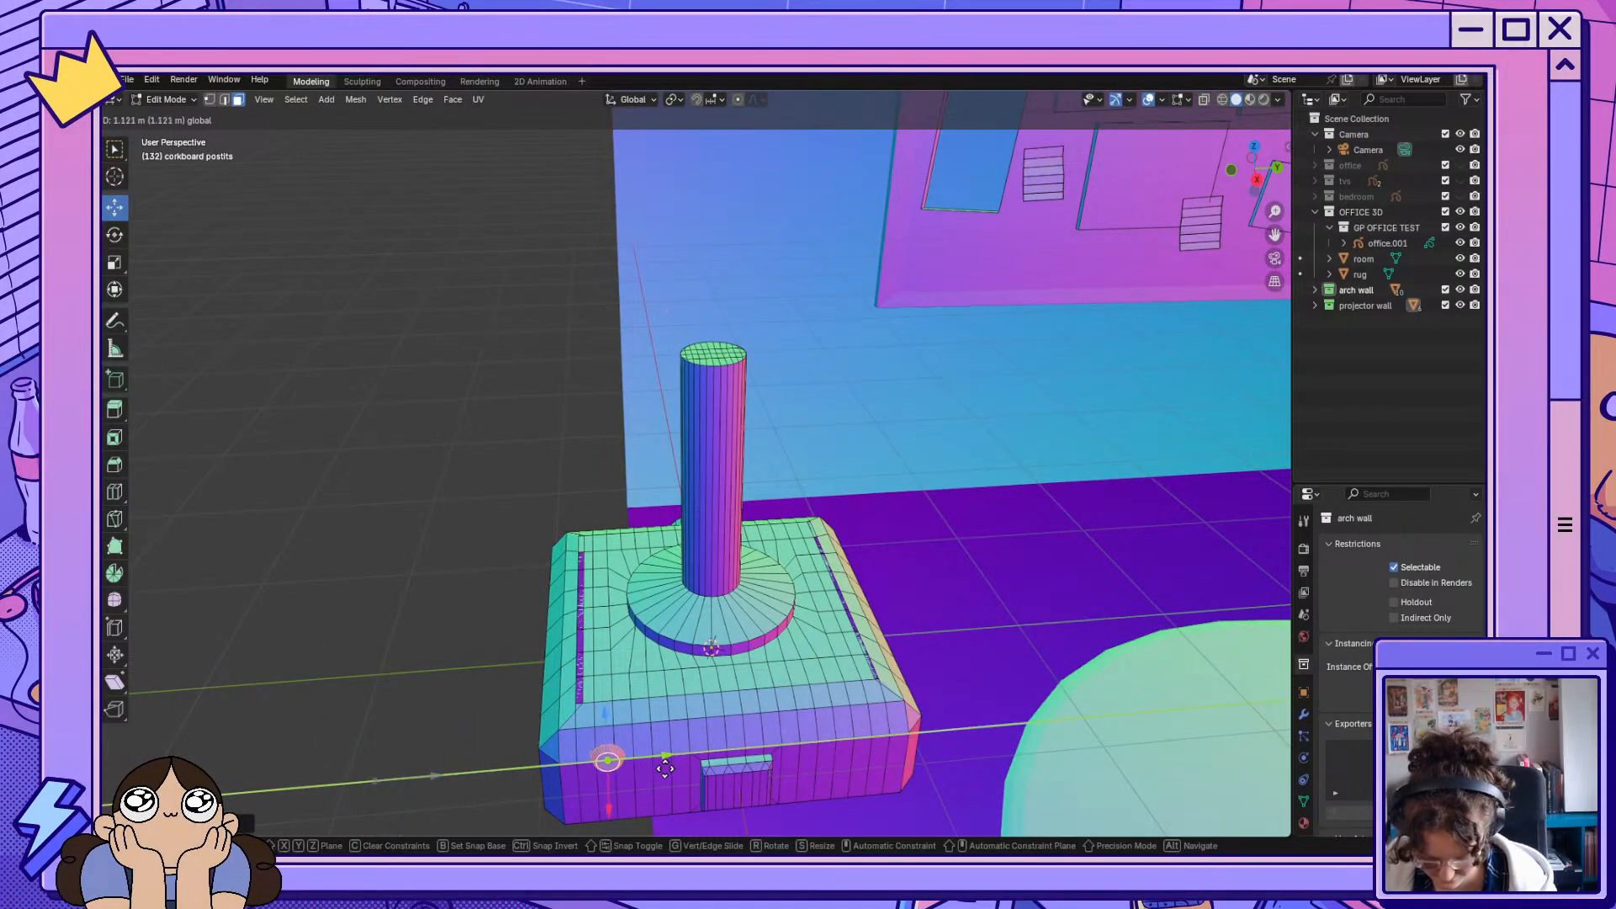
{"action": "key", "text": "x"}
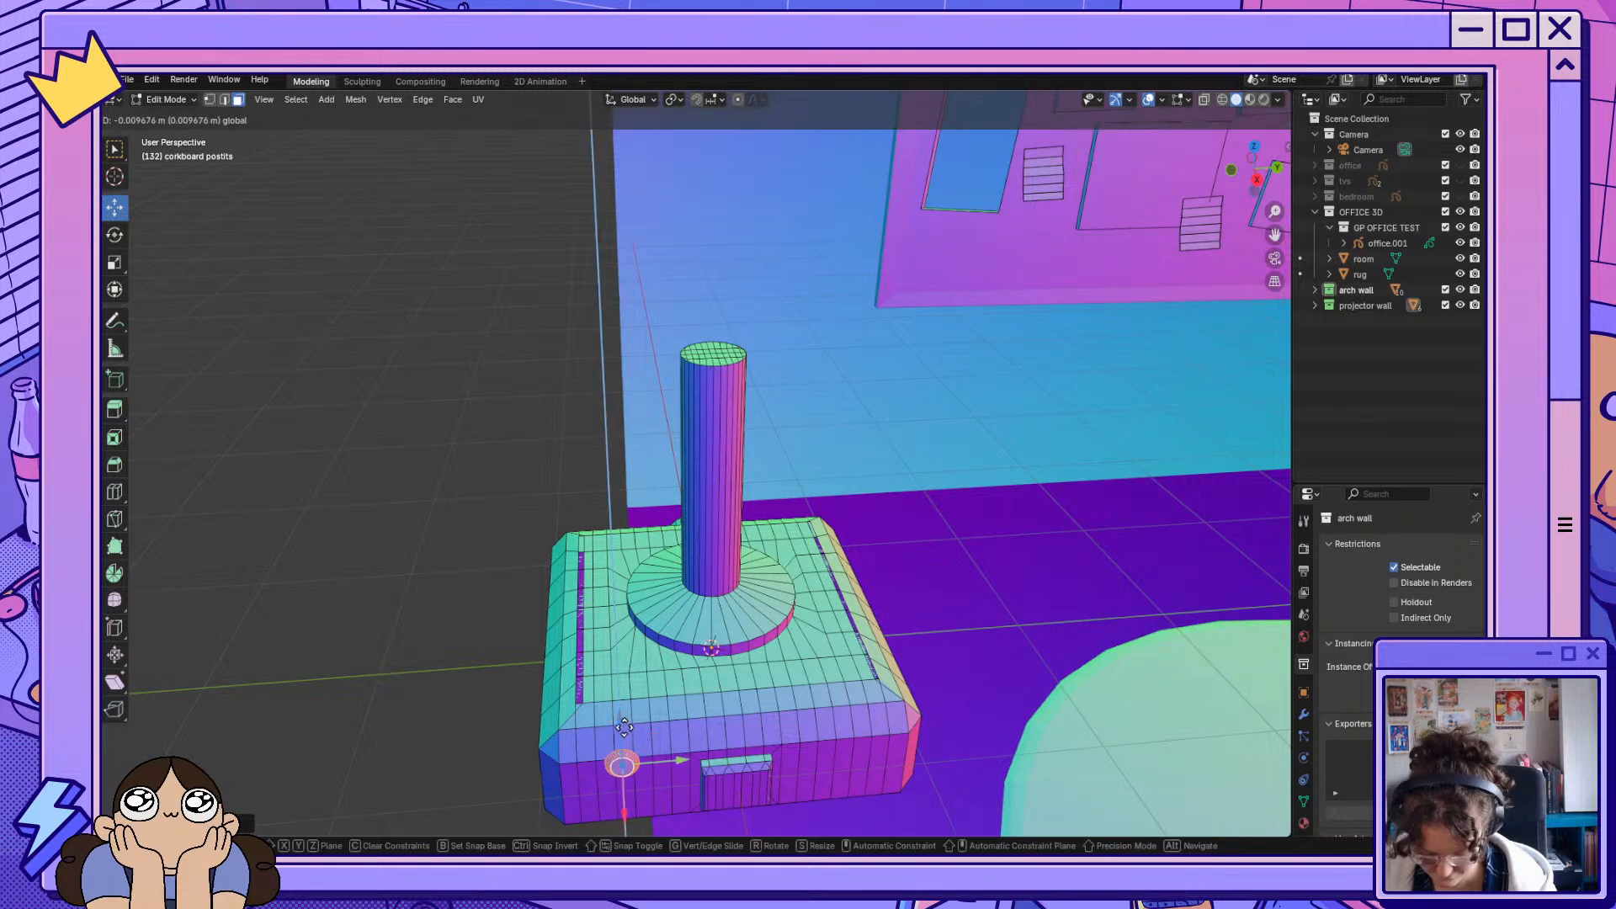
{"action": "left_click", "coordinate": [812, 735]}
Shift the back button along Y toward the outer edge of the back face and lower it slightly along Z.
{"action": "middle_click_drag", "start_coordinate": [812, 735], "coordinate": [767, 637]}
{"action": "key", "text": "g"}
{"action": "key", "text": "y"}
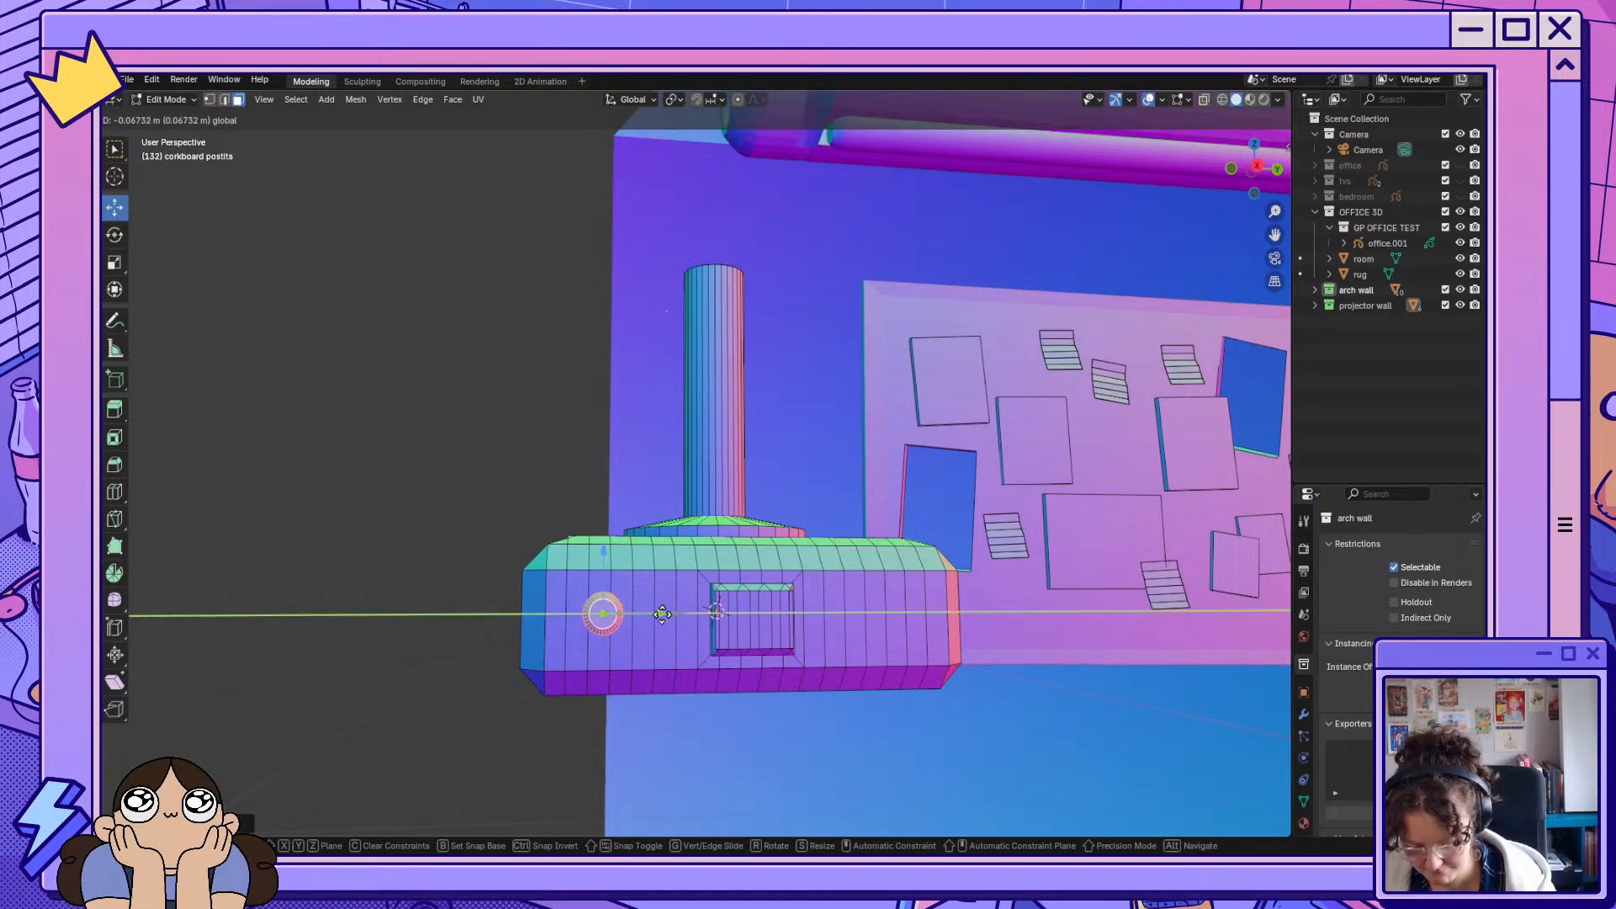
{"action": "left_click", "coordinate": [642, 627]}
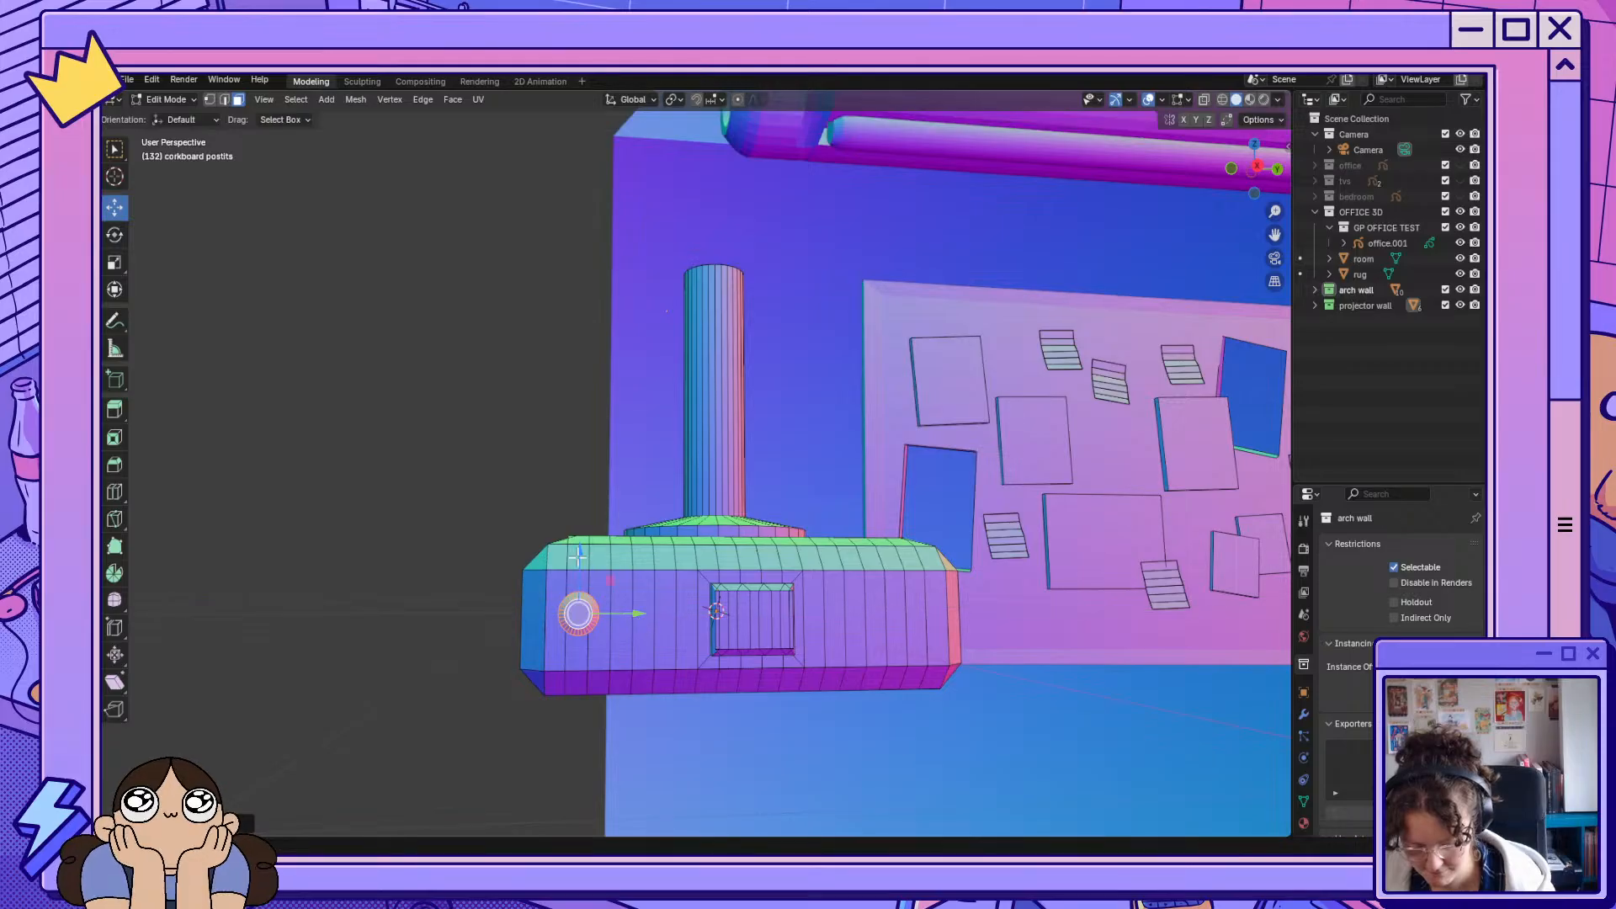
{"action": "key", "text": "g"}
{"action": "key", "text": "z"}
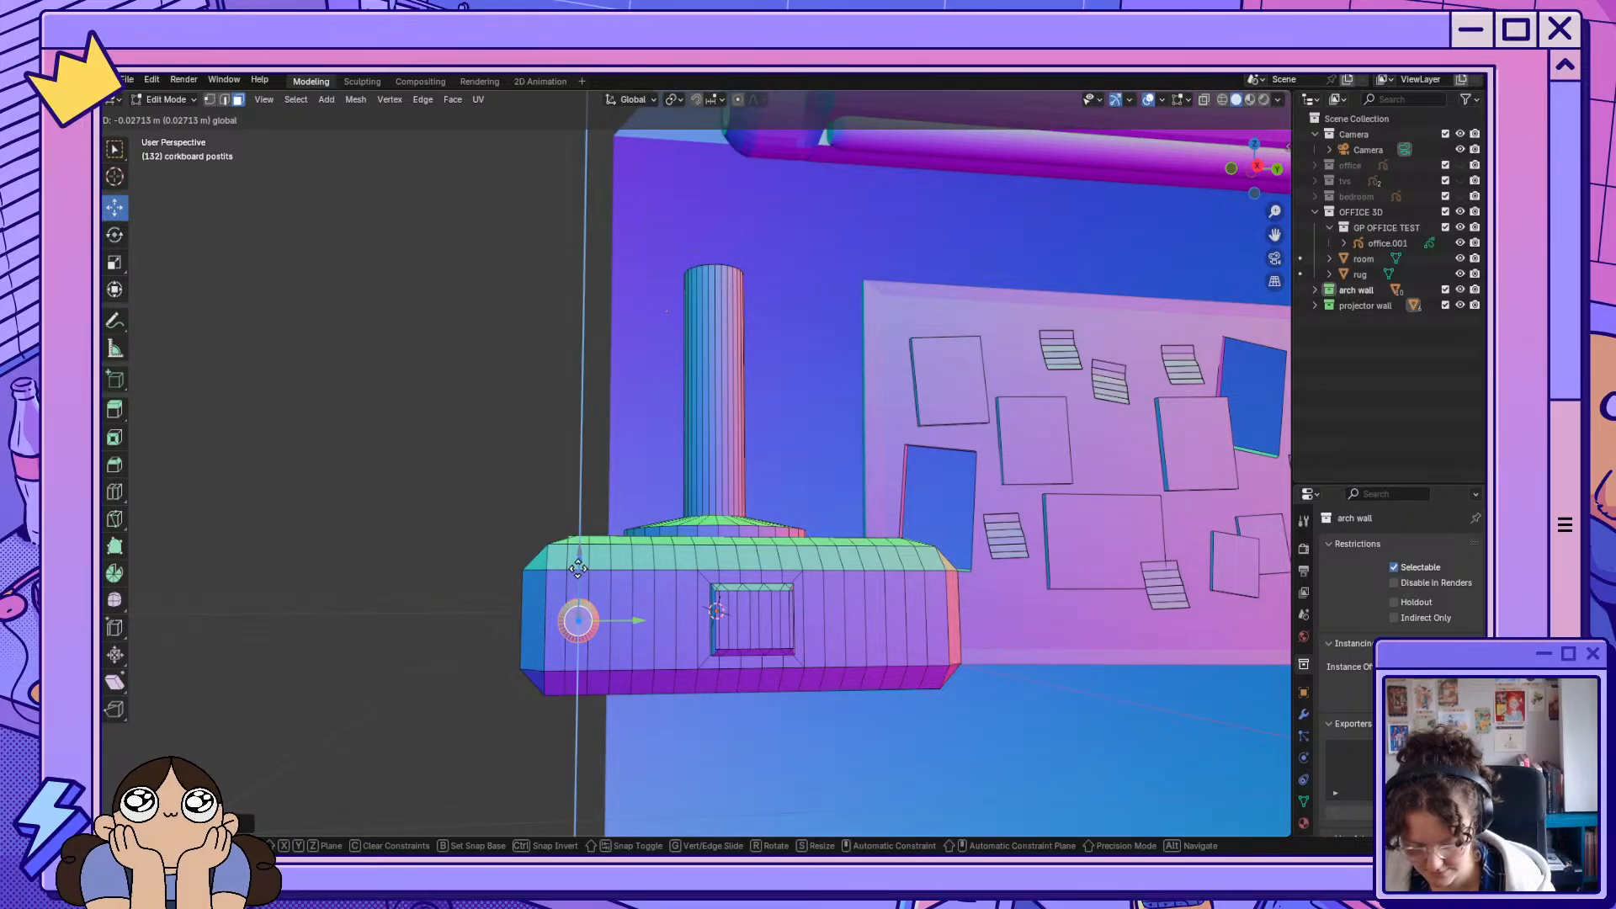
{"action": "left_click", "coordinate": [577, 569]}
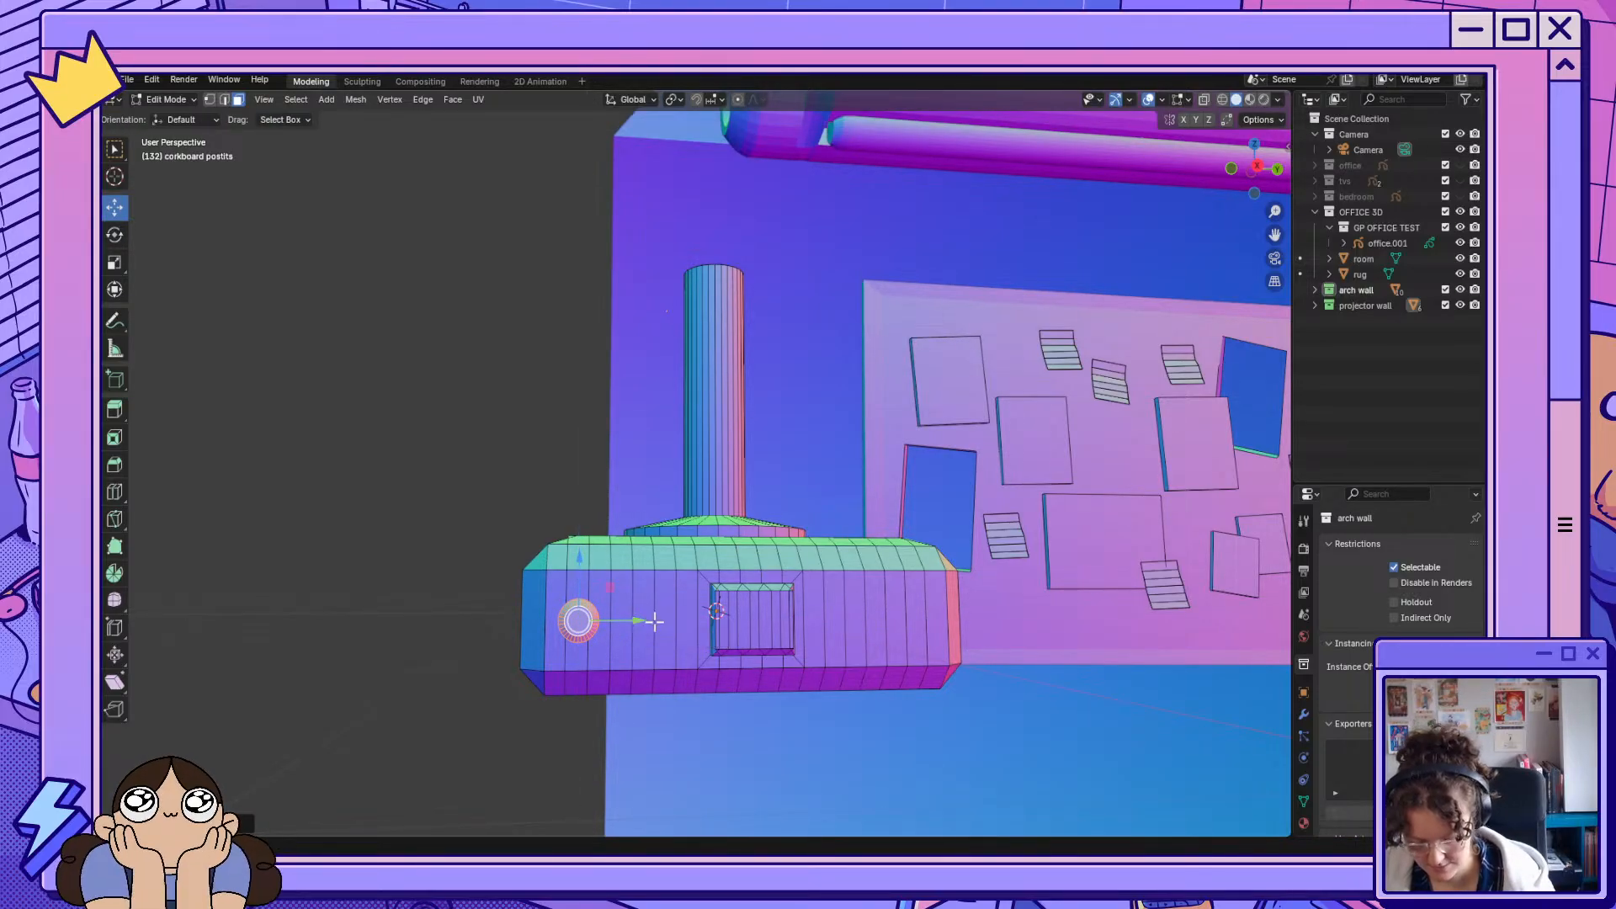
Scale the back button to about 0.61 and duplicate it twice along the Y axis to form a row of three.
{"action": "key", "text": "s"}
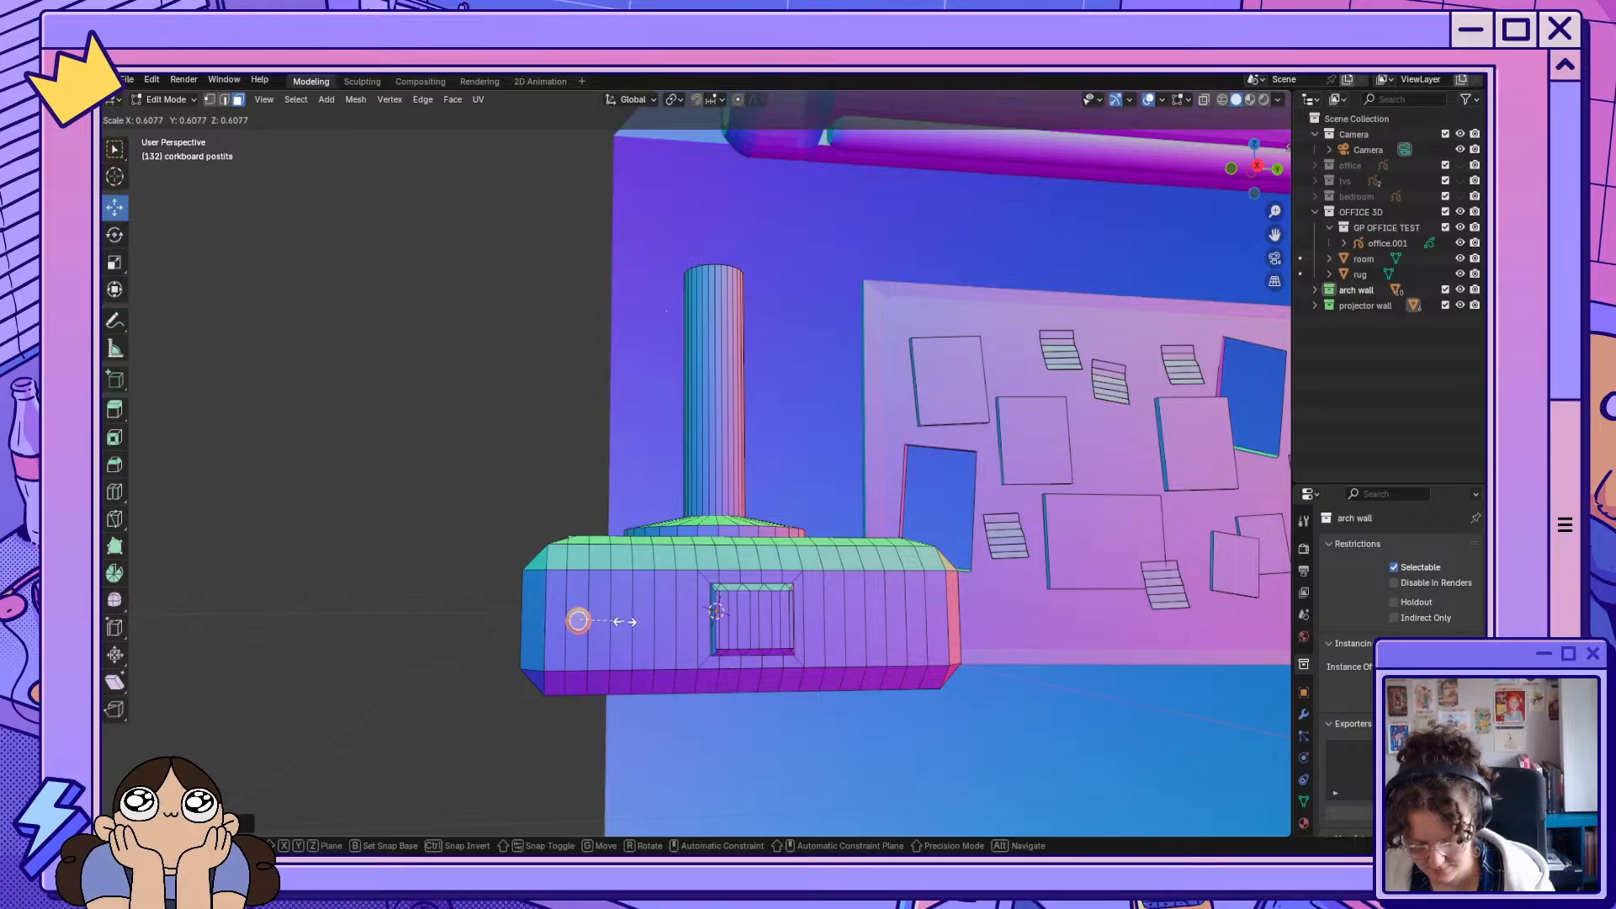
{"action": "left_click", "coordinate": [625, 621]}
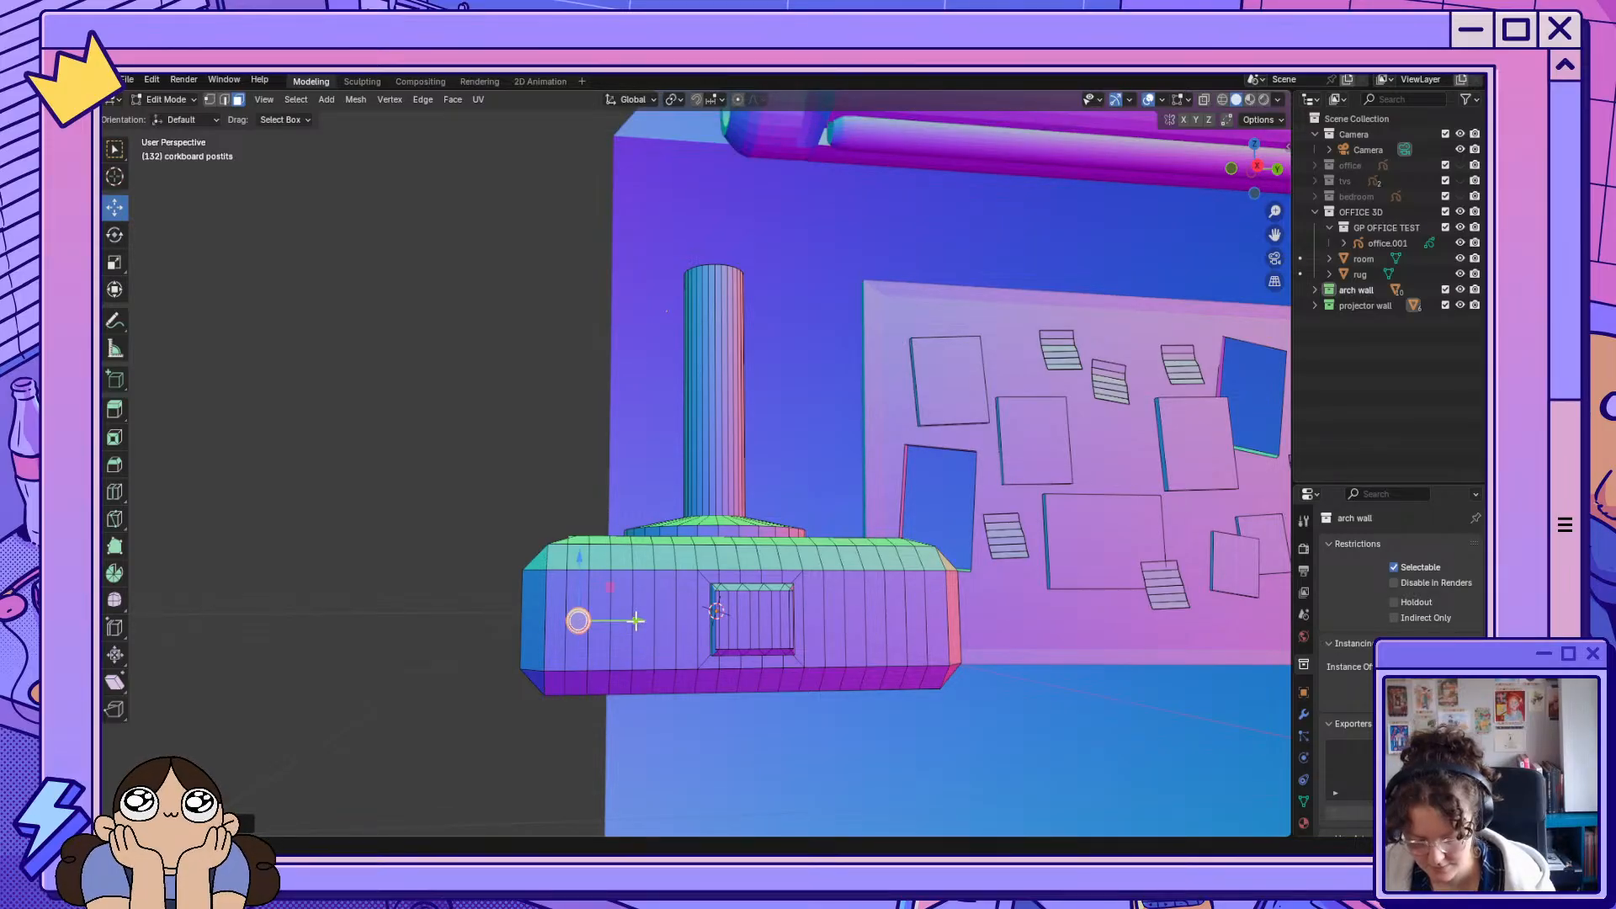
{"action": "left_click_drag", "start_coordinate": [635, 621], "coordinate": [632, 621]}
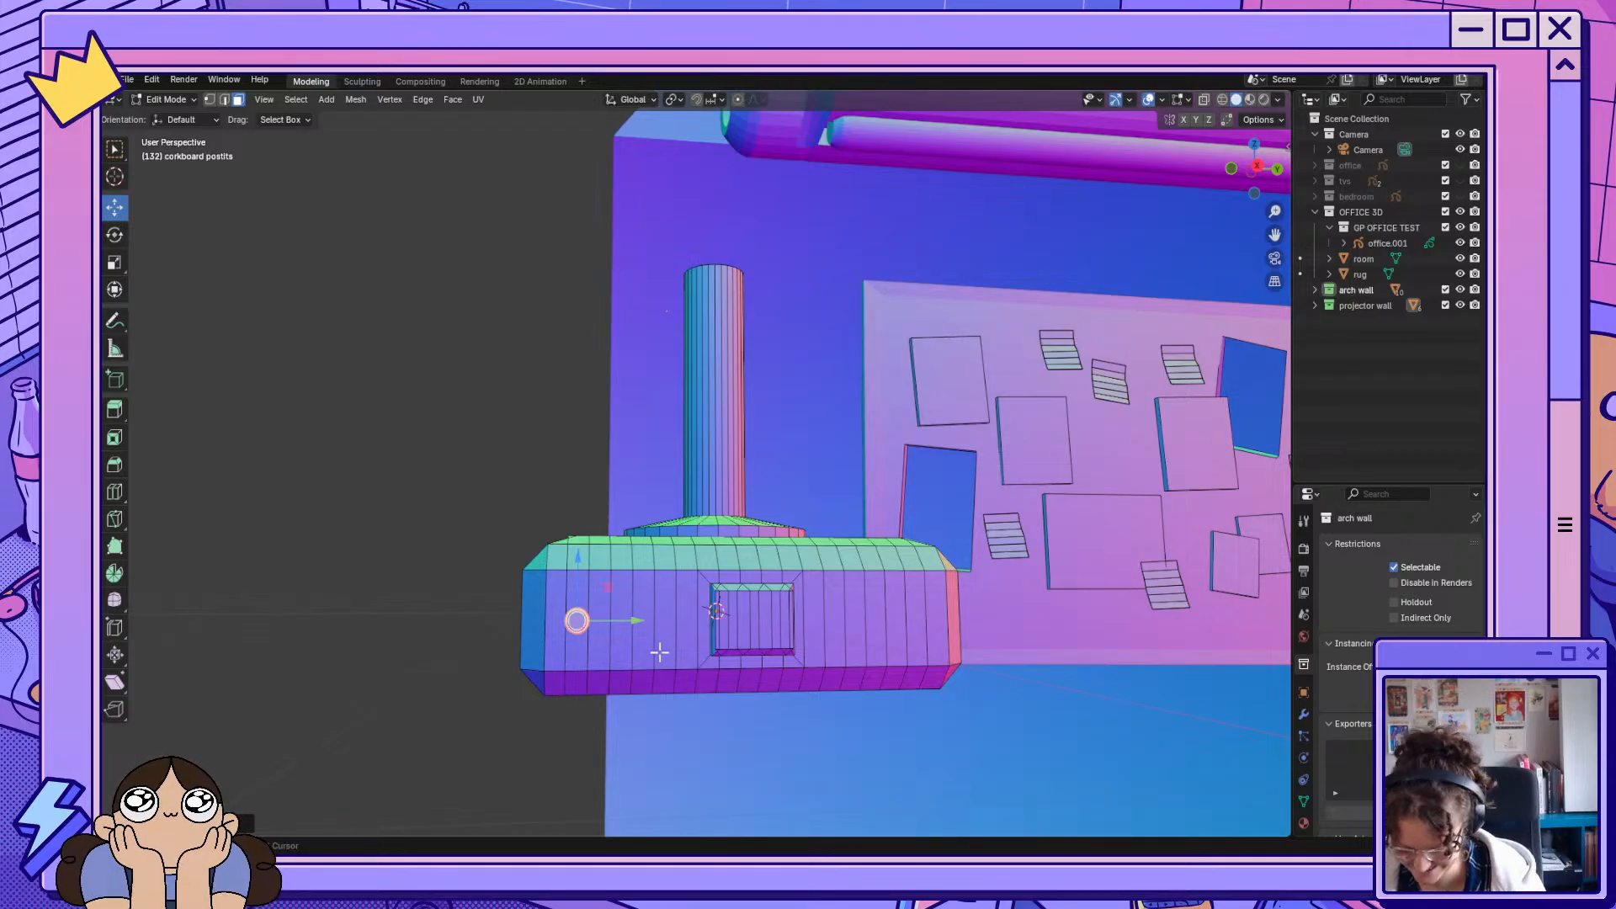
{"action": "left_click_drag", "start_coordinate": [633, 621], "coordinate": [720, 621]}
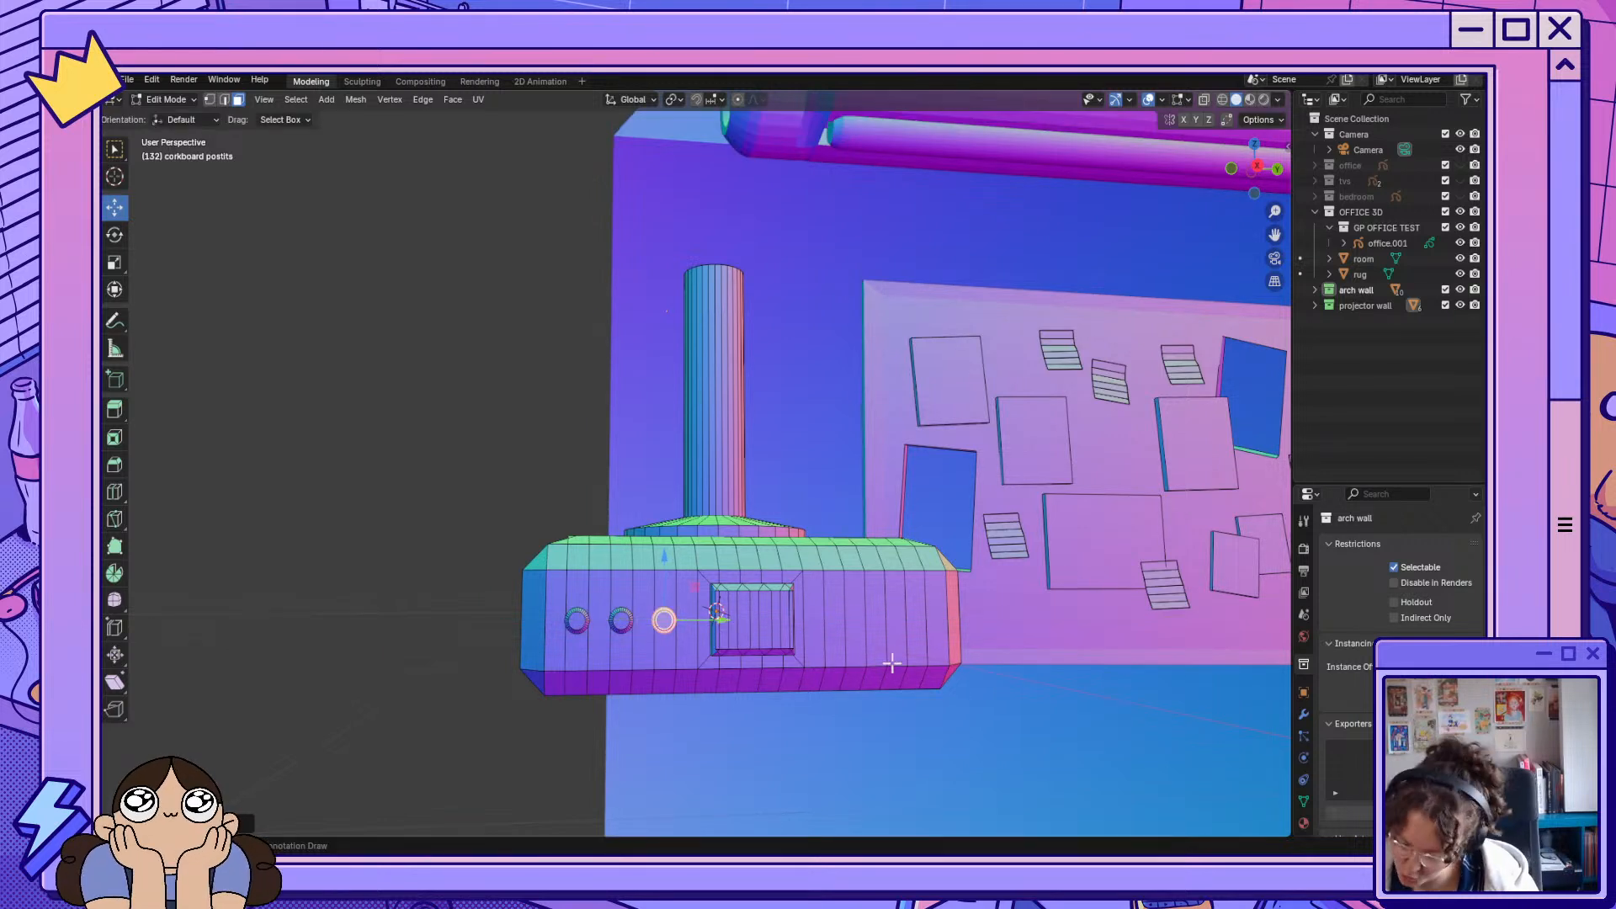
Try insetting two neighbouring faces on the back side beside the recessed panel and undo the inset.
{"action": "left_click", "coordinate": [881, 631]}
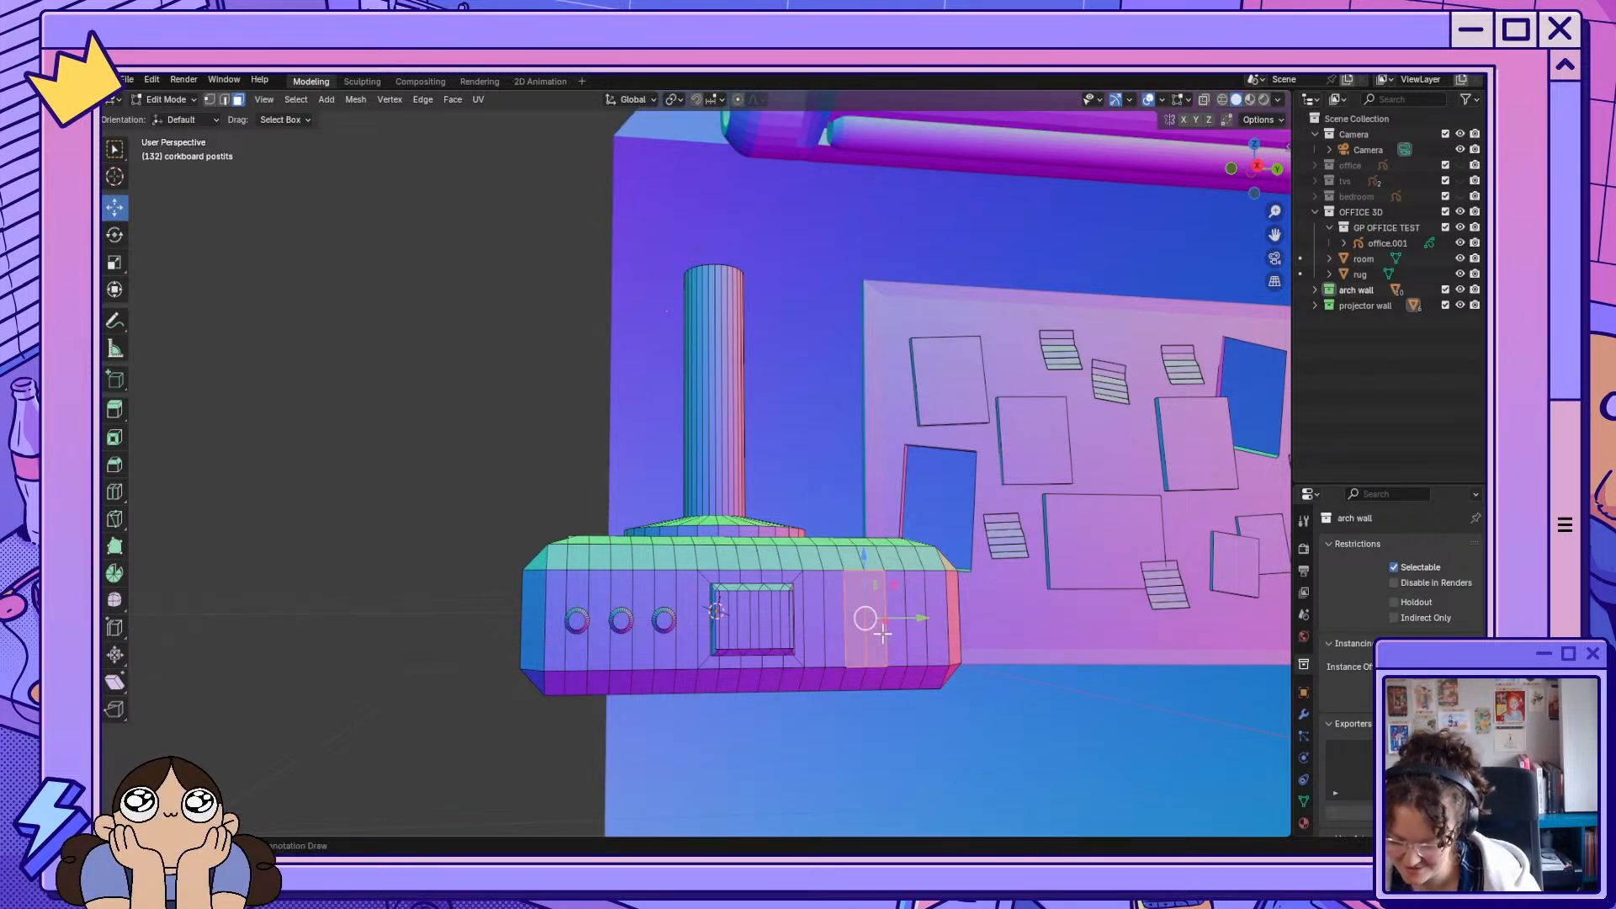
{"action": "key", "text": "i"}
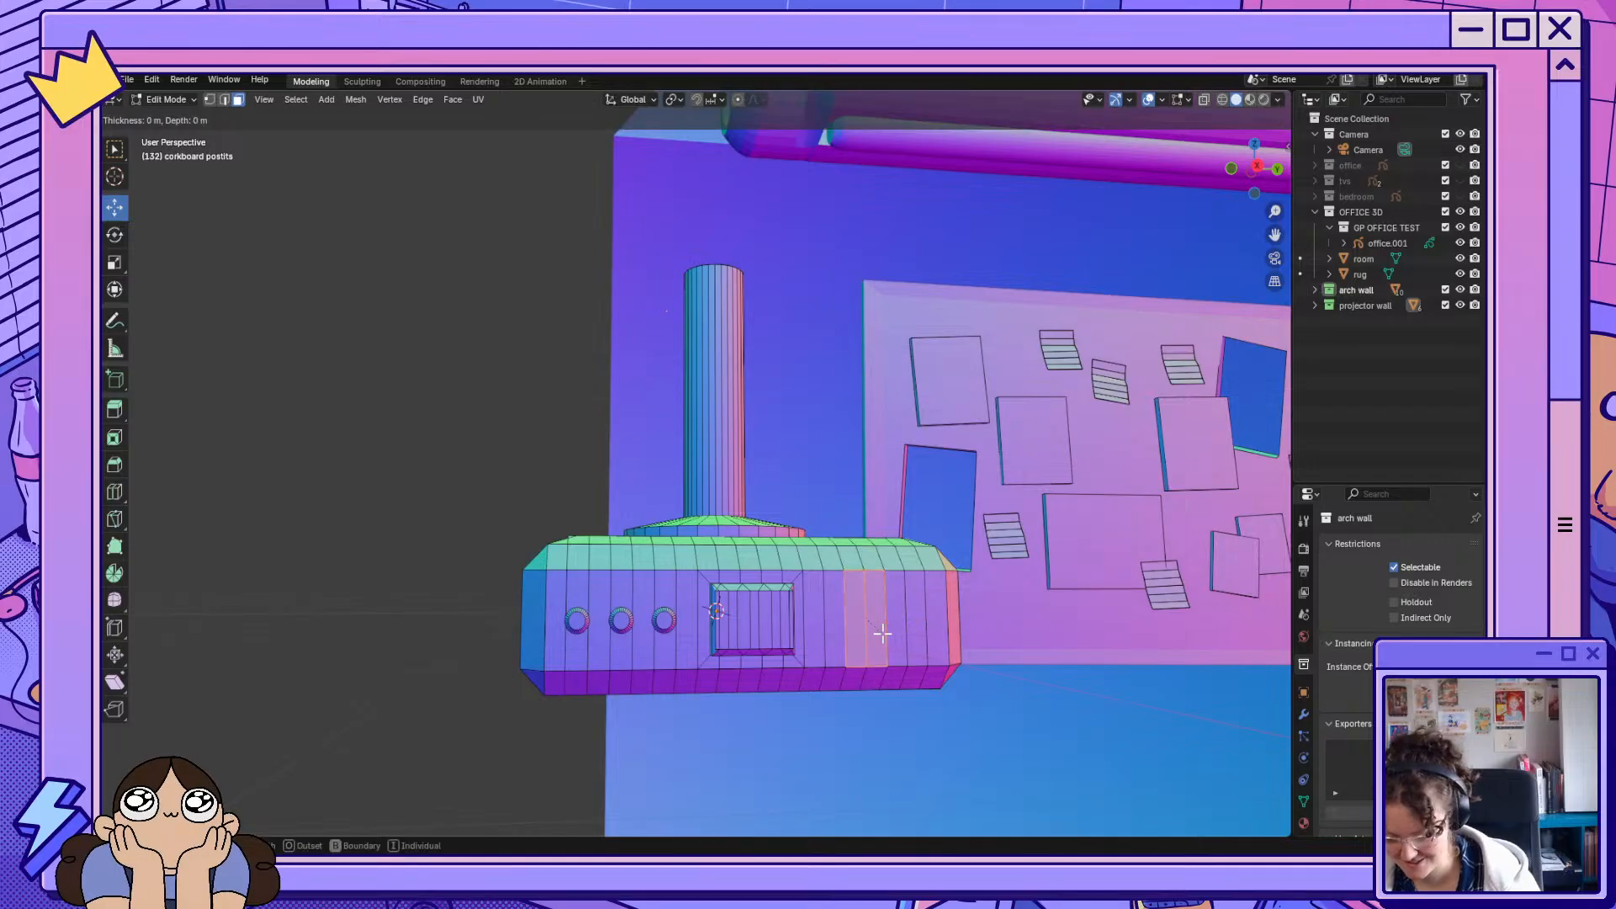
{"action": "left_click", "coordinate": [881, 619]}
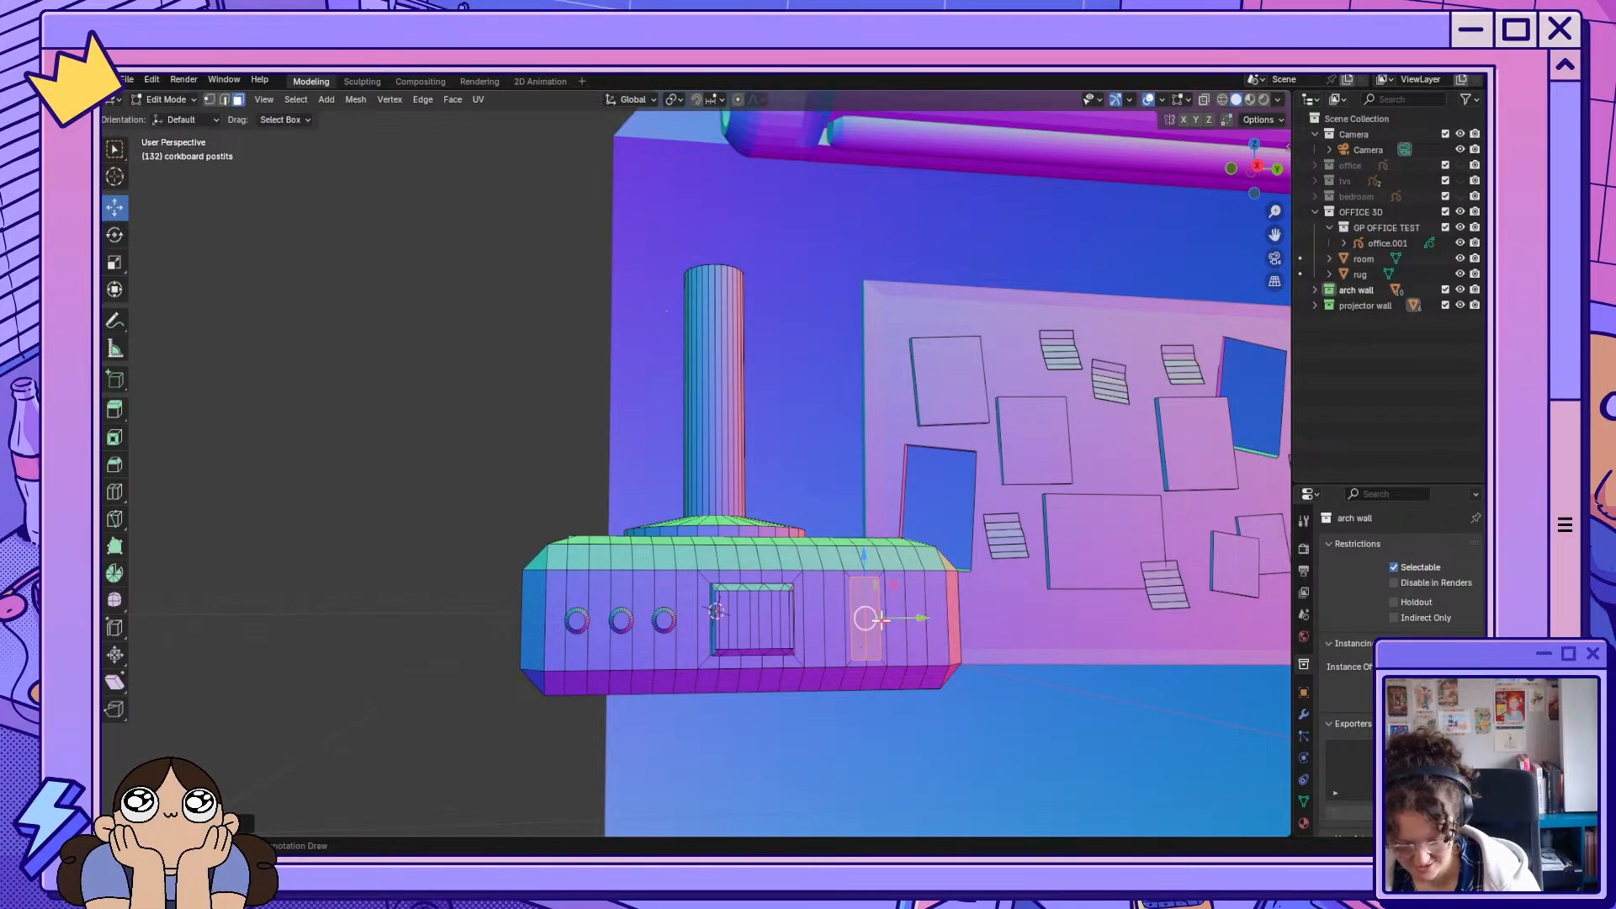
{"action": "key", "text": "ctrl+z"}
Extrude three alternating vertical faces outward on the back side, on the opposite side of the panel from the buttons.
{"action": "left_click", "coordinate": [855, 623]}
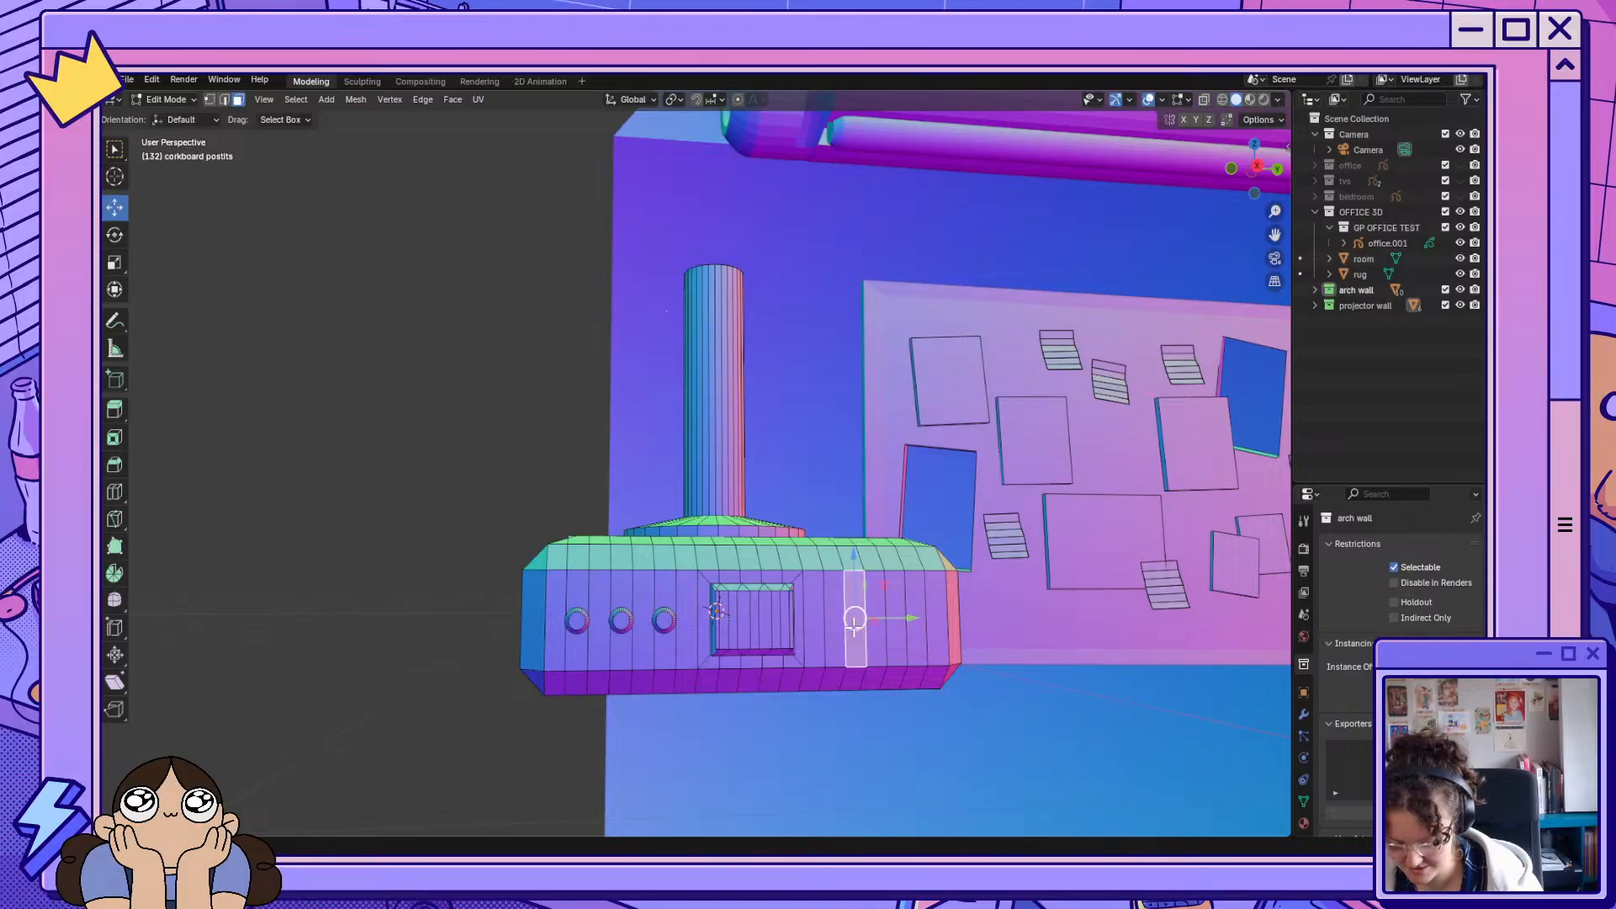
{"action": "left_click", "coordinate": [902, 637], "text": "shift"}
{"action": "left_click", "coordinate": [938, 640]}
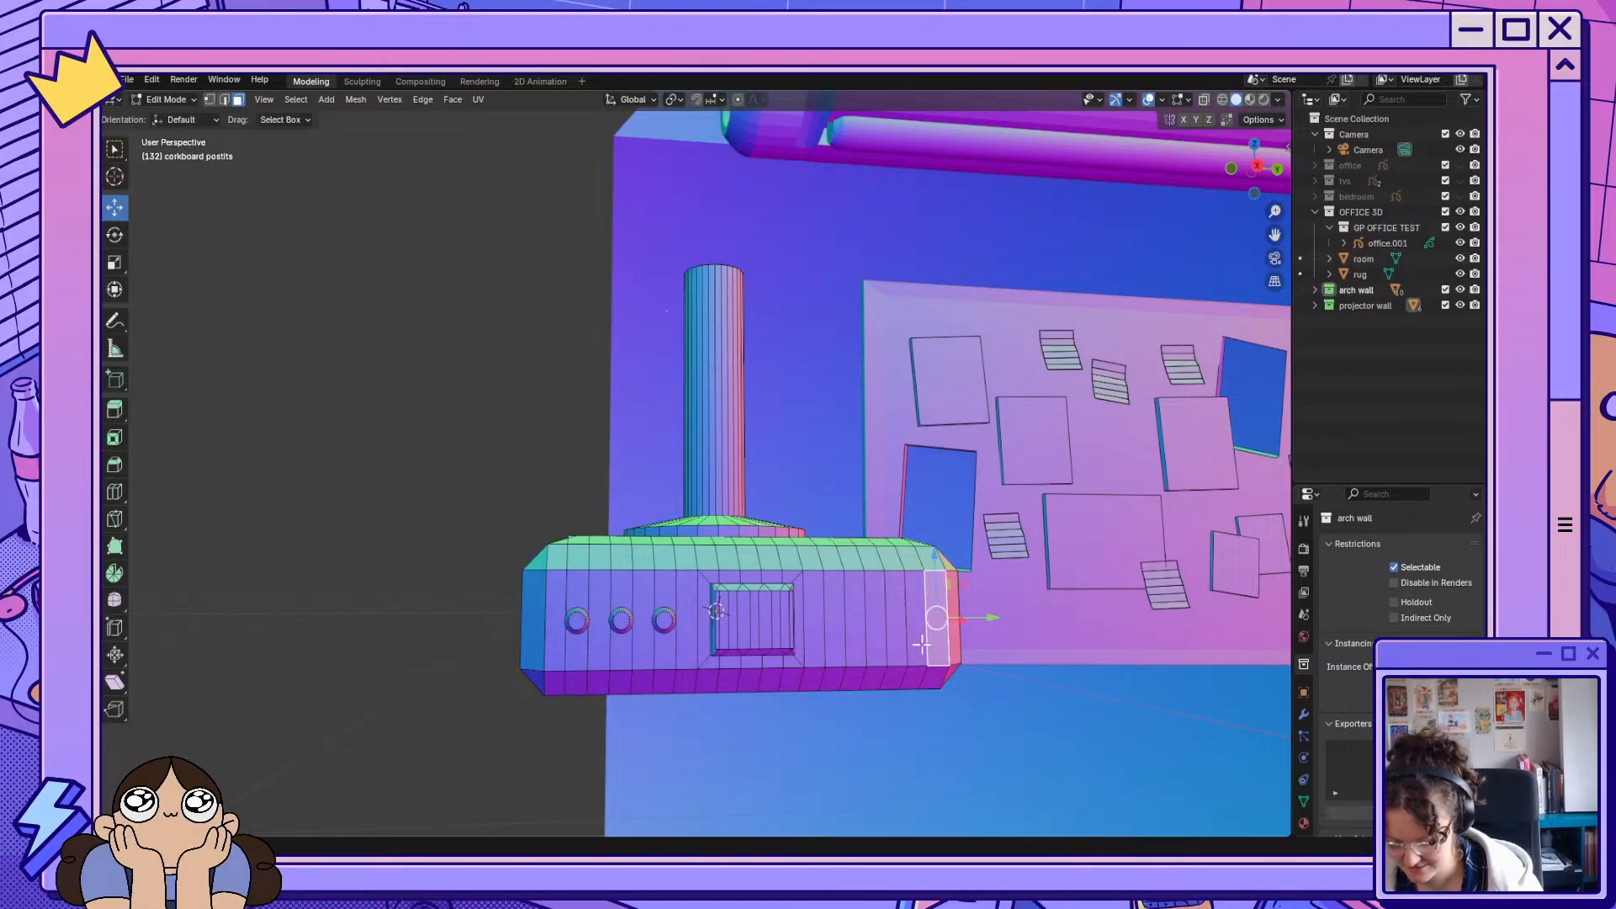
{"action": "left_click", "coordinate": [918, 645]}
{"action": "left_click", "coordinate": [882, 644], "text": "shift"}
{"action": "left_click", "coordinate": [840, 649], "text": "shift"}
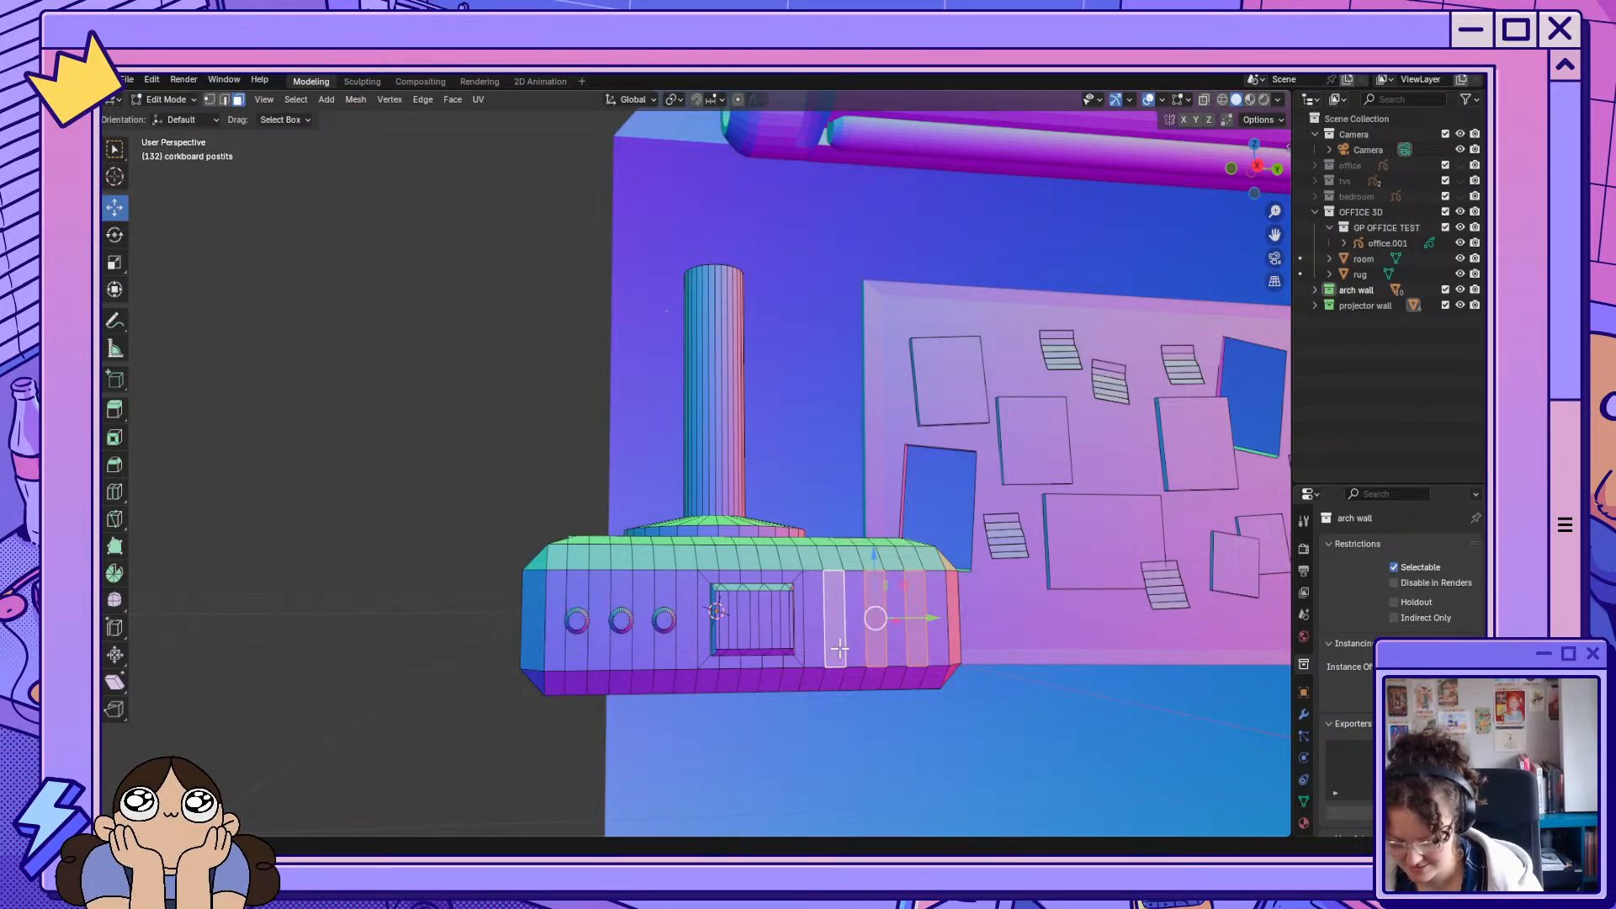
{"action": "key", "text": "e"}
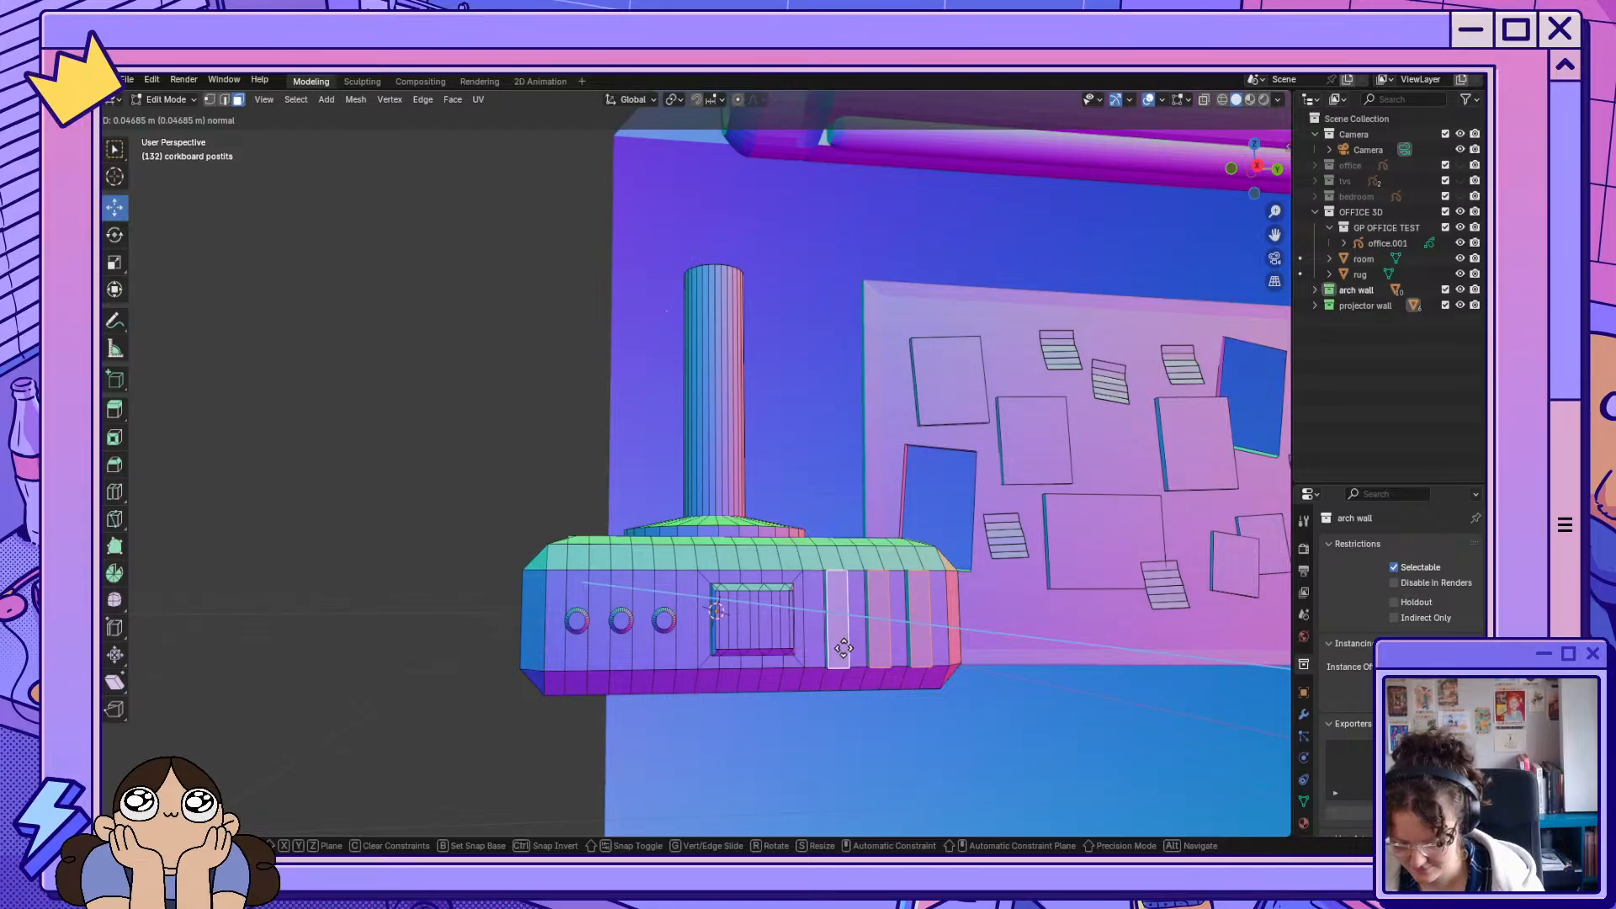
{"action": "left_click", "coordinate": [847, 648]}
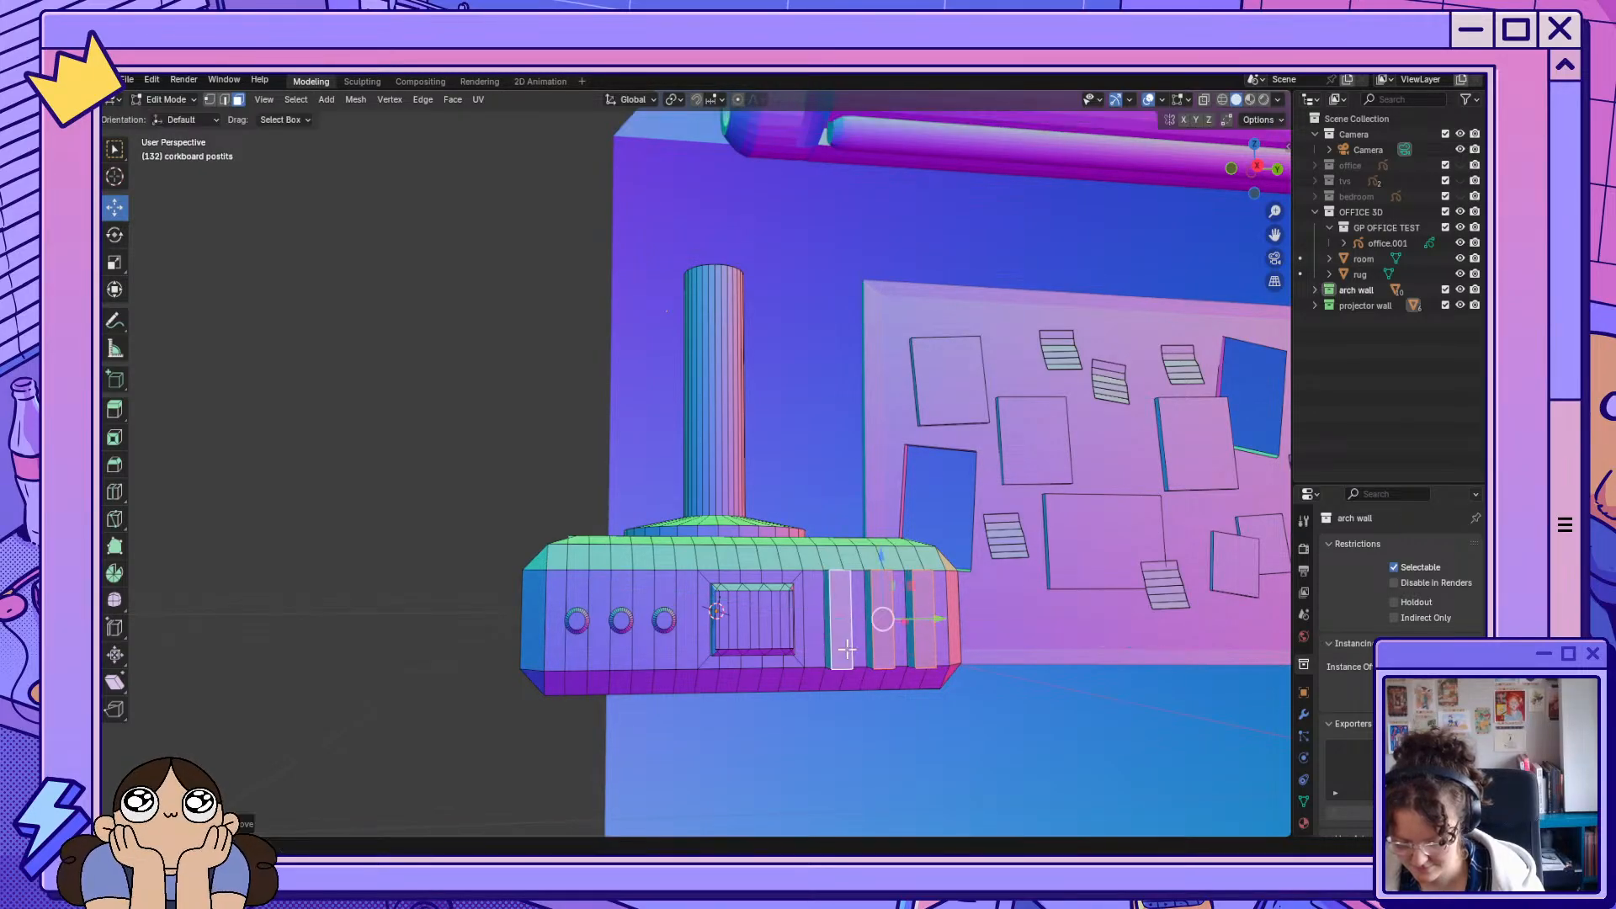
Bevel the three extruded bars on the back with an offset of about 0.015 m and nudge them along the X axis.
{"action": "mouse_move", "coordinate": [849, 650]}
{"action": "middle_mouse_down"}
{"action": "mouse_move", "coordinate": [974, 696]}
{"action": "mouse_move", "coordinate": [721, 746]}
{"action": "mouse_move", "coordinate": [1002, 707]}
{"action": "mouse_move", "coordinate": [1032, 718]}
{"action": "mouse_move", "coordinate": [1020, 731]}
{"action": "middle_mouse_up"}
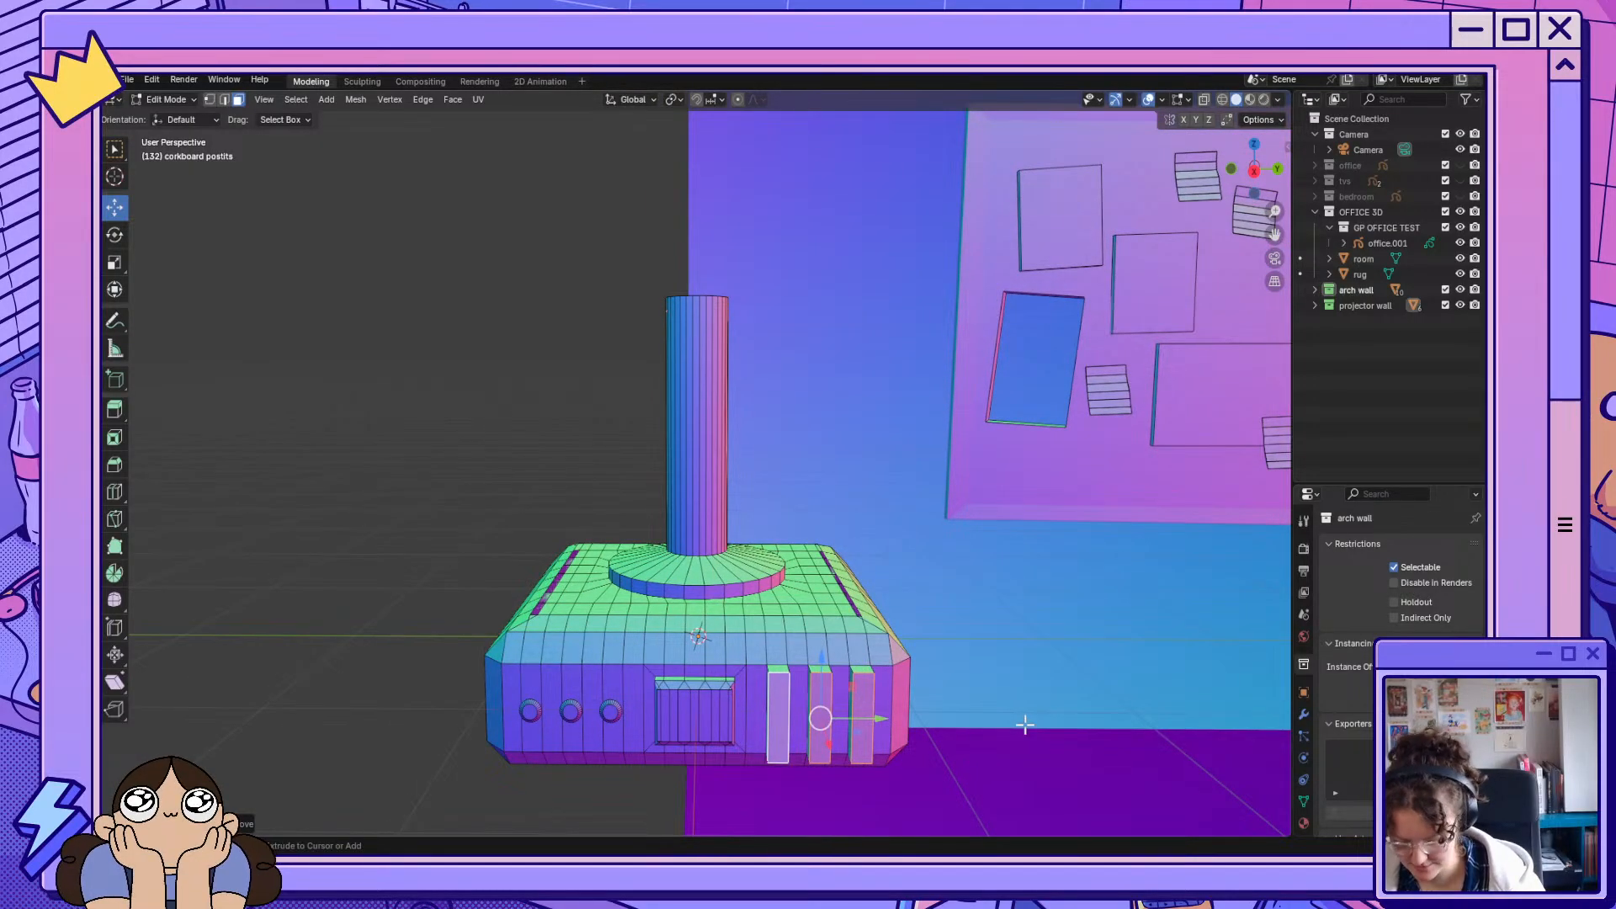
{"action": "key", "text": "ctrl+b"}
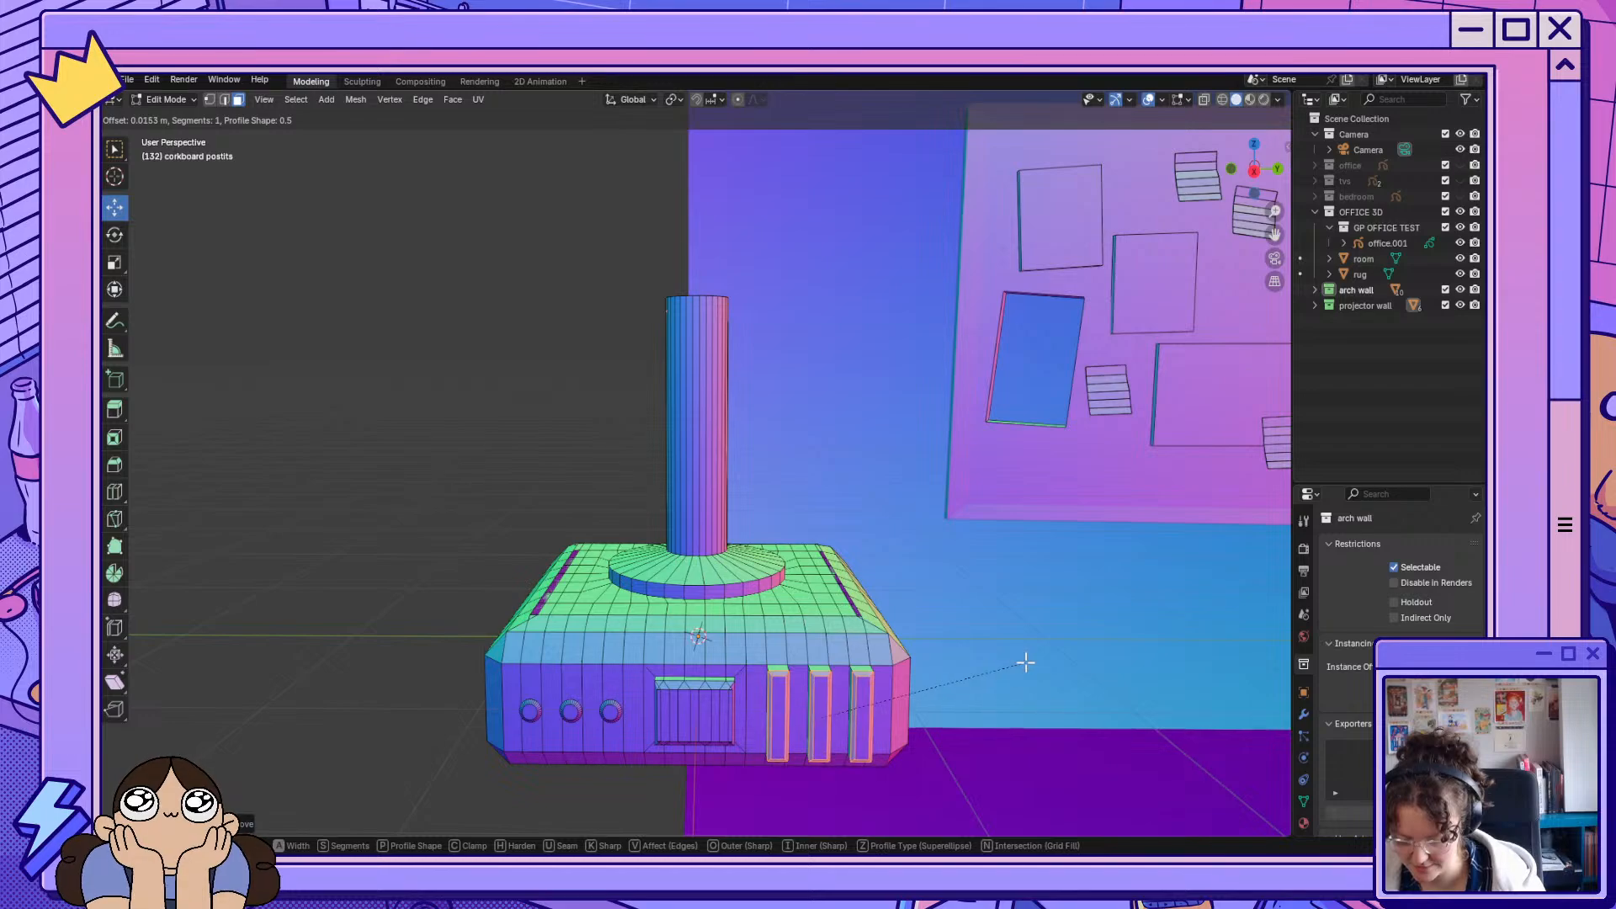
{"action": "left_click", "coordinate": [1025, 662]}
{"action": "middle_click_drag", "start_coordinate": [1021, 662], "coordinate": [1056, 651]}
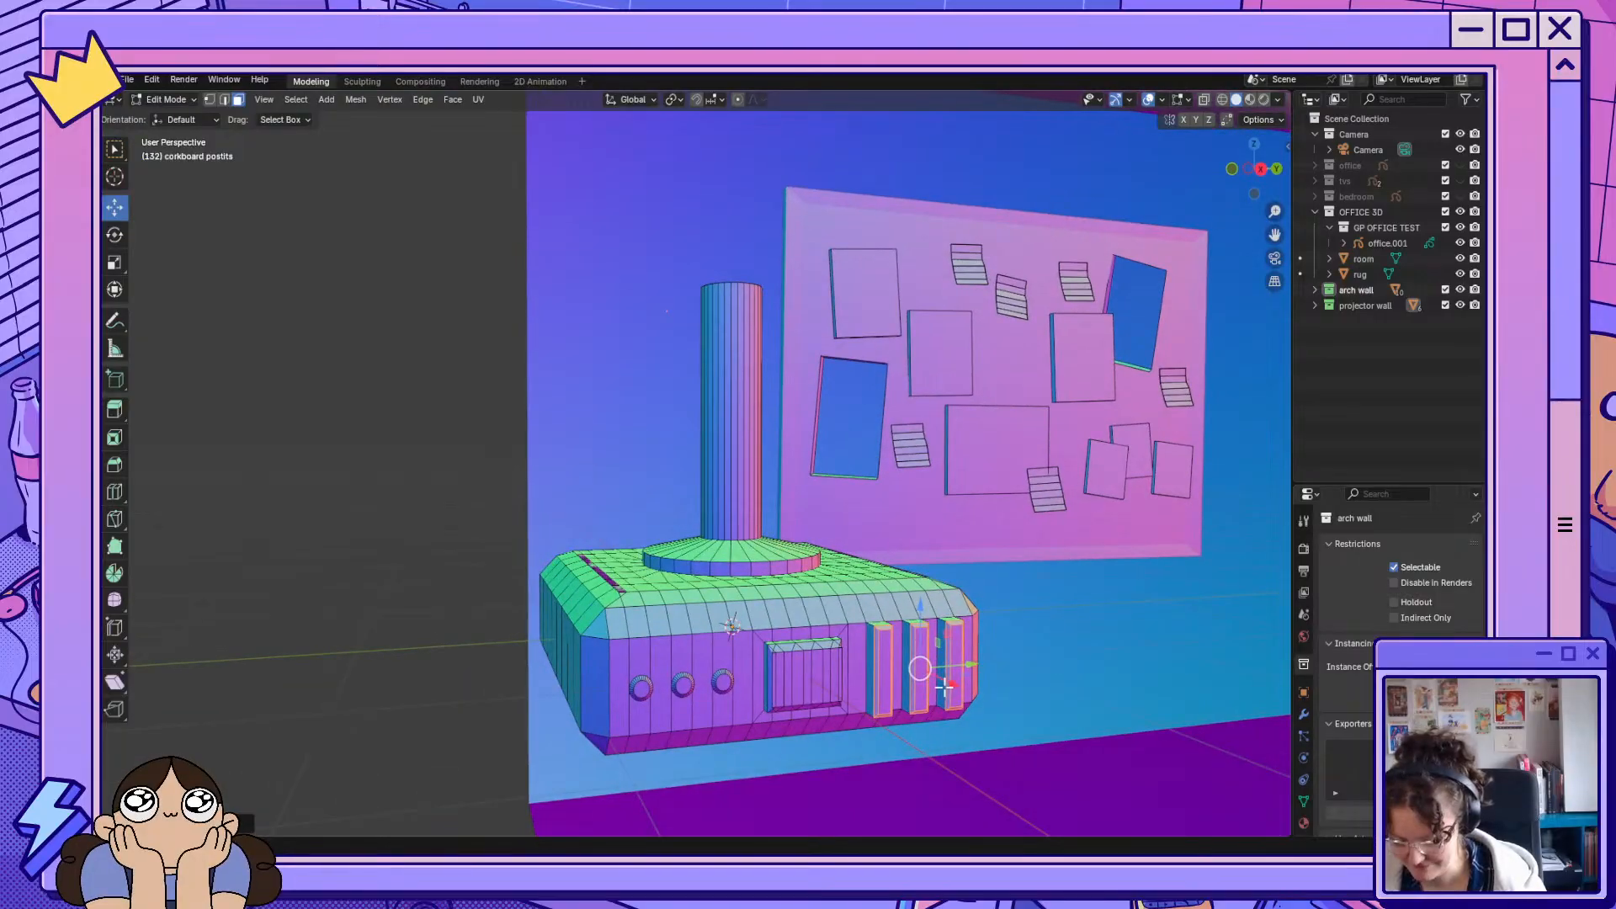
{"action": "left_click_drag", "start_coordinate": [952, 683], "coordinate": [947, 682]}
Expand the room object, the projector wall collection and the corkboard postits object to inspect which objects they contain.
{"action": "middle_click_drag", "start_coordinate": [1064, 746], "coordinate": [883, 520]}
{"action": "scroll", "coordinate": [883, 520], "scroll_direction": "down", "scroll_amount": 5}
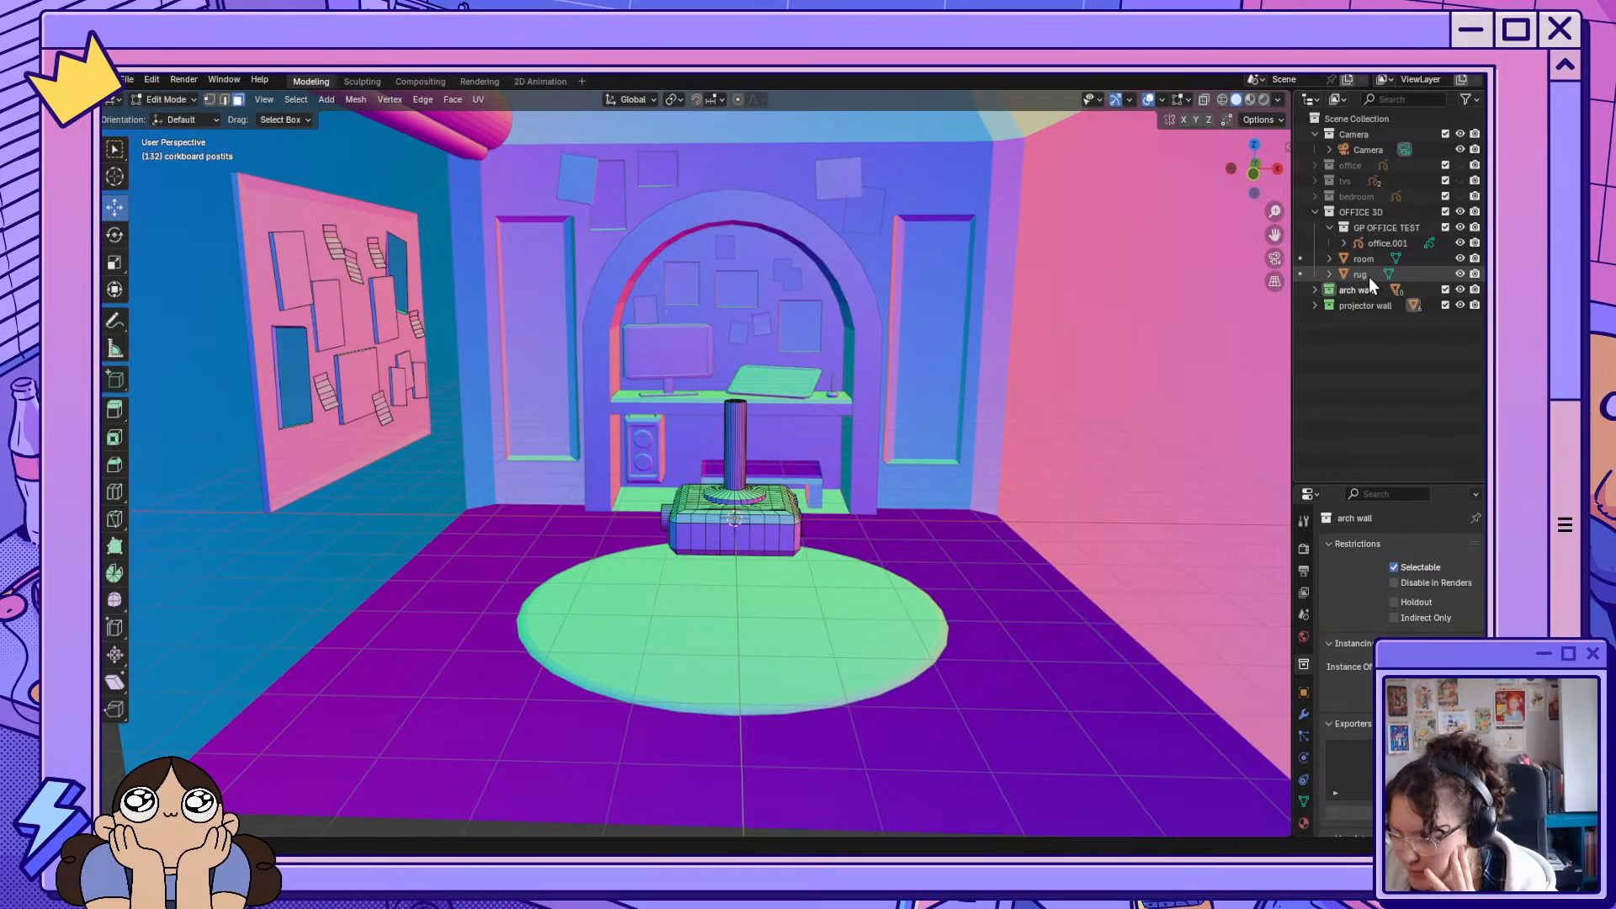
{"action": "left_click", "coordinate": [1329, 259]}
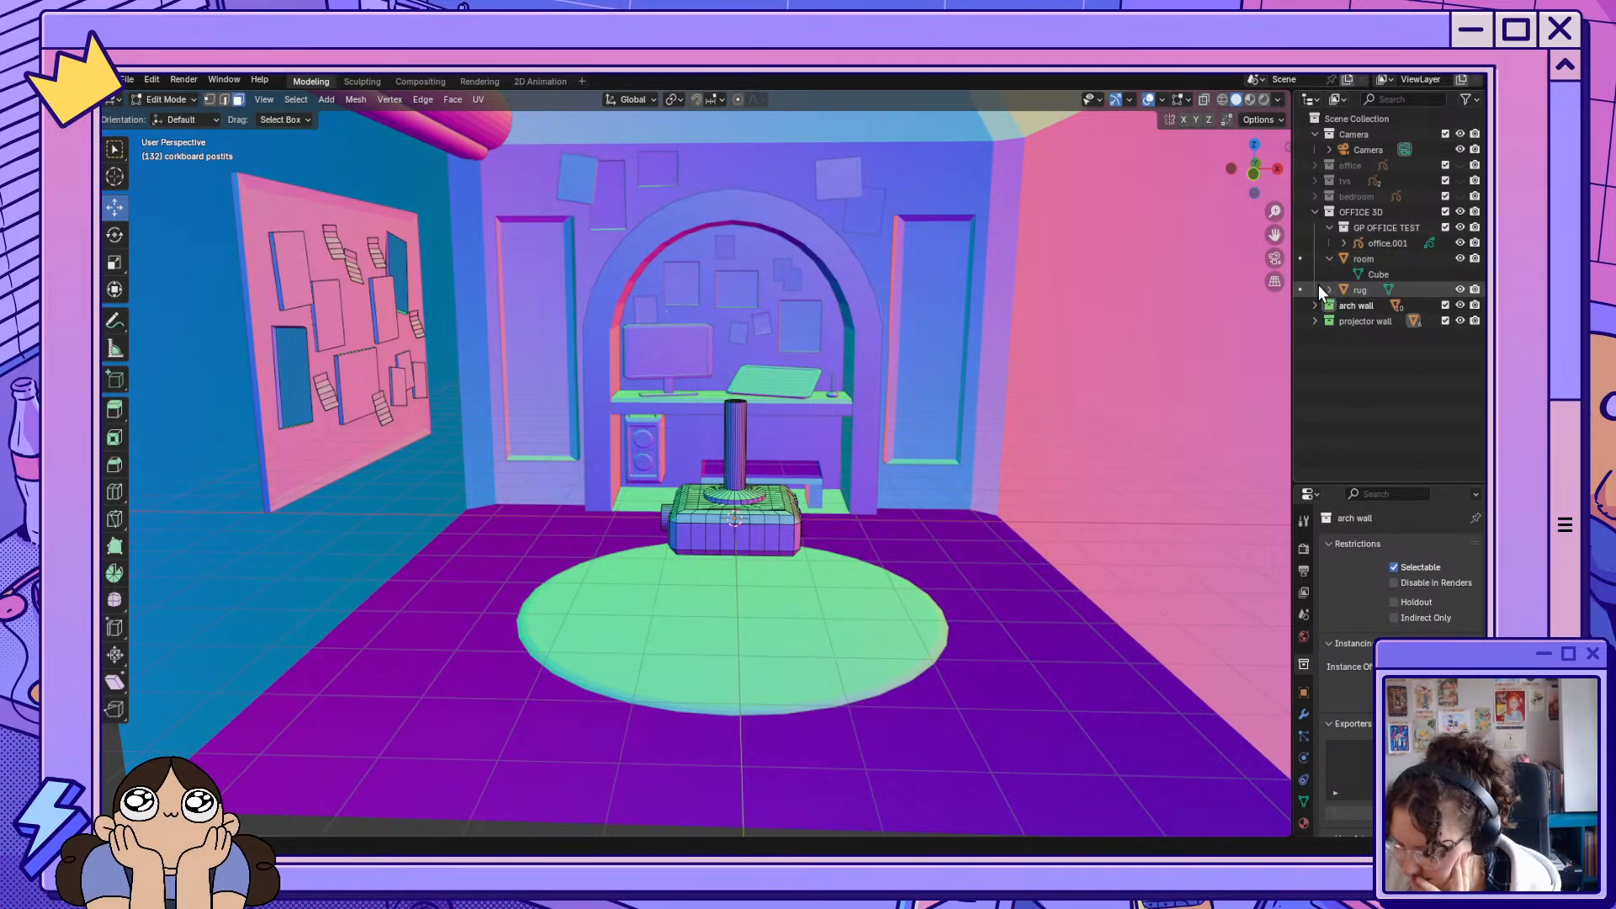
{"action": "left_click", "coordinate": [1315, 320]}
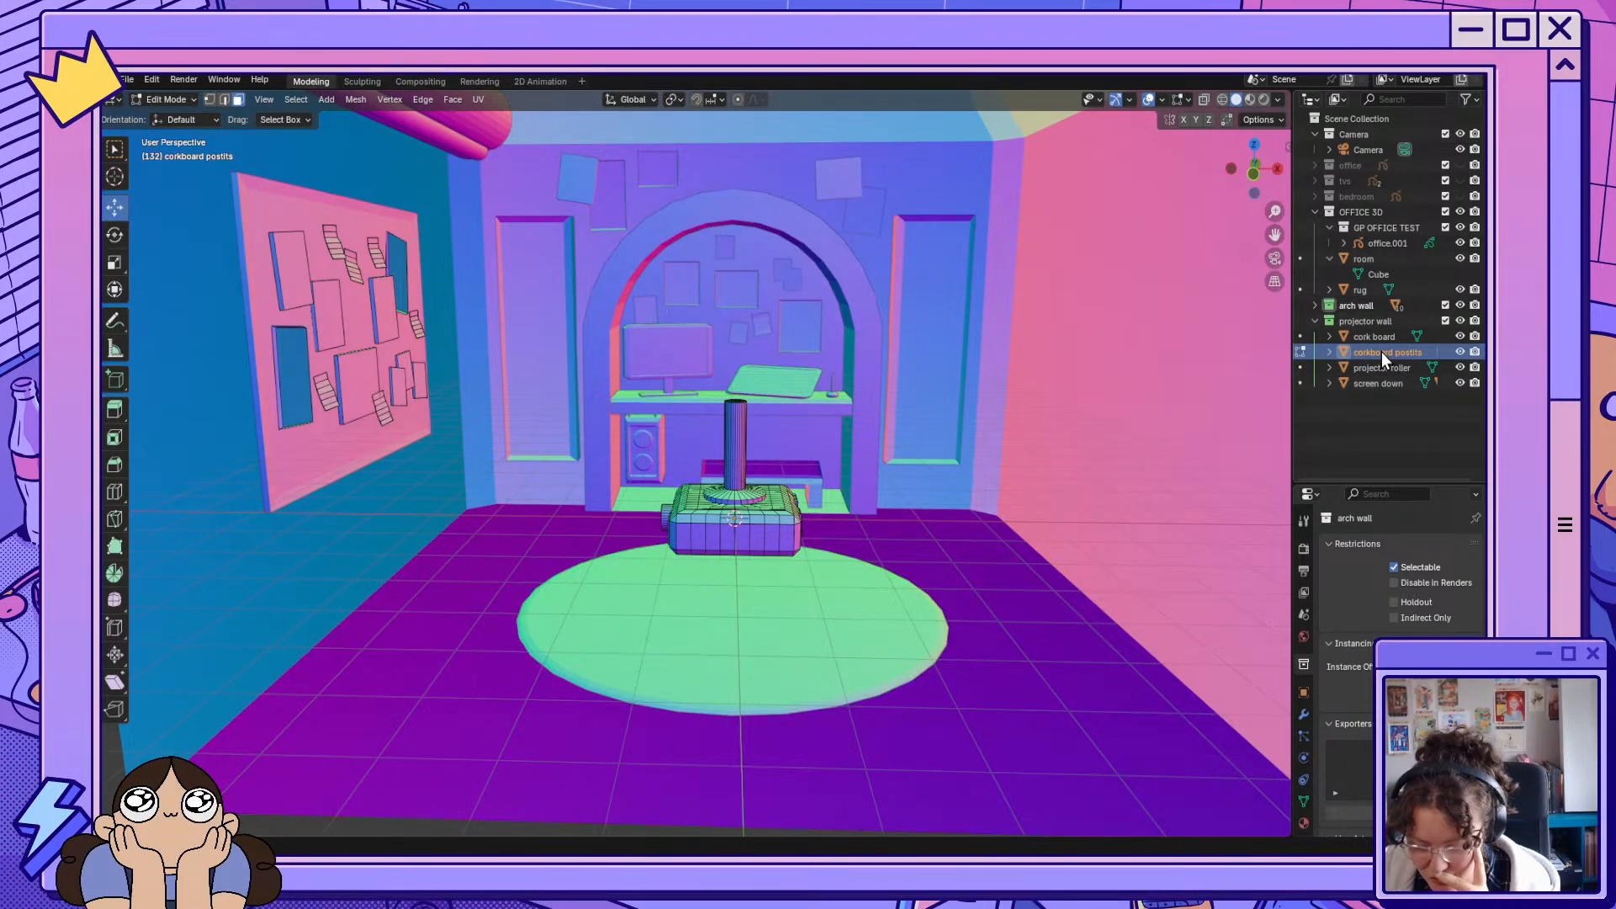
{"action": "left_click", "coordinate": [1328, 353]}
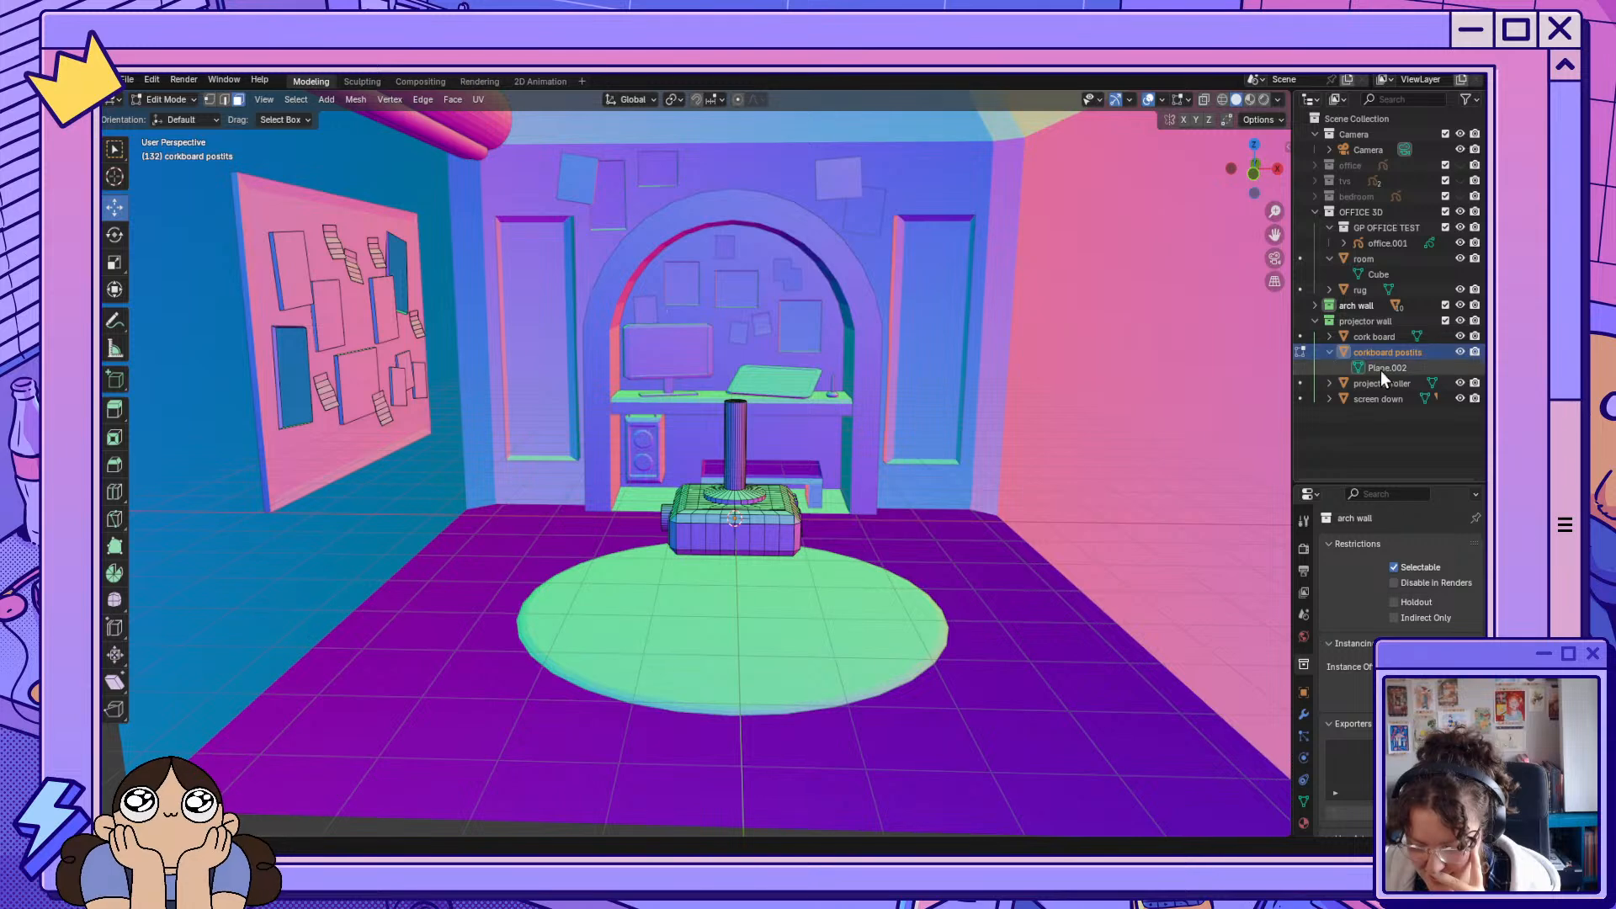
Try switching Edit Mode to the projector roller and return to the corkboard postits object.
{"action": "left_click", "coordinate": [1301, 383]}
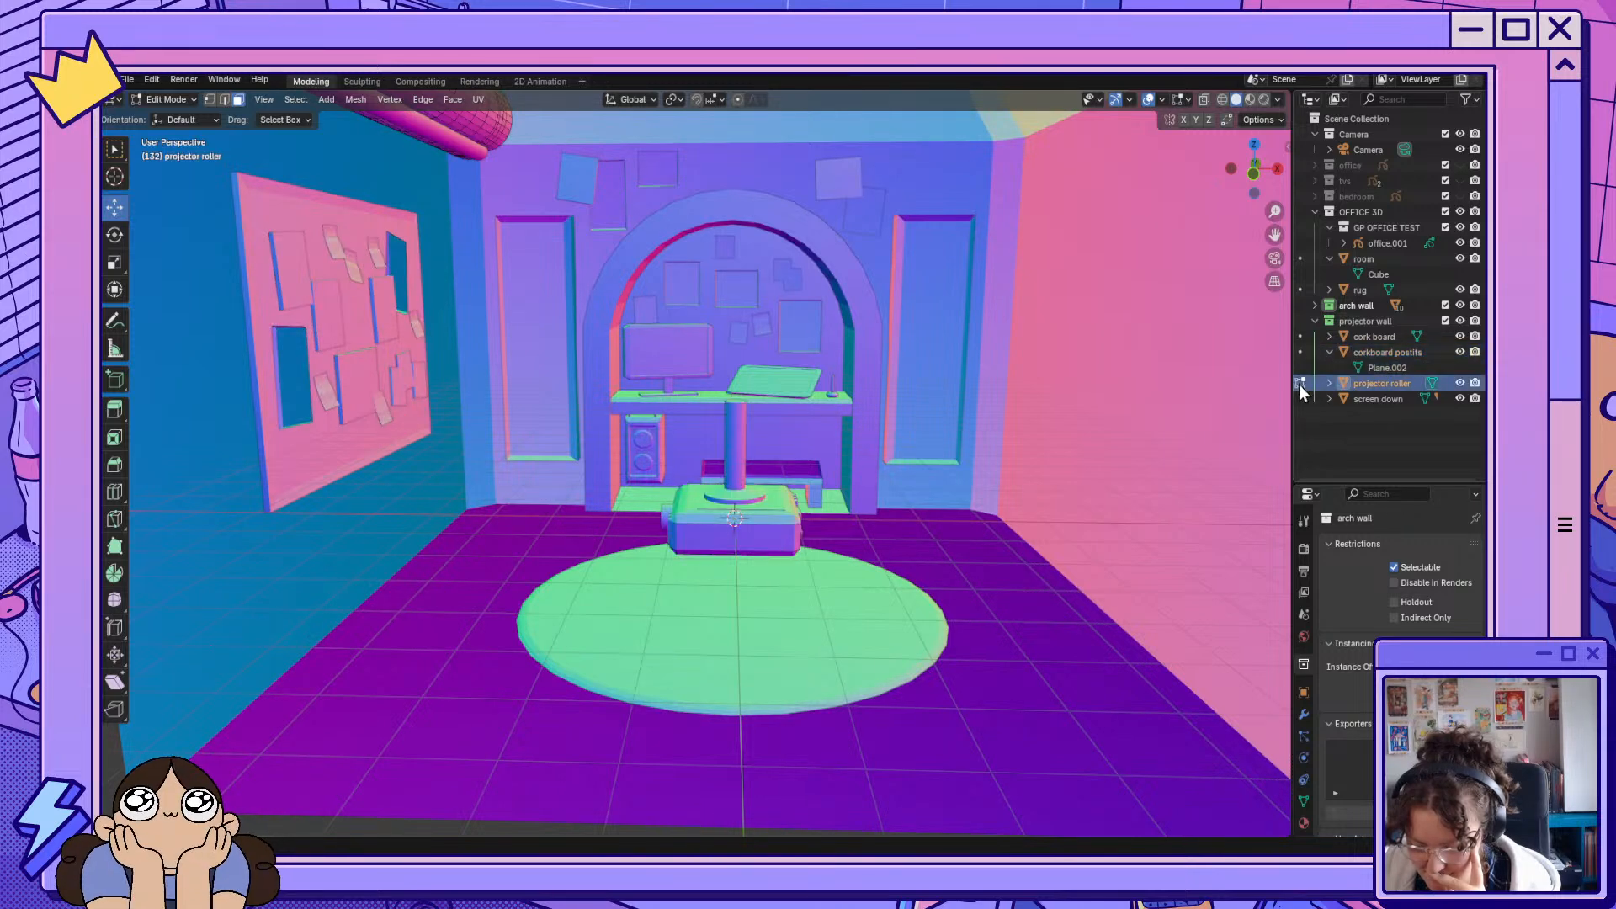
{"action": "left_click", "coordinate": [1301, 351]}
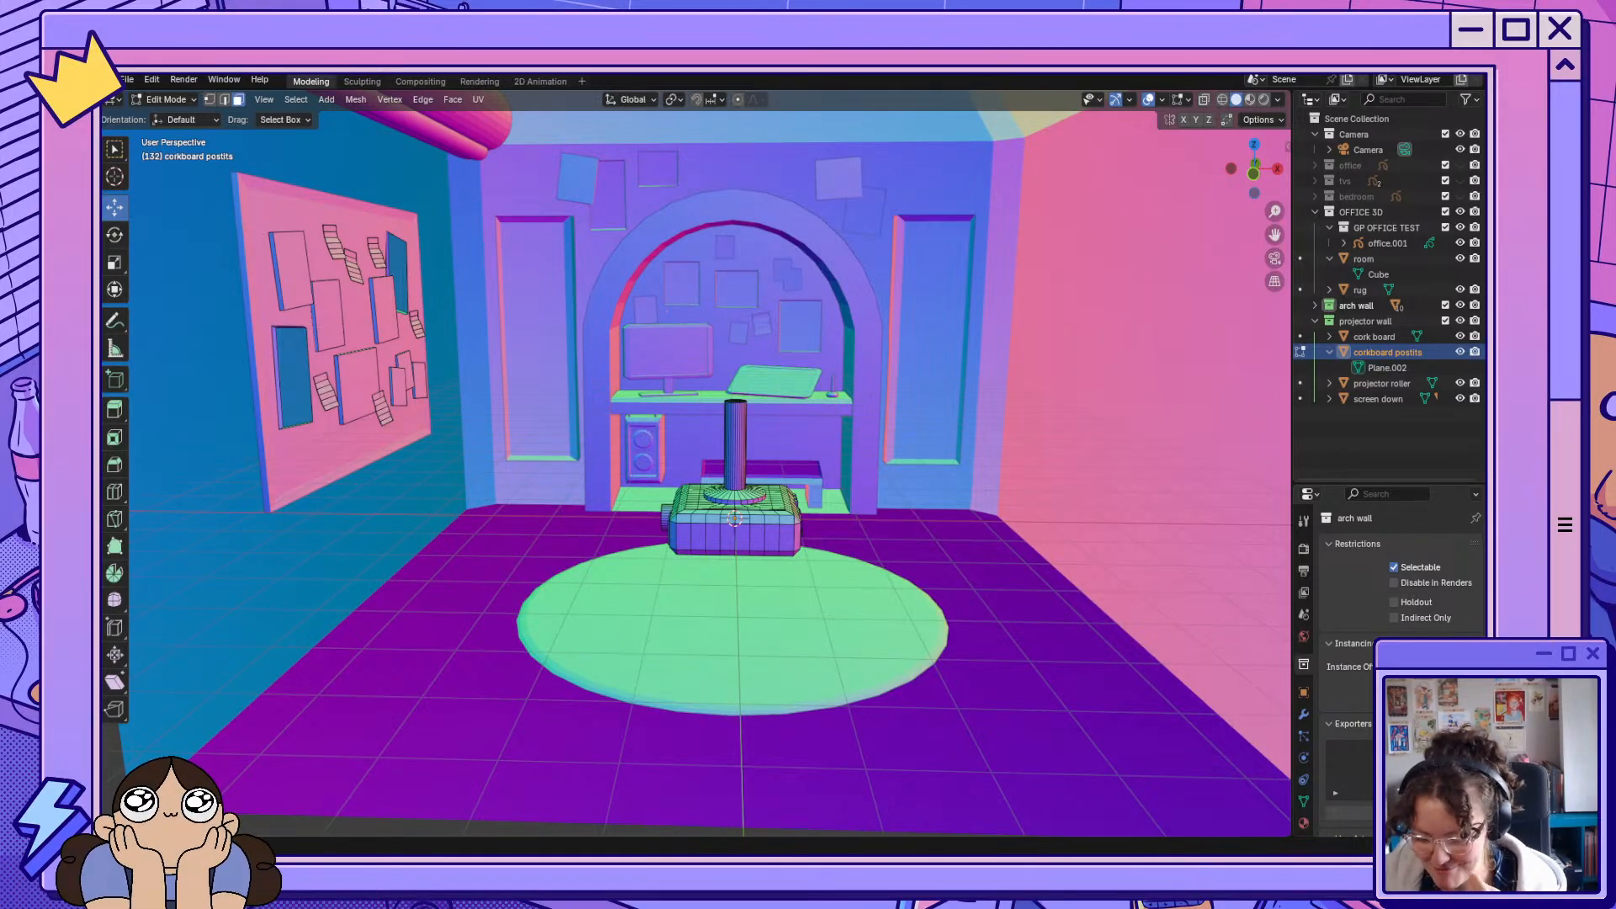
{"action": "mouse_move", "coordinate": [783, 556]}
{"action": "middle_mouse_down"}
{"action": "mouse_move", "coordinate": [890, 588]}
{"action": "mouse_move", "coordinate": [992, 570]}
{"action": "mouse_move", "coordinate": [804, 553]}
{"action": "middle_mouse_up"}
{"action": "left_click", "coordinate": [1381, 382]}
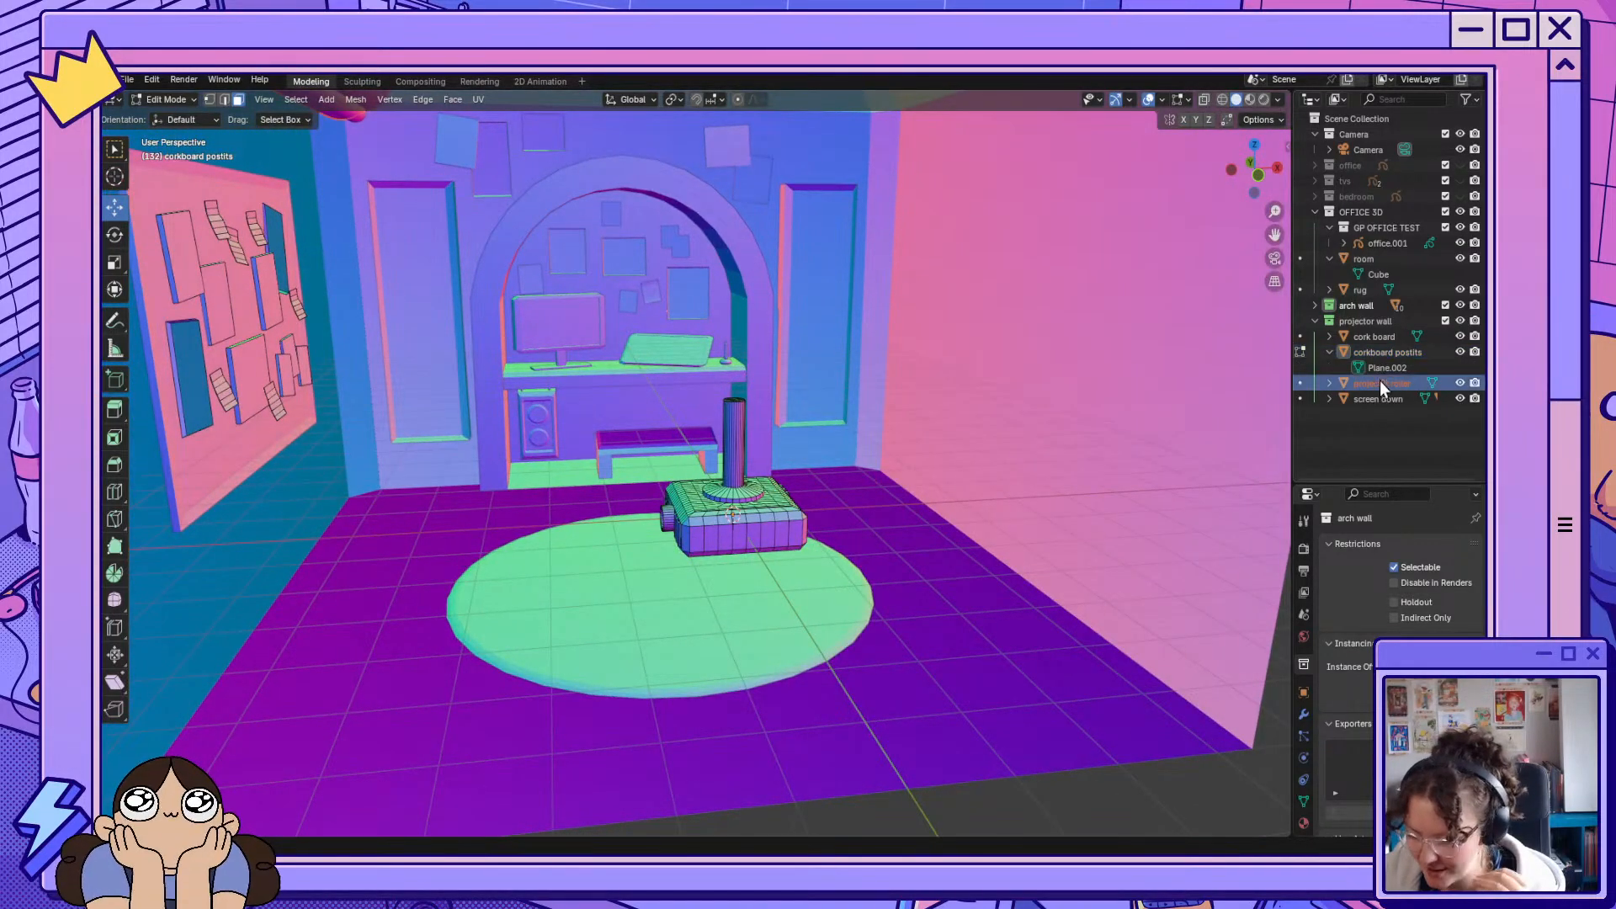
{"action": "left_click", "coordinate": [1396, 353]}
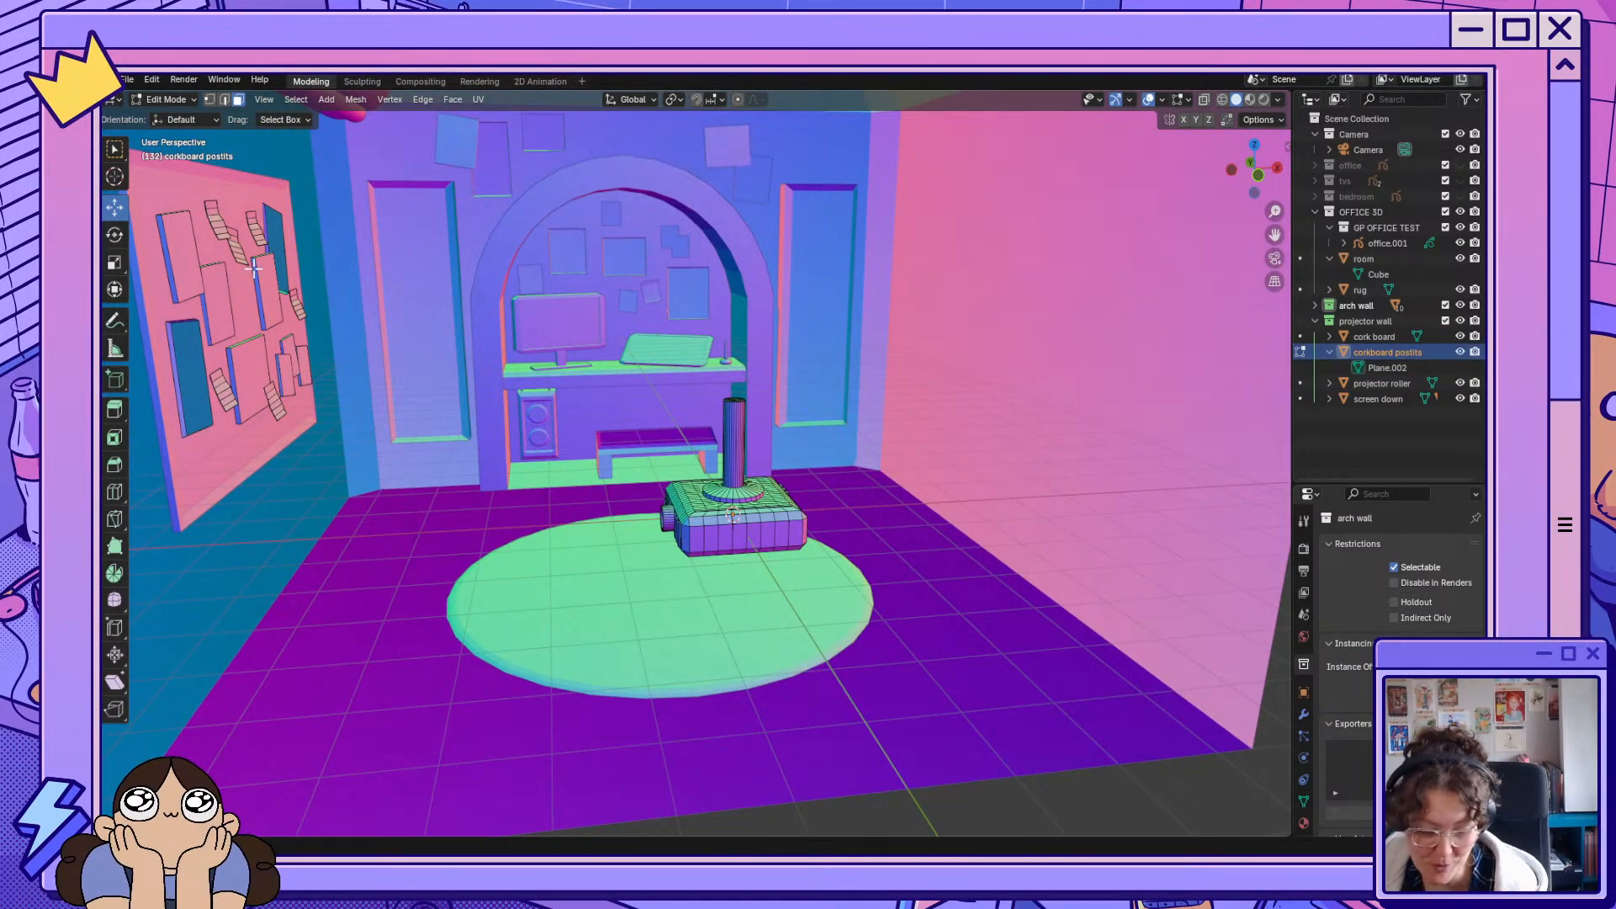
Leave Edit Mode and select the corkboard postits object holding the projector mesh, using the Select Box tool.
{"action": "left_click", "coordinate": [1301, 353]}
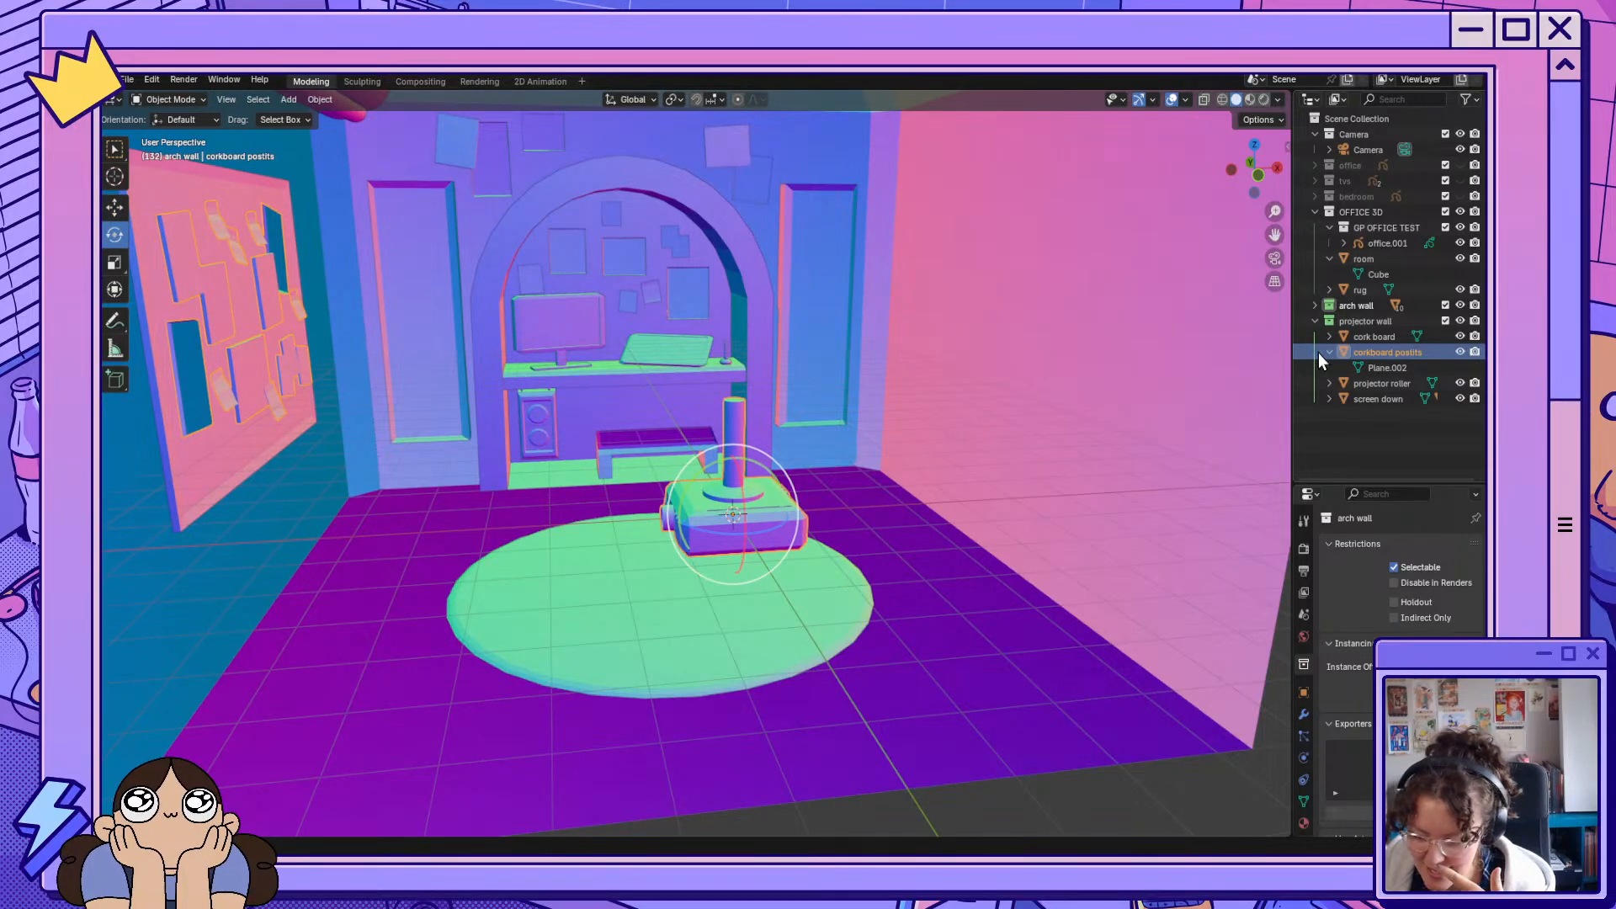
{"action": "left_click", "coordinate": [1374, 353]}
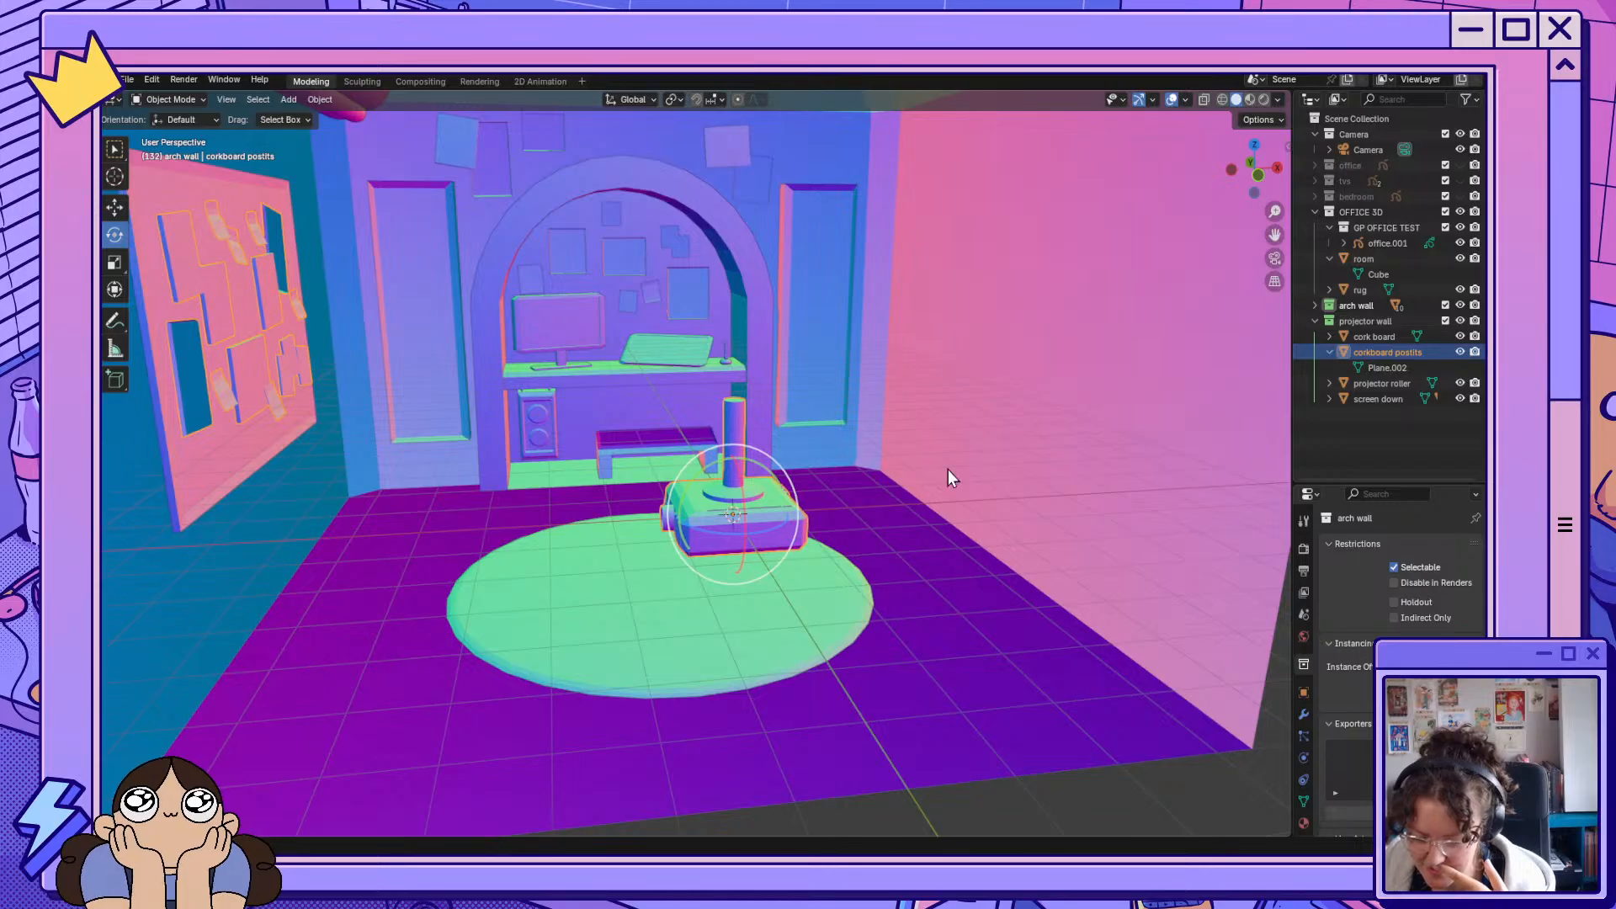
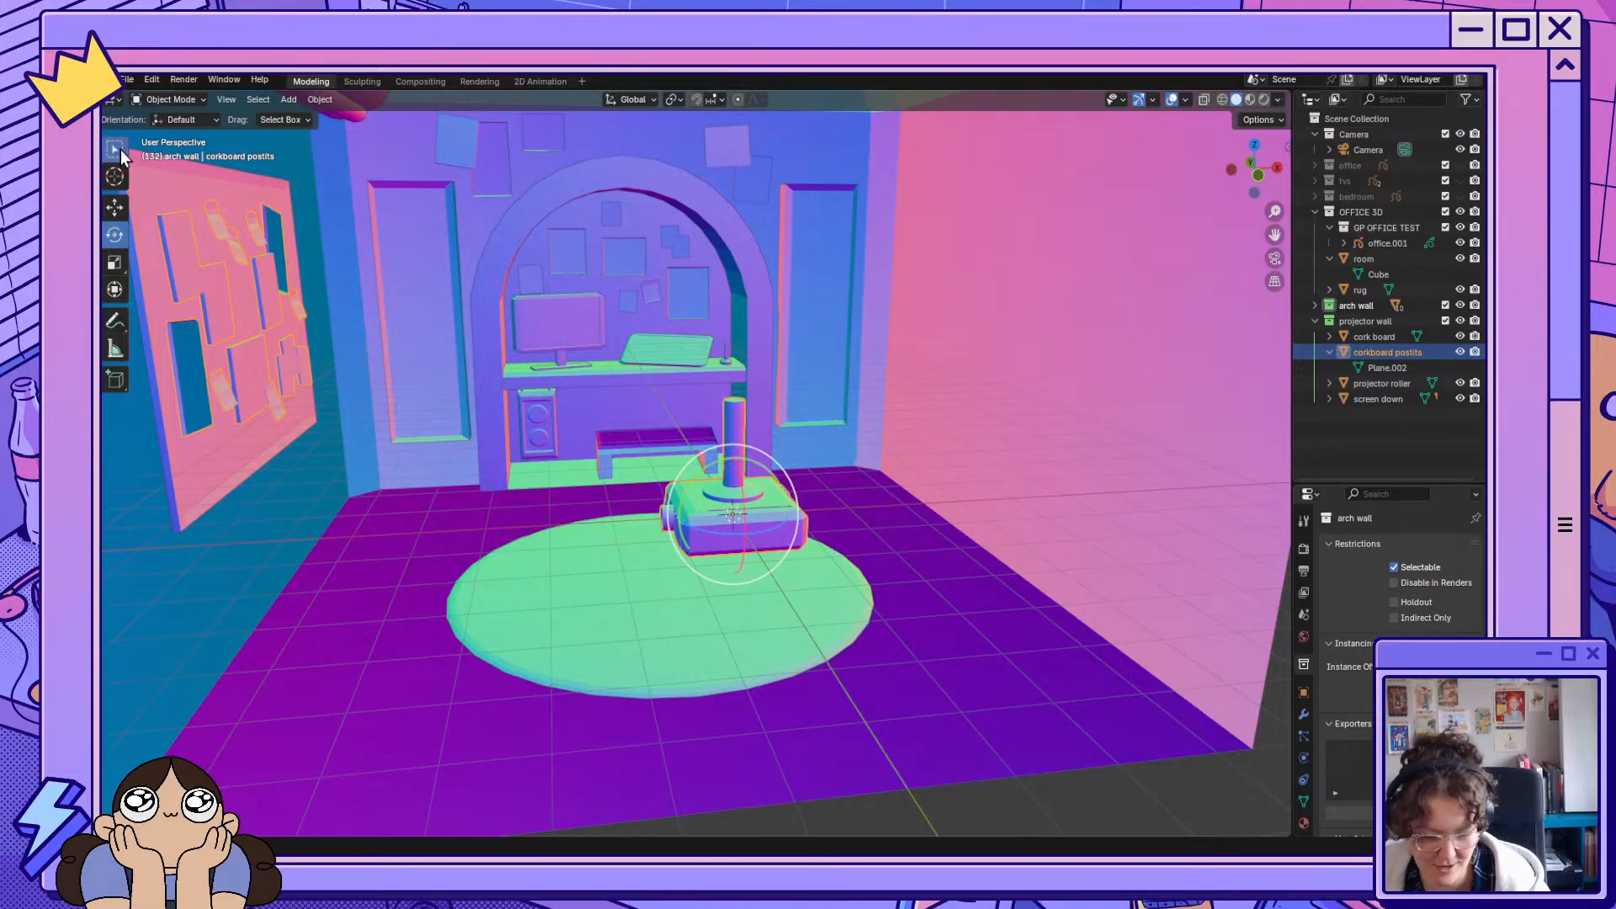
{"action": "left_click", "coordinate": [116, 151]}
{"action": "left_click_drag", "start_coordinate": [620, 332], "coordinate": [916, 656]}
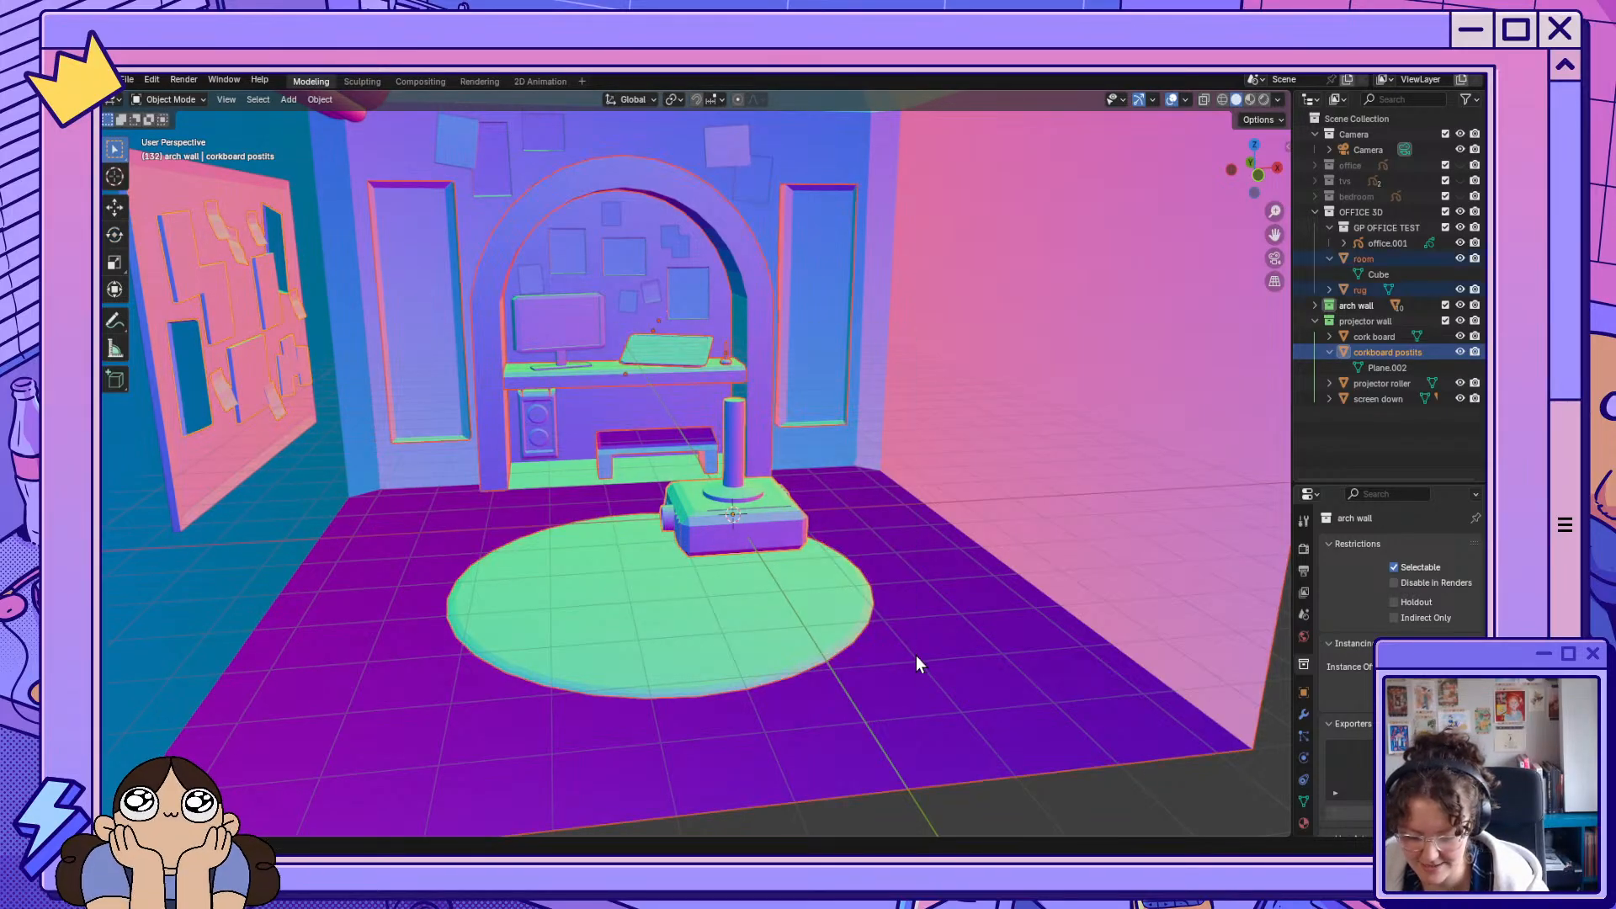
{"action": "left_click", "coordinate": [783, 532]}
{"action": "left_click", "coordinate": [783, 532]}
{"action": "left_click", "coordinate": [784, 527]}
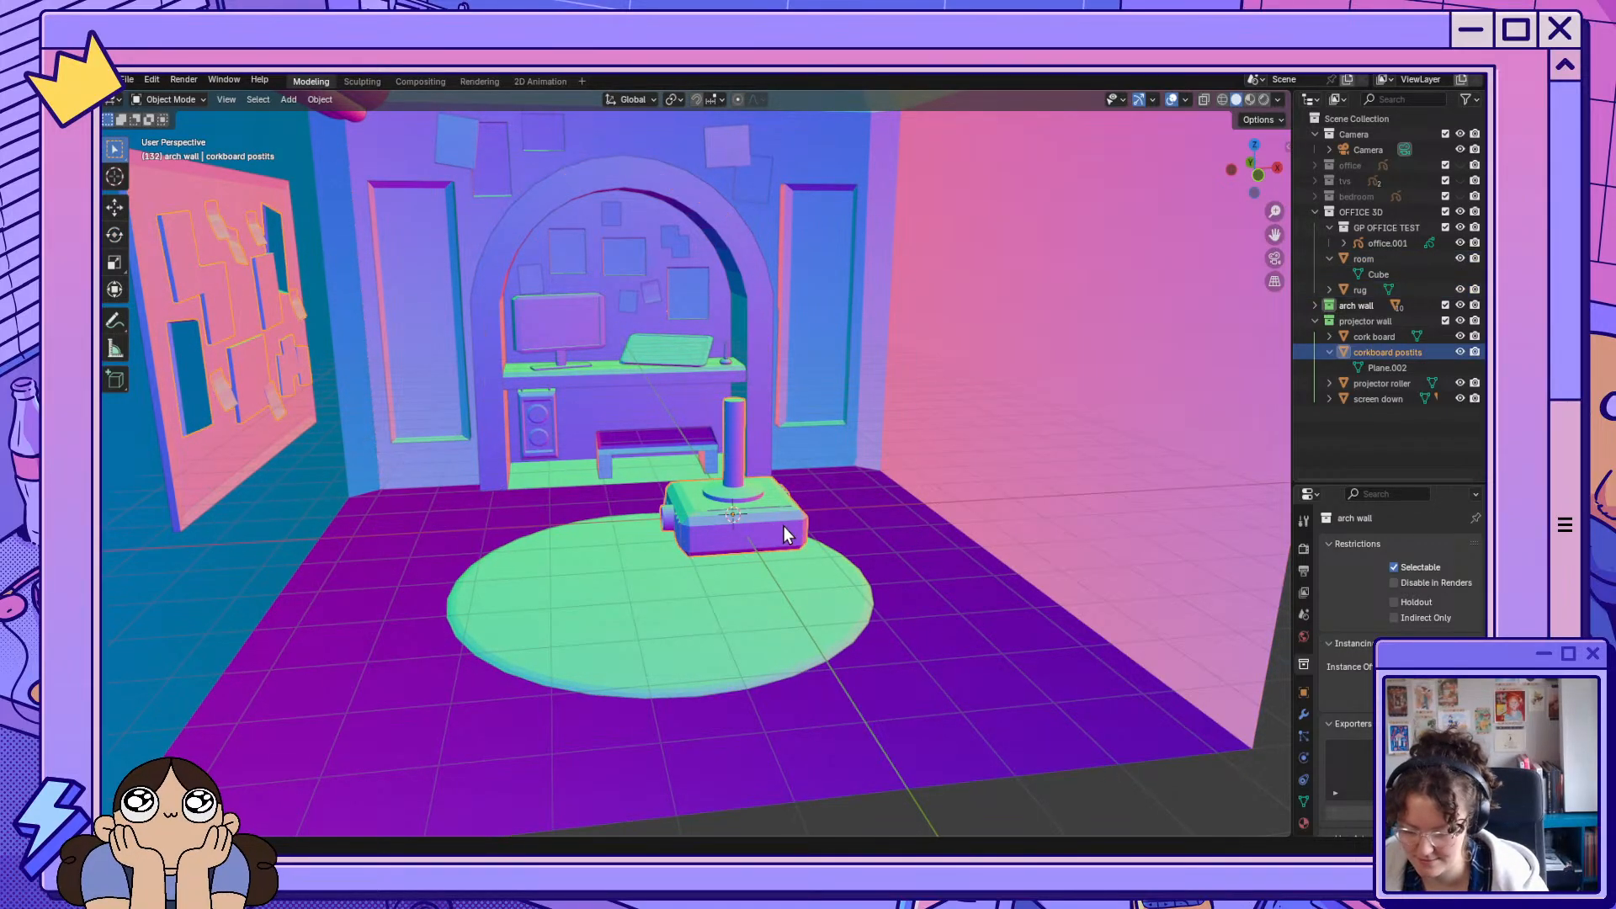
{"action": "left_click", "coordinate": [787, 526]}
{"action": "left_click", "coordinate": [793, 523]}
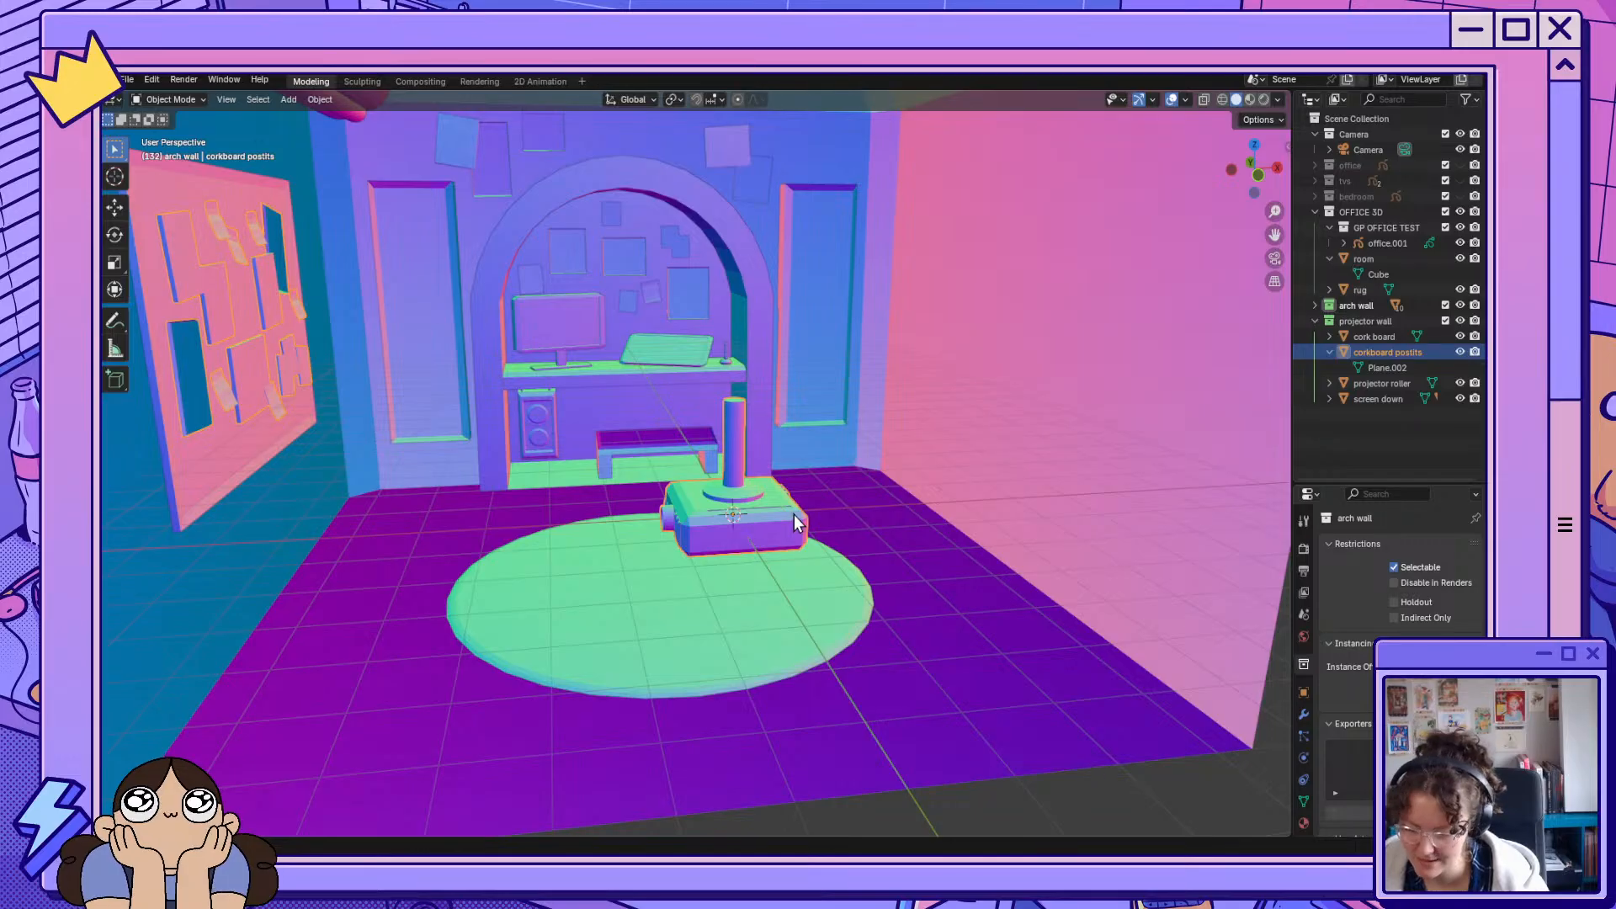
Edit the corkboard postits object, select the entire projector mesh with X-ray on, and separate the selection into its own object.
{"action": "left_click", "coordinate": [200, 104]}
{"action": "left_click", "coordinate": [200, 136]}
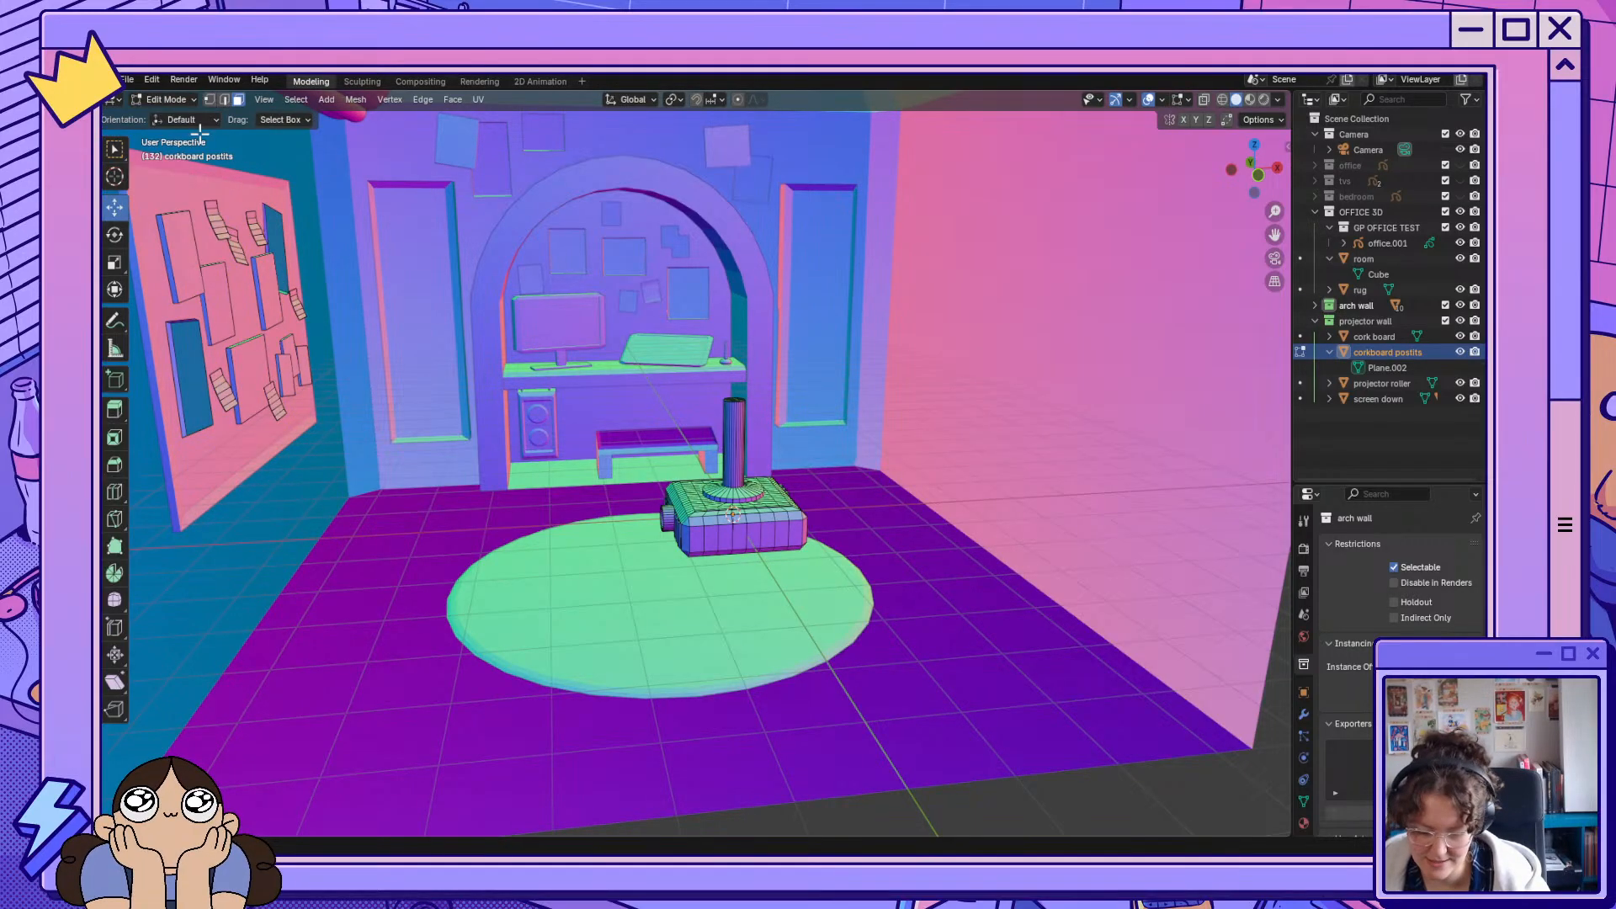
{"action": "key", "text": "a"}
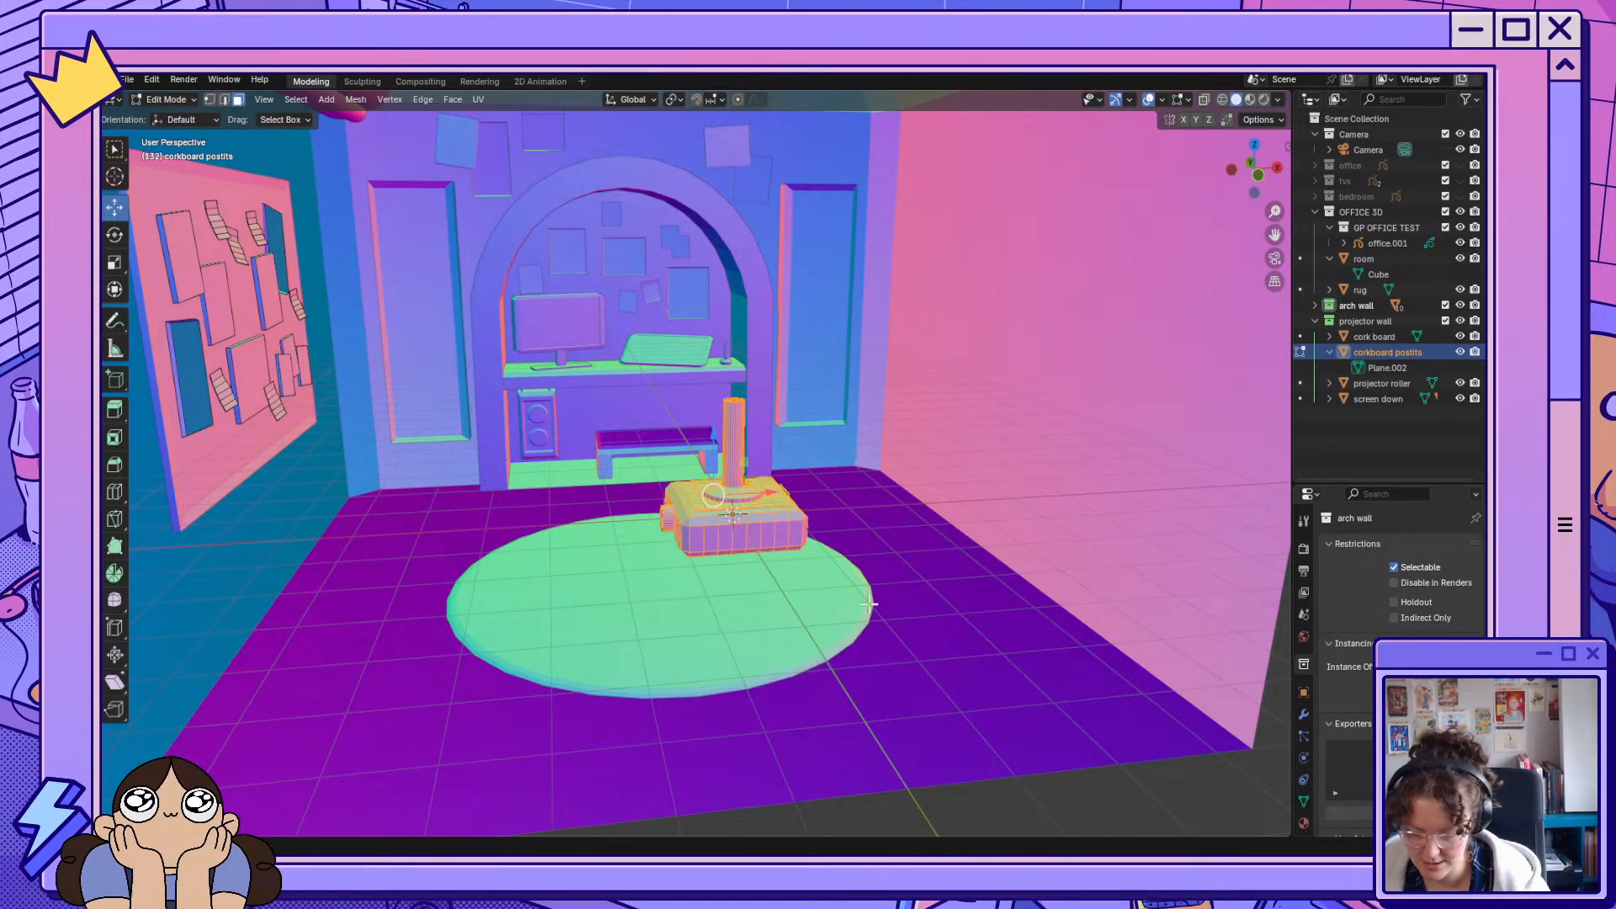
{"action": "left_click", "coordinate": [1205, 99]}
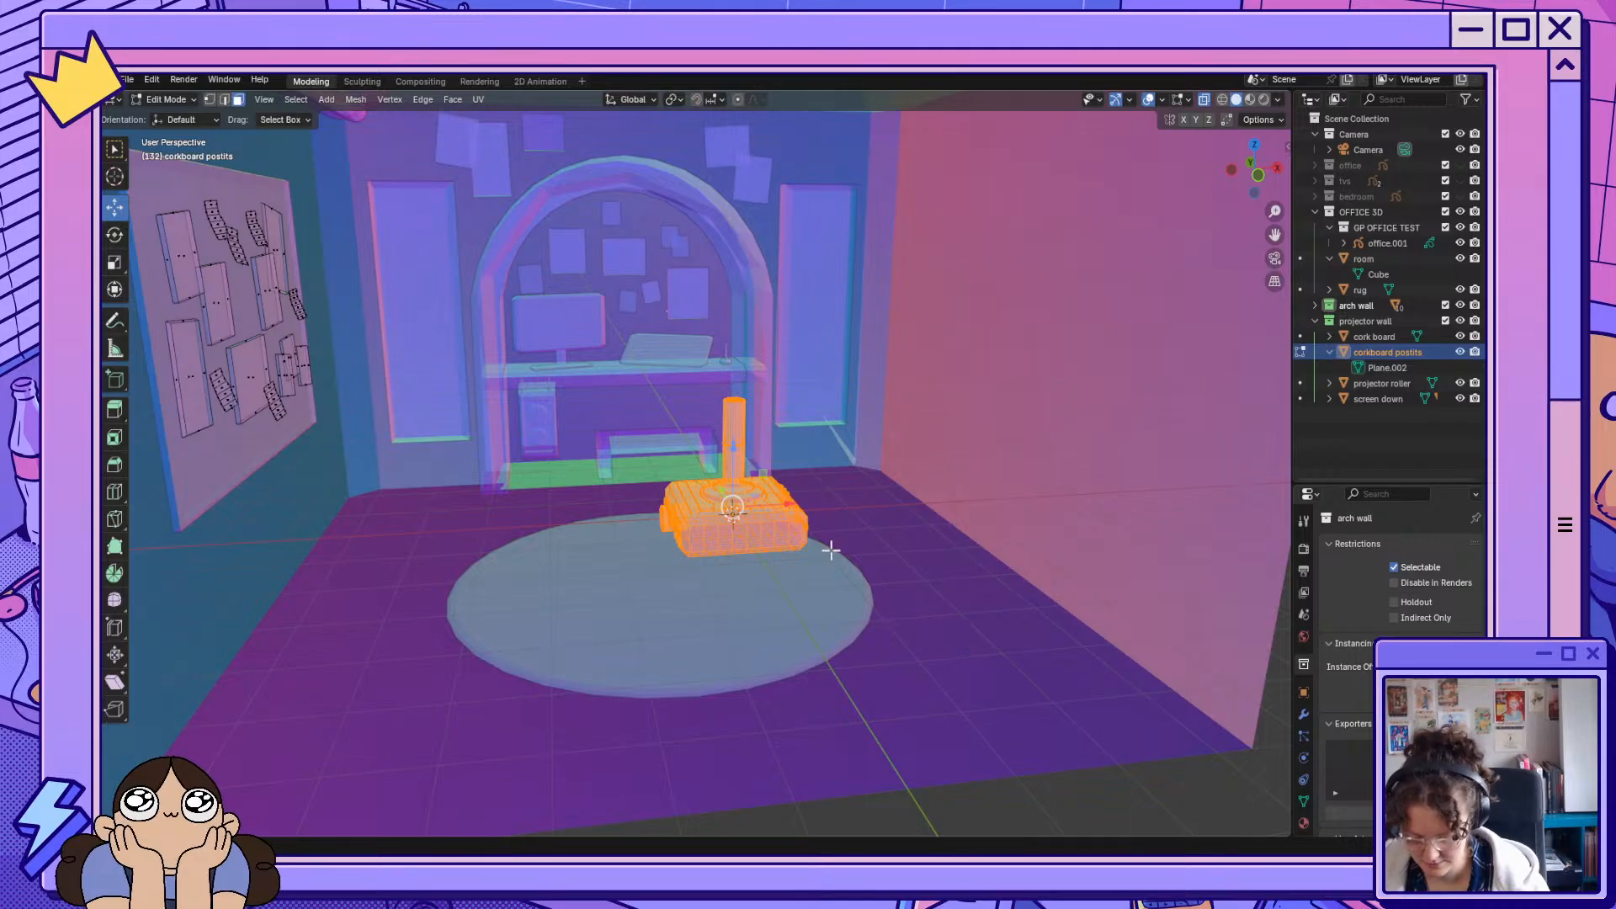
{"action": "key", "text": "p"}
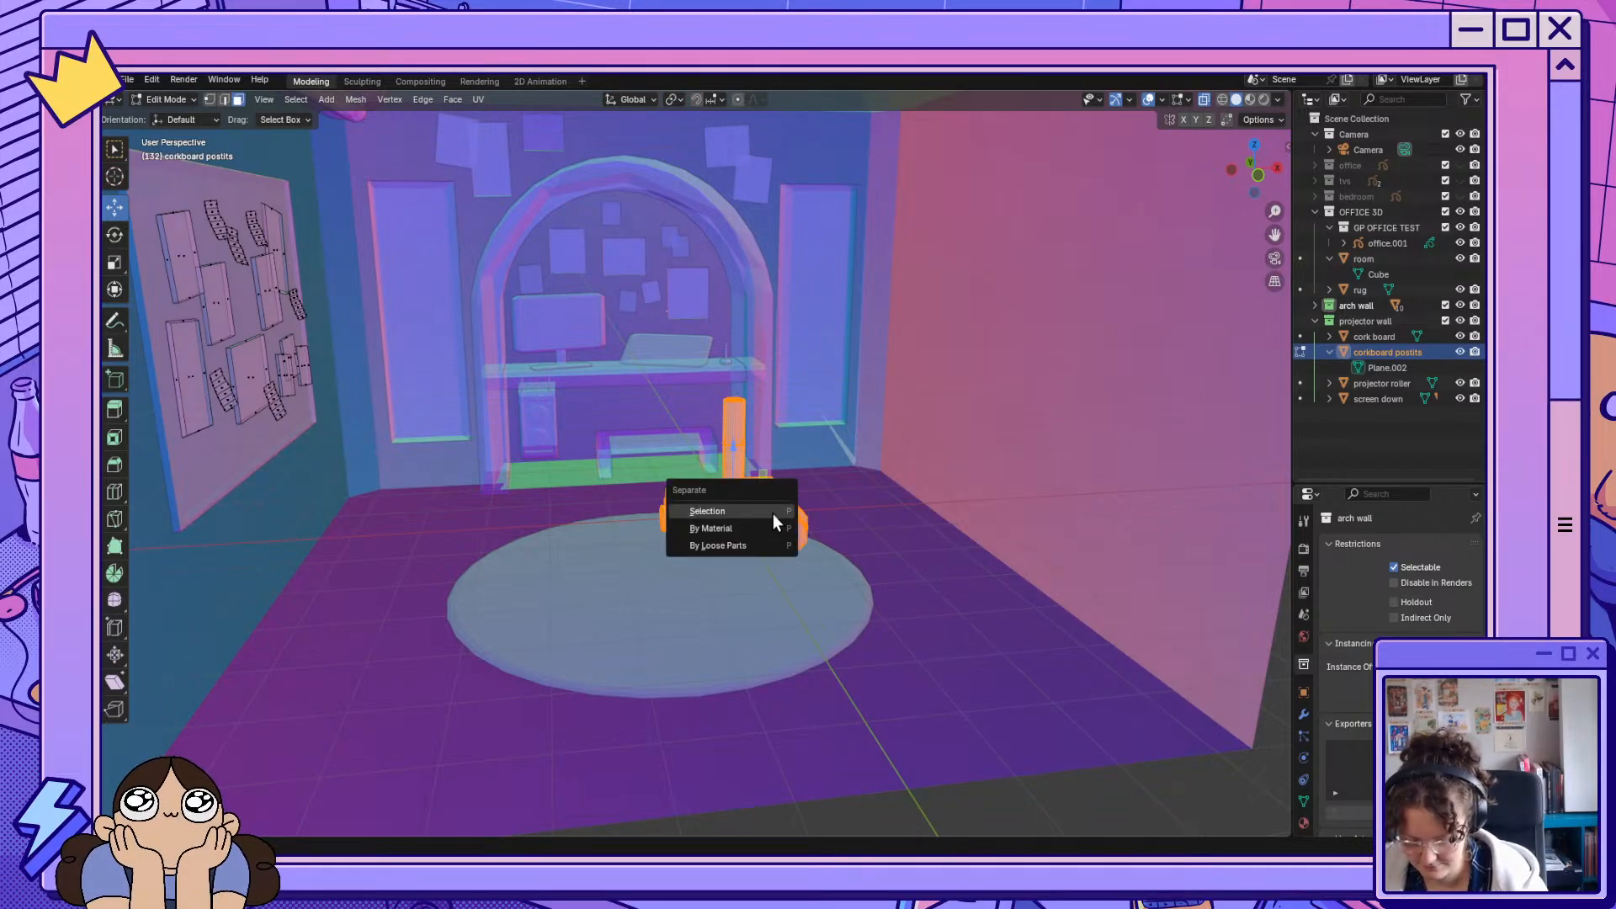
{"action": "left_click", "coordinate": [773, 514]}
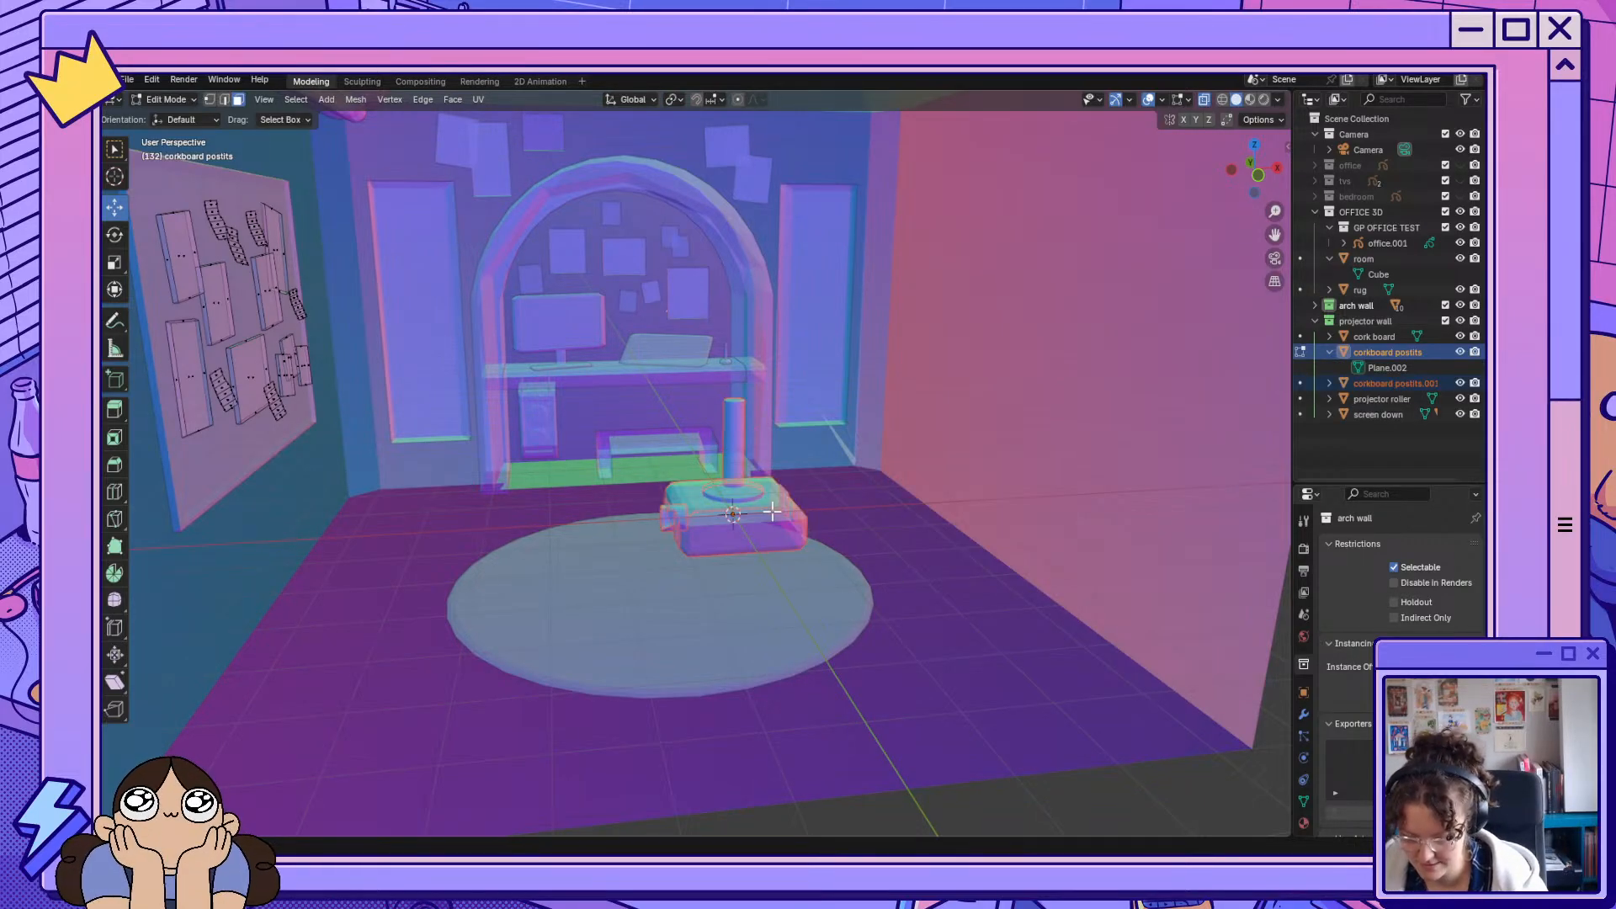
Toggle the separated projector object's visibility to identify it, and rename it "projector main".
{"action": "left_click", "coordinate": [1397, 382]}
{"action": "left_click", "coordinate": [1460, 383]}
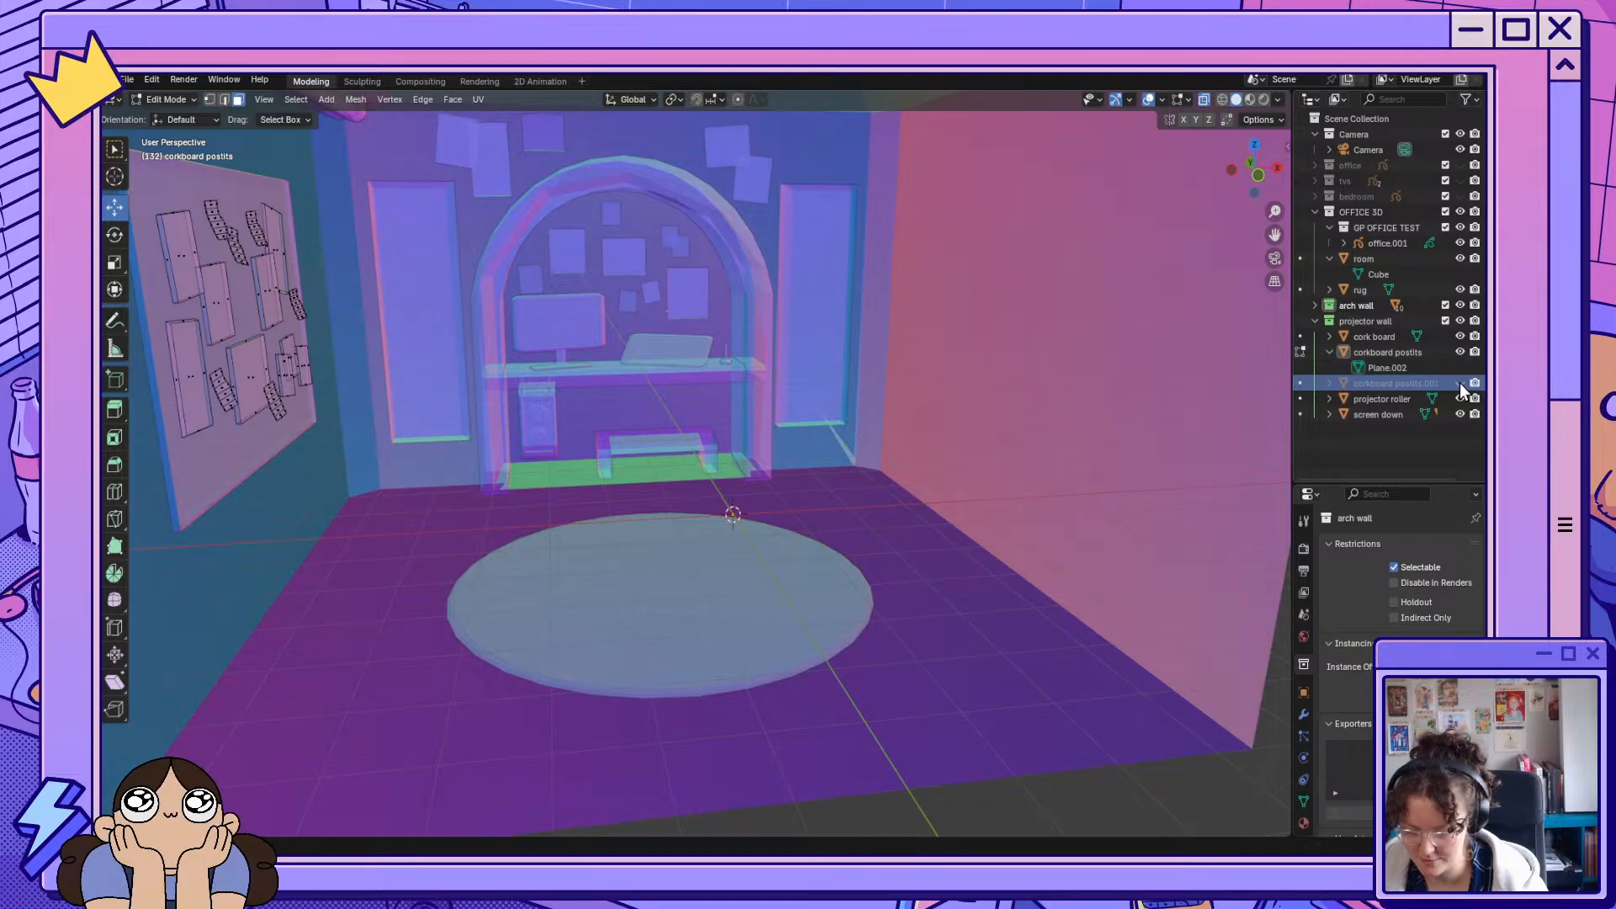
{"action": "left_click", "coordinate": [1460, 382]}
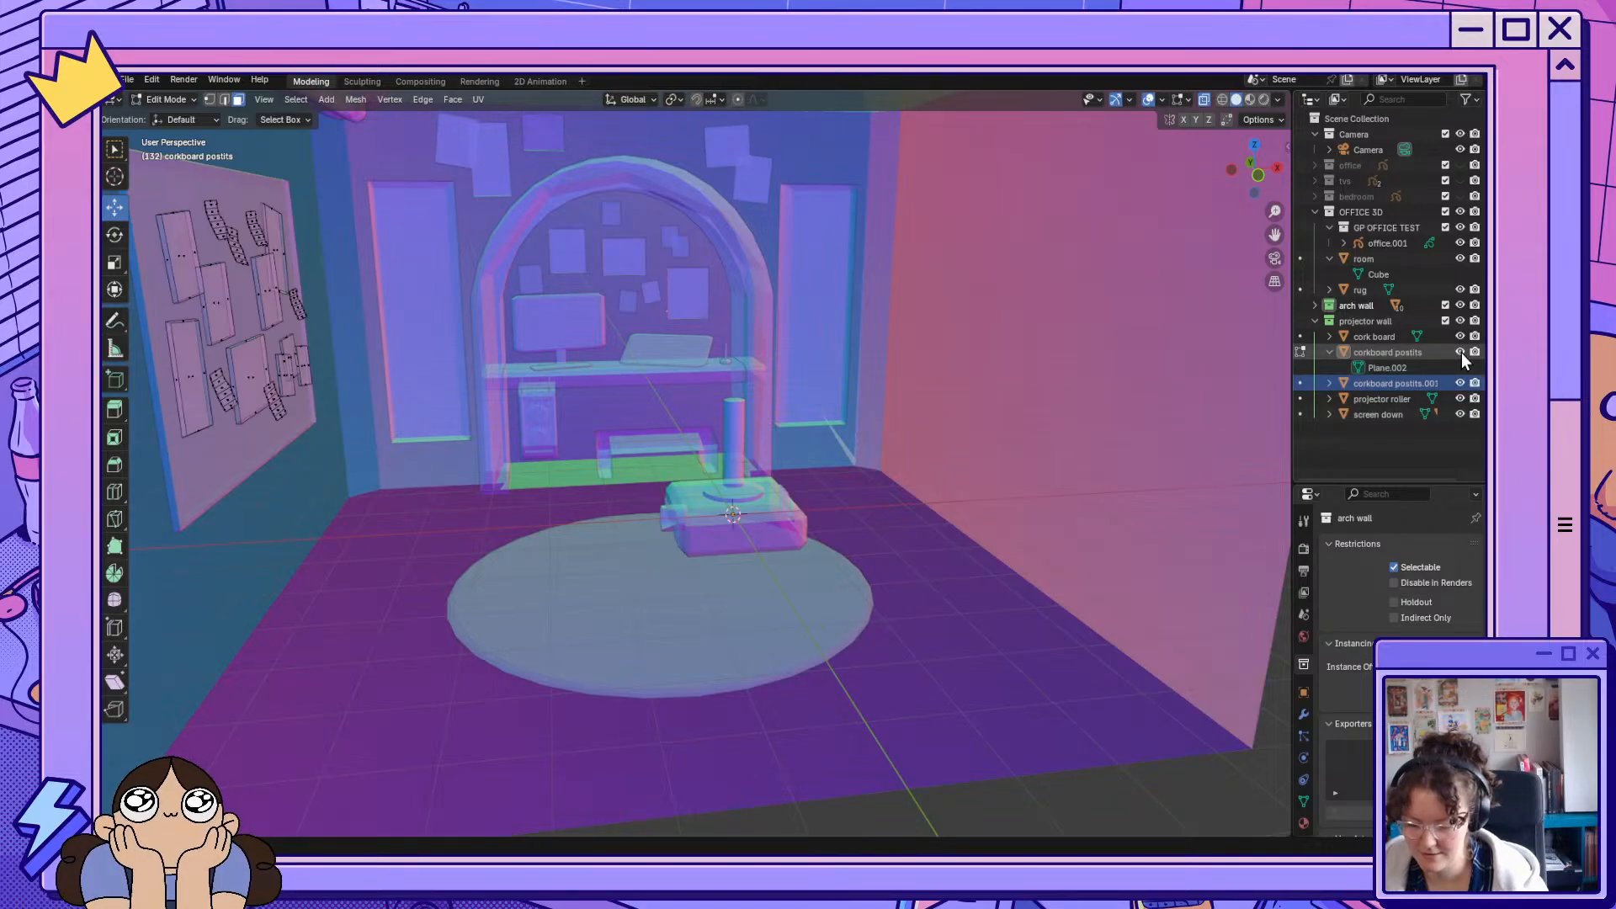
{"action": "double_click", "coordinate": [1406, 382]}
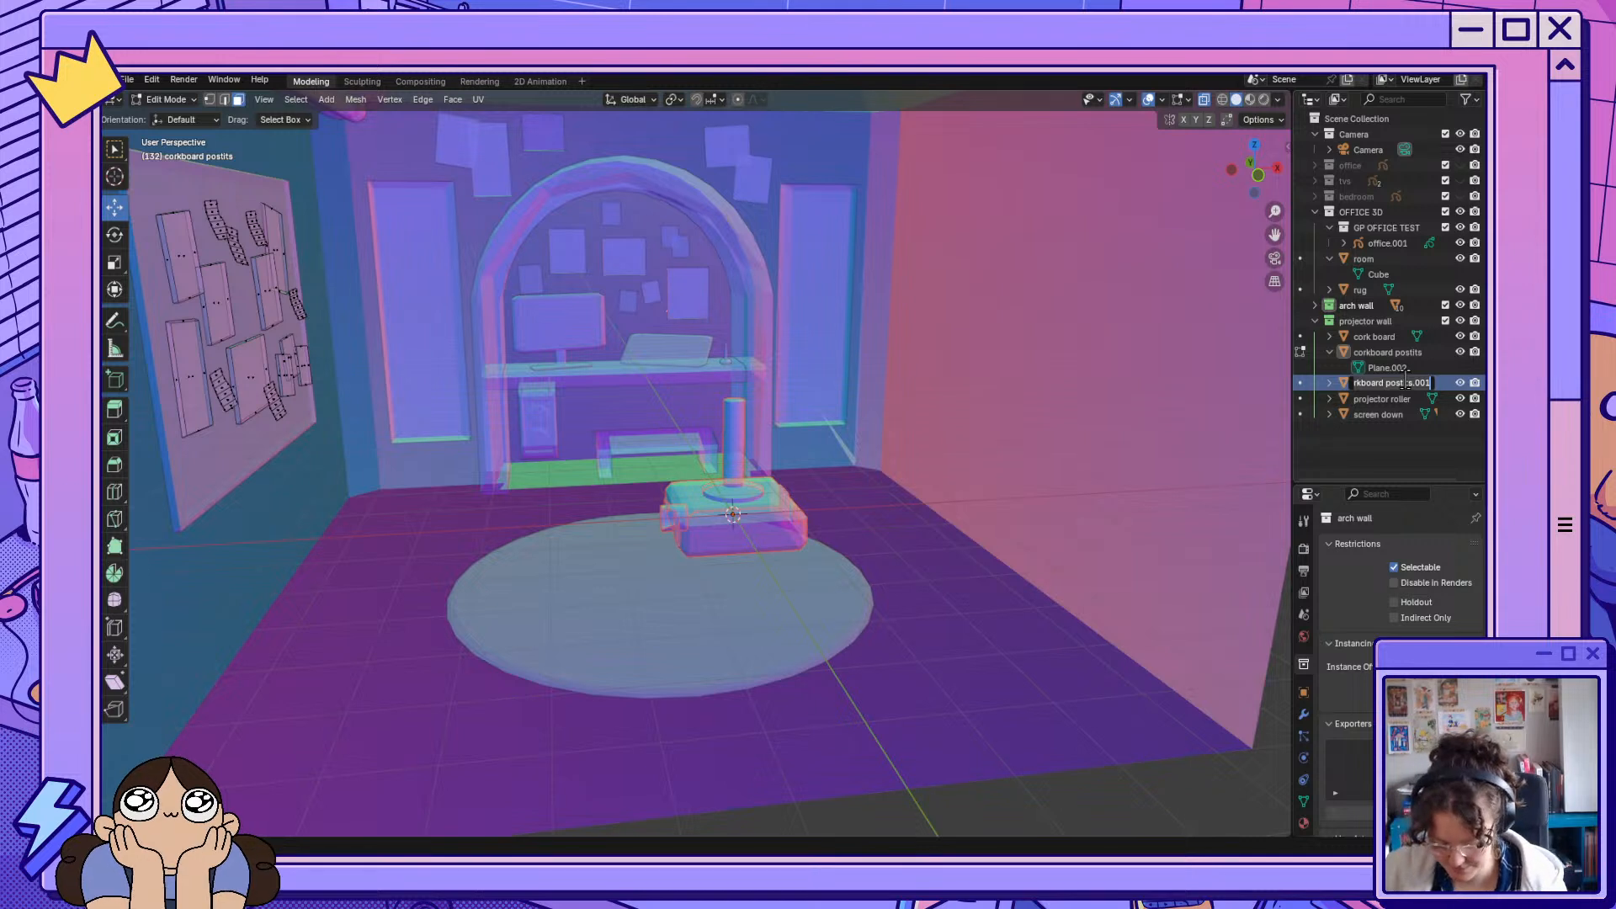
{"action": "type", "text": "projector main"}
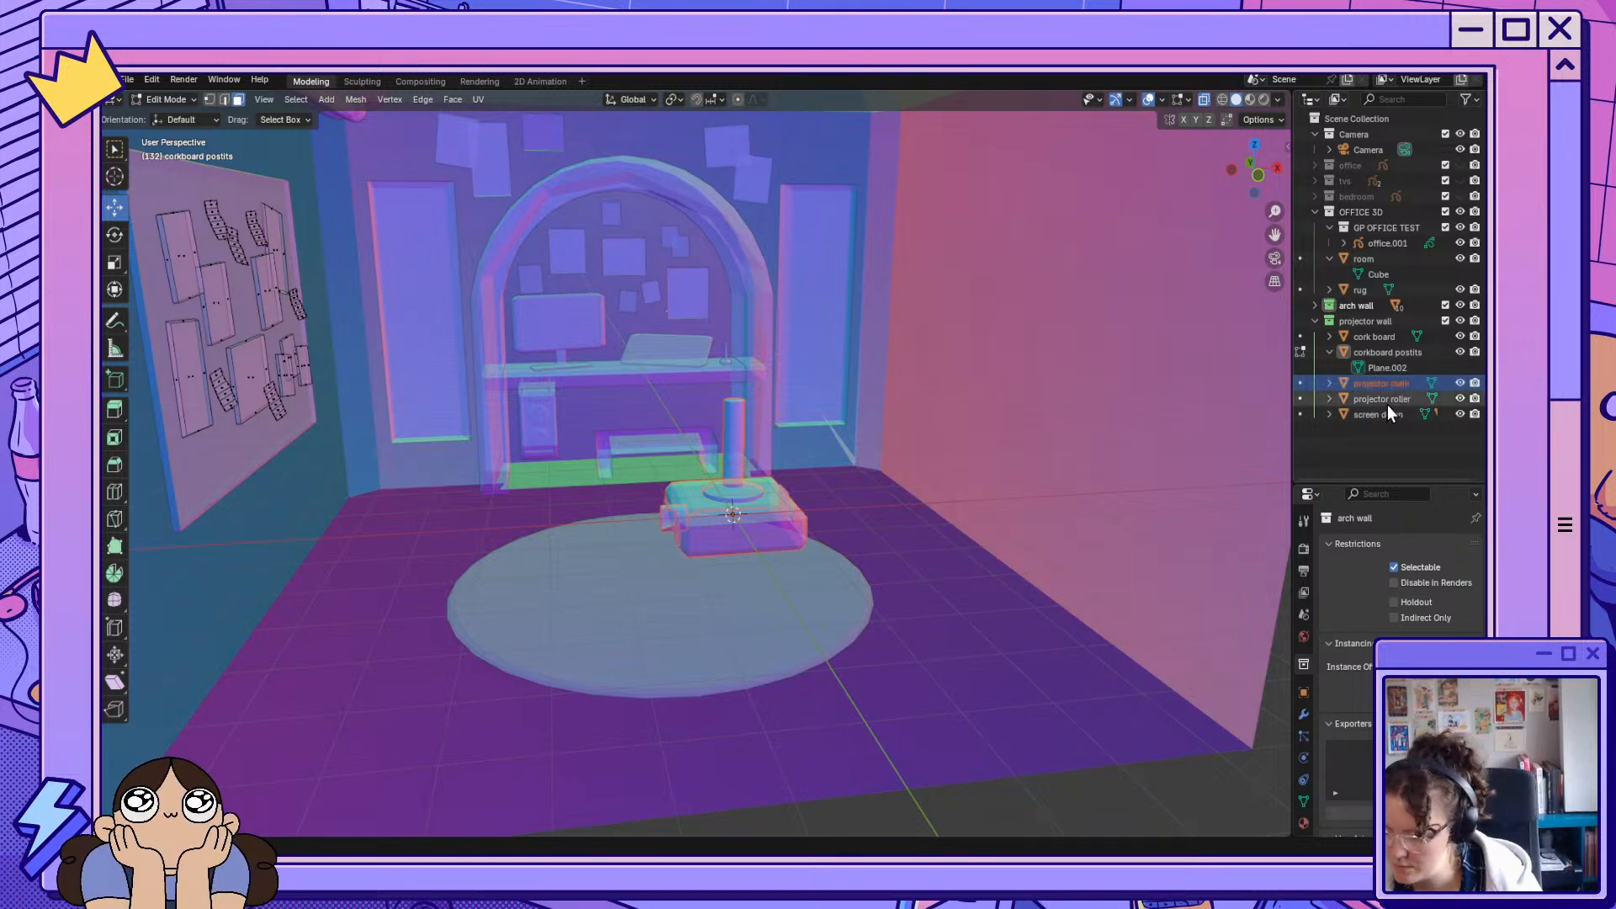
Switch to projector main in Object Mode and raise it along the Z axis towards the ceiling from the back view.
{"action": "left_click", "coordinate": [1300, 384]}
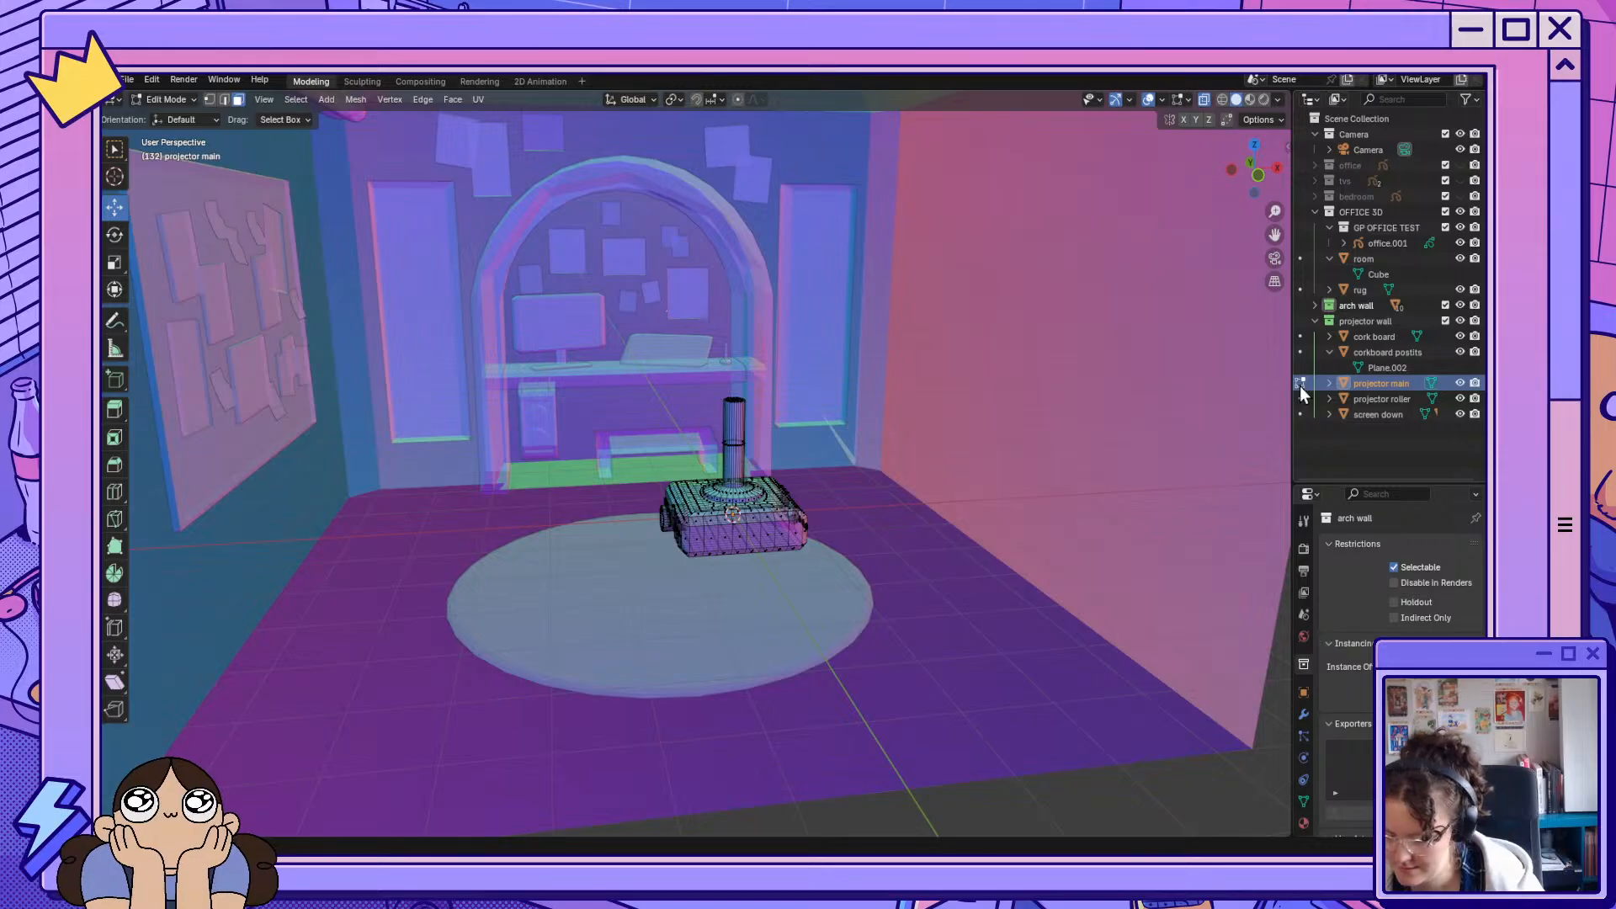
{"action": "left_click", "coordinate": [157, 101]}
{"action": "left_click", "coordinate": [198, 128]}
{"action": "middle_click_drag", "start_coordinate": [847, 413], "coordinate": [1039, 465]}
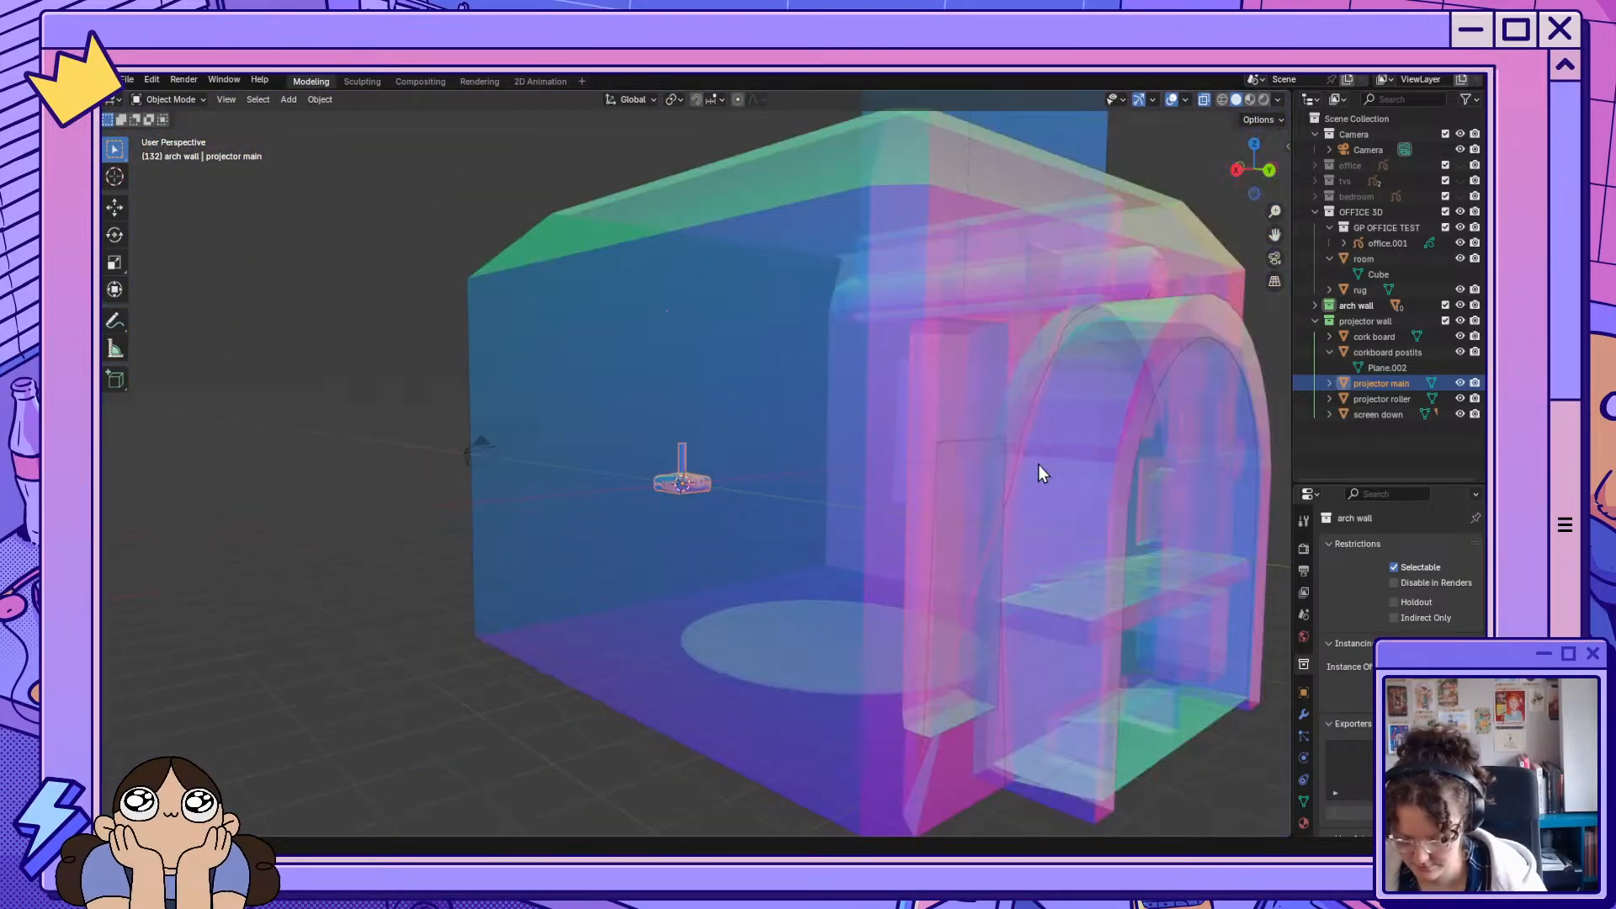
{"action": "left_click", "coordinate": [1270, 171]}
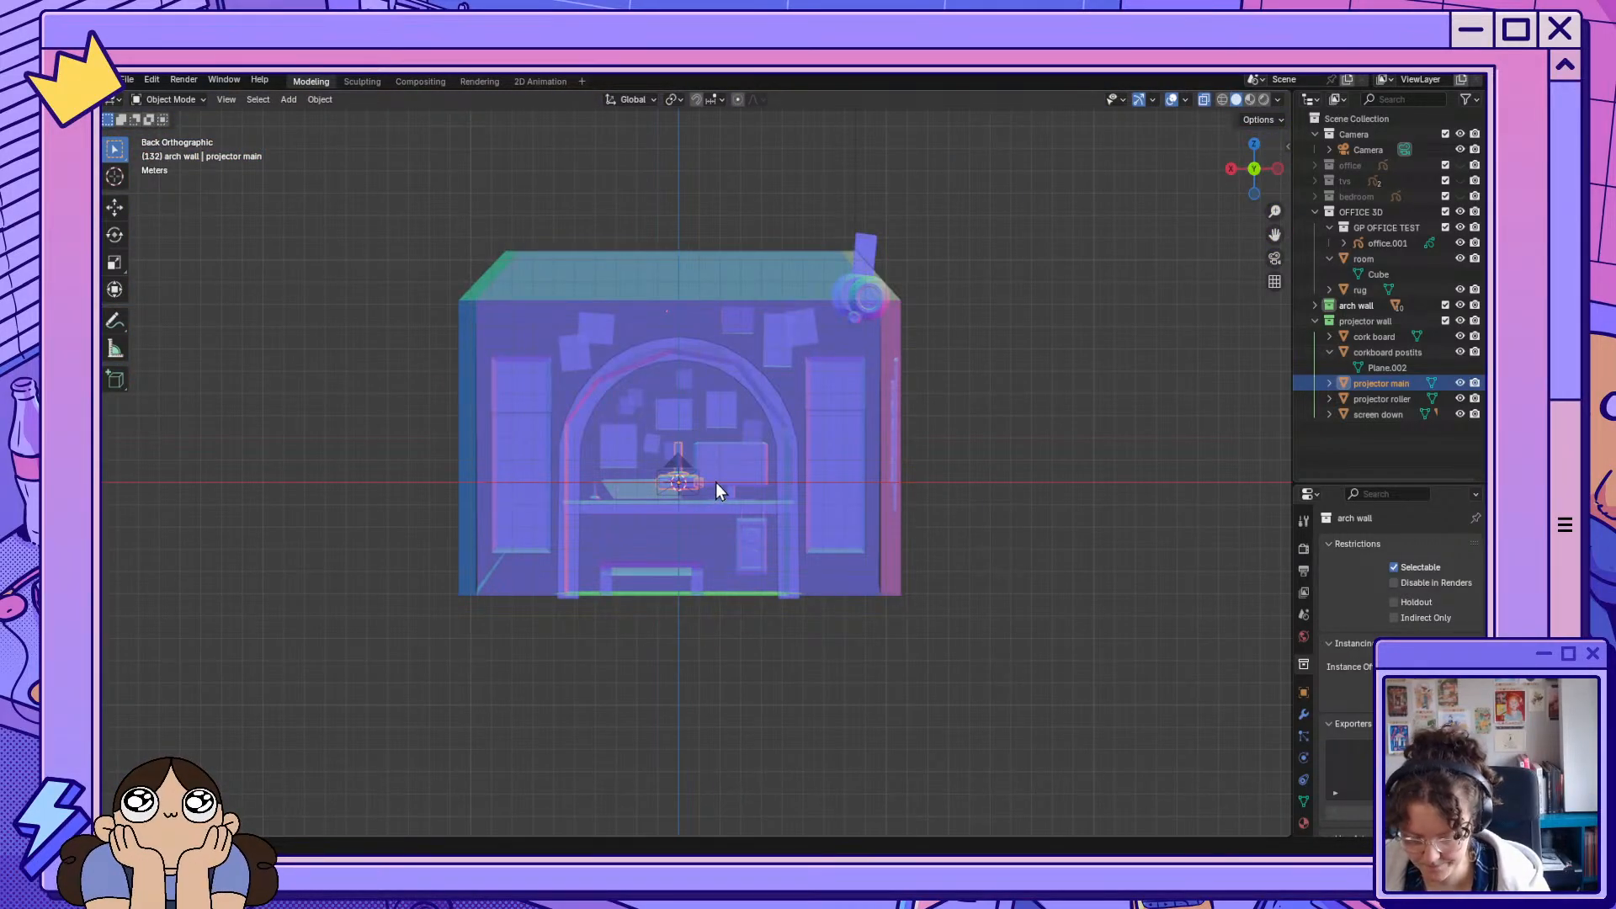
{"action": "left_click", "coordinate": [117, 206]}
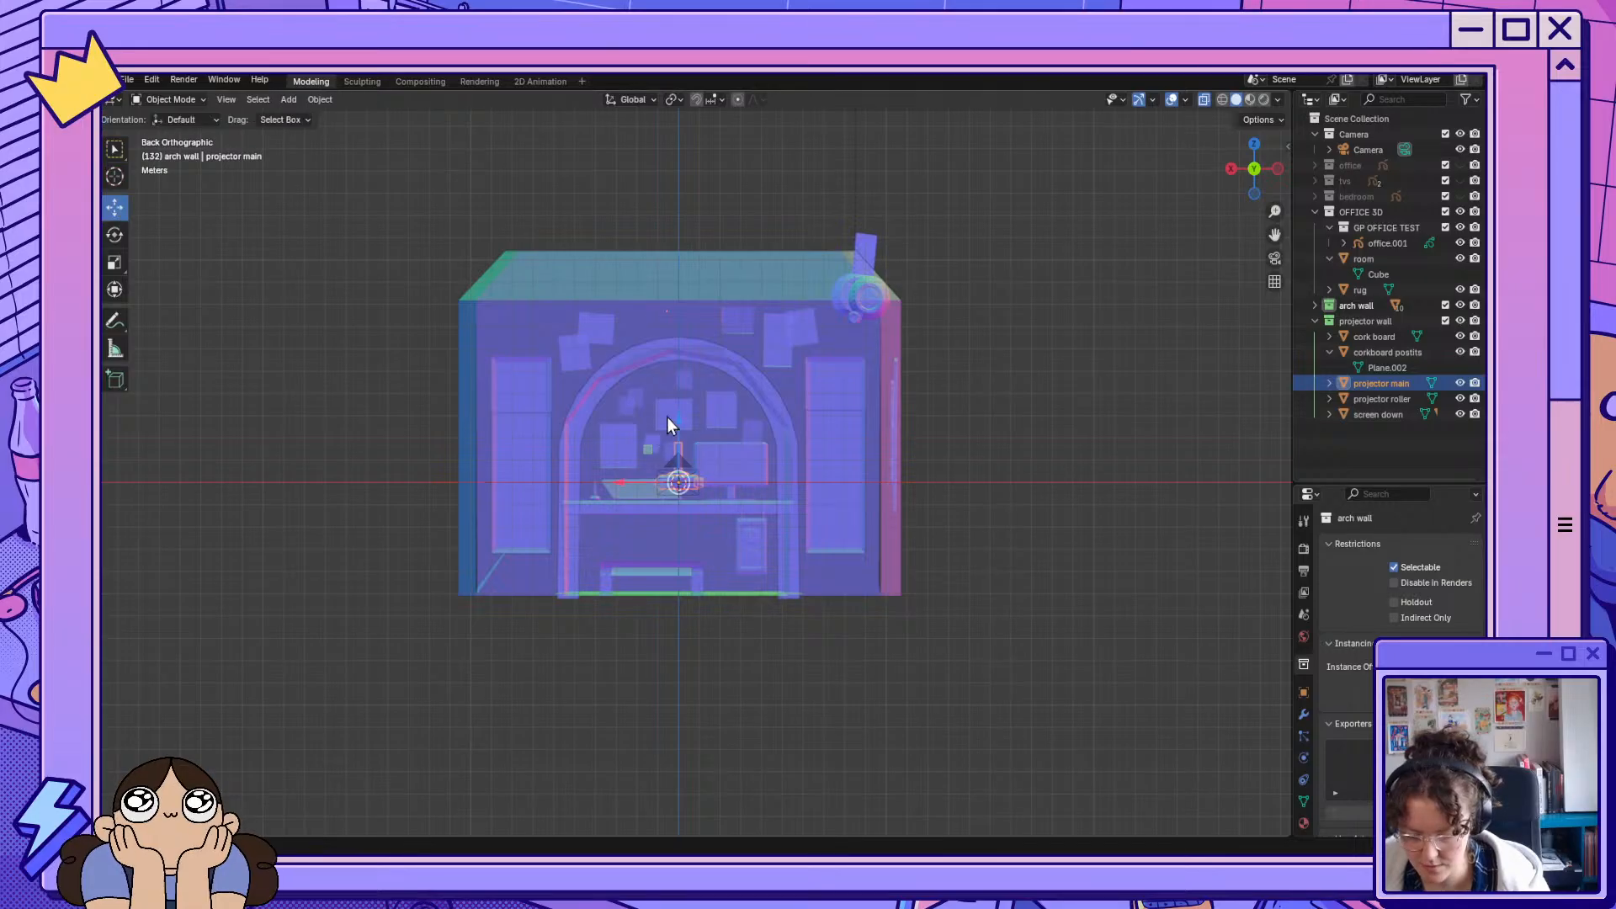
{"action": "left_click_drag", "start_coordinate": [682, 414], "coordinate": [771, 255]}
Move projector main along the Y axis from the right view to about the middle of the room's depth.
{"action": "middle_click_drag", "start_coordinate": [645, 413], "coordinate": [802, 419]}
{"action": "left_click", "coordinate": [1251, 169]}
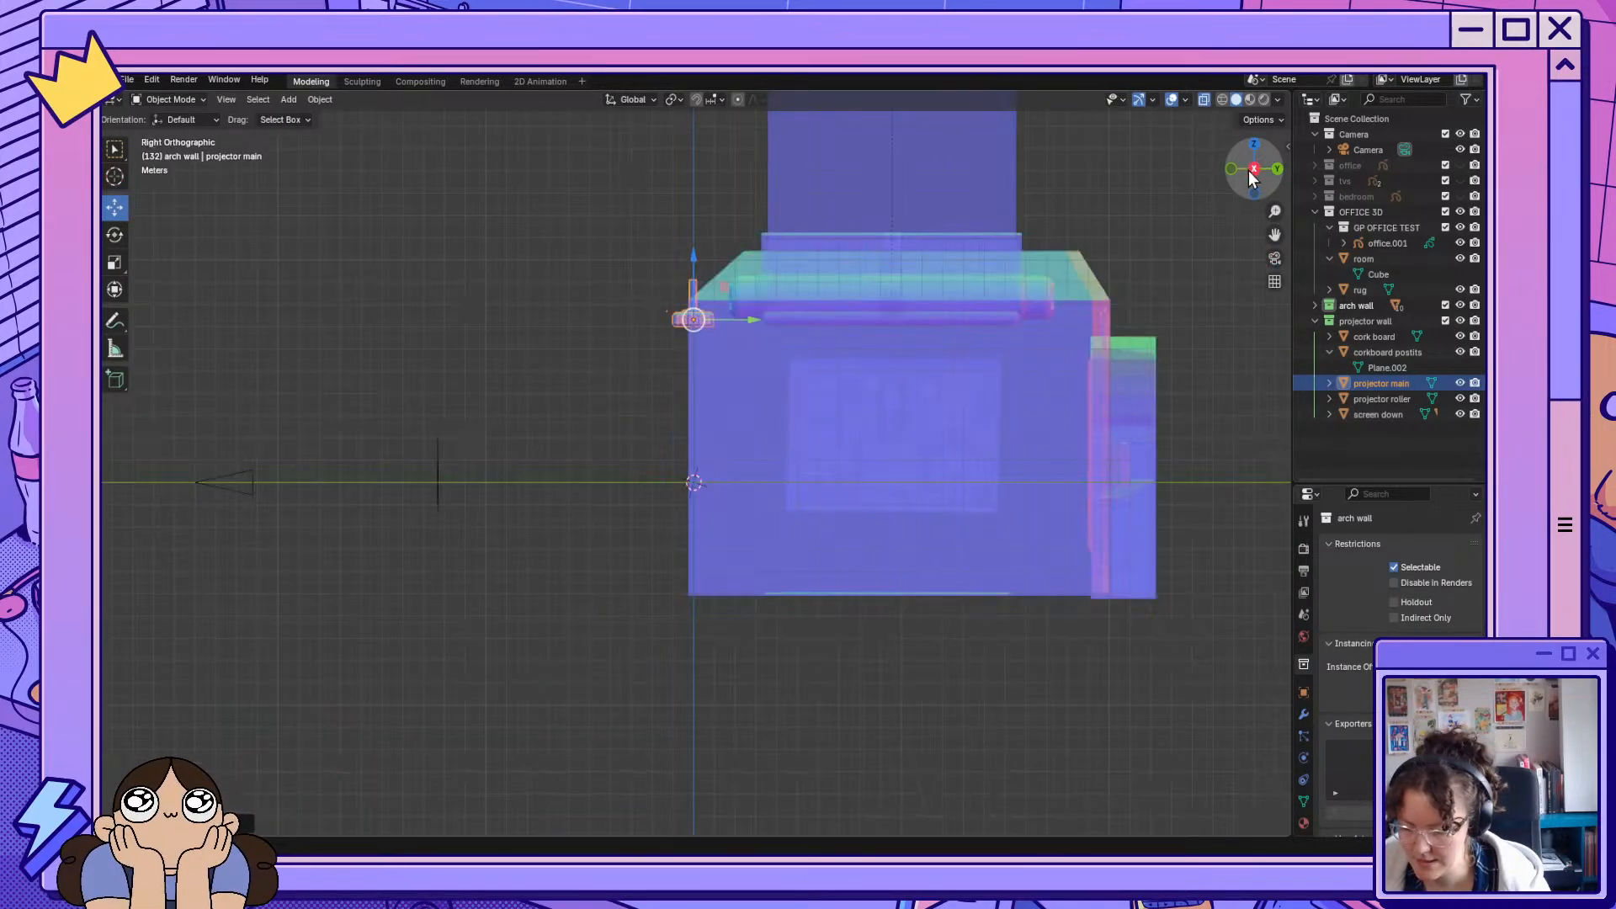
{"action": "left_click_drag", "start_coordinate": [753, 319], "coordinate": [953, 325]}
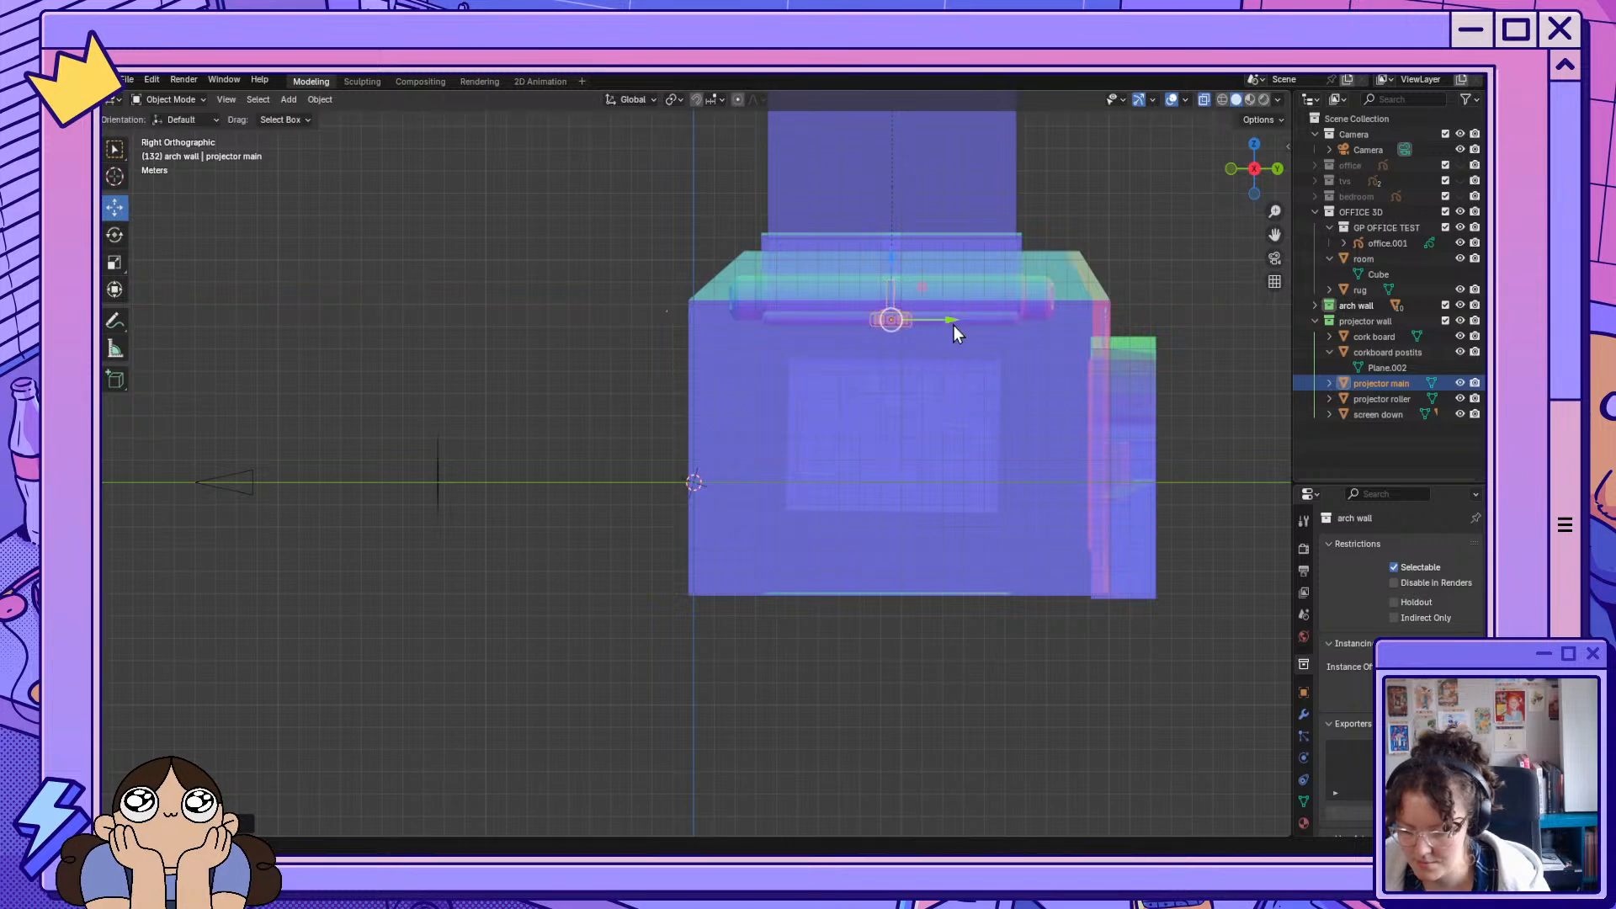
Turn off X-ray, adjust projector main's position so its pole meets the ceiling, and deselect it.
{"action": "middle_click_drag", "start_coordinate": [953, 325], "coordinate": [638, 263]}
{"action": "left_click_drag", "start_coordinate": [588, 250], "coordinate": [597, 201]}
{"action": "scroll", "coordinate": [723, 315], "scroll_direction": "down", "scroll_amount": 5}
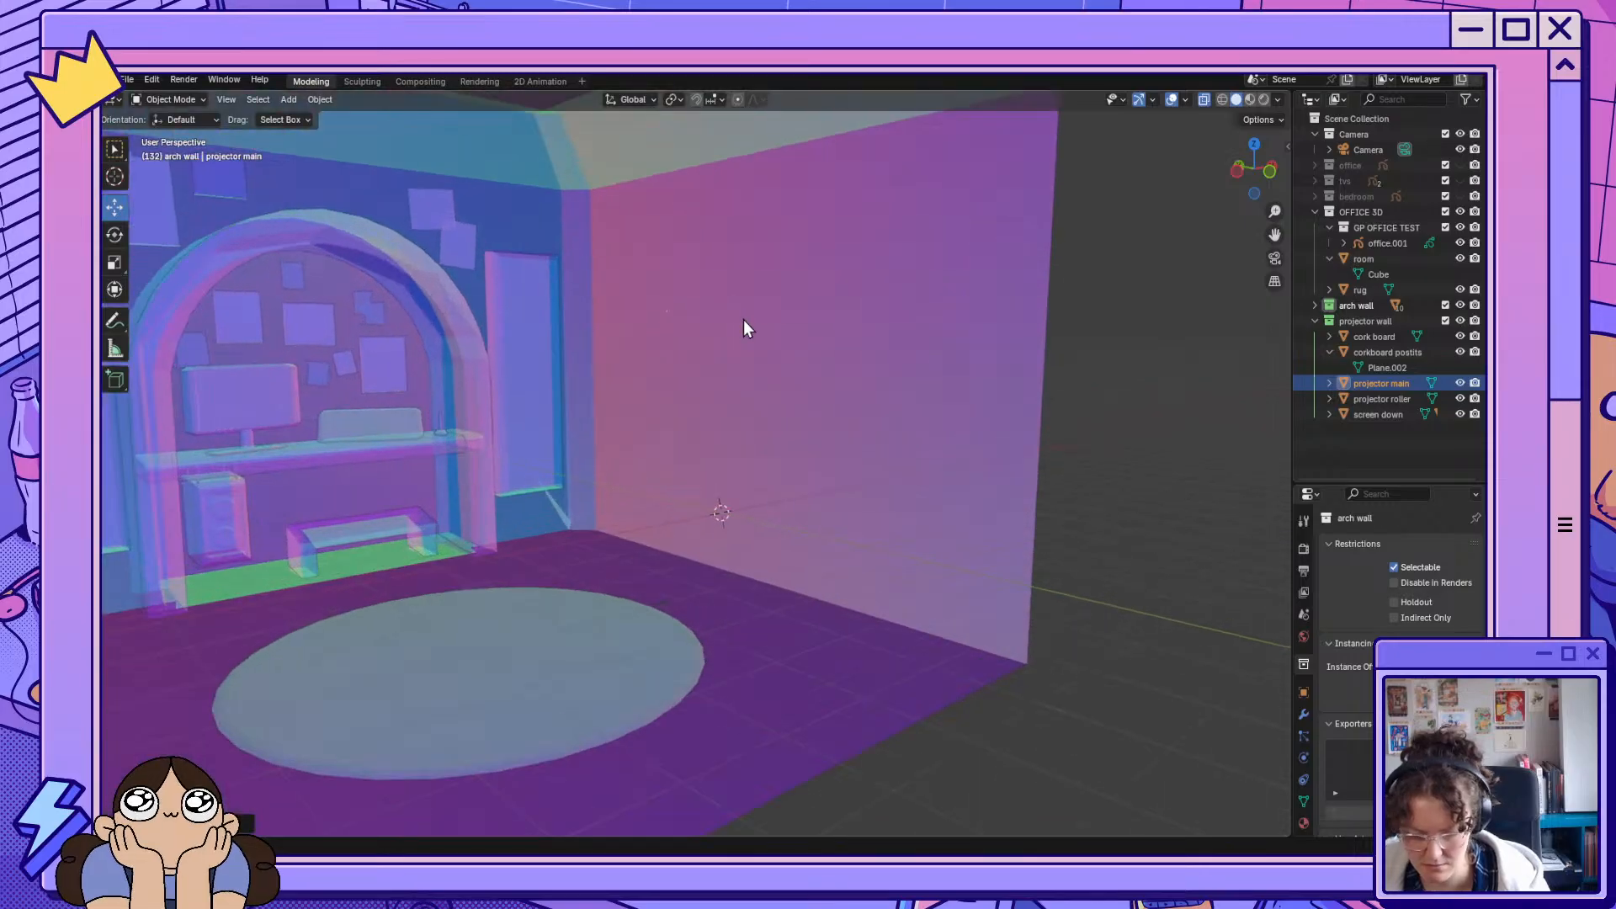
{"action": "left_click", "coordinate": [1205, 100]}
{"action": "middle_click_drag", "start_coordinate": [840, 306], "coordinate": [739, 286]}
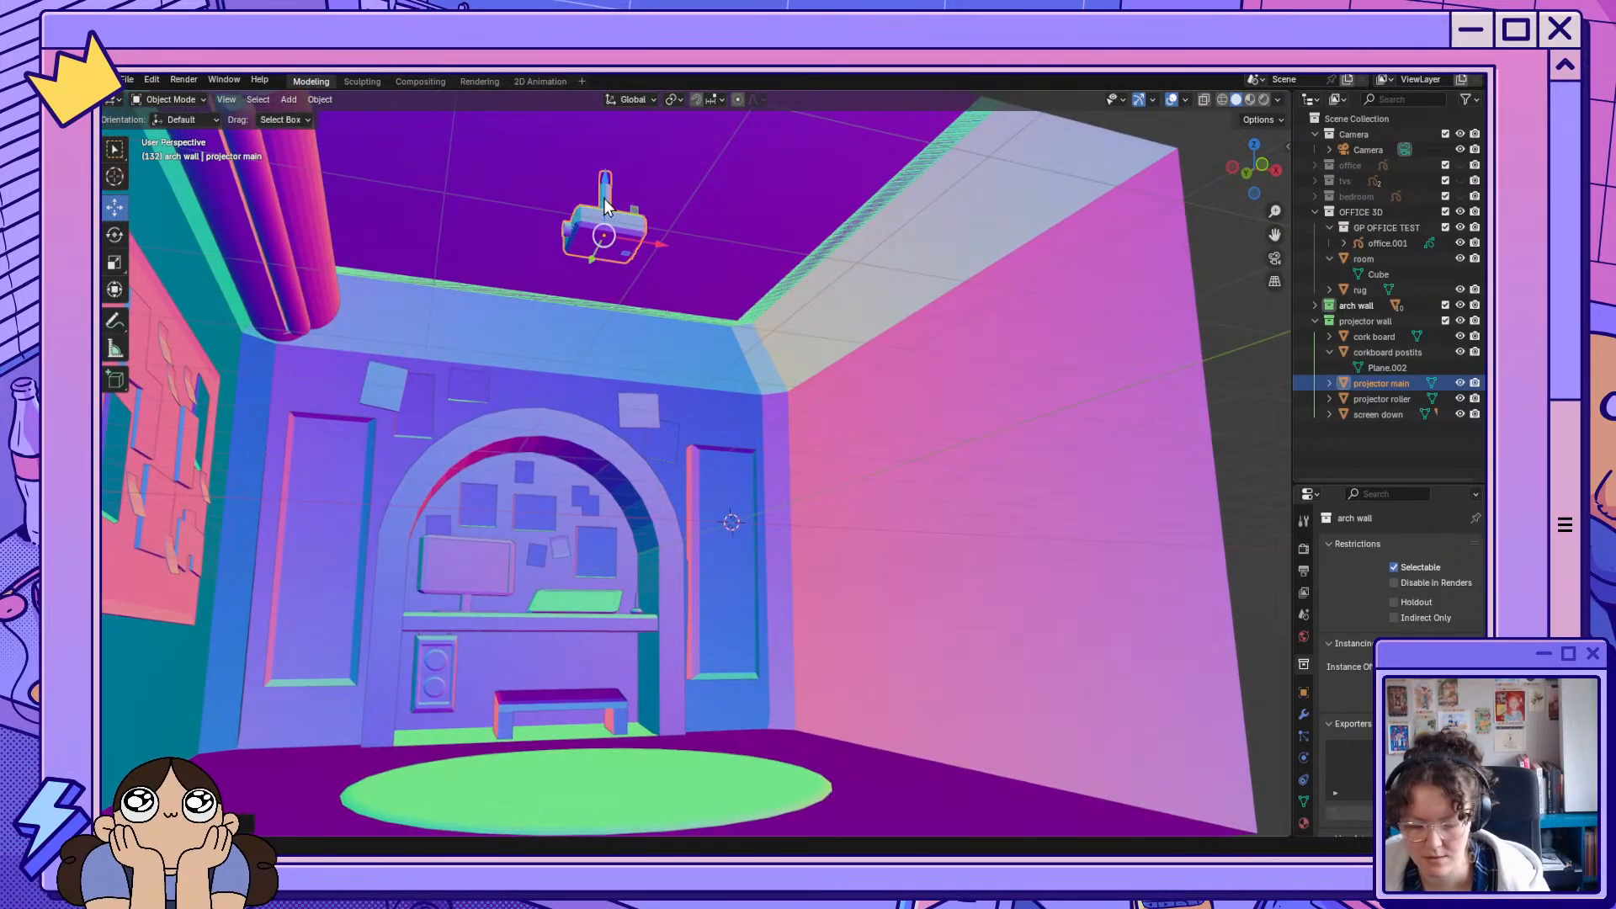
{"action": "left_click_drag", "start_coordinate": [607, 190], "coordinate": [727, 234]}
{"action": "middle_click_drag", "start_coordinate": [796, 294], "coordinate": [700, 318]}
{"action": "scroll", "coordinate": [700, 316], "scroll_direction": "down", "scroll_amount": 10}
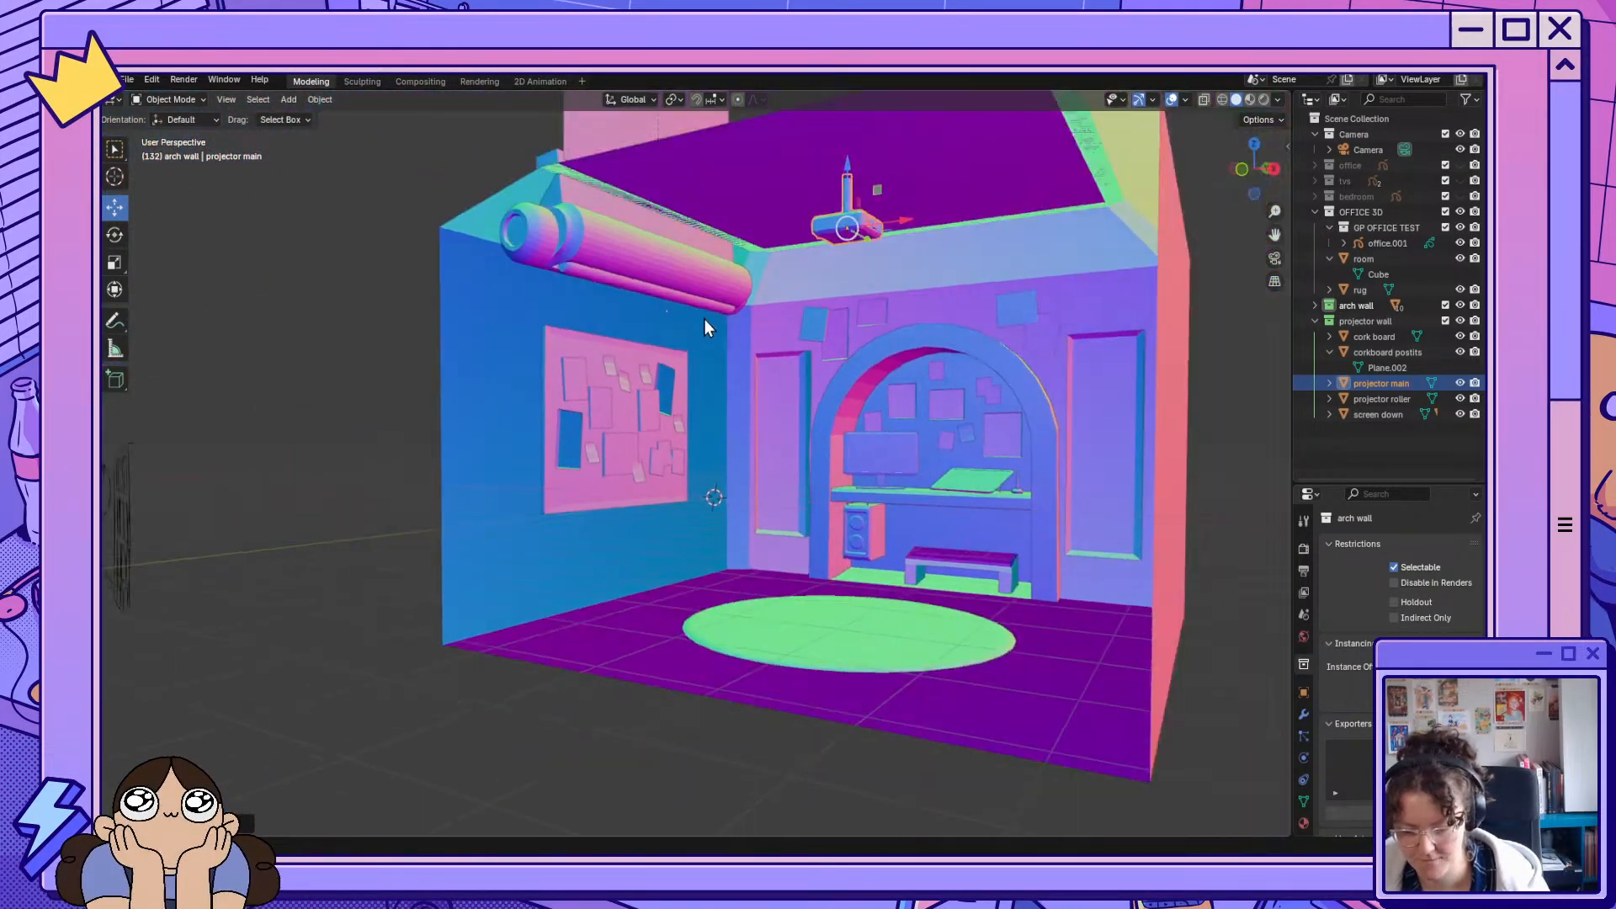
{"action": "middle_click_drag", "start_coordinate": [822, 341], "coordinate": [911, 358]}
{"action": "left_click", "coordinate": [1231, 256]}
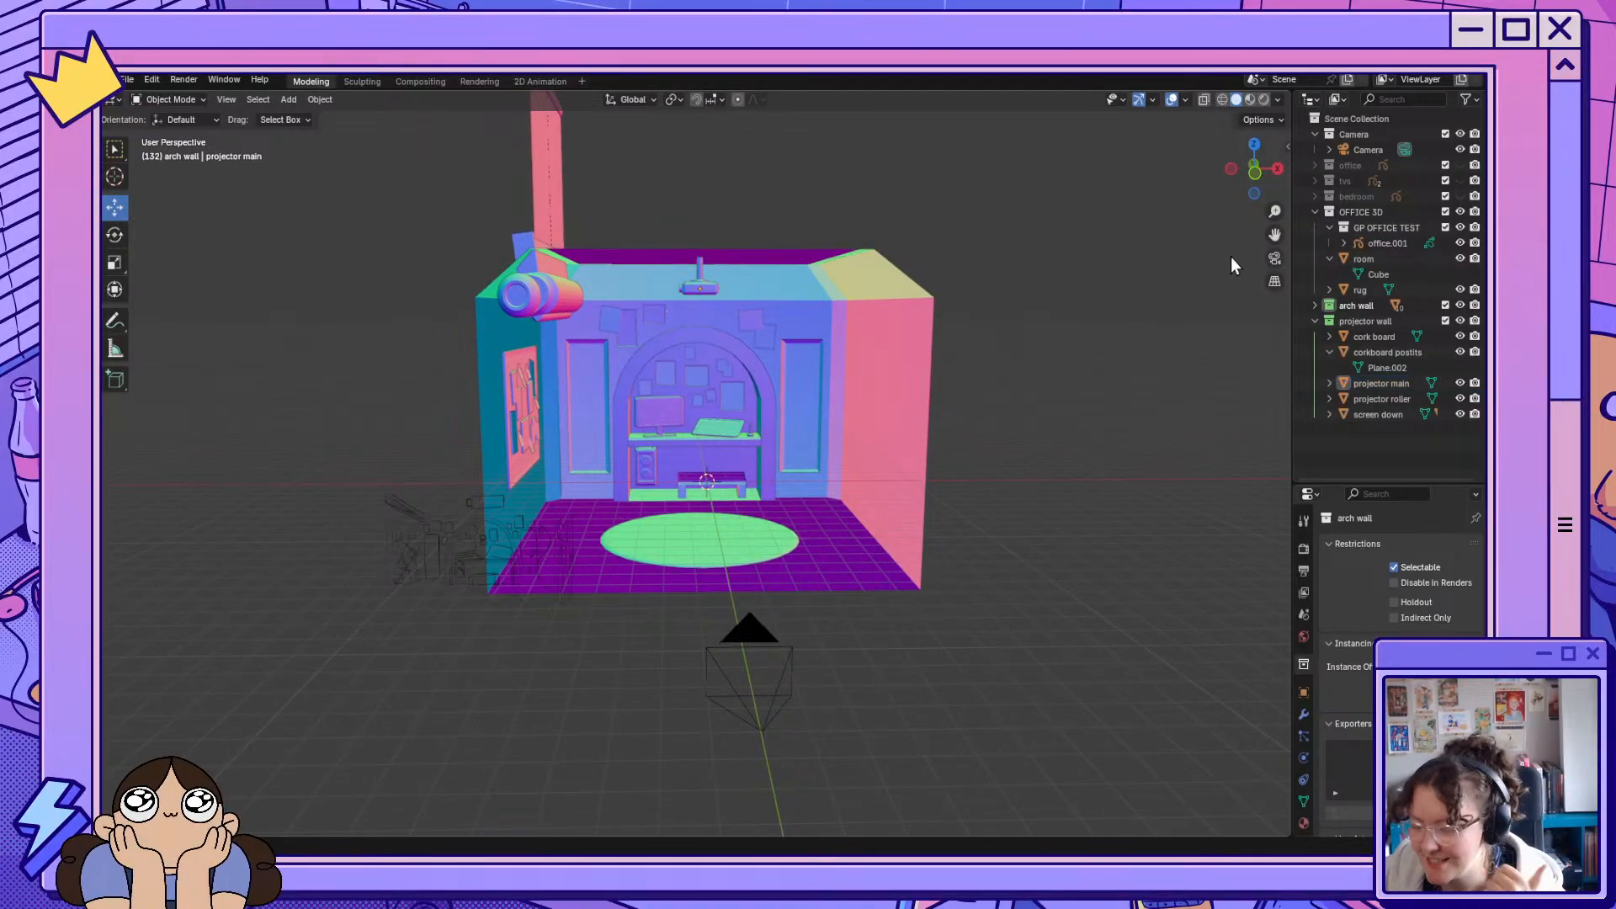
Enter Edit Mode on projector main and switch to vertex selection.
{"action": "scroll", "coordinate": [720, 414], "scroll_direction": "up", "scroll_amount": 6}
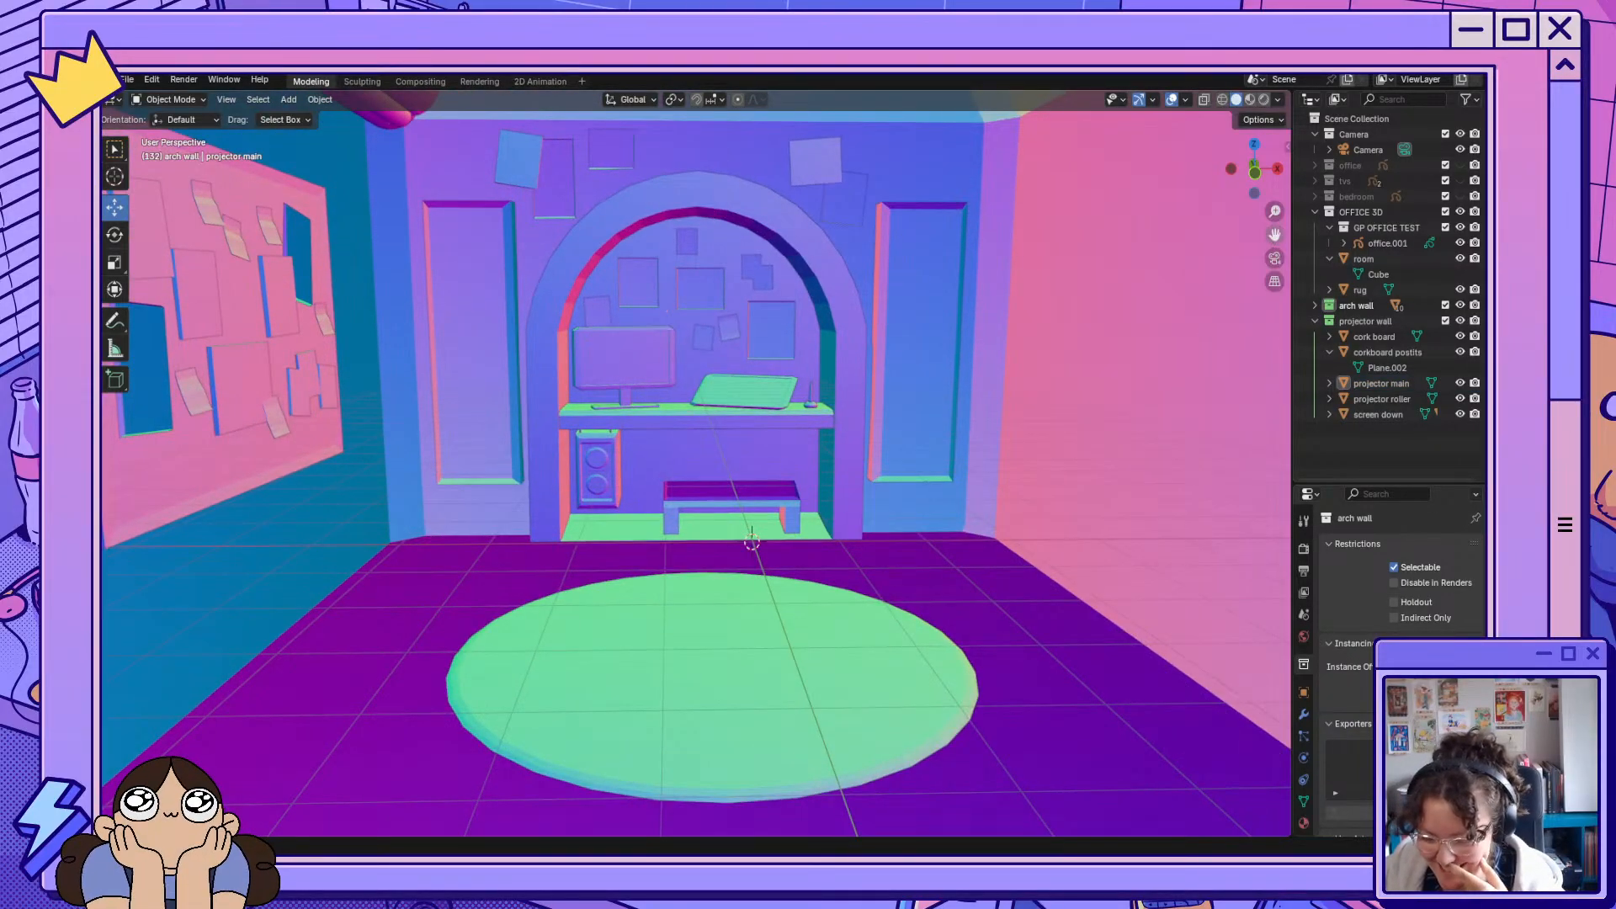
{"action": "left_click_drag", "start_coordinate": [1274, 235], "coordinate": [1274, 471]}
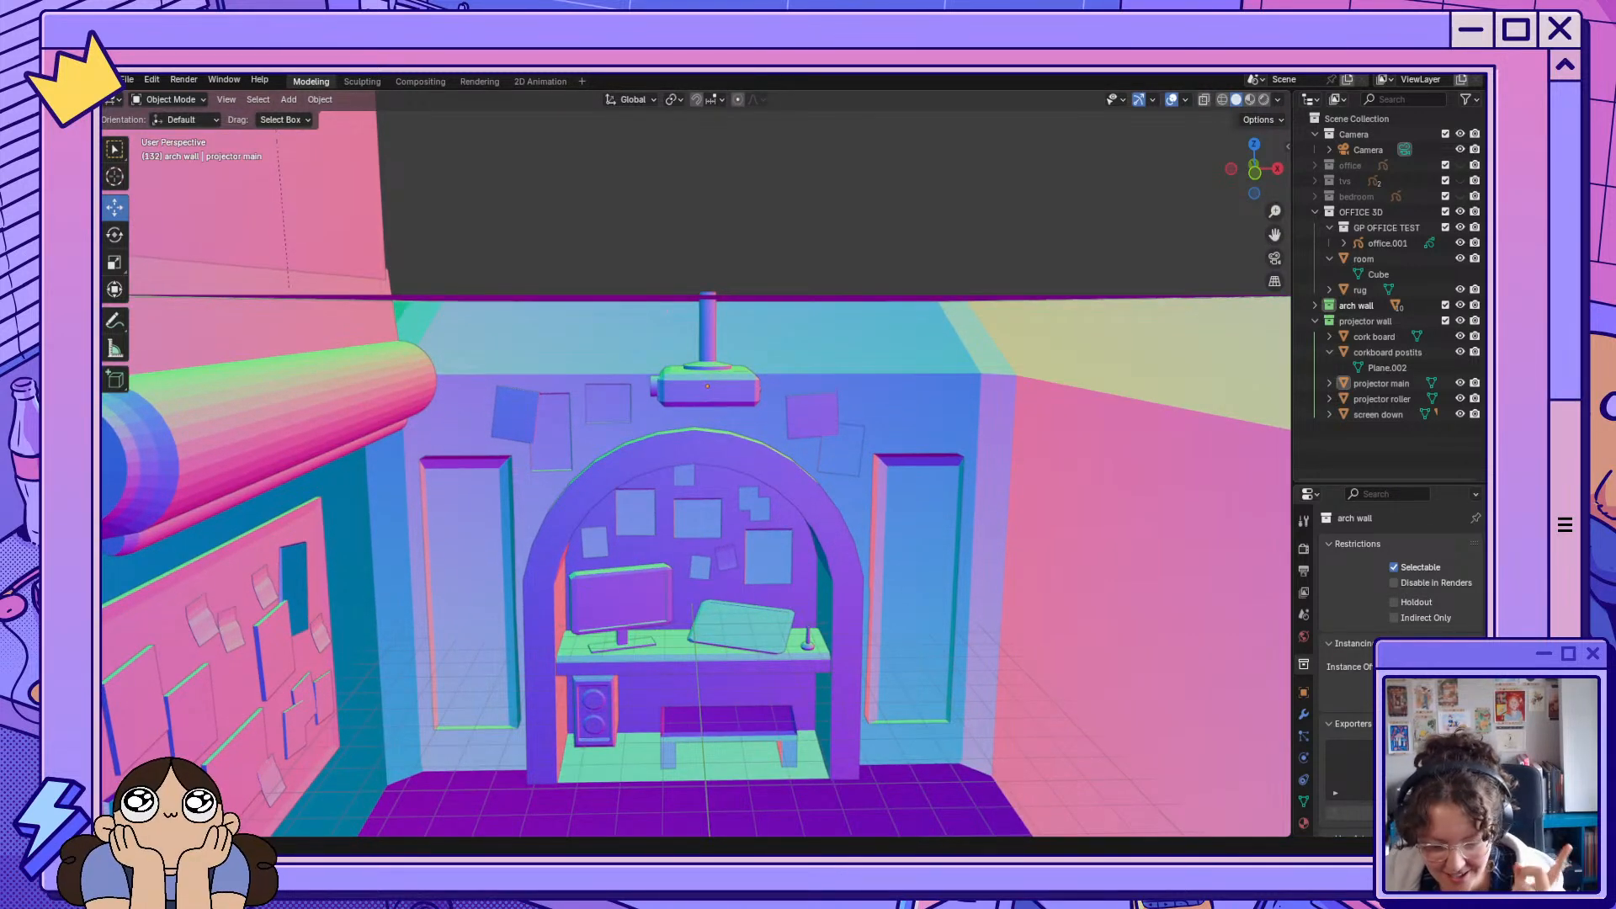
{"action": "left_click", "coordinate": [179, 99]}
{"action": "left_click", "coordinate": [173, 133]}
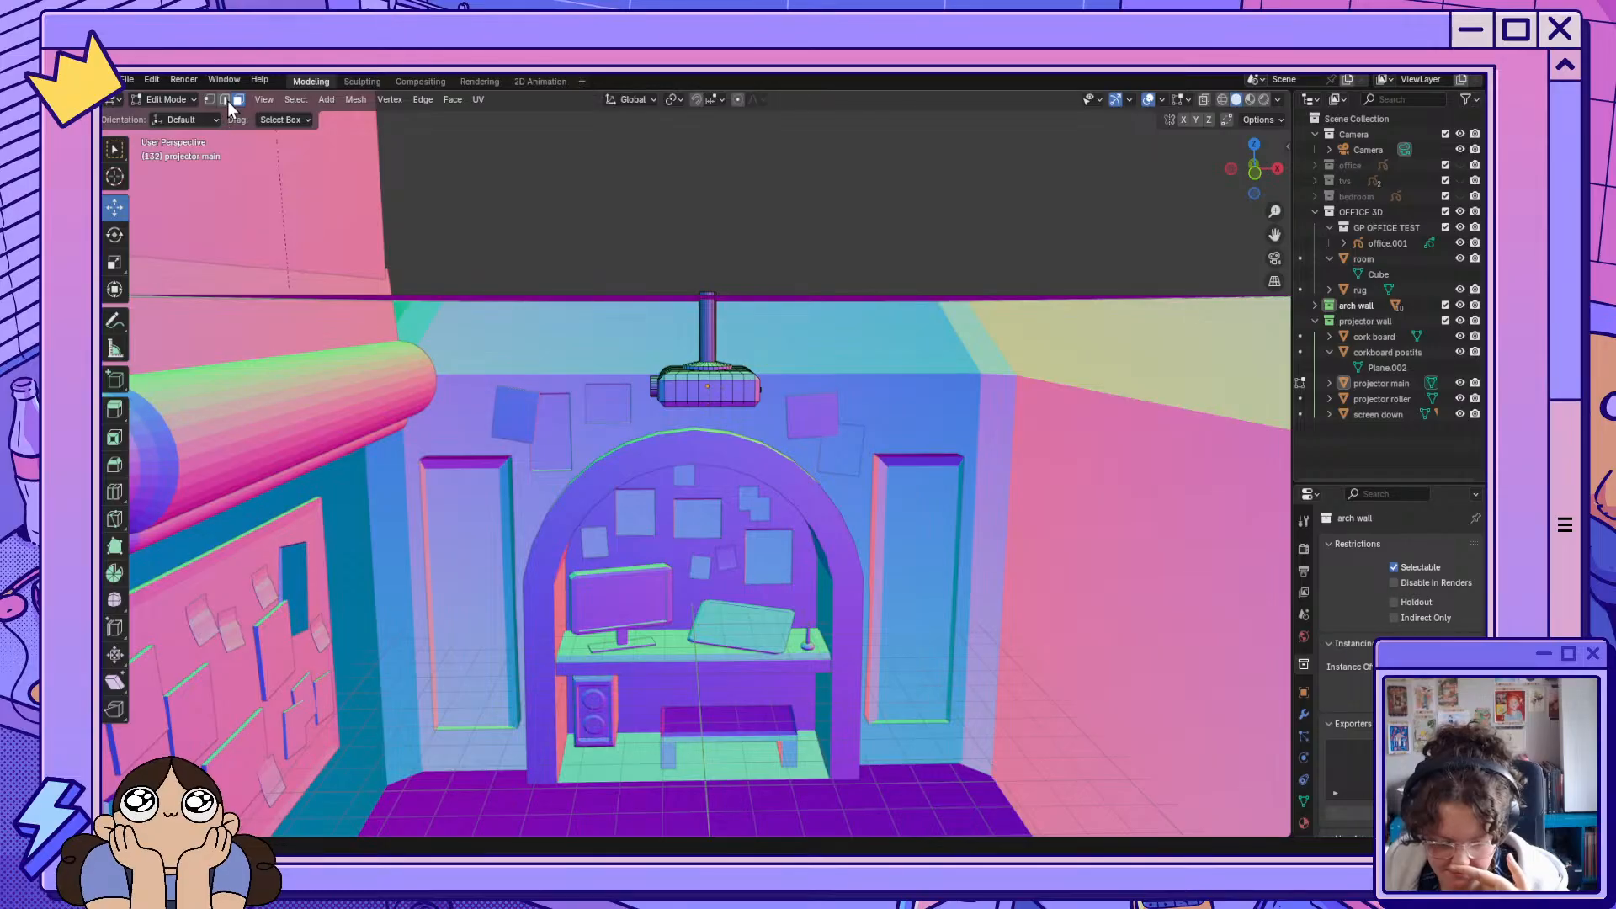
{"action": "left_click", "coordinate": [210, 99]}
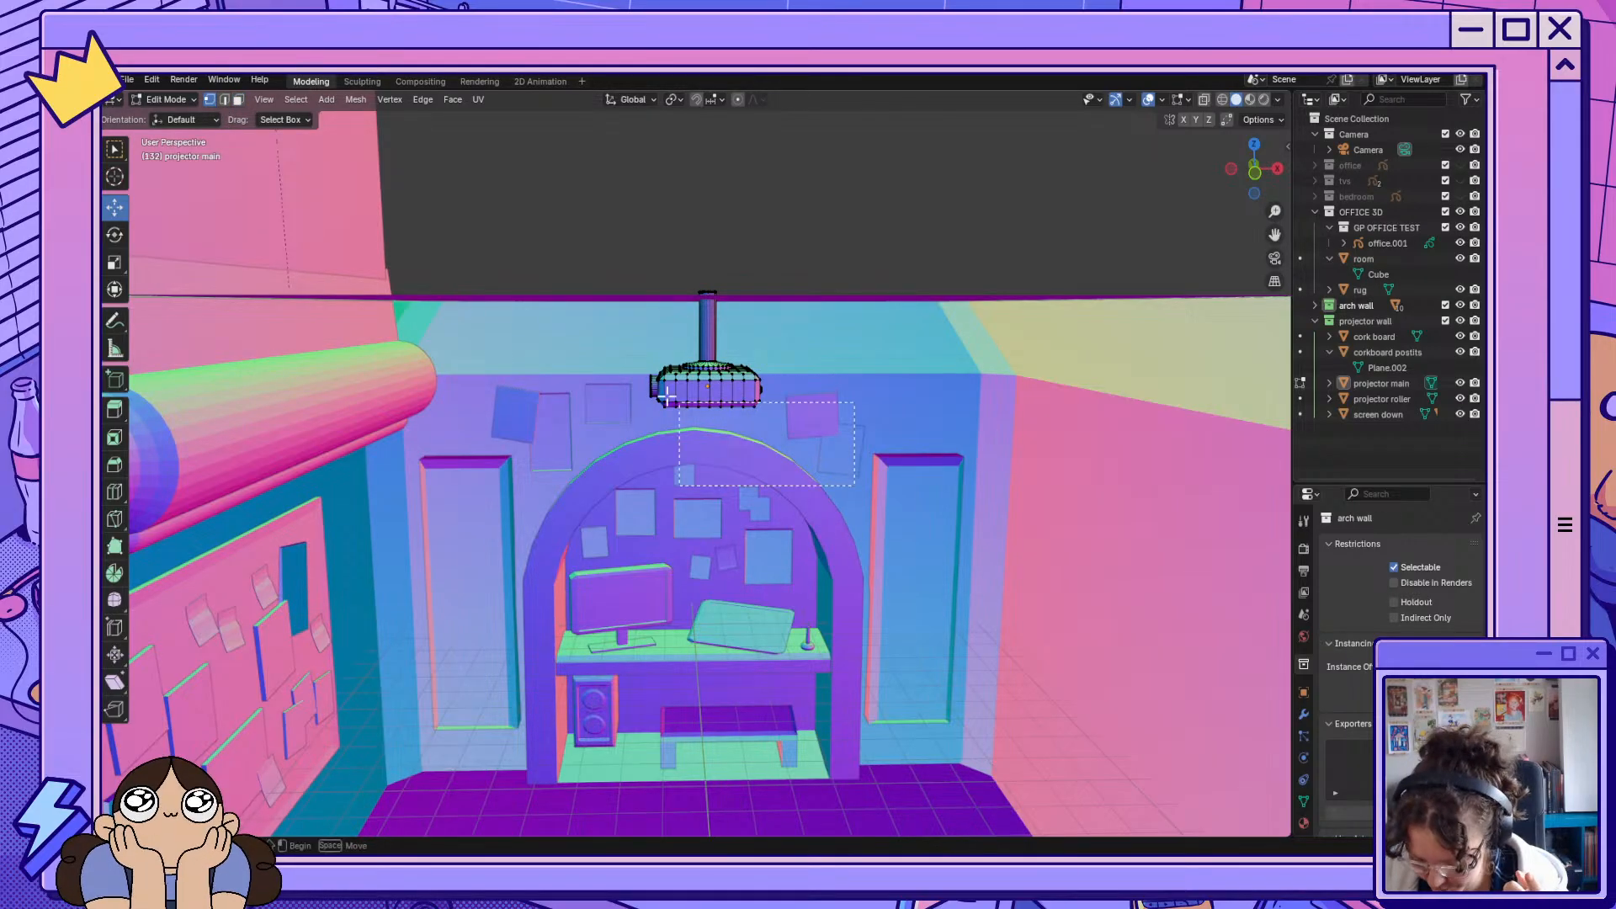
Try to lower the projector body's vertices along the Z axis with X-ray off.
{"action": "key", "text": "a"}
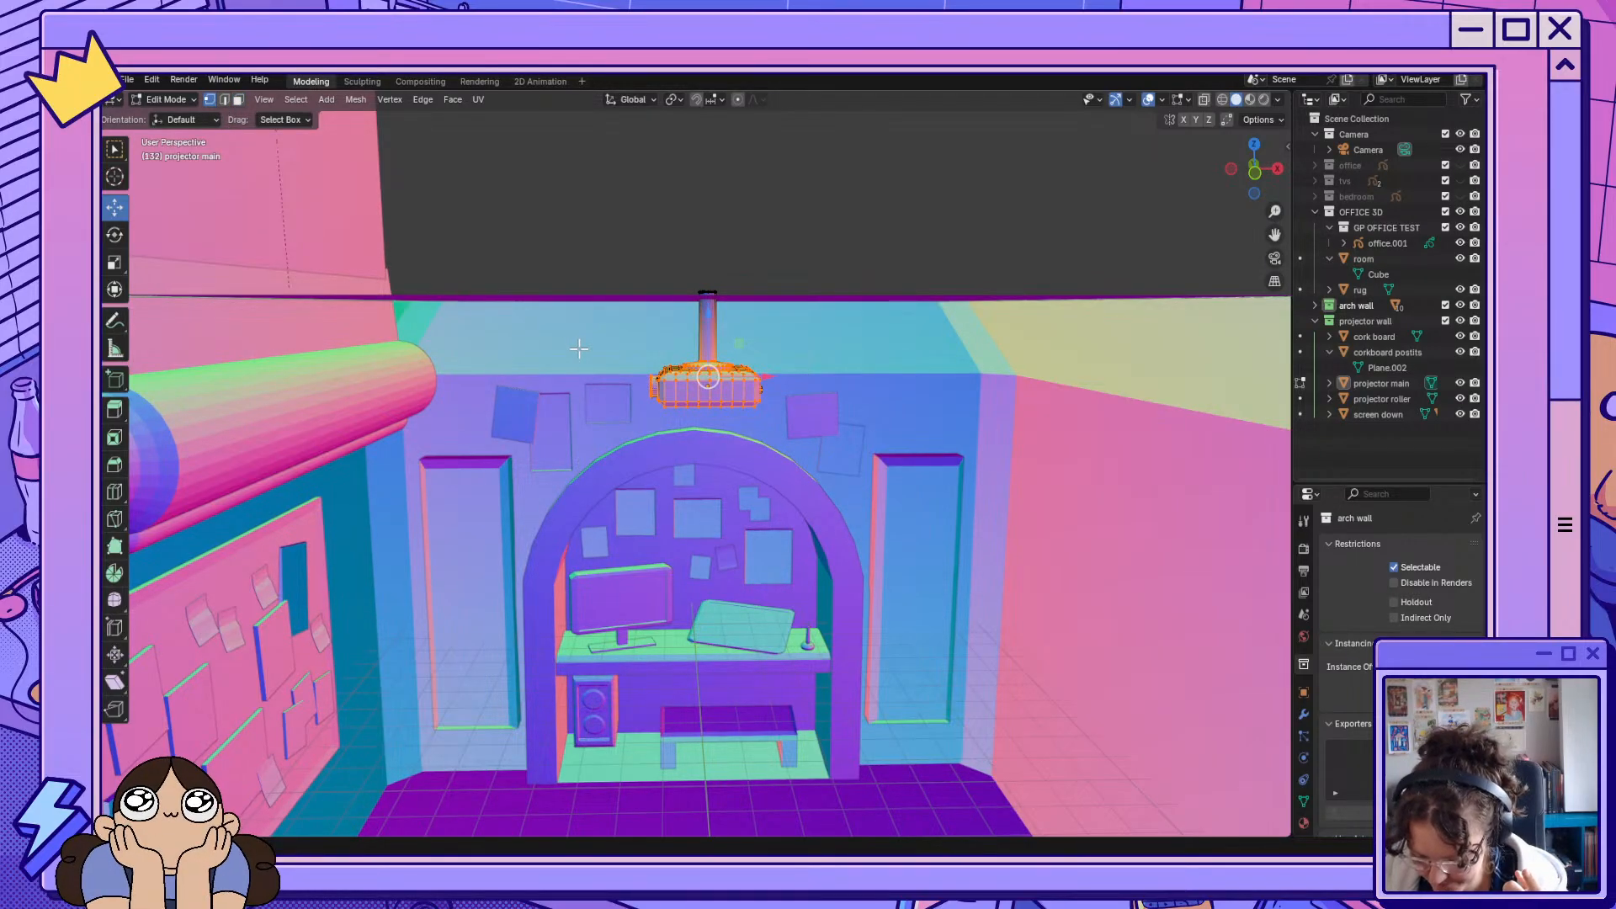
{"action": "key", "text": "g"}
{"action": "key", "text": "z"}
{"action": "left_click", "coordinate": [708, 332]}
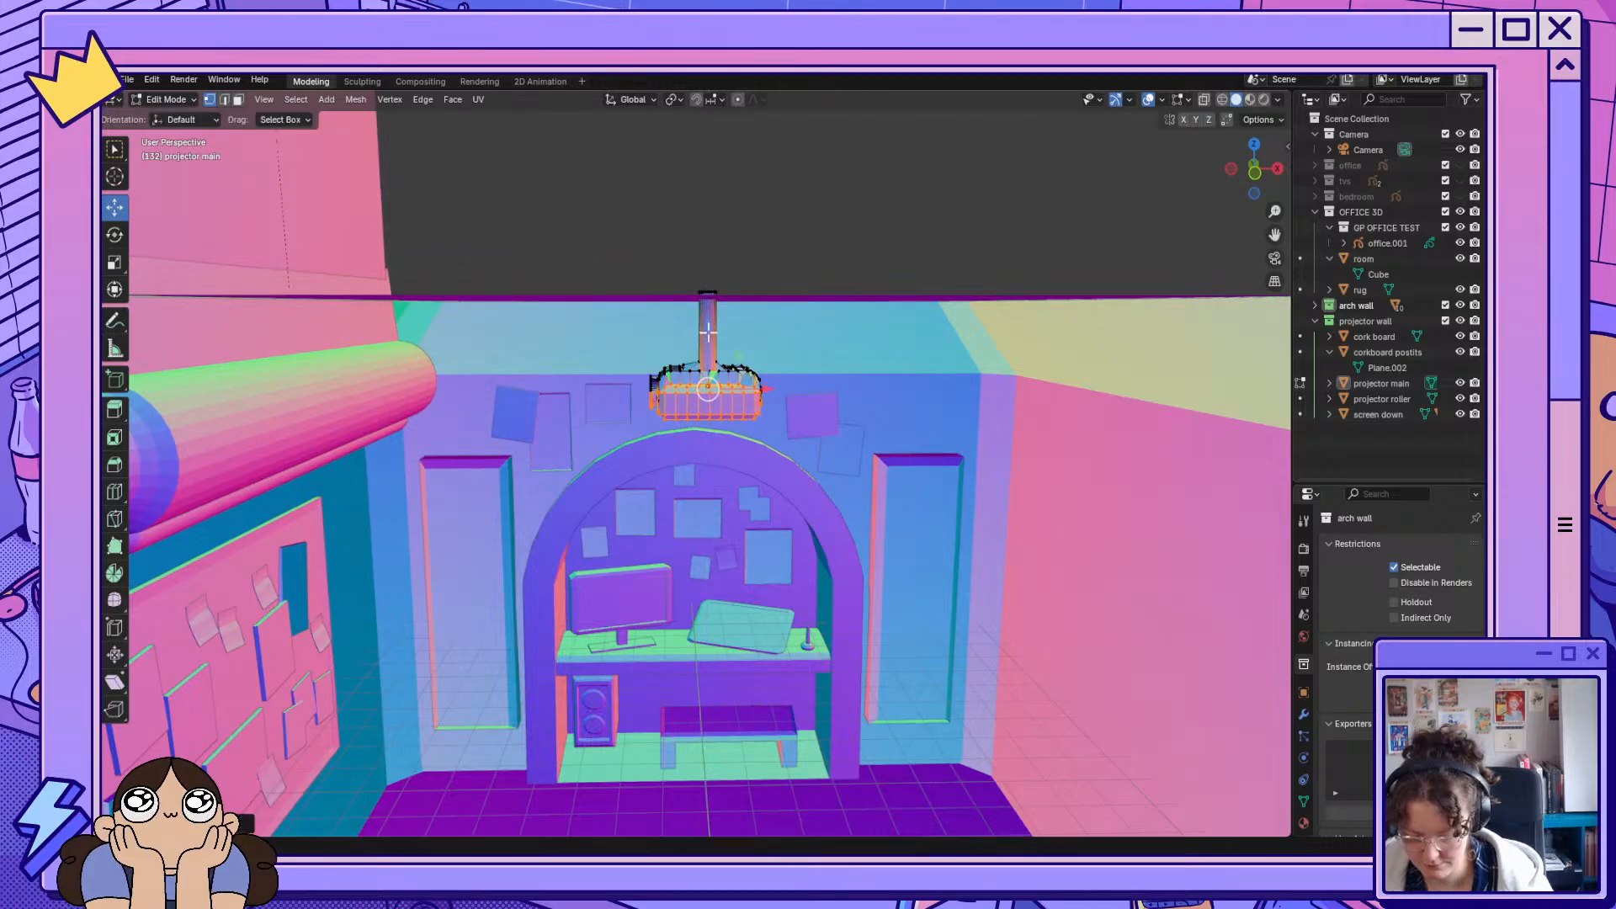
{"action": "key", "text": "ctrl+z"}
Turn on X-ray, select all vertices of the projector body, and lower it along the Z axis to lengthen the pole.
{"action": "left_click", "coordinate": [1205, 99]}
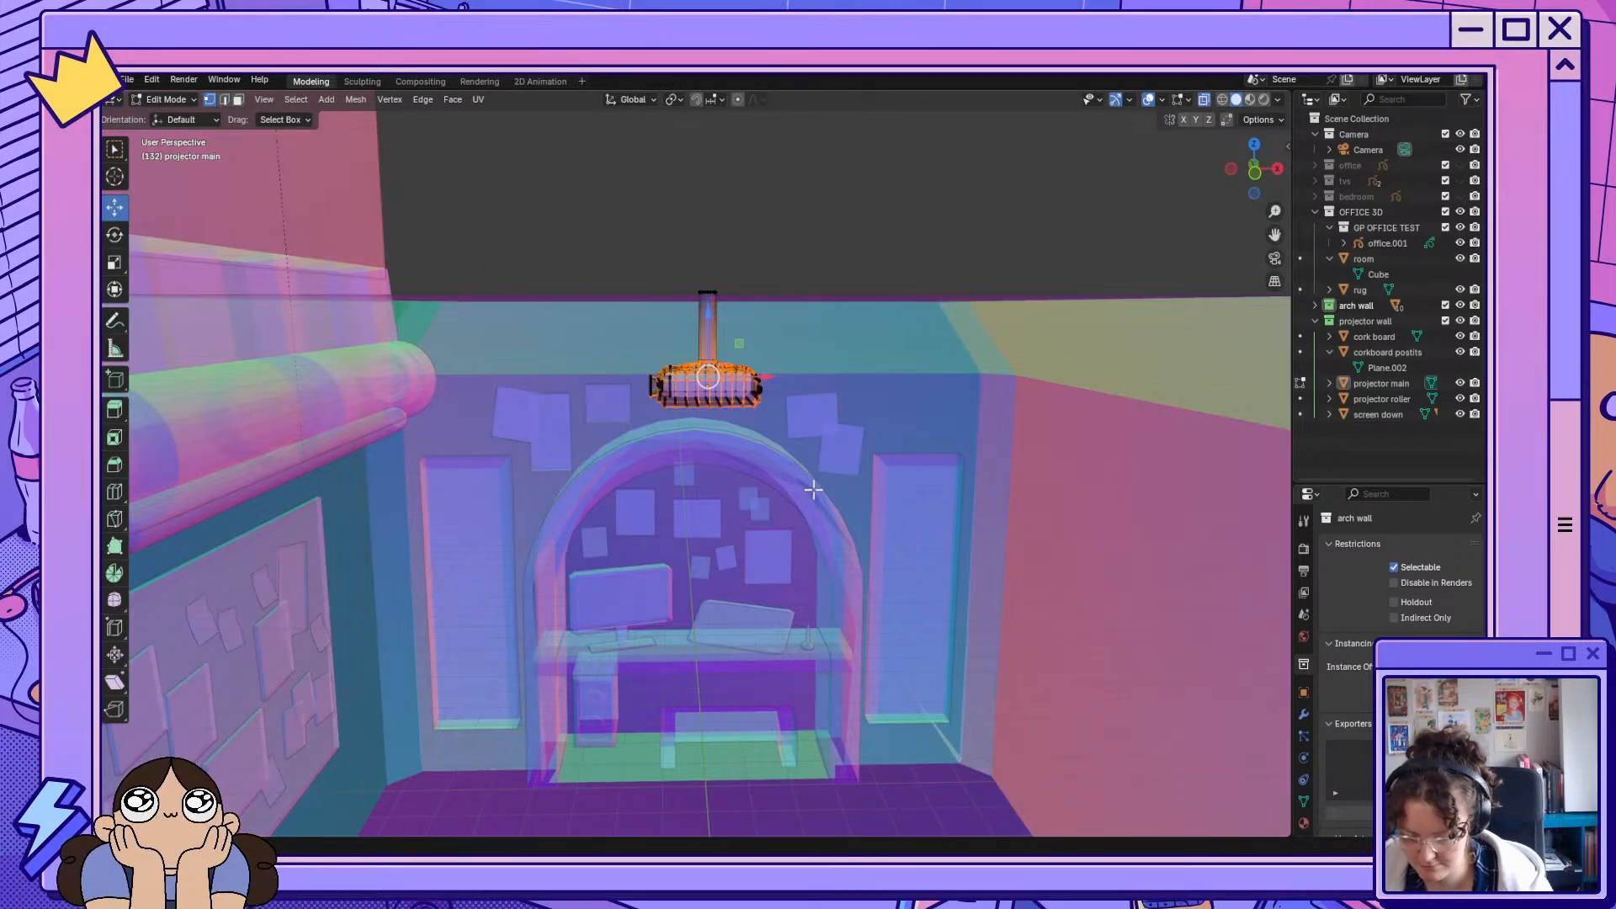
{"action": "key", "text": "a"}
{"action": "left_click_drag", "start_coordinate": [714, 319], "coordinate": [713, 365]}
{"action": "scroll", "coordinate": [770, 537], "scroll_direction": "up", "scroll_amount": 2}
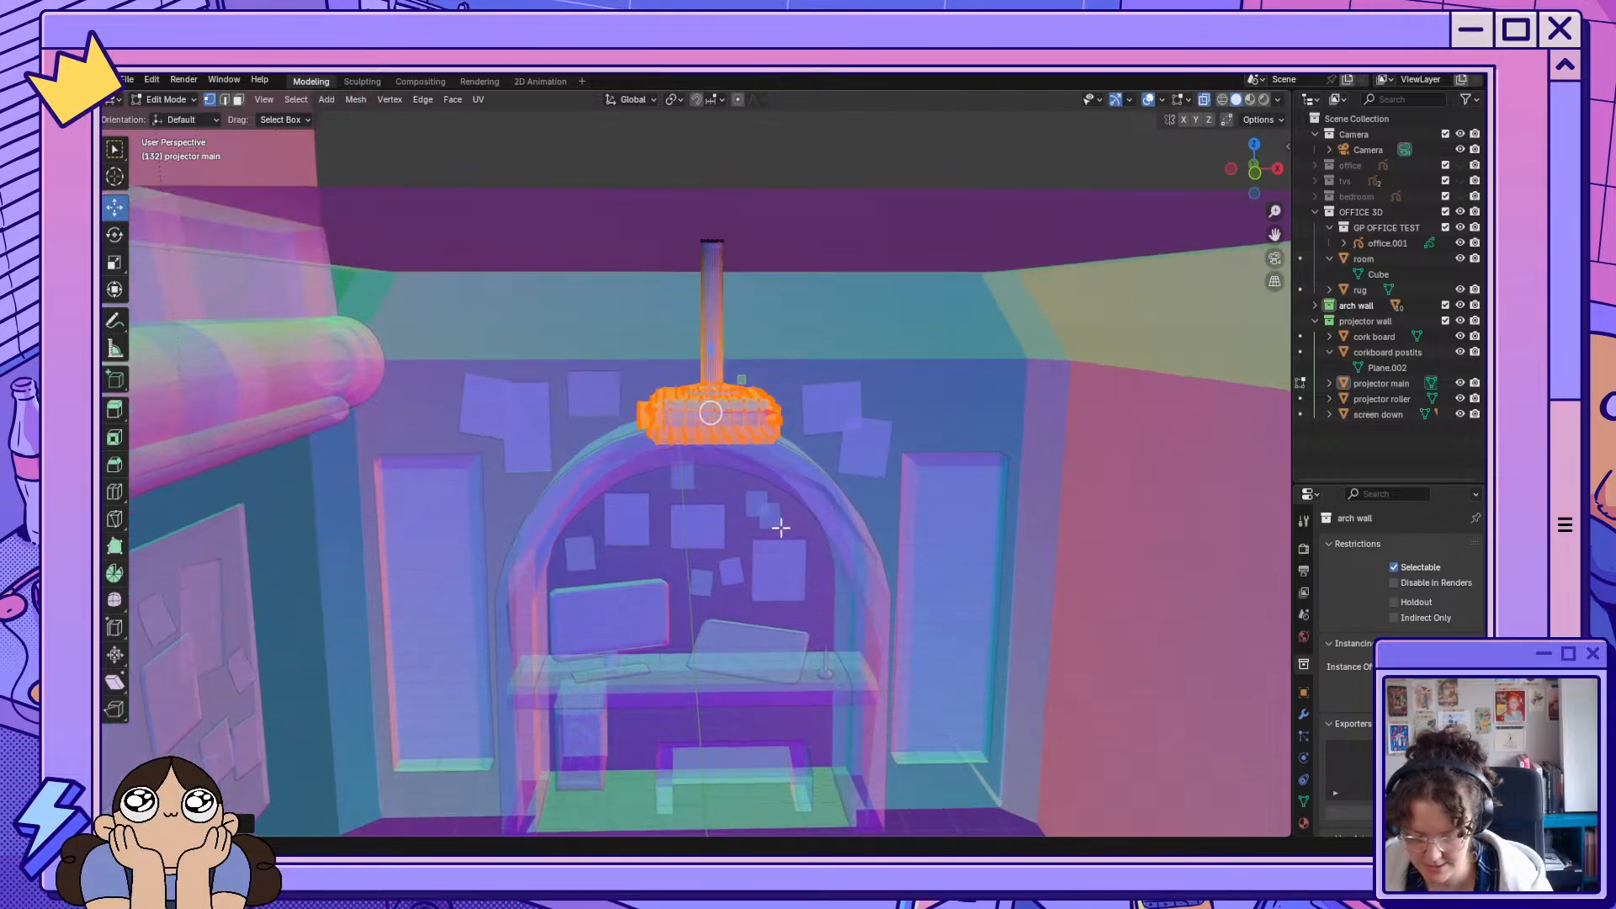
Rotate the selected projector body about the Y axis to tilt it, and try shifting it along the X axis.
{"action": "left_click", "coordinate": [115, 235]}
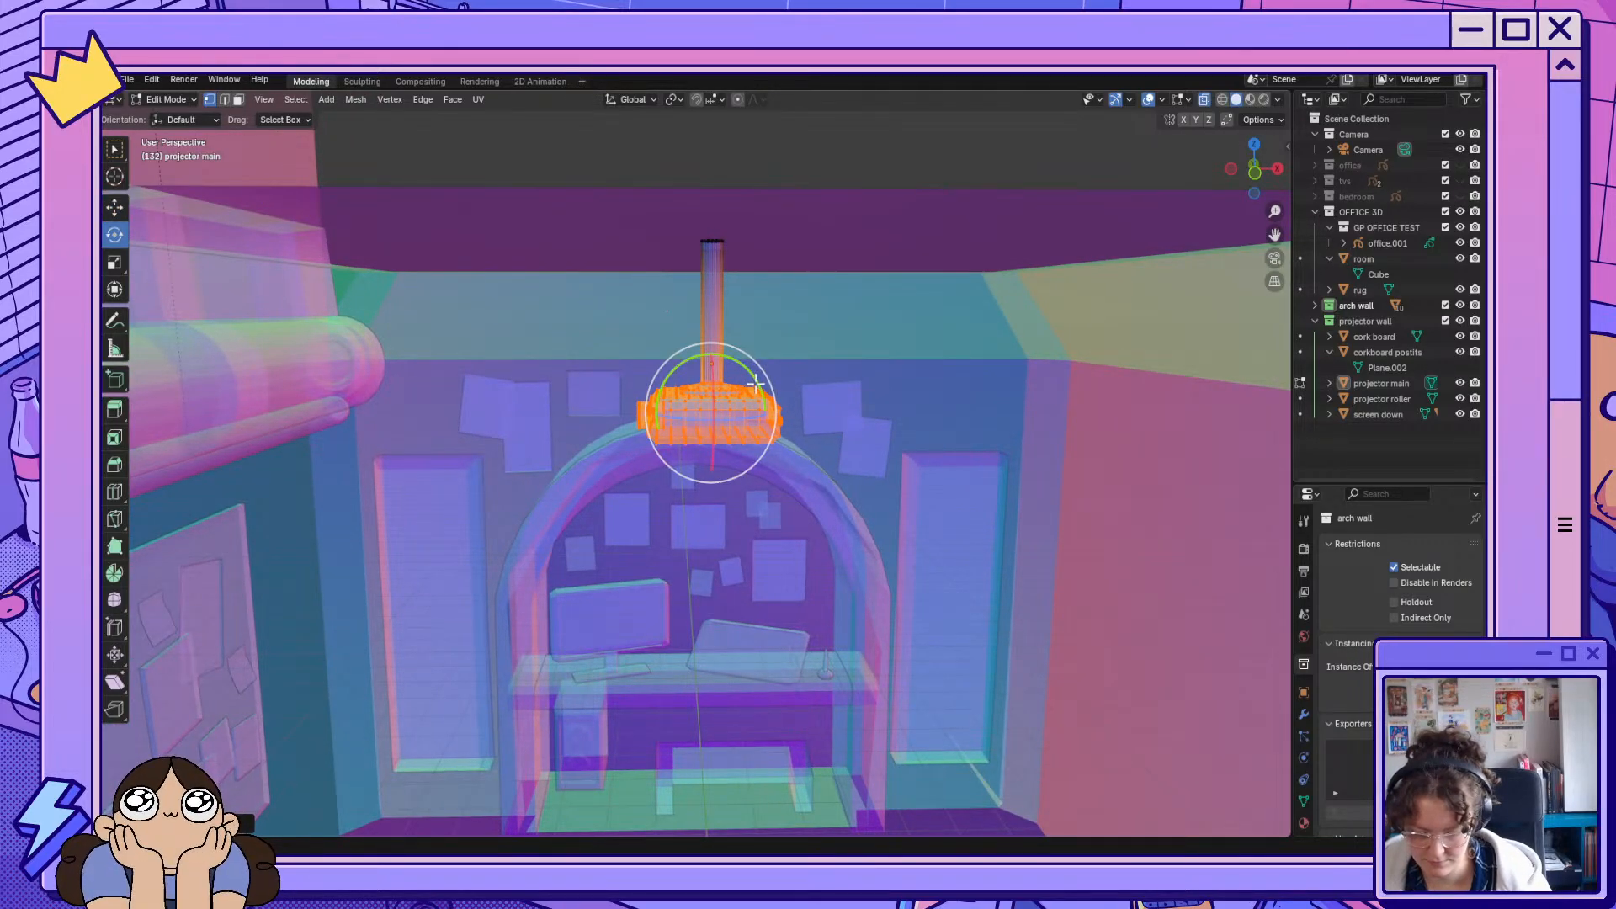
{"action": "left_click_drag", "start_coordinate": [755, 383], "coordinate": [741, 368]}
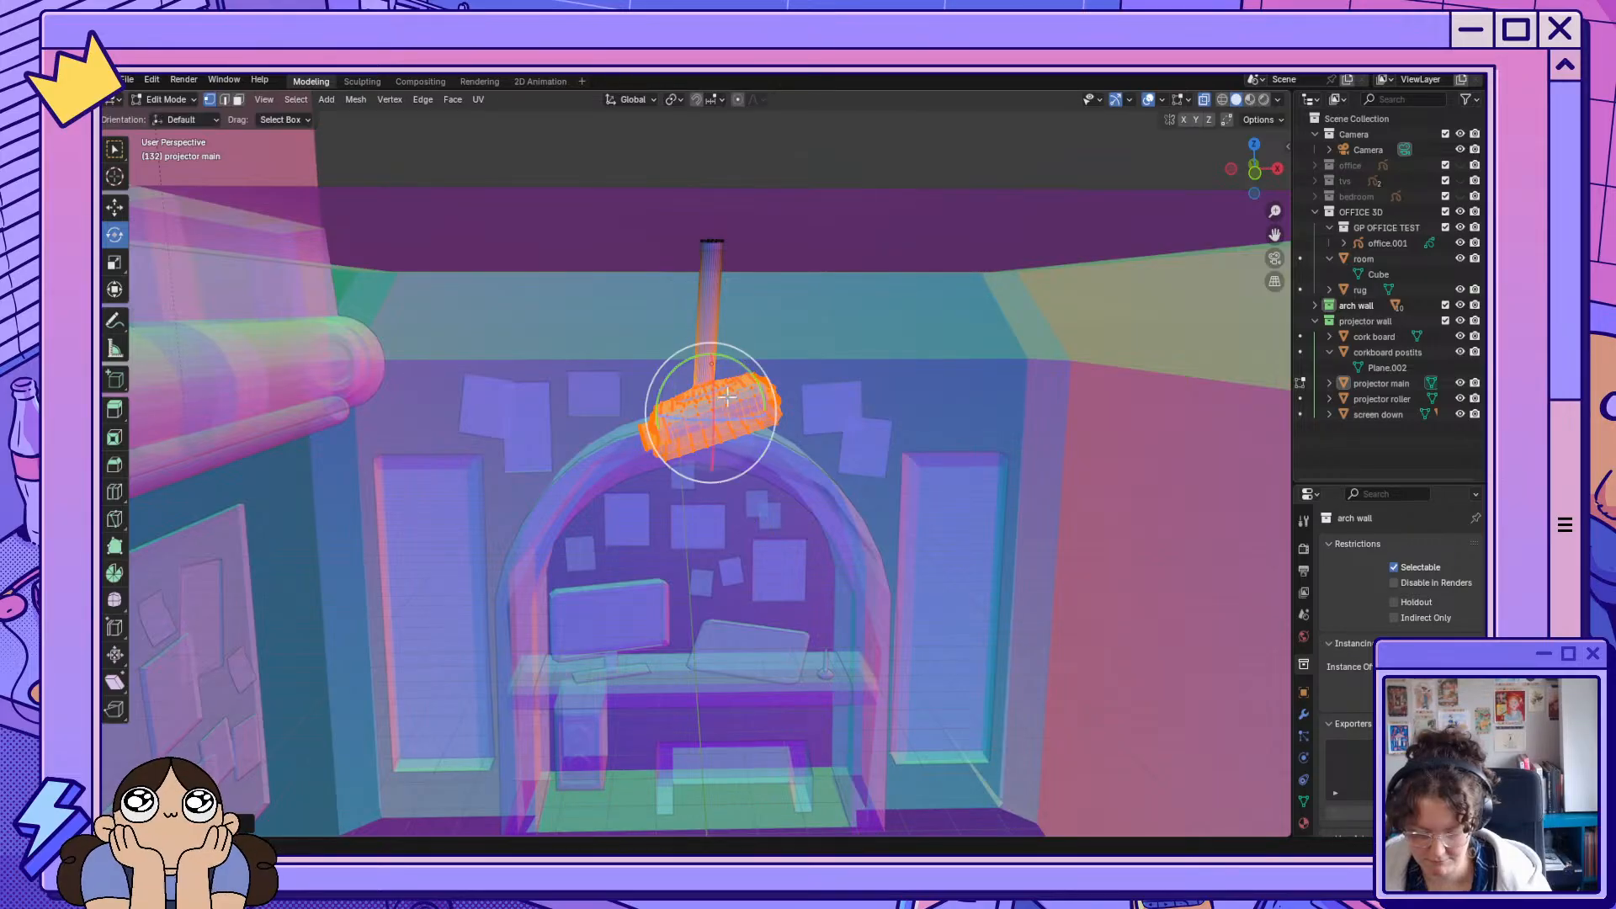
{"action": "left_click", "coordinate": [116, 207]}
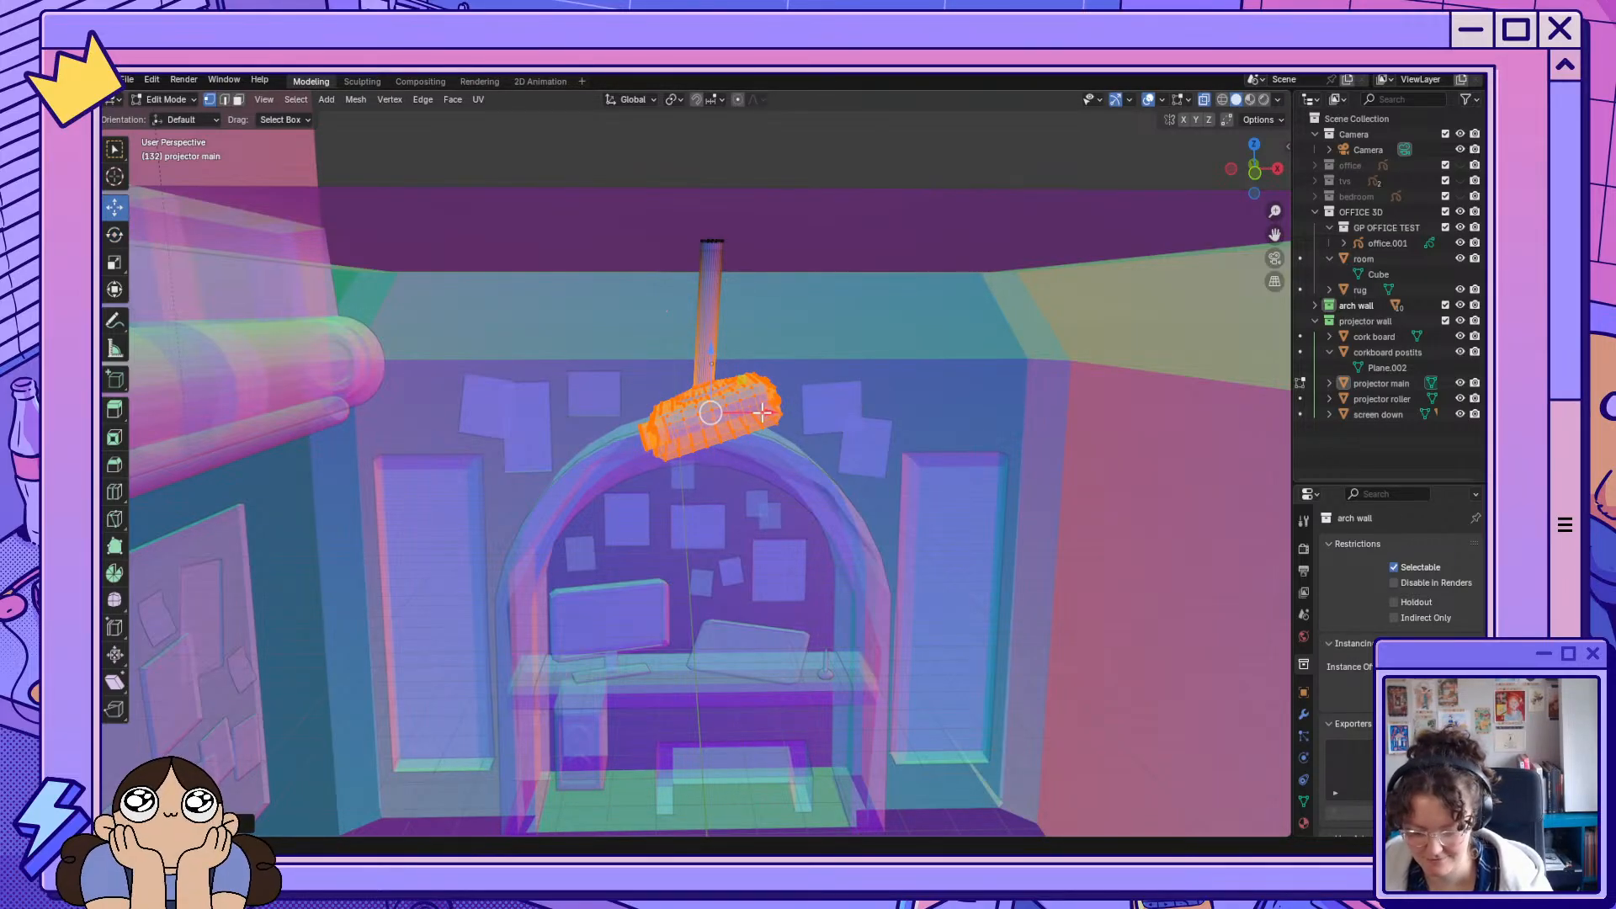
{"action": "left_click_drag", "start_coordinate": [761, 412], "coordinate": [772, 409]}
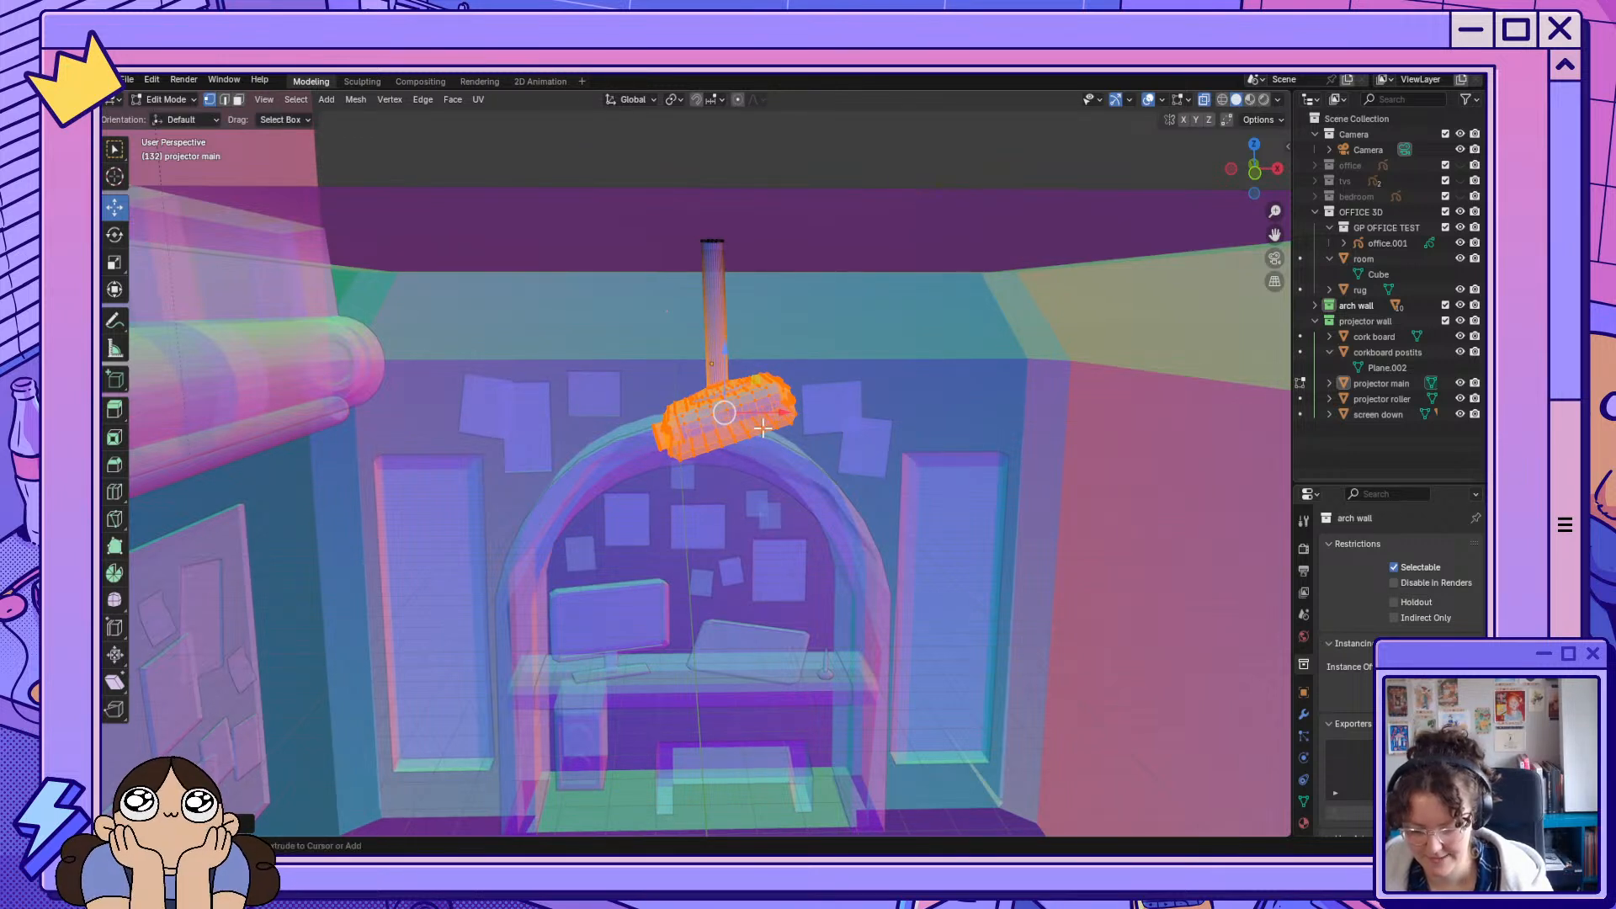
{"action": "key", "text": "ctrl+z"}
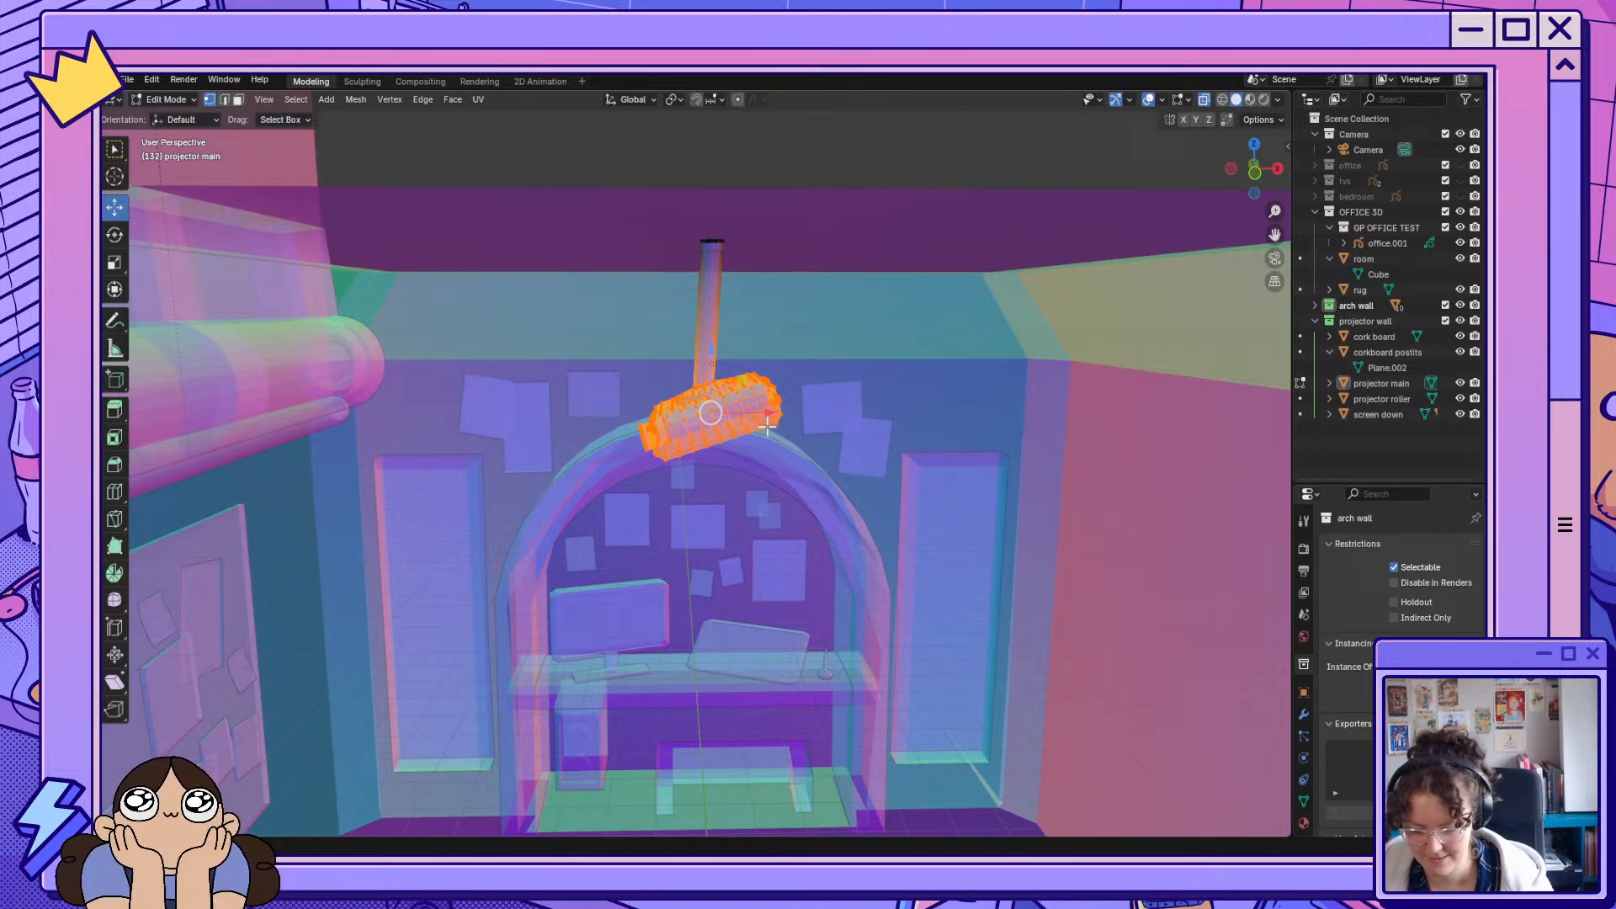
Reduce the projector body's tilt by rotating it back slightly about the Y axis.
{"action": "left_click", "coordinate": [118, 236]}
{"action": "left_click_drag", "start_coordinate": [749, 370], "coordinate": [755, 376]}
{"action": "key", "text": "Escape"}
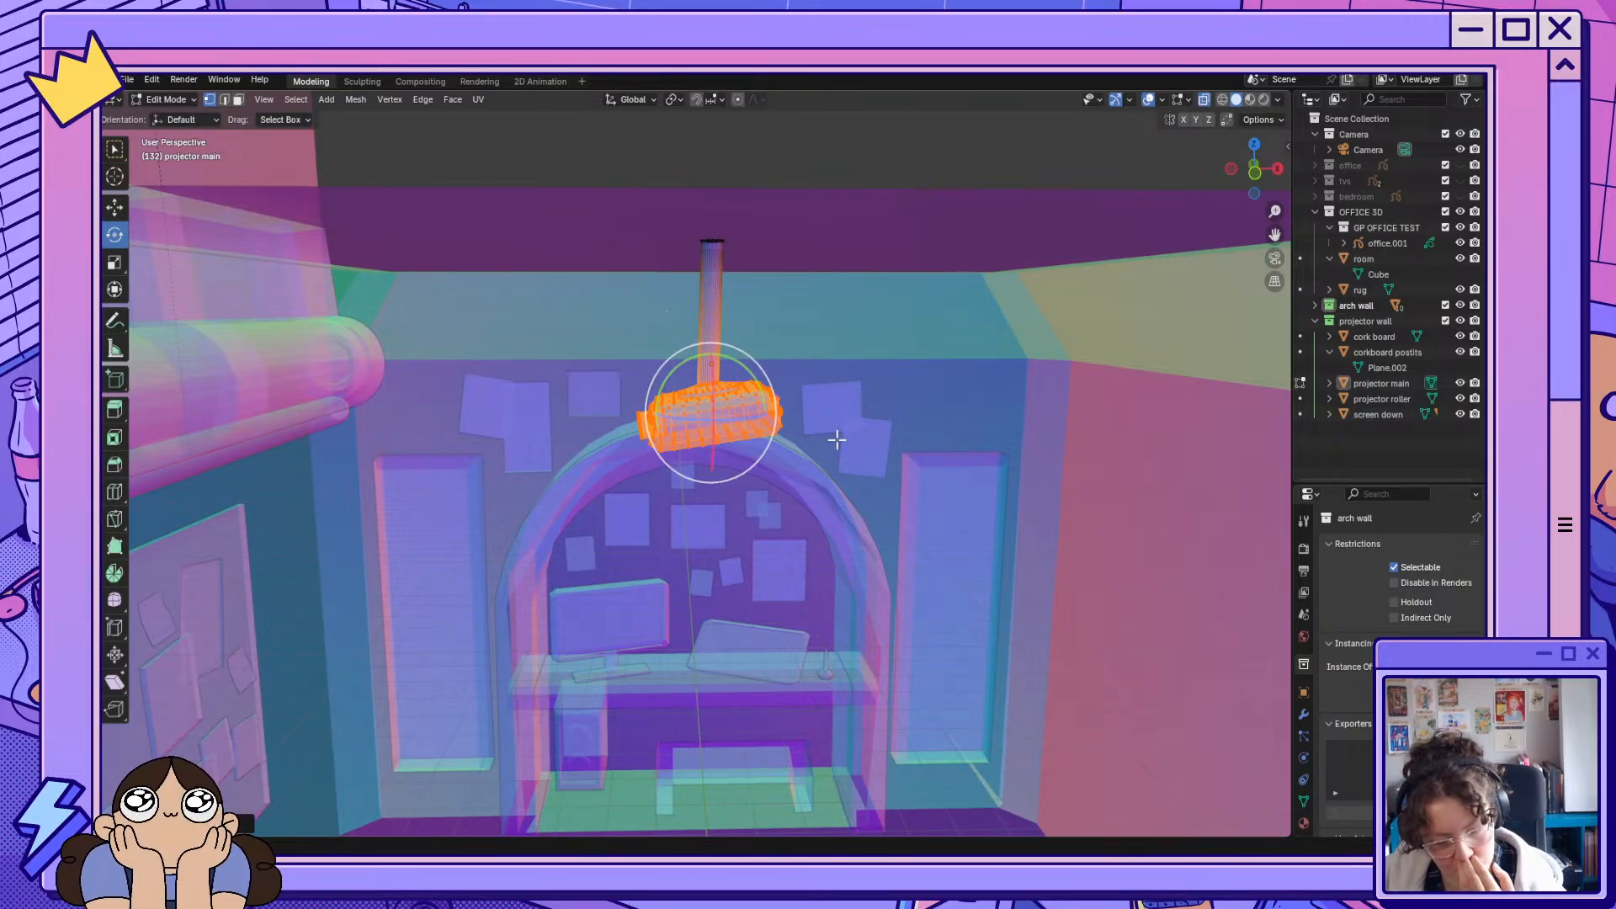
Add the pole's top vertices to the selection and move the whole projector along the X axis, away from the roller screen.
{"action": "left_click_drag", "start_coordinate": [566, 202], "coordinate": [824, 278], "text": "shift"}
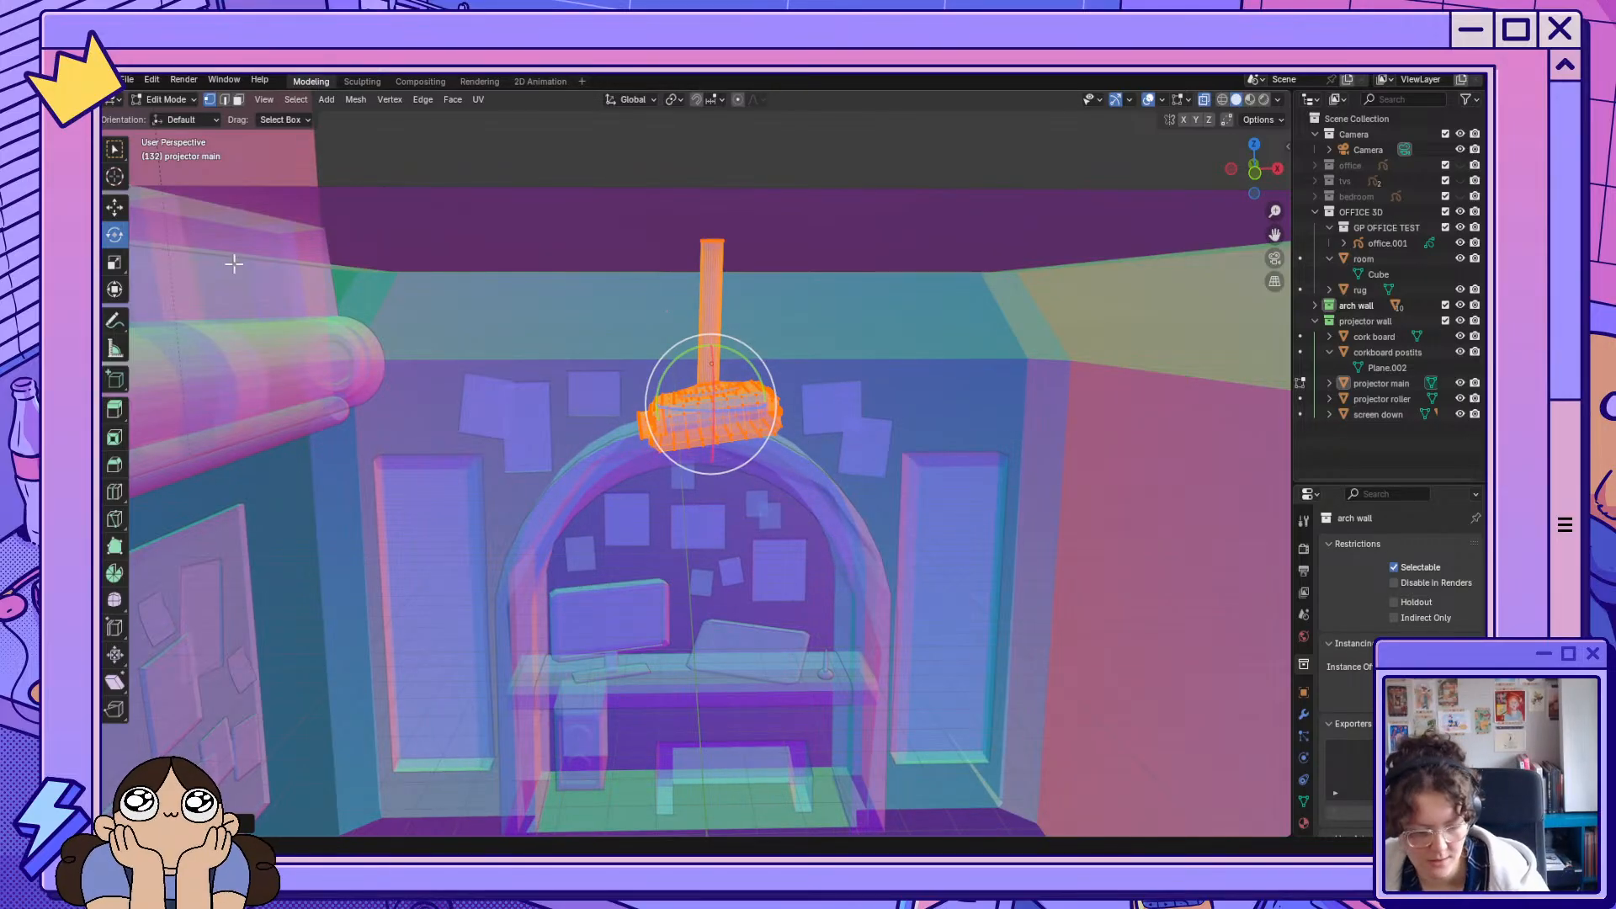
{"action": "left_click", "coordinate": [114, 208]}
{"action": "left_click_drag", "start_coordinate": [763, 407], "coordinate": [809, 407]}
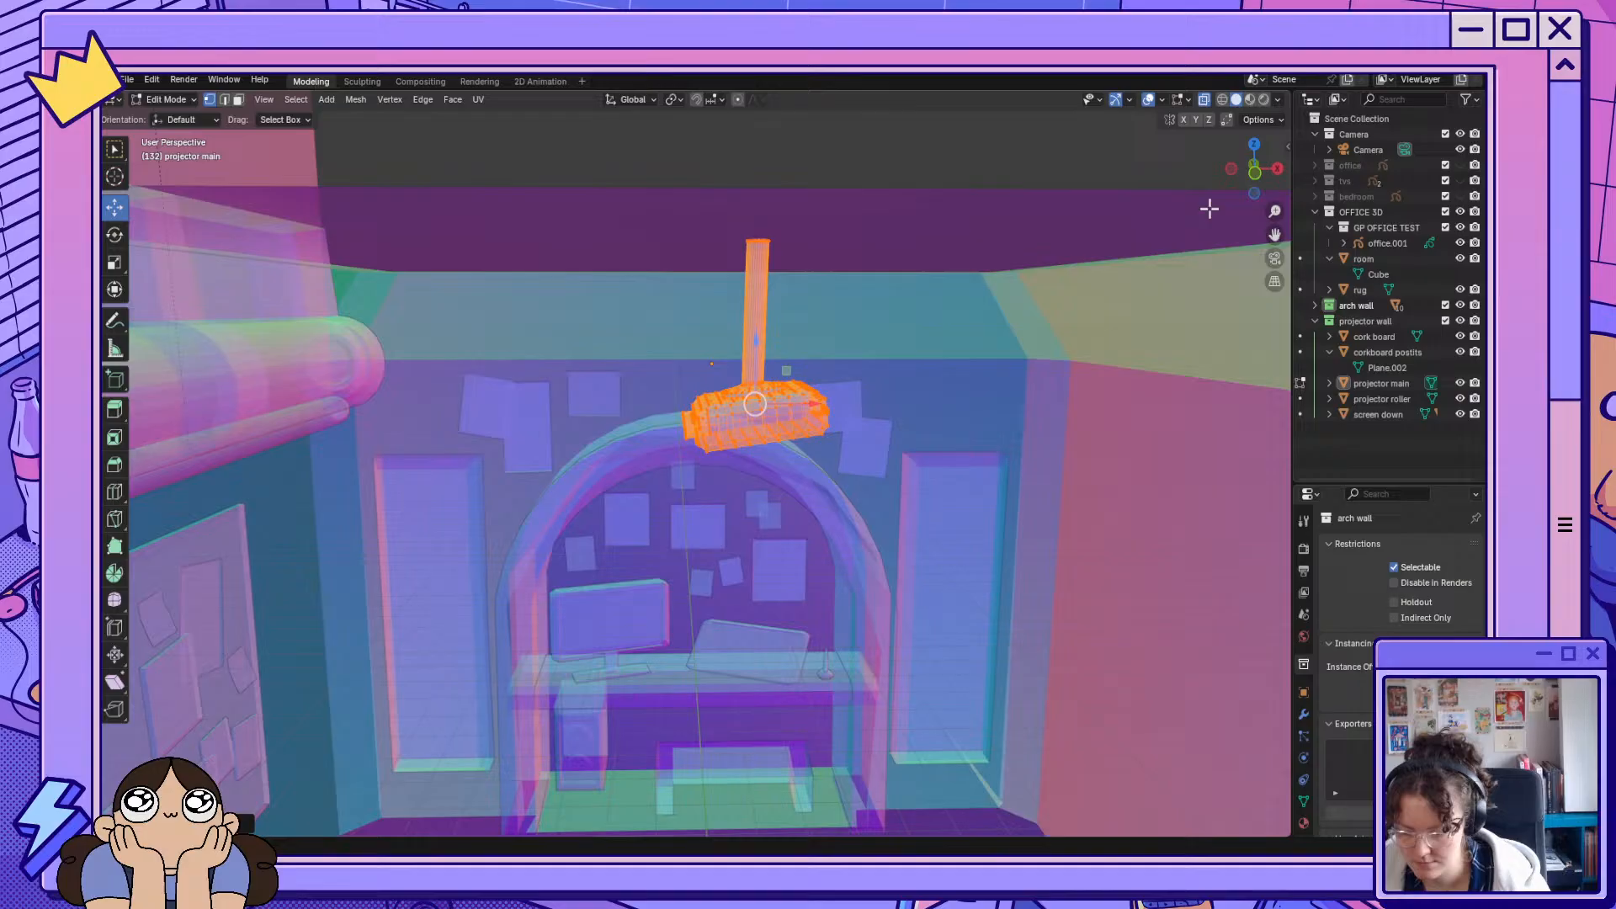
In front view, select the linked geometry of the lens and body, and move the whole projector along the X axis, farther from the roller screen.
{"action": "left_click", "coordinate": [1254, 171]}
{"action": "right_click", "coordinate": [1026, 549]}
{"action": "left_click", "coordinate": [738, 633]}
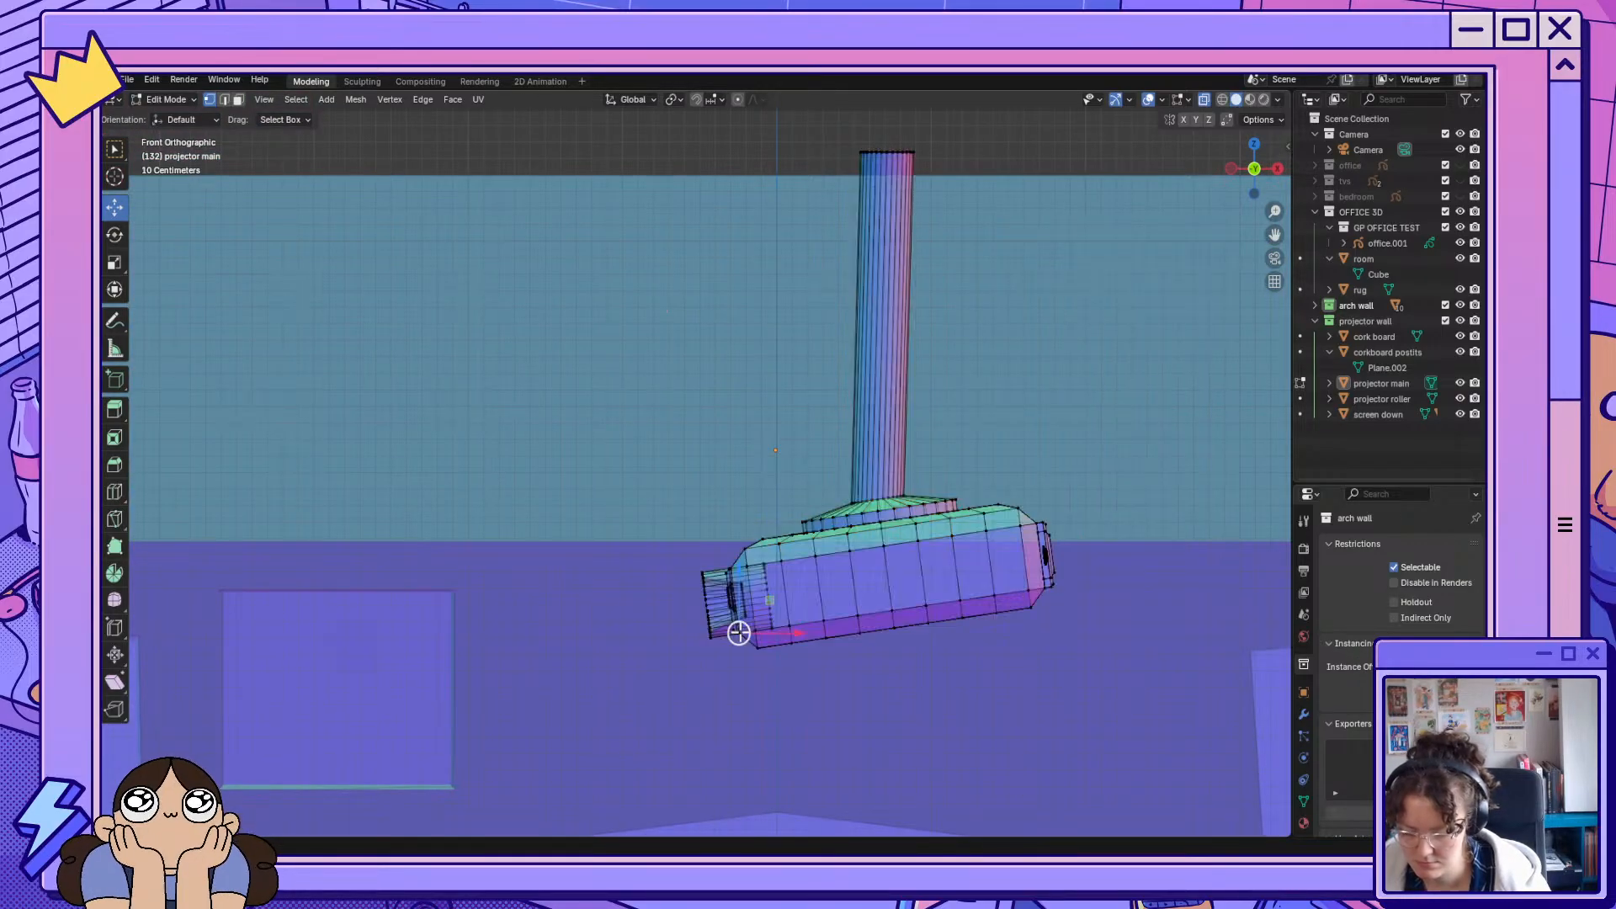
{"action": "key", "text": "ctrl+l"}
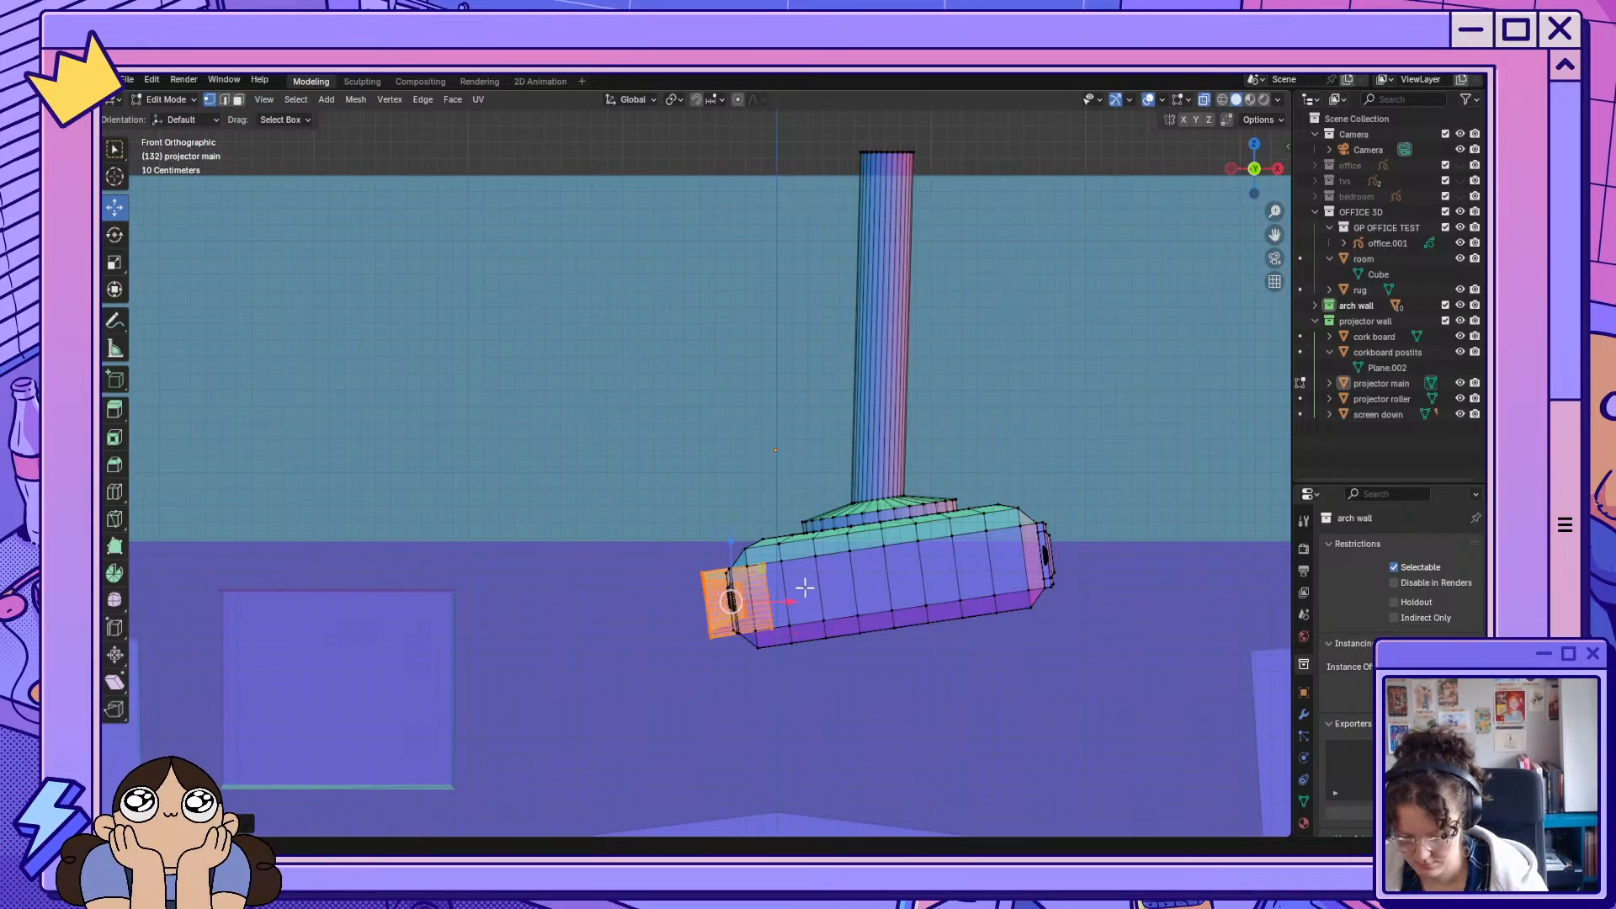
{"action": "left_click", "coordinate": [782, 557]}
{"action": "key", "text": "ctrl+l"}
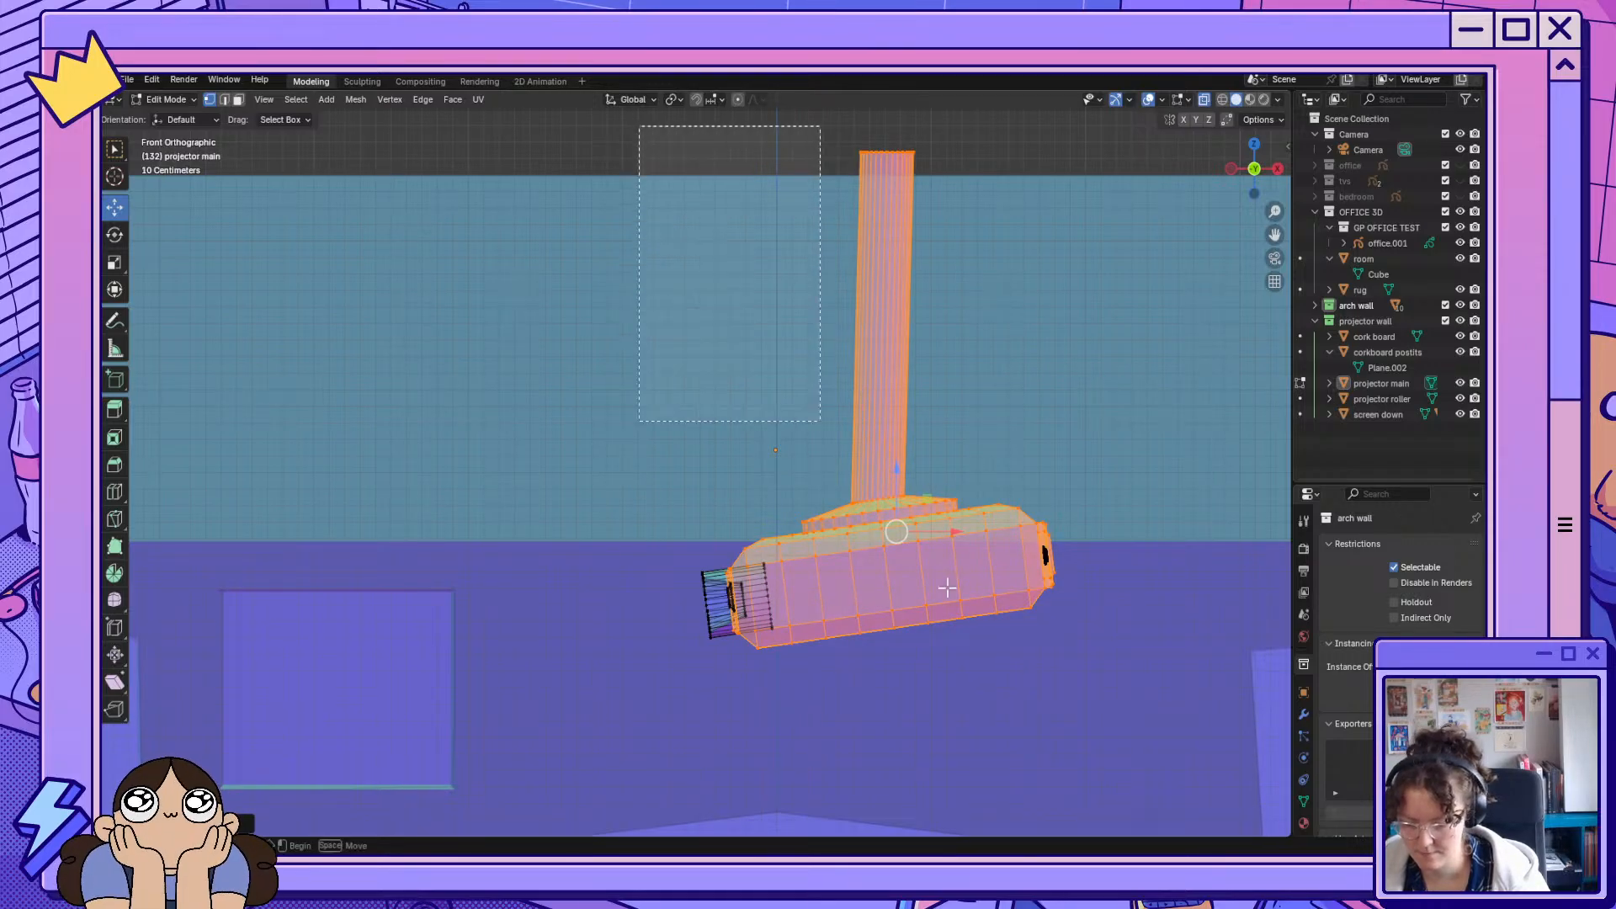
{"action": "scroll", "coordinate": [904, 564], "scroll_direction": "down", "scroll_amount": 6}
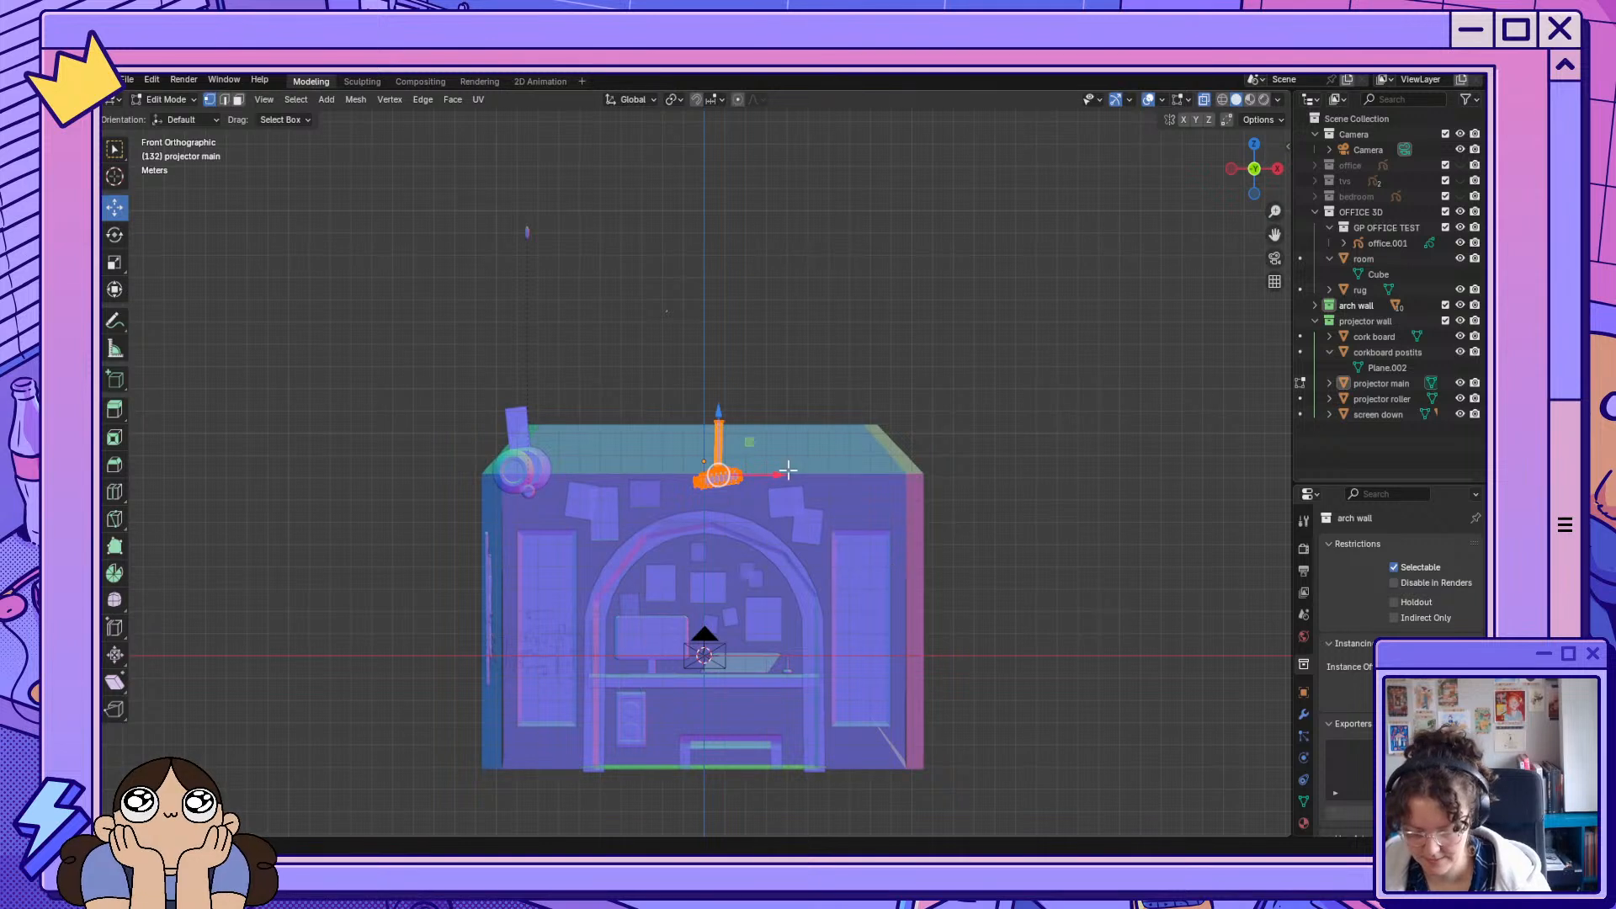
{"action": "left_click_drag", "start_coordinate": [789, 470], "coordinate": [833, 476]}
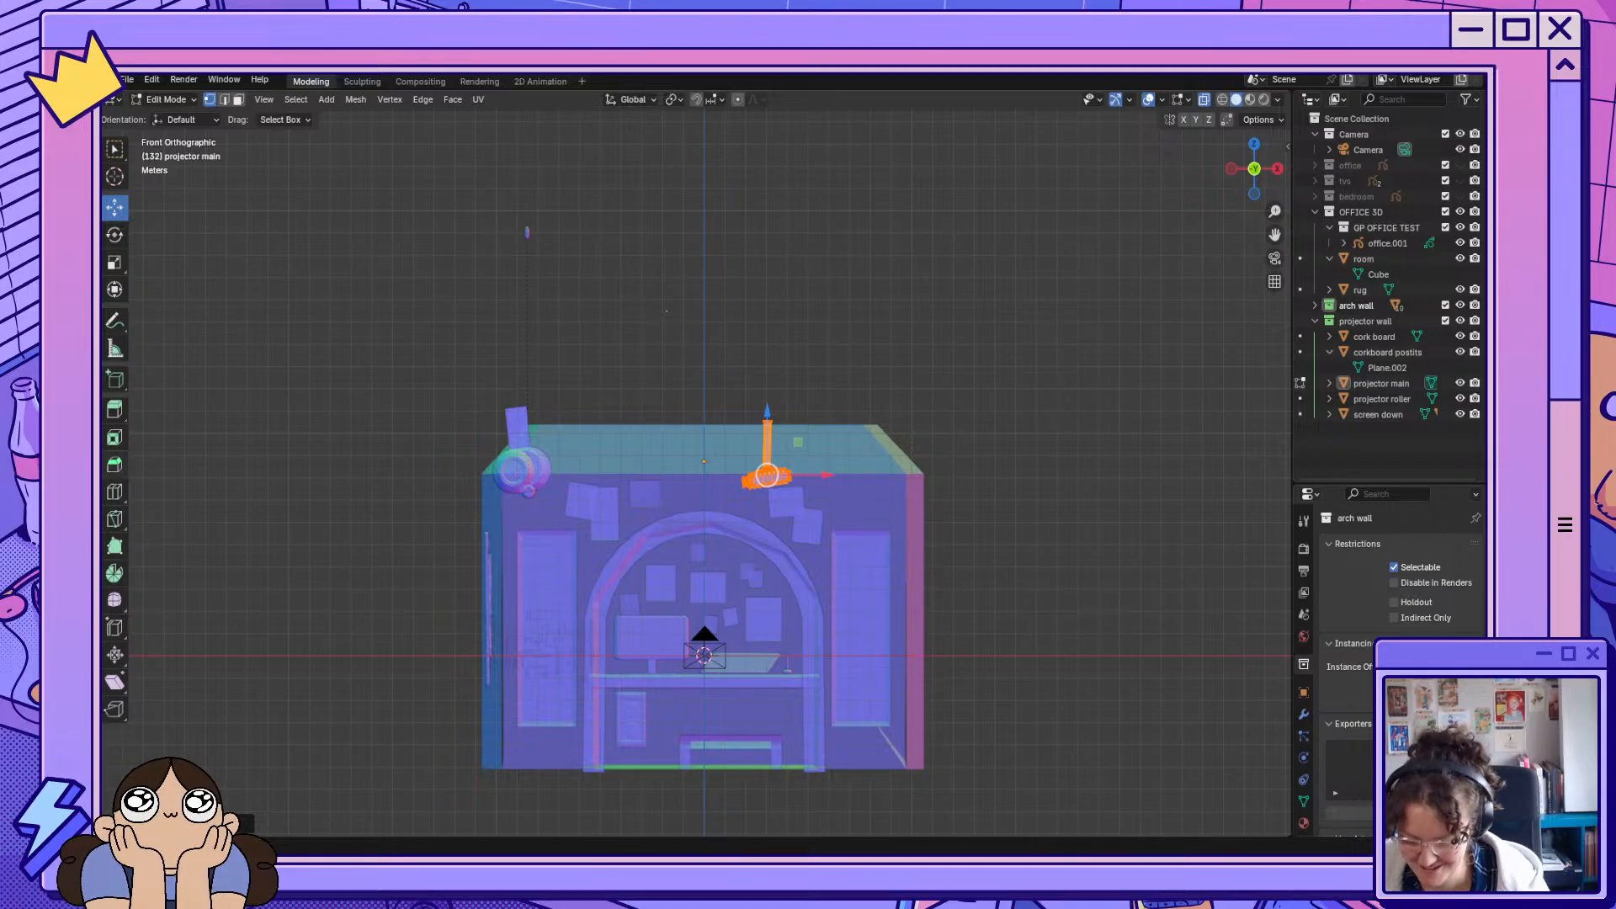
Select only the pole's top vertices and lower them along the Z axis, shortening the pole to a stub just above the projector body.
{"action": "scroll", "coordinate": [780, 620], "scroll_direction": "up", "scroll_amount": 8}
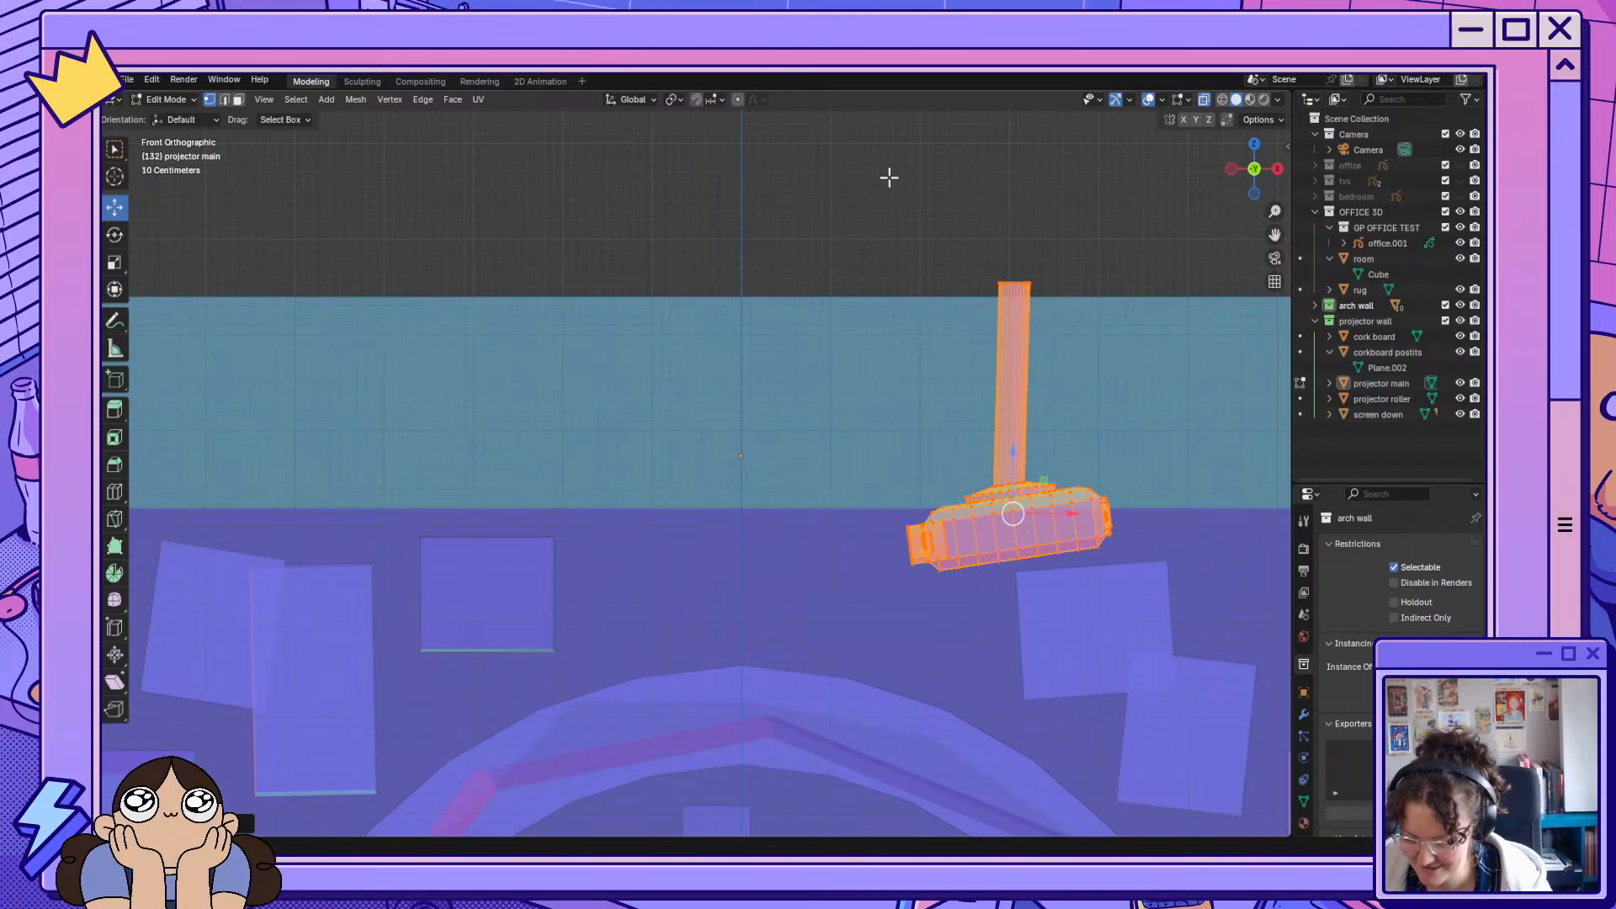
{"action": "left_click", "coordinate": [889, 176]}
{"action": "middle_click_drag", "start_coordinate": [888, 505], "coordinate": [1163, 262]}
{"action": "middle_click_drag", "start_coordinate": [695, 392], "coordinate": [562, 412]}
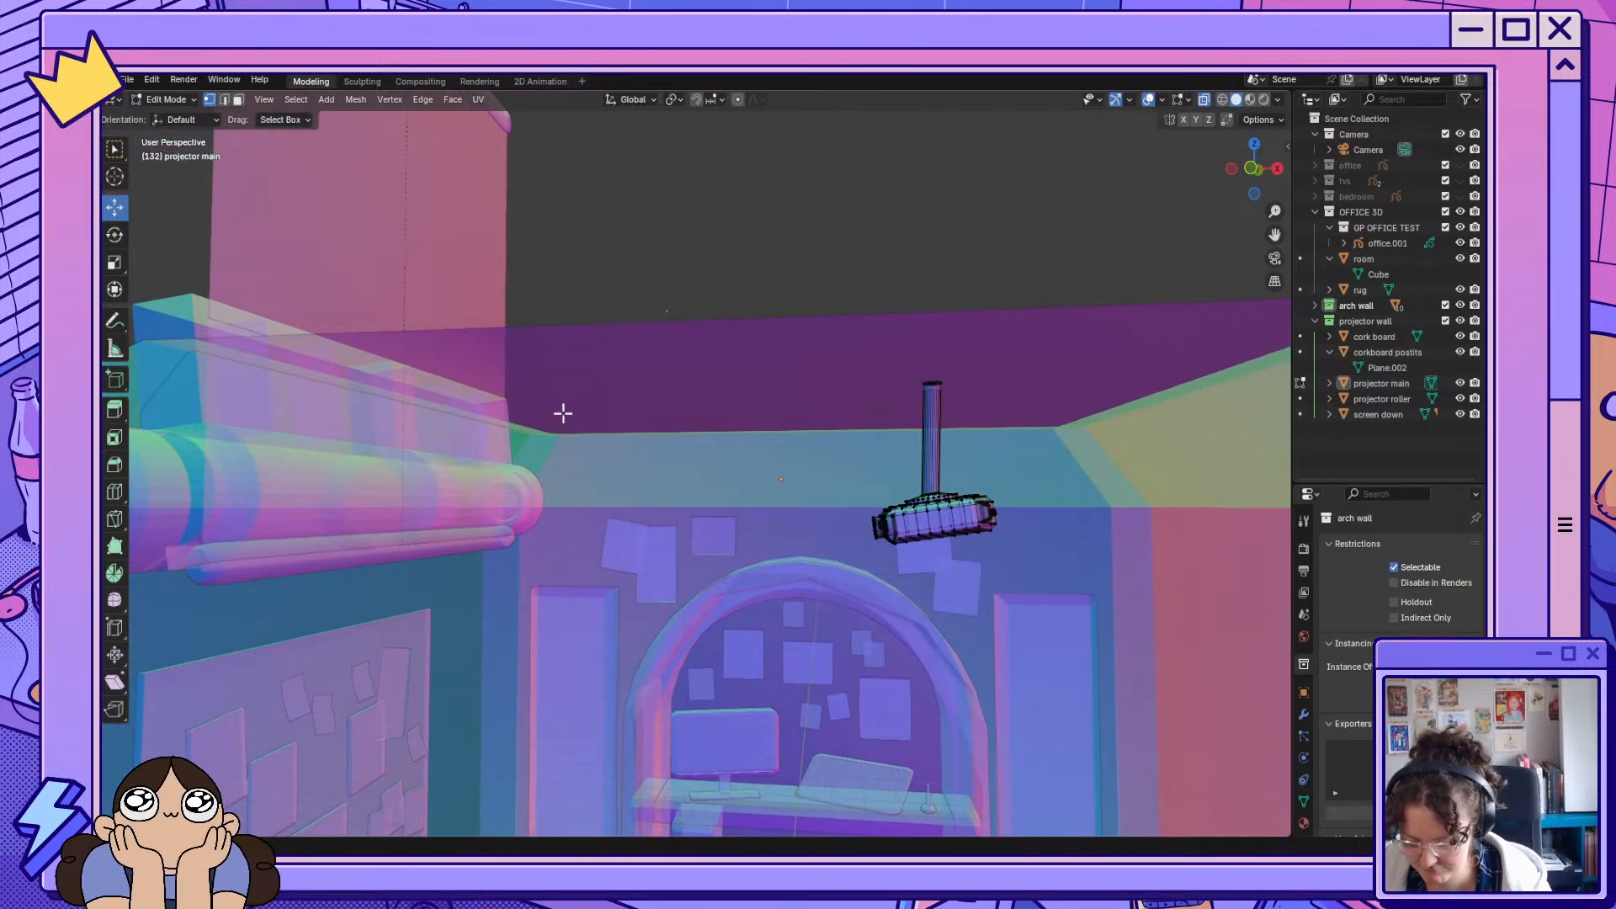
{"action": "left_click_drag", "start_coordinate": [880, 333], "coordinate": [947, 388]}
{"action": "left_click_drag", "start_coordinate": [928, 327], "coordinate": [935, 426]}
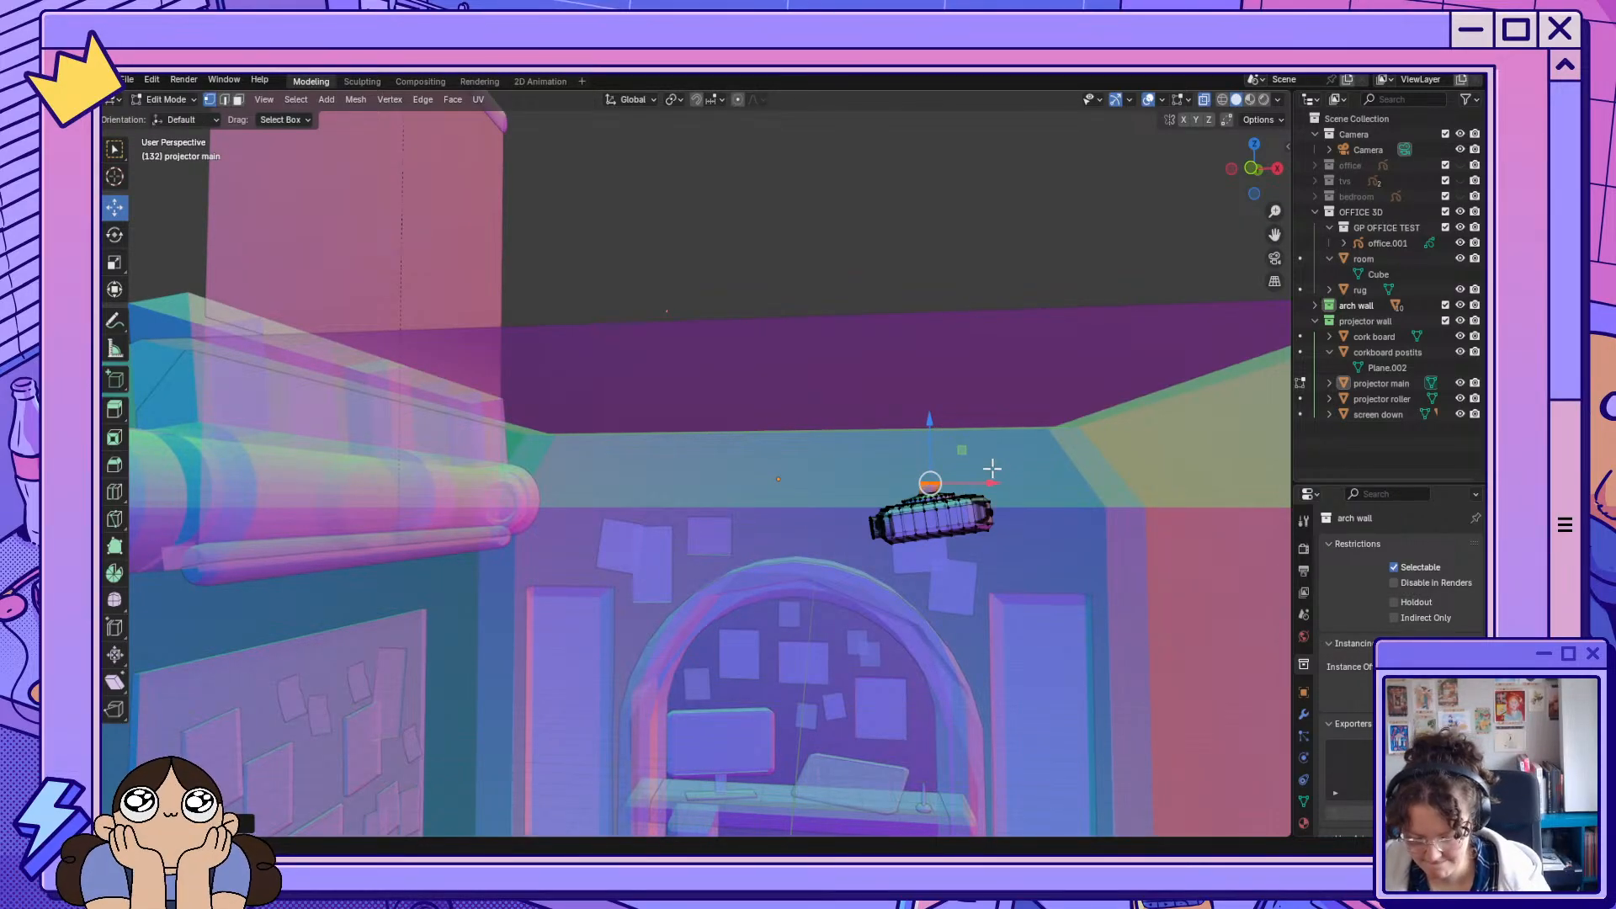
Nudge the stub's top vertices along the X axis to straighten it, and raise them slightly along the Z axis.
{"action": "left_click_drag", "start_coordinate": [996, 481], "coordinate": [989, 482]}
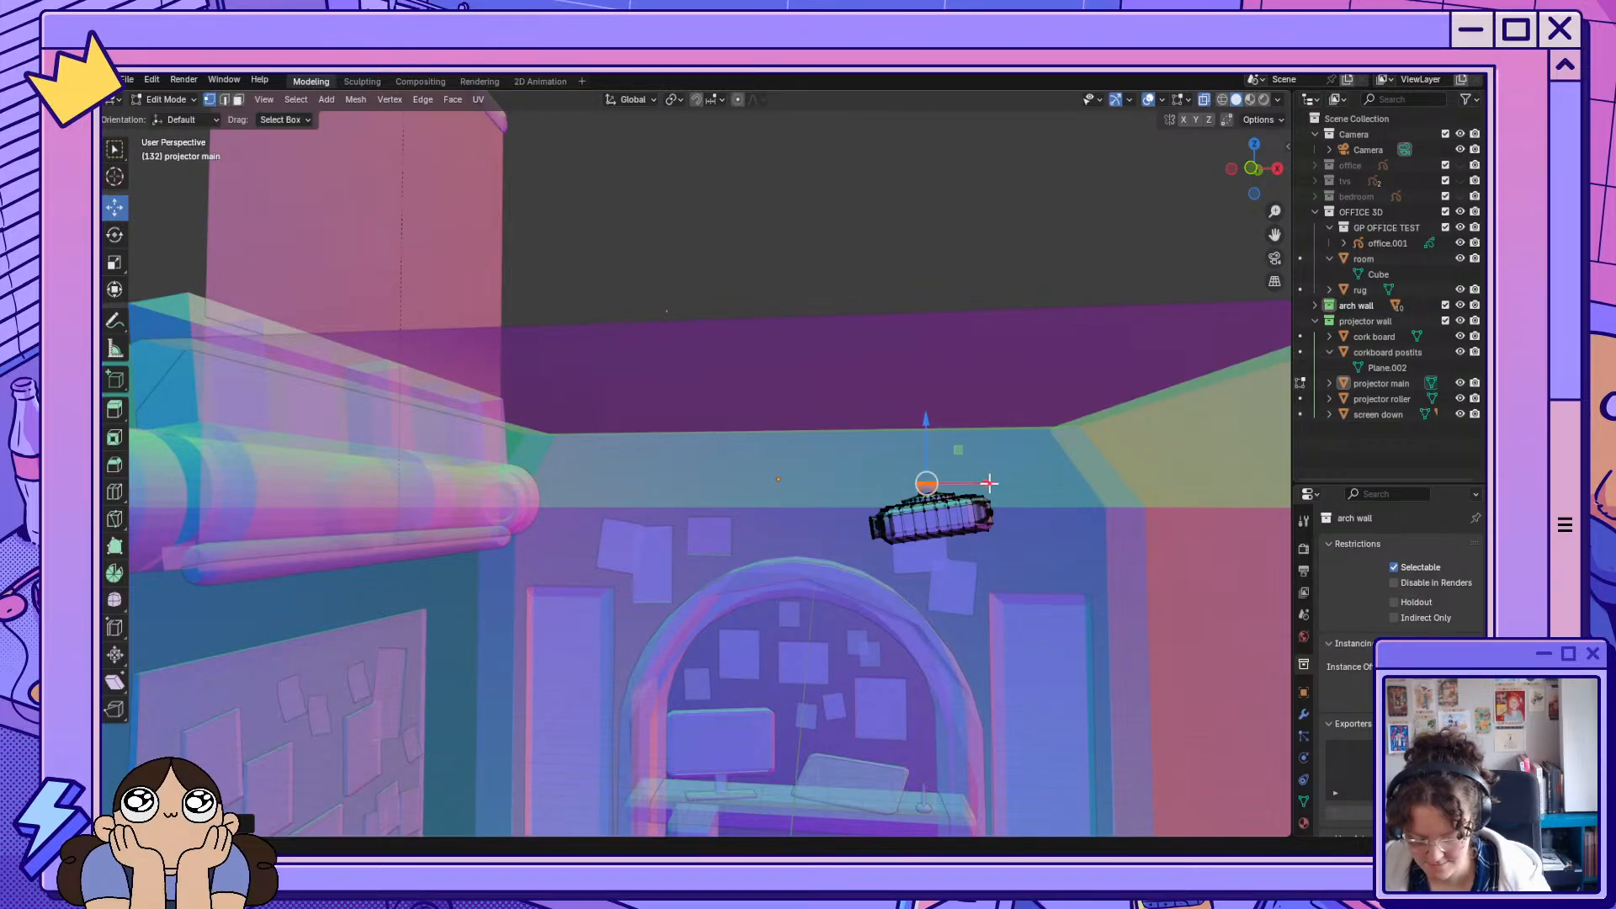
{"action": "key", "text": "g"}
{"action": "key", "text": "z"}
{"action": "left_click", "coordinate": [989, 477]}
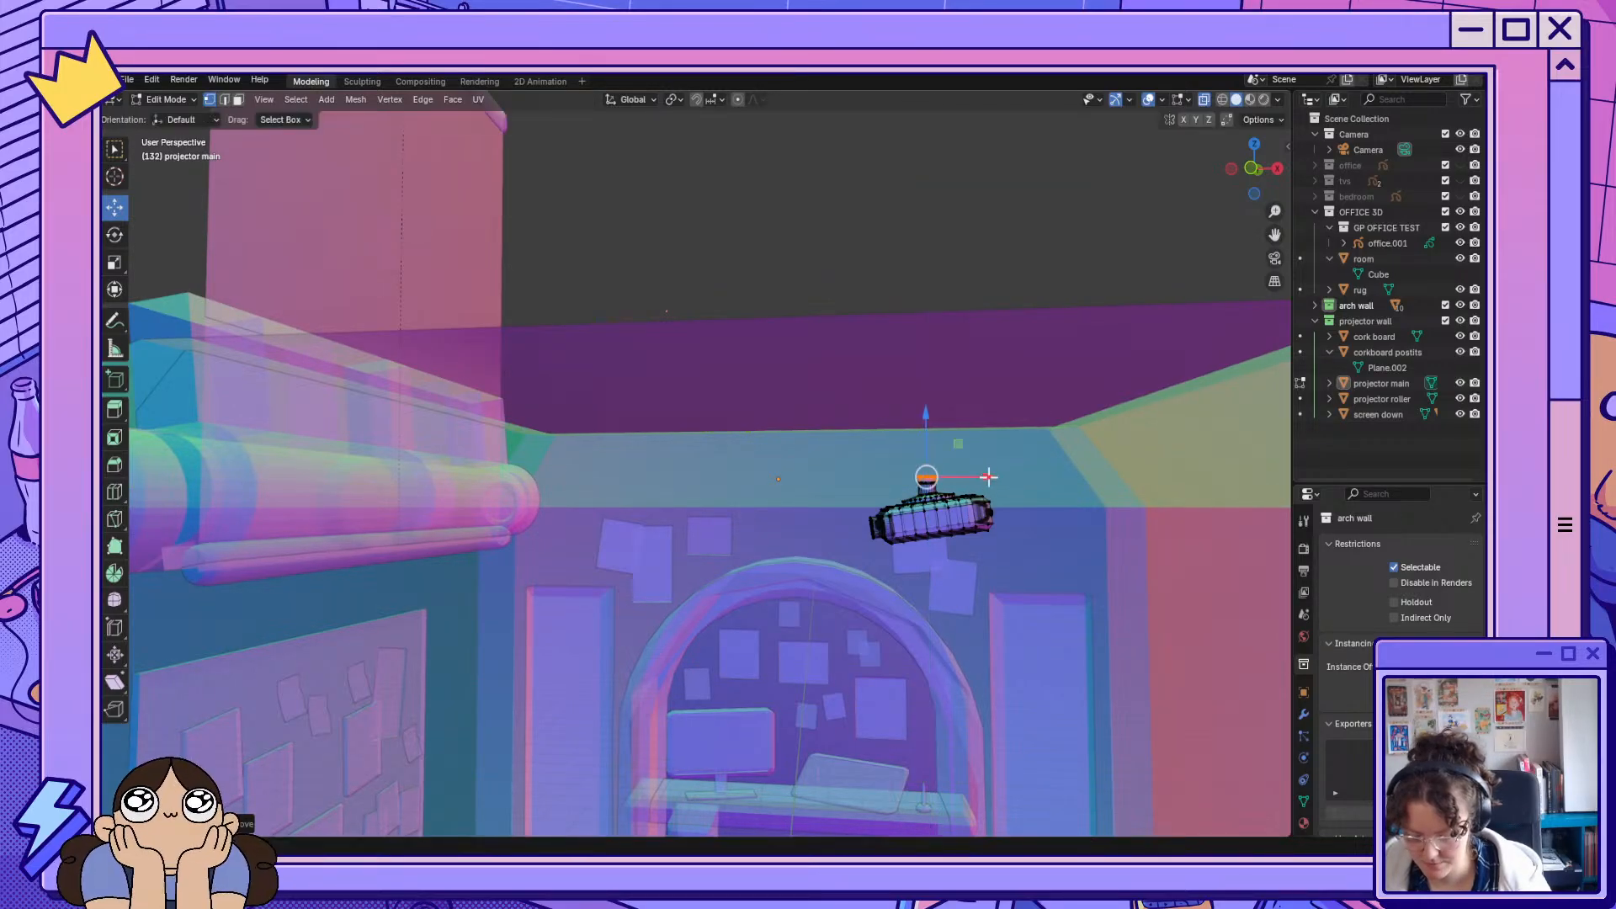
Extrude the stub's top straight up along the Z axis to form a long vertical pole reaching past the ceiling.
{"action": "scroll", "coordinate": [989, 477], "scroll_direction": "up", "scroll_amount": 4}
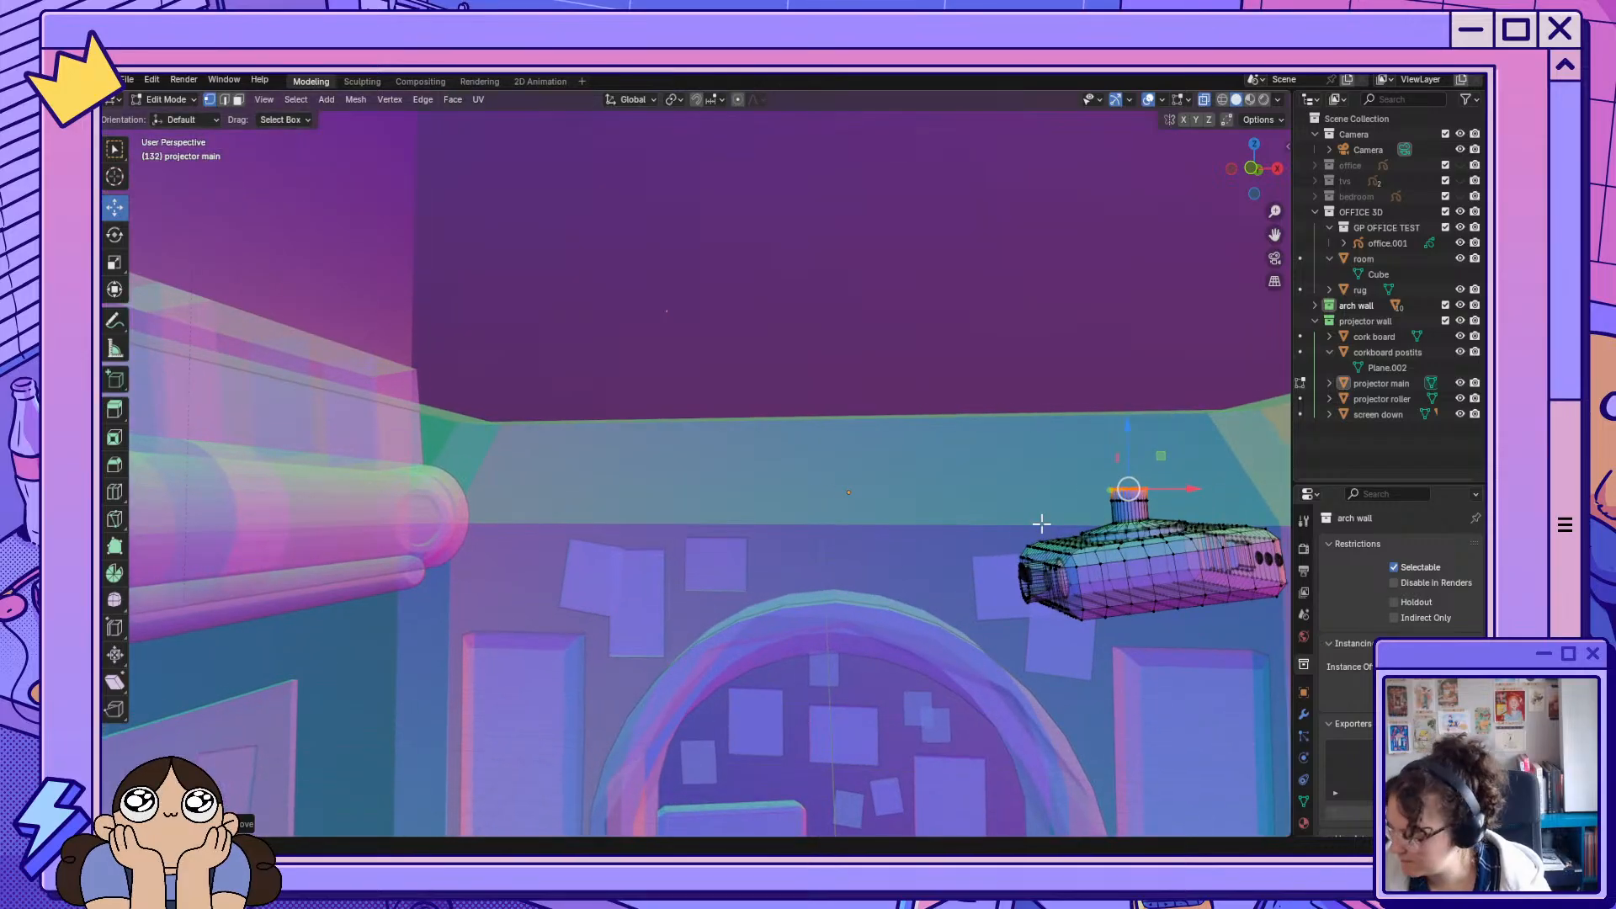
{"action": "scroll", "coordinate": [1042, 523], "scroll_direction": "up", "scroll_amount": 3}
{"action": "left_click_drag", "start_coordinate": [1274, 238], "coordinate": [1150, 228]}
{"action": "scroll", "coordinate": [689, 594], "scroll_direction": "down", "scroll_amount": 3}
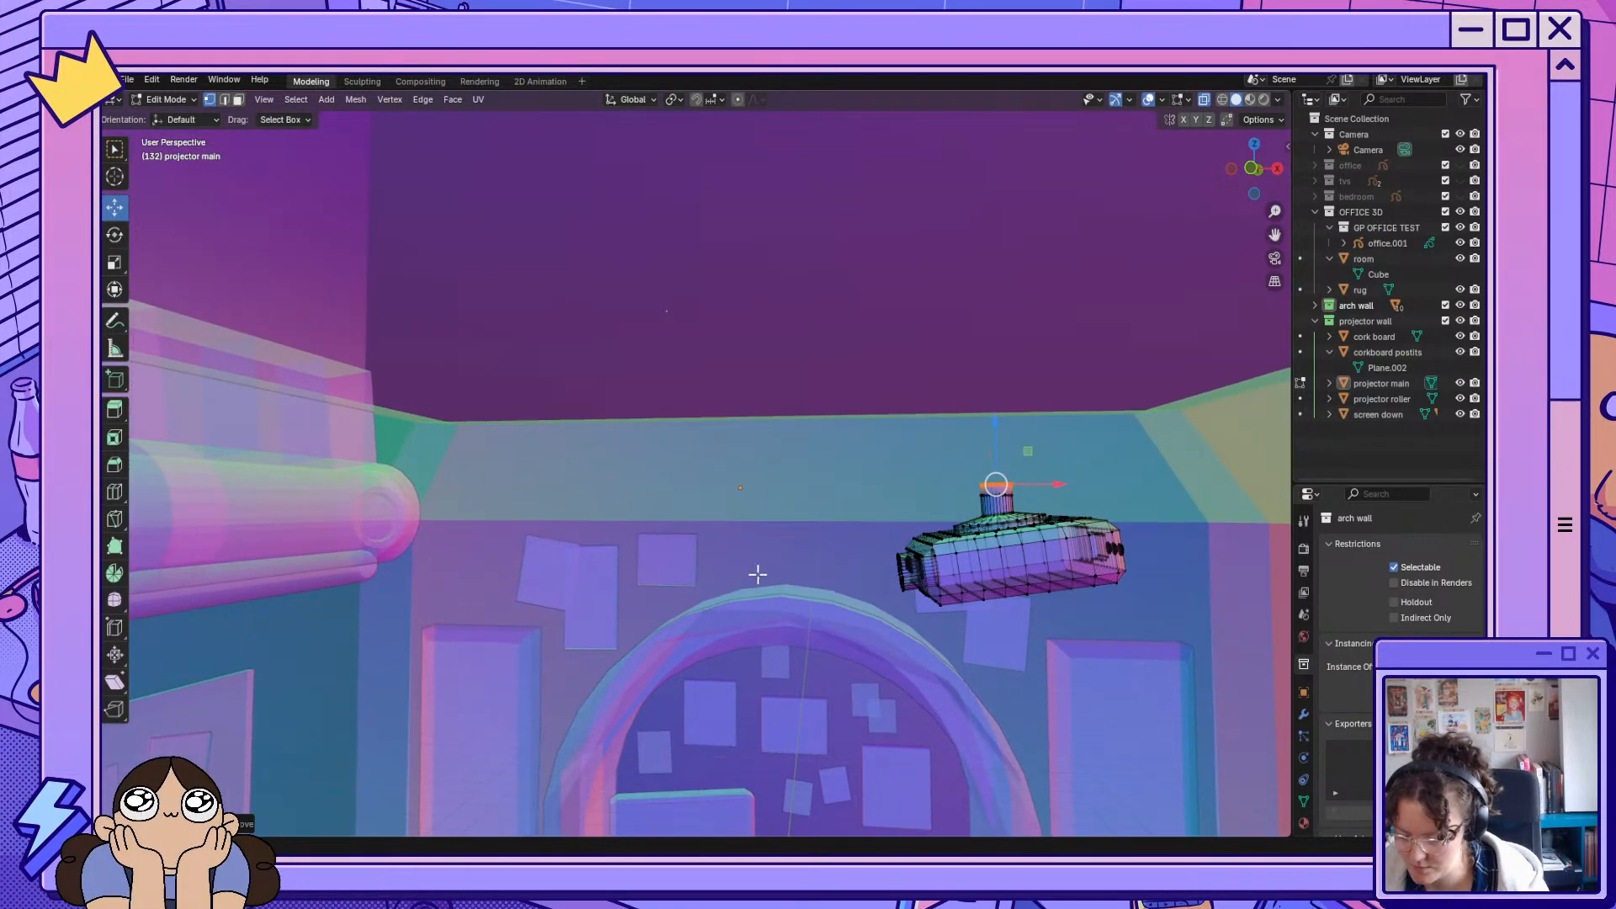
{"action": "scroll", "coordinate": [757, 574], "scroll_direction": "down", "scroll_amount": 3}
{"action": "left_click_drag", "start_coordinate": [1273, 239], "coordinate": [1128, 278]}
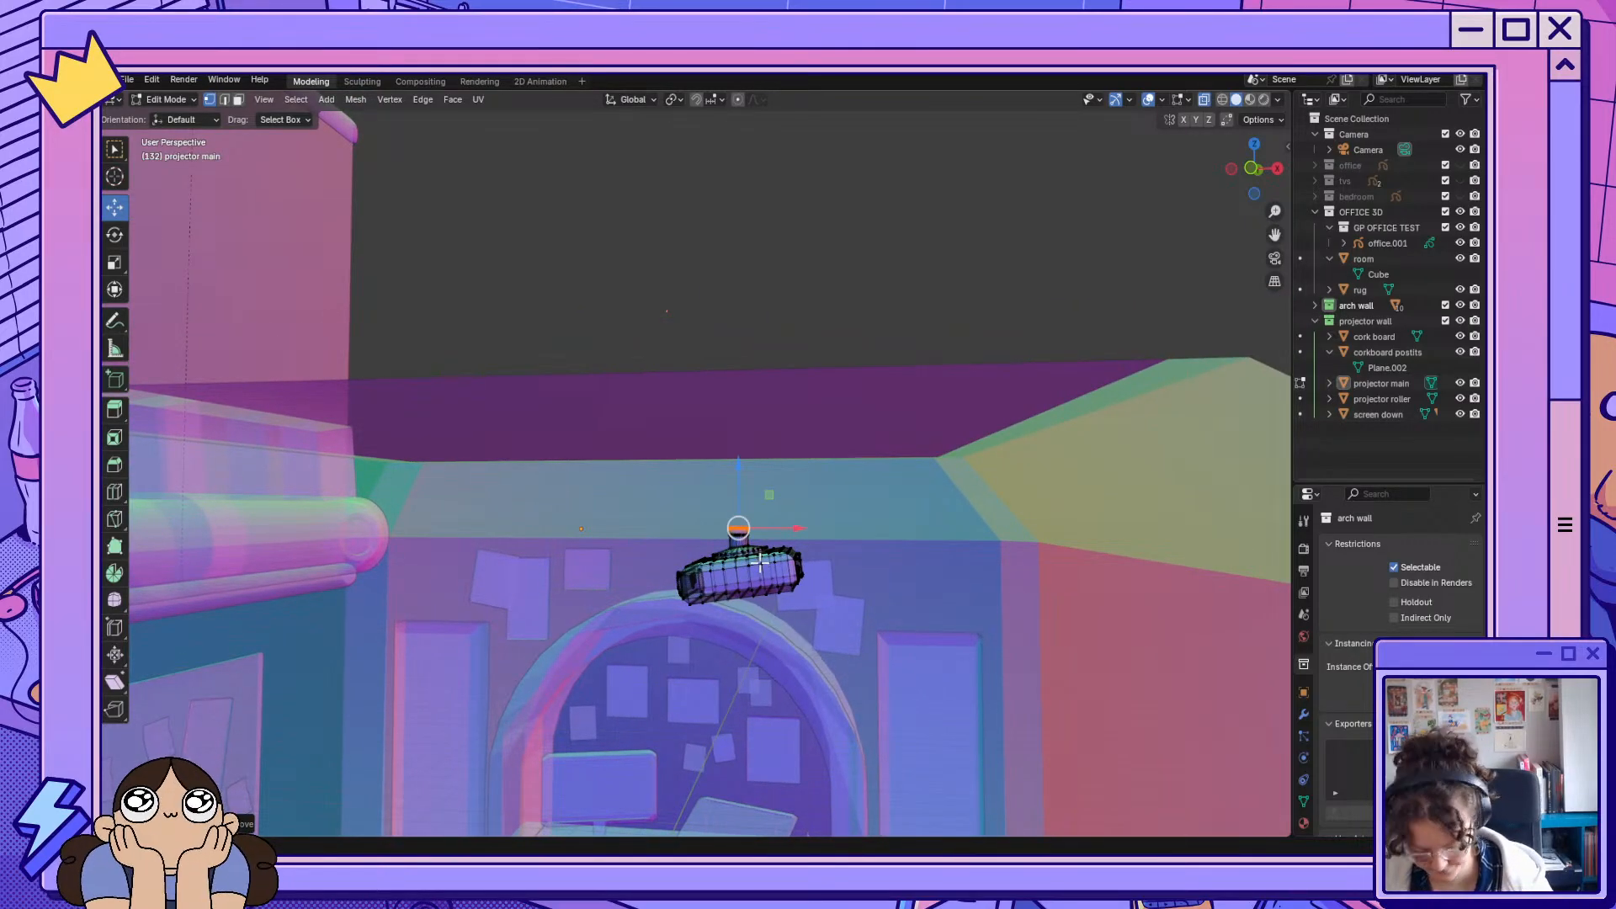
{"action": "key", "text": "g"}
{"action": "key", "text": "z"}
{"action": "key", "text": "z"}
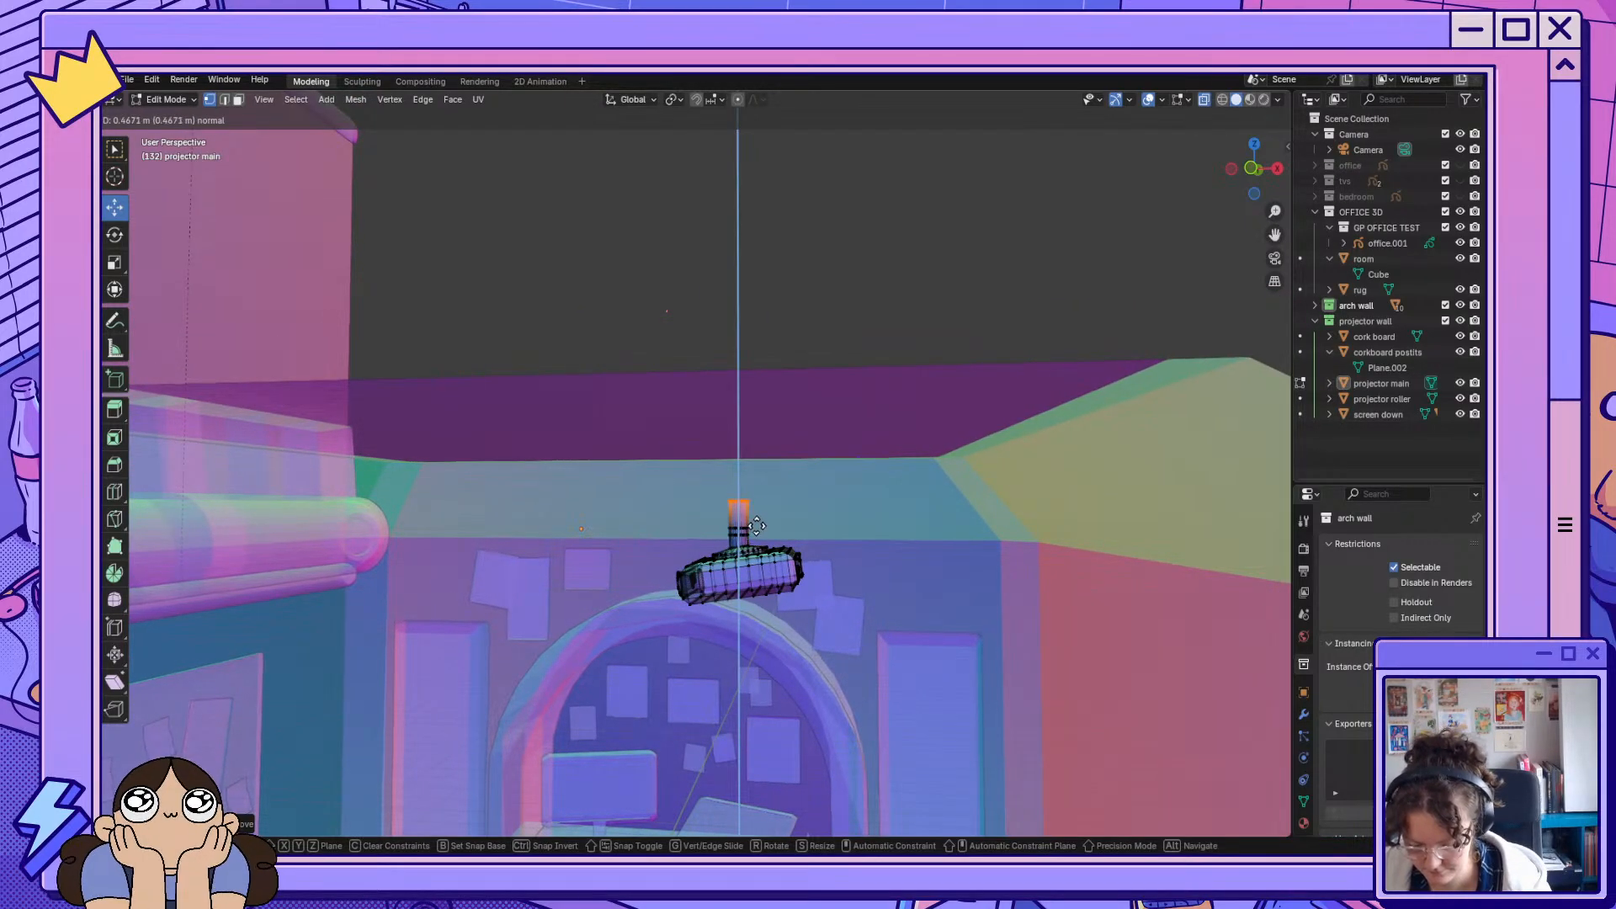
{"action": "left_click", "coordinate": [778, 340]}
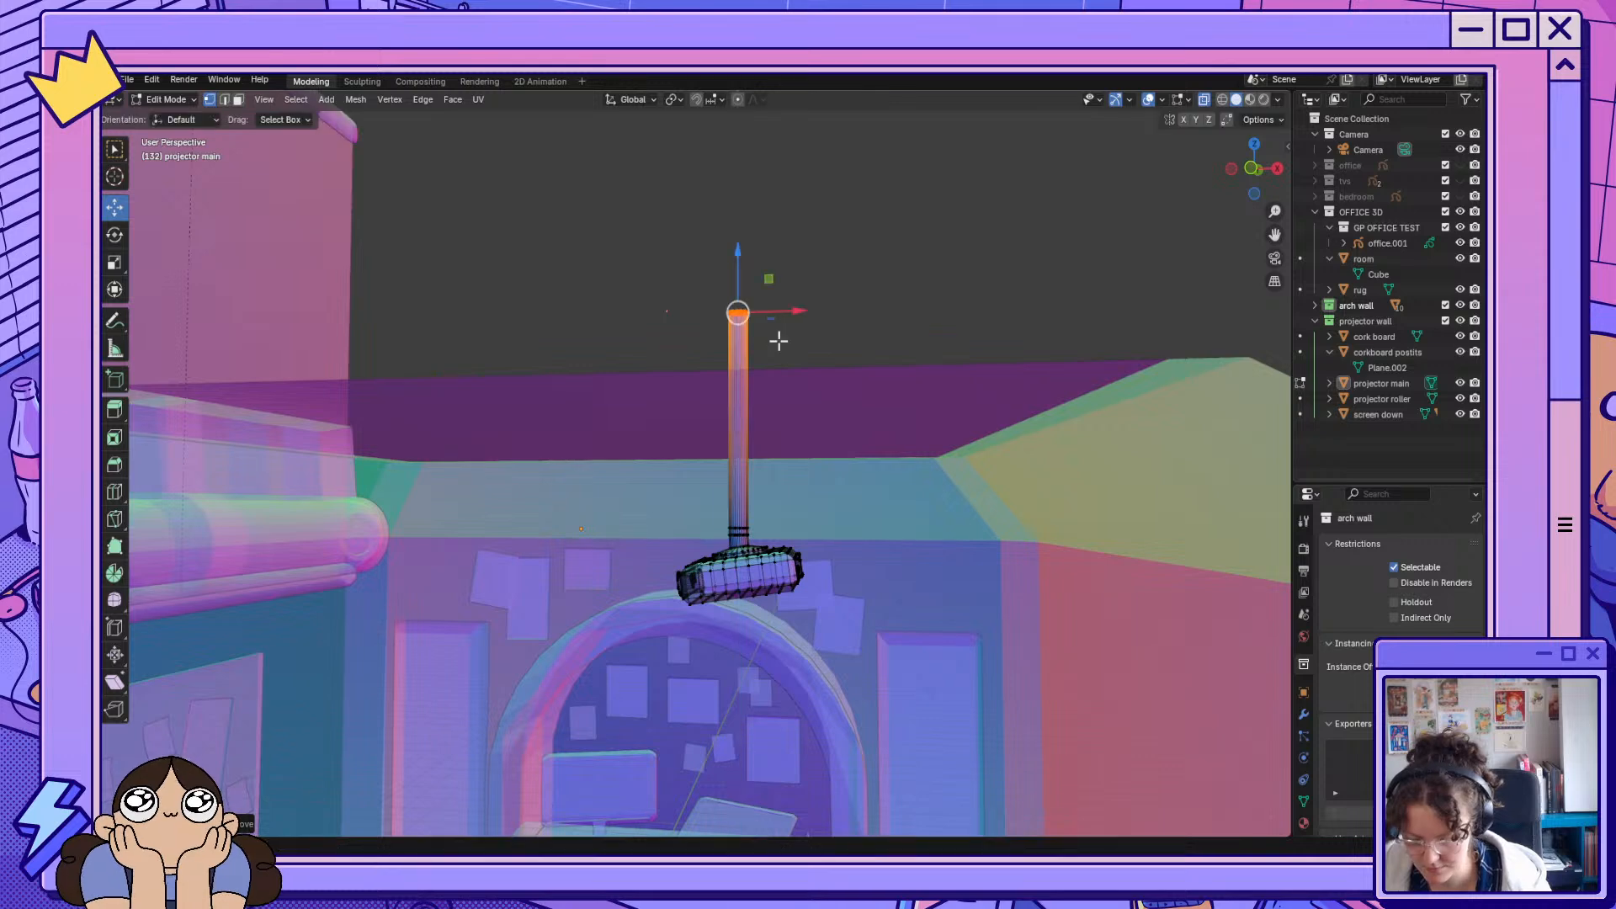
Clear the selection and turn off X-ray to check the projector and its pole against the room from several angles.
{"action": "middle_click_drag", "start_coordinate": [888, 566], "coordinate": [474, 595]}
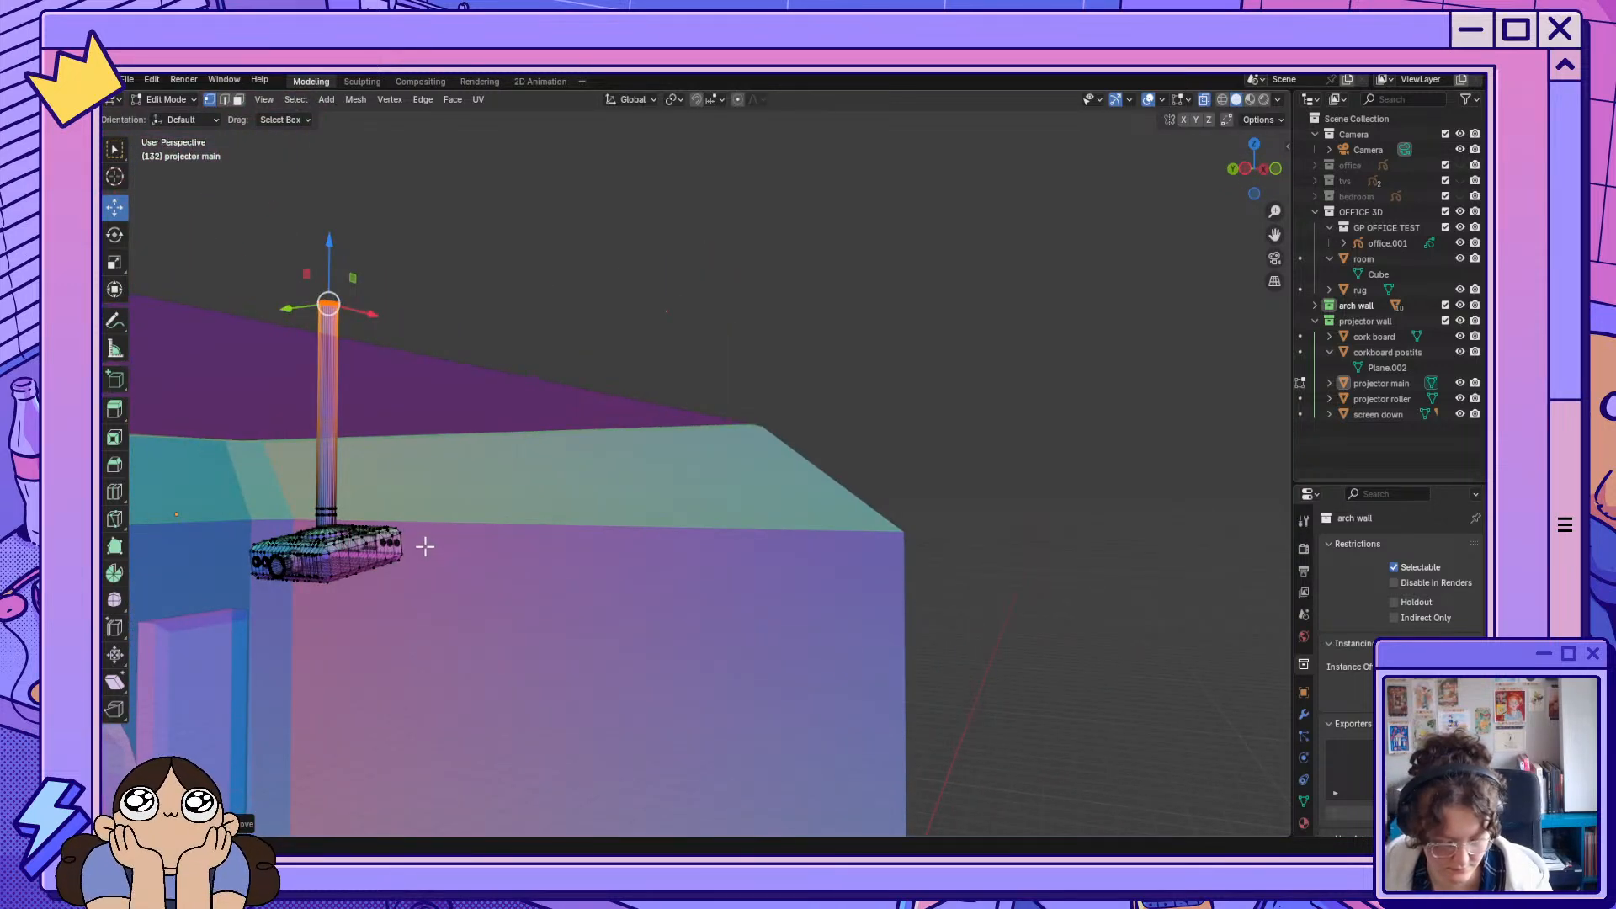
{"action": "middle_click_drag", "start_coordinate": [424, 547], "coordinate": [334, 551]}
{"action": "left_click", "coordinate": [474, 318]}
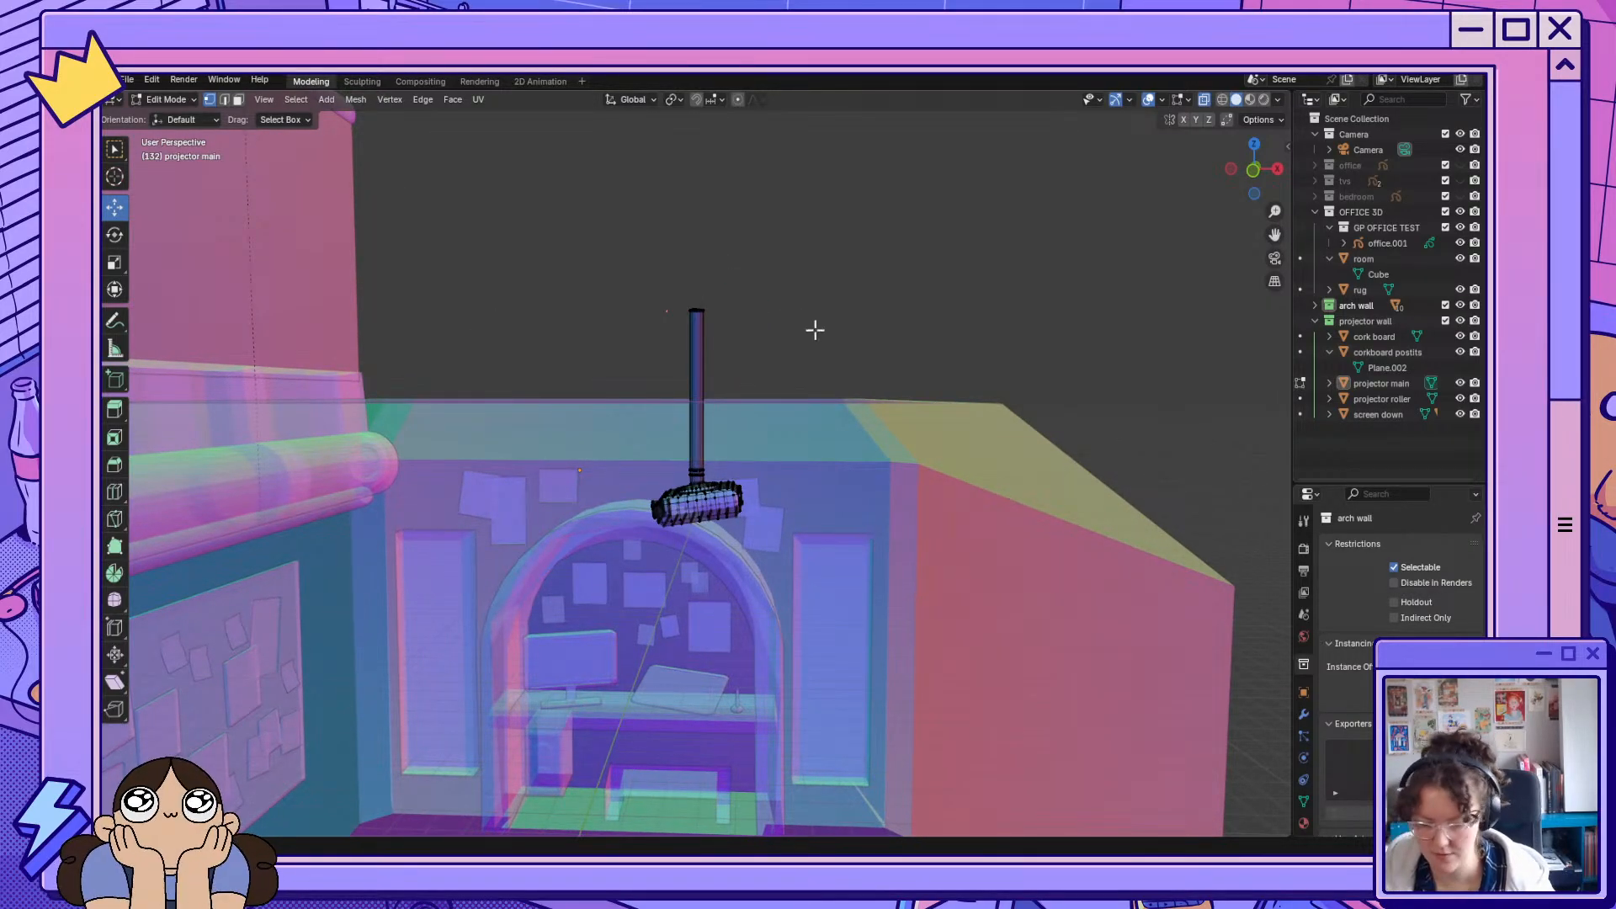
{"action": "left_click", "coordinate": [1207, 103]}
{"action": "mouse_move", "coordinate": [634, 601]}
{"action": "middle_mouse_down"}
{"action": "mouse_move", "coordinate": [684, 559]}
{"action": "mouse_move", "coordinate": [707, 577]}
{"action": "mouse_move", "coordinate": [626, 586]}
{"action": "middle_mouse_up"}
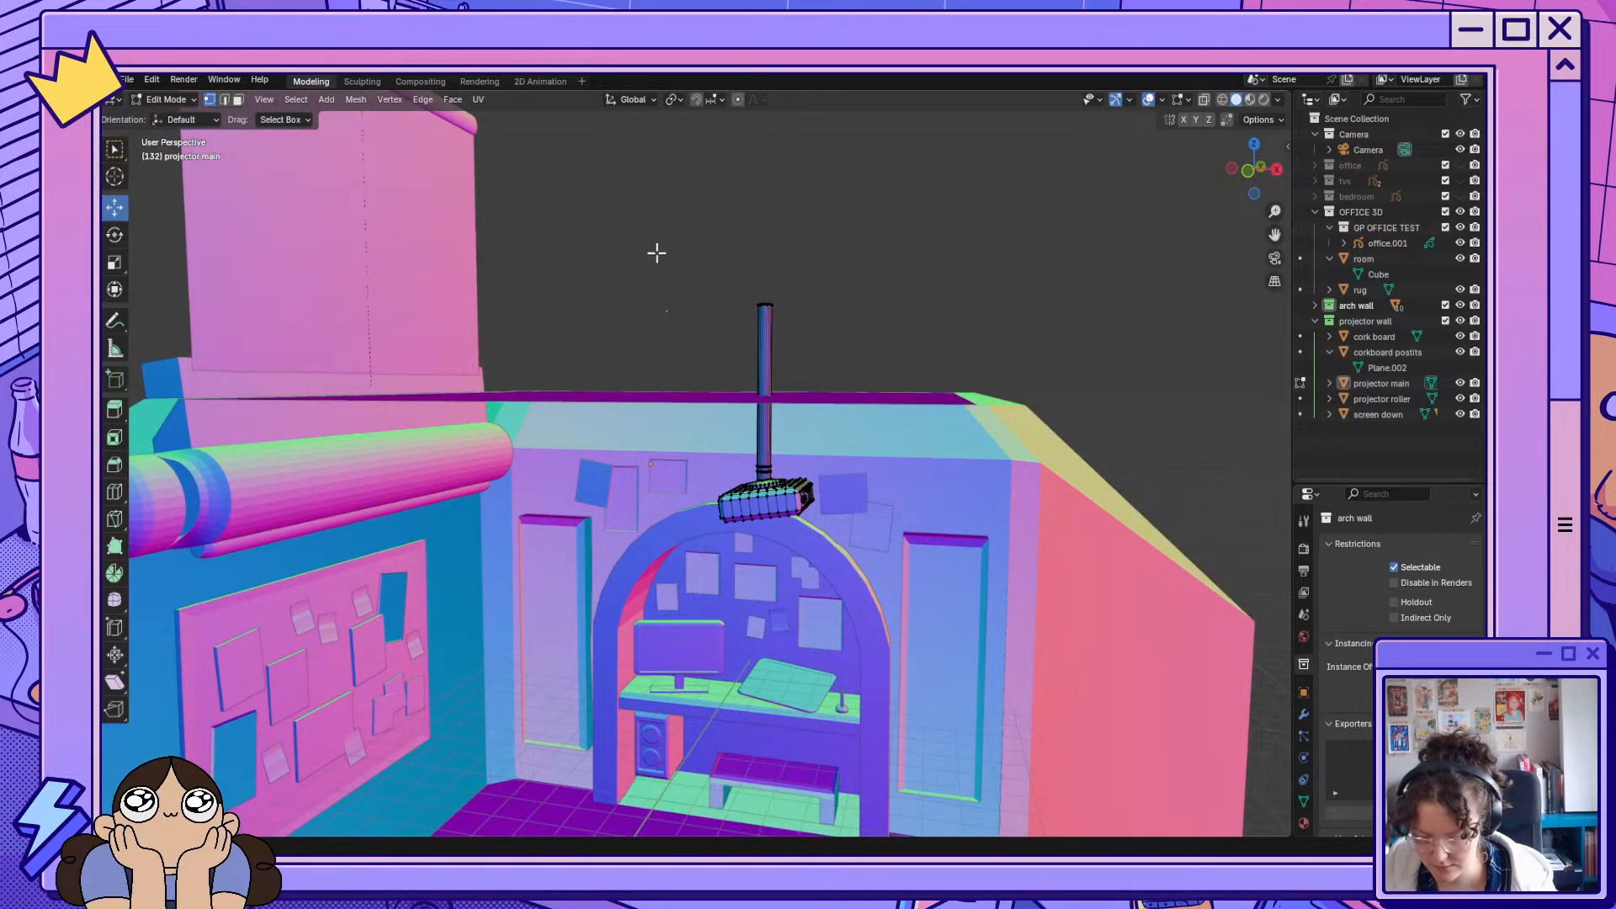
Select the whole projector mesh with X-ray on and lower it slightly along the Z axis.
{"action": "key", "text": "a"}
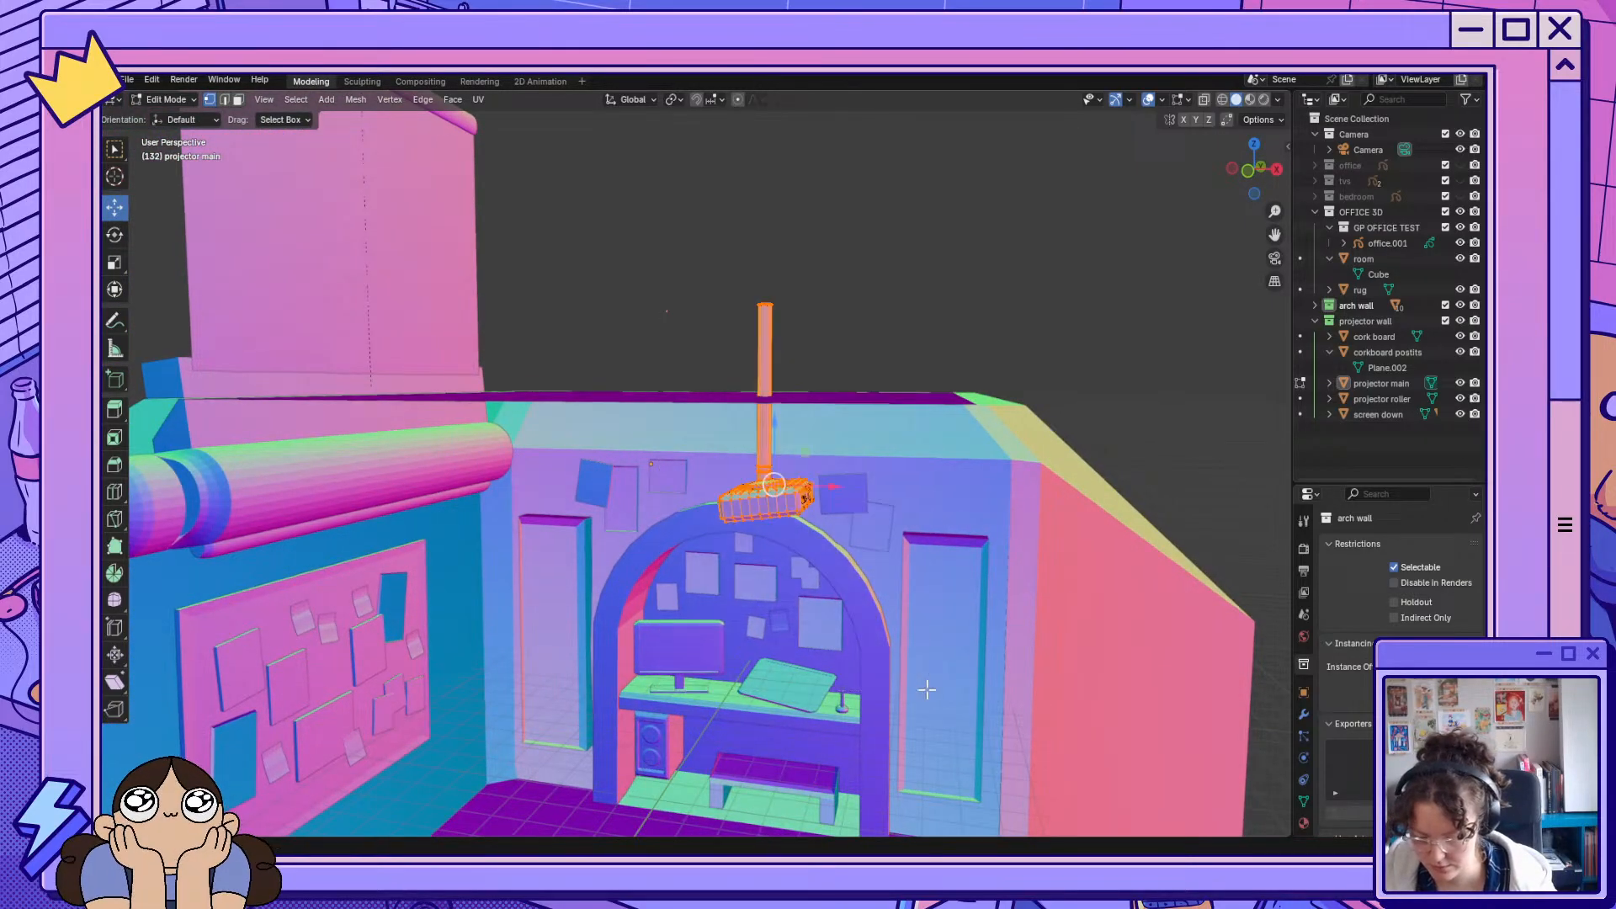
{"action": "left_click", "coordinate": [1204, 99]}
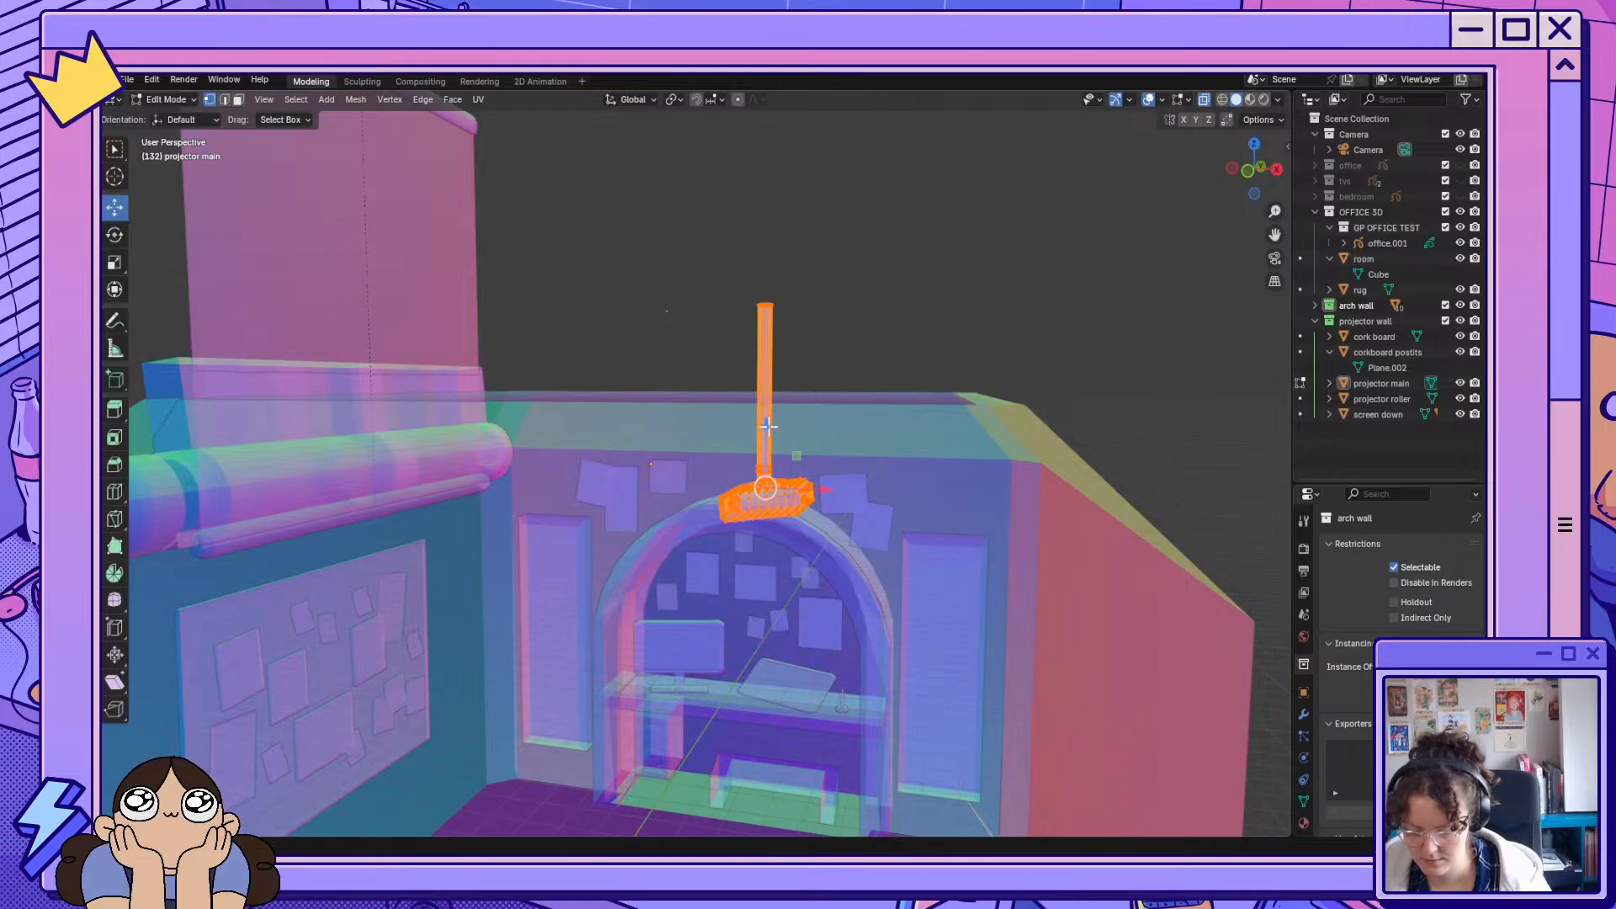
{"action": "left_click_drag", "start_coordinate": [768, 426], "coordinate": [768, 446]}
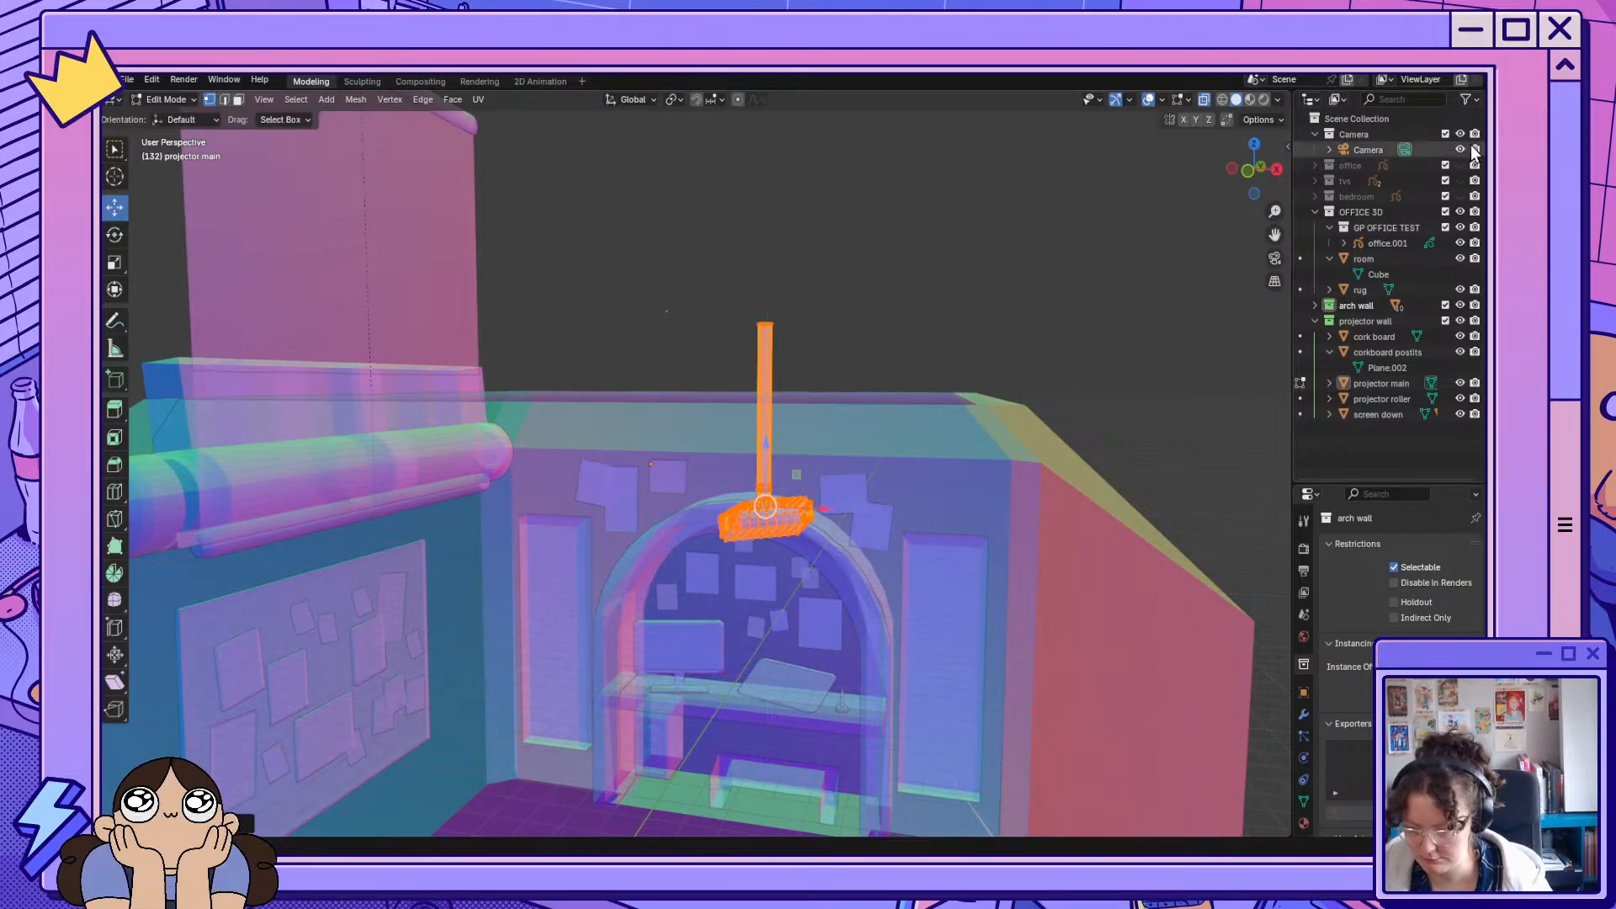
Turn off X-ray and examine the ceiling projector's placement in the room from the front.
{"action": "left_click", "coordinate": [1204, 100]}
{"action": "left_click", "coordinate": [1250, 177]}
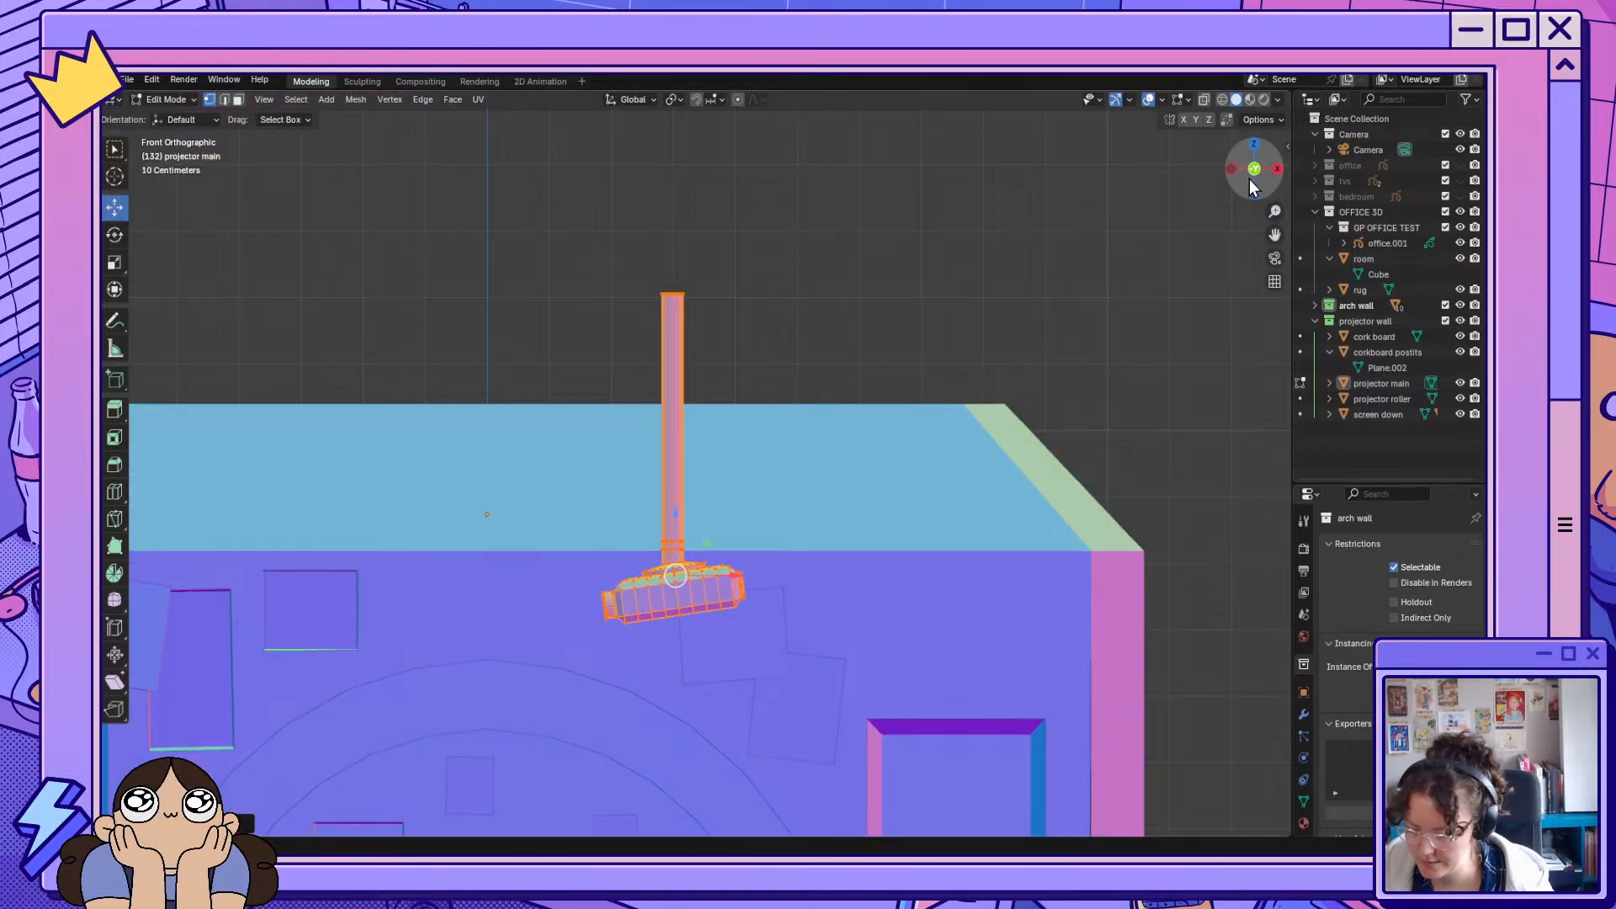
{"action": "scroll", "coordinate": [794, 539], "scroll_direction": "down", "scroll_amount": 6}
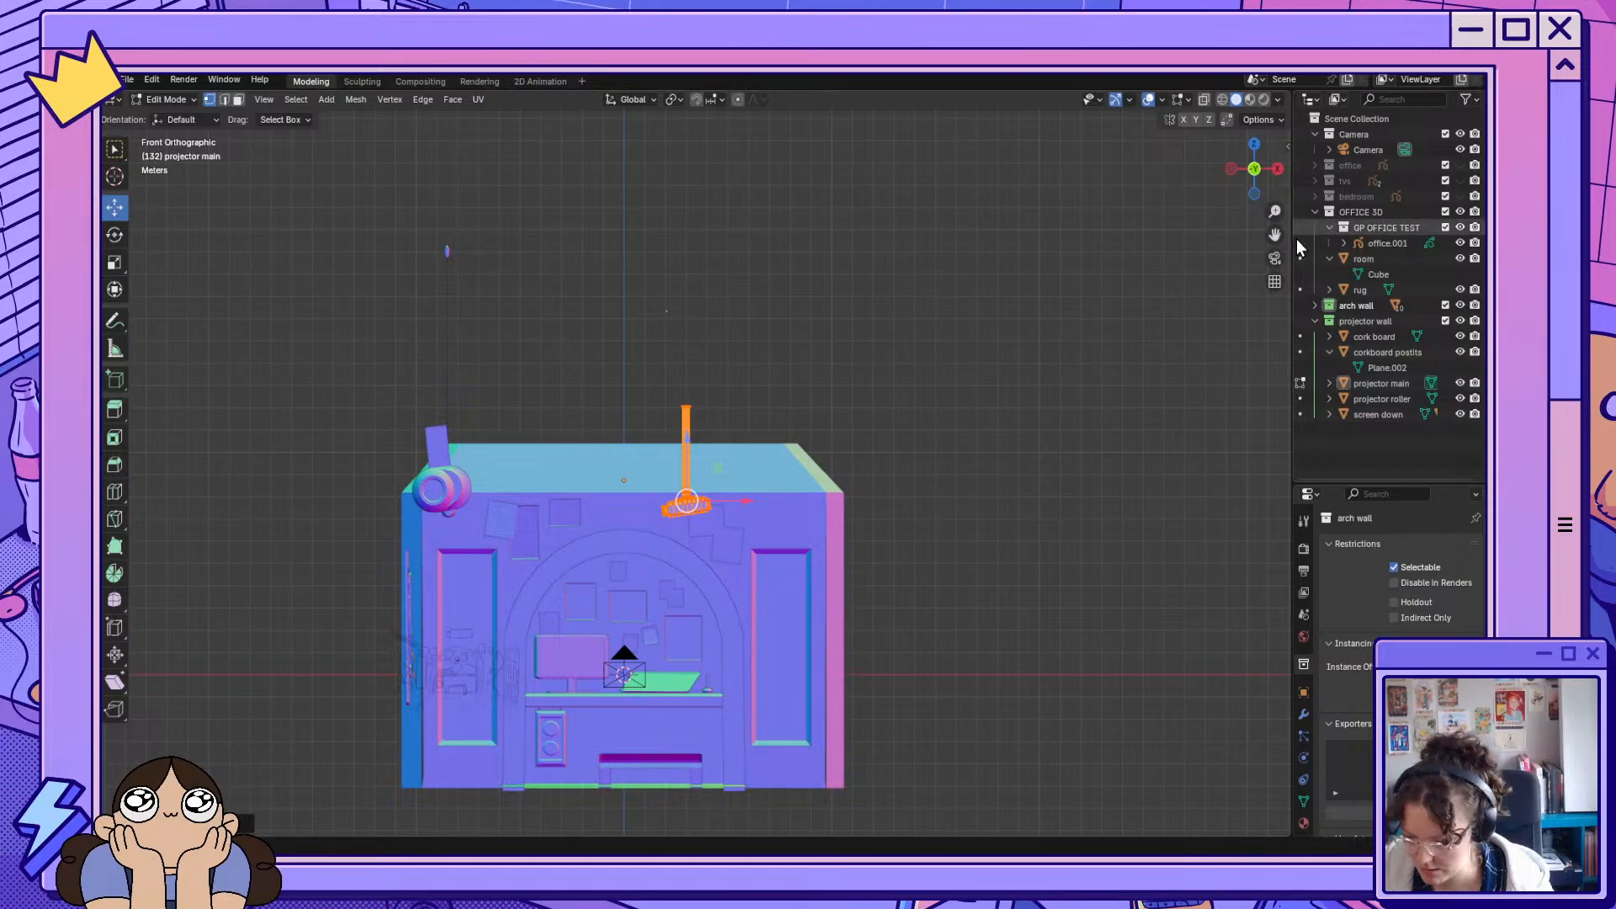
{"action": "left_click_drag", "start_coordinate": [1275, 234], "coordinate": [1259, 122]}
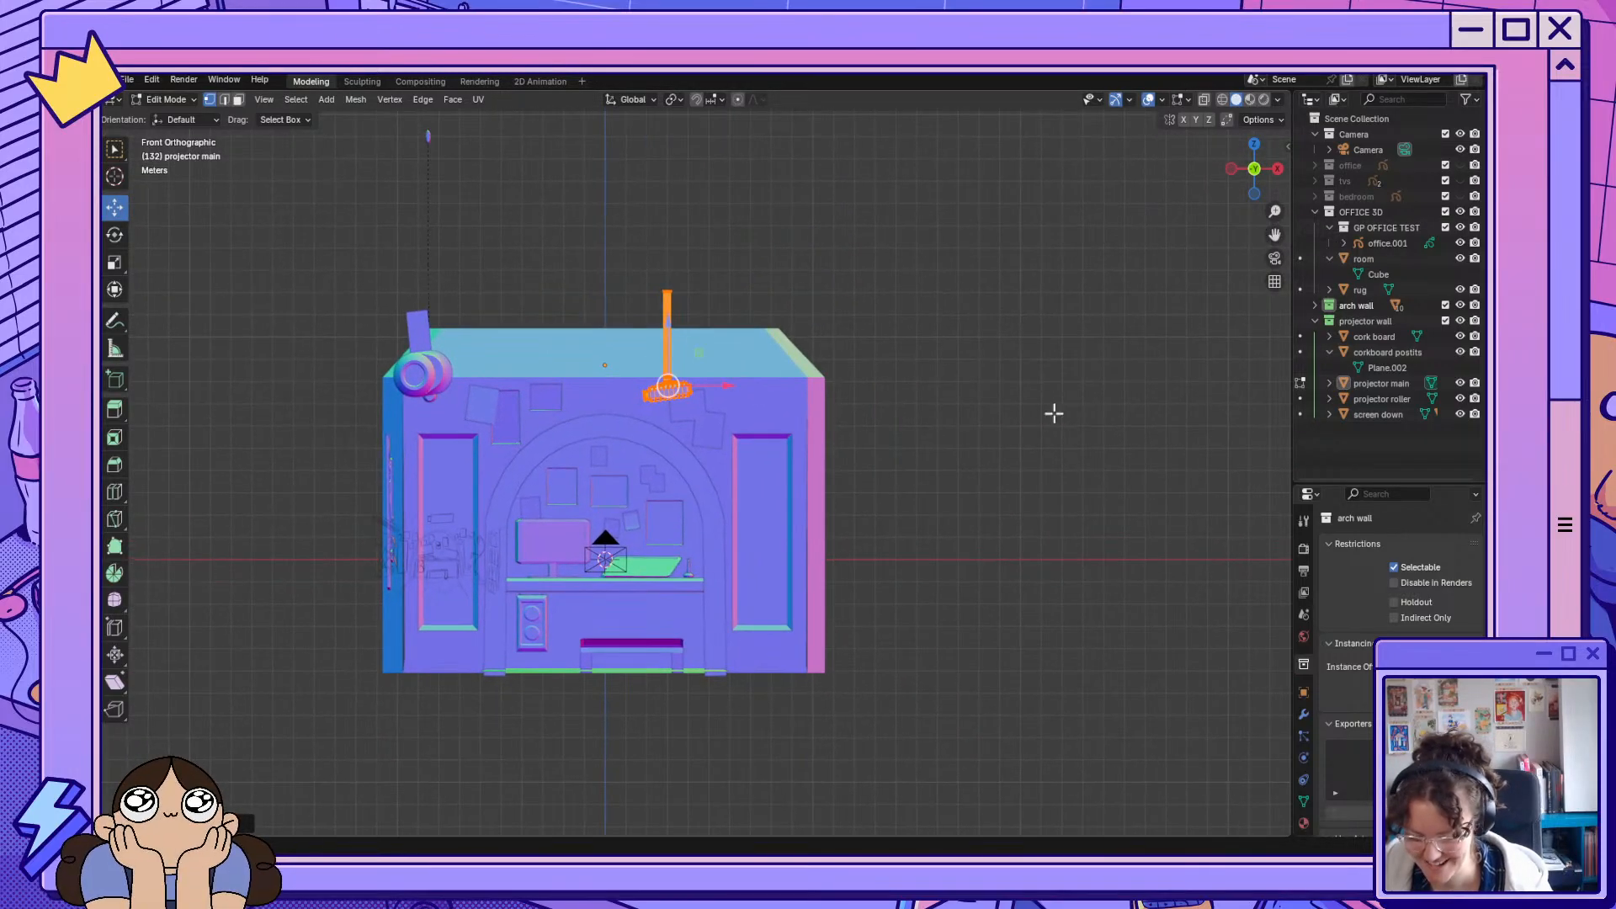
{"action": "left_click_drag", "start_coordinate": [1274, 235], "coordinate": [1394, 240]}
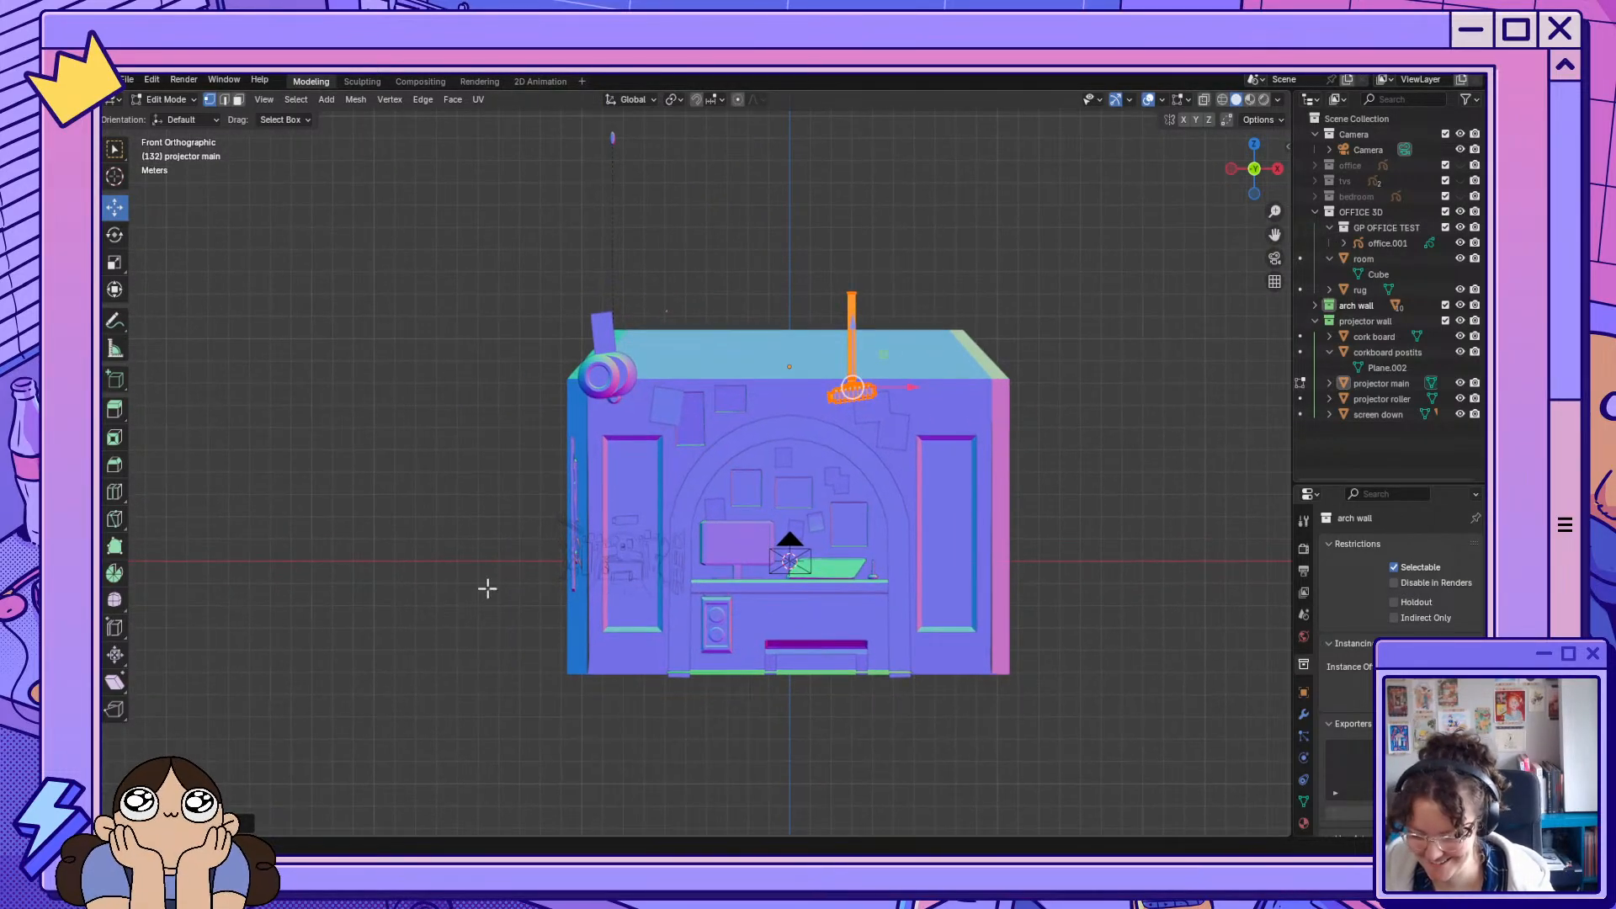
{"action": "scroll", "coordinate": [917, 576], "scroll_direction": "up", "scroll_amount": 4}
{"action": "left_click", "coordinate": [963, 551]}
{"action": "mouse_move", "coordinate": [963, 552]}
{"action": "middle_mouse_down"}
{"action": "mouse_move", "coordinate": [887, 568]}
{"action": "mouse_move", "coordinate": [982, 570]}
{"action": "mouse_move", "coordinate": [974, 530]}
{"action": "mouse_move", "coordinate": [973, 555]}
{"action": "middle_mouse_up"}
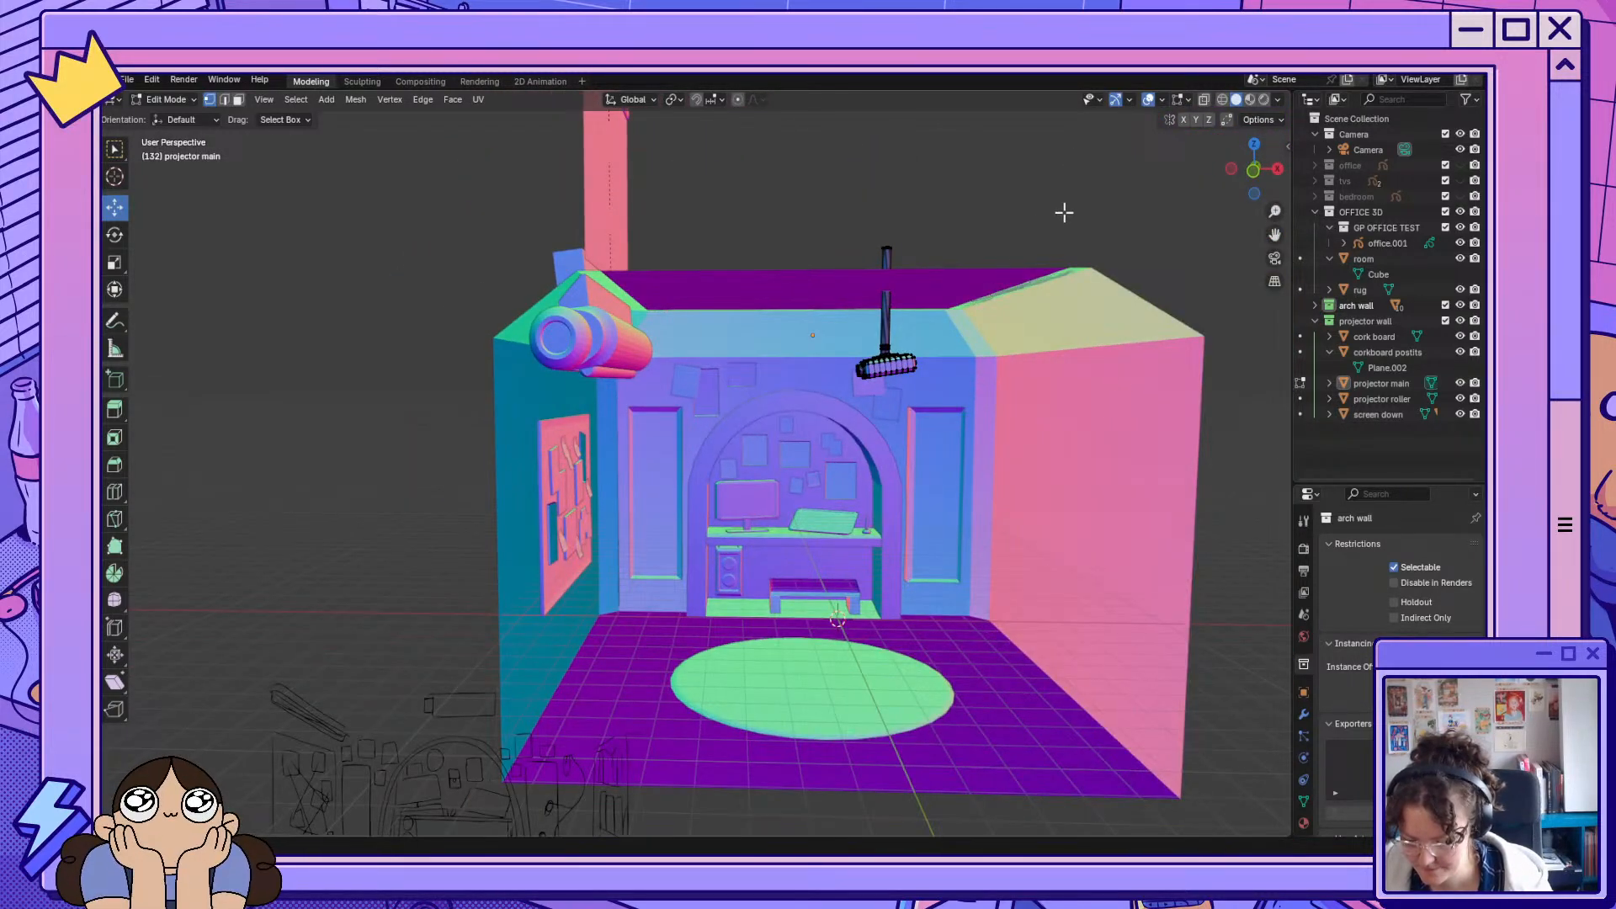
Try to lower the top of the projector's ceiling pole using only its visible vertices.
{"action": "left_click", "coordinate": [886, 251]}
{"action": "left_click_drag", "start_coordinate": [888, 186], "coordinate": [892, 203]}
{"action": "key", "text": "ctrl+z"}
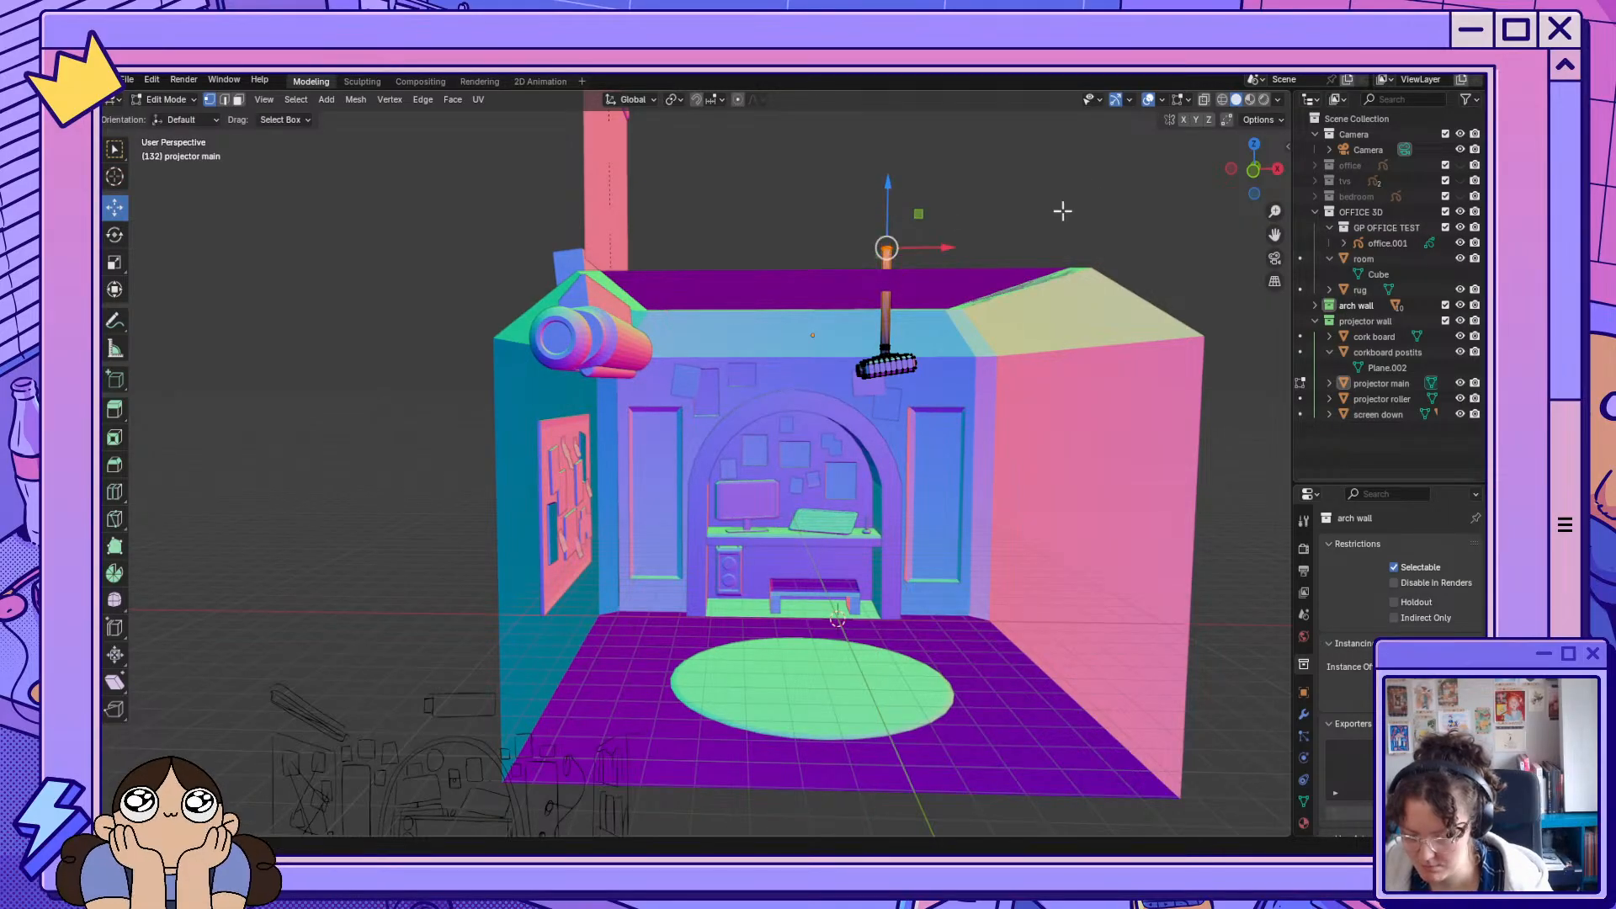
Enable X-ray and lower all the top-end vertices of the projector's pole to shorten it.
{"action": "left_click", "coordinate": [1204, 99]}
{"action": "left_click_drag", "start_coordinate": [790, 180], "coordinate": [960, 269]}
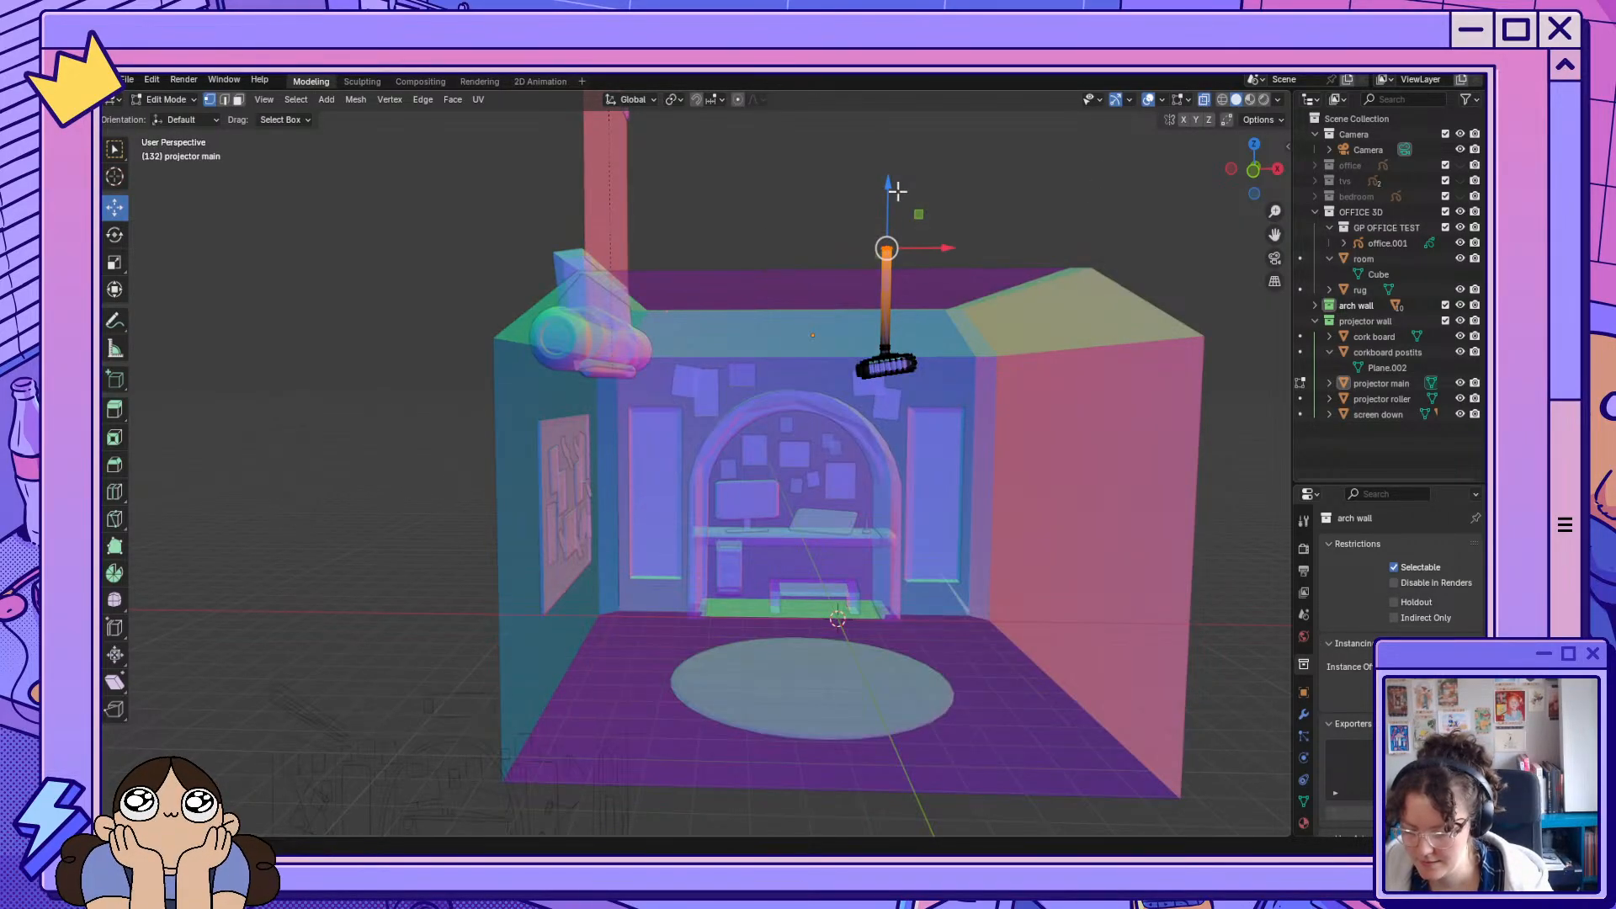
{"action": "left_click_drag", "start_coordinate": [898, 192], "coordinate": [895, 212]}
{"action": "left_click", "coordinate": [1002, 194]}
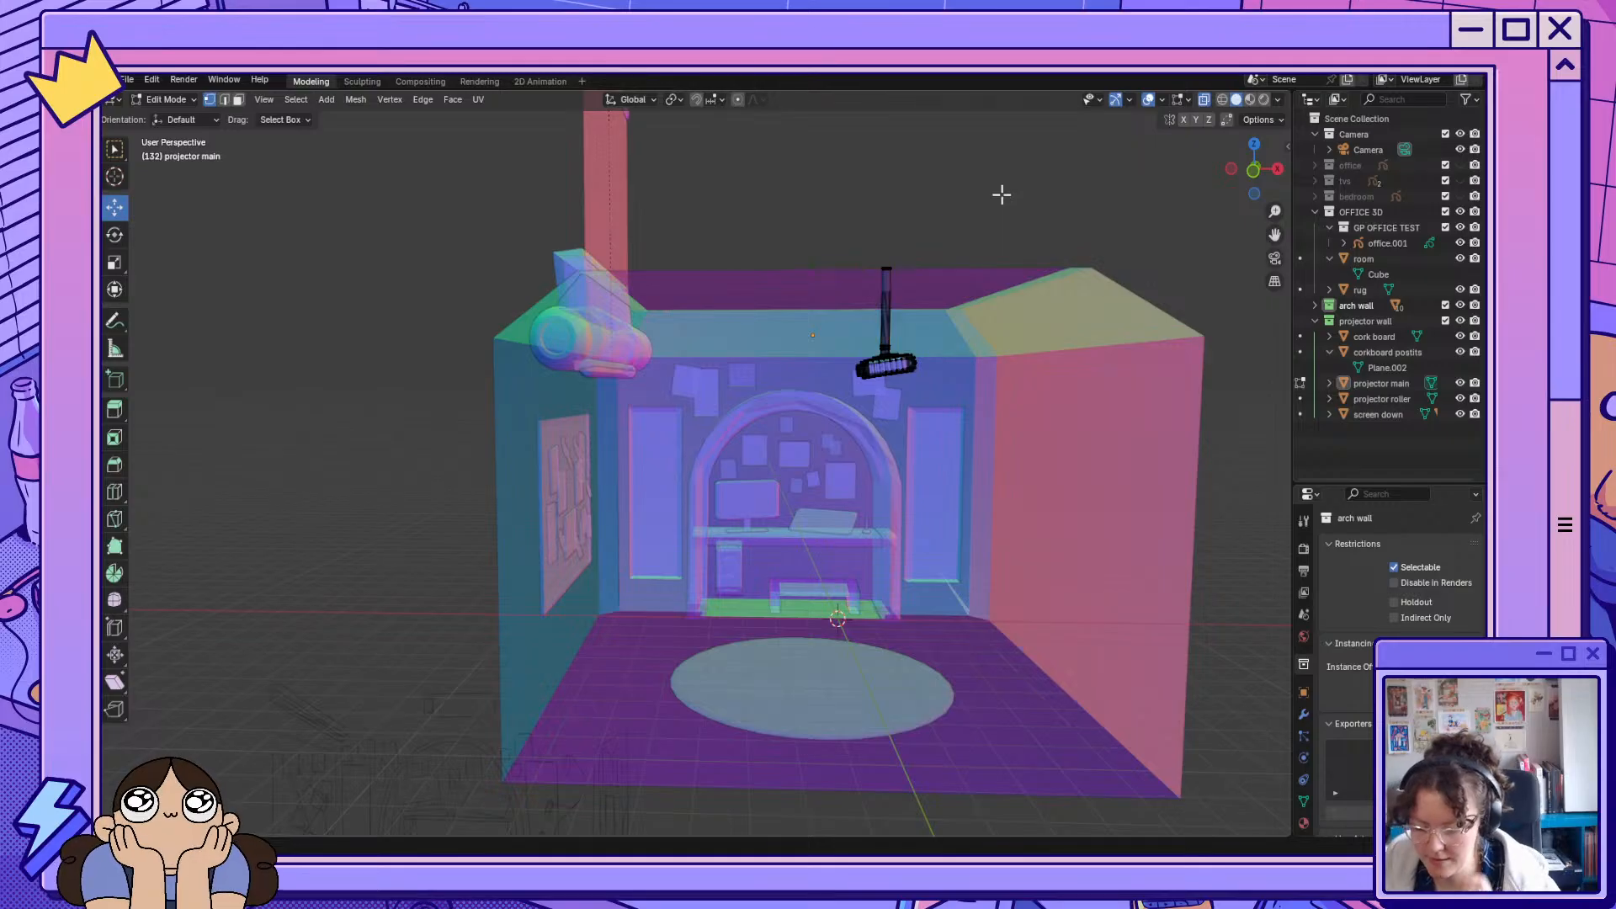
Highlight the office.001 Grease Pencil sketch and compare it with the modelled room.
{"action": "mouse_move", "coordinate": [1011, 311]}
{"action": "middle_mouse_down"}
{"action": "mouse_move", "coordinate": [1075, 278]}
{"action": "mouse_move", "coordinate": [1109, 304]}
{"action": "mouse_move", "coordinate": [941, 311]}
{"action": "mouse_move", "coordinate": [977, 350]}
{"action": "mouse_move", "coordinate": [1005, 289]}
{"action": "mouse_move", "coordinate": [1017, 322]}
{"action": "mouse_move", "coordinate": [1001, 320]}
{"action": "middle_mouse_up"}
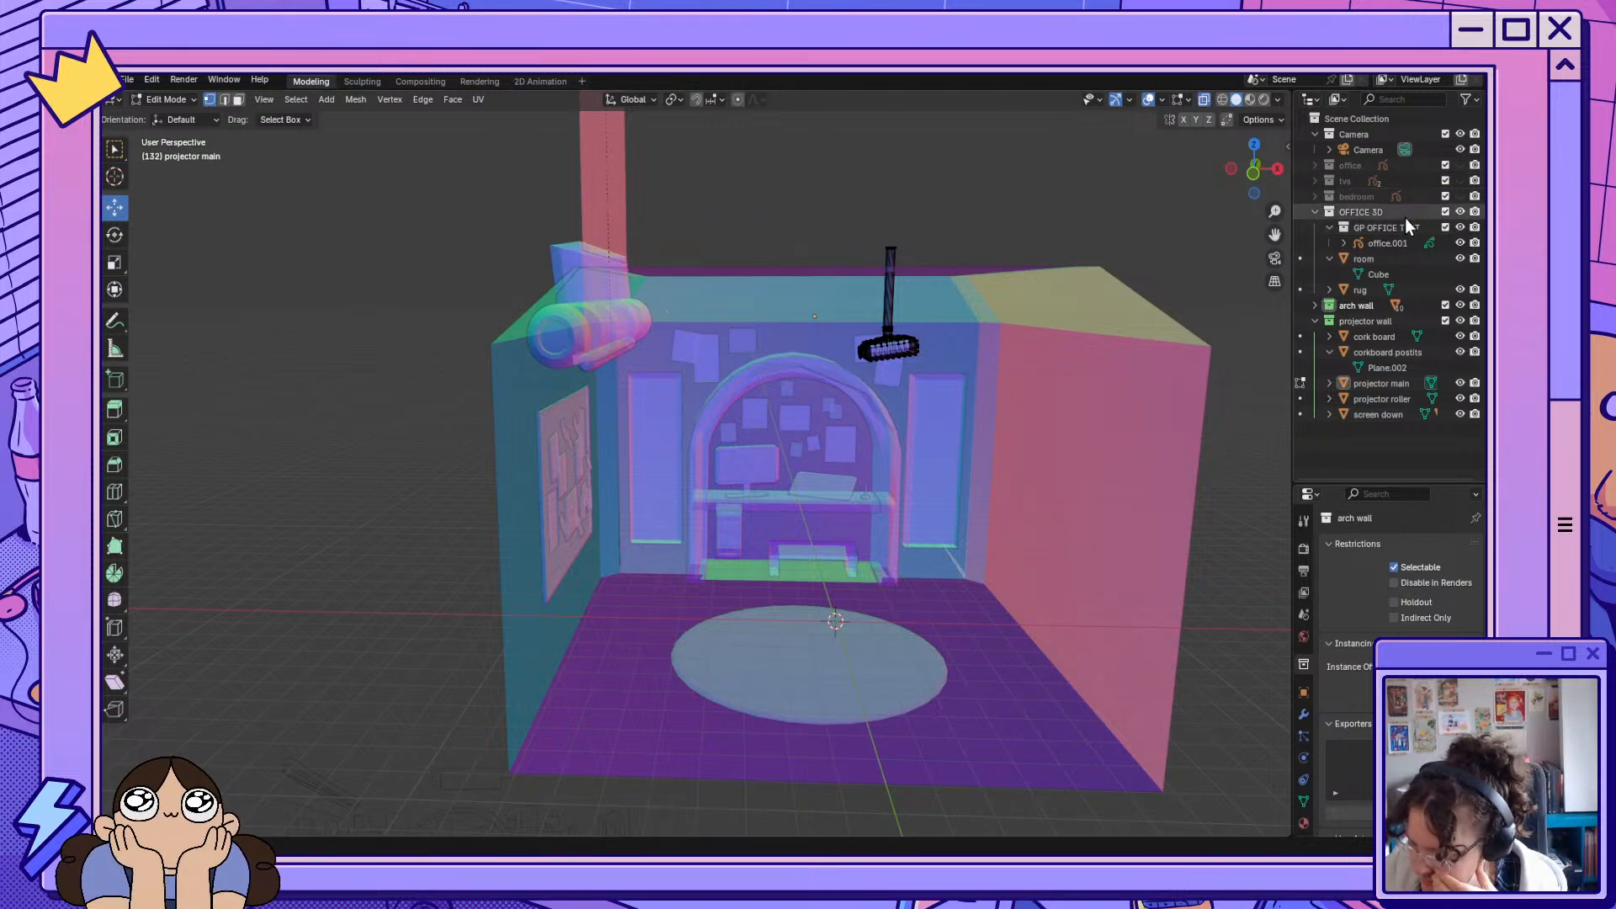
{"action": "left_click", "coordinate": [1392, 243]}
{"action": "scroll", "coordinate": [608, 615], "scroll_direction": "down", "scroll_amount": 4}
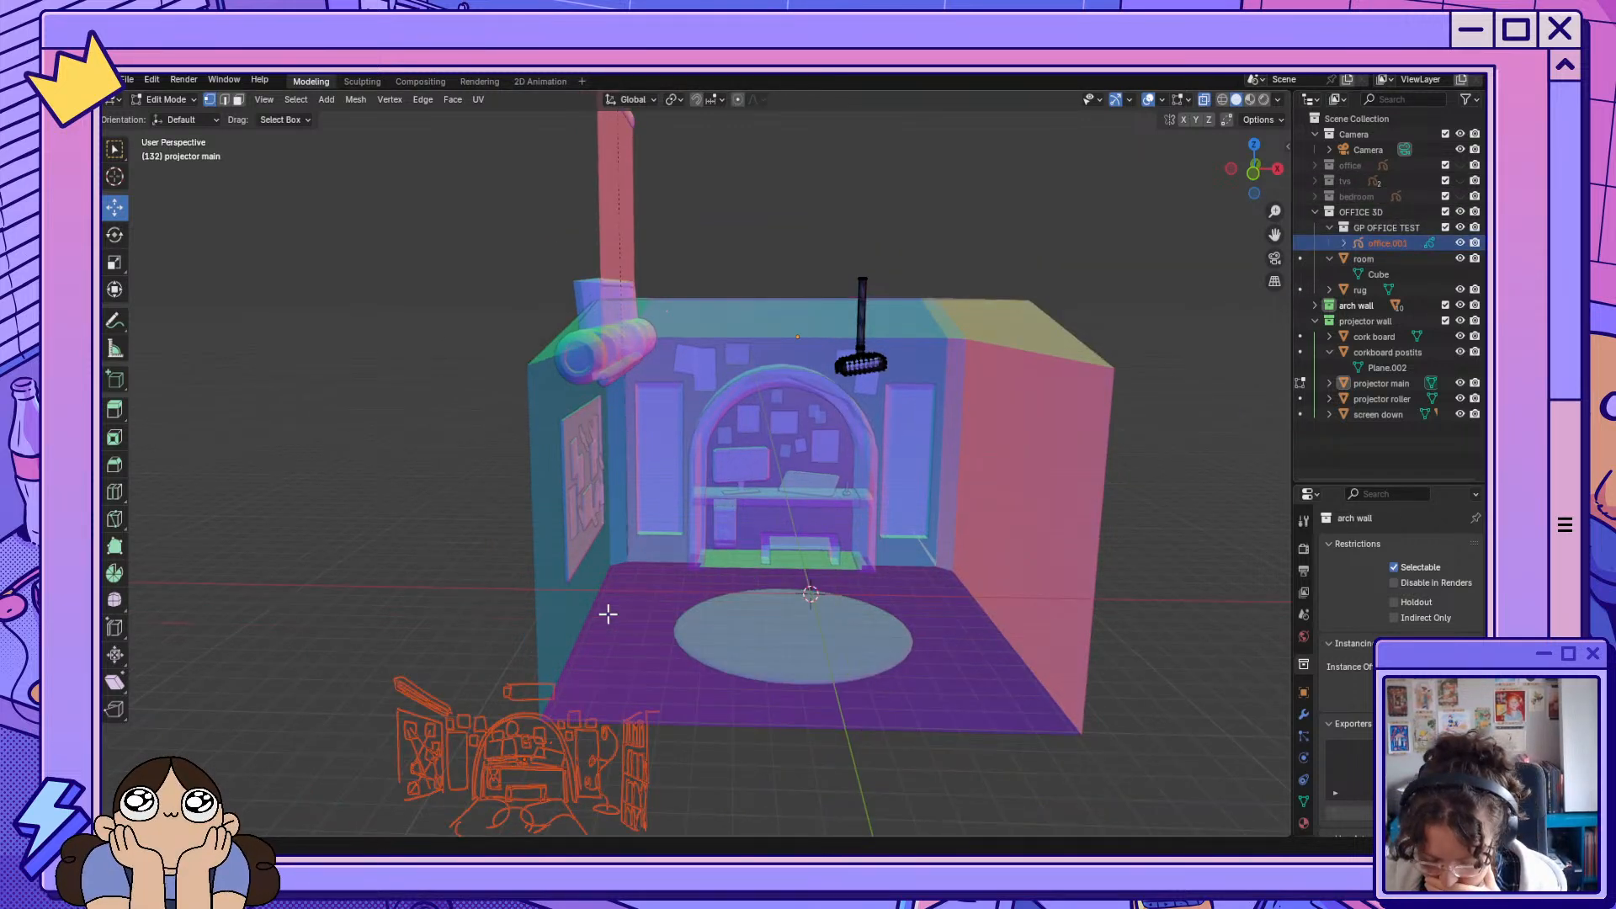
{"action": "scroll", "coordinate": [607, 615], "scroll_direction": "up", "scroll_amount": 4}
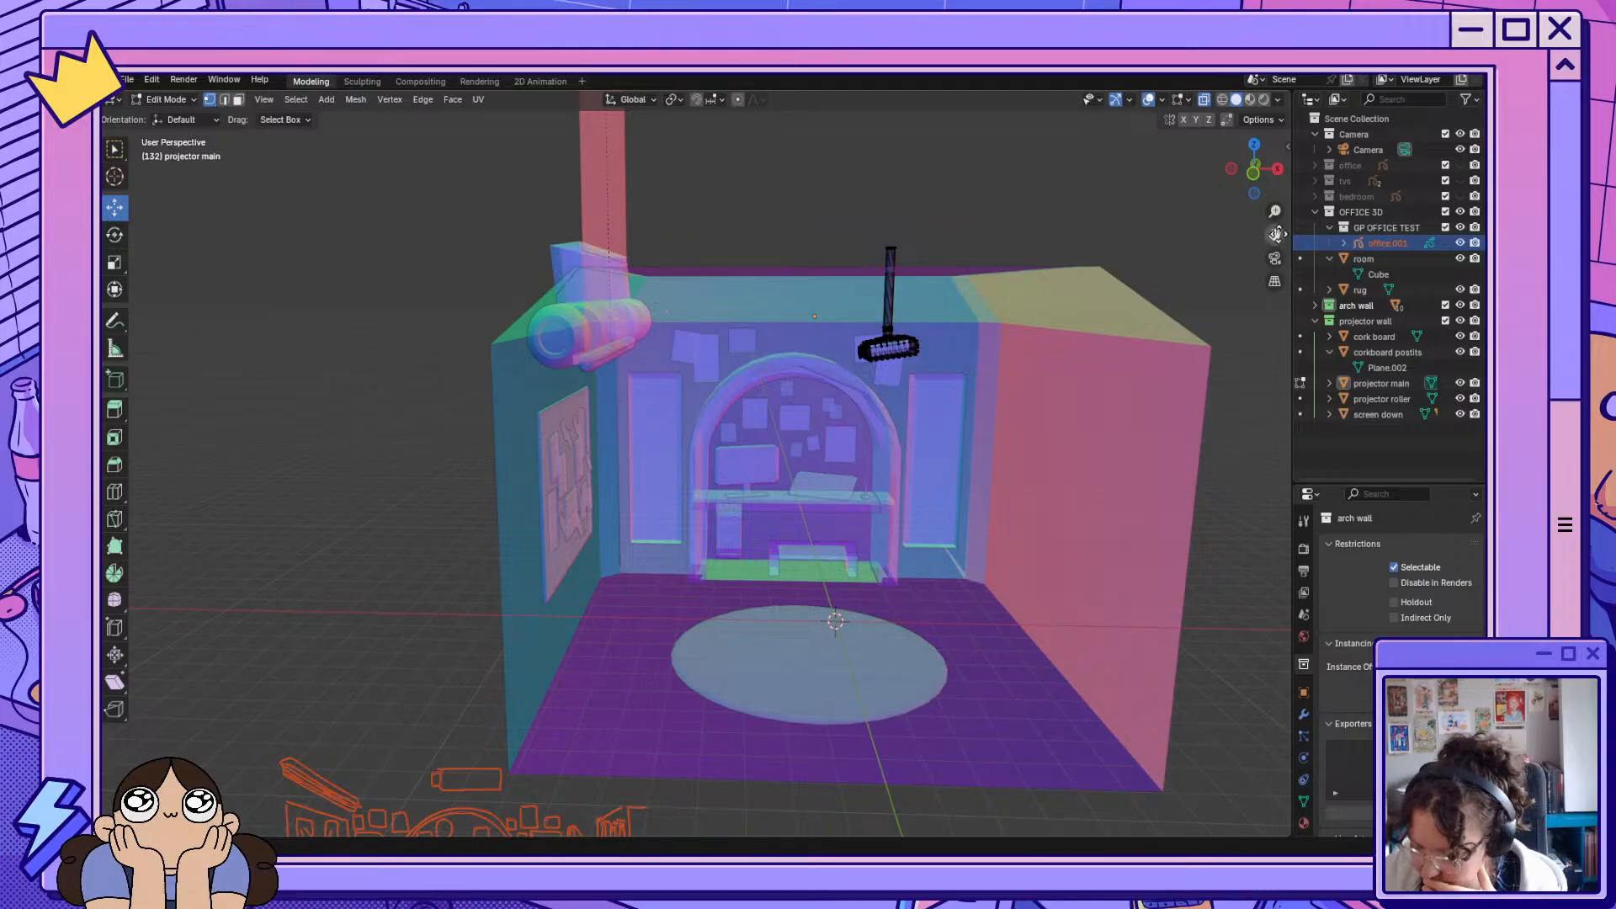
{"action": "mouse_move", "coordinate": [1275, 235]}
{"action": "left_mouse_down"}
{"action": "mouse_move", "coordinate": [1303, 63]}
{"action": "mouse_move", "coordinate": [1364, 116]}
{"action": "mouse_move", "coordinate": [1353, 181]}
{"action": "left_mouse_up"}
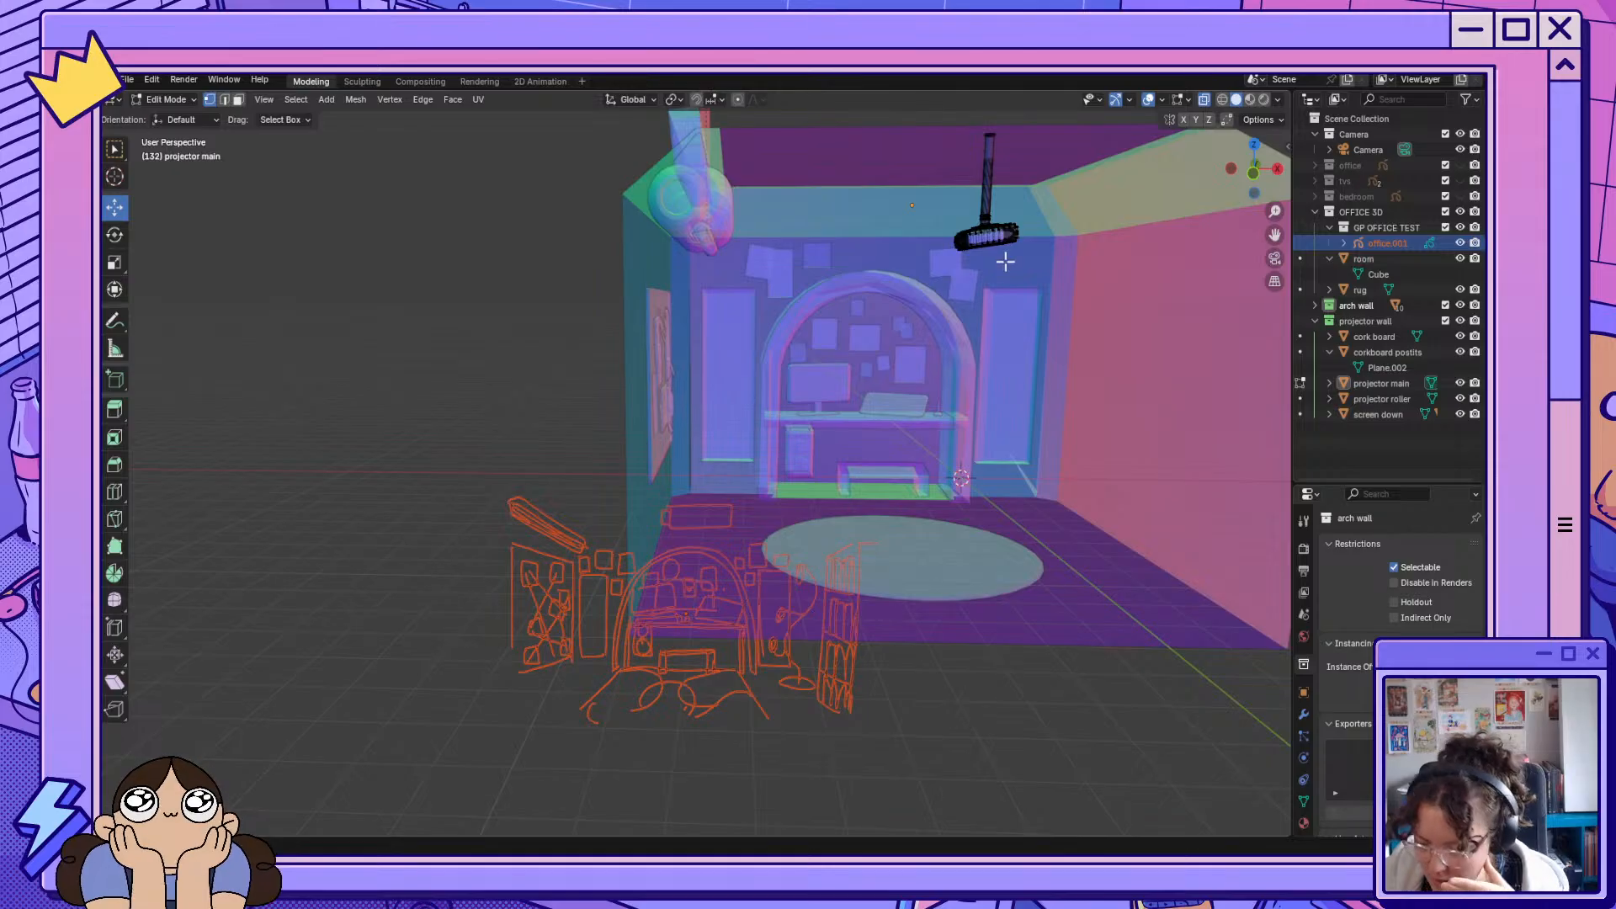
{"action": "mouse_move", "coordinate": [1260, 171]}
{"action": "left_mouse_down"}
{"action": "mouse_move", "coordinate": [1170, 187]}
{"action": "mouse_move", "coordinate": [1102, 172]}
{"action": "mouse_move", "coordinate": [1233, 174]}
{"action": "mouse_move", "coordinate": [1138, 159]}
{"action": "mouse_move", "coordinate": [1151, 161]}
{"action": "left_mouse_up"}
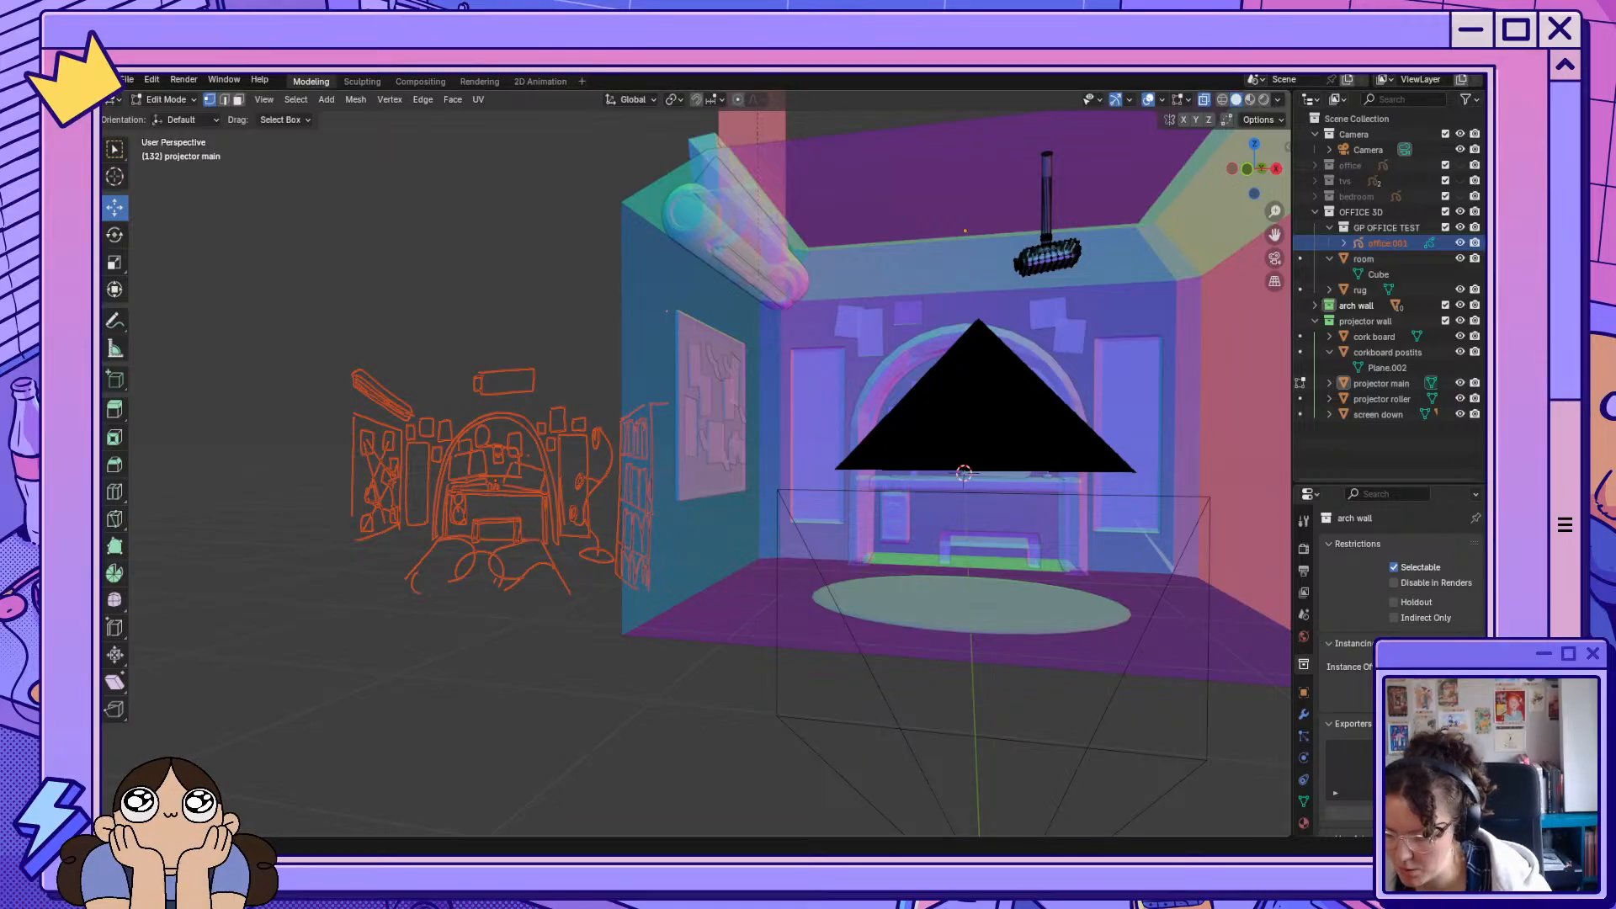
Examine the room's side walls, cork board, projector roller and empty wall from several angles.
{"action": "mouse_move", "coordinate": [1252, 171]}
{"action": "left_mouse_down"}
{"action": "mouse_move", "coordinate": [1411, 184]}
{"action": "mouse_move", "coordinate": [1125, 187]}
{"action": "mouse_move", "coordinate": [1473, 188]}
{"action": "mouse_move", "coordinate": [1372, 188]}
{"action": "left_mouse_up"}
{"action": "scroll", "coordinate": [797, 411], "scroll_direction": "up", "scroll_amount": 5}
{"action": "middle_click_drag", "start_coordinate": [828, 484], "coordinate": [952, 412]}
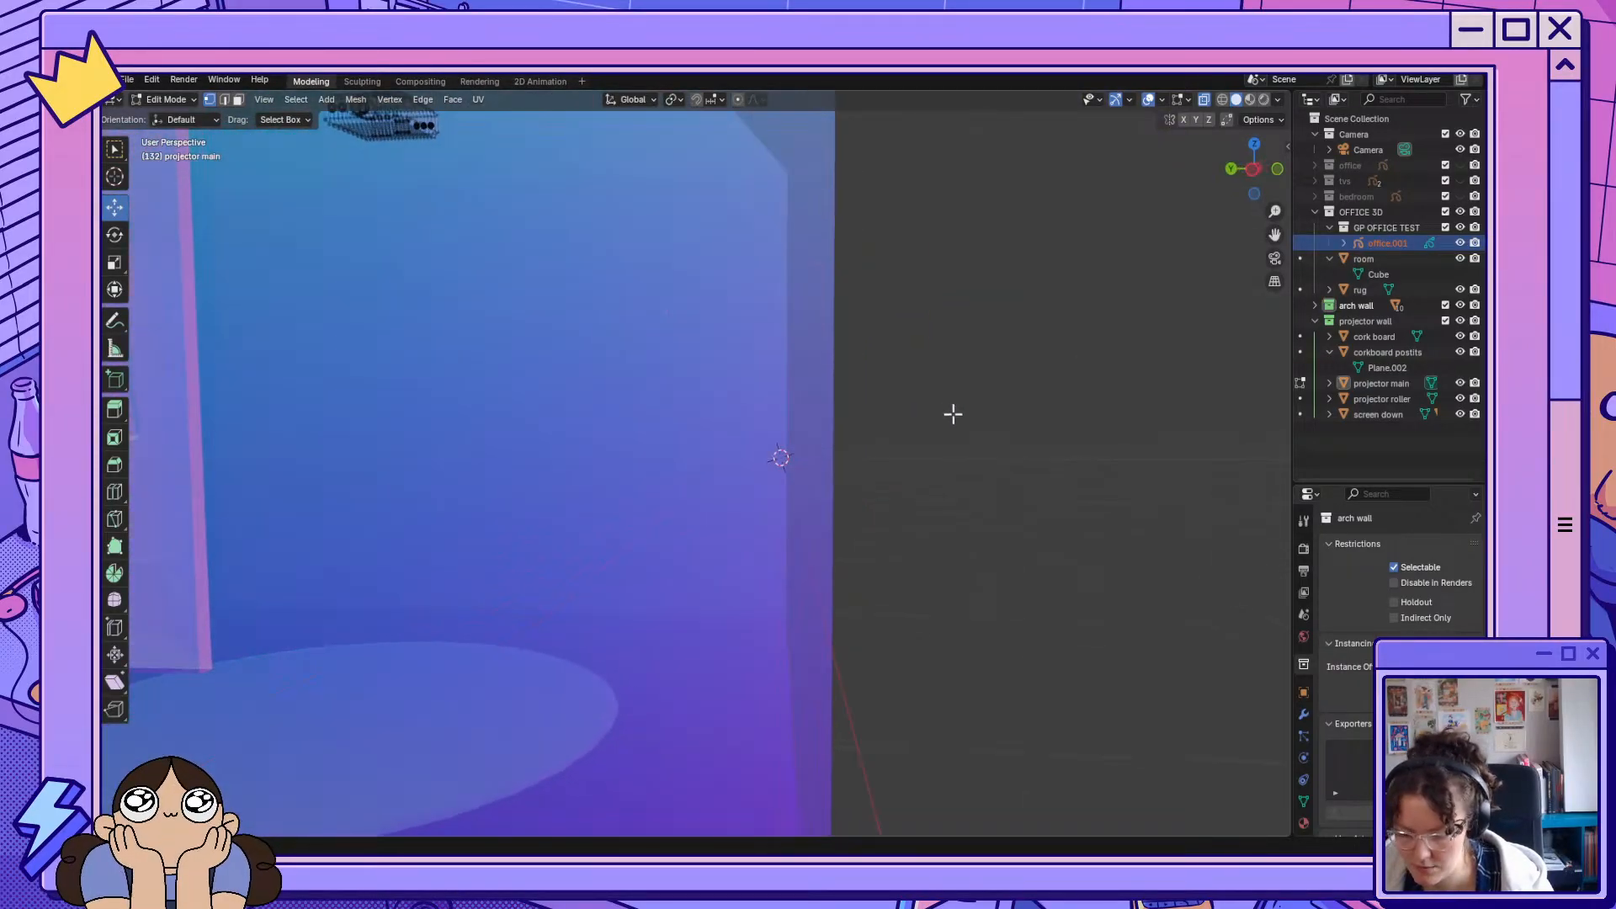
{"action": "left_click", "coordinate": [1254, 170]}
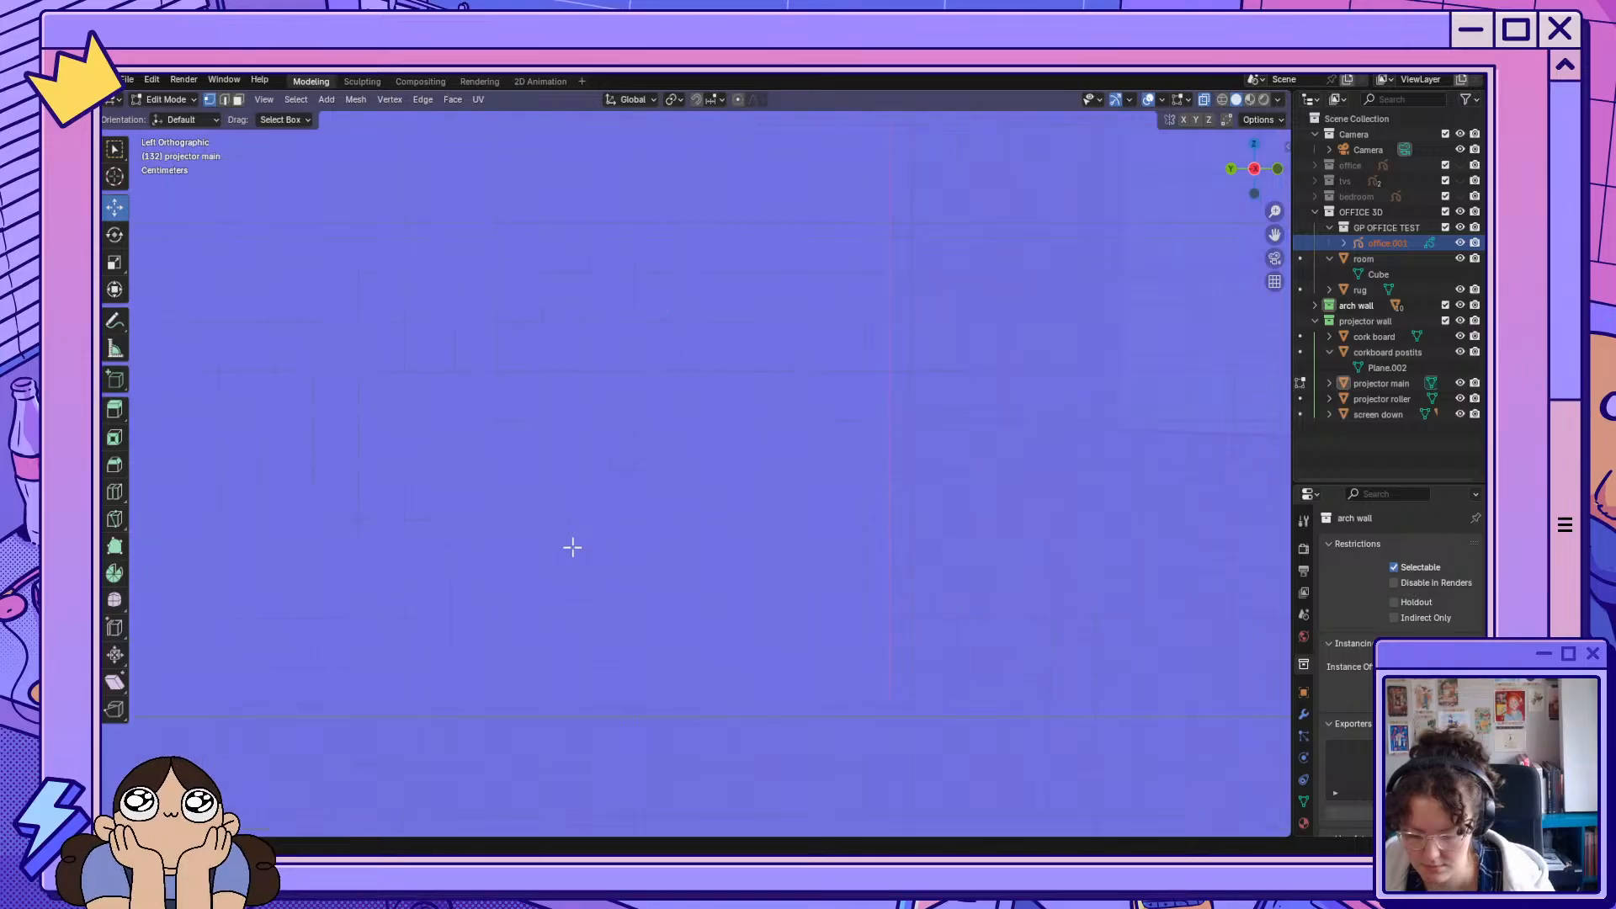
{"action": "key", "text": "KP_5"}
{"action": "middle_click_drag", "start_coordinate": [569, 507], "coordinate": [464, 541]}
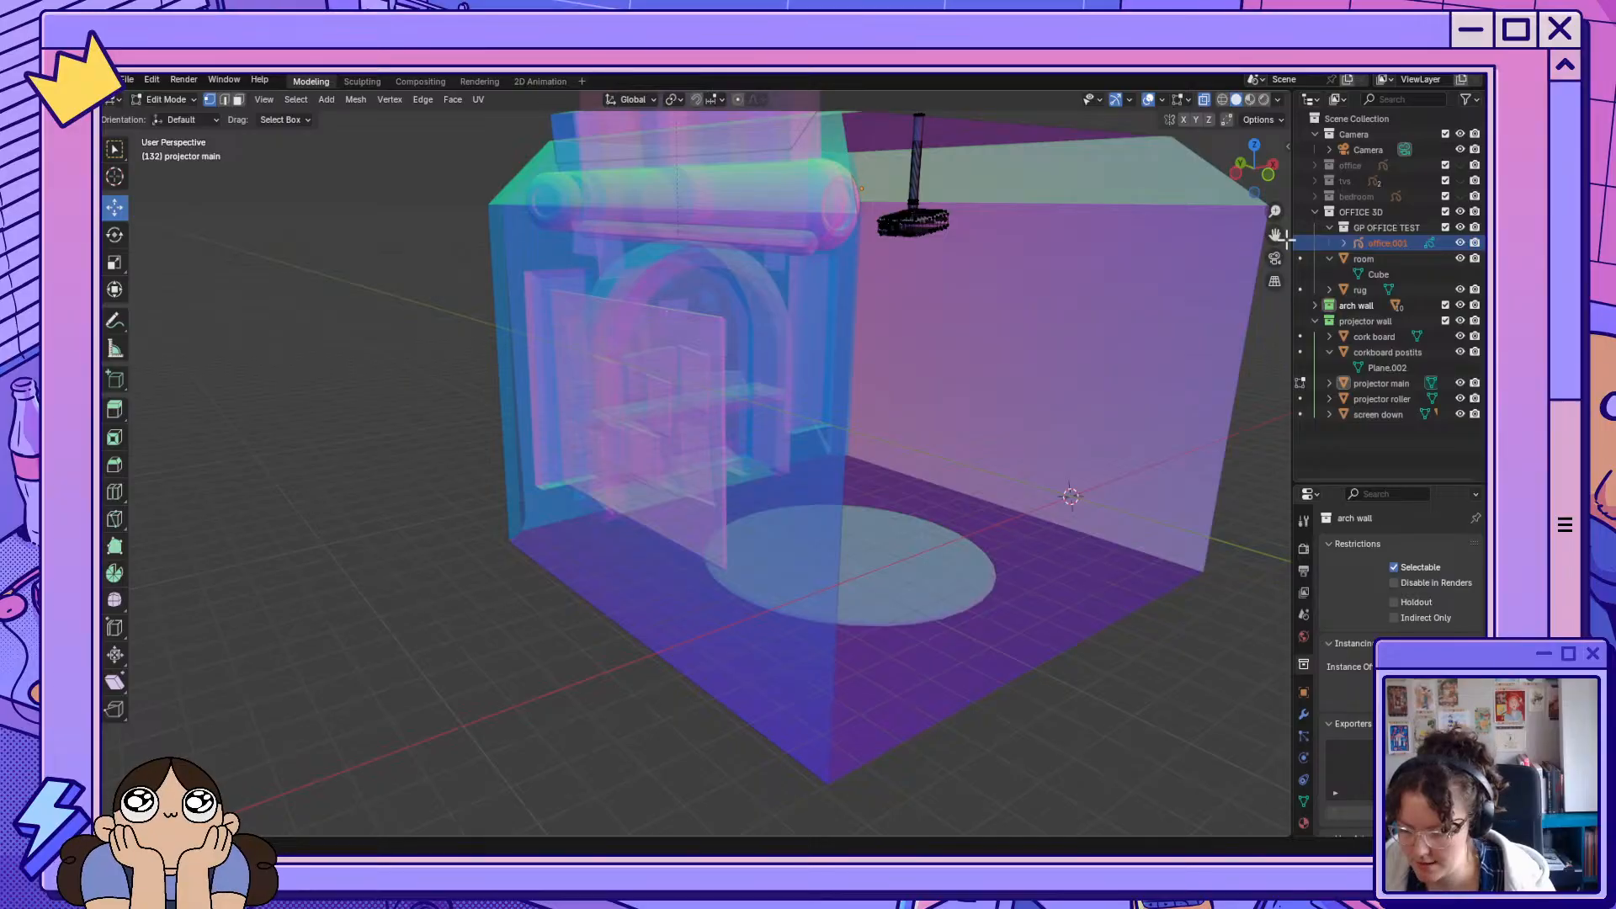
{"action": "left_click_drag", "start_coordinate": [1275, 234], "coordinate": [830, 270]}
{"action": "left_click_drag", "start_coordinate": [1247, 166], "coordinate": [1187, 158]}
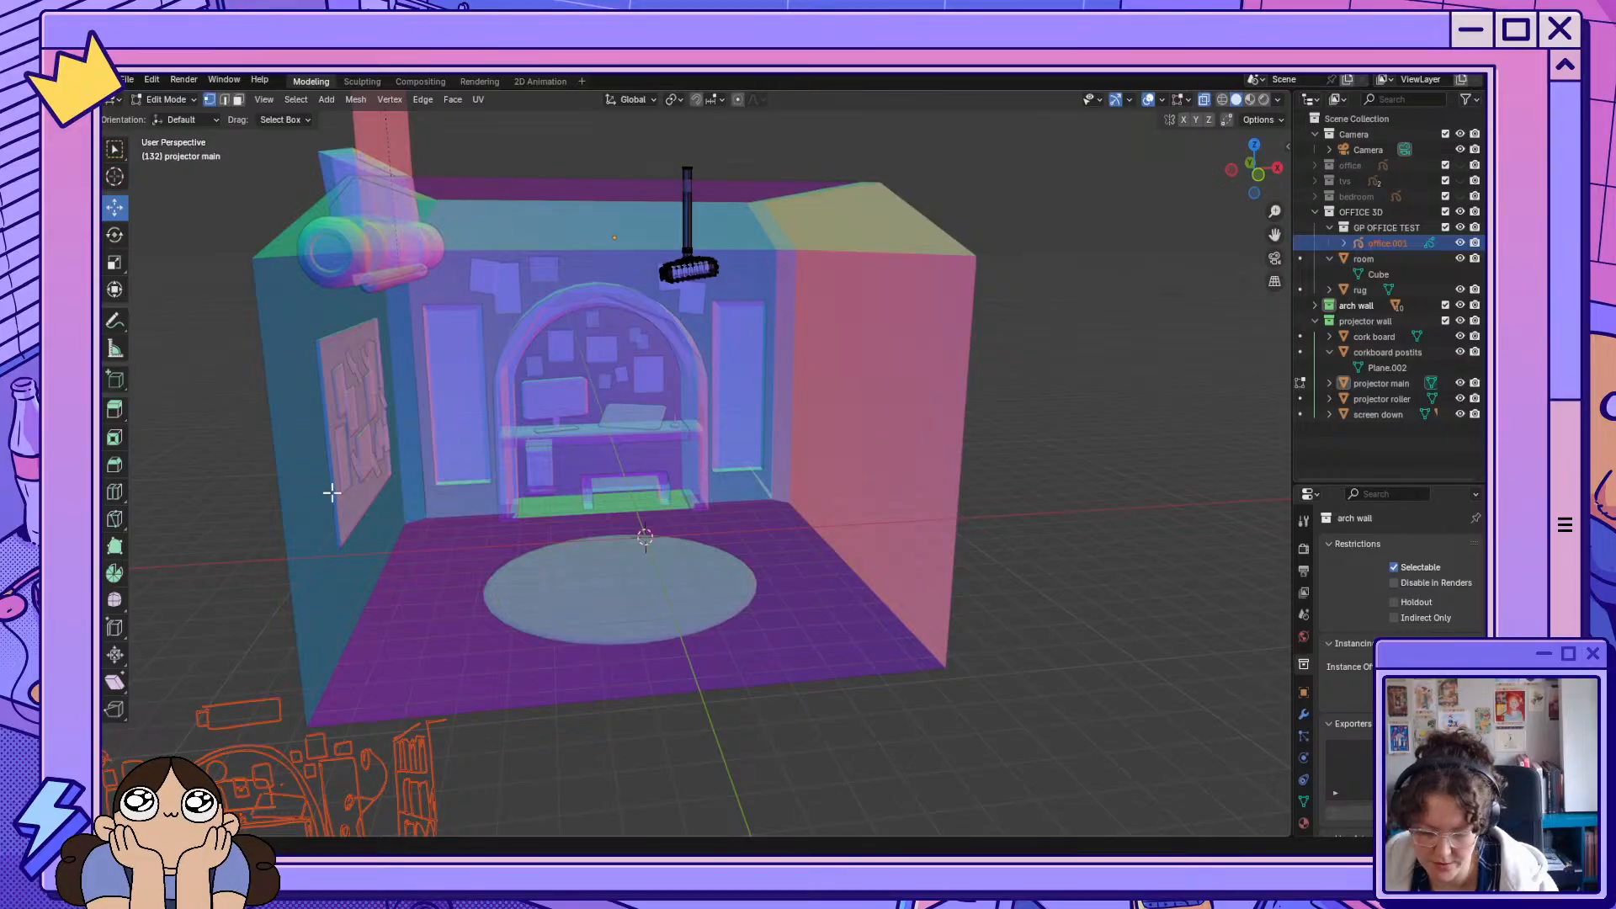
{"action": "middle_click_drag", "start_coordinate": [331, 493], "coordinate": [578, 407]}
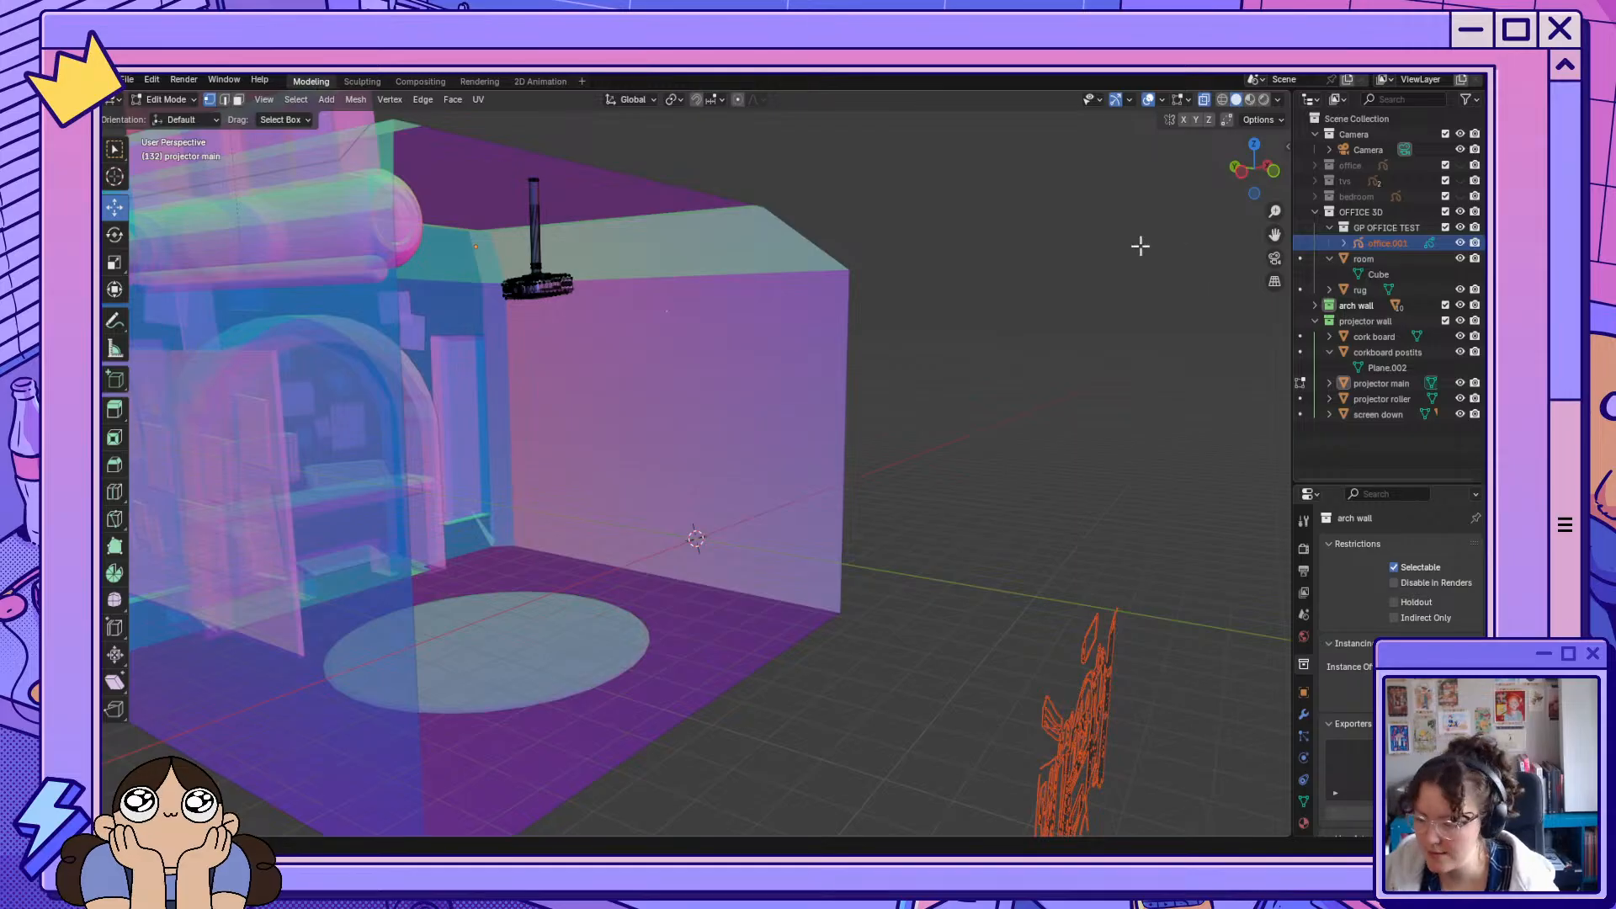
{"action": "left_click_drag", "start_coordinate": [1252, 168], "coordinate": [1227, 173]}
{"action": "left_click_drag", "start_coordinate": [1274, 234], "coordinate": [1213, 257]}
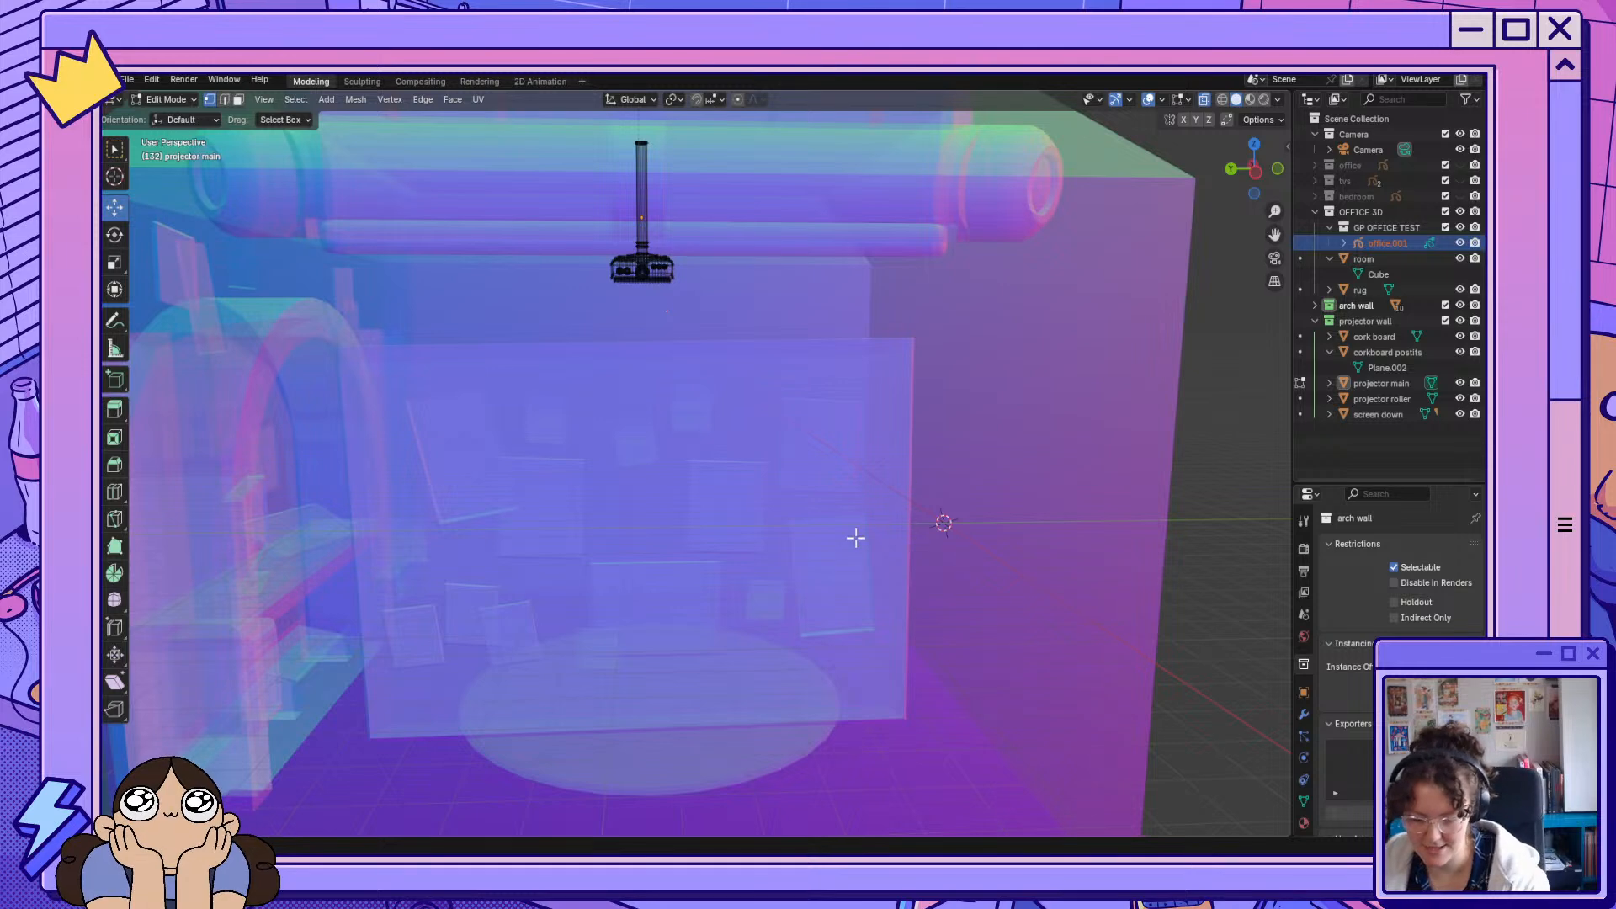
{"action": "mouse_move", "coordinate": [1256, 183]}
{"action": "left_mouse_down"}
{"action": "mouse_move", "coordinate": [1221, 181]}
{"action": "mouse_move", "coordinate": [1245, 179]}
{"action": "left_mouse_up"}
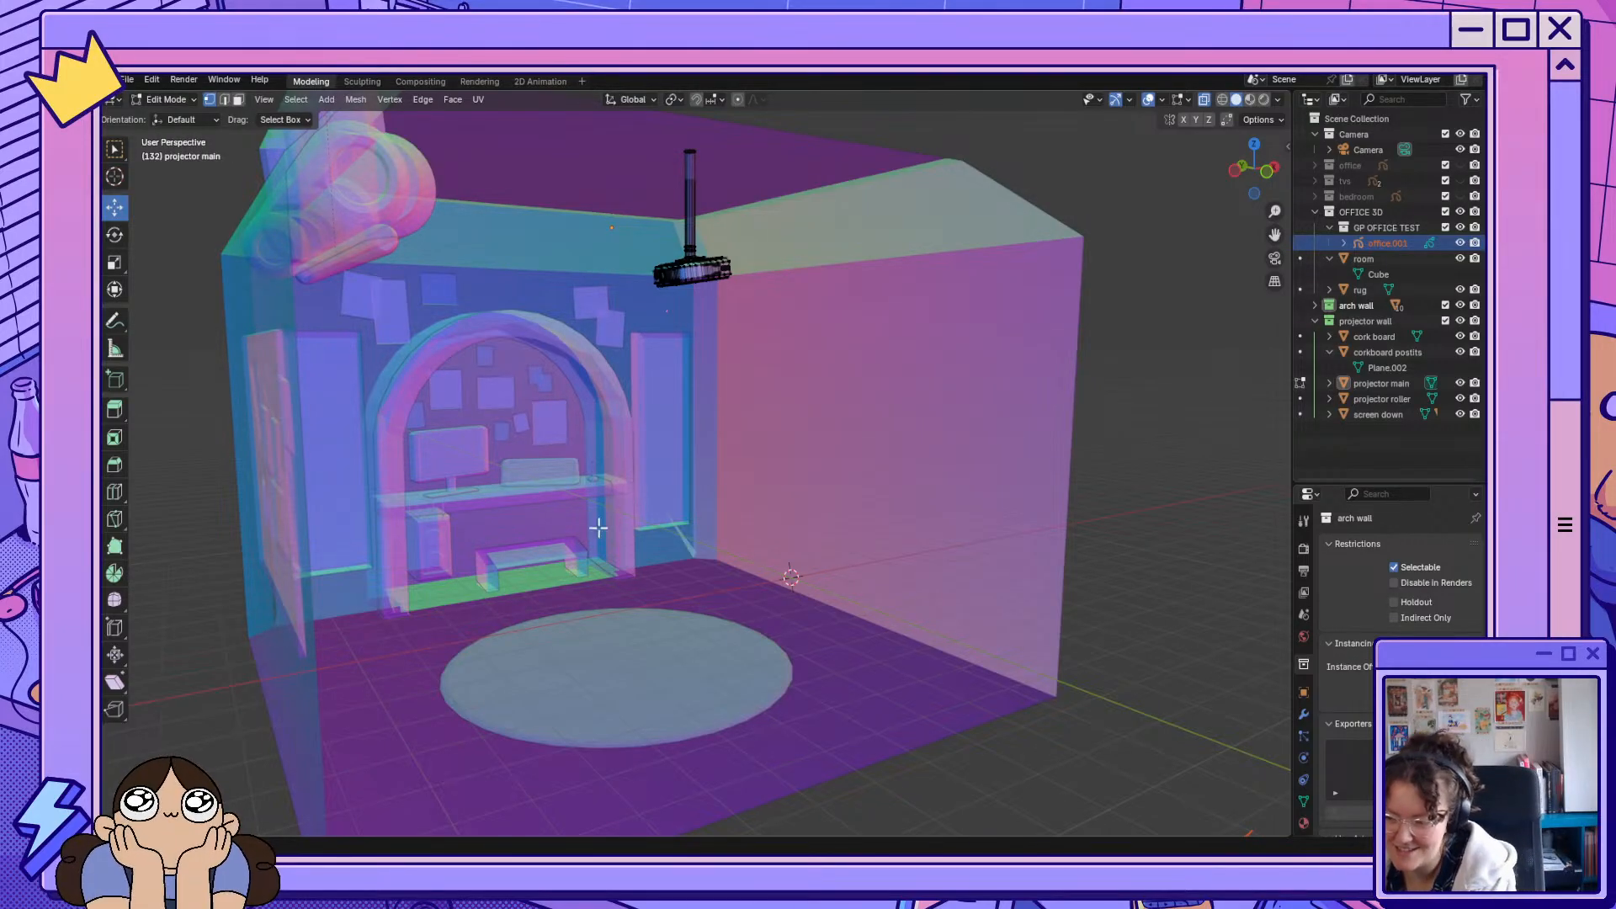
{"action": "scroll", "coordinate": [556, 623], "scroll_direction": "up", "scroll_amount": 4}
{"action": "scroll", "coordinate": [577, 619], "scroll_direction": "down", "scroll_amount": 1}
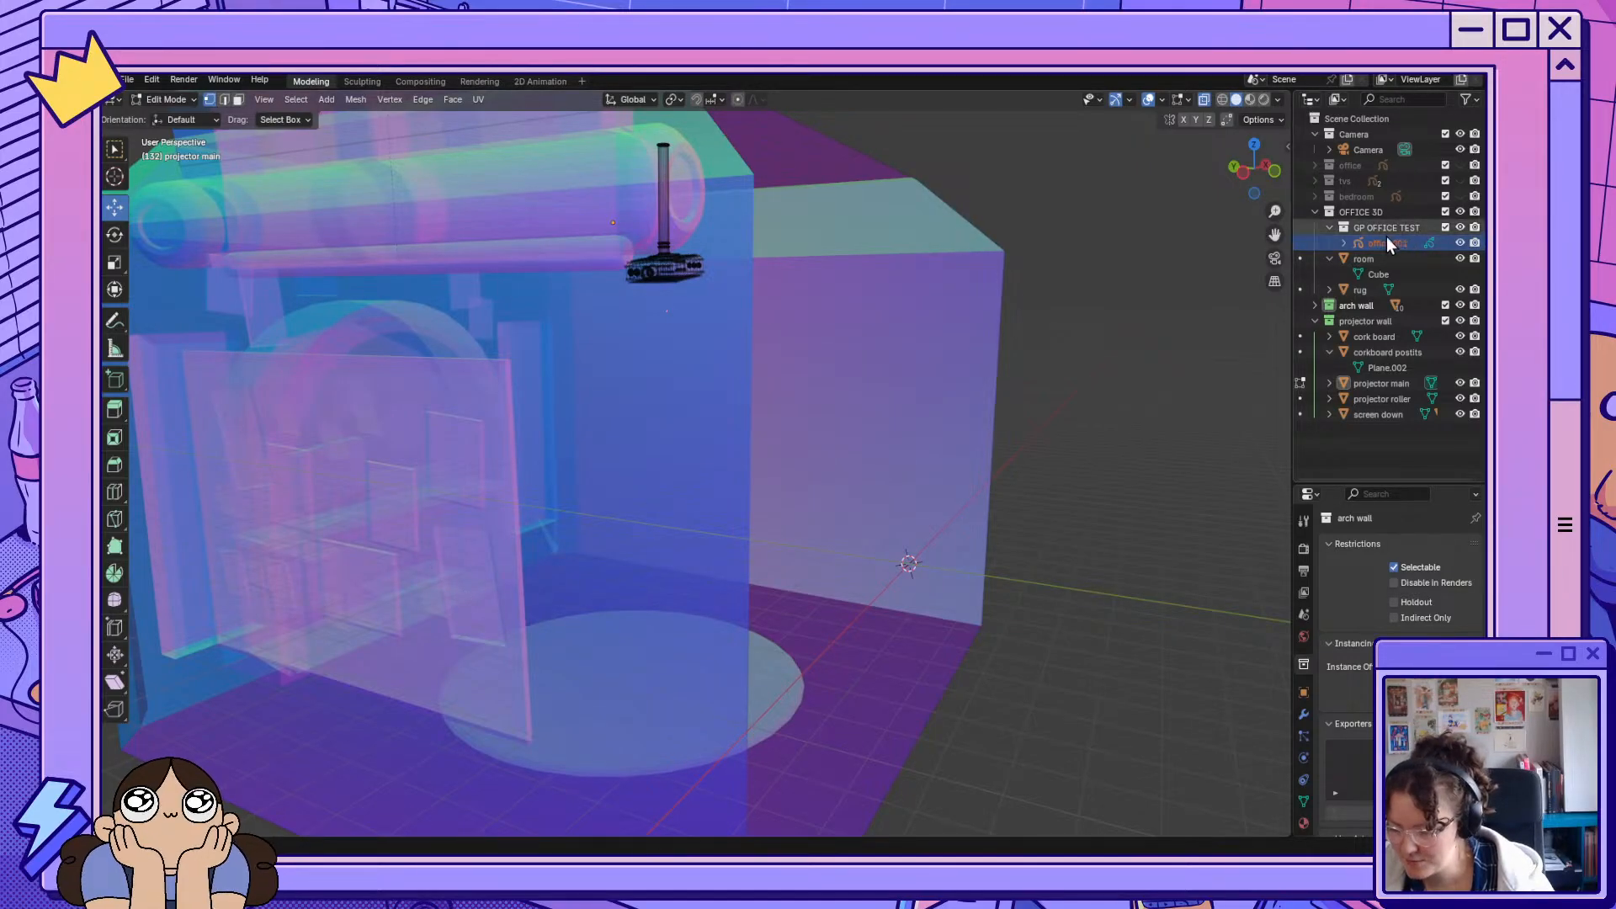
Switch mesh editing from the projector to the room object.
{"action": "left_click", "coordinate": [1344, 257]}
{"action": "left_click", "coordinate": [1301, 258]}
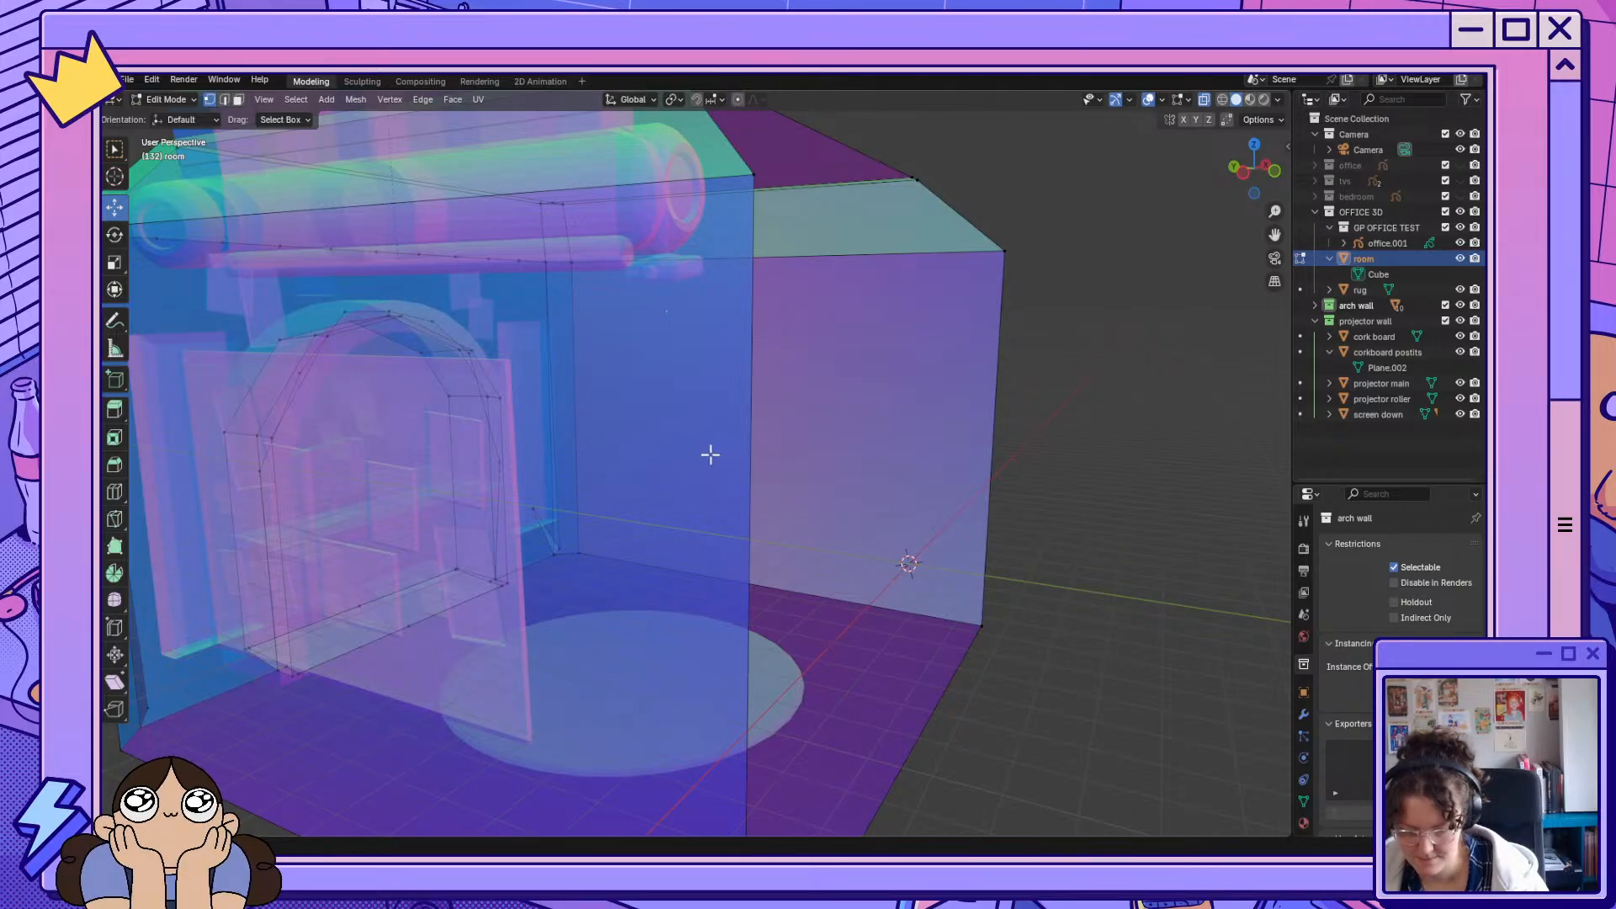
{"action": "scroll", "coordinate": [710, 455], "scroll_direction": "down", "scroll_amount": 5}
Try deleting two diagonally opposite outer corner vertices of the cork board wall and filling the whole room mesh.
{"action": "left_click", "coordinate": [713, 704]}
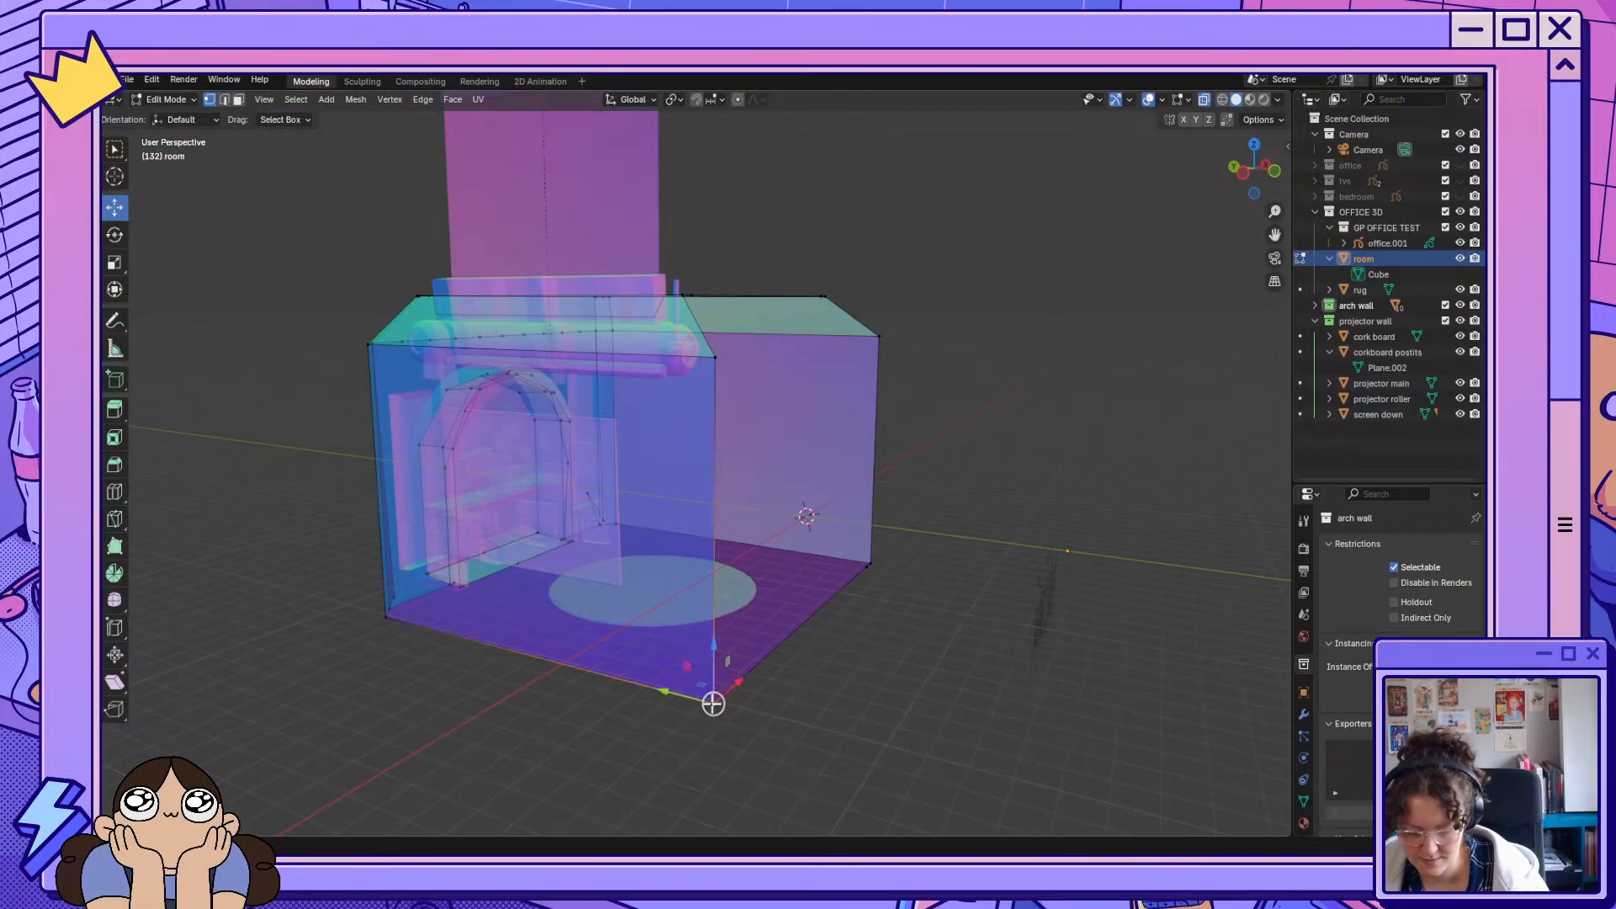
{"action": "left_click", "coordinate": [368, 343], "text": "shift"}
{"action": "key", "text": "x"}
{"action": "left_click", "coordinate": [592, 498]}
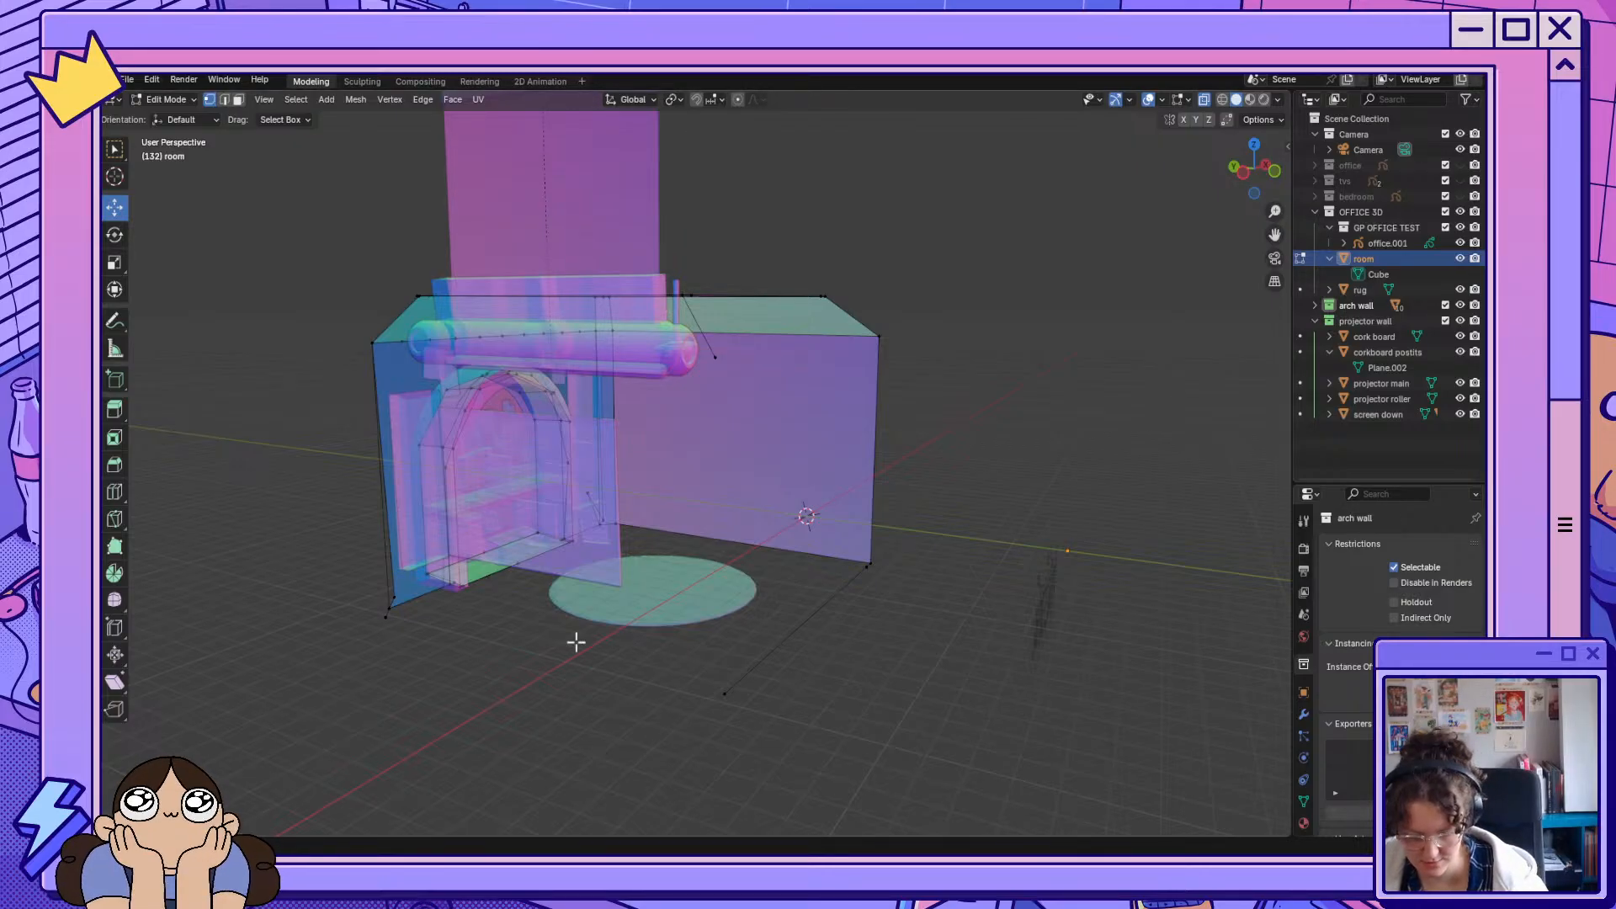
{"action": "key", "text": "a"}
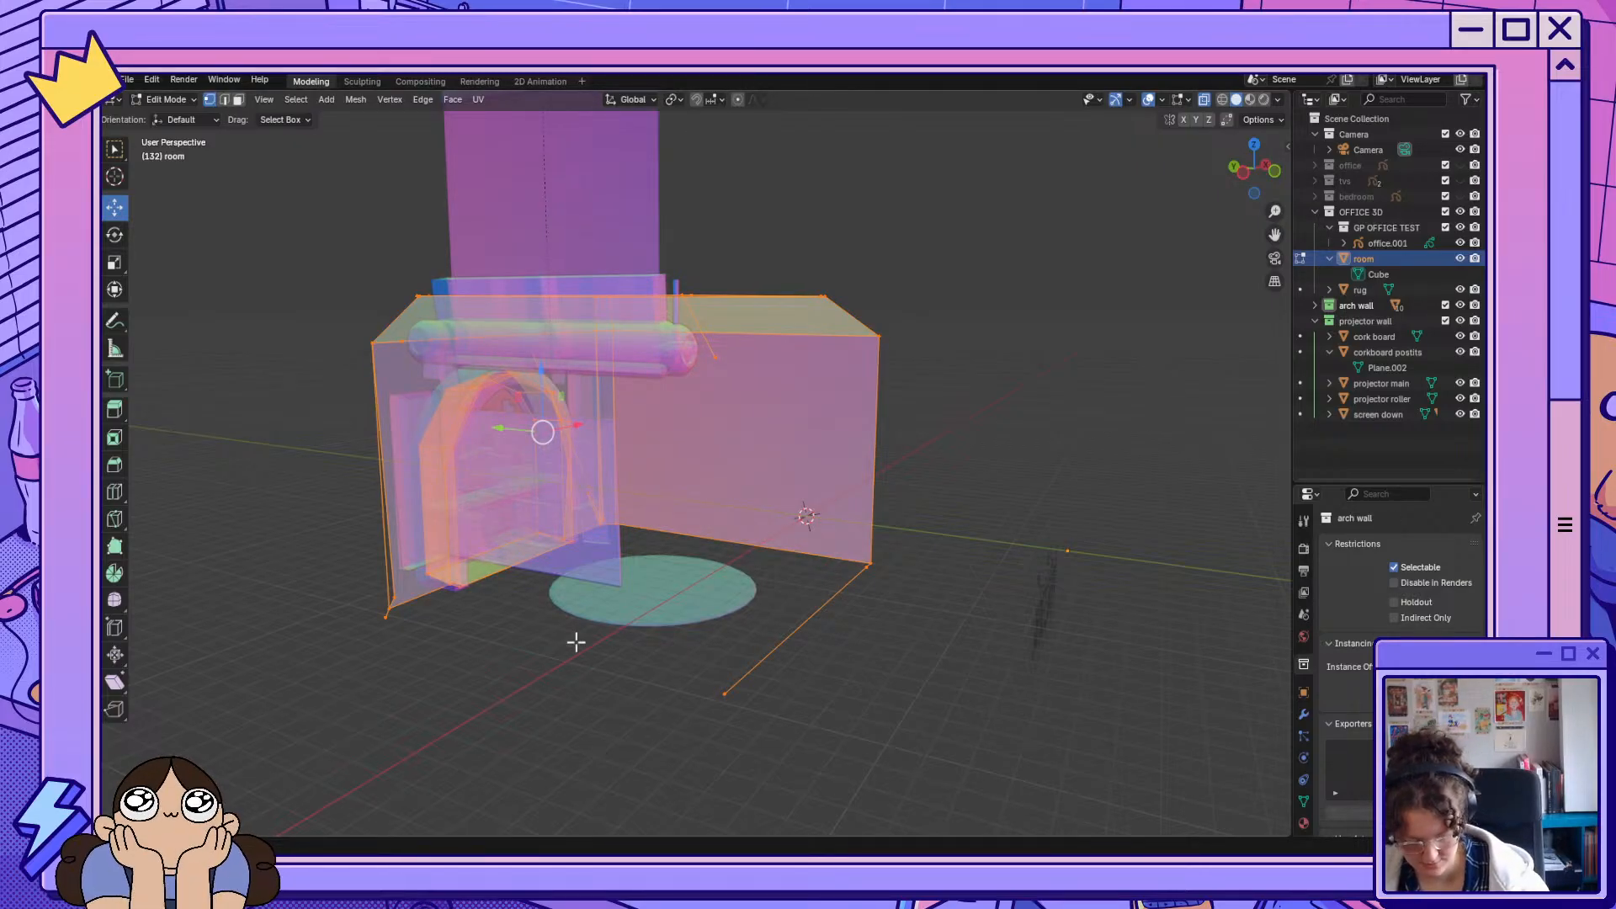
{"action": "key", "text": "f"}
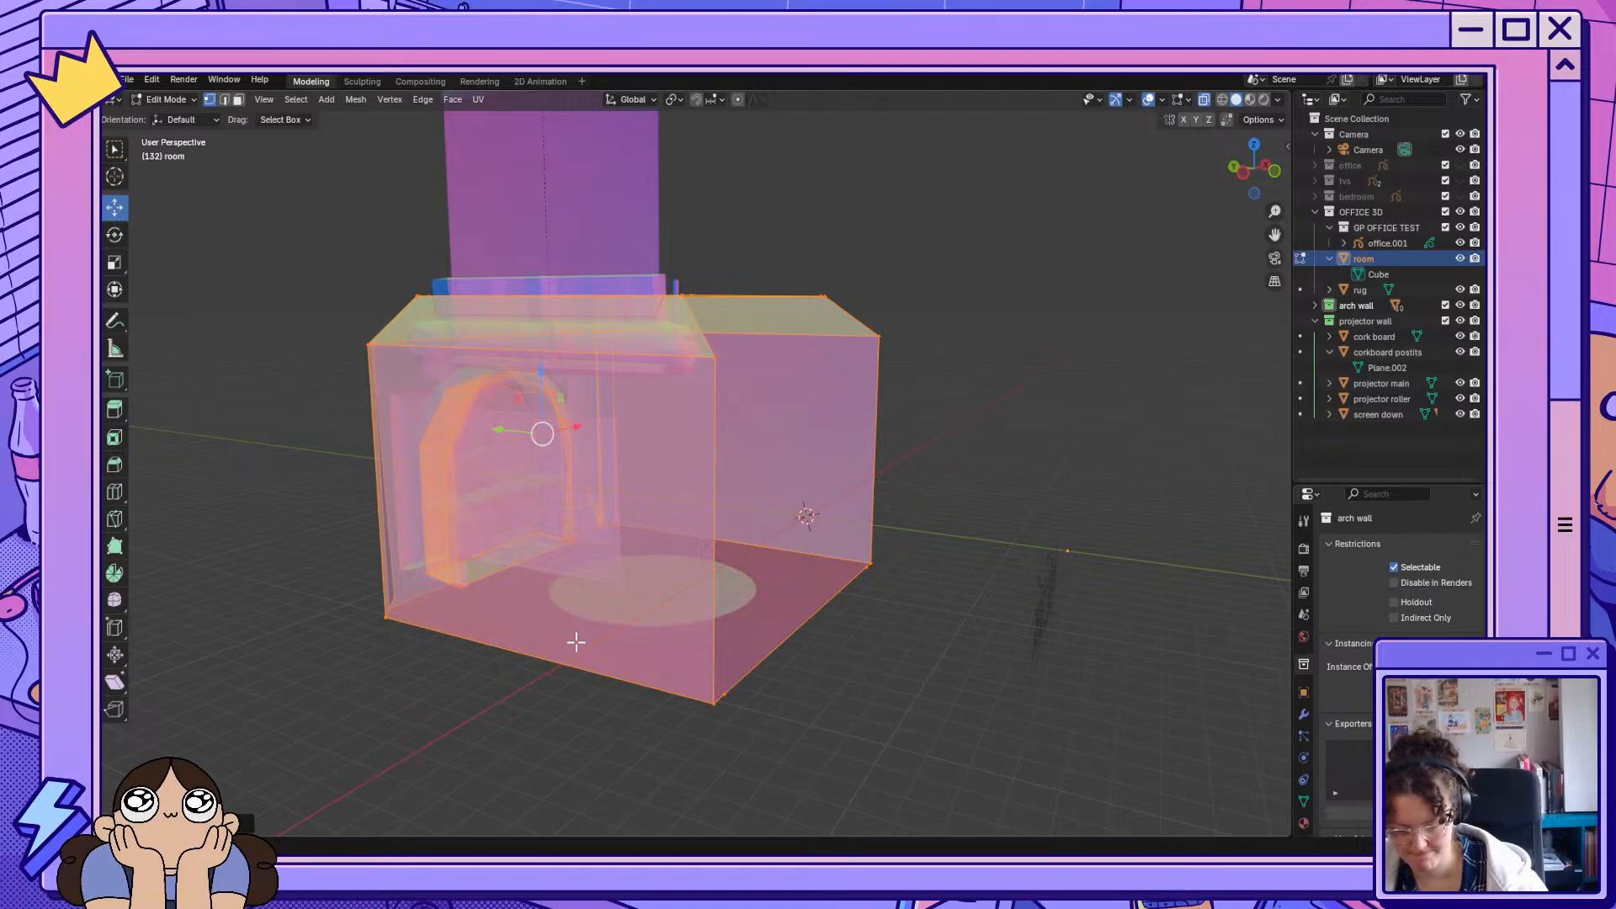
{"action": "left_click", "coordinate": [589, 753]}
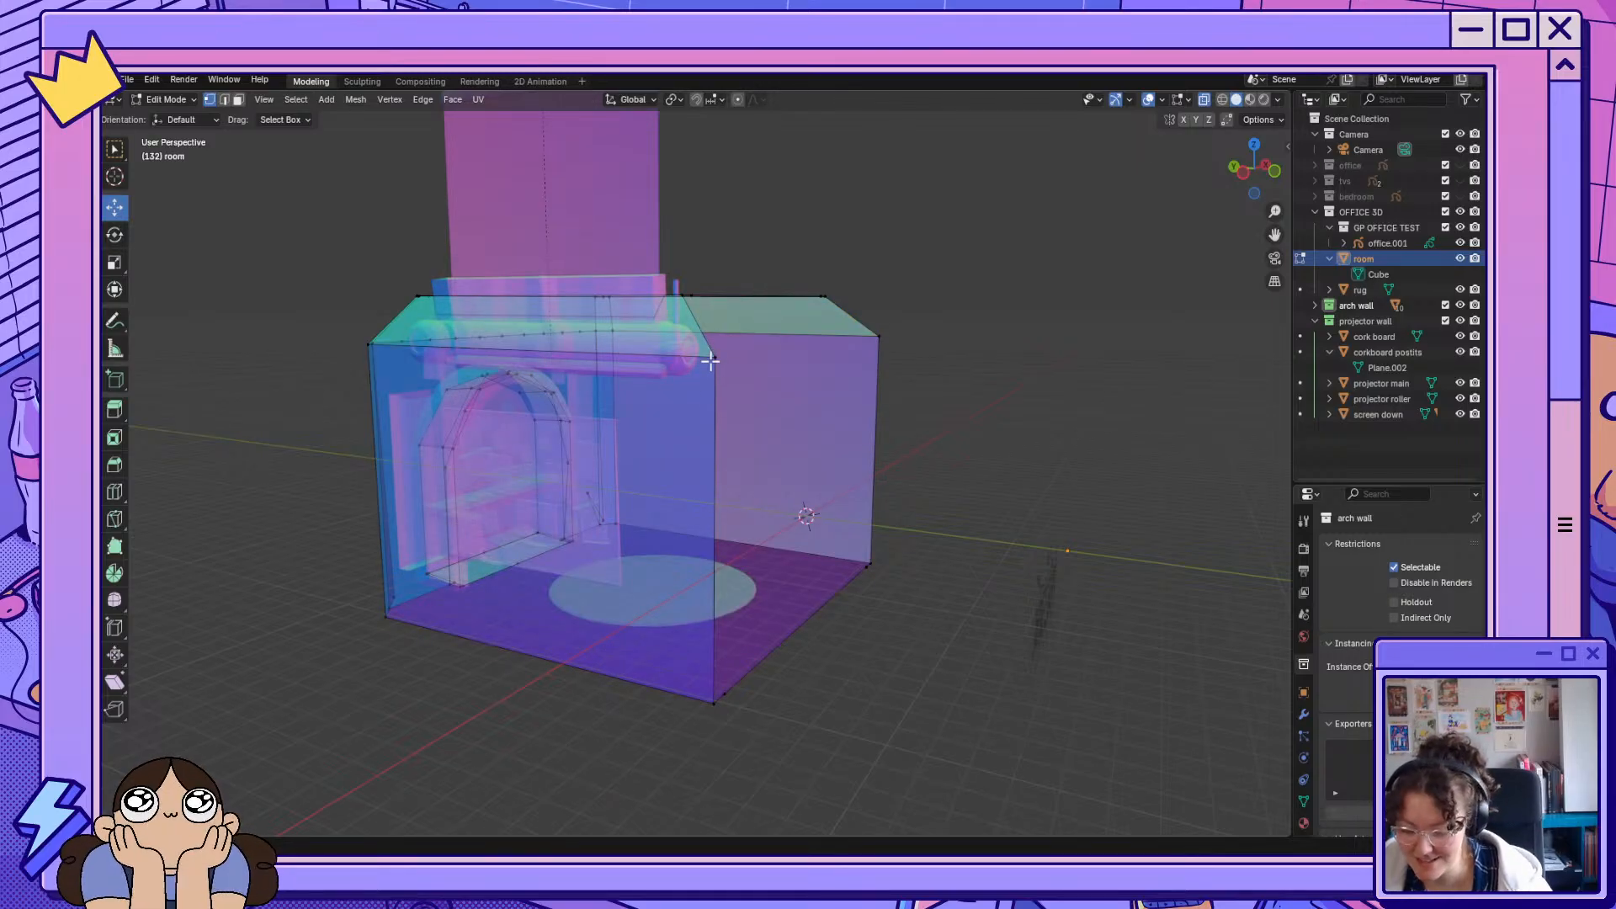
Delete the upper front and lower back outer corner vertices of the cork board wall to open the room's side.
{"action": "left_click", "coordinate": [712, 359]}
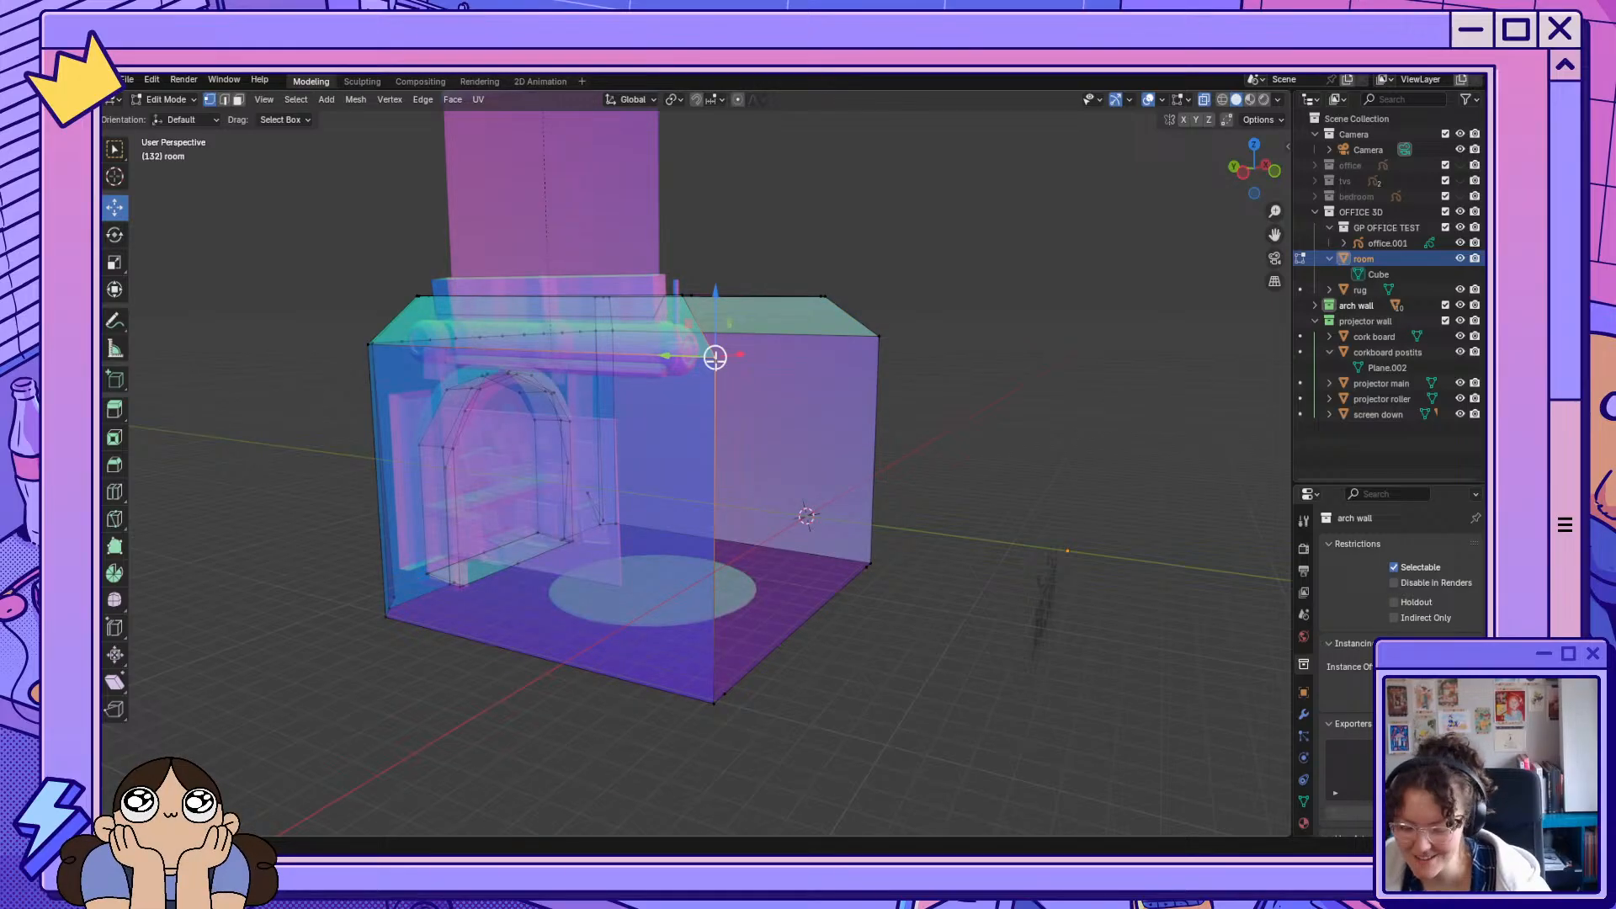
{"action": "left_click", "coordinate": [386, 616], "text": "shift"}
{"action": "key", "text": "x"}
{"action": "left_click", "coordinate": [593, 628]}
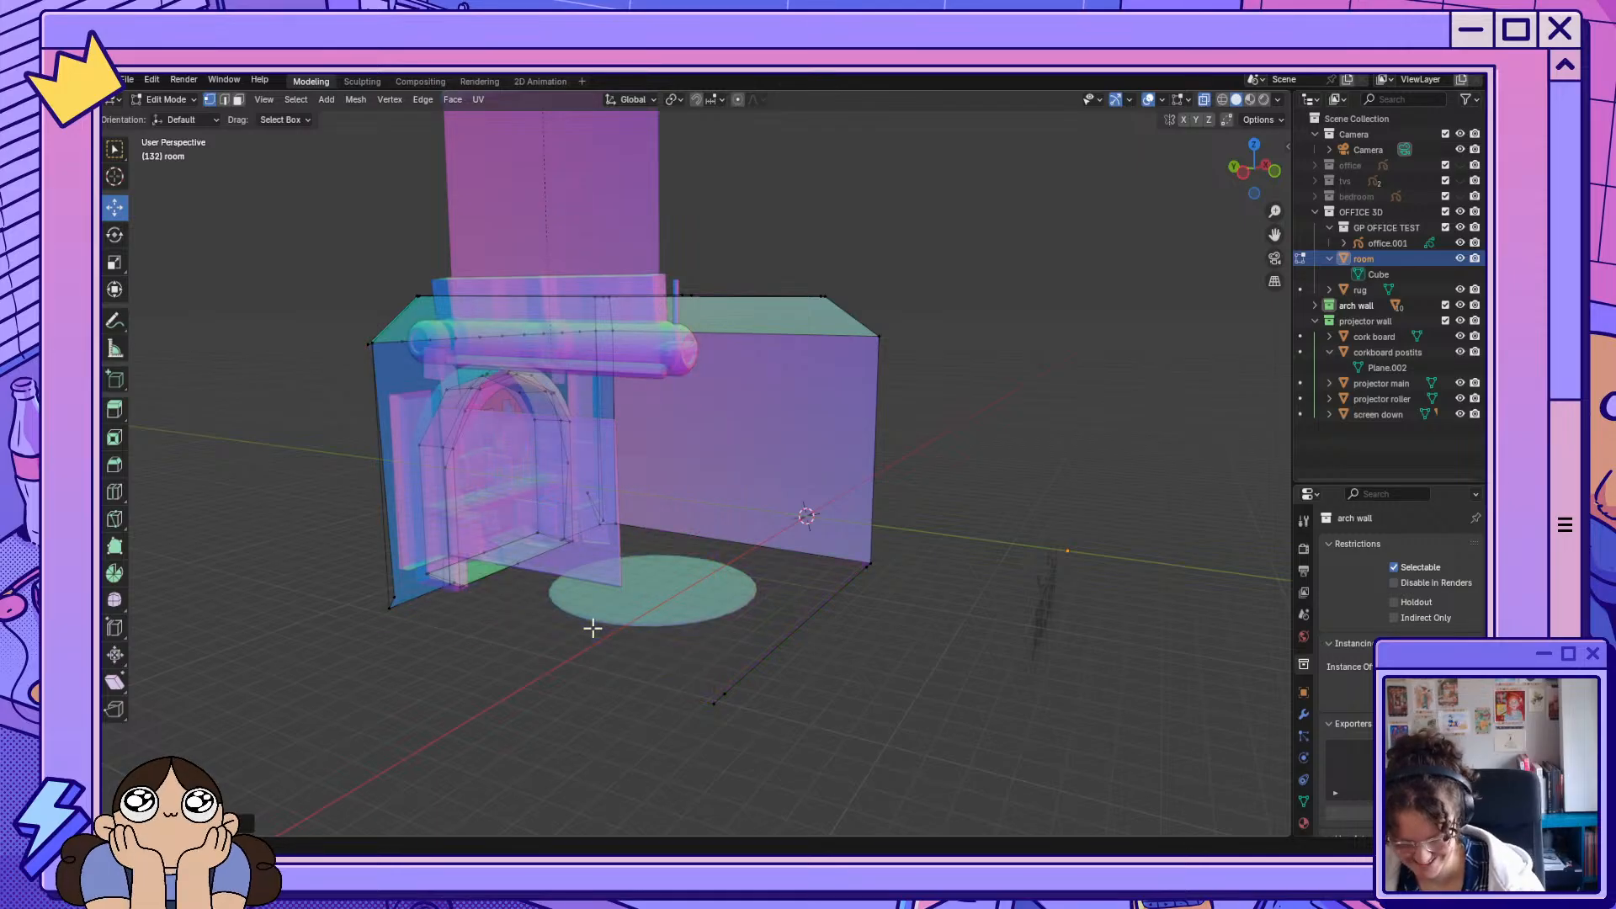
Hide the projector wall collection and show the remaining wall in left orthographic view with X-ray off.
{"action": "middle_click_drag", "start_coordinate": [584, 595], "coordinate": [643, 601]}
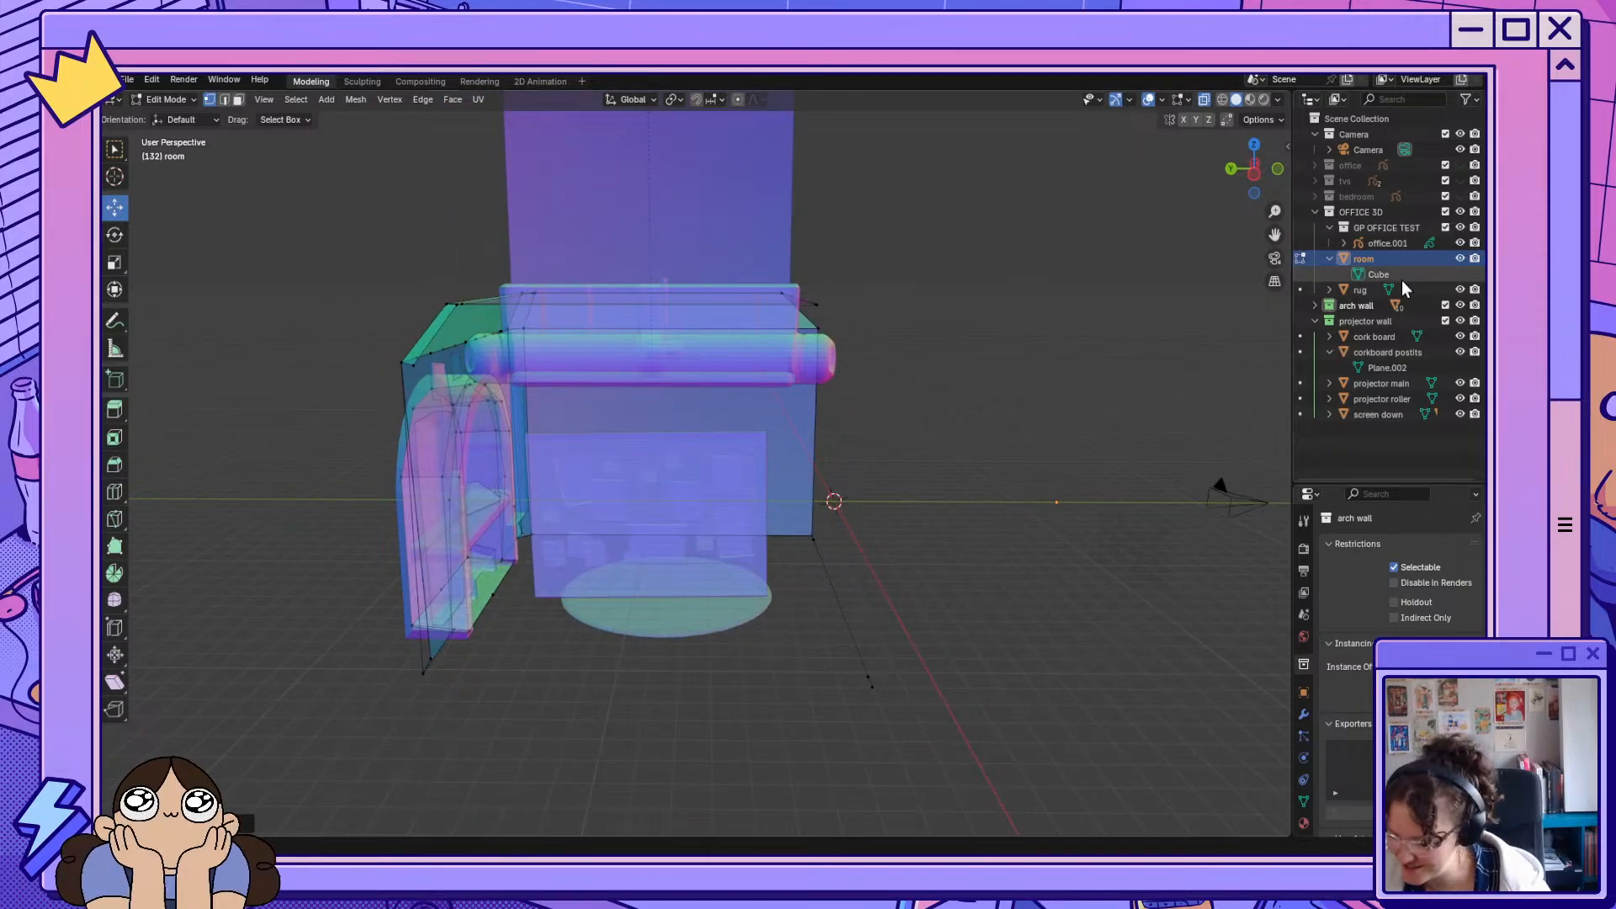
{"action": "left_click", "coordinate": [1459, 321]}
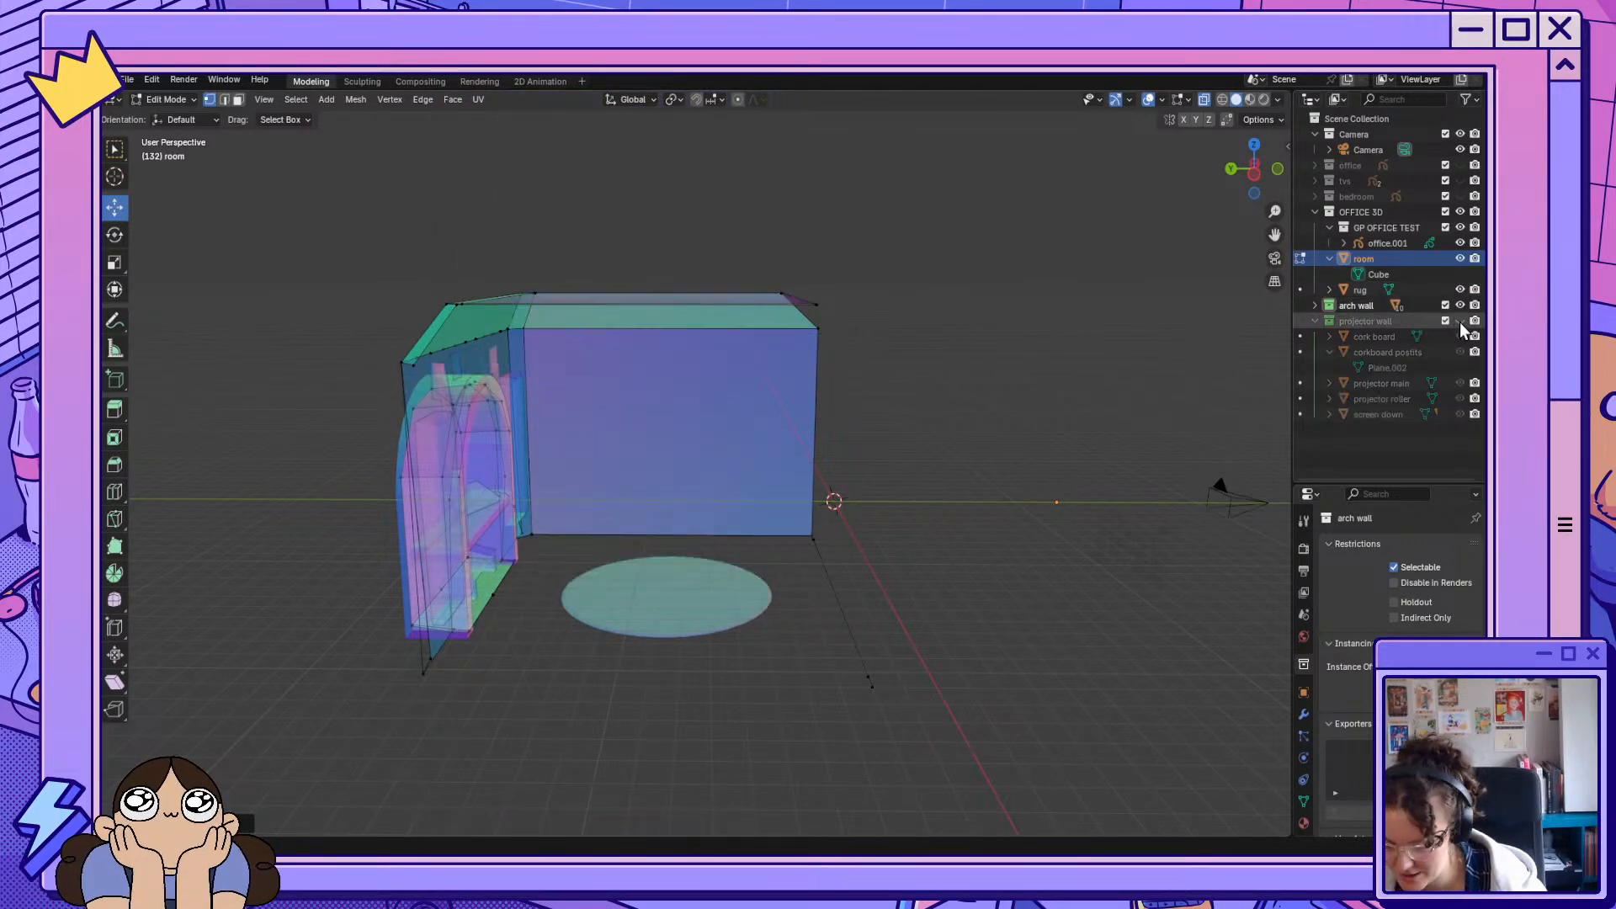
{"action": "left_click", "coordinate": [1253, 175]}
{"action": "scroll", "coordinate": [897, 489], "scroll_direction": "up", "scroll_amount": 5}
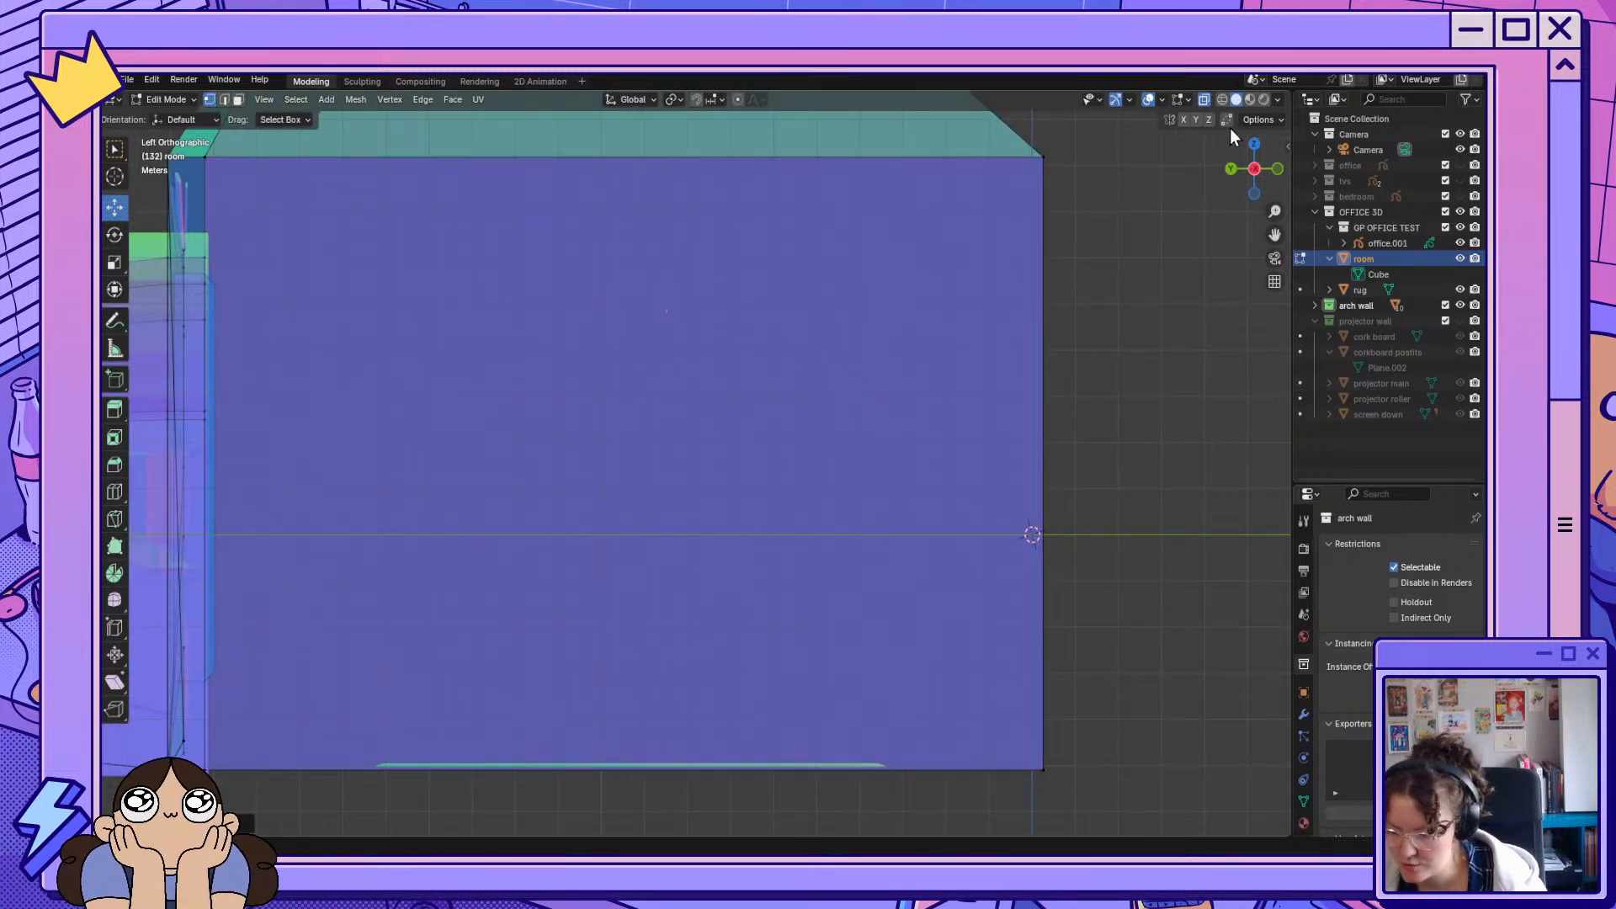
{"action": "left_click", "coordinate": [1206, 99]}
{"action": "left_click_drag", "start_coordinate": [1274, 235], "coordinate": [1416, 259]}
Return the room to Object Mode and add a new blank Grease Pencil object.
{"action": "left_click", "coordinate": [189, 102]}
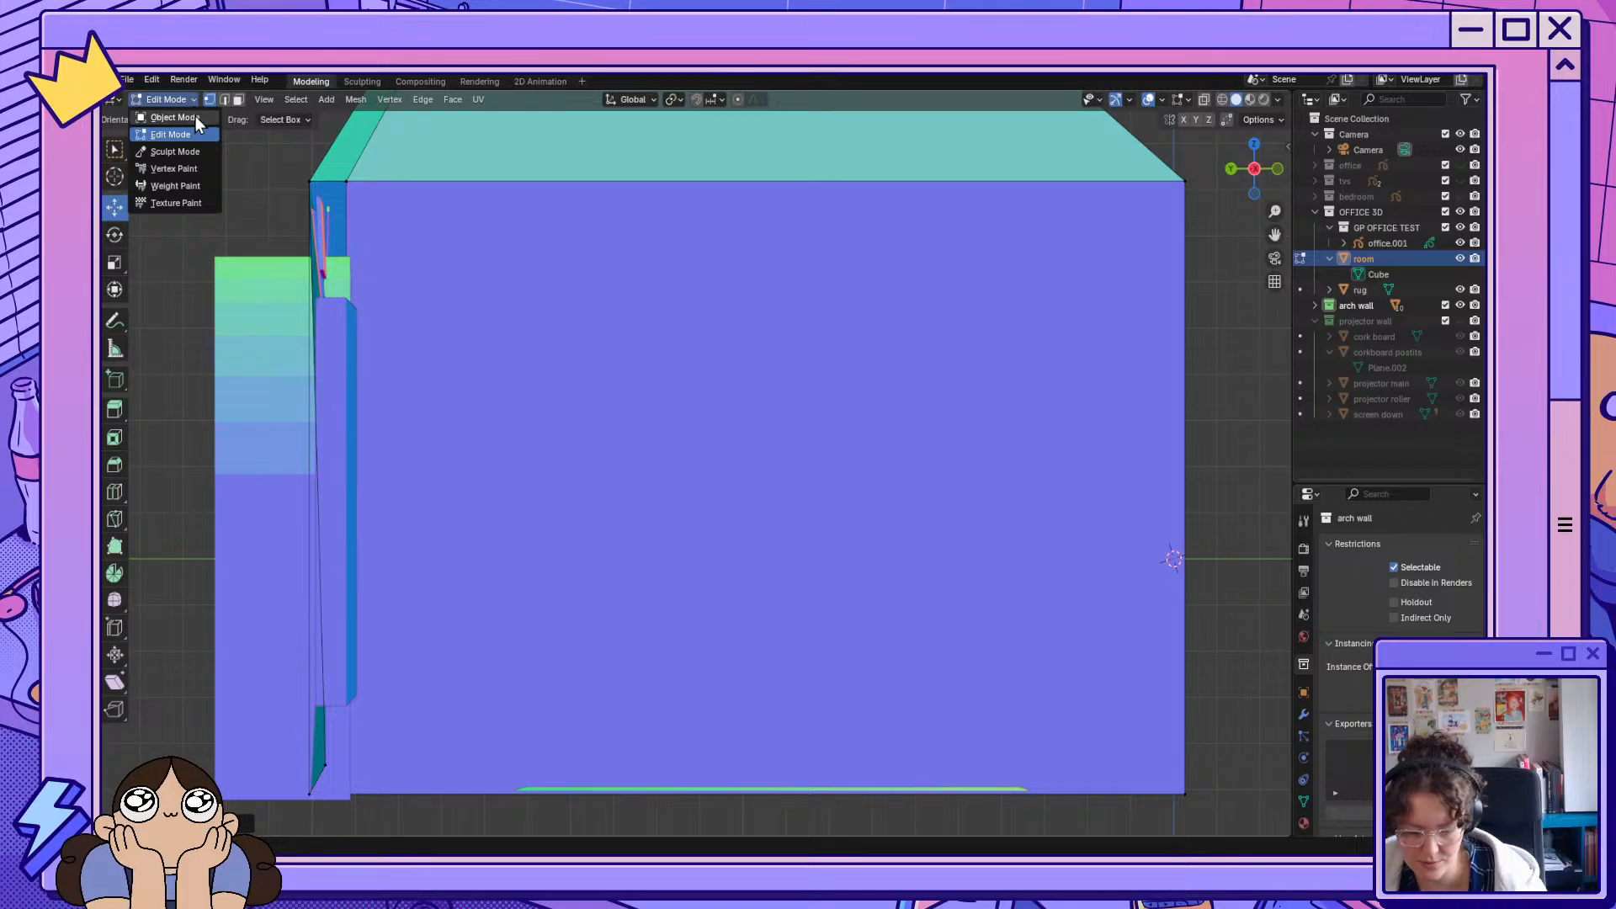
{"action": "left_click", "coordinate": [195, 116]}
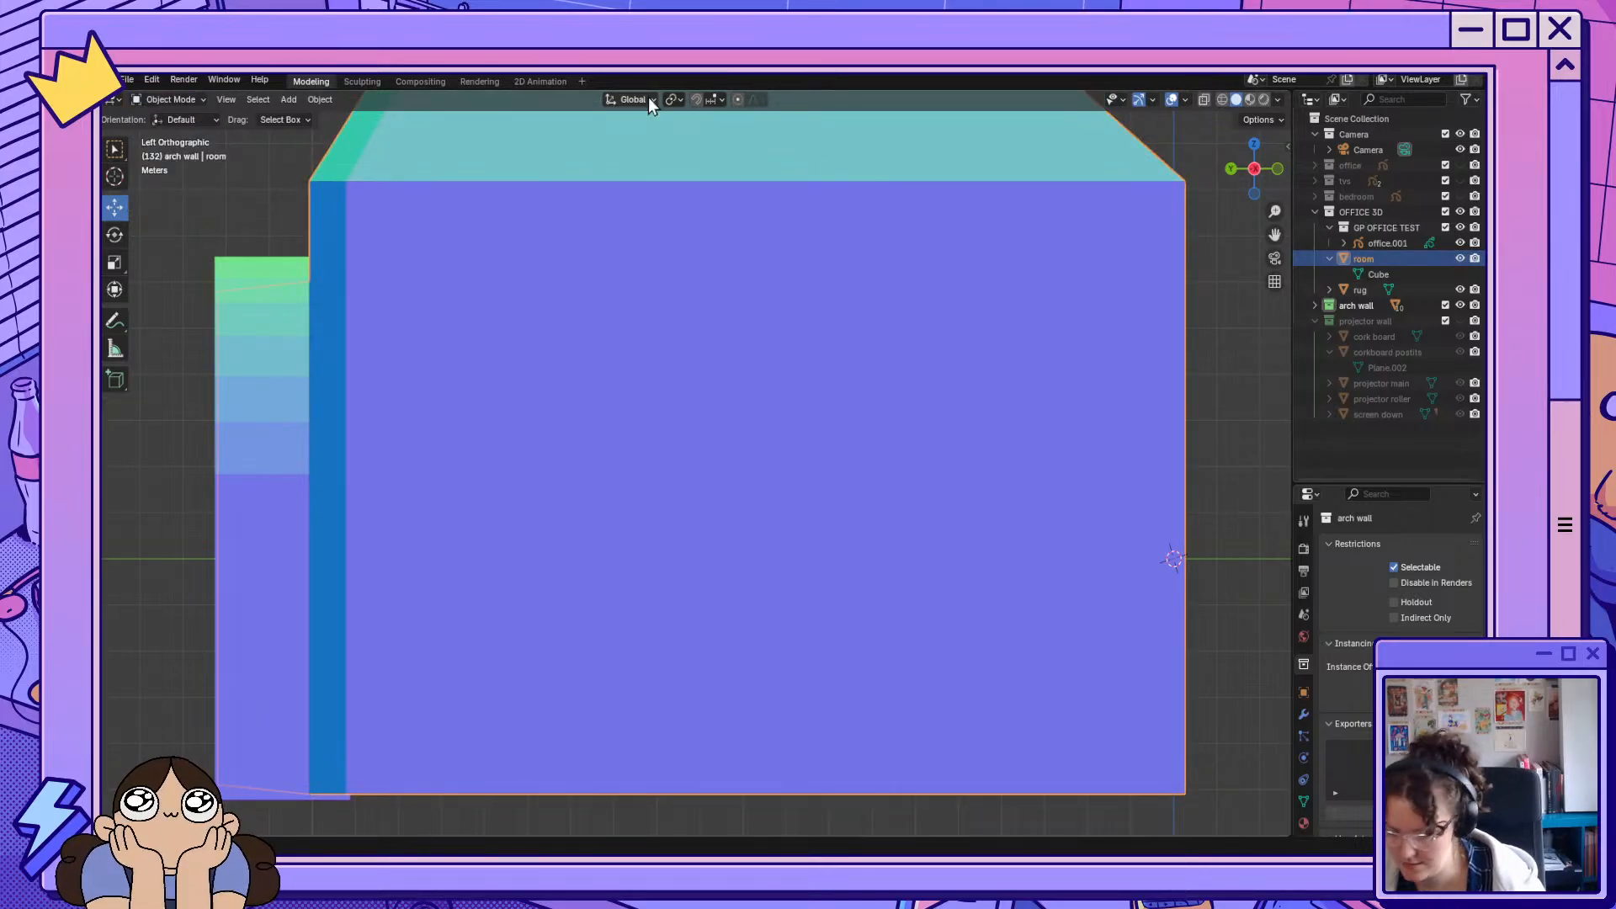
{"action": "left_click", "coordinate": [287, 100]}
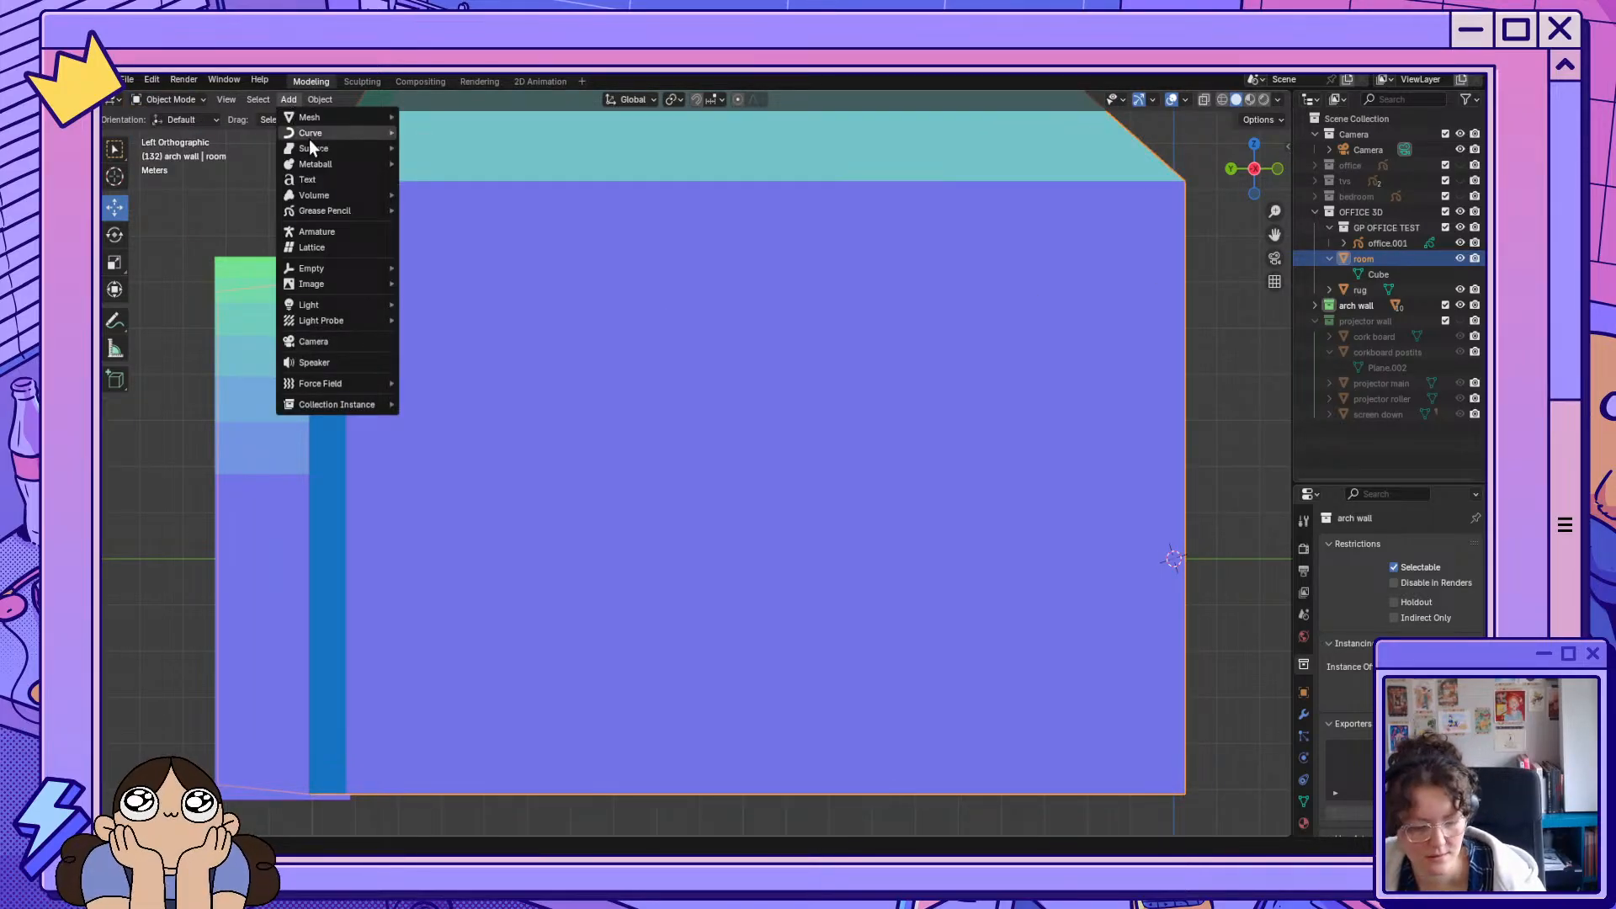
{"action": "mouse_move", "coordinate": [353, 212]}
{"action": "left_click", "coordinate": [447, 212]}
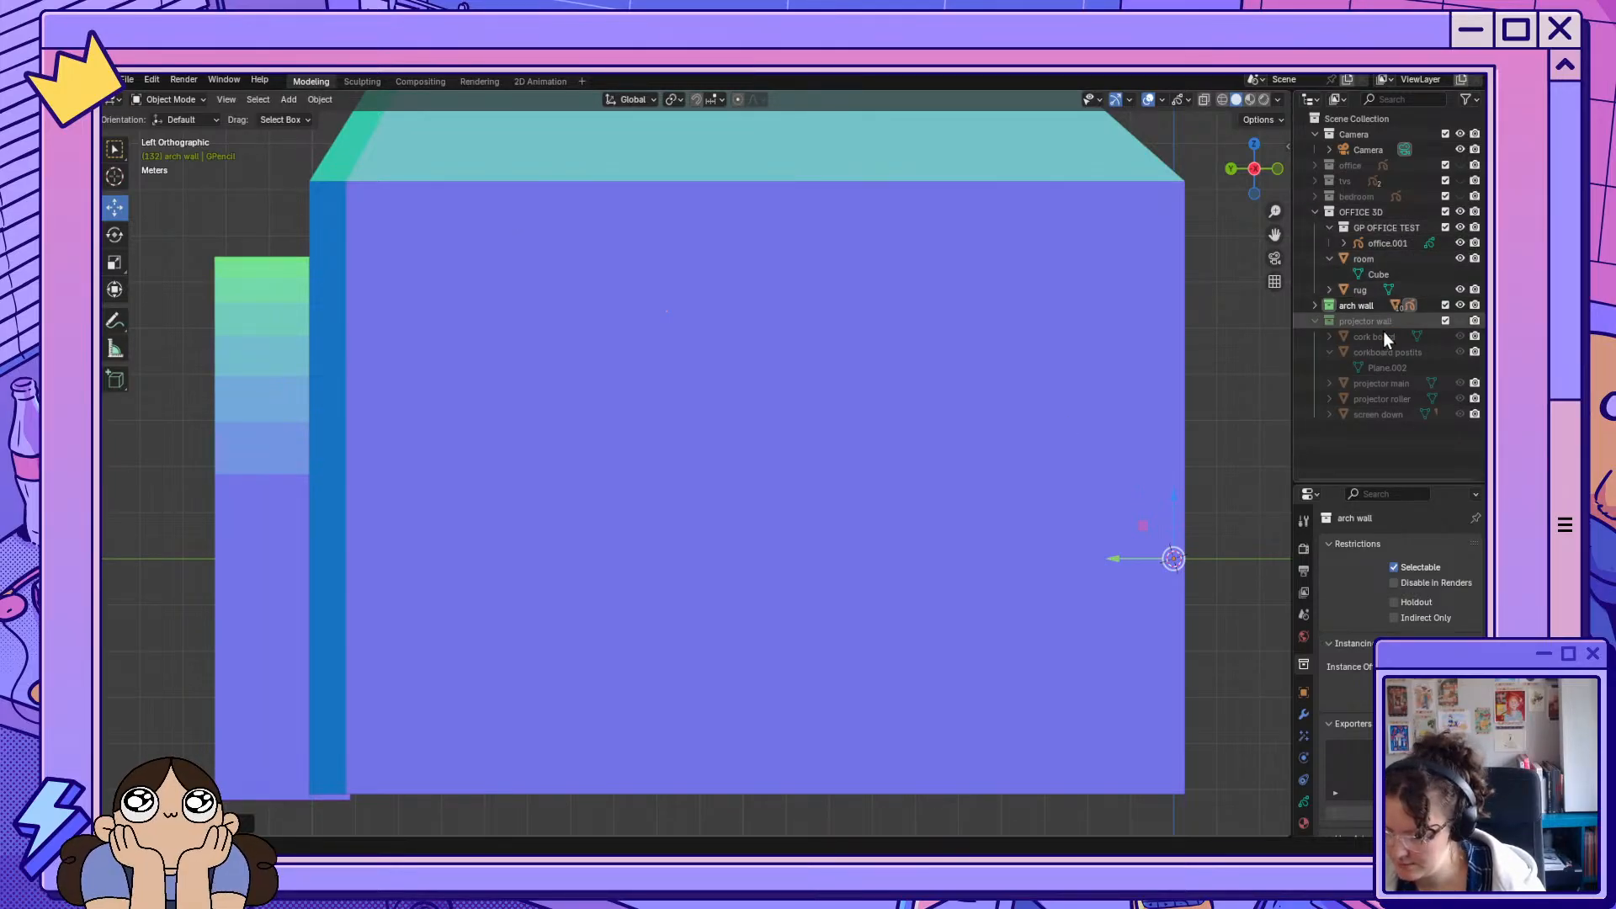
Move the new Grease Pencil object out of the arch wall collection into the Scene Collection.
{"action": "left_click", "coordinate": [1313, 305]}
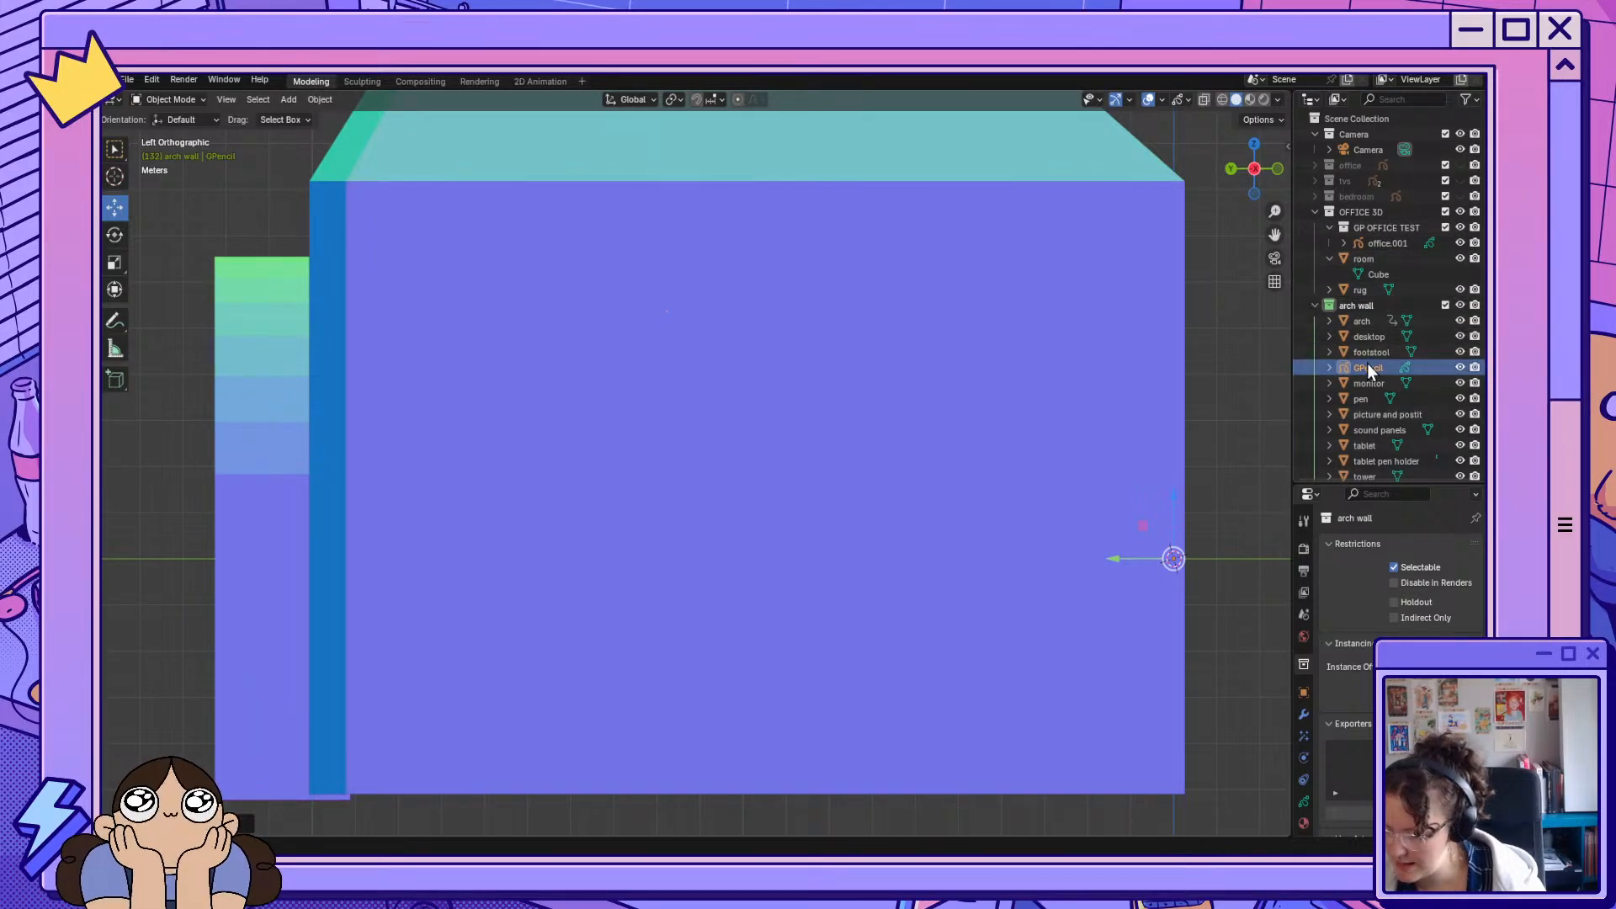
{"action": "left_click_drag", "start_coordinate": [1369, 372], "coordinate": [1382, 119]}
{"action": "left_click", "coordinate": [1315, 305]}
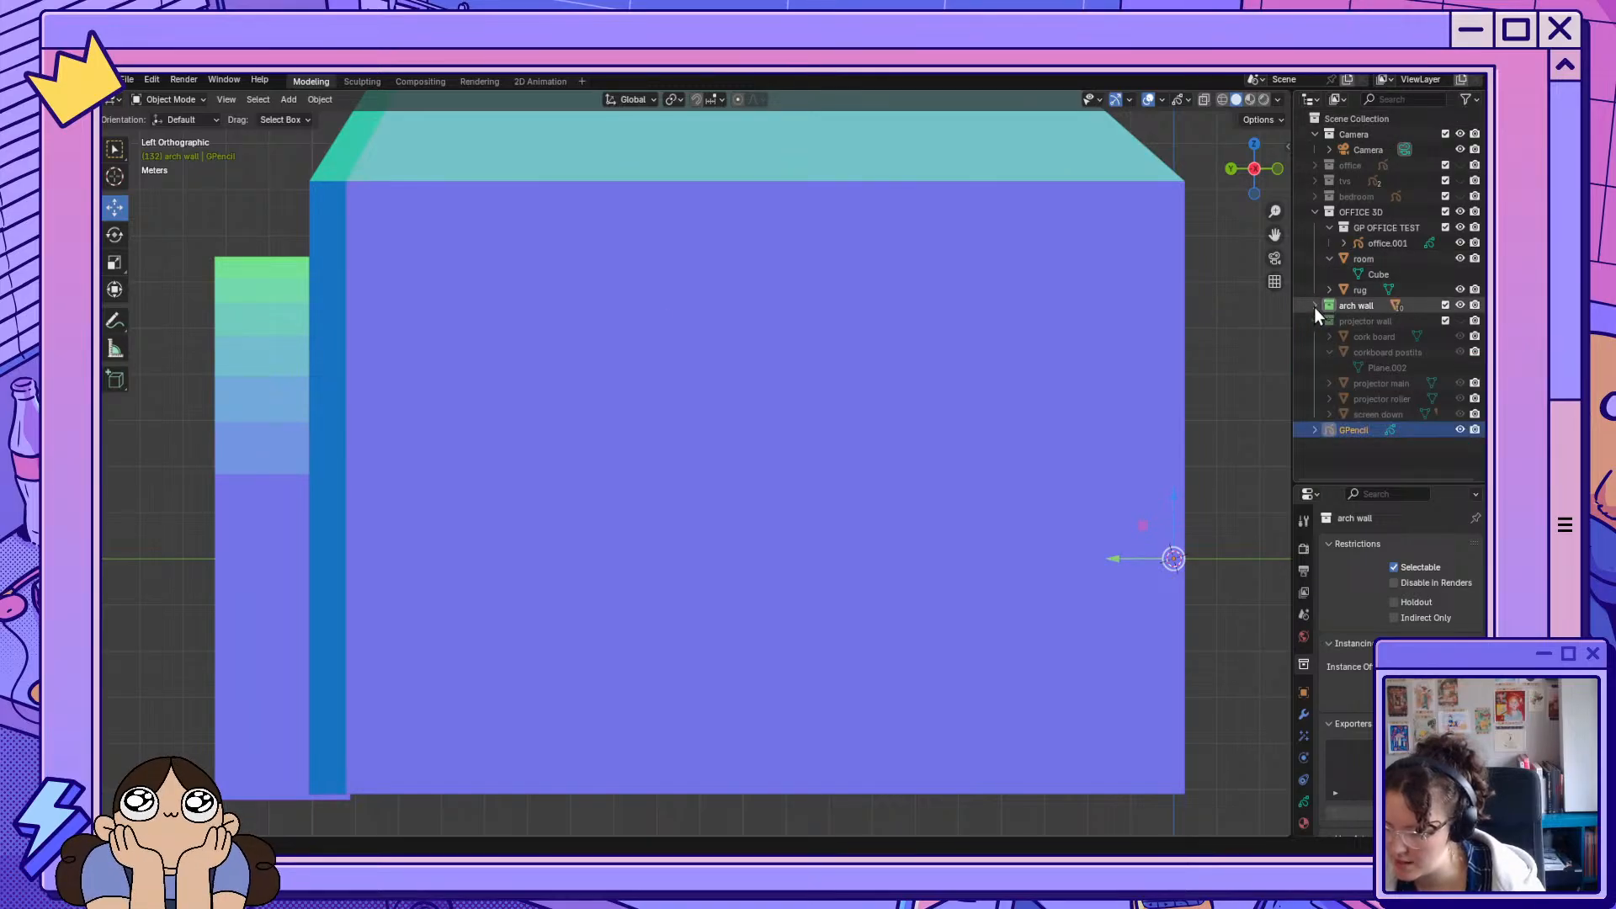
Nest the arch wall and projector wall collections and the new Grease Pencil object inside the OFFICE 3D collection.
{"action": "left_click", "coordinate": [1315, 214]}
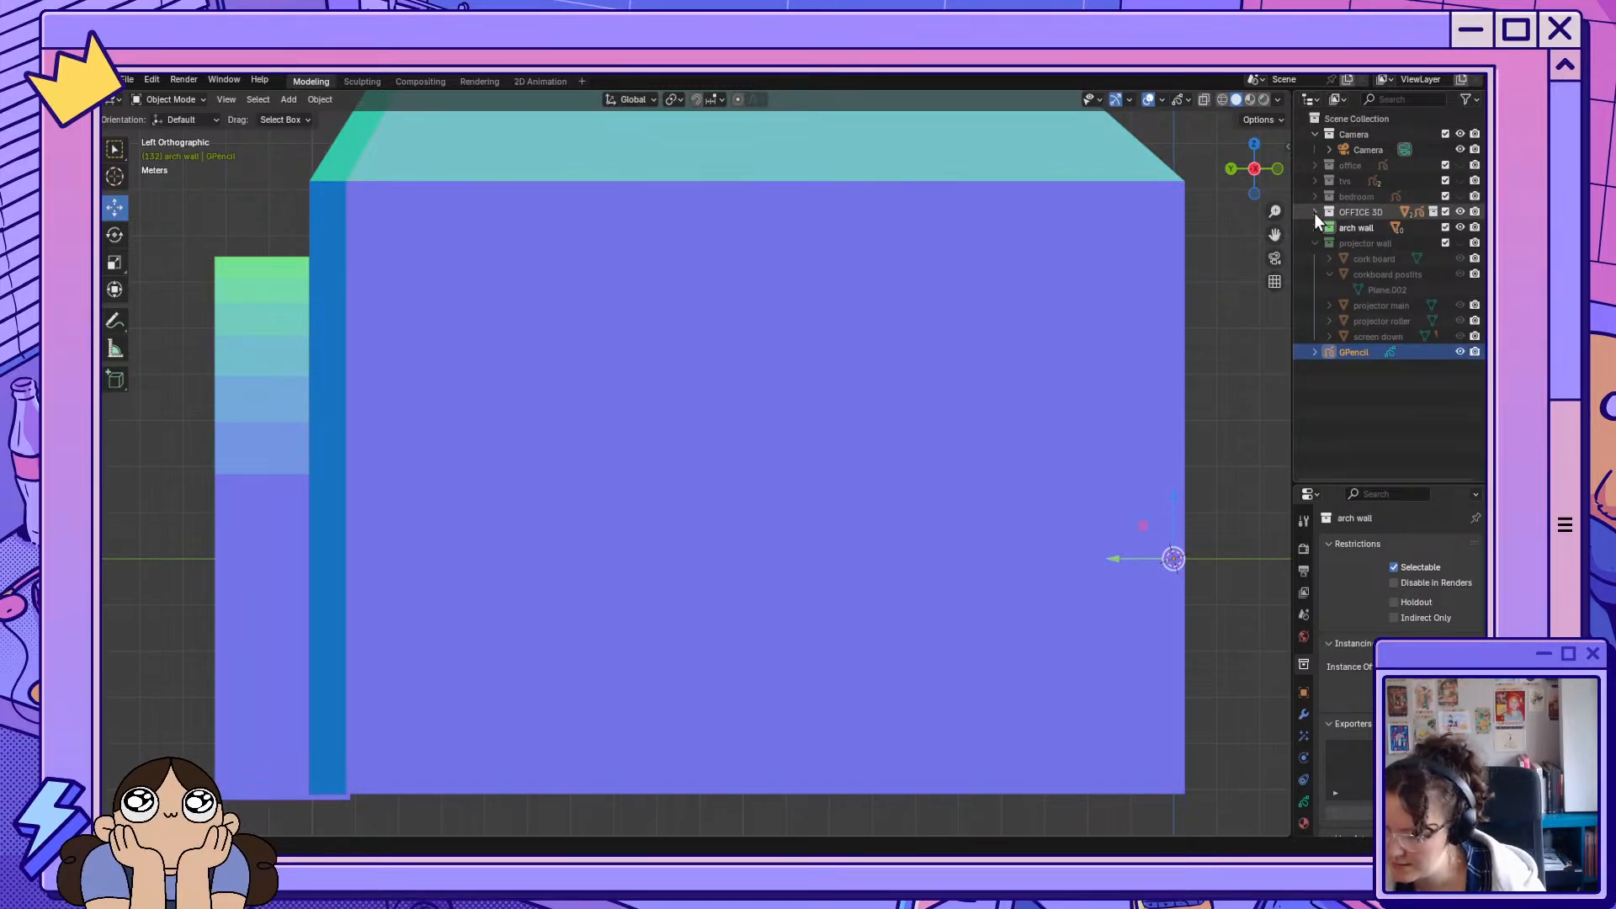
{"action": "left_click", "coordinate": [1357, 229]}
{"action": "left_click", "coordinate": [1364, 242], "text": "shift"}
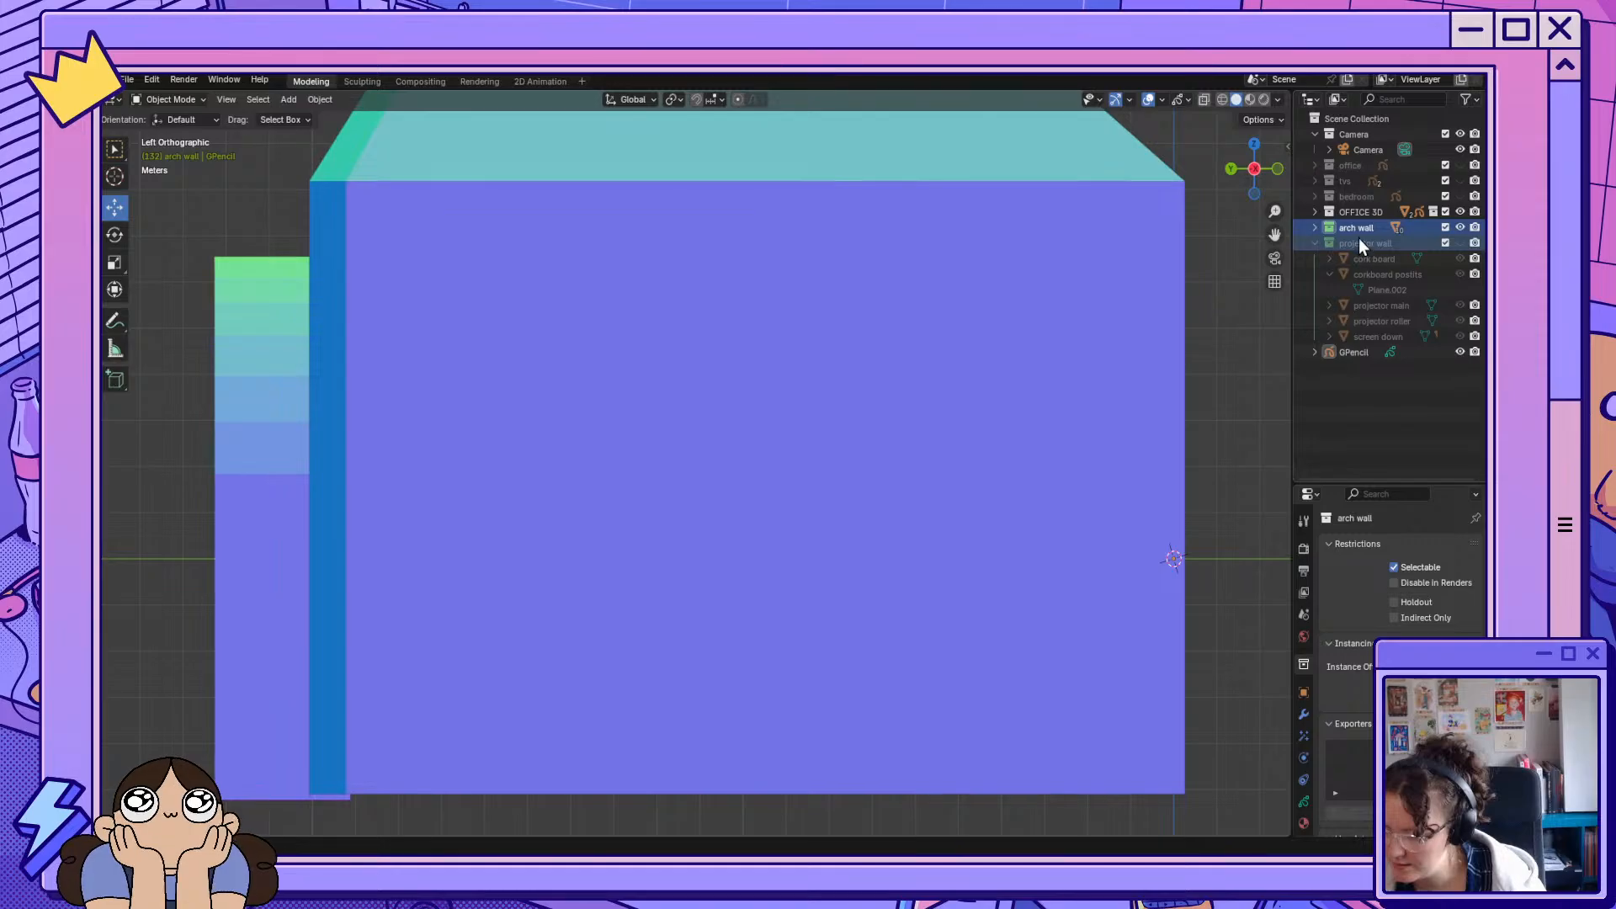
{"action": "left_click_drag", "start_coordinate": [1359, 239], "coordinate": [1357, 214]}
{"action": "left_click", "coordinate": [1347, 229]}
{"action": "left_click", "coordinate": [1357, 214]}
{"action": "left_click", "coordinate": [1315, 212]}
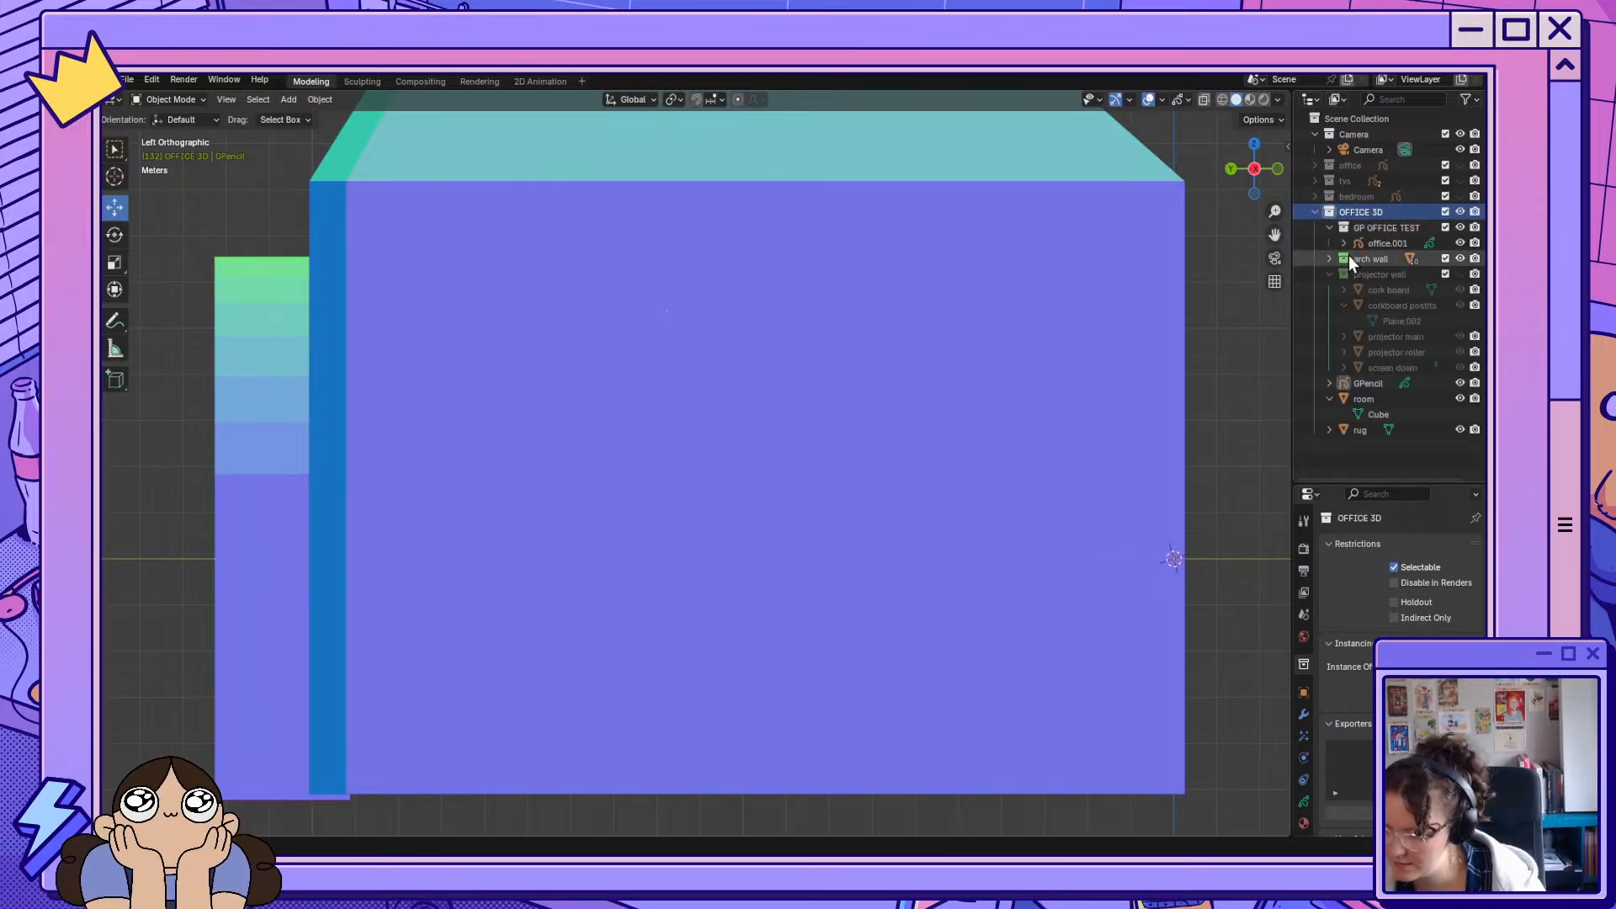
Rename the new Grease Pencil object "1 bookcase wall" and collapse the projector wall collection.
{"action": "left_click", "coordinate": [1374, 386]}
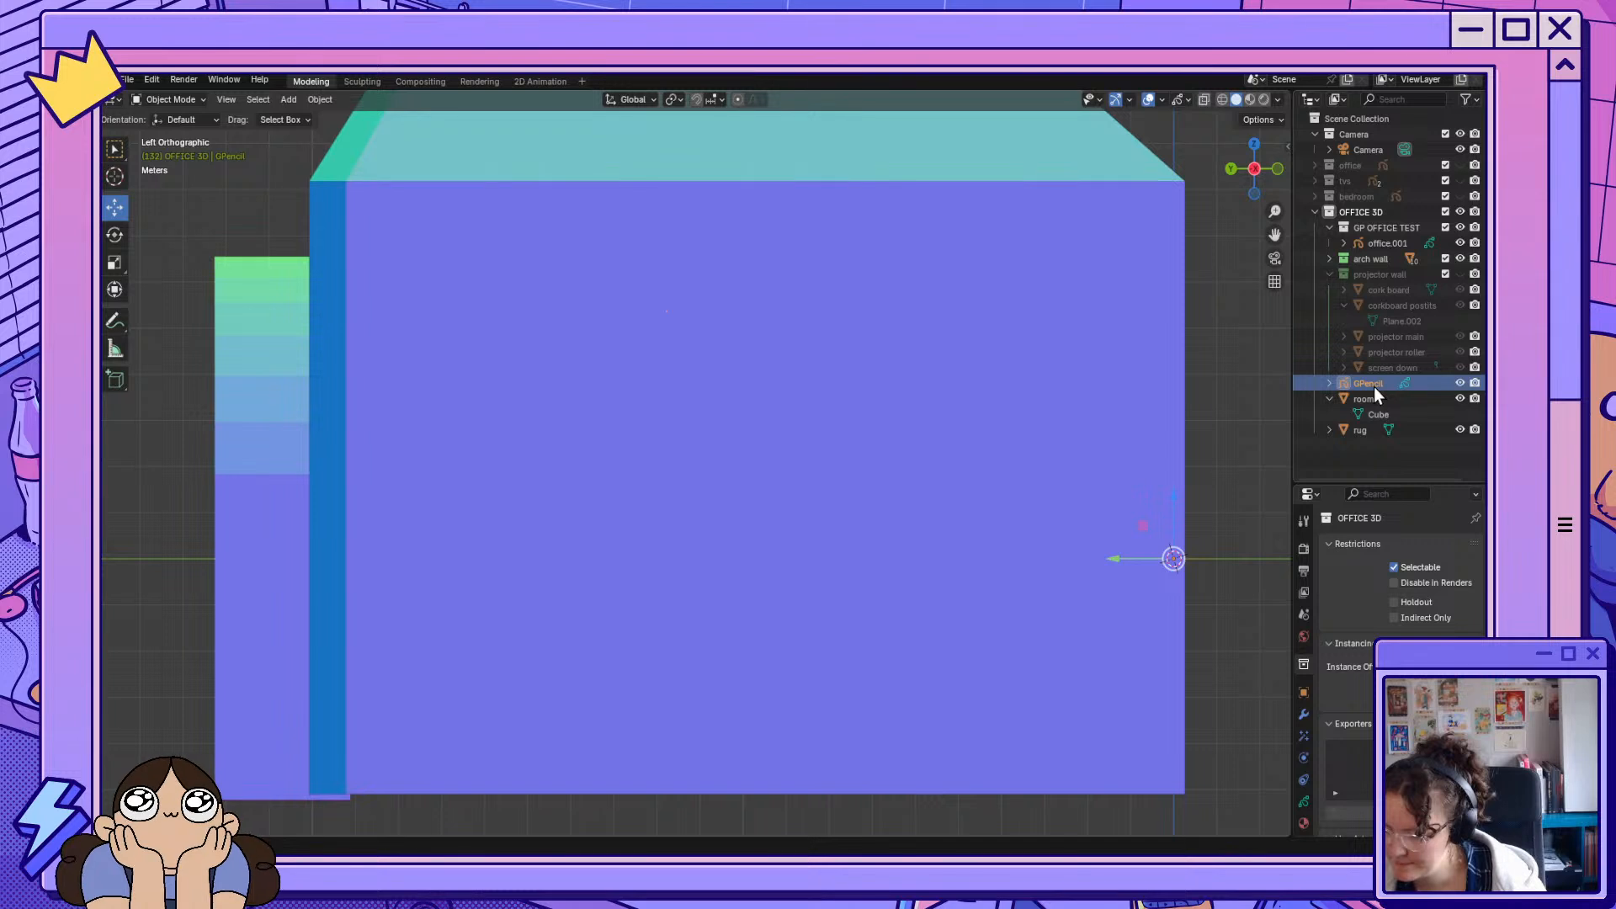
{"action": "double_click", "coordinate": [1369, 384]}
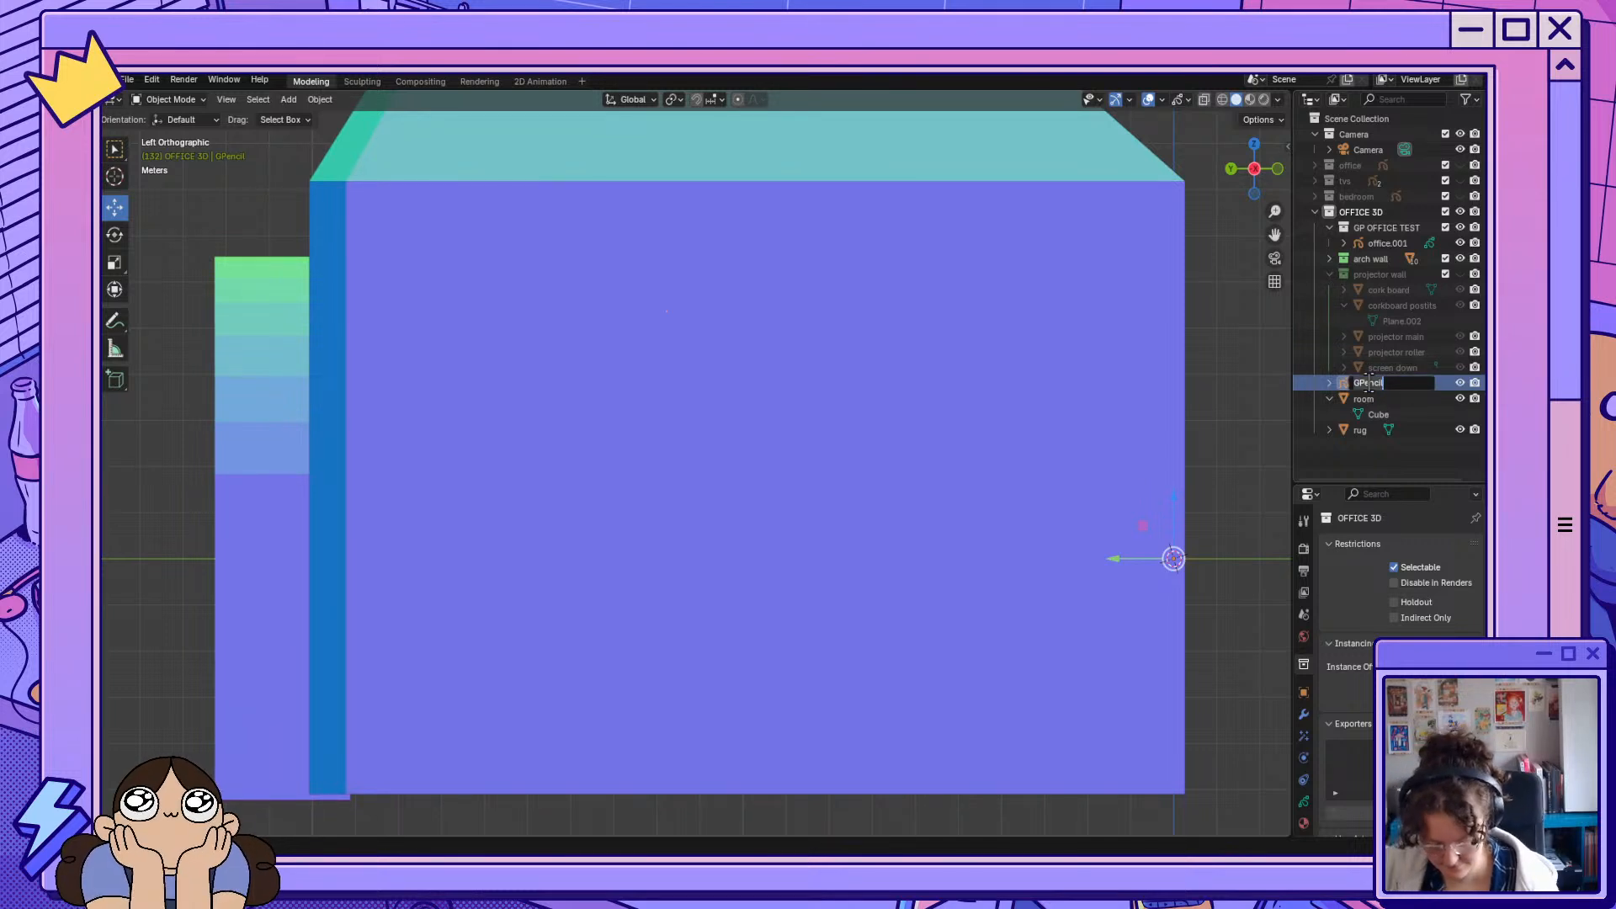
{"action": "type", "text": "aa"}
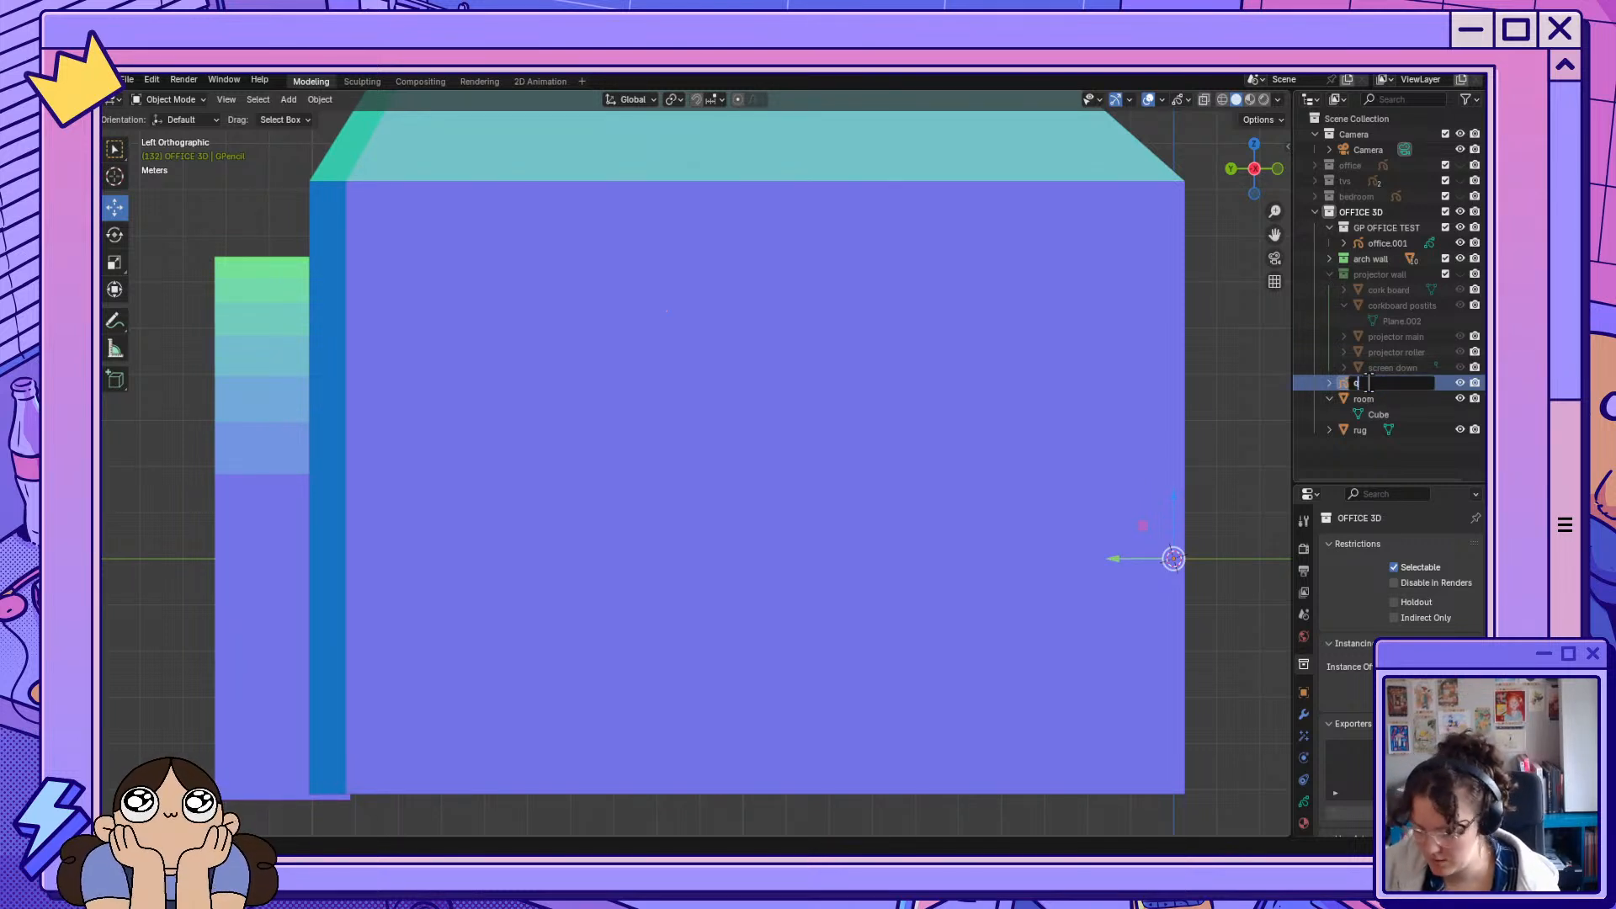
{"action": "type", "text": "1"}
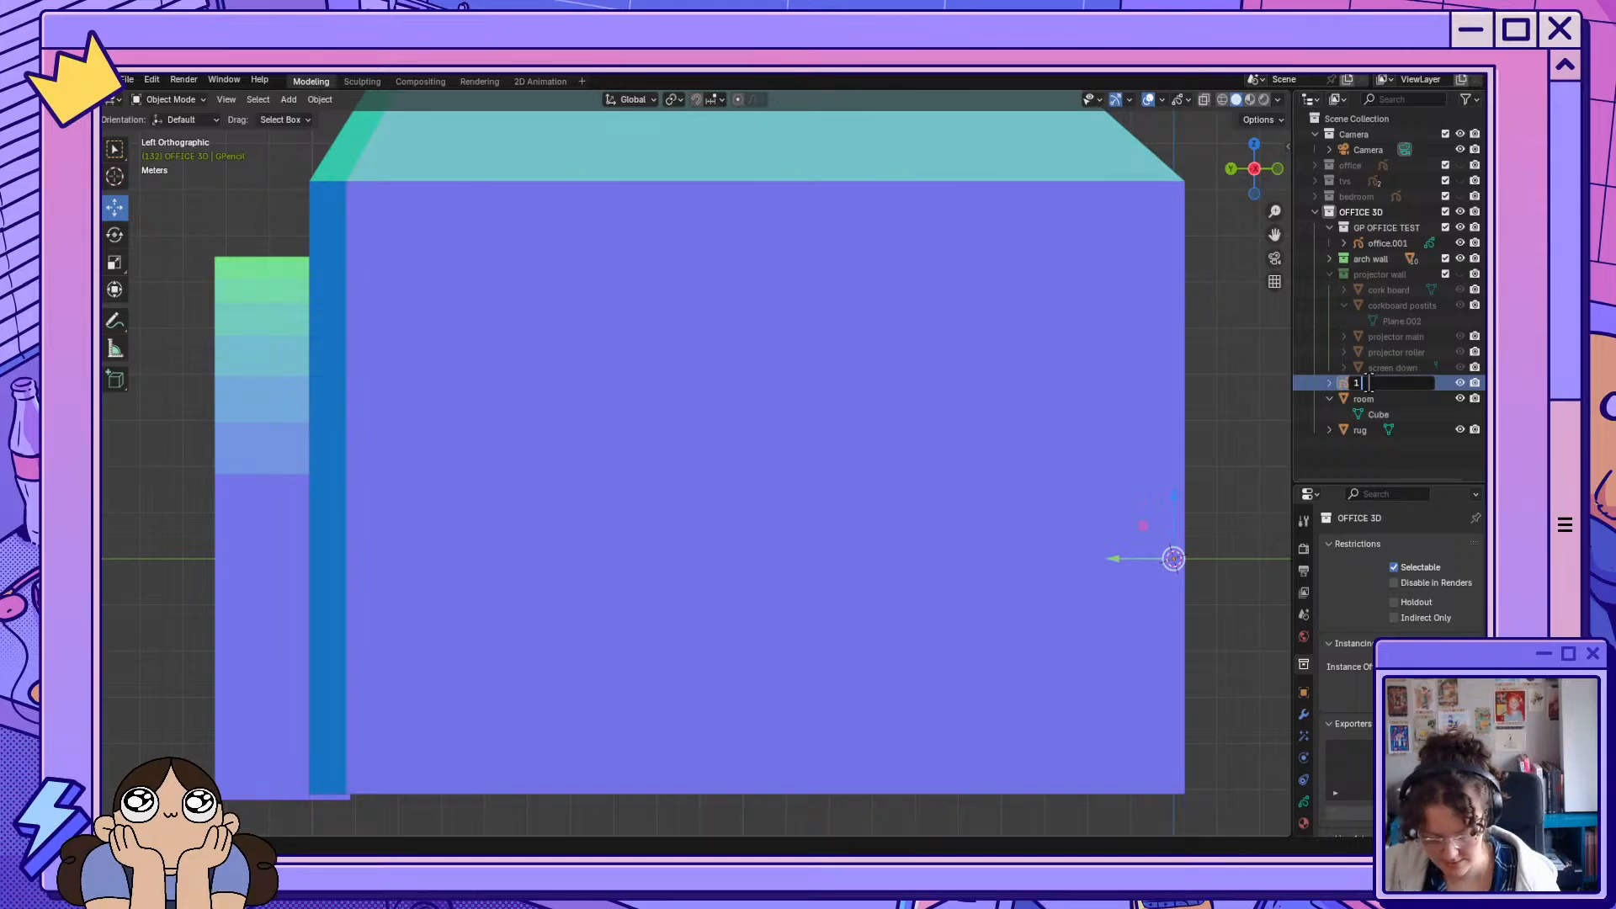
{"action": "type", "text": " b"}
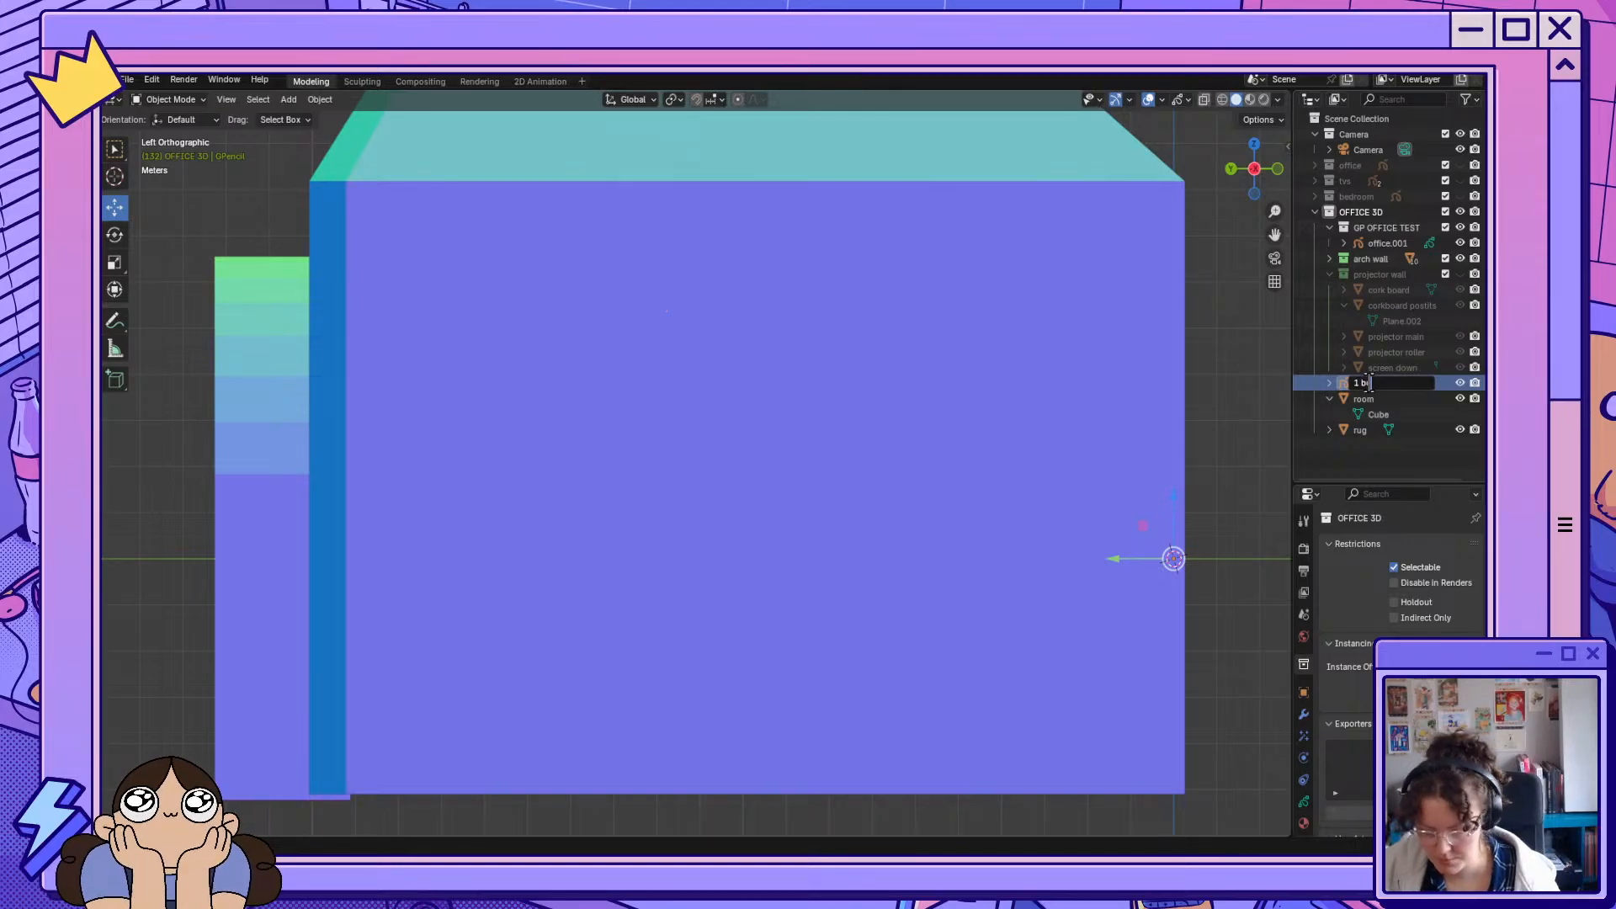
{"action": "type", "text": "lokcase"}
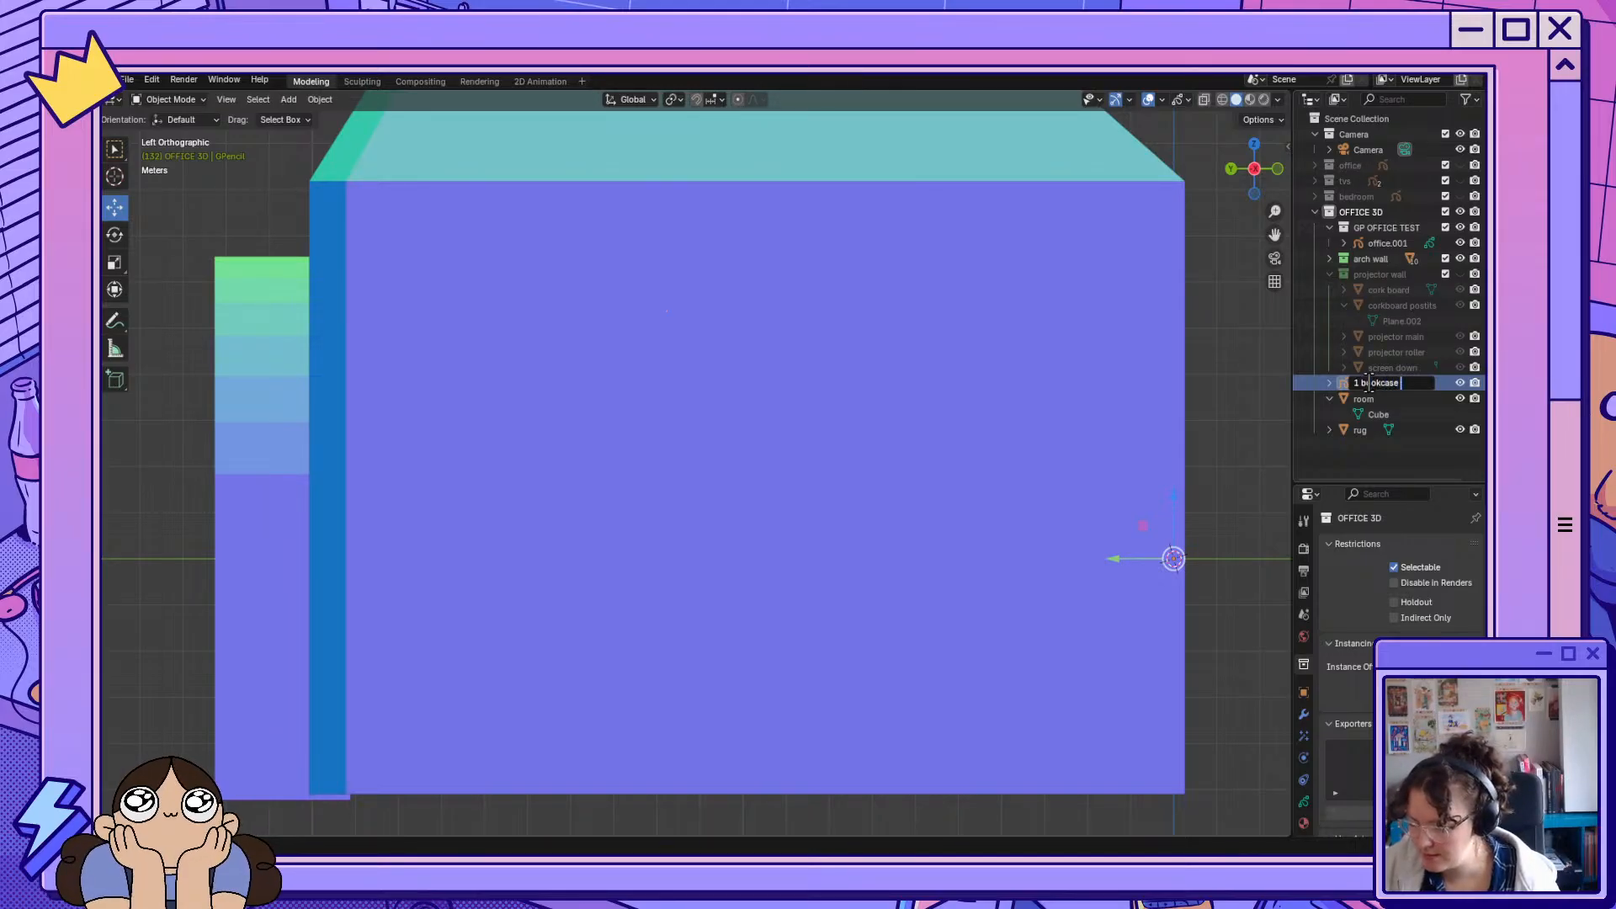
{"action": "type", "text": " wall"}
{"action": "key", "text": "Return"}
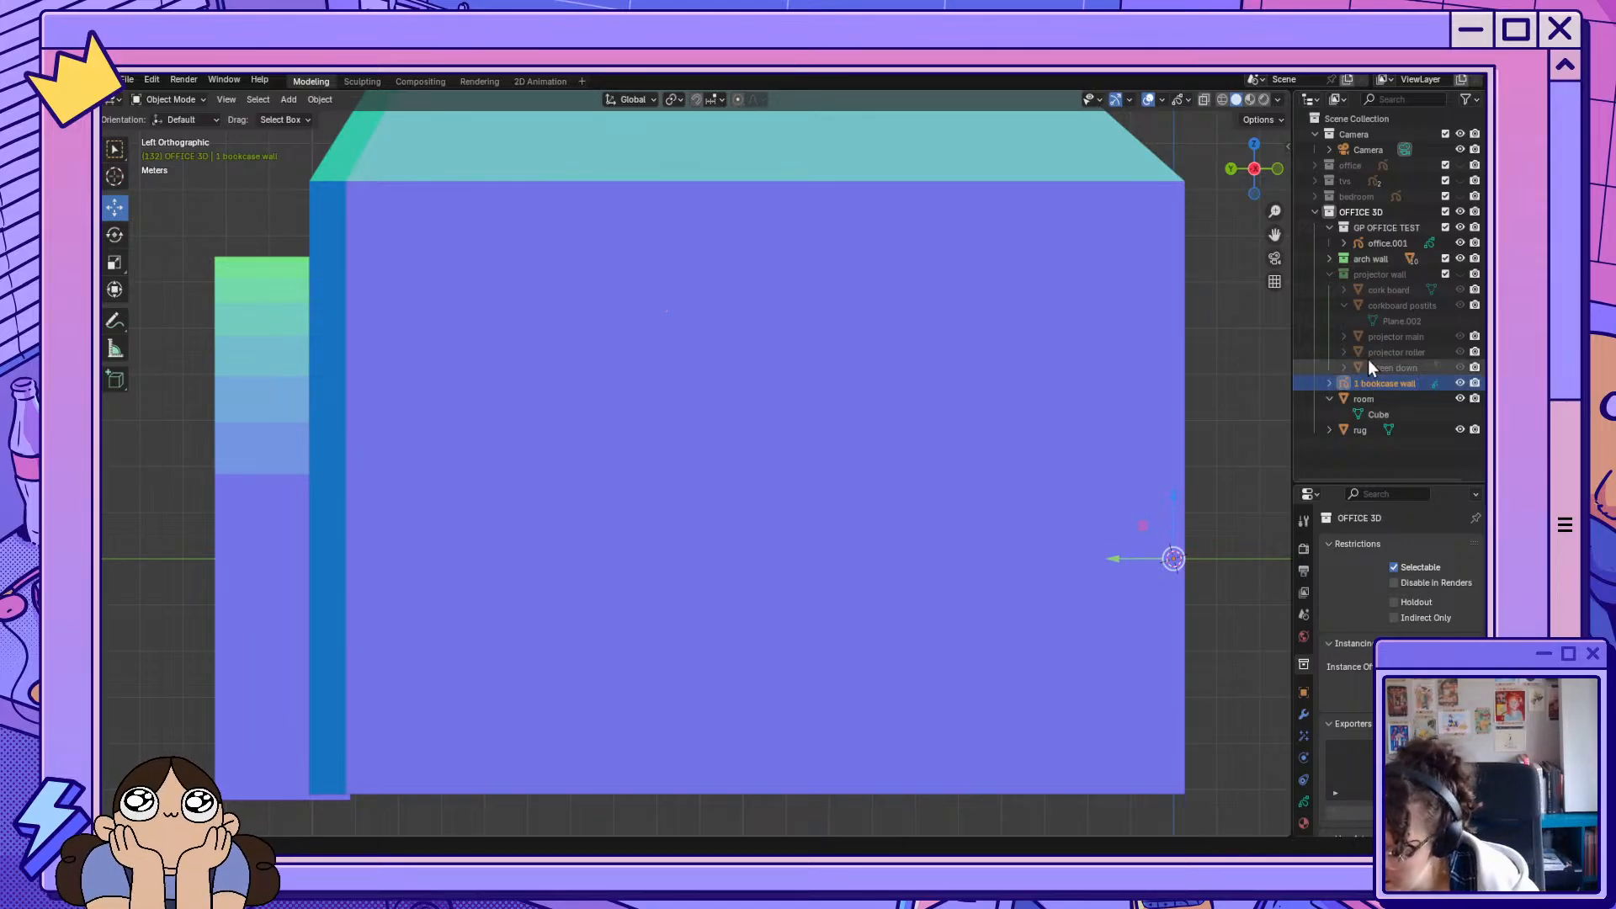
{"action": "left_click", "coordinate": [1328, 274]}
{"action": "left_click", "coordinate": [1401, 443]}
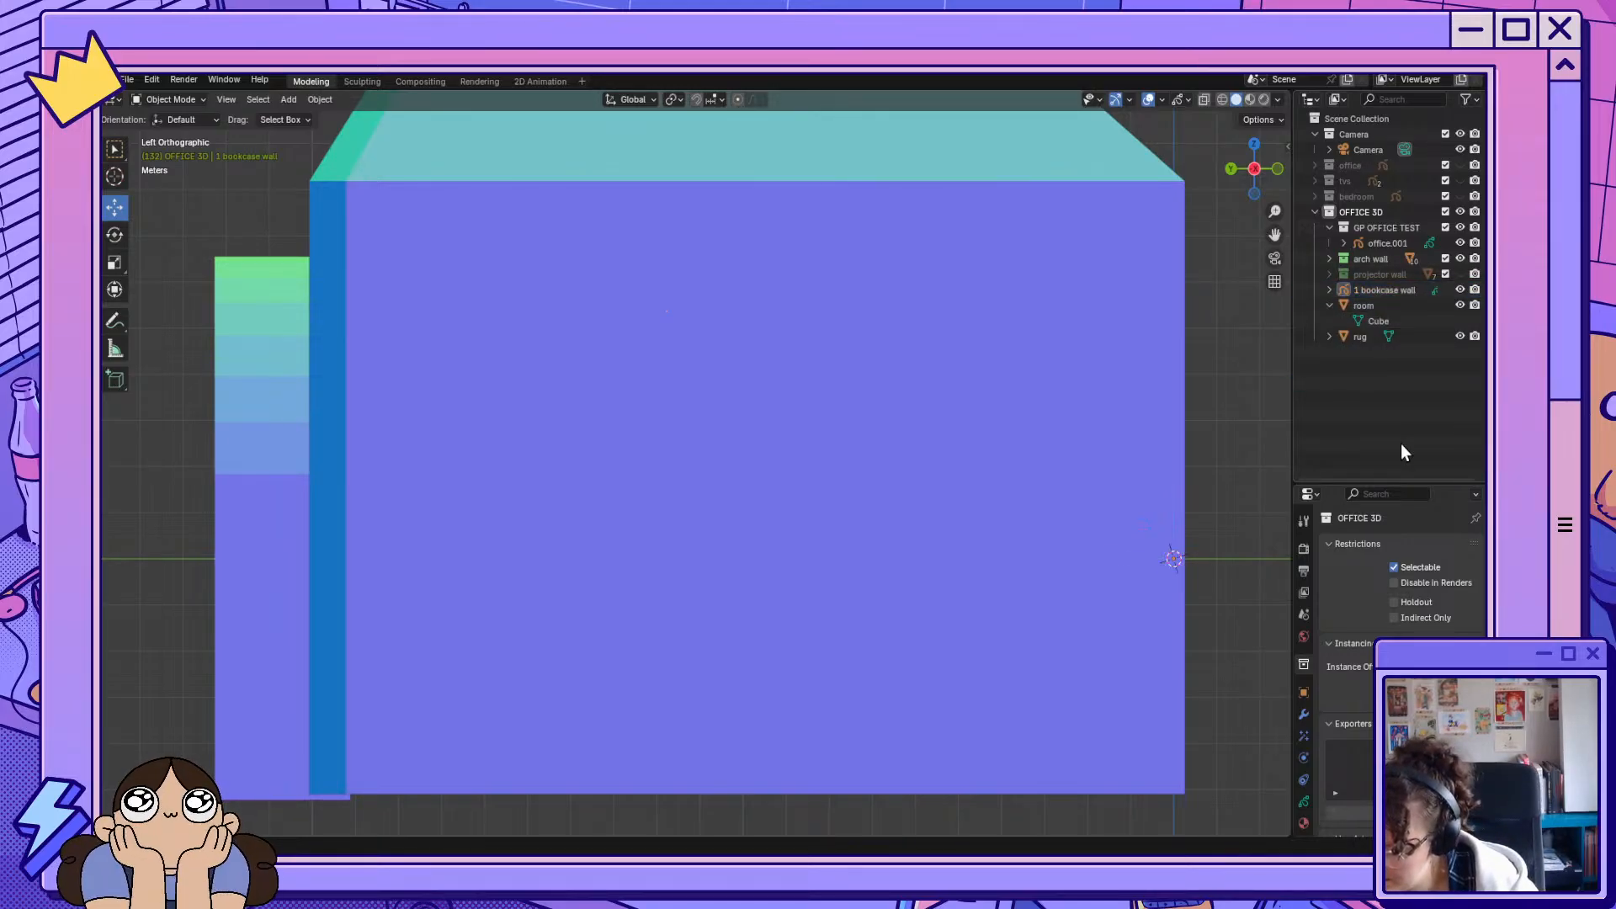
Open the room mesh in Edit Mode and examine its bare side wall from outside, in left view and from inside.
{"action": "left_click", "coordinate": [1389, 306]}
{"action": "left_click", "coordinate": [1371, 341]}
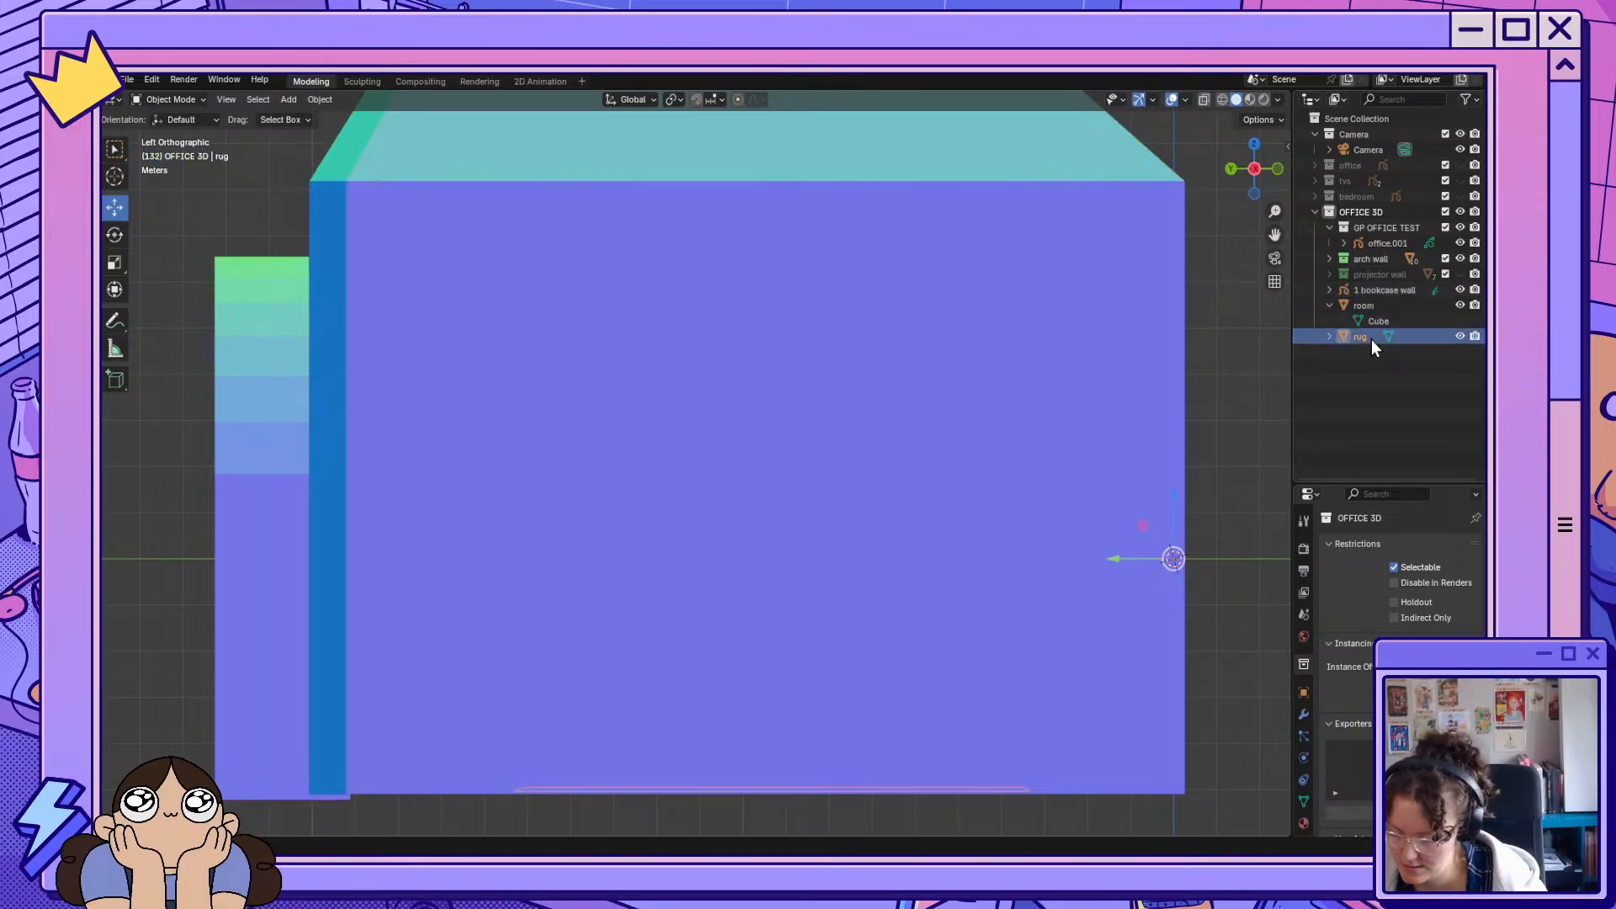
{"action": "middle_click_drag", "start_coordinate": [858, 512], "coordinate": [795, 565]}
{"action": "scroll", "coordinate": [852, 514], "scroll_direction": "down", "scroll_amount": 5}
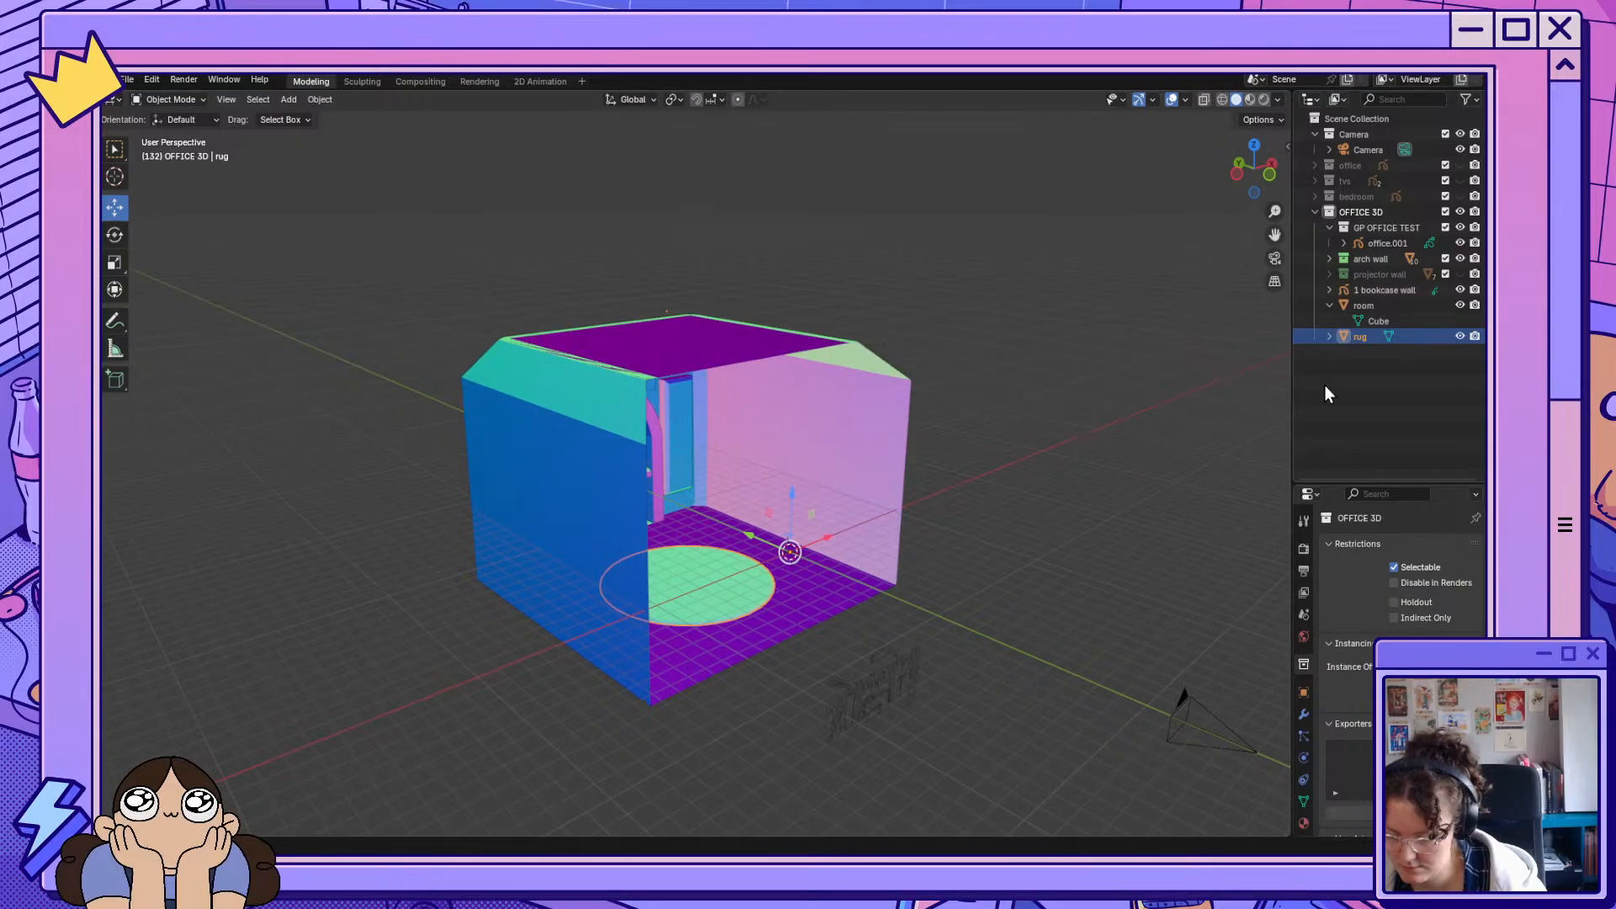
{"action": "left_click", "coordinate": [1374, 306]}
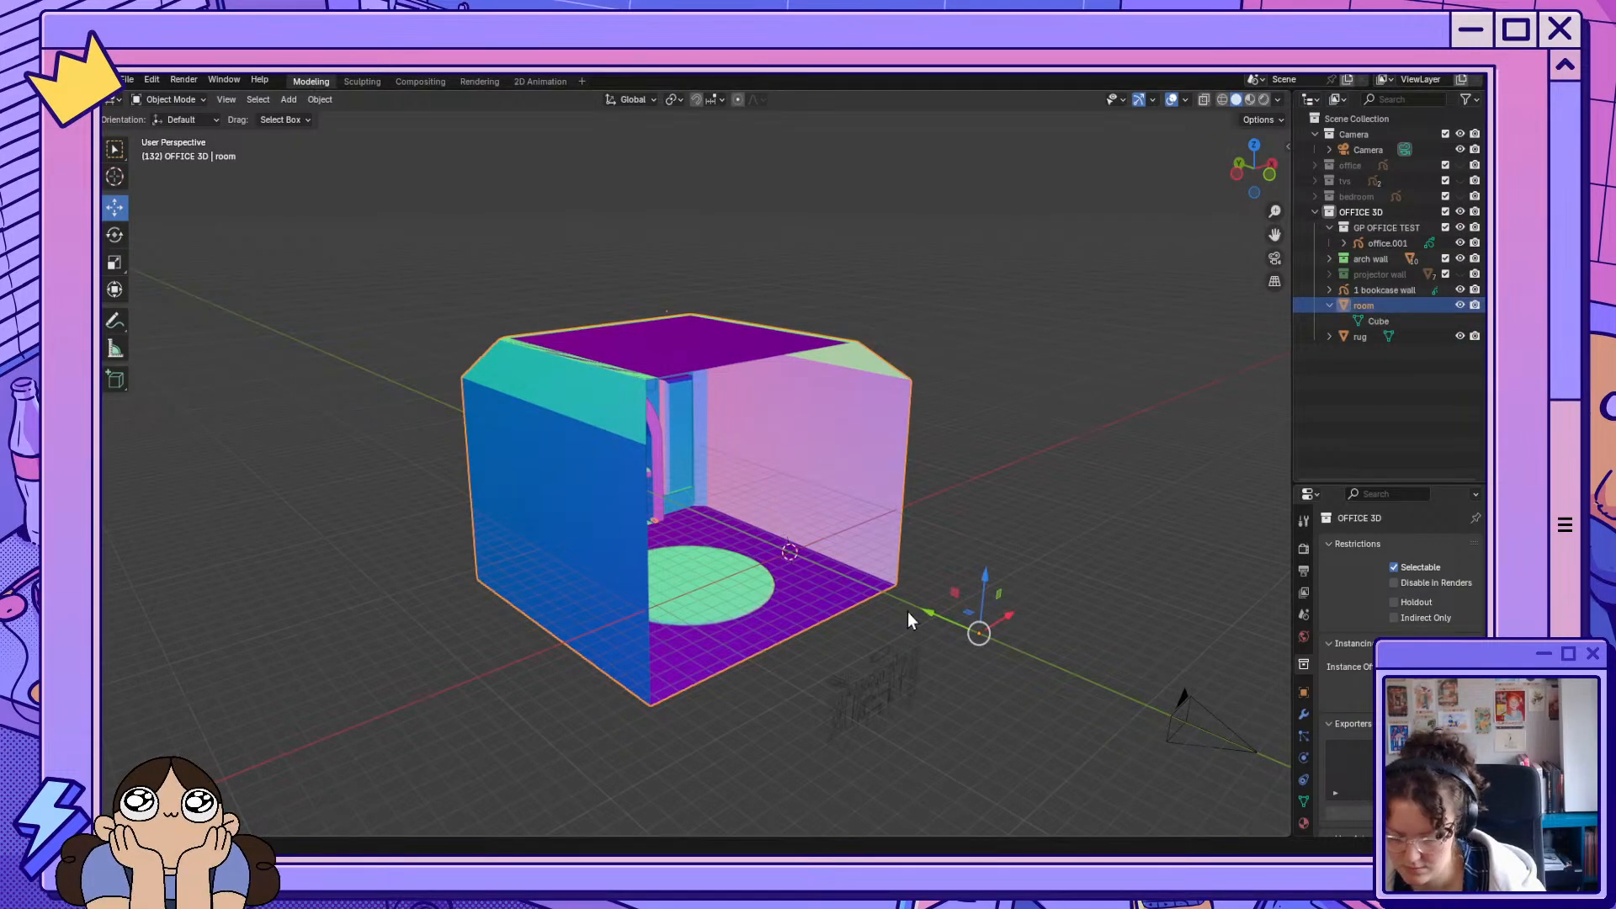
{"action": "middle_click_drag", "start_coordinate": [908, 612], "coordinate": [830, 758]}
{"action": "left_click", "coordinate": [158, 104]}
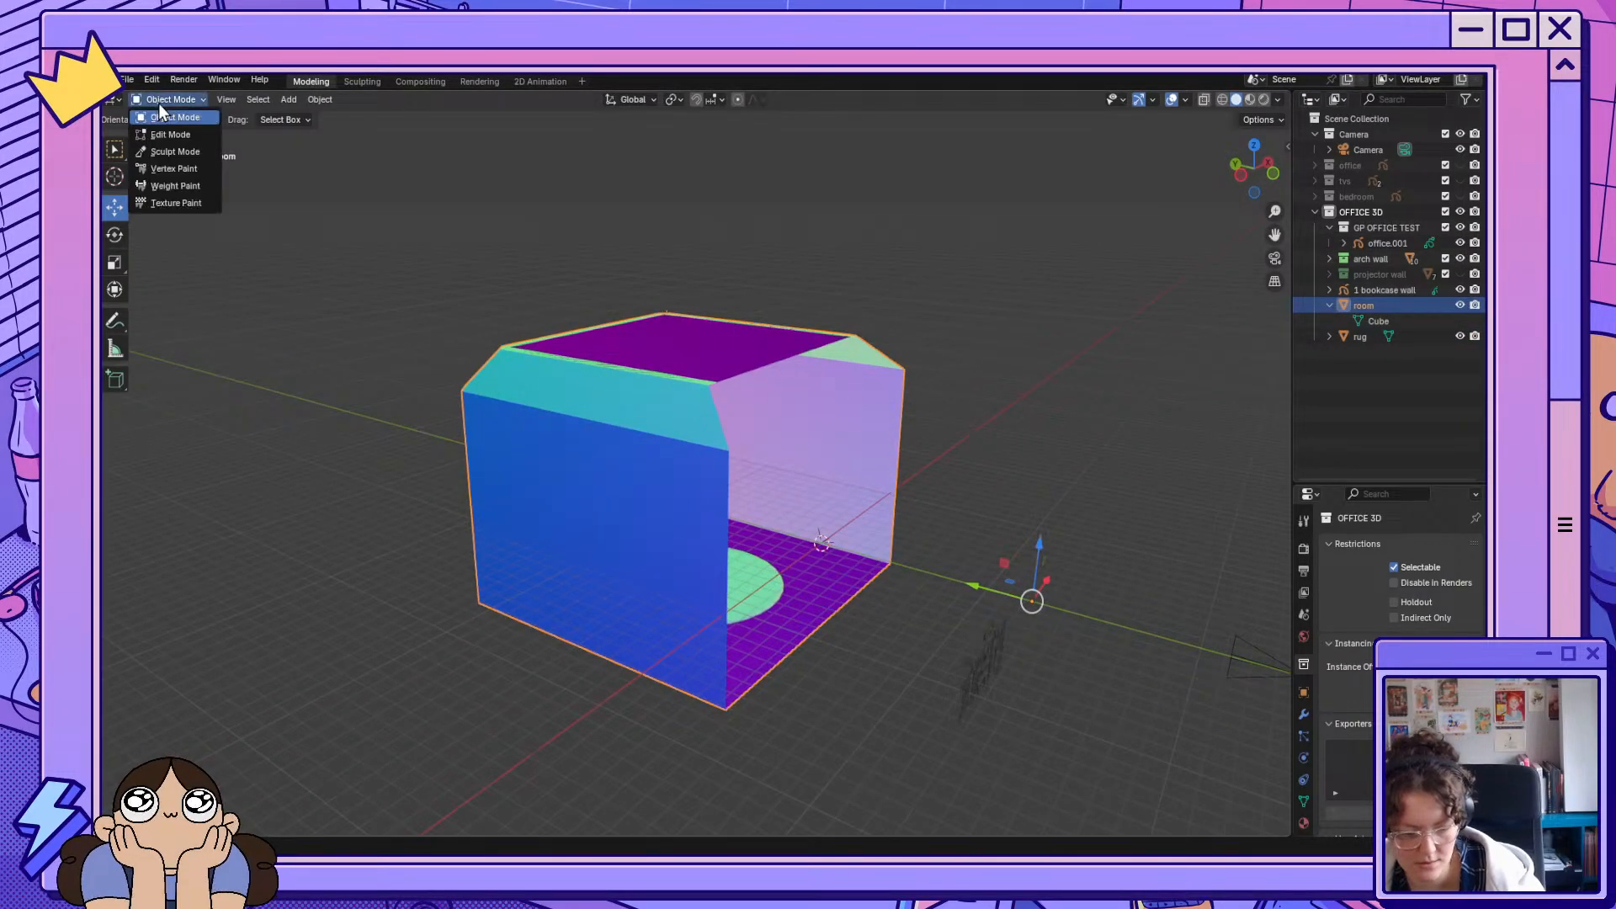
{"action": "left_click", "coordinate": [167, 133]}
{"action": "middle_click_drag", "start_coordinate": [723, 502], "coordinate": [776, 480]}
{"action": "left_click", "coordinate": [1254, 171]}
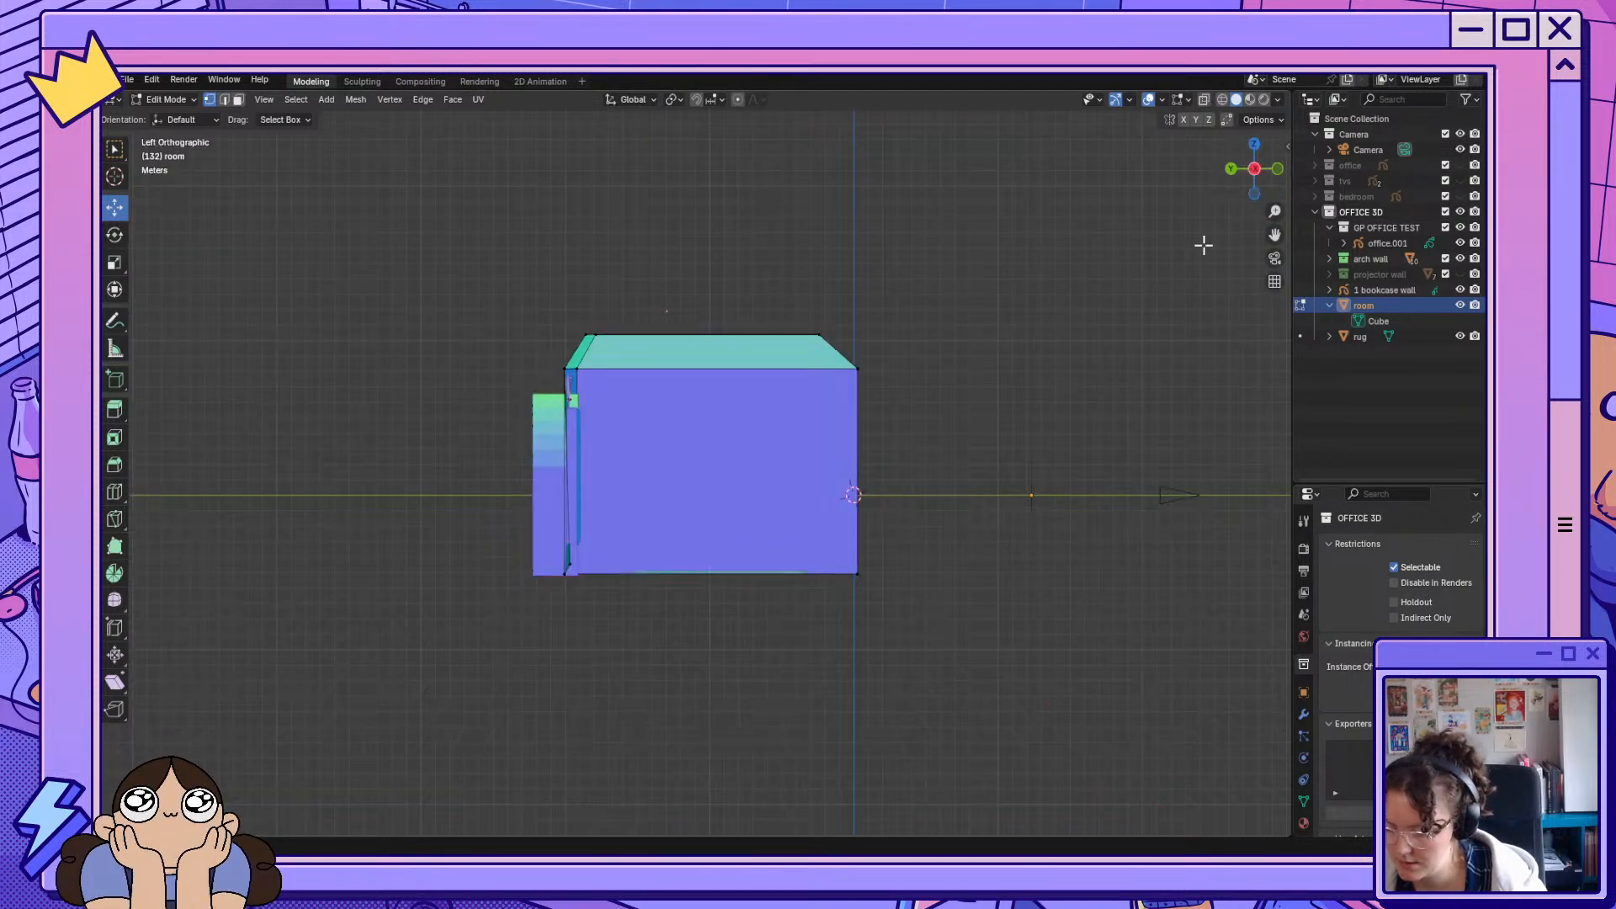
{"action": "scroll", "coordinate": [797, 537], "scroll_direction": "up", "scroll_amount": 8}
{"action": "scroll", "coordinate": [1073, 470], "scroll_direction": "down", "scroll_amount": 1}
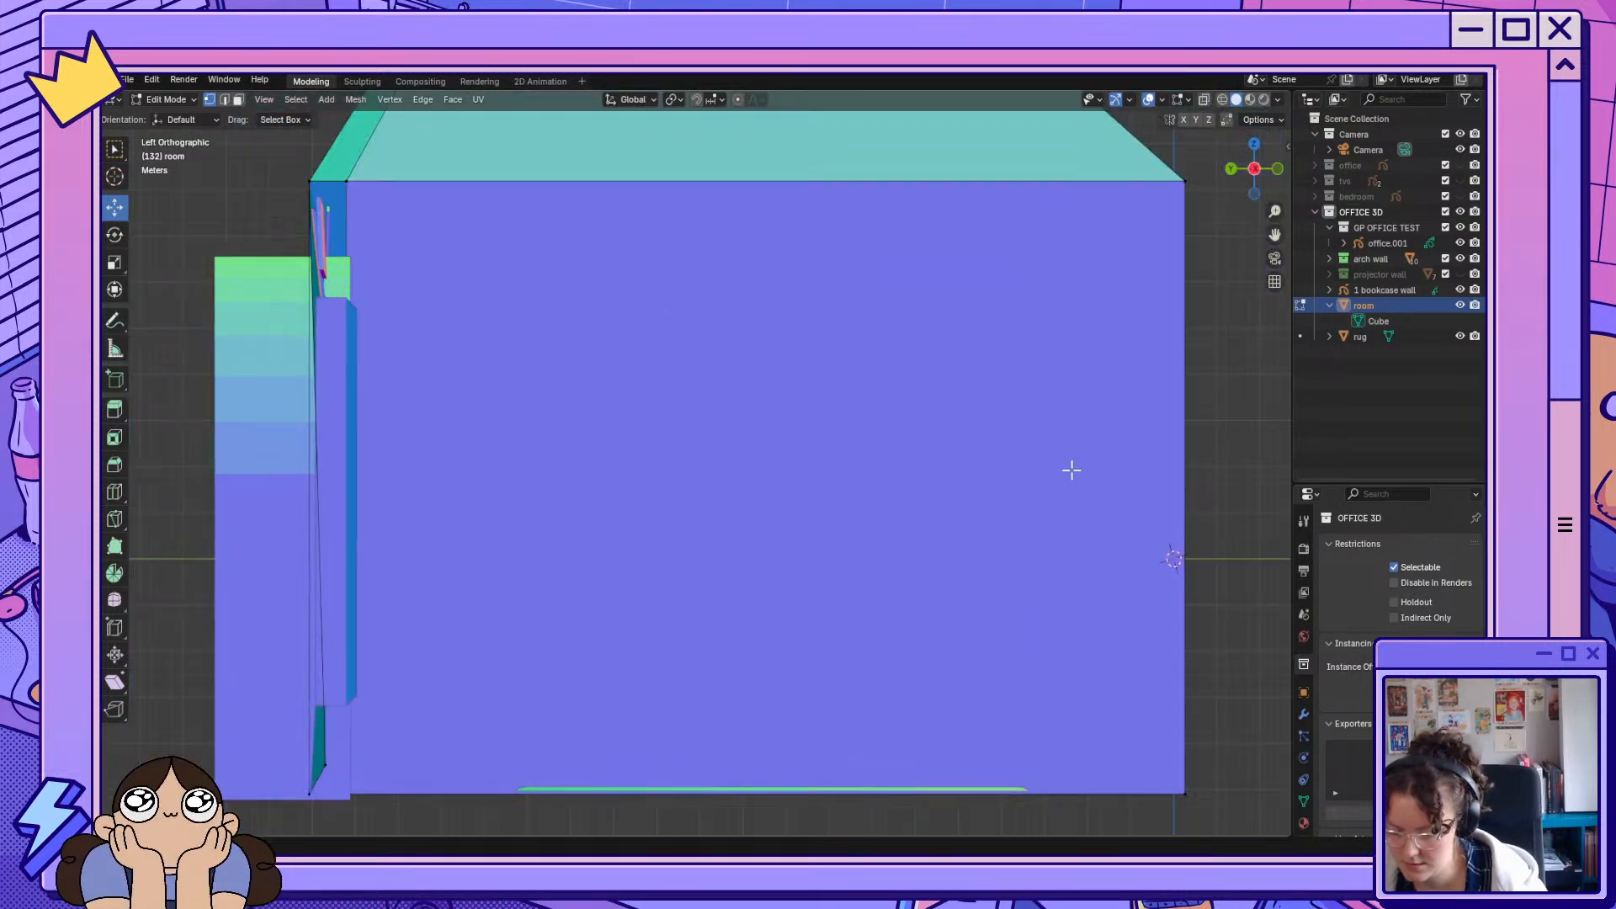
{"action": "middle_click_drag", "start_coordinate": [1072, 470], "coordinate": [1074, 471]}
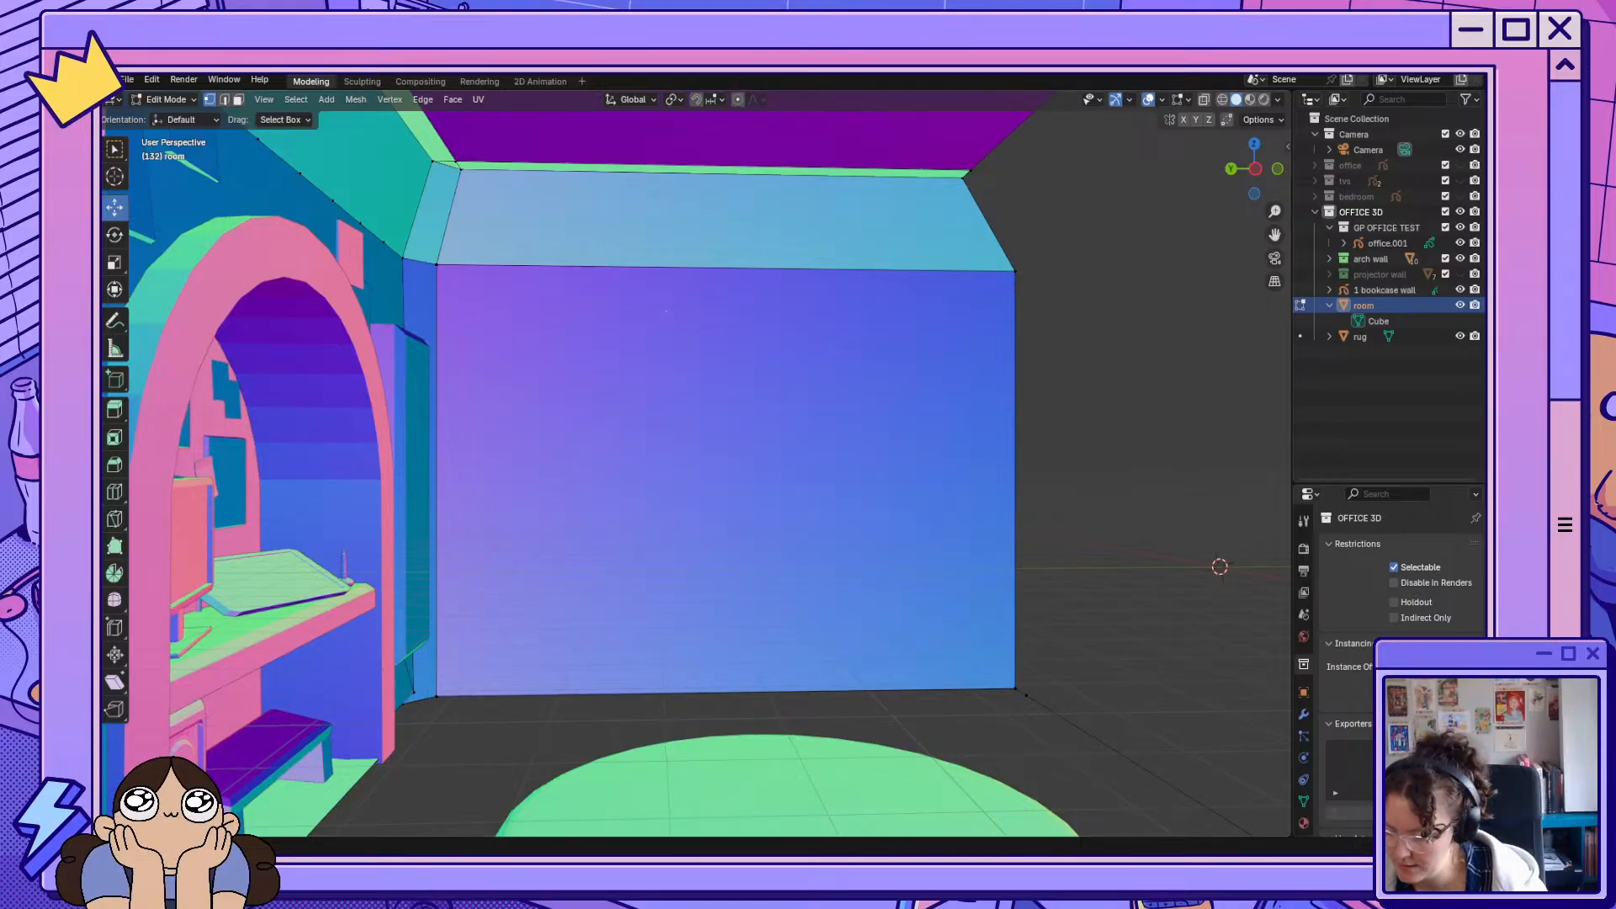
Leave the room mesh and put the office.001 Grease Pencil object into Draw Mode, with the whole room in view.
{"action": "left_click", "coordinate": [1386, 244]}
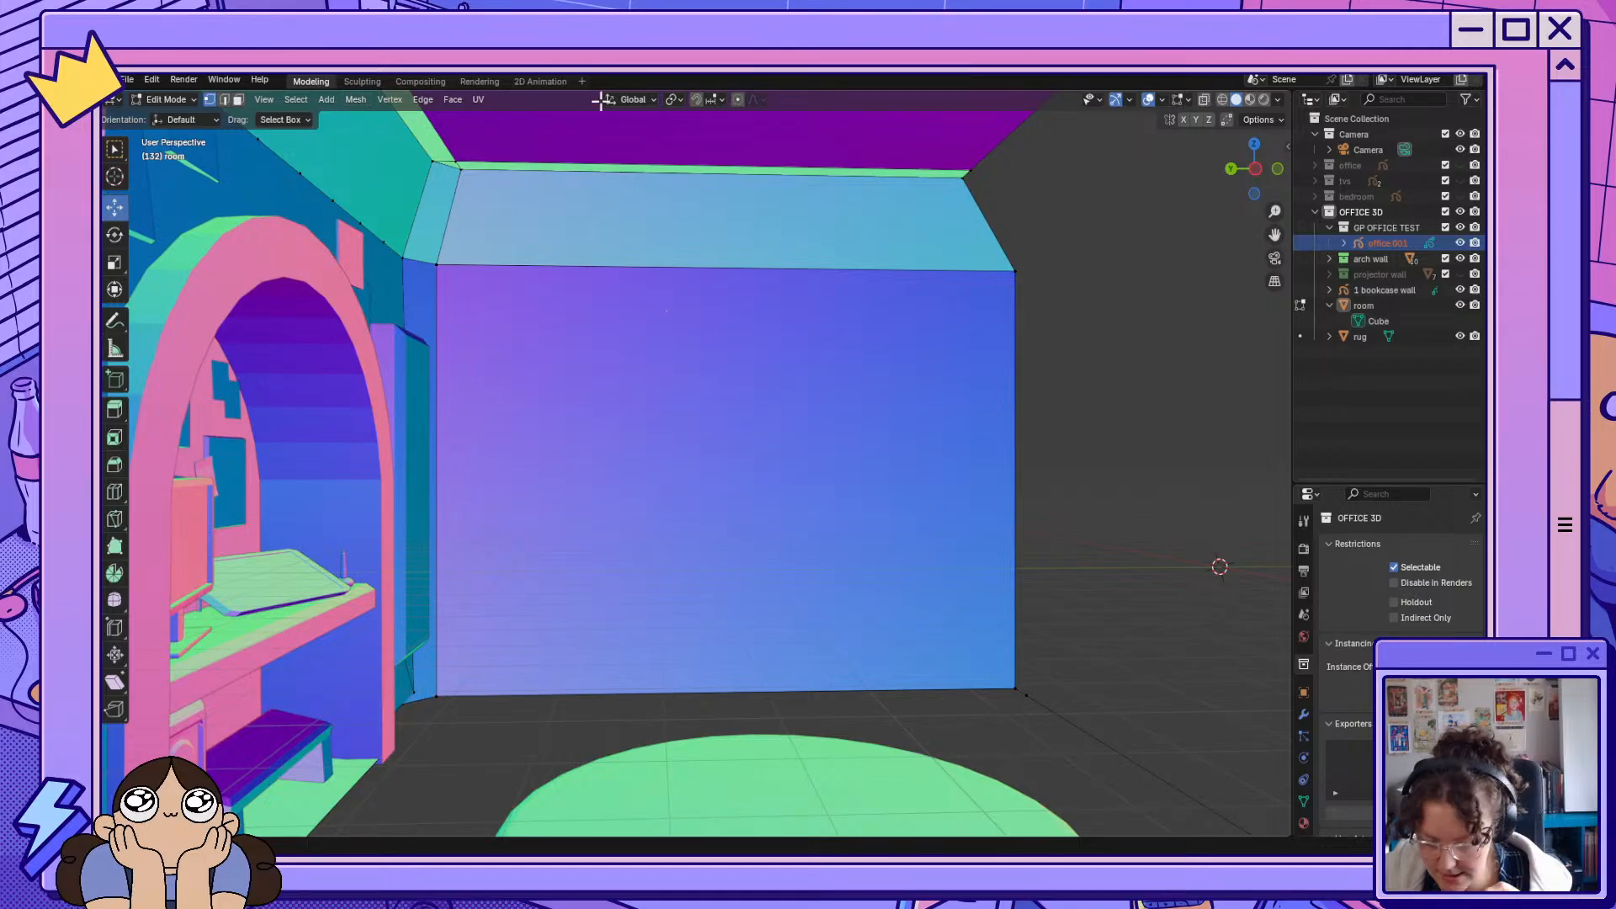
{"action": "left_click", "coordinate": [165, 101]}
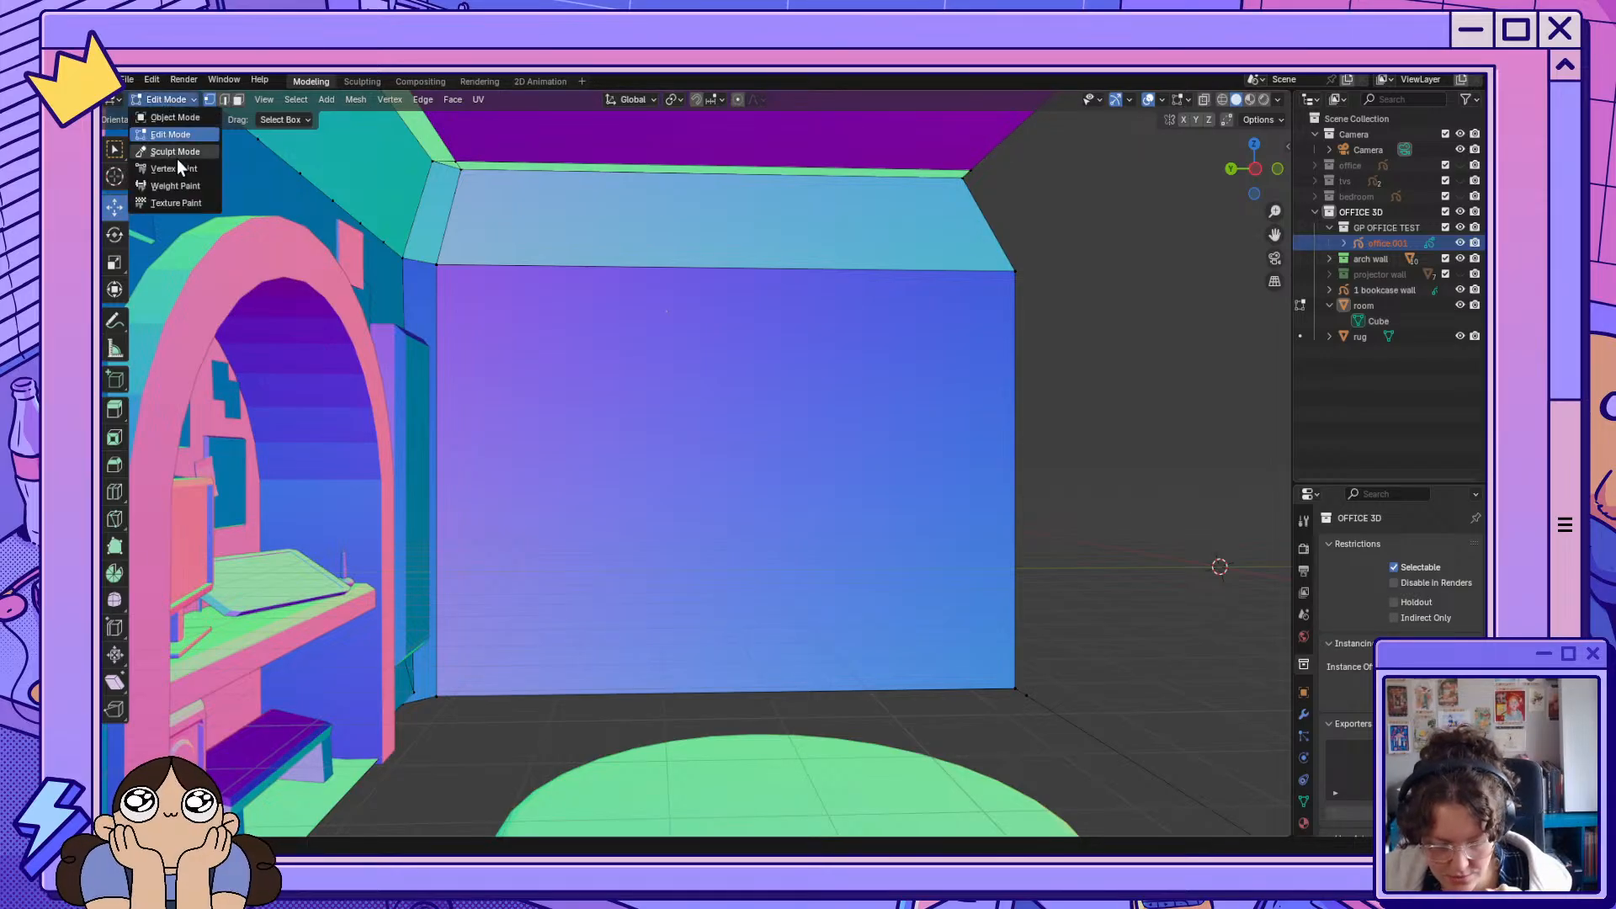
{"action": "left_click", "coordinate": [1301, 307]}
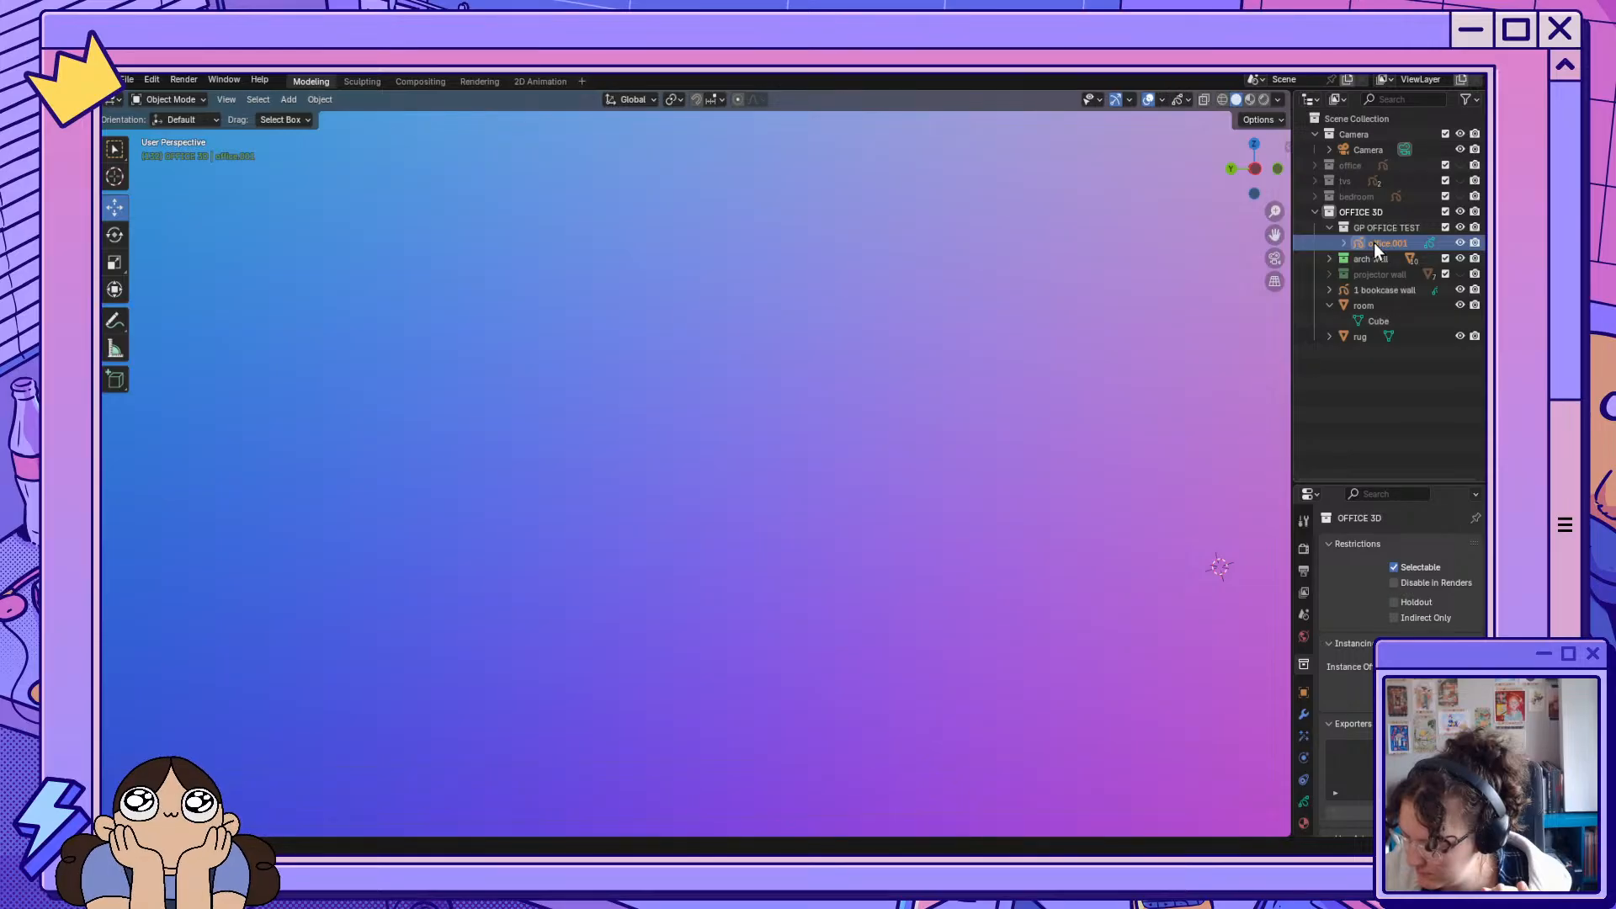
{"action": "left_click", "coordinate": [172, 99]}
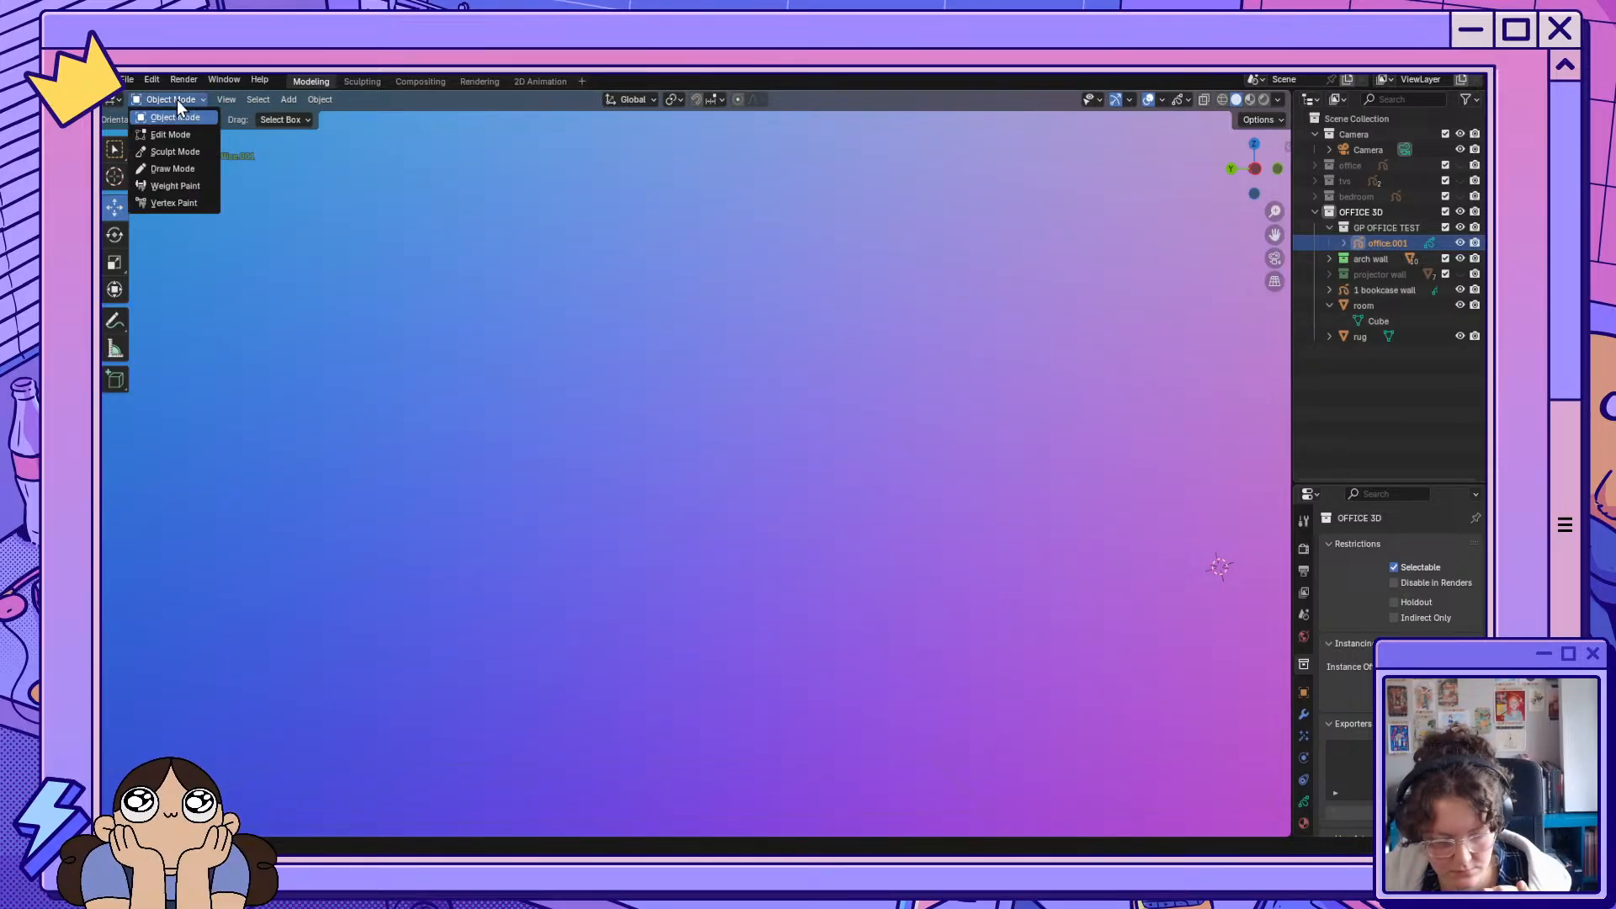
{"action": "left_click", "coordinate": [185, 166]}
{"action": "scroll", "coordinate": [859, 291], "scroll_direction": "up", "scroll_amount": 2}
{"action": "scroll", "coordinate": [862, 292], "scroll_direction": "down", "scroll_amount": 12}
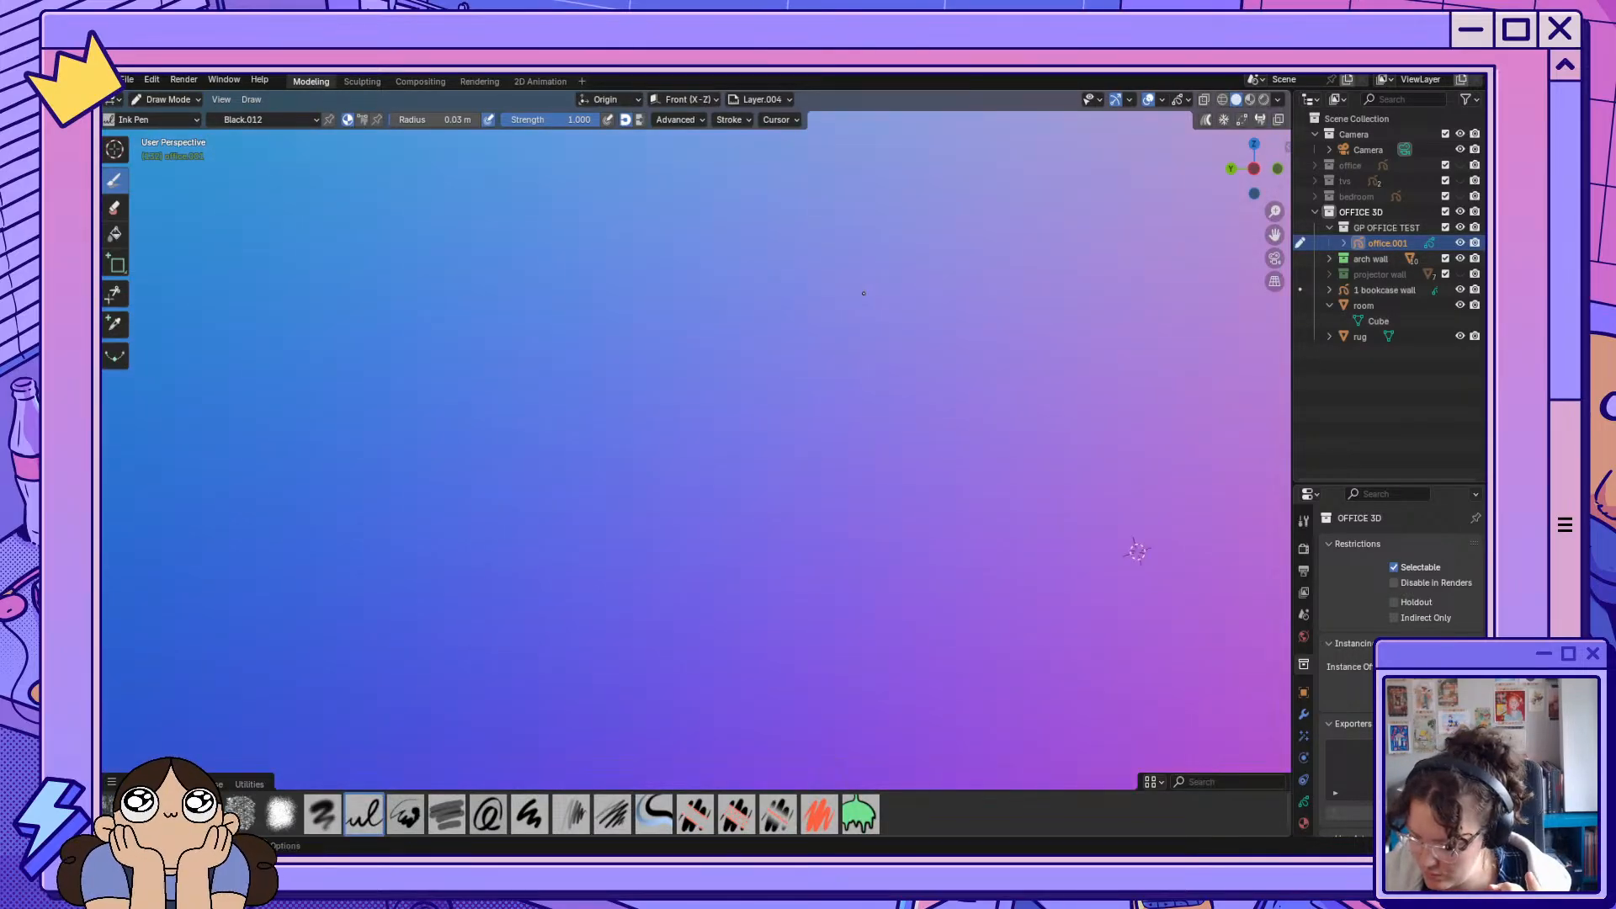
{"action": "middle_click_drag", "start_coordinate": [949, 322], "coordinate": [881, 326]}
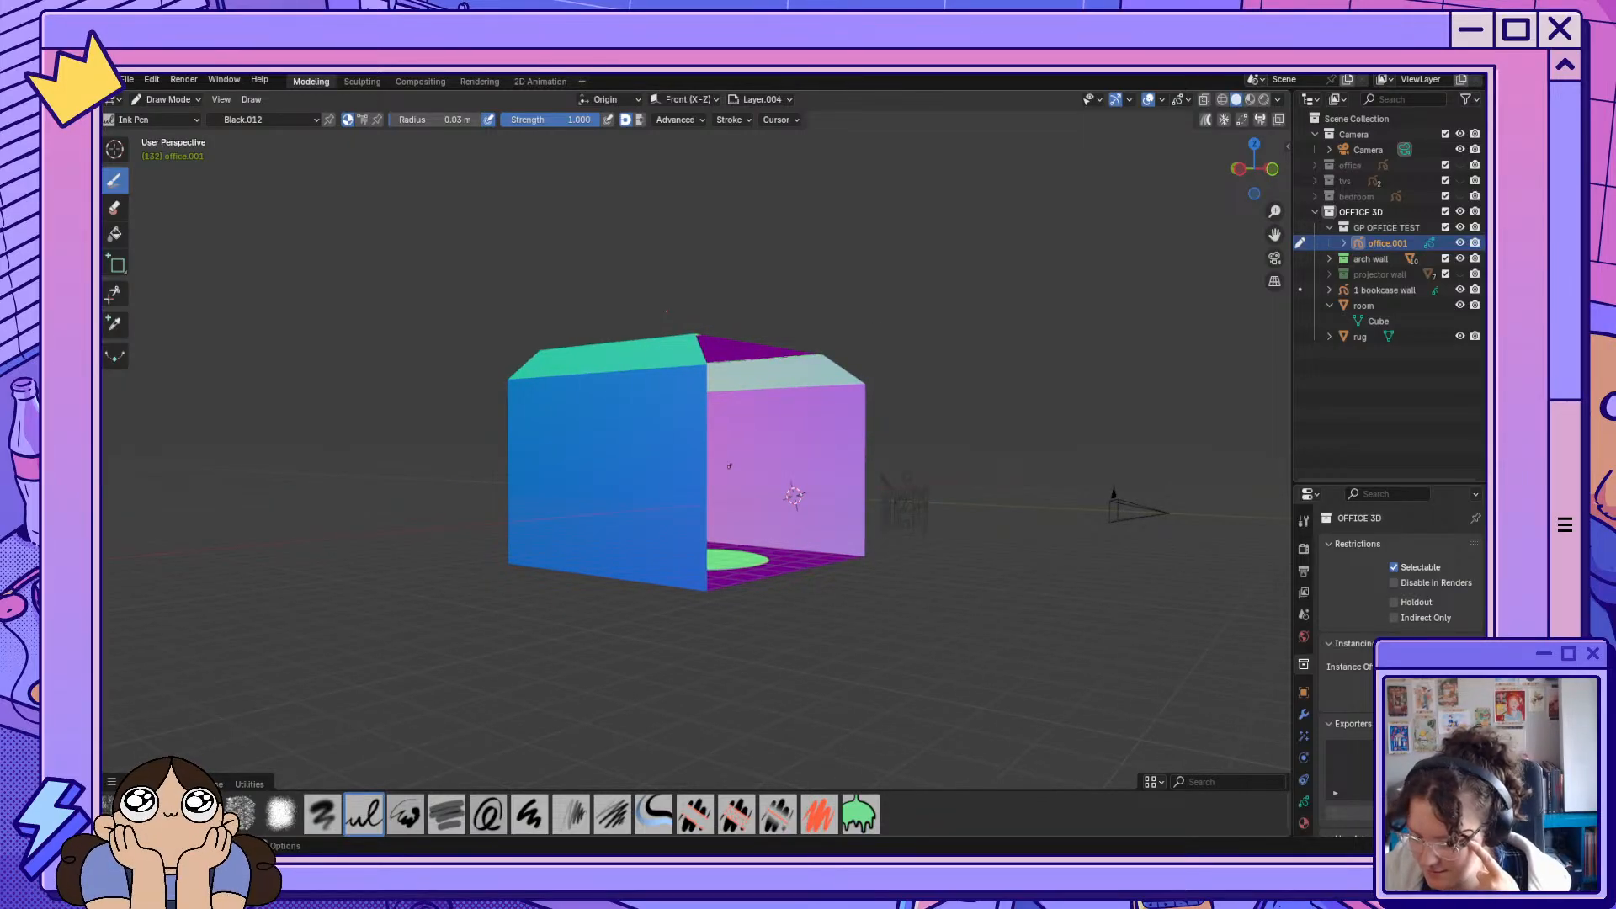
Switch to Edit Mode on the 1 bookcase wall Grease Pencil object and select the arch wall collection.
{"action": "left_click", "coordinate": [1421, 293]}
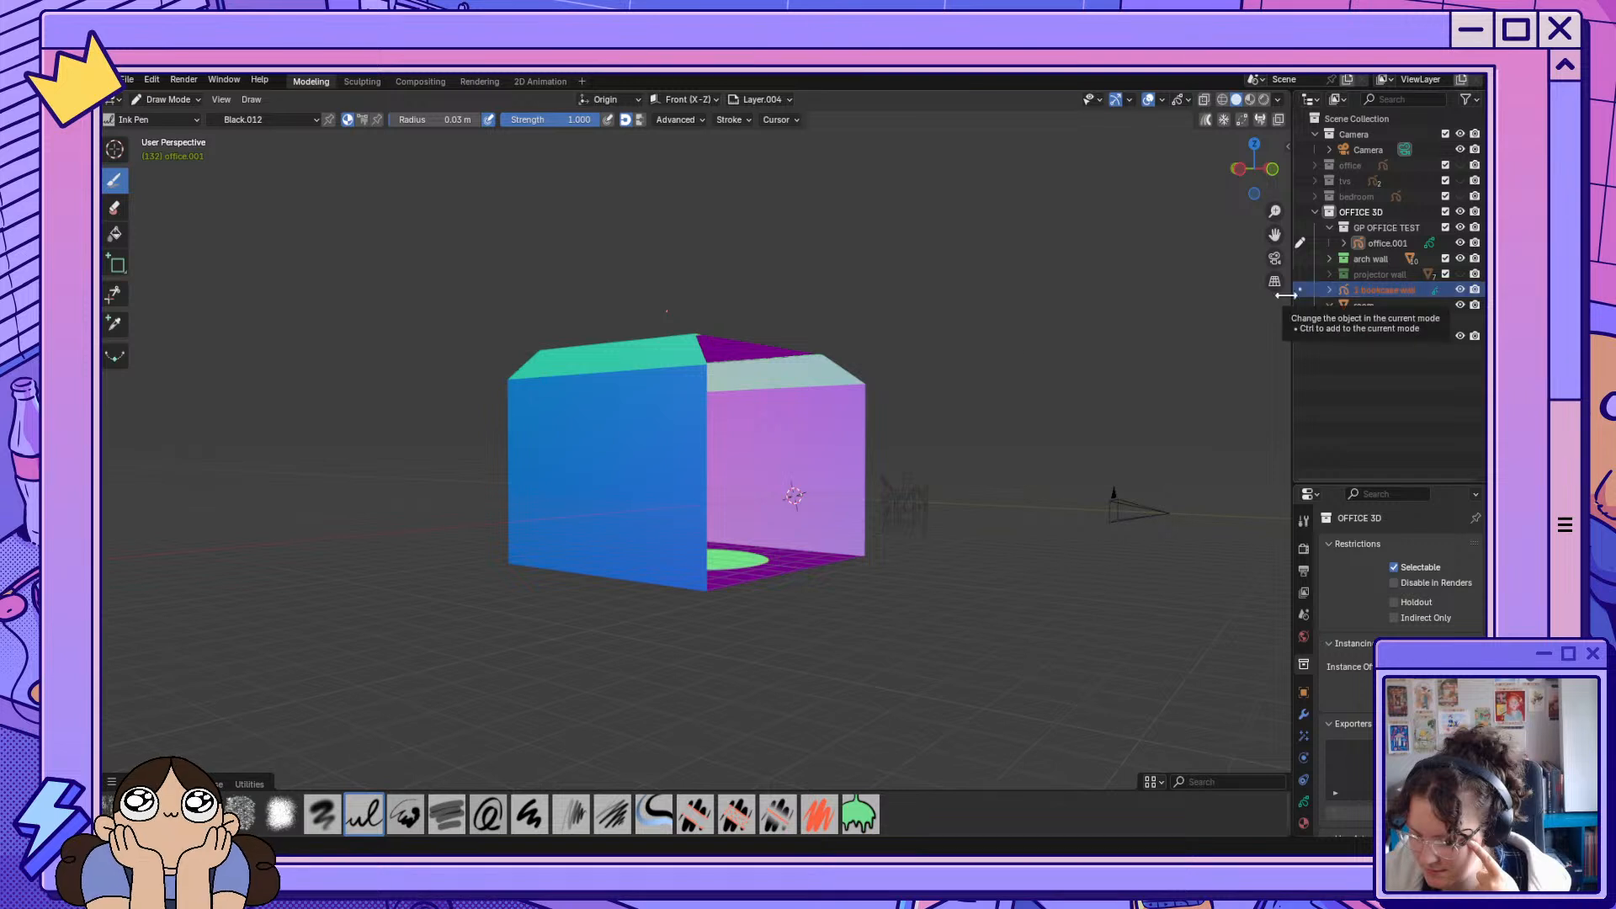
{"action": "left_click", "coordinate": [150, 99]}
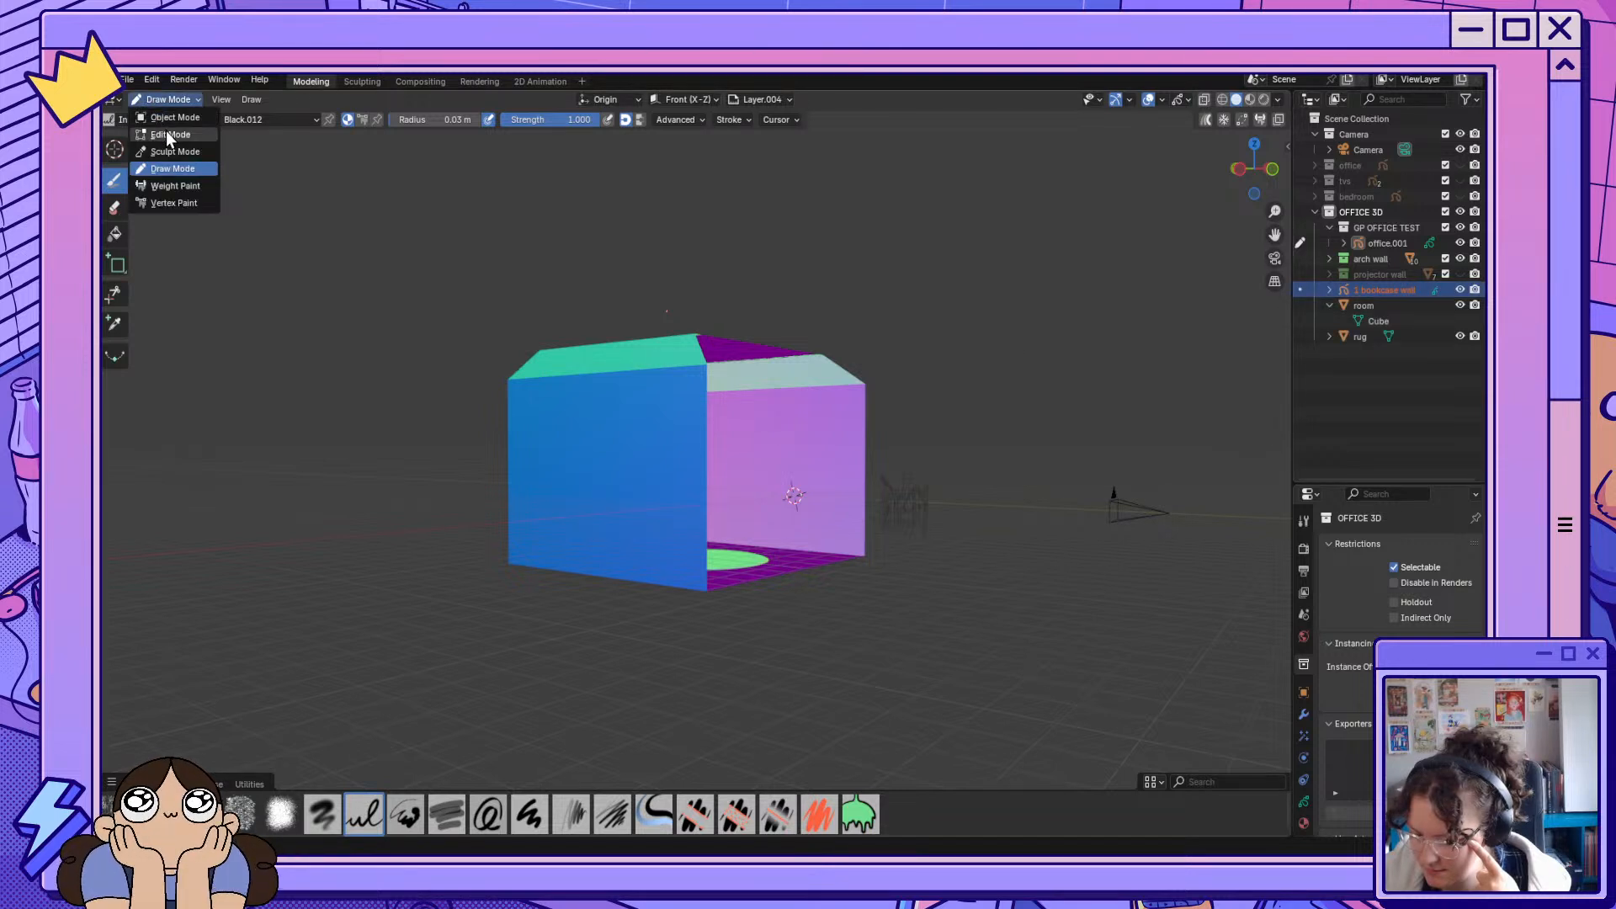
{"action": "left_click", "coordinate": [168, 134]}
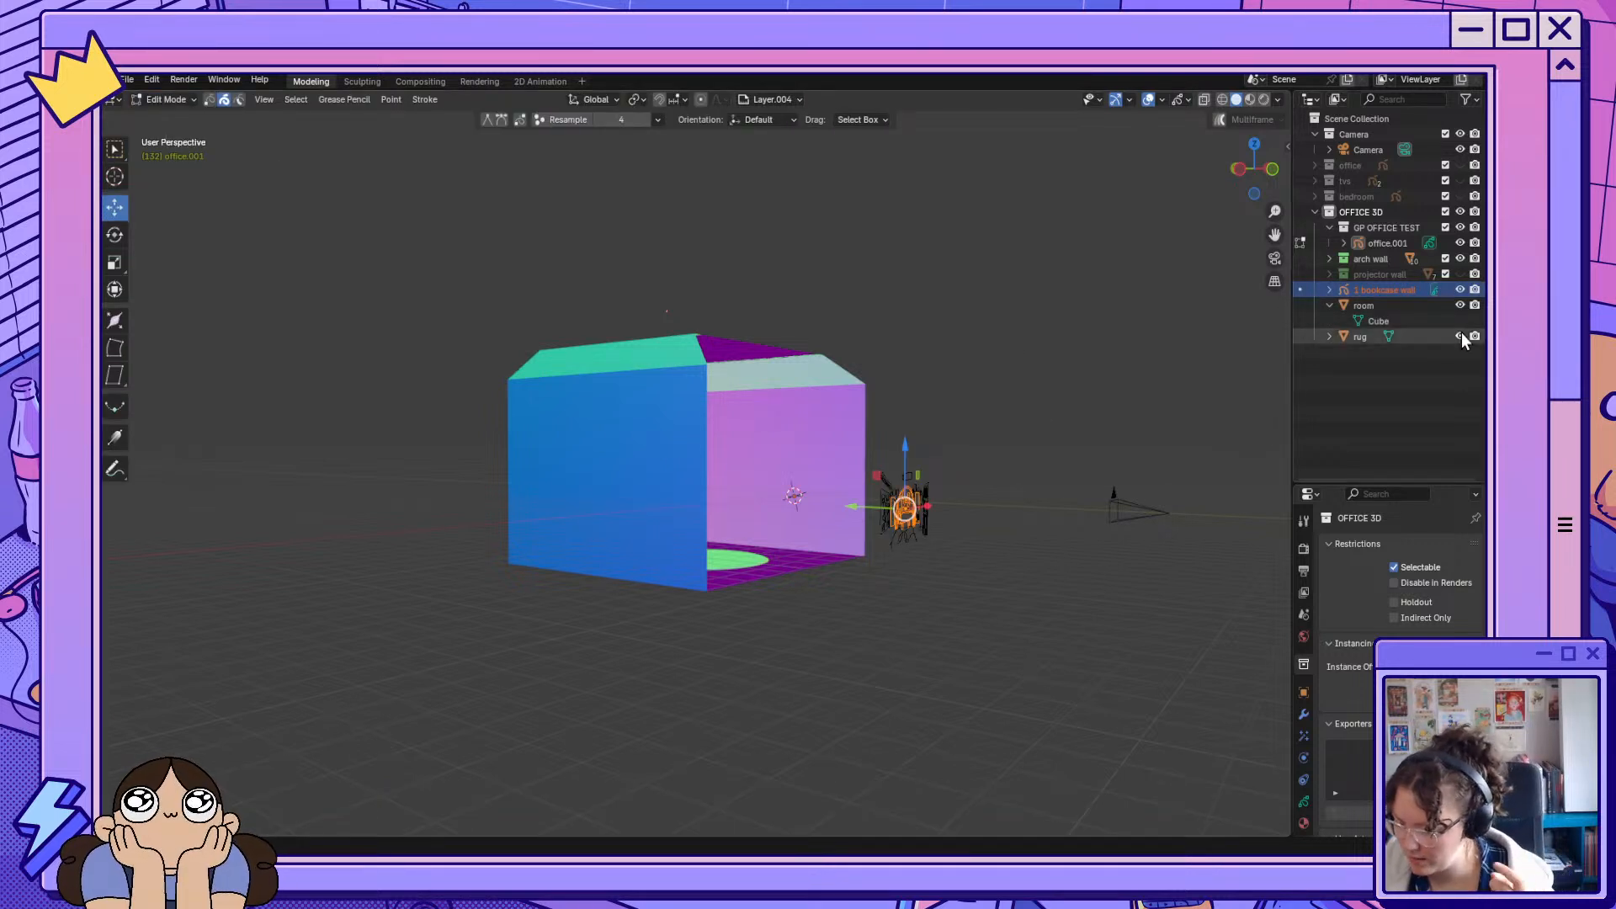
{"action": "left_click", "coordinate": [1302, 289]}
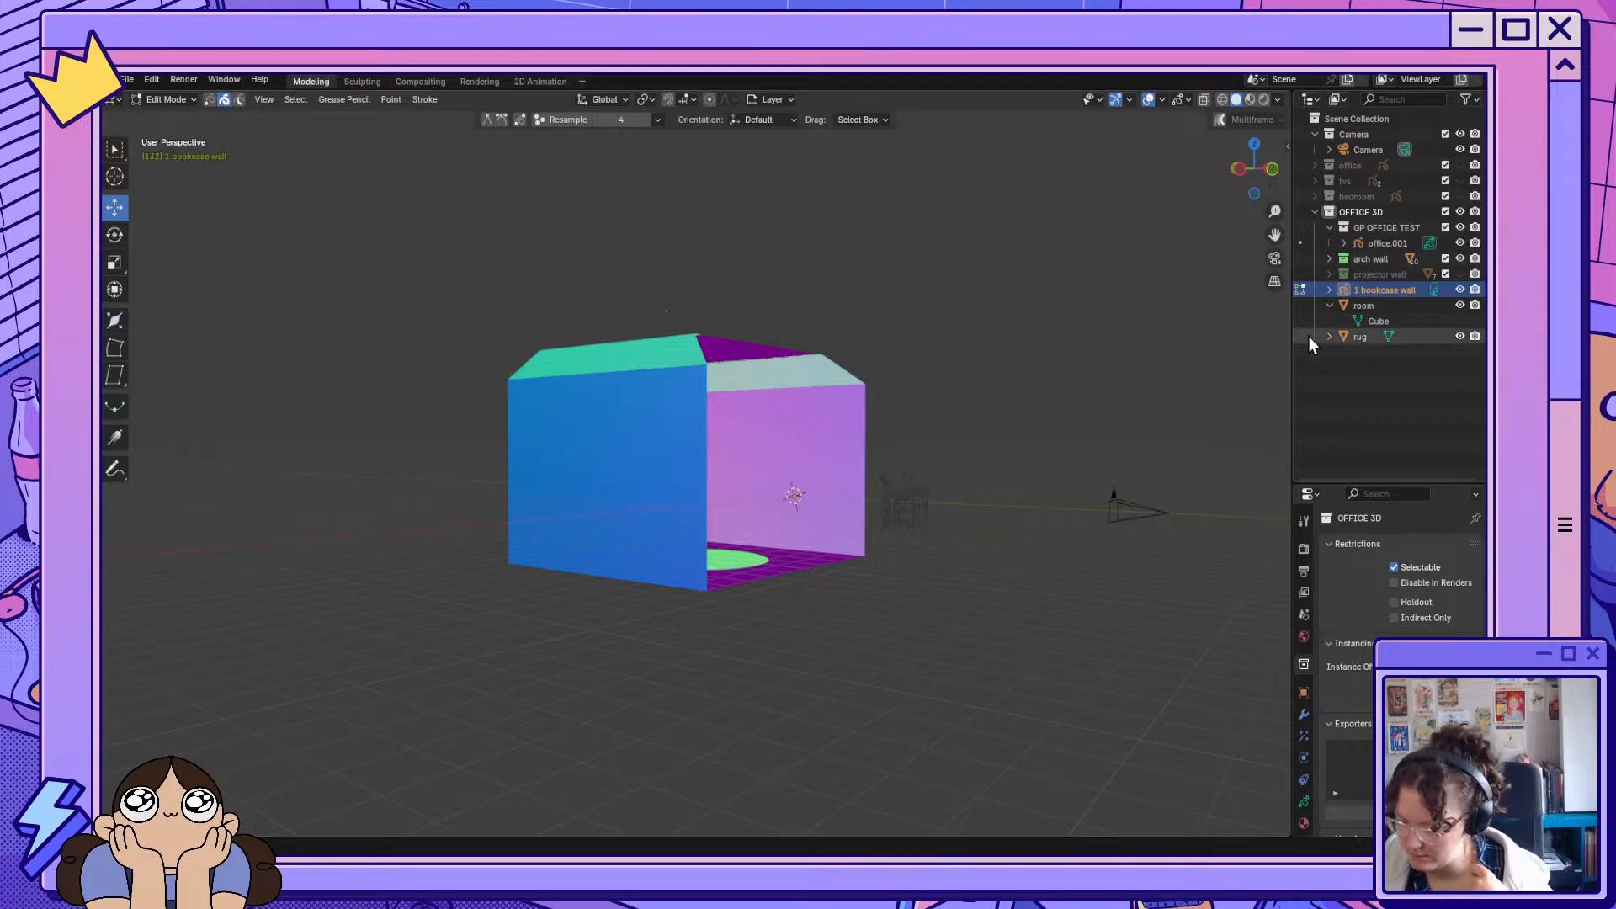
{"action": "left_click", "coordinate": [1372, 260]}
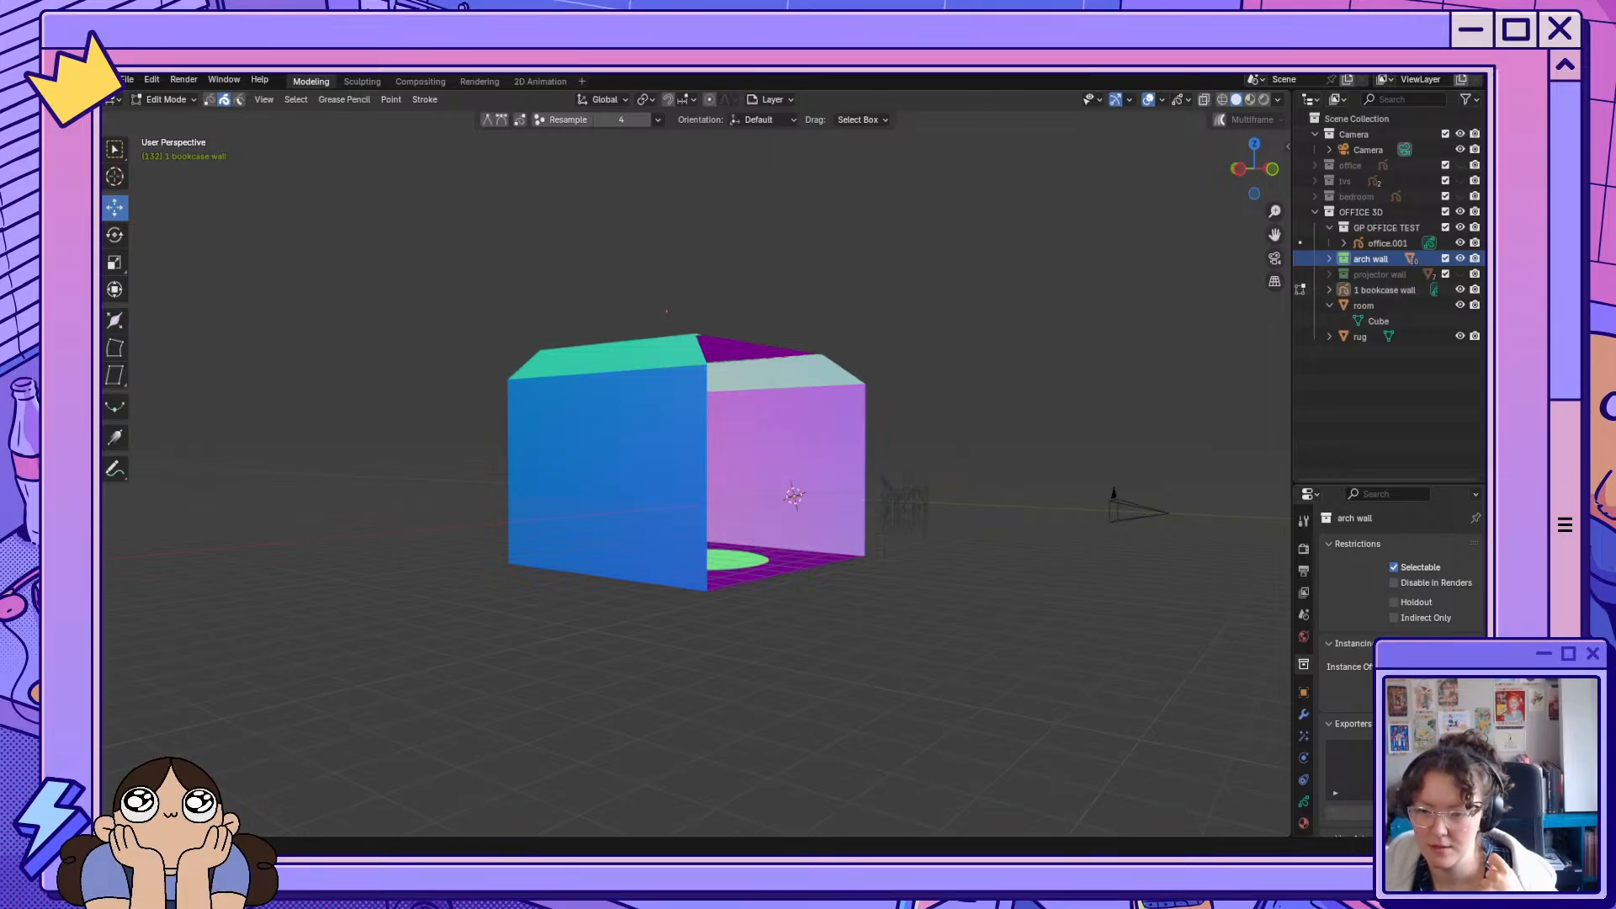
Leave Edit Mode on the 1 bookcase wall object and open the room mesh in Edit Mode with face selection.
{"action": "left_click", "coordinate": [1389, 290]}
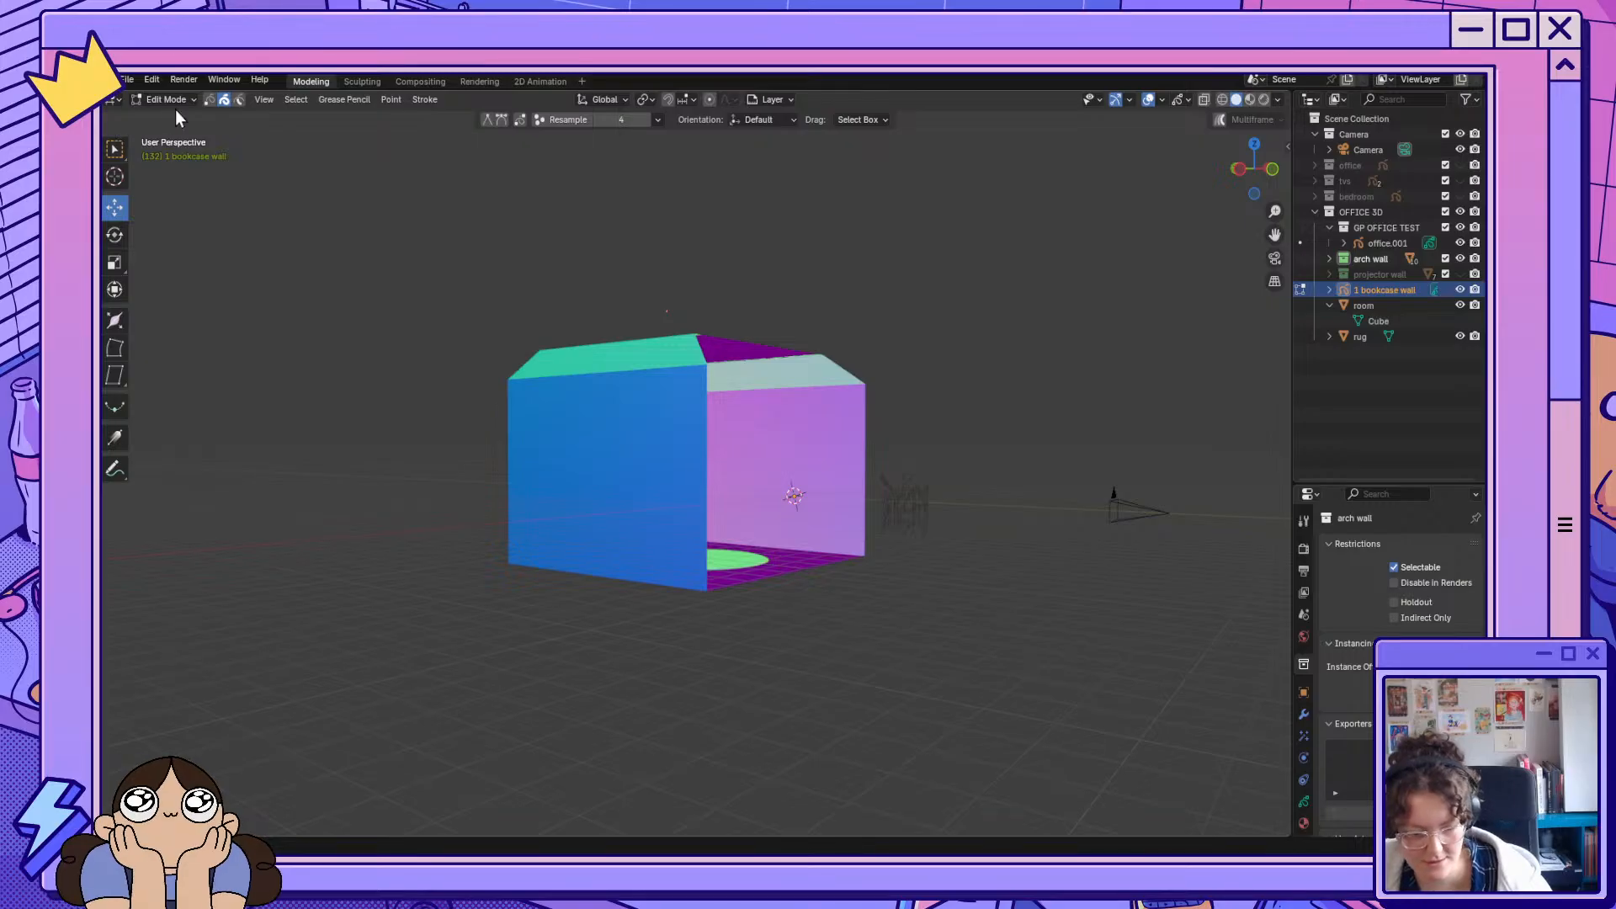
{"action": "left_click", "coordinate": [1299, 244]}
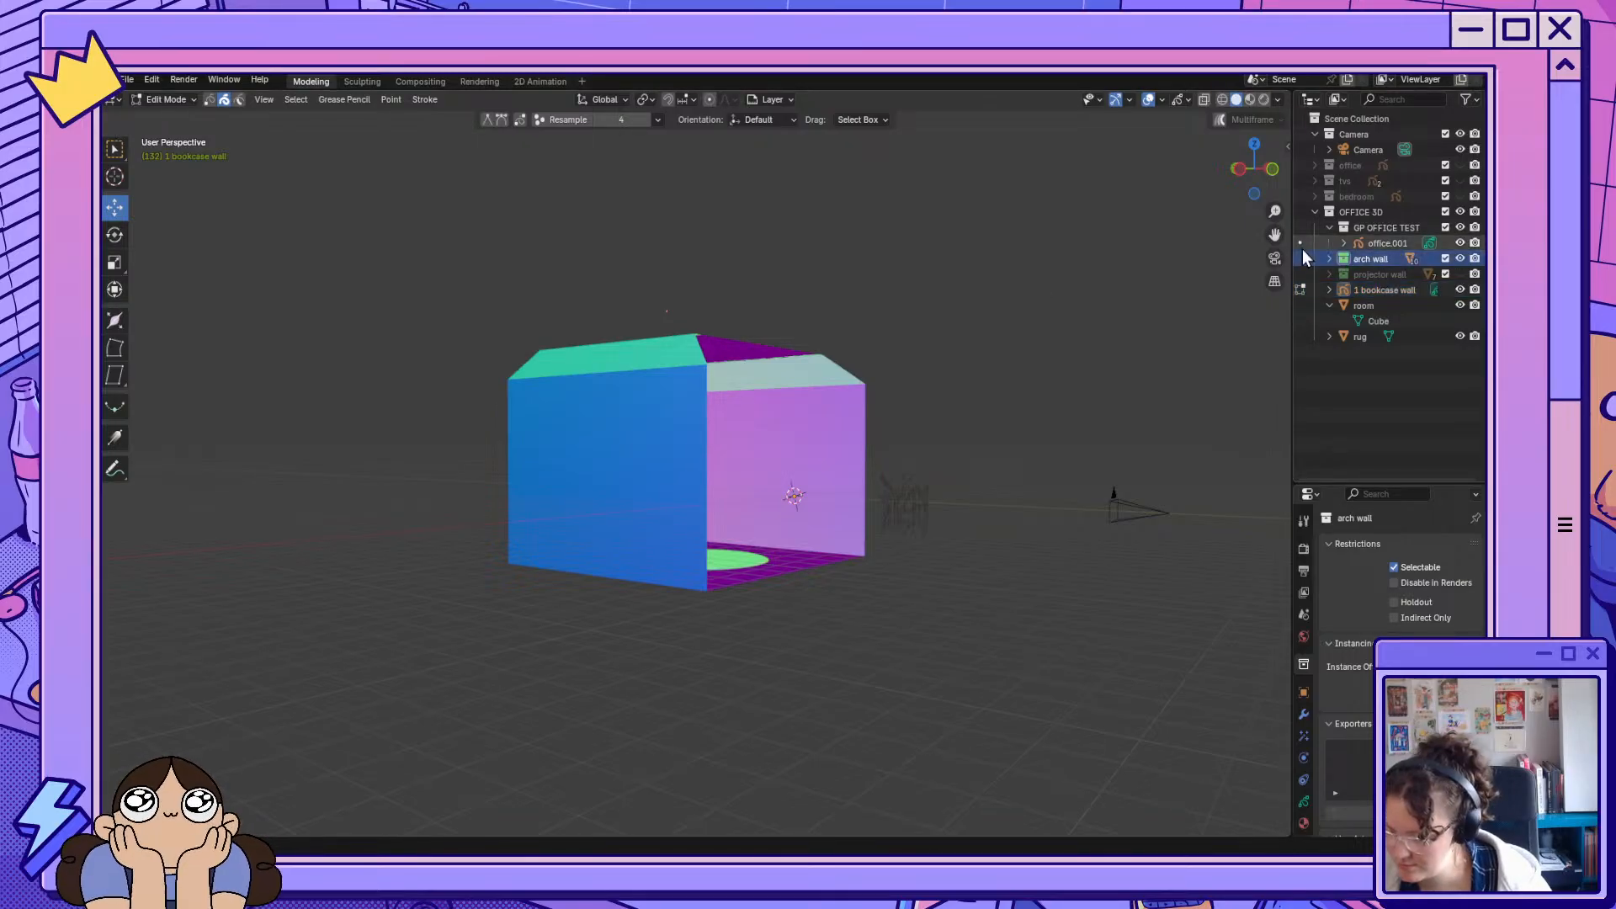
{"action": "left_click", "coordinate": [1366, 291]}
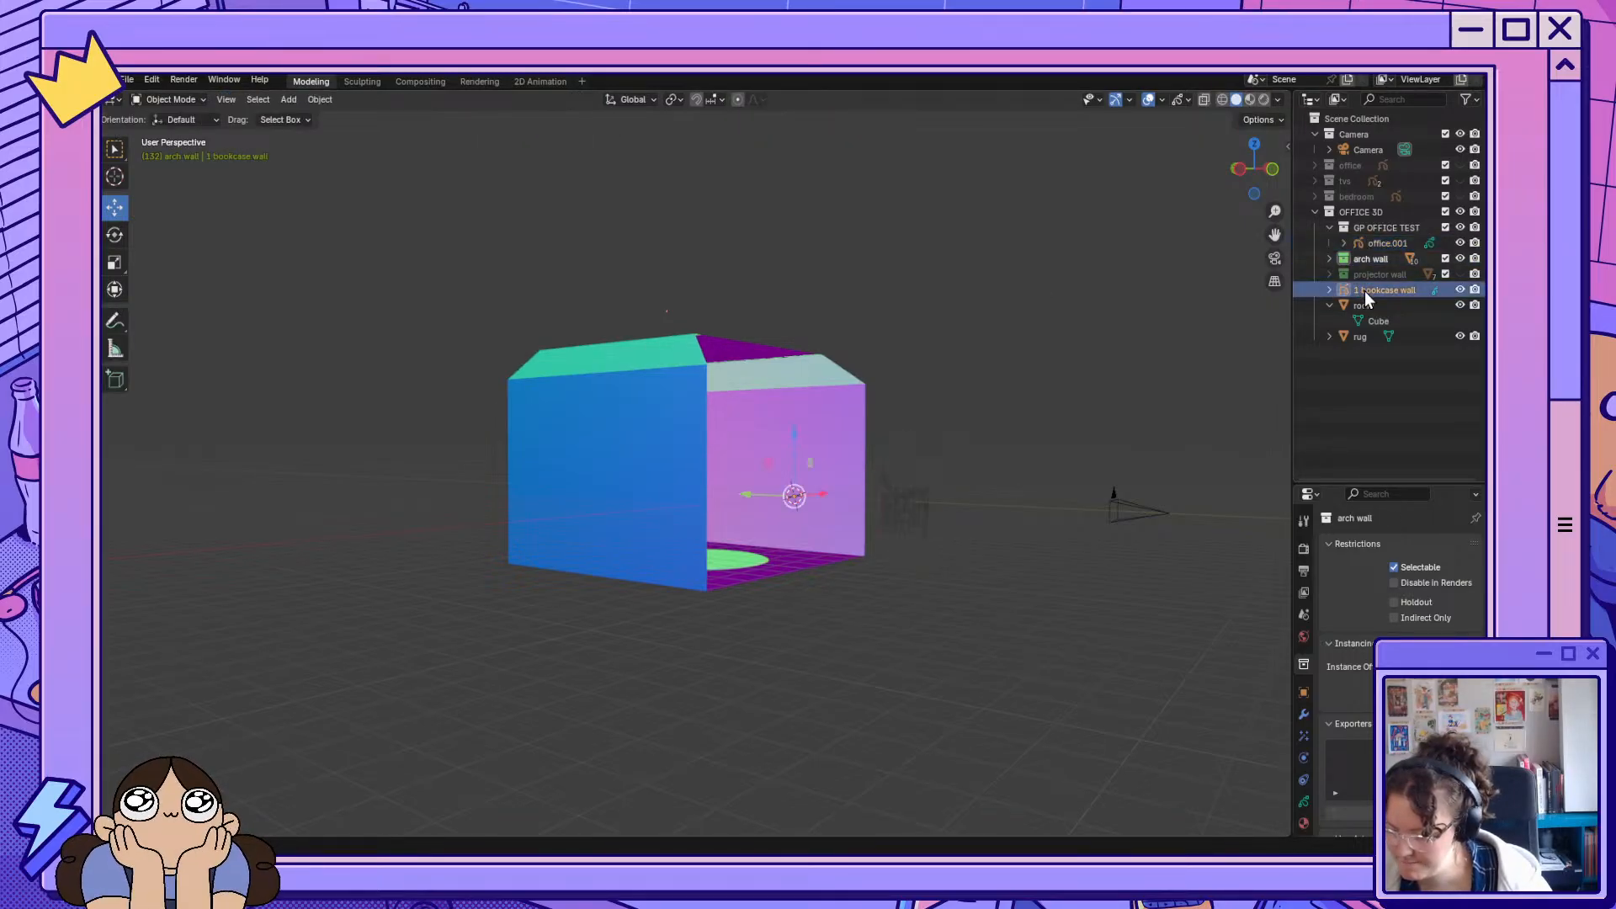
{"action": "left_click", "coordinate": [1369, 310]}
{"action": "mouse_move", "coordinate": [816, 635]}
{"action": "middle_mouse_down"}
{"action": "mouse_move", "coordinate": [882, 669]}
{"action": "mouse_move", "coordinate": [838, 654]}
{"action": "middle_mouse_up"}
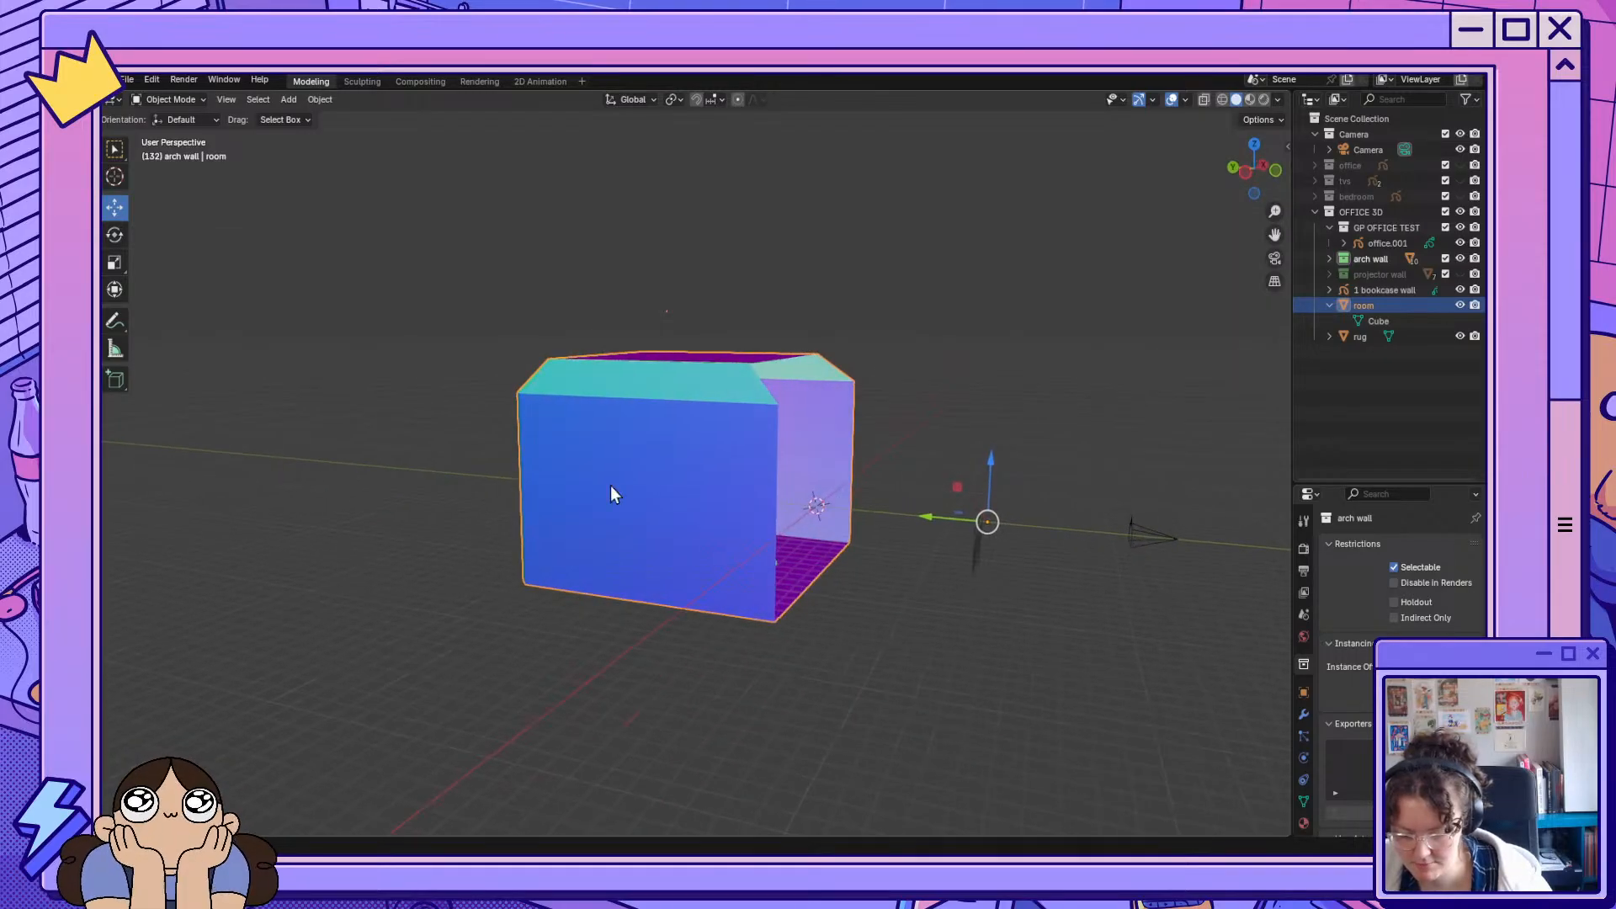
{"action": "left_click", "coordinate": [195, 98]}
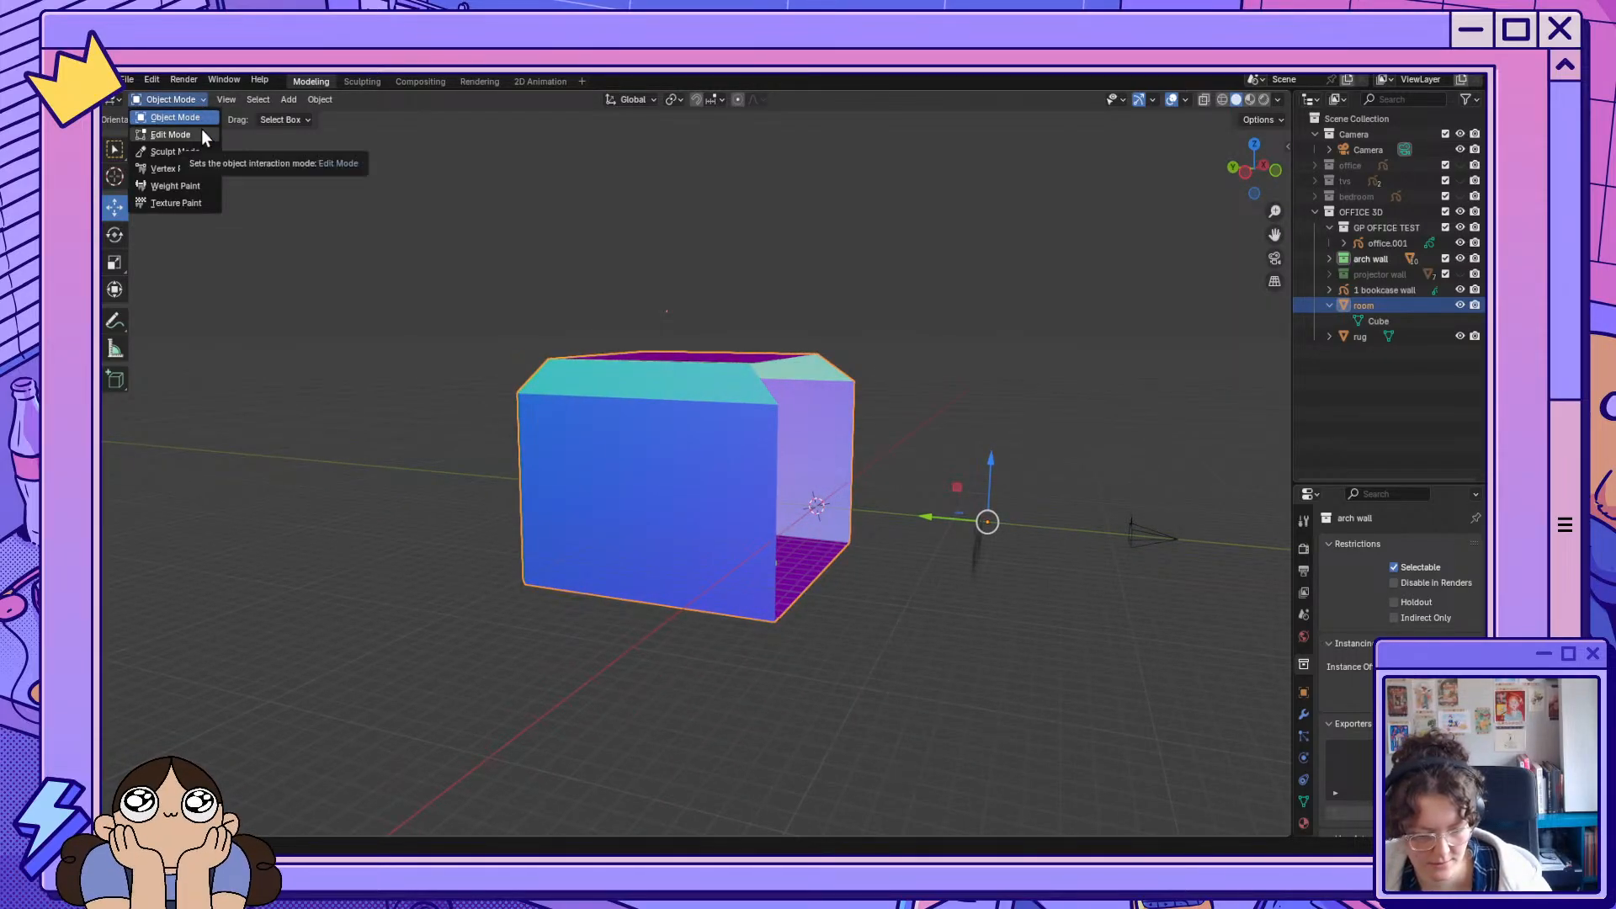
{"action": "left_click", "coordinate": [202, 133]}
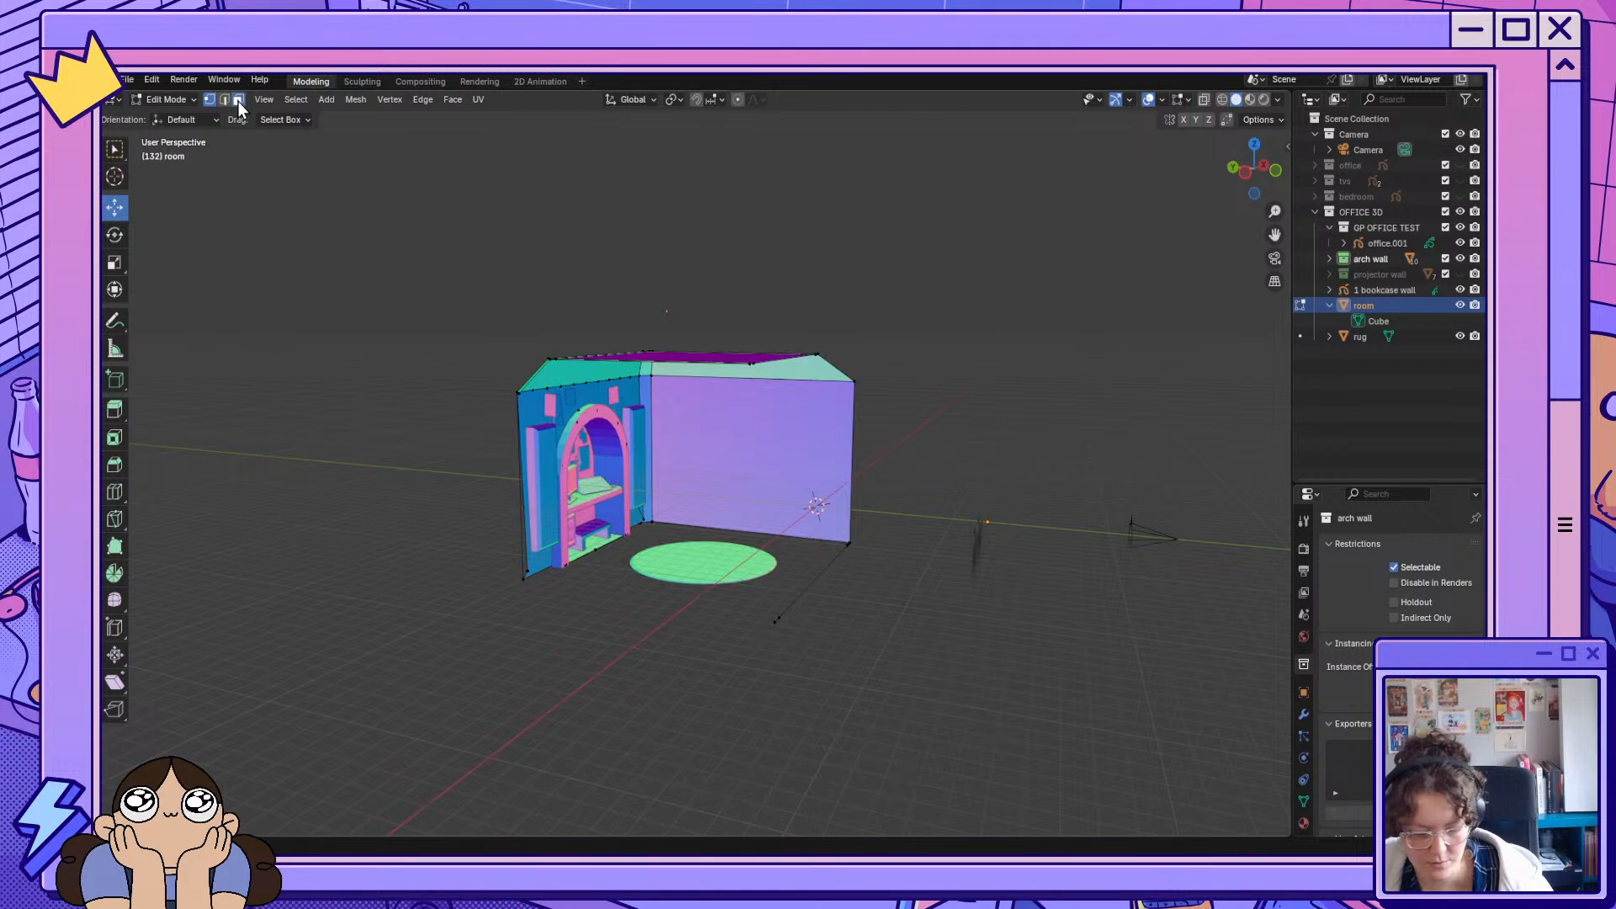
{"action": "left_click", "coordinate": [238, 100]}
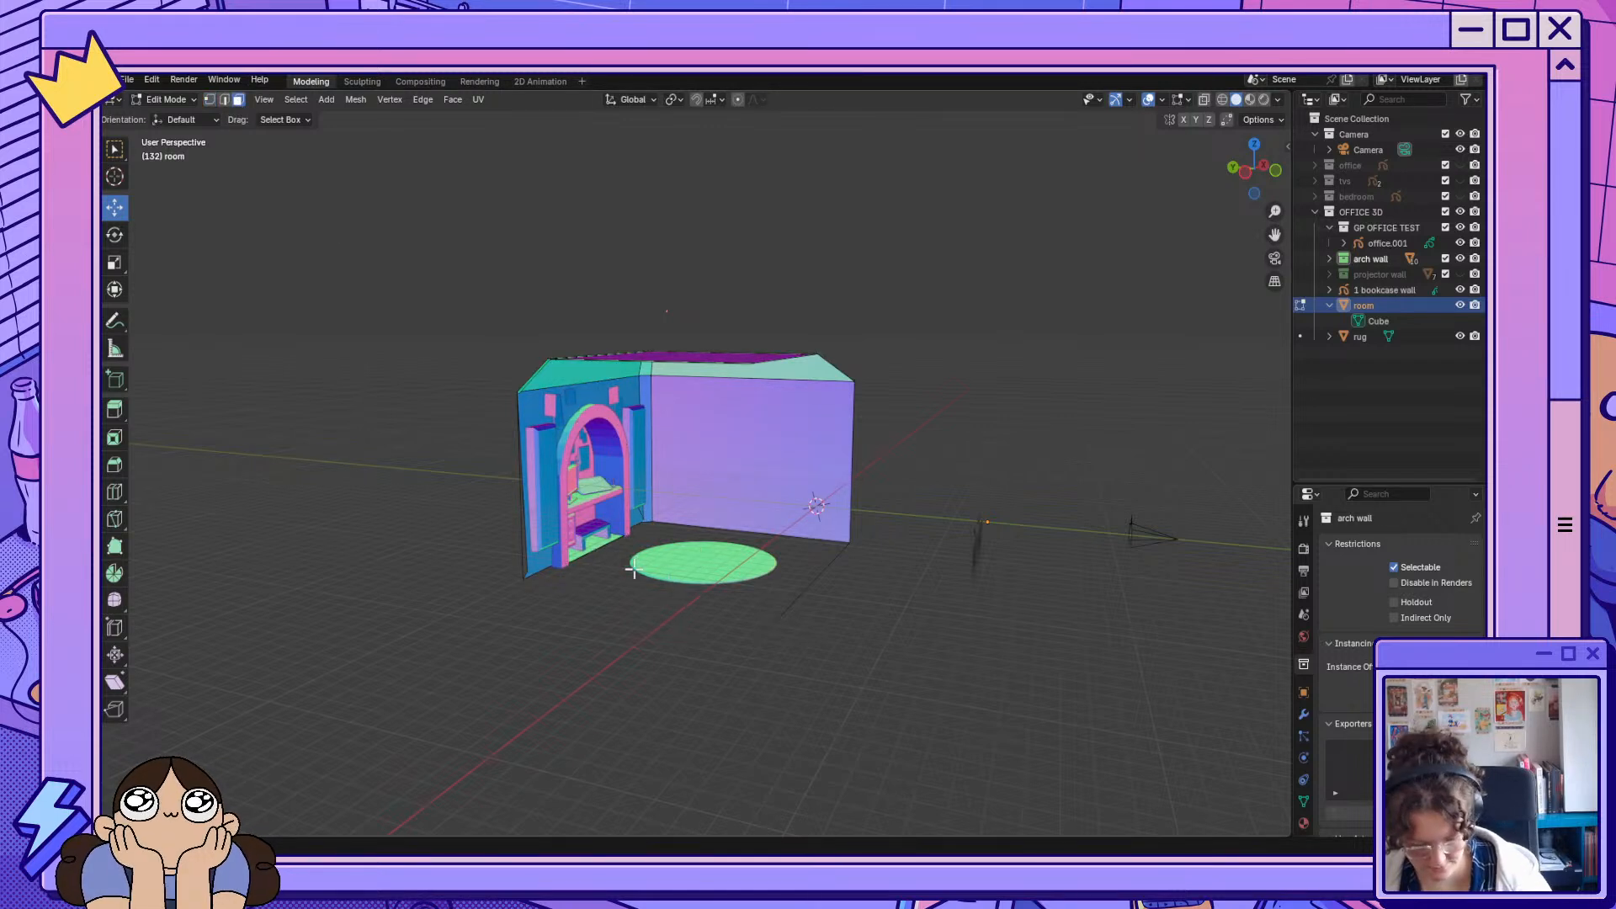
{"action": "left_click", "coordinate": [523, 572]}
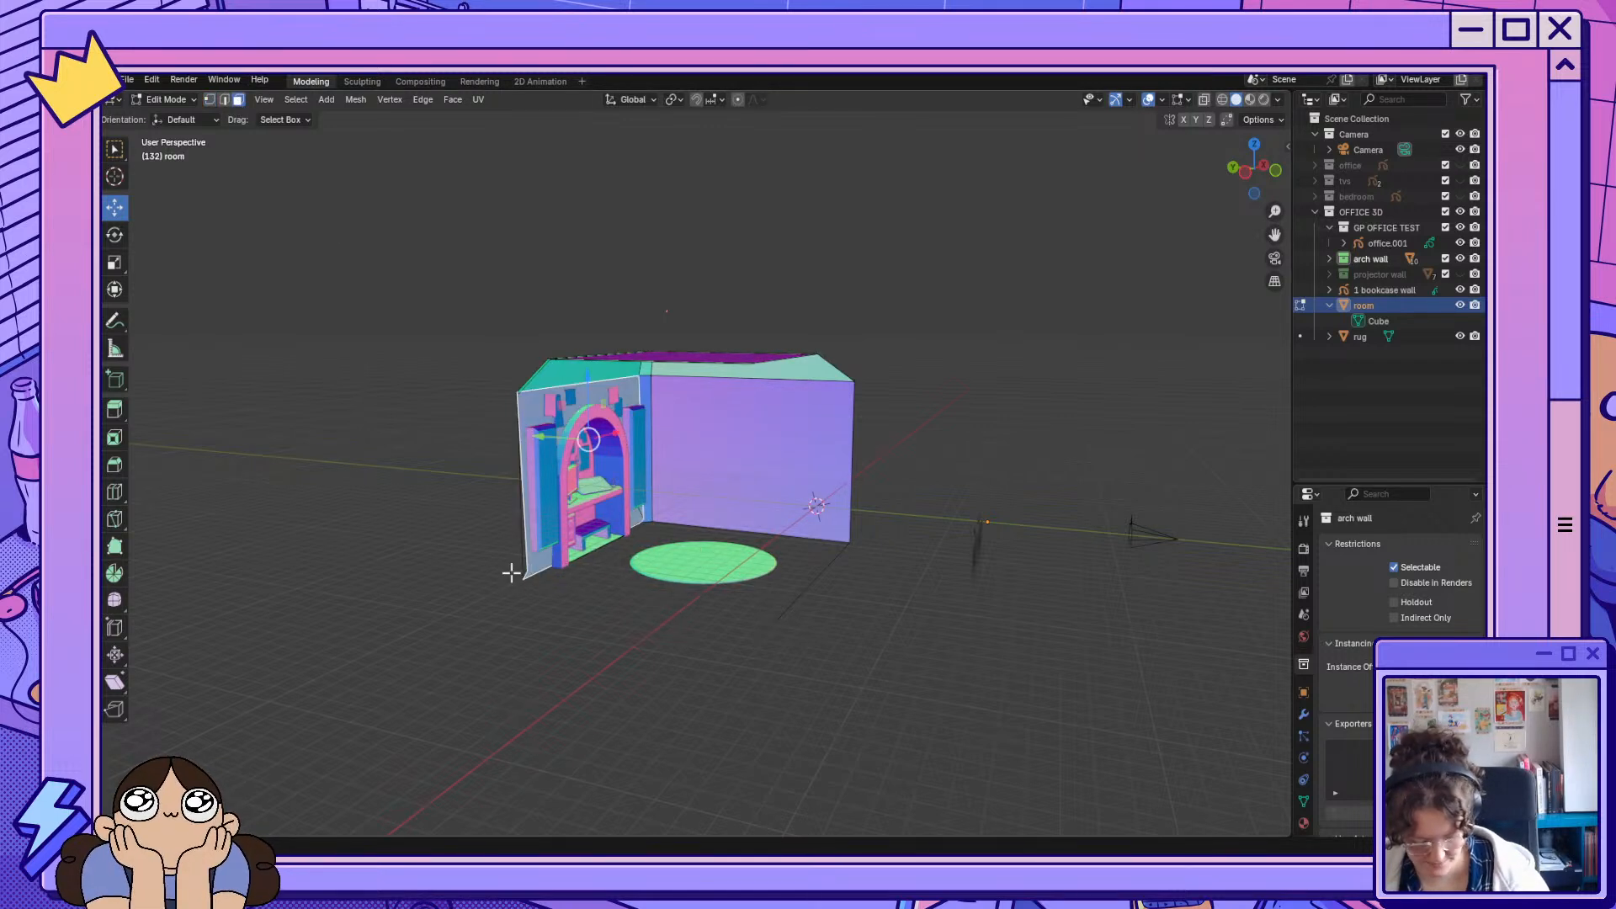
{"action": "key", "text": "a"}
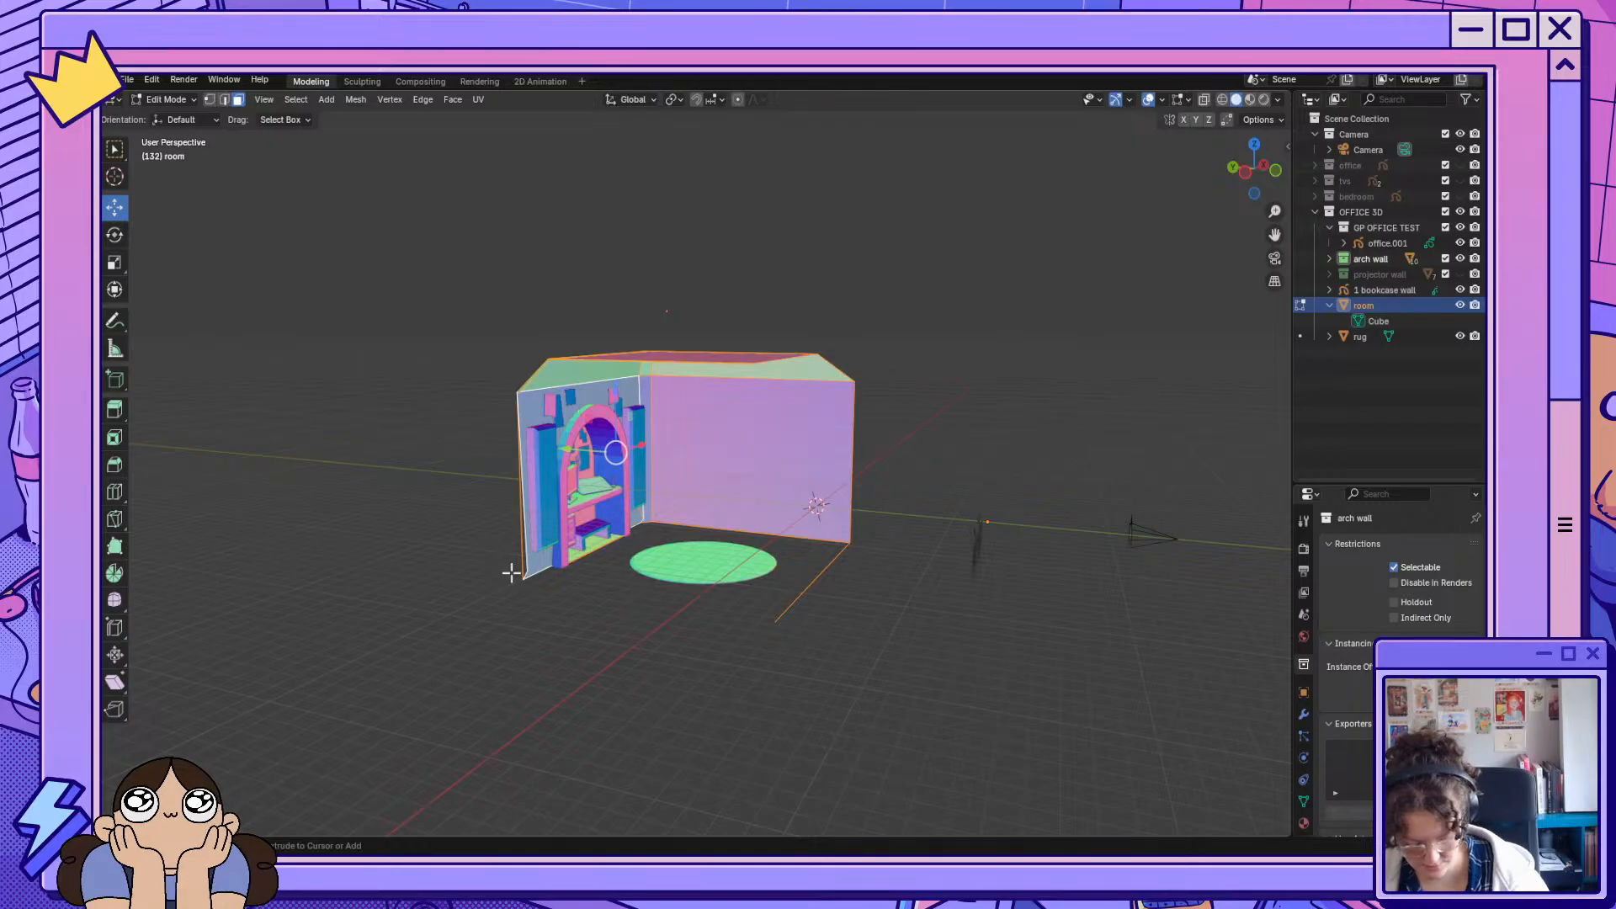
{"action": "key", "text": "ctrl+h"}
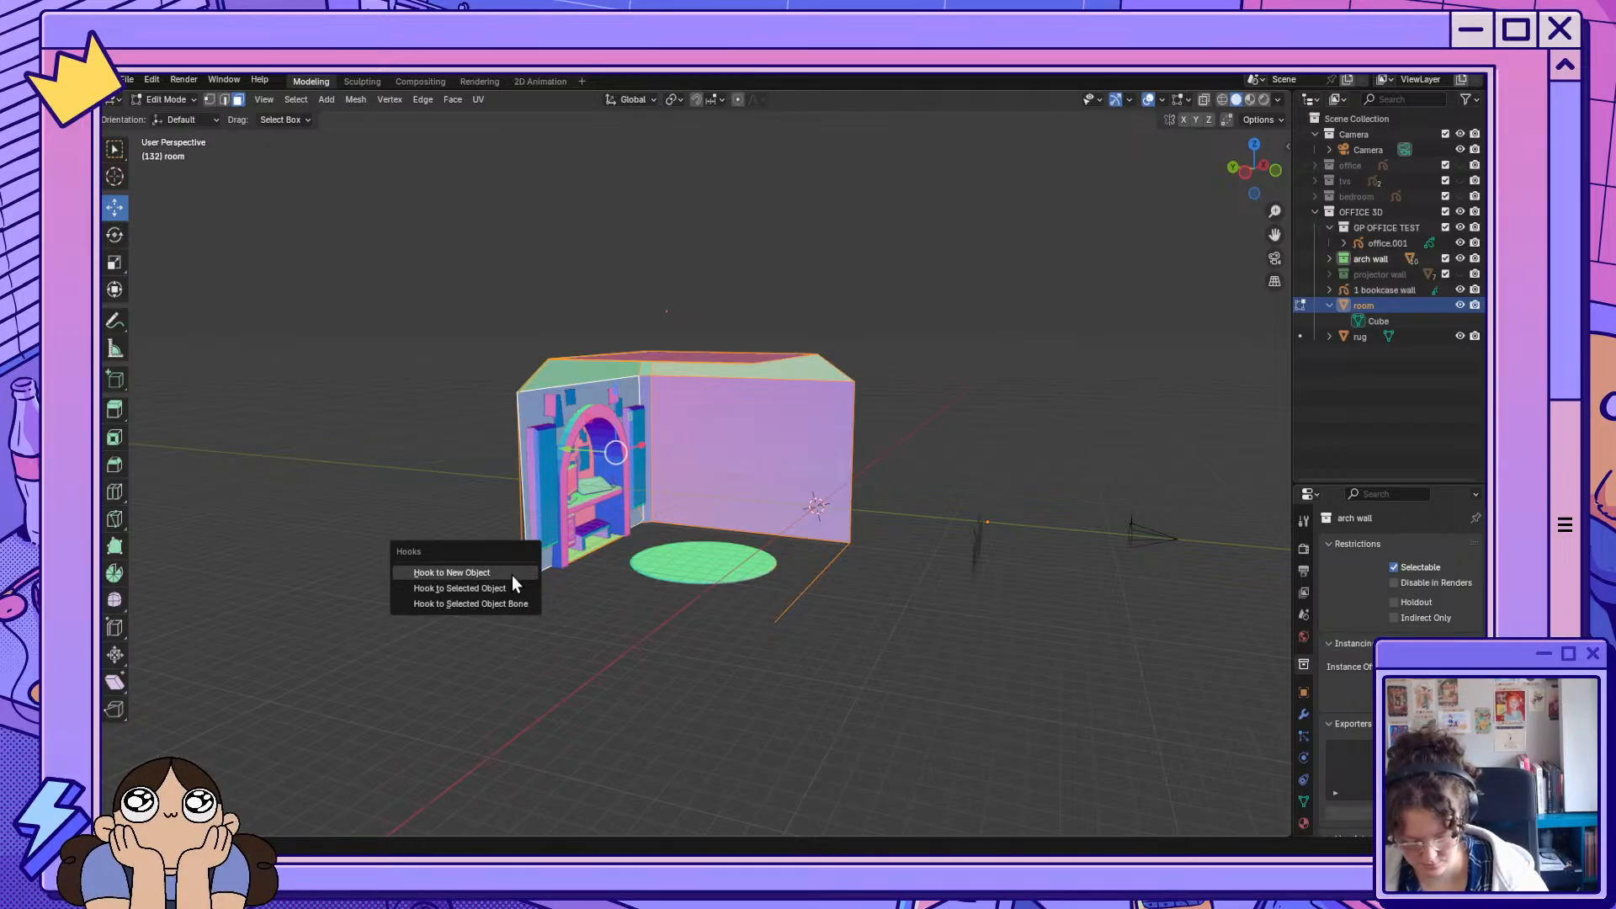
{"action": "left_click", "coordinate": [524, 594]}
{"action": "left_click", "coordinate": [528, 570]}
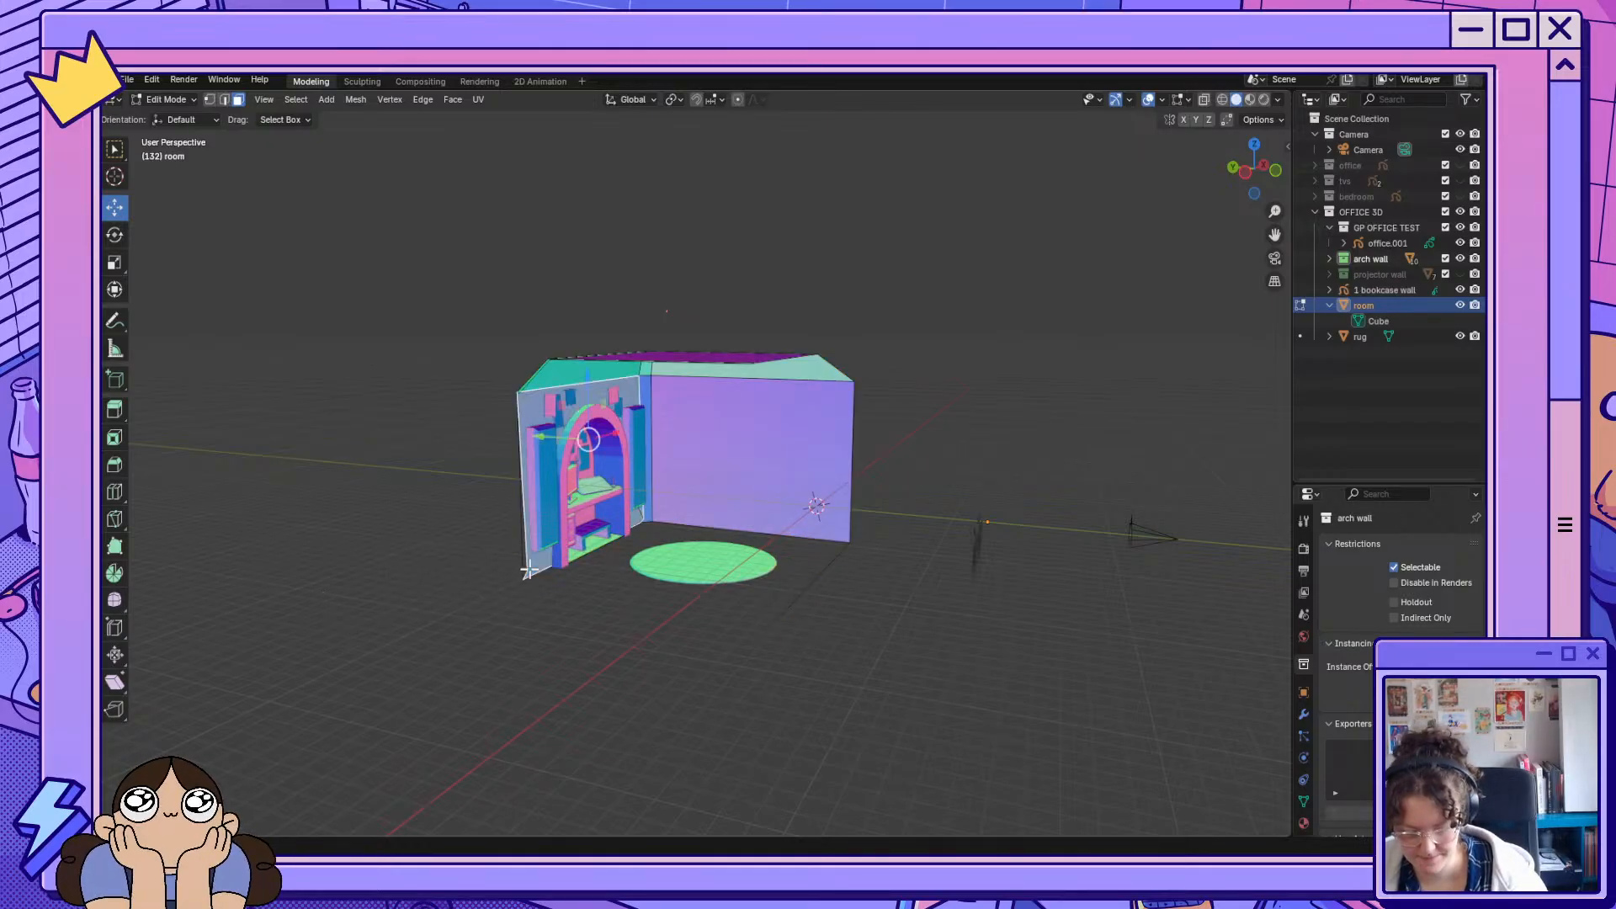
Reveal all hidden faces of the room mesh and clear the selection.
{"action": "key", "text": "a"}
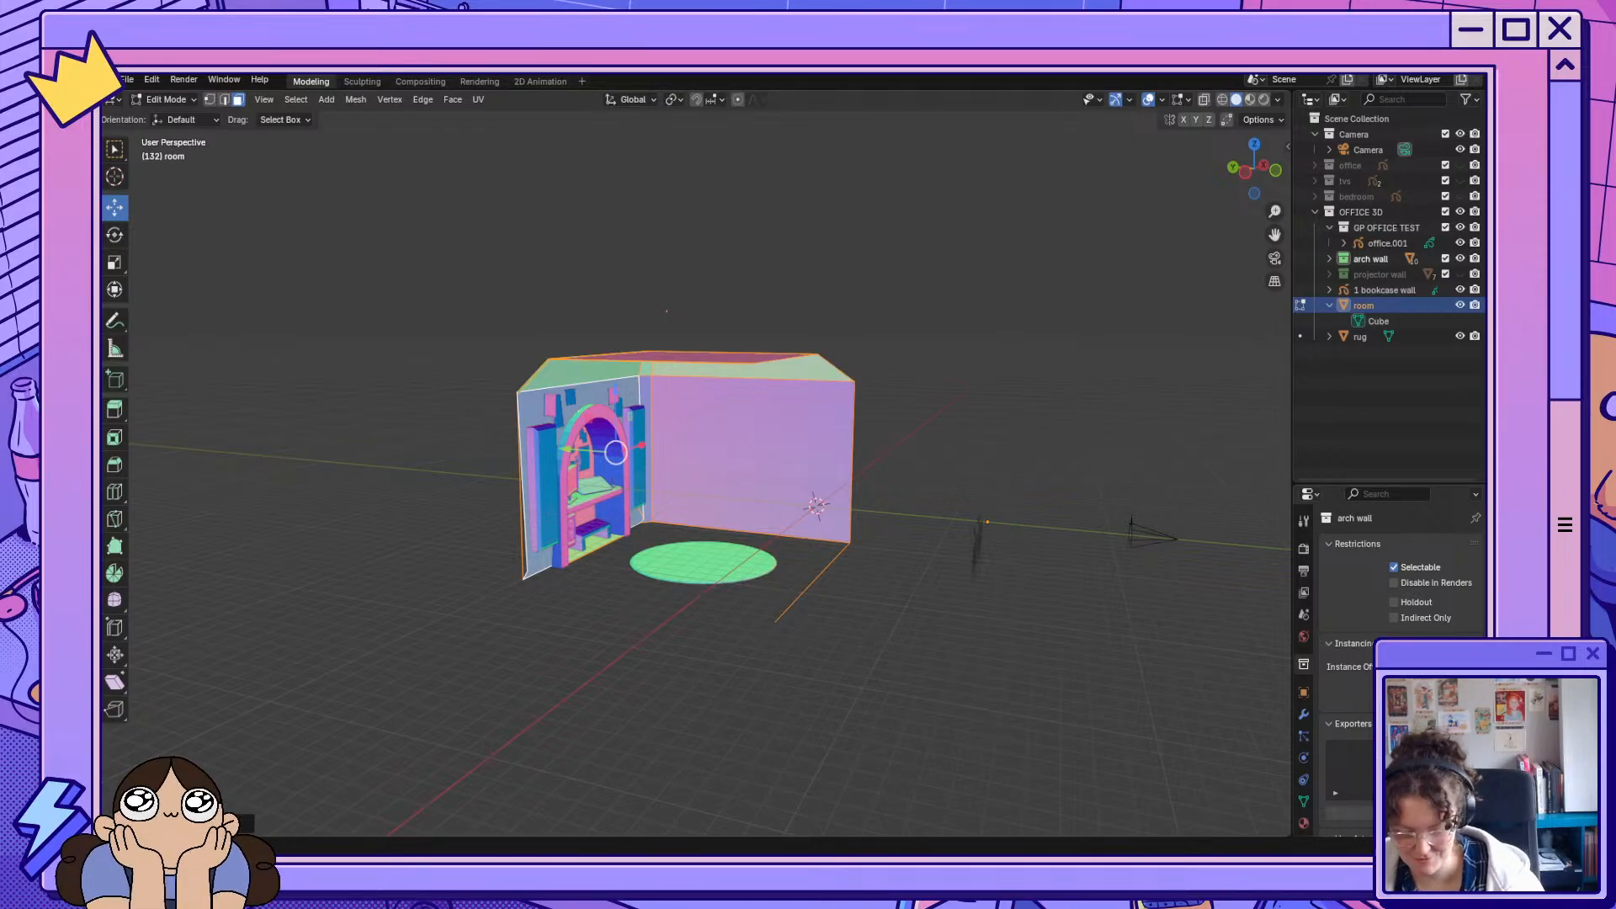
{"action": "key", "text": "alt+h"}
{"action": "left_click", "coordinate": [912, 716]}
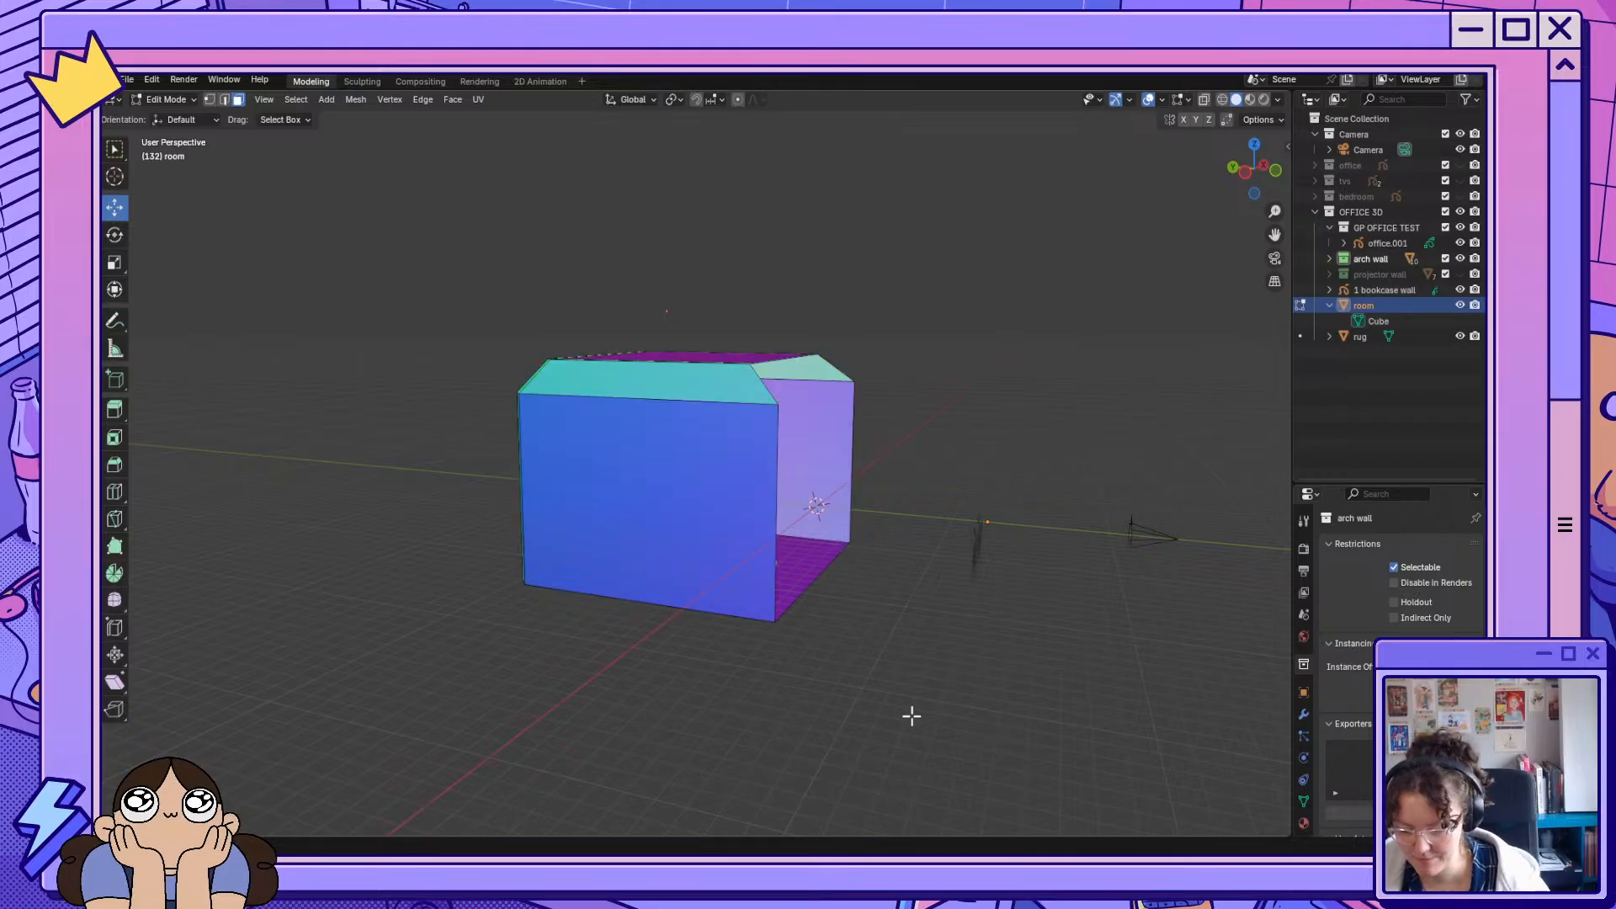
Separate the near side wall together with its sloped ceiling face from the room mesh into its own object.
{"action": "left_click", "coordinate": [749, 533]}
{"action": "middle_click_drag", "start_coordinate": [722, 518], "coordinate": [725, 399]}
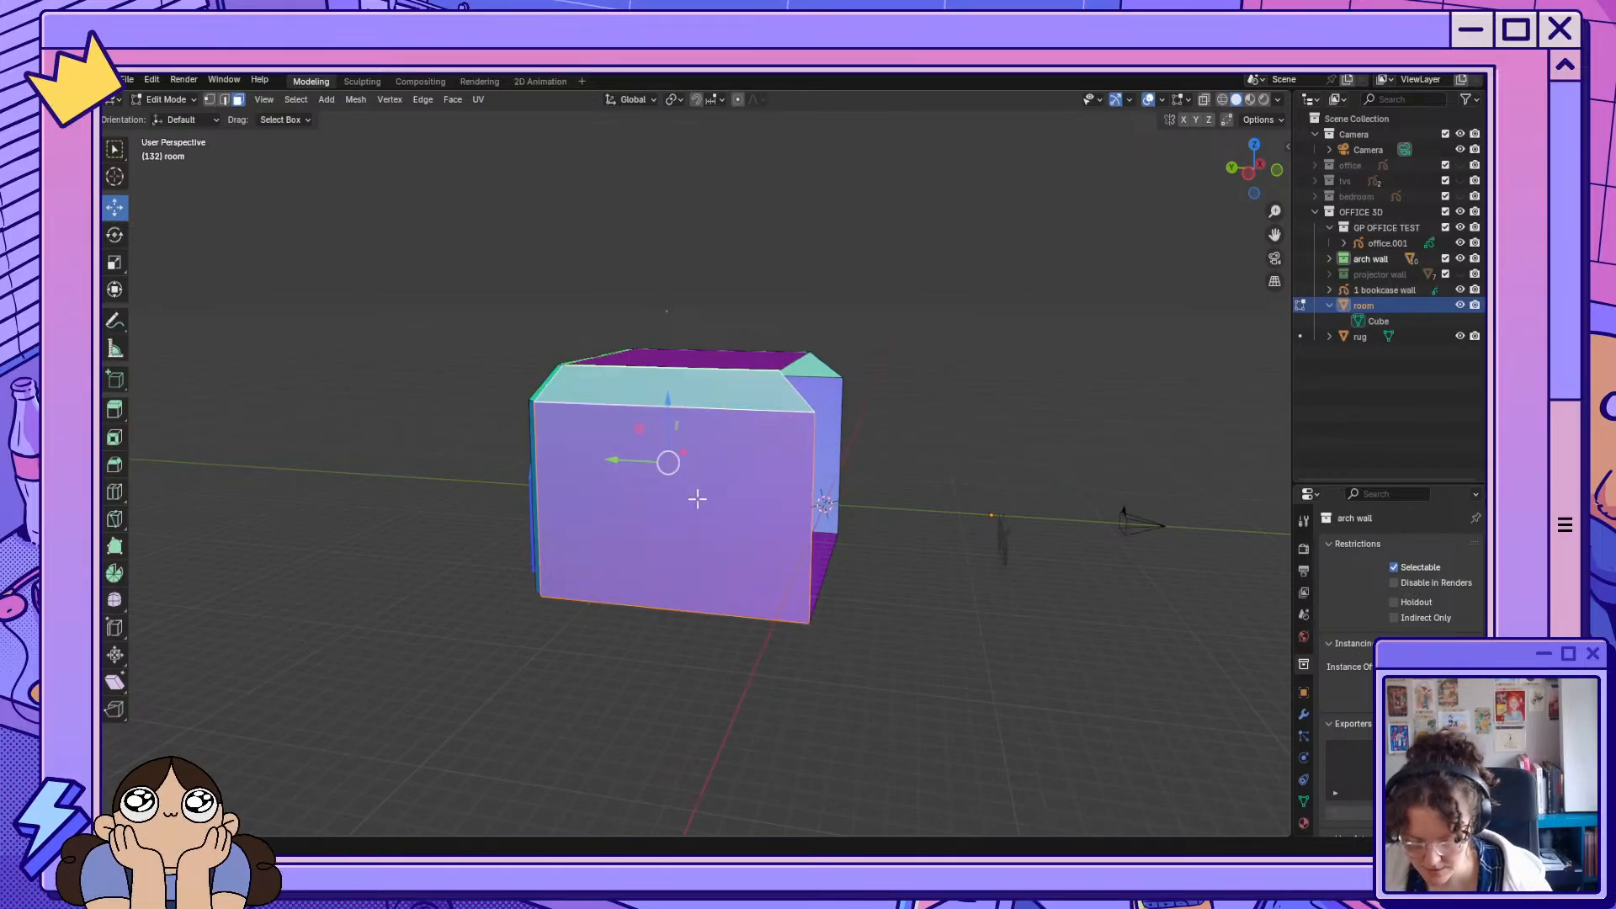
{"action": "key", "text": "p"}
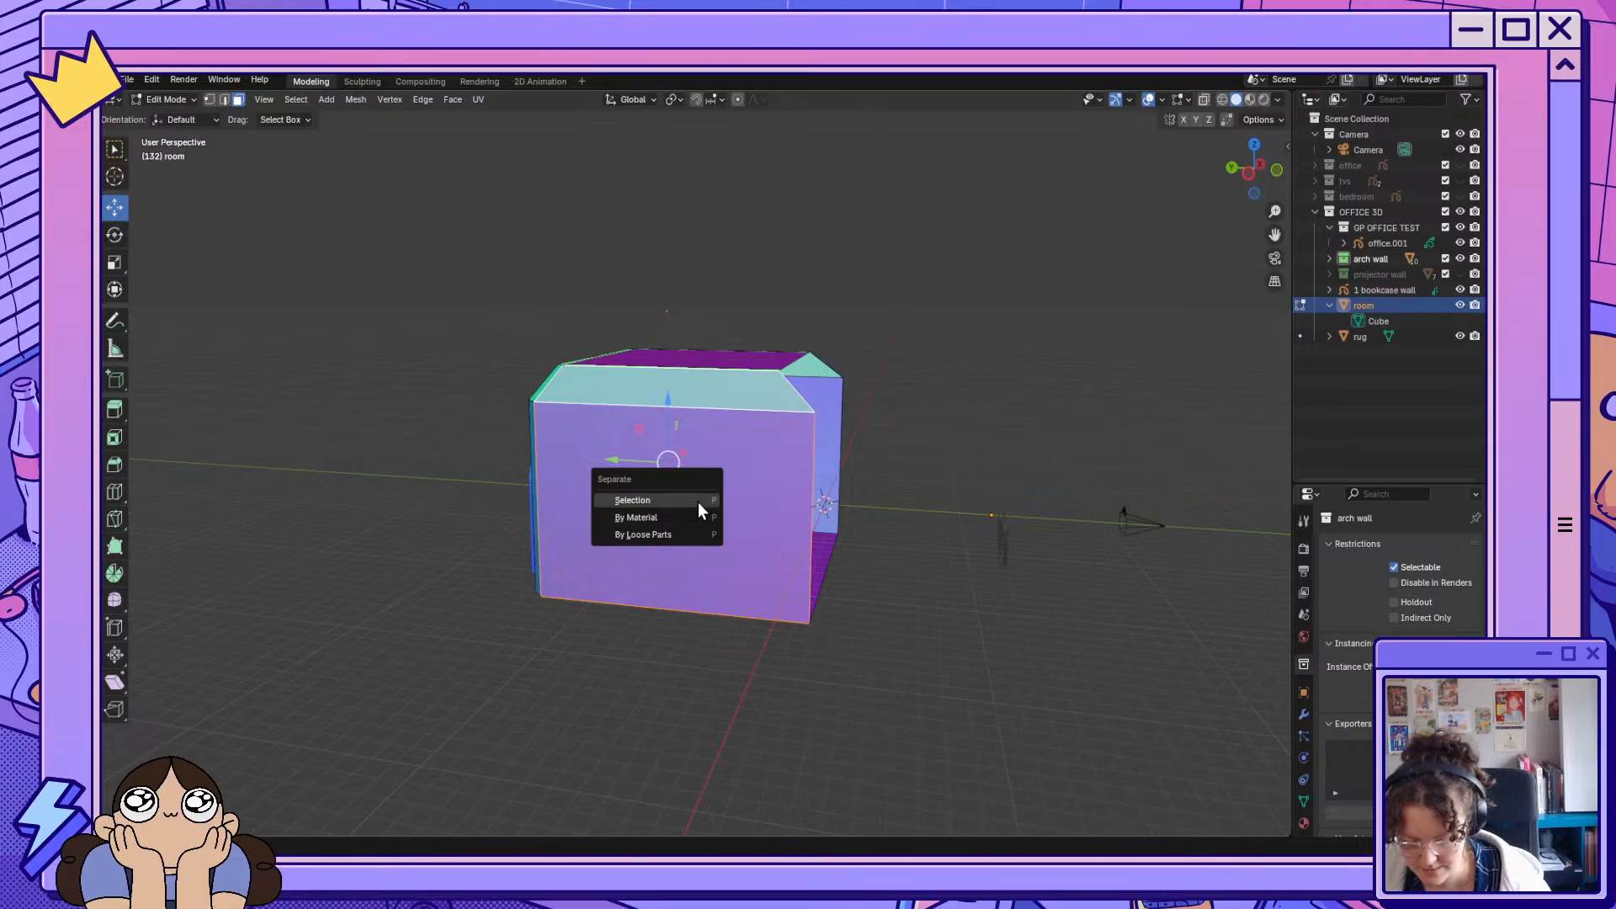
{"action": "left_click", "coordinate": [698, 502]}
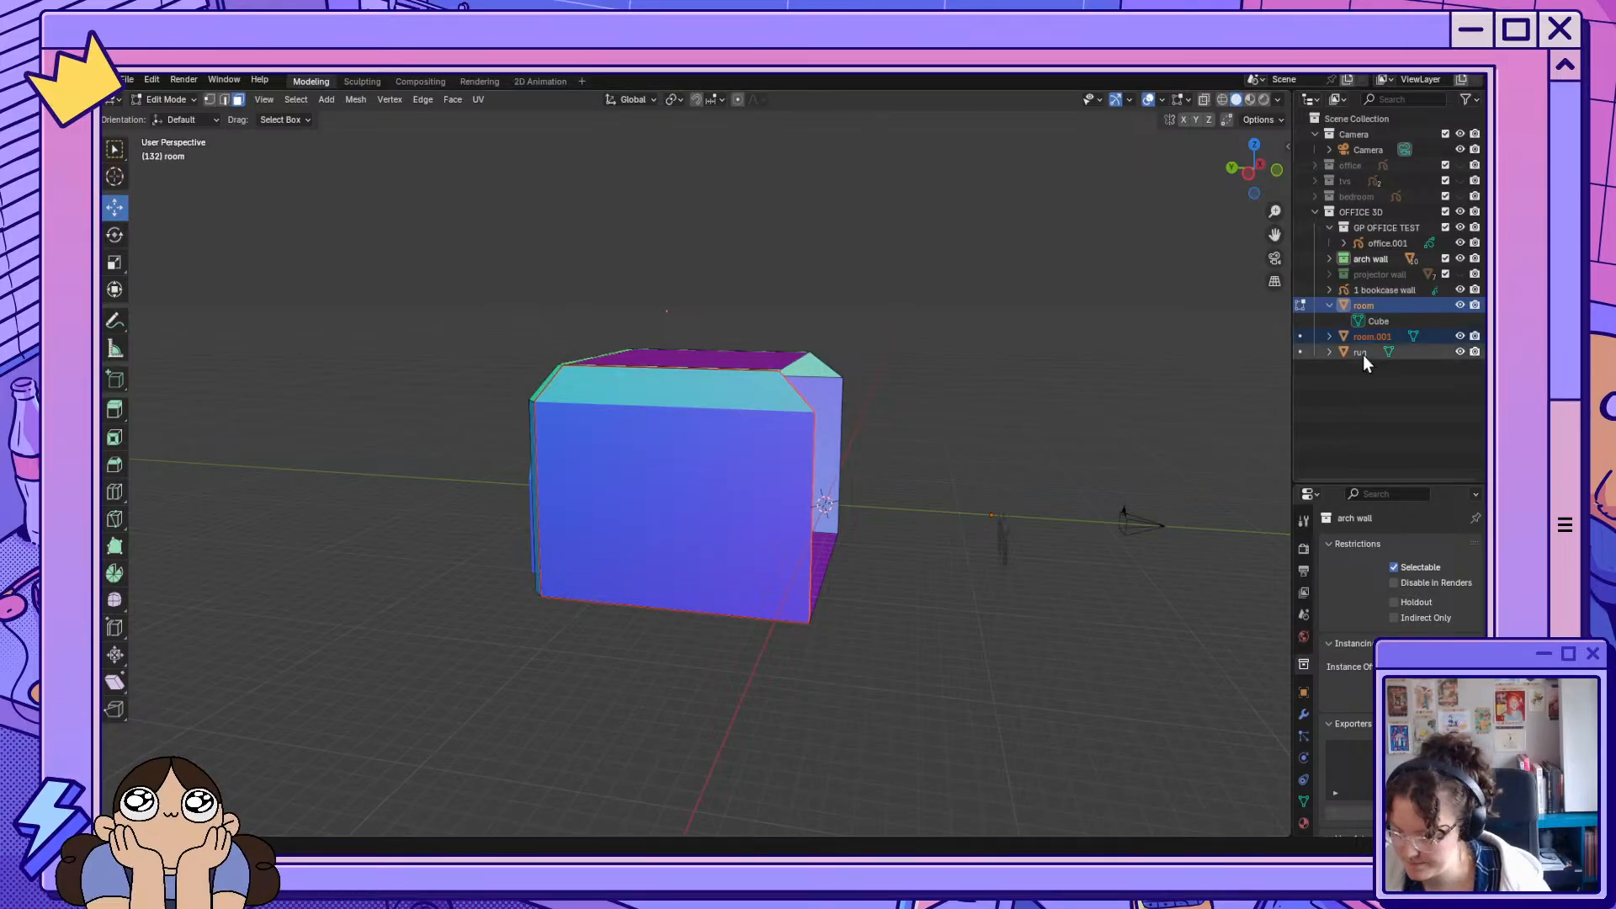
Rename the separated wall object "cork wall" and hide it in the viewport.
{"action": "left_click", "coordinate": [1388, 338]}
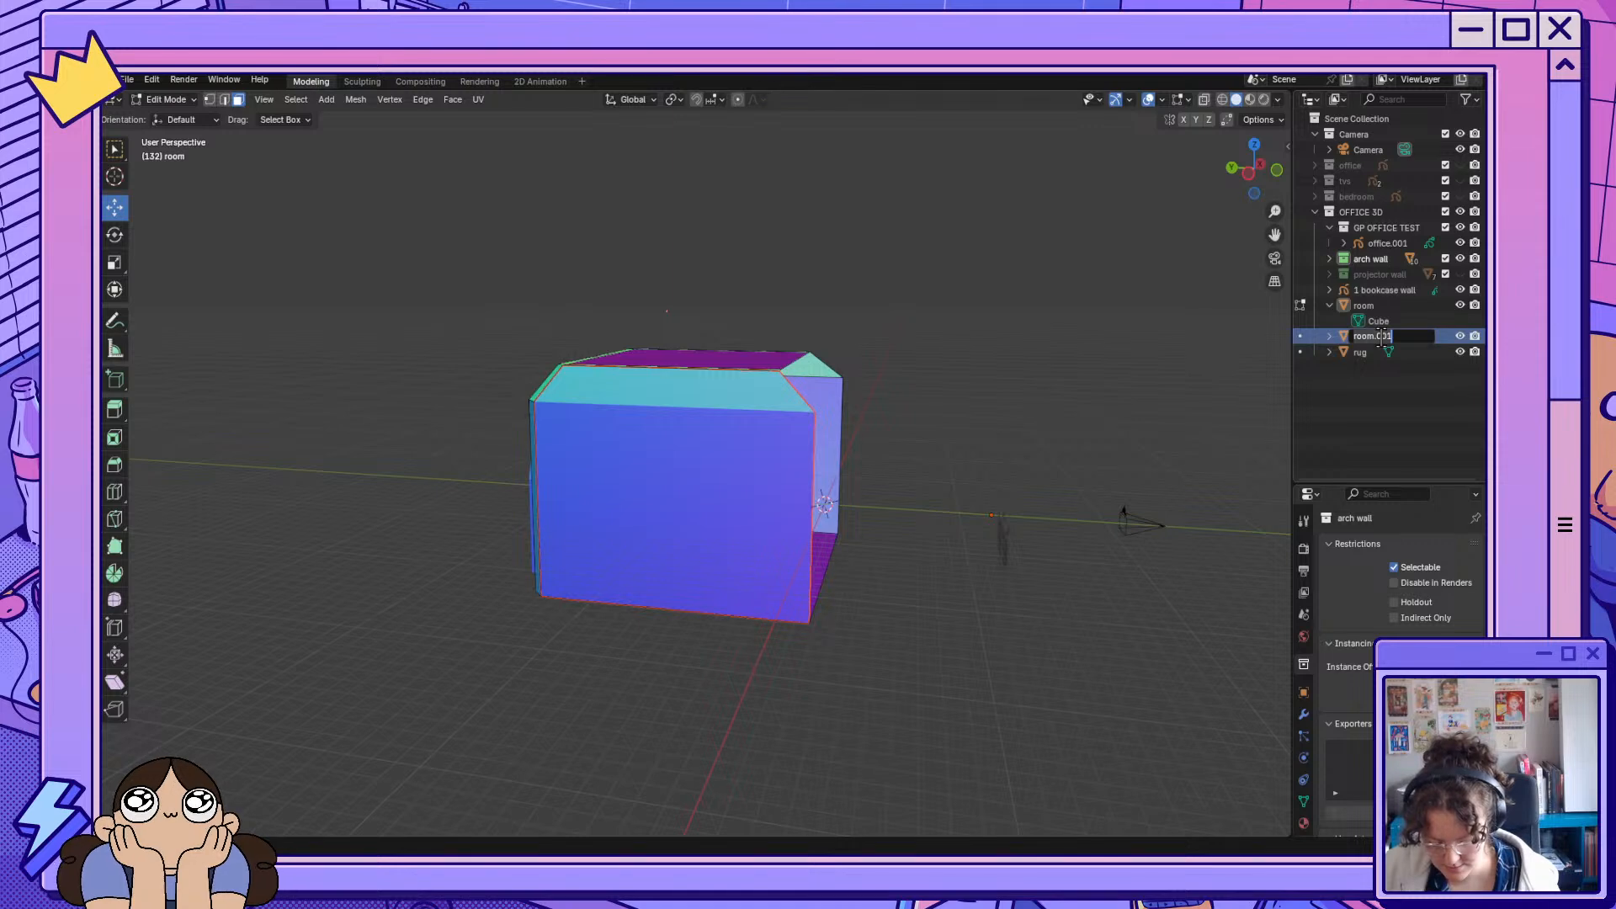
{"action": "type", "text": "cork wall"}
{"action": "key", "text": "Return"}
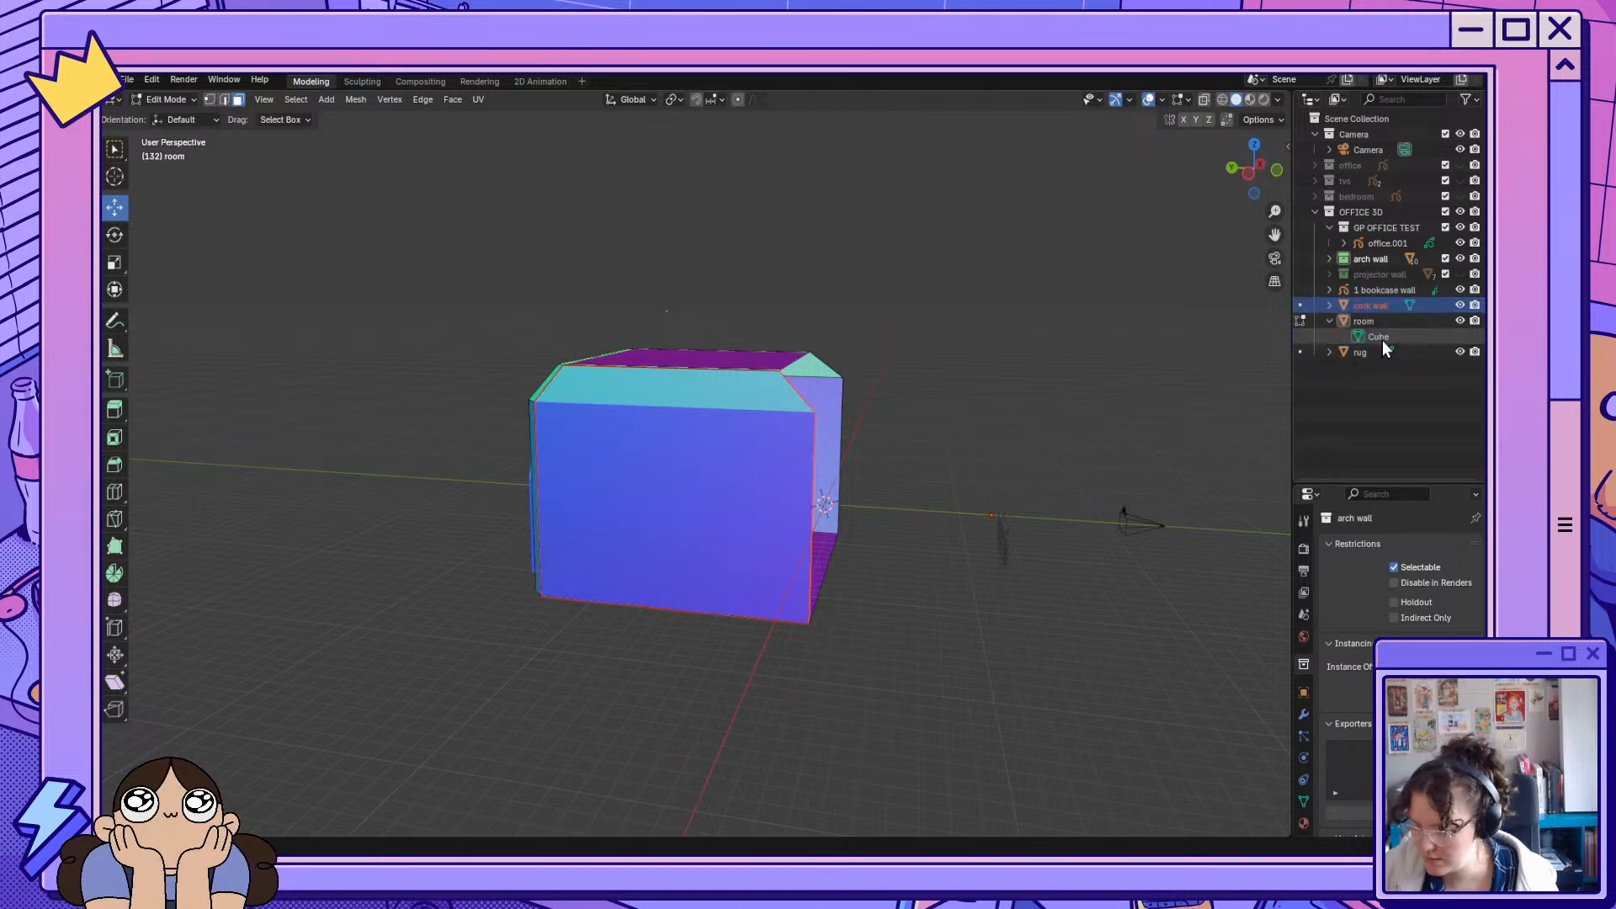
{"action": "left_click", "coordinate": [1462, 305]}
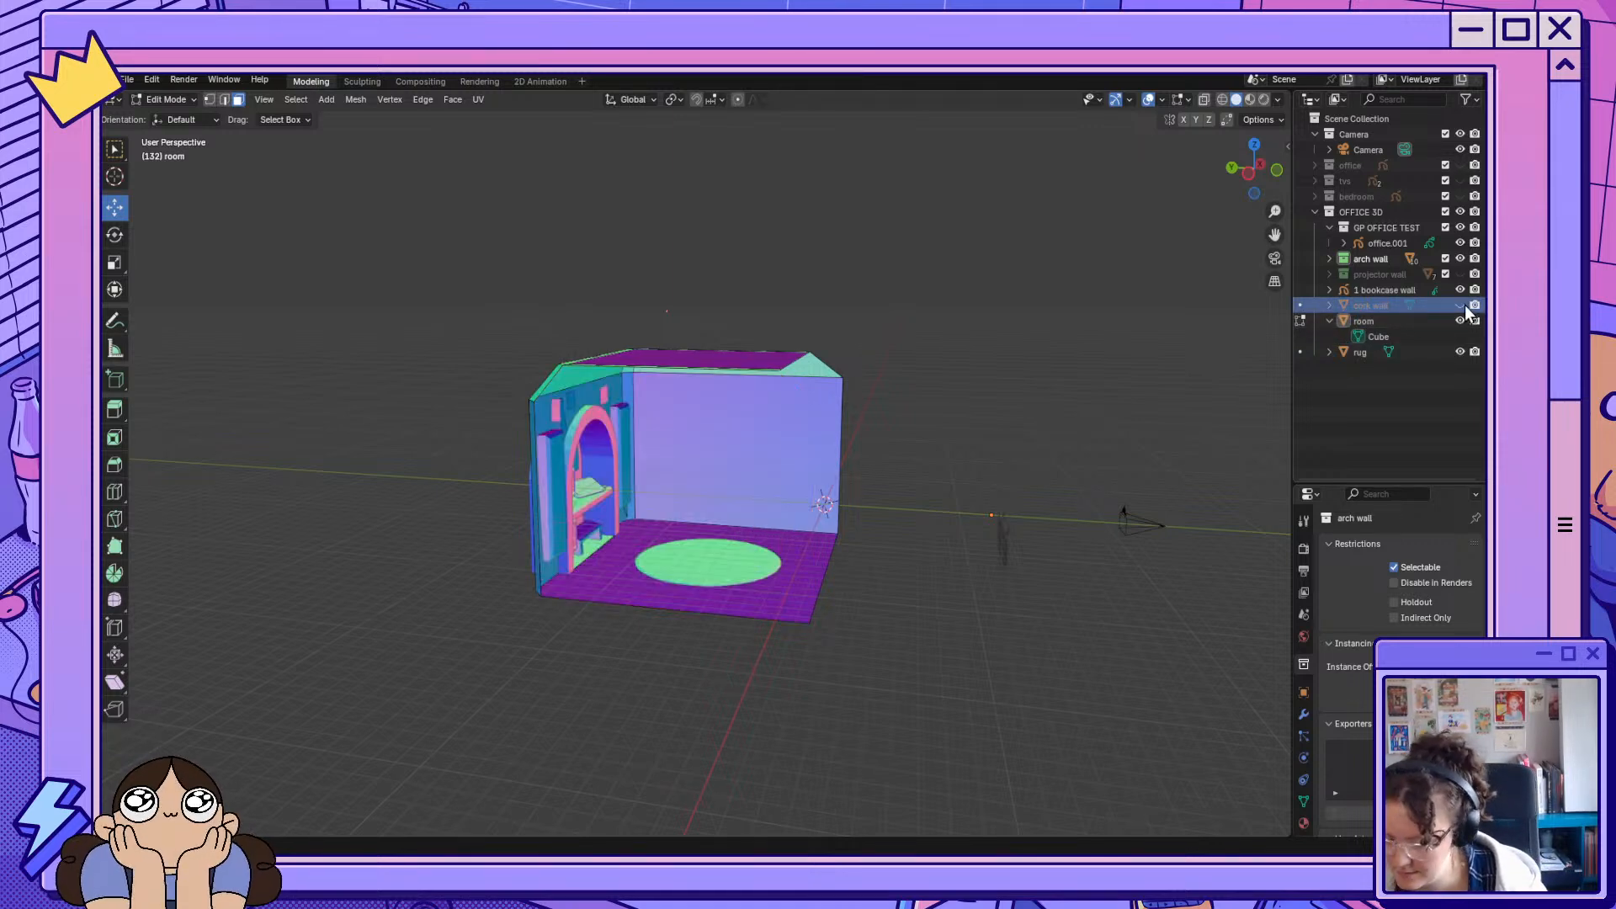
Leave the room mesh and put the 1 bookcase wall Grease Pencil object into Draw Mode, facing the bare wall opposite the hidden one.
{"action": "mouse_move", "coordinate": [867, 518]}
{"action": "middle_mouse_down"}
{"action": "mouse_move", "coordinate": [890, 506]}
{"action": "mouse_move", "coordinate": [887, 527]}
{"action": "middle_mouse_up"}
{"action": "scroll", "coordinate": [888, 531], "scroll_direction": "up", "scroll_amount": 5}
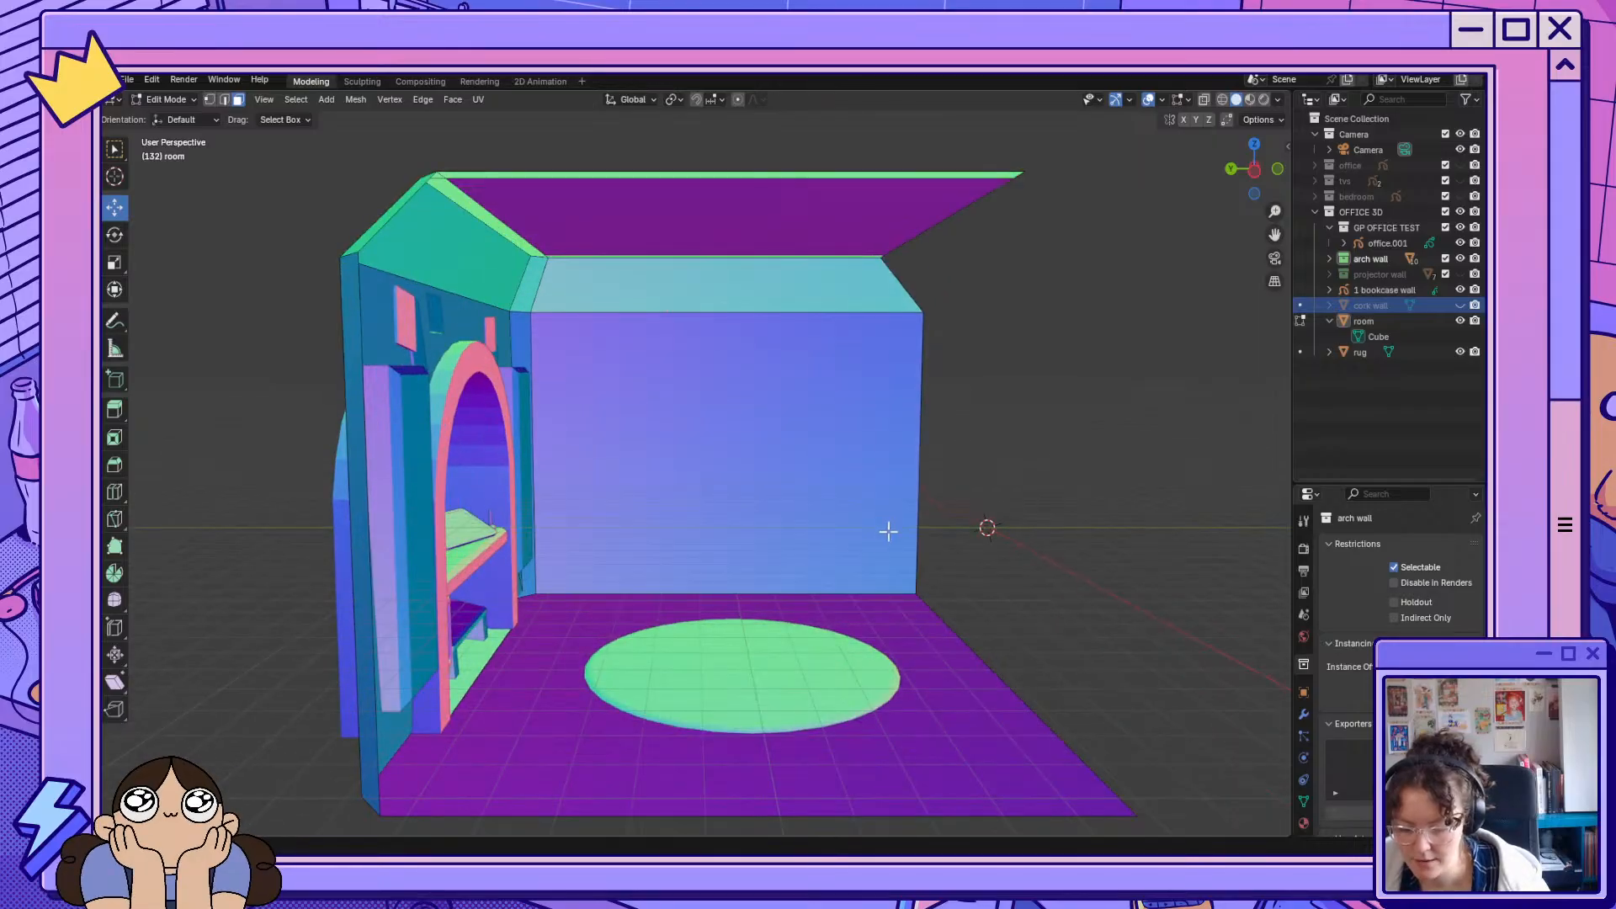
{"action": "scroll", "coordinate": [888, 530], "scroll_direction": "up", "scroll_amount": 4}
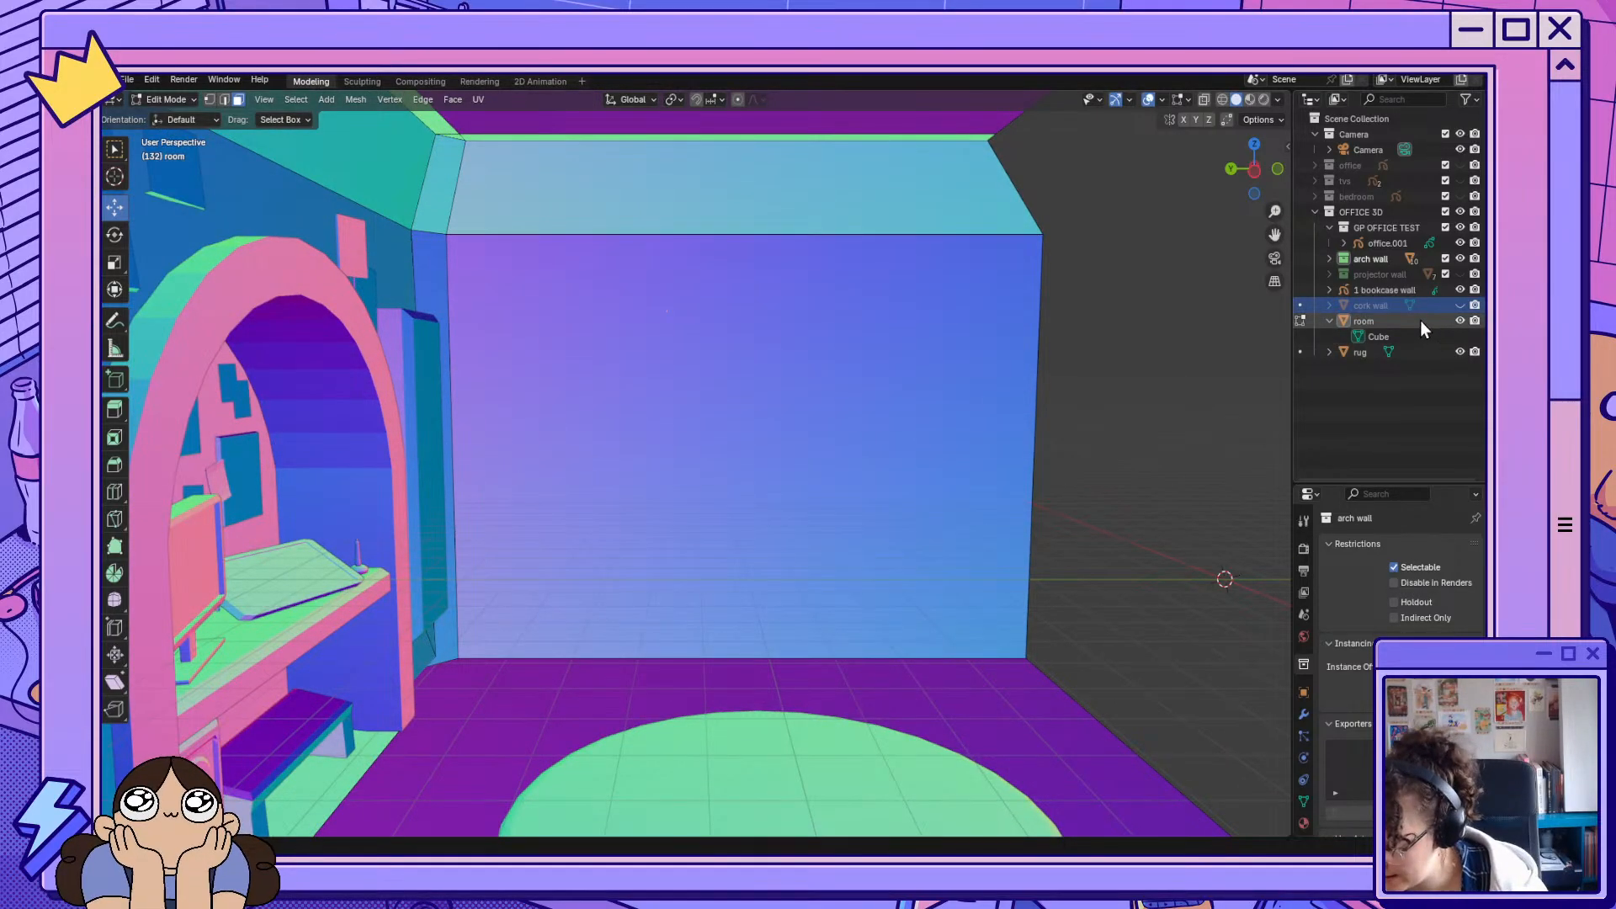
{"action": "left_click", "coordinate": [1386, 243]}
{"action": "middle_click_drag", "start_coordinate": [1131, 363], "coordinate": [1128, 361]}
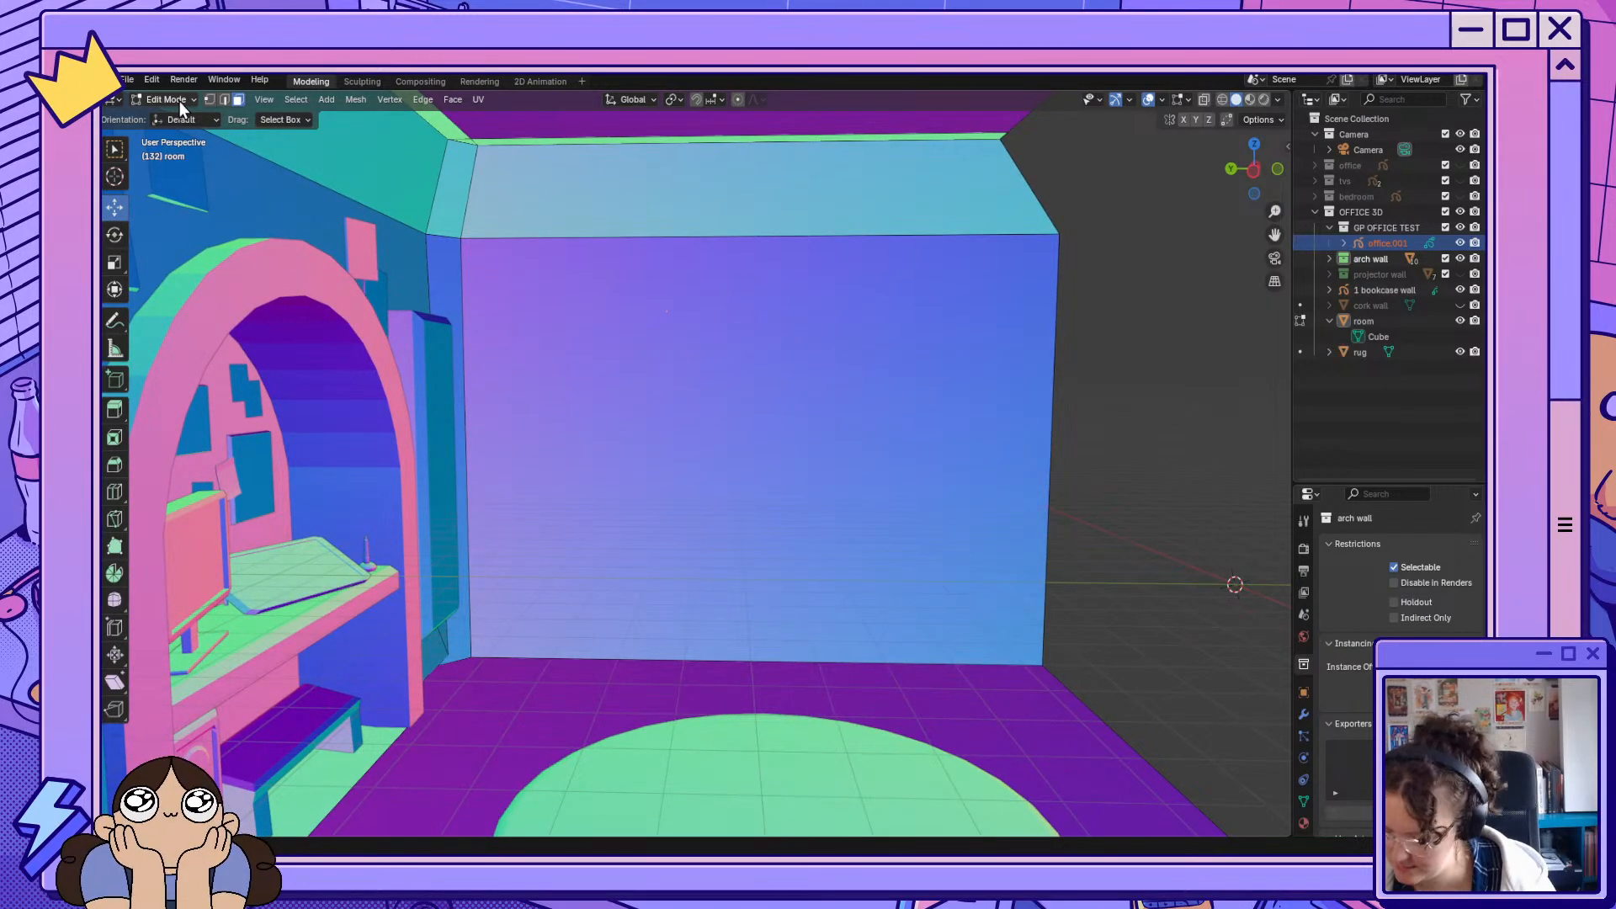
{"action": "key", "text": "Tab"}
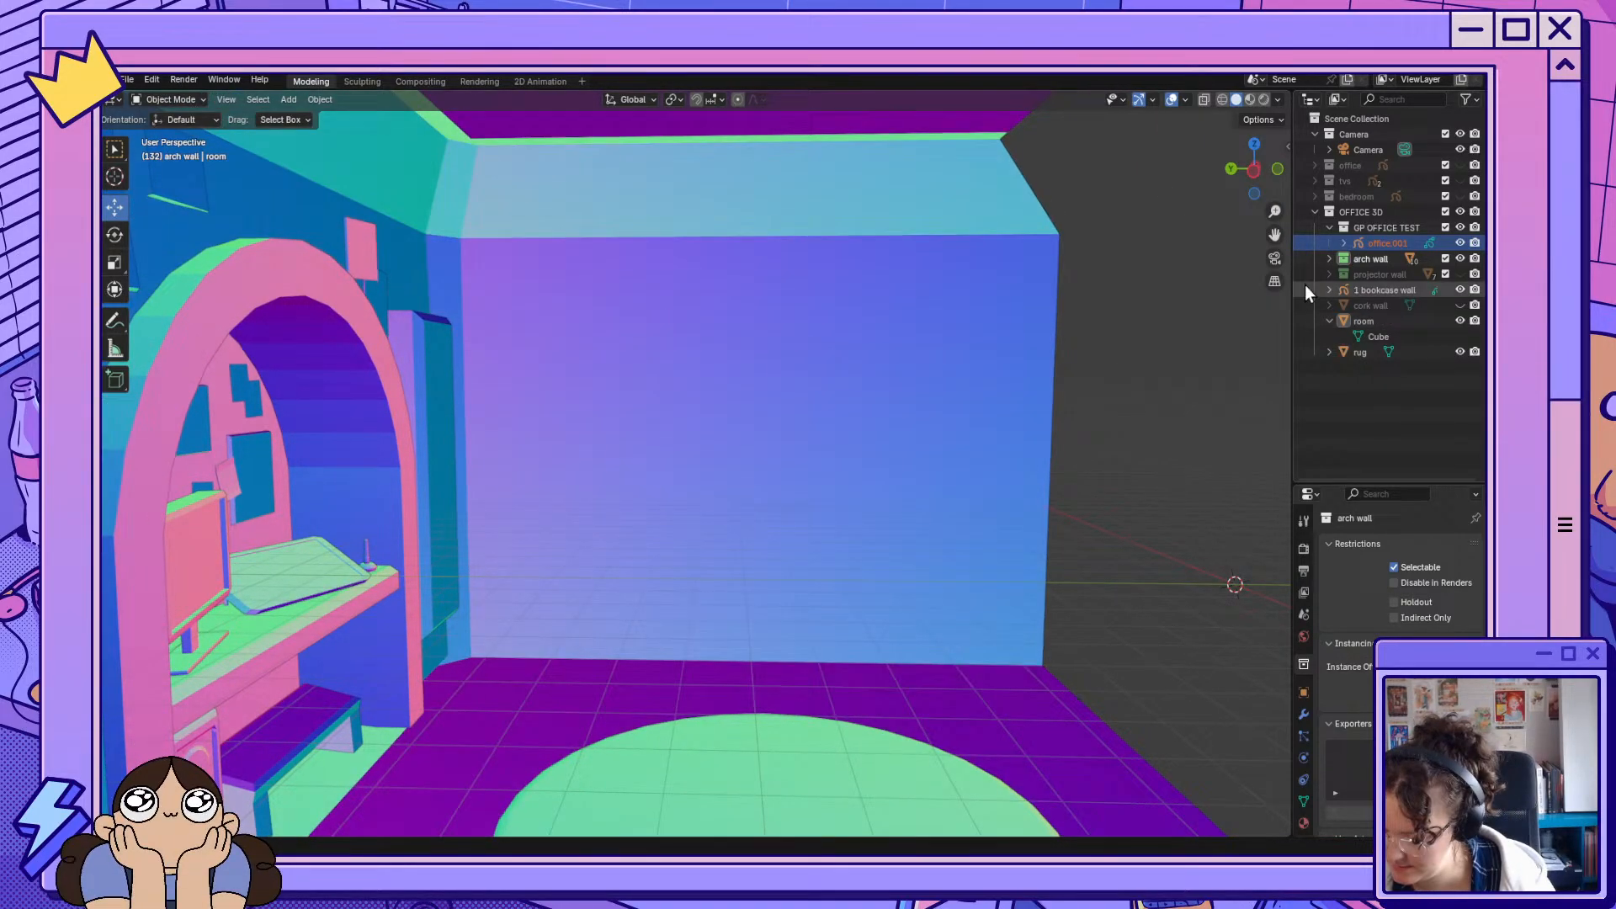
{"action": "left_click", "coordinate": [1397, 245]}
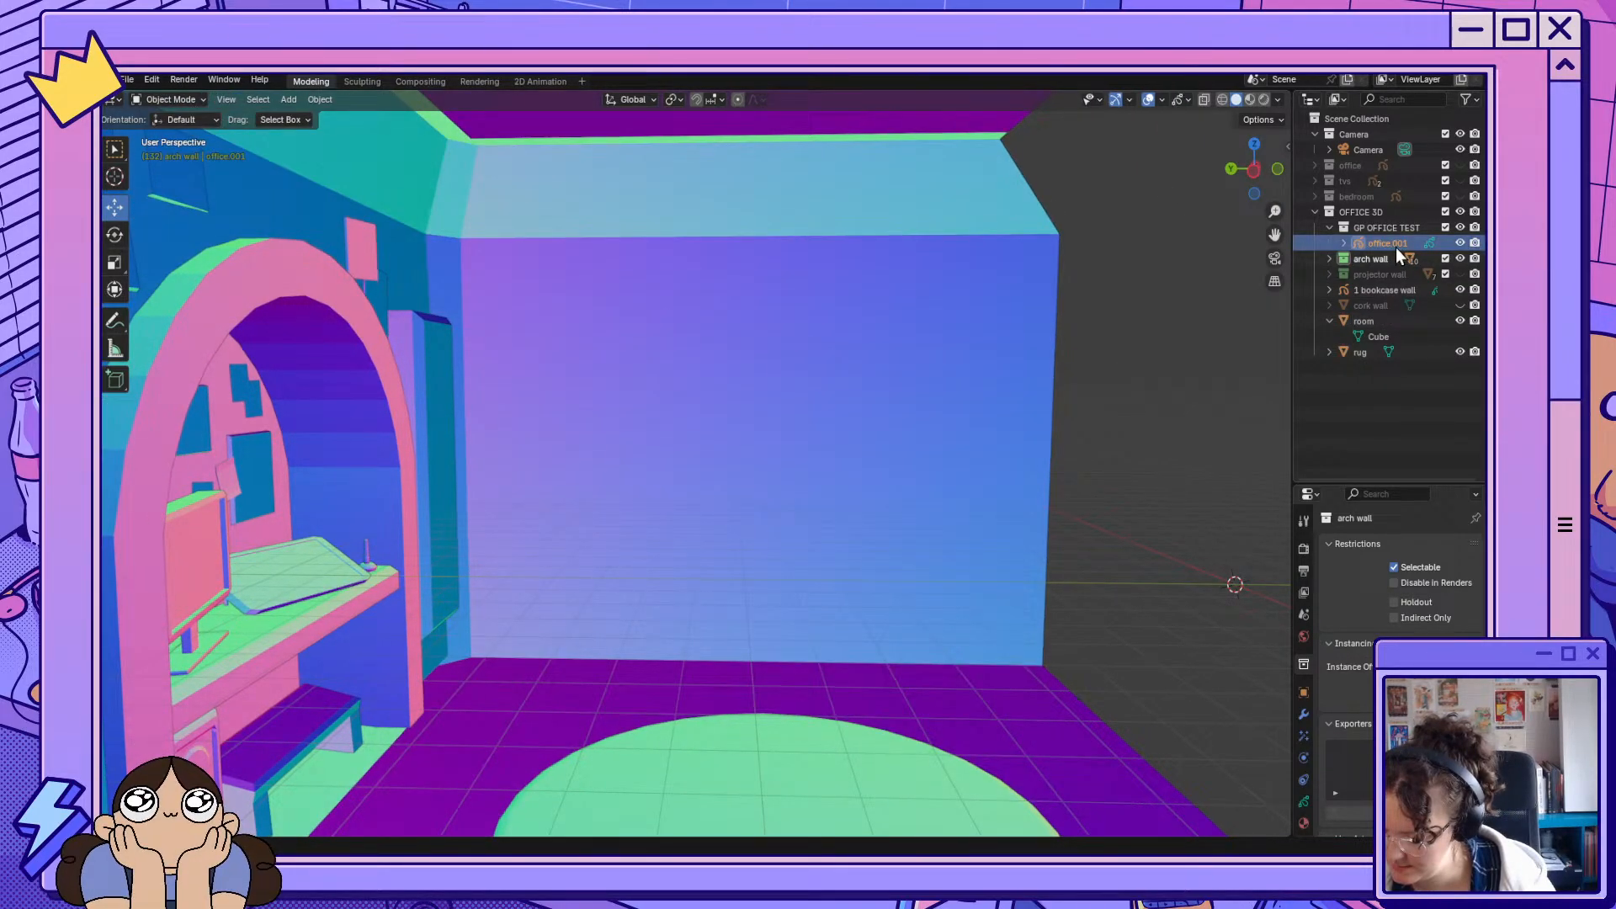
{"action": "left_click", "coordinate": [1389, 291]}
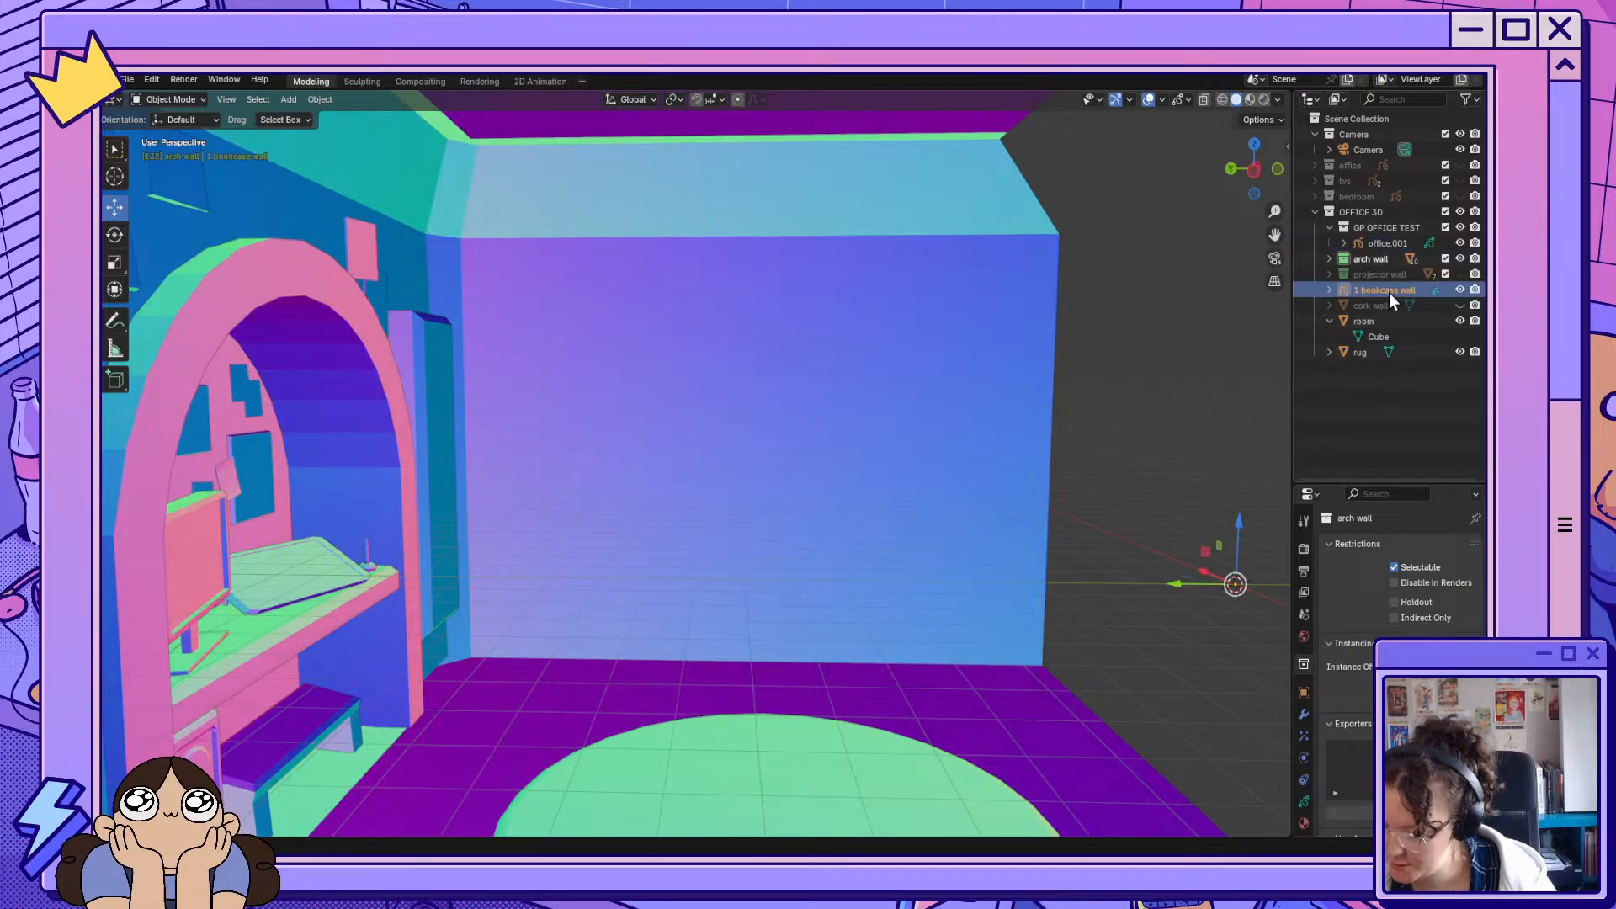
{"action": "left_click", "coordinate": [170, 100]}
{"action": "left_click", "coordinate": [197, 163]}
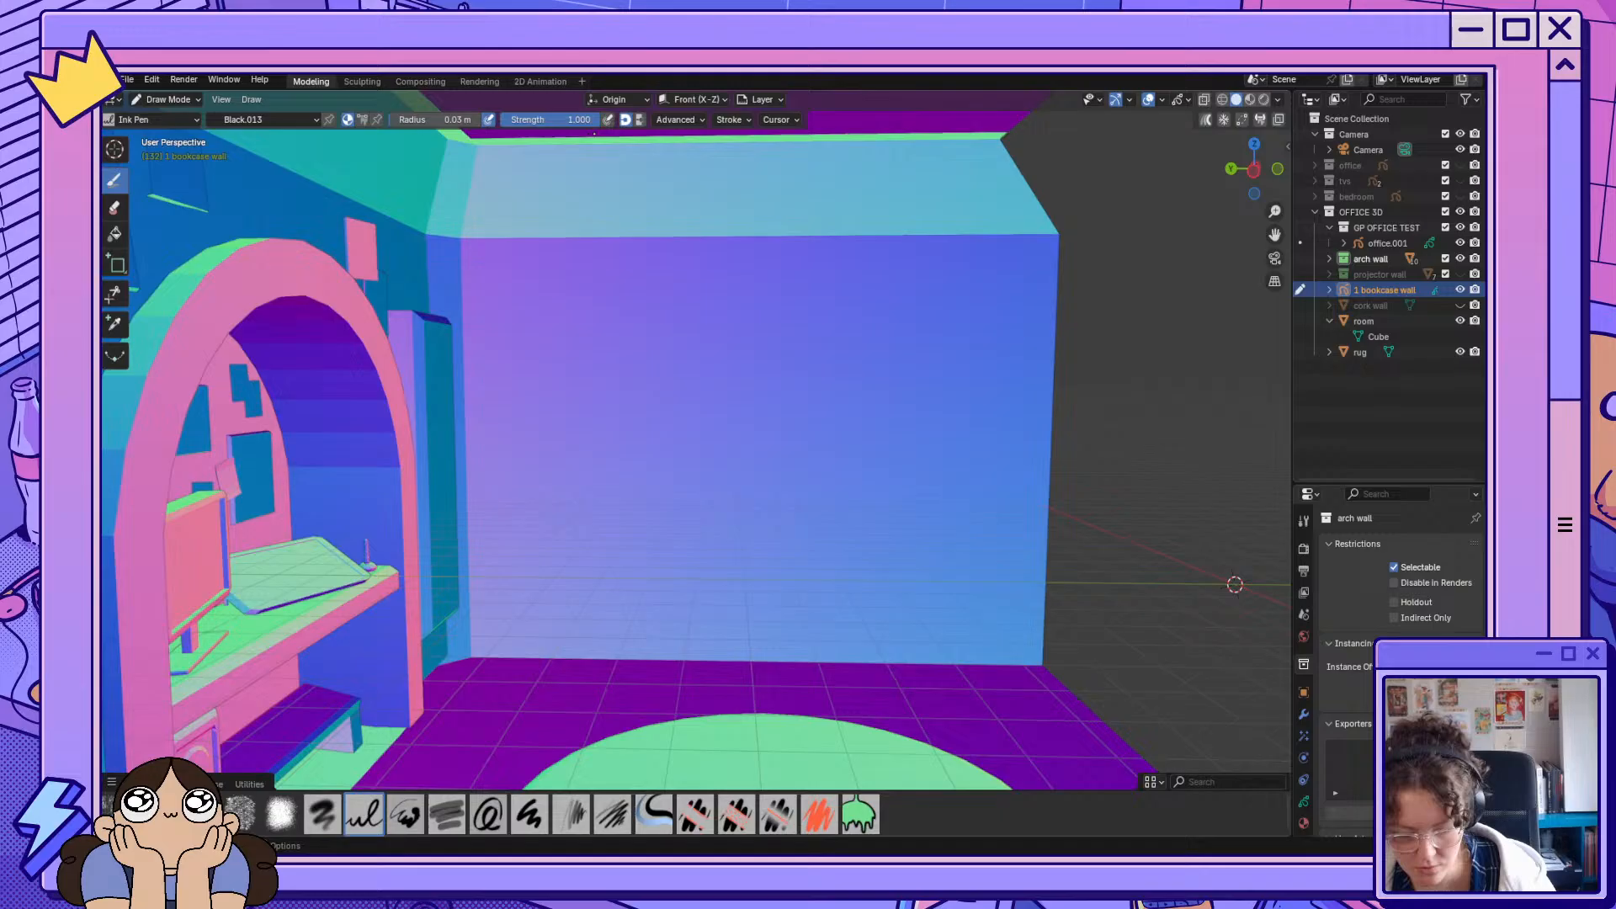
Set the drawing plane to View and try a freehand scribble over the bare wall, undoing the stroke.
{"action": "left_click", "coordinate": [689, 100]}
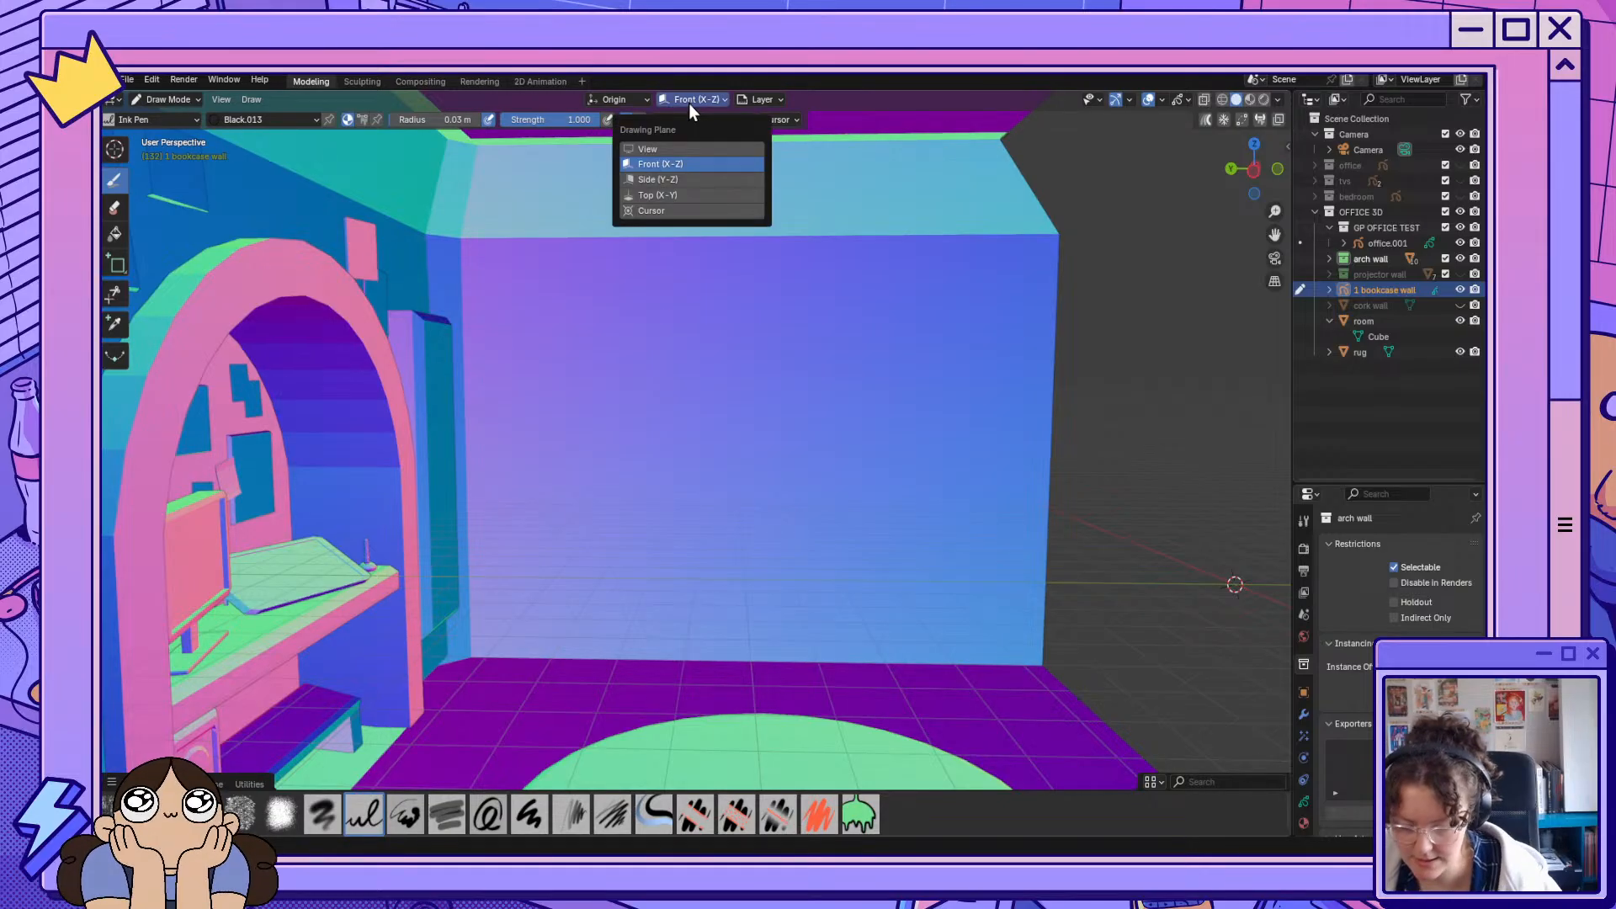
{"action": "left_click", "coordinate": [700, 148]}
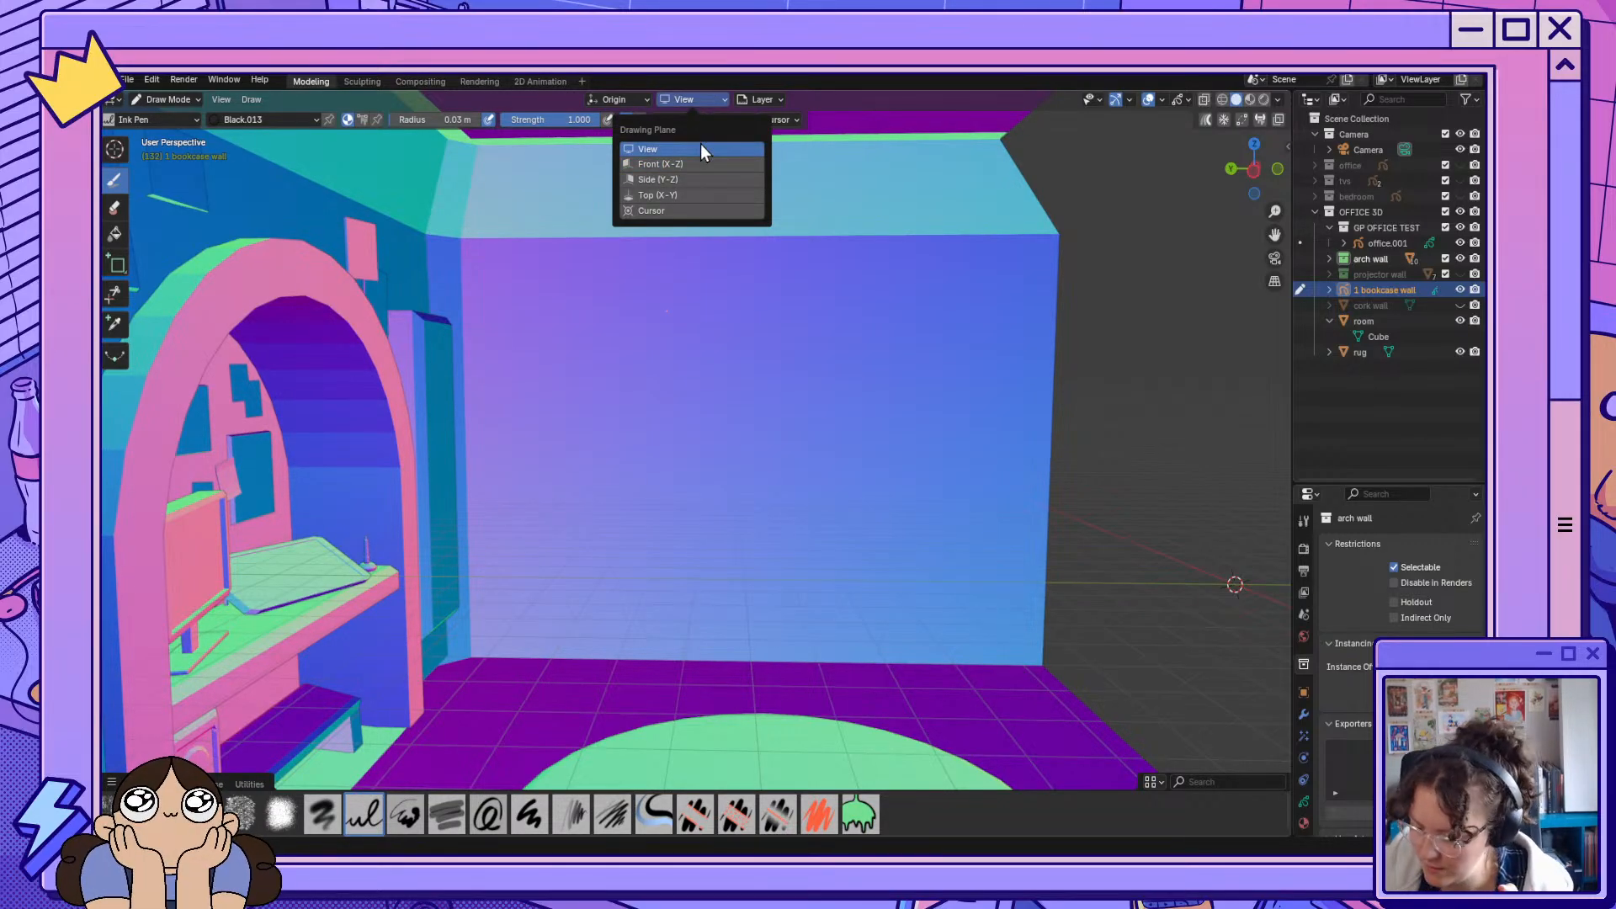
{"action": "mouse_move", "coordinate": [722, 316]}
{"action": "left_mouse_down"}
{"action": "mouse_move", "coordinate": [673, 453]}
{"action": "mouse_move", "coordinate": [812, 537]}
{"action": "left_mouse_up"}
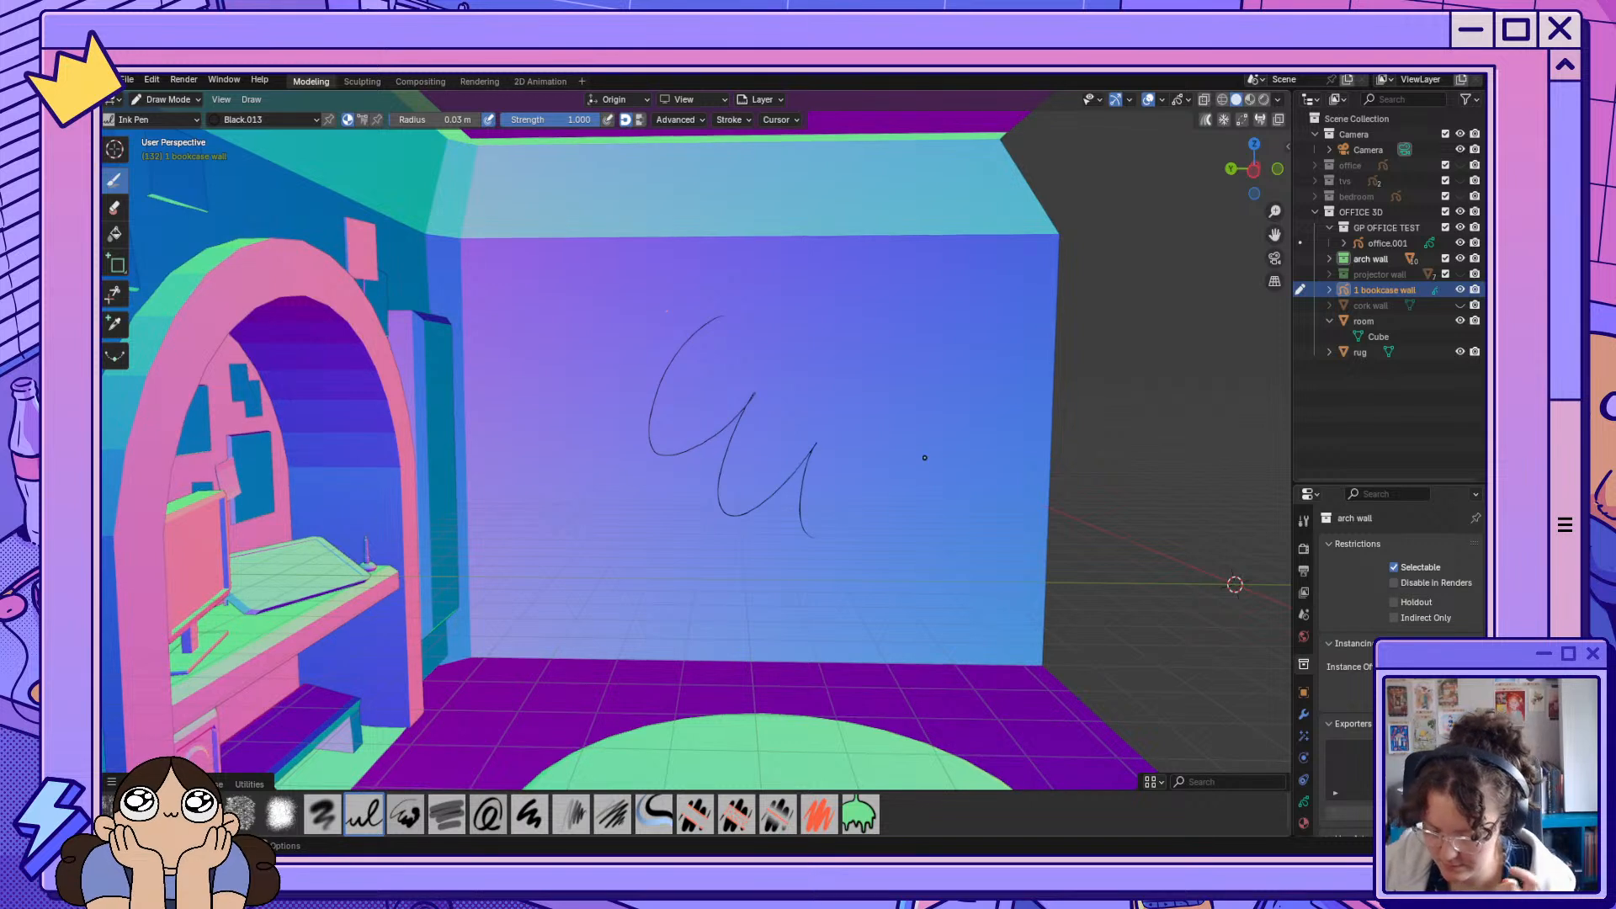
{"action": "key", "text": "ctrl+z"}
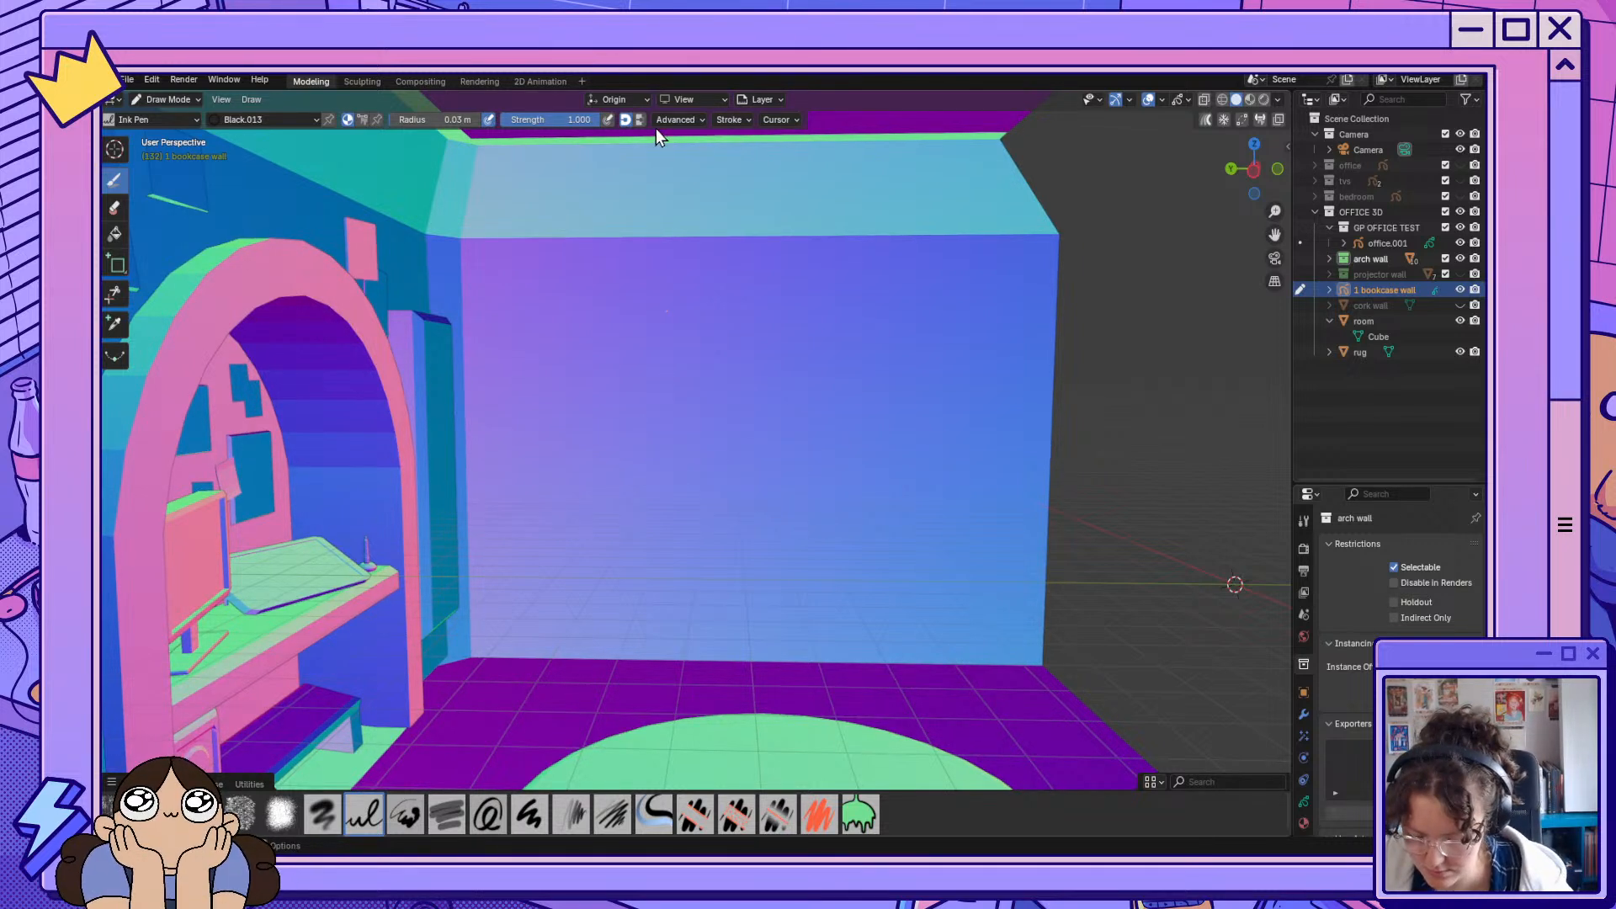
Set the Grease Pencil stroke placement to Surface.
{"action": "left_click", "coordinate": [702, 98]}
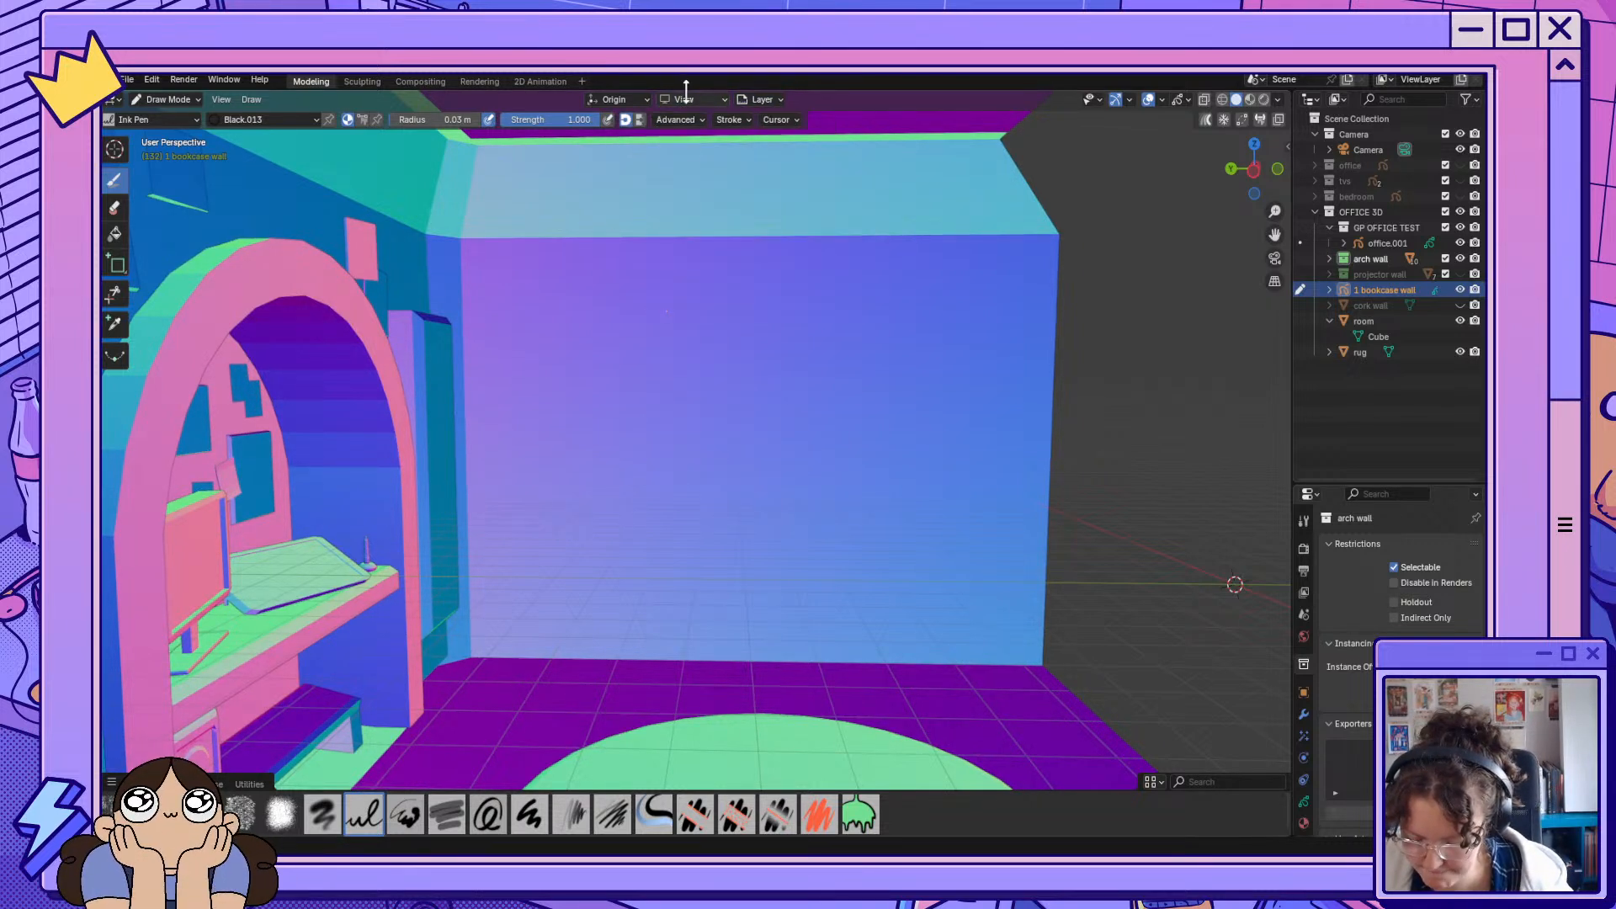
{"action": "left_click", "coordinate": [685, 101]}
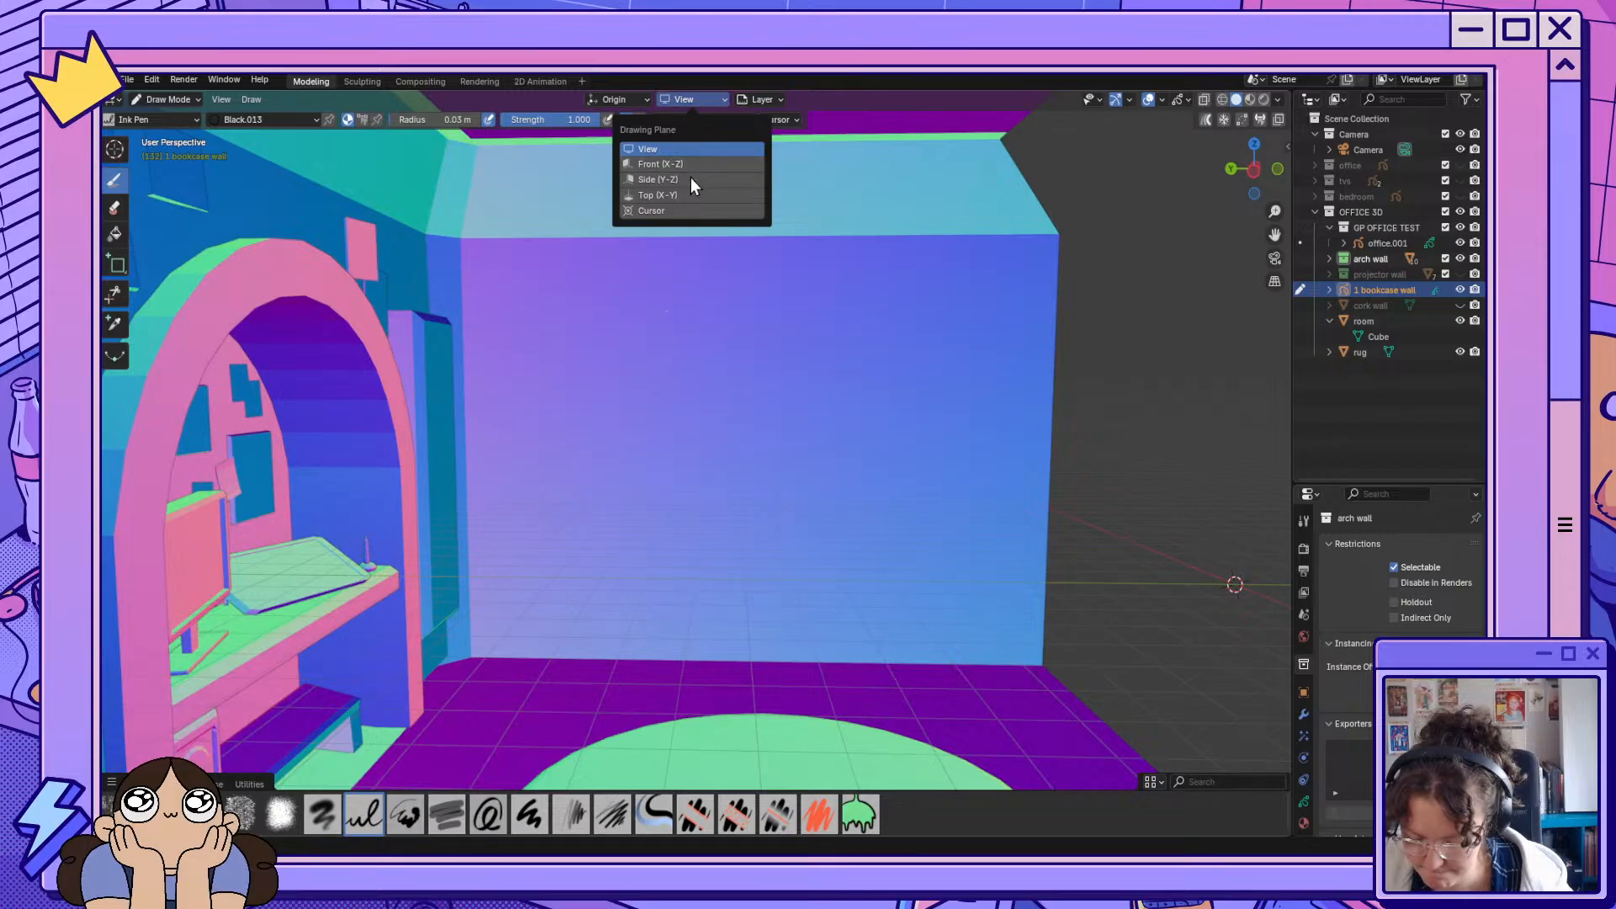
{"action": "left_click", "coordinate": [770, 99]}
{"action": "left_click", "coordinate": [769, 100]}
{"action": "left_click", "coordinate": [768, 103]}
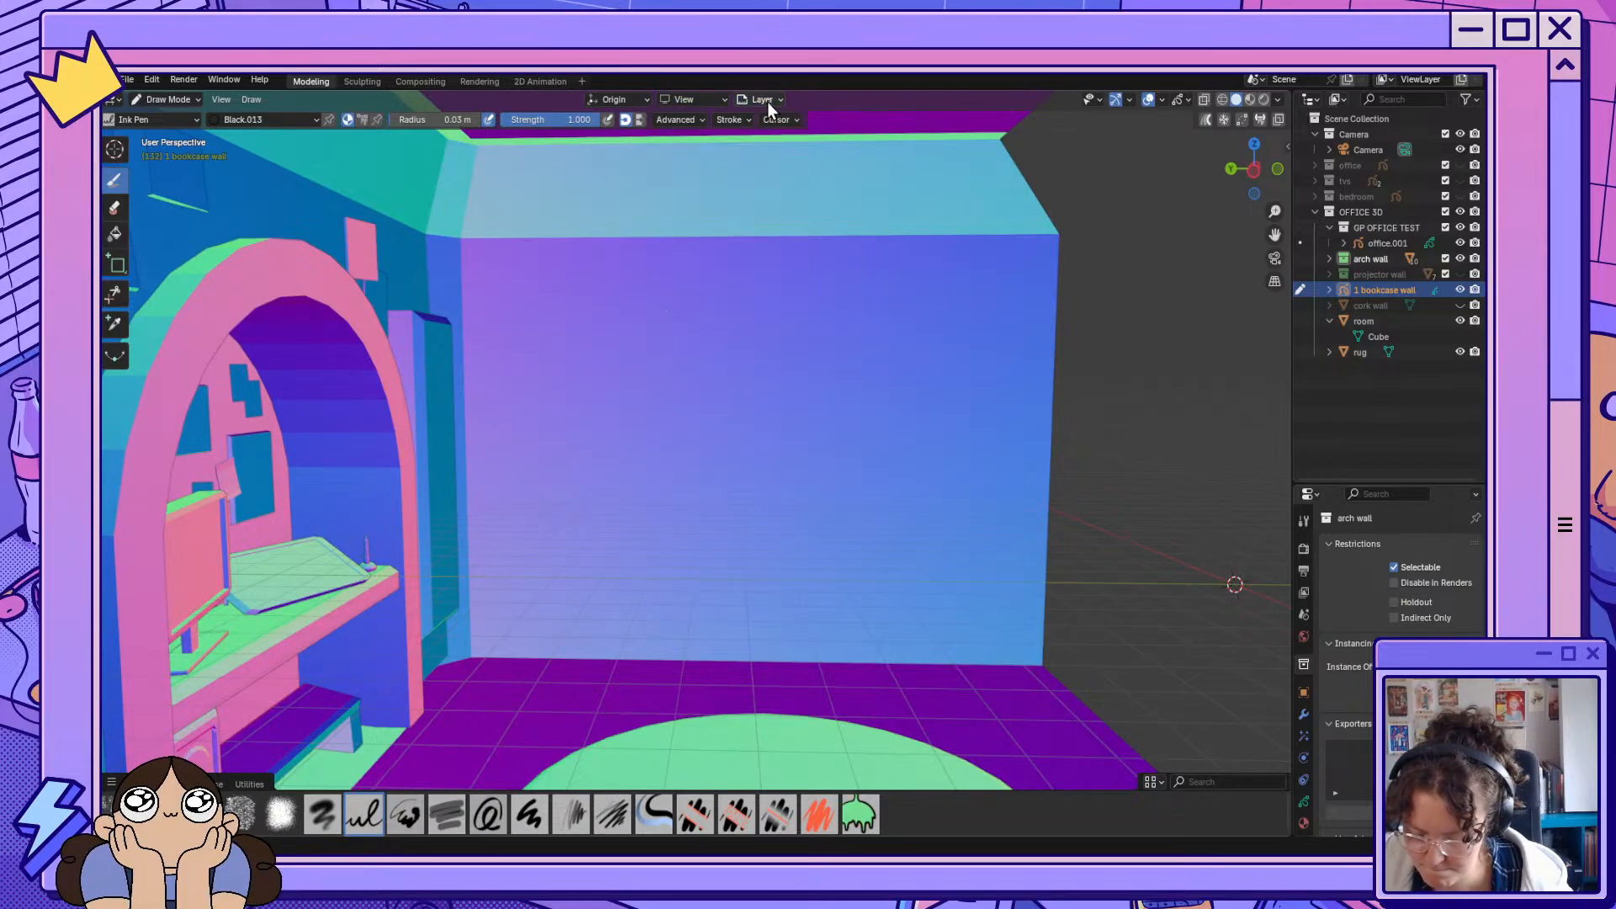
{"action": "left_click", "coordinate": [631, 103]}
{"action": "left_click", "coordinate": [611, 180]}
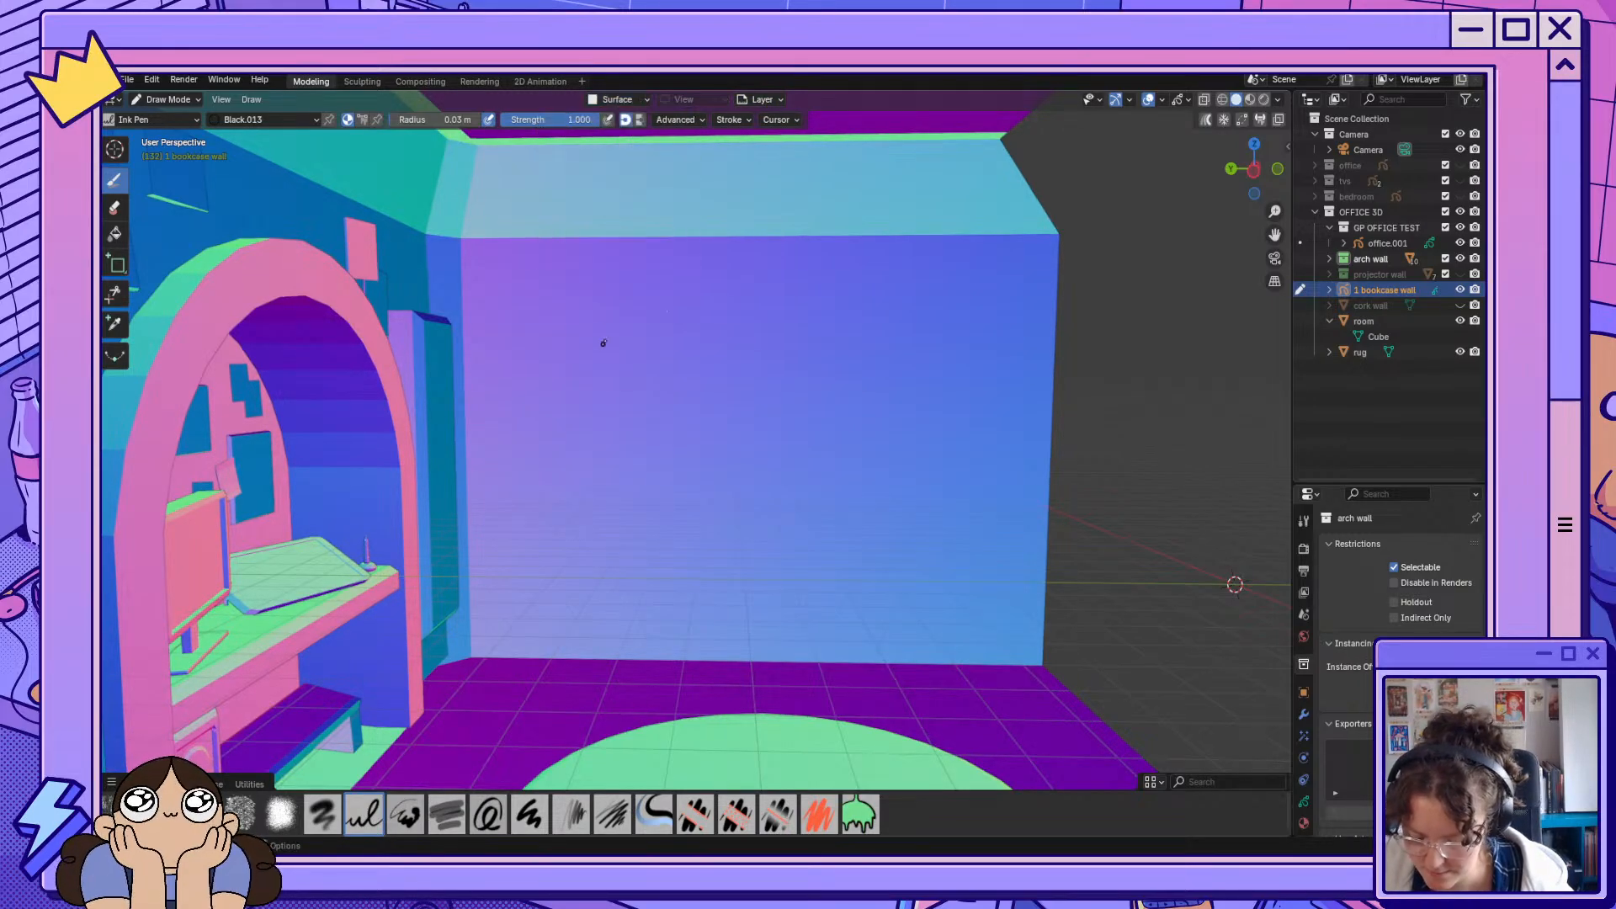
Set the Surface stroke placement offset to 0.02 m, testing it with scribbles on the bare wall, and undo all the scribbles.
{"action": "mouse_move", "coordinate": [601, 330]}
{"action": "left_mouse_down"}
{"action": "mouse_move", "coordinate": [659, 378]}
{"action": "mouse_move", "coordinate": [713, 505]}
{"action": "left_mouse_up"}
{"action": "mouse_move", "coordinate": [810, 395]}
{"action": "left_mouse_down"}
{"action": "mouse_move", "coordinate": [758, 271]}
{"action": "mouse_move", "coordinate": [729, 528]}
{"action": "left_mouse_up"}
{"action": "left_click", "coordinate": [638, 101]}
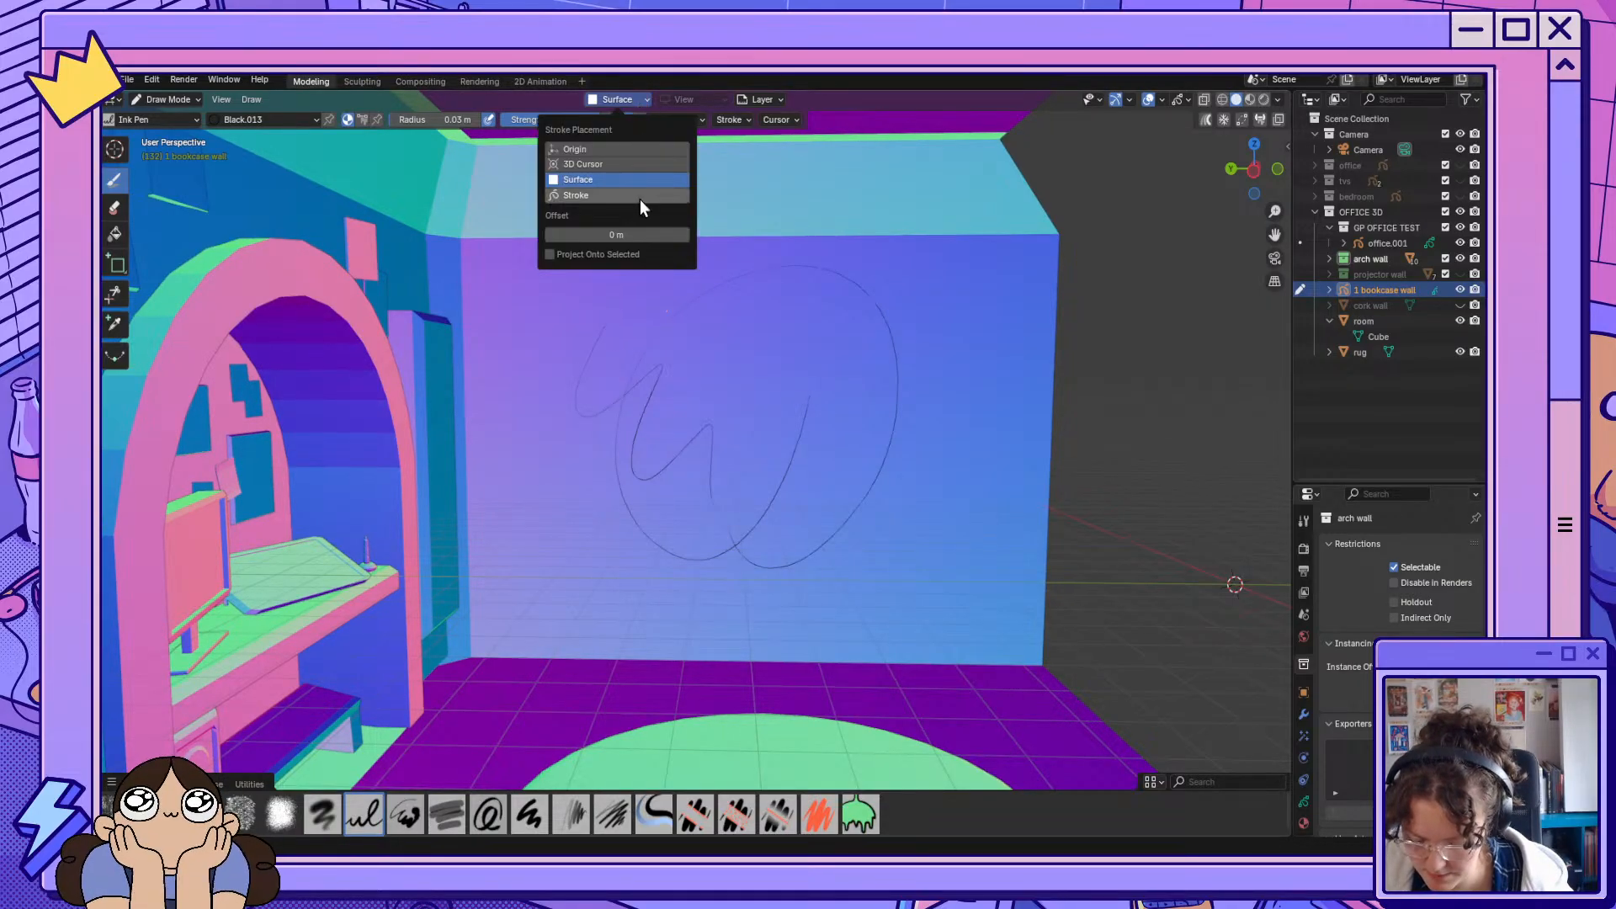
{"action": "left_click_drag", "start_coordinate": [608, 301], "coordinate": [590, 456]}
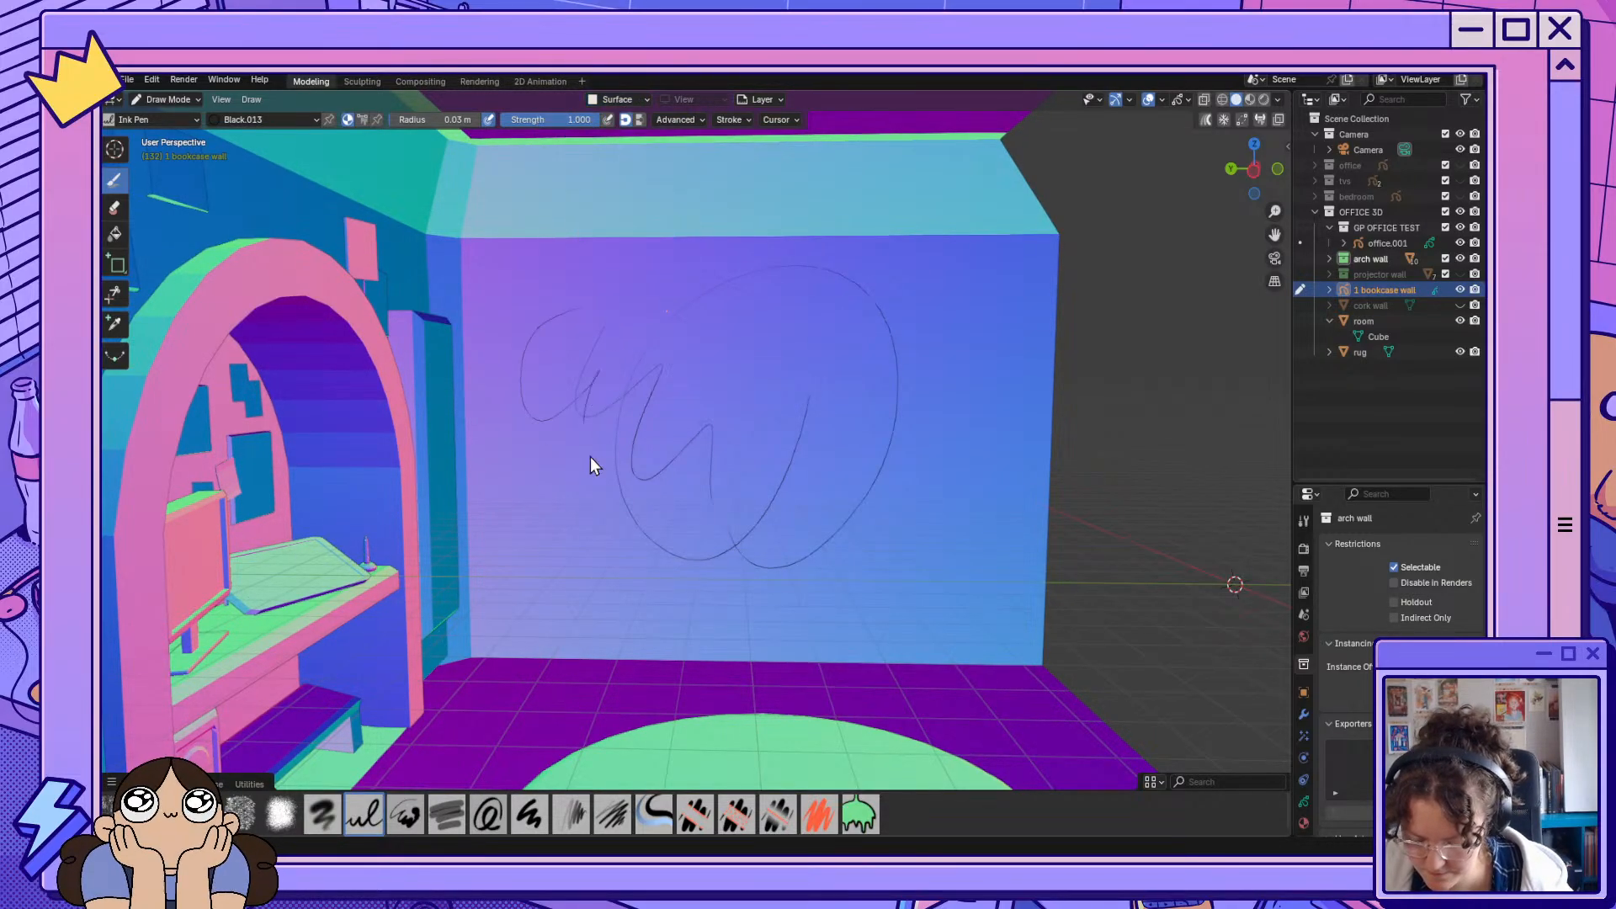
{"action": "left_click", "coordinate": [646, 100]}
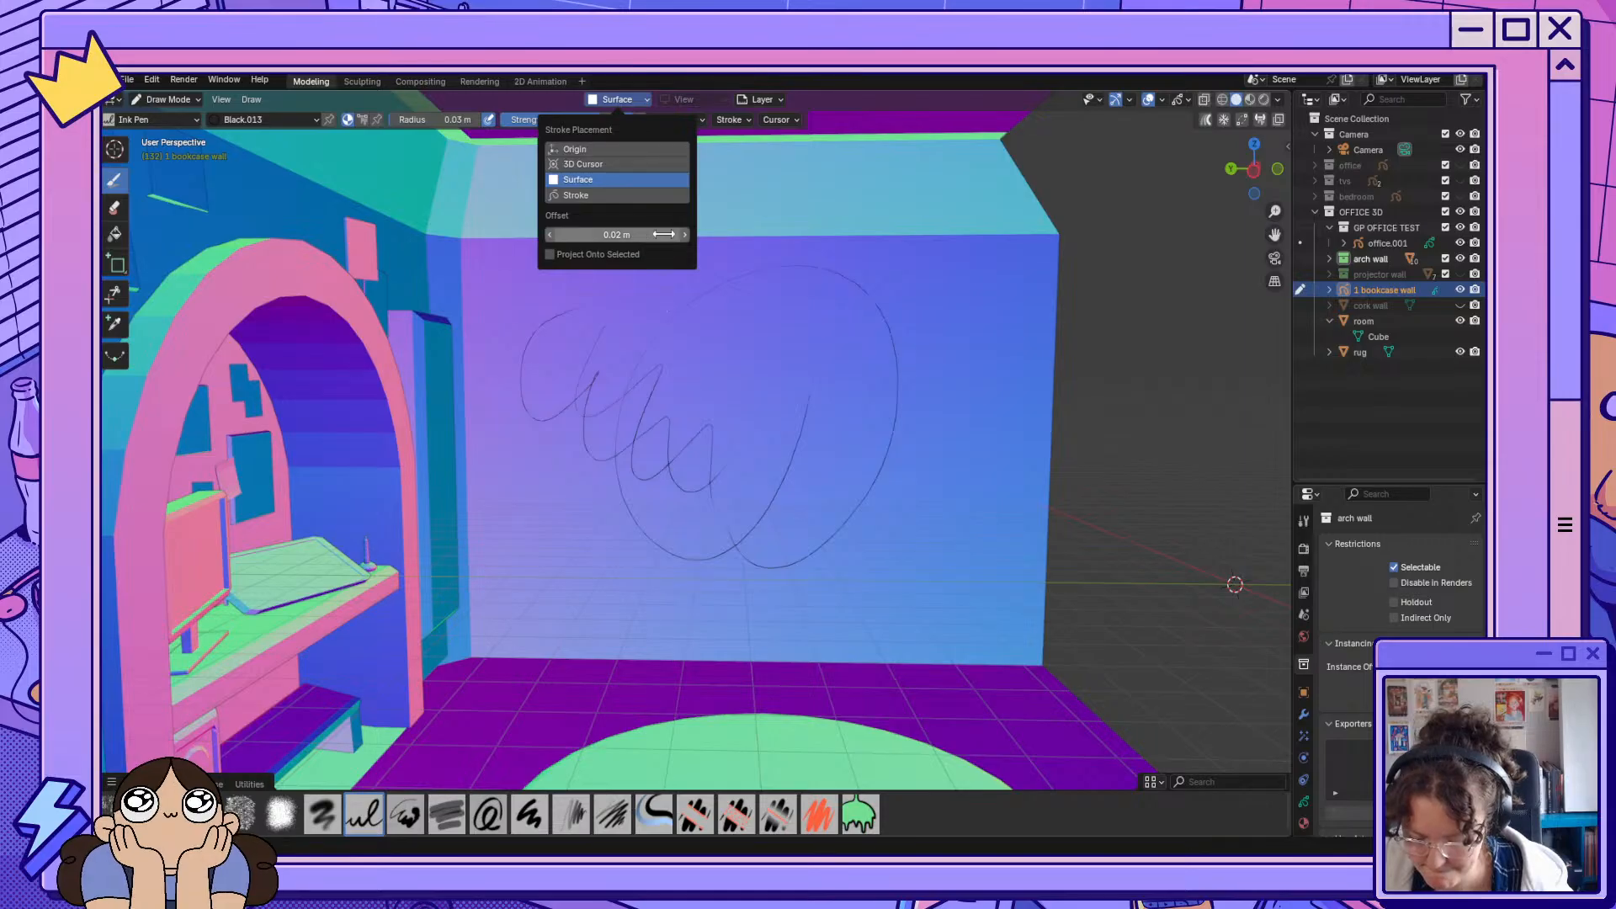
{"action": "mouse_move", "coordinate": [707, 362]}
{"action": "left_mouse_down"}
{"action": "mouse_move", "coordinate": [715, 455]}
{"action": "mouse_move", "coordinate": [758, 473]}
{"action": "left_mouse_up"}
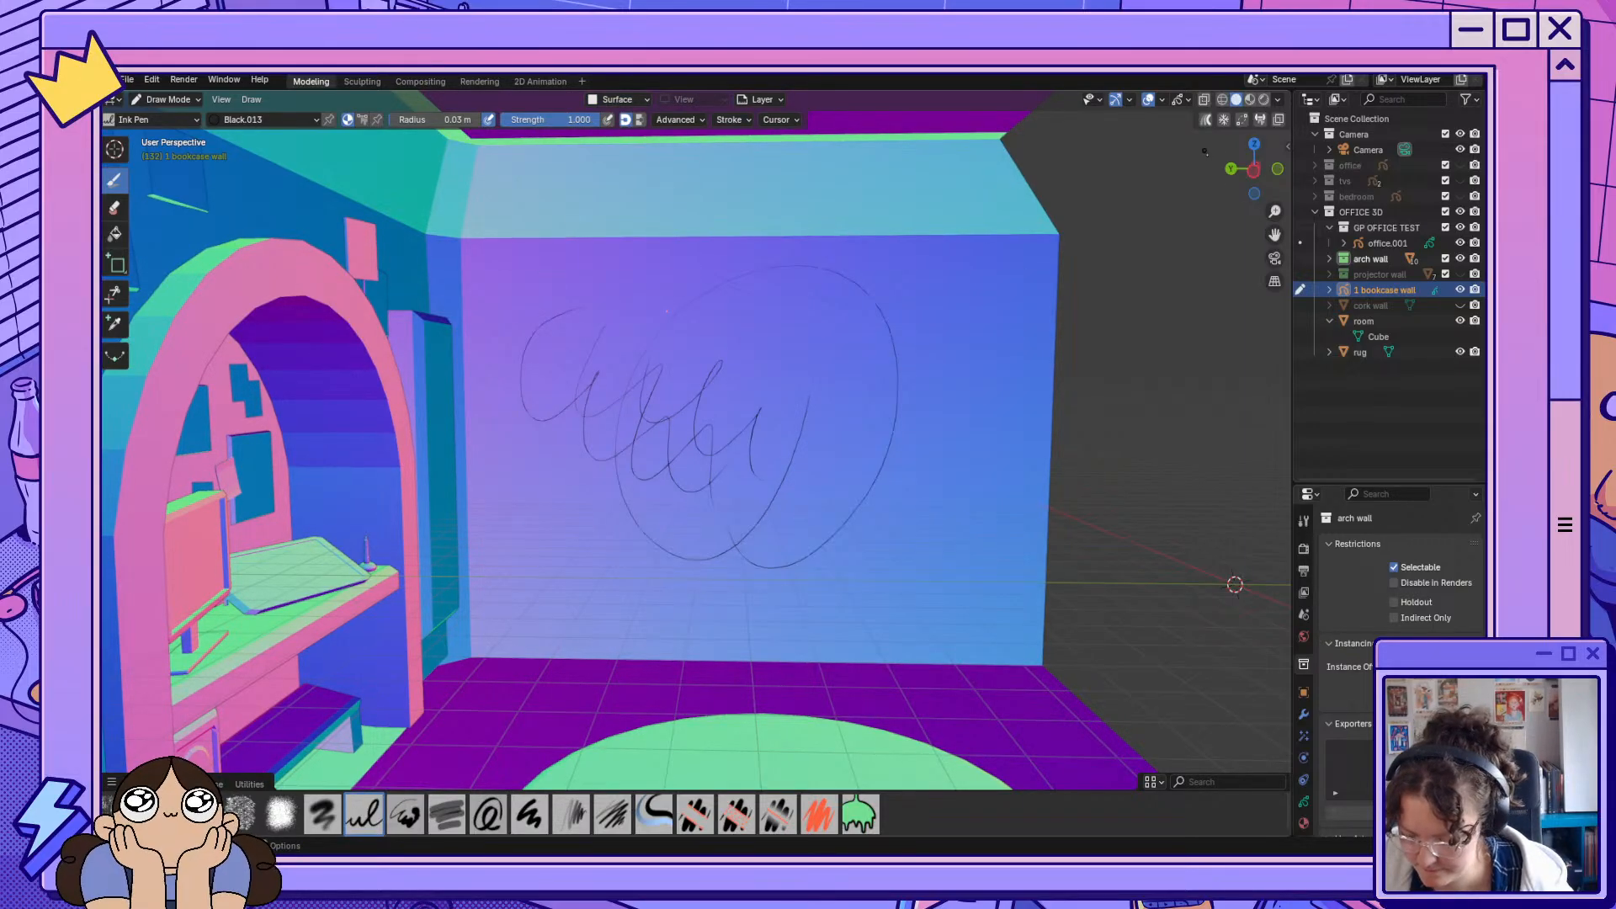
{"action": "mouse_move", "coordinate": [1254, 169]}
{"action": "left_mouse_down"}
{"action": "mouse_move", "coordinate": [1044, 169]}
{"action": "mouse_move", "coordinate": [1212, 194]}
{"action": "left_mouse_up"}
{"action": "key", "text": "ctrl+z"}
{"action": "key", "text": "ctrl+z"}
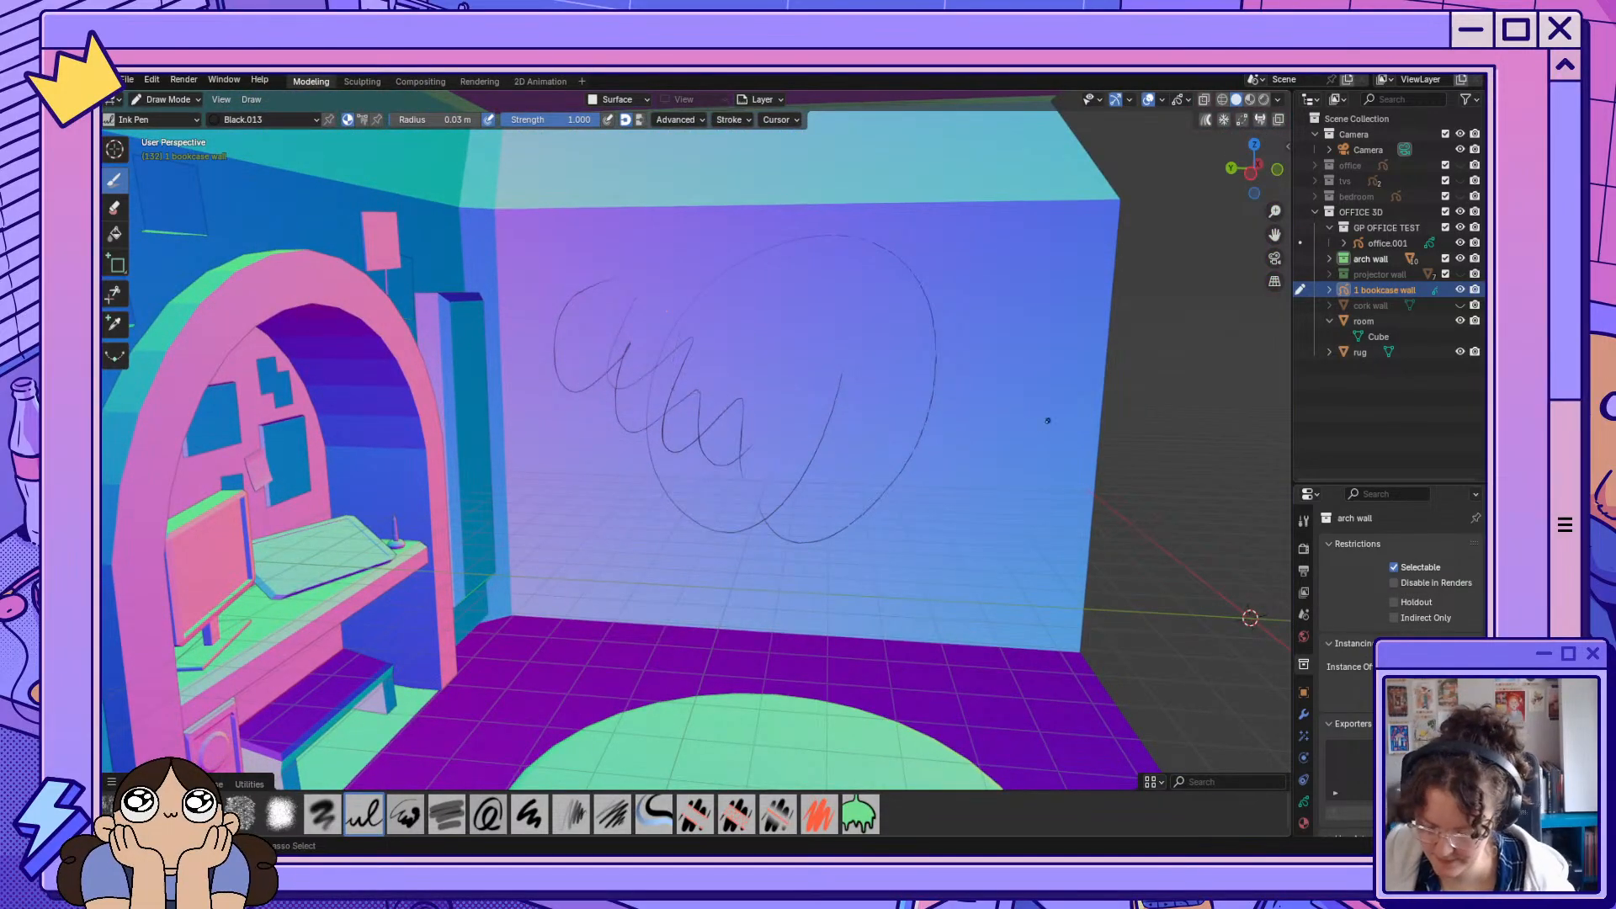
{"action": "key", "text": "ctrl+z"}
{"action": "key", "text": "ctrl+z"}
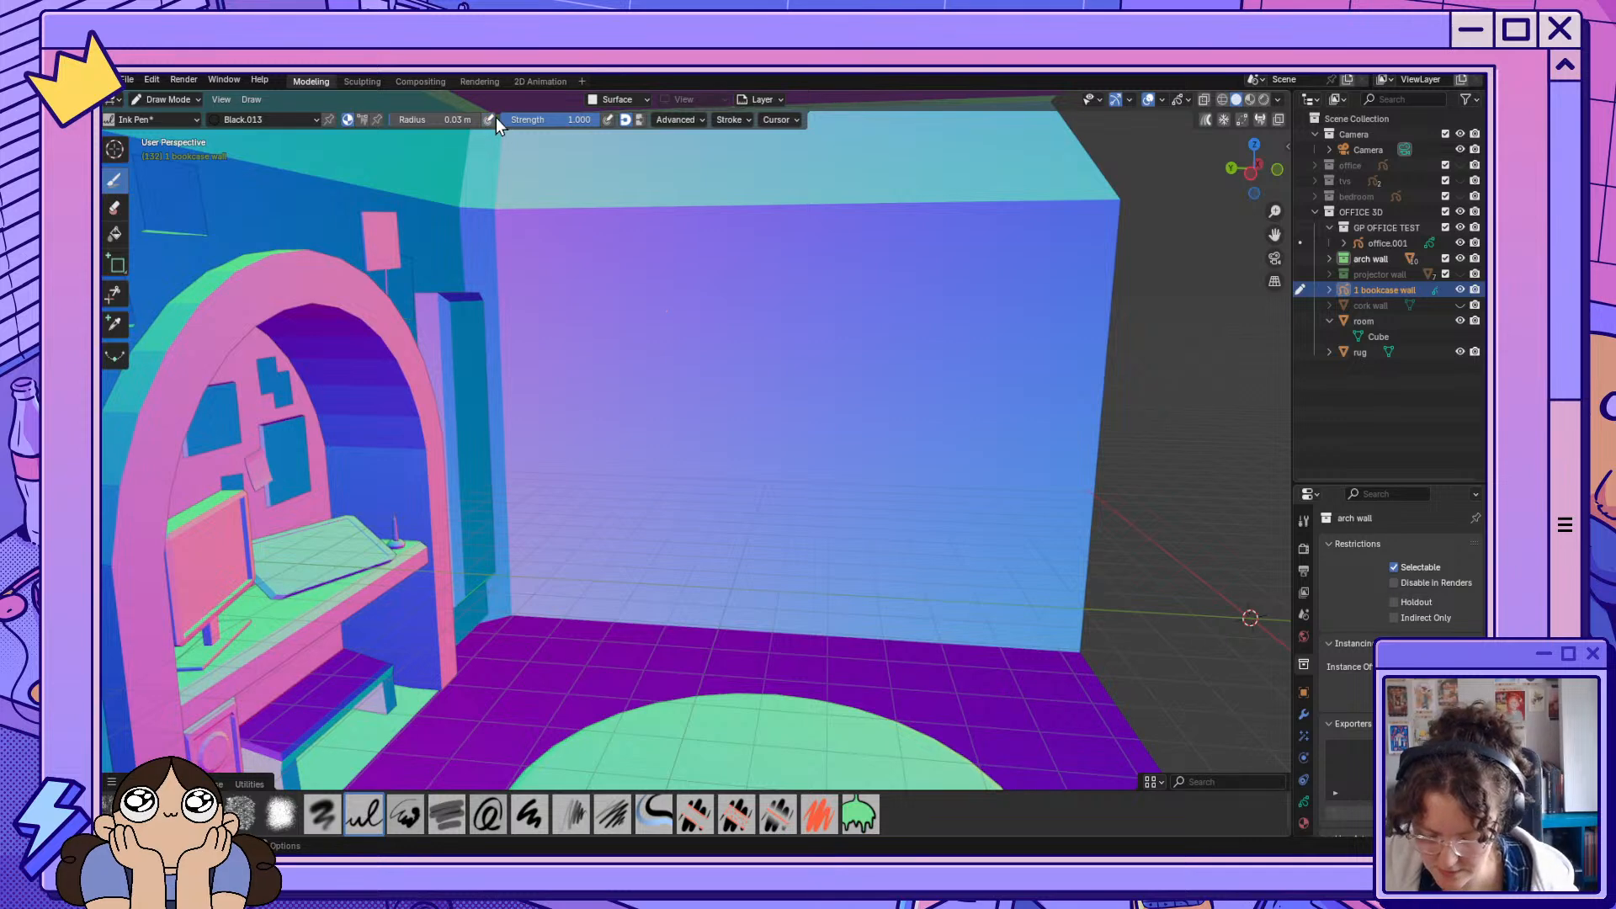
{"action": "left_click", "coordinate": [1254, 169]}
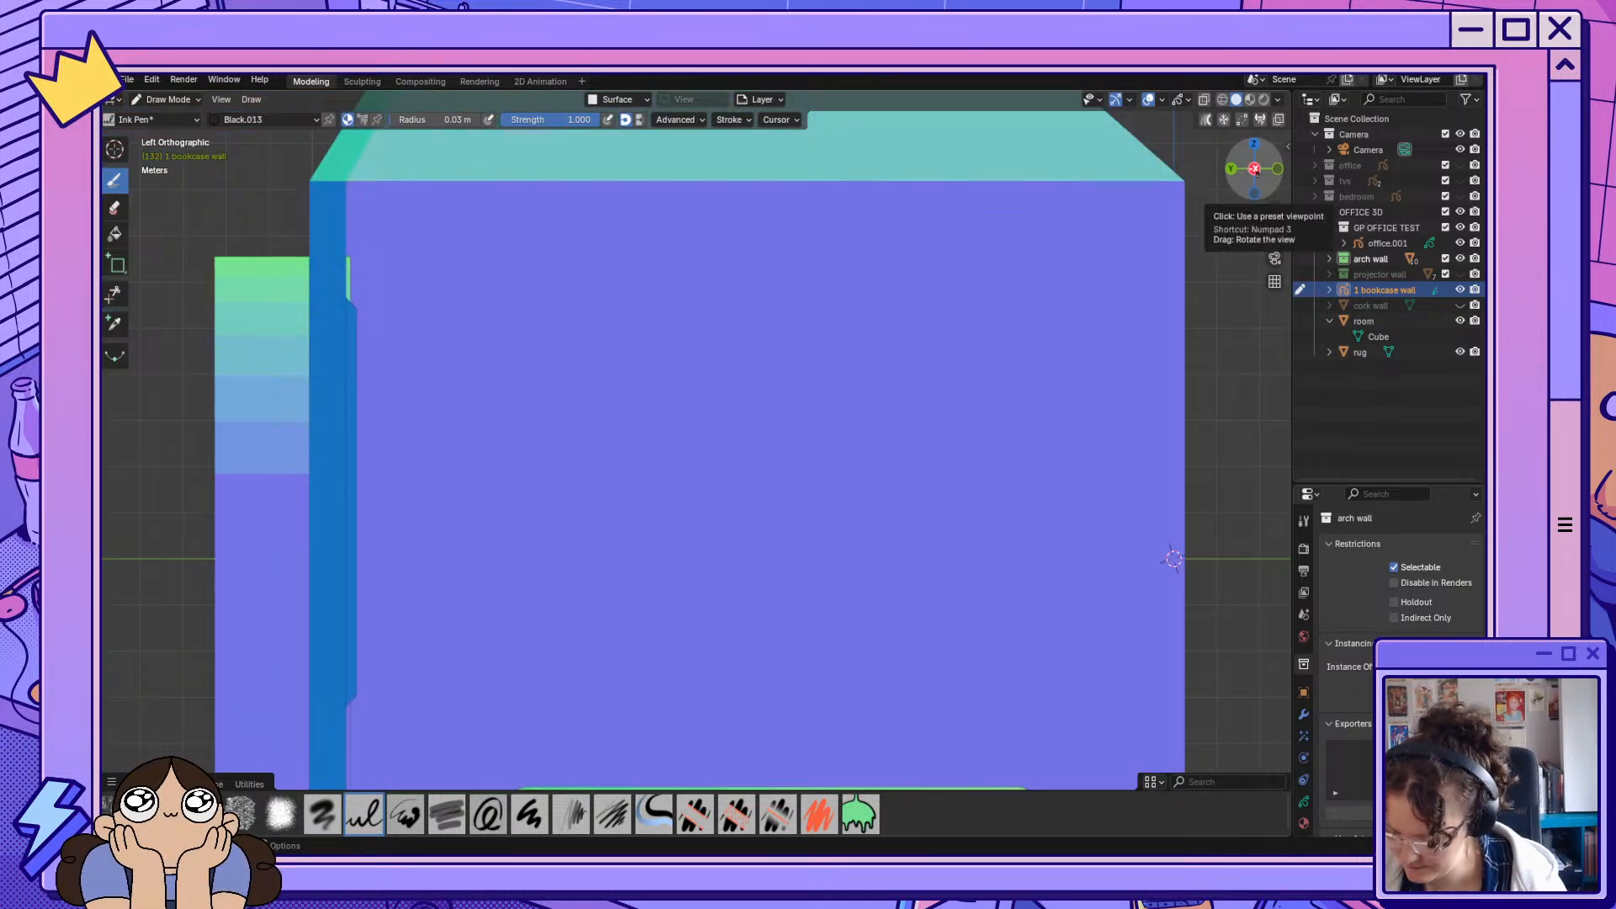
{"action": "mouse_move", "coordinate": [1276, 211]}
{"action": "left_mouse_down"}
{"action": "mouse_move", "coordinate": [1258, 170]}
{"action": "mouse_move", "coordinate": [1281, 195]}
{"action": "left_mouse_up"}
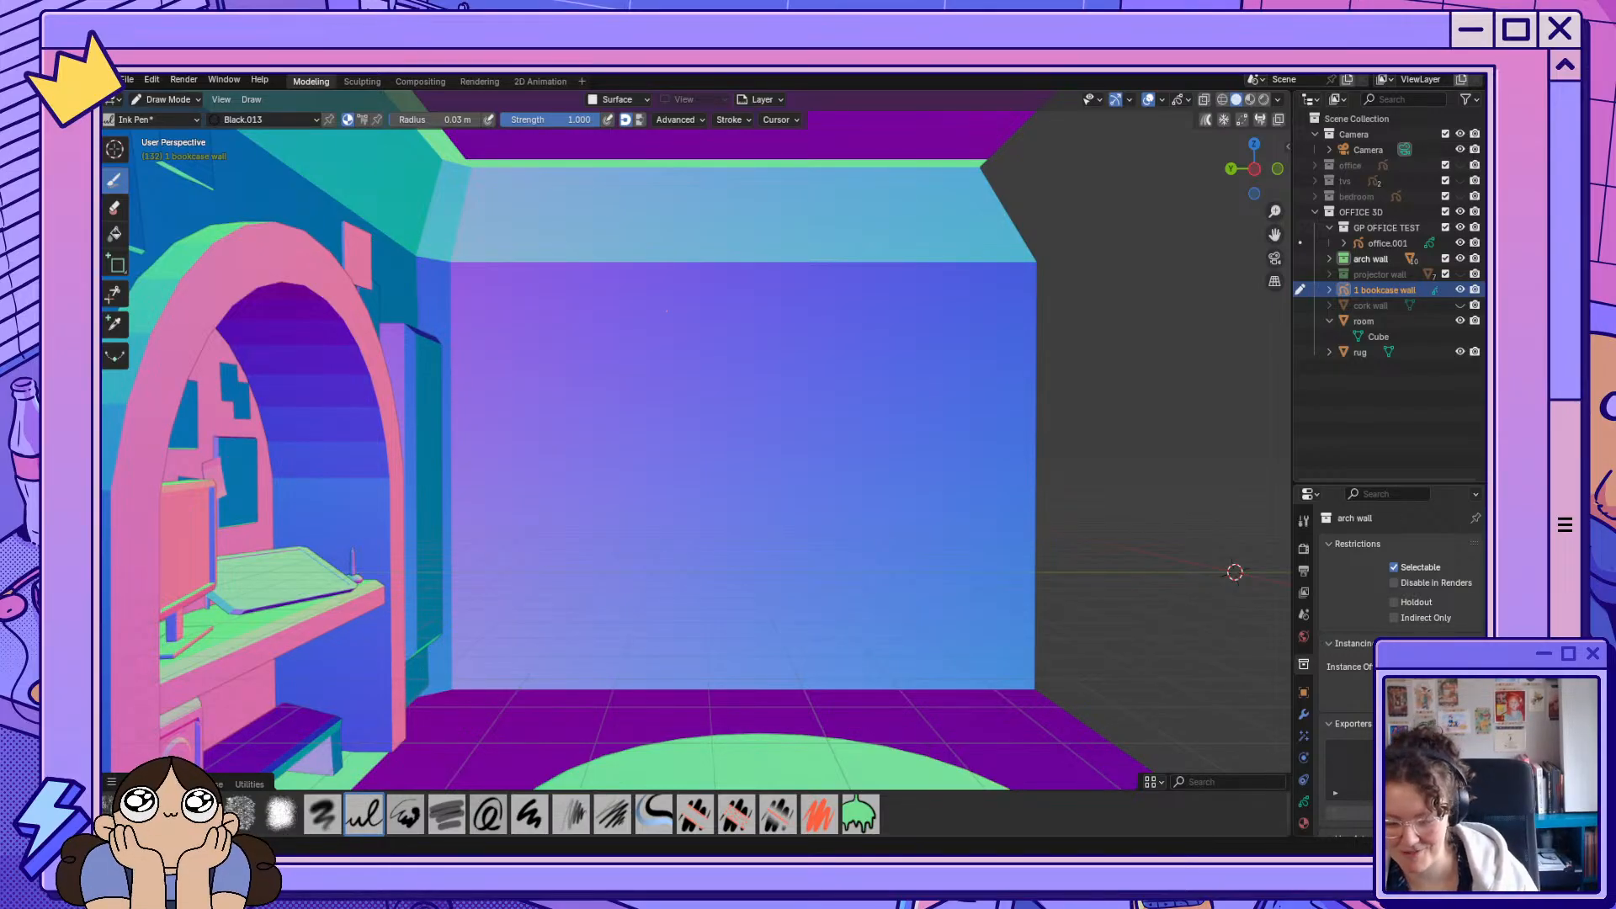
{"action": "mouse_move", "coordinate": [1264, 179]}
{"action": "left_mouse_down"}
{"action": "mouse_move", "coordinate": [1268, 200]}
{"action": "mouse_move", "coordinate": [1267, 187]}
{"action": "left_mouse_up"}
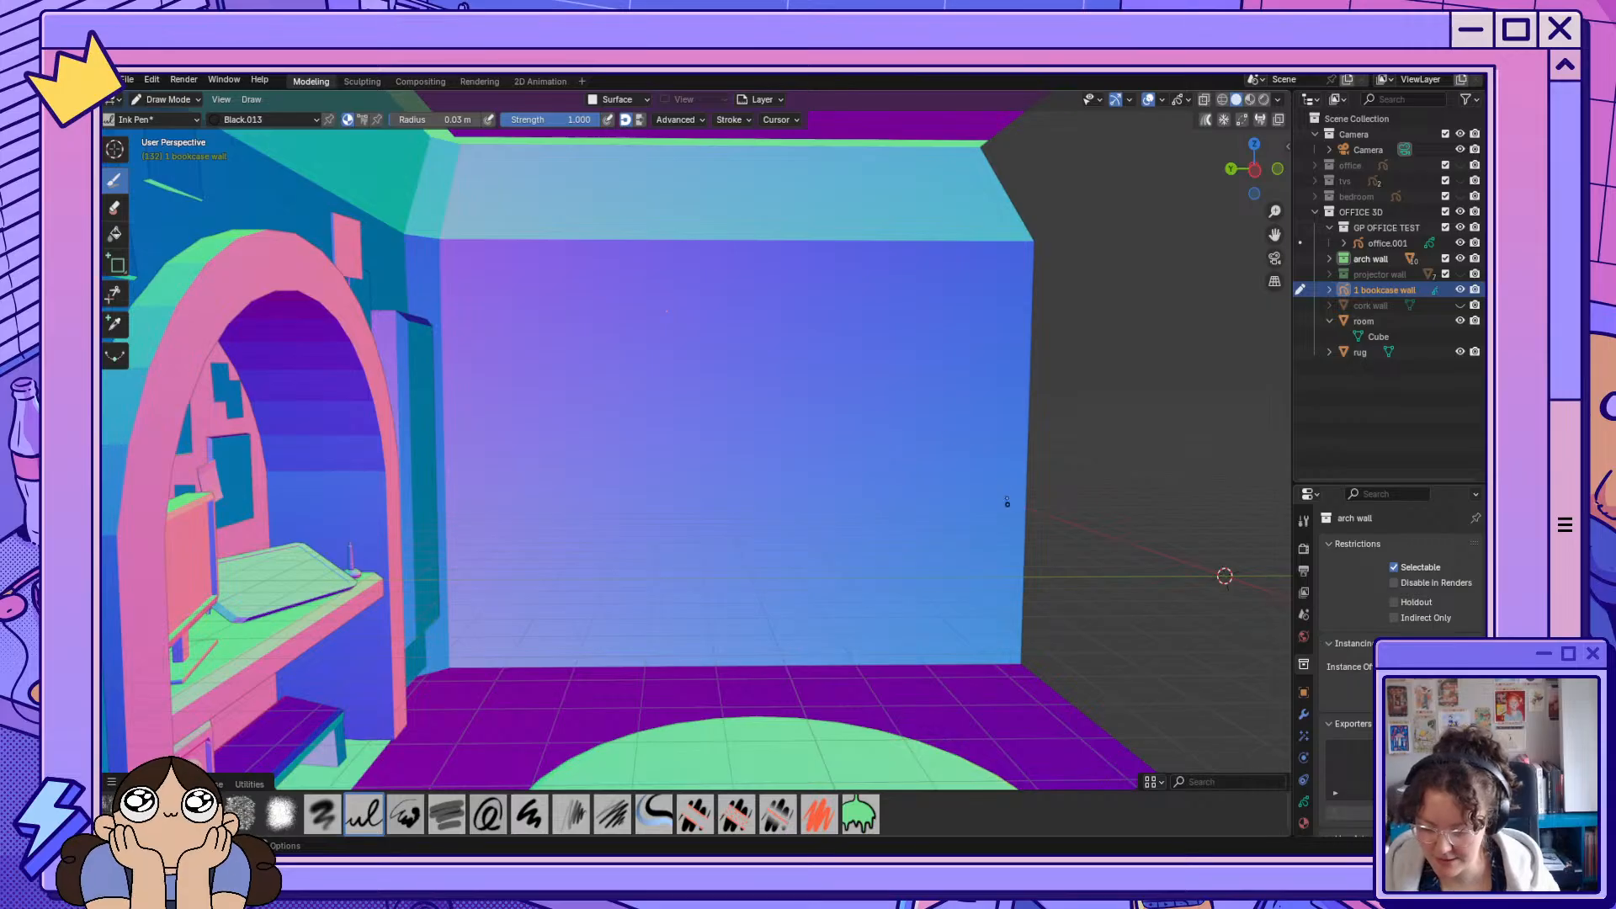
{"action": "left_click_drag", "start_coordinate": [843, 465], "coordinate": [967, 523]}
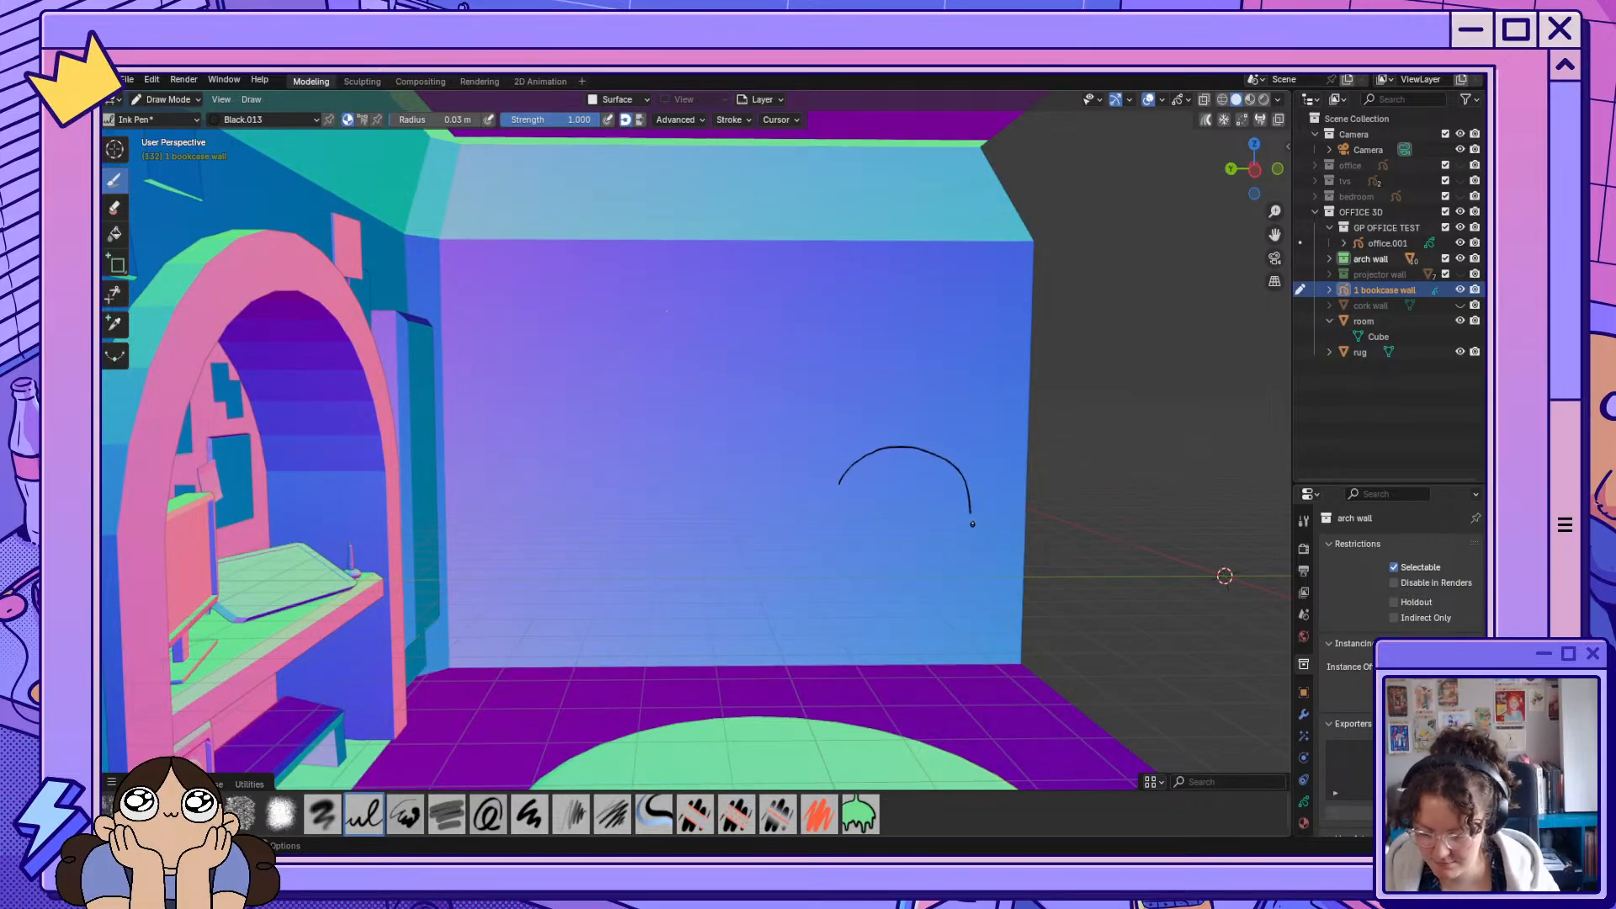
{"action": "key", "text": "ctrl+z"}
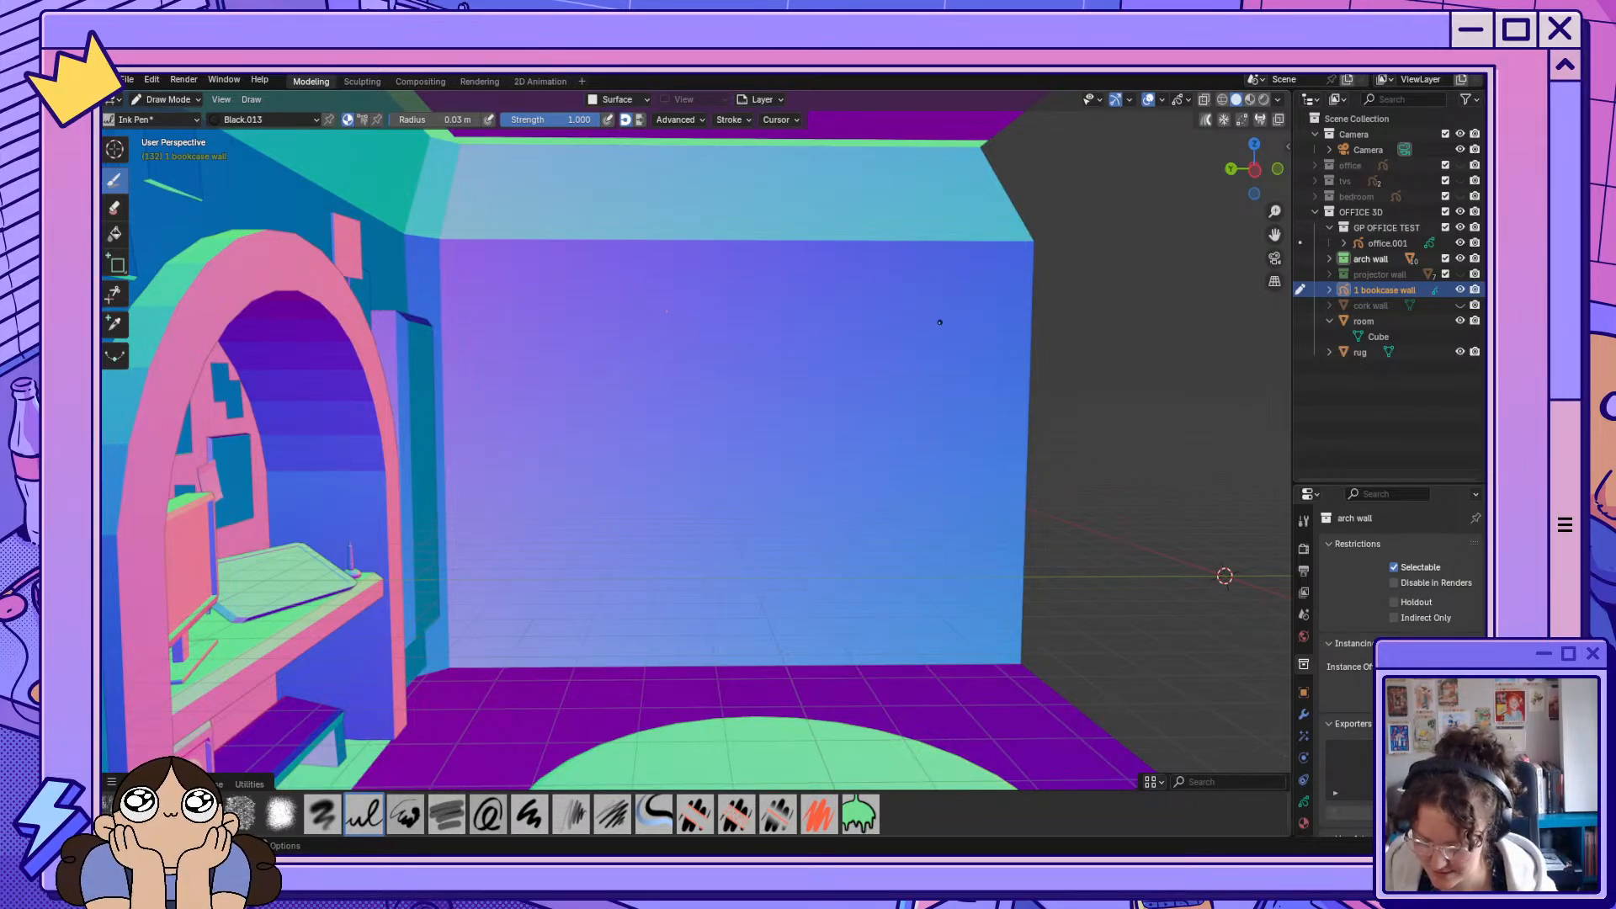
{"action": "mouse_move", "coordinate": [967, 306]}
{"action": "left_mouse_down"}
{"action": "mouse_move", "coordinate": [831, 308]}
{"action": "mouse_move", "coordinate": [829, 380]}
{"action": "mouse_move", "coordinate": [967, 385]}
{"action": "left_mouse_up"}
{"action": "key", "text": "ctrl+z"}
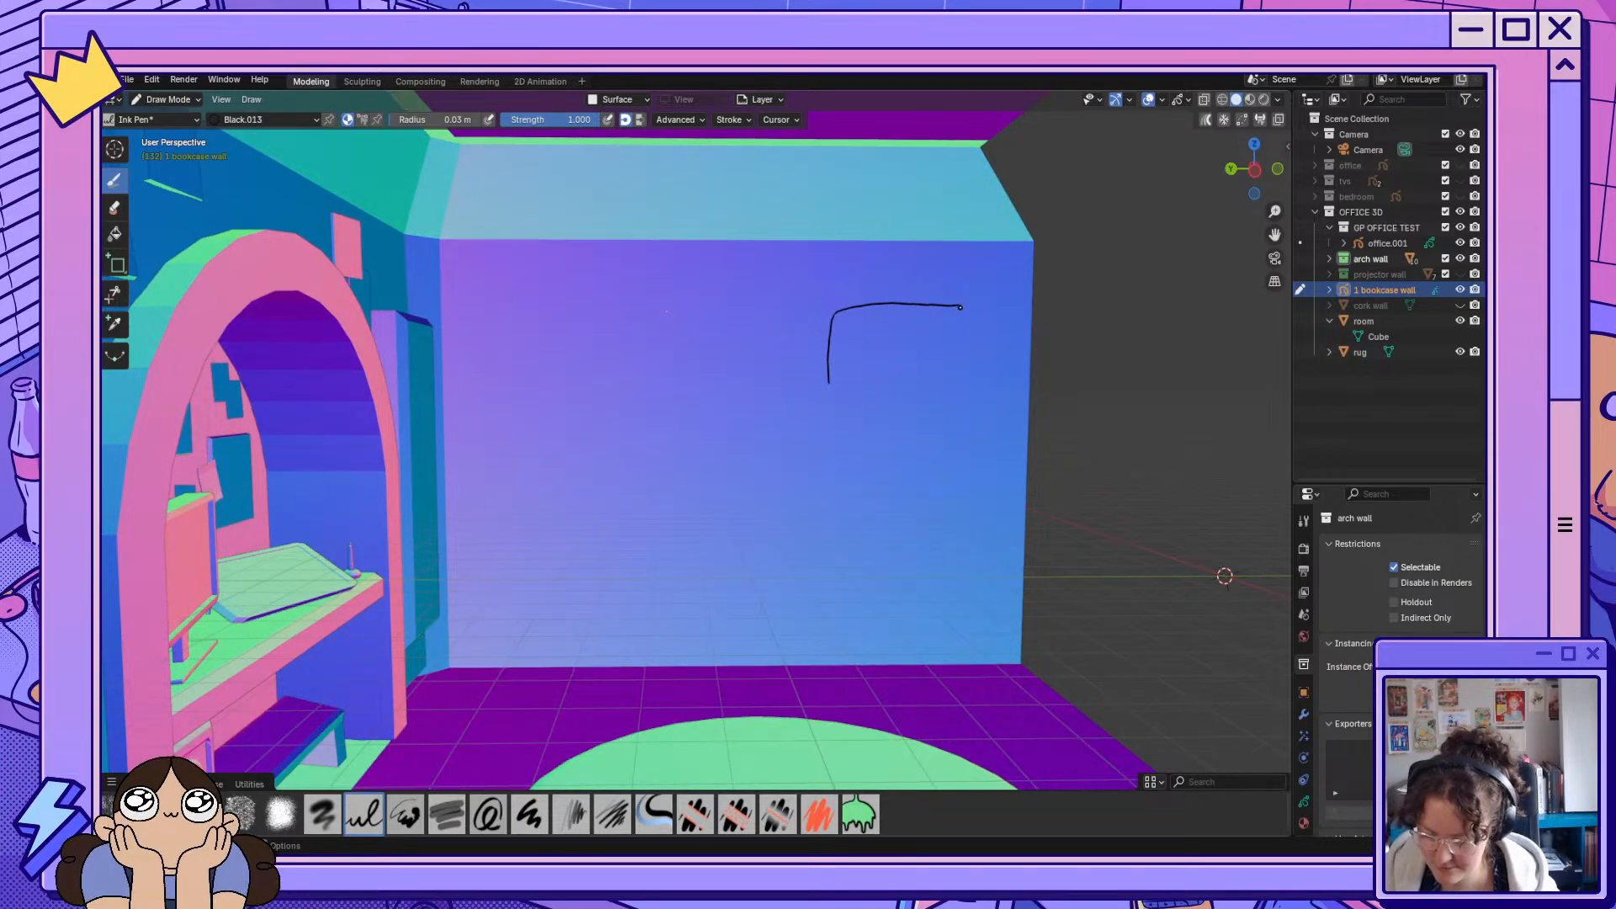
{"action": "key", "text": "ctrl+z"}
Sketch a tall bookcase near the far end of the bare wall, with two uprights crossed by four horizontal shelf lines.
{"action": "mouse_move", "coordinate": [965, 304]}
{"action": "left_mouse_down"}
{"action": "mouse_move", "coordinate": [825, 309]}
{"action": "mouse_move", "coordinate": [841, 665]}
{"action": "mouse_move", "coordinate": [864, 626]}
{"action": "mouse_move", "coordinate": [984, 618]}
{"action": "left_mouse_up"}
{"action": "left_click_drag", "start_coordinate": [953, 275], "coordinate": [968, 673]}
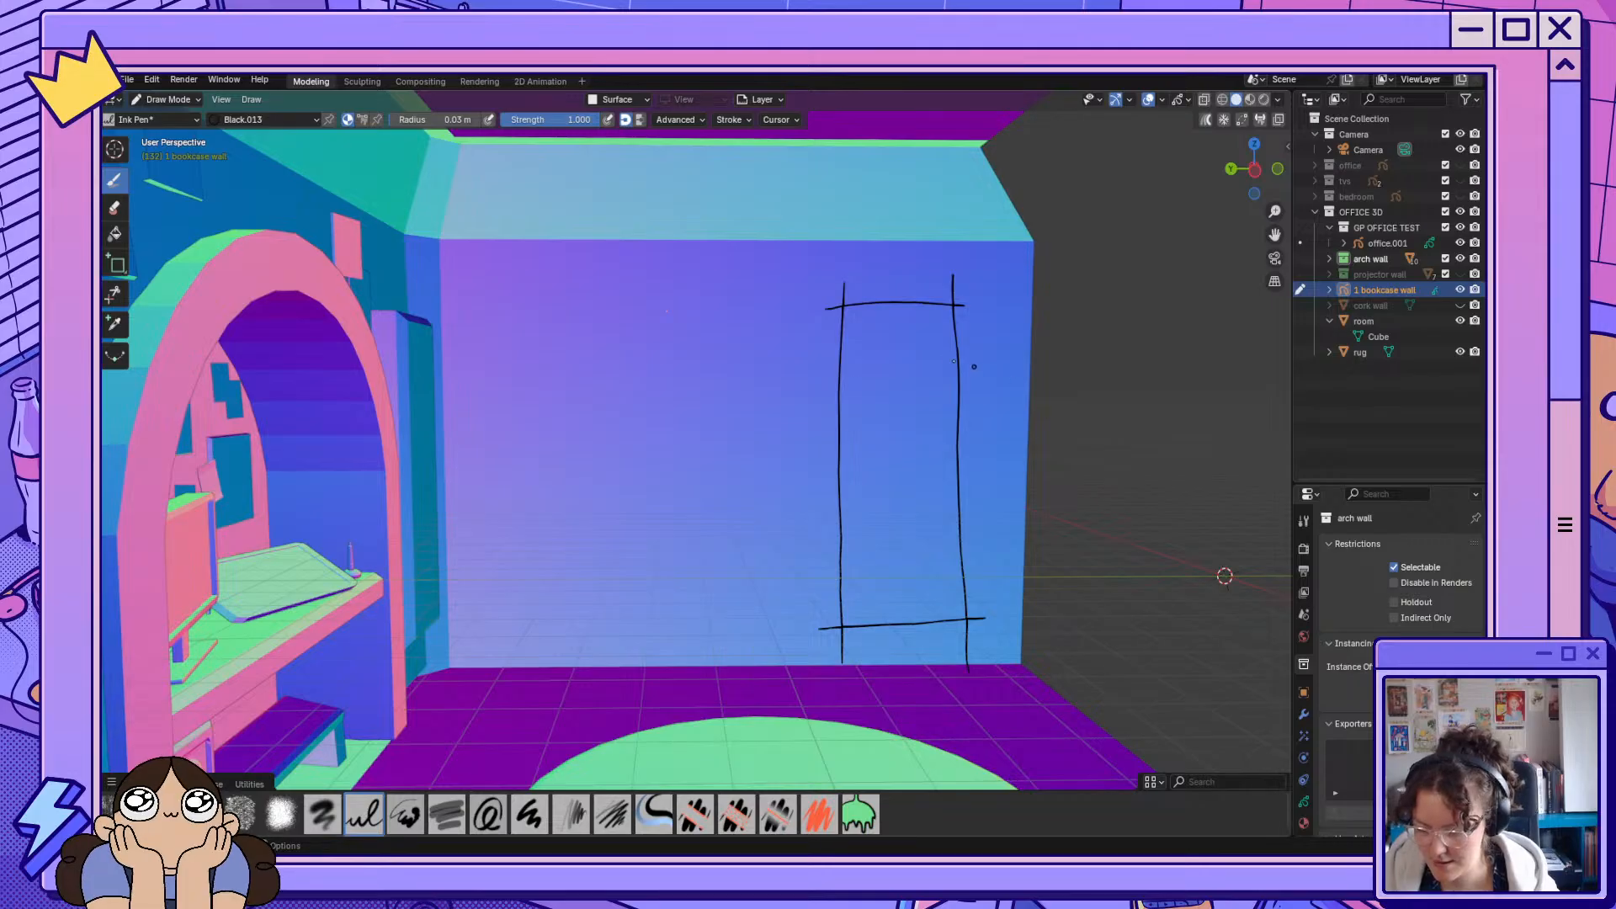
{"action": "left_click_drag", "start_coordinate": [813, 402], "coordinate": [993, 392]}
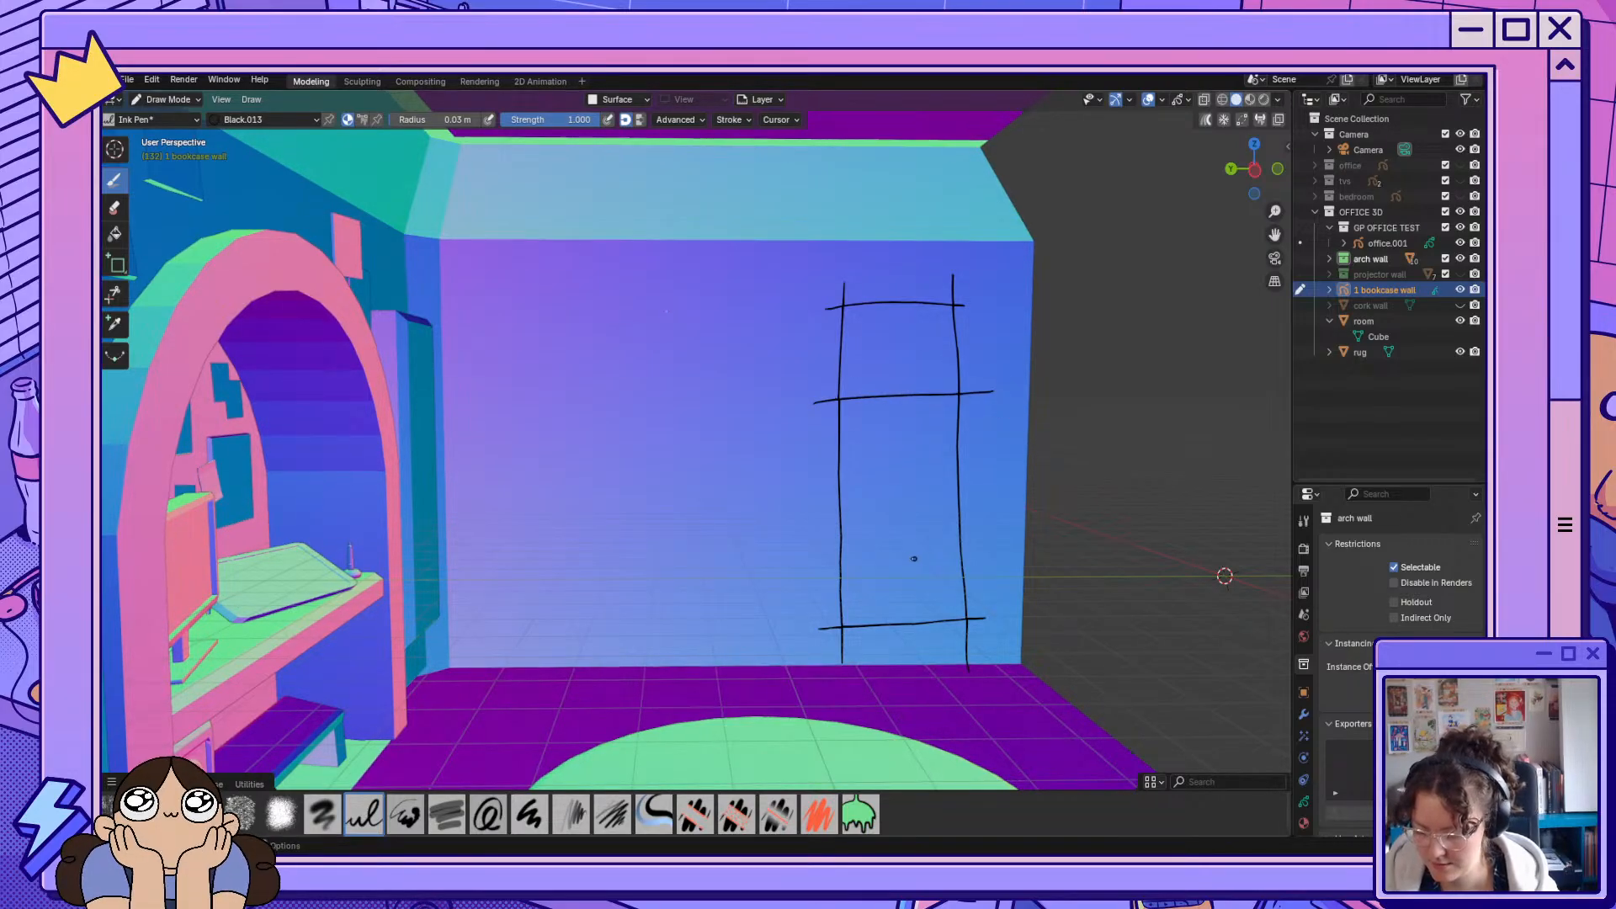
{"action": "left_click_drag", "start_coordinate": [824, 535], "coordinate": [996, 520]}
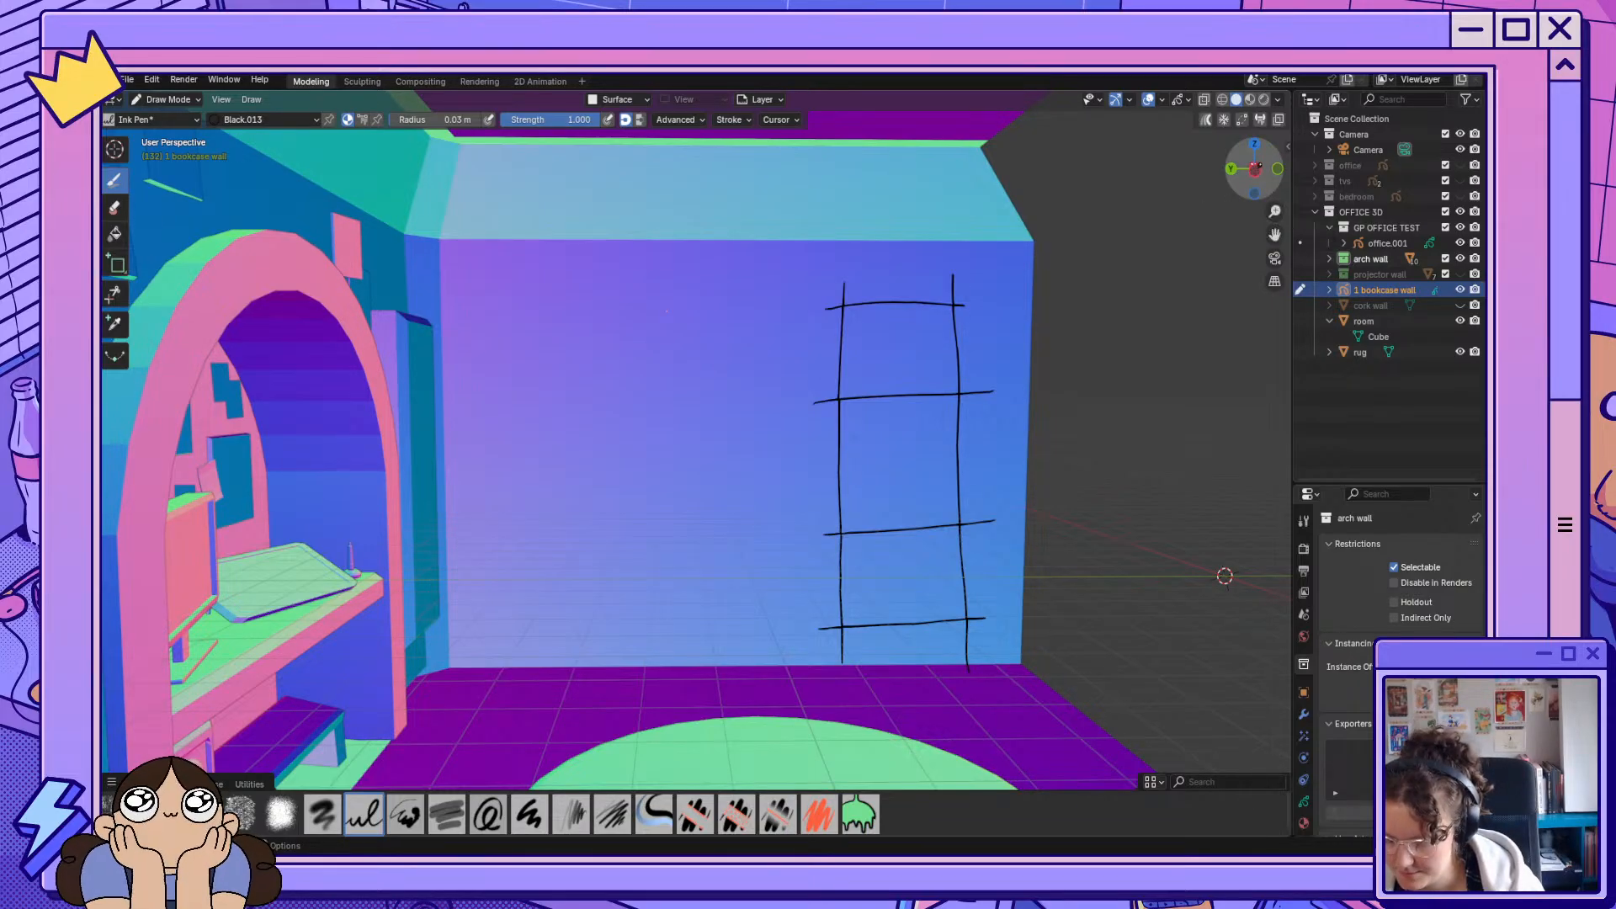
Sketch a curved floor lamp beside the bookcase, with an oval base on the floor and three shades along its S-shaped stem.
{"action": "left_click_drag", "start_coordinate": [1253, 172], "coordinate": [1260, 252]}
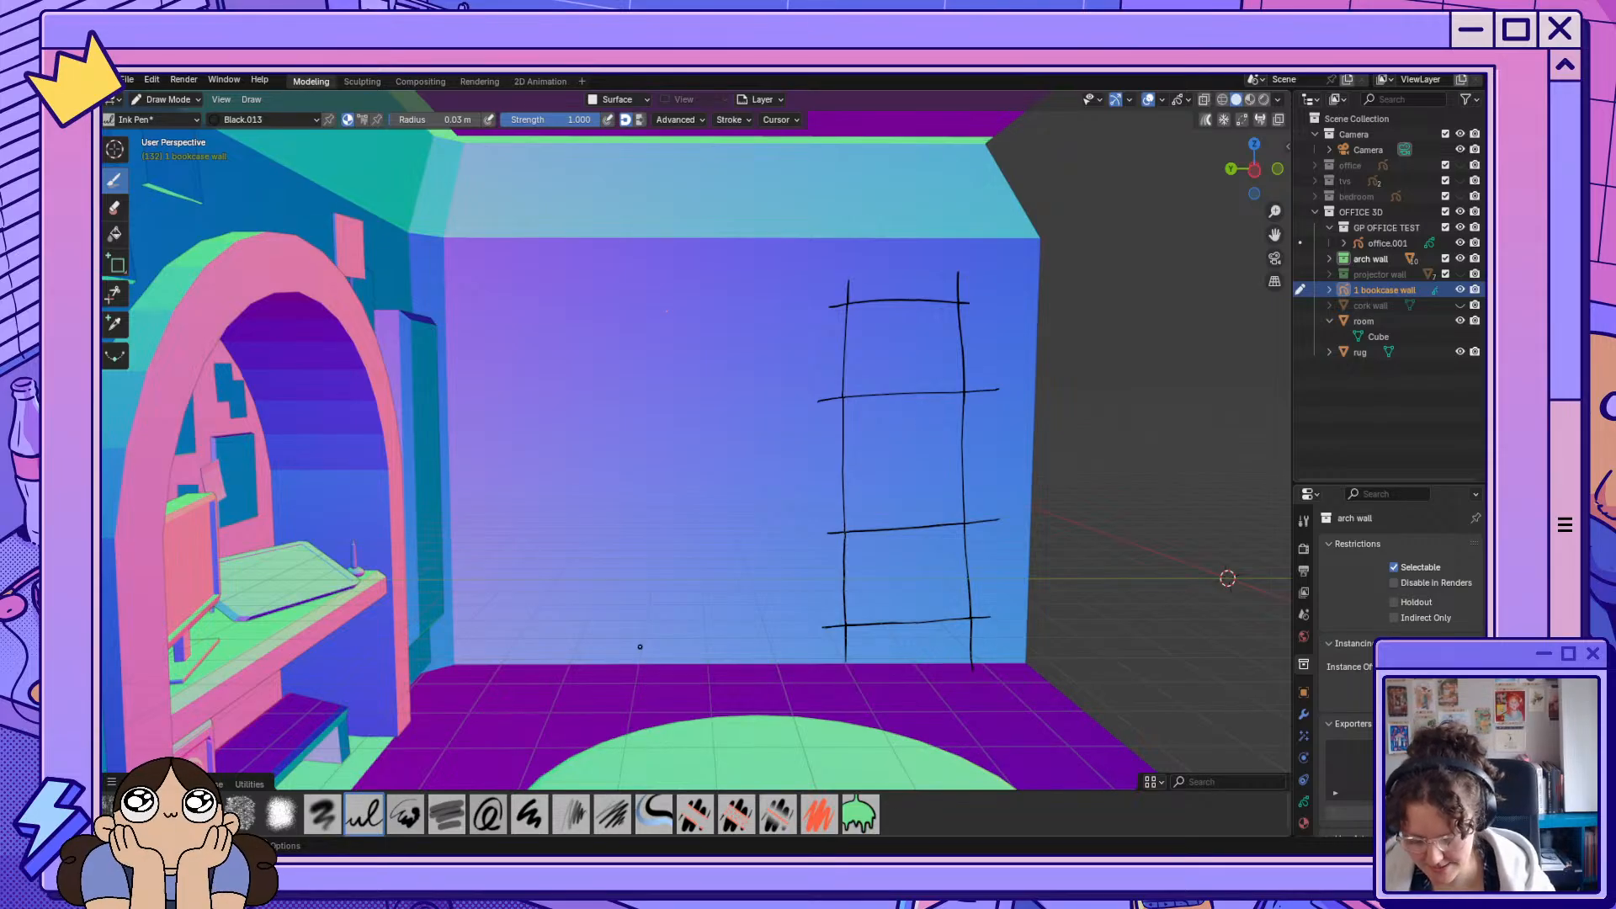
{"action": "mouse_move", "coordinate": [653, 655]}
{"action": "left_mouse_down"}
{"action": "mouse_move", "coordinate": [563, 669]}
{"action": "mouse_move", "coordinate": [726, 665]}
{"action": "mouse_move", "coordinate": [624, 633]}
{"action": "mouse_move", "coordinate": [738, 441]}
{"action": "mouse_move", "coordinate": [670, 314]}
{"action": "mouse_move", "coordinate": [573, 317]}
{"action": "mouse_move", "coordinate": [593, 348]}
{"action": "mouse_move", "coordinate": [603, 308]}
{"action": "left_mouse_up"}
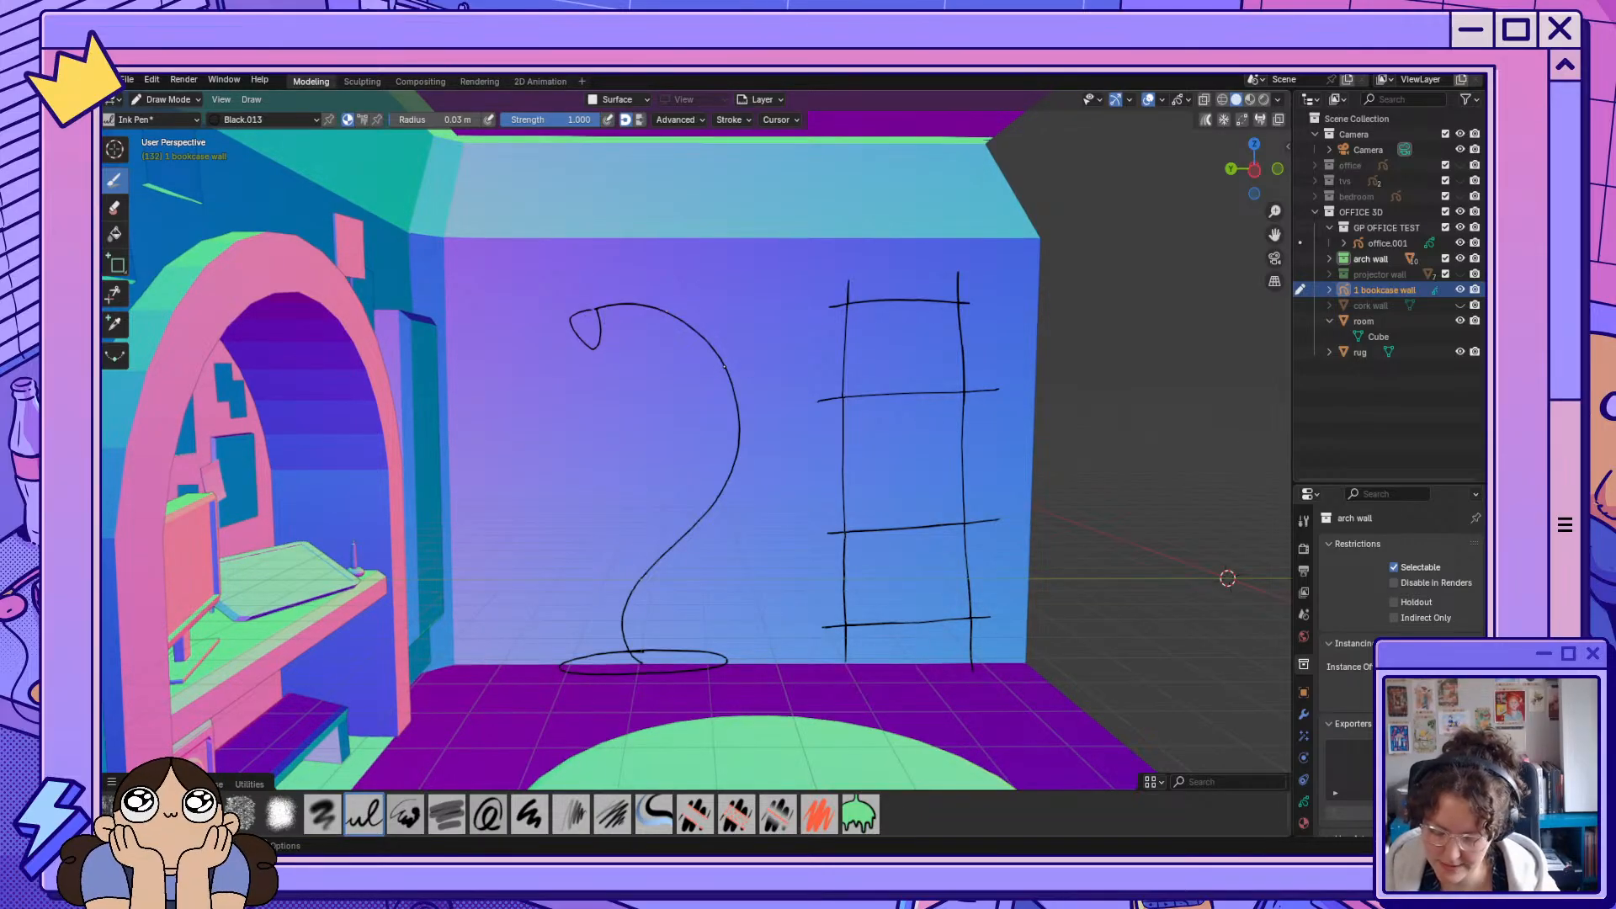
{"action": "mouse_move", "coordinate": [713, 364]}
{"action": "left_mouse_down"}
{"action": "mouse_move", "coordinate": [692, 380]}
{"action": "mouse_move", "coordinate": [703, 408]}
{"action": "mouse_move", "coordinate": [722, 369]}
{"action": "mouse_move", "coordinate": [717, 411]}
{"action": "left_mouse_up"}
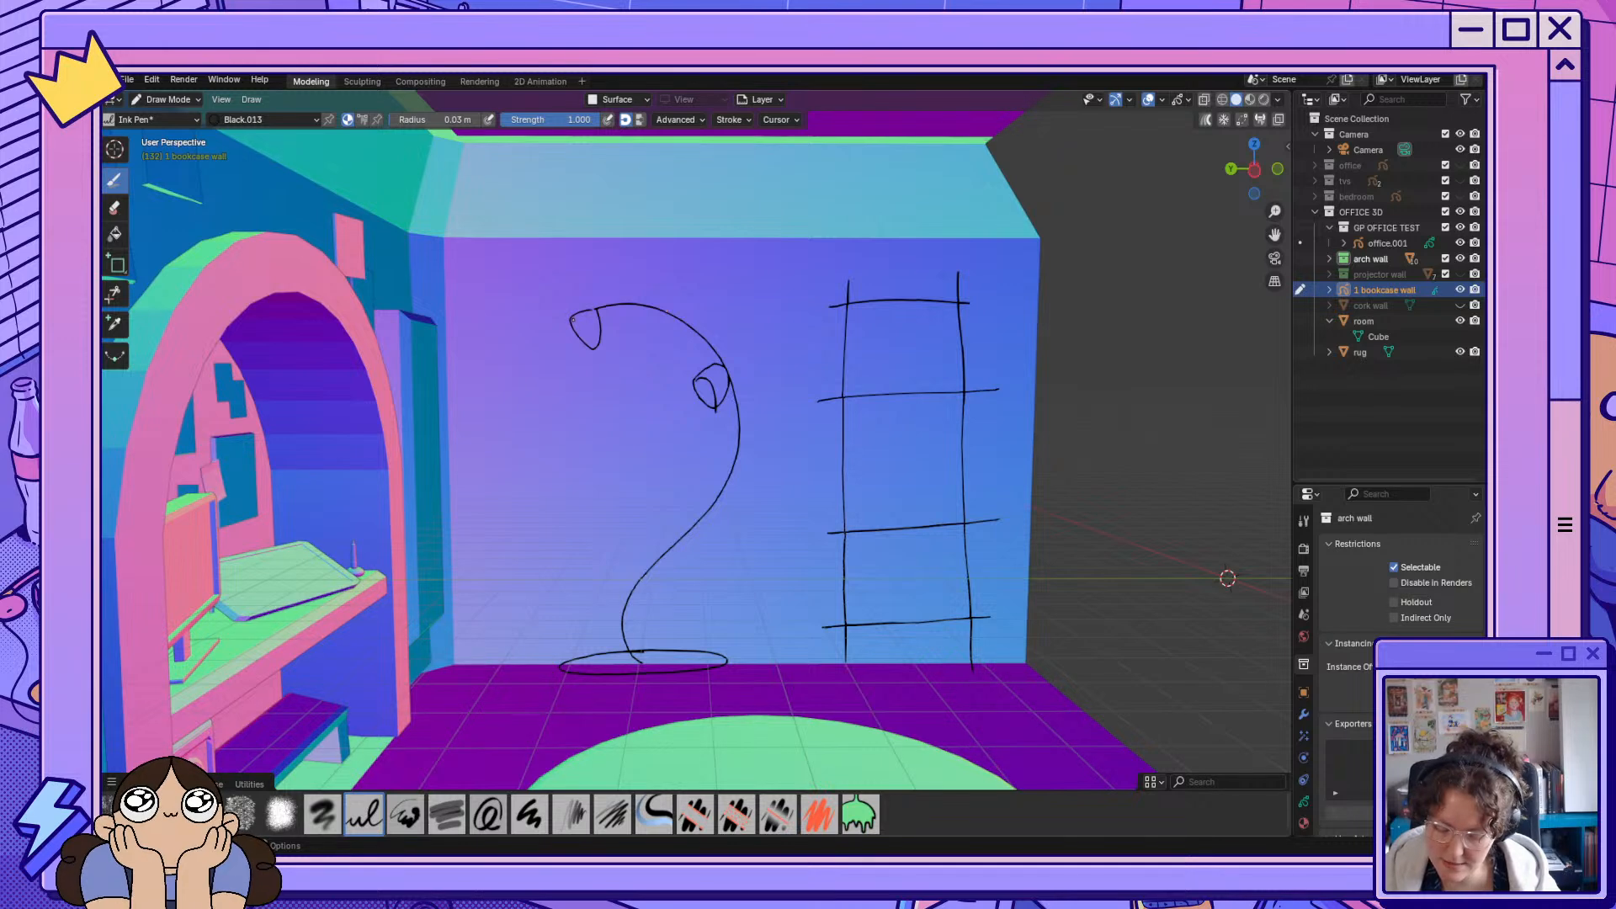
{"action": "left_click_drag", "start_coordinate": [573, 319], "coordinate": [595, 345]}
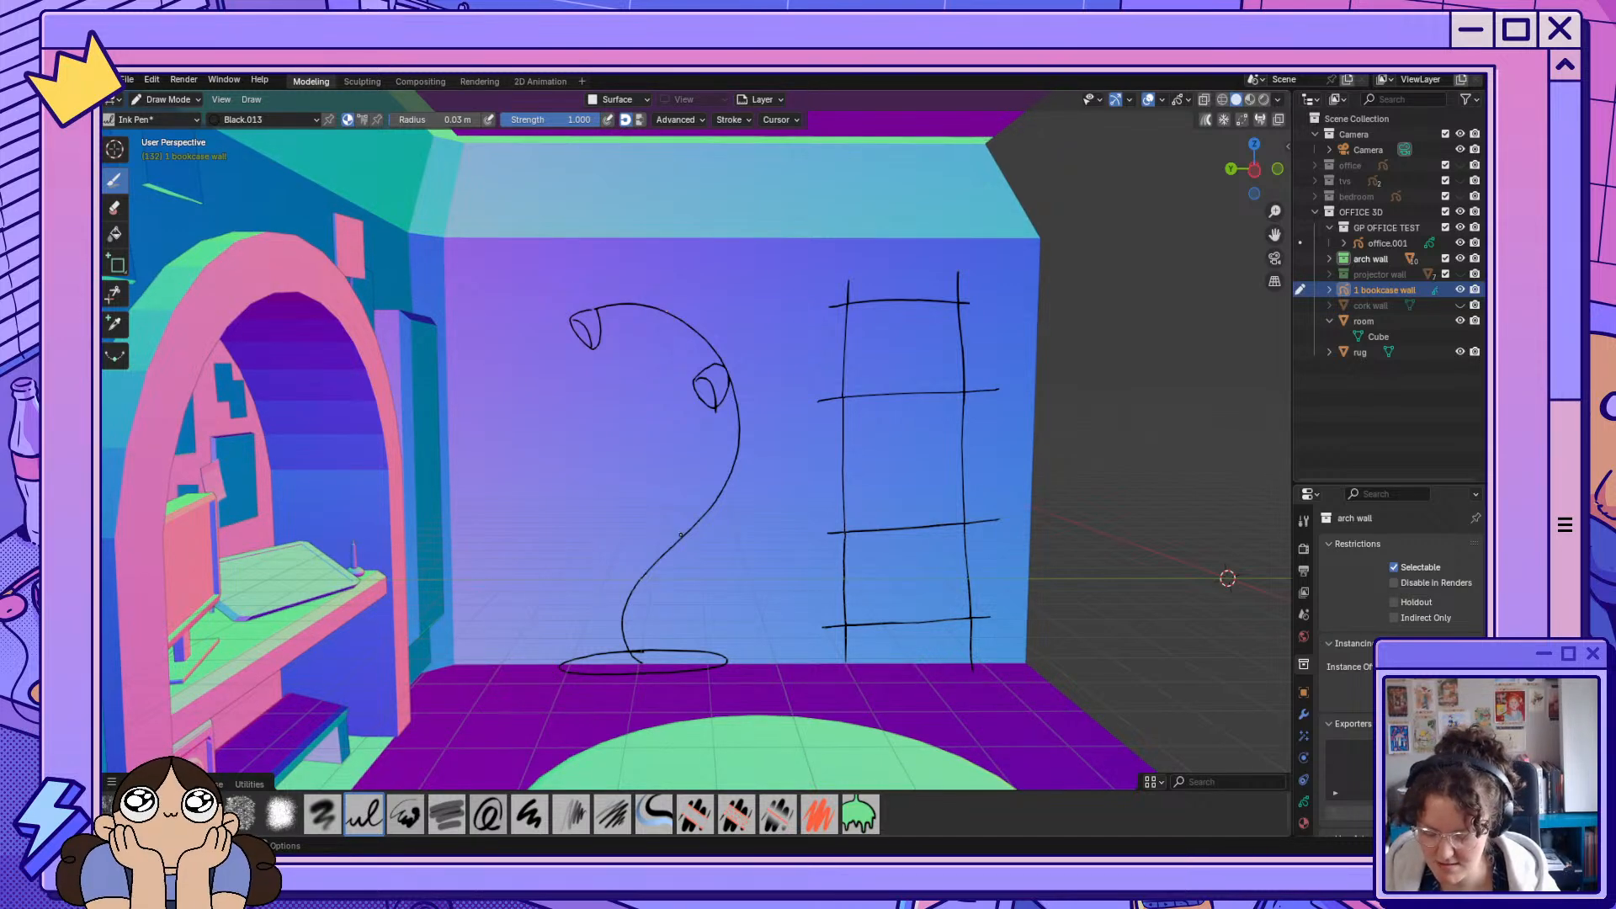
{"action": "mouse_move", "coordinate": [683, 529]}
{"action": "left_mouse_down"}
{"action": "mouse_move", "coordinate": [666, 495]}
{"action": "mouse_move", "coordinate": [635, 532]}
{"action": "mouse_move", "coordinate": [684, 533]}
{"action": "mouse_move", "coordinate": [648, 532]}
{"action": "left_mouse_up"}
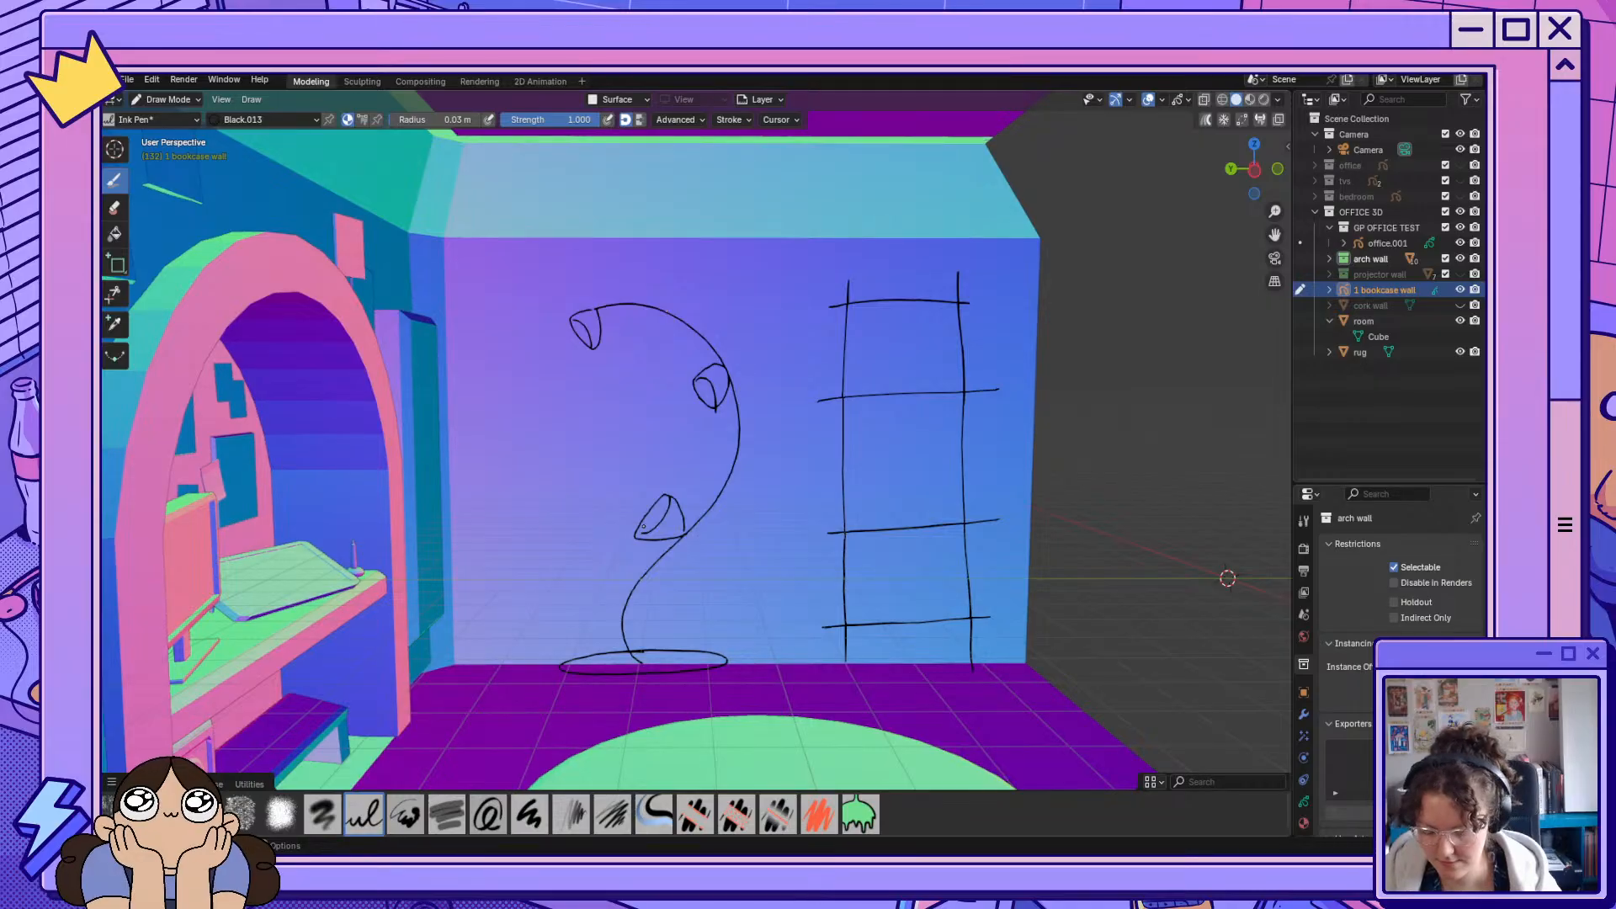
Thicken the bookcase's four shelves and two uprights by adding parallel outlines with closed ends to the single lines.
{"action": "mouse_move", "coordinate": [1256, 173]}
{"action": "left_mouse_down"}
{"action": "mouse_move", "coordinate": [1166, 212]}
{"action": "mouse_move", "coordinate": [1268, 183]}
{"action": "mouse_move", "coordinate": [1254, 174]}
{"action": "left_mouse_up"}
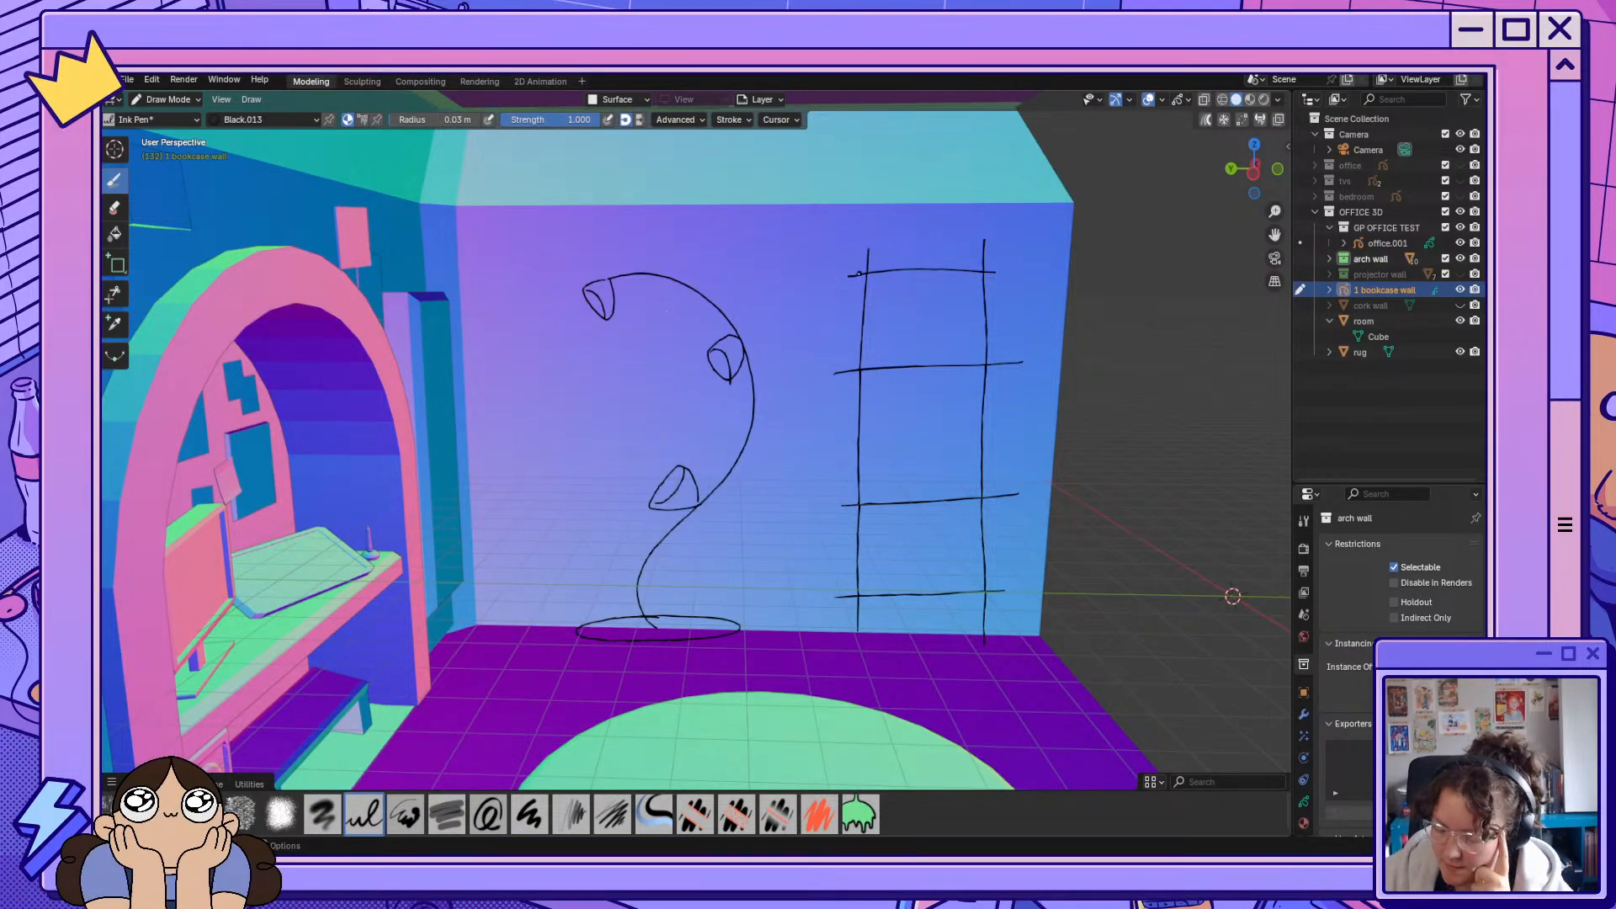
{"action": "mouse_move", "coordinate": [859, 274]}
{"action": "left_mouse_down"}
{"action": "mouse_move", "coordinate": [823, 281]}
{"action": "mouse_move", "coordinate": [1020, 278]}
{"action": "mouse_move", "coordinate": [978, 270]}
{"action": "left_mouse_up"}
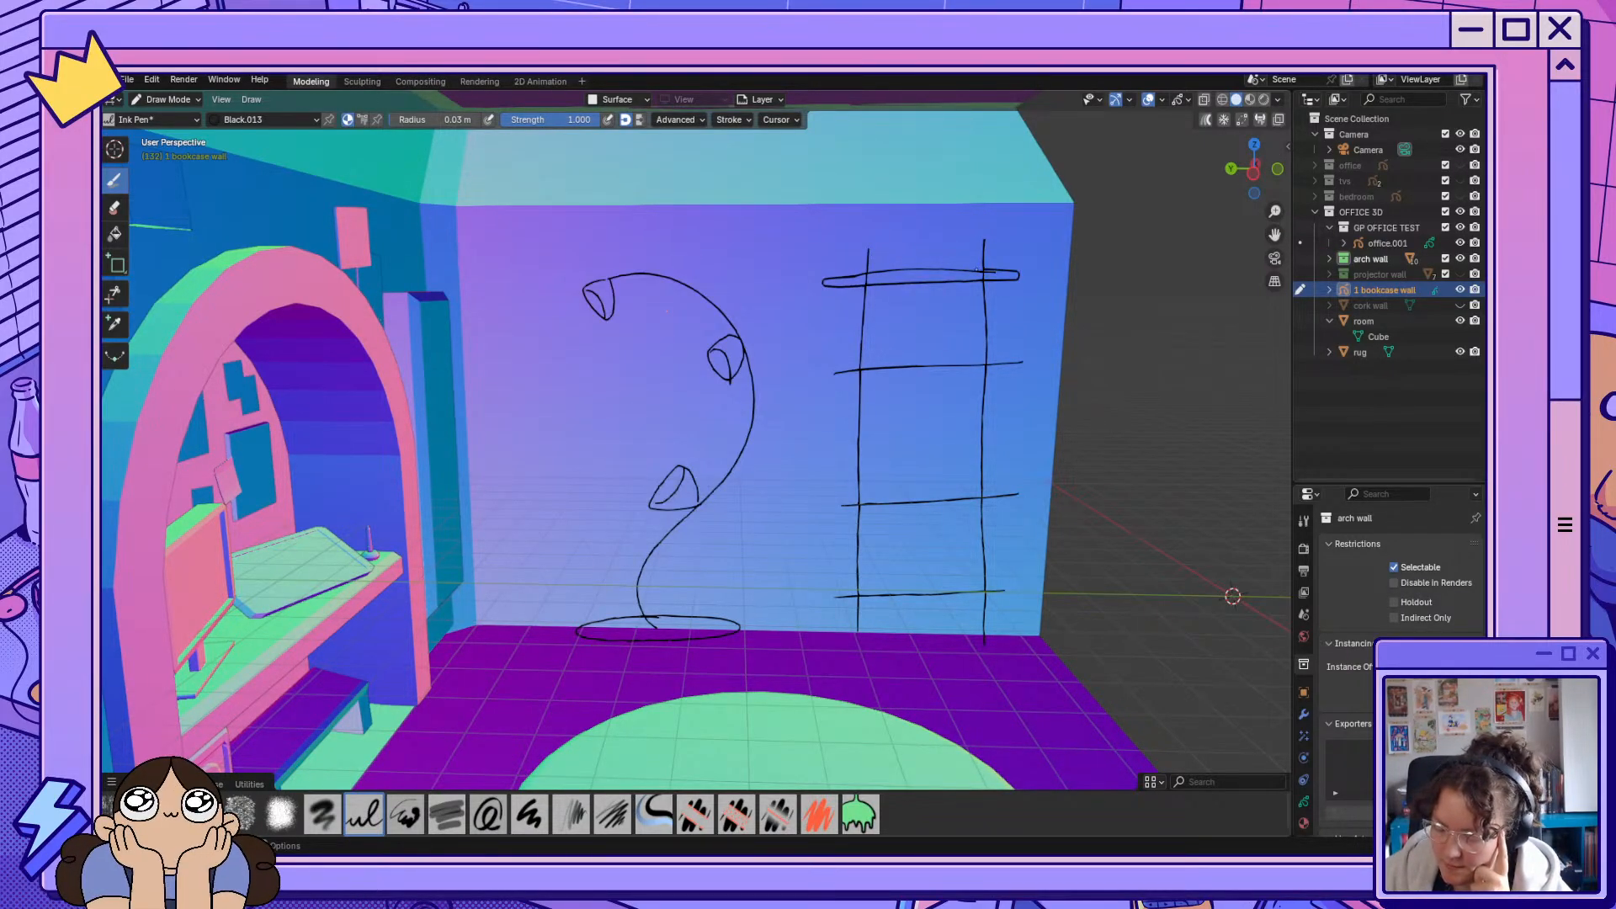
{"action": "mouse_move", "coordinate": [832, 372]}
{"action": "left_mouse_down"}
{"action": "mouse_move", "coordinate": [838, 386]}
{"action": "mouse_move", "coordinate": [1027, 369]}
{"action": "mouse_move", "coordinate": [998, 361]}
{"action": "left_mouse_up"}
{"action": "left_click_drag", "start_coordinate": [846, 503], "coordinate": [1019, 487]}
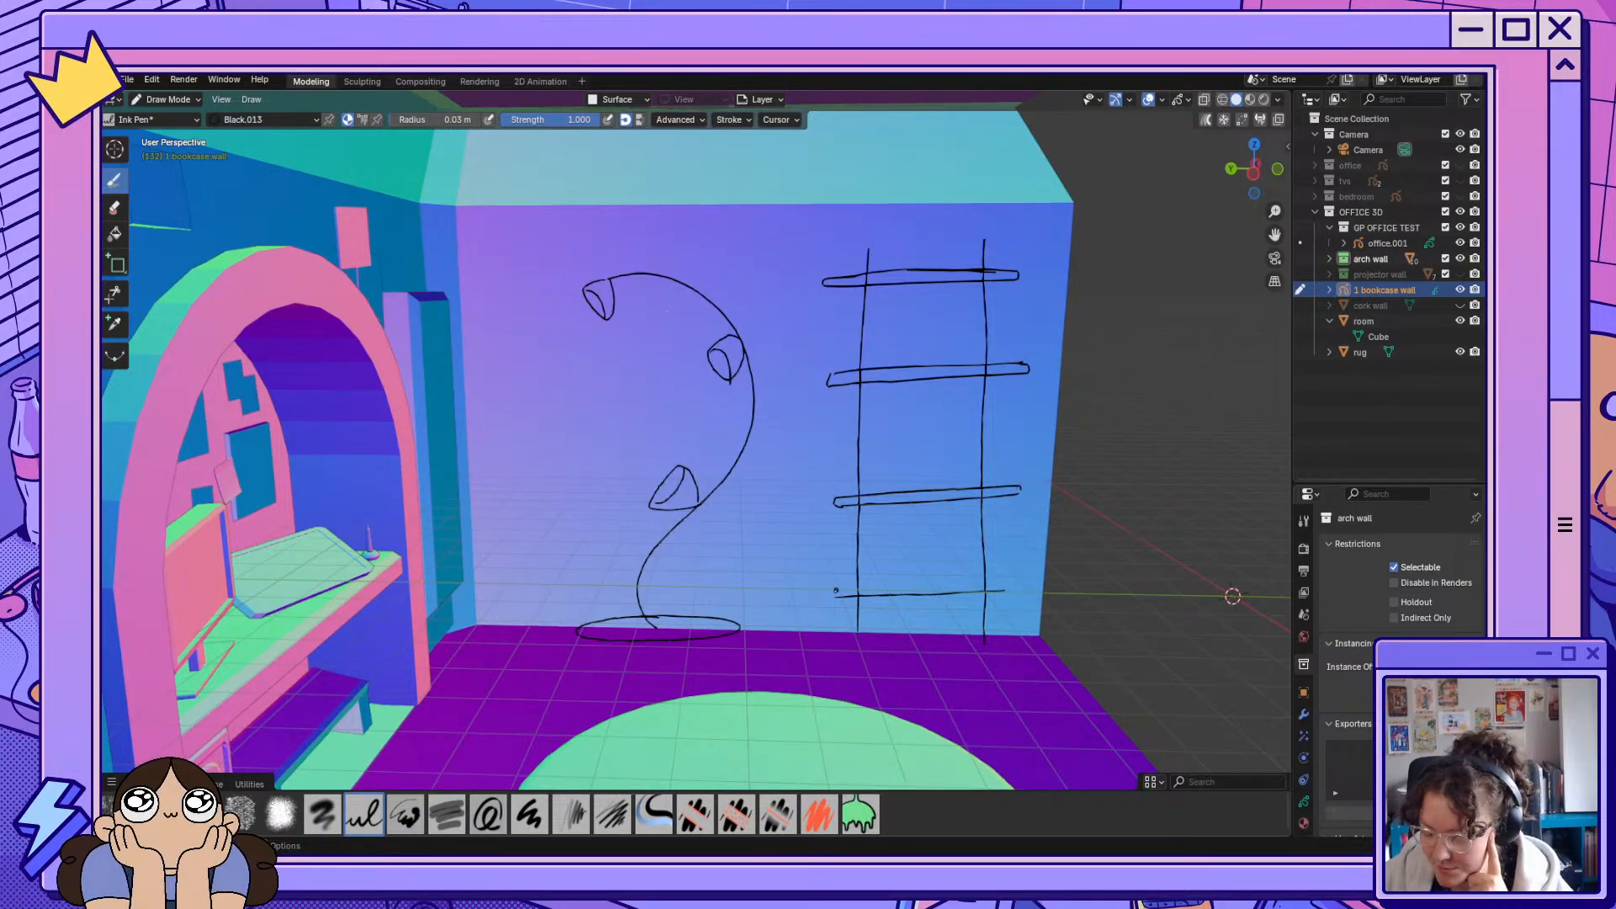
{"action": "left_click_drag", "start_coordinate": [839, 587], "coordinate": [1008, 583]}
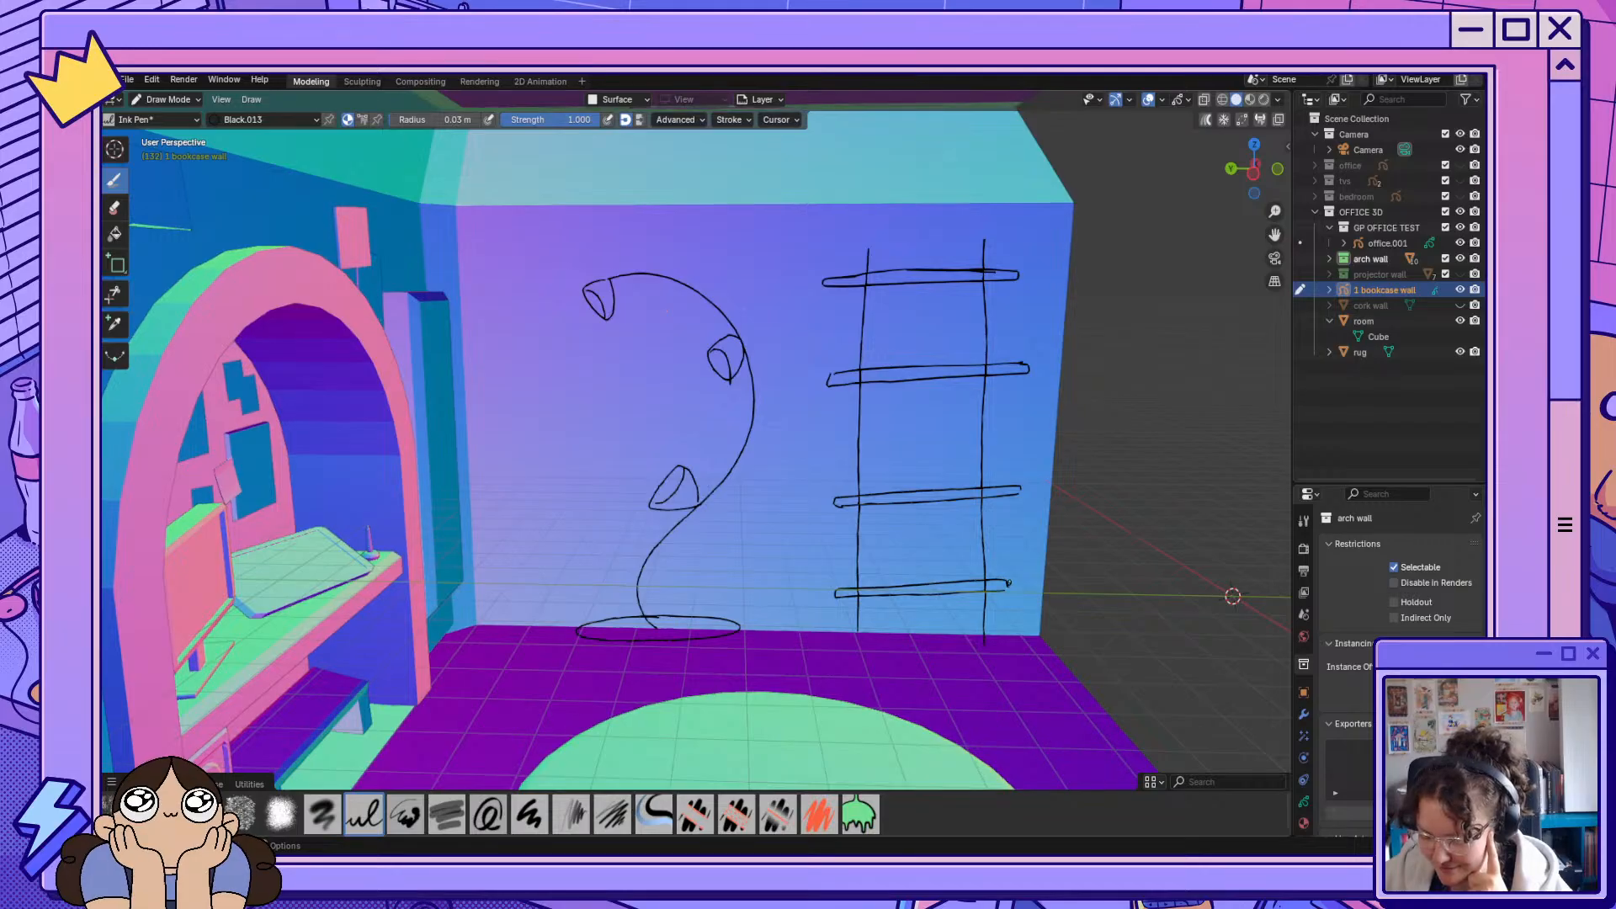
{"action": "left_click_drag", "start_coordinate": [857, 627], "coordinate": [859, 649]}
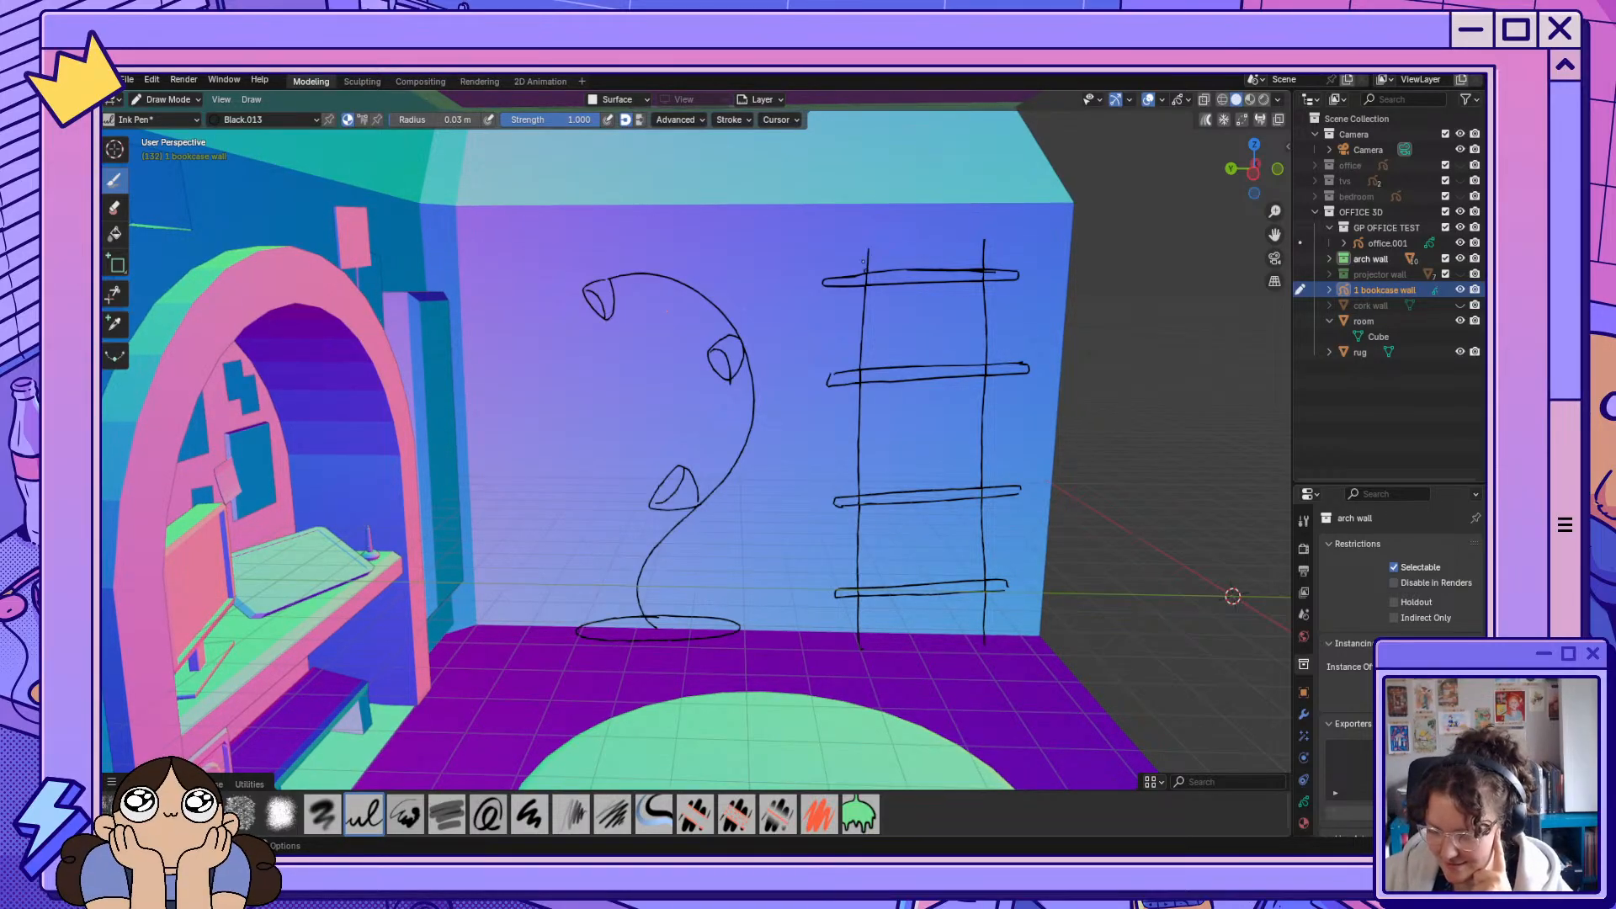
{"action": "left_click_drag", "start_coordinate": [872, 243], "coordinate": [873, 648]}
{"action": "left_click_drag", "start_coordinate": [980, 241], "coordinate": [983, 645]}
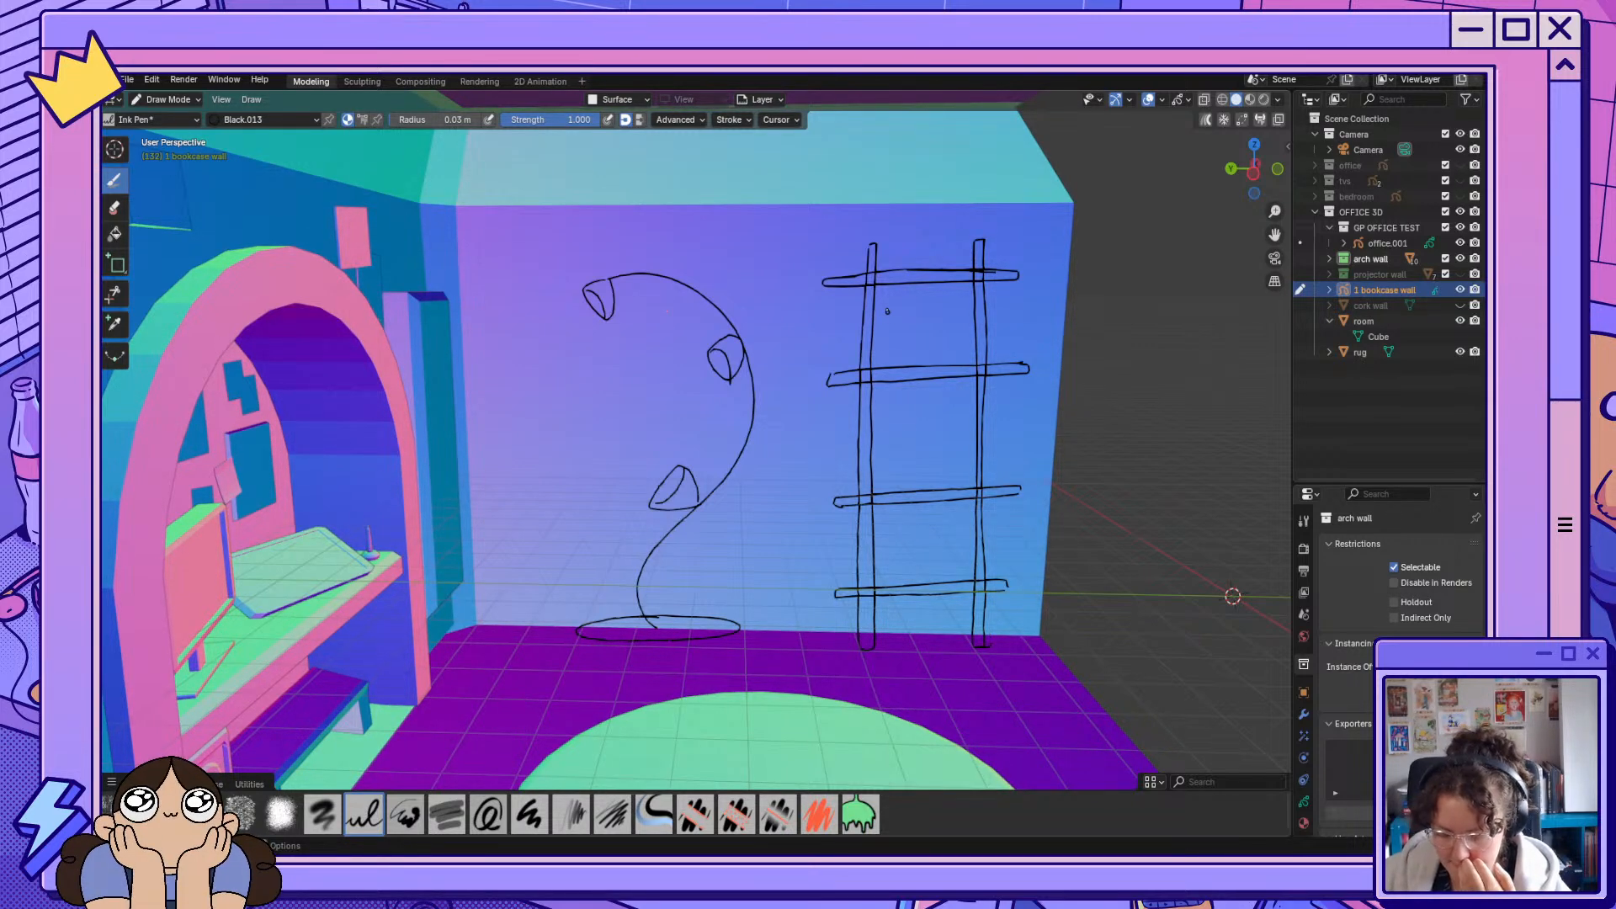
{"action": "mouse_move", "coordinate": [885, 295]}
{"action": "left_mouse_down"}
{"action": "mouse_move", "coordinate": [883, 371]}
{"action": "mouse_move", "coordinate": [902, 288]}
{"action": "mouse_move", "coordinate": [905, 362]}
{"action": "mouse_move", "coordinate": [883, 368]}
{"action": "left_mouse_up"}
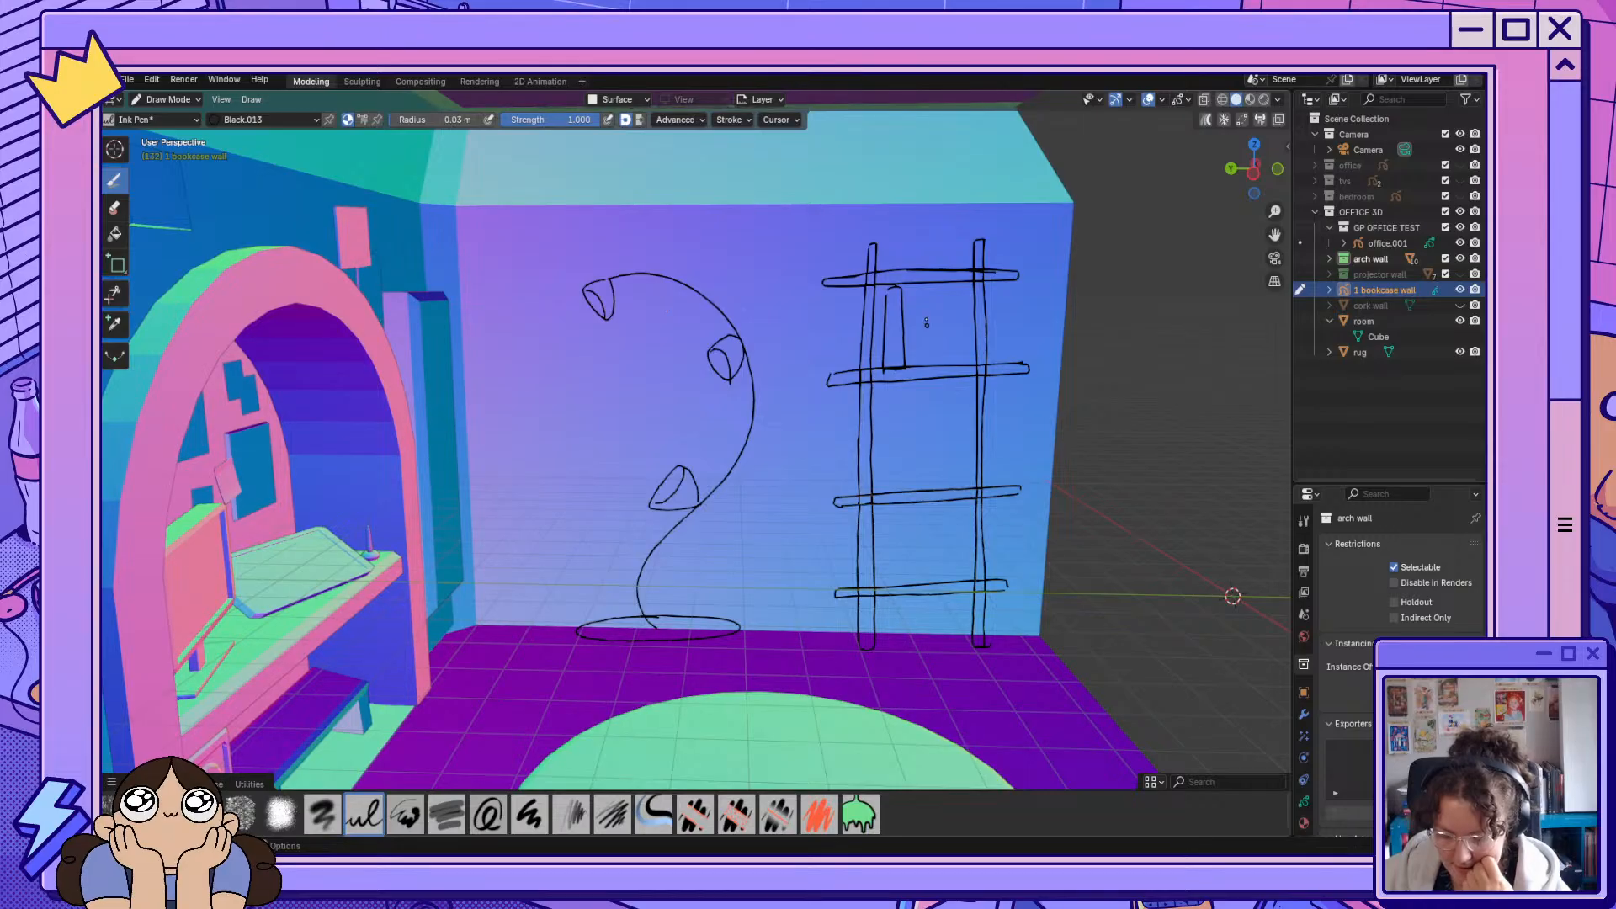
{"action": "mouse_move", "coordinate": [911, 299]}
{"action": "left_mouse_down"}
{"action": "mouse_move", "coordinate": [934, 301]}
{"action": "mouse_move", "coordinate": [918, 370]}
{"action": "mouse_move", "coordinate": [899, 371]}
{"action": "left_mouse_up"}
{"action": "mouse_move", "coordinate": [908, 299]}
{"action": "left_mouse_down"}
{"action": "mouse_move", "coordinate": [907, 366]}
{"action": "mouse_move", "coordinate": [977, 364]}
{"action": "mouse_move", "coordinate": [942, 369]}
{"action": "left_mouse_up"}
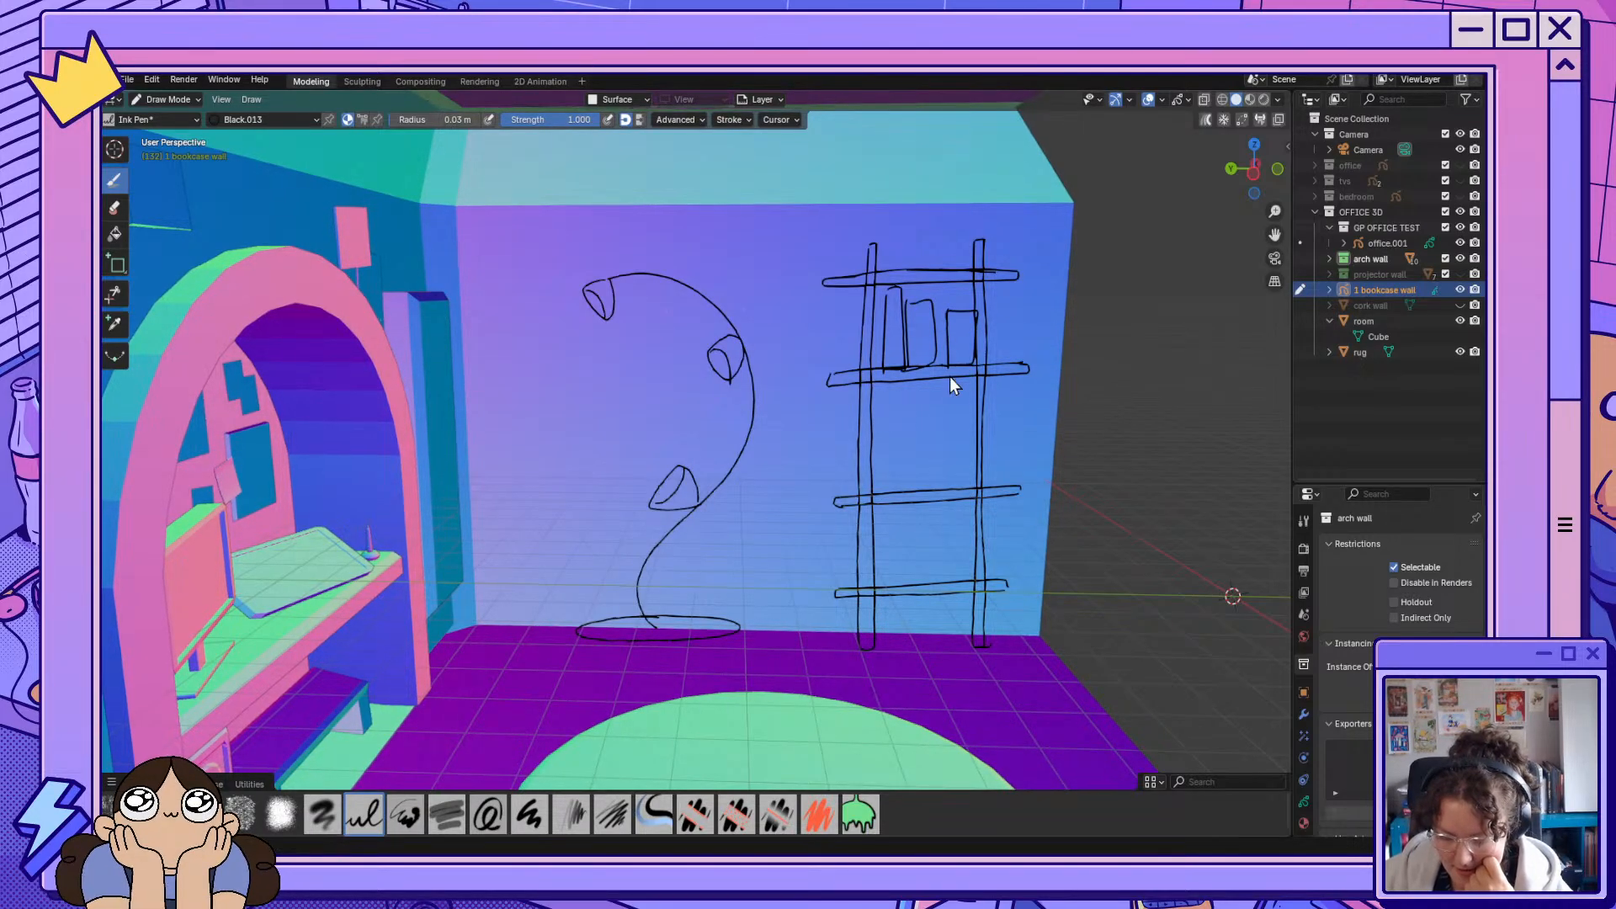
{"action": "left_click_drag", "start_coordinate": [937, 290], "coordinate": [954, 368]}
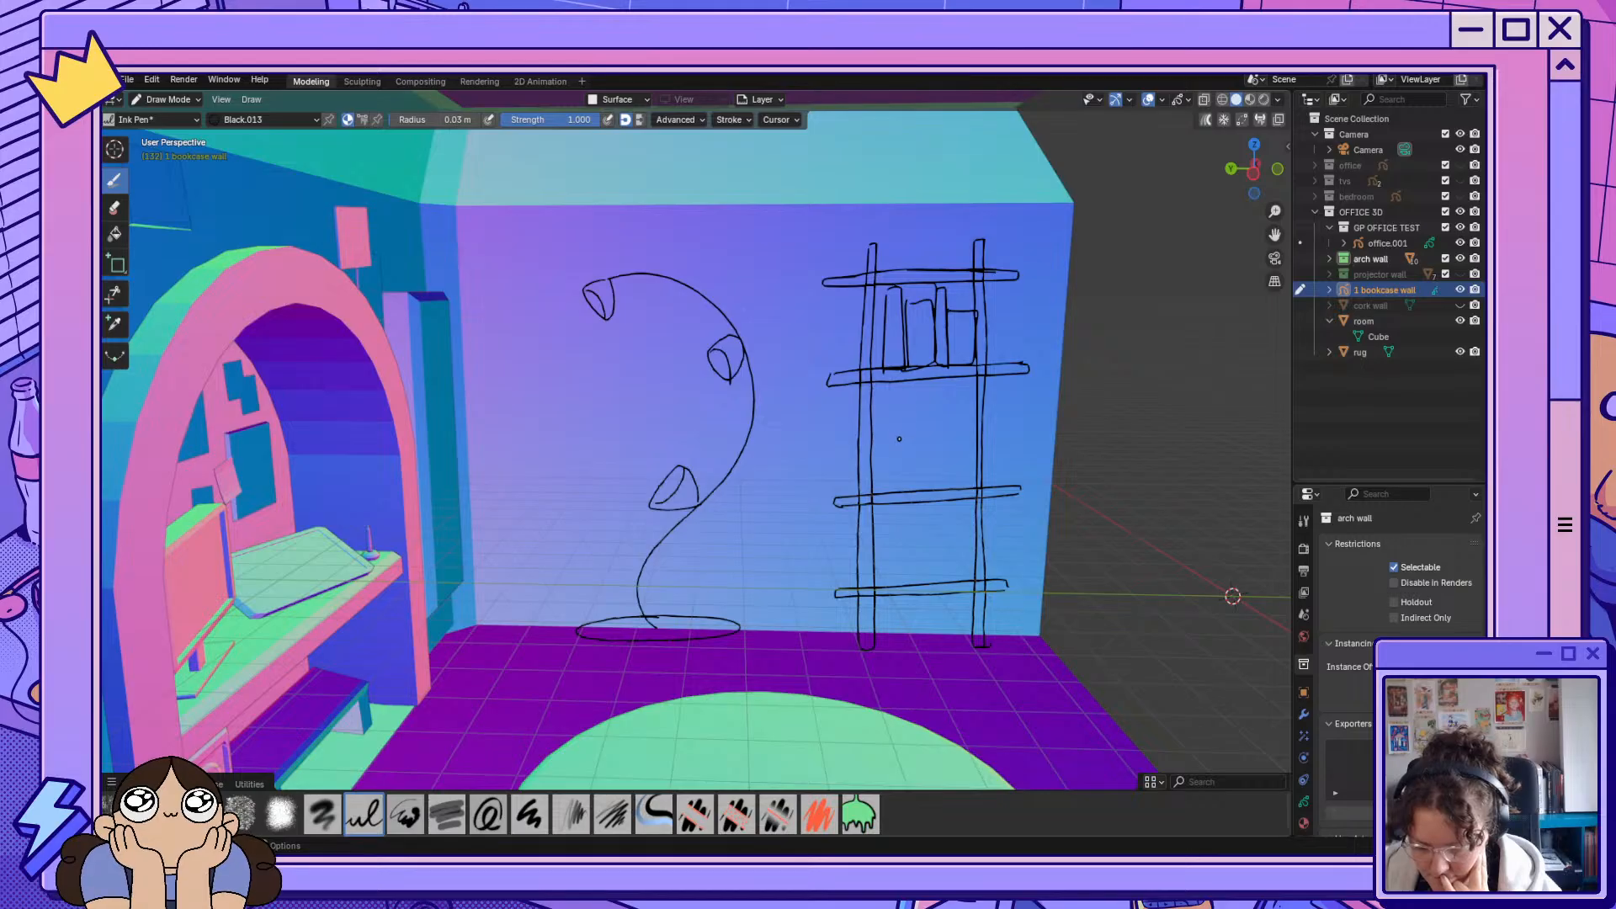
{"action": "key", "text": "ctrl+z"}
{"action": "key", "text": "ctrl+z"}
{"action": "key", "text": "ctrl+z"}
{"action": "key", "text": "ctrl+z"}
{"action": "key", "text": "ctrl+z"}
{"action": "key", "text": "ctrl+z"}
{"action": "key", "text": "ctrl+z"}
{"action": "key", "text": "ctrl+z"}
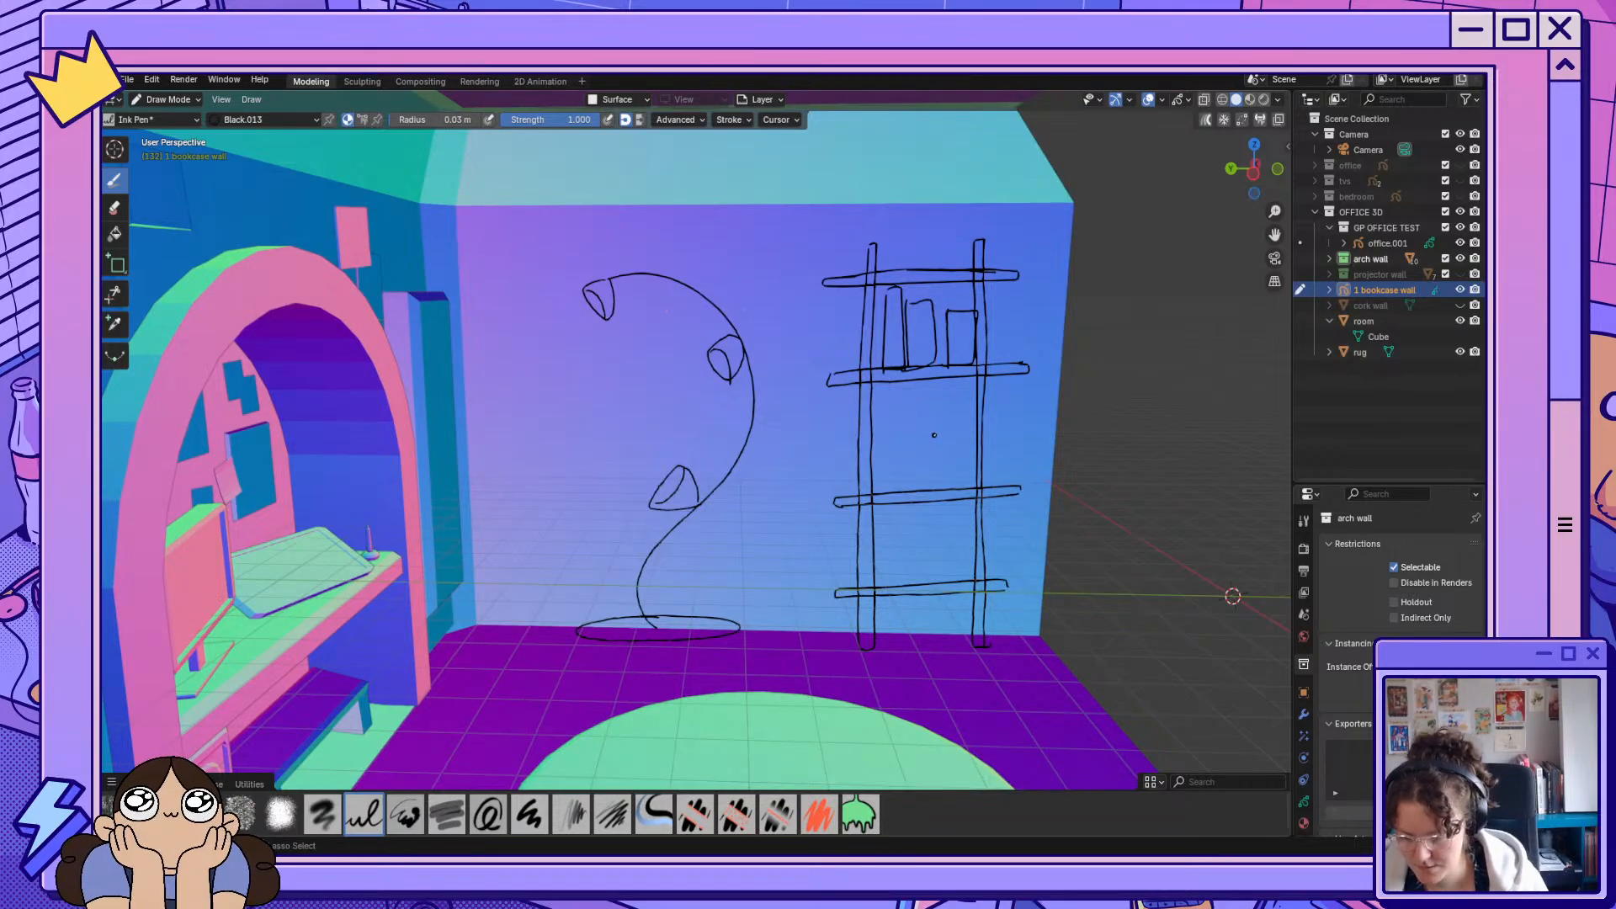
{"action": "key", "text": "ctrl+z"}
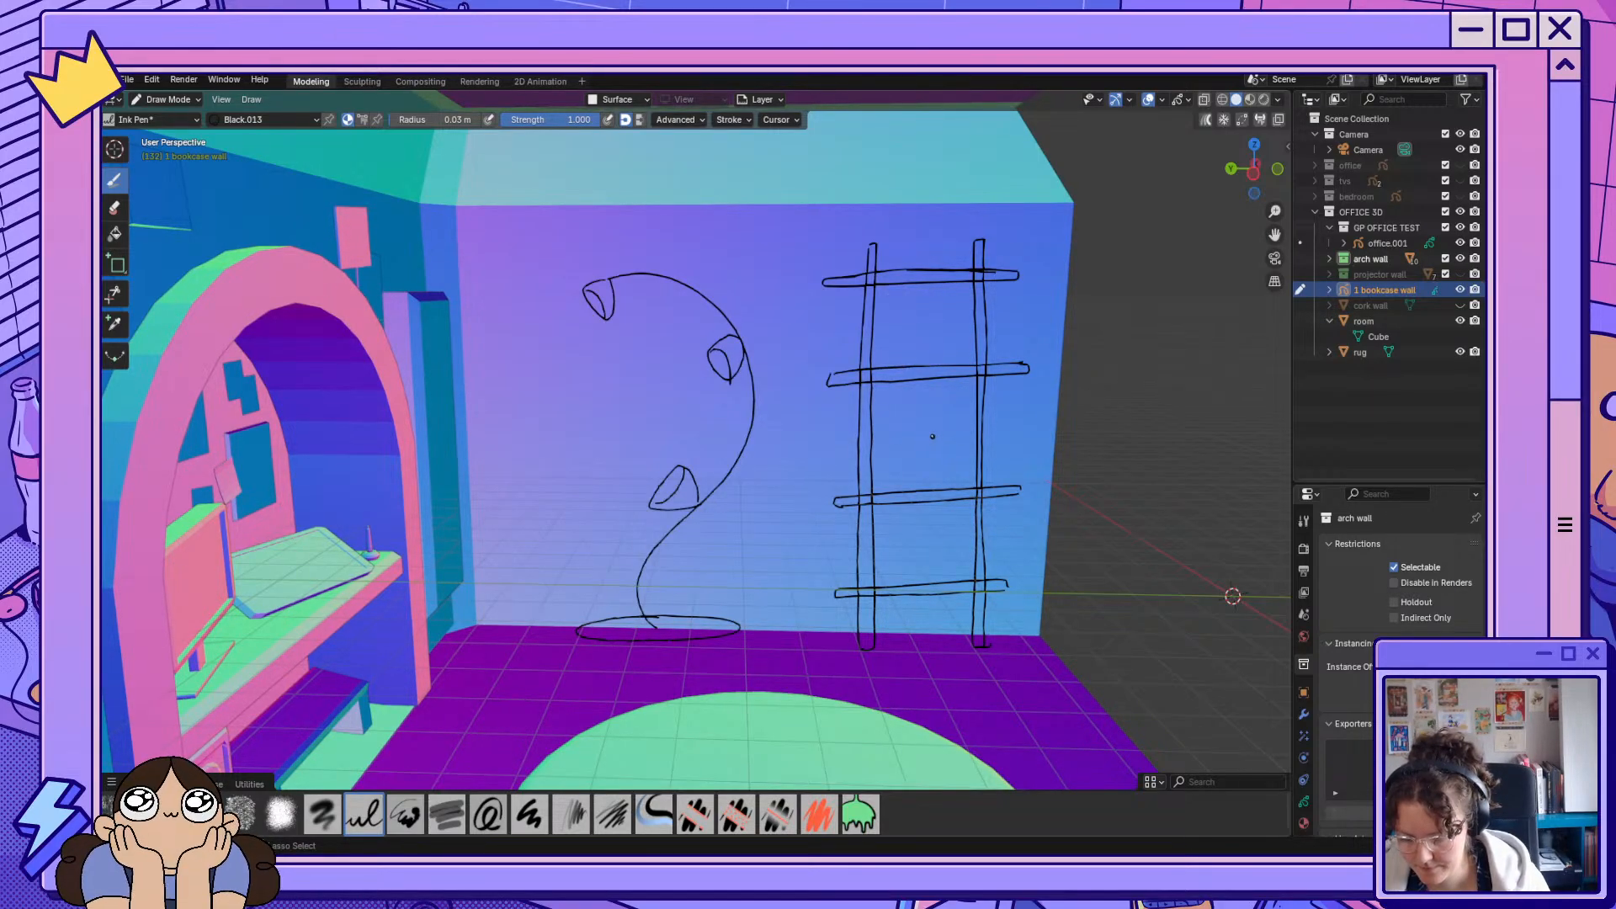
Sketch two upright books and a round ornament standing on the bookcase's second shelf from the floor.
{"action": "mouse_move", "coordinate": [879, 395]}
{"action": "left_mouse_down"}
{"action": "mouse_move", "coordinate": [902, 397]}
{"action": "mouse_move", "coordinate": [899, 495]}
{"action": "mouse_move", "coordinate": [877, 496]}
{"action": "left_mouse_up"}
{"action": "mouse_move", "coordinate": [901, 421]}
{"action": "left_mouse_down"}
{"action": "mouse_move", "coordinate": [923, 417]}
{"action": "mouse_move", "coordinate": [903, 492]}
{"action": "mouse_move", "coordinate": [899, 461]}
{"action": "left_mouse_up"}
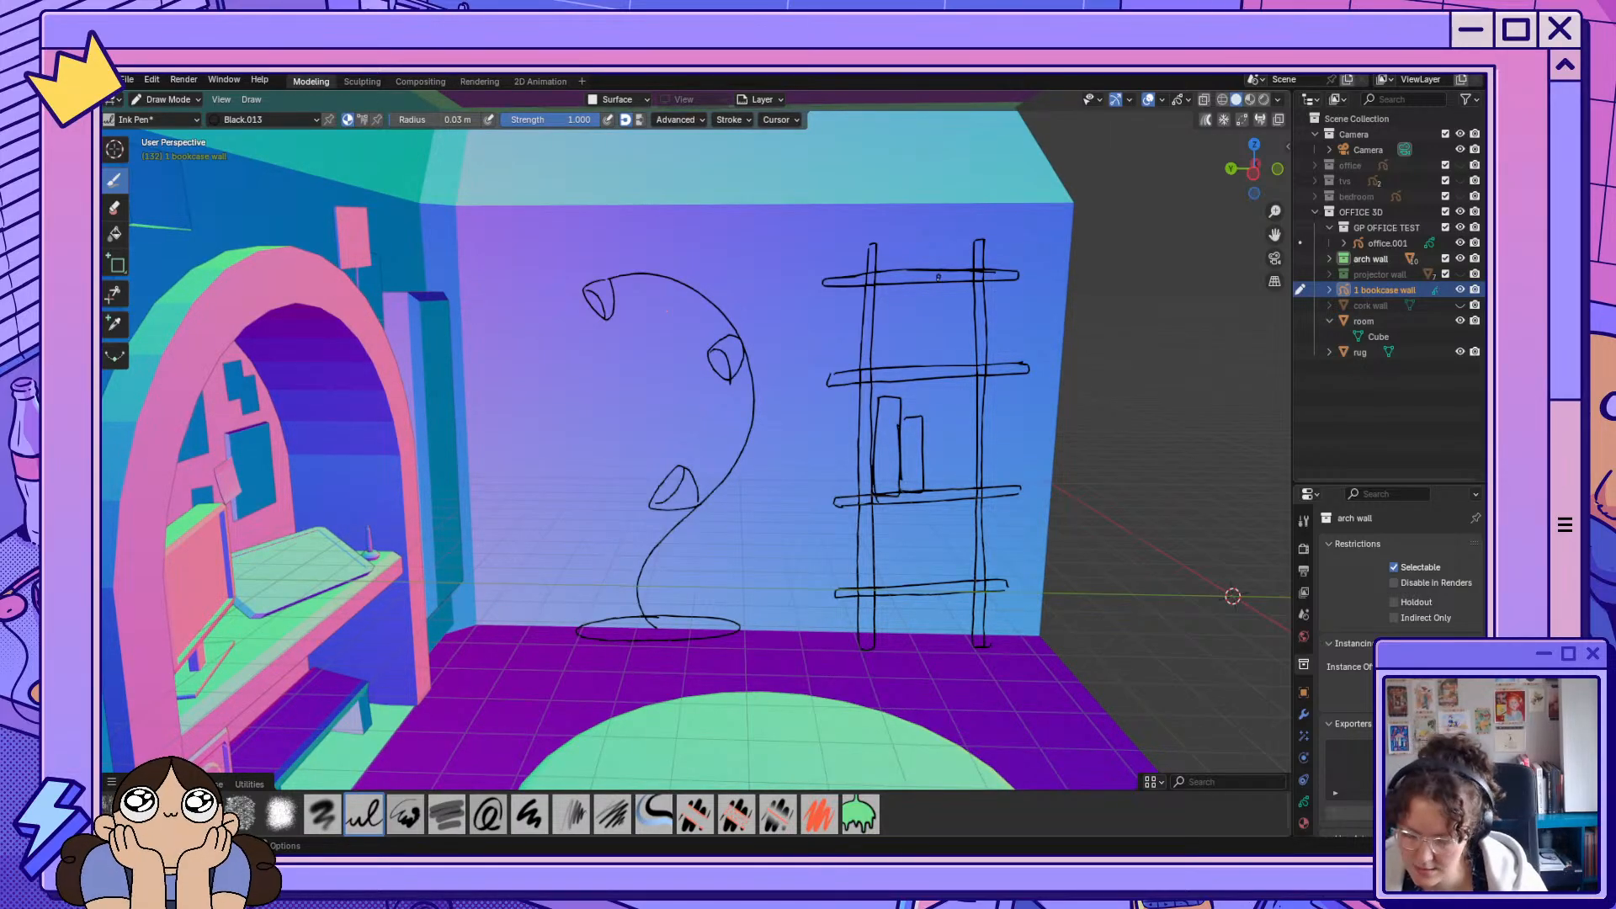
{"action": "mouse_move", "coordinate": [954, 434]}
{"action": "left_mouse_down"}
{"action": "mouse_move", "coordinate": [932, 480]}
{"action": "mouse_move", "coordinate": [970, 468]}
{"action": "mouse_move", "coordinate": [956, 435]}
{"action": "left_mouse_up"}
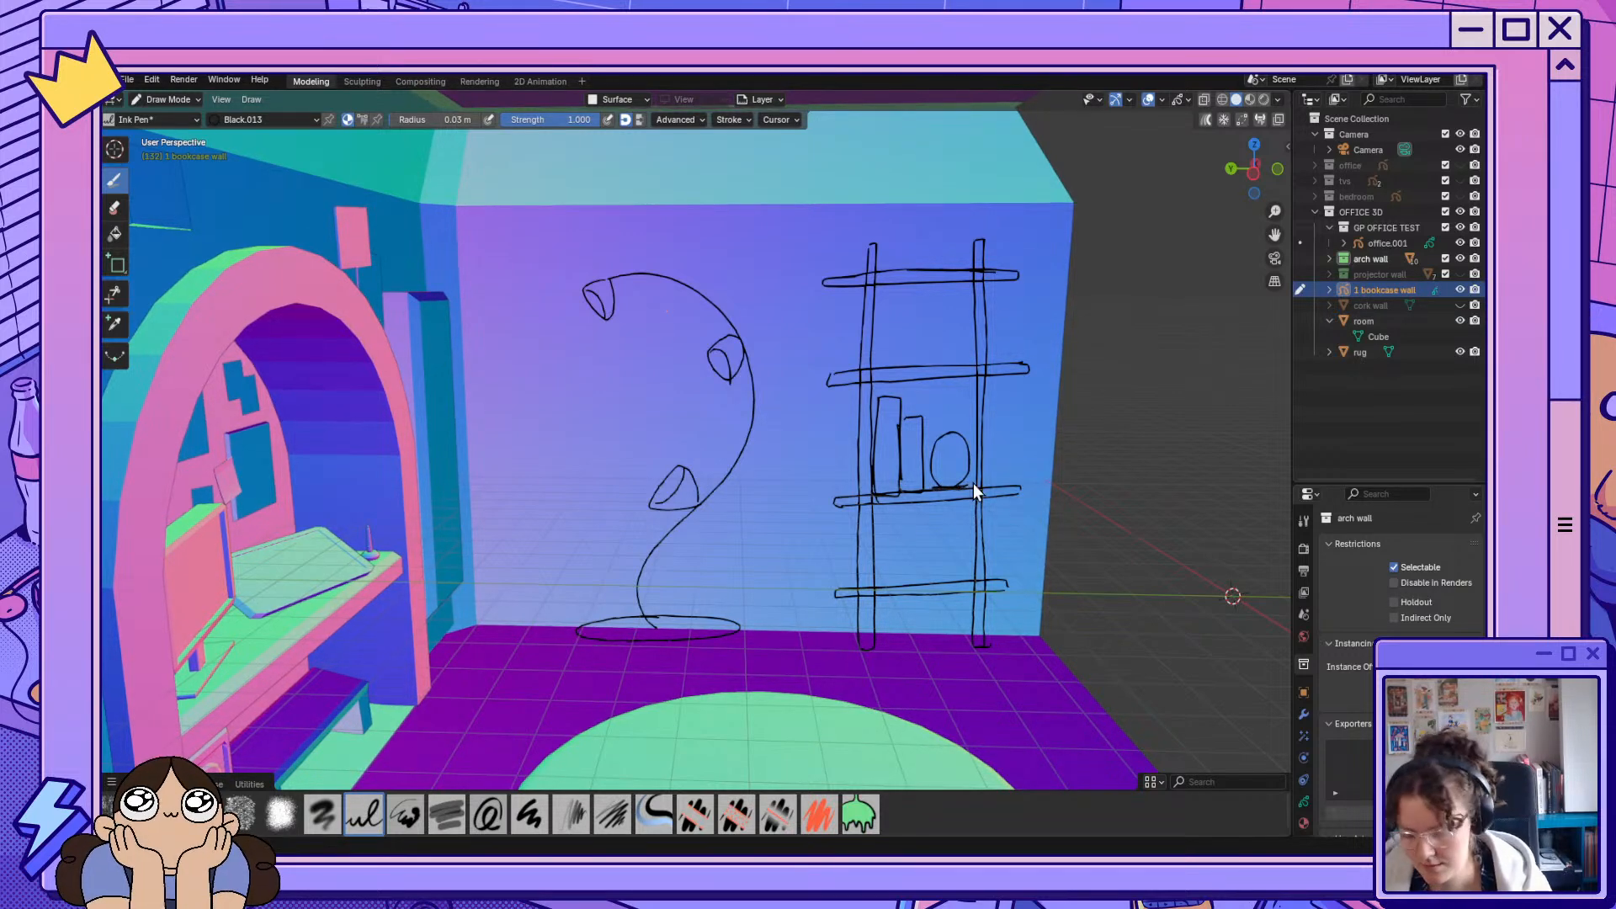
Sketch two small figurines in the bookcase's uppermost compartment, one standing and one sitting on the shelf edge.
{"action": "mouse_move", "coordinate": [952, 318]}
{"action": "left_mouse_down"}
{"action": "mouse_move", "coordinate": [929, 354]}
{"action": "mouse_move", "coordinate": [967, 346]}
{"action": "left_mouse_up"}
{"action": "left_click_drag", "start_coordinate": [892, 285], "coordinate": [893, 294]}
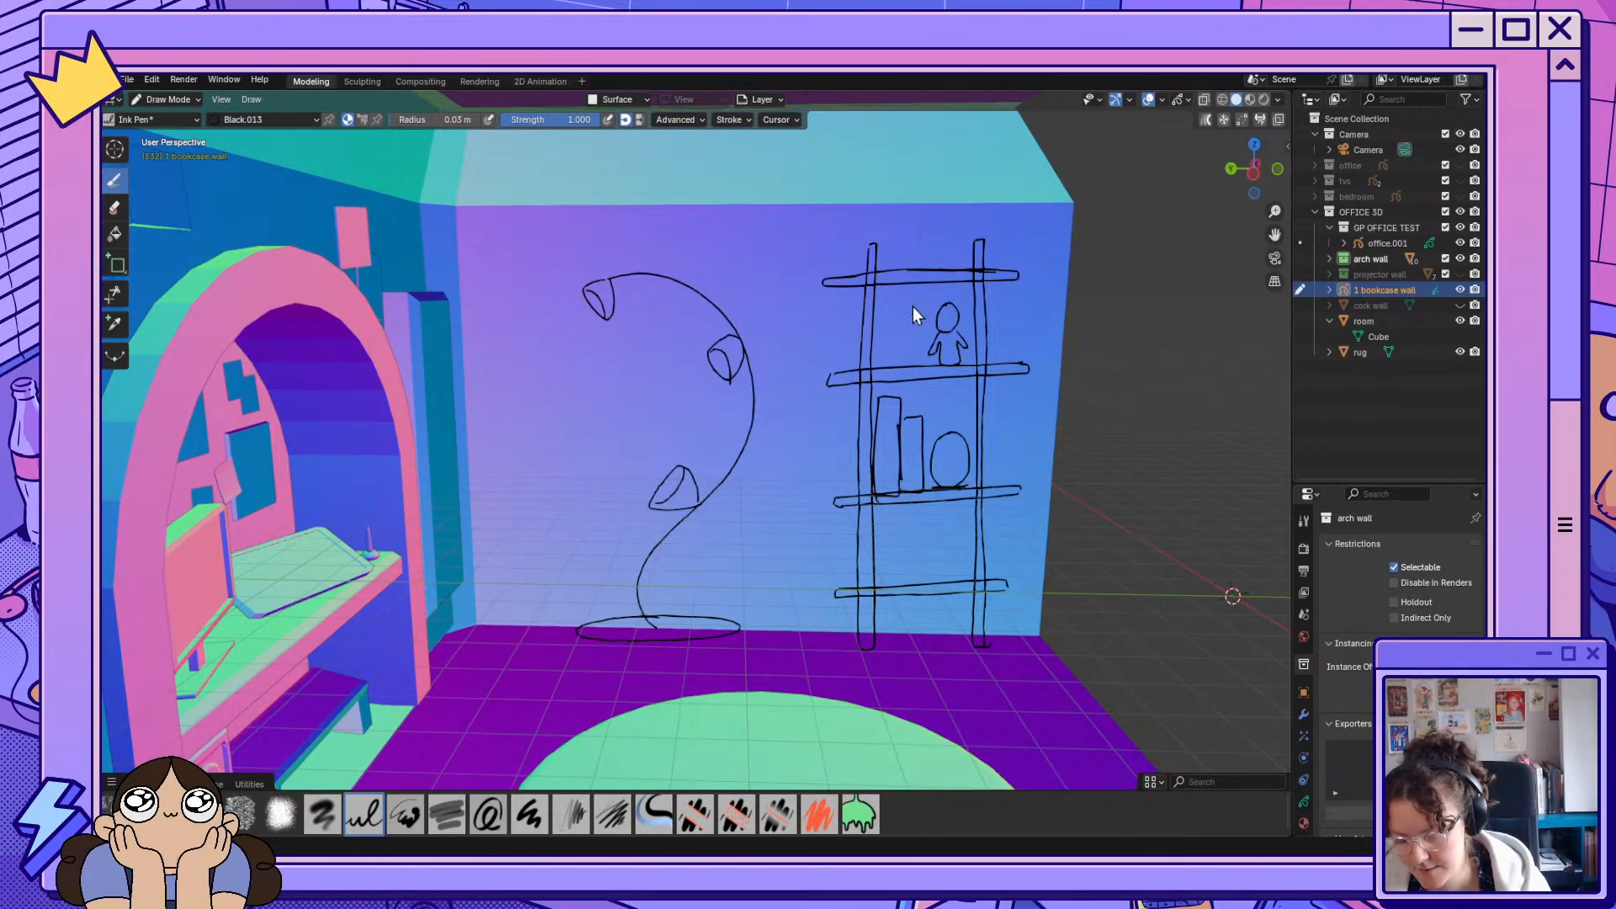
{"action": "mouse_move", "coordinate": [890, 335]}
{"action": "left_mouse_down"}
{"action": "mouse_move", "coordinate": [907, 362]}
{"action": "mouse_move", "coordinate": [884, 365]}
{"action": "mouse_move", "coordinate": [888, 393]}
{"action": "mouse_move", "coordinate": [904, 368]}
{"action": "left_mouse_up"}
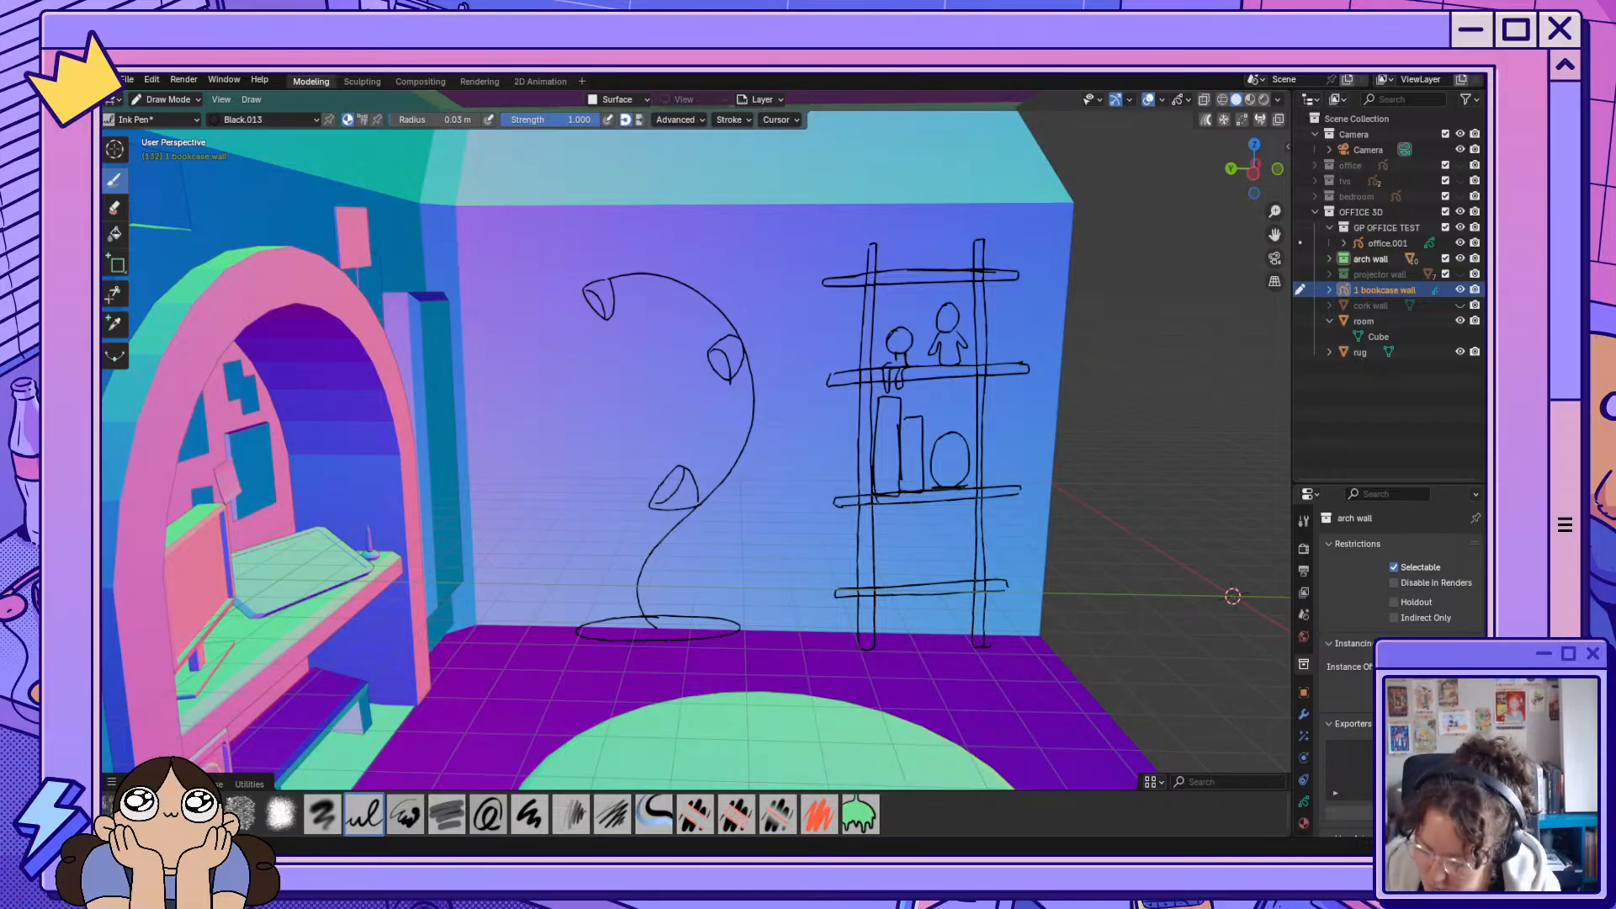
Sketch a lidded jar filled with round items on the bookcase's lowest shelf, next to the upright nearest the lamp.
{"action": "mouse_move", "coordinate": [883, 581]}
{"action": "left_mouse_down"}
{"action": "mouse_move", "coordinate": [882, 532]}
{"action": "mouse_move", "coordinate": [899, 528]}
{"action": "mouse_move", "coordinate": [881, 538]}
{"action": "mouse_move", "coordinate": [916, 537]}
{"action": "mouse_move", "coordinate": [926, 579]}
{"action": "mouse_move", "coordinate": [881, 571]}
{"action": "mouse_move", "coordinate": [905, 586]}
{"action": "mouse_move", "coordinate": [918, 565]}
{"action": "mouse_move", "coordinate": [891, 559]}
{"action": "mouse_move", "coordinate": [918, 583]}
{"action": "left_mouse_up"}
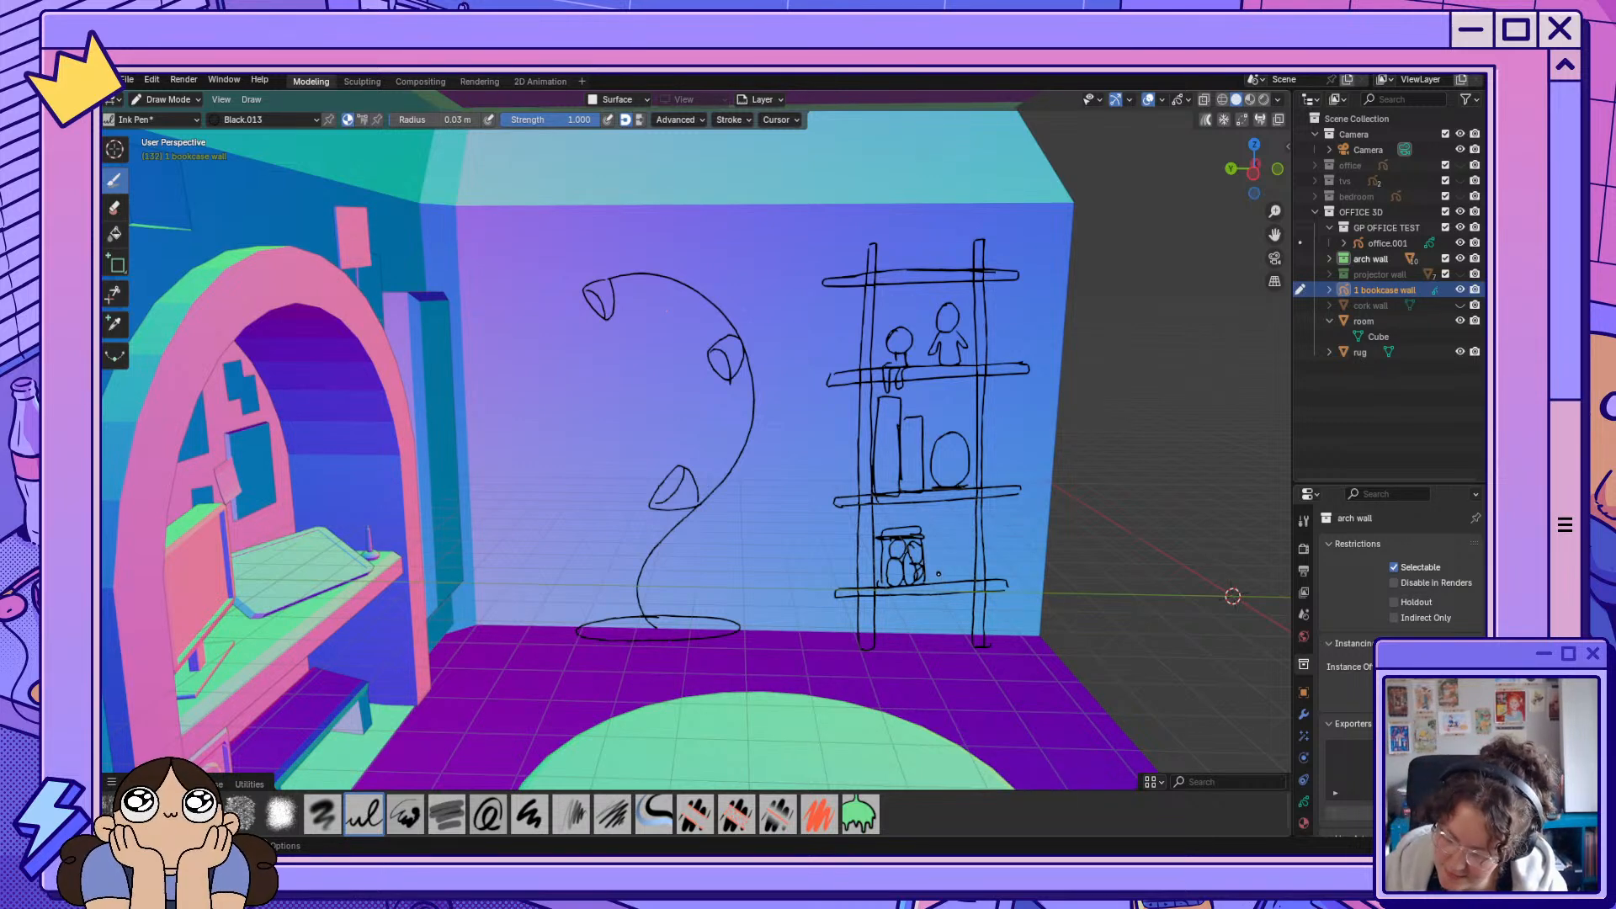
{"action": "mouse_move", "coordinate": [932, 569]}
{"action": "left_mouse_down"}
{"action": "mouse_move", "coordinate": [955, 559]}
{"action": "mouse_move", "coordinate": [974, 575]}
{"action": "mouse_move", "coordinate": [935, 580]}
{"action": "mouse_move", "coordinate": [955, 547]}
{"action": "mouse_move", "coordinate": [968, 559]}
{"action": "mouse_move", "coordinate": [966, 530]}
{"action": "mouse_move", "coordinate": [952, 547]}
{"action": "left_mouse_up"}
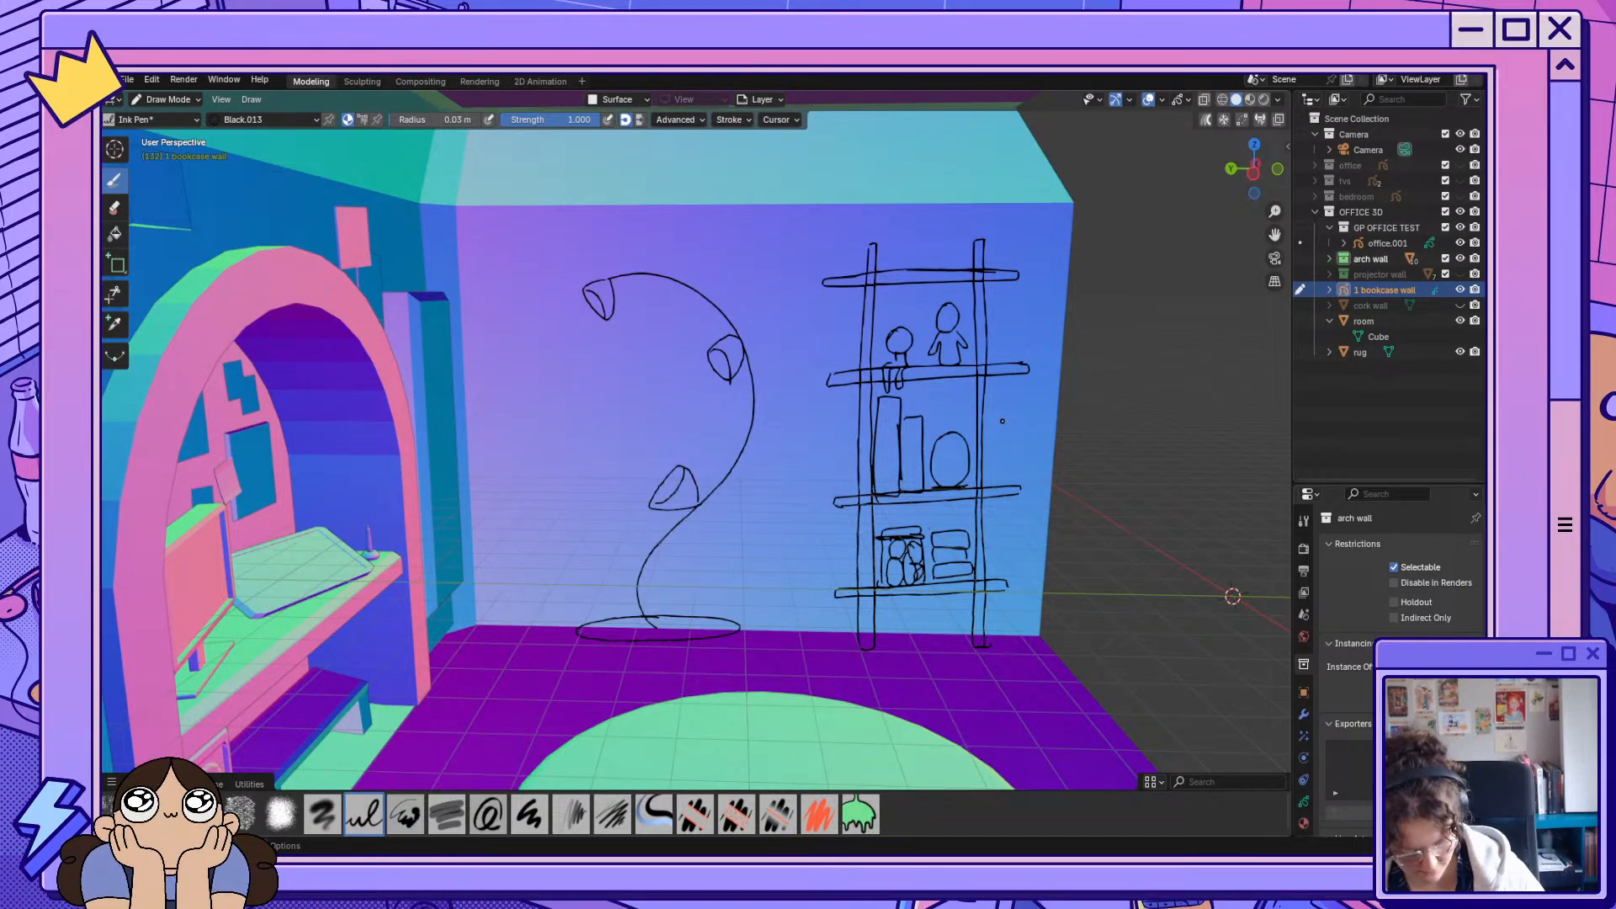
{"action": "key", "text": "ctrl+z"}
{"action": "key", "text": "ctrl+z"}
{"action": "key", "text": "ctrl+z"}
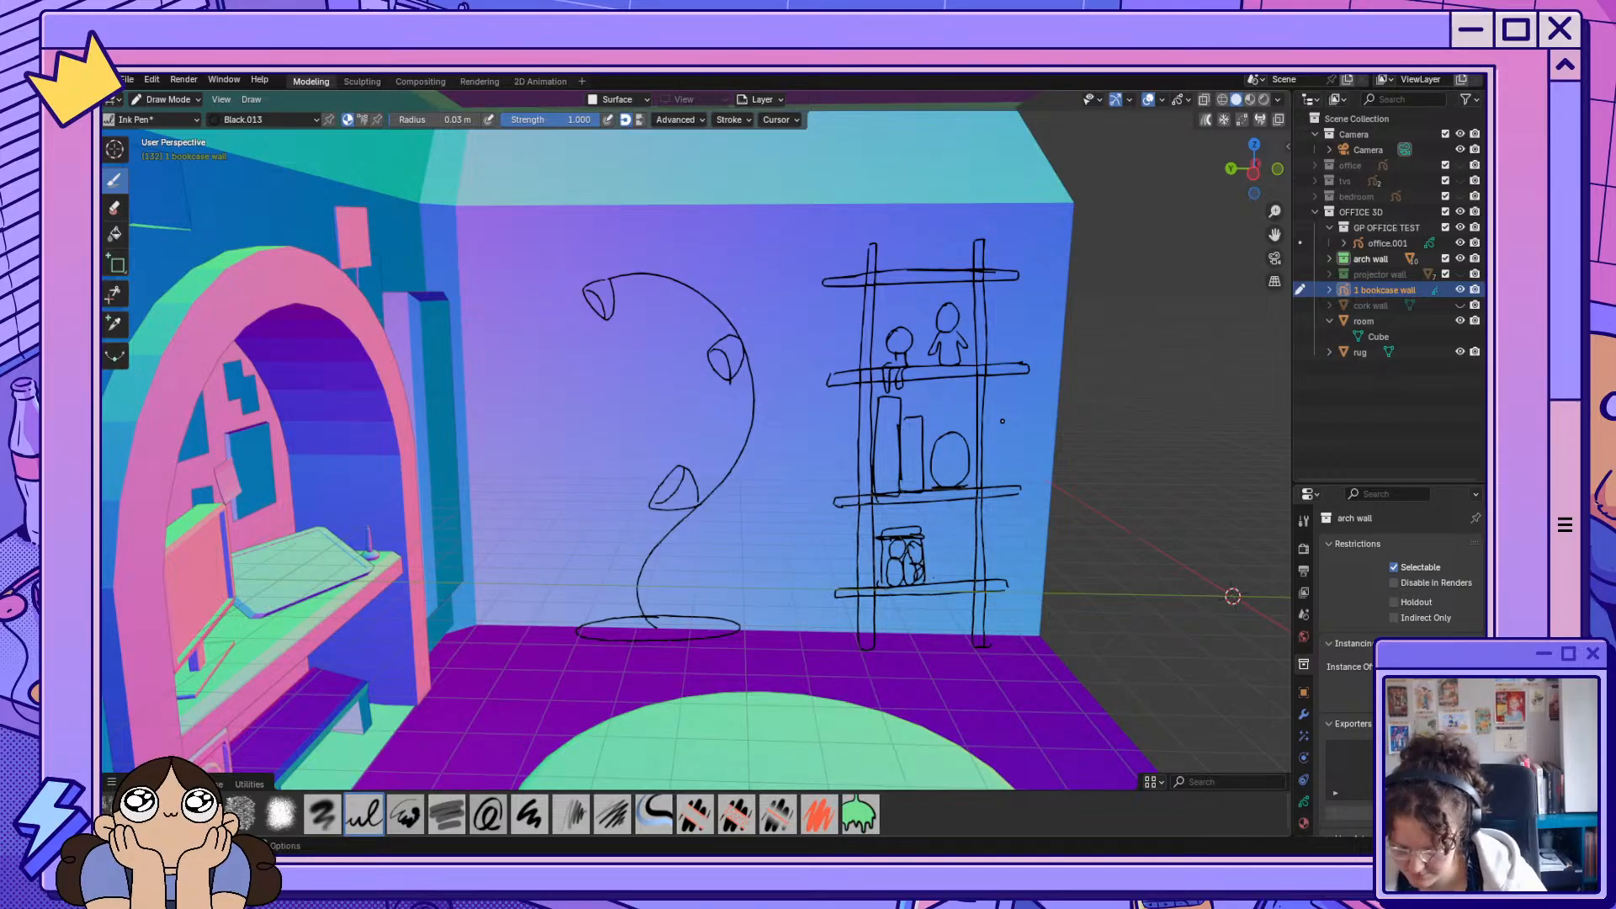
{"action": "mouse_move", "coordinate": [940, 538]}
{"action": "left_mouse_down"}
{"action": "mouse_move", "coordinate": [955, 535]}
{"action": "mouse_move", "coordinate": [948, 519]}
{"action": "mouse_move", "coordinate": [965, 537]}
{"action": "mouse_move", "coordinate": [962, 588]}
{"action": "mouse_move", "coordinate": [938, 585]}
{"action": "left_mouse_up"}
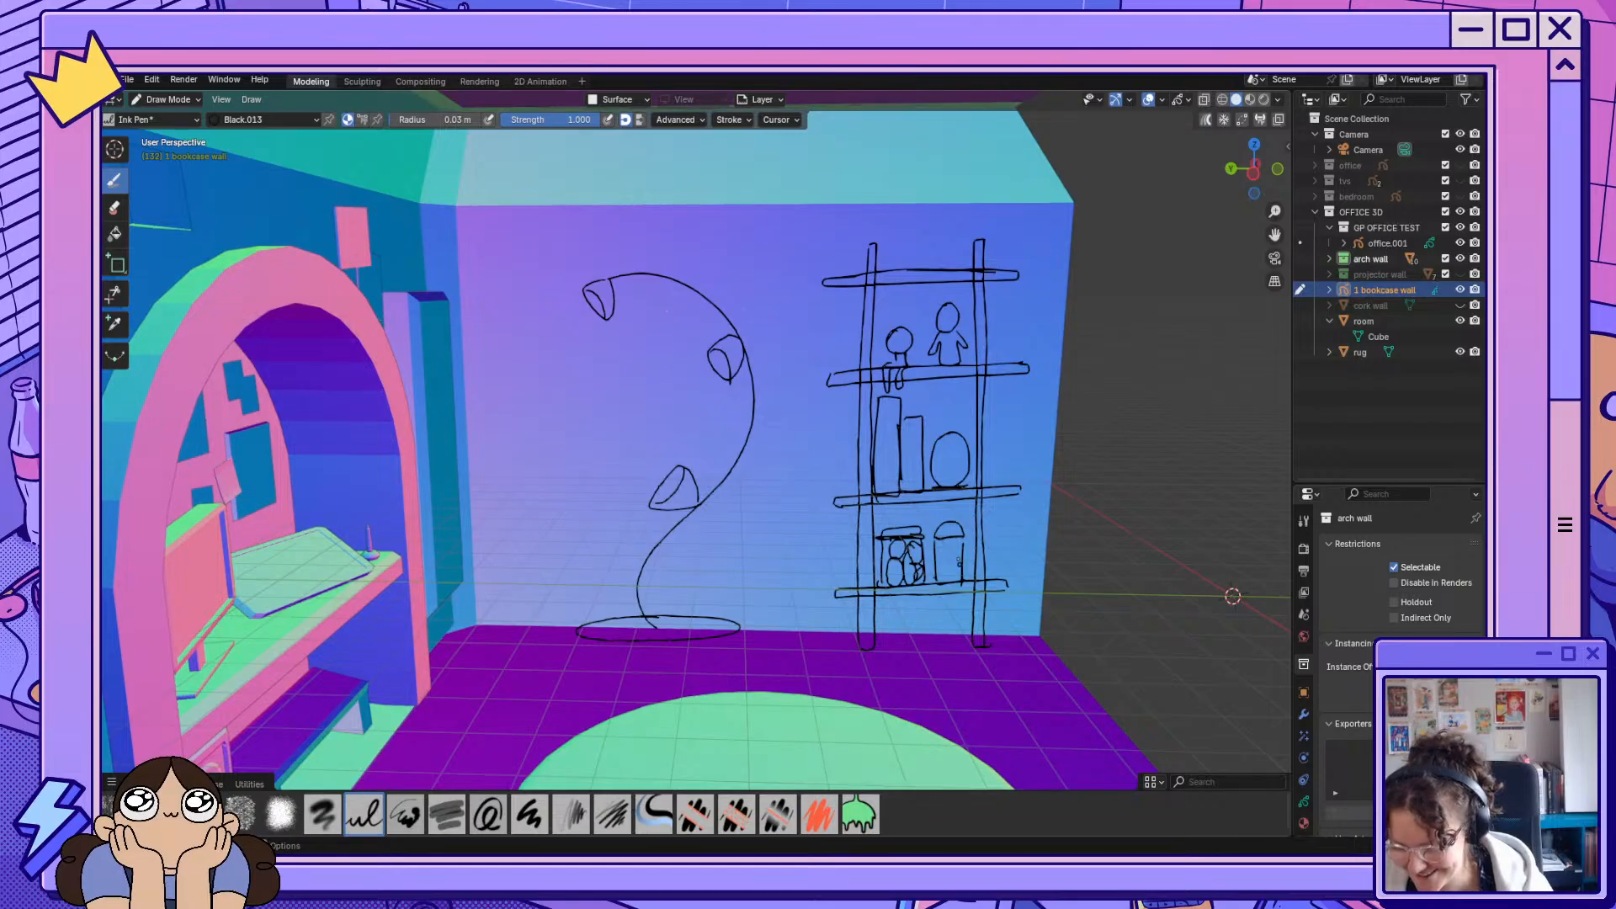
{"action": "left_click_drag", "start_coordinate": [932, 522], "coordinate": [962, 515]}
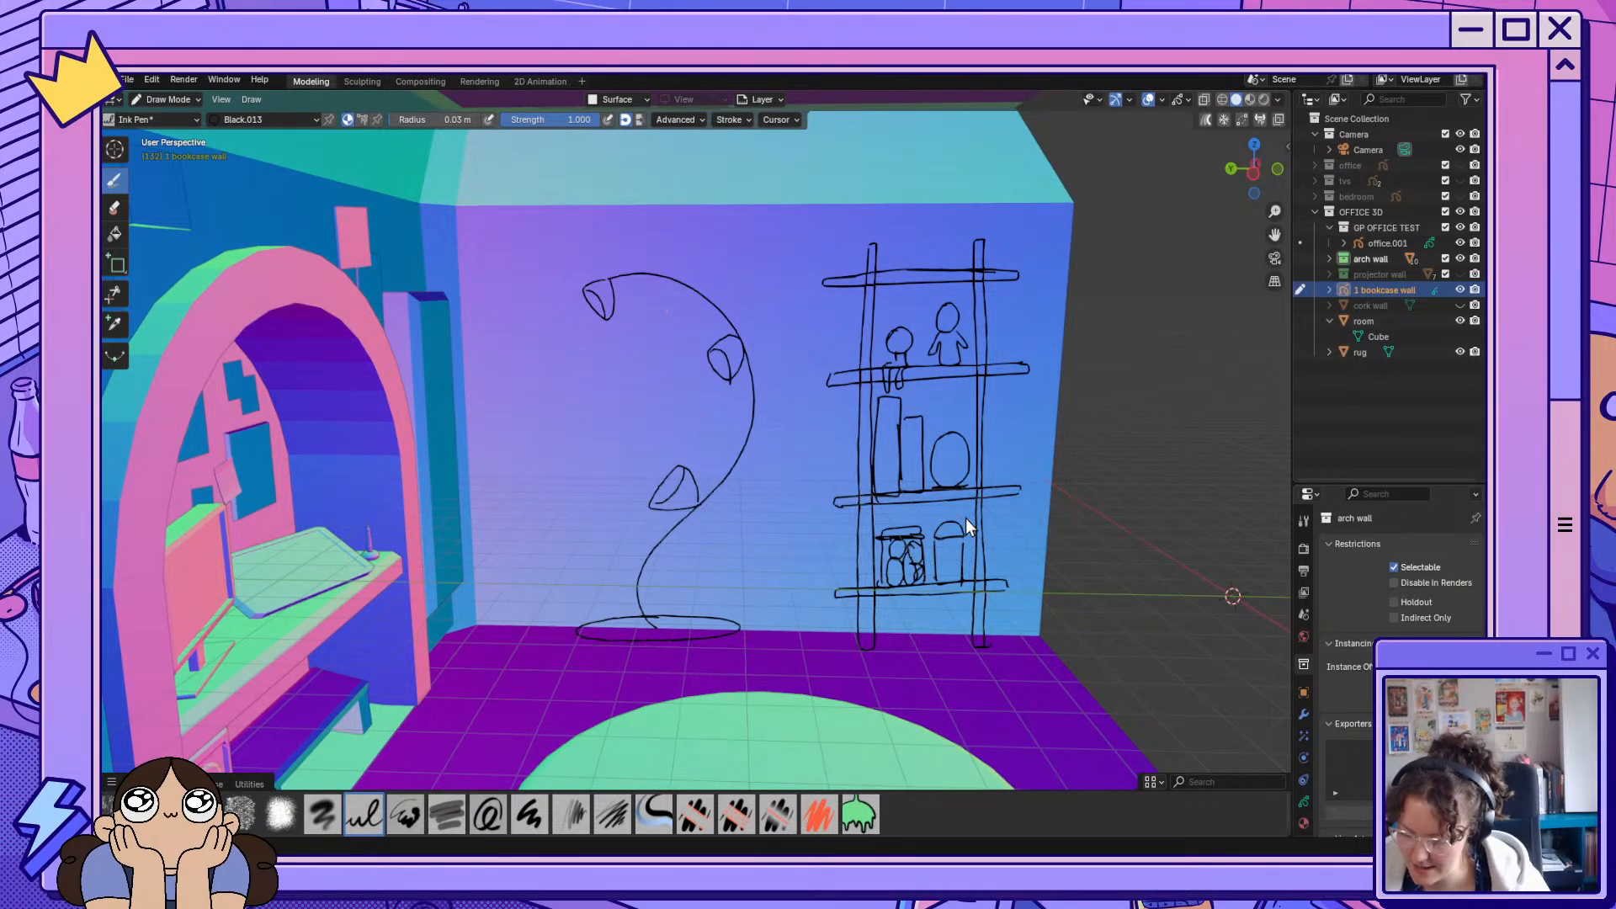
{"action": "key", "text": "ctrl+z"}
{"action": "key", "text": "ctrl+z"}
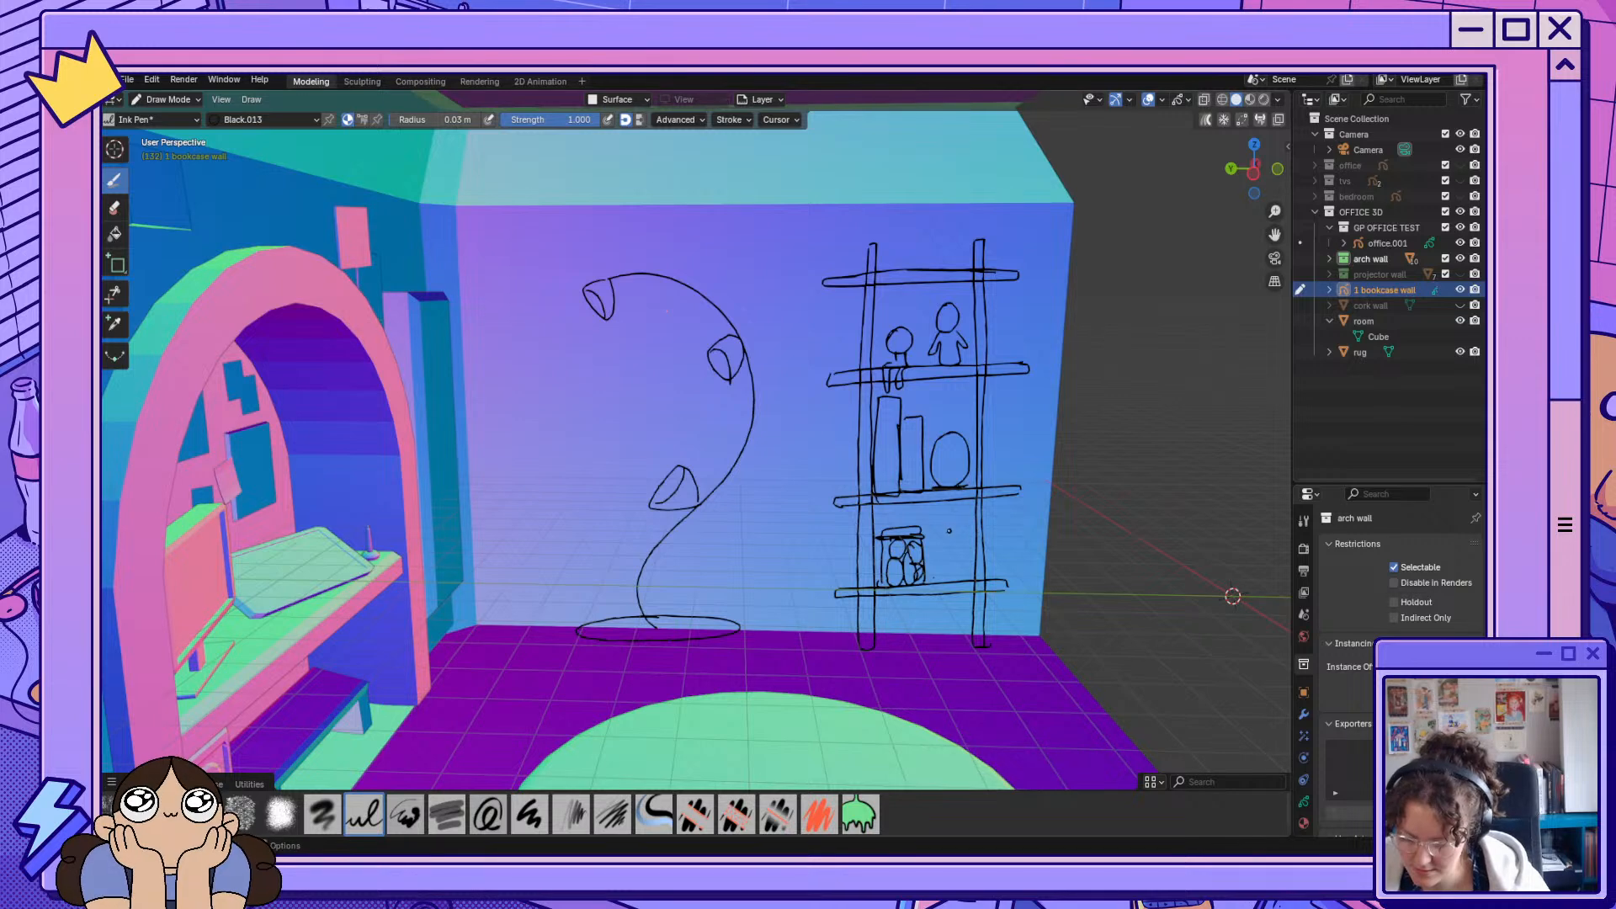
Sketch a stoppered bottle beside the jar on the lowest shelf and two stacked flat books on the topmost shelf.
{"action": "mouse_move", "coordinate": [937, 530]}
{"action": "left_mouse_down"}
{"action": "mouse_move", "coordinate": [966, 530]}
{"action": "mouse_move", "coordinate": [968, 569]}
{"action": "mouse_move", "coordinate": [935, 581]}
{"action": "mouse_move", "coordinate": [969, 558]}
{"action": "mouse_move", "coordinate": [945, 511]}
{"action": "mouse_move", "coordinate": [967, 528]}
{"action": "left_mouse_up"}
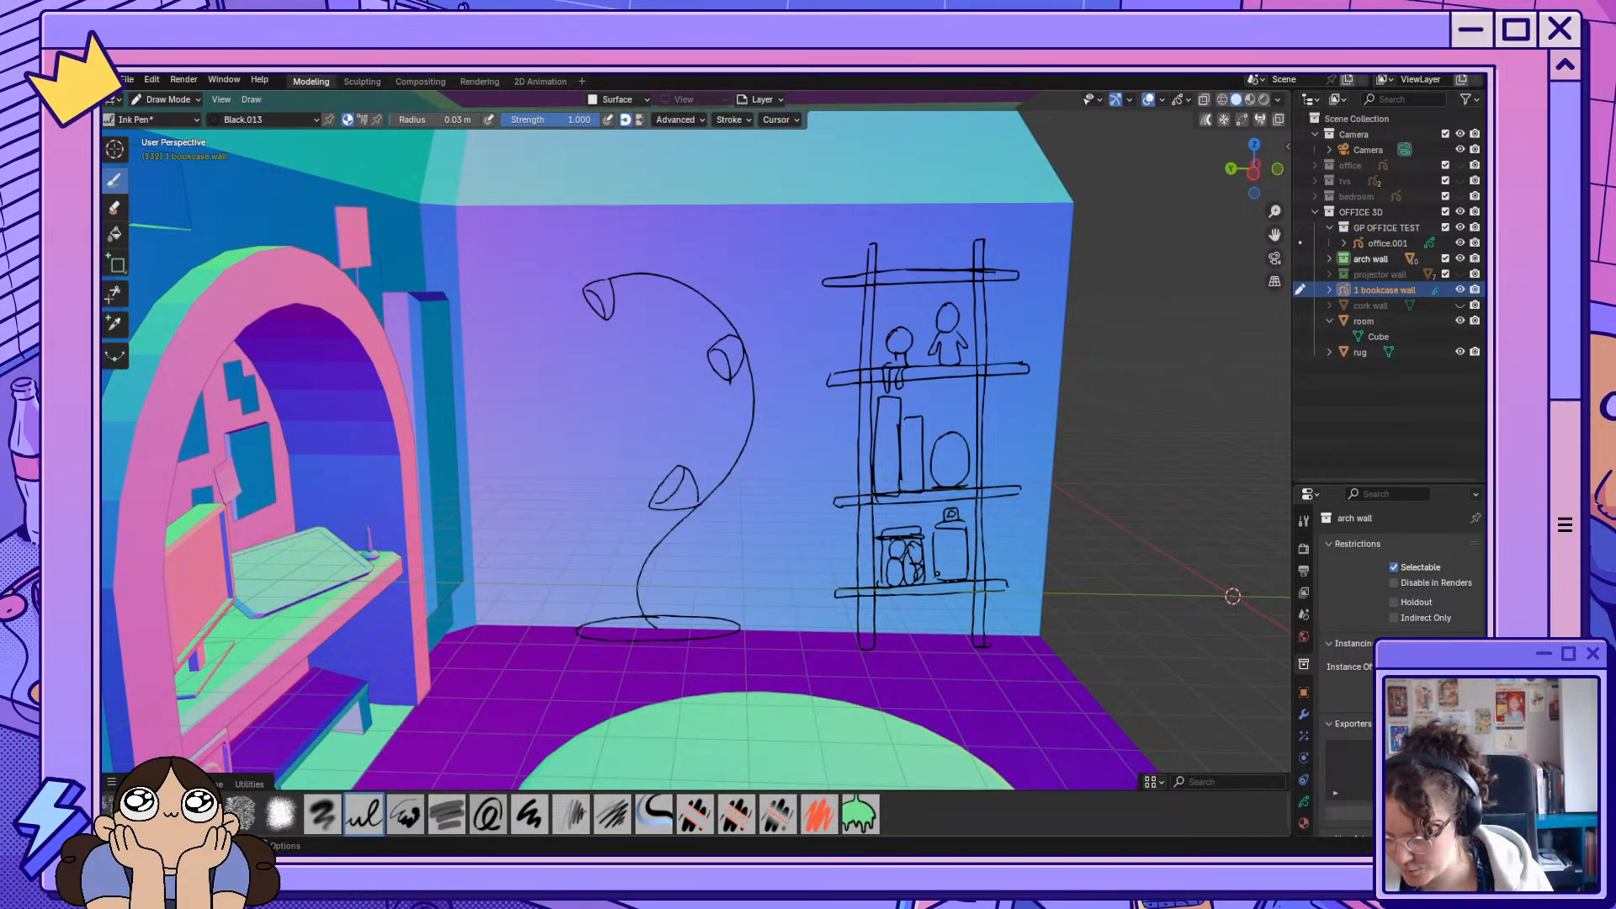
{"action": "left_click_drag", "start_coordinate": [937, 575], "coordinate": [969, 575]}
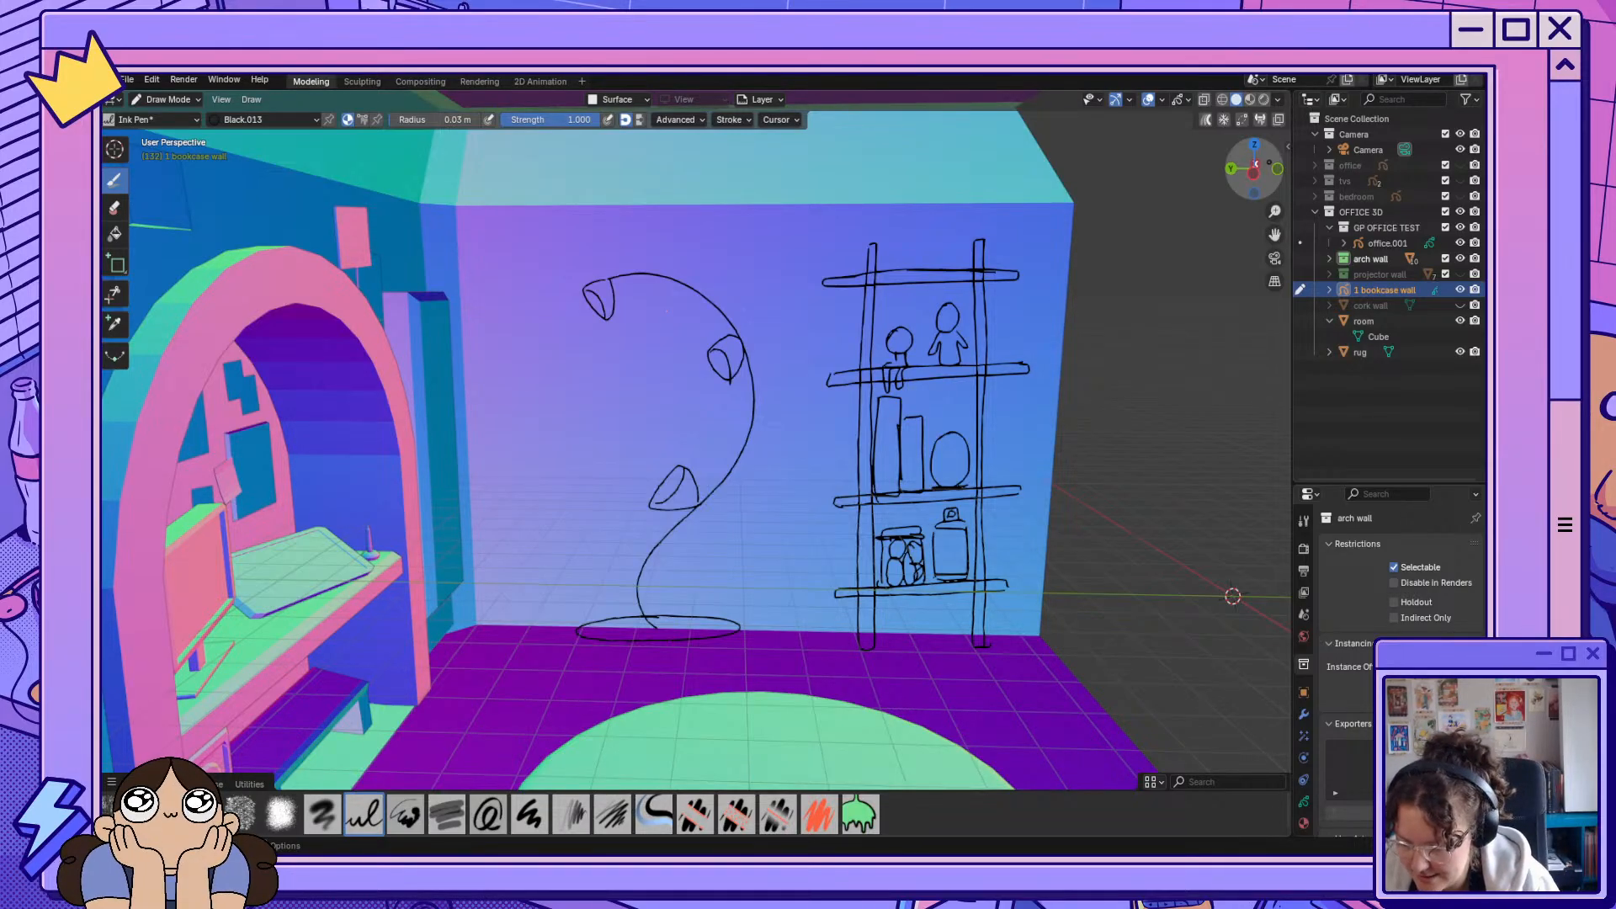
{"action": "mouse_move", "coordinate": [1254, 169]}
{"action": "left_mouse_down"}
{"action": "mouse_move", "coordinate": [1212, 172]}
{"action": "mouse_move", "coordinate": [1259, 165]}
{"action": "left_mouse_up"}
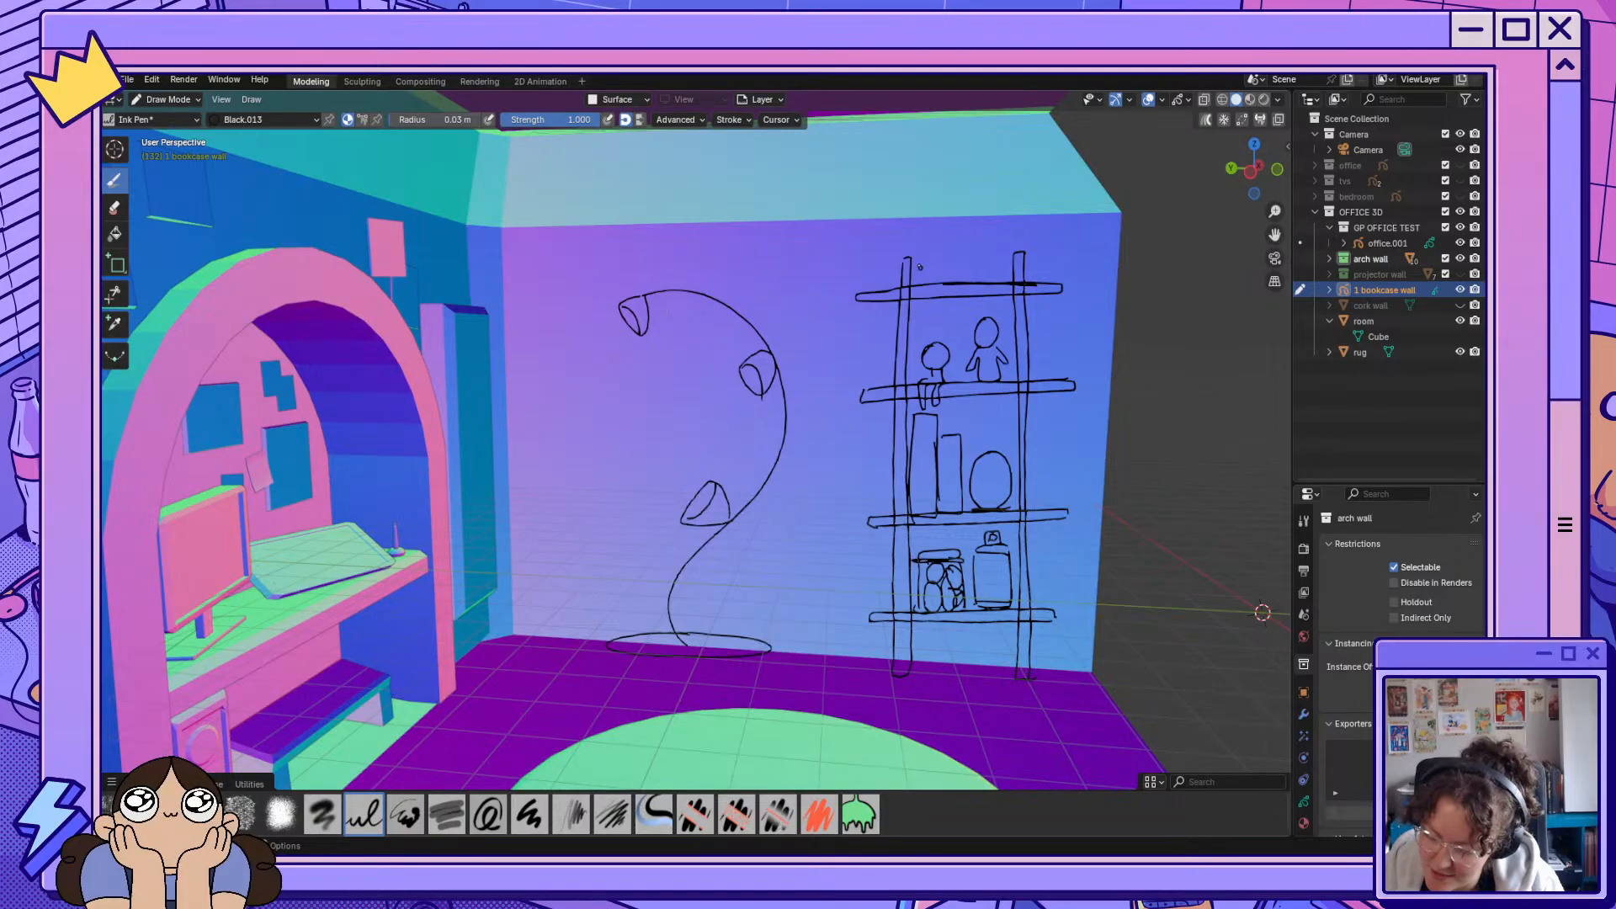
{"action": "mouse_move", "coordinate": [920, 267]}
{"action": "left_mouse_down"}
{"action": "mouse_move", "coordinate": [1005, 279]}
{"action": "mouse_move", "coordinate": [997, 255]}
{"action": "left_mouse_up"}
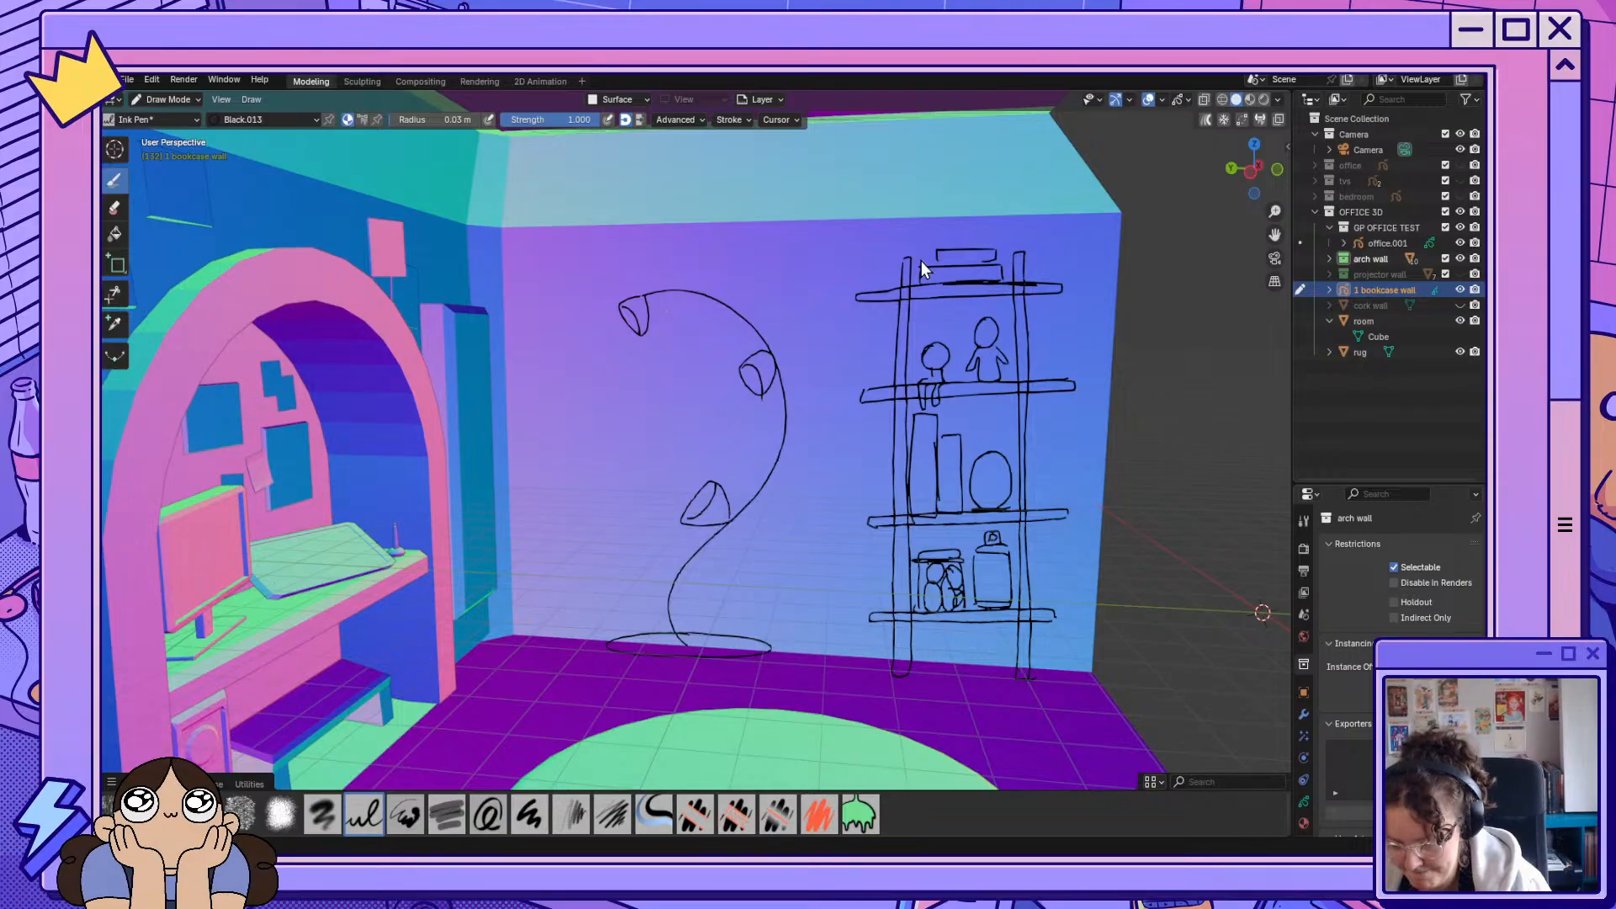
Sketch a low side table in the corner between the arch wall and the lamp, with a small potted plant on it.
{"action": "mouse_move", "coordinate": [1254, 173]}
{"action": "left_mouse_down"}
{"action": "mouse_move", "coordinate": [1002, 205]}
{"action": "mouse_move", "coordinate": [1048, 181]}
{"action": "mouse_move", "coordinate": [1222, 166]}
{"action": "left_mouse_up"}
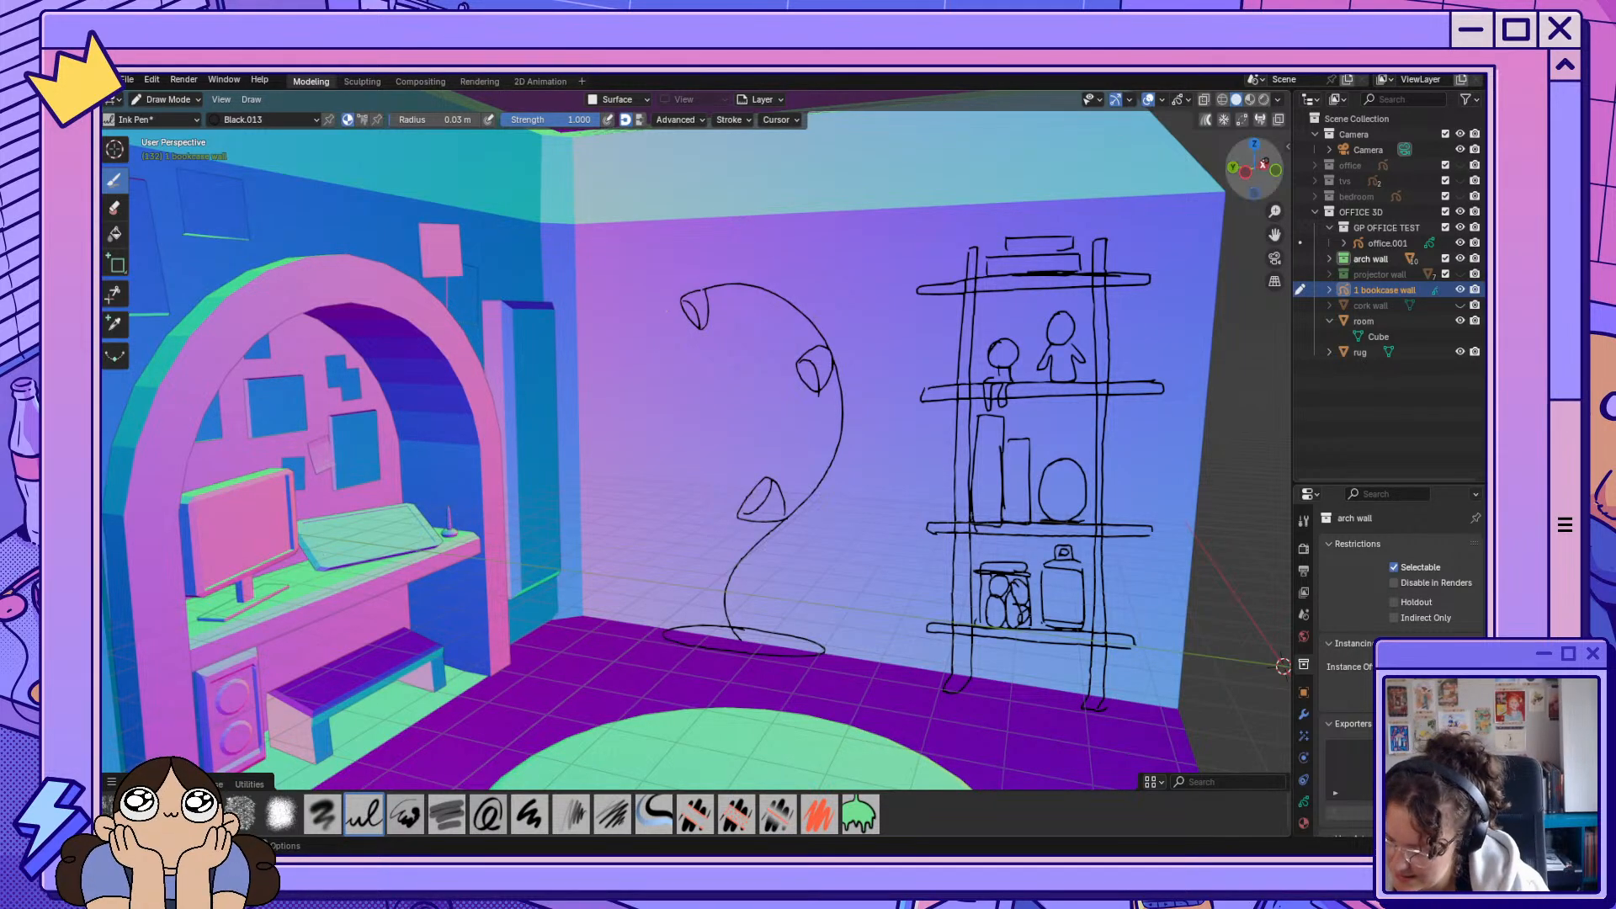
{"action": "mouse_move", "coordinate": [1254, 171]}
{"action": "left_mouse_down"}
{"action": "mouse_move", "coordinate": [1301, 166]}
{"action": "mouse_move", "coordinate": [1233, 157]}
{"action": "mouse_move", "coordinate": [1261, 160]}
{"action": "left_mouse_up"}
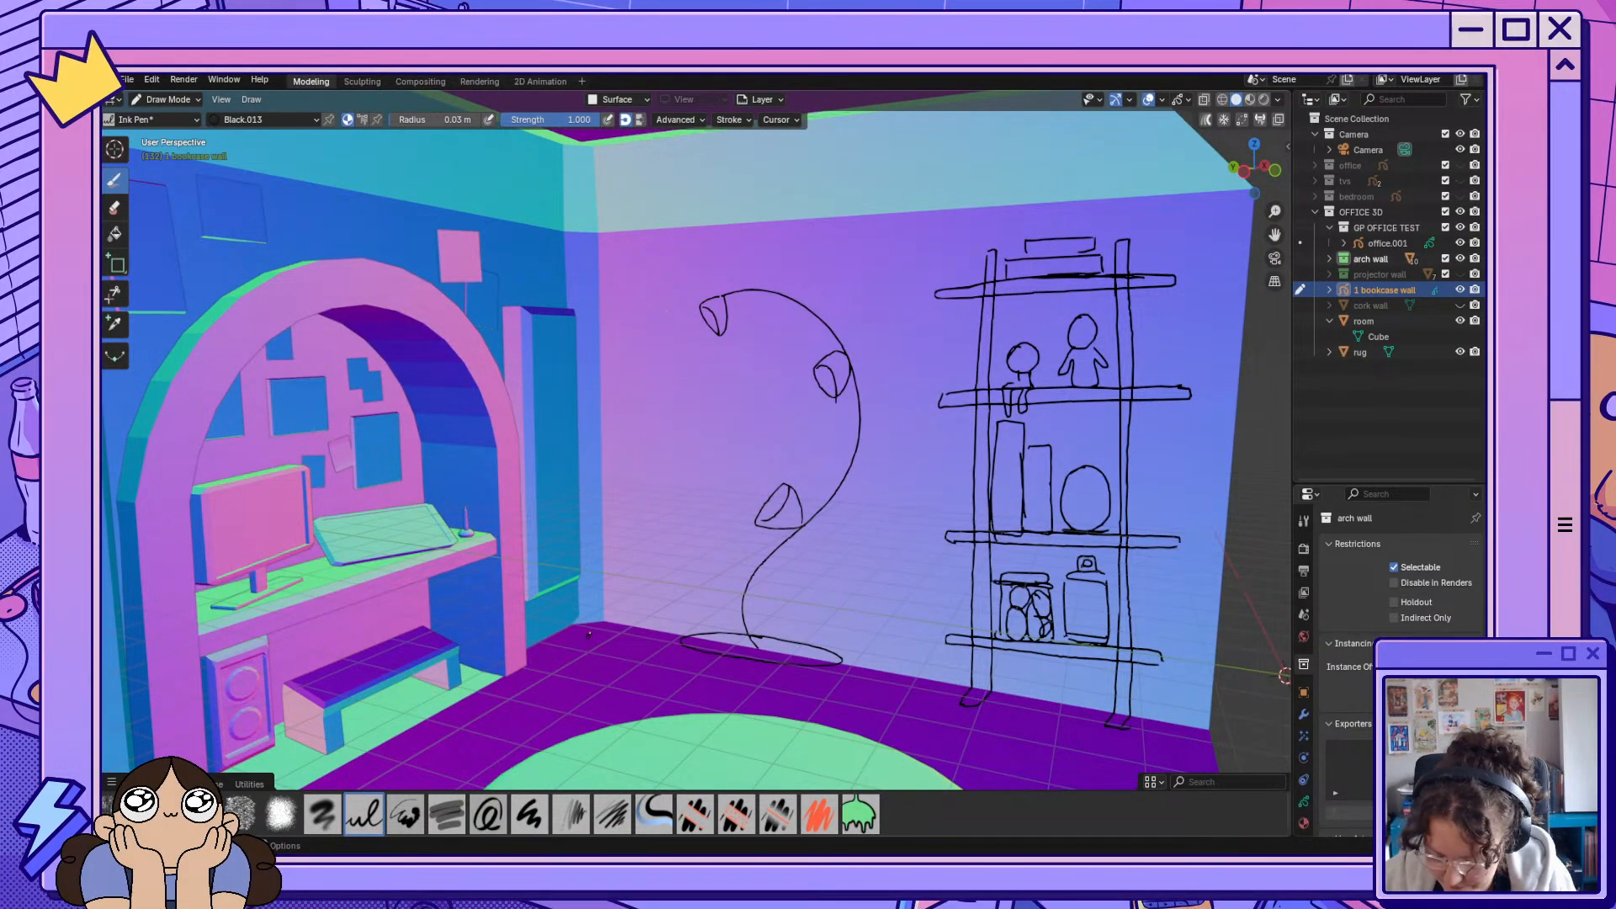
{"action": "mouse_move", "coordinate": [589, 633]}
{"action": "left_mouse_down"}
{"action": "mouse_move", "coordinate": [560, 653]}
{"action": "mouse_move", "coordinate": [600, 675]}
{"action": "mouse_move", "coordinate": [652, 630]}
{"action": "mouse_move", "coordinate": [647, 606]}
{"action": "left_mouse_up"}
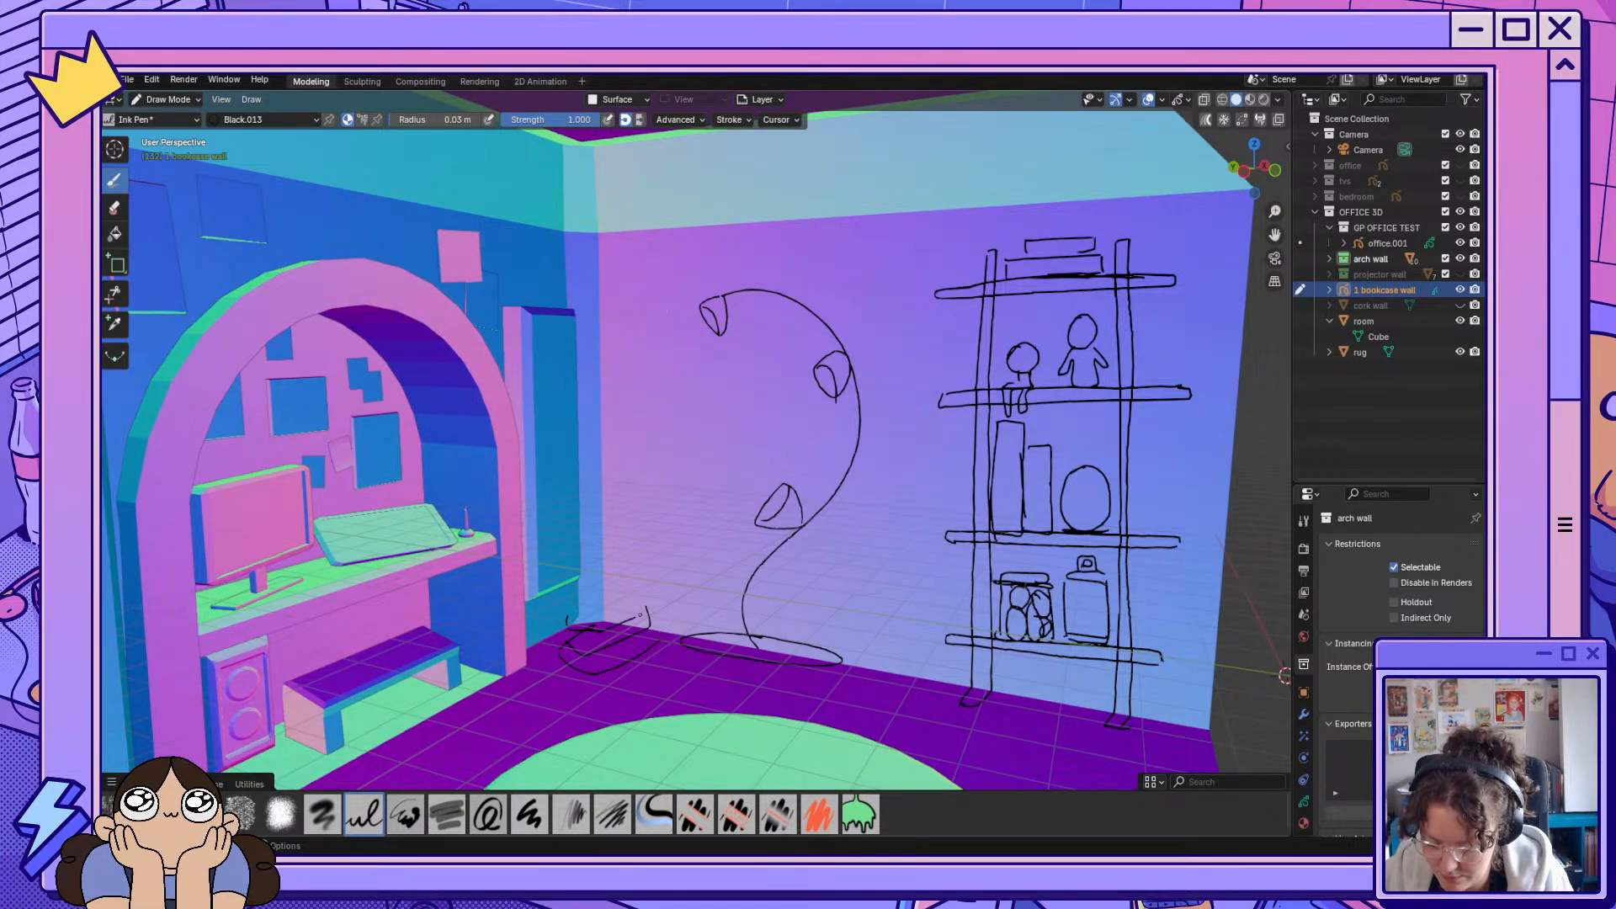
{"action": "mouse_move", "coordinate": [647, 608]}
{"action": "left_mouse_down"}
{"action": "mouse_move", "coordinate": [647, 591]}
{"action": "mouse_move", "coordinate": [601, 585]}
{"action": "mouse_move", "coordinate": [561, 611]}
{"action": "mouse_move", "coordinate": [600, 620]}
{"action": "mouse_move", "coordinate": [648, 592]}
{"action": "left_mouse_up"}
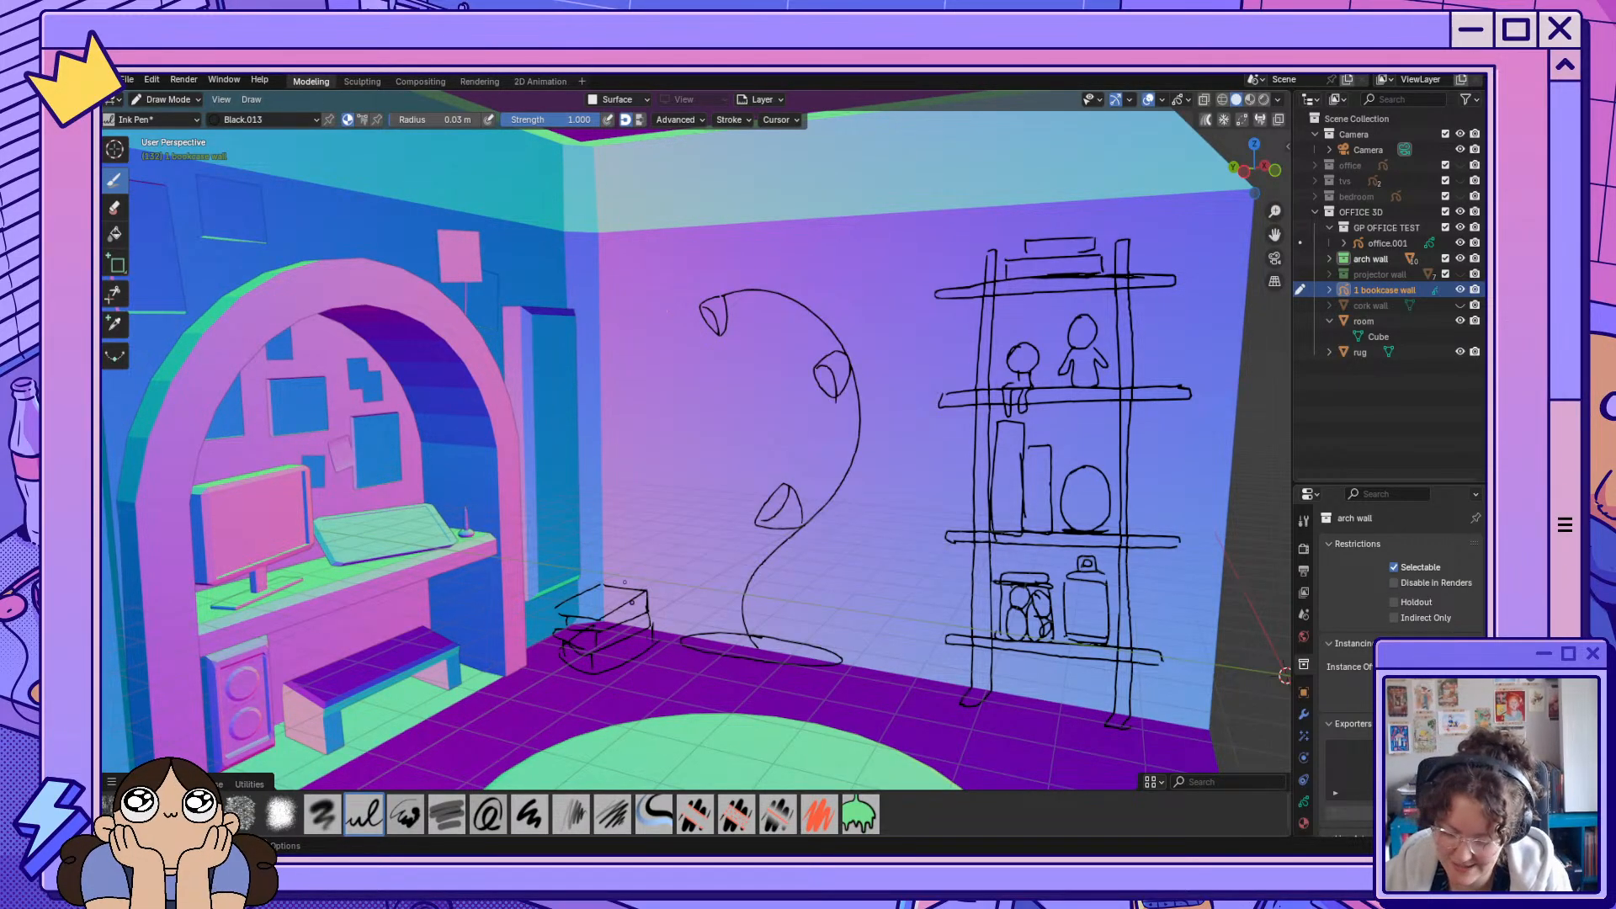
{"action": "mouse_move", "coordinate": [601, 592]}
{"action": "left_mouse_down"}
{"action": "mouse_move", "coordinate": [626, 593]}
{"action": "mouse_move", "coordinate": [627, 560]}
{"action": "mouse_move", "coordinate": [603, 553]}
{"action": "mouse_move", "coordinate": [597, 594]}
{"action": "mouse_move", "coordinate": [614, 552]}
{"action": "mouse_move", "coordinate": [601, 553]}
{"action": "left_mouse_up"}
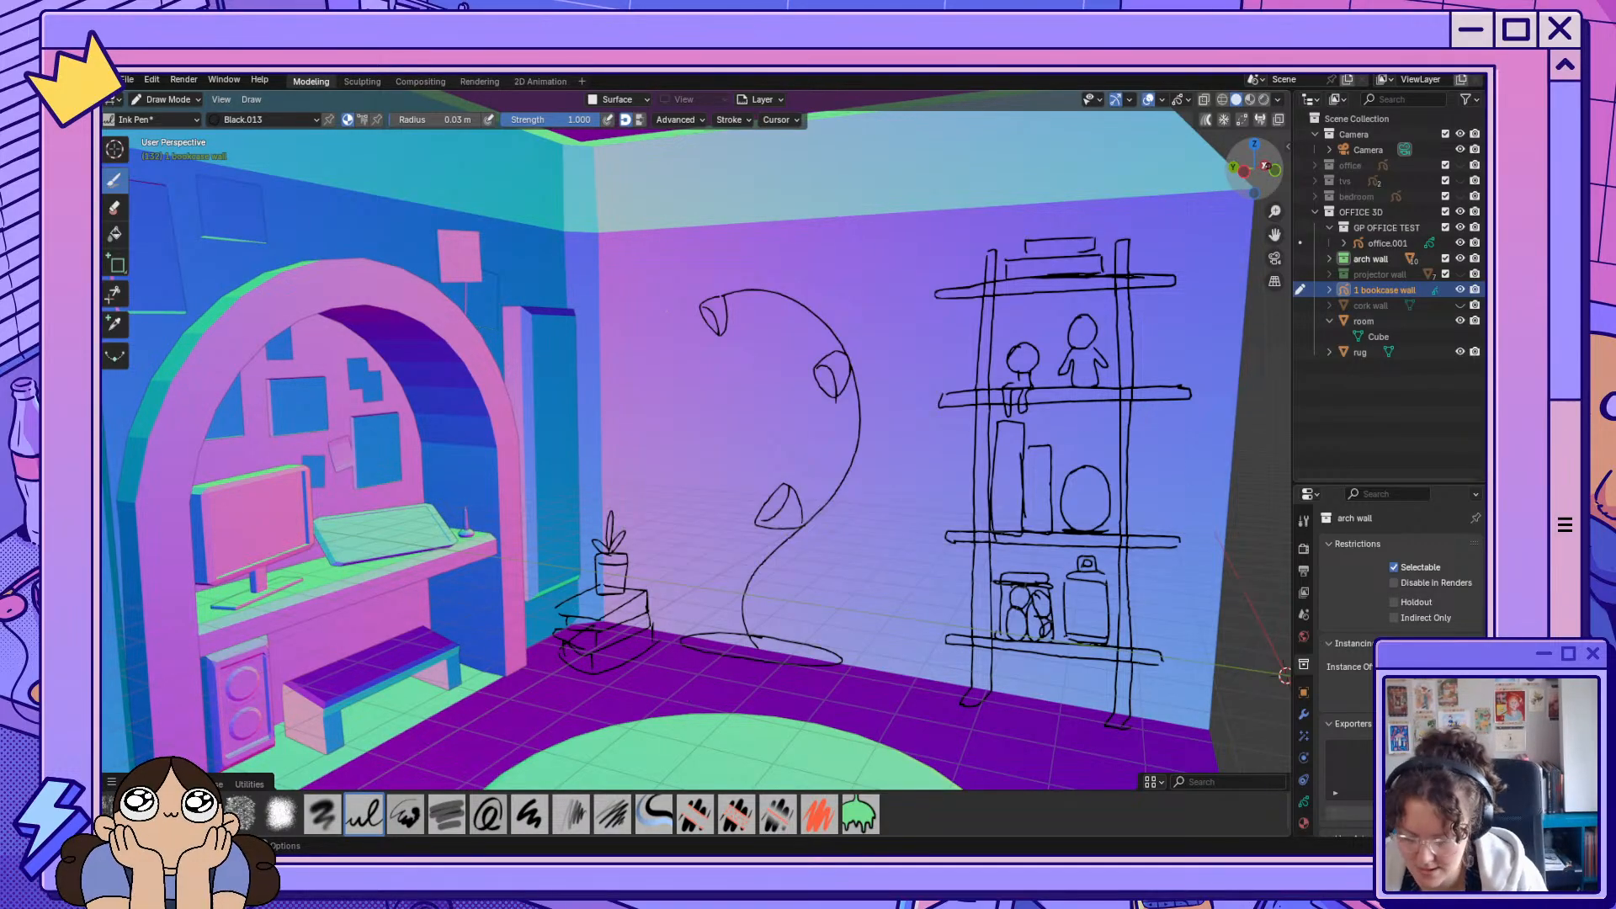
{"action": "mouse_move", "coordinate": [1270, 169]}
{"action": "left_mouse_down"}
{"action": "mouse_move", "coordinate": [1297, 167]}
{"action": "mouse_move", "coordinate": [1188, 173]}
{"action": "mouse_move", "coordinate": [1185, 239]}
{"action": "mouse_move", "coordinate": [1182, 193]}
{"action": "mouse_move", "coordinate": [1379, 166]}
{"action": "mouse_move", "coordinate": [1267, 174]}
{"action": "mouse_move", "coordinate": [1290, 246]}
{"action": "mouse_move", "coordinate": [1288, 205]}
{"action": "mouse_move", "coordinate": [1134, 156]}
{"action": "mouse_move", "coordinate": [1266, 164]}
{"action": "mouse_move", "coordinate": [1279, 181]}
{"action": "left_mouse_up"}
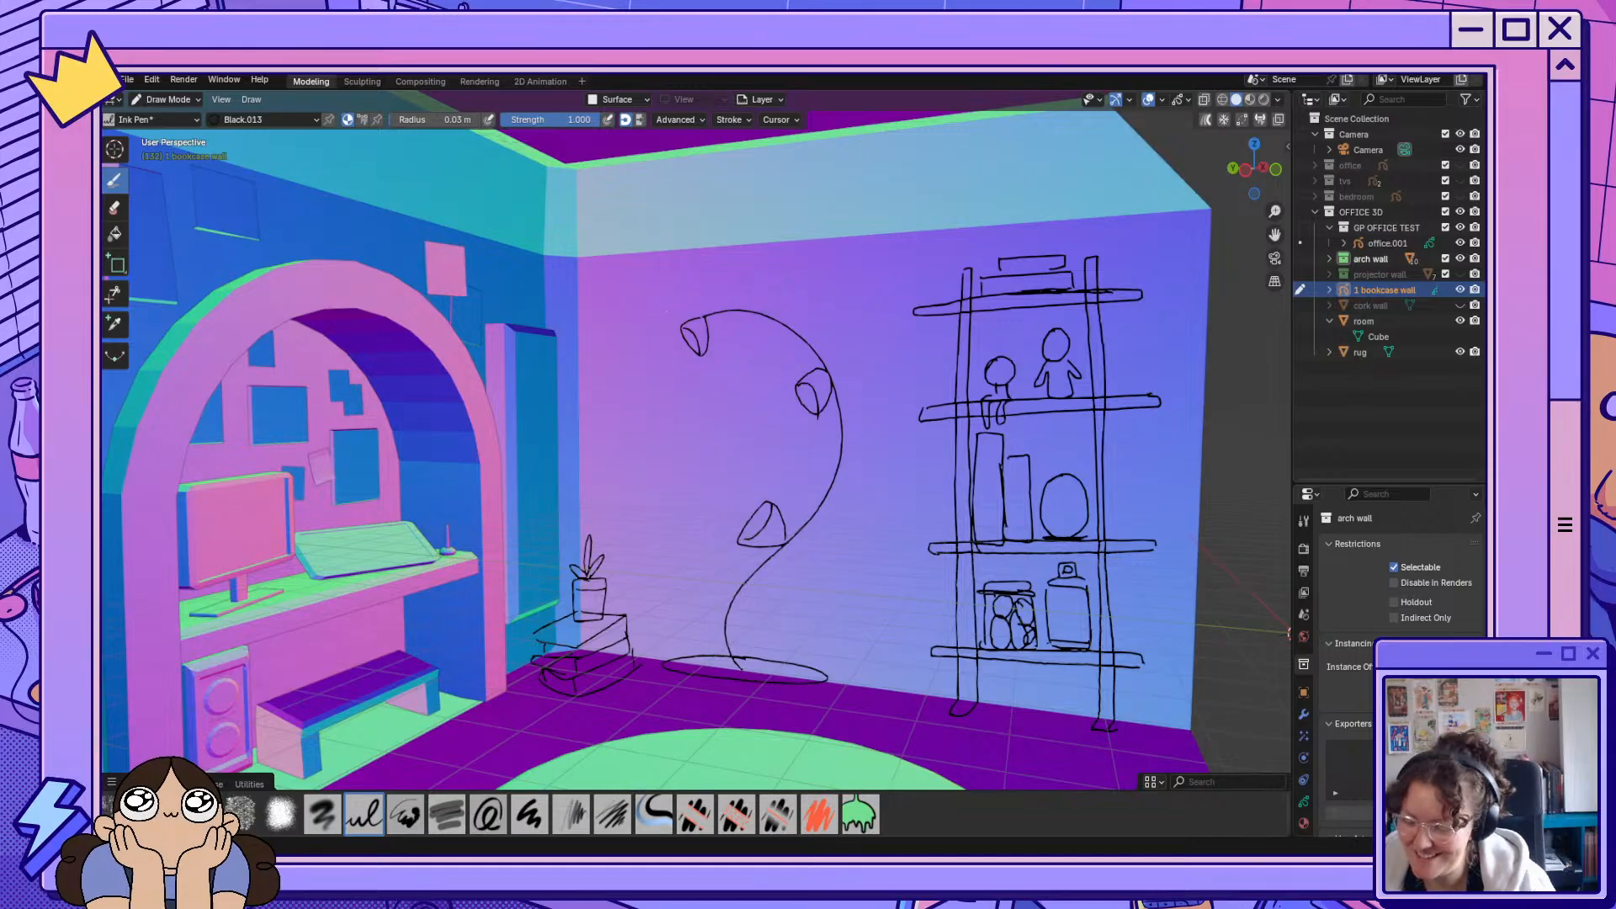
{"action": "left_click_drag", "start_coordinate": [1255, 169], "coordinate": [1288, 159]}
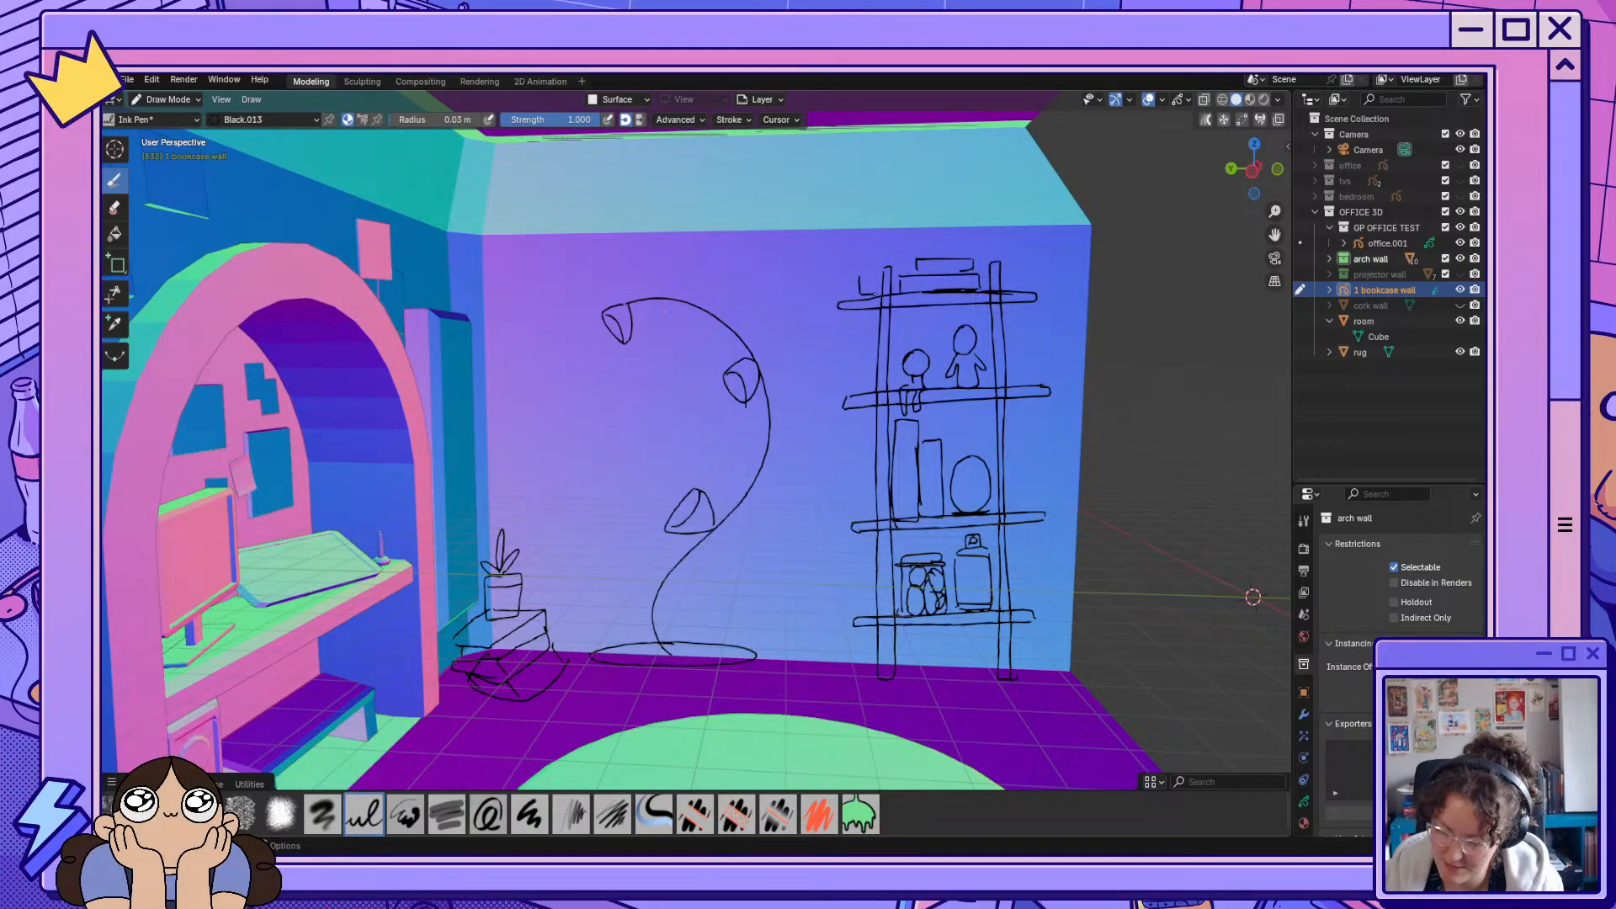
{"action": "mouse_move", "coordinate": [874, 293]}
{"action": "left_mouse_down"}
{"action": "mouse_move", "coordinate": [861, 264]}
{"action": "mouse_move", "coordinate": [842, 379]}
{"action": "mouse_move", "coordinate": [850, 600]}
{"action": "left_mouse_up"}
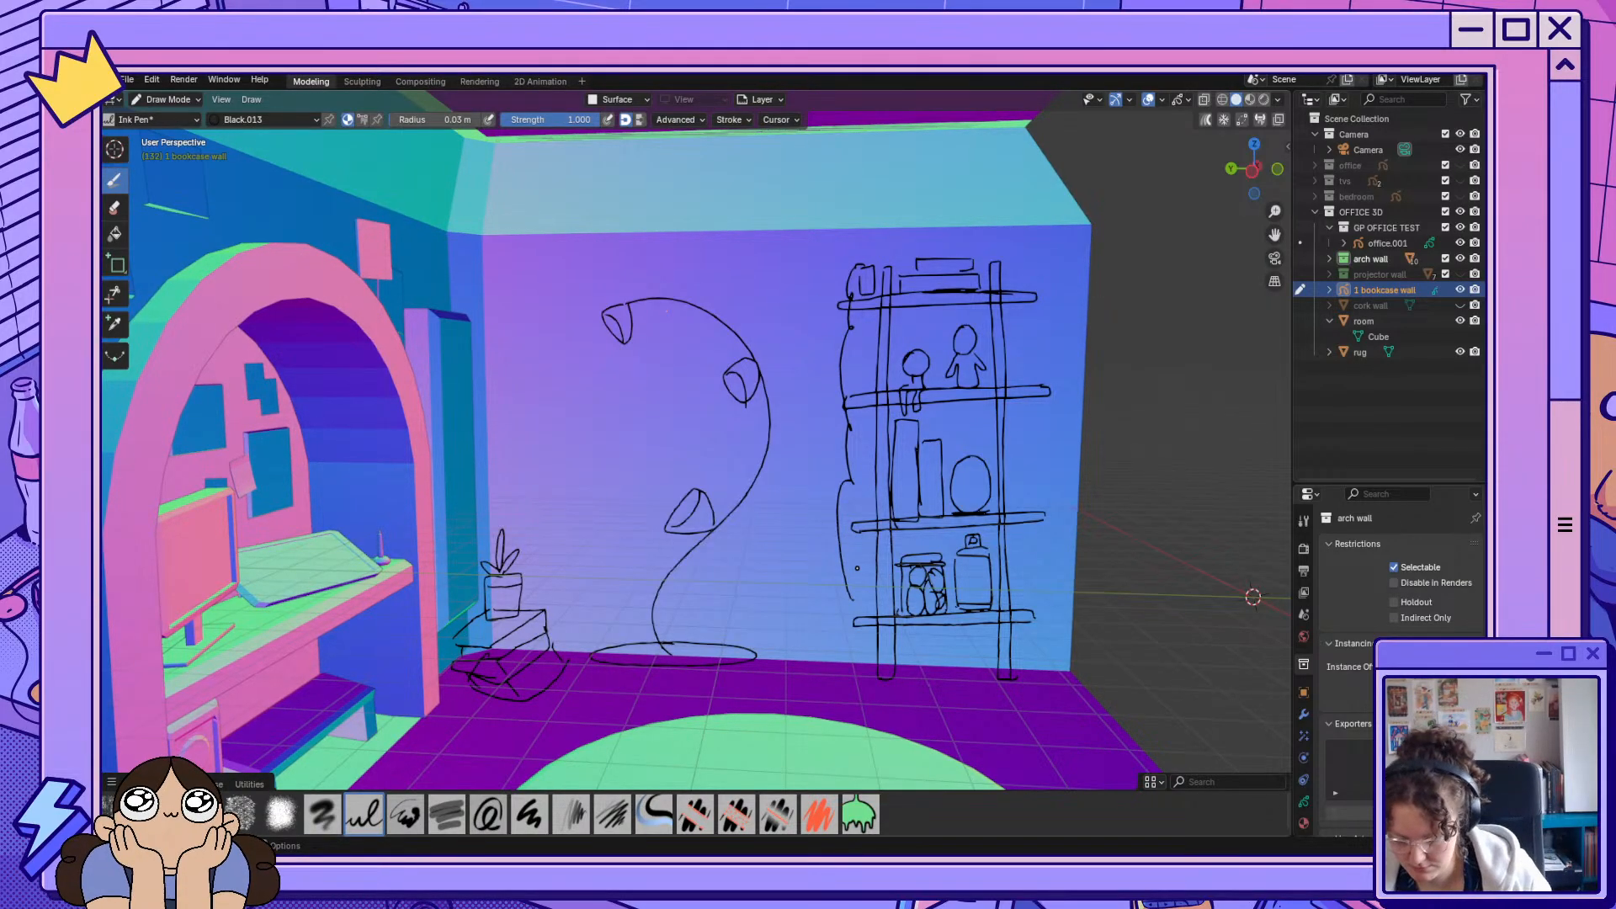
{"action": "key", "text": "ctrl+z"}
{"action": "key", "text": "ctrl+z"}
{"action": "key", "text": "ctrl+z"}
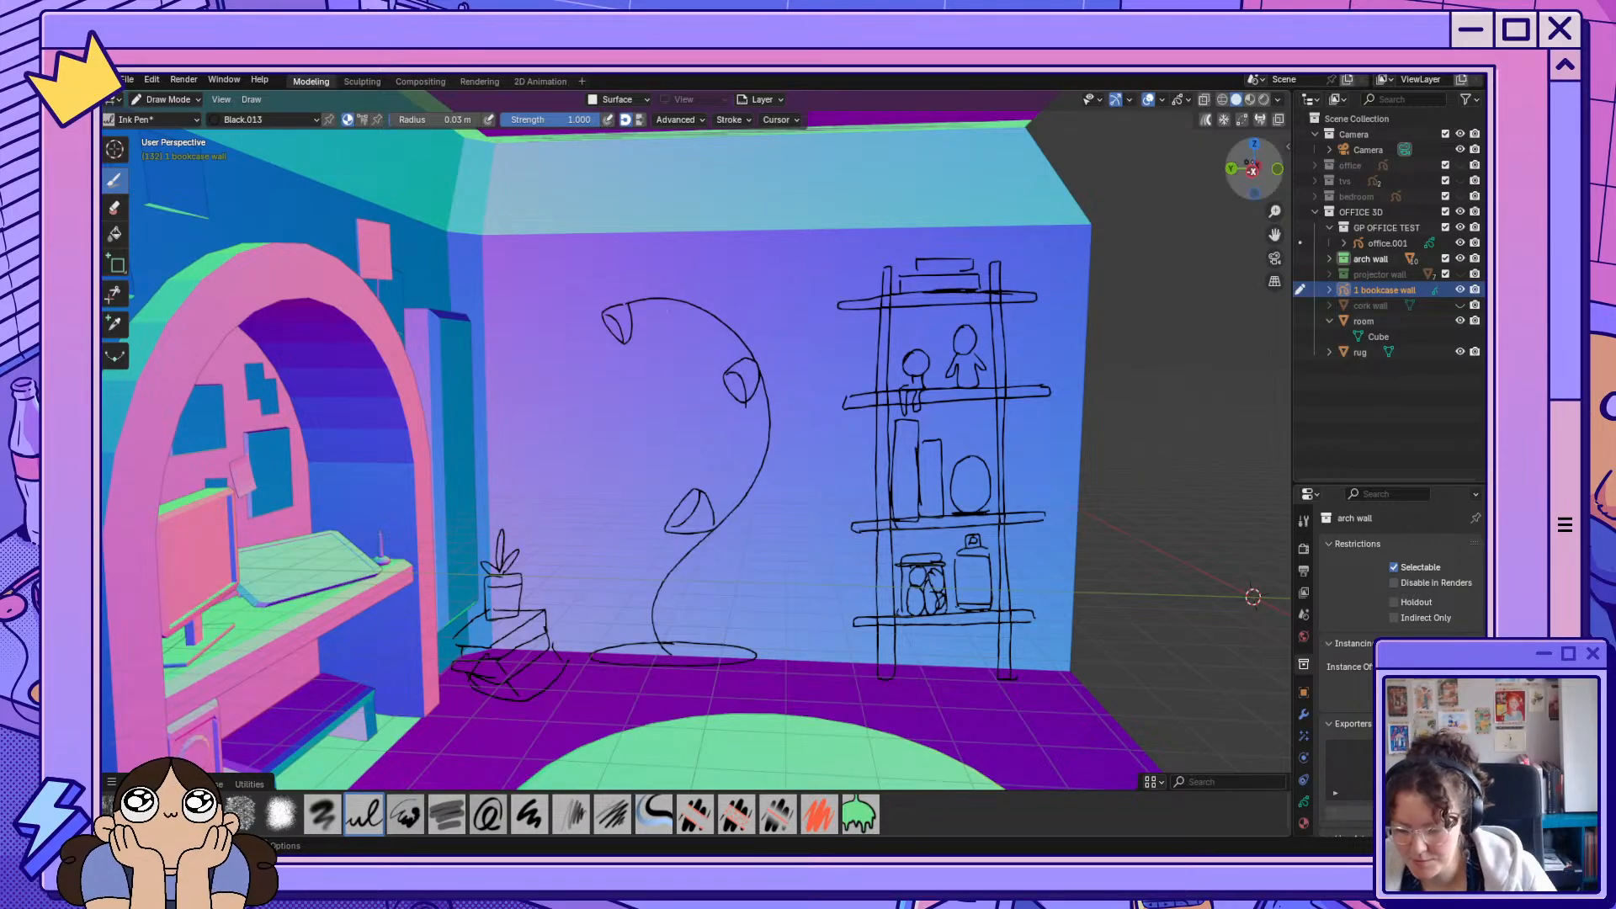
{"action": "left_click_drag", "start_coordinate": [1252, 168], "coordinate": [1222, 148]}
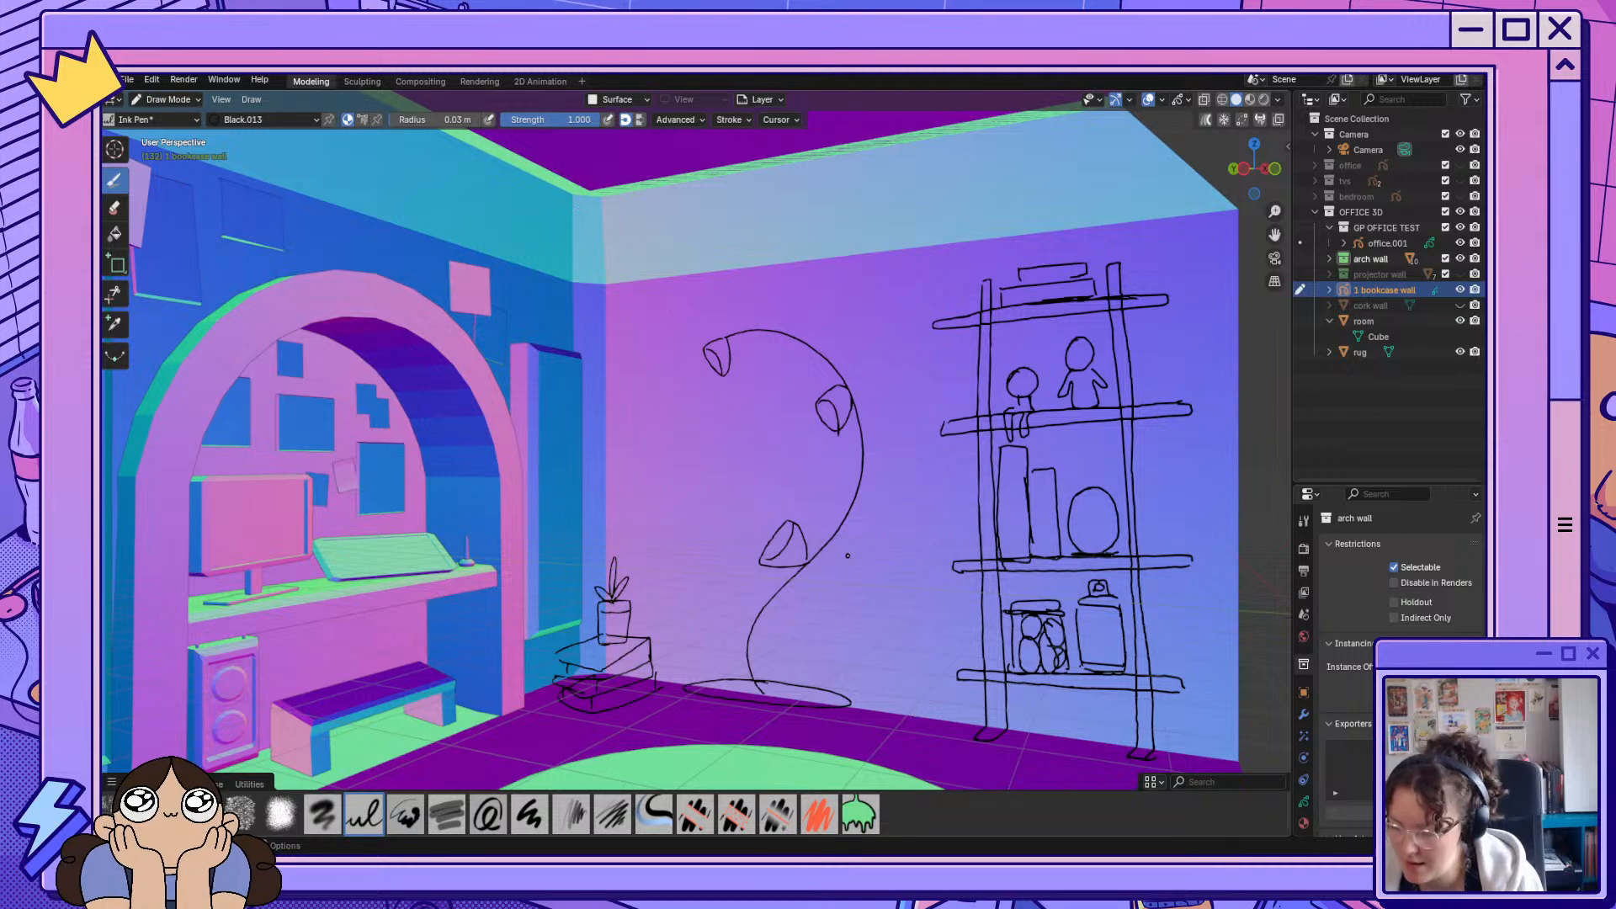
{"action": "left_click_drag", "start_coordinate": [1255, 166], "coordinate": [1295, 201]}
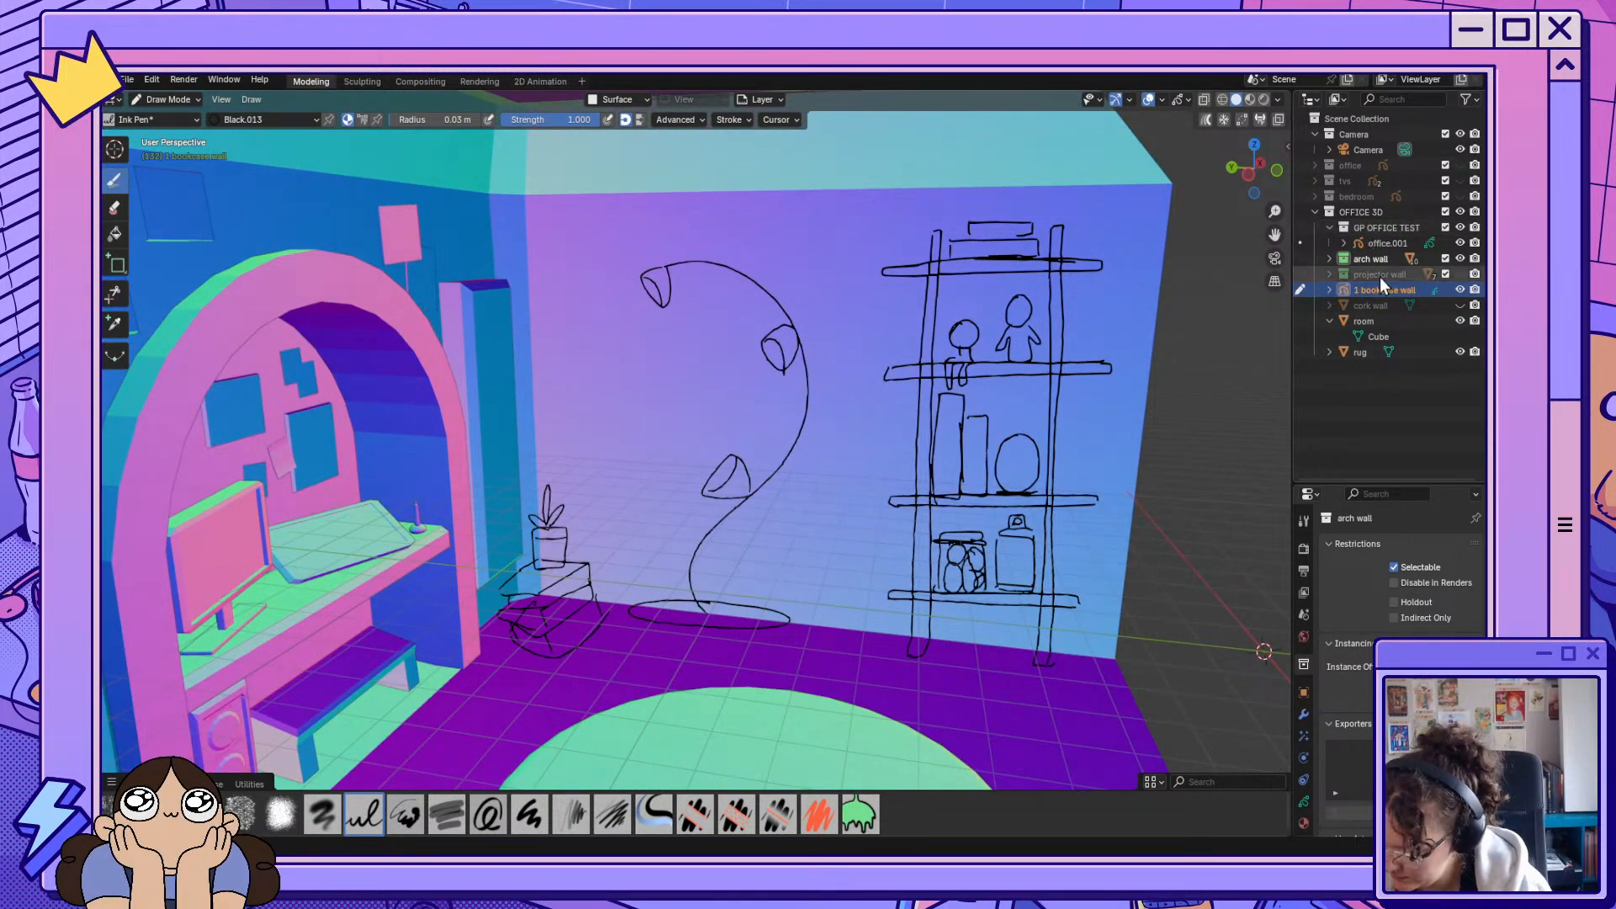
Create a new collection named "bookcase wall" and move the "1 bookcase wall" Grease Pencil object into it.
{"action": "left_click", "coordinate": [1386, 242]}
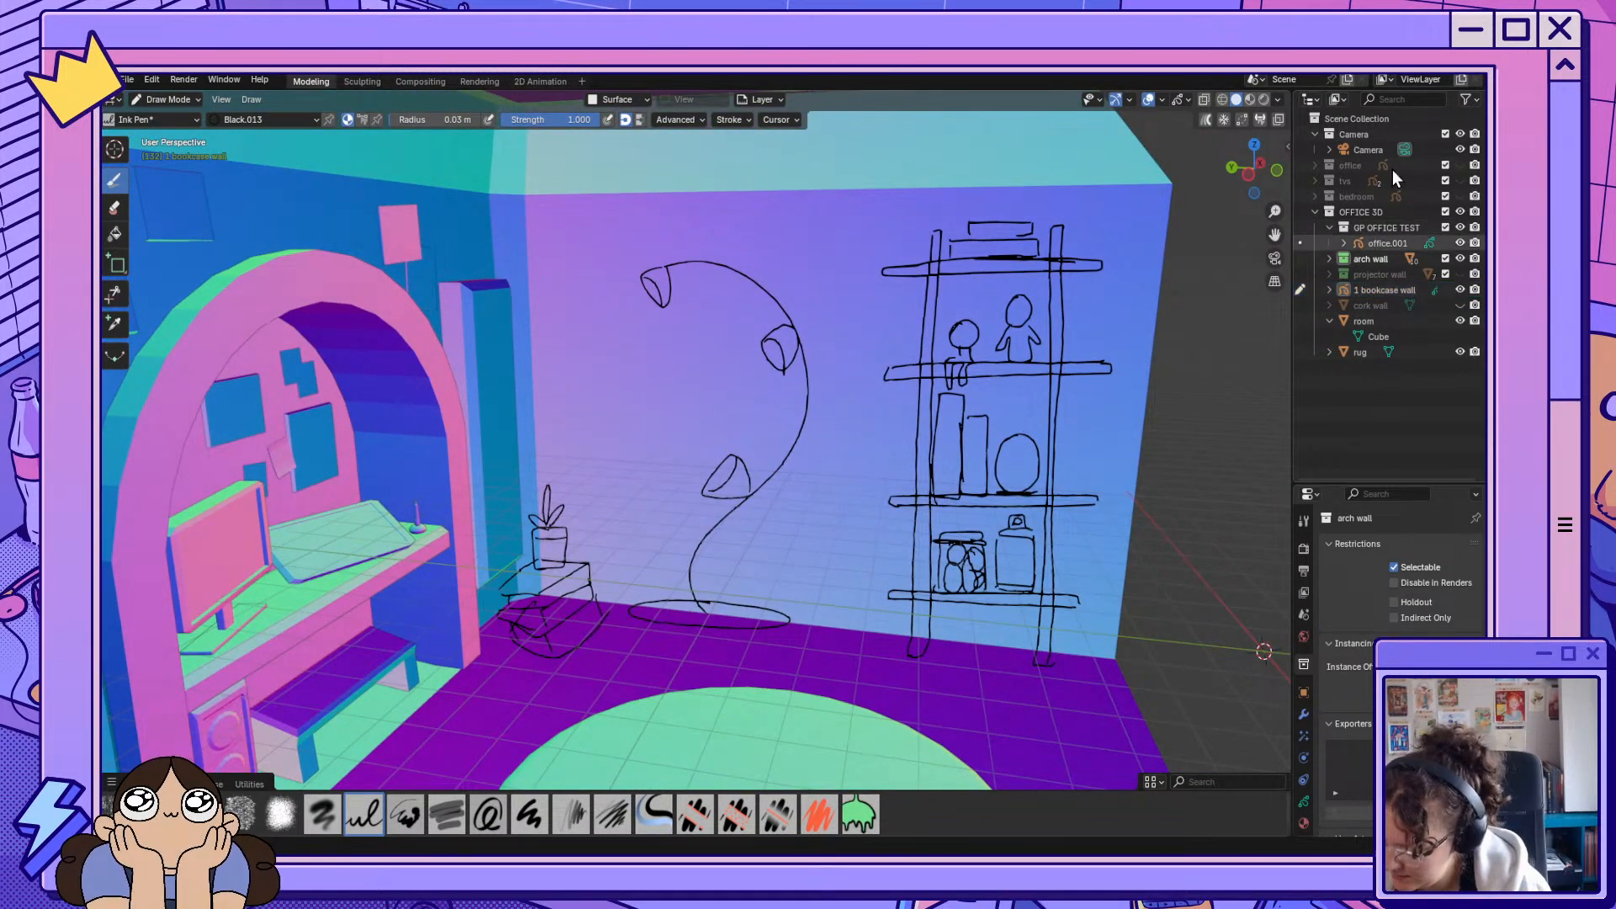
{"action": "left_click", "coordinate": [1471, 101]}
{"action": "left_click", "coordinate": [1471, 102]}
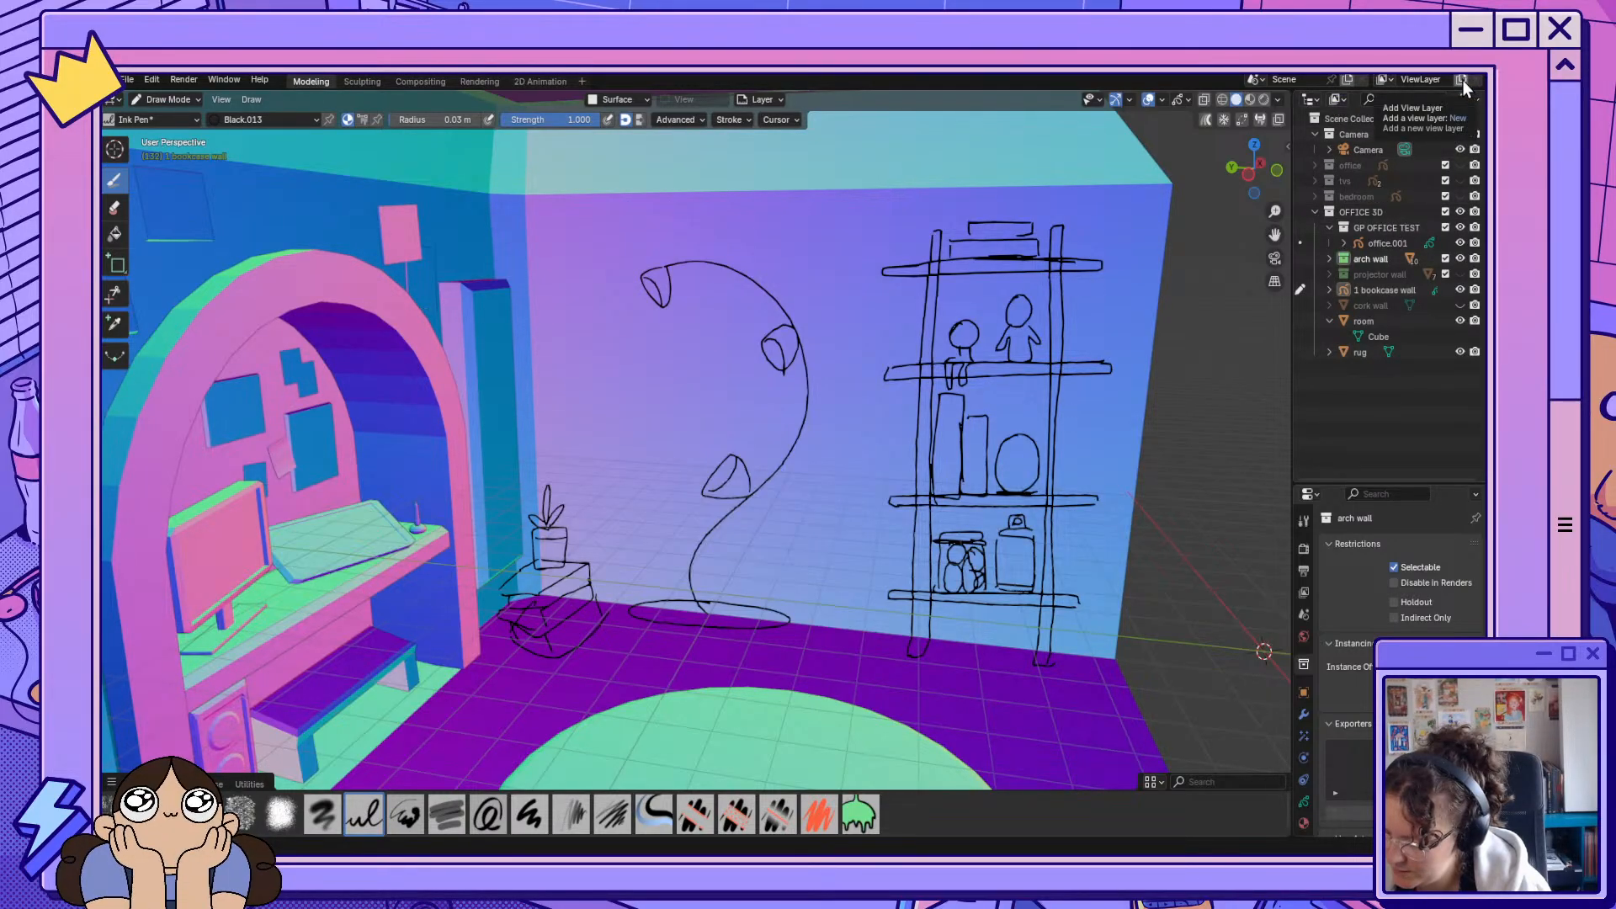
{"action": "right_click", "coordinate": [1384, 438]}
{"action": "left_click", "coordinate": [1383, 437]}
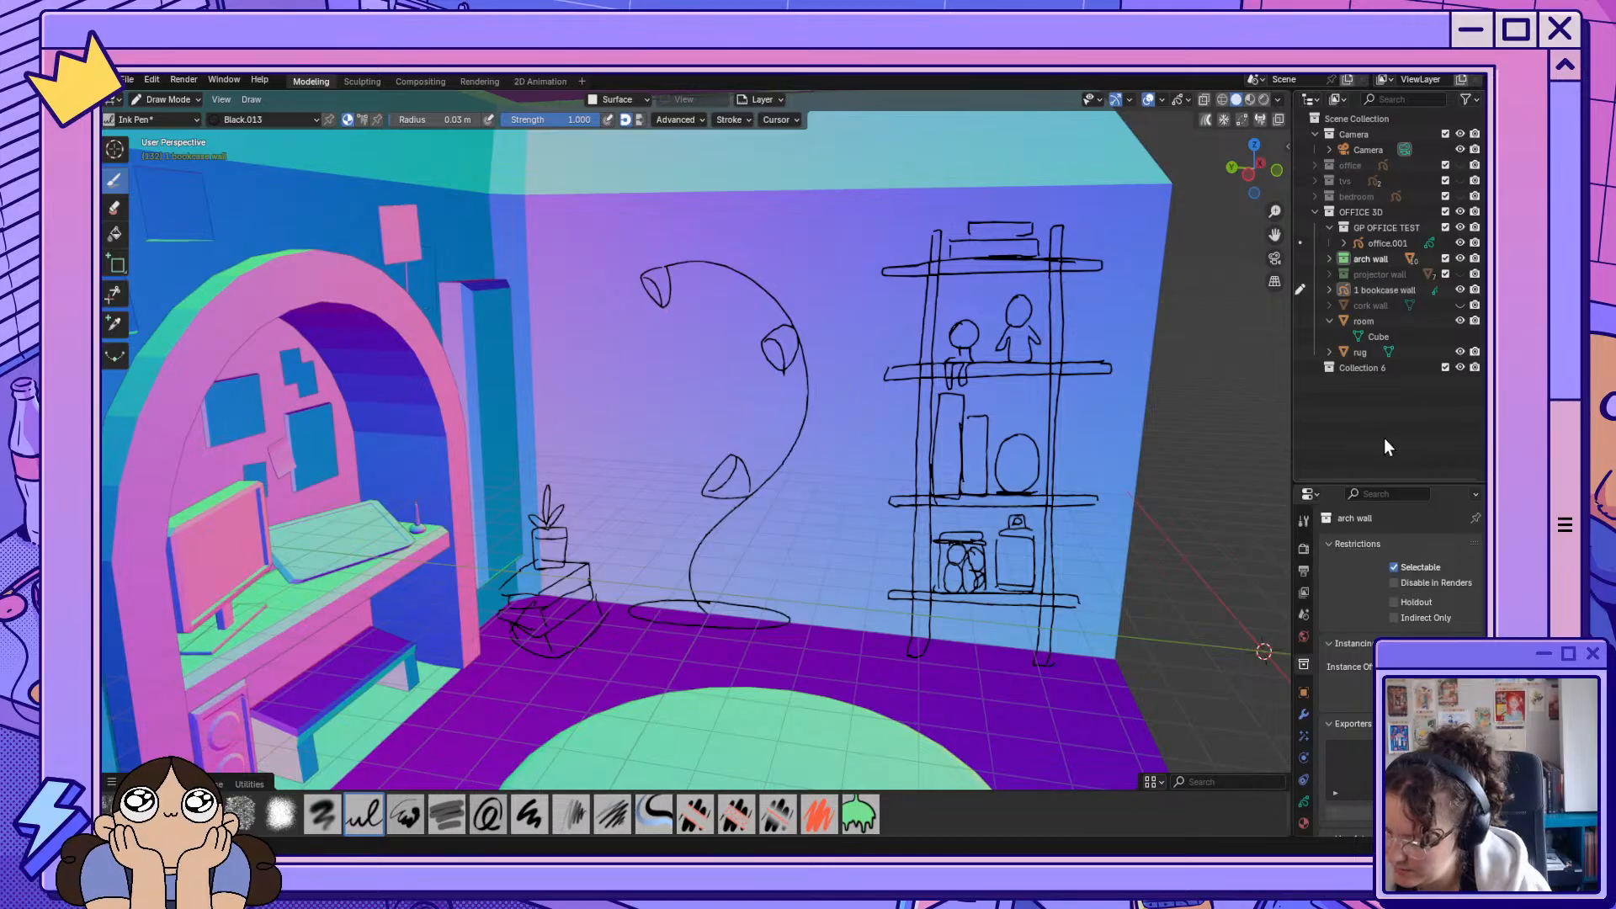
{"action": "double_click", "coordinate": [1347, 368]}
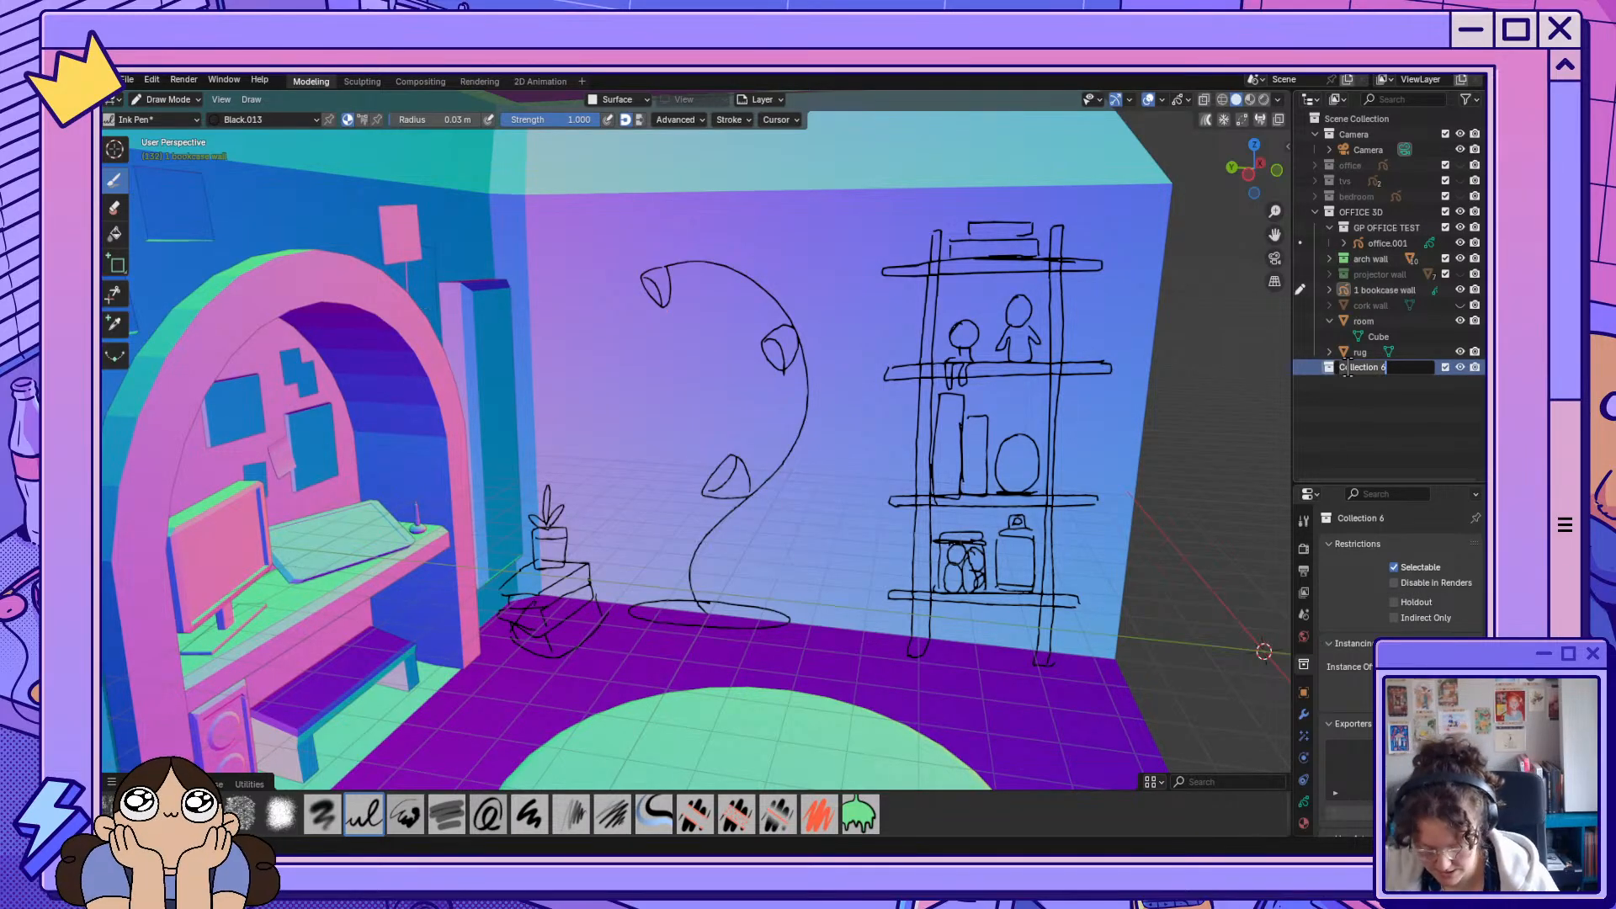
{"action": "type", "text": "bookcase wall"}
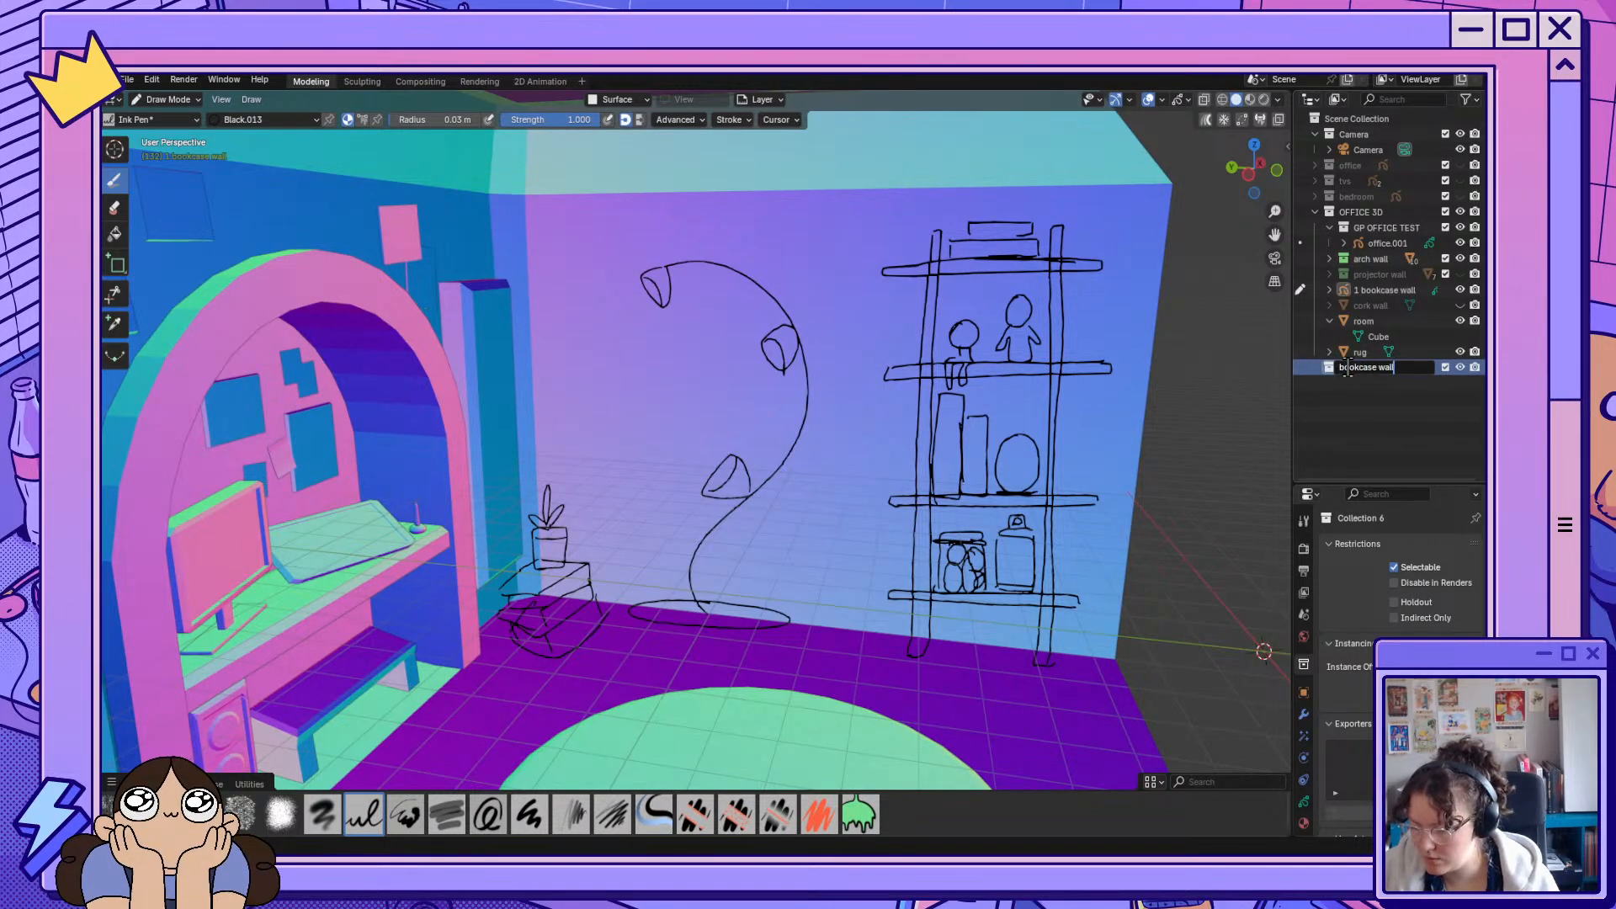
{"action": "key", "text": "Return"}
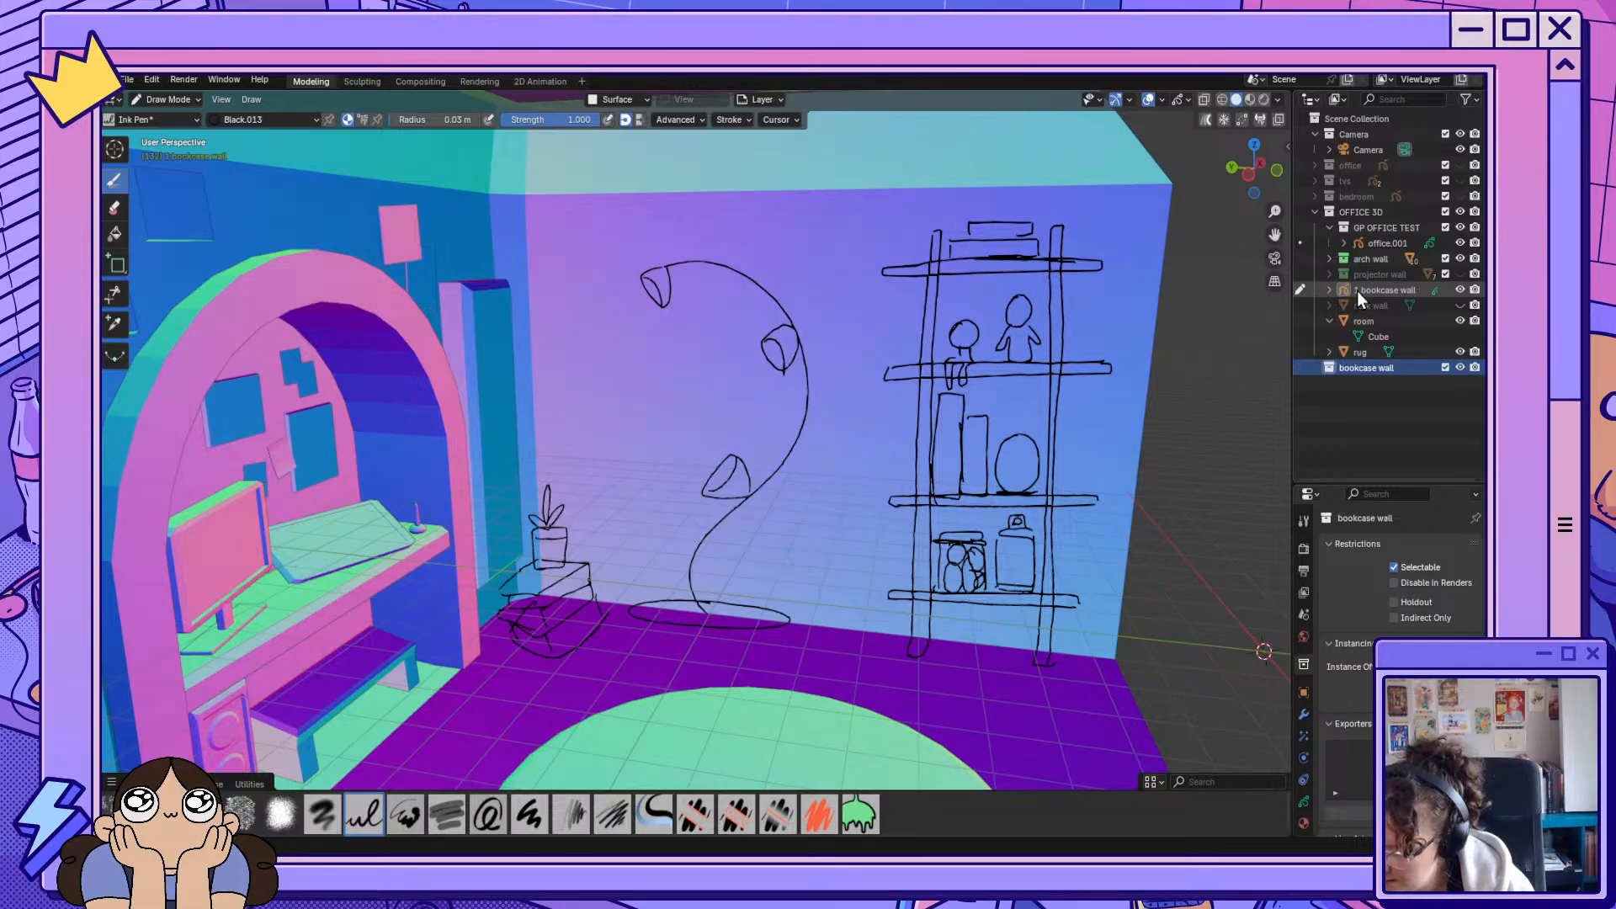
{"action": "left_click_drag", "start_coordinate": [1357, 290], "coordinate": [1367, 369]}
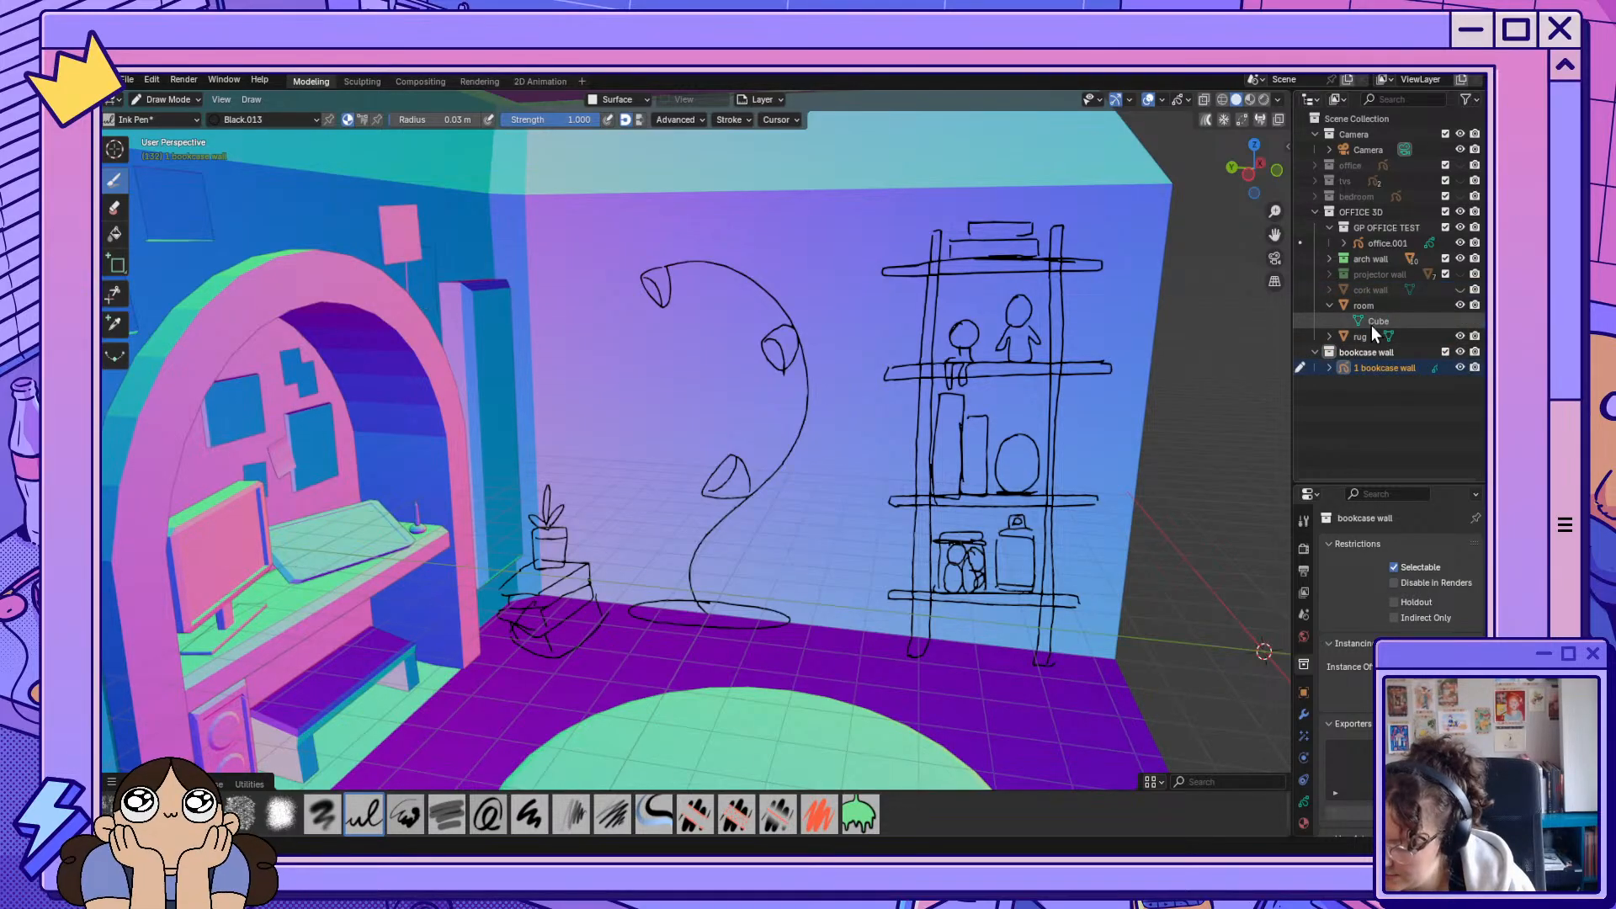
Move the "arch wall", "projector wall" and "bookcase wall" collections into the "GP OFFICE TEST" collection.
{"action": "left_click", "coordinate": [1370, 261]}
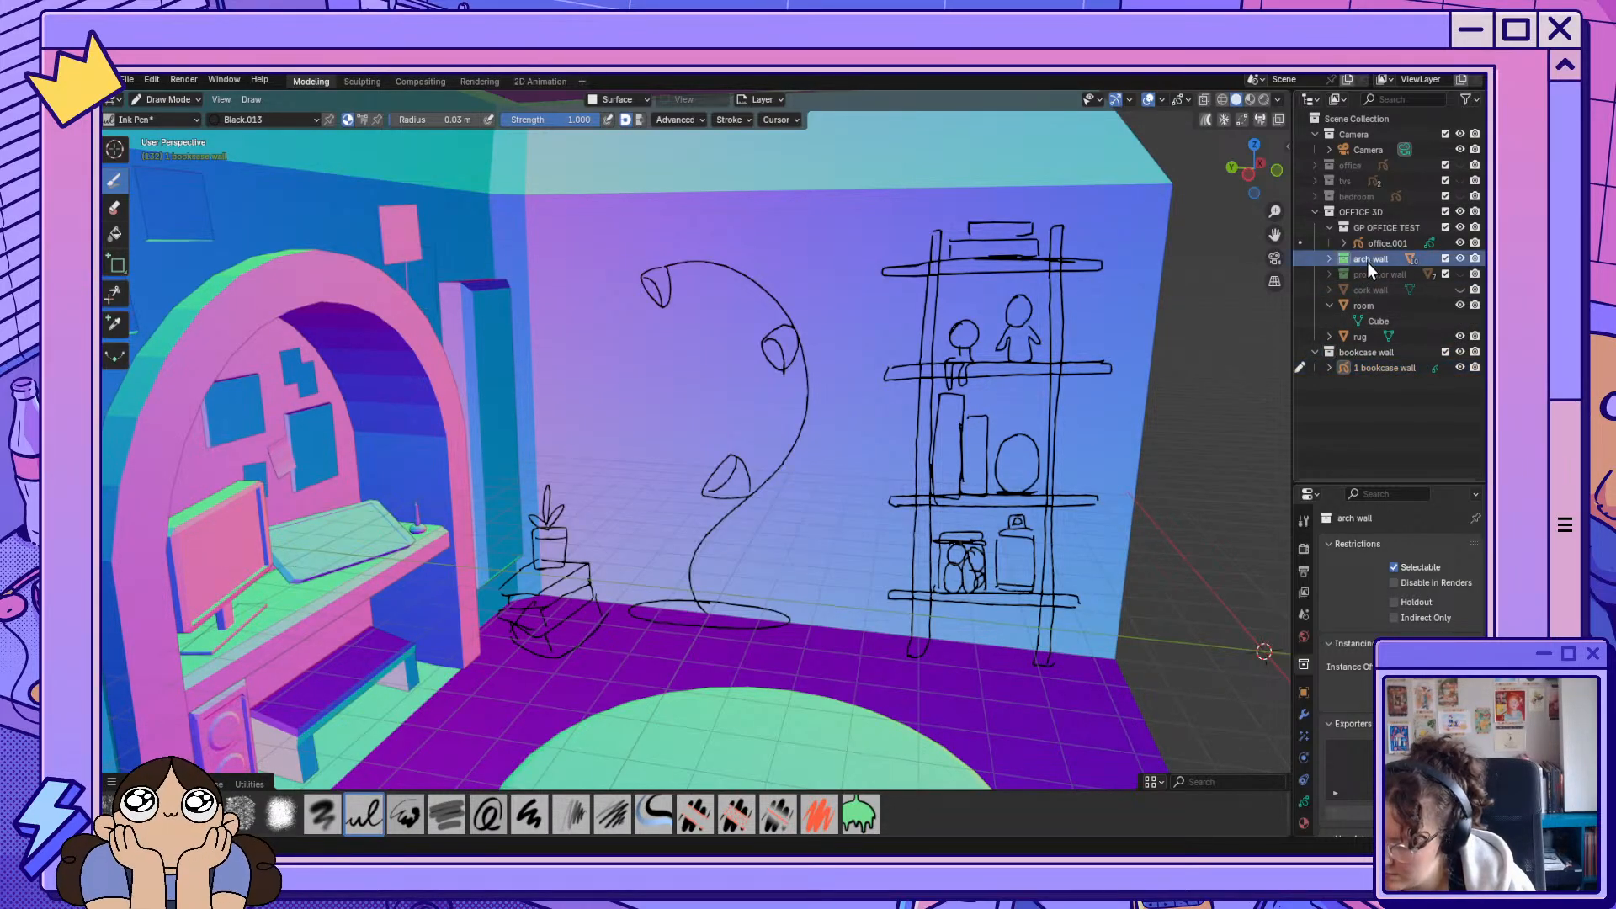
{"action": "left_click", "coordinate": [1330, 306]}
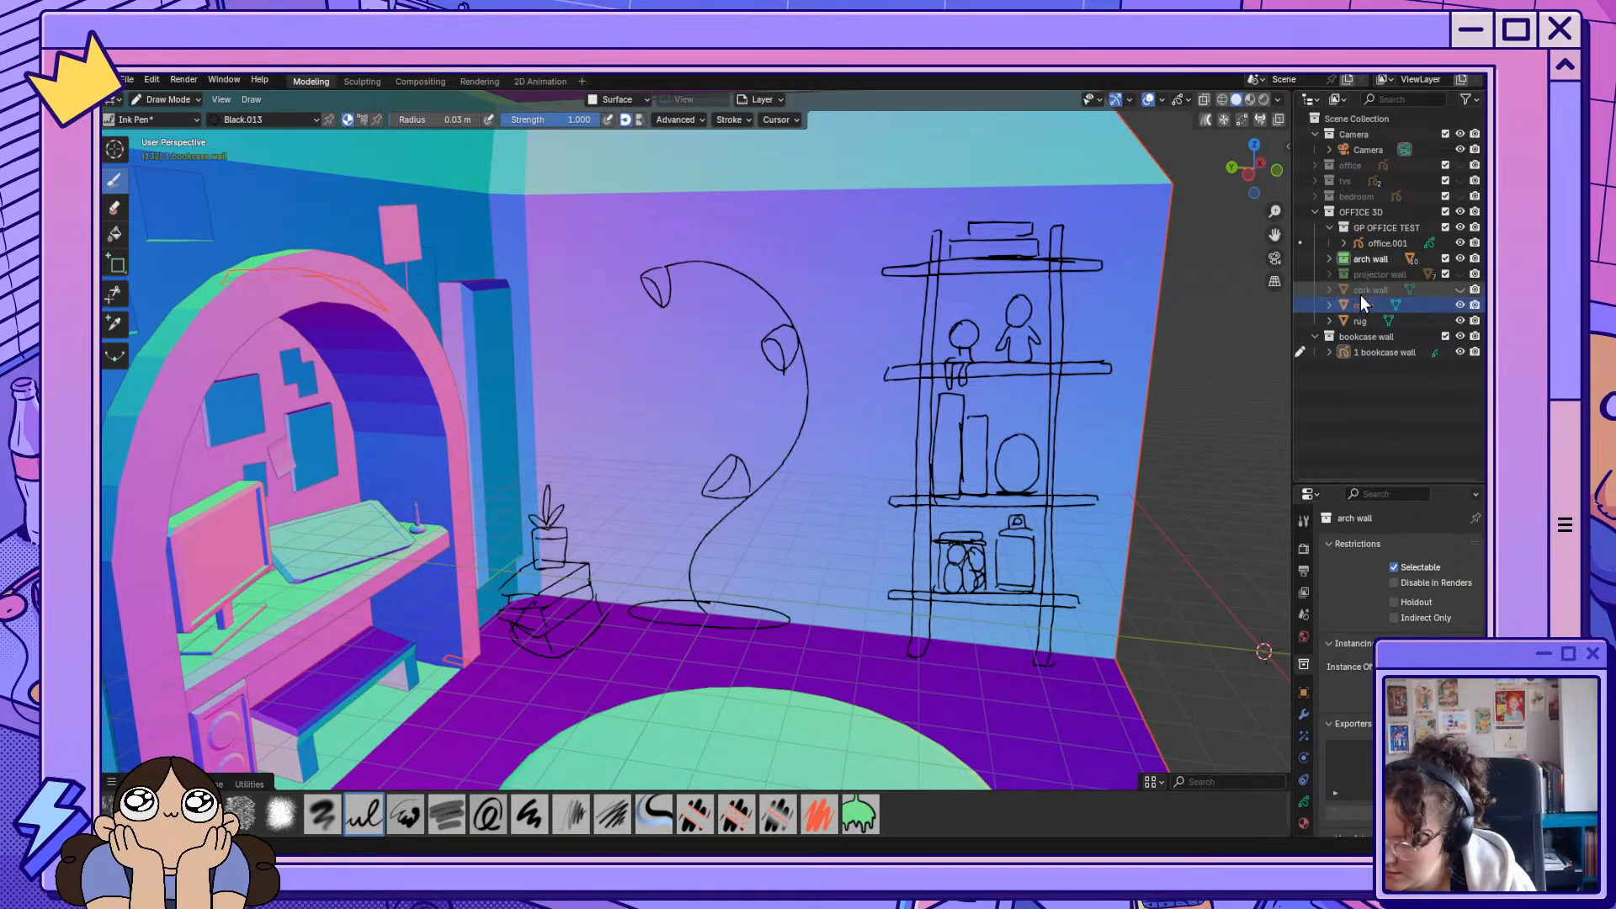
{"action": "left_click", "coordinate": [1371, 270]}
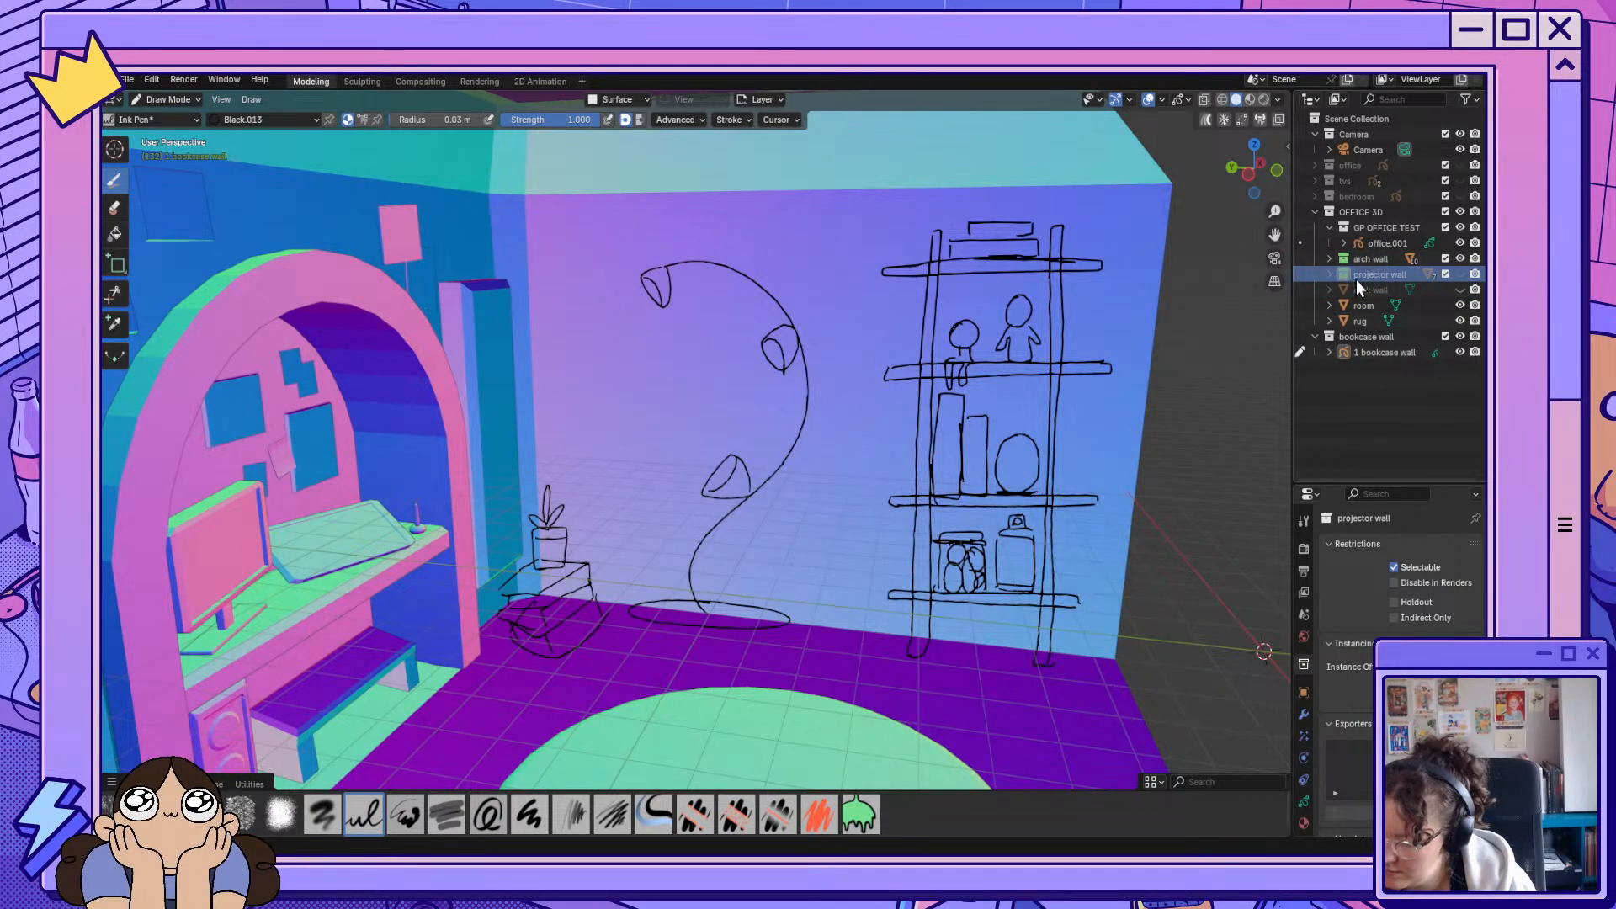
{"action": "left_click", "coordinate": [1330, 229]}
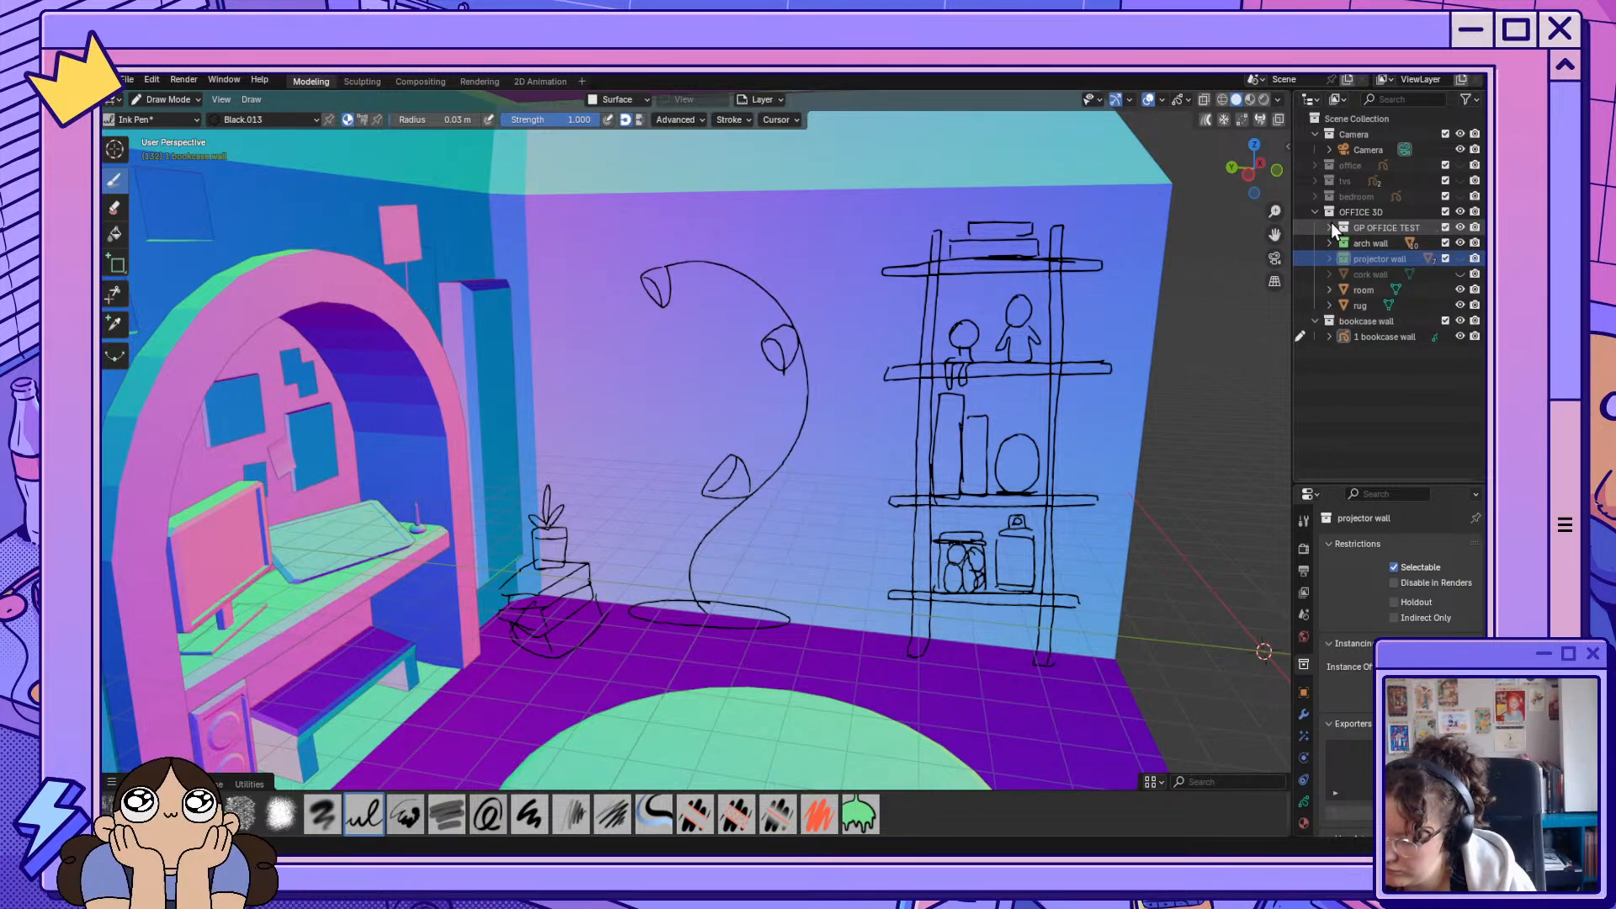
{"action": "left_click", "coordinate": [1328, 227]}
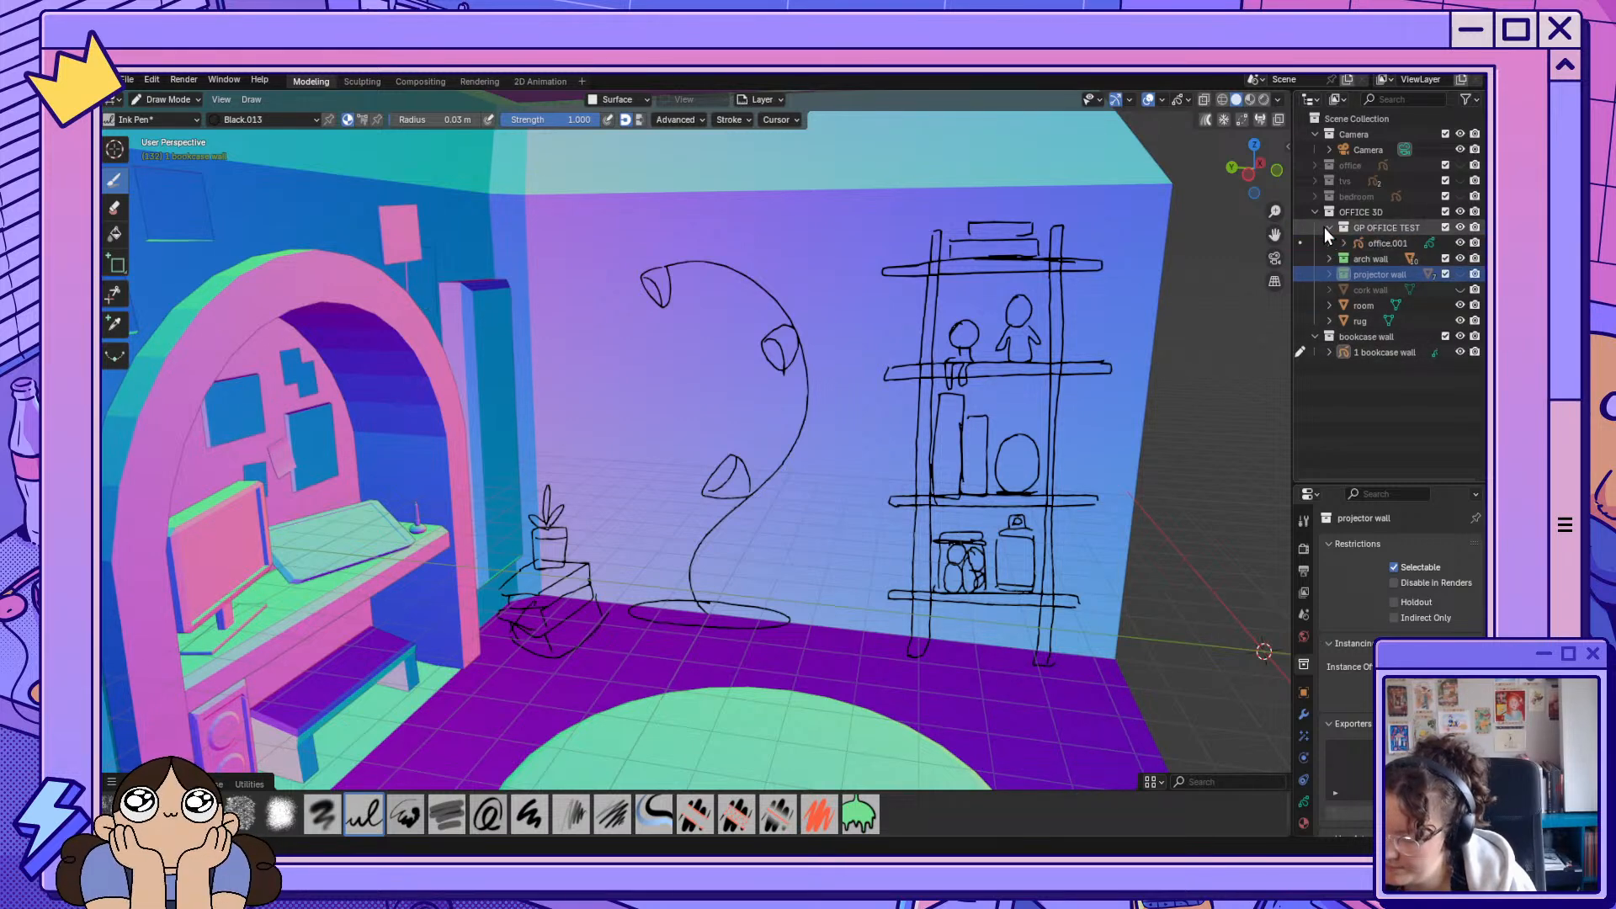
{"action": "left_click", "coordinate": [1372, 259]}
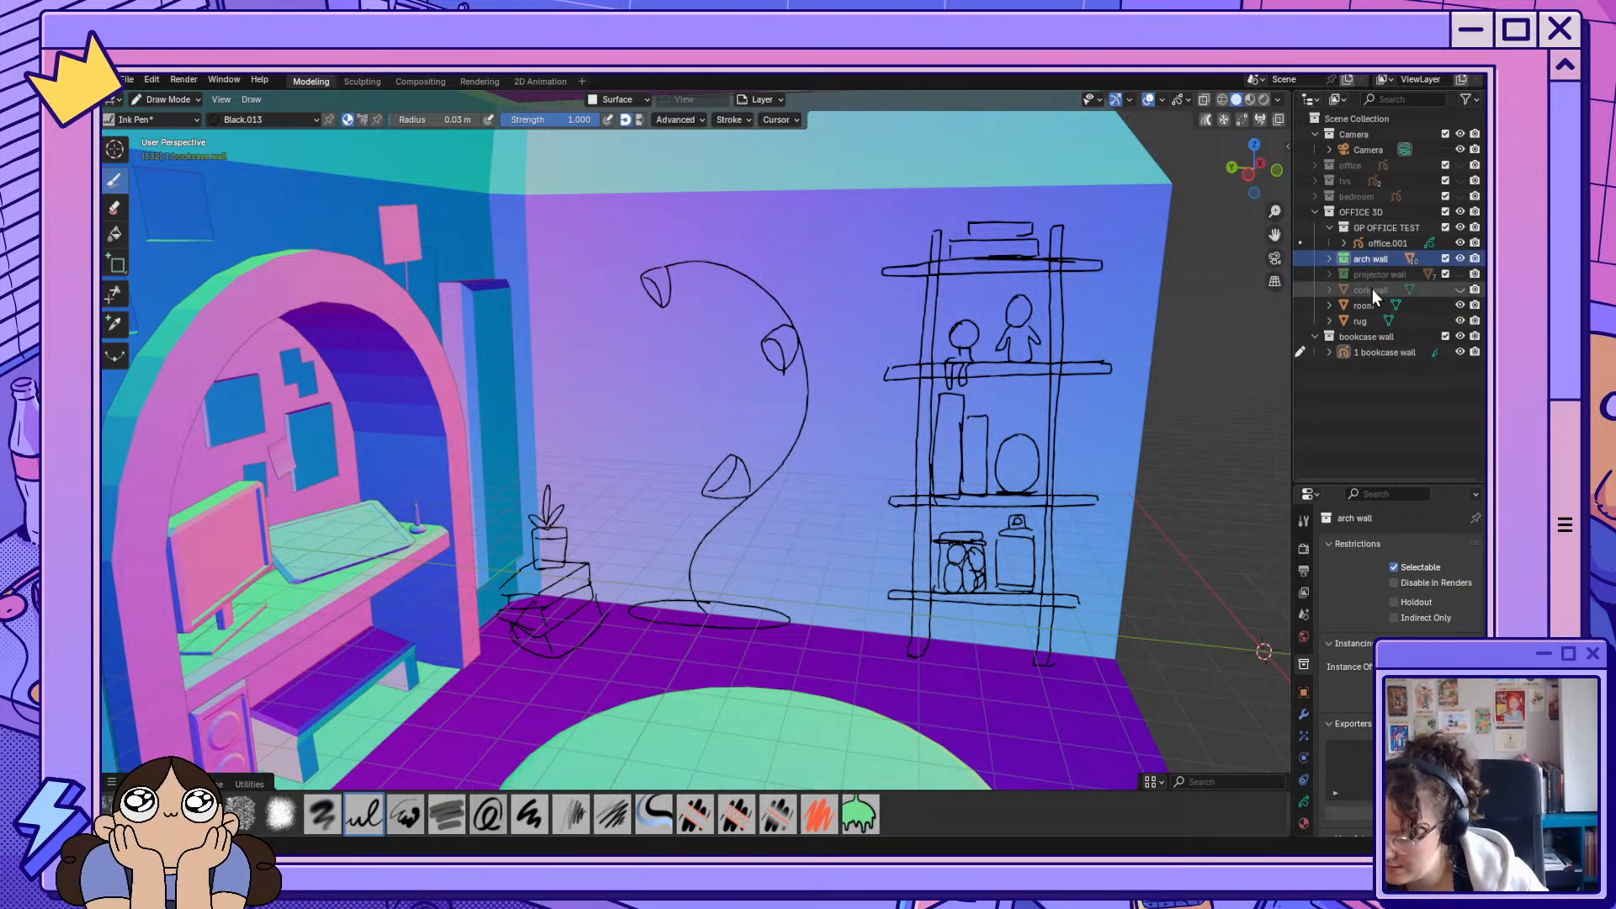
{"action": "left_click", "coordinate": [1362, 340], "text": "shift"}
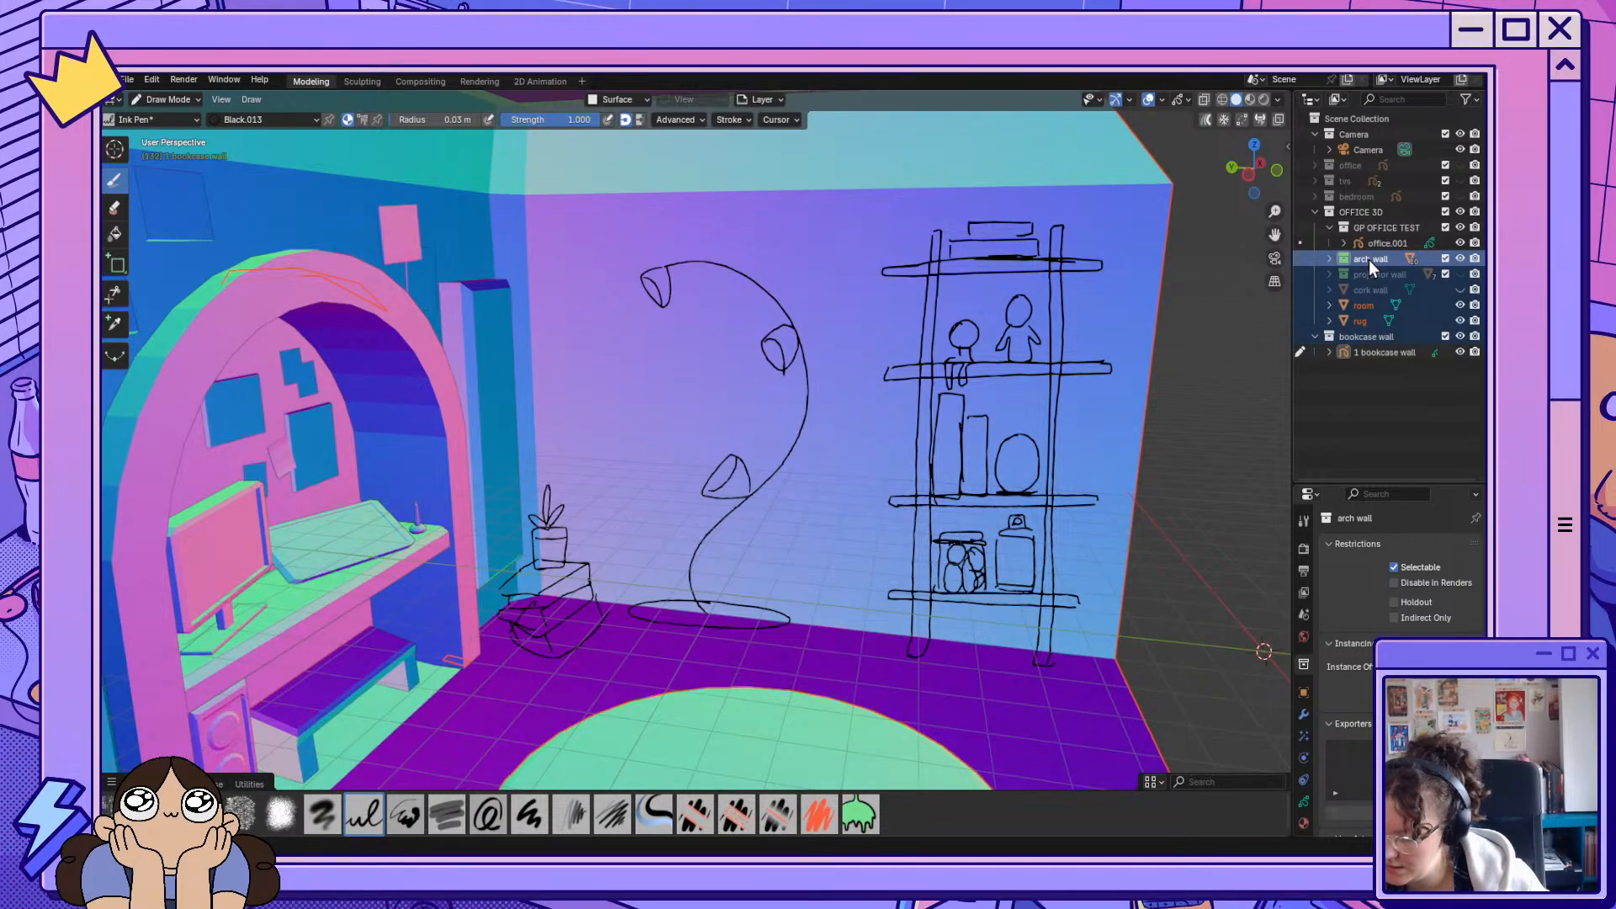
{"action": "left_click_drag", "start_coordinate": [1369, 259], "coordinate": [1384, 227]}
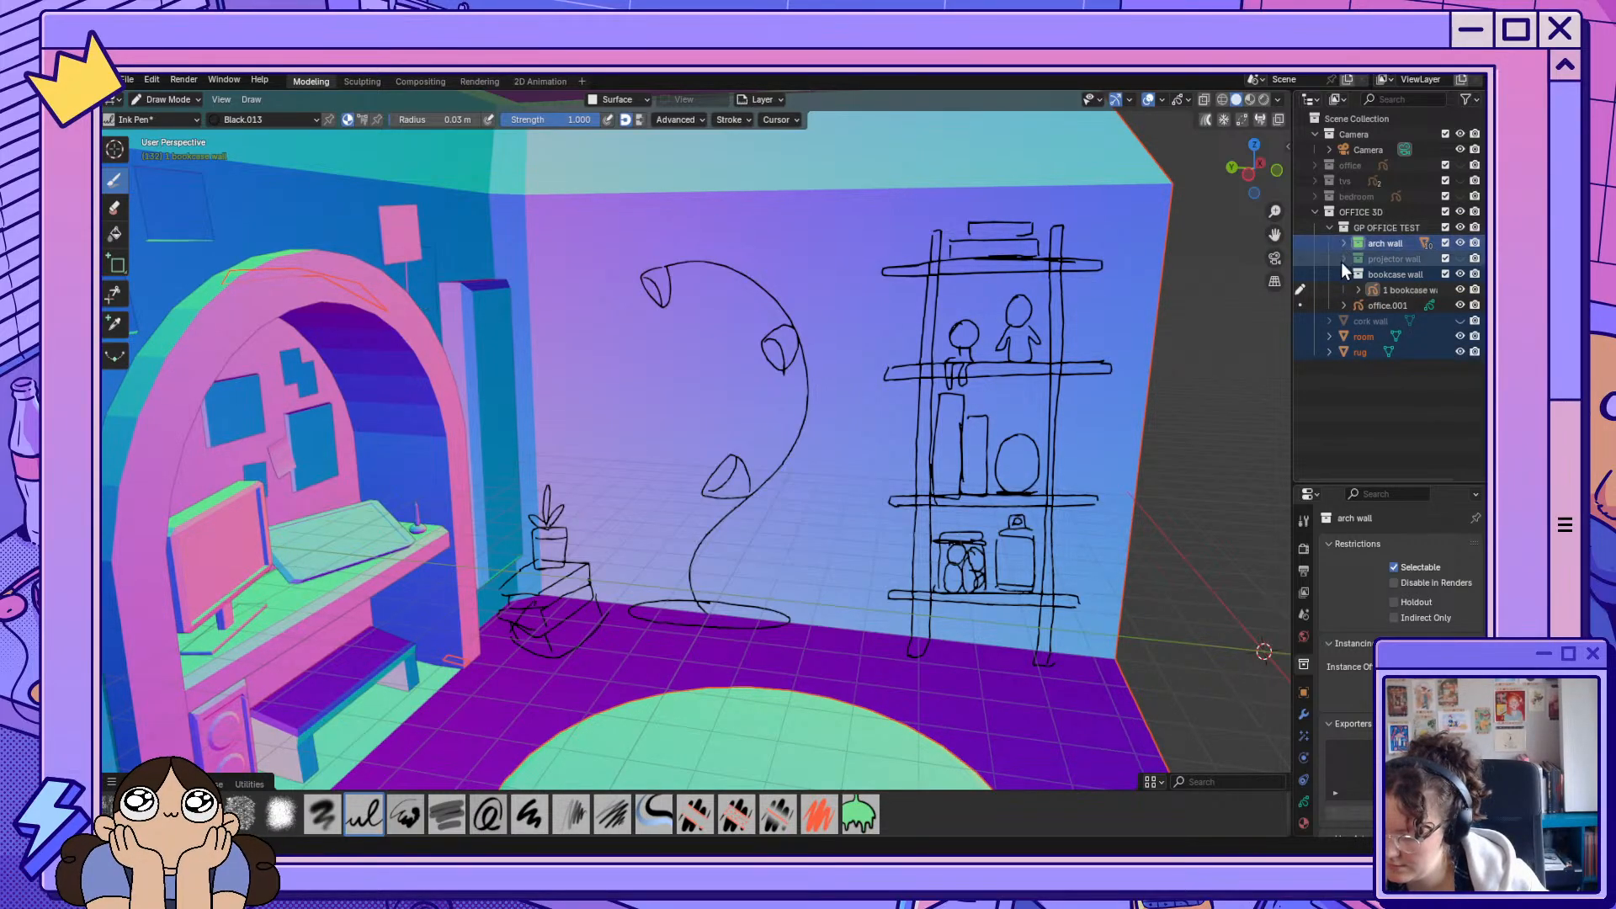
{"action": "left_click", "coordinate": [1382, 397]}
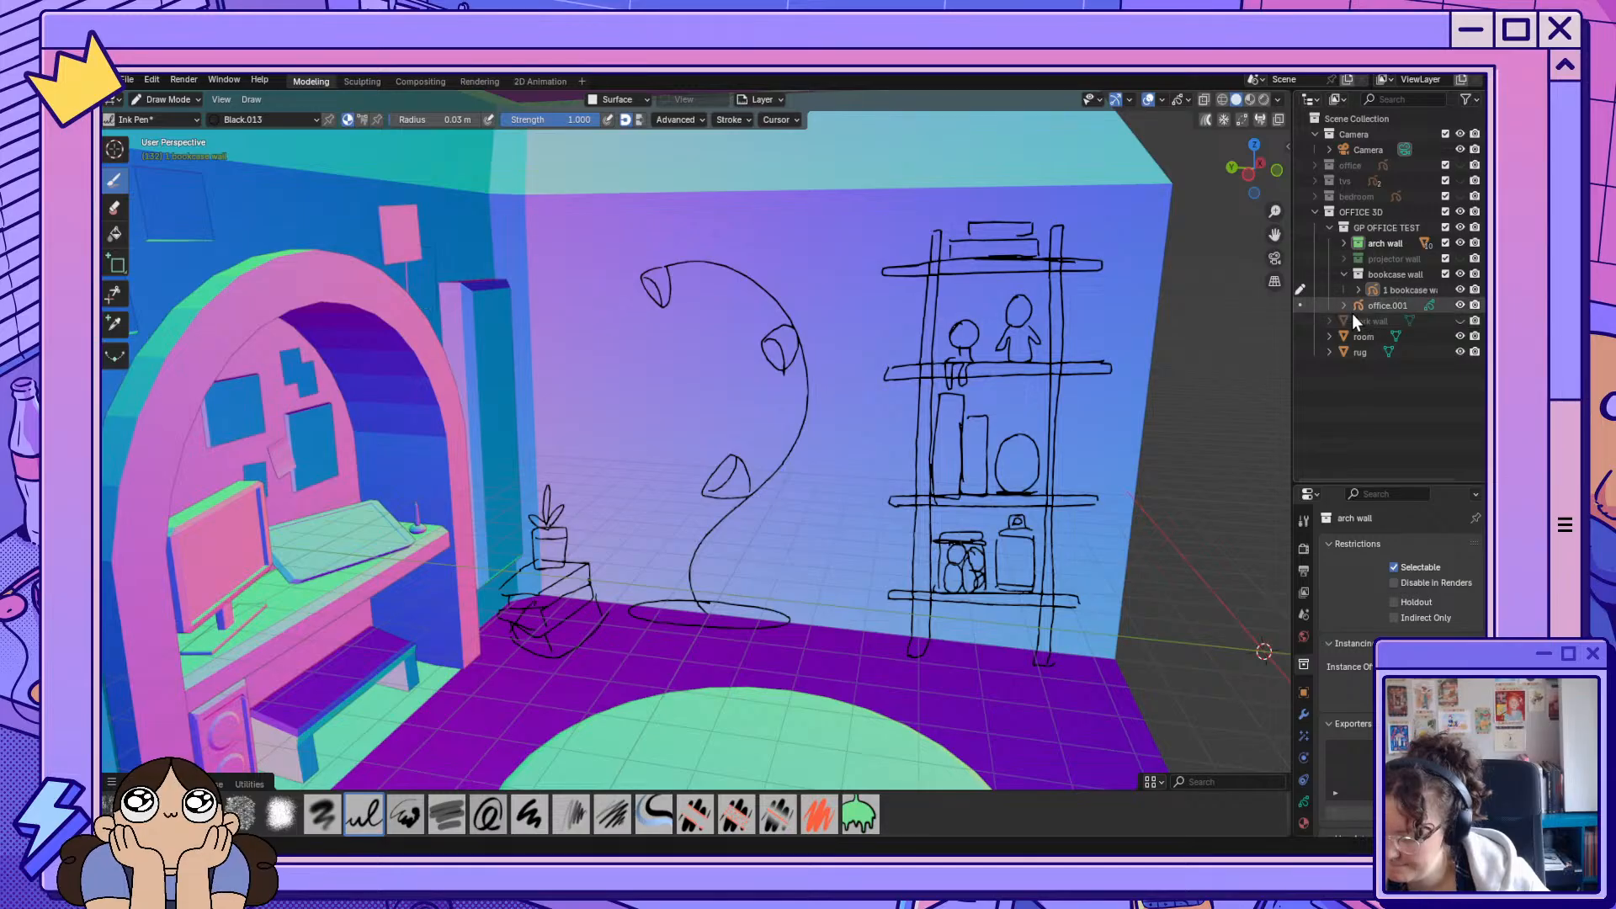
Switch from Draw Mode to Object Mode and add a mesh cube to the scene.
{"action": "left_click", "coordinate": [1303, 305]}
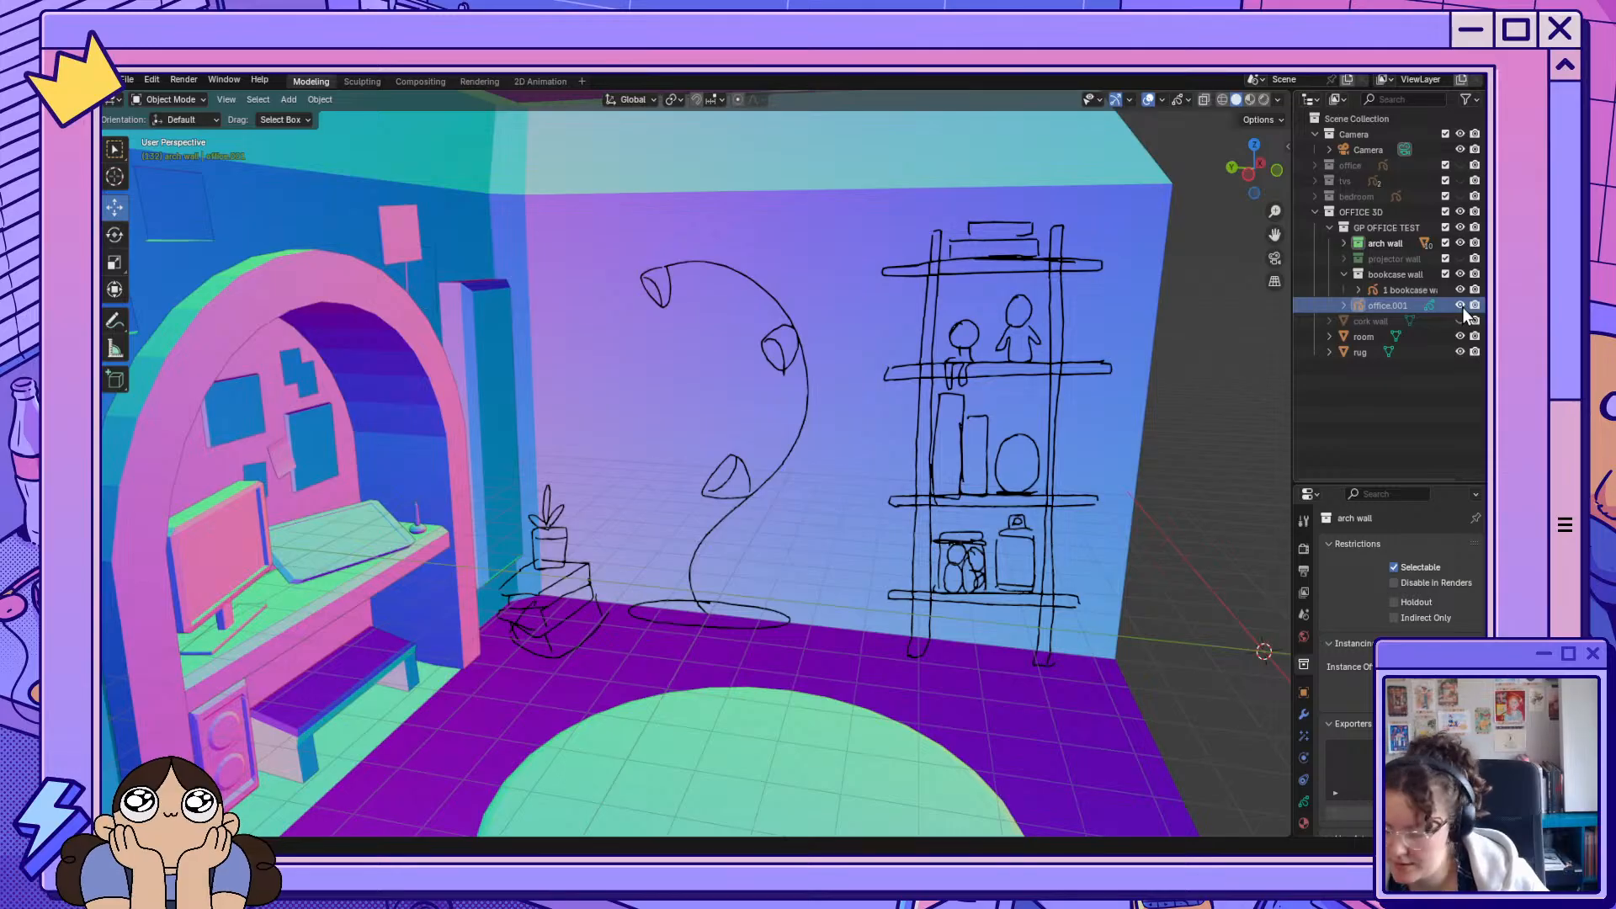
{"action": "left_click", "coordinate": [1389, 288]}
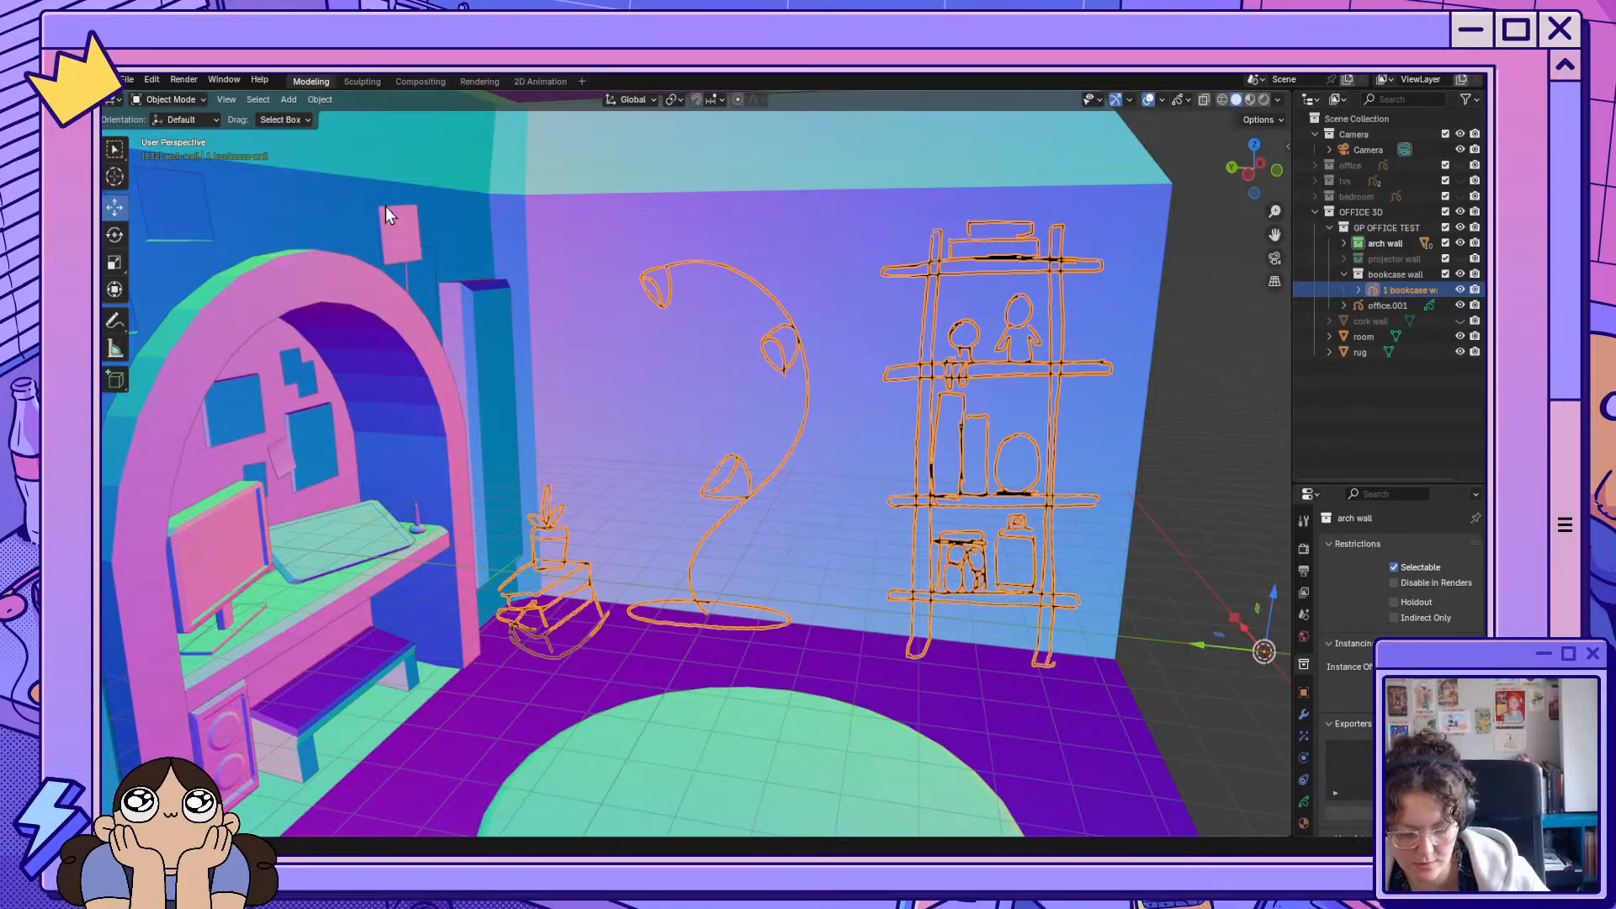
{"action": "key", "text": "shift+a"}
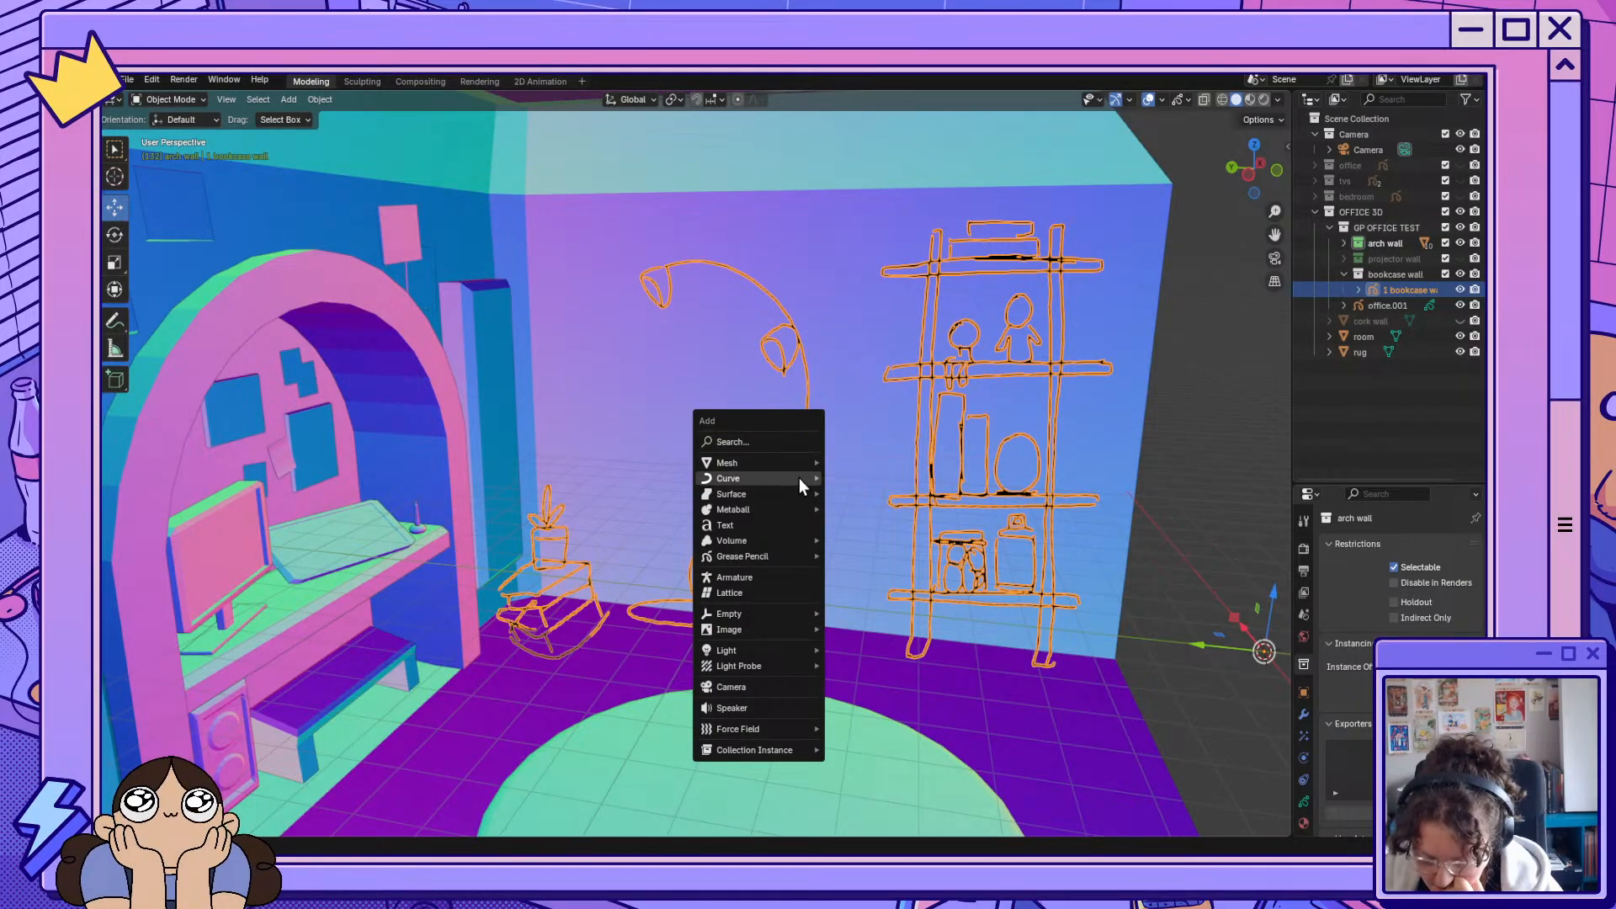
{"action": "mouse_move", "coordinate": [796, 483]}
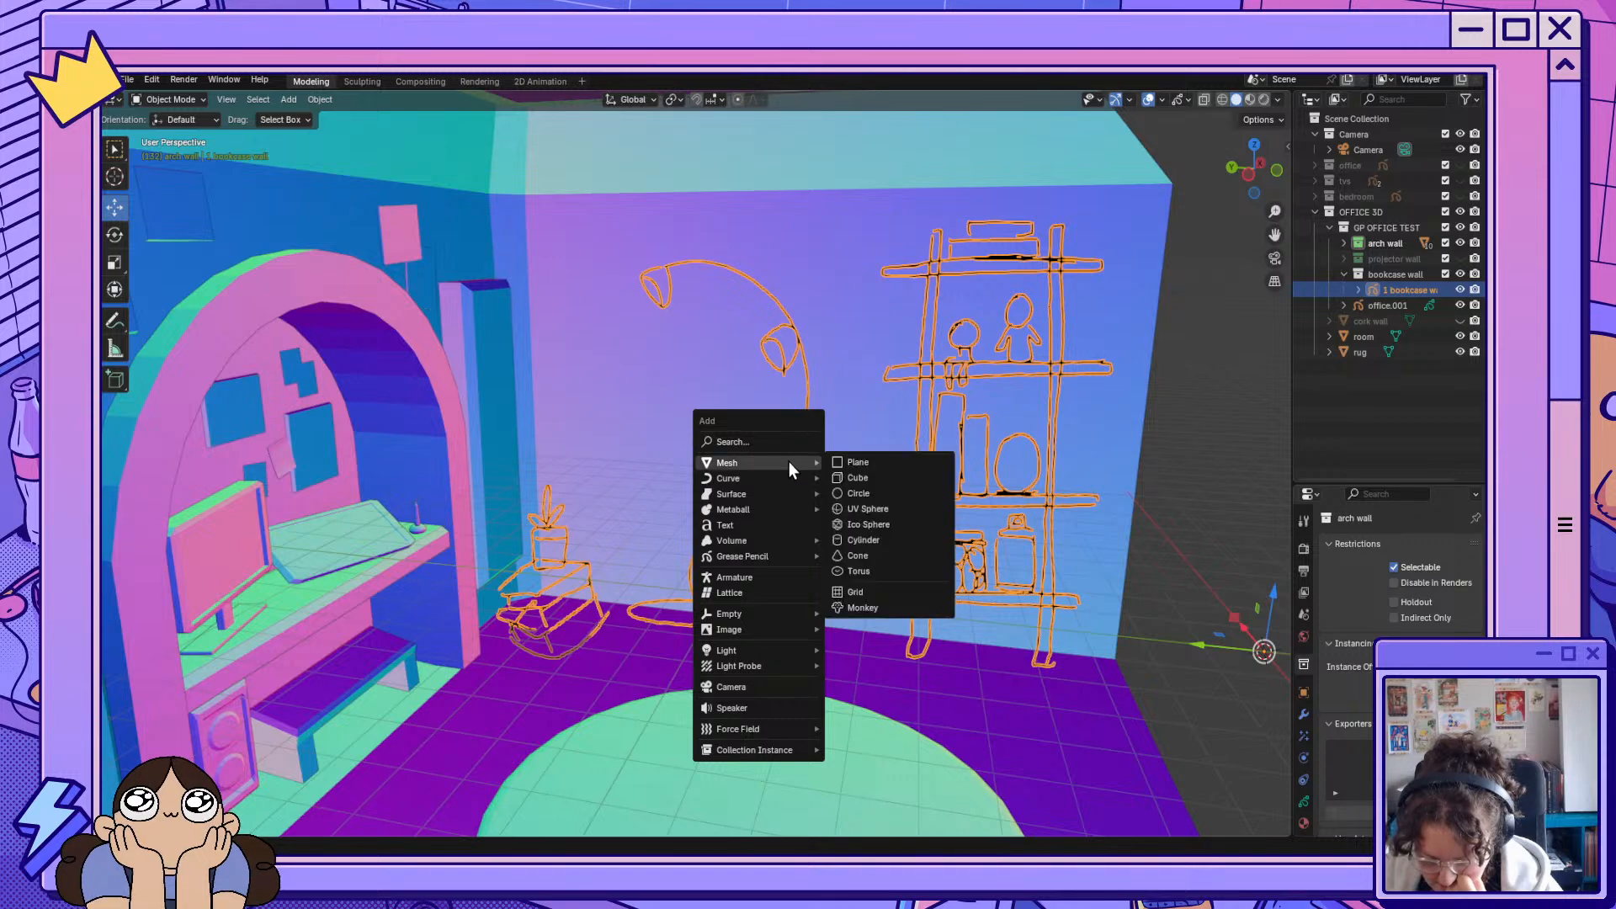
{"action": "left_click", "coordinate": [881, 477]}
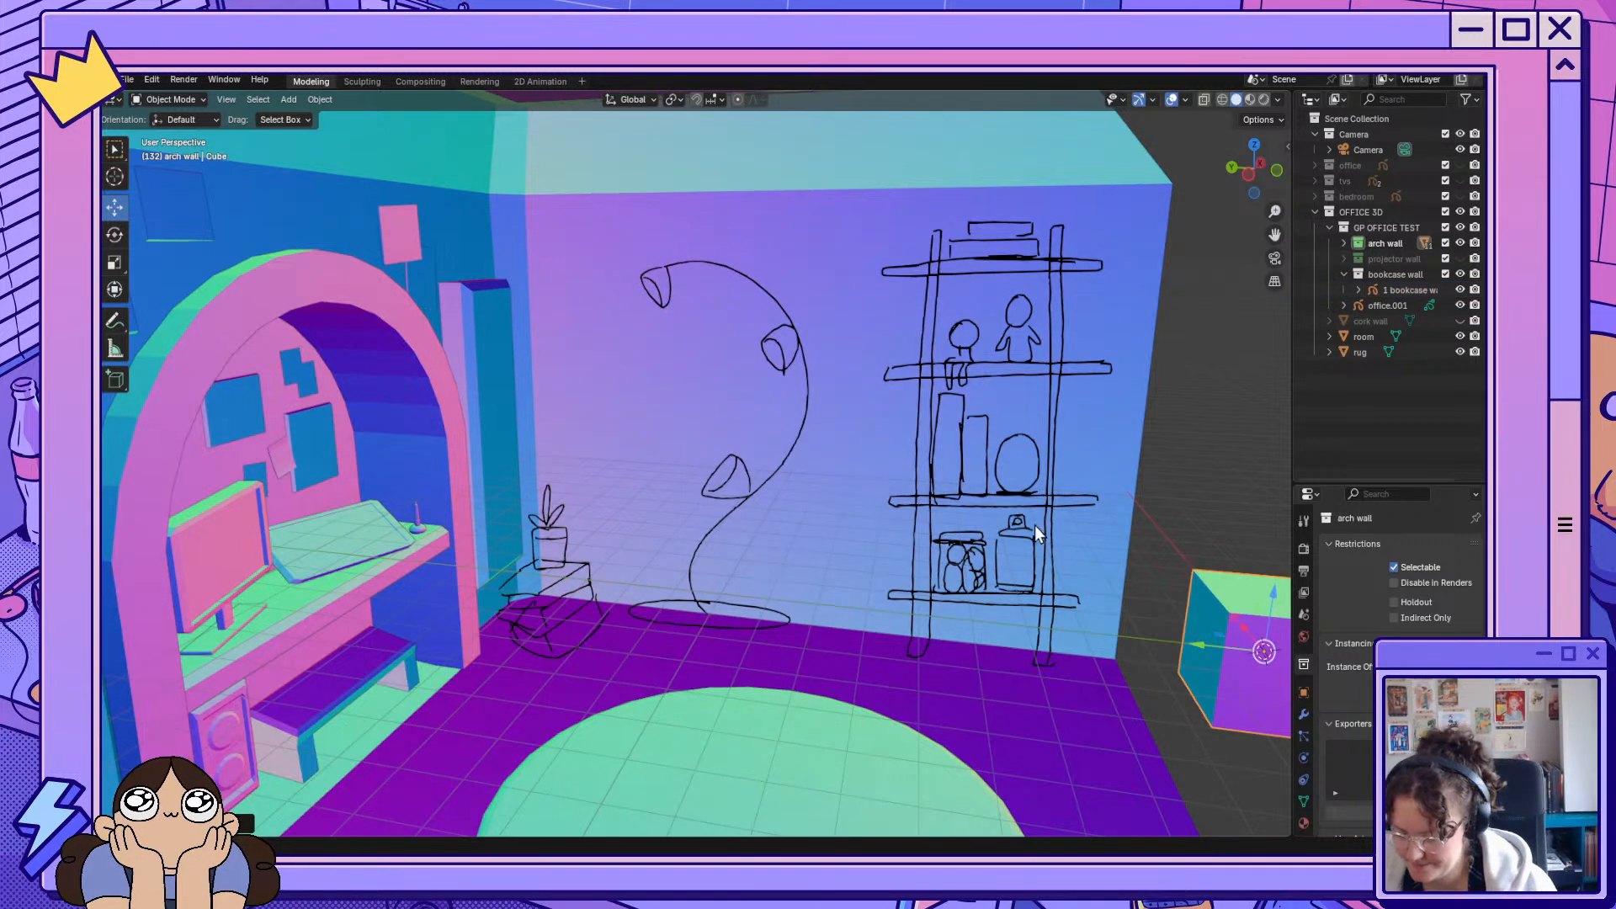
Flatten the new cube into a thin shelf board by scaling it to about 0.15 along global Z.
{"action": "mouse_move", "coordinate": [1274, 234]}
{"action": "left_mouse_down"}
{"action": "mouse_move", "coordinate": [849, 93]}
{"action": "mouse_move", "coordinate": [1058, 183]}
{"action": "mouse_move", "coordinate": [1255, 219]}
{"action": "left_mouse_up"}
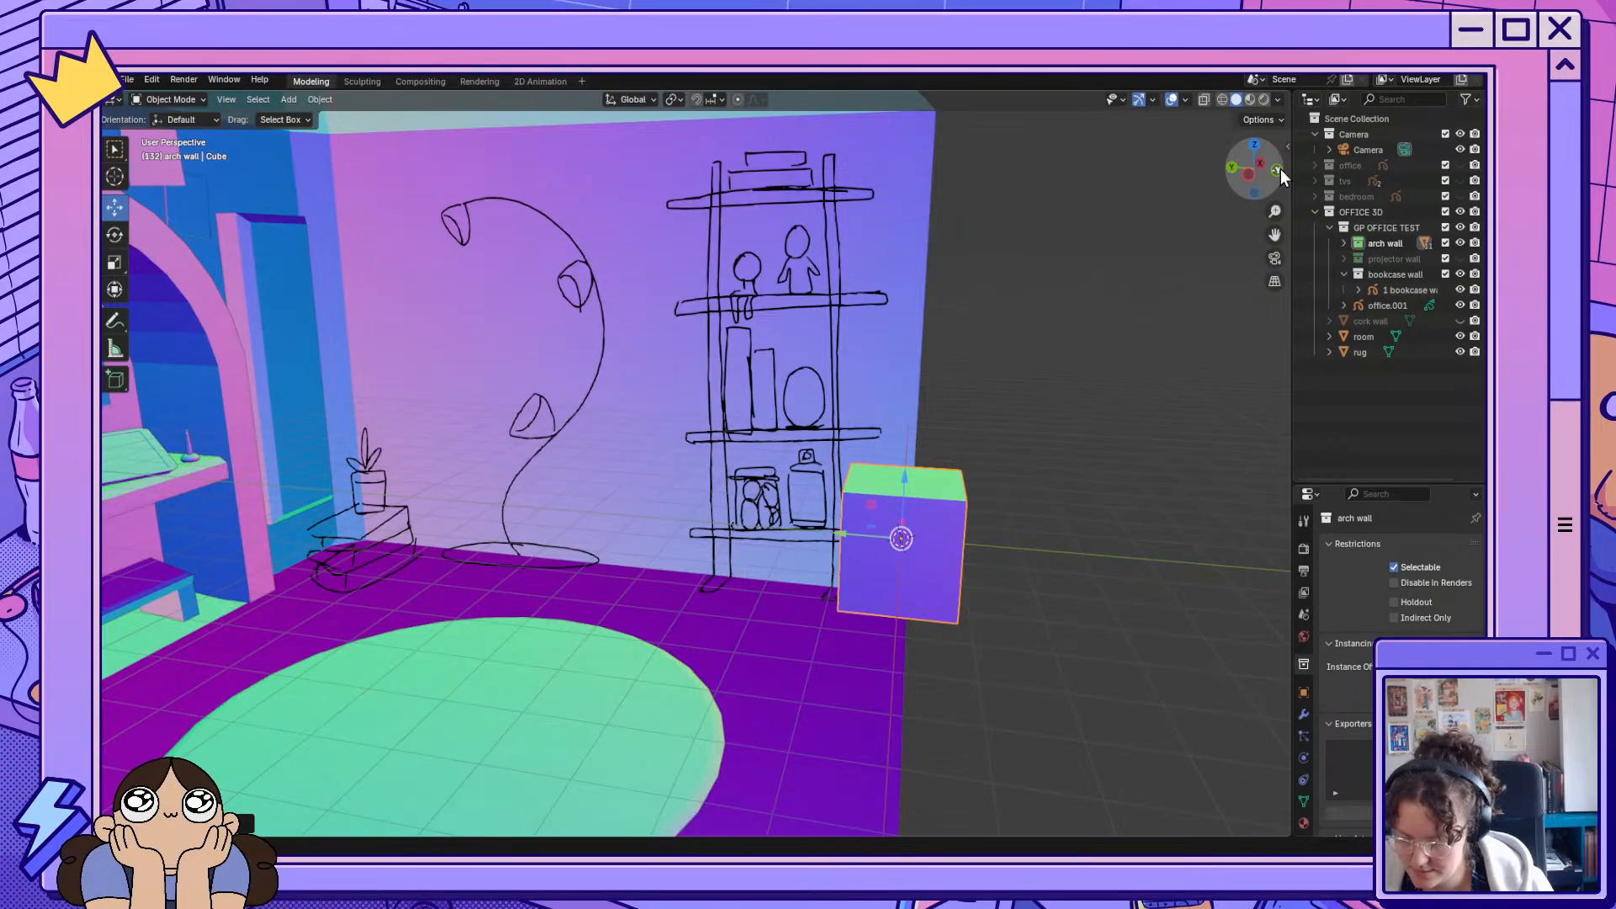
{"action": "left_click", "coordinate": [1278, 169]}
{"action": "middle_click_drag", "start_coordinate": [917, 330], "coordinate": [907, 467]}
{"action": "scroll", "coordinate": [800, 487], "scroll_direction": "down", "scroll_amount": 4}
{"action": "middle_click_drag", "start_coordinate": [786, 569], "coordinate": [776, 554]}
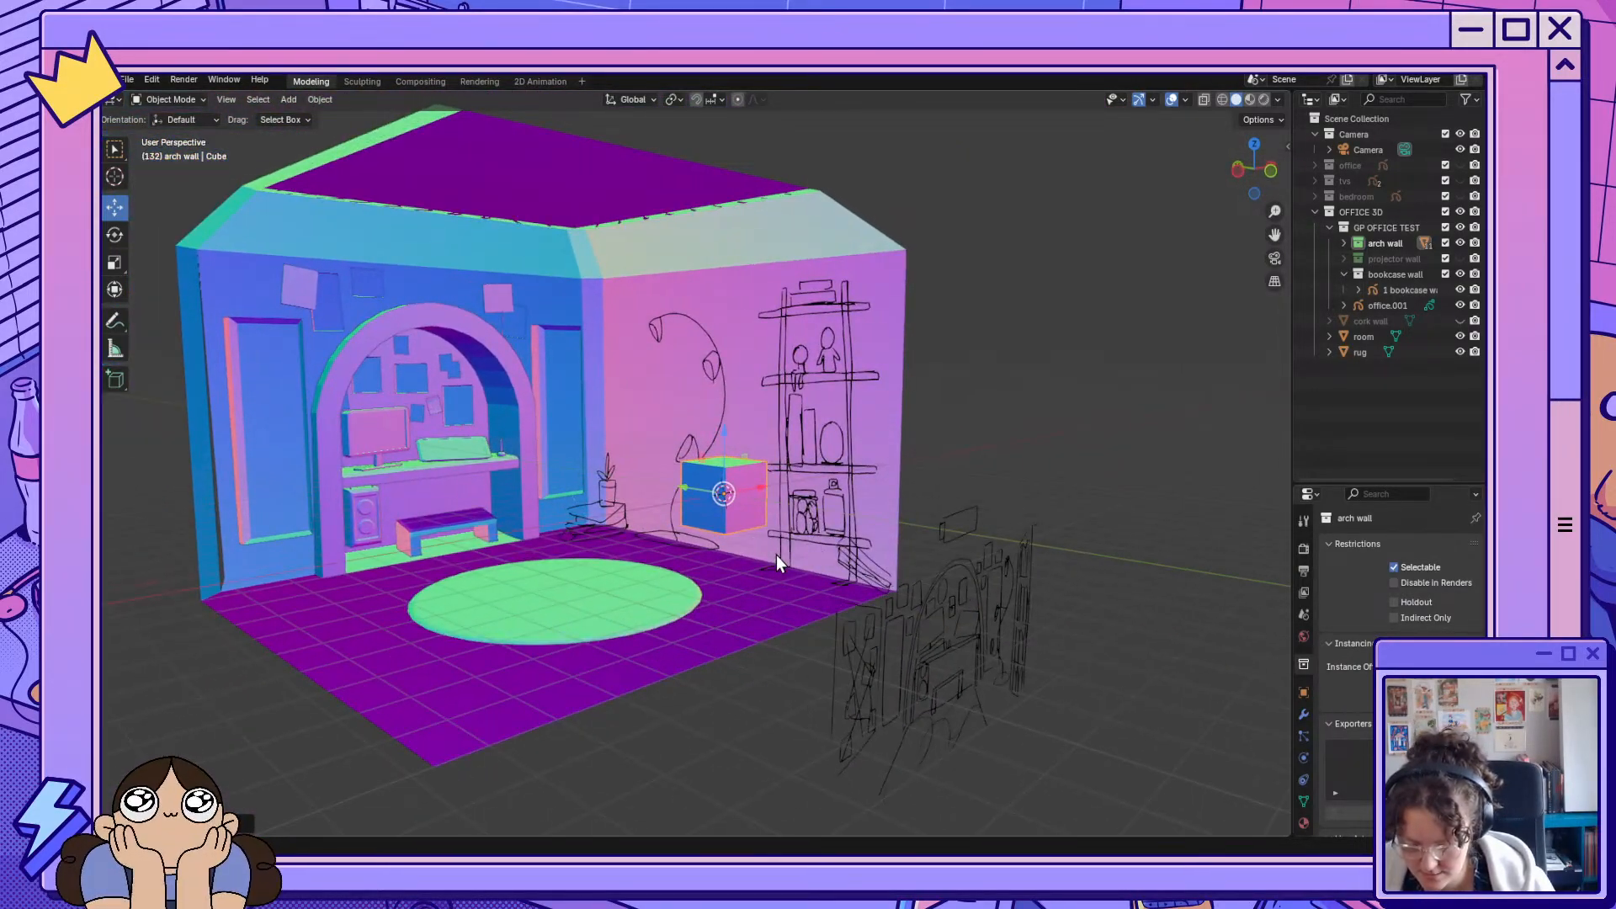
{"action": "key", "text": "s"}
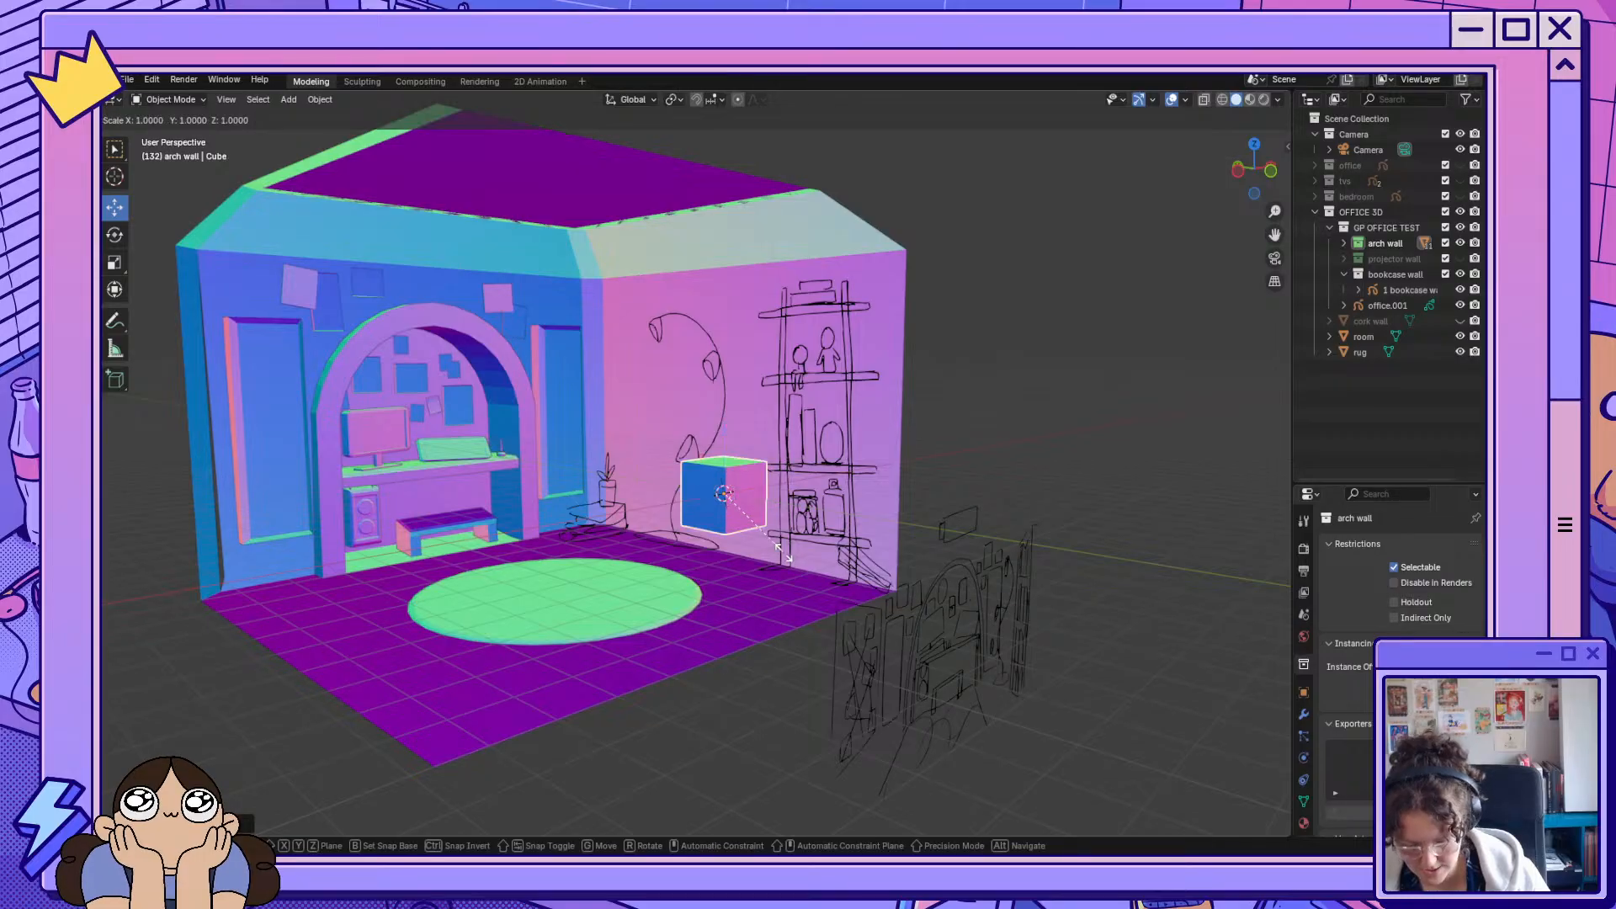
{"action": "key", "text": "z"}
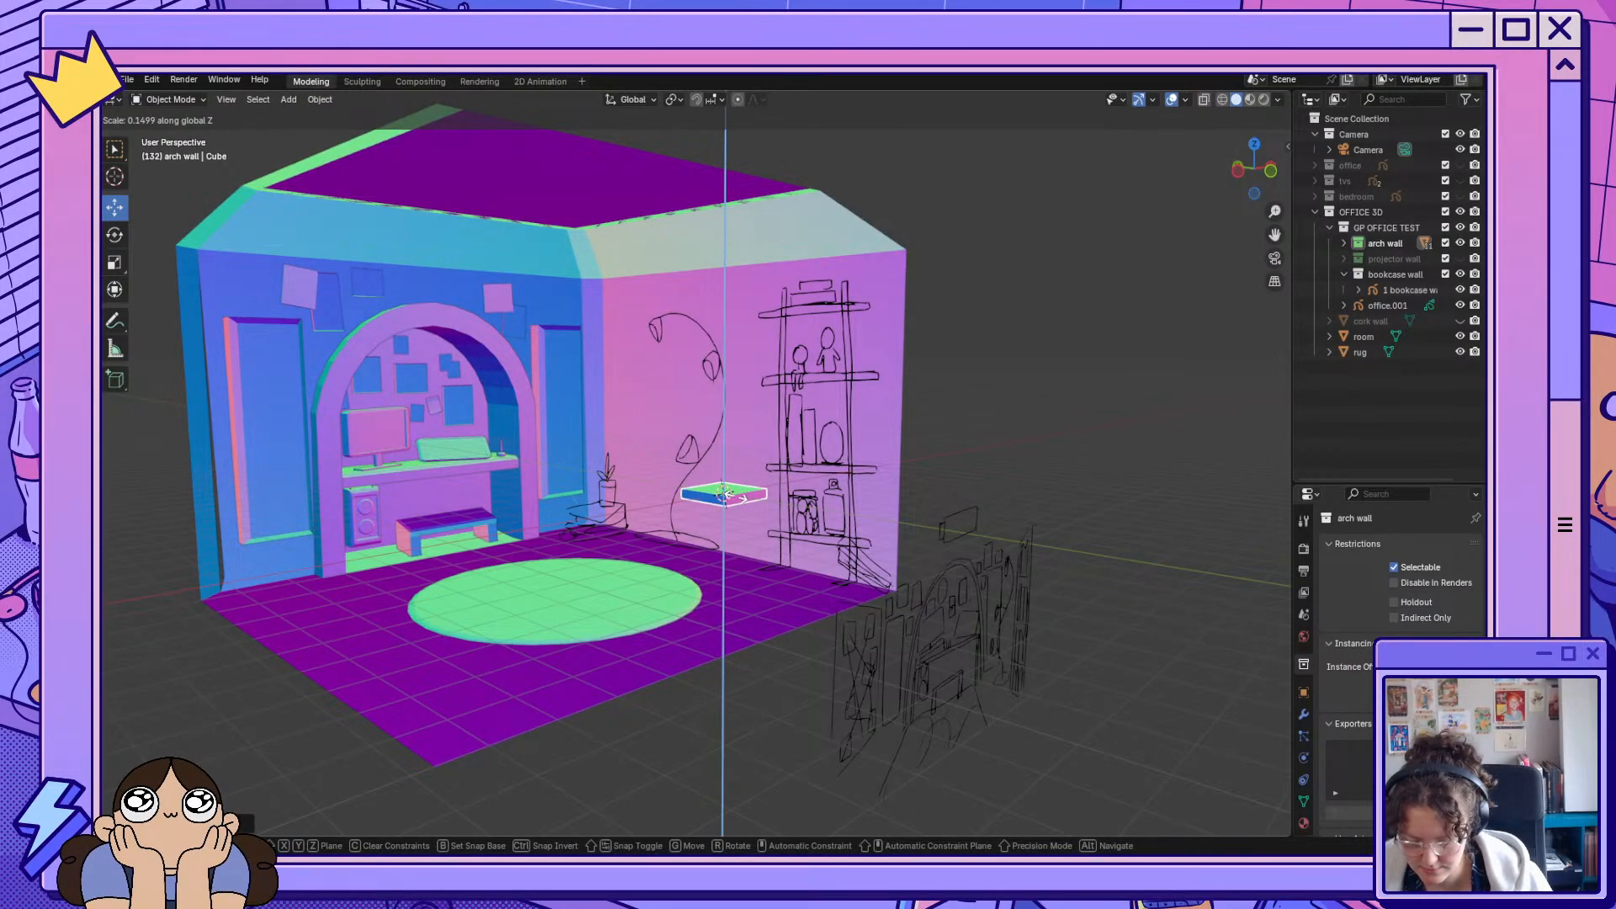
{"action": "left_click", "coordinate": [731, 497]}
Stretch the flattened board along global Y to roughly the width of the sketched bookcase shelves.
{"action": "middle_click_drag", "start_coordinate": [736, 498], "coordinate": [896, 523]}
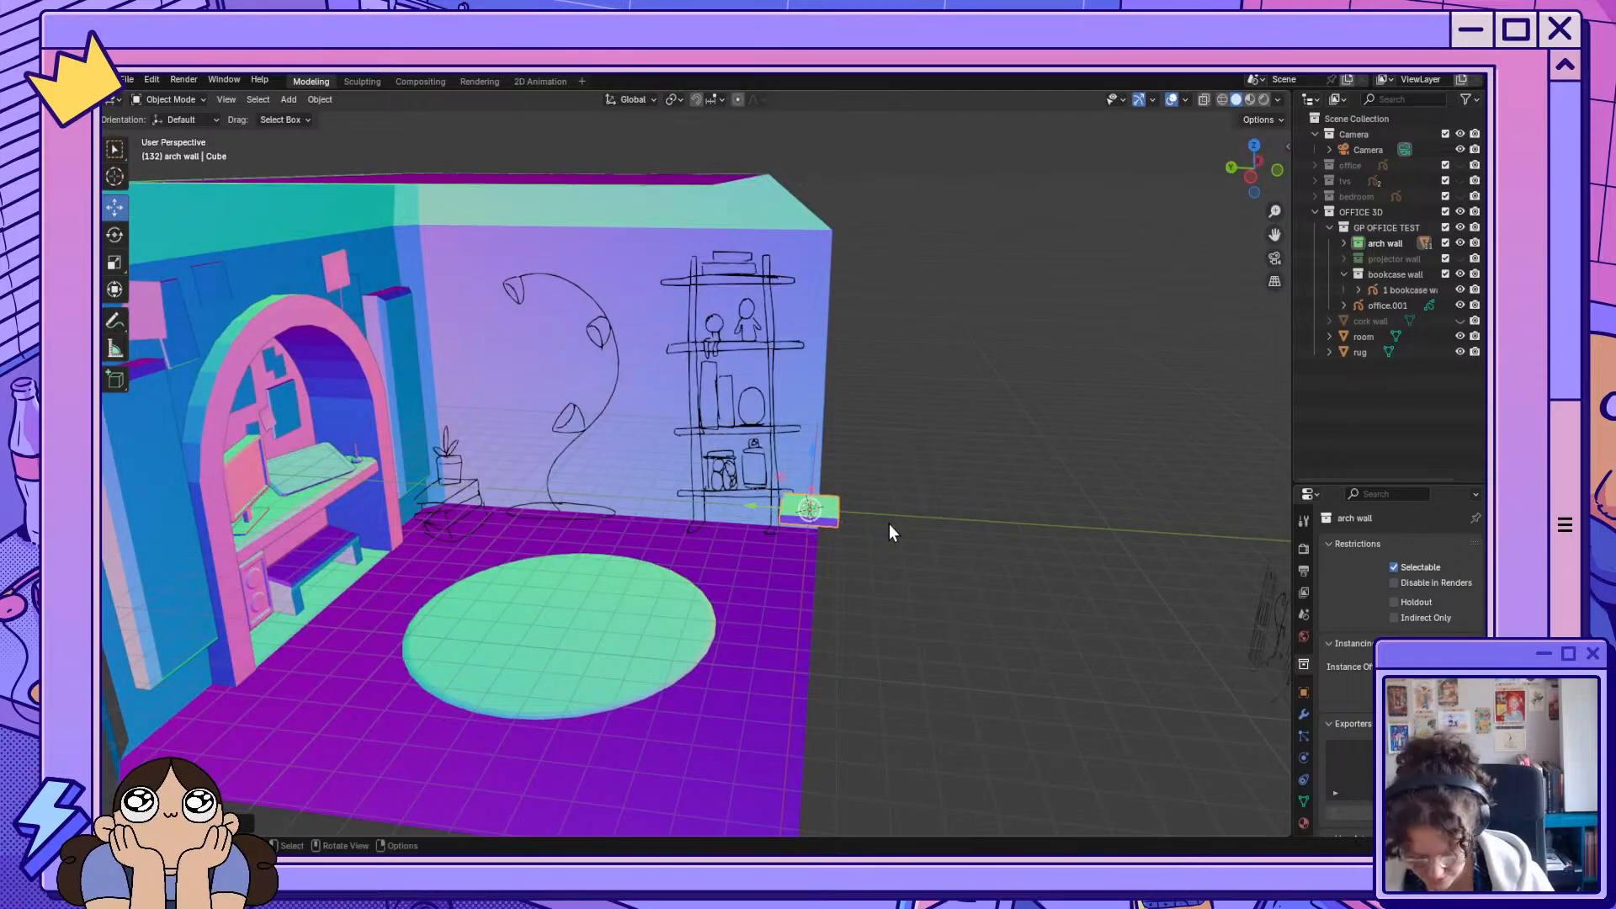
{"action": "key", "text": "s"}
{"action": "key", "text": "y"}
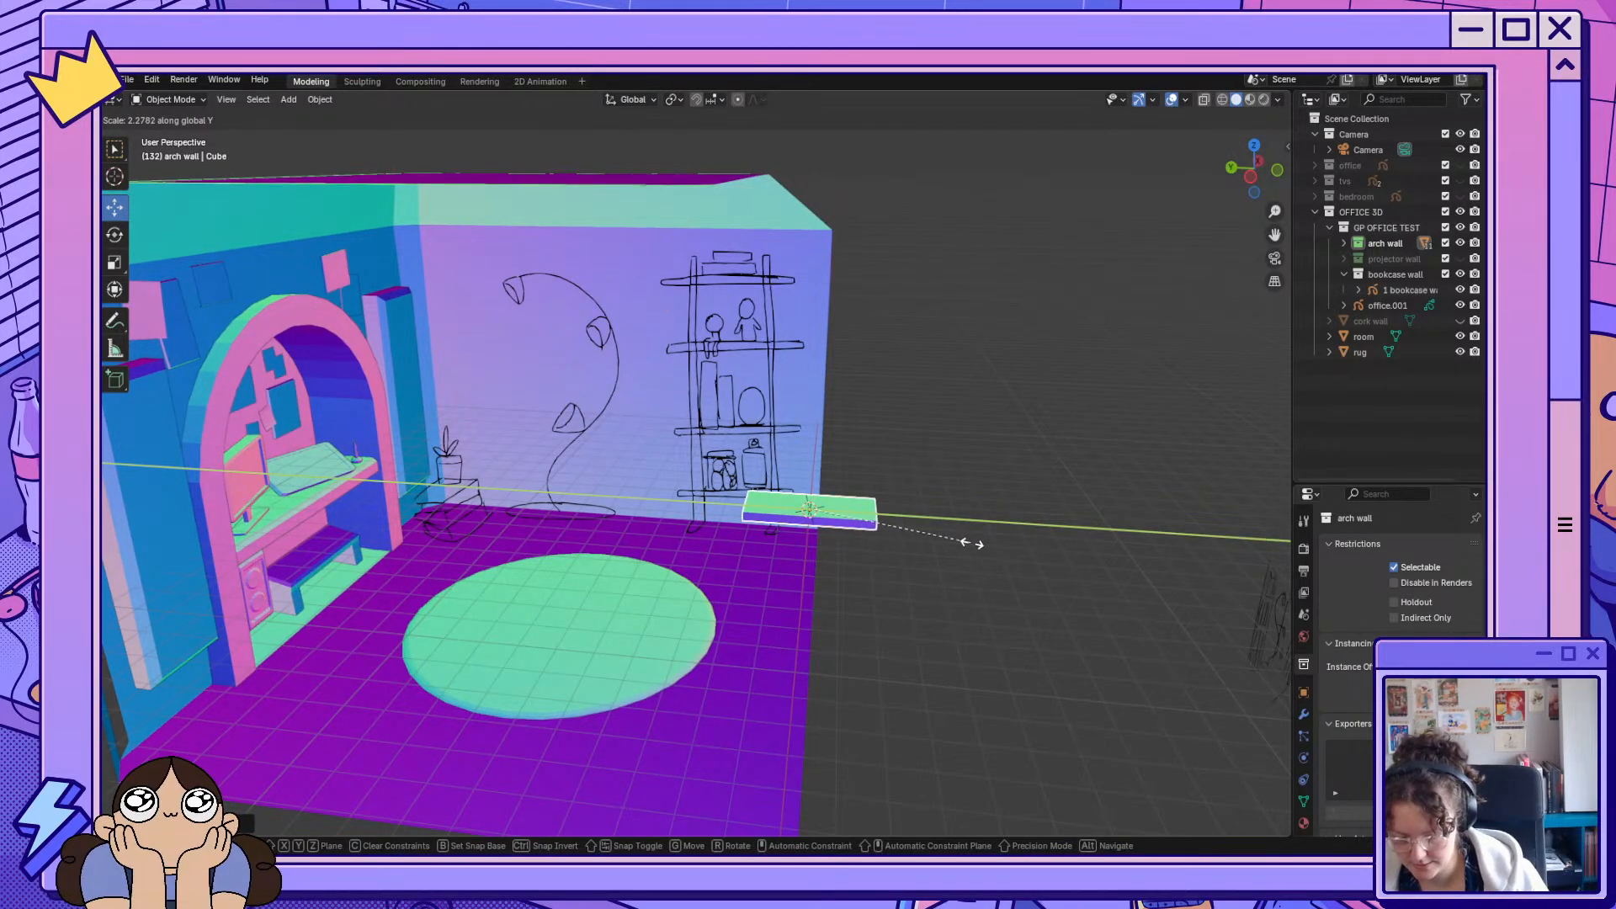
{"action": "left_click", "coordinate": [993, 544]}
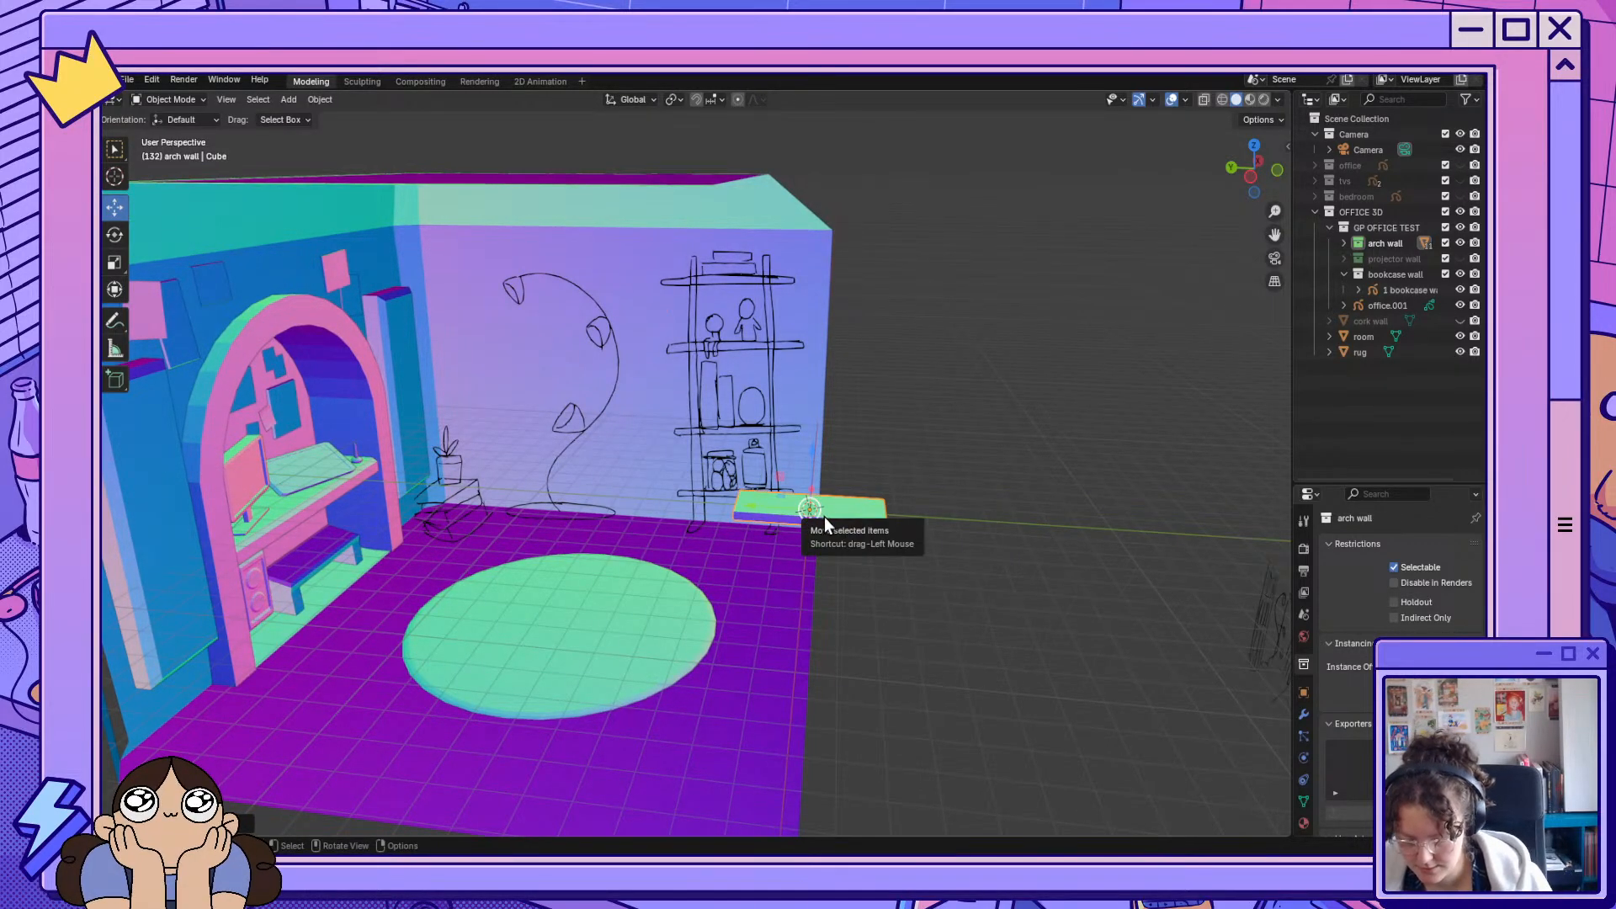
{"action": "middle_click_drag", "start_coordinate": [825, 517], "coordinate": [932, 548]}
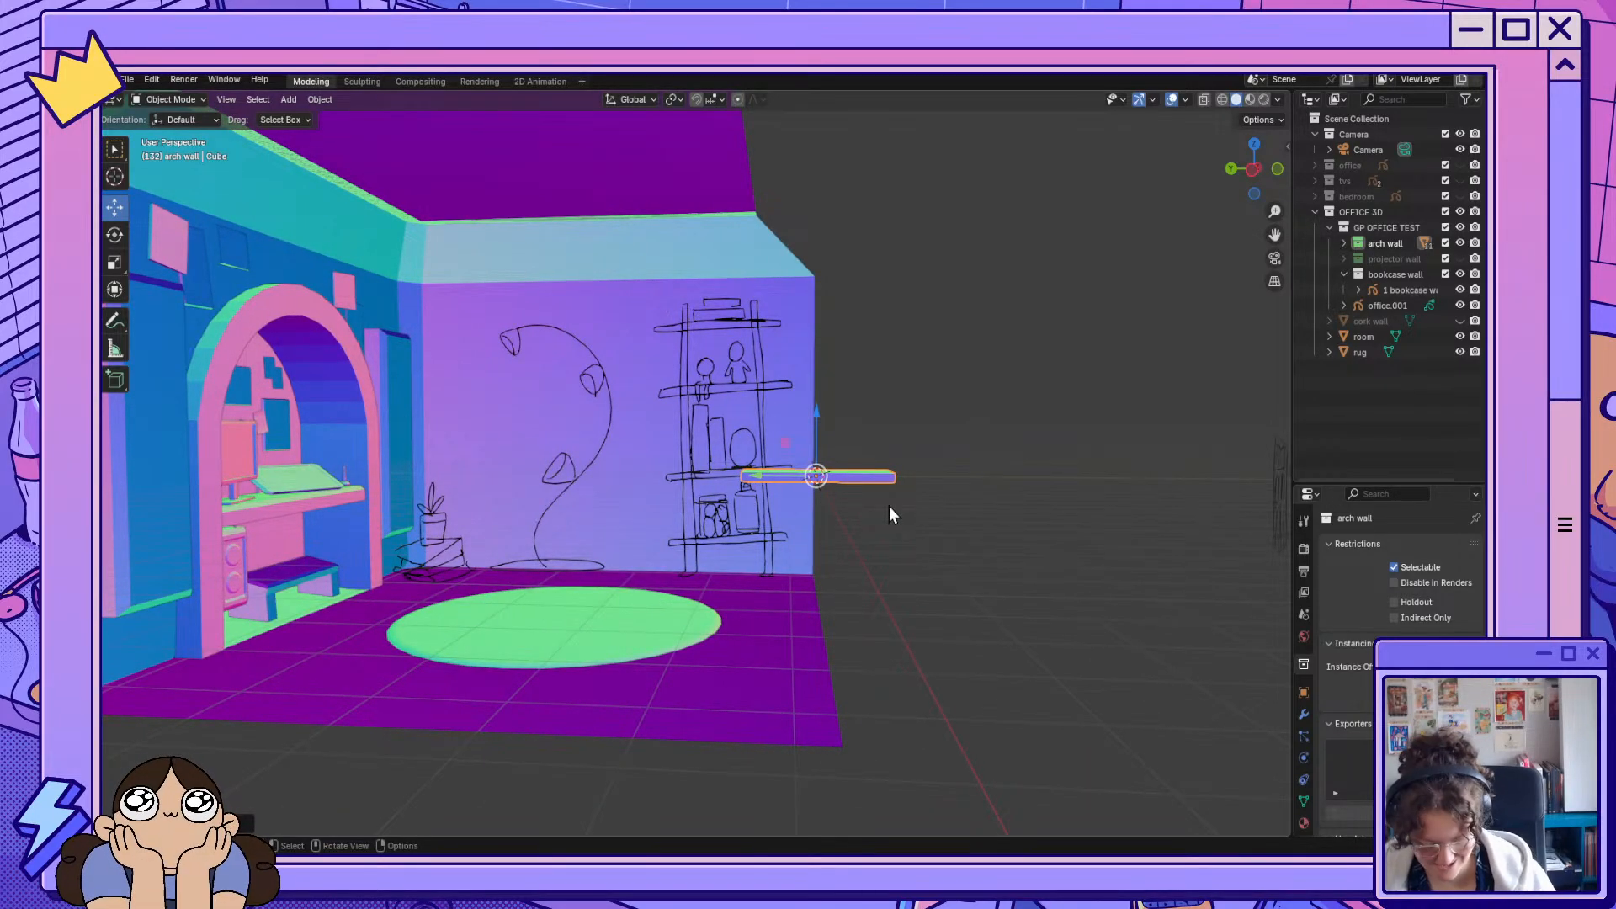
{"action": "key", "text": "shift+d"}
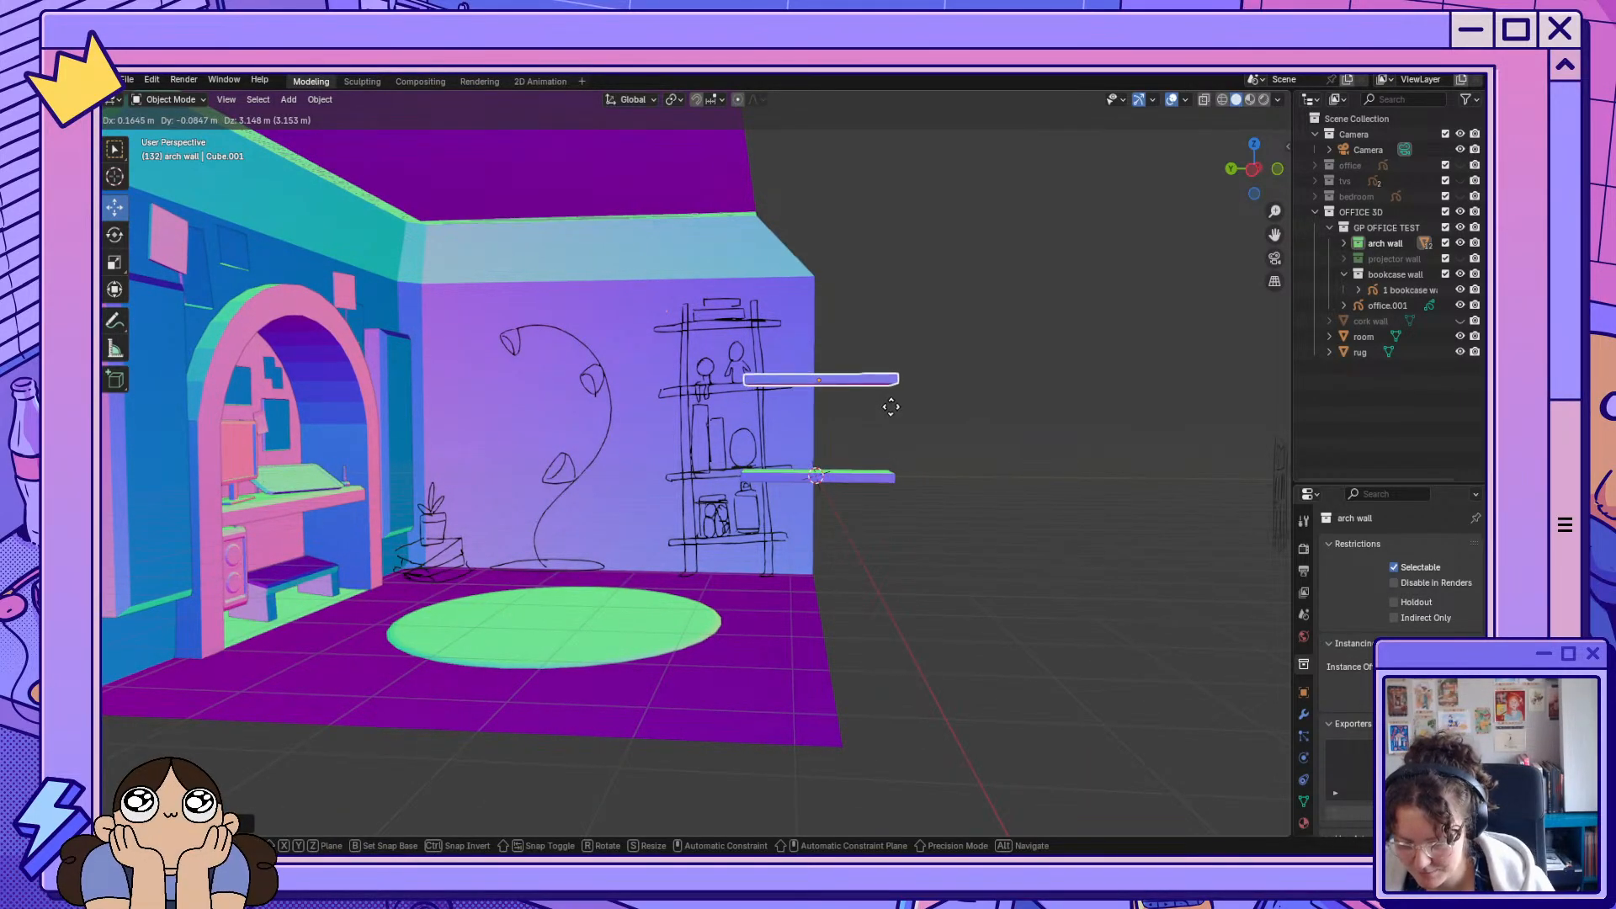
{"action": "left_click", "coordinate": [892, 414]}
{"action": "right_click", "coordinate": [951, 492]}
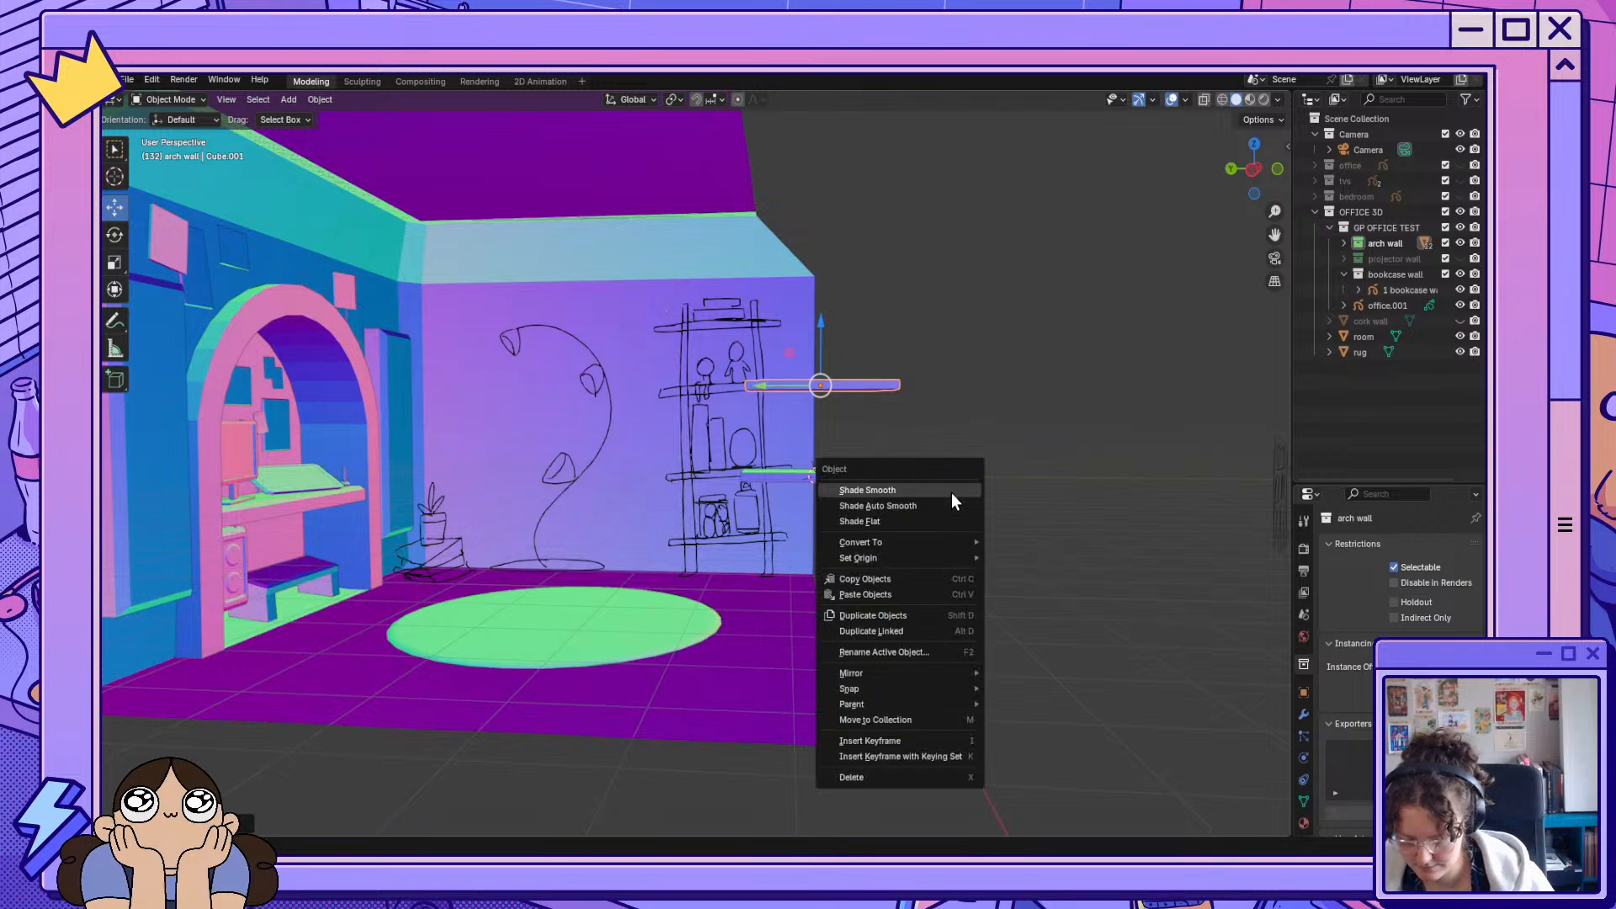
{"action": "left_click", "coordinate": [957, 461]}
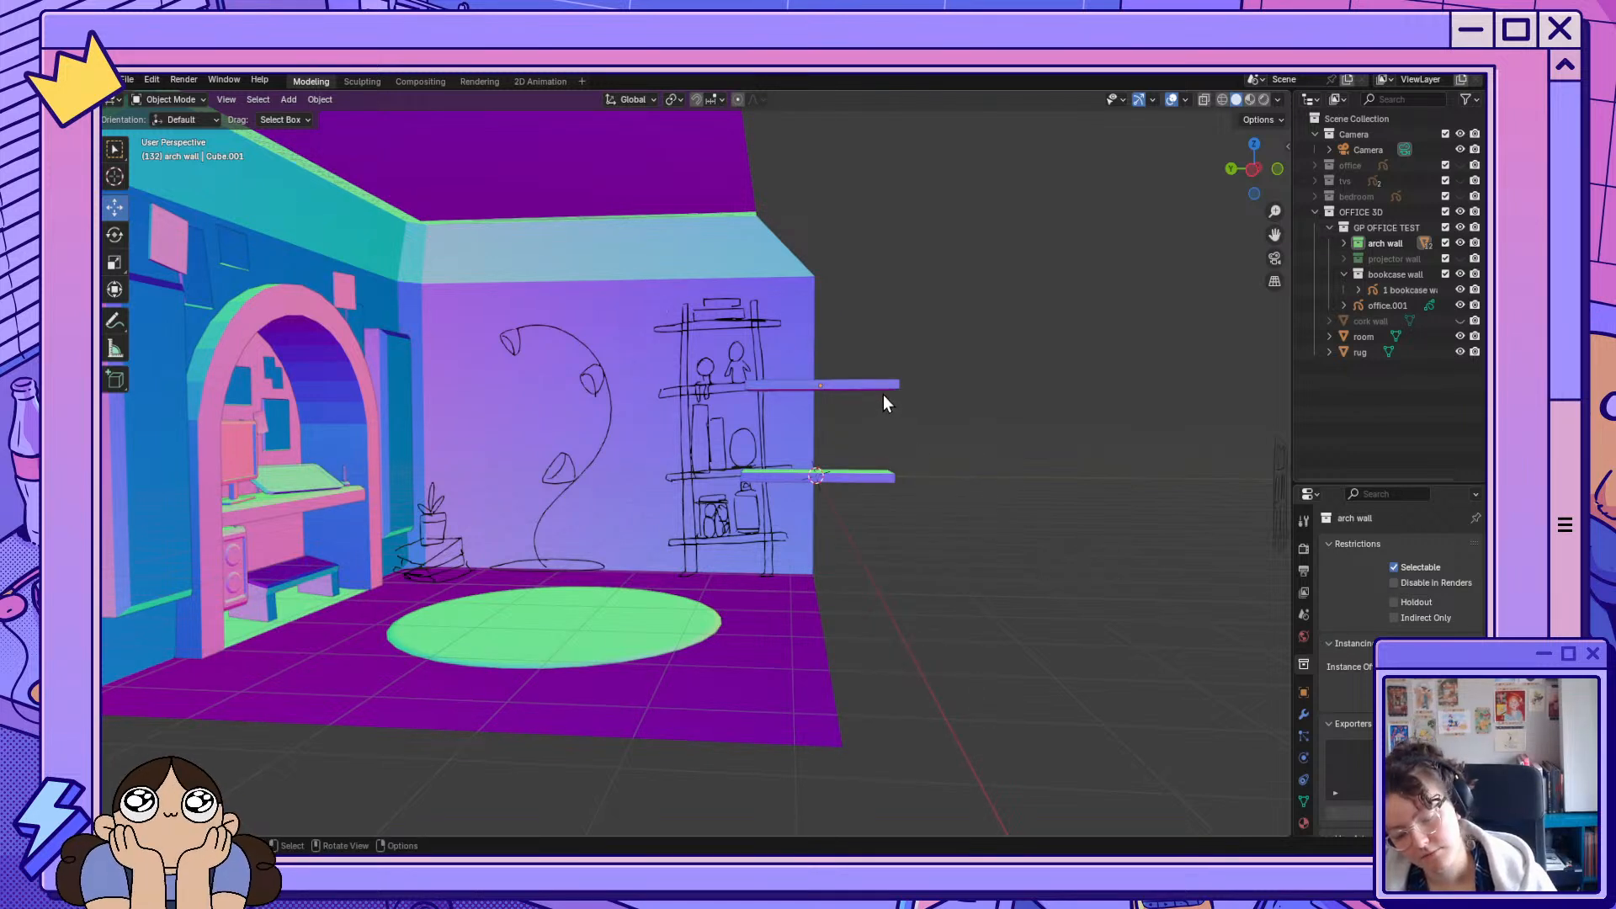
{"action": "key", "text": "ctrl+z"}
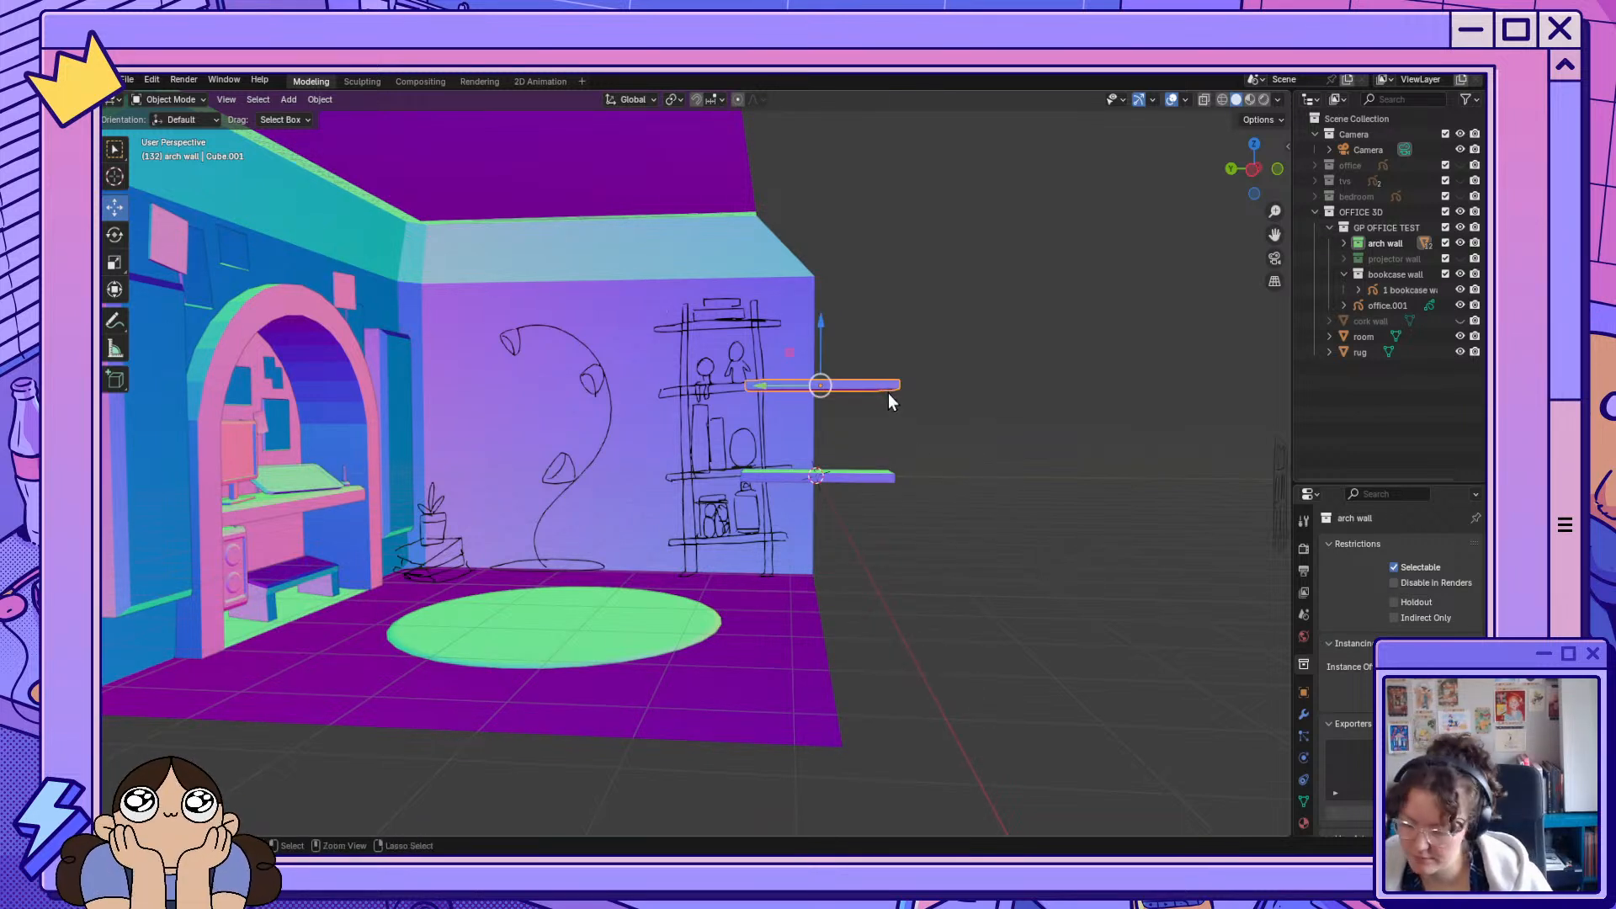
{"action": "key", "text": "ctrl+z"}
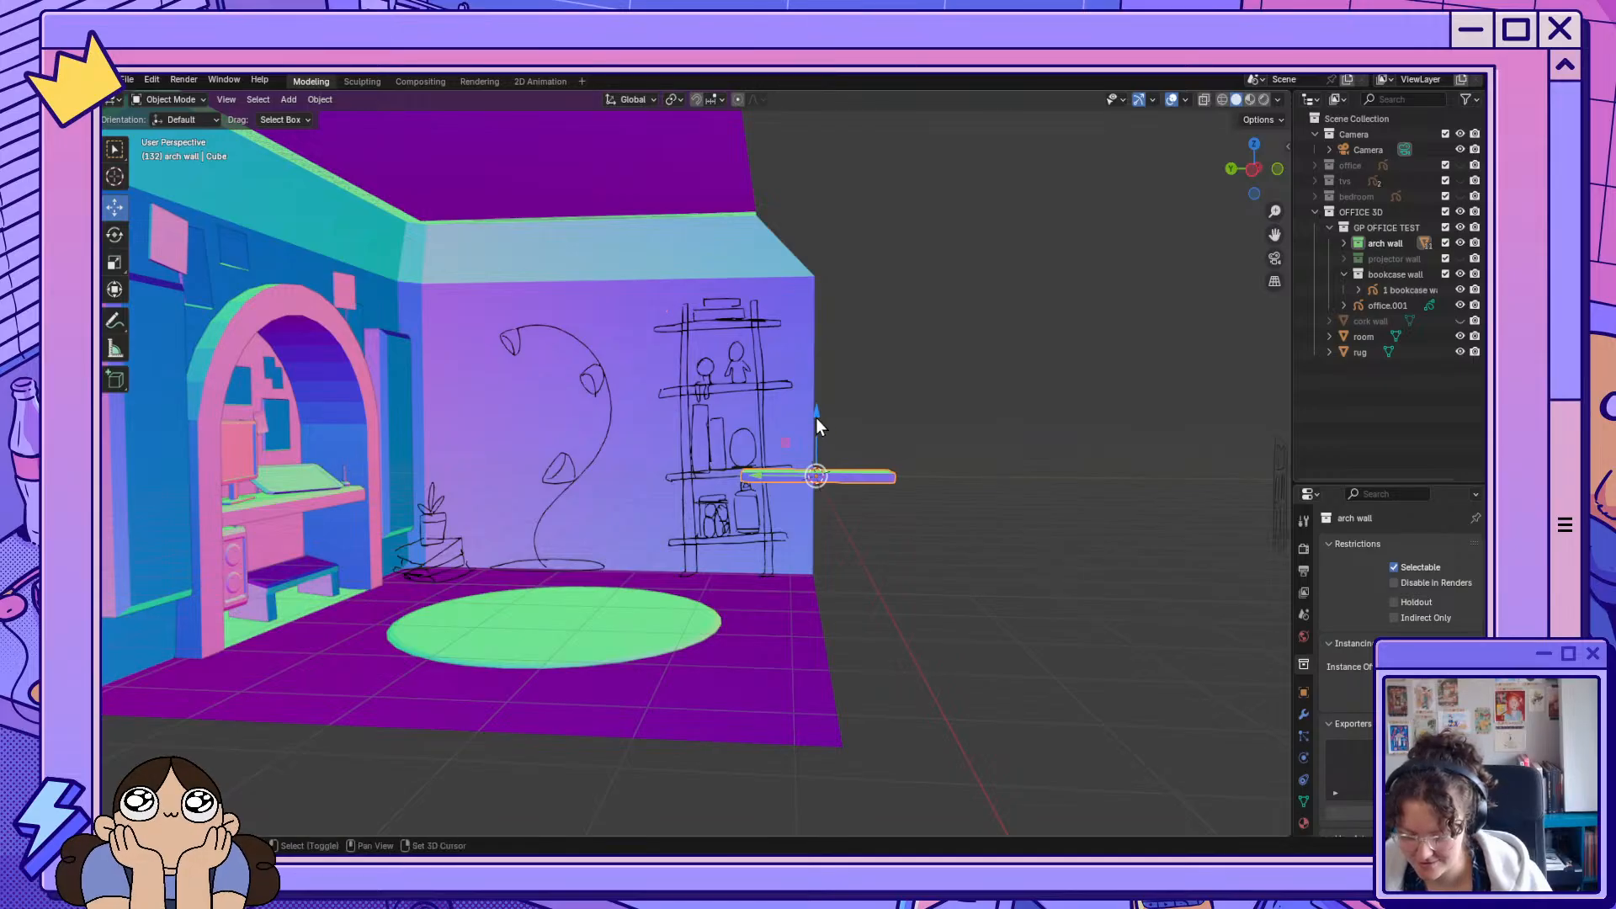
{"action": "key", "text": "shift+d"}
{"action": "key", "text": "shift+z"}
{"action": "left_click", "coordinate": [837, 305]}
{"action": "key", "text": "ctrl+z"}
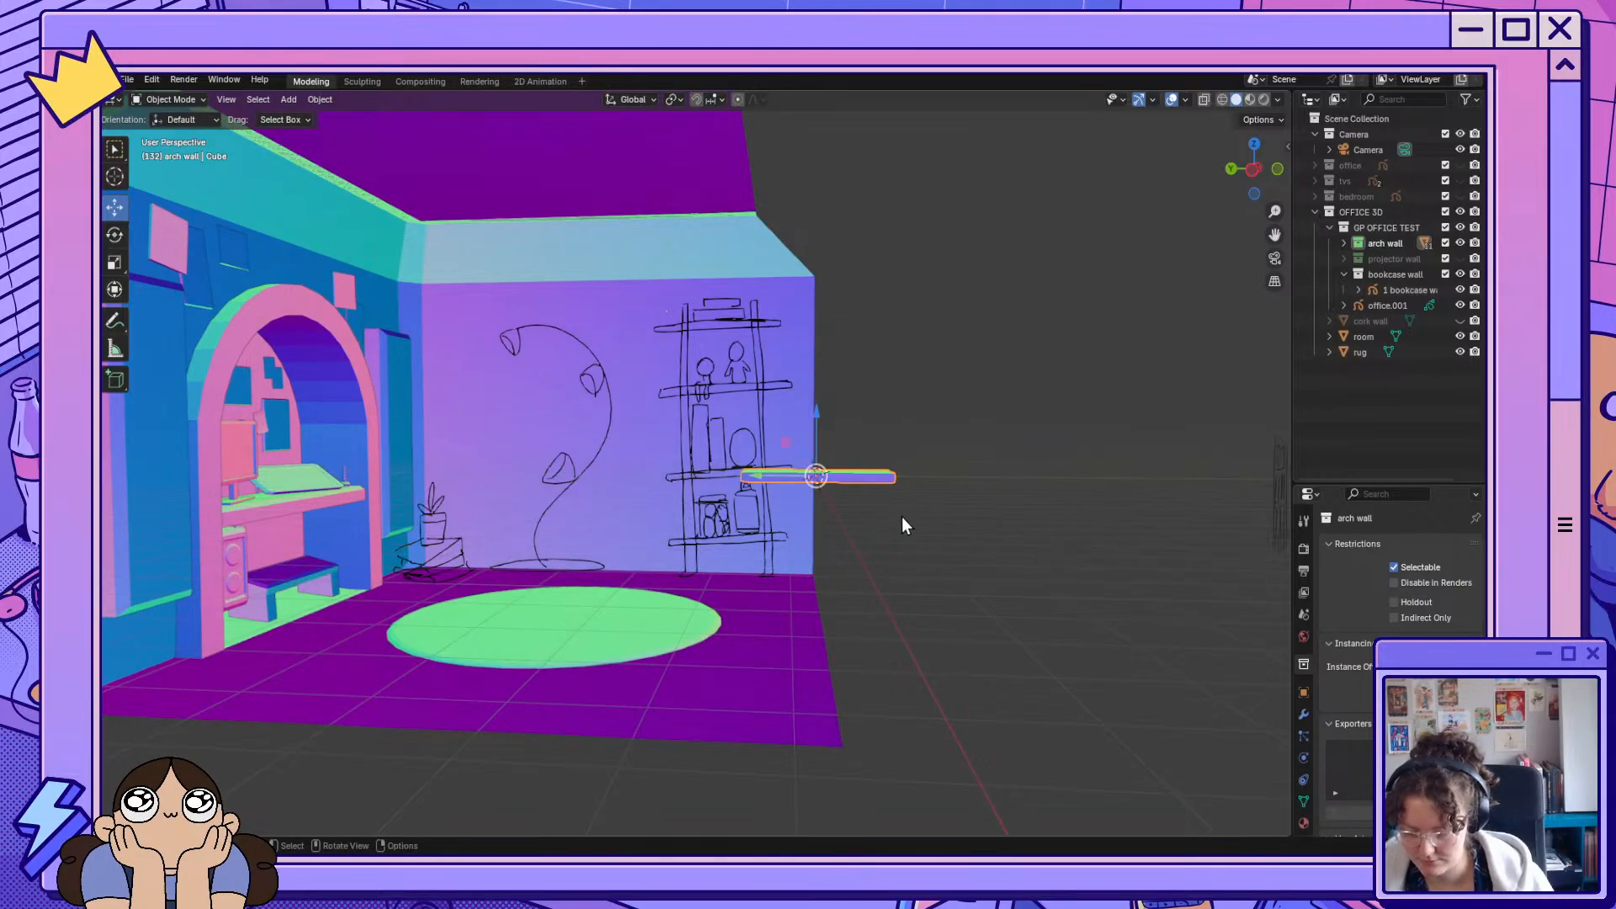
Raise the board along global Z to the height of the sketched shelf holding the two figurines.
{"action": "key", "text": "g"}
{"action": "key", "text": "z"}
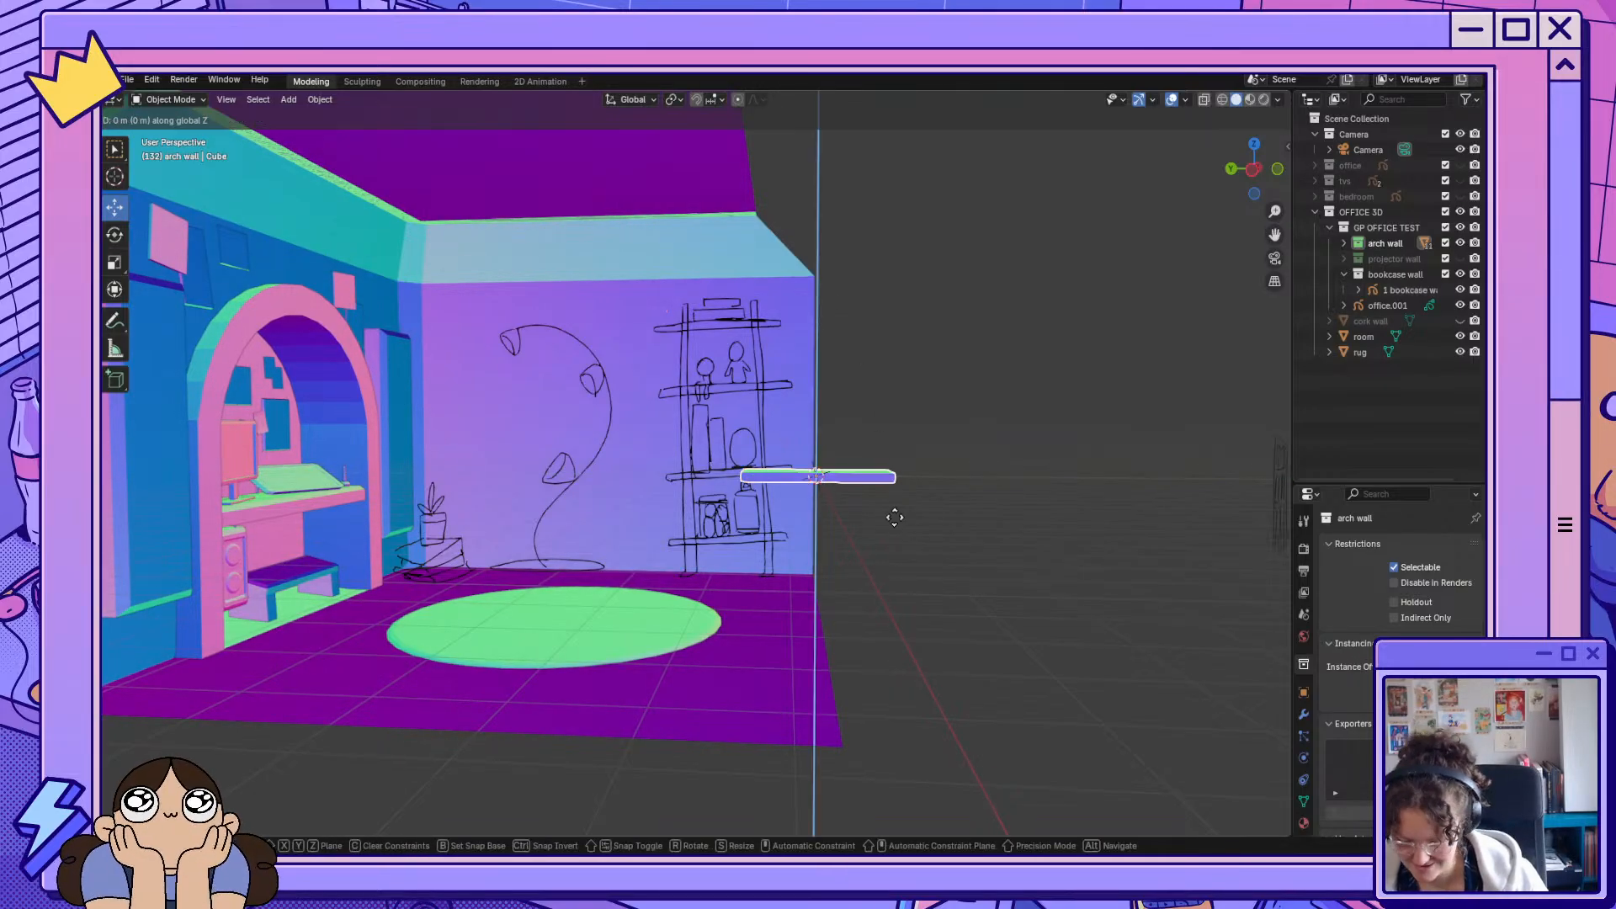
{"action": "left_click", "coordinate": [890, 431]}
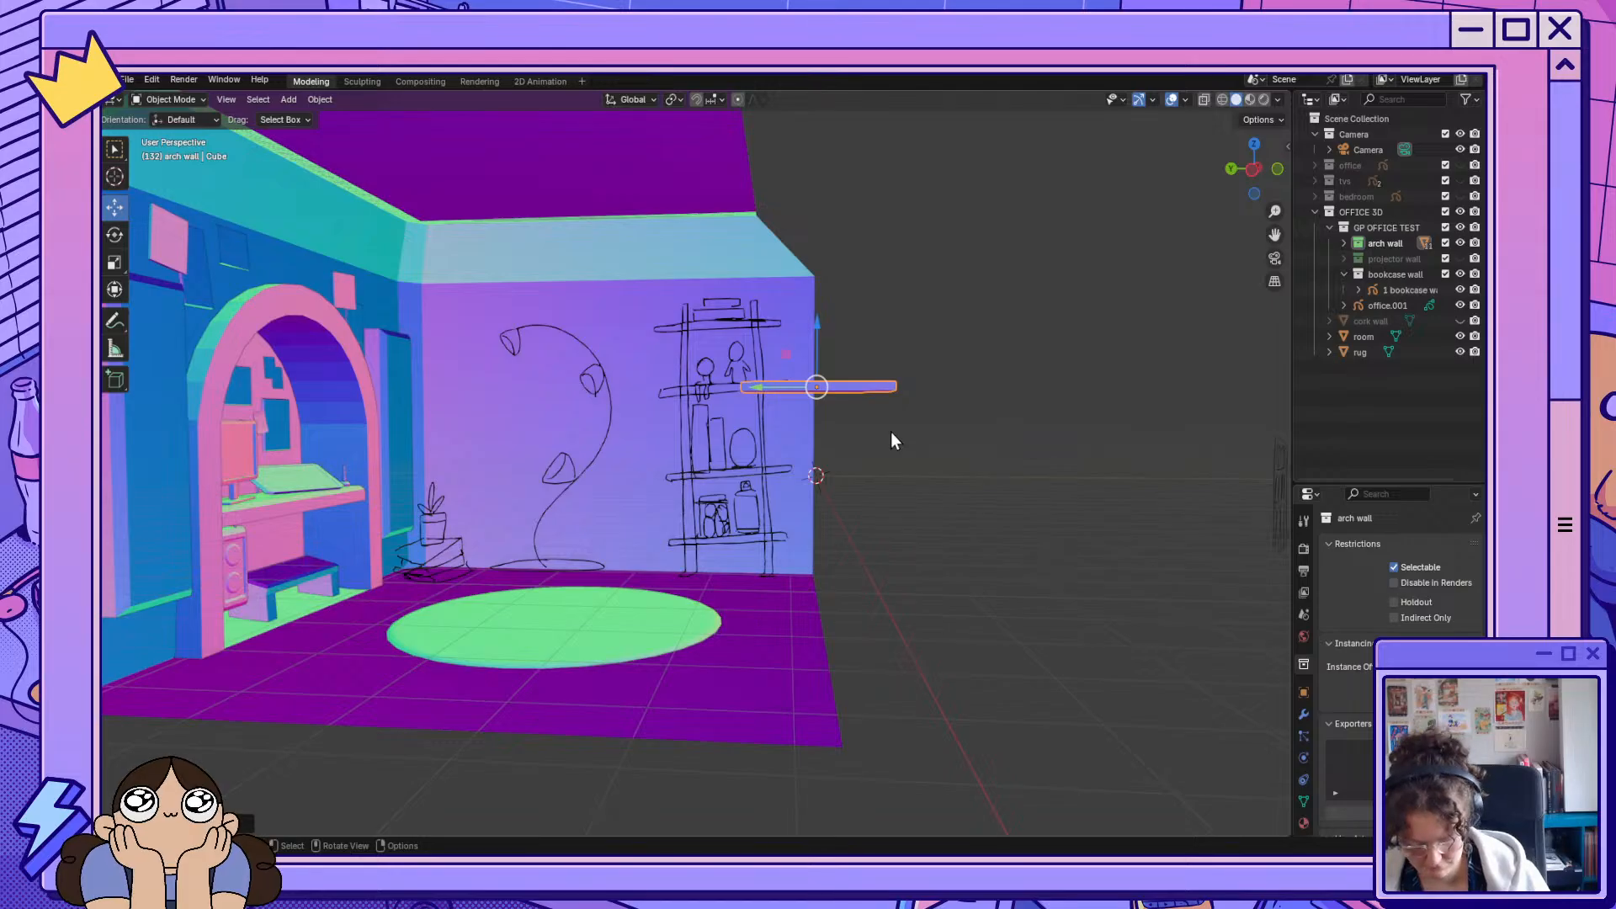
Duplicate the board twice straight down along global Z, placing the copies at the heights of the two lowest sketched shelves.
{"action": "key", "text": "shift+d"}
{"action": "key", "text": "z"}
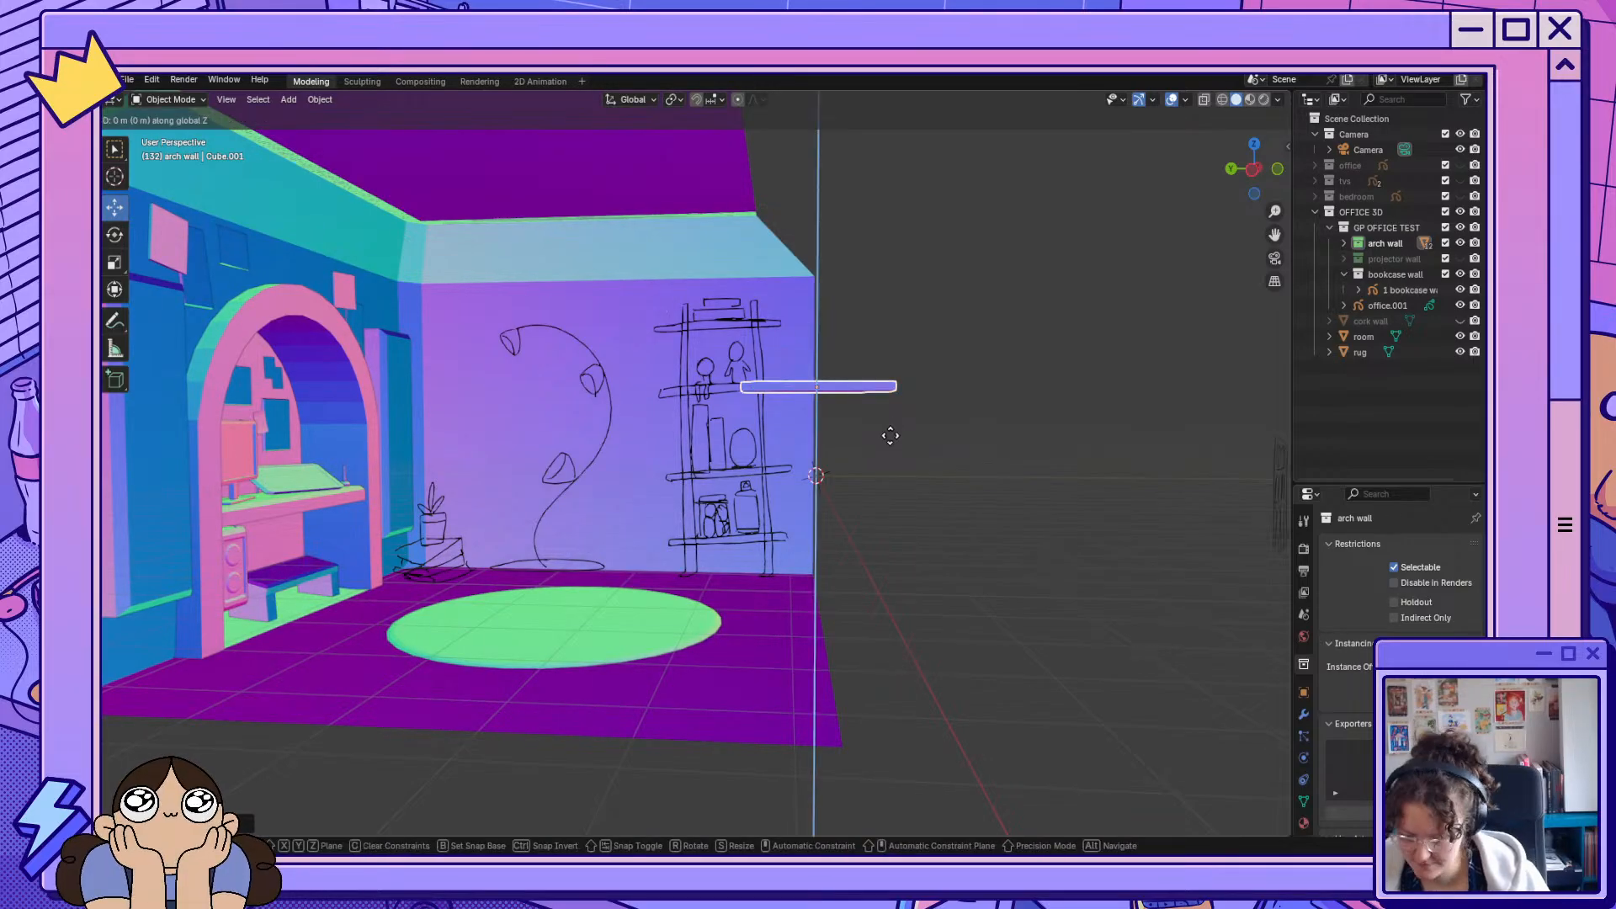
{"action": "left_click", "coordinate": [896, 522]}
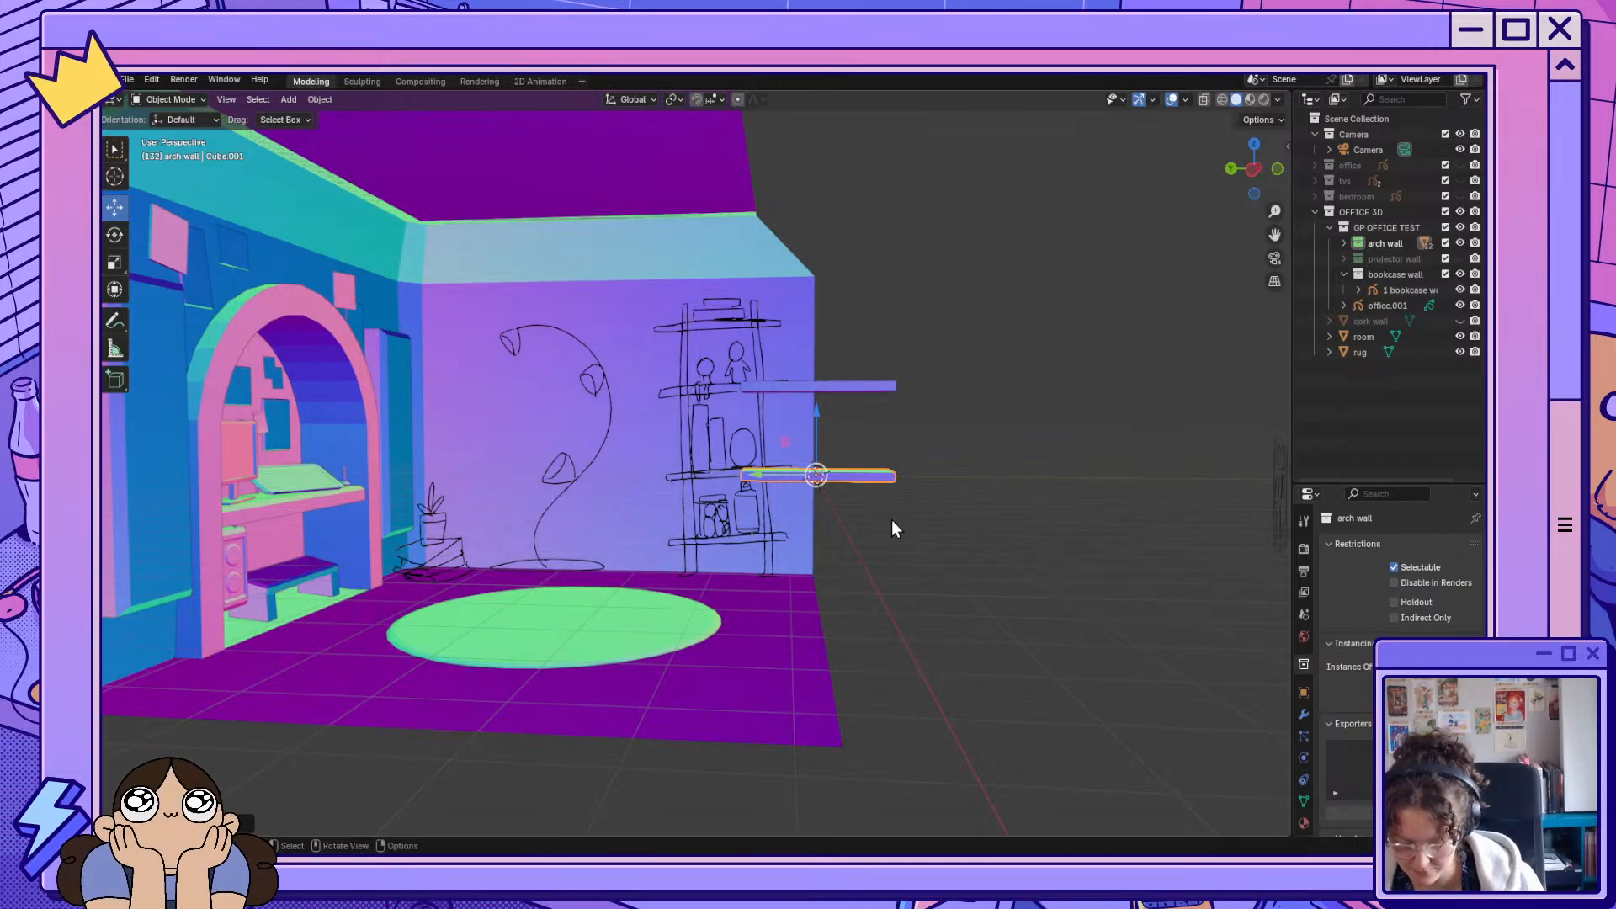
{"action": "key", "text": "shift+d"}
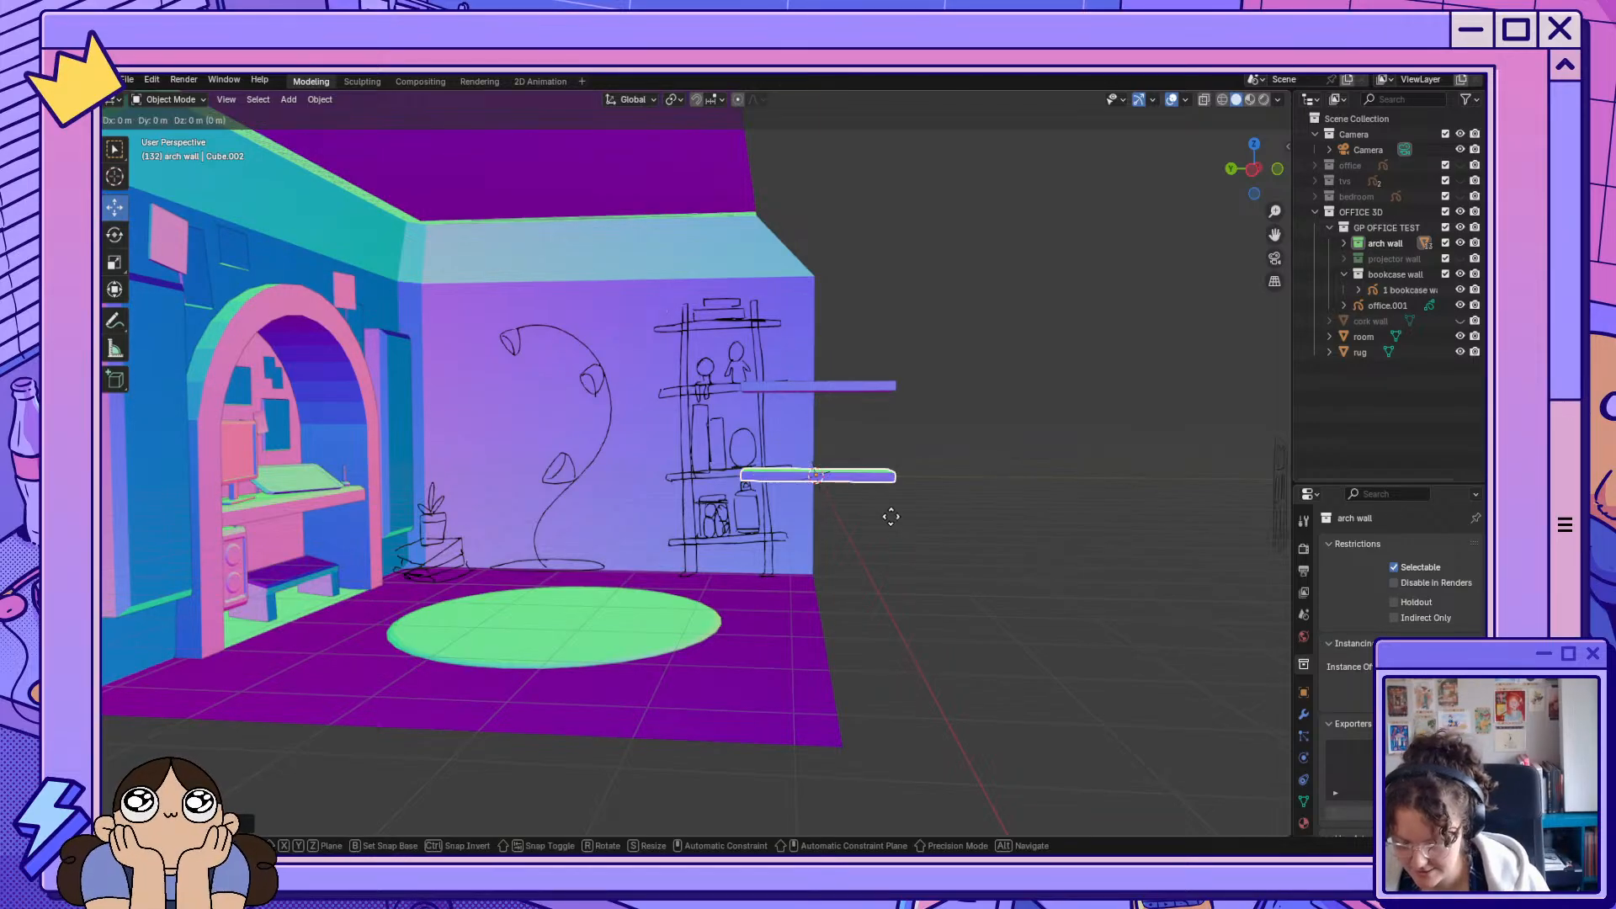
{"action": "right_click", "coordinate": [891, 528]}
{"action": "key", "text": "g"}
{"action": "key", "text": "z"}
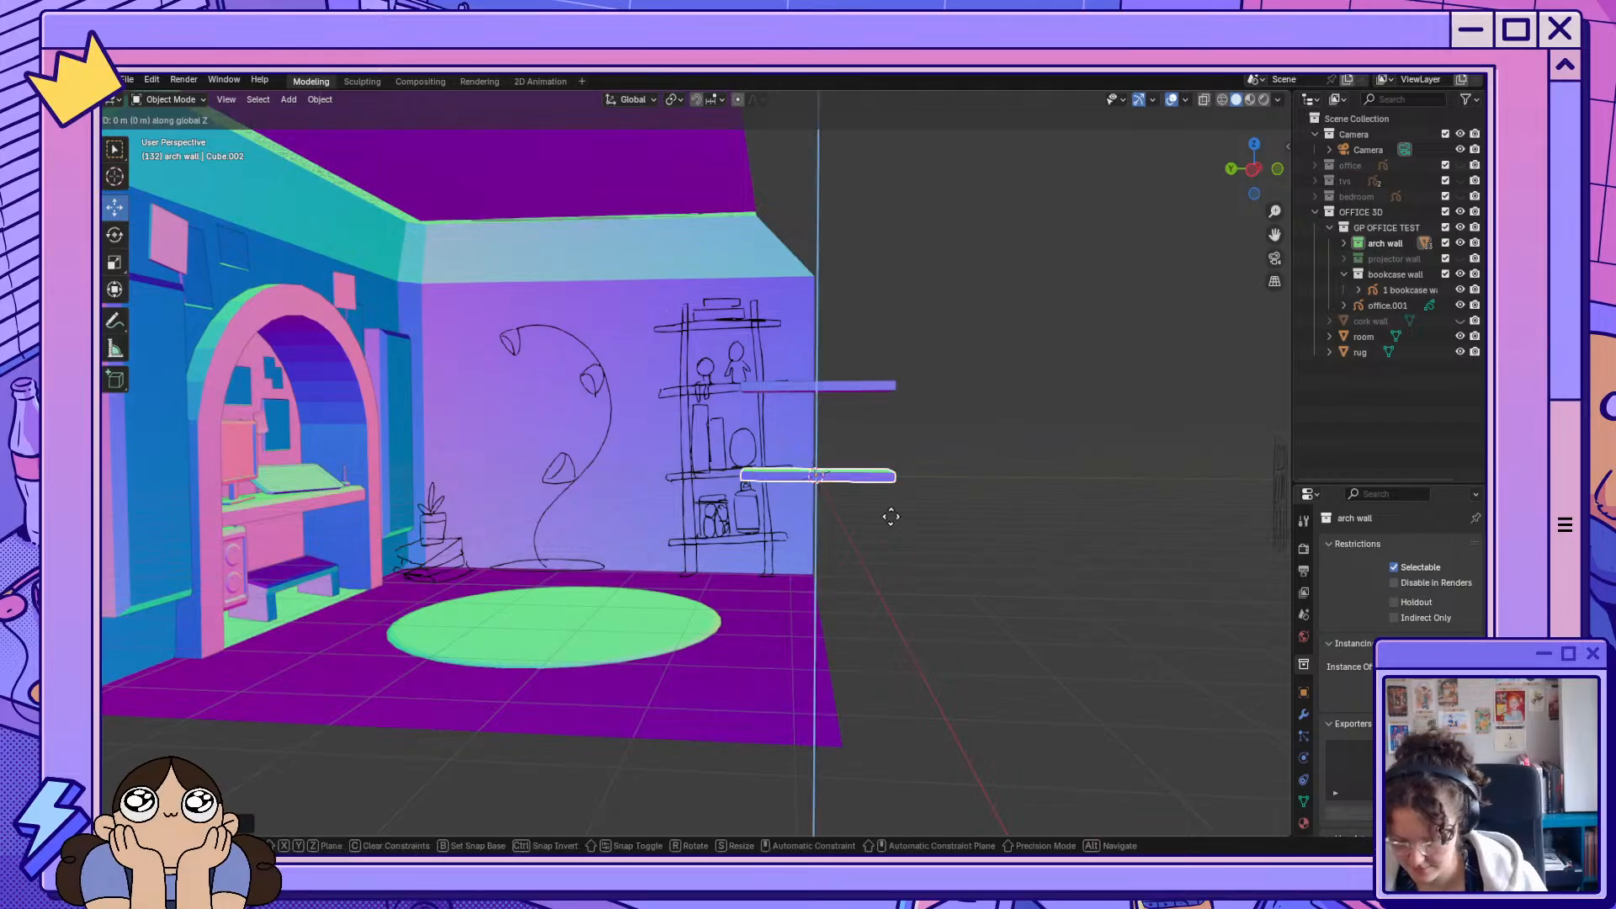
{"action": "left_click", "coordinate": [901, 591]}
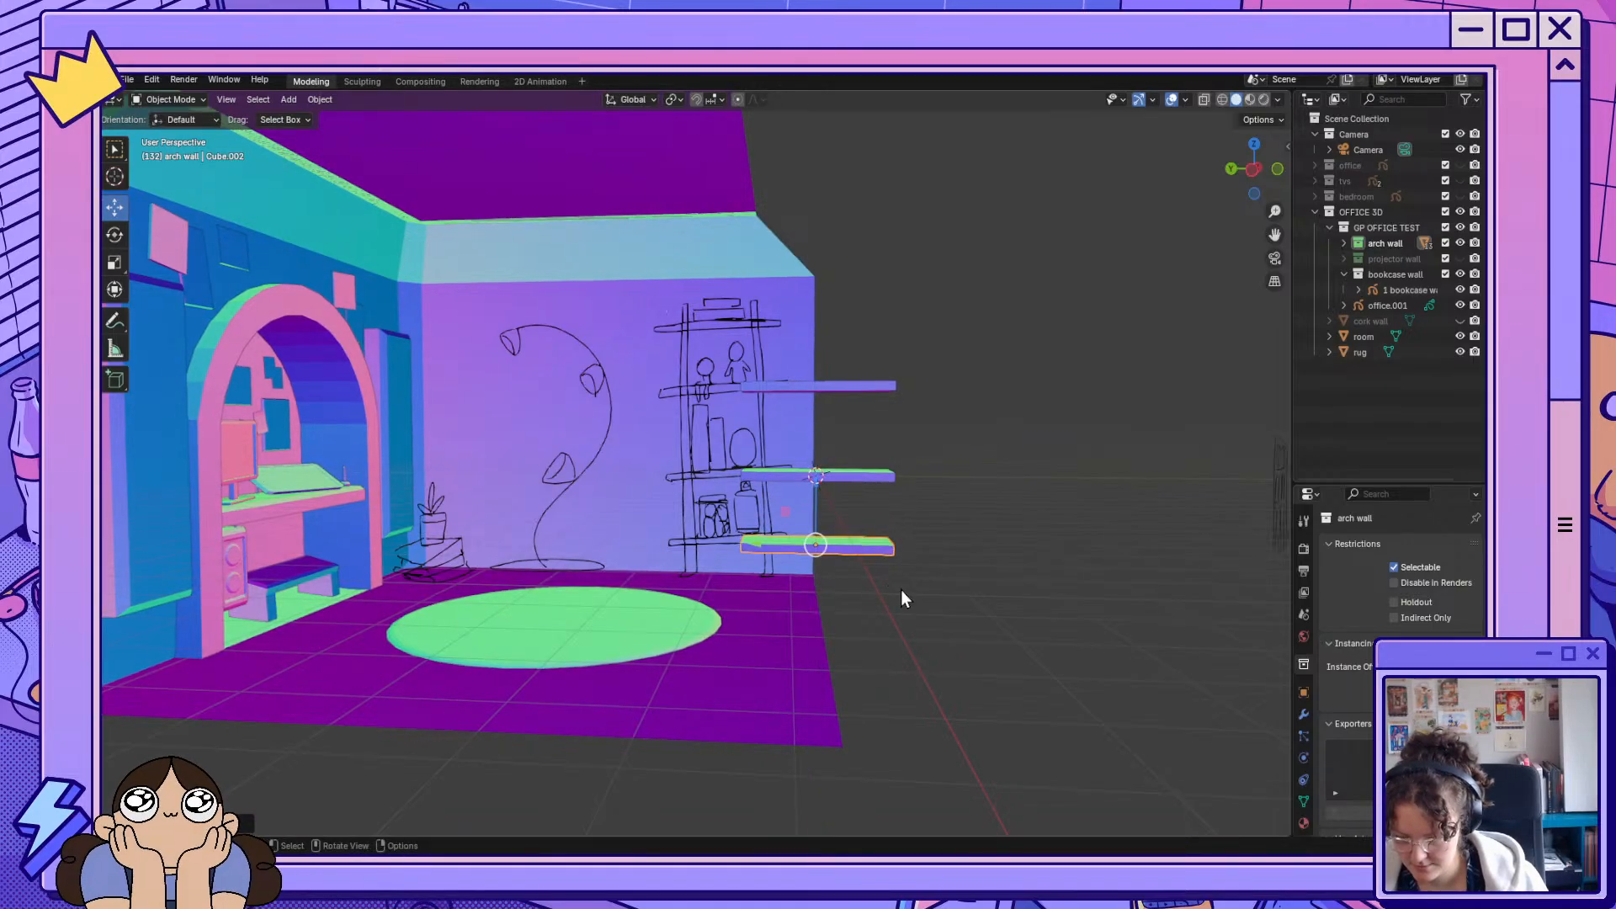
In the left orthographic view, shift the three boards along global Z to line up with the three lower sketched shelves.
{"action": "left_click", "coordinate": [1253, 169]}
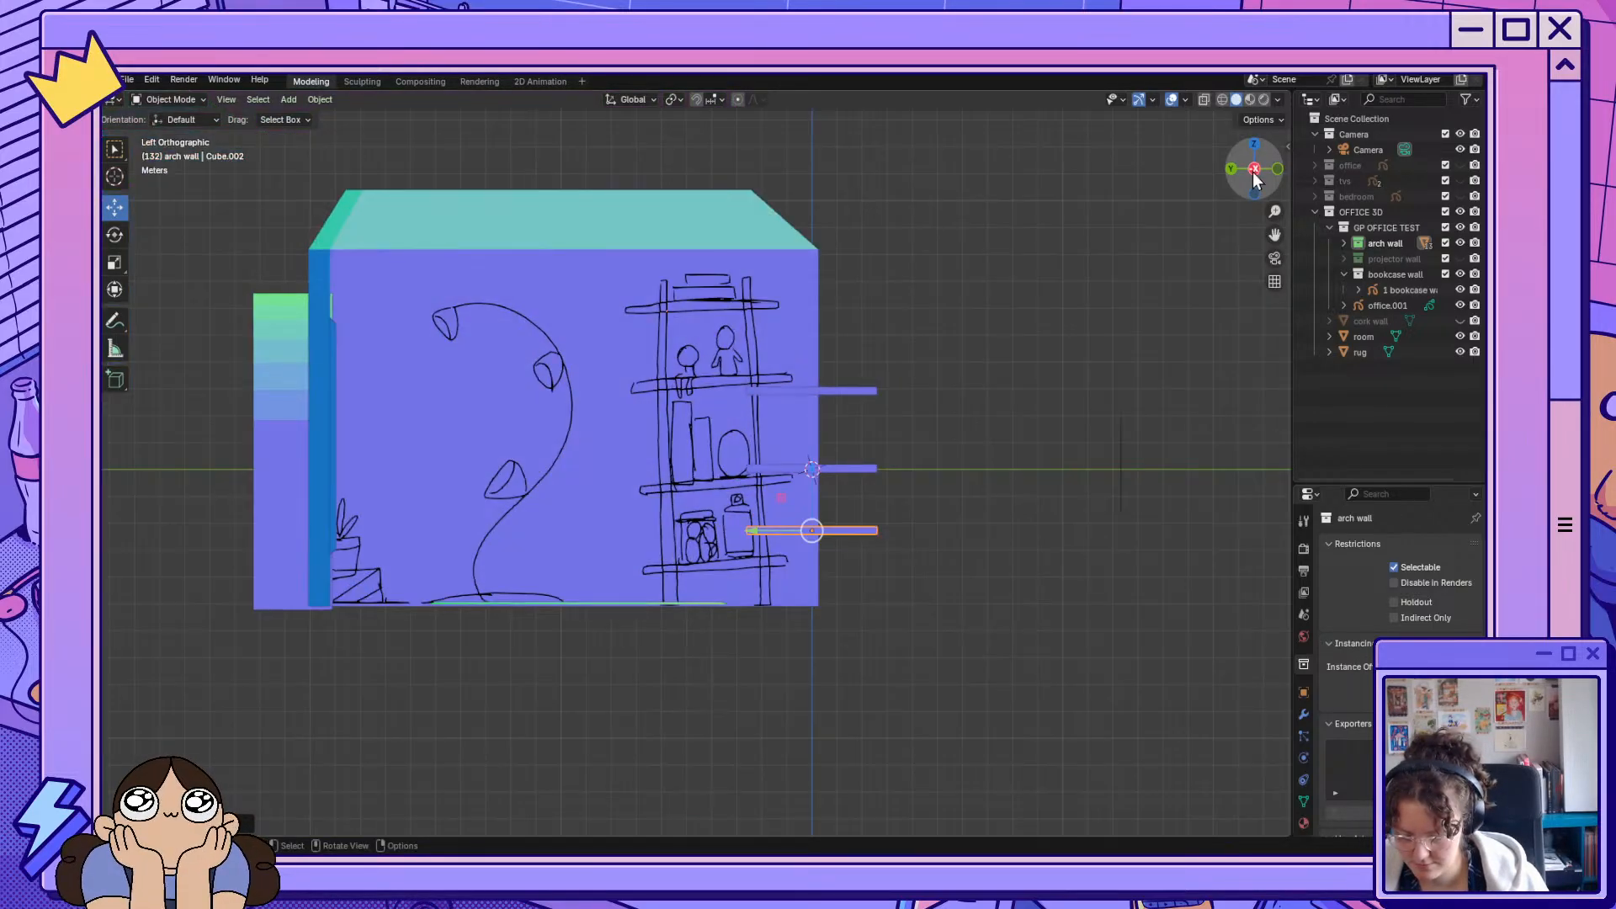
{"action": "left_click_drag", "start_coordinate": [813, 476], "coordinate": [820, 507]}
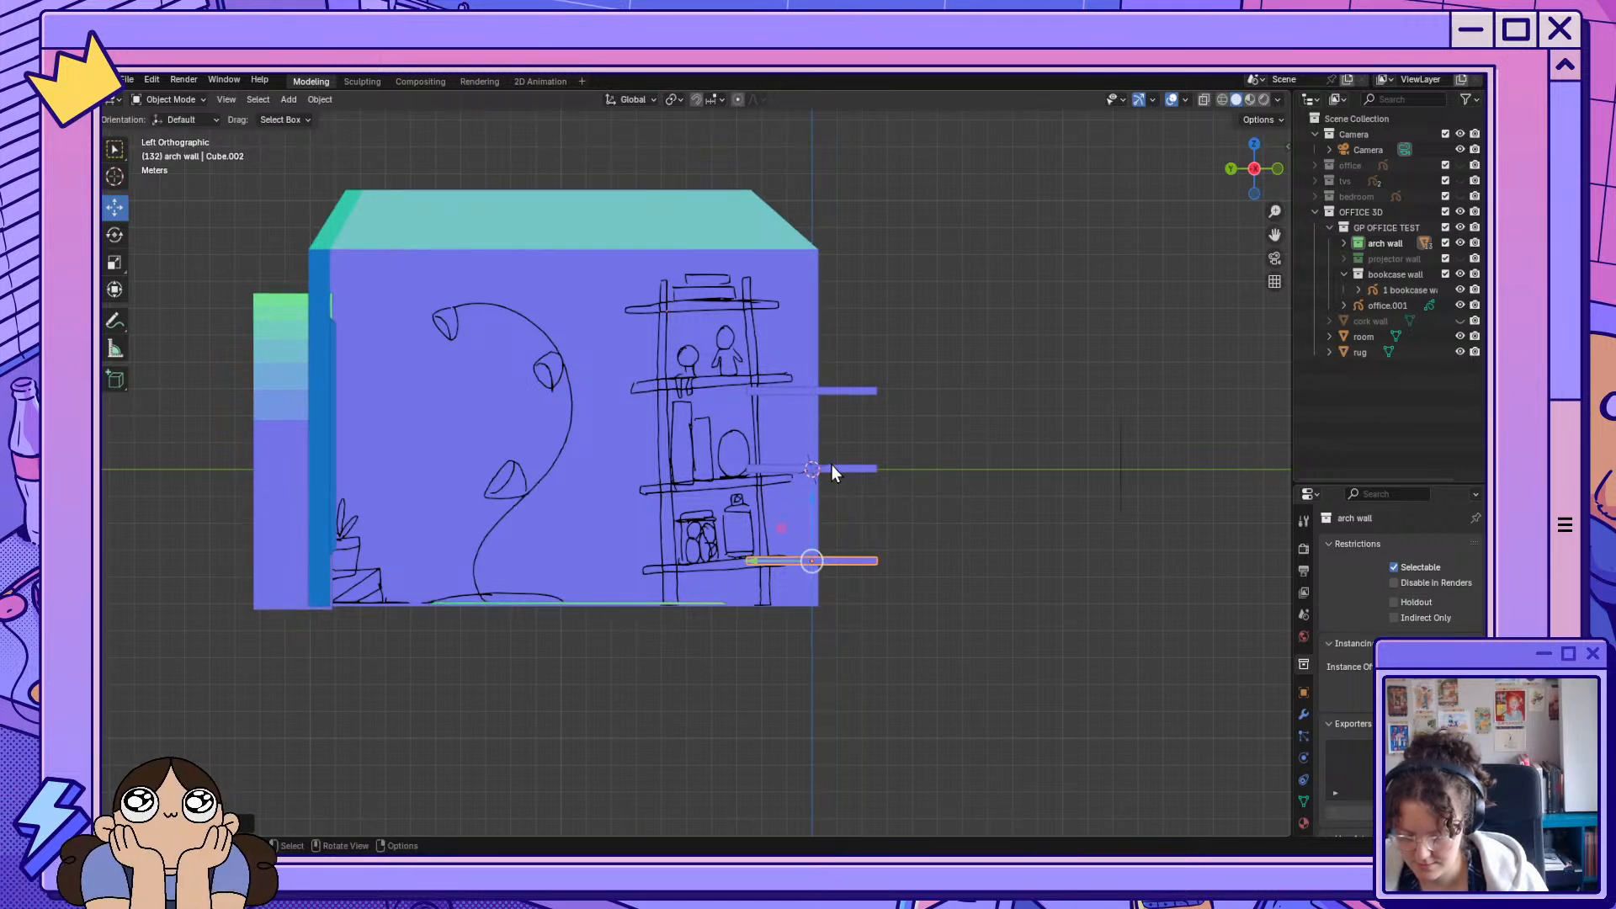
{"action": "left_click", "coordinate": [832, 470]}
{"action": "left_click_drag", "start_coordinate": [815, 406], "coordinate": [817, 416]}
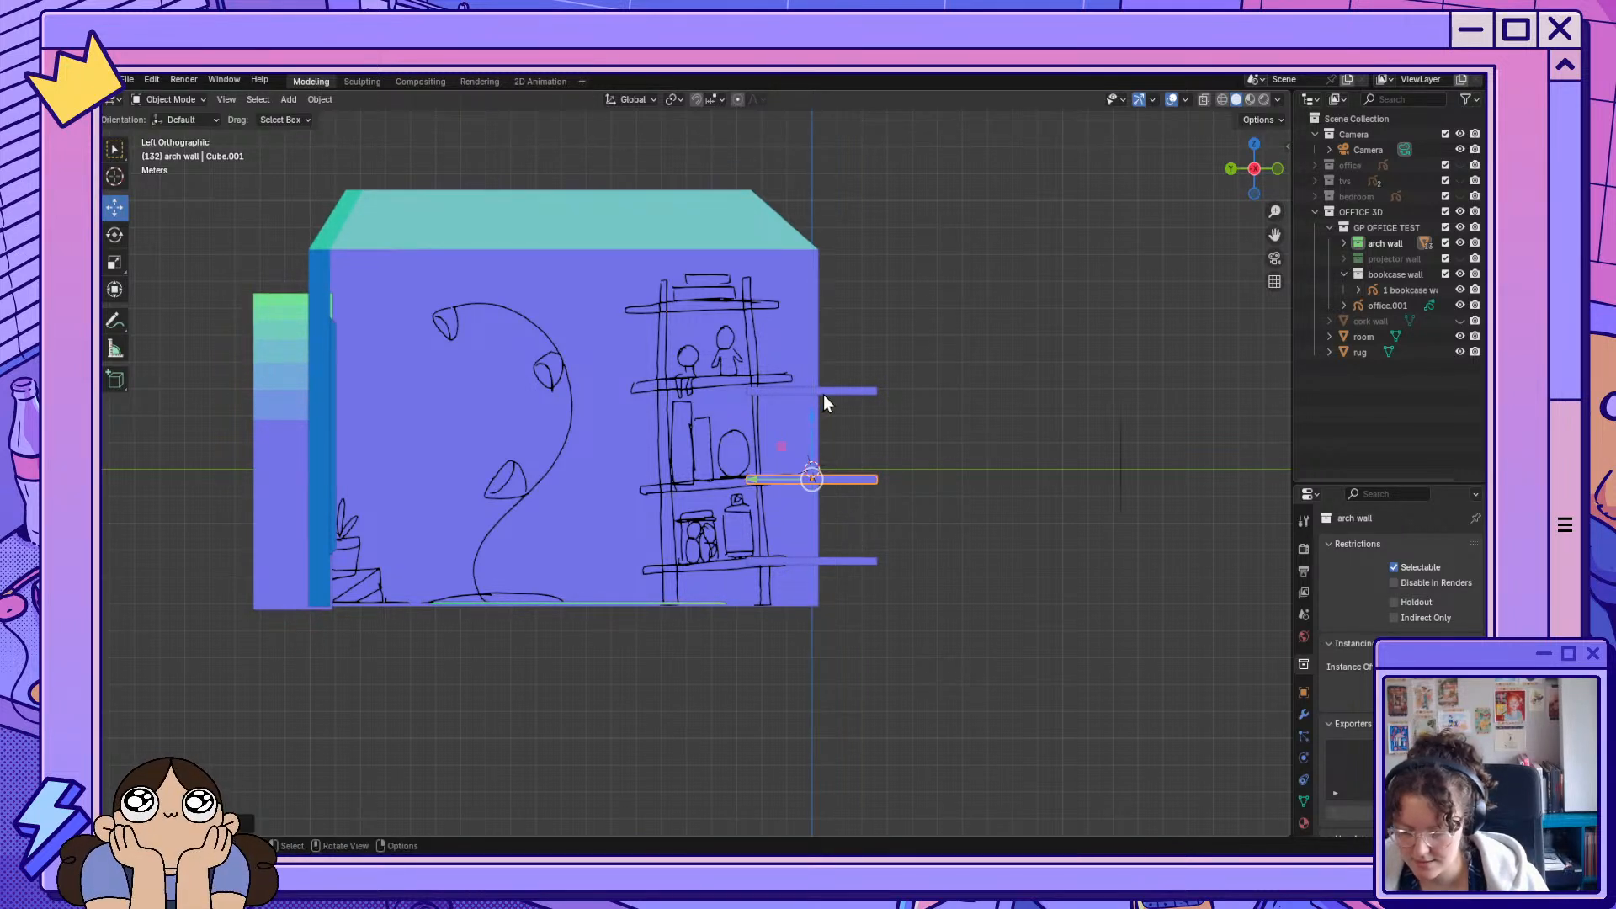
{"action": "left_click", "coordinate": [828, 392]}
{"action": "left_click_drag", "start_coordinate": [810, 346], "coordinate": [813, 330]}
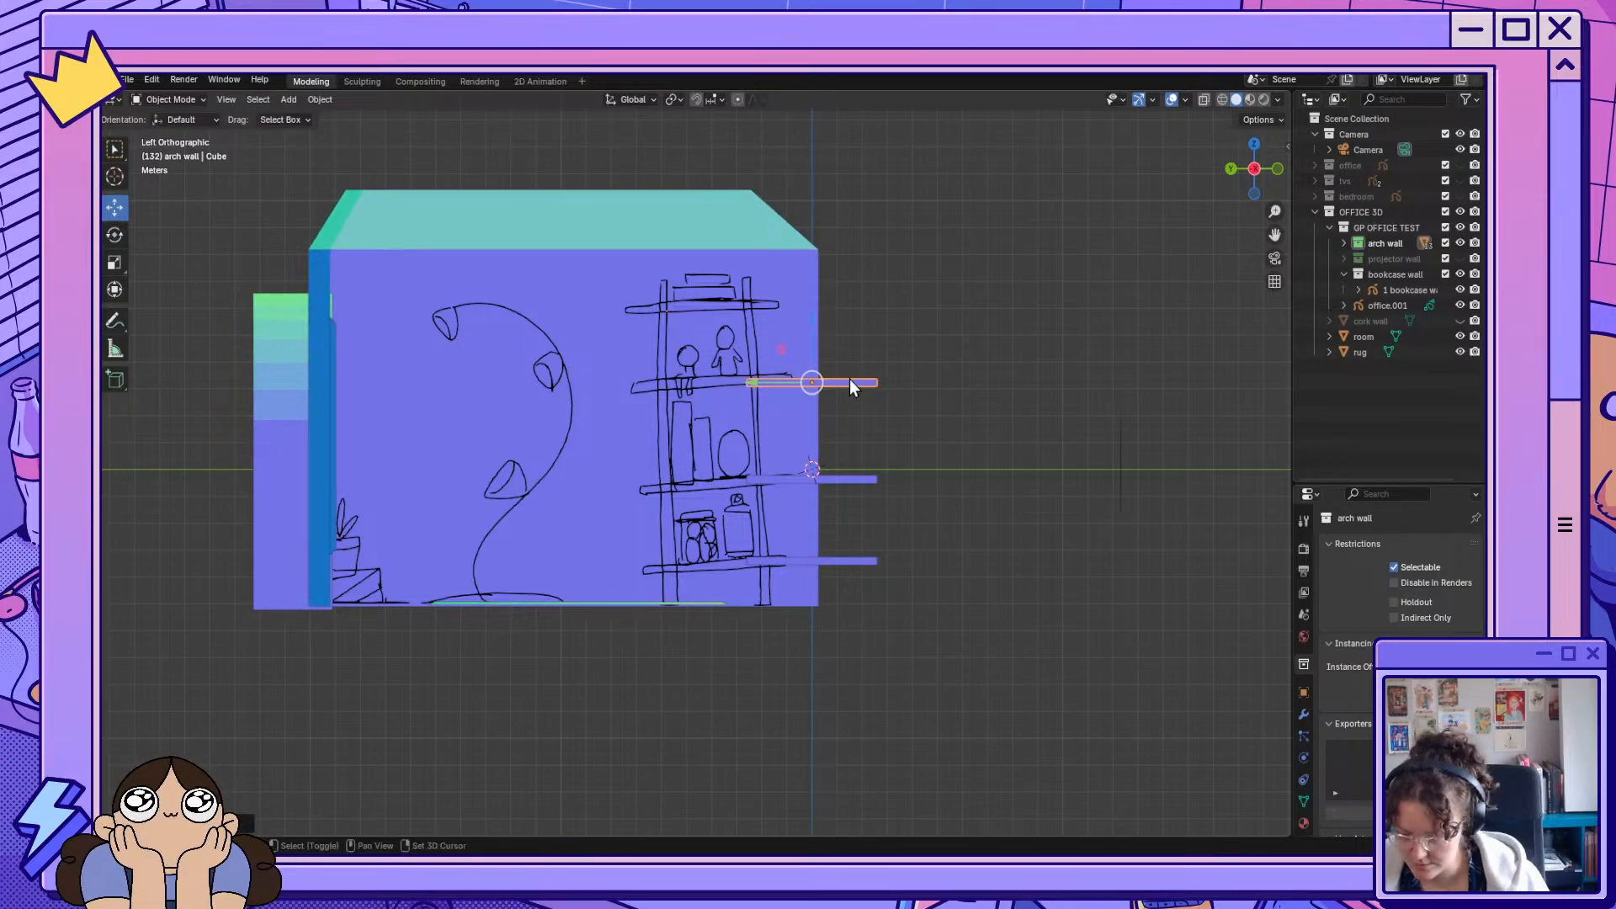
Duplicate the highest board and raise the copy along global Z to the height of the top sketched shelf.
{"action": "key", "text": "shift+d"}
{"action": "key", "text": "Escape"}
{"action": "key", "text": "g"}
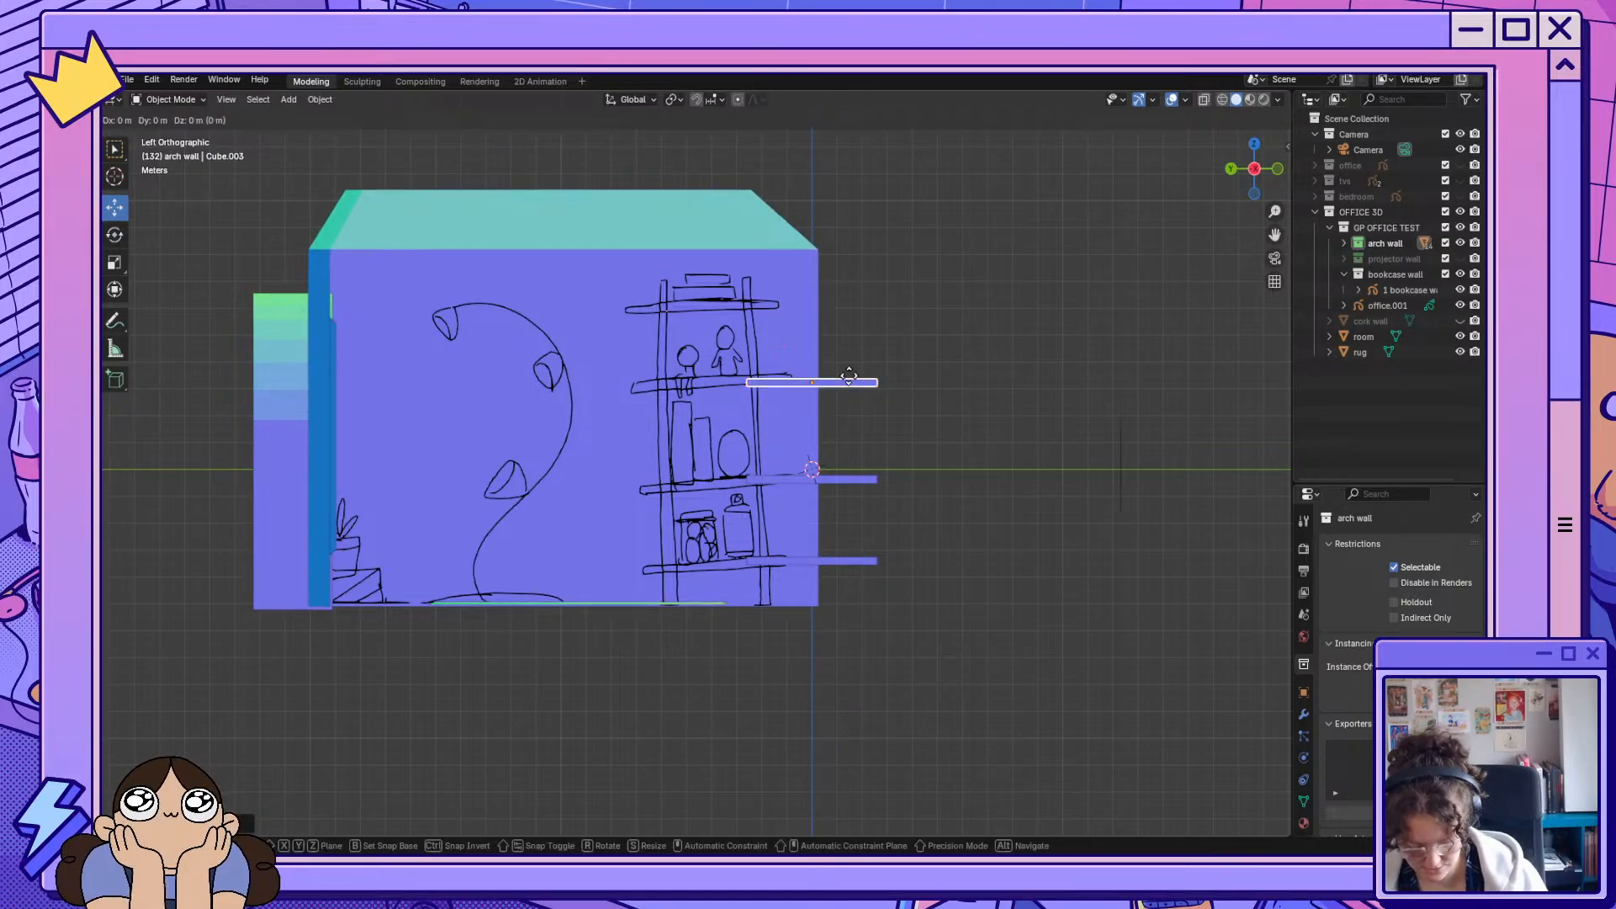
{"action": "key", "text": "z"}
{"action": "left_click", "coordinate": [855, 299]}
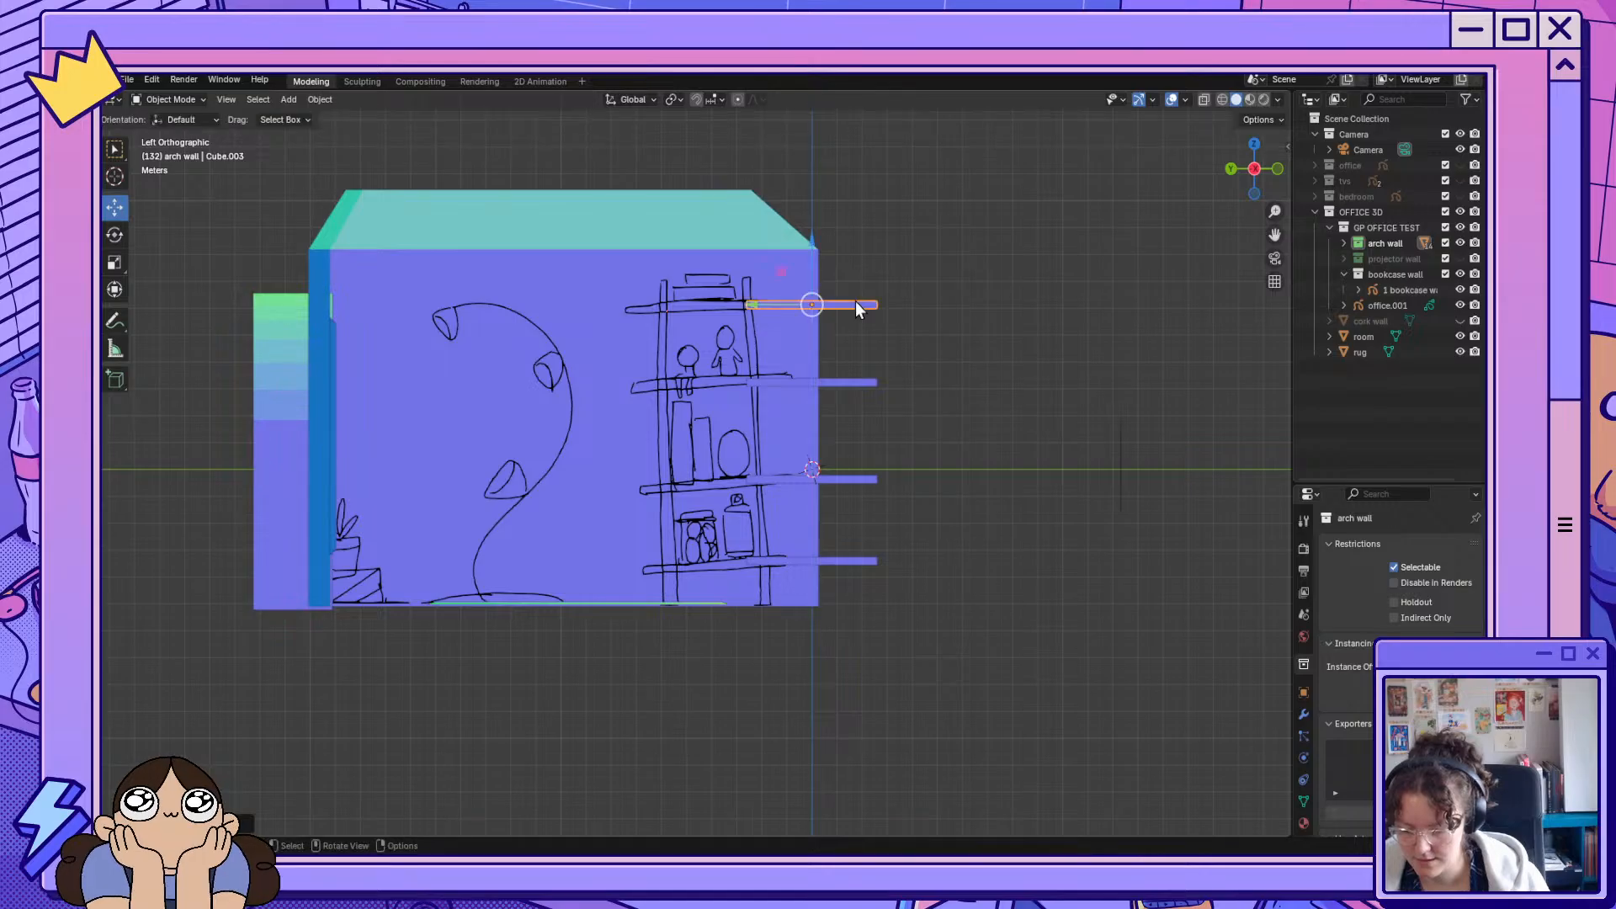
Add a mesh cylinder and scale it down uniformly to about 0.22 for a thin bookcase post.
{"action": "middle_click_drag", "start_coordinate": [1018, 486], "coordinate": [1013, 531]}
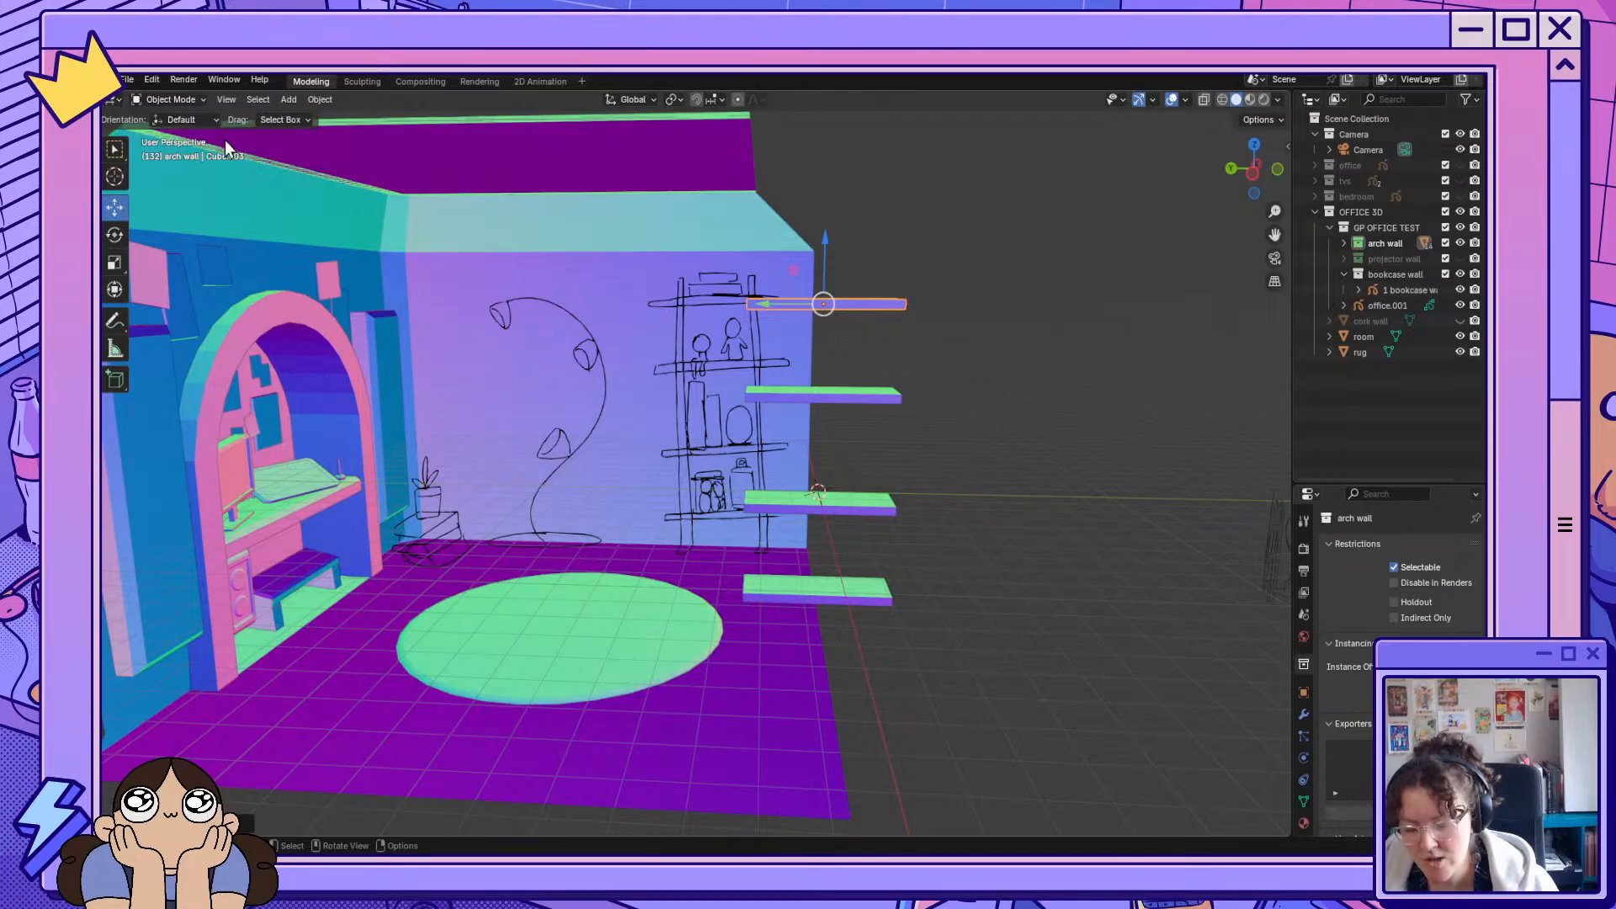
{"action": "middle_click_drag", "start_coordinate": [1002, 495], "coordinate": [934, 471]}
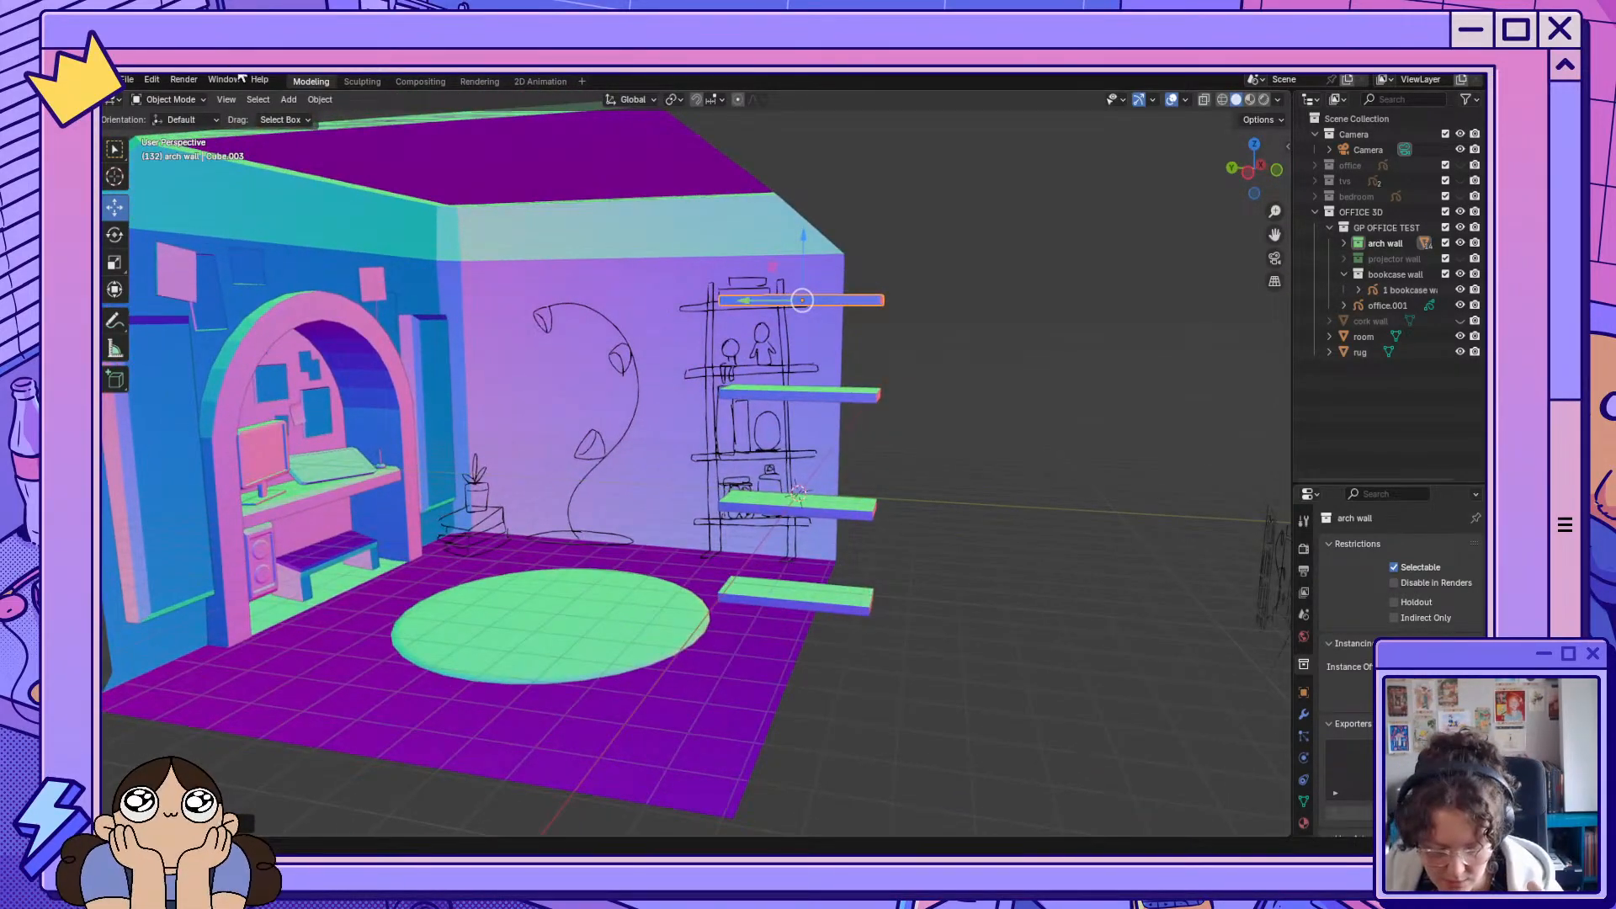
{"action": "left_click", "coordinate": [1002, 542]}
{"action": "key", "text": "shift+a"}
{"action": "mouse_move", "coordinate": [1002, 542]}
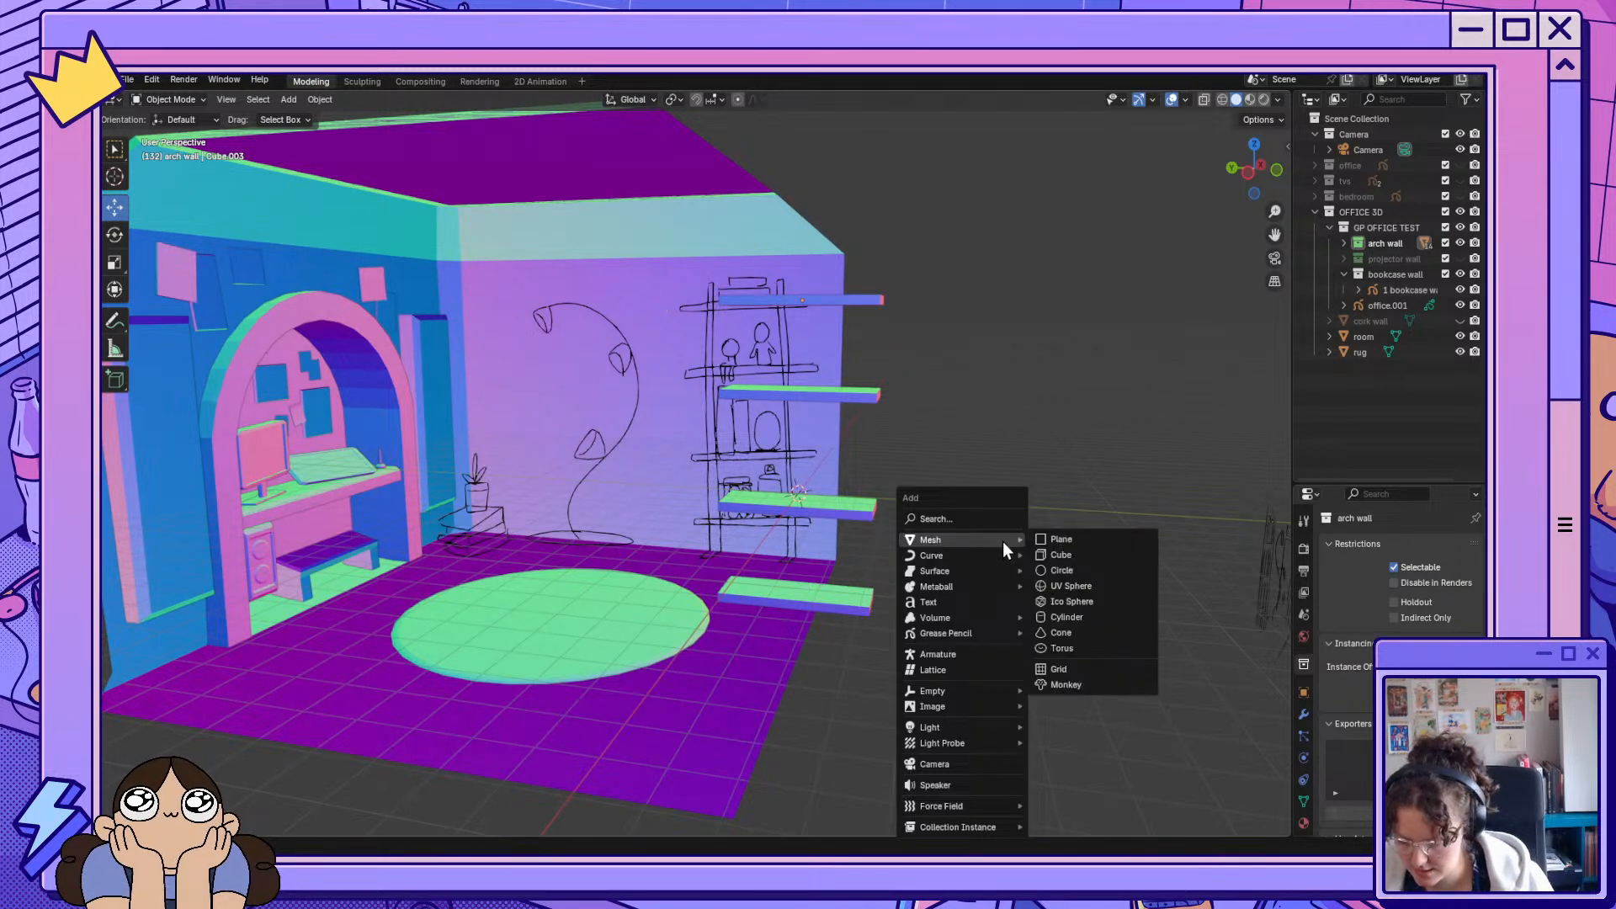
{"action": "left_click", "coordinate": [1083, 615]}
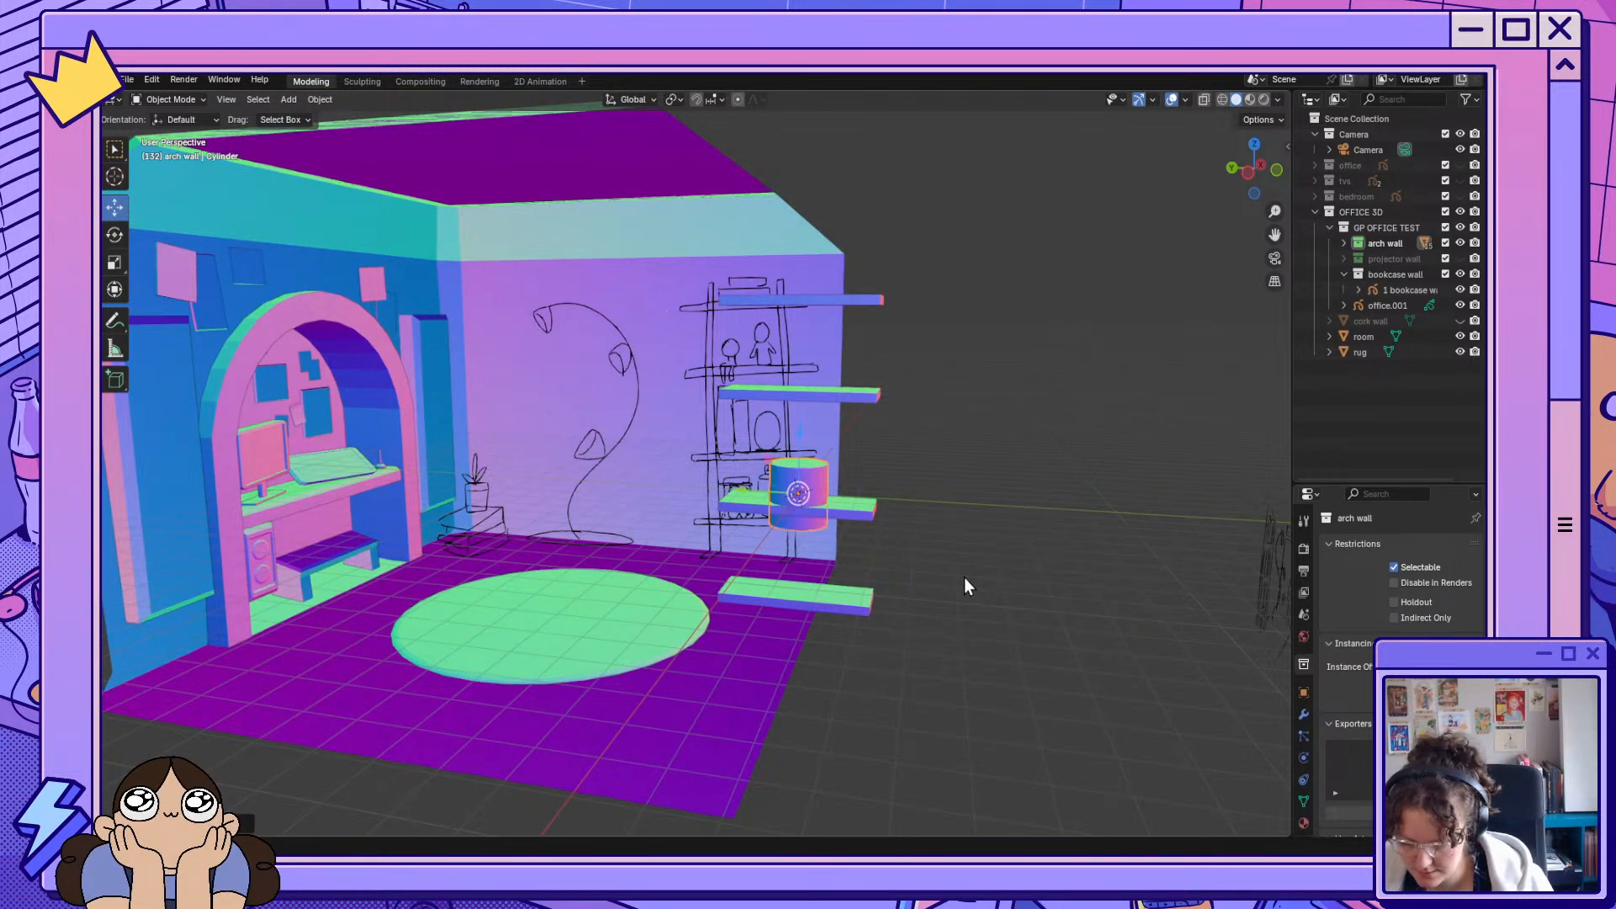
{"action": "key", "text": "s"}
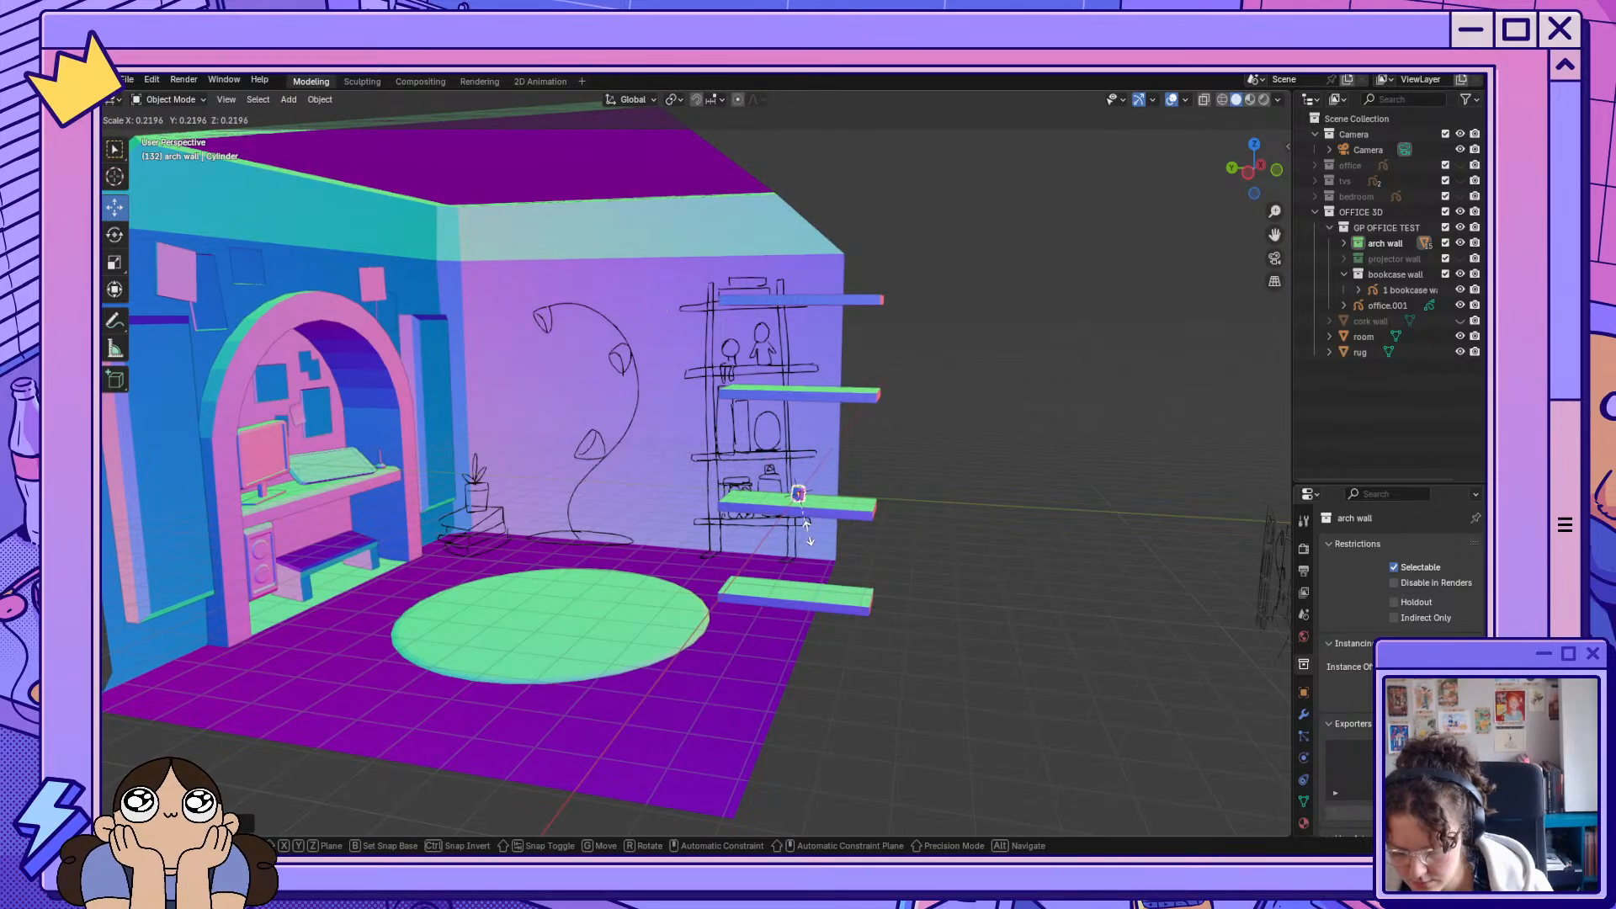
{"action": "left_click", "coordinate": [805, 530]}
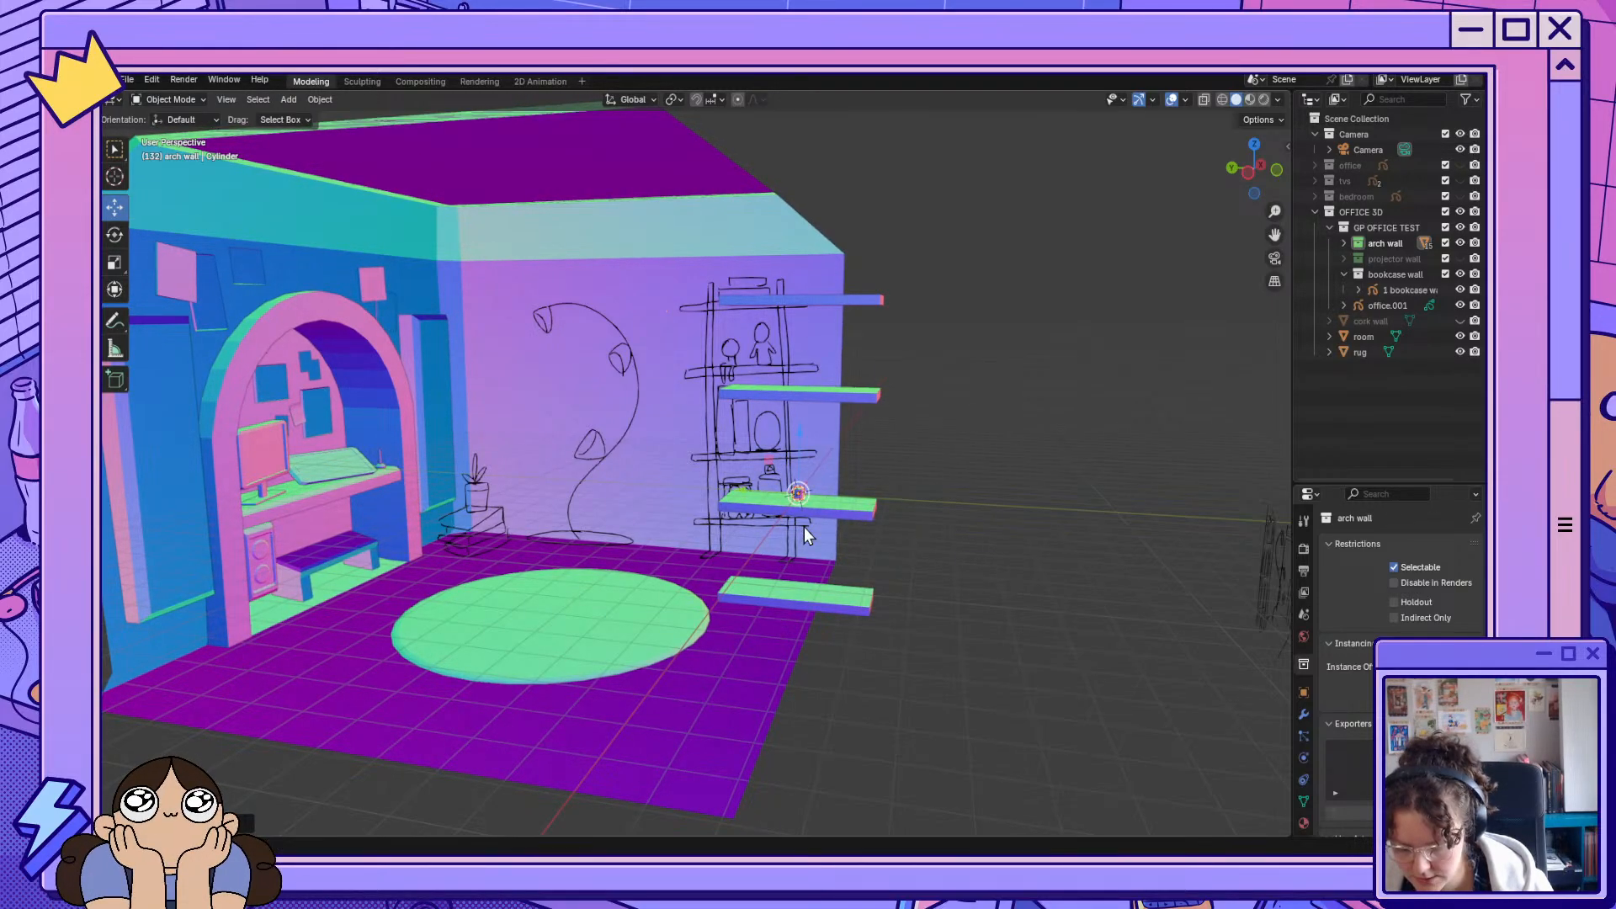
Raise the small cylinder along global Z and stretch it along Z into a post spanning all four shelves.
{"action": "key", "text": "g"}
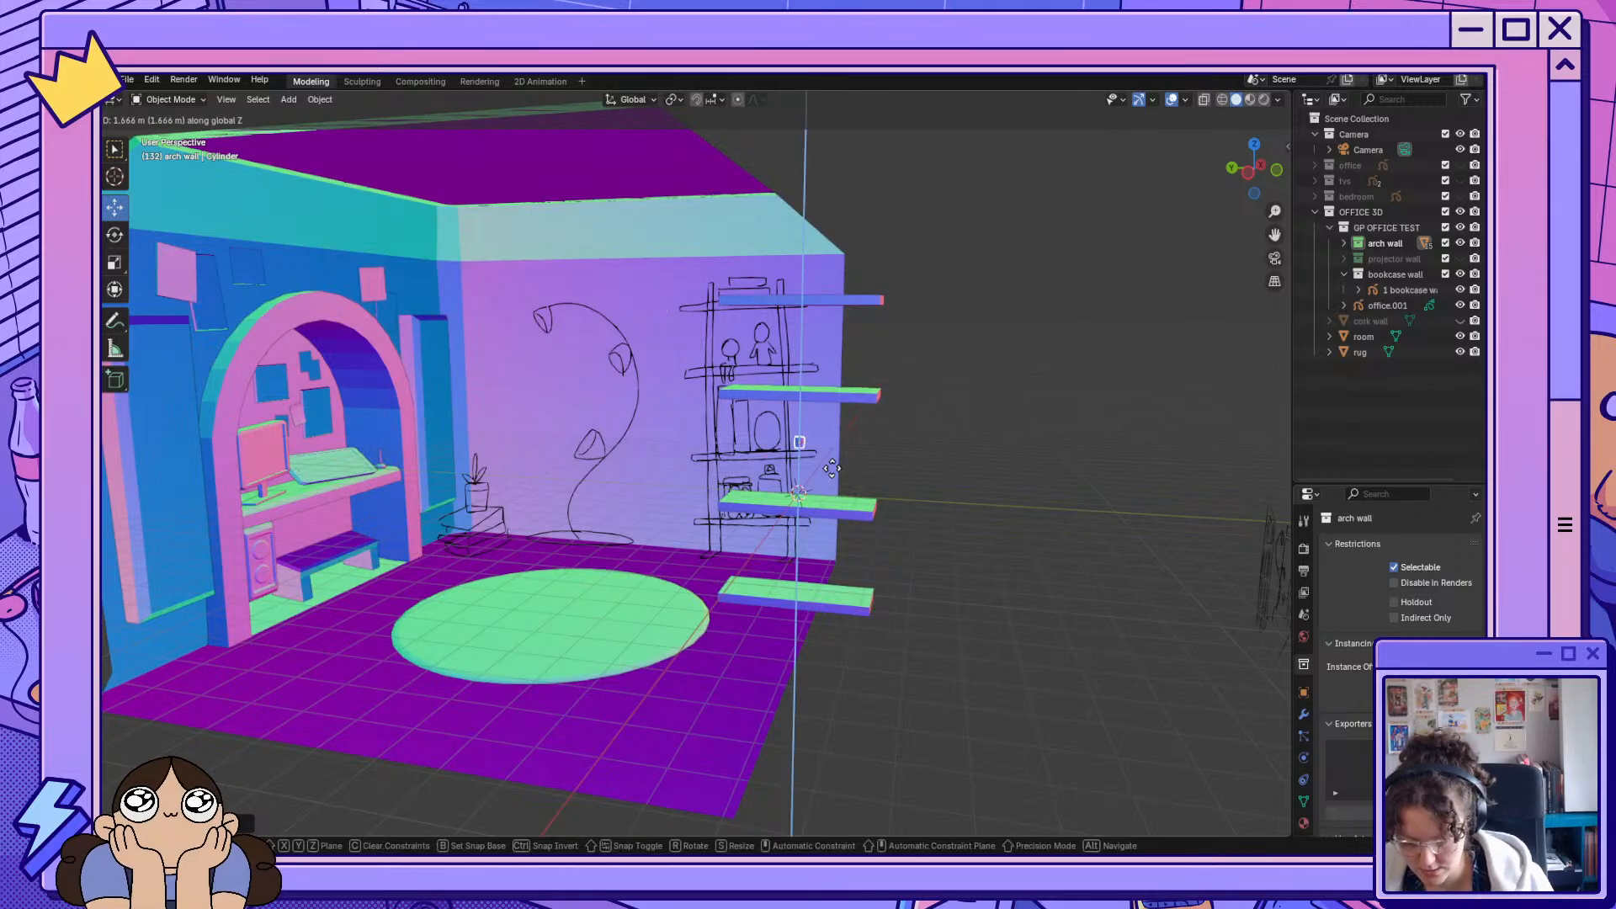
{"action": "left_click", "coordinate": [826, 486]}
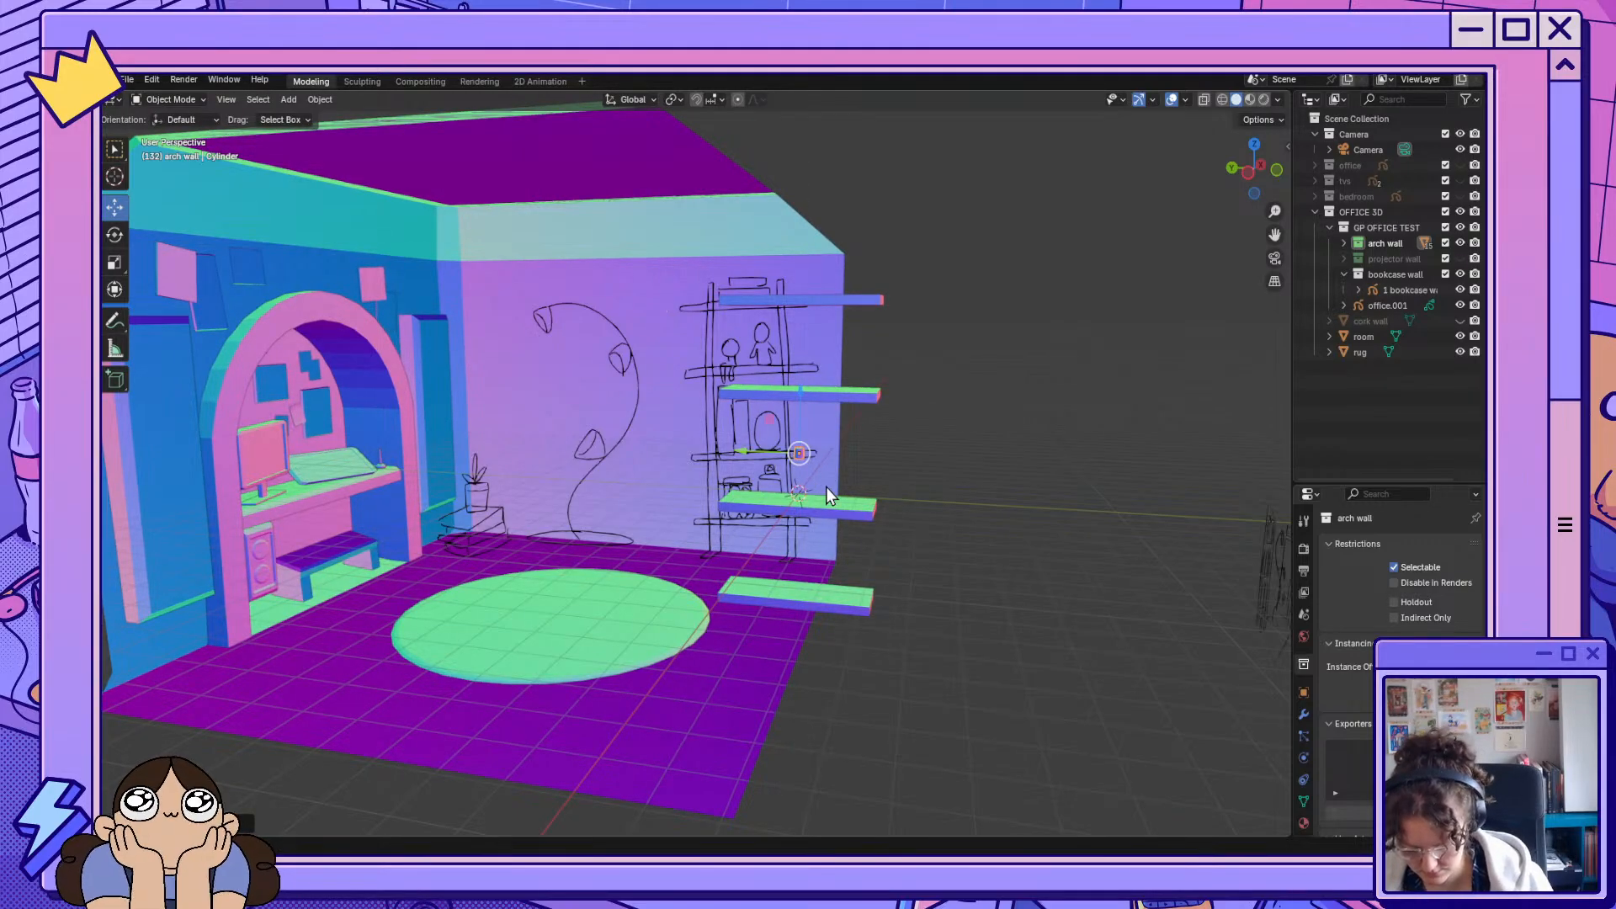
{"action": "key", "text": "s"}
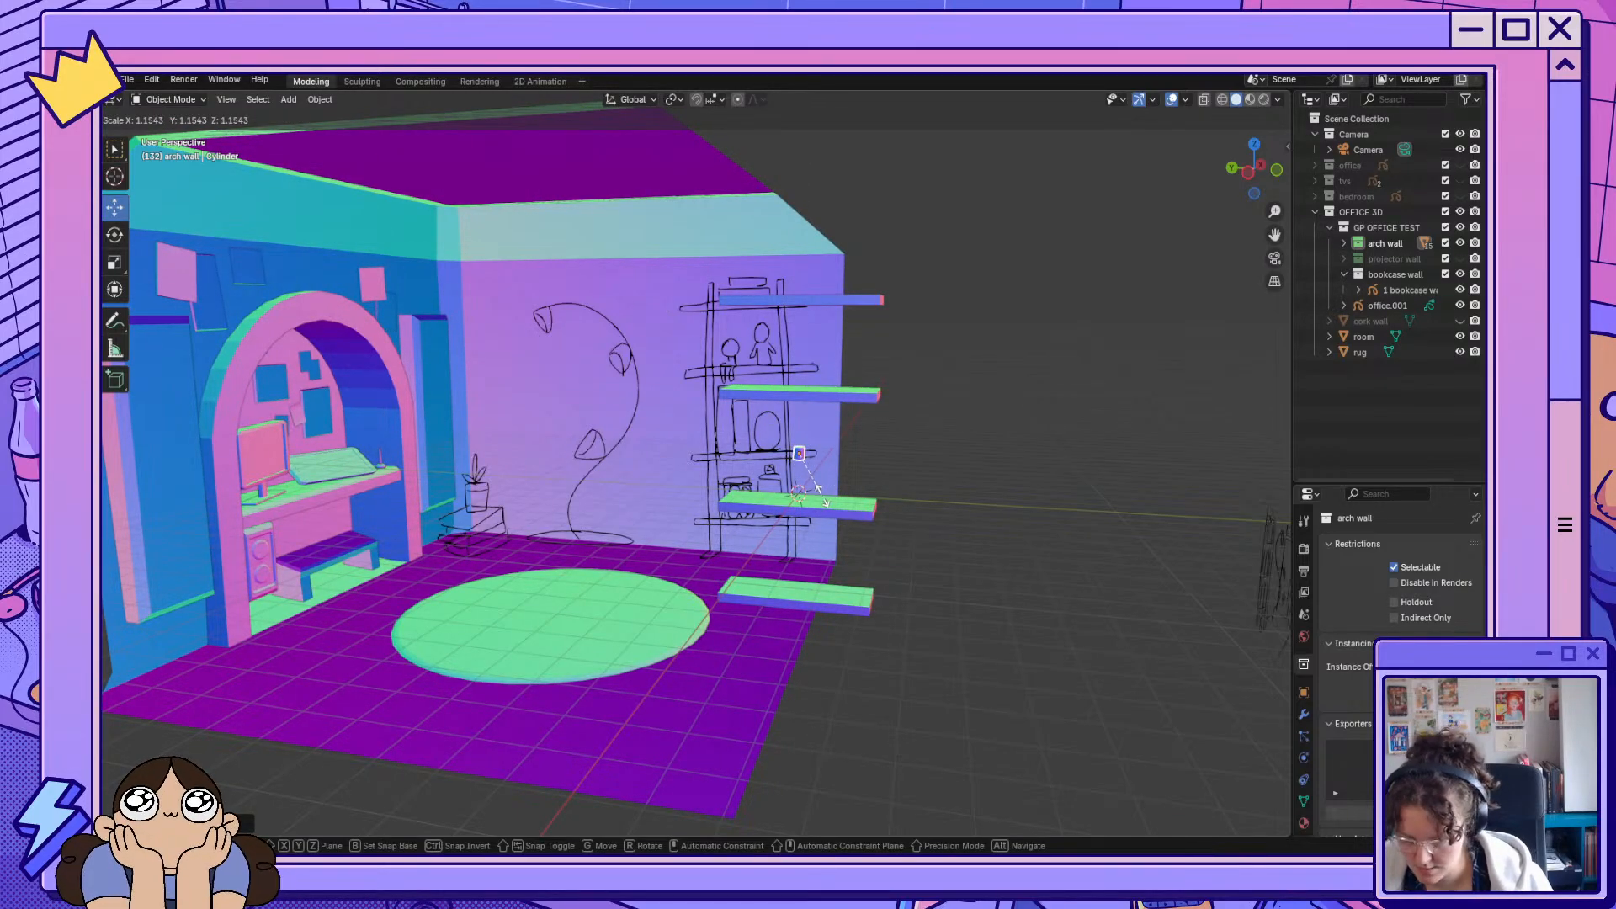
{"action": "key", "text": "z"}
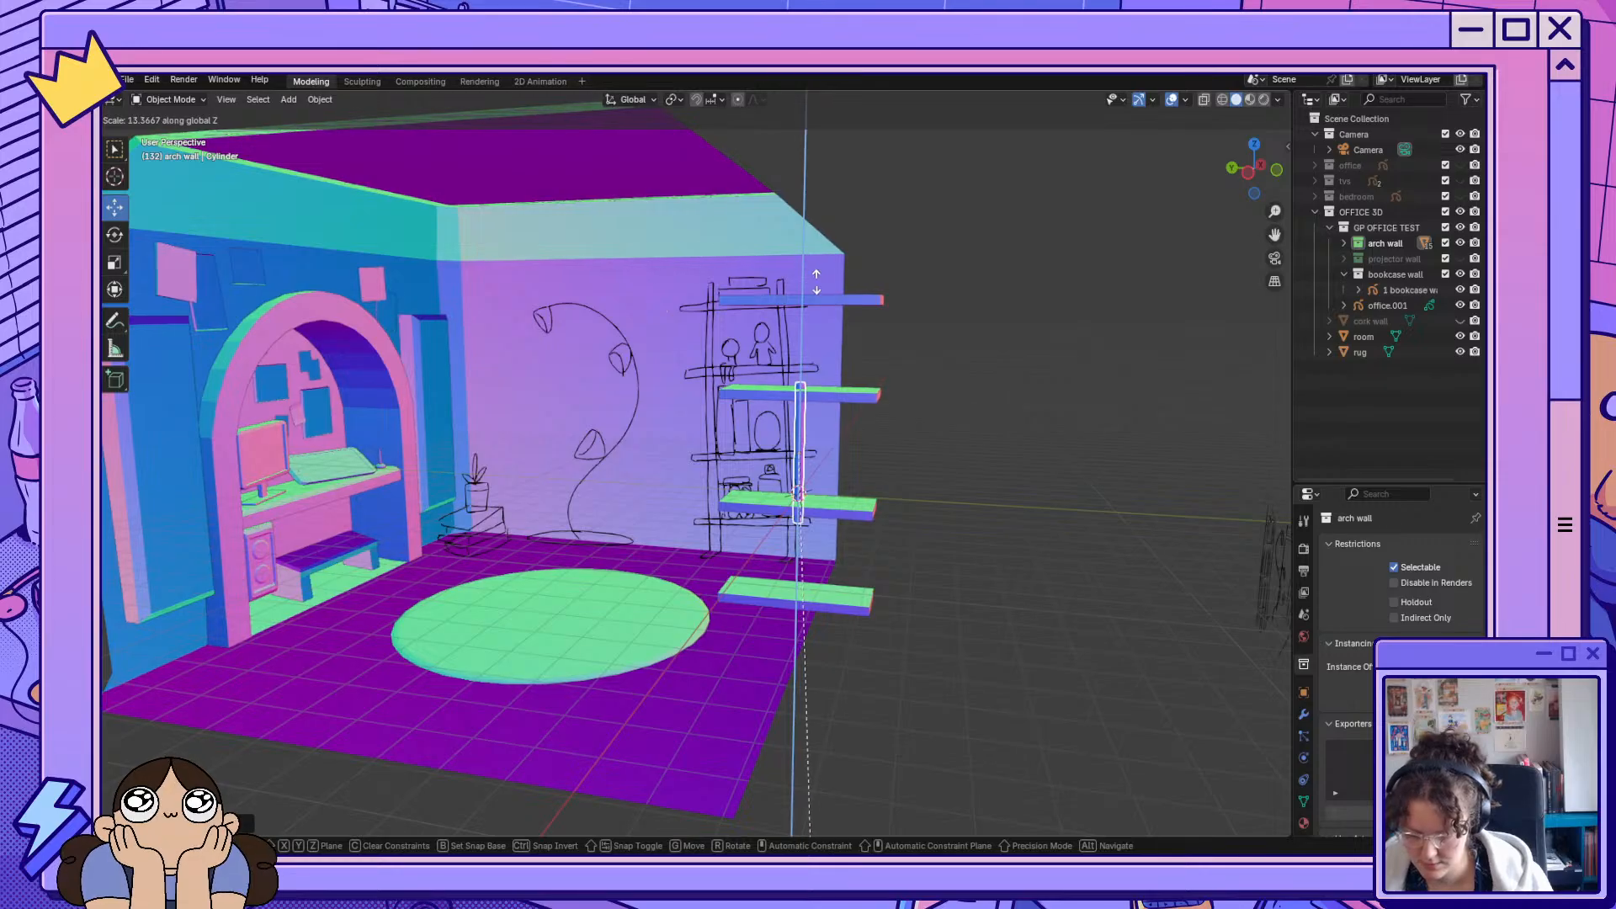
{"action": "left_click", "coordinate": [817, 291]}
{"action": "key", "text": "s"}
{"action": "key", "text": "z"}
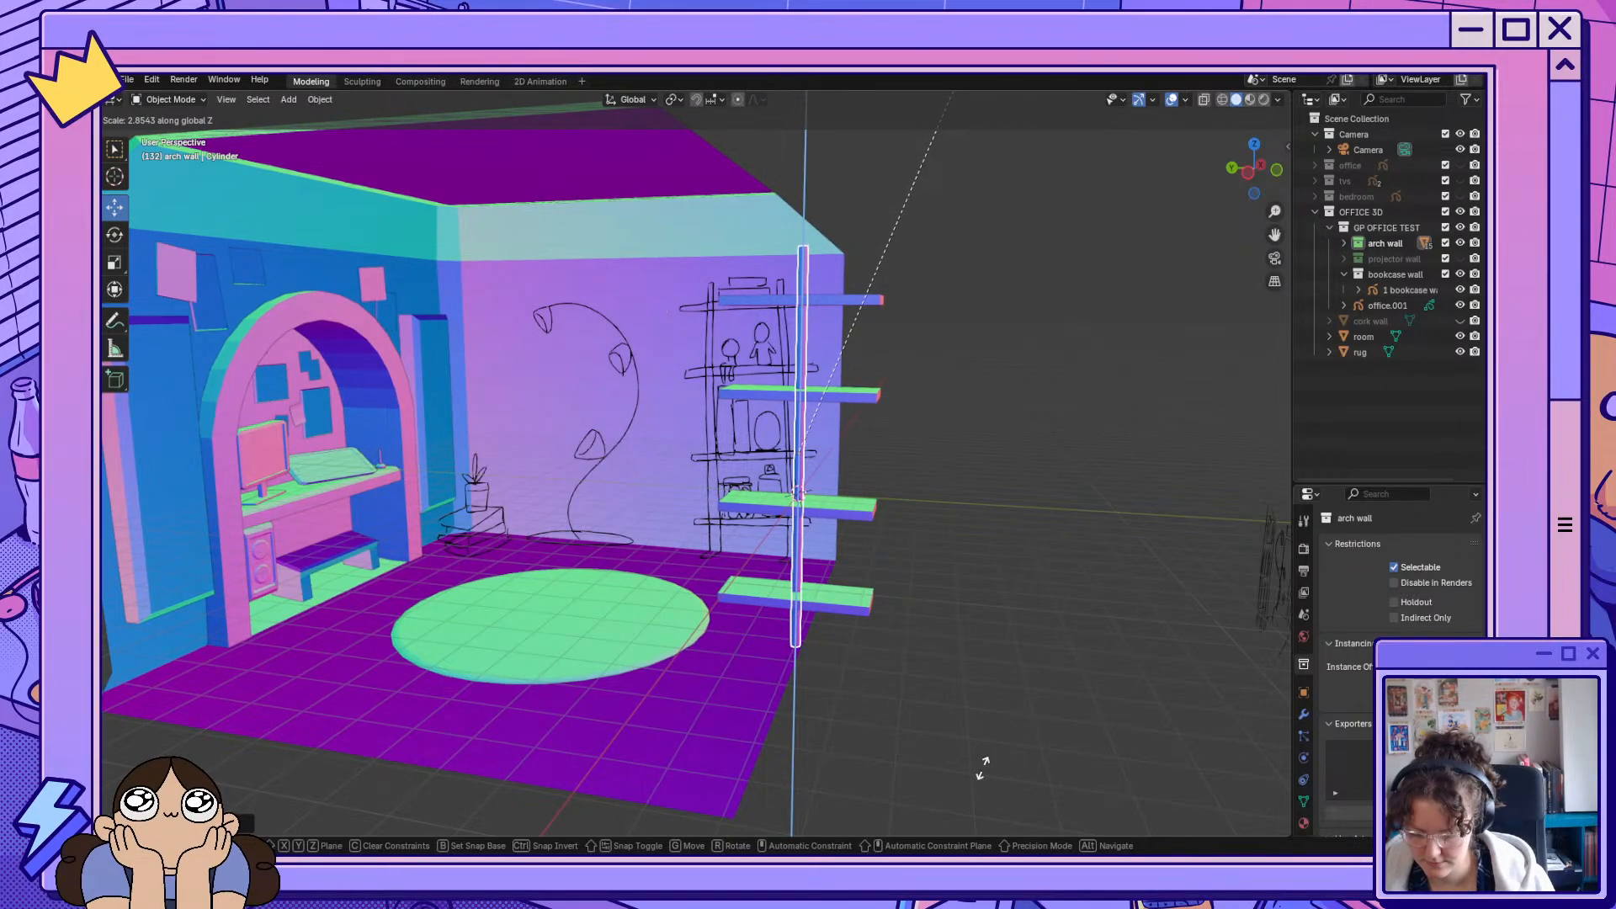
{"action": "left_click", "coordinate": [982, 768]}
Move the tall post along global Y to the end of the shelves nearer the arch wall.
{"action": "middle_click_drag", "start_coordinate": [982, 771], "coordinate": [852, 522]}
{"action": "left_click_drag", "start_coordinate": [774, 442], "coordinate": [709, 443]}
{"action": "middle_click_drag", "start_coordinate": [853, 558], "coordinate": [810, 647]}
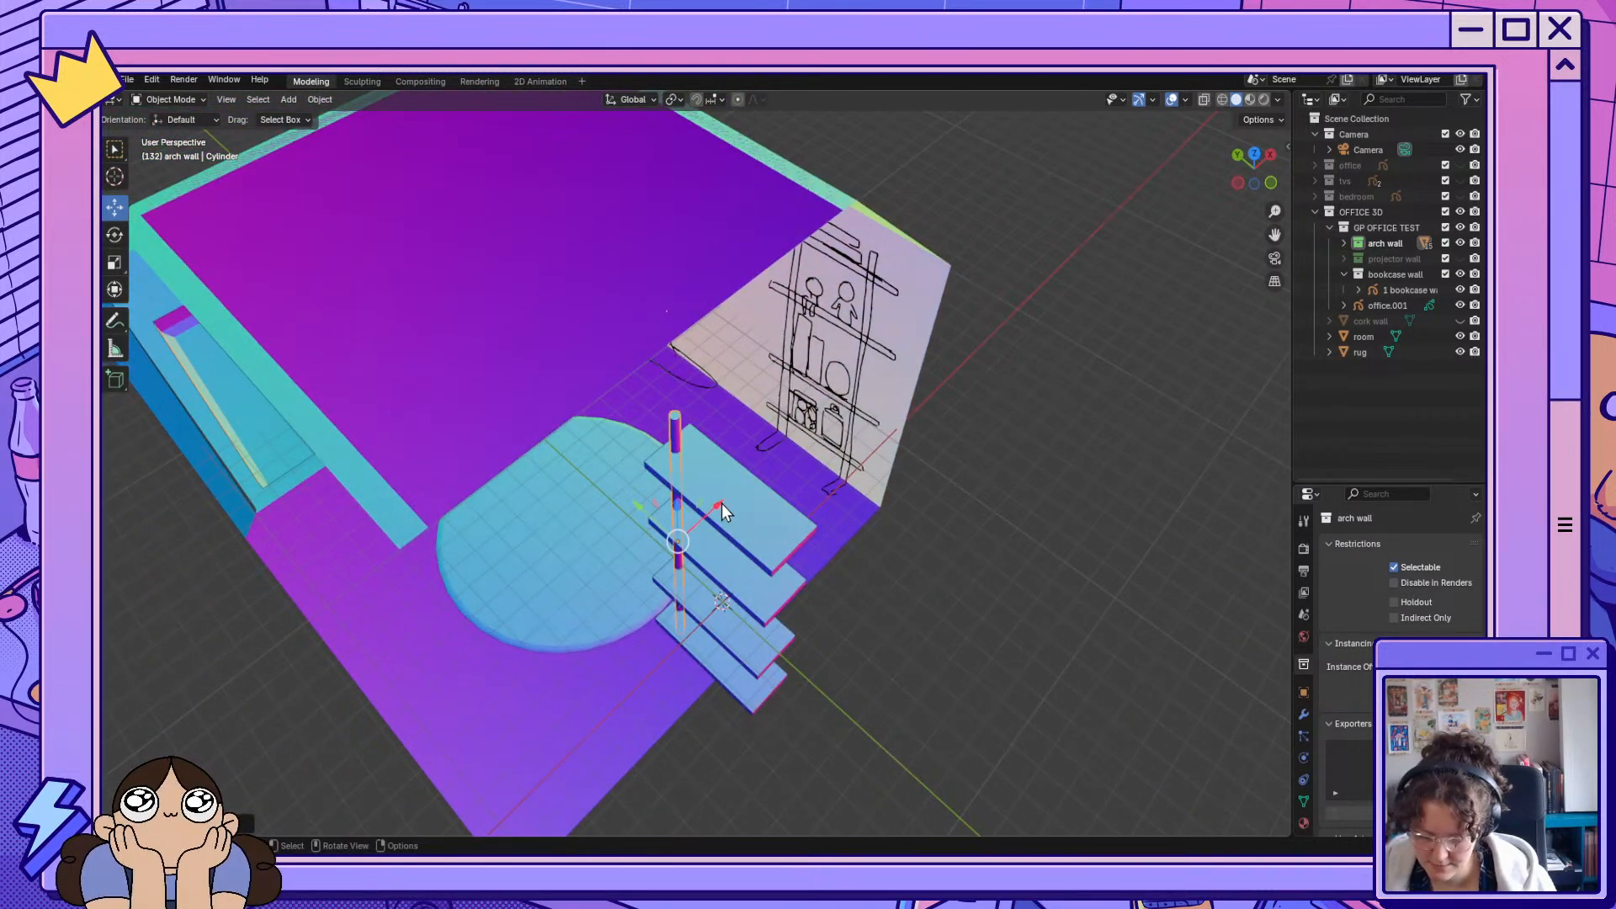
{"action": "middle_click_drag", "start_coordinate": [740, 584], "coordinate": [985, 600]}
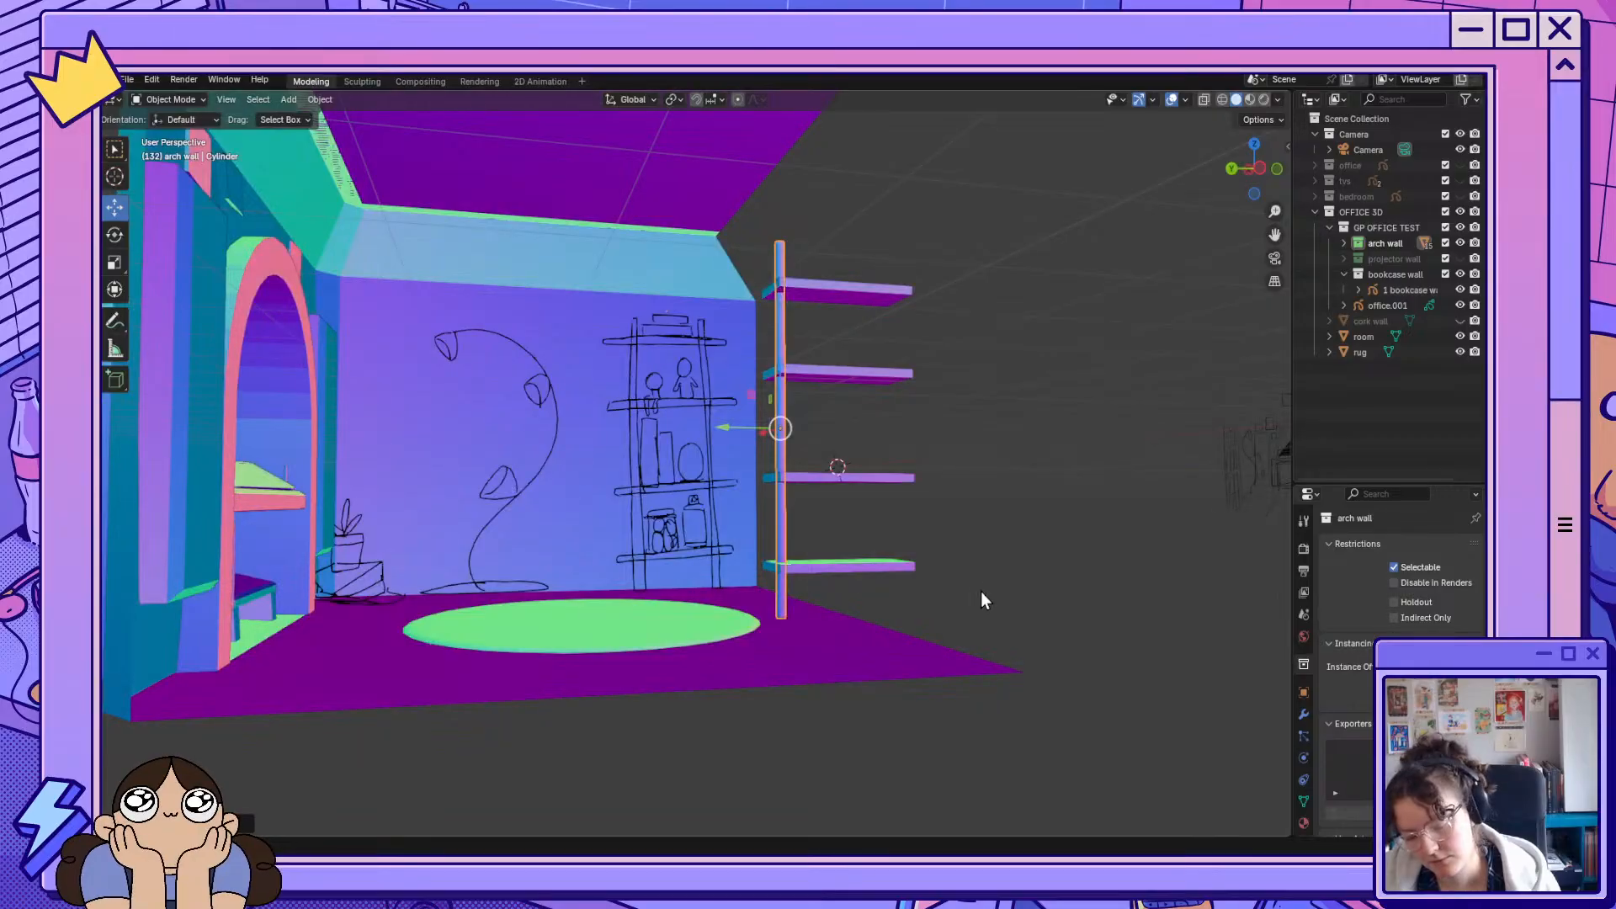
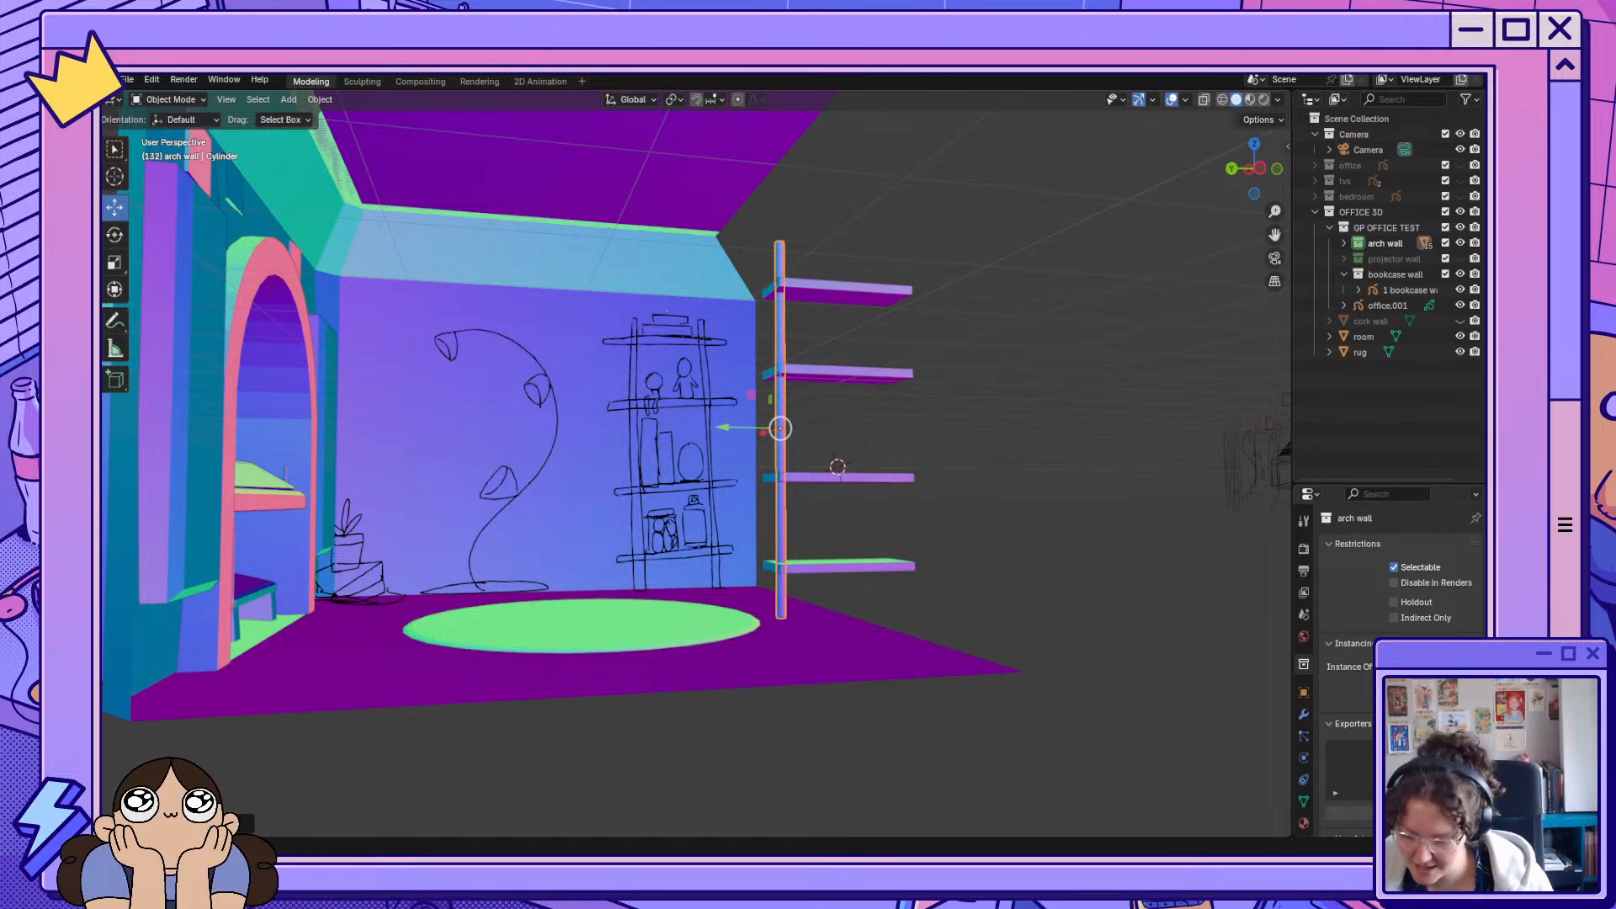
{"action": "middle_click_drag", "start_coordinate": [816, 630], "coordinate": [773, 685]}
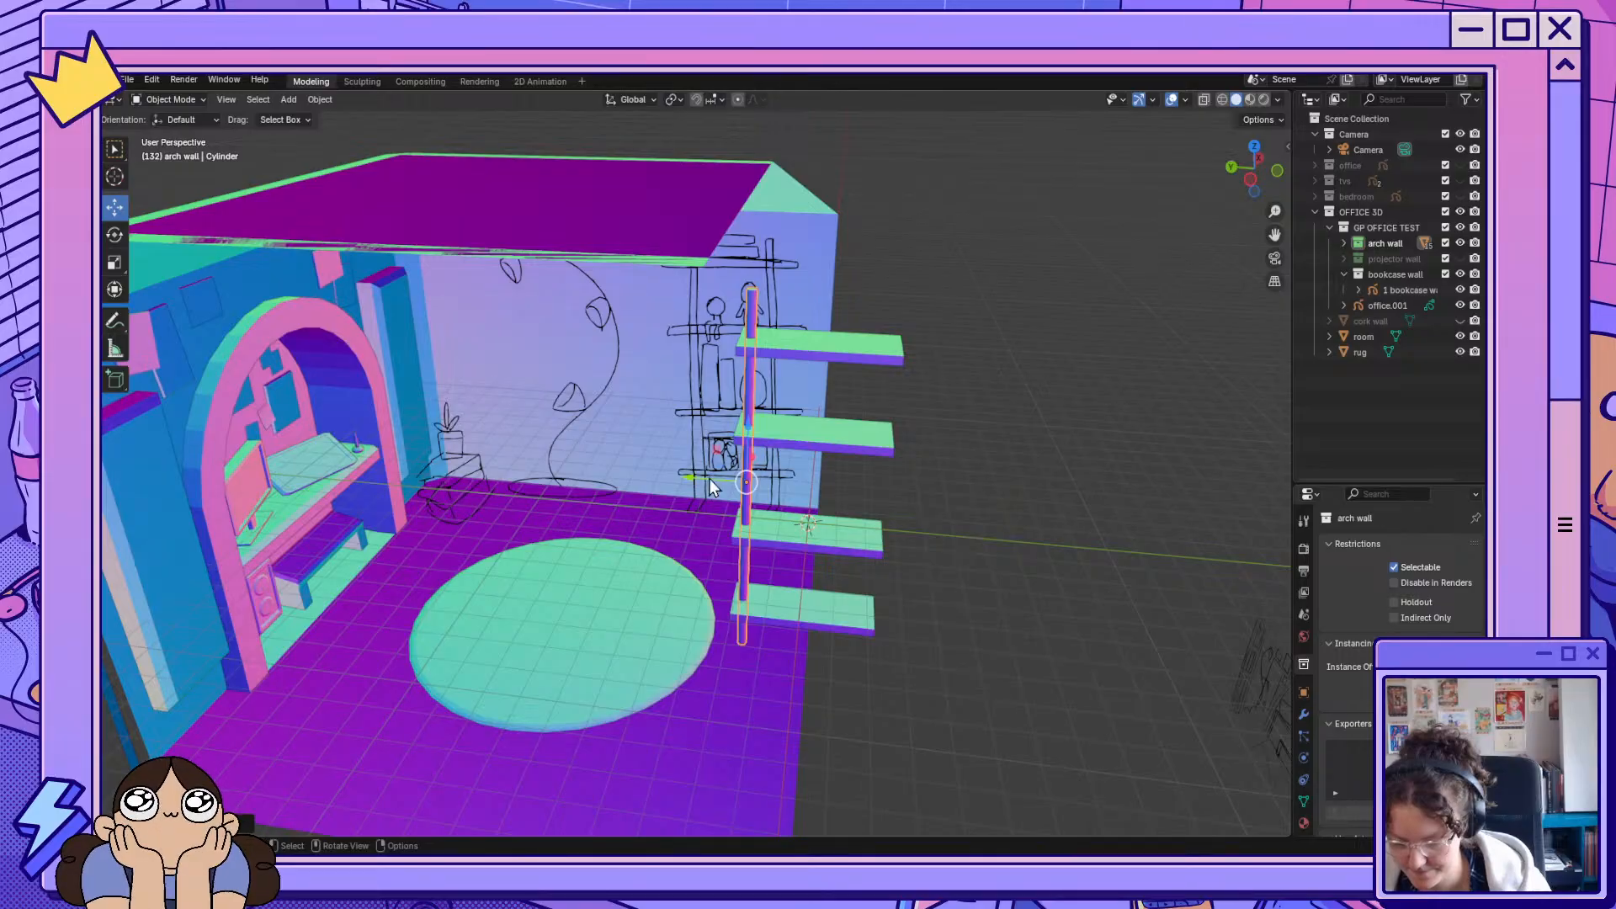
Duplicate the post and move the copy about 4.5 m along global Y to the opposite end of the shelves.
{"action": "key", "text": "shift+d"}
{"action": "right_click", "coordinate": [756, 522]}
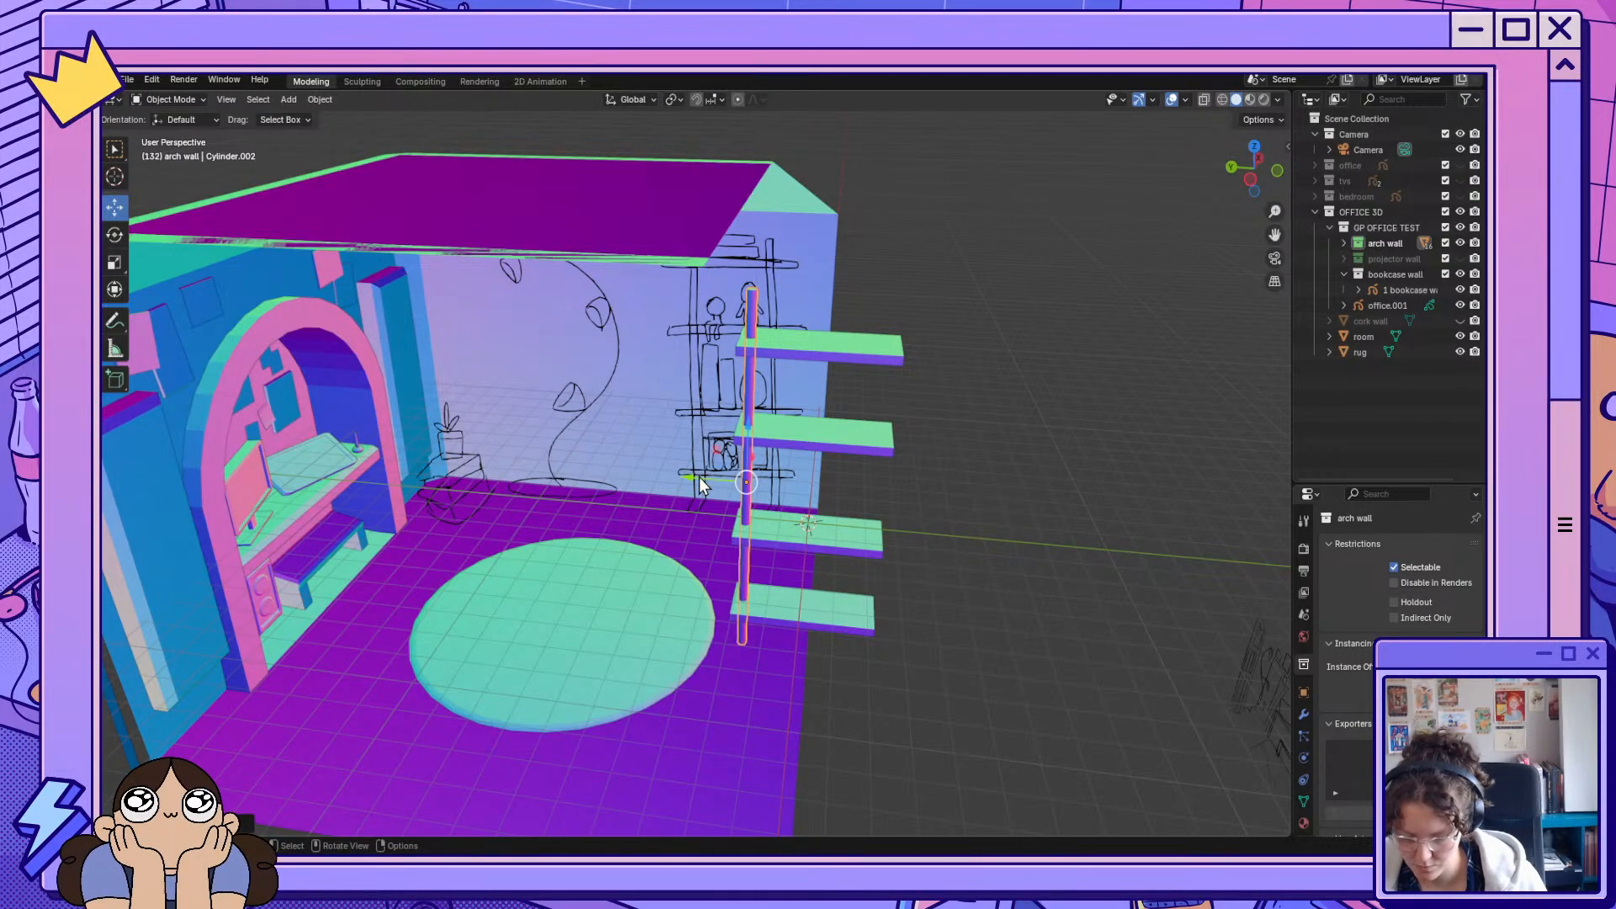
{"action": "key", "text": "g"}
{"action": "key", "text": "y"}
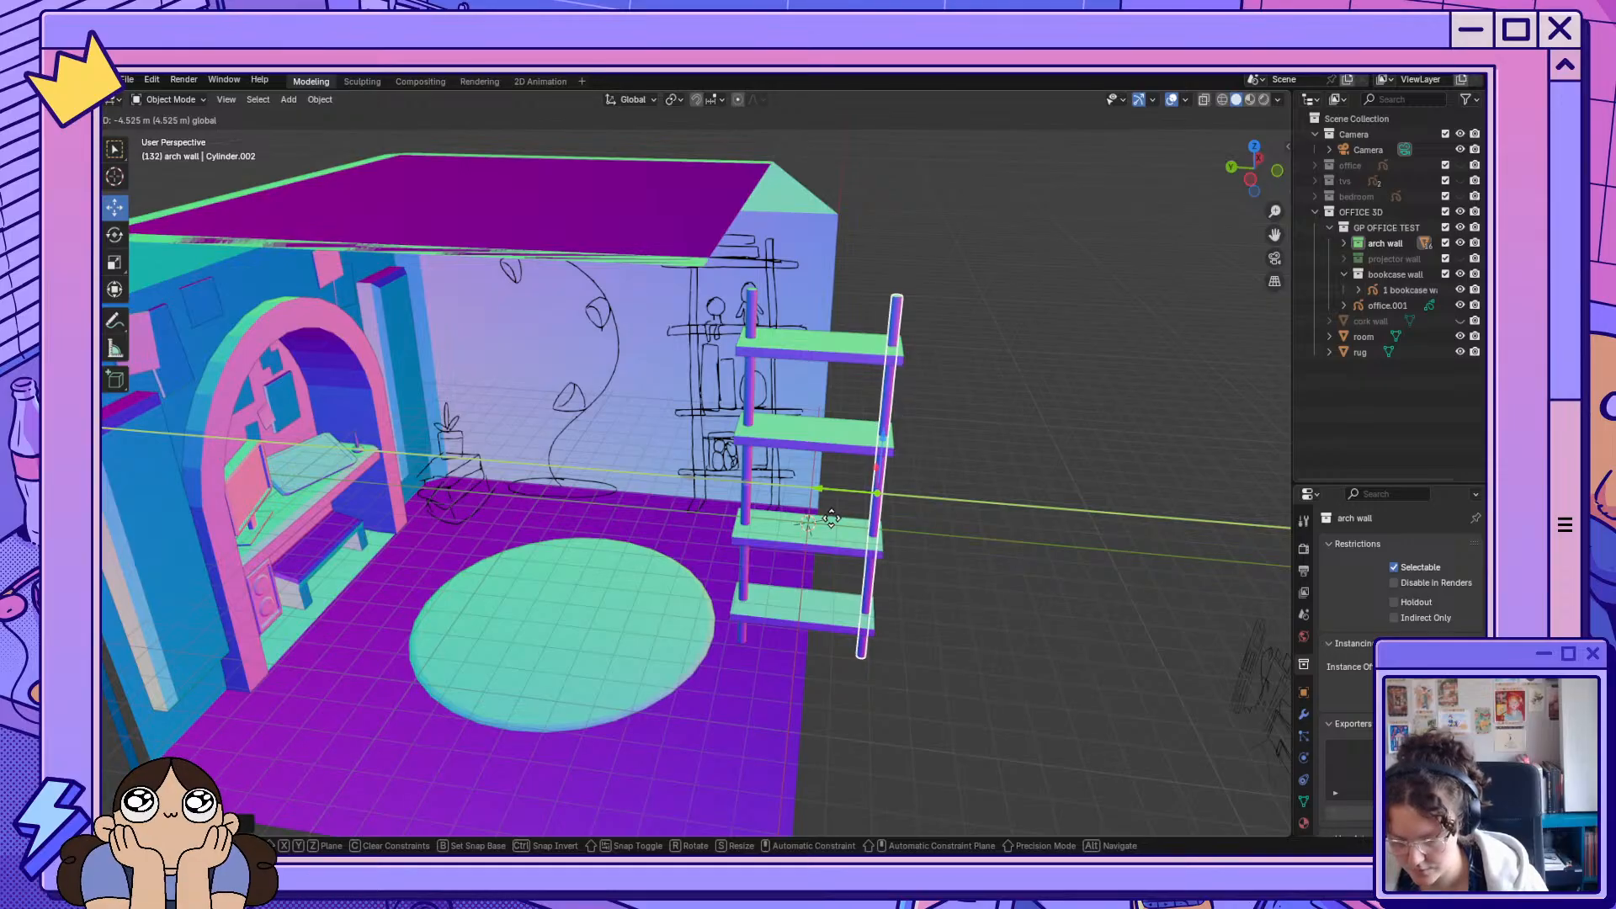
{"action": "left_click", "coordinate": [831, 519]}
Shift the copied post along global X to a shelf corner and duplicate it across to the other corner of that end.
{"action": "mouse_move", "coordinate": [872, 563]}
{"action": "middle_mouse_down"}
{"action": "mouse_move", "coordinate": [997, 567]}
{"action": "mouse_move", "coordinate": [966, 548]}
{"action": "mouse_move", "coordinate": [917, 553]}
{"action": "mouse_move", "coordinate": [1034, 576]}
{"action": "mouse_move", "coordinate": [956, 600]}
{"action": "mouse_move", "coordinate": [932, 572]}
{"action": "mouse_move", "coordinate": [894, 620]}
{"action": "mouse_move", "coordinate": [644, 611]}
{"action": "middle_mouse_up"}
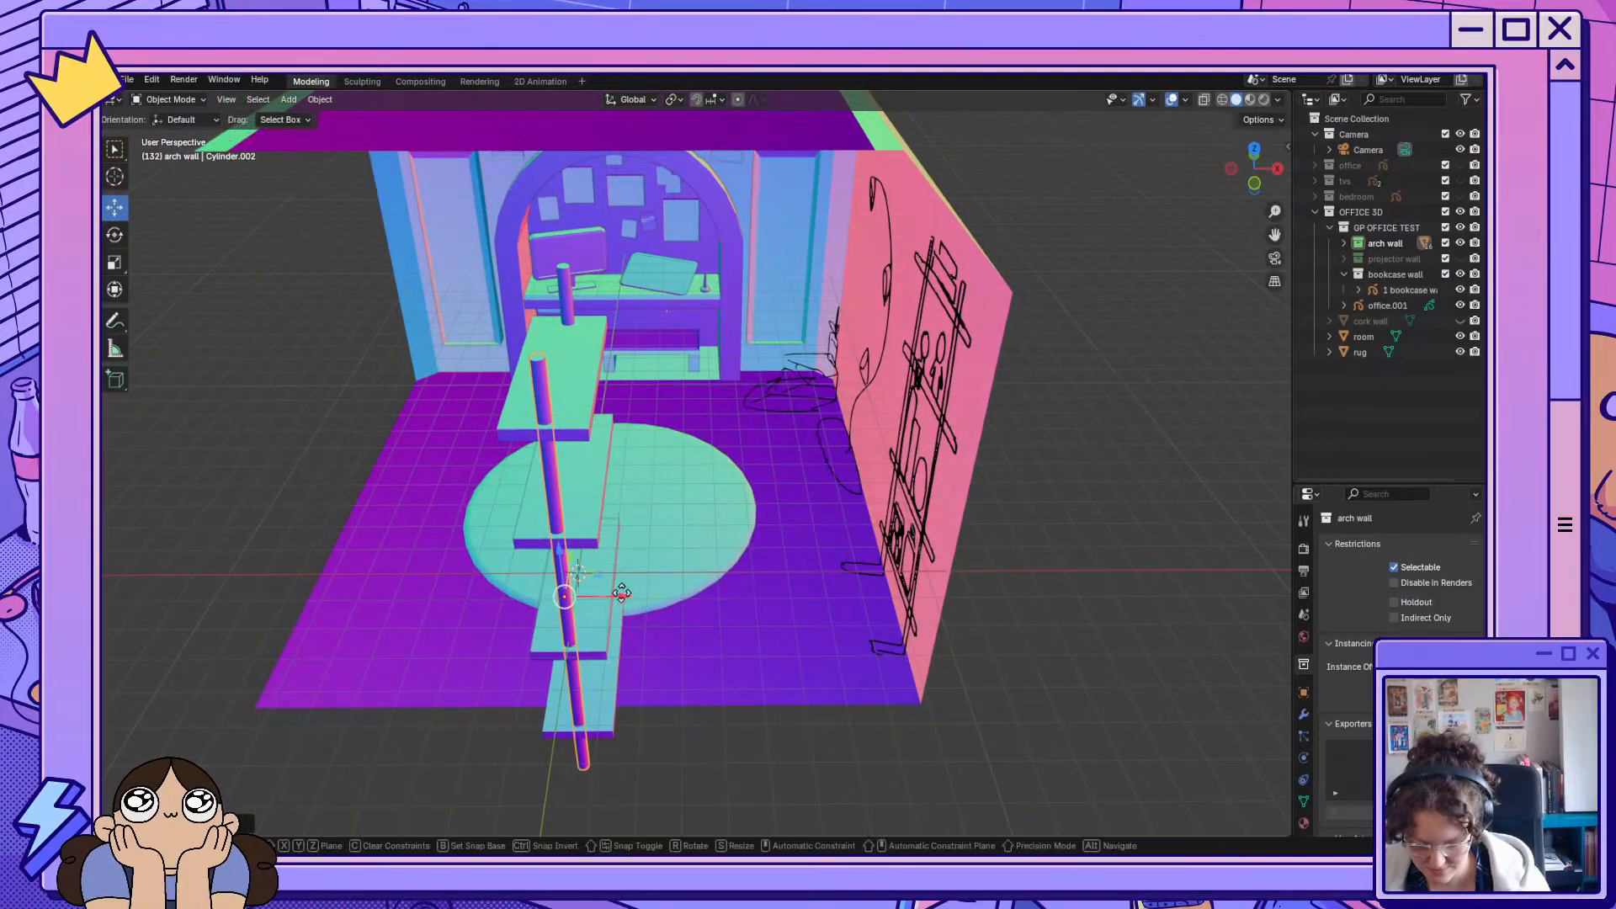
{"action": "mouse_move", "coordinate": [620, 590]}
{"action": "left_mouse_down"}
{"action": "mouse_move", "coordinate": [644, 597]}
{"action": "mouse_move", "coordinate": [592, 596]}
{"action": "left_mouse_up"}
{"action": "key", "text": "shift+d"}
{"action": "right_click", "coordinate": [644, 597]}
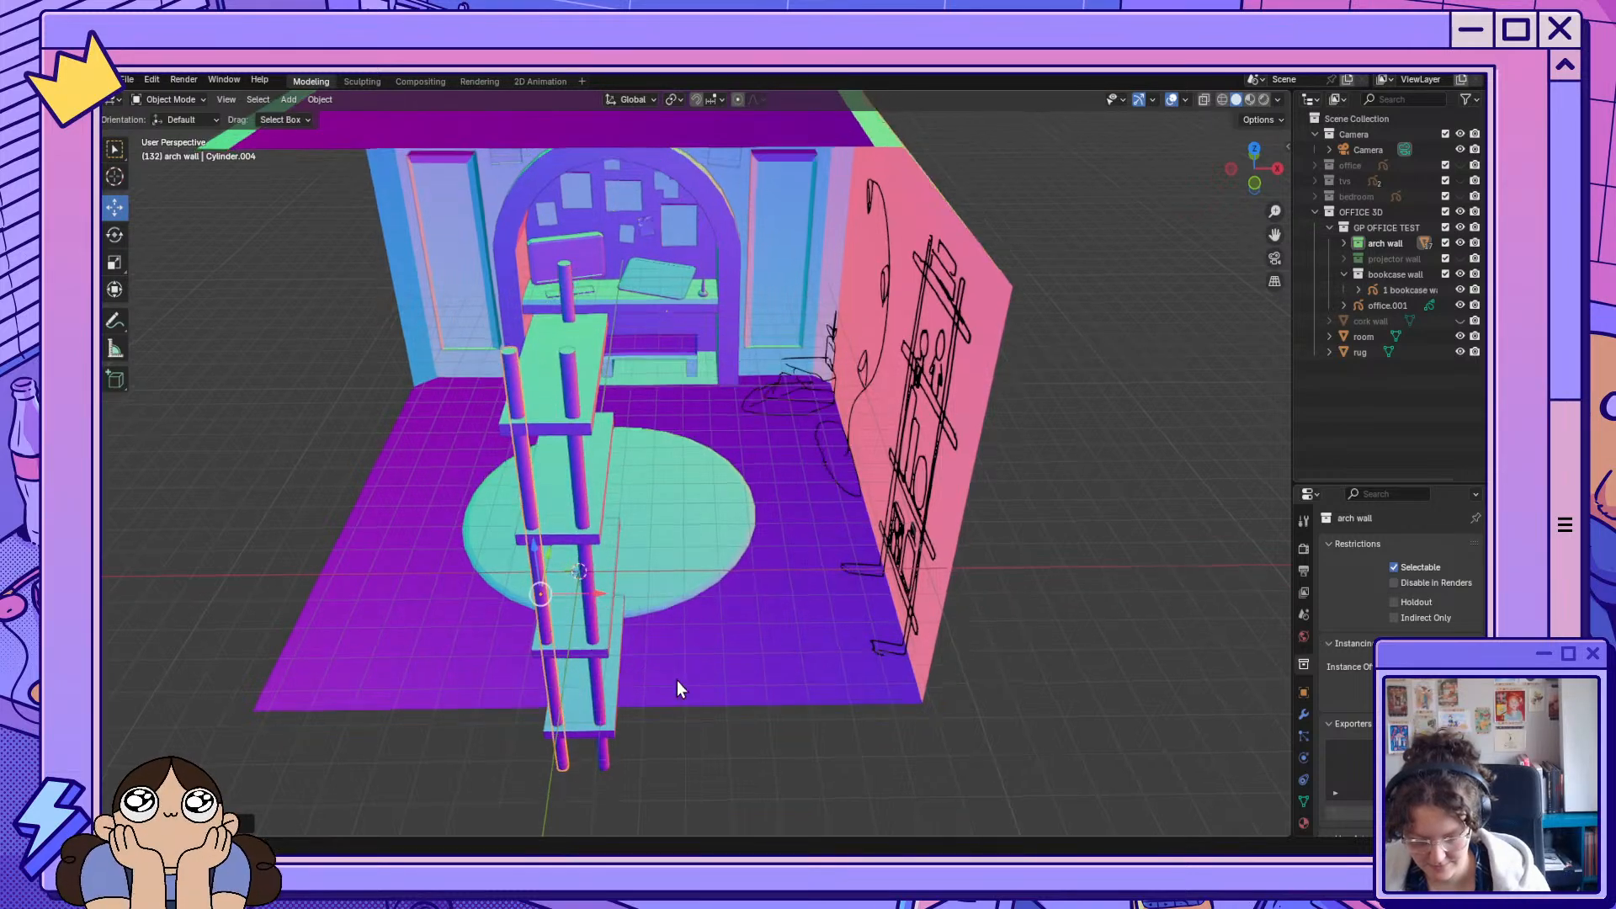
{"action": "middle_click_drag", "start_coordinate": [676, 680], "coordinate": [787, 663]}
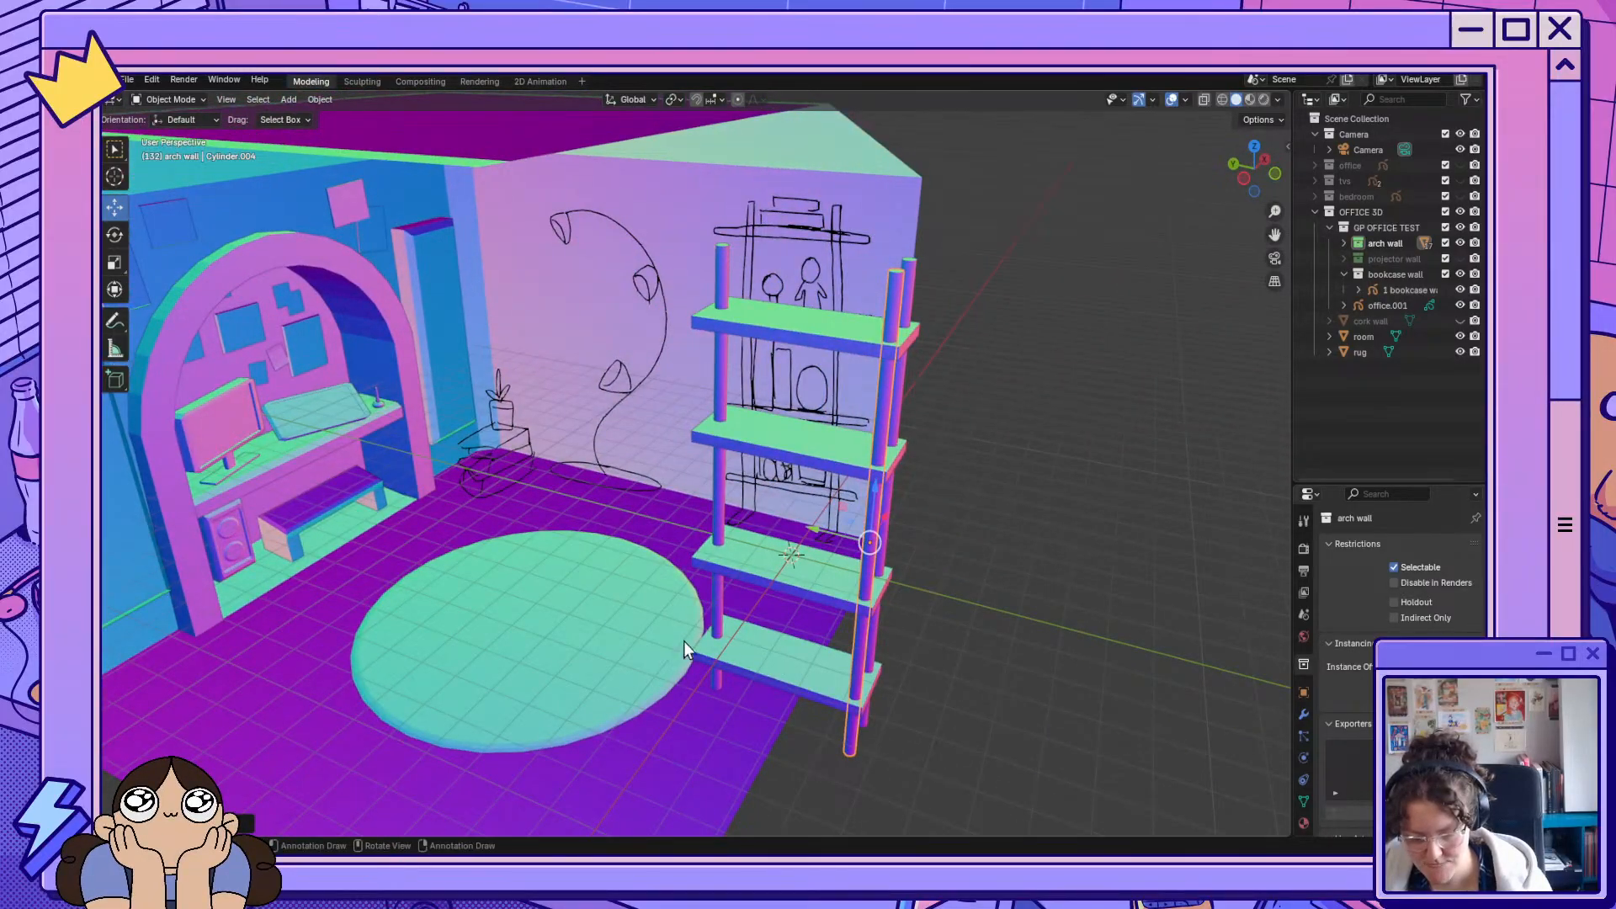
Duplicate both corner posts together and move the copies about 4.5 m along global Y to the shelves' other end.
{"action": "middle_click_drag", "start_coordinate": [901, 726], "coordinate": [926, 657]}
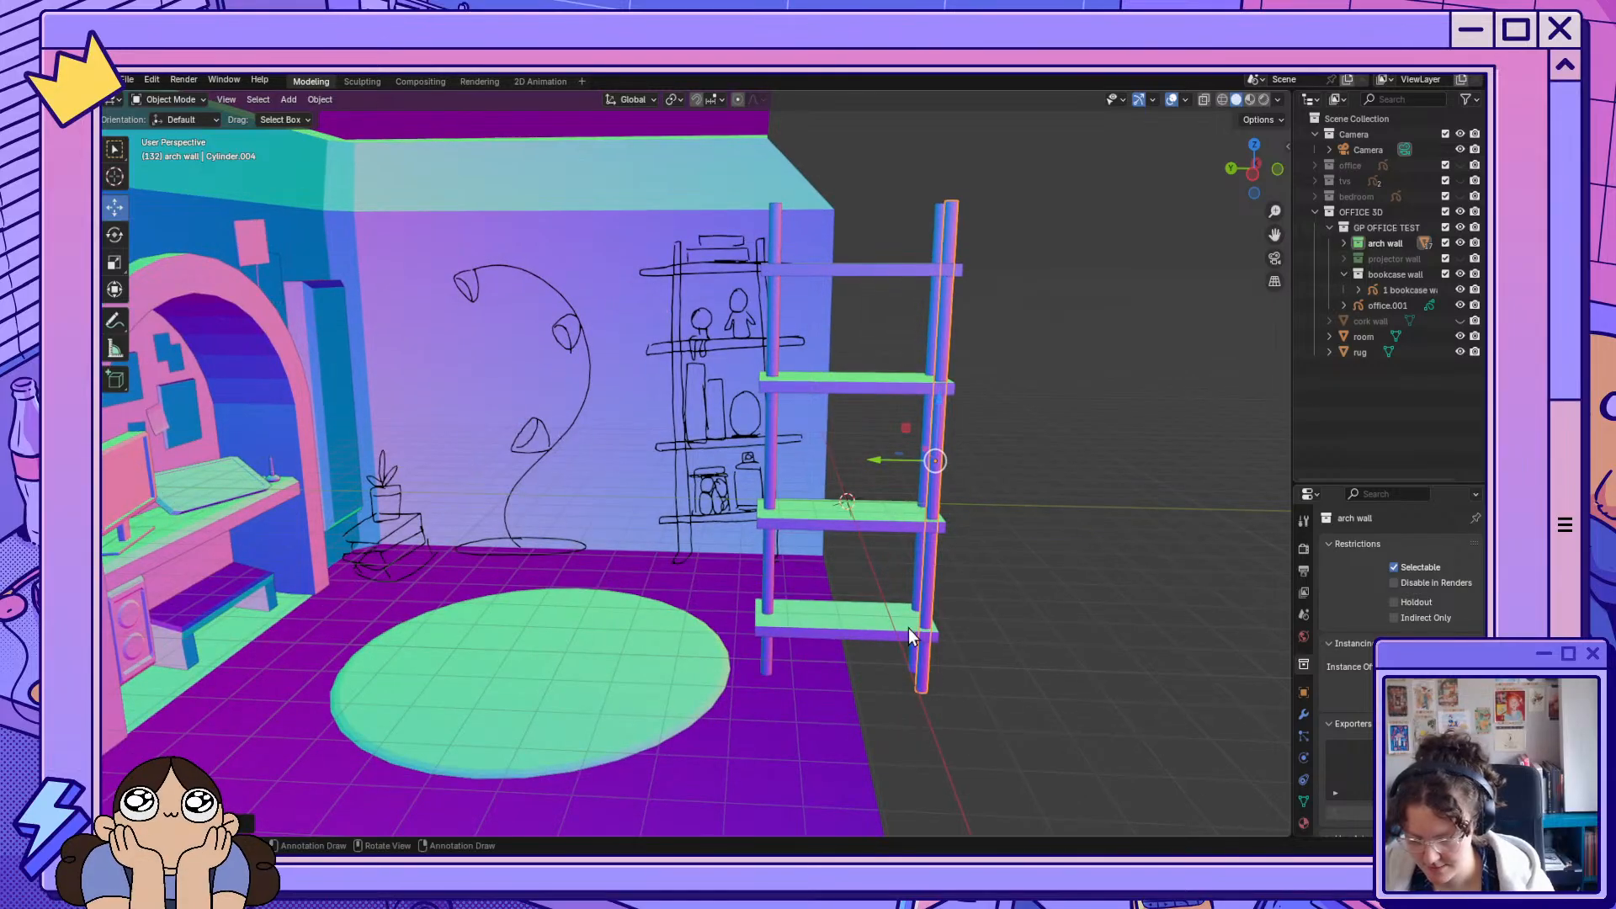
{"action": "left_click", "coordinate": [913, 603], "text": "shift"}
{"action": "left_click", "coordinate": [913, 603], "text": "shift"}
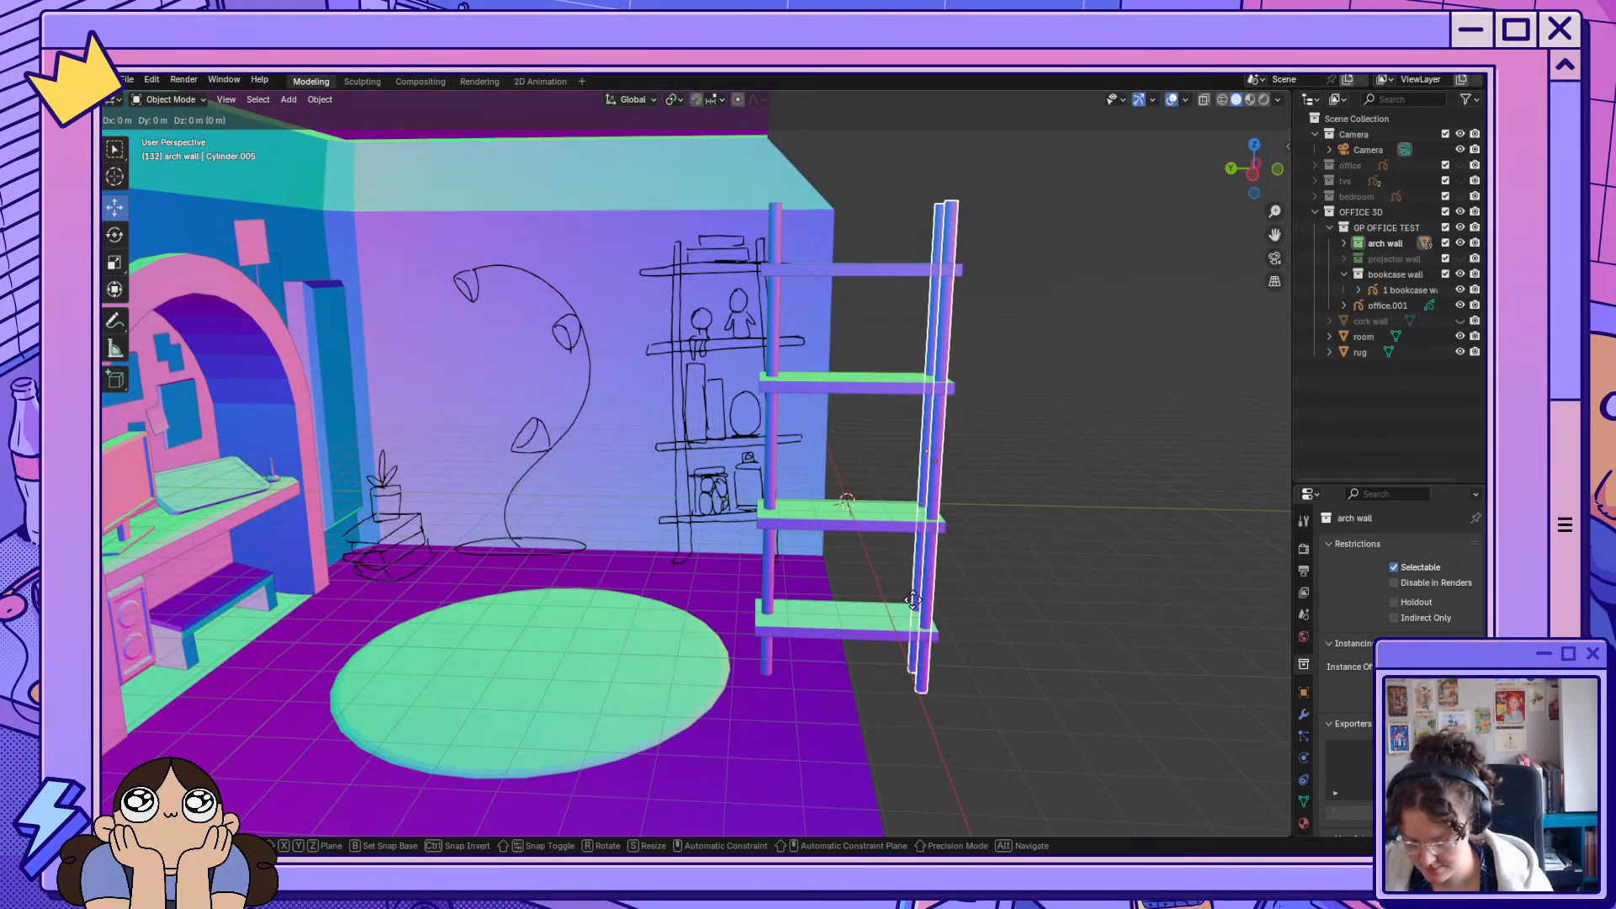
{"action": "left_click_drag", "start_coordinate": [891, 454], "coordinate": [720, 503]}
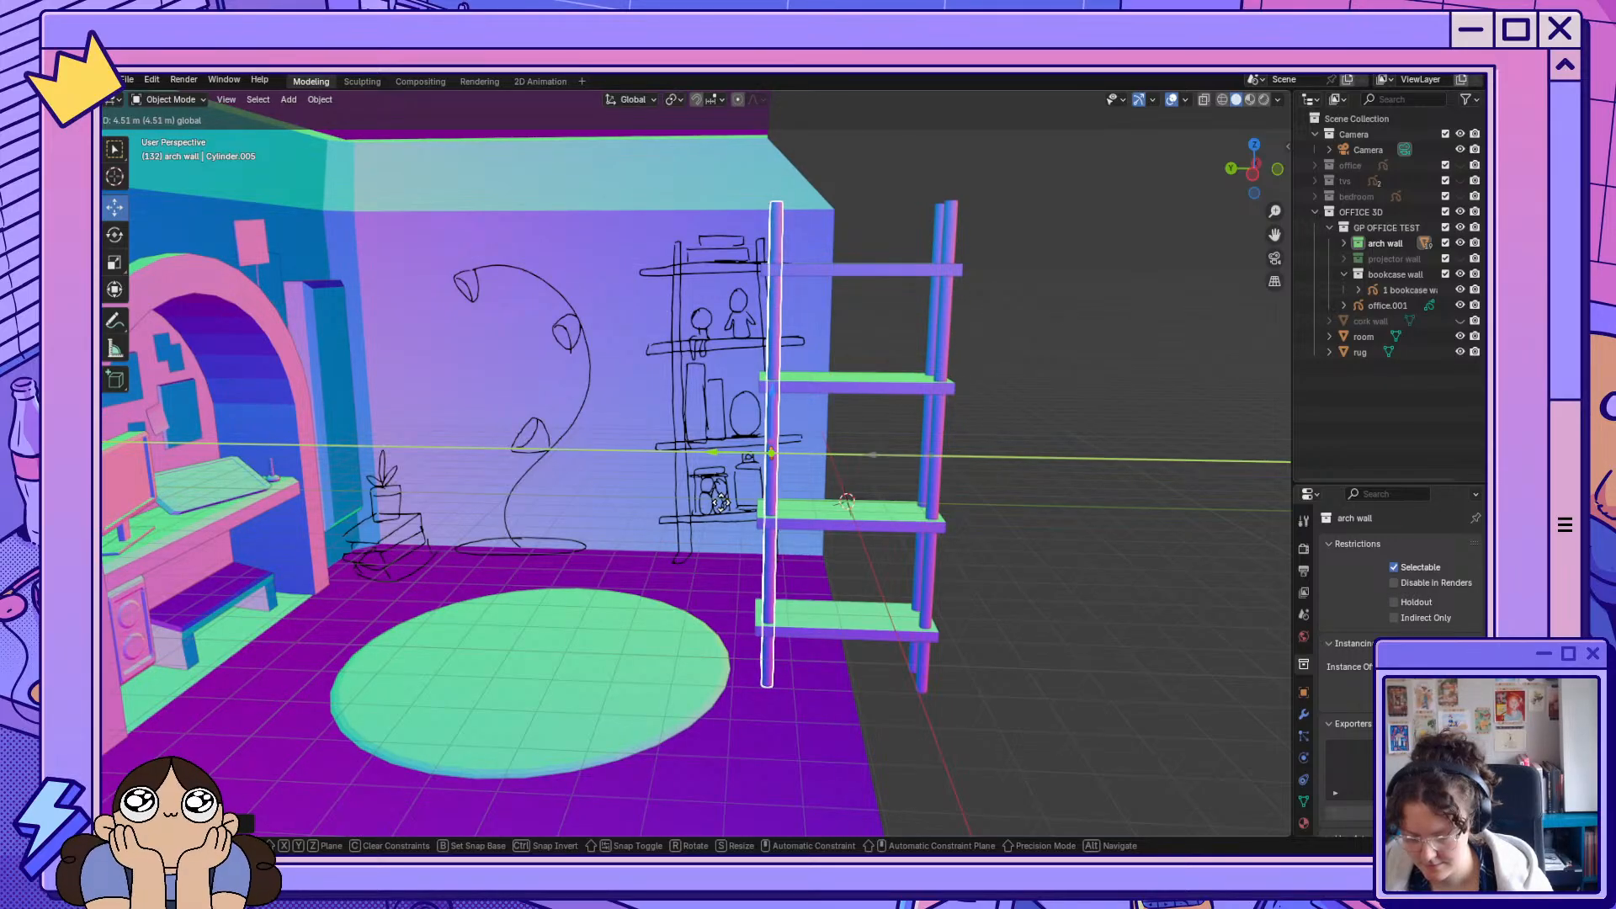
{"action": "left_click", "coordinate": [721, 502]}
In the left orthographic view, nudge the two copied posts about 0.02 m along global Y at the shelf ends.
{"action": "left_click", "coordinate": [1251, 185]}
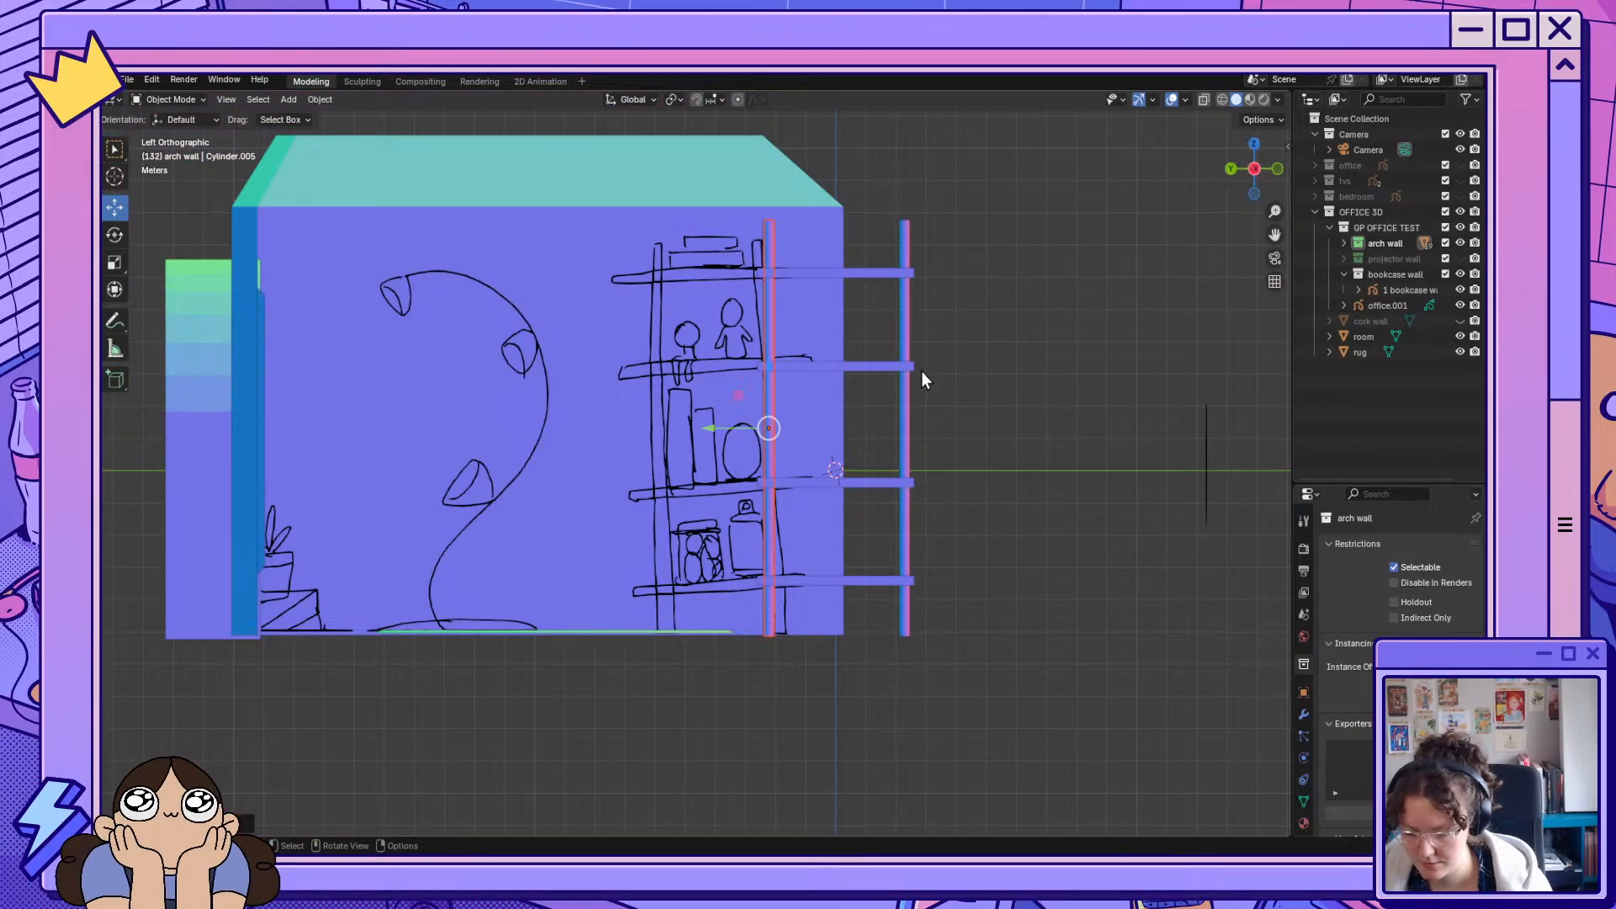
{"action": "scroll", "coordinate": [842, 447], "scroll_direction": "up", "scroll_amount": 3}
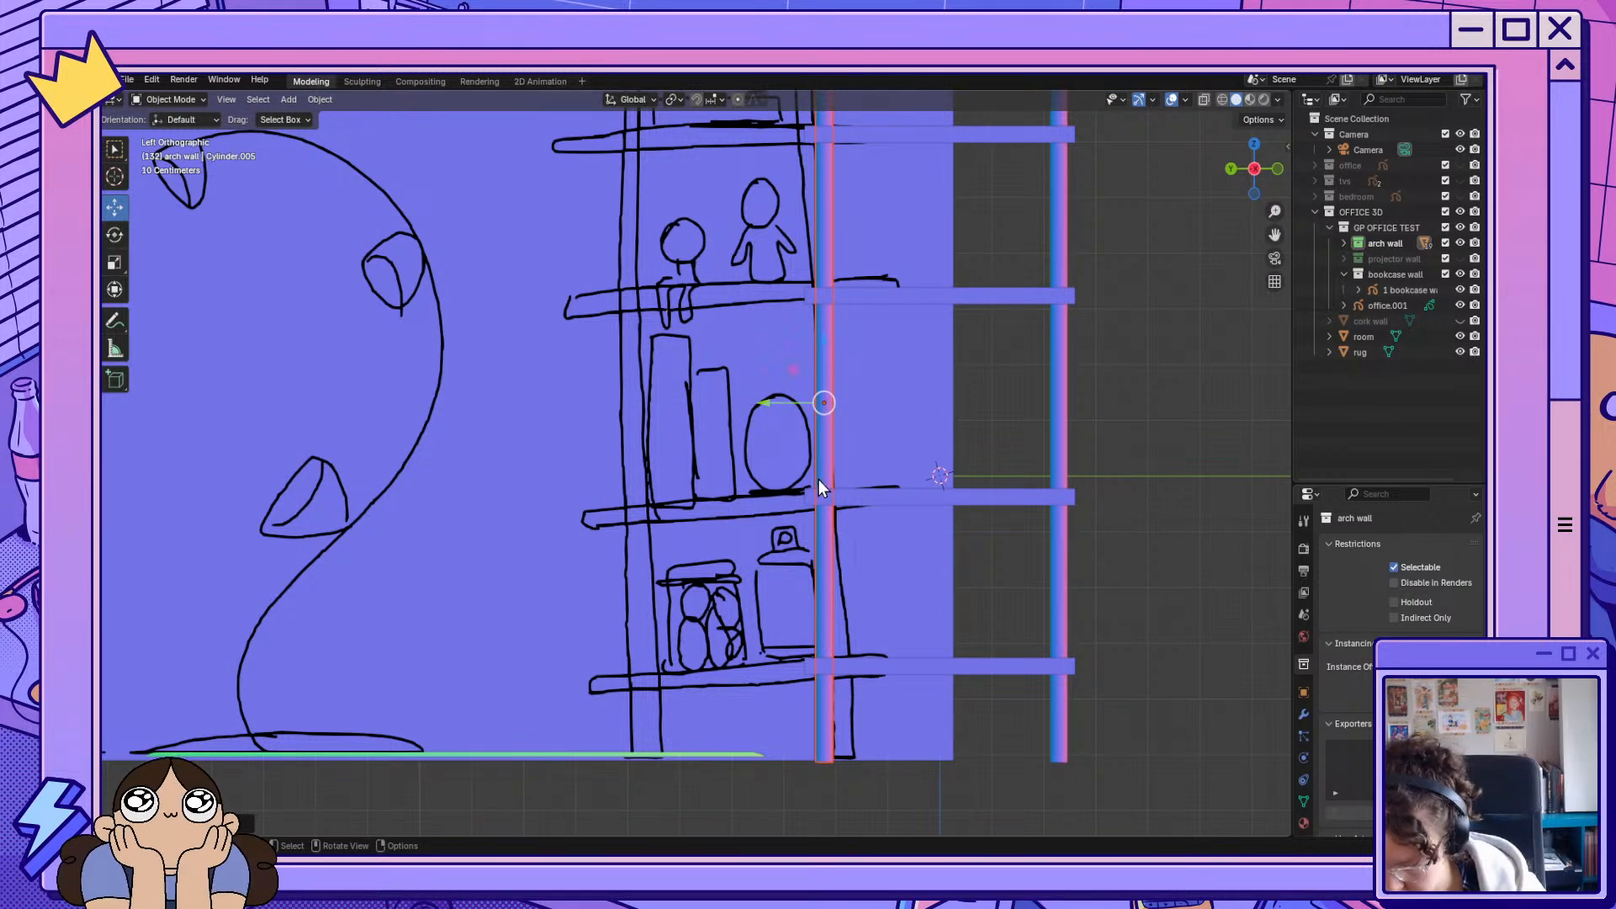
{"action": "left_click_drag", "start_coordinate": [759, 402], "coordinate": [756, 402]}
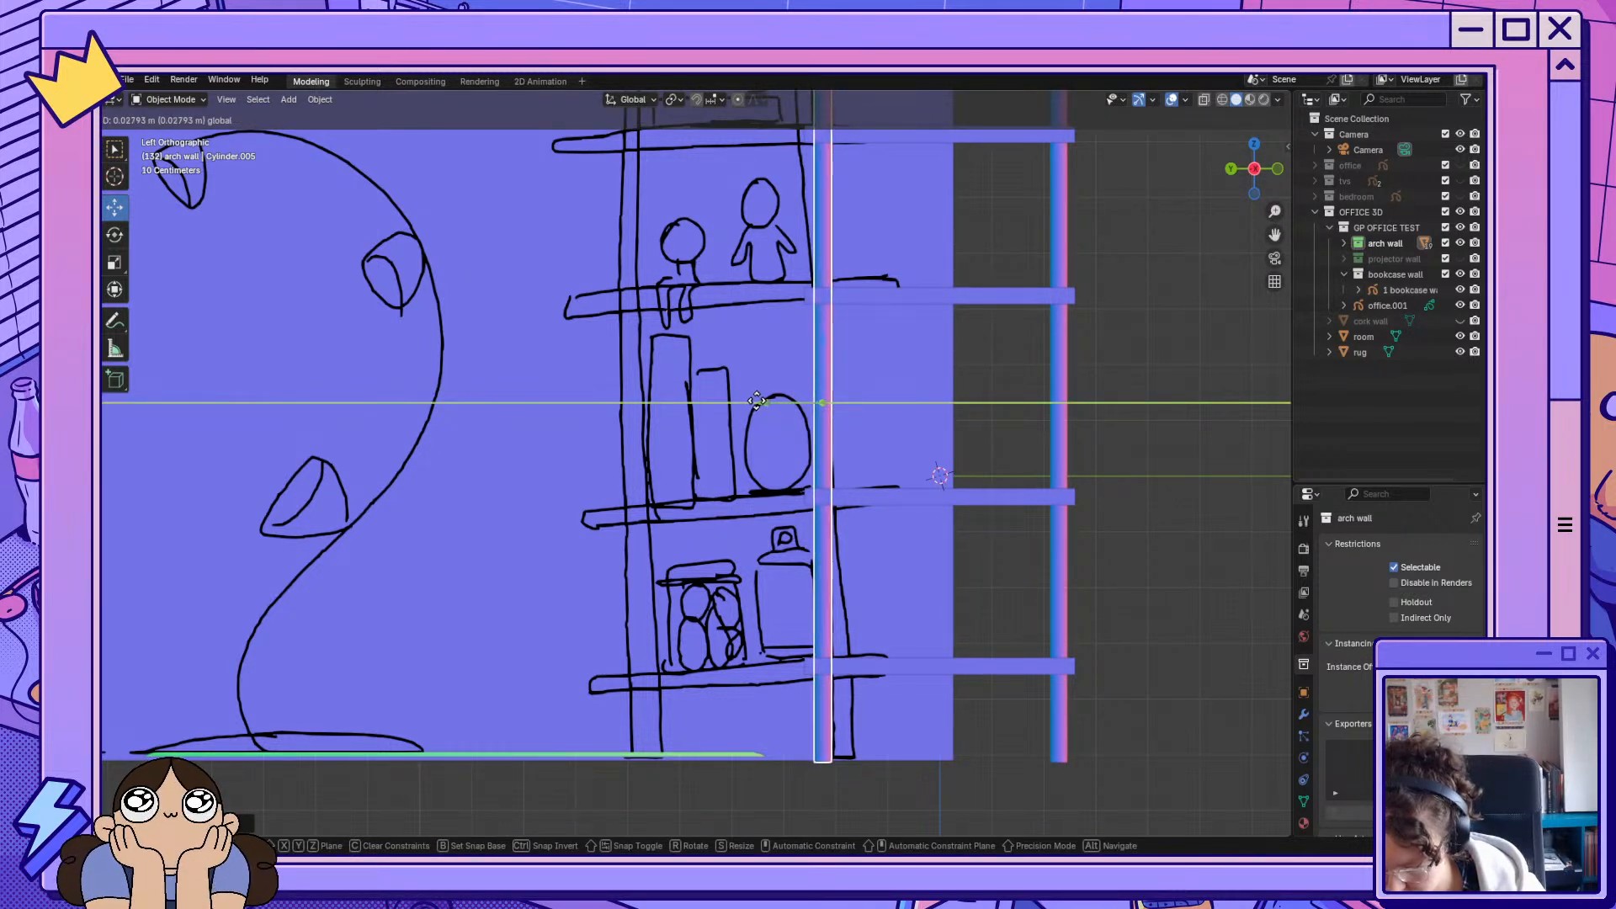
{"action": "left_click", "coordinate": [756, 402]}
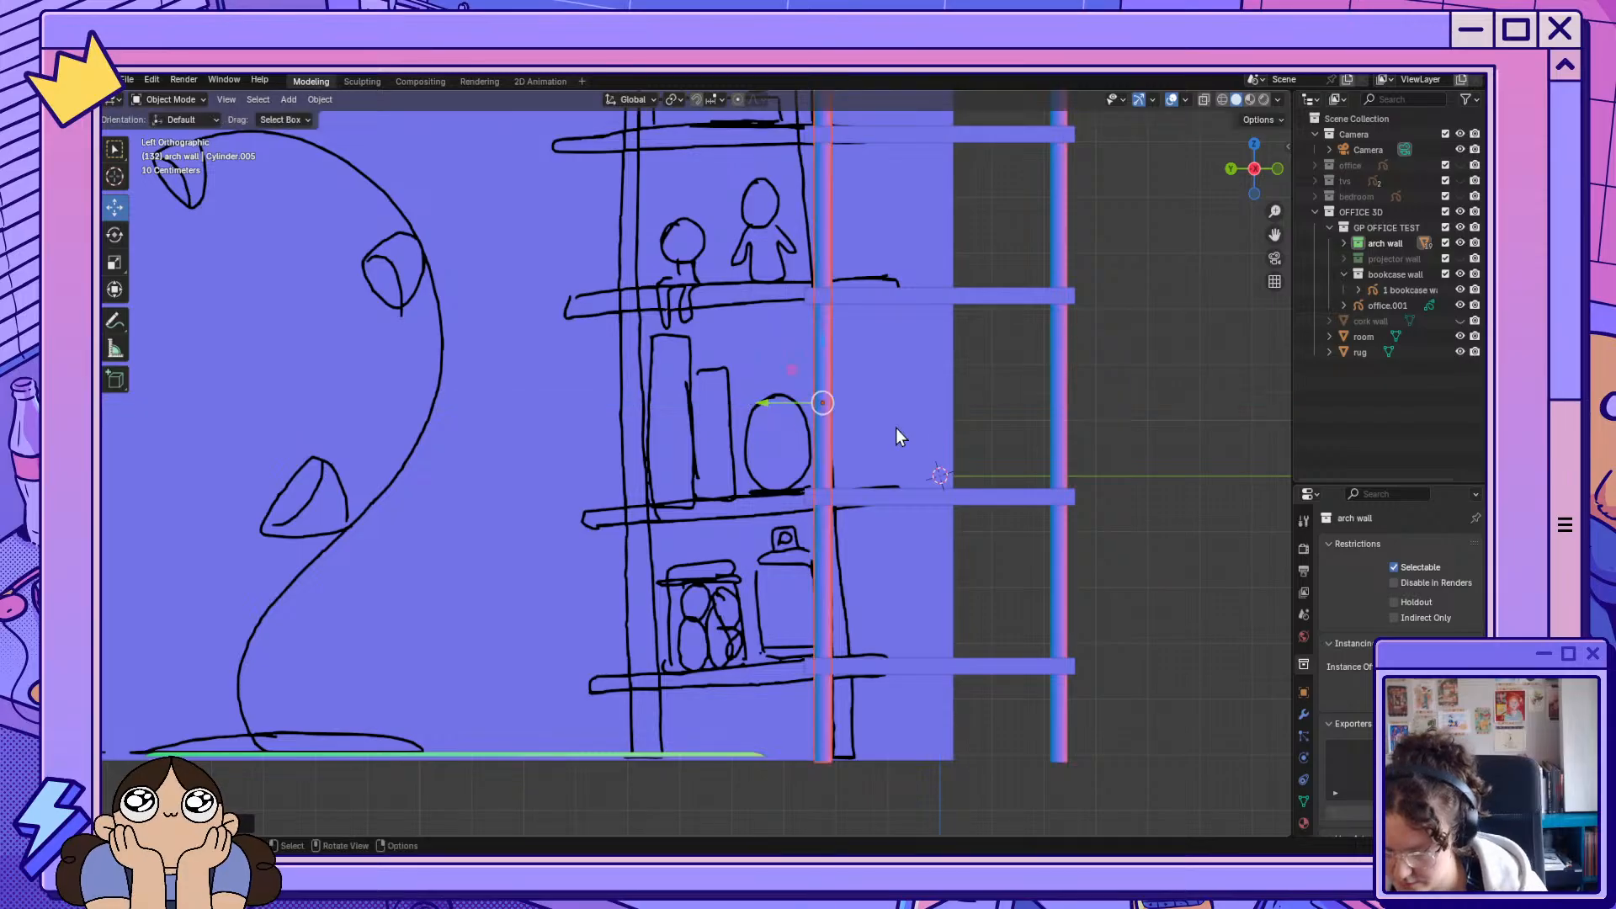
Delete the surplus middle post standing between the two corner posts at one end of the bookcase.
{"action": "mouse_move", "coordinate": [896, 428]}
{"action": "middle_mouse_down"}
{"action": "mouse_move", "coordinate": [931, 447]}
{"action": "mouse_move", "coordinate": [862, 495]}
{"action": "mouse_move", "coordinate": [603, 592]}
{"action": "mouse_move", "coordinate": [761, 599]}
{"action": "mouse_move", "coordinate": [901, 574]}
{"action": "mouse_move", "coordinate": [713, 579]}
{"action": "mouse_move", "coordinate": [624, 612]}
{"action": "mouse_move", "coordinate": [845, 586]}
{"action": "middle_mouse_up"}
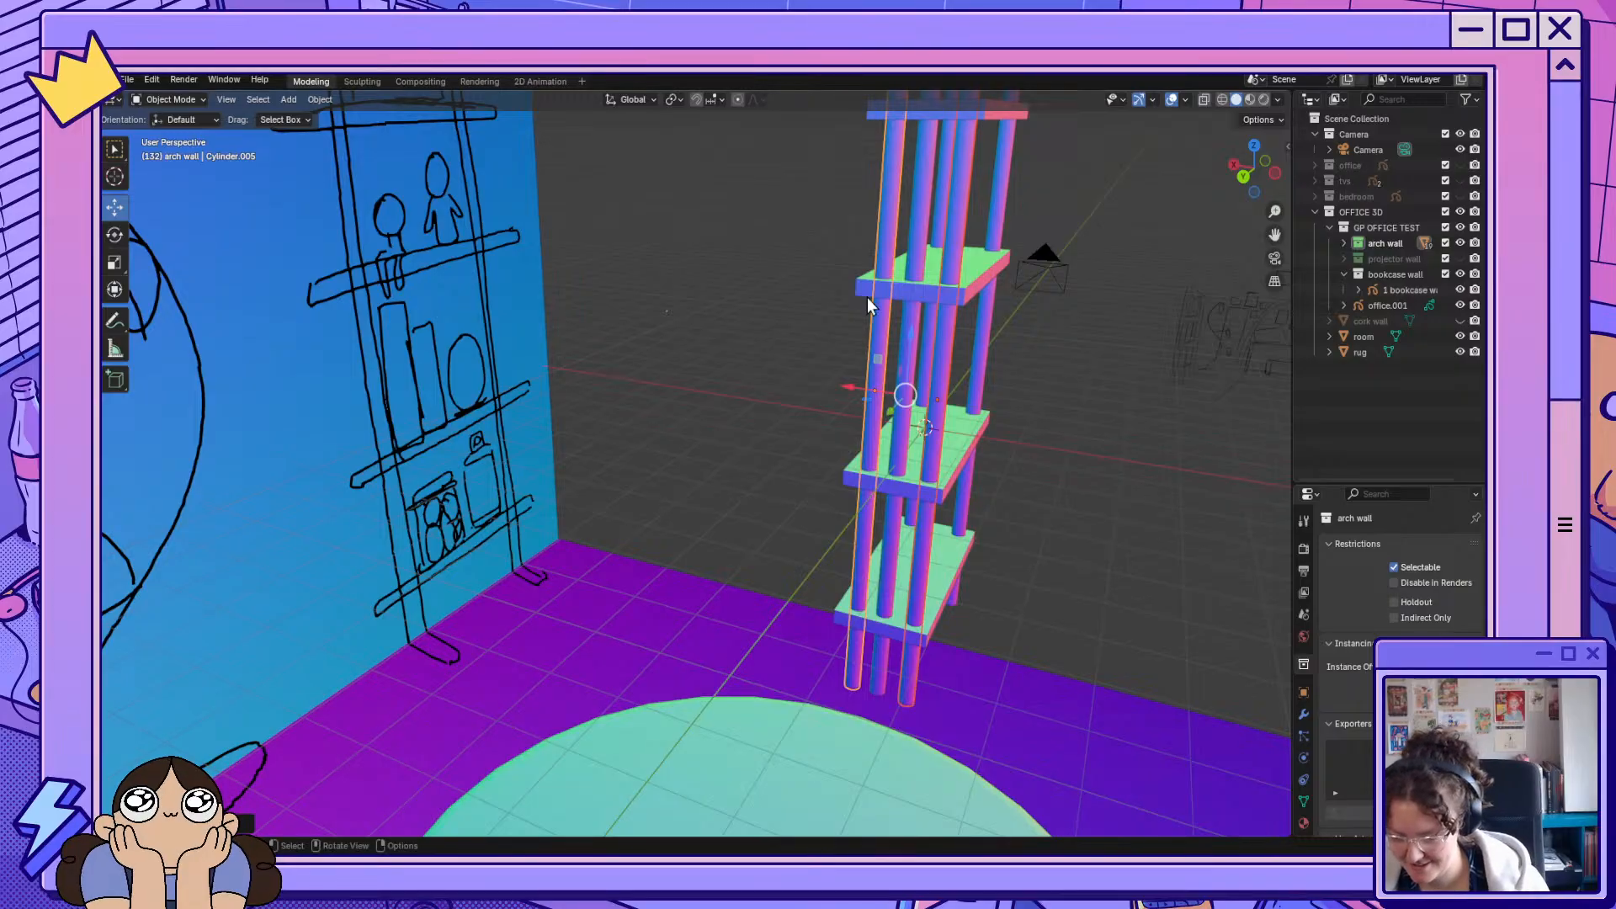
{"action": "middle_click_drag", "start_coordinate": [867, 297], "coordinate": [1103, 376]}
{"action": "scroll", "coordinate": [1005, 356], "scroll_direction": "up", "scroll_amount": 6}
{"action": "mouse_move", "coordinate": [988, 372]}
{"action": "middle_mouse_down"}
{"action": "mouse_move", "coordinate": [1059, 438]}
{"action": "mouse_move", "coordinate": [991, 401]}
{"action": "mouse_move", "coordinate": [1130, 351]}
{"action": "mouse_move", "coordinate": [1053, 346]}
{"action": "mouse_move", "coordinate": [1075, 396]}
{"action": "mouse_move", "coordinate": [1136, 405]}
{"action": "middle_mouse_up"}
{"action": "left_click", "coordinate": [911, 447]}
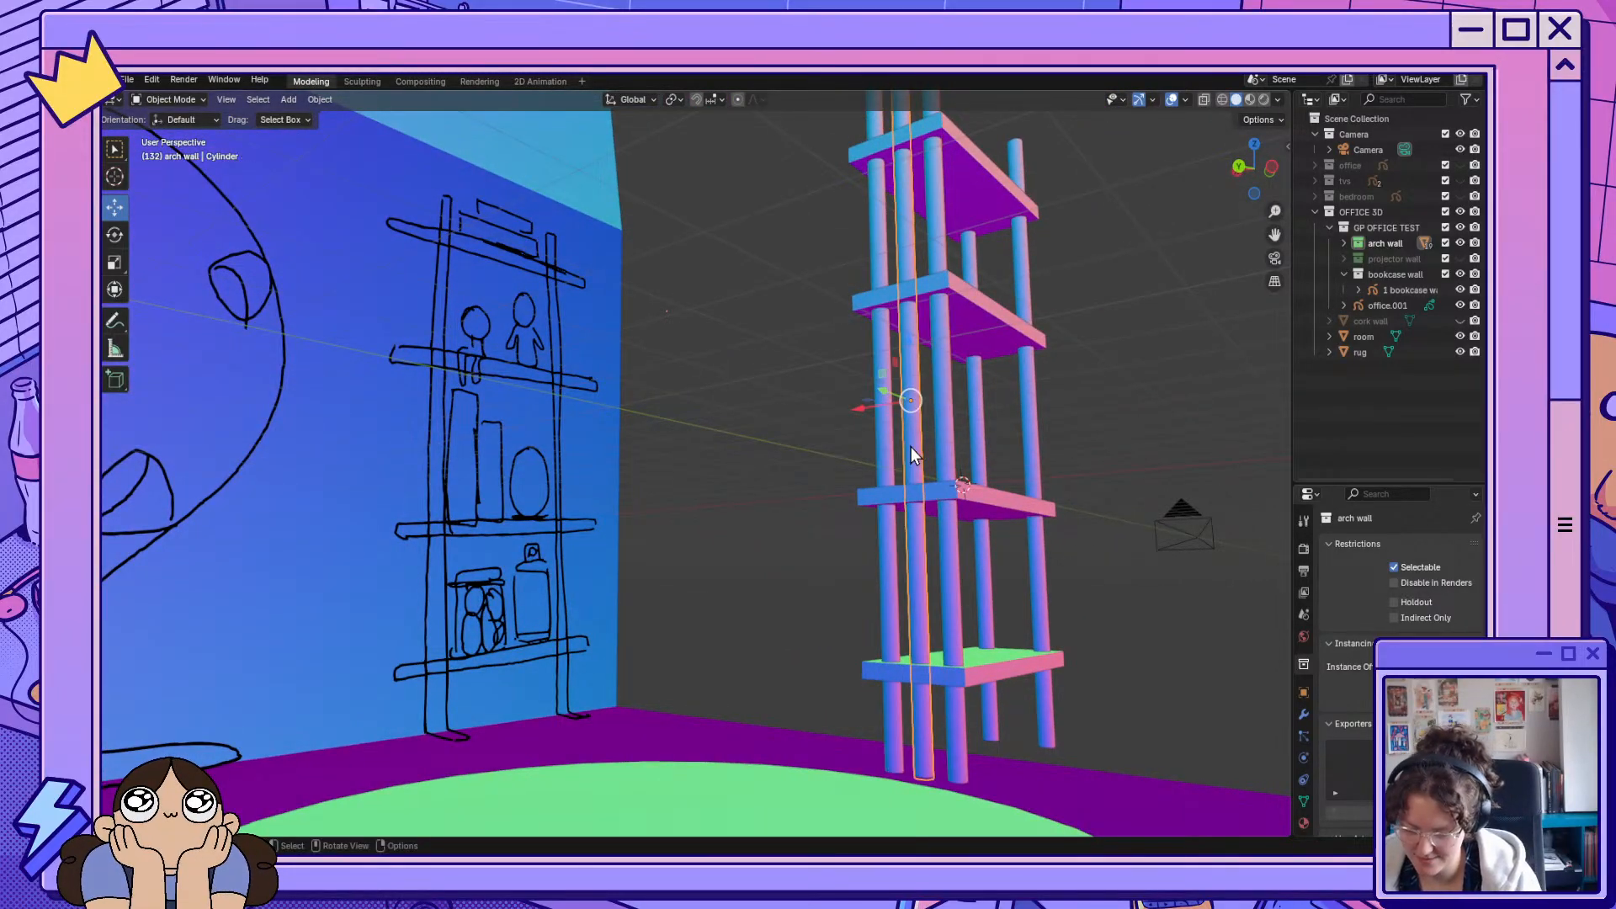
{"action": "key", "text": "Delete"}
Put the four bookcase shelves into Edit Mode together and bevel their edges with an offset of about 0.2 m and one segment.
{"action": "mouse_move", "coordinate": [1056, 490]}
{"action": "middle_mouse_down"}
{"action": "mouse_move", "coordinate": [991, 493]}
{"action": "mouse_move", "coordinate": [921, 554]}
{"action": "mouse_move", "coordinate": [966, 554]}
{"action": "middle_mouse_up"}
{"action": "scroll", "coordinate": [992, 492], "scroll_direction": "down", "scroll_amount": 6}
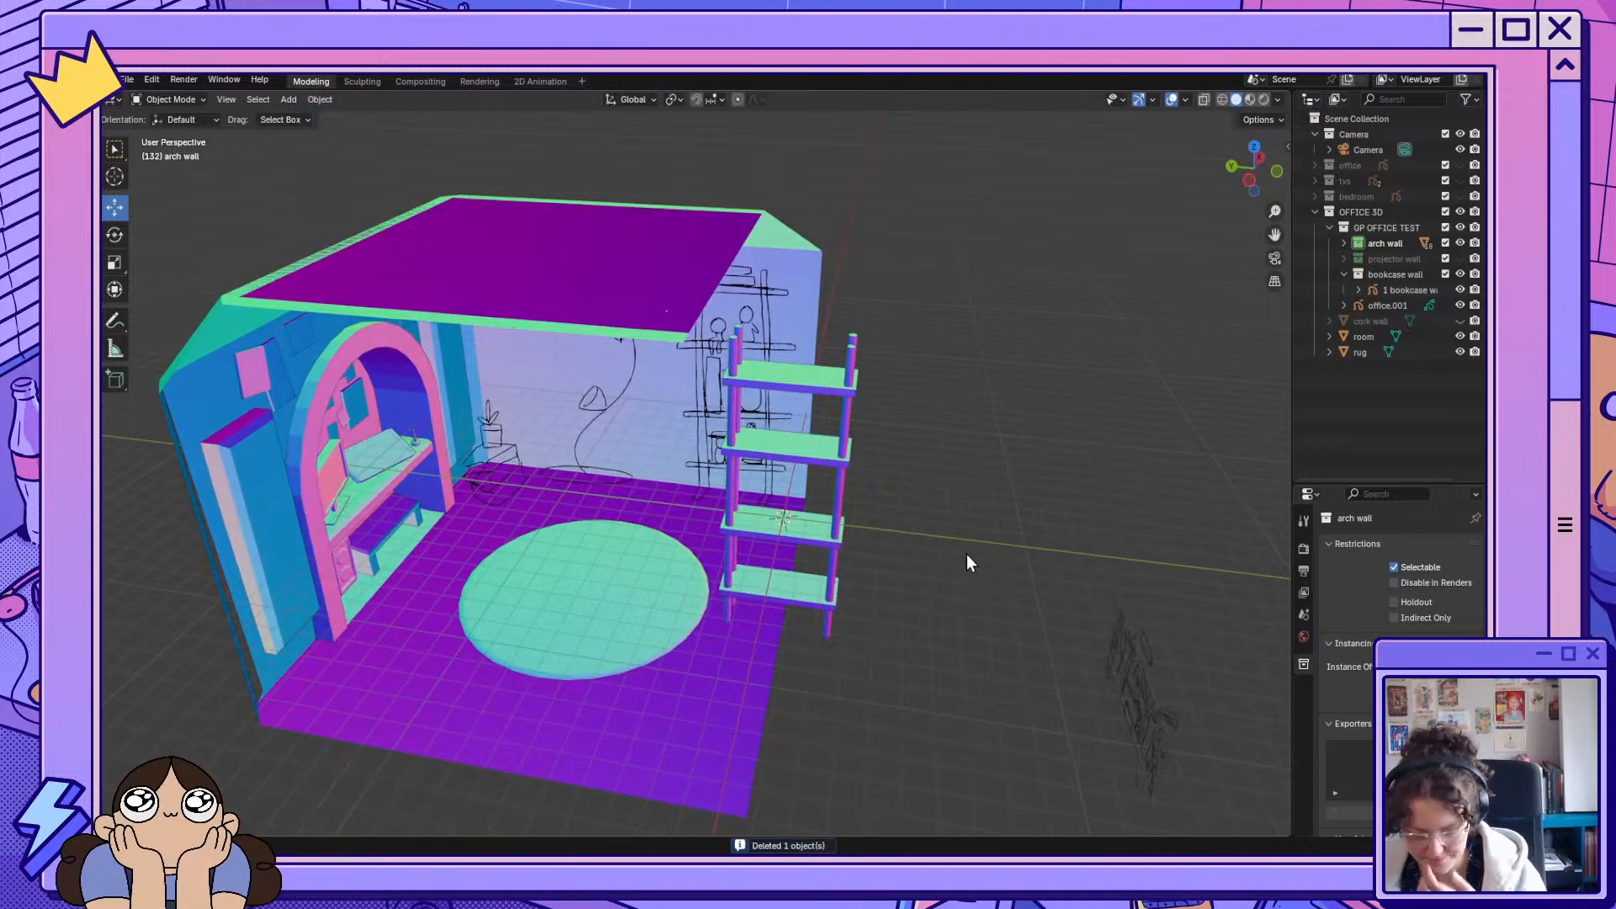
{"action": "left_click", "coordinate": [811, 377]}
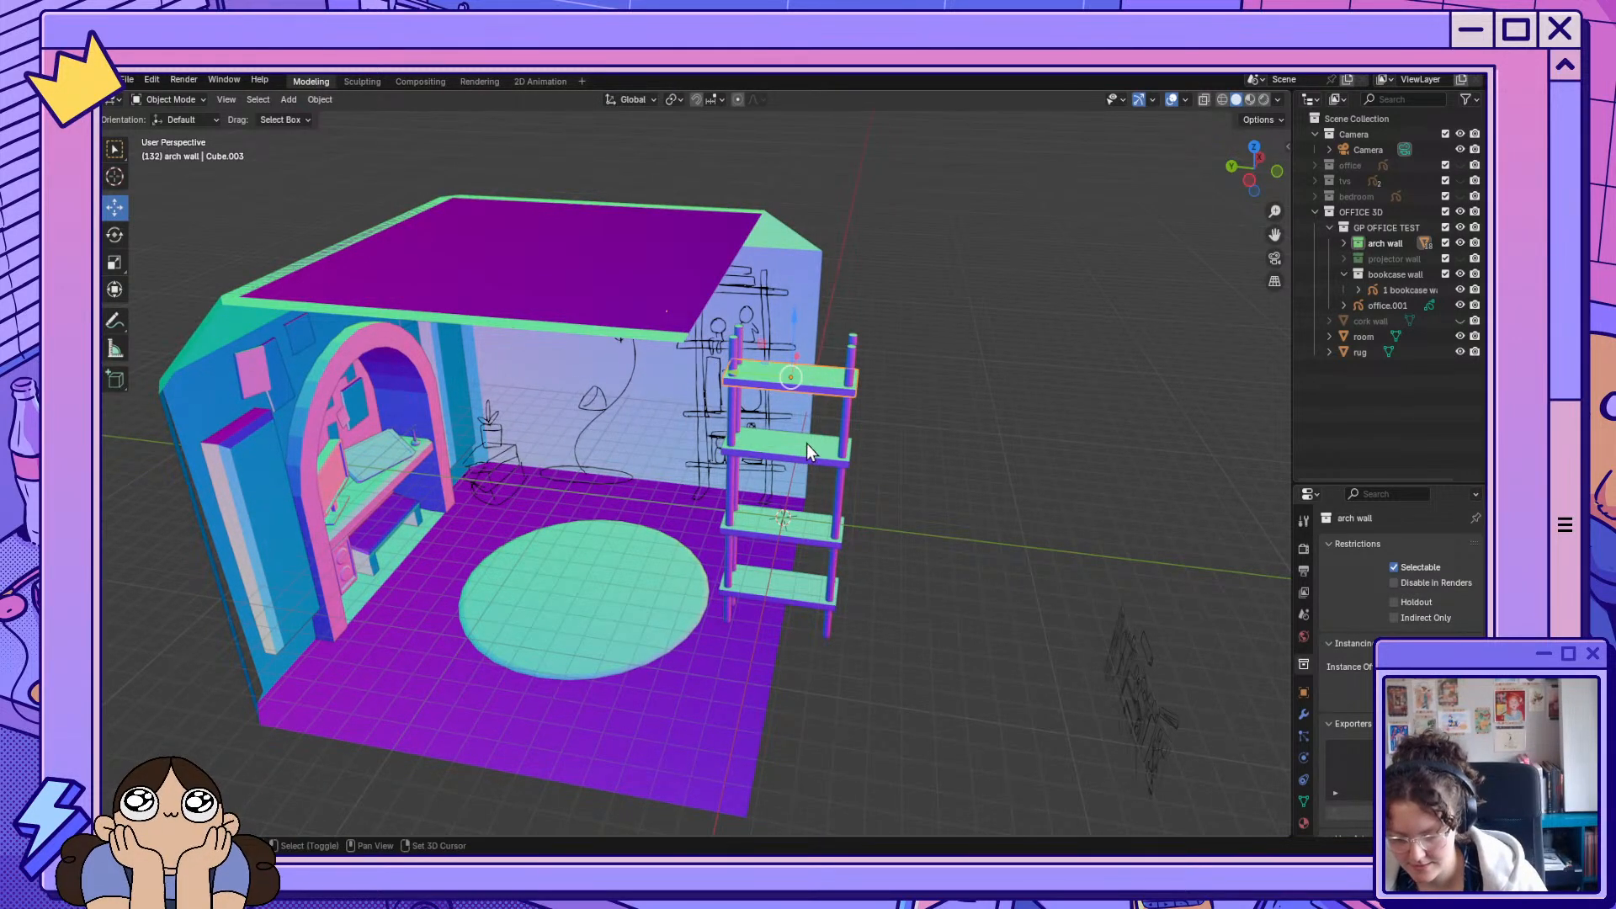
{"action": "left_click", "coordinate": [787, 524], "text": "shift"}
{"action": "left_click", "coordinate": [791, 596], "text": "shift"}
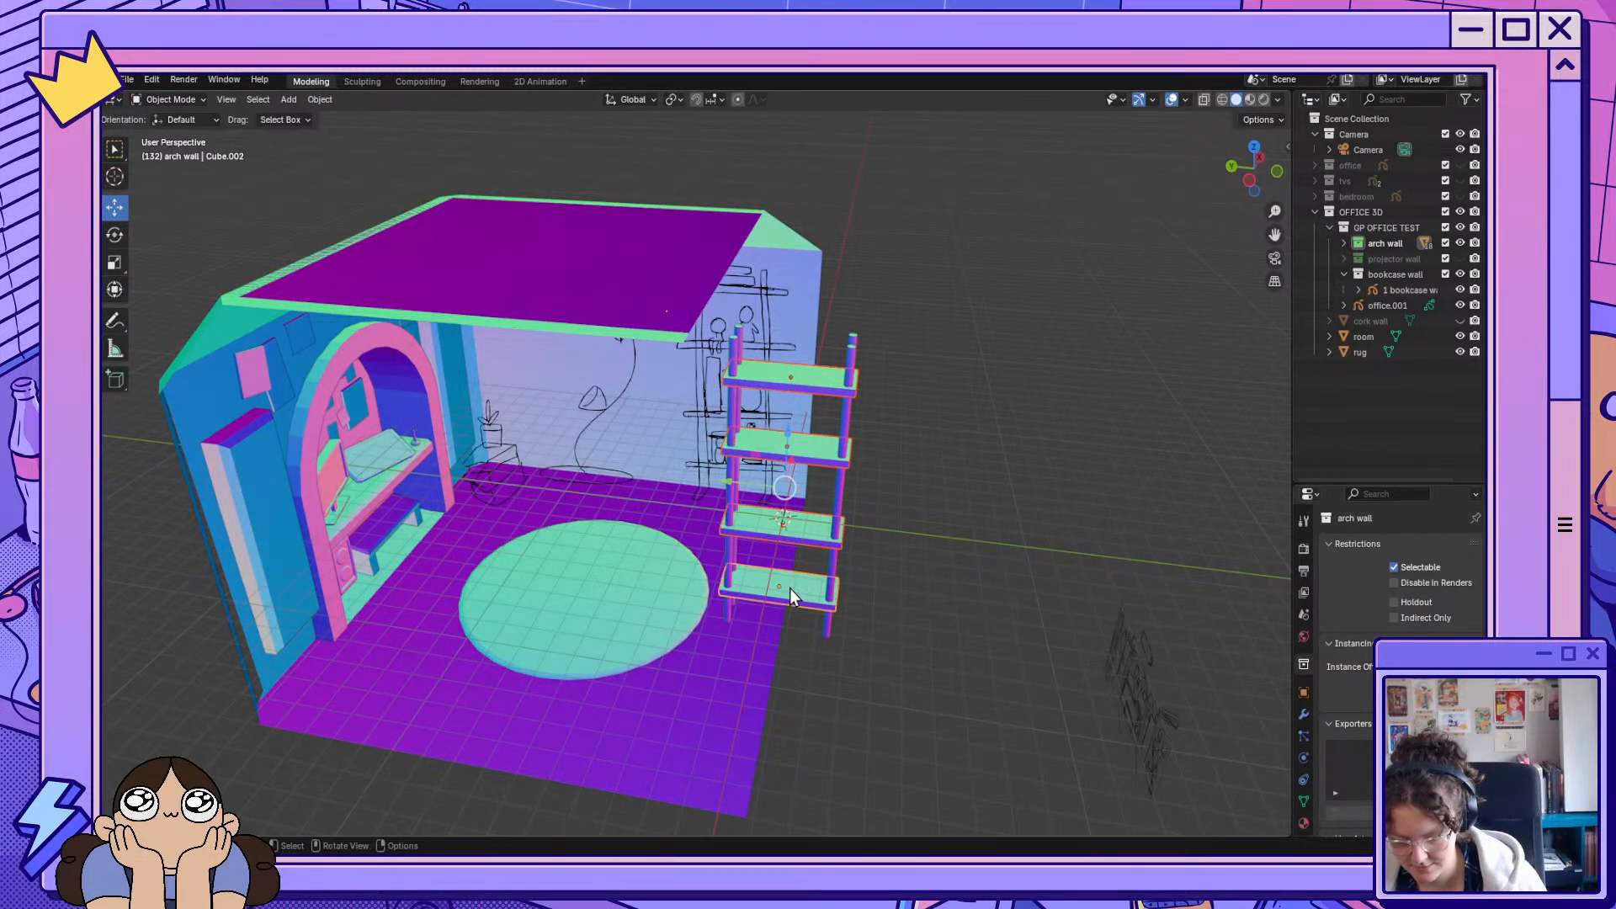
{"action": "key", "text": "b"}
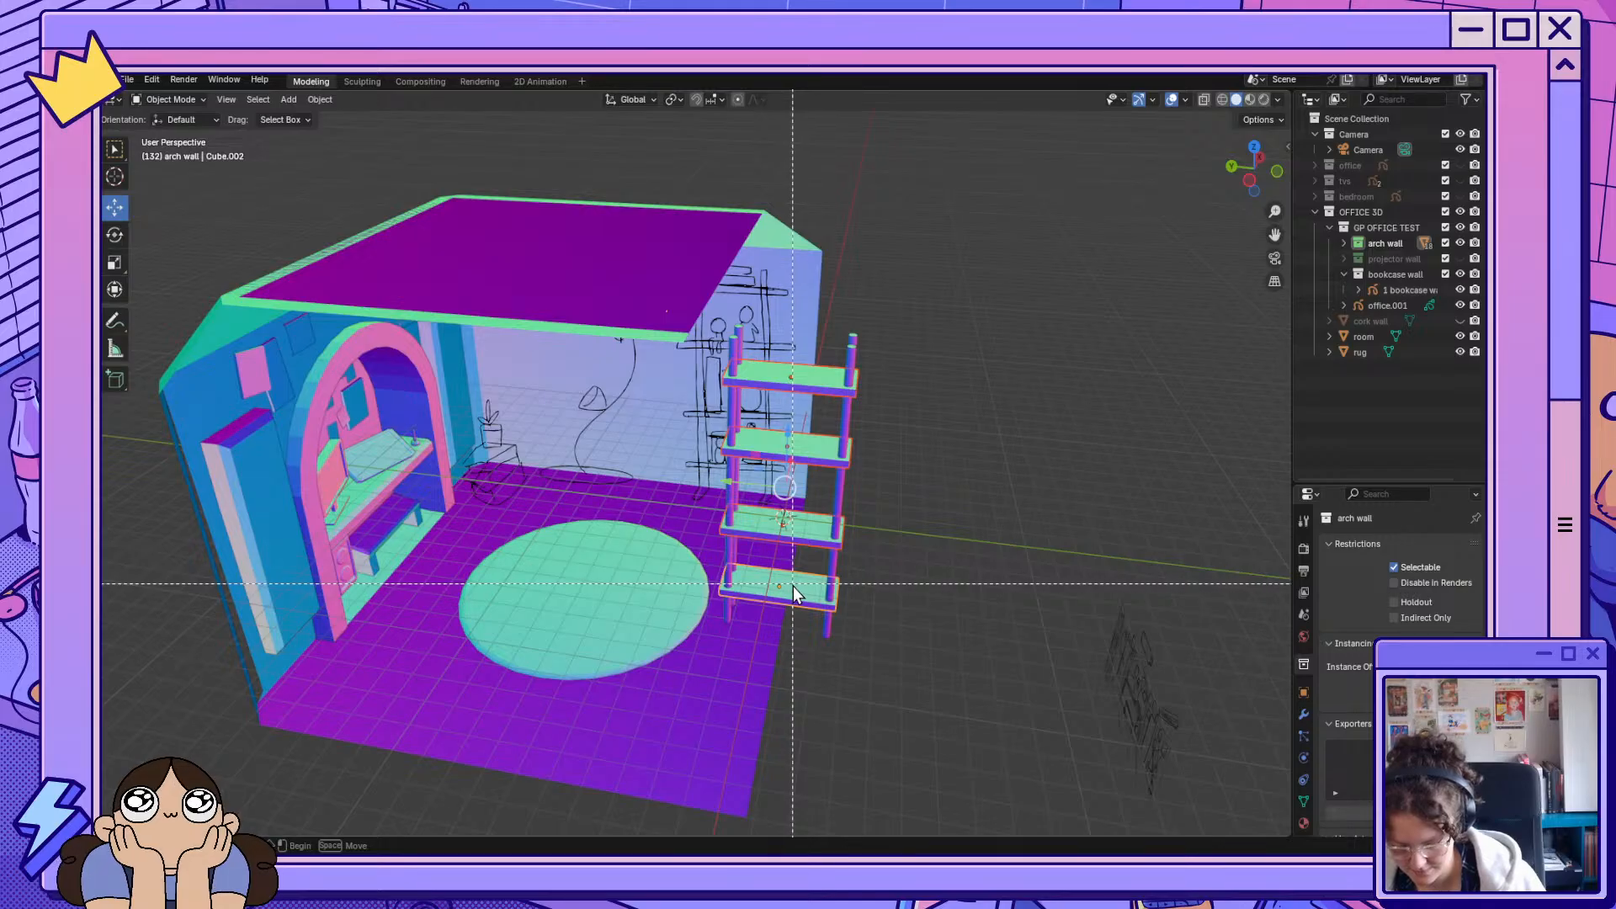
{"action": "key", "text": "Escape"}
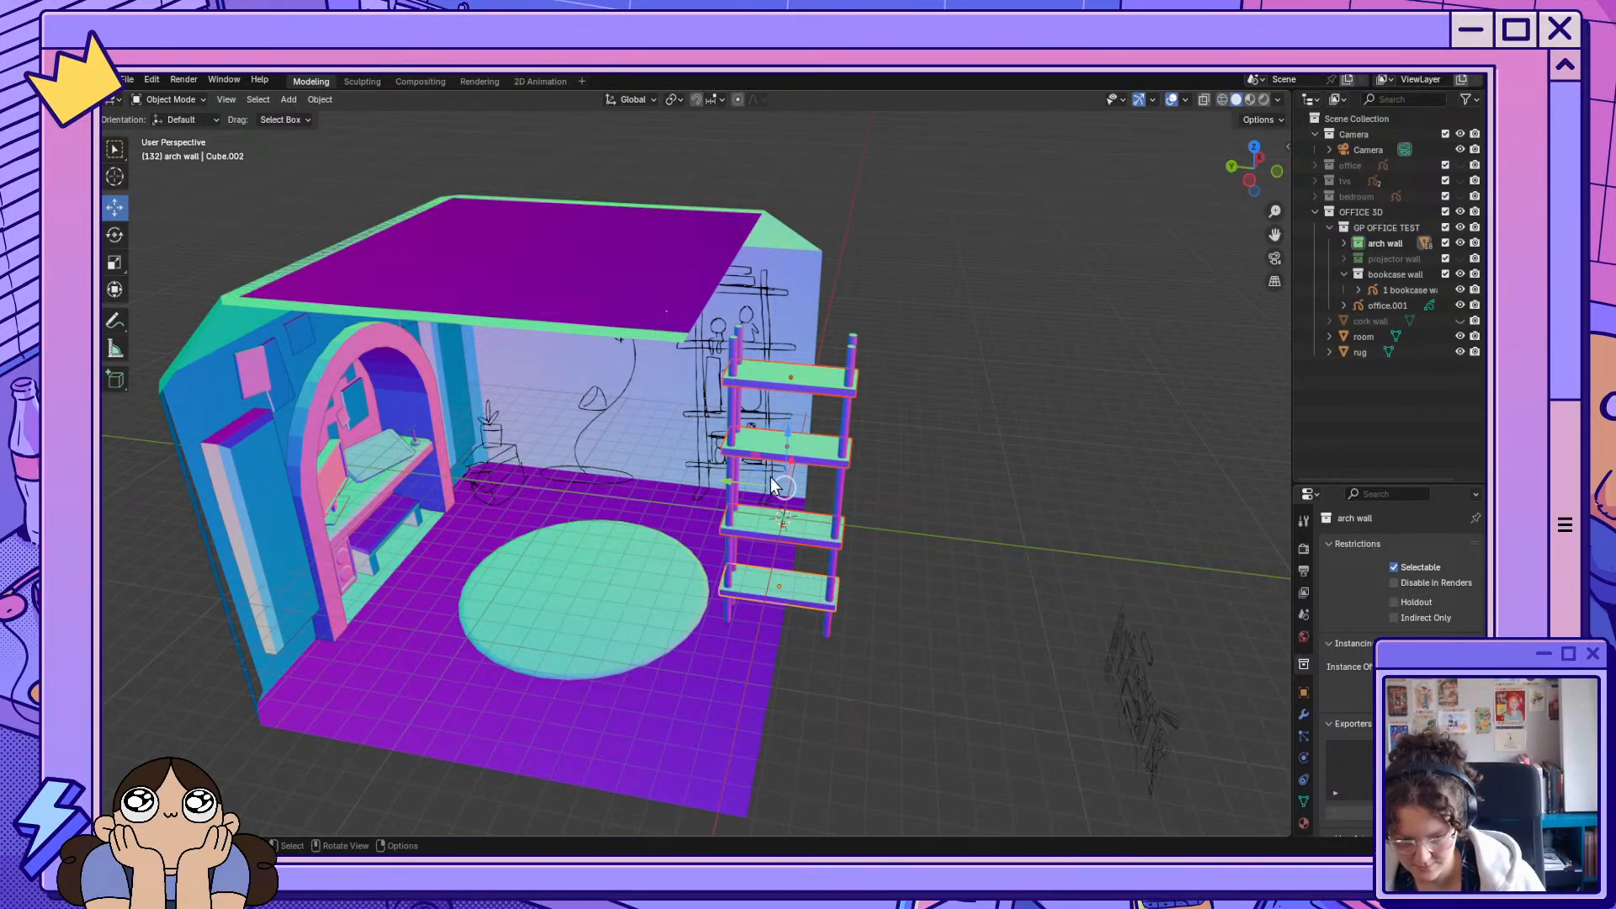
{"action": "left_click", "coordinate": [204, 104]}
{"action": "left_click", "coordinate": [192, 131]}
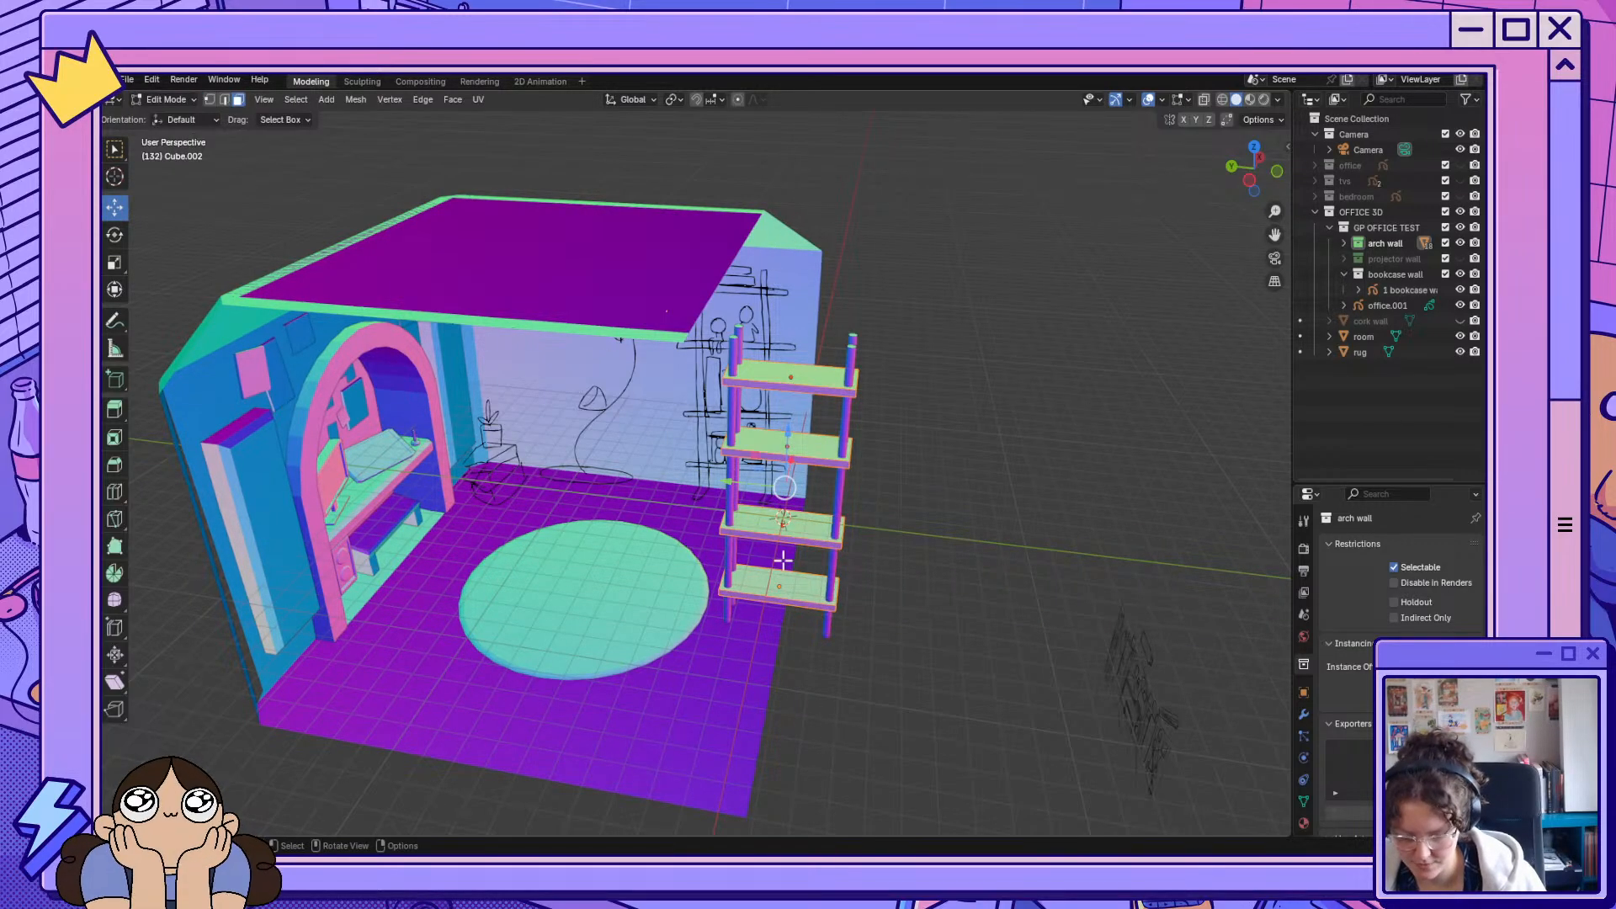
{"action": "key", "text": "ctrl+b"}
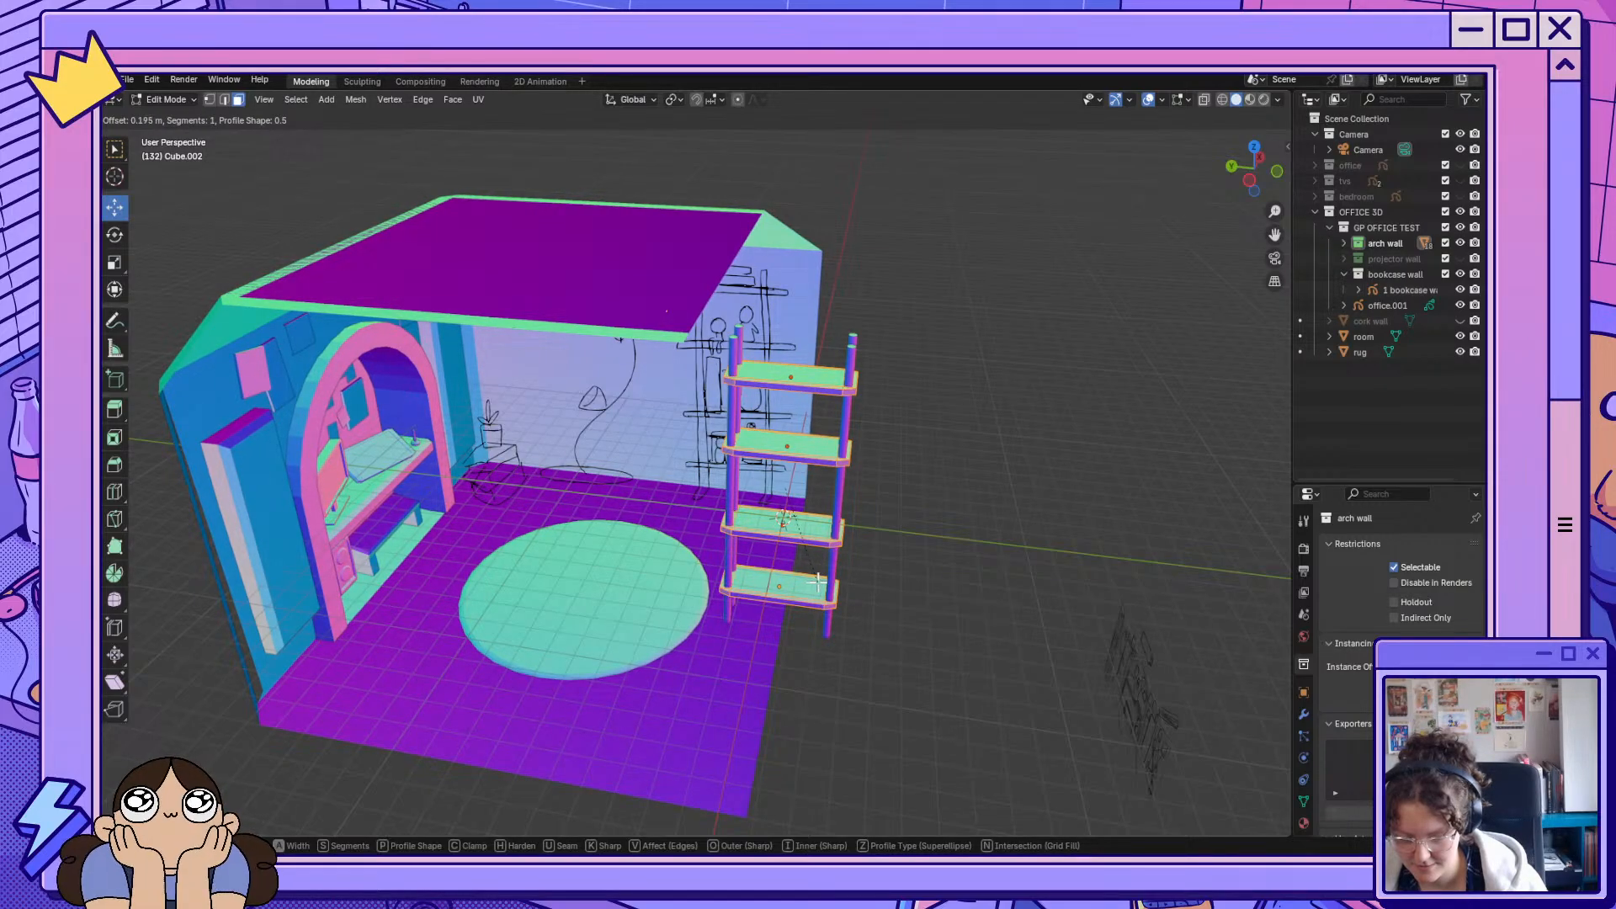
{"action": "left_click", "coordinate": [820, 583]}
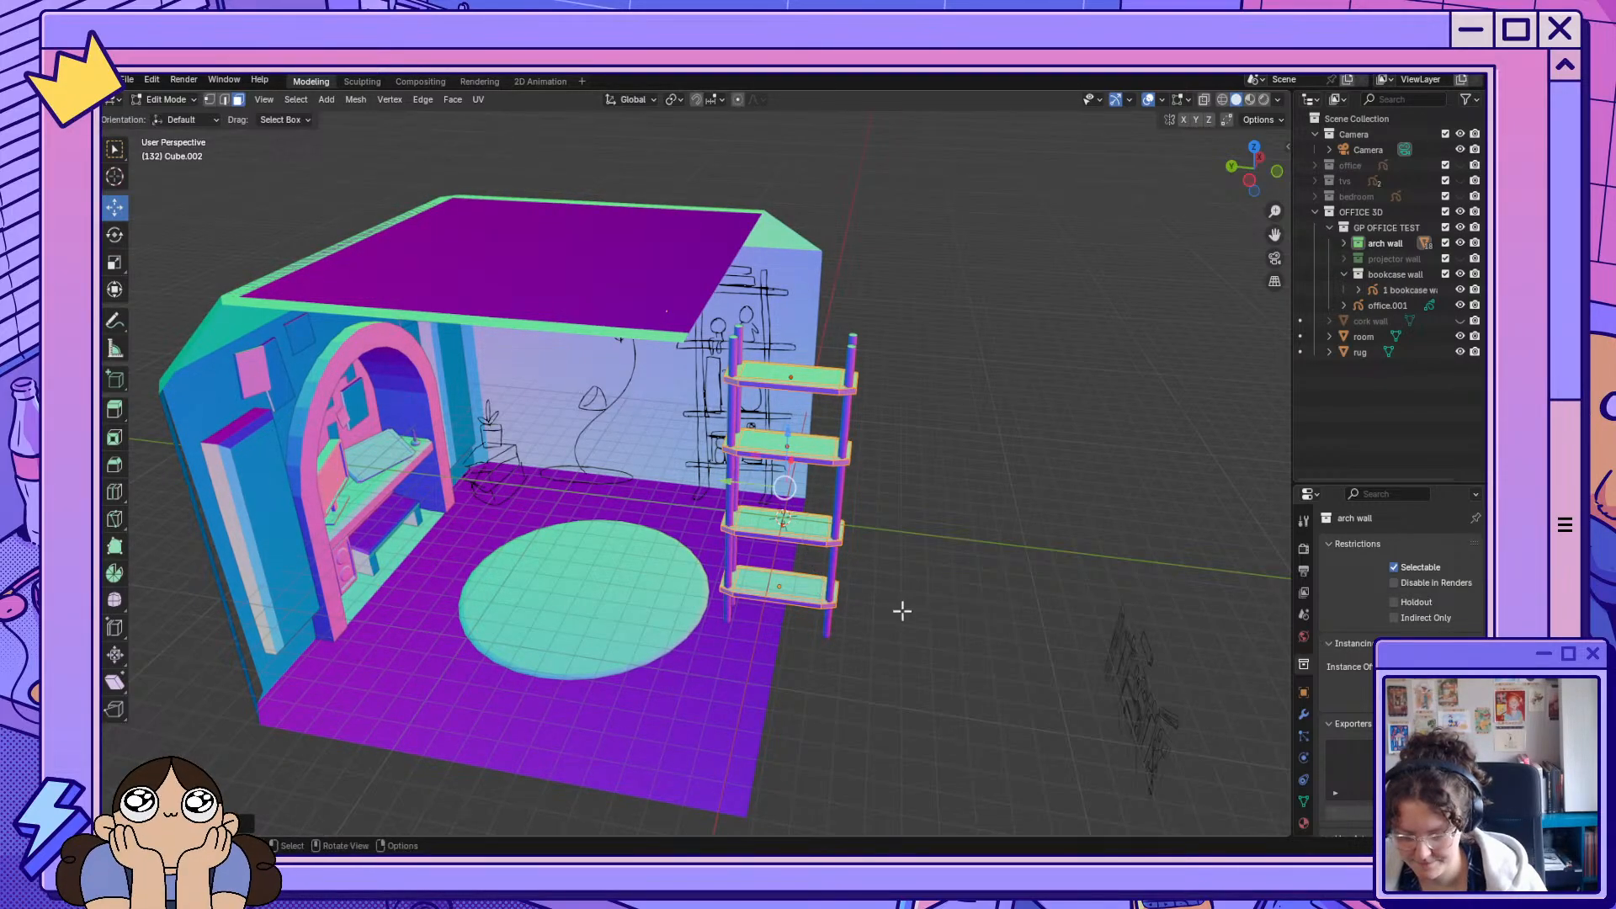
Clear the mesh selection and check the bevelled shelf corners around the posts, up close and from farther away.
{"action": "mouse_move", "coordinate": [901, 606]}
{"action": "middle_mouse_down"}
{"action": "mouse_move", "coordinate": [761, 559]}
{"action": "mouse_move", "coordinate": [732, 610]}
{"action": "mouse_move", "coordinate": [848, 602]}
{"action": "mouse_move", "coordinate": [724, 640]}
{"action": "mouse_move", "coordinate": [604, 633]}
{"action": "mouse_move", "coordinate": [721, 666]}
{"action": "mouse_move", "coordinate": [601, 715]}
{"action": "mouse_move", "coordinate": [669, 692]}
{"action": "mouse_move", "coordinate": [629, 649]}
{"action": "mouse_move", "coordinate": [672, 626]}
{"action": "middle_mouse_up"}
{"action": "scroll", "coordinate": [822, 606], "scroll_direction": "up", "scroll_amount": 5}
{"action": "scroll", "coordinate": [824, 619], "scroll_direction": "up", "scroll_amount": 3}
{"action": "scroll", "coordinate": [656, 648], "scroll_direction": "up", "scroll_amount": 3}
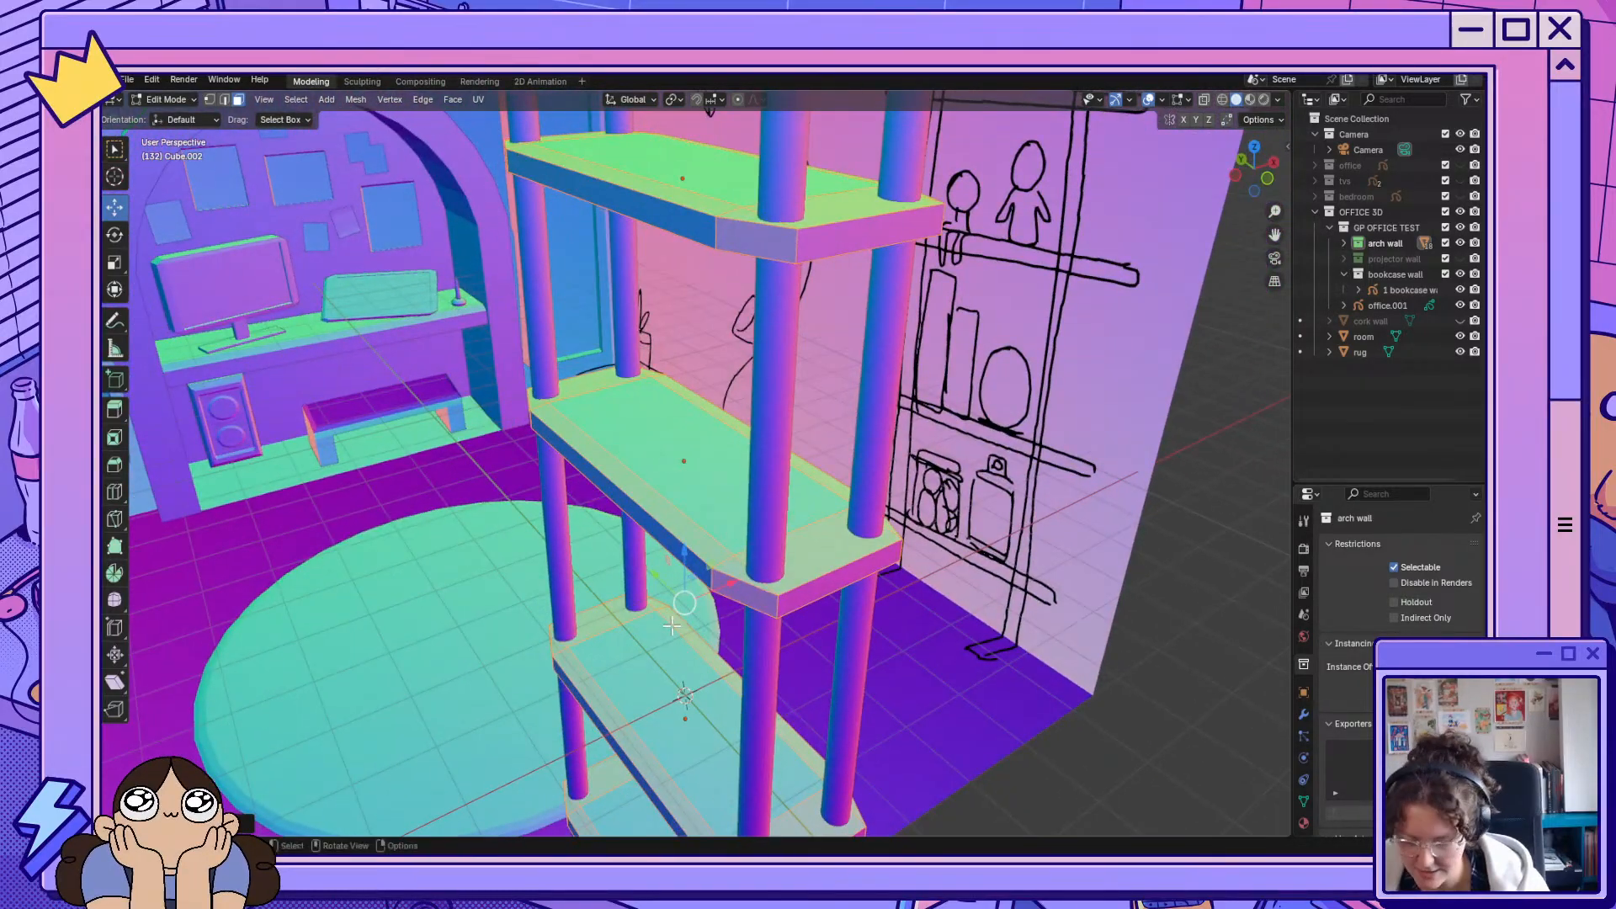
{"action": "left_click", "coordinate": [1120, 780]}
{"action": "mouse_move", "coordinate": [966, 711]}
{"action": "middle_mouse_down"}
{"action": "mouse_move", "coordinate": [1018, 664]}
{"action": "mouse_move", "coordinate": [1083, 689]}
{"action": "mouse_move", "coordinate": [1047, 603]}
{"action": "mouse_move", "coordinate": [1013, 596]}
{"action": "middle_mouse_up"}
{"action": "scroll", "coordinate": [1053, 660], "scroll_direction": "down", "scroll_amount": 3}
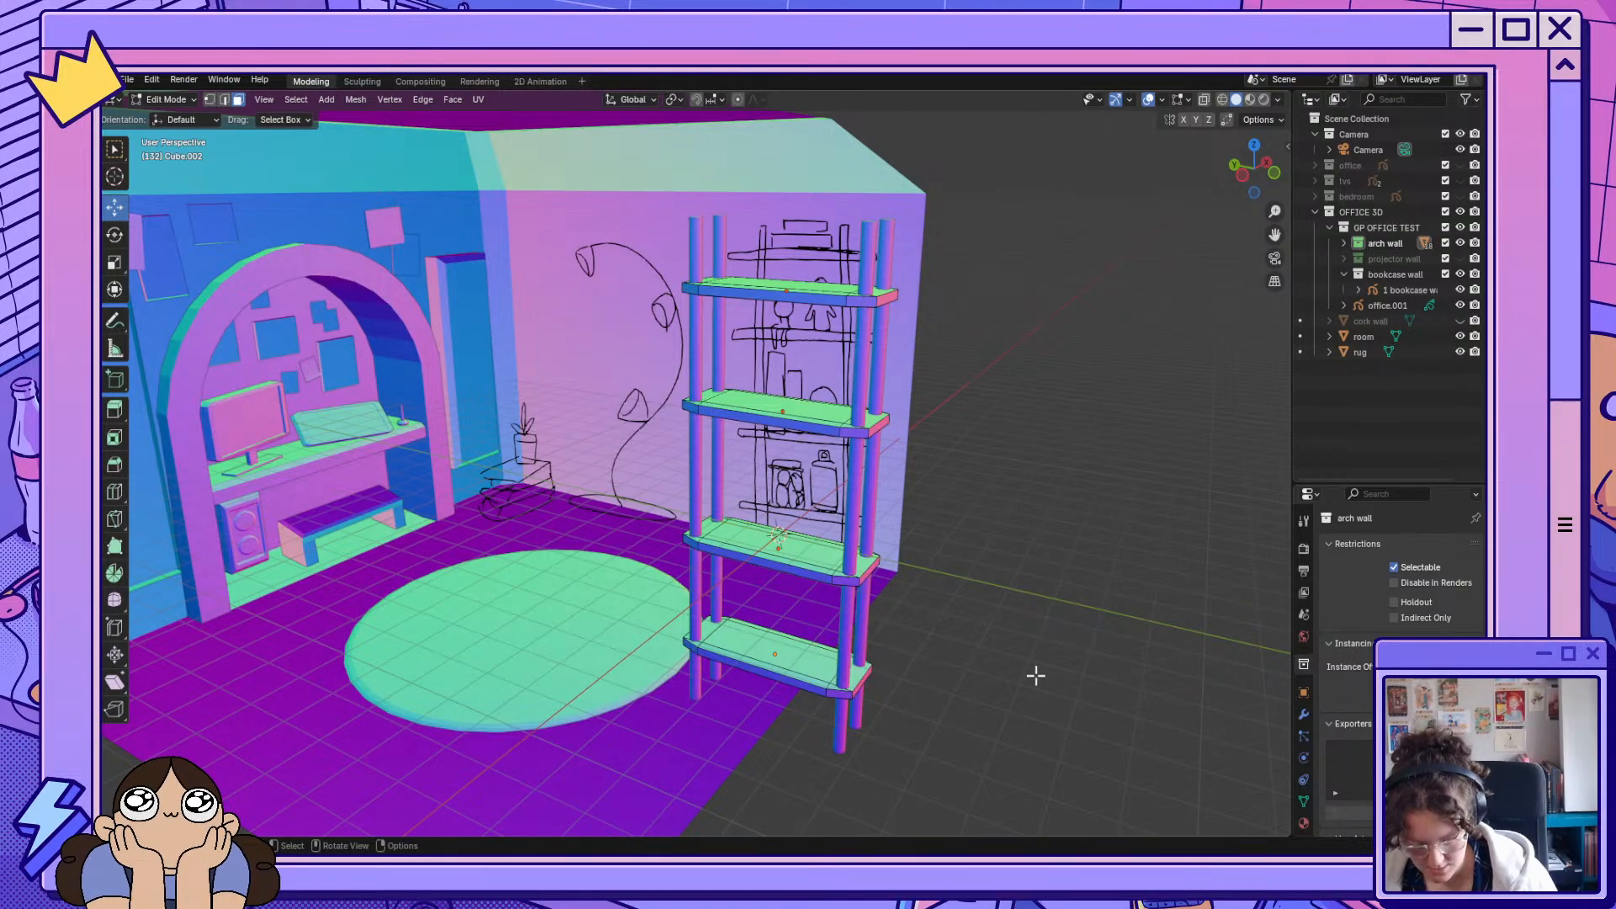
Look through the bookcase wall and arch wall collections to find the bookcase's shelf and post objects.
{"action": "key", "text": "shift+a"}
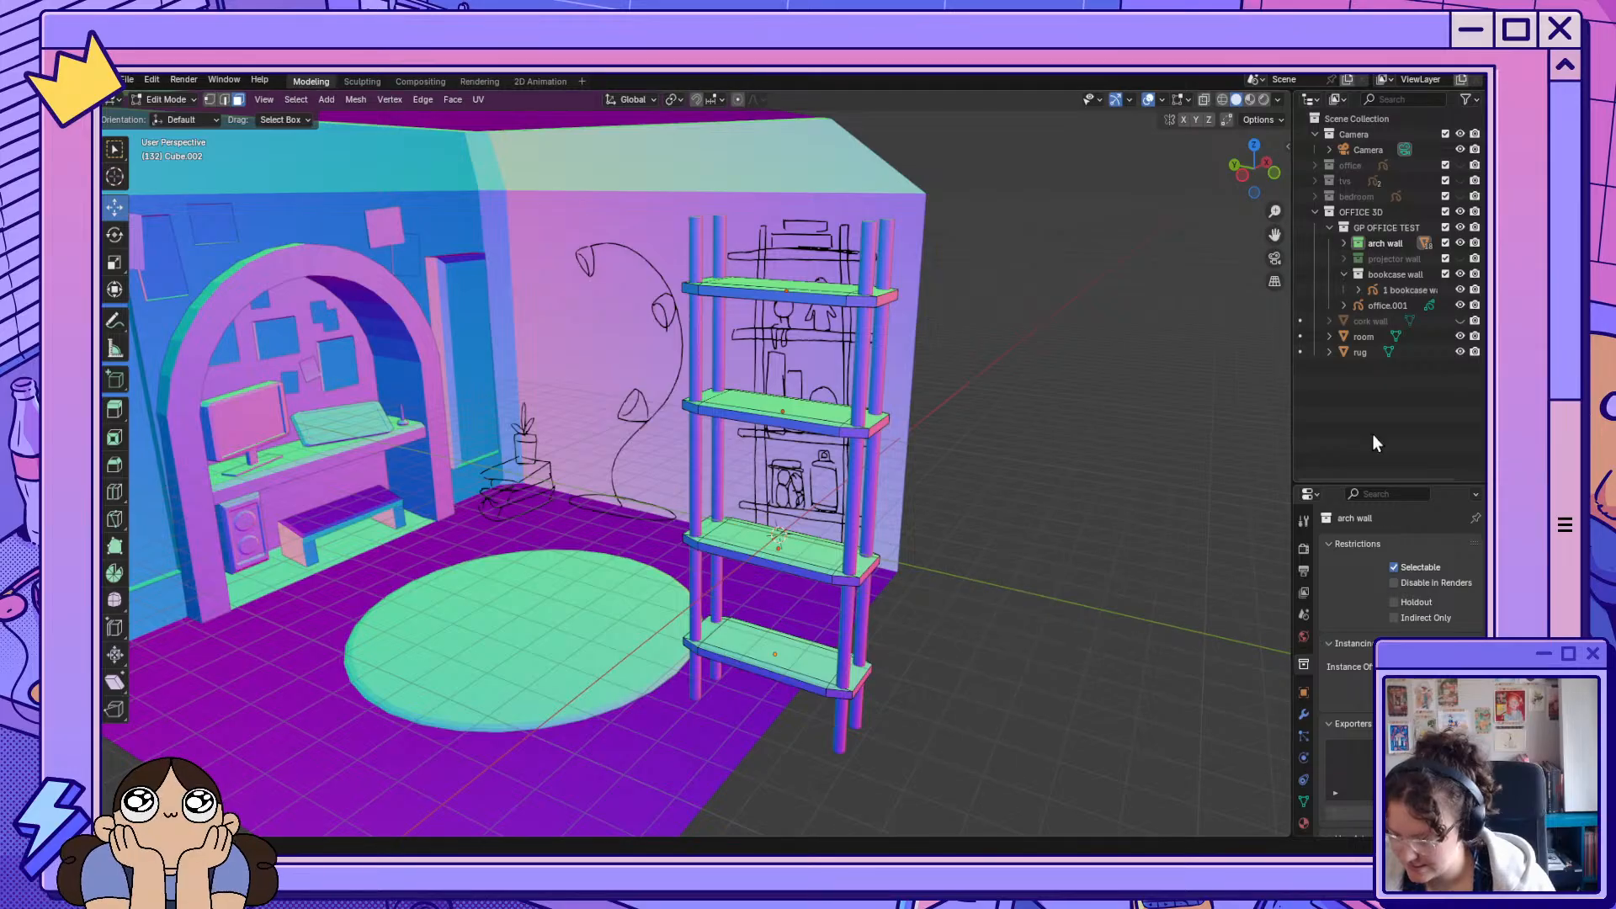
{"action": "left_click", "coordinate": [1418, 277]}
{"action": "left_click", "coordinate": [1416, 290]}
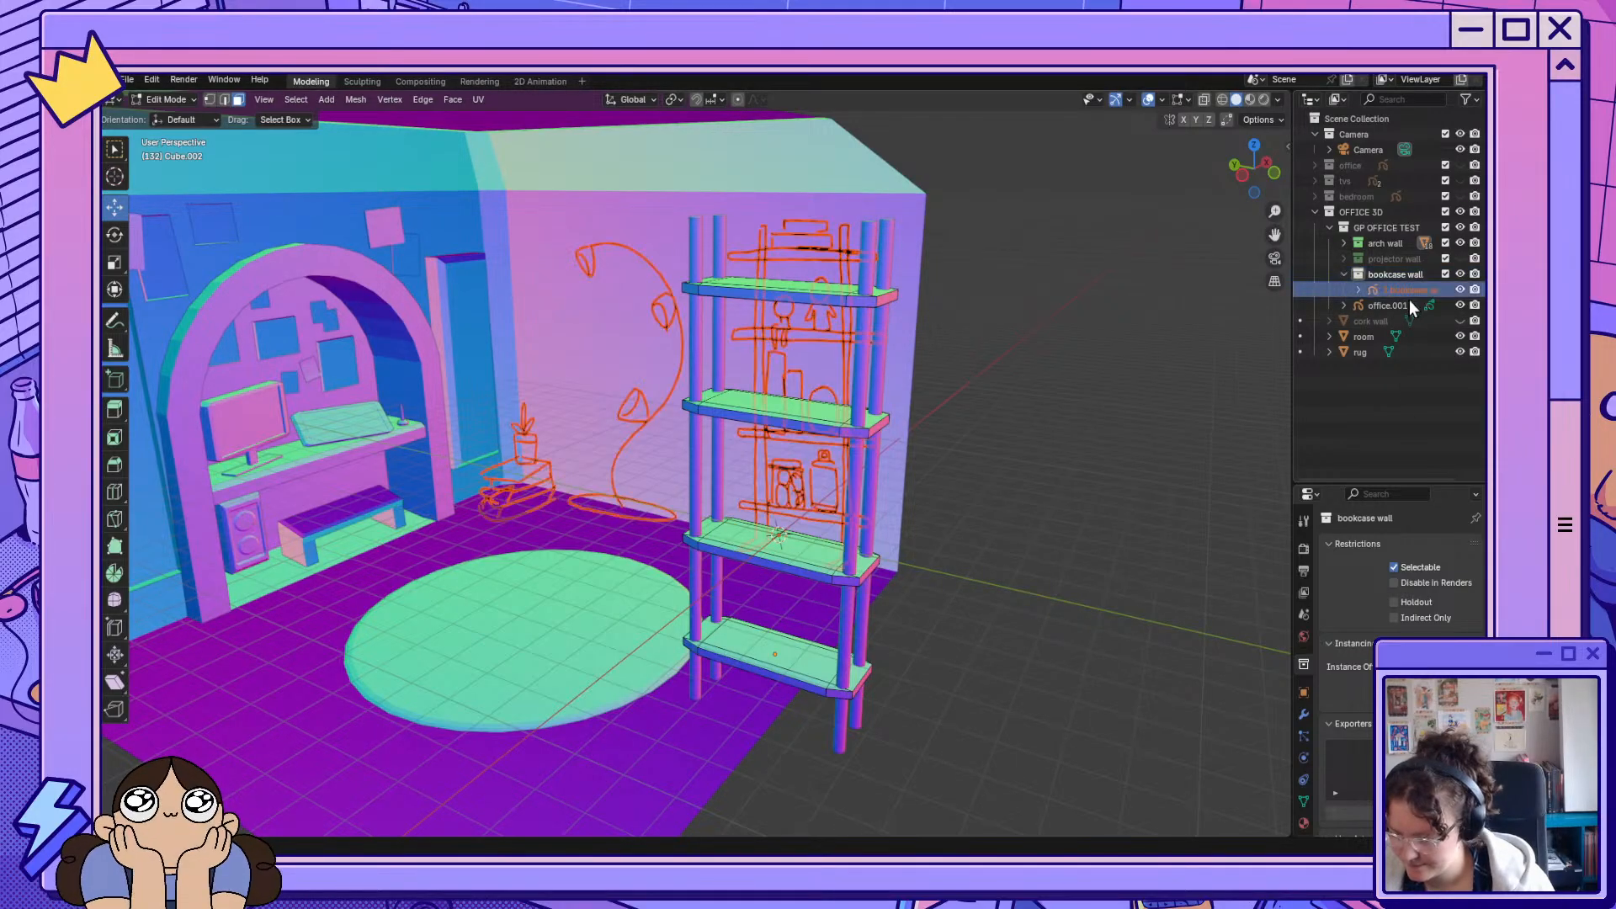
{"action": "left_click", "coordinate": [1409, 302]}
{"action": "left_click", "coordinate": [1361, 337]}
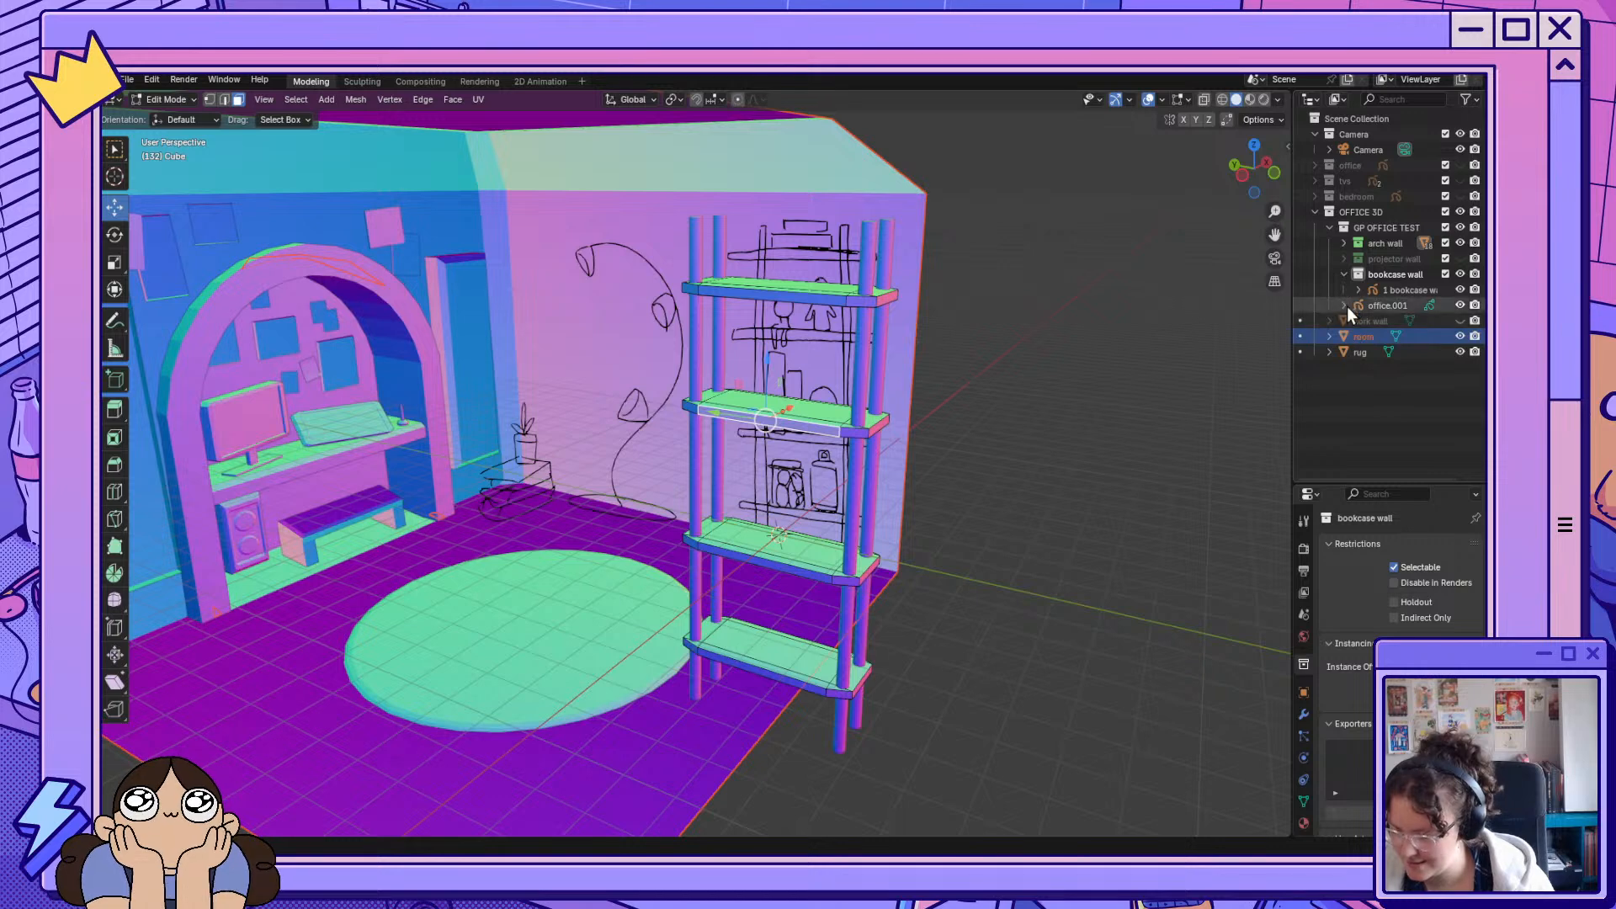
{"action": "left_click", "coordinate": [1345, 273]}
{"action": "left_click", "coordinate": [1343, 244]}
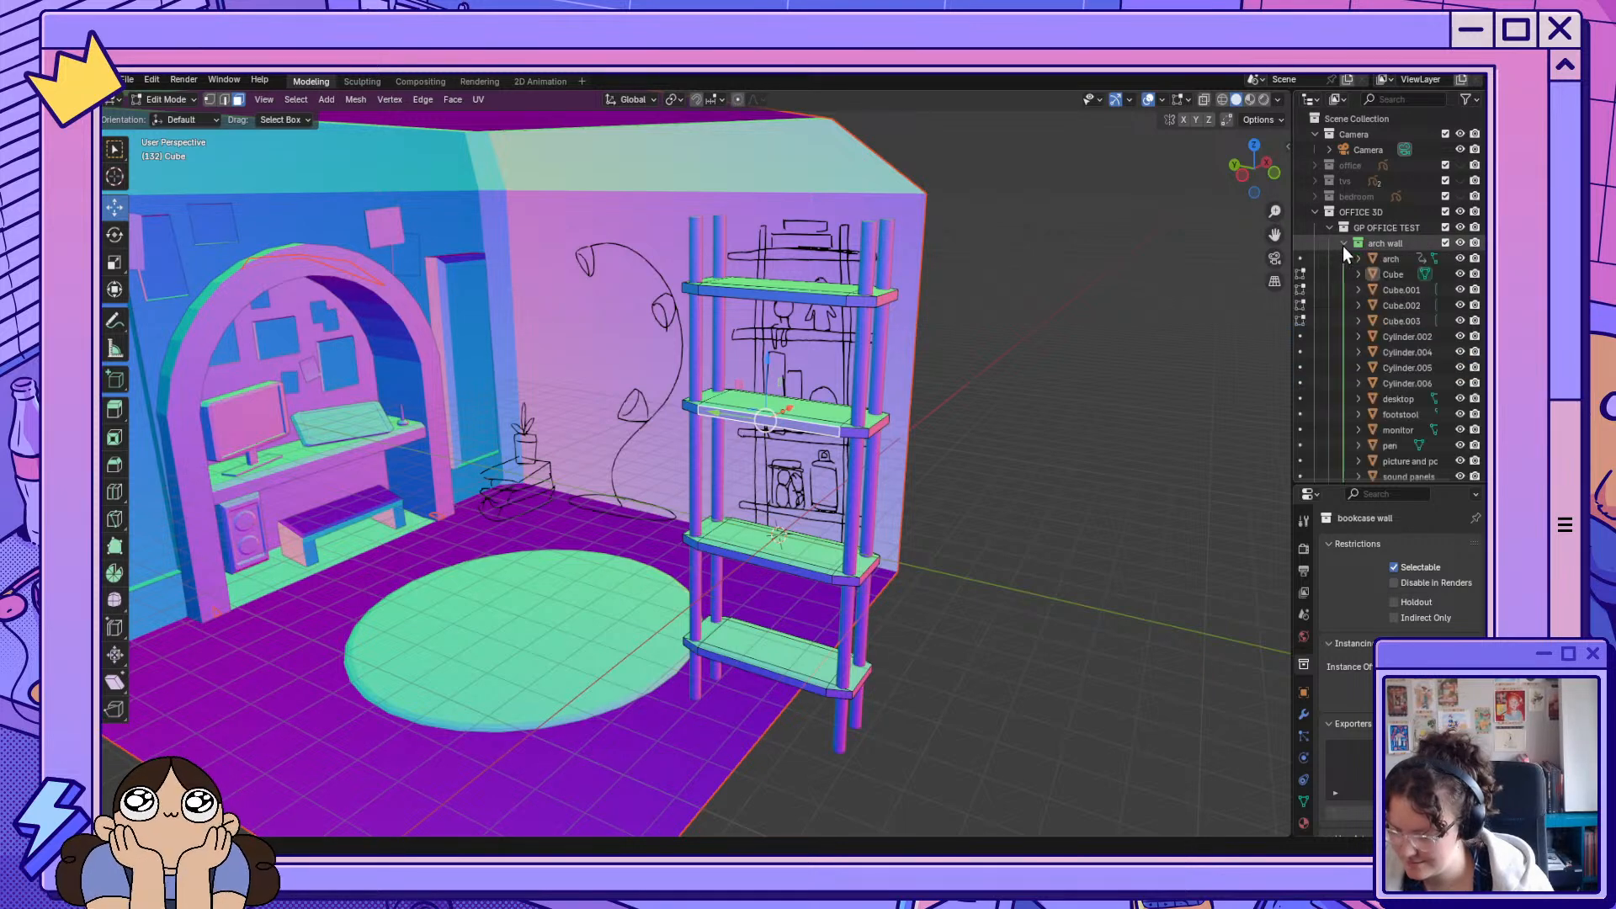
{"action": "left_click", "coordinate": [1404, 289]}
{"action": "left_click", "coordinate": [1396, 336]}
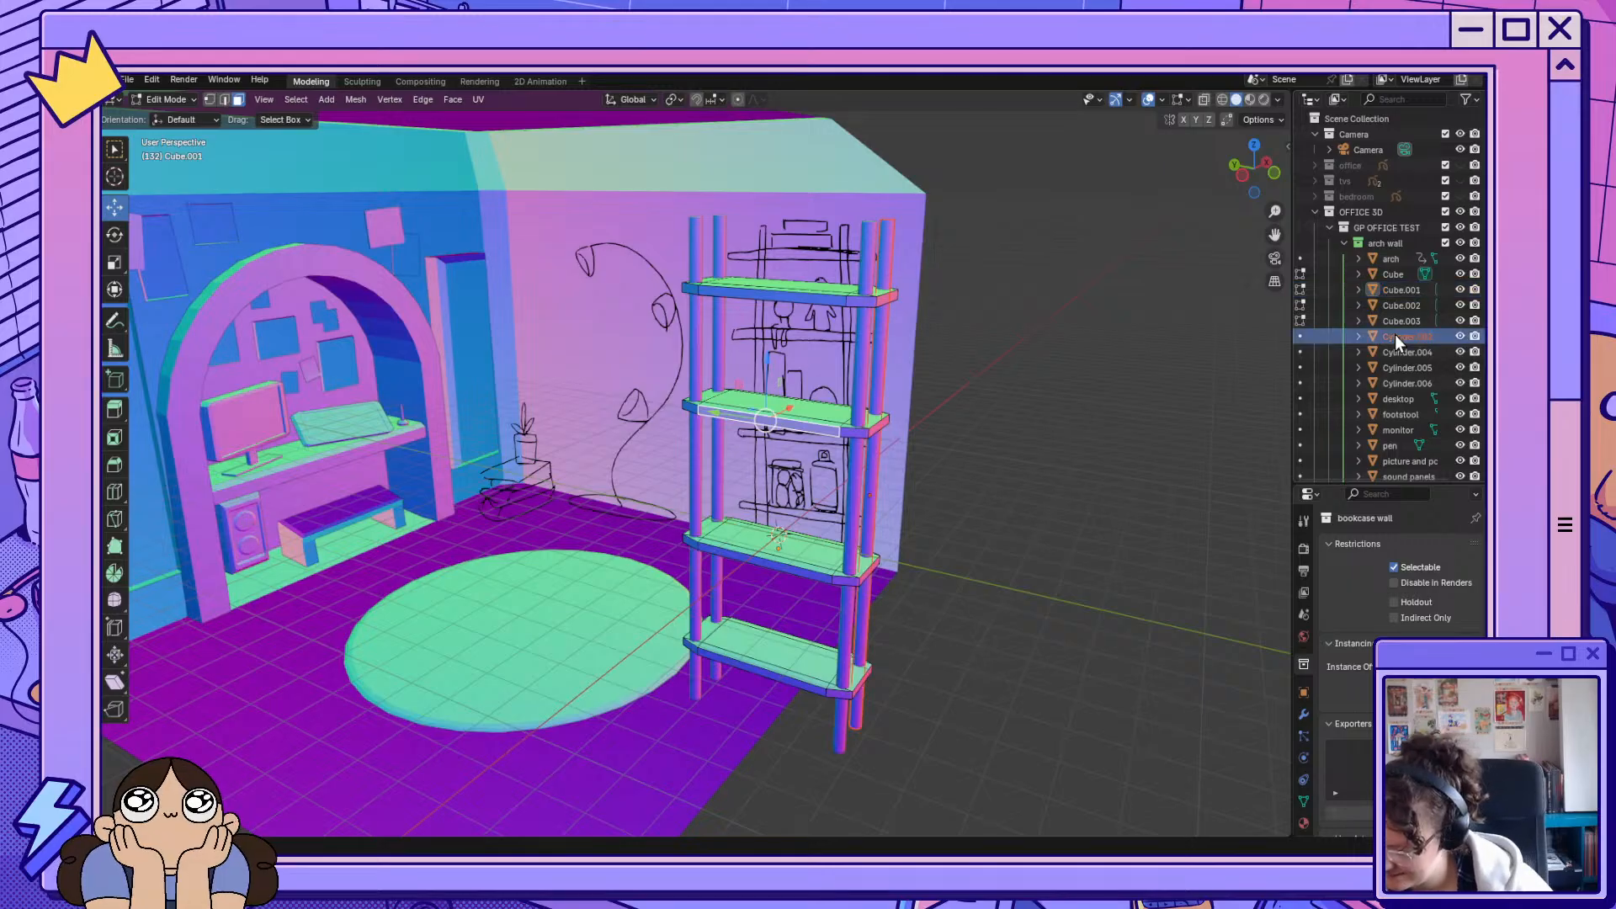
{"action": "left_click", "coordinate": [1398, 358]}
{"action": "scroll", "coordinate": [1406, 361], "scroll_direction": "down", "scroll_amount": 4}
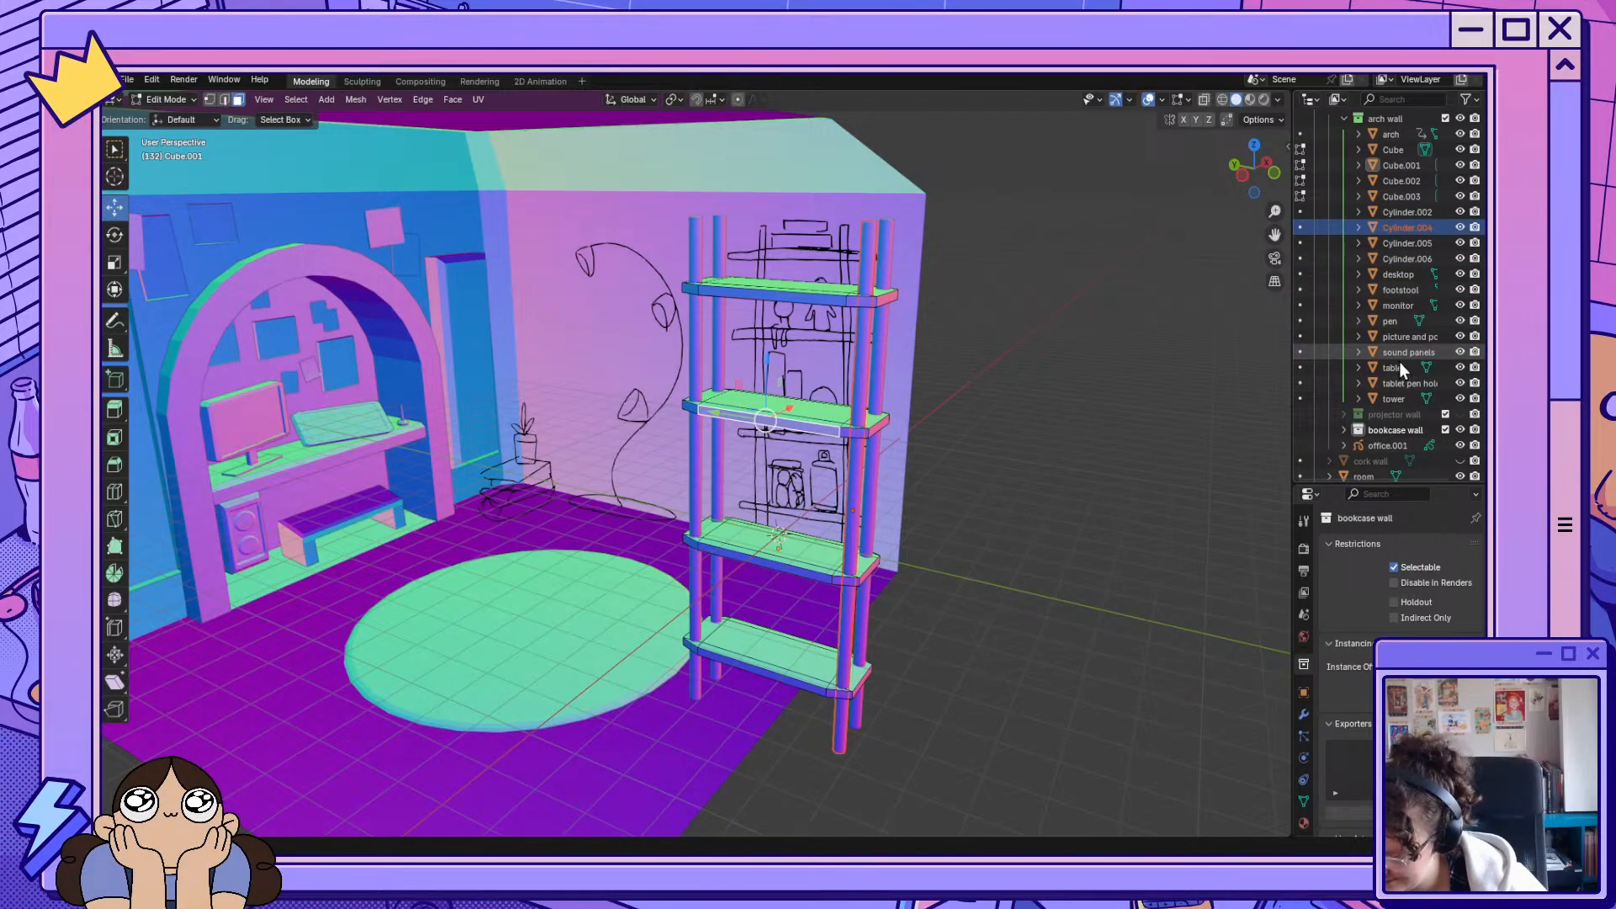
{"action": "left_click", "coordinate": [1301, 367]}
{"action": "scroll", "coordinate": [1347, 364], "scroll_direction": "up", "scroll_amount": 2}
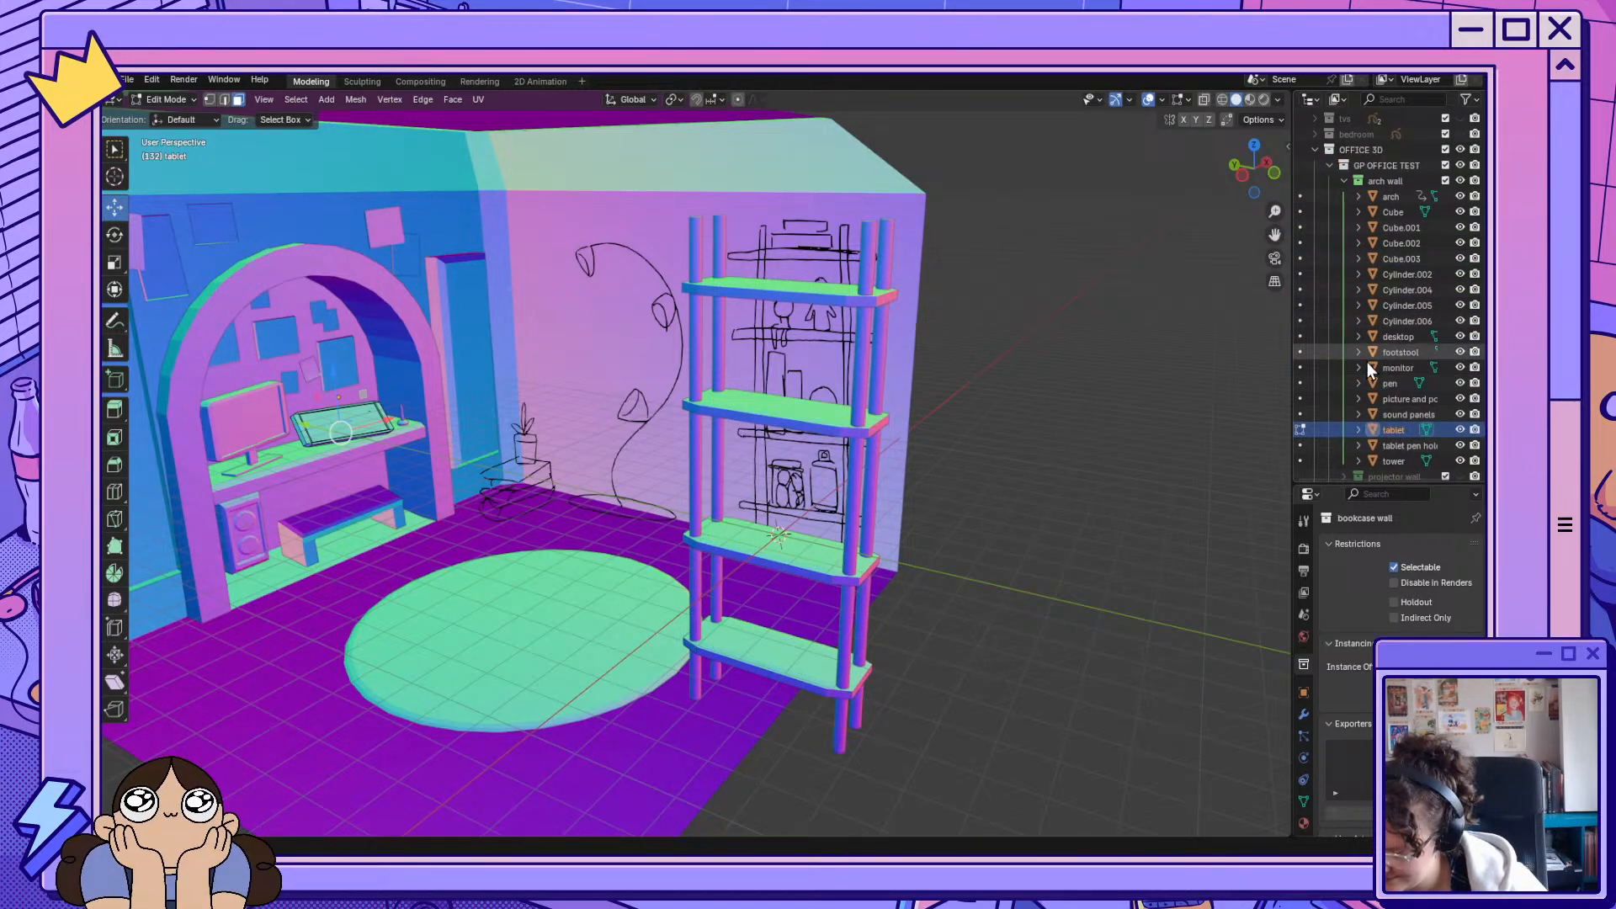
Move the objects from Cube.001 through Cylinder.006 out of the arch wall collection into the bookcase wall collection.
{"action": "left_click", "coordinate": [1399, 322]}
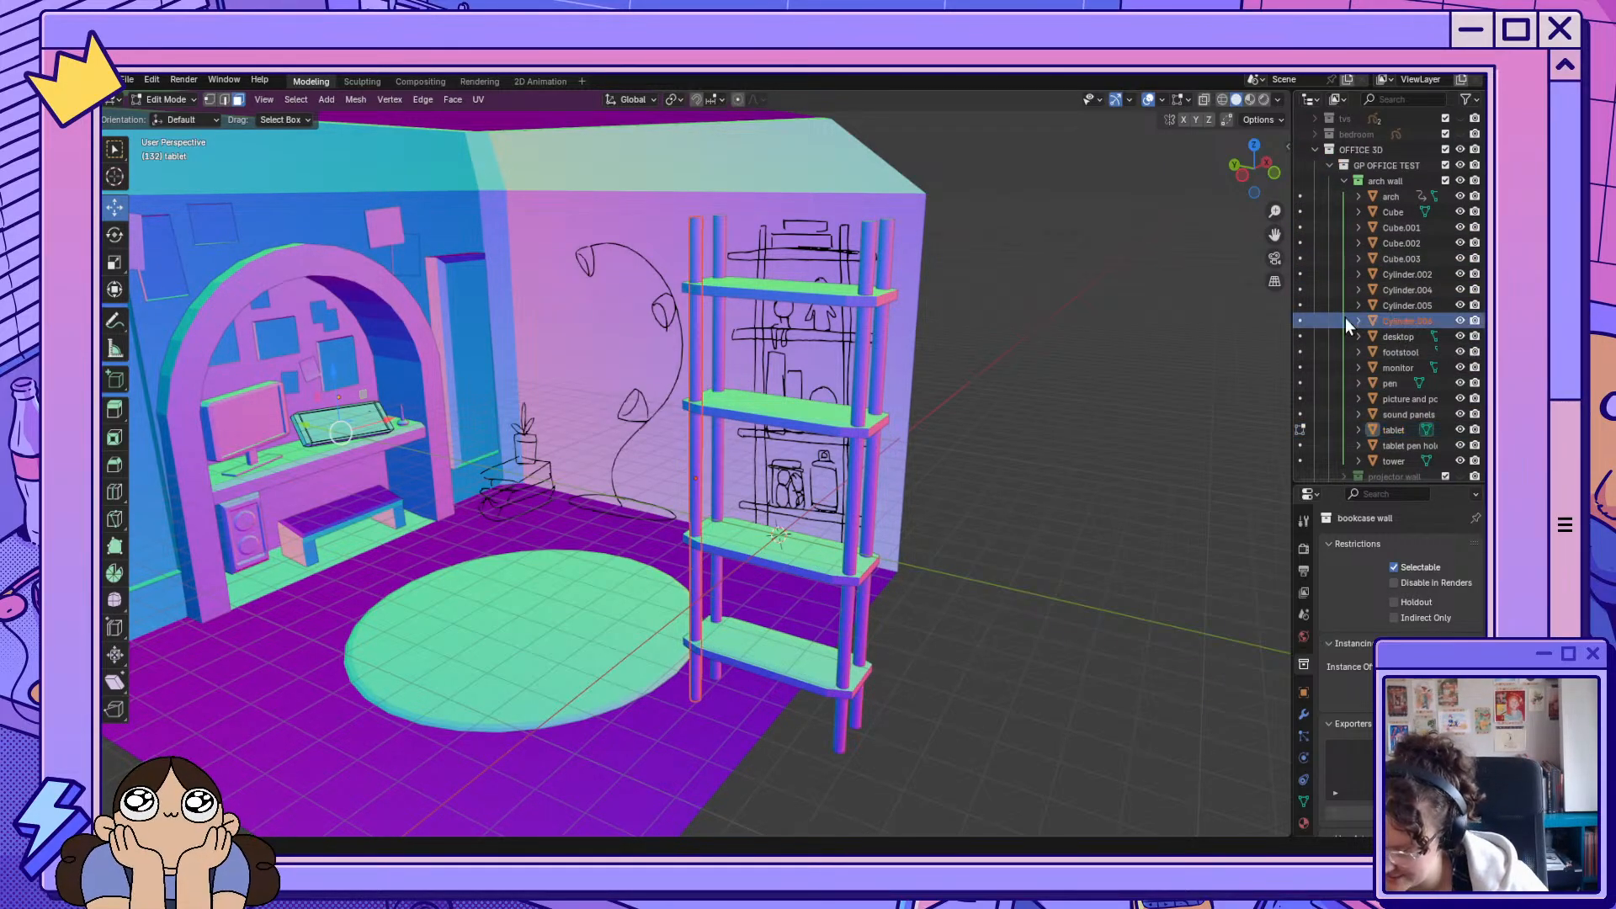
{"action": "left_click", "coordinate": [1462, 318]}
{"action": "left_click", "coordinate": [1461, 318]}
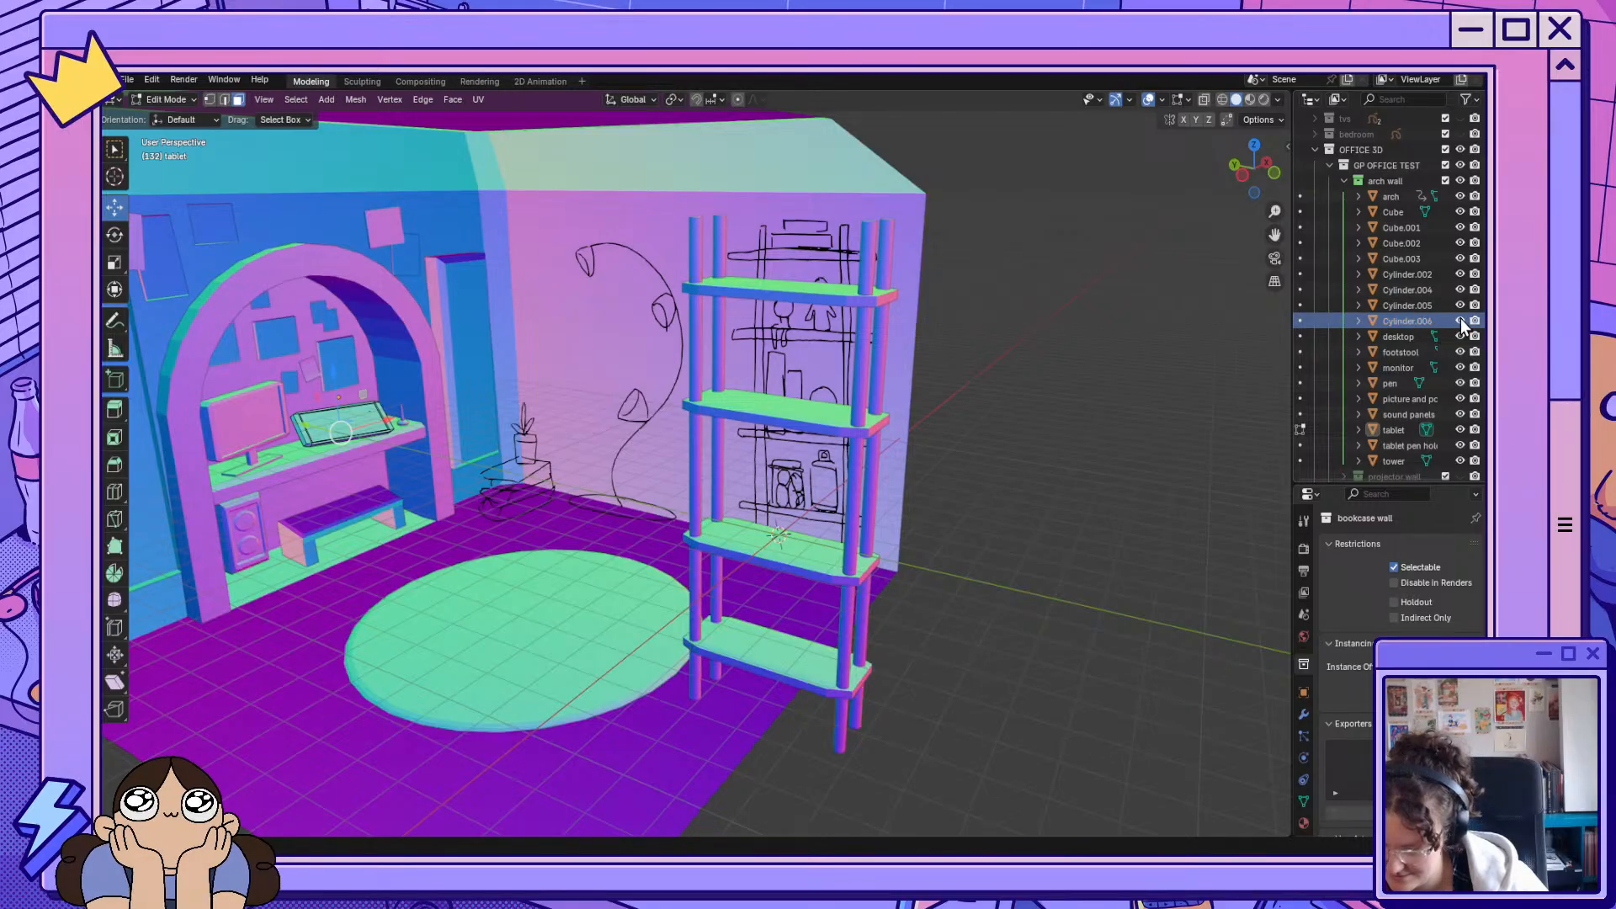
{"action": "left_click", "coordinate": [1403, 230], "text": "shift"}
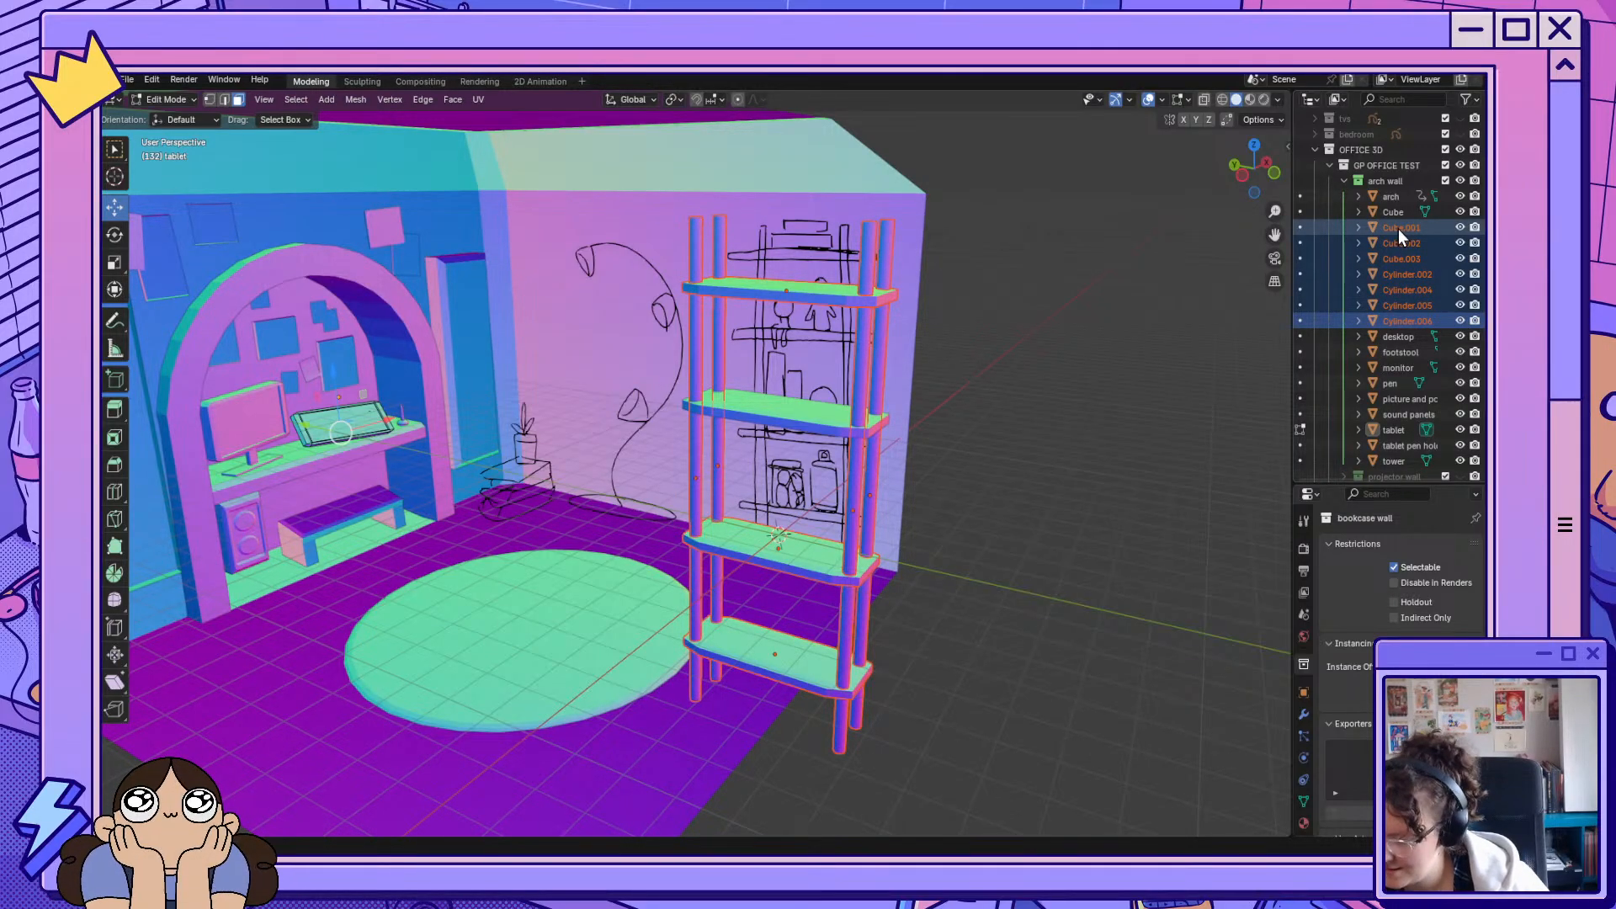
{"action": "left_click_drag", "start_coordinate": [1401, 234], "coordinate": [1406, 403]}
{"action": "left_click", "coordinate": [1344, 405]}
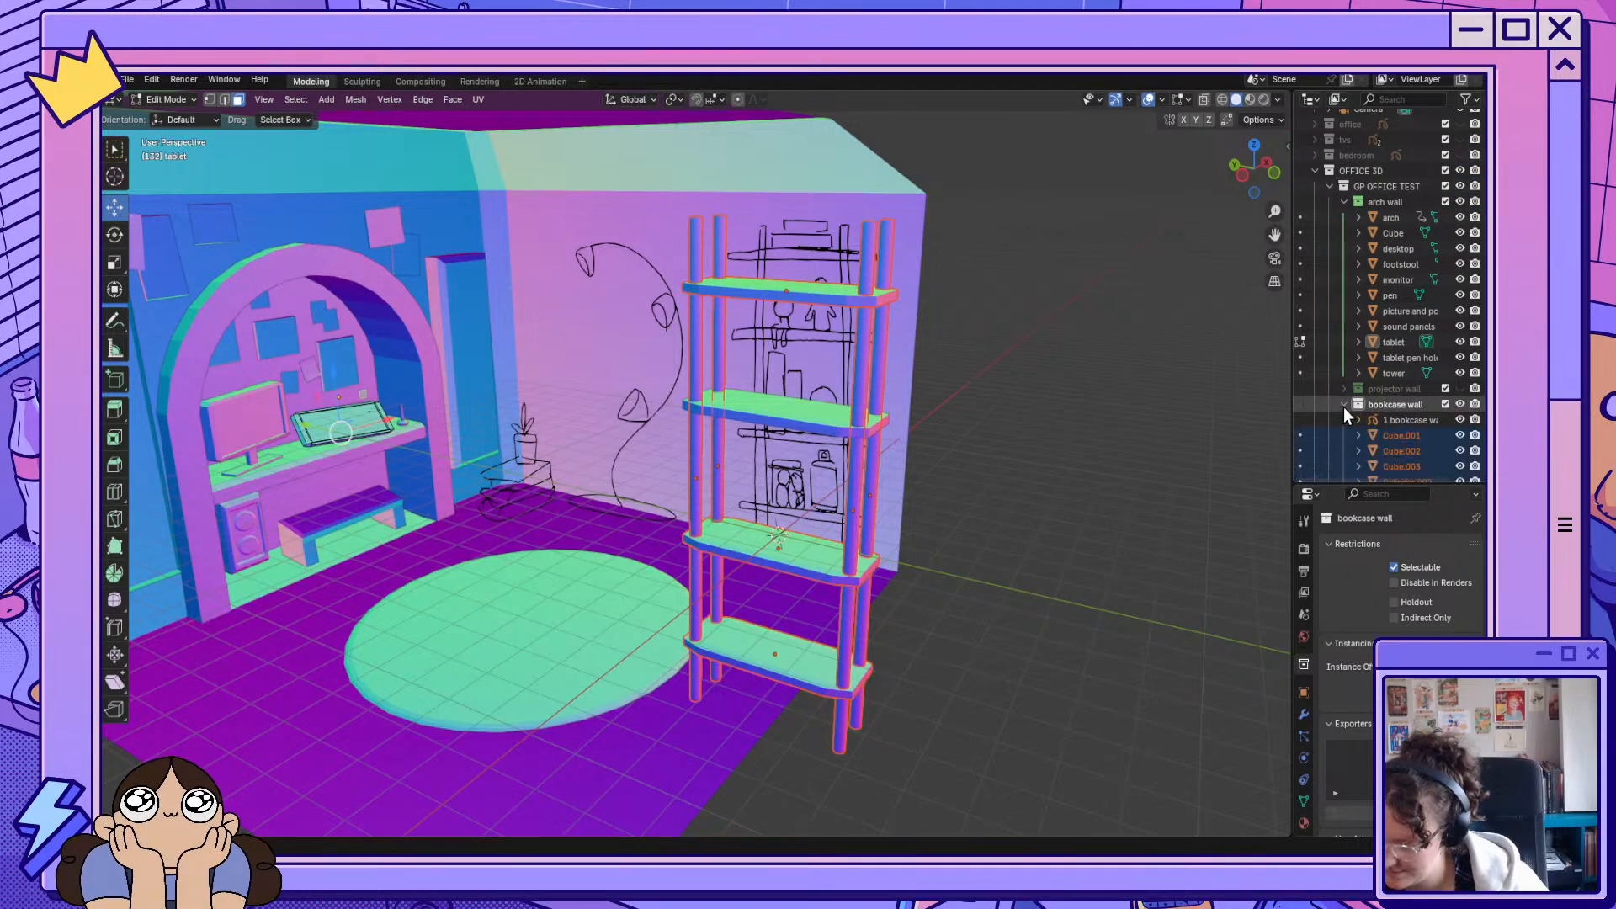
Try to separate the selection and parent the bookcase parts together while in Edit Mode.
{"action": "key", "text": "p"}
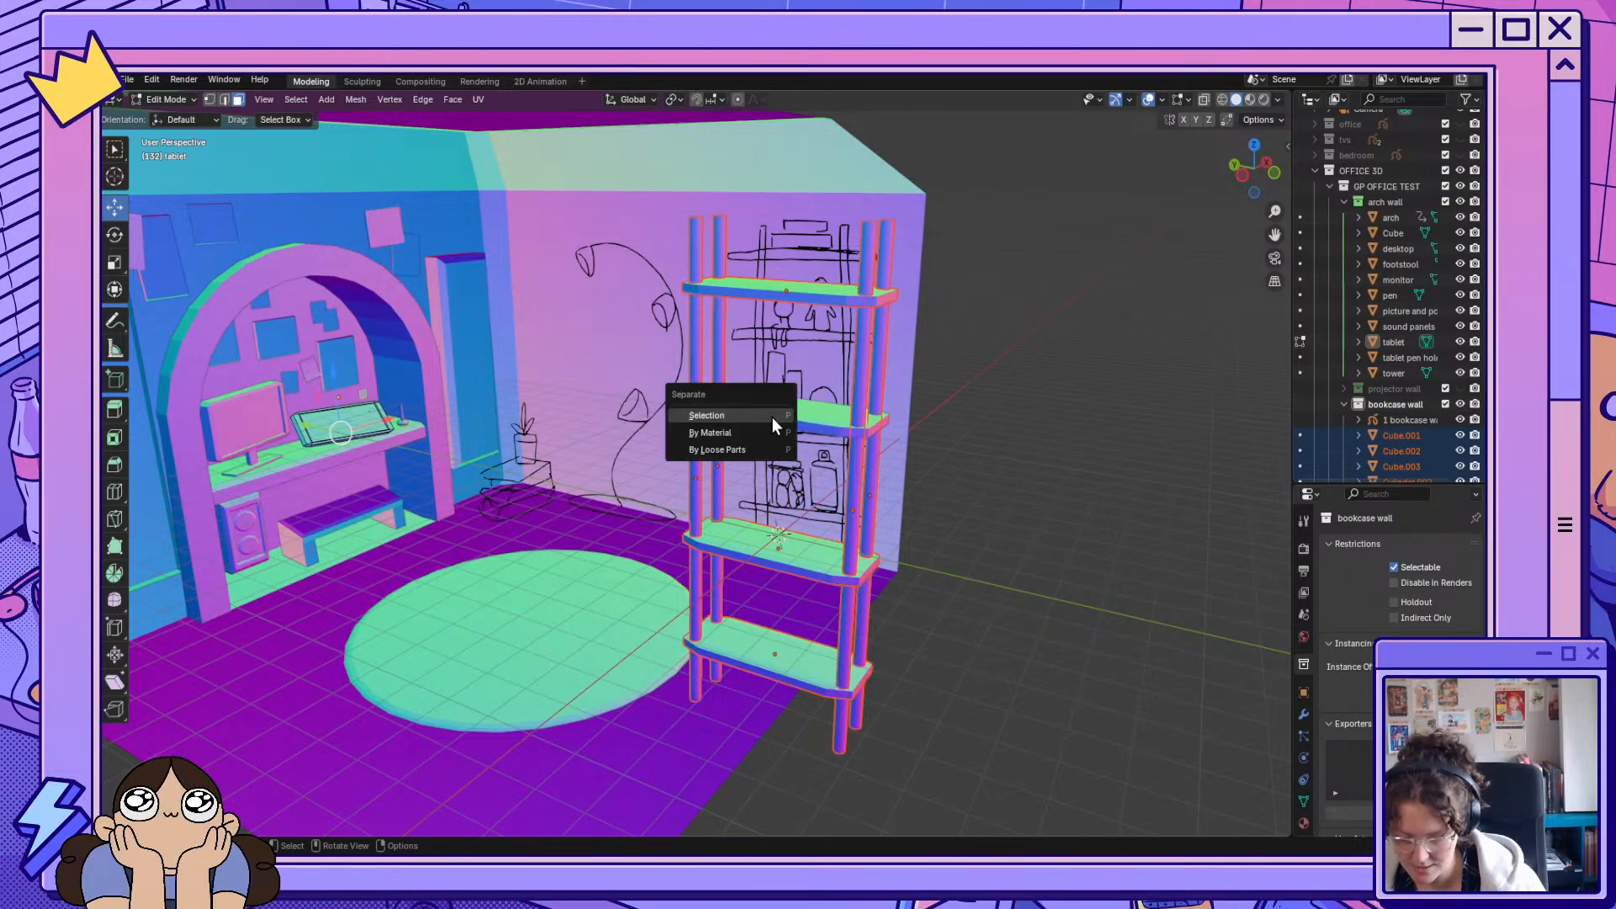
{"action": "left_click", "coordinate": [771, 417]}
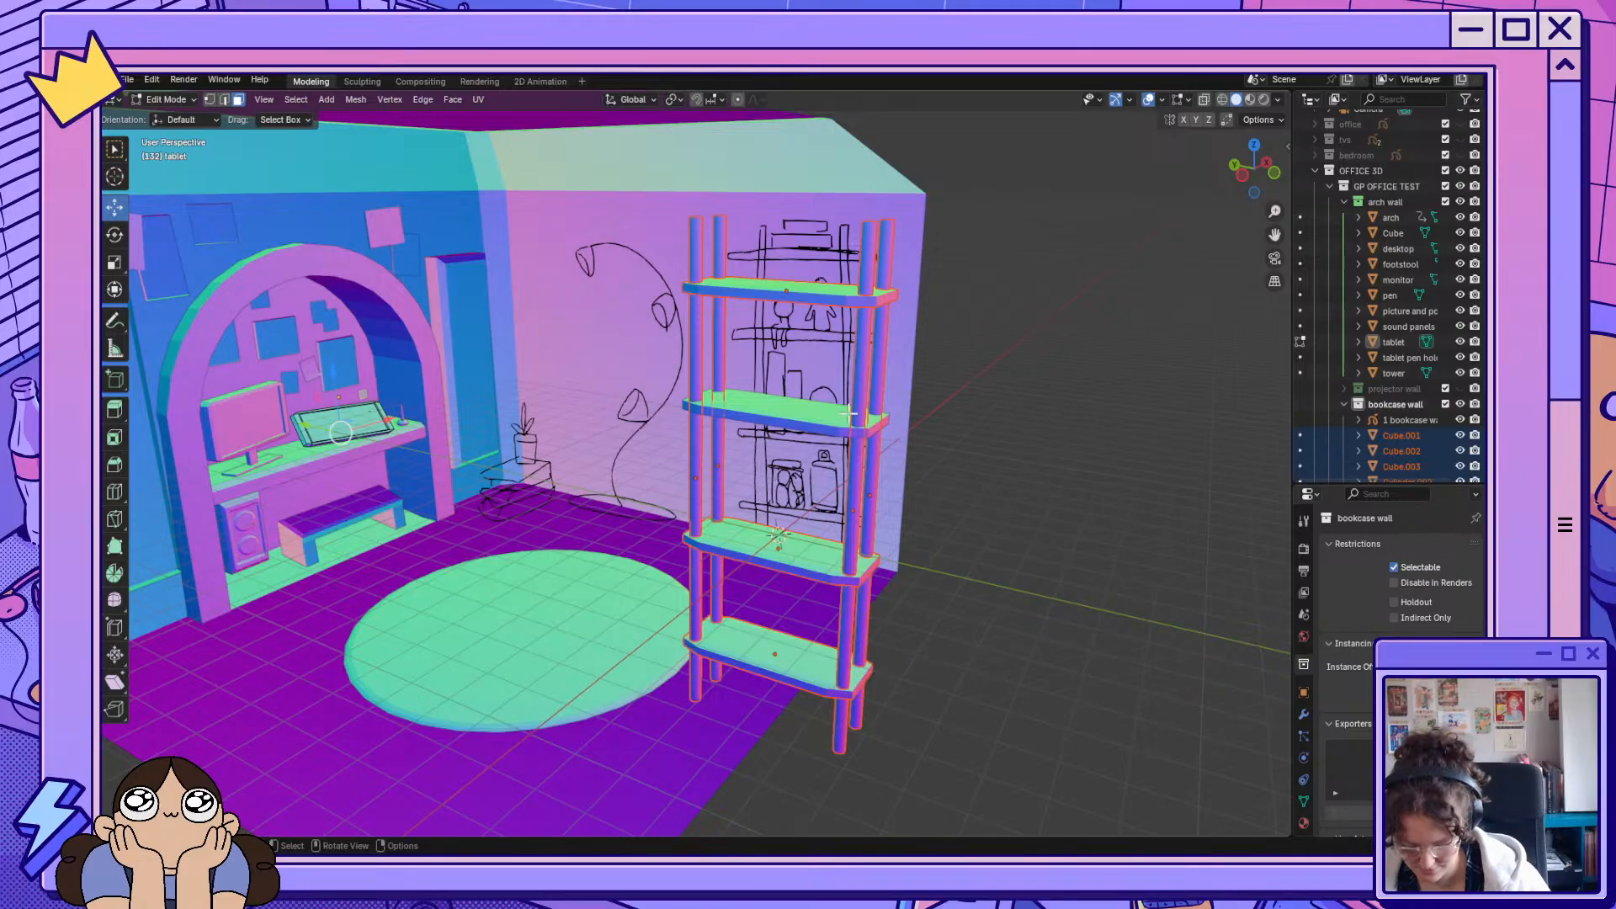
{"action": "key", "text": "ctrl+p"}
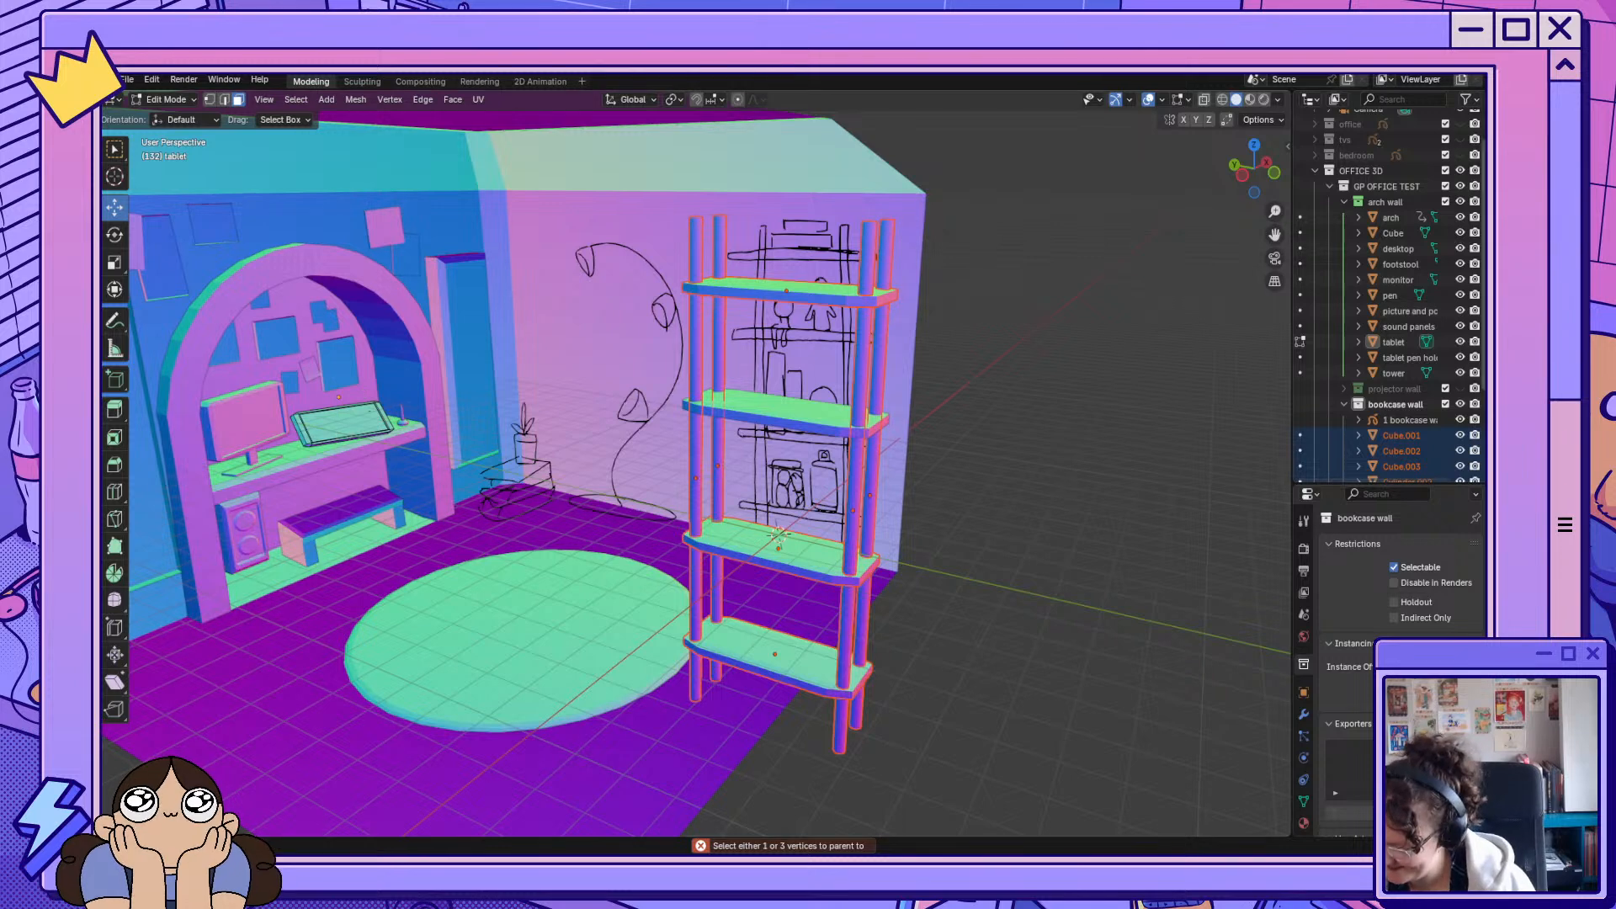
Switch mesh editing to Cylinder.006, select Cube.001 through Cylinder.006, and try parenting the bookcase parts again.
{"action": "scroll", "coordinate": [1454, 410], "scroll_direction": "down", "scroll_amount": 3}
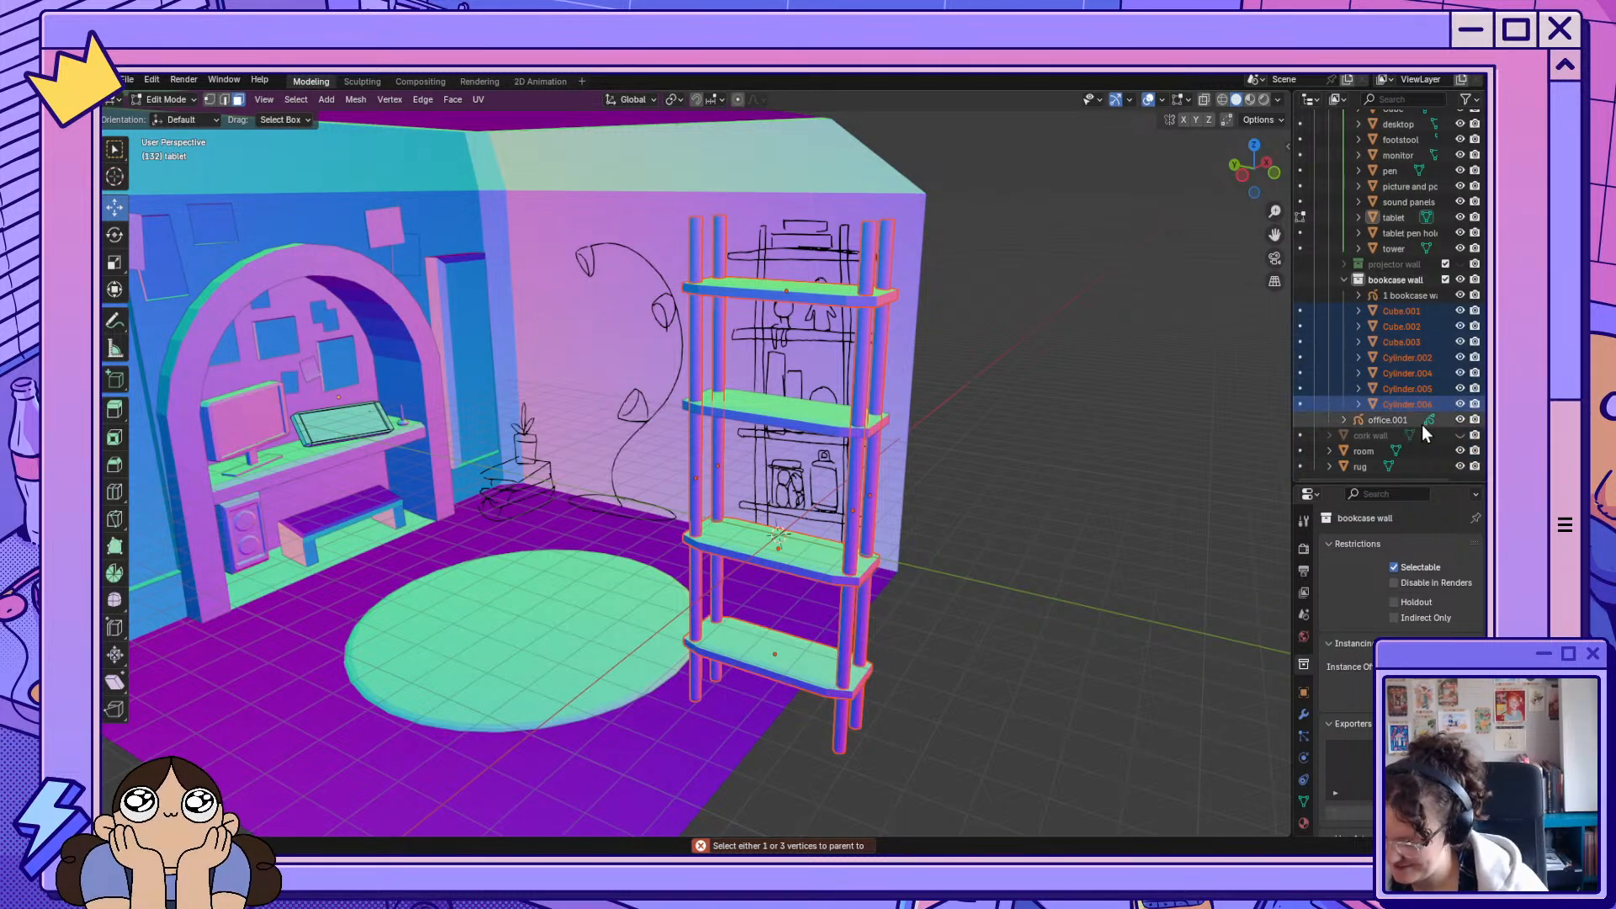
{"action": "left_click", "coordinate": [1406, 389]}
{"action": "left_click", "coordinate": [1302, 403]}
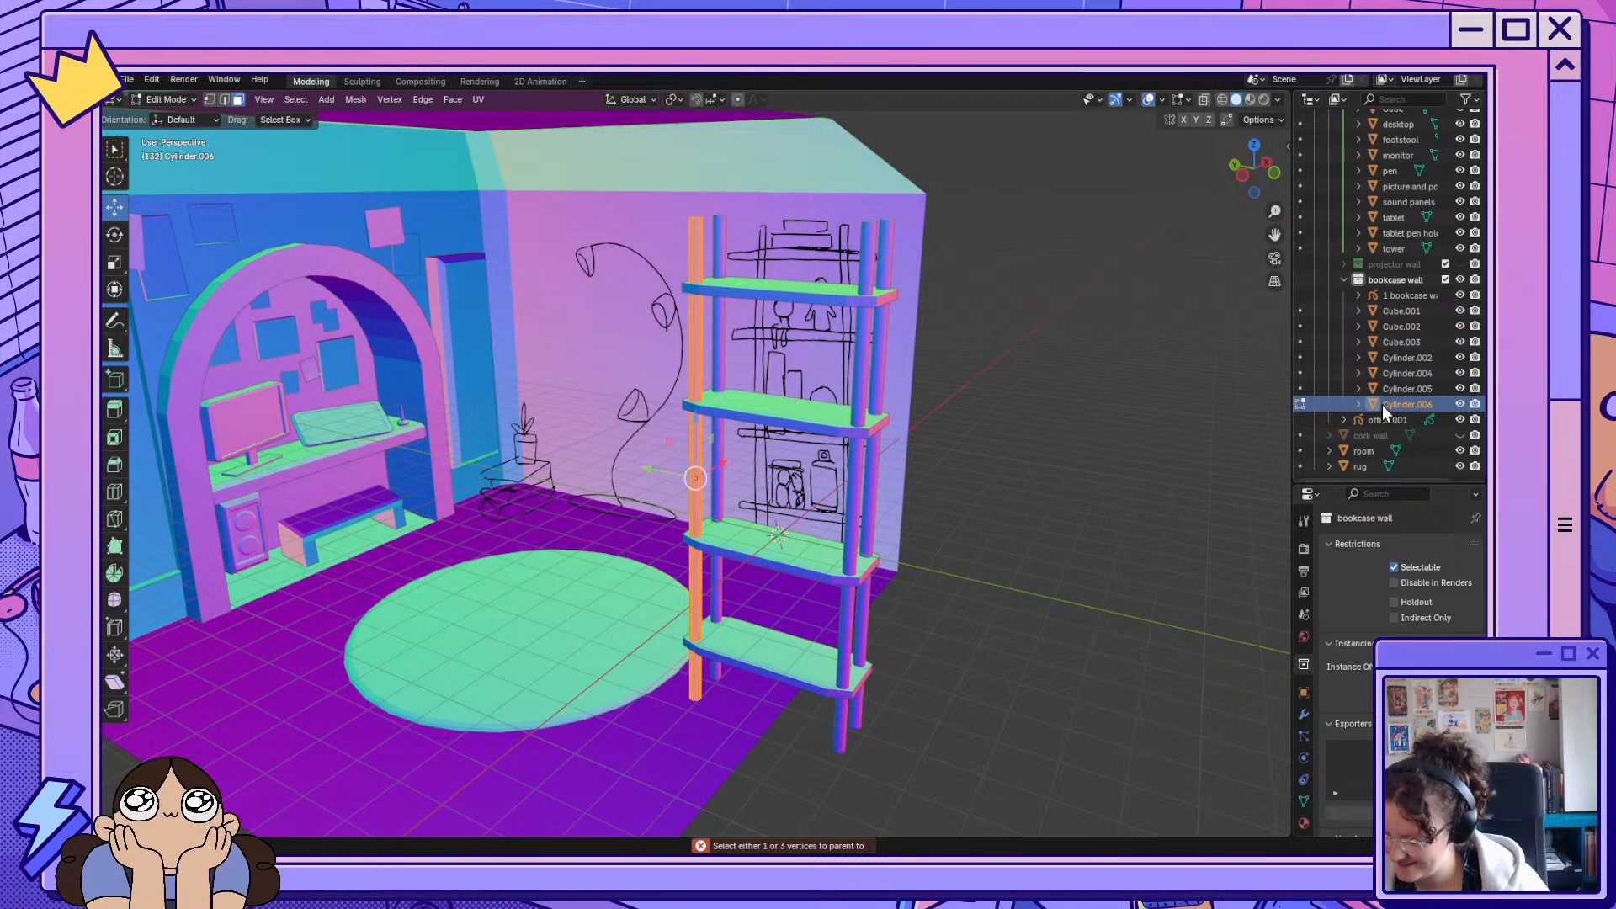
{"action": "left_click", "coordinate": [1405, 311], "text": "shift"}
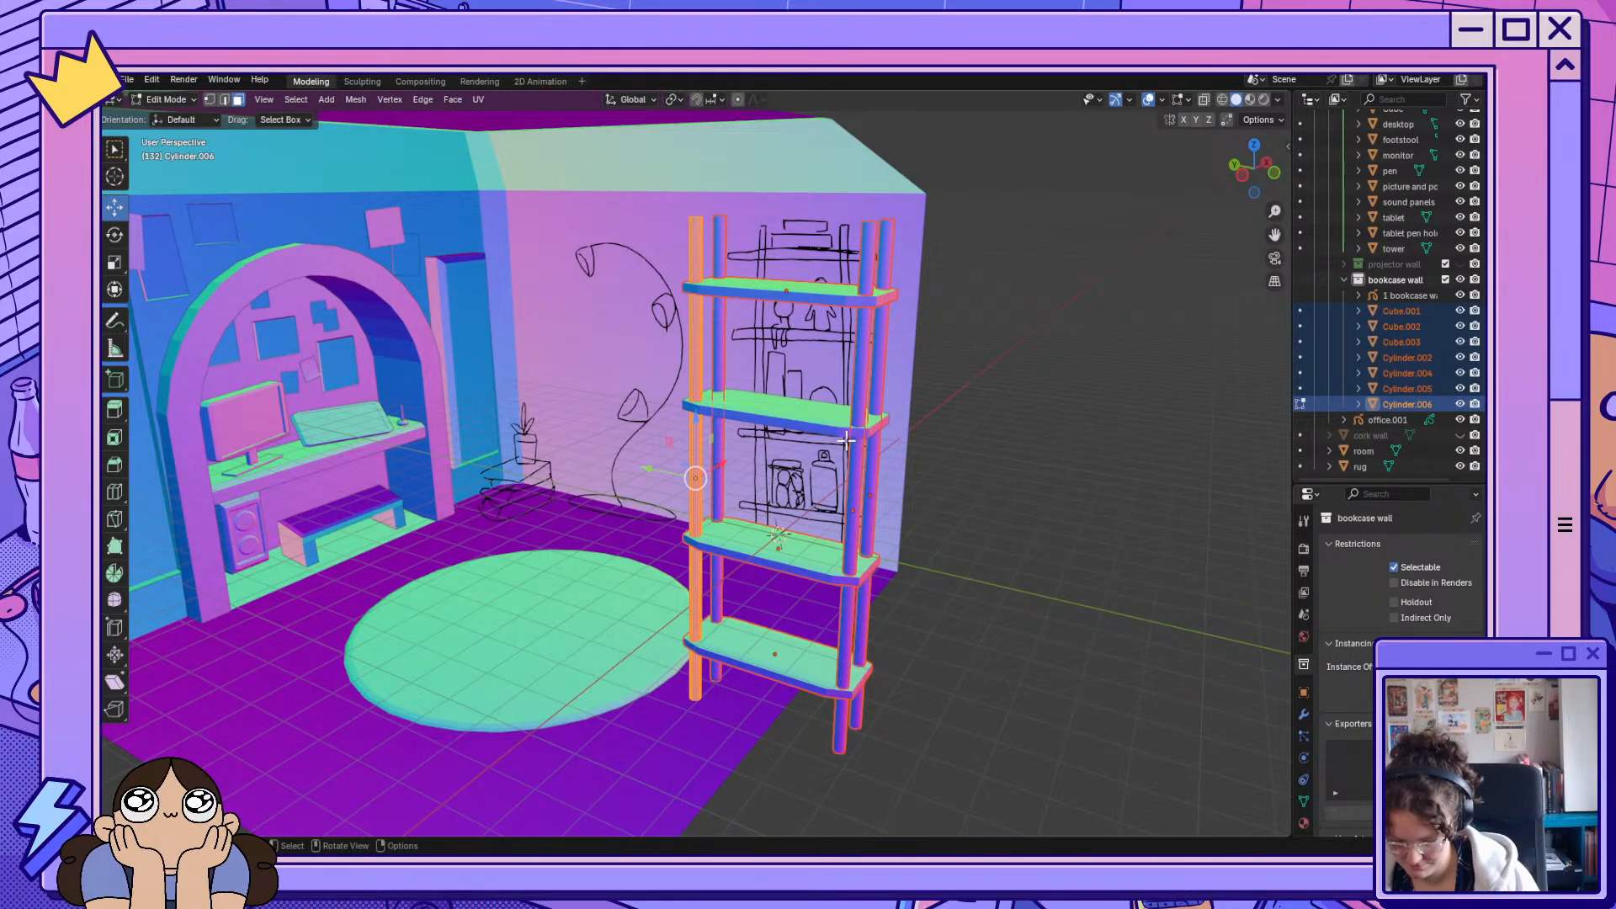
{"action": "key", "text": "ctrl+p"}
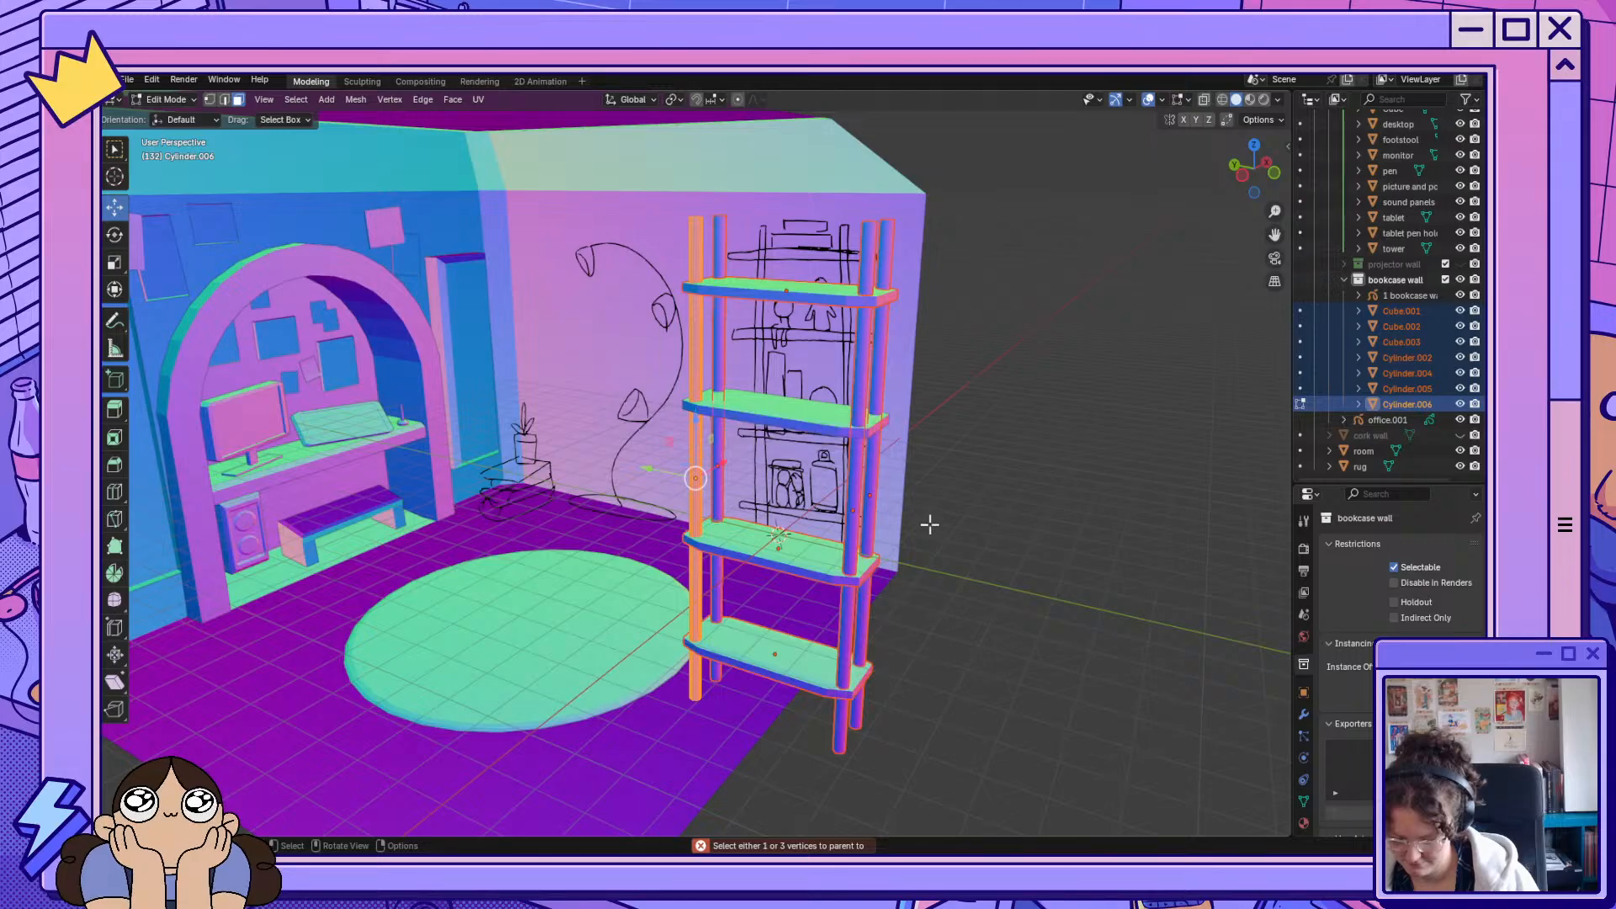
In Object Mode, parent the other selected bookcase parts to Cube.001 with the Object option and rename that parent "bookcase".
{"action": "left_click", "coordinate": [1300, 405]}
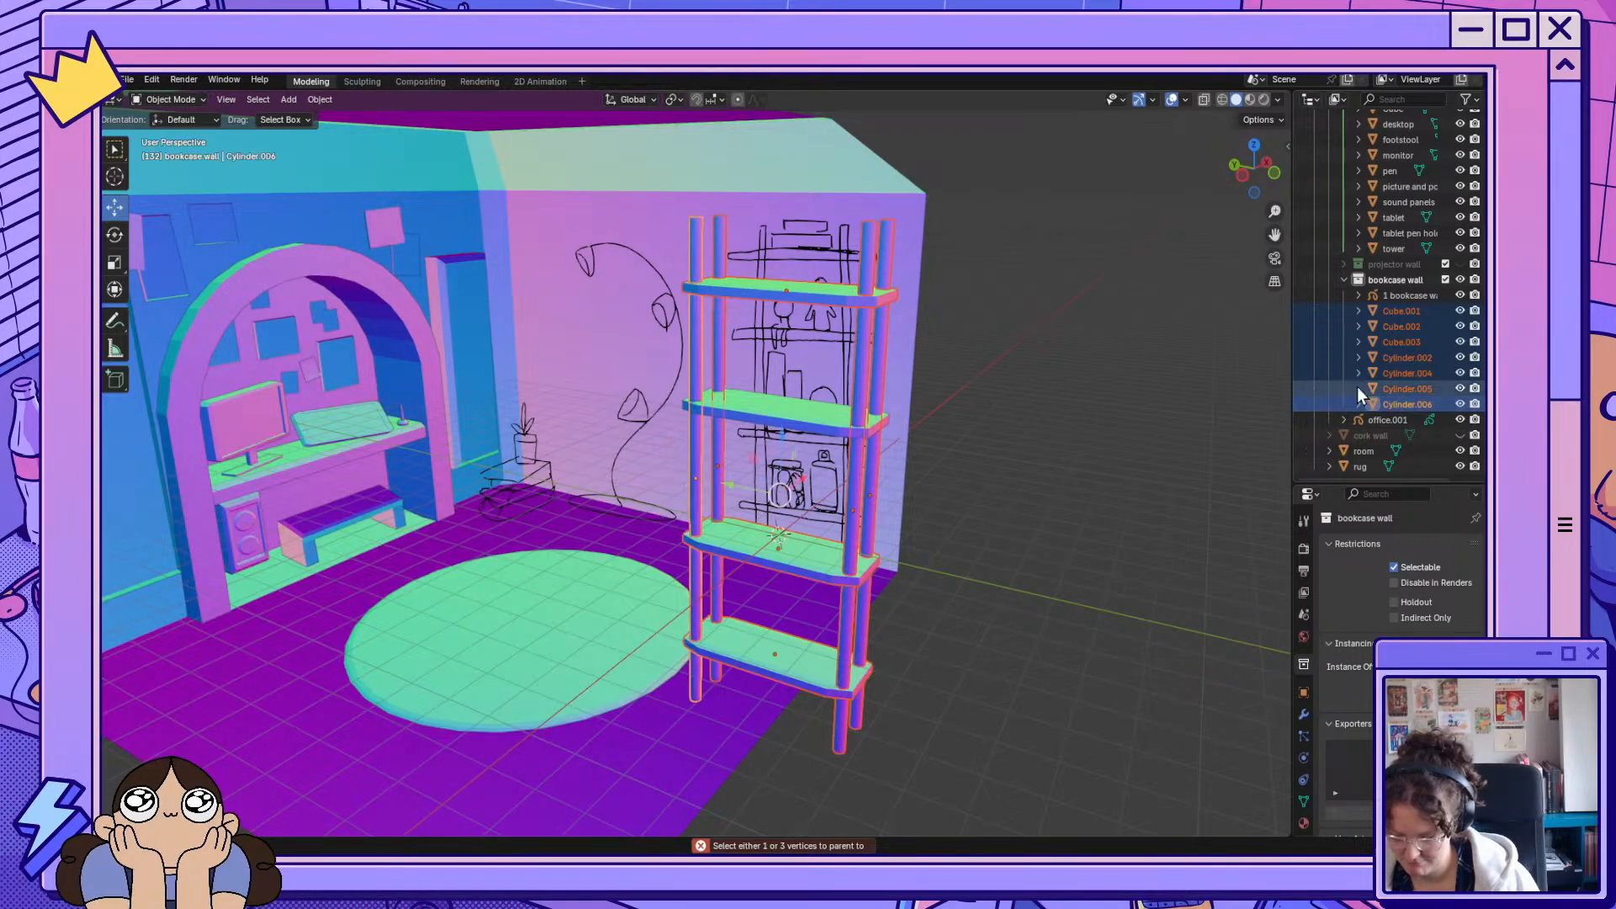
{"action": "left_click", "coordinate": [1401, 312]}
{"action": "left_click_drag", "start_coordinate": [1402, 315], "coordinate": [1408, 404]}
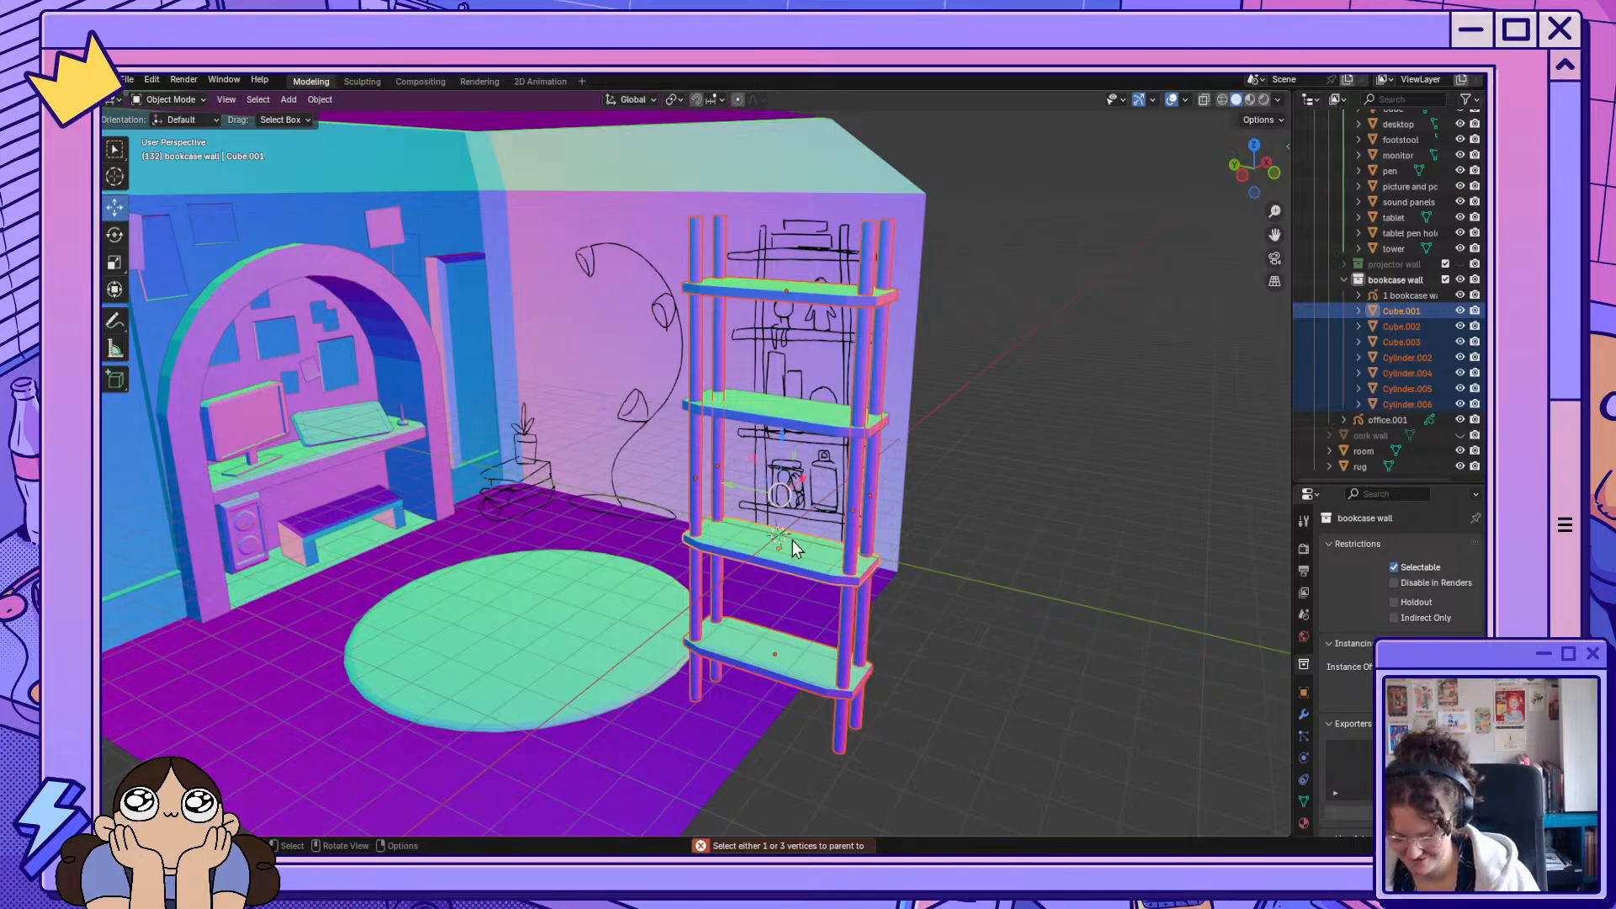
{"action": "key", "text": "ctrl+p"}
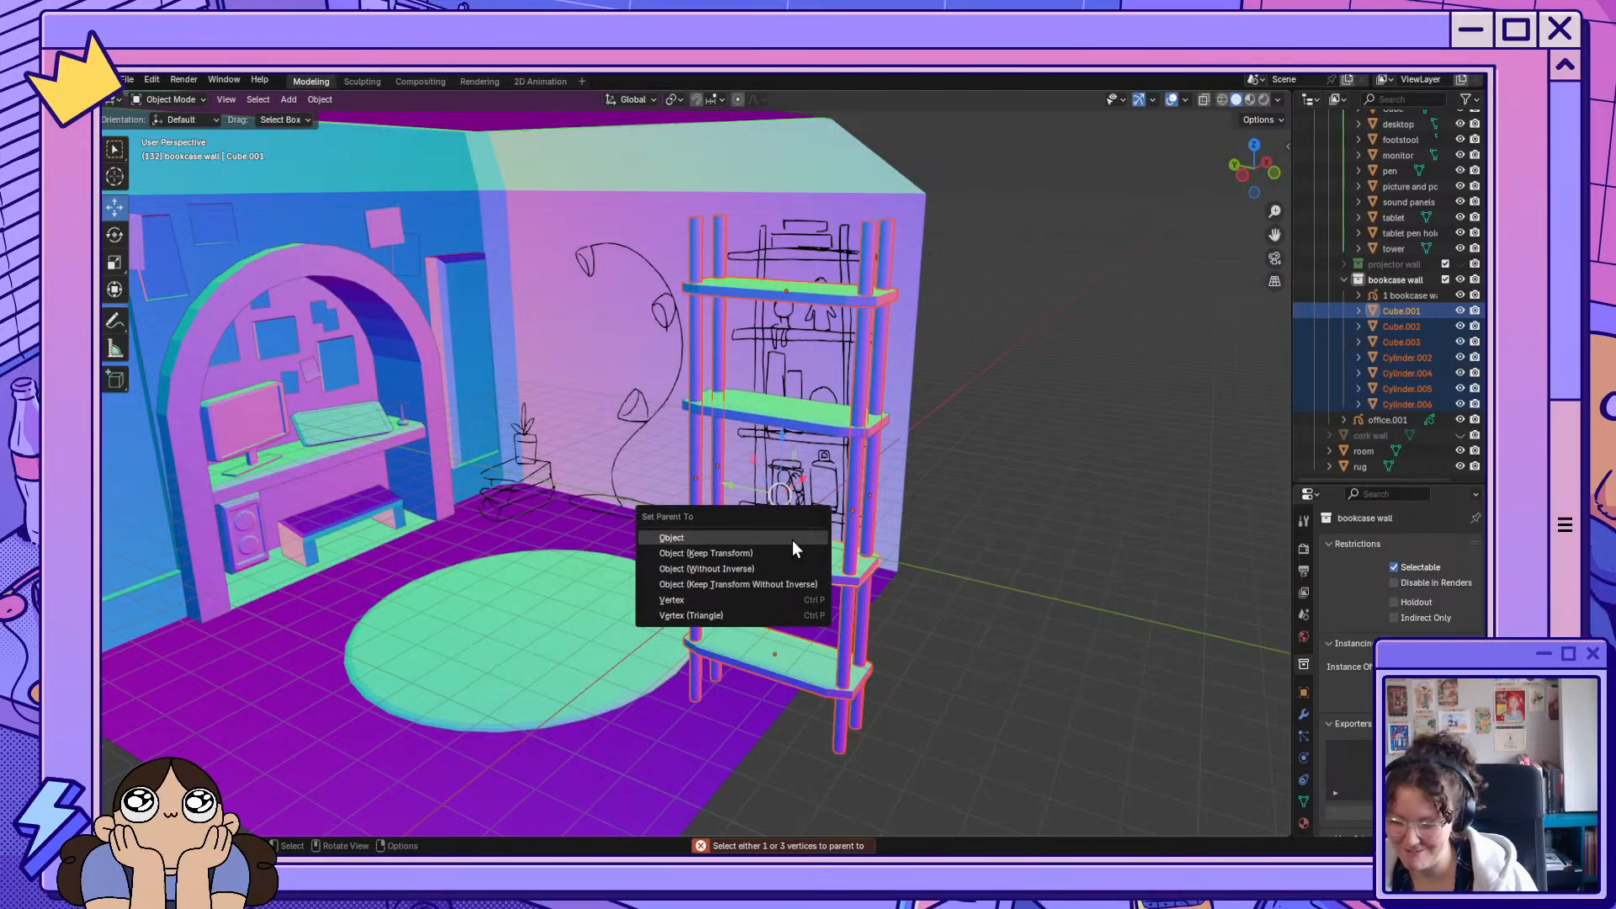
{"action": "left_click", "coordinate": [792, 539]}
{"action": "double_click", "coordinate": [1402, 404]}
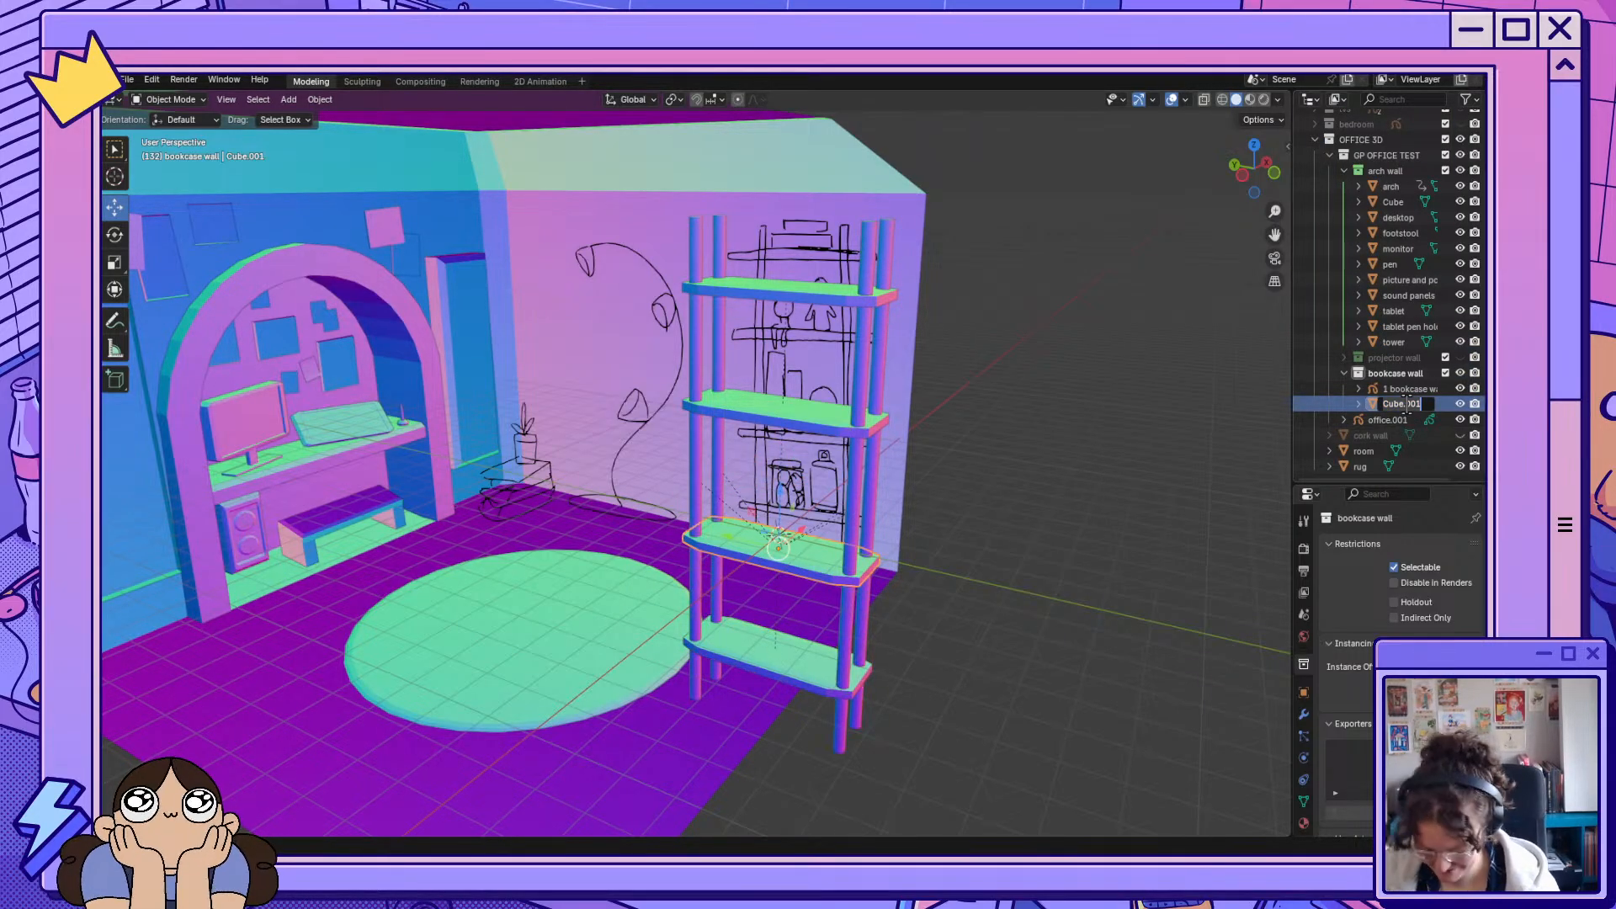
{"action": "type", "text": "bo"}
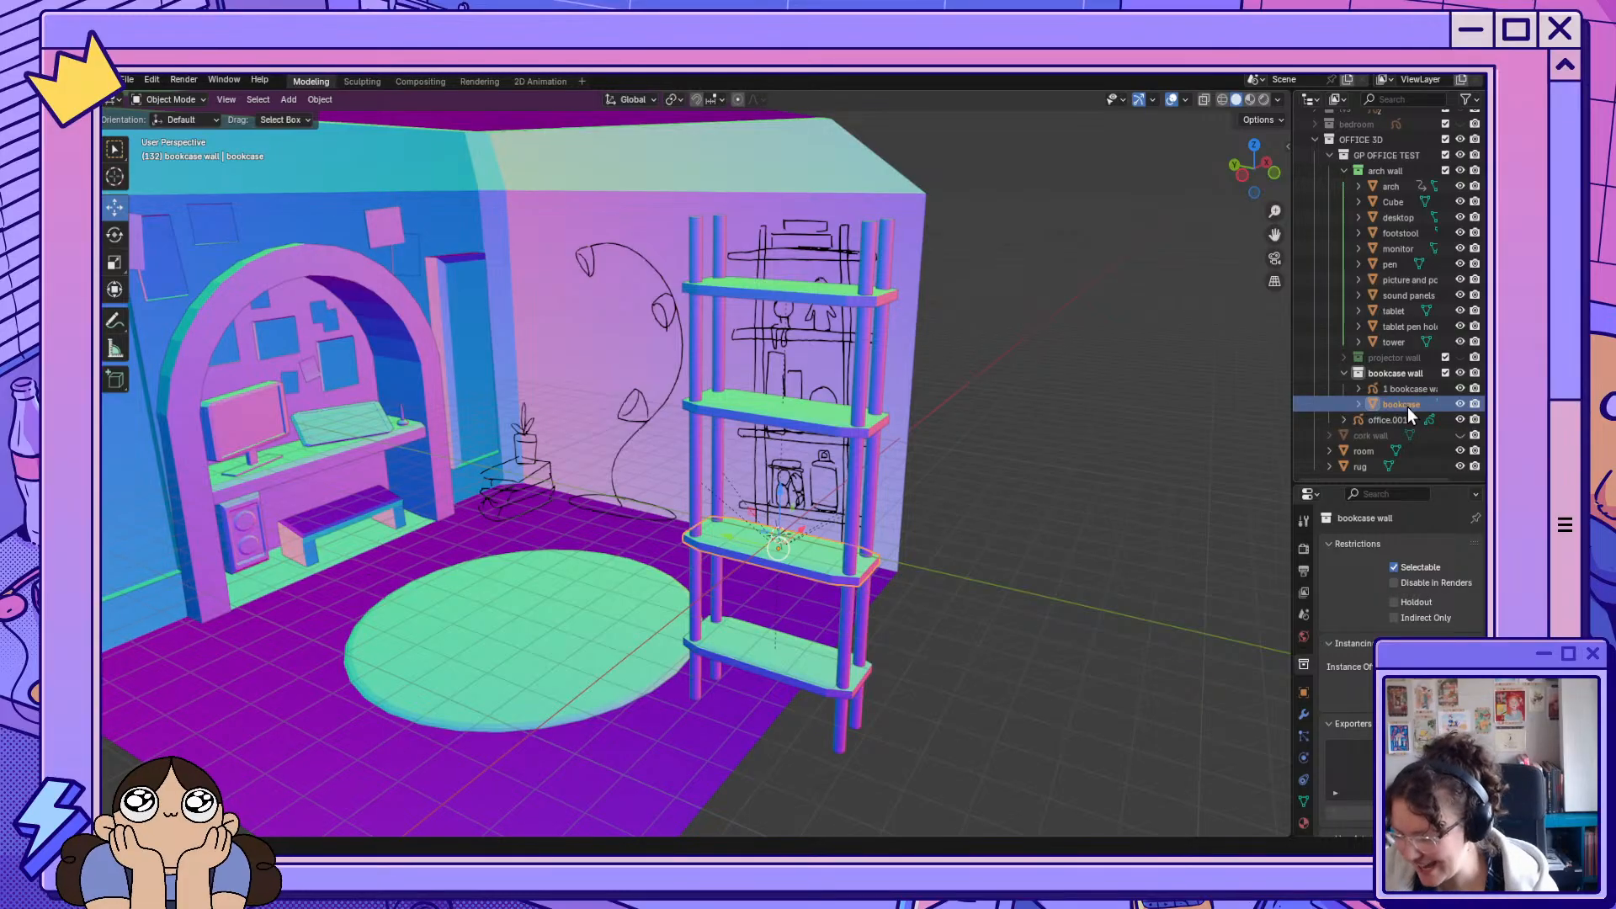
Finish entering the name "bookcase" for the parent shelf and clear the selection.
{"action": "type", "text": "okcase"}
{"action": "key", "text": "Return"}
{"action": "left_click", "coordinate": [1014, 589]}
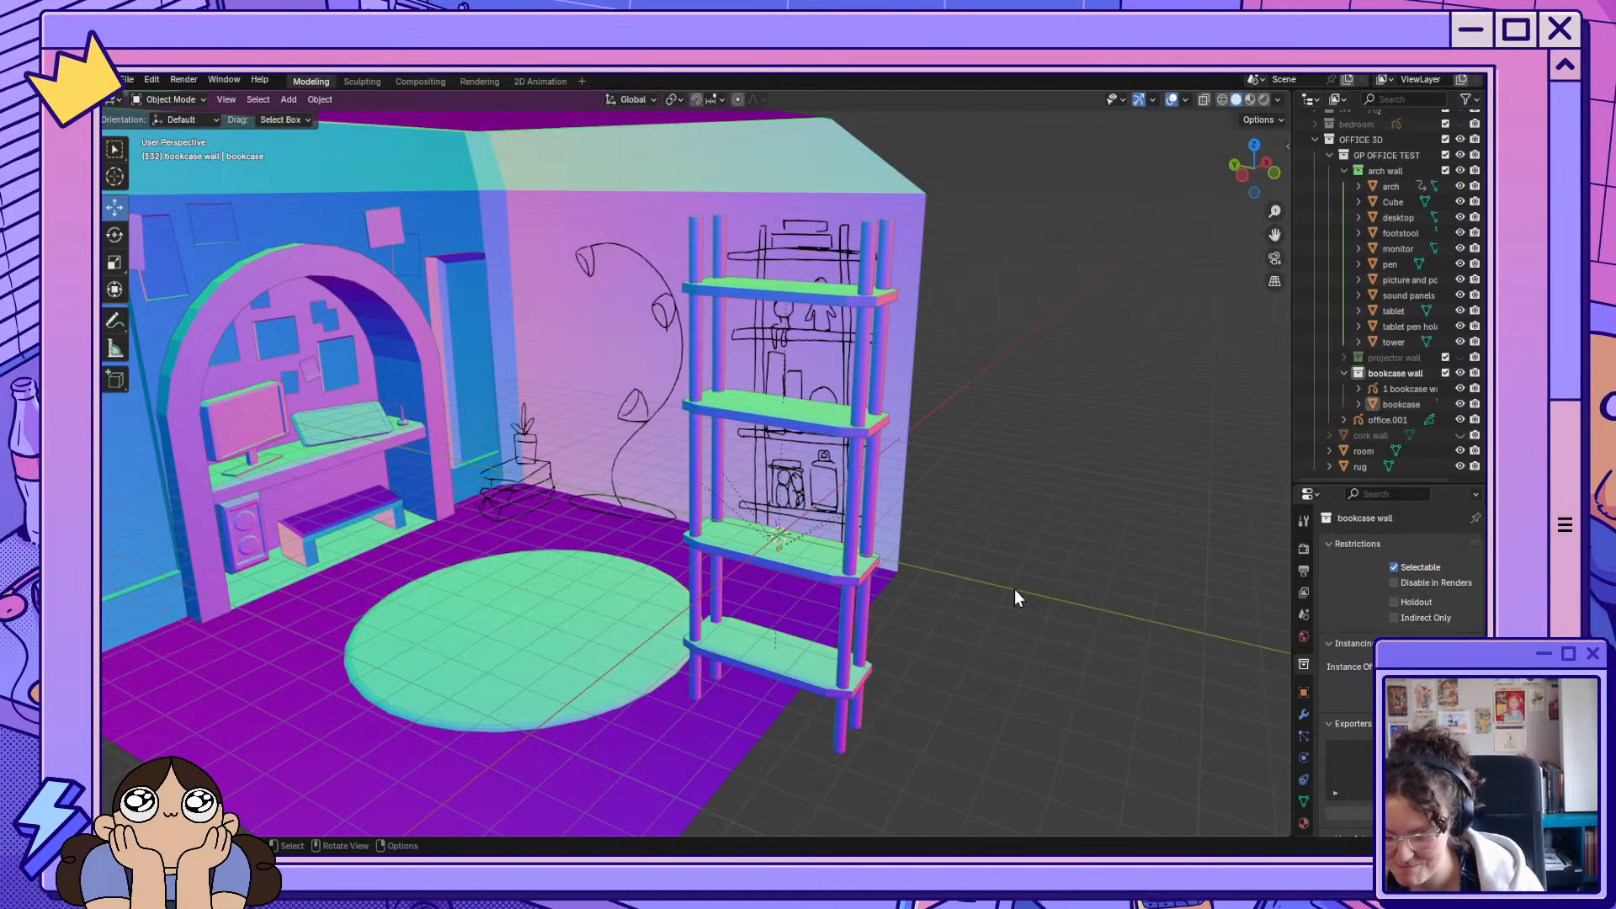
Try moving the bookcase parent along the X axis, select the separate Cube shelf, and undo the move.
{"action": "middle_click_drag", "start_coordinate": [1002, 598], "coordinate": [875, 559]}
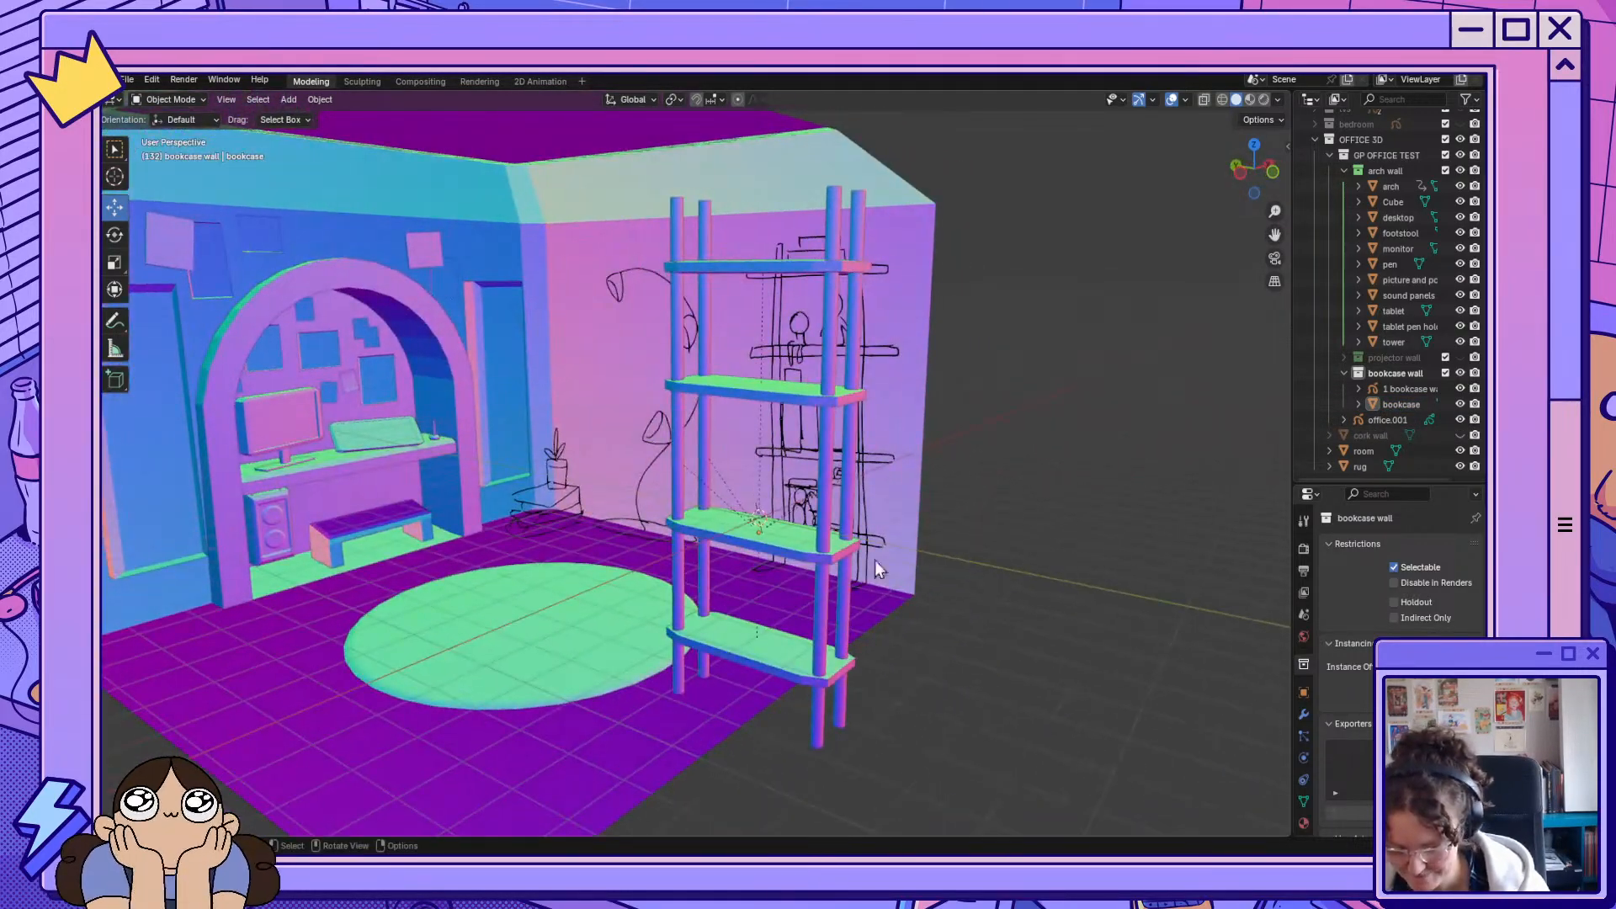
{"action": "left_click", "coordinate": [779, 537]}
{"action": "key", "text": "g"}
{"action": "key", "text": "x"}
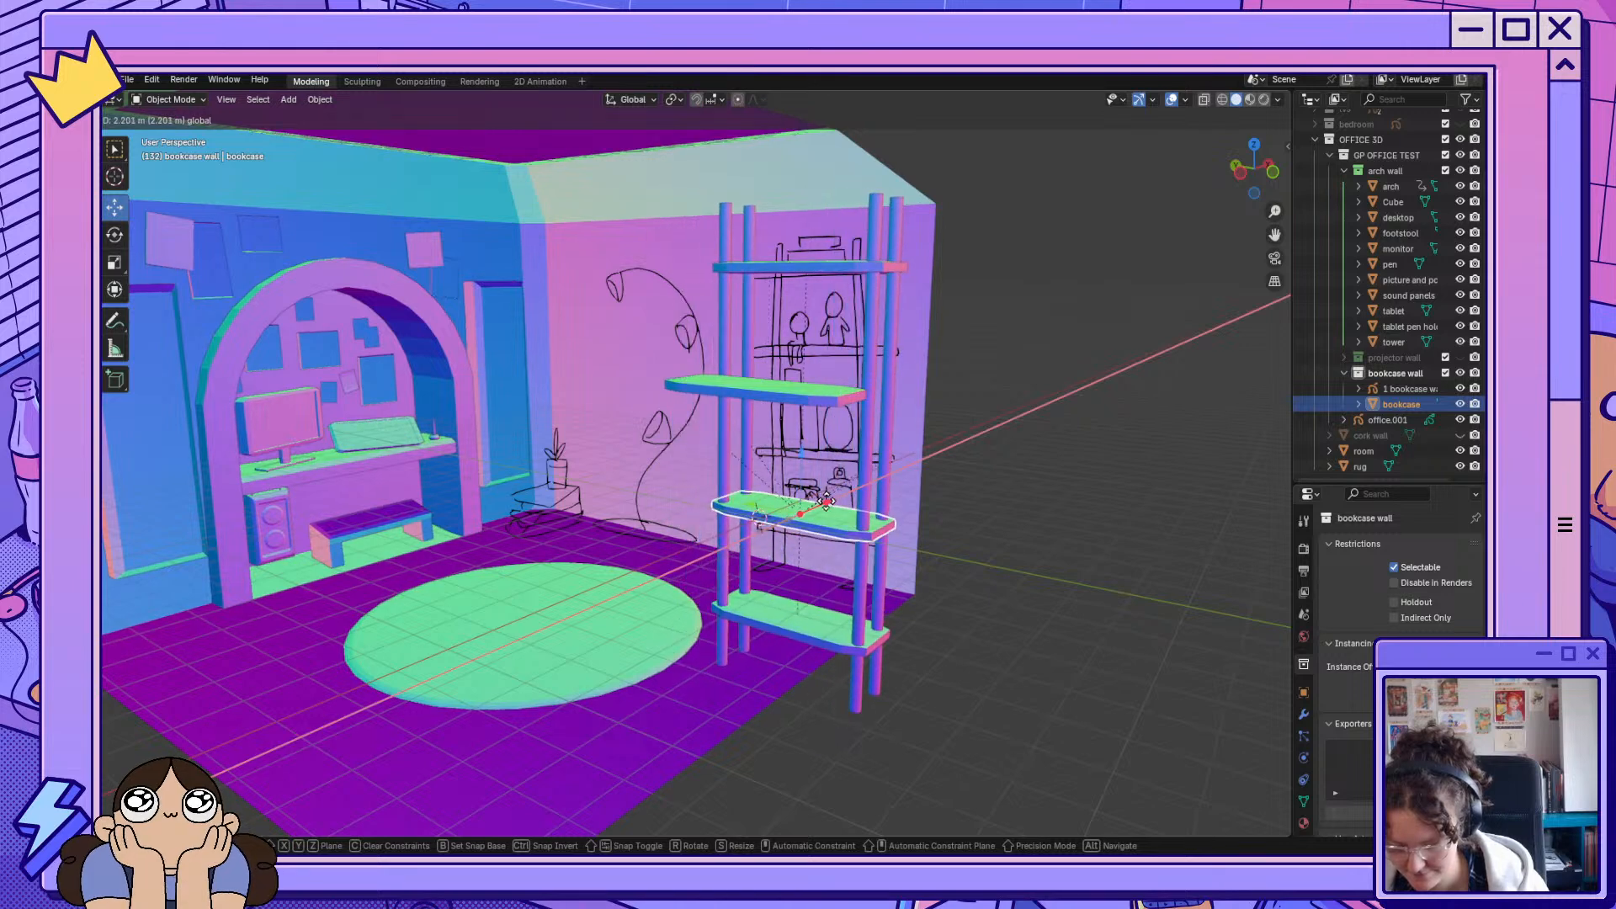
{"action": "left_click", "coordinate": [800, 540]}
{"action": "left_click", "coordinate": [792, 400]}
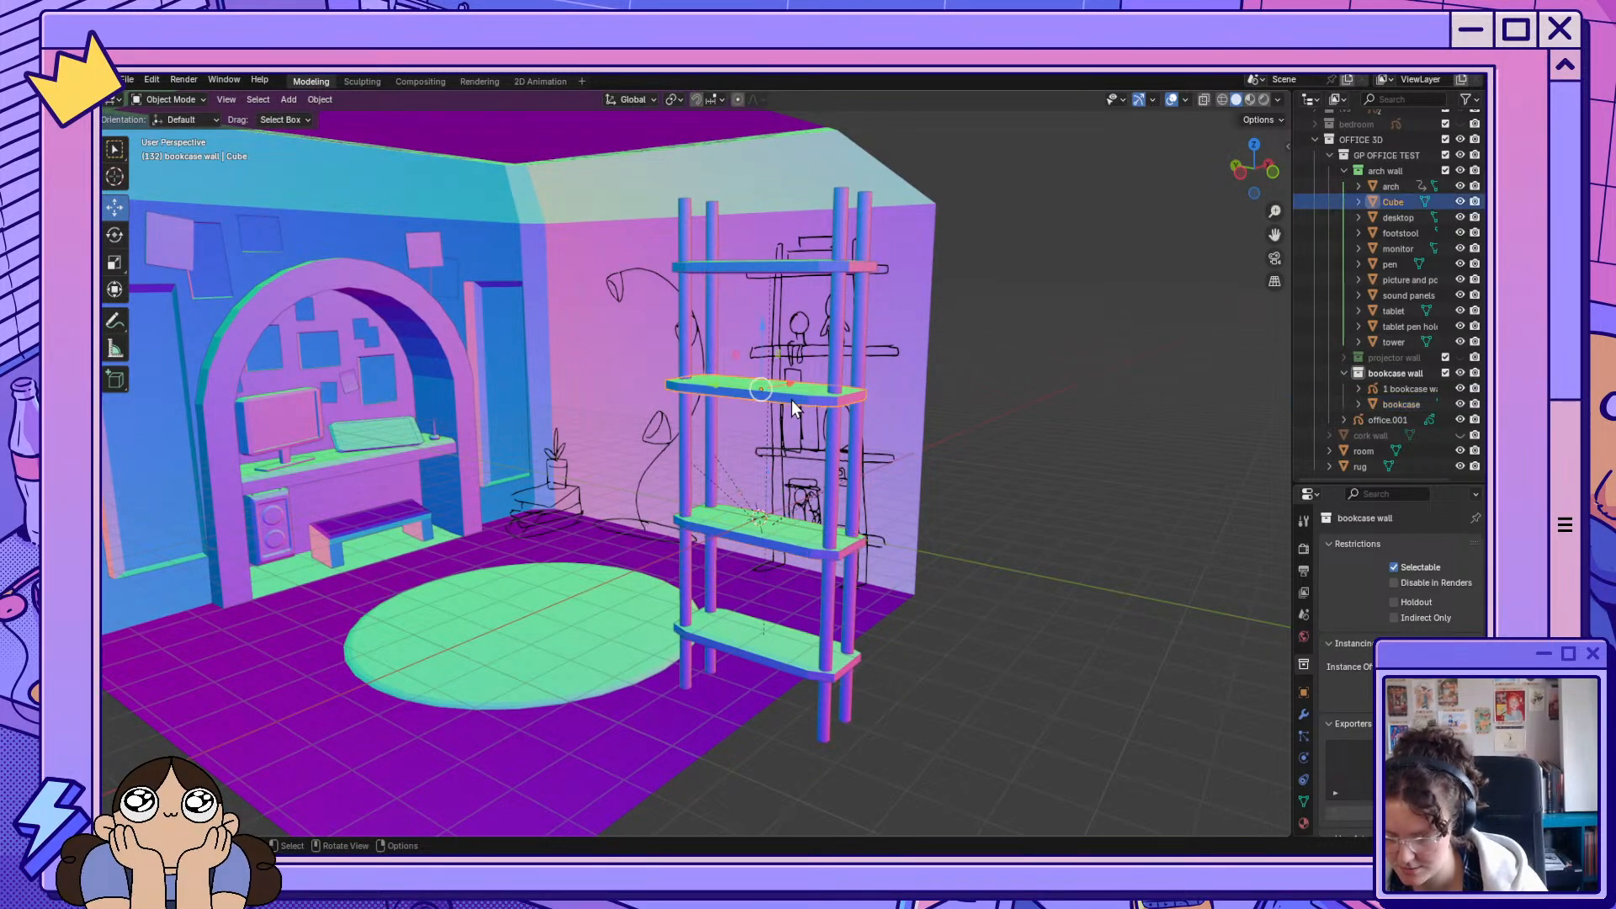
{"action": "key", "text": "ctrl+z"}
{"action": "key", "text": "ctrl+z"}
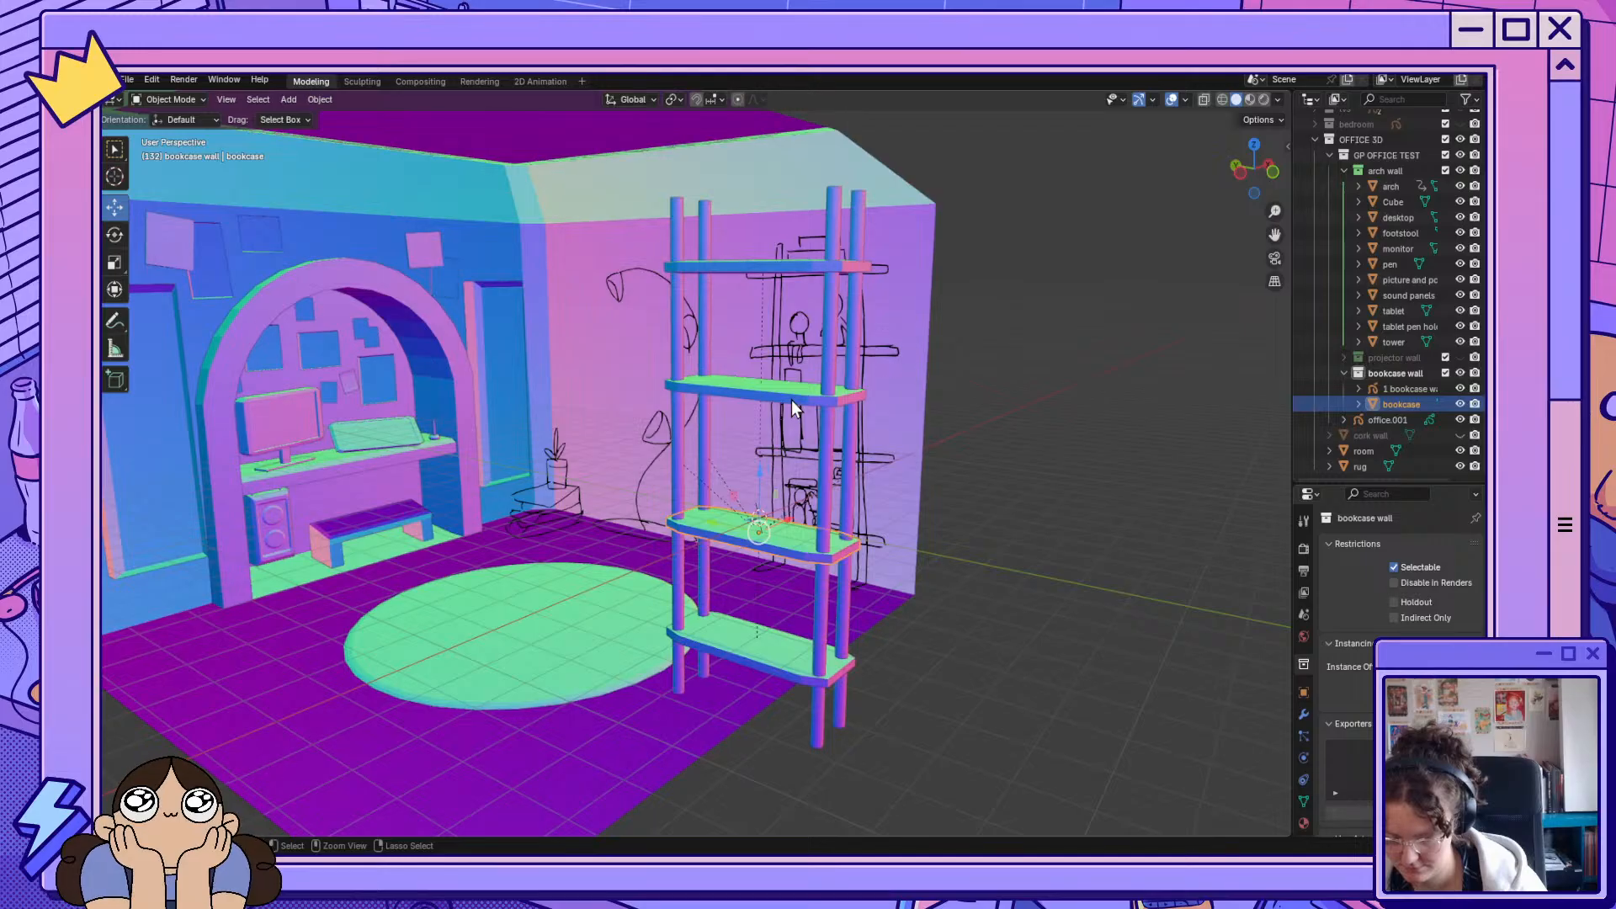
Move the Cube shelf from the arch wall collection into the bookcase wall collection and parent the bookcase object to it.
{"action": "left_click", "coordinate": [791, 401]}
{"action": "left_click_drag", "start_coordinate": [1396, 207], "coordinate": [1386, 401]}
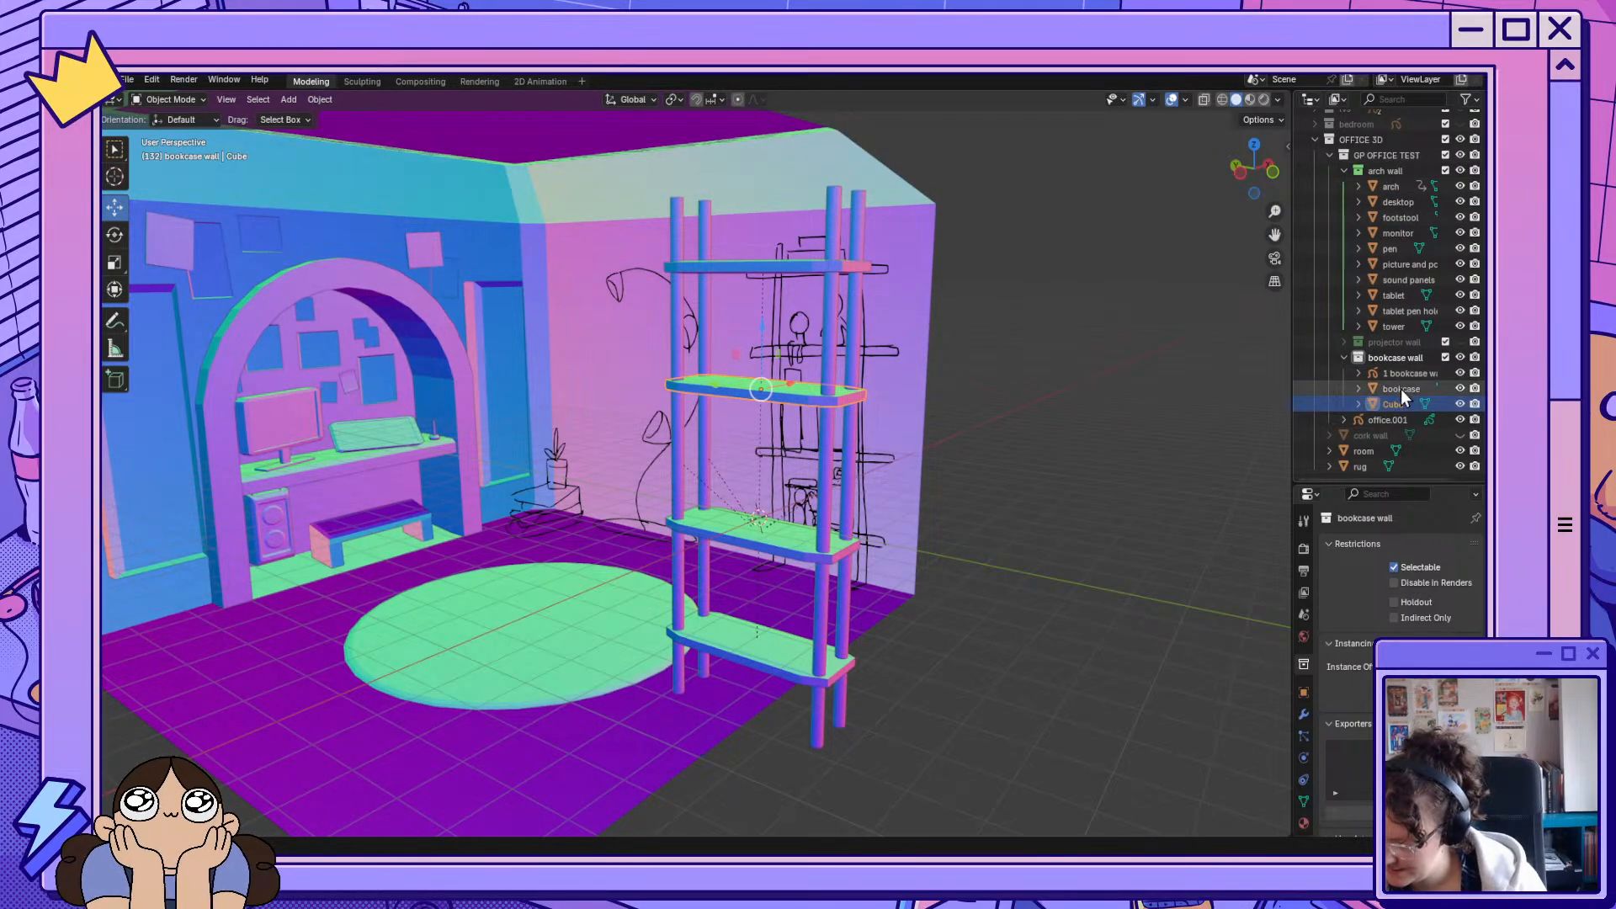
{"action": "left_click", "coordinate": [1407, 391], "text": "ctrl"}
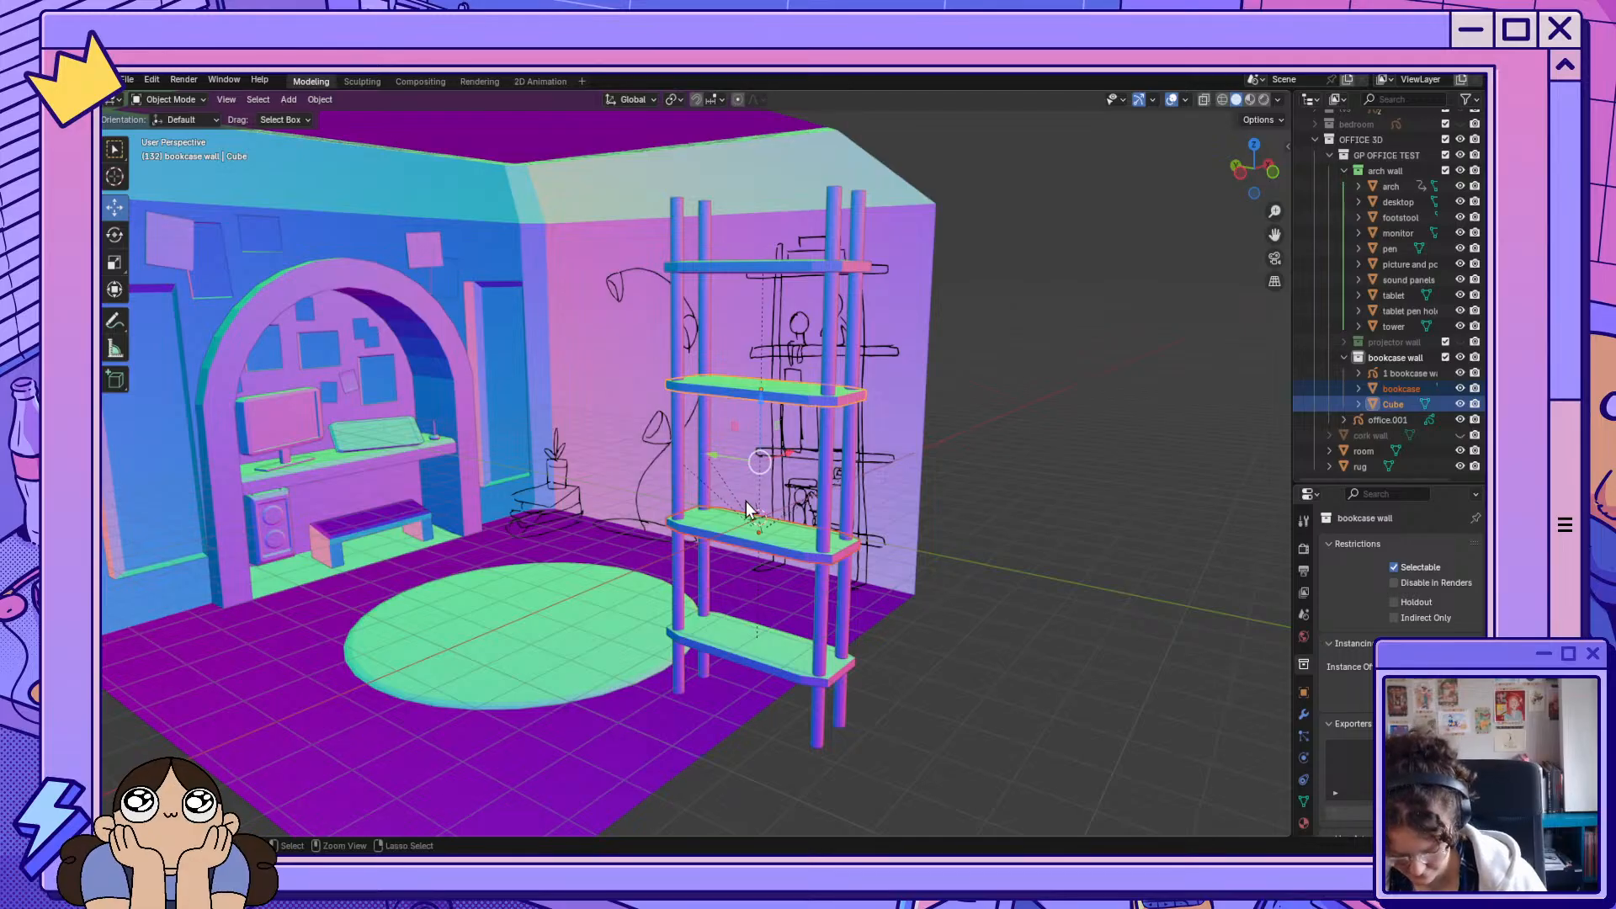
{"action": "key", "text": "ctrl+p"}
{"action": "left_click", "coordinate": [746, 501]}
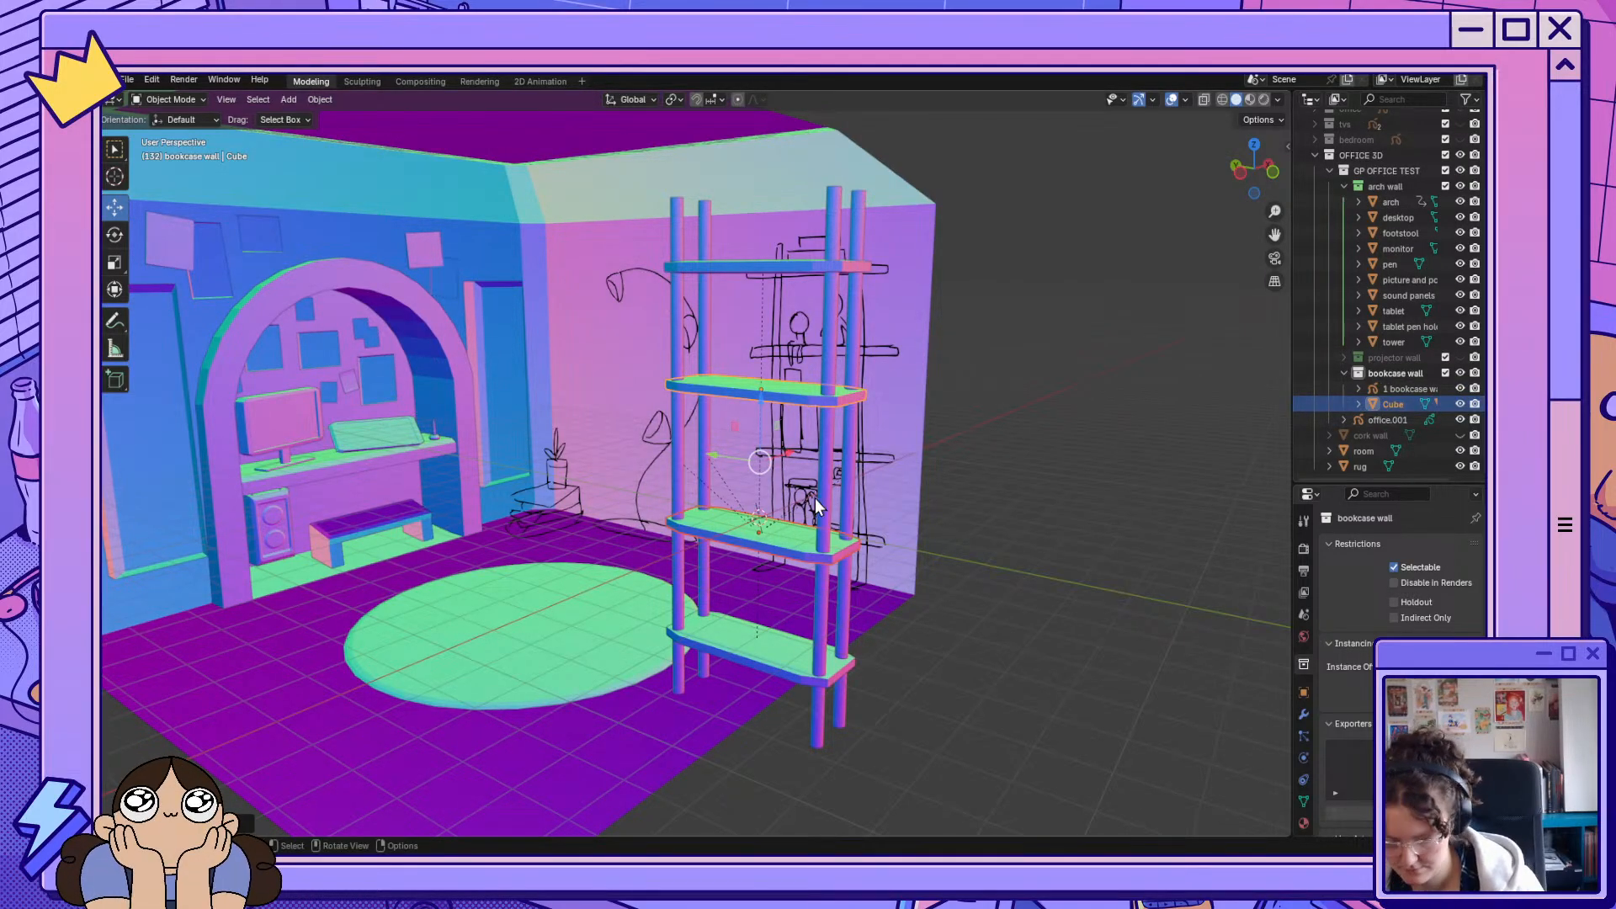
Try moving Cube and bookcase together along the X axis, and try moving the bookcase object on its own.
{"action": "mouse_move", "coordinate": [784, 453]}
{"action": "left_mouse_down"}
{"action": "mouse_move", "coordinate": [798, 450]}
{"action": "mouse_move", "coordinate": [767, 458]}
{"action": "left_mouse_up"}
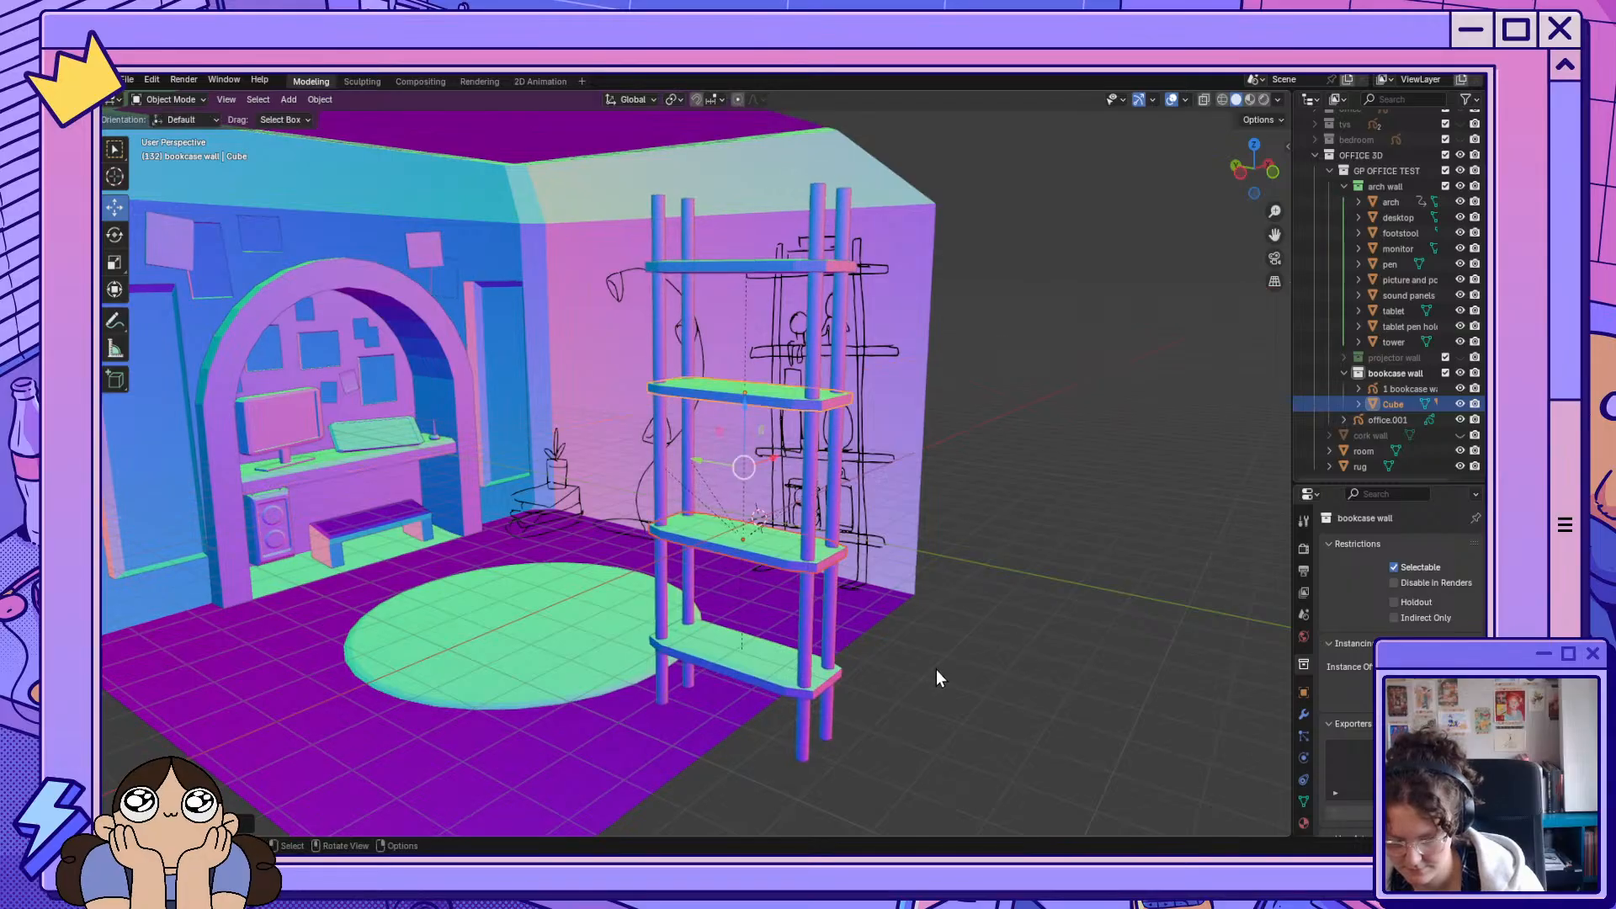
{"action": "left_click", "coordinate": [936, 669]}
{"action": "left_click", "coordinate": [813, 563]}
{"action": "mouse_move", "coordinate": [762, 529]}
{"action": "left_mouse_down"}
{"action": "mouse_move", "coordinate": [821, 519]}
{"action": "mouse_move", "coordinate": [746, 537]}
{"action": "left_mouse_up"}
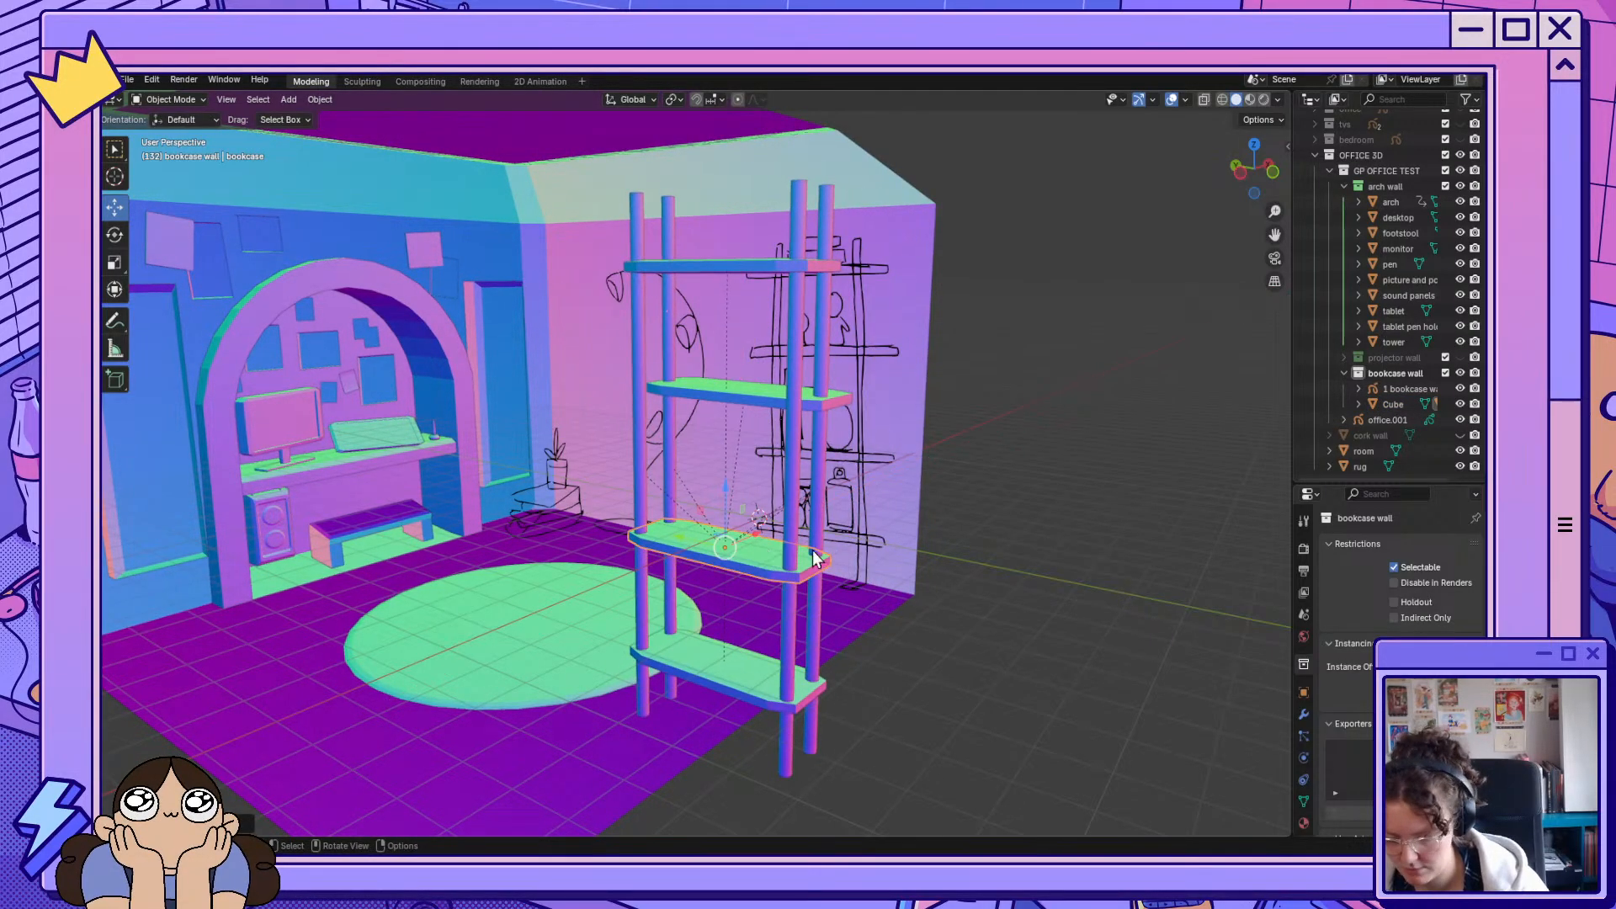
Undo the test moves, the Cube parenting and collection change, and the earlier bookcase rename and parenting.
{"action": "key", "text": "ctrl+z"}
{"action": "key", "text": "ctrl+z"}
{"action": "key", "text": "ctrl+z"}
{"action": "key", "text": "ctrl+z"}
{"action": "key", "text": "ctrl+z"}
{"action": "key", "text": "ctrl+z"}
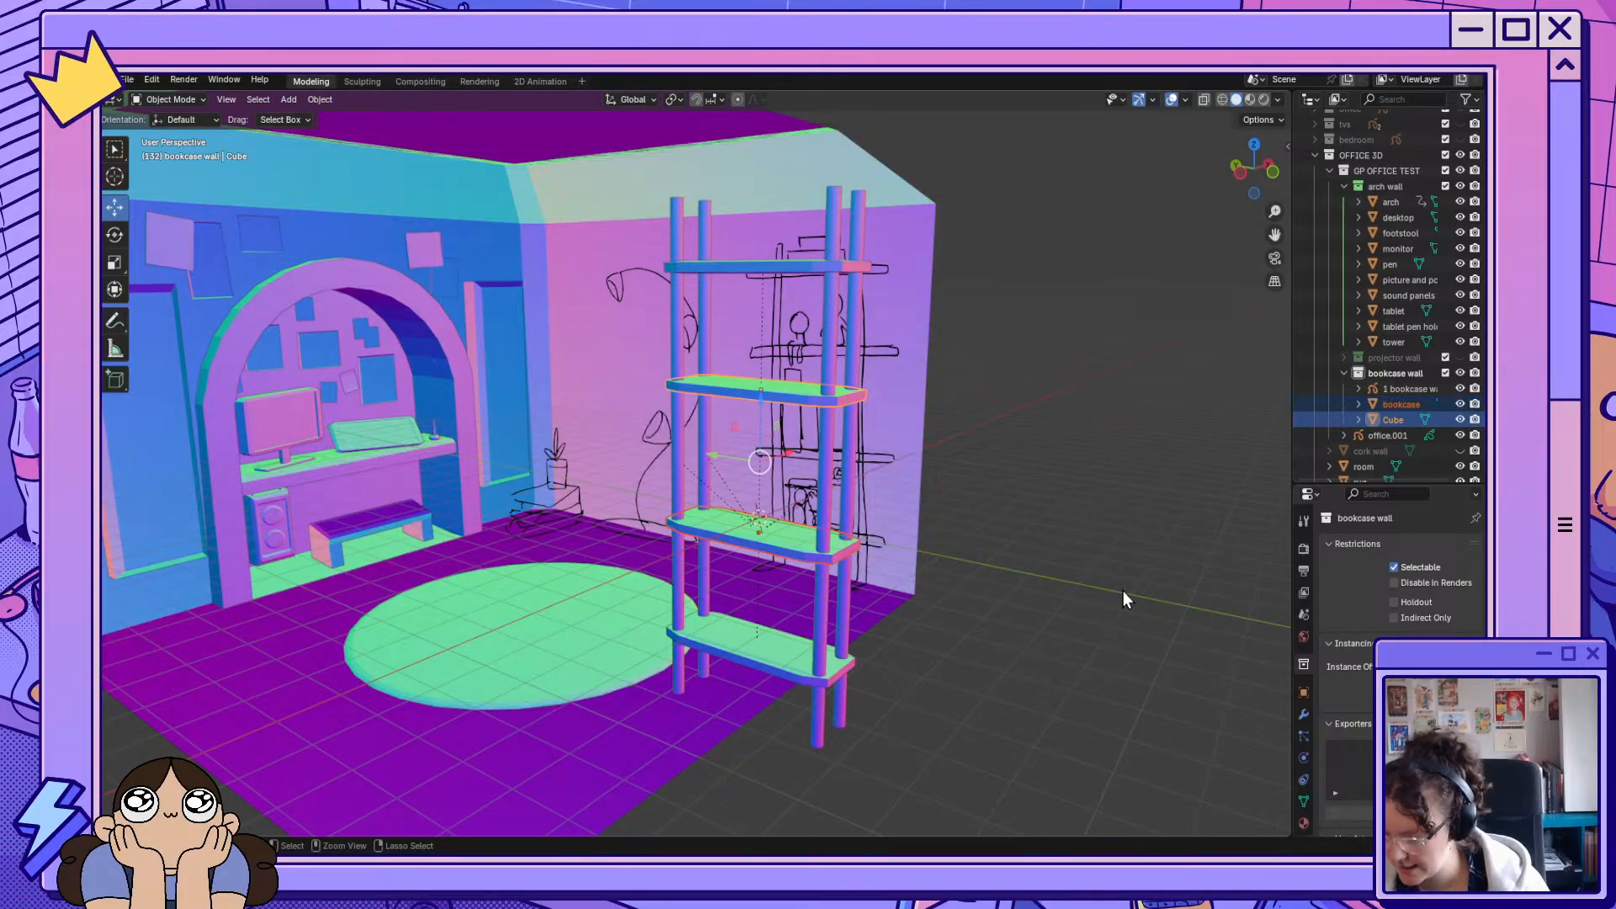
{"action": "key", "text": "ctrl+z"}
{"action": "key", "text": "ctrl+z"}
{"action": "key", "text": "ctrl+z"}
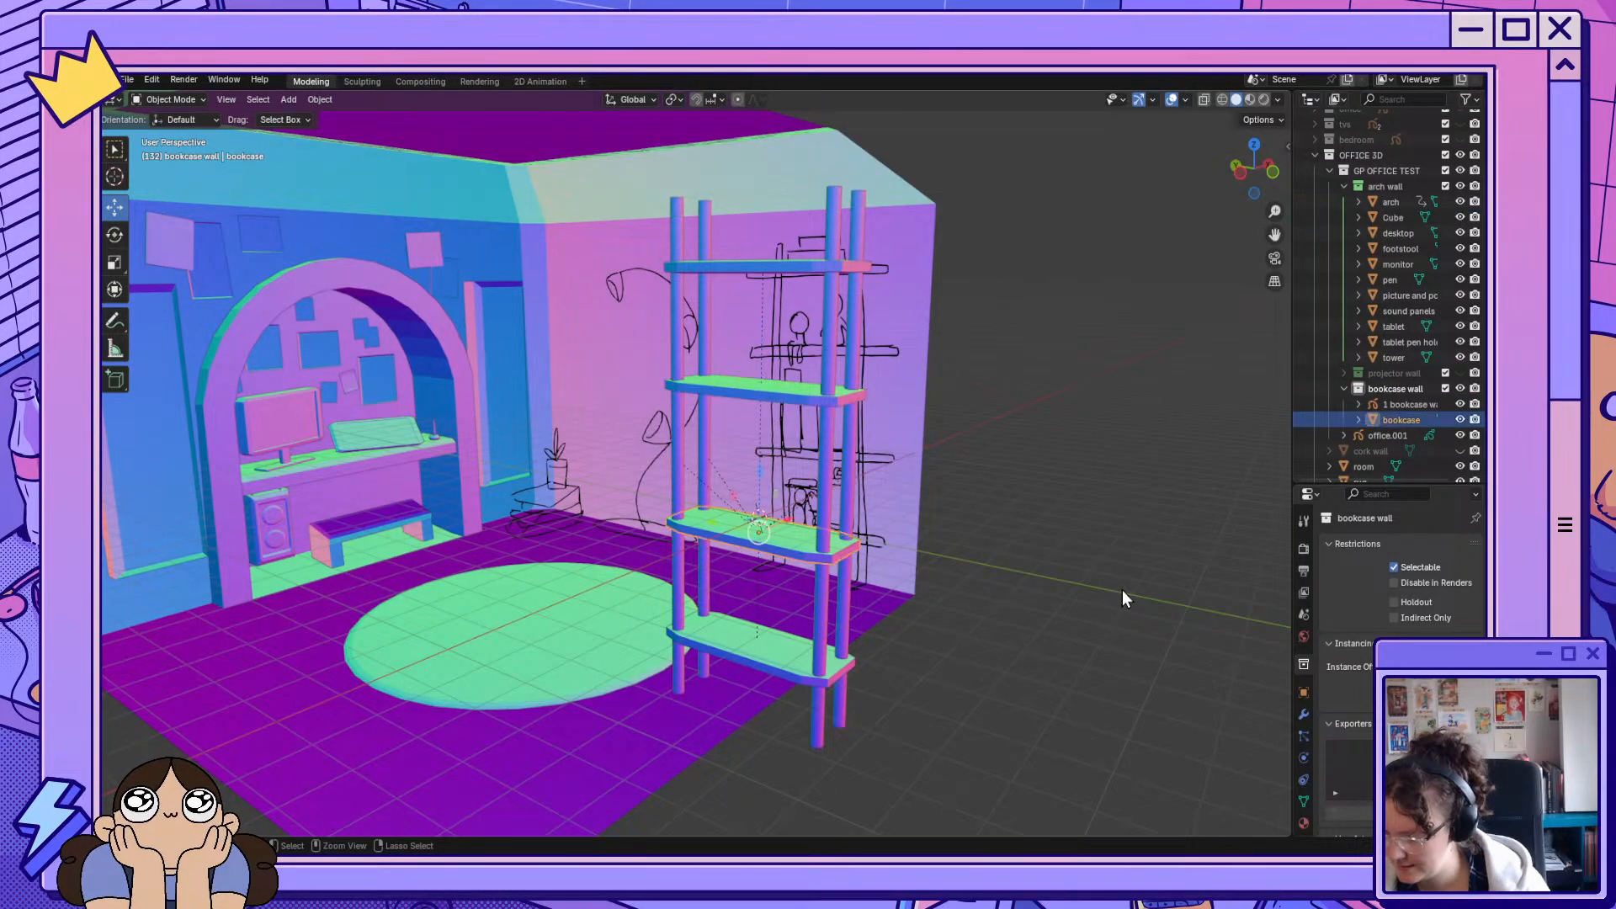
{"action": "key", "text": "ctrl+z"}
{"action": "key", "text": "ctrl+z"}
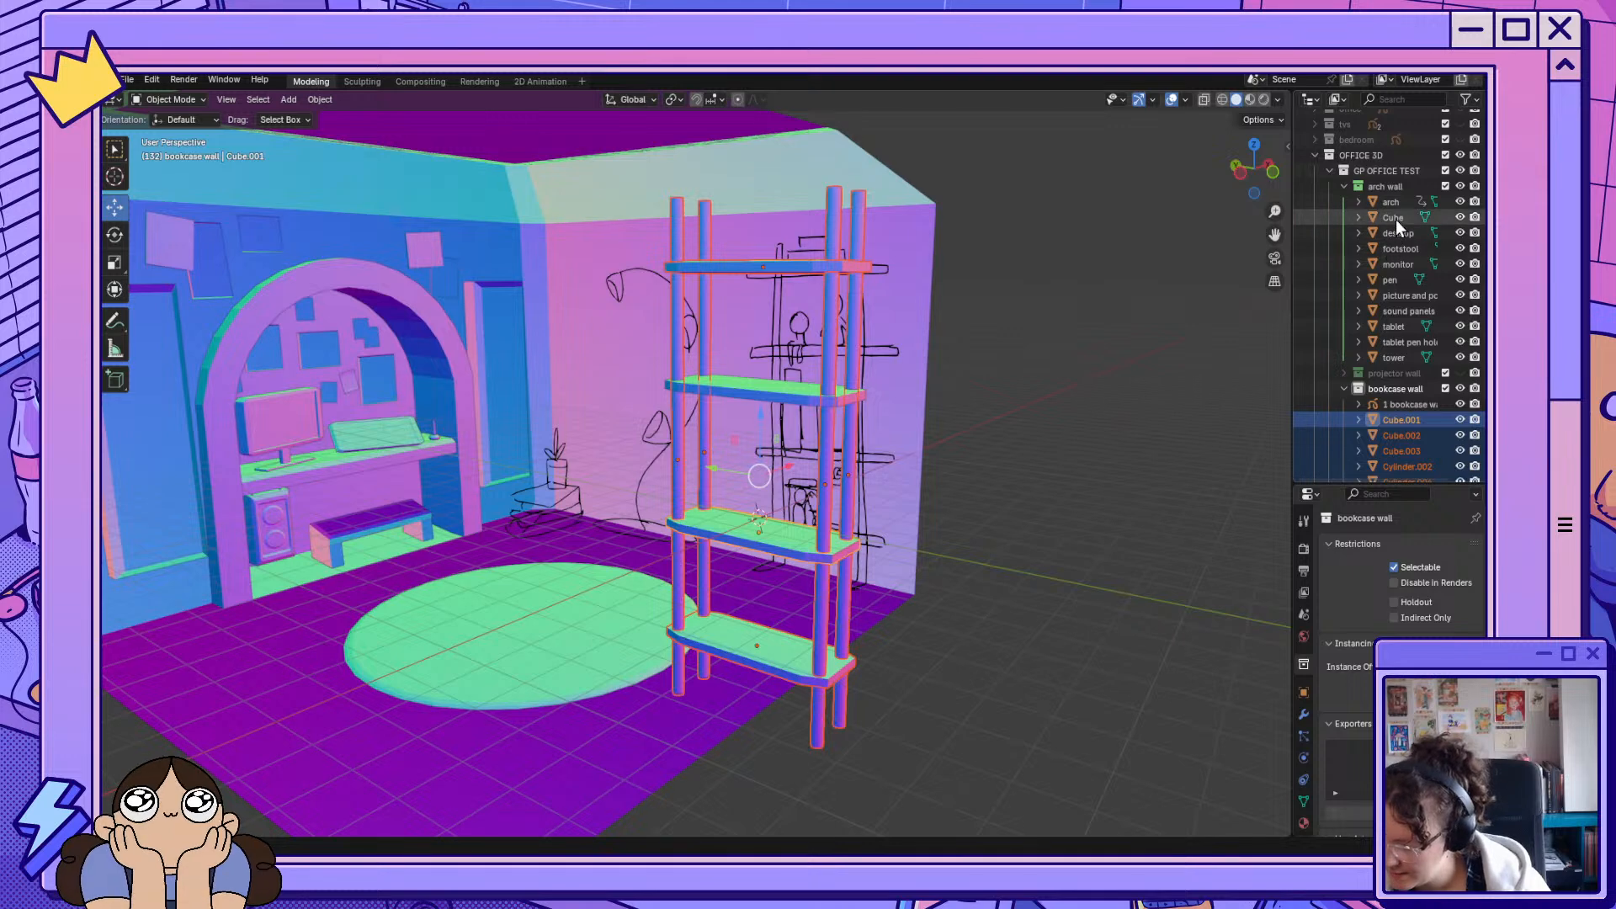
Move the Cube shelf into the bookcase wall collection and parent Cube.001 through Cylinder.006 to it.
{"action": "left_click_drag", "start_coordinate": [1396, 219], "coordinate": [1395, 442]}
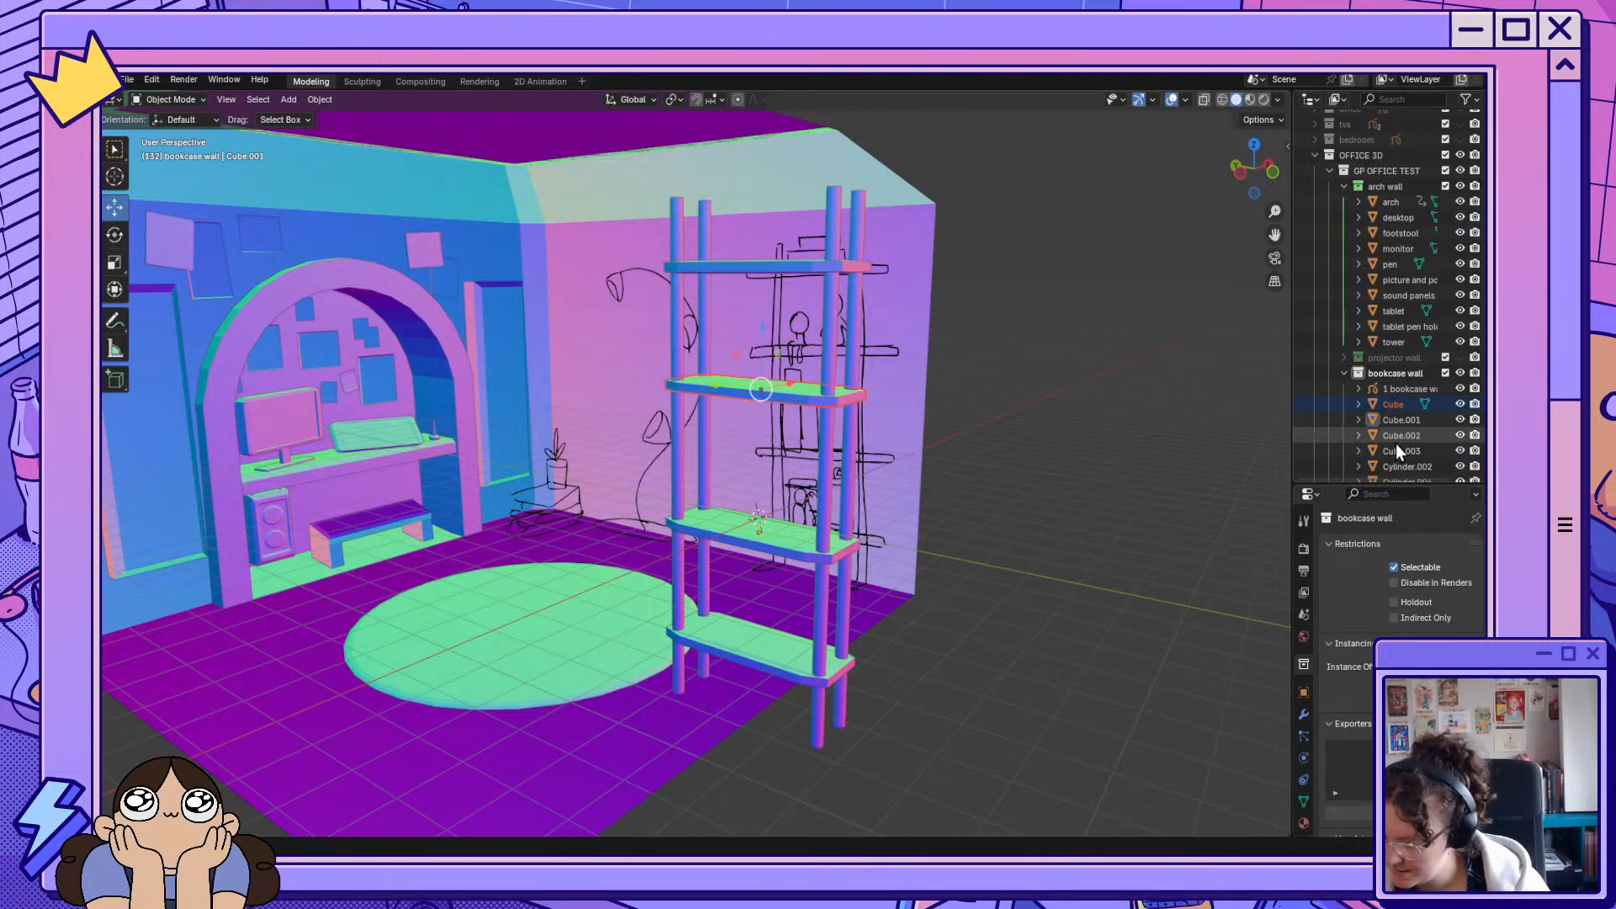
{"action": "scroll", "coordinate": [1394, 431], "scroll_direction": "down", "scroll_amount": 3}
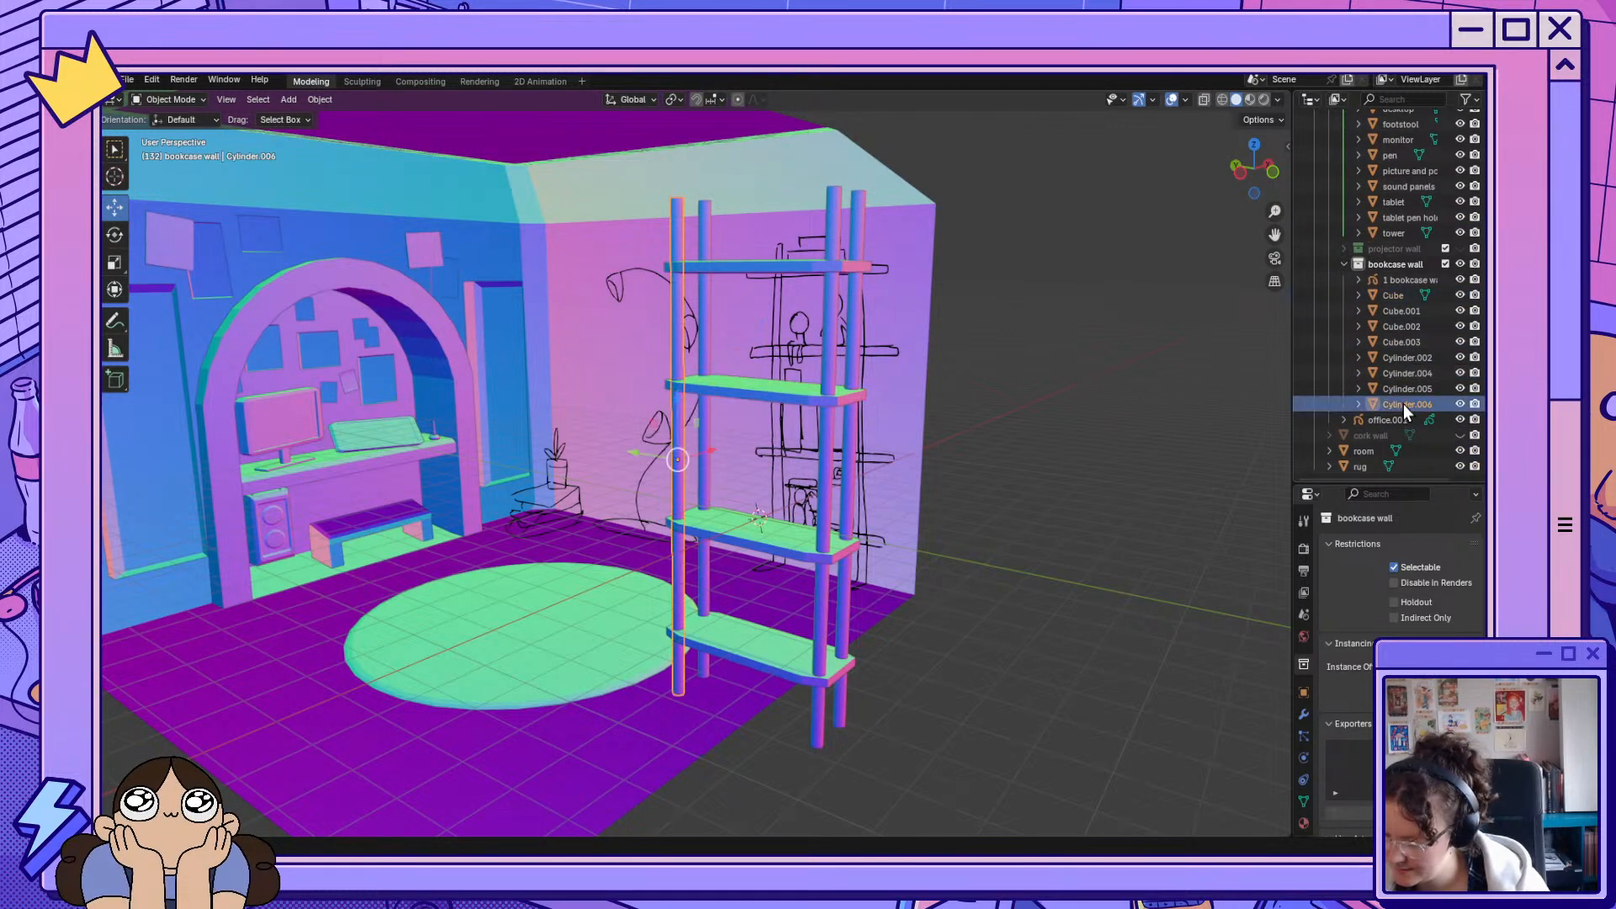
{"action": "left_click", "coordinate": [1398, 297]}
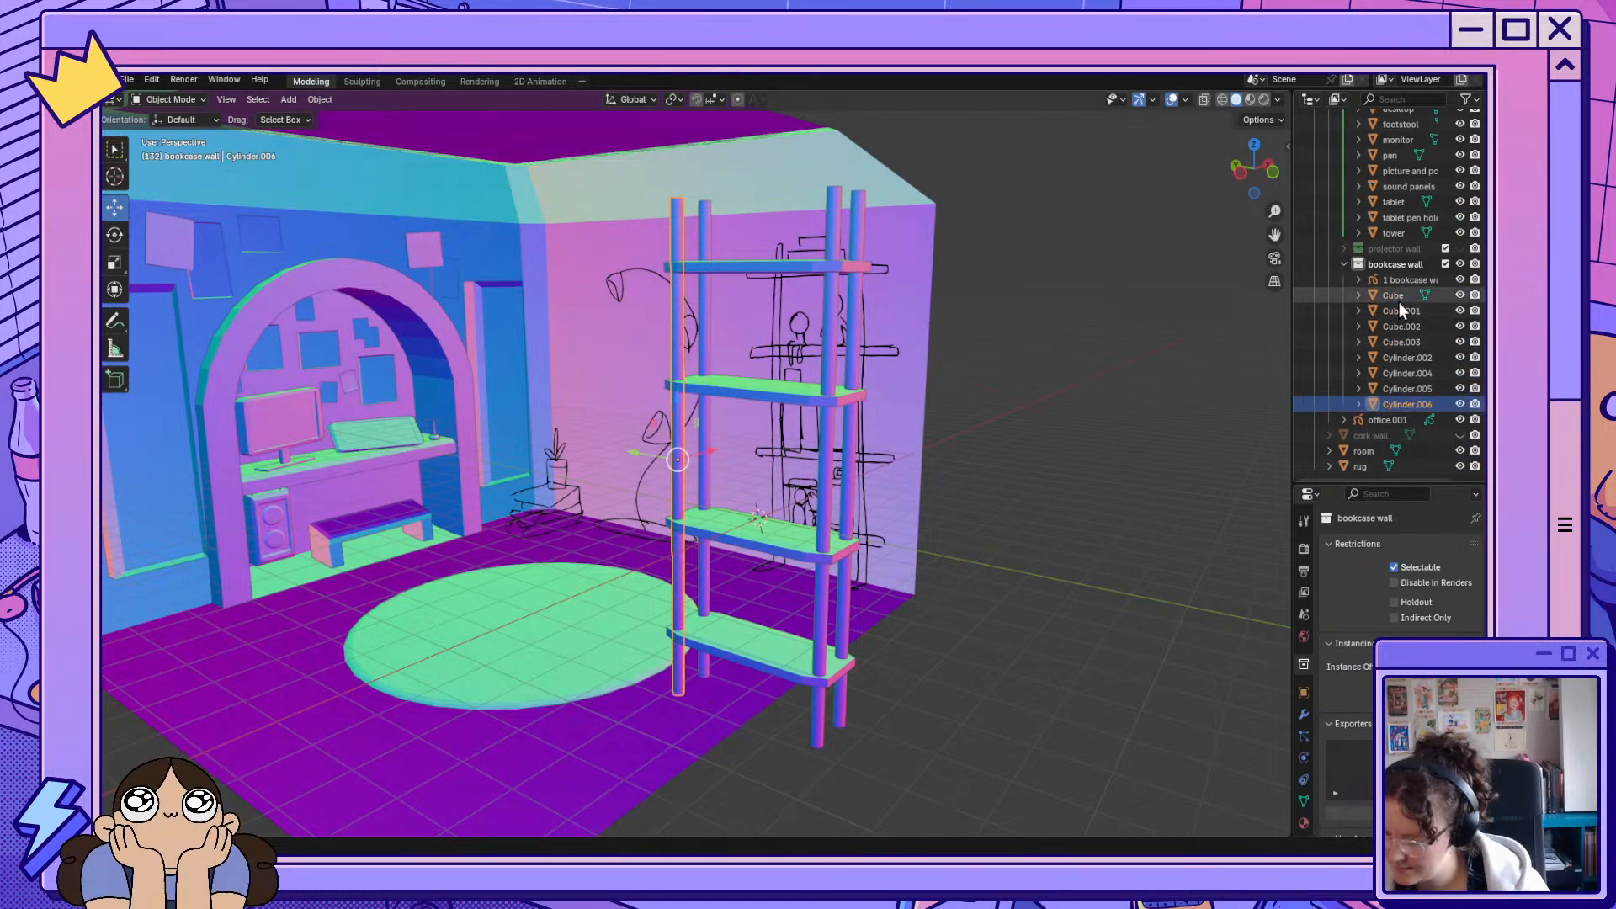
{"action": "left_click", "coordinate": [1397, 406], "text": "shift"}
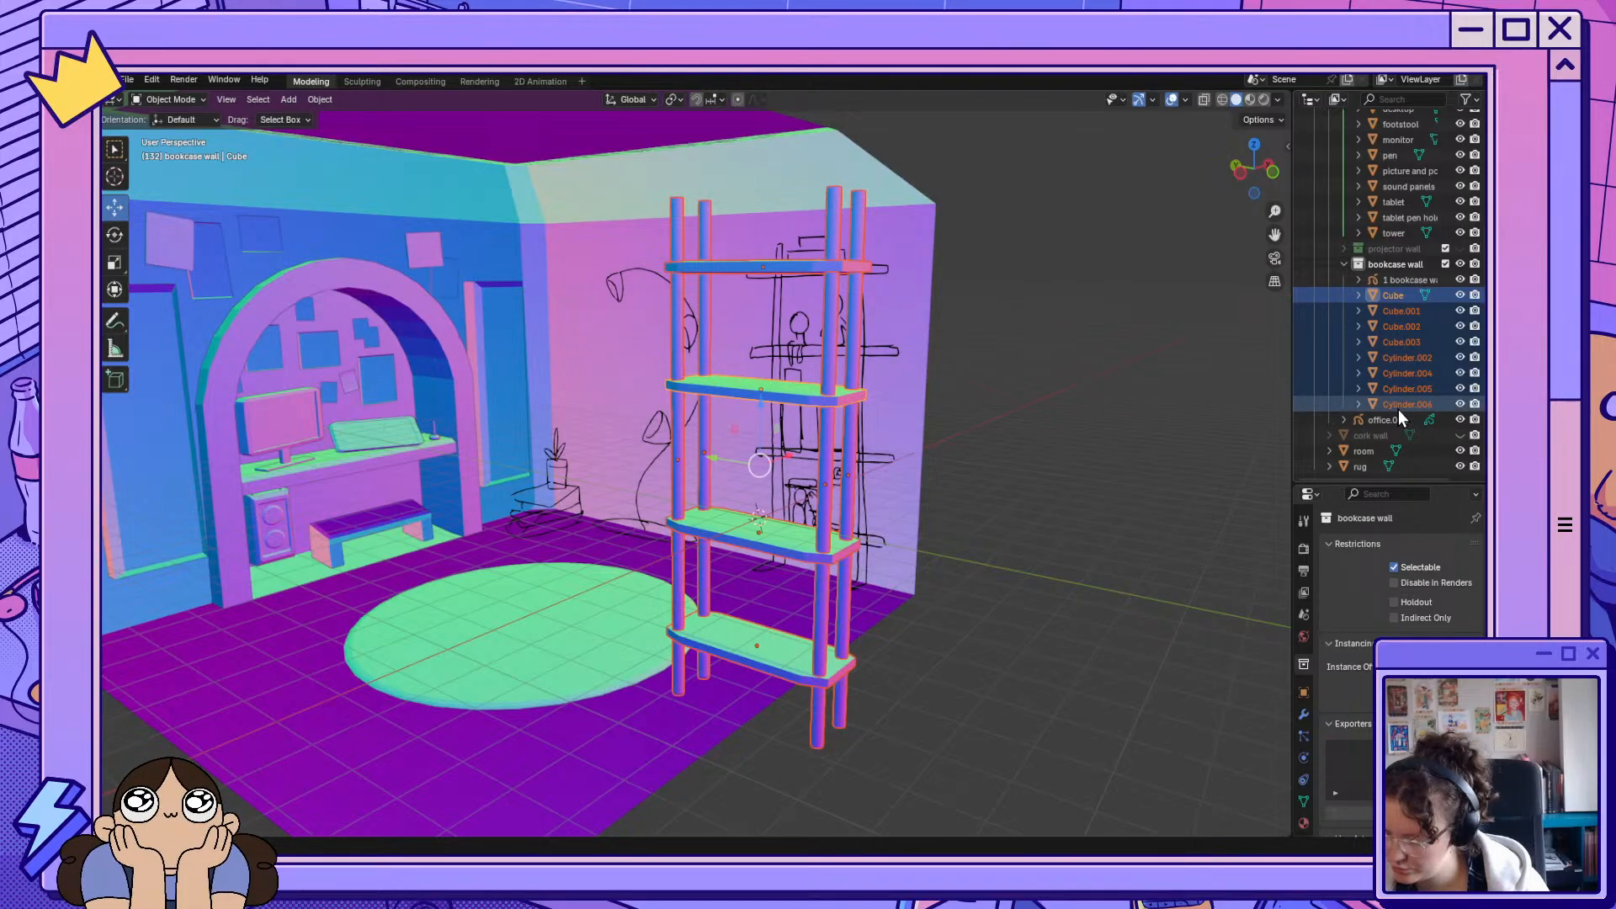
{"action": "key", "text": "ctrl+p"}
{"action": "left_click", "coordinate": [789, 583]}
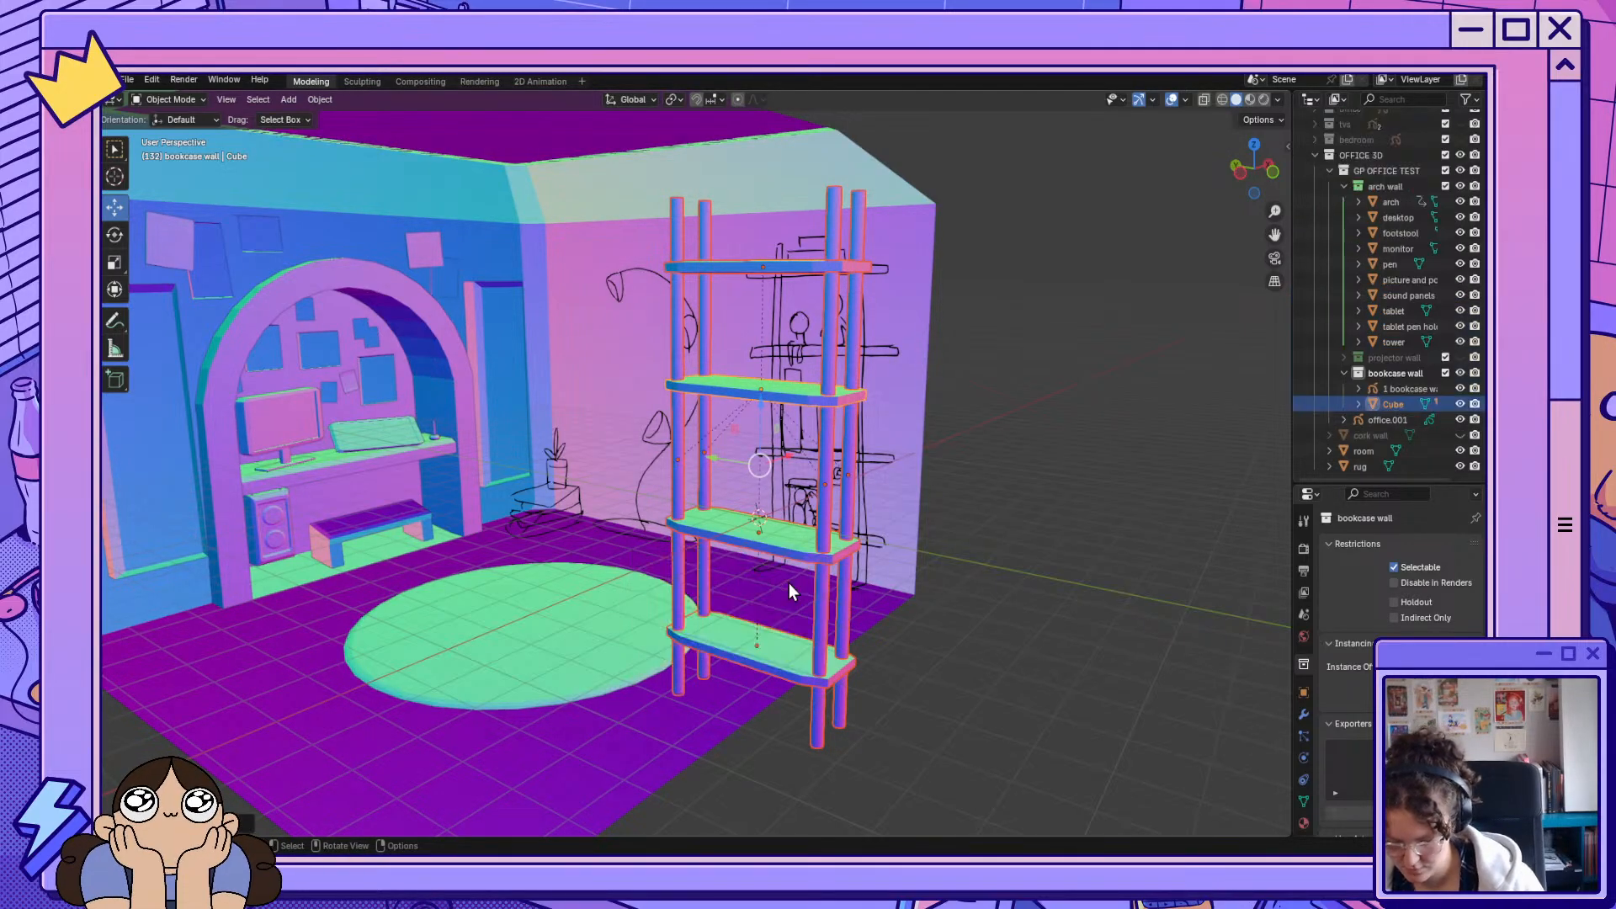
Move the Cube parent shelf with its children about -0.16 m along the X axis and deselect it.
{"action": "double_click", "coordinate": [1401, 402]}
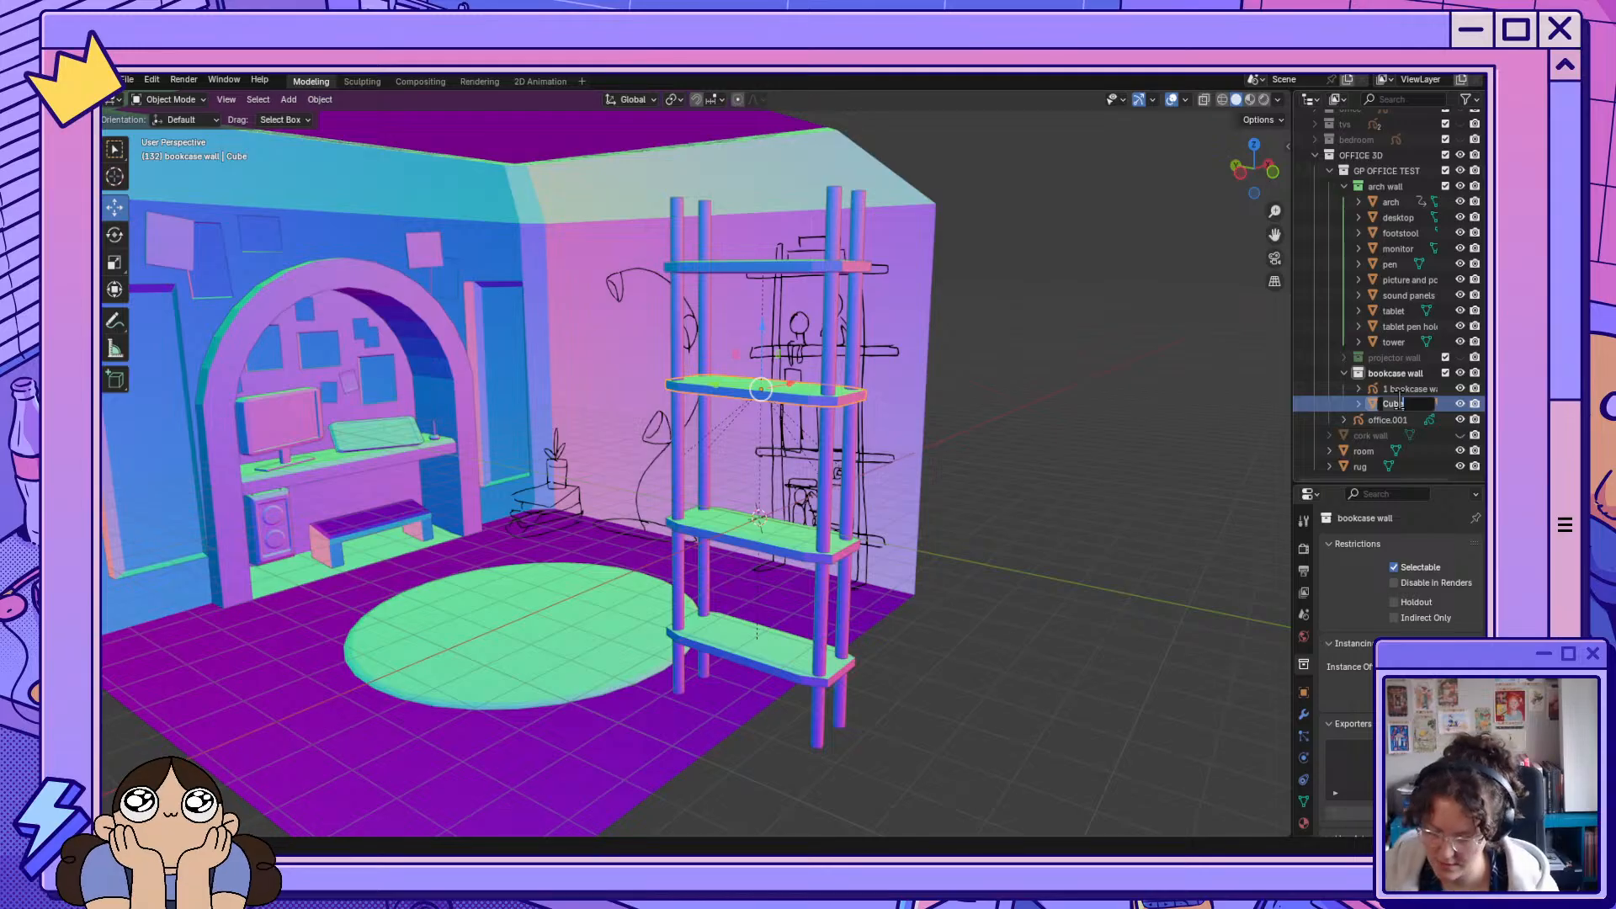
{"action": "key", "text": "Return"}
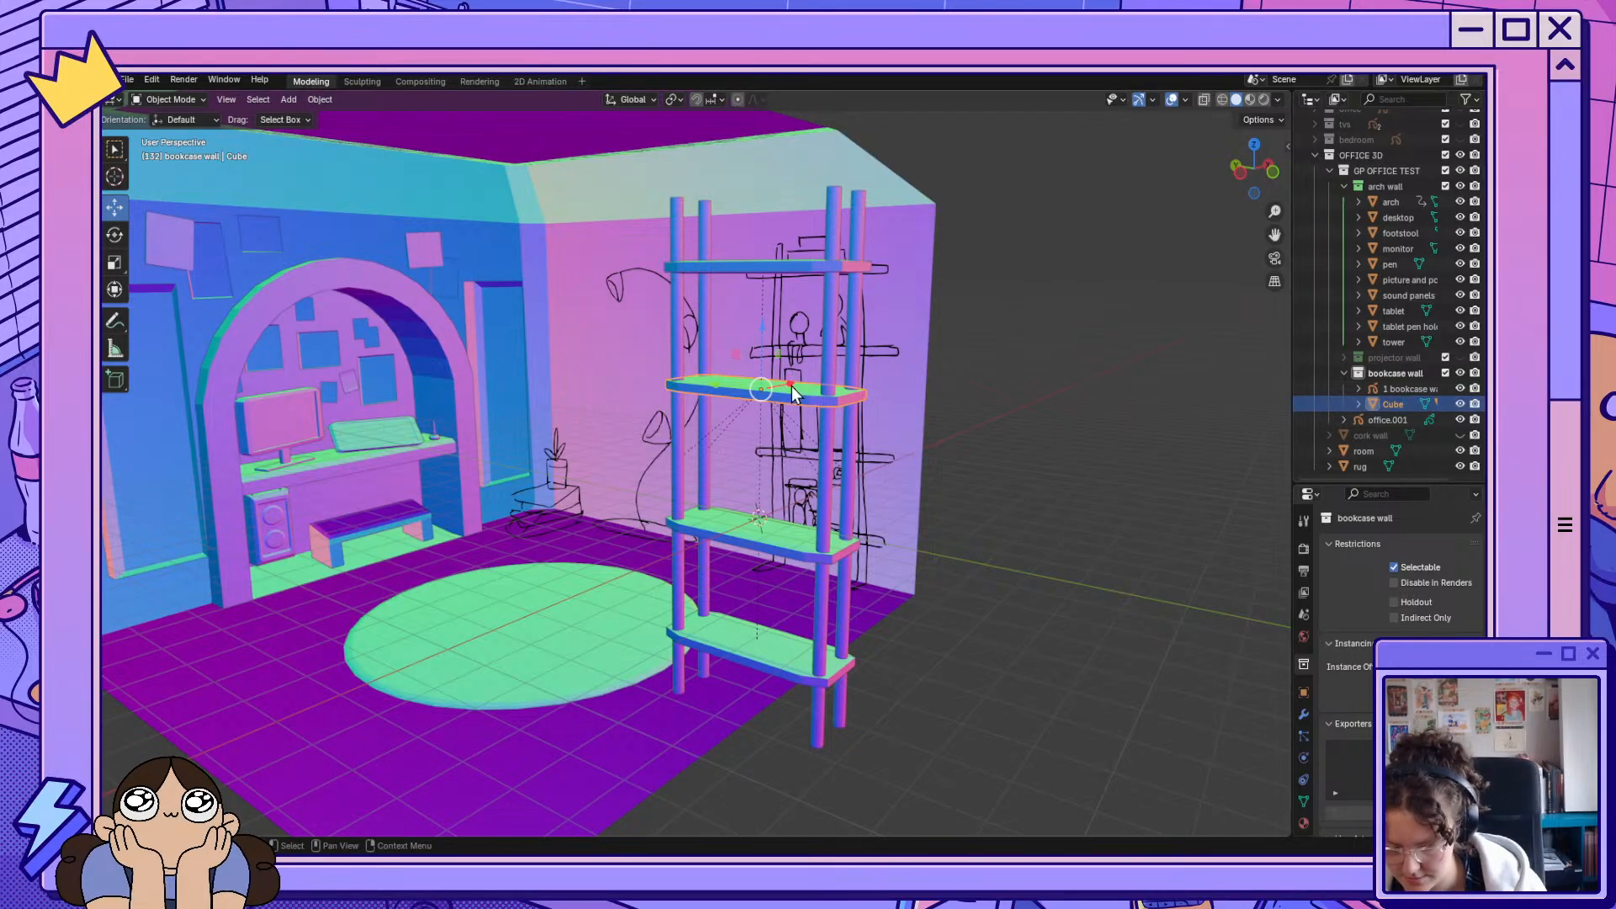
{"action": "key", "text": "Escape"}
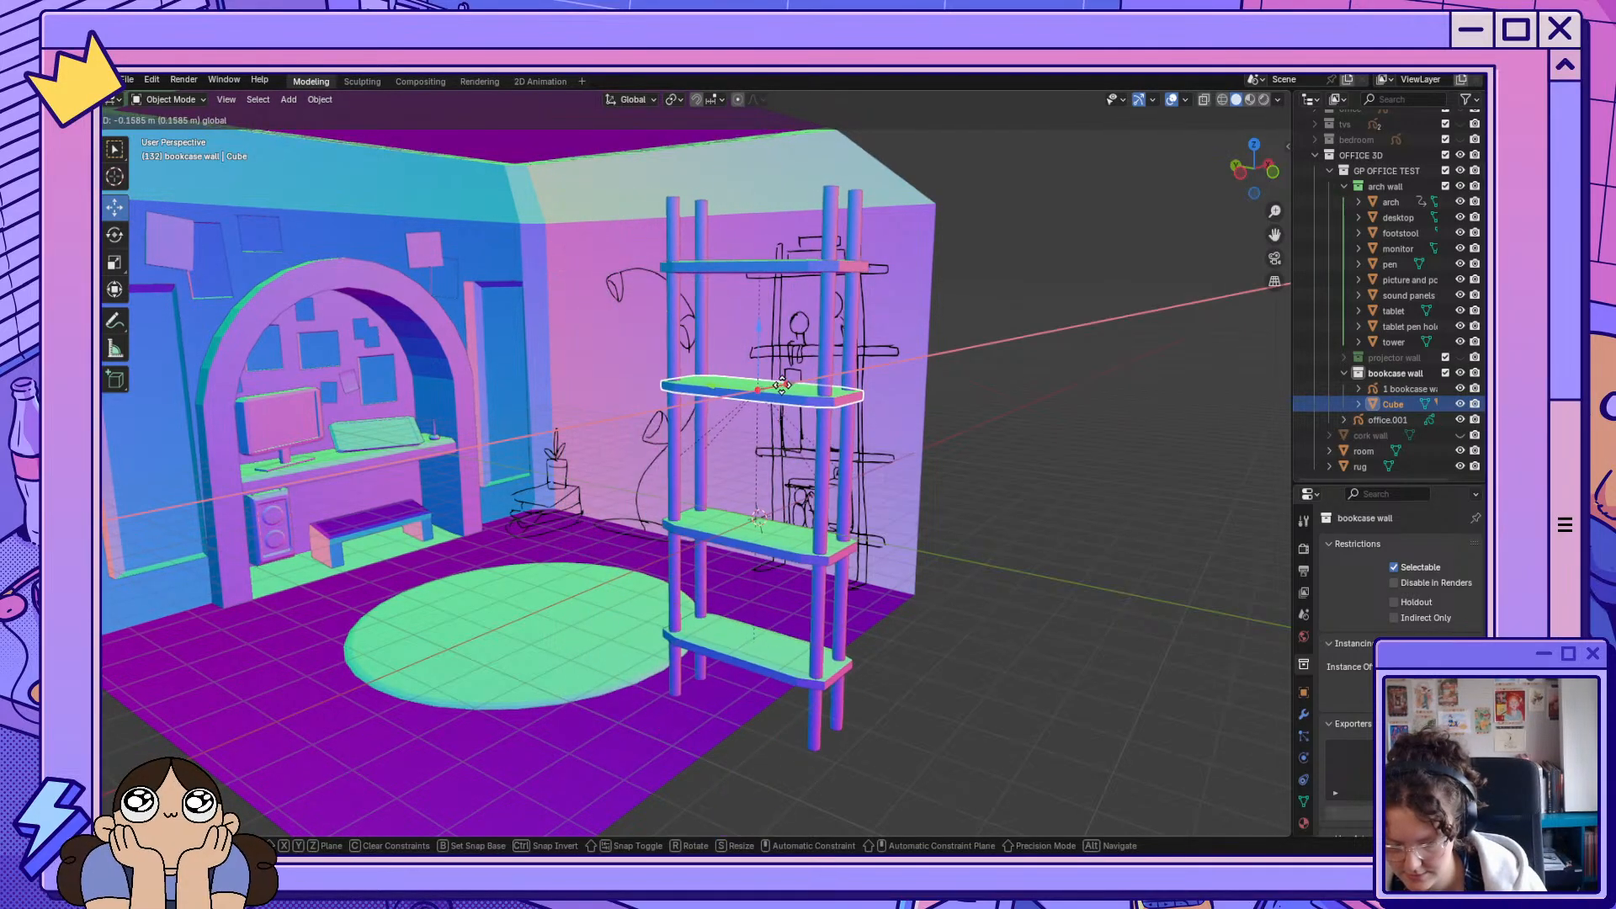
{"action": "left_click", "coordinate": [1012, 665]}
Try moving a front post and the Cube.001 shelf individually, and check how the parented bookcase parts select.
{"action": "left_click", "coordinate": [808, 607]}
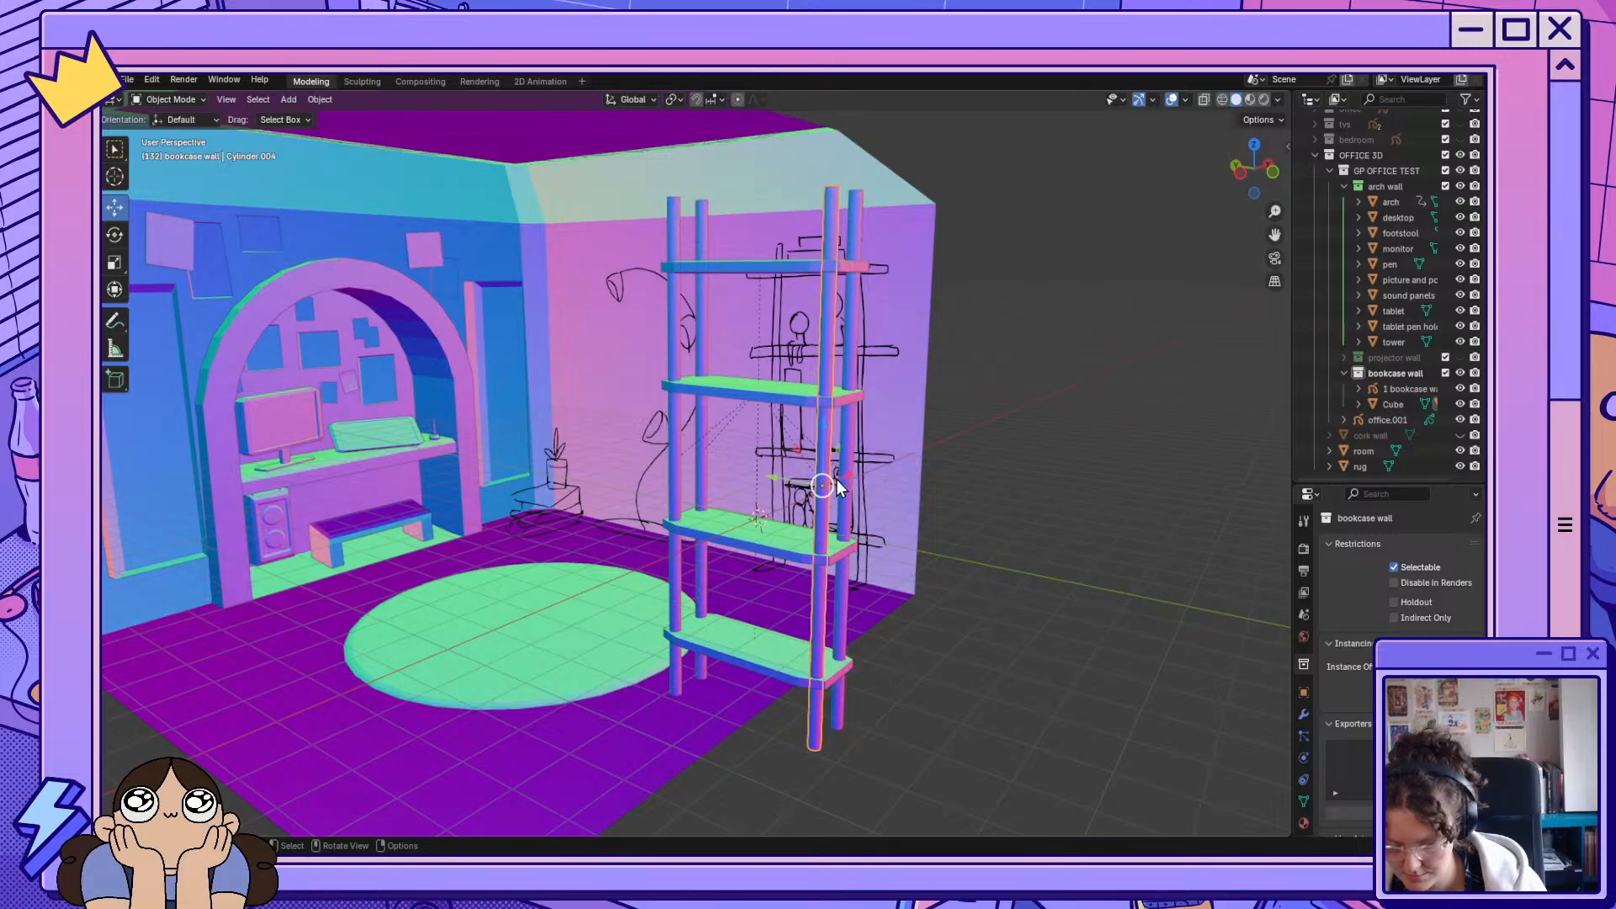
{"action": "key", "text": "g"}
{"action": "key", "text": "x"}
{"action": "left_click", "coordinate": [855, 499]}
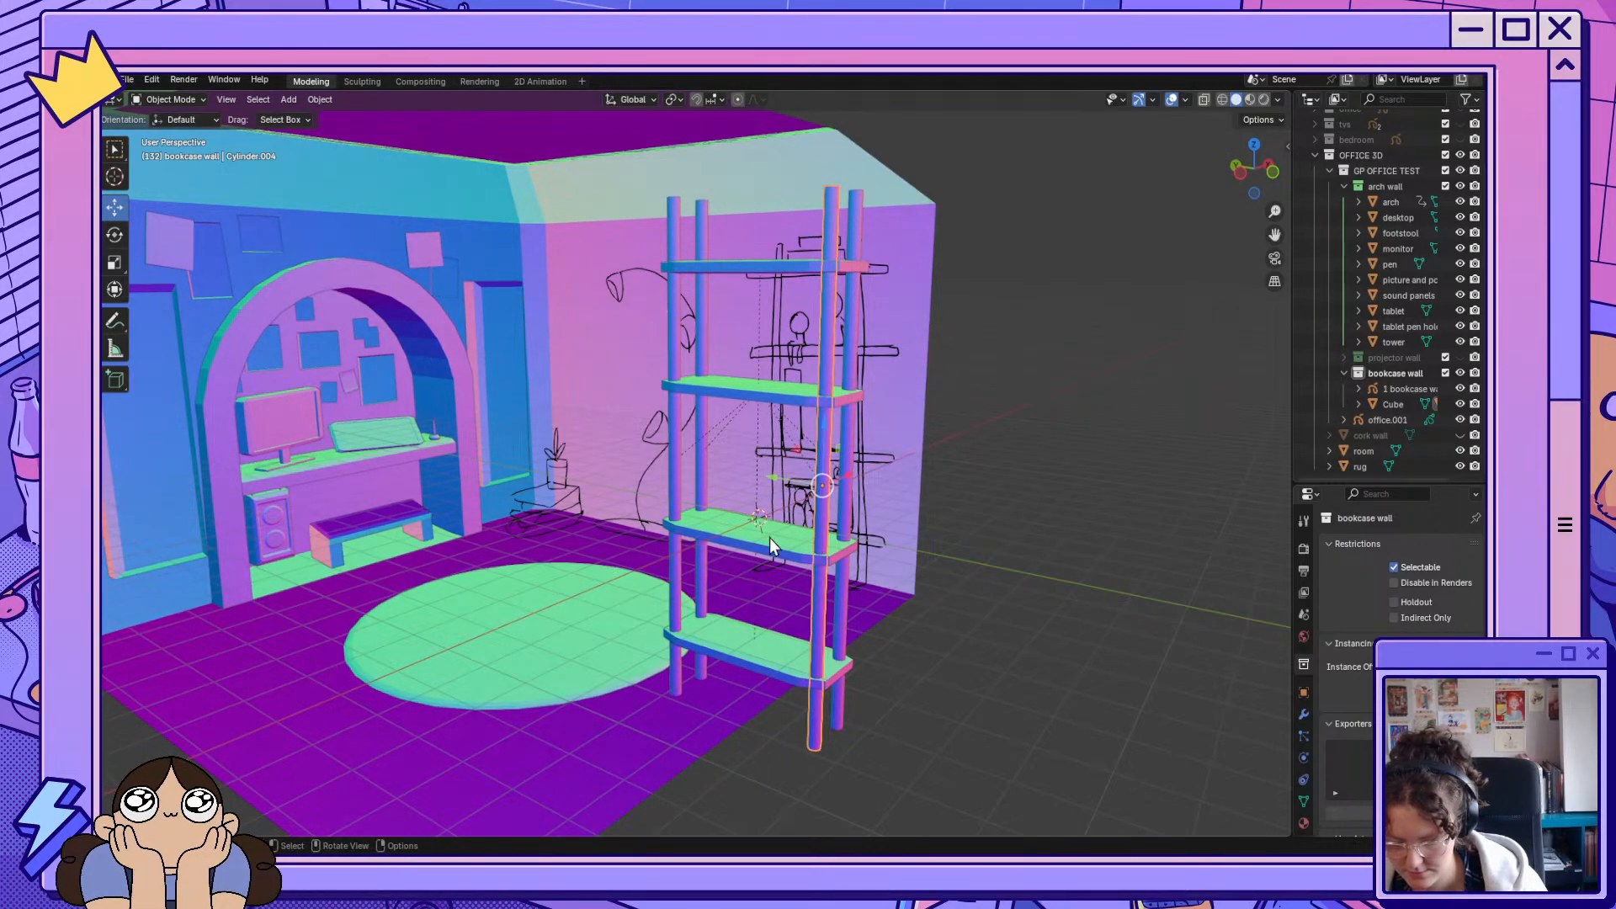
{"action": "left_click", "coordinate": [769, 537]}
{"action": "key", "text": "g"}
{"action": "key", "text": "Escape"}
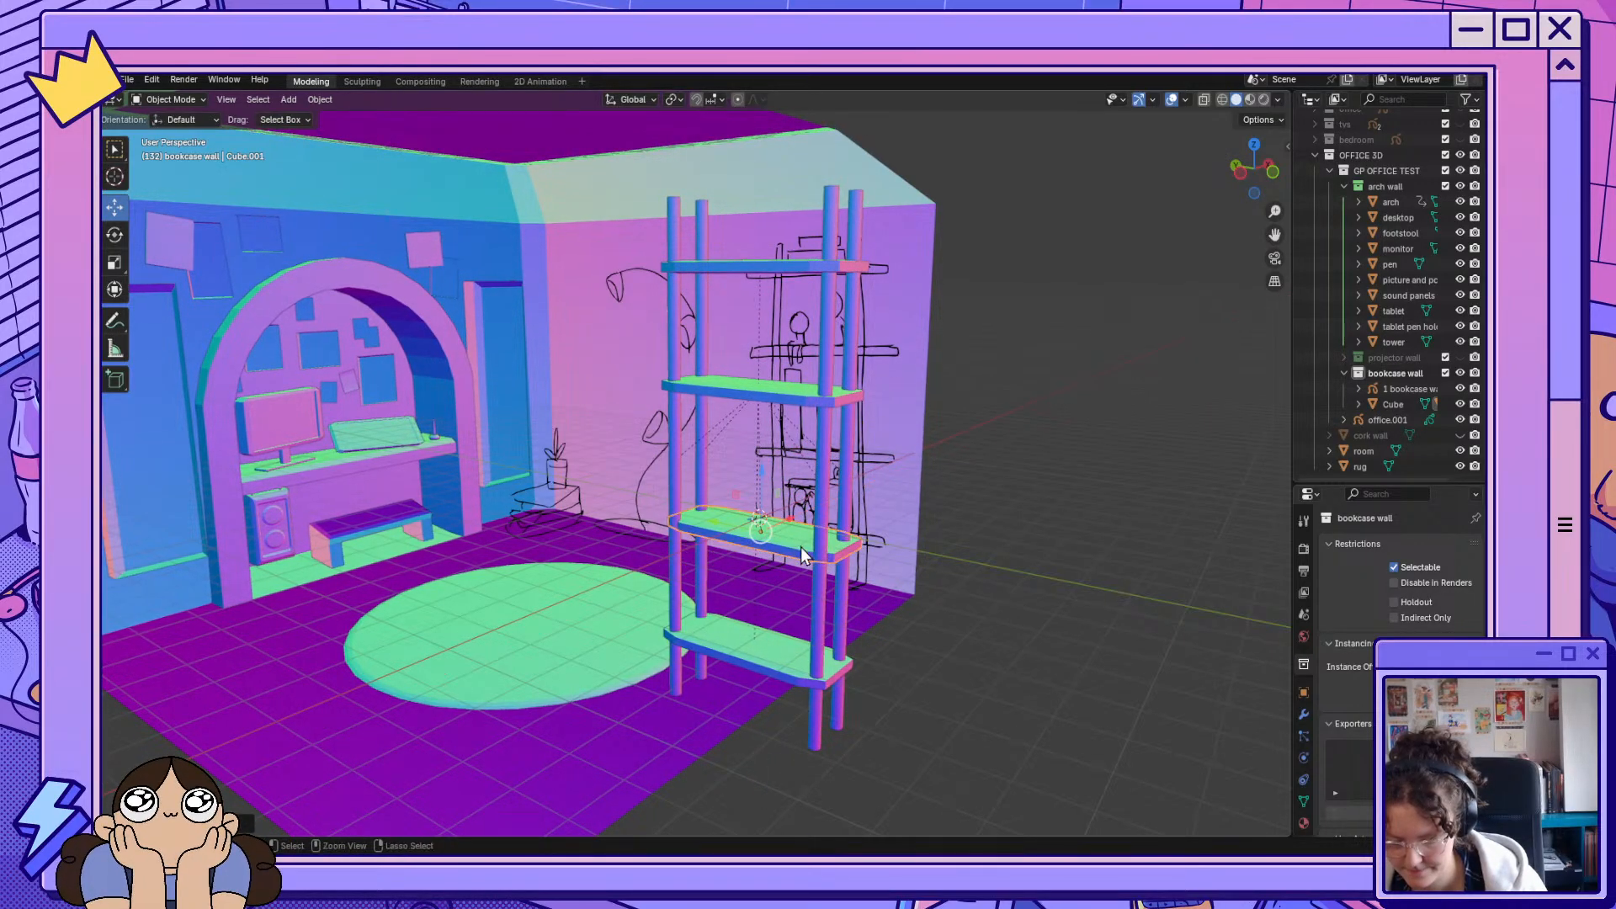
{"action": "left_click", "coordinate": [772, 388]}
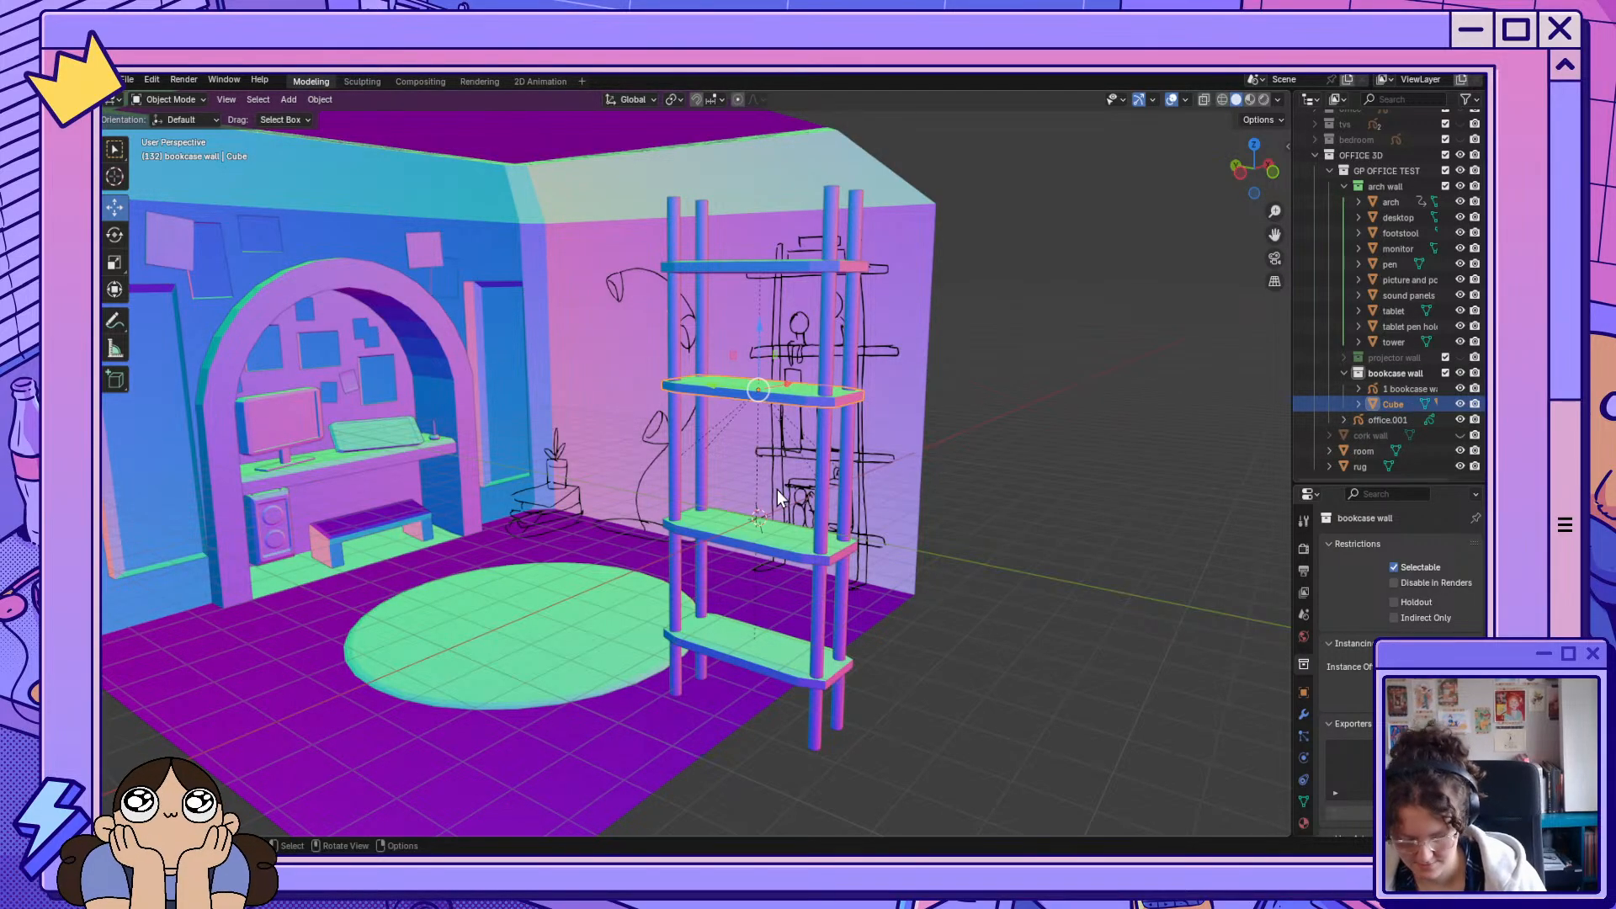
{"action": "key", "text": "a"}
{"action": "left_click", "coordinate": [1005, 726]}
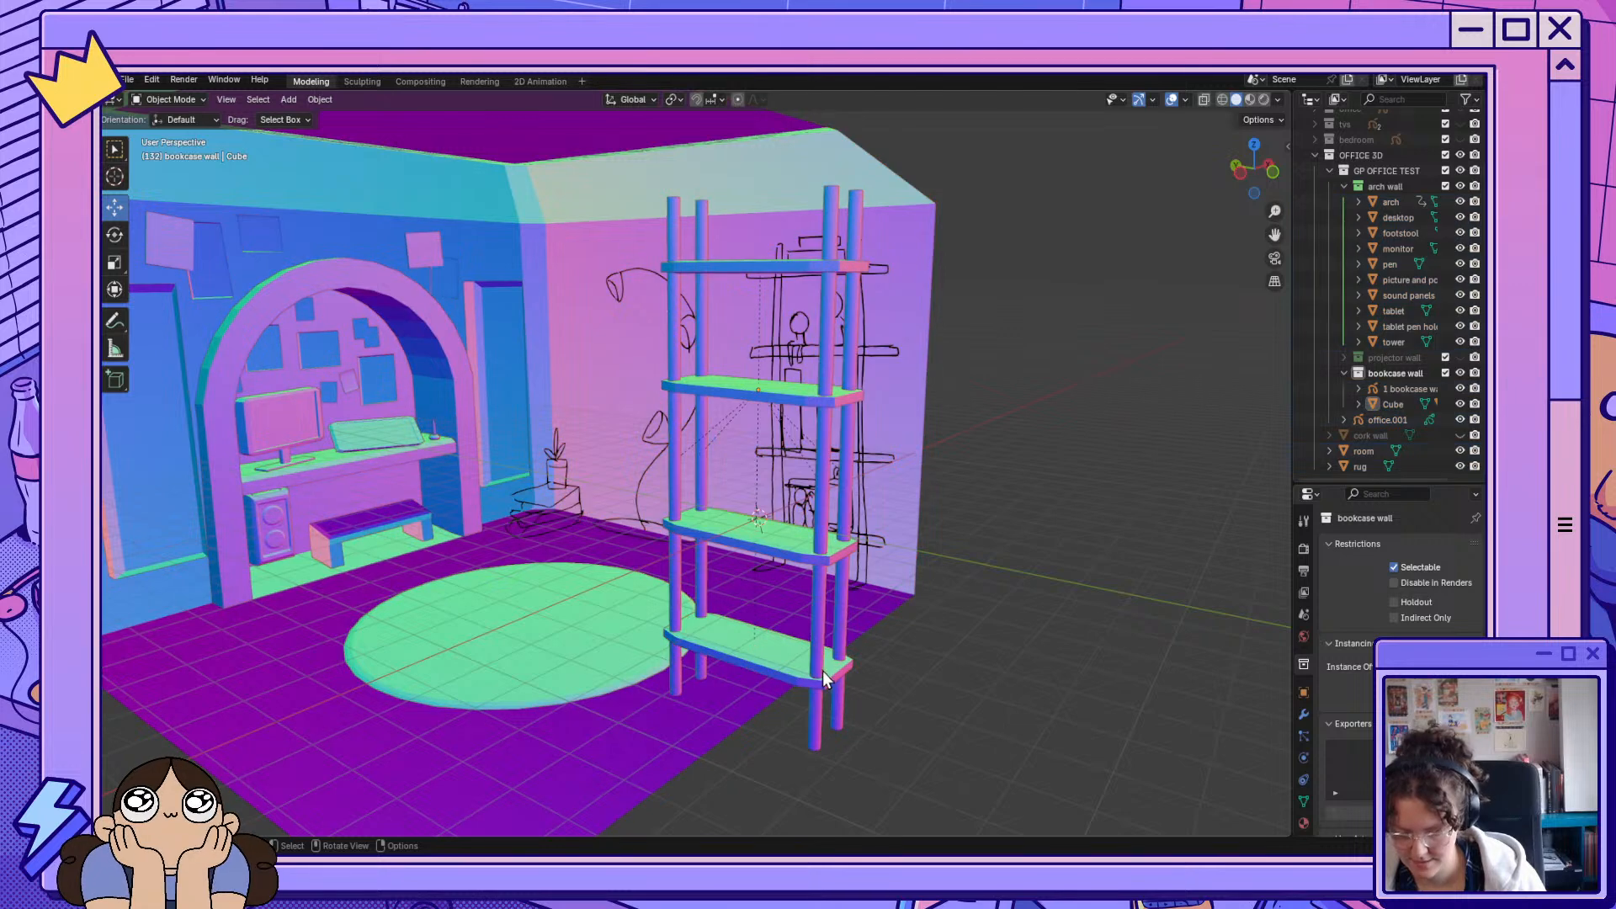
{"action": "left_click", "coordinate": [825, 671]}
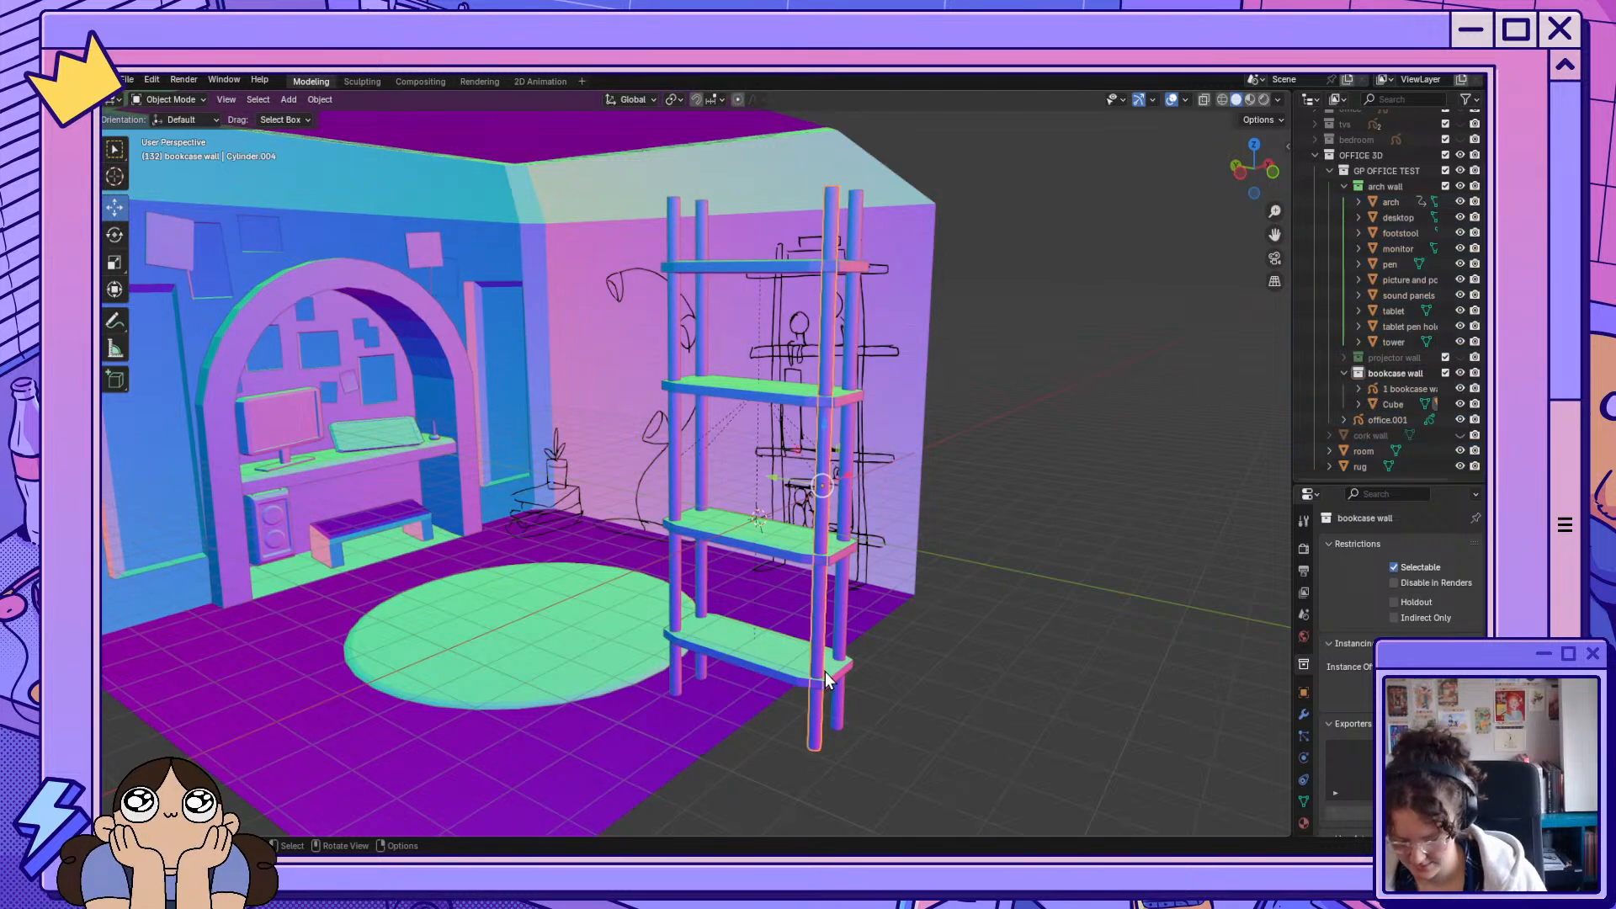
{"action": "left_click", "coordinate": [756, 660]}
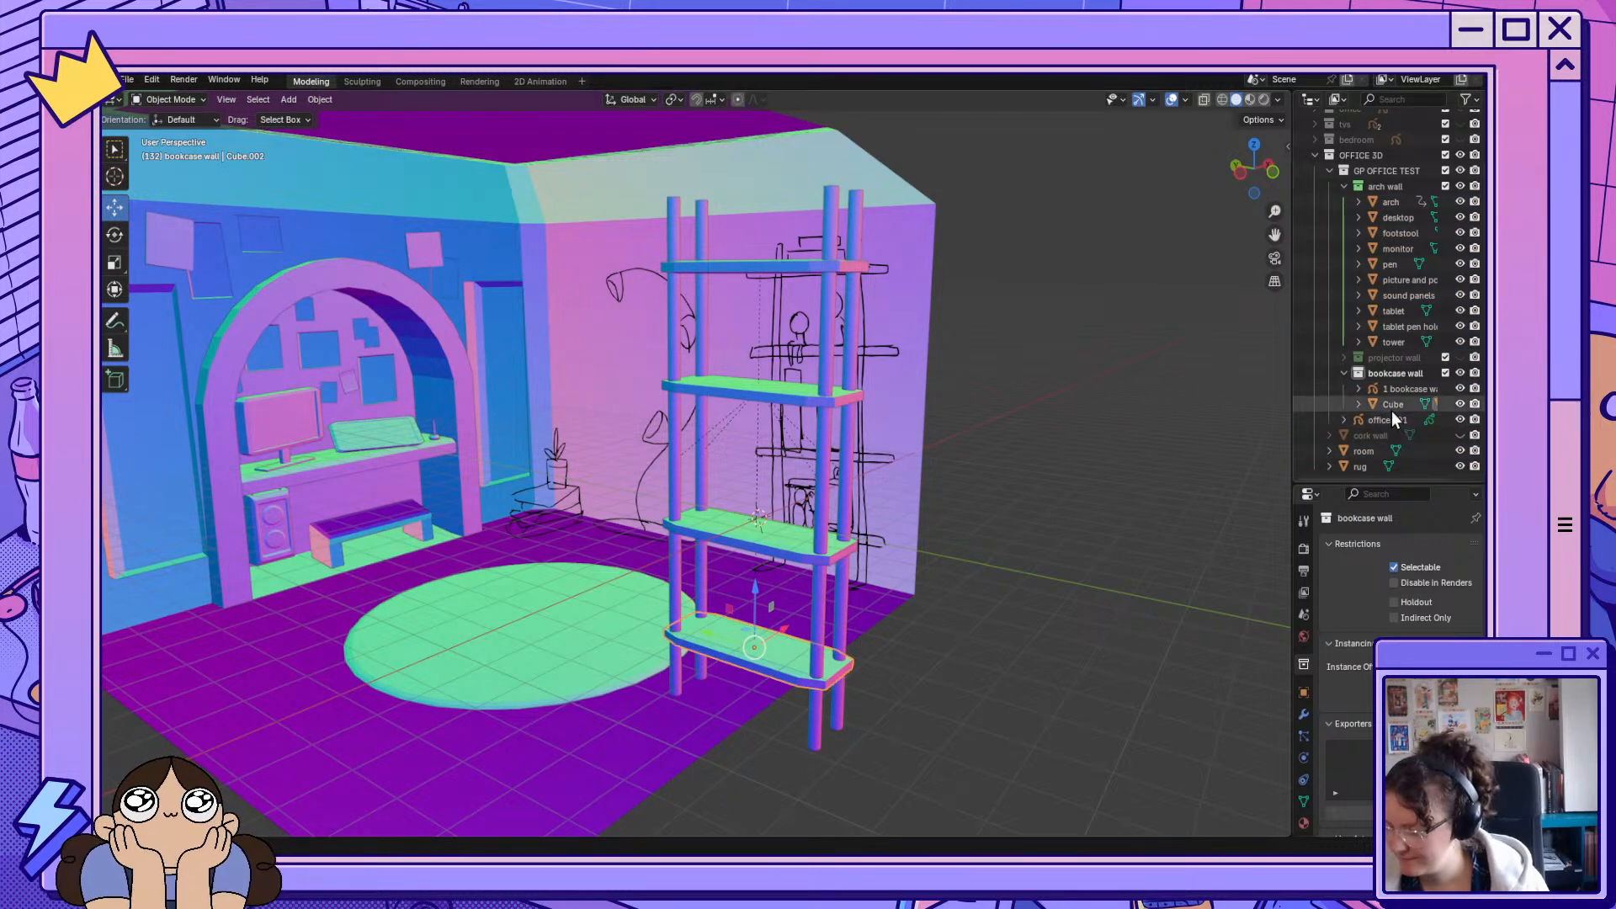
Join all the child shelves and posts under Cube, from Cube.001 through the last cylinder, into one mesh.
{"action": "left_click", "coordinate": [1358, 404]}
{"action": "left_click", "coordinate": [1422, 436]}
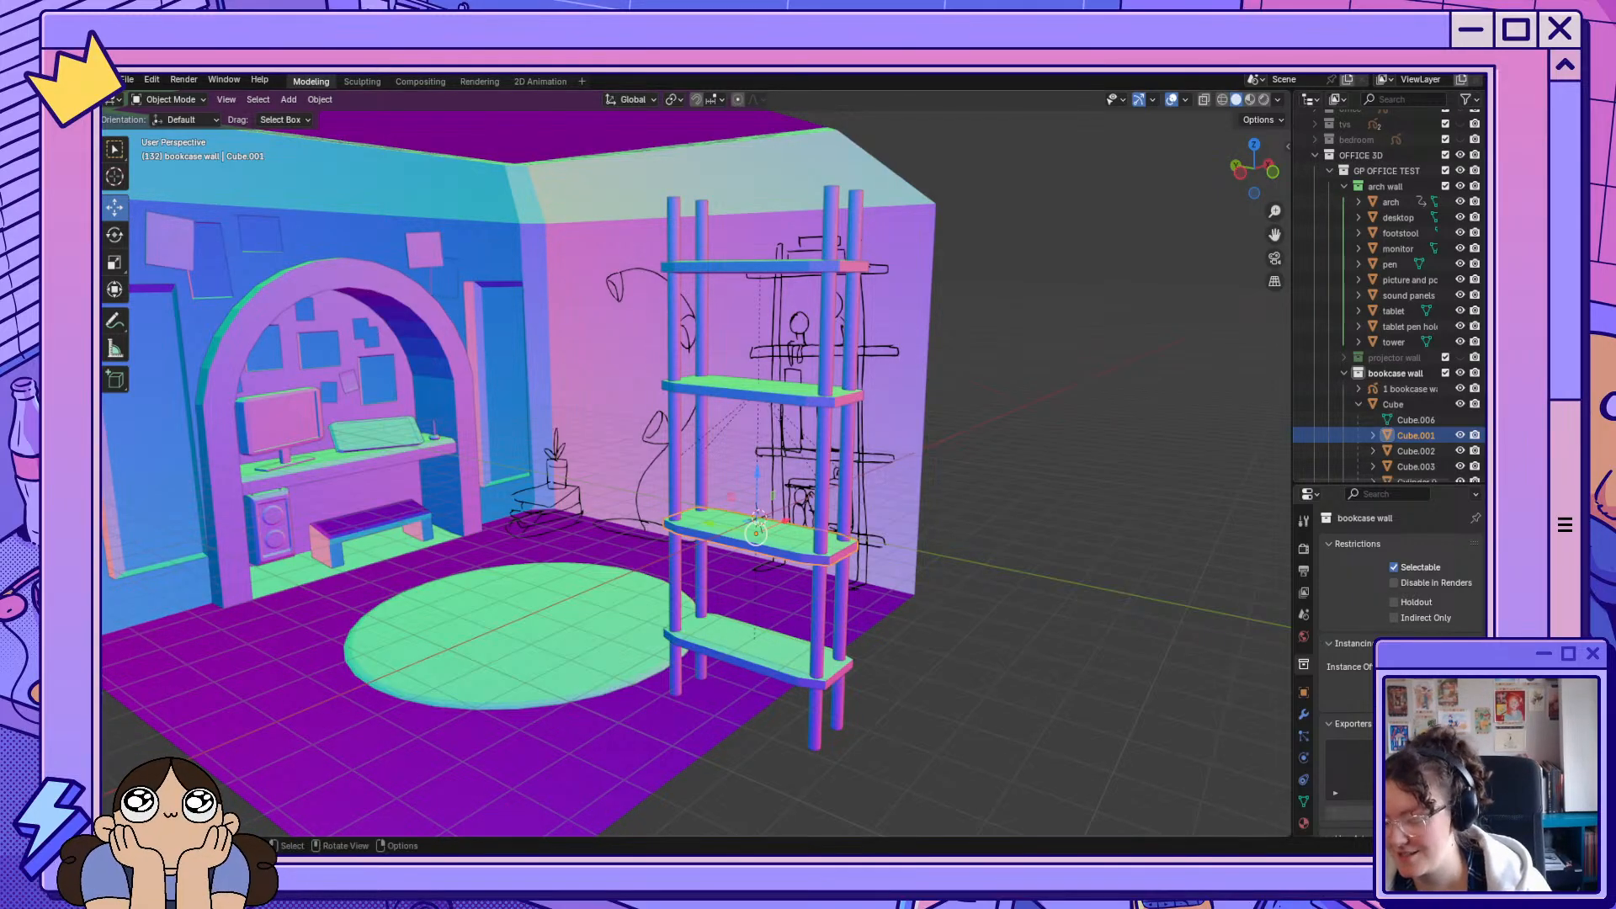
{"action": "scroll", "coordinate": [1389, 295], "scroll_direction": "down", "scroll_amount": 4}
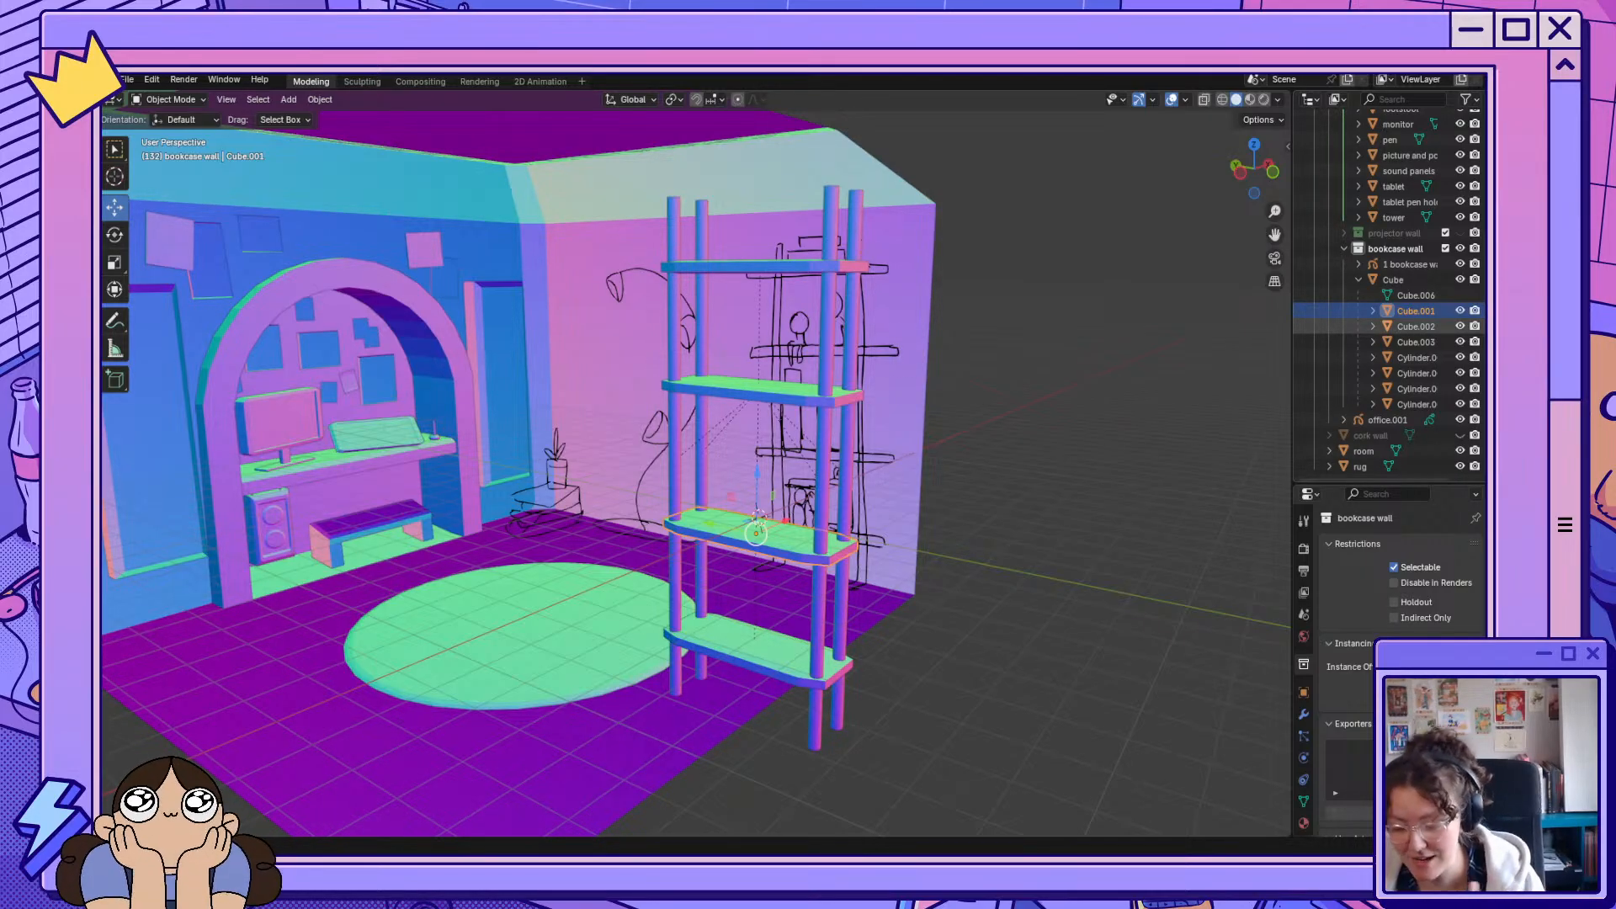
{"action": "left_click", "coordinate": [1415, 404], "text": "shift"}
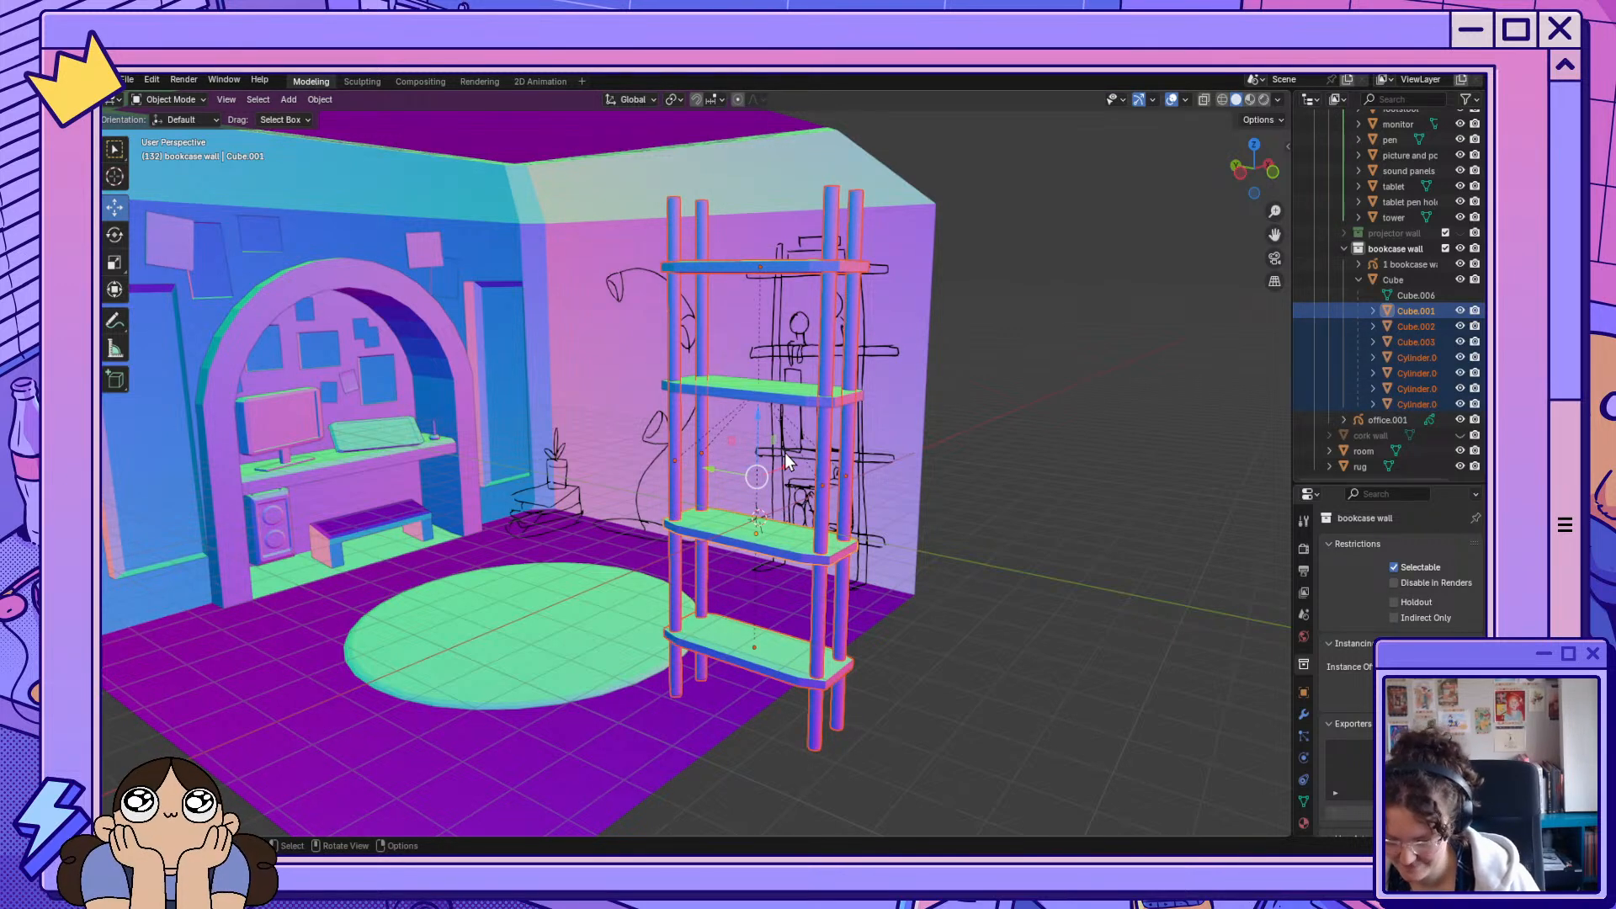
{"action": "key", "text": "ctrl+j"}
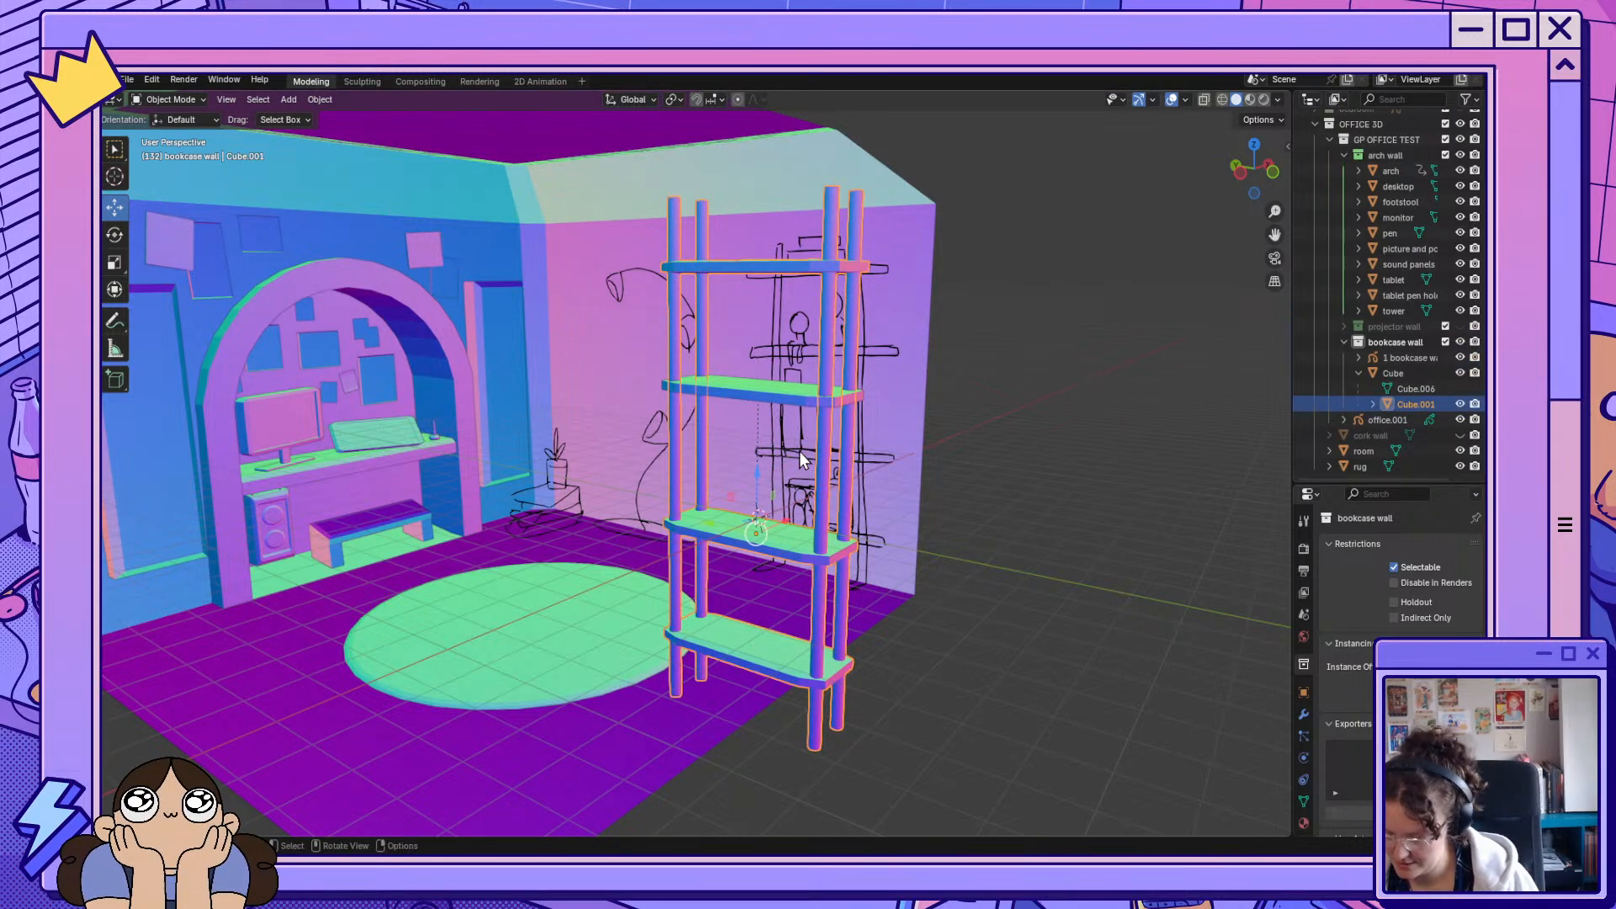
Move the Cube parent shelf together with its joined child mesh in the positive X direction.
{"action": "left_click", "coordinate": [1382, 373]}
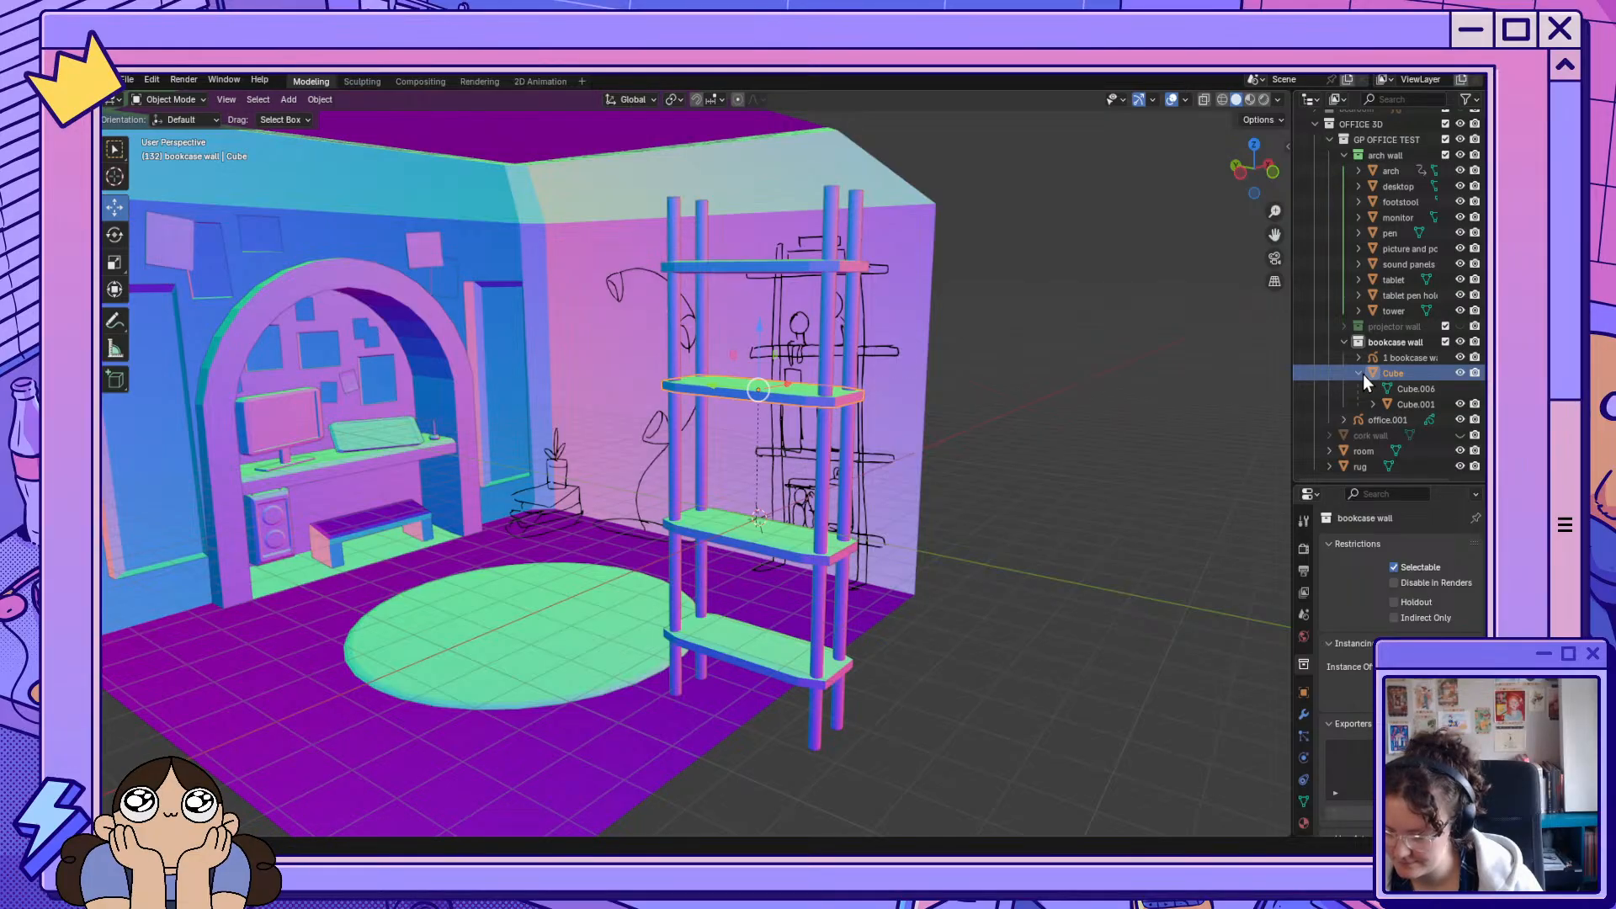
{"action": "left_click", "coordinate": [1362, 374]}
{"action": "mouse_move", "coordinate": [771, 397]}
{"action": "left_mouse_down"}
{"action": "mouse_move", "coordinate": [718, 396]}
{"action": "mouse_move", "coordinate": [802, 391]}
{"action": "left_mouse_up"}
Move the joined Cube.001 bookcase mesh on its own in the negative X direction, away from the Cube shelf.
{"action": "left_click", "coordinate": [846, 452]}
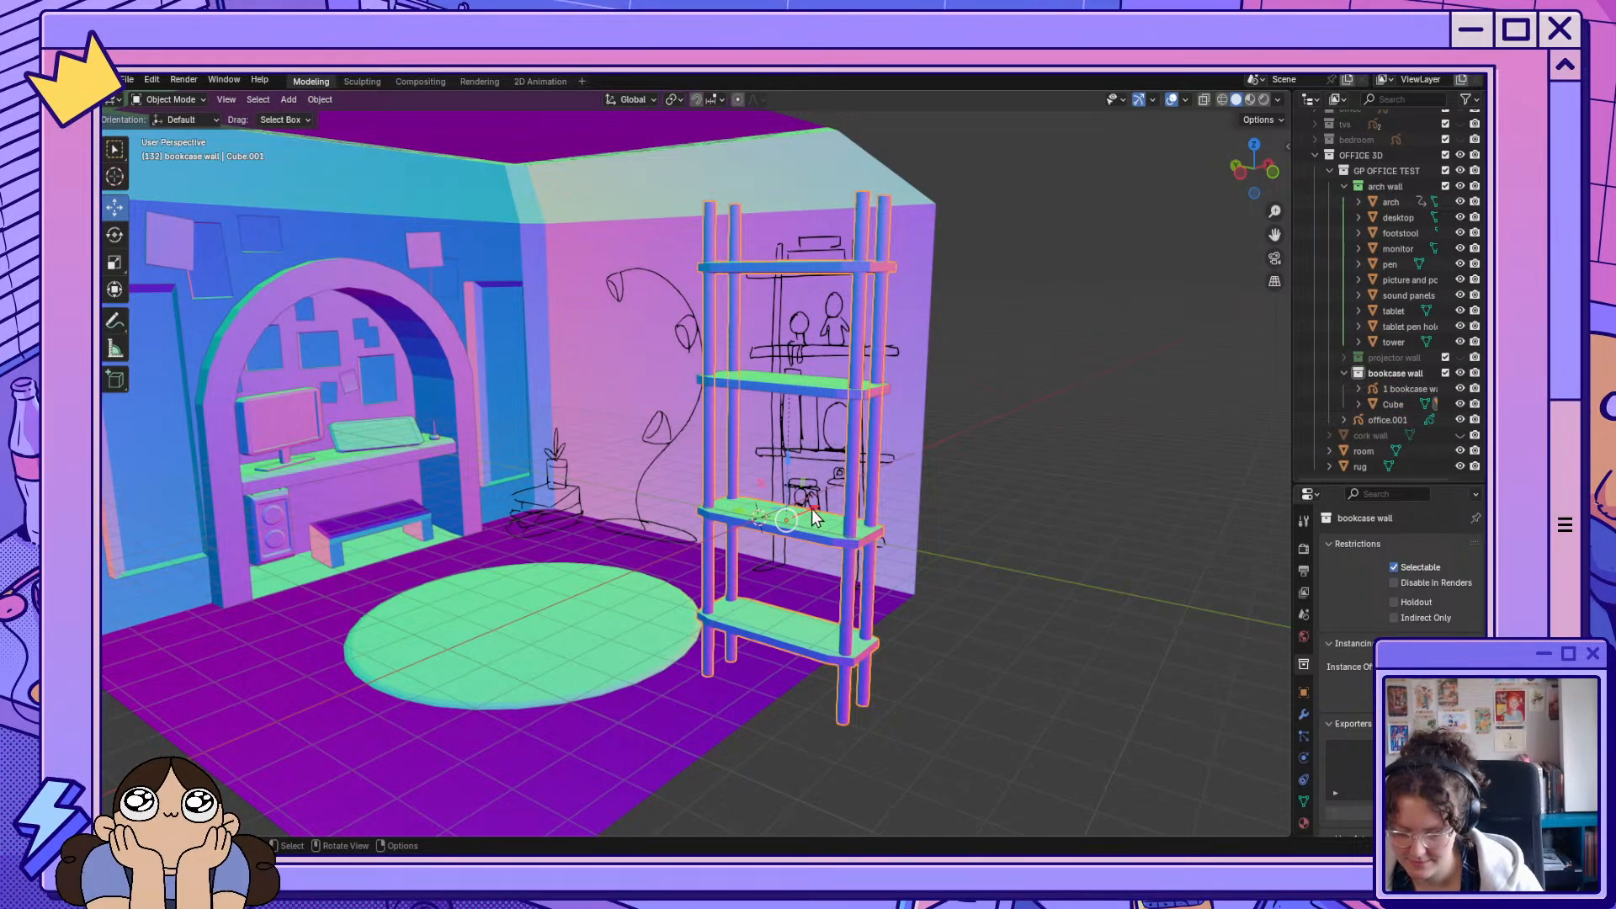
{"action": "key", "text": "g"}
{"action": "key", "text": "x"}
{"action": "left_click_drag", "start_coordinate": [785, 544], "coordinate": [775, 546]}
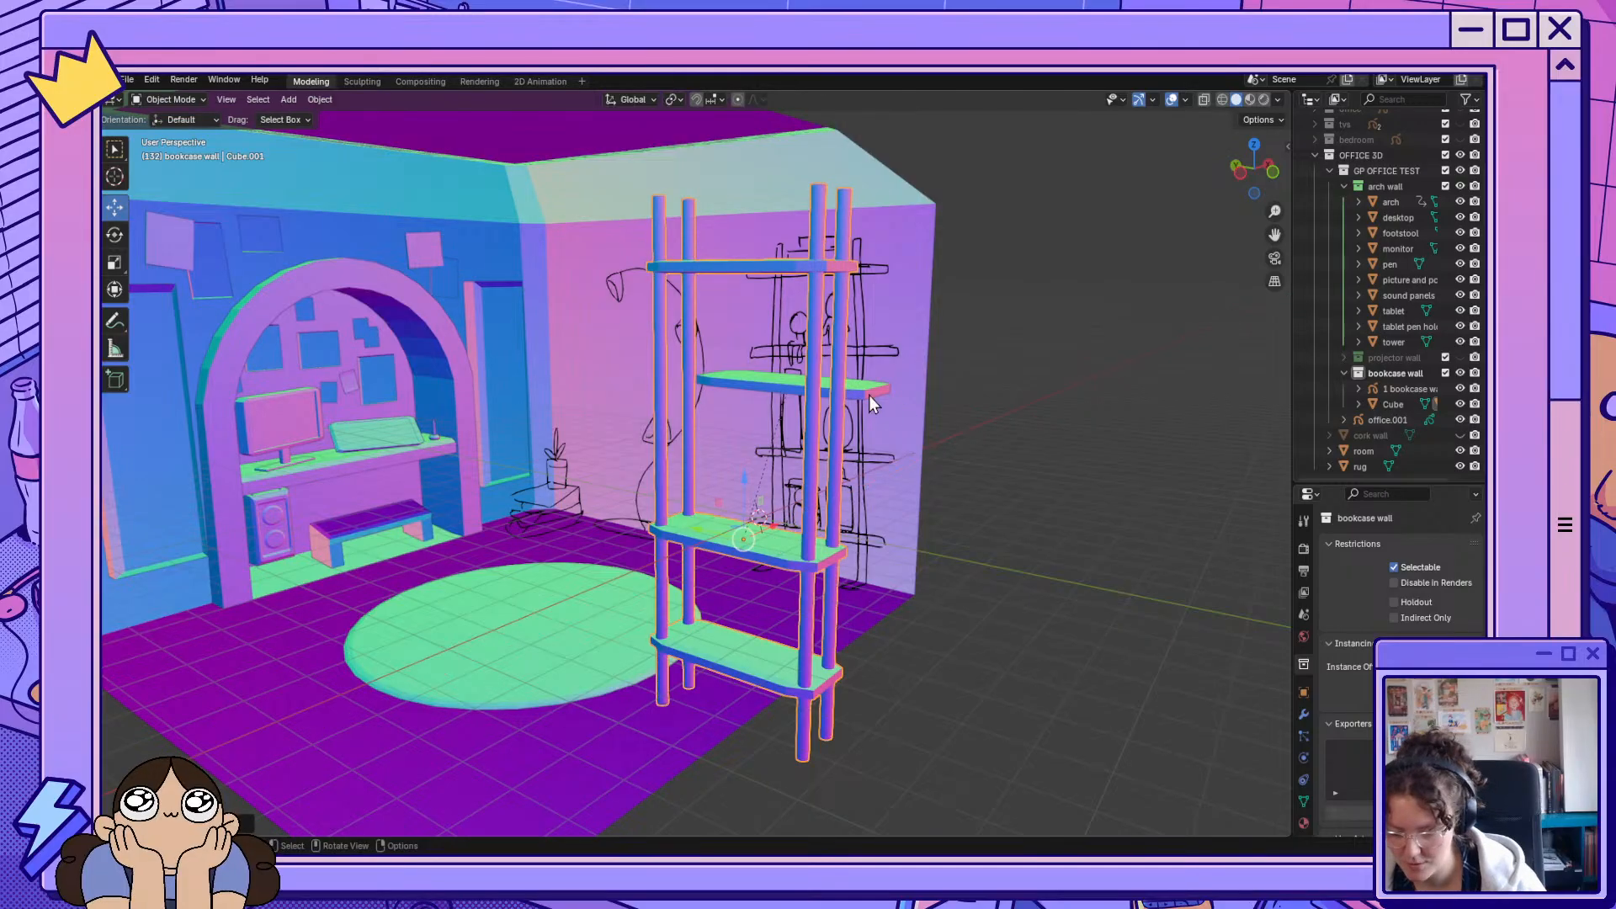
Undo the last move of the joined Cube.001 mesh and check how it and its parent Cube shelf select separately.
{"action": "key", "text": "ctrl+z"}
{"action": "key", "text": "ctrl+z"}
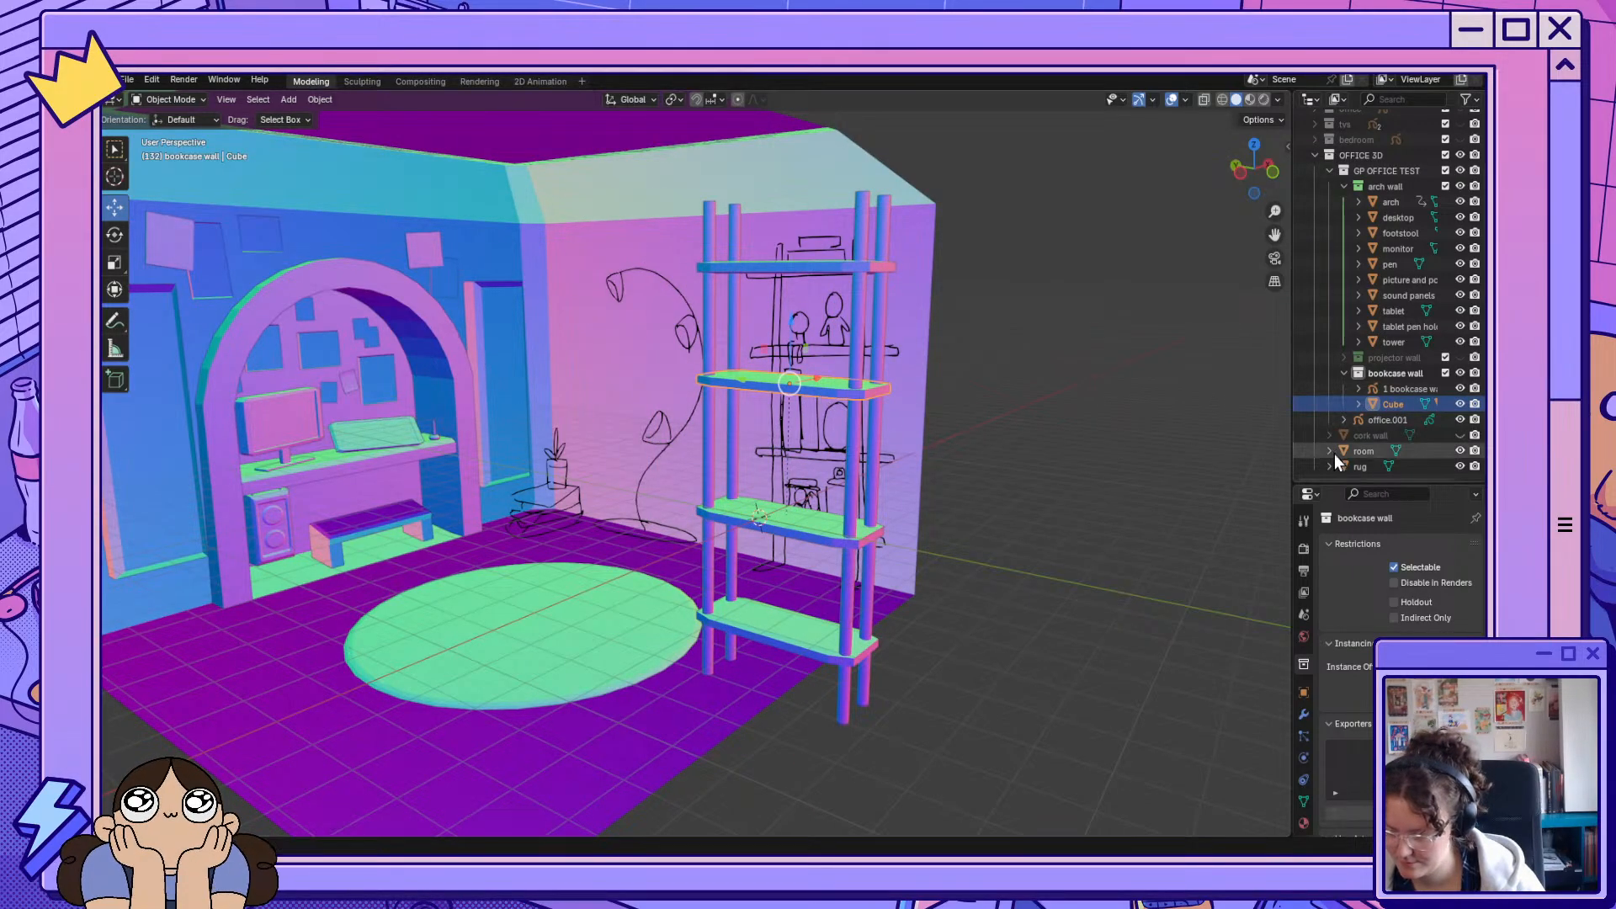
{"action": "left_click", "coordinate": [1388, 405]}
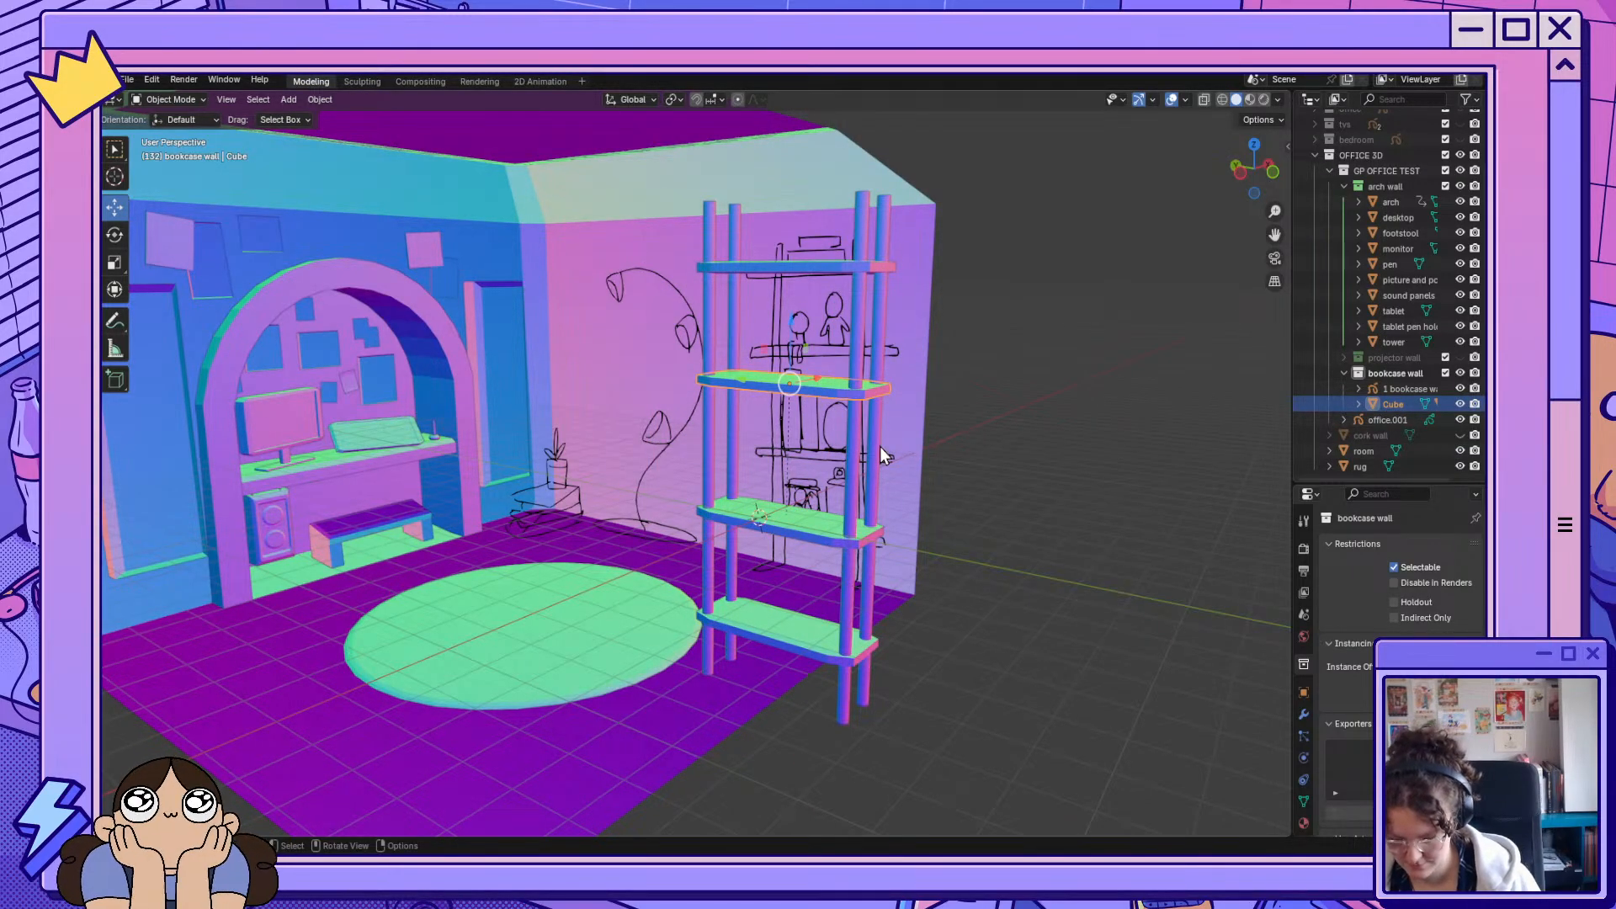
{"action": "left_click", "coordinate": [846, 473]}
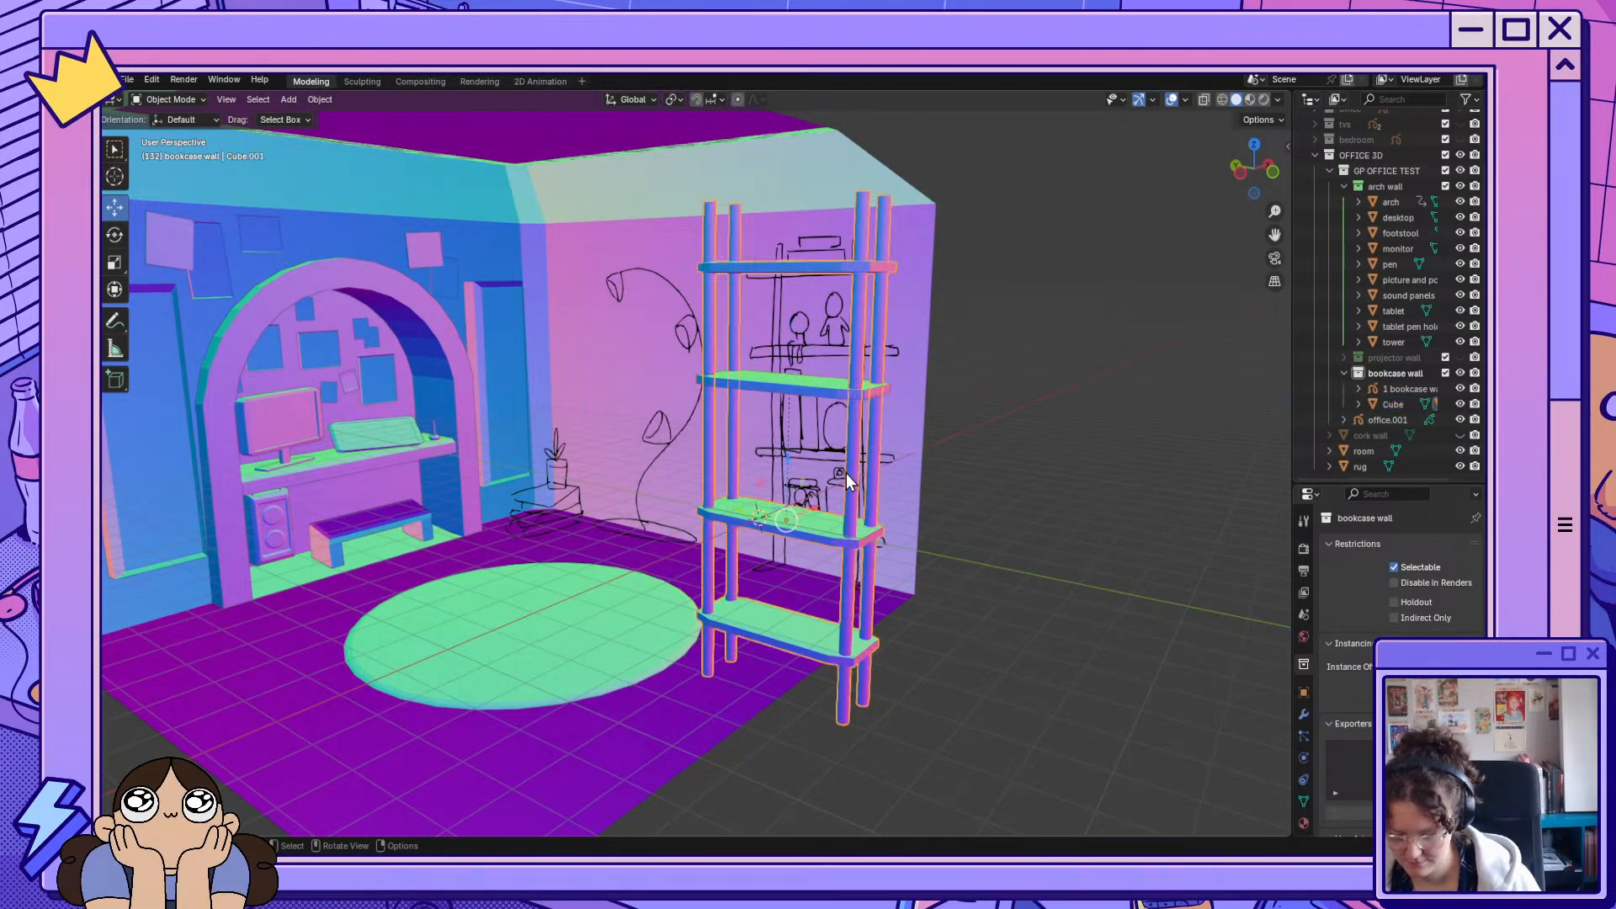
{"action": "left_click", "coordinate": [835, 390]}
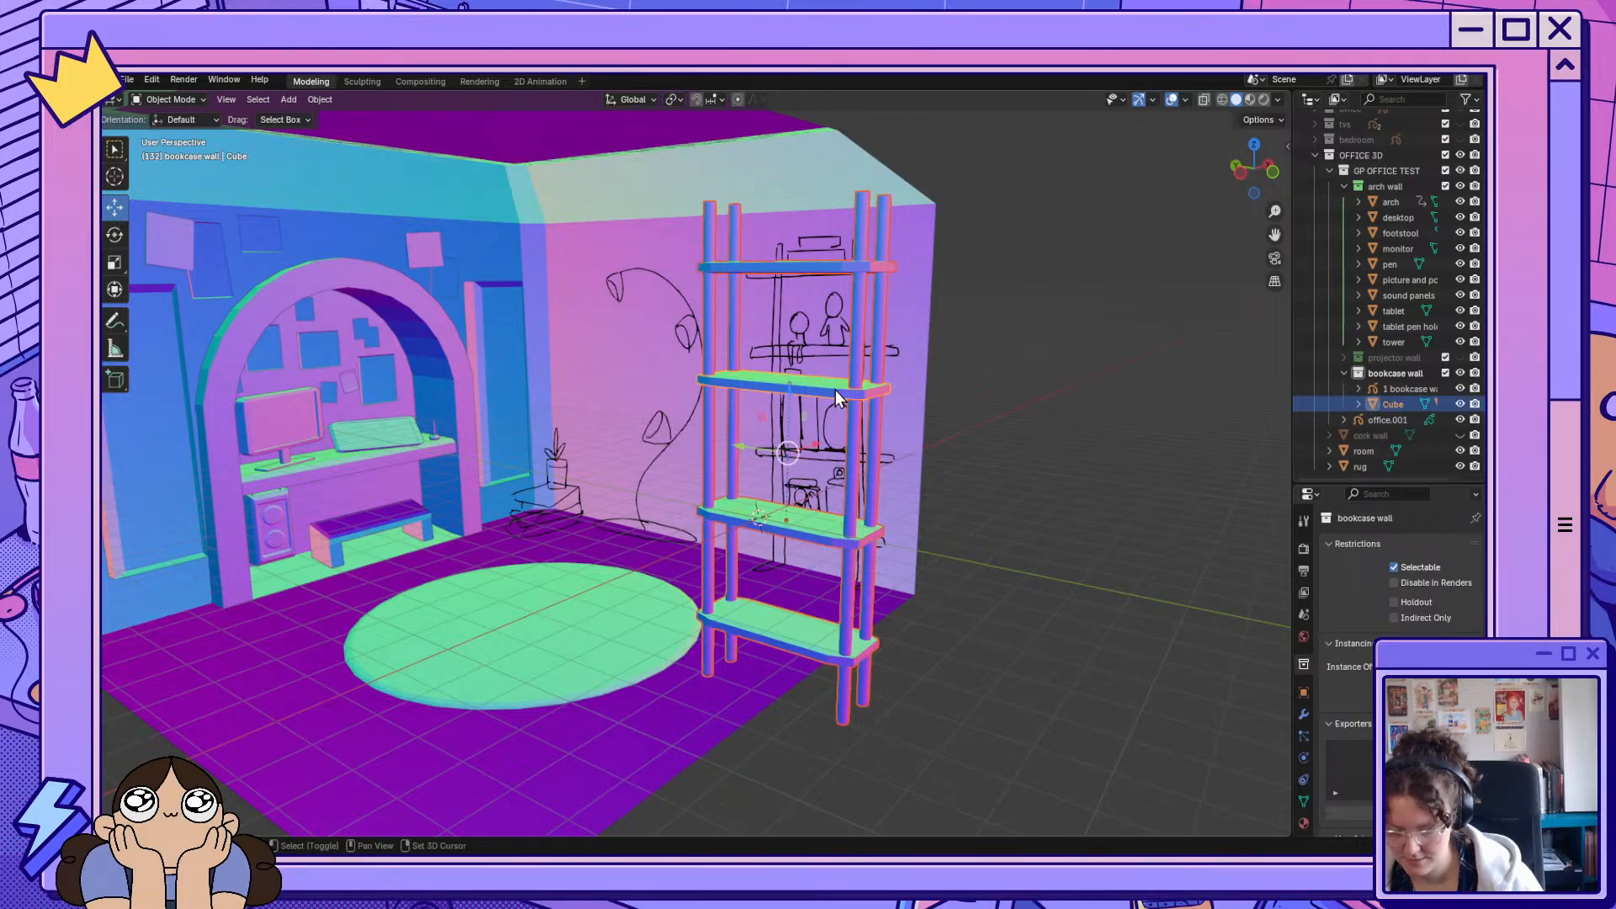
{"action": "left_click", "coordinate": [855, 490]}
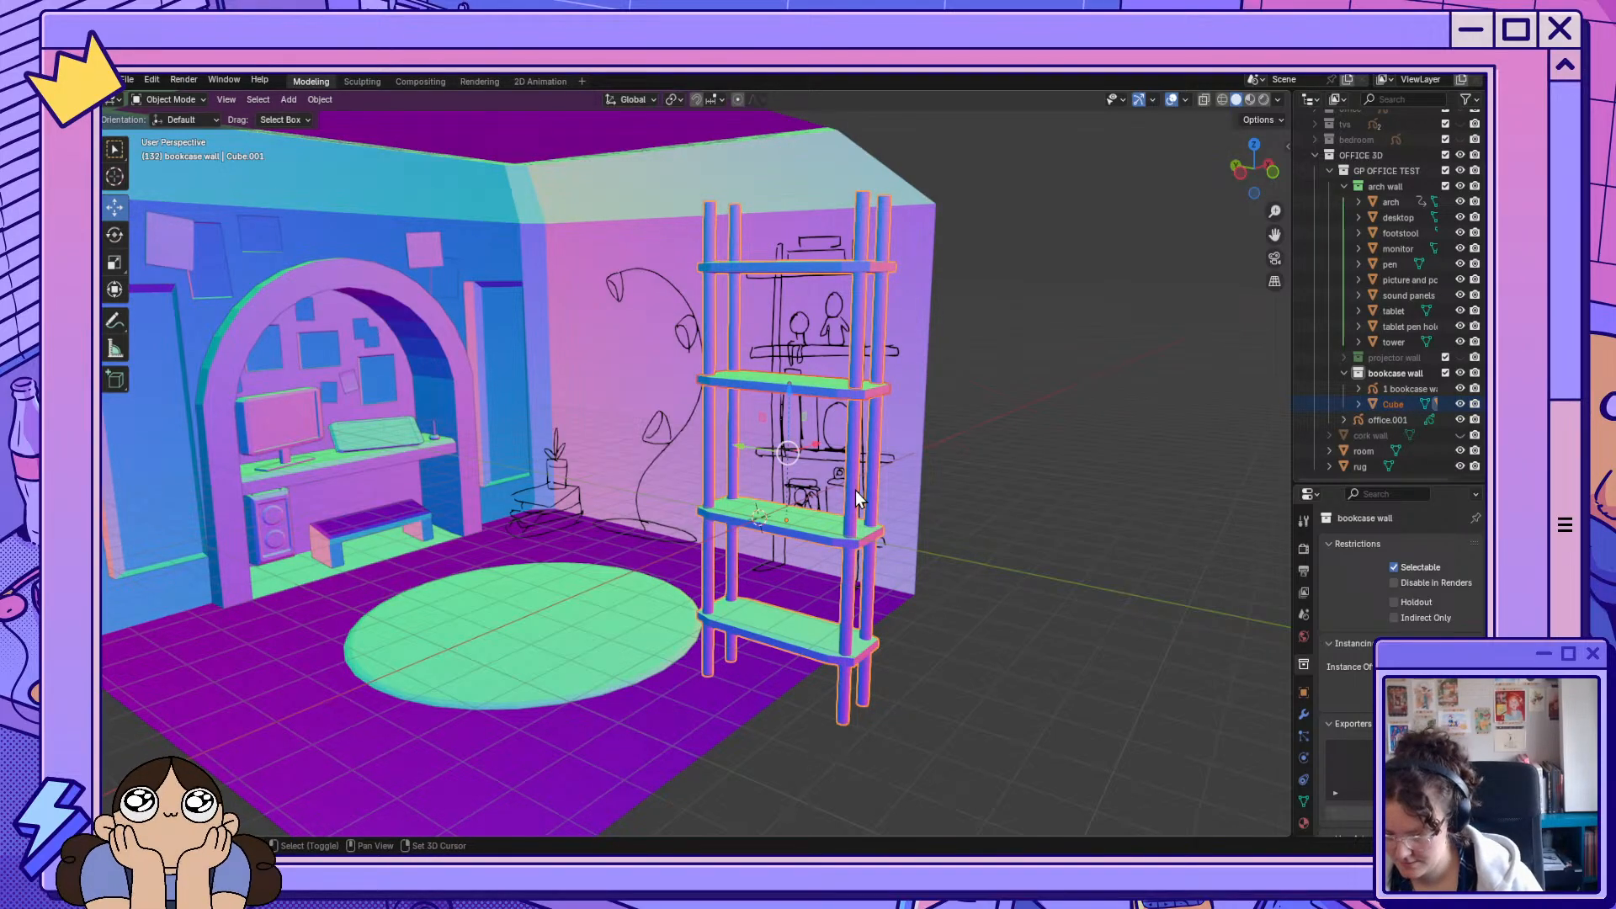
{"action": "left_click", "coordinate": [1359, 405]}
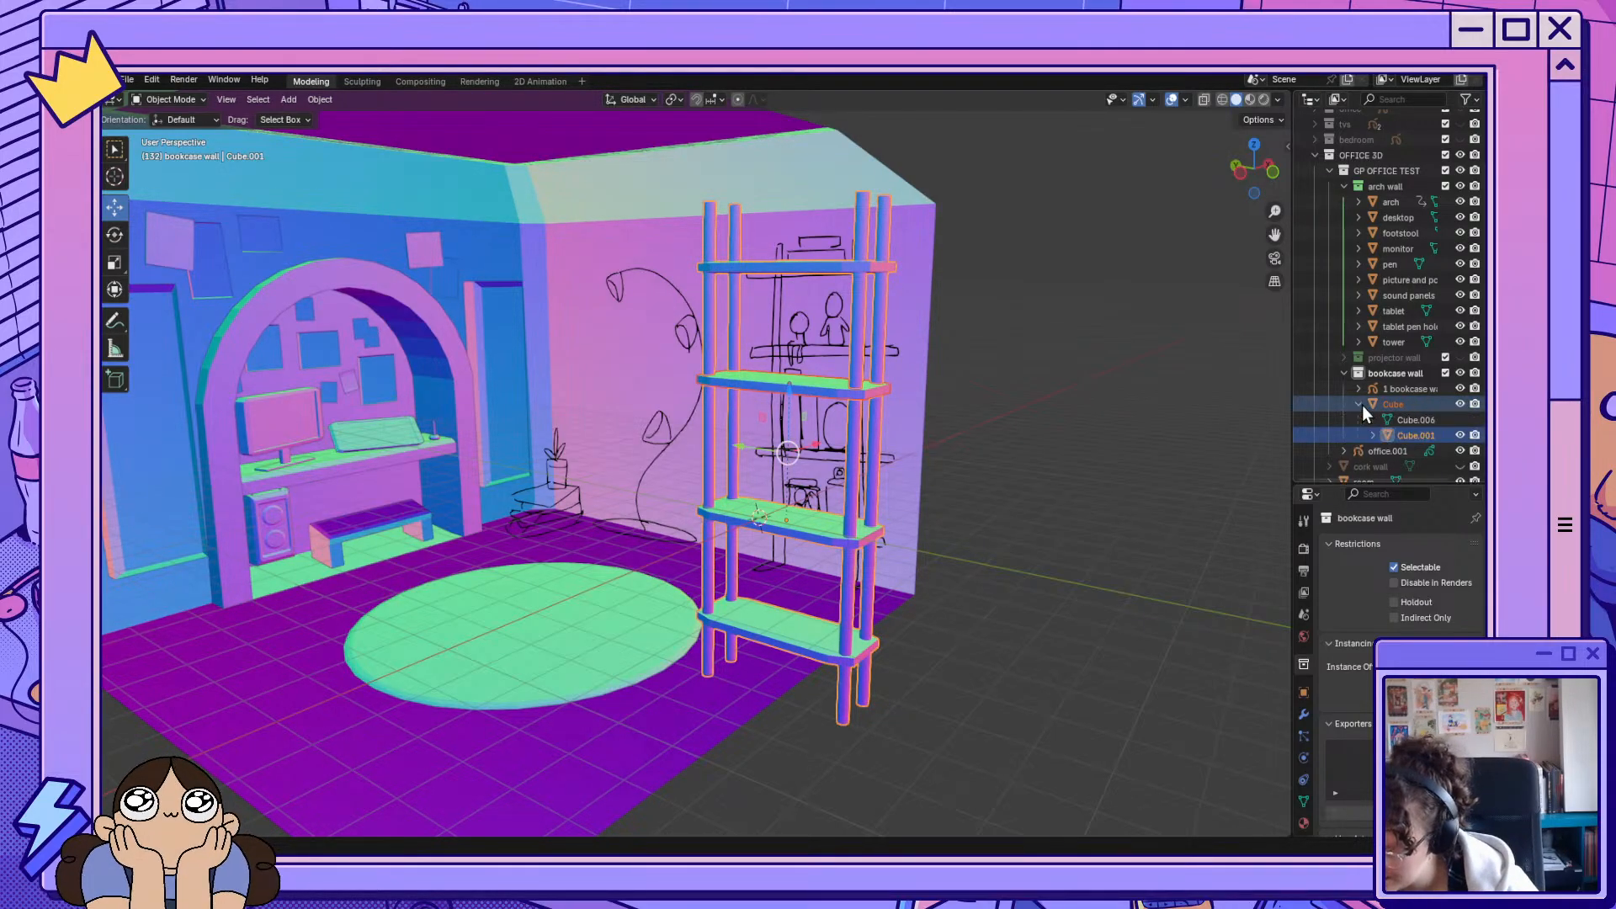
{"action": "left_click", "coordinate": [1416, 409]}
Undo the parent shelf's move, the joining of the child meshes and the parenting, back to separate unparented bookcase parts.
{"action": "key", "text": "ctrl+z"}
{"action": "key", "text": "ctrl+z"}
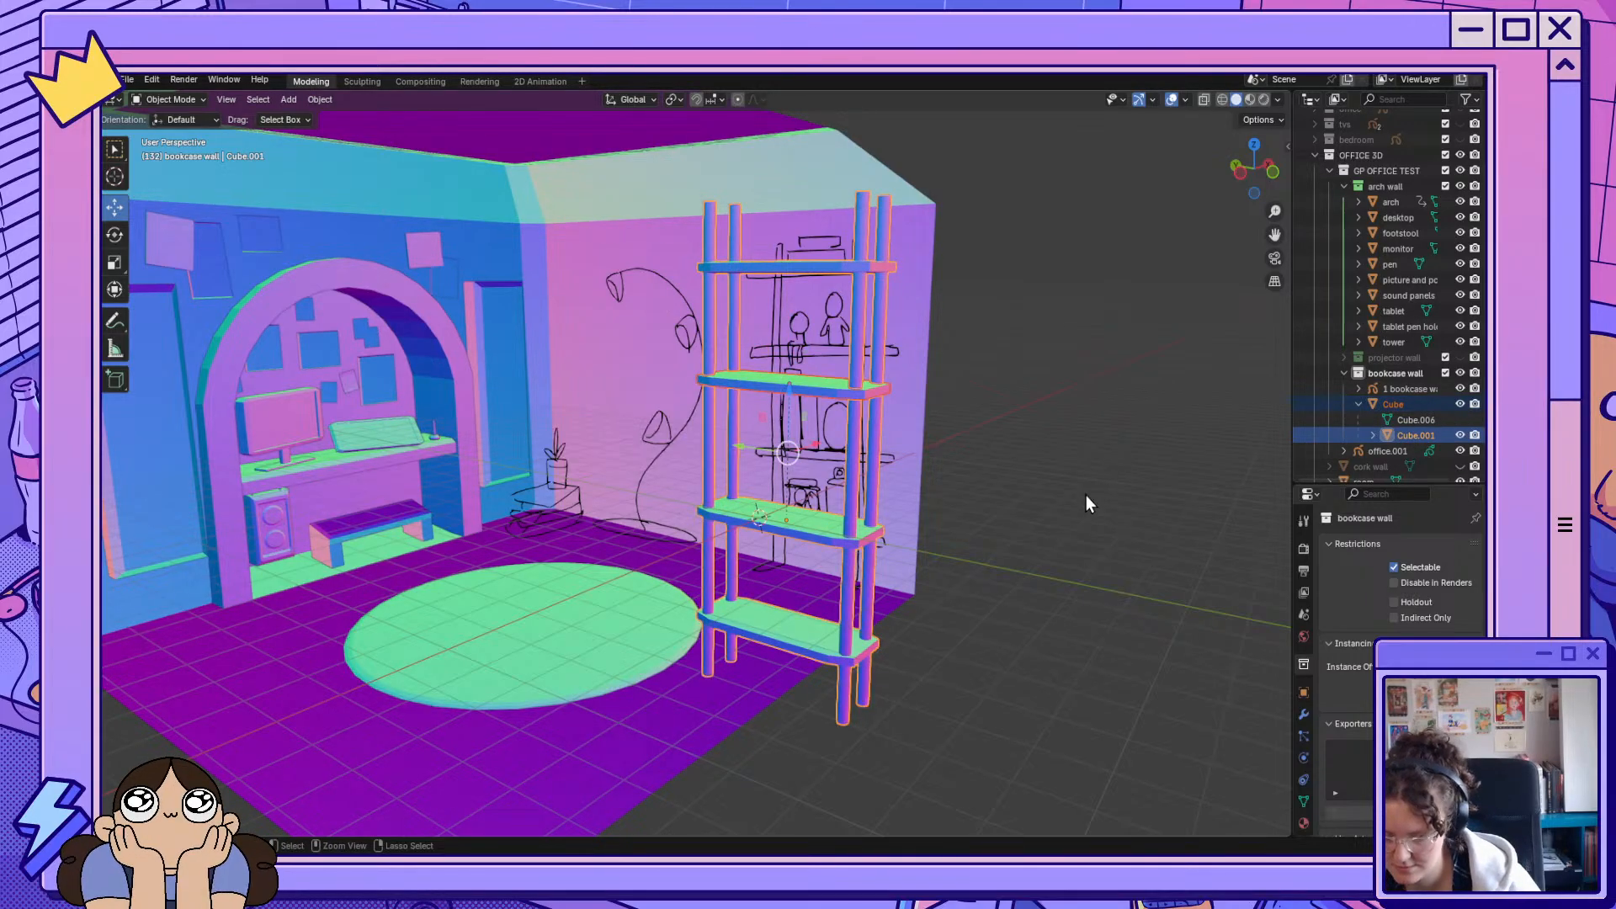
{"action": "key", "text": "ctrl+z"}
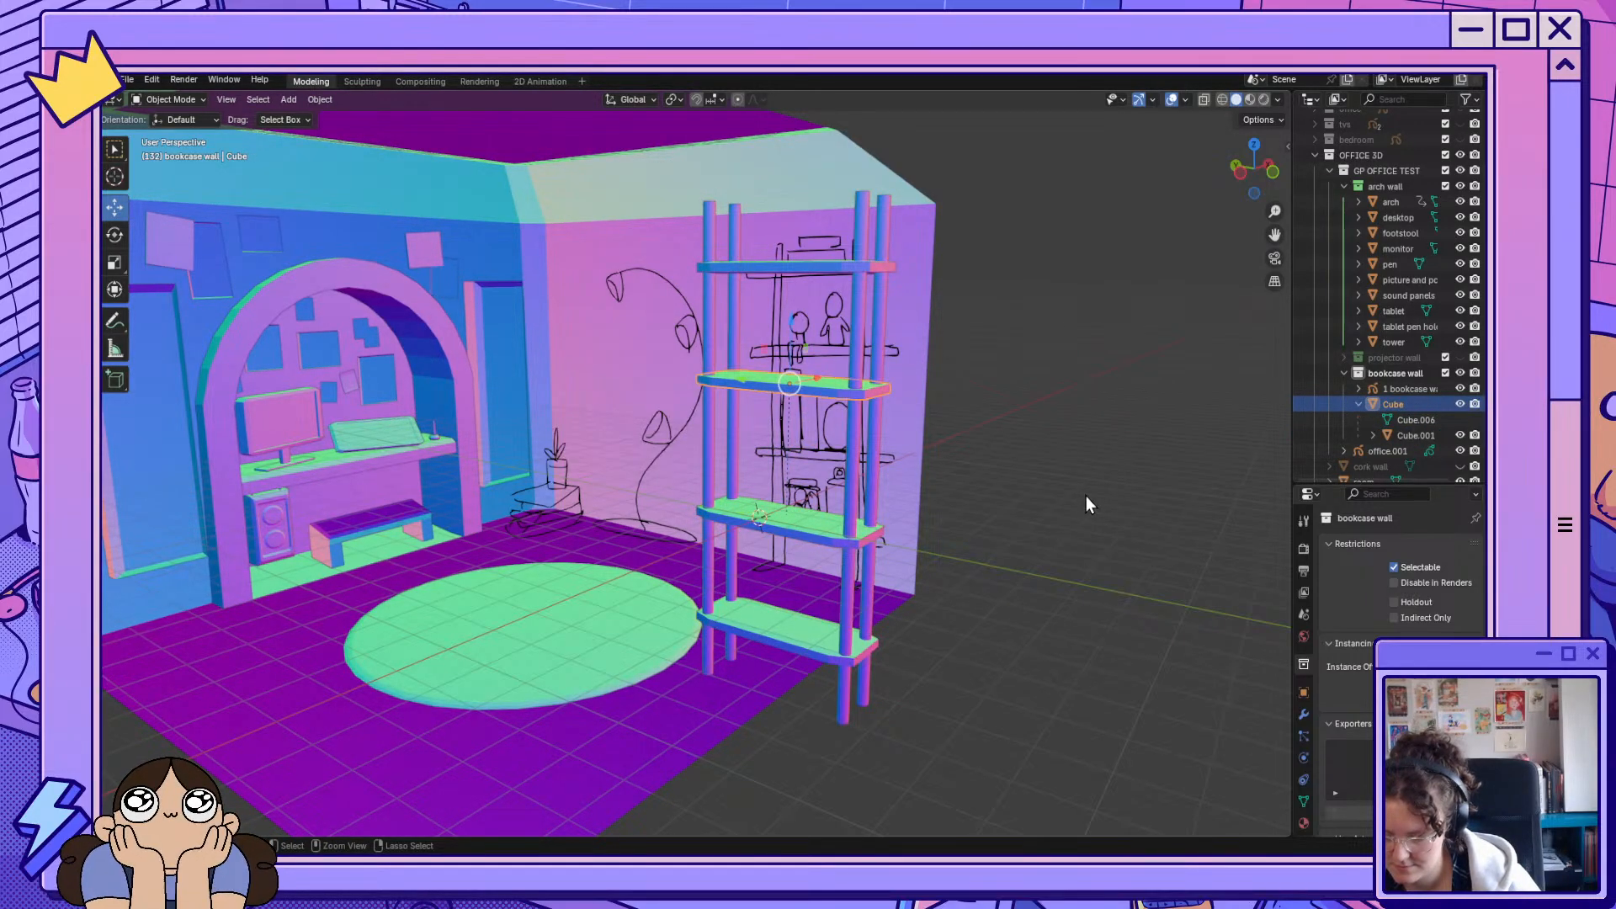
{"action": "key", "text": "ctrl+z"}
{"action": "key", "text": "ctrl+z"}
{"action": "key", "text": "ctrl+z"}
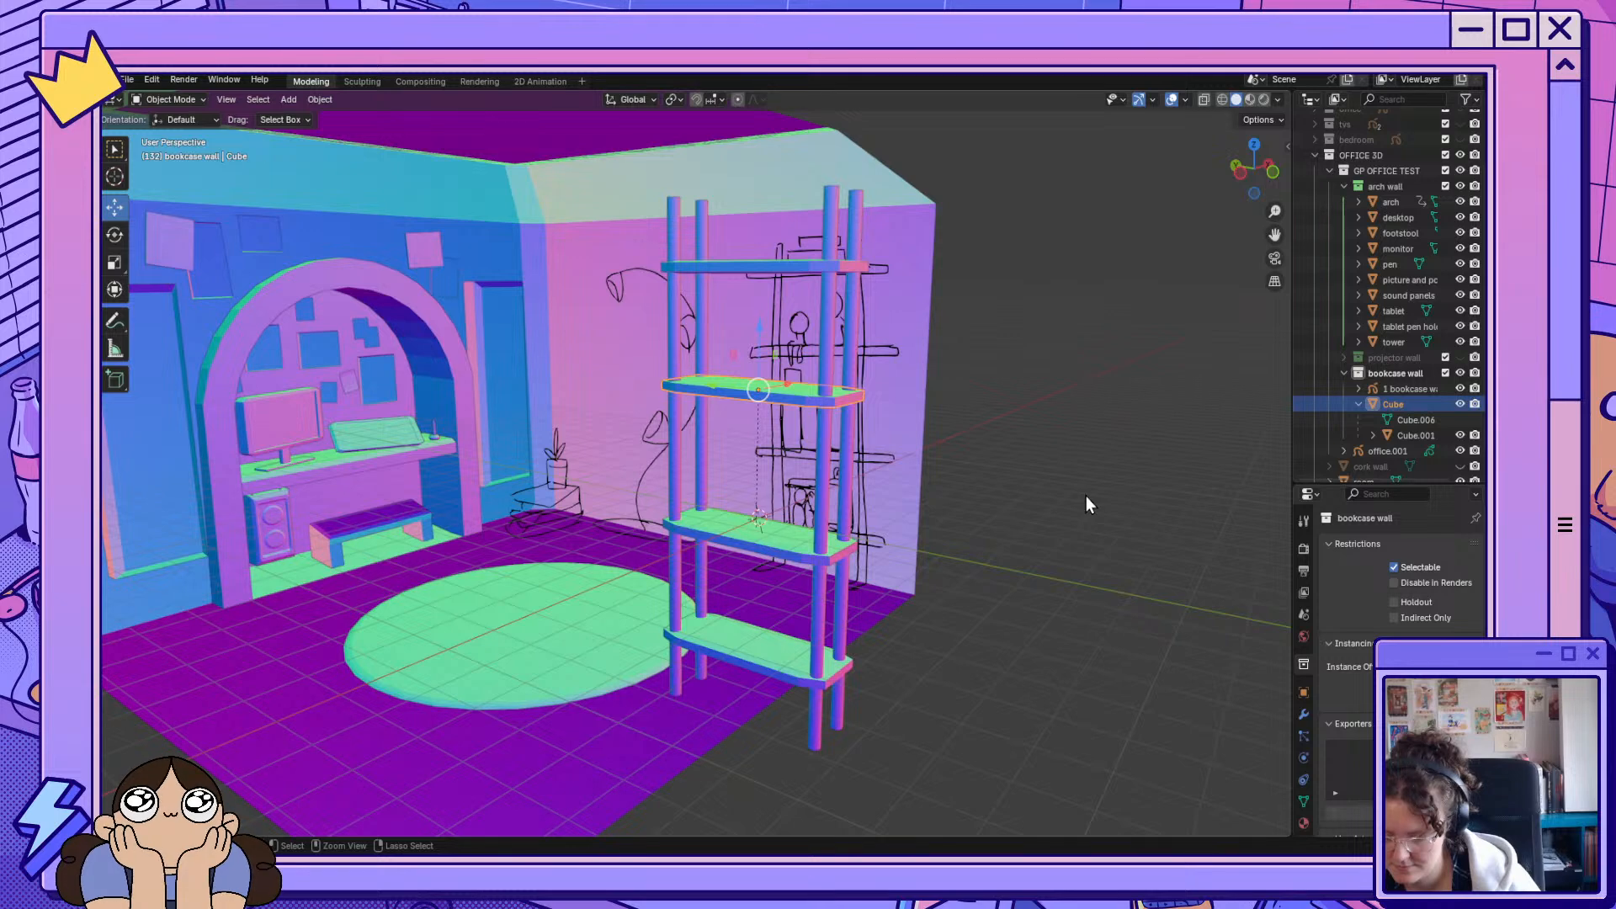
{"action": "key", "text": "ctrl+z"}
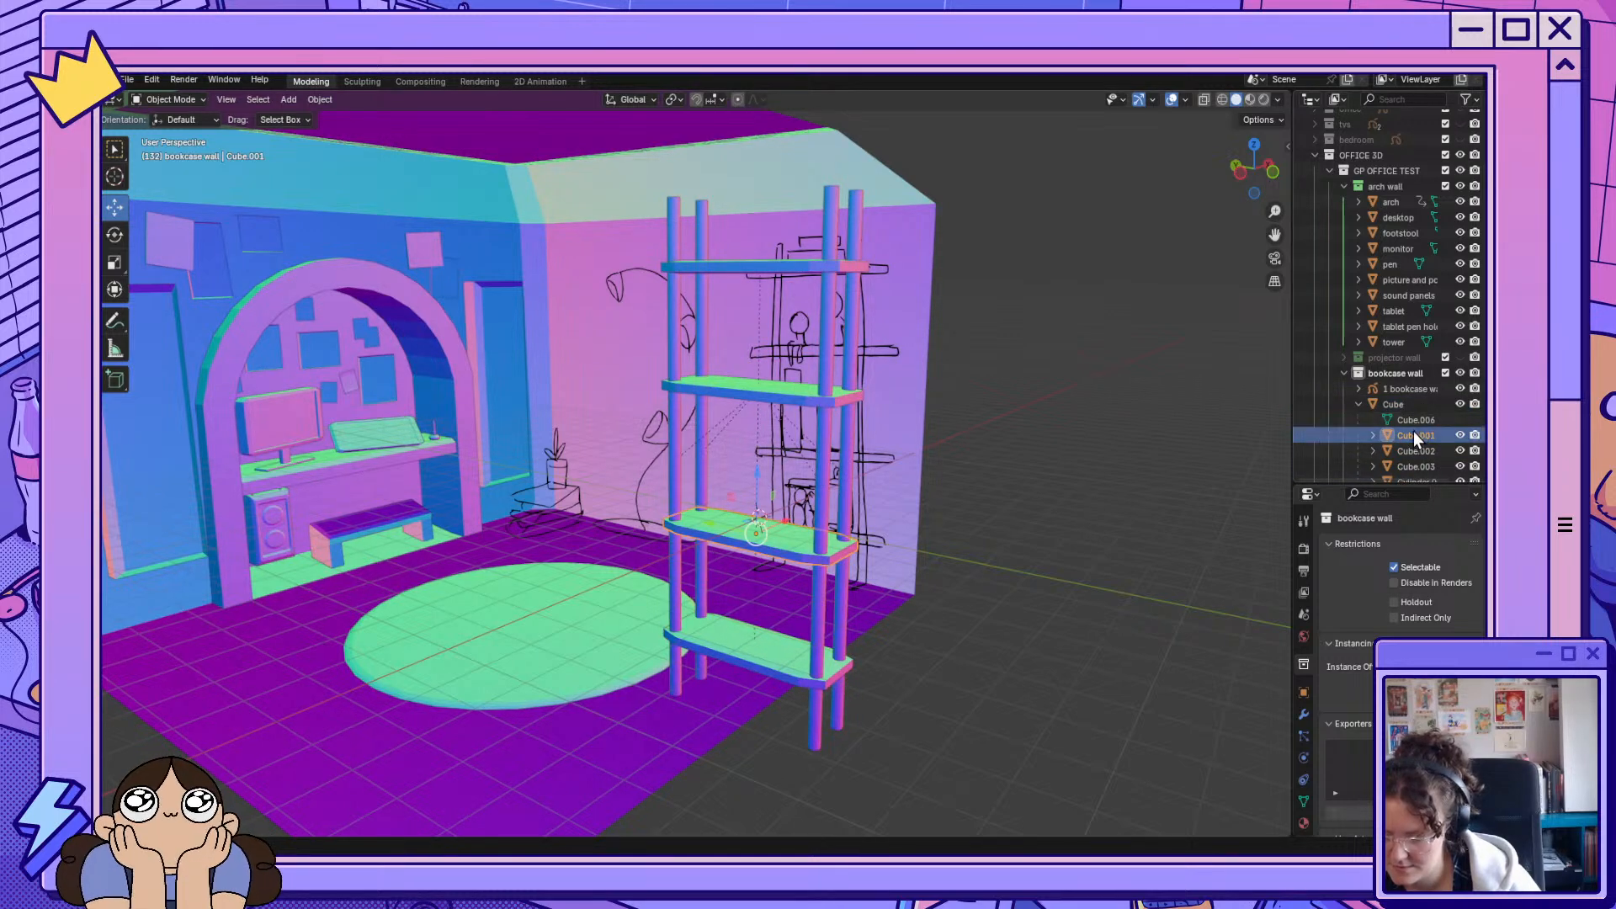
{"action": "key", "text": "ctrl+z"}
{"action": "key", "text": "ctrl+z"}
{"action": "key", "text": "ctrl+z"}
{"action": "key", "text": "ctrl+z"}
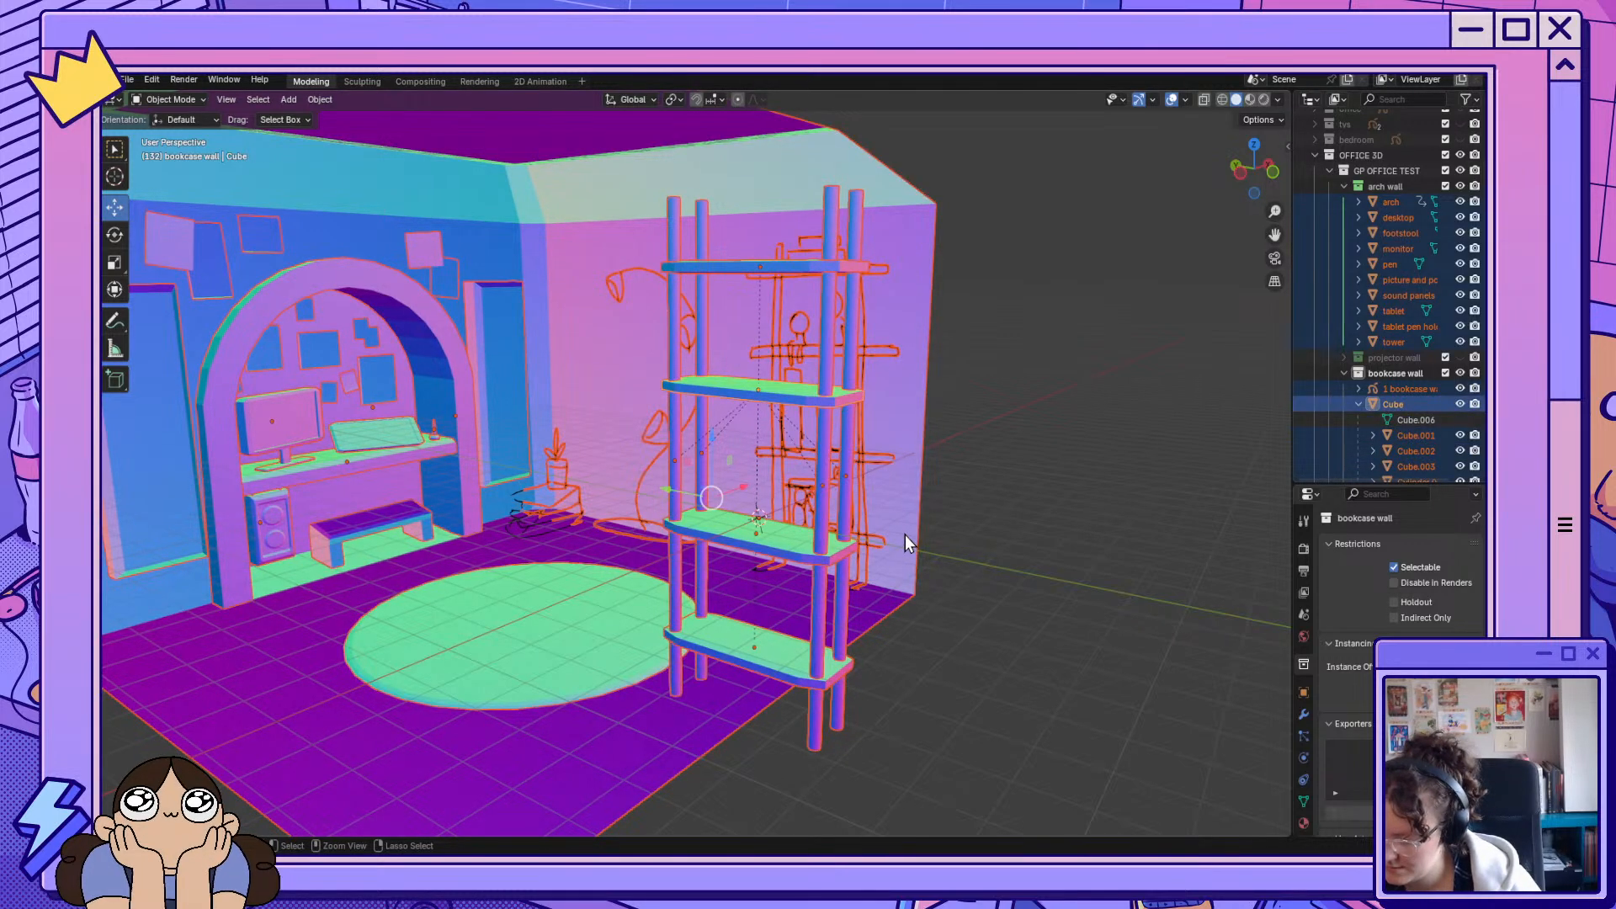
{"action": "key", "text": "ctrl+z"}
{"action": "key", "text": "ctrl+z"}
{"action": "key", "text": "ctrl+z"}
{"action": "key", "text": "ctrl+z"}
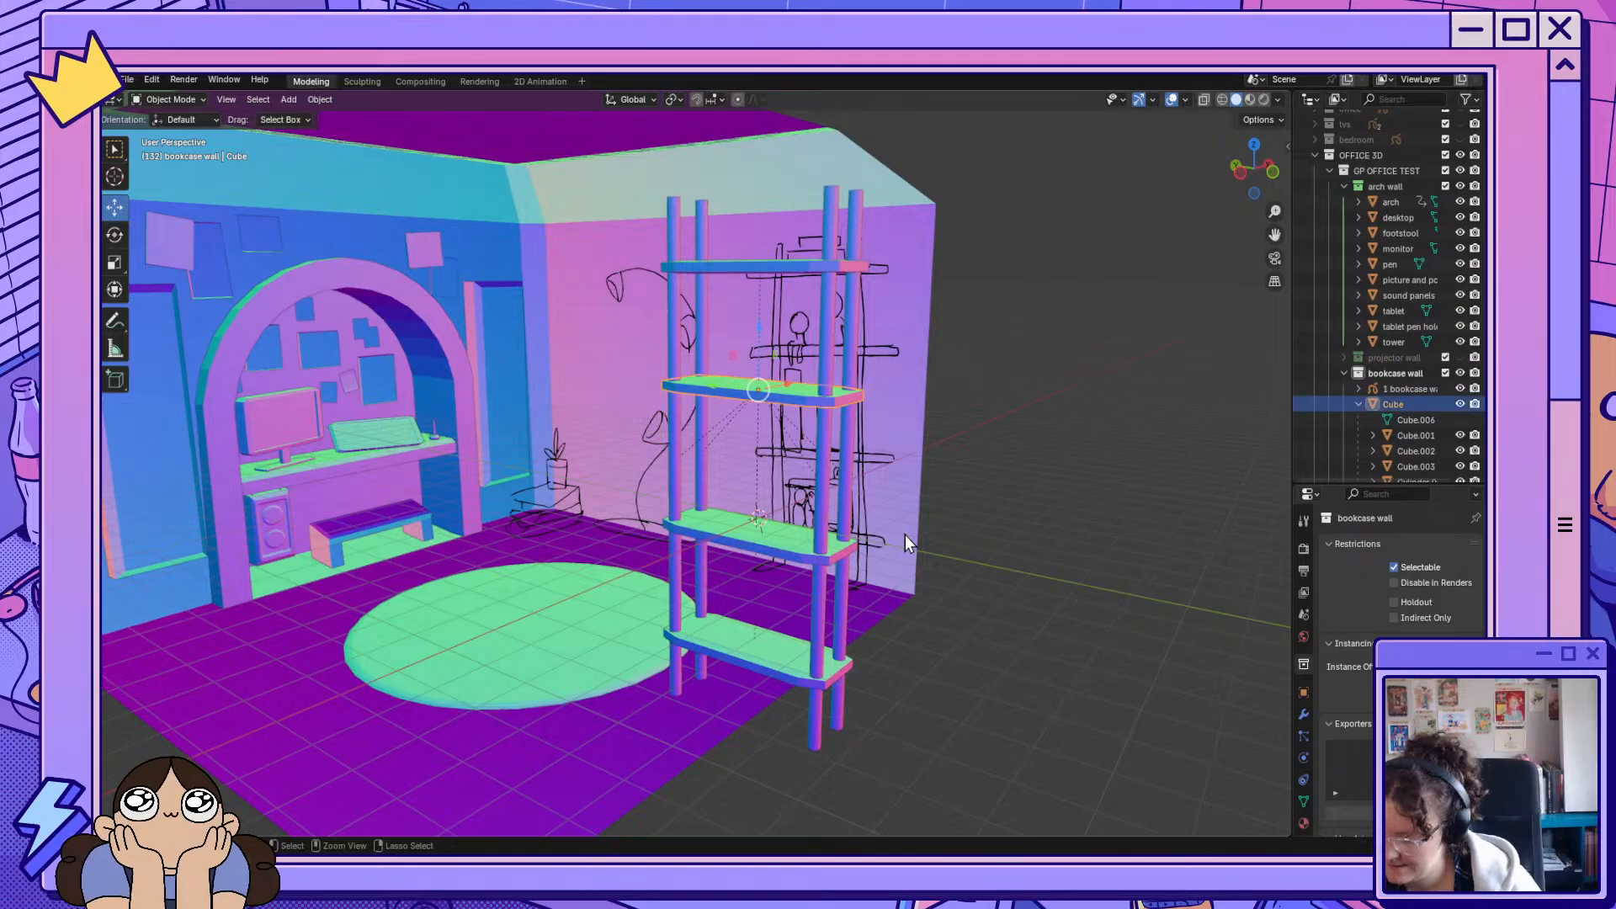
{"action": "key", "text": "ctrl+z"}
{"action": "key", "text": "ctrl+z"}
{"action": "key", "text": "ctrl+z"}
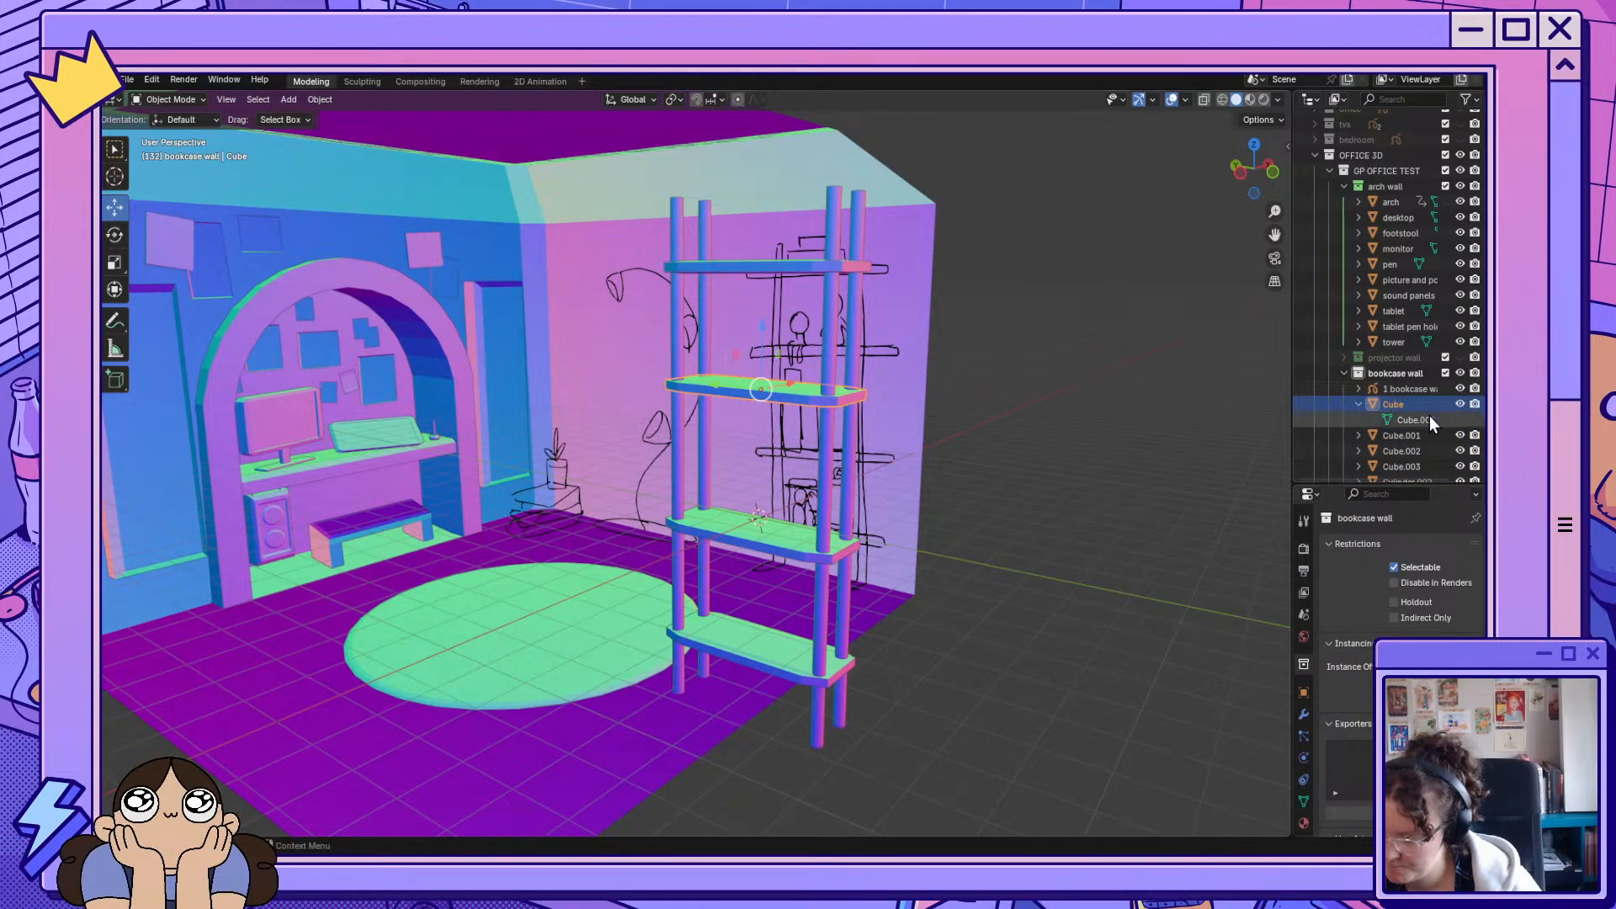
Join all the bookcase shelves and posts, from Cube through Cylinder.006, into one mesh.
{"action": "scroll", "coordinate": [1436, 411], "scroll_direction": "down", "scroll_amount": 3}
{"action": "left_click", "coordinate": [1361, 311]}
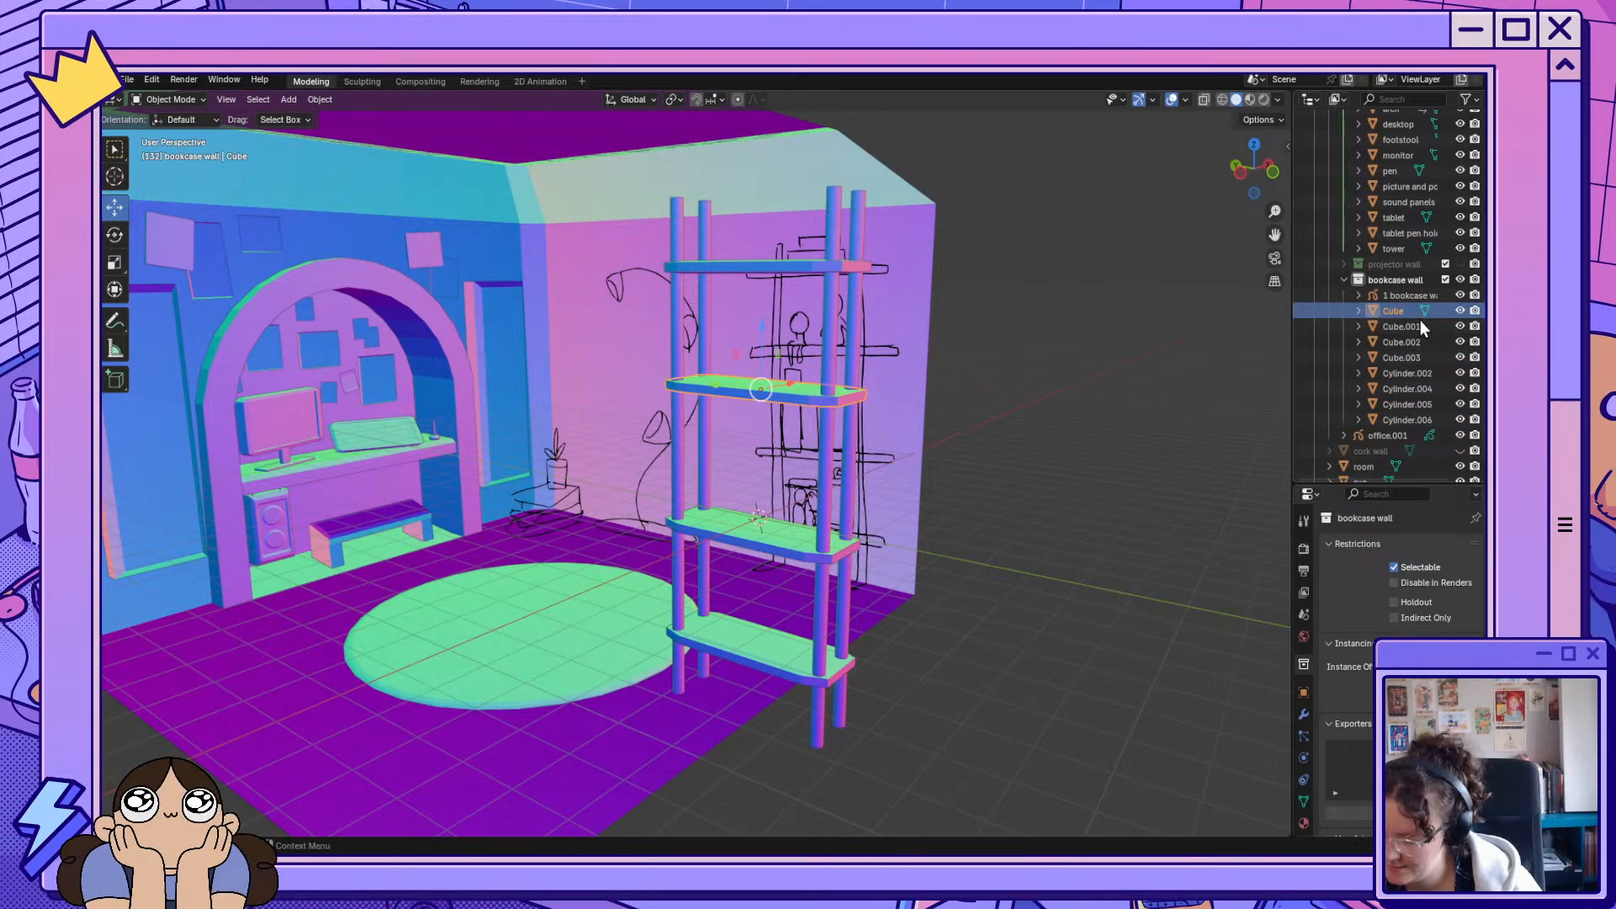
{"action": "left_click", "coordinate": [1401, 420], "text": "shift"}
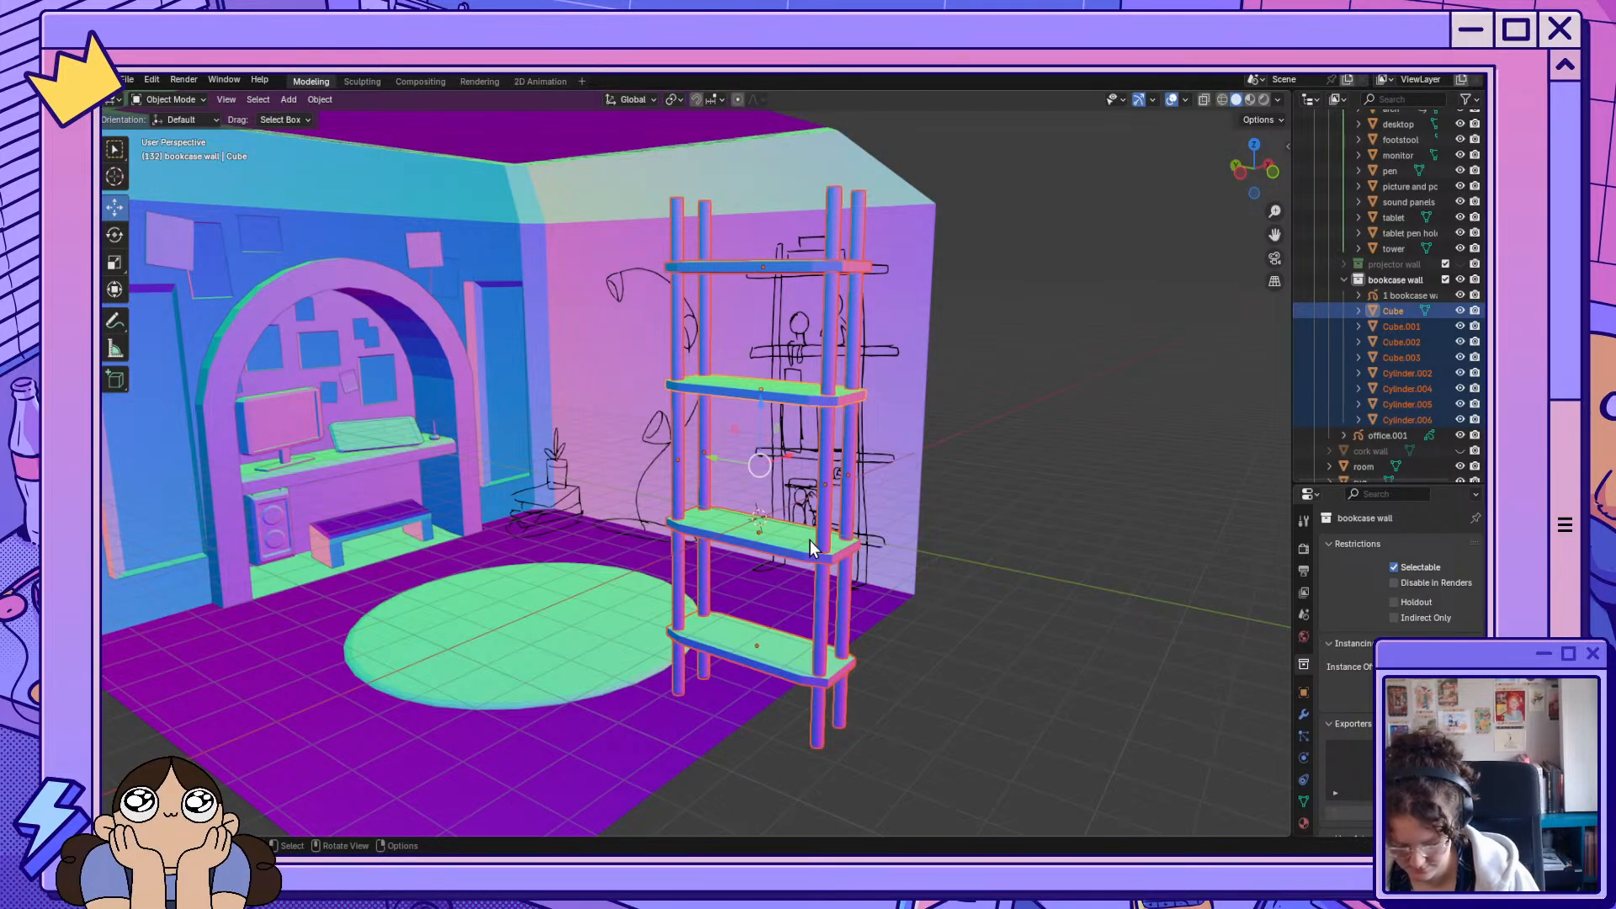
{"action": "key", "text": "ctrl+j"}
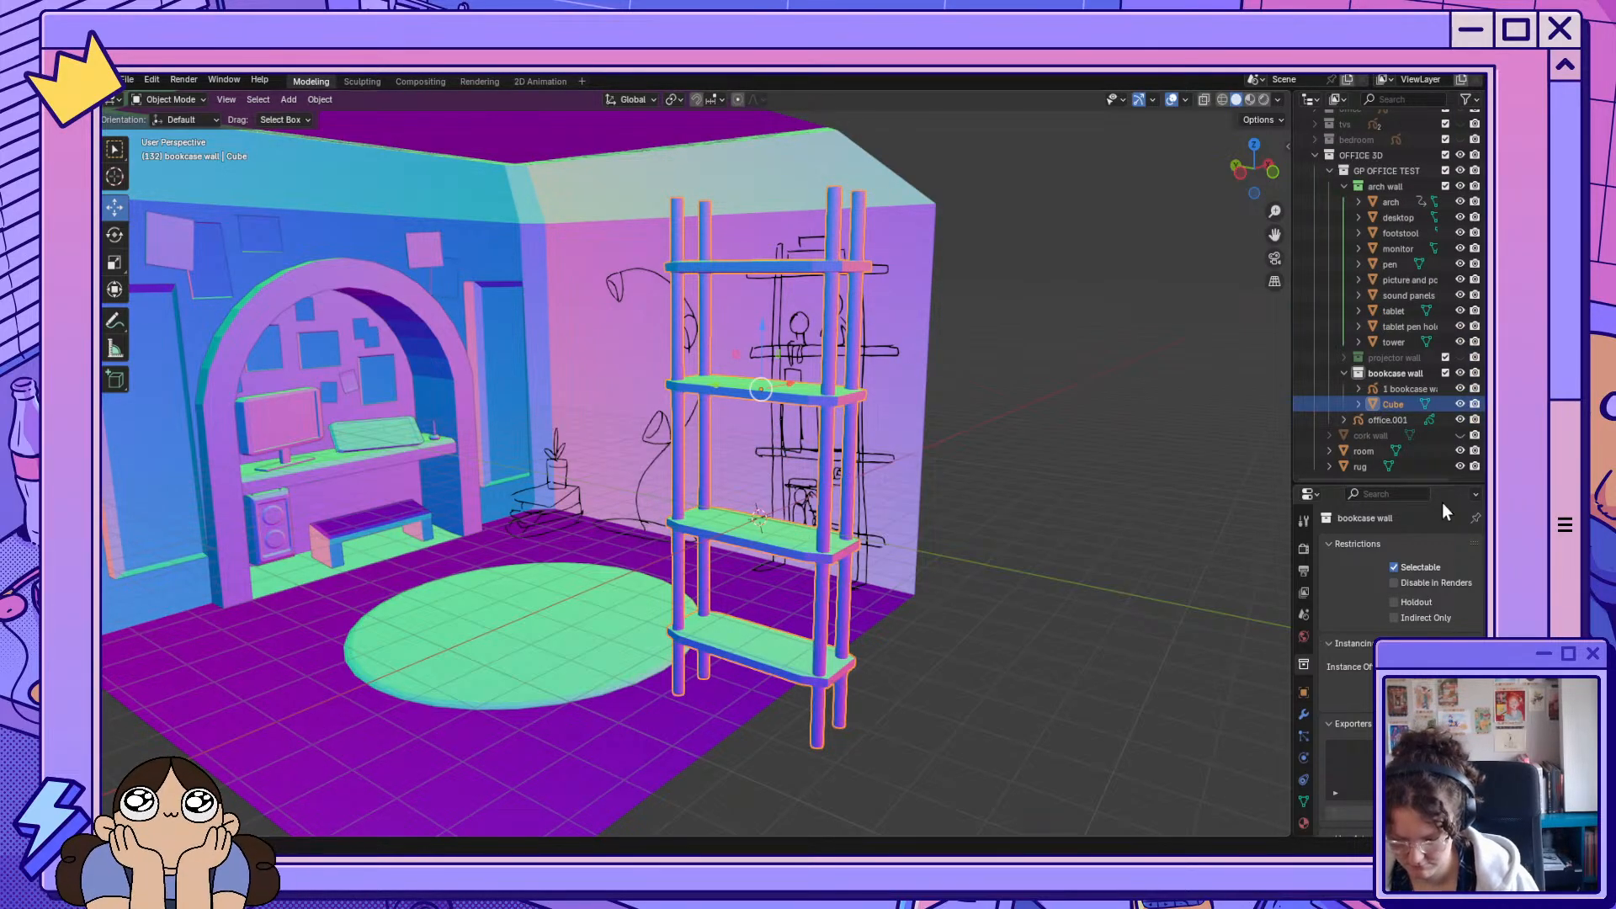
Reselect the joined bookcase as a single object and nudge it slightly in the positive X direction.
{"action": "left_click", "coordinate": [1077, 739]}
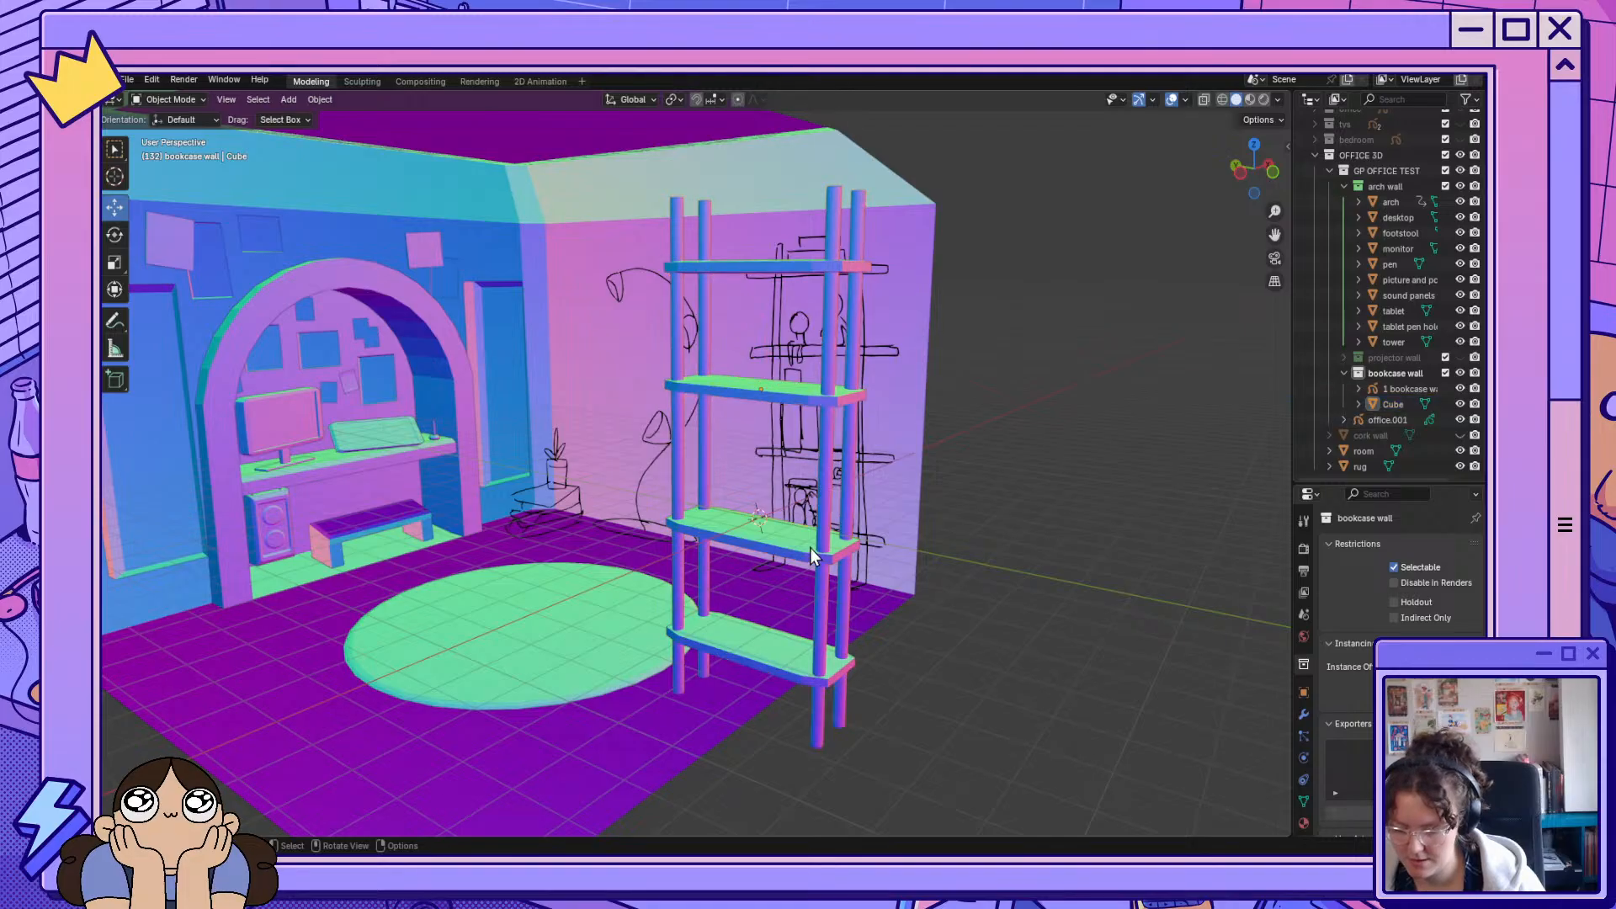
{"action": "left_click", "coordinate": [810, 545]}
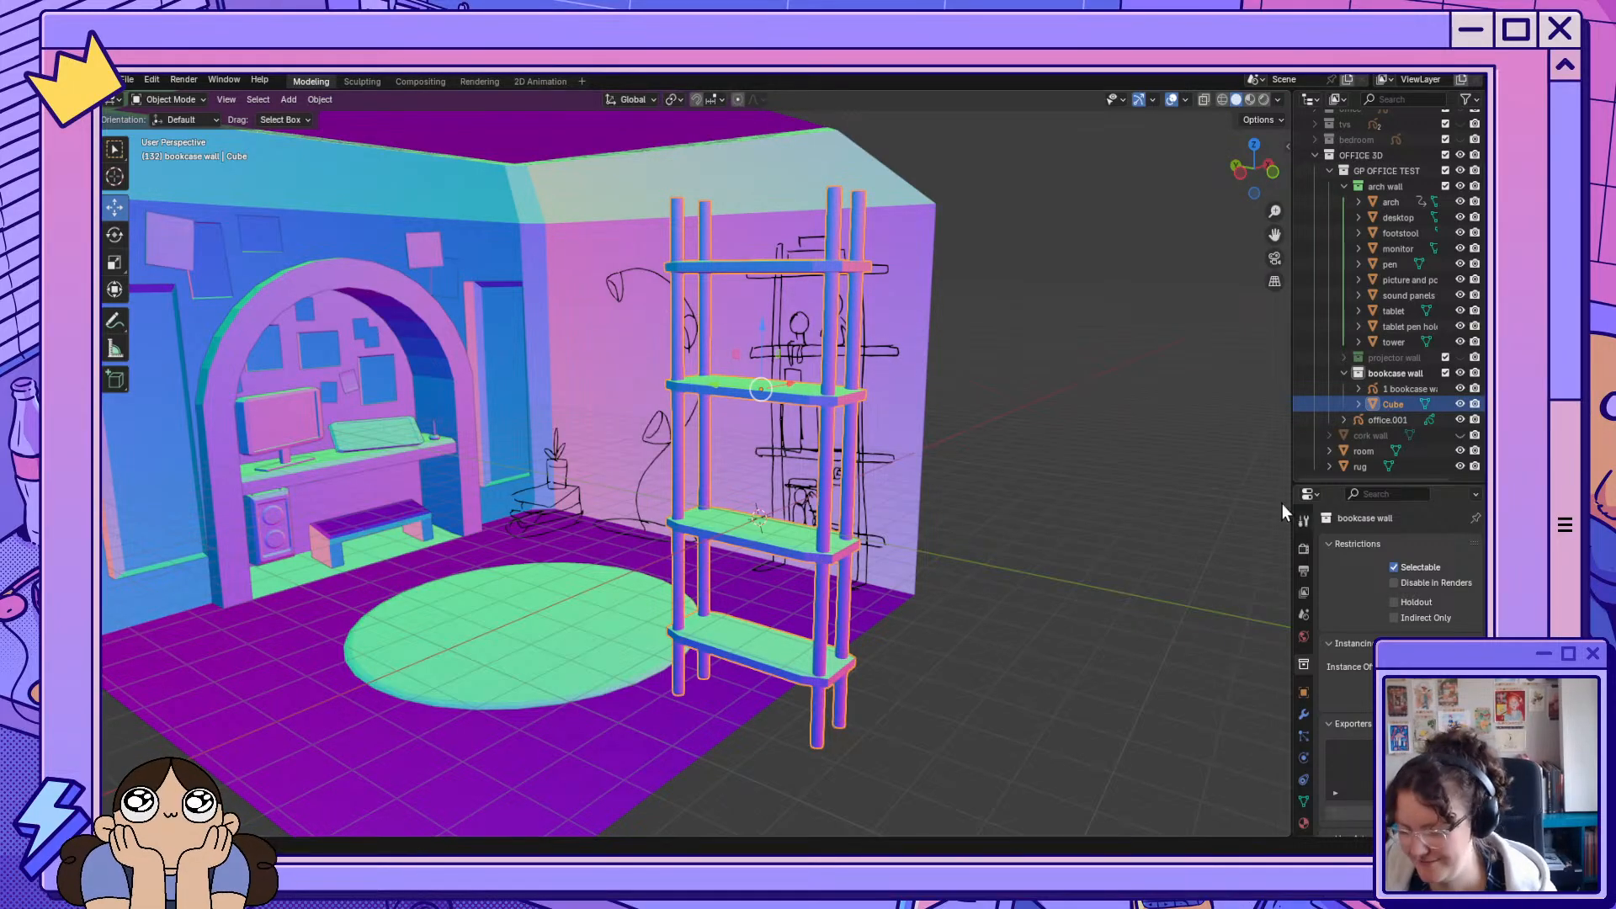
{"action": "middle_click_drag", "start_coordinate": [977, 485], "coordinate": [943, 490]}
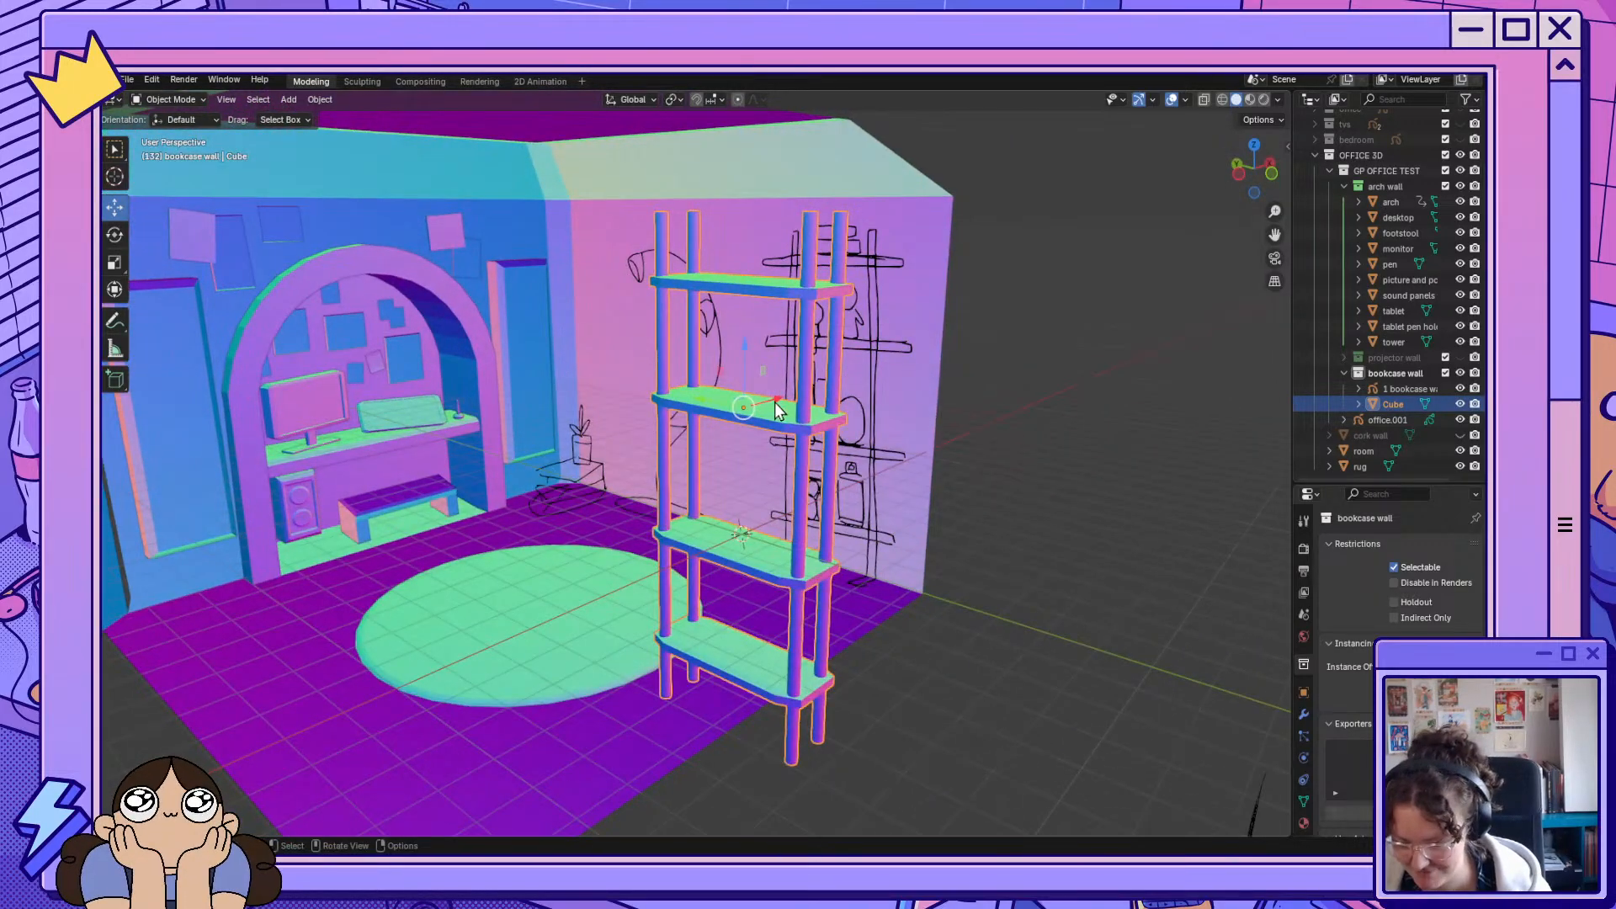
{"action": "mouse_move", "coordinate": [775, 402]}
{"action": "left_mouse_down"}
{"action": "mouse_move", "coordinate": [623, 404]}
{"action": "mouse_move", "coordinate": [777, 403]}
{"action": "left_mouse_up"}
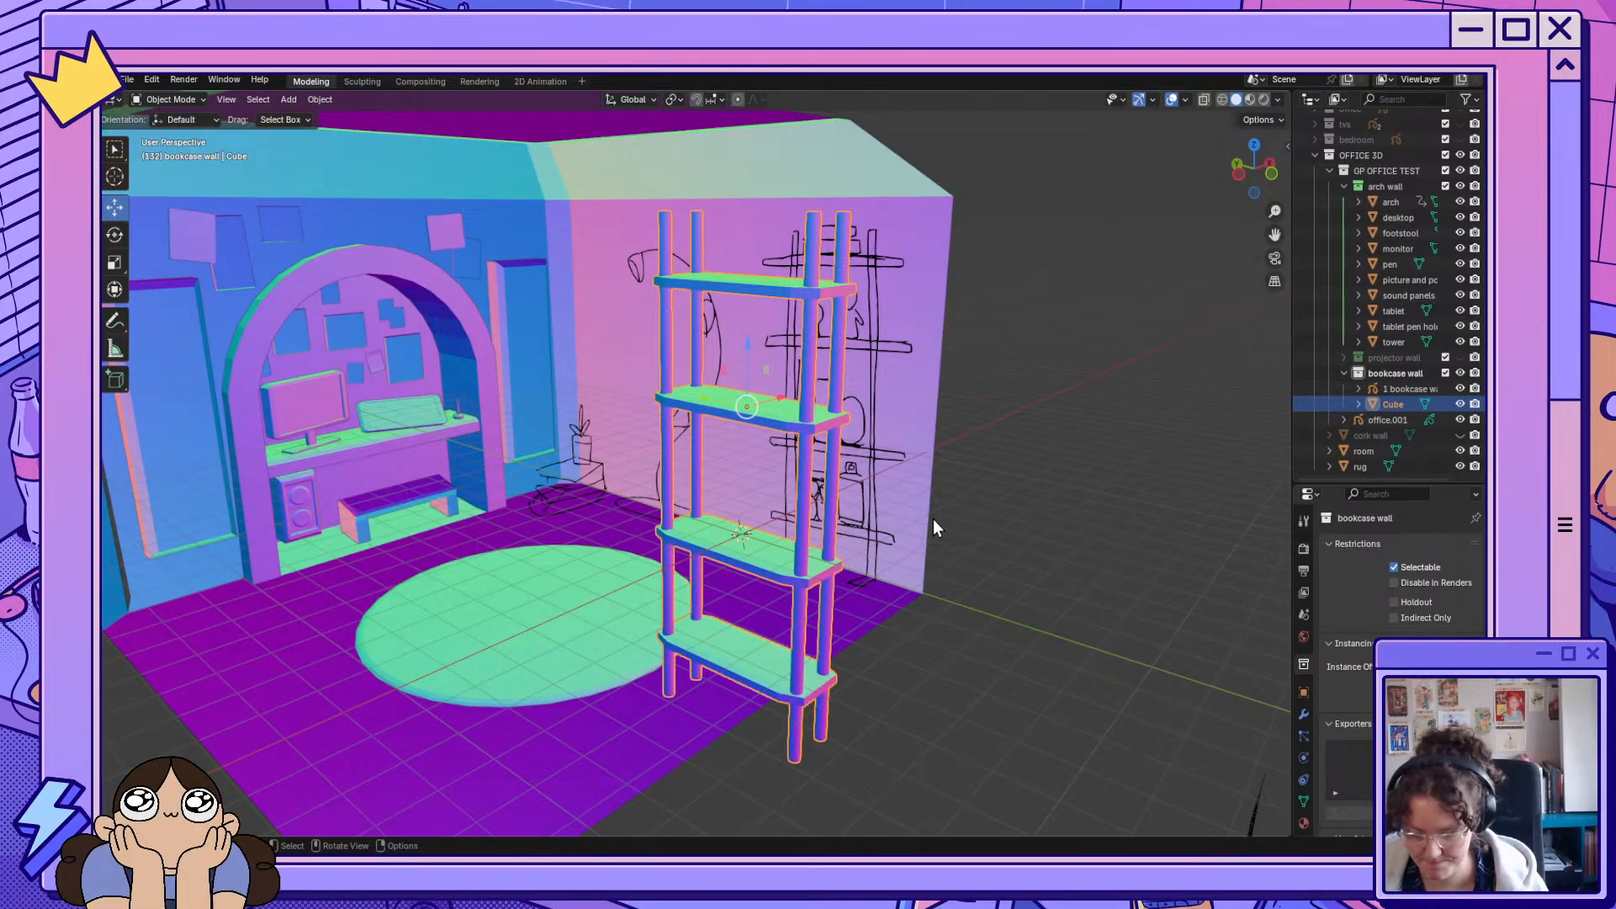
Deselect the bookcase and bring up the mesh primitives for adding a new object.
{"action": "middle_click_drag", "start_coordinate": [934, 527], "coordinate": [999, 516]}
{"action": "left_click", "coordinate": [1086, 717]}
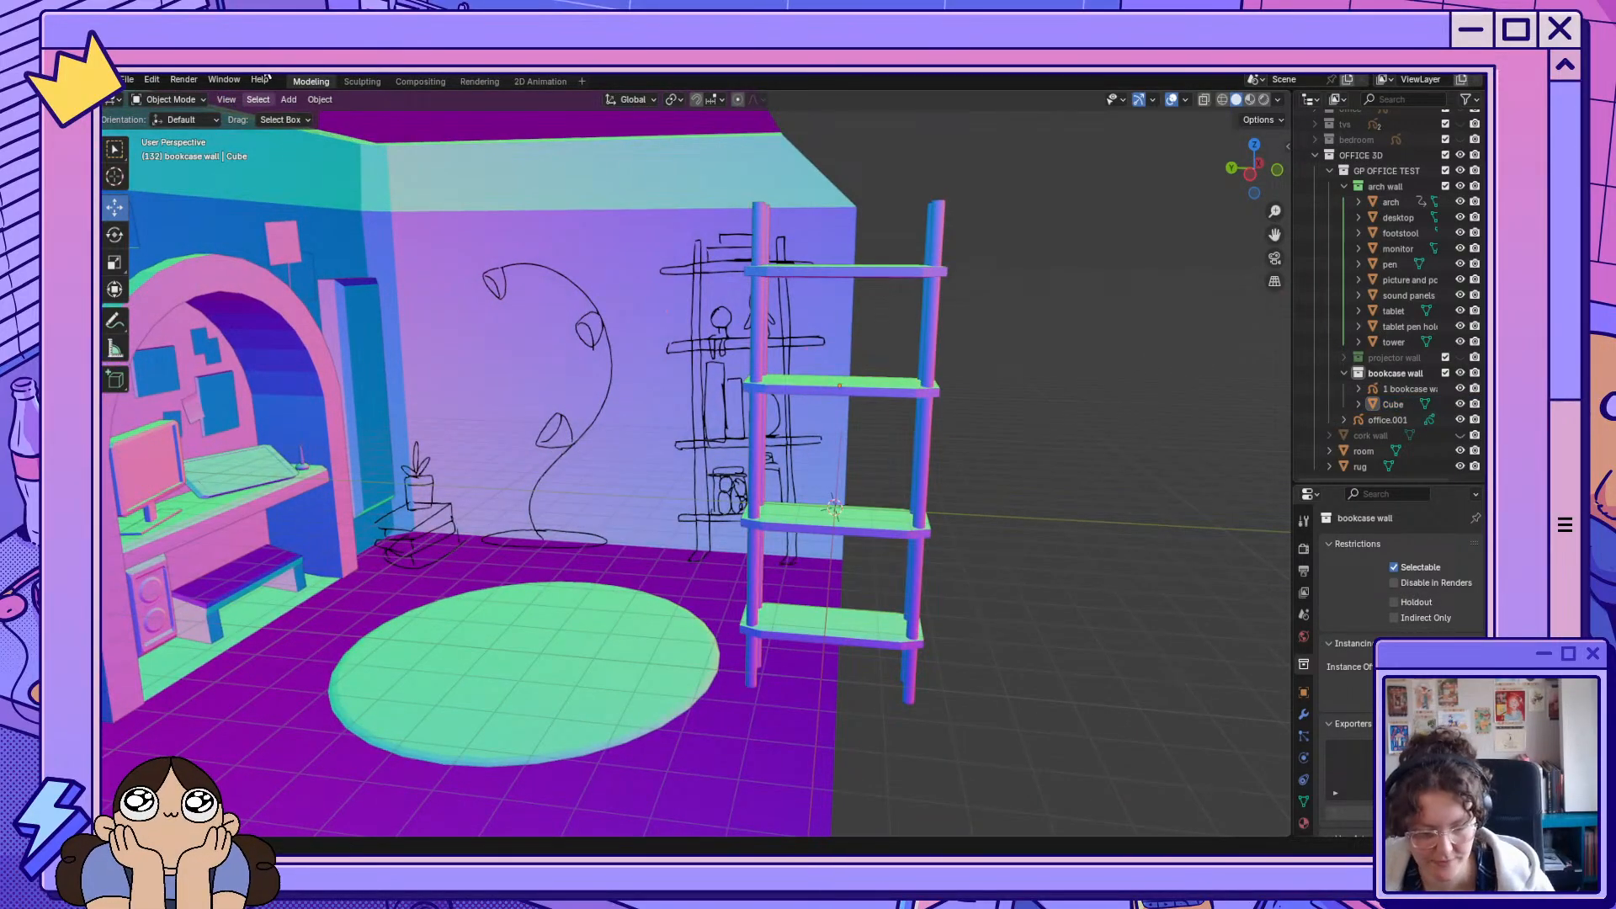
{"action": "key", "text": "shift+a"}
{"action": "mouse_move", "coordinate": [385, 482]}
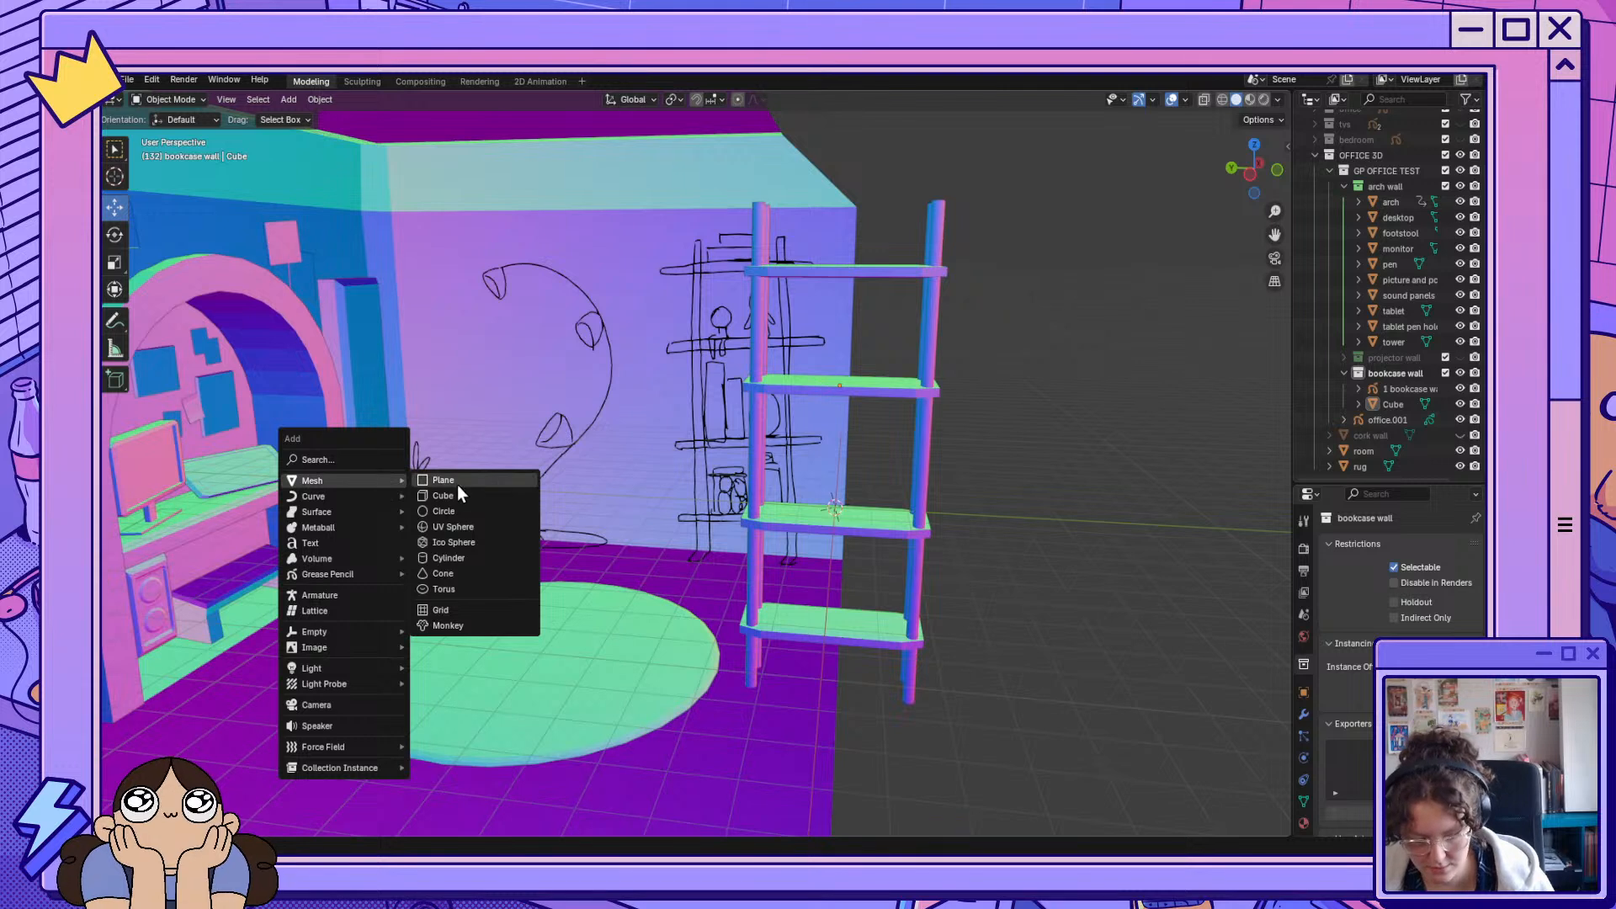
Add a cube mesh at the bookcase and flatten it along the Z axis into a low slab.
{"action": "left_click", "coordinate": [463, 496]}
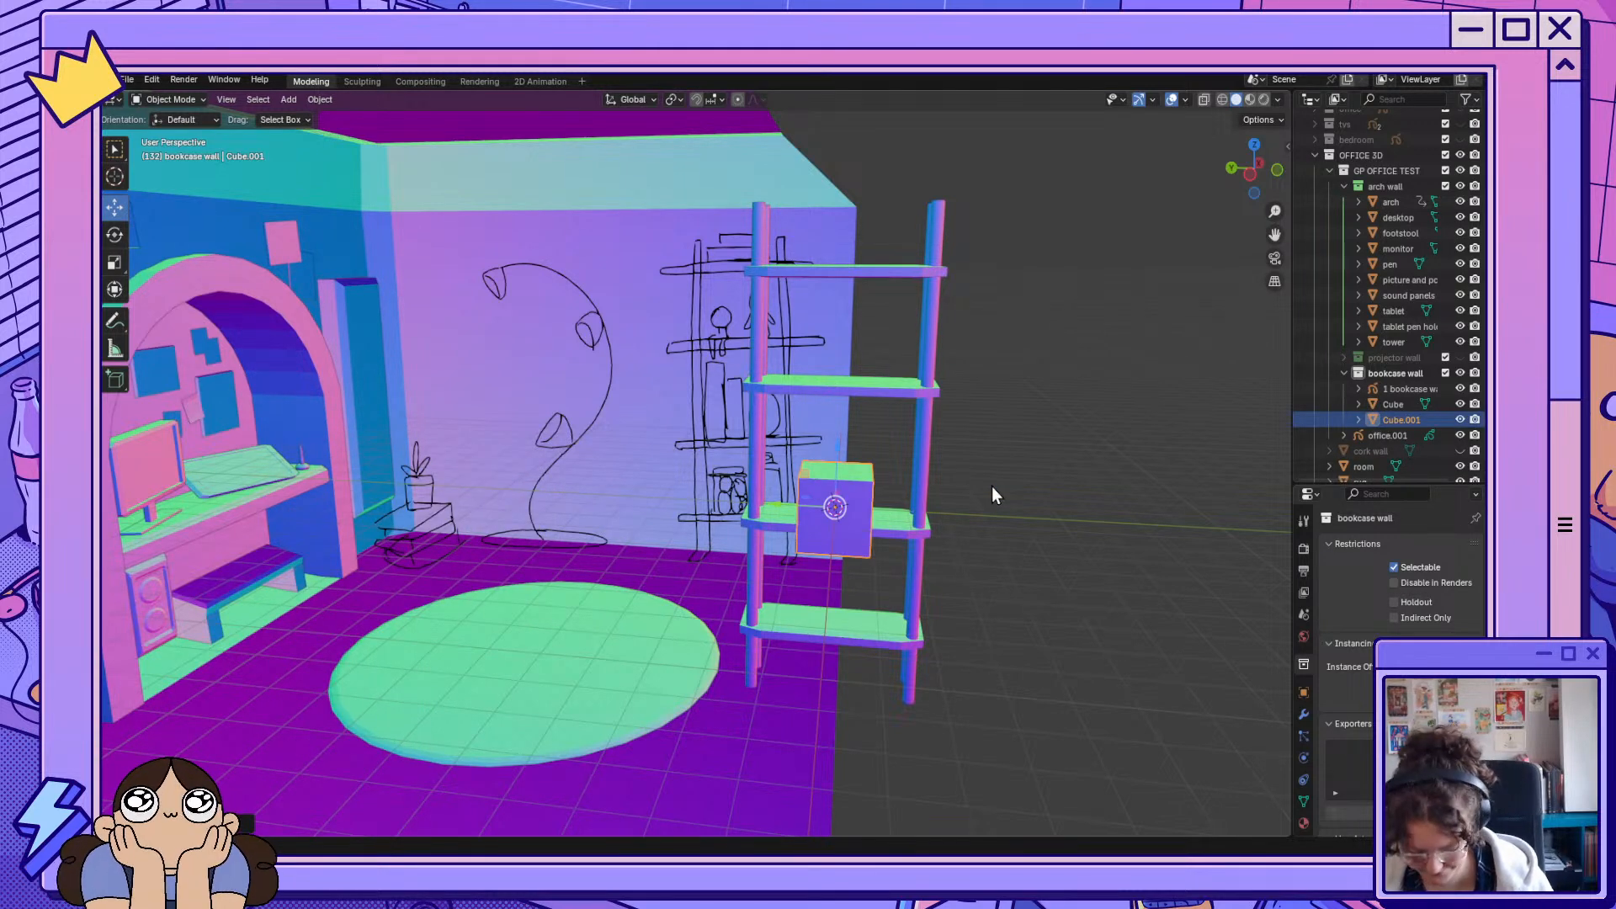
{"action": "key", "text": "s"}
{"action": "key", "text": "z"}
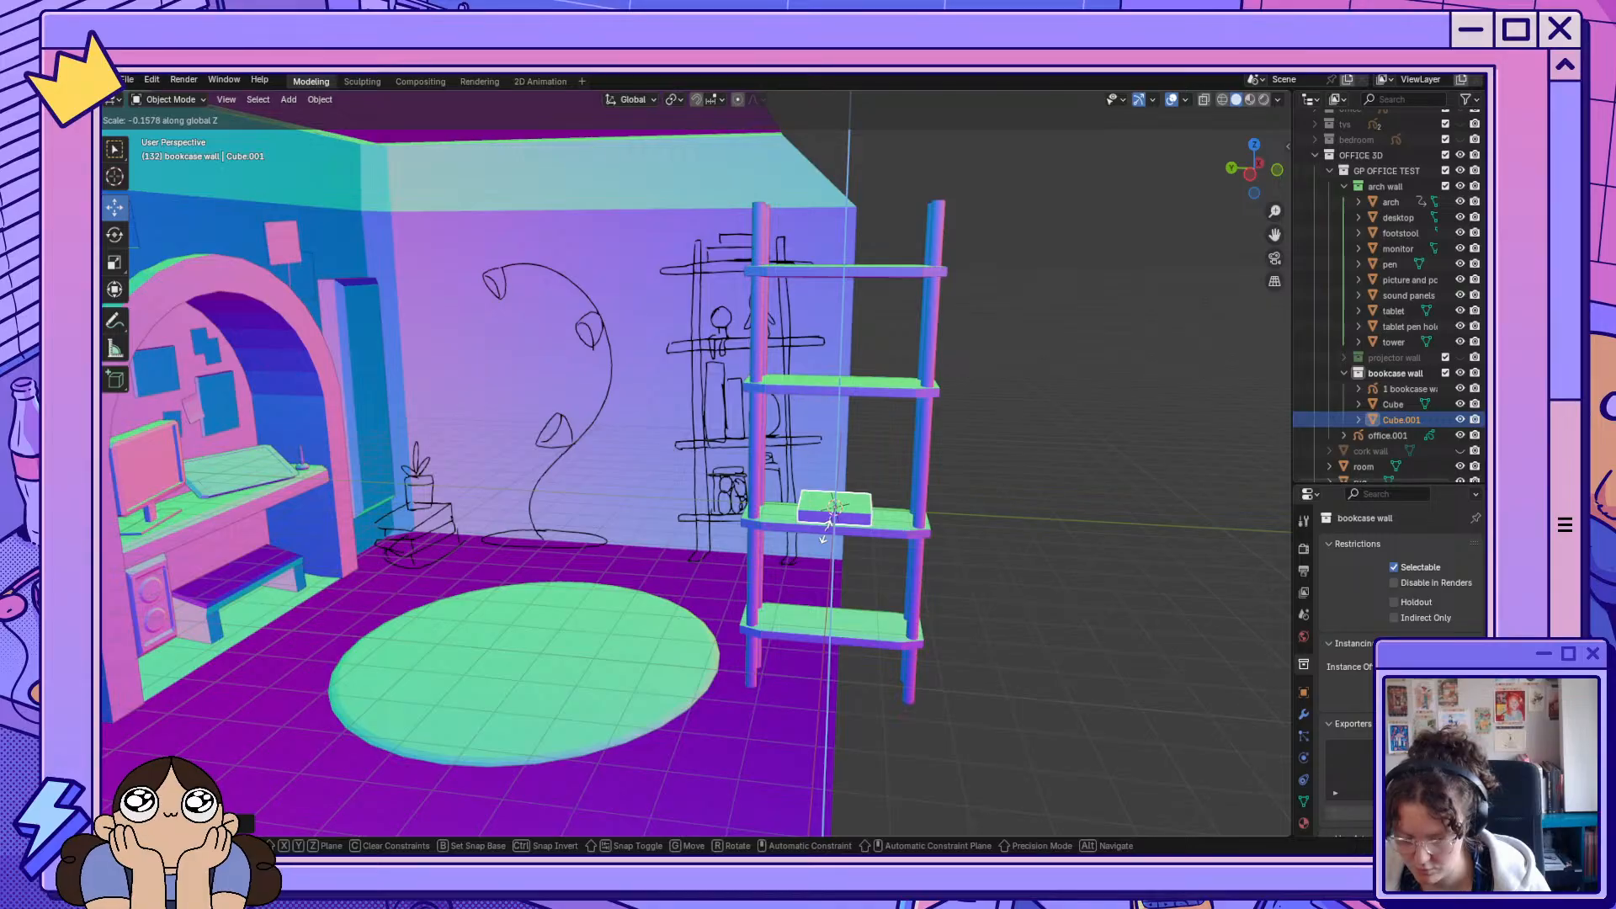
{"action": "left_click", "coordinate": [825, 532]}
In Edit Mode, move the slab's mesh along the X axis out of the bookcase onto the open floor, then return to Object Mode.
{"action": "middle_click_drag", "start_coordinate": [993, 539], "coordinate": [1069, 545]}
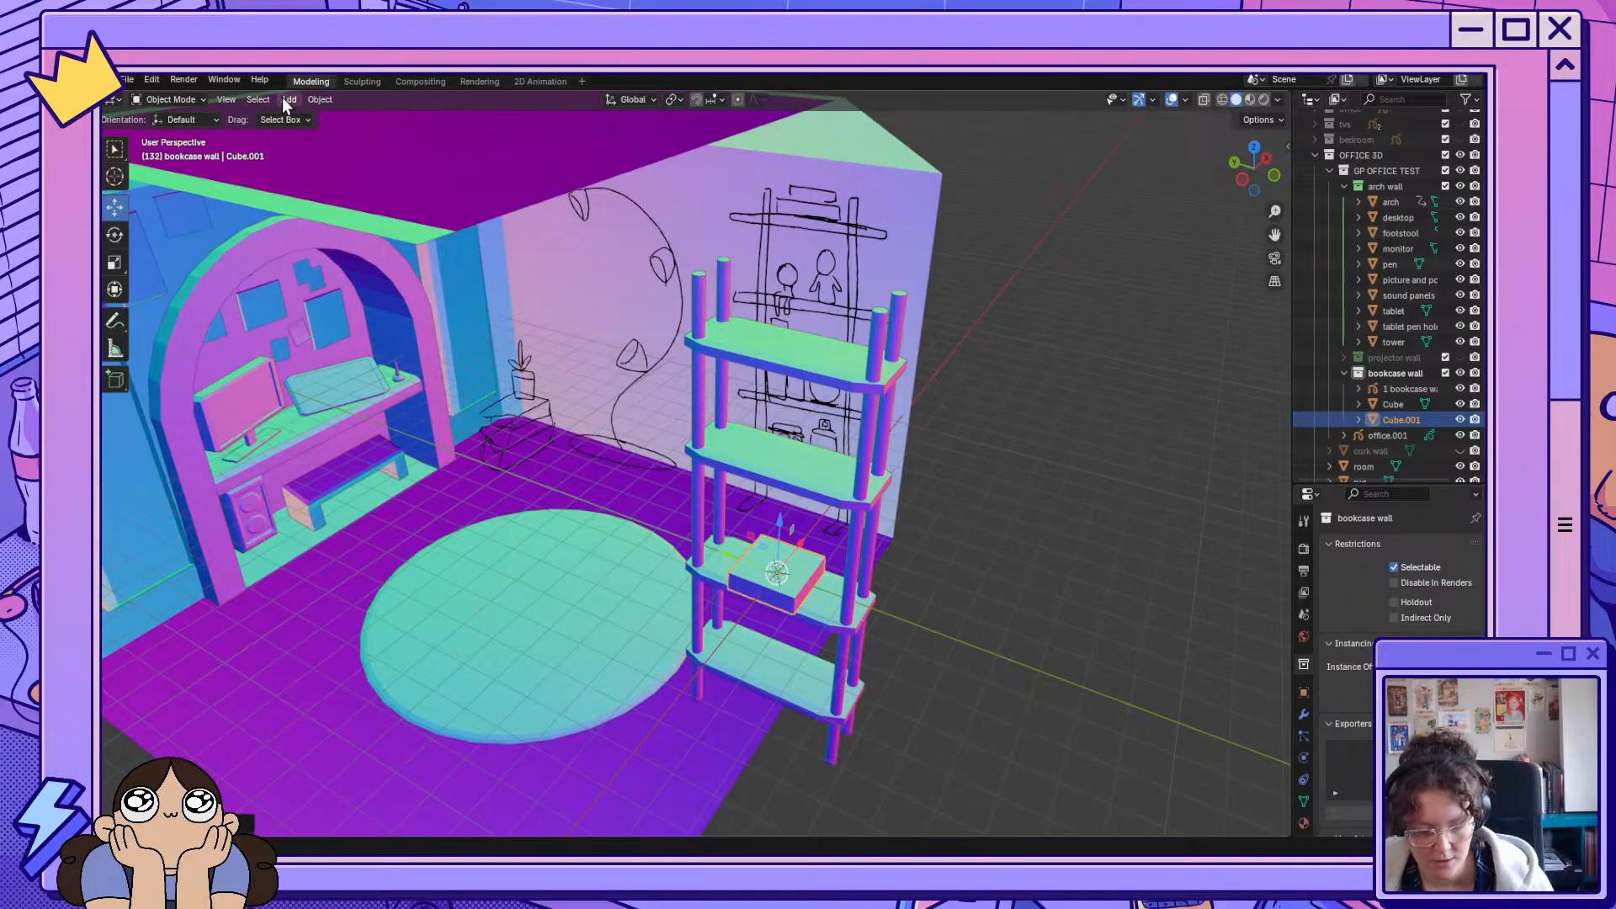
{"action": "left_click", "coordinate": [184, 98]}
{"action": "left_click", "coordinate": [187, 133]}
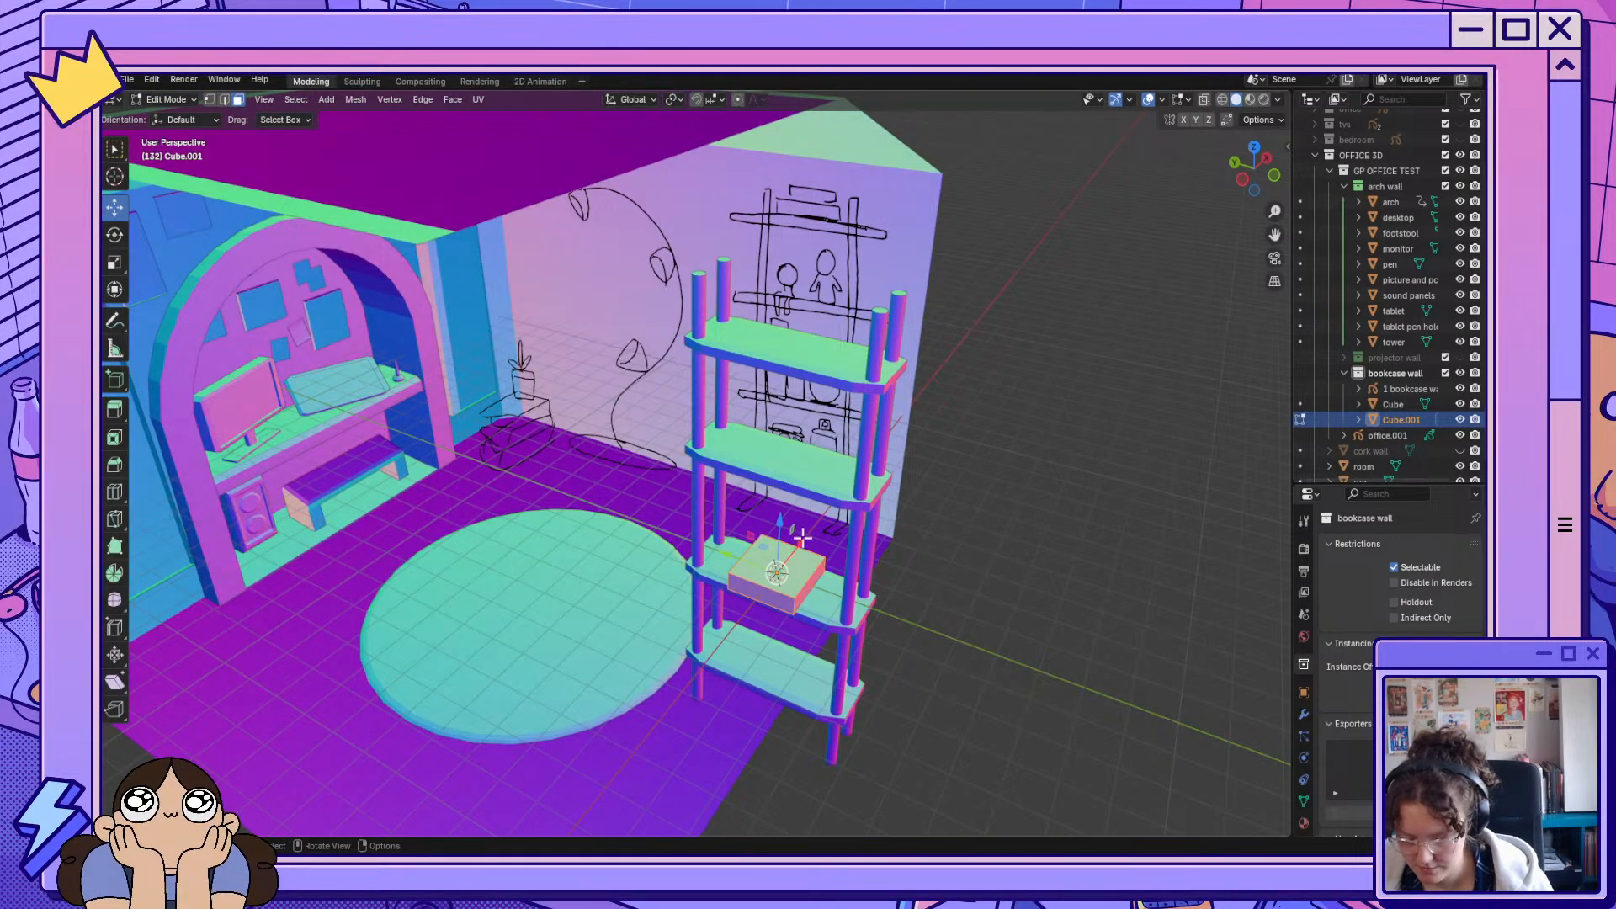
{"action": "left_click_drag", "start_coordinate": [802, 540], "coordinate": [727, 626]}
{"action": "left_click", "coordinate": [903, 631]}
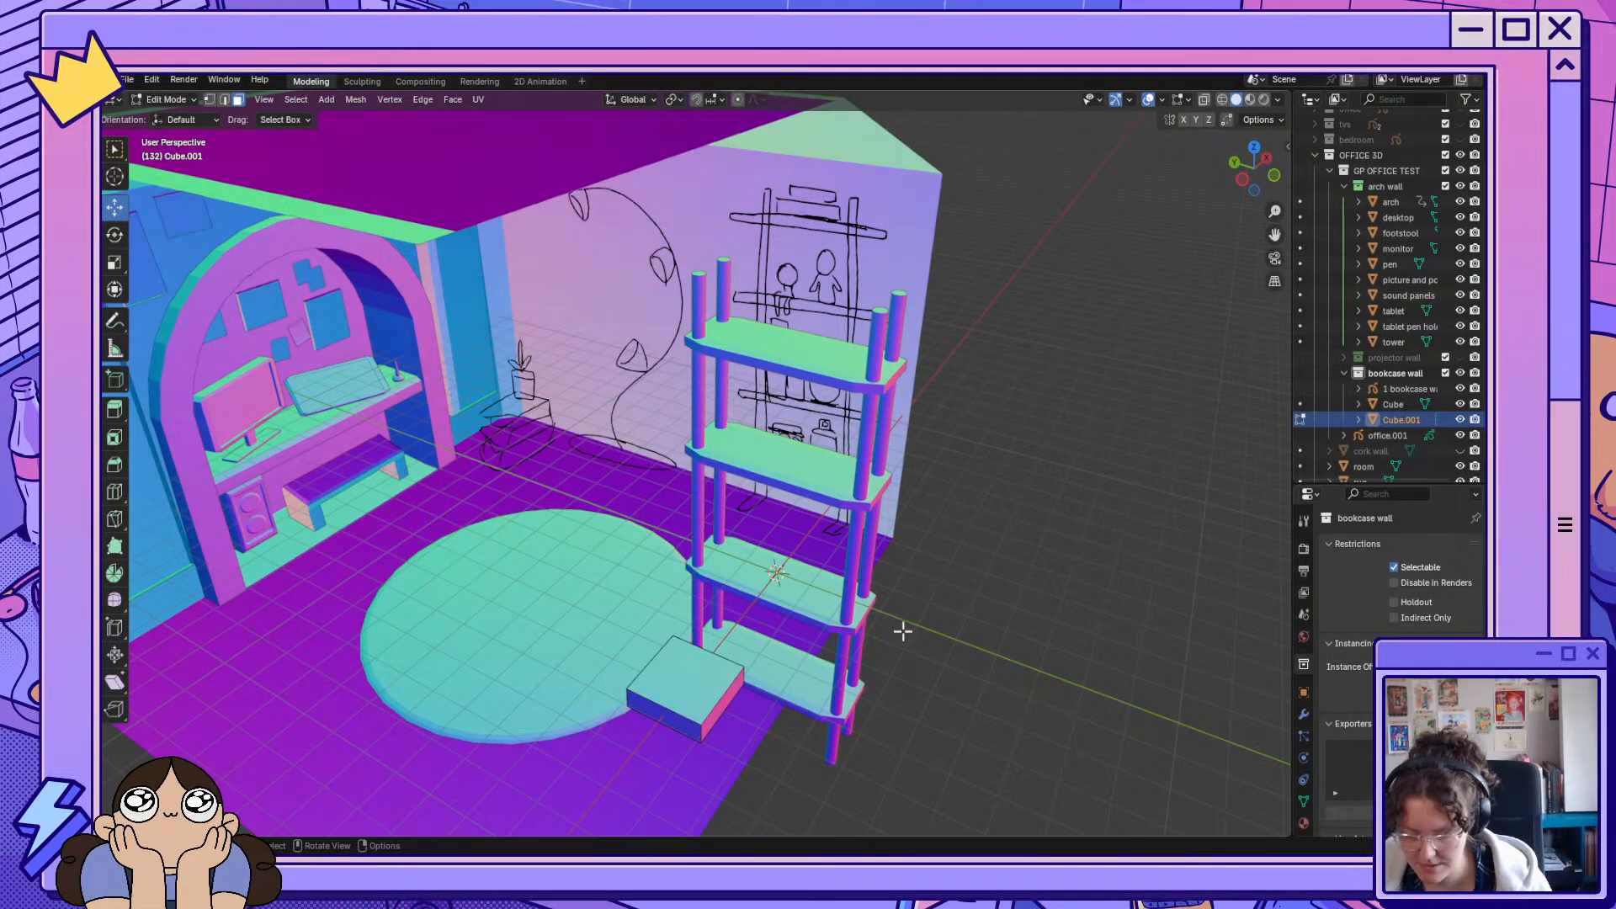
{"action": "left_click", "coordinate": [170, 101]}
{"action": "left_click", "coordinate": [189, 118]}
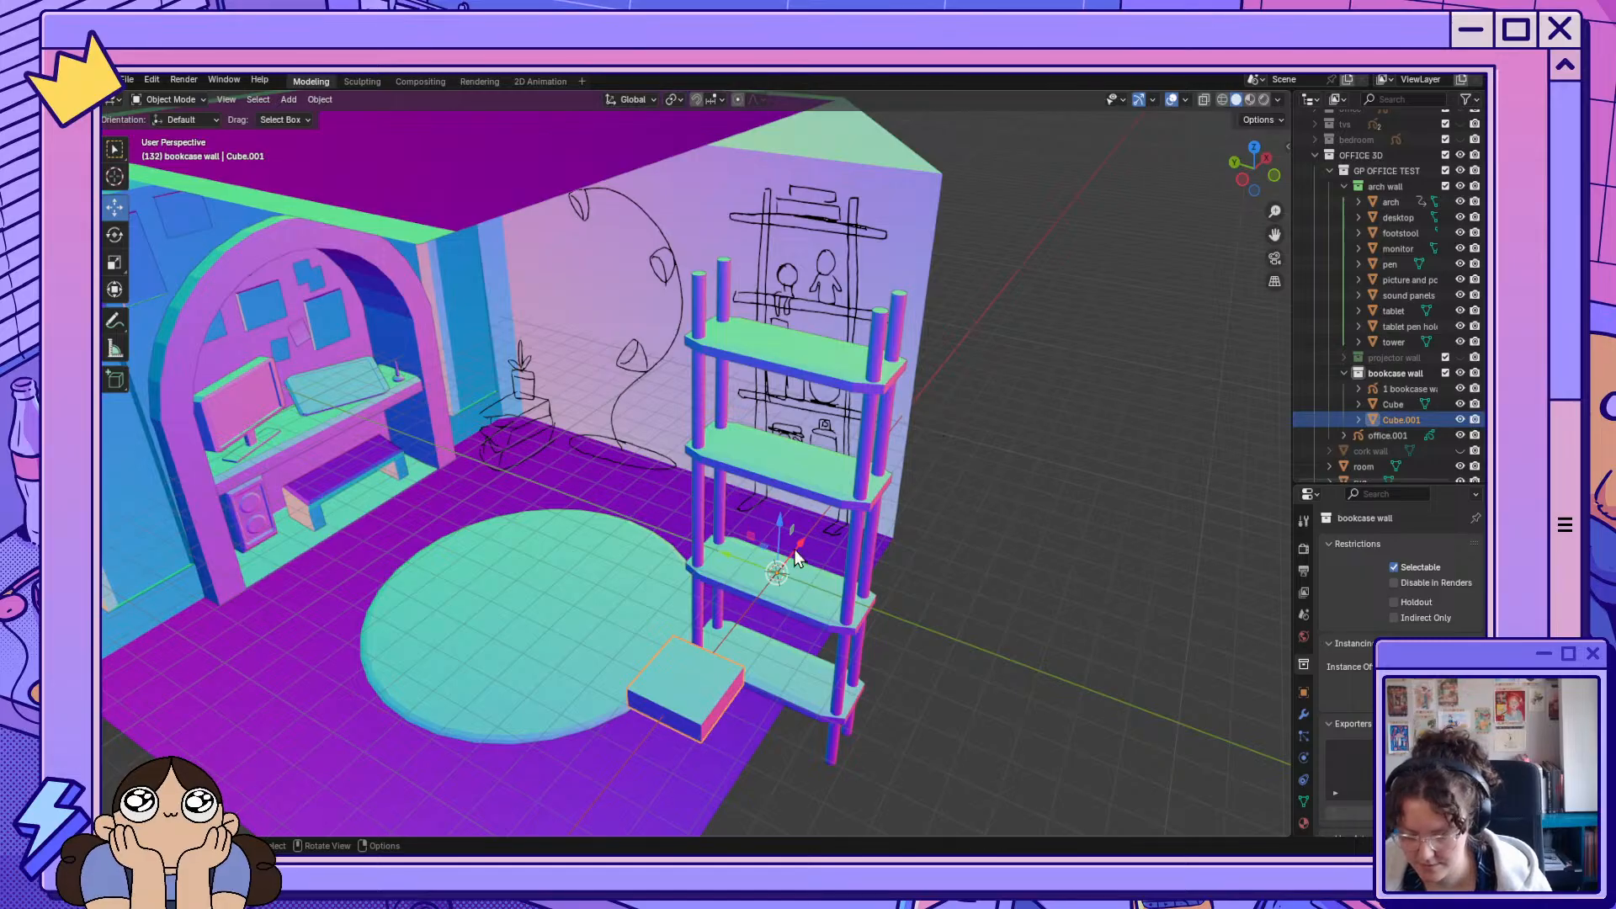
Move the bookcase along the X axis back against the sketched bookcase wall.
{"action": "left_click_drag", "start_coordinate": [734, 558], "coordinate": [579, 503]}
{"action": "key", "text": "ctrl+z"}
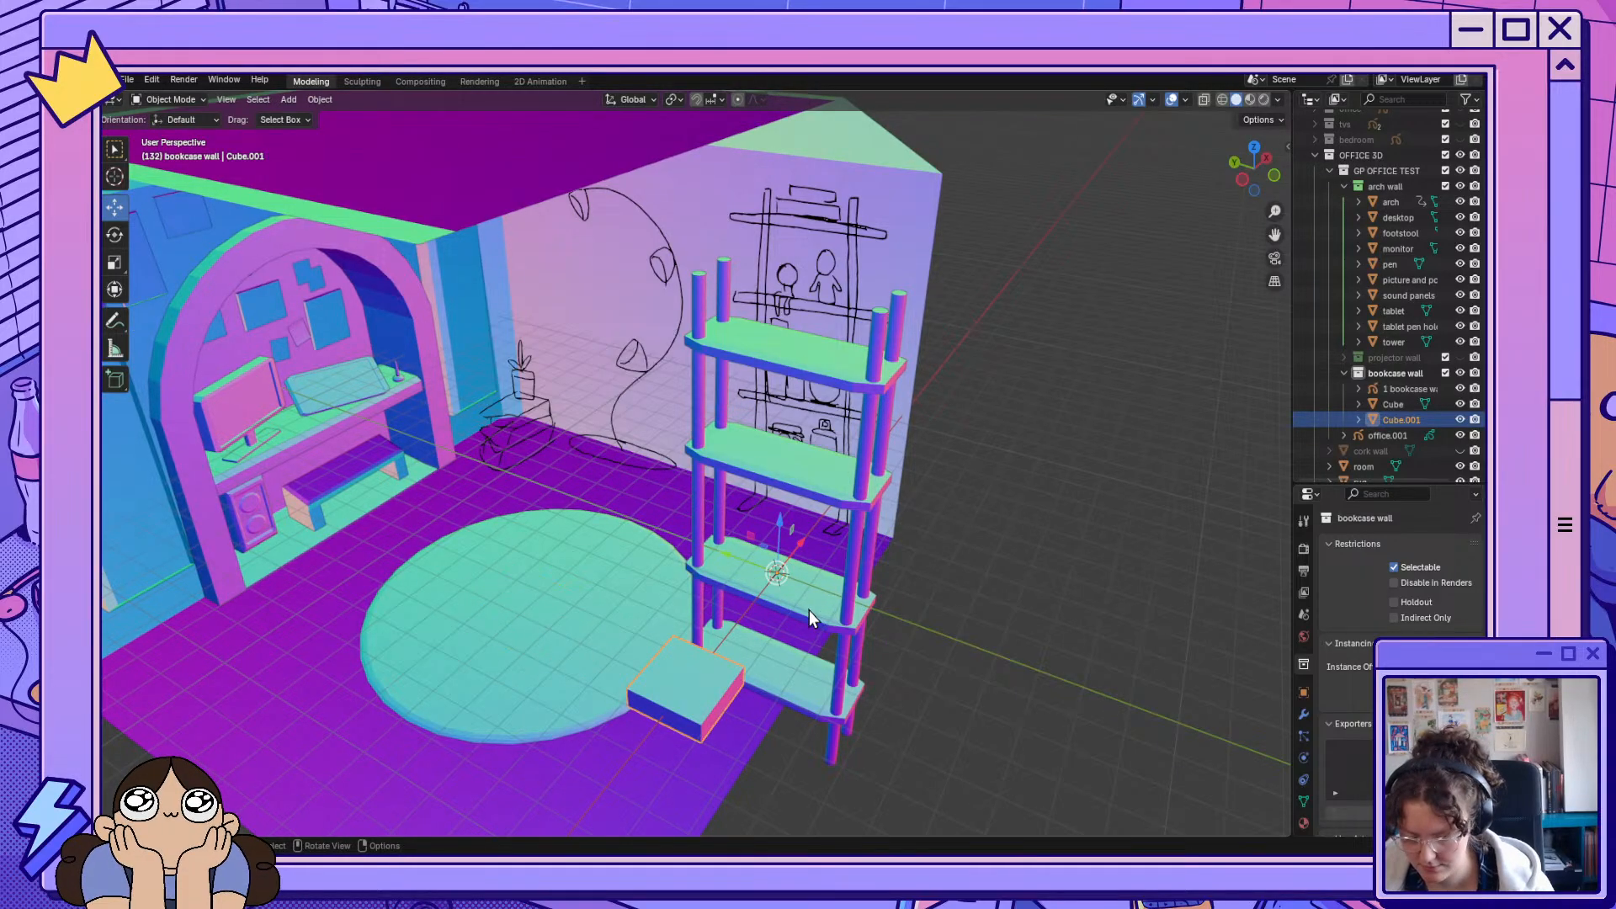
{"action": "left_click", "coordinate": [723, 594]}
{"action": "left_click_drag", "start_coordinate": [737, 448], "coordinate": [798, 312]}
{"action": "middle_click_drag", "start_coordinate": [942, 504], "coordinate": [947, 346]}
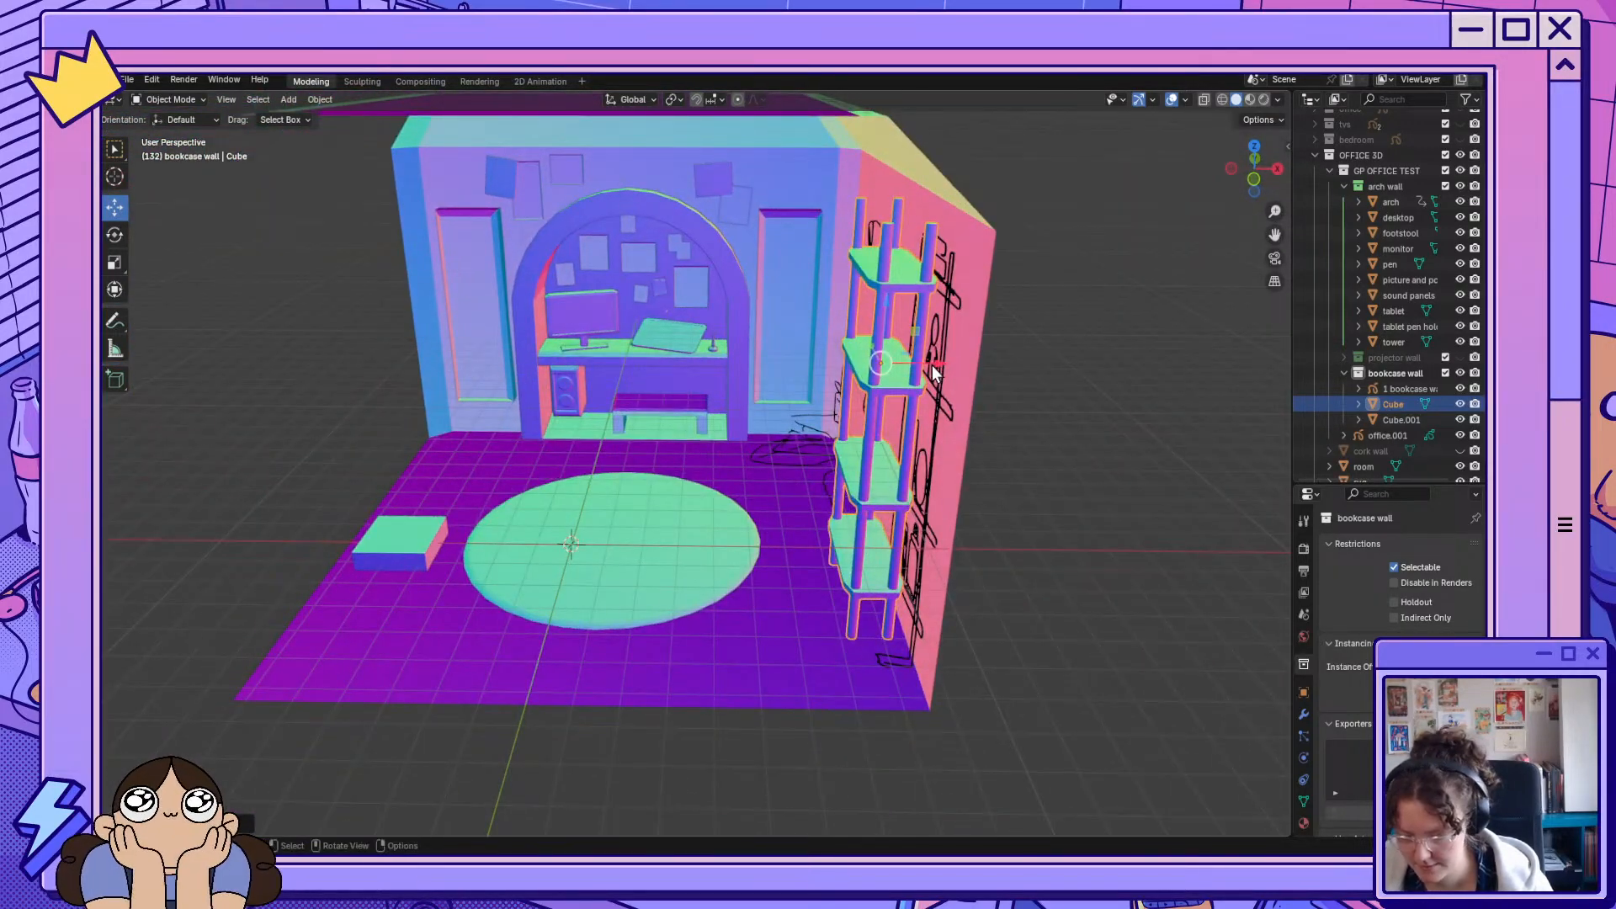
{"action": "left_click_drag", "start_coordinate": [932, 365], "coordinate": [922, 361]}
{"action": "left_click", "coordinate": [922, 361]}
{"action": "middle_click_drag", "start_coordinate": [921, 361], "coordinate": [973, 548]}
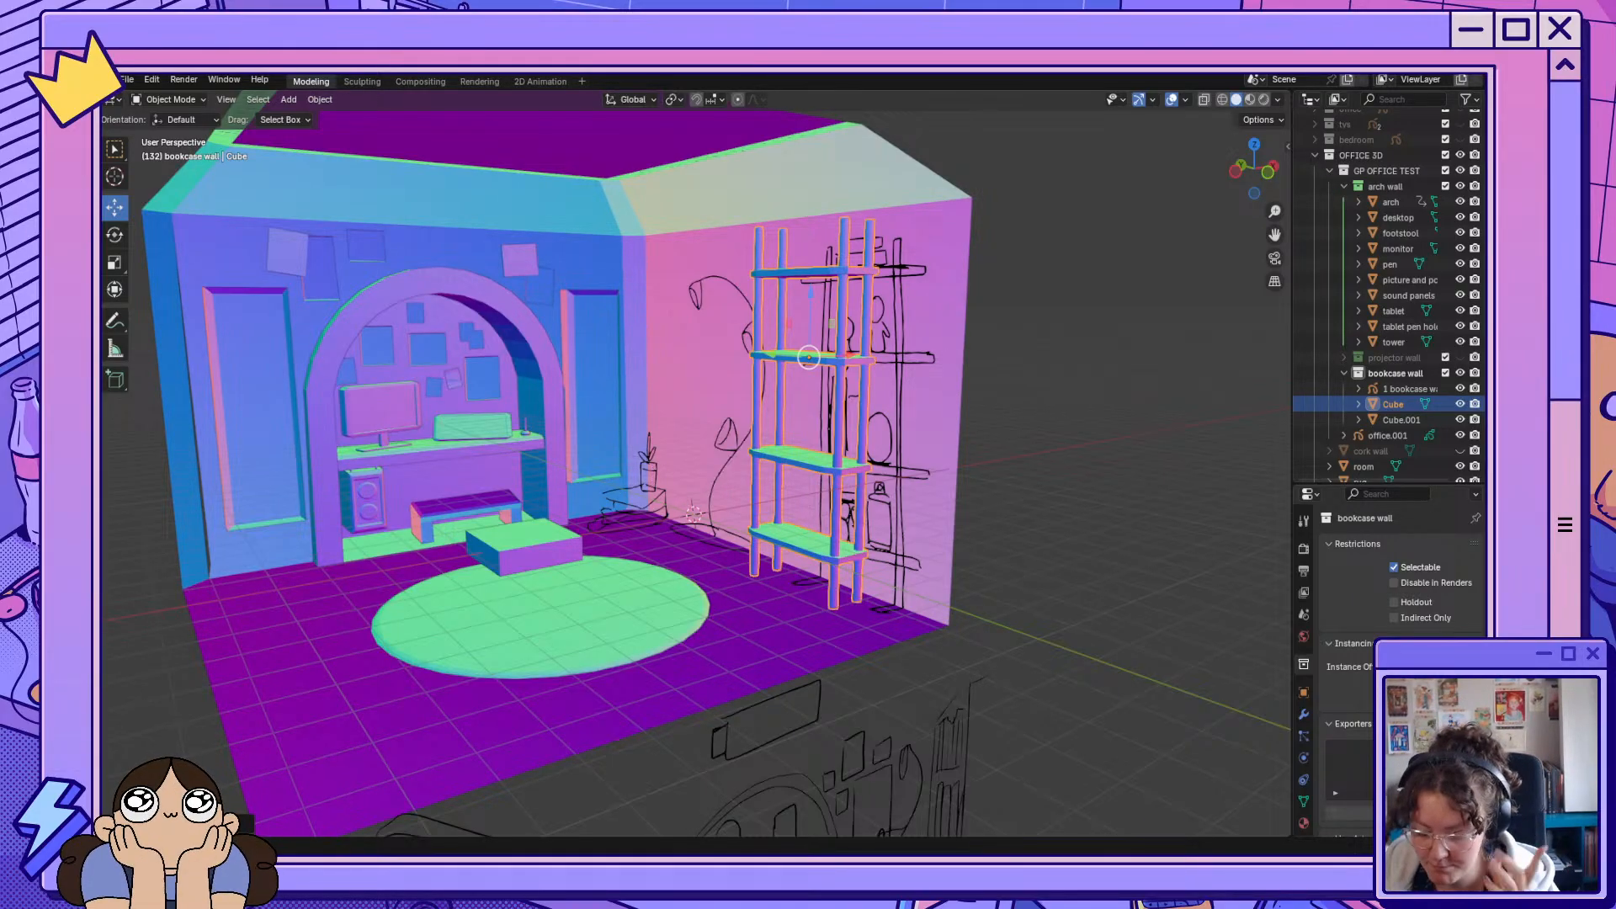
{"action": "middle_click_drag", "start_coordinate": [556, 522], "coordinate": [599, 554]}
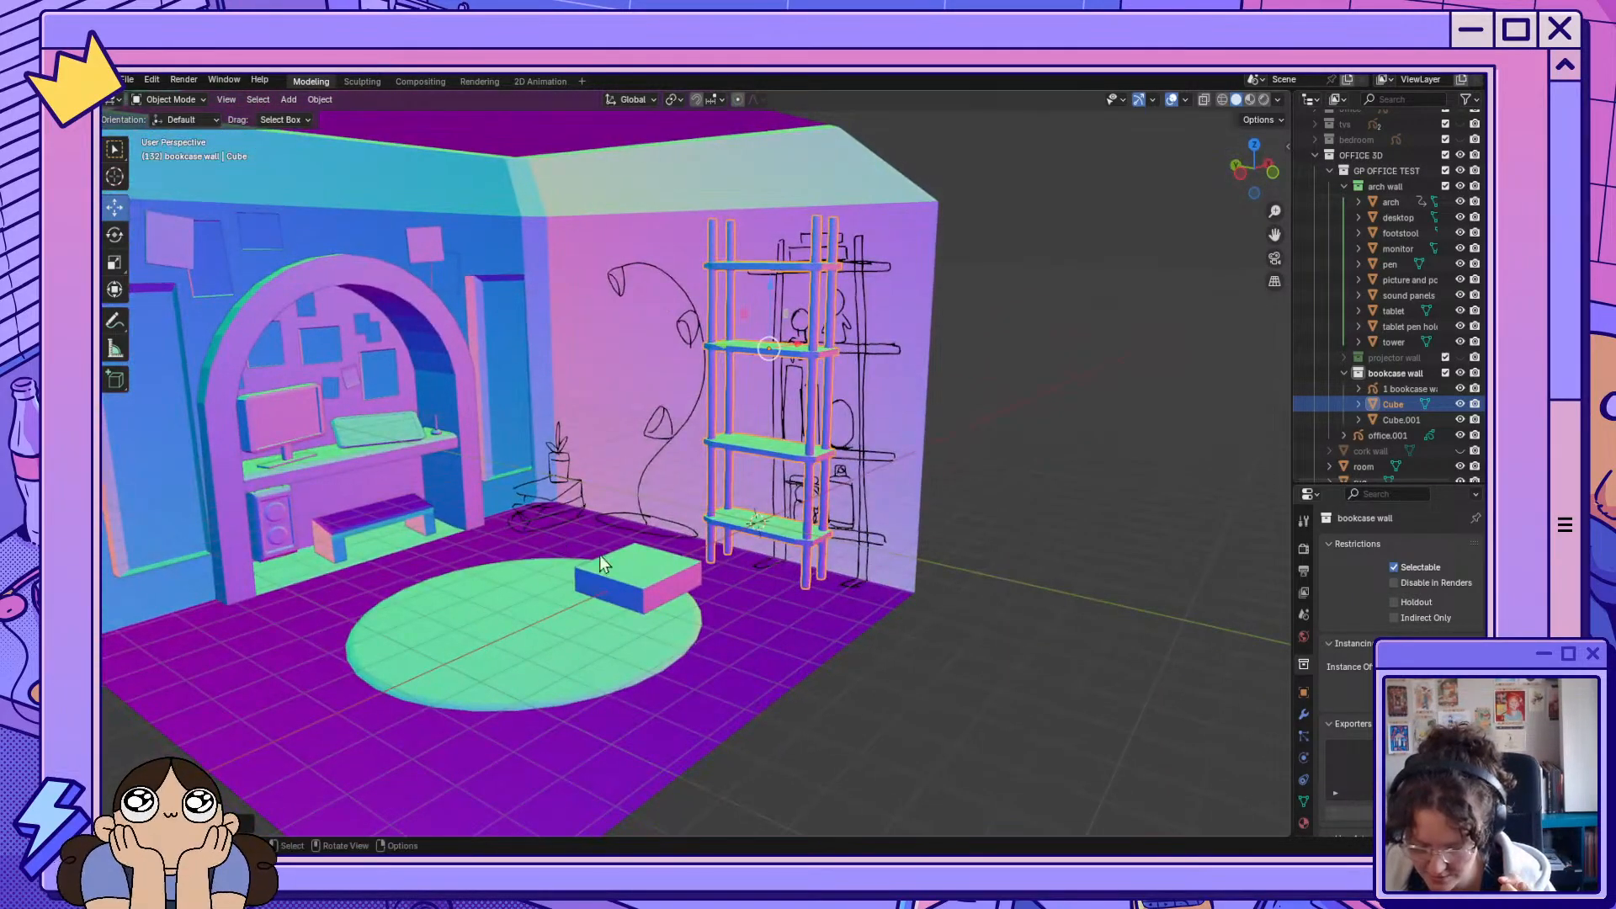
{"action": "left_click", "coordinate": [199, 101]}
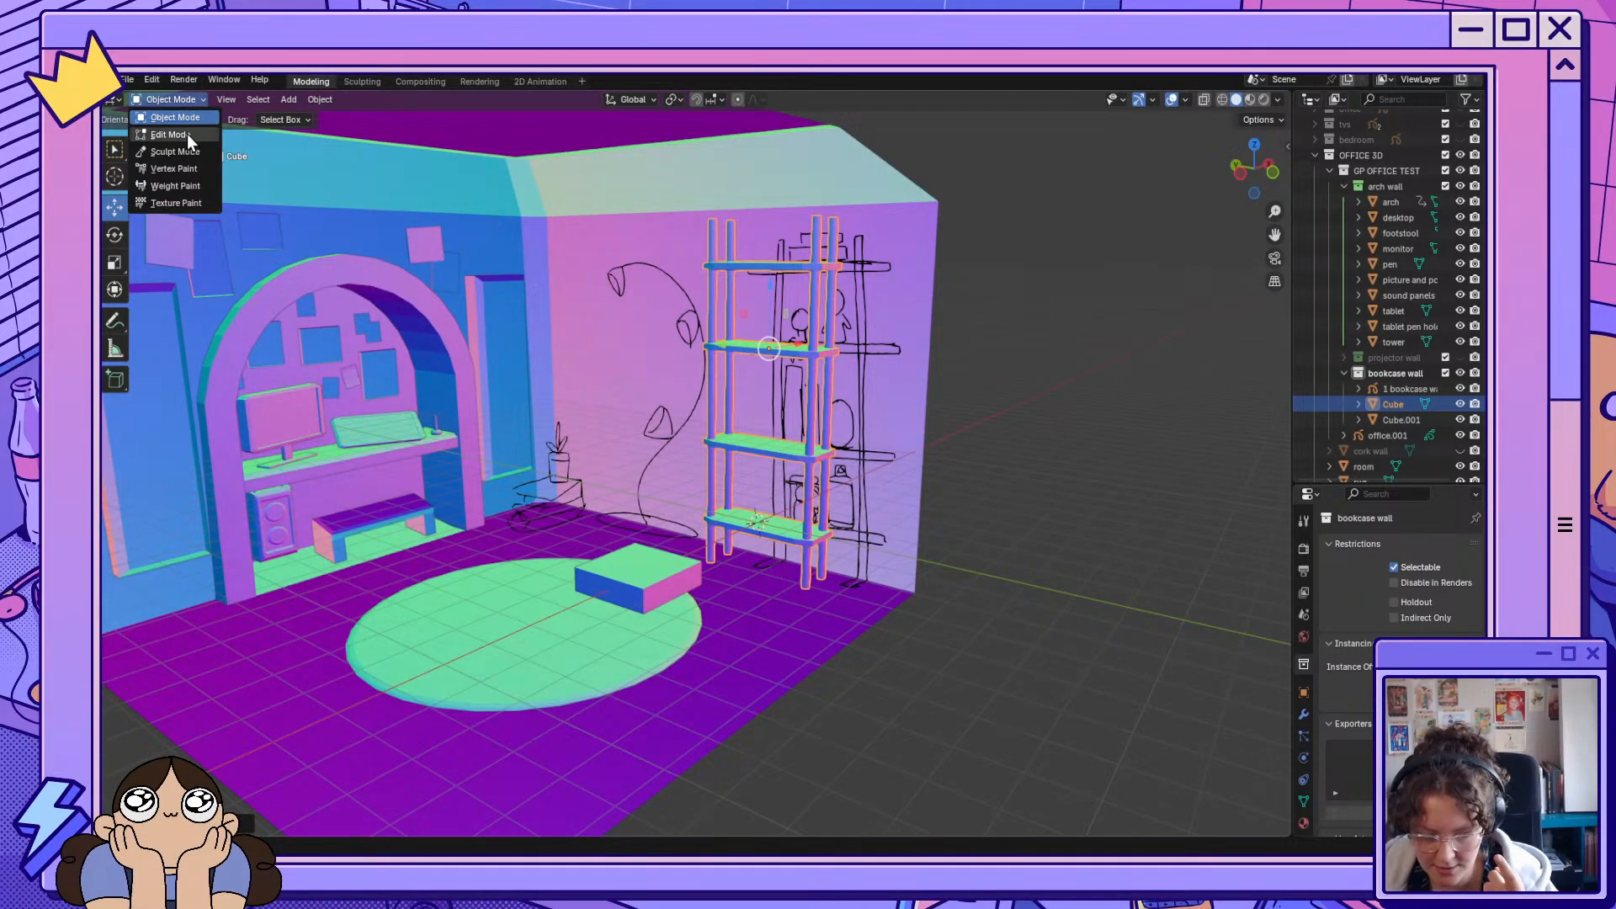
{"action": "left_click", "coordinate": [187, 134]}
{"action": "left_click", "coordinate": [662, 575]}
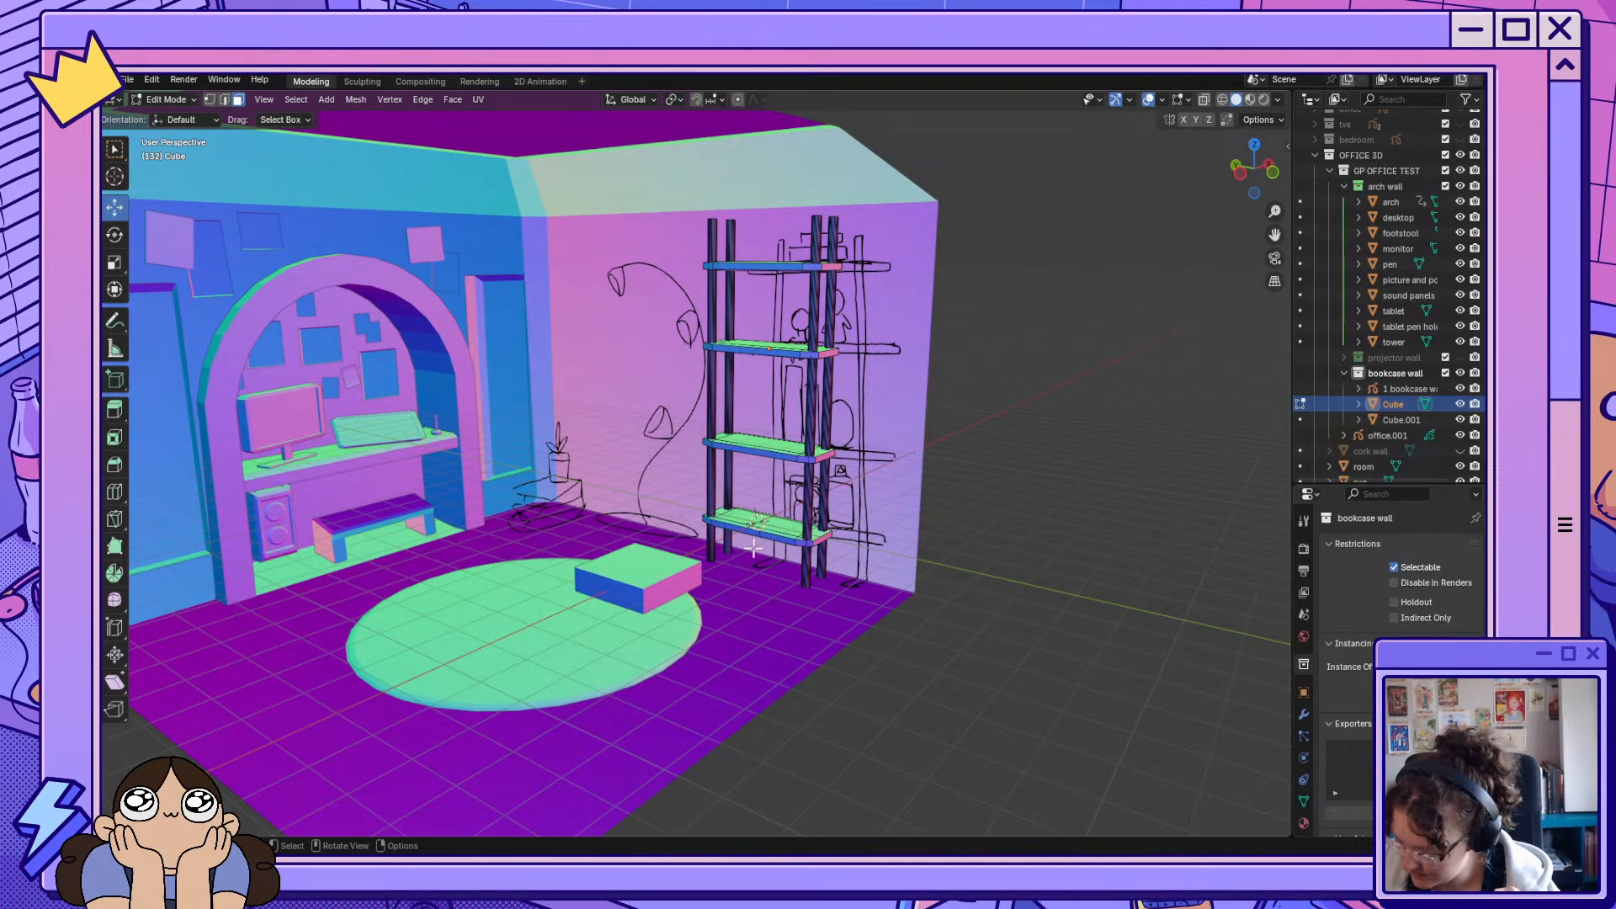
Rename the bookcase object "shelves" and the flattened cube "book 1", leaving Edit Mode.
{"action": "left_click", "coordinate": [1401, 419]}
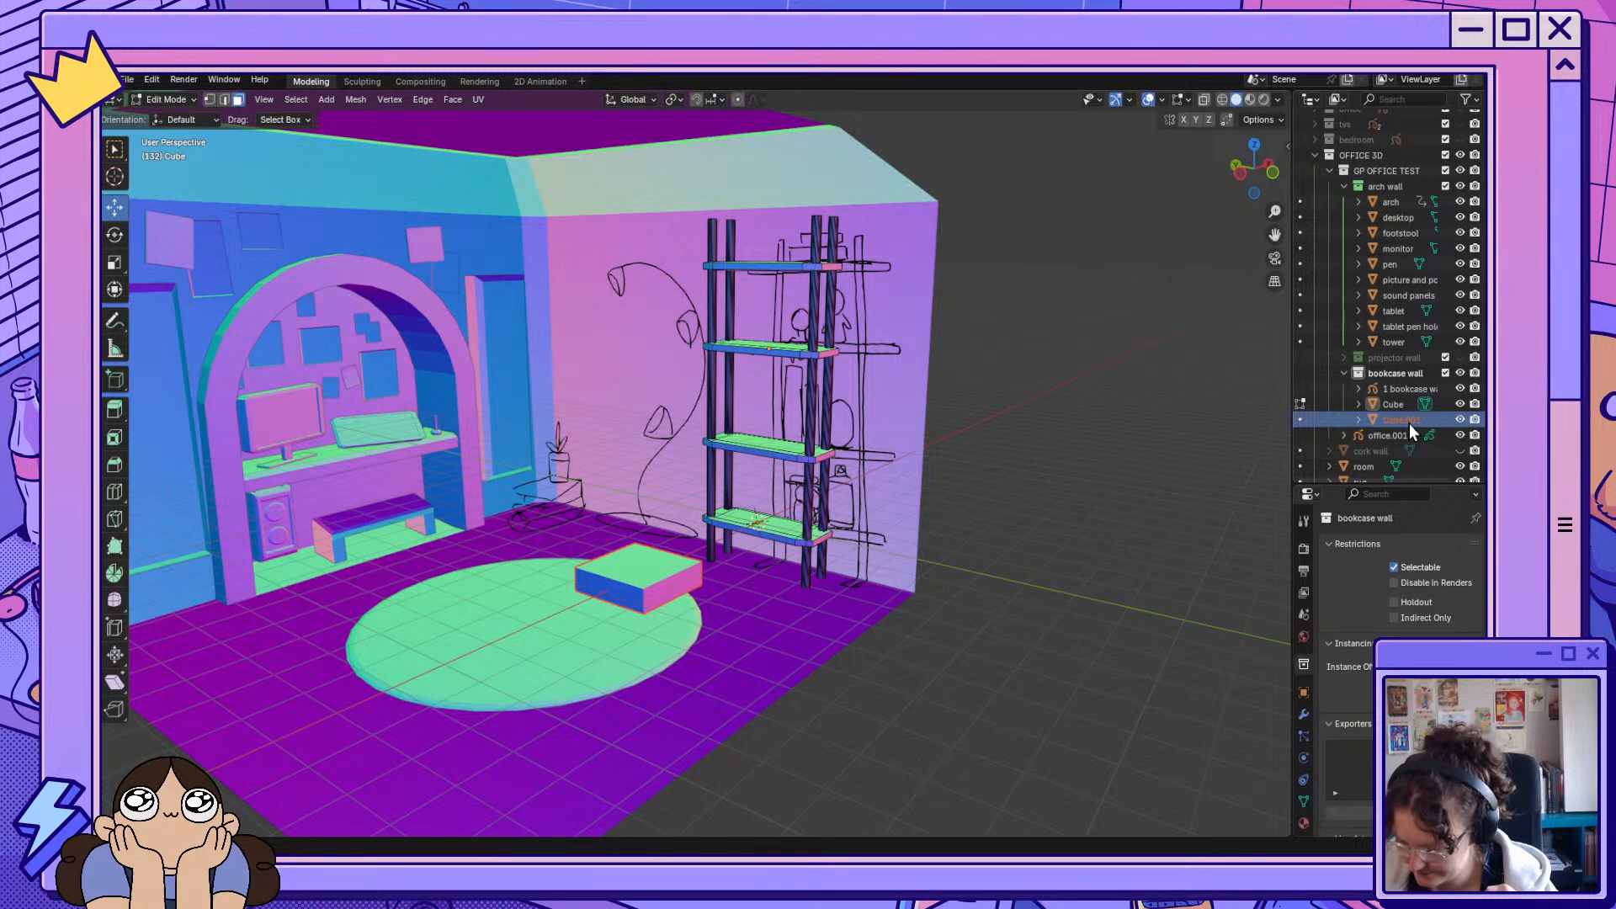
{"action": "double_click", "coordinate": [1402, 406]}
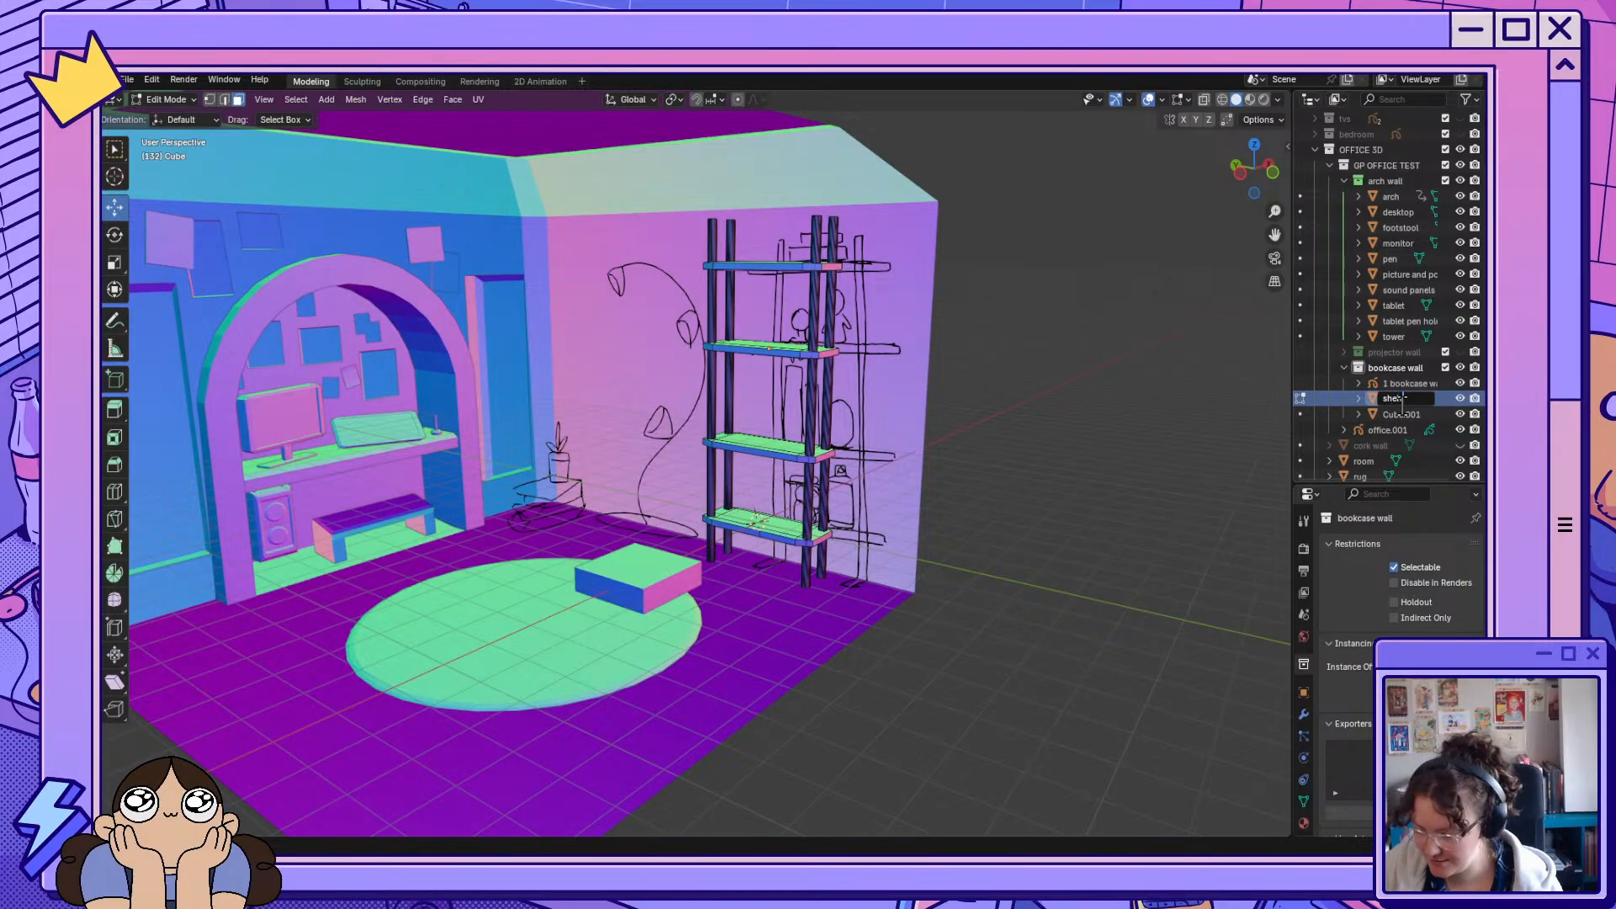
{"action": "key", "text": "Return"}
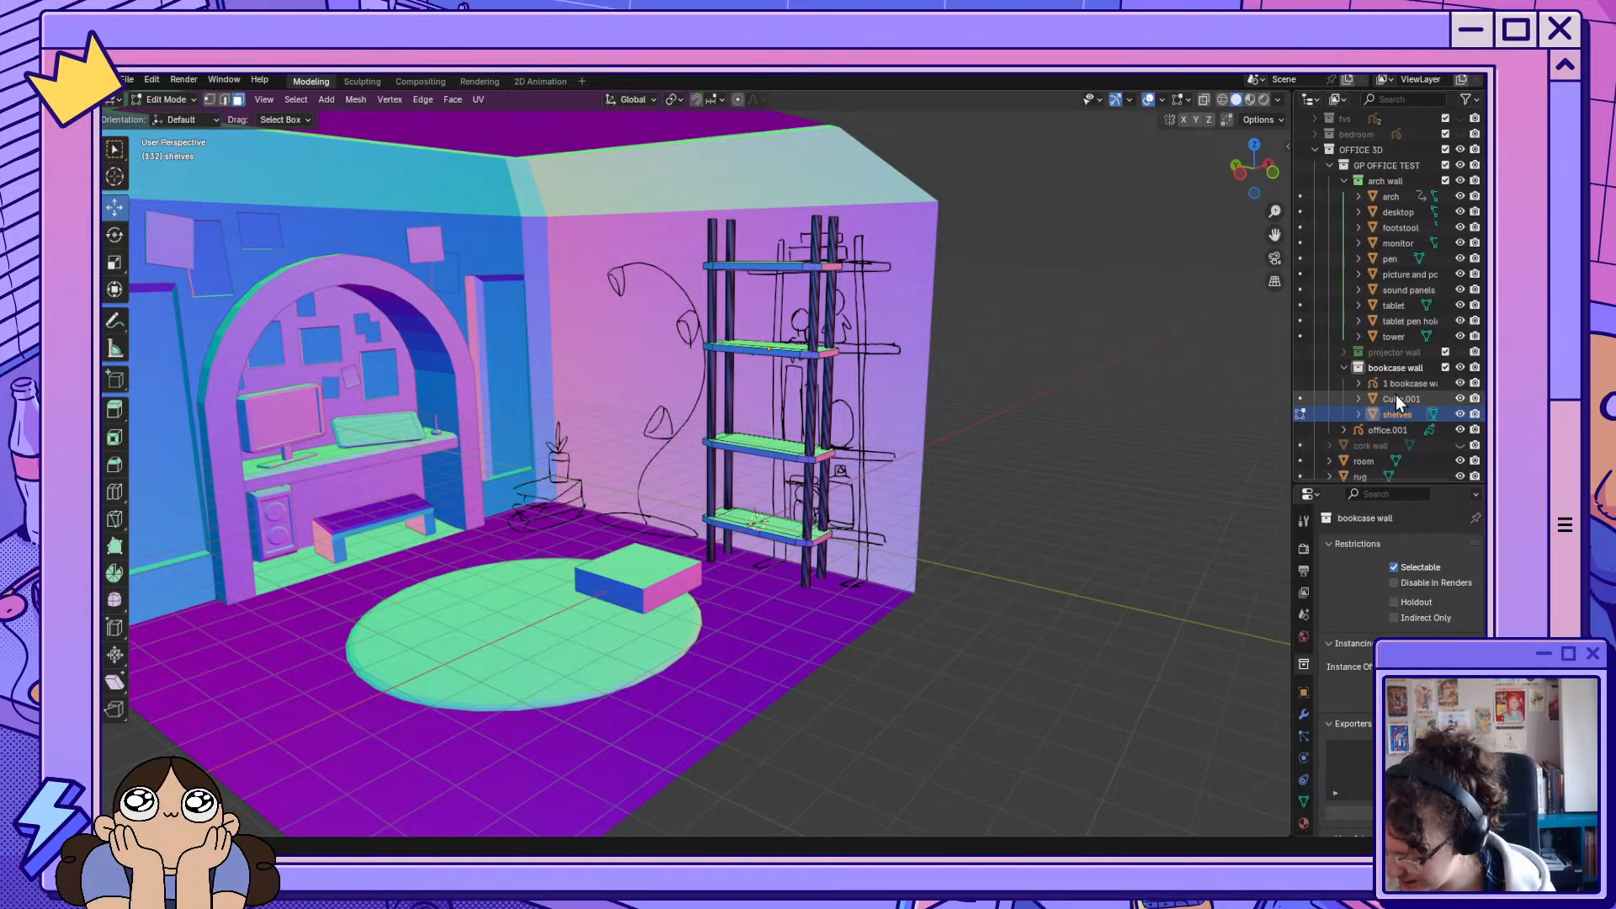
{"action": "key", "text": "Tab"}
{"action": "double_click", "coordinate": [1399, 399]}
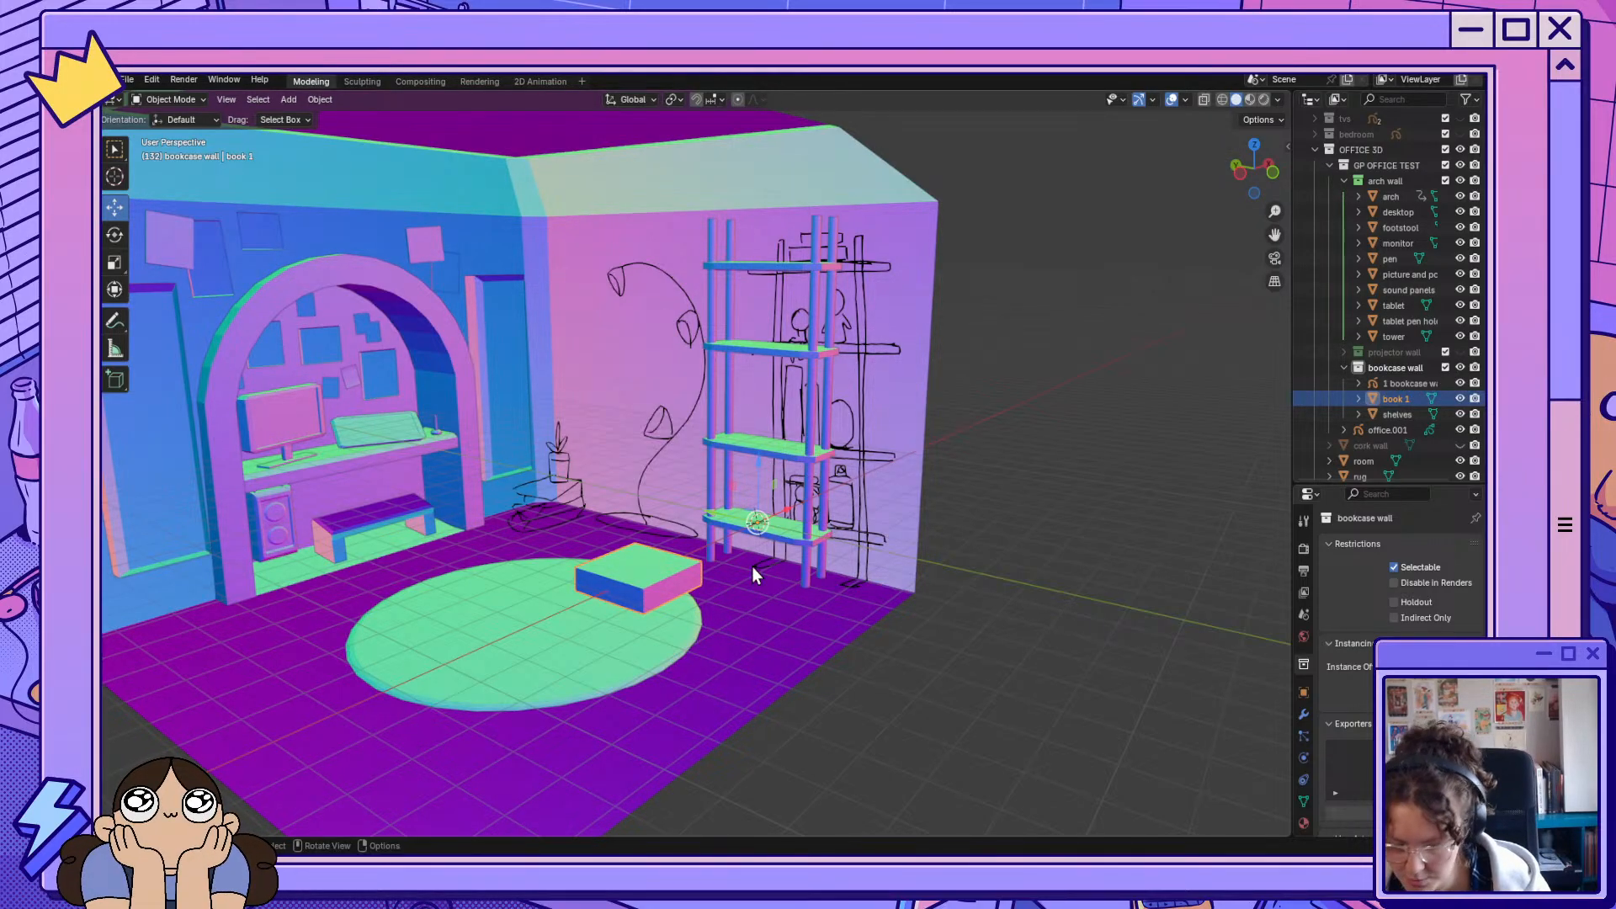
In Edit Mode on book 1, add one loop cut across the slab and slide it about 0.73 toward one end.
{"action": "left_click", "coordinate": [192, 100]}
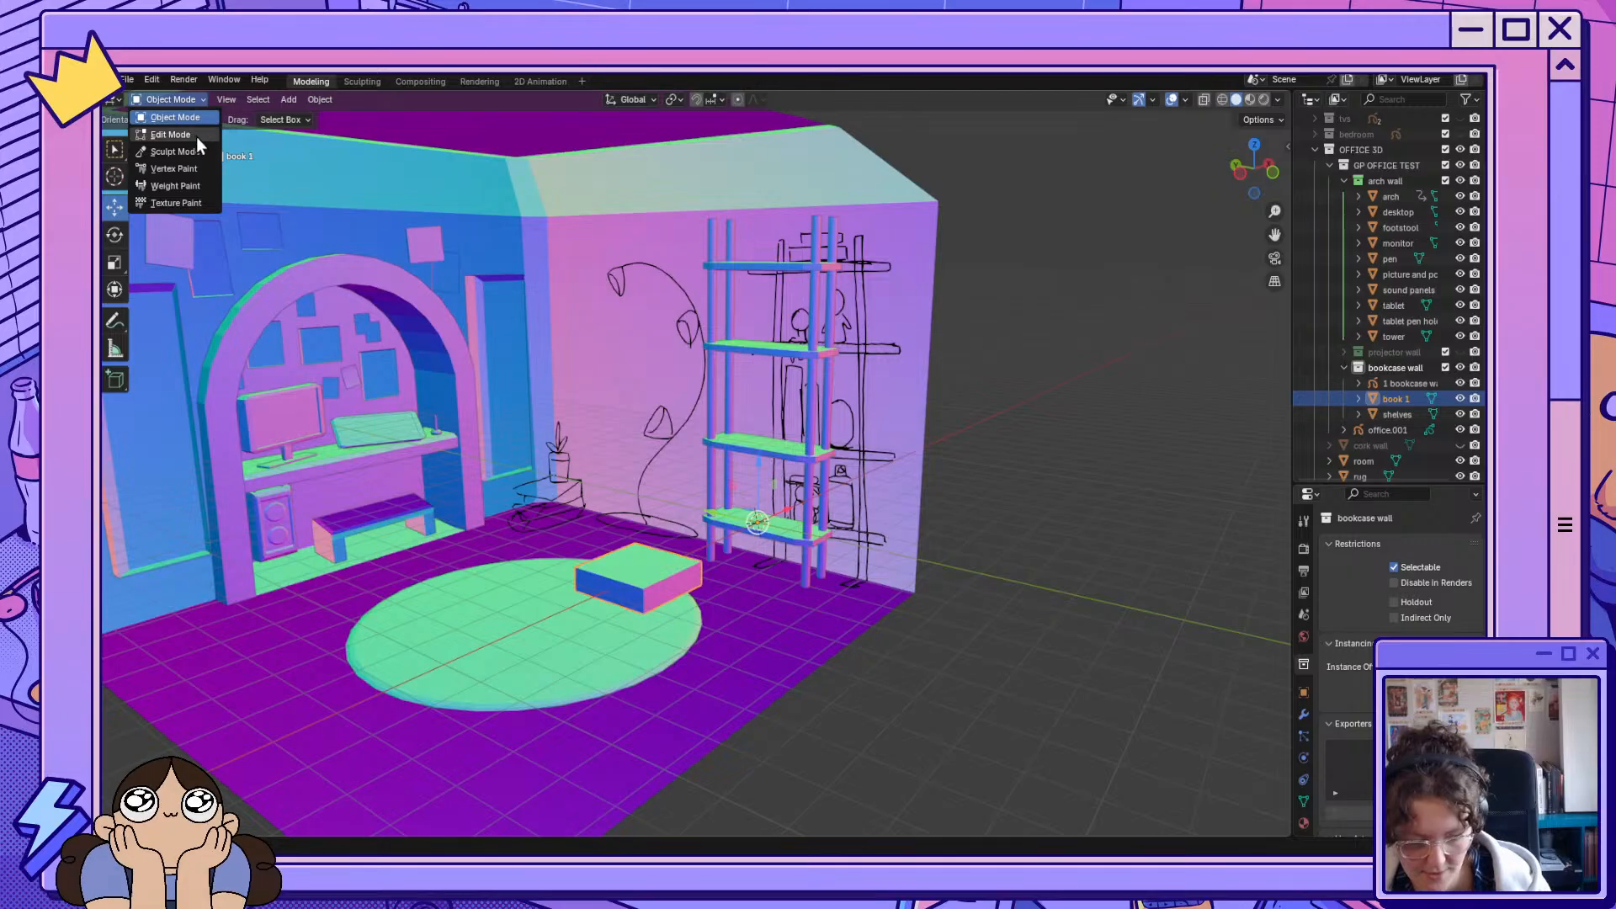
{"action": "left_click", "coordinate": [196, 134]}
{"action": "key", "text": "a"}
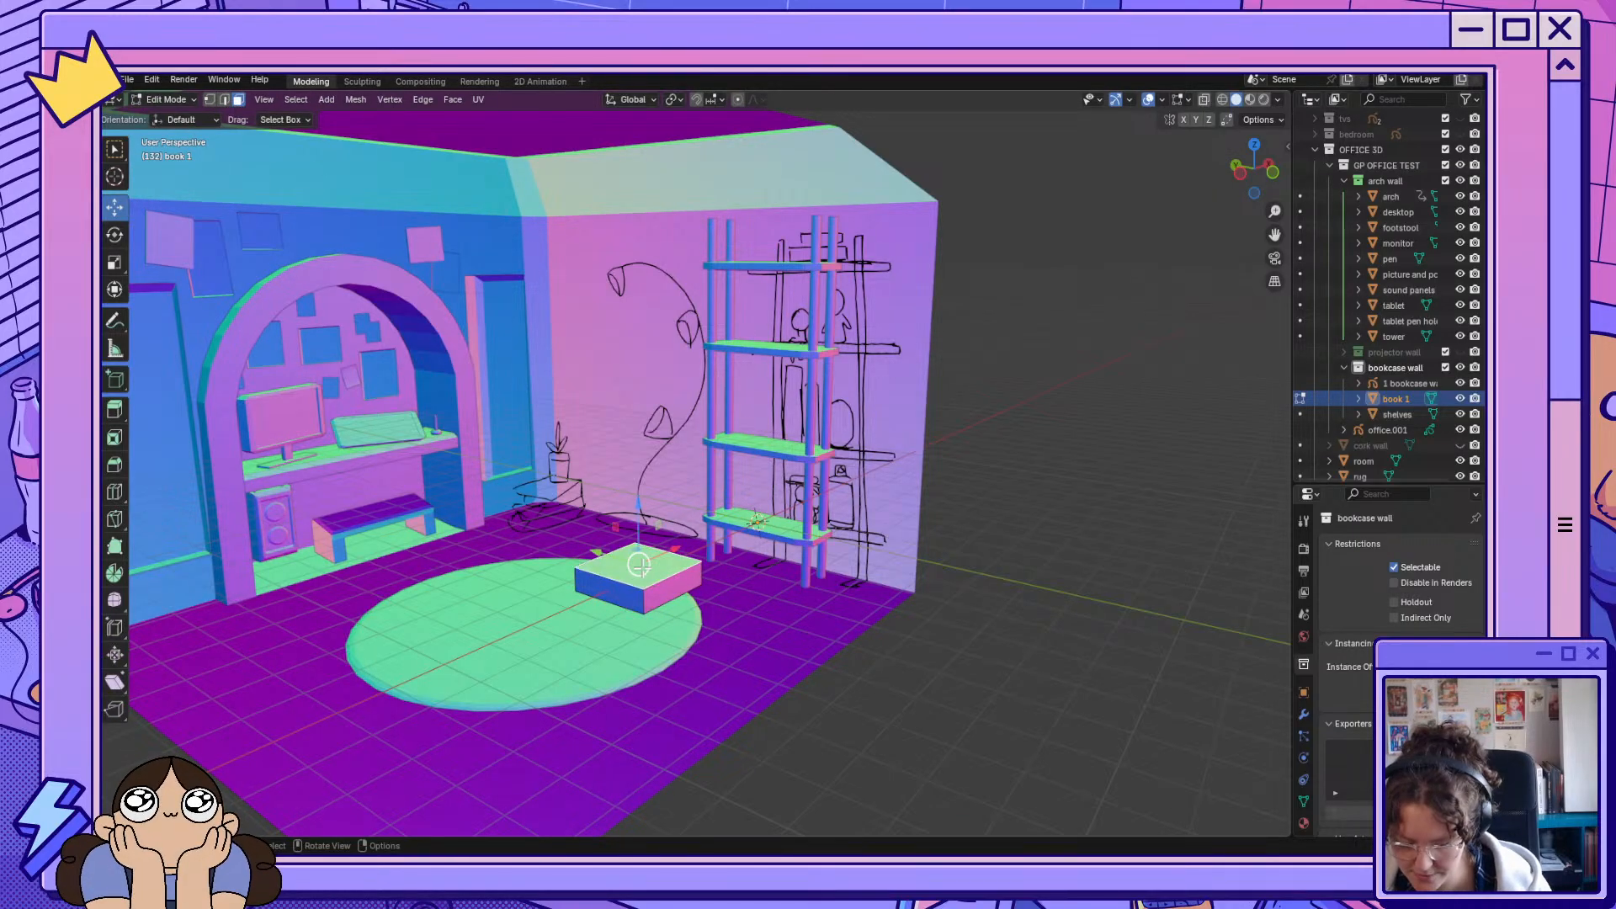
{"action": "mouse_move", "coordinate": [851, 587]}
{"action": "middle_mouse_down"}
{"action": "mouse_move", "coordinate": [801, 631]}
{"action": "mouse_move", "coordinate": [931, 577]}
{"action": "mouse_move", "coordinate": [848, 606]}
{"action": "mouse_move", "coordinate": [862, 609]}
{"action": "middle_mouse_up"}
{"action": "scroll", "coordinate": [810, 631], "scroll_direction": "down", "scroll_amount": 2}
{"action": "scroll", "coordinate": [845, 604], "scroll_direction": "up", "scroll_amount": 3}
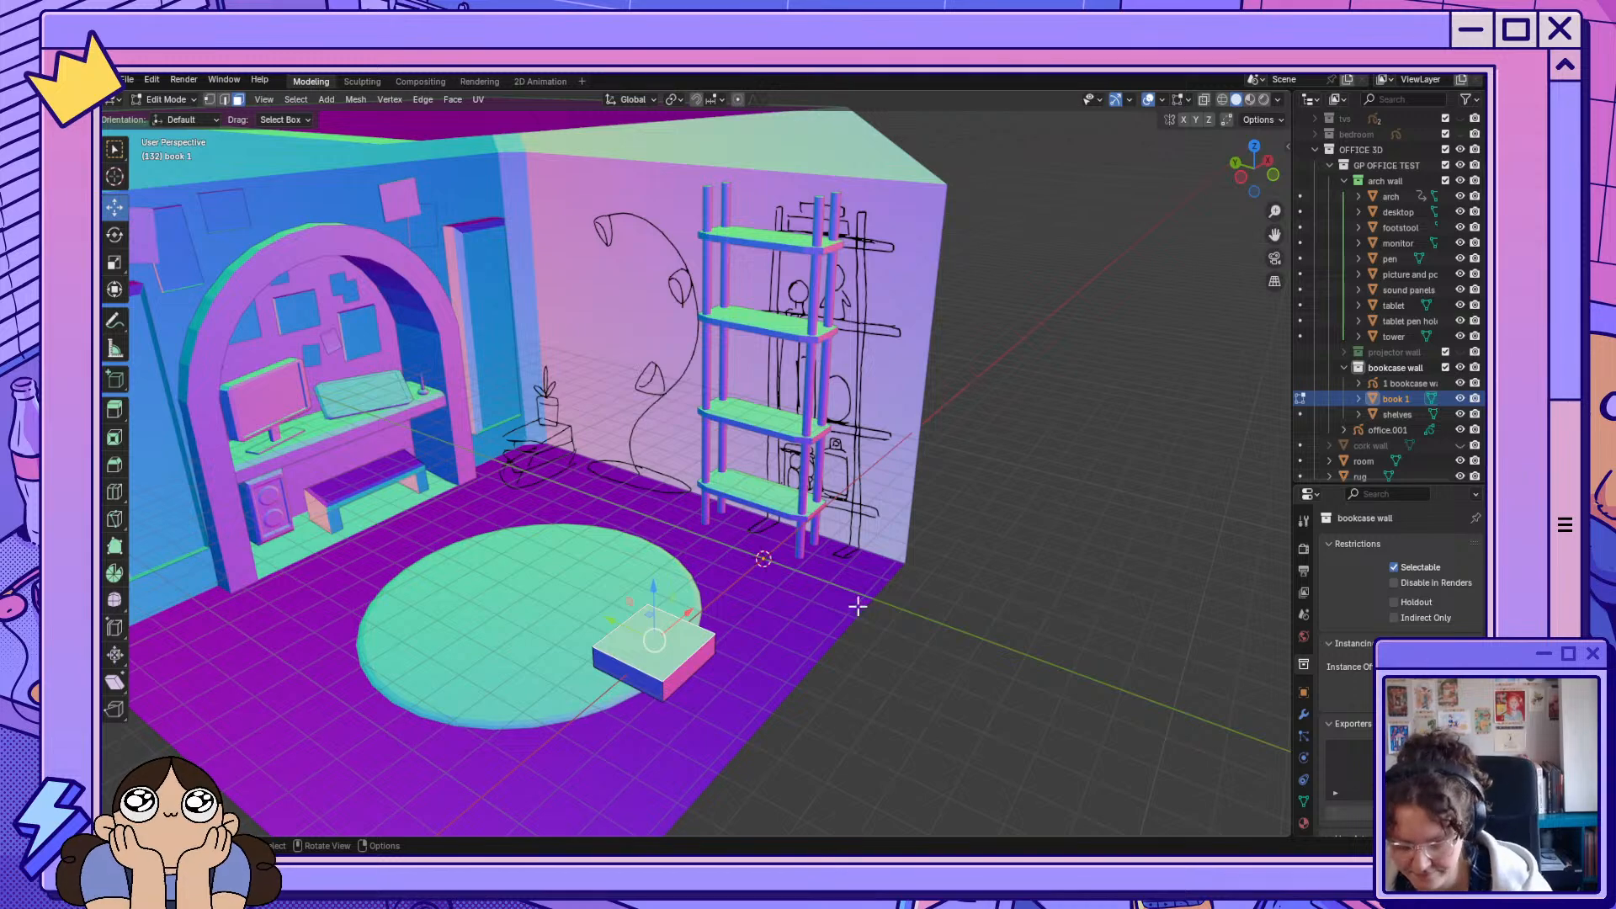
{"action": "mouse_move", "coordinate": [752, 687]}
{"action": "middle_mouse_down"}
{"action": "mouse_move", "coordinate": [732, 679]}
{"action": "mouse_move", "coordinate": [746, 671]}
{"action": "mouse_move", "coordinate": [758, 707]}
{"action": "mouse_move", "coordinate": [756, 671]}
{"action": "middle_mouse_up"}
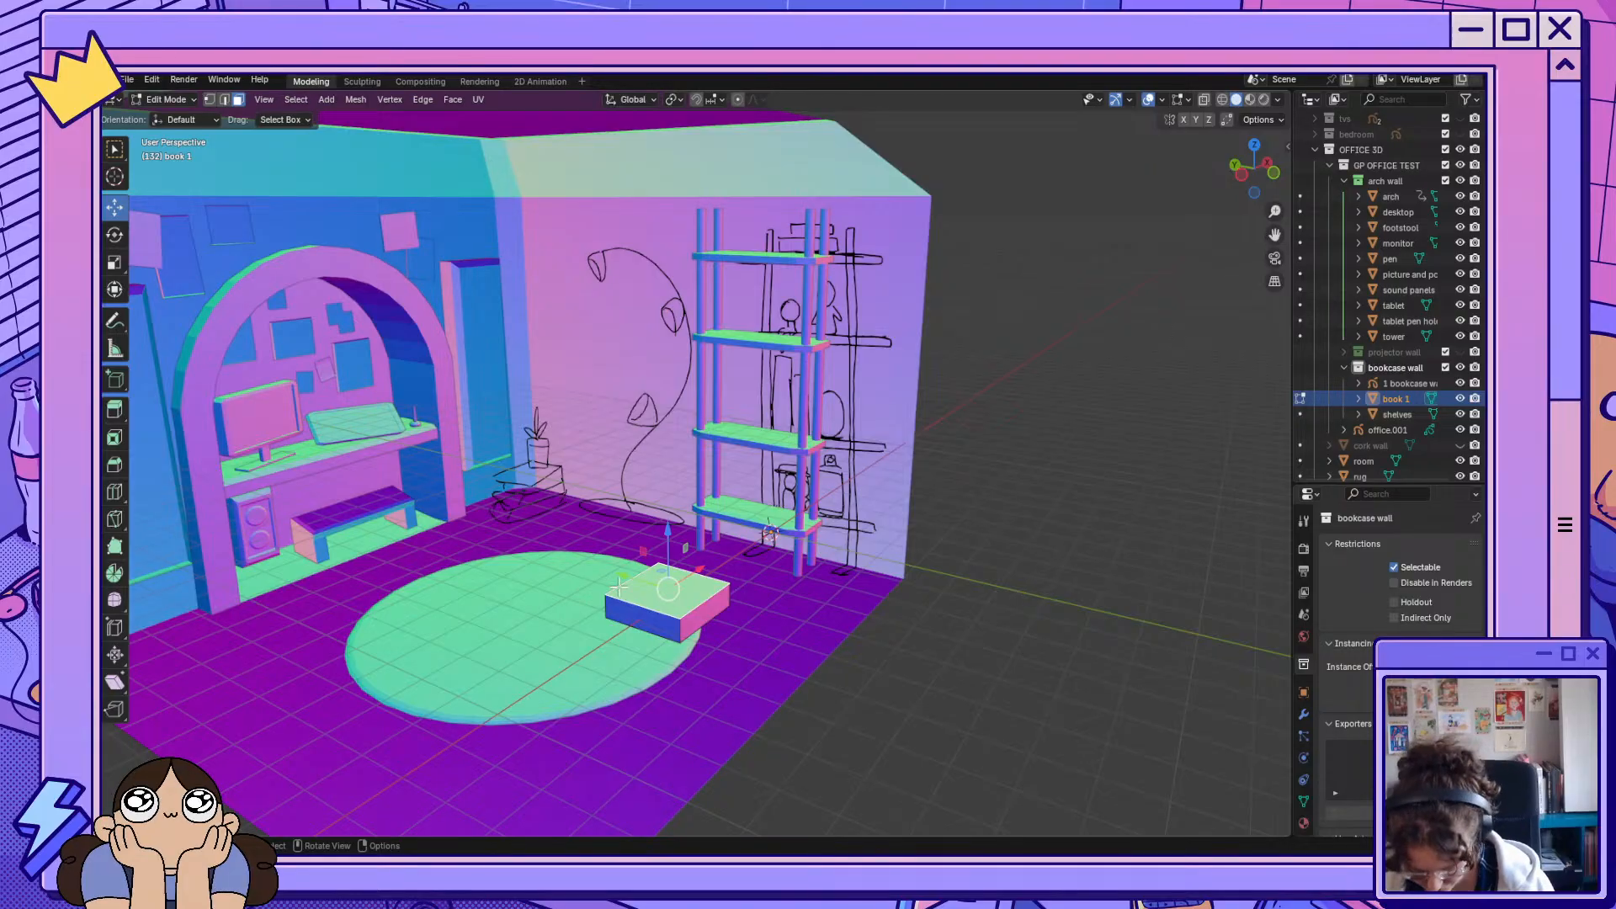
{"action": "key", "text": "ctrl+r"}
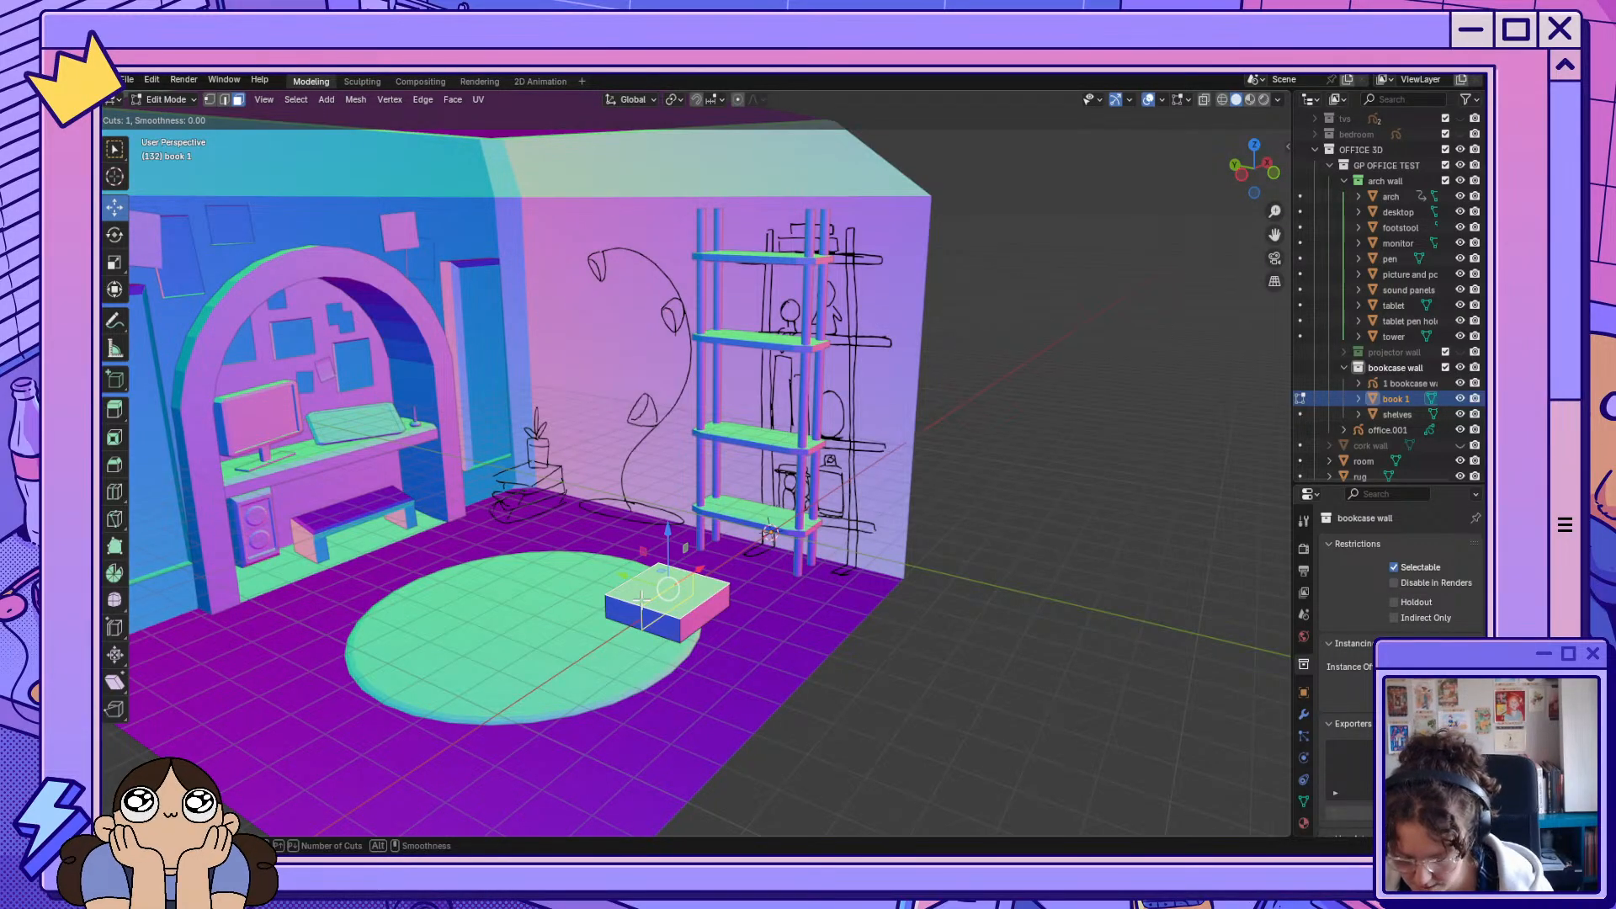
{"action": "left_click", "coordinate": [686, 606]}
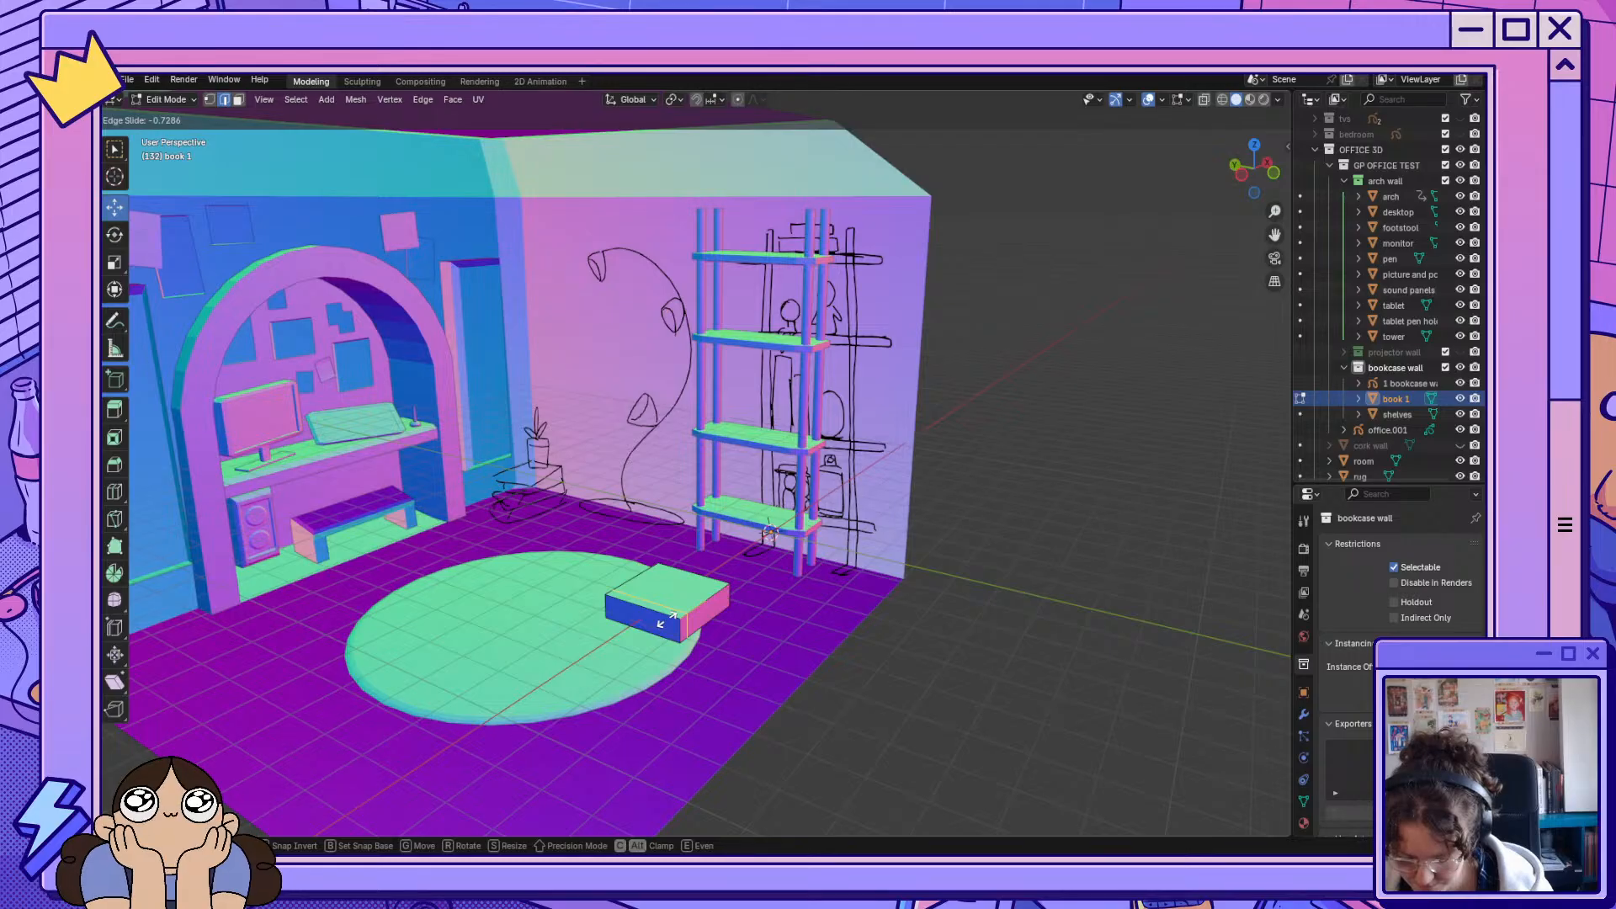
{"action": "left_click", "coordinate": [674, 618]}
Add a second loop cut to book 1 right beside the first one to form a narrow strip near the spine end.
{"action": "middle_click_drag", "start_coordinate": [823, 624], "coordinate": [657, 653]}
{"action": "scroll", "coordinate": [680, 594], "scroll_direction": "up", "scroll_amount": 5}
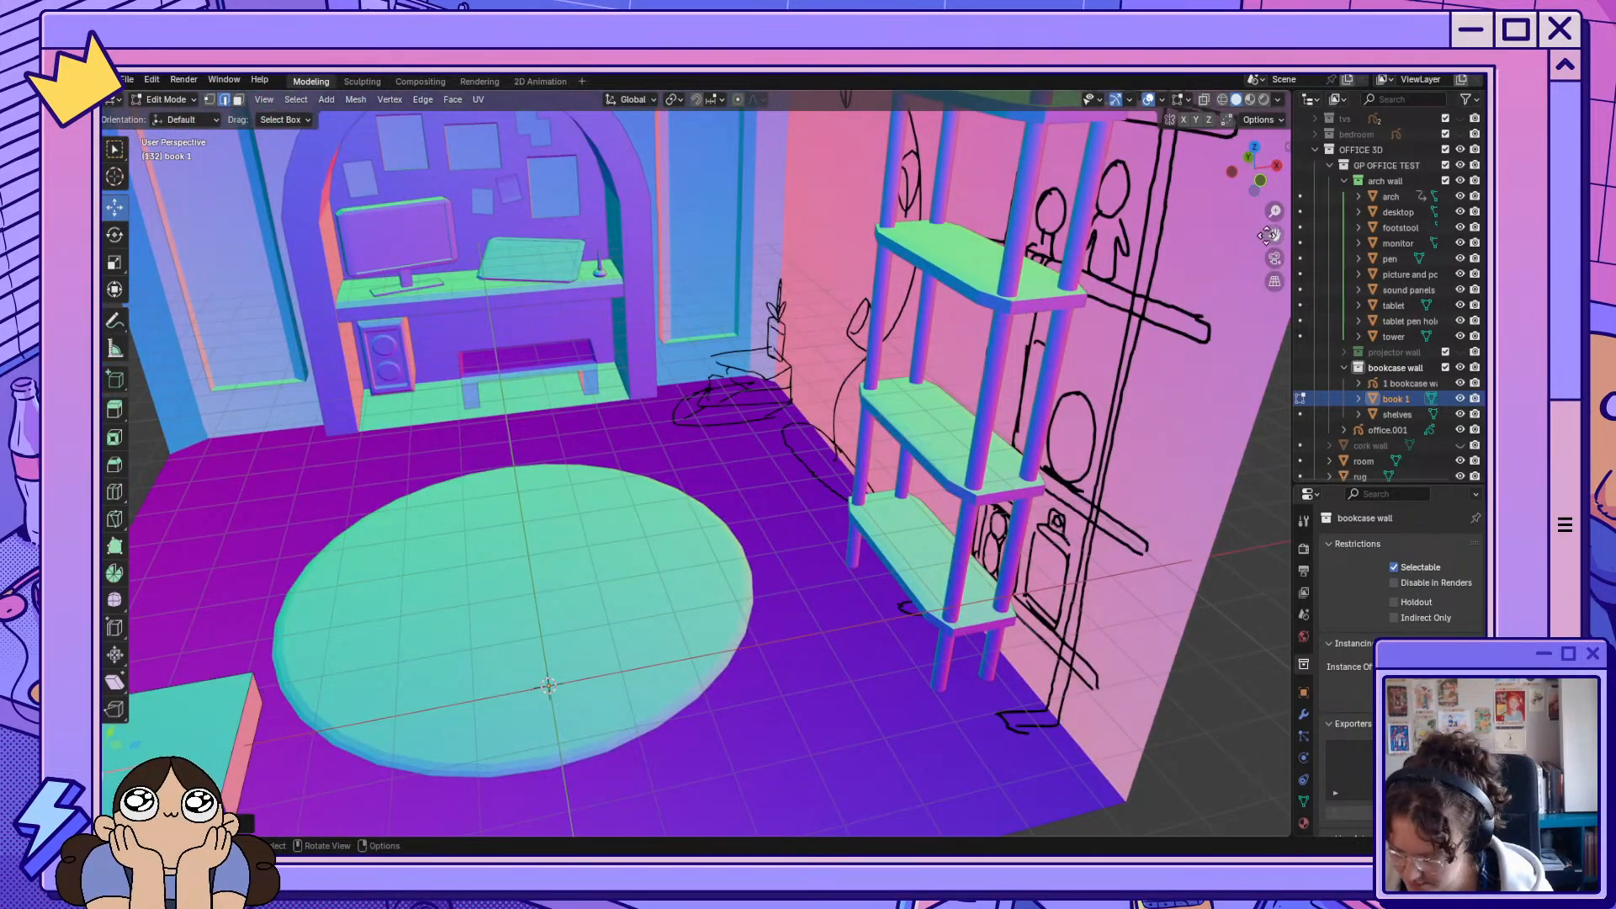
{"action": "left_click_drag", "start_coordinate": [1267, 236], "coordinate": [1594, 125]}
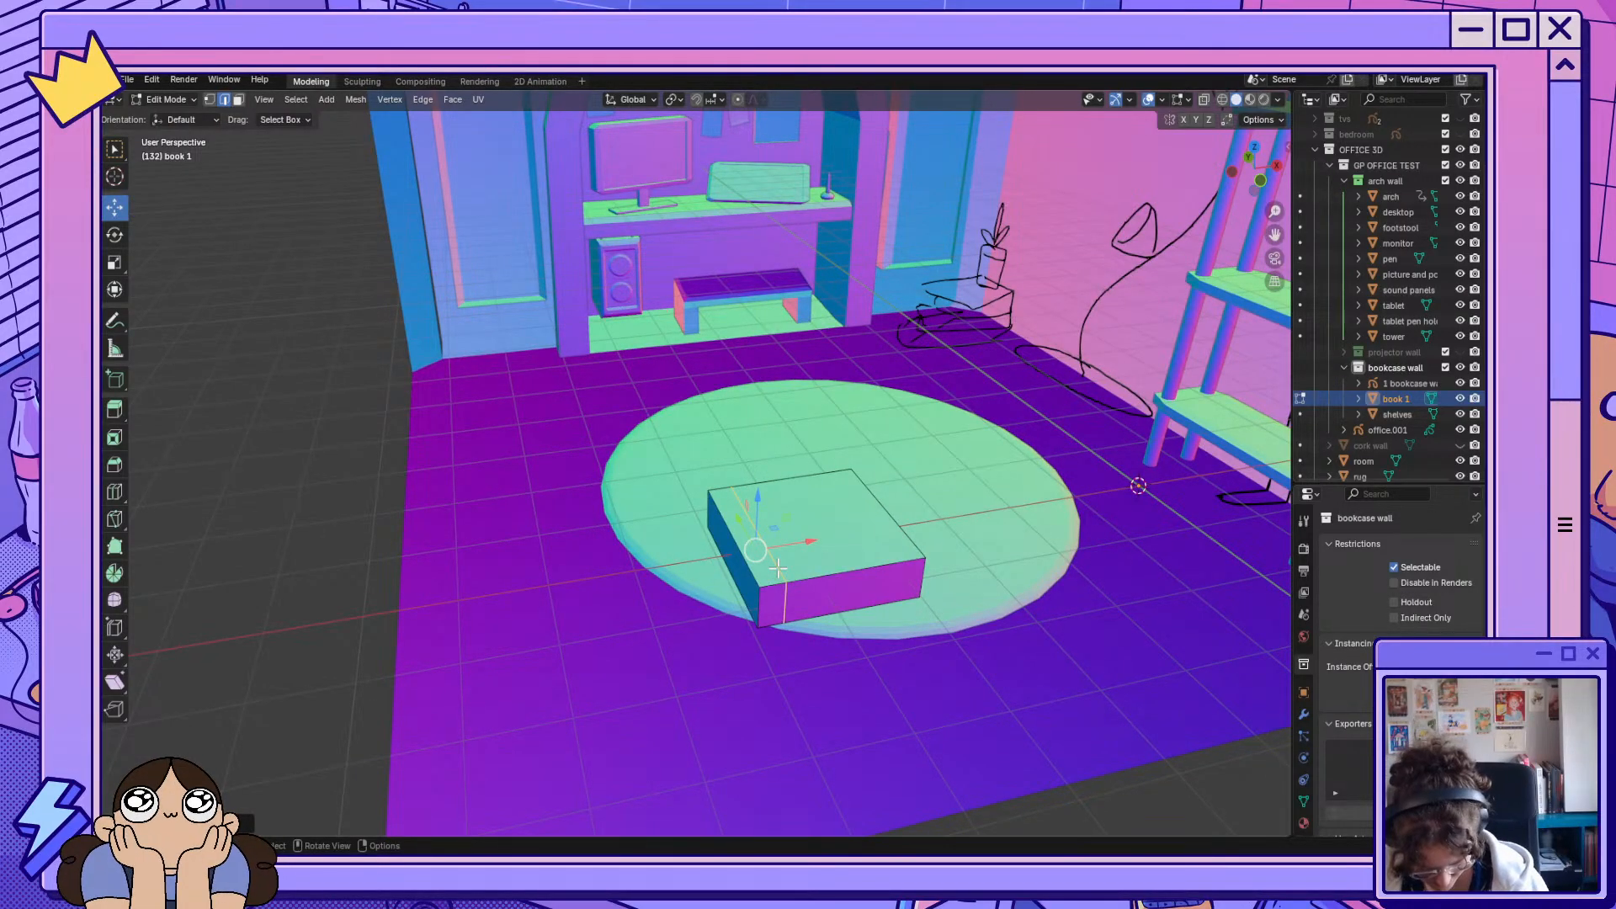
{"action": "key", "text": "ctrl+r"}
{"action": "left_click", "coordinate": [776, 570]}
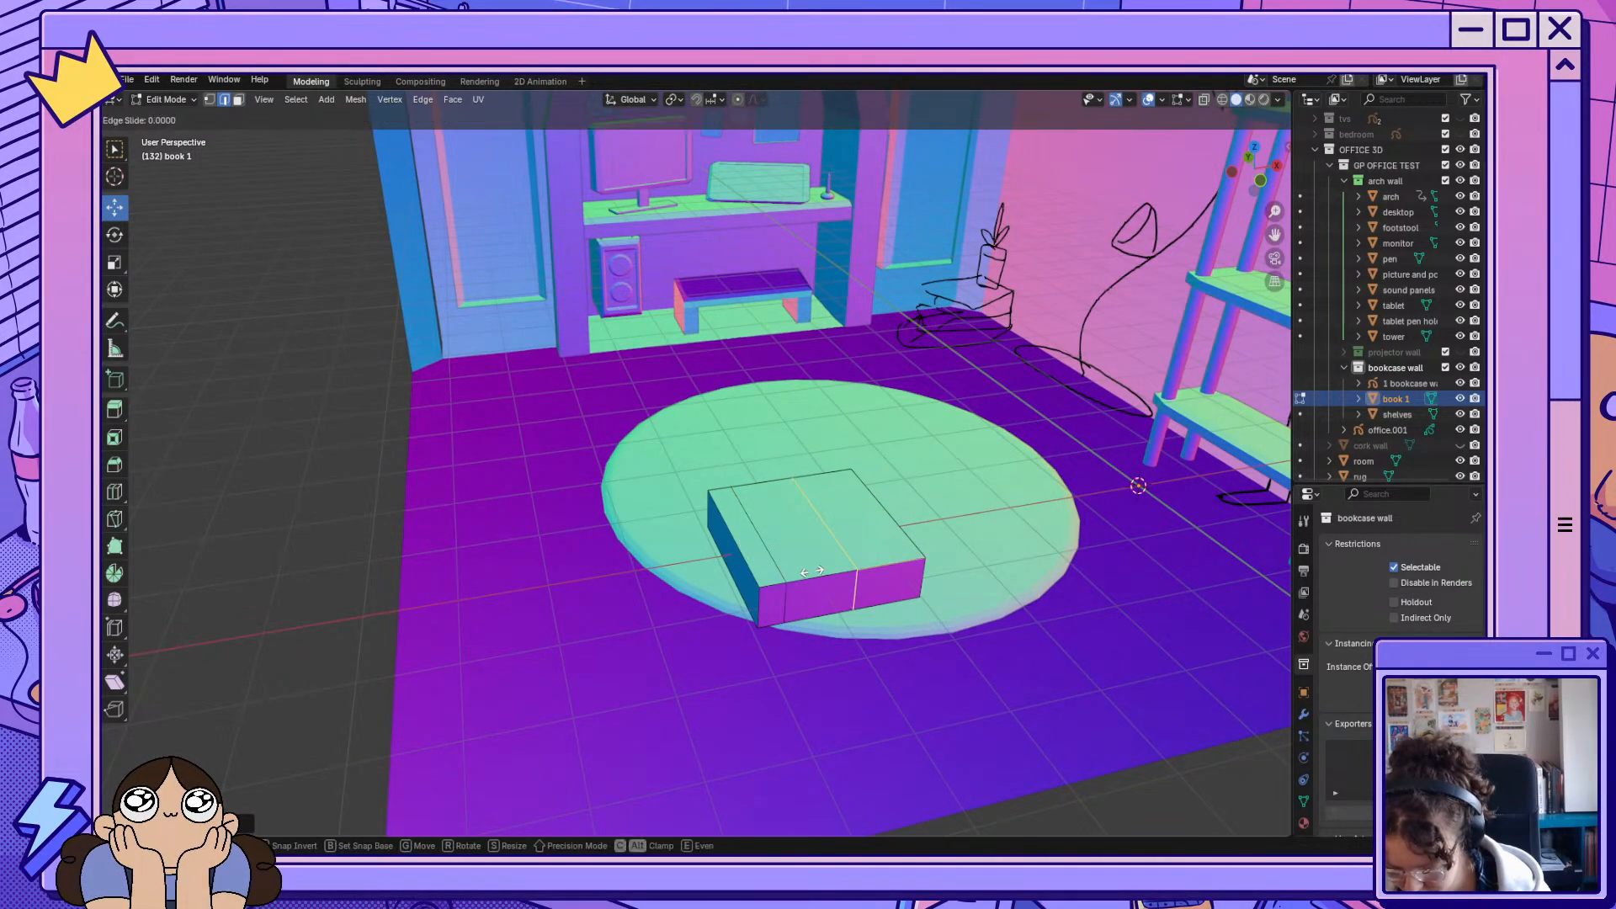
{"action": "left_click", "coordinate": [750, 577]}
{"action": "key", "text": "shift+r"}
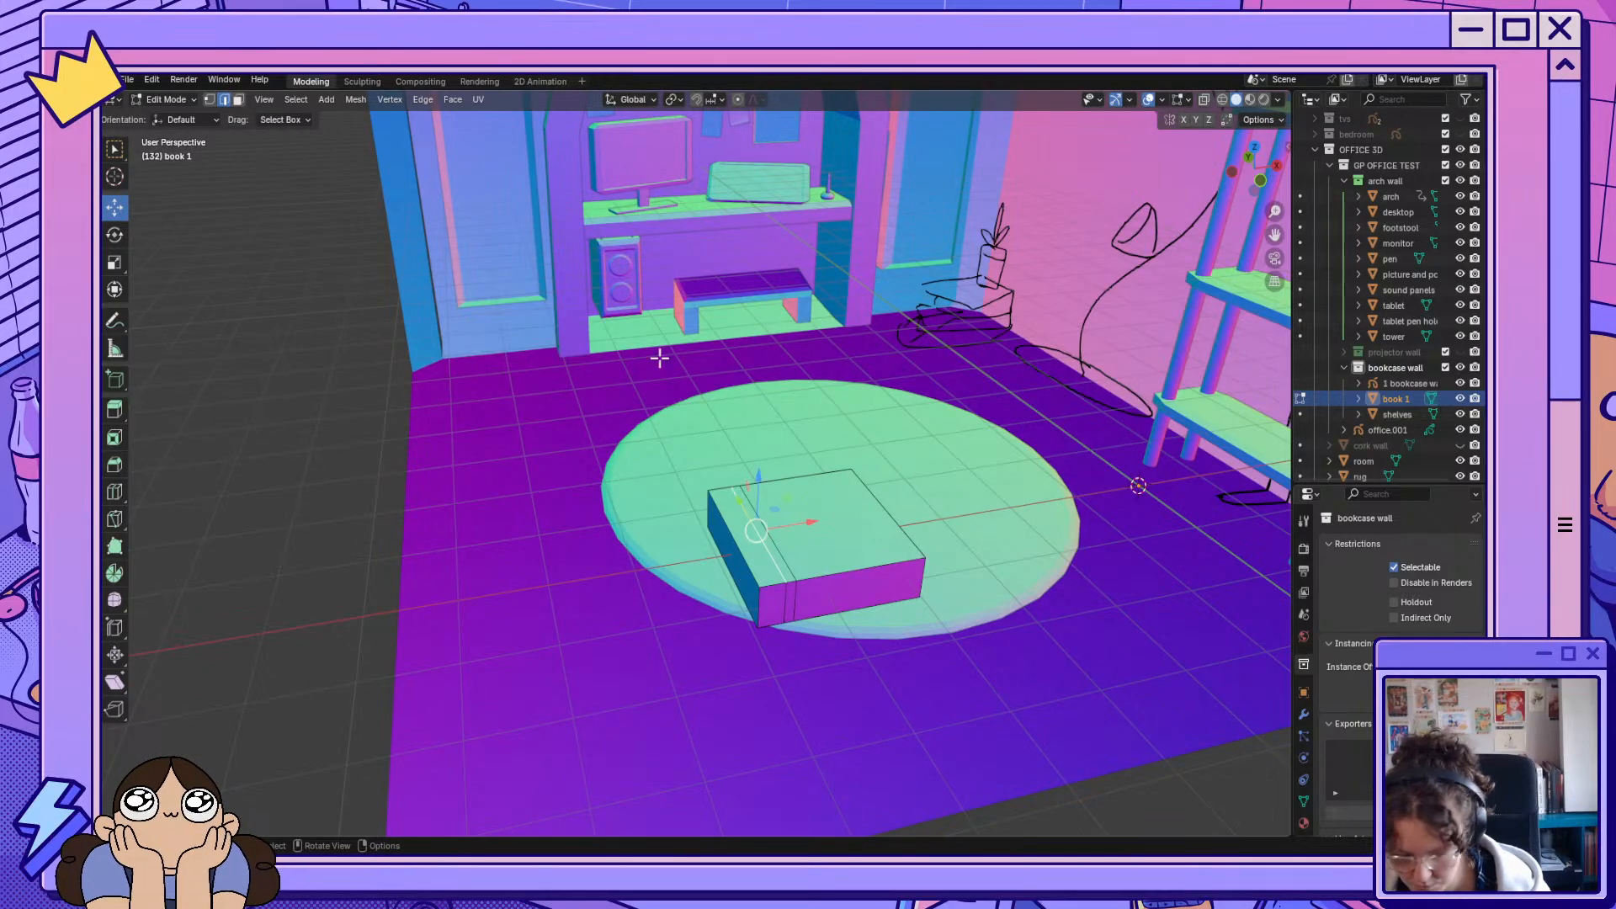
In face select mode, select the three faces along one side of book 1 plus the end face opposite the spine.
{"action": "left_click", "coordinate": [238, 99]}
{"action": "left_click", "coordinate": [774, 554]}
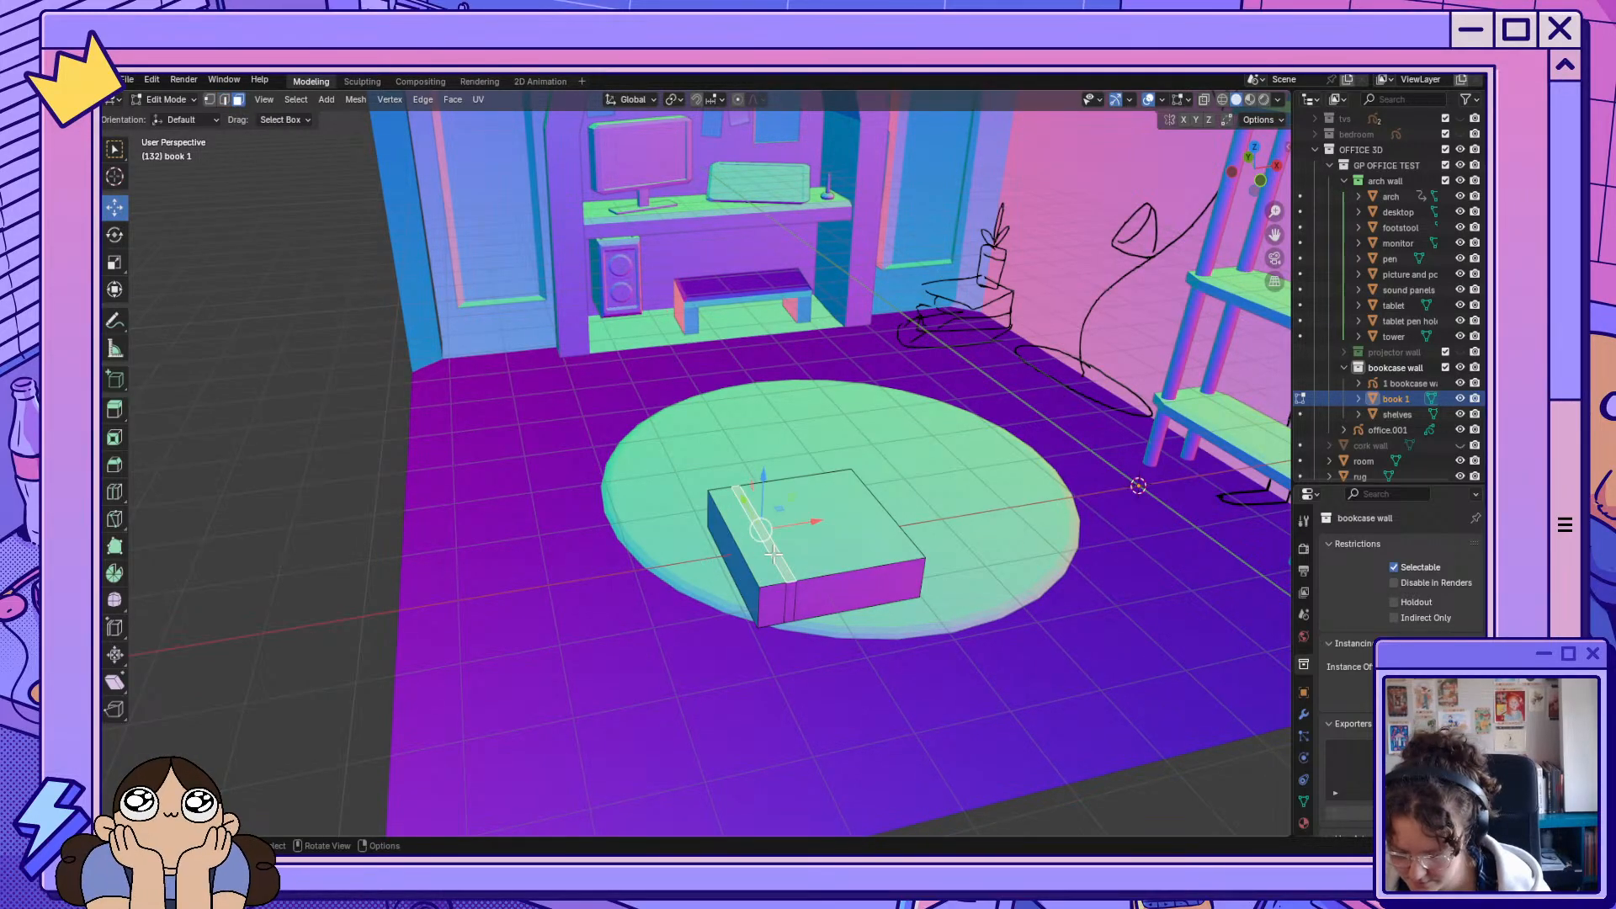
{"action": "mouse_move", "coordinate": [779, 654]}
{"action": "middle_mouse_down"}
{"action": "mouse_move", "coordinate": [927, 643]}
{"action": "mouse_move", "coordinate": [925, 577]}
{"action": "mouse_move", "coordinate": [779, 534]}
{"action": "mouse_move", "coordinate": [758, 660]}
{"action": "middle_mouse_up"}
{"action": "left_click", "coordinate": [756, 655]}
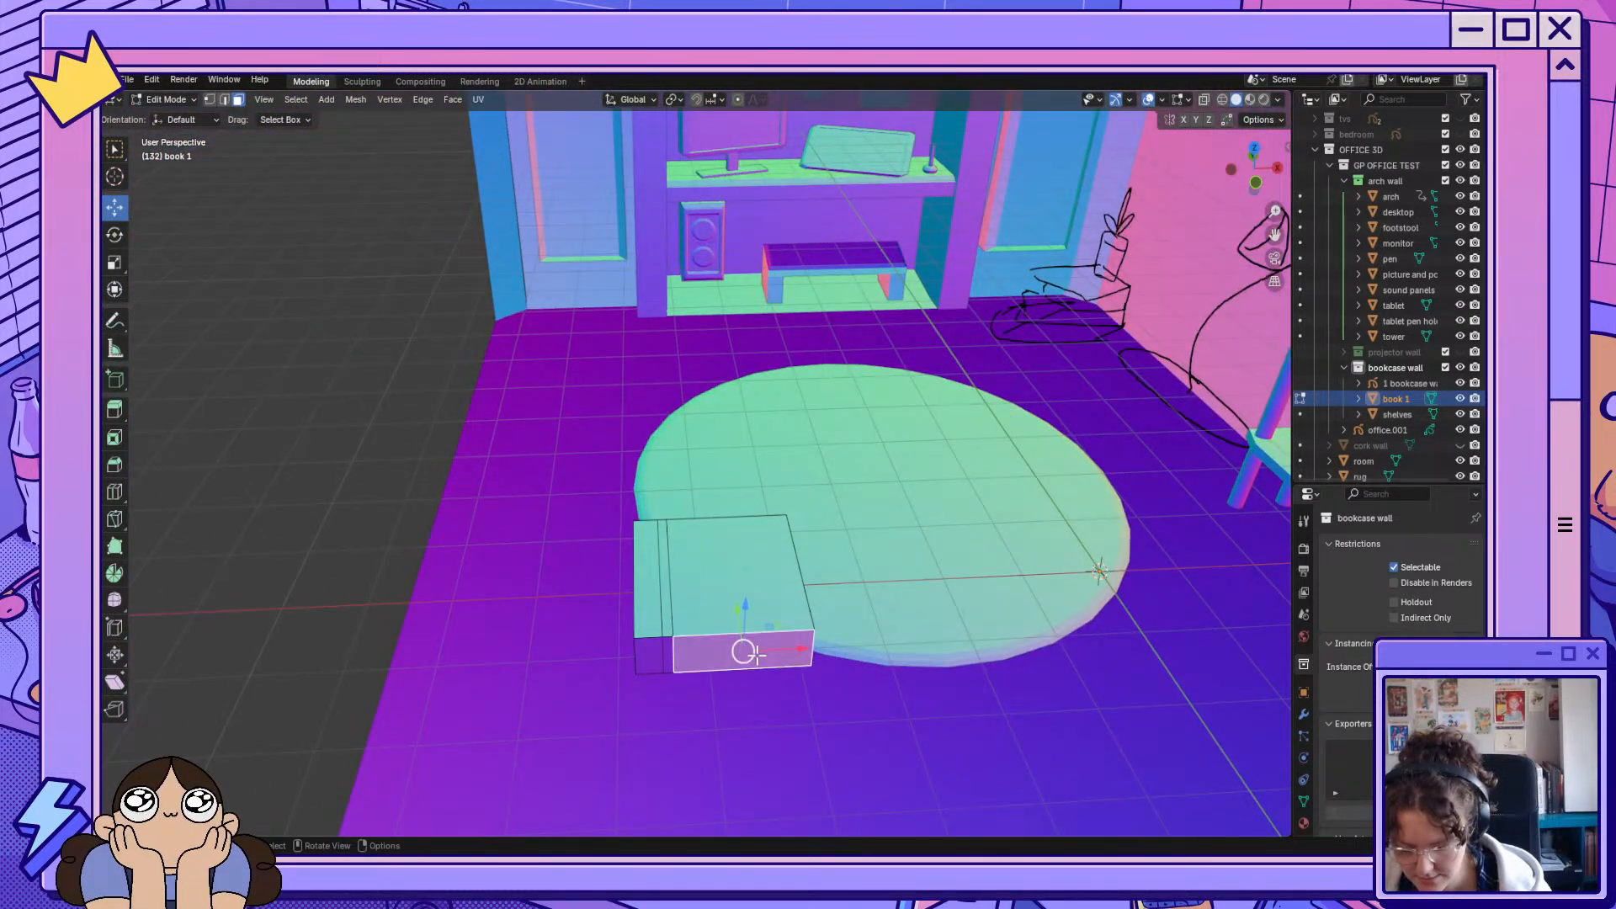
{"action": "left_click", "coordinate": [653, 657], "text": "shift"}
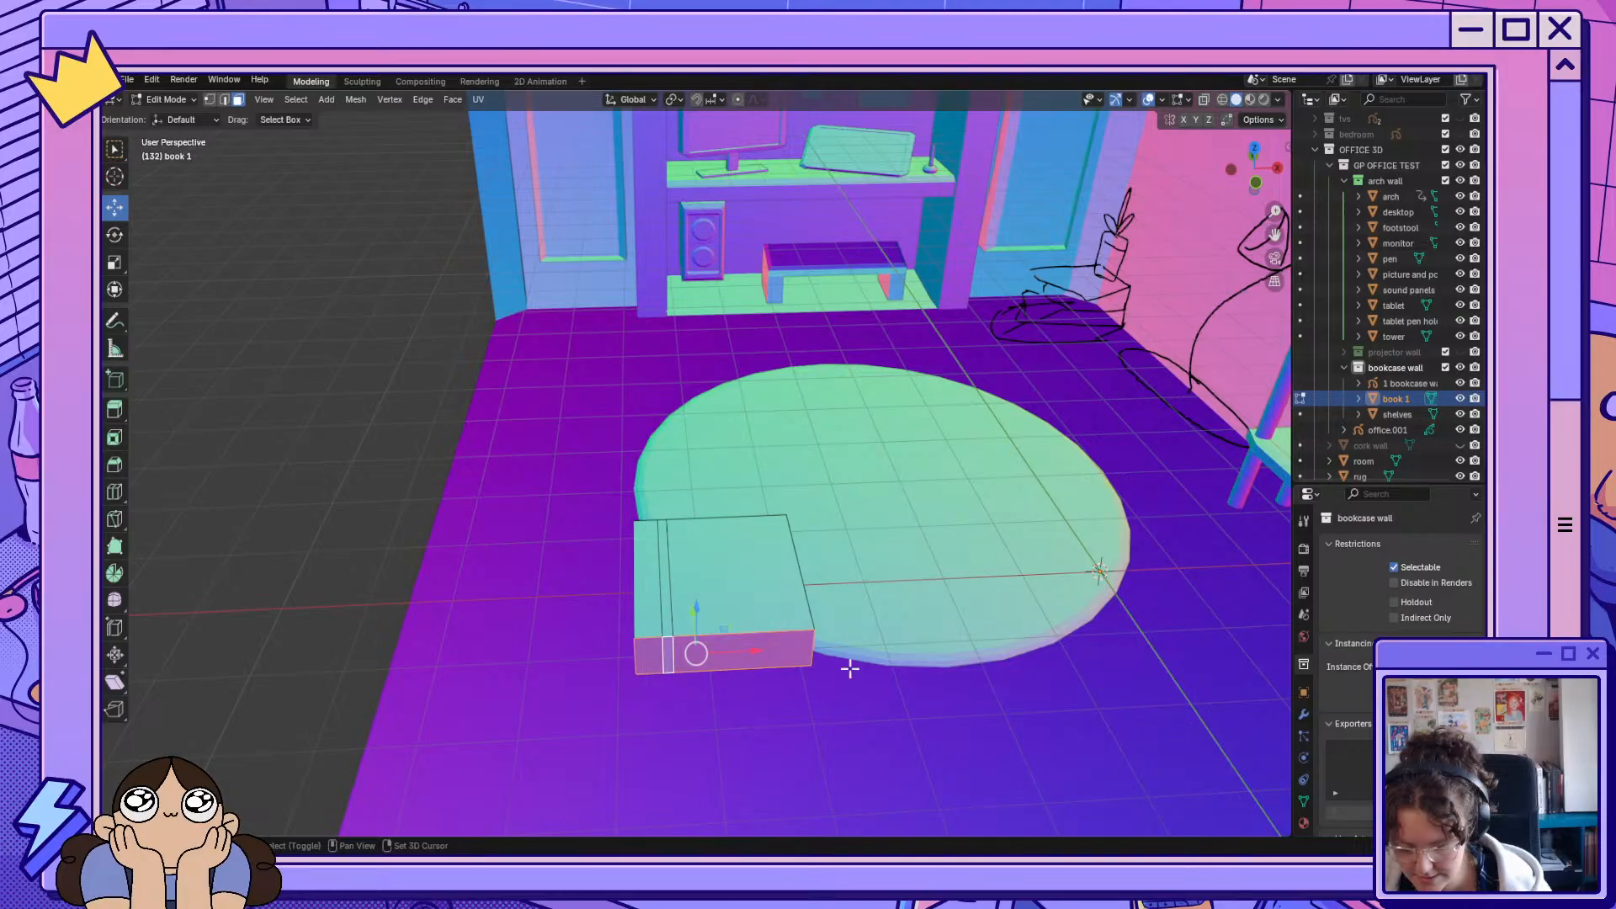
{"action": "middle_click_drag", "start_coordinate": [851, 664], "coordinate": [415, 516]}
{"action": "left_click", "coordinate": [417, 446], "text": "shift"}
Add the three faces on book 1's opposite side to the selection and inset all selected faces by about 0.24 m.
{"action": "middle_click_drag", "start_coordinate": [416, 446], "coordinate": [541, 317]}
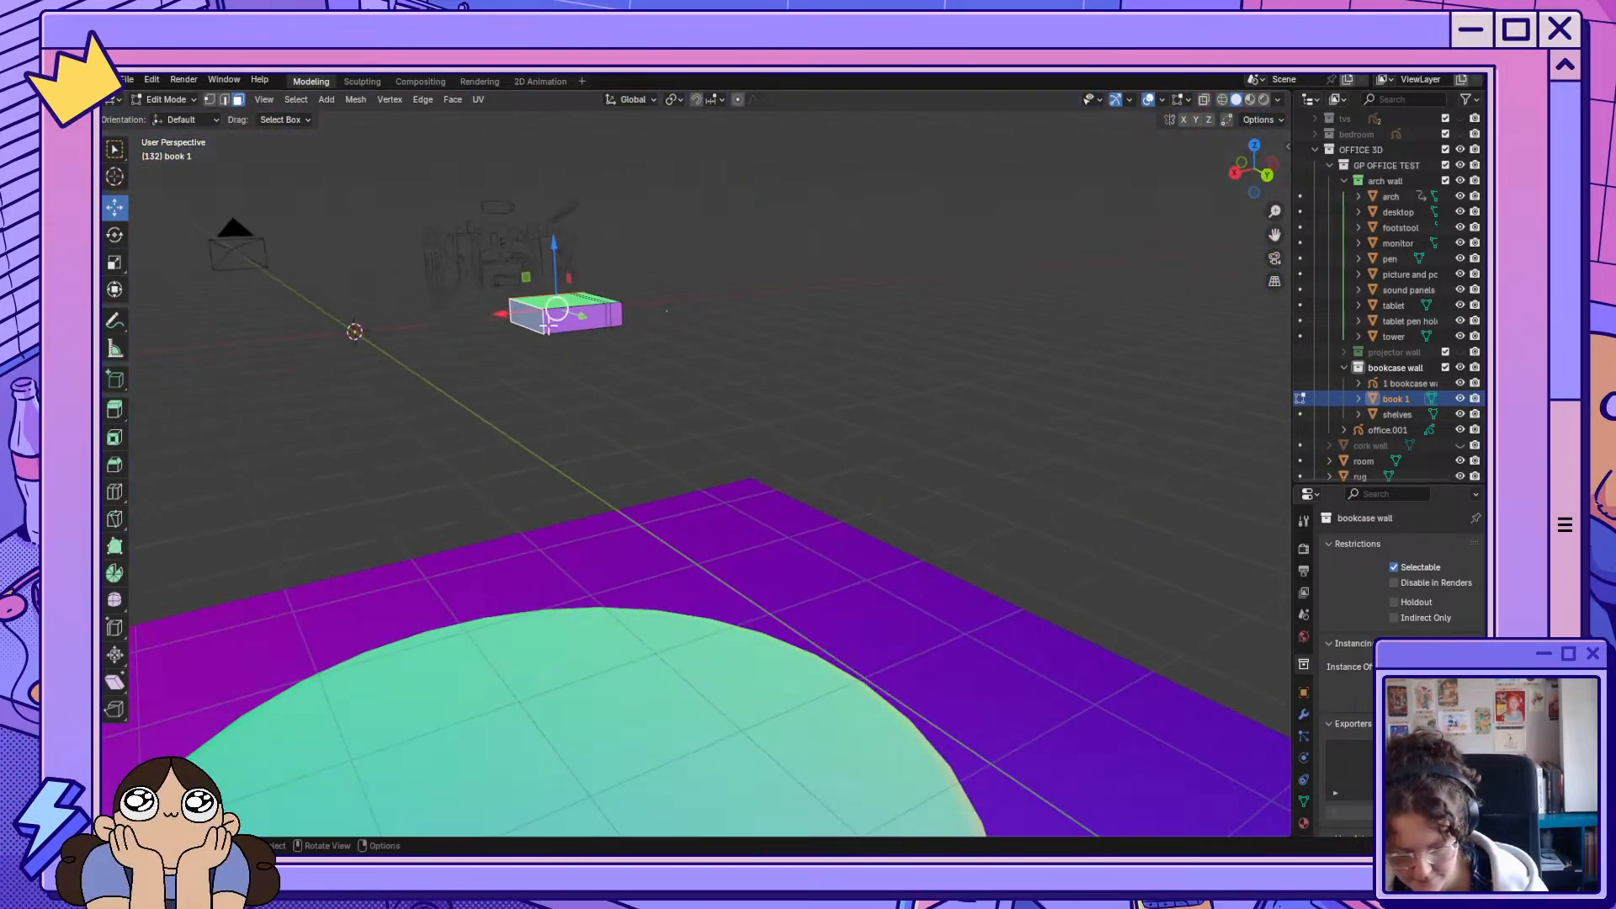
{"action": "key", "text": "g"}
{"action": "left_click", "coordinate": [568, 320]}
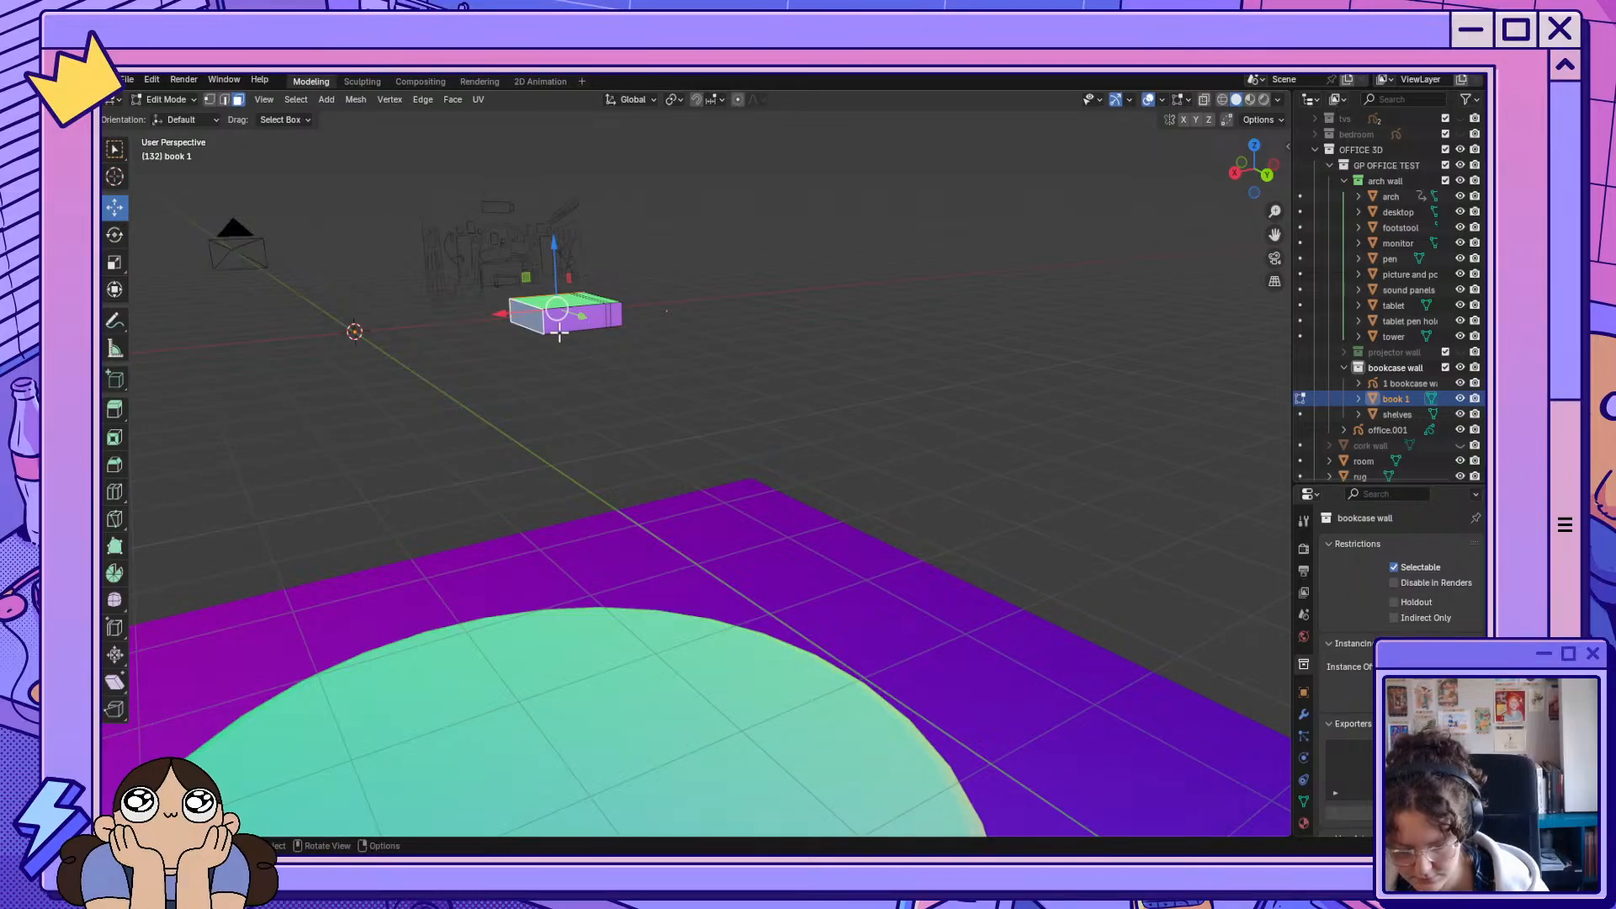
{"action": "left_click", "coordinate": [593, 324], "text": "shift"}
{"action": "left_click", "coordinate": [608, 319], "text": "shift"}
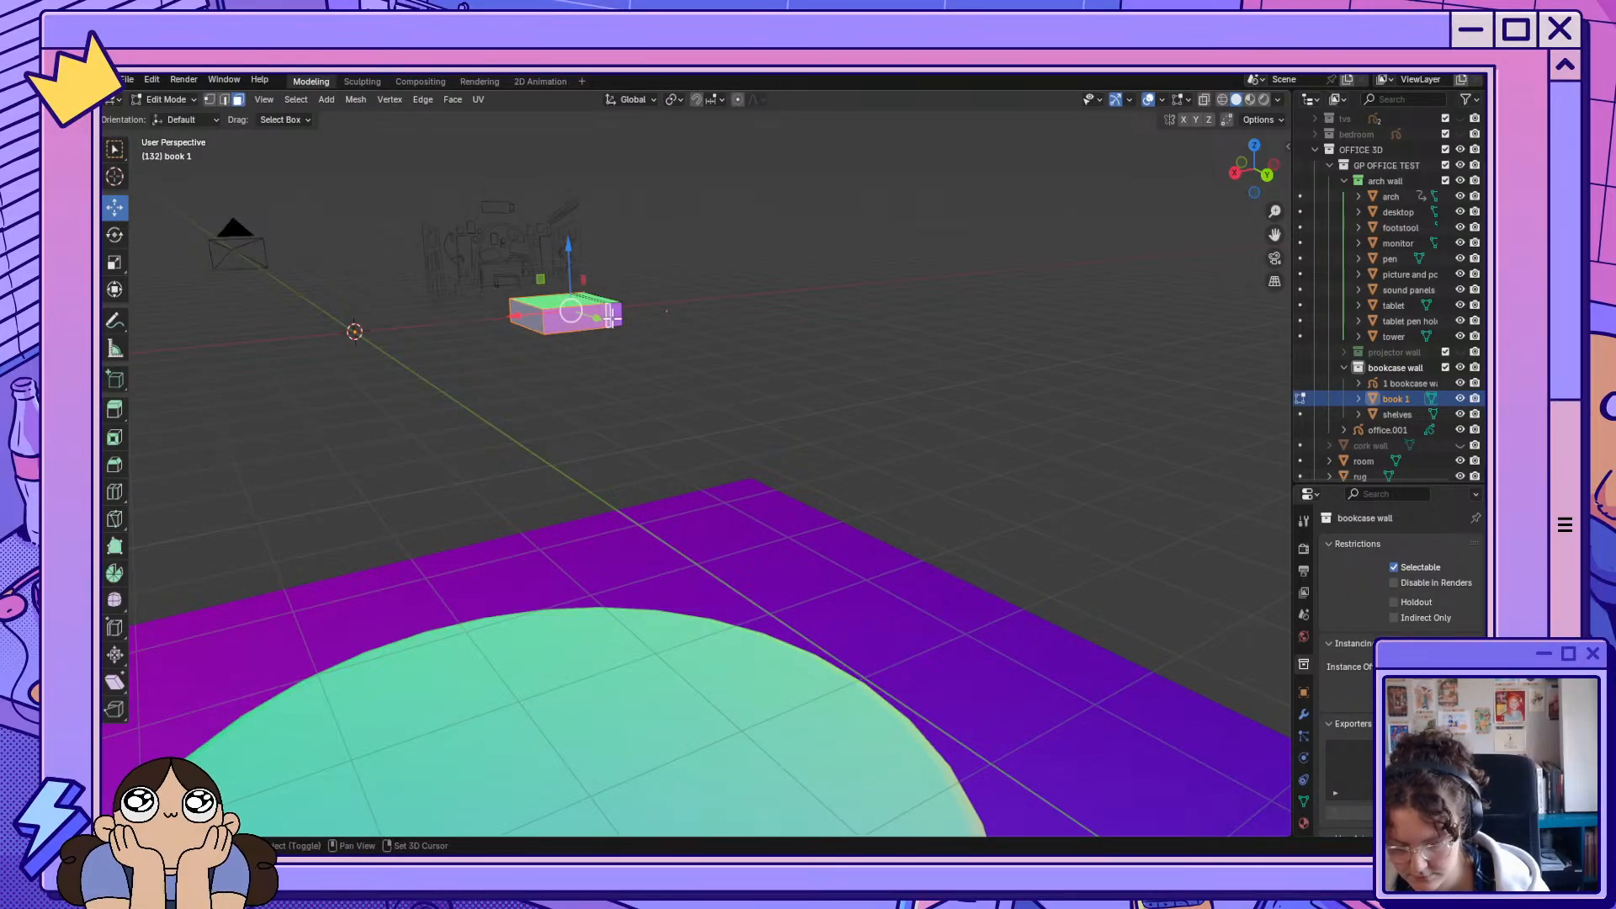
{"action": "left_click", "coordinate": [616, 320], "text": "shift"}
{"action": "middle_click_drag", "start_coordinate": [518, 428], "coordinate": [785, 423]}
{"action": "key", "text": "i"}
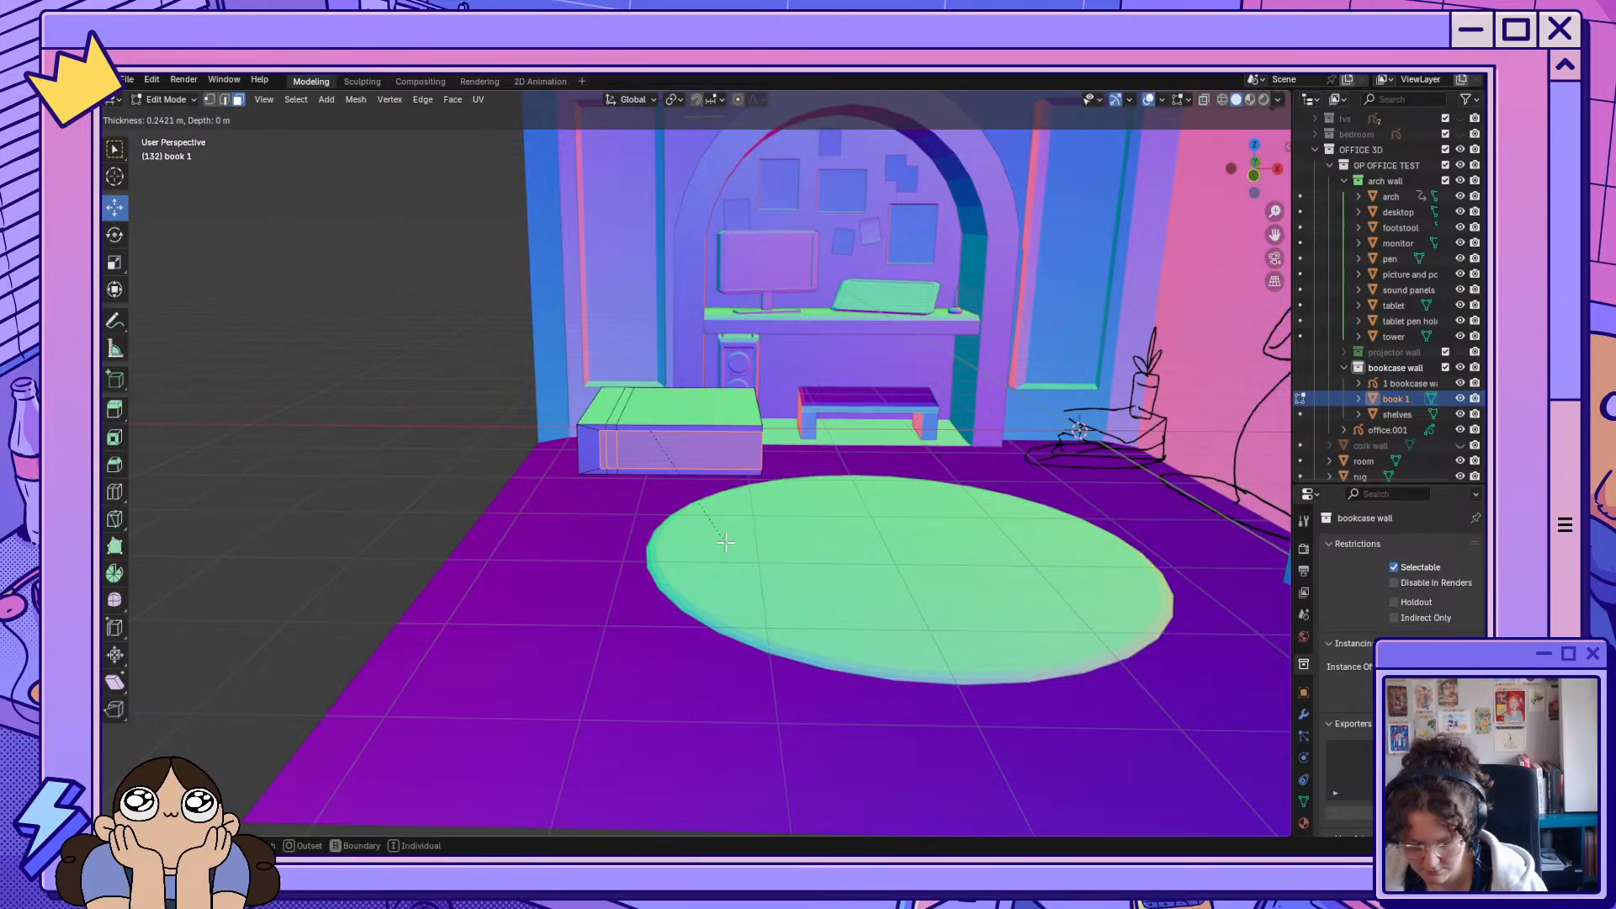
{"action": "left_click", "coordinate": [725, 542]}
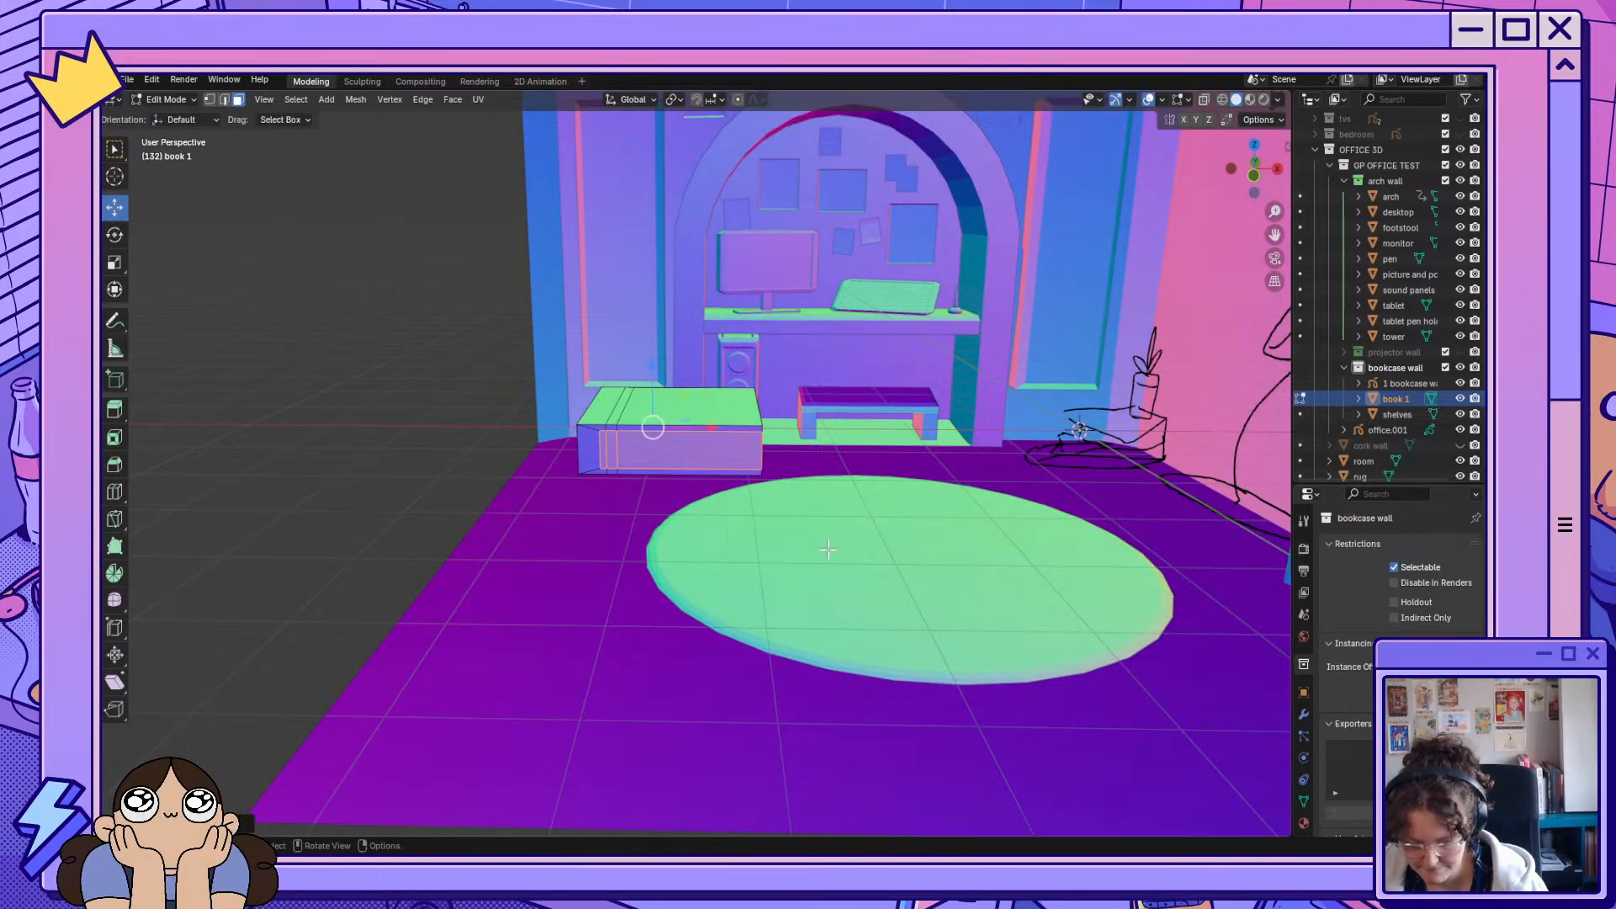
{"action": "middle_click_drag", "start_coordinate": [724, 542], "coordinate": [798, 523]}
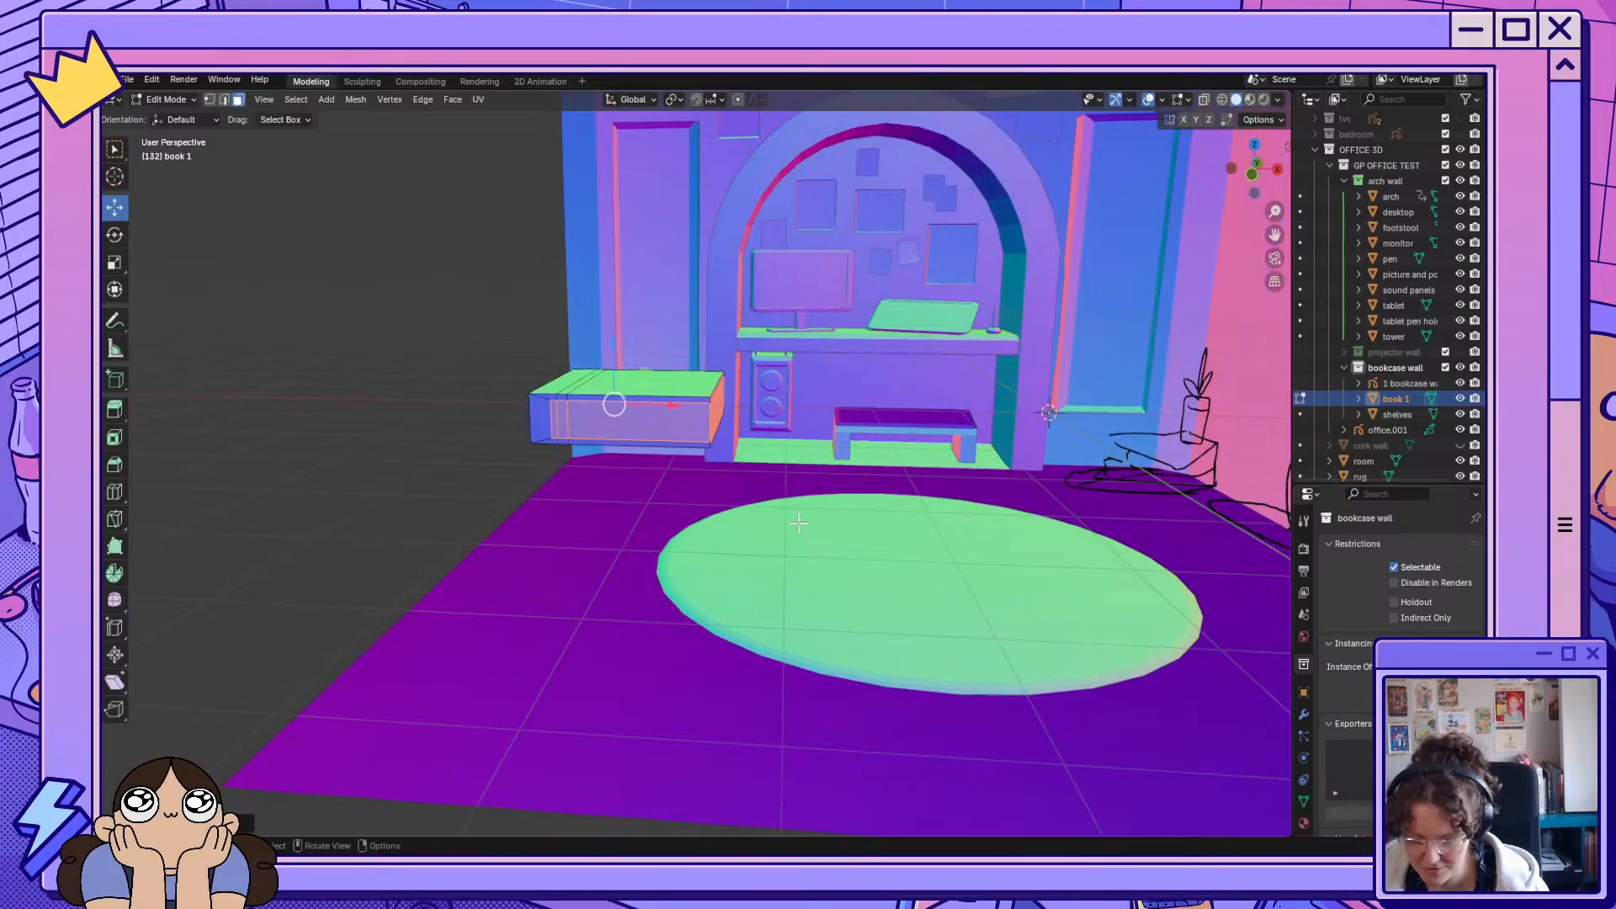
Scale book 1's inset side and end faces down to about 0.94 to recess the page block between the covers.
{"action": "middle_click_drag", "start_coordinate": [688, 499], "coordinate": [668, 530]}
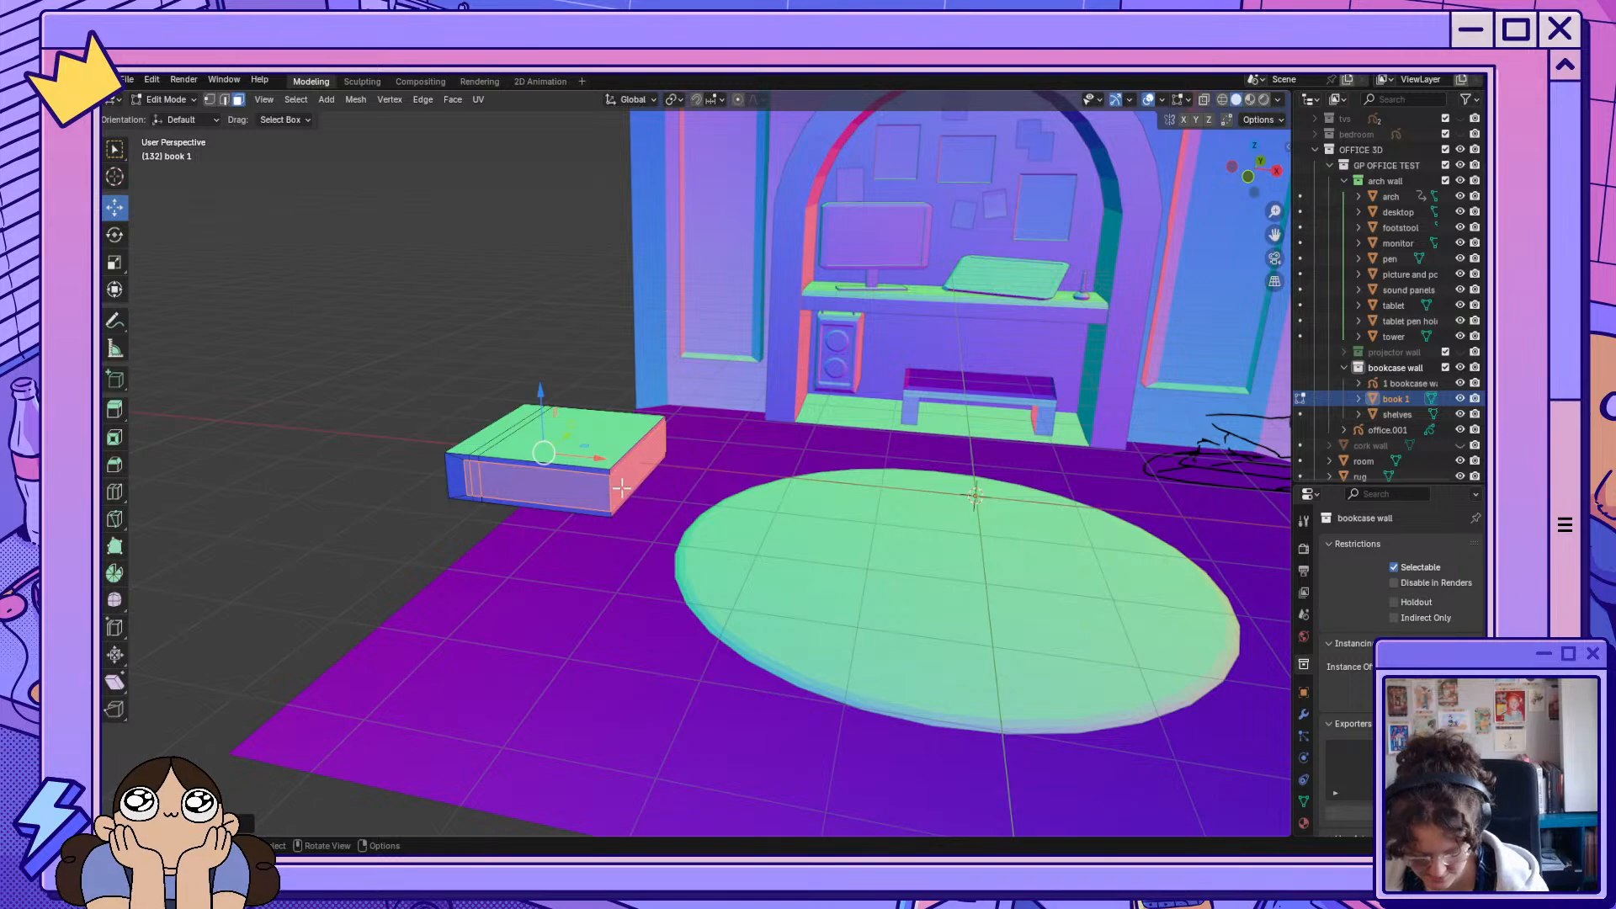
{"action": "key", "text": "s"}
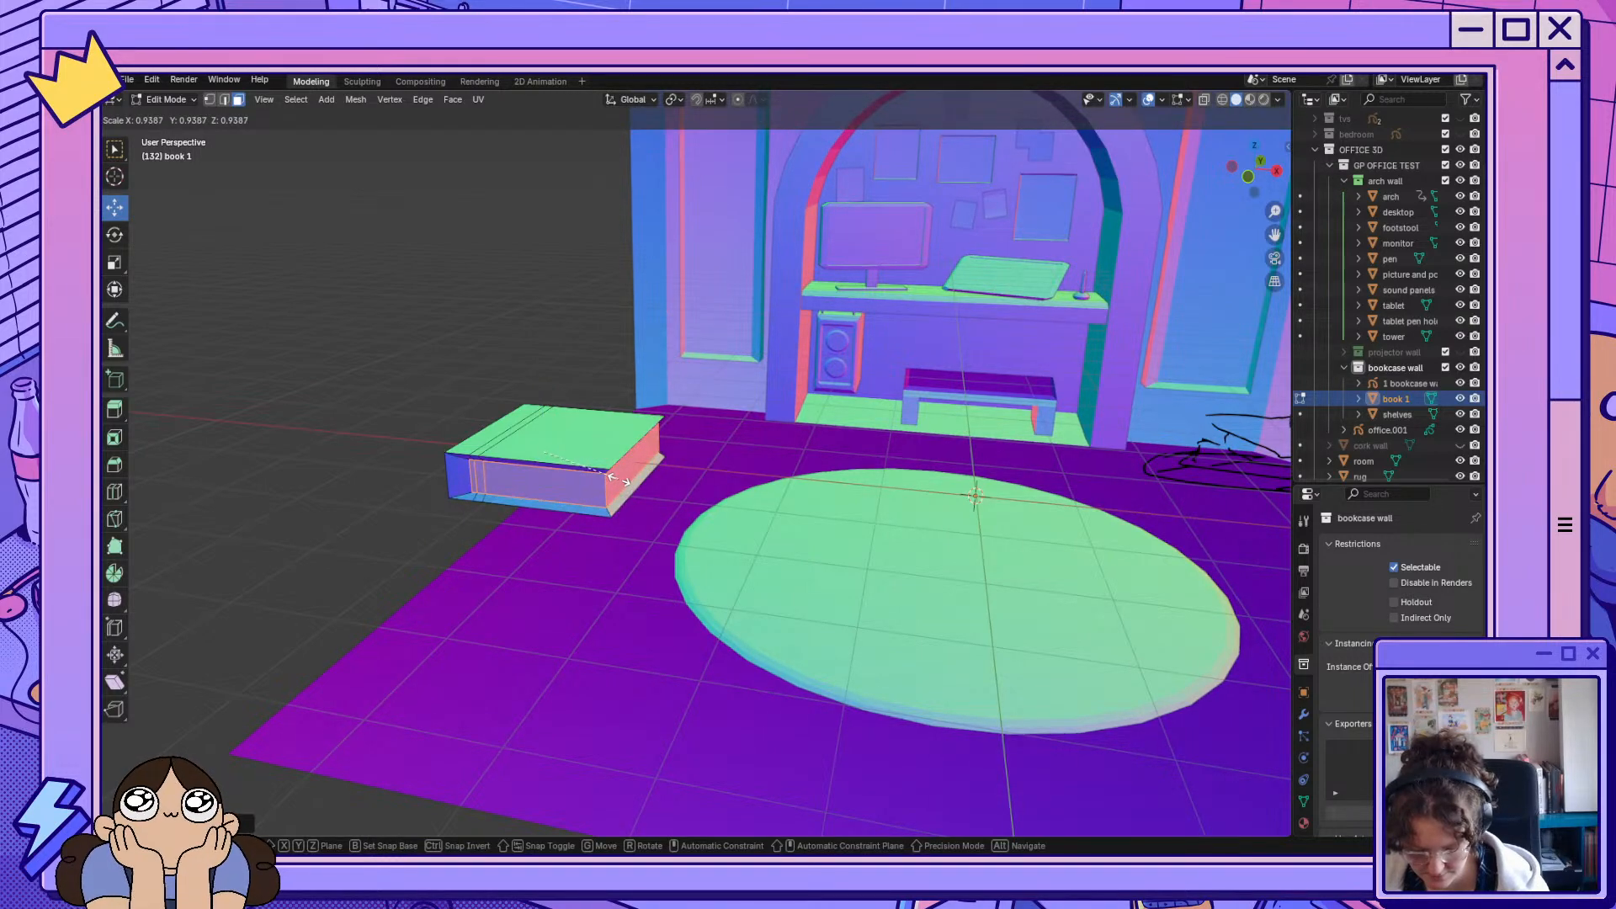
{"action": "left_click", "coordinate": [612, 476]}
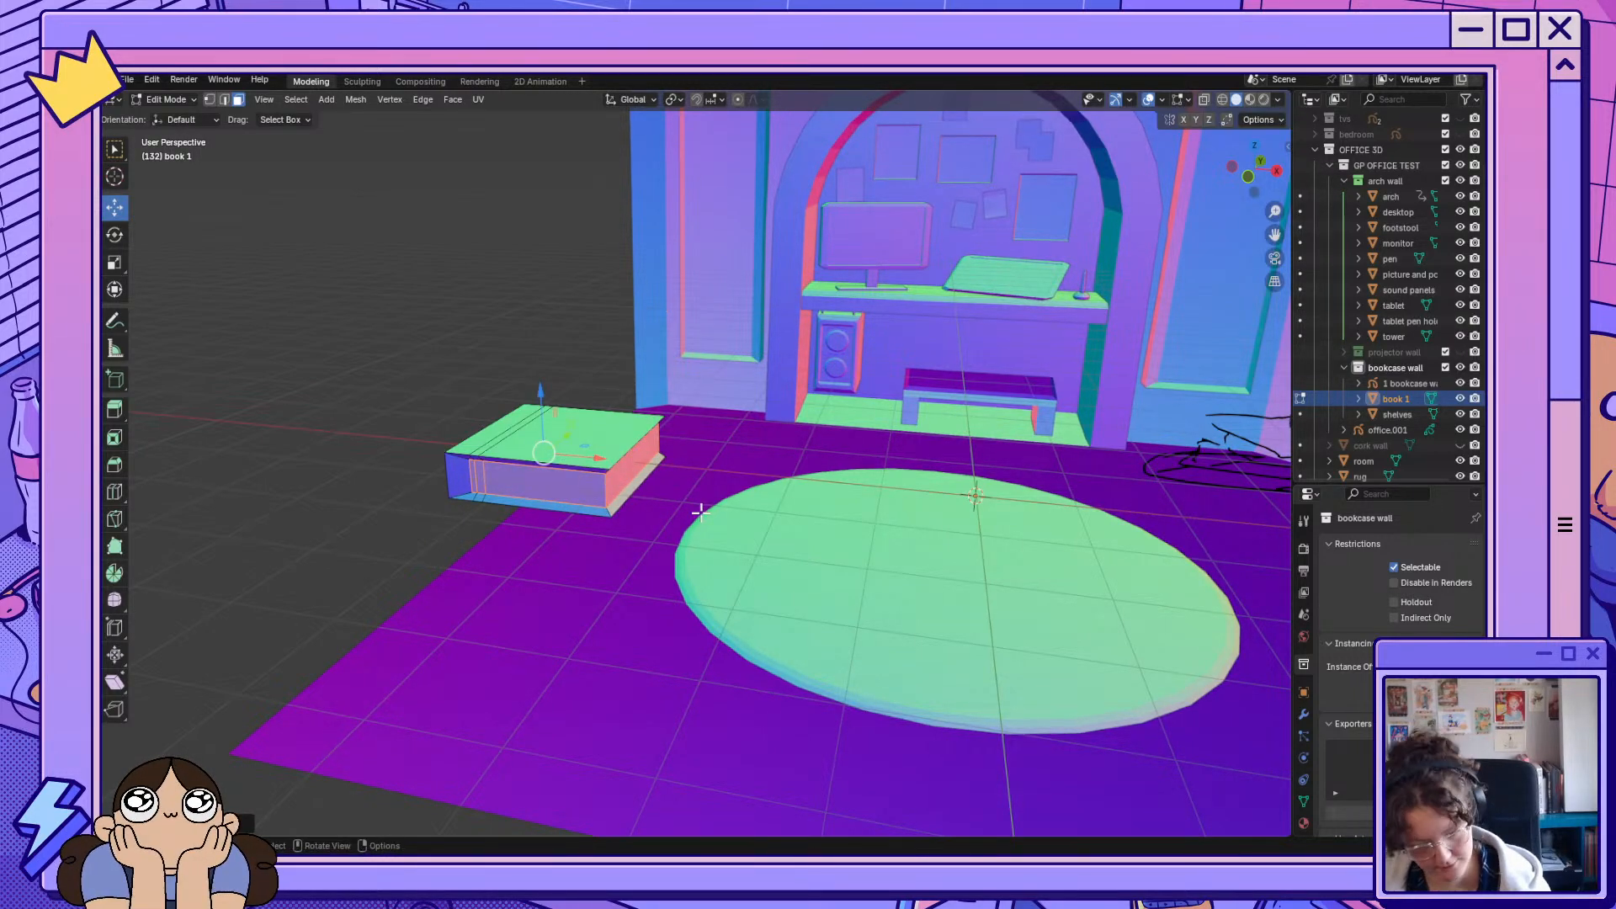
{"action": "middle_click_drag", "start_coordinate": [700, 511], "coordinate": [704, 545]}
Try to sink the narrow strip beside book 1's spine into the cover by scaling it, and undo the change.
{"action": "left_click", "coordinate": [615, 556]}
{"action": "middle_click_drag", "start_coordinate": [705, 632], "coordinate": [722, 610]}
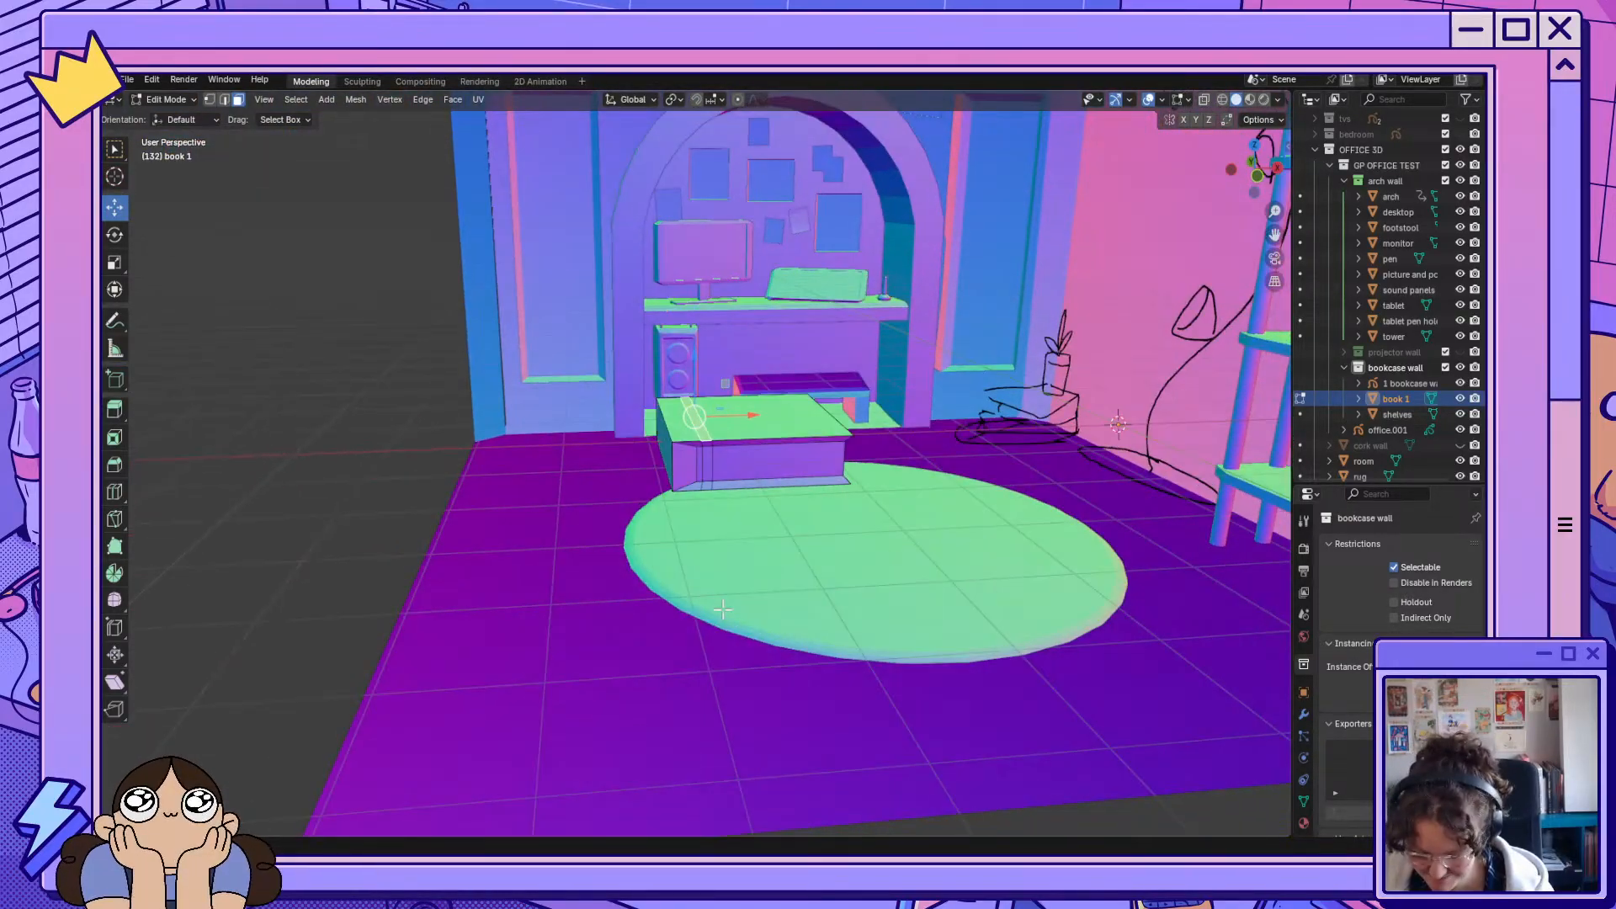
{"action": "middle_click_drag", "start_coordinate": [696, 480], "coordinate": [680, 646]}
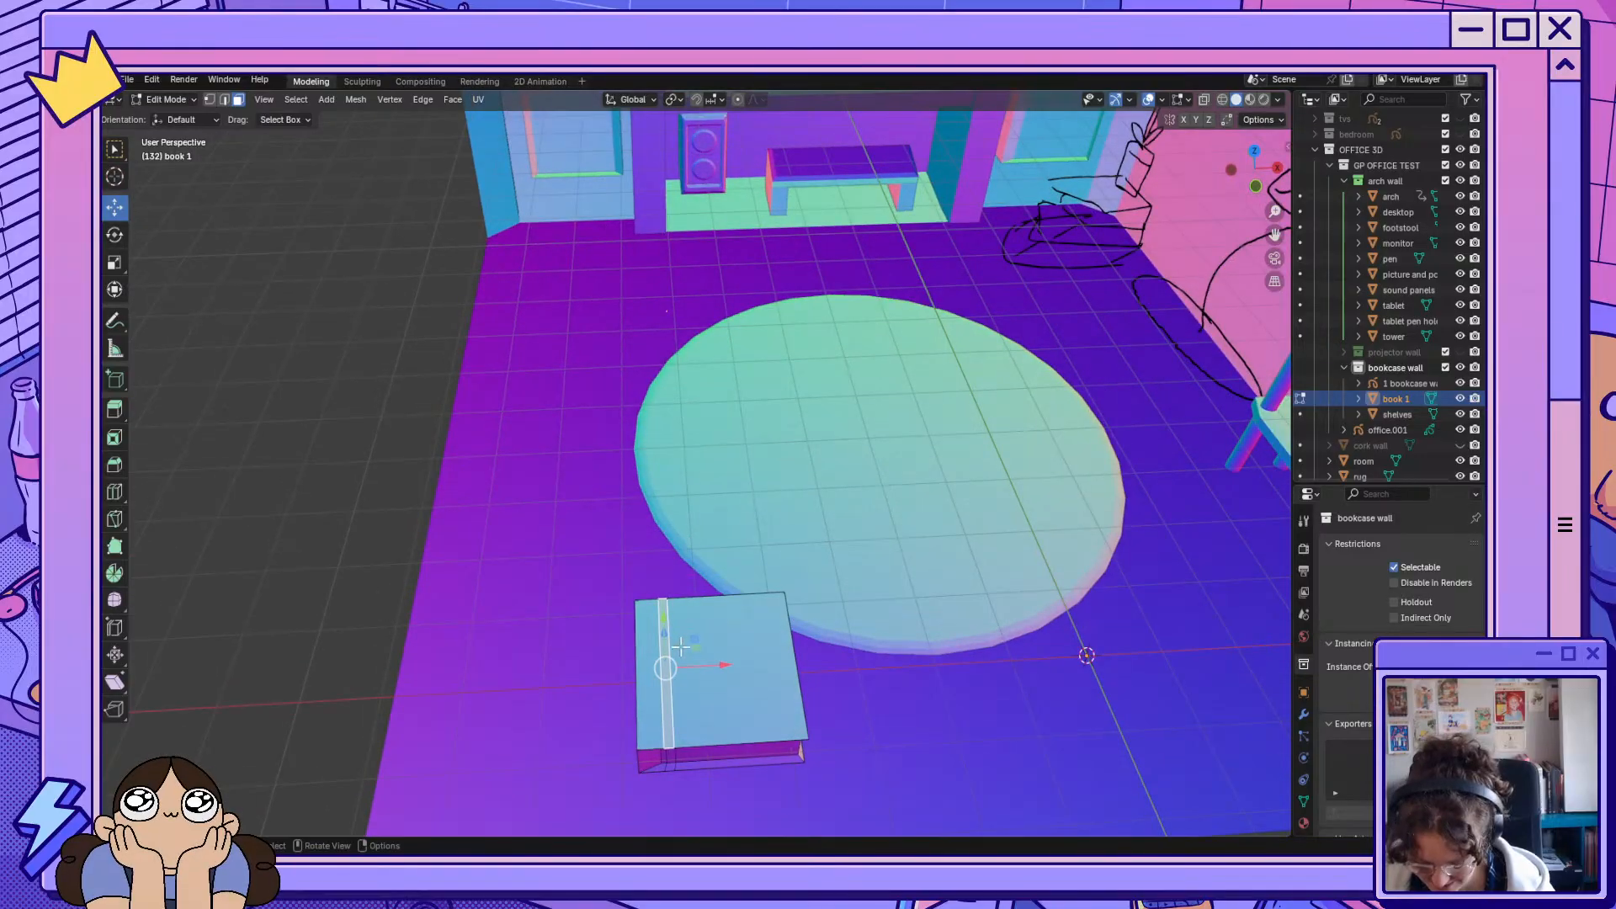
{"action": "key", "text": "s"}
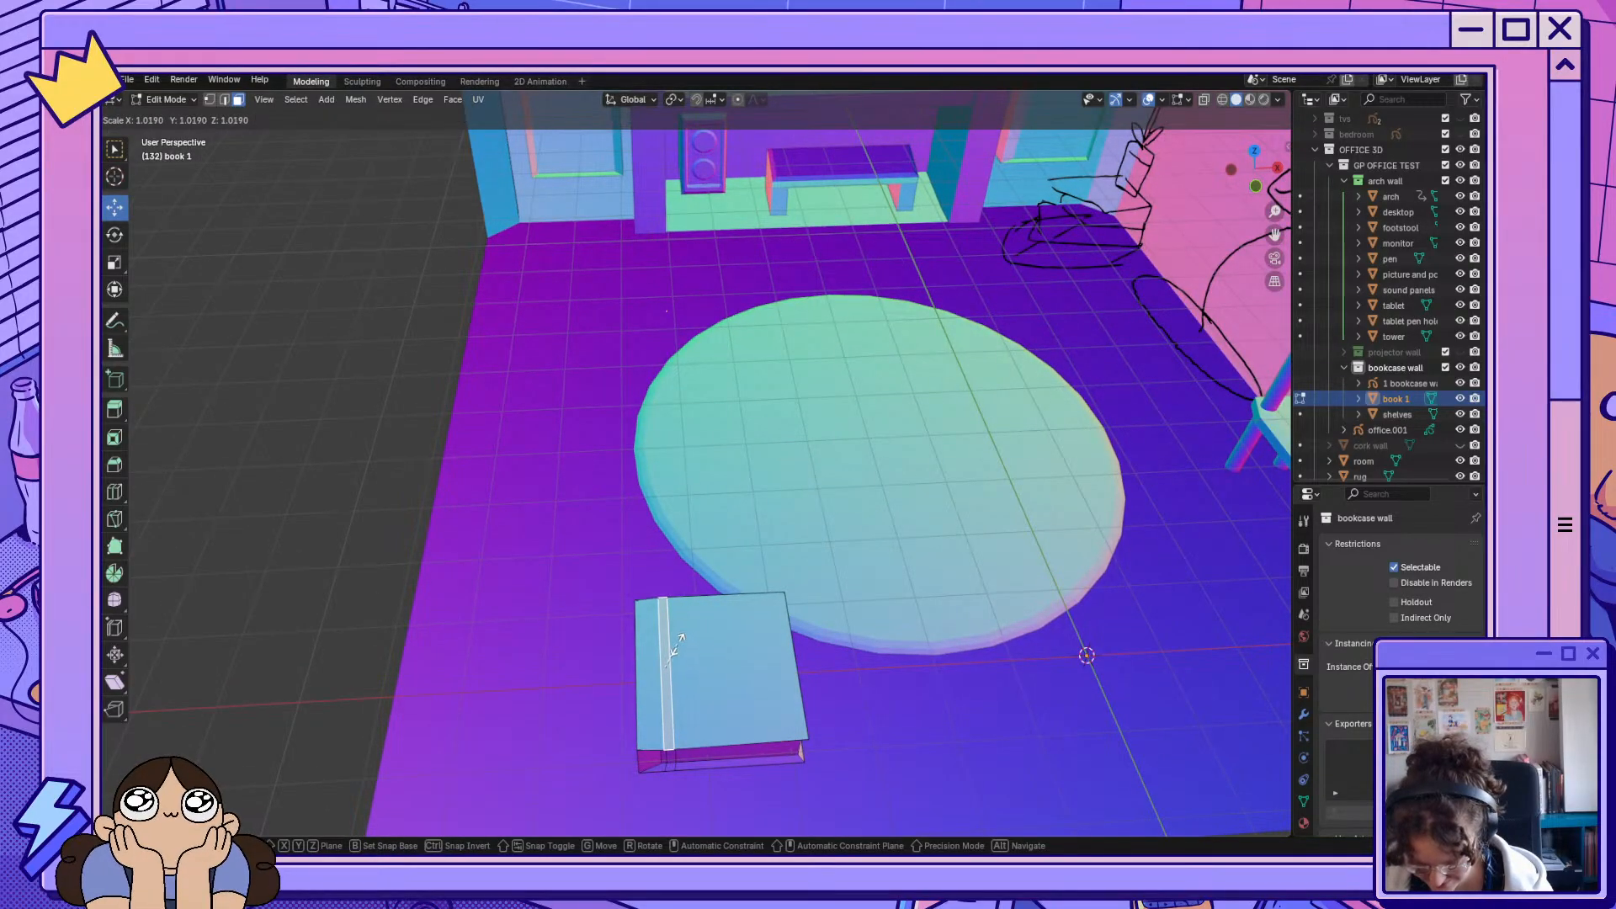
{"action": "left_click", "coordinate": [676, 649]}
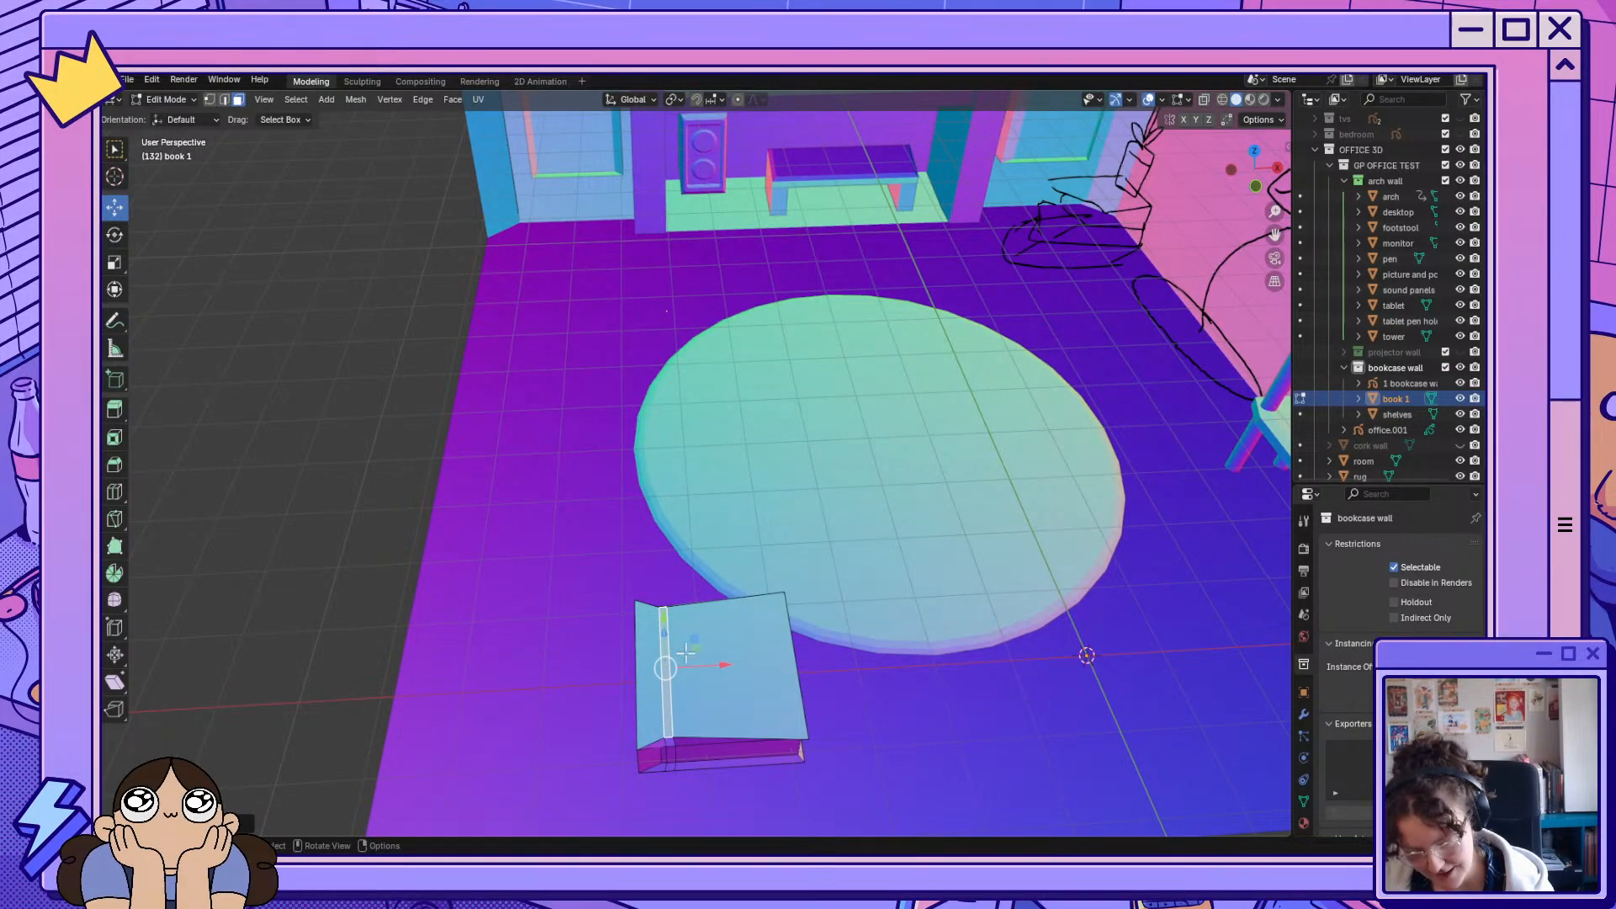
{"action": "middle_click_drag", "start_coordinate": [676, 648], "coordinate": [924, 712]}
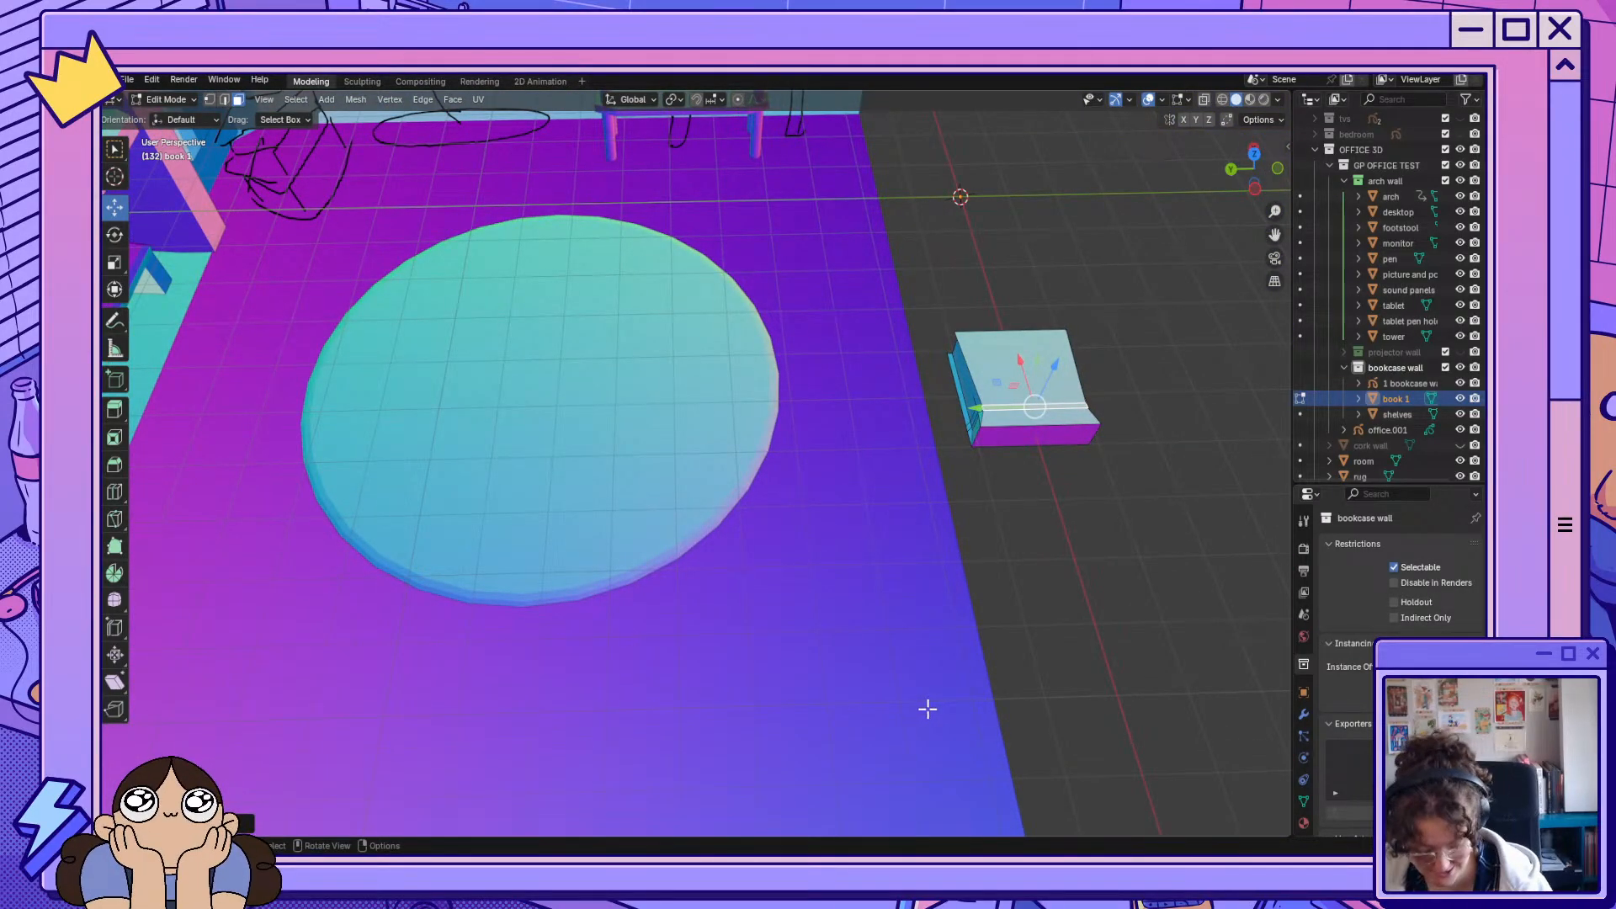
{"action": "key", "text": "ctrl+z"}
{"action": "middle_click_drag", "start_coordinate": [1133, 607], "coordinate": [741, 623]}
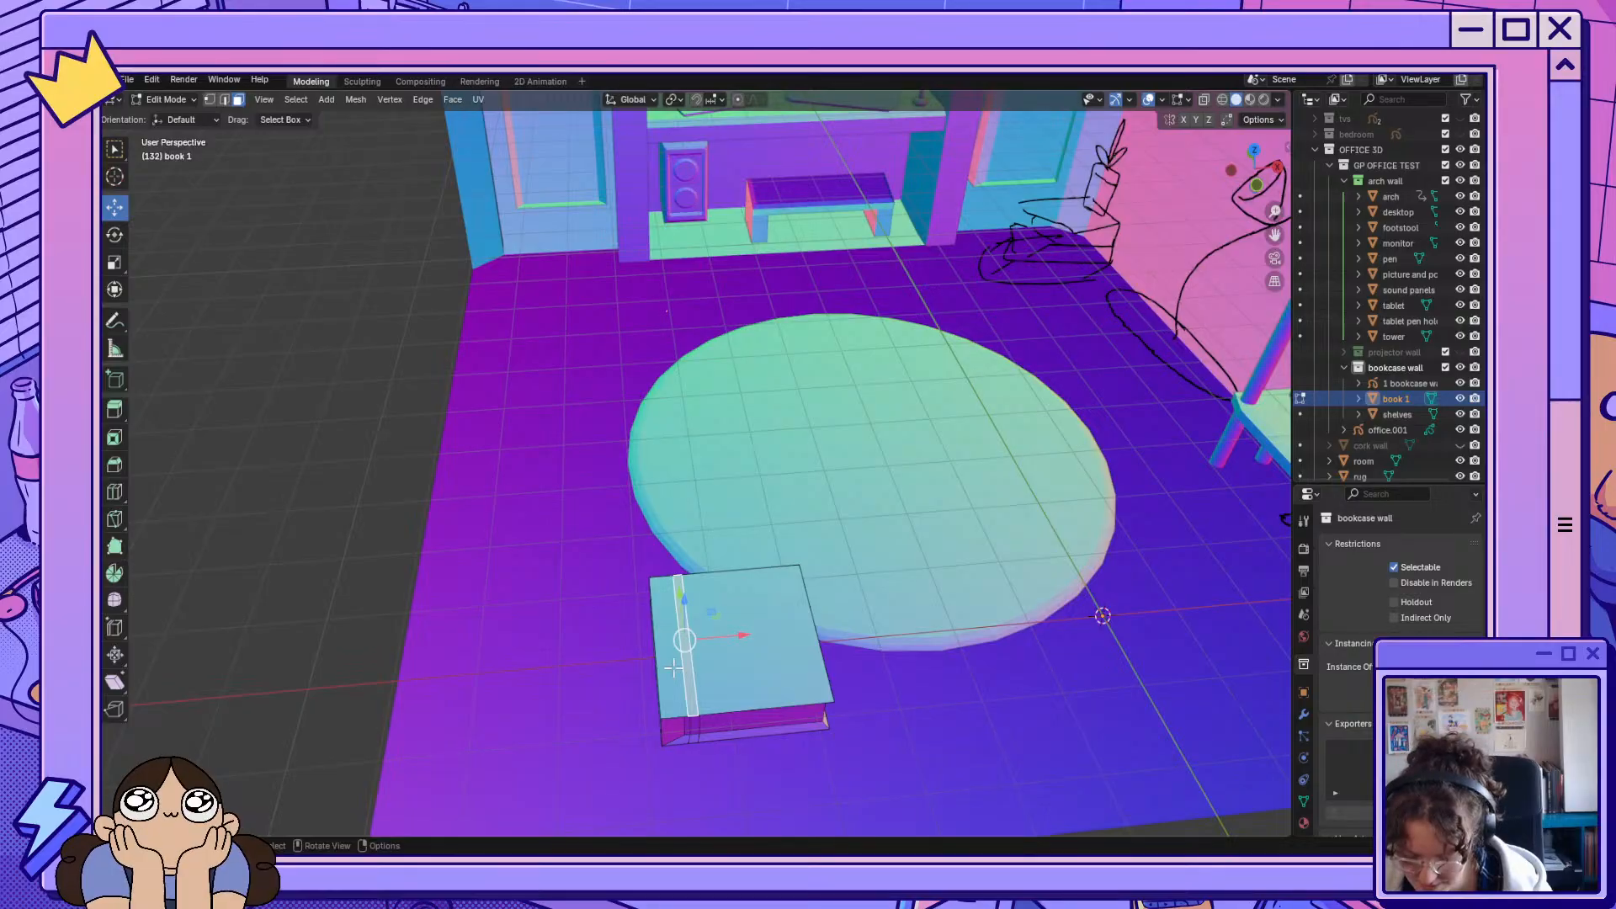
Try to extrude the spine face and the top cover faces on both sides of the narrow strip by about 0.047 m.
{"action": "left_click", "coordinate": [674, 668]}
{"action": "middle_click_drag", "start_coordinate": [684, 679], "coordinate": [738, 653]}
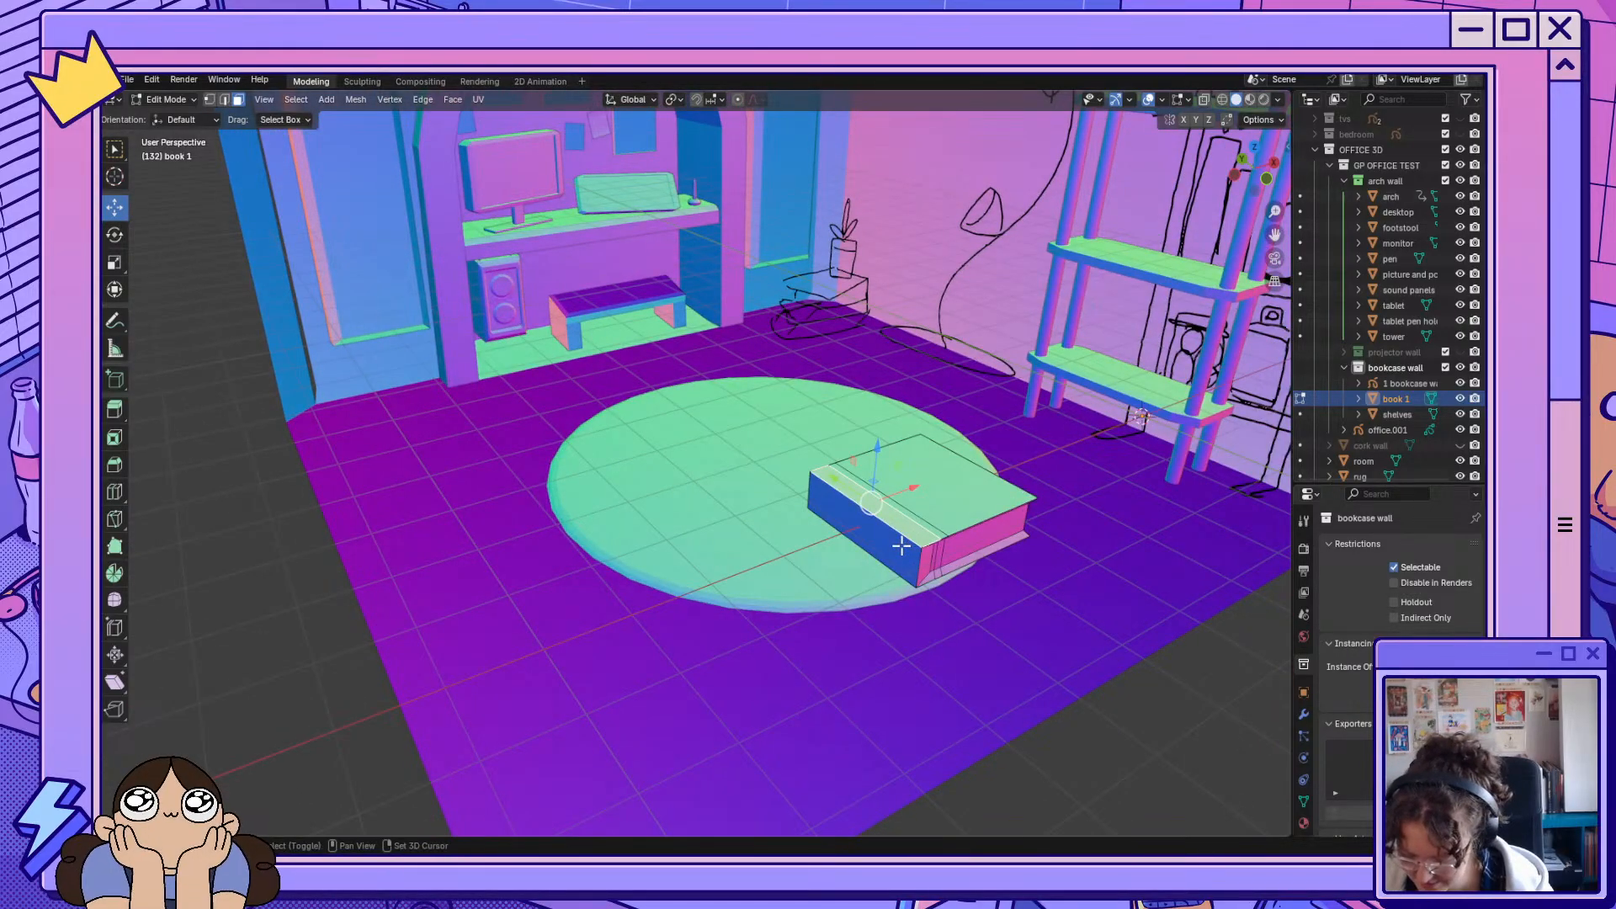
{"action": "left_click", "coordinate": [952, 510], "text": "shift"}
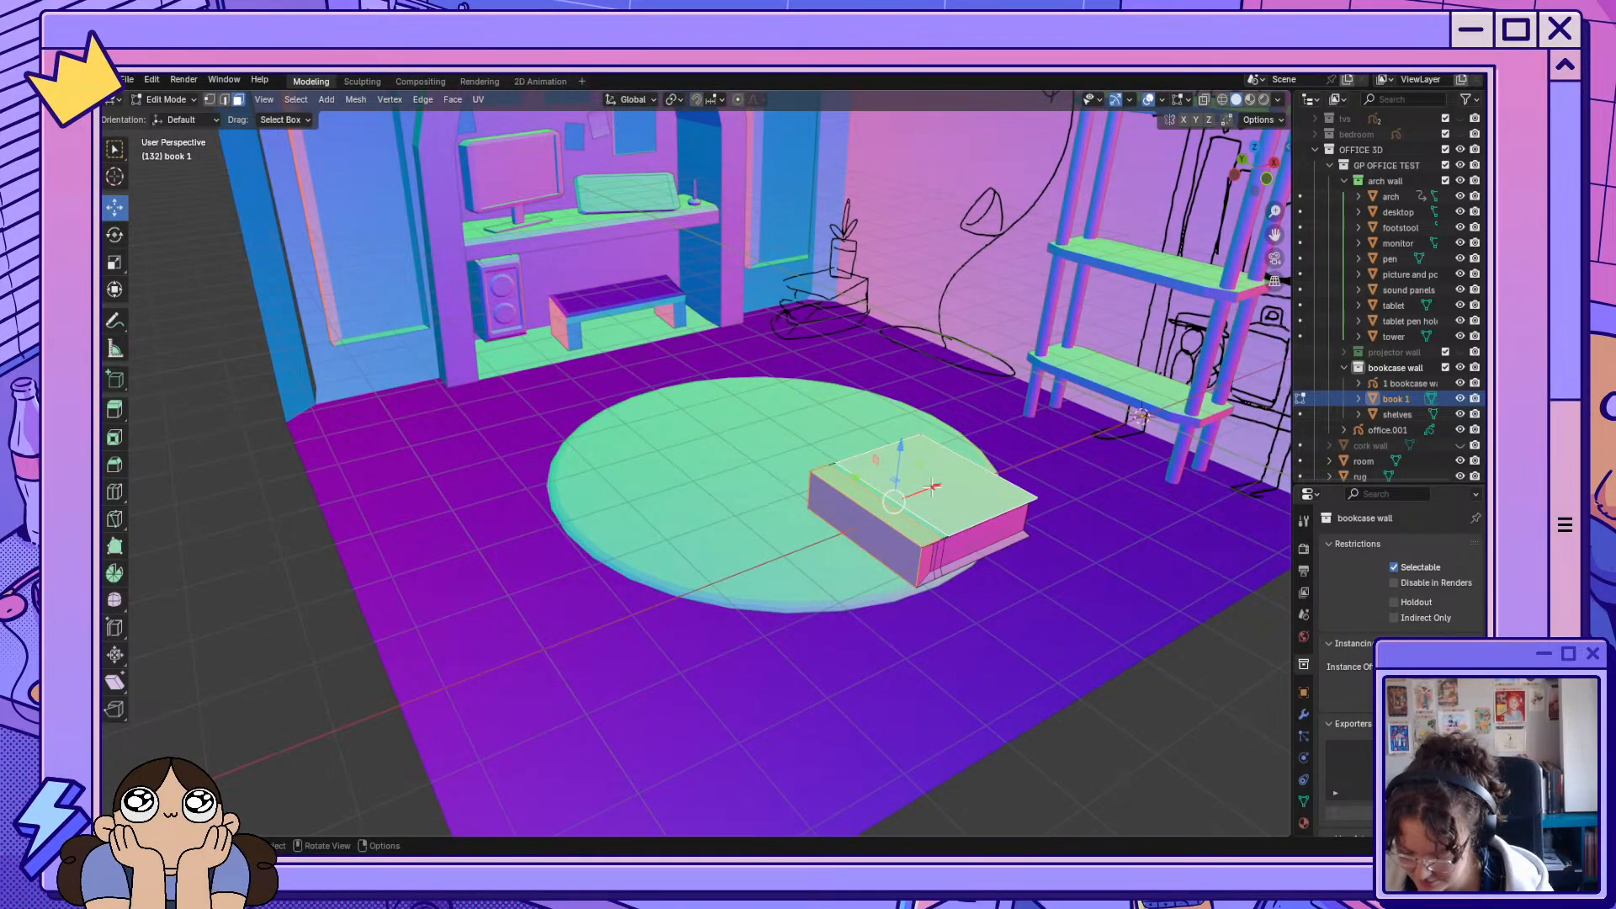
{"action": "key", "text": "e"}
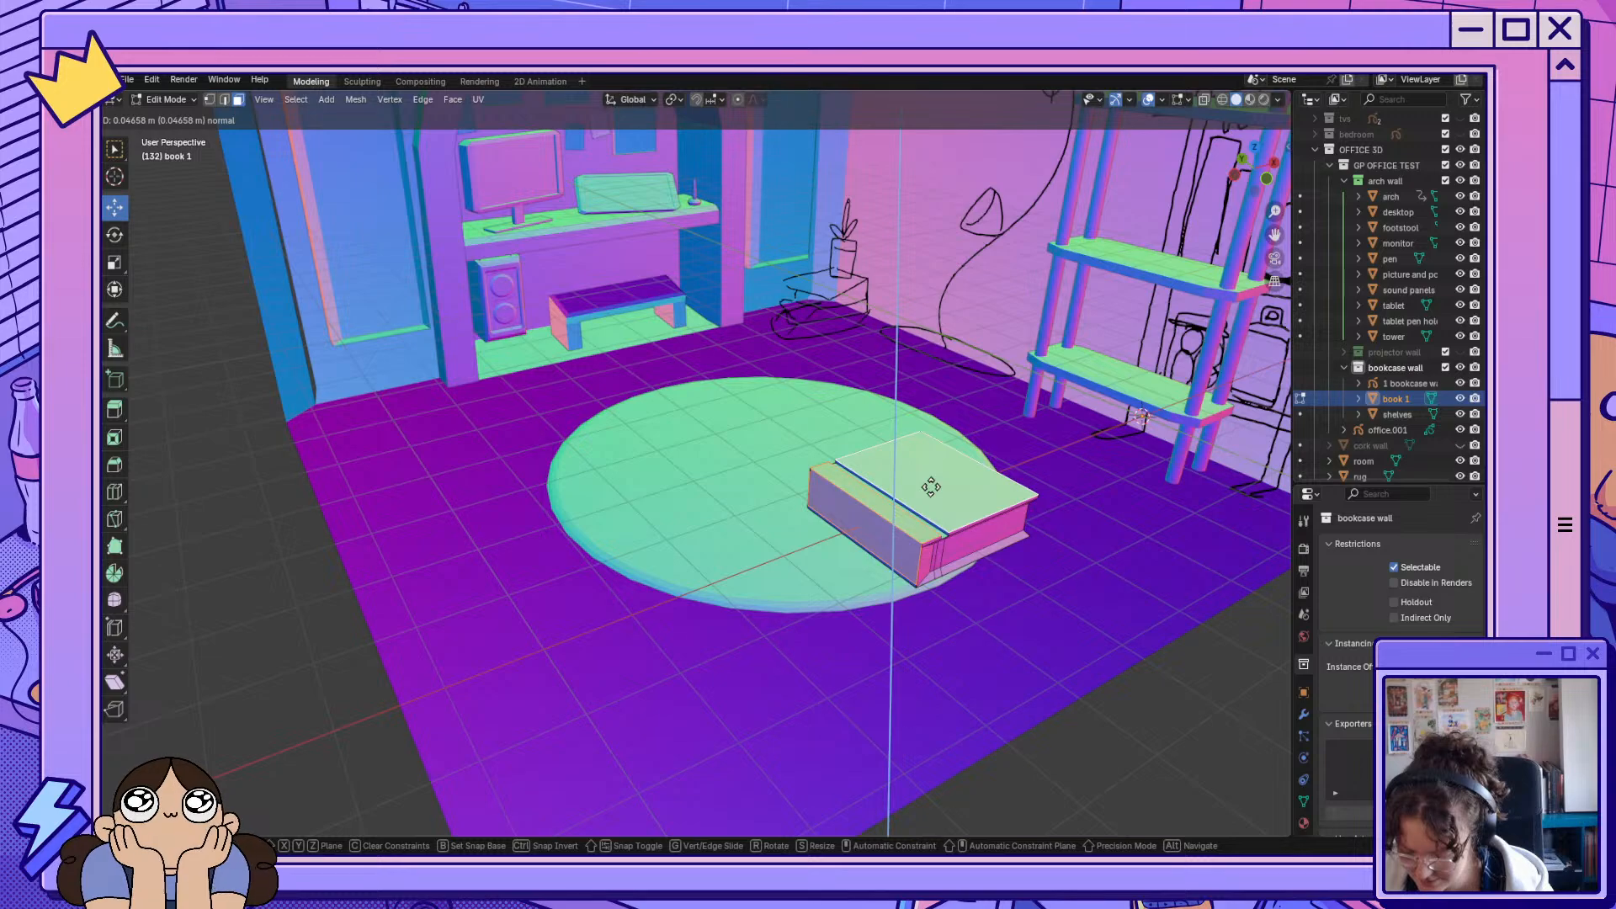
{"action": "left_click", "coordinate": [930, 487]}
{"action": "middle_click_drag", "start_coordinate": [1101, 567], "coordinate": [1053, 551]}
{"action": "key", "text": "ctrl+z"}
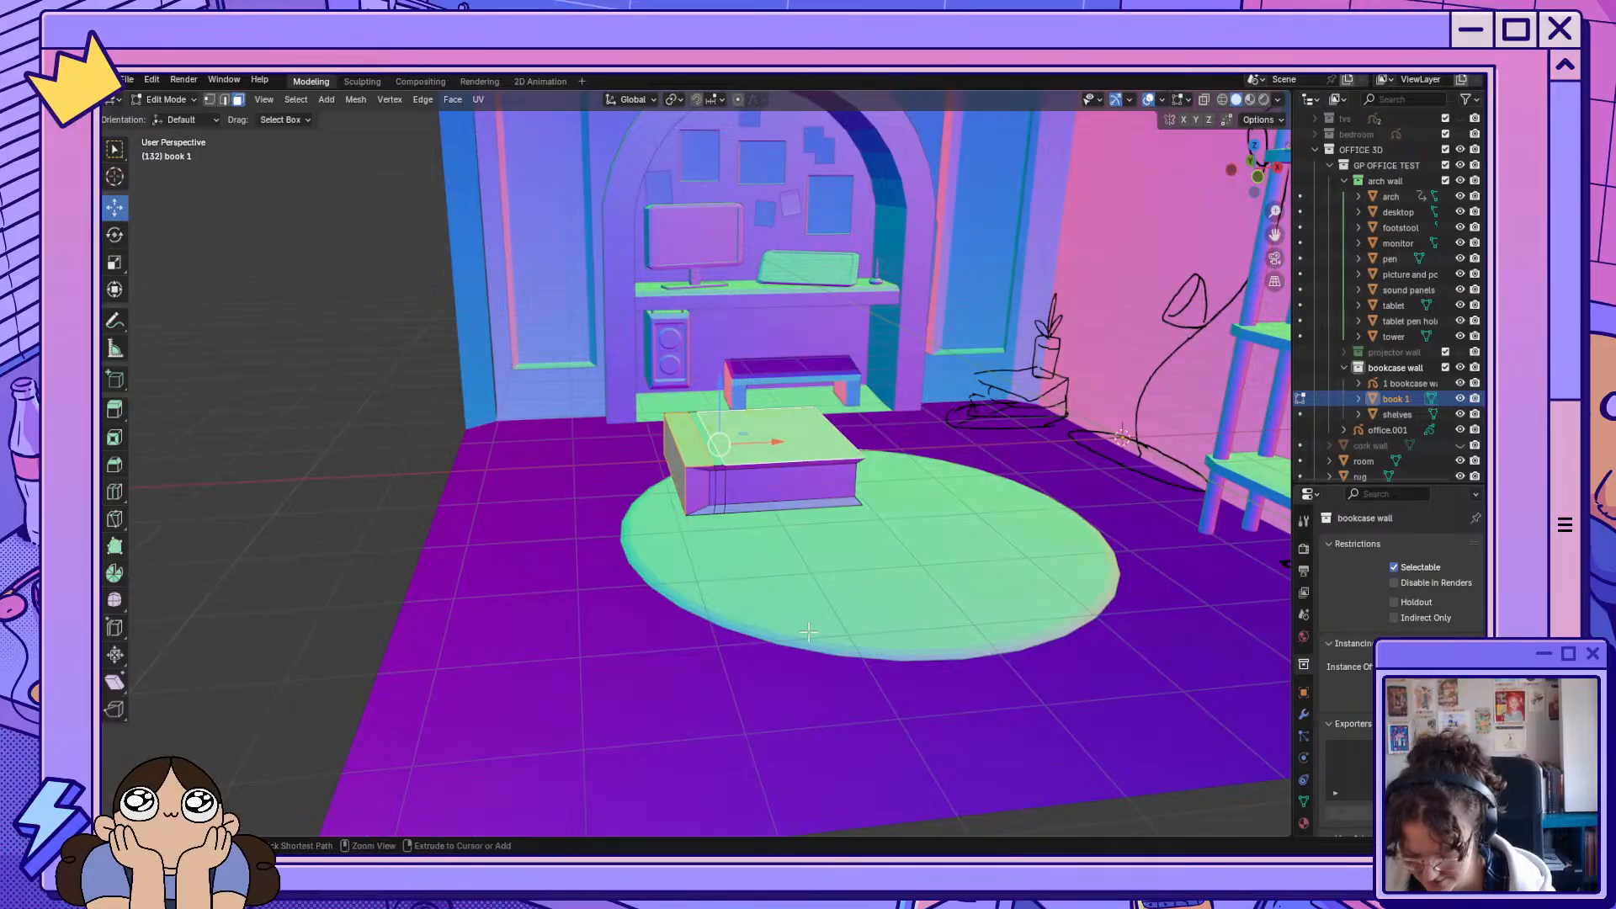
Try to offset the selected spine and cover faces slightly along their normal, and cancel a further extrusion.
{"action": "middle_click_drag", "start_coordinate": [803, 623], "coordinate": [784, 497]}
{"action": "scroll", "coordinate": [783, 498], "scroll_direction": "up", "scroll_amount": 3}
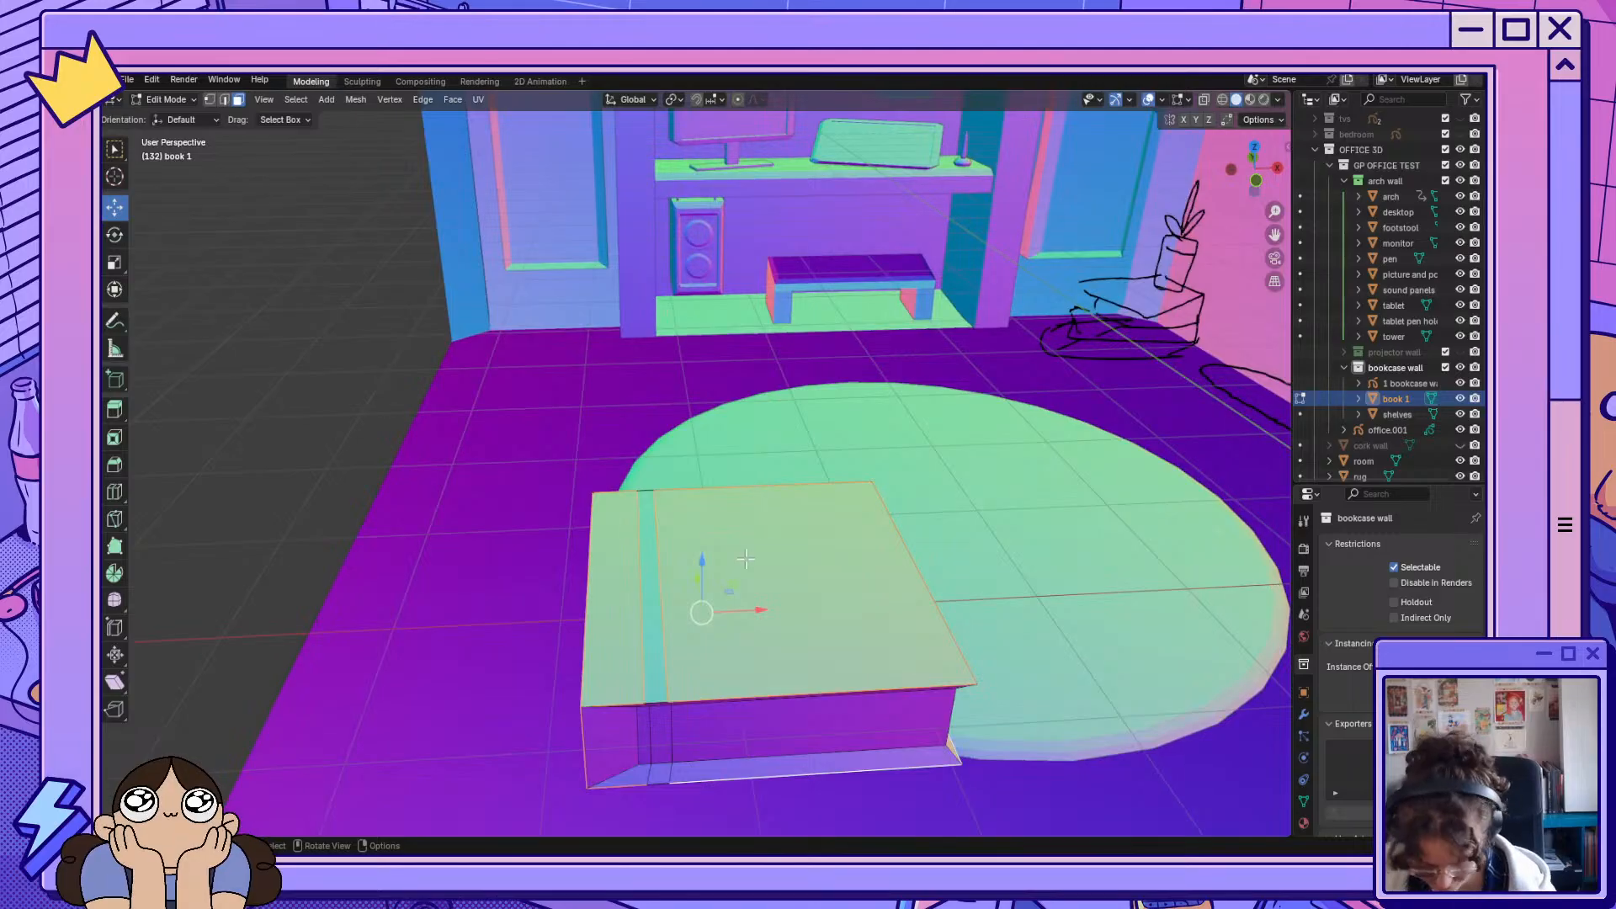
{"action": "key", "text": "g"}
{"action": "key", "text": "z"}
{"action": "key", "text": "z"}
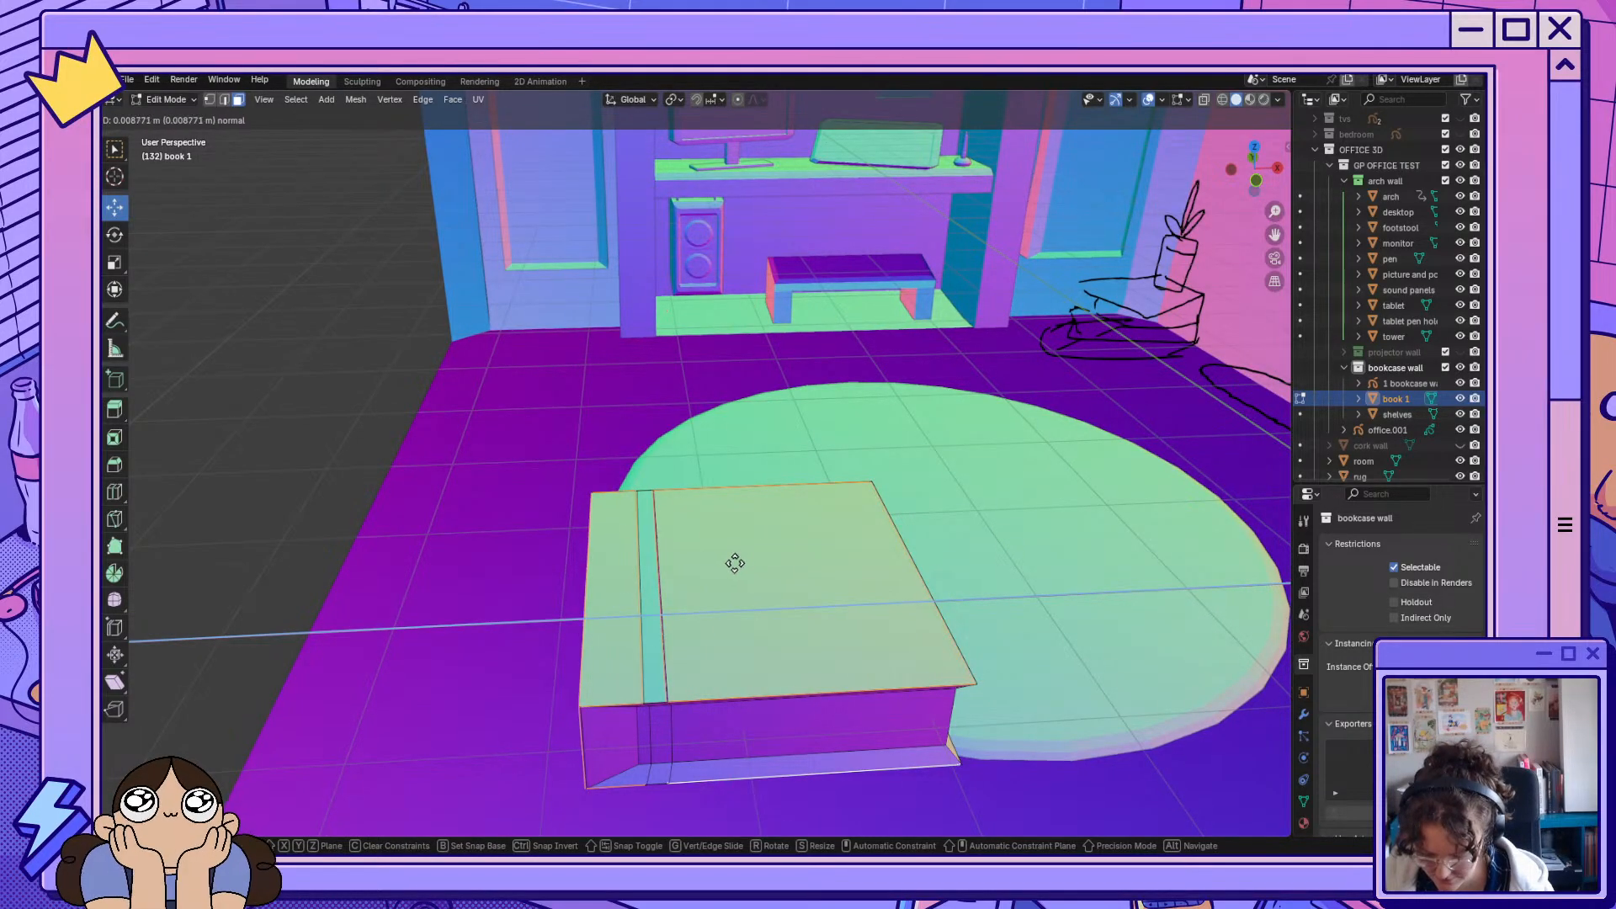
{"action": "left_click", "coordinate": [738, 552]}
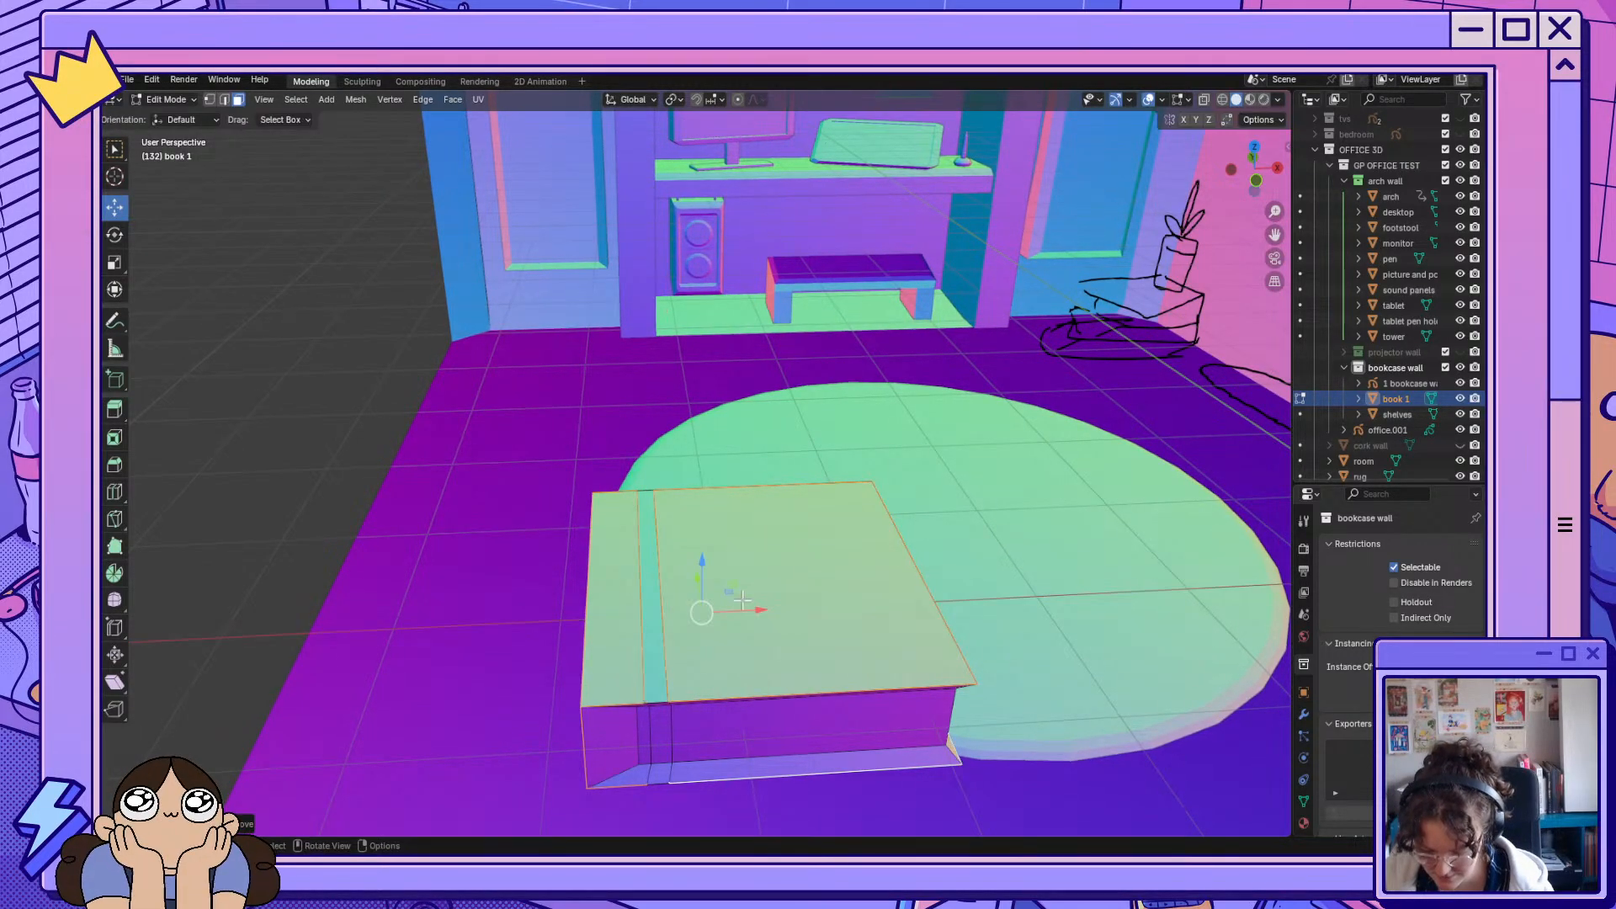
{"action": "key", "text": "e"}
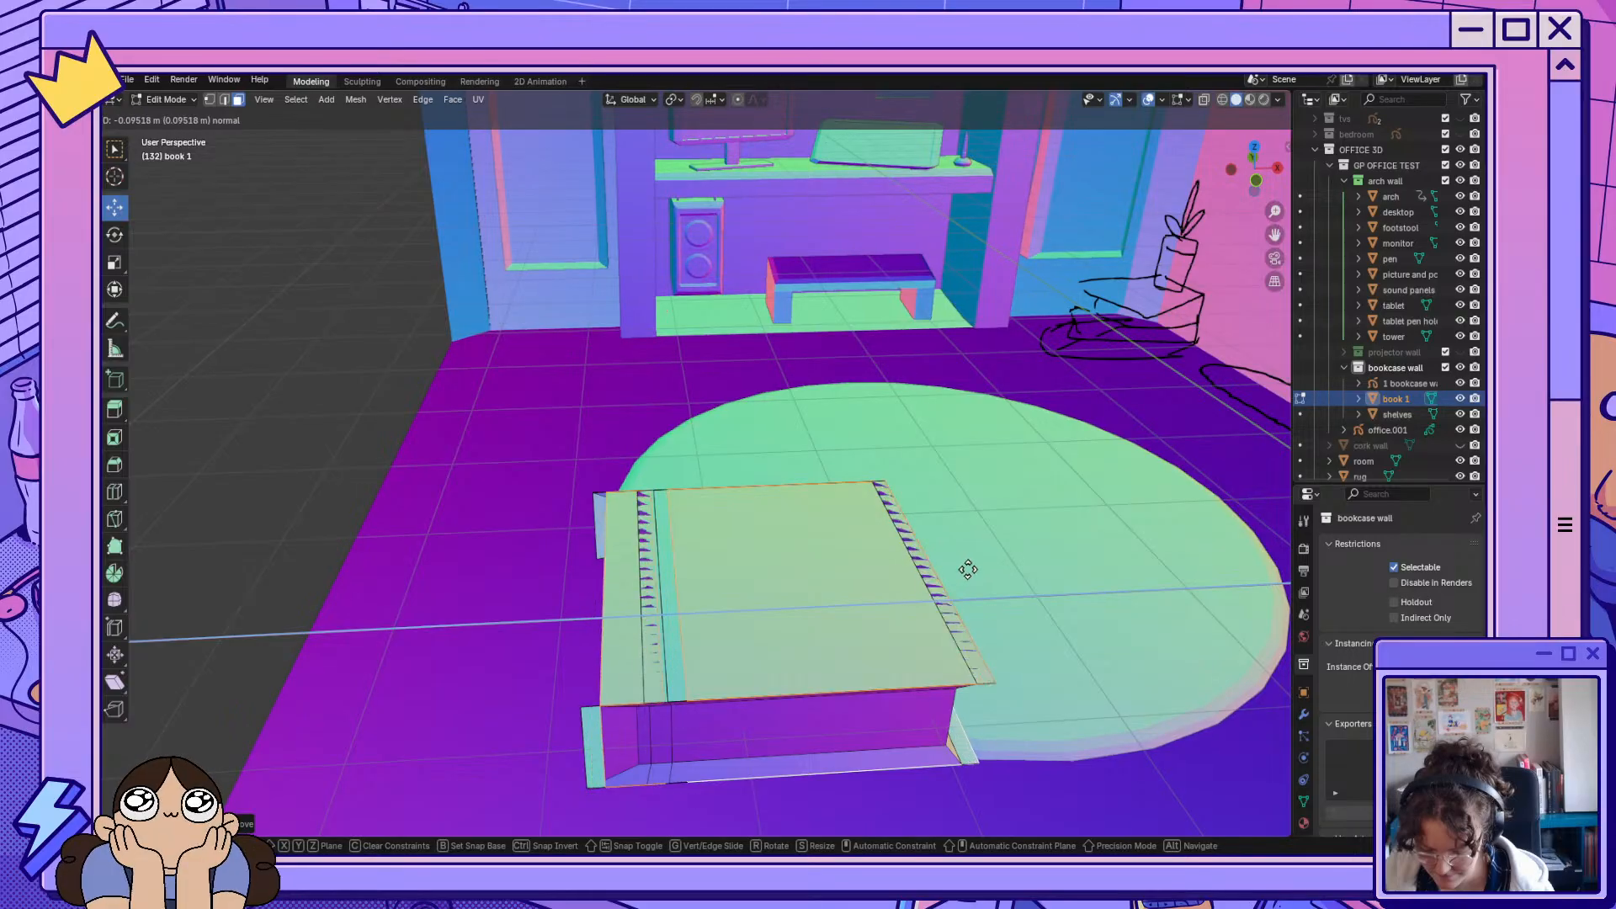
{"action": "right_click", "coordinate": [940, 586]}
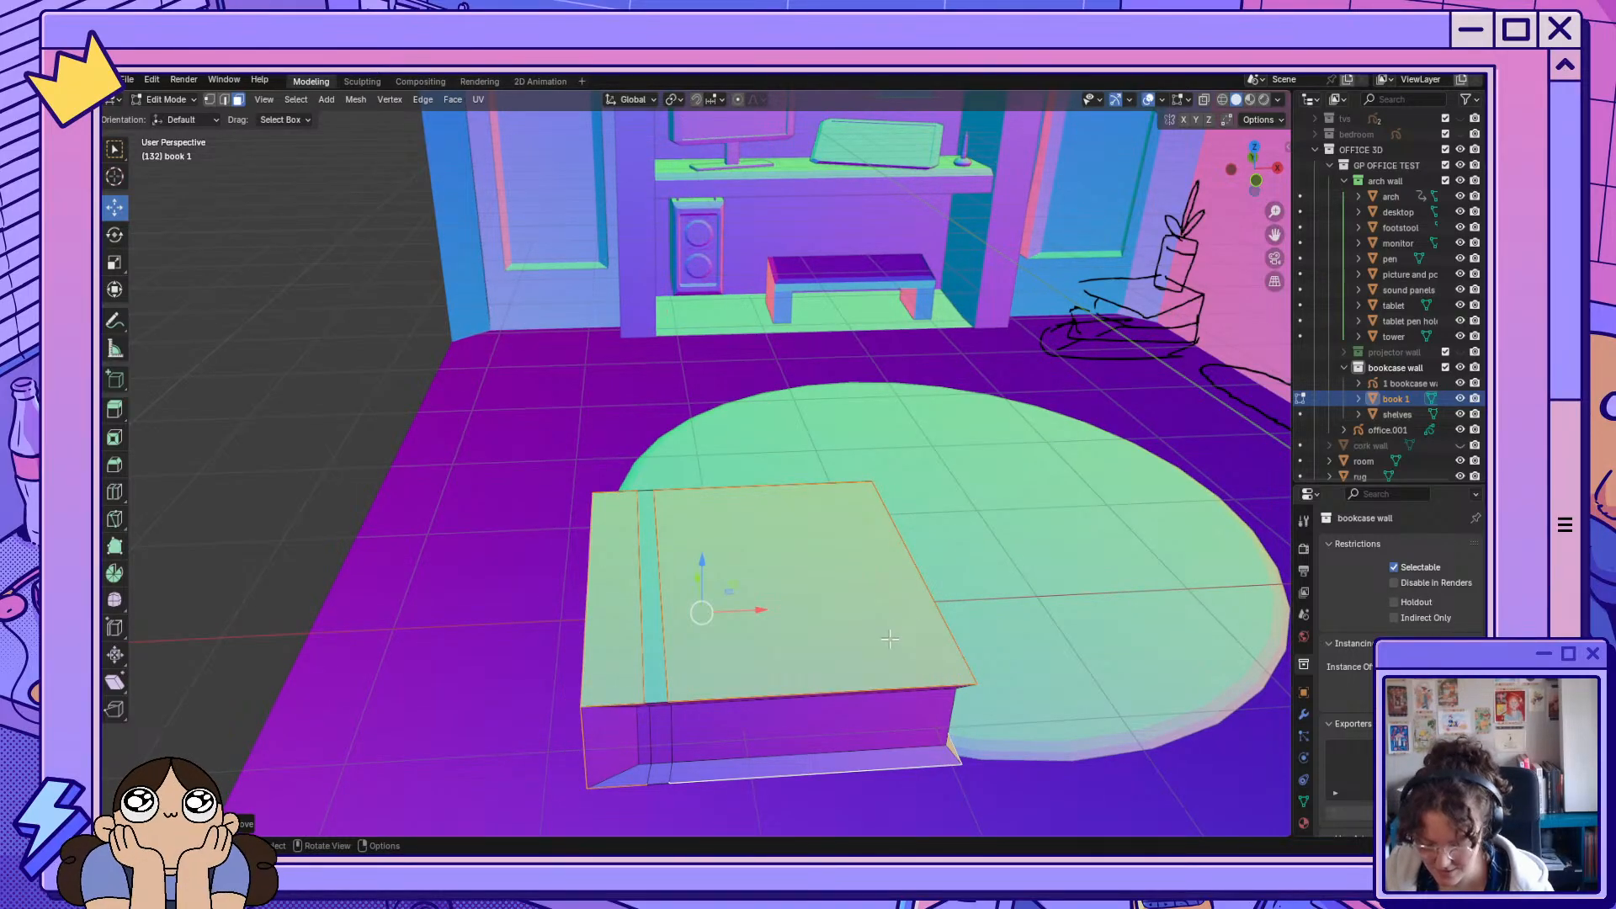
Clear the selection and select book 1's spine end face together with its adjoining spine-side cover faces.
{"action": "mouse_move", "coordinate": [811, 720]}
{"action": "middle_mouse_down"}
{"action": "mouse_move", "coordinate": [837, 703]}
{"action": "mouse_move", "coordinate": [814, 703]}
{"action": "middle_mouse_up"}
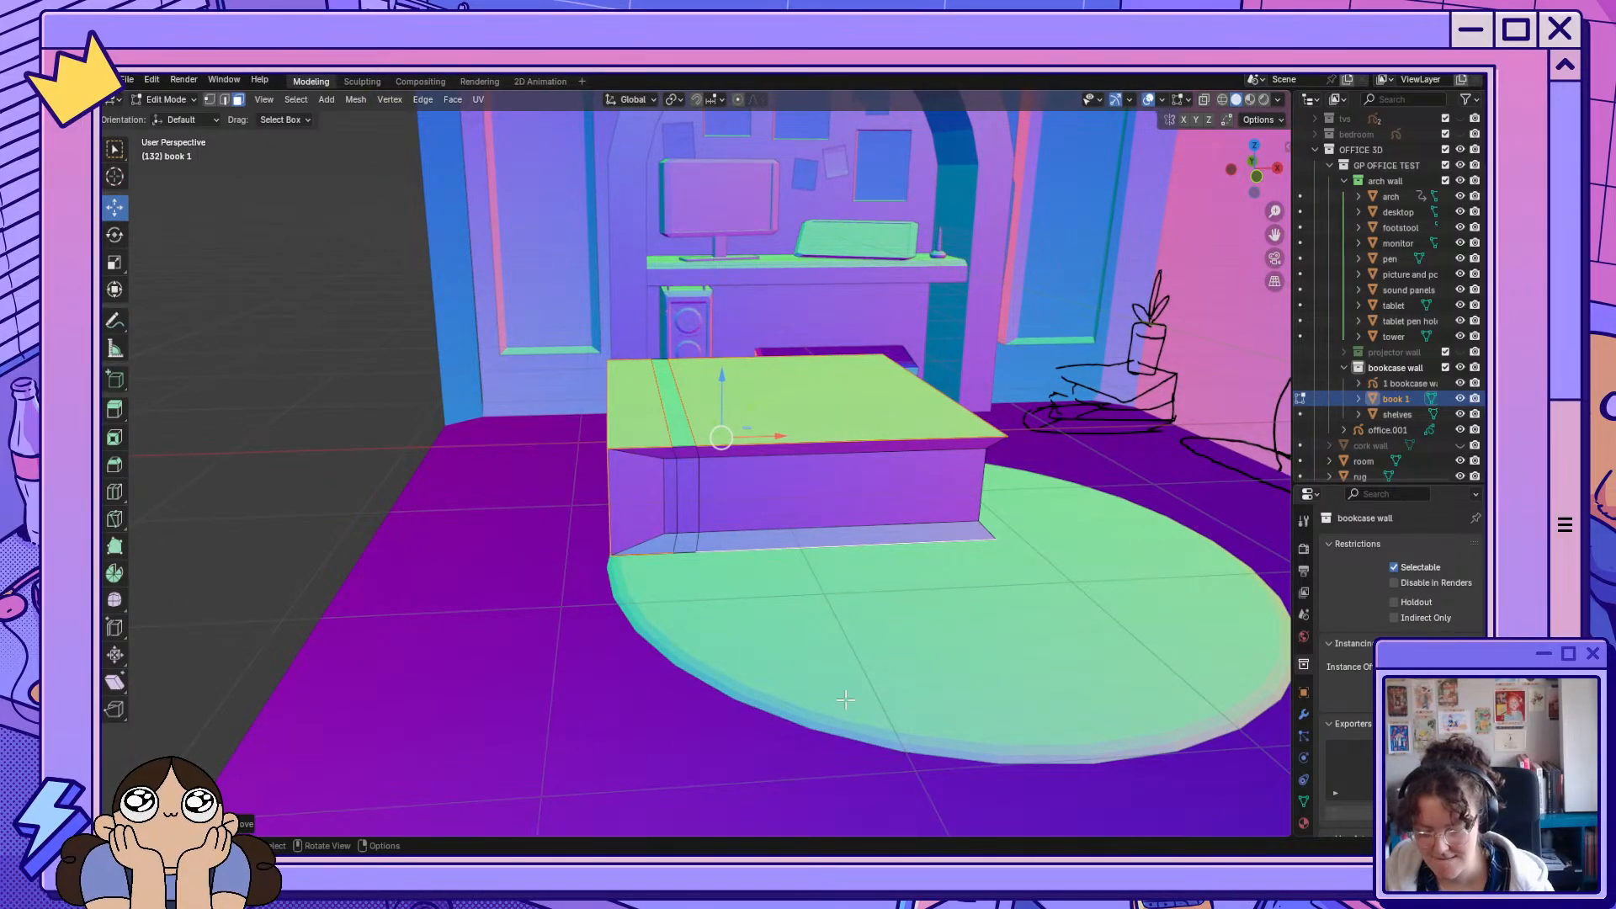
{"action": "left_click", "coordinate": [845, 698]}
{"action": "left_click", "coordinate": [645, 435]}
{"action": "middle_click_drag", "start_coordinate": [523, 634], "coordinate": [574, 621]}
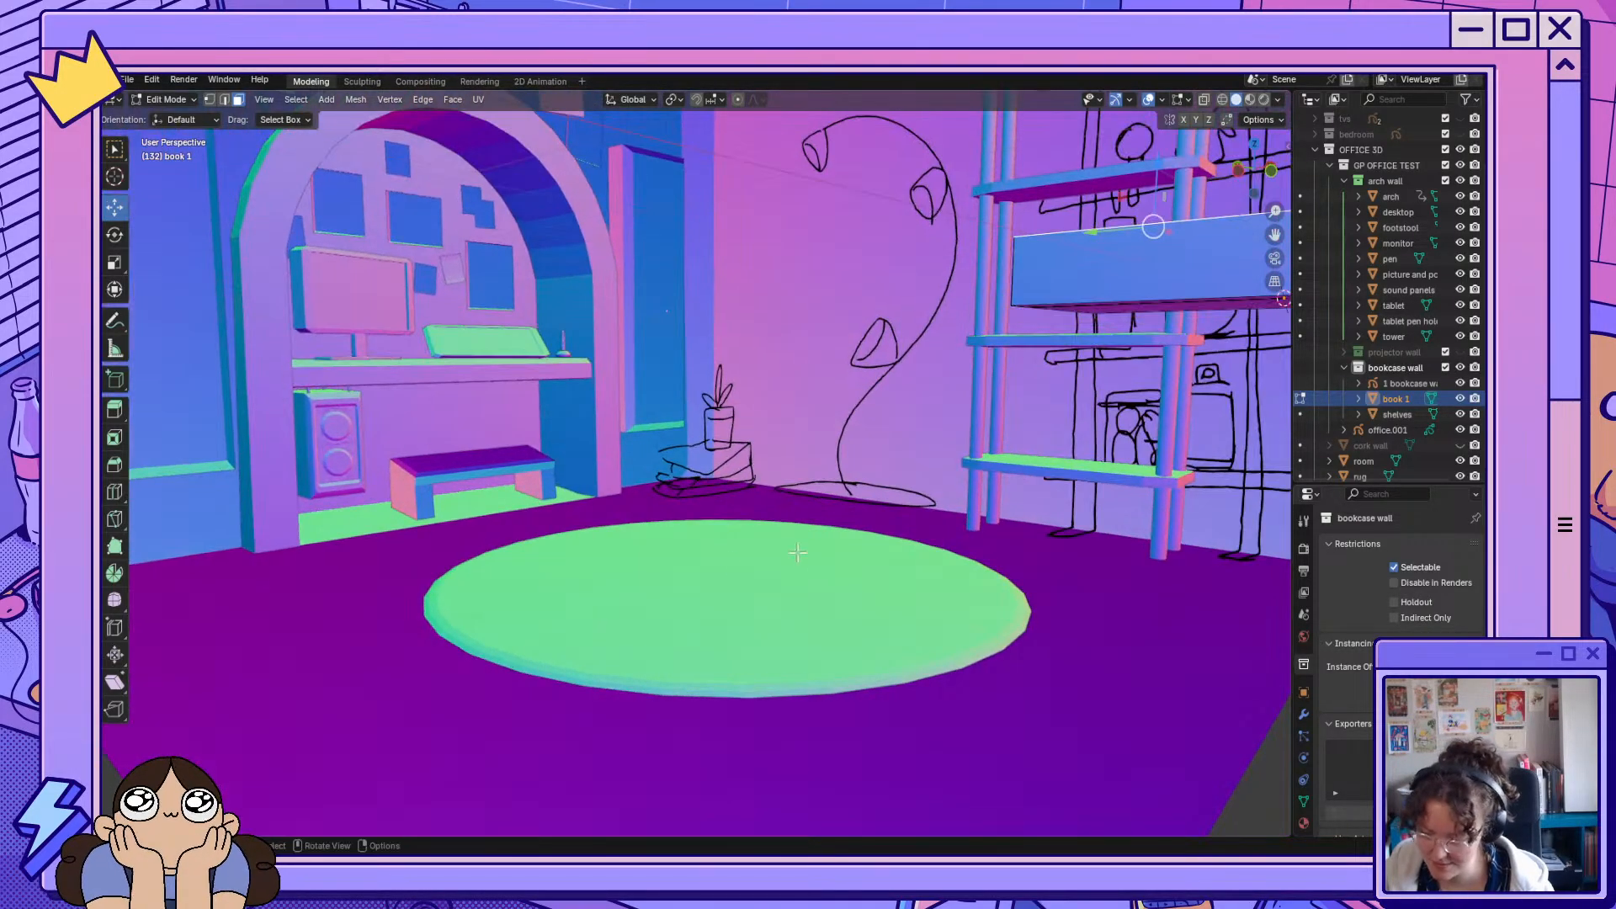
{"action": "middle_click_drag", "start_coordinate": [916, 472], "coordinate": [880, 392]}
{"action": "left_click", "coordinate": [894, 460]}
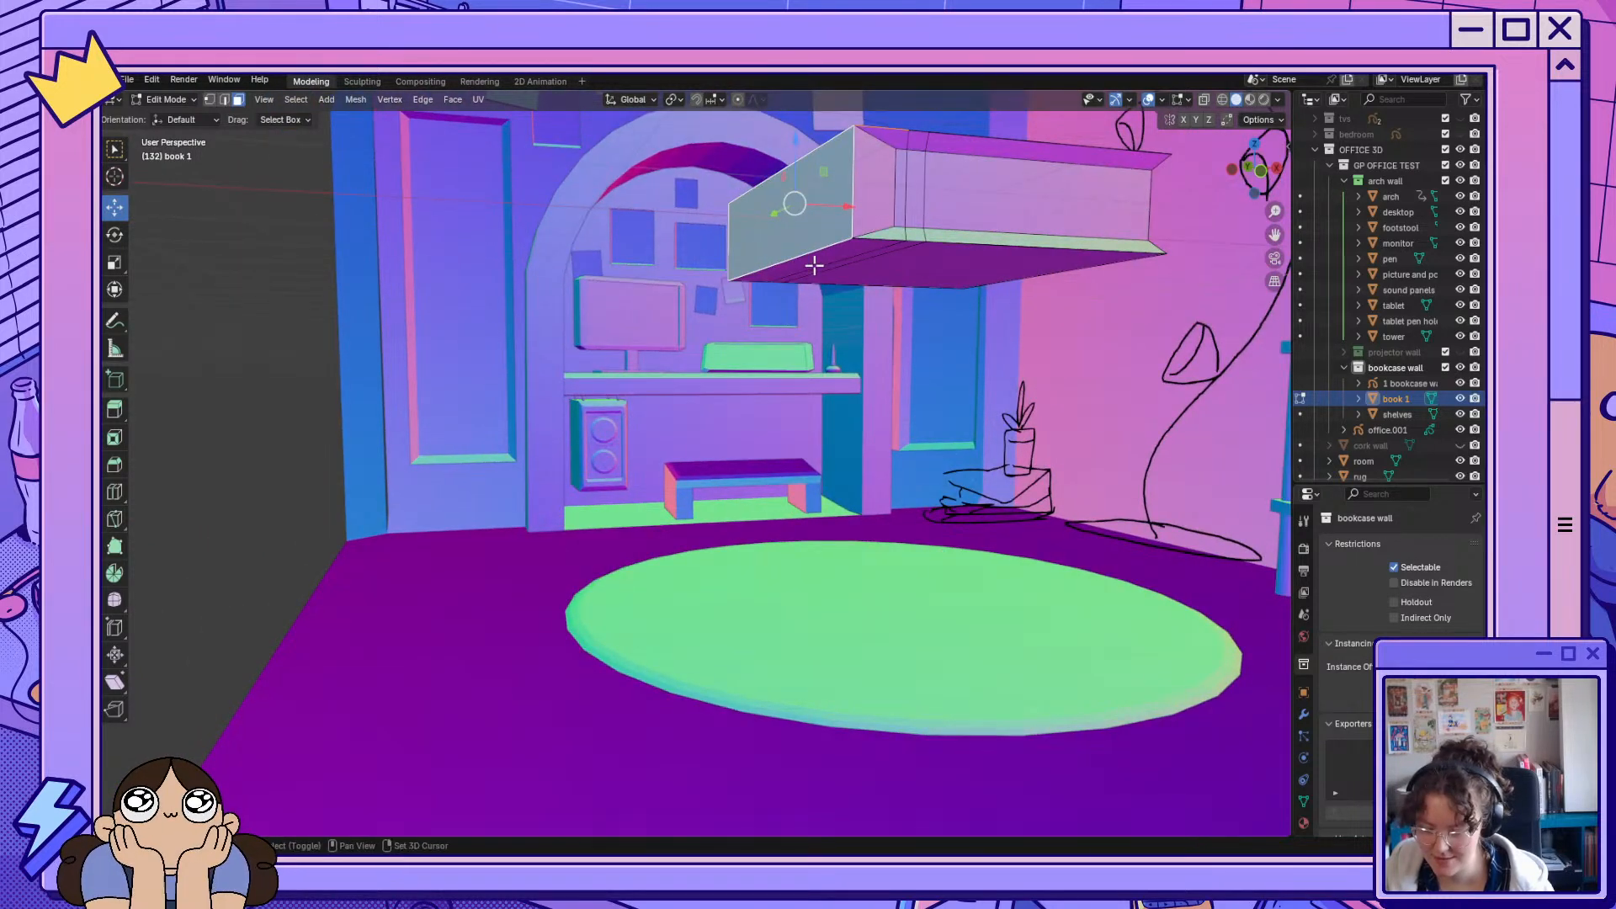
Try to scale the selected spine faces up to about 1.16, and undo the scaling.
{"action": "key", "text": "s"}
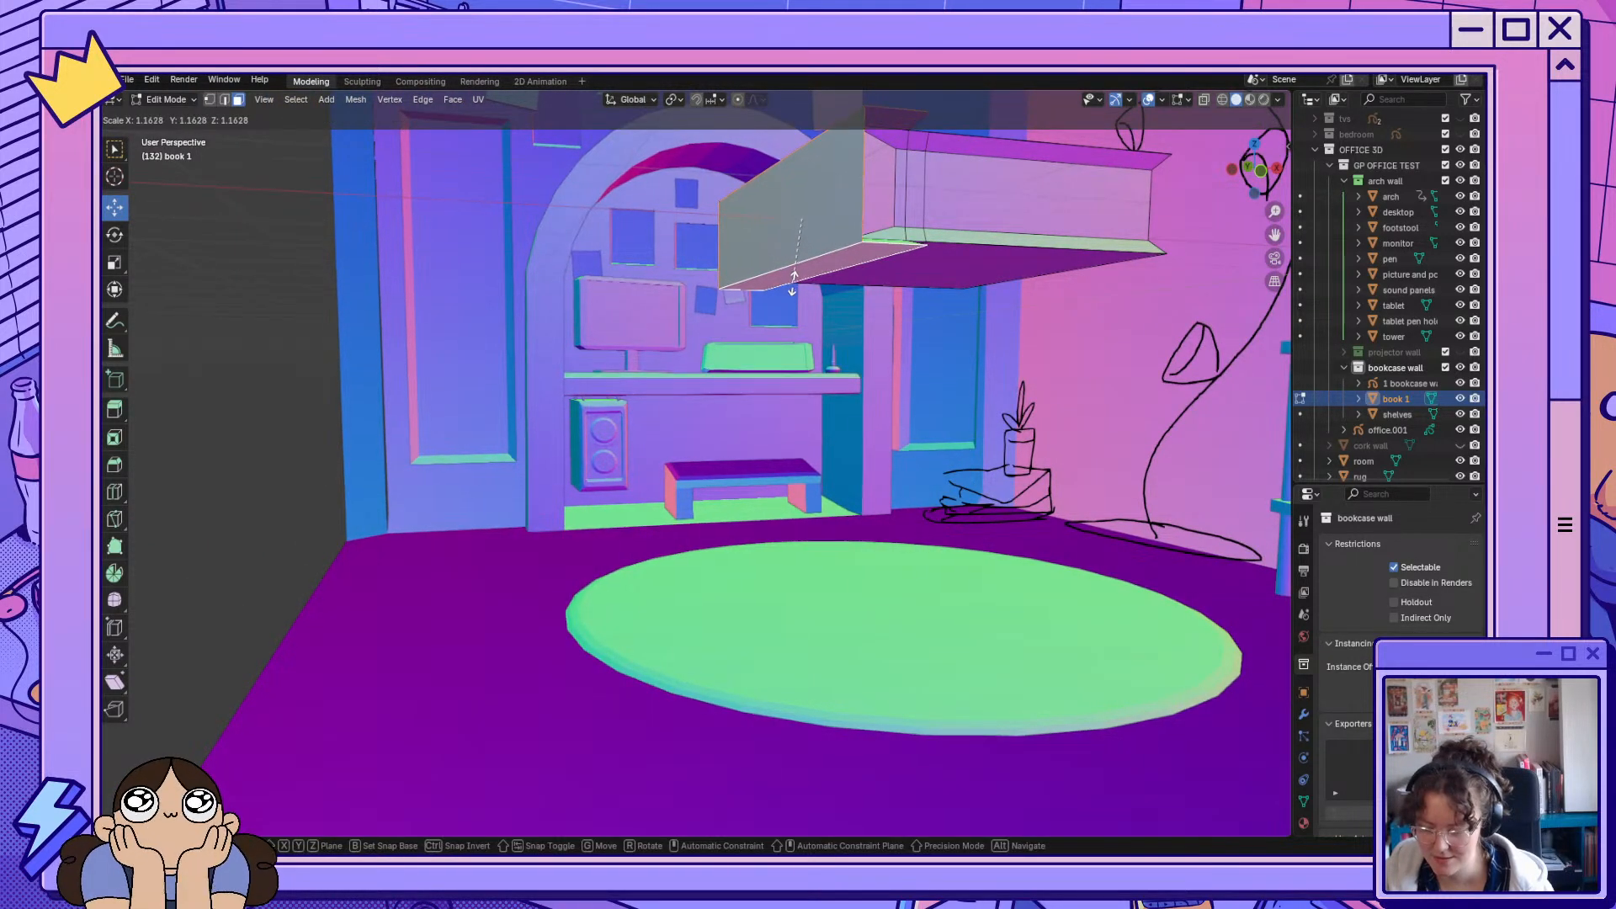
{"action": "left_click", "coordinate": [795, 276]}
{"action": "middle_click_drag", "start_coordinate": [1017, 354], "coordinate": [1000, 375]}
{"action": "key", "text": "ctrl+z"}
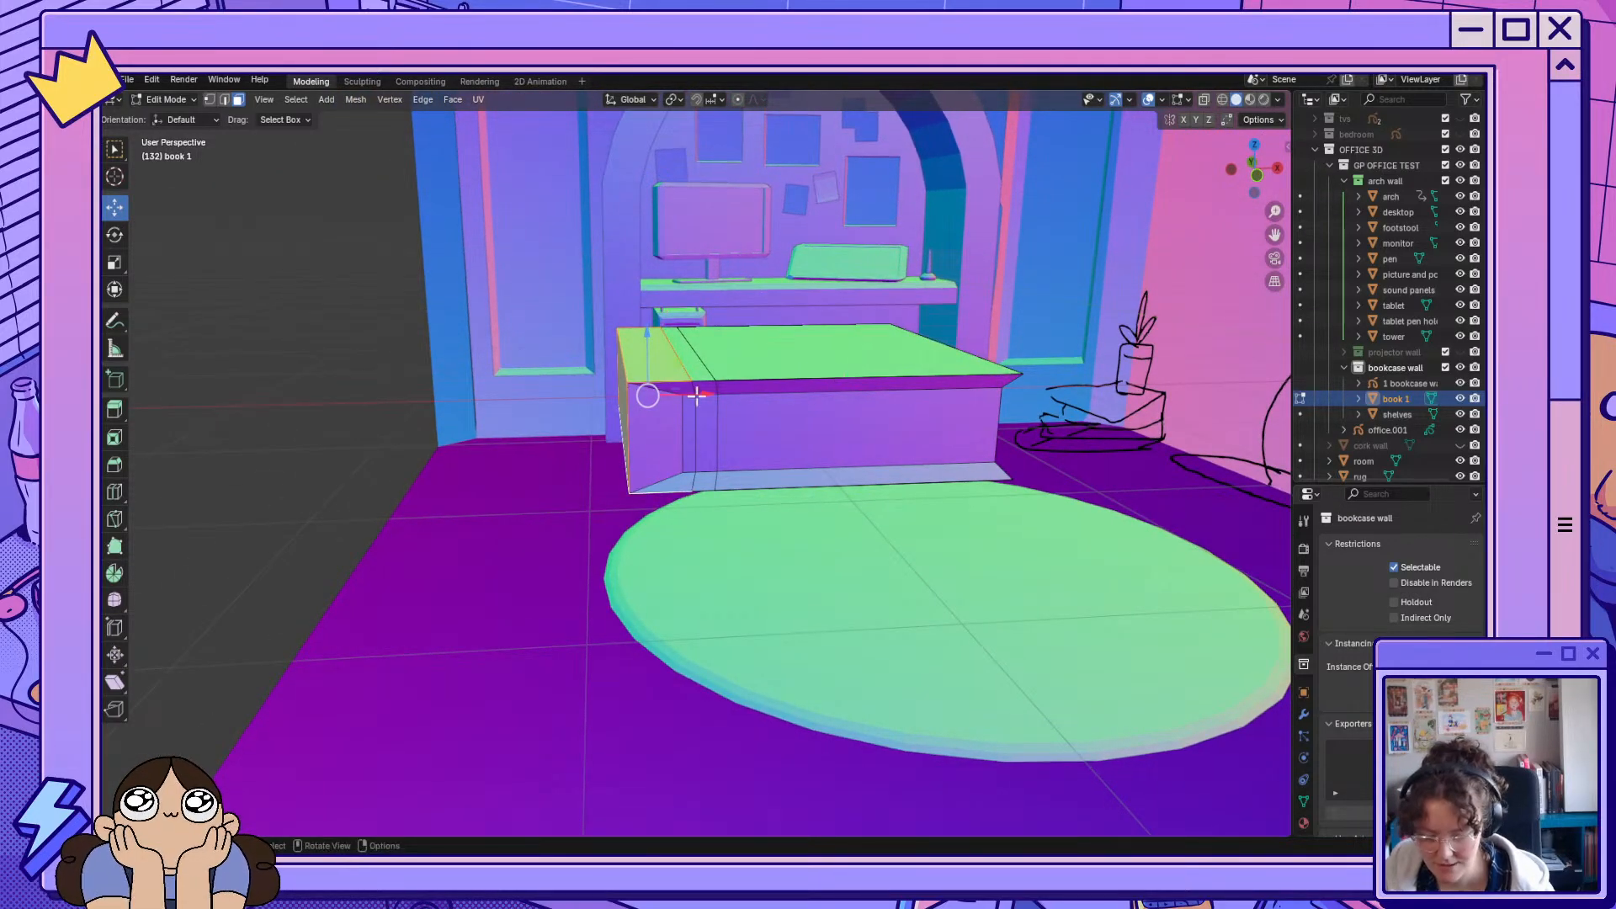
Try to extrude only the selected spine faces outward by about 0.047 m.
{"action": "key", "text": "e"}
{"action": "left_click", "coordinate": [675, 389]}
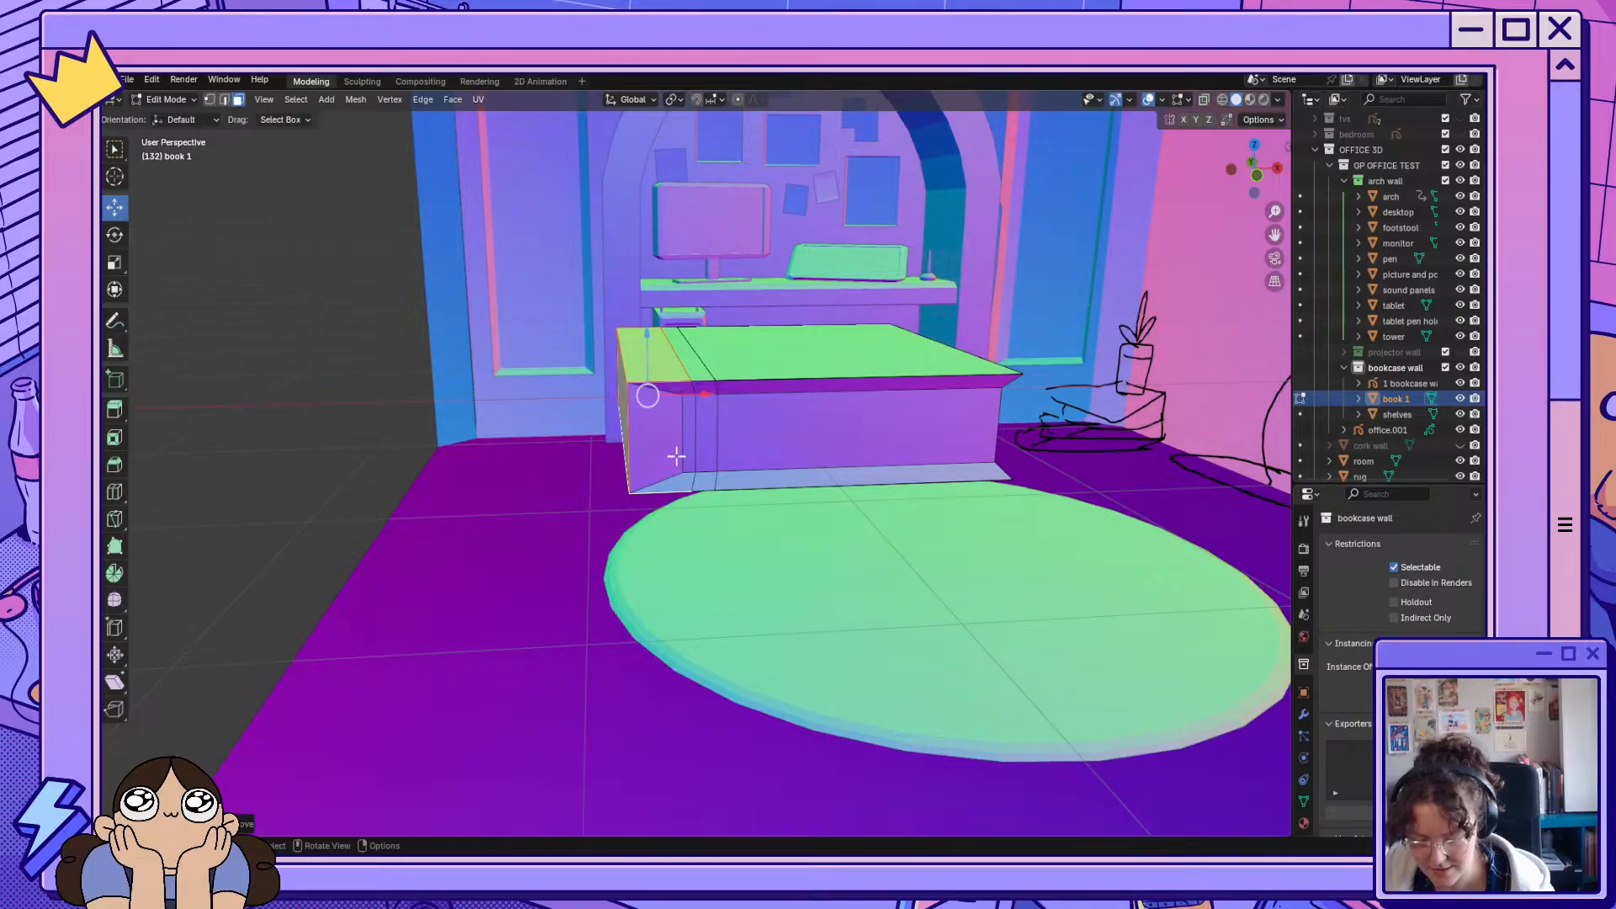
{"action": "mouse_move", "coordinate": [662, 503]}
{"action": "middle_mouse_down"}
{"action": "mouse_move", "coordinate": [697, 519]}
{"action": "mouse_move", "coordinate": [692, 552]}
{"action": "mouse_move", "coordinate": [665, 502]}
{"action": "middle_mouse_up"}
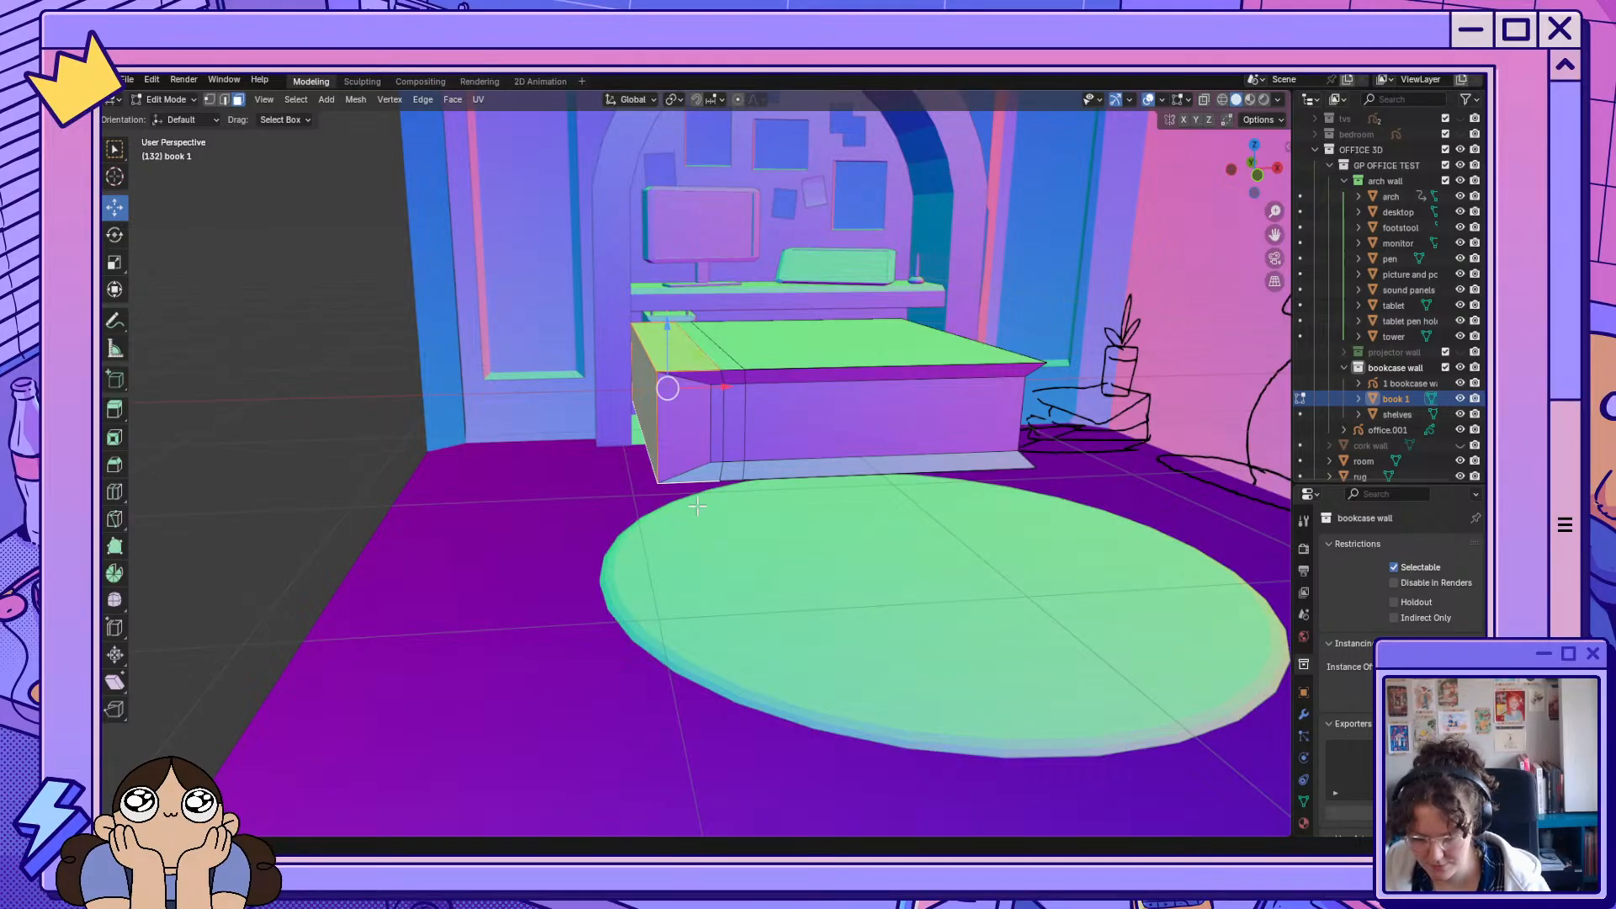
{"action": "middle_click_drag", "start_coordinate": [705, 506], "coordinate": [765, 482]}
{"action": "key", "text": "ctrl+z"}
{"action": "key", "text": "e"}
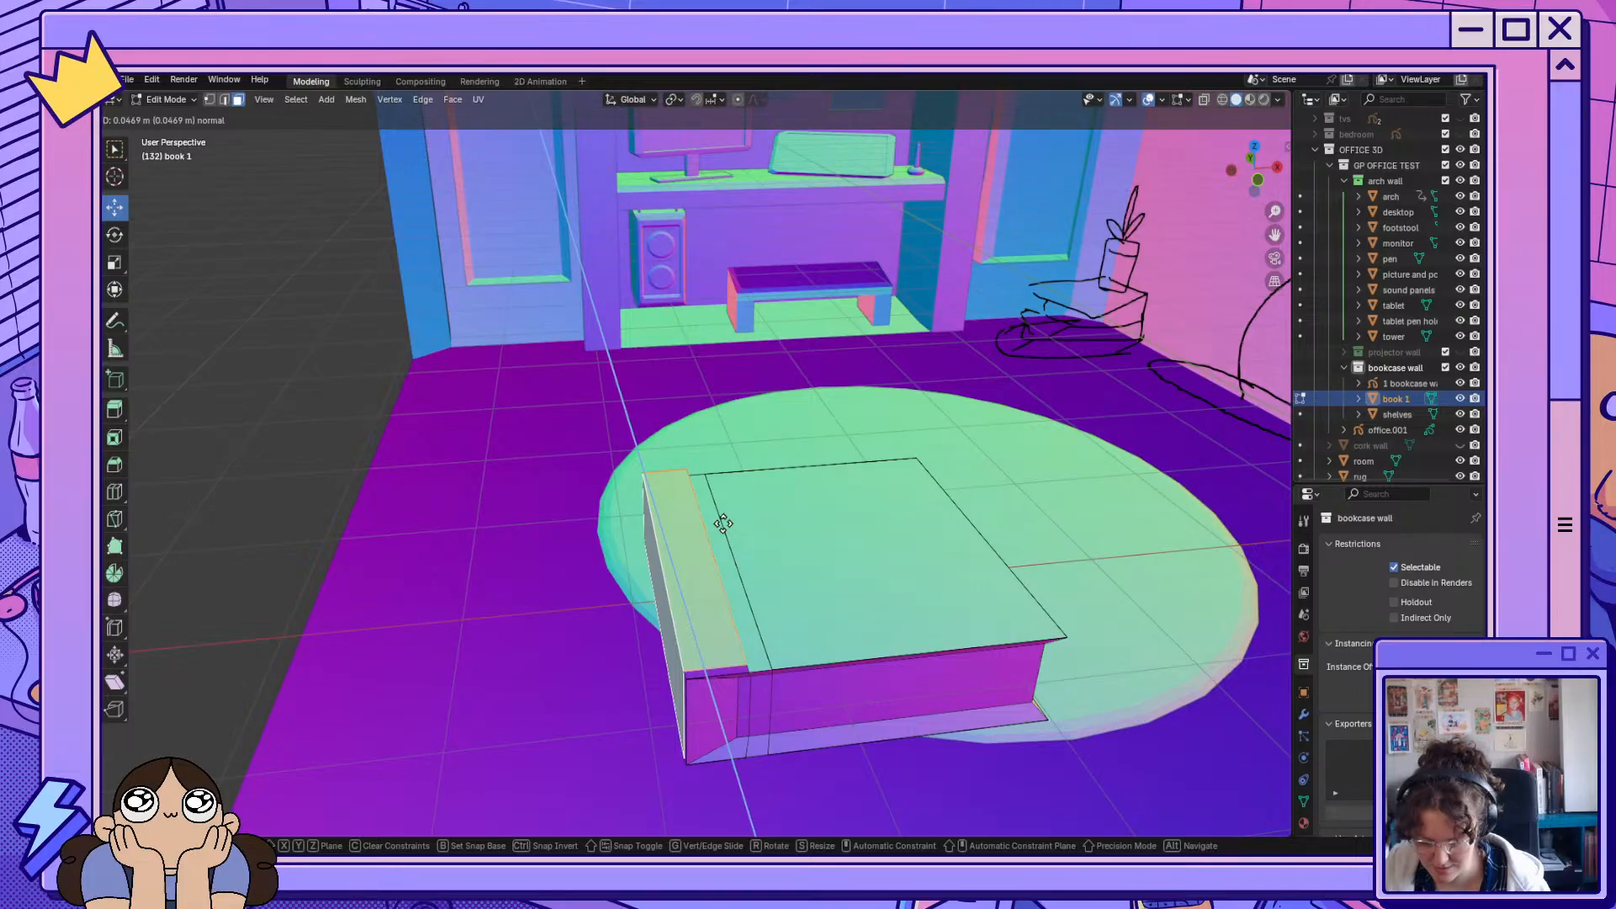
{"action": "left_click", "coordinate": [723, 527]}
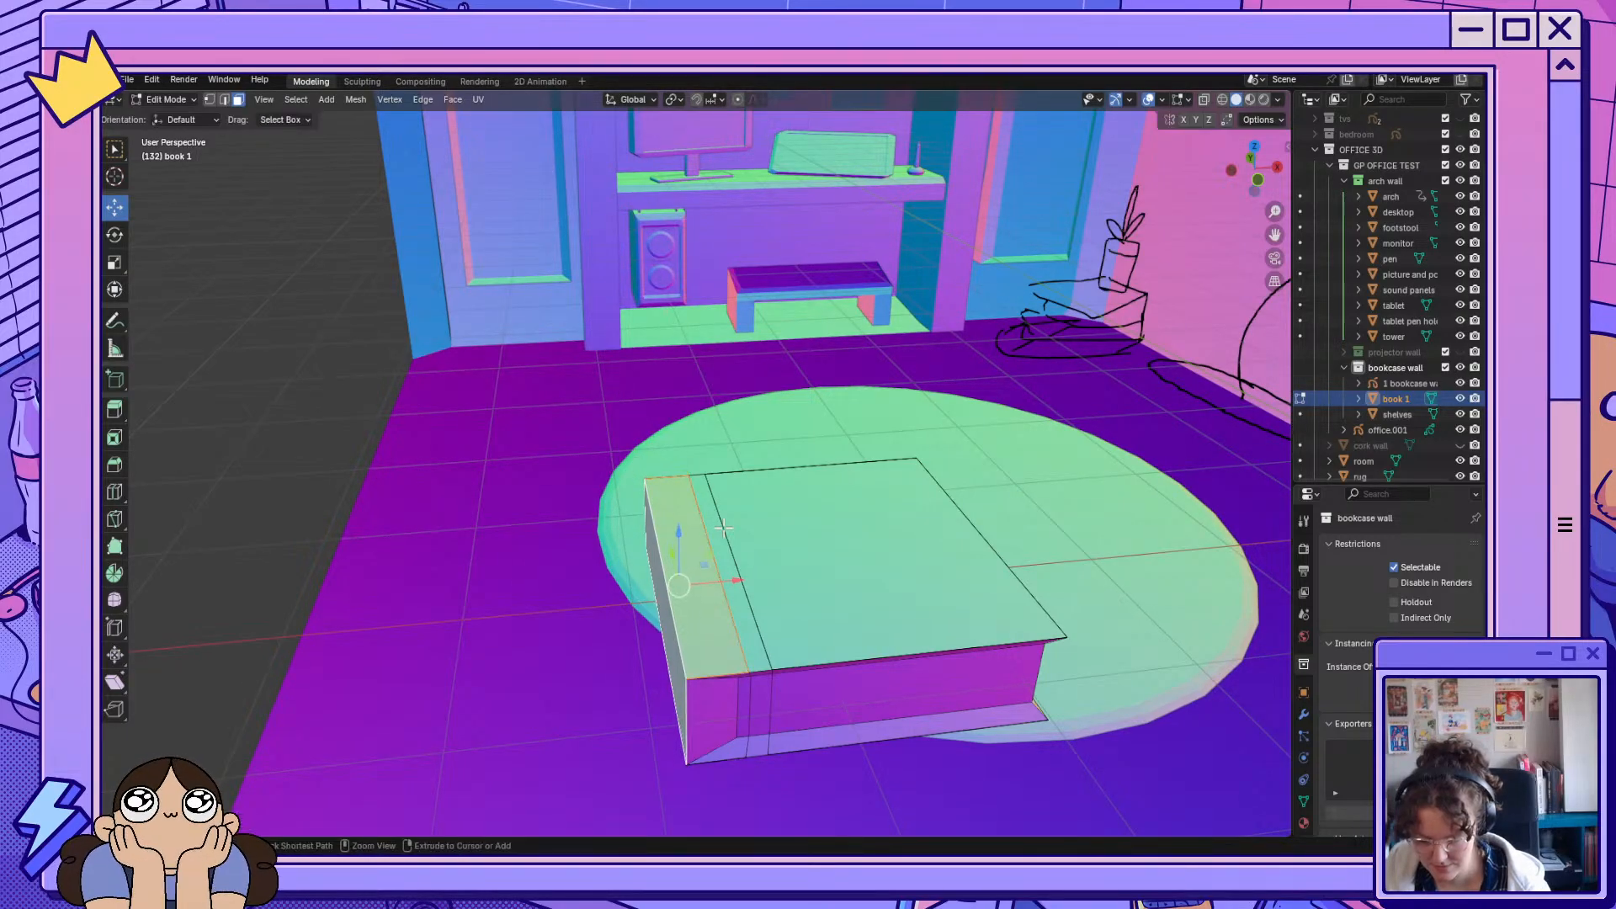
Add the large top cover face to the spine selection and extrude the selected faces slightly outward, leaving the narrow strip as a groove.
{"action": "left_click", "coordinate": [836, 580]}
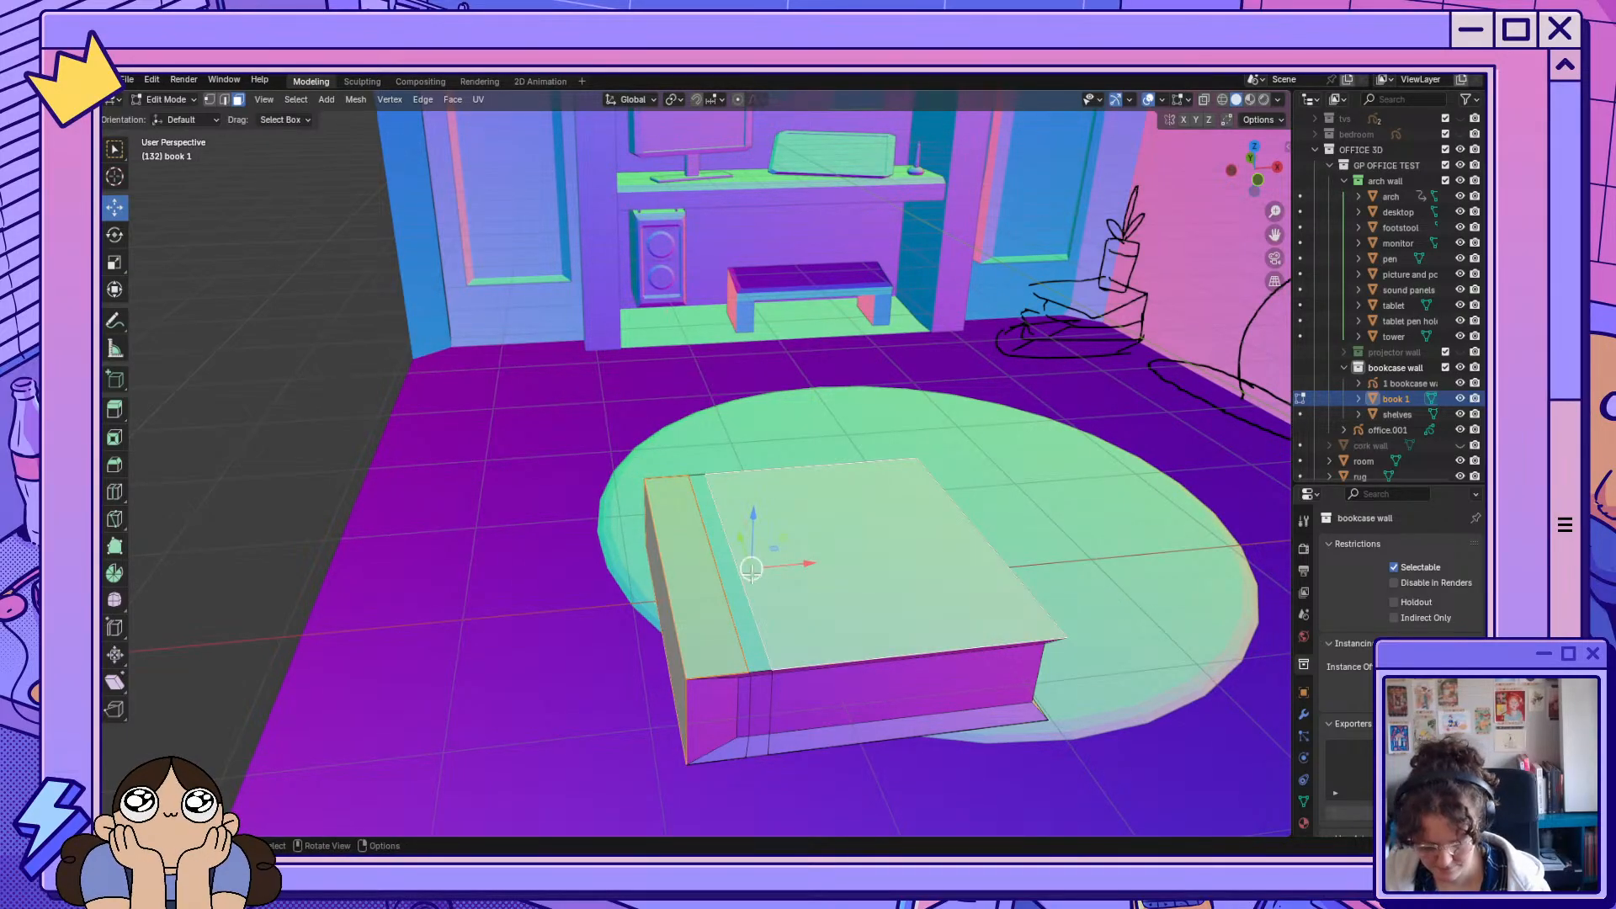
{"action": "key", "text": "e"}
{"action": "left_click", "coordinate": [748, 567]}
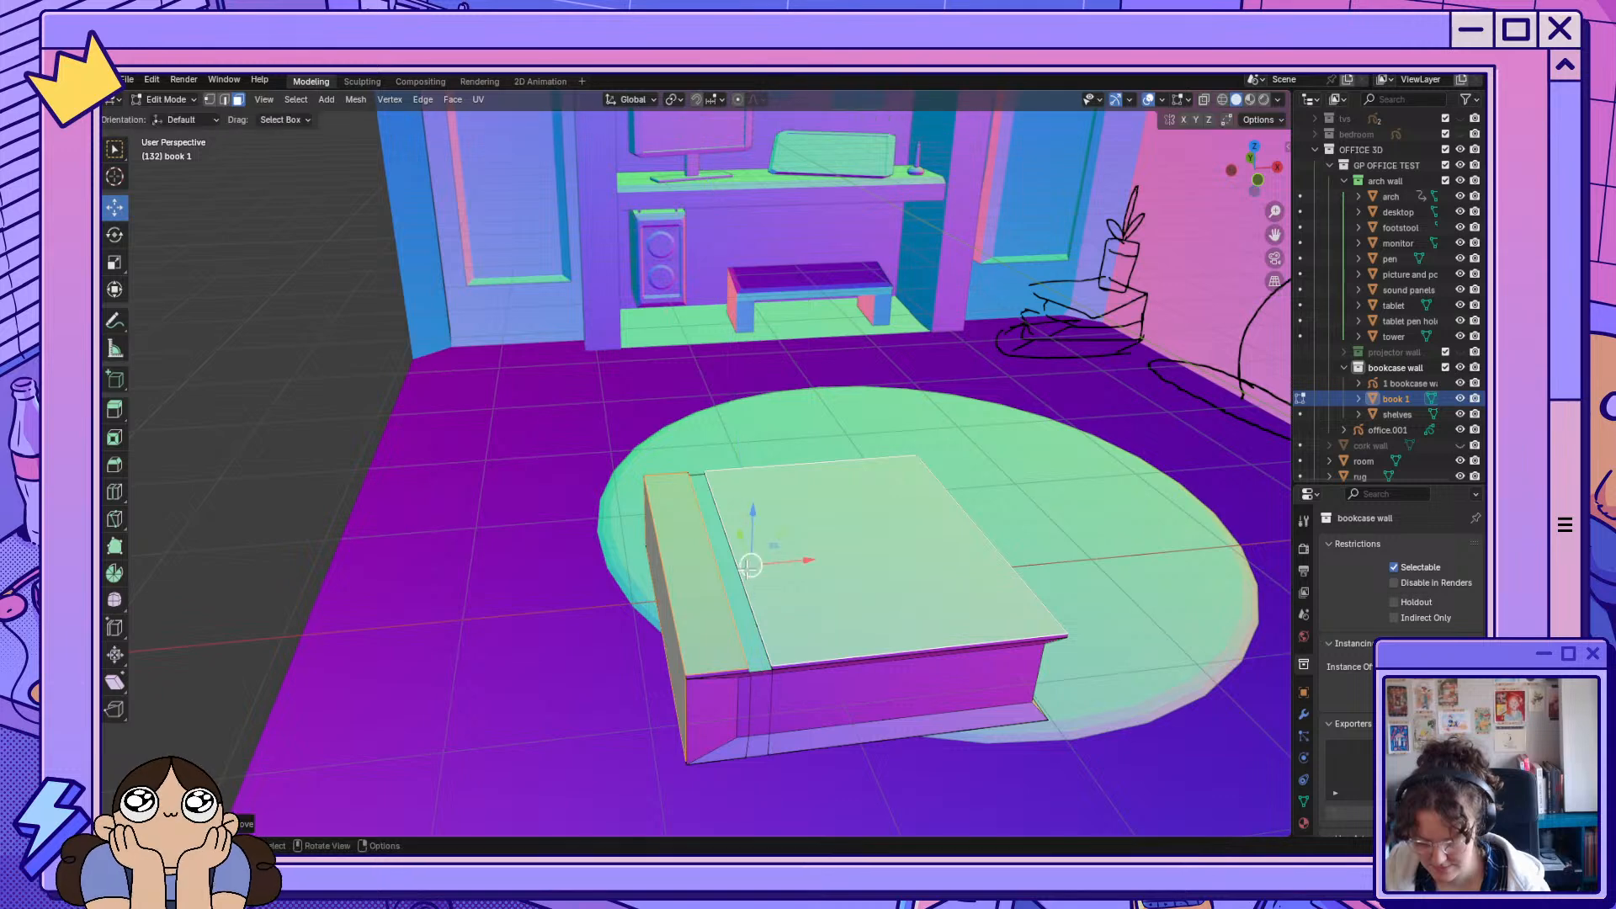
Select the two underside cover faces on either side of the narrow strip and extrude them slightly outward.
{"action": "middle_click_drag", "start_coordinate": [844, 663], "coordinate": [682, 490]}
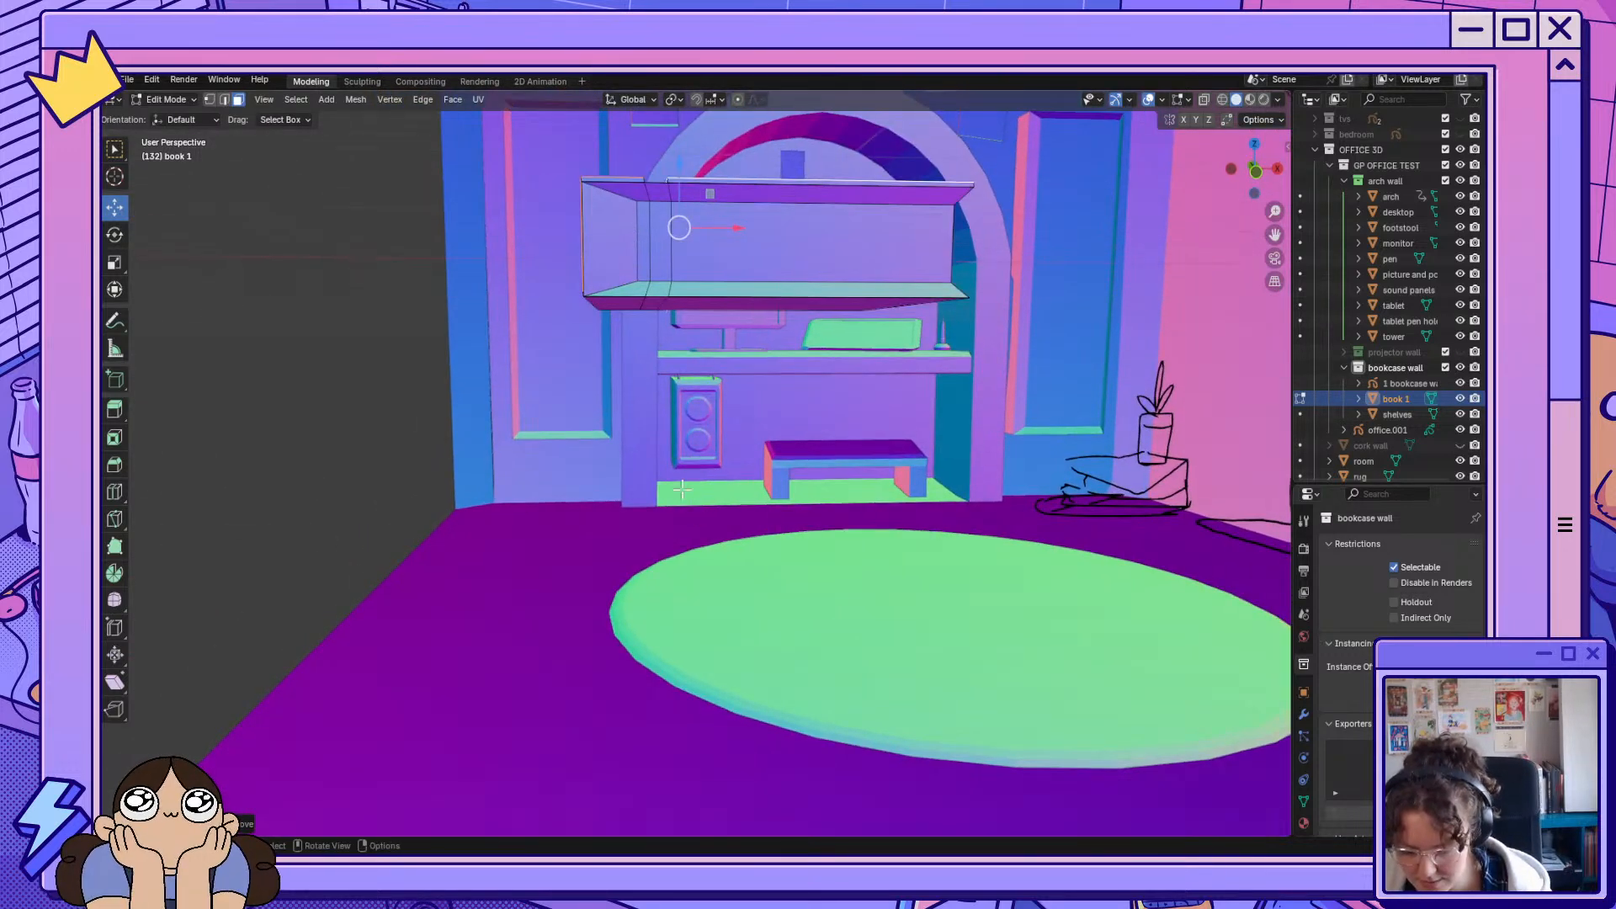
{"action": "left_click", "coordinate": [614, 304]}
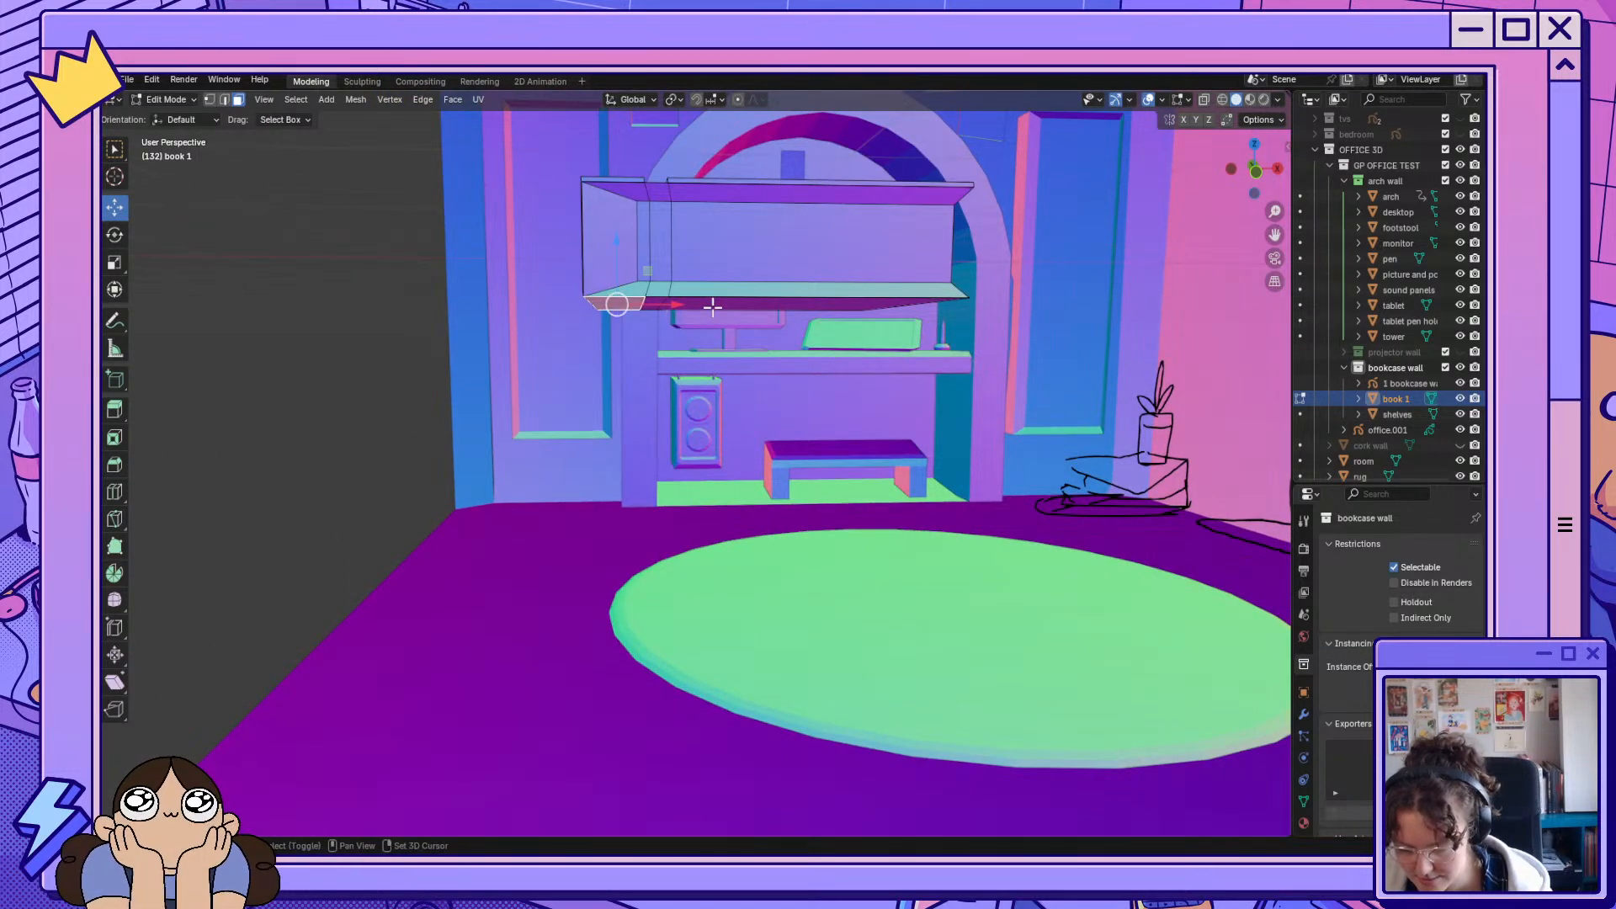
{"action": "left_click", "coordinate": [712, 308], "text": "shift"}
{"action": "key", "text": "e"}
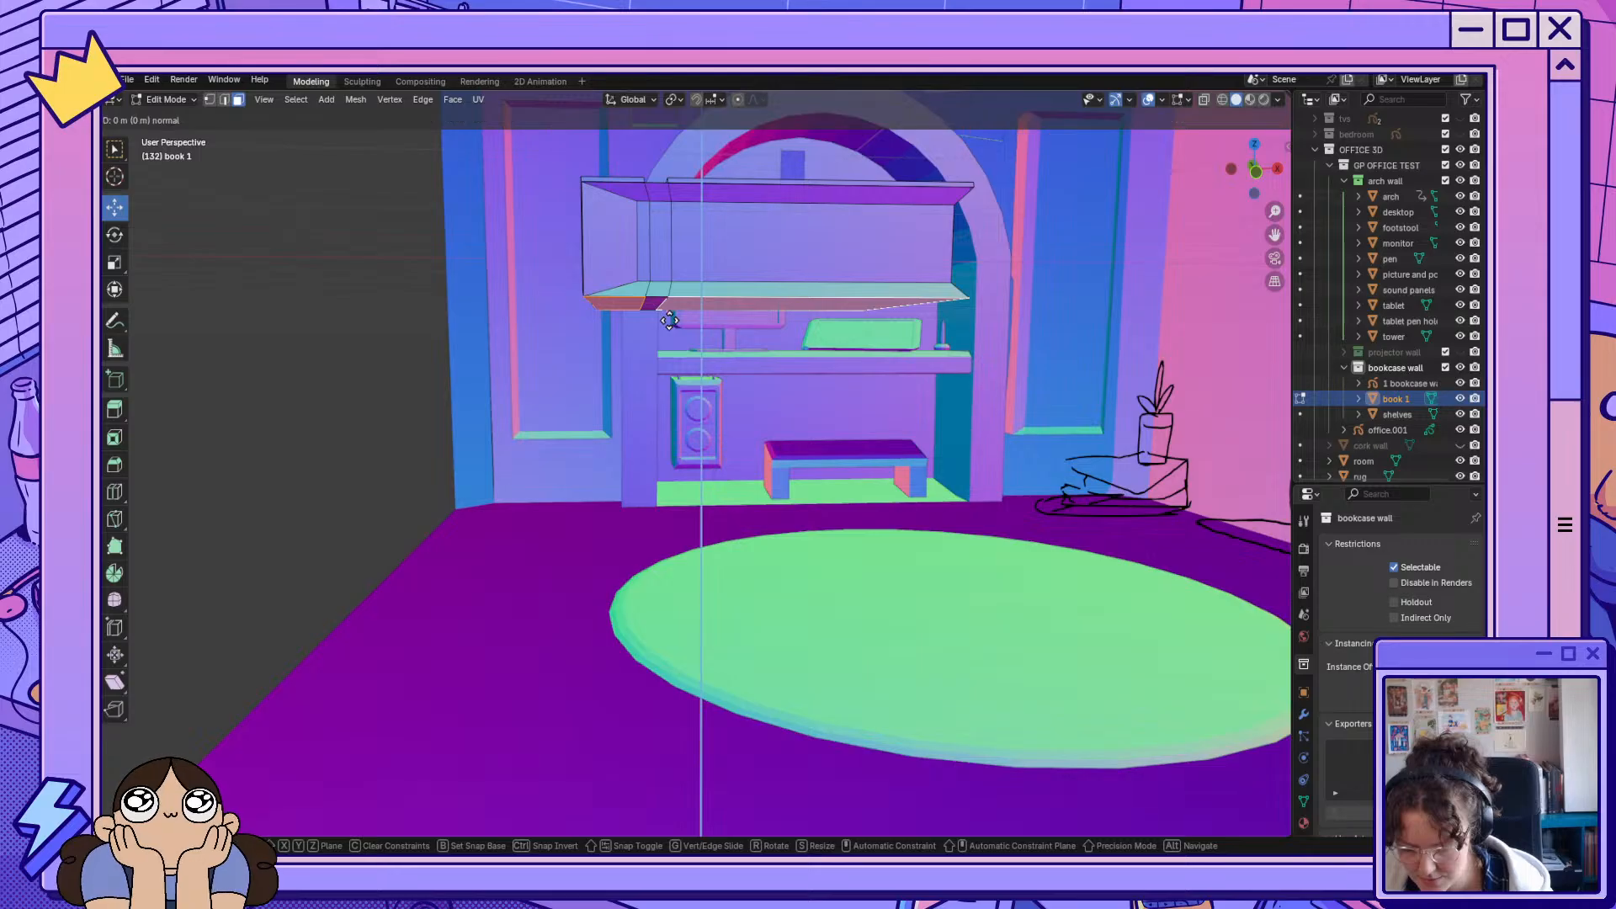
{"action": "left_click", "coordinate": [669, 325]}
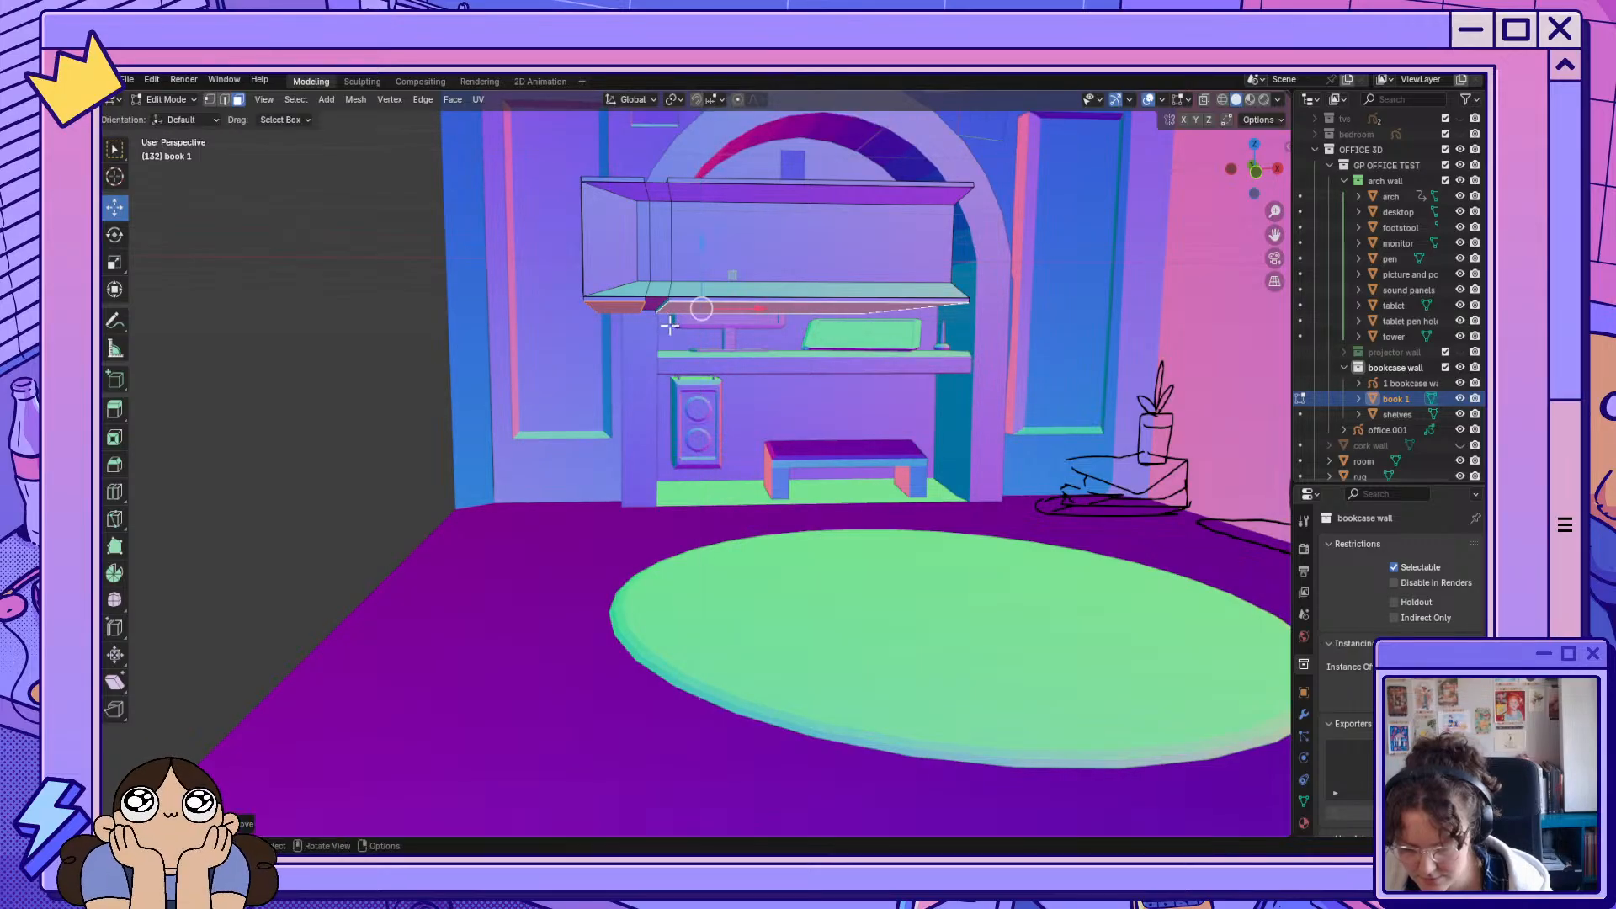
Clear the face selection and box-select the whole book 1 mesh.
{"action": "middle_click_drag", "start_coordinate": [847, 405], "coordinate": [688, 523]}
{"action": "left_click", "coordinate": [690, 522]}
{"action": "middle_click_drag", "start_coordinate": [895, 533], "coordinate": [901, 486]}
{"action": "scroll", "coordinate": [853, 550], "scroll_direction": "down", "scroll_amount": 3}
{"action": "middle_click_drag", "start_coordinate": [796, 524], "coordinate": [846, 599]}
{"action": "left_click_drag", "start_coordinate": [1265, 180], "coordinate": [1248, 248]}
{"action": "scroll", "coordinate": [1248, 253], "scroll_direction": "down", "scroll_amount": 6}
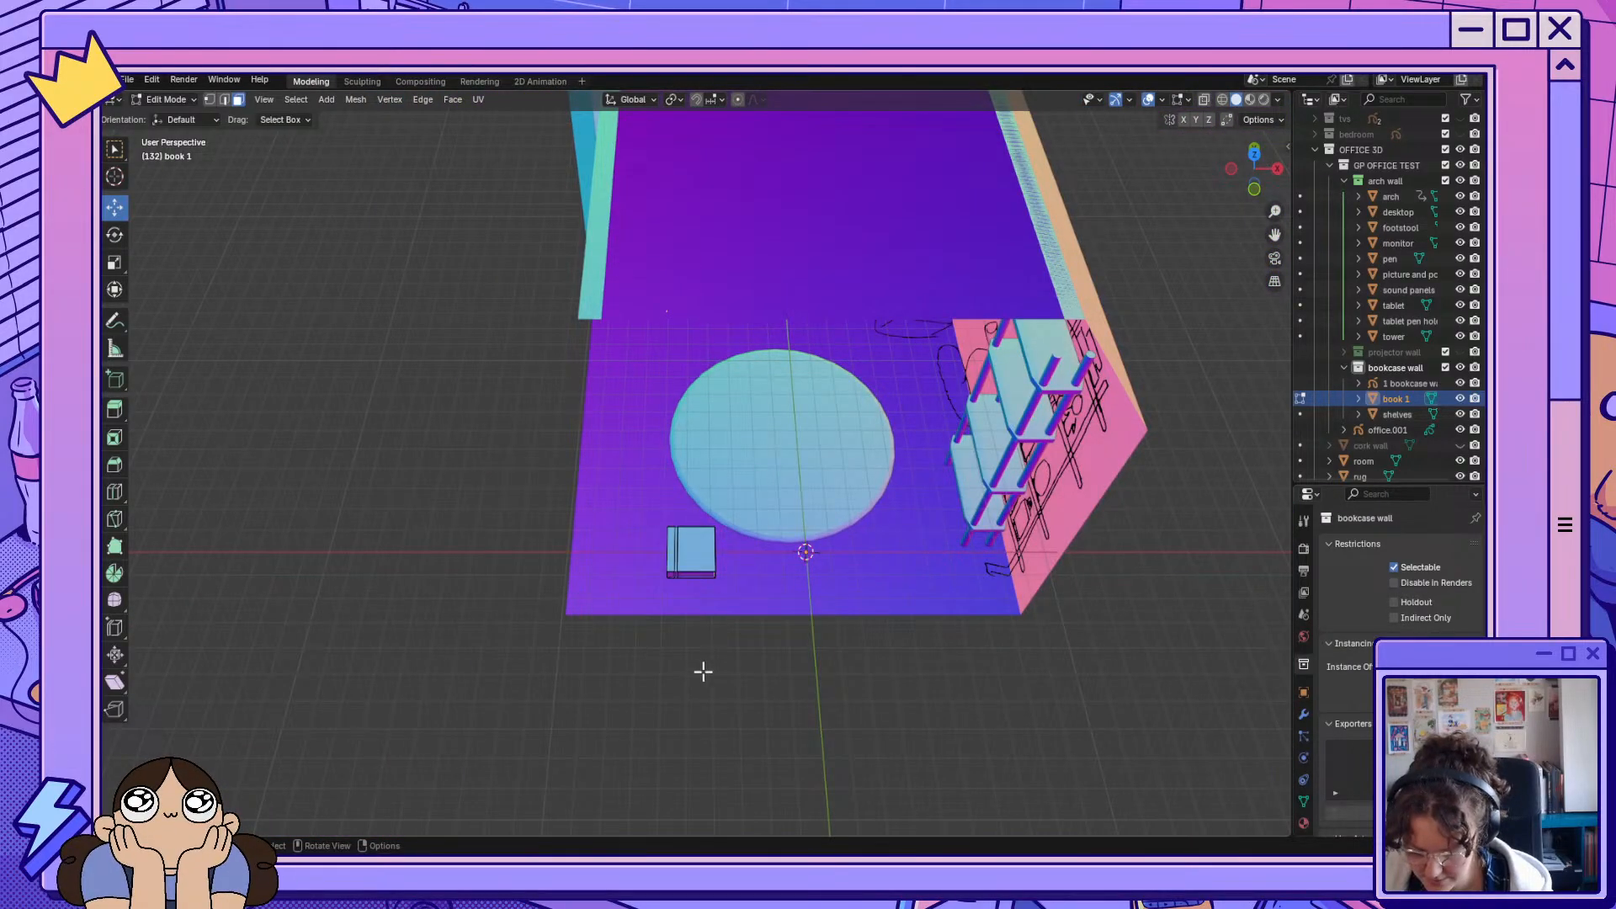
{"action": "left_click_drag", "start_coordinate": [614, 490], "coordinate": [768, 643]}
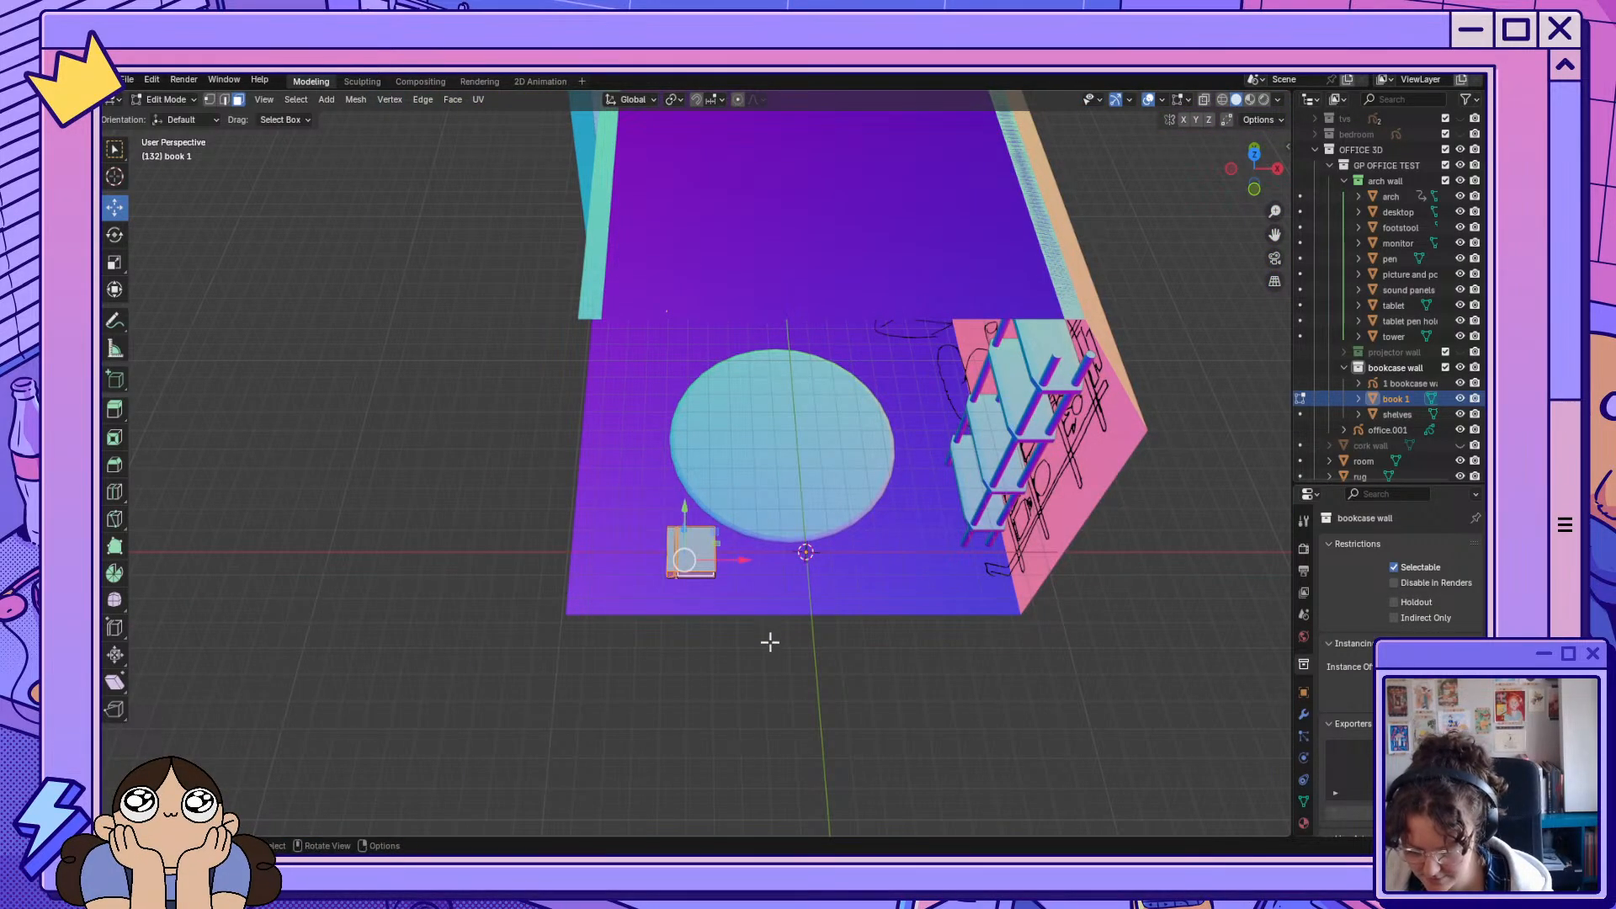
Select the whole book 1 mesh in X-ray view, then clear the selection and return to Object Mode.
{"action": "left_click", "coordinate": [1204, 99]}
{"action": "left_click_drag", "start_coordinate": [654, 494], "coordinate": [765, 678]}
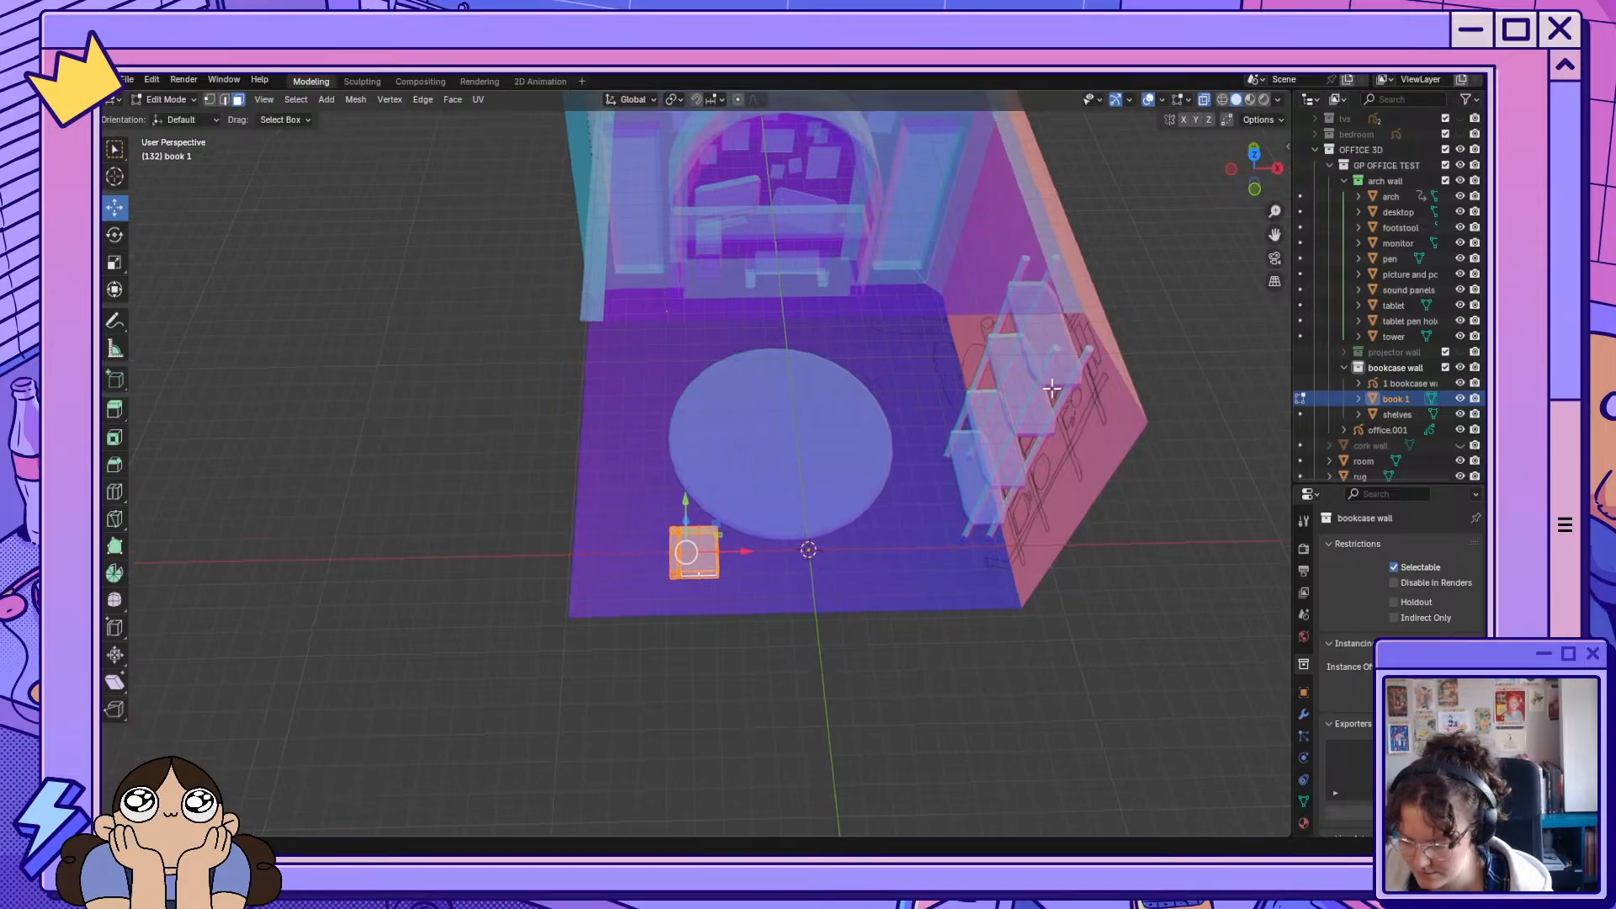
{"action": "middle_click_drag", "start_coordinate": [1052, 389], "coordinate": [1228, 292]}
{"action": "middle_click_drag", "start_coordinate": [1174, 304], "coordinate": [1133, 332]}
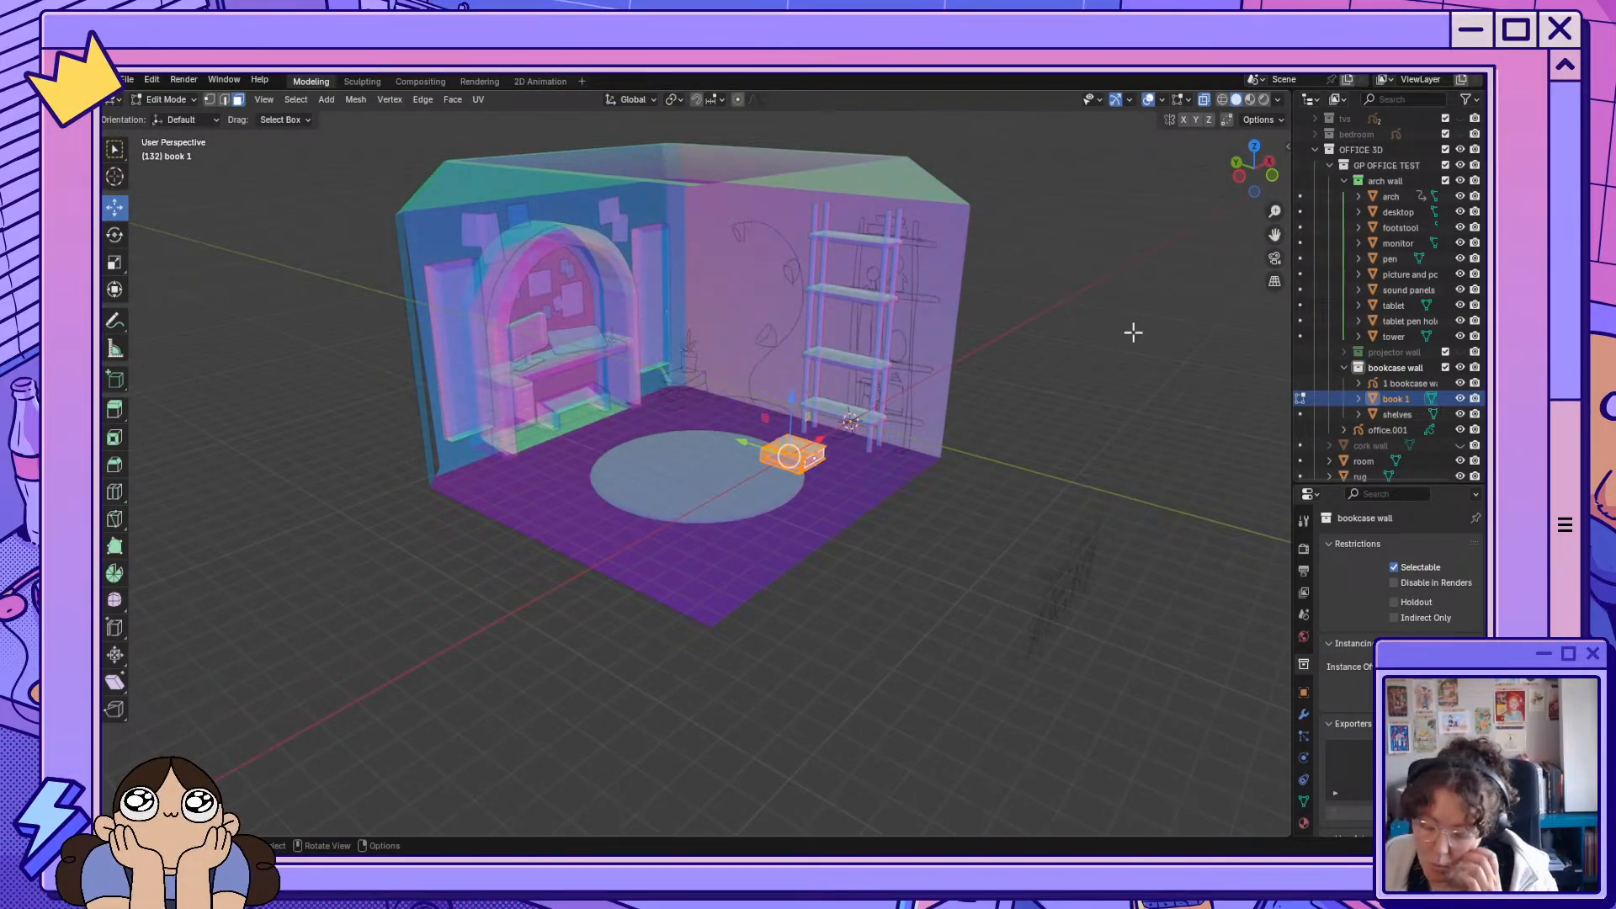
{"action": "left_click", "coordinate": [983, 602]}
{"action": "middle_click_drag", "start_coordinate": [1028, 516], "coordinate": [1109, 521]}
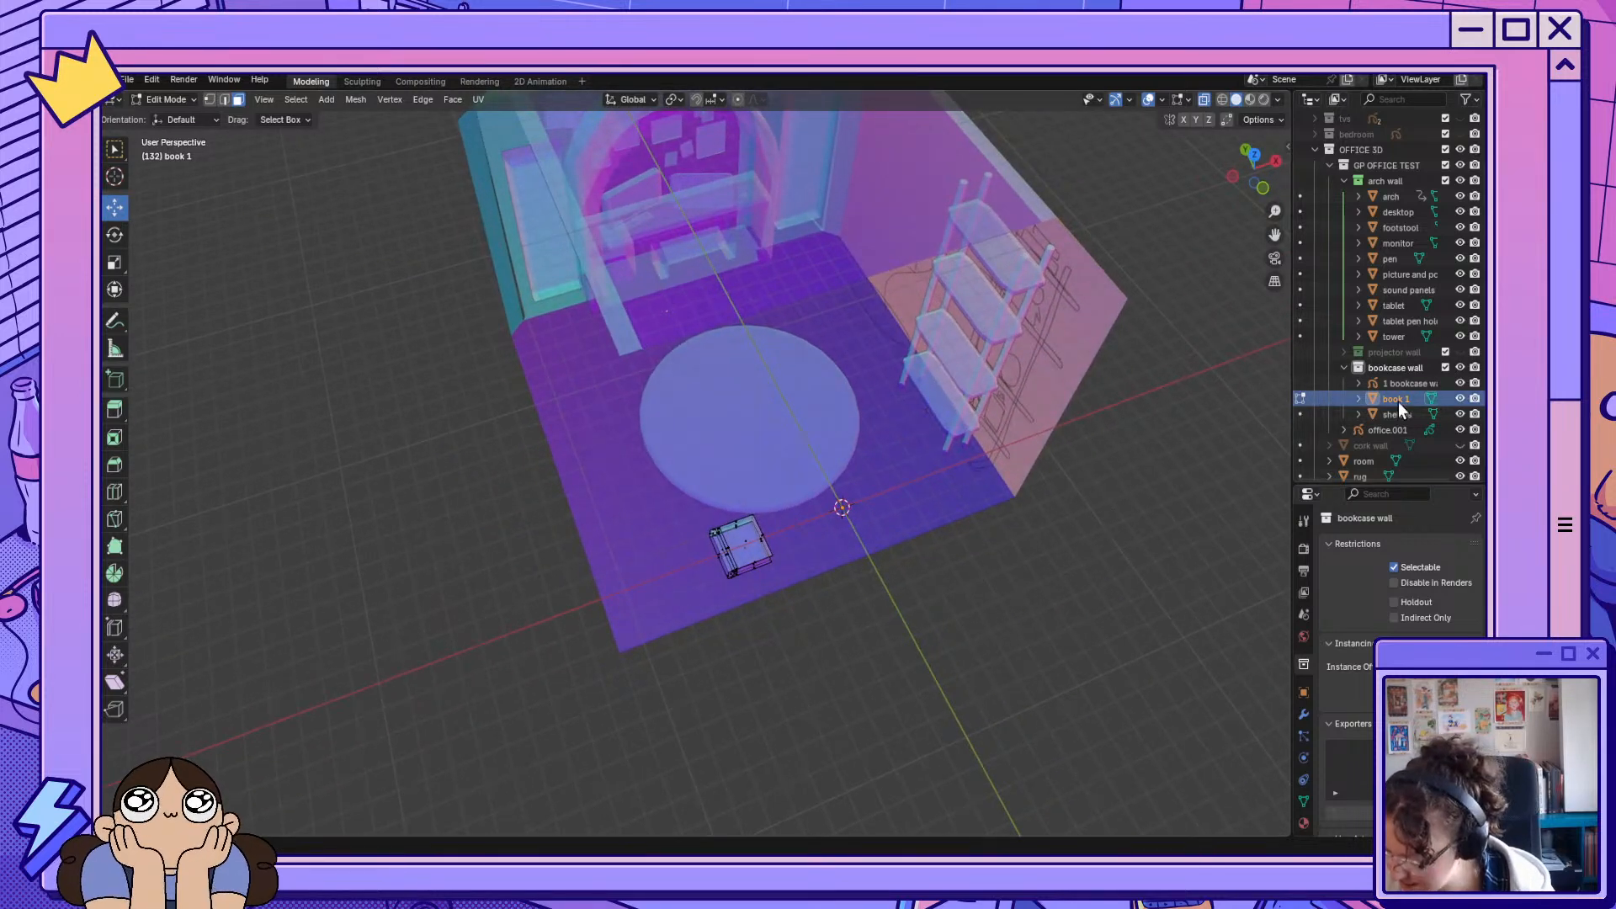
{"action": "left_click", "coordinate": [1300, 398]}
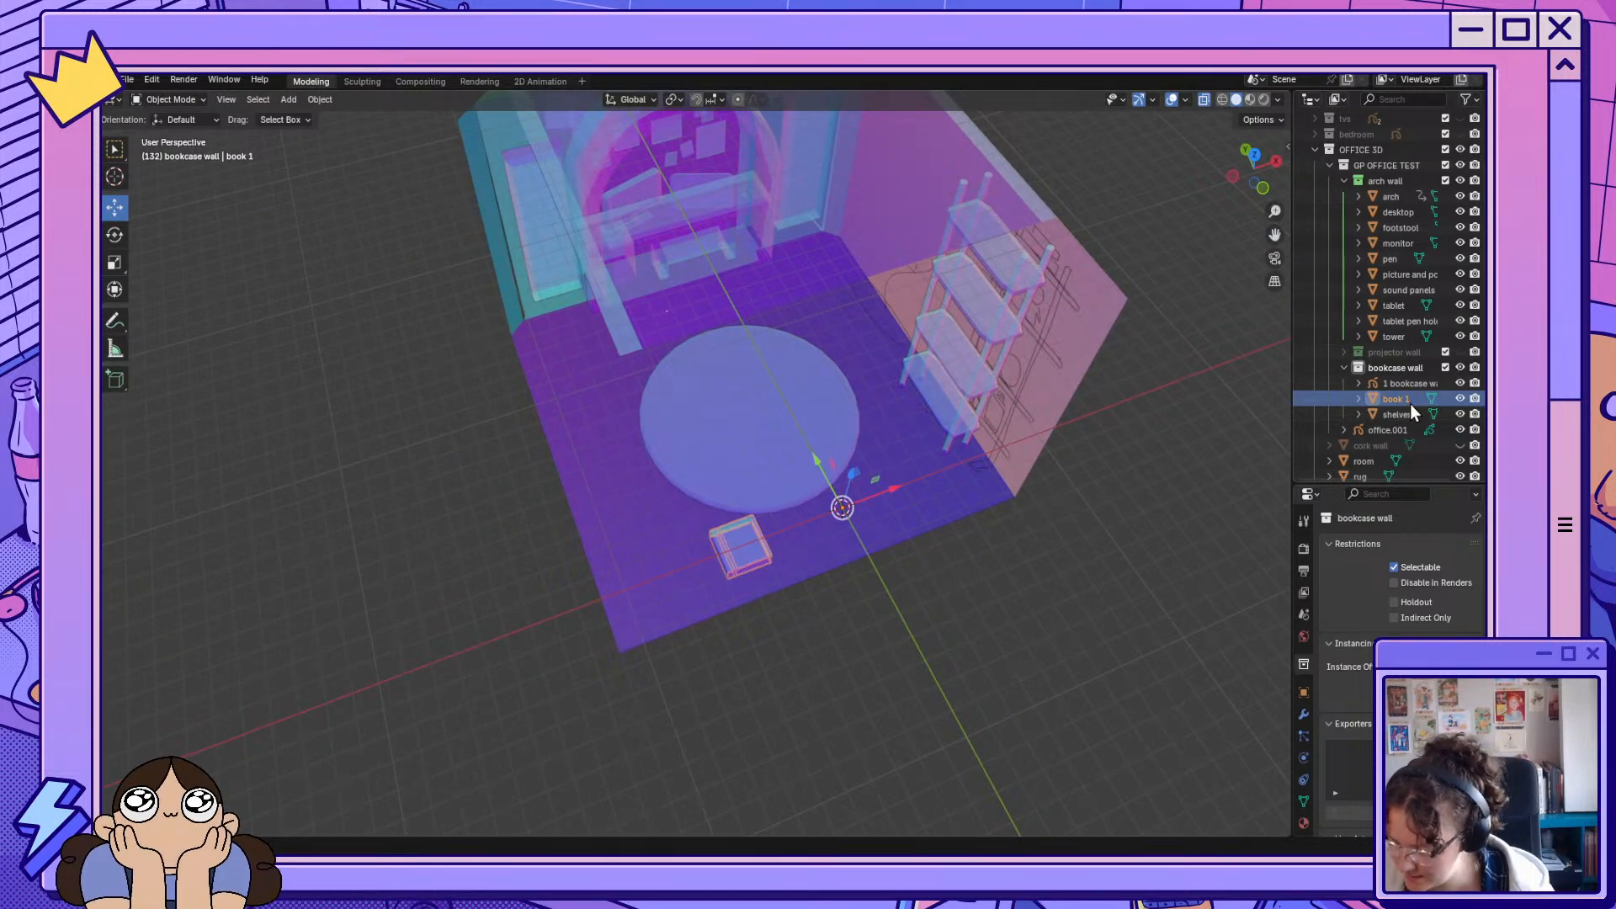
Duplicate book 1 and move the copy along the X axis so it sits beside the original.
{"action": "key", "text": "shift+d"}
{"action": "key", "text": "Escape"}
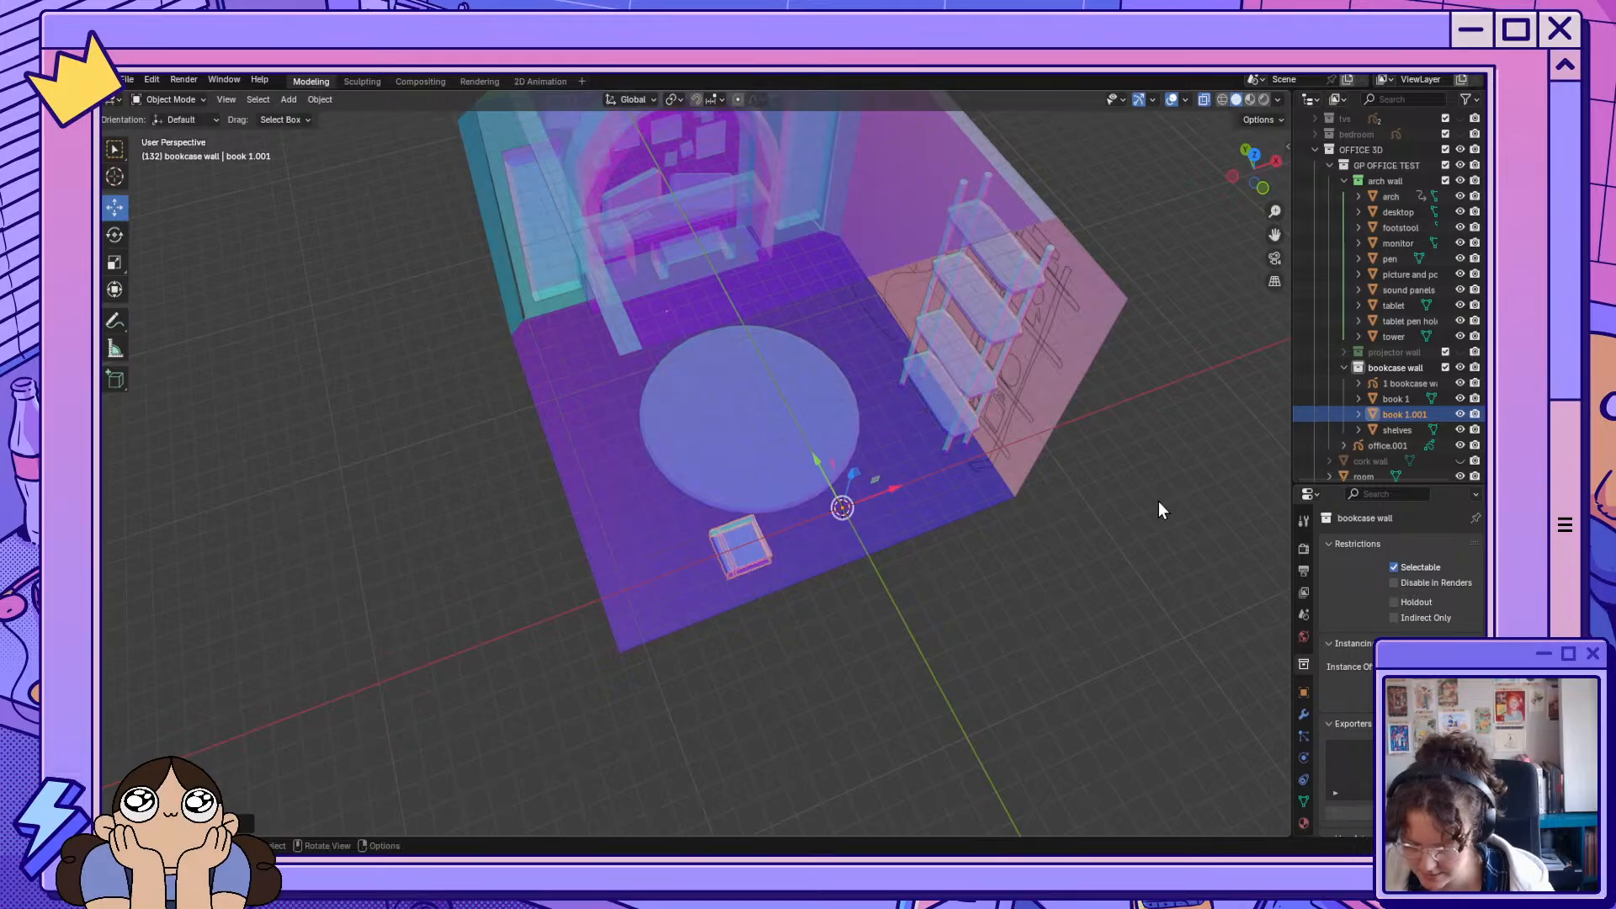
{"action": "left_click_drag", "start_coordinate": [892, 488], "coordinate": [952, 463]}
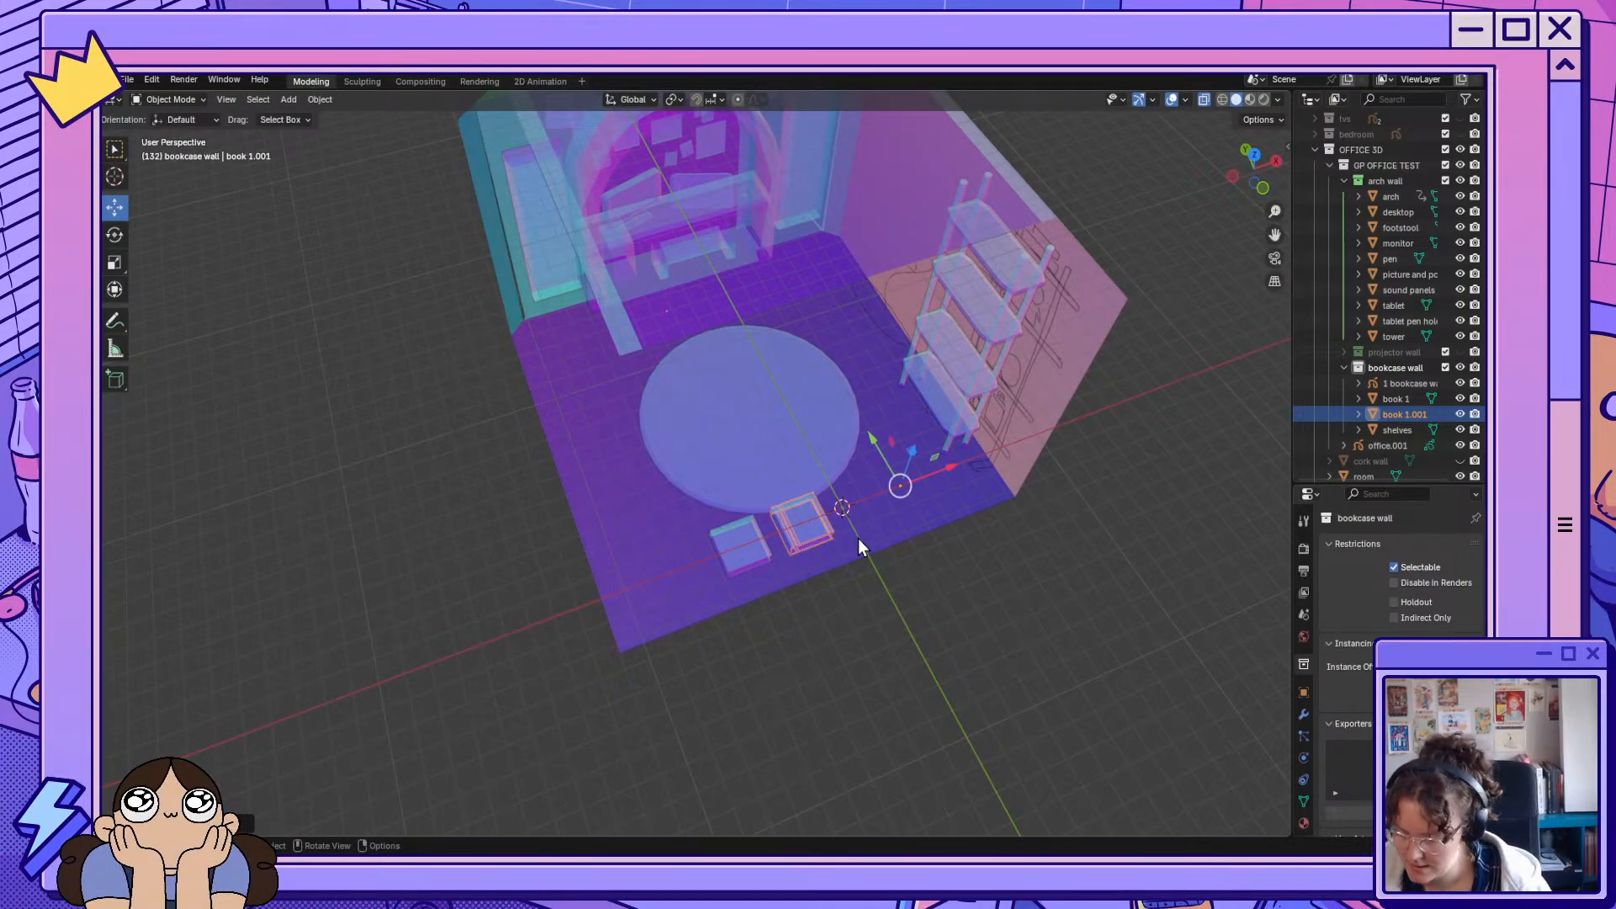
Scale the copied book to about 1.27 along Y and about 0.73 along Z, making it longer and thinner.
{"action": "key", "text": "s"}
{"action": "key", "text": "y"}
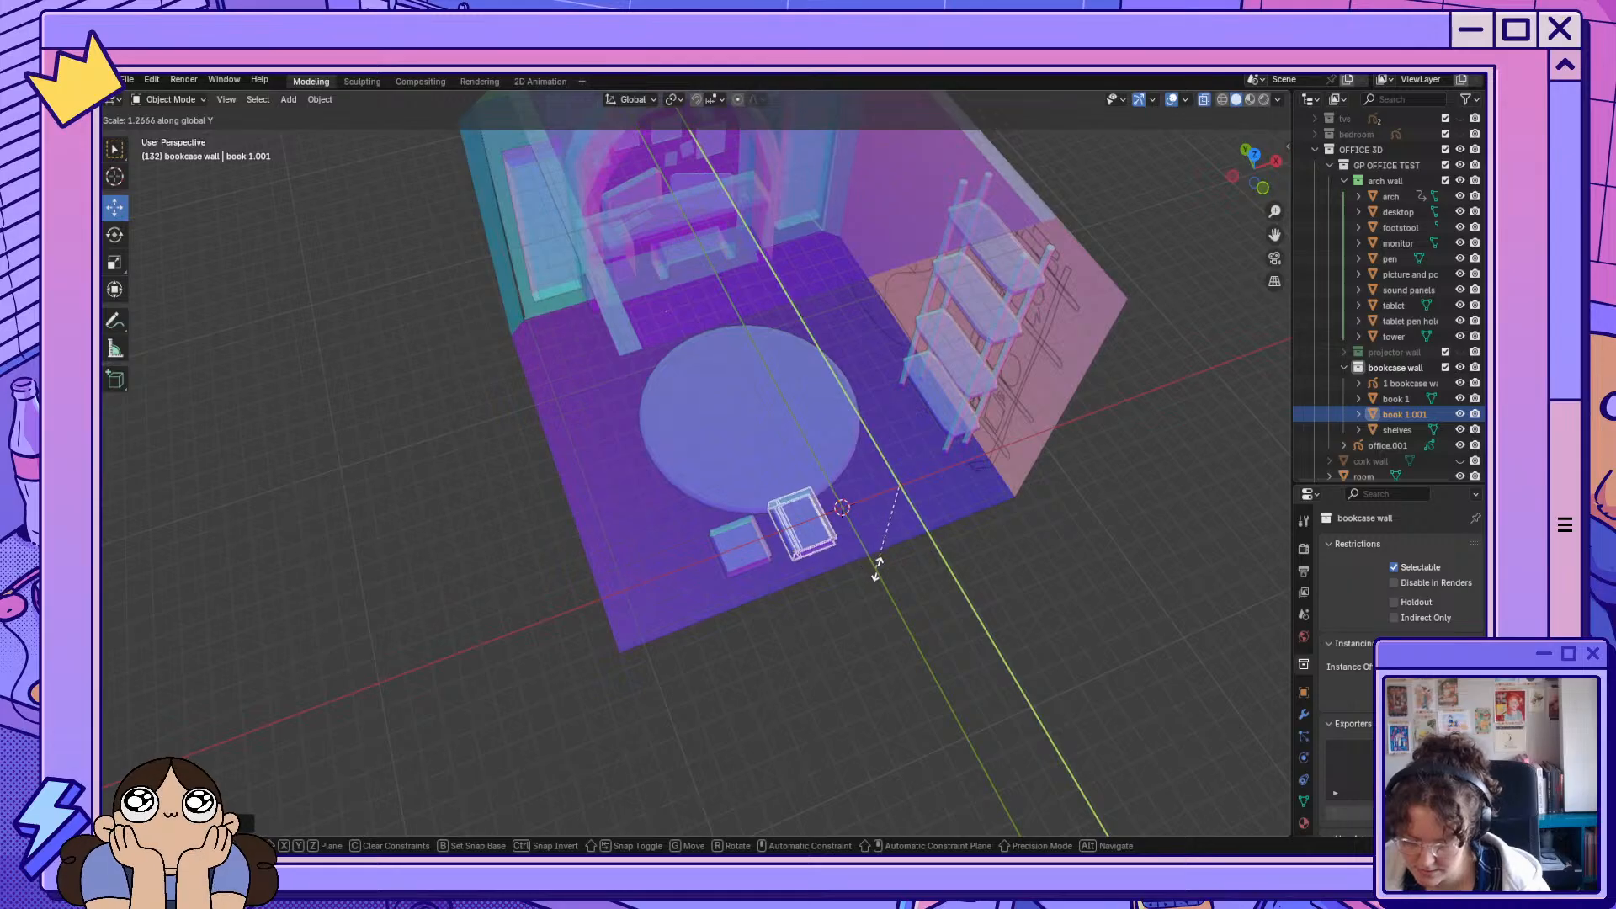
{"action": "left_click", "coordinate": [882, 573]}
{"action": "middle_click_drag", "start_coordinate": [878, 617], "coordinate": [861, 514]}
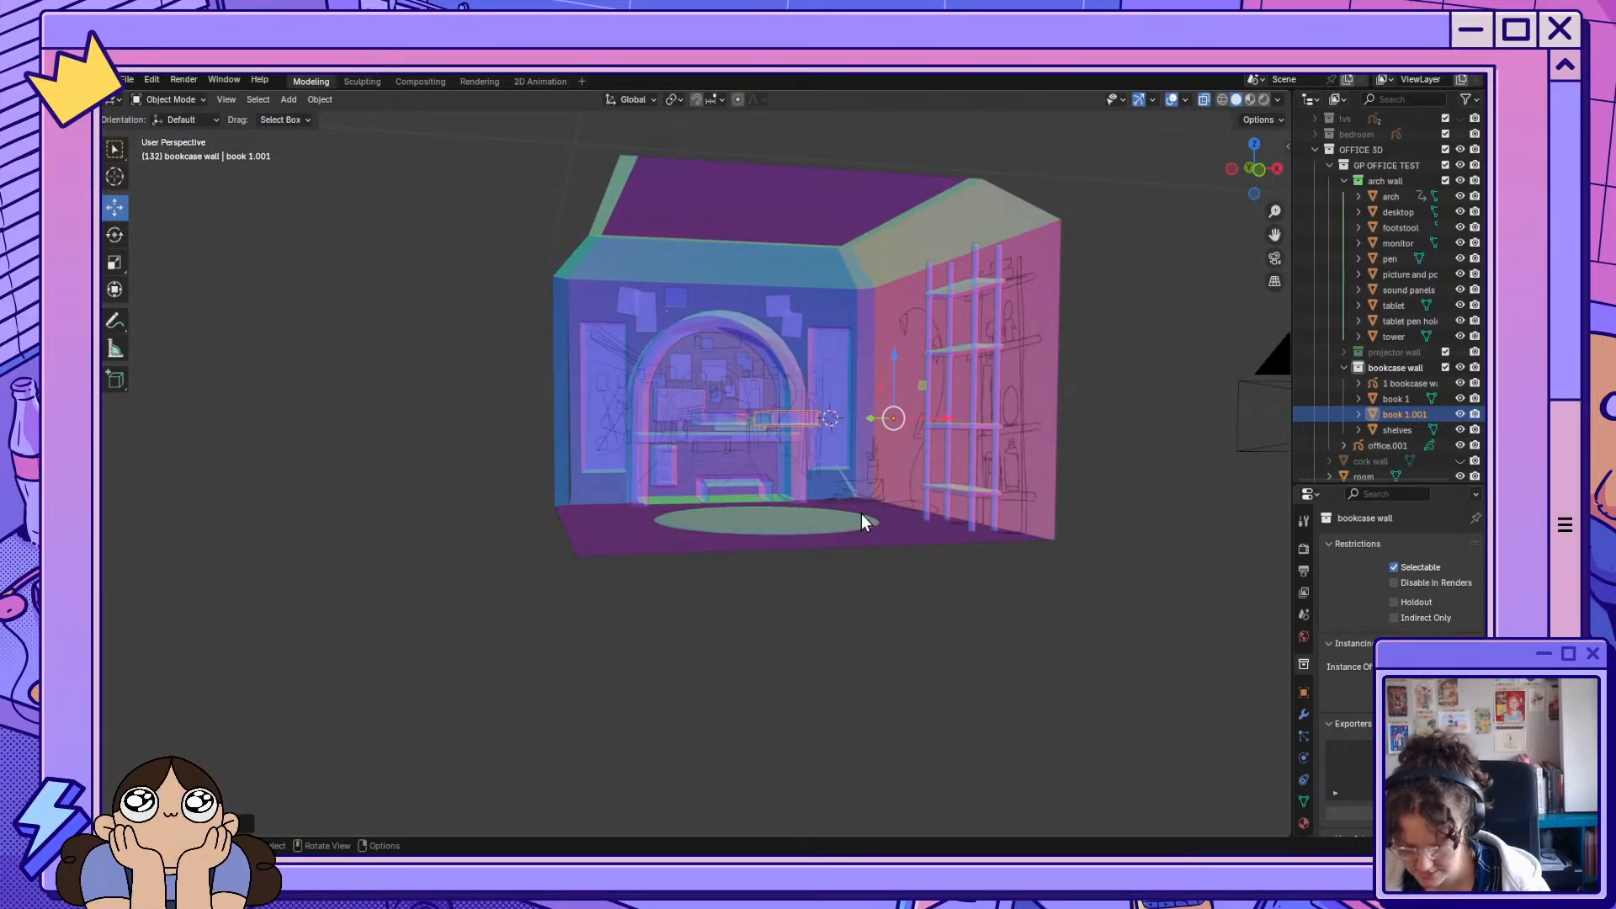
{"action": "key", "text": "s"}
{"action": "key", "text": "z"}
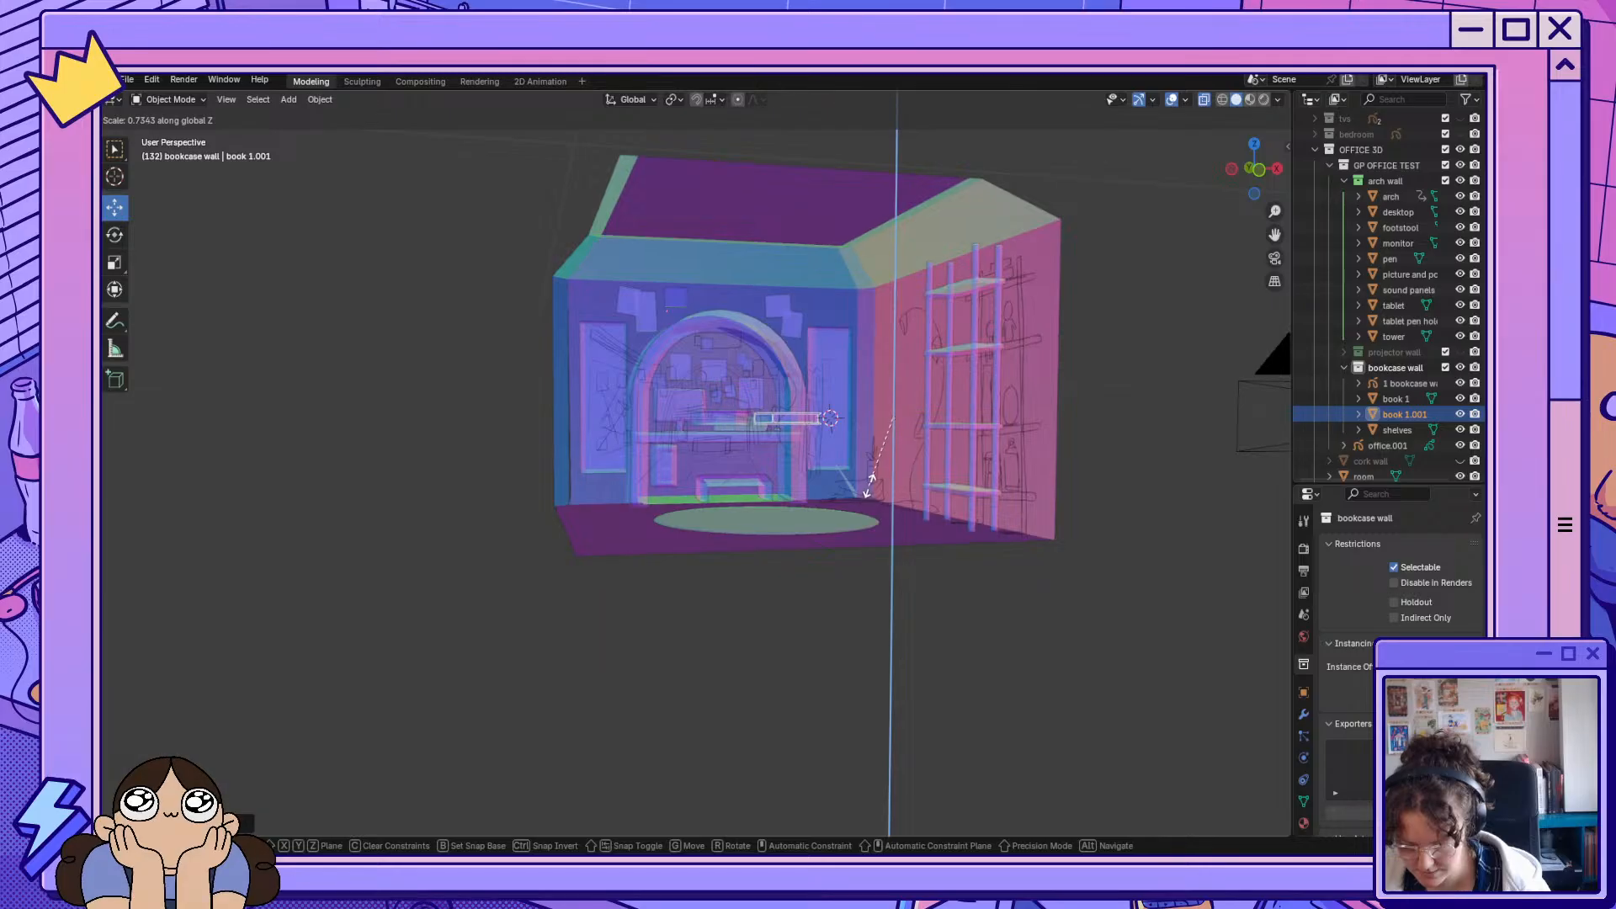
{"action": "left_click", "coordinate": [863, 501]}
{"action": "middle_click_drag", "start_coordinate": [849, 512], "coordinate": [776, 535]}
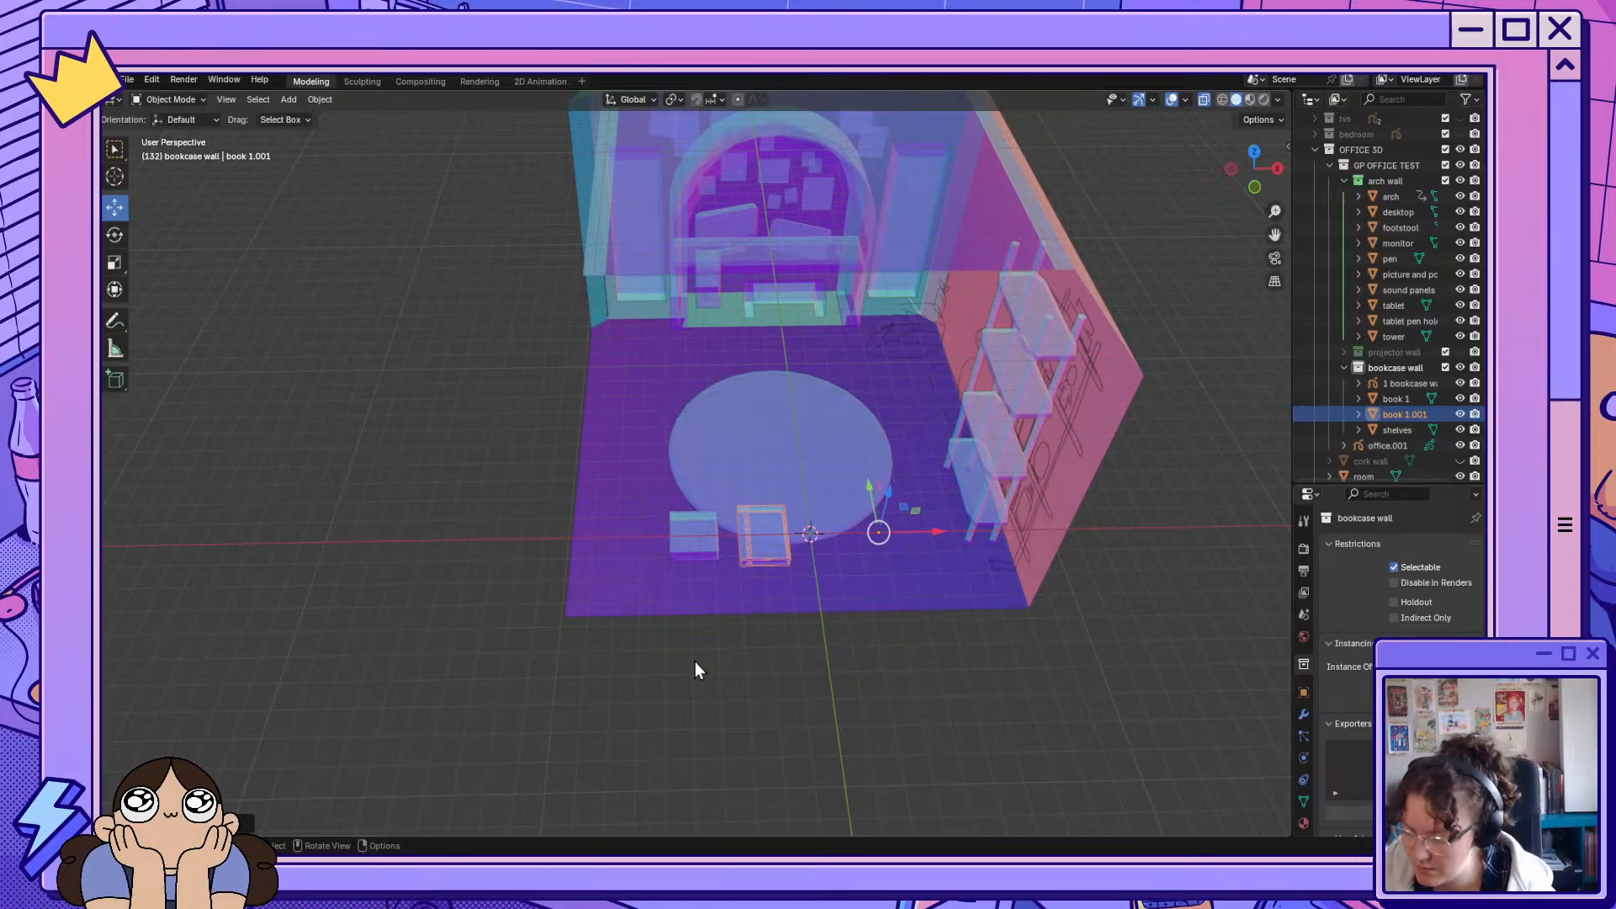
Turn off X-ray and examine the shapes of the original book and its longer, thinner copy side by side.
{"action": "left_click_drag", "start_coordinate": [625, 525], "coordinate": [734, 609]}
{"action": "middle_click_drag", "start_coordinate": [734, 609], "coordinate": [693, 746]}
{"action": "left_click", "coordinate": [694, 746]}
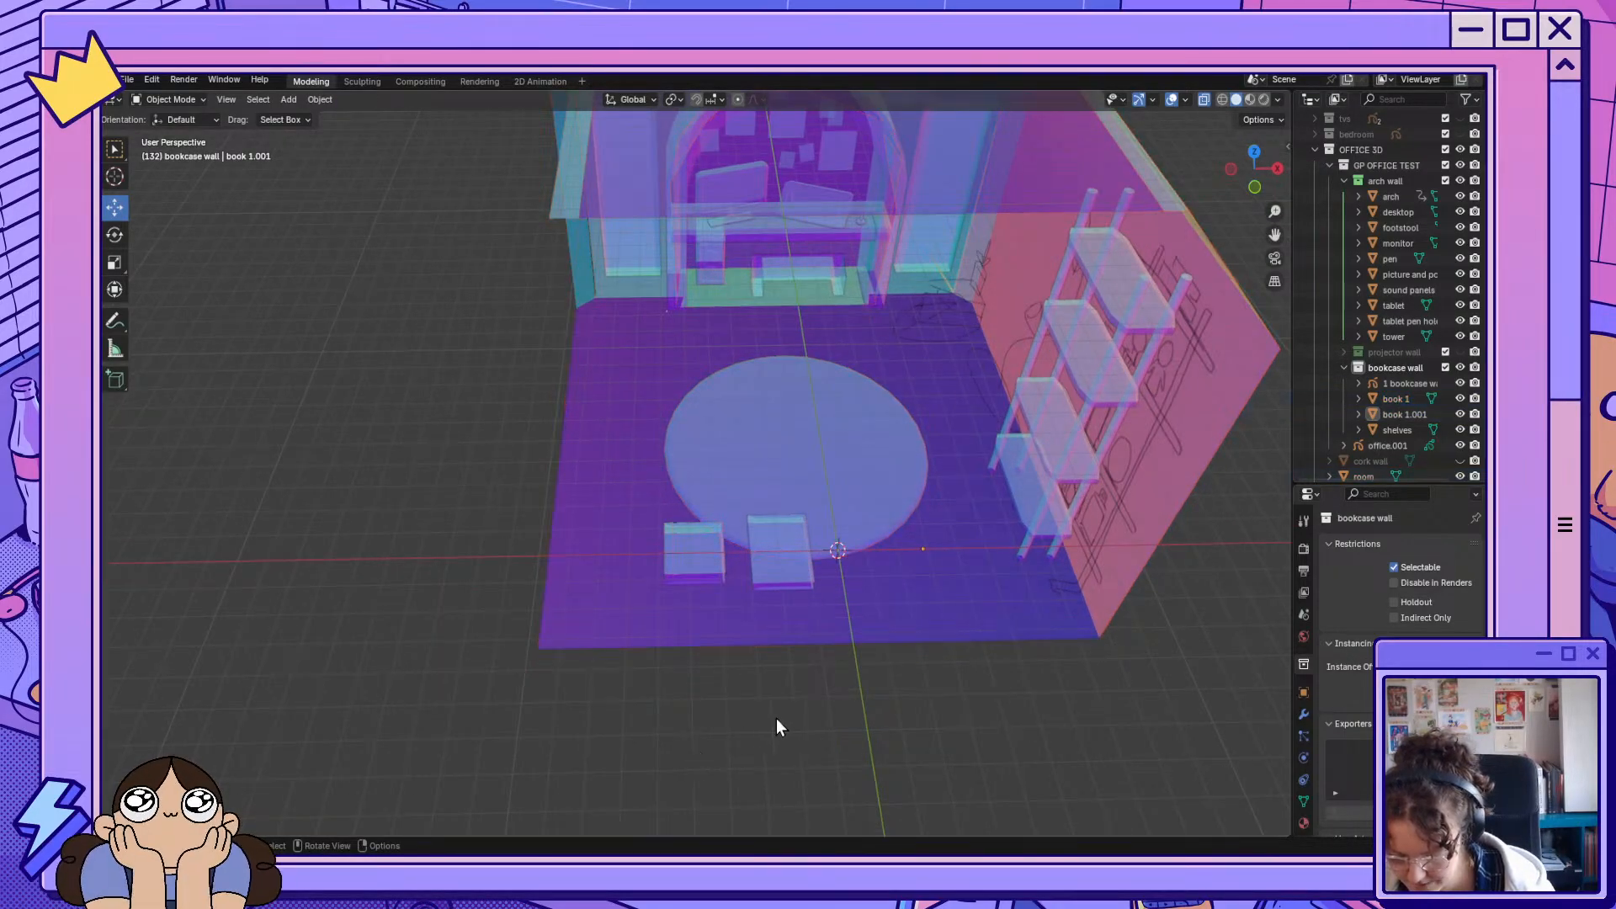
{"action": "scroll", "coordinate": [776, 719], "scroll_direction": "up", "scroll_amount": 3}
{"action": "left_click", "coordinate": [1204, 99]}
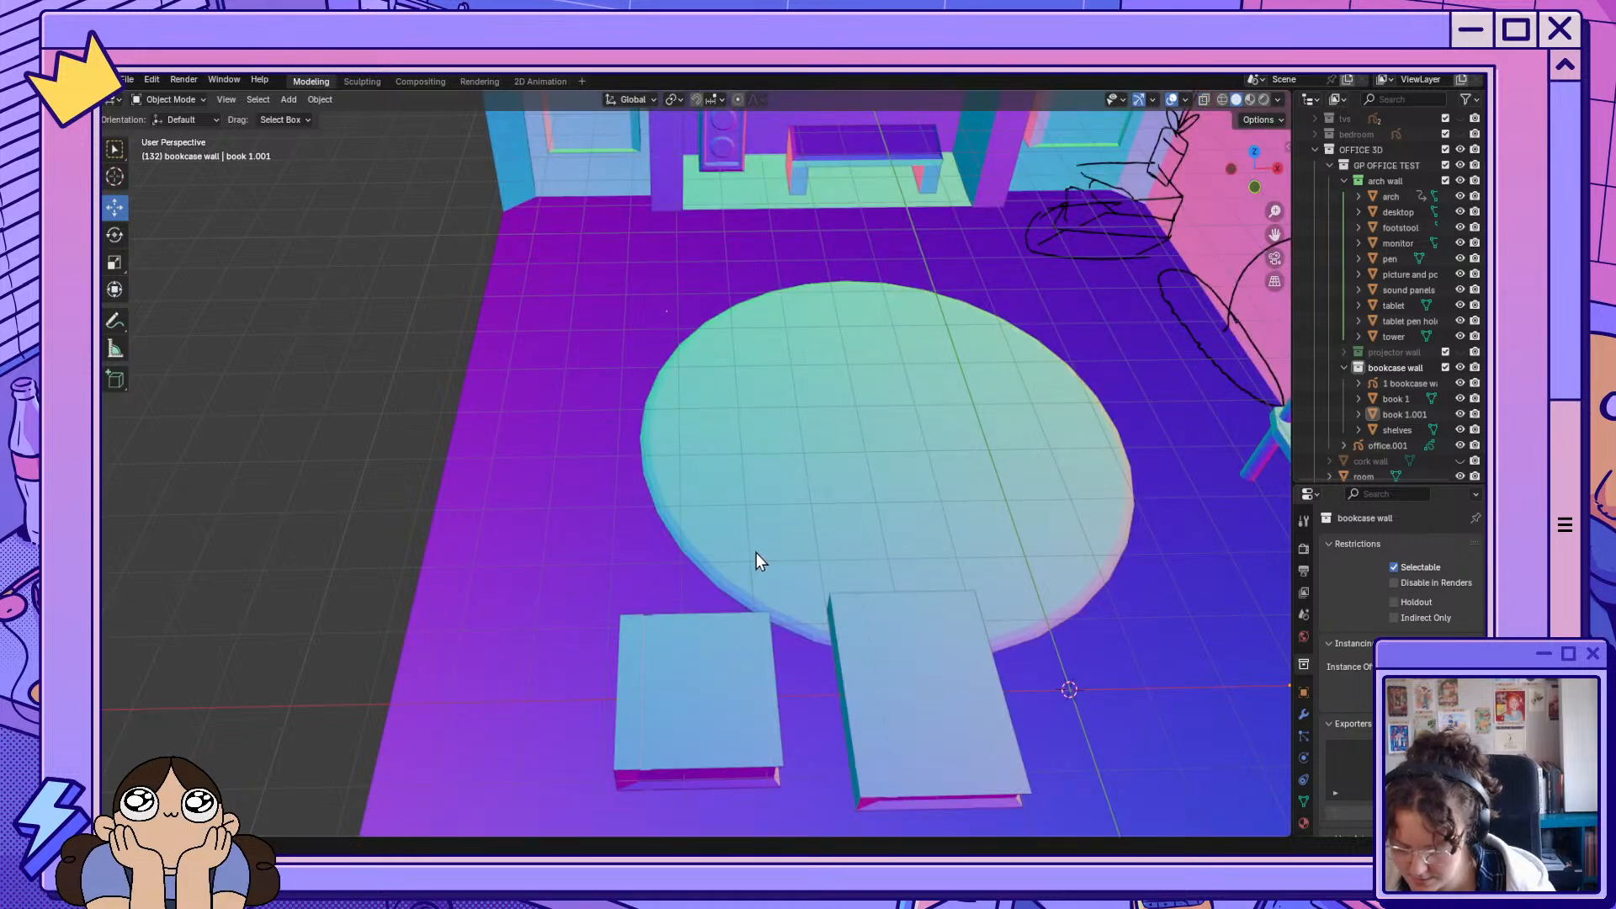
{"action": "middle_click_drag", "start_coordinate": [756, 556], "coordinate": [764, 502]}
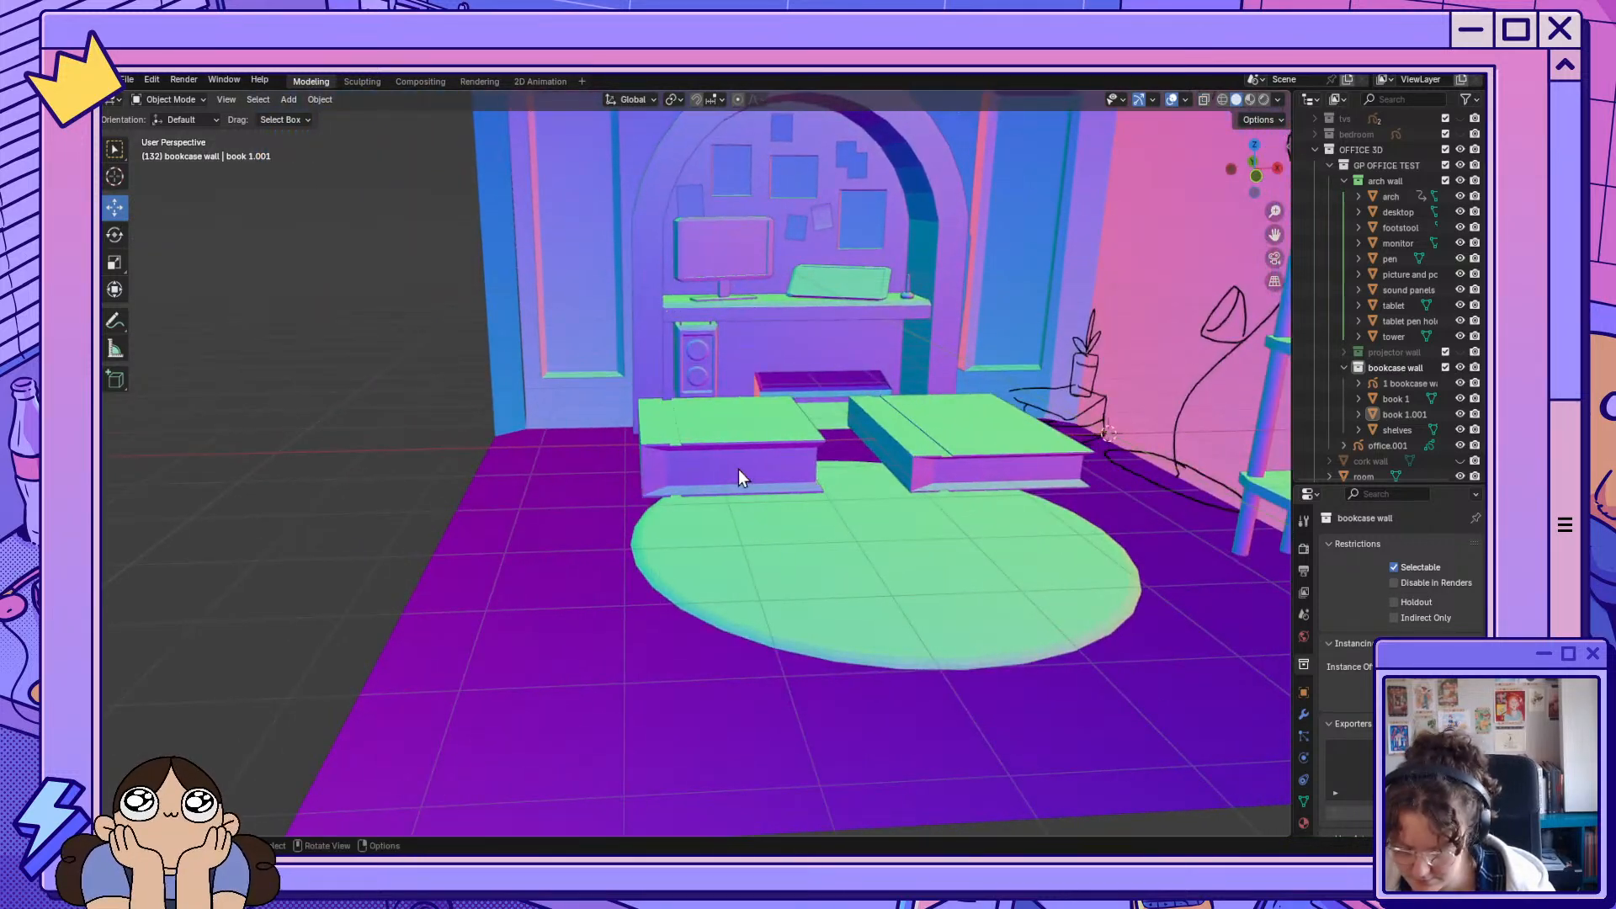
{"action": "left_click", "coordinate": [739, 471]}
{"action": "middle_click_drag", "start_coordinate": [936, 534], "coordinate": [874, 649]}
{"action": "scroll", "coordinate": [869, 569], "scroll_direction": "down", "scroll_amount": 3}
{"action": "left_click", "coordinate": [869, 741]}
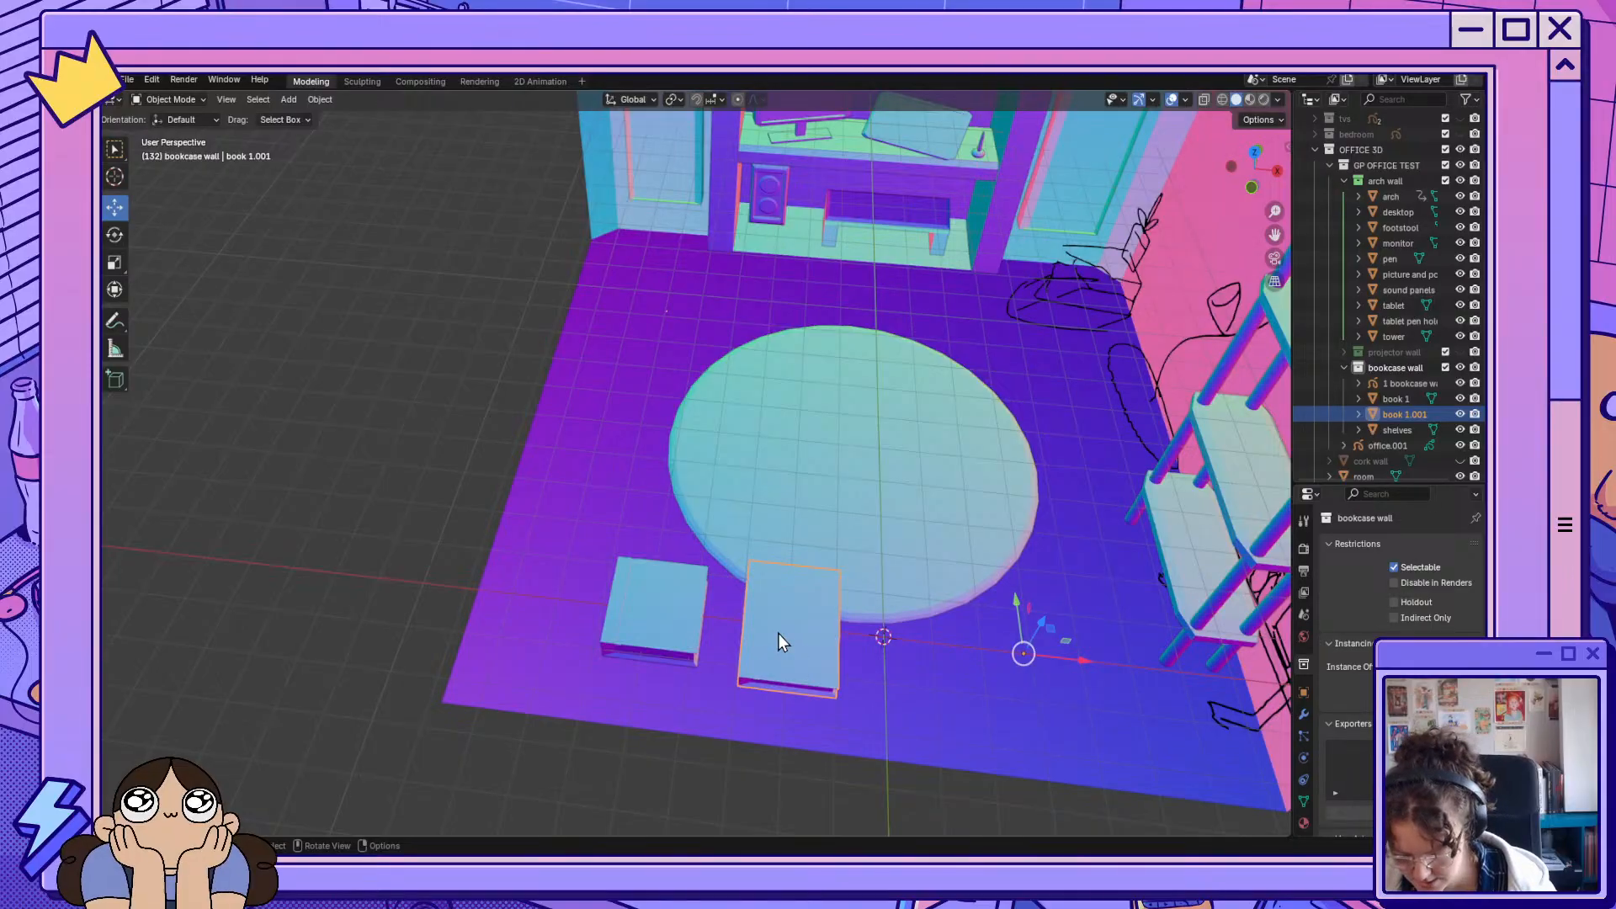
Duplicate book 1 again and move the new copy along X to the side opposite the first copy.
{"action": "left_click", "coordinate": [629, 621]}
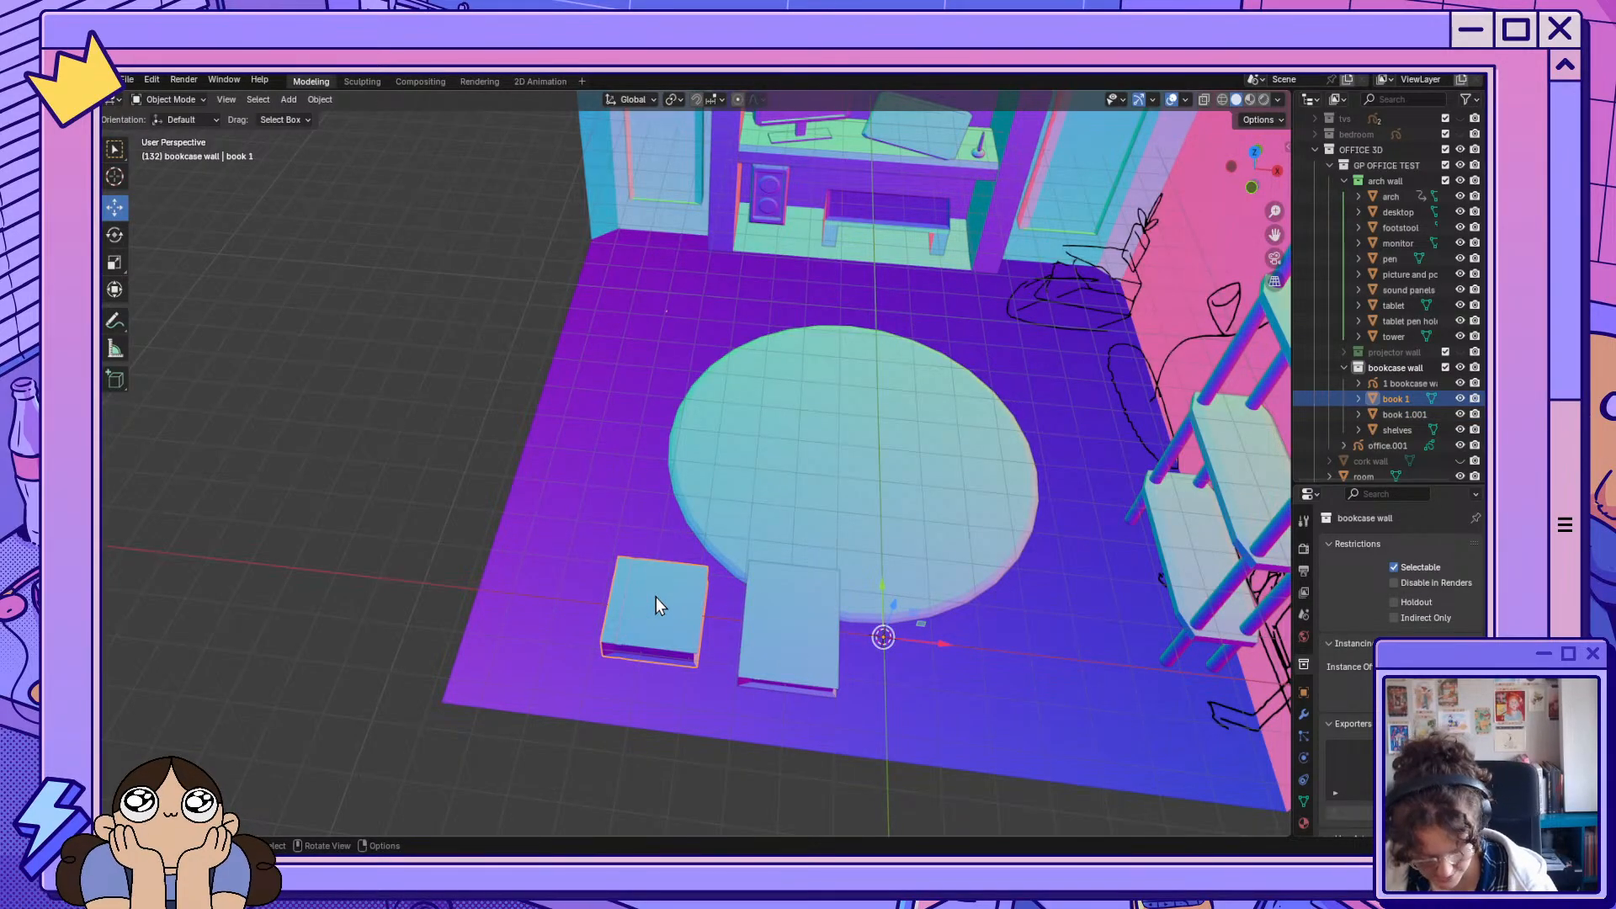
{"action": "key", "text": "shift+d"}
{"action": "key", "text": "Escape"}
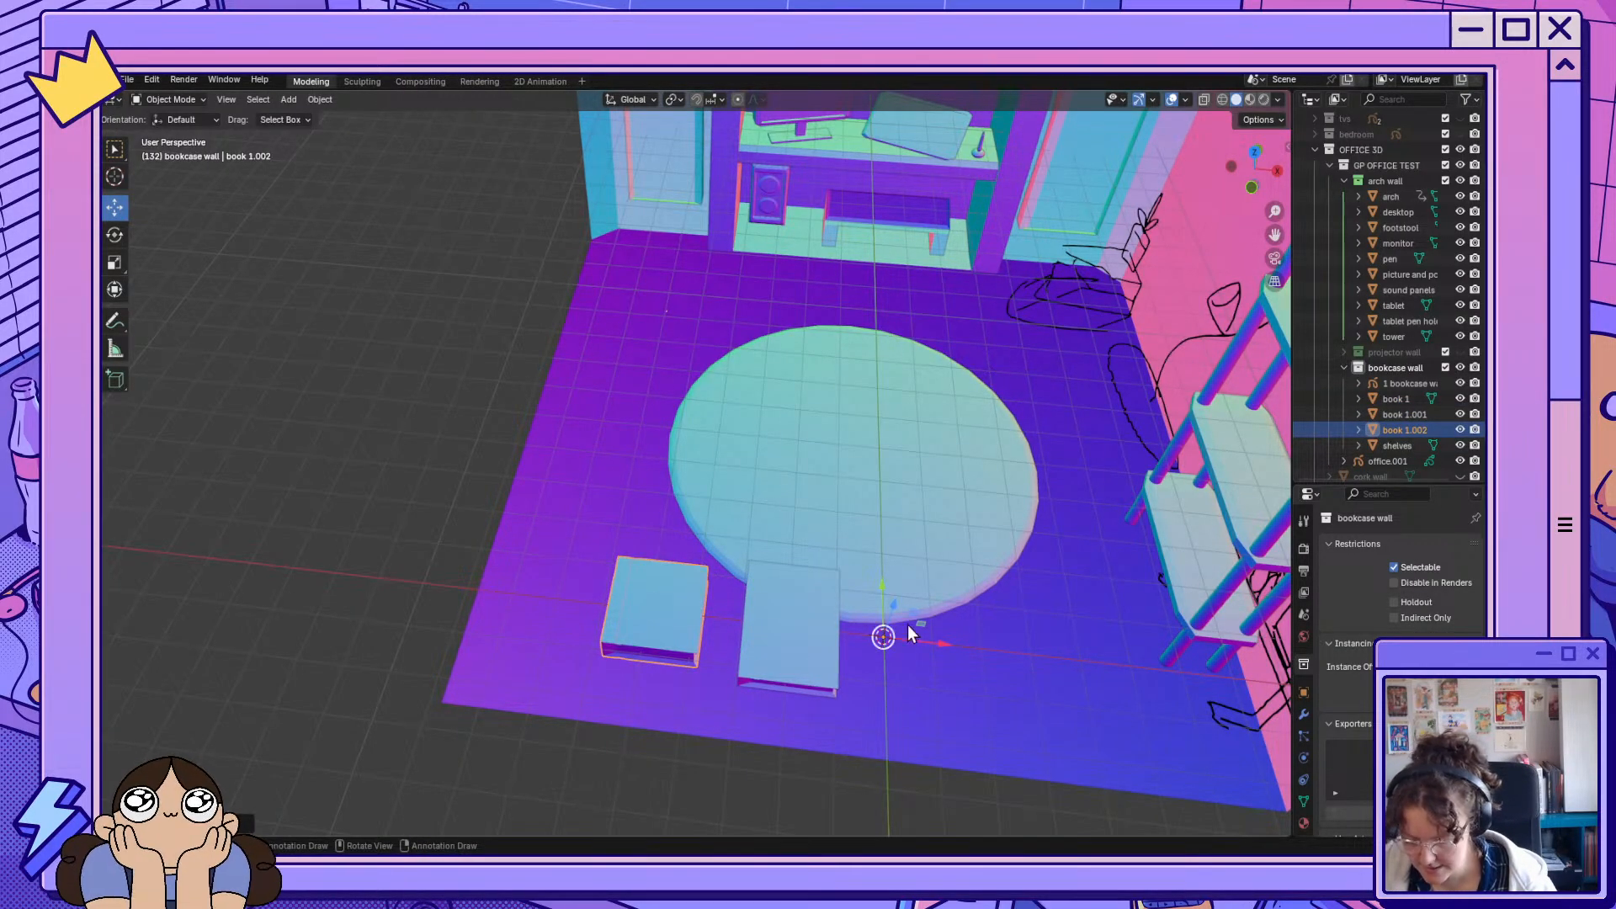
{"action": "left_click_drag", "start_coordinate": [943, 644], "coordinate": [498, 602]}
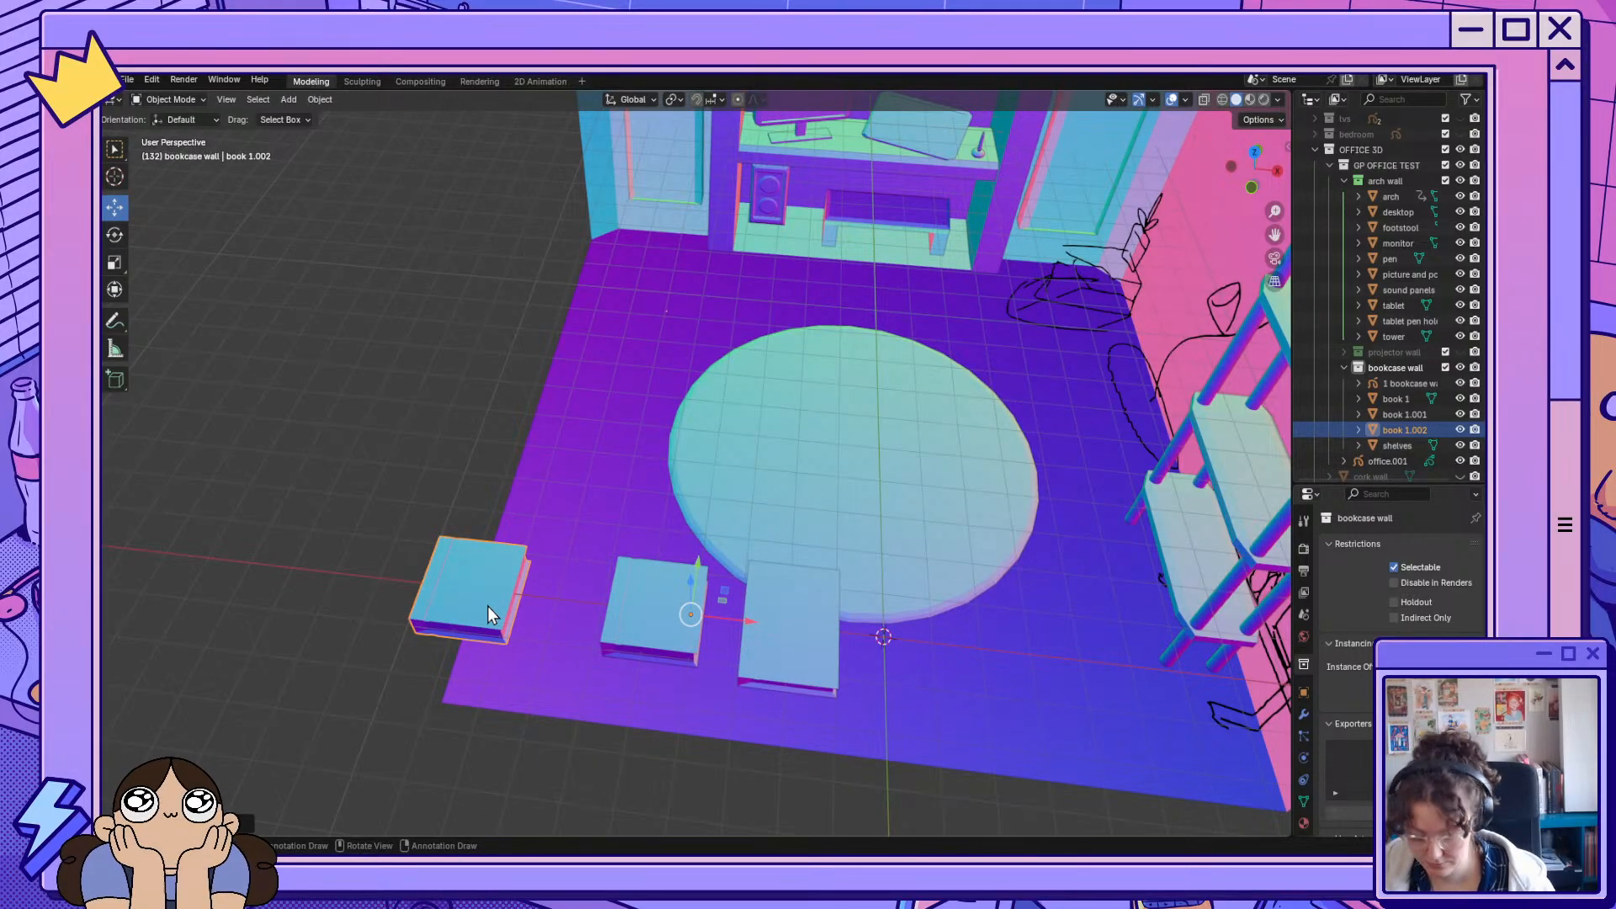
Scale the second copy to about 1.6 along X and move it back along X towards book 1.
{"action": "key", "text": "s"}
{"action": "key", "text": "x"}
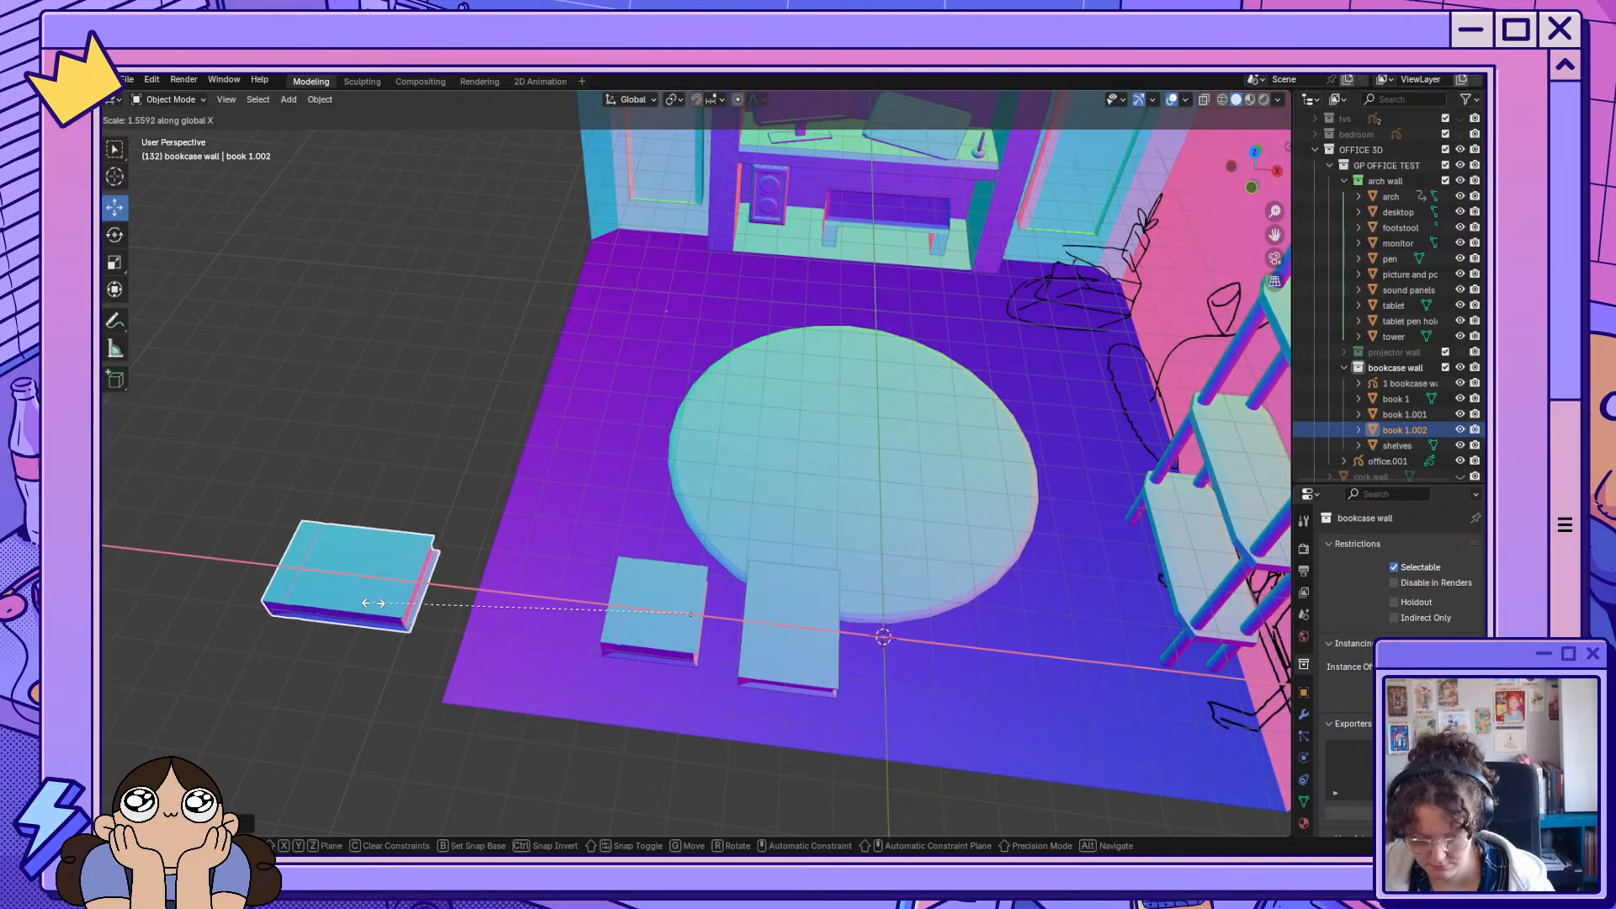
{"action": "left_click", "coordinate": [364, 605]}
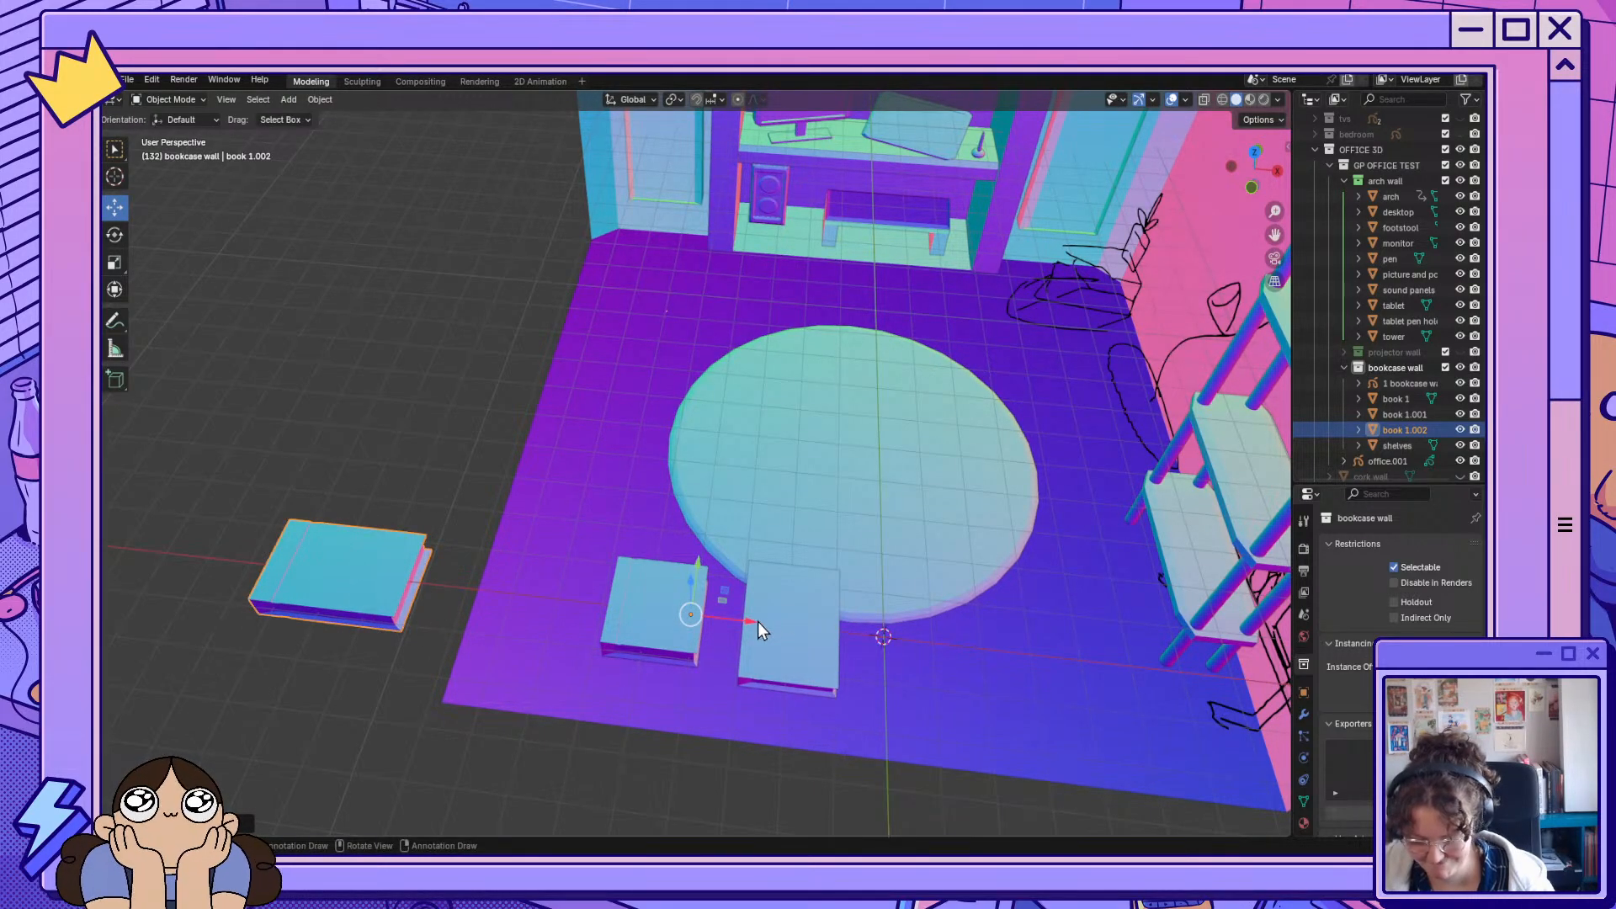
{"action": "left_click_drag", "start_coordinate": [757, 627], "coordinate": [905, 641]}
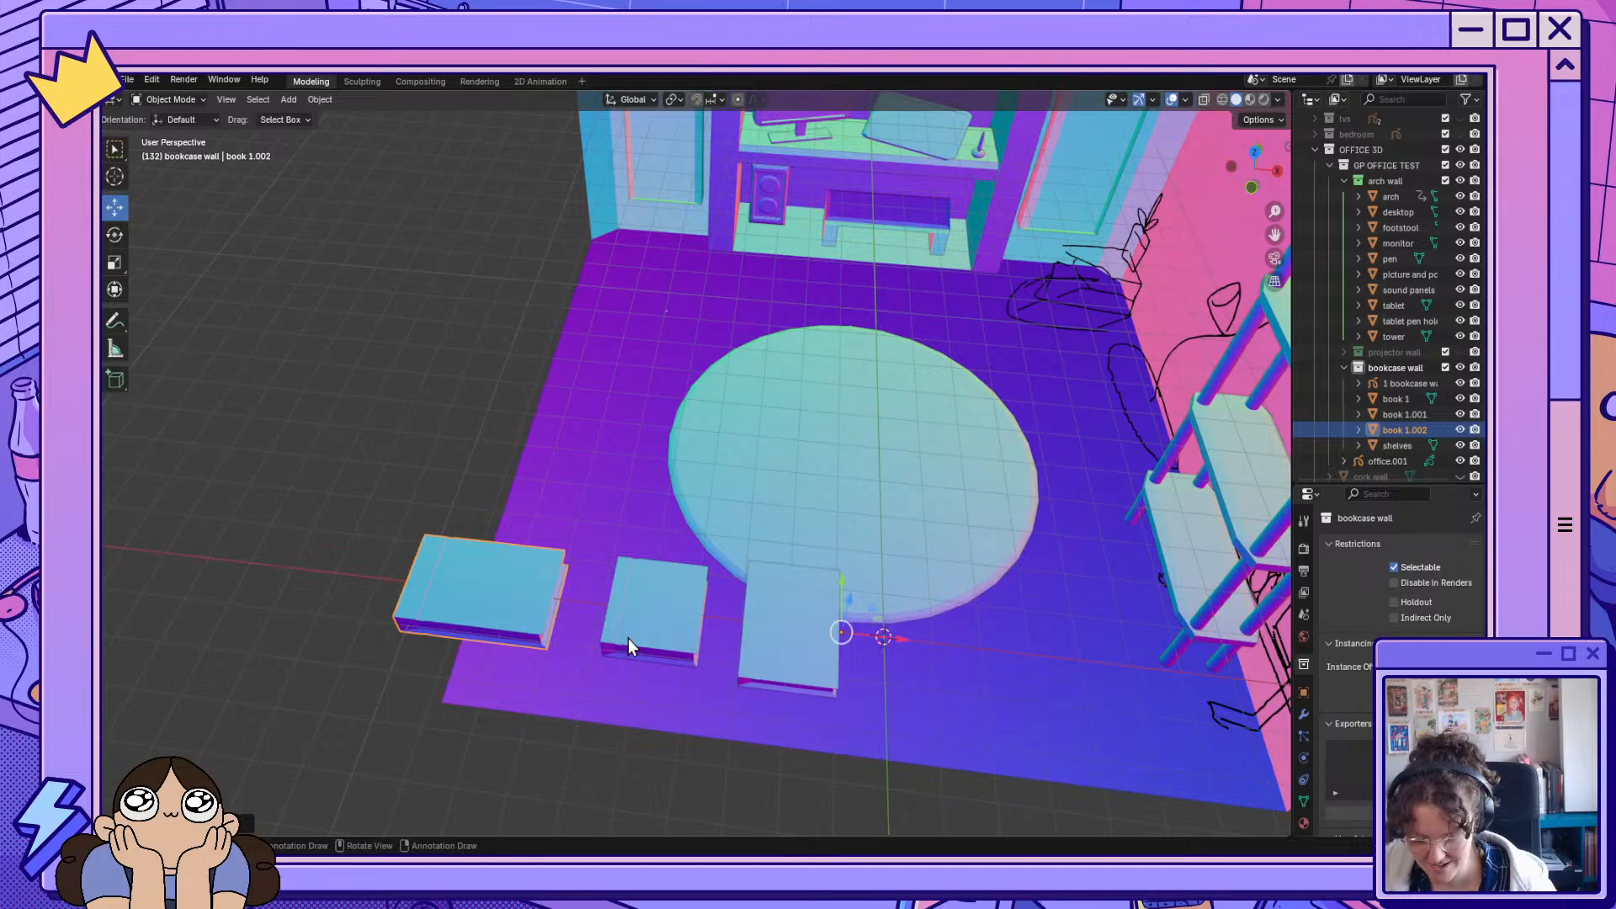
Set the widened second copy's origin to the 3D cursor.
{"action": "right_click", "coordinate": [491, 590]}
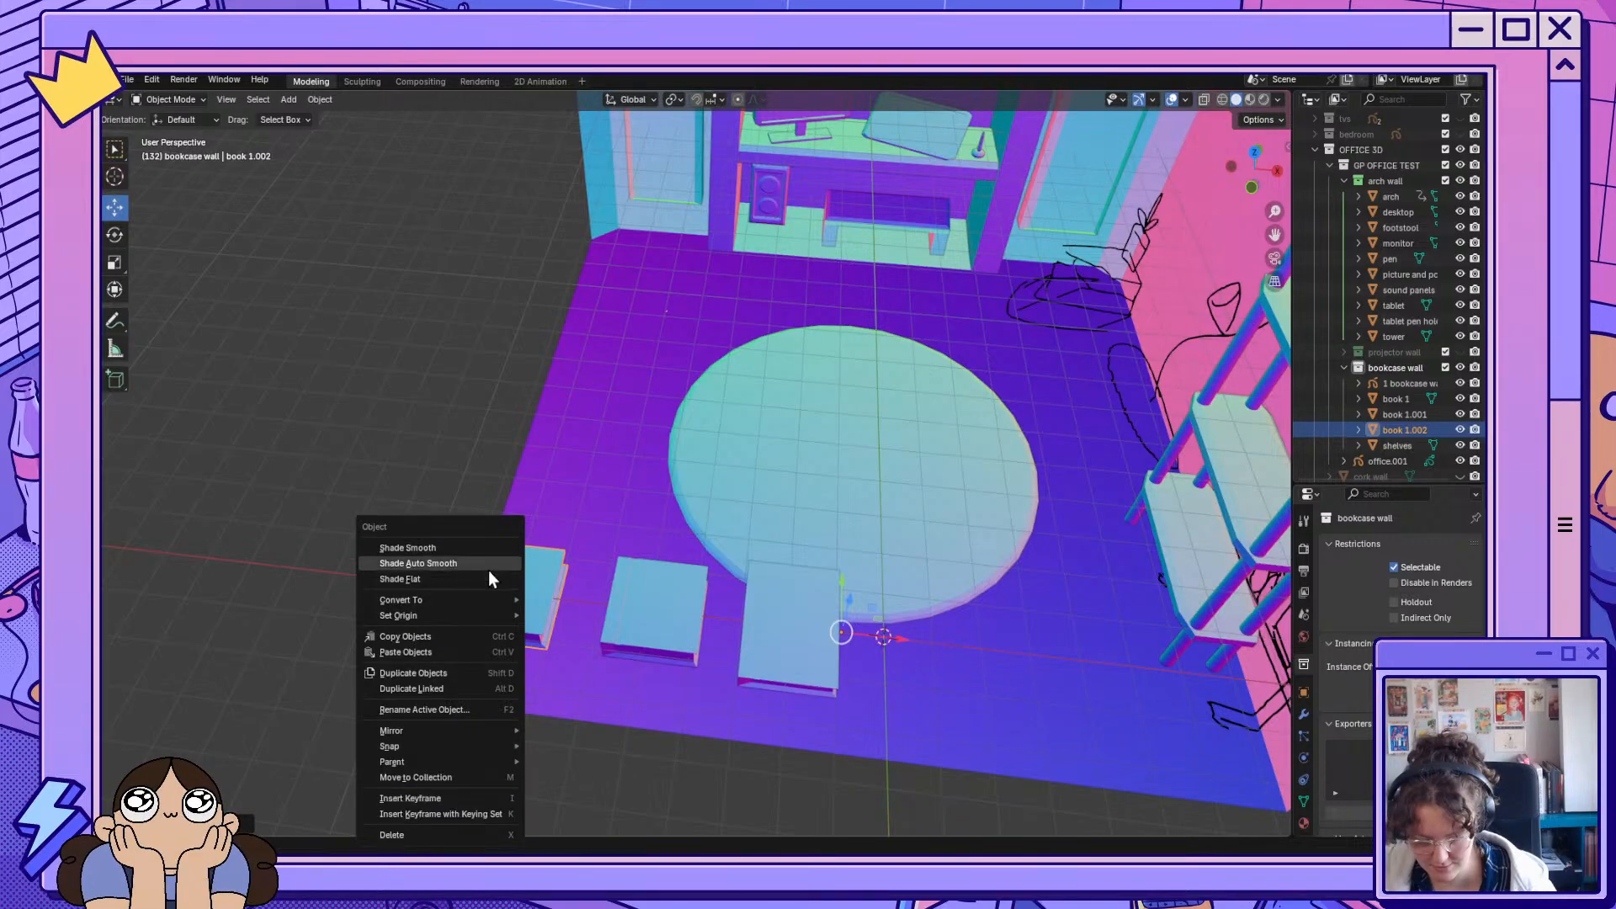
{"action": "mouse_move", "coordinate": [490, 618]}
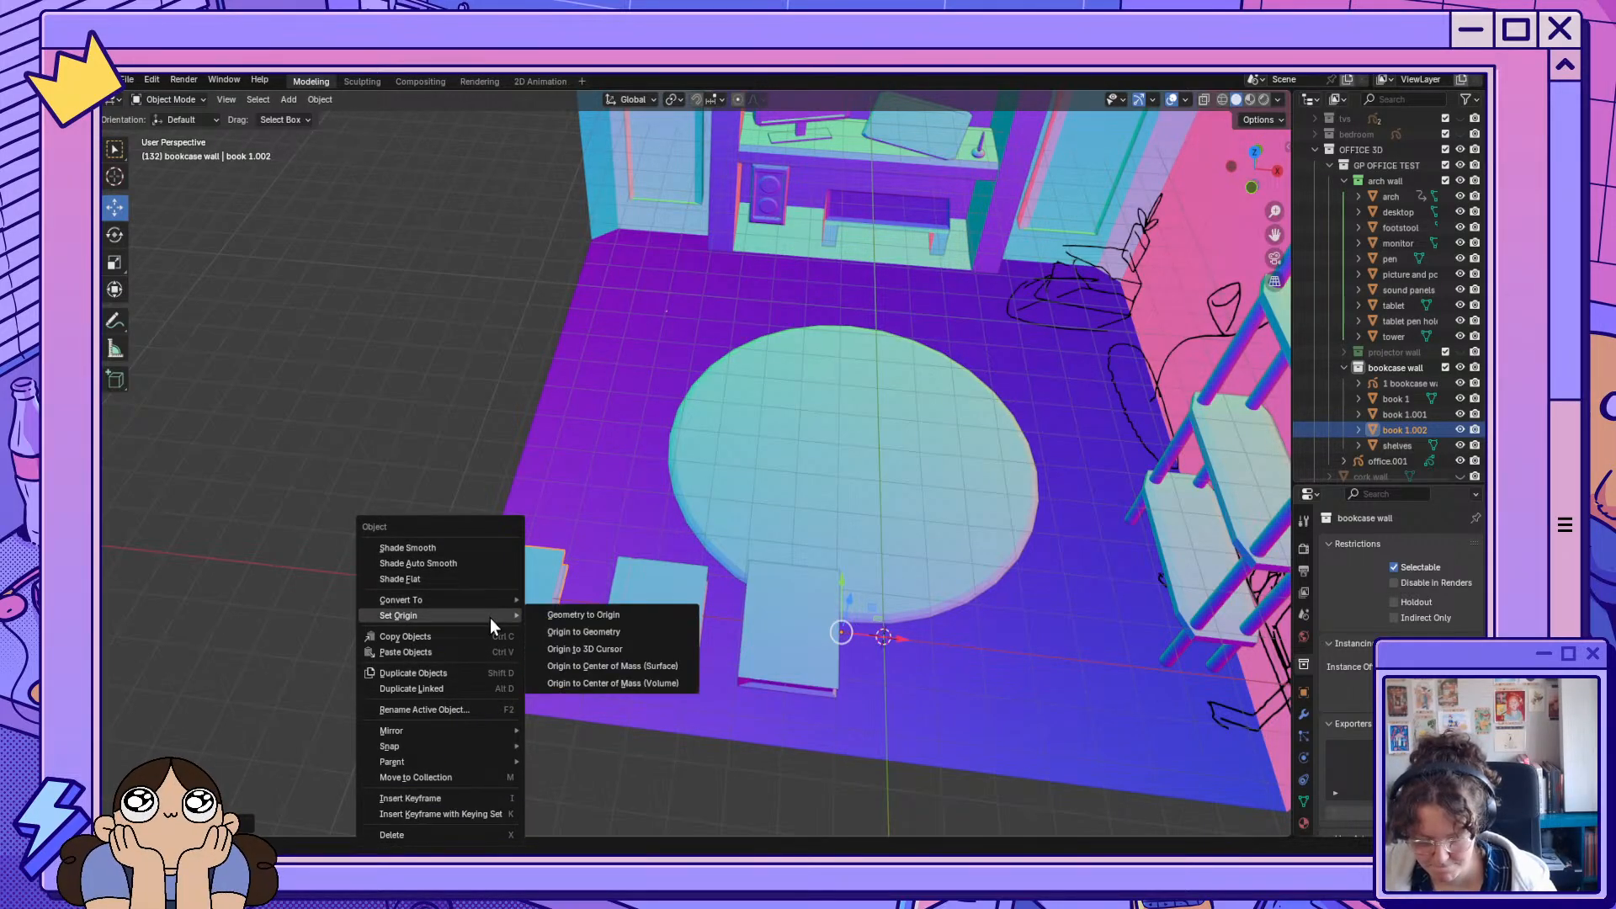
{"action": "left_click", "coordinate": [636, 649]}
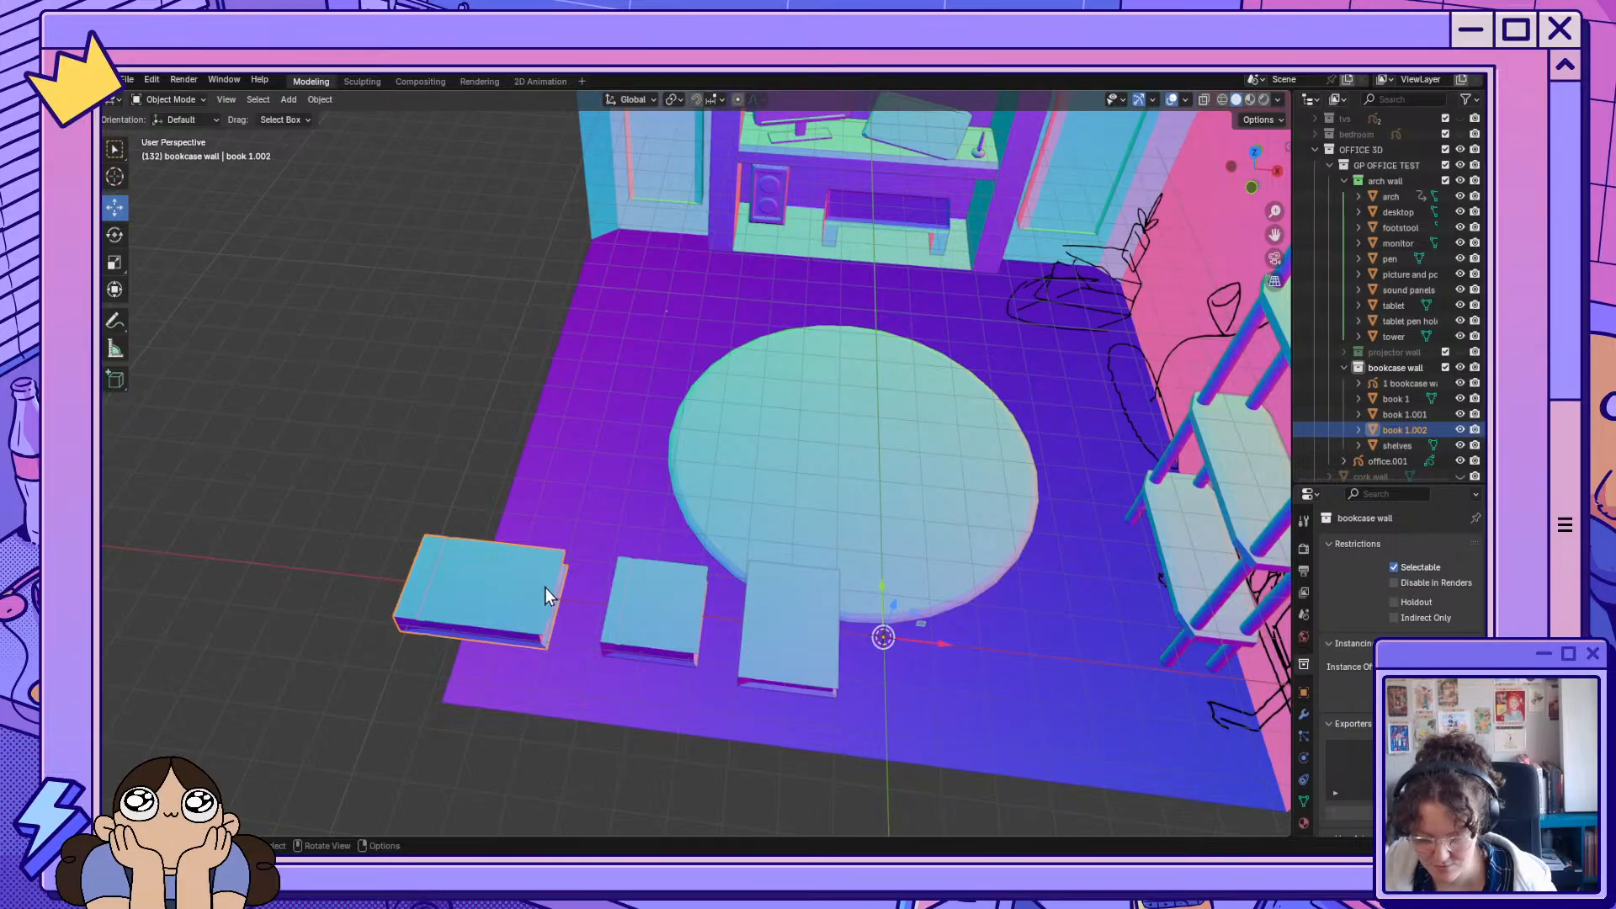
Select each of the three books in turn to compare where their origins sit.
{"action": "left_click", "coordinate": [476, 748]}
{"action": "left_click", "coordinate": [480, 597]}
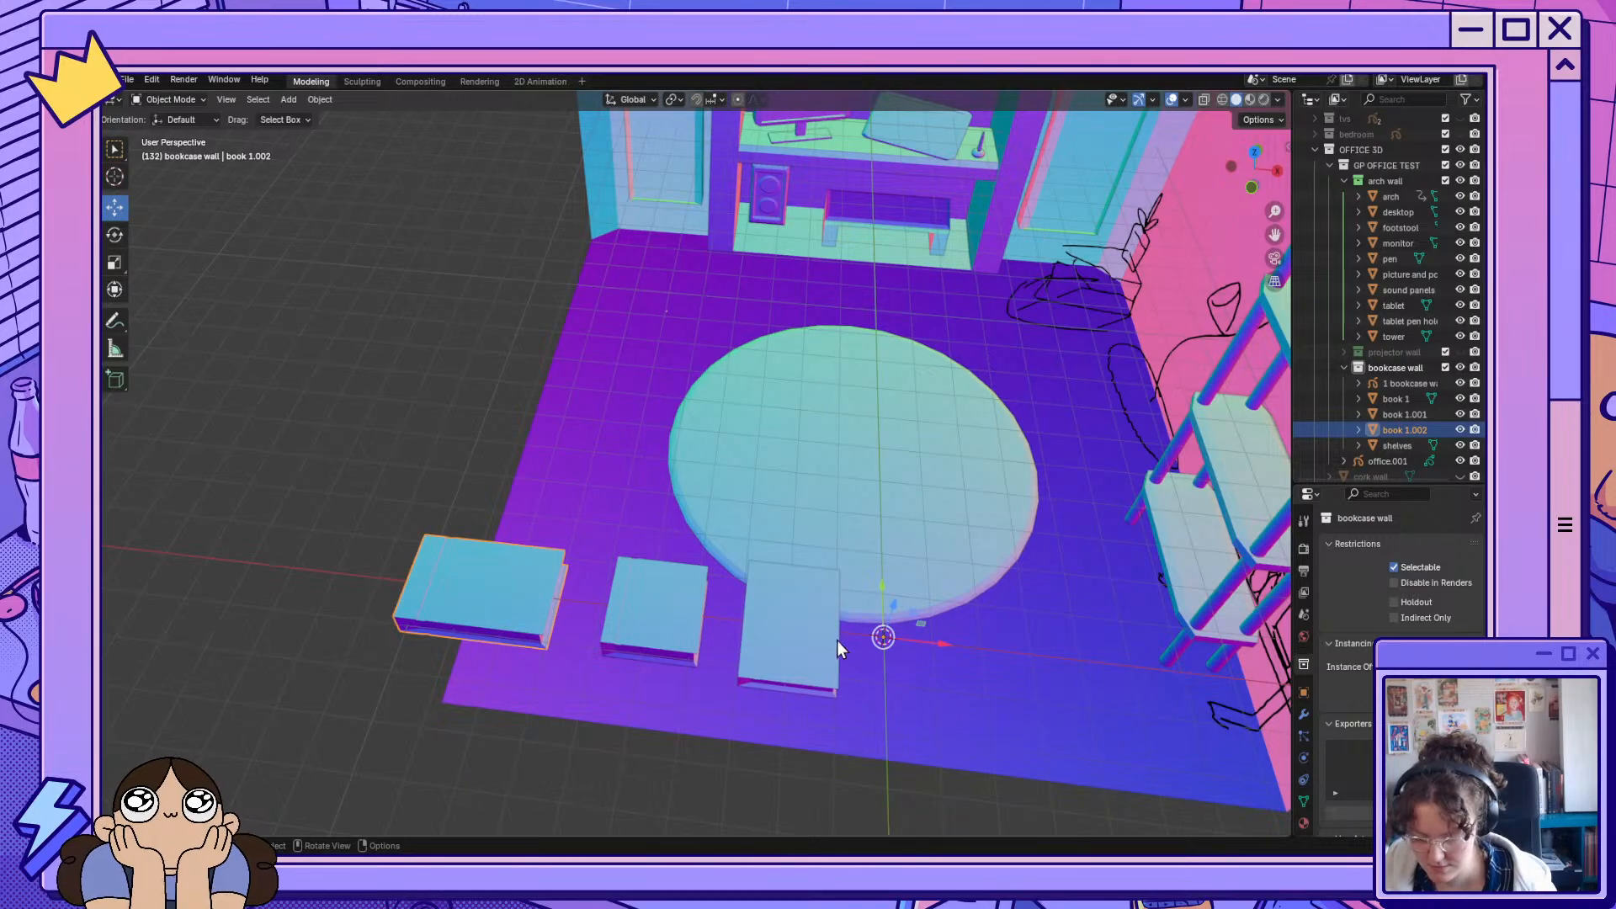
{"action": "left_click", "coordinate": [788, 631]}
{"action": "left_click", "coordinate": [659, 608]}
{"action": "left_click", "coordinate": [781, 624]}
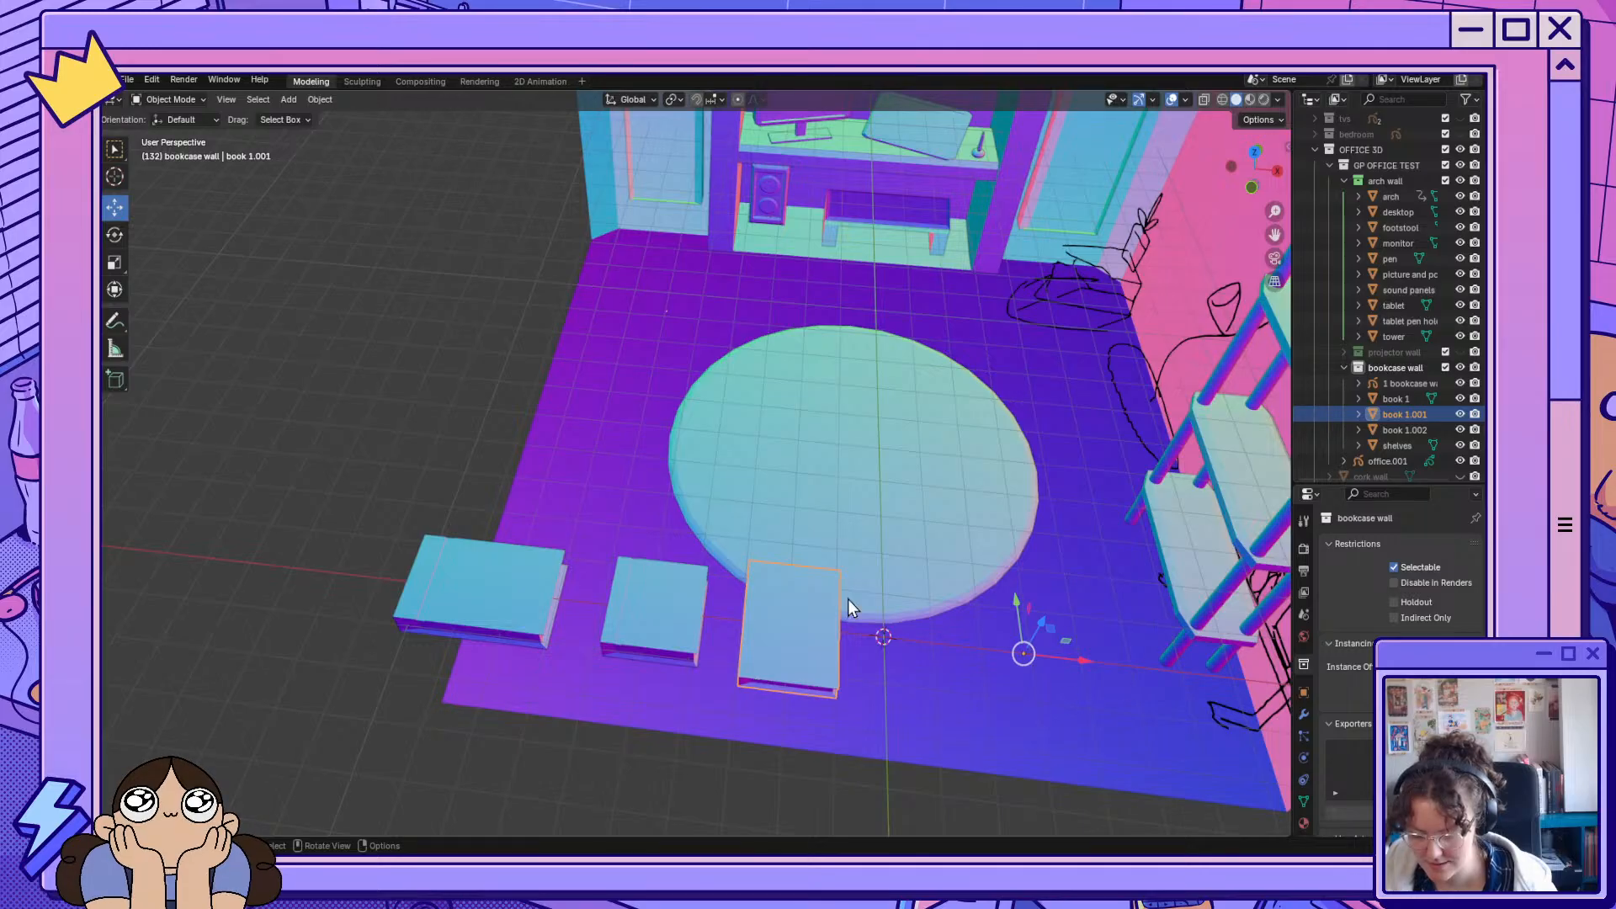
{"action": "left_click", "coordinate": [625, 633]}
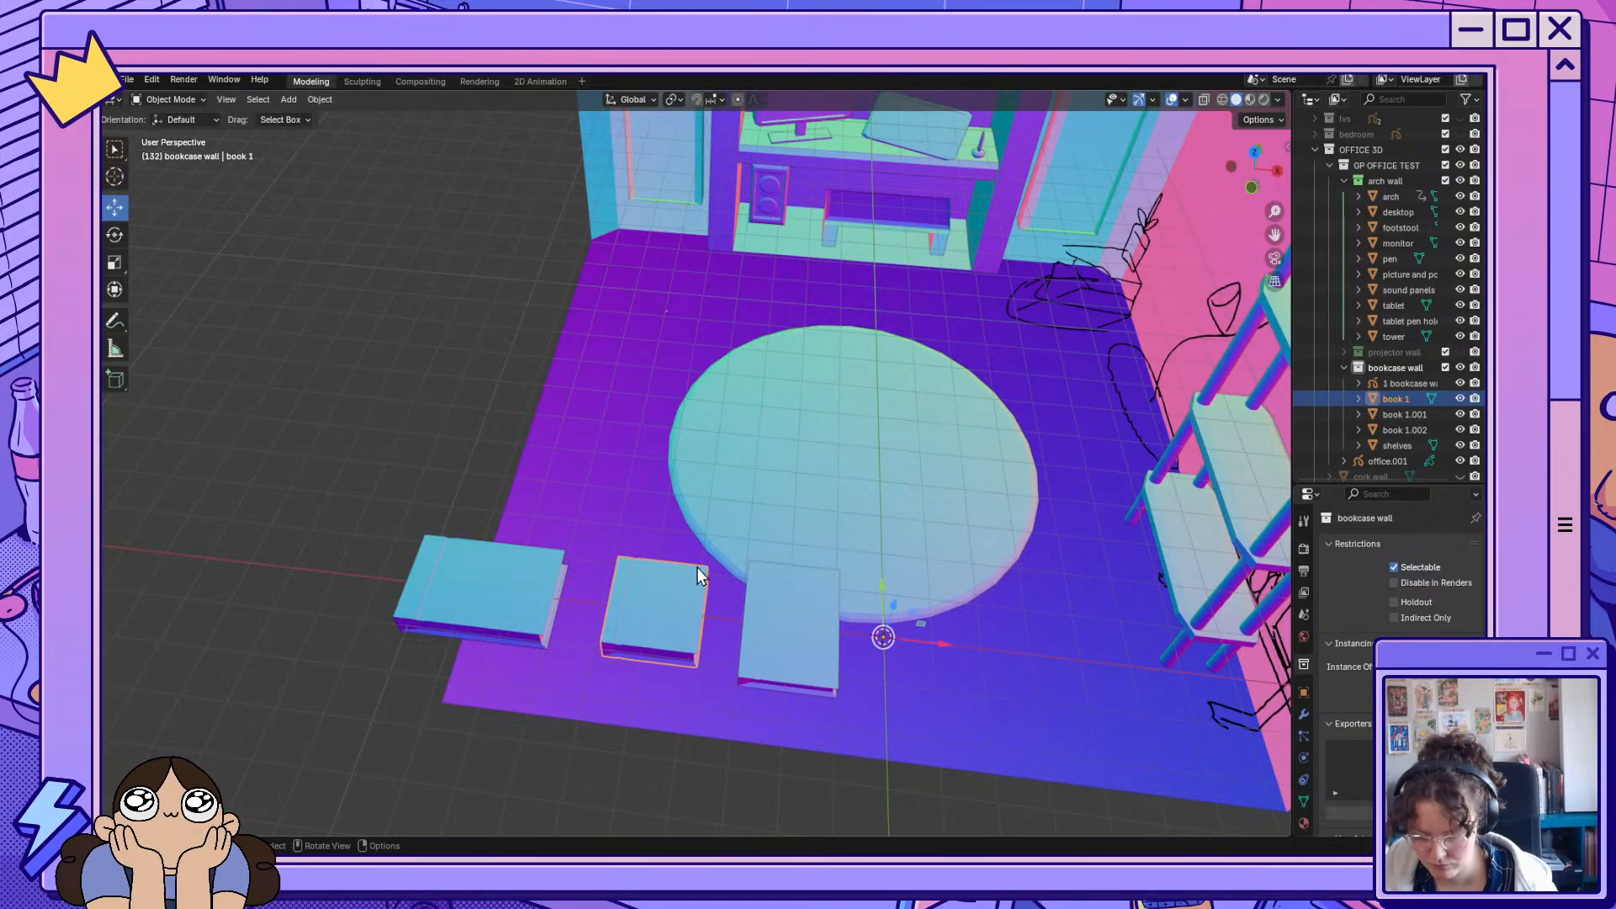
{"action": "left_click", "coordinate": [783, 614]}
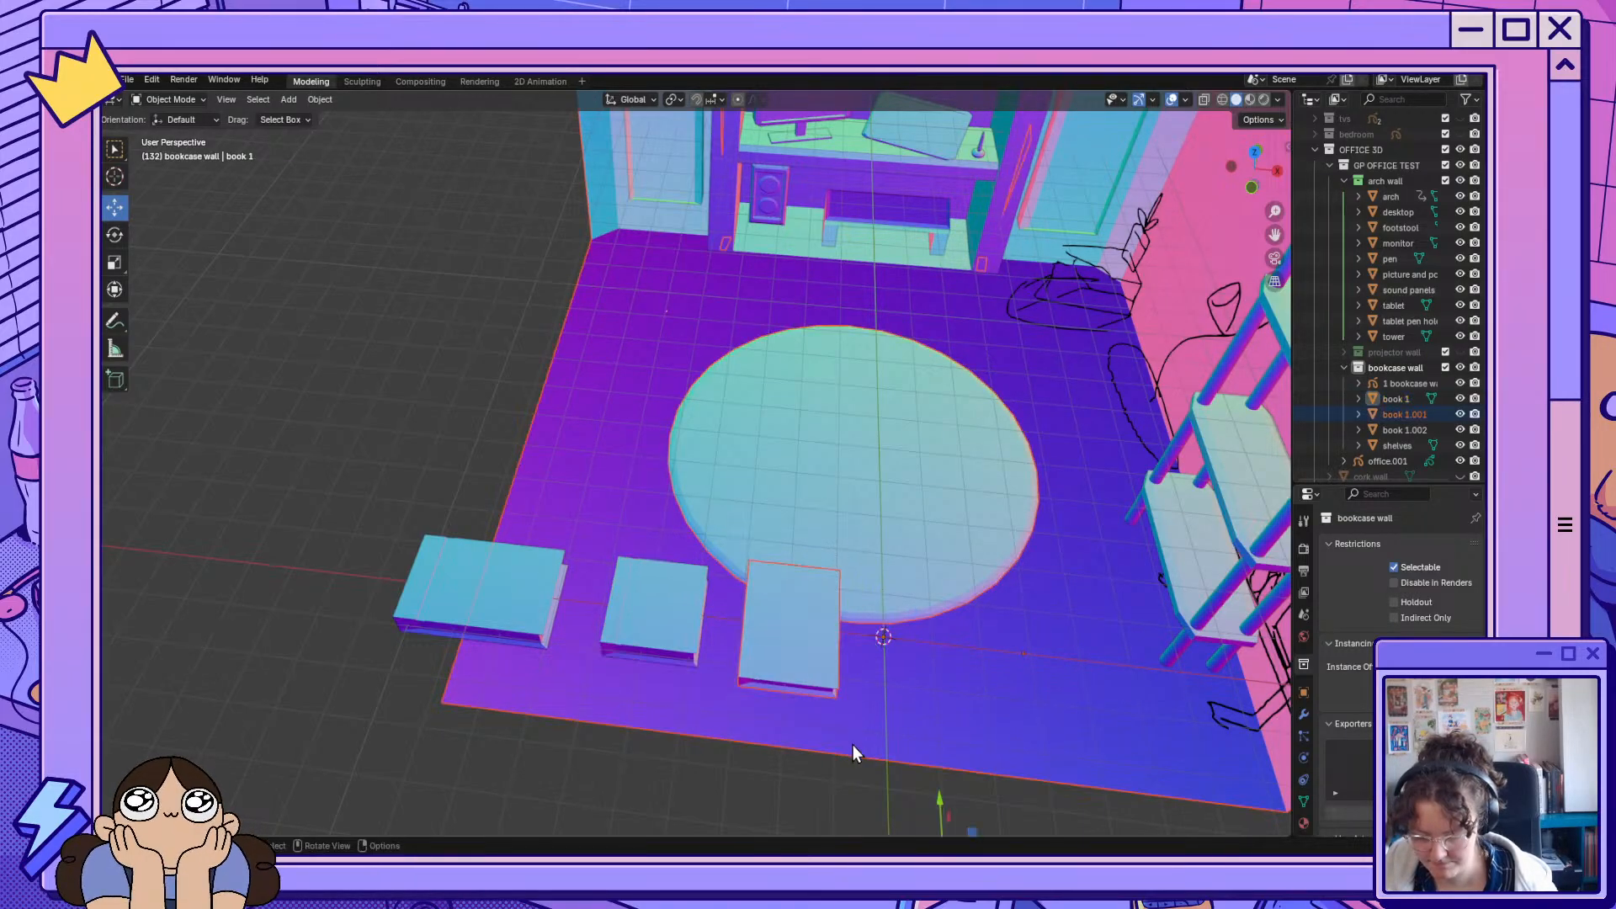
{"action": "left_click", "coordinate": [178, 103]}
{"action": "left_click", "coordinate": [188, 135]}
{"action": "left_click", "coordinate": [775, 597]}
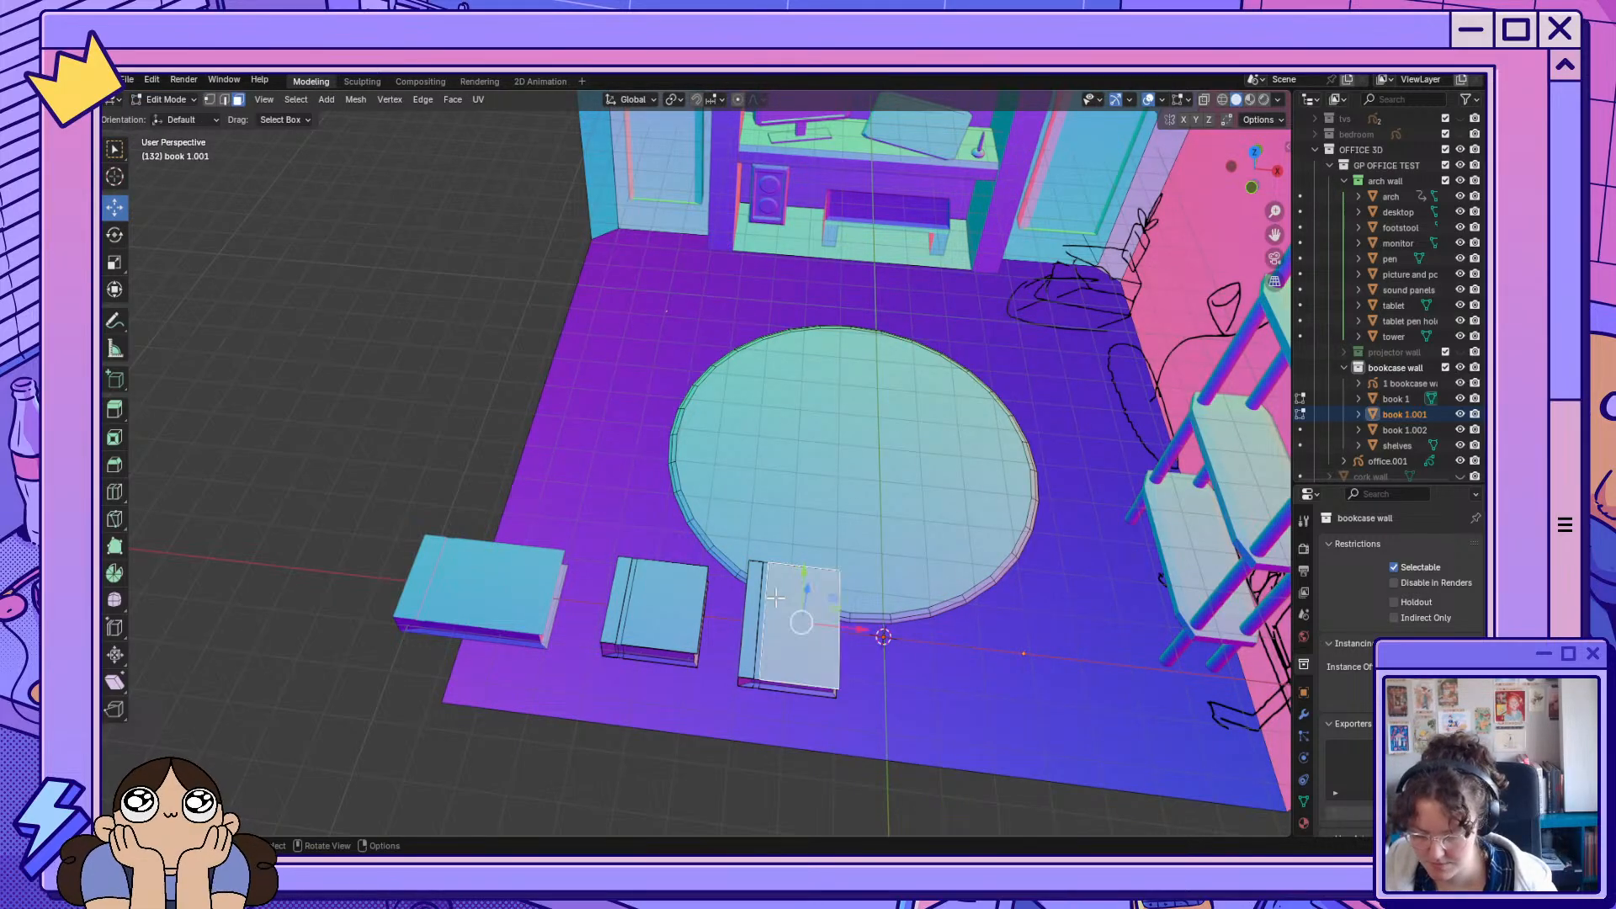
{"action": "key", "text": "a"}
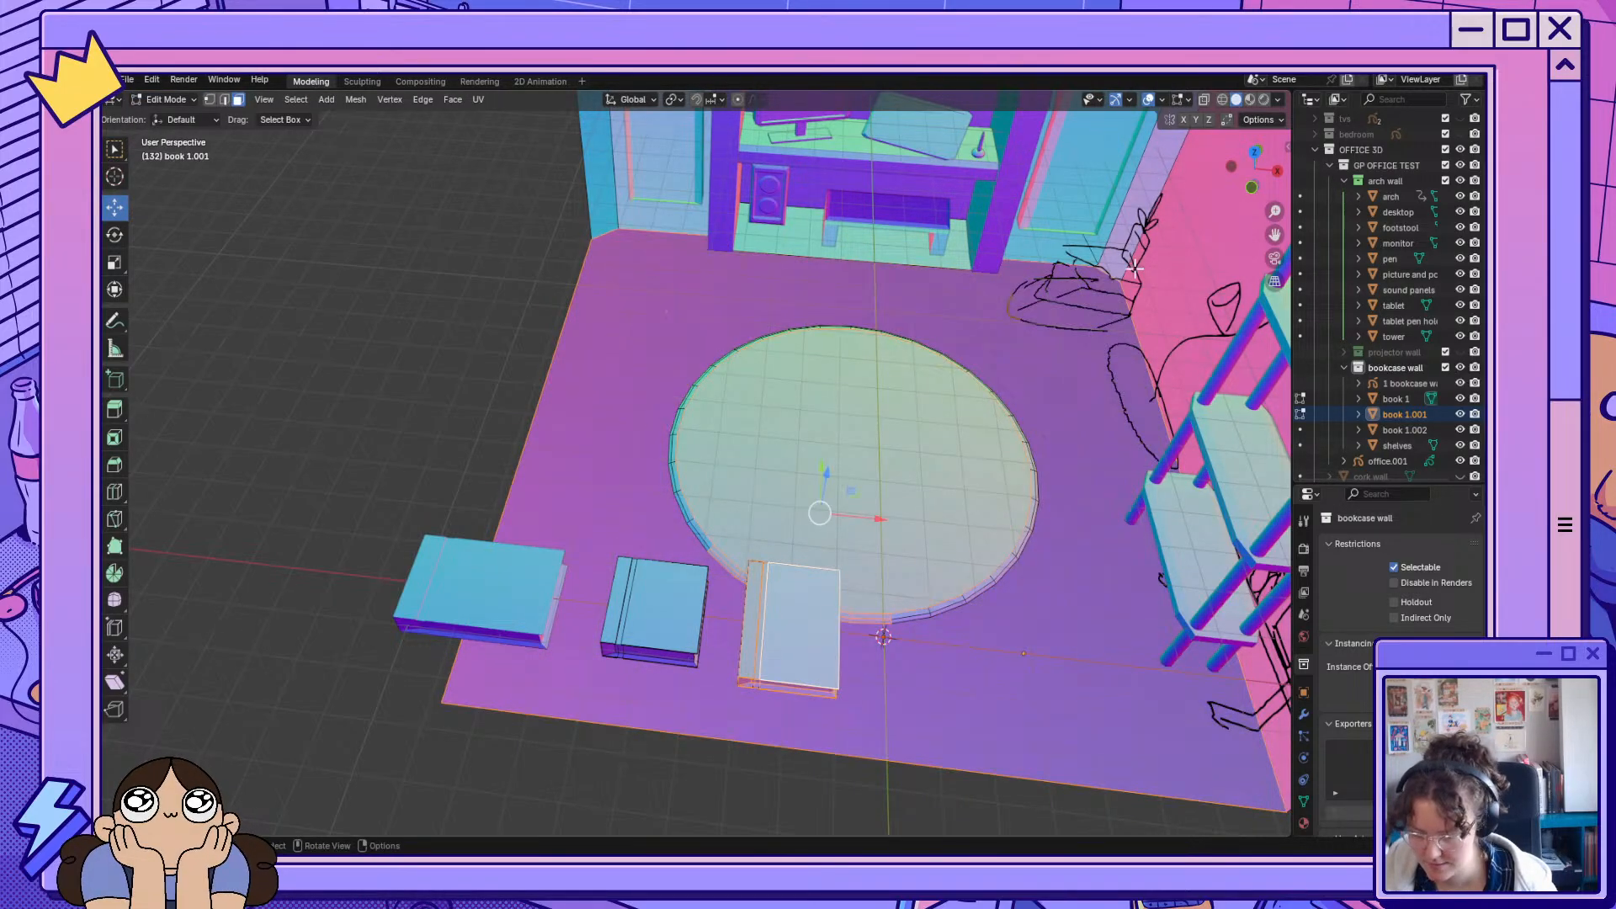
Show the scene in wireframe and select all of book 1's faces in Edit Mode.
{"action": "left_click", "coordinate": [1223, 101]}
{"action": "key", "text": "alt+a"}
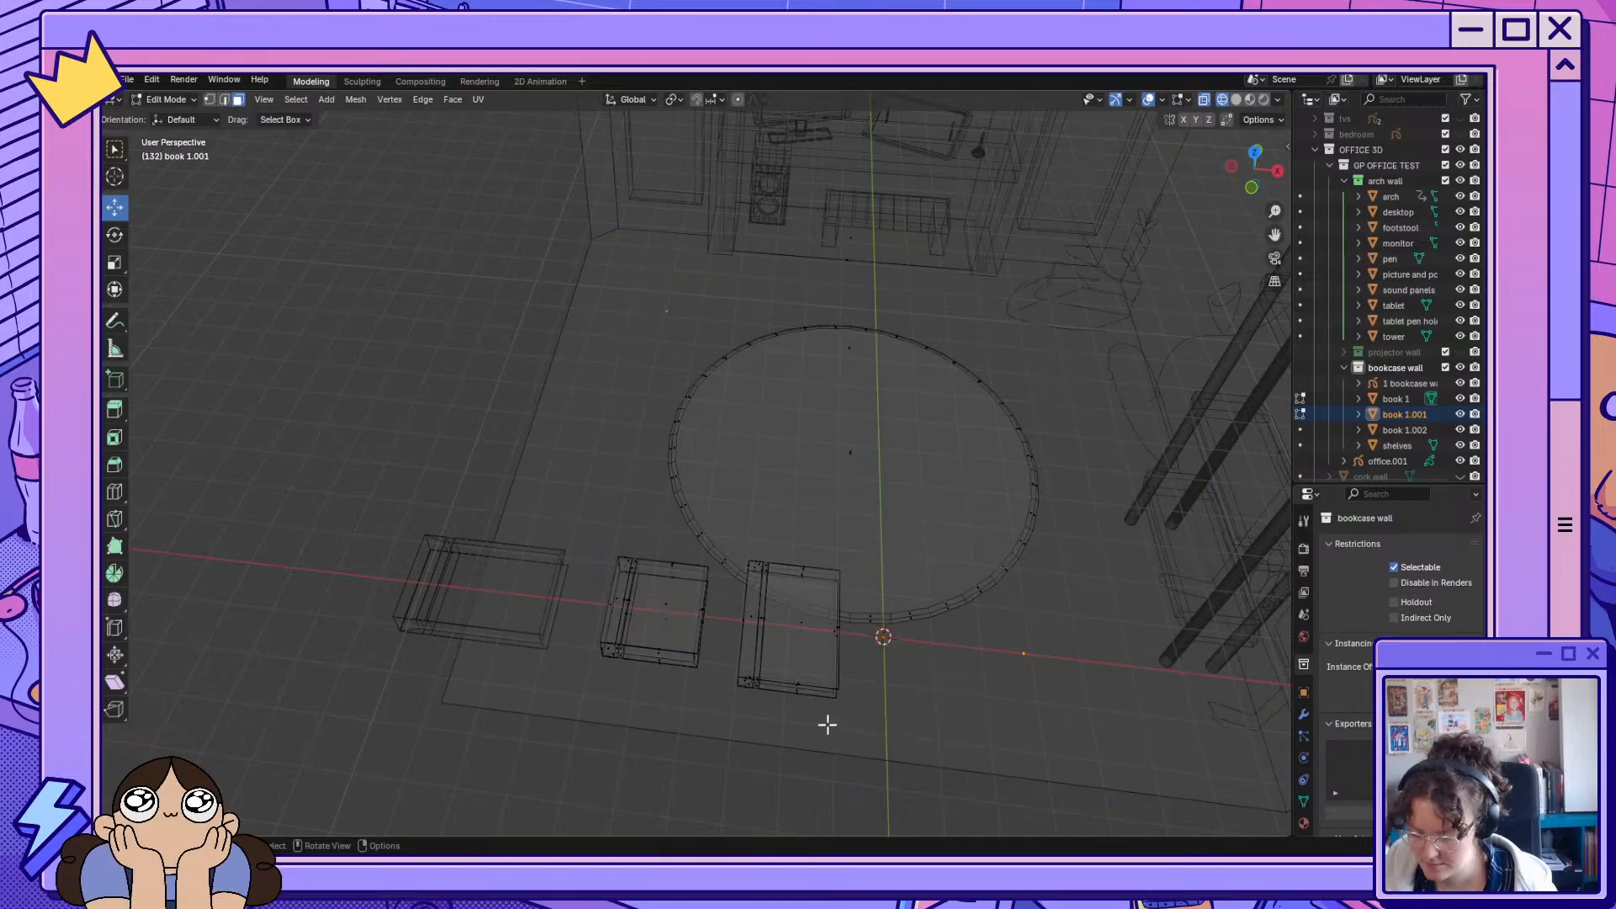
{"action": "left_click", "coordinate": [1395, 400]}
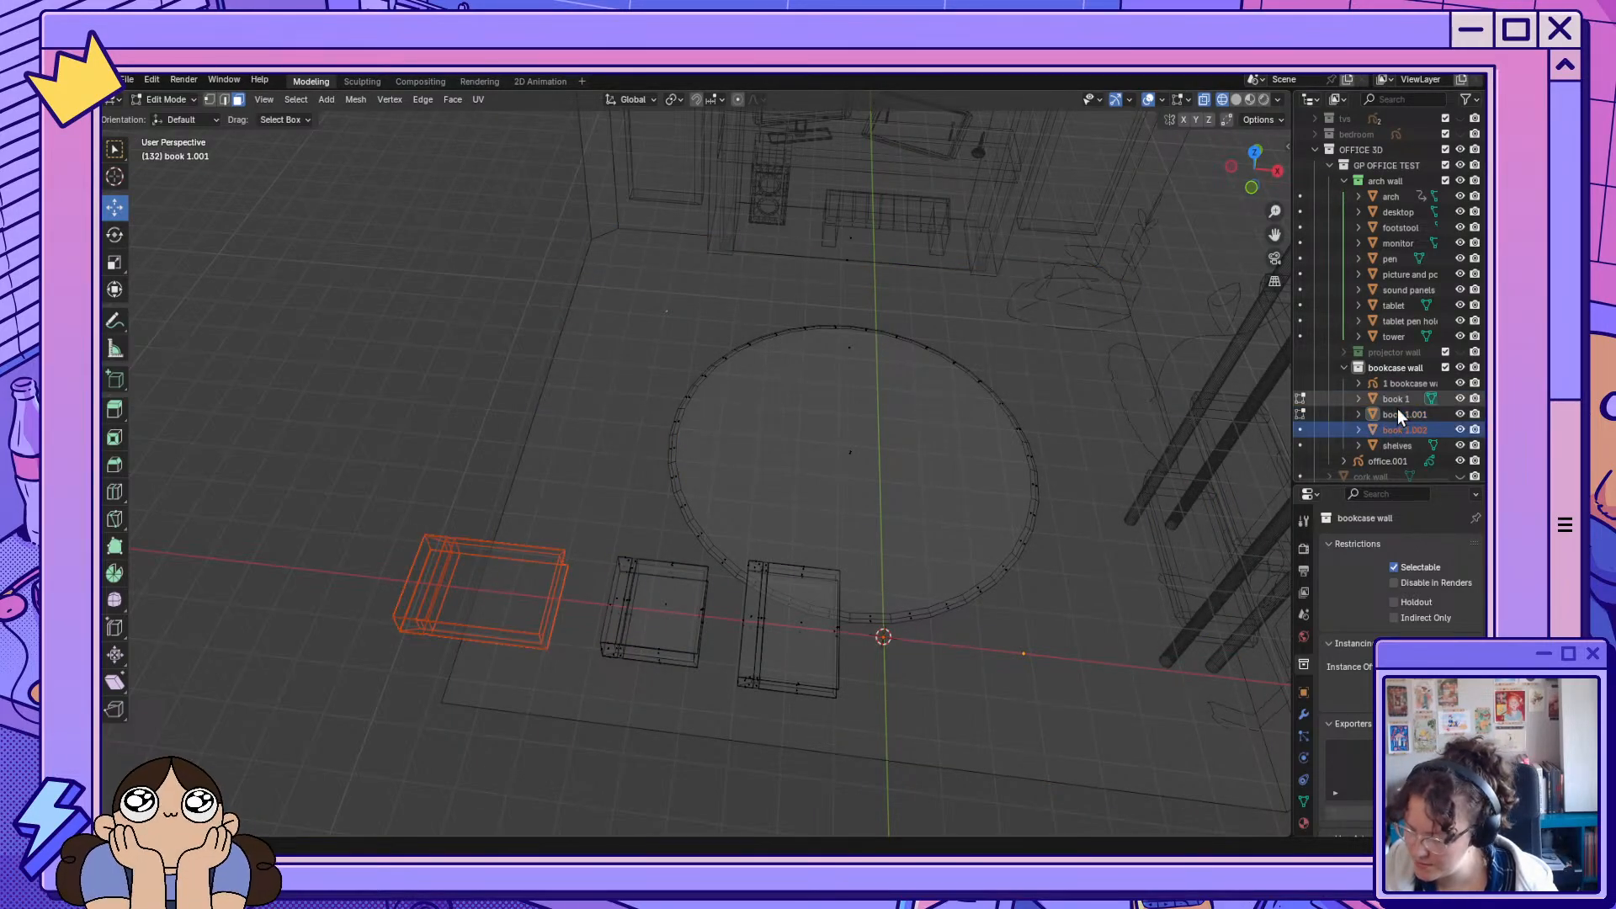
{"action": "key", "text": "Tab"}
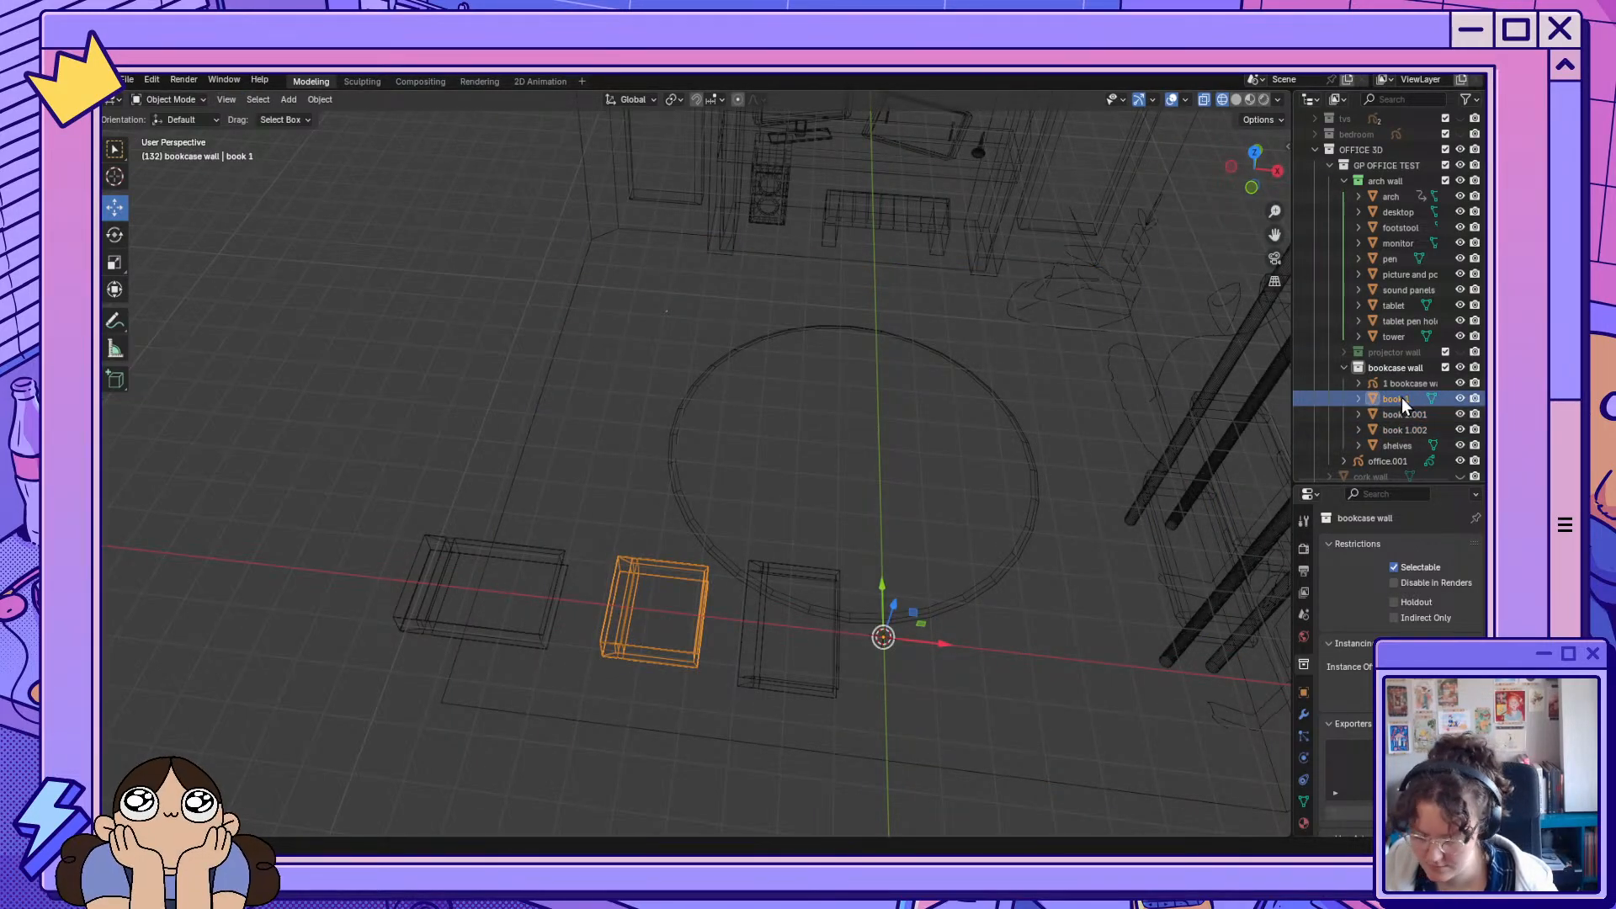
{"action": "left_click", "coordinate": [196, 99]}
{"action": "left_click", "coordinate": [197, 135]}
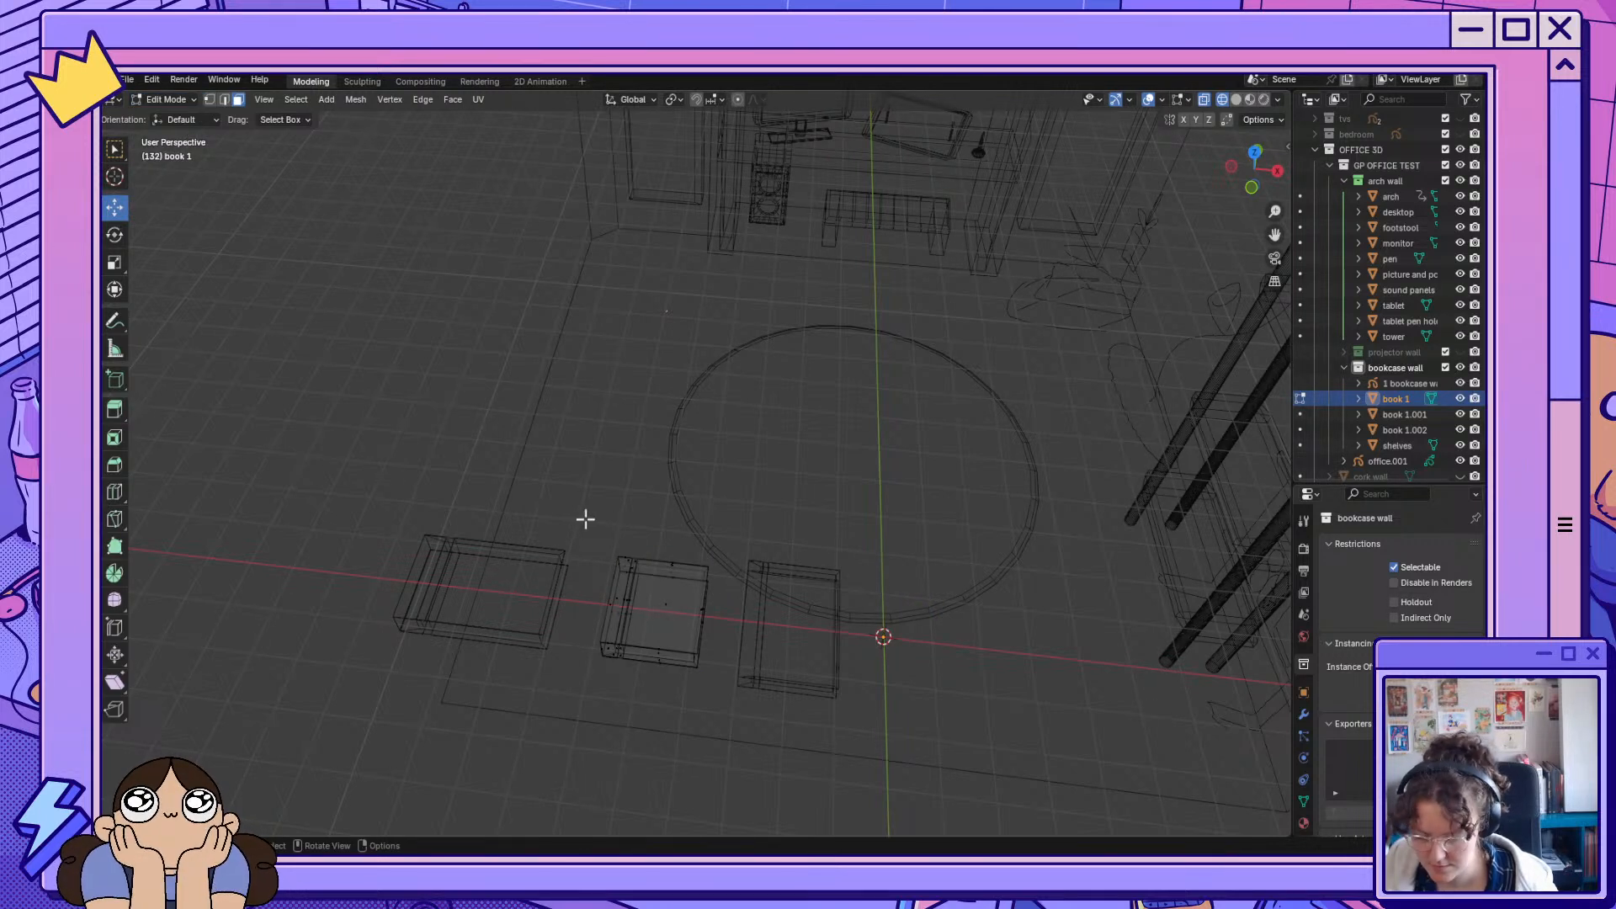
{"action": "left_click_drag", "start_coordinate": [587, 519], "coordinate": [709, 711]}
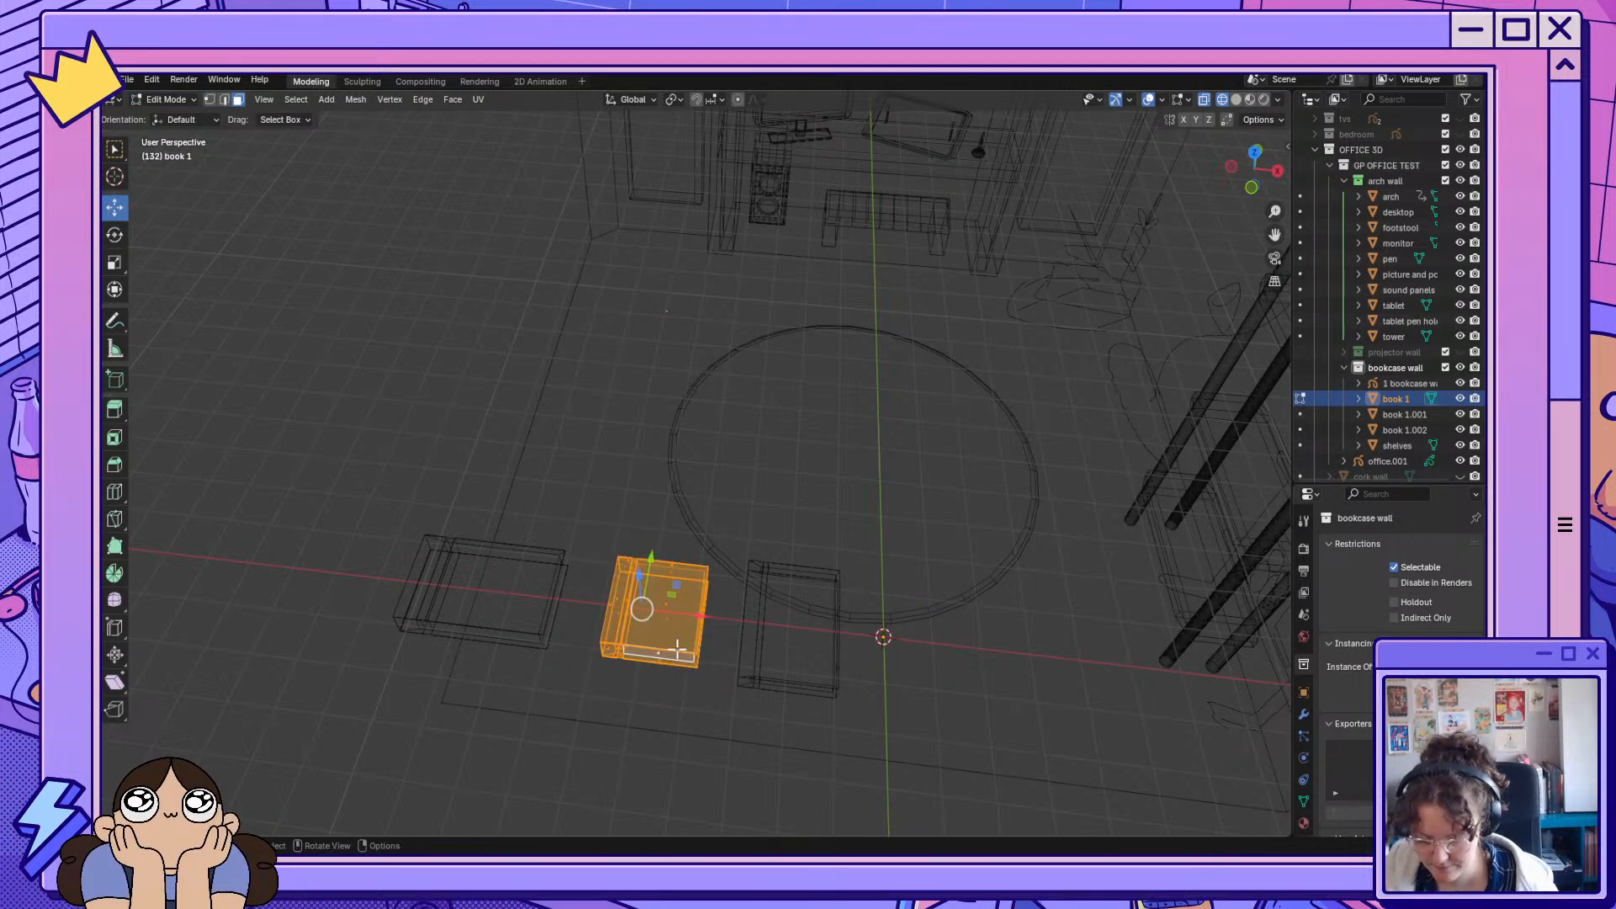
Try converting book 1's triangles to quads, undo it and clear the full face selection.
{"action": "right_click", "coordinate": [652, 623]}
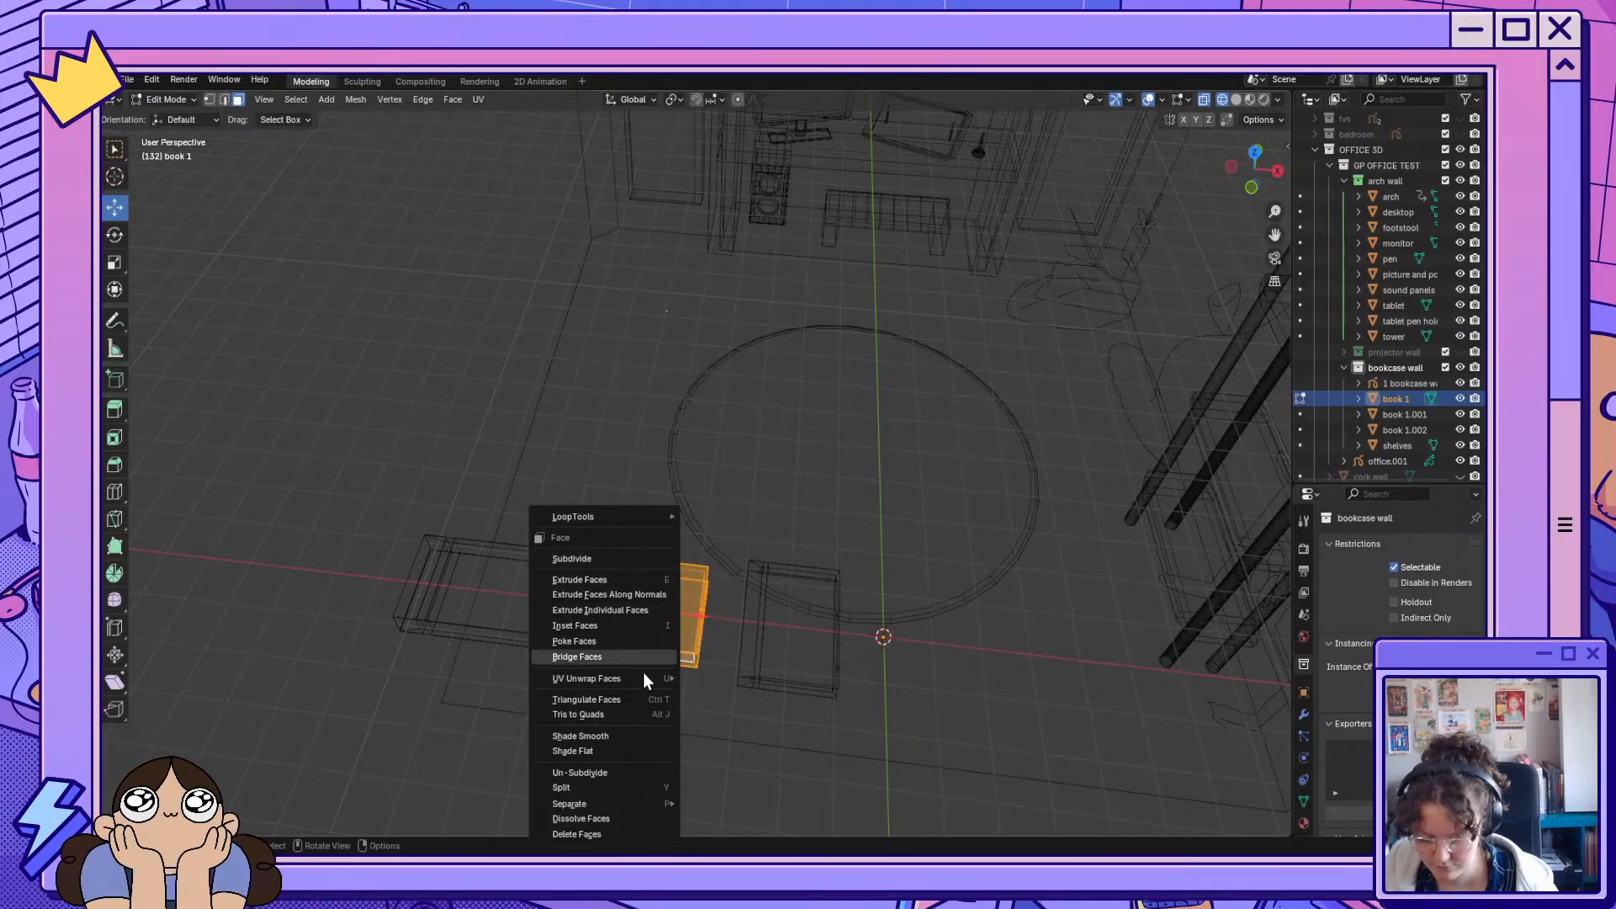
{"action": "left_click", "coordinate": [651, 715]}
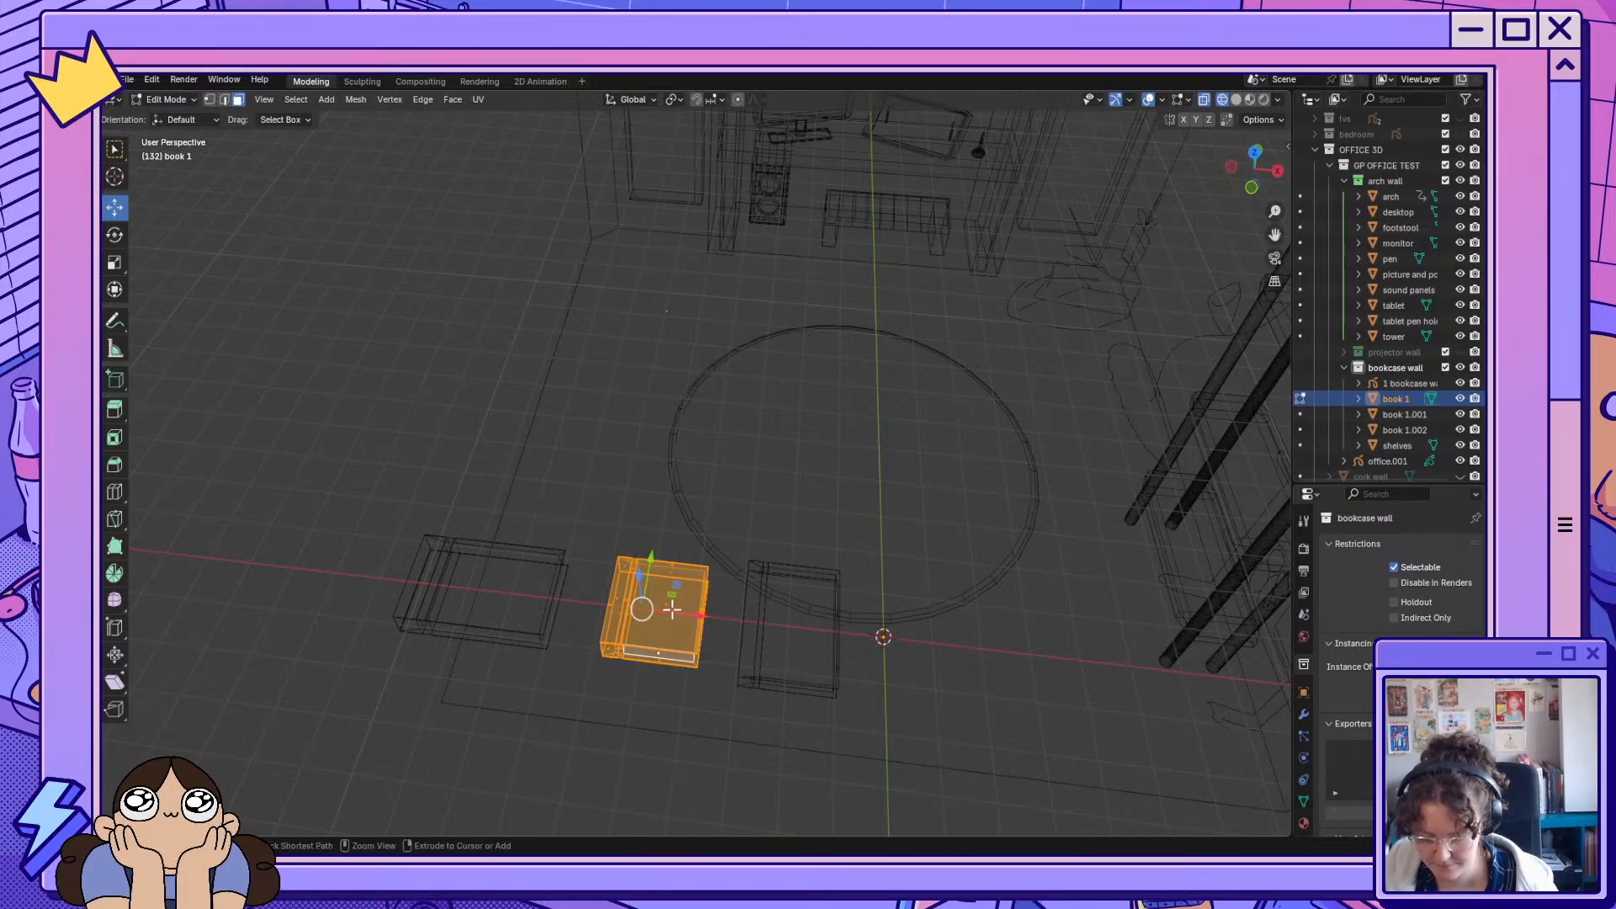
{"action": "key", "text": "ctrl+z"}
{"action": "left_click", "coordinate": [626, 736]}
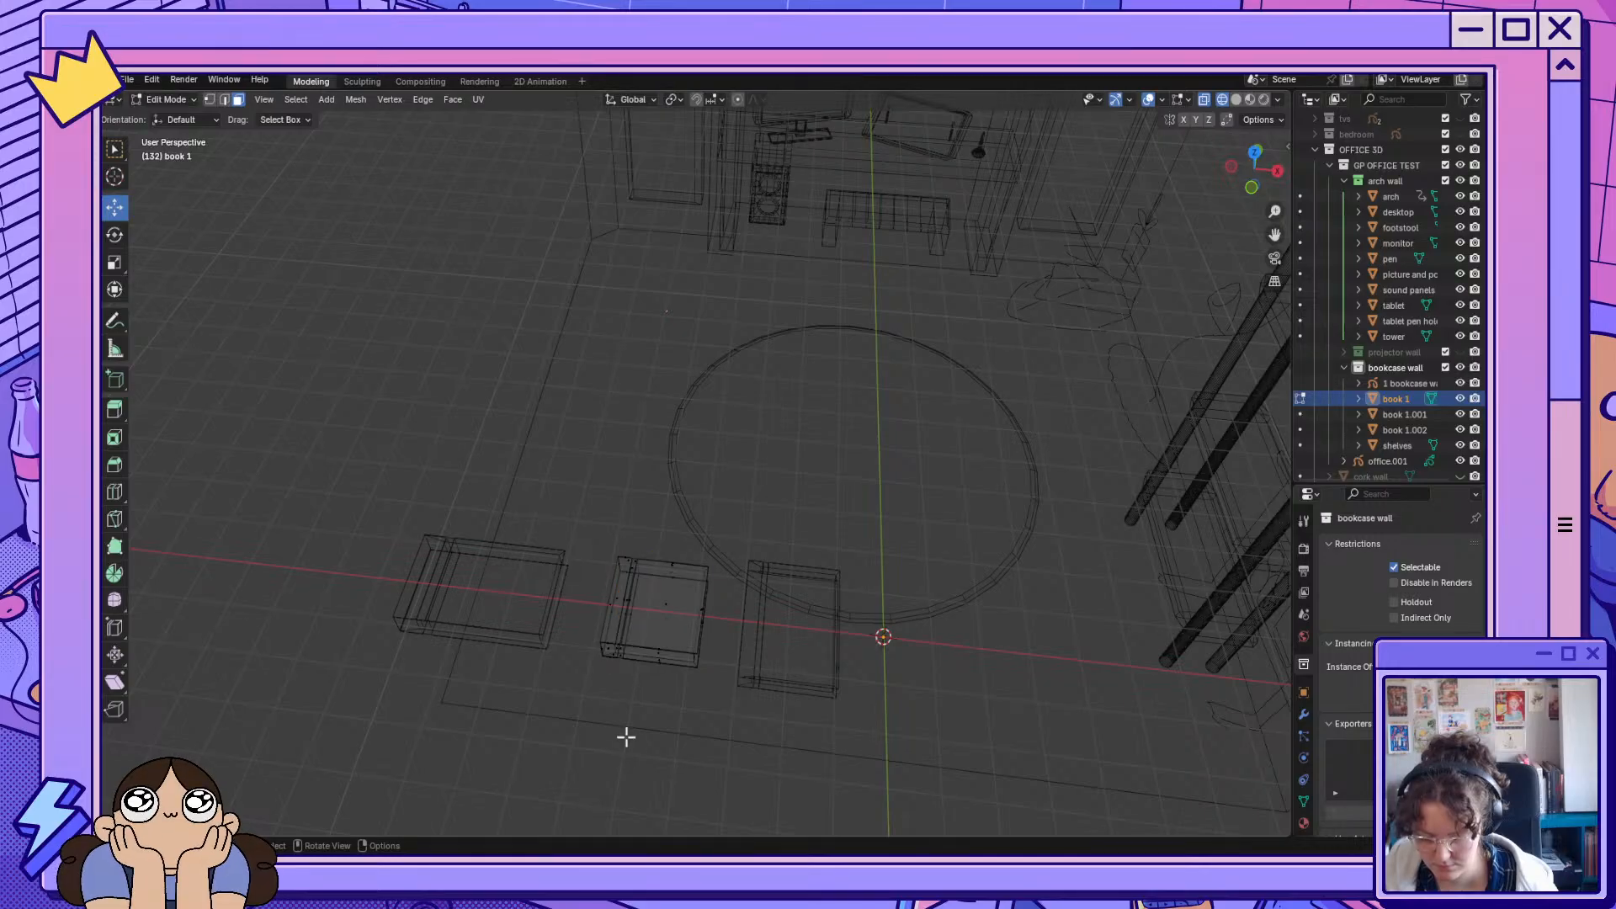
{"action": "left_click", "coordinate": [660, 634]}
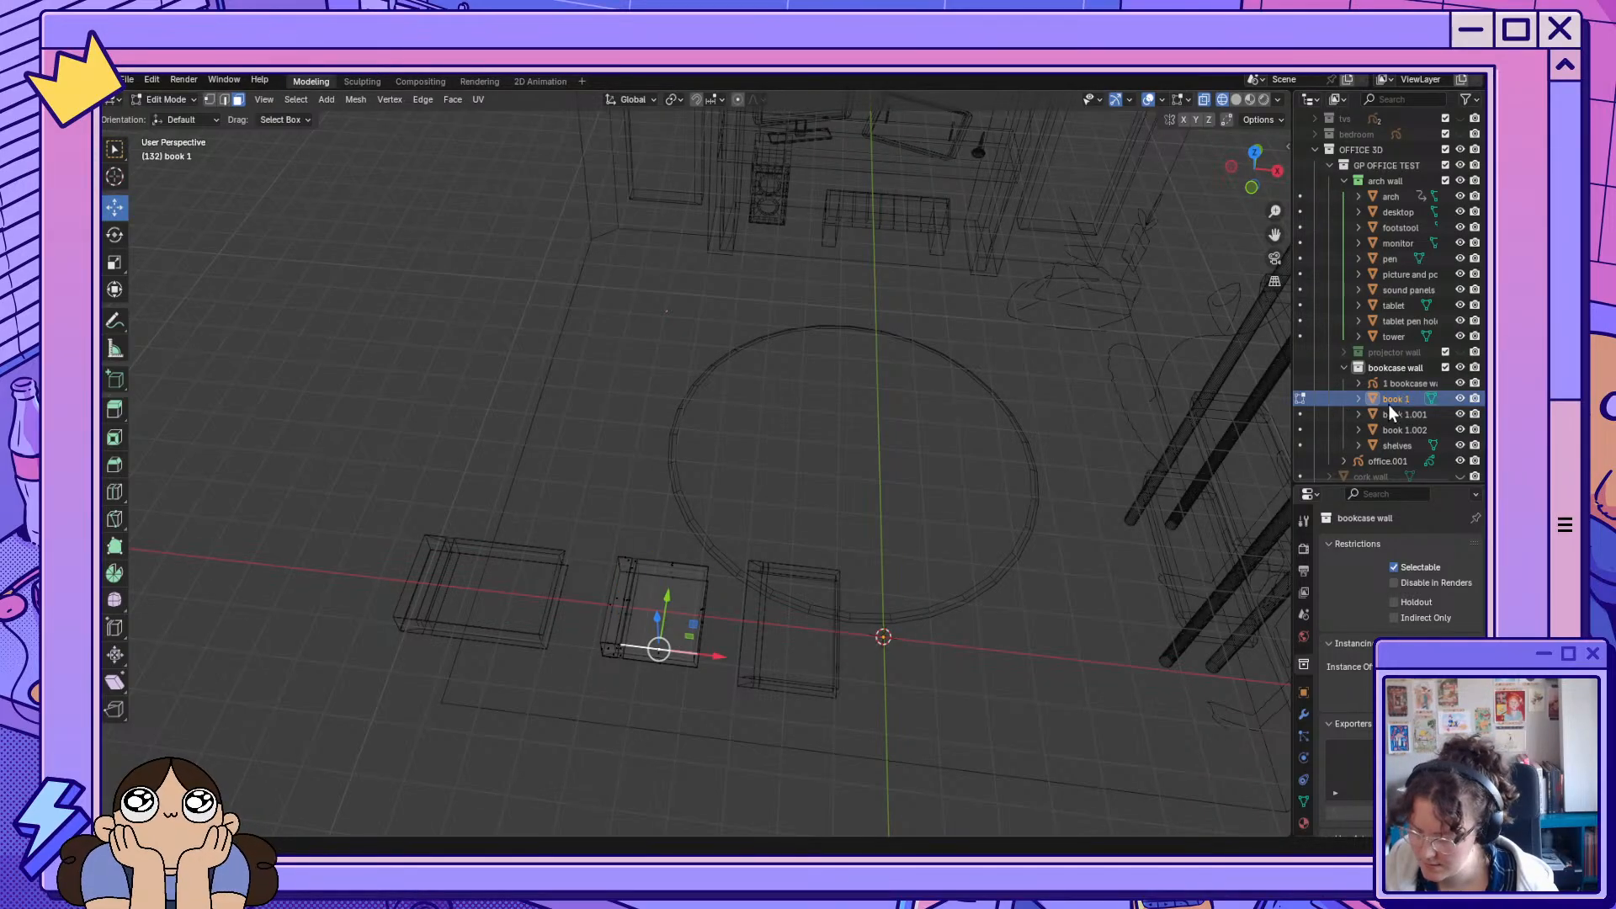
Leave Edit Mode and toggle the visibility of book 1, book 1.001 and book 1.002 to check each one.
{"action": "left_click", "coordinate": [1358, 399]}
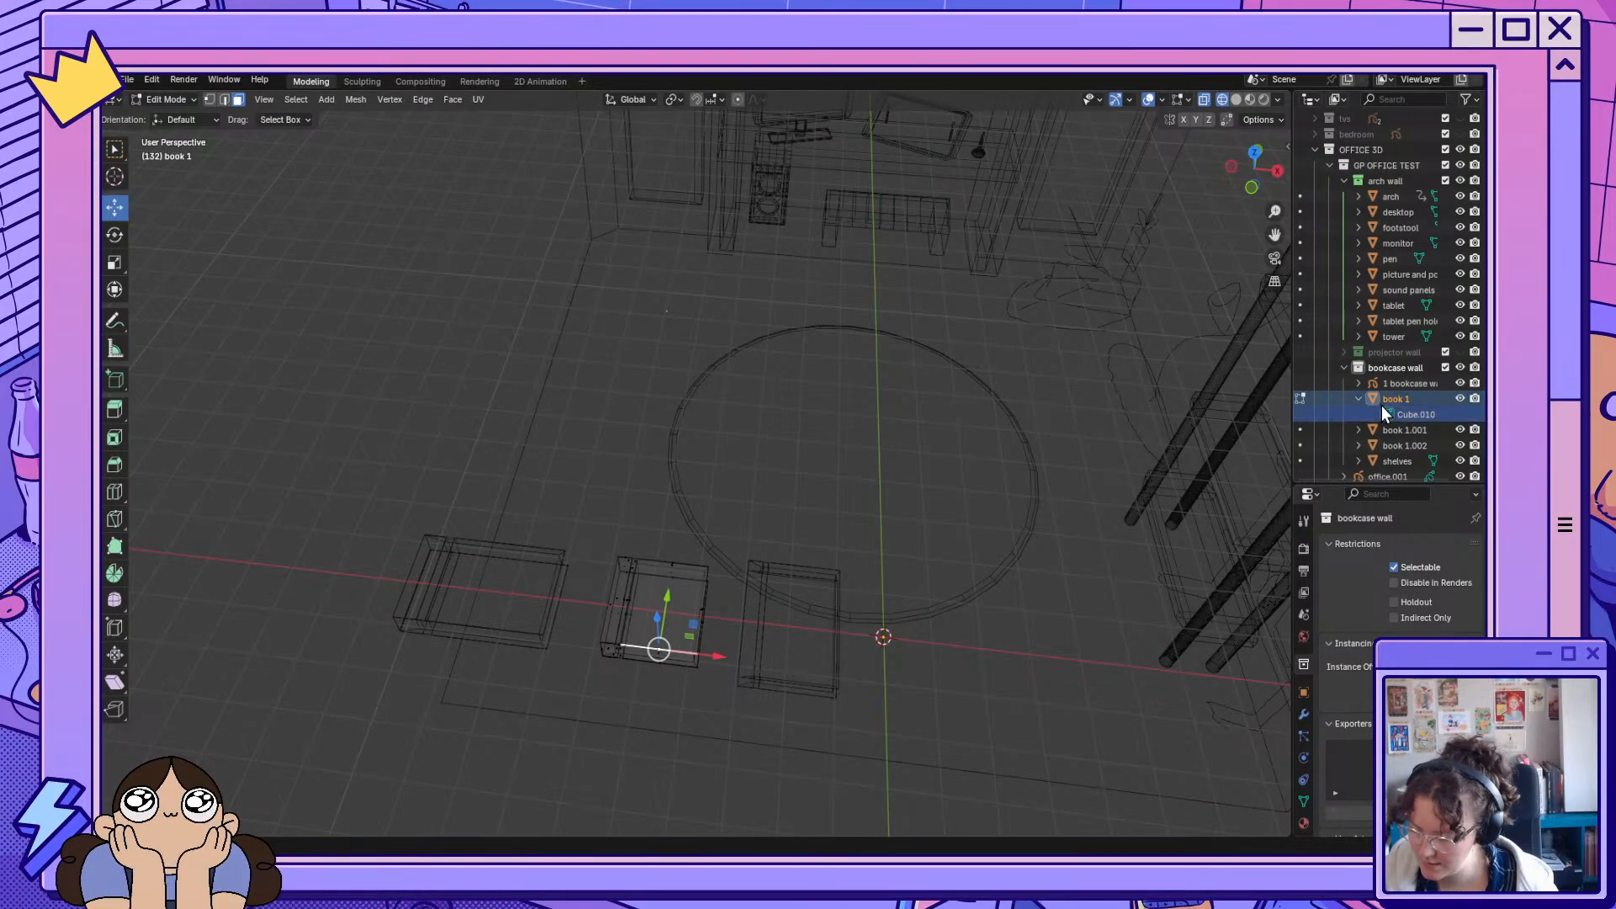
{"action": "left_click", "coordinate": [1299, 397]}
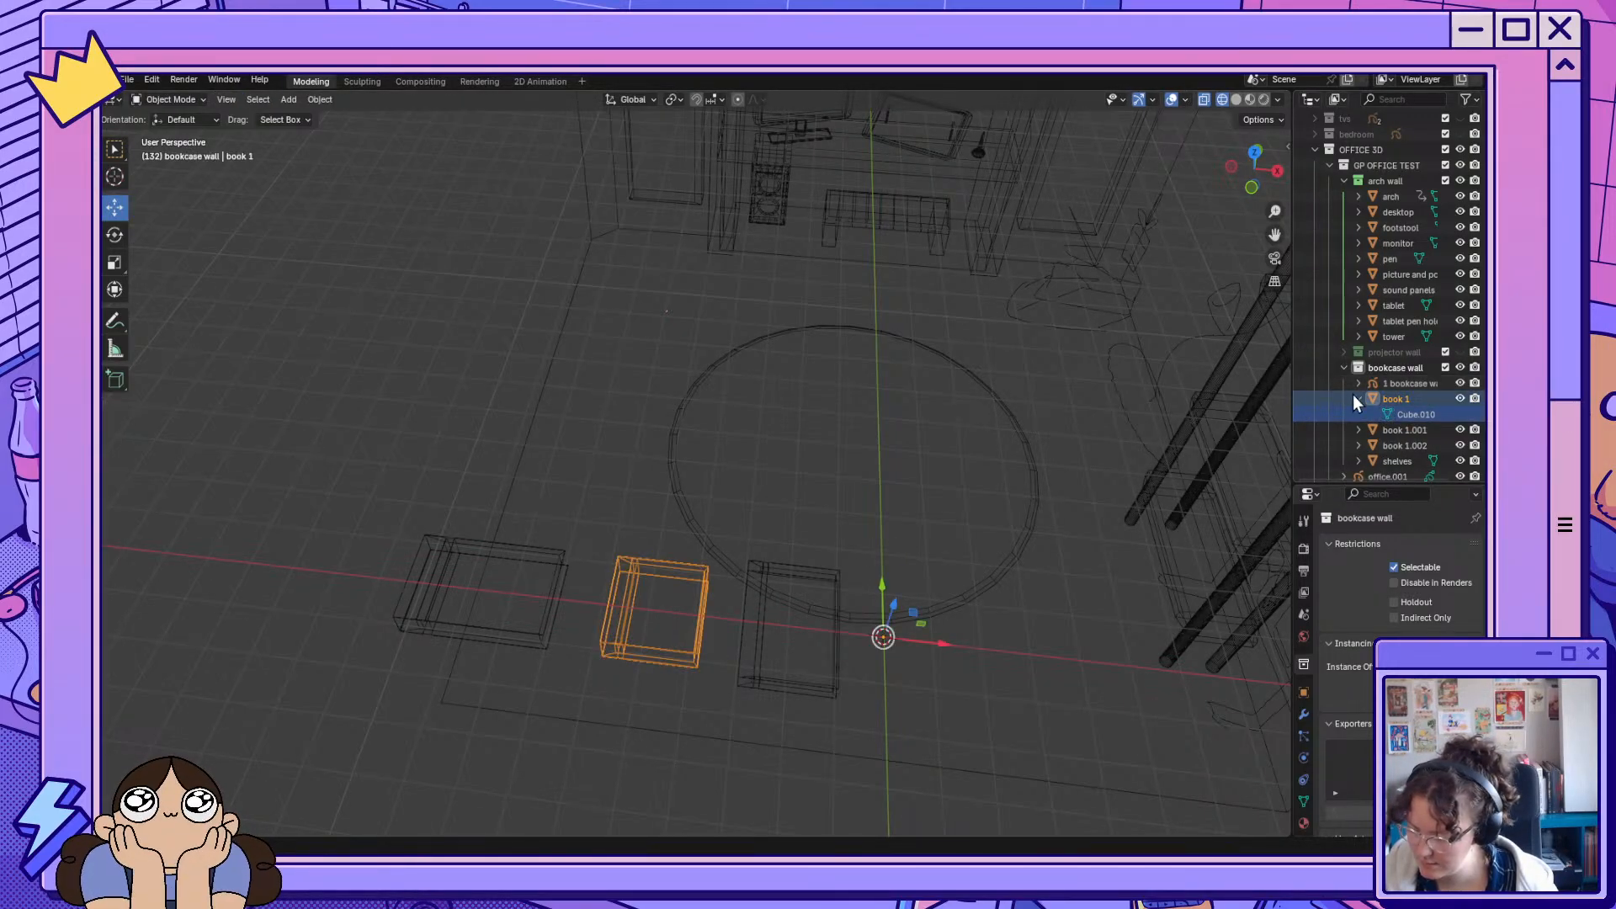
{"action": "left_click", "coordinate": [1463, 402]}
{"action": "left_click", "coordinate": [1463, 401]}
{"action": "left_click", "coordinate": [1463, 431]}
{"action": "left_click", "coordinate": [1463, 431]}
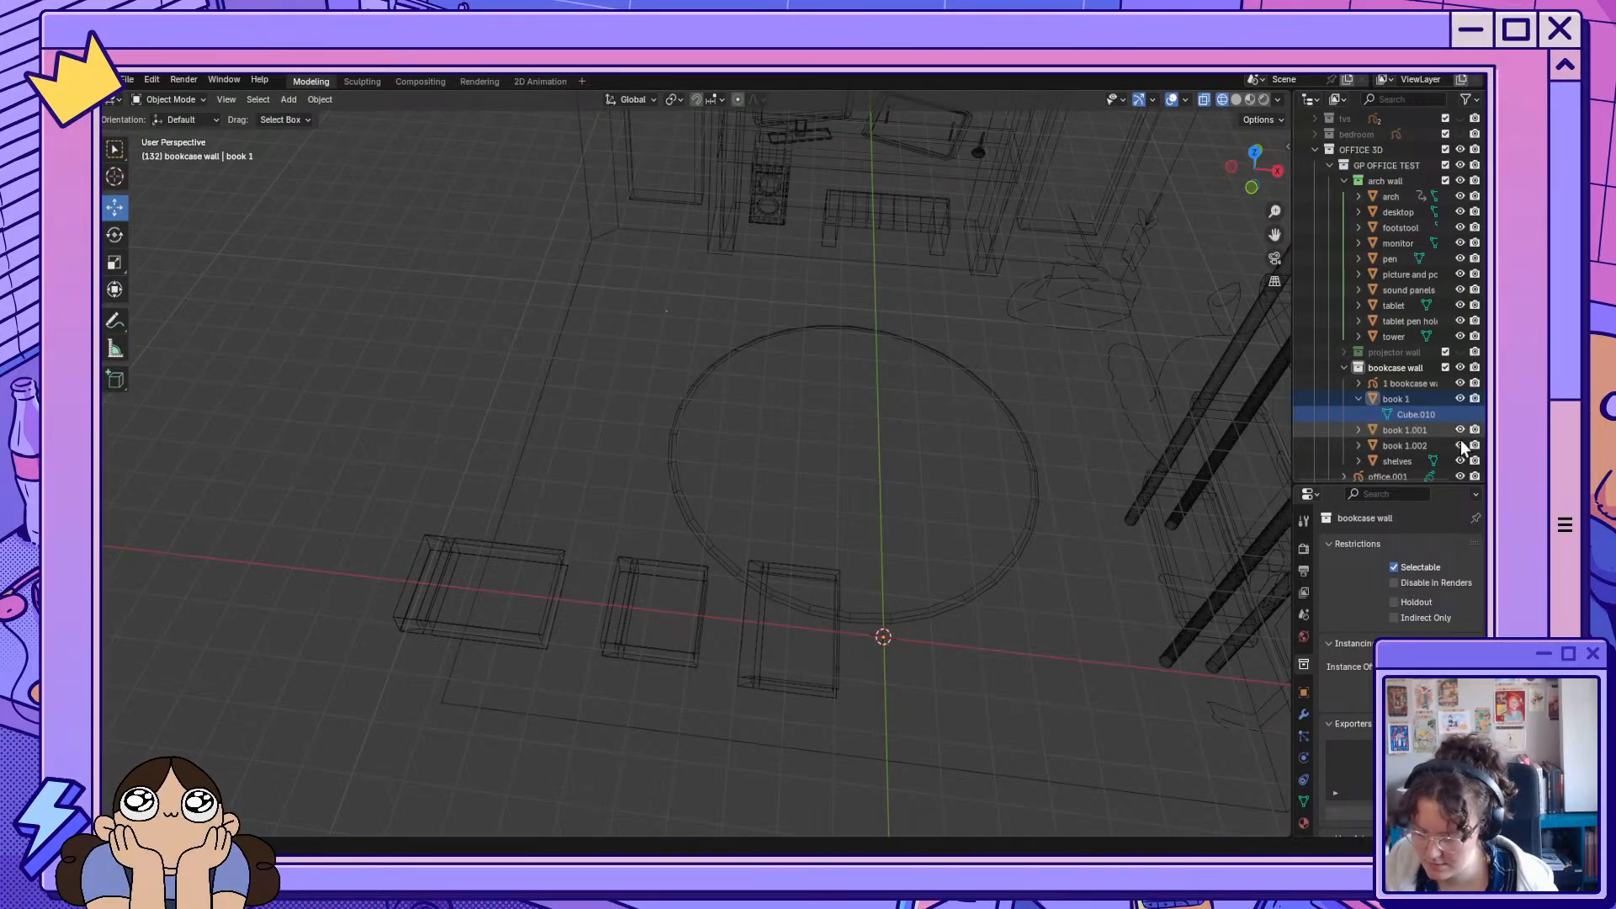
{"action": "left_click", "coordinate": [1461, 446]}
{"action": "left_click", "coordinate": [1459, 446]}
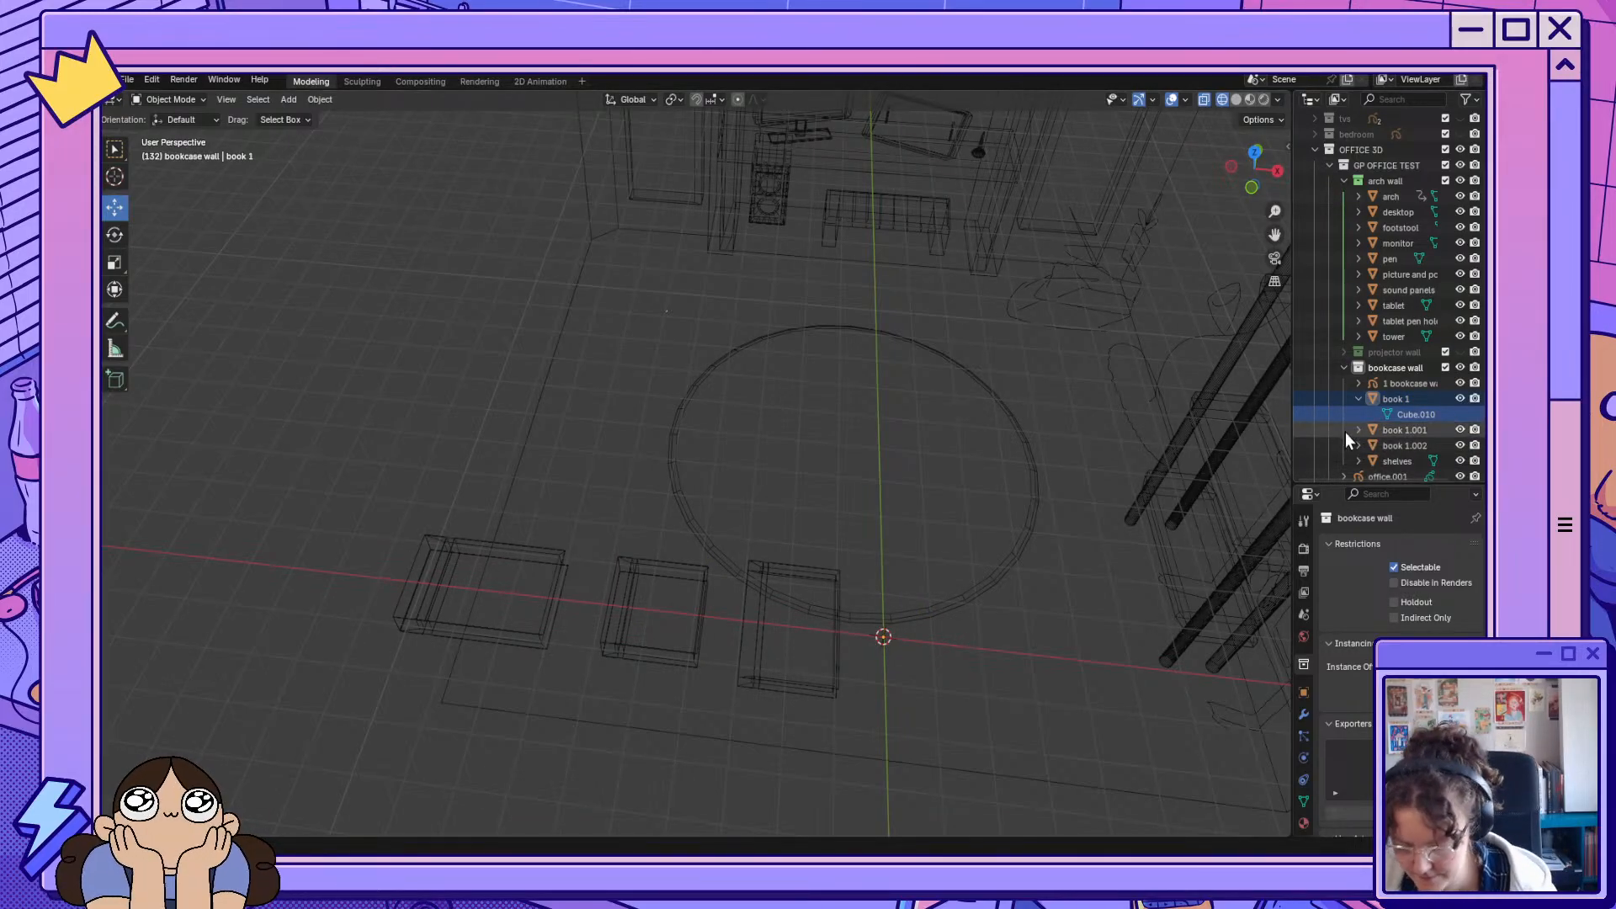
Select book 1.002, book 1.001 and book 1 by name to identify which model each entry refers to.
{"action": "double_click", "coordinate": [1387, 447]}
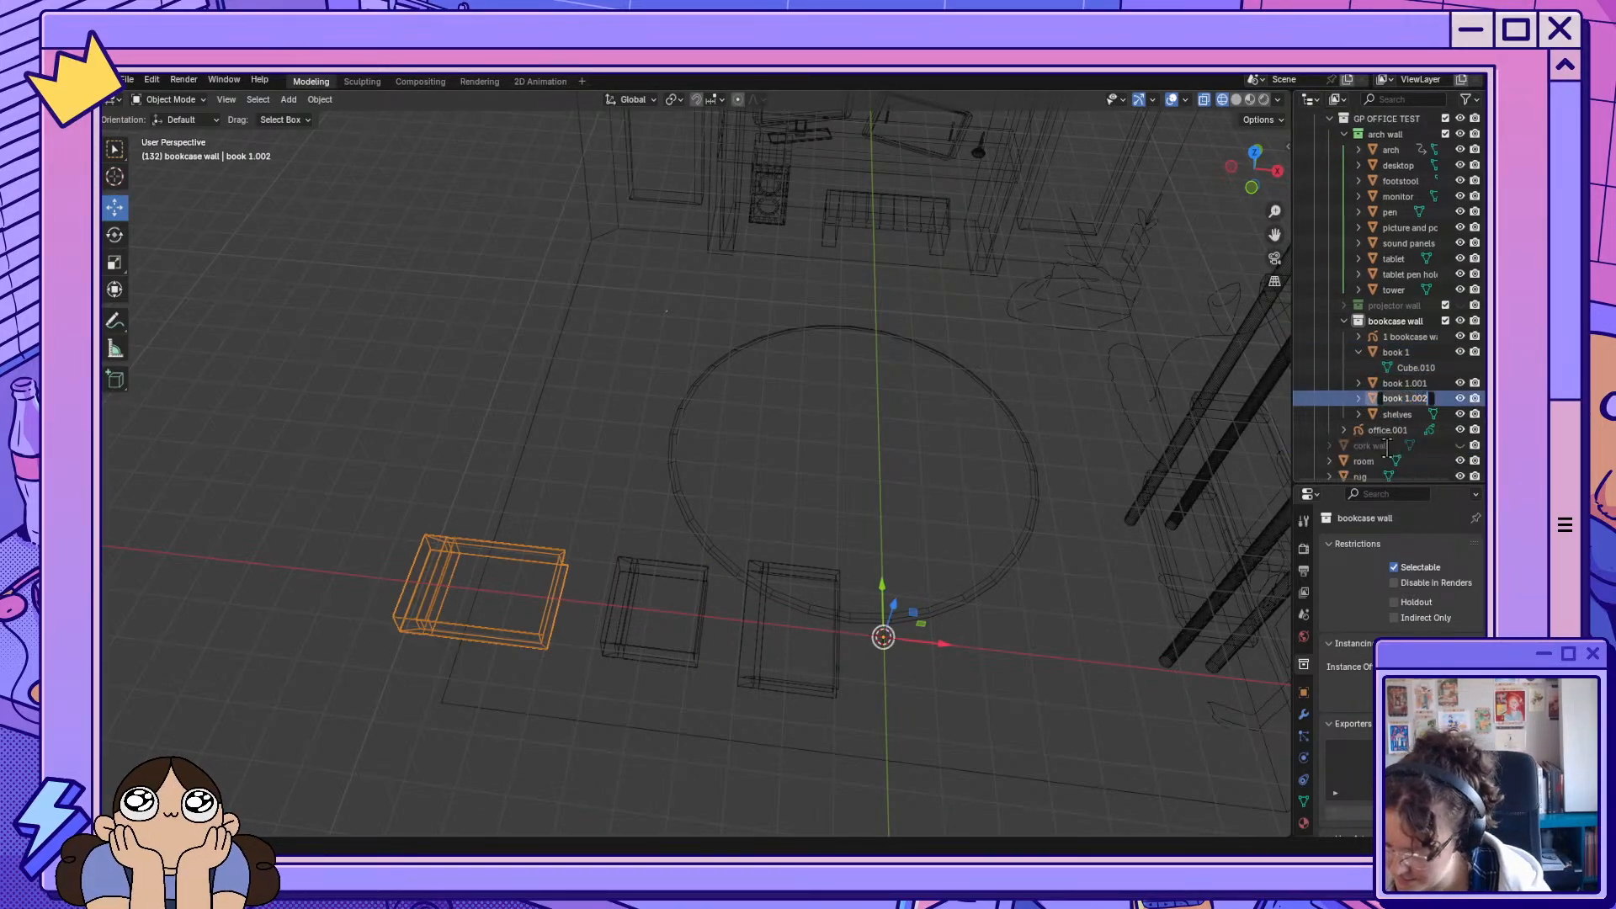
{"action": "left_click", "coordinate": [551, 765]}
{"action": "left_click", "coordinate": [1415, 354]}
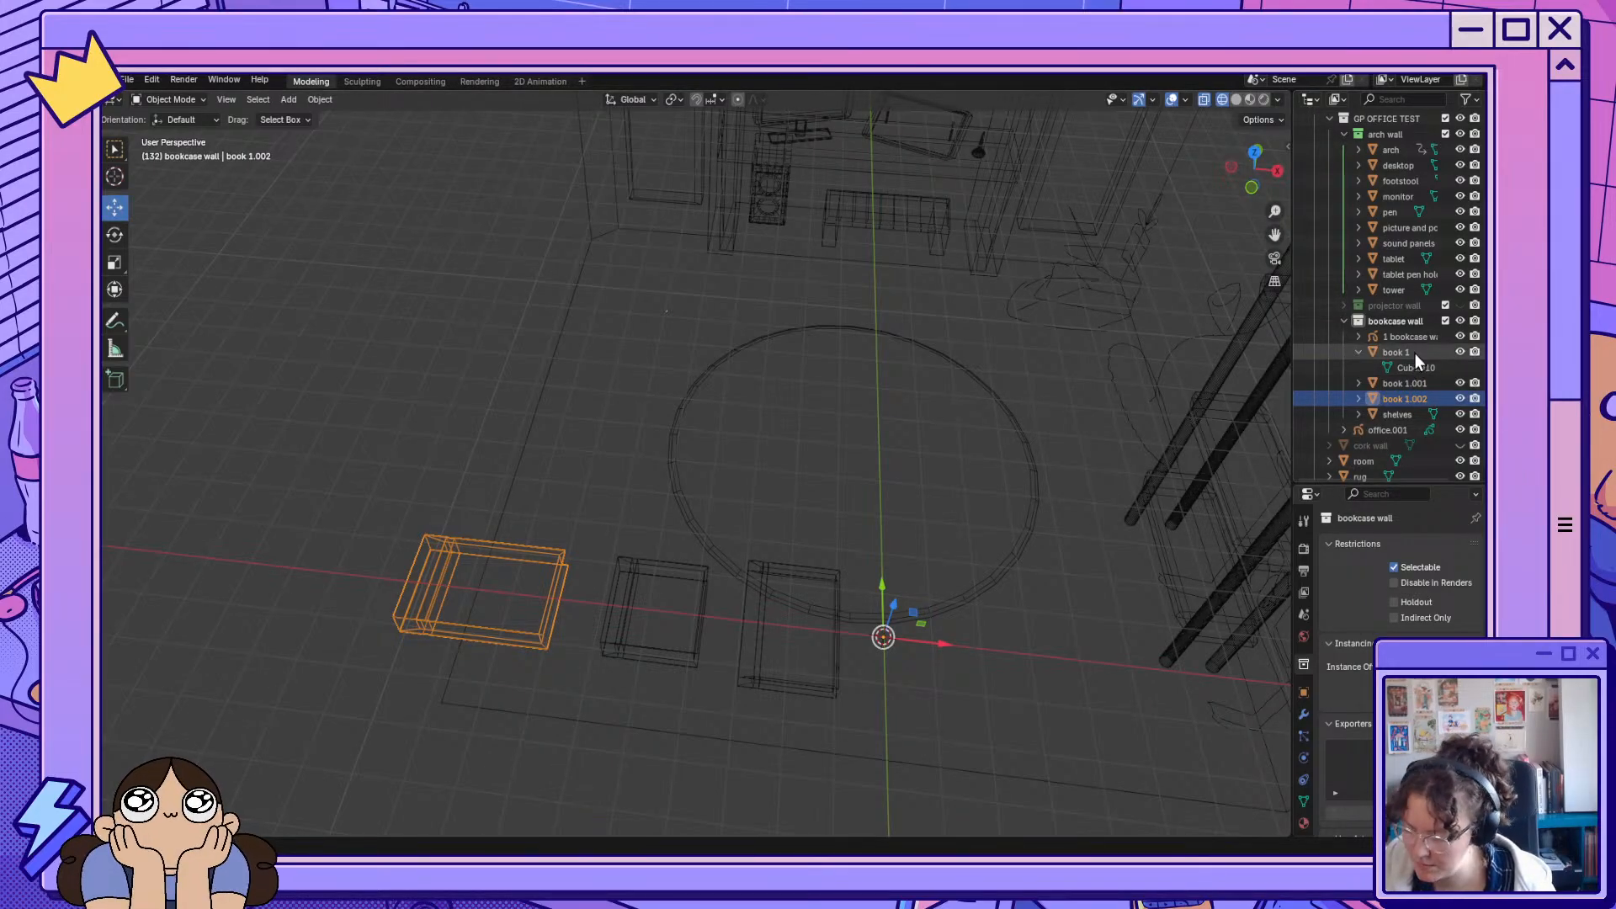
{"action": "left_click", "coordinate": [1414, 382]}
{"action": "left_click", "coordinate": [1411, 399]}
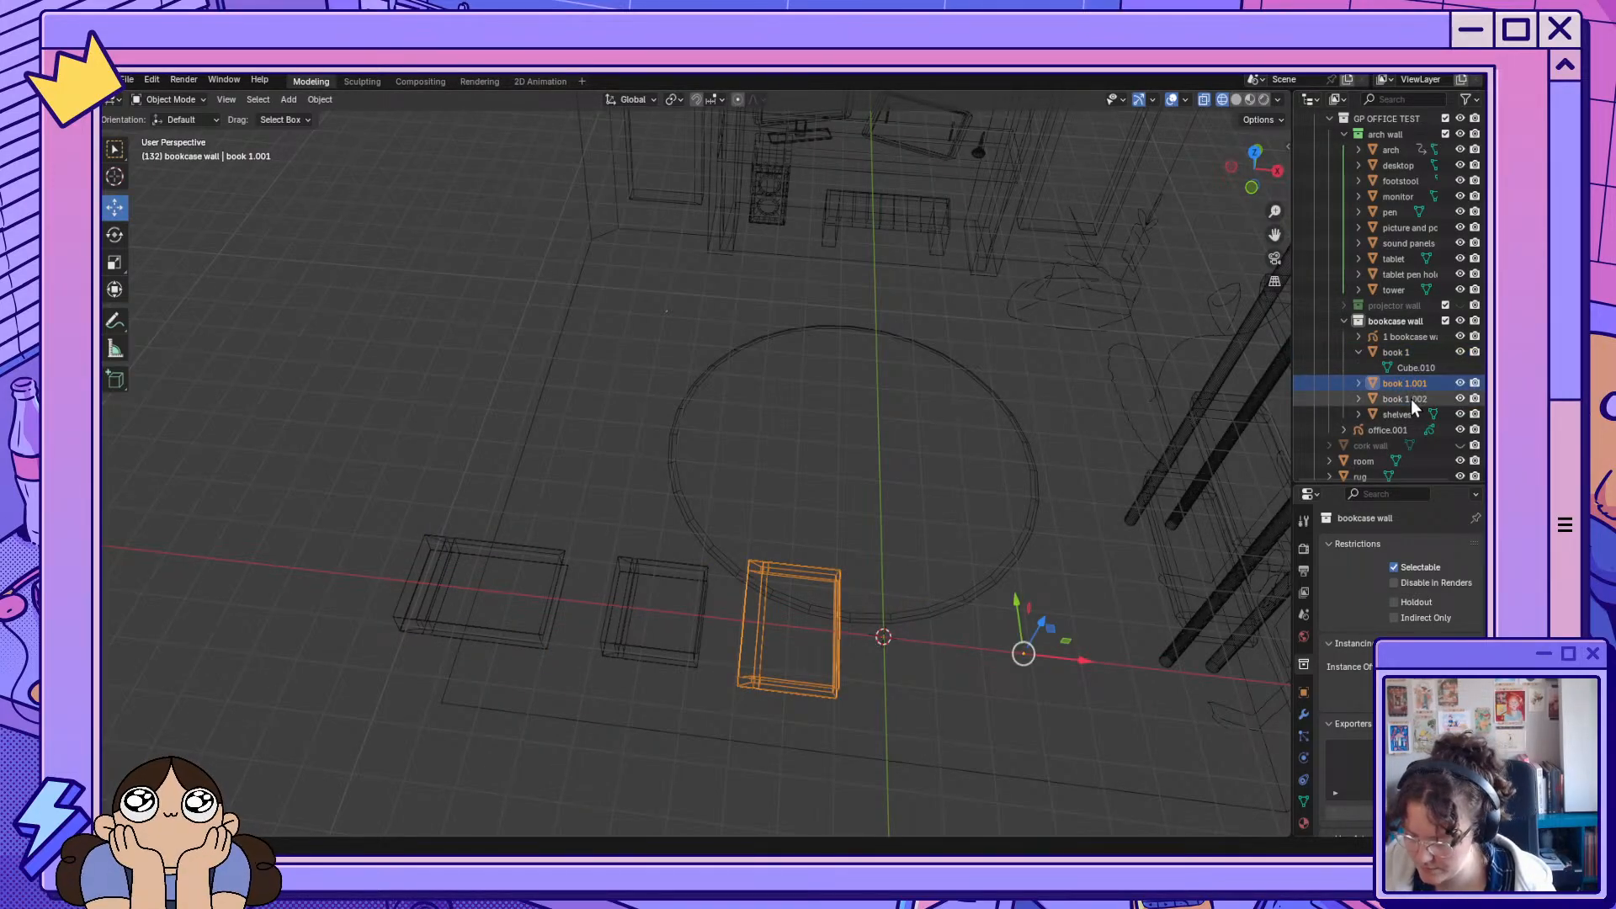
{"action": "left_click", "coordinate": [1411, 384]}
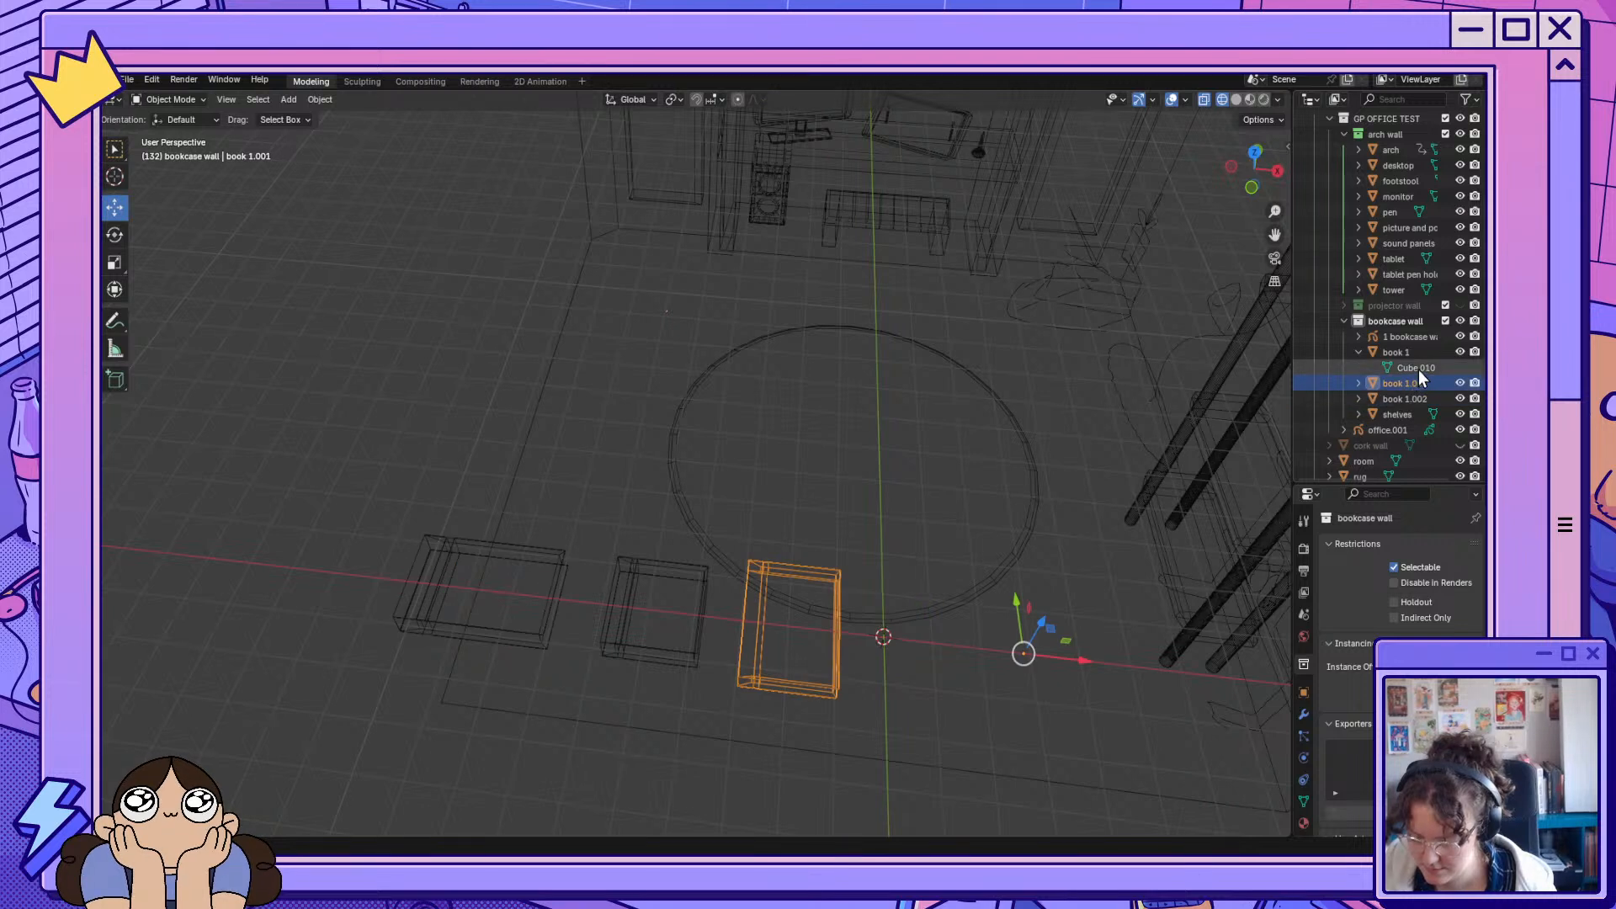
{"action": "left_click", "coordinate": [1418, 369]}
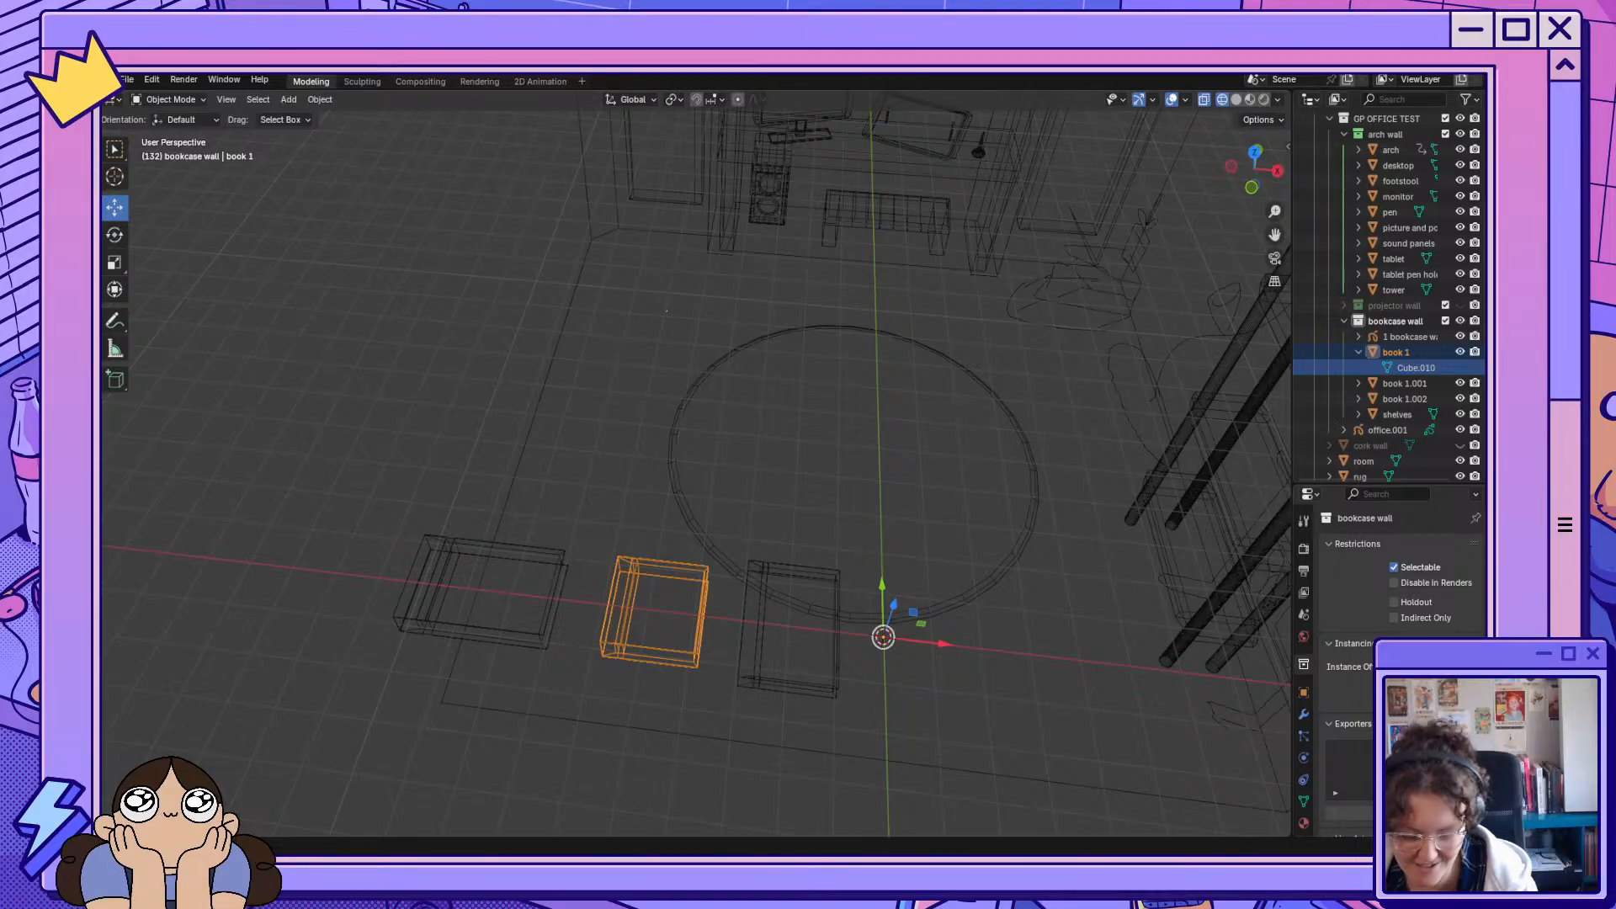
Enter Edit Mode on book 1, and switch the editing to book 1.001 and on to book 1.002.
{"action": "left_click", "coordinate": [184, 100]}
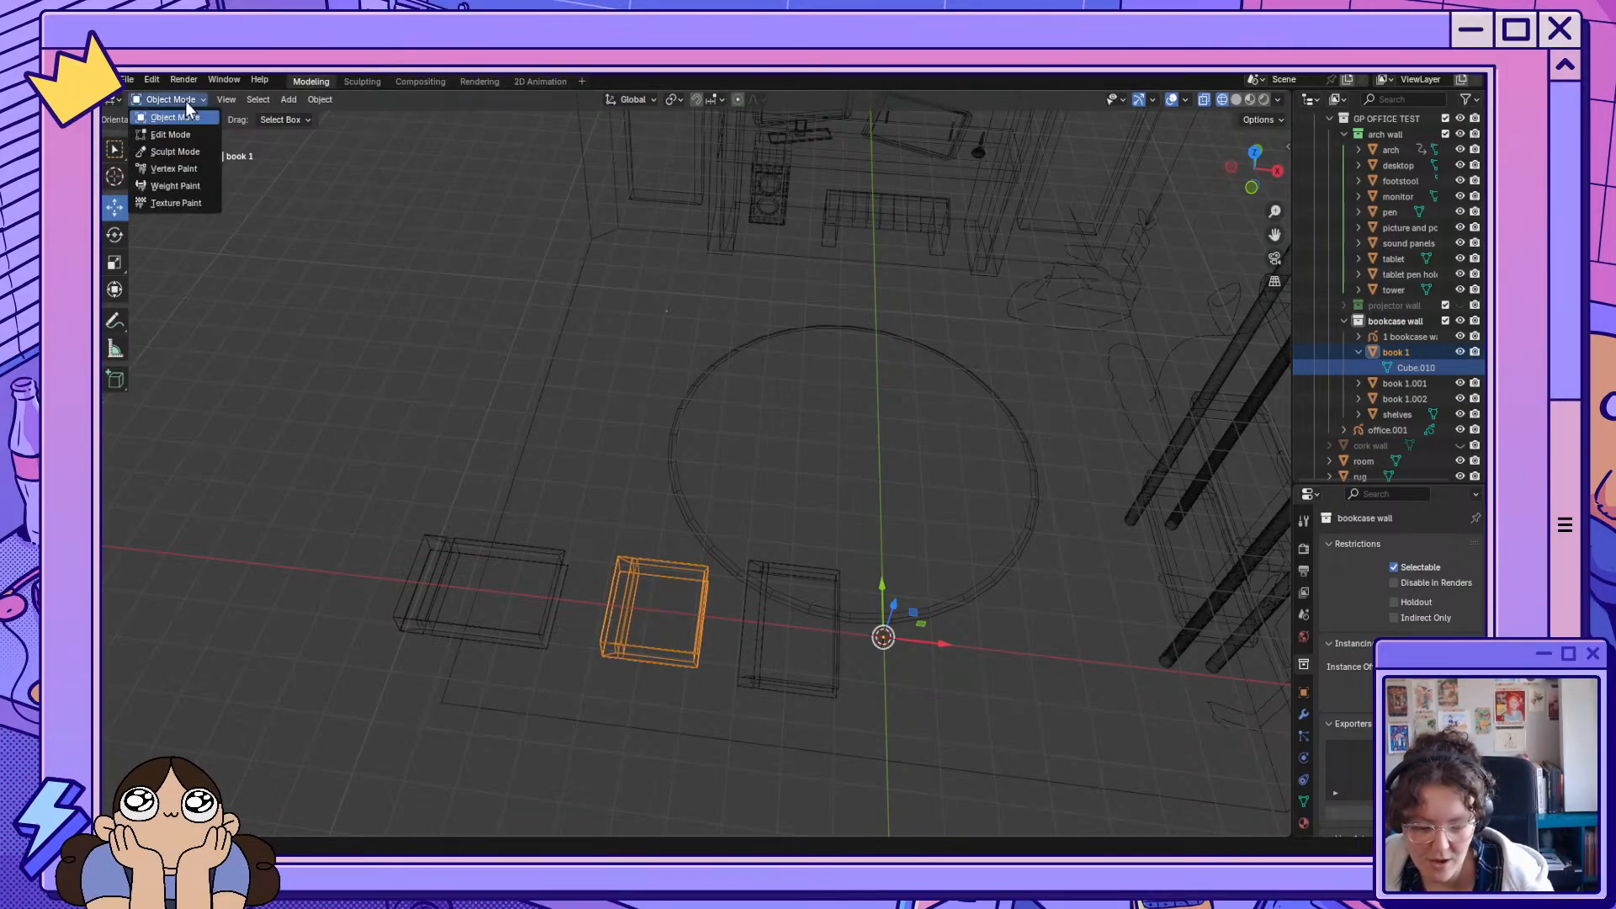
{"action": "left_click", "coordinate": [189, 138]}
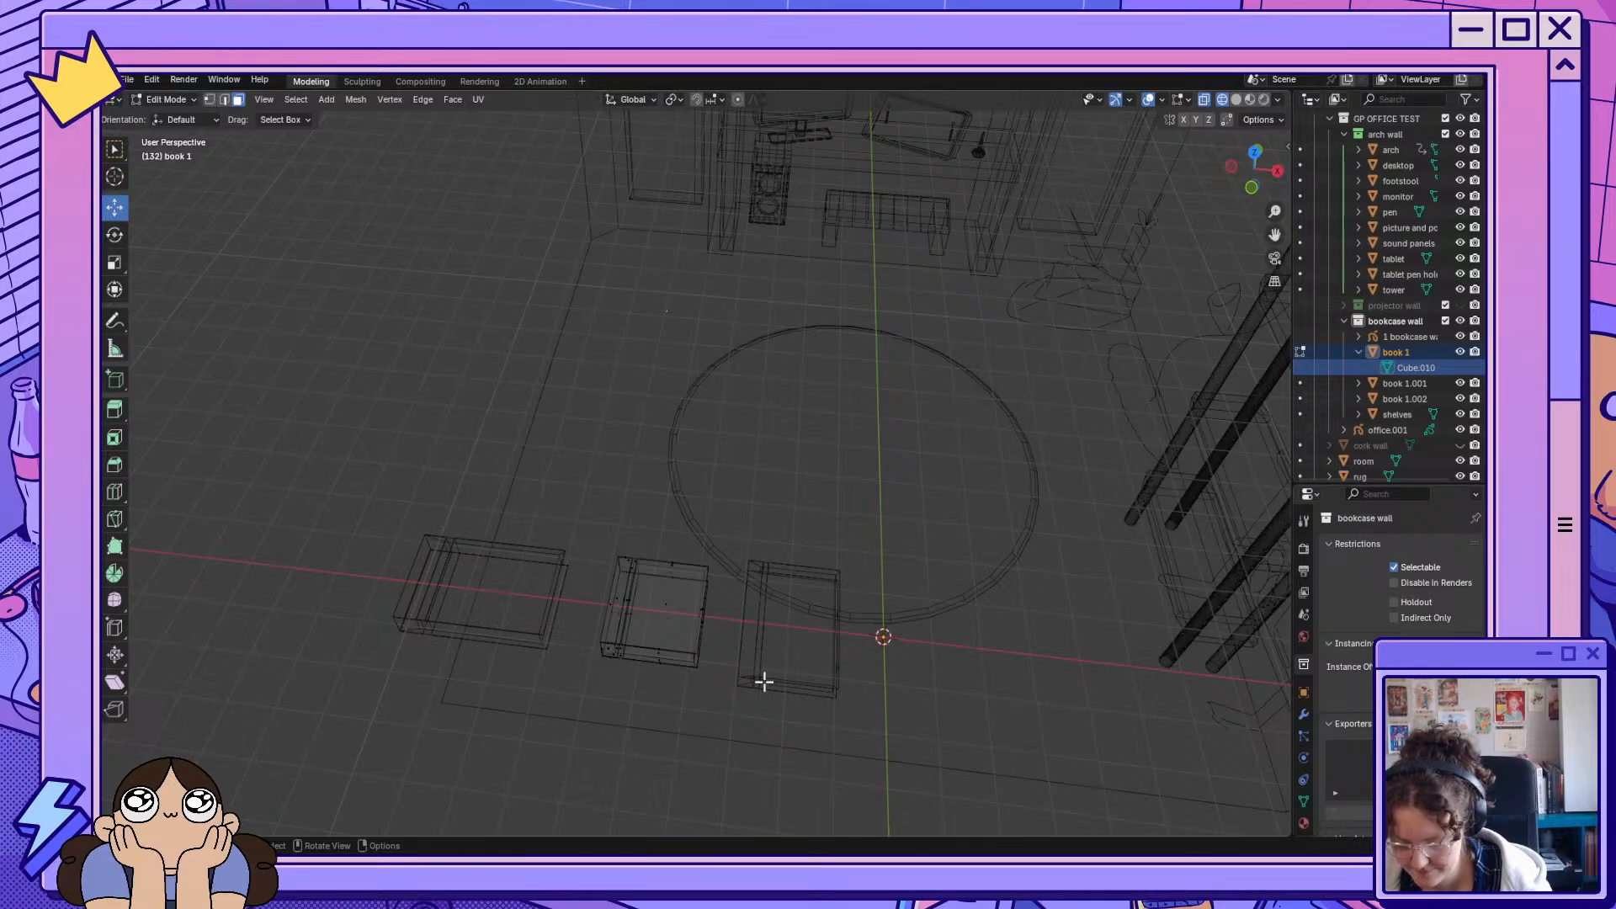
{"action": "left_click", "coordinate": [1412, 385]}
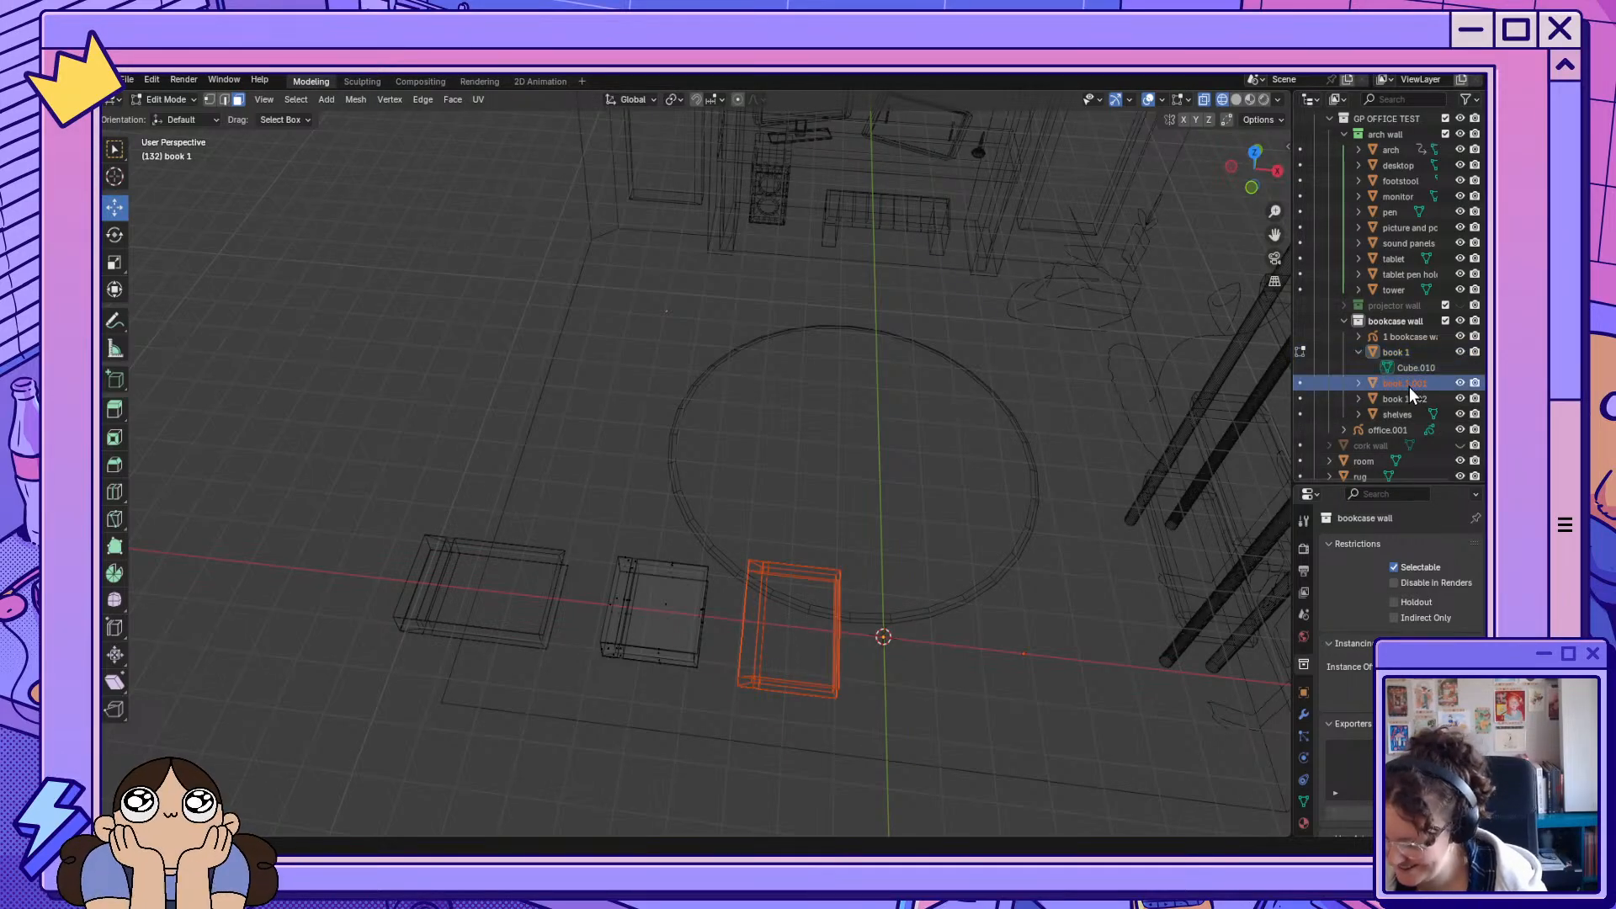
{"action": "left_click", "coordinate": [1303, 386]}
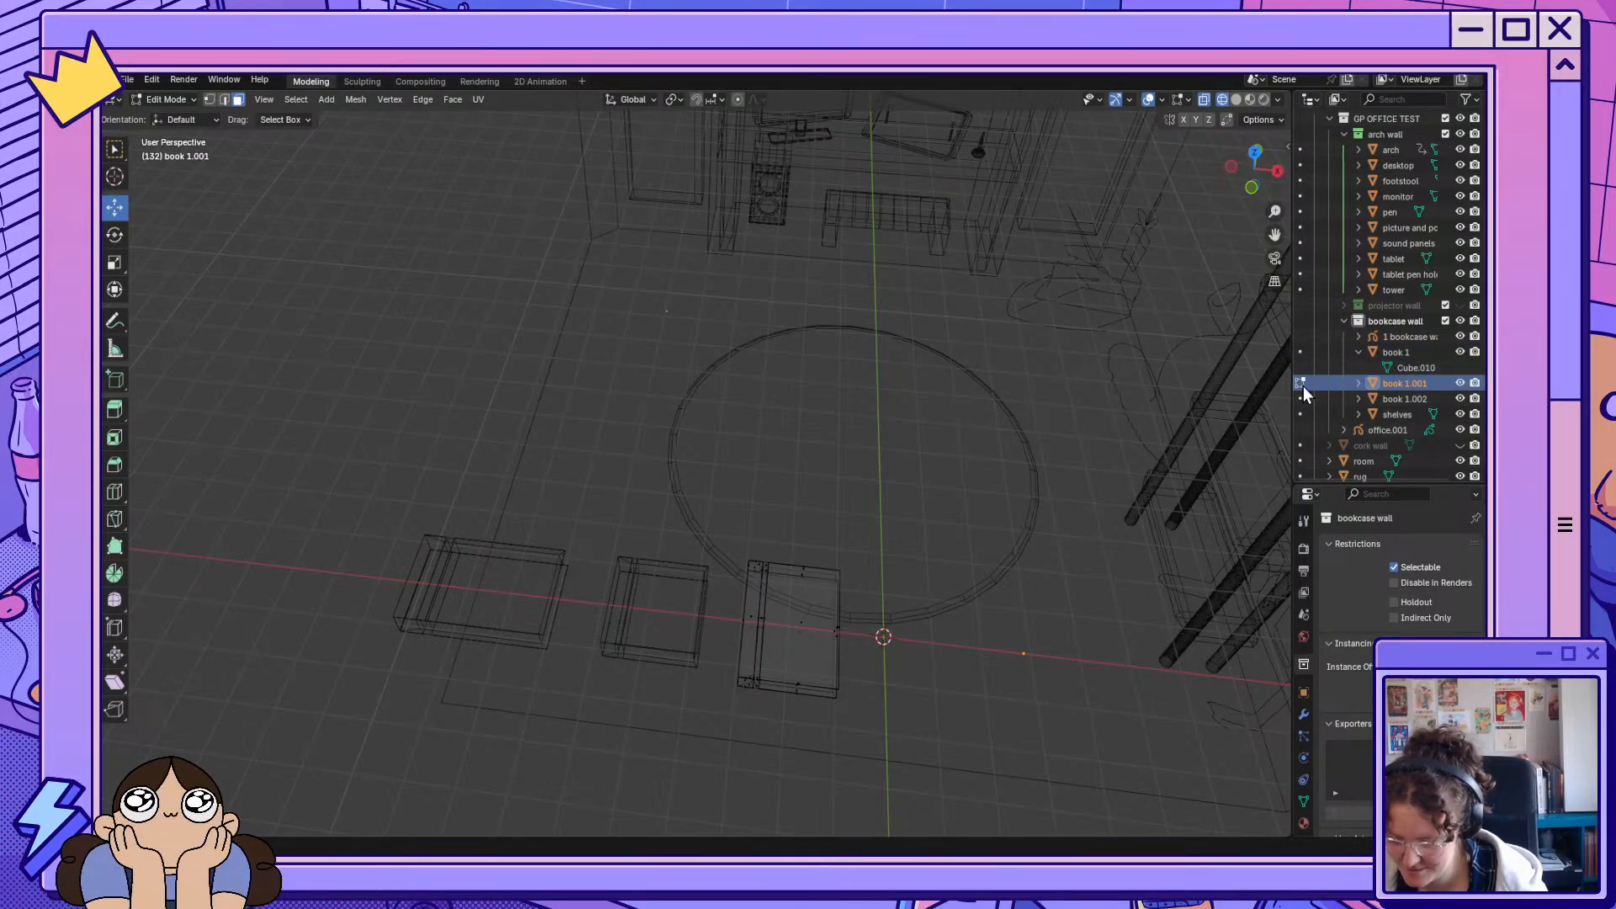
{"action": "left_click", "coordinate": [1301, 398]}
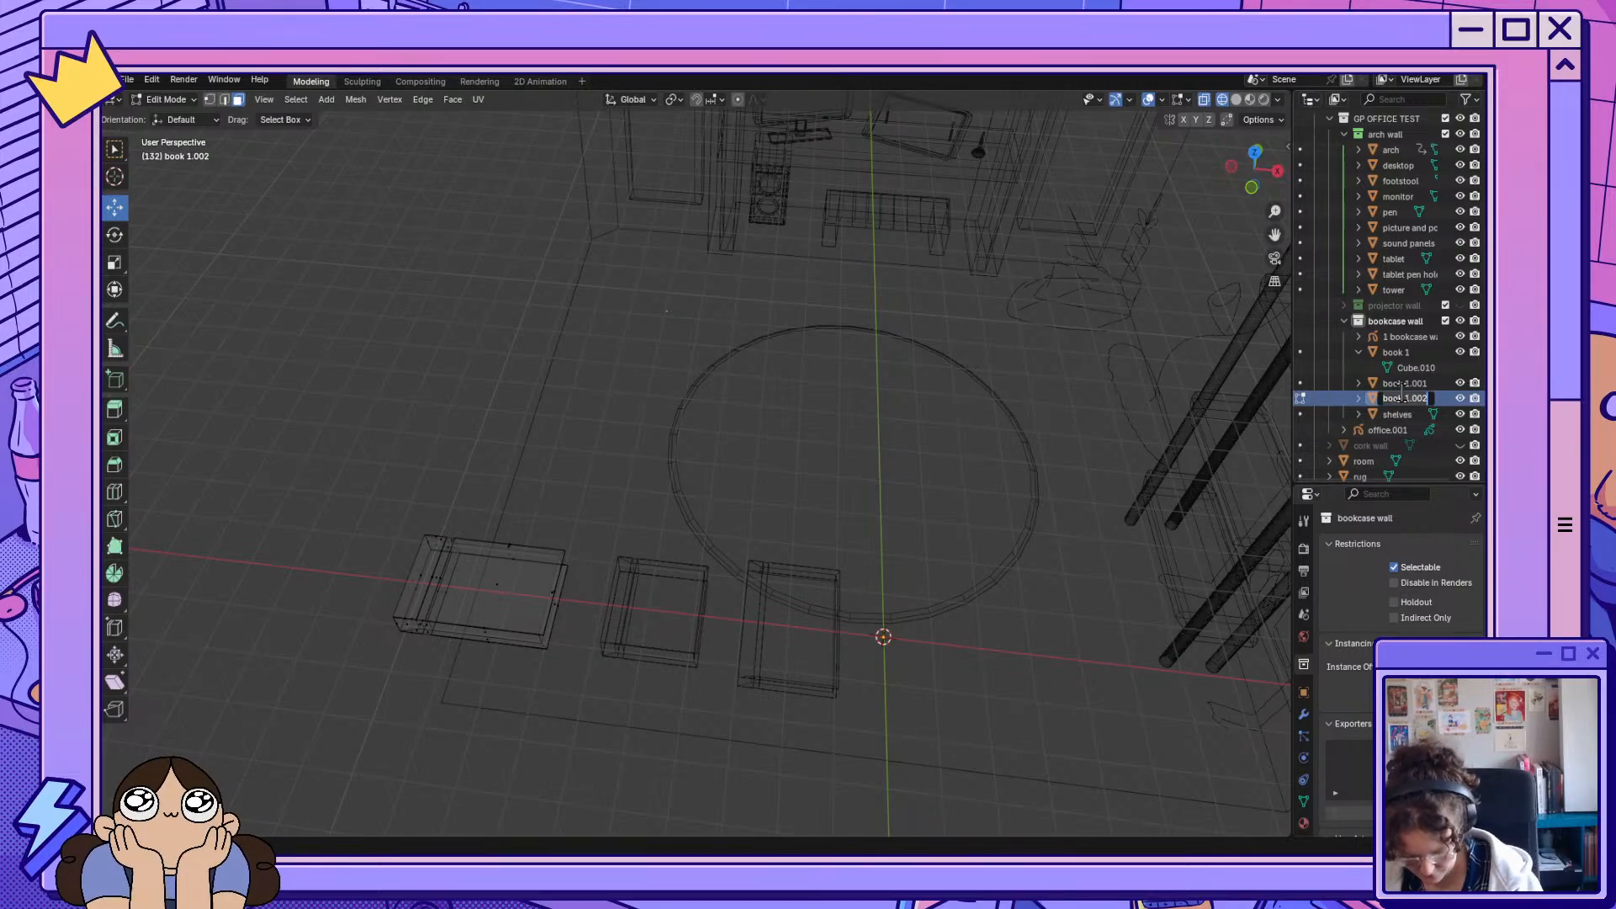
Rename book 1.002 as 3, book 1 as 1 and book 1.001 as 2.
{"action": "type", "text": "3"}
{"action": "key", "text": "Return"}
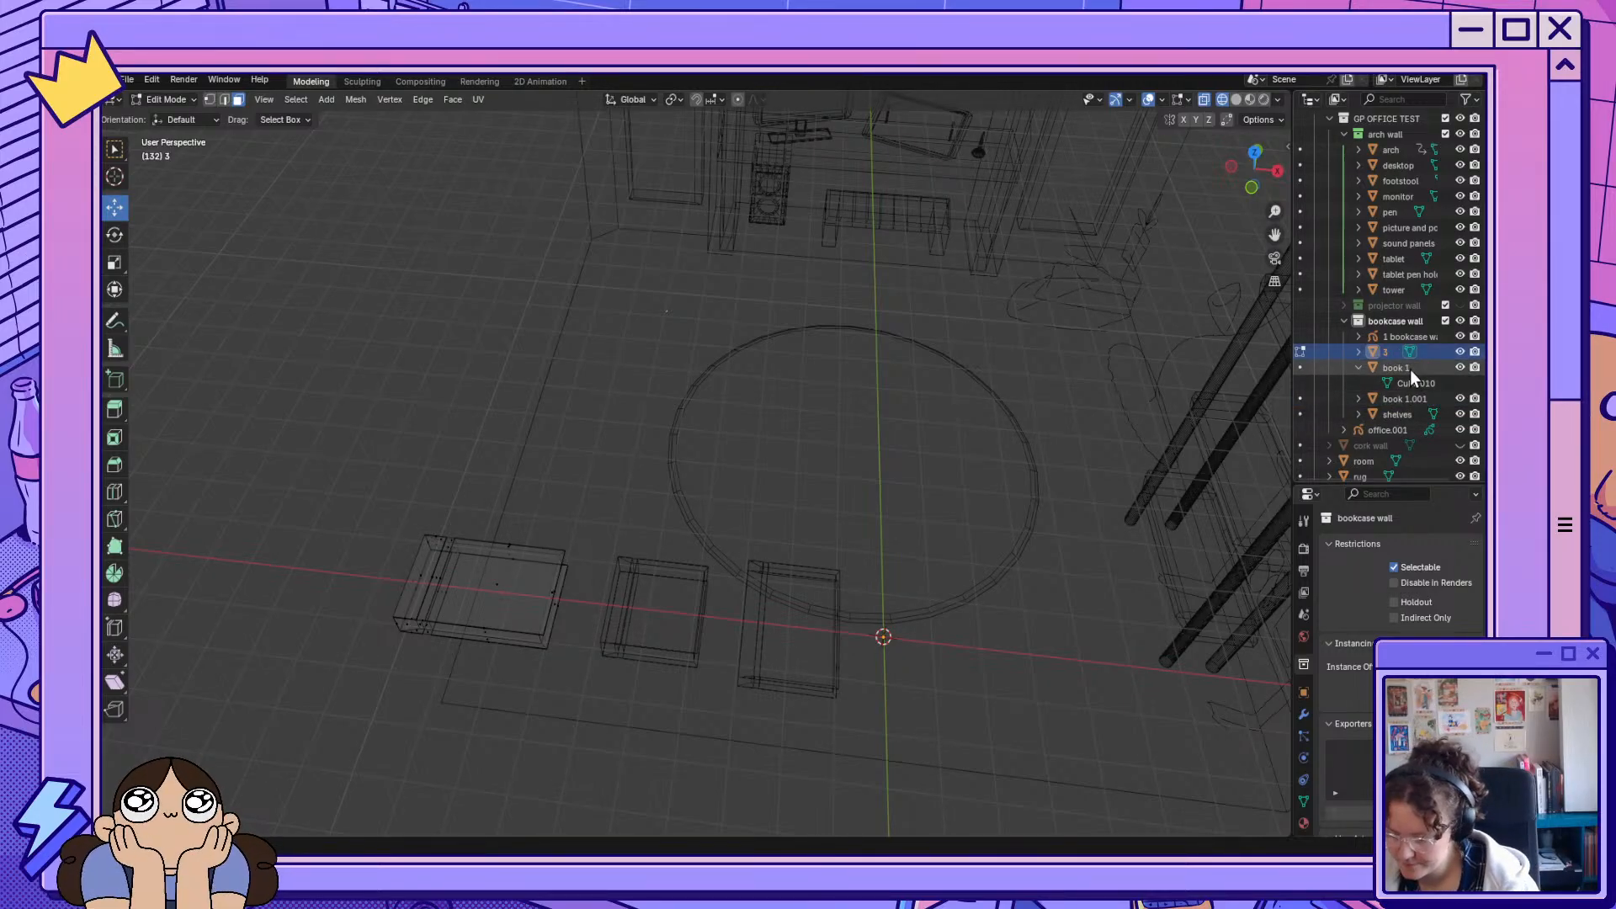
{"action": "double_click", "coordinate": [1411, 371]}
{"action": "type", "text": "1"}
{"action": "key", "text": "Return"}
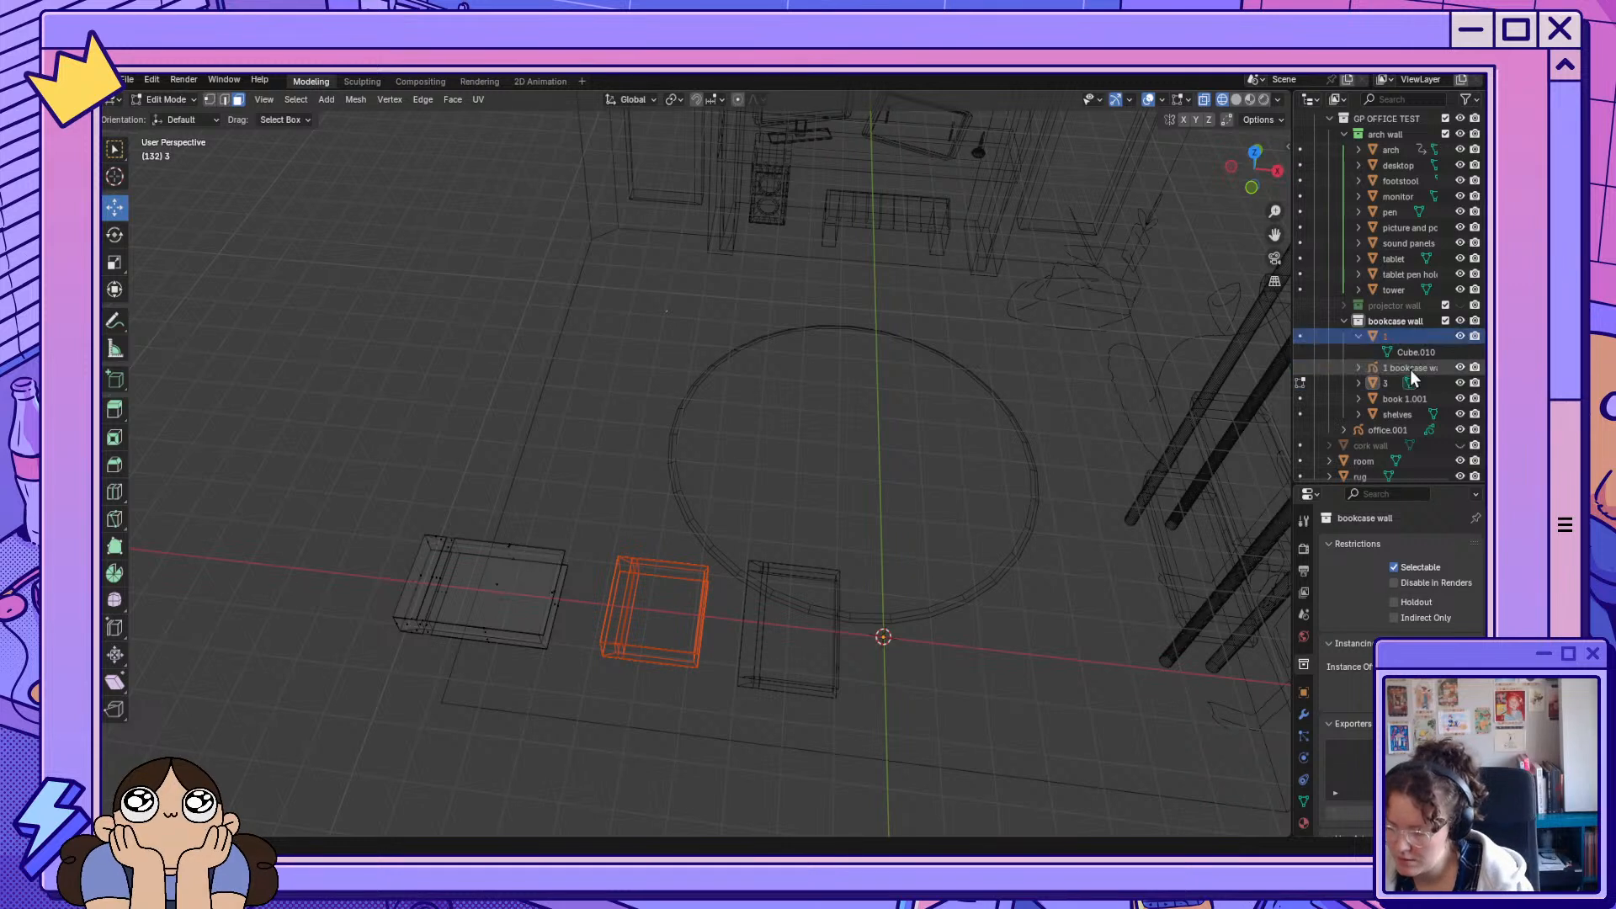
{"action": "double_click", "coordinate": [1409, 397]}
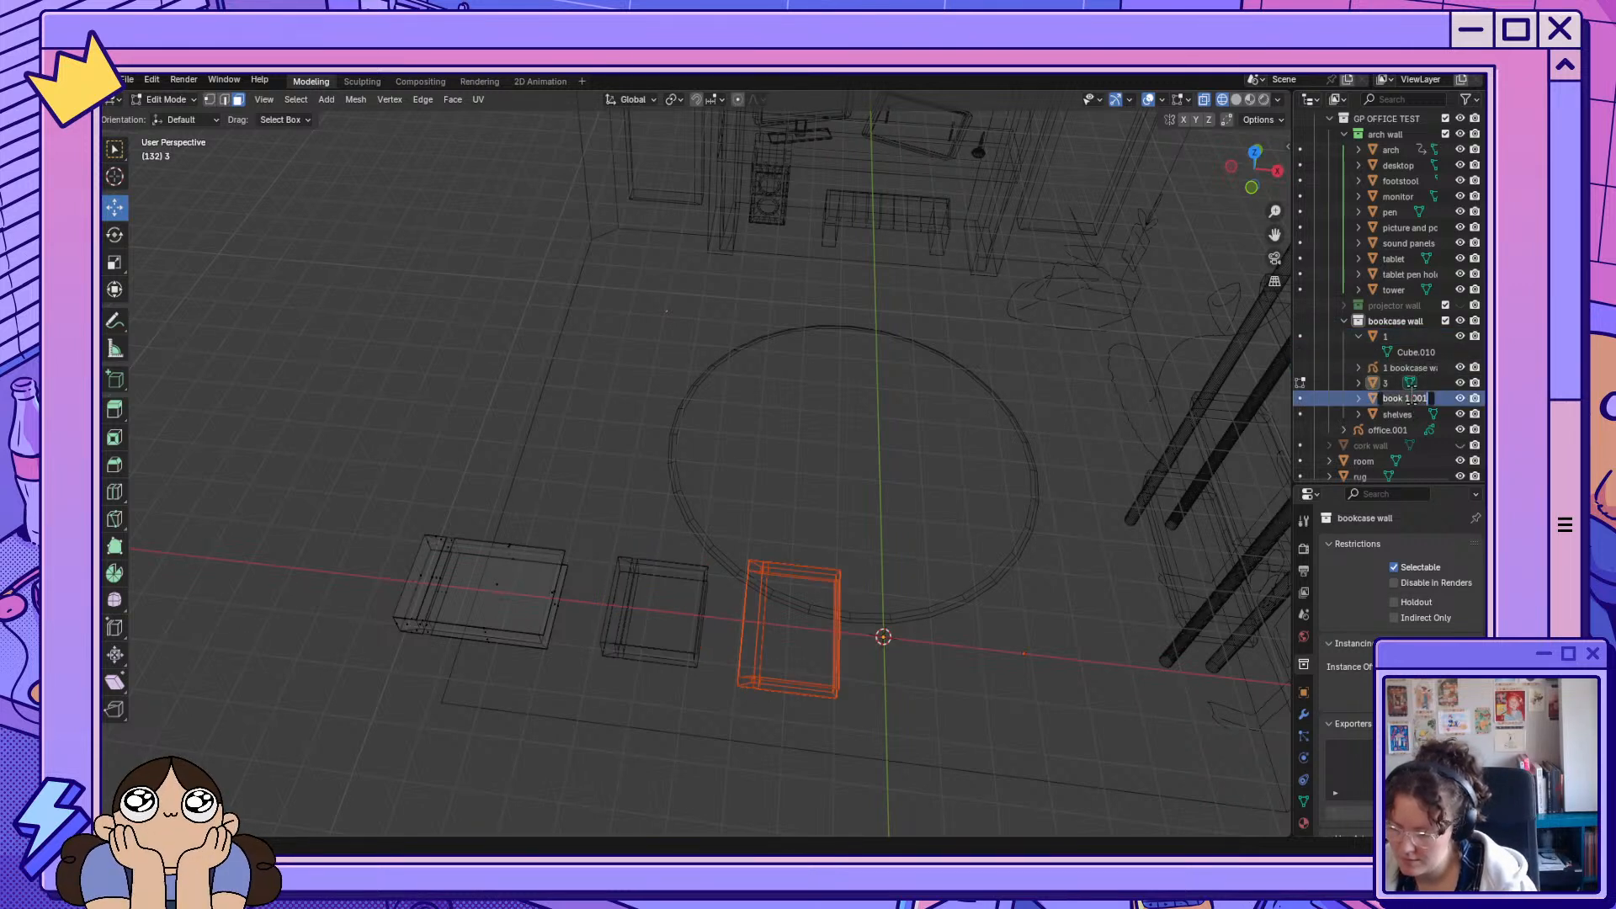
{"action": "type", "text": "2"}
{"action": "key", "text": "Return"}
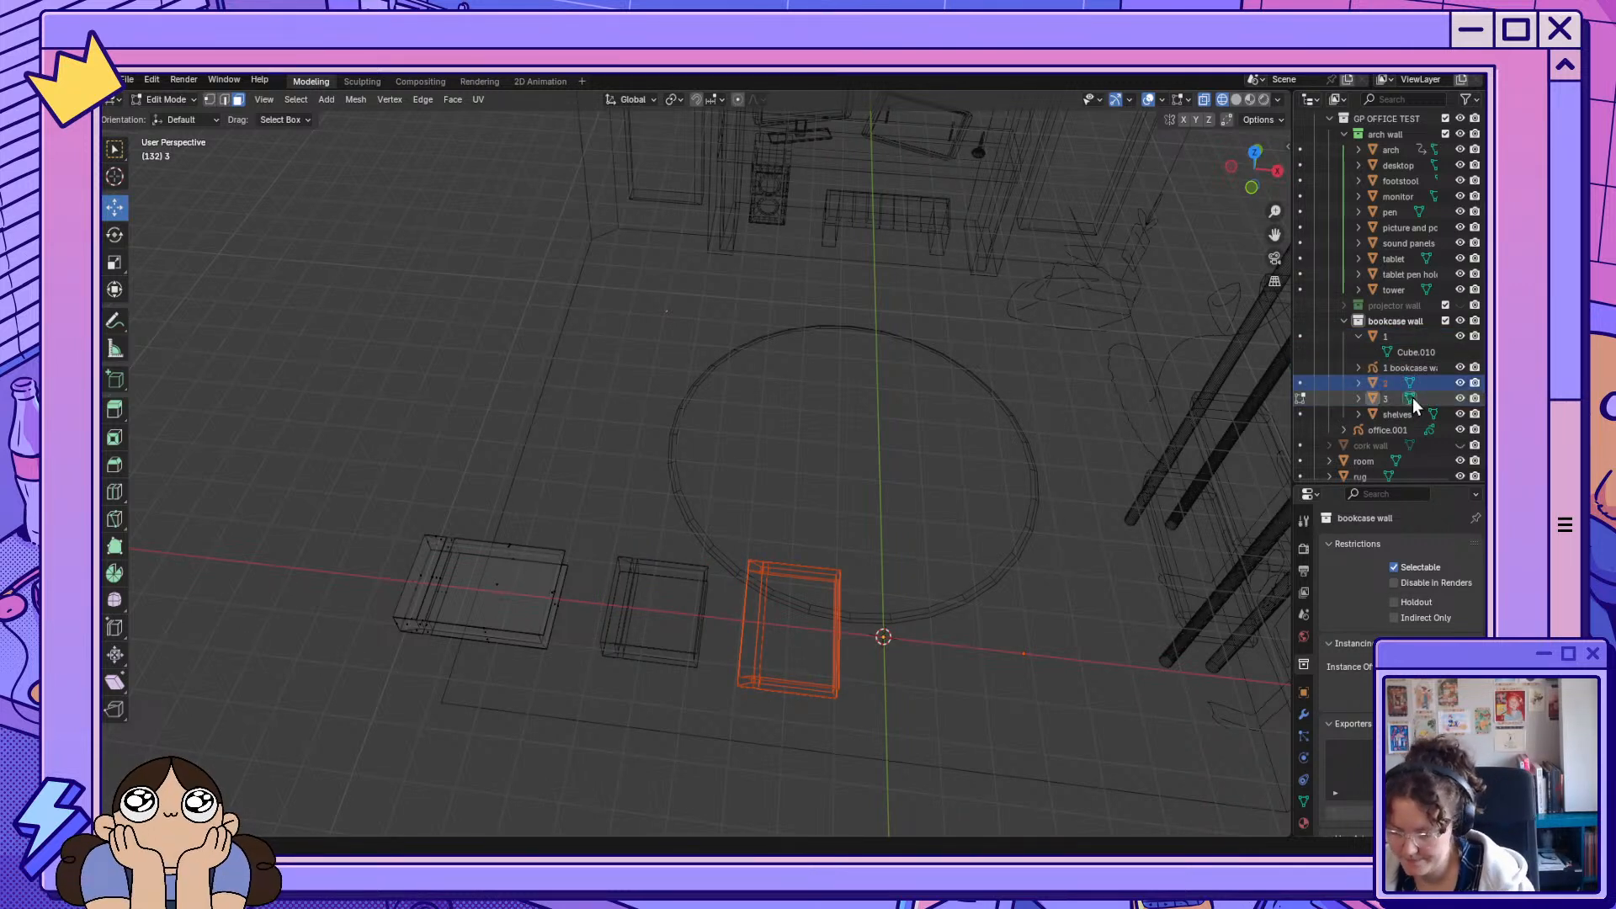
Rename the bookcase wall's sketch object as "book plan".
{"action": "left_click", "coordinate": [1393, 370]}
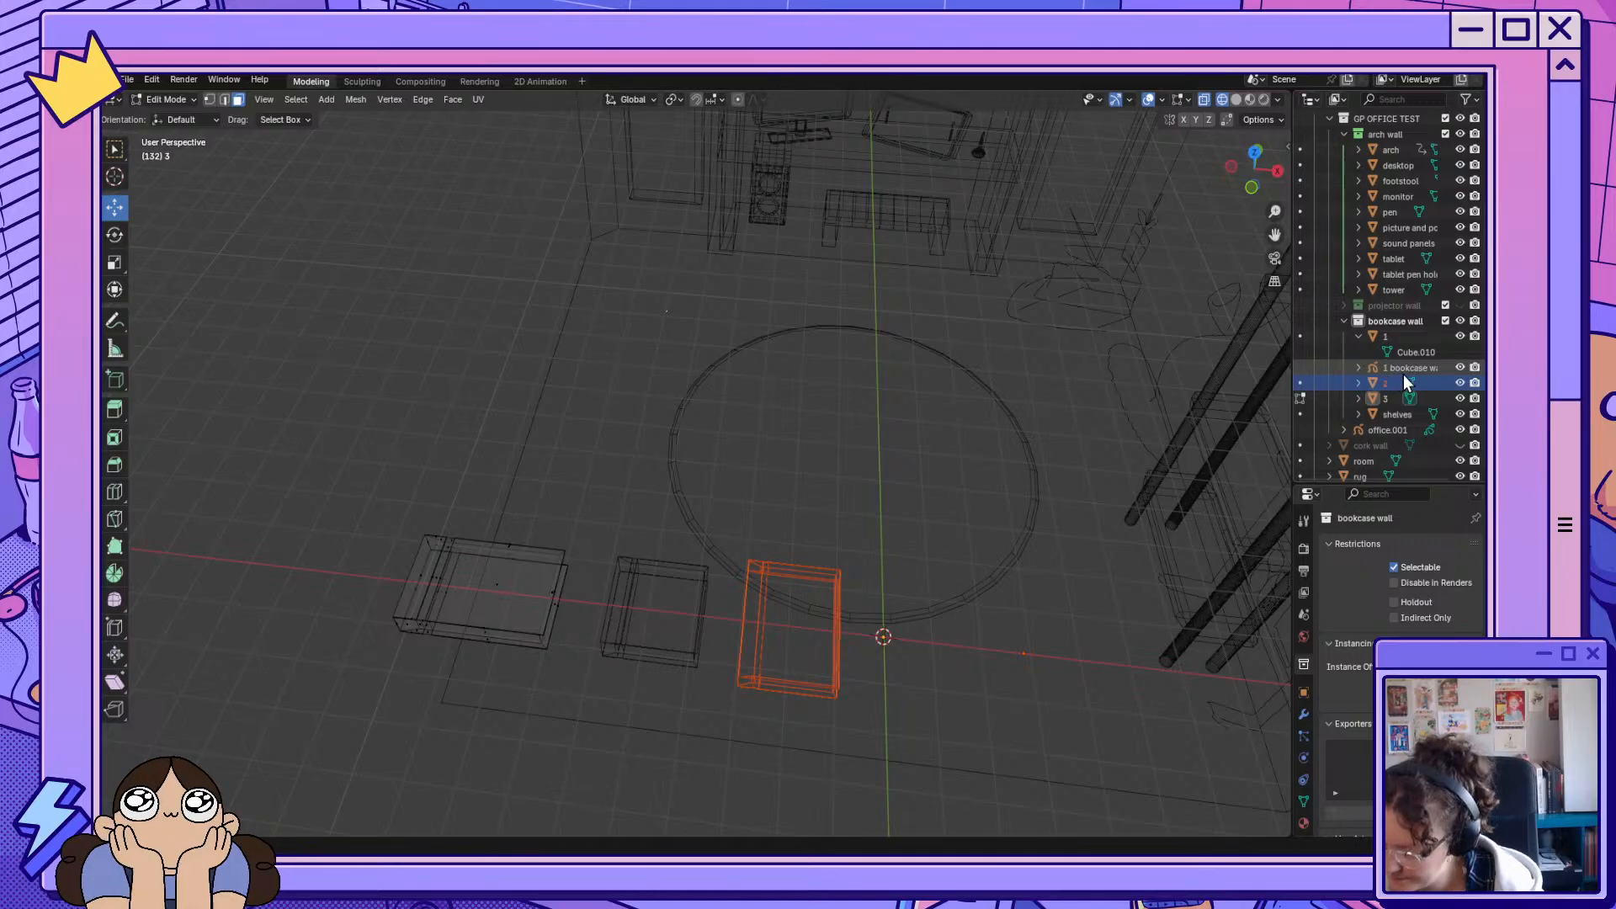
{"action": "double_click", "coordinate": [1387, 373]}
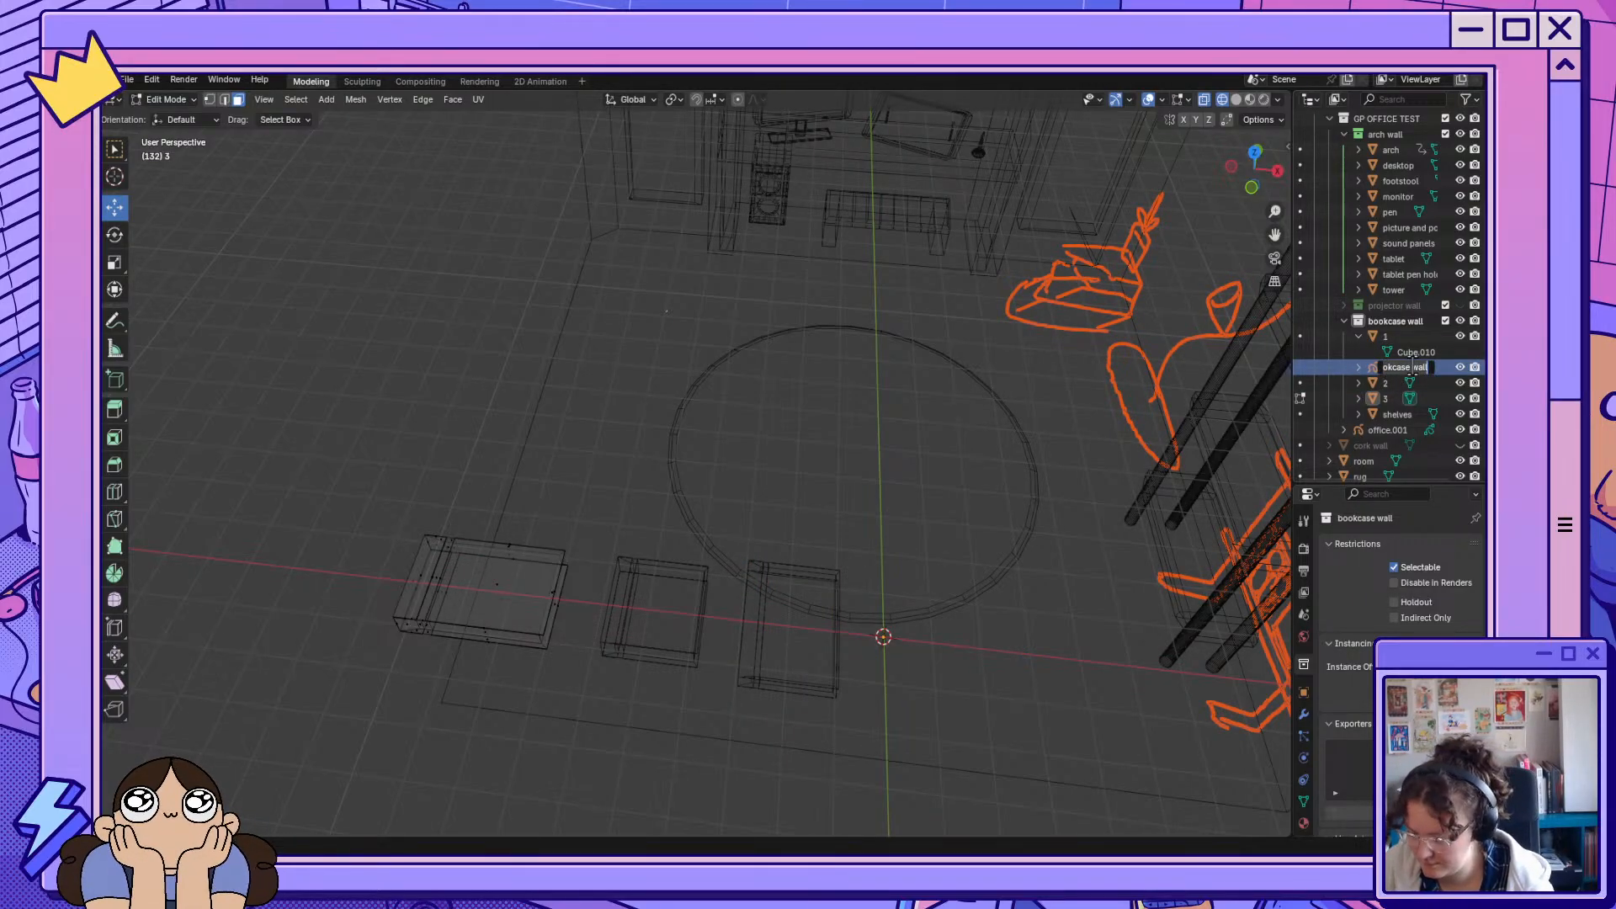
{"action": "type", "text": "book plan"}
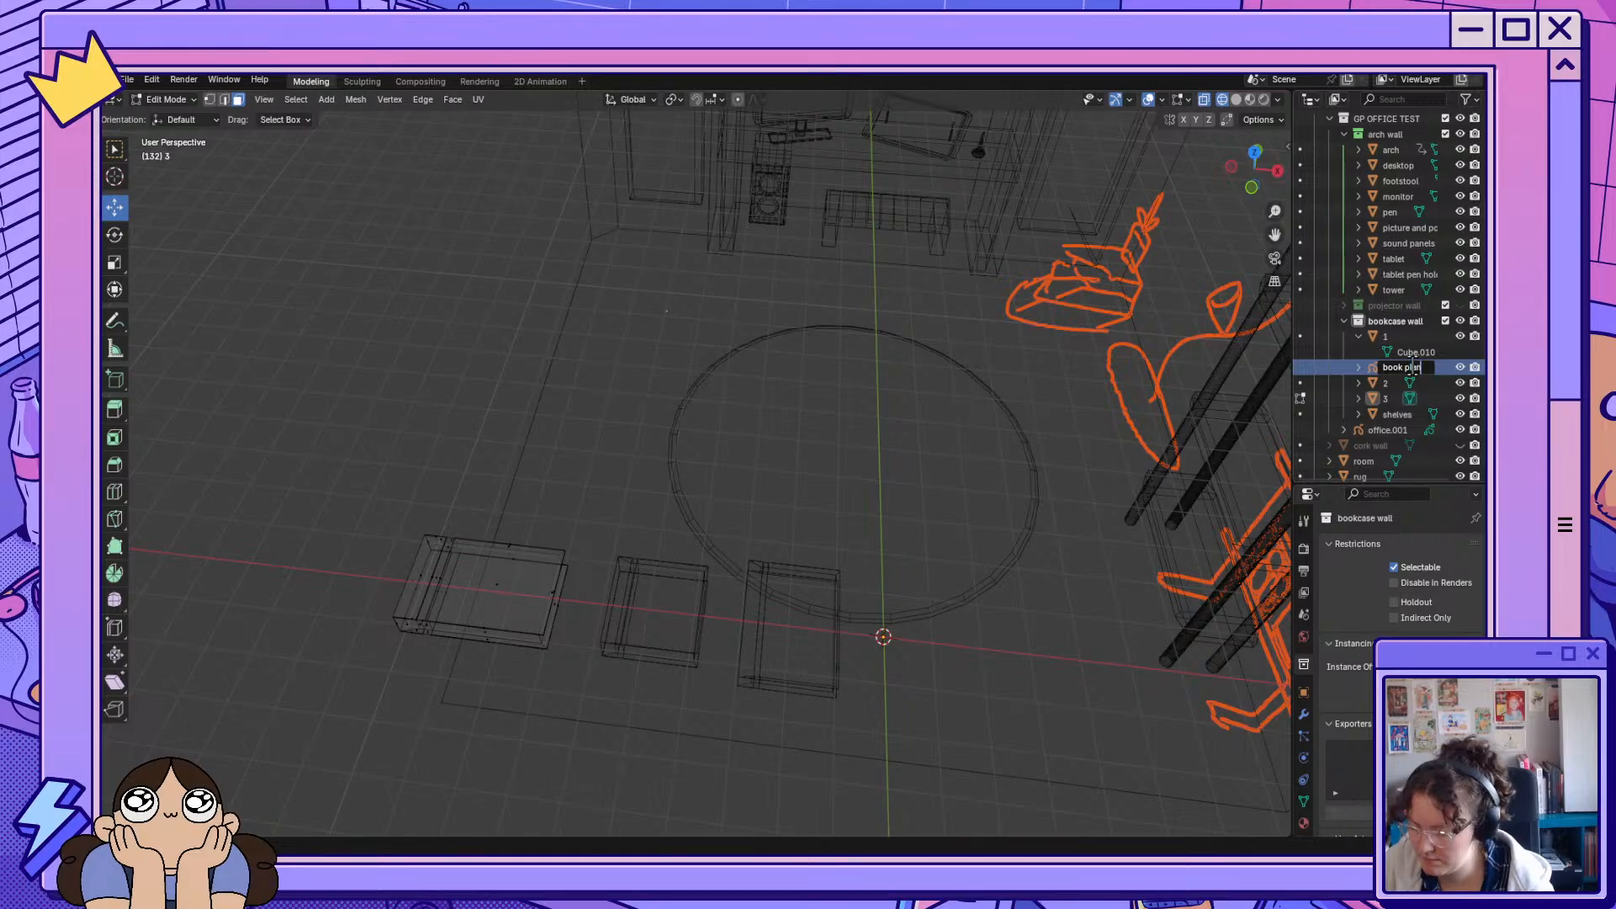
{"action": "key", "text": "Return"}
Select the renamed books by number to check which model each name belongs to.
{"action": "left_click", "coordinate": [1394, 370]}
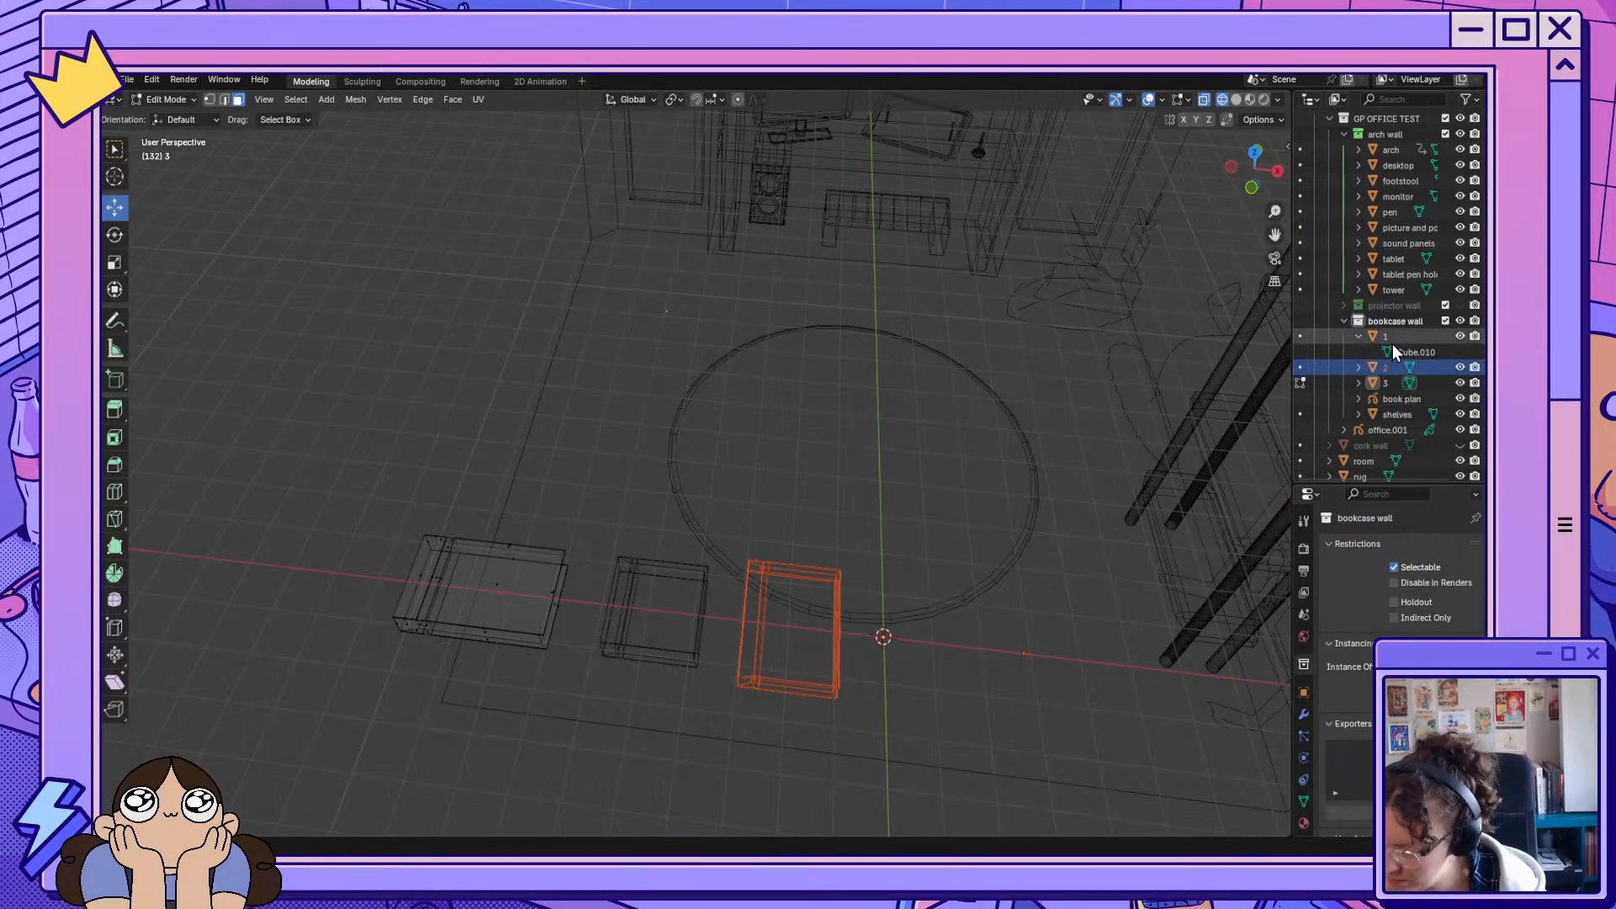
{"action": "left_click", "coordinate": [1394, 338]}
{"action": "left_click", "coordinate": [1394, 368]}
{"action": "left_click", "coordinate": [1387, 384]}
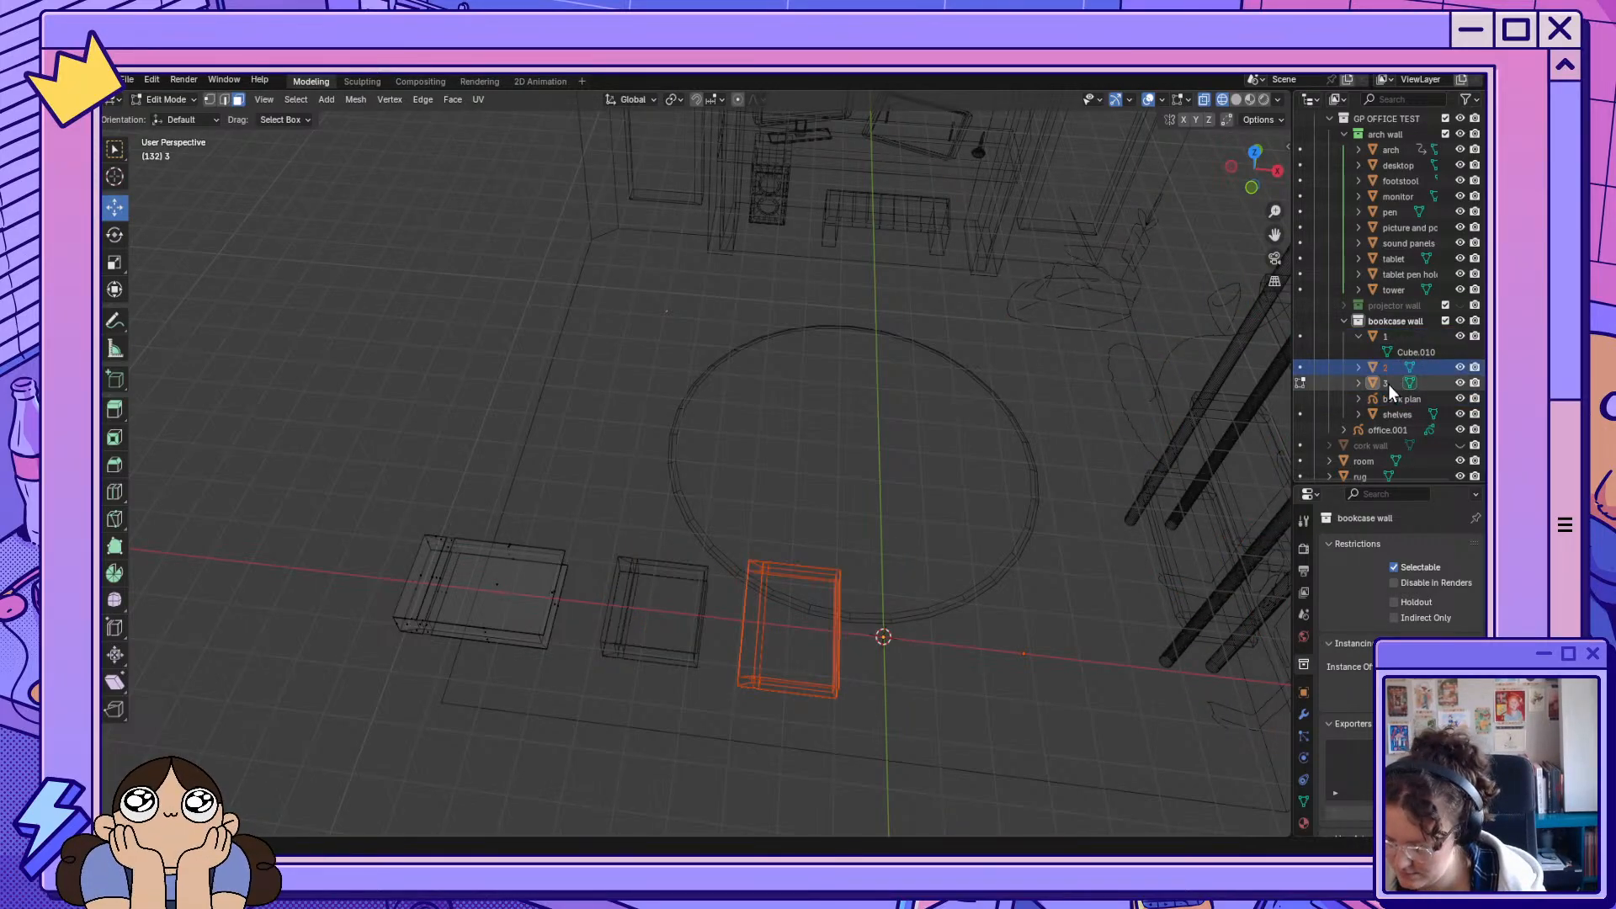
Display the room in solid shading and return from Edit Mode to Object Mode.
{"action": "middle_click_drag", "start_coordinate": [822, 476], "coordinate": [934, 473]}
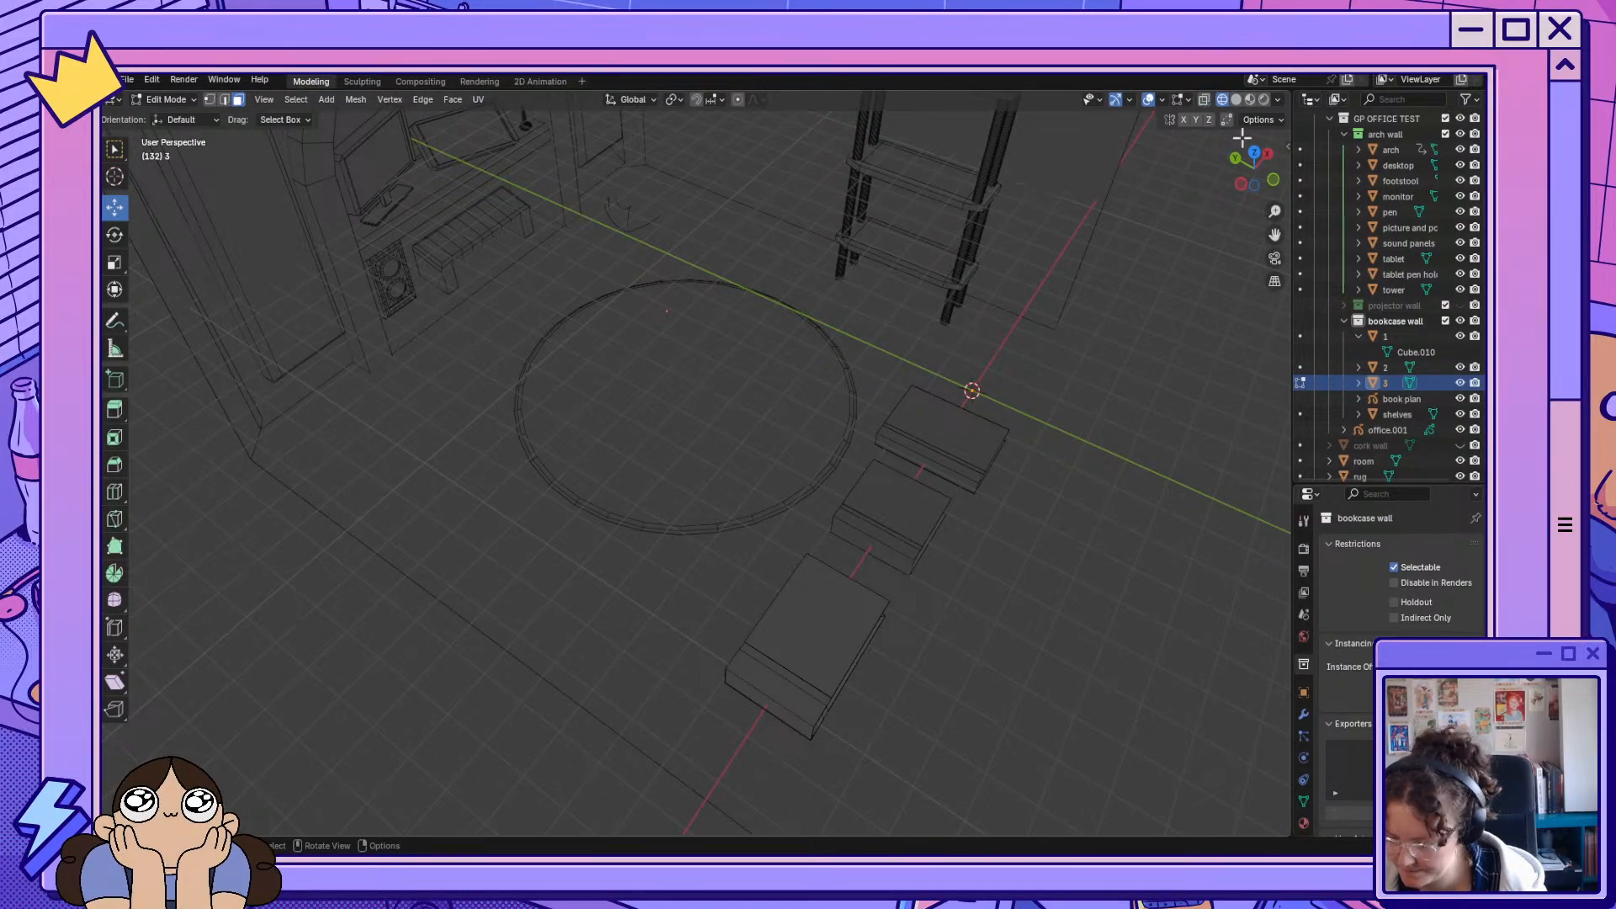
{"action": "left_click", "coordinate": [1235, 99]}
{"action": "middle_click_drag", "start_coordinate": [1094, 438], "coordinate": [869, 357]}
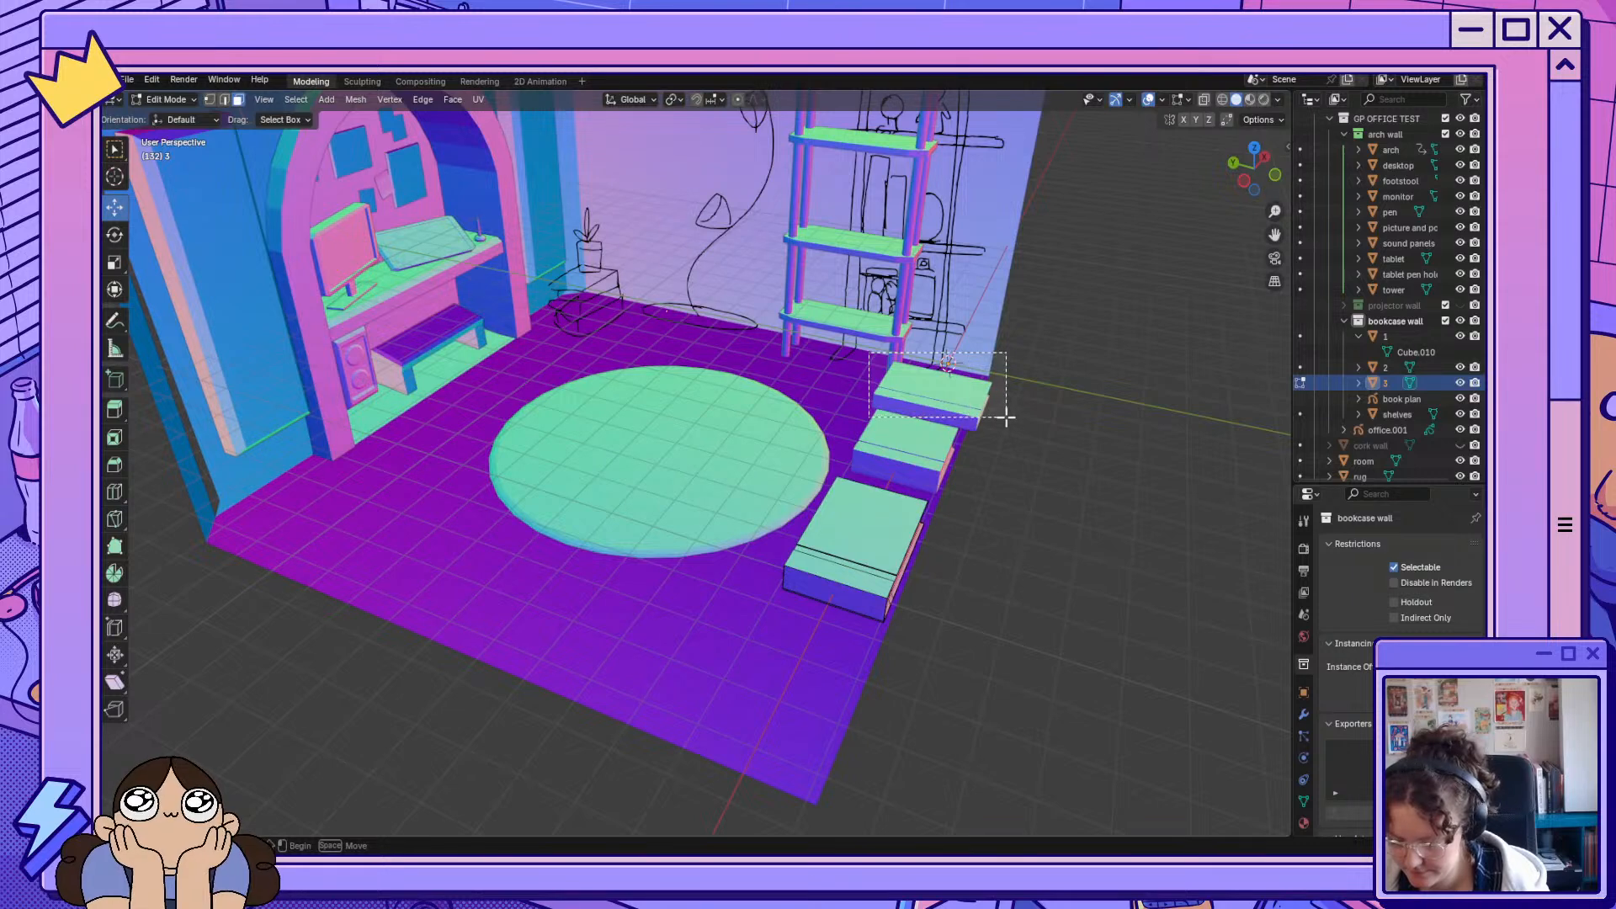
{"action": "left_click", "coordinate": [1390, 369]}
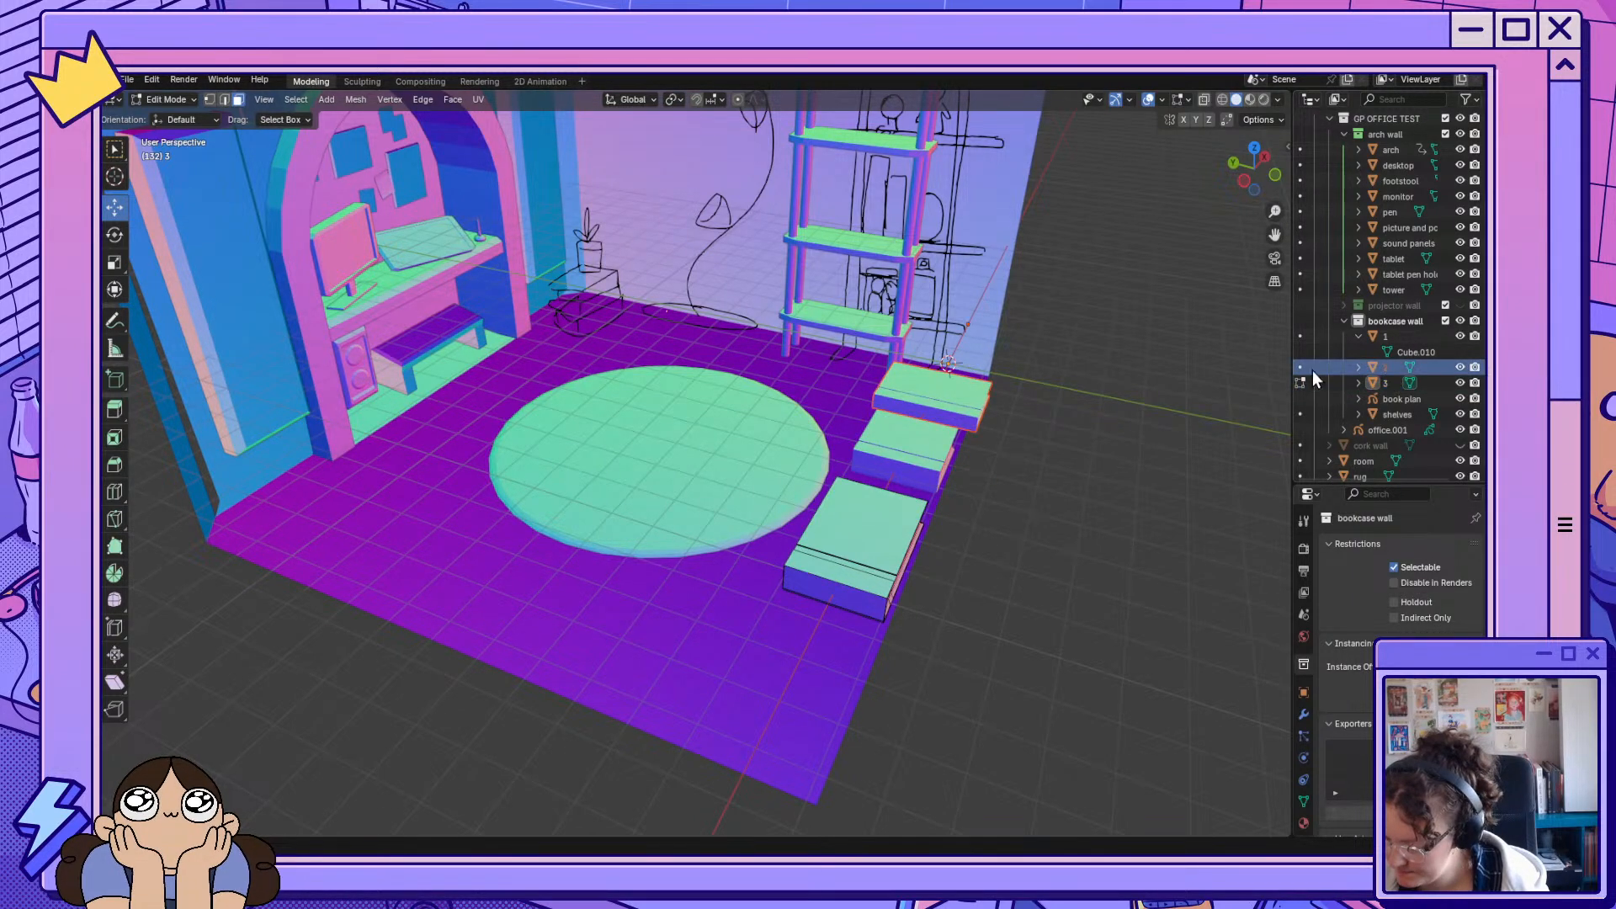
{"action": "left_click", "coordinate": [178, 101]}
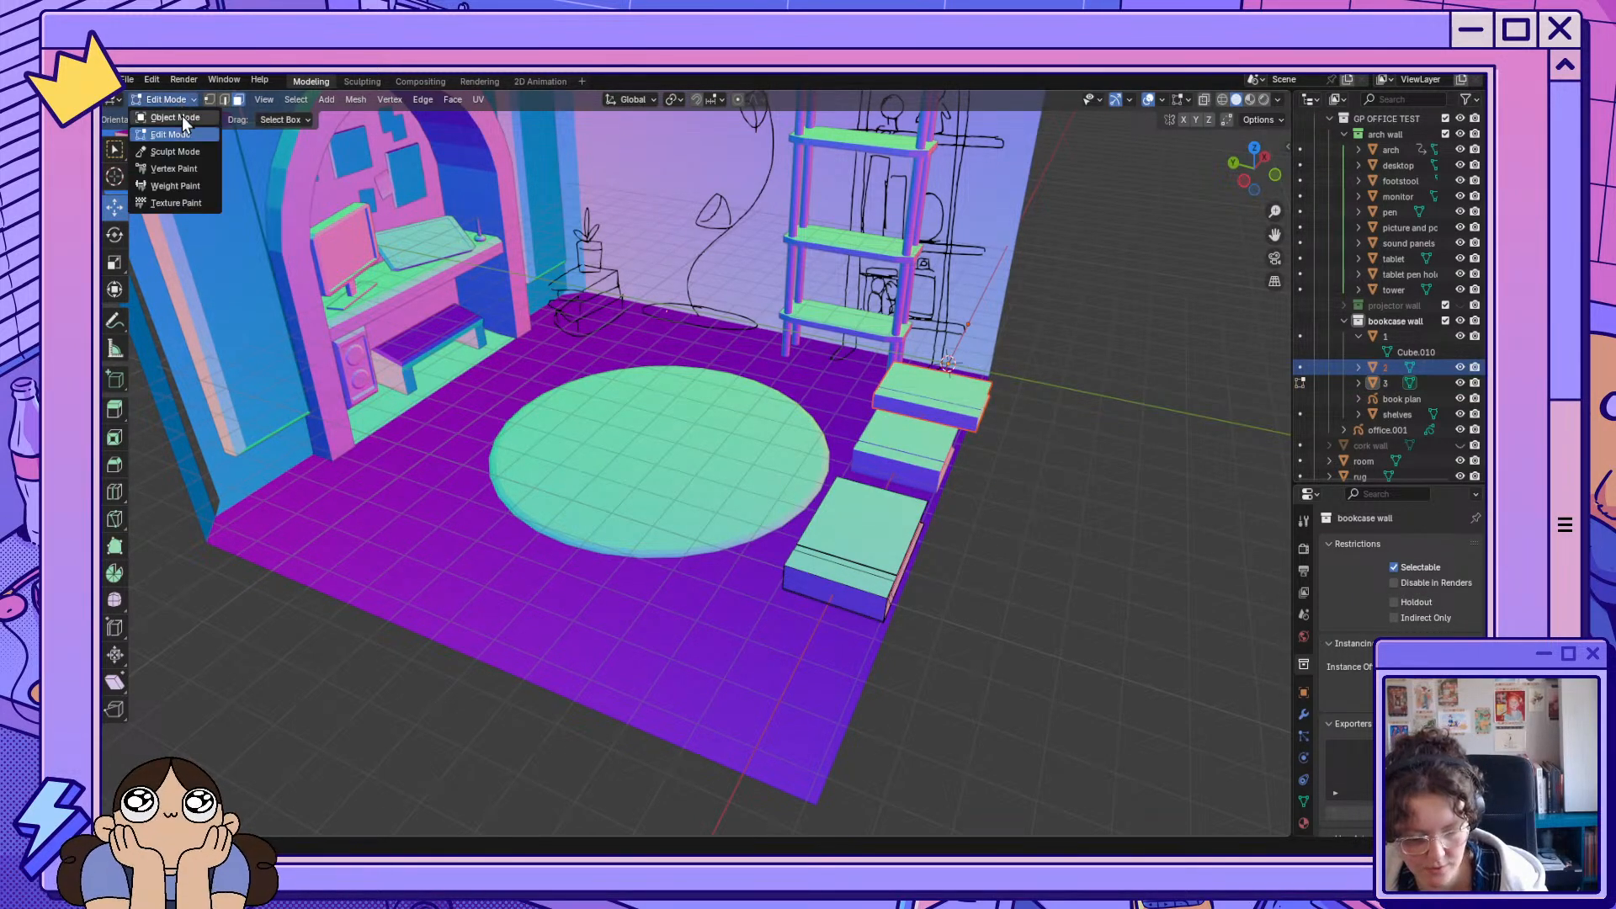
{"action": "left_click", "coordinate": [182, 116]}
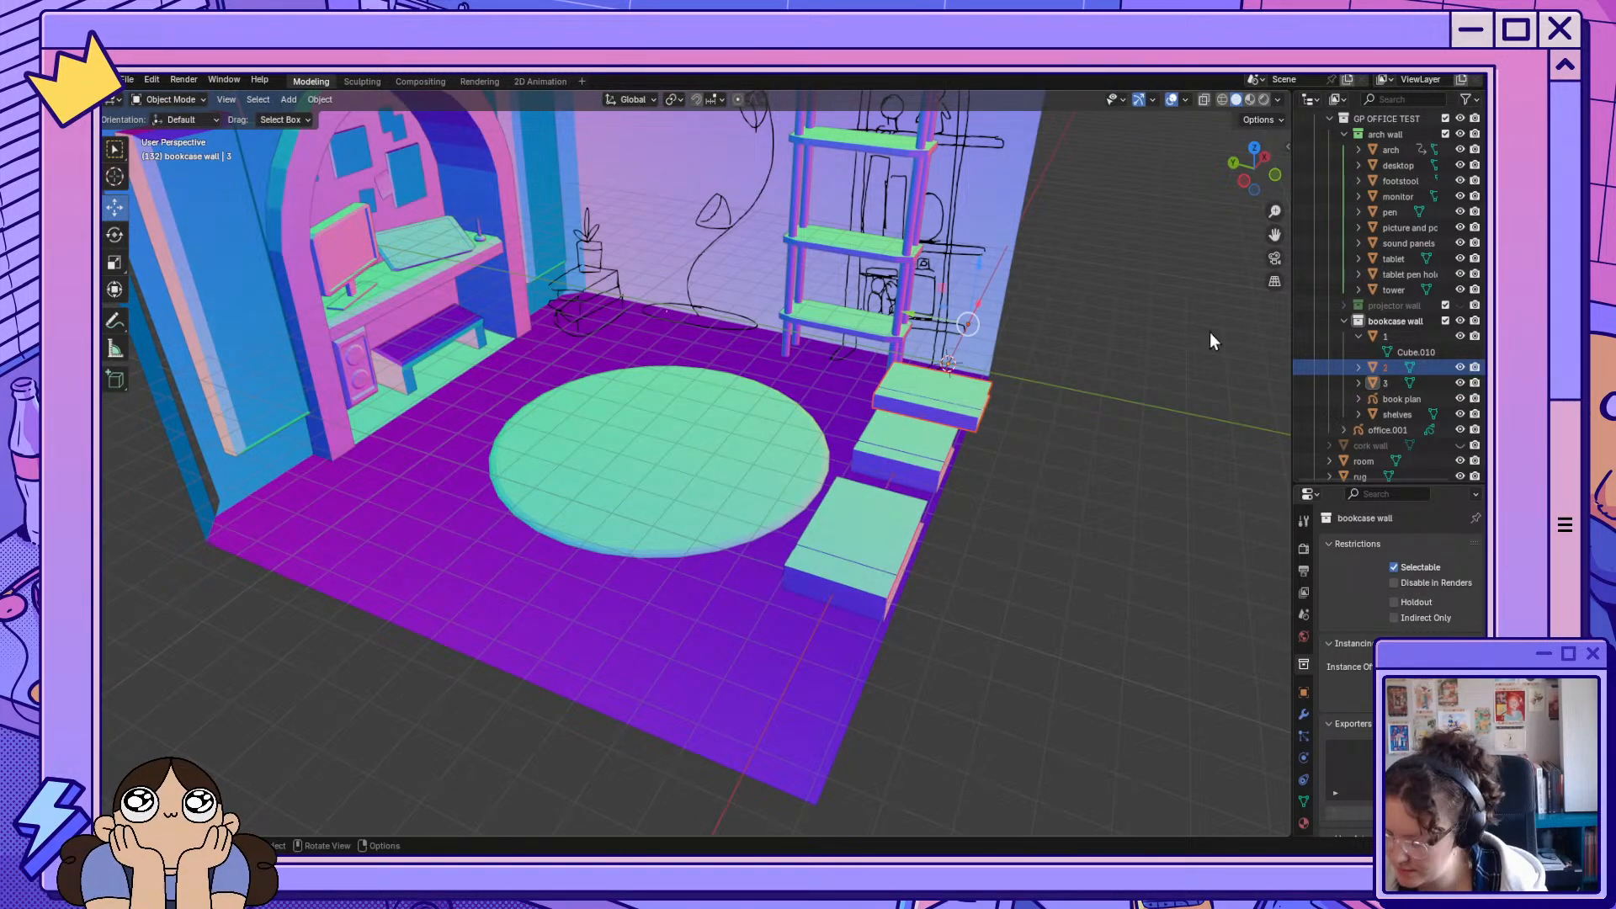
Rotate book 2 a quarter turn about the X axis to stand it upright.
{"action": "left_click", "coordinate": [1391, 368]}
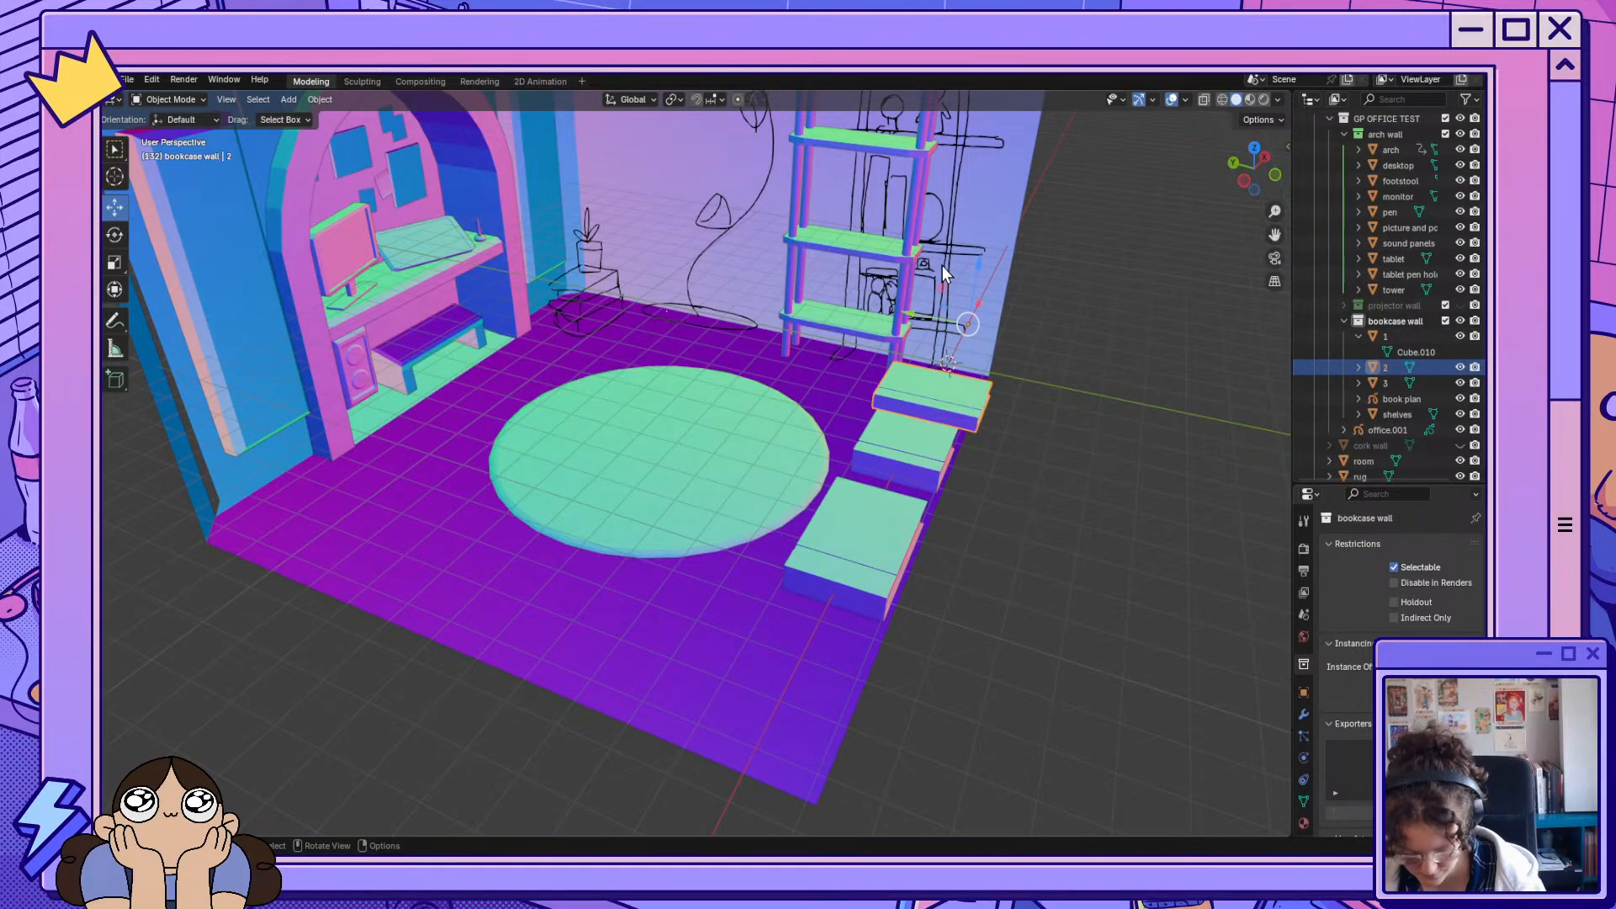
{"action": "left_click", "coordinate": [116, 236]}
{"action": "key", "text": "r"}
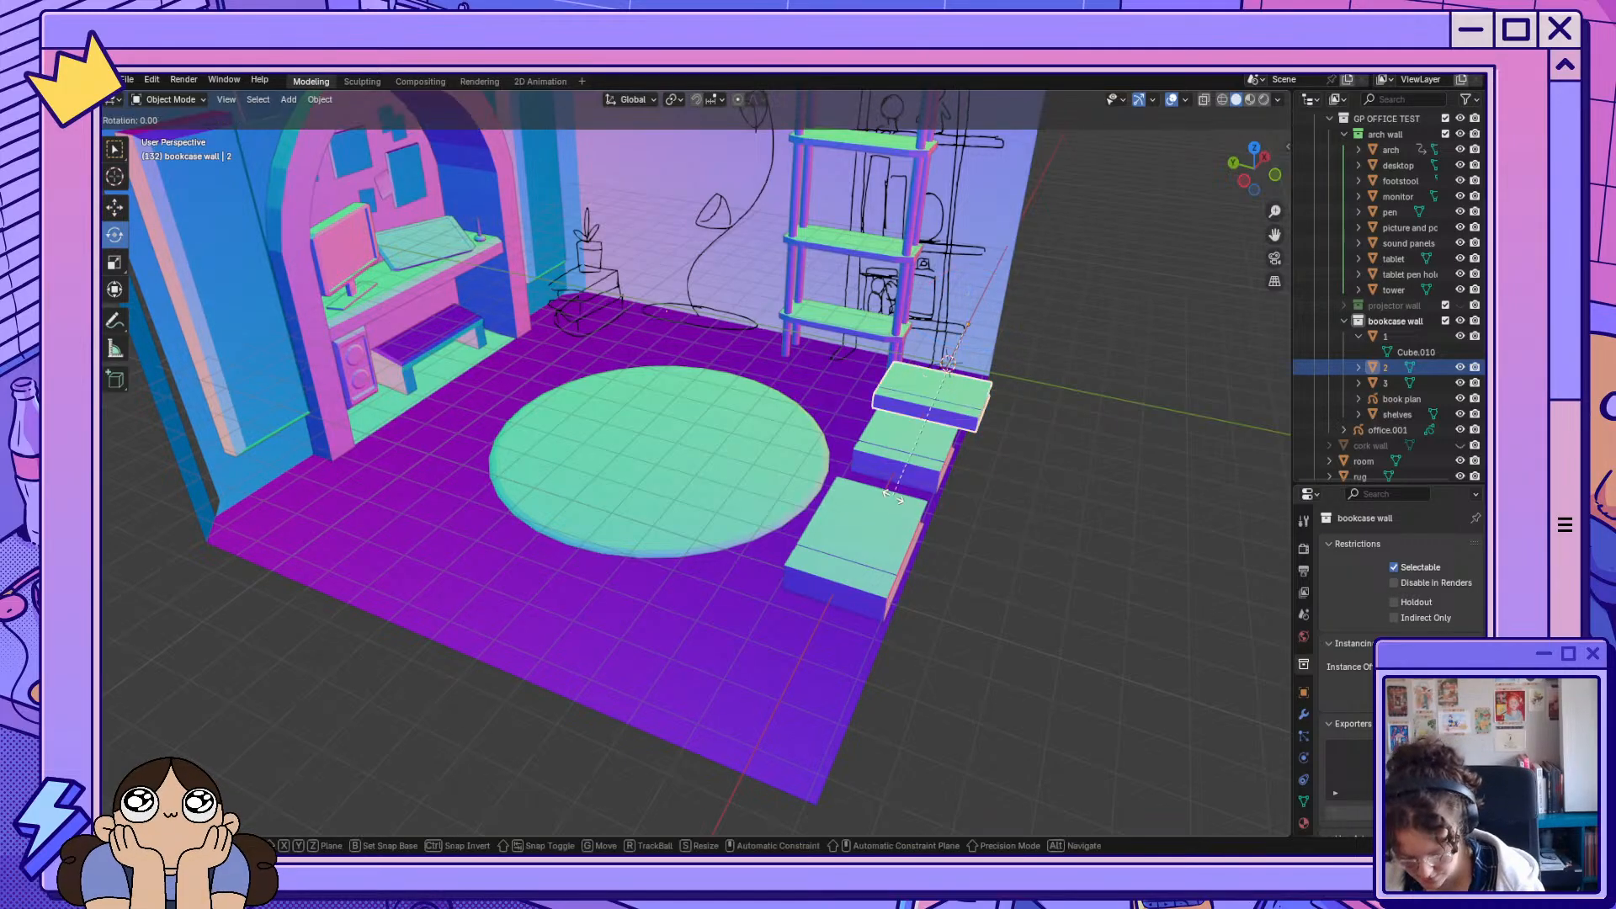
{"action": "key", "text": "x"}
{"action": "key", "text": "9"}
{"action": "key", "text": "Return"}
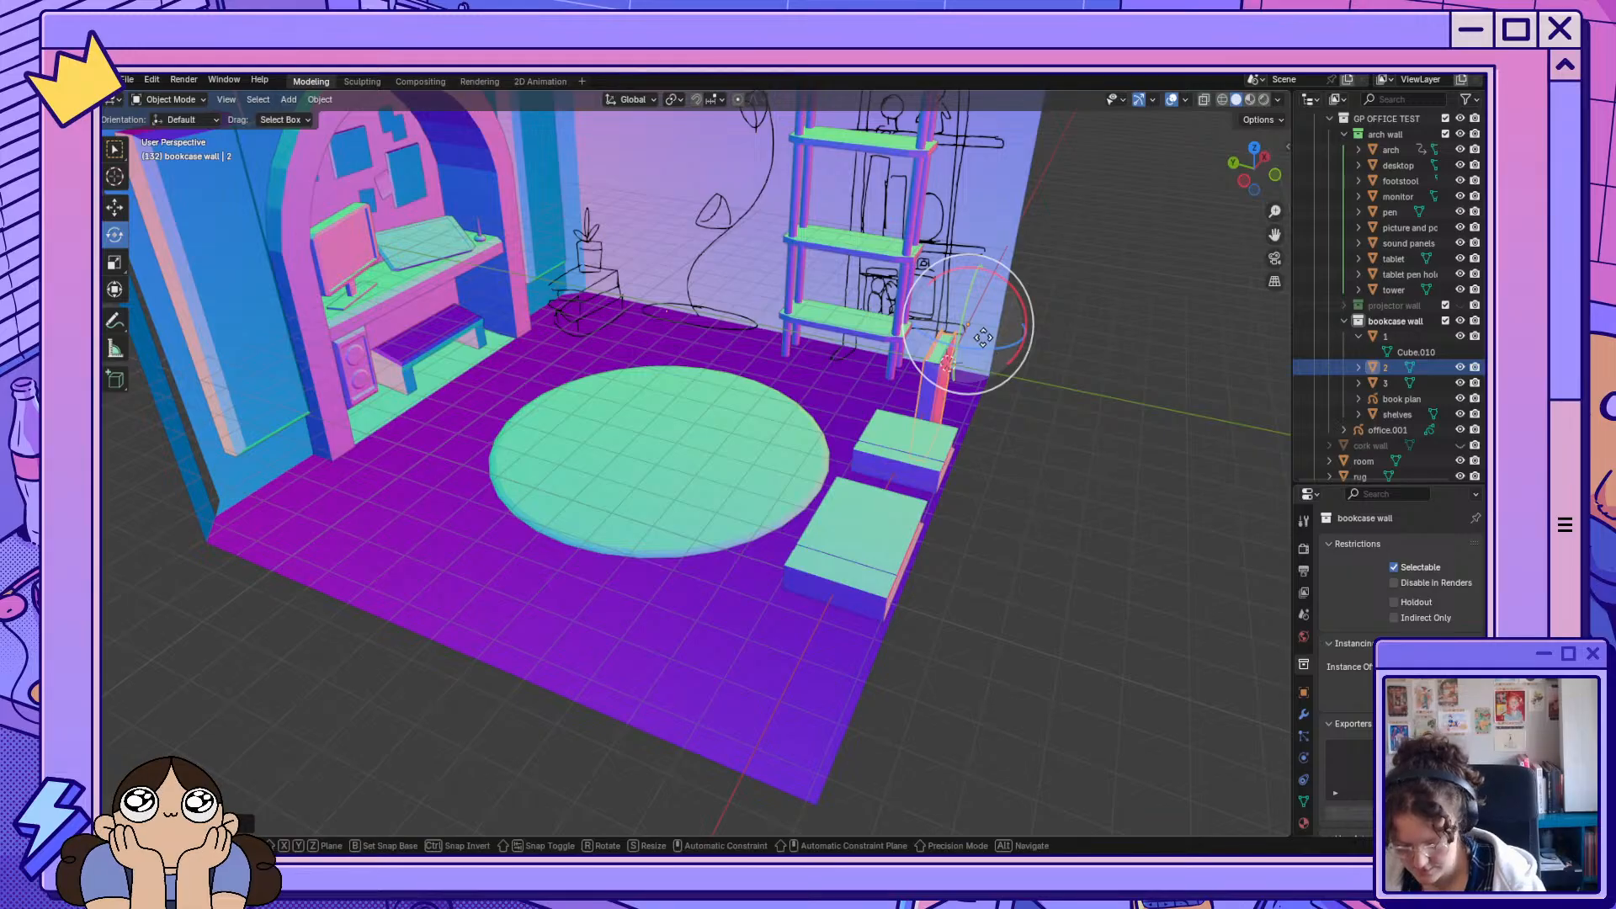
Move upright book 2 along the Y axis onto the round rug.
{"action": "key", "text": "g"}
{"action": "key", "text": "y"}
{"action": "left_click", "coordinate": [937, 321]}
{"action": "middle_click_drag", "start_coordinate": [937, 322], "coordinate": [920, 407]}
Enter Edit Mode on book 1 and select all of its geometry.
{"action": "middle_click_drag", "start_coordinate": [784, 547], "coordinate": [853, 570]}
{"action": "left_click", "coordinate": [852, 569]}
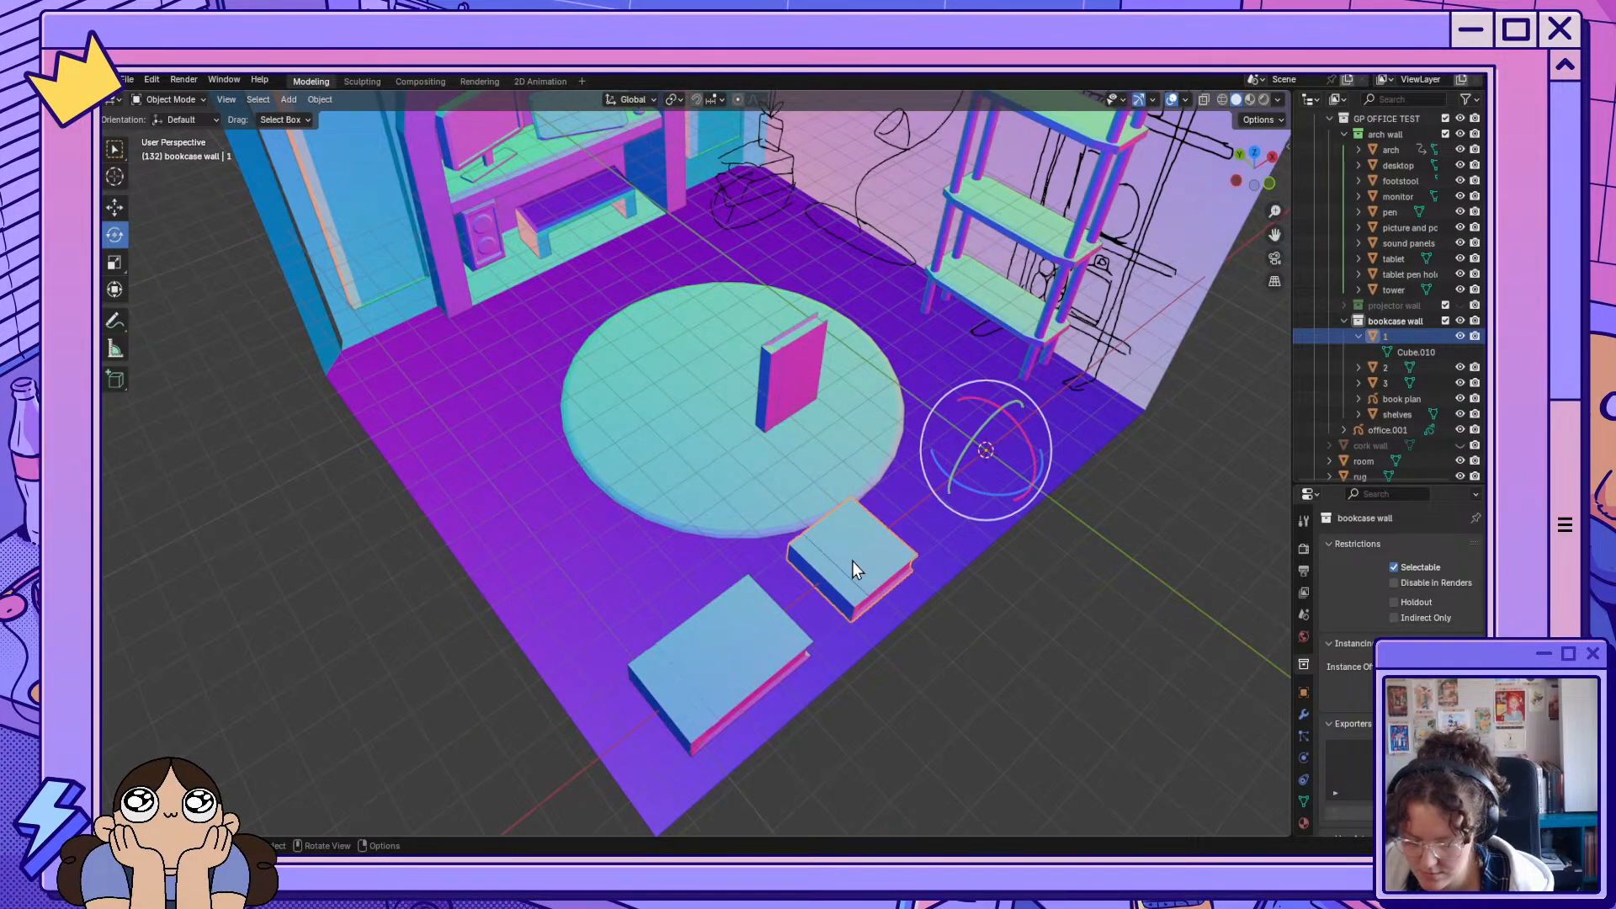
{"action": "left_click", "coordinate": [165, 101]}
{"action": "left_click", "coordinate": [177, 133]}
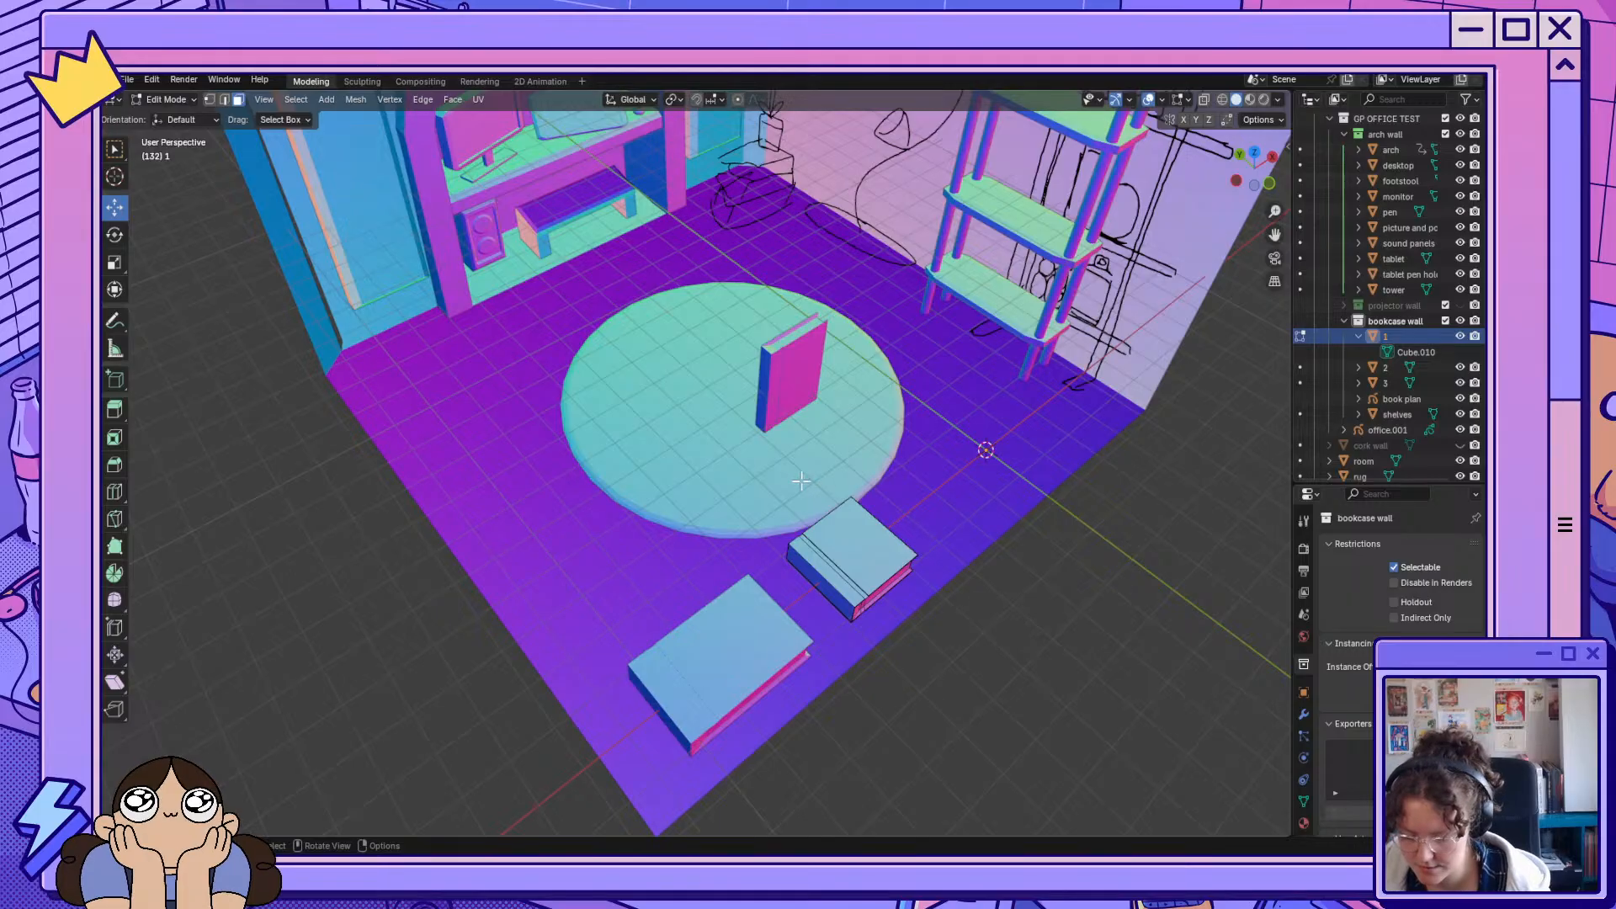
{"action": "left_click_drag", "start_coordinate": [791, 473], "coordinate": [930, 613]}
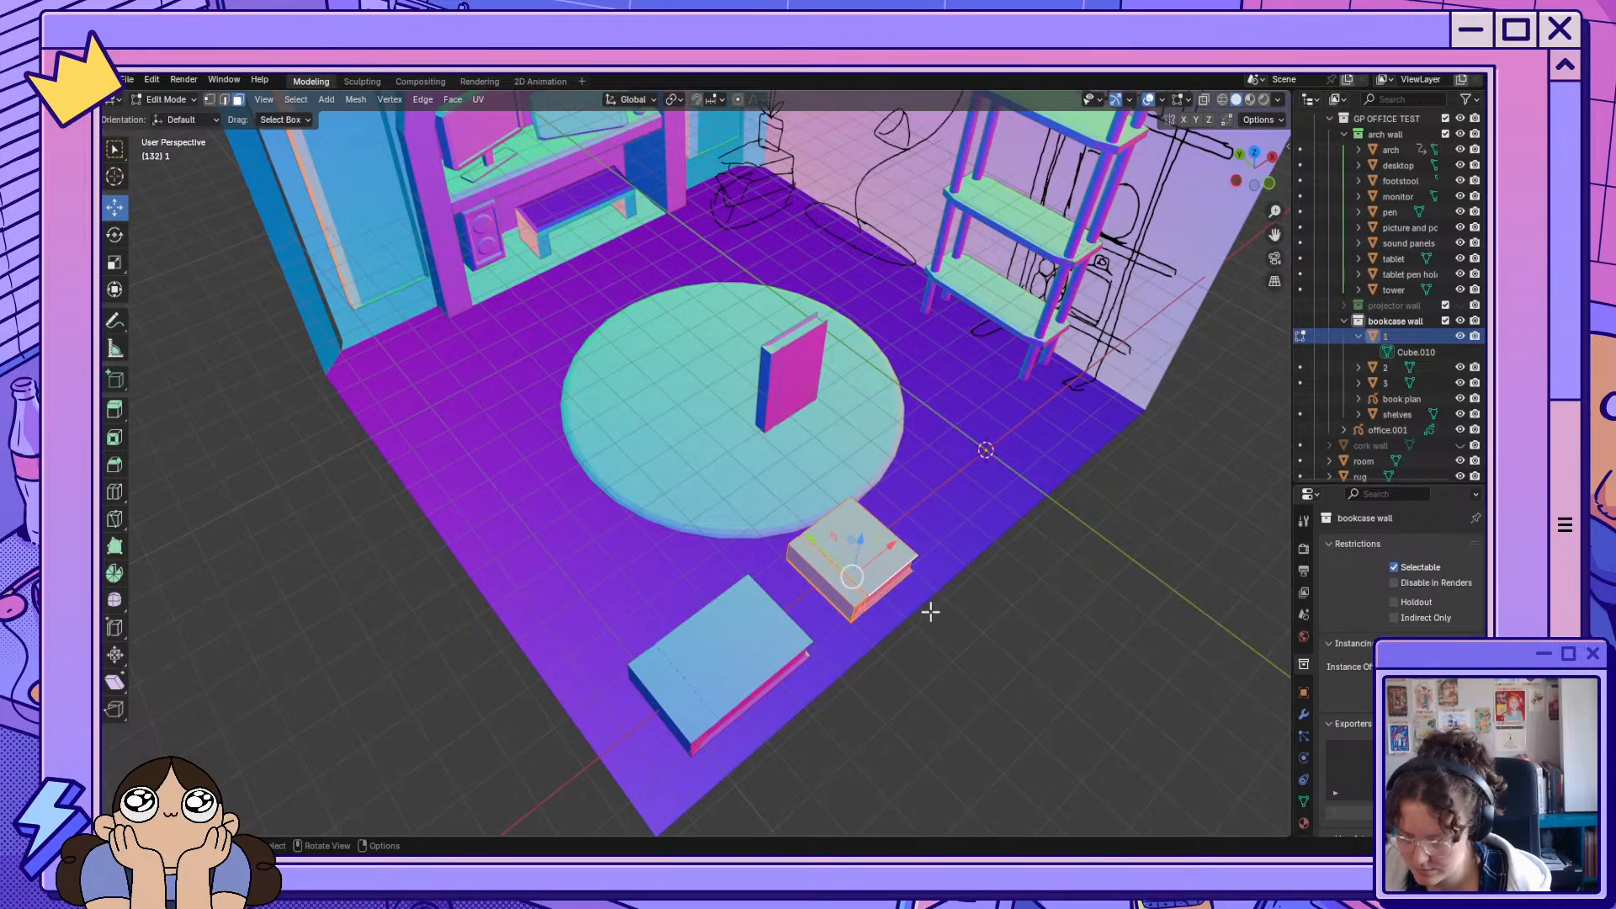
{"action": "left_click", "coordinate": [894, 574]}
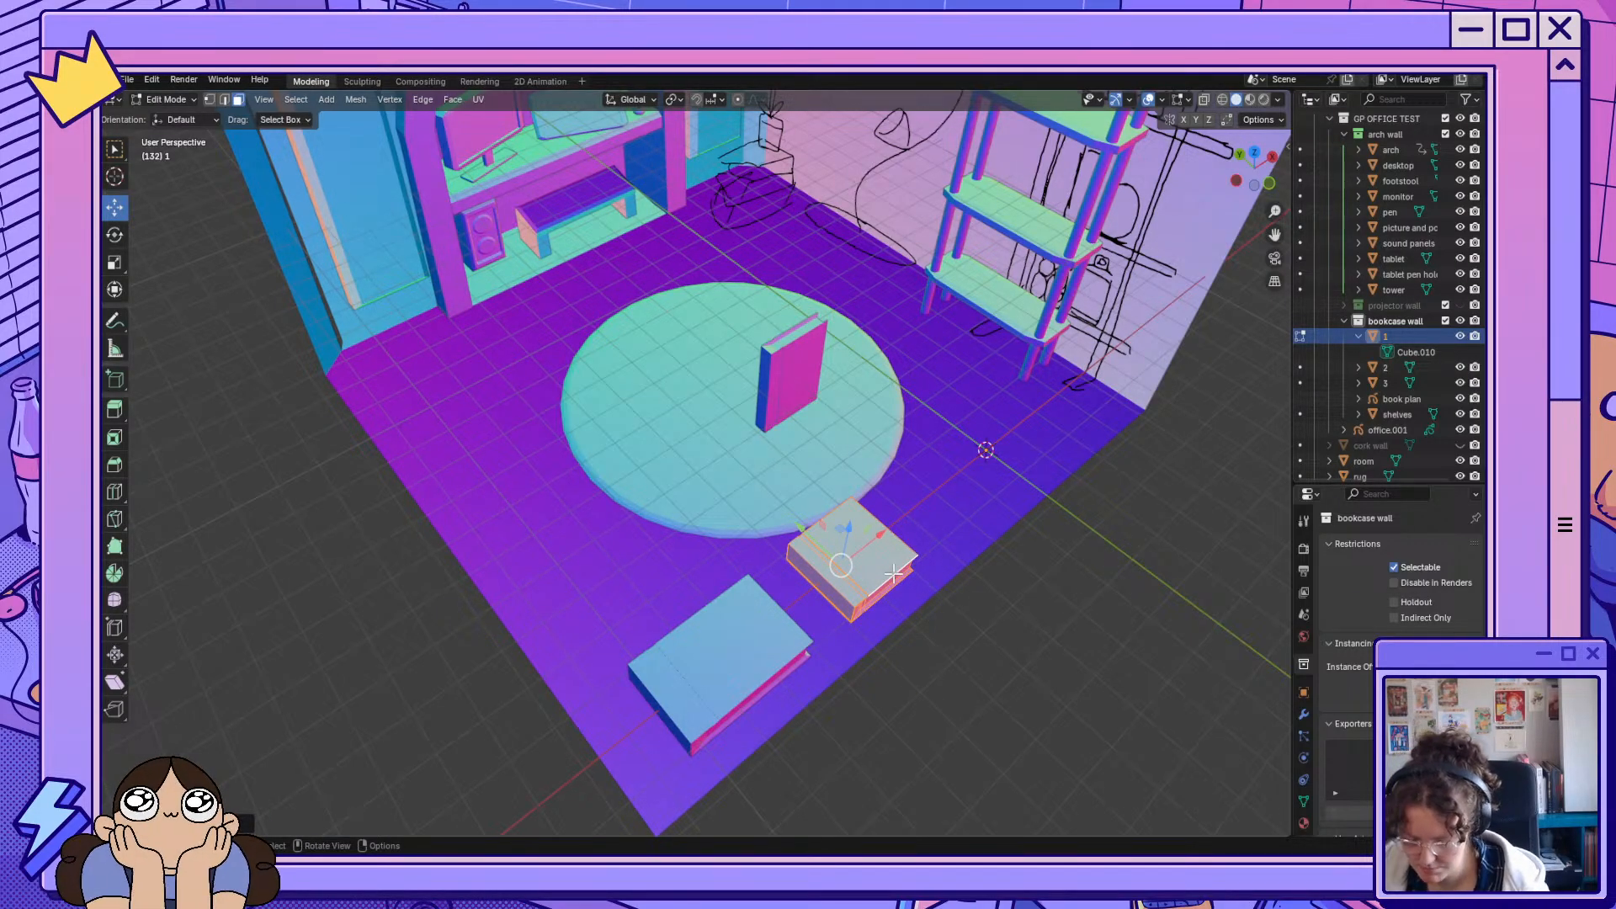
{"action": "key", "text": "s"}
{"action": "key", "text": "z"}
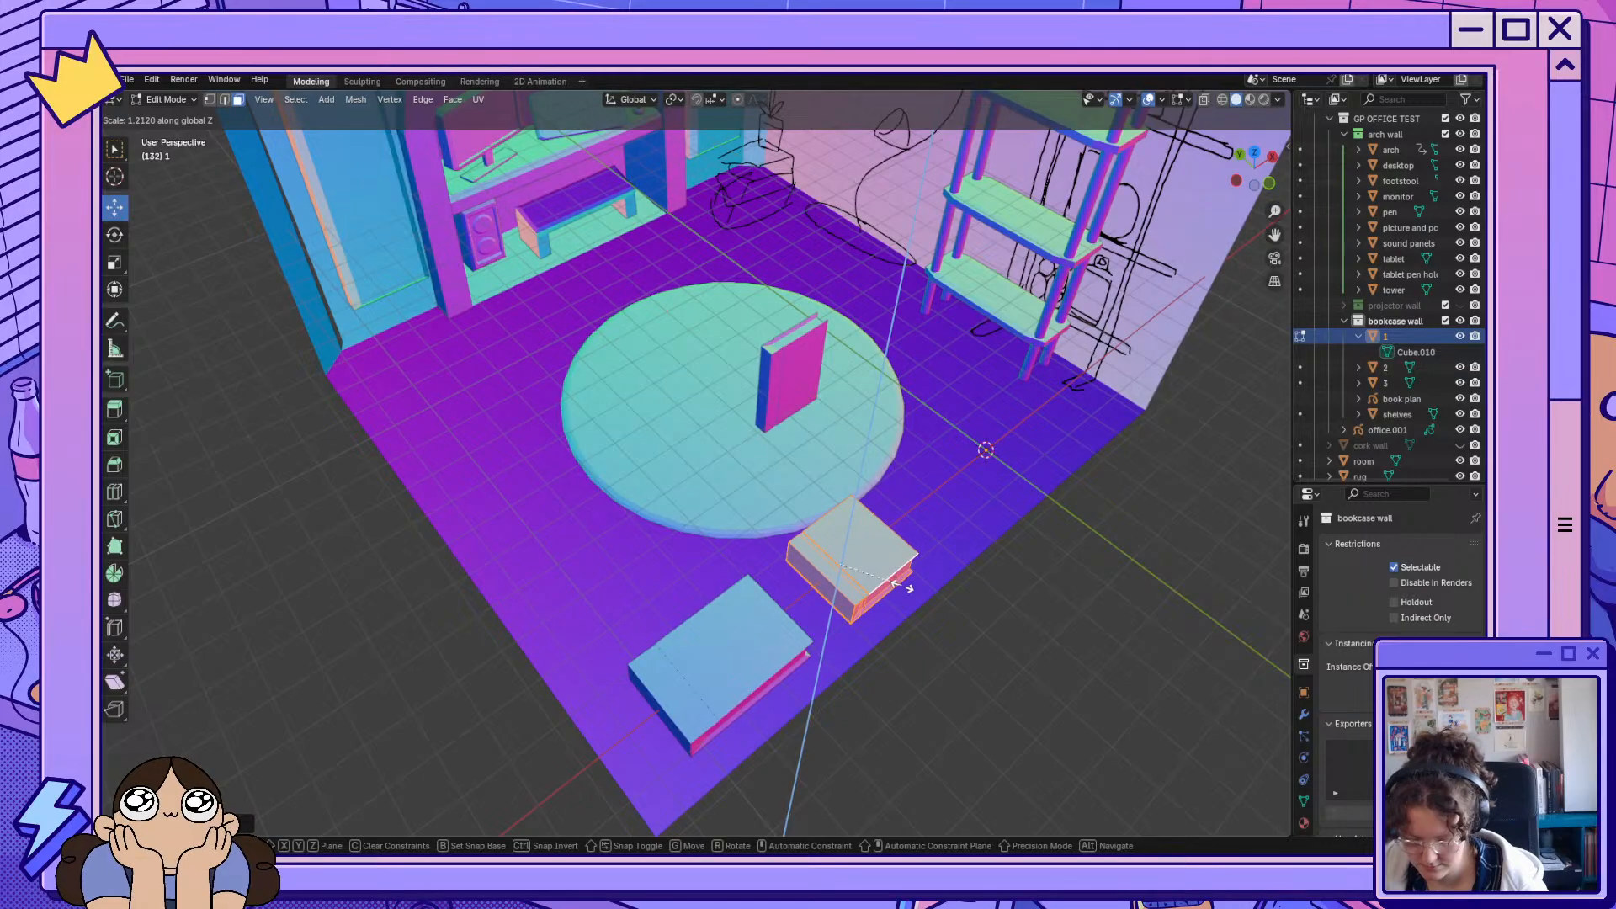
{"action": "key", "text": "Escape"}
{"action": "key", "text": "s"}
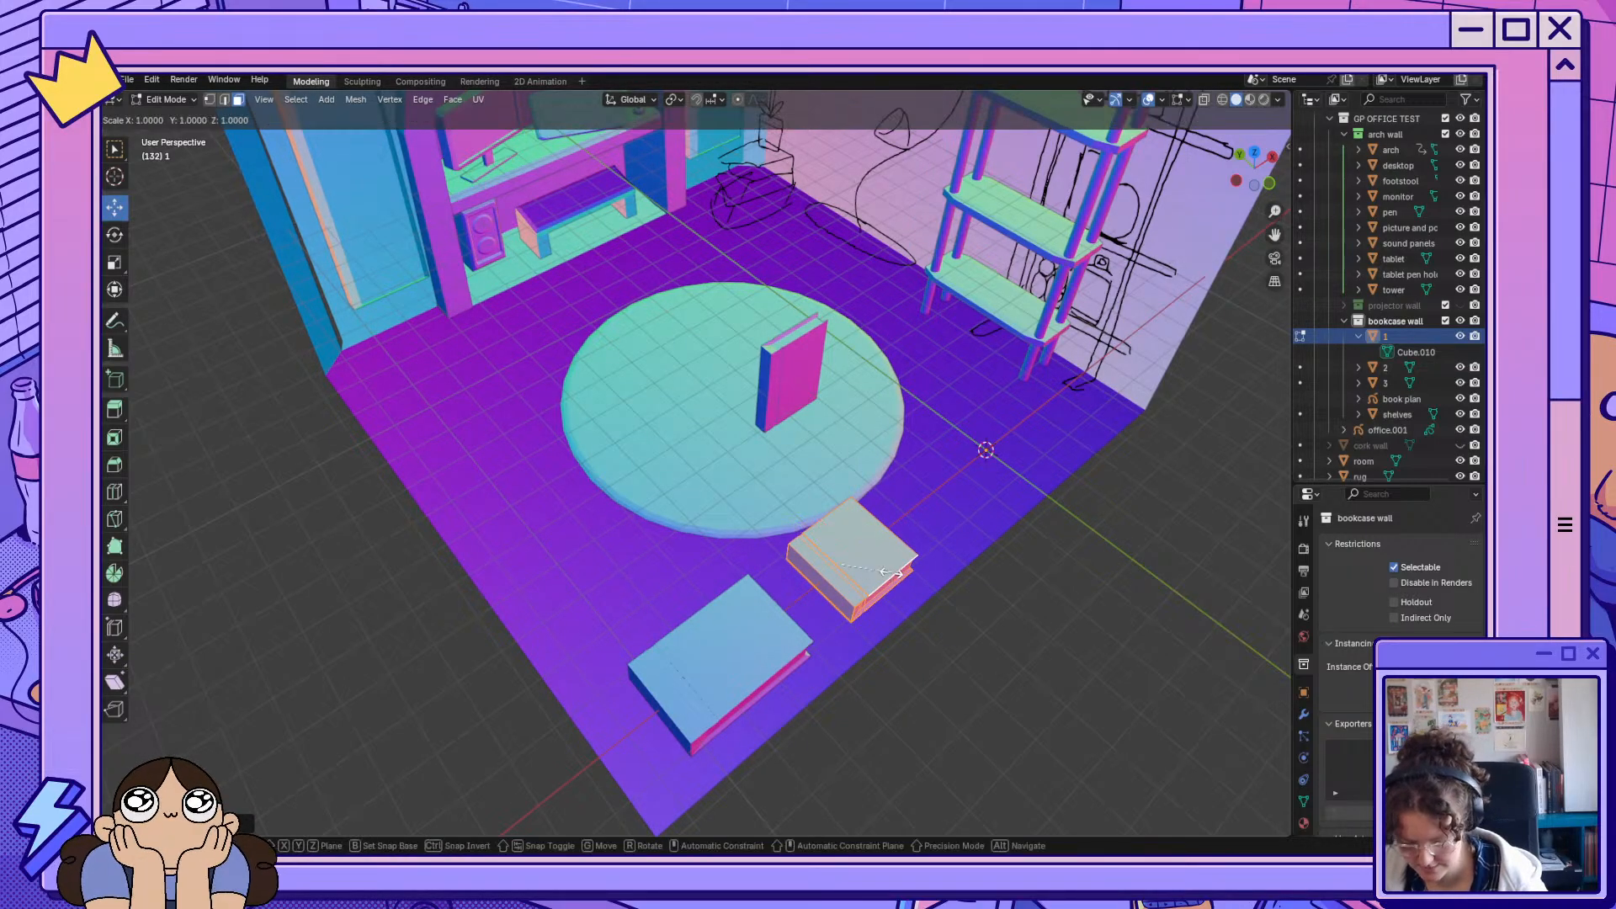
{"action": "key", "text": "x"}
{"action": "key", "text": "Escape"}
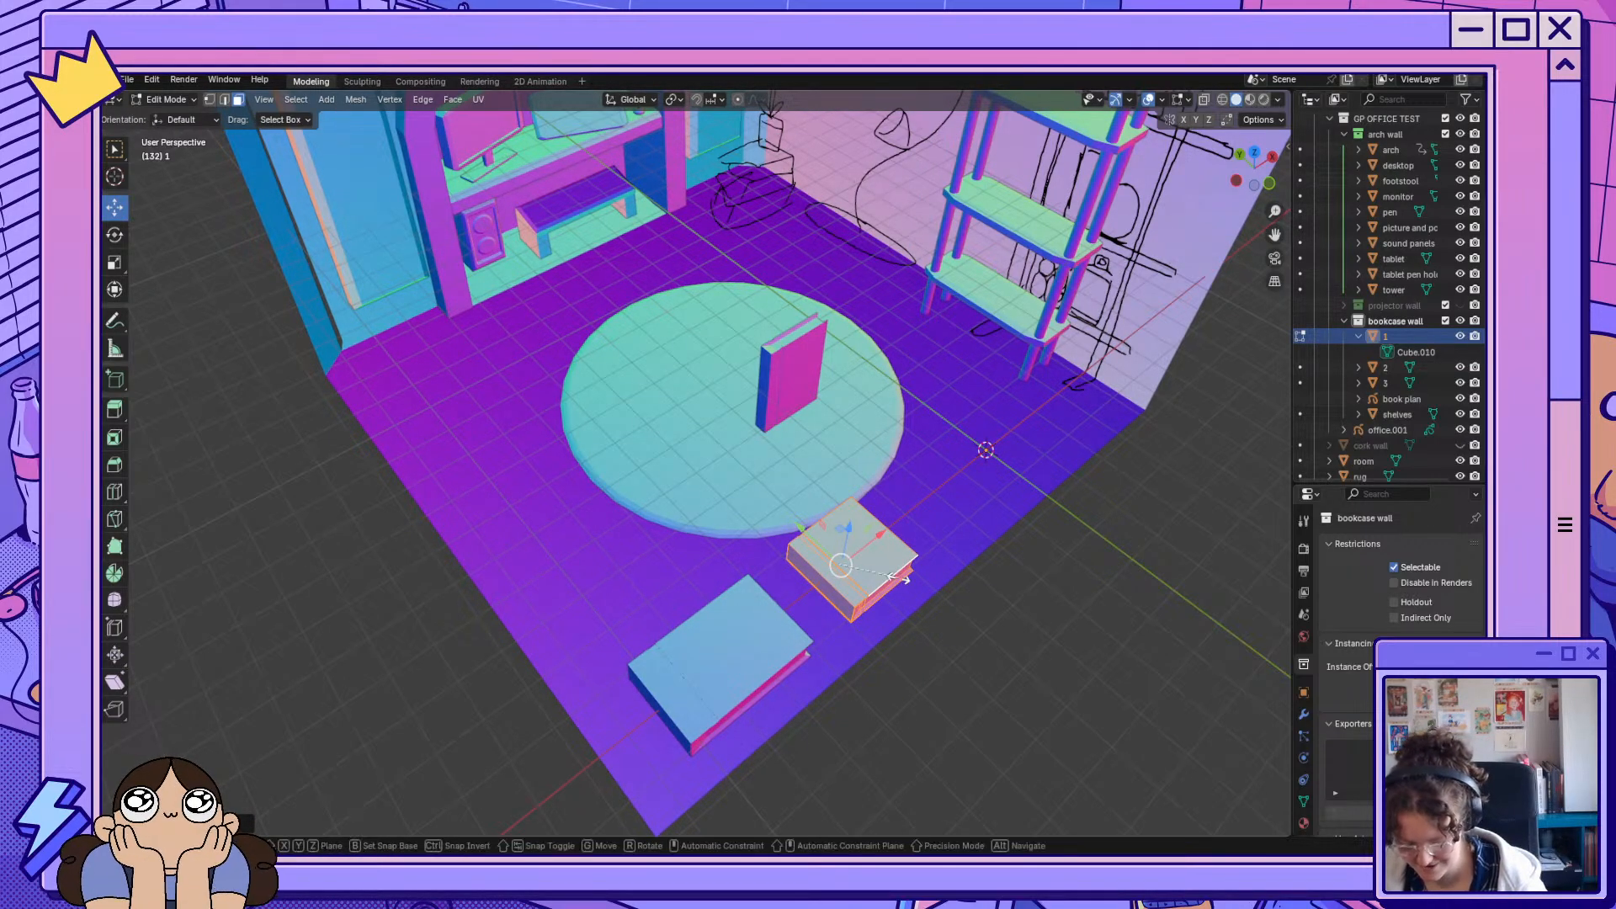
Scale book 1's selected geometry up slightly along the Y axis to lengthen the book.
{"action": "key", "text": "s"}
{"action": "key", "text": "y"}
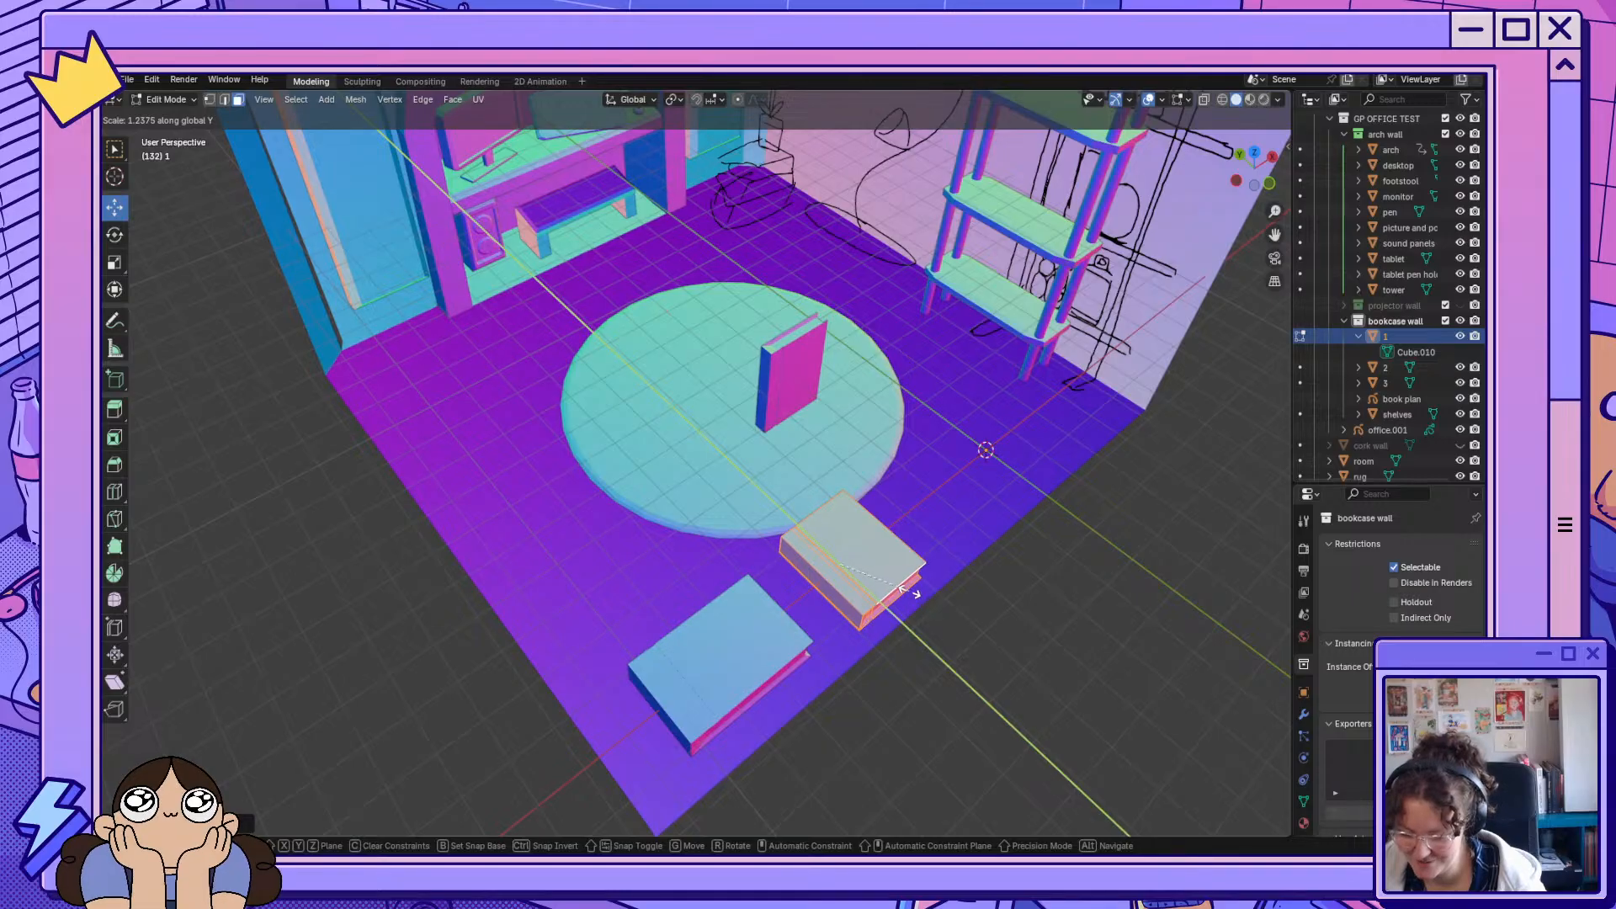
{"action": "left_click", "coordinate": [910, 590]}
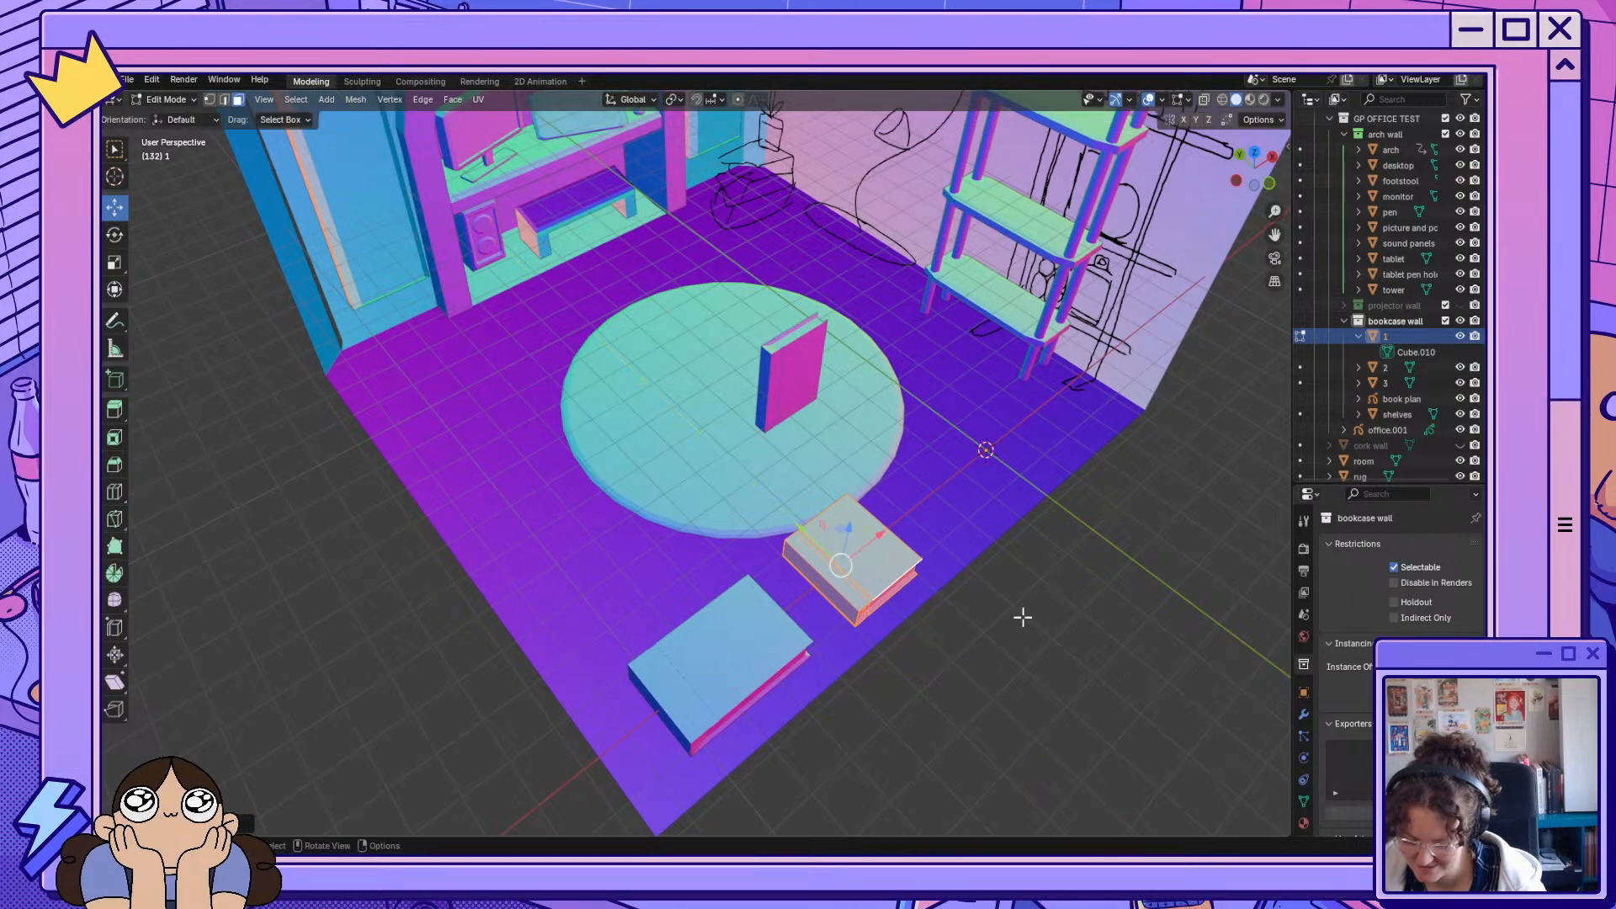
{"action": "mouse_move", "coordinate": [1021, 617]}
{"action": "middle_mouse_down"}
{"action": "mouse_move", "coordinate": [1118, 552]}
{"action": "mouse_move", "coordinate": [1033, 620]}
{"action": "middle_mouse_up"}
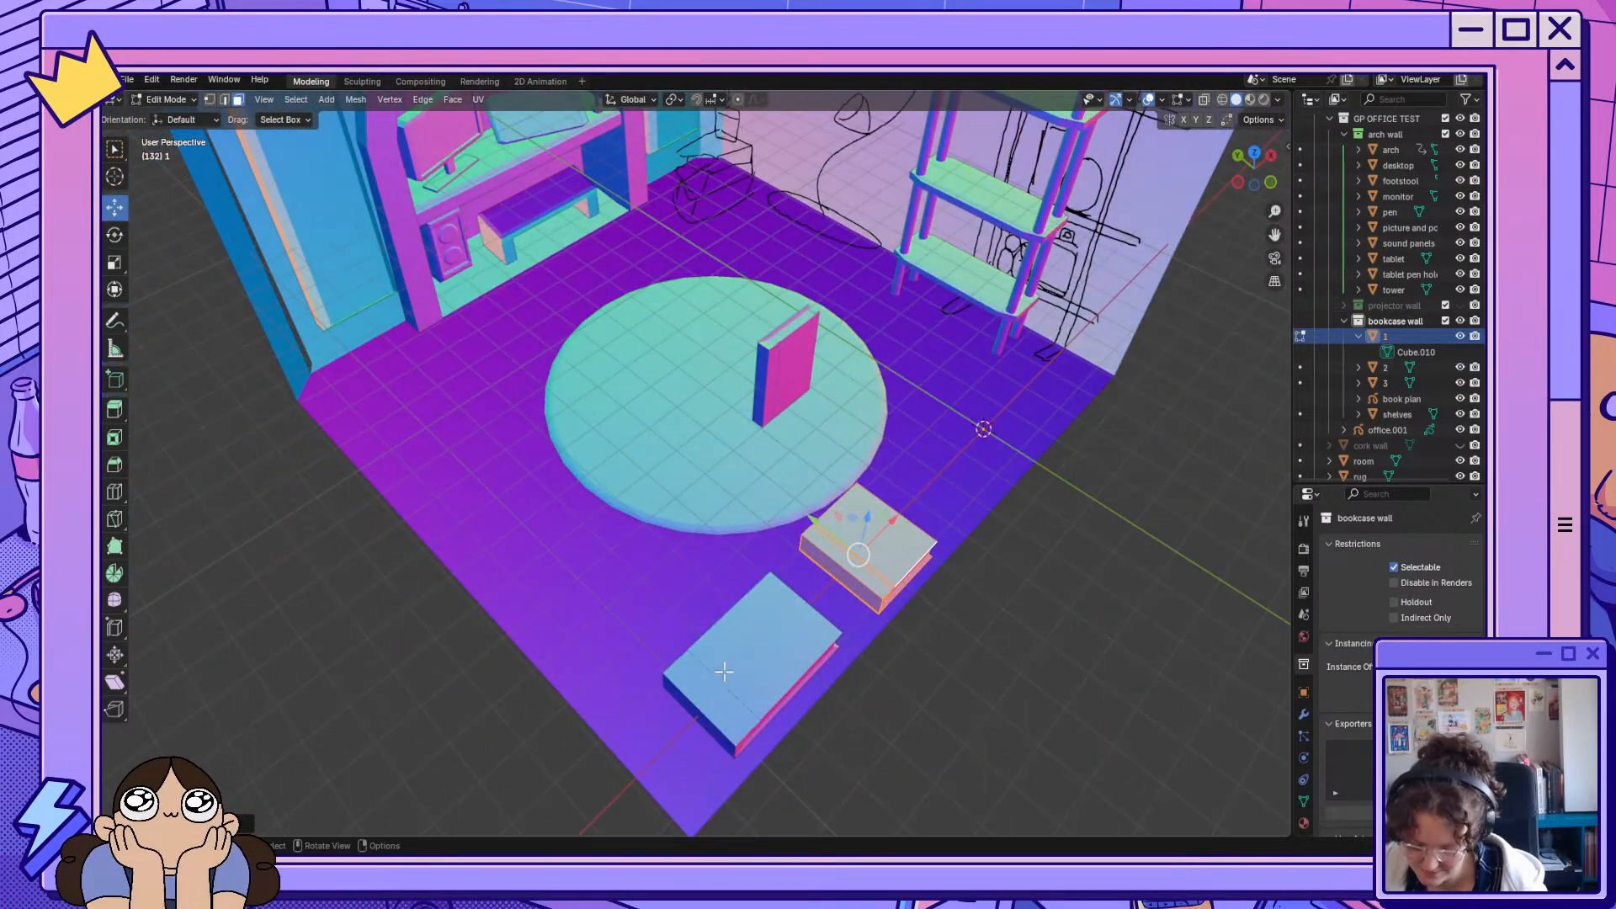
Switch the editing from book 1 to book 3 and select all of book 3's geometry.
{"action": "left_click", "coordinate": [725, 672]}
{"action": "left_click_drag", "start_coordinate": [604, 592], "coordinate": [834, 775]}
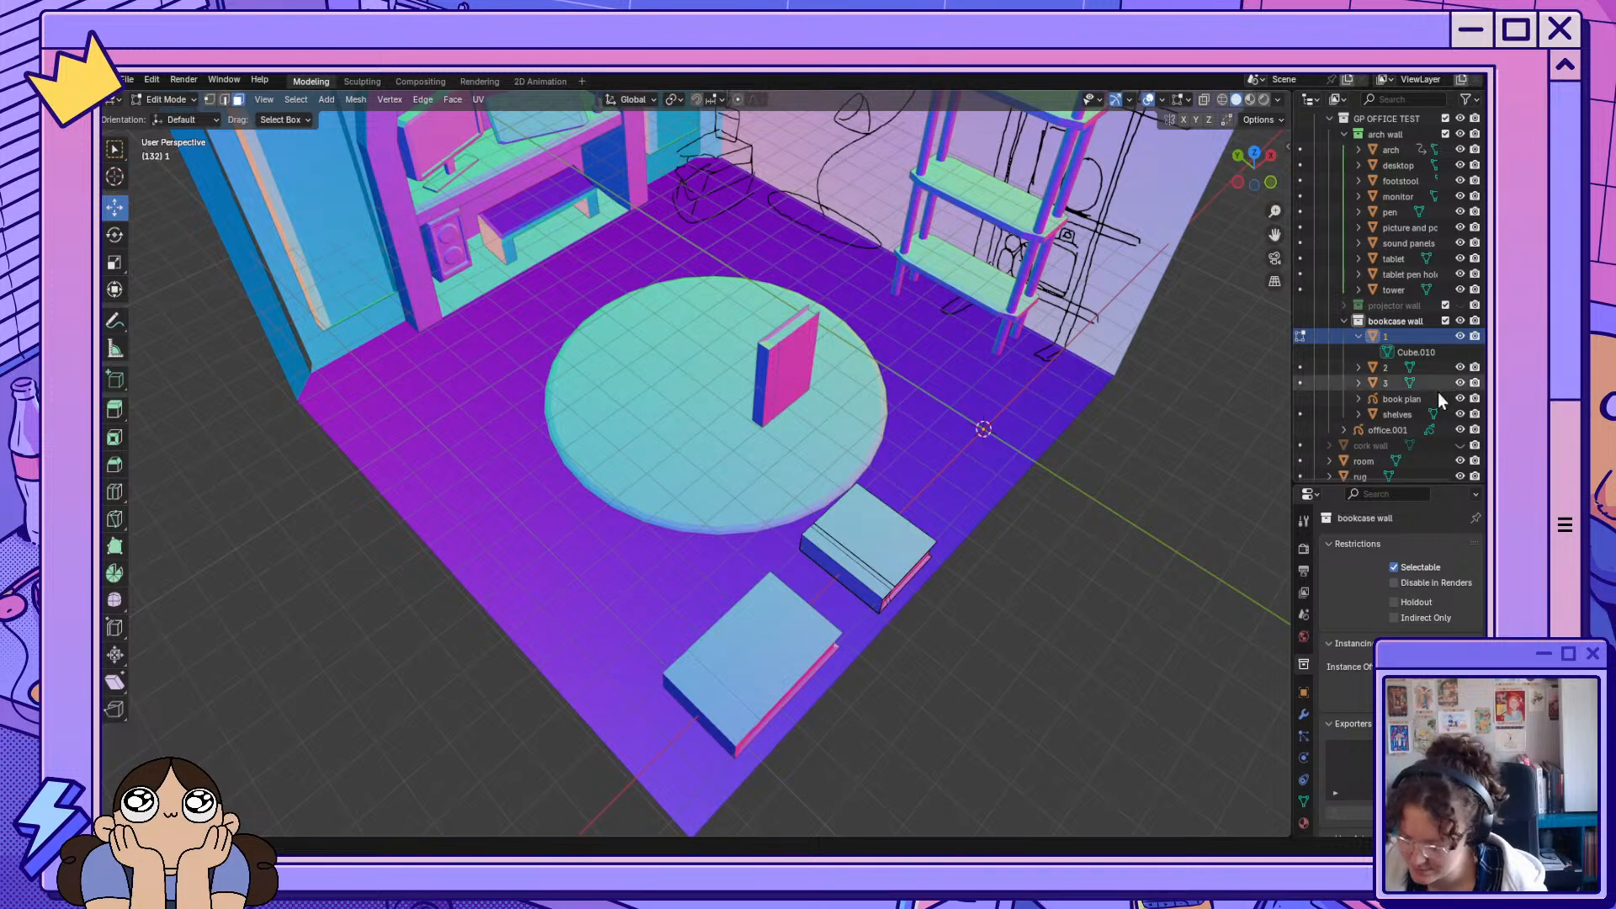
{"action": "left_click", "coordinate": [1411, 368]}
{"action": "left_click", "coordinate": [1387, 382]}
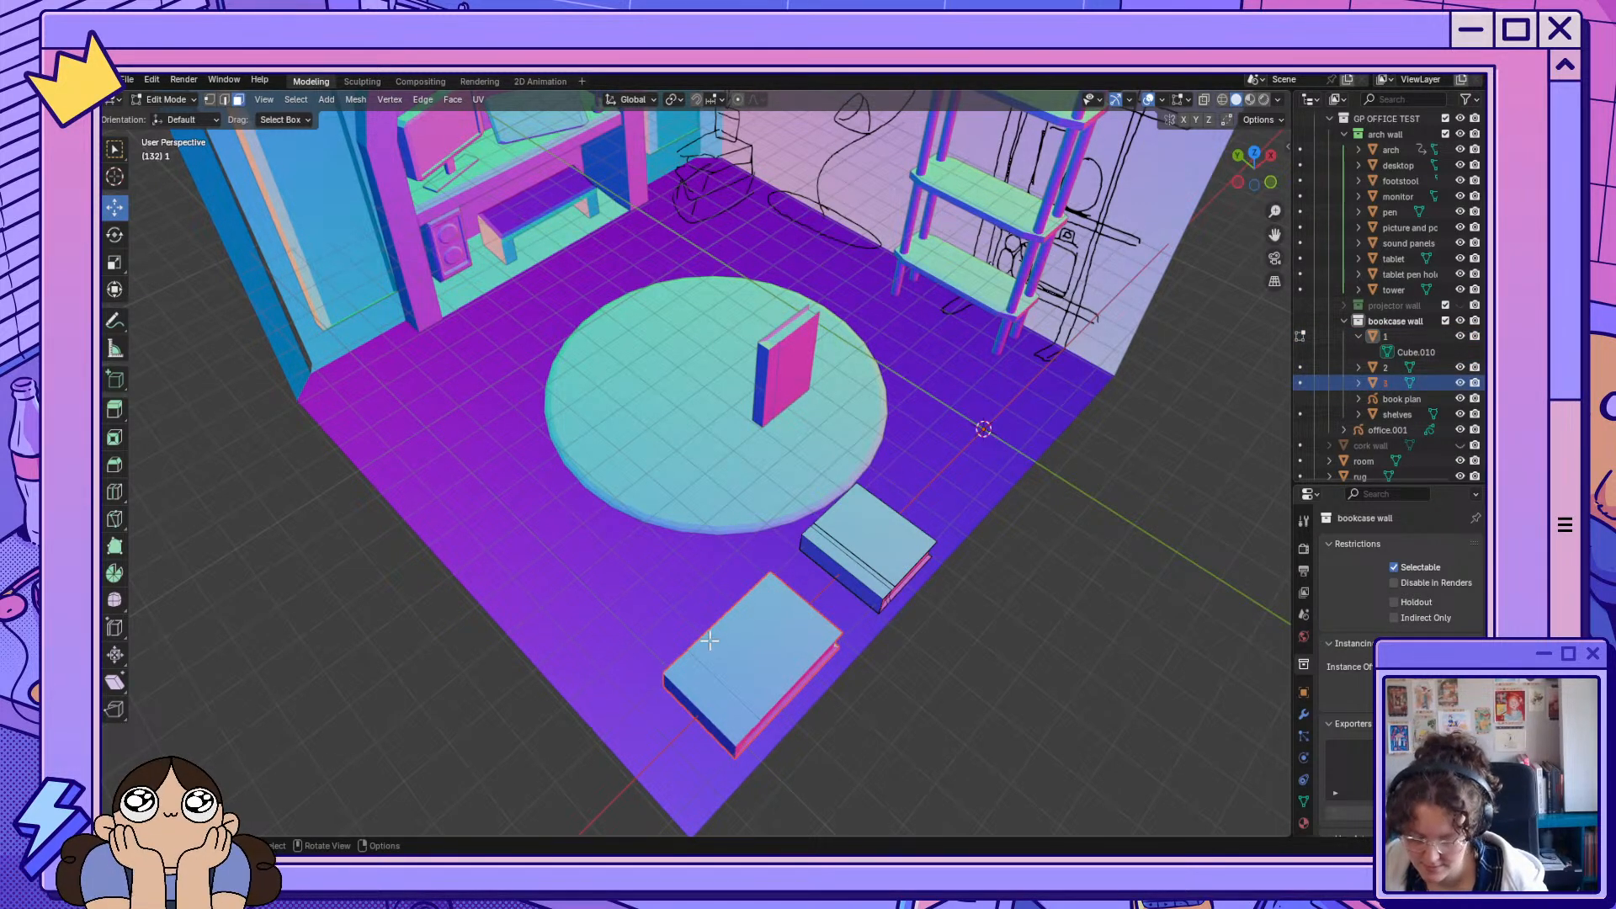
{"action": "left_click", "coordinate": [1302, 381]}
{"action": "left_click_drag", "start_coordinate": [654, 588], "coordinate": [794, 747]}
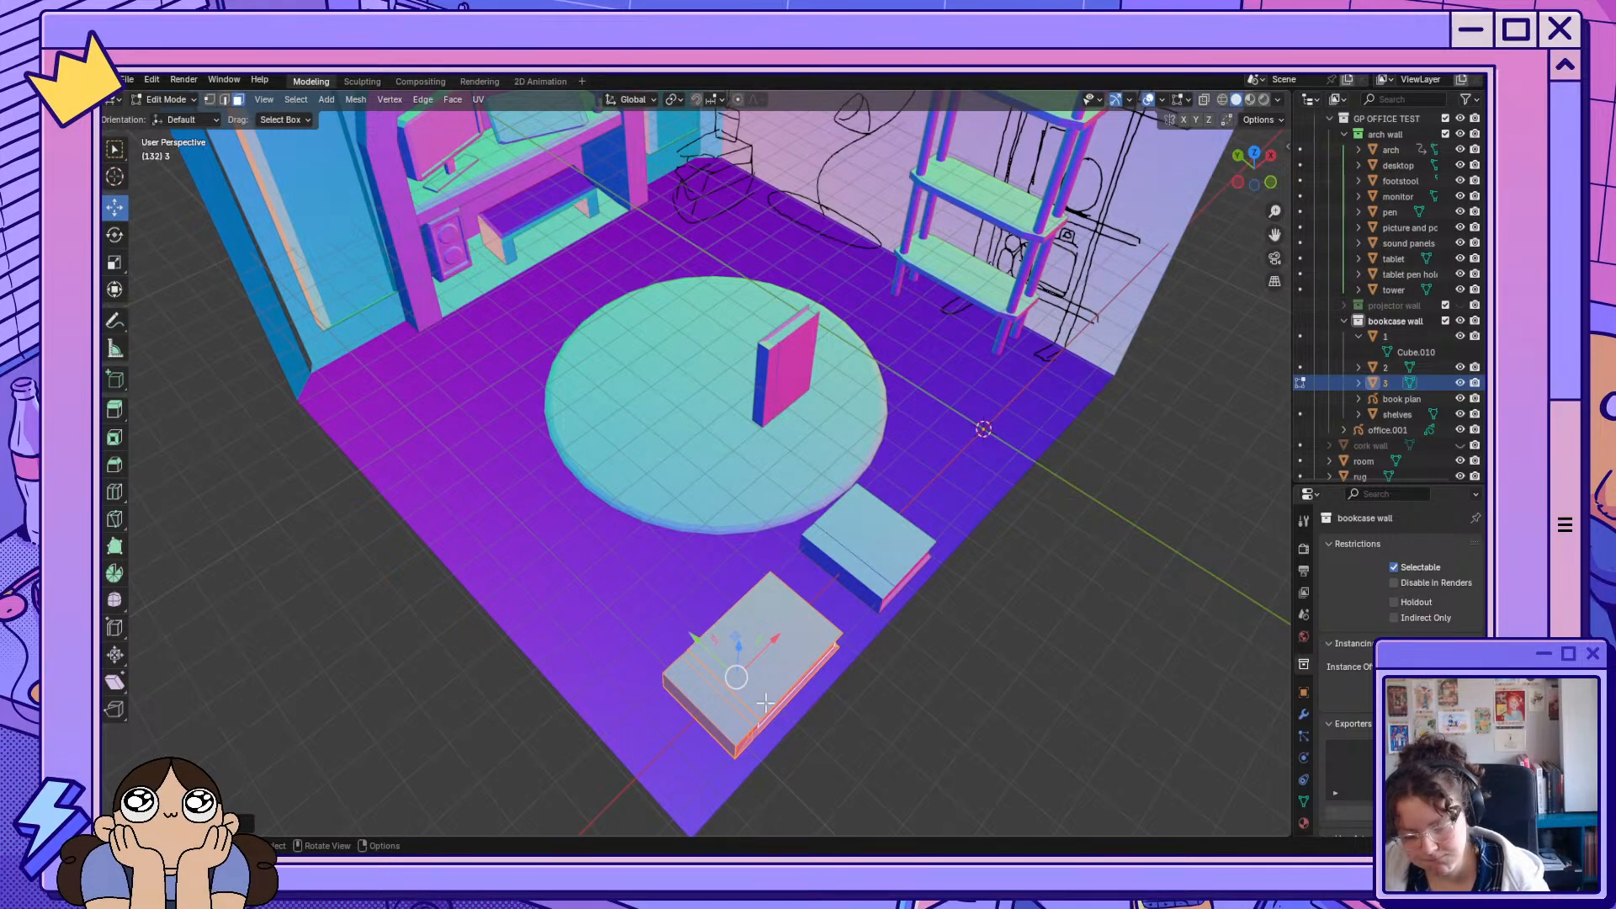
Scale book 3's geometry down along the Y axis to make it narrower, and return to Object Mode.
{"action": "key", "text": "s"}
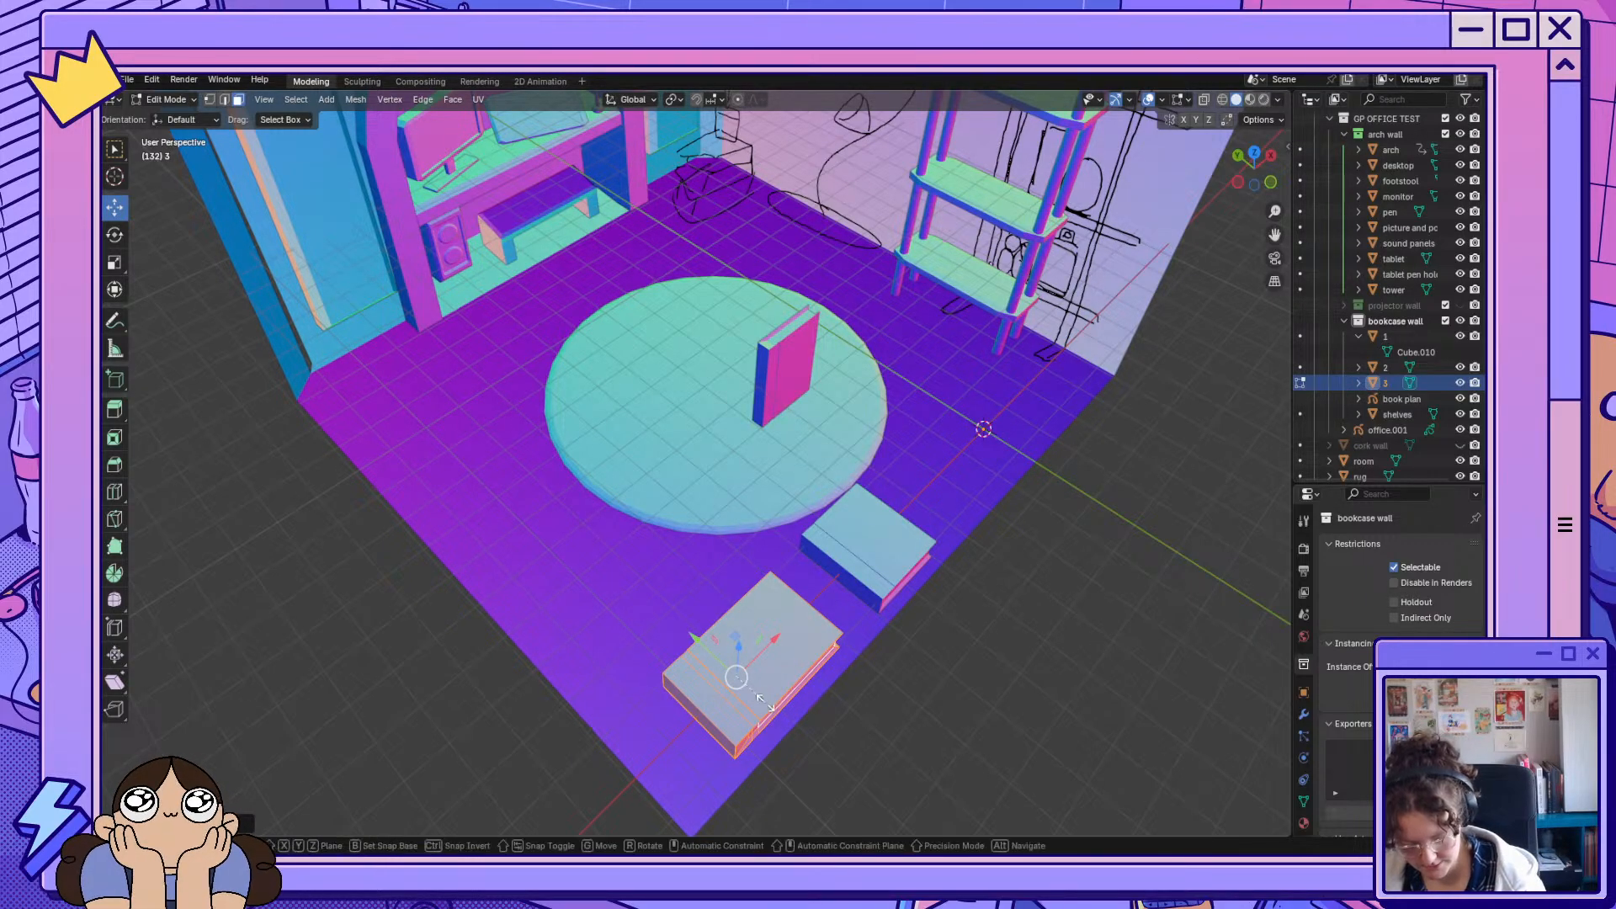
{"action": "key", "text": "y"}
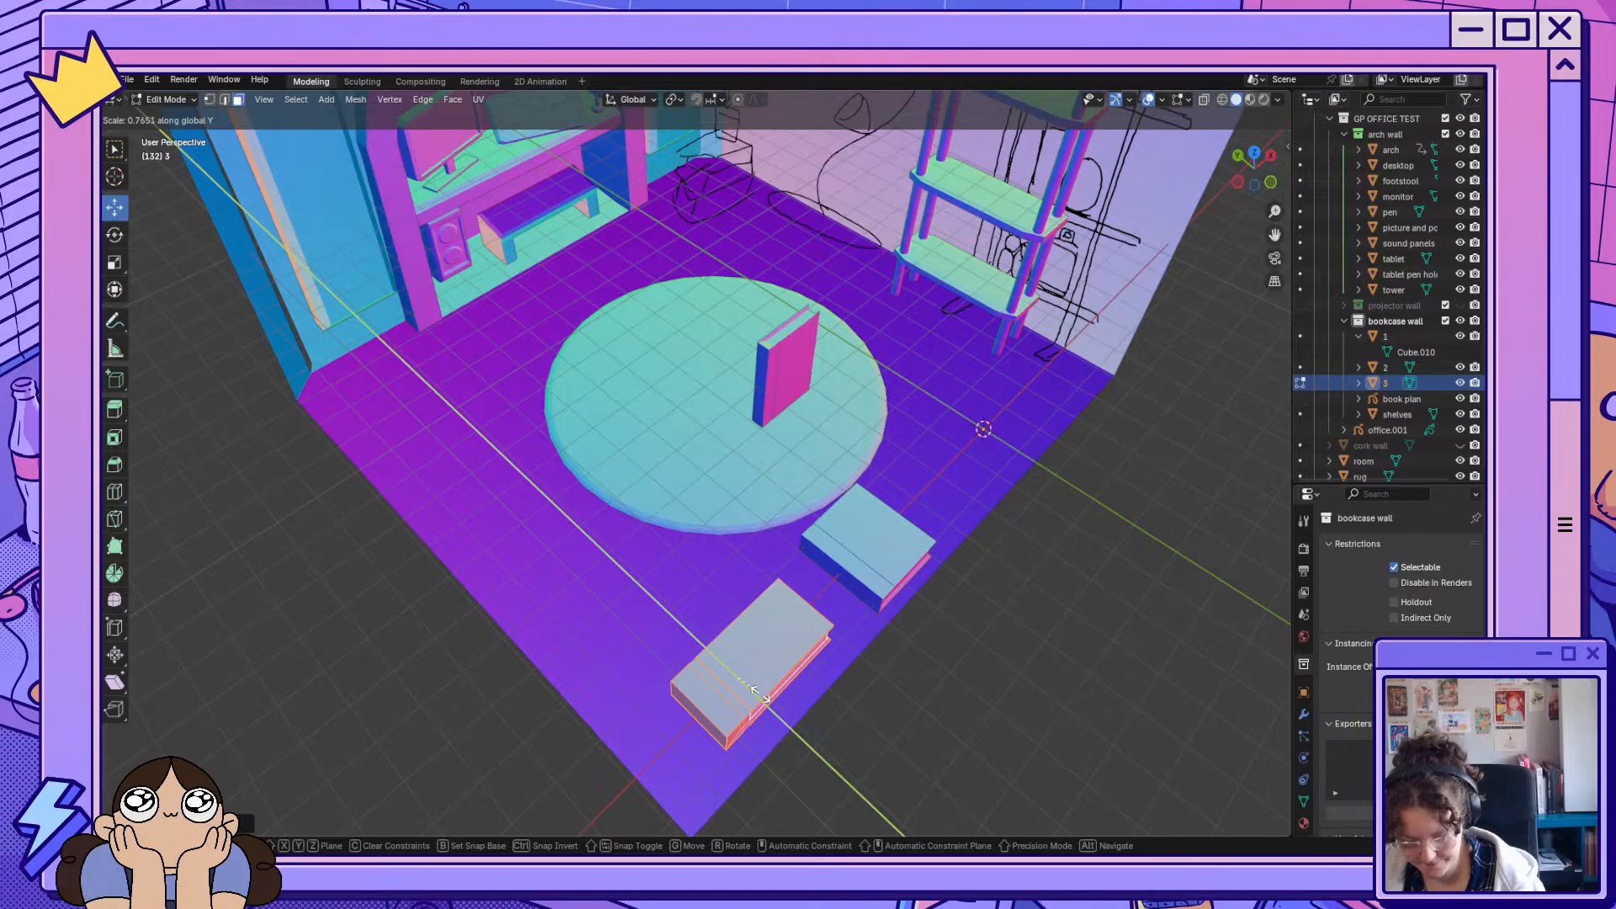
{"action": "left_click", "coordinate": [767, 692]}
{"action": "mouse_move", "coordinate": [766, 692]}
{"action": "middle_mouse_down"}
{"action": "mouse_move", "coordinate": [956, 700]}
{"action": "mouse_move", "coordinate": [963, 682]}
{"action": "mouse_move", "coordinate": [938, 664]}
{"action": "mouse_move", "coordinate": [909, 732]}
{"action": "middle_mouse_up"}
{"action": "left_click", "coordinate": [160, 99]}
{"action": "left_click", "coordinate": [169, 119]}
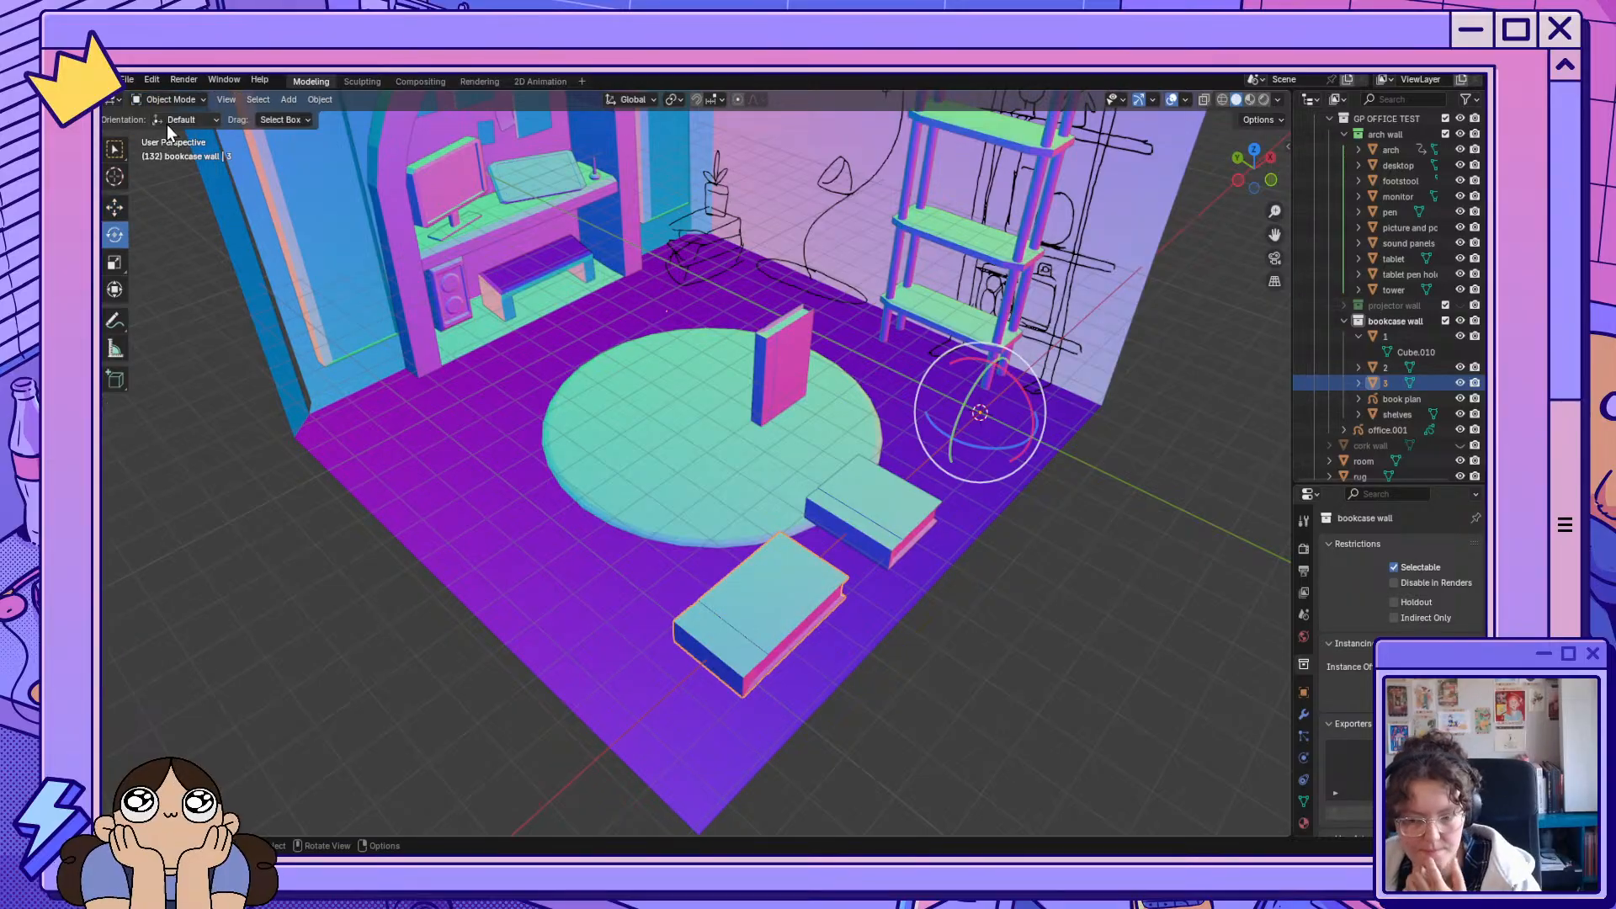
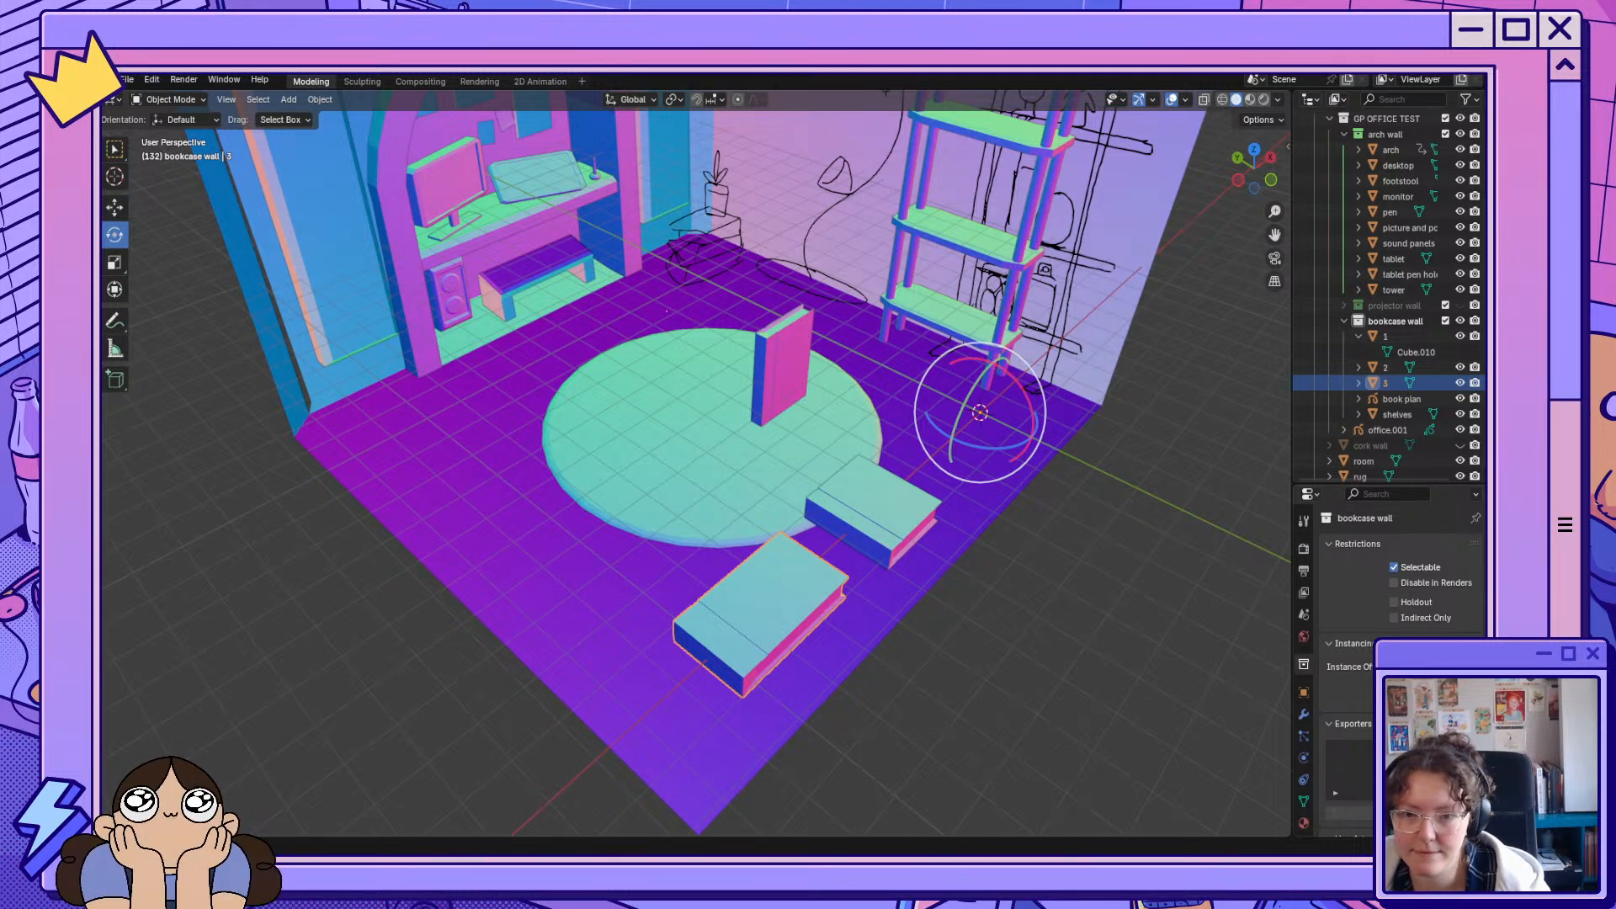
Set book 3's origin to its geometry.
{"action": "middle_click_drag", "start_coordinate": [842, 417], "coordinate": [932, 470]}
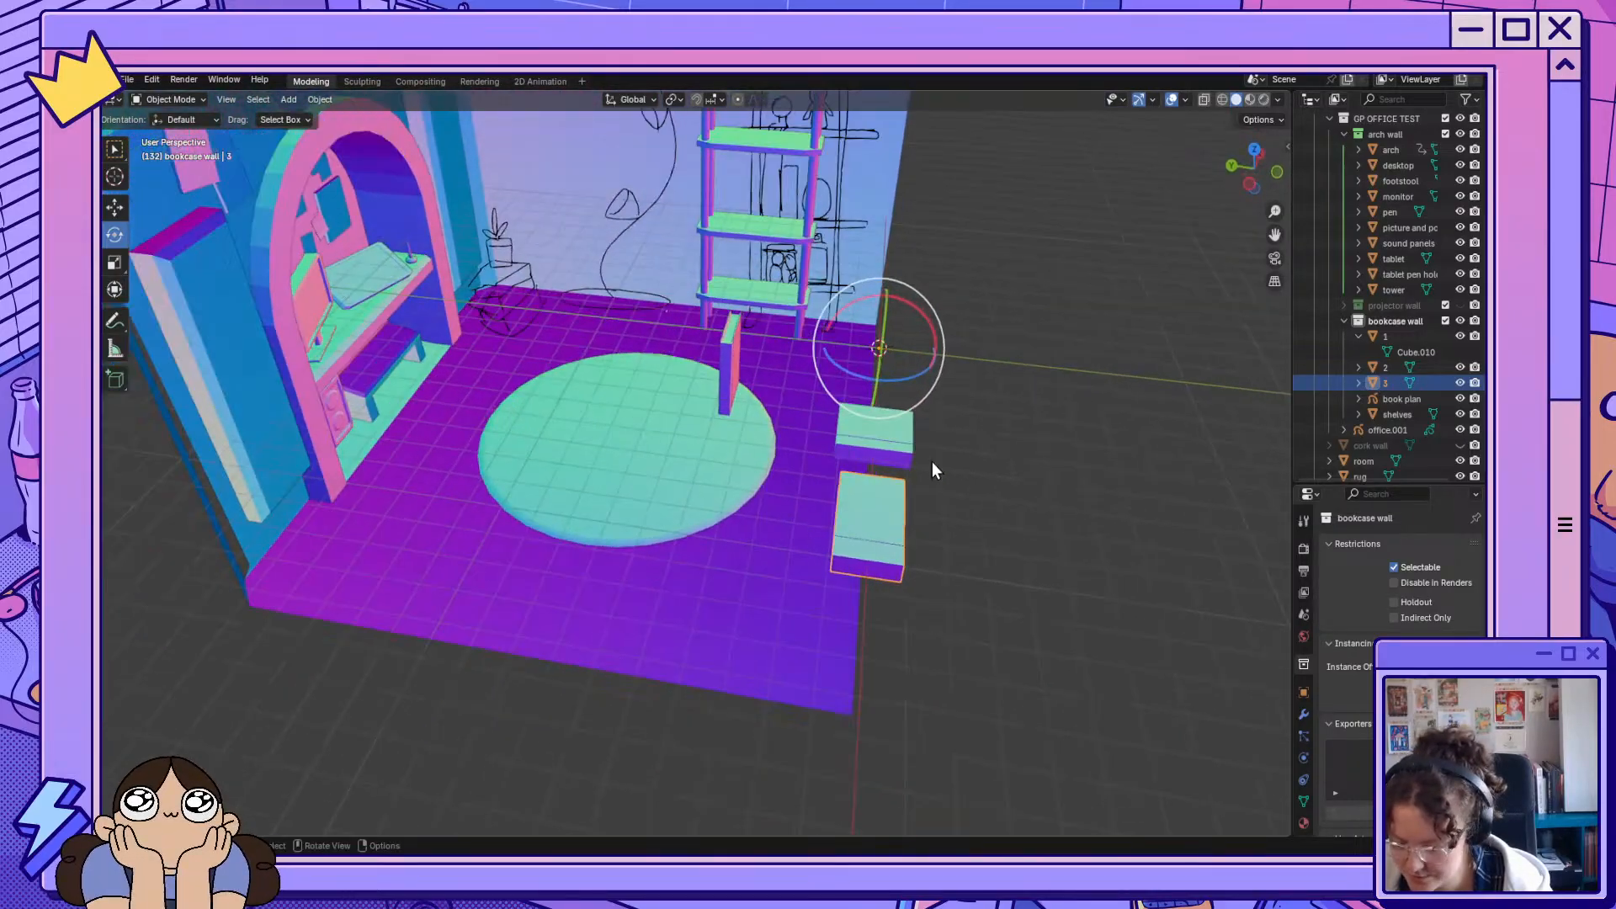
{"action": "right_click", "coordinate": [866, 522]}
{"action": "mouse_move", "coordinate": [865, 522]}
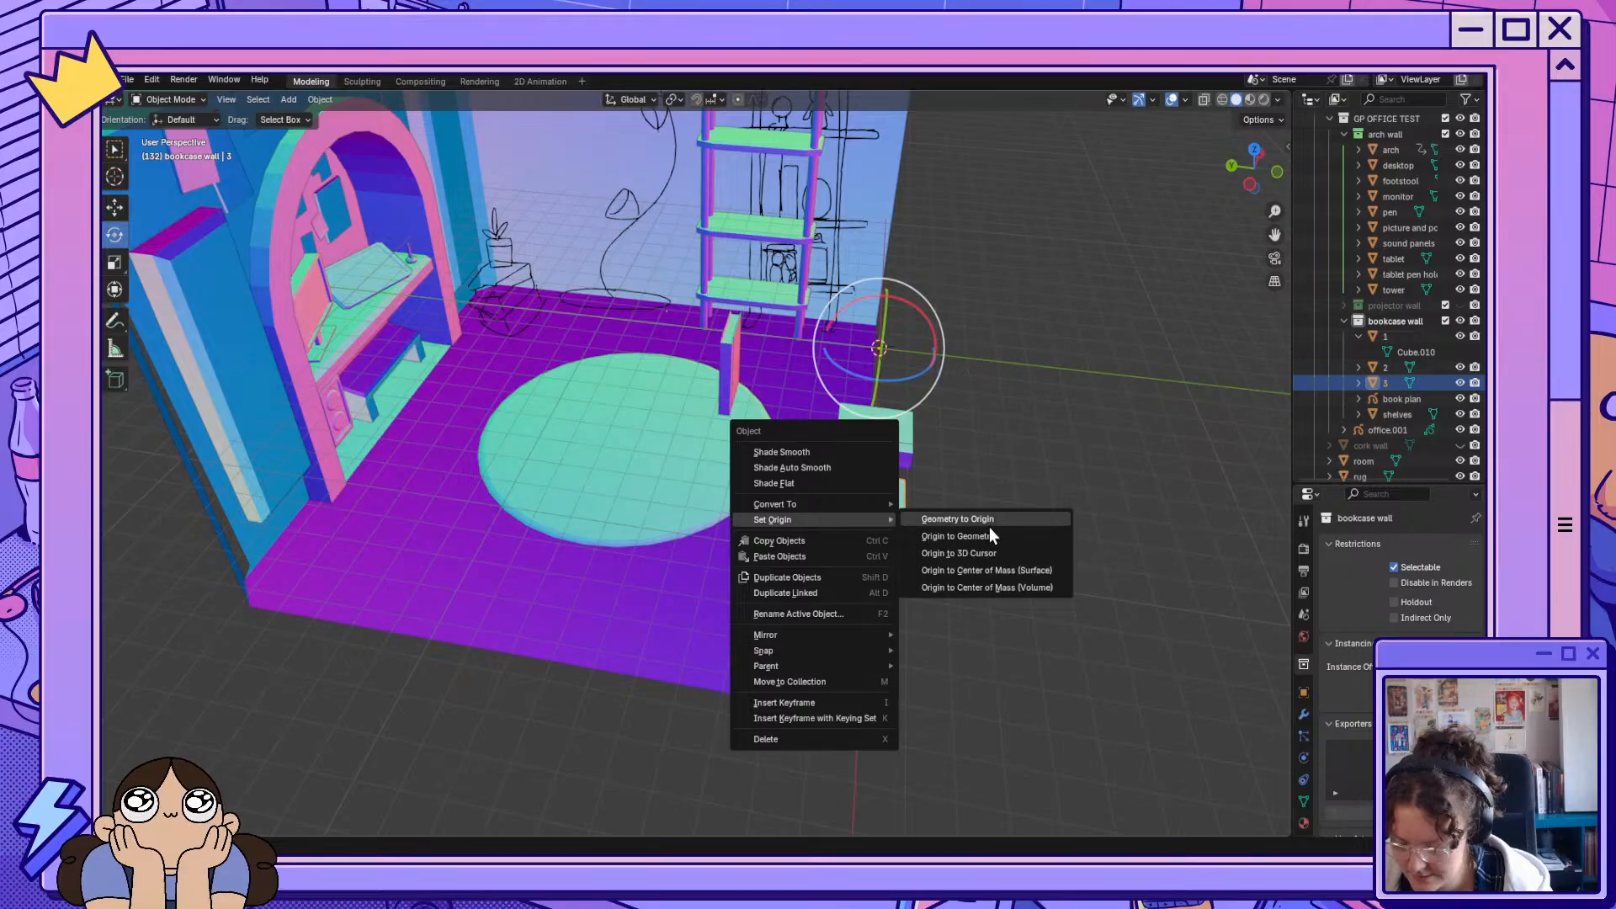
{"action": "left_click", "coordinate": [1012, 539]}
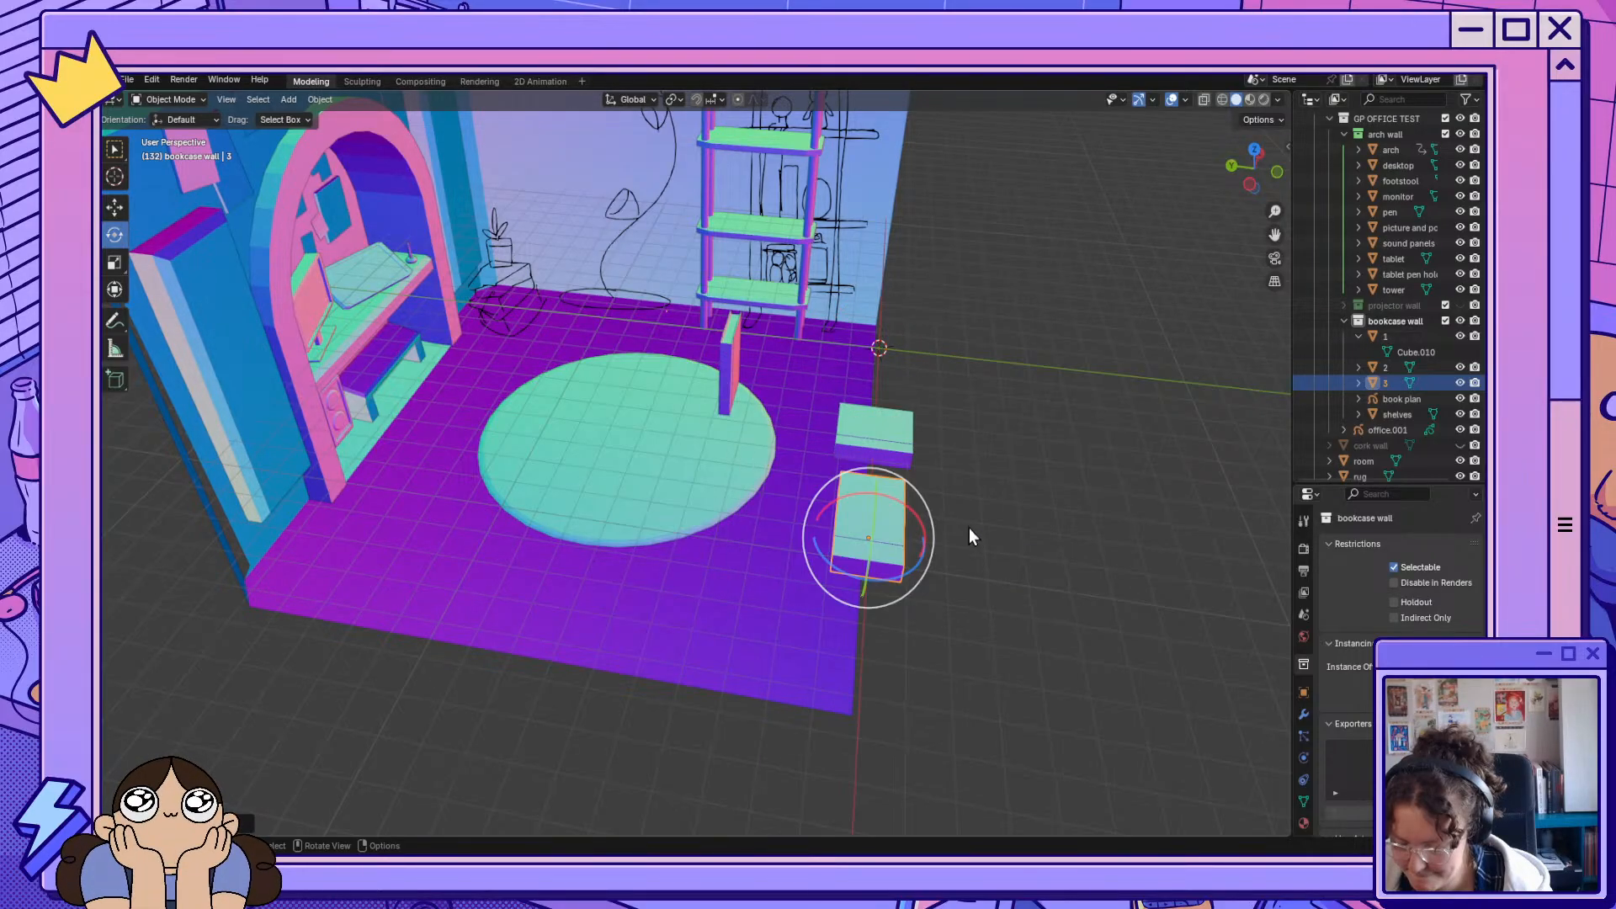
Select book 1 and set its origin to its geometry.
{"action": "right_click", "coordinate": [870, 422]}
{"action": "mouse_move", "coordinate": [876, 423]}
{"action": "left_click", "coordinate": [943, 436]}
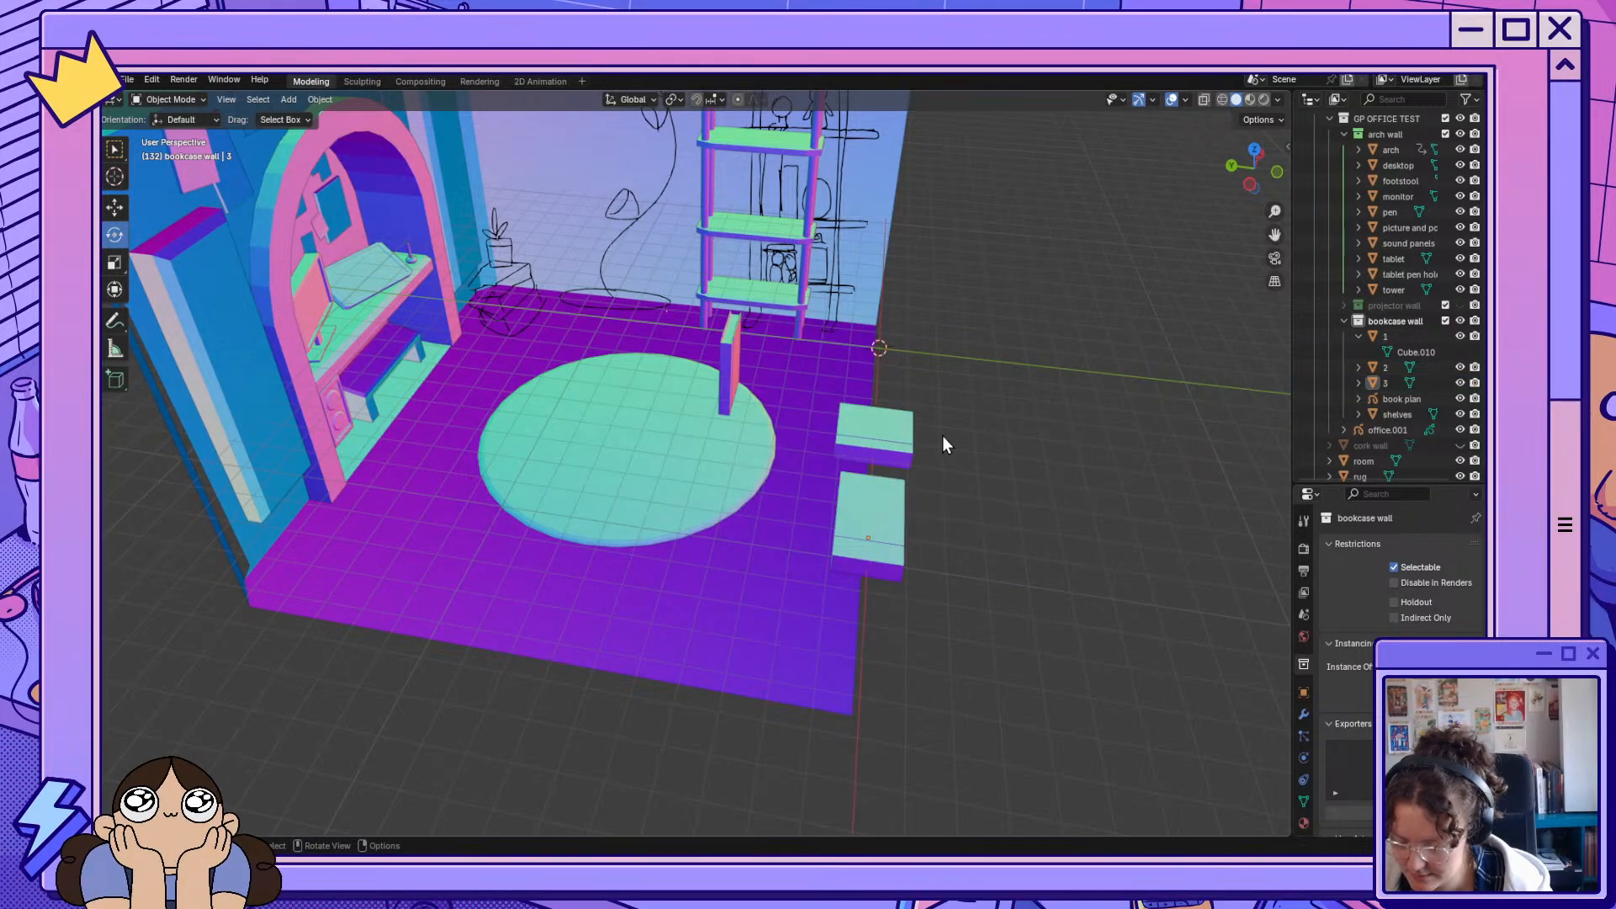
{"action": "left_click", "coordinate": [896, 434]}
{"action": "right_click", "coordinate": [865, 441]}
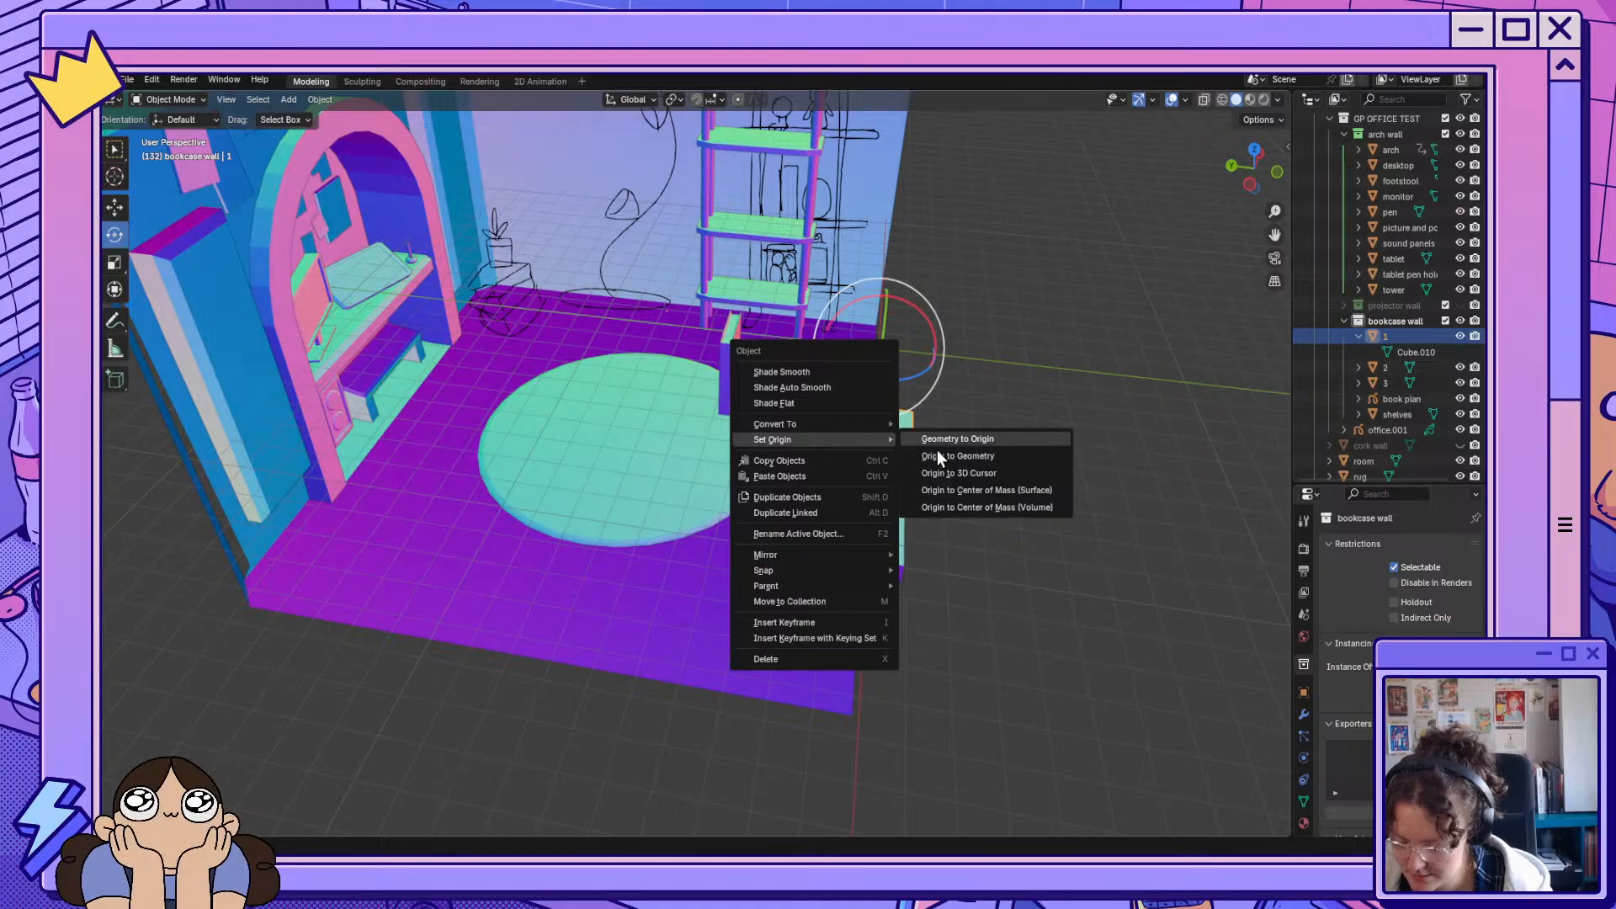
{"action": "left_click", "coordinate": [939, 452]}
Select book 2 and set its origin to its geometry.
{"action": "left_click", "coordinate": [721, 366]}
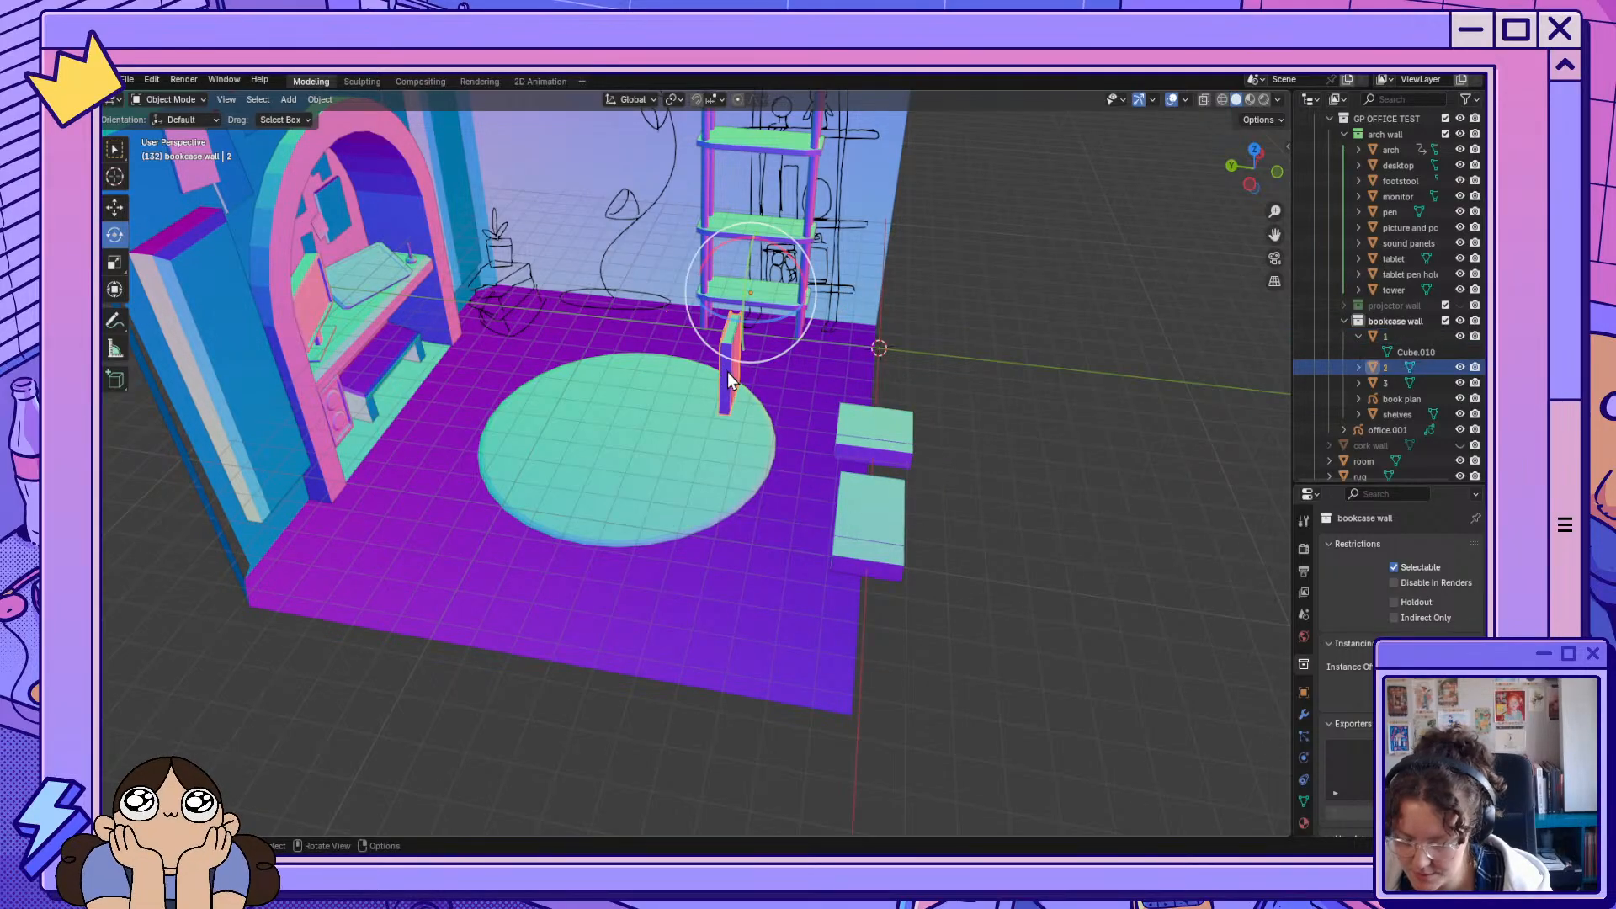
{"action": "right_click", "coordinate": [727, 372]}
{"action": "mouse_move", "coordinate": [727, 372]}
{"action": "left_click", "coordinate": [827, 392]}
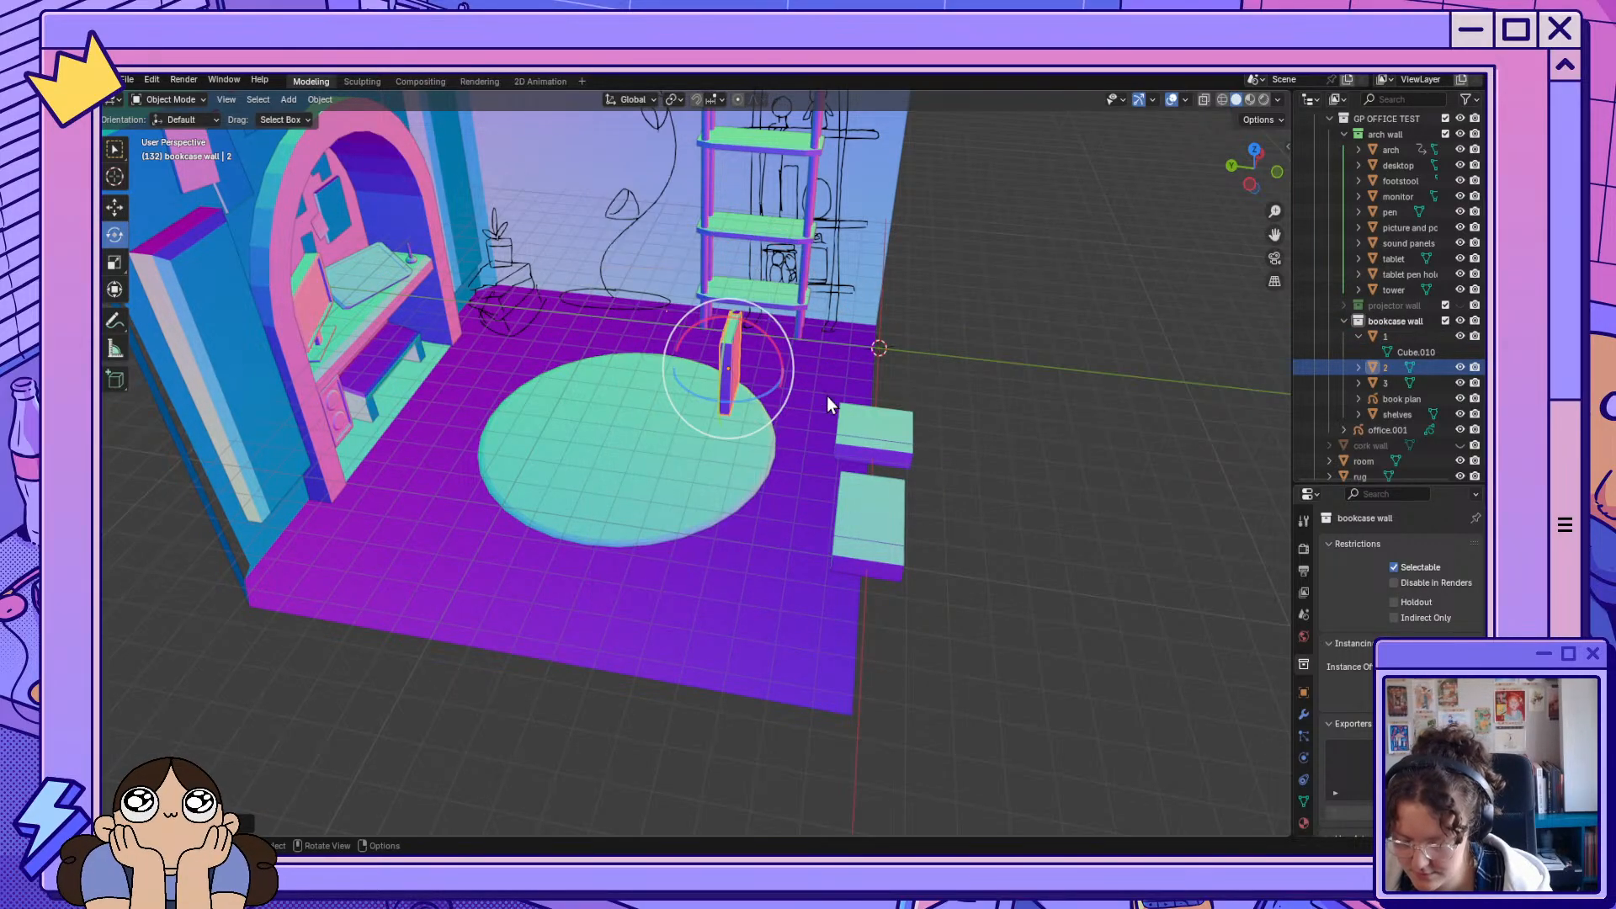
Rotate book 3 a quarter turn about the X axis to stand it upright, and select book 1.
{"action": "middle_click_drag", "start_coordinate": [827, 396], "coordinate": [1023, 416]}
{"action": "left_click", "coordinate": [877, 449]}
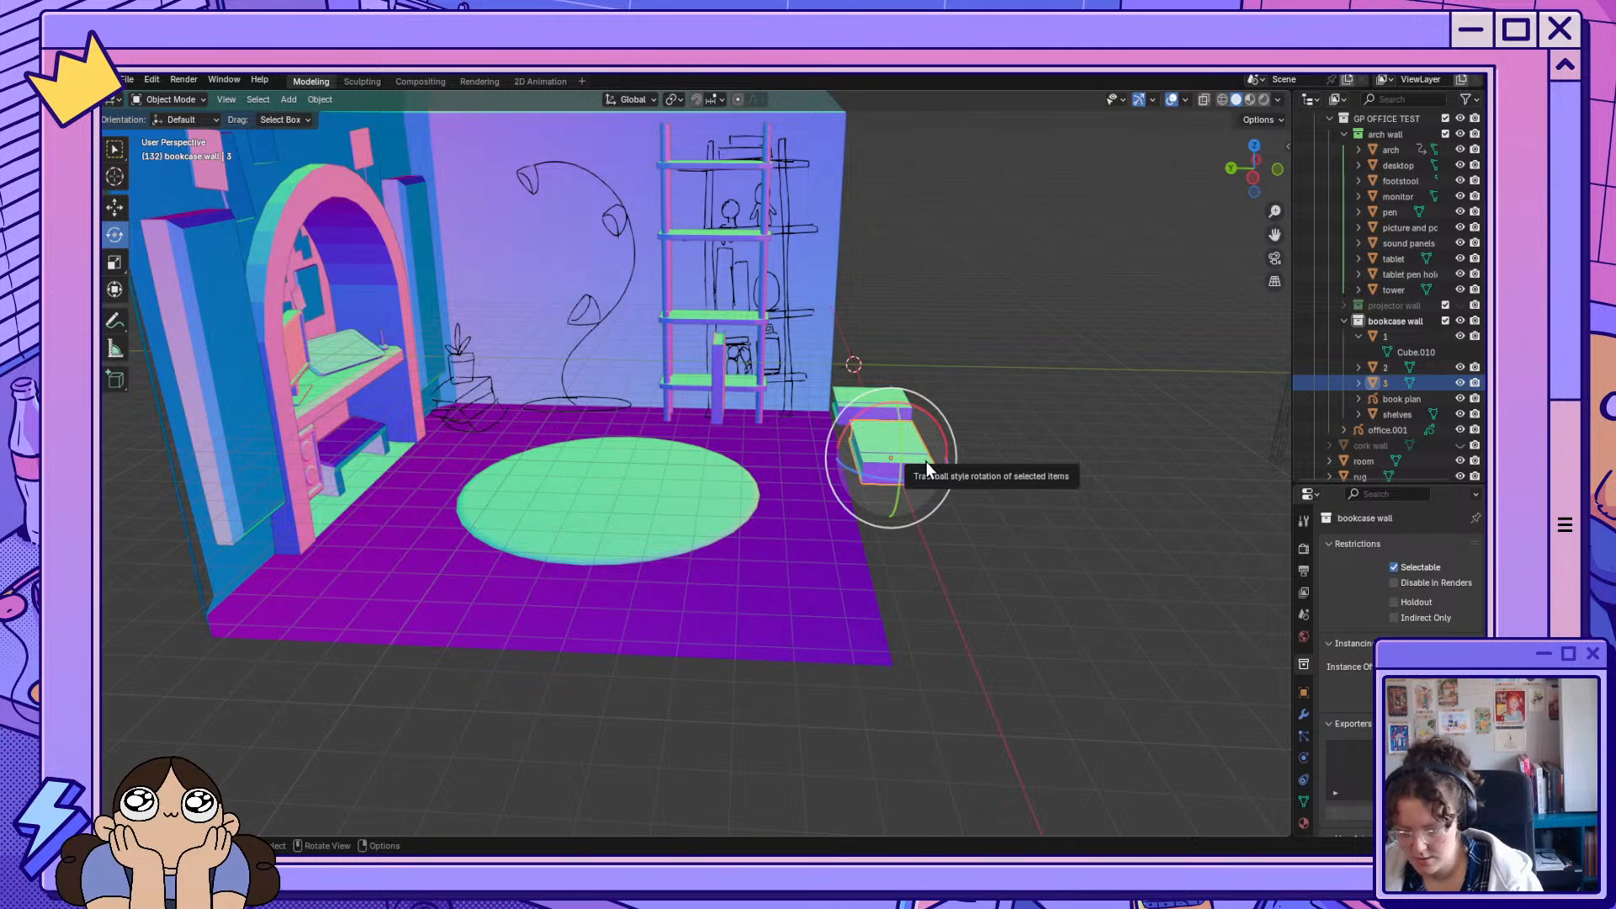
{"action": "mouse_move", "coordinate": [926, 469]}
{"action": "left_mouse_down"}
{"action": "mouse_move", "coordinate": [922, 446]}
{"action": "mouse_move", "coordinate": [926, 469]}
{"action": "left_mouse_up"}
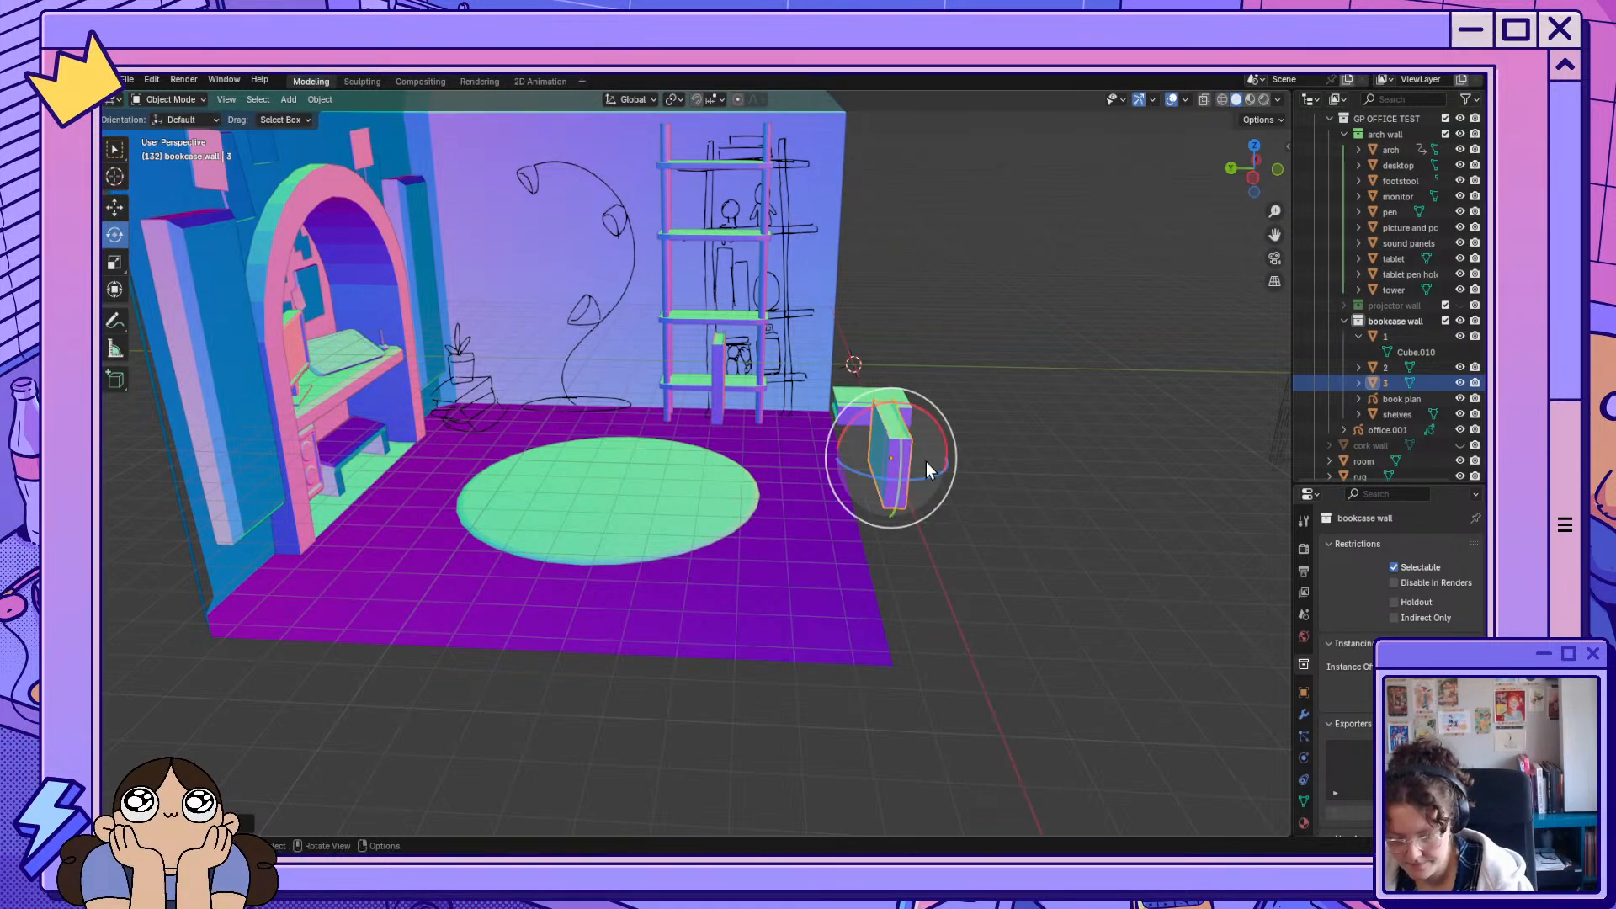
{"action": "left_click", "coordinate": [846, 396]}
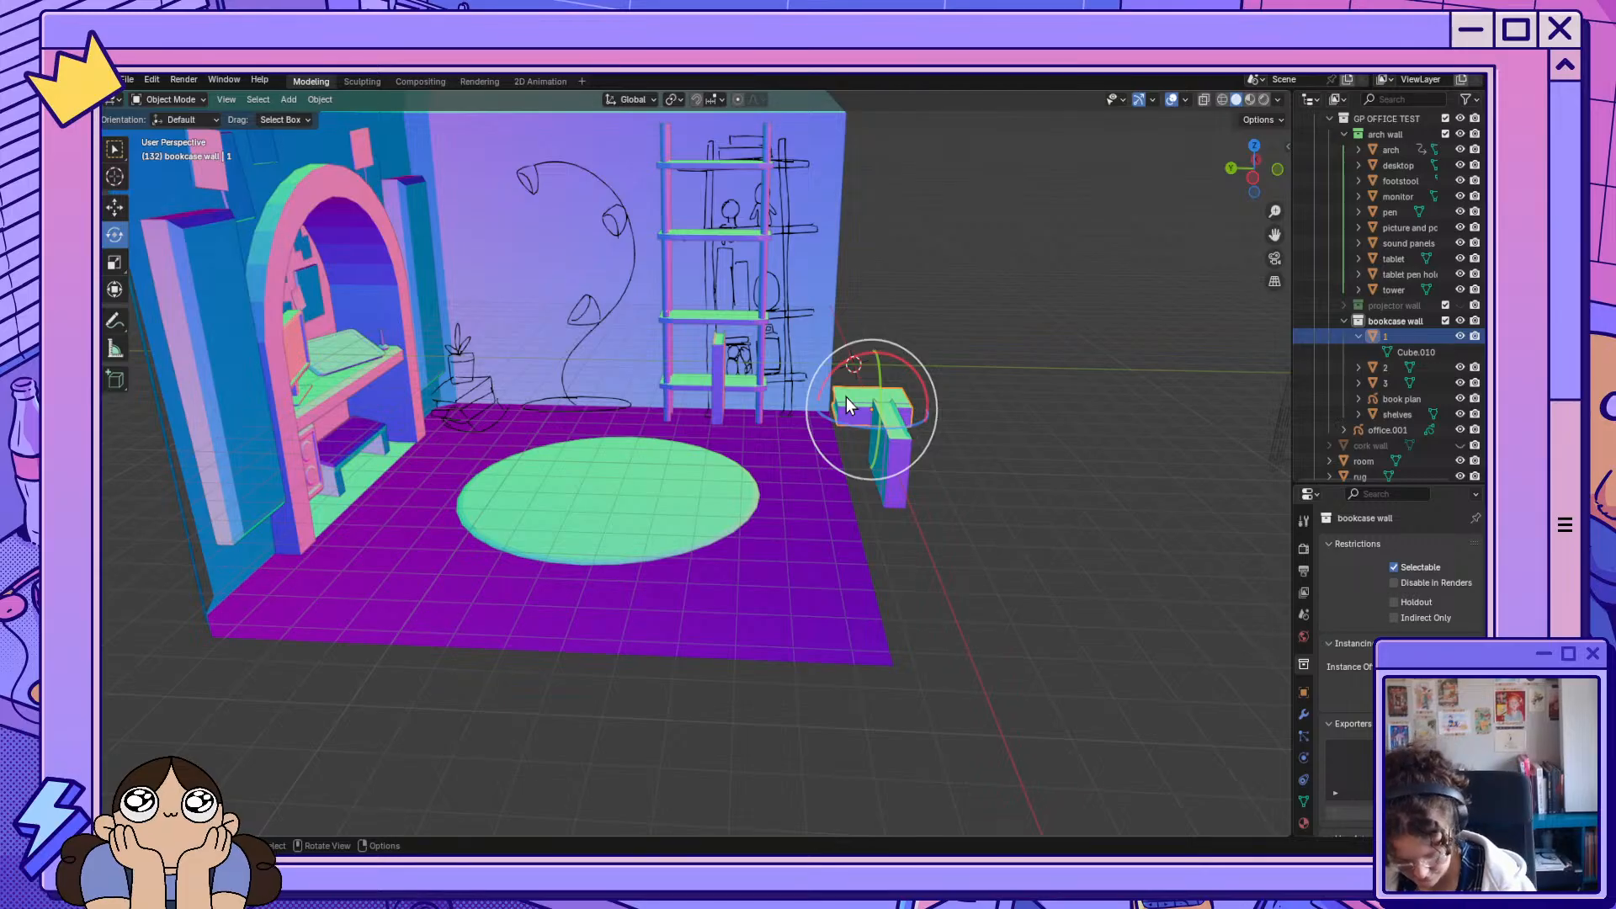
Rotate book 1 by 90 degrees about the X axis to stand it upright, and slide books 3 and 1 along Y to the bookcase.
{"action": "type", "text": "rx90"}
{"action": "key", "text": "Return"}
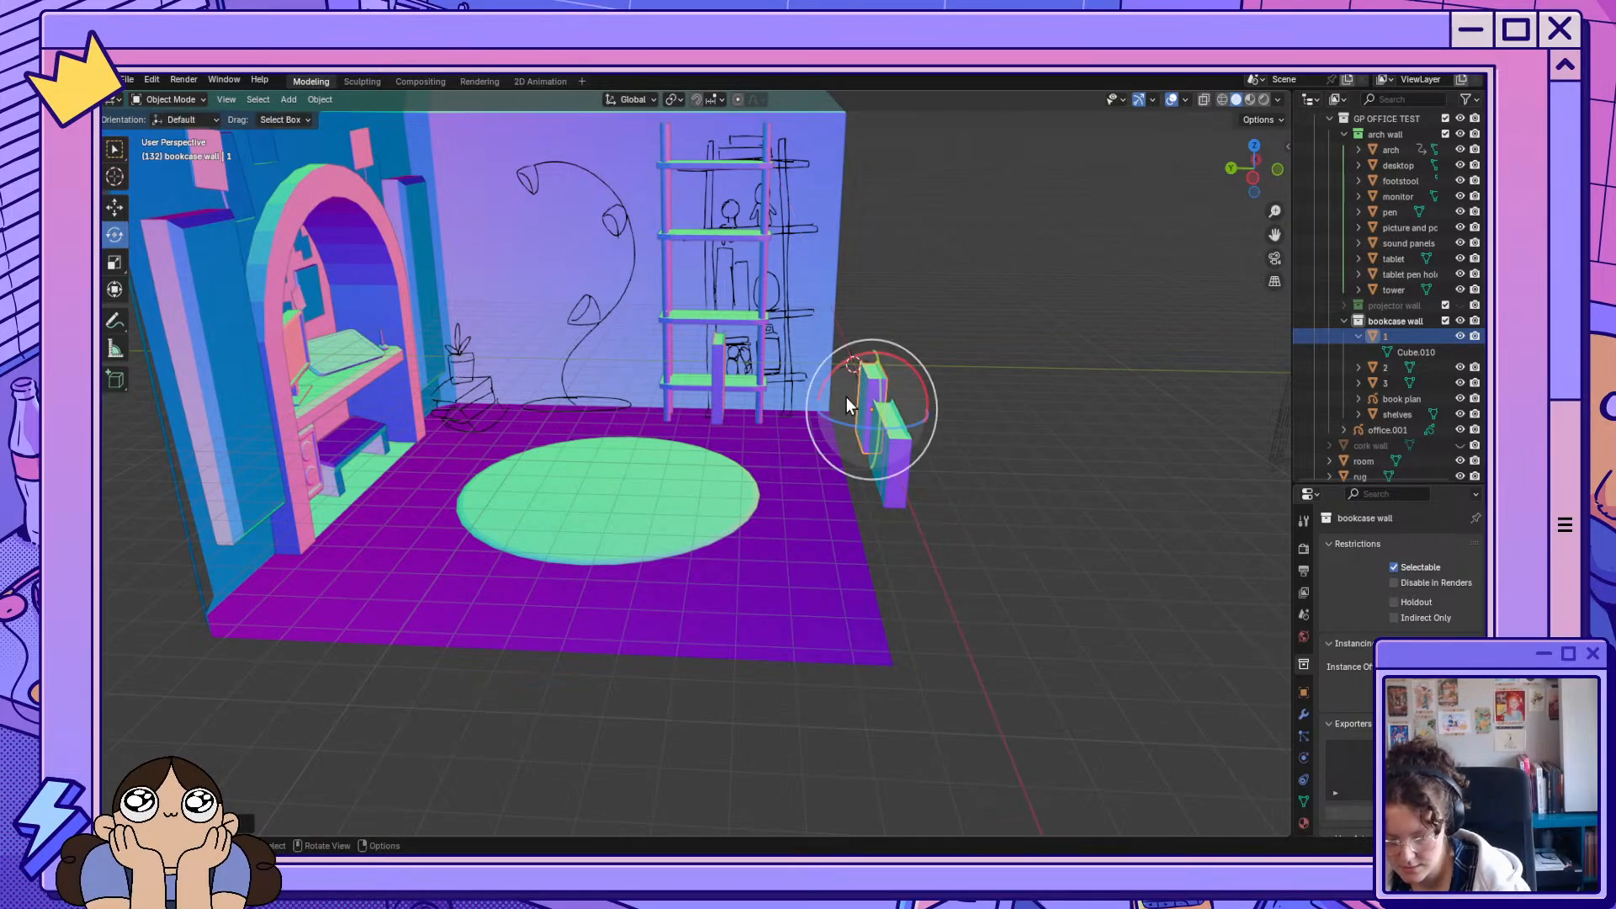
{"action": "left_click", "coordinate": [892, 467]}
{"action": "left_click", "coordinate": [115, 208]}
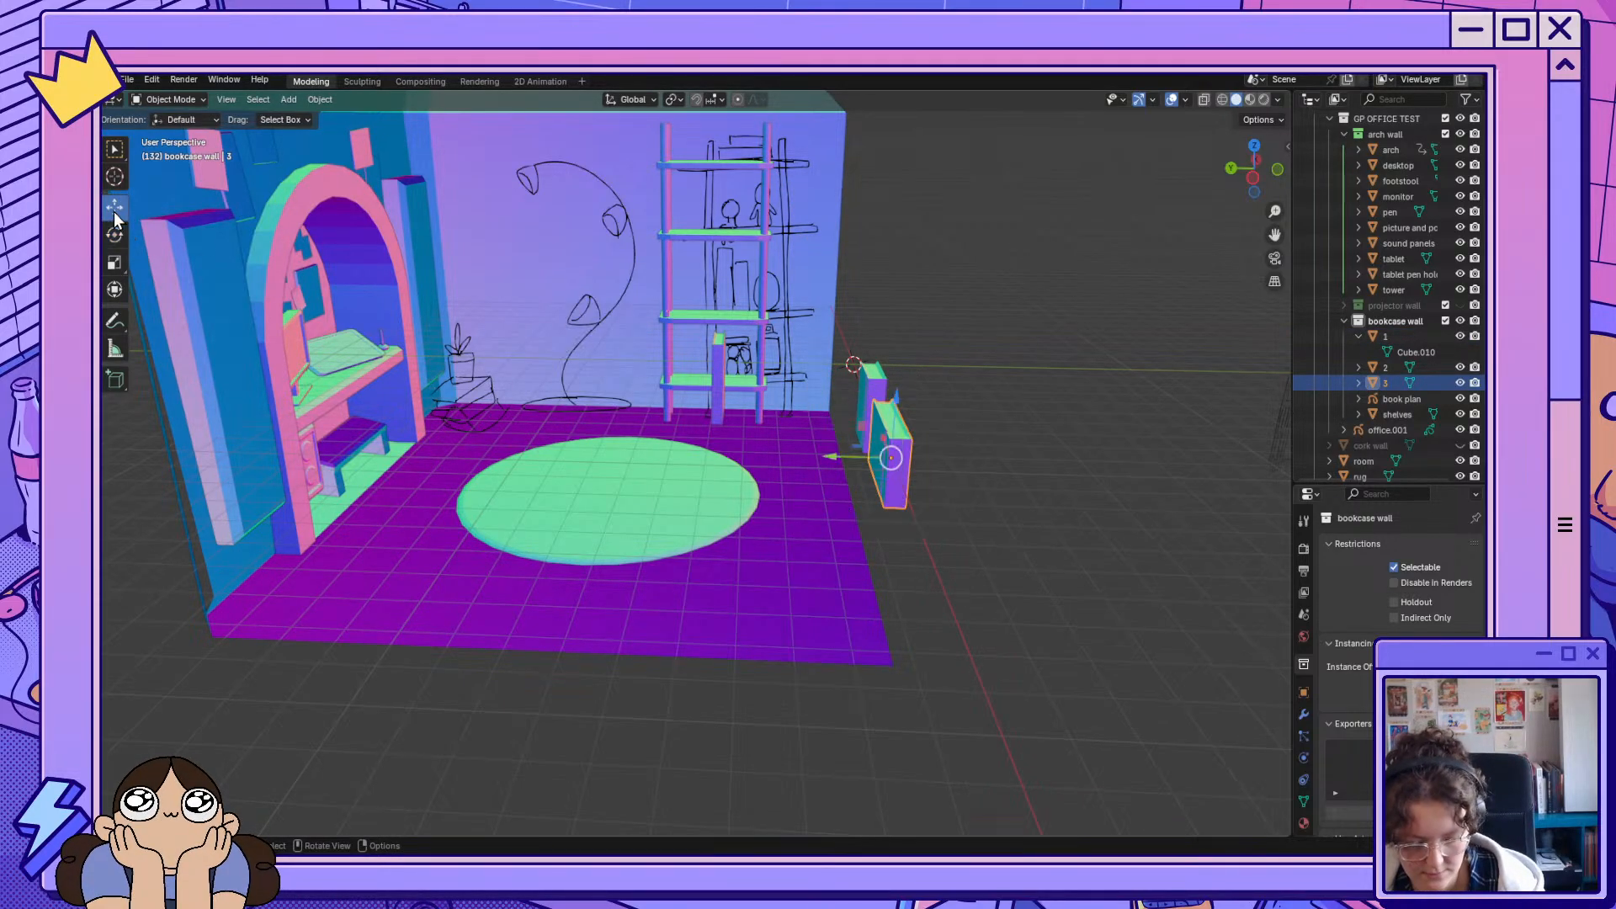
{"action": "left_click_drag", "start_coordinate": [831, 457], "coordinate": [679, 446]}
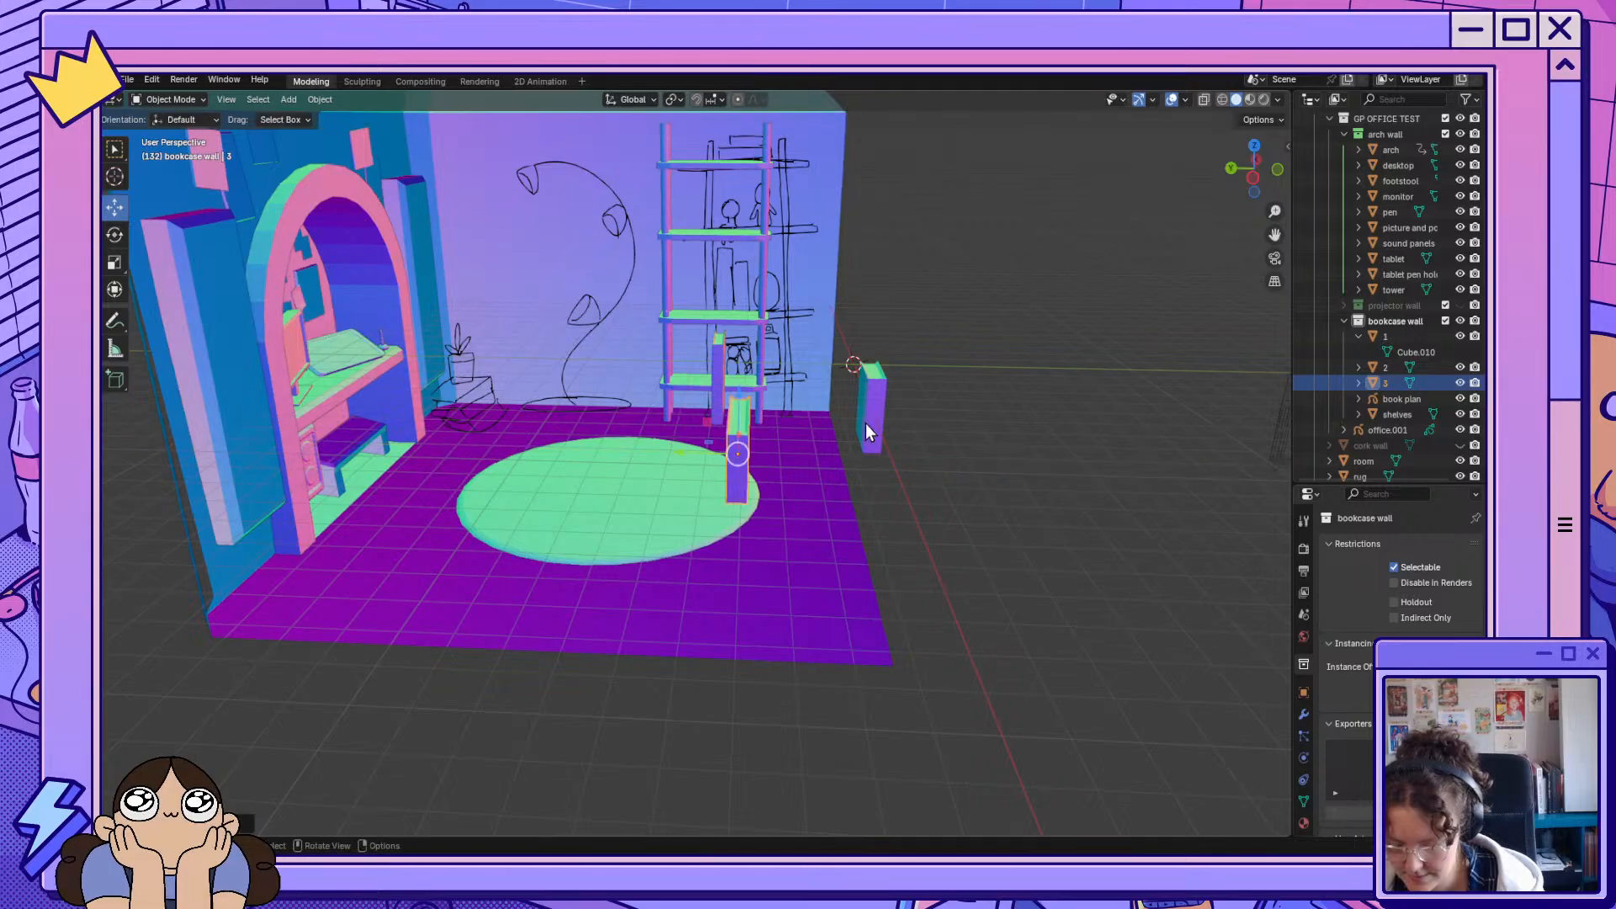
{"action": "left_click", "coordinate": [867, 421]}
{"action": "left_click_drag", "start_coordinate": [817, 408], "coordinate": [716, 407]}
Move books 3 and 1 along the X axis to line up in a row beside book 2.
{"action": "middle_click_drag", "start_coordinate": [716, 408], "coordinate": [756, 569]}
{"action": "left_click", "coordinate": [645, 507]}
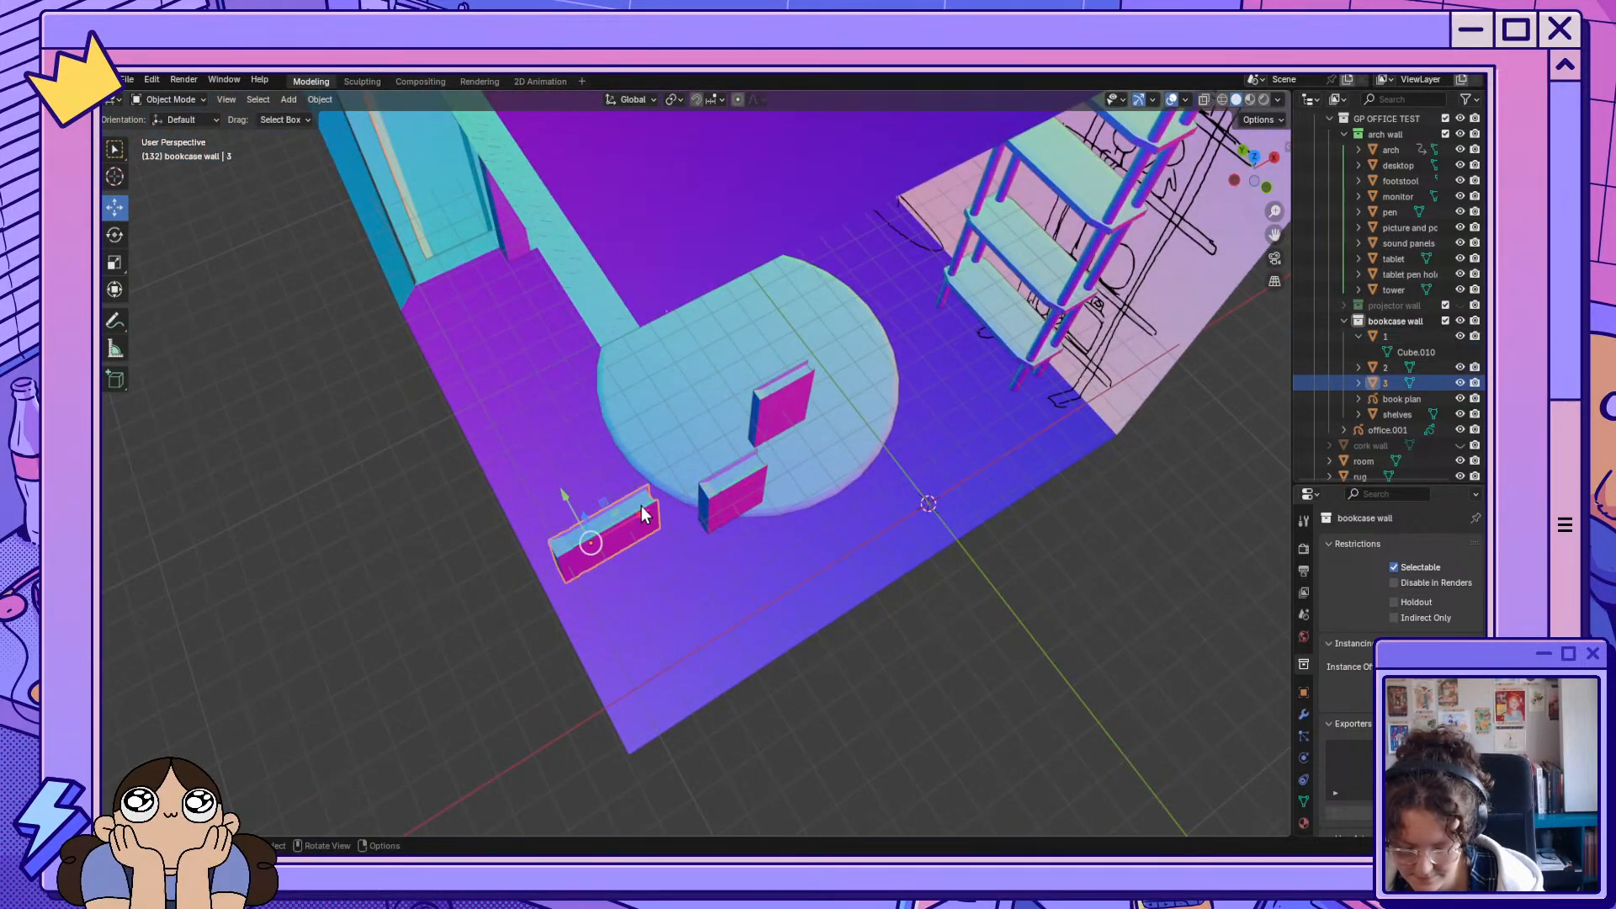
{"action": "left_click_drag", "start_coordinate": [641, 516], "coordinate": [863, 433]}
{"action": "left_click", "coordinate": [721, 494]}
{"action": "left_click_drag", "start_coordinate": [768, 465], "coordinate": [850, 437]}
{"action": "middle_click_drag", "start_coordinate": [850, 436], "coordinate": [1007, 377]}
{"action": "scroll", "coordinate": [1000, 365], "scroll_direction": "up", "scroll_amount": 2}
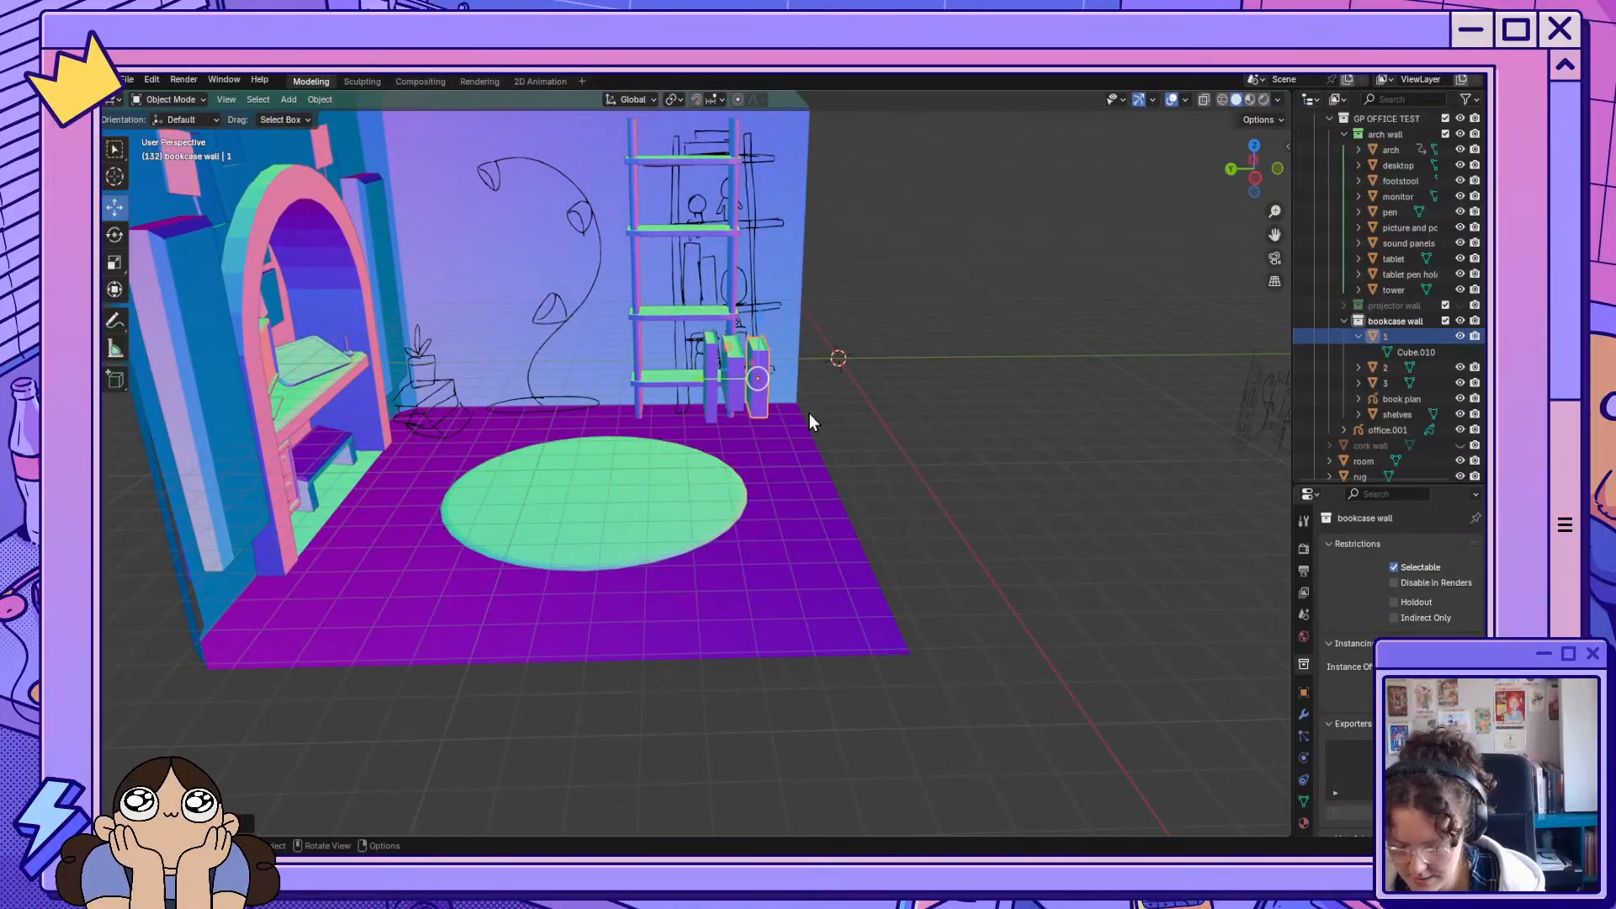
Select all three books together and move them up to the bookcase's second shelf, shifting them along Y between its posts.
{"action": "left_click_drag", "start_coordinate": [810, 414], "coordinate": [690, 374]}
{"action": "left_click", "coordinate": [855, 438]}
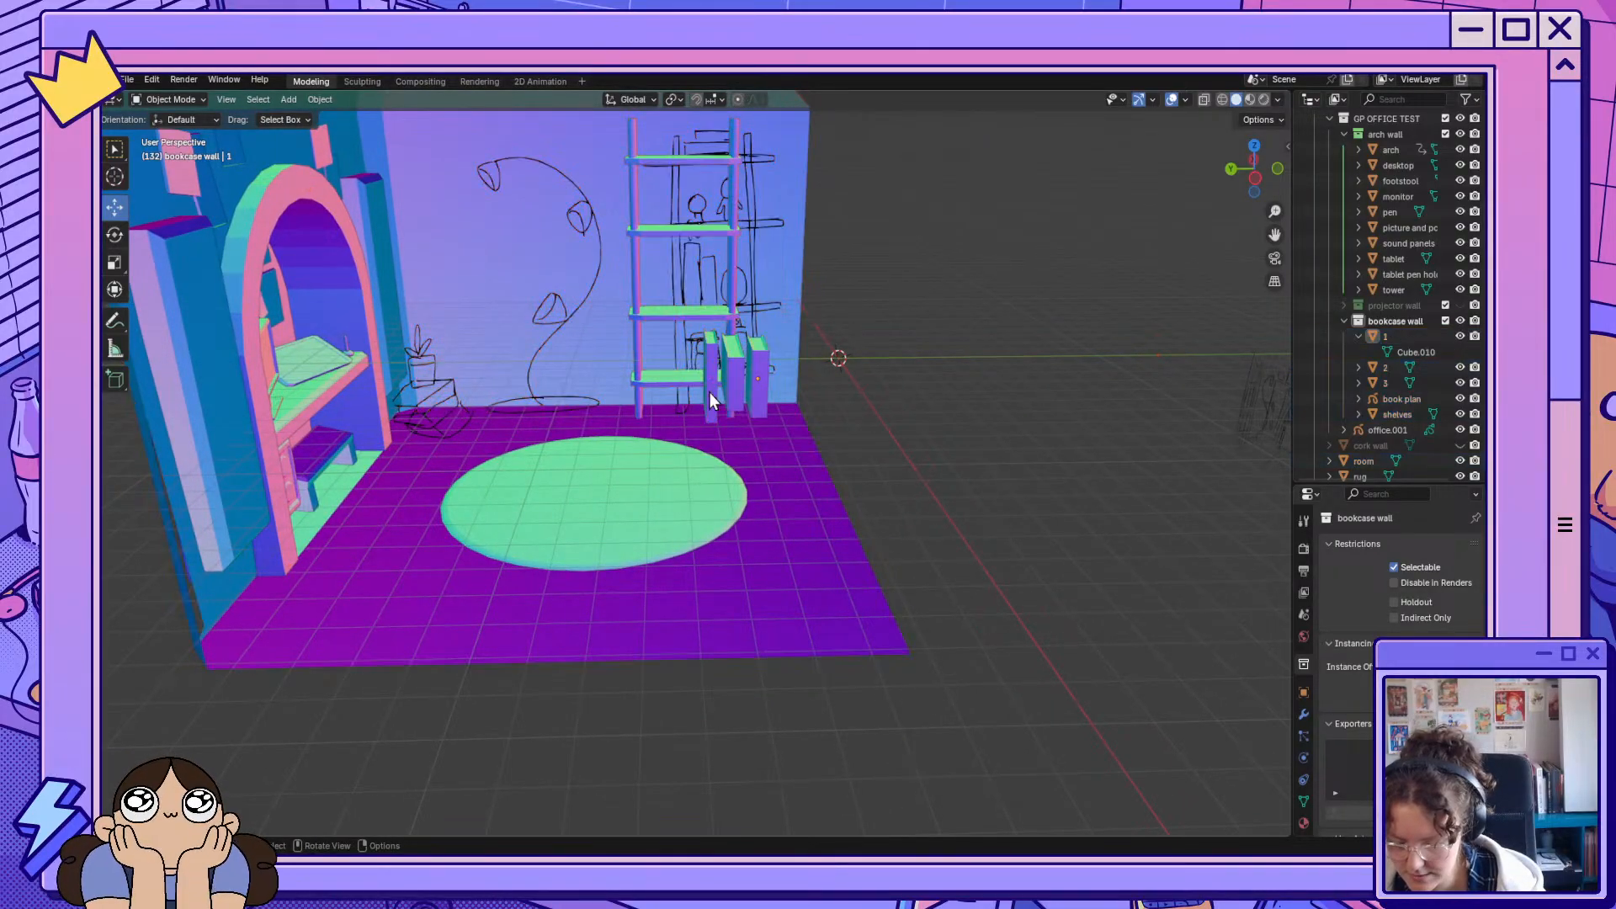
{"action": "left_click", "coordinate": [709, 393]}
{"action": "left_click", "coordinate": [730, 395], "text": "shift"}
{"action": "left_click", "coordinate": [757, 402], "text": "shift"}
{"action": "middle_click_drag", "start_coordinate": [847, 401], "coordinate": [885, 451]}
{"action": "left_click_drag", "start_coordinate": [820, 449], "coordinate": [1212, 484]}
{"action": "middle_click_drag", "start_coordinate": [1212, 484], "coordinate": [1173, 567]}
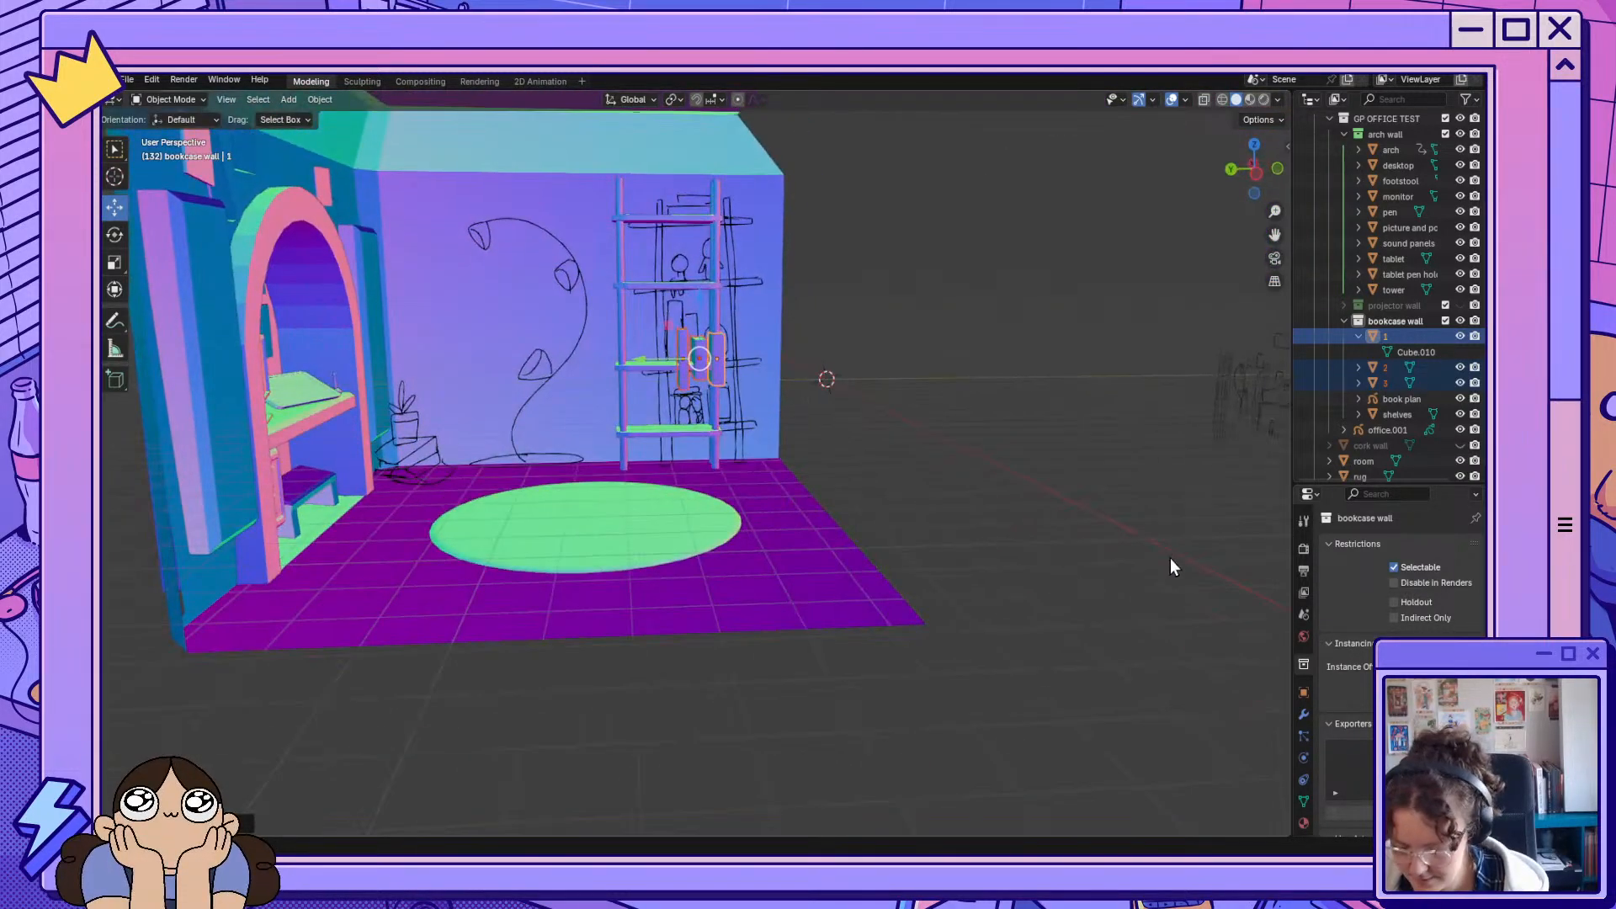
{"action": "left_click_drag", "start_coordinate": [649, 355], "coordinate": [604, 358]}
Move the three books farther back along X and raise them about 0.95 m along Z to clear the second shelf.
{"action": "middle_click_drag", "start_coordinate": [889, 375], "coordinate": [1068, 402]}
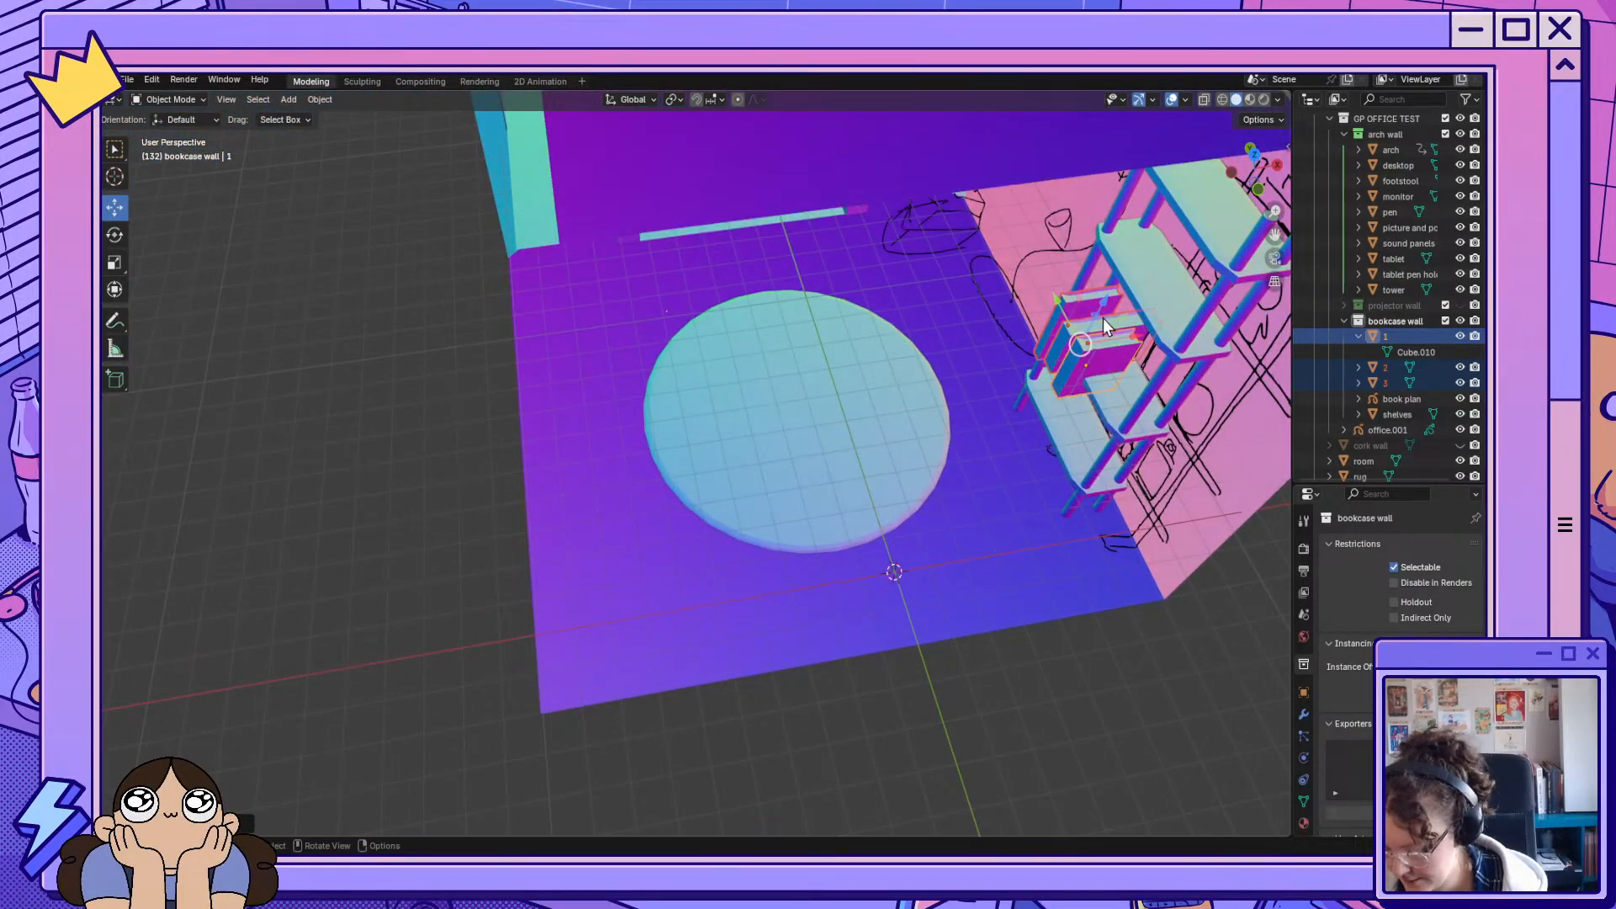
{"action": "key", "text": "g"}
{"action": "key", "text": "x"}
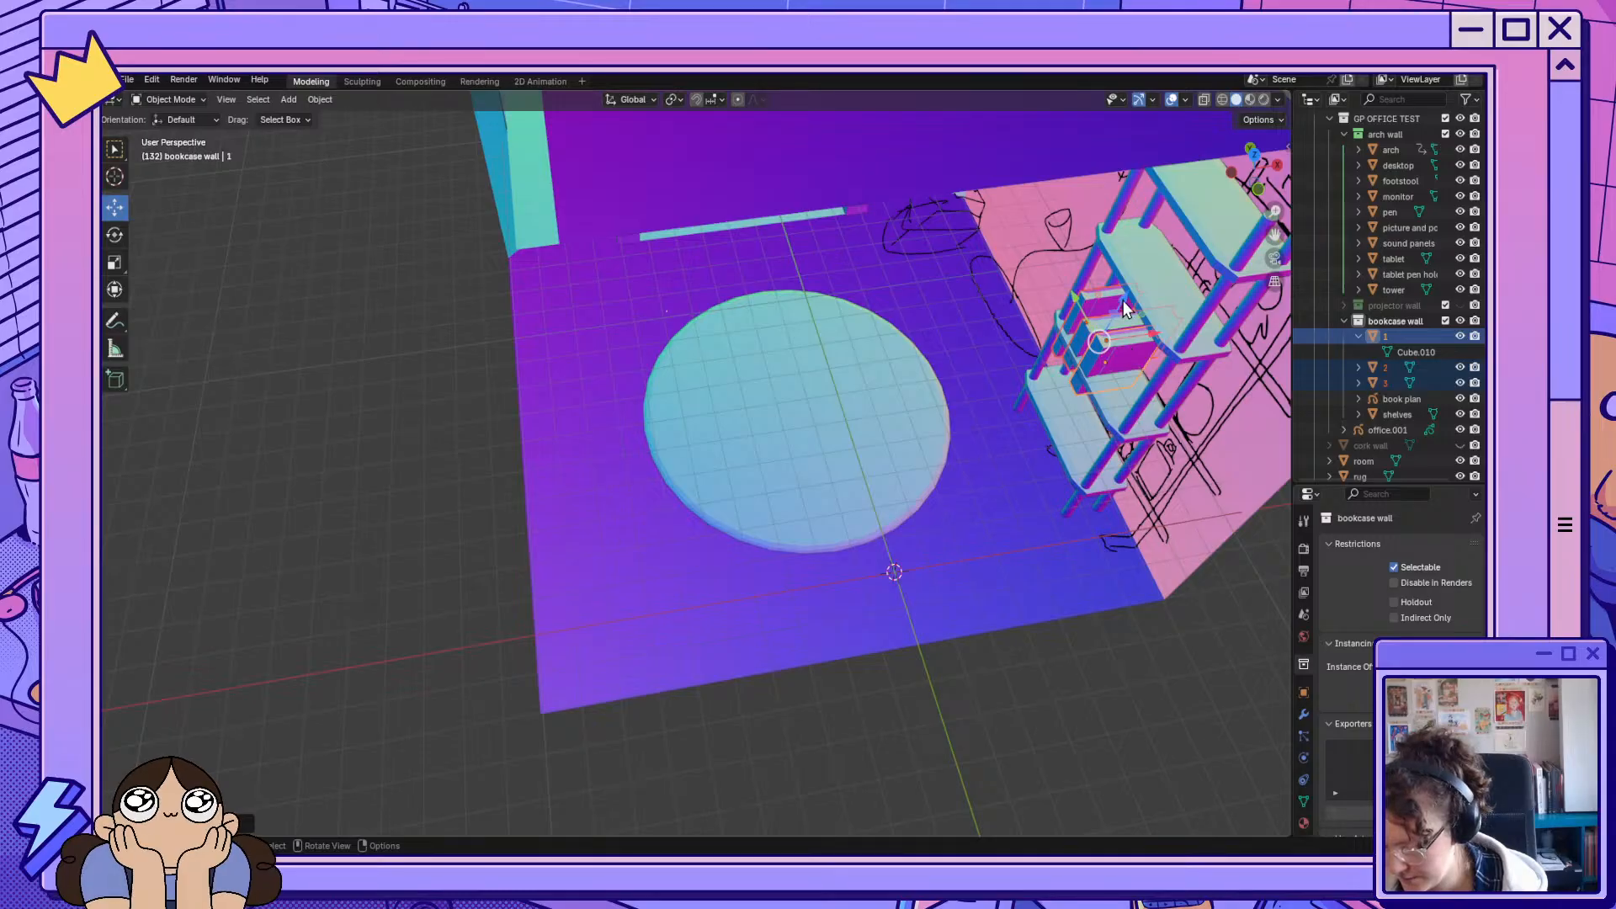
{"action": "key", "text": "z"}
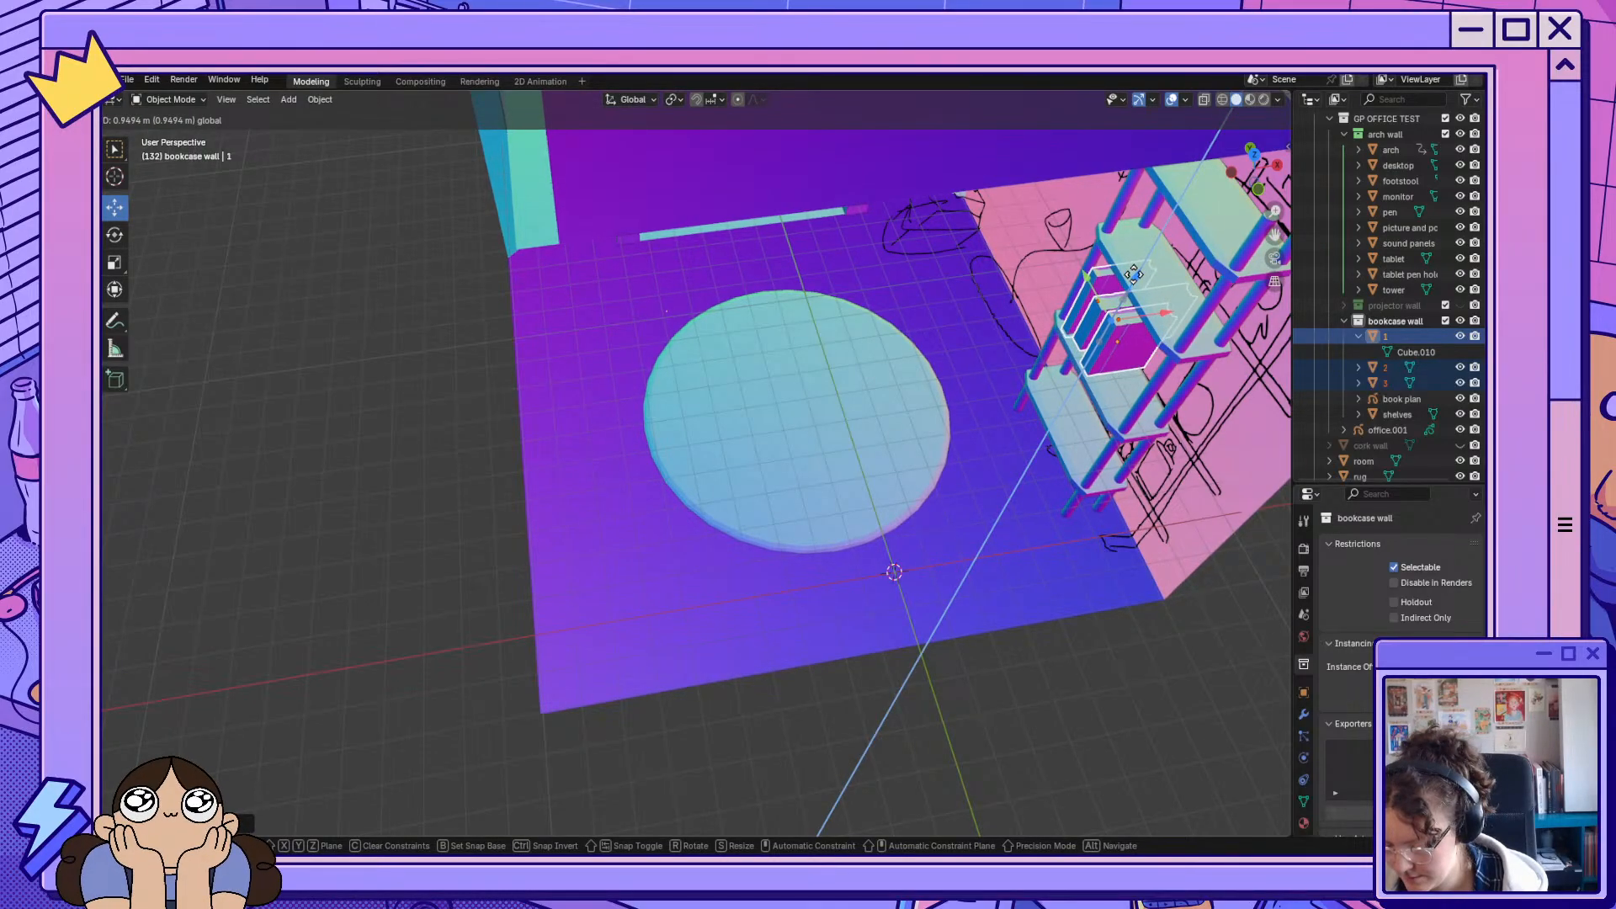
{"action": "left_click_drag", "start_coordinate": [1136, 272], "coordinate": [1139, 276]}
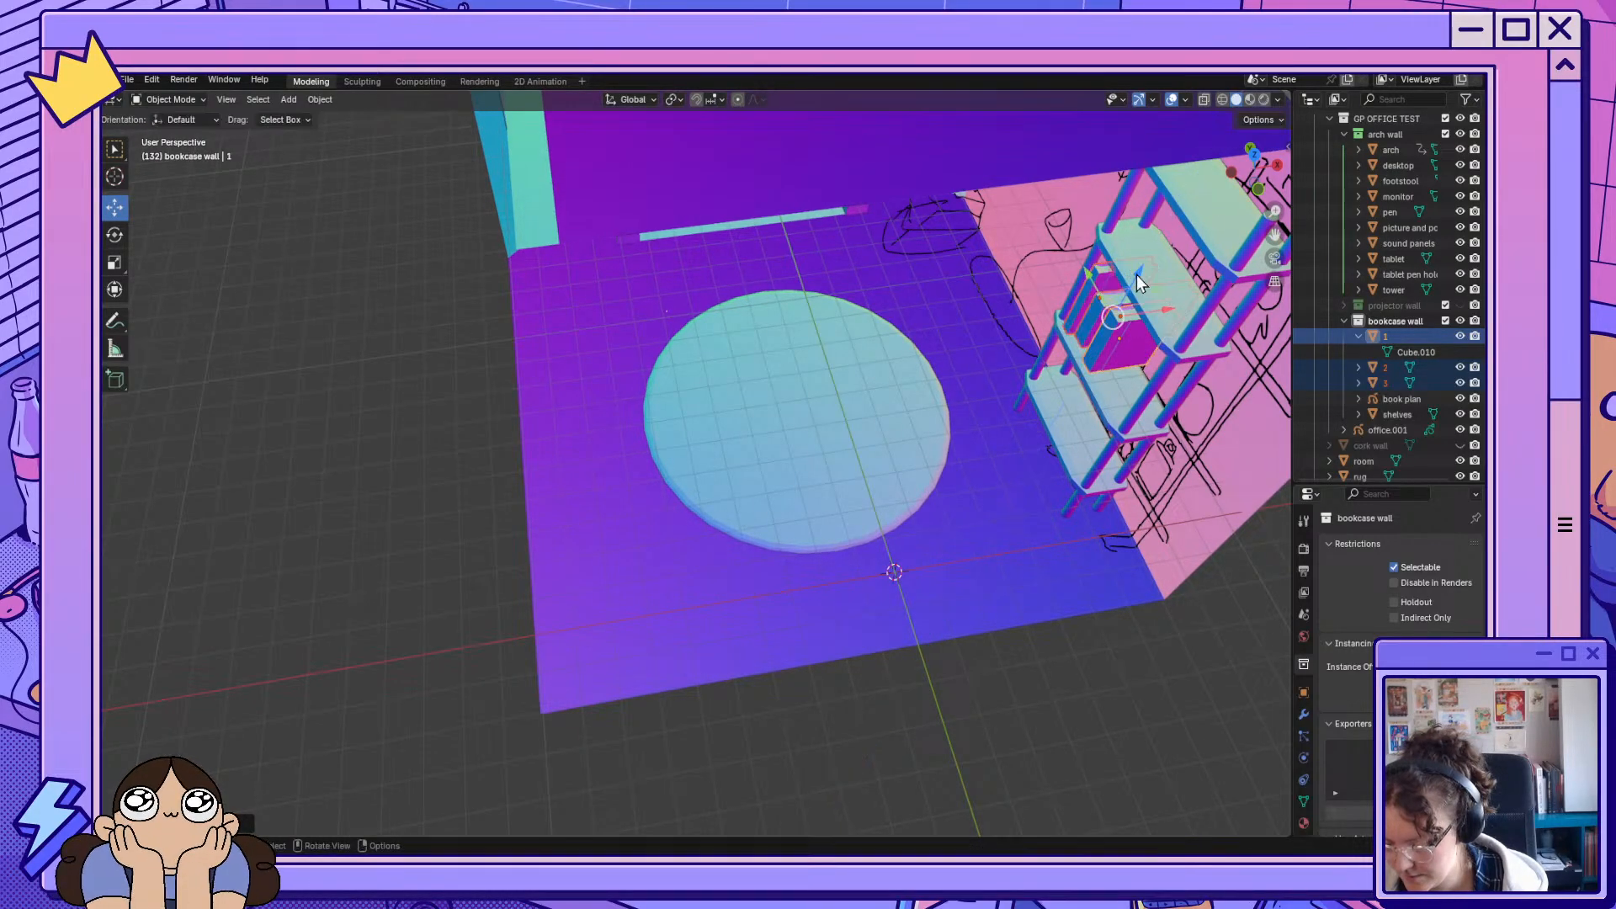
{"action": "middle_click_drag", "start_coordinate": [1023, 367], "coordinate": [1157, 295]}
{"action": "scroll", "coordinate": [893, 268], "scroll_direction": "up", "scroll_amount": 5}
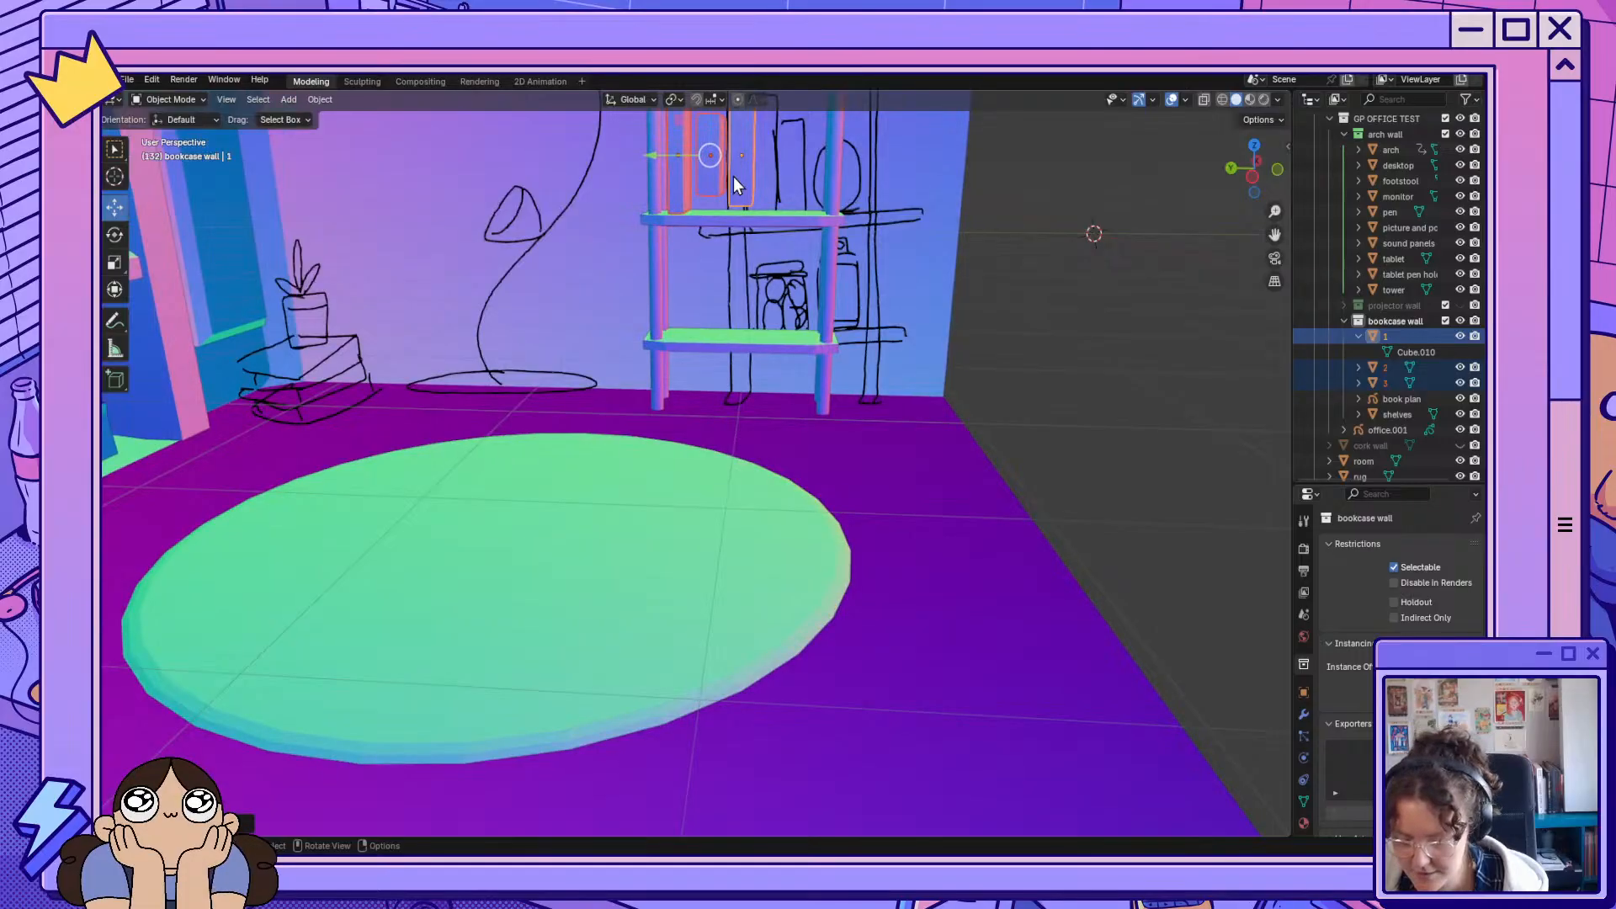
Slide book 3 along Y towards book 2, and book 1 along Y towards book 3.
{"action": "left_click", "coordinate": [697, 188]}
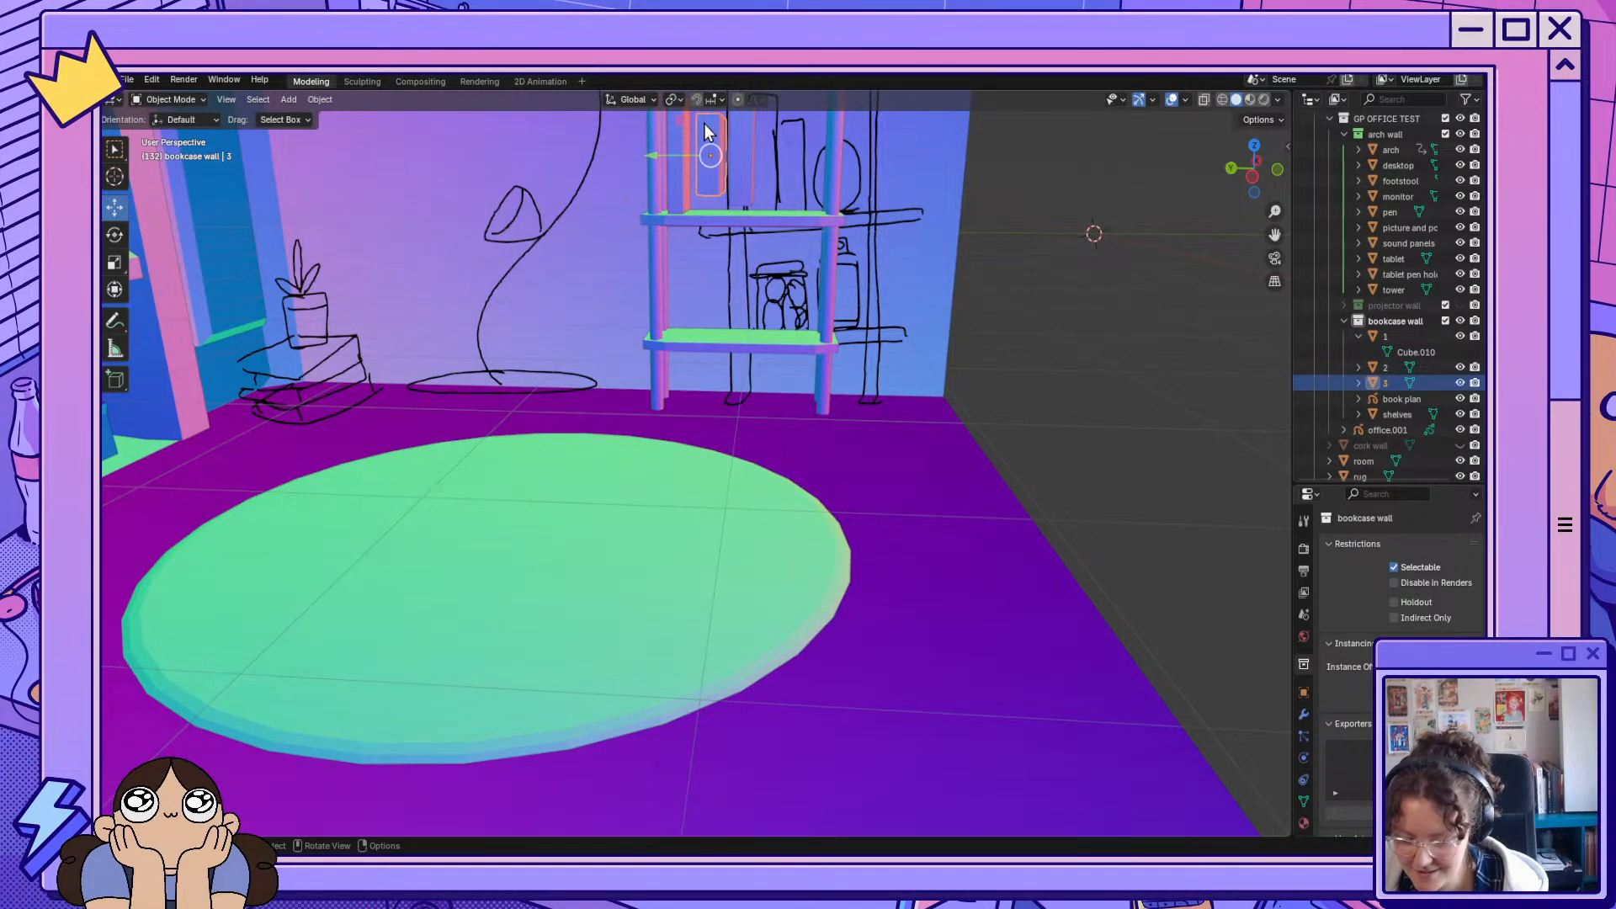
{"action": "left_click_drag", "start_coordinate": [706, 125], "coordinate": [693, 155]}
{"action": "key", "text": "y"}
{"action": "left_click", "coordinate": [743, 185]}
{"action": "key", "text": "y"}
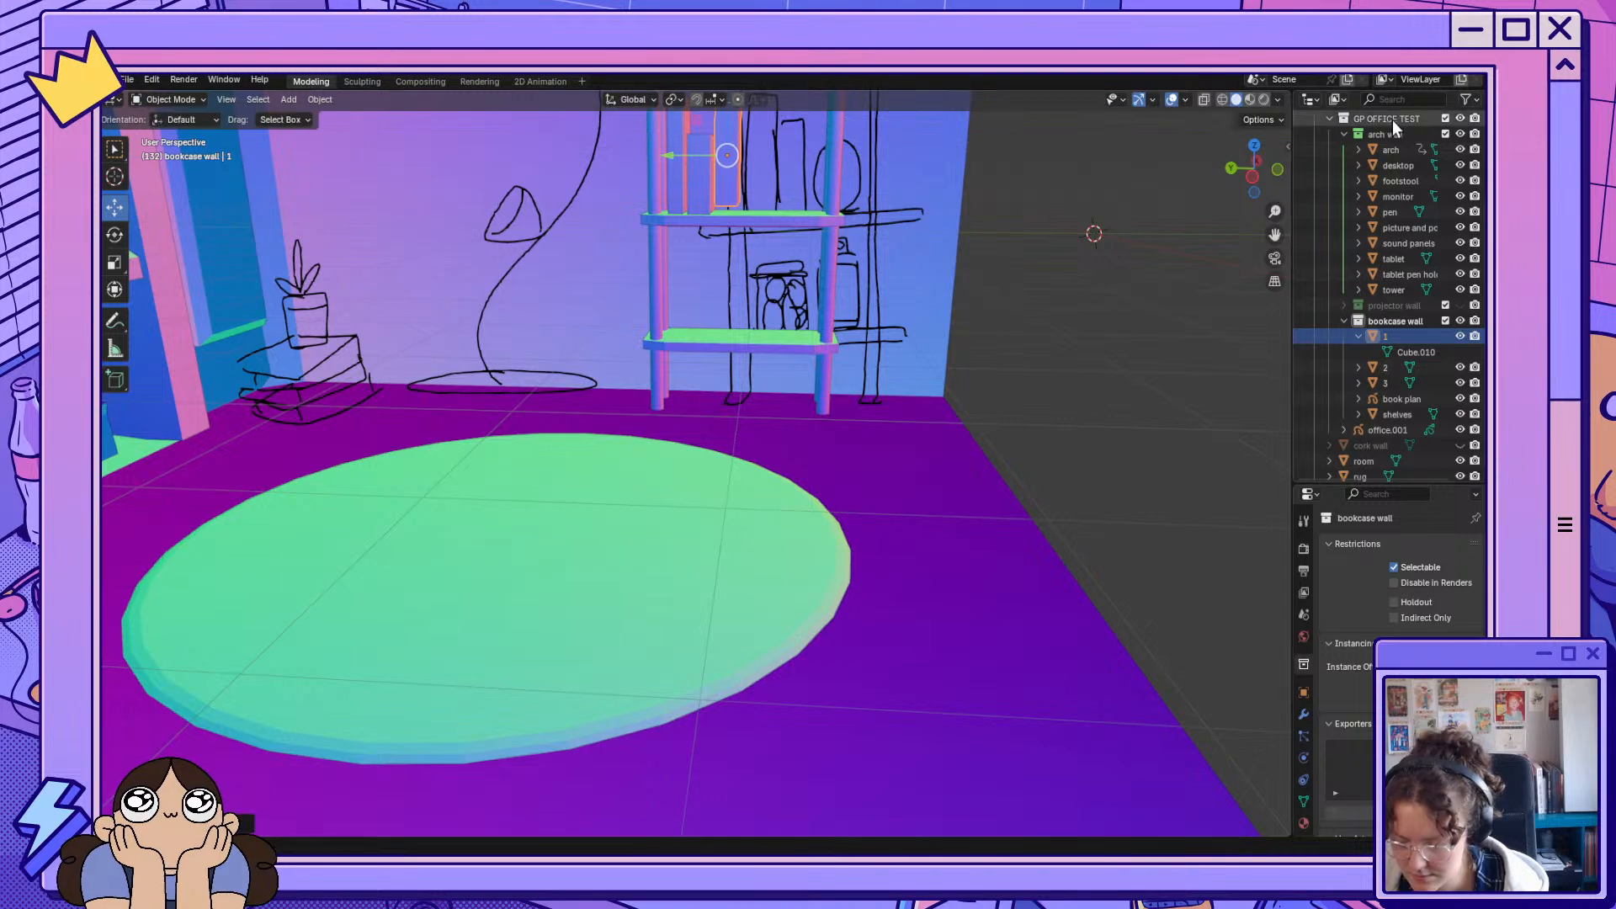
Lower book 1 onto the shelf surface and slide it along Y until it sits against book 3.
{"action": "left_click_drag", "start_coordinate": [1274, 234], "coordinate": [1252, 496]}
{"action": "scroll", "coordinate": [907, 183], "scroll_direction": "up", "scroll_amount": 3}
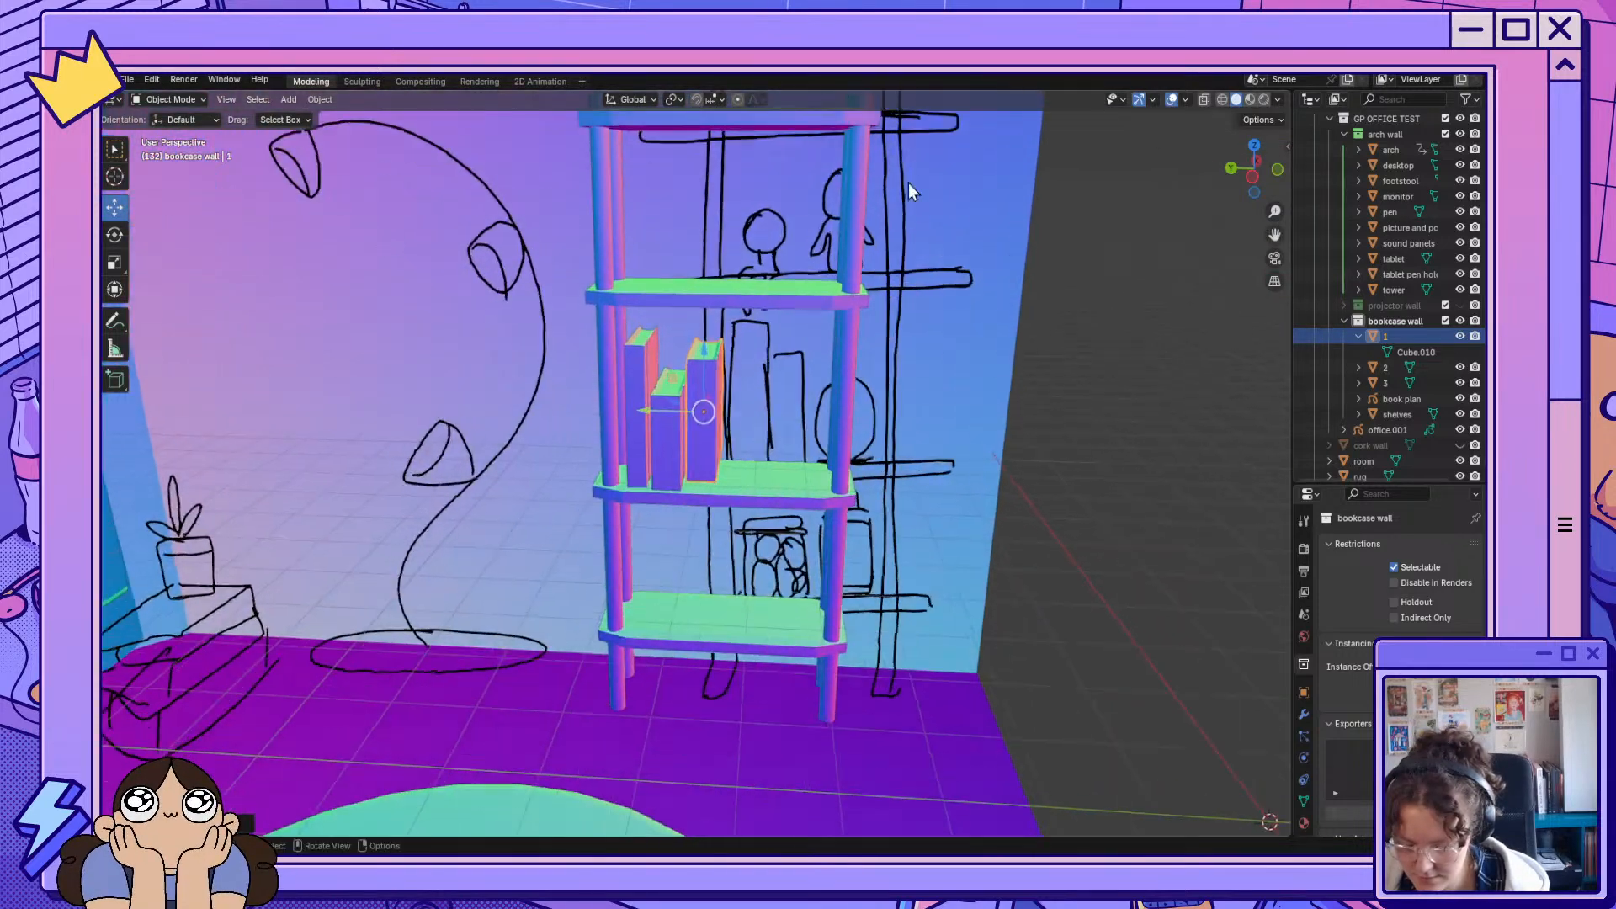
{"action": "left_click_drag", "start_coordinate": [1252, 187], "coordinate": [1283, 175]}
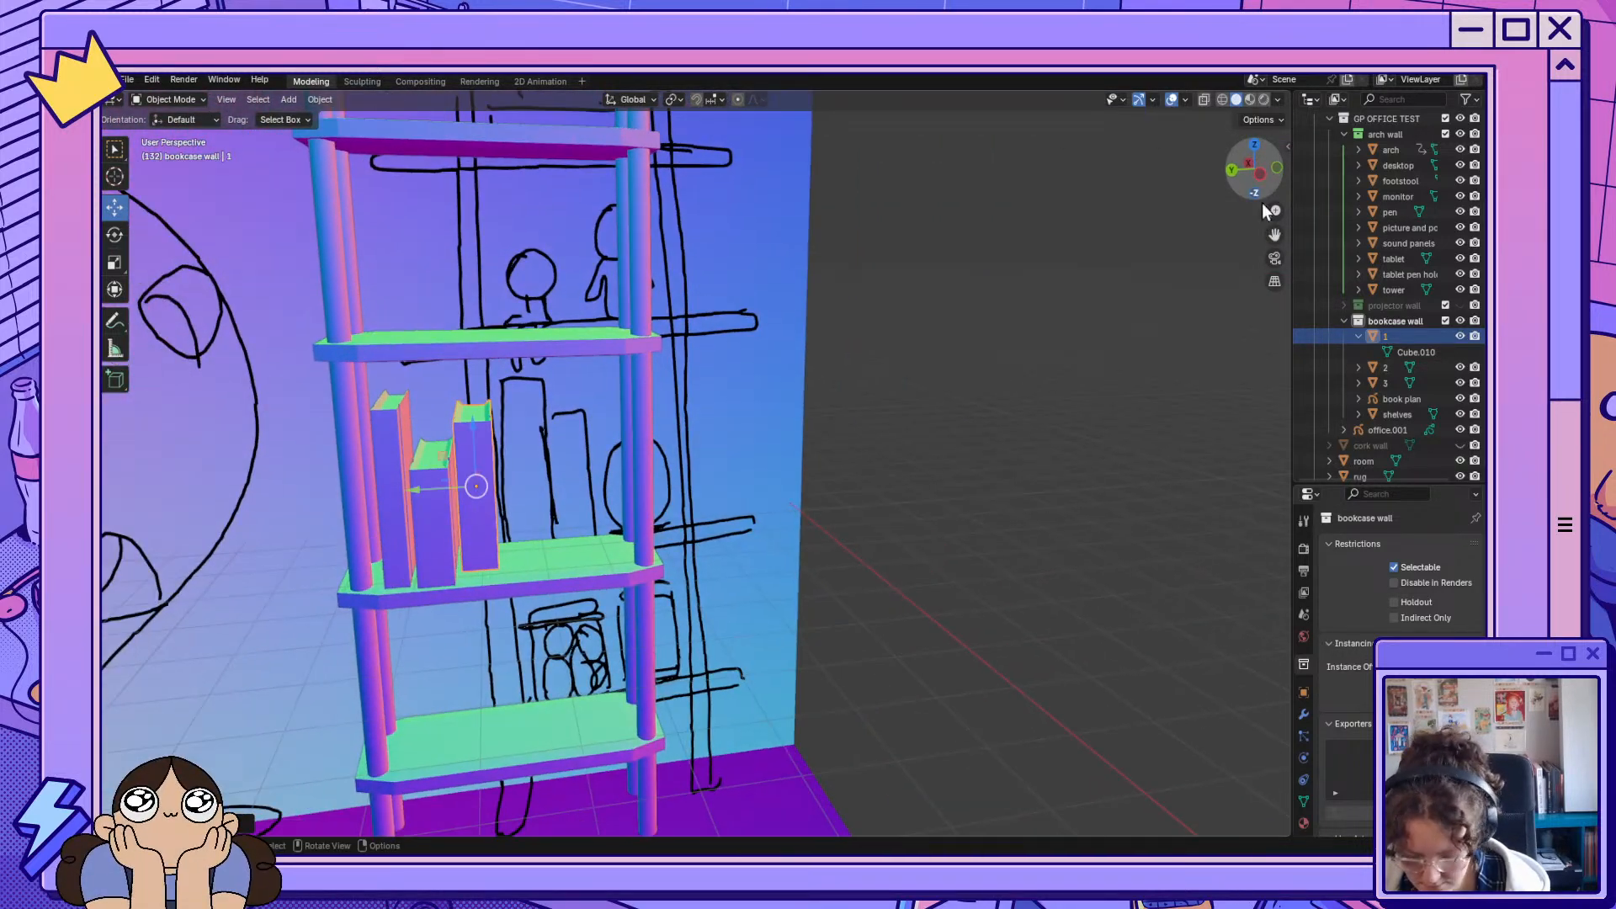
{"action": "left_click_drag", "start_coordinate": [1275, 235], "coordinate": [1327, 228]}
{"action": "left_click_drag", "start_coordinate": [1275, 235], "coordinate": [1227, 218]}
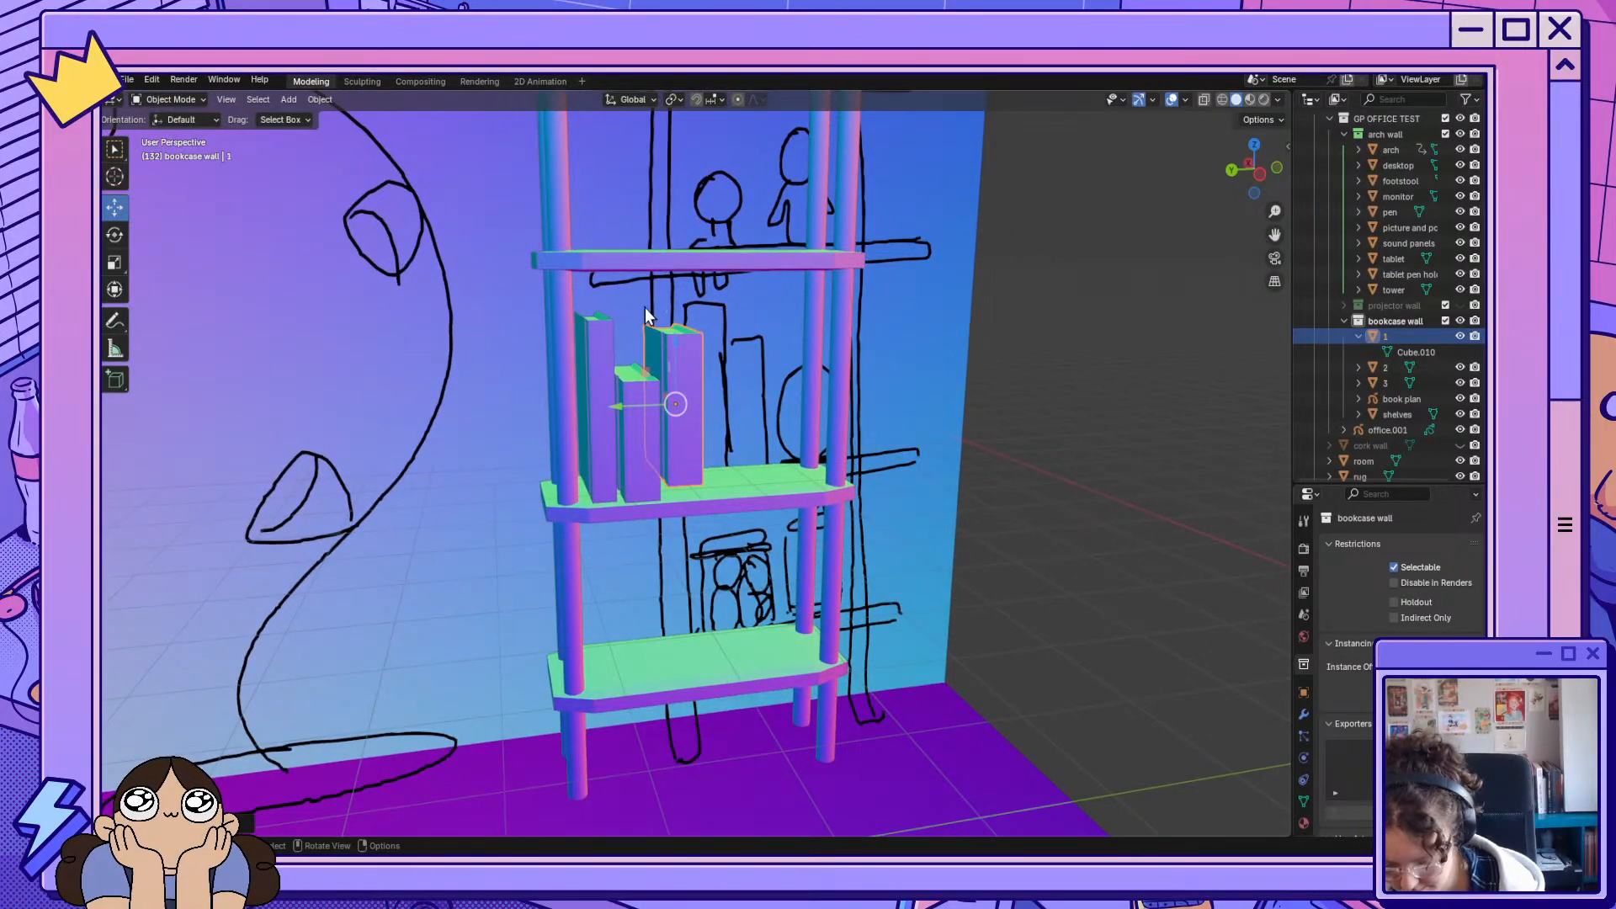
{"action": "left_click_drag", "start_coordinate": [676, 346], "coordinate": [678, 360]}
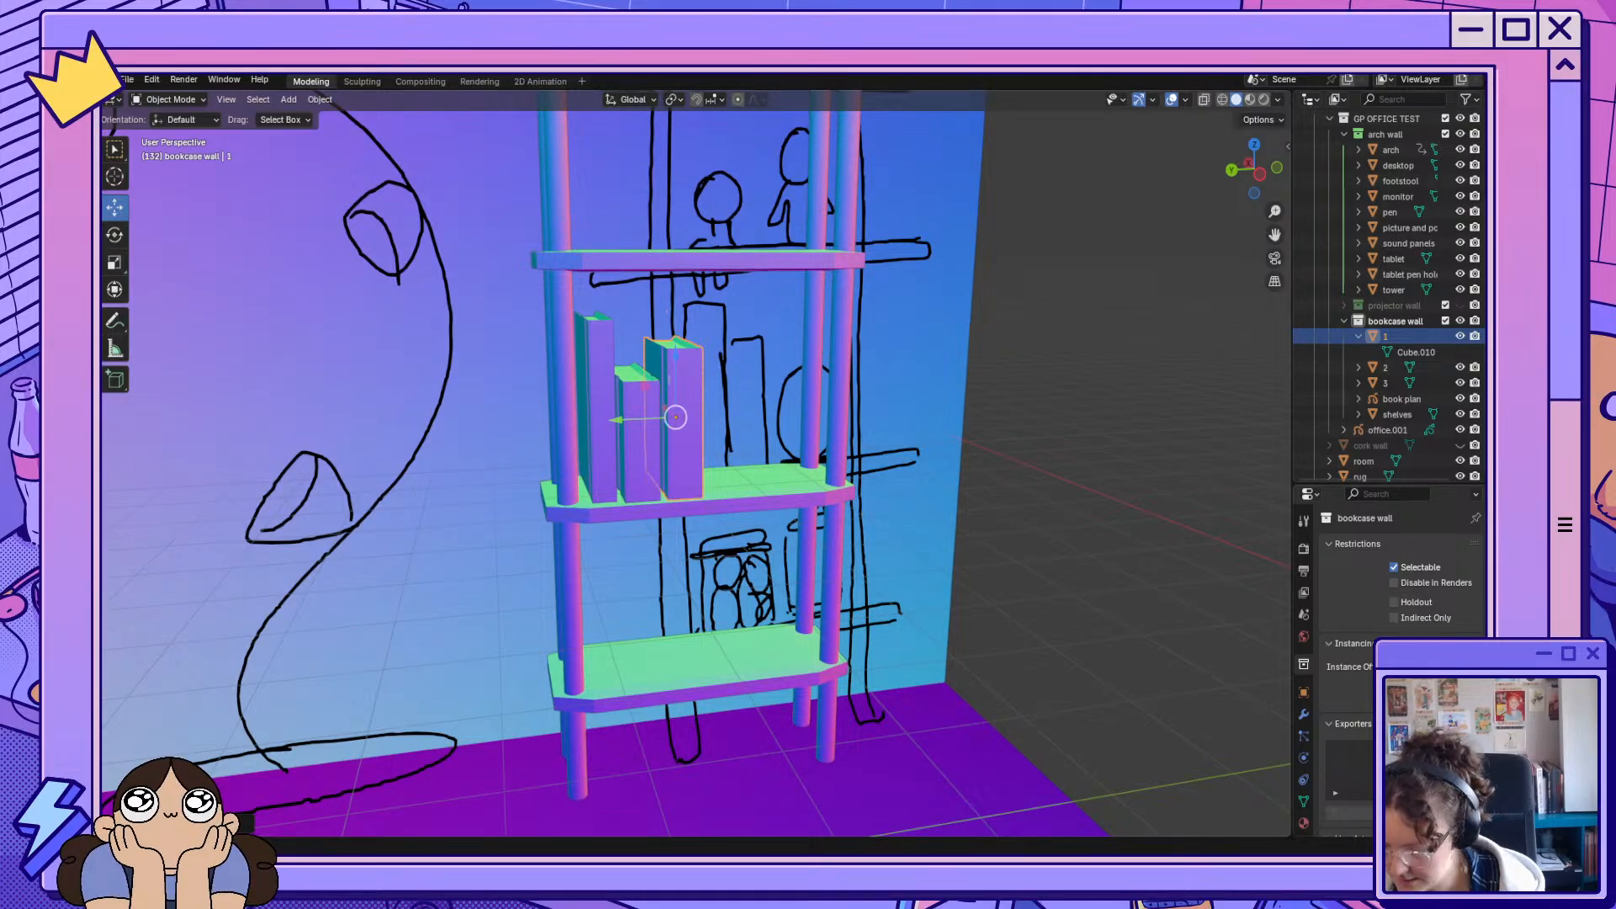
{"action": "mouse_move", "coordinate": [932, 550]}
{"action": "middle_mouse_down"}
{"action": "mouse_move", "coordinate": [868, 535]}
{"action": "mouse_move", "coordinate": [914, 529]}
{"action": "mouse_move", "coordinate": [896, 540]}
{"action": "middle_mouse_up"}
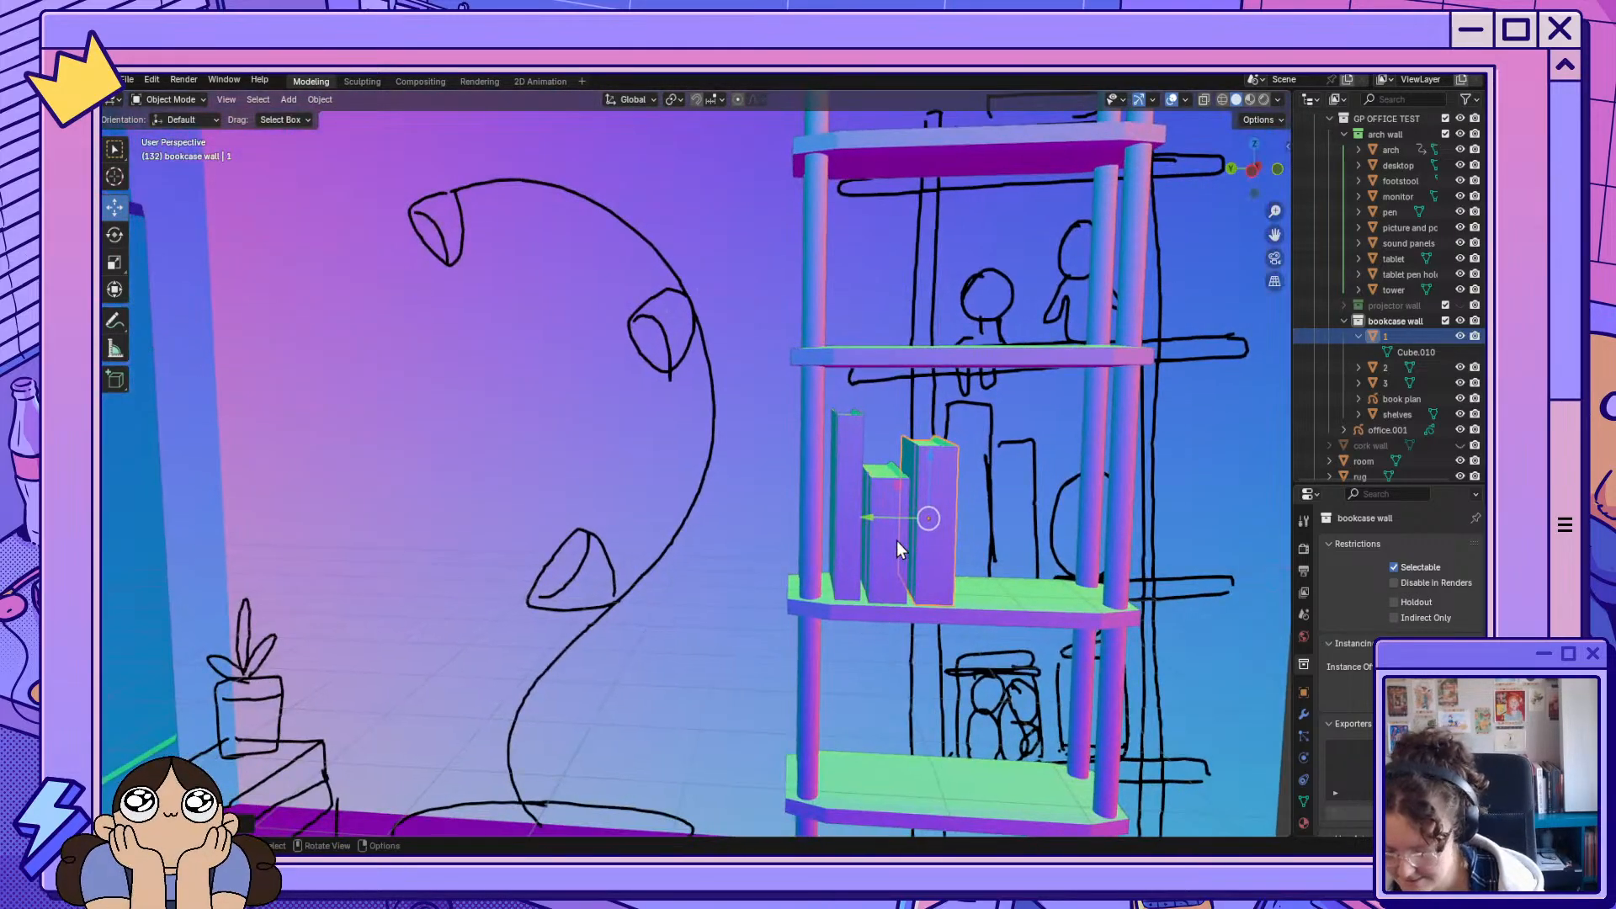
{"action": "left_click_drag", "start_coordinate": [896, 518], "coordinate": [862, 524]}
Duplicate book 3 and move the copy about -1.17 m along Y to the free side of book 1.
{"action": "left_click", "coordinate": [888, 578]}
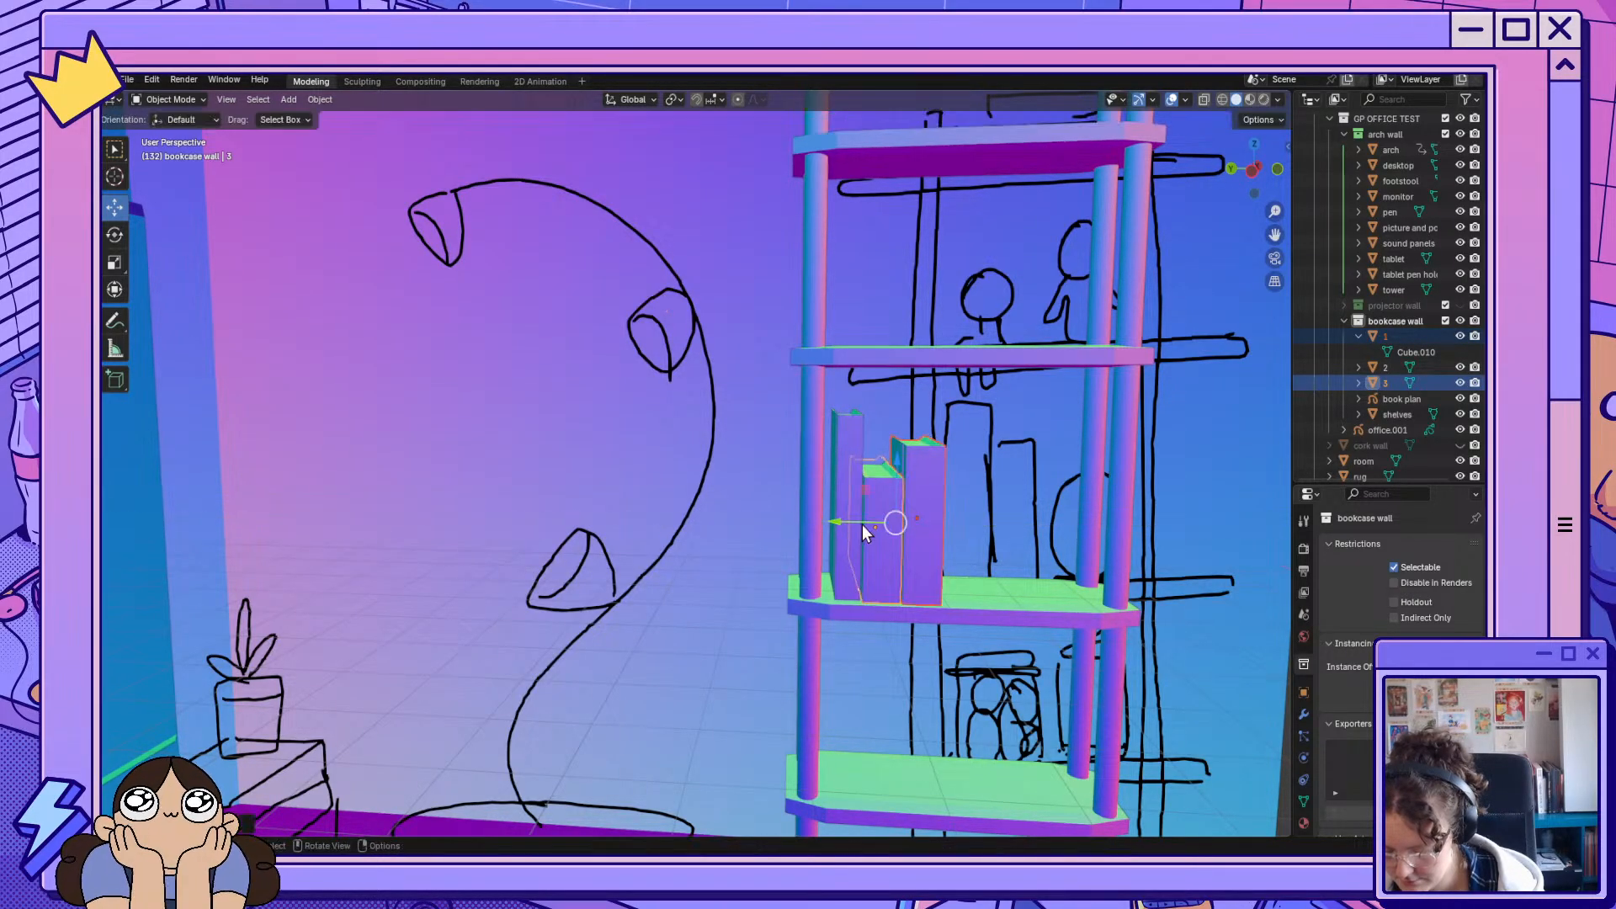
{"action": "middle_click_drag", "start_coordinate": [862, 524], "coordinate": [998, 725]}
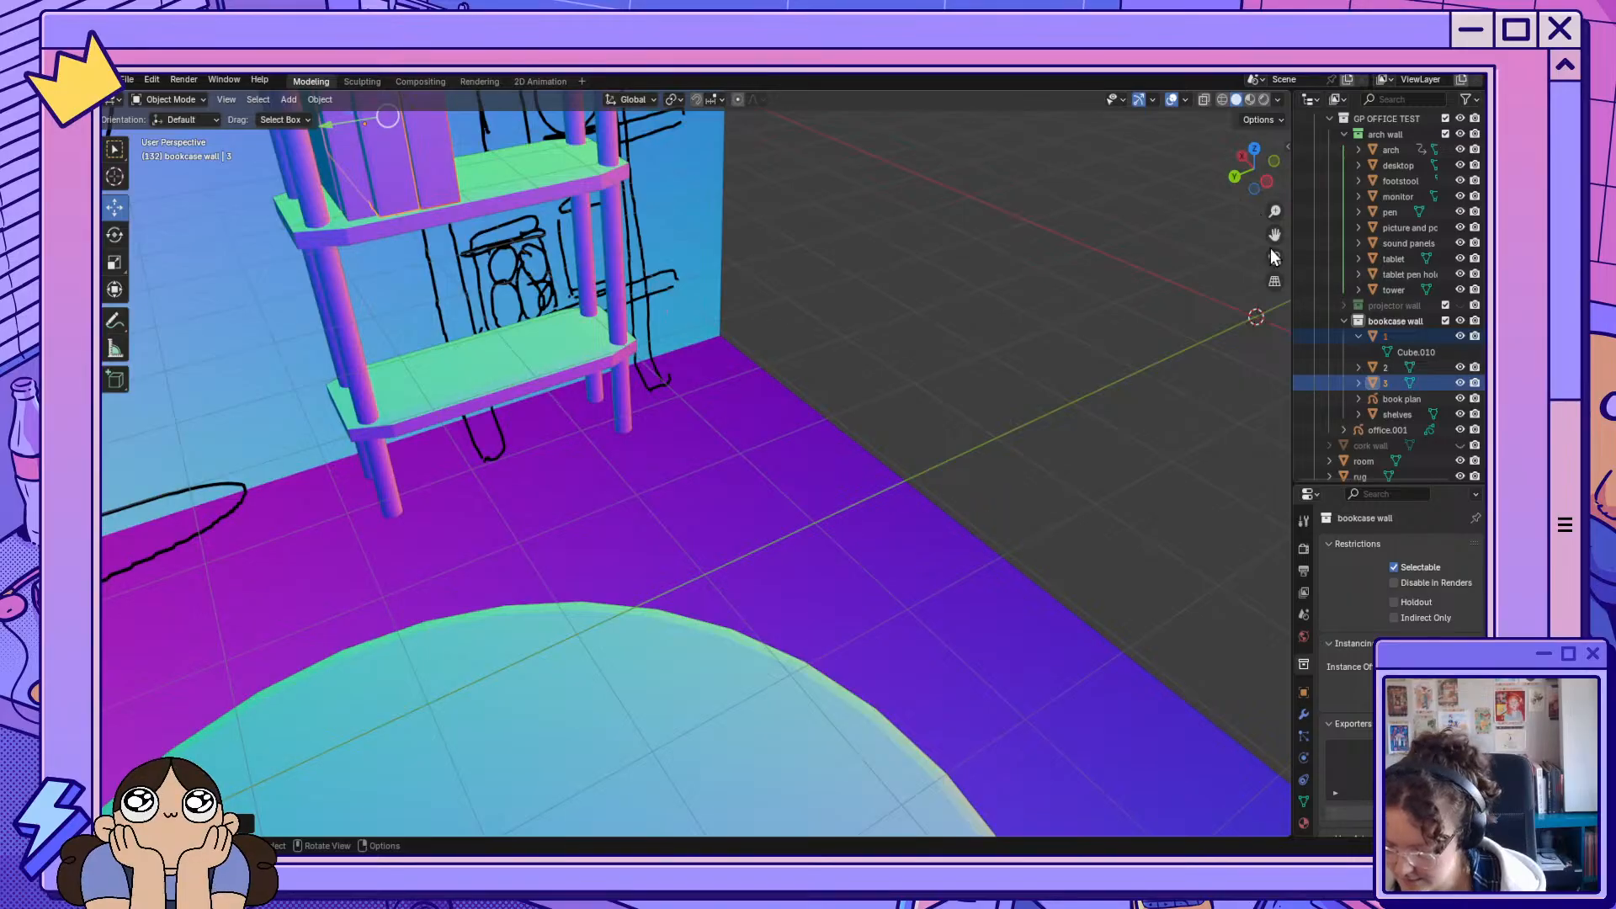
{"action": "middle_click_drag", "start_coordinate": [1050, 266], "coordinate": [1389, 185]}
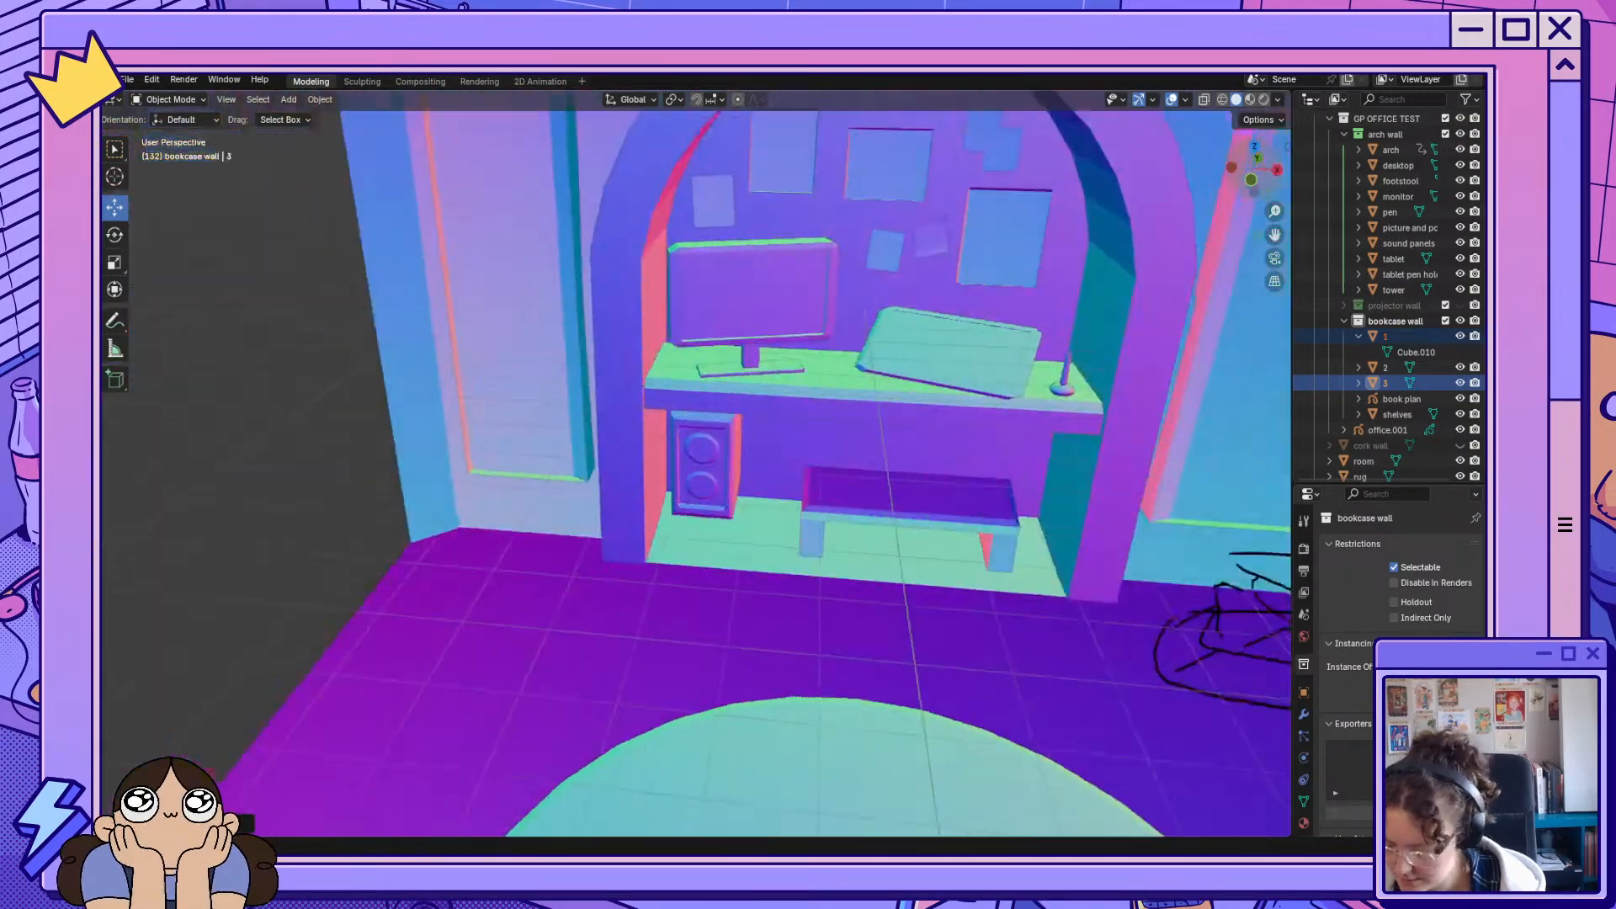
{"action": "middle_click_drag", "start_coordinate": [1095, 244], "coordinate": [1145, 266]}
{"action": "left_click_drag", "start_coordinate": [1274, 229], "coordinate": [993, 629]}
{"action": "scroll", "coordinate": [968, 631], "scroll_direction": "down", "scroll_amount": 5}
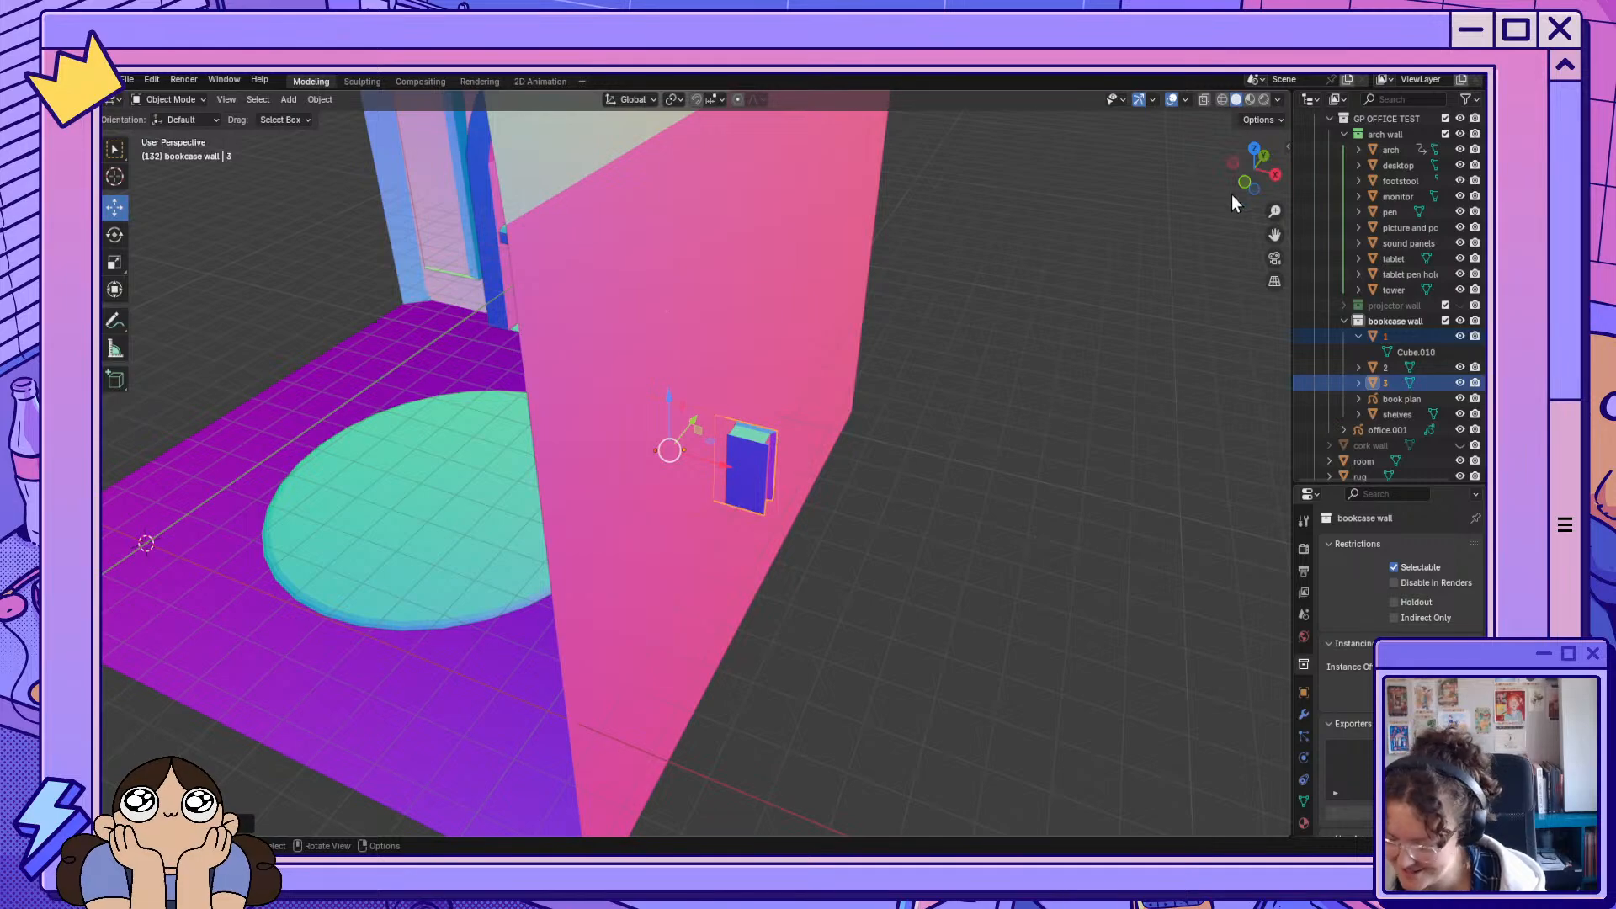
{"action": "left_click_drag", "start_coordinate": [1240, 185], "coordinate": [1430, 153]}
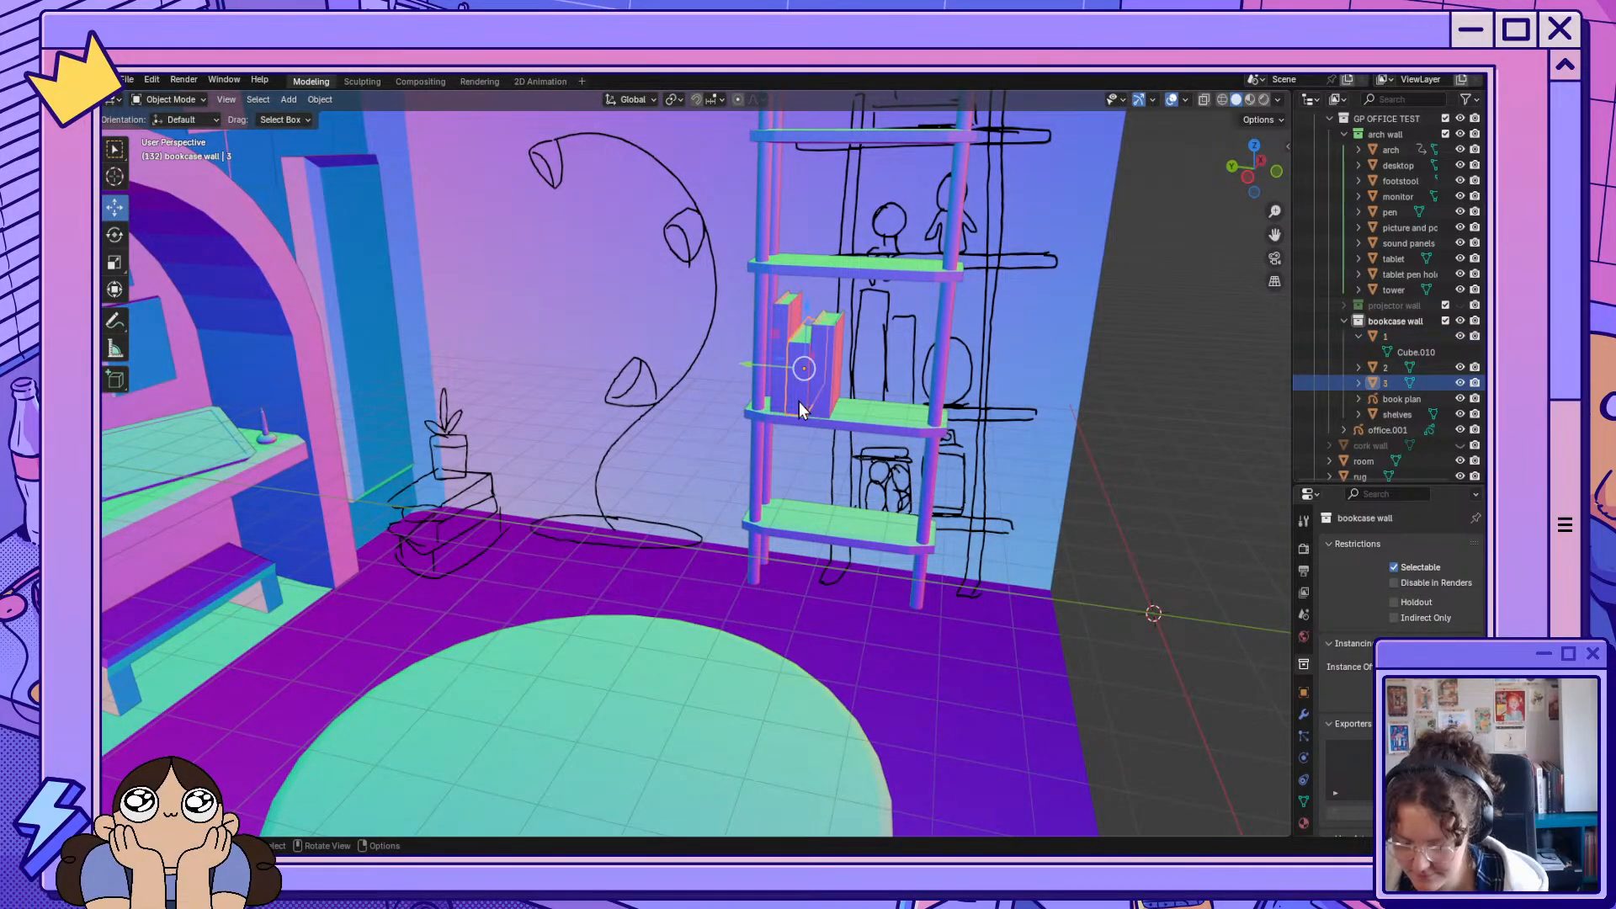
{"action": "key", "text": "shift+d"}
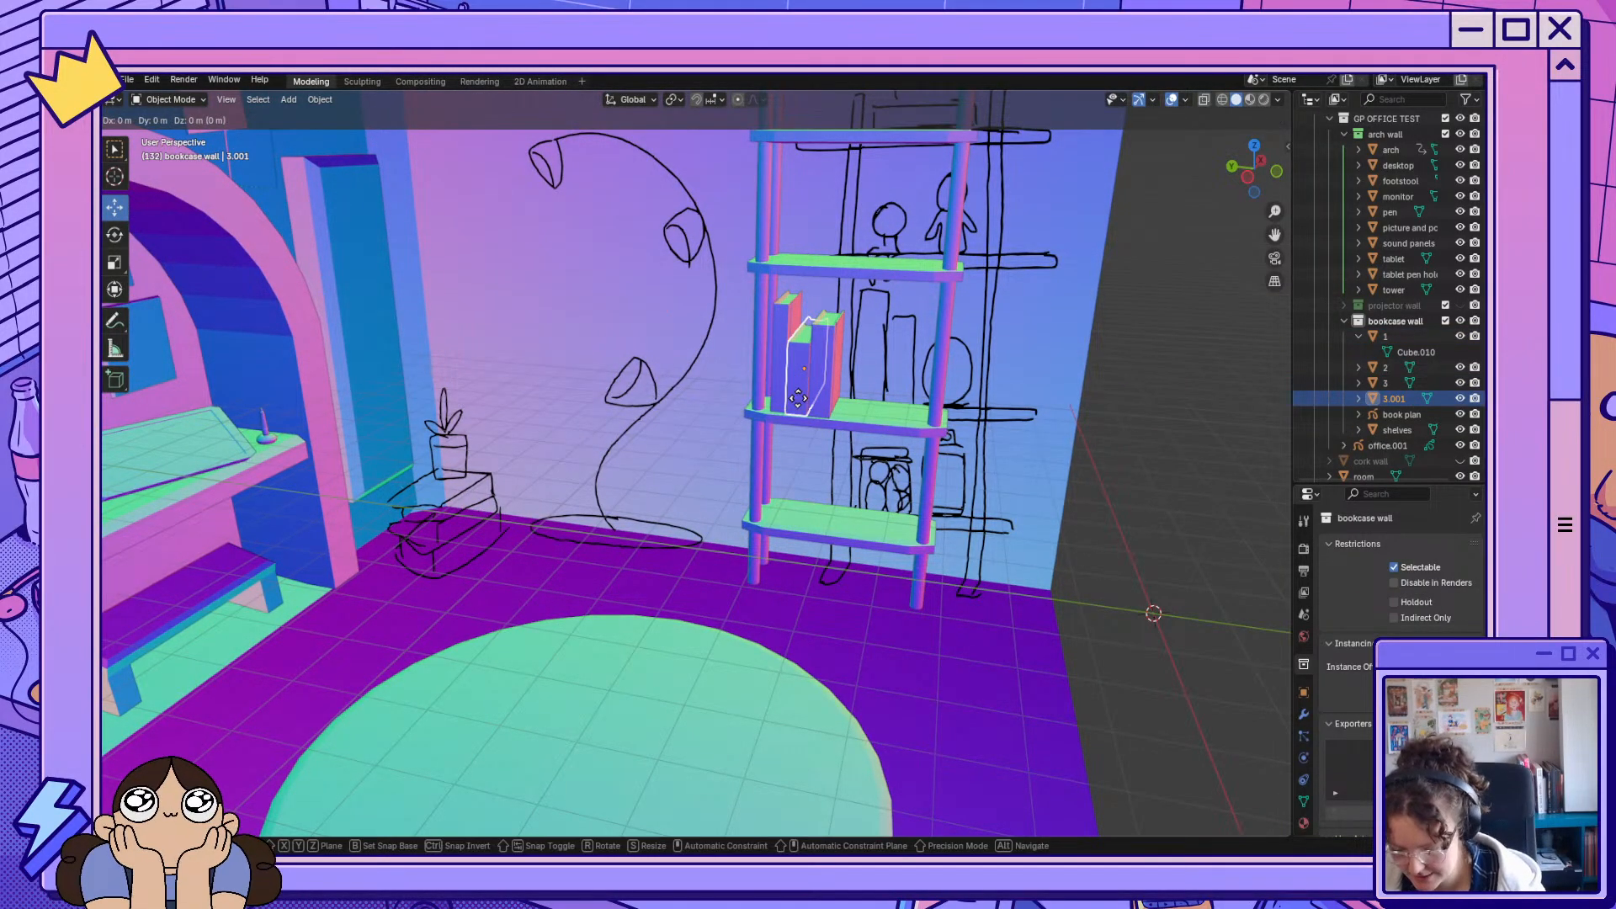
{"action": "right_click", "coordinate": [799, 402]}
{"action": "key", "text": "g"}
{"action": "key", "text": "y"}
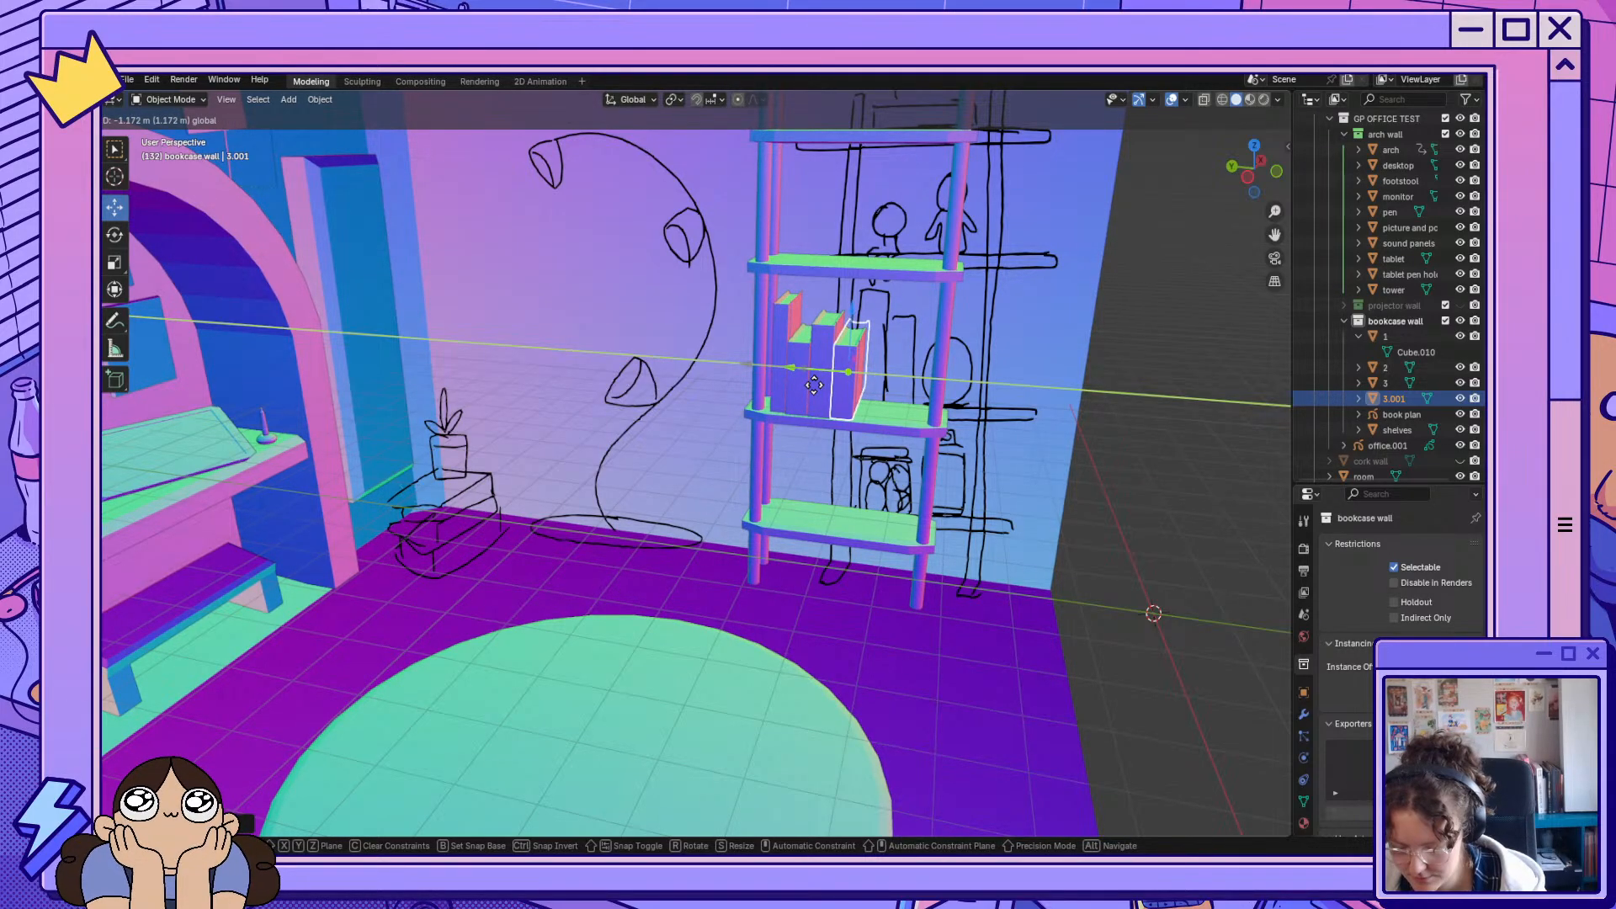
{"action": "left_click", "coordinate": [815, 389]}
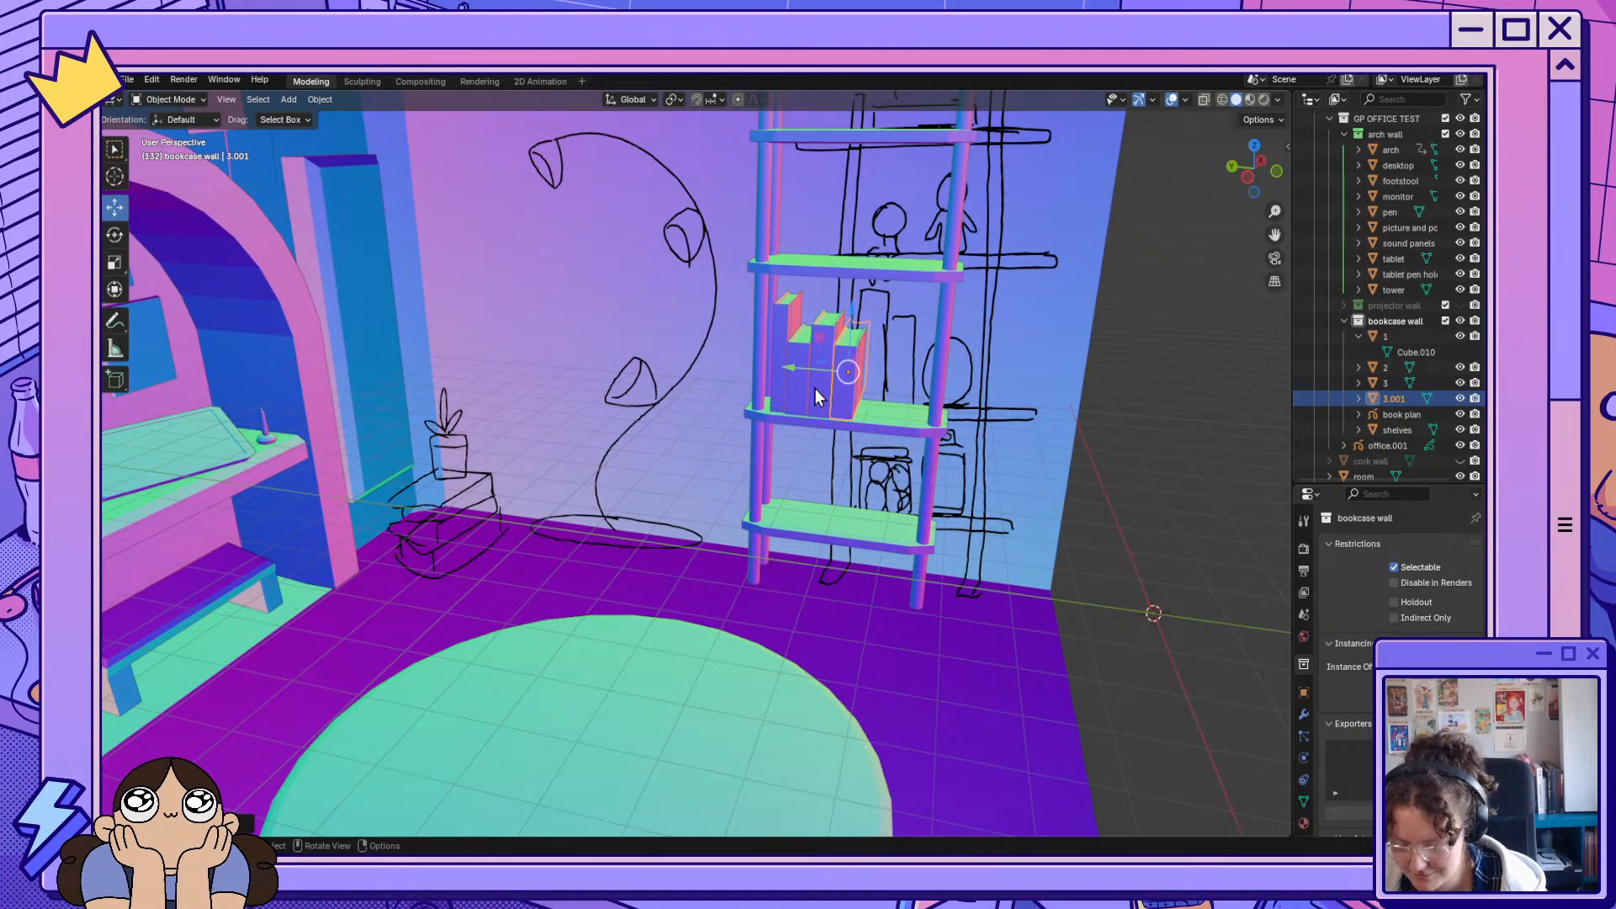
Select the original book 3 between books 2 and 1, and try to scale it along its Y axis.
{"action": "left_click", "coordinate": [811, 400]}
{"action": "left_click", "coordinate": [797, 401]}
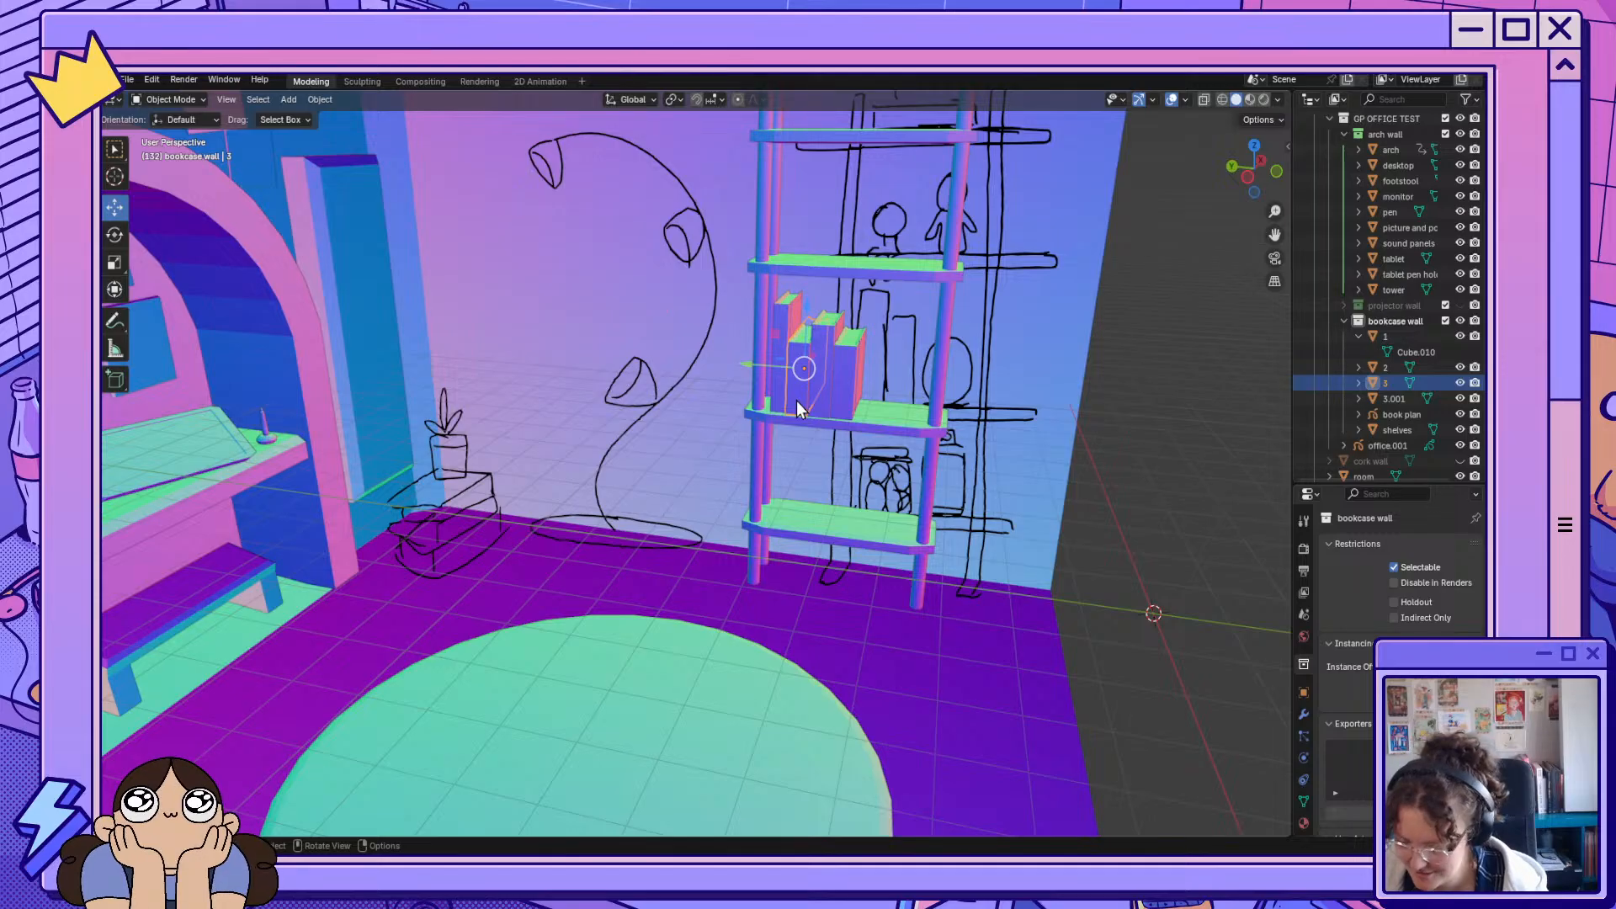
{"action": "middle_click_drag", "start_coordinate": [802, 397], "coordinate": [851, 480]}
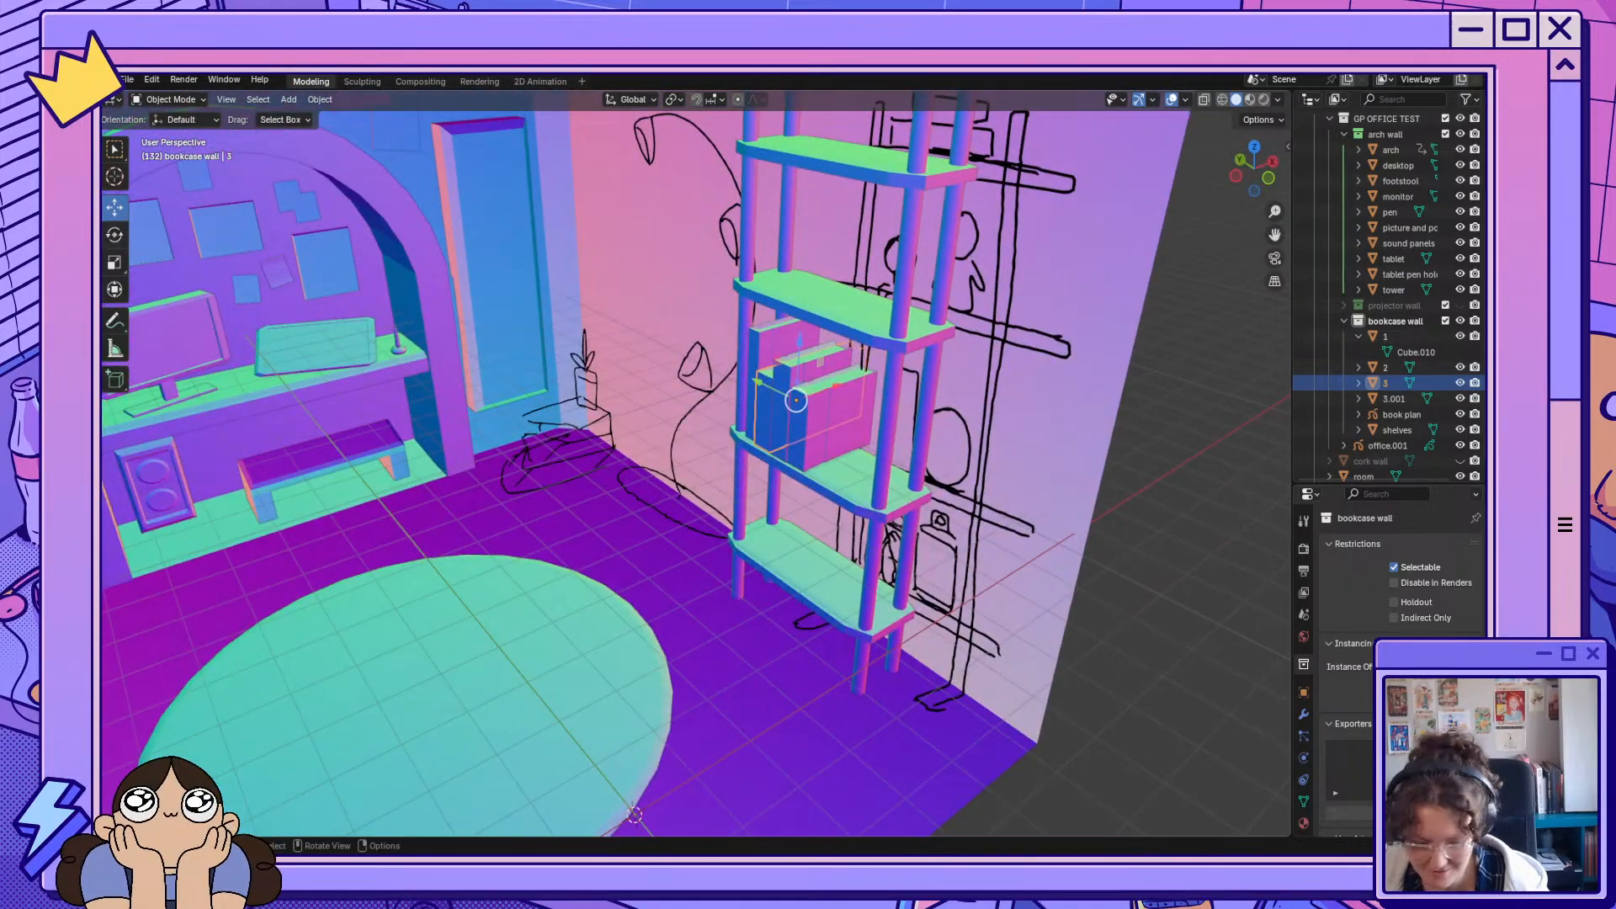
{"action": "left_click", "coordinate": [114, 236]}
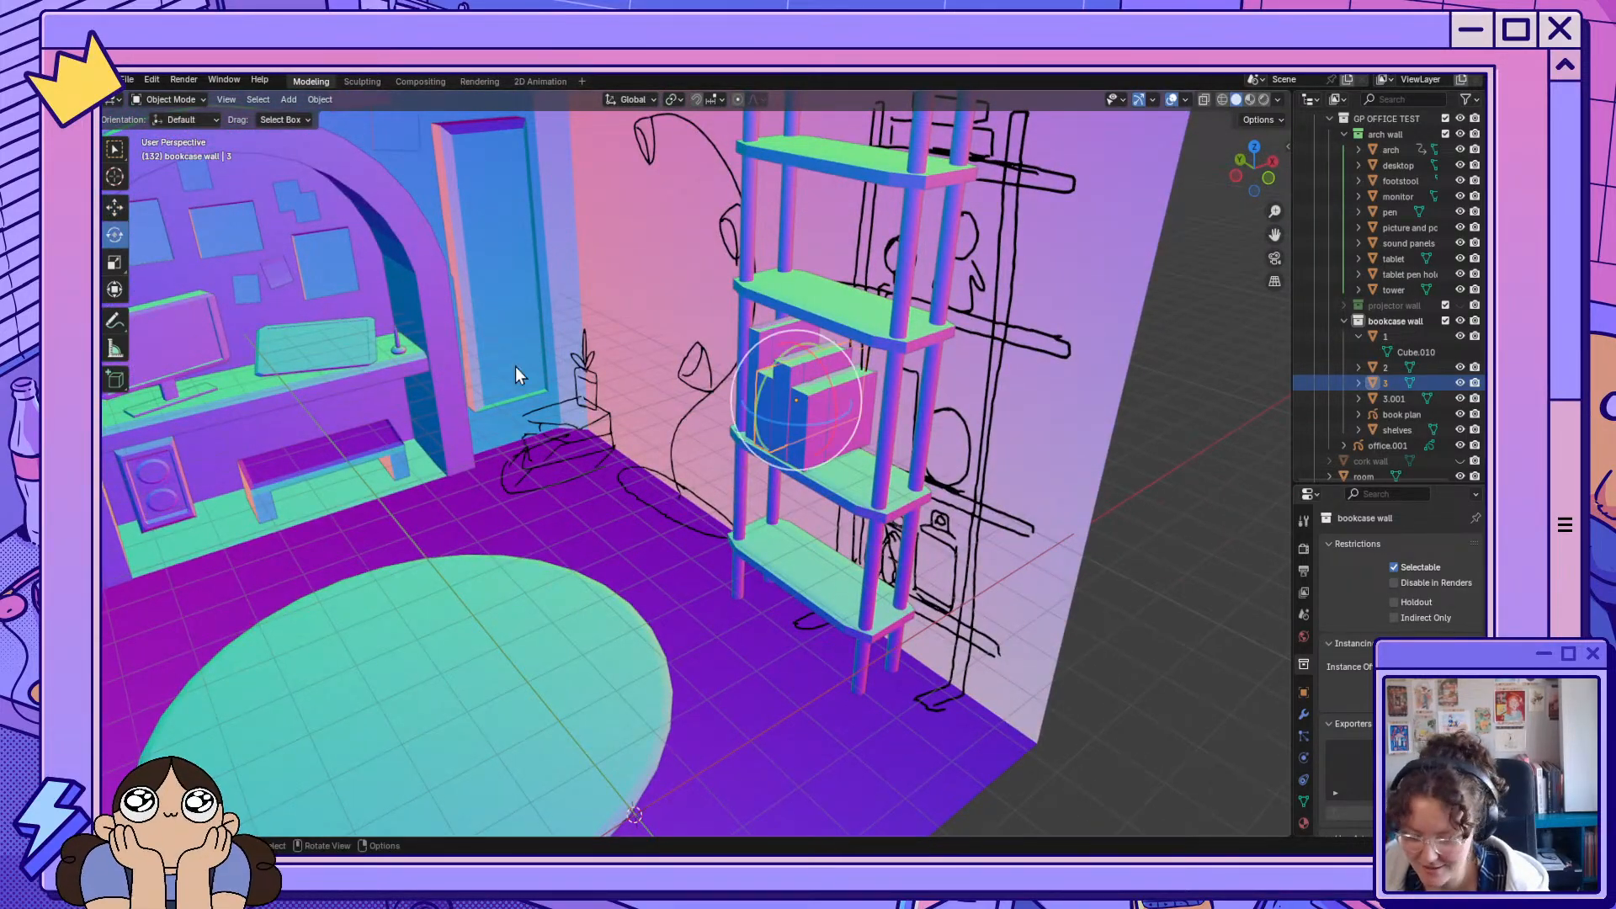
{"action": "middle_click_drag", "start_coordinate": [830, 435], "coordinate": [834, 567]}
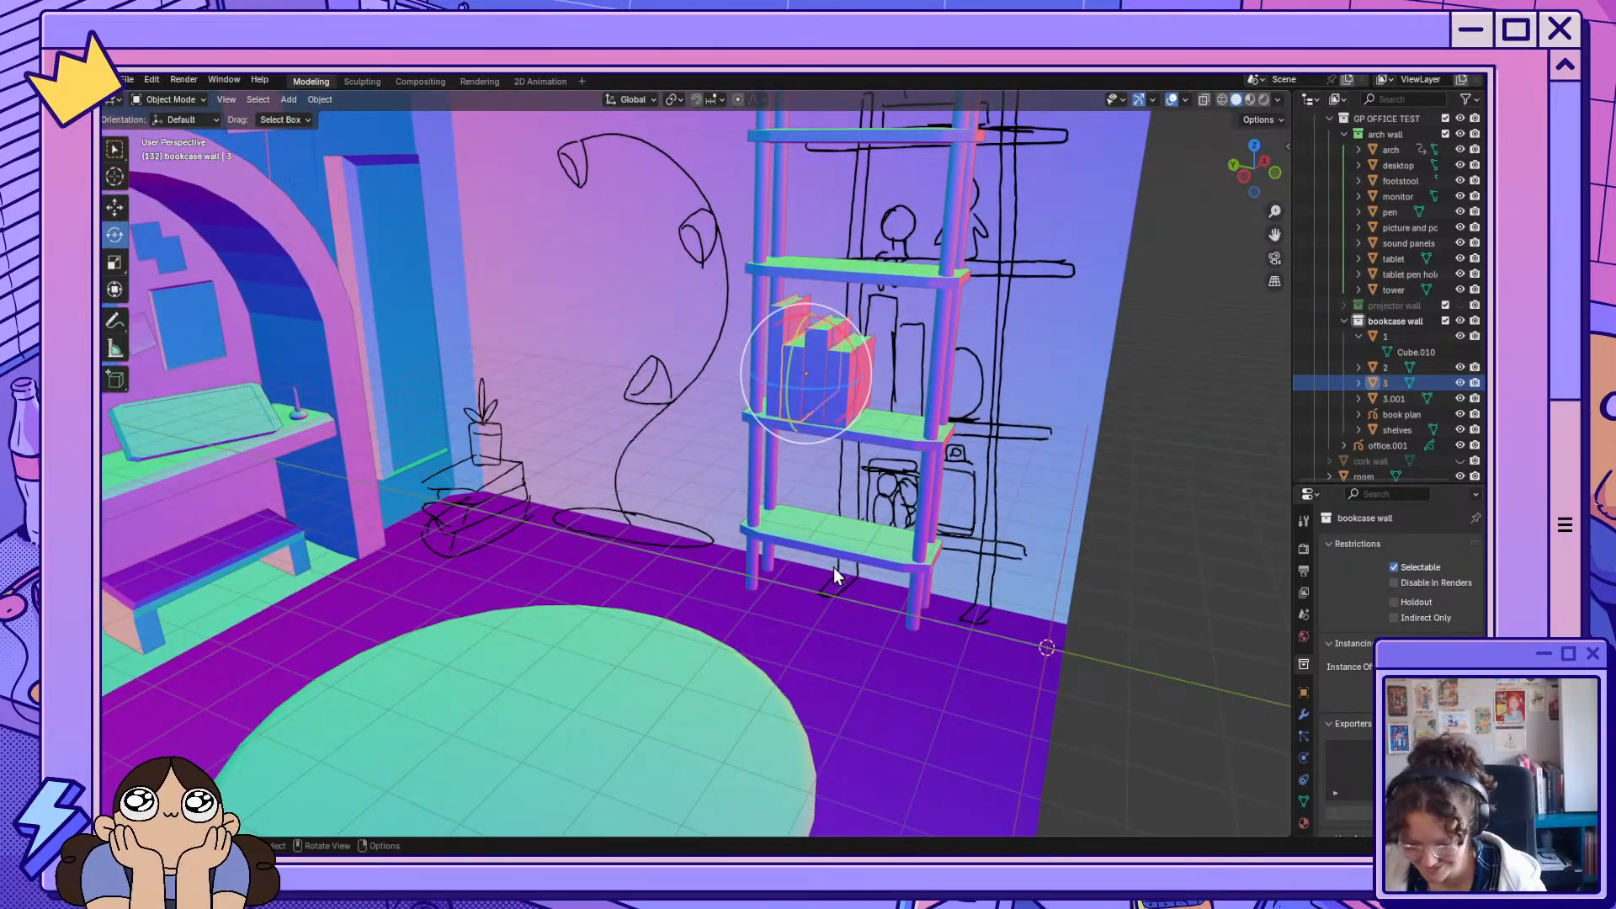
{"action": "key", "text": "s"}
{"action": "key", "text": "y"}
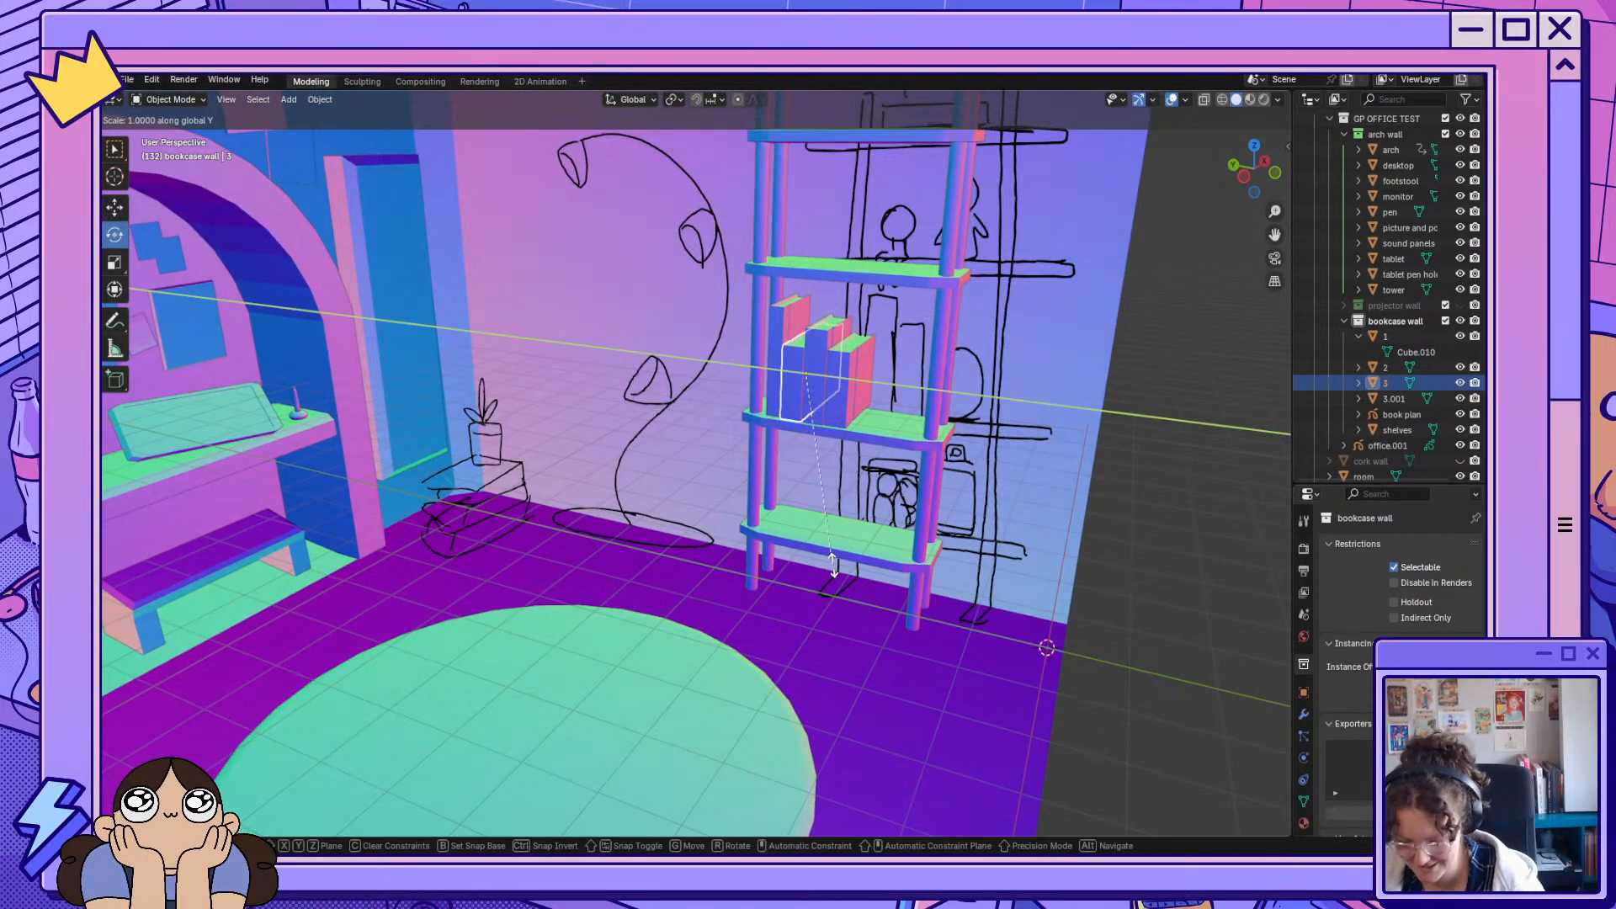
{"action": "left_click", "coordinate": [876, 529]}
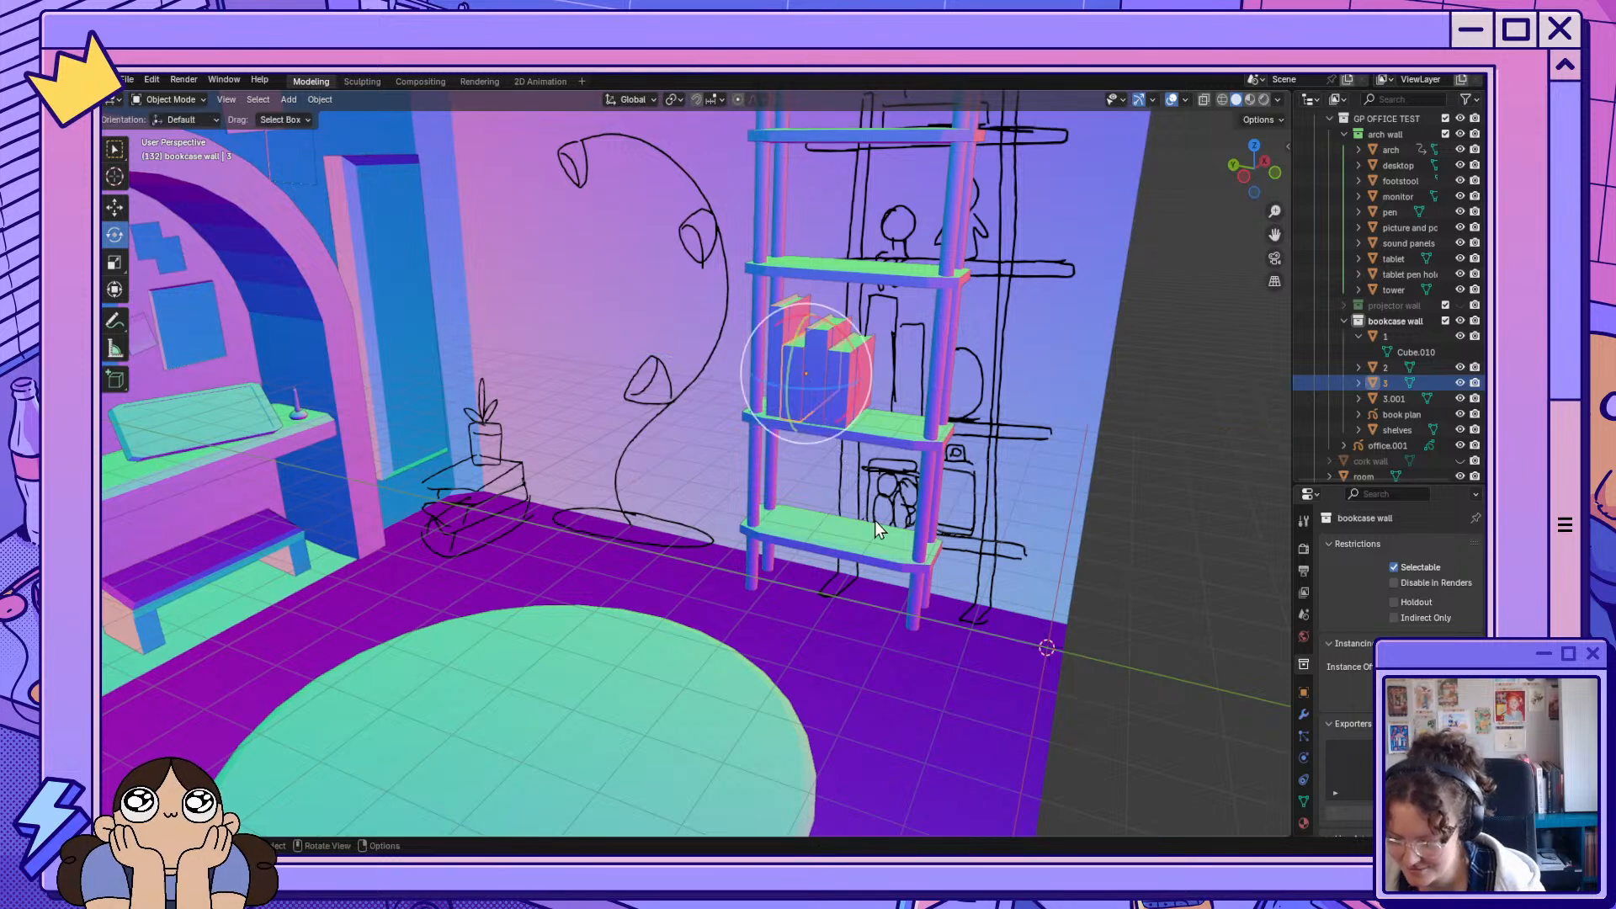
Scale the original book 3 along the global X axis to about 0.42 to make it shallower.
{"action": "key", "text": "s"}
{"action": "key", "text": "x"}
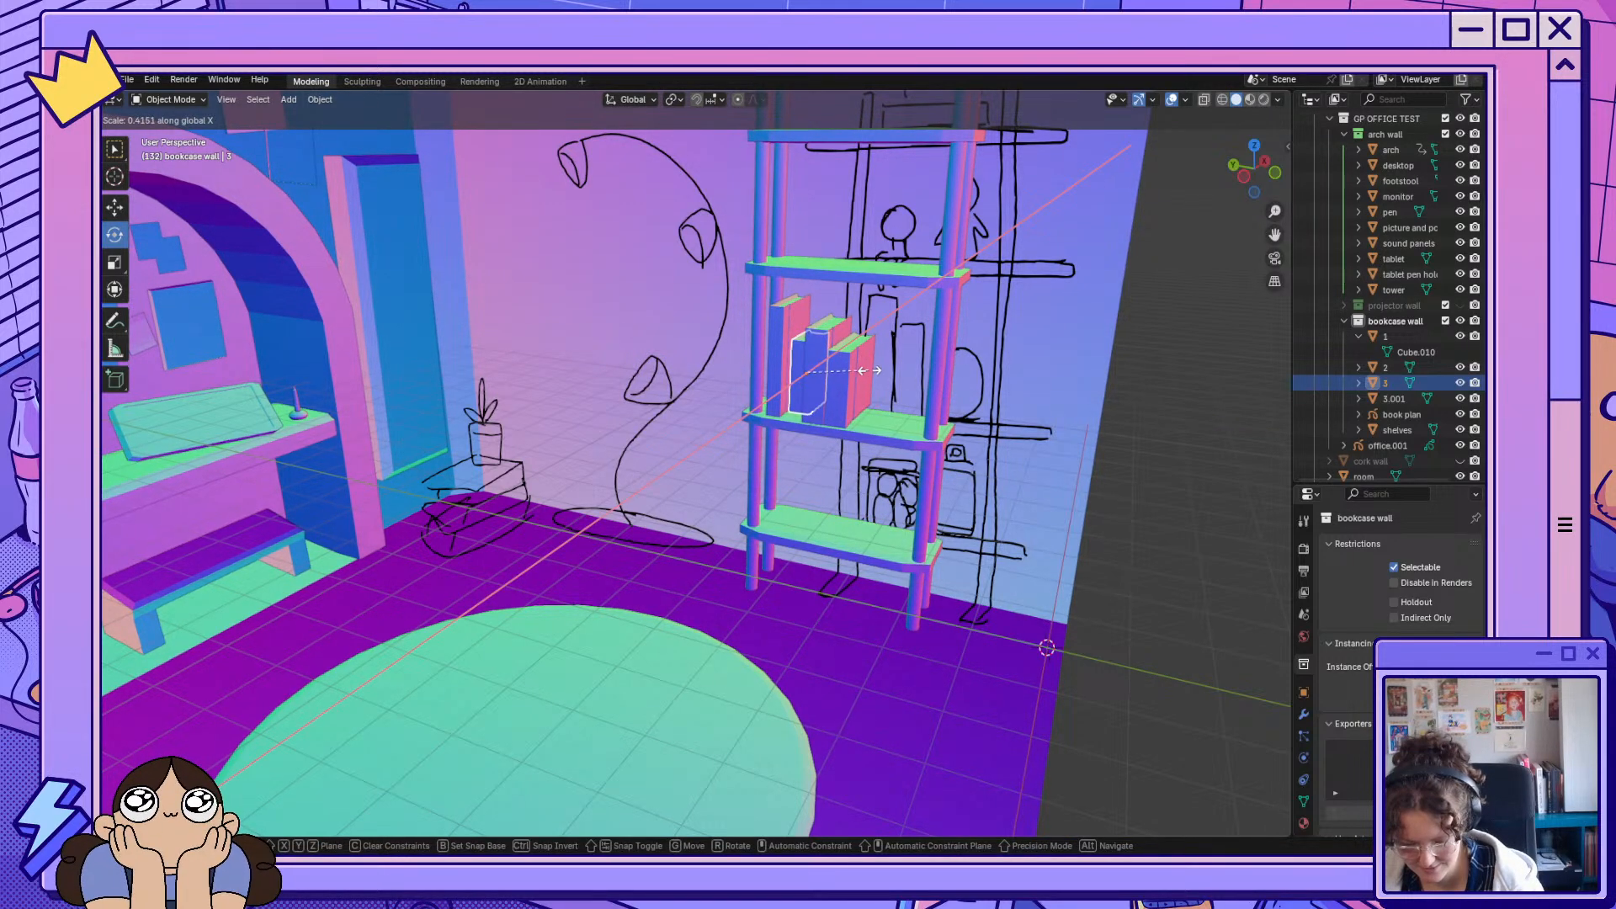
{"action": "left_click", "coordinate": [875, 368]}
{"action": "mouse_move", "coordinate": [882, 438]}
{"action": "middle_mouse_down"}
{"action": "mouse_move", "coordinate": [935, 462]}
{"action": "mouse_move", "coordinate": [901, 421]}
{"action": "middle_mouse_up"}
{"action": "scroll", "coordinate": [883, 490], "scroll_direction": "up", "scroll_amount": 5}
{"action": "scroll", "coordinate": [888, 491], "scroll_direction": "down", "scroll_amount": 2}
{"action": "scroll", "coordinate": [903, 471], "scroll_direction": "down", "scroll_amount": 3}
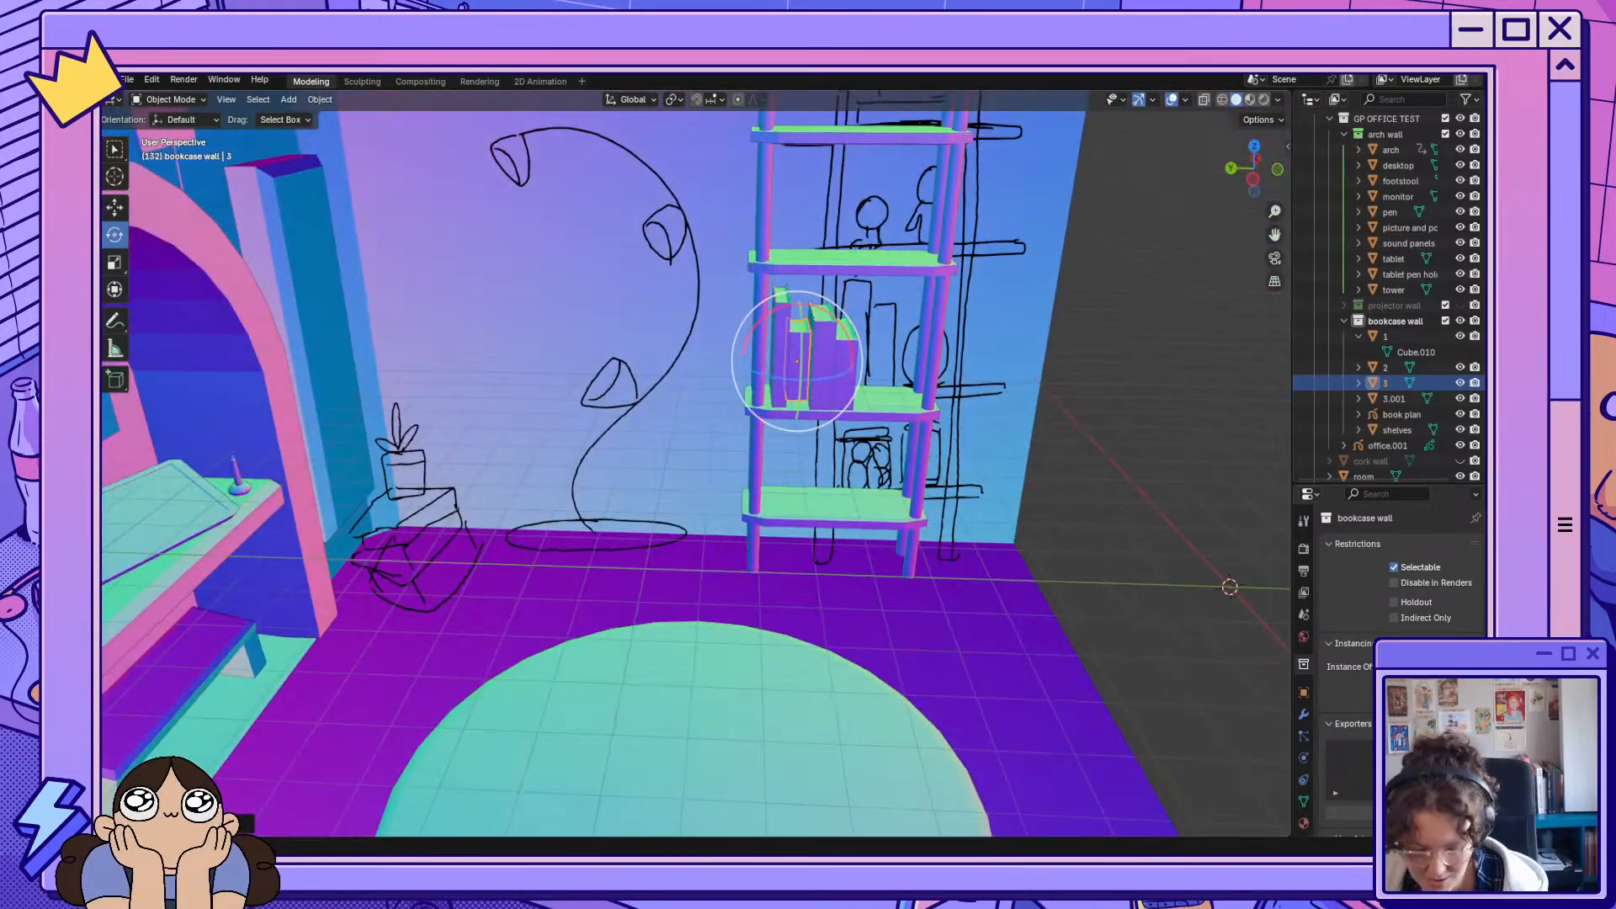
Move the shallower original book 3 along the X axis to line it up with the neighbouring upright books.
{"action": "left_click", "coordinate": [115, 209]}
{"action": "middle_click_drag", "start_coordinate": [798, 366], "coordinate": [826, 428]}
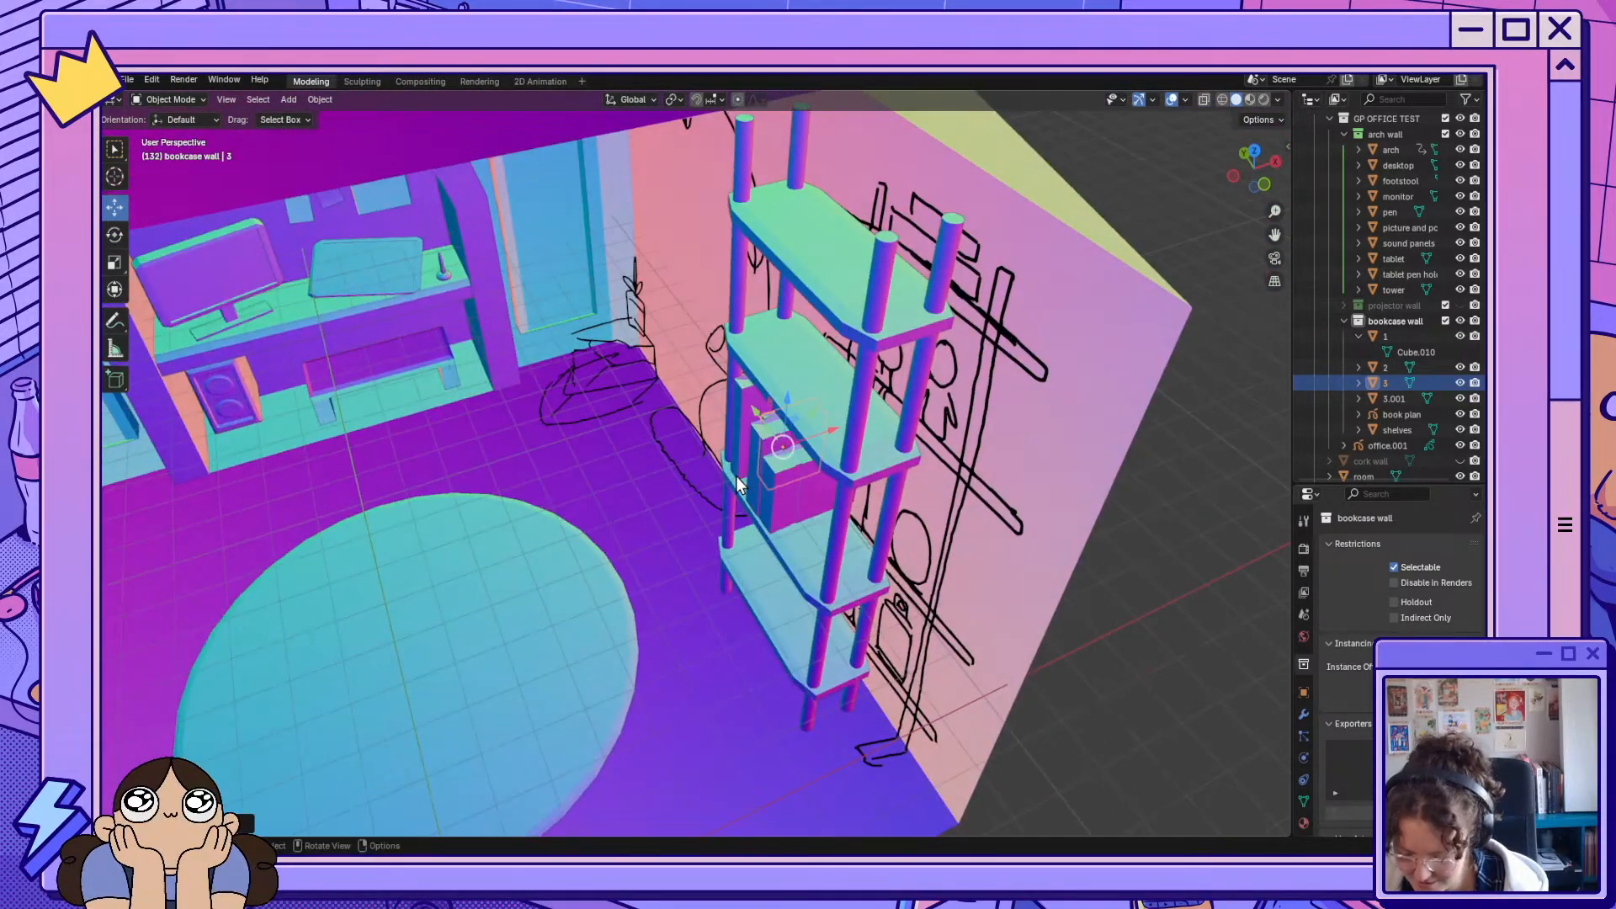
{"action": "left_click_drag", "start_coordinate": [827, 446], "coordinate": [798, 434]}
{"action": "middle_click_drag", "start_coordinate": [735, 581], "coordinate": [883, 409]}
Raise the book copy 3.001 along Z into the next shelf compartment above and lay it flat.
{"action": "left_click", "coordinate": [841, 427]}
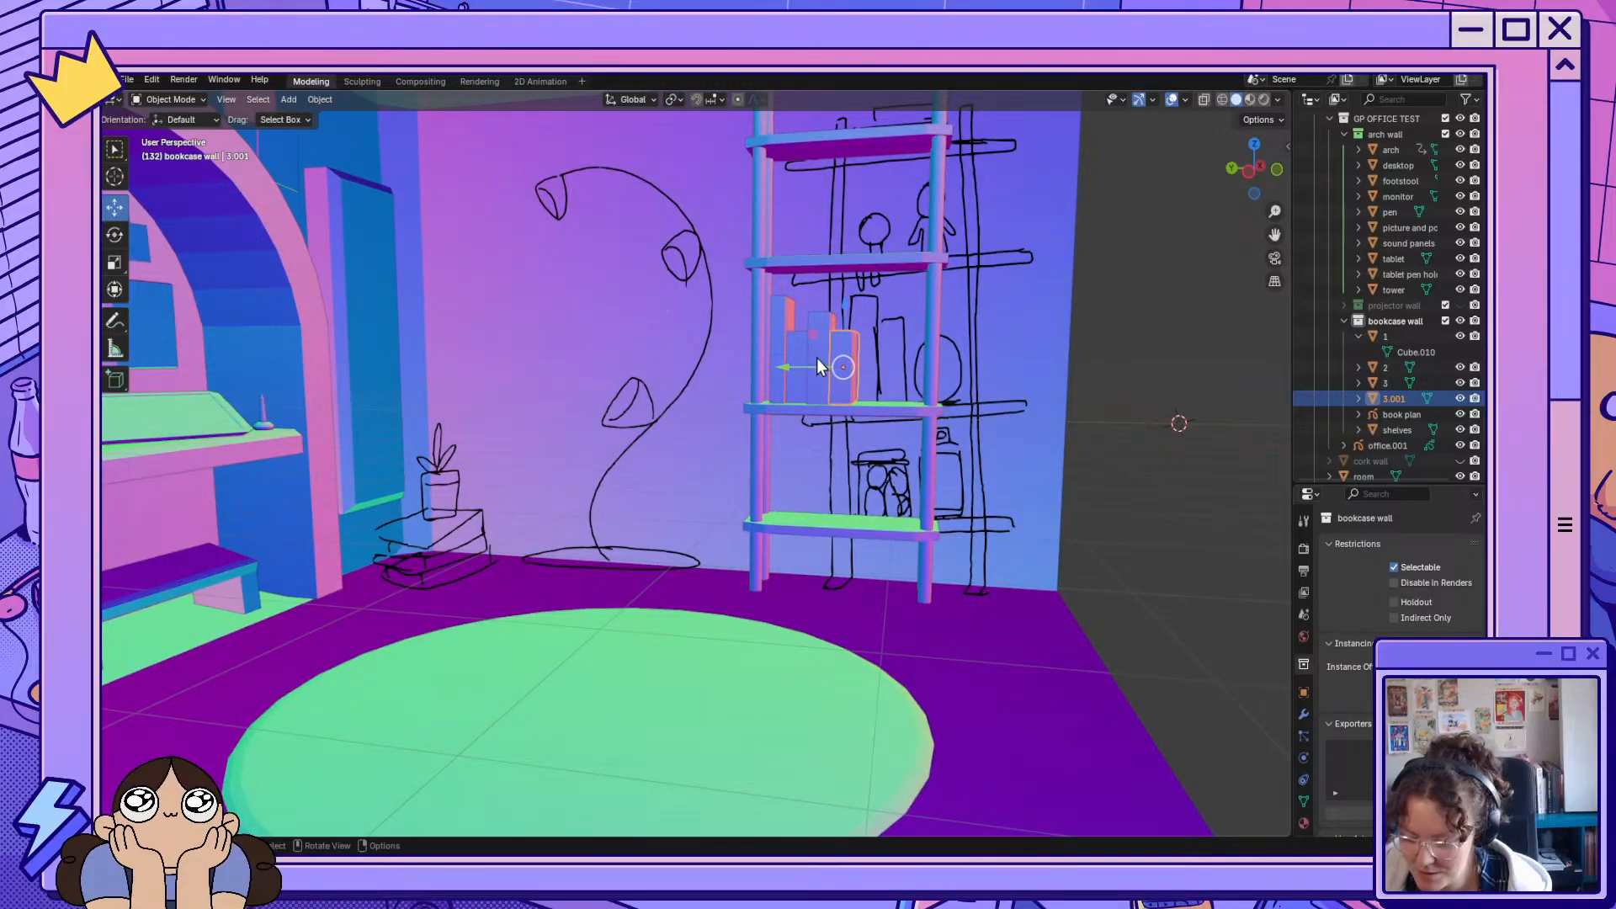
{"action": "left_click_drag", "start_coordinate": [843, 309], "coordinate": [846, 152]}
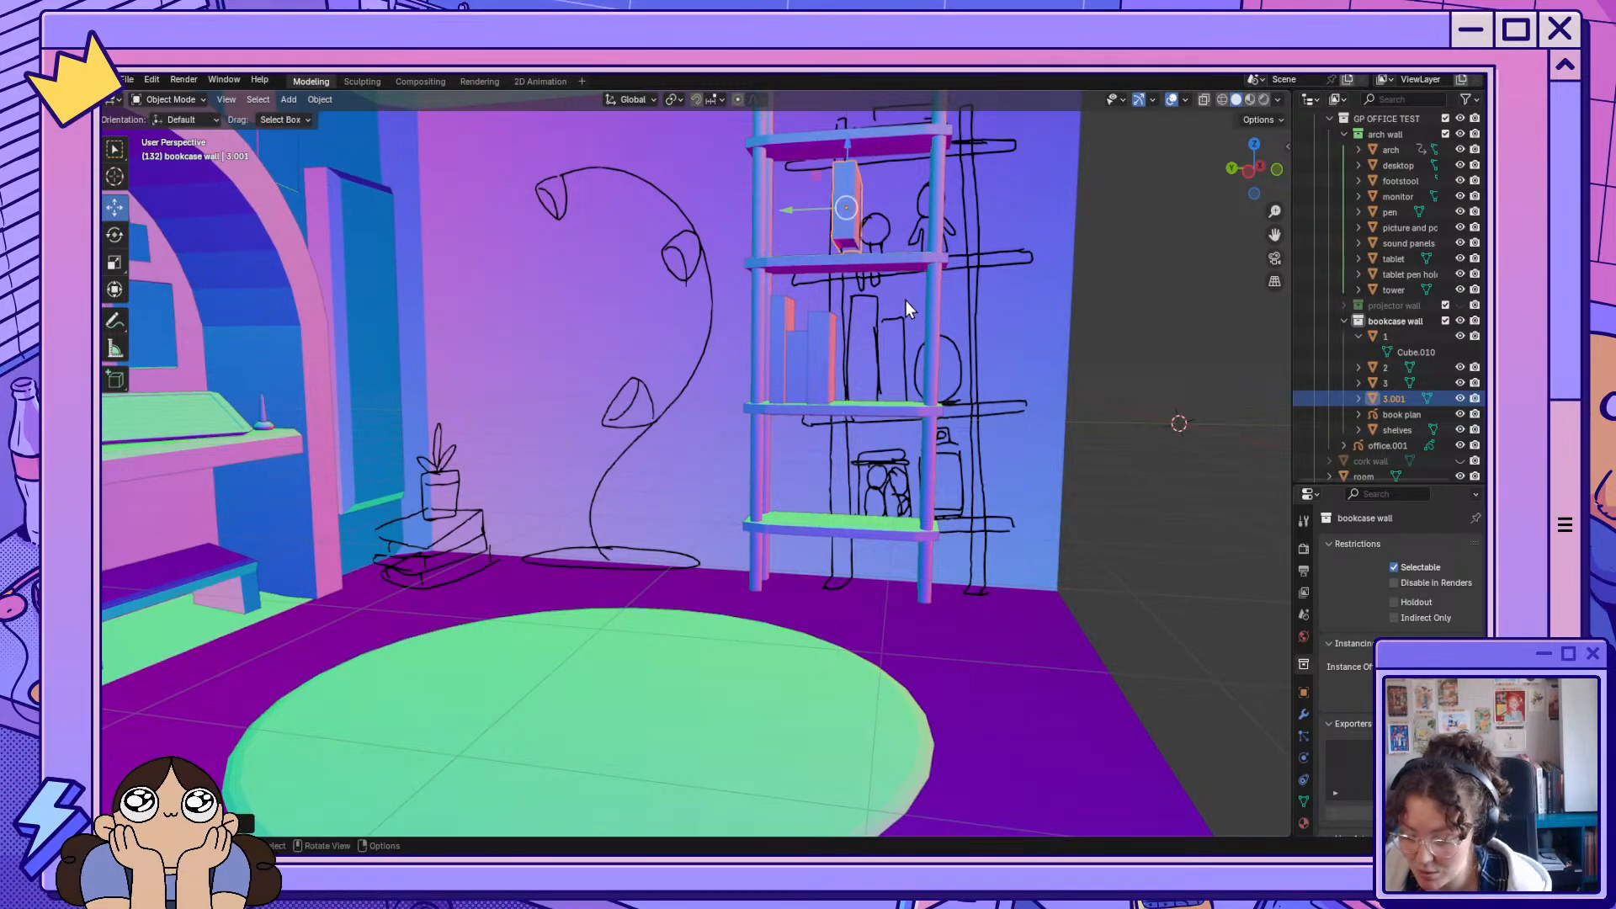
{"action": "scroll", "coordinate": [906, 301], "scroll_direction": "down", "scroll_amount": 8}
{"action": "scroll", "coordinate": [1011, 290], "scroll_direction": "up", "scroll_amount": 6}
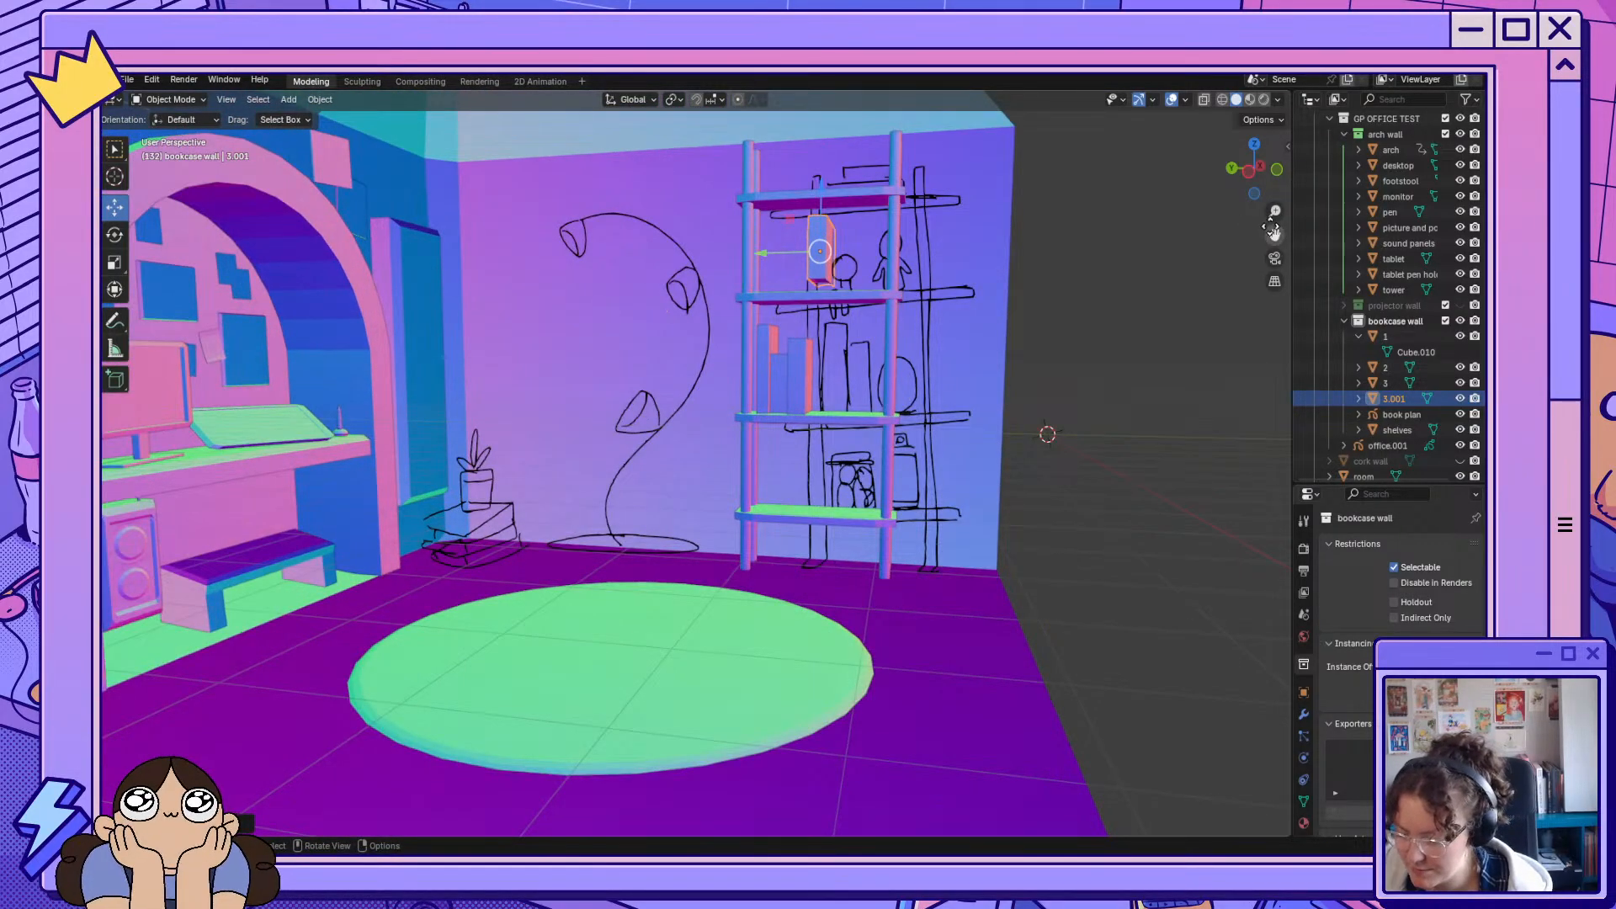
{"action": "left_click_drag", "start_coordinate": [1271, 228], "coordinate": [1185, 568]}
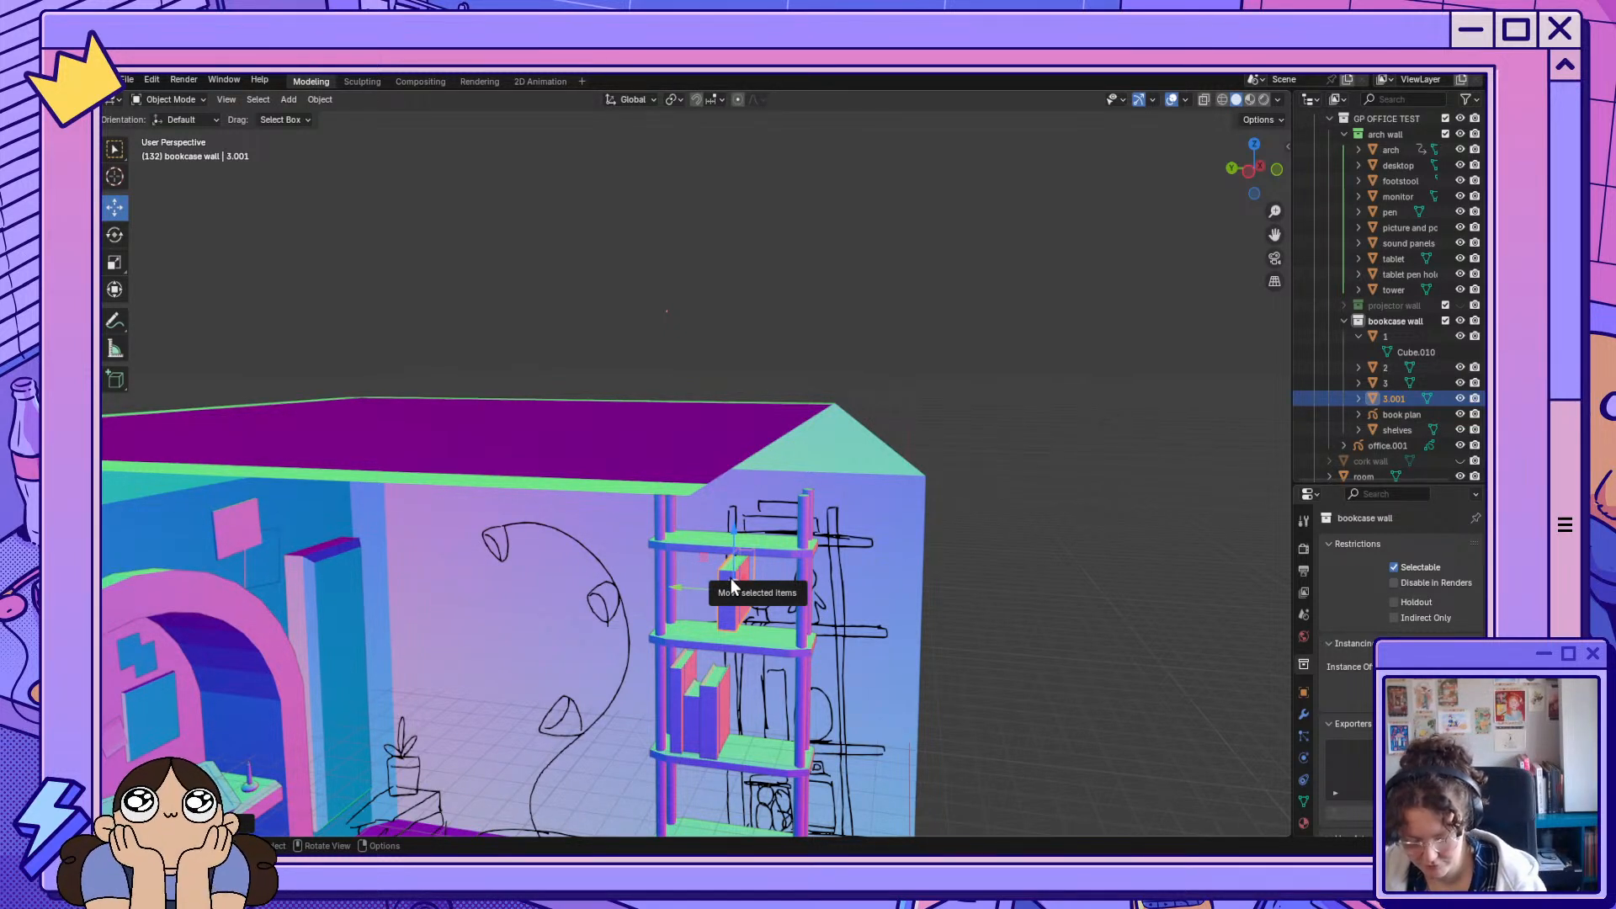
{"action": "left_click_drag", "start_coordinate": [732, 587], "coordinate": [734, 587]}
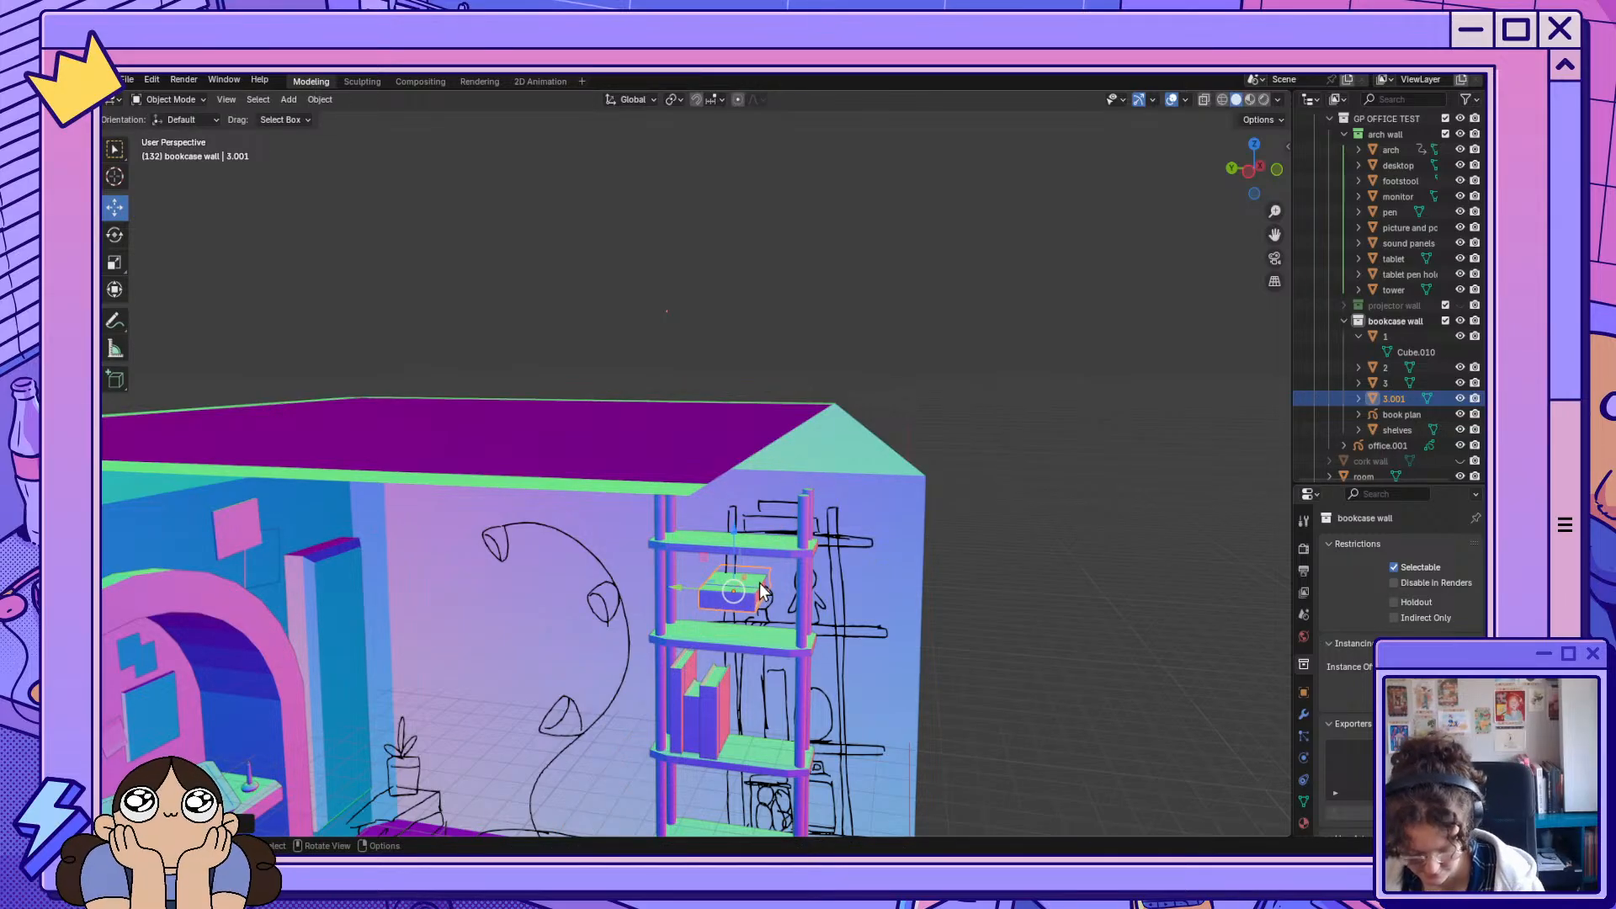
{"action": "type", "text": "ry"}
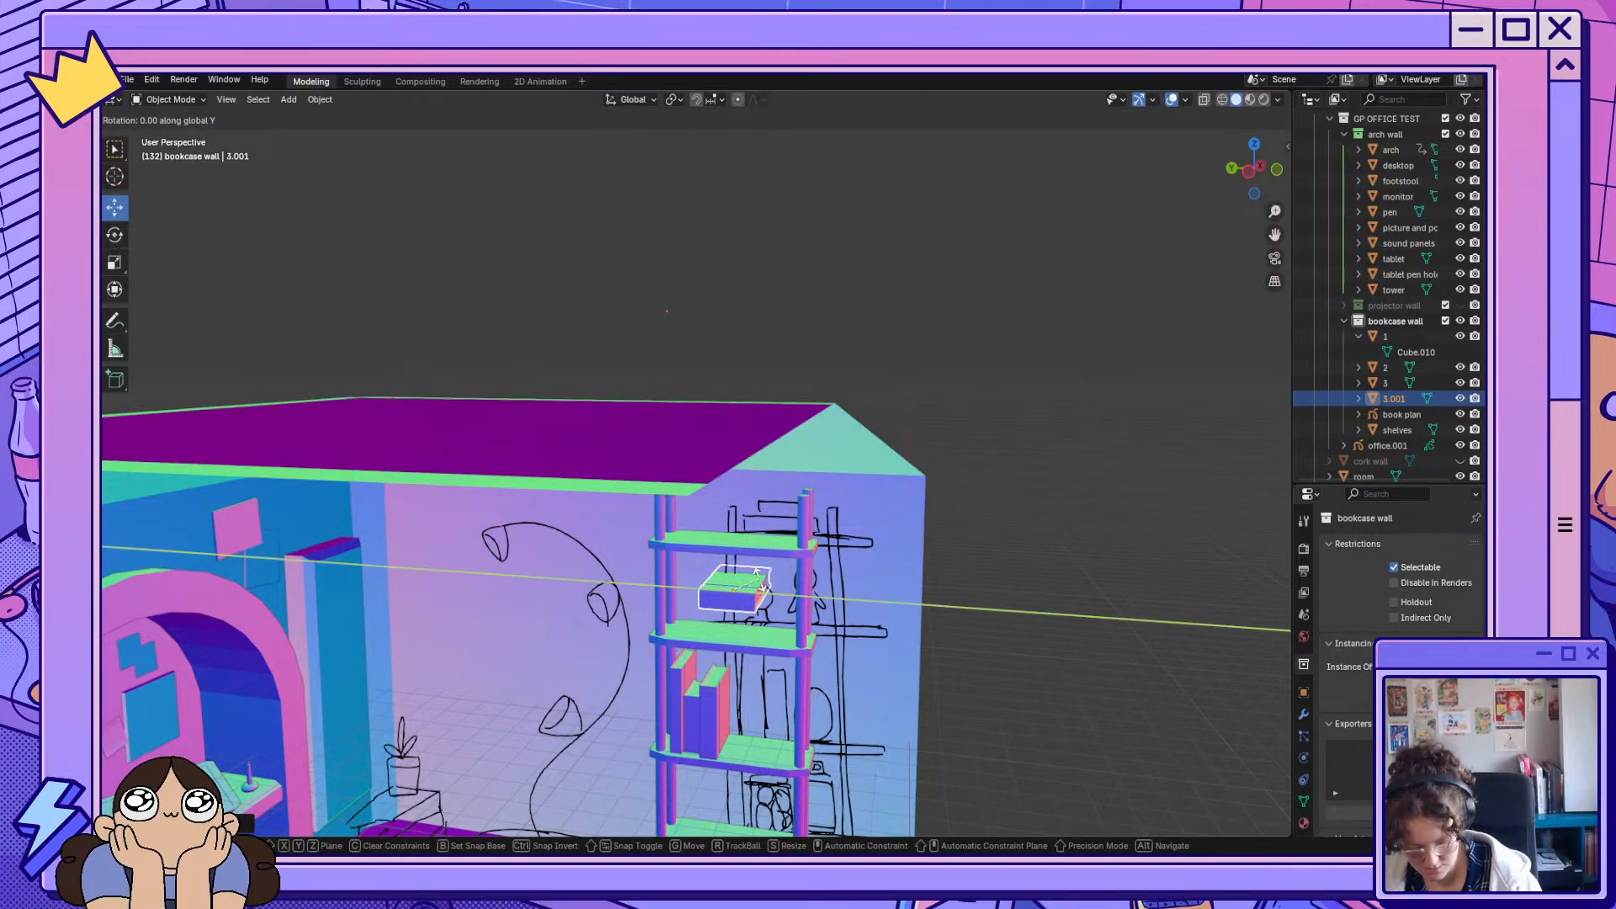
{"action": "type", "text": "90"}
{"action": "key", "text": "Escape"}
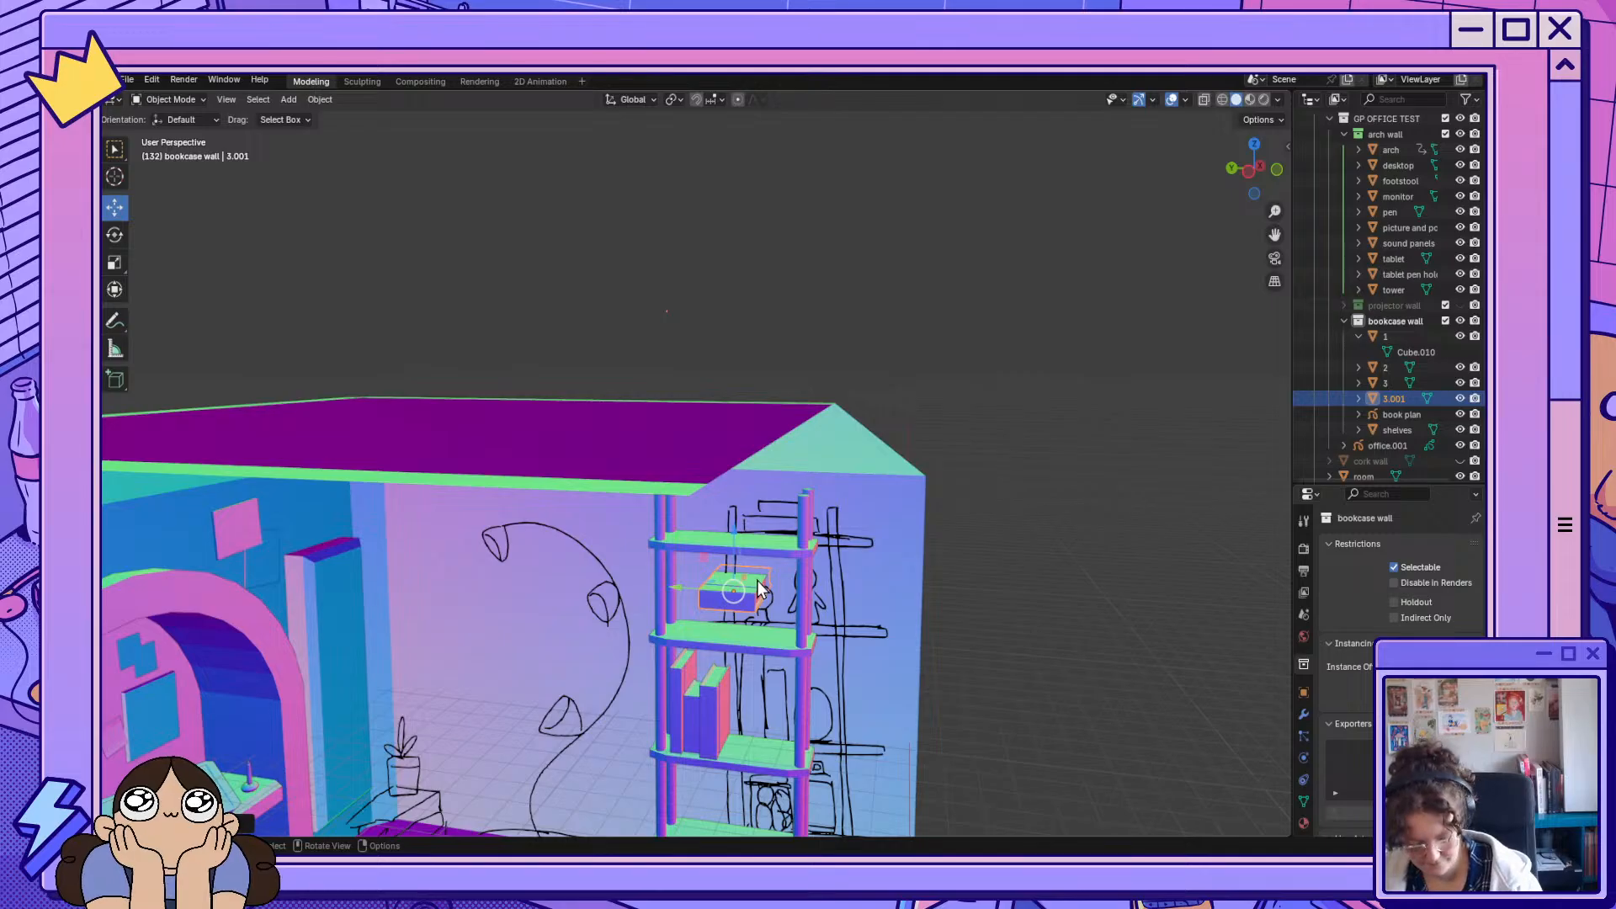
Rotate the flat book 90° about the global Z axis, and move it along Y and Z onto the top shelf.
{"action": "type", "text": "rz90"}
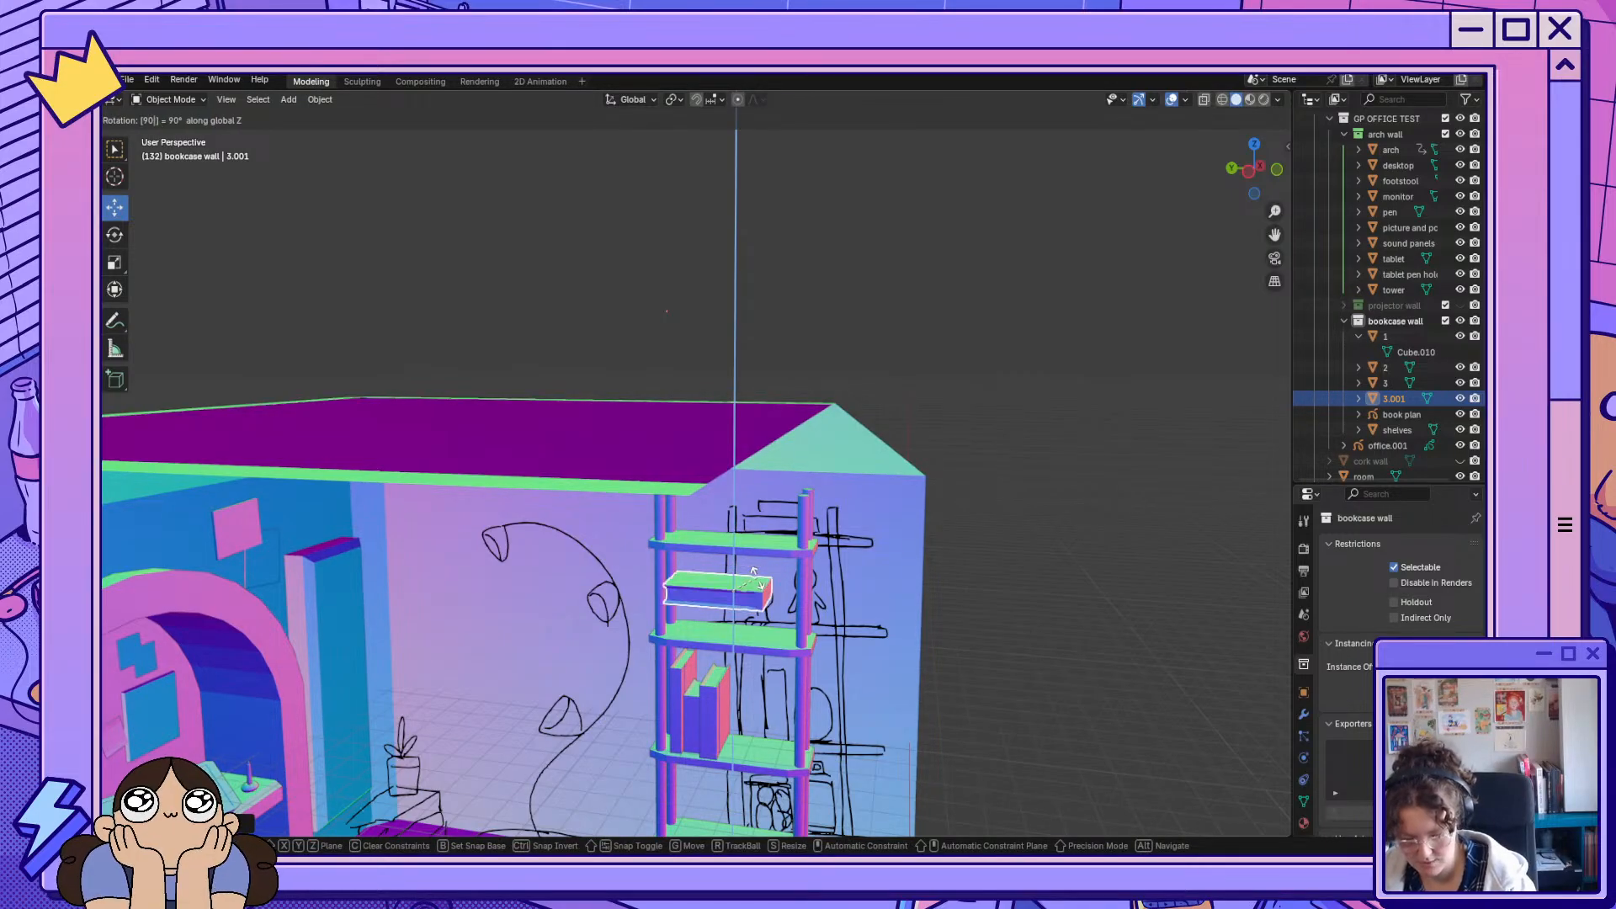
{"action": "key", "text": "Return"}
{"action": "key", "text": "g"}
{"action": "key", "text": "y"}
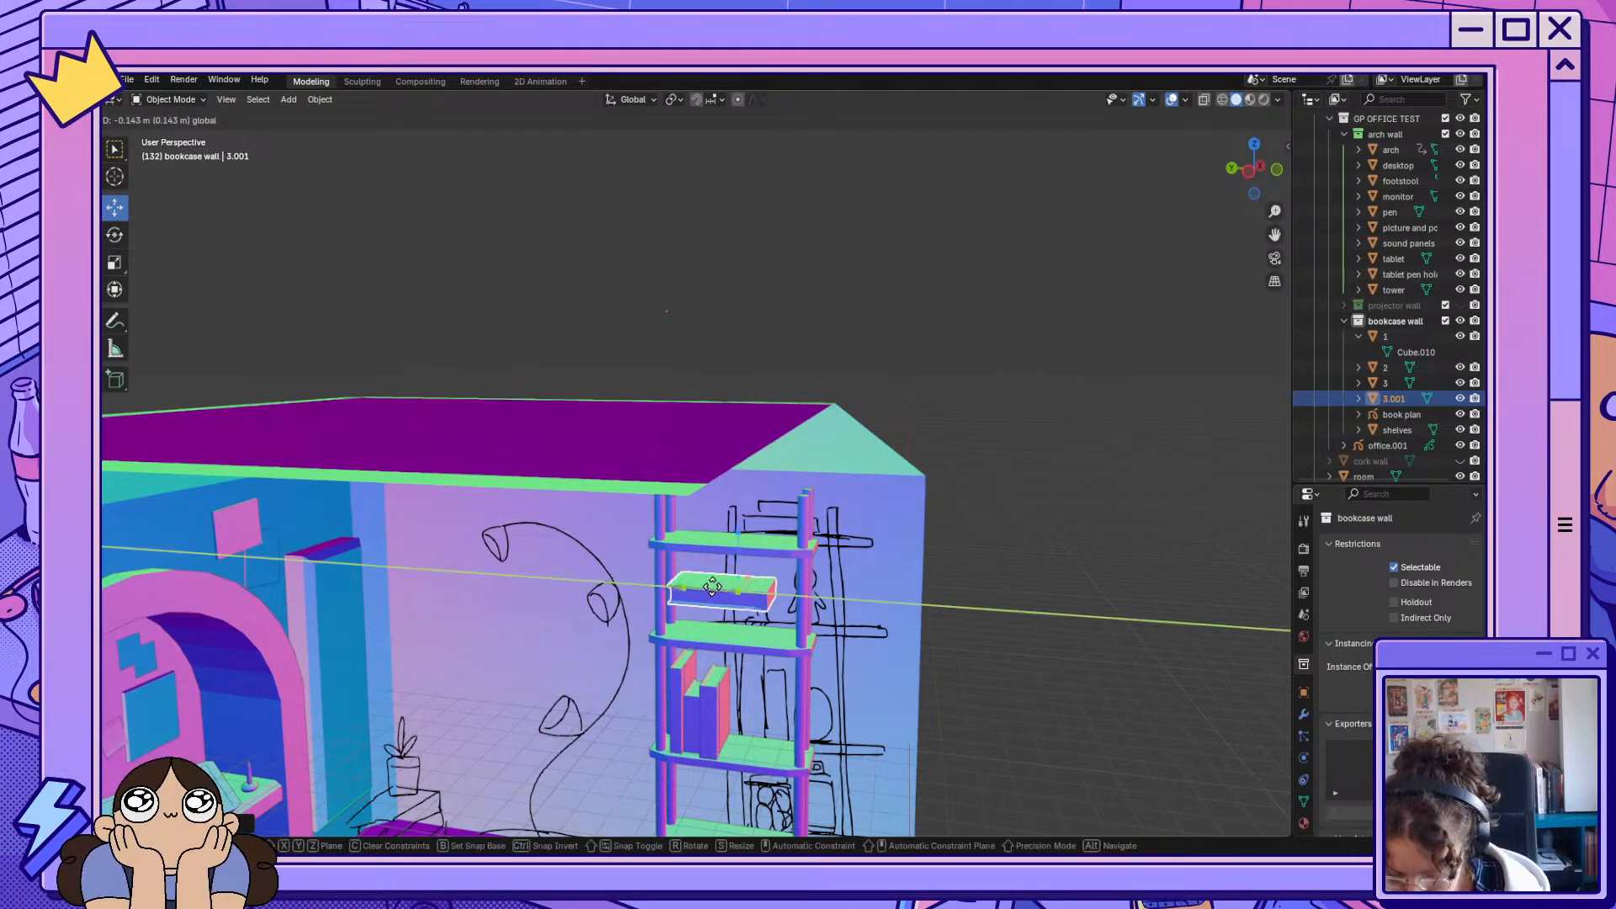
{"action": "key", "text": "z"}
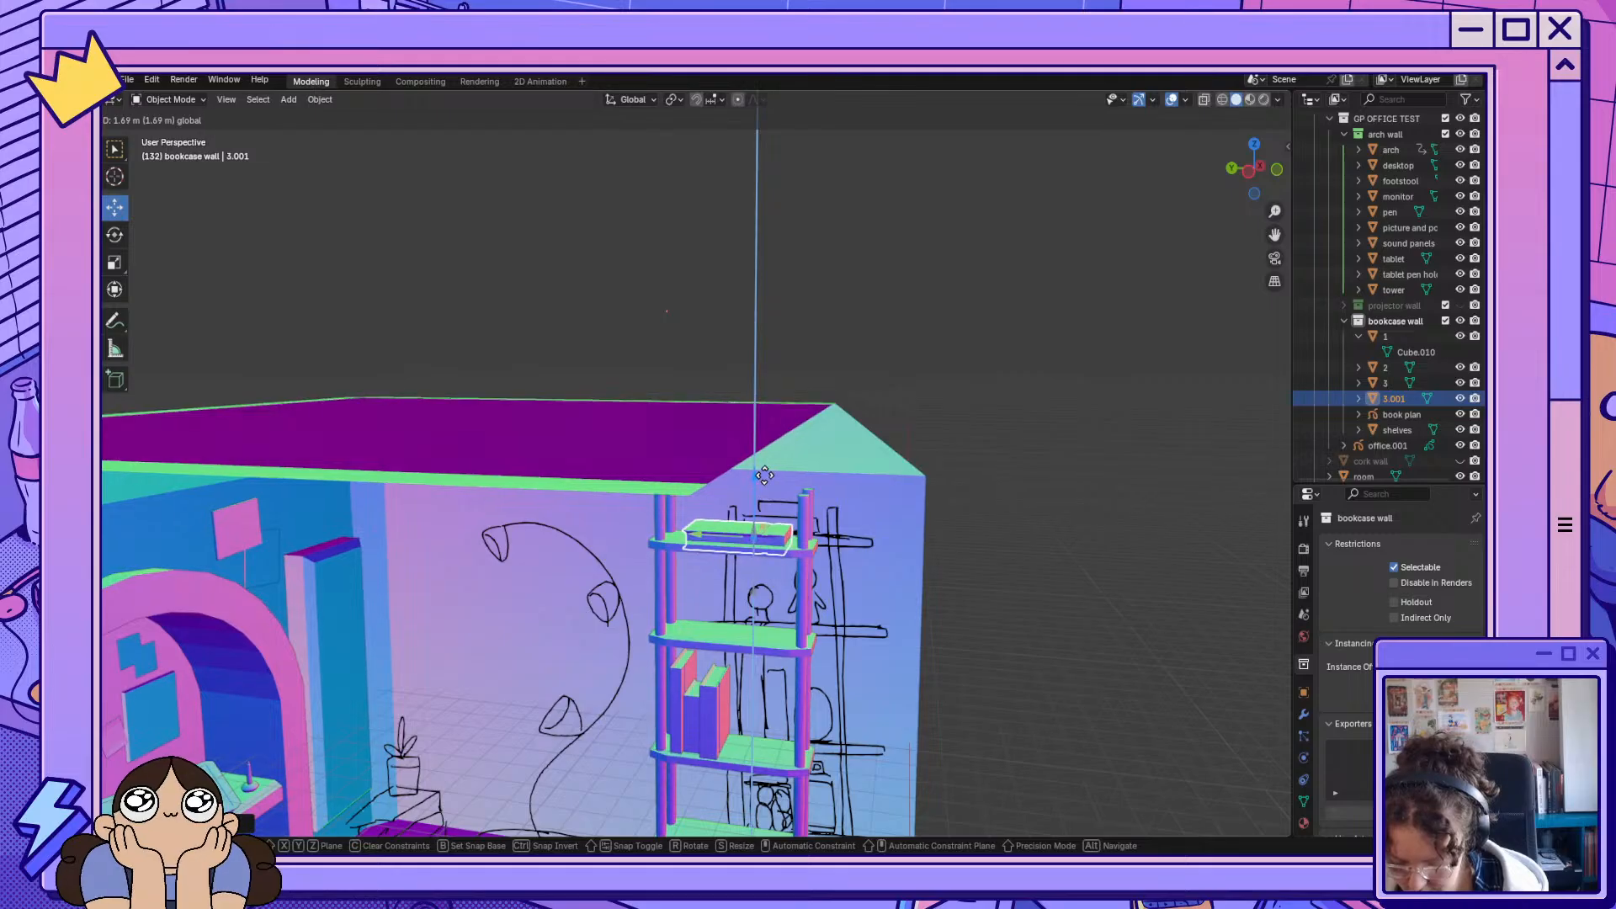
{"action": "left_click_drag", "start_coordinate": [766, 468], "coordinate": [766, 468]}
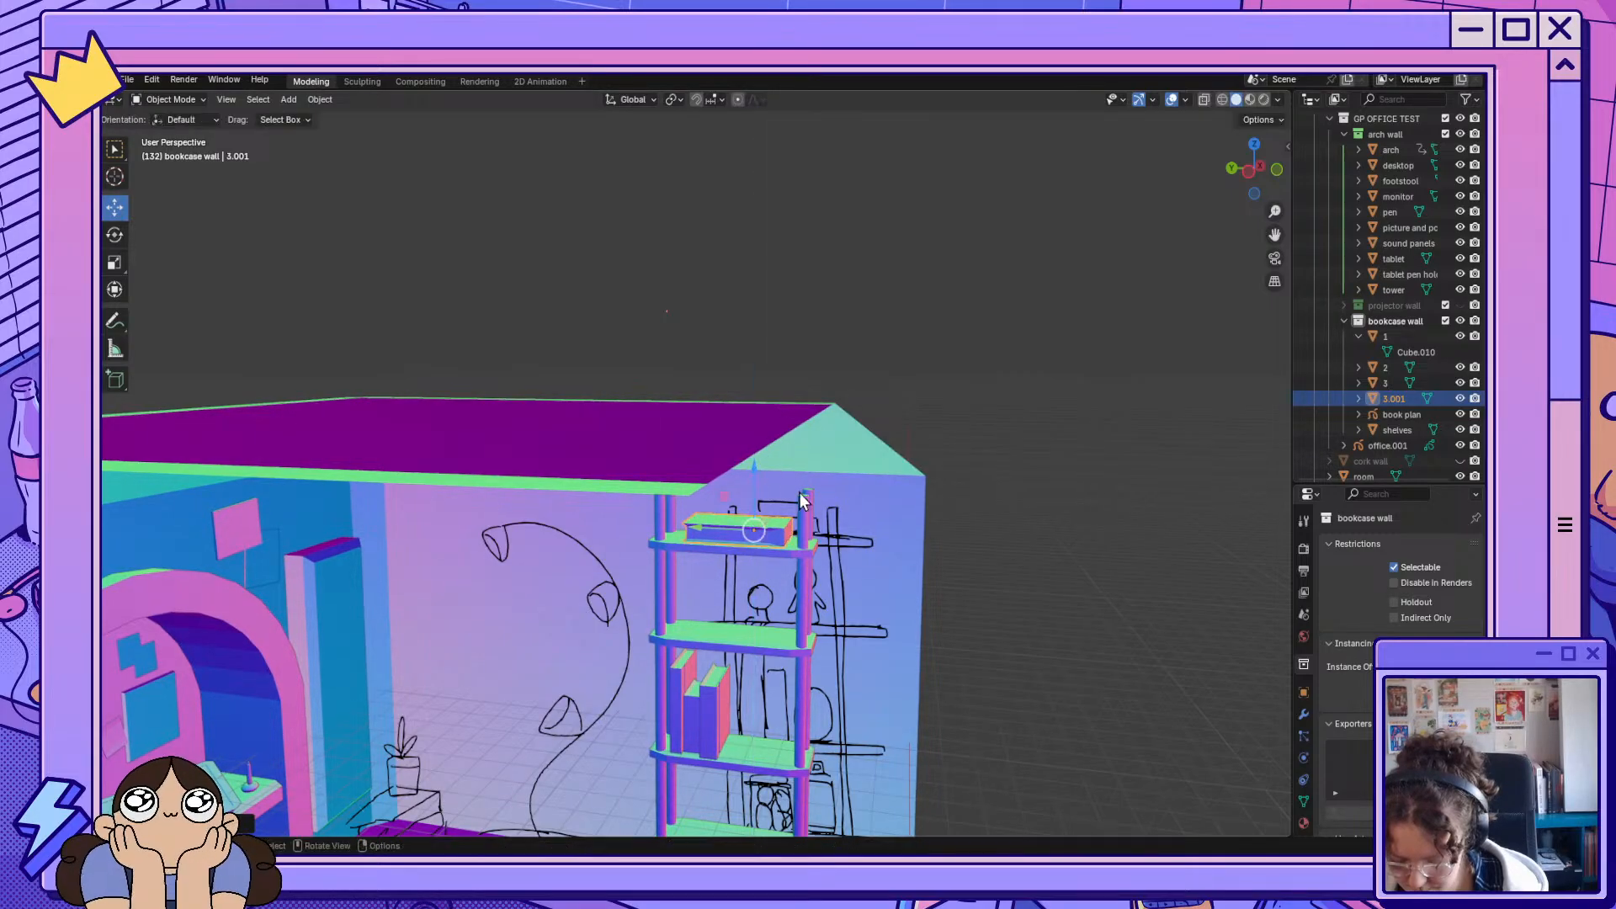
Shift the flat book along the X axis to position it within the top shelf's depth.
{"action": "middle_click_drag", "start_coordinate": [801, 501], "coordinate": [746, 552]}
{"action": "key", "text": "g"}
{"action": "key", "text": "x"}
{"action": "left_click_drag", "start_coordinate": [723, 543], "coordinate": [723, 543]}
{"action": "middle_click_drag", "start_coordinate": [671, 637], "coordinate": [806, 582]}
Select the flat book on the top shelf and rotate it 180° about the global Y axis.
{"action": "left_click", "coordinate": [697, 727]}
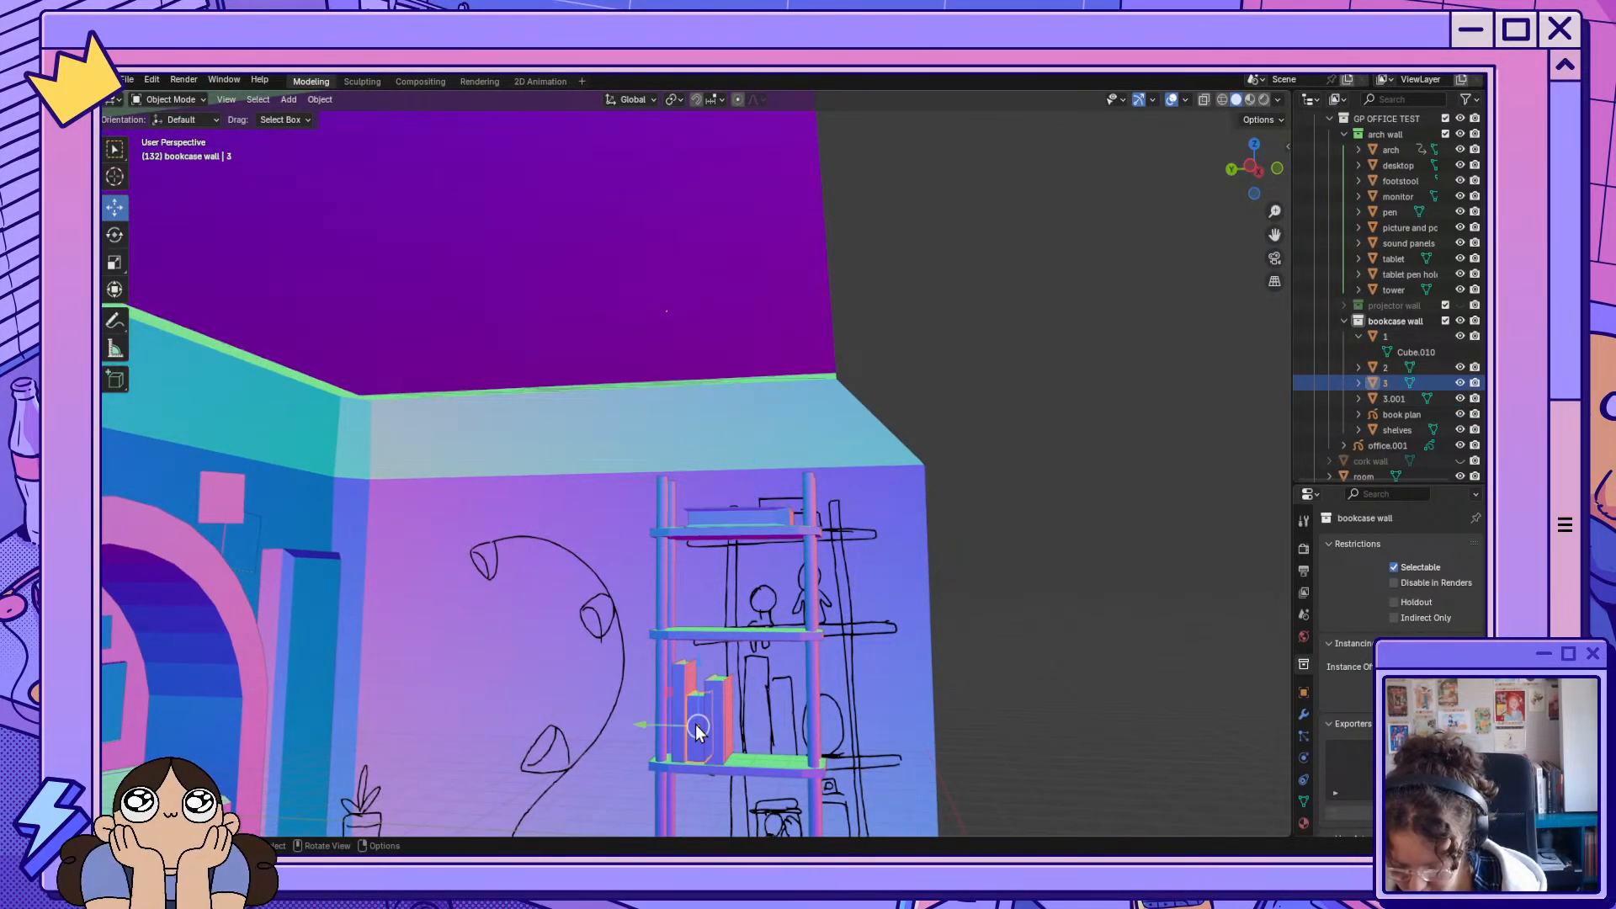
{"action": "left_click", "coordinate": [704, 724]}
{"action": "mouse_move", "coordinate": [703, 723]}
{"action": "middle_mouse_down"}
{"action": "mouse_move", "coordinate": [756, 751]}
{"action": "mouse_move", "coordinate": [677, 761]}
{"action": "mouse_move", "coordinate": [805, 746]}
{"action": "mouse_move", "coordinate": [793, 756]}
{"action": "middle_mouse_up"}
{"action": "left_click", "coordinate": [759, 517]}
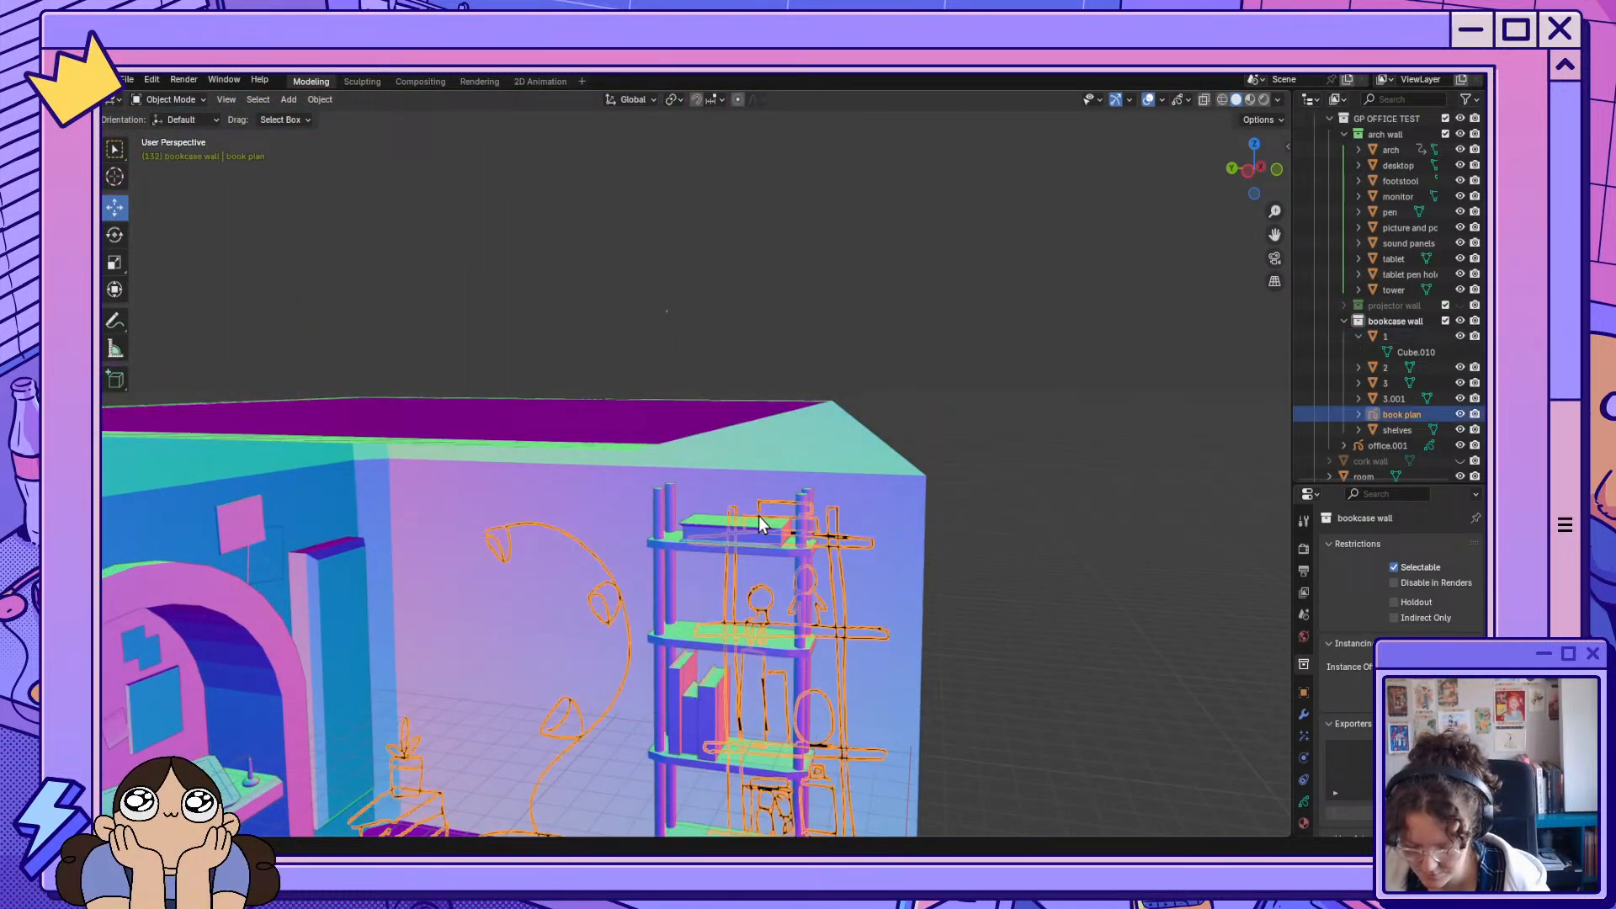
{"action": "left_click", "coordinate": [702, 528]}
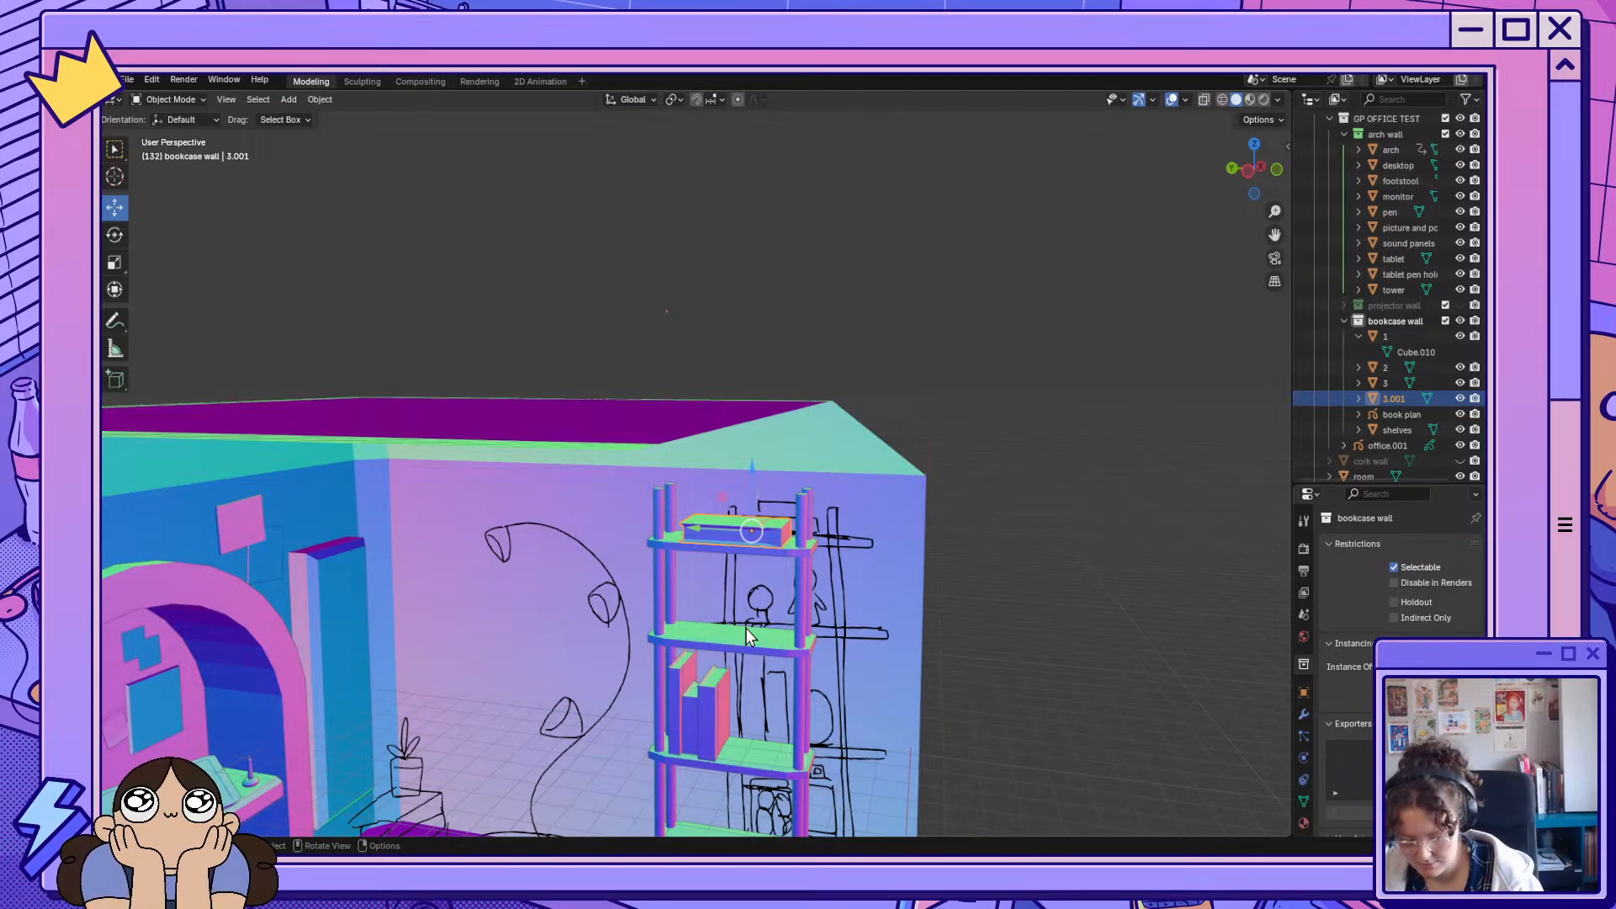
{"action": "key", "text": "r"}
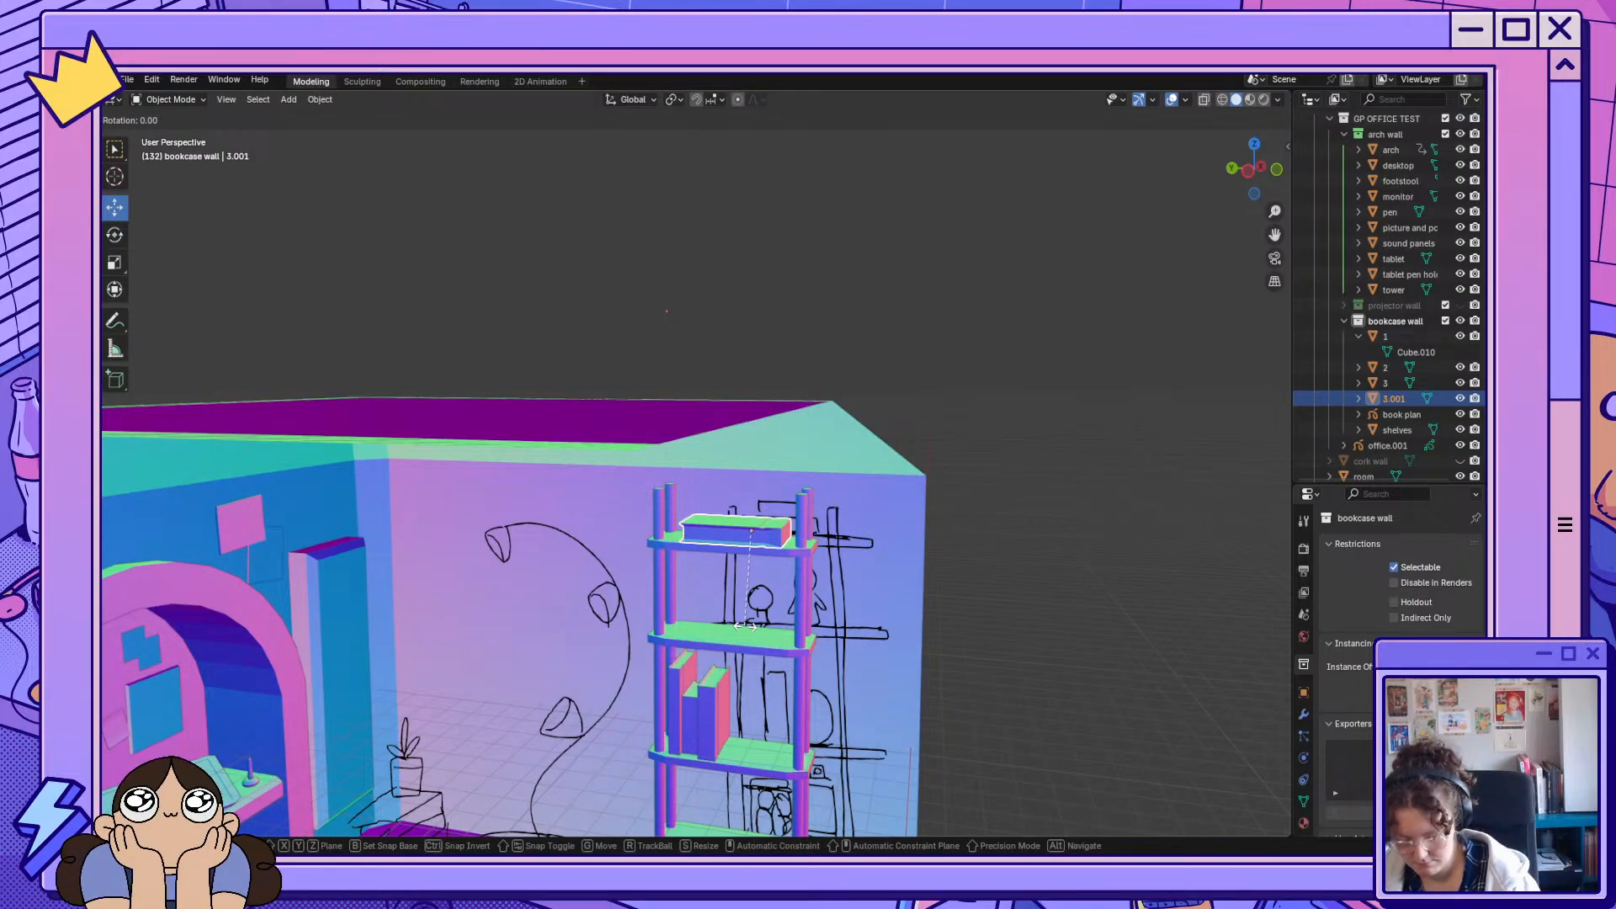
{"action": "type", "text": "y180"}
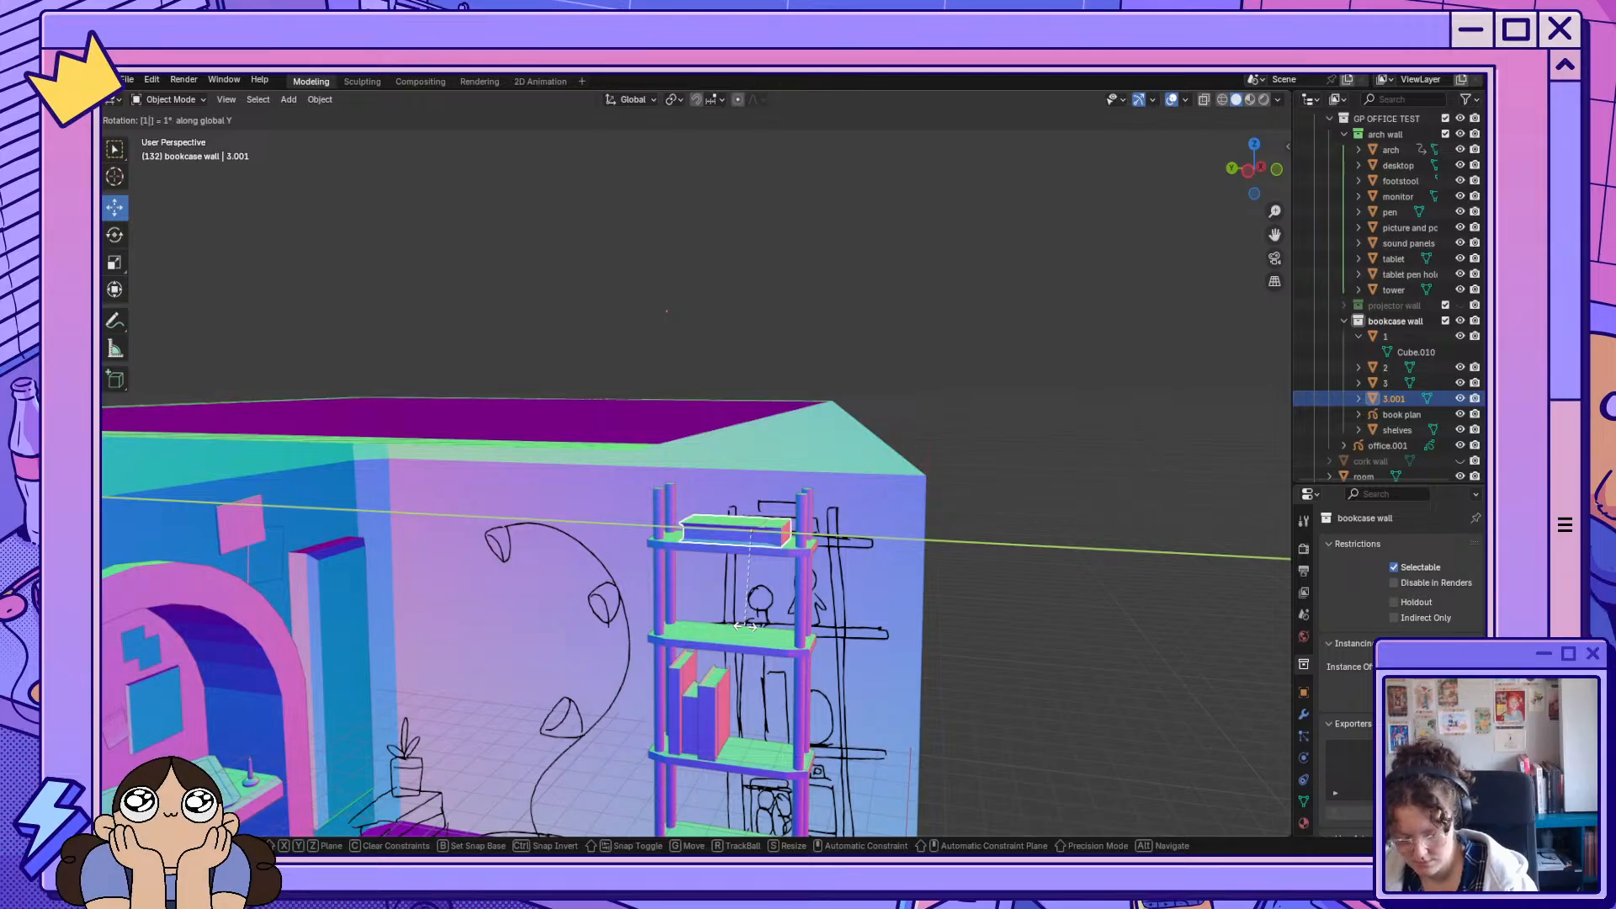
{"action": "key", "text": "Return"}
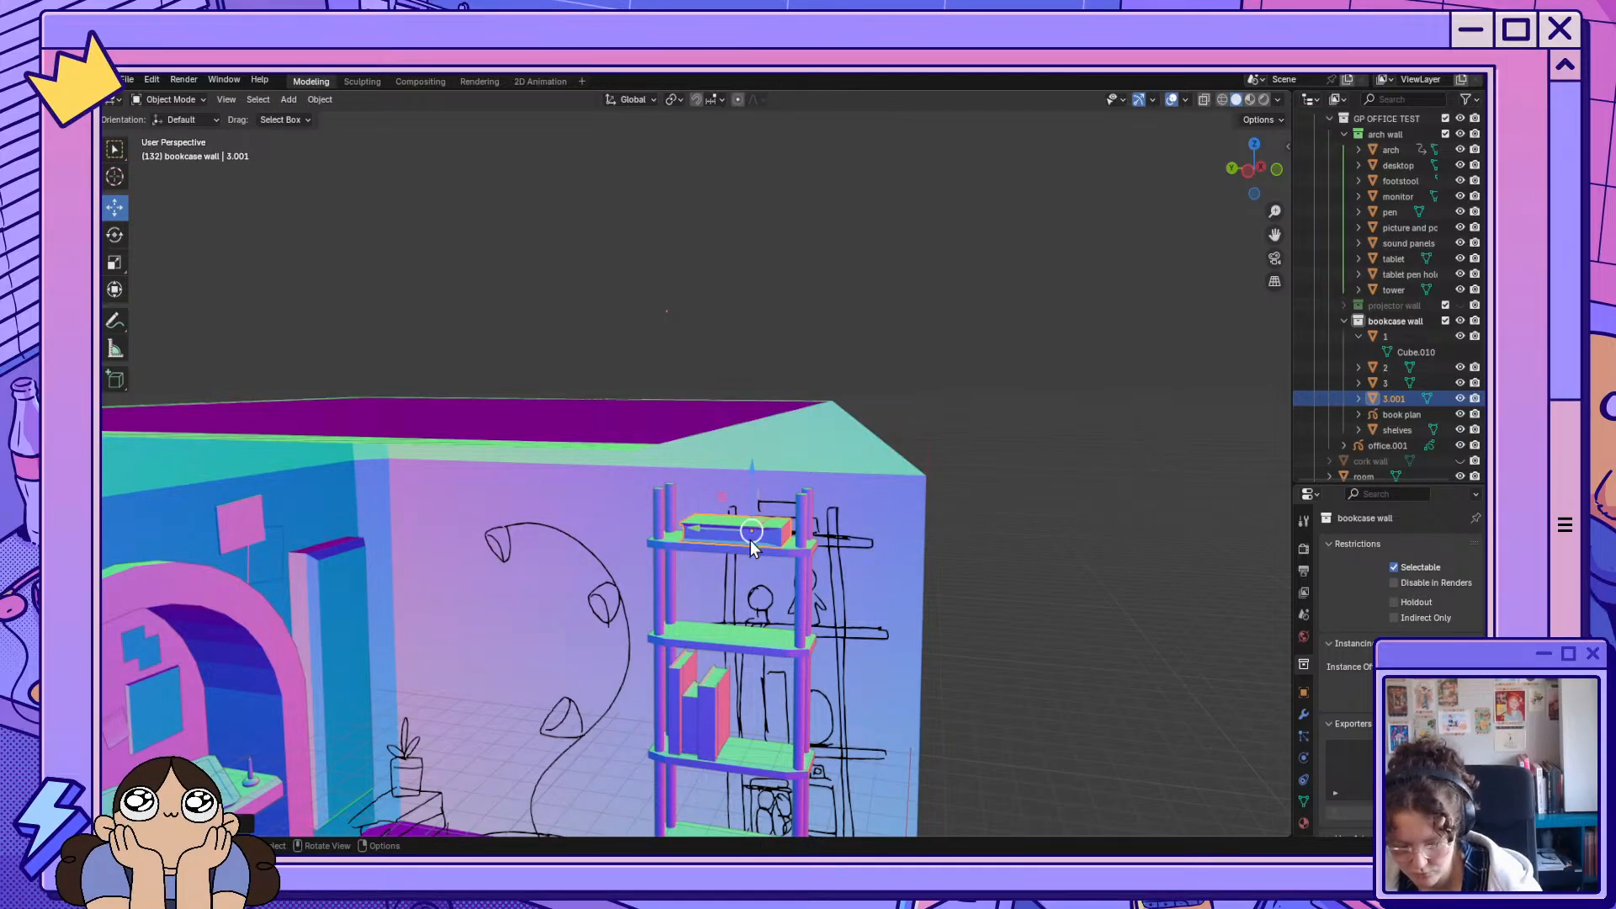
Turn the flat book end for end and slide it back along Y between the bookcase posts.
{"action": "left_click", "coordinate": [113, 239]}
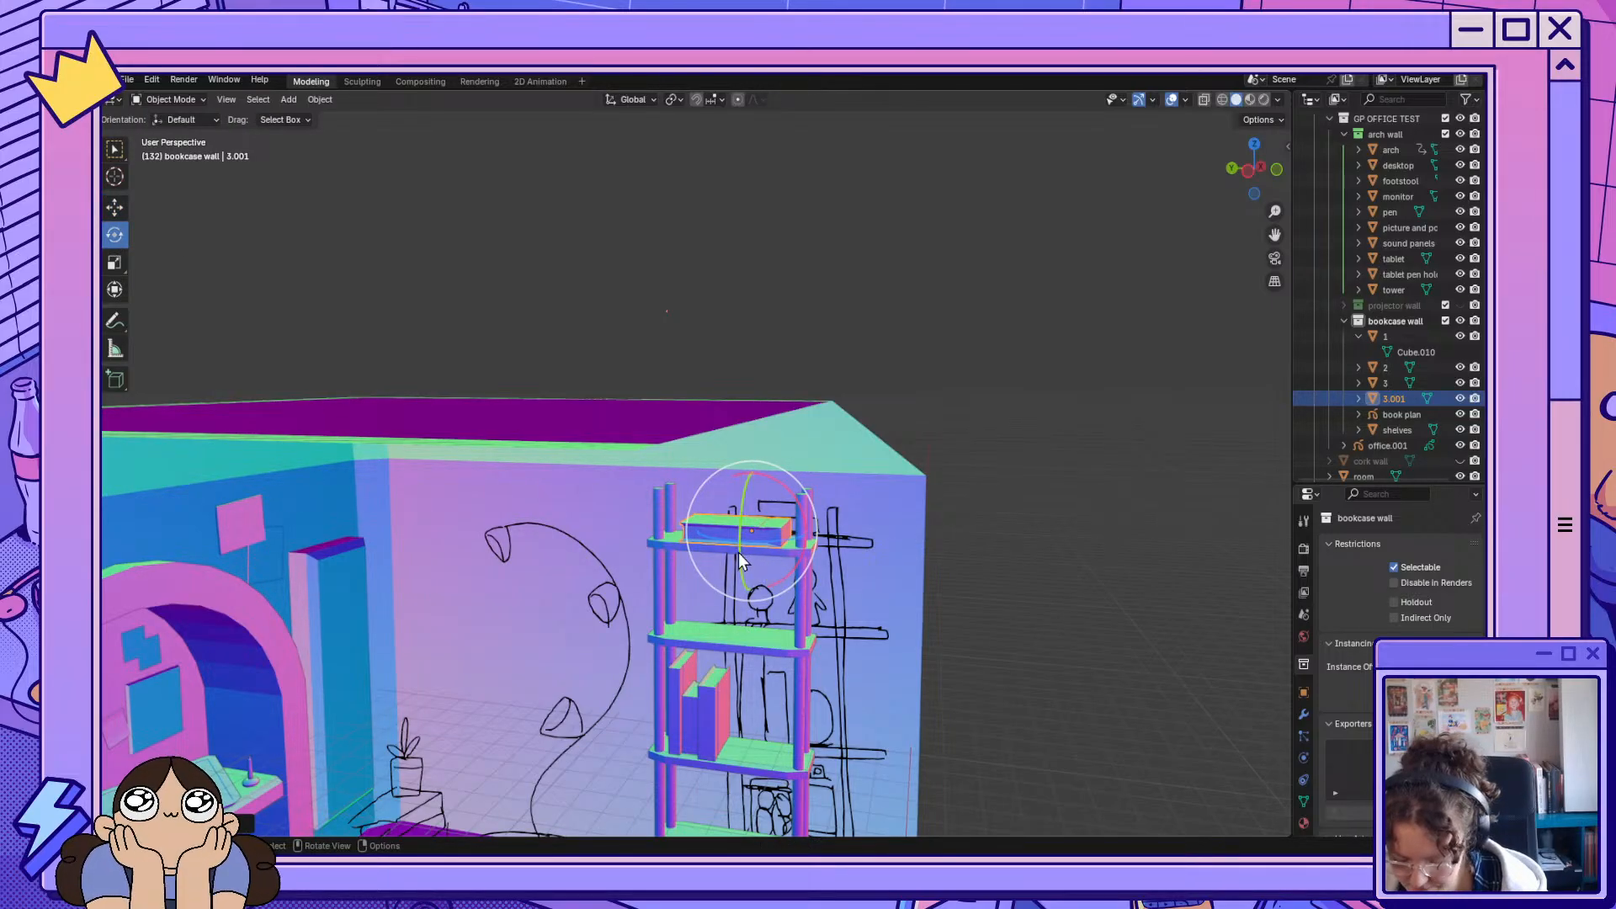
{"action": "left_click_drag", "start_coordinate": [729, 540], "coordinate": [926, 464]}
{"action": "left_click", "coordinate": [124, 207]}
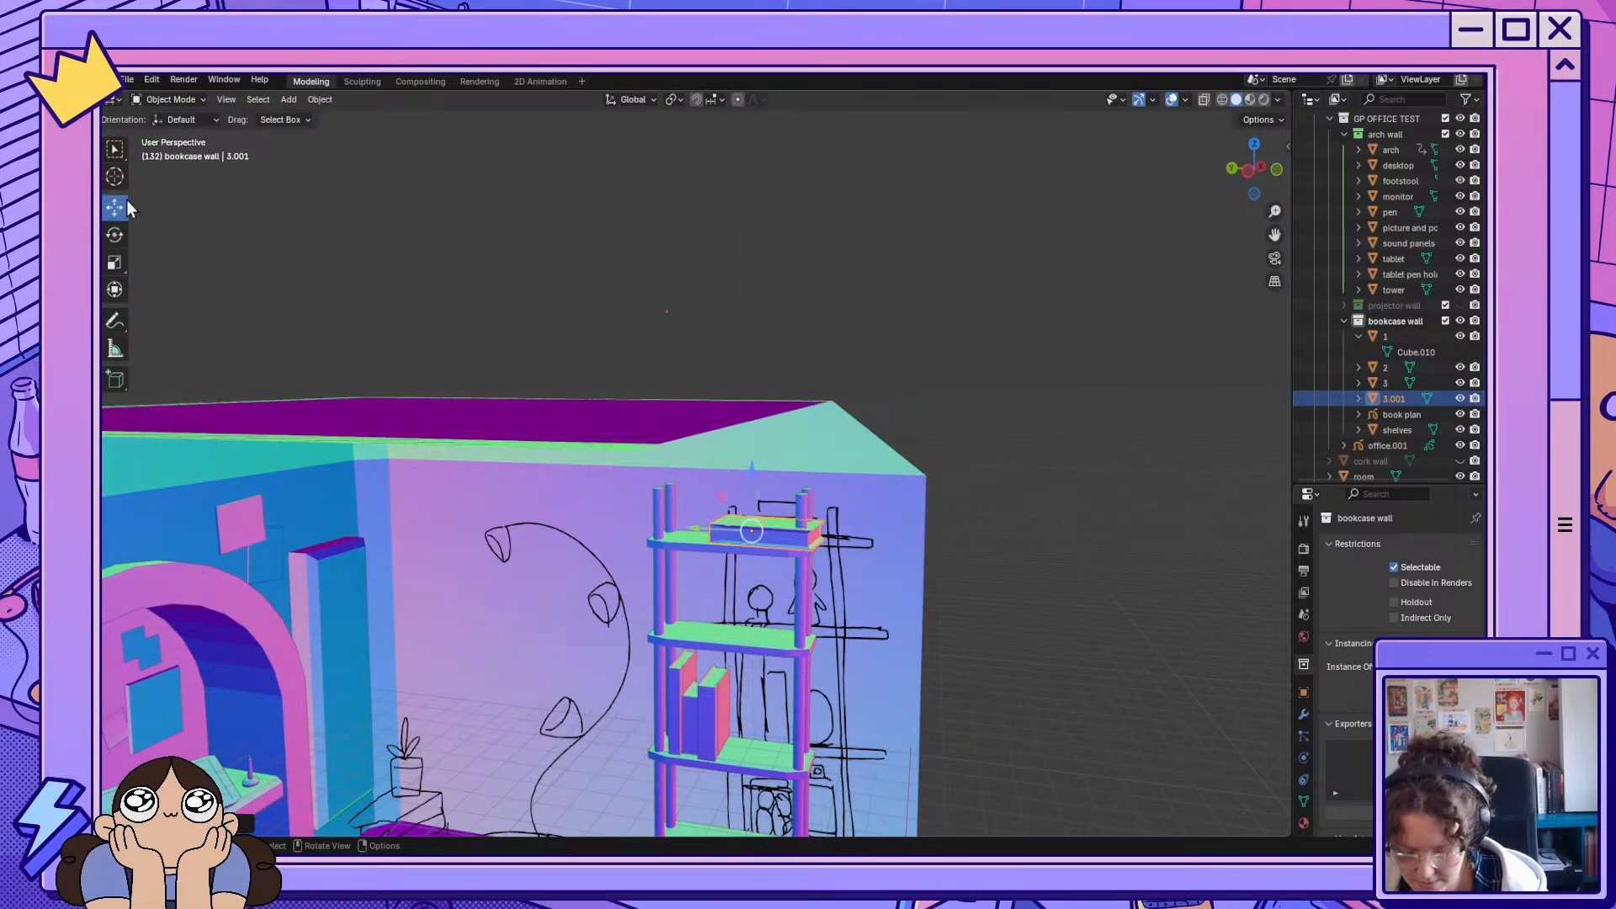
{"action": "left_click_drag", "start_coordinate": [722, 532], "coordinate": [692, 531]}
Fine-tune the flat book's position on the top shelf along the X and Y axes.
{"action": "middle_click_drag", "start_coordinate": [969, 619], "coordinate": [943, 641]}
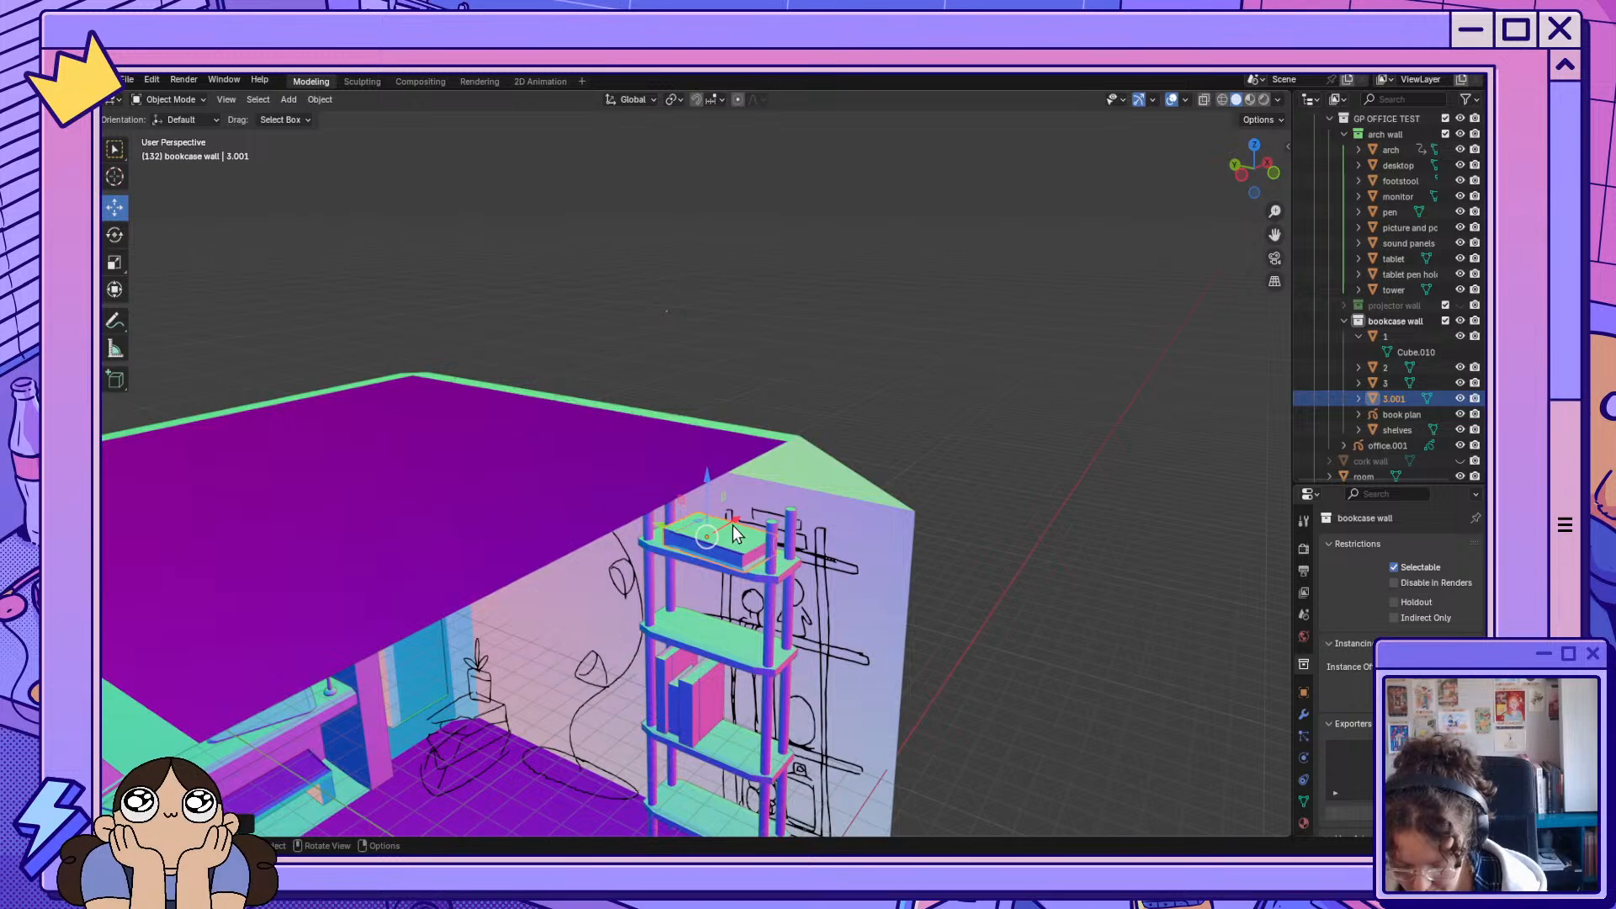
{"action": "key", "text": "g"}
{"action": "key", "text": "x"}
{"action": "left_click", "coordinate": [730, 533]}
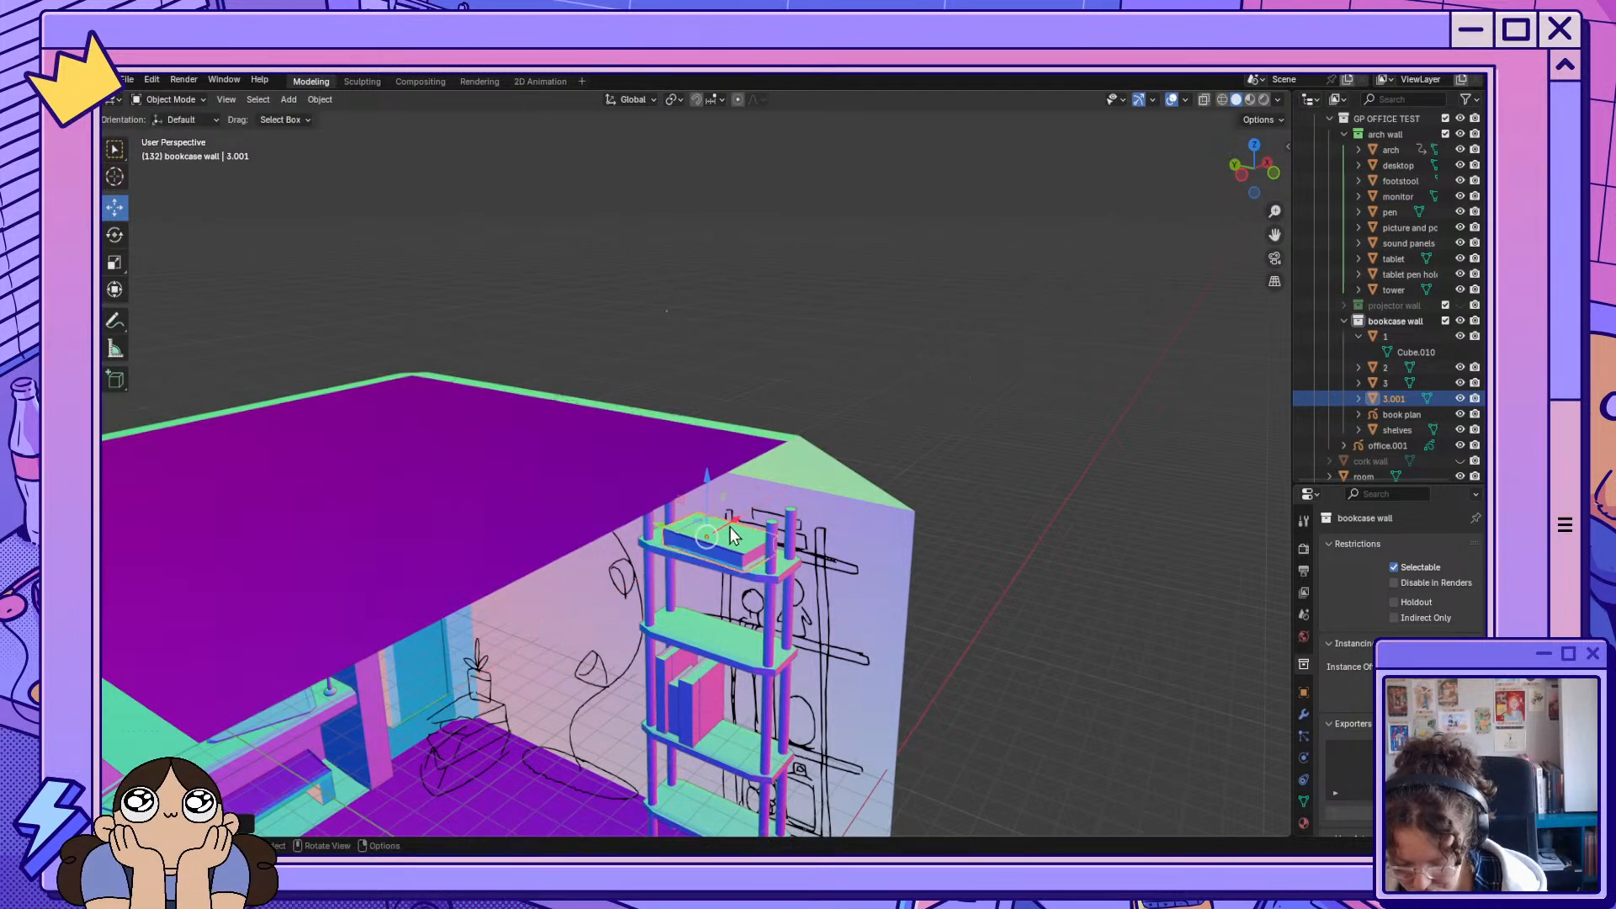
{"action": "left_click_drag", "start_coordinate": [681, 531], "coordinate": [673, 533]}
{"action": "middle_click_drag", "start_coordinate": [801, 662], "coordinate": [845, 657]}
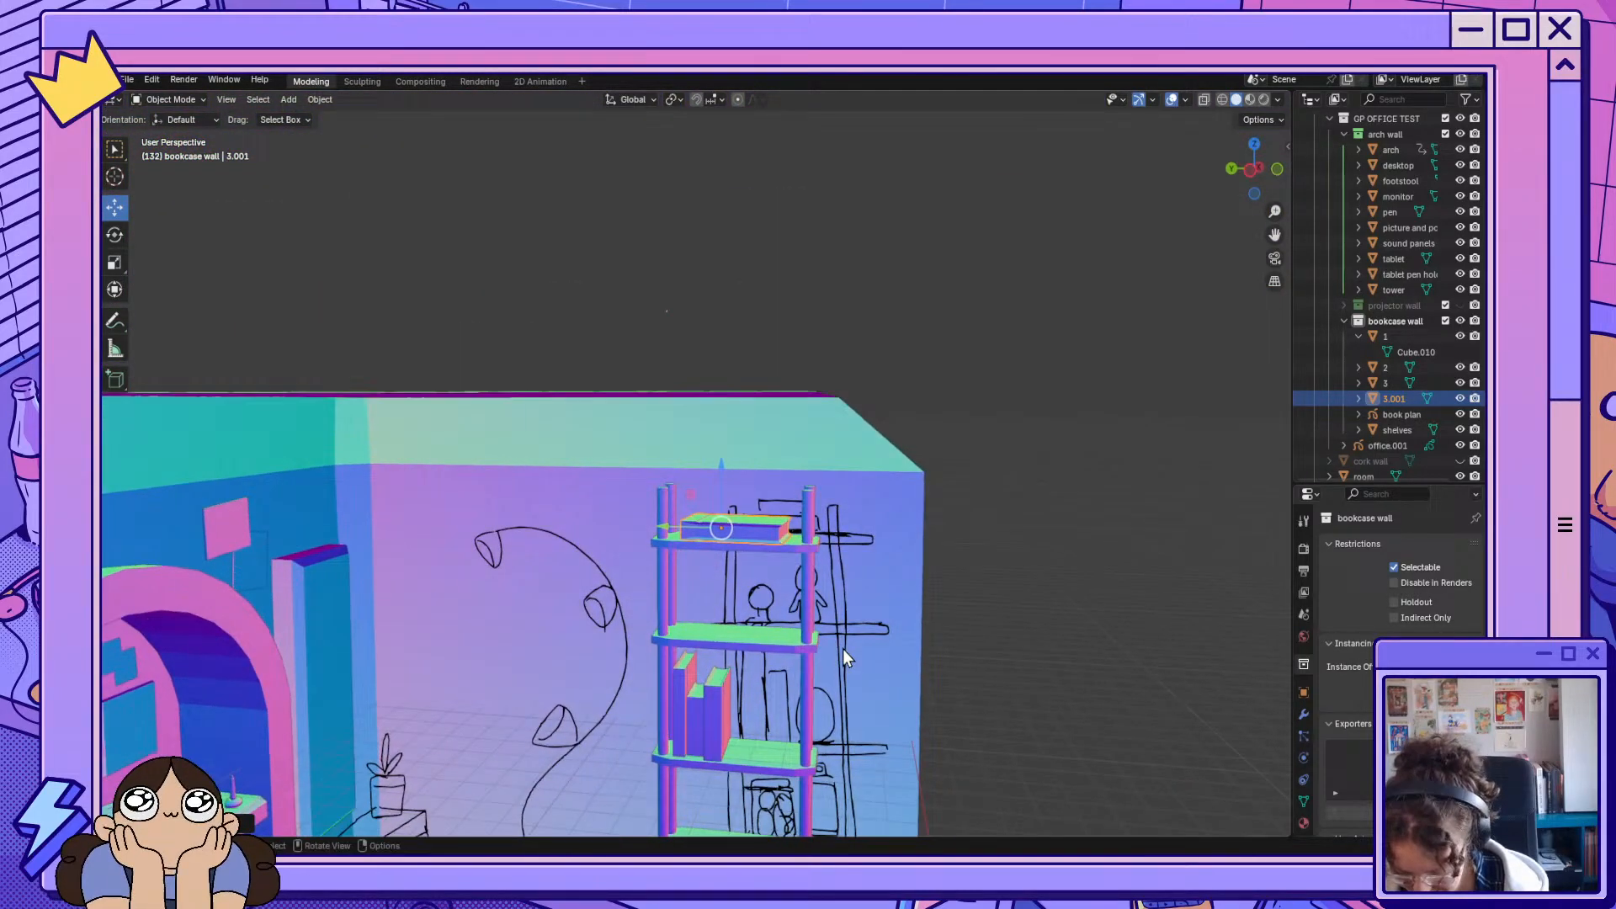
{"action": "left_click", "coordinate": [716, 729]}
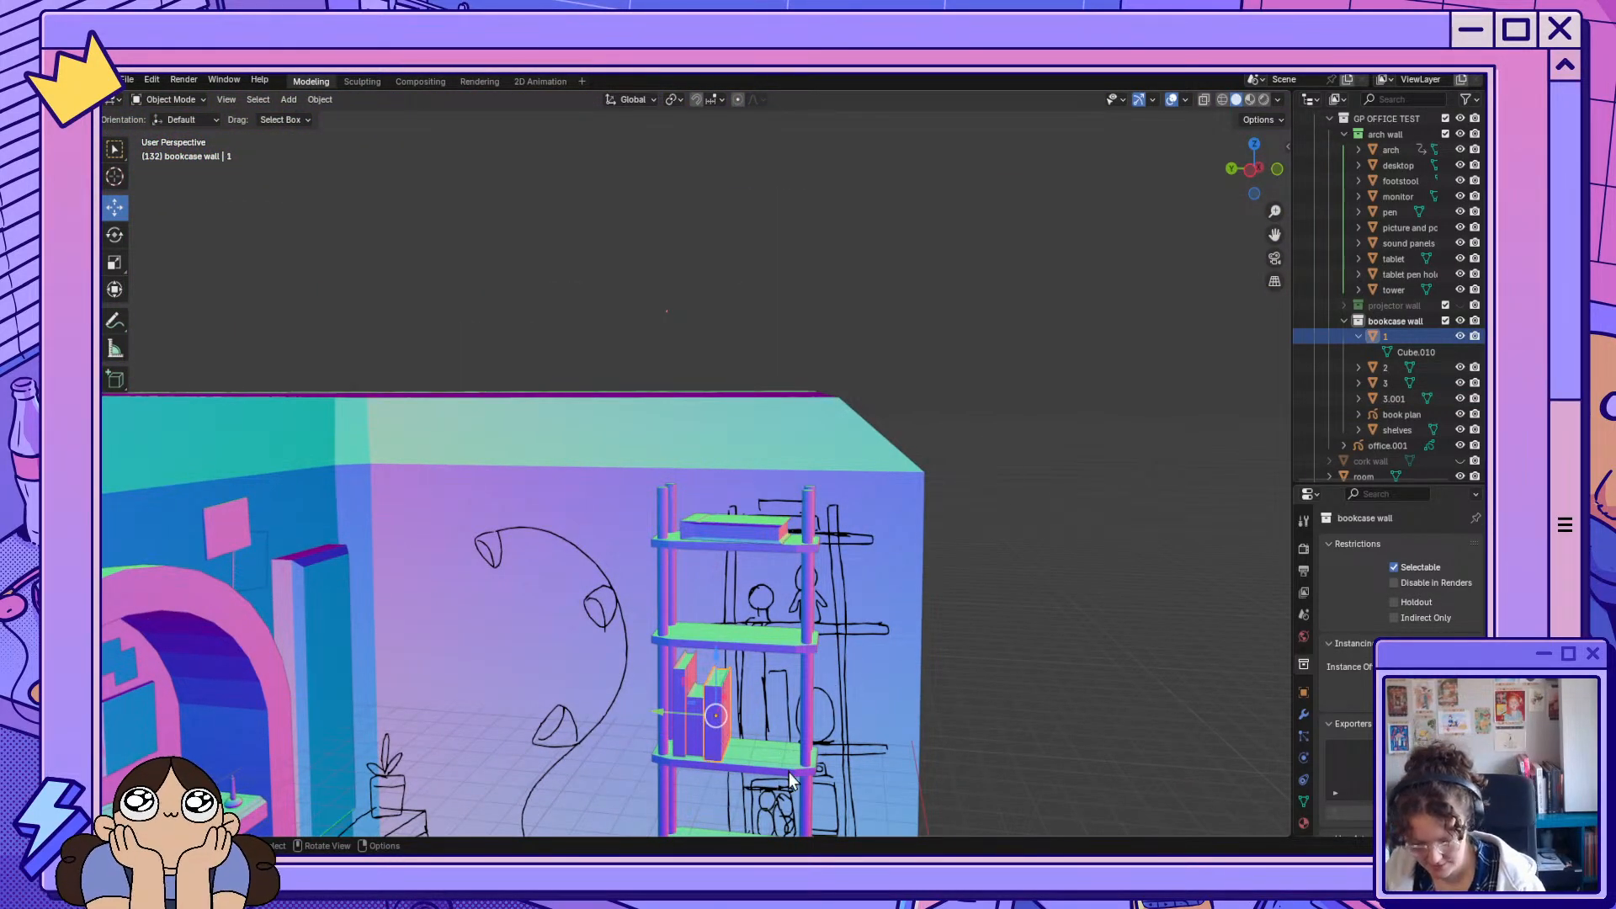
{"action": "key", "text": "shift+d"}
{"action": "key", "text": "Escape"}
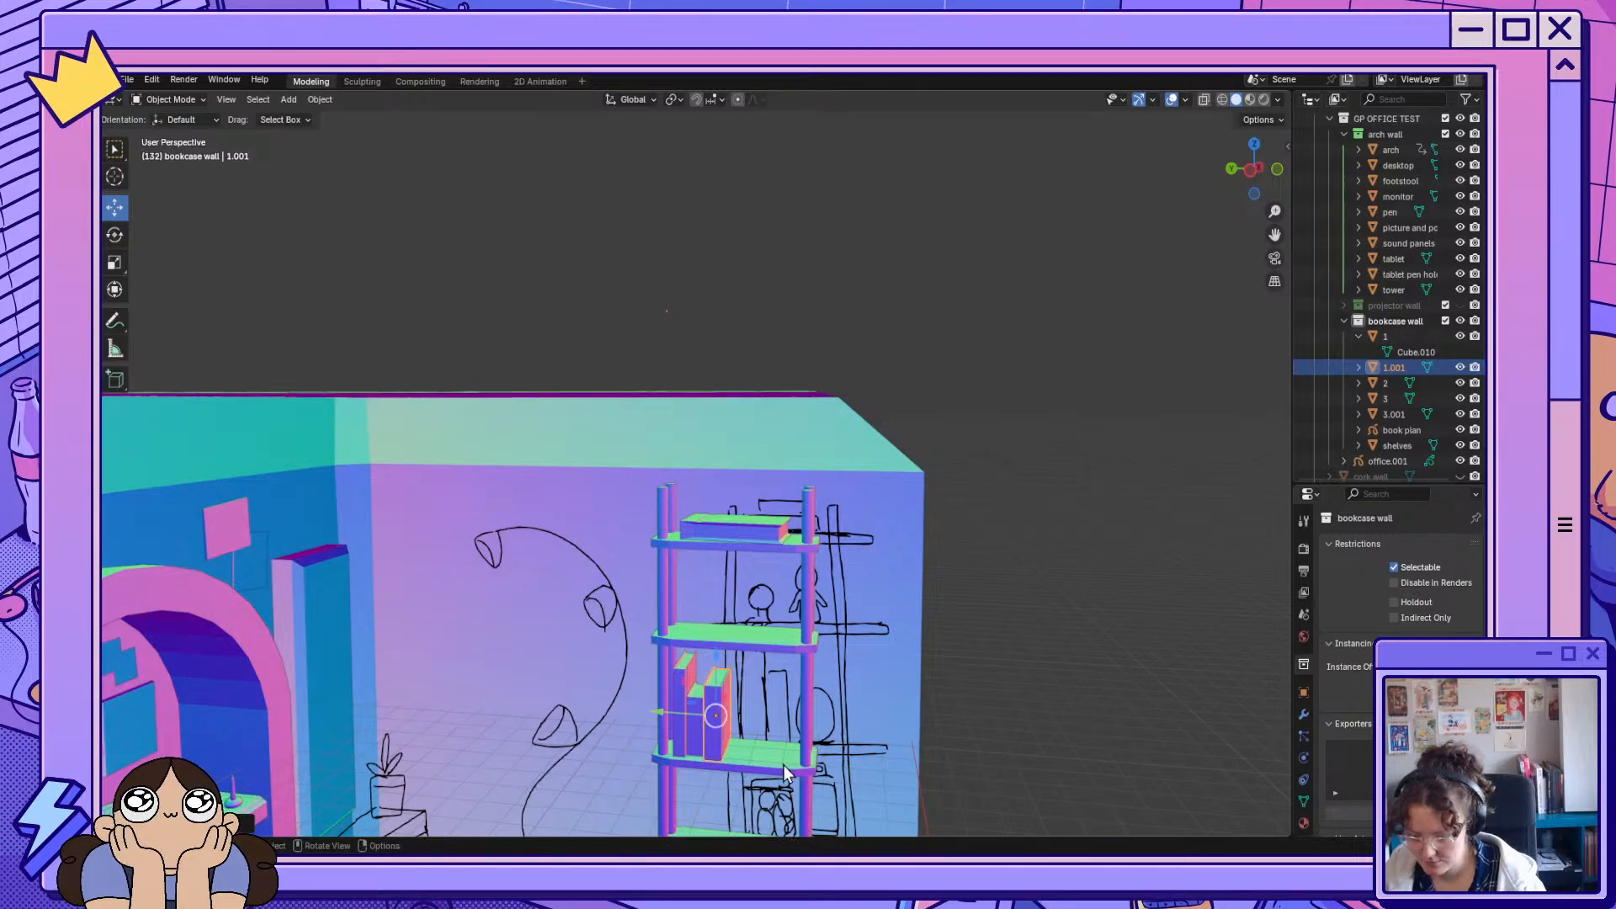
{"action": "key", "text": "ctrl+z"}
{"action": "key", "text": "ctrl+z"}
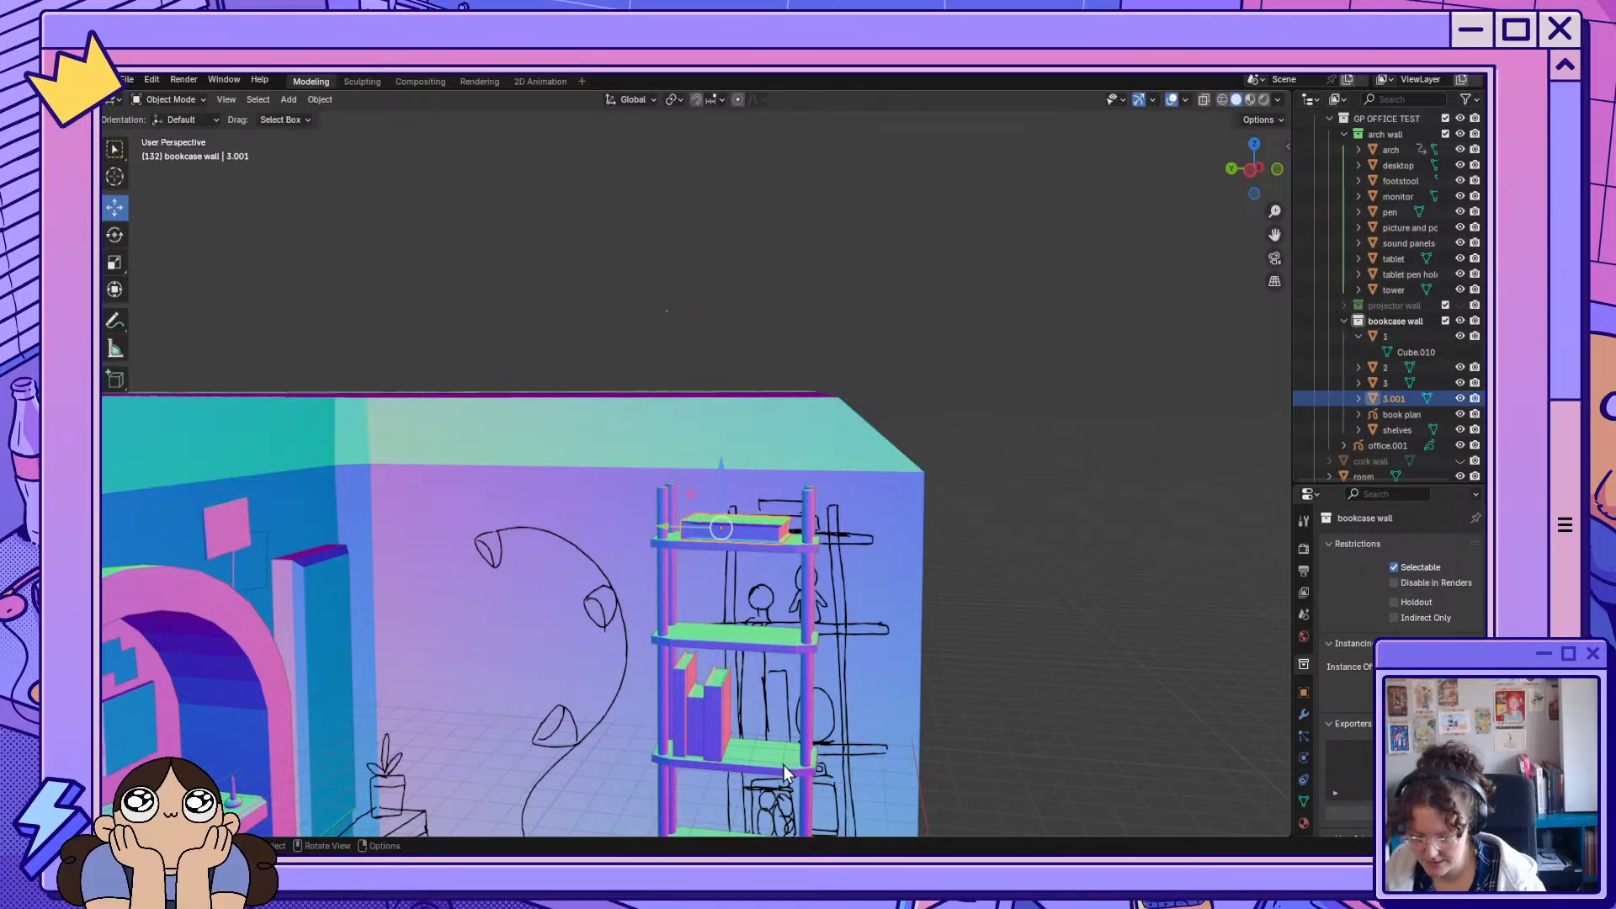
Identify the flat top-shelf book among the bookcase wall objects and rename it from 3.001 to 4.
{"action": "left_click", "coordinate": [1399, 412]}
{"action": "left_click", "coordinate": [1397, 398]}
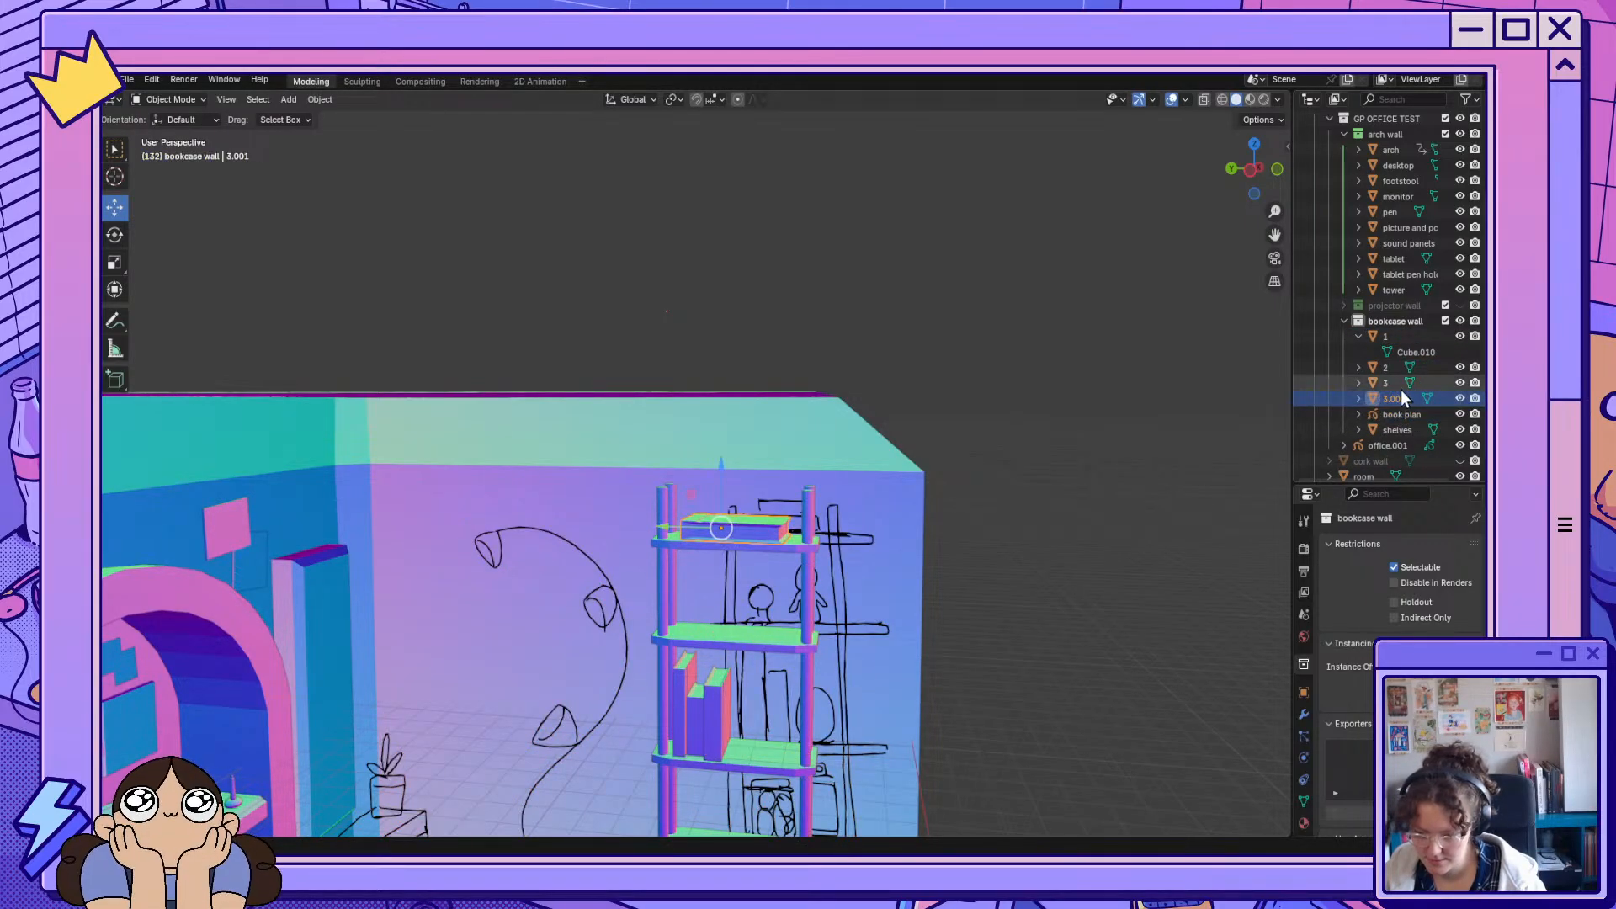
{"action": "scroll", "coordinate": [1404, 394], "scroll_direction": "down", "scroll_amount": 1}
{"action": "scroll", "coordinate": [1408, 448], "scroll_direction": "up", "scroll_amount": 1}
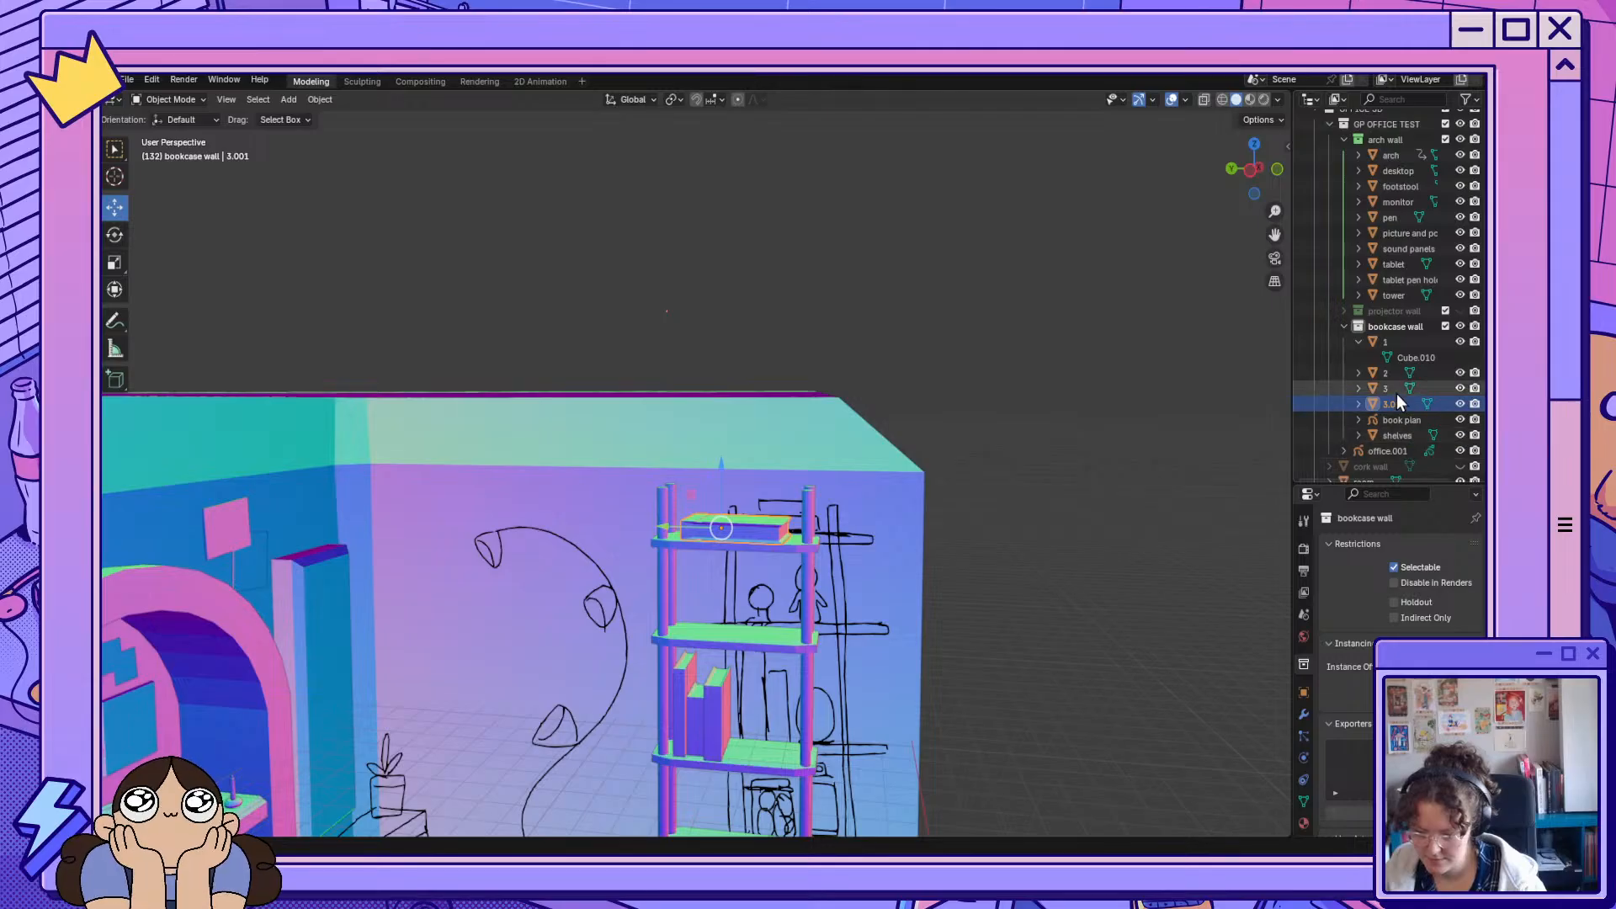
{"action": "left_click", "coordinate": [1382, 373]}
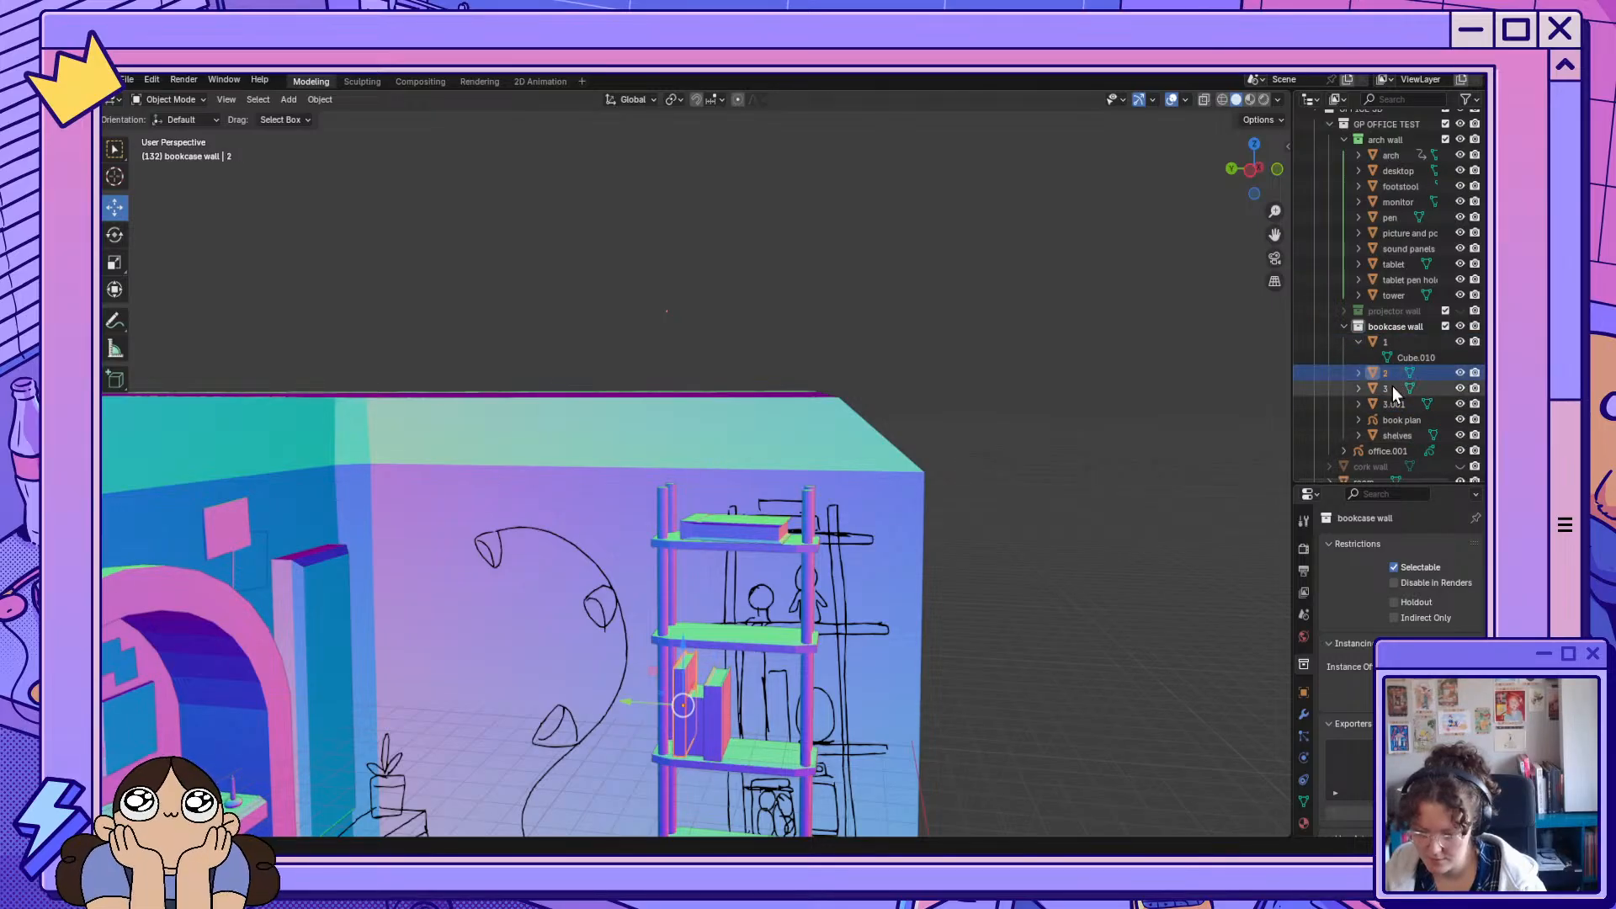
{"action": "left_click", "coordinate": [1393, 387]}
{"action": "left_click", "coordinate": [1392, 404]}
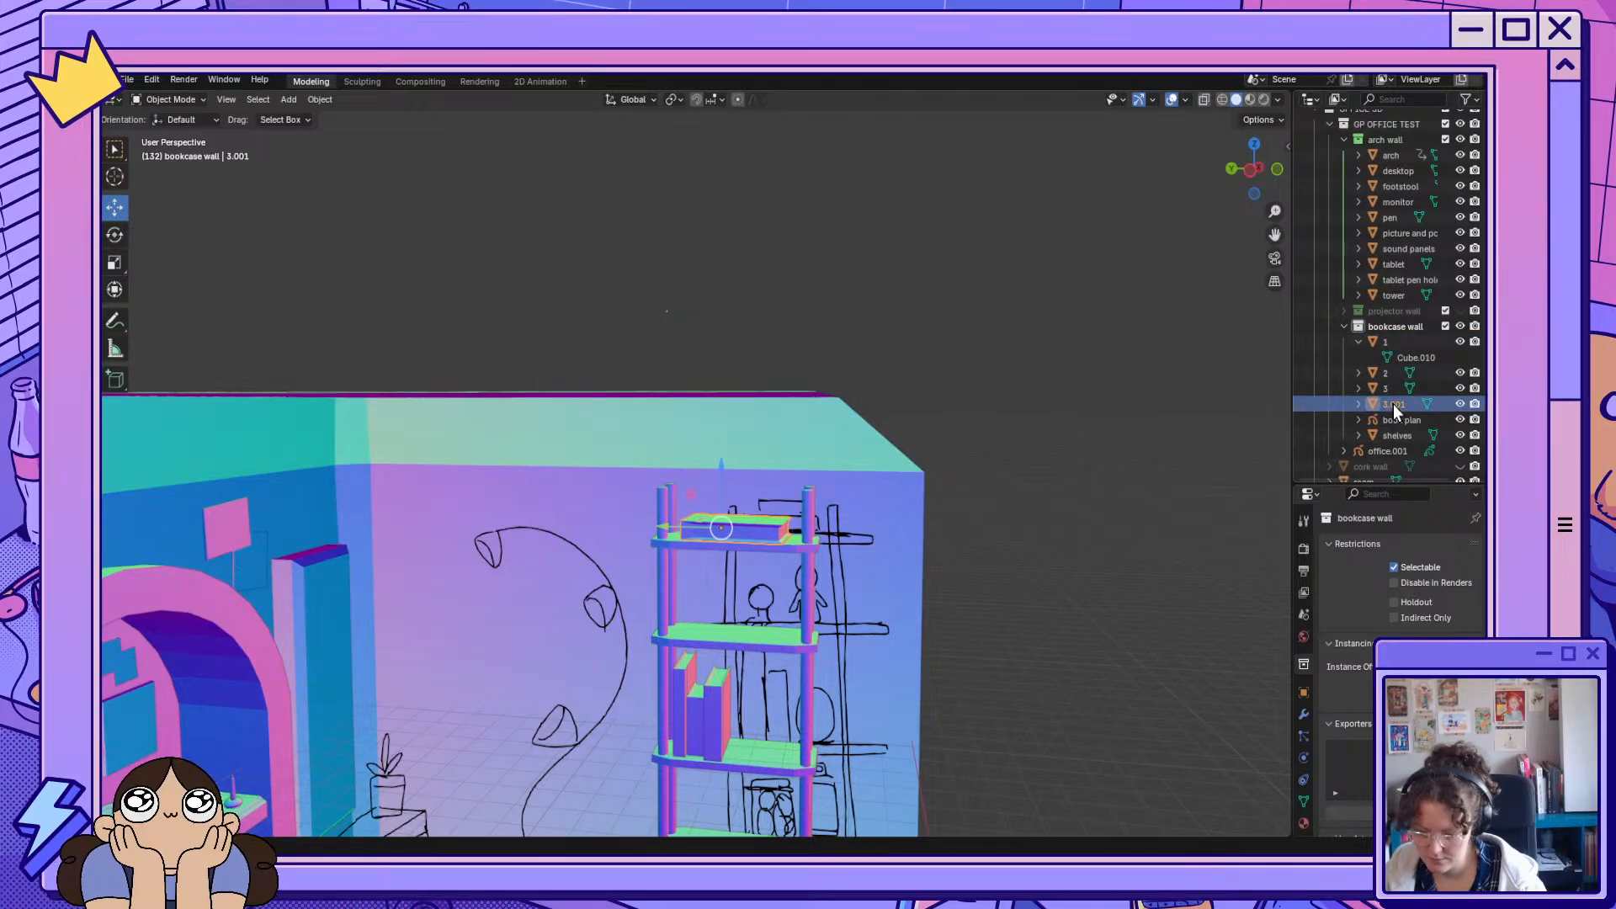
{"action": "double_click", "coordinate": [1393, 404]}
{"action": "scroll", "coordinate": [1392, 403], "scroll_direction": "down", "scroll_amount": 1}
{"action": "type", "text": "4"}
{"action": "key", "text": "Return"}
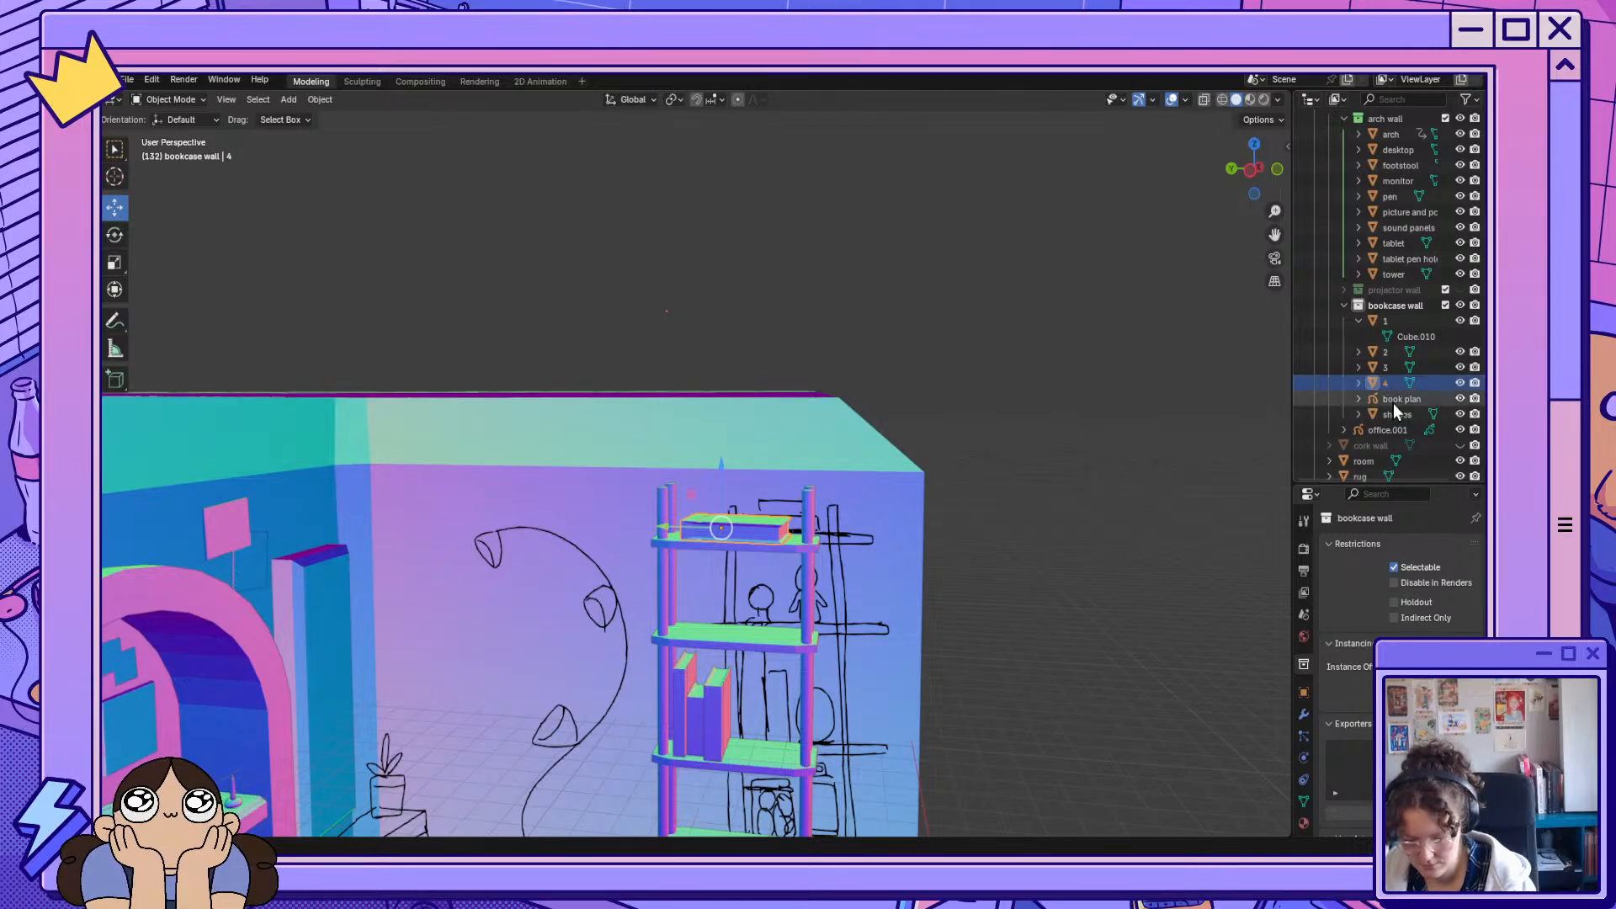
Duplicate the thick upright book named 1 and raise the copy above the flat book on the top shelf.
{"action": "left_click", "coordinate": [1390, 367]}
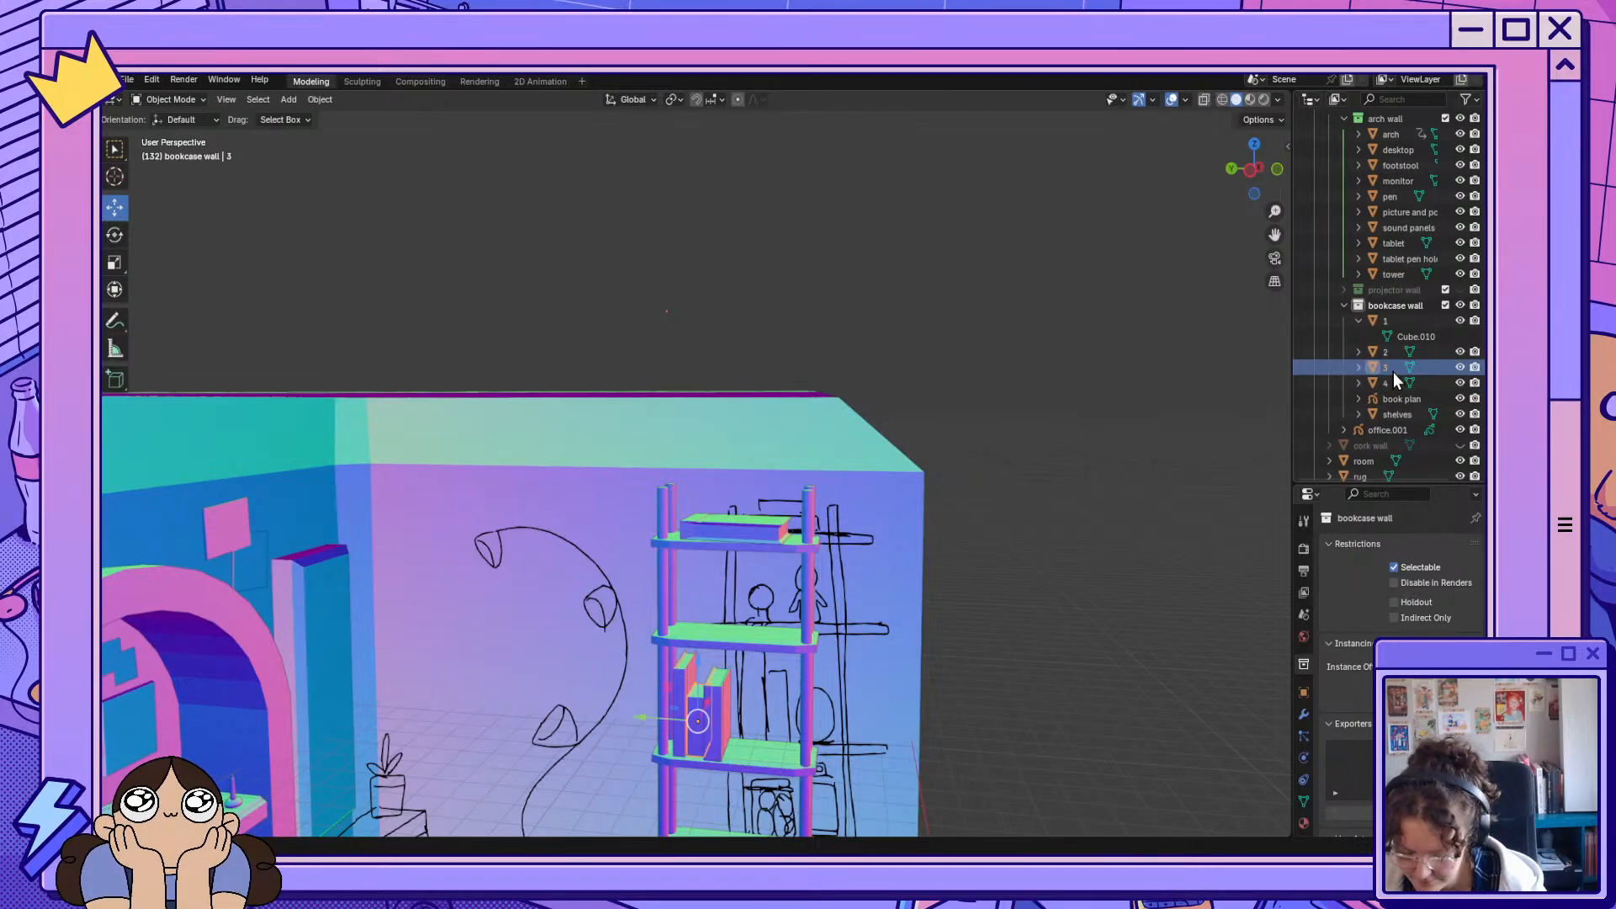
{"action": "left_click", "coordinate": [710, 727]}
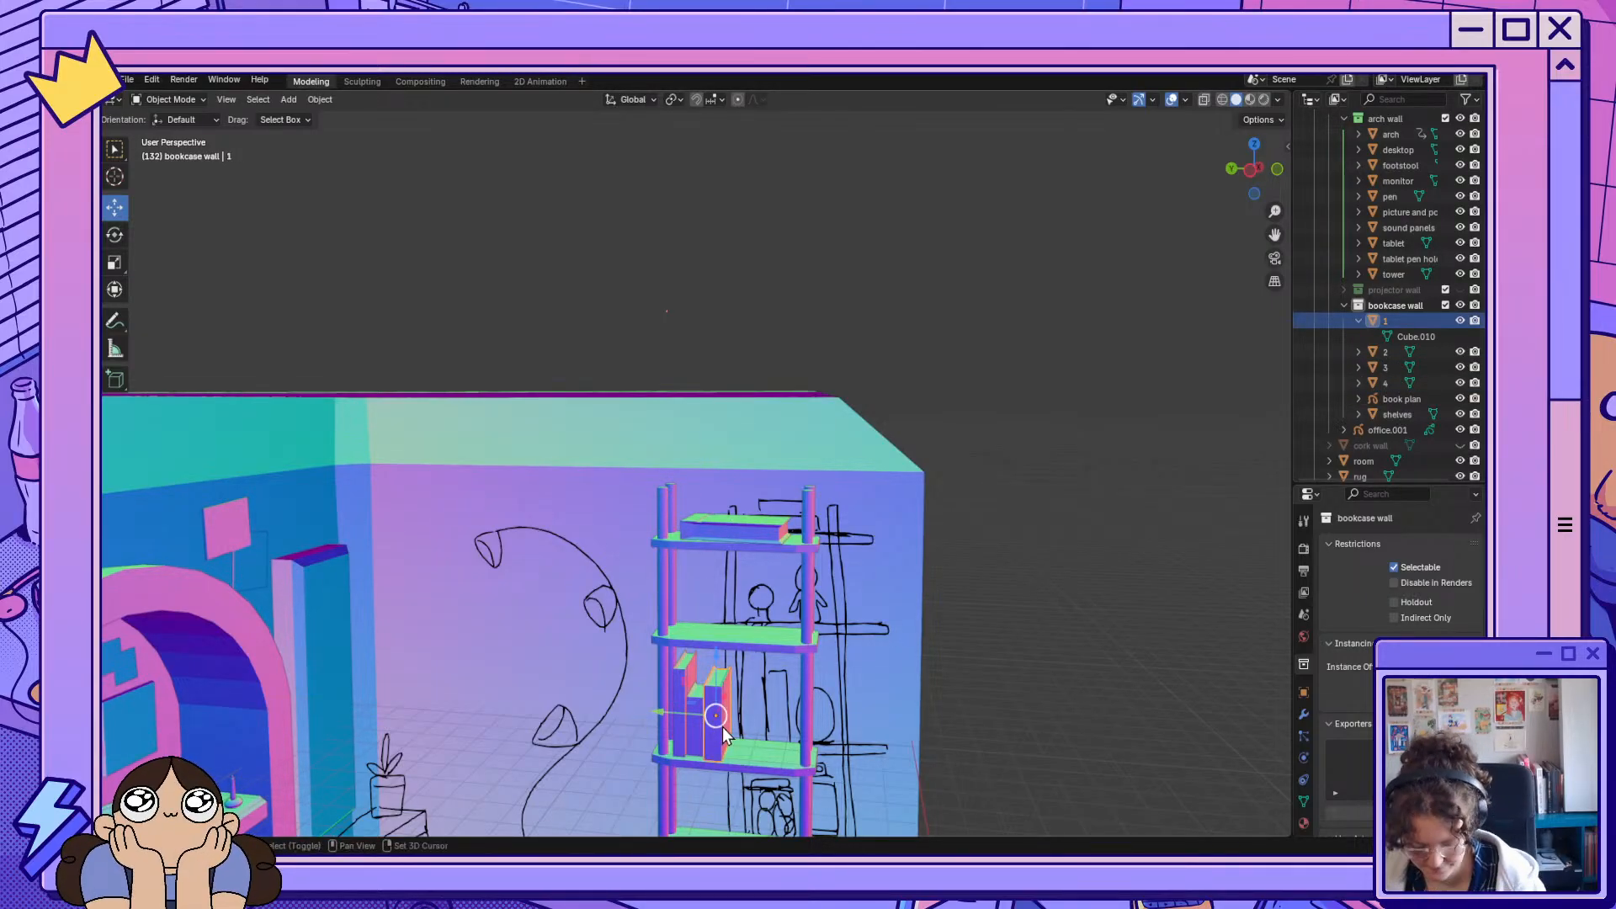
{"action": "key", "text": "shift+d"}
{"action": "left_click", "coordinate": [721, 724]}
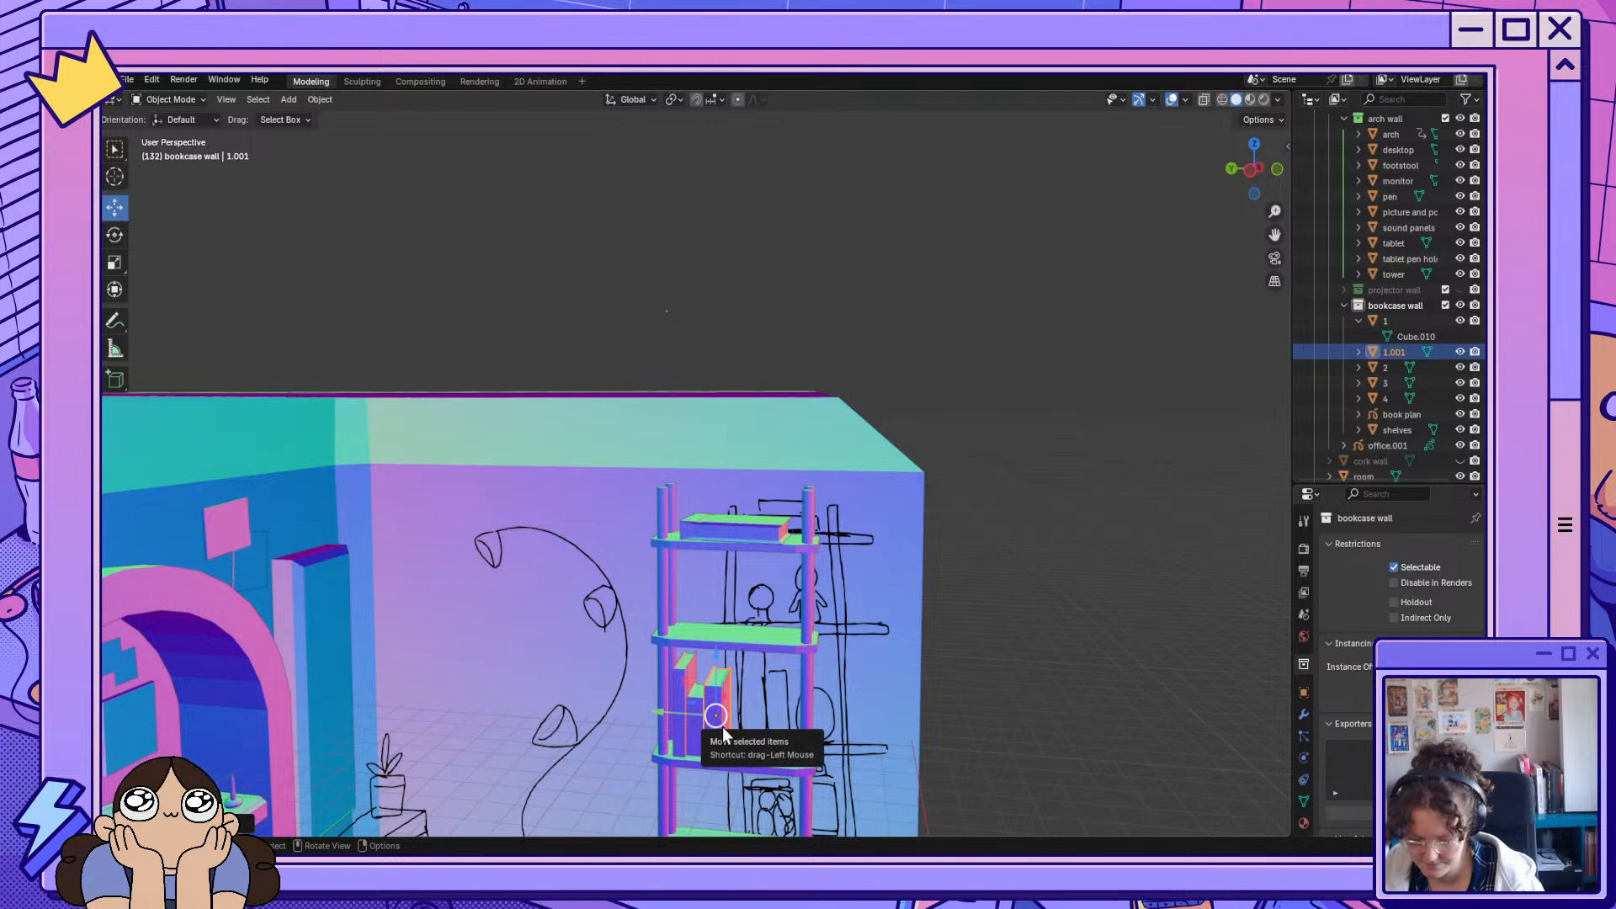
{"action": "left_click_drag", "start_coordinate": [717, 666], "coordinate": [796, 444]}
{"action": "type", "text": "r"}
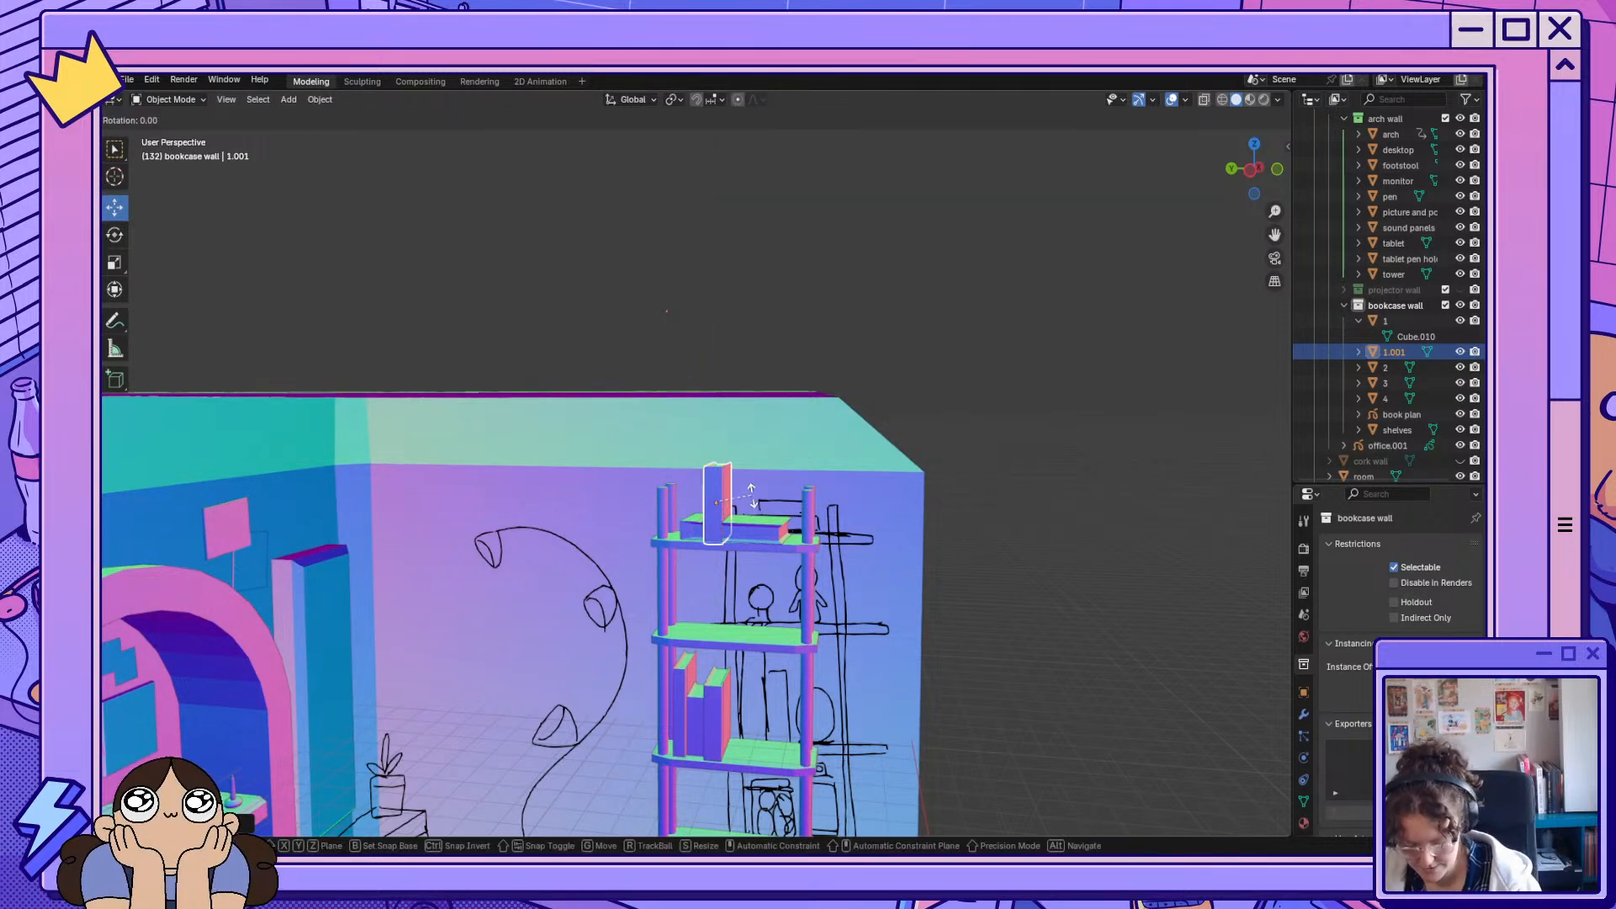
{"action": "type", "text": "y90"}
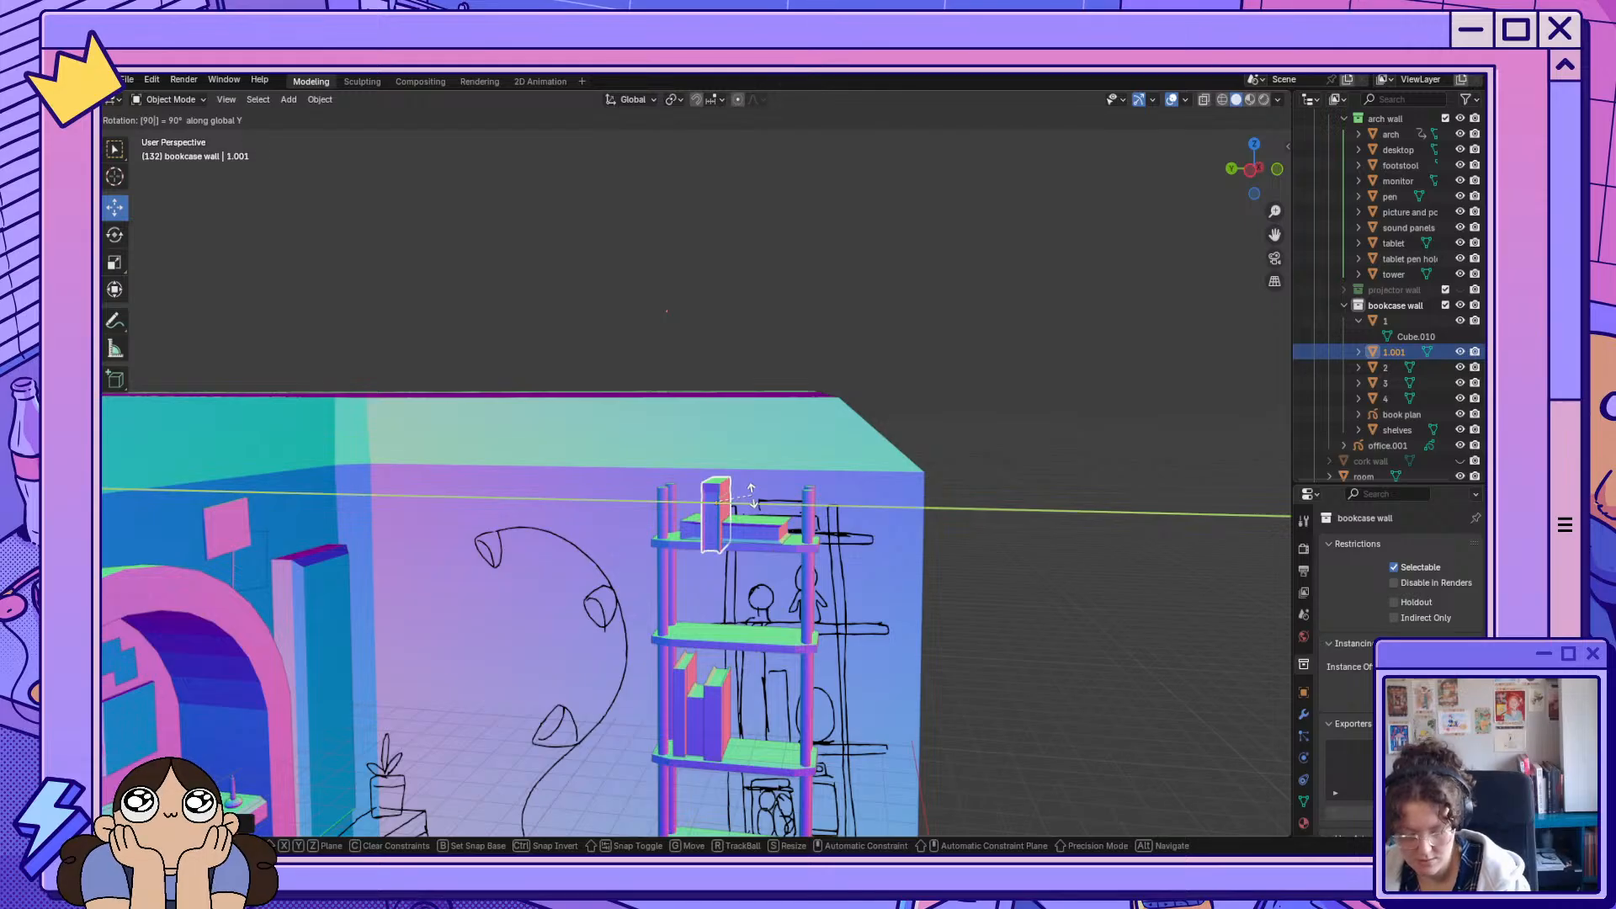
{"action": "key", "text": "Return"}
Lay the duplicated book flat by rotating it 90° about the global Z, X and Y axes in turn.
{"action": "type", "text": "r"}
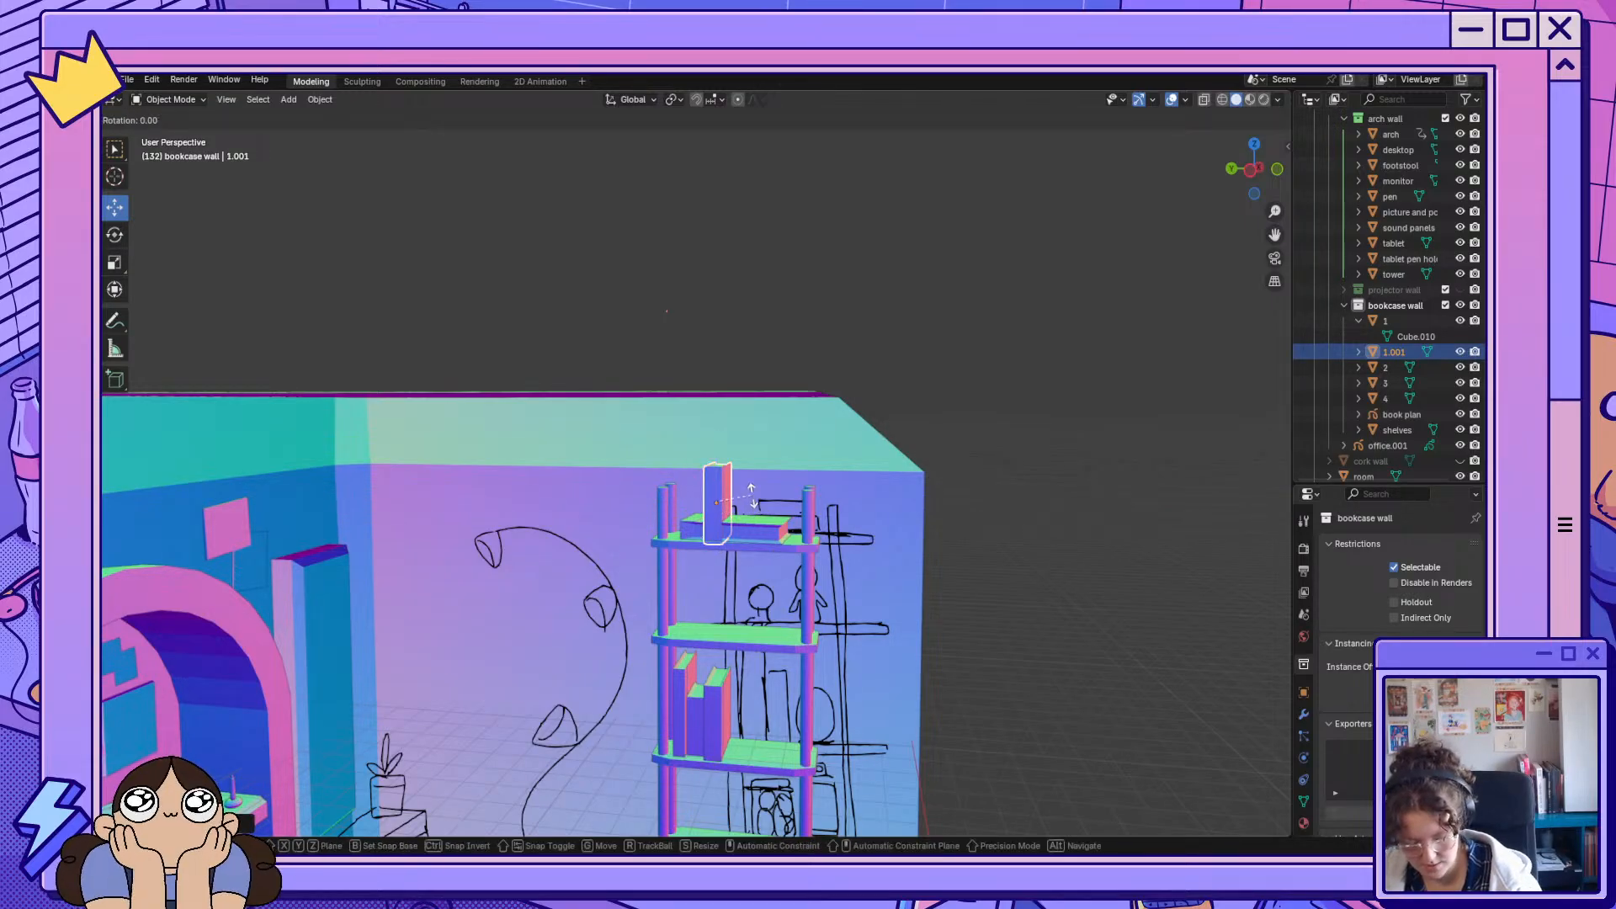
{"action": "type", "text": "z90"}
{"action": "key", "text": "Return"}
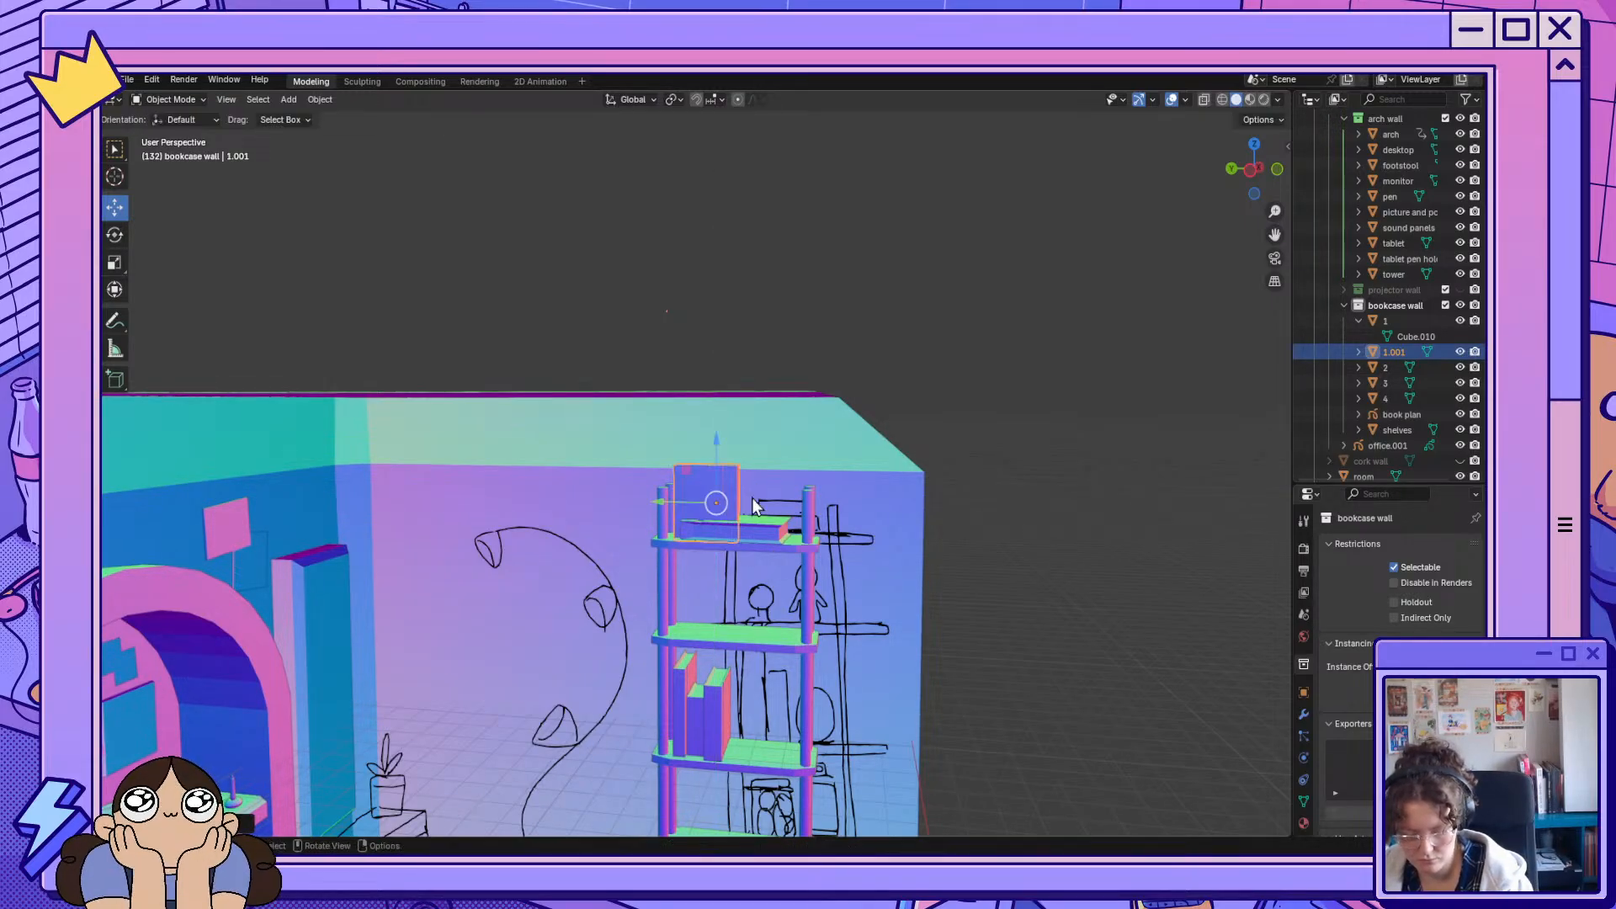
{"action": "type", "text": "rx90"}
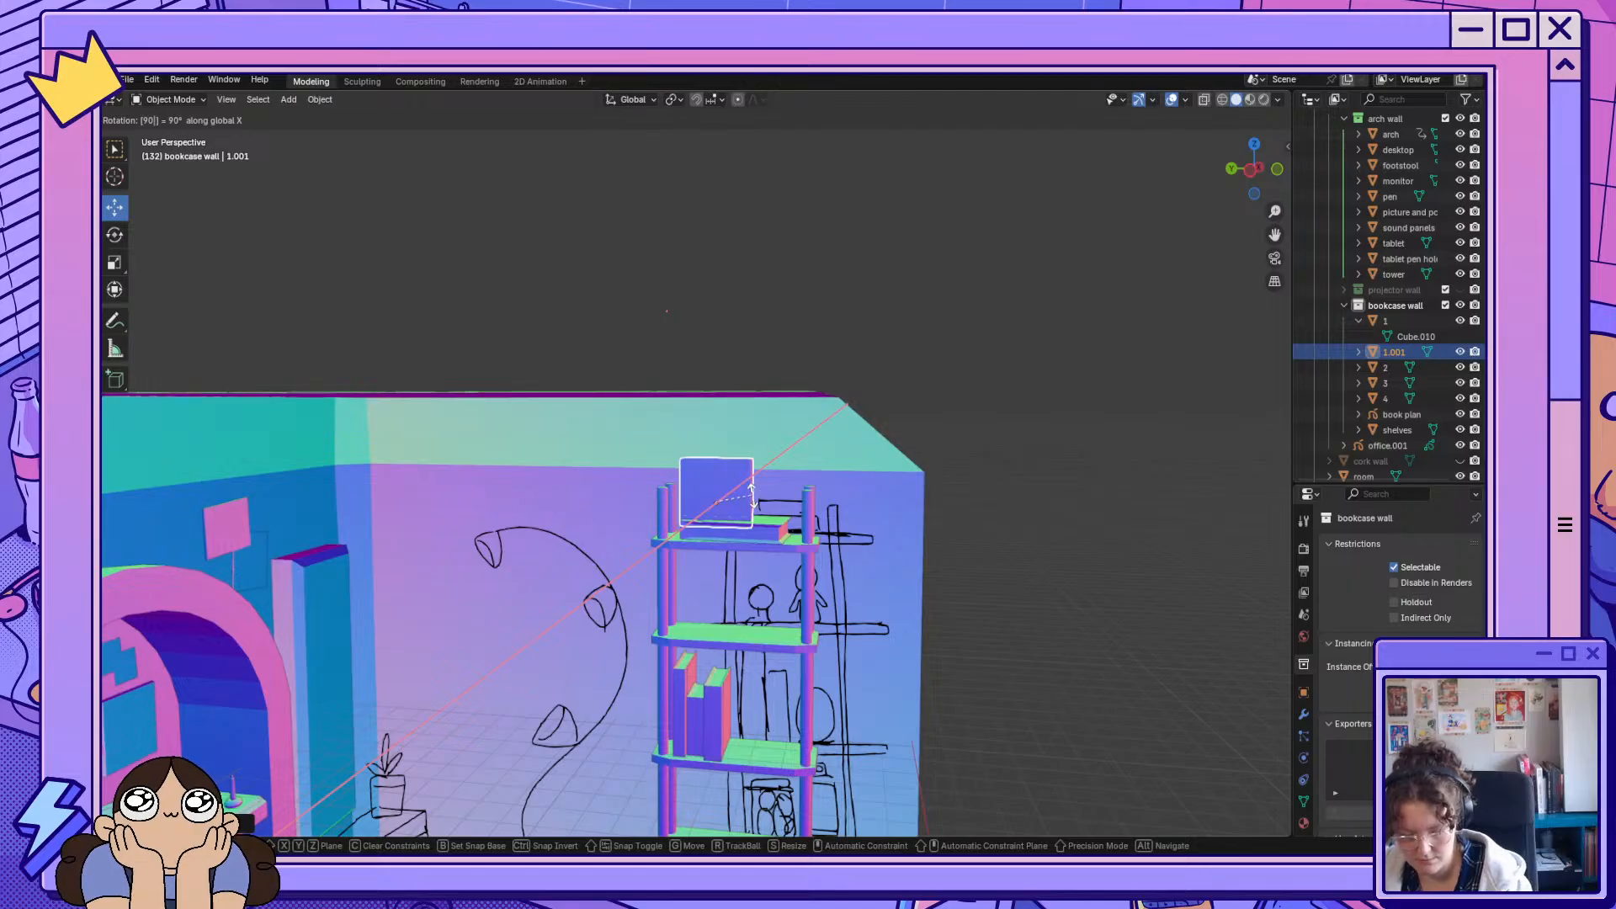
{"action": "key", "text": "Return"}
{"action": "key", "text": "r"}
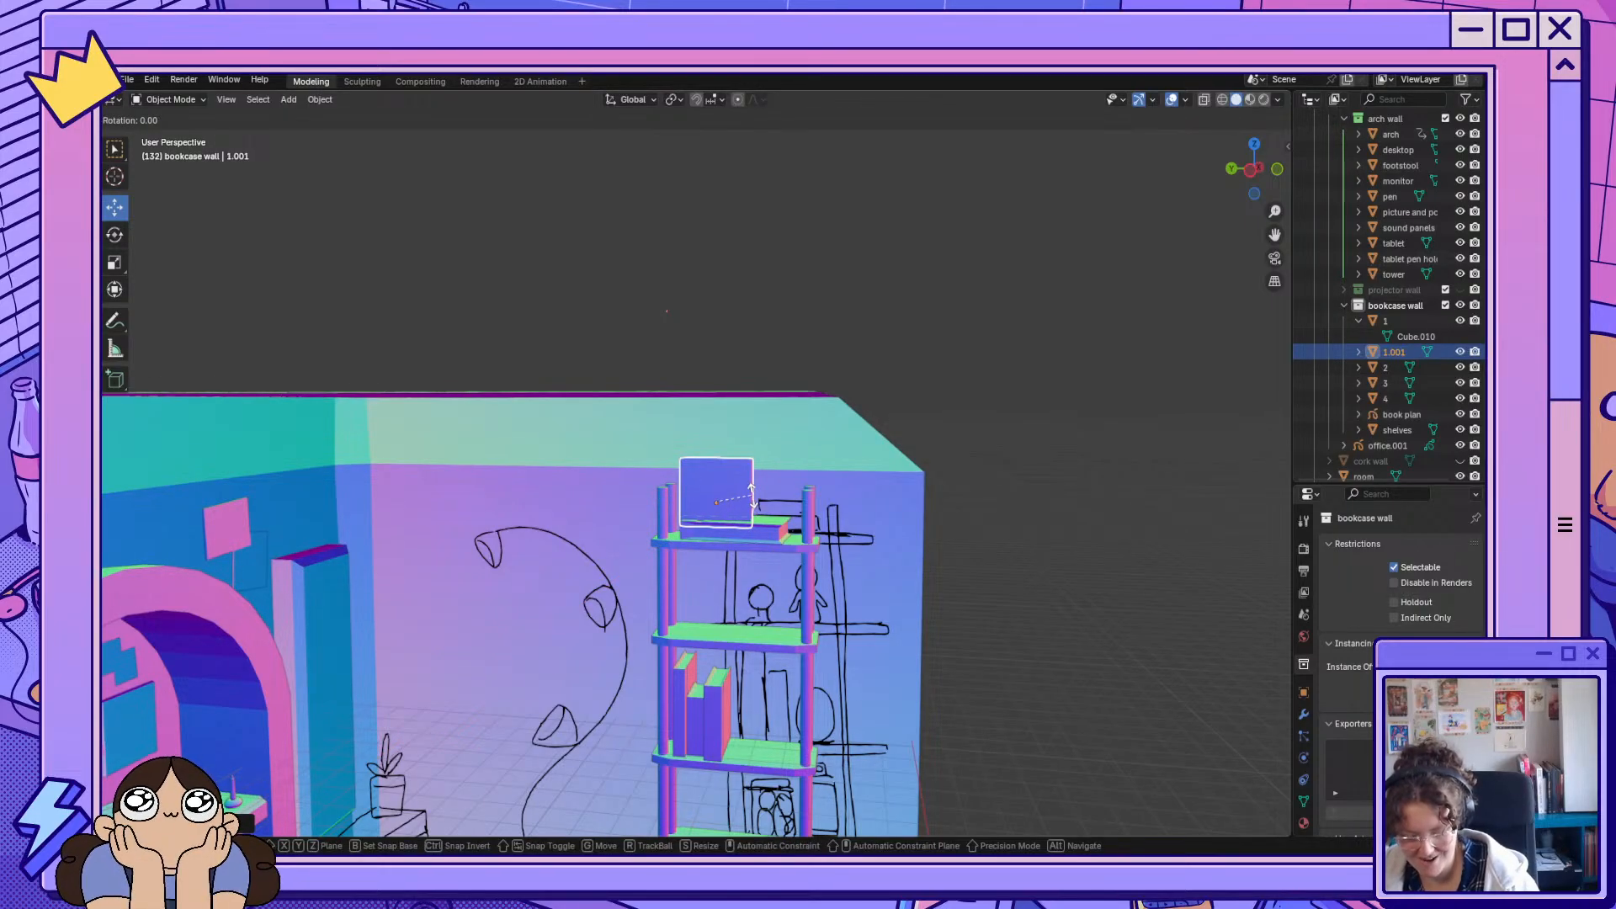
{"action": "key", "text": "Escape"}
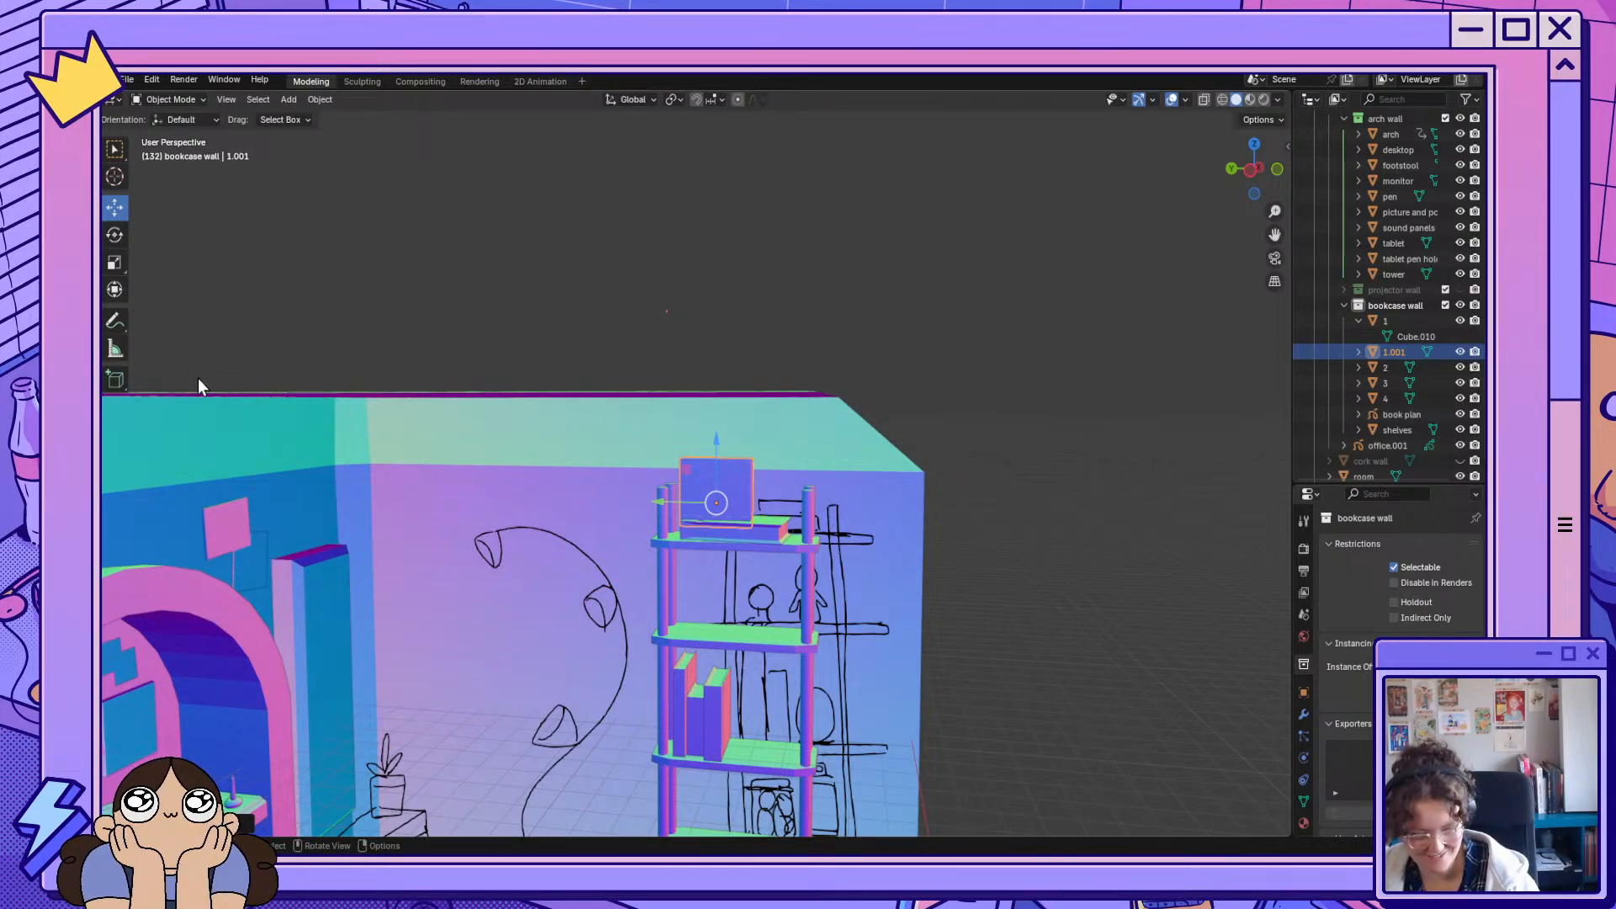
{"action": "left_click", "coordinate": [116, 238]}
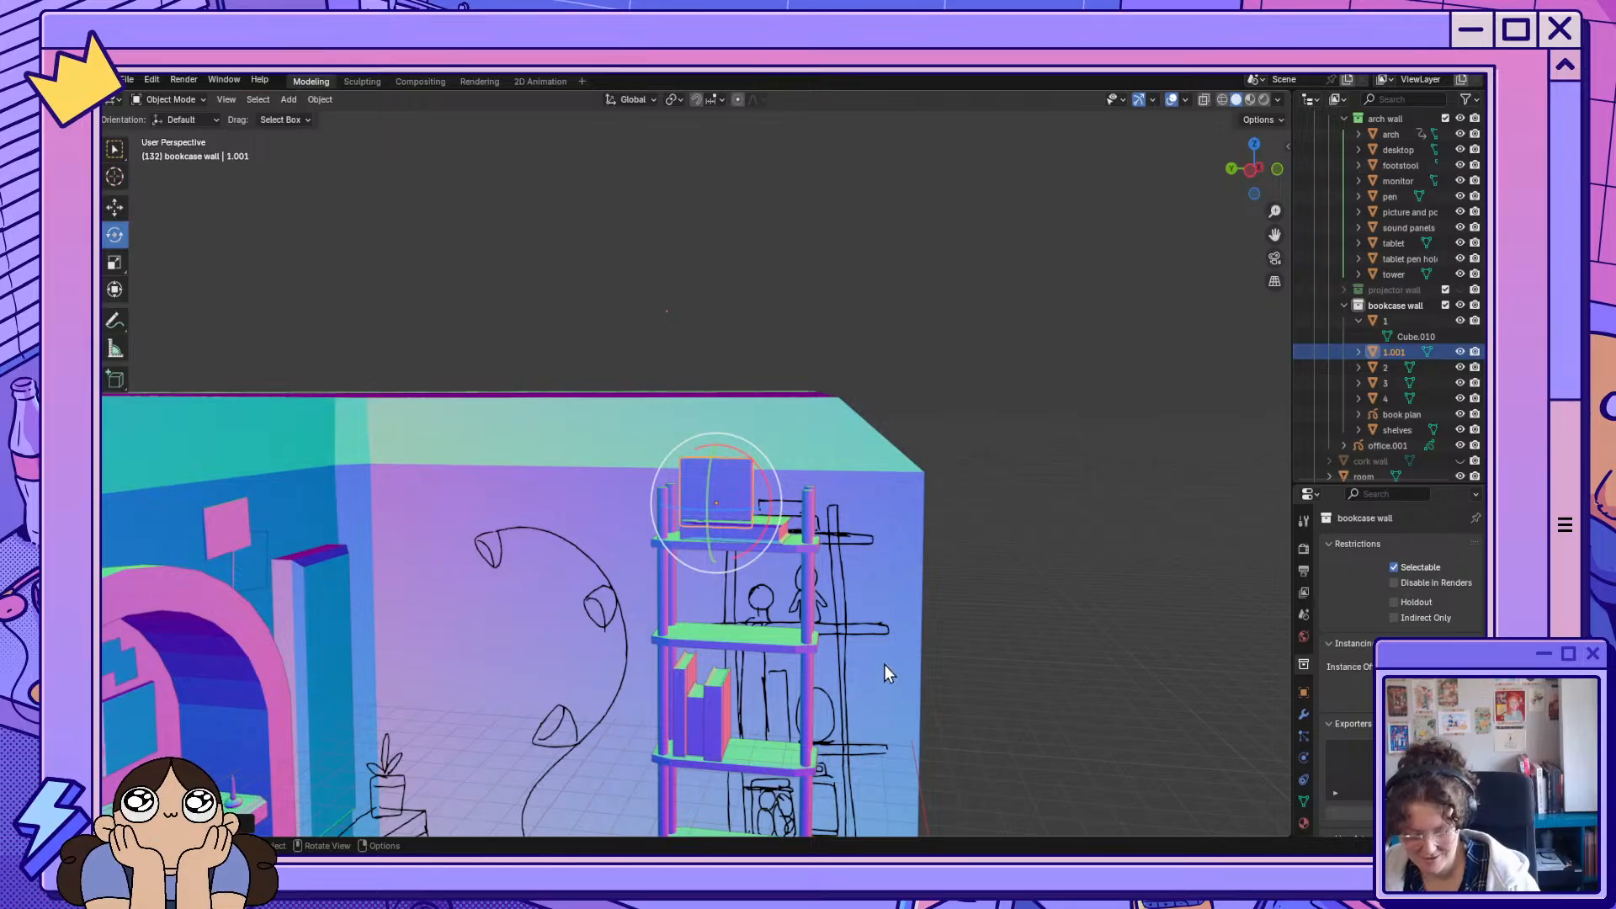
{"action": "key", "text": "r"}
{"action": "key", "text": "y"}
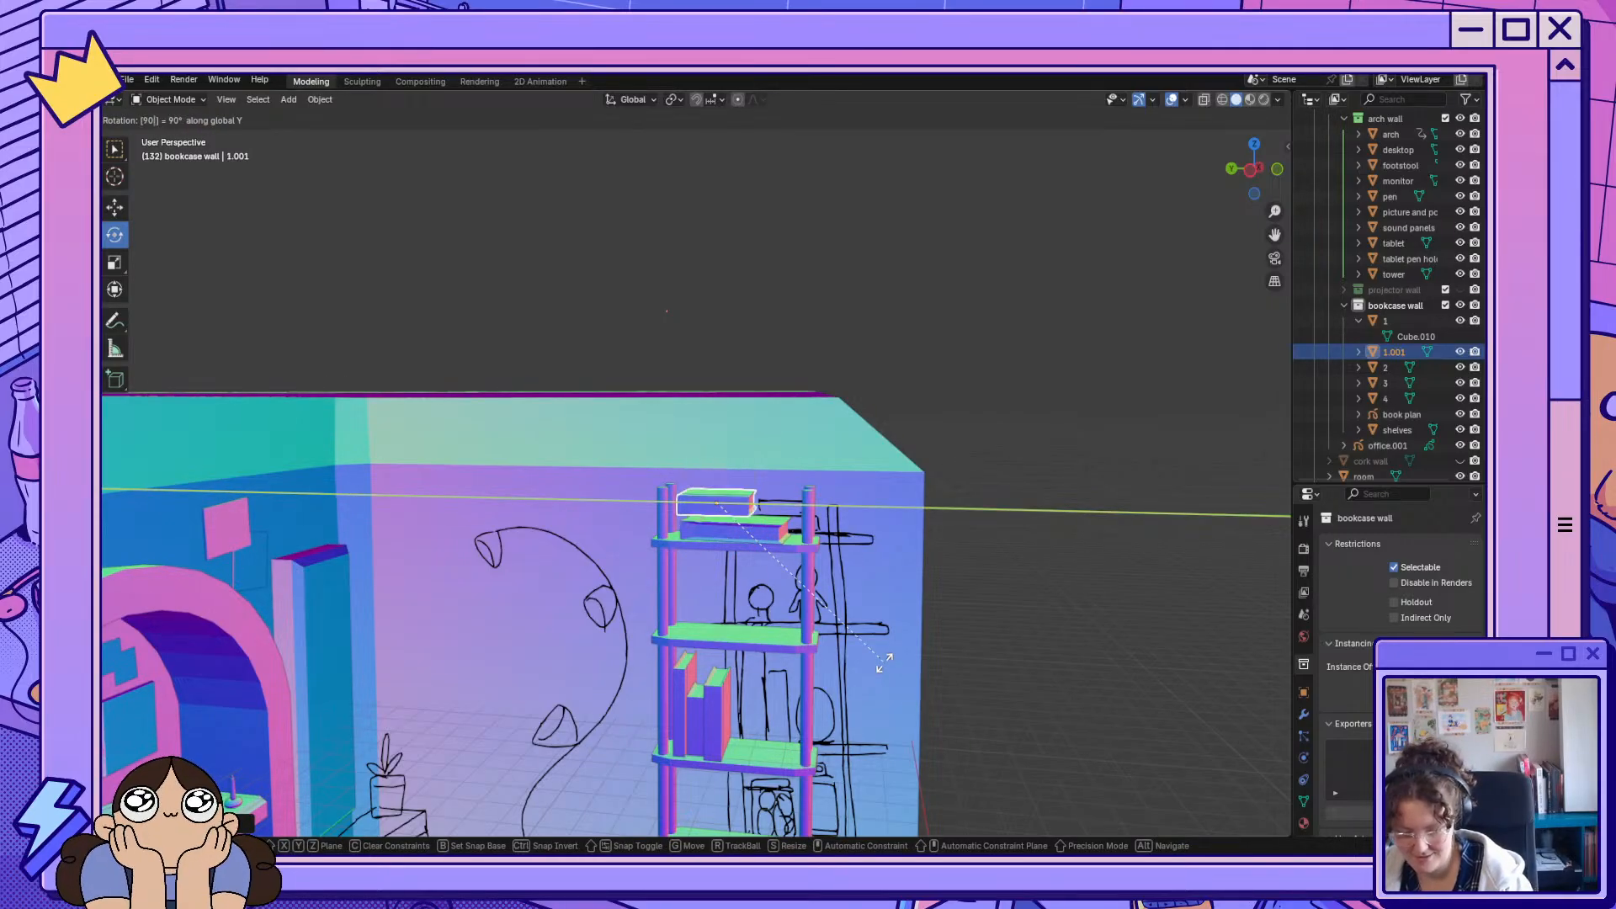
{"action": "key", "text": "Escape"}
Turn the flat copy by about 13° around the global Z axis so it sits slightly askew.
{"action": "middle_click_drag", "start_coordinate": [884, 664], "coordinate": [773, 574]}
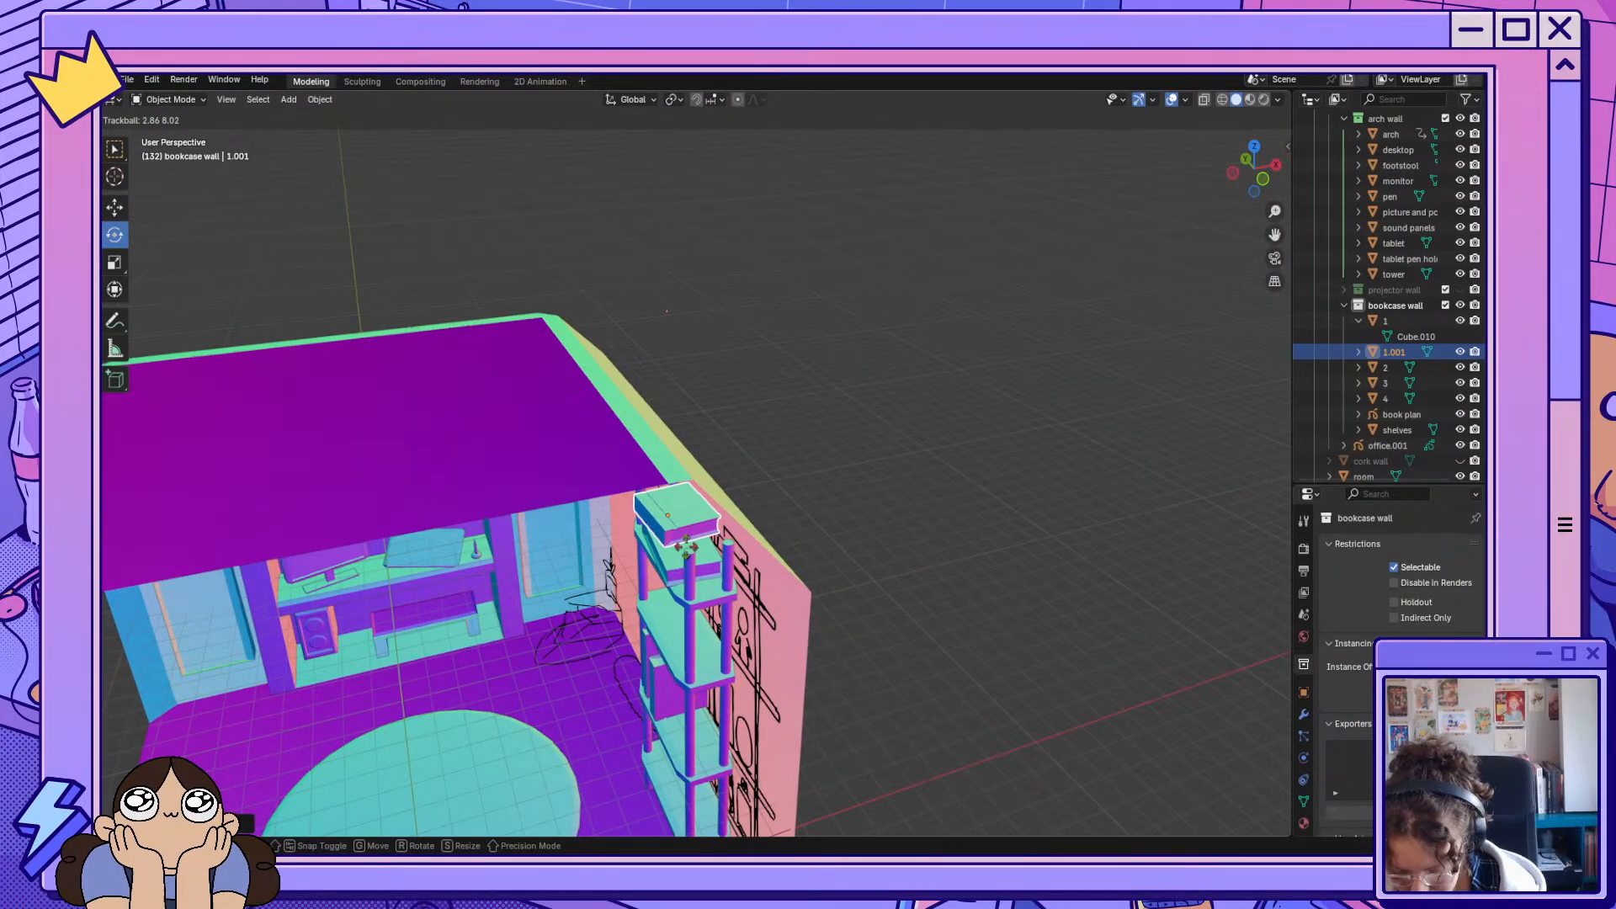
{"action": "key", "text": "r"}
{"action": "key", "text": "z"}
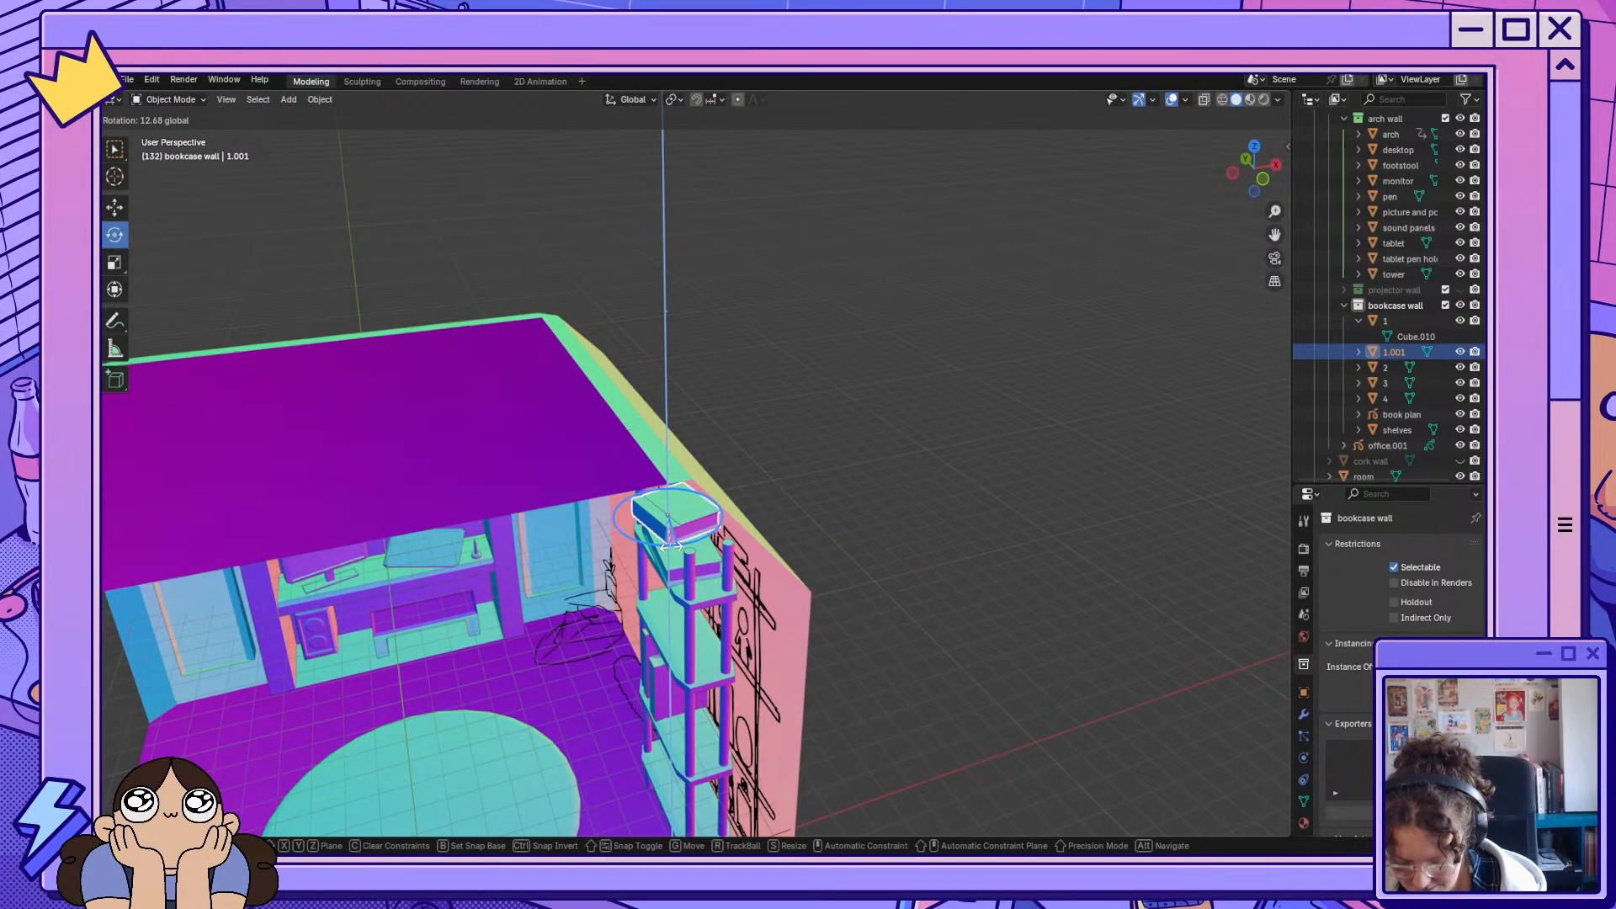
{"action": "left_click", "coordinate": [667, 546]}
{"action": "middle_click_drag", "start_coordinate": [409, 448], "coordinate": [529, 411]}
Lower the angled book along Z onto the flat book beneath it and try shifting it along X.
{"action": "left_click", "coordinate": [114, 208]}
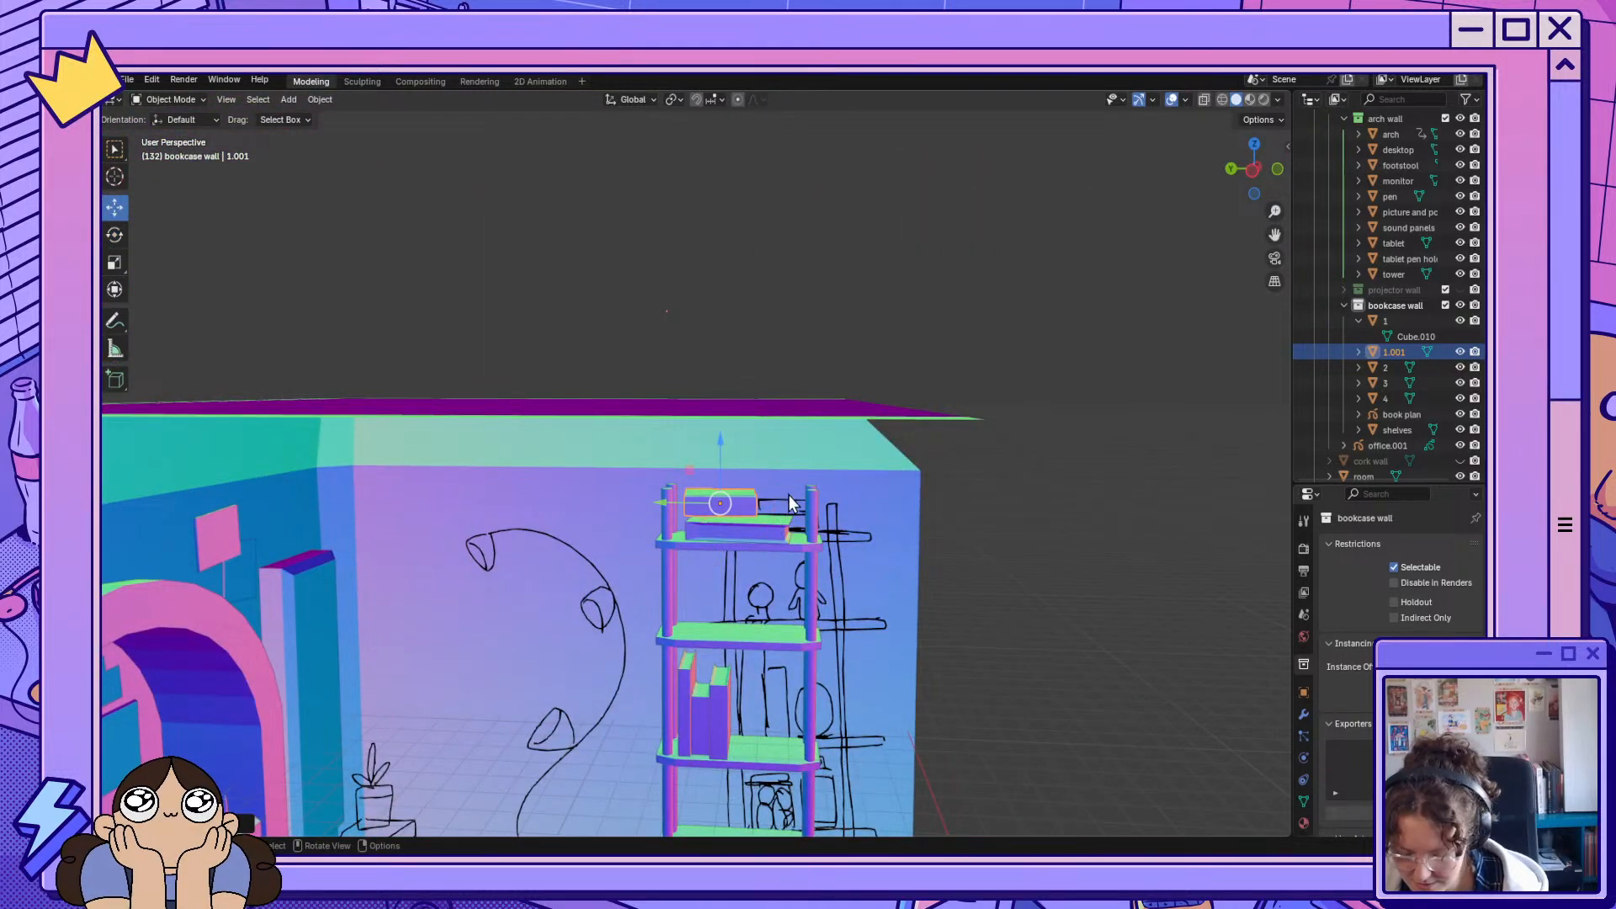
{"action": "left_click_drag", "start_coordinate": [722, 448], "coordinate": [723, 448]}
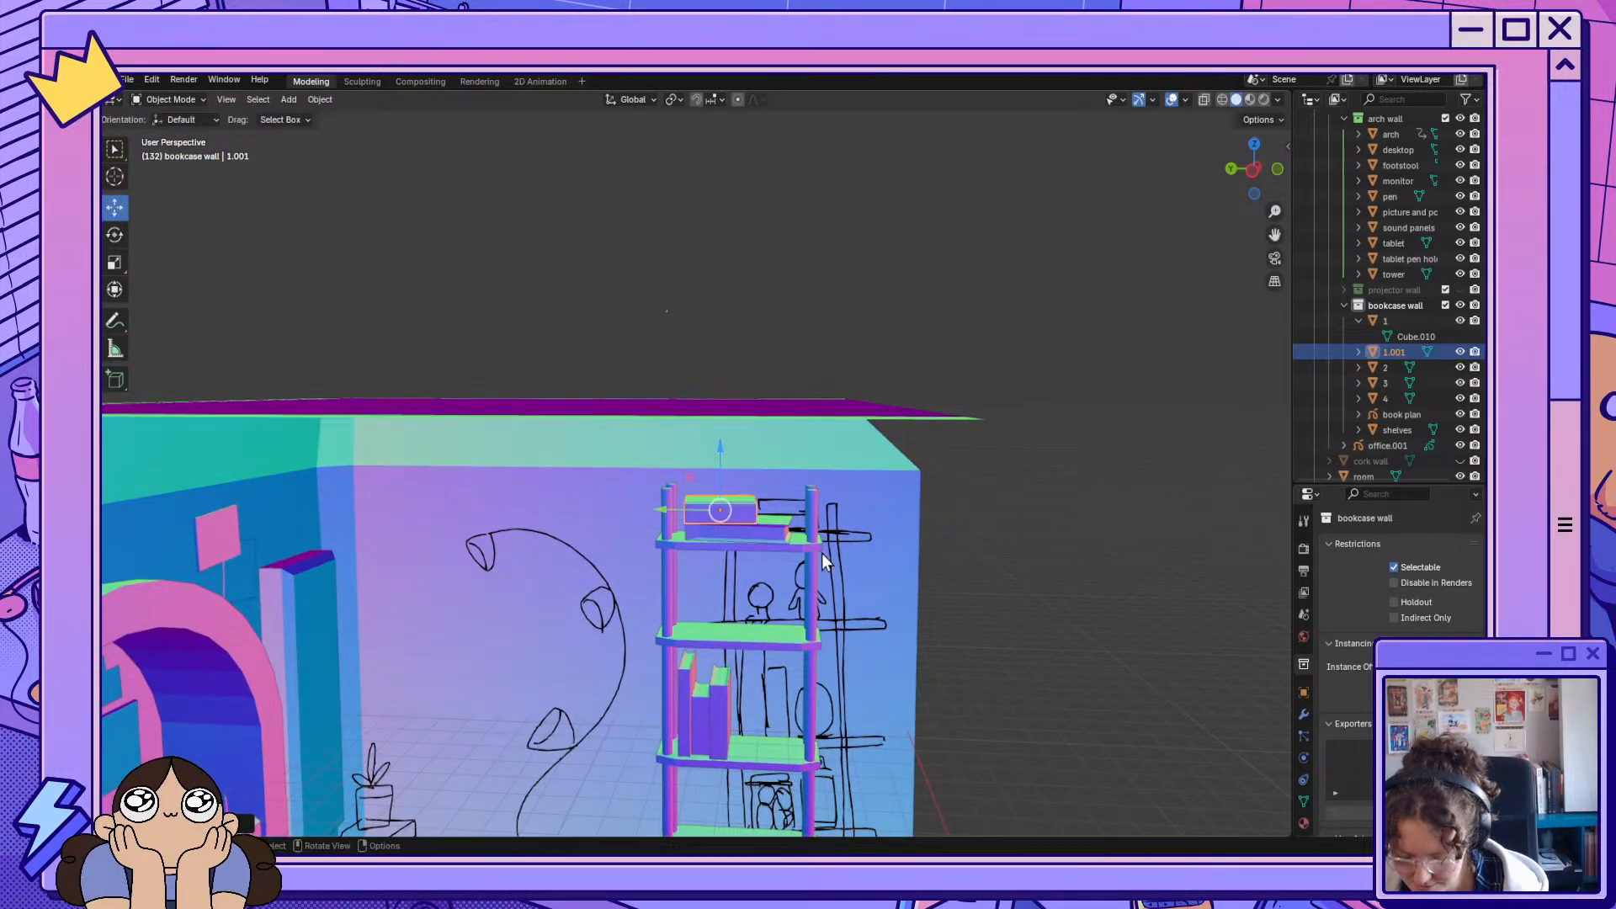
{"action": "scroll", "coordinate": [966, 743], "scroll_direction": "up", "scroll_amount": 7}
{"action": "scroll", "coordinate": [964, 743], "scroll_direction": "up", "scroll_amount": 3}
{"action": "middle_click_drag", "start_coordinate": [963, 743], "coordinate": [899, 737]}
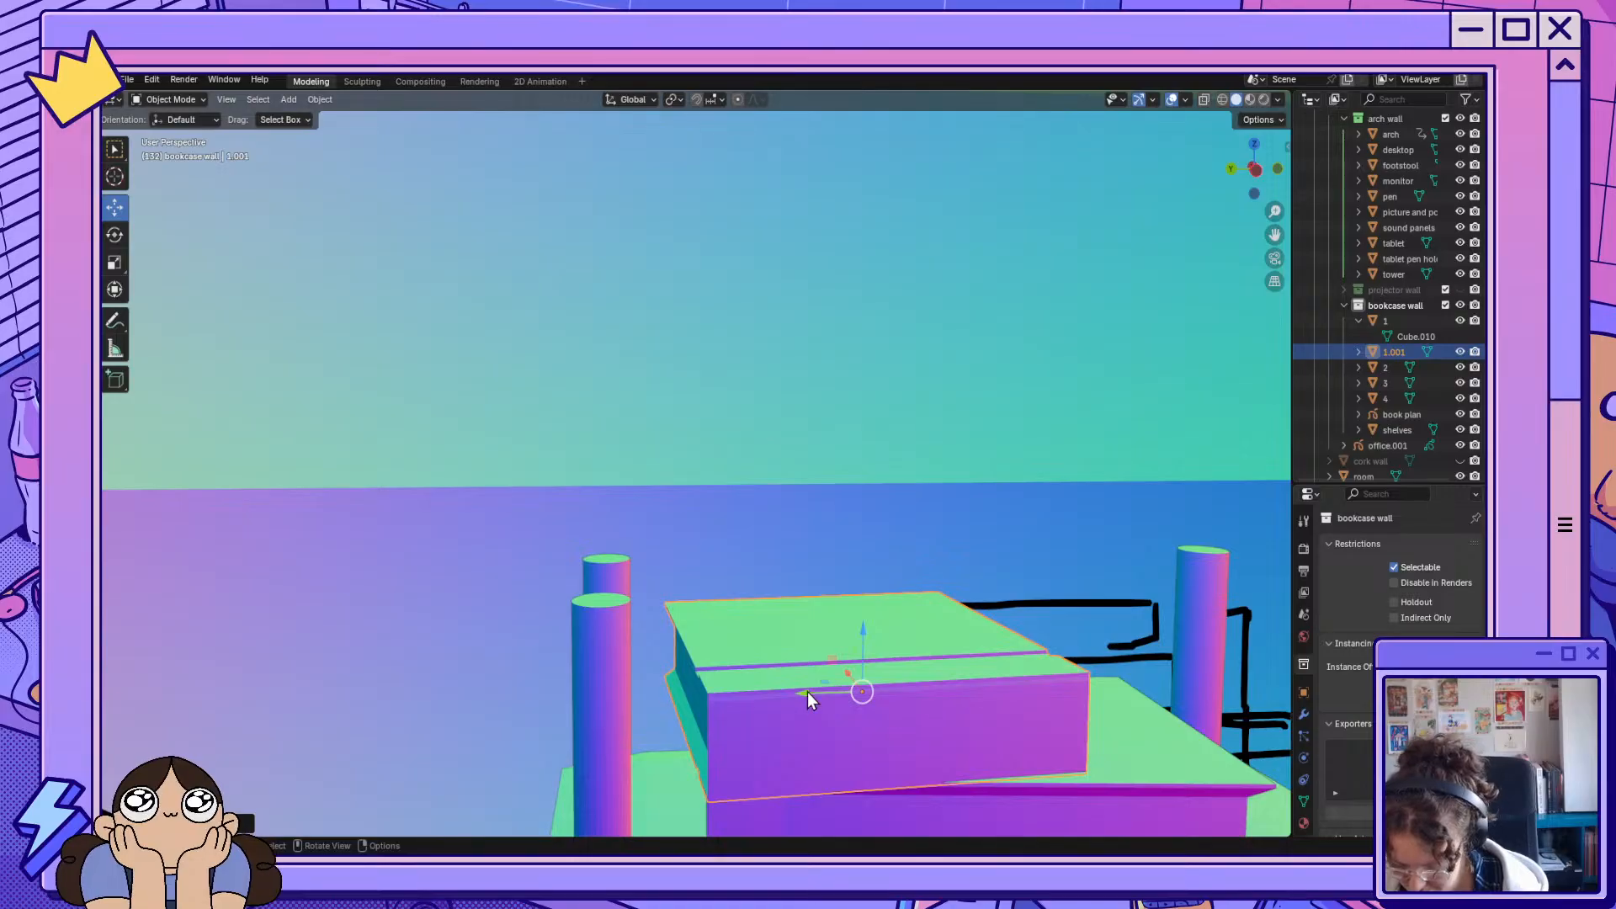
{"action": "key", "text": "g"}
{"action": "key", "text": "x"}
{"action": "key", "text": "Escape"}
{"action": "mouse_move", "coordinate": [1115, 737]}
{"action": "middle_mouse_down"}
{"action": "mouse_move", "coordinate": [1147, 694]}
{"action": "mouse_move", "coordinate": [1071, 704]}
{"action": "mouse_move", "coordinate": [1062, 750]}
{"action": "mouse_move", "coordinate": [1086, 739]}
{"action": "middle_mouse_up"}
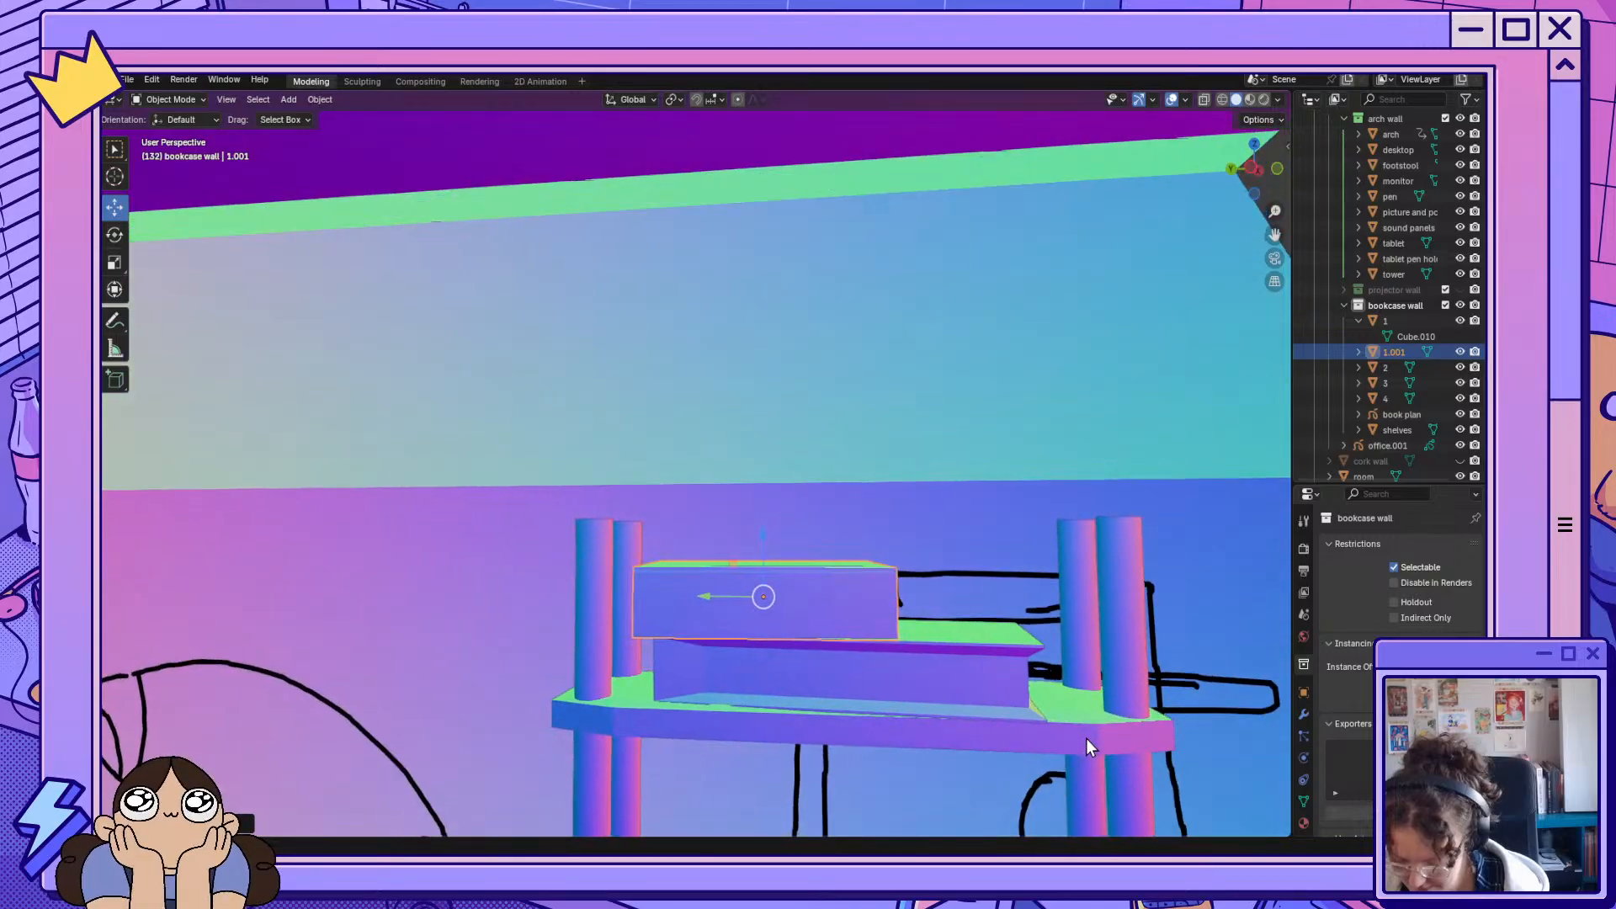
Duplicate the short upright book named 3 and move the copy about 1.23 m along negative Y, beside the thick book.
{"action": "scroll", "coordinate": [1086, 739], "scroll_direction": "down", "scroll_amount": 6}
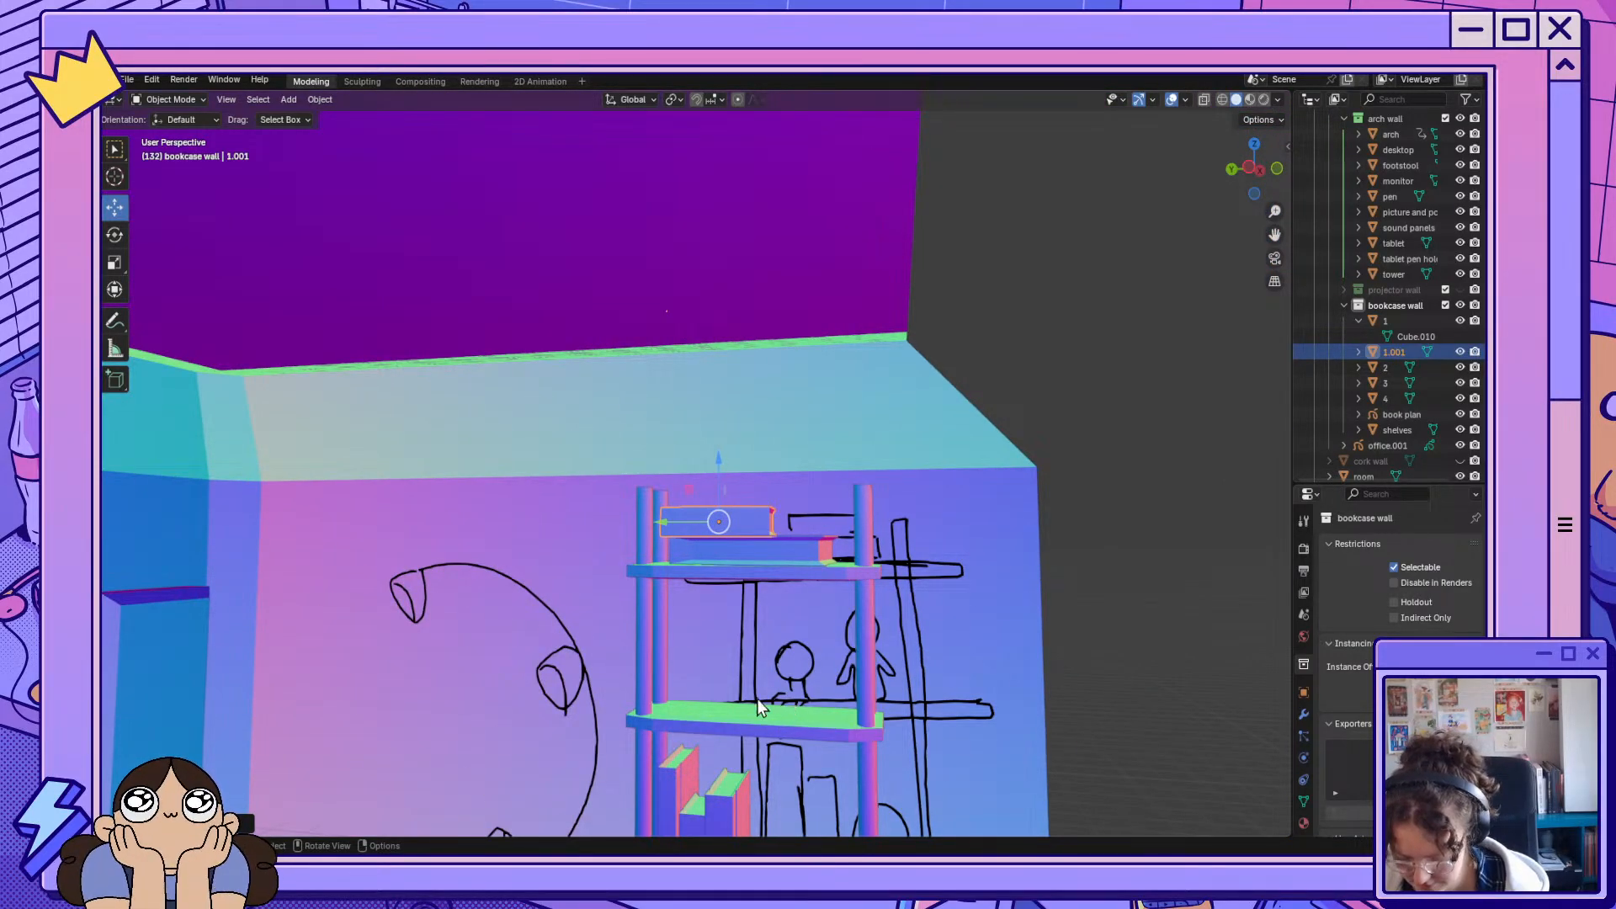
{"action": "middle_click_drag", "start_coordinate": [730, 694], "coordinate": [938, 729]}
{"action": "left_click", "coordinate": [702, 750]}
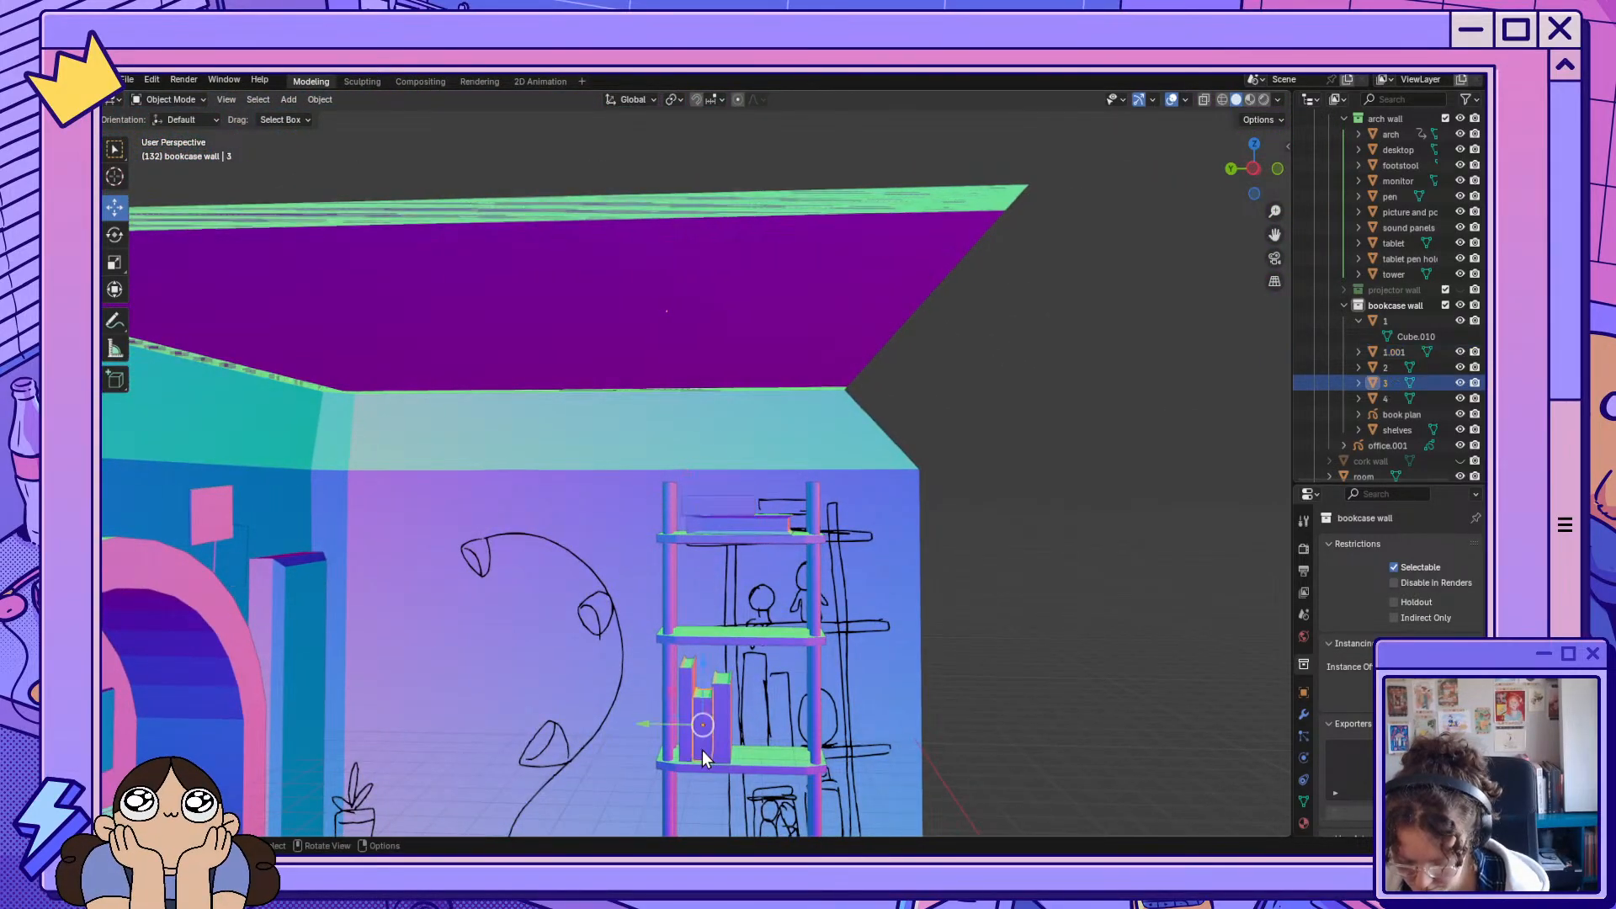
{"action": "key", "text": "shift+d"}
{"action": "key", "text": "Escape"}
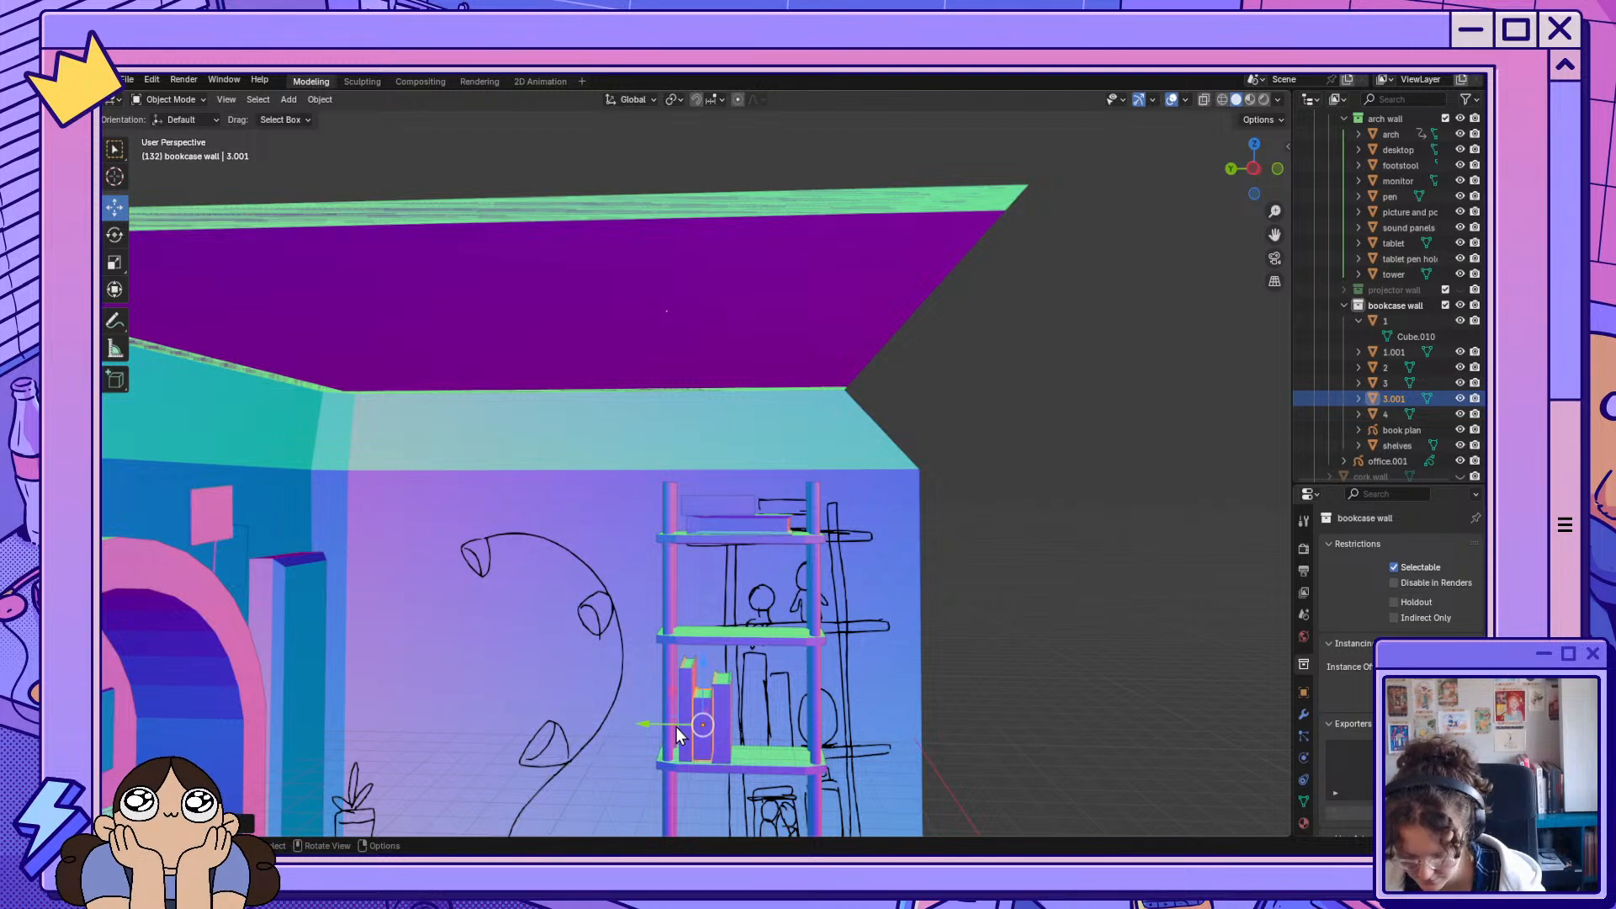
{"action": "key", "text": "g"}
{"action": "key", "text": "x"}
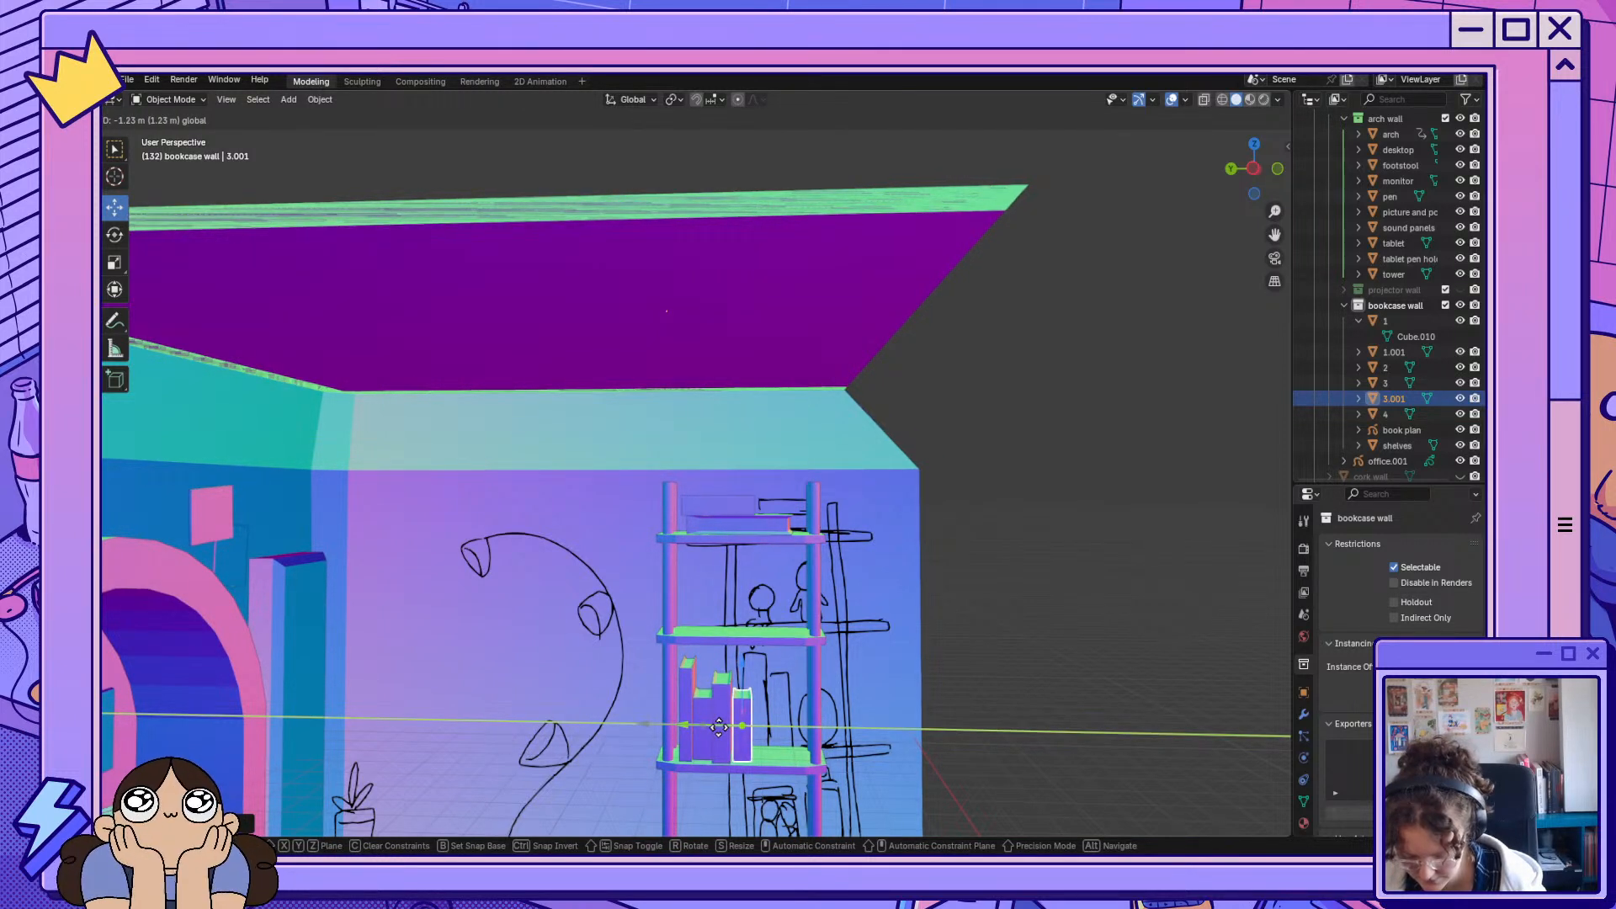
{"action": "left_click", "coordinate": [718, 726]}
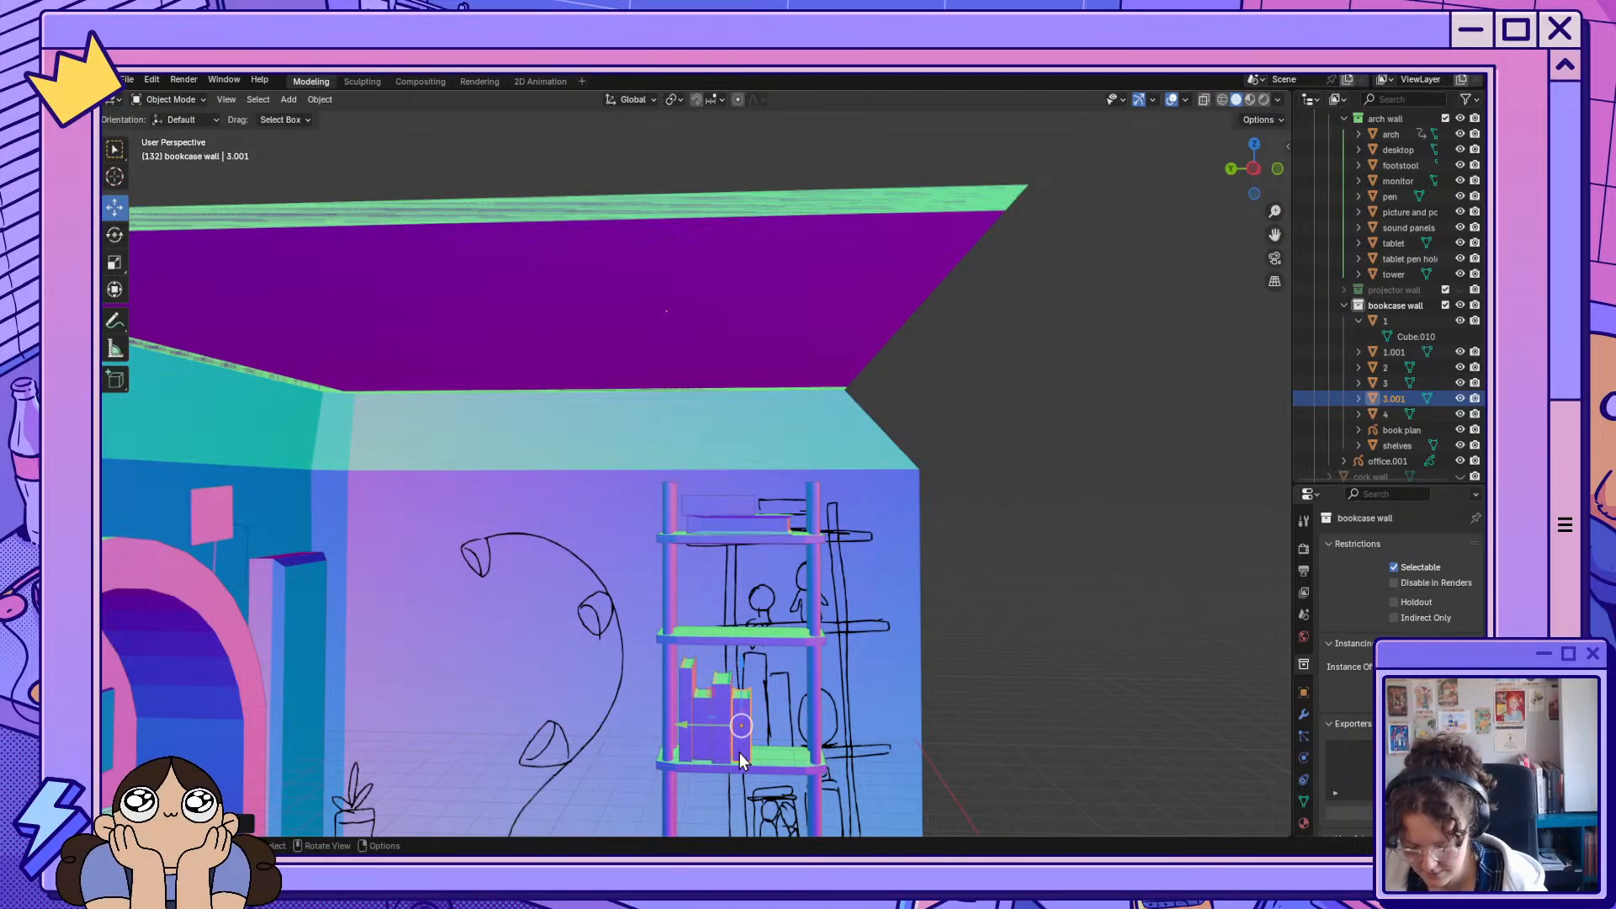
{"action": "left_click", "coordinate": [683, 751]}
{"action": "key", "text": "shift+d"}
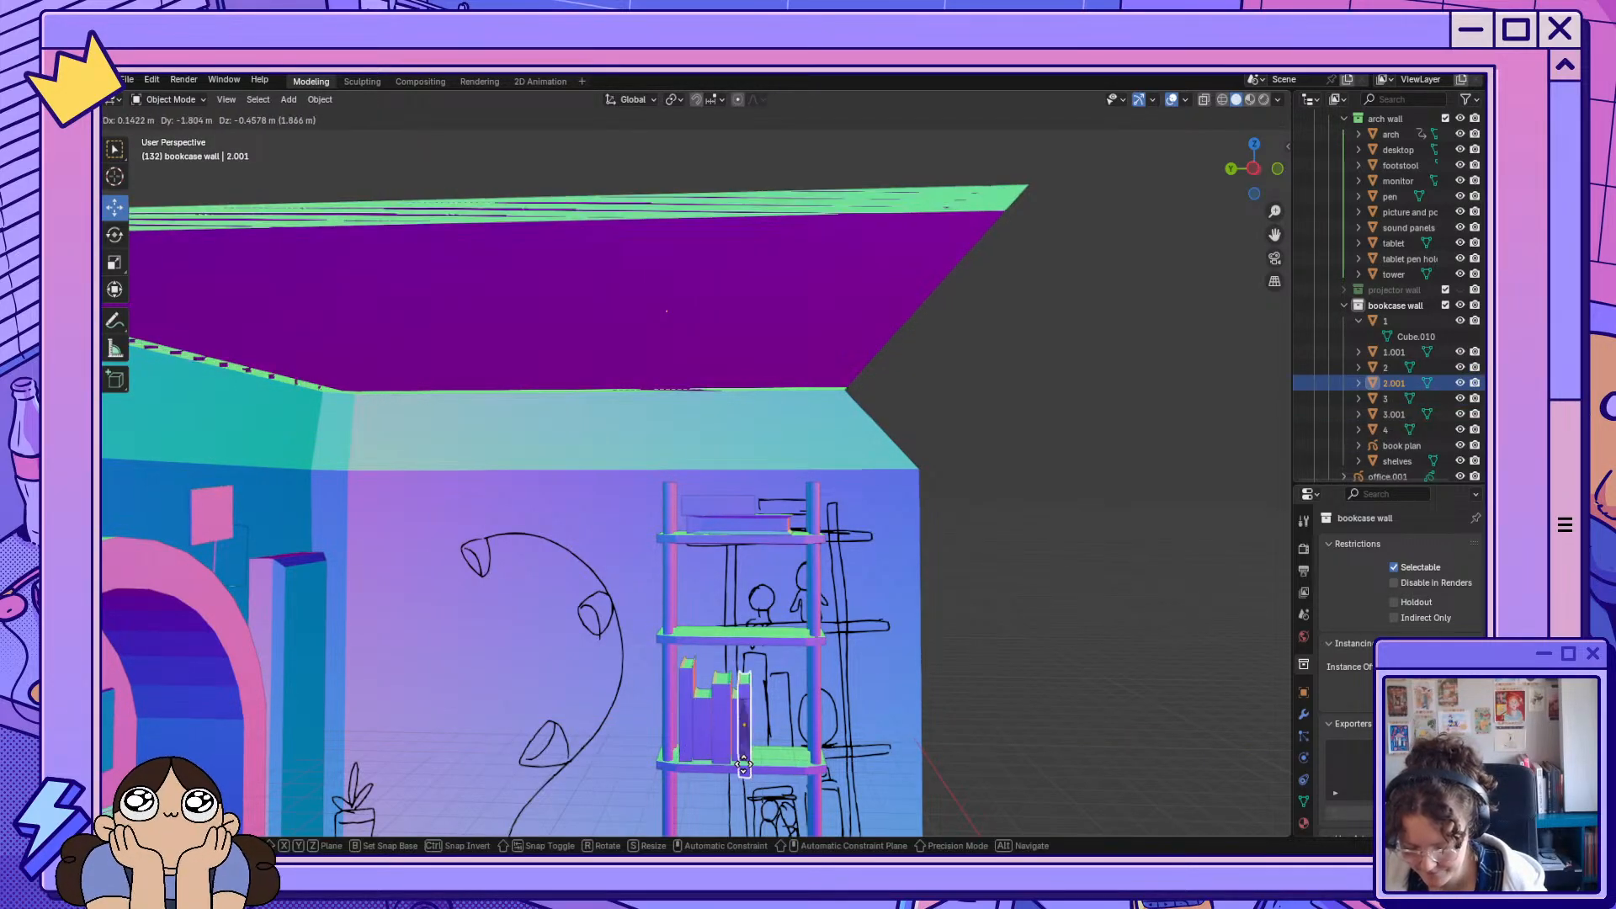
{"action": "left_click", "coordinate": [754, 759]}
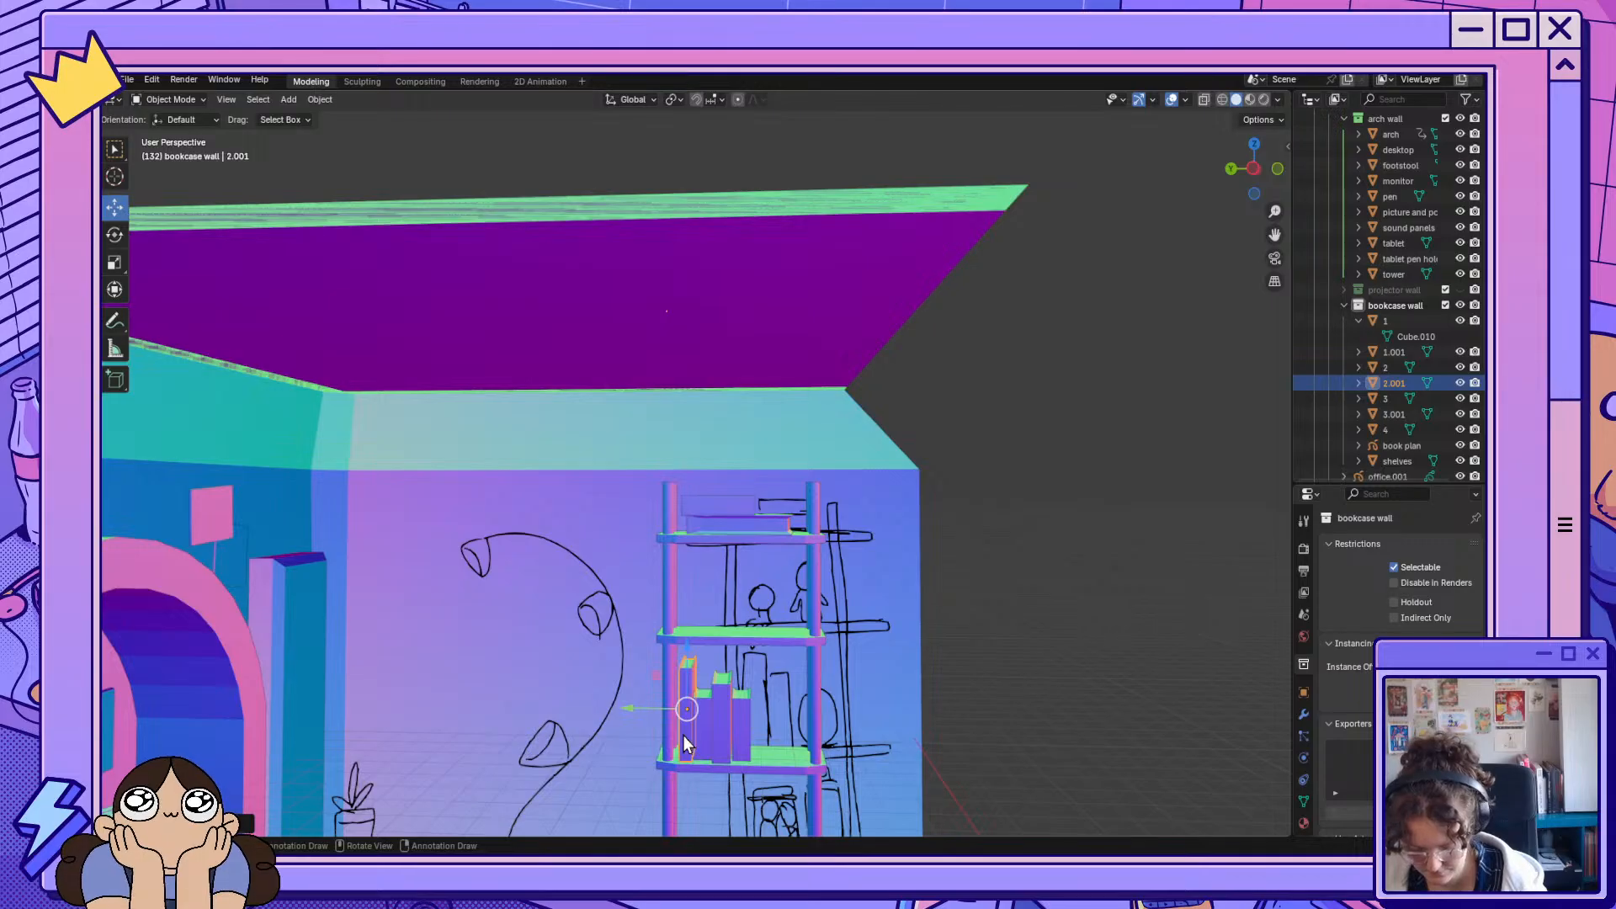
{"action": "key", "text": "ctrl+z"}
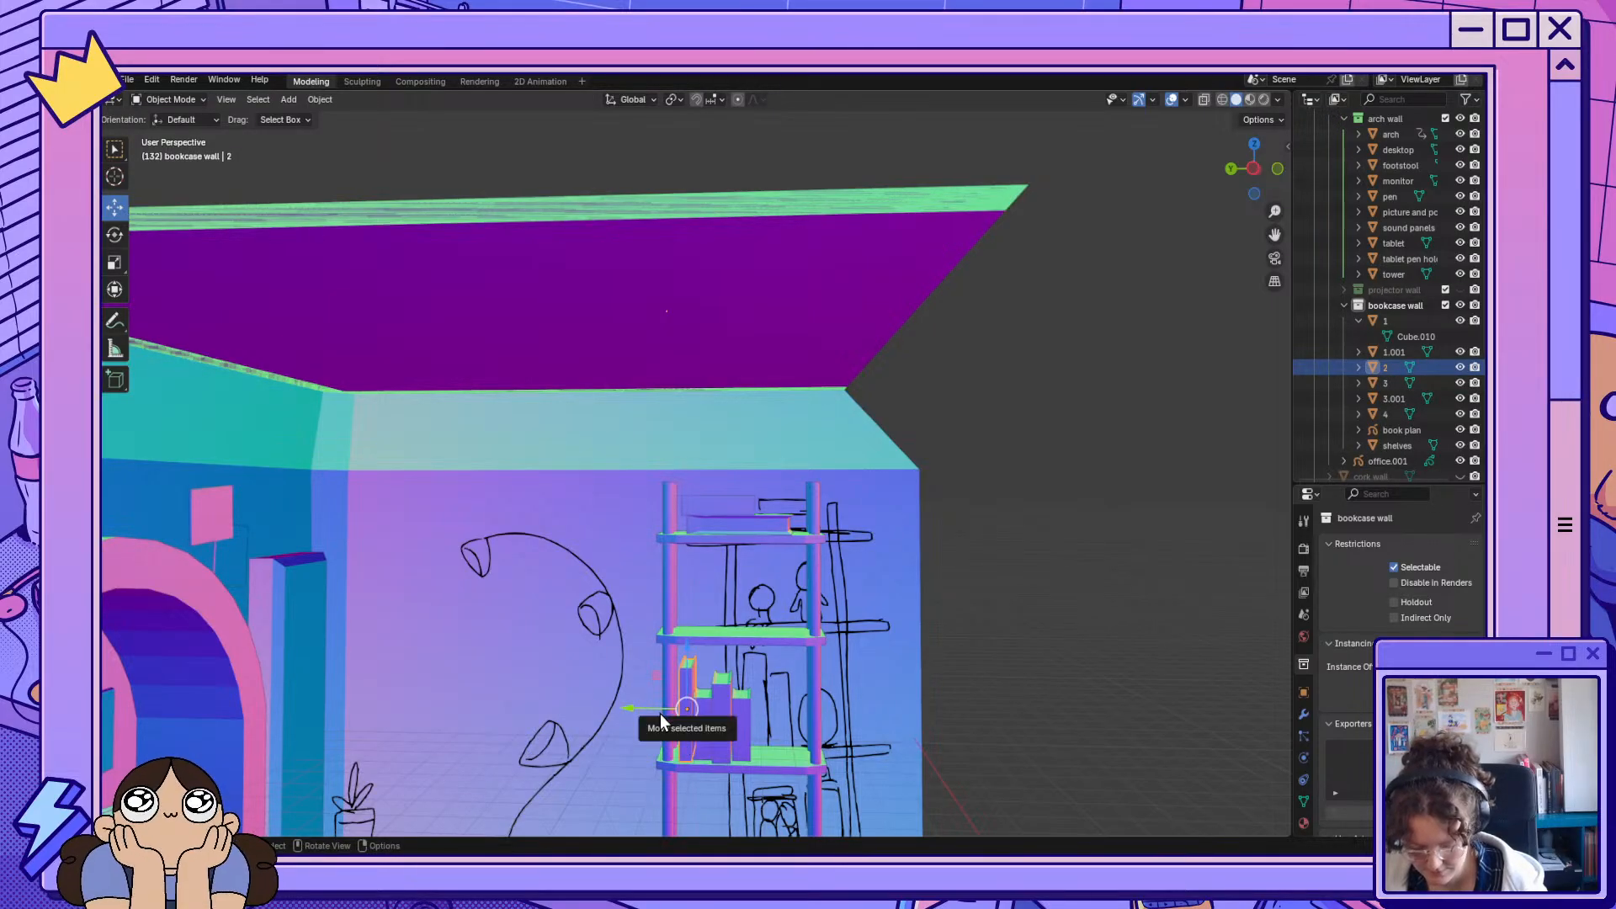
Duplicate the tall thin book named 2 and slide the copy about 2.21 m along negative Y to the row's open end.
{"action": "key", "text": "shift+d"}
{"action": "key", "text": "x"}
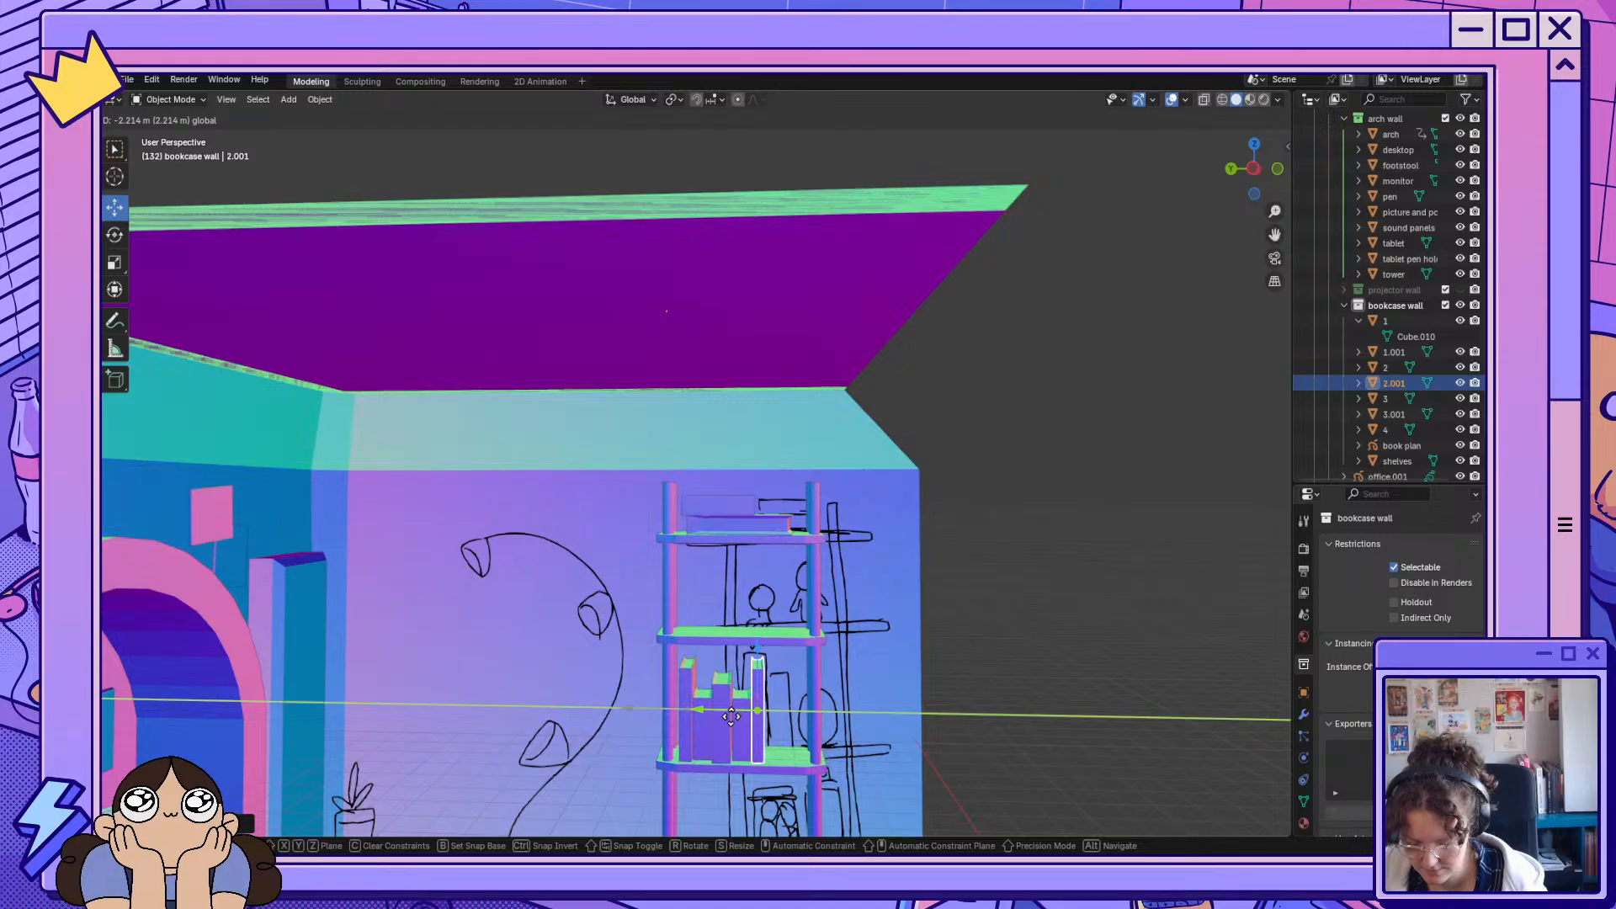
{"action": "left_click", "coordinate": [731, 716]}
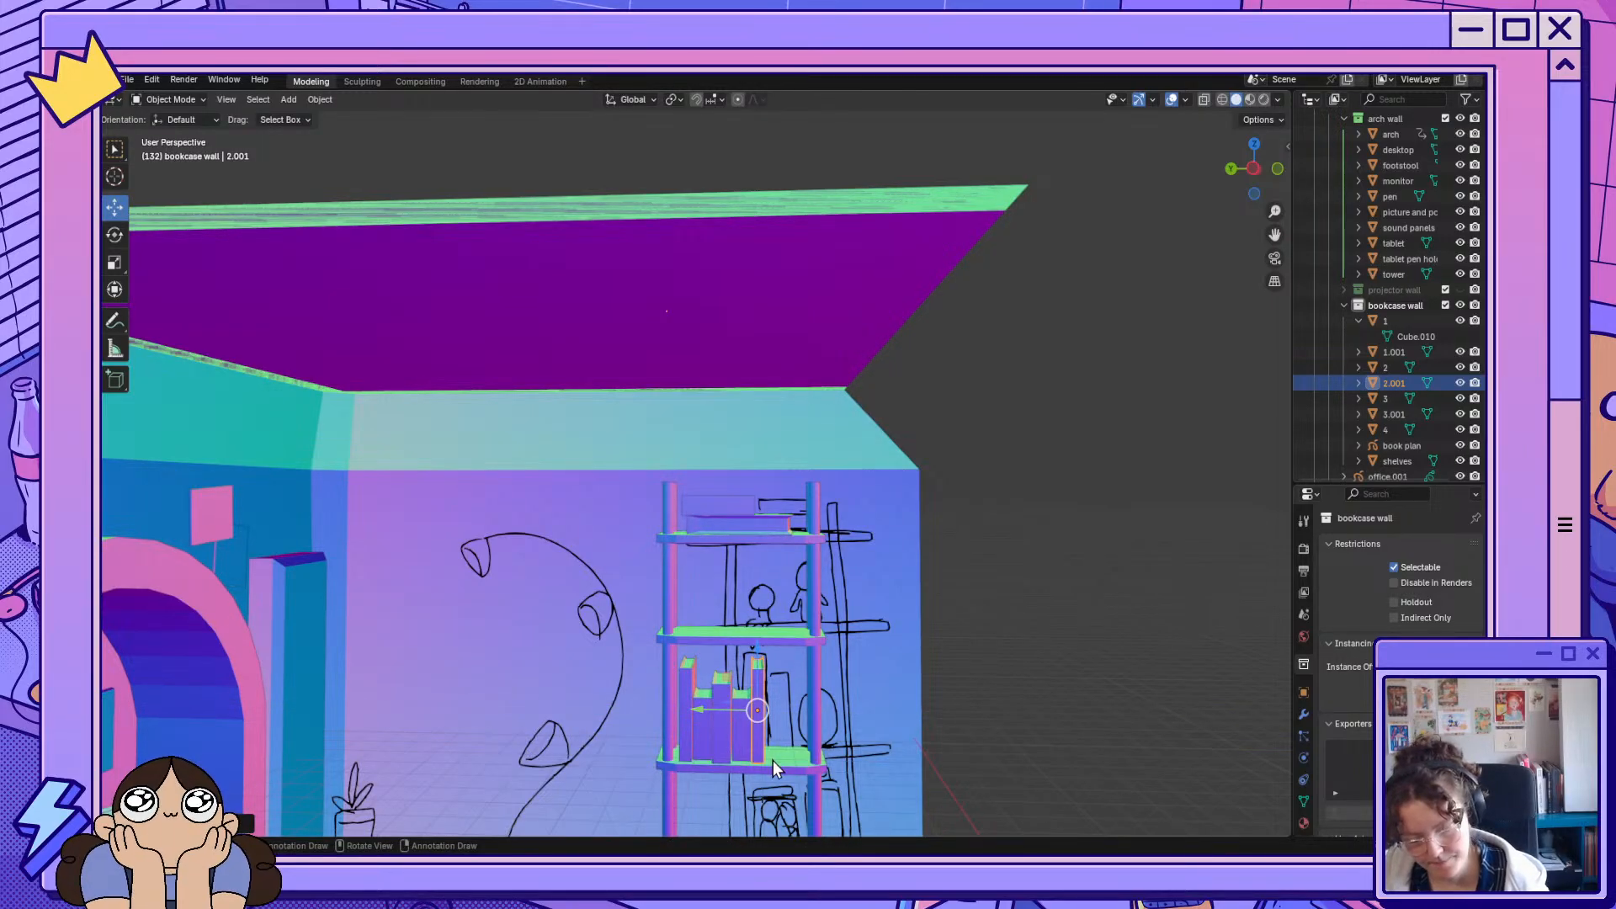
Tilt the tall copy about the X axis and slide it along Y so it leans against the neighbouring short book.
{"action": "left_click", "coordinate": [115, 237]}
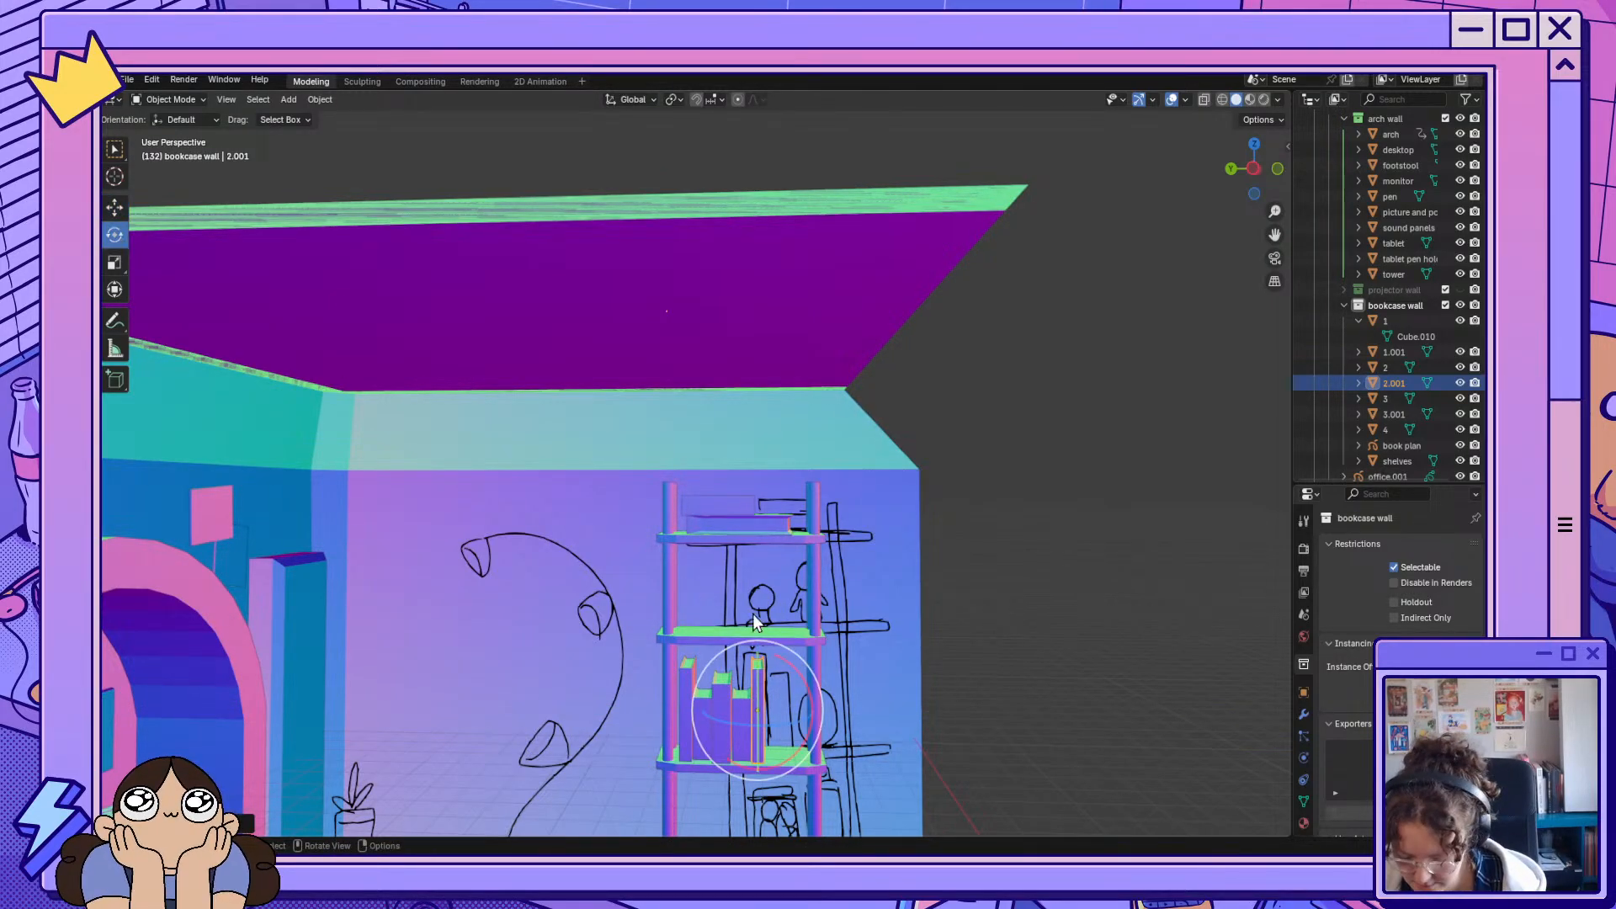
{"action": "left_click_drag", "start_coordinate": [757, 644], "coordinate": [802, 673]}
{"action": "left_click_drag", "start_coordinate": [1275, 236], "coordinate": [1213, 37]}
{"action": "scroll", "coordinate": [625, 553], "scroll_direction": "up", "scroll_amount": 7}
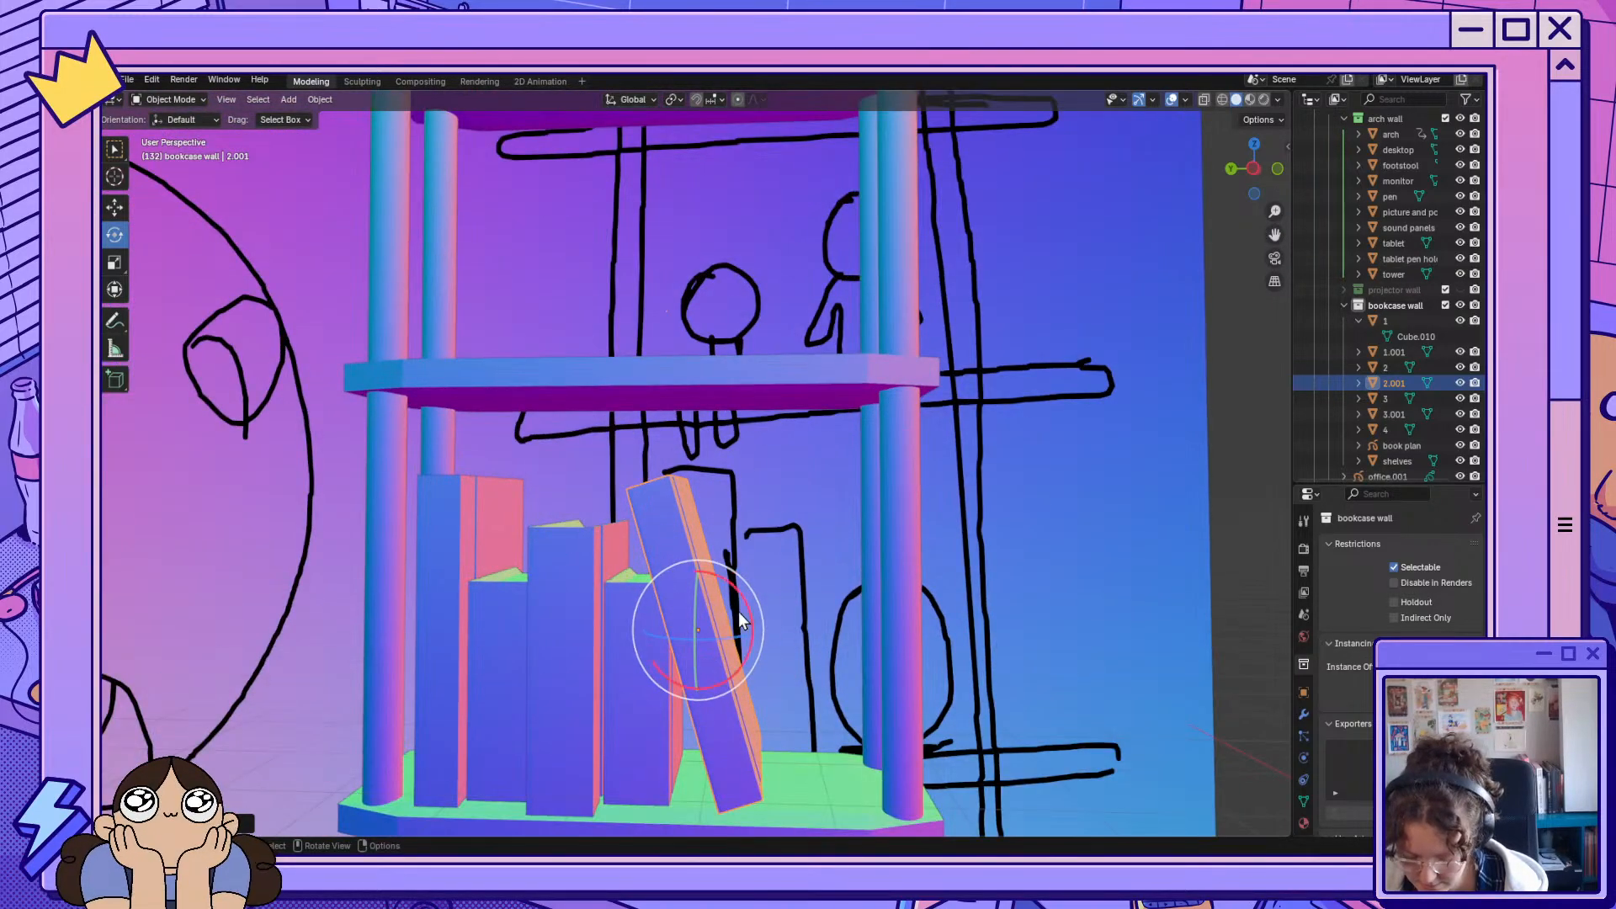
{"action": "left_click", "coordinate": [116, 207]}
{"action": "middle_click_drag", "start_coordinate": [855, 603], "coordinate": [877, 602]}
{"action": "left_click_drag", "start_coordinate": [661, 630], "coordinate": [679, 630]}
{"action": "middle_click_drag", "start_coordinate": [802, 654], "coordinate": [793, 654]}
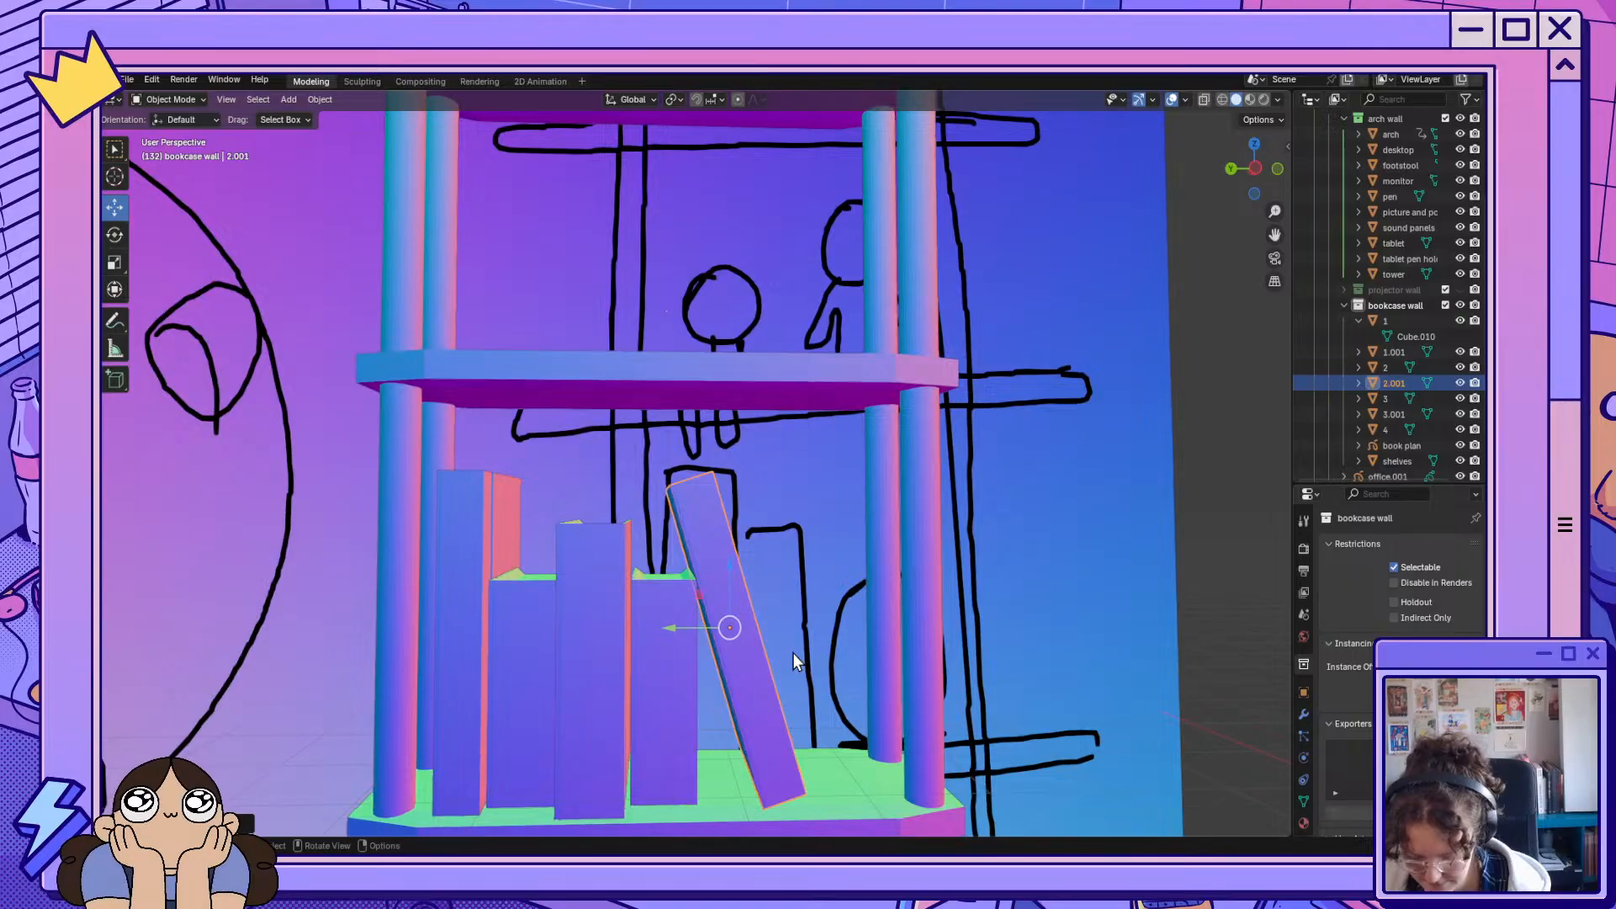
Nudge the thick book in the middle of the upright row slightly along Y between its neighbours.
{"action": "left_click", "coordinate": [596, 698]}
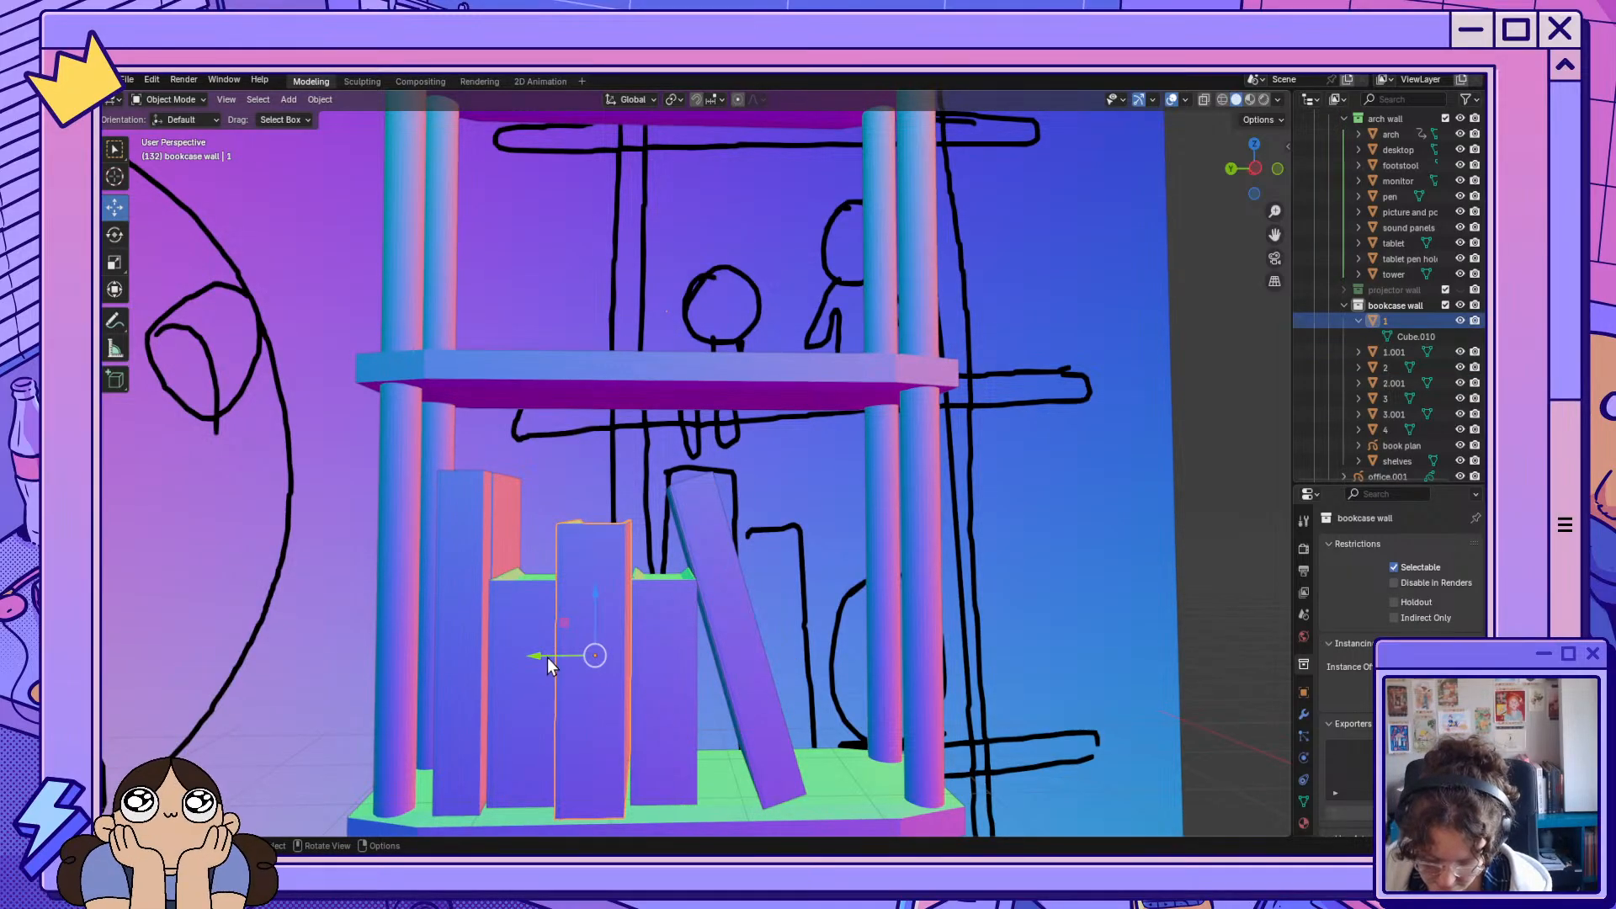
{"action": "left_click_drag", "start_coordinate": [547, 659], "coordinate": [550, 656]}
{"action": "middle_click_drag", "start_coordinate": [552, 710], "coordinate": [648, 717]}
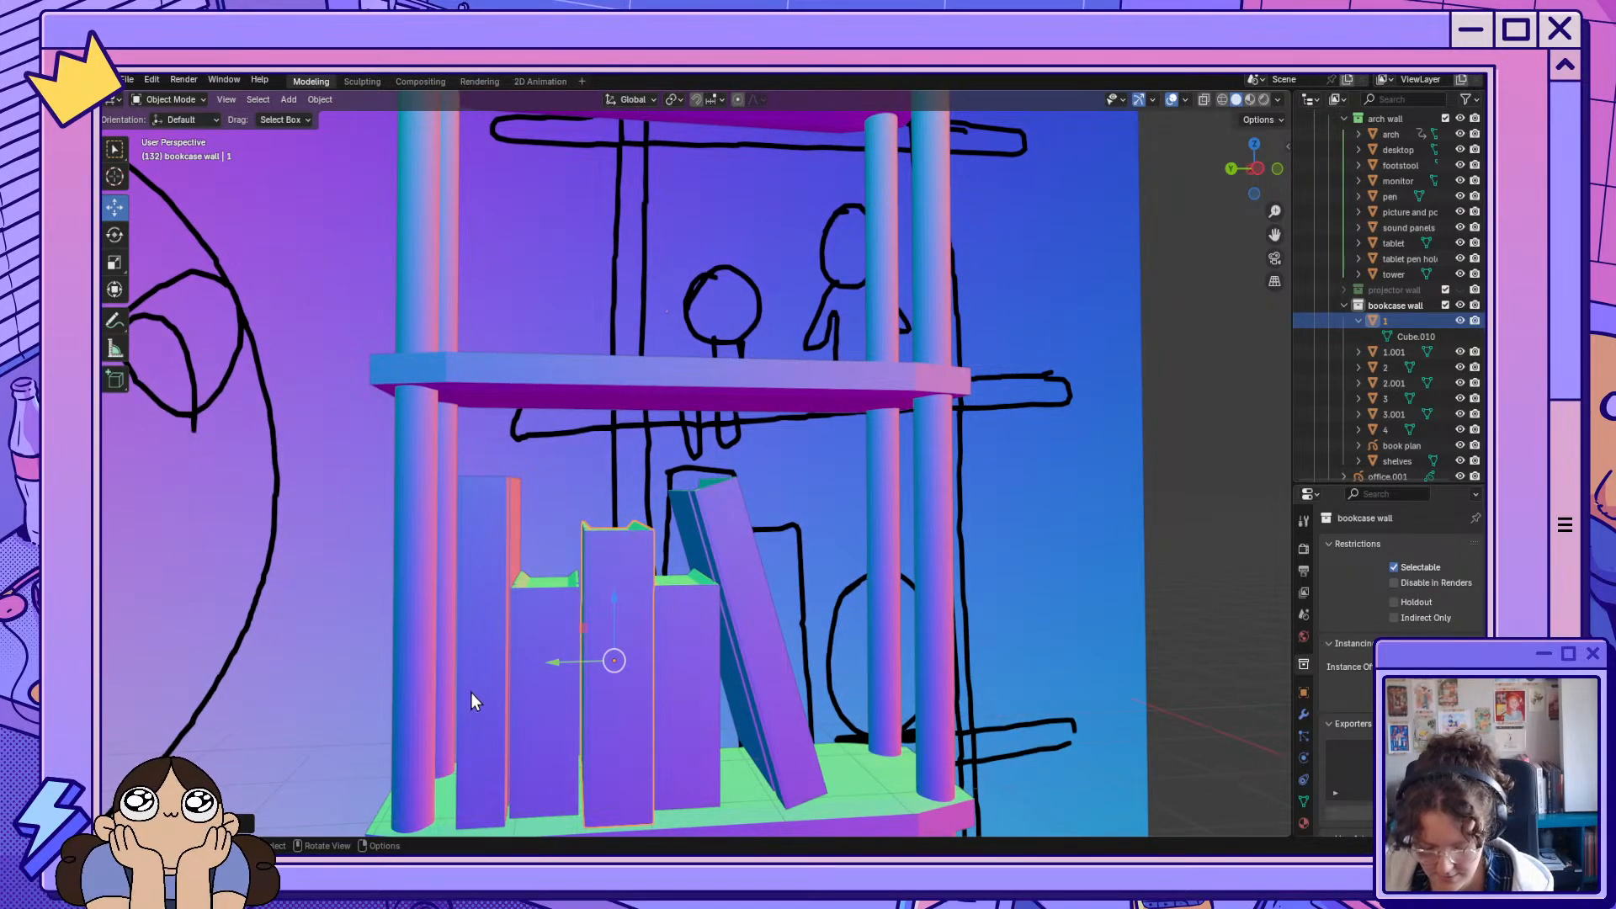
Select all five books in the upright row and shift them together slightly along positive Y toward the nearby post.
{"action": "left_click", "coordinate": [495, 705], "text": "shift"}
{"action": "left_click", "coordinate": [538, 720], "text": "shift"}
{"action": "left_click", "coordinate": [619, 717], "text": "shift"}
{"action": "left_click", "coordinate": [689, 711], "text": "shift"}
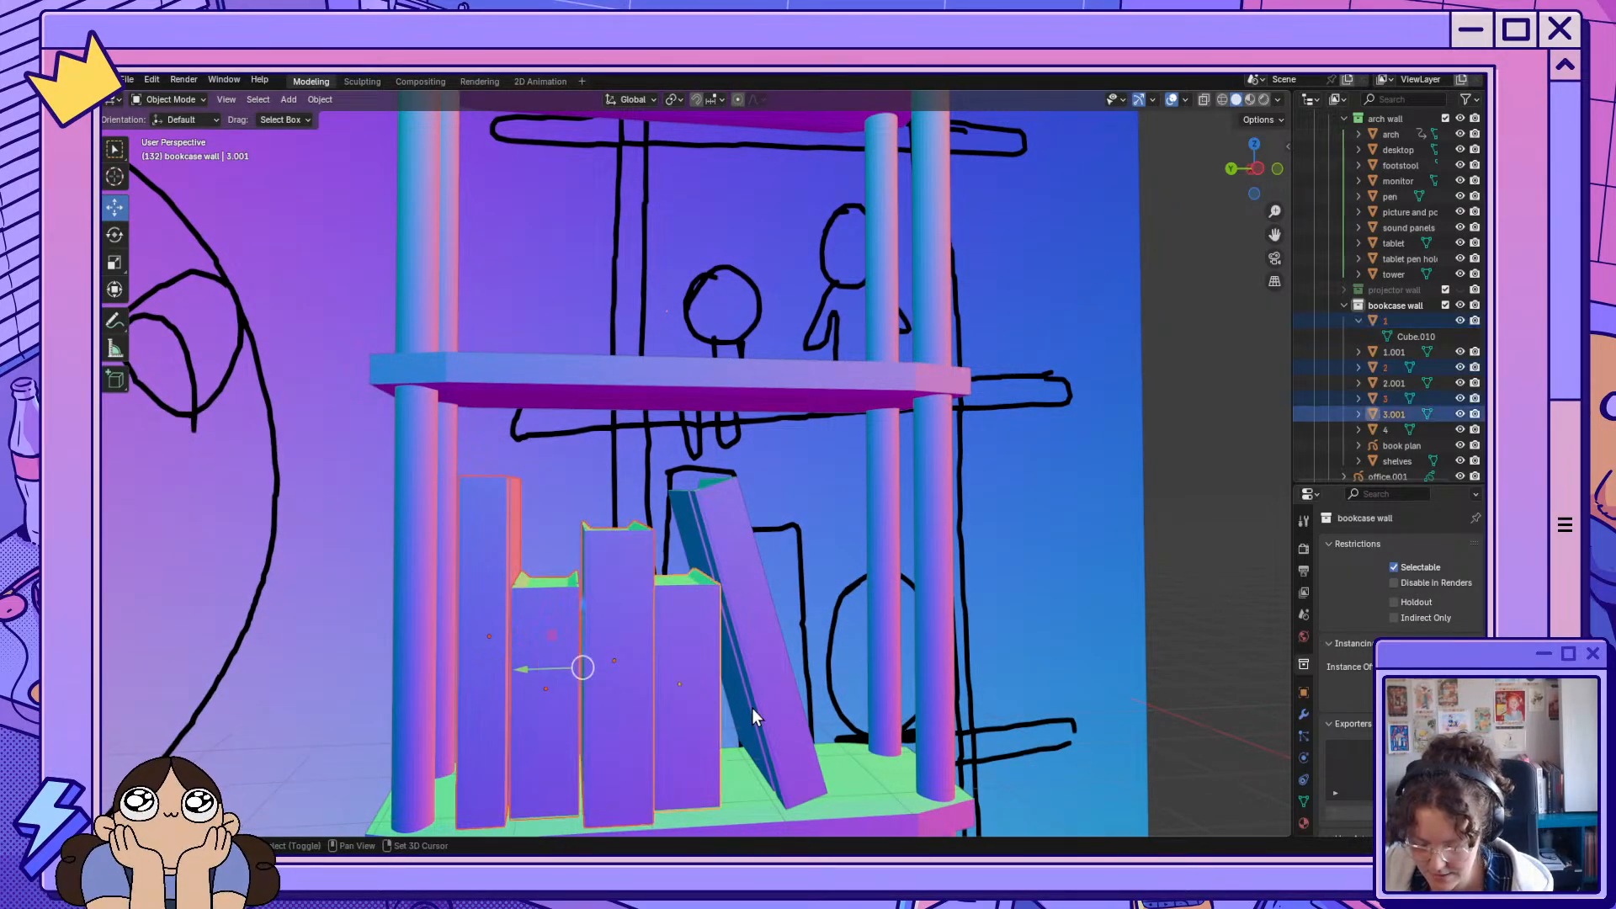
{"action": "left_click", "coordinate": [751, 708], "text": "shift"}
{"action": "left_click_drag", "start_coordinate": [568, 665], "coordinate": [553, 664]}
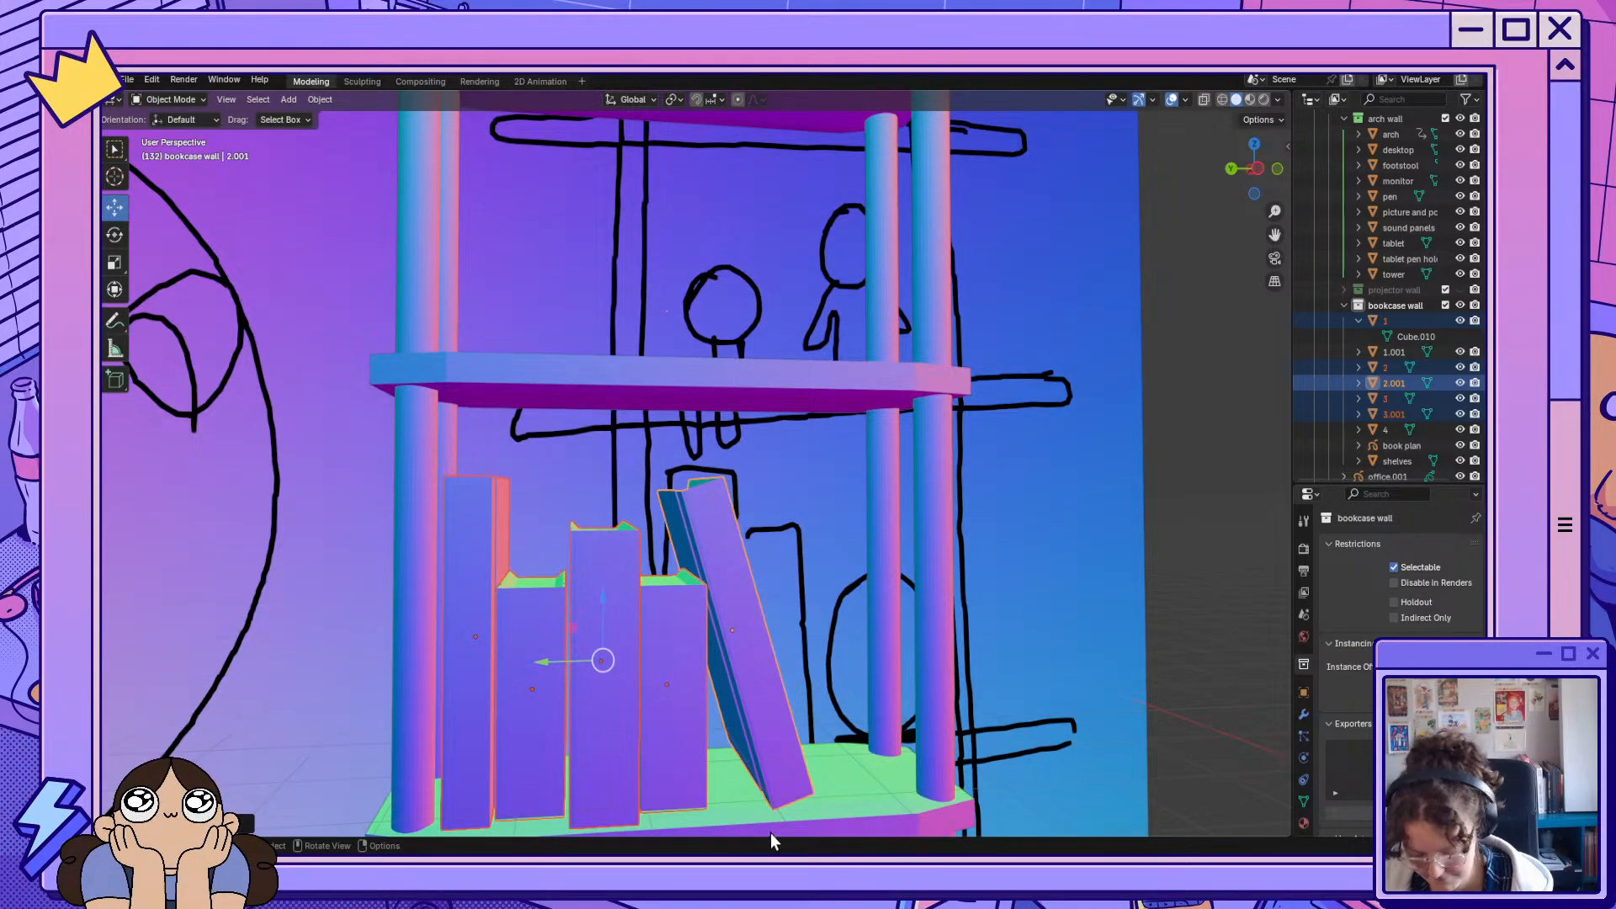
Duplicate the short book beside the leaning one and slide the copy along negative Y to the shelf's far post.
{"action": "left_click", "coordinate": [738, 806]}
{"action": "left_click", "coordinate": [663, 734]}
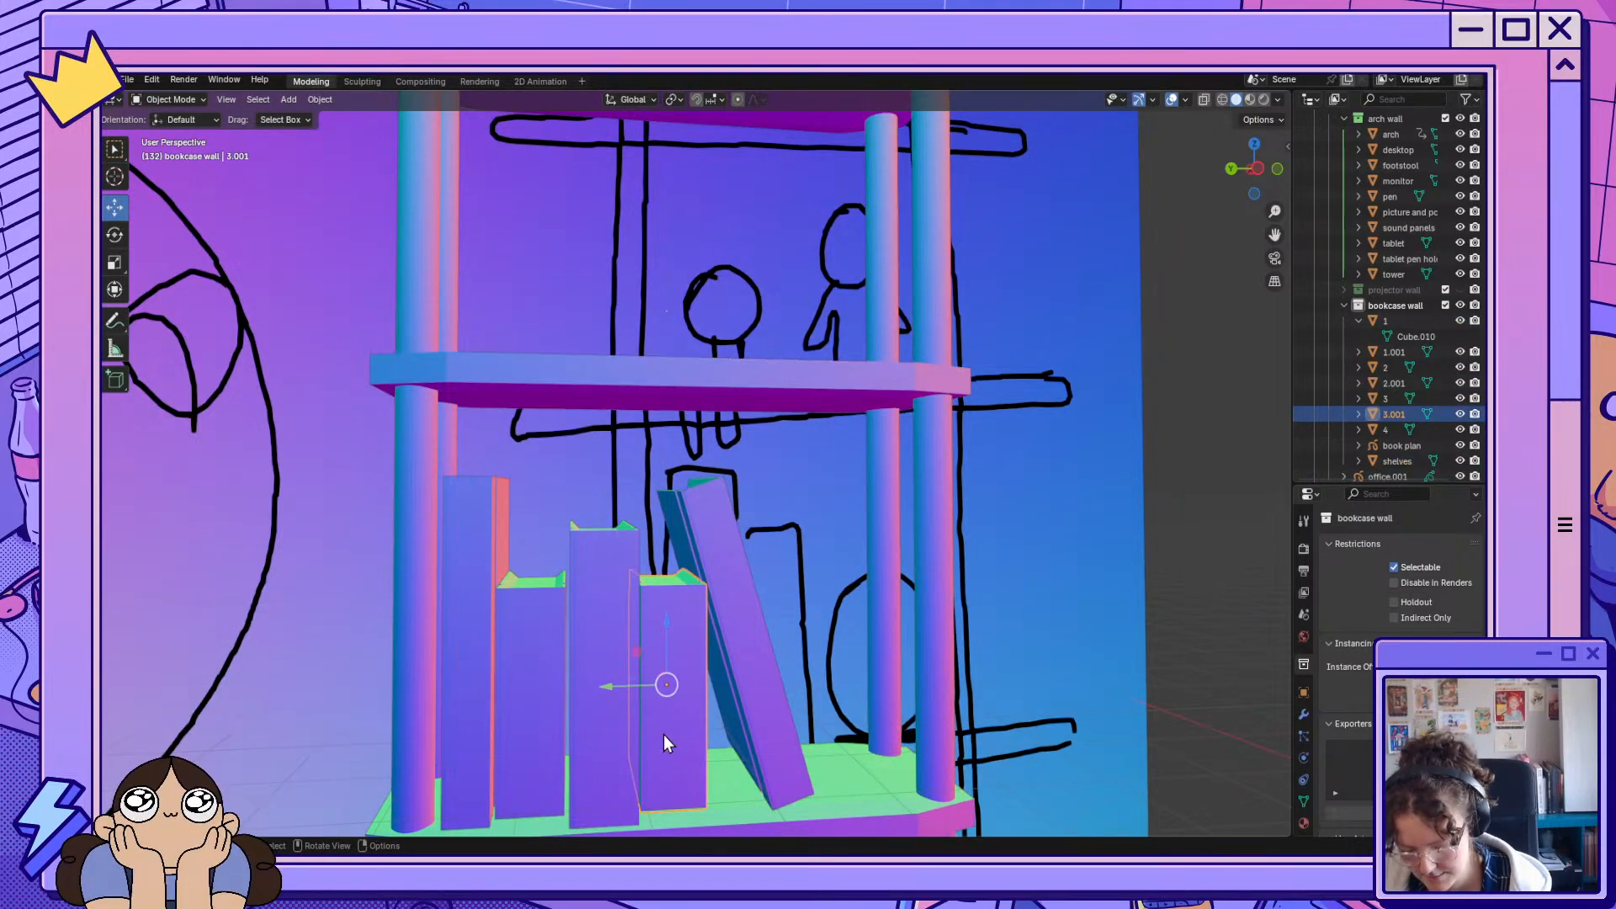
{"action": "key", "text": "shift+d"}
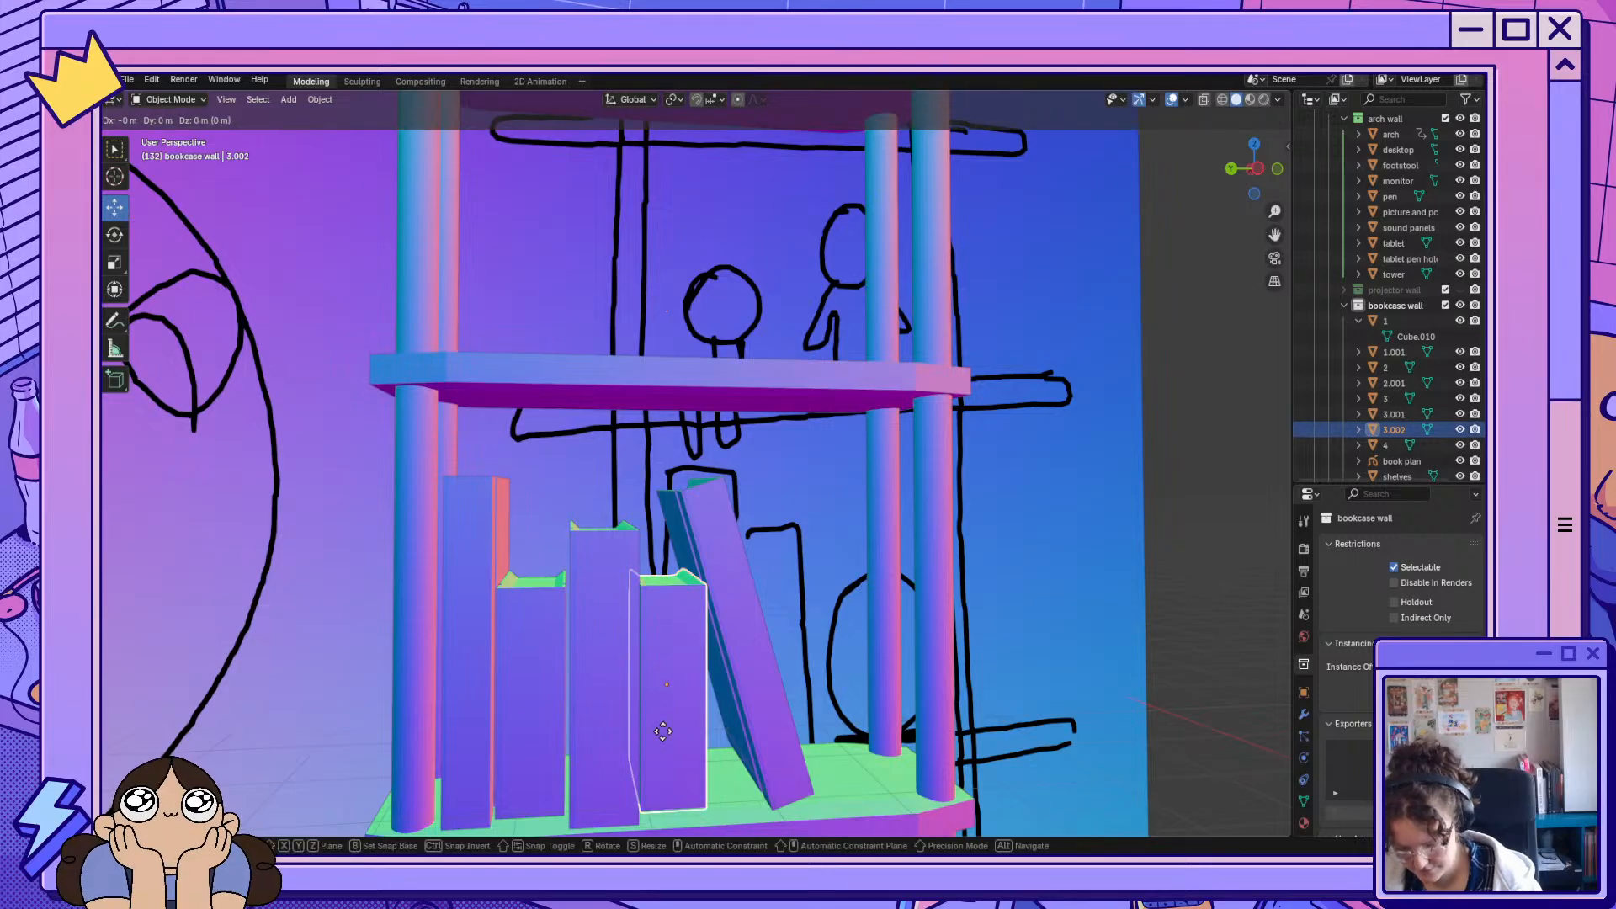
{"action": "key", "text": "Escape"}
{"action": "left_click_drag", "start_coordinate": [622, 691], "coordinate": [824, 725]}
{"action": "middle_click_drag", "start_coordinate": [860, 739], "coordinate": [842, 741]}
Duplicate the tall thin book named 2 and slide the copy along negative Y until it stands against the short book by the far post.
{"action": "left_click", "coordinate": [444, 649]}
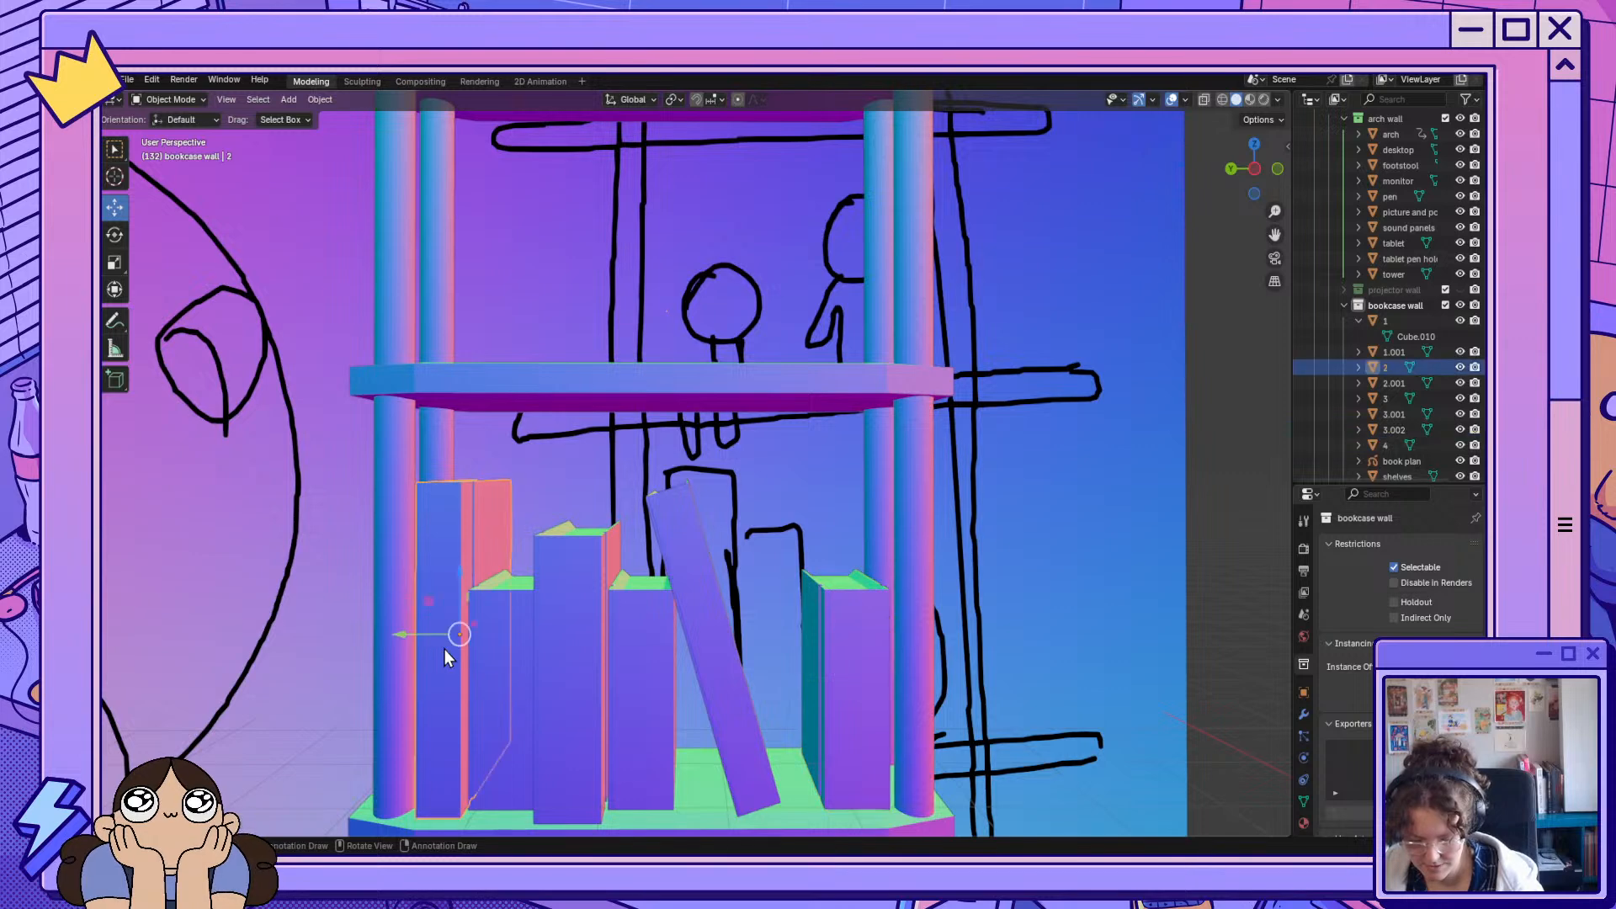
{"action": "key", "text": "shift+d"}
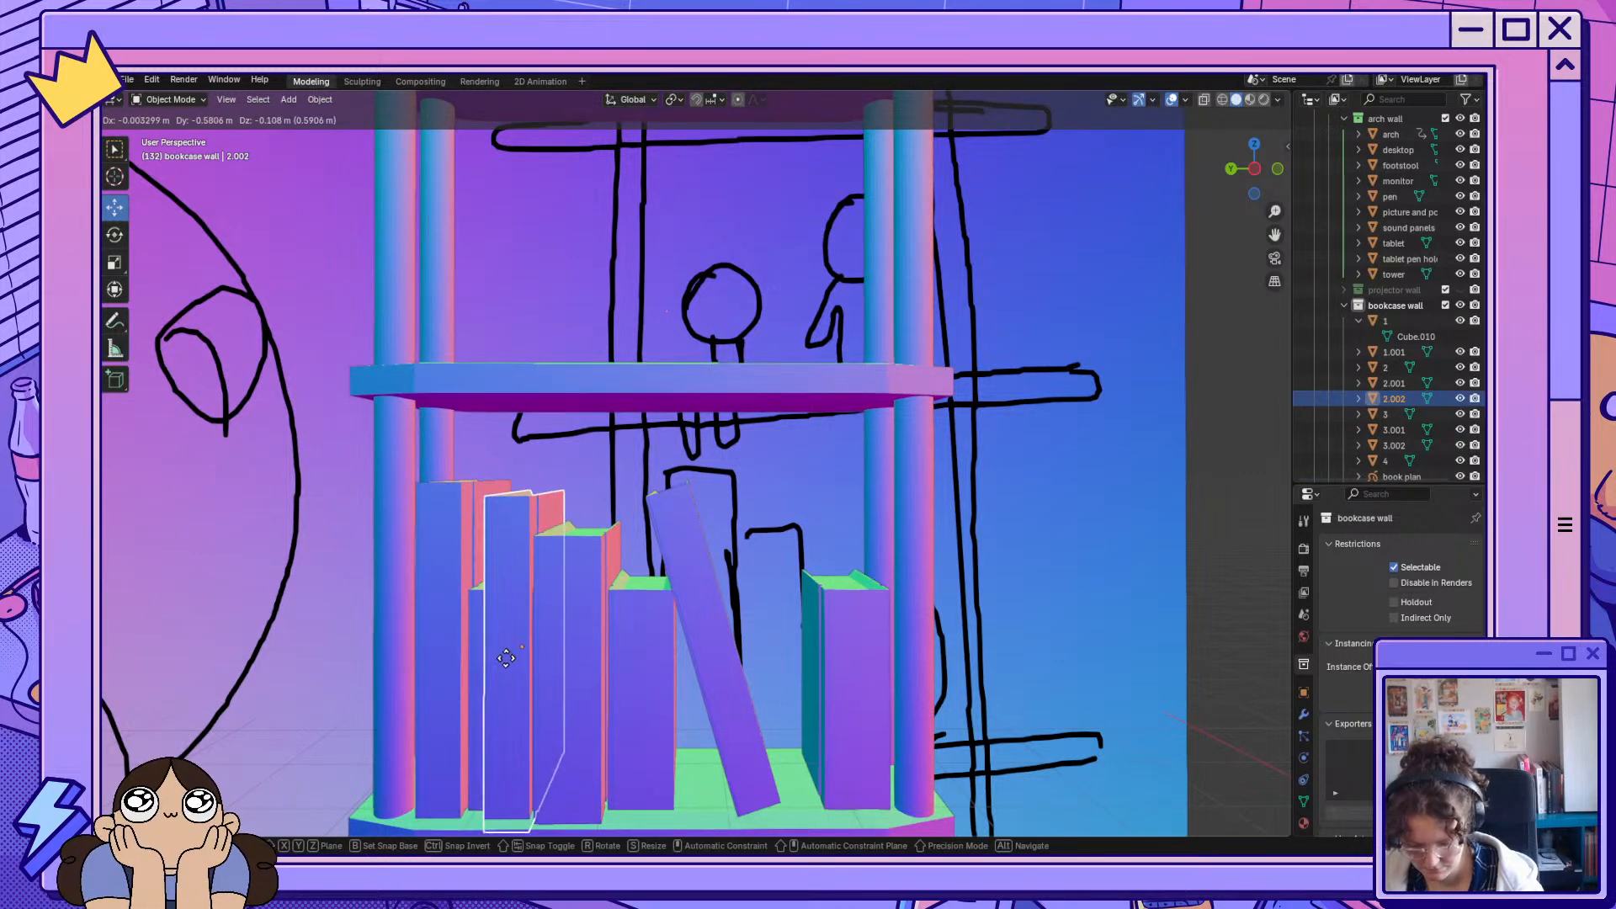
{"action": "right_click", "coordinate": [465, 668]}
{"action": "left_click_drag", "start_coordinate": [408, 631], "coordinate": [746, 671]}
{"action": "left_click", "coordinate": [716, 734]}
{"action": "middle_click_drag", "start_coordinate": [715, 734], "coordinate": [692, 708]}
{"action": "left_click", "coordinate": [789, 762]}
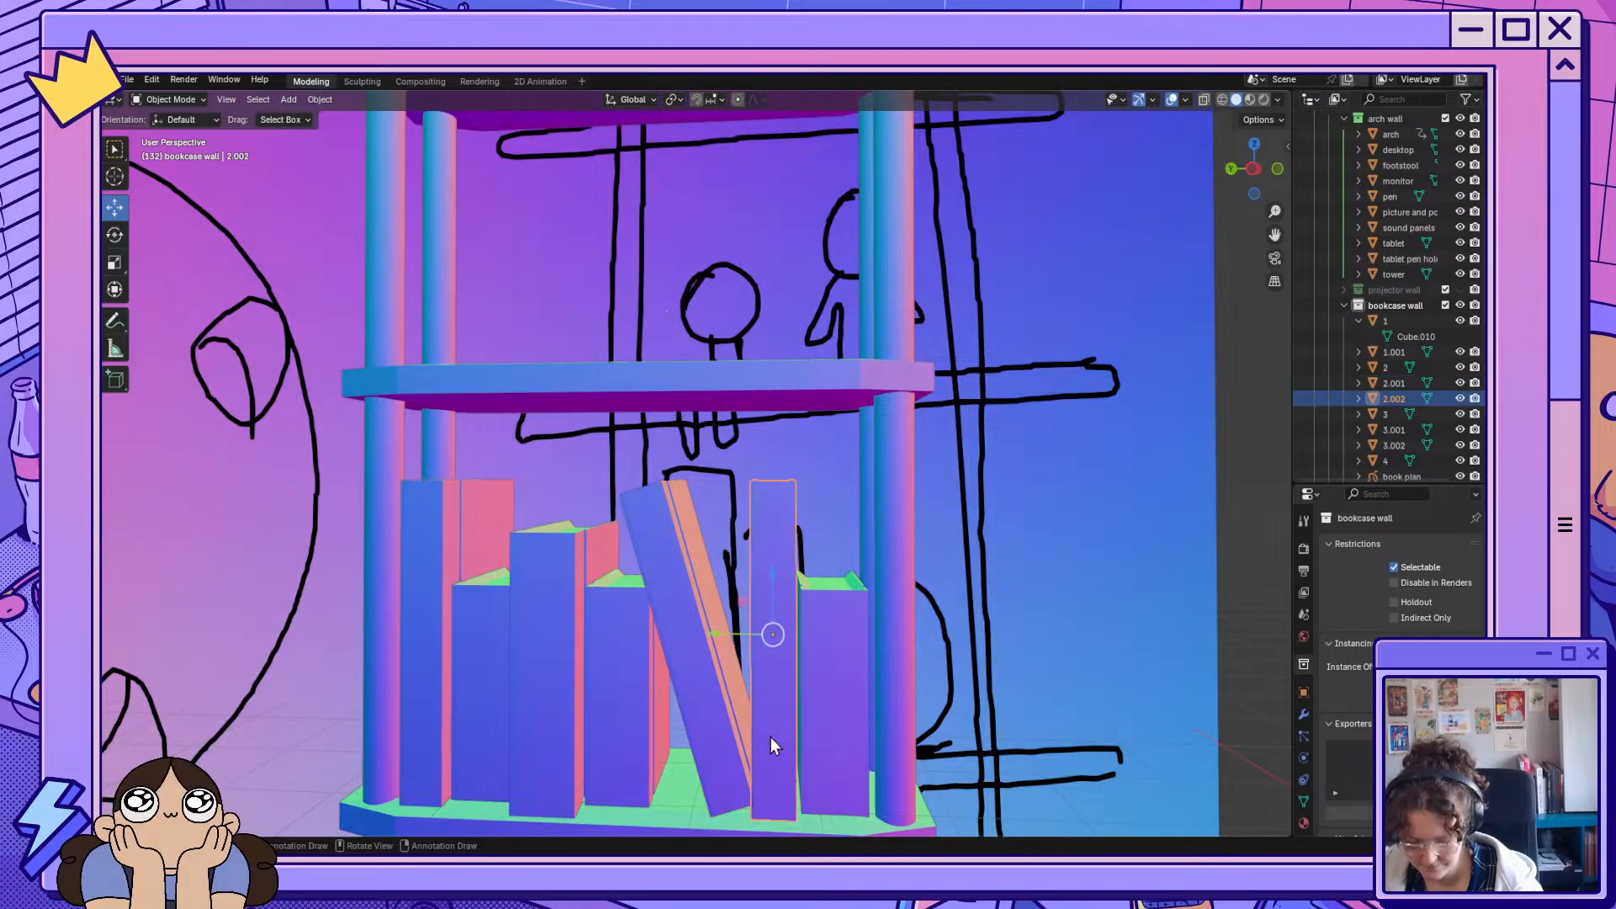
{"action": "left_click_drag", "start_coordinate": [737, 641], "coordinate": [788, 680]}
{"action": "left_click", "coordinate": [823, 713]}
{"action": "left_click", "coordinate": [994, 726]}
Scale the leaning book down along the Z axis to make it shorter than the tall books.
{"action": "scroll", "coordinate": [1079, 675], "scroll_direction": "down", "scroll_amount": 3}
{"action": "left_click", "coordinate": [1102, 642]}
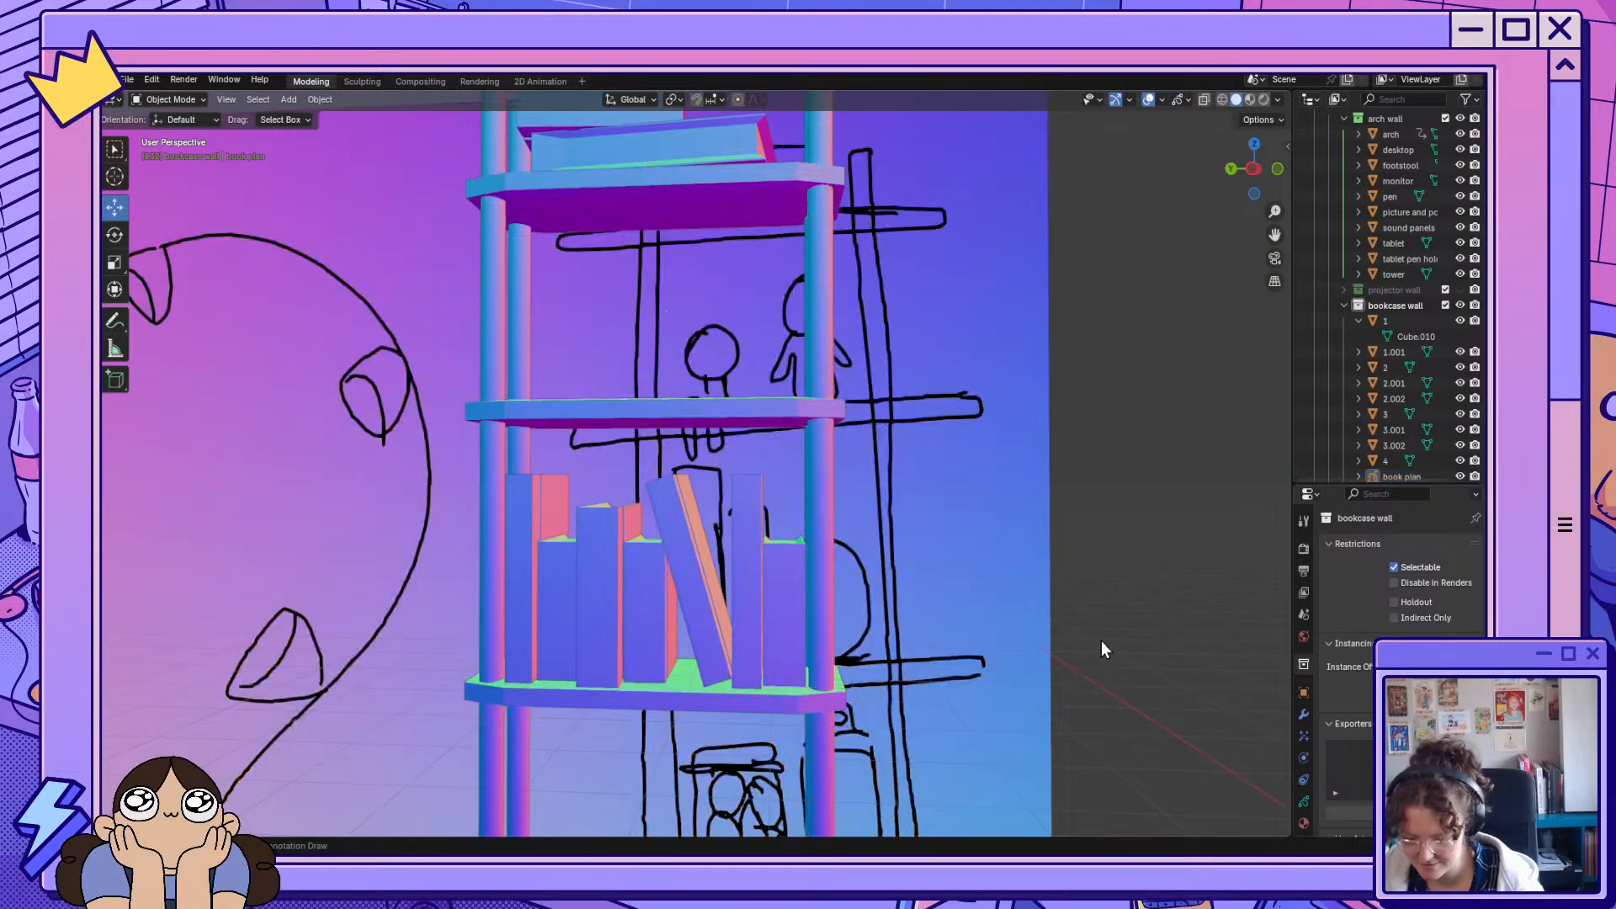
{"action": "middle_click_drag", "start_coordinate": [1101, 641], "coordinate": [923, 657]}
{"action": "scroll", "coordinate": [1089, 664], "scroll_direction": "down", "scroll_amount": 4}
{"action": "scroll", "coordinate": [935, 655], "scroll_direction": "up", "scroll_amount": 6}
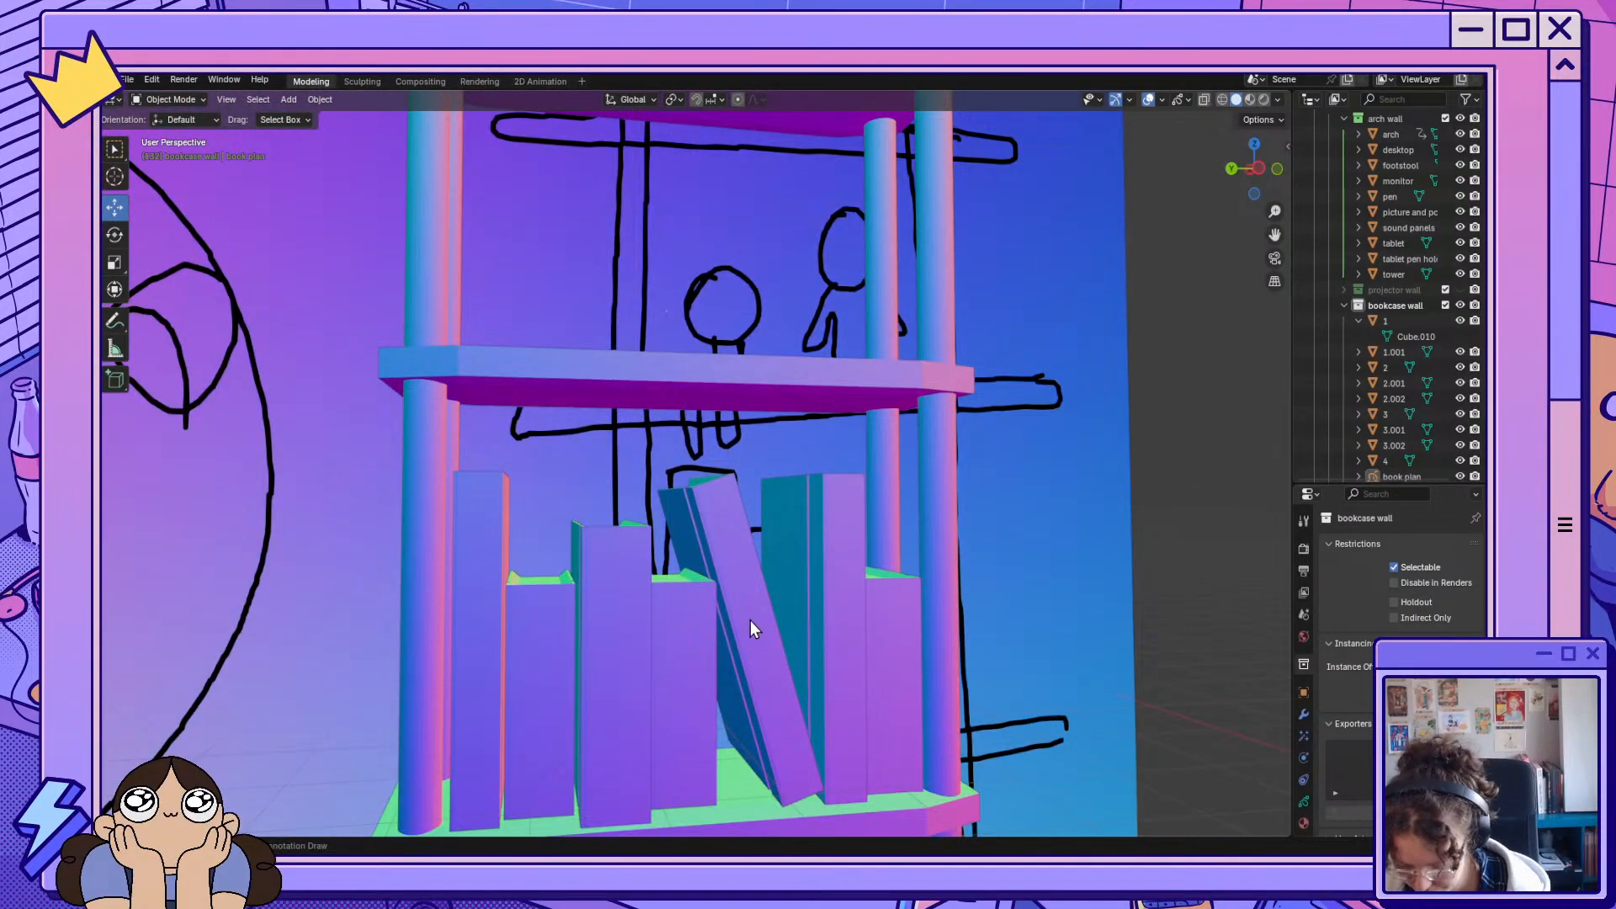
{"action": "left_click", "coordinate": [752, 627]}
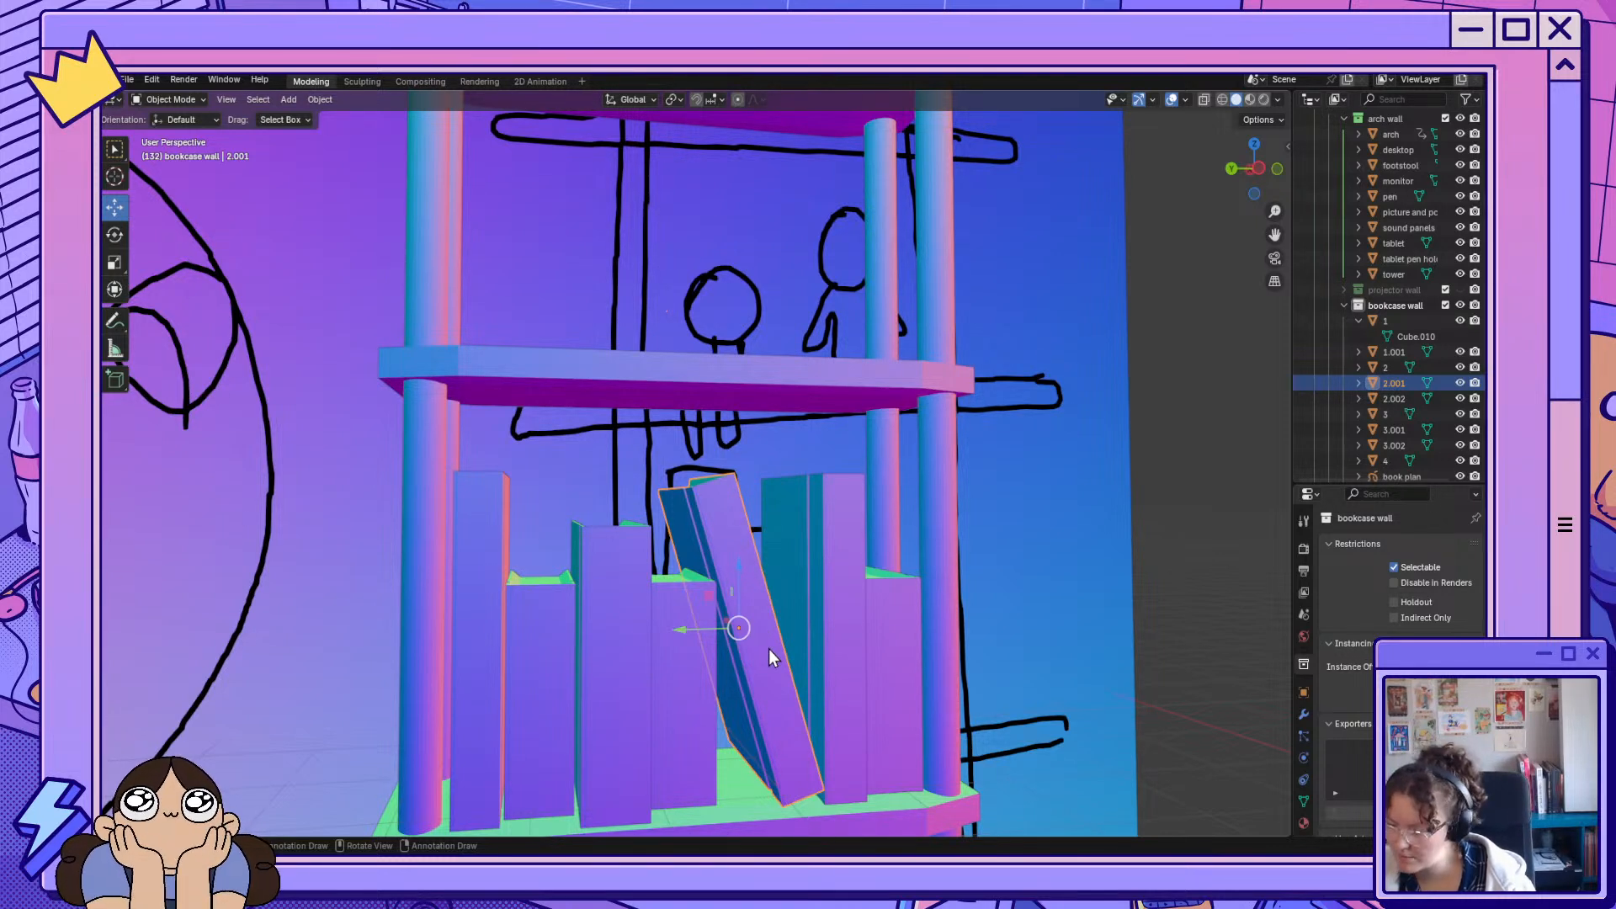
{"action": "key", "text": "s"}
{"action": "key", "text": "z"}
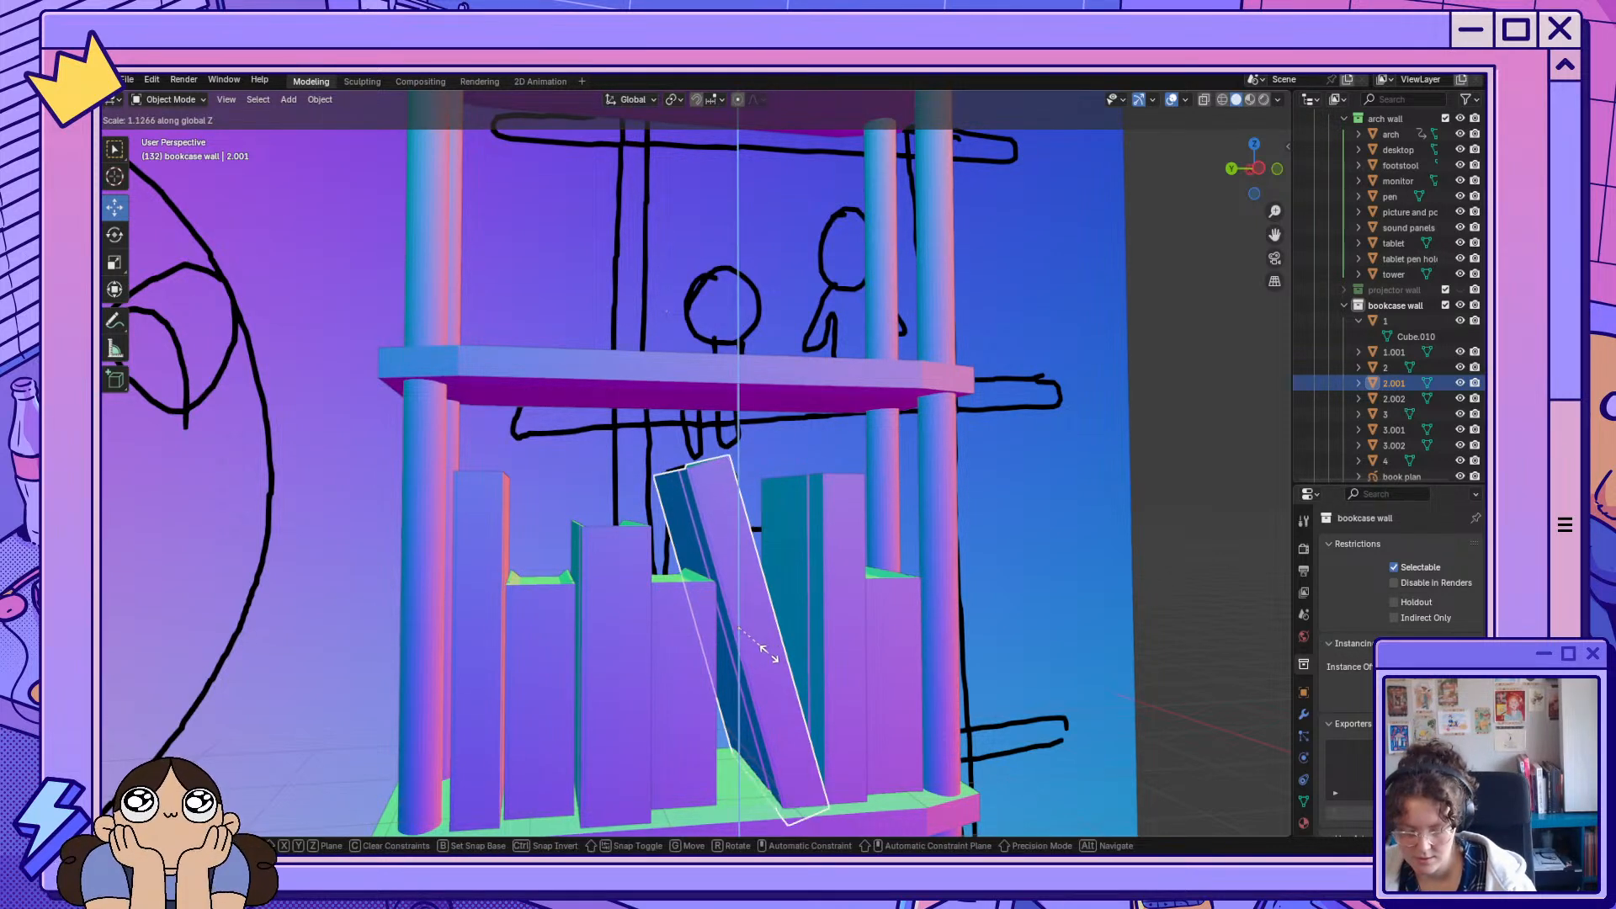
{"action": "left_click", "coordinate": [759, 638]}
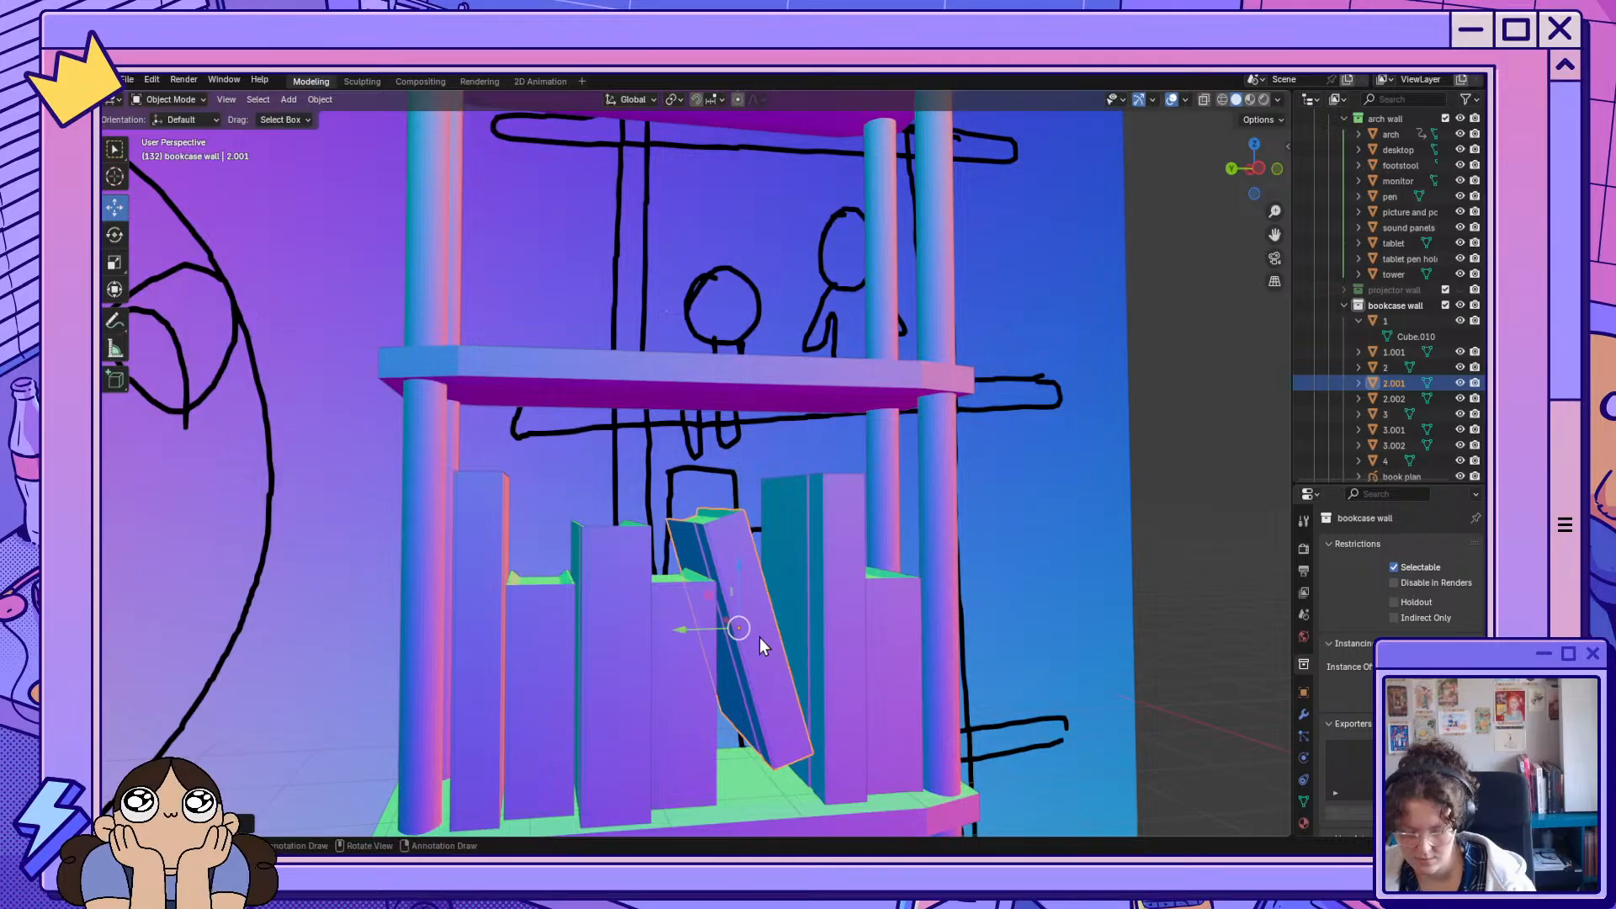
Lower the leaning book along Z onto the shelf and slide it slightly along negative Y toward the tall upright book.
{"action": "middle_click_drag", "start_coordinate": [759, 638], "coordinate": [768, 594]}
{"action": "key", "text": "g"}
{"action": "key", "text": "z"}
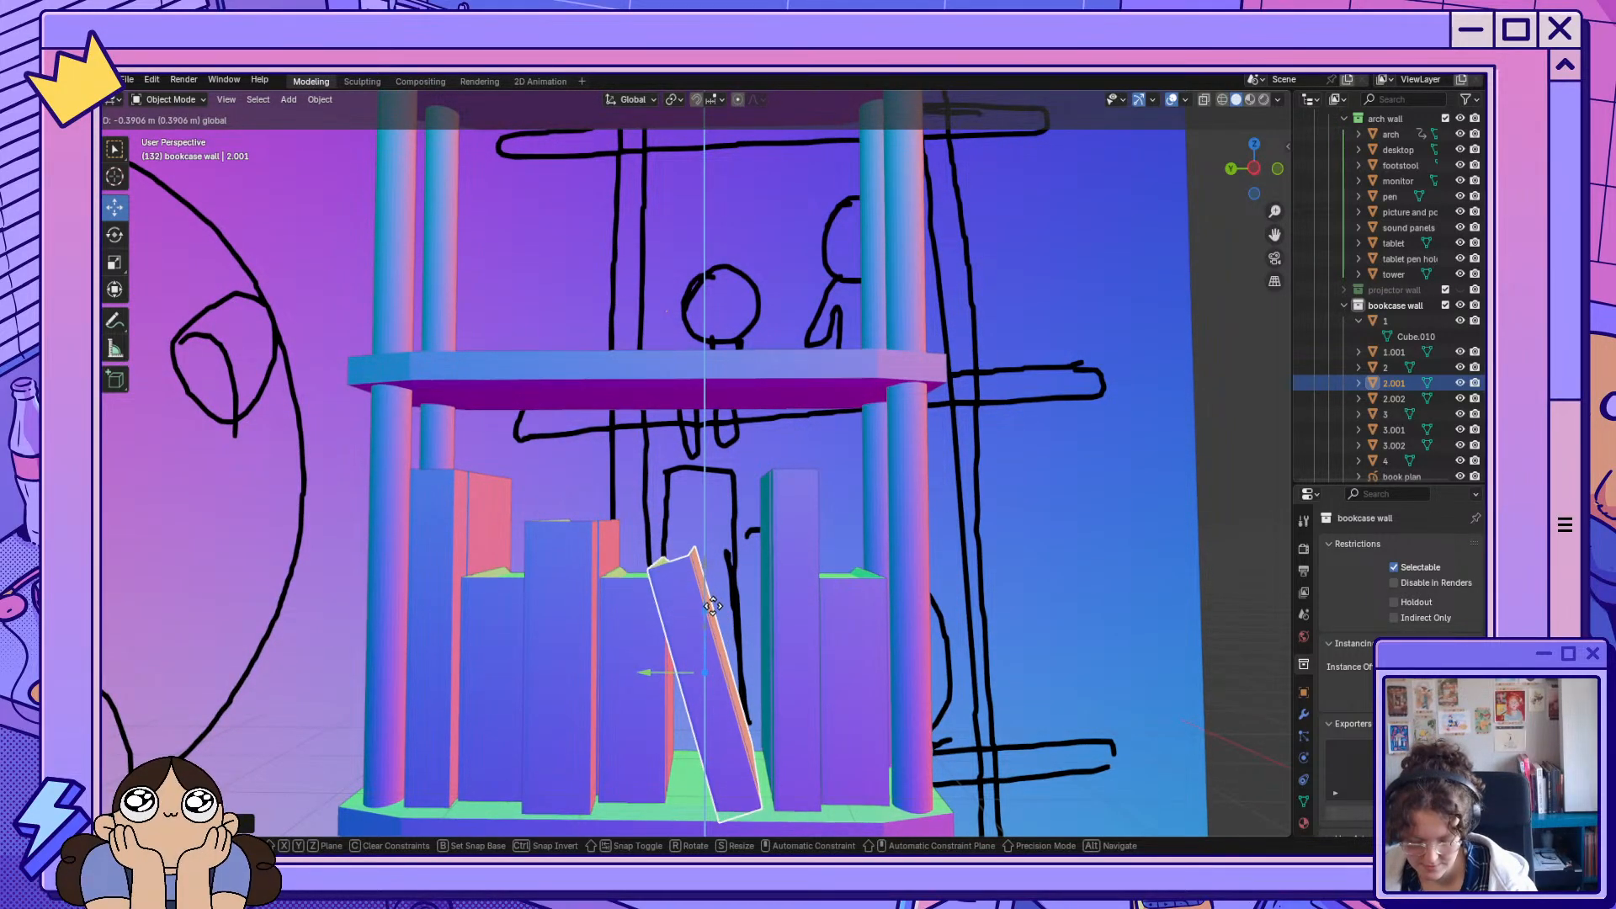
{"action": "left_click", "coordinate": [716, 596]}
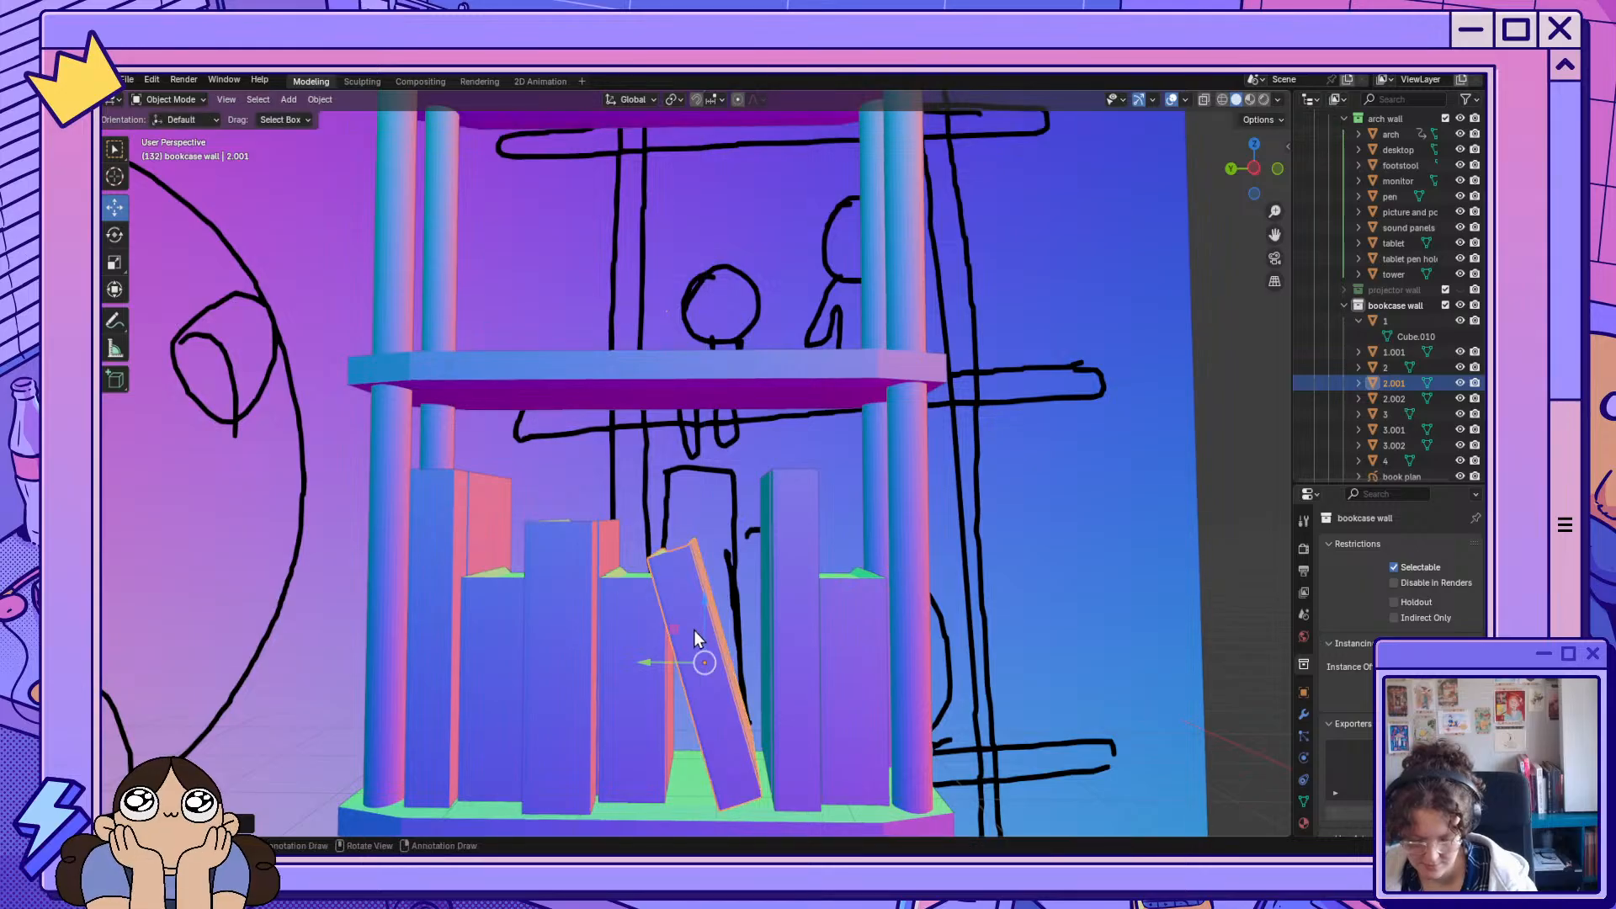
{"action": "left_click_drag", "start_coordinate": [655, 663], "coordinate": [666, 663]}
{"action": "middle_click_drag", "start_coordinate": [665, 663], "coordinate": [678, 651]}
{"action": "left_click_drag", "start_coordinate": [679, 650], "coordinate": [684, 650]}
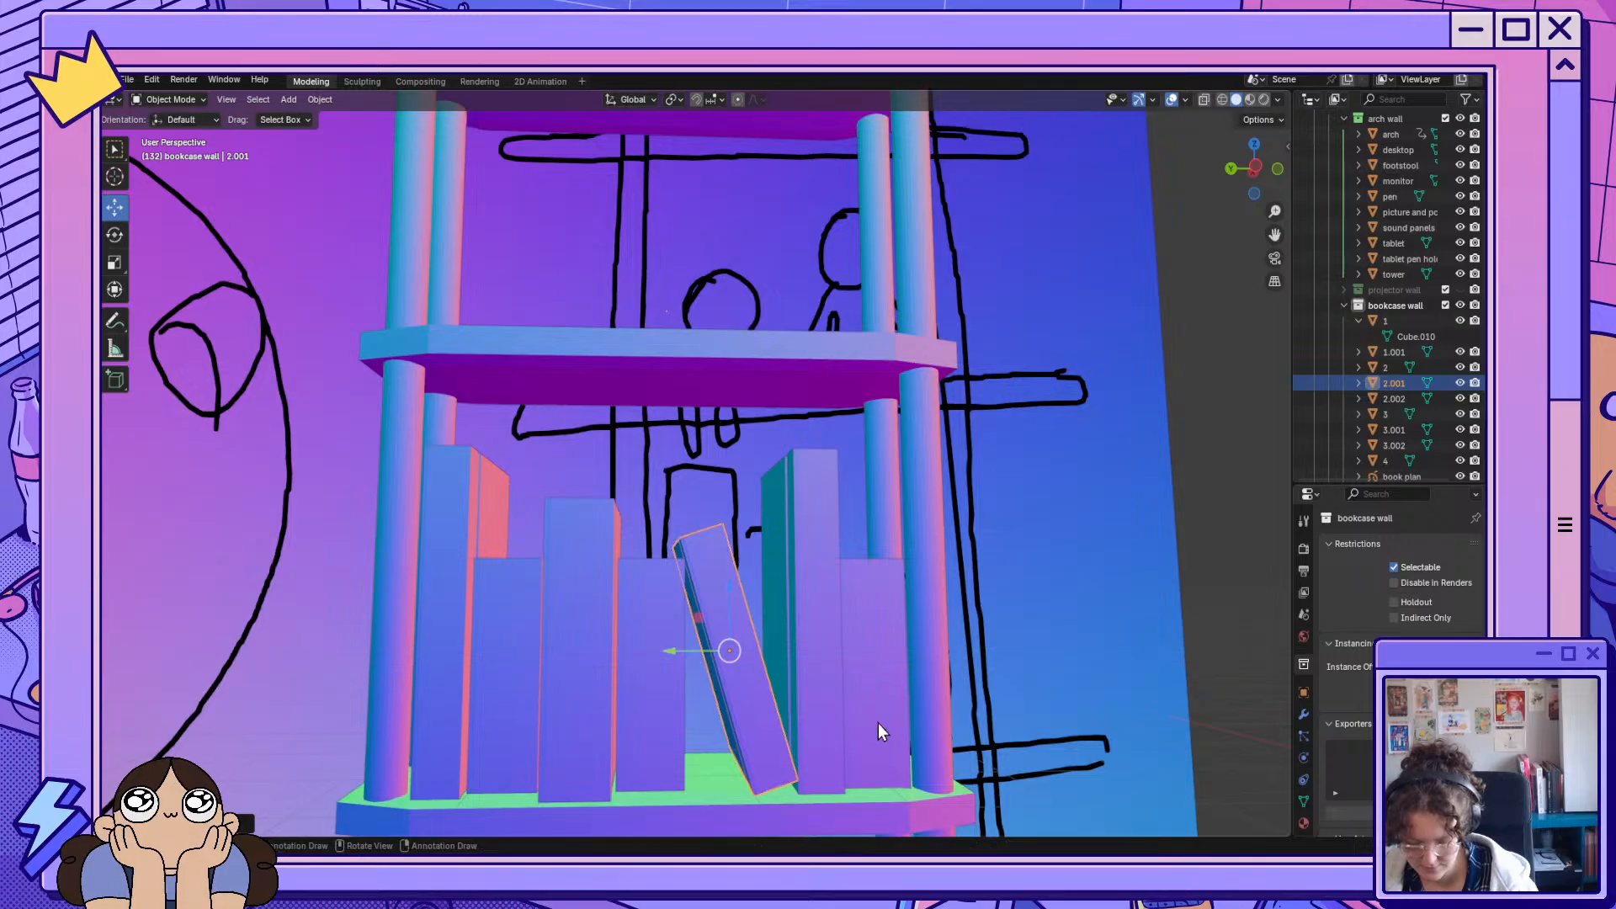
{"action": "mouse_move", "coordinate": [877, 726]}
{"action": "middle_mouse_down"}
{"action": "mouse_move", "coordinate": [855, 725]}
{"action": "mouse_move", "coordinate": [857, 741]}
{"action": "middle_mouse_up"}
{"action": "scroll", "coordinate": [875, 729], "scroll_direction": "down", "scroll_amount": 3}
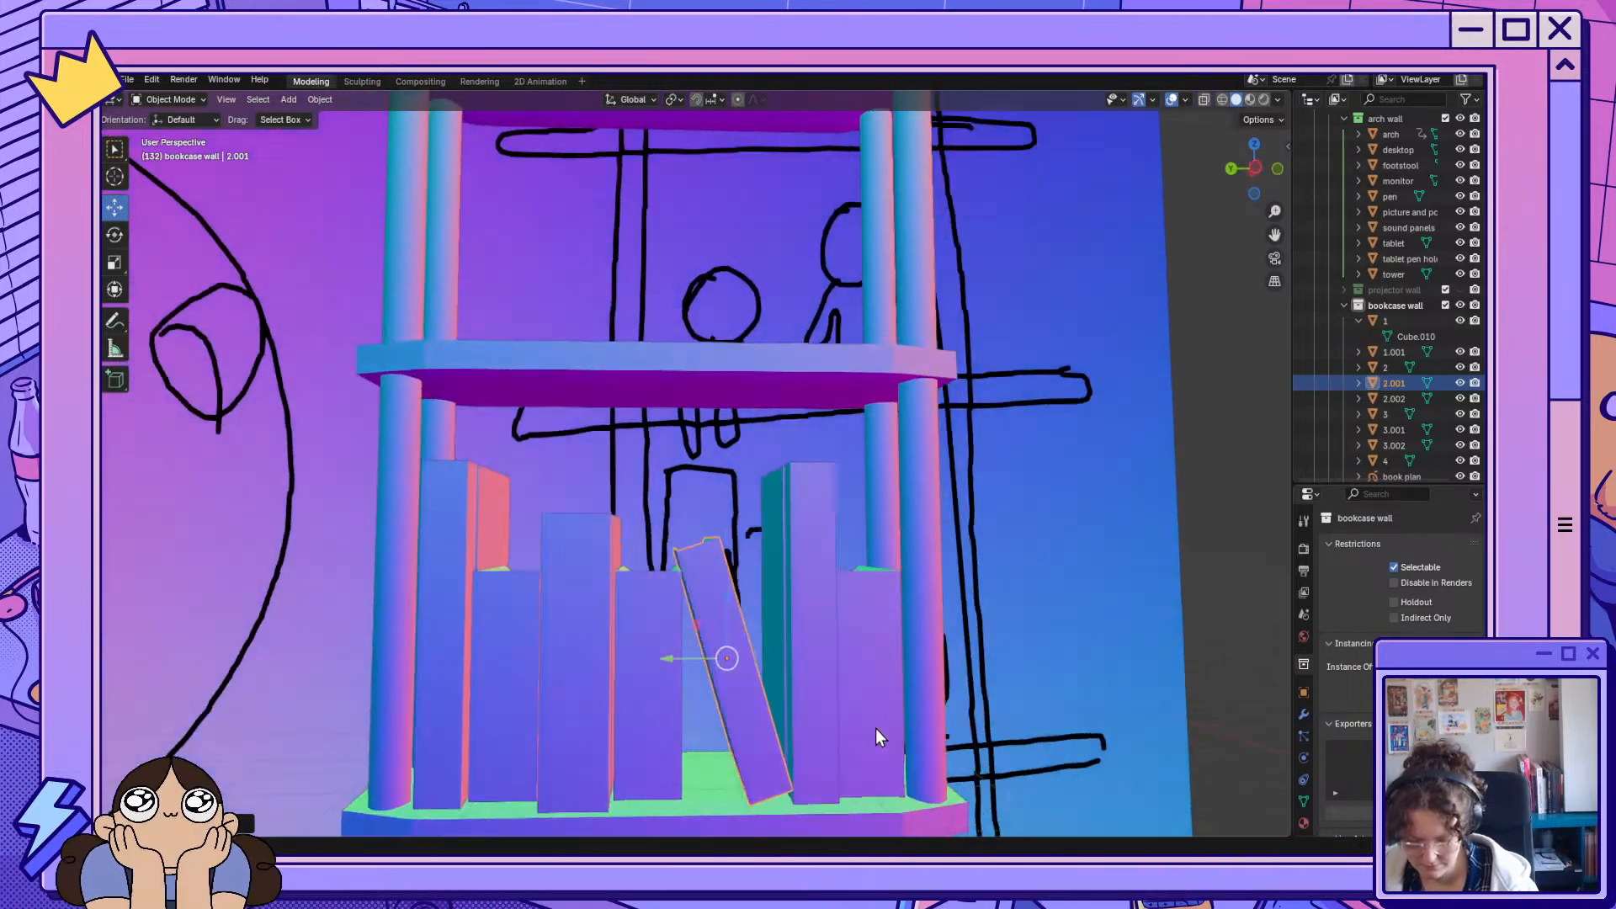
{"action": "left_click", "coordinate": [1234, 605]}
Move the leaning book about 0.15 m along negative X on the shelf.
{"action": "scroll", "coordinate": [1216, 620], "scroll_direction": "down", "scroll_amount": 2}
{"action": "scroll", "coordinate": [1170, 631], "scroll_direction": "down", "scroll_amount": 2}
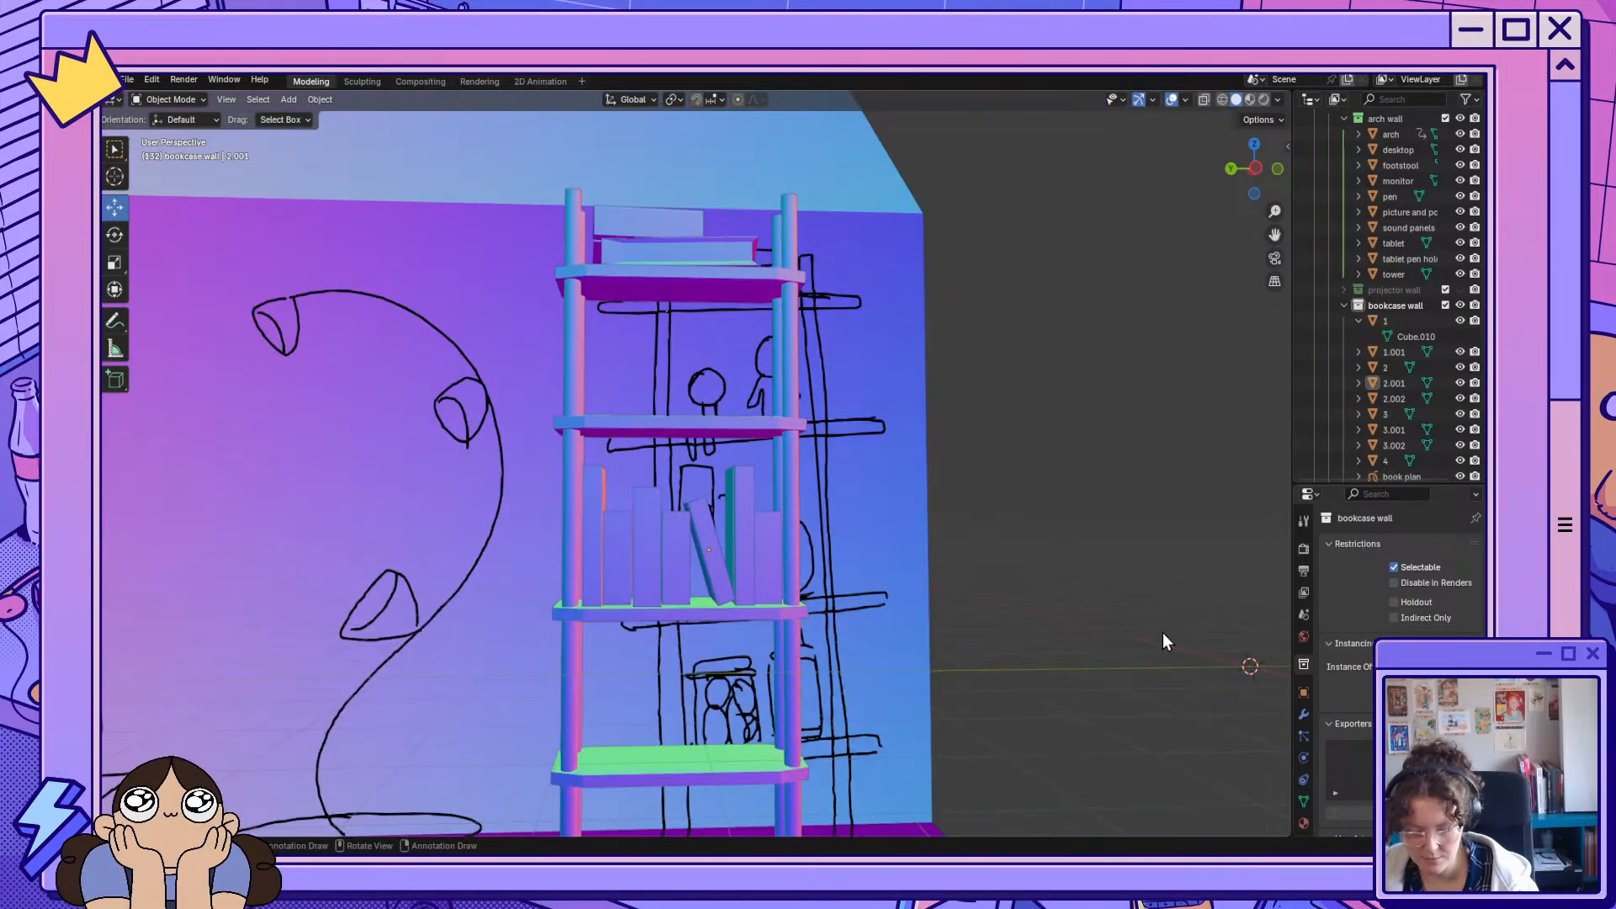
{"action": "middle_click_drag", "start_coordinate": [1159, 633], "coordinate": [1058, 672]}
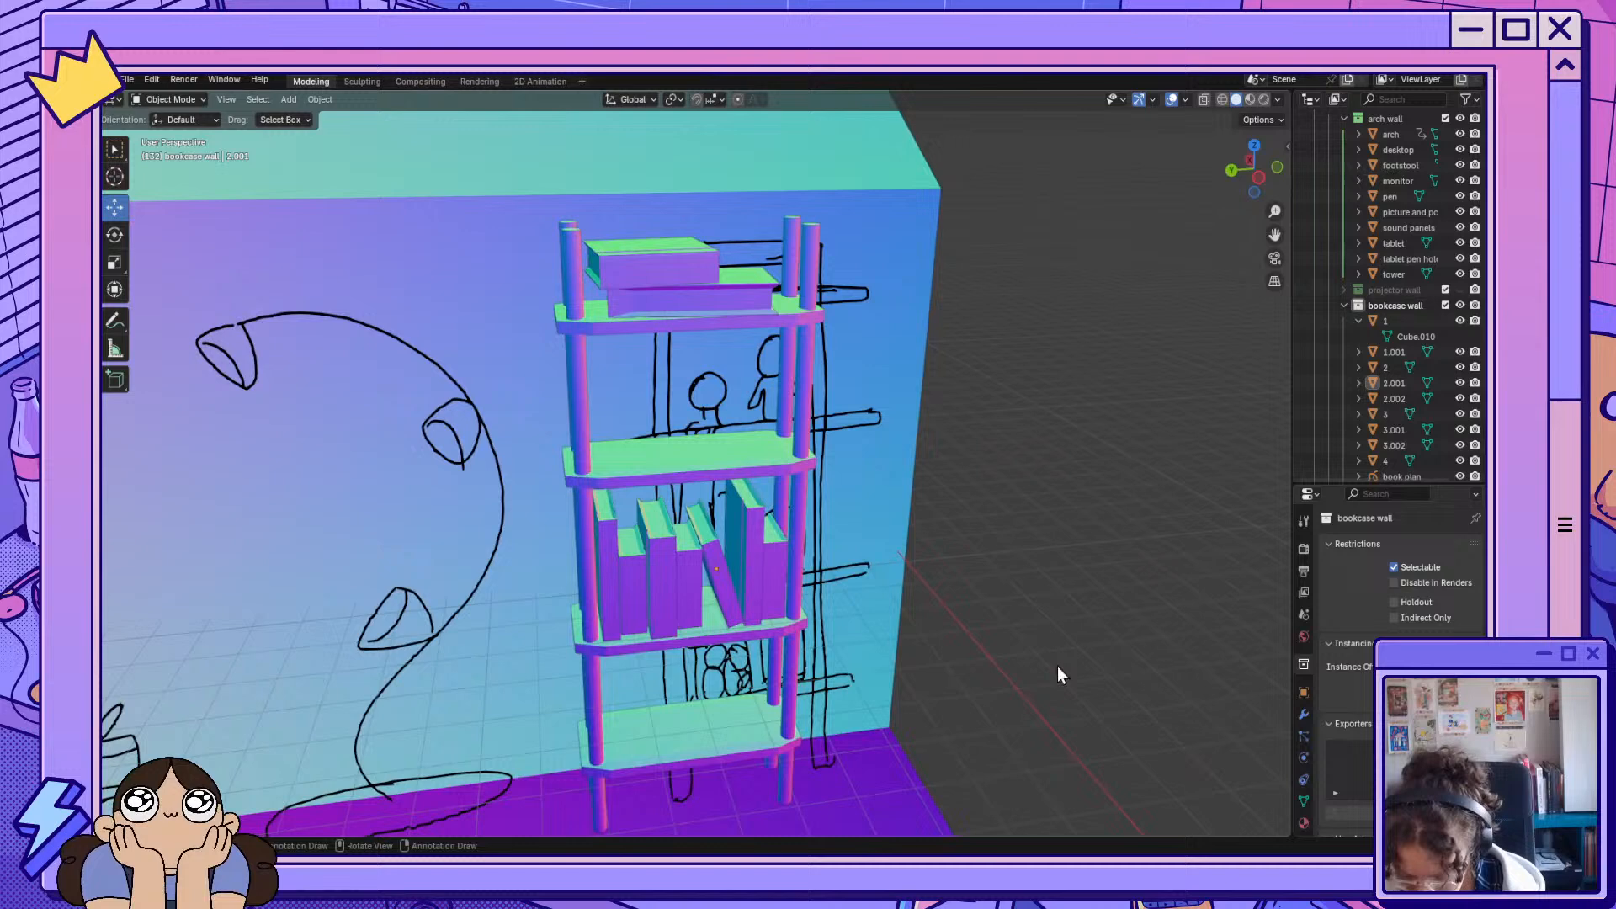
{"action": "left_click", "coordinate": [739, 603]}
{"action": "middle_click_drag", "start_coordinate": [702, 578], "coordinate": [730, 558]}
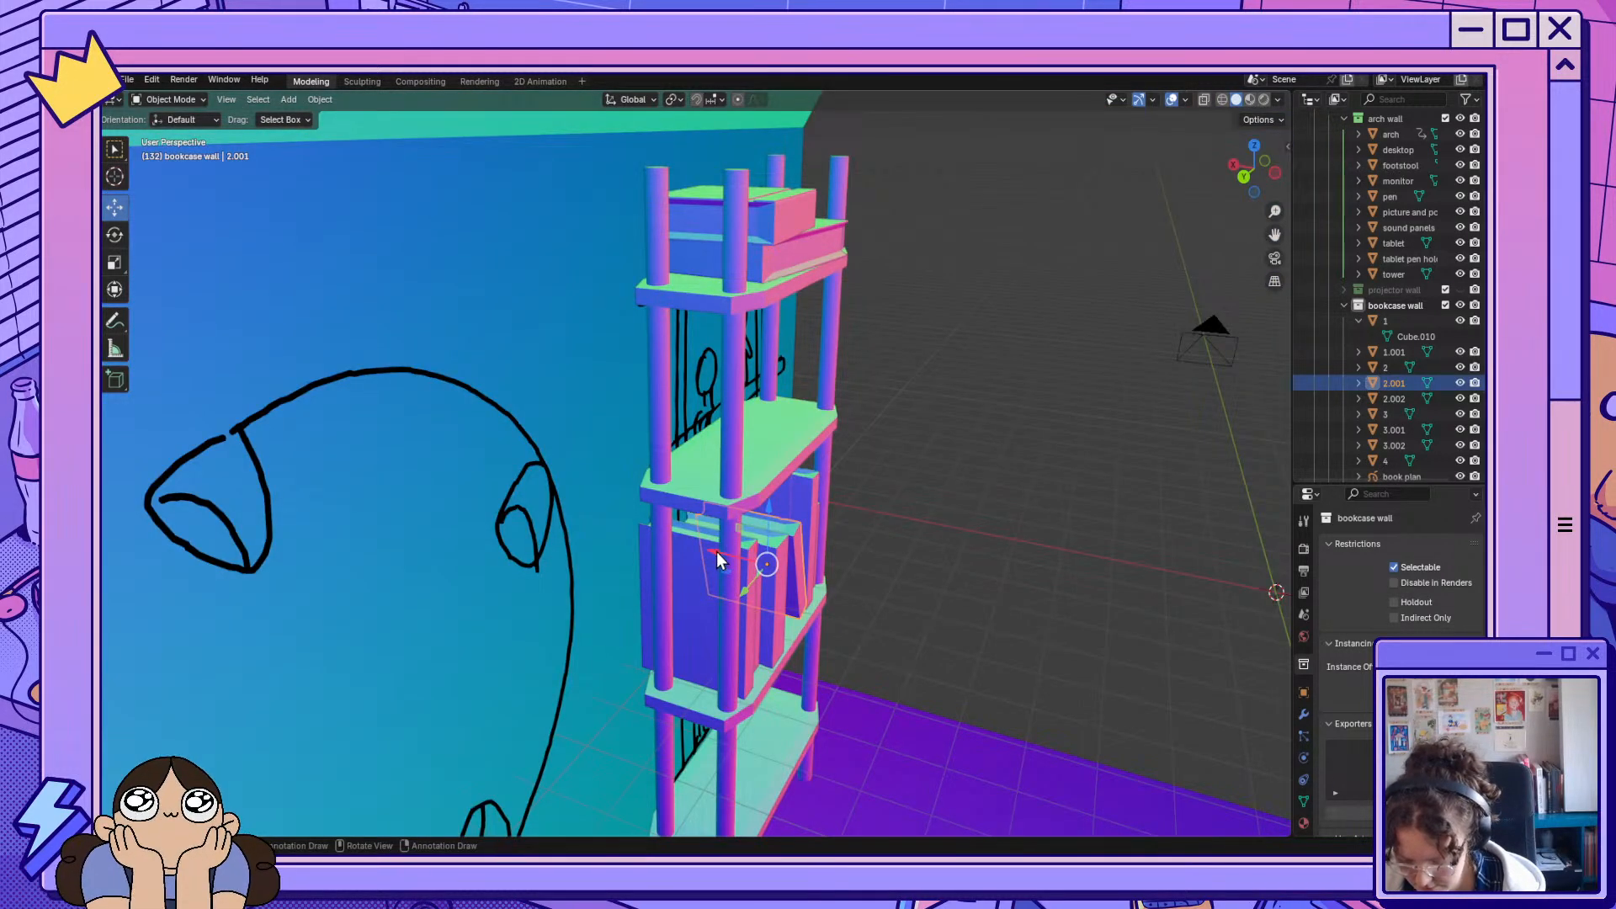
{"action": "key", "text": "g"}
{"action": "key", "text": "x"}
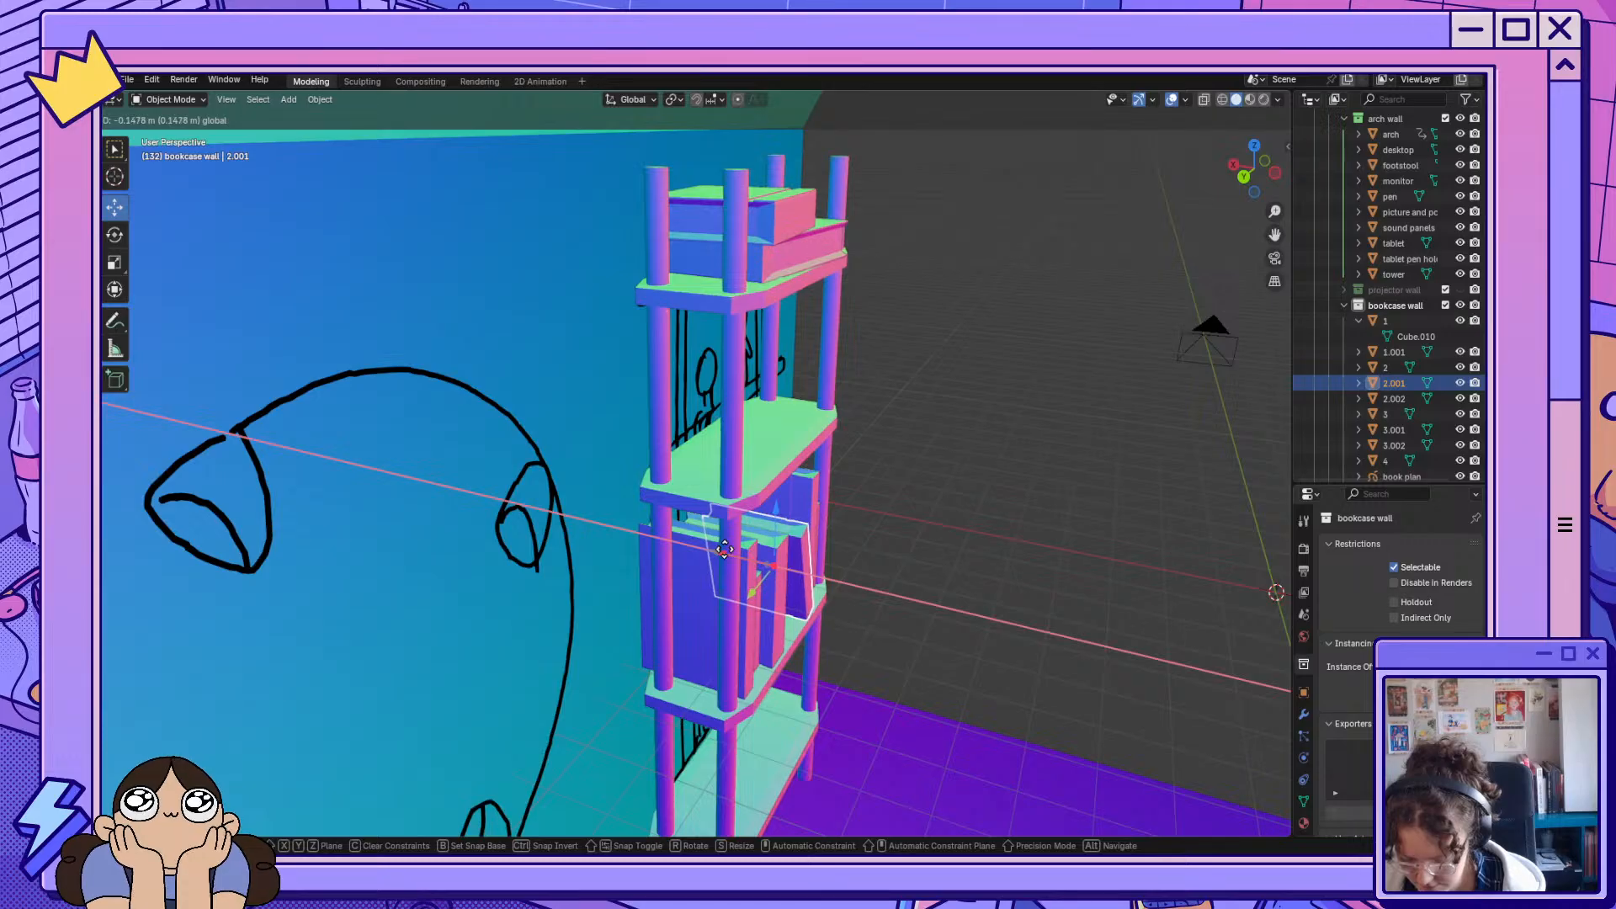
{"action": "left_click", "coordinate": [724, 549]}
Shift the short upright book next to the leaning one slightly along the X axis, then deselect it.
{"action": "middle_click_drag", "start_coordinate": [962, 603], "coordinate": [788, 635]}
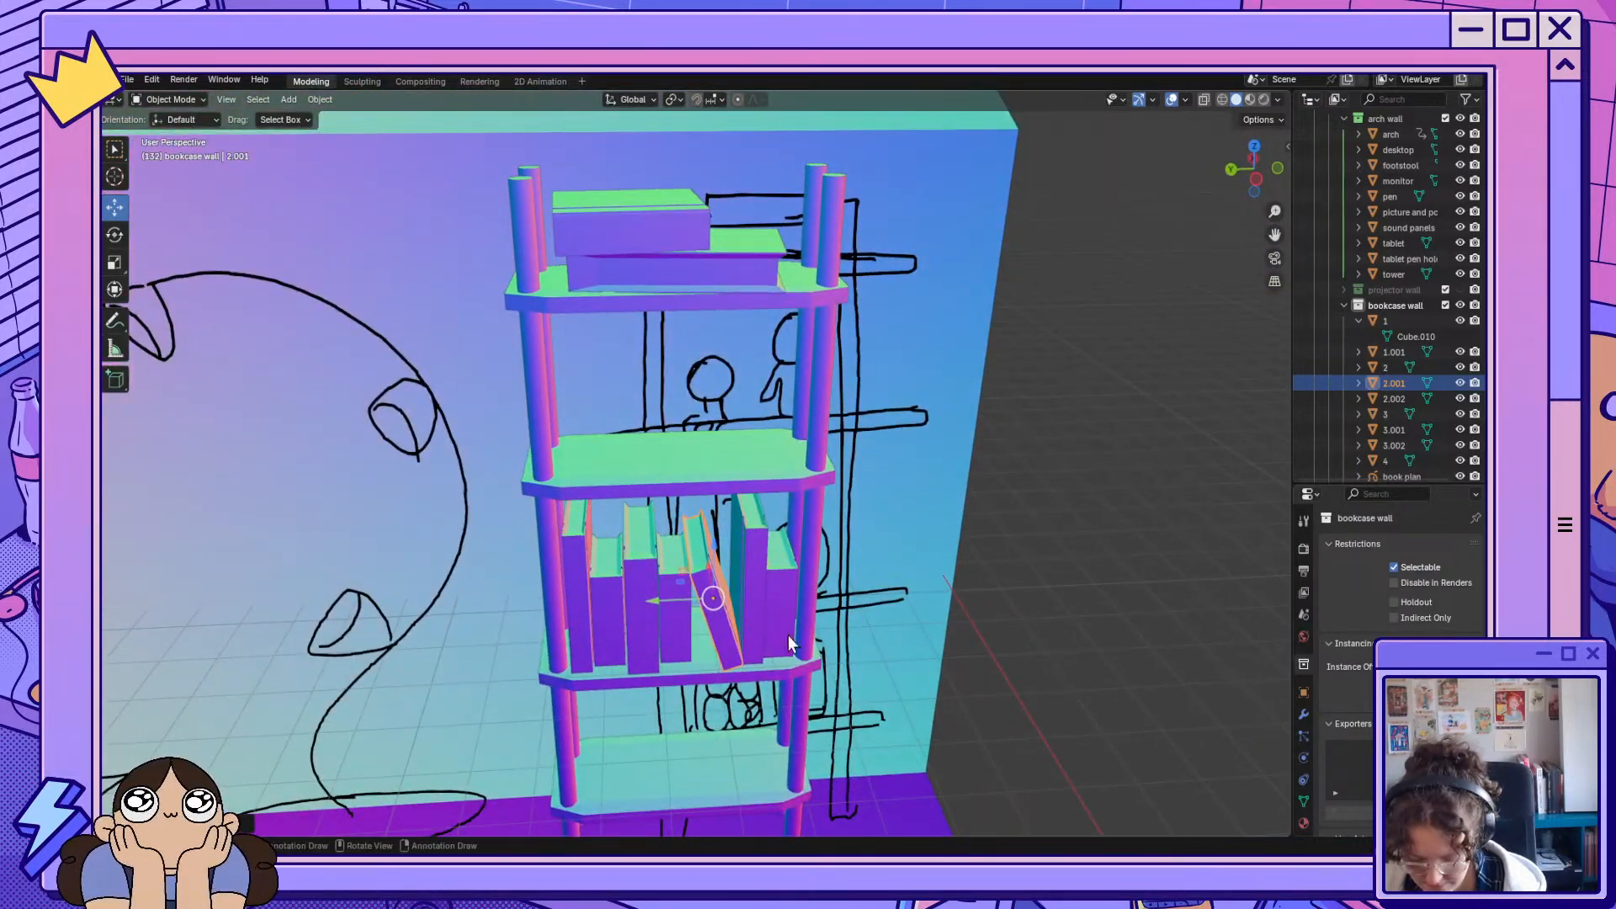
{"action": "left_click", "coordinate": [680, 643]}
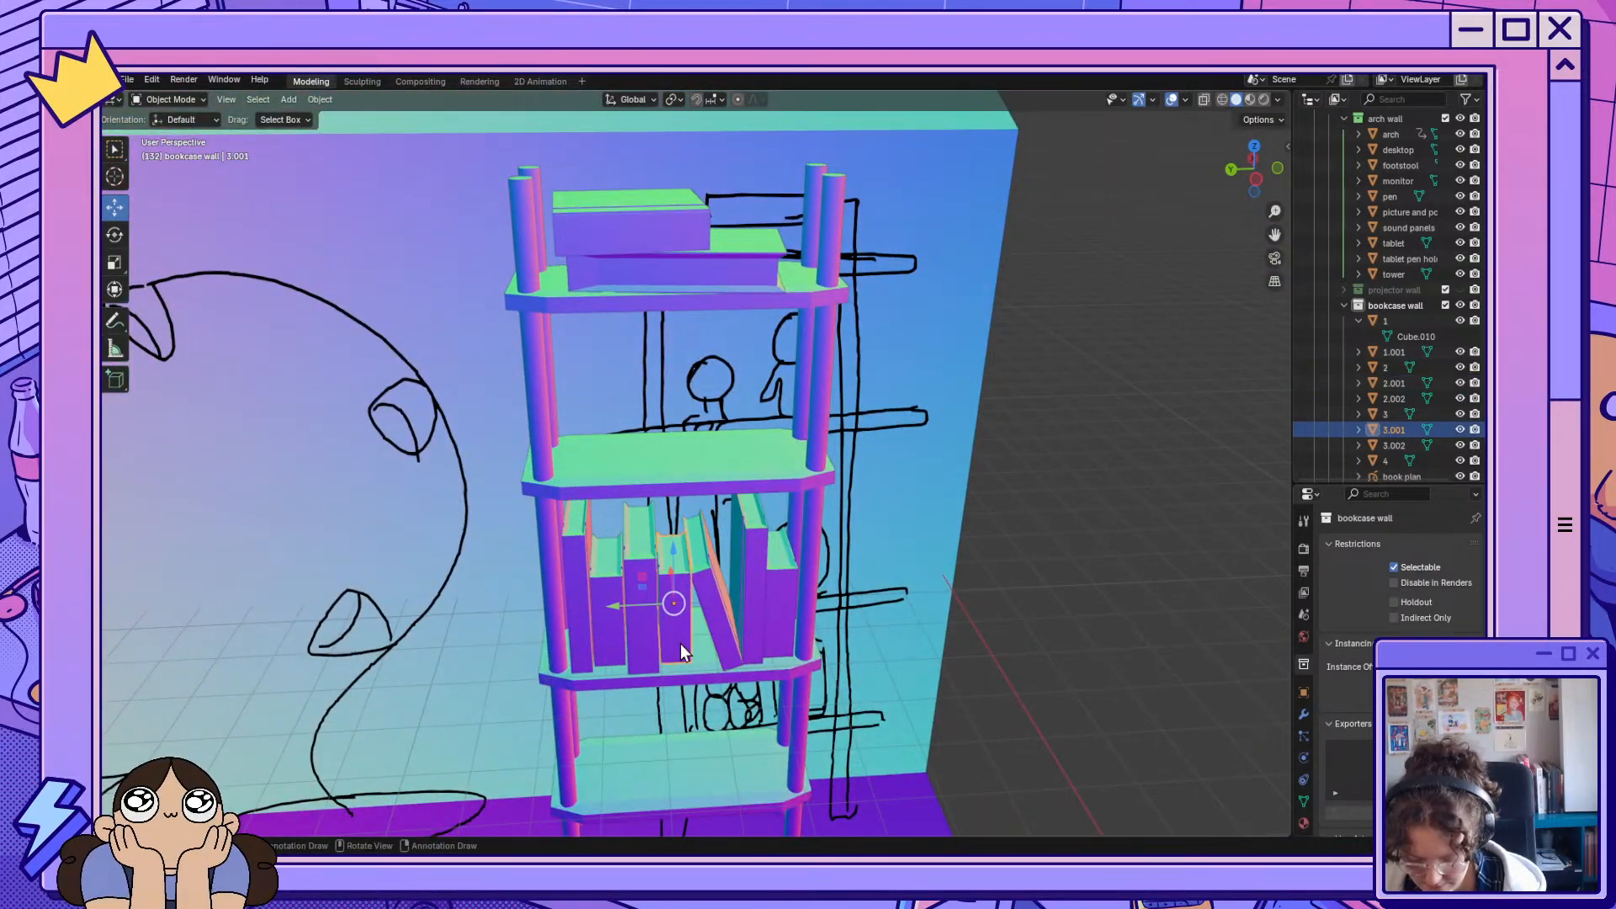
{"action": "key", "text": "g"}
{"action": "key", "text": "x"}
{"action": "left_click", "coordinate": [670, 579]}
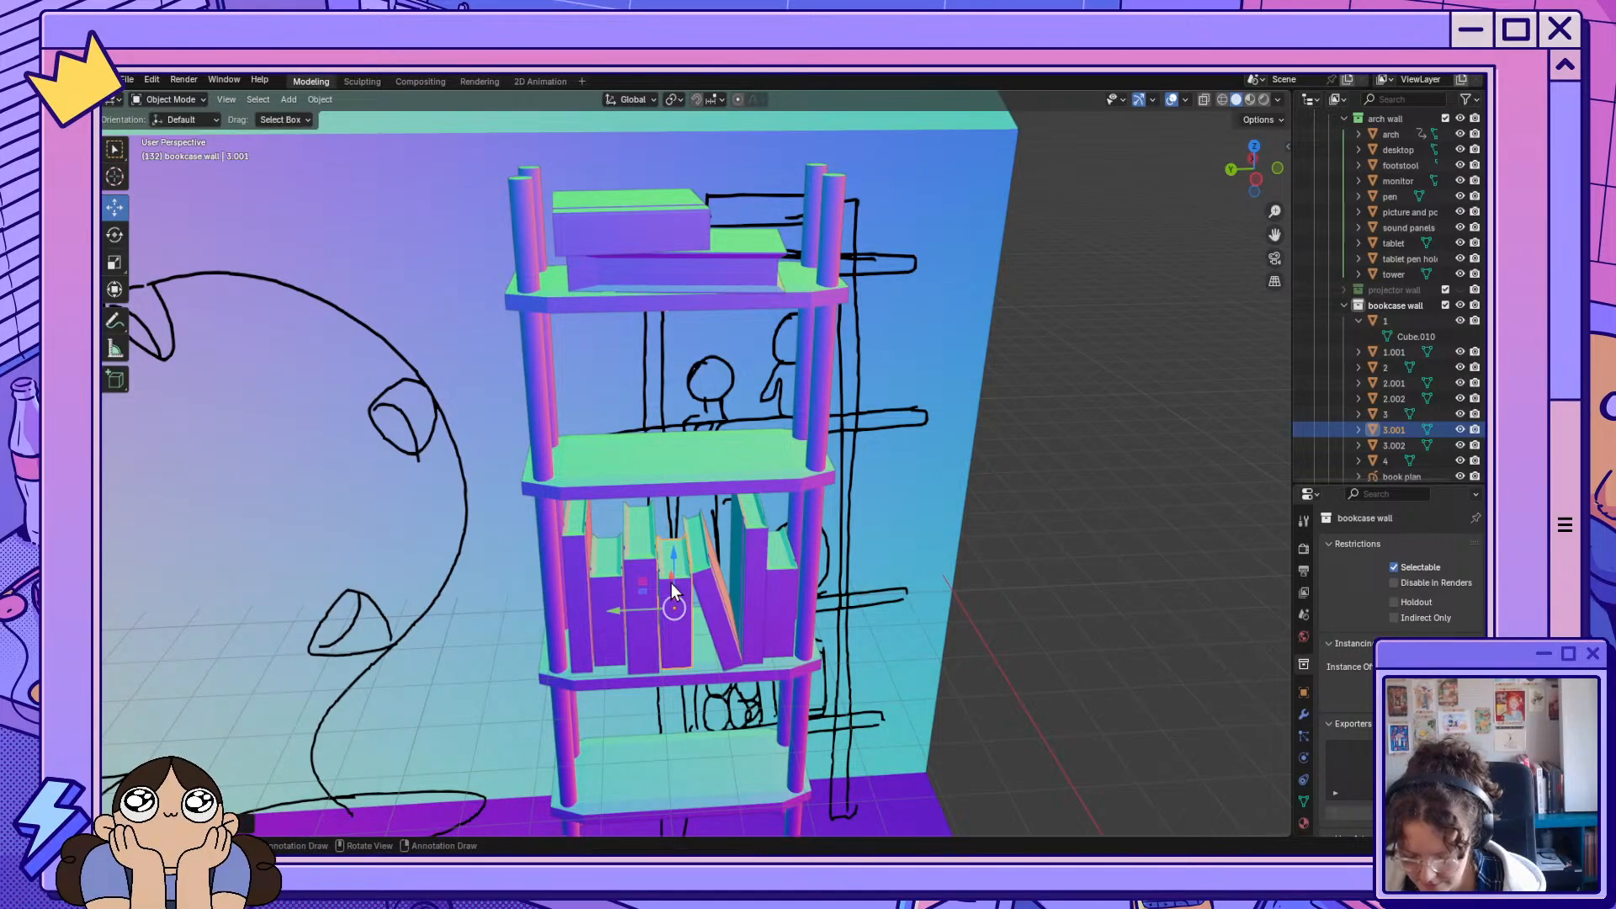
{"action": "left_click", "coordinate": [979, 749]}
Examine the filled bookcase from several angles, comparing it with the sketched plan and the rest of the room.
{"action": "middle_click_drag", "start_coordinate": [978, 749], "coordinate": [977, 672]}
{"action": "scroll", "coordinate": [976, 672], "scroll_direction": "down", "scroll_amount": 5}
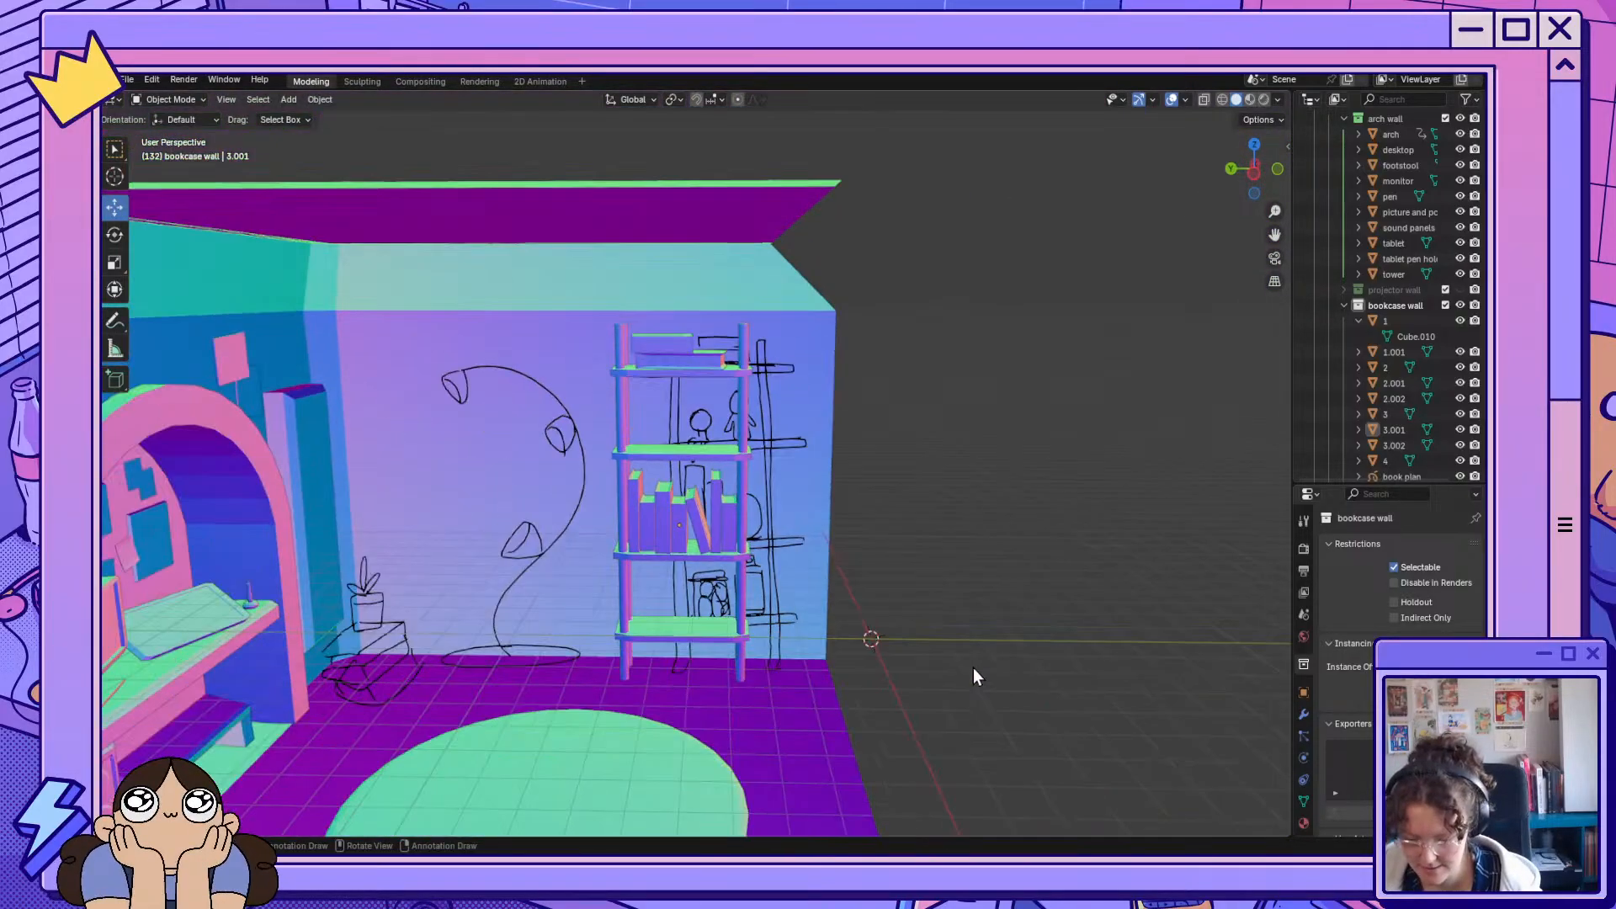
{"action": "scroll", "coordinate": [973, 669], "scroll_direction": "up", "scroll_amount": 4}
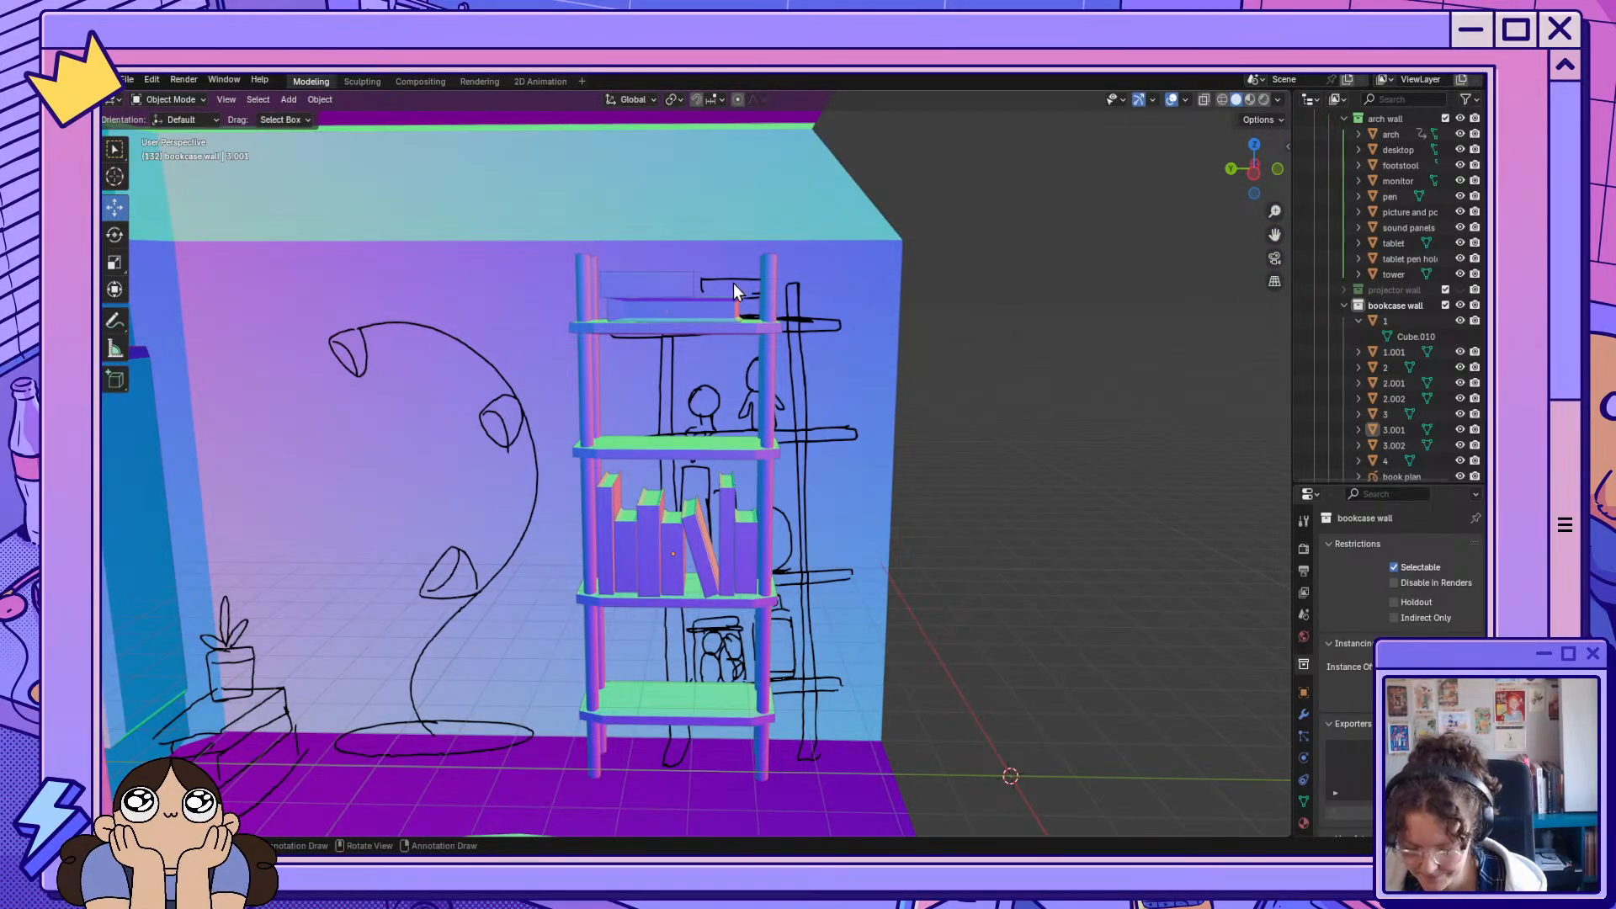
{"action": "middle_click_drag", "start_coordinate": [852, 480], "coordinate": [862, 451]}
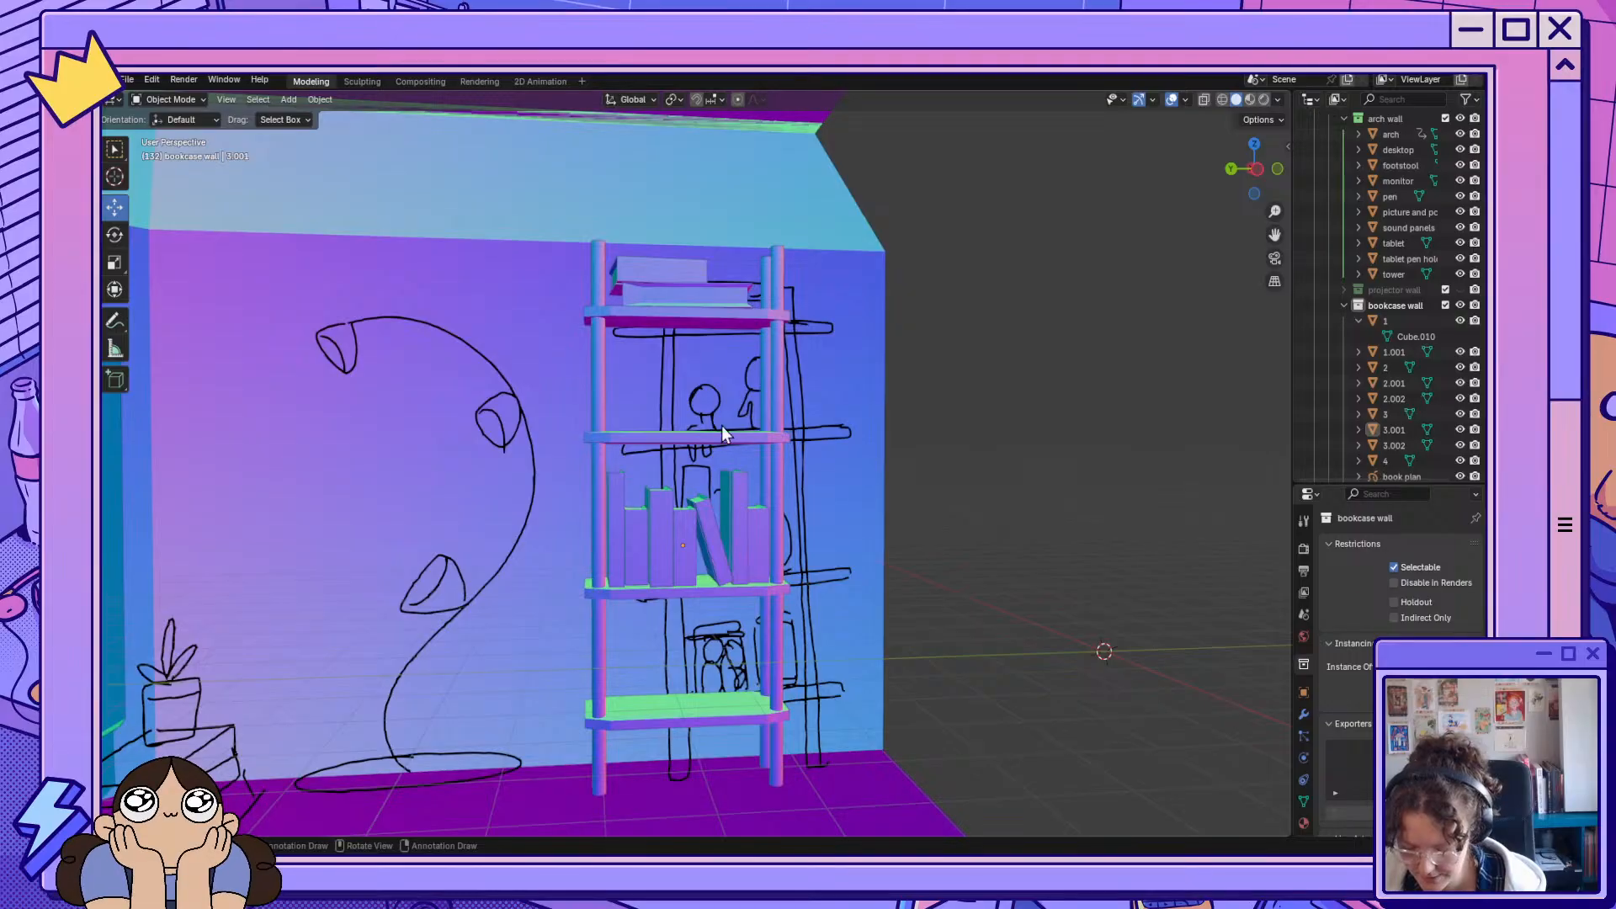
{"action": "middle_click_drag", "start_coordinate": [891, 598], "coordinate": [799, 596]}
{"action": "scroll", "coordinate": [587, 655], "scroll_direction": "down", "scroll_amount": 5}
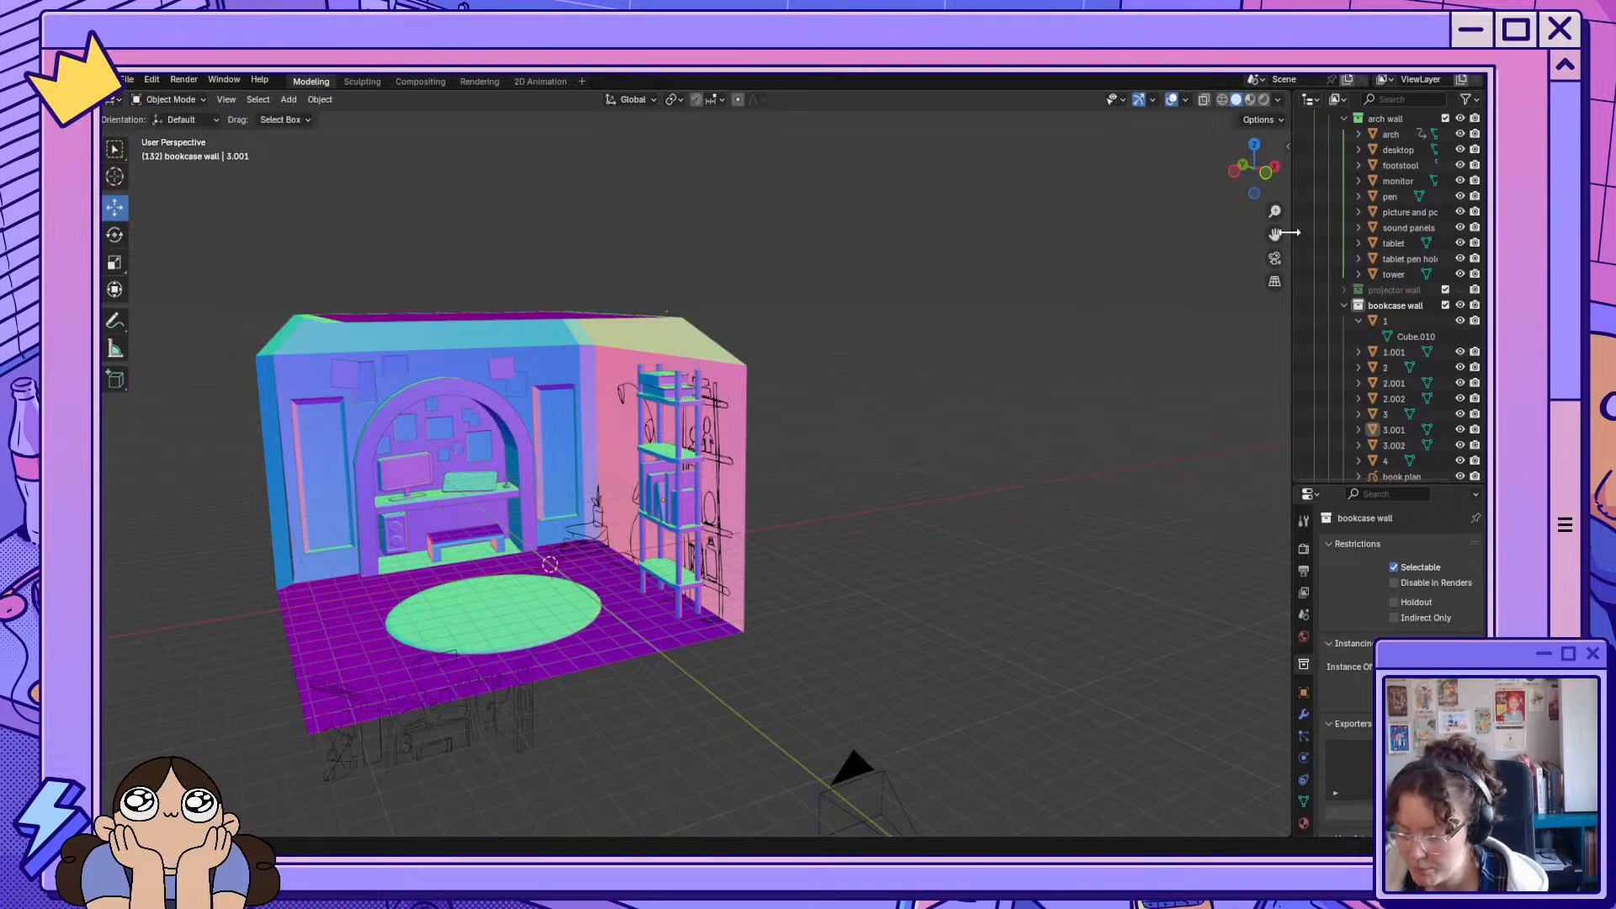
{"action": "left_click_drag", "start_coordinate": [1274, 237], "coordinate": [1456, 182]}
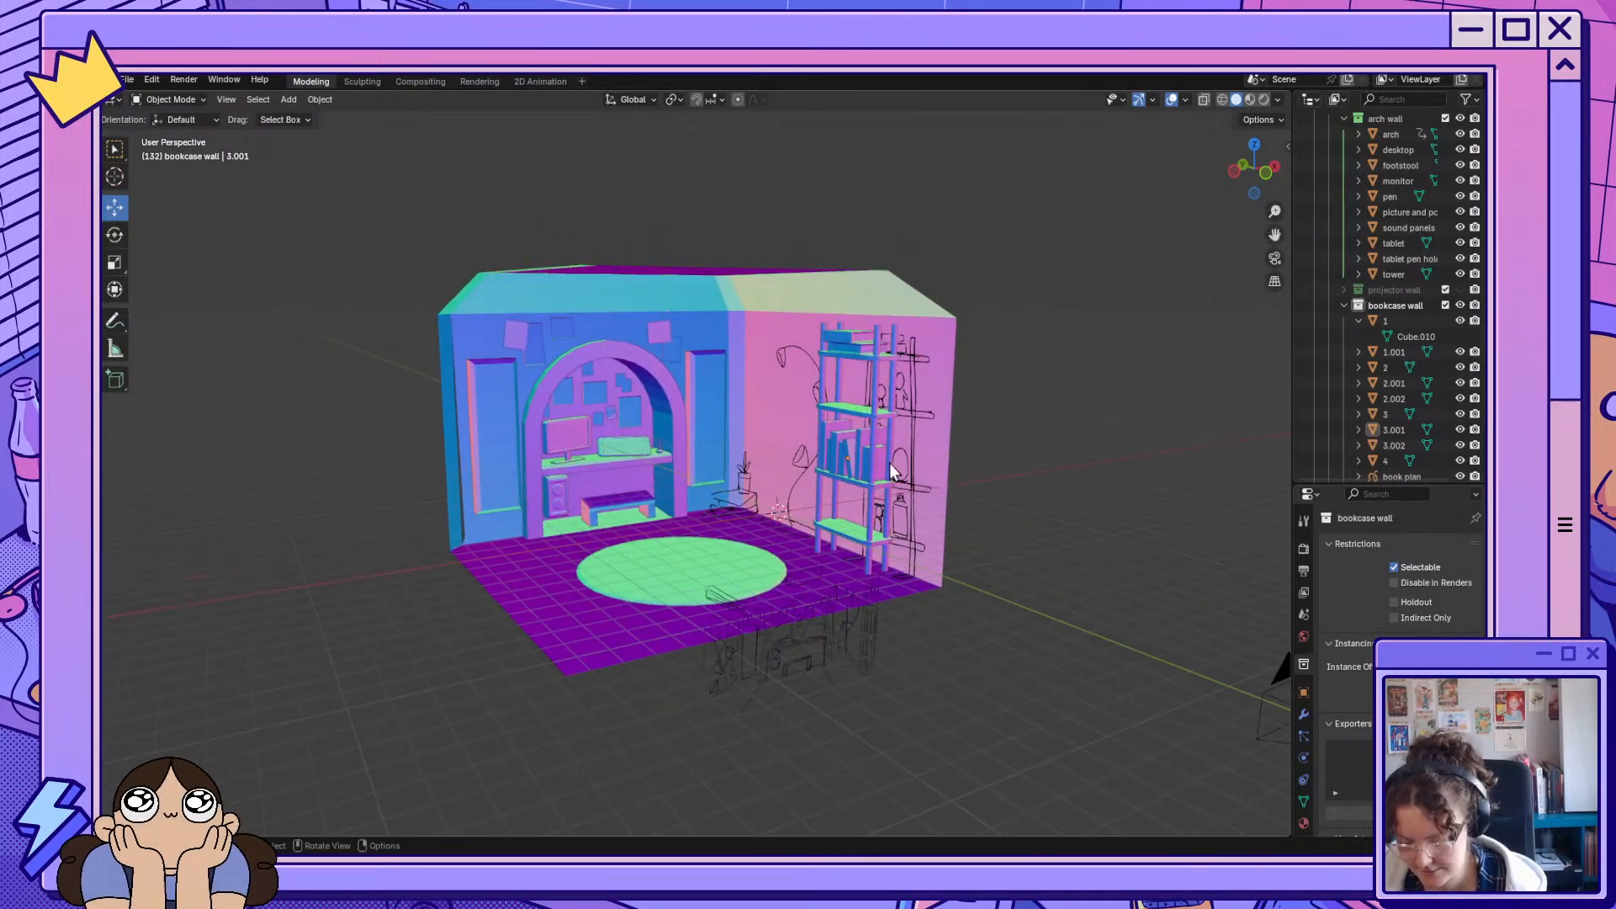
{"action": "scroll", "coordinate": [877, 492], "scroll_direction": "up", "scroll_amount": 4}
{"action": "scroll", "coordinate": [877, 492], "scroll_direction": "up", "scroll_amount": 3}
{"action": "middle_click_drag", "start_coordinate": [742, 523], "coordinate": [824, 533]}
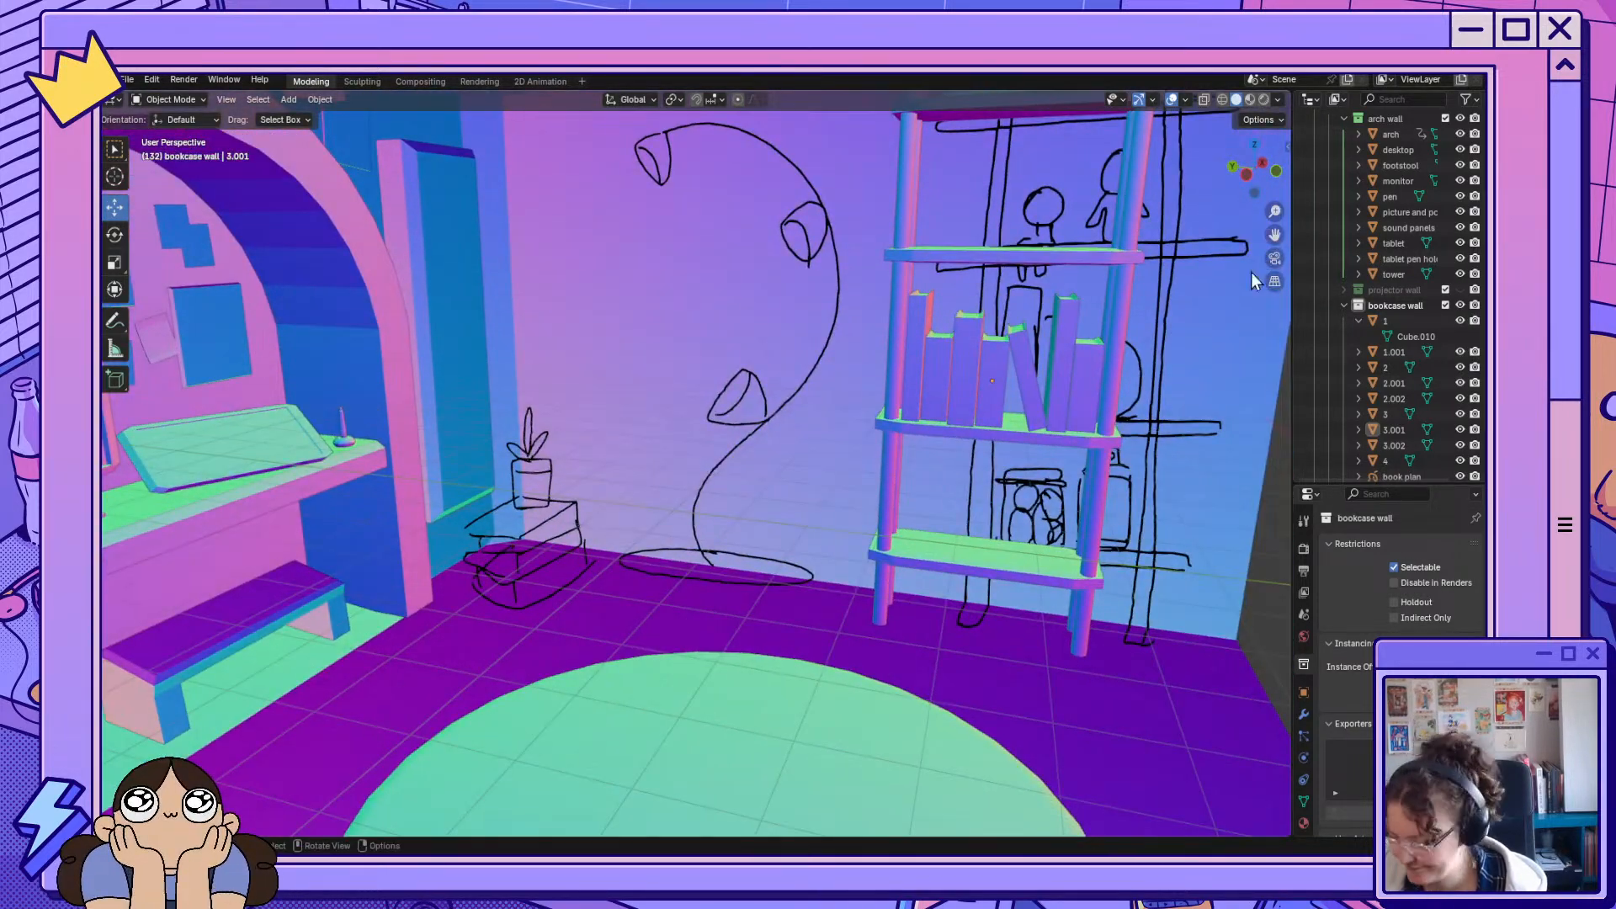
{"action": "left_click_drag", "start_coordinate": [1274, 233], "coordinate": [1104, 136]}
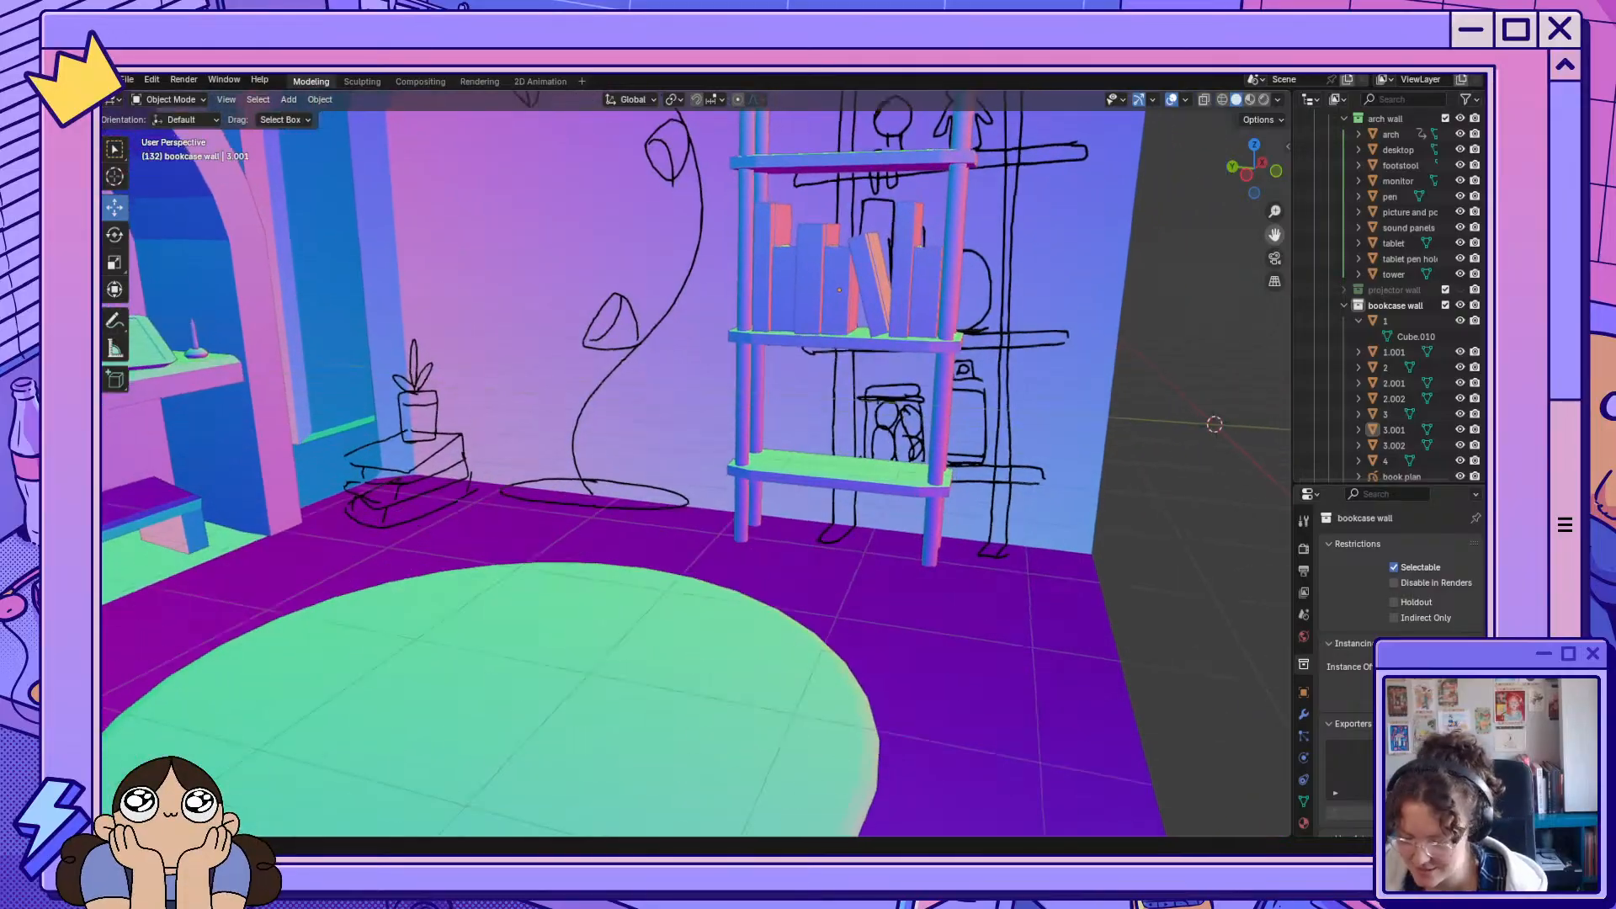
{"action": "scroll", "coordinate": [1062, 487], "scroll_direction": "down", "scroll_amount": 3}
{"action": "scroll", "coordinate": [1062, 487], "scroll_direction": "down", "scroll_amount": 5}
{"action": "middle_click_drag", "start_coordinate": [1071, 441], "coordinate": [1012, 478]}
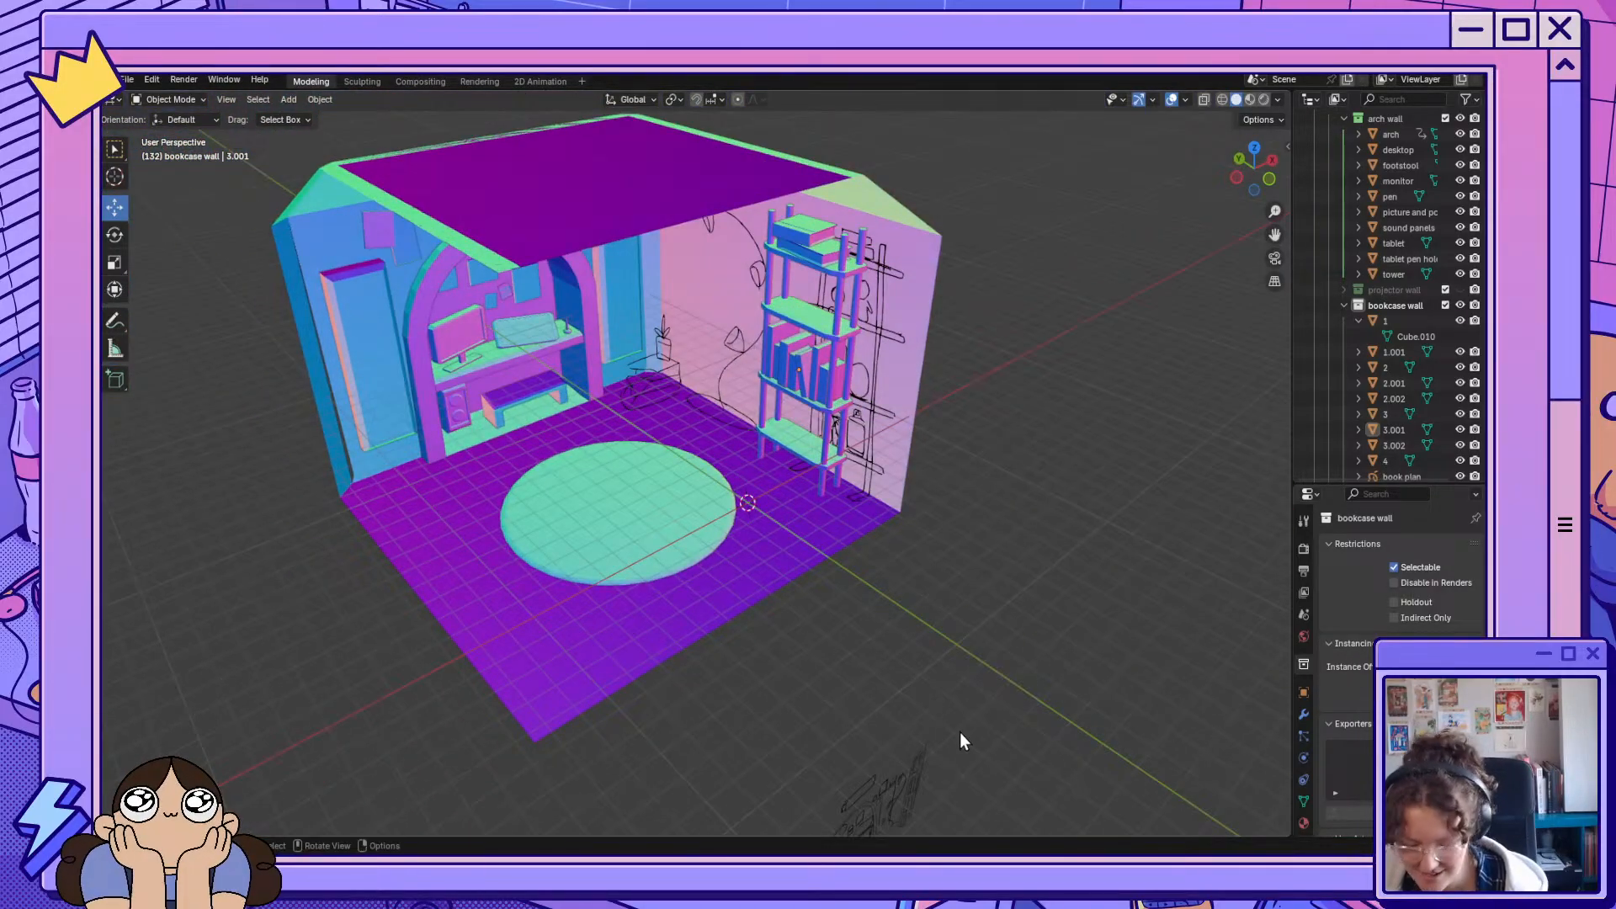
Add a mesh cylinder to the bookcase wall collection at the room's 3D cursor.
{"action": "key", "text": "shift+a"}
{"action": "mouse_move", "coordinate": [780, 545]}
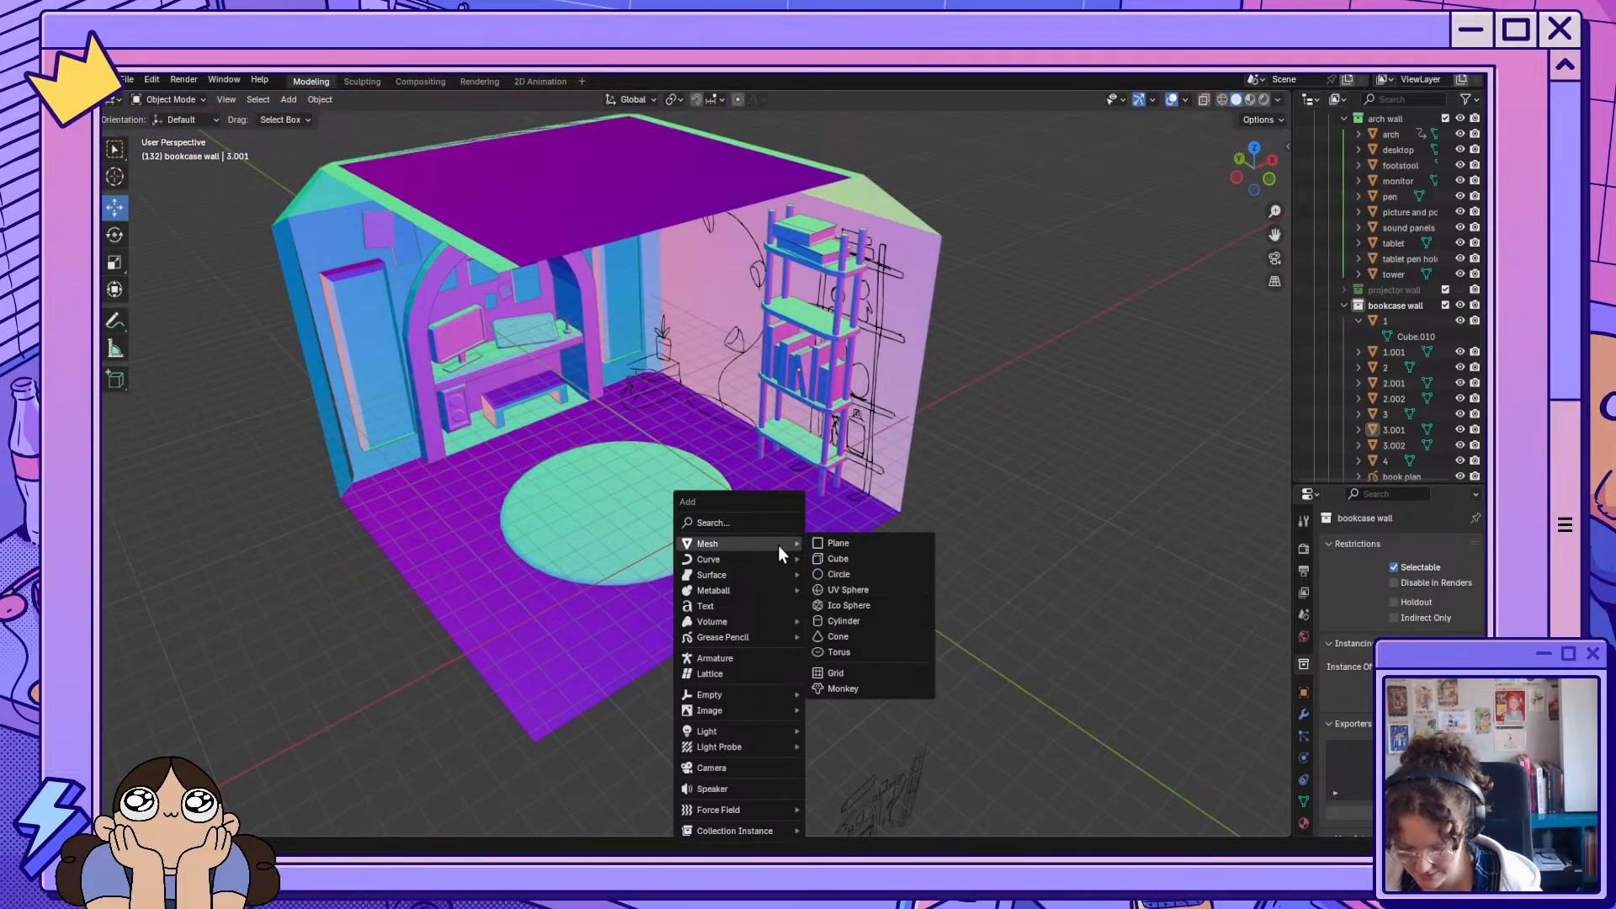
{"action": "left_click", "coordinate": [870, 622]}
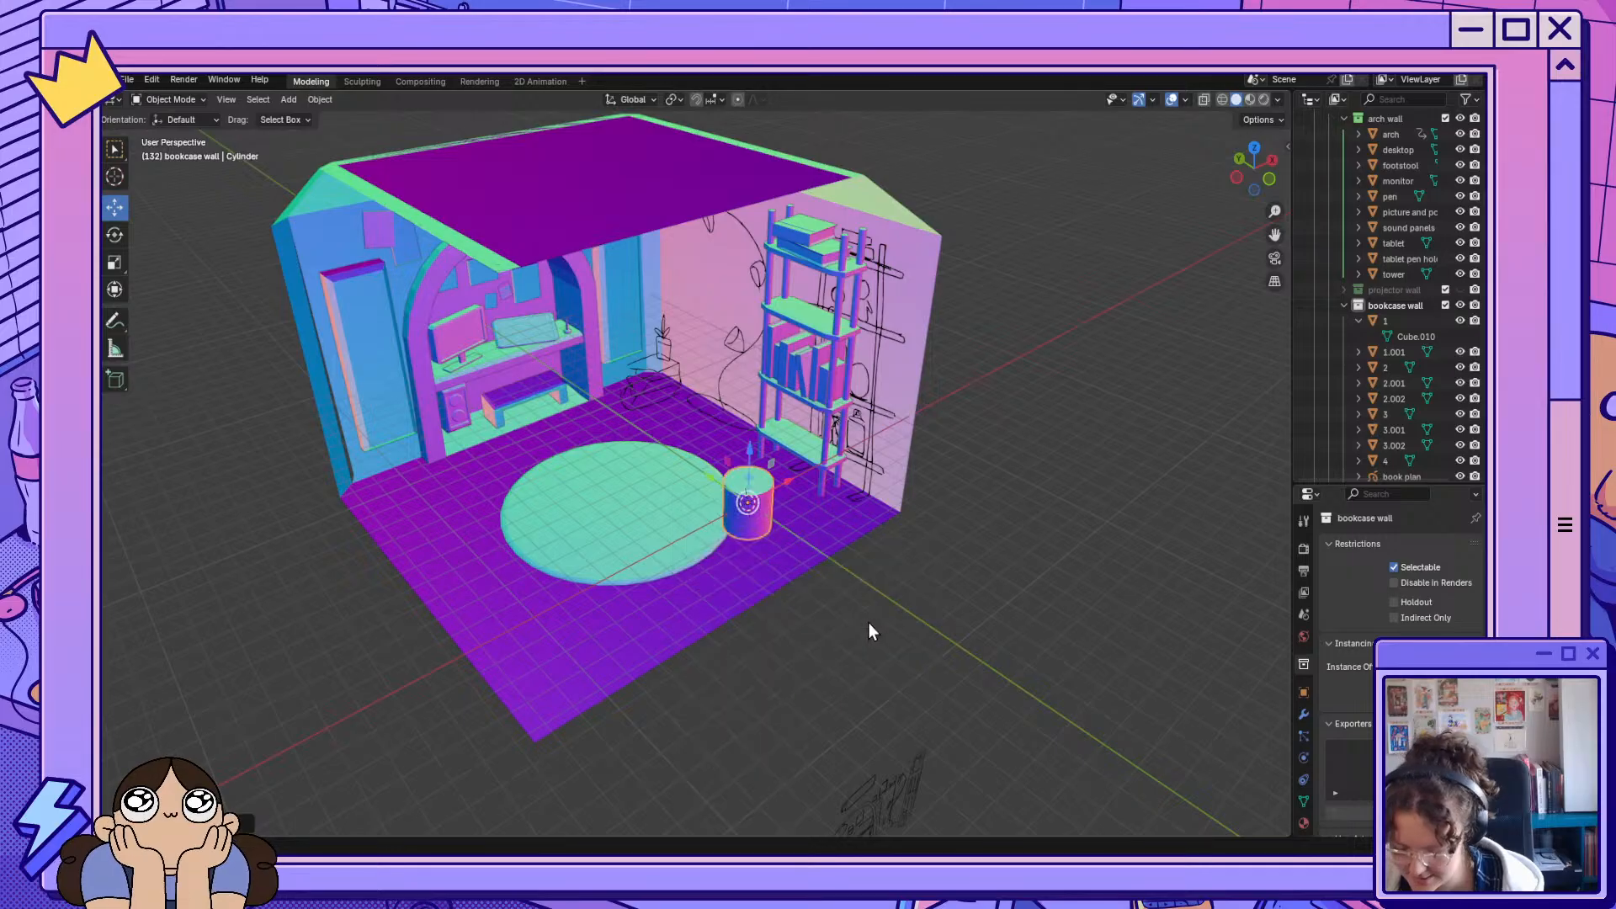
{"action": "middle_click_drag", "start_coordinate": [867, 623], "coordinate": [771, 548]}
{"action": "scroll", "coordinate": [771, 559], "scroll_direction": "up", "scroll_amount": 8}
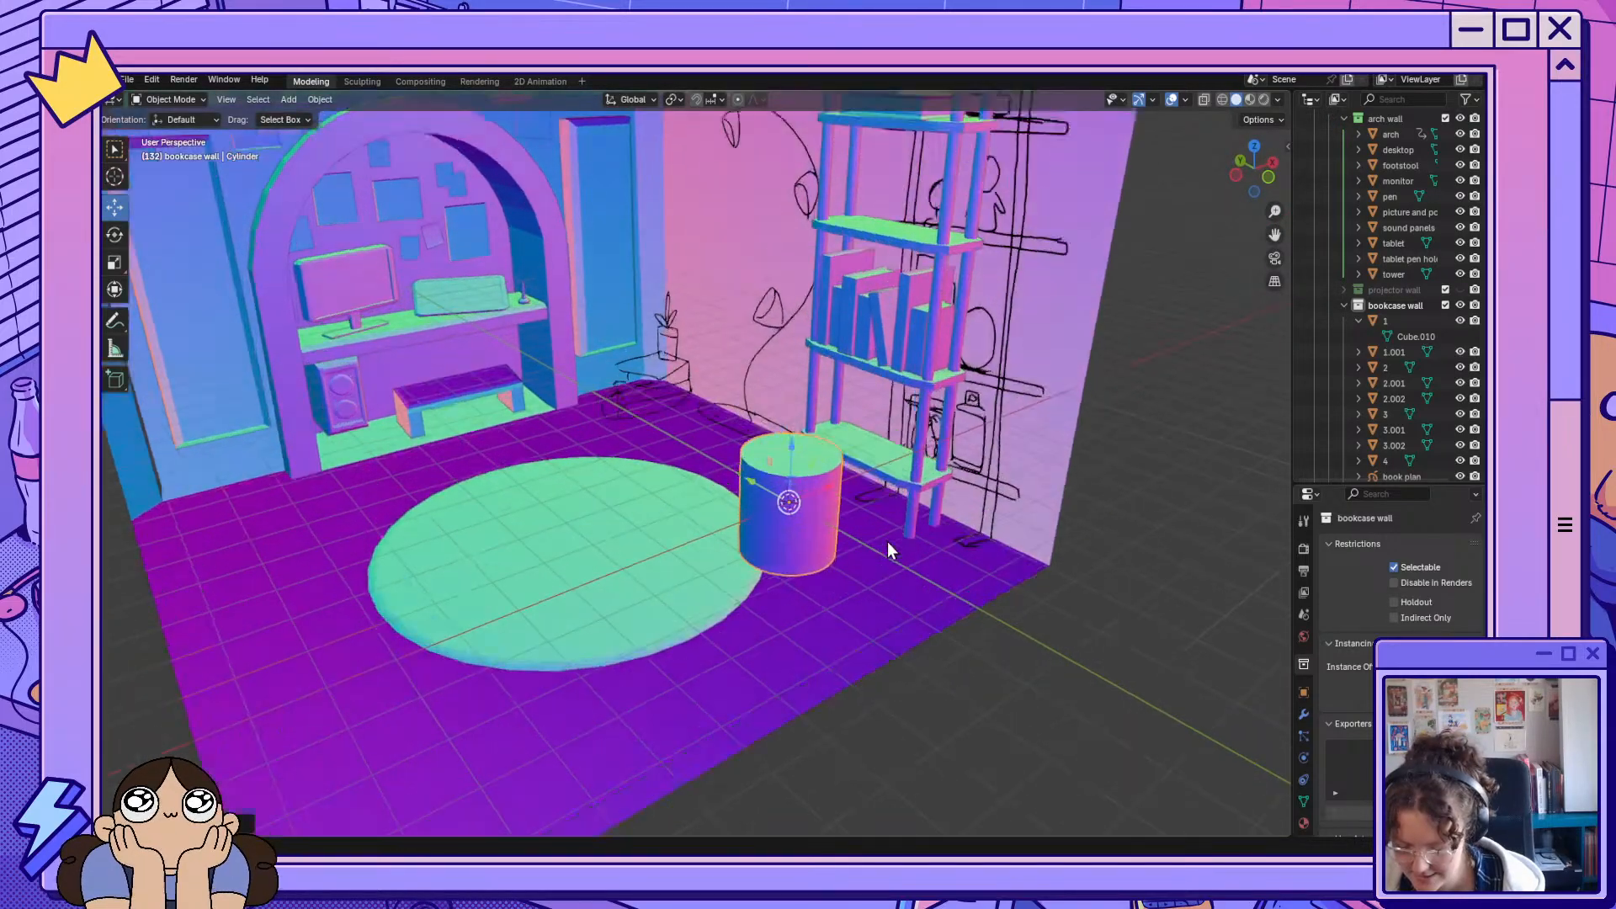
In Edit Mode, extrude the cylinder's top face upward about 0.12 m and shrink it to form a sloped upper rim.
{"action": "left_click", "coordinate": [167, 99]}
{"action": "left_click", "coordinate": [171, 132]}
{"action": "left_click", "coordinate": [926, 452]}
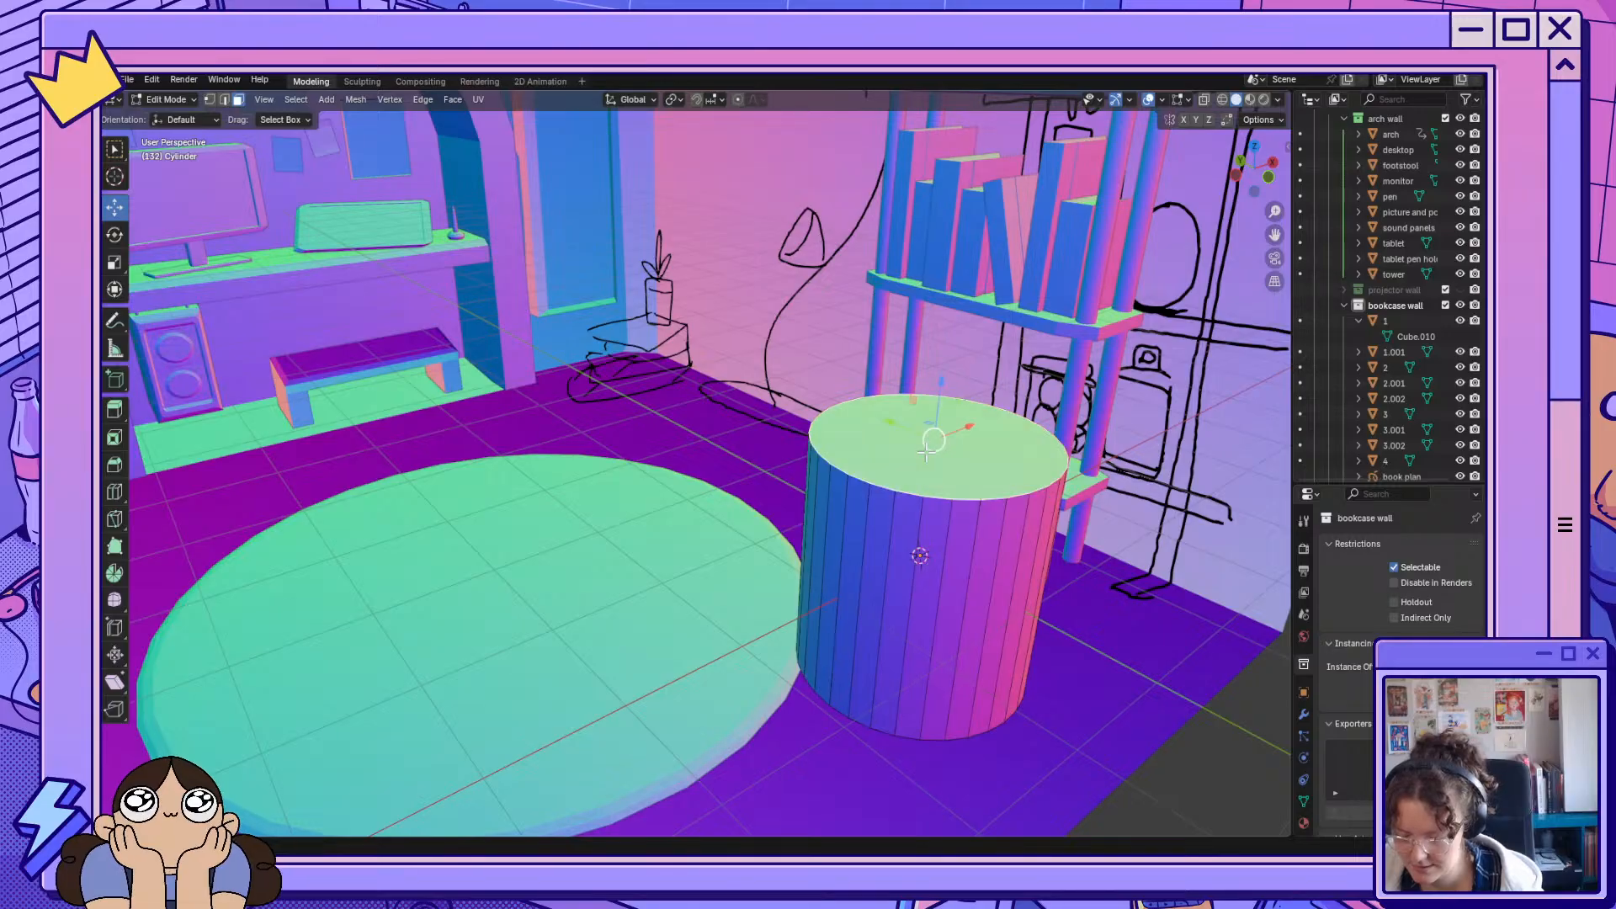
{"action": "key", "text": "e"}
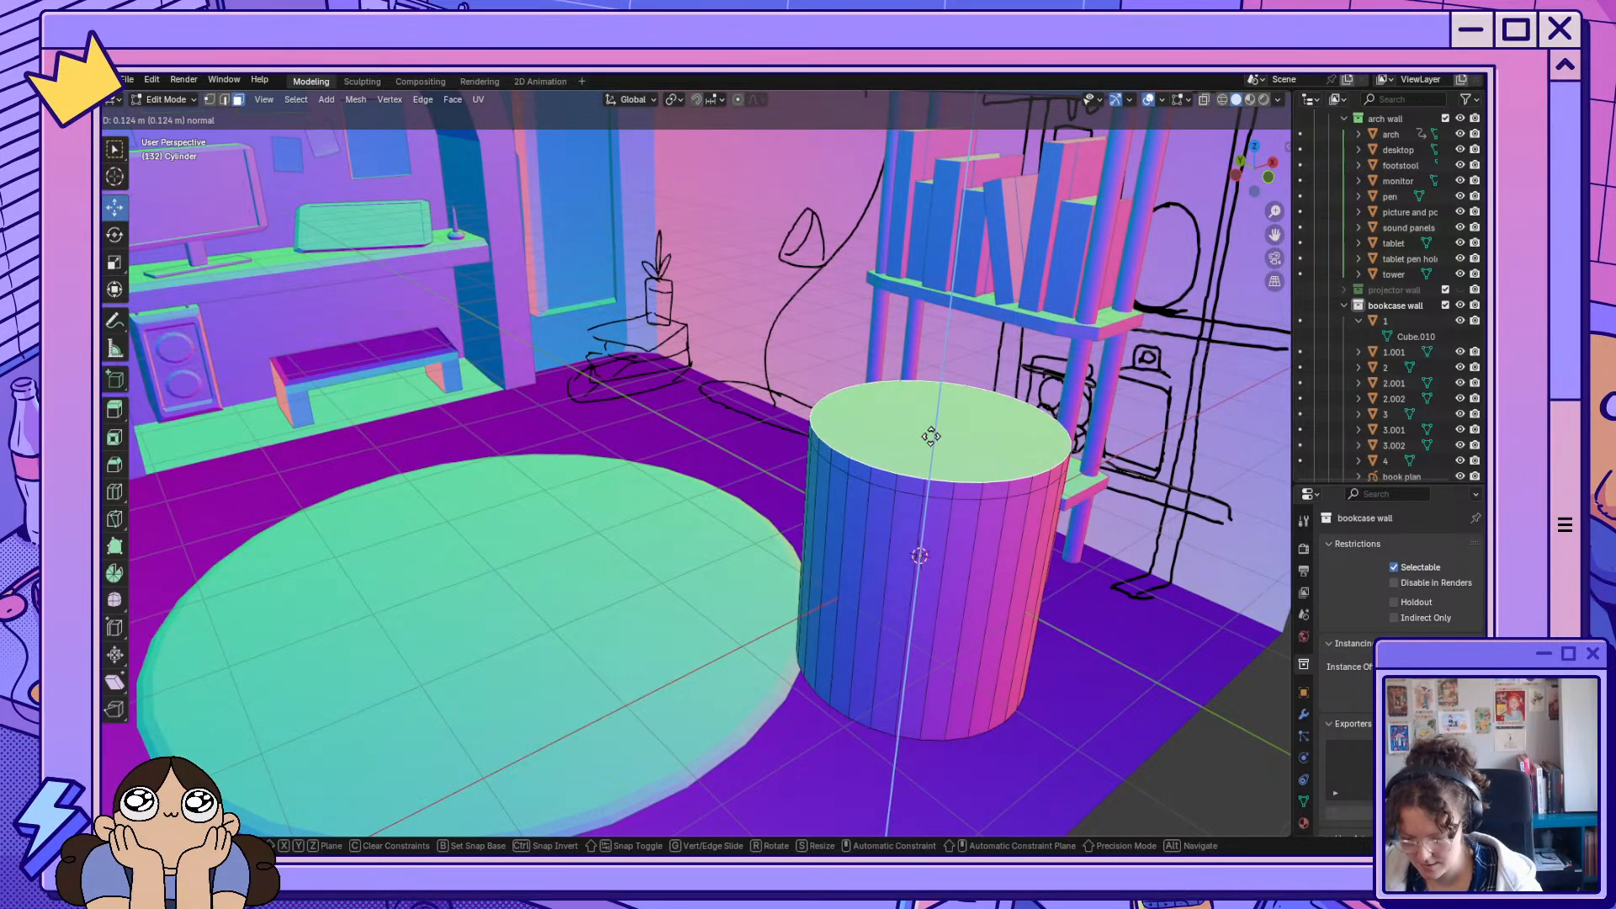
{"action": "left_click", "coordinate": [930, 436]}
{"action": "key", "text": "i"}
{"action": "left_click", "coordinate": [949, 445]}
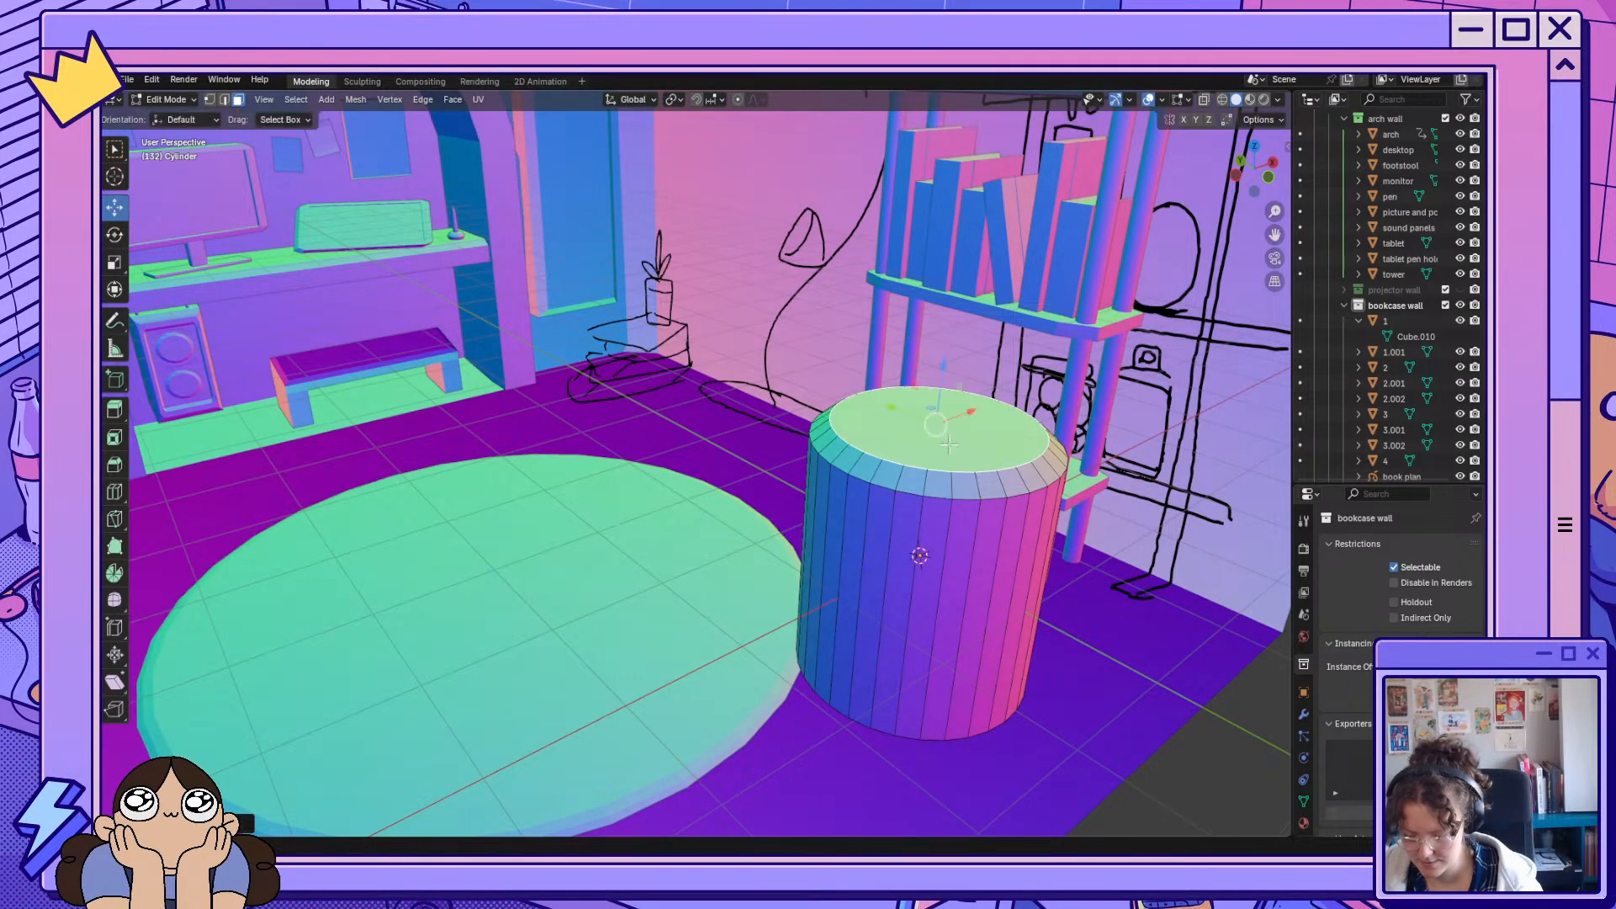
Extrude the cylinder's top face upward about 0.2 m and scale it to about 0.67 to form a sloped shoulder.
{"action": "key", "text": "e"}
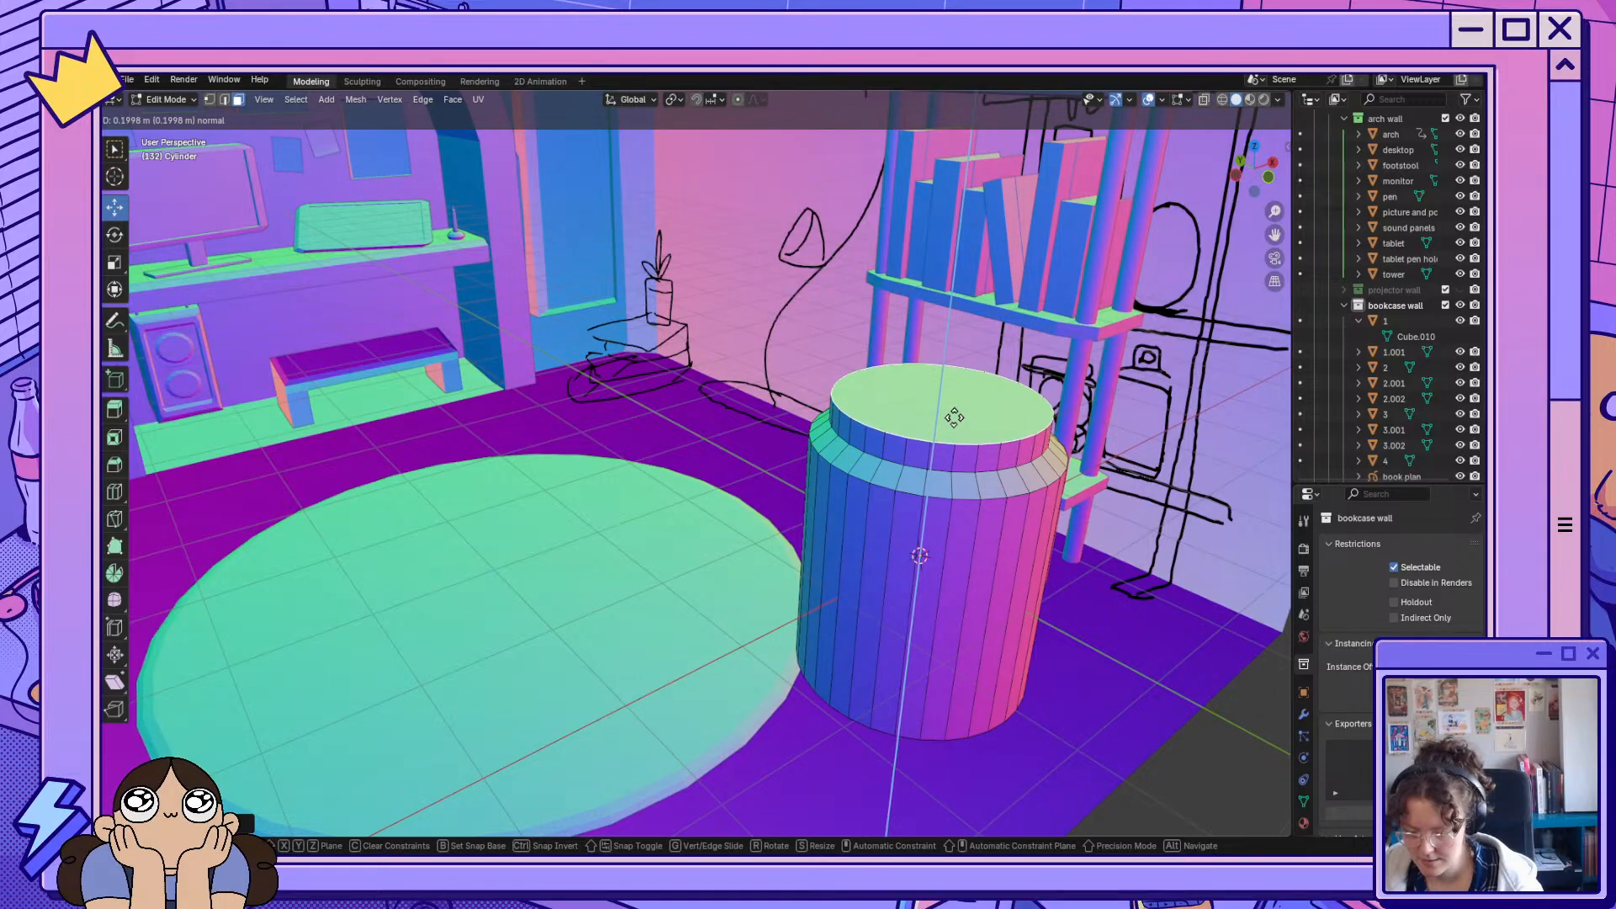
{"action": "left_click", "coordinate": [955, 418]}
{"action": "key", "text": "s"}
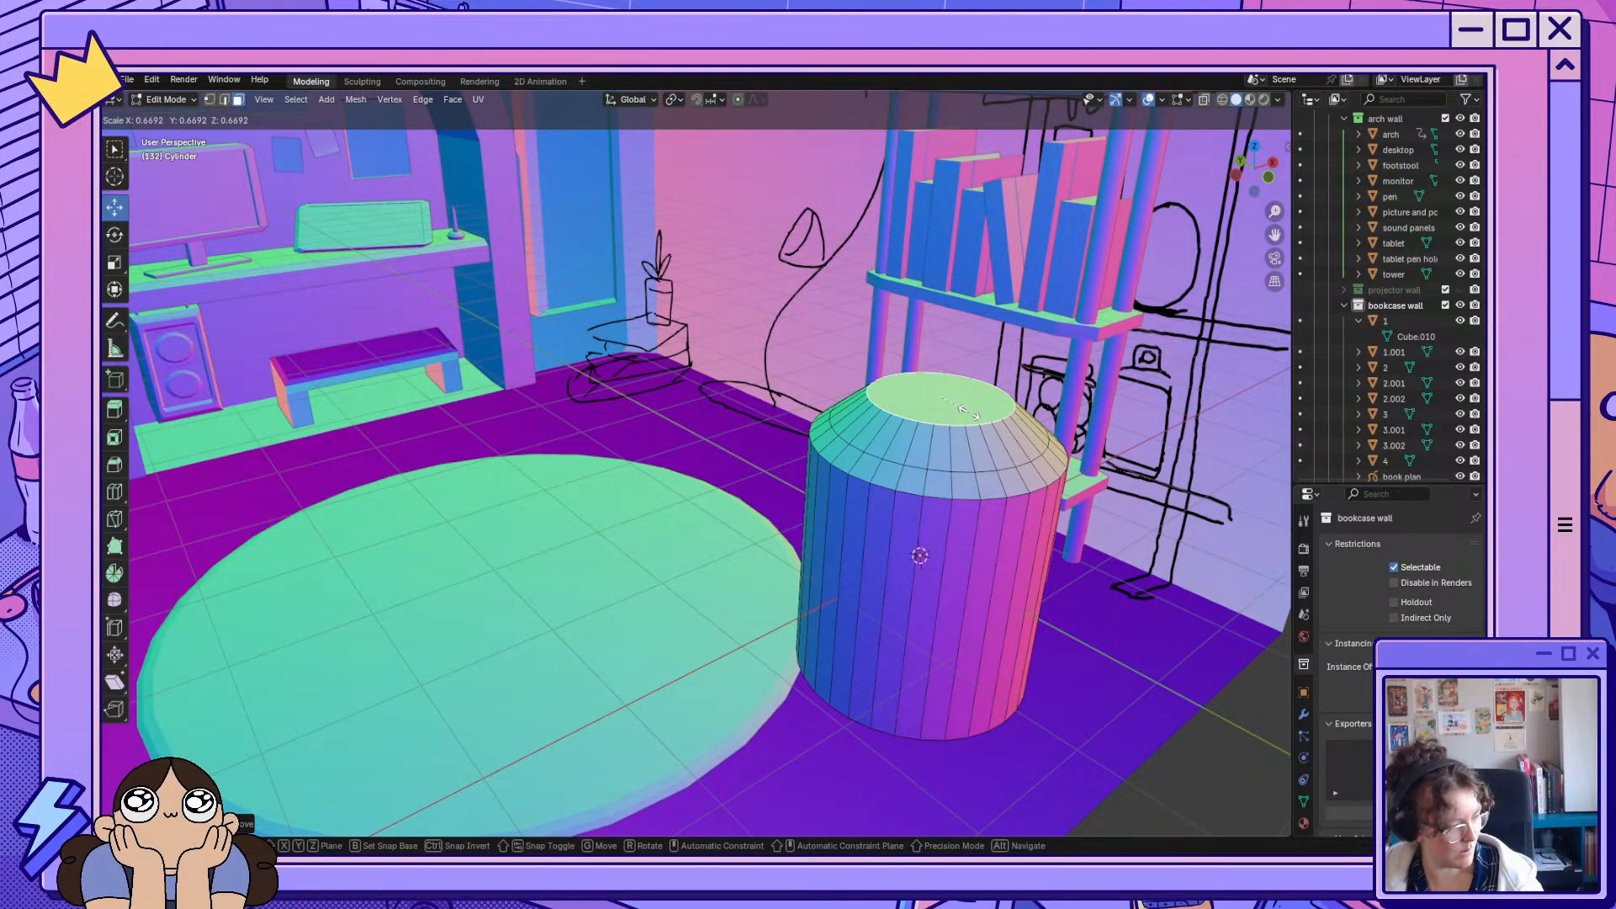
{"action": "left_click", "coordinate": [968, 411]}
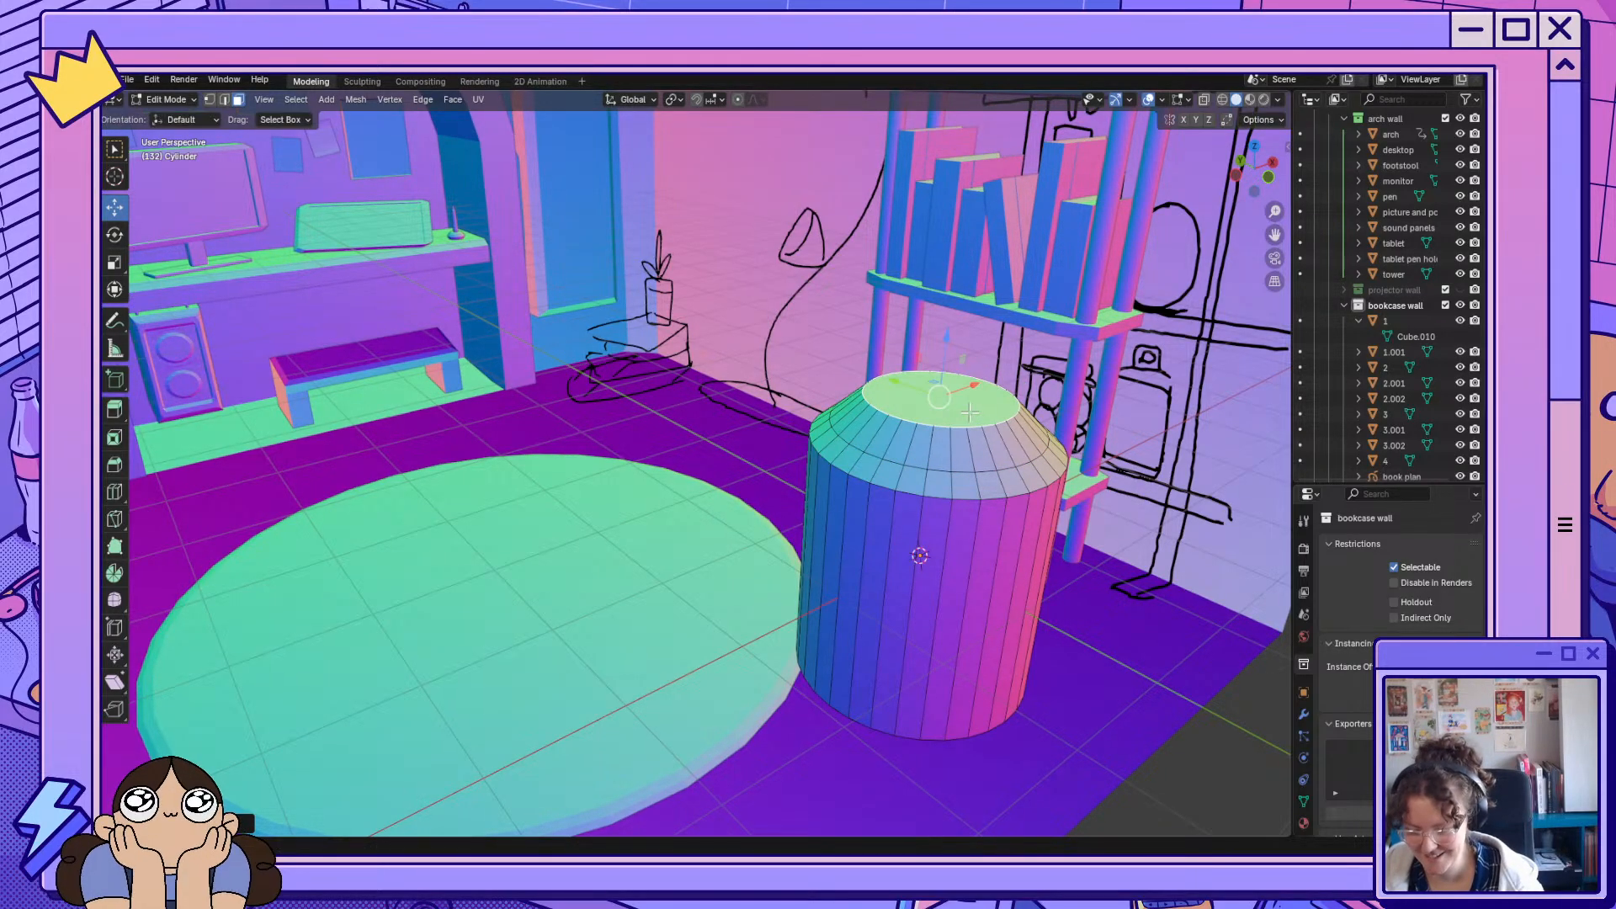
Extrude the narrowed top face upward about 0.13 m to form a short straight neck.
{"action": "key", "text": "e"}
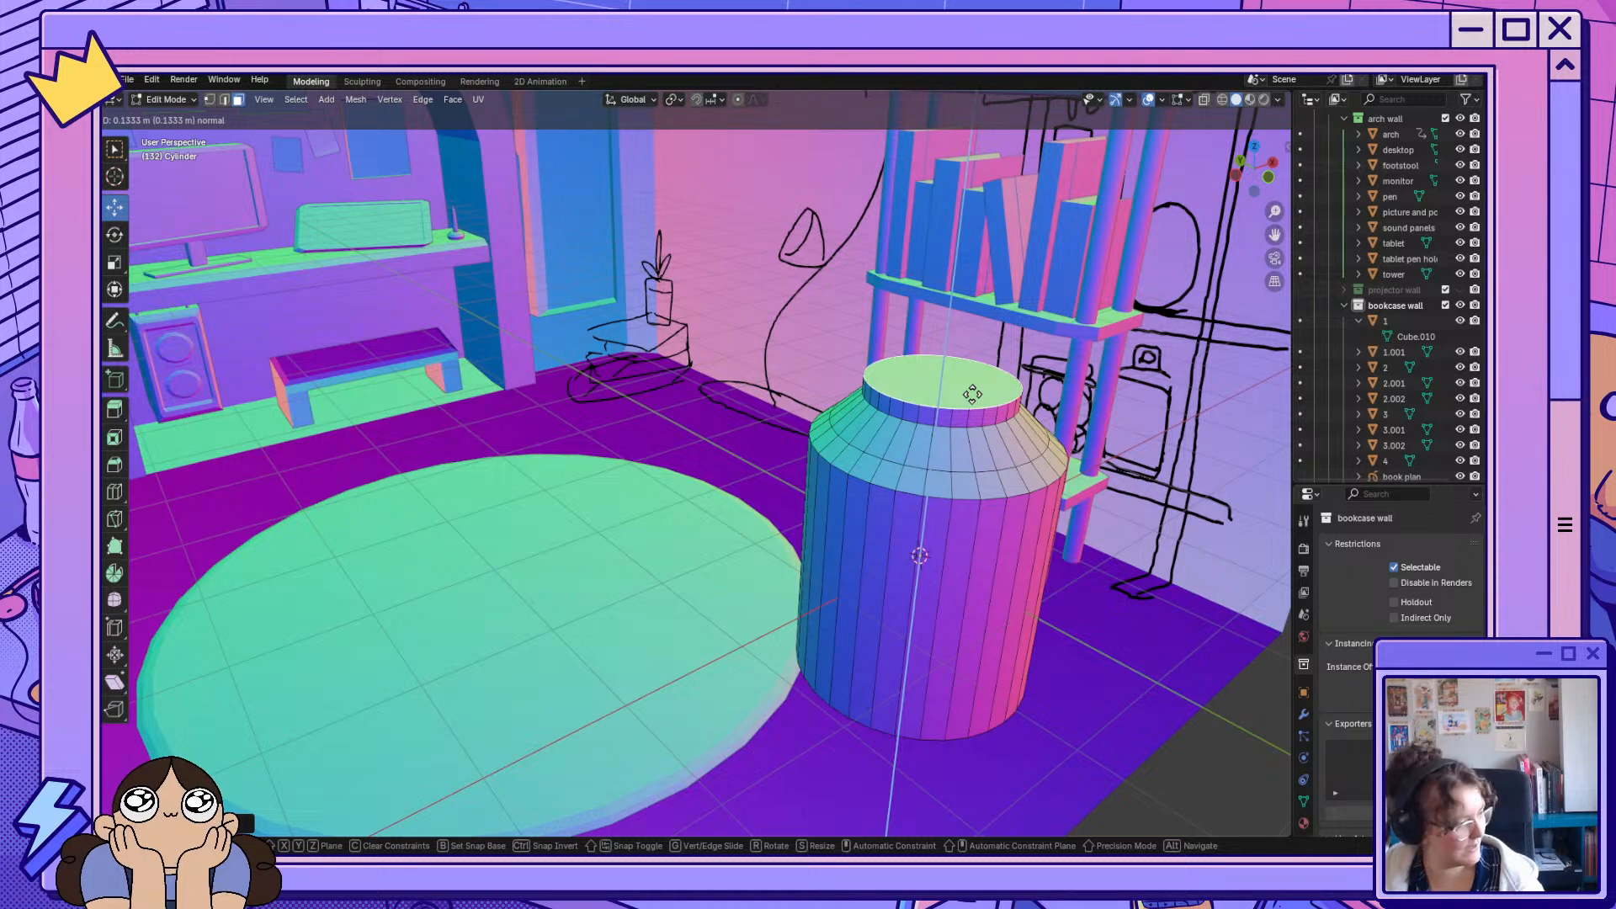
{"action": "left_click", "coordinate": [972, 394]}
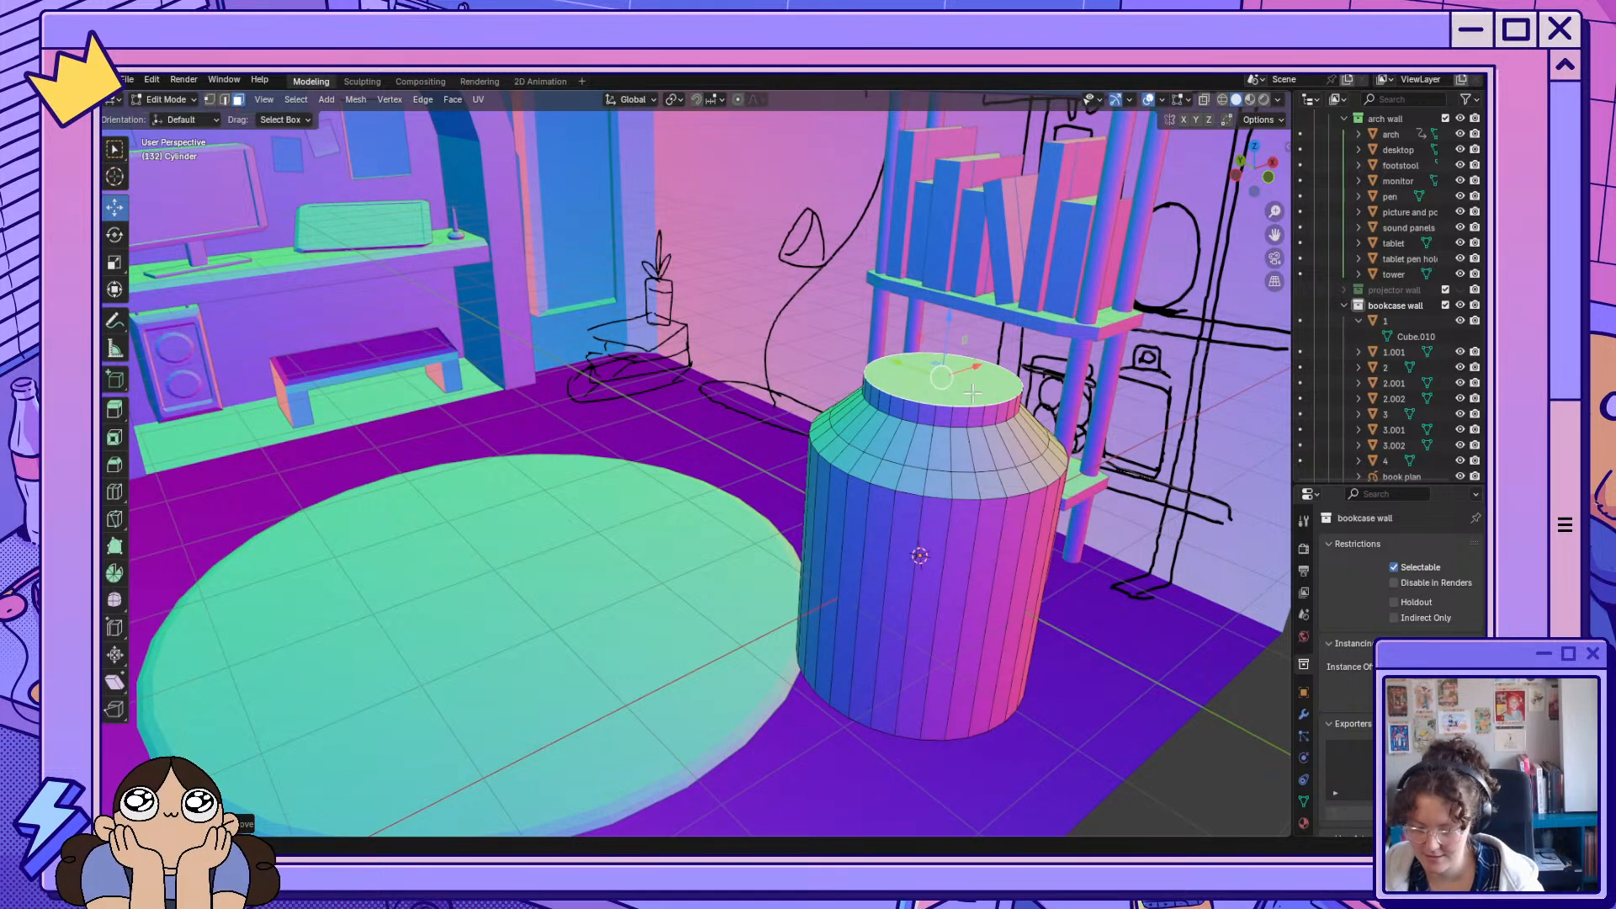
{"action": "key", "text": "g"}
{"action": "left_click", "coordinate": [974, 376]}
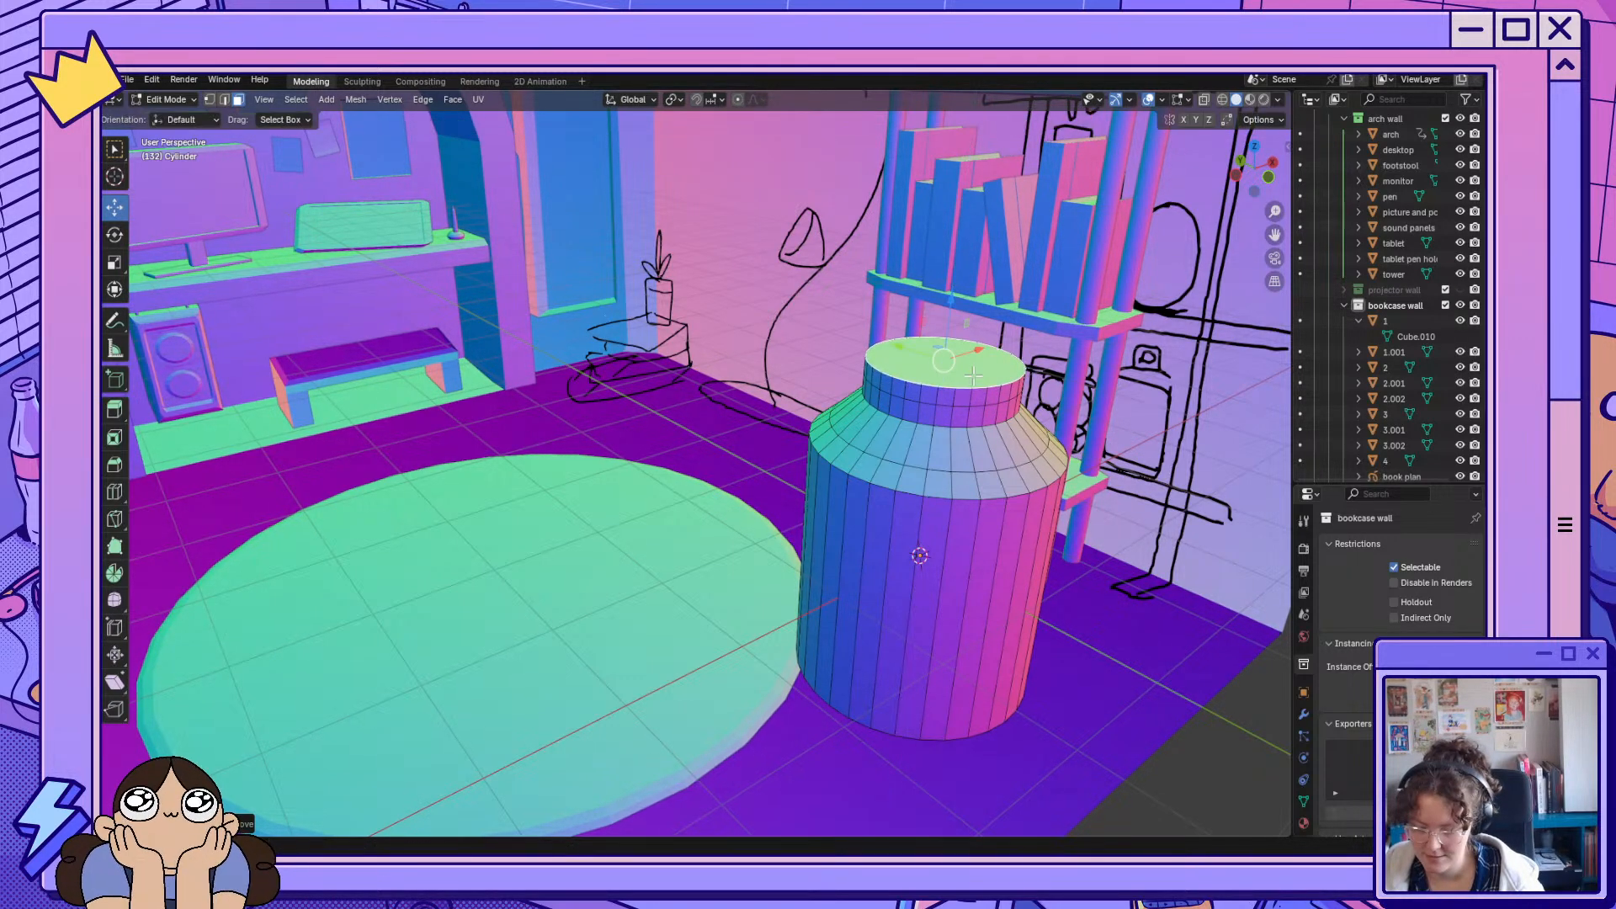
Extrude the neck's top face in place, scale it to about 0.91, and extrude it upward about 0.39 m as a cap.
{"action": "key", "text": "e"}
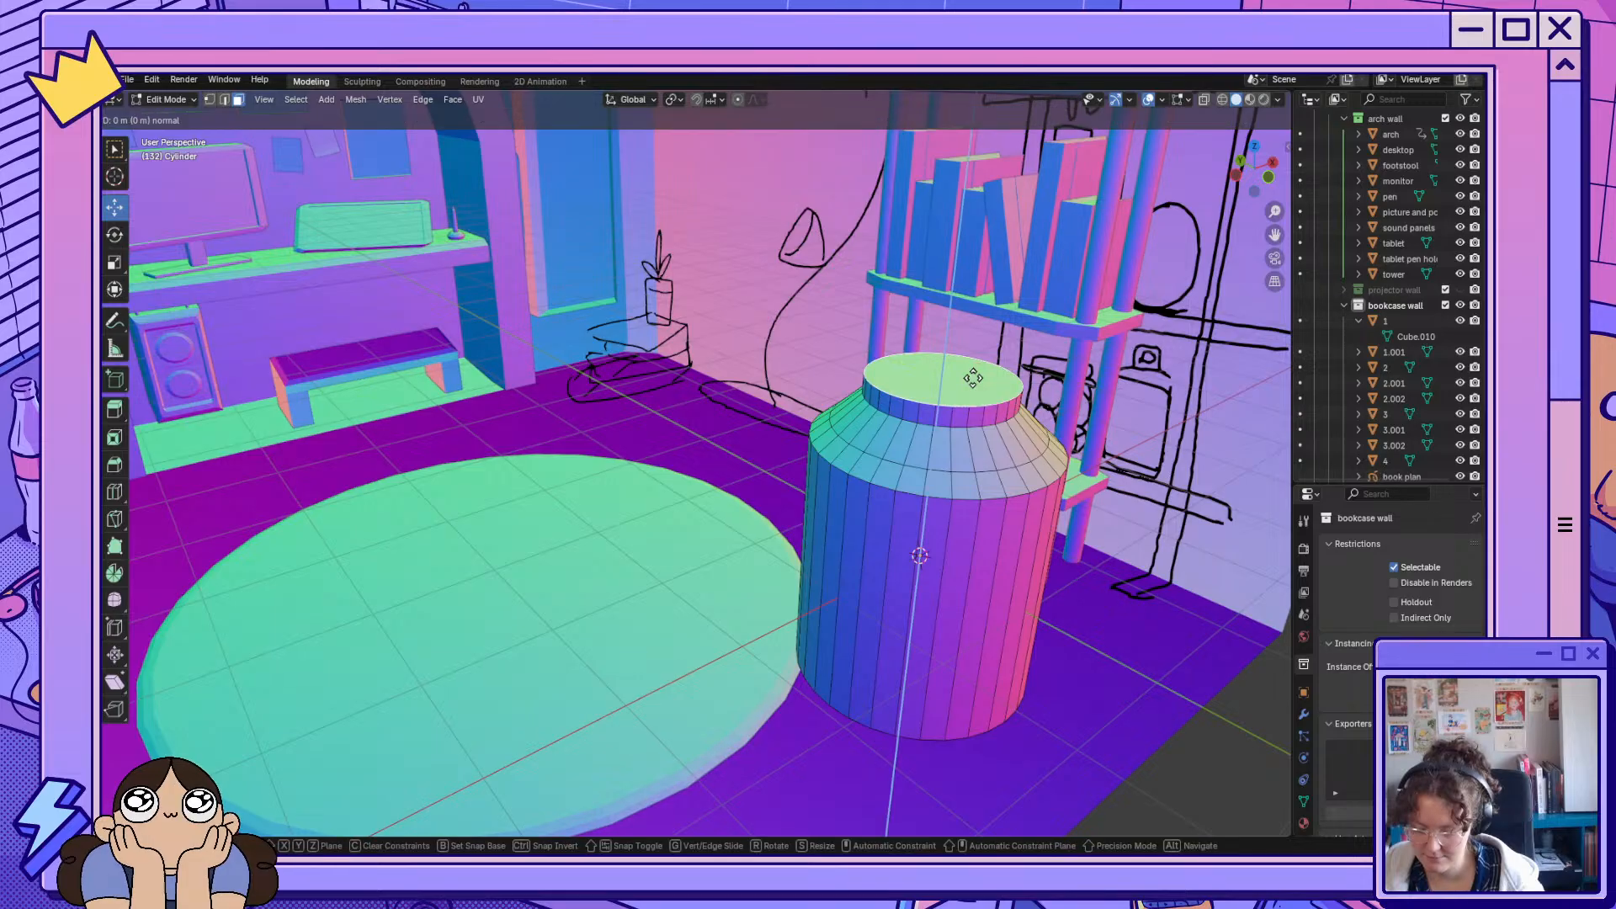
{"action": "left_click", "coordinate": [973, 378]}
{"action": "key", "text": "s"}
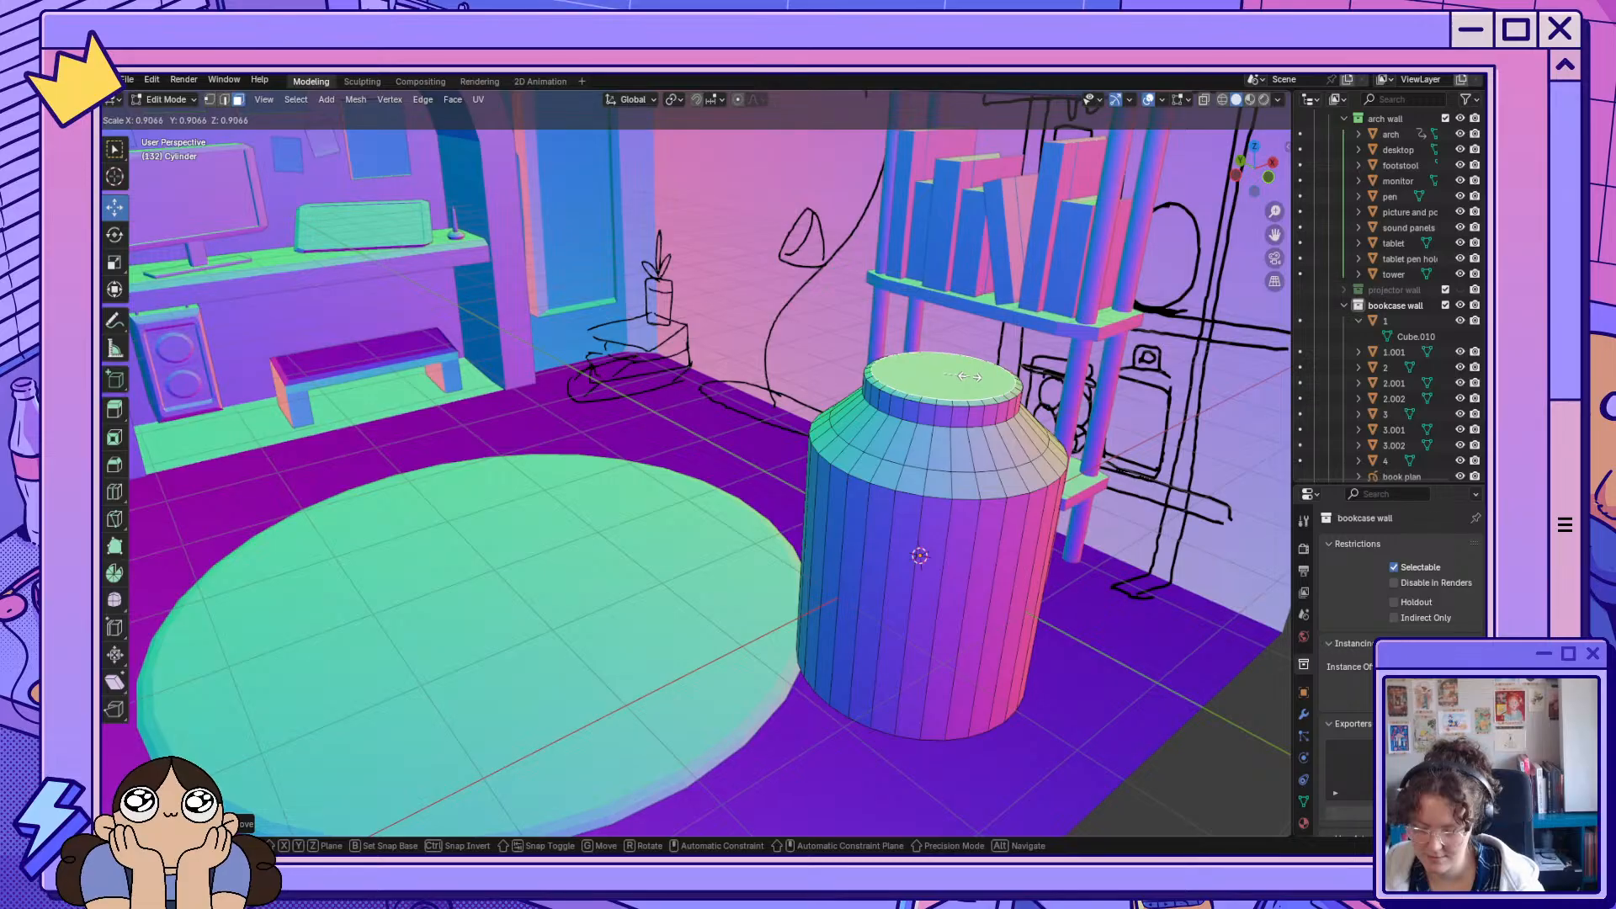
{"action": "left_click", "coordinate": [971, 378]}
{"action": "key", "text": "e"}
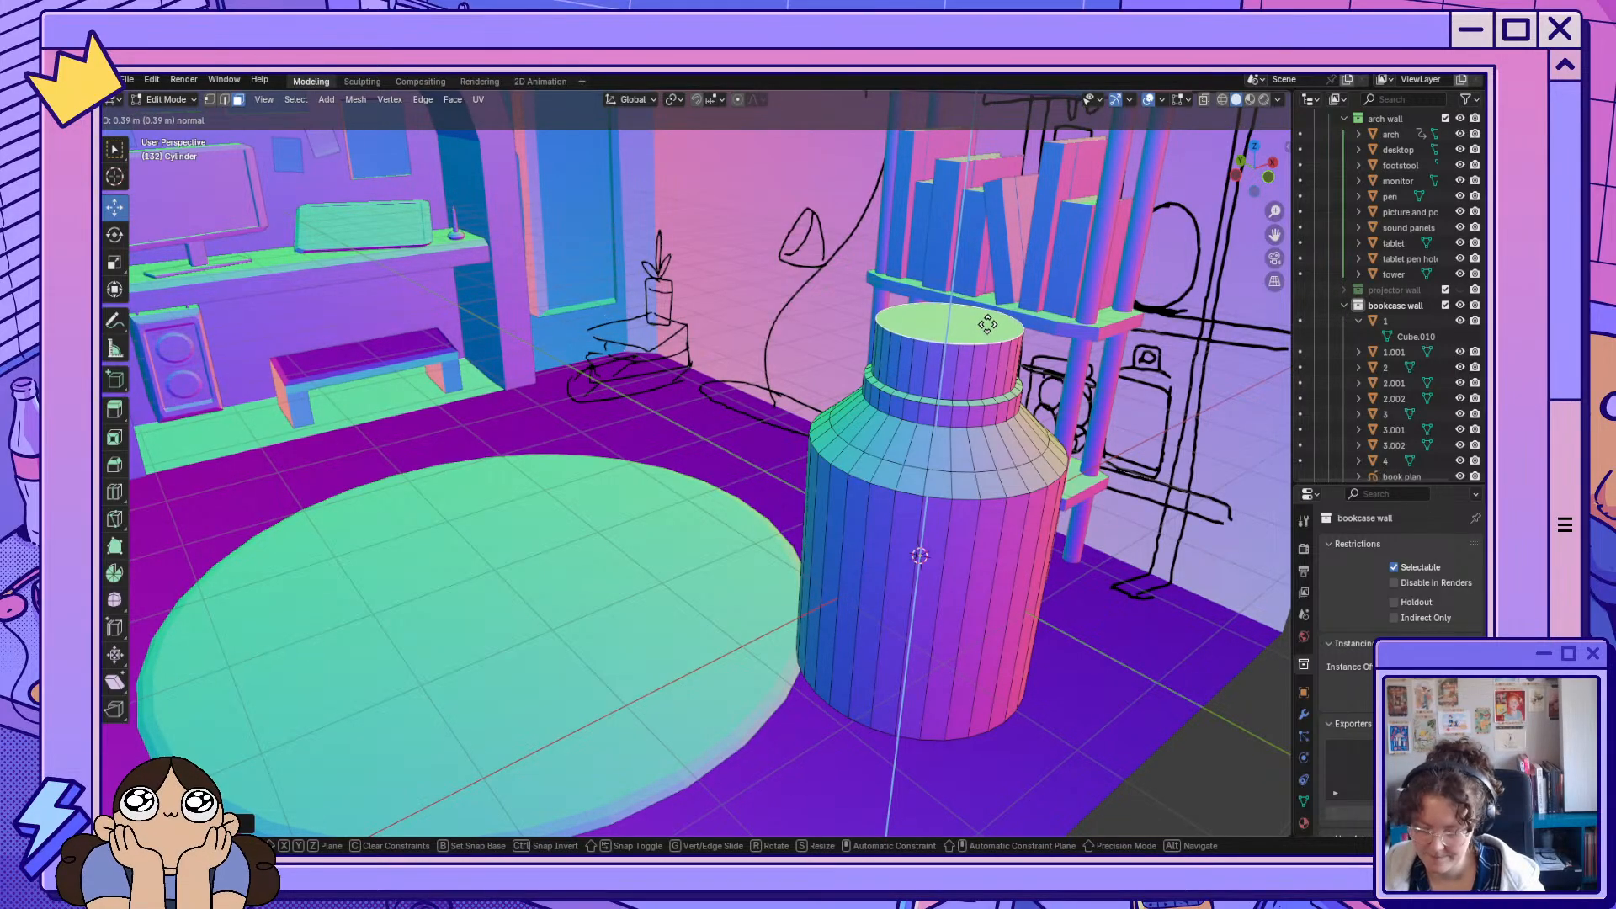
{"action": "left_click", "coordinate": [988, 319]}
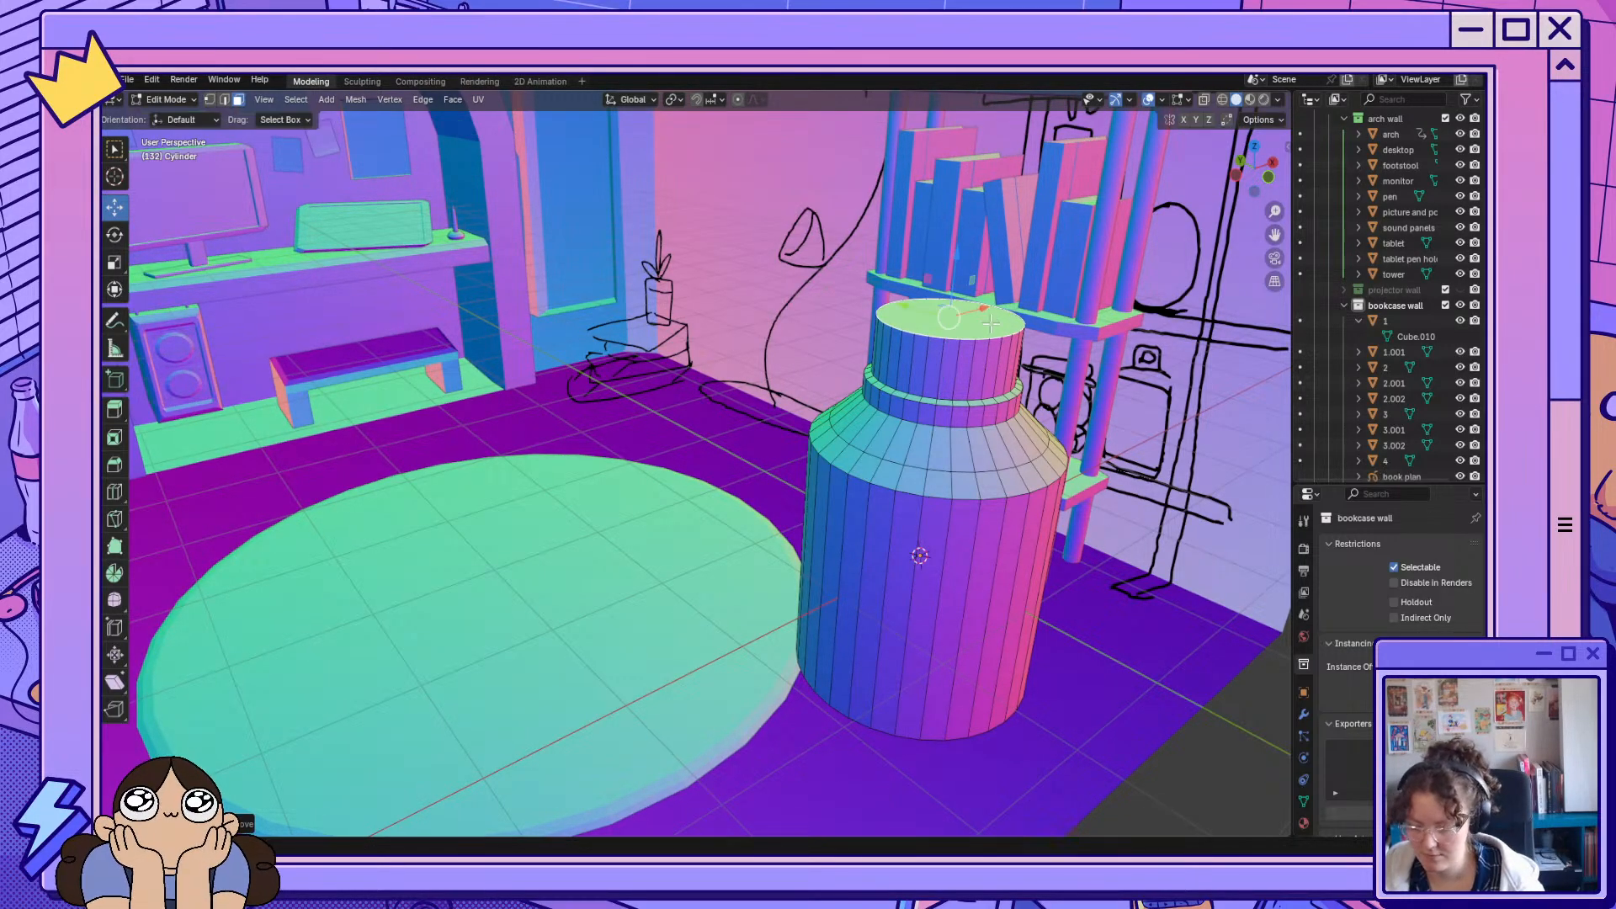
Extrude the cap's top face slightly upward and scale it to about 0.92 to give the cap a chamfered edge.
{"action": "key", "text": "e"}
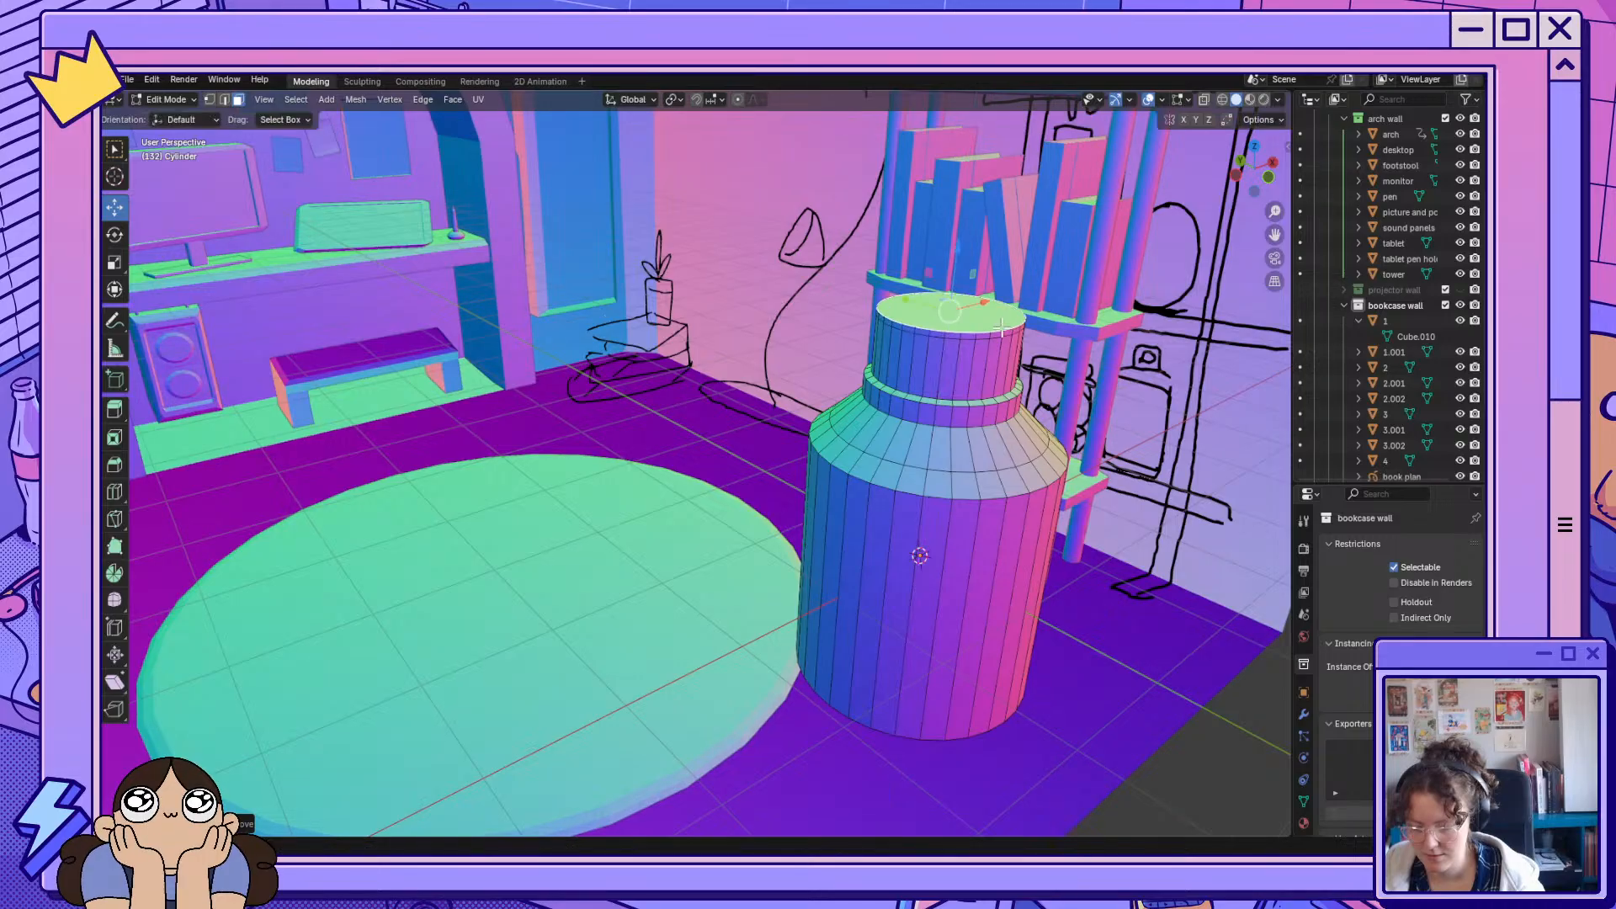
{"action": "right_click", "coordinate": [1000, 327]}
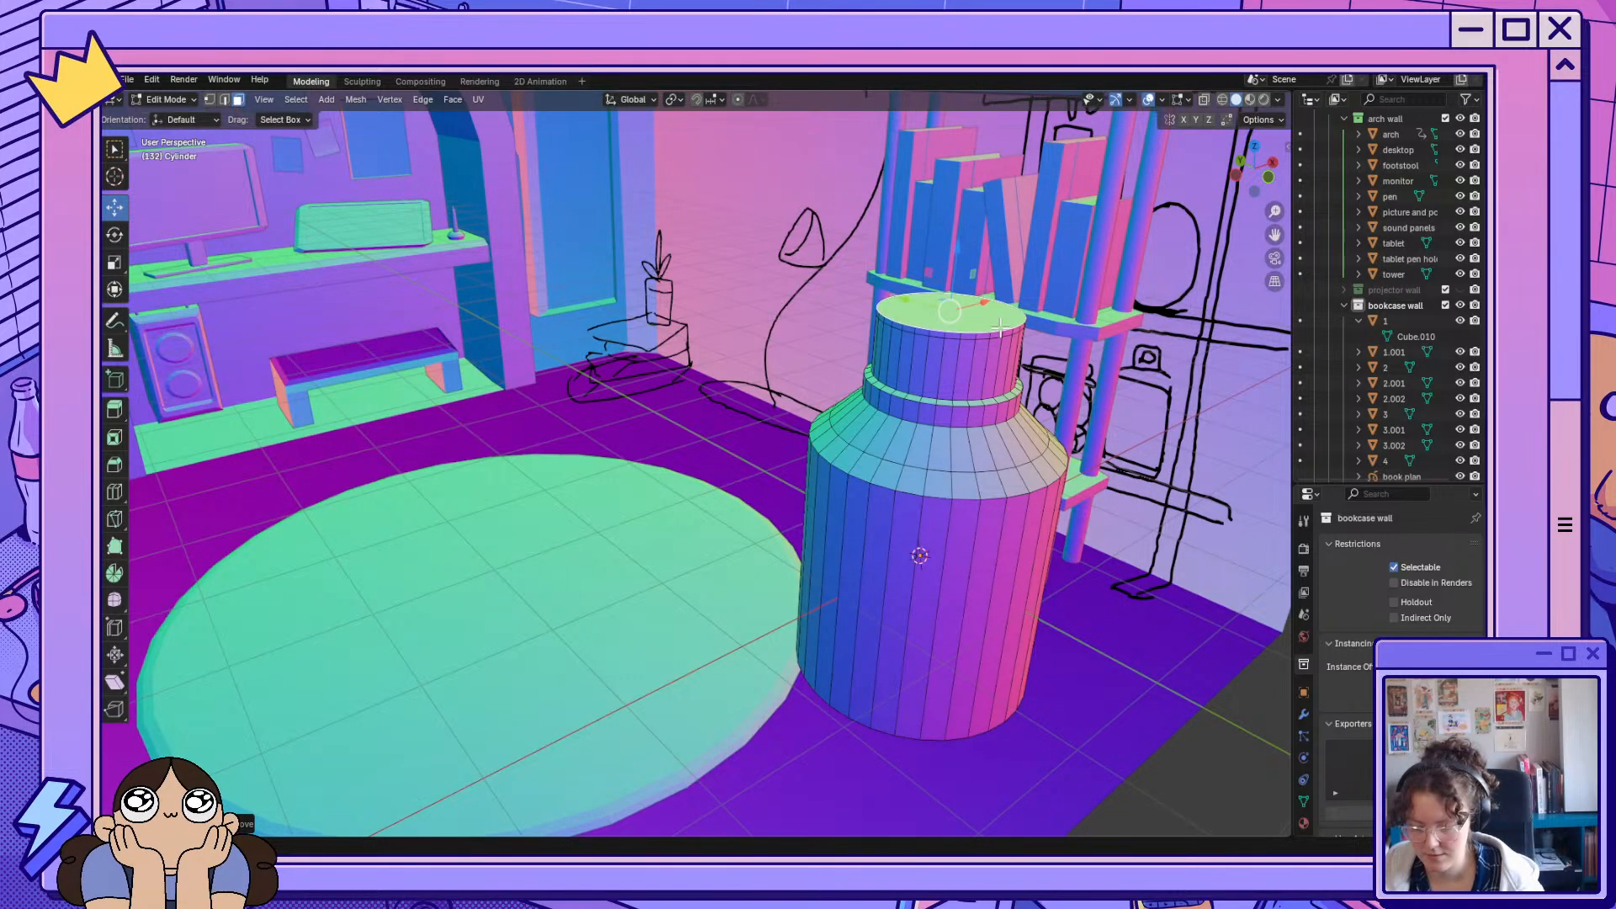
{"action": "key", "text": "s"}
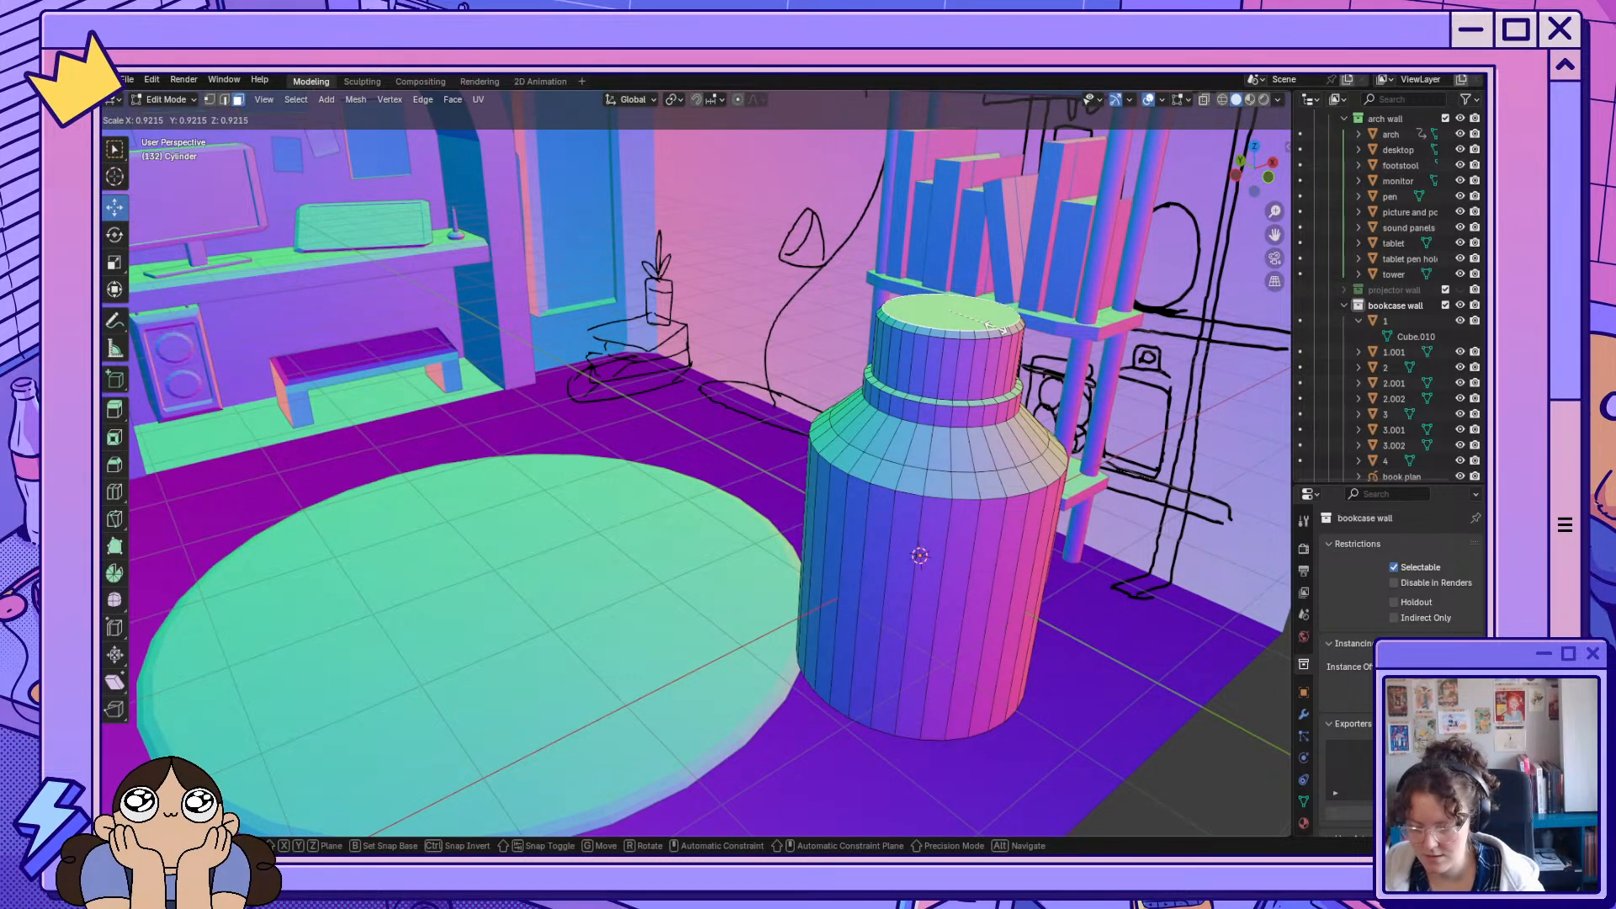
{"action": "left_click", "coordinate": [1000, 326]}
Add an edge loop around the upper shoulder slope, slid about 0.58, and scale it to about 1.03 to round the shoulder.
{"action": "middle_click_drag", "start_coordinate": [1000, 328], "coordinate": [918, 408]}
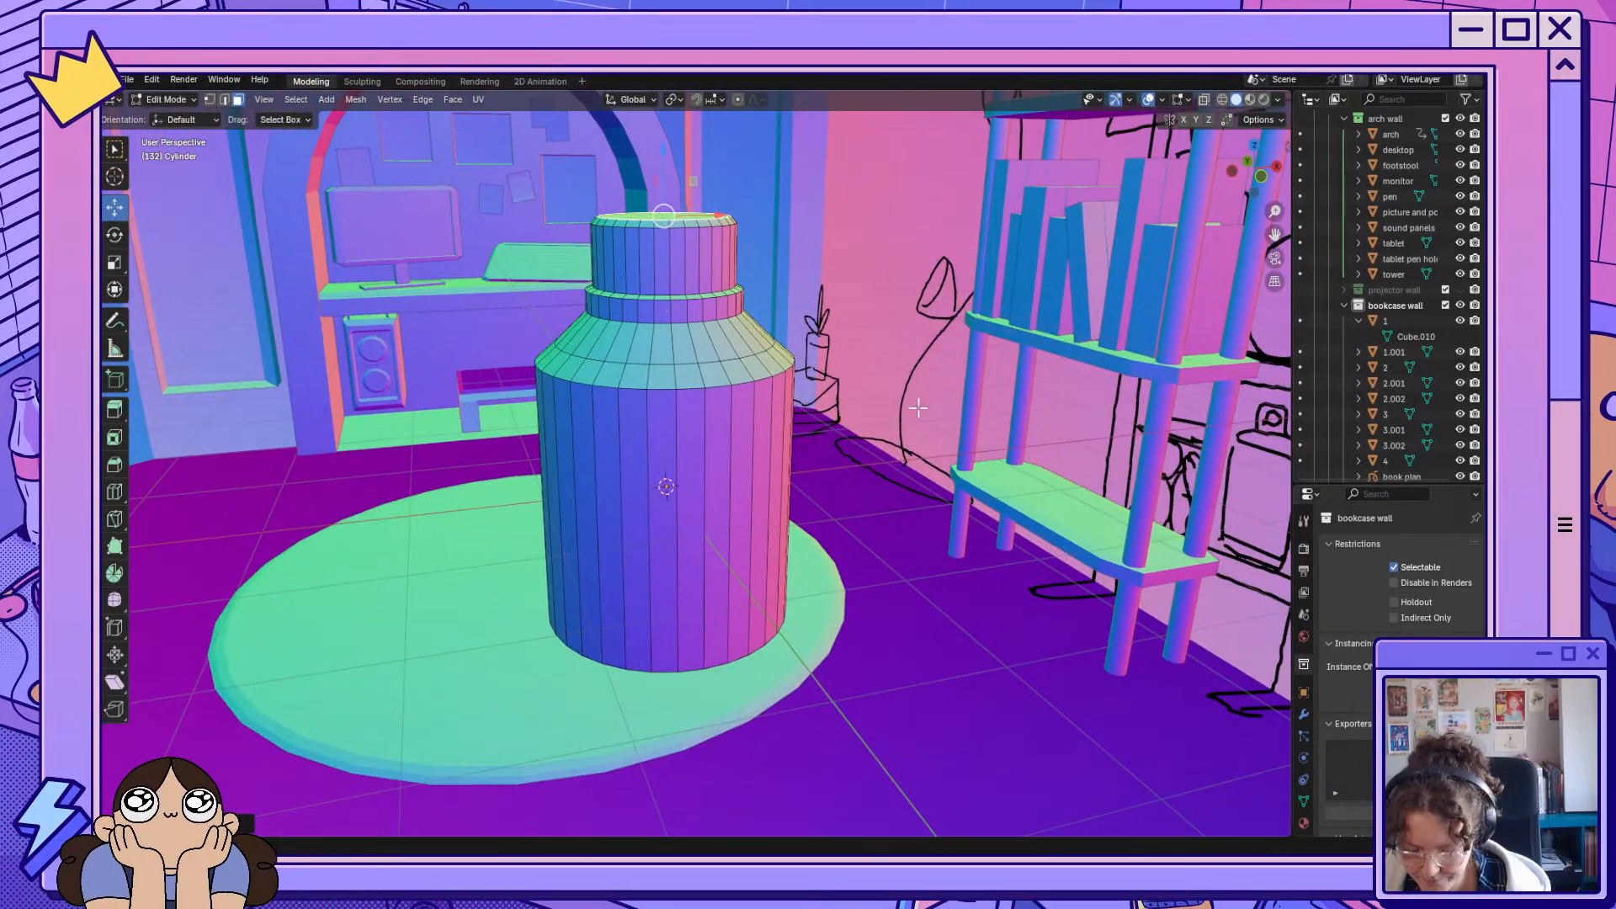
{"action": "left_click", "coordinate": [681, 346]}
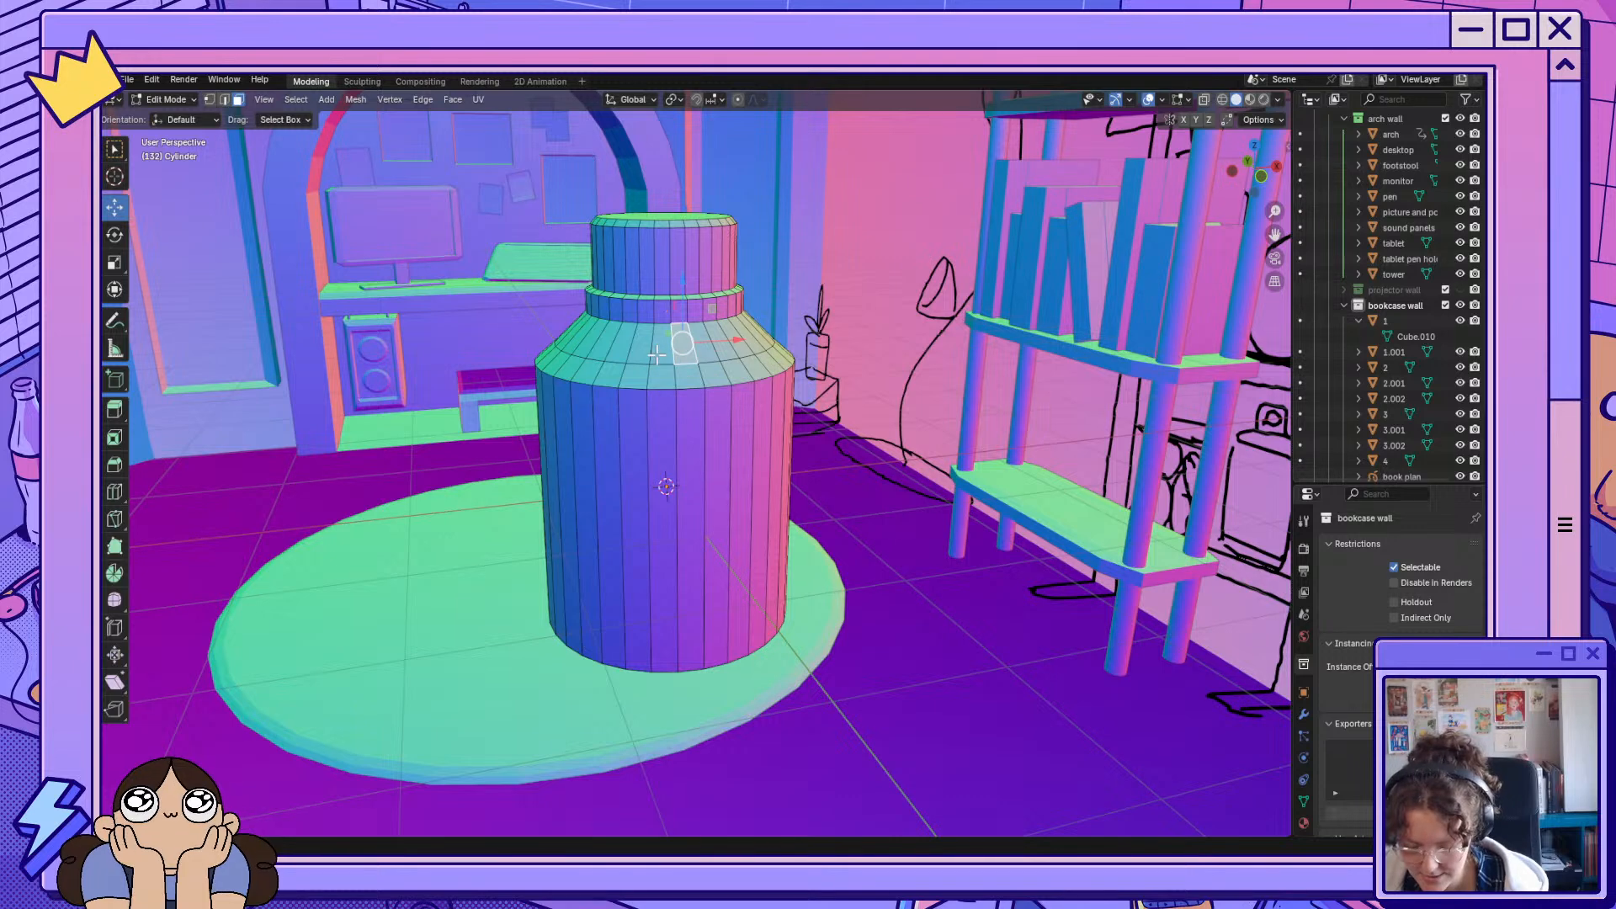
{"action": "right_click", "coordinate": [657, 357]}
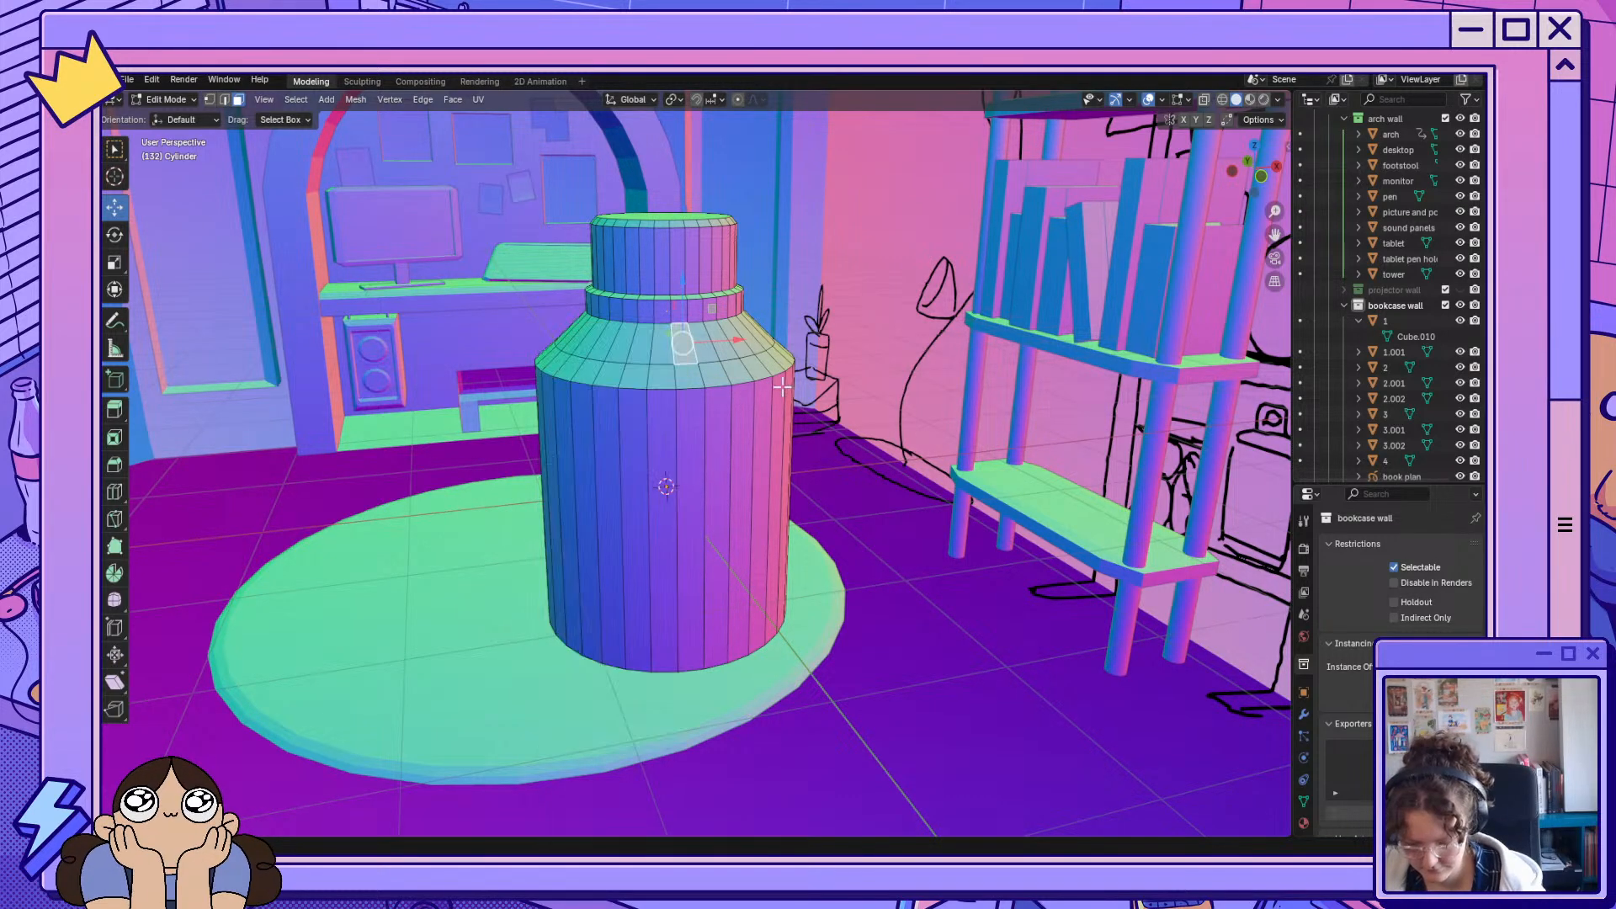
{"action": "left_click", "coordinate": [729, 355]}
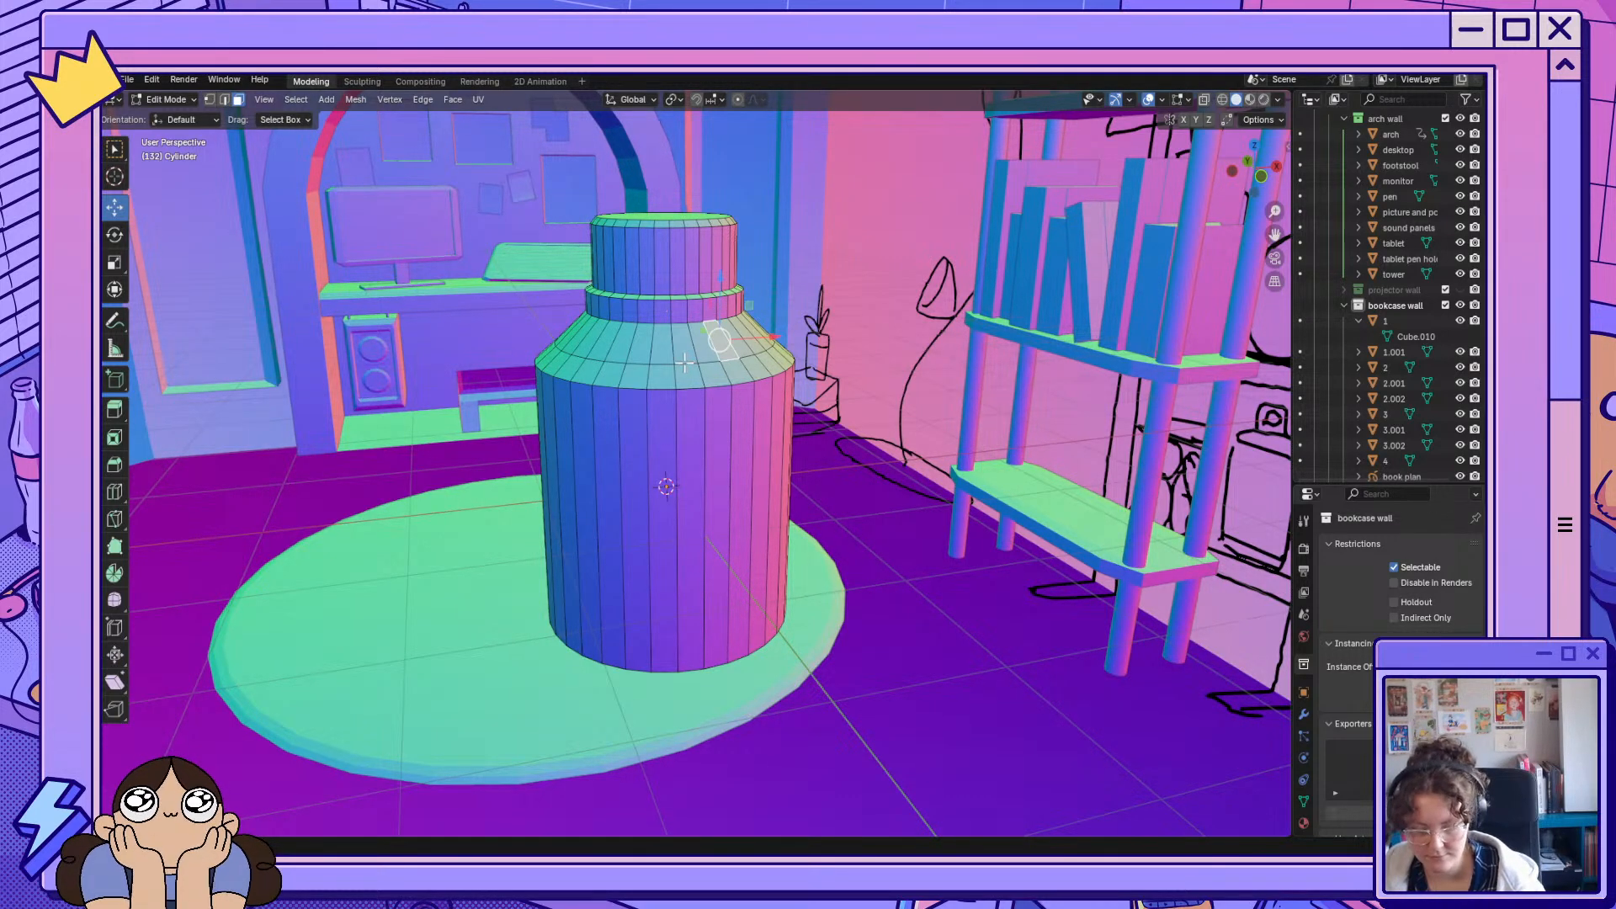
{"action": "key", "text": "ctrl+r"}
{"action": "left_click", "coordinate": [699, 353]}
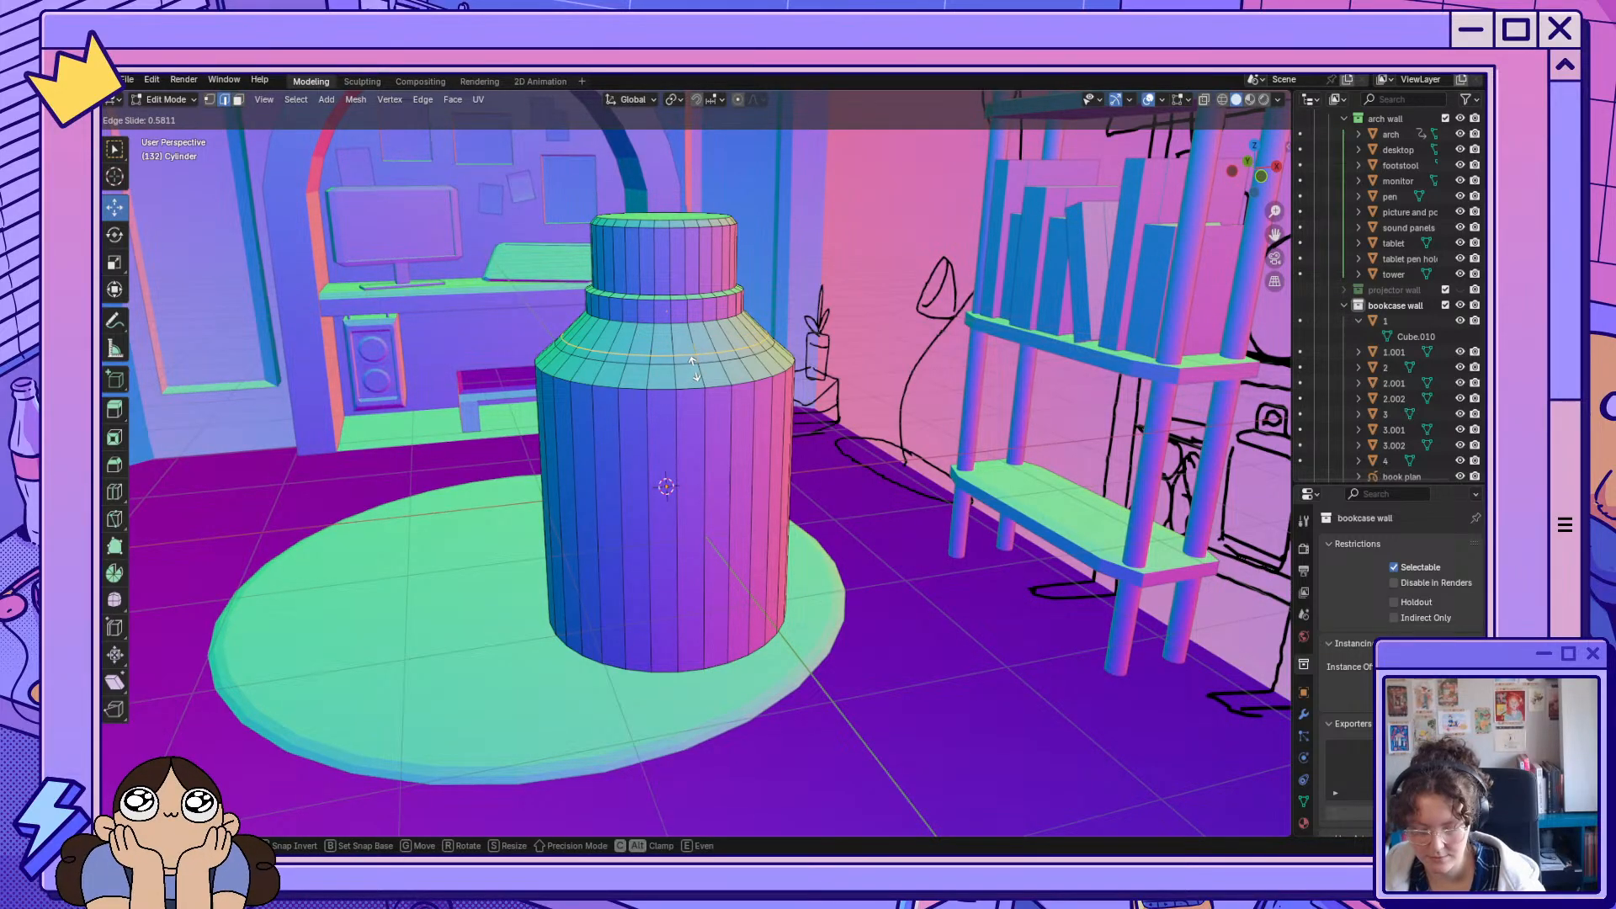
{"action": "left_click", "coordinate": [694, 368]}
{"action": "key", "text": "s"}
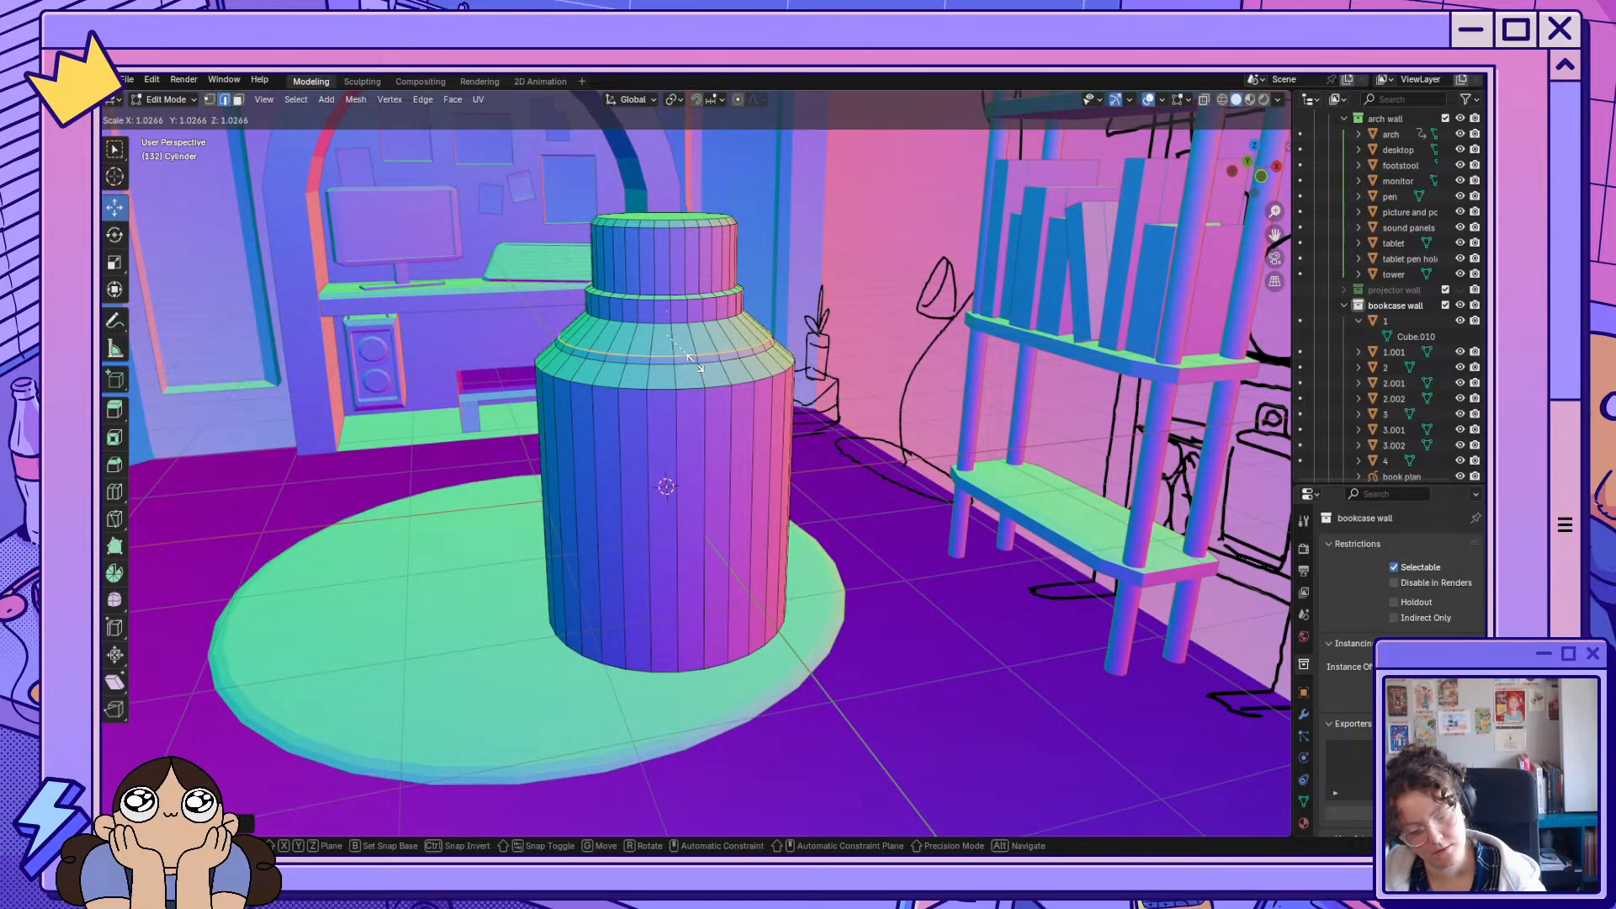
{"action": "left_click", "coordinate": [695, 363]}
Switch from edge to face selection and select the flat top face of the bottle's cap.
{"action": "mouse_move", "coordinate": [768, 411]}
{"action": "middle_mouse_down"}
{"action": "mouse_move", "coordinate": [871, 439]}
{"action": "mouse_move", "coordinate": [771, 412]}
{"action": "mouse_move", "coordinate": [830, 458]}
{"action": "mouse_move", "coordinate": [741, 433]}
{"action": "mouse_move", "coordinate": [781, 435]}
{"action": "middle_mouse_up"}
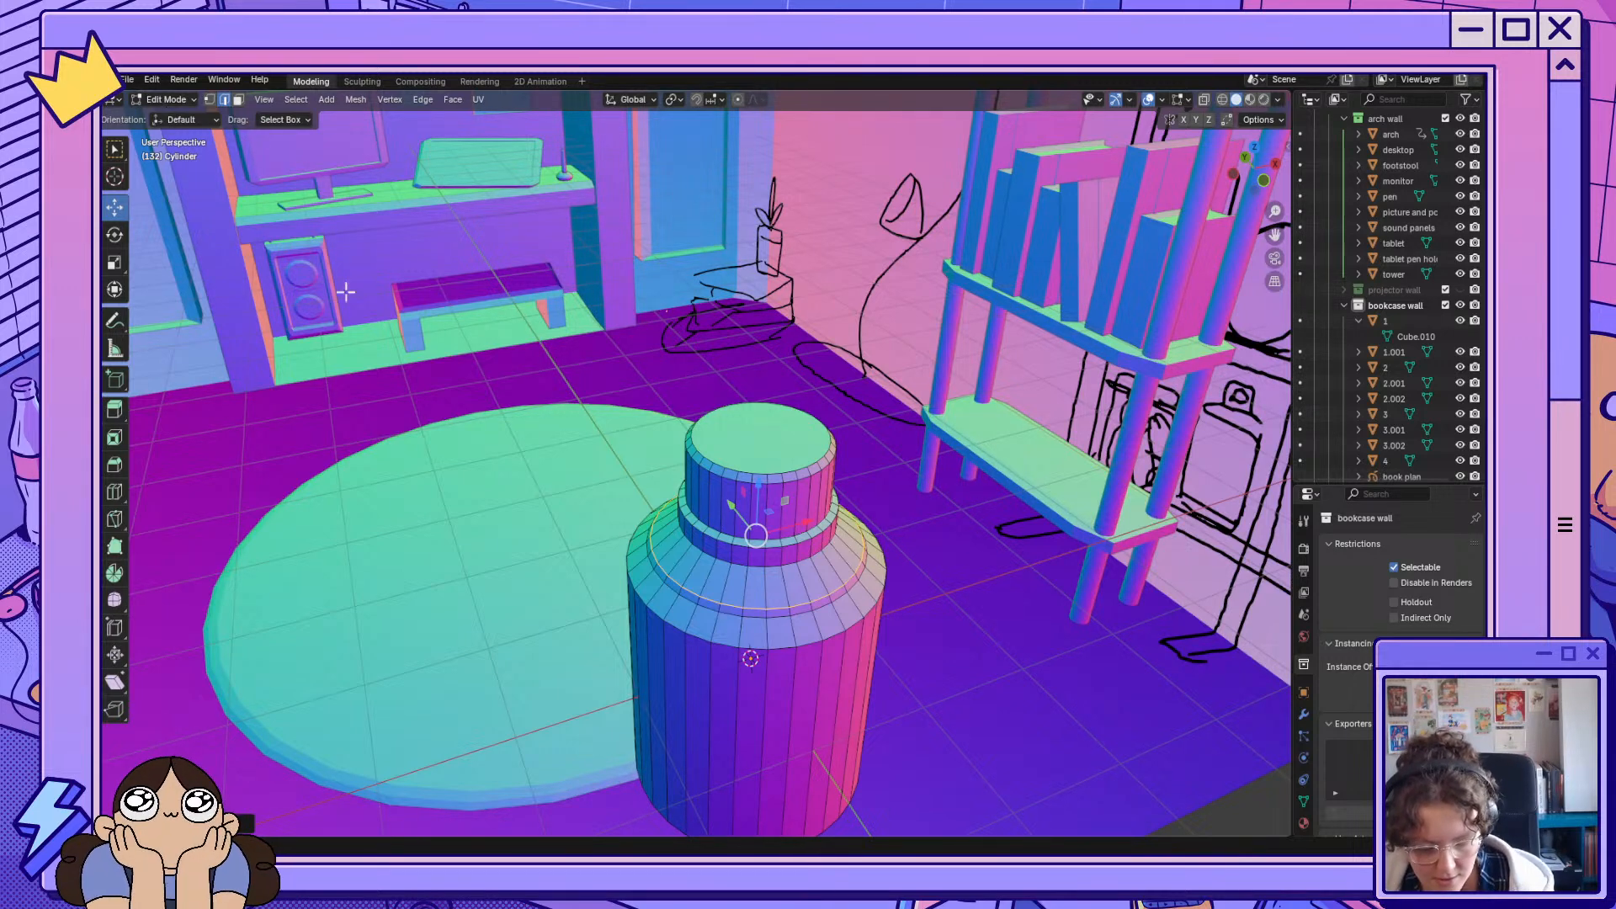
{"action": "left_click", "coordinate": [776, 449]}
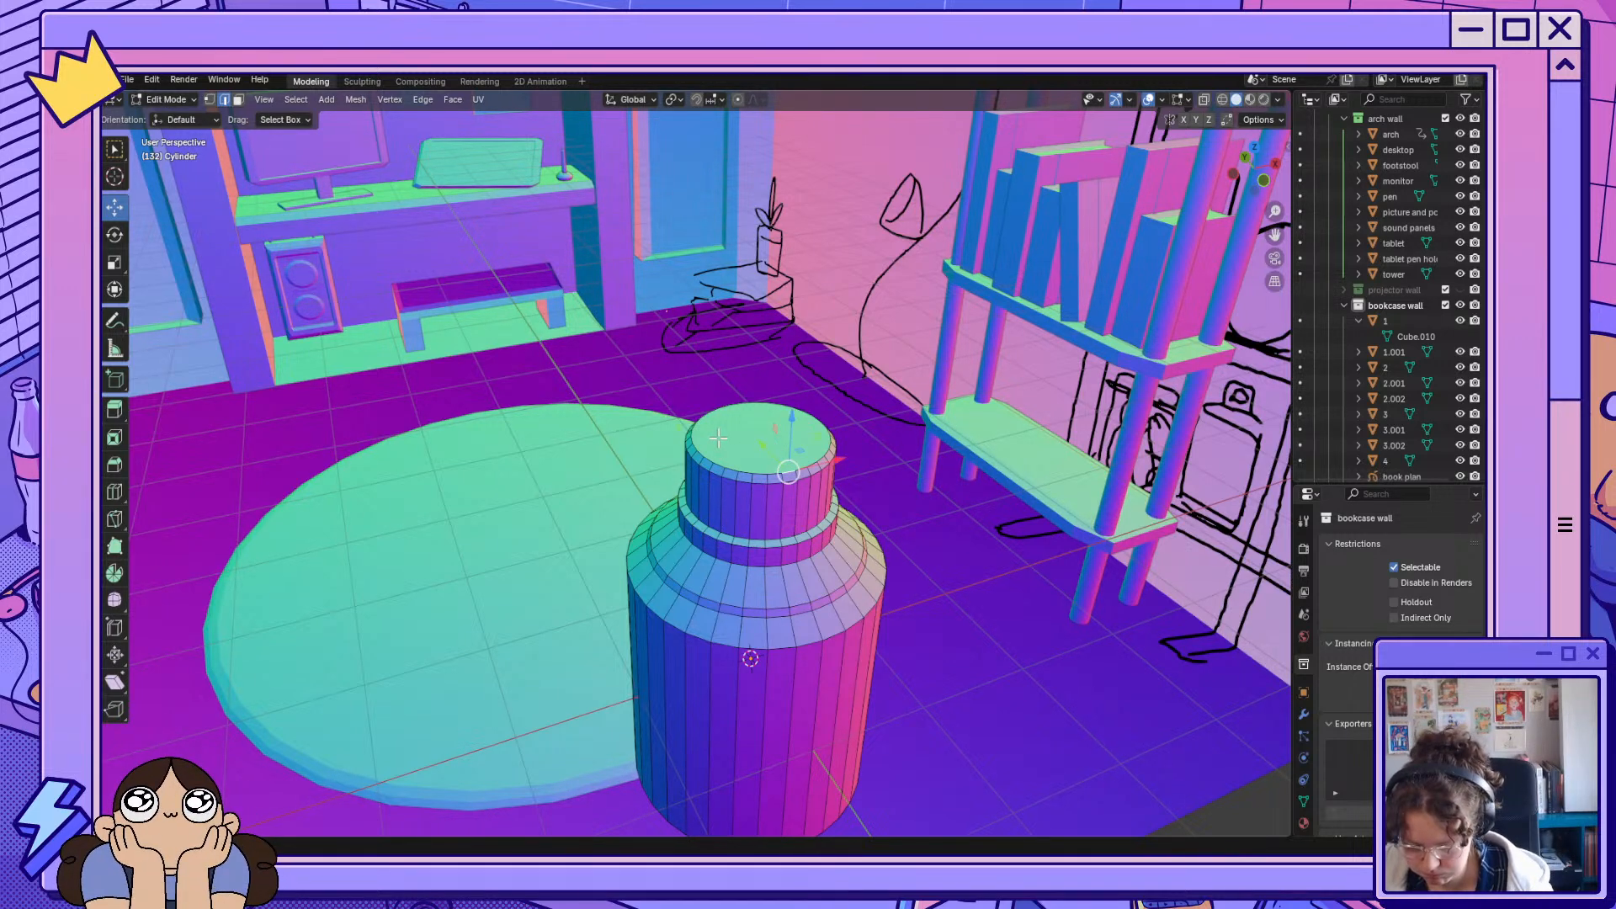
{"action": "left_click", "coordinate": [239, 99]}
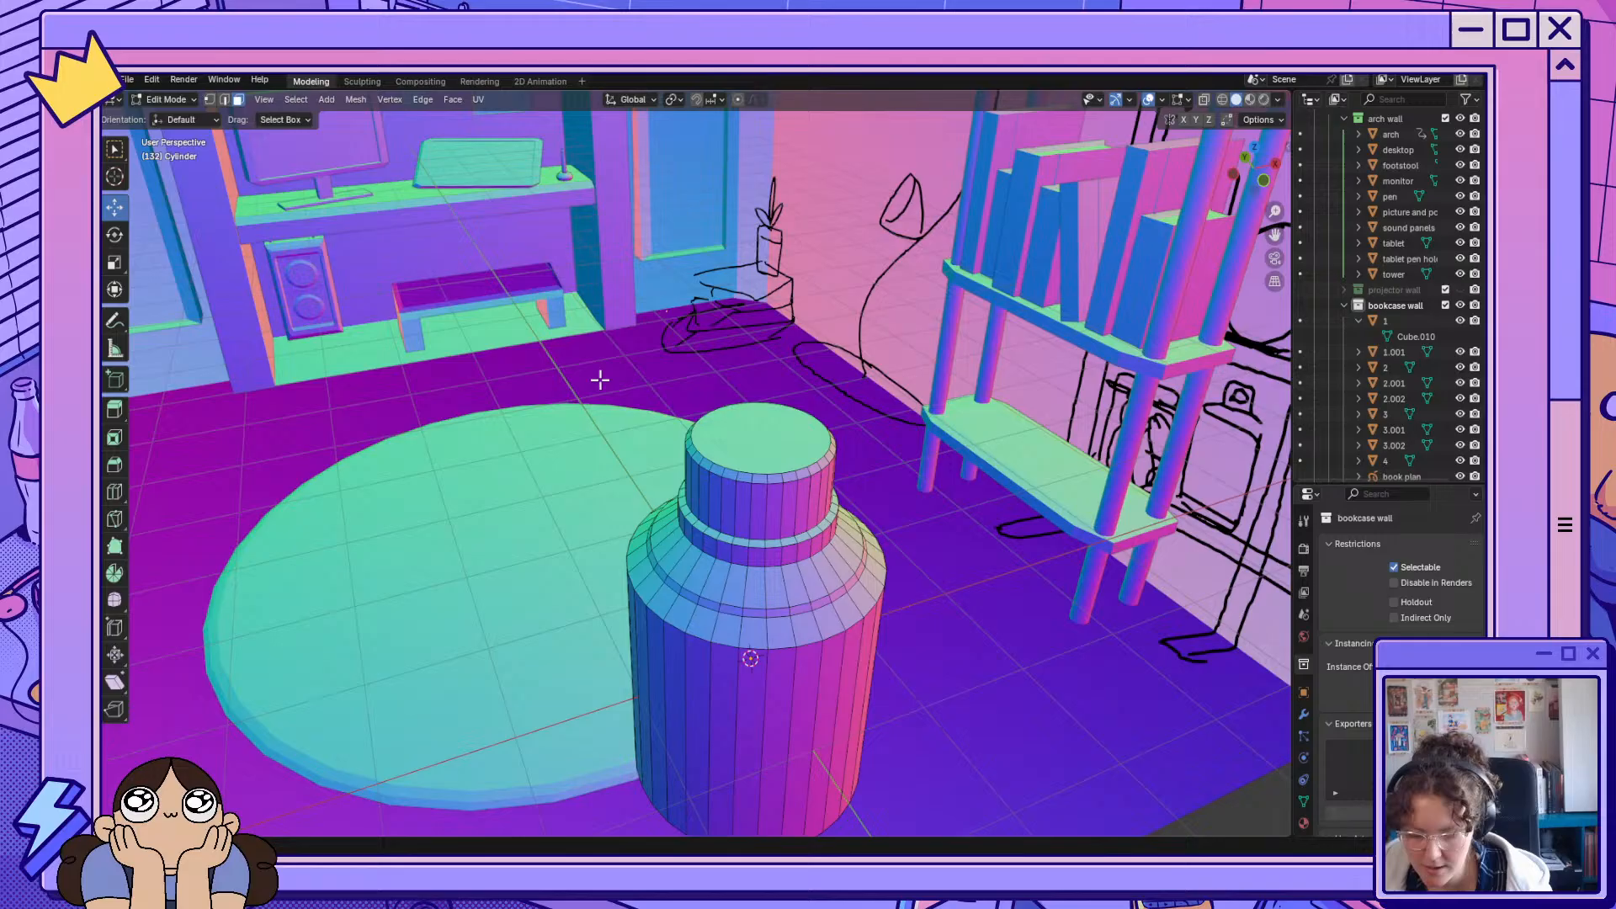
{"action": "left_click", "coordinate": [765, 434]}
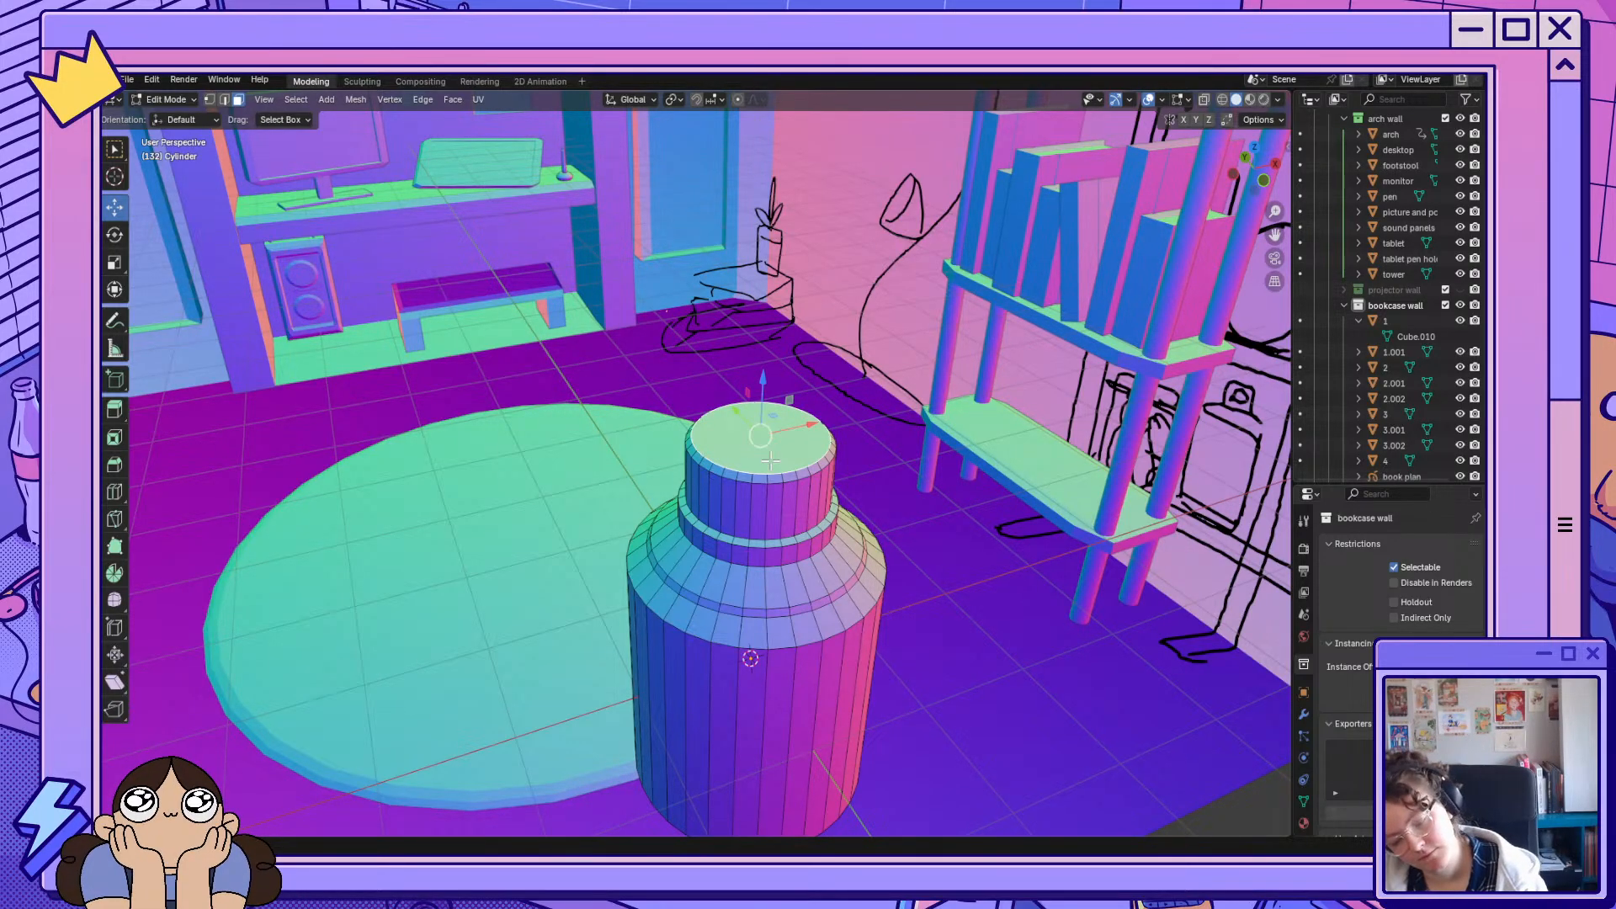
Inset the circular top face of the bottle's cap to create a narrow rim.
{"action": "key", "text": "ctrl+r"}
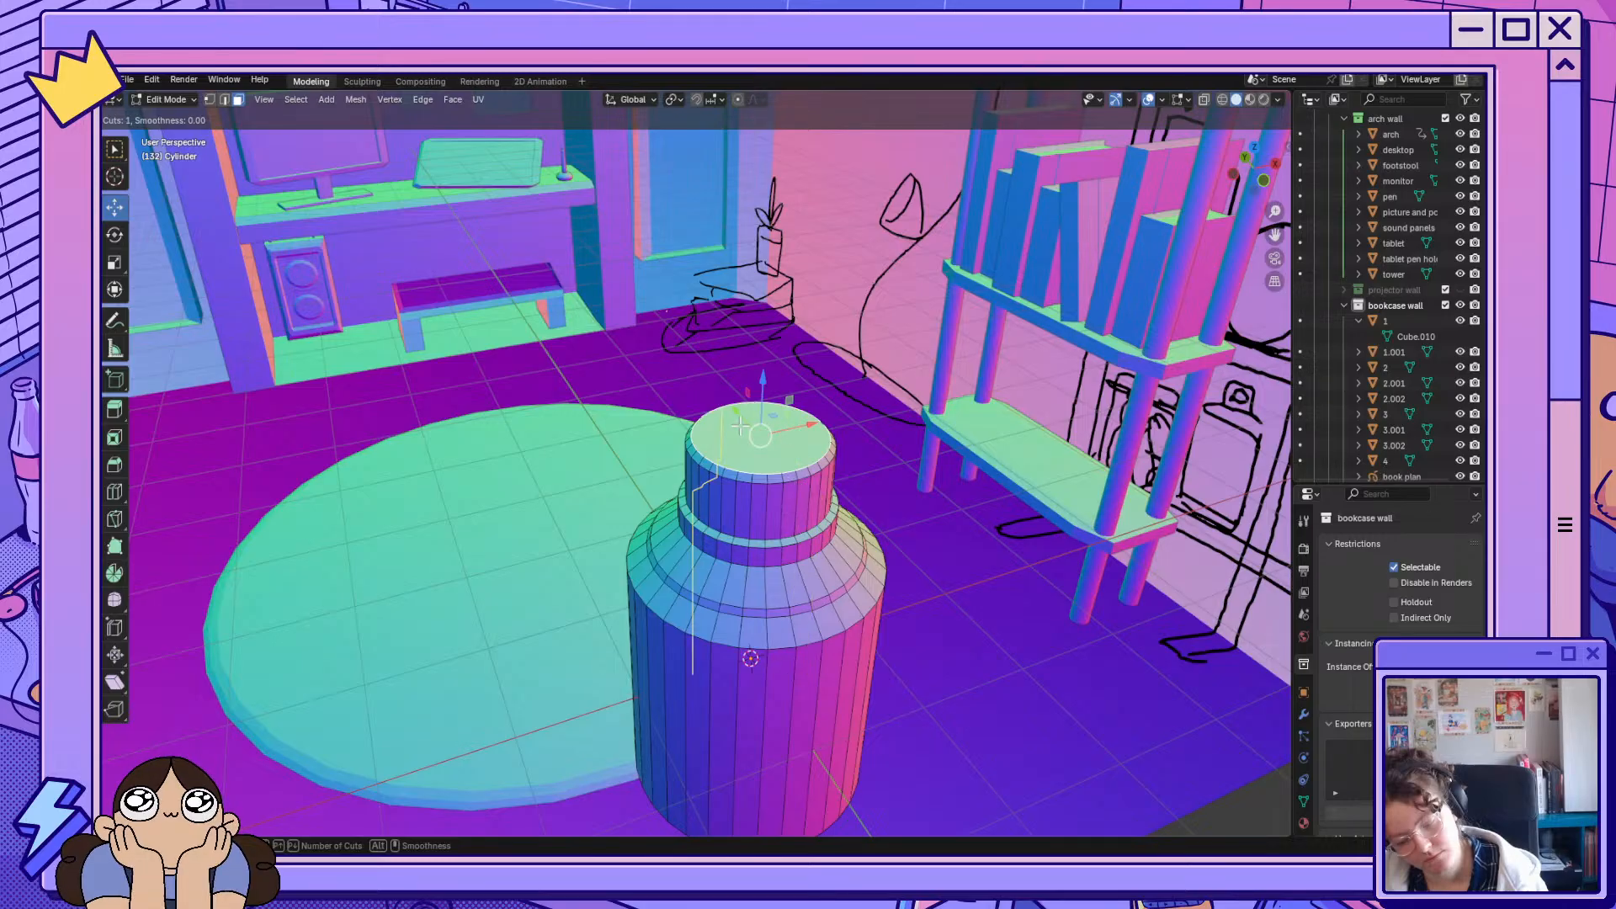
{"action": "key", "text": "Escape"}
{"action": "key", "text": "i"}
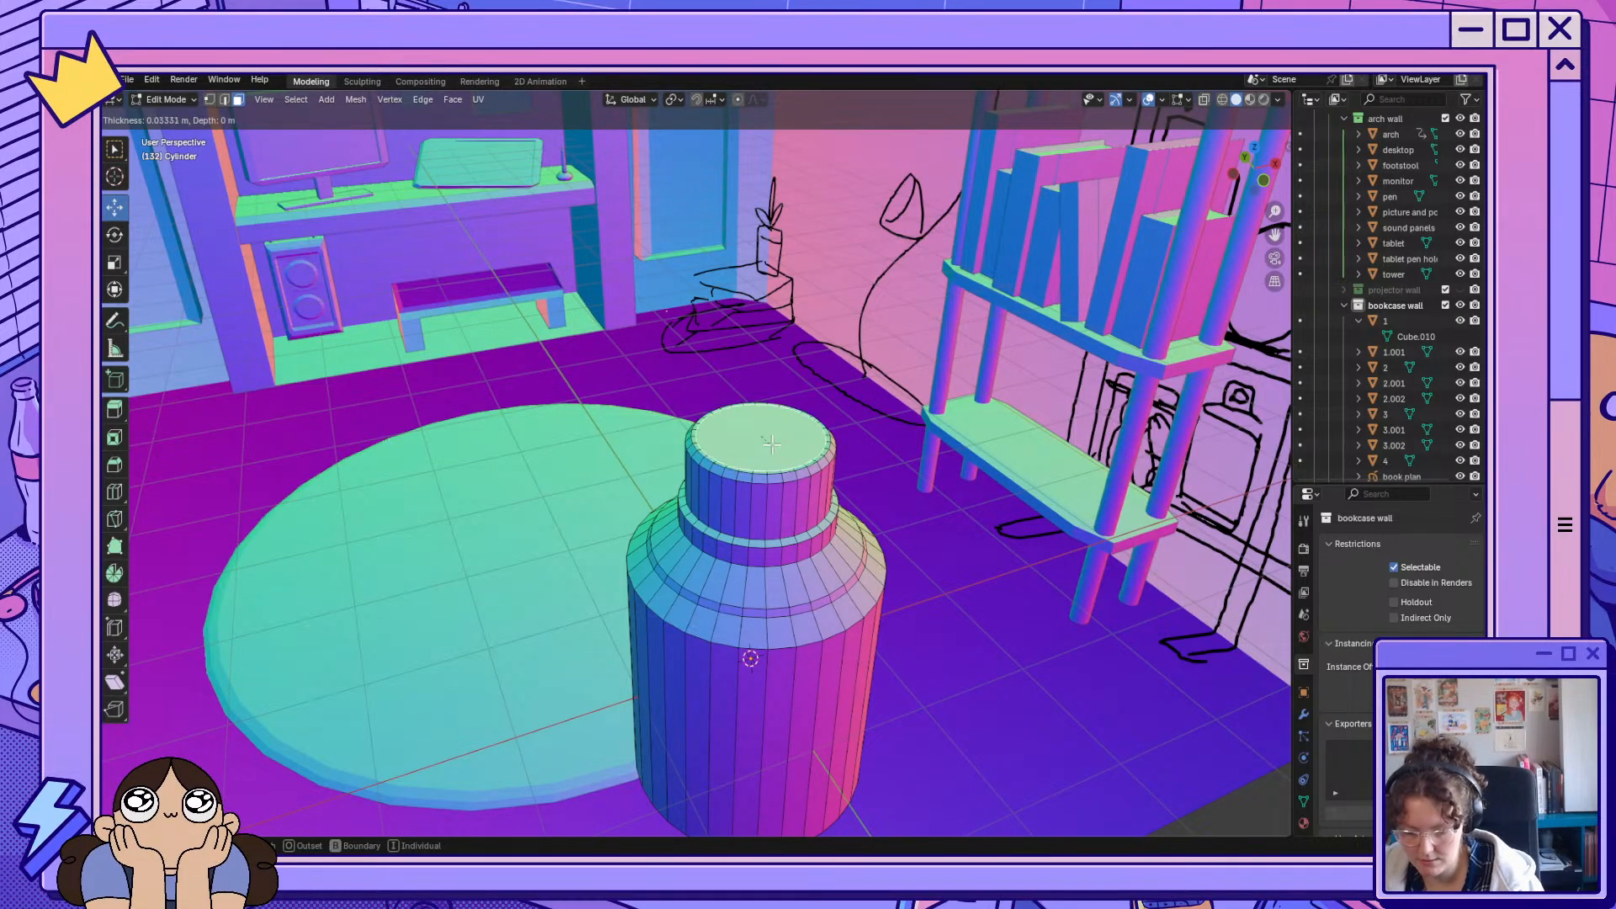
{"action": "left_click", "coordinate": [771, 441]}
{"action": "right_click", "coordinate": [770, 438]}
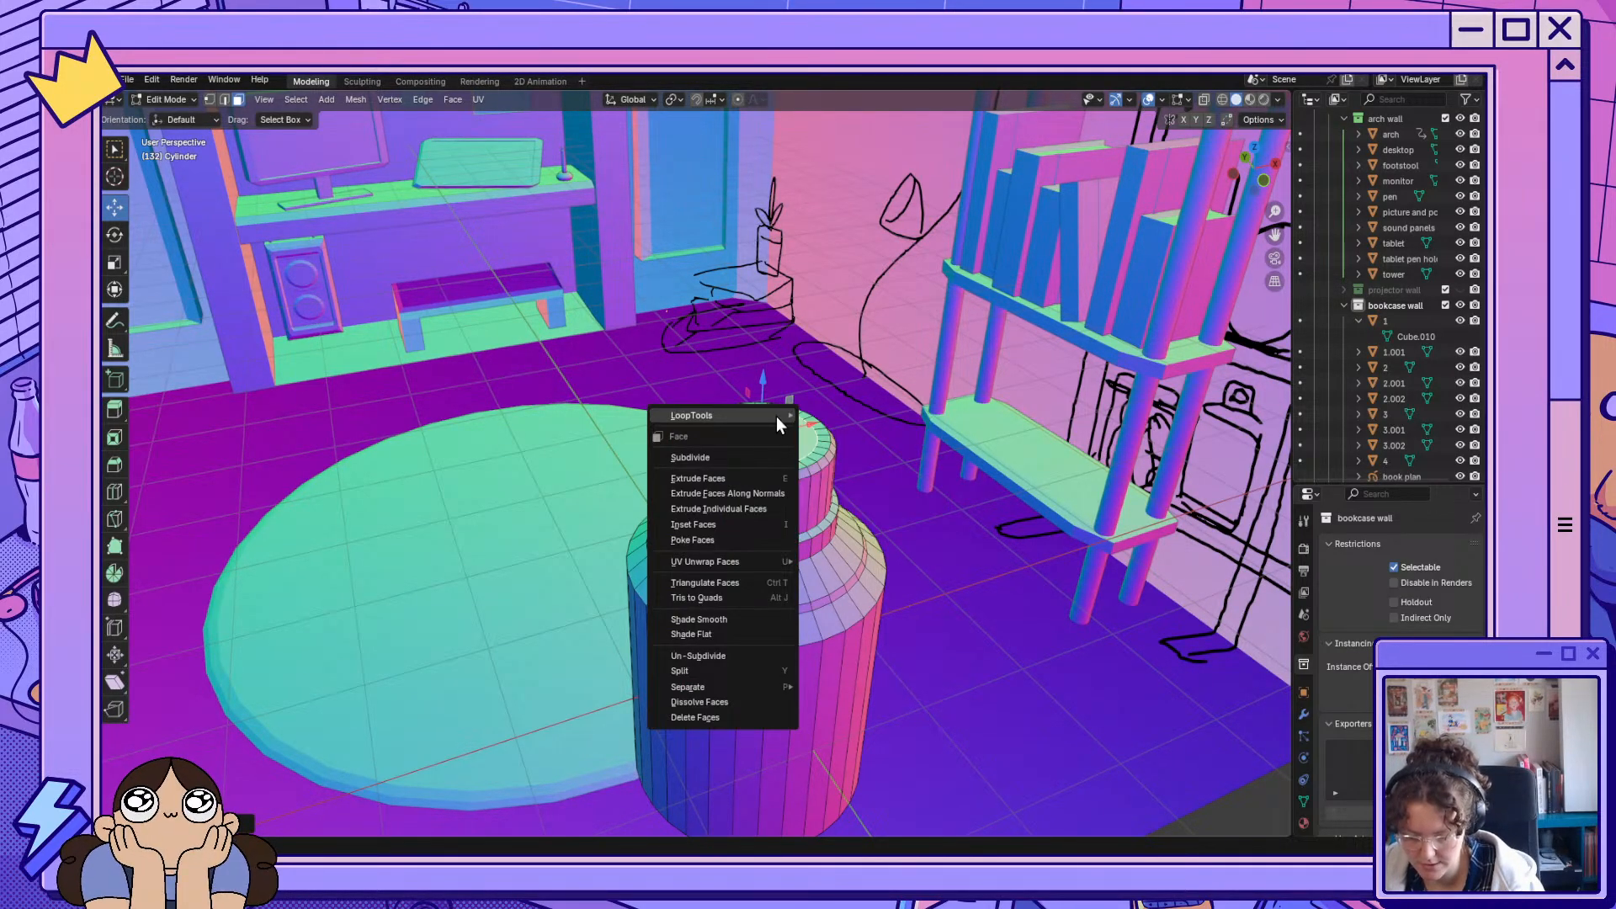
{"action": "mouse_move", "coordinate": [777, 416]}
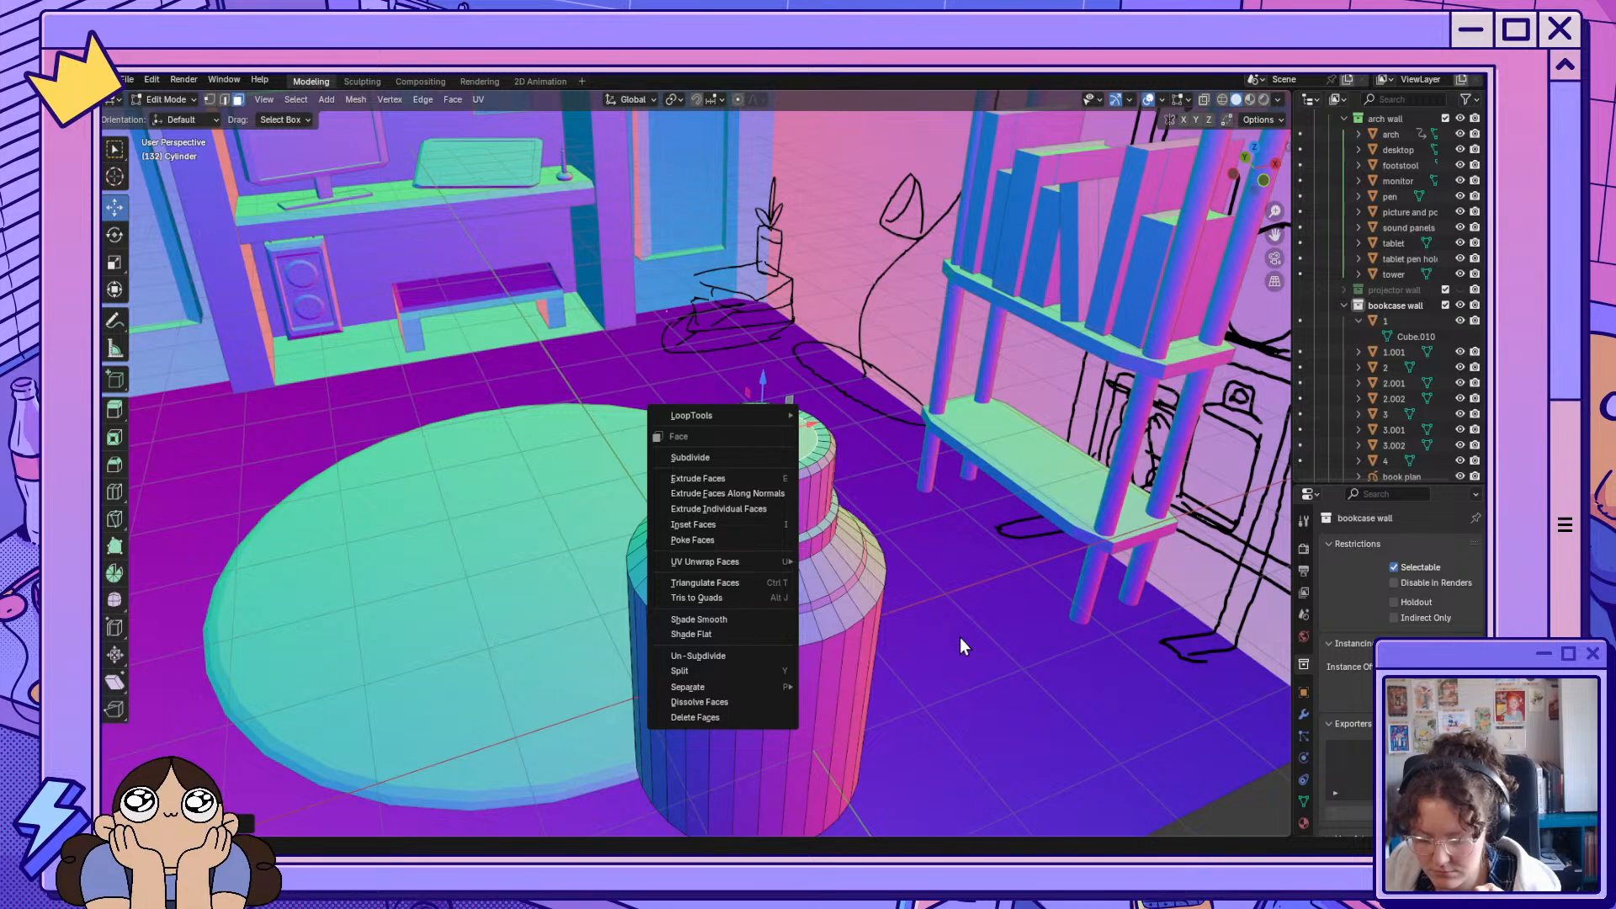
{"action": "left_click", "coordinate": [741, 455]}
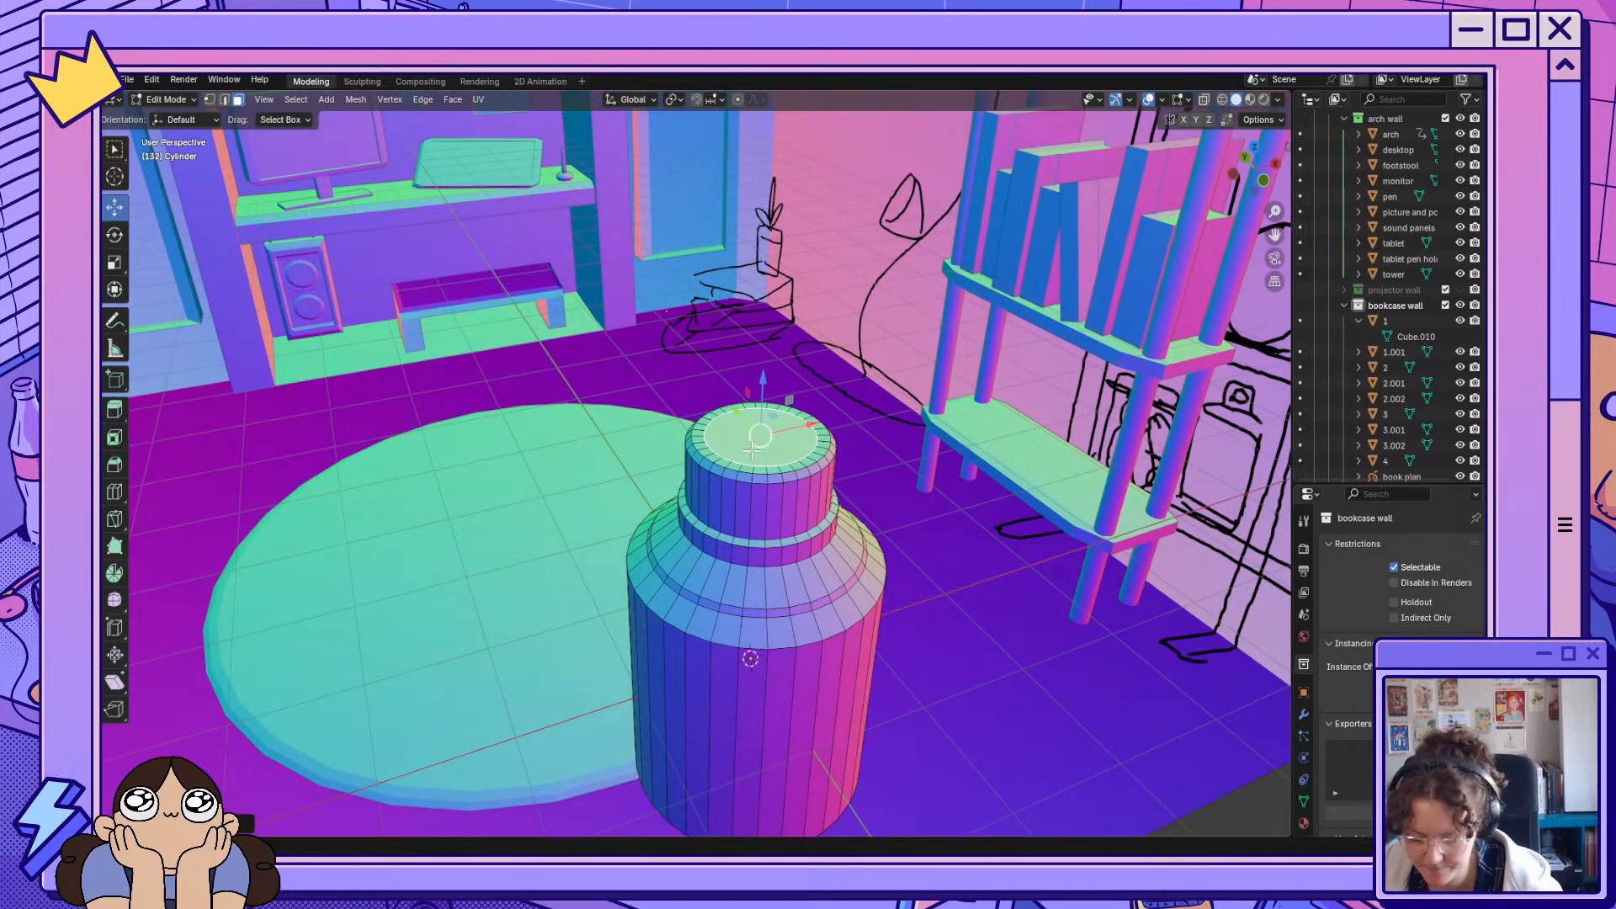
{"action": "left_click", "coordinate": [965, 575]}
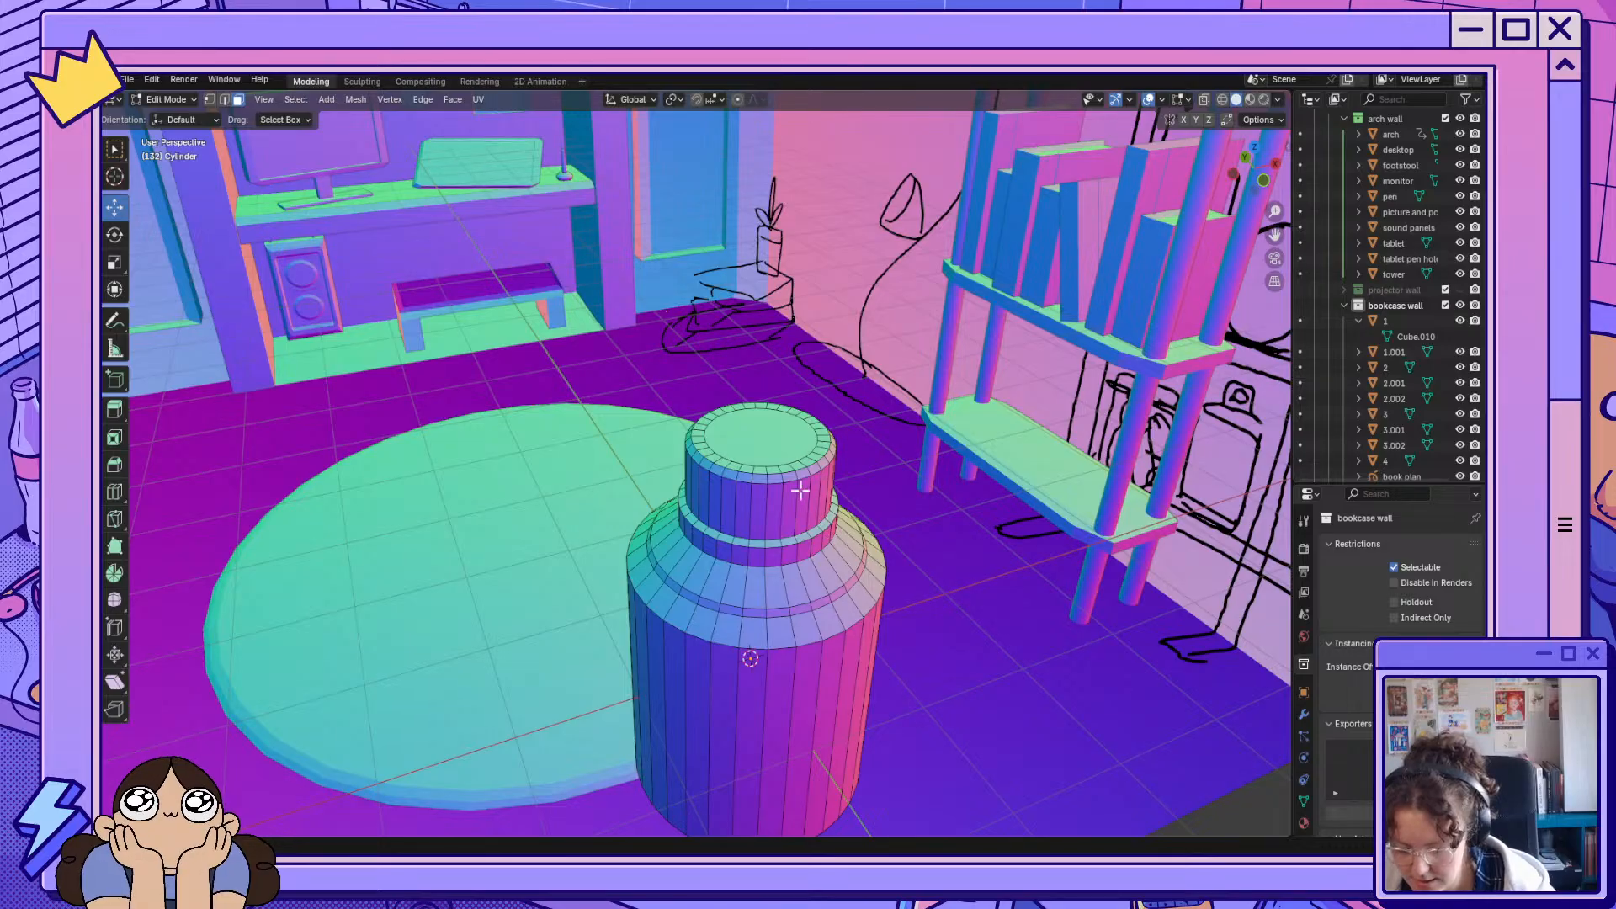
{"action": "left_click", "coordinate": [761, 435]}
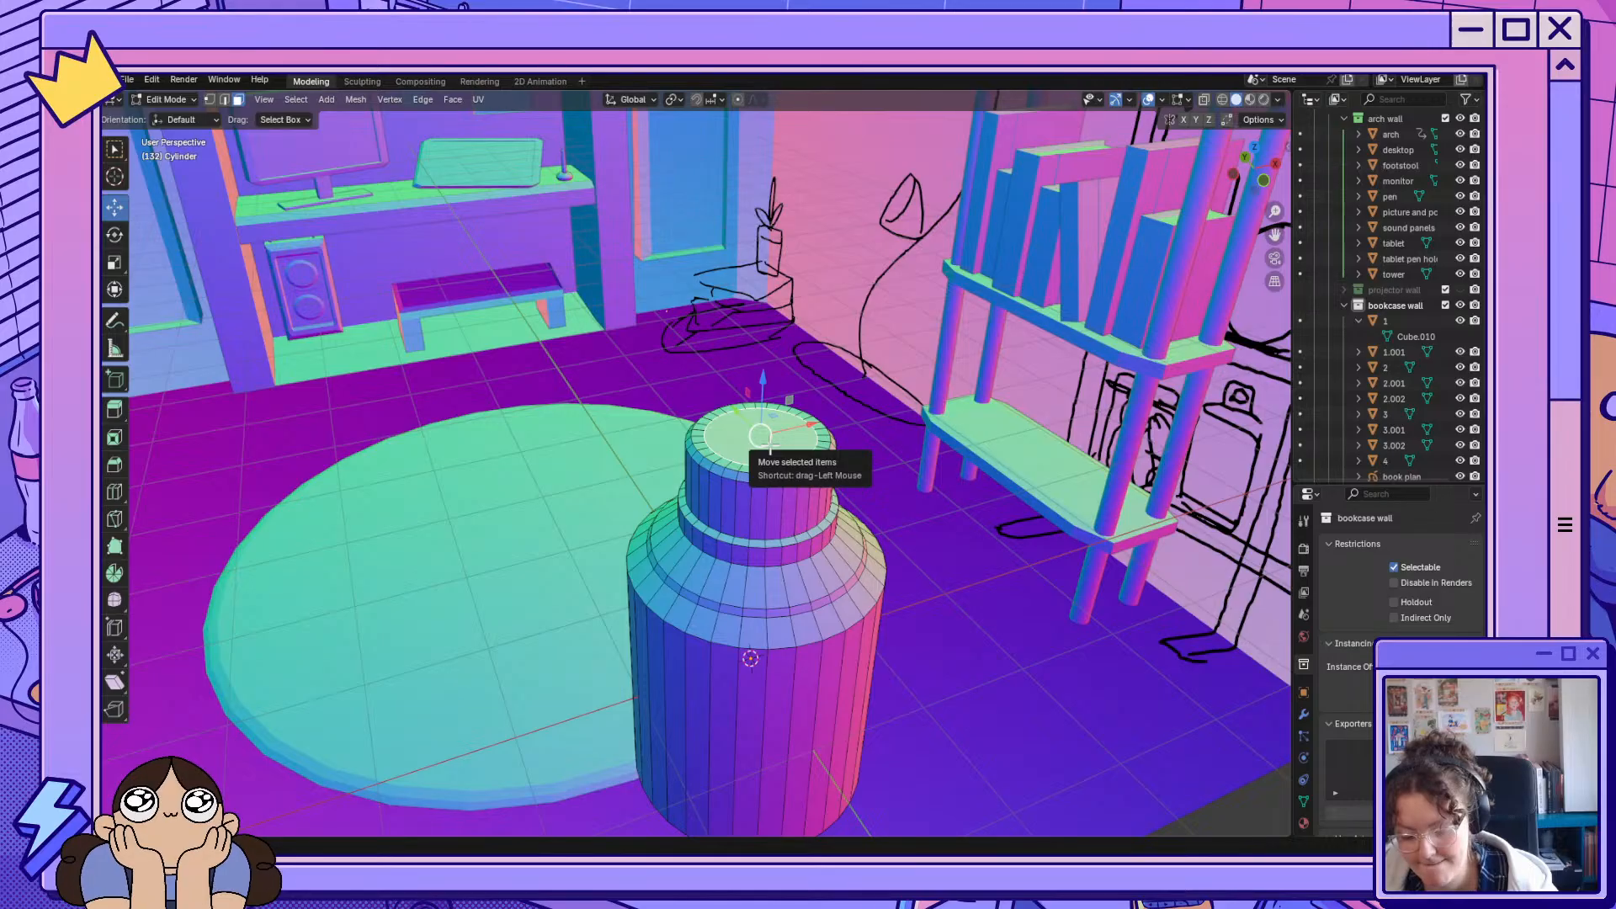
{"action": "left_click", "coordinate": [394, 570]}
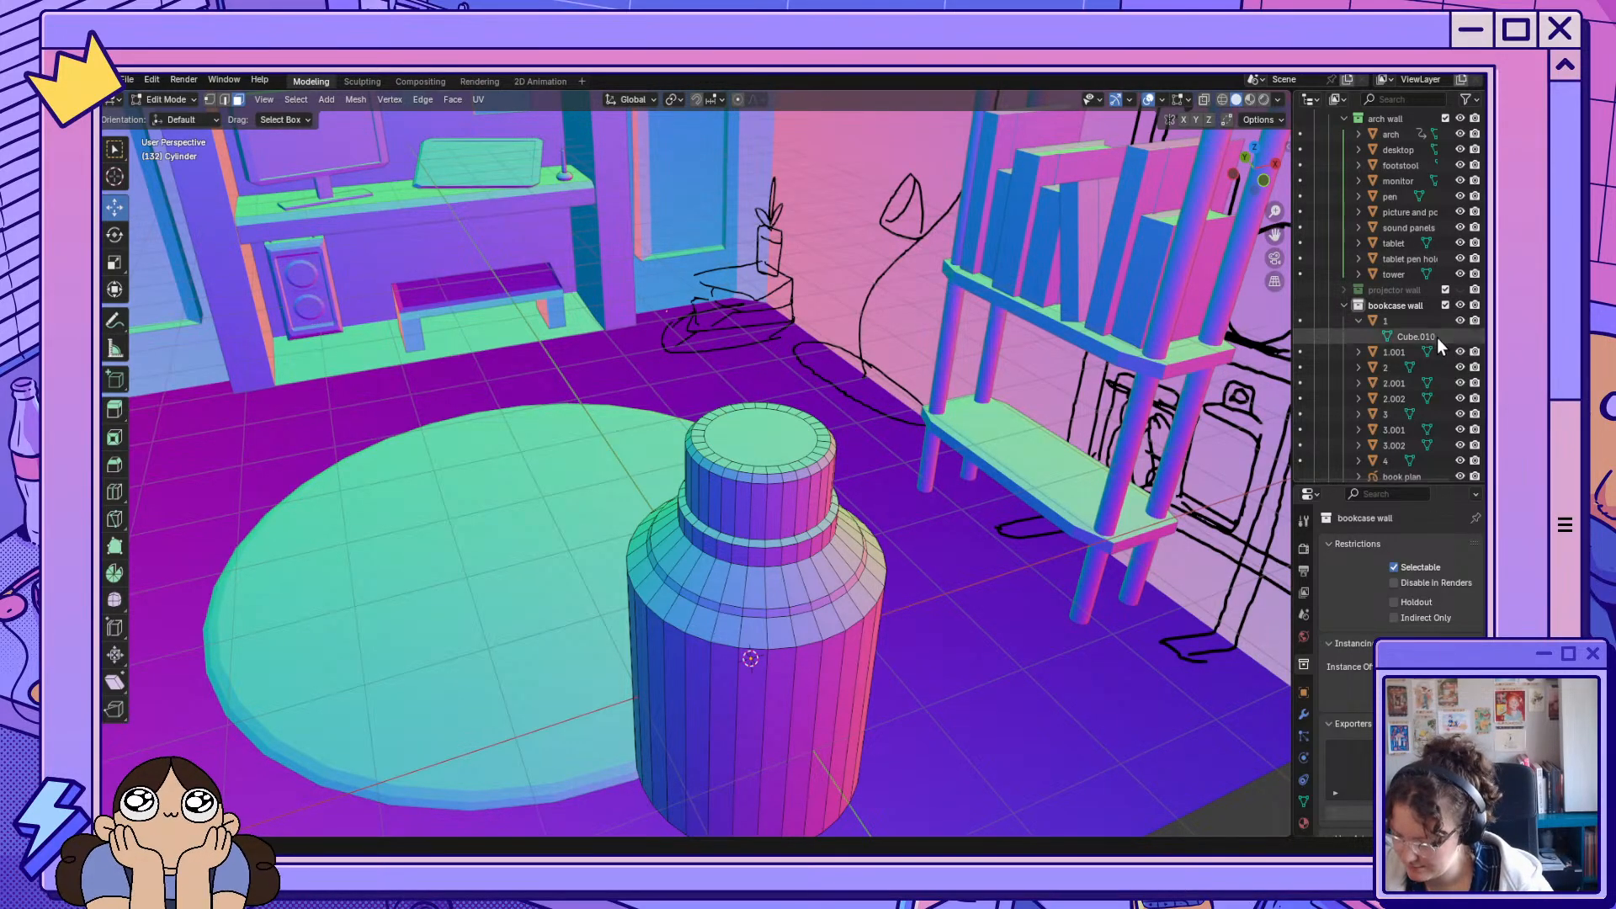
{"action": "scroll", "coordinate": [1437, 336], "scroll_direction": "down", "scroll_amount": 3}
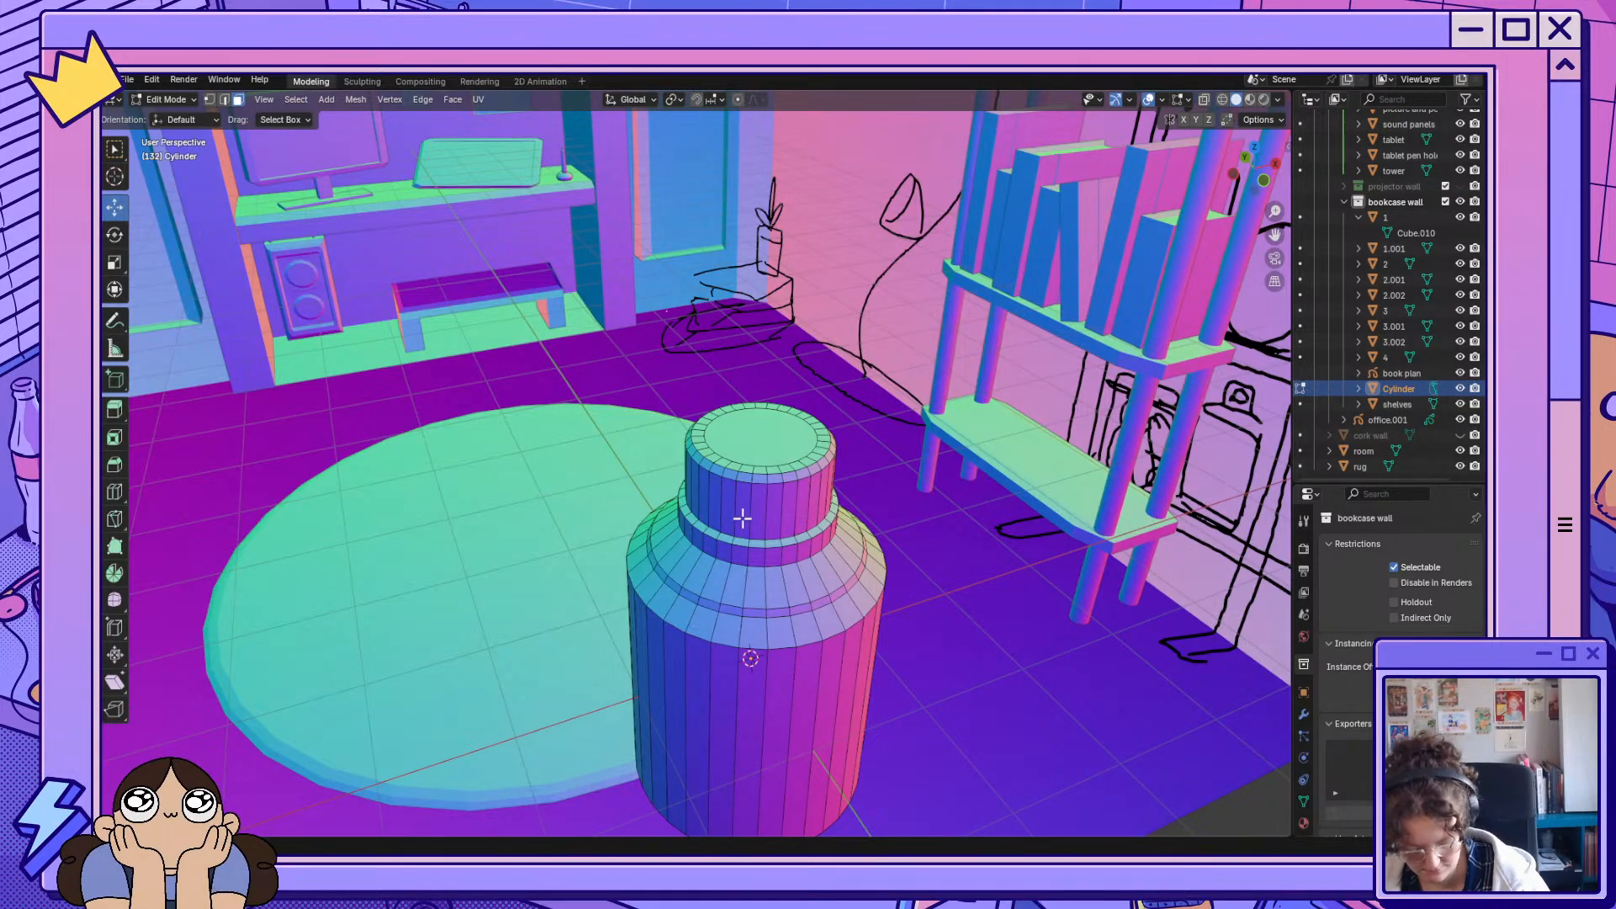
{"action": "key", "text": "shift+a"}
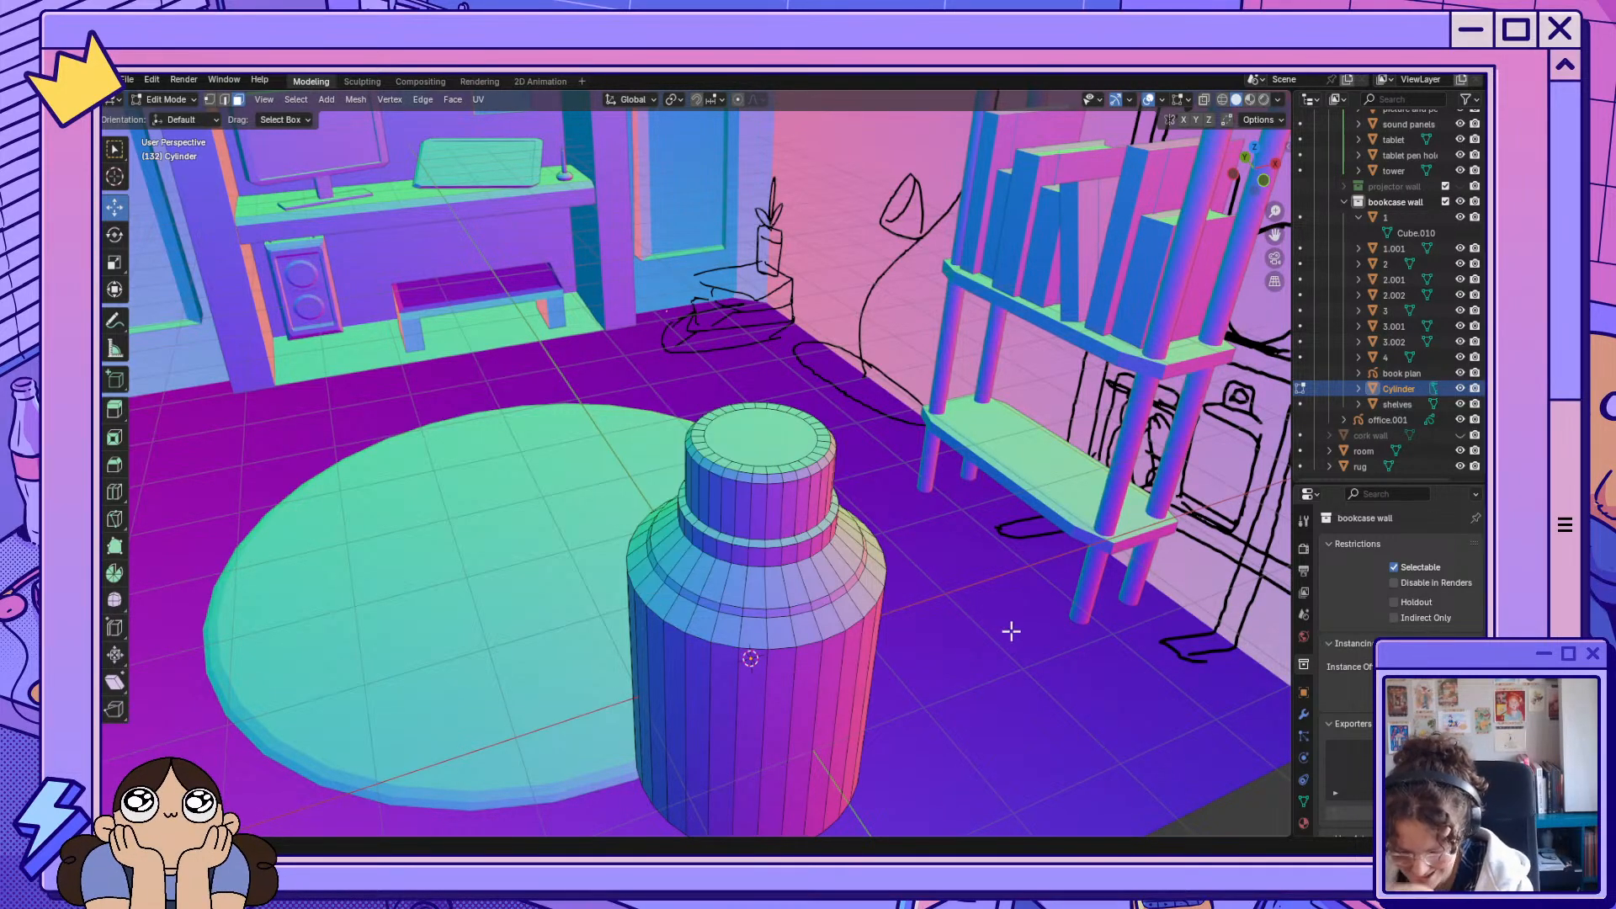
{"action": "right_click", "coordinate": [1014, 633]}
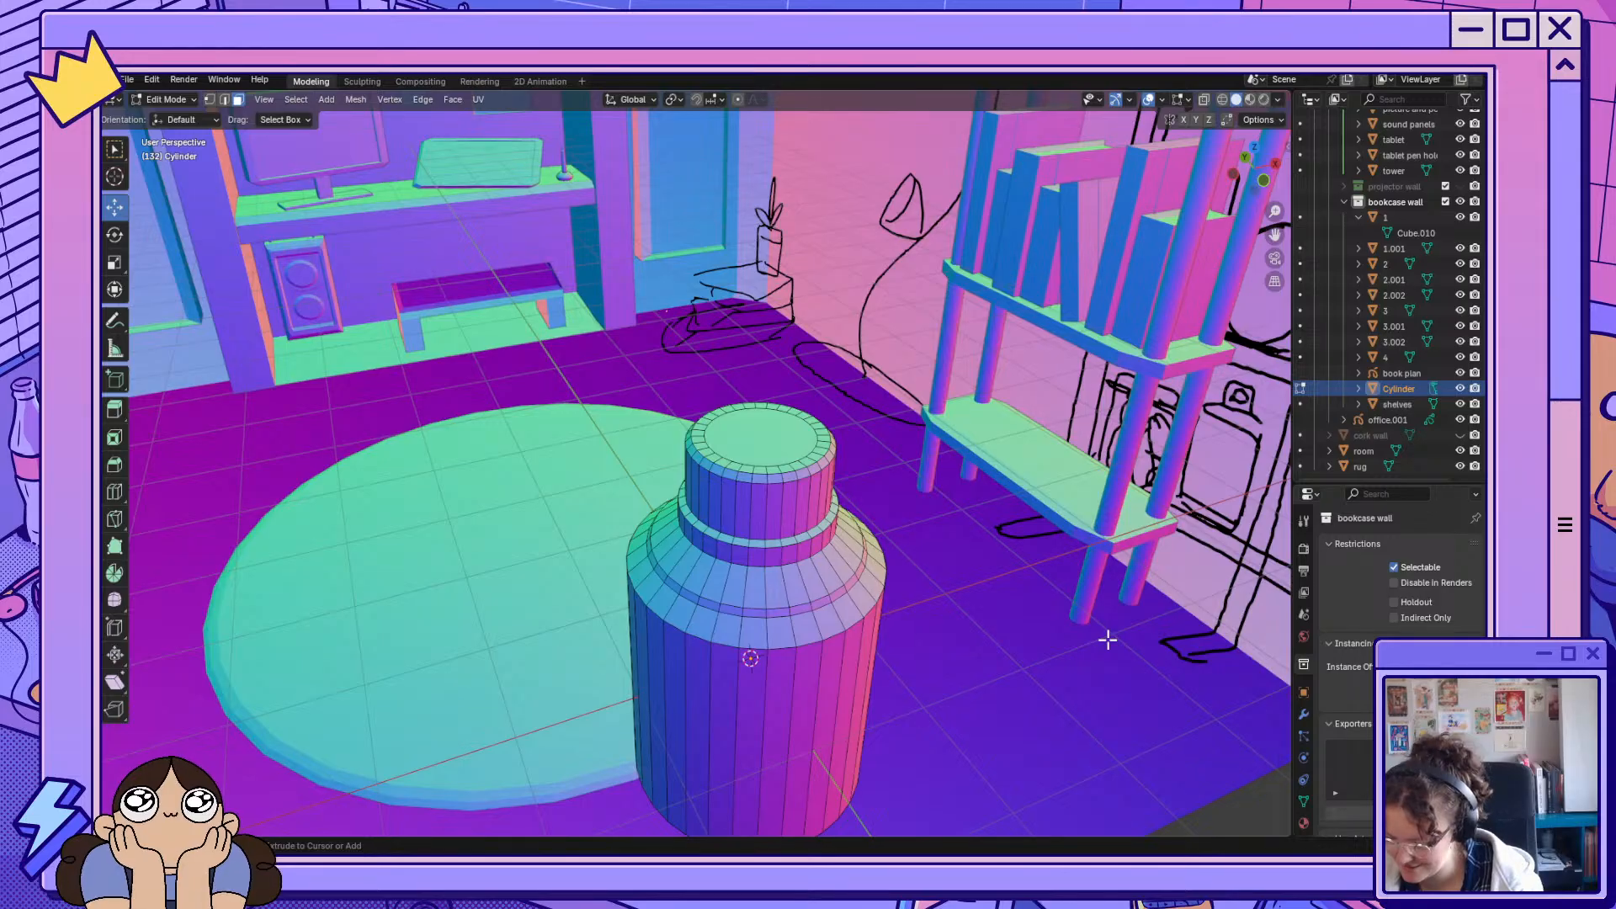
Add a cube to the bottle mesh while staying in Edit Mode.
{"action": "left_click", "coordinate": [764, 445]}
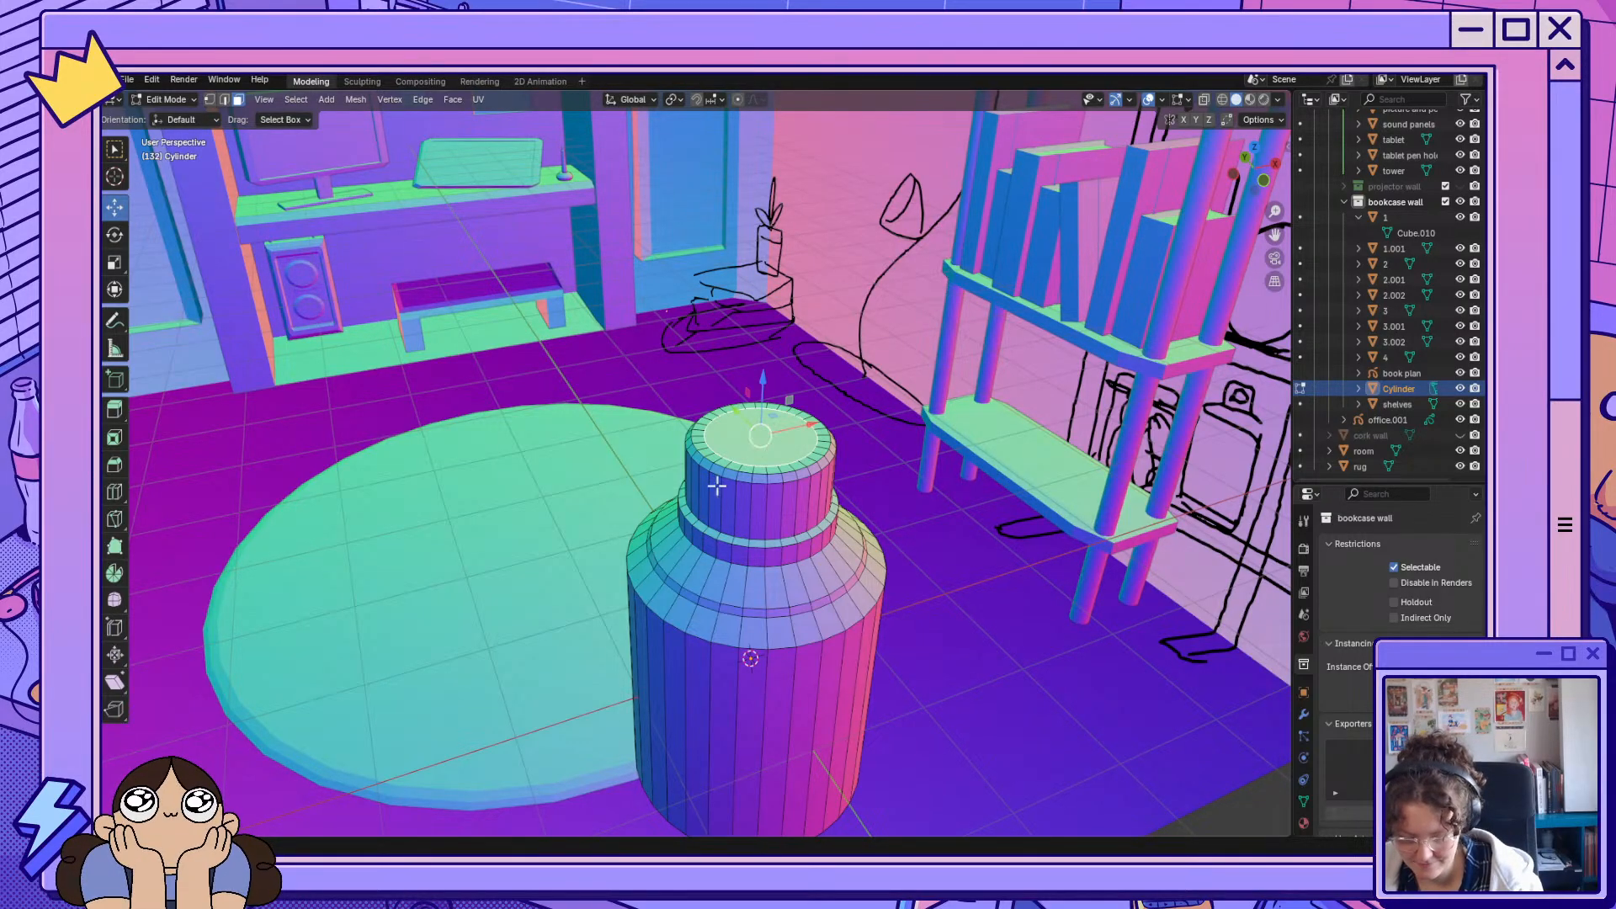
{"action": "key", "text": "shift+a"}
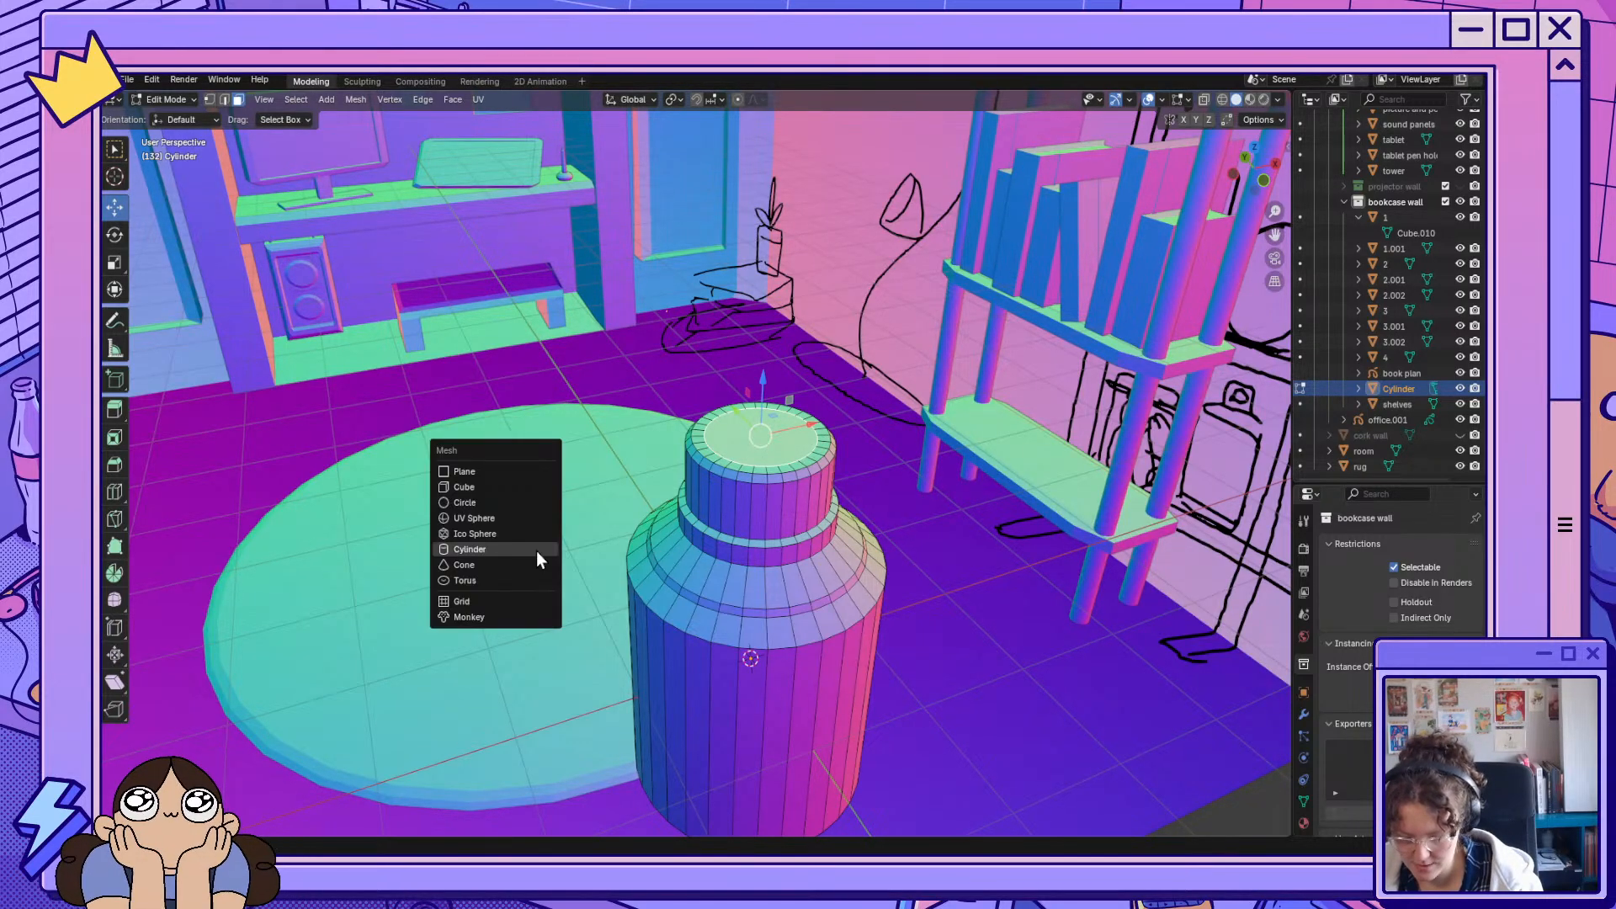
{"action": "left_click", "coordinate": [535, 486]}
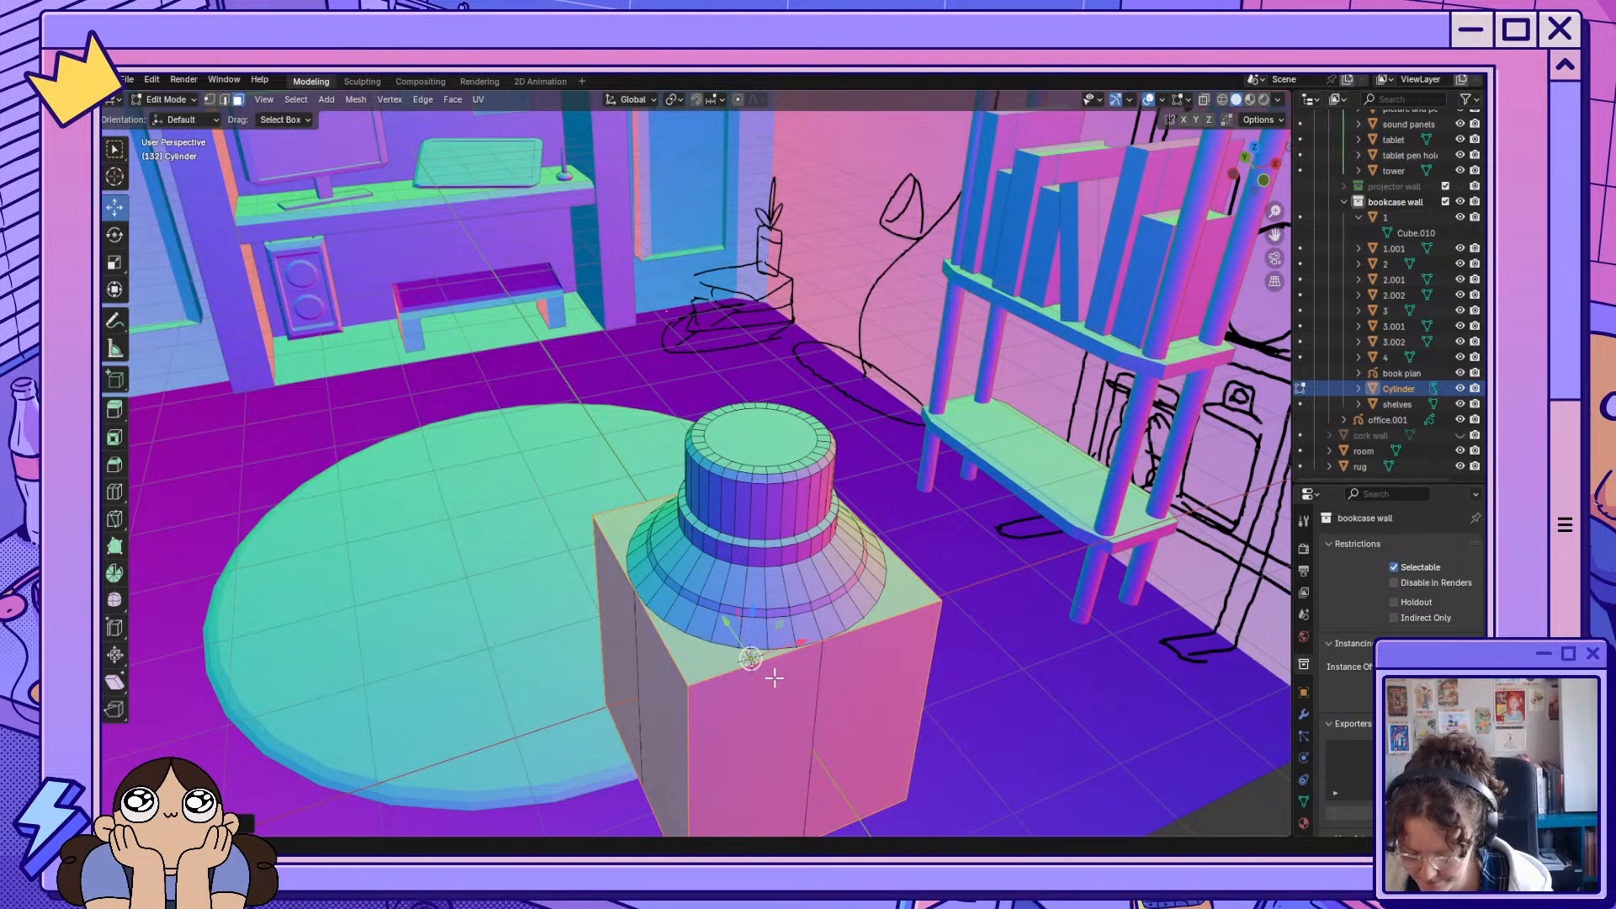
Raise the new cube straight above the bottle's cap and scale it down uniformly.
{"action": "left_click_drag", "start_coordinate": [758, 621], "coordinate": [785, 467]}
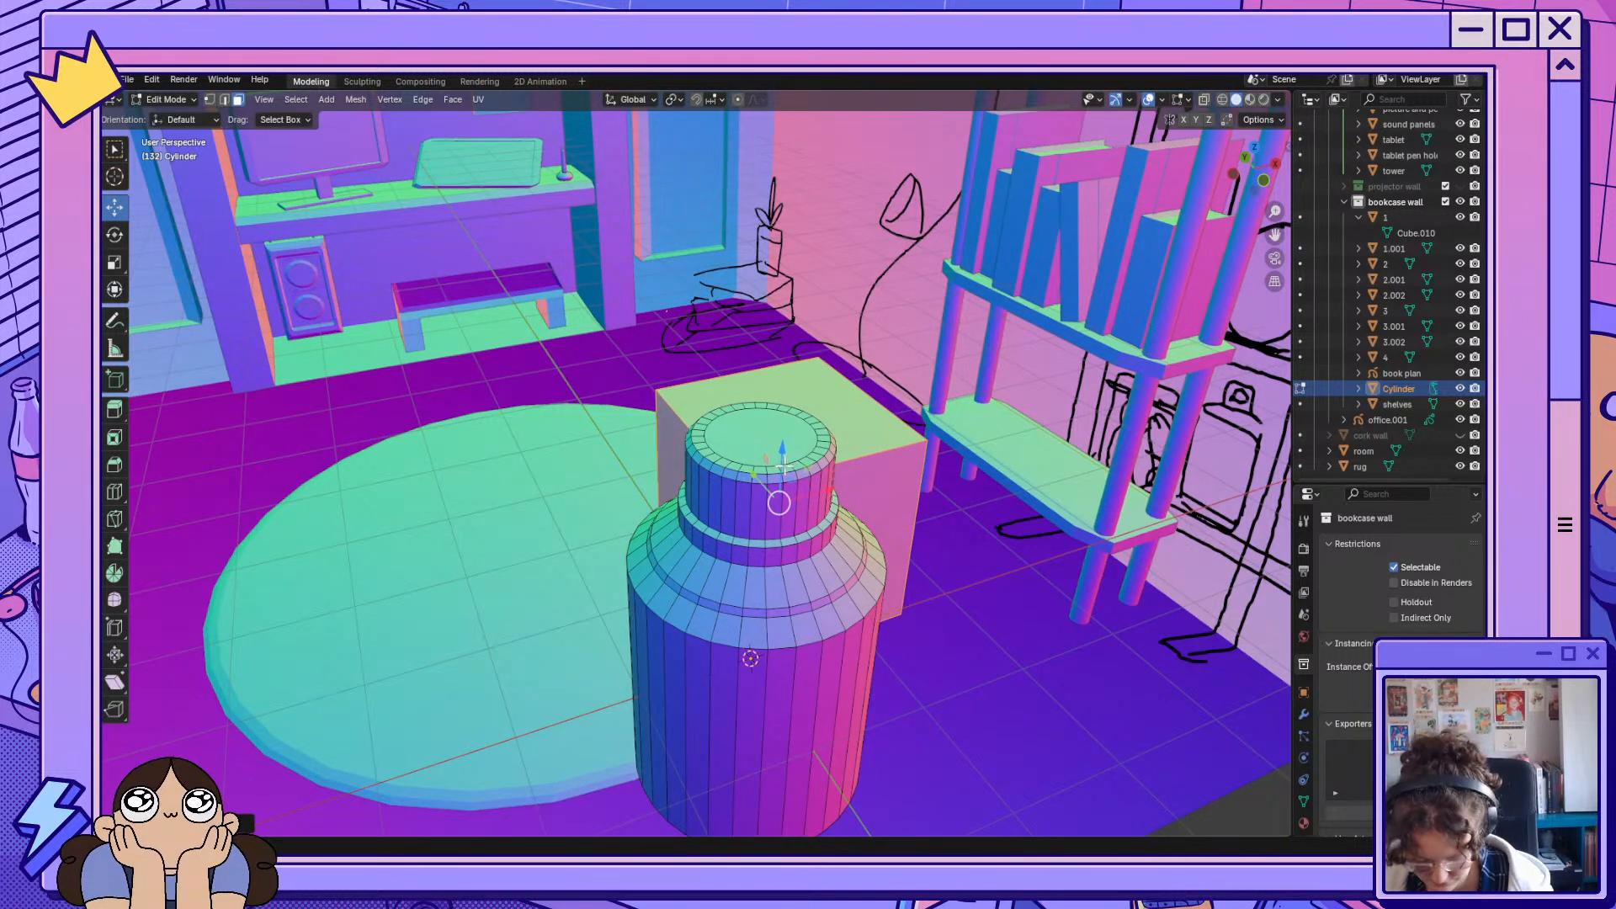
{"action": "key", "text": "ctrl+z"}
{"action": "left_click_drag", "start_coordinate": [754, 617], "coordinate": [816, 322]}
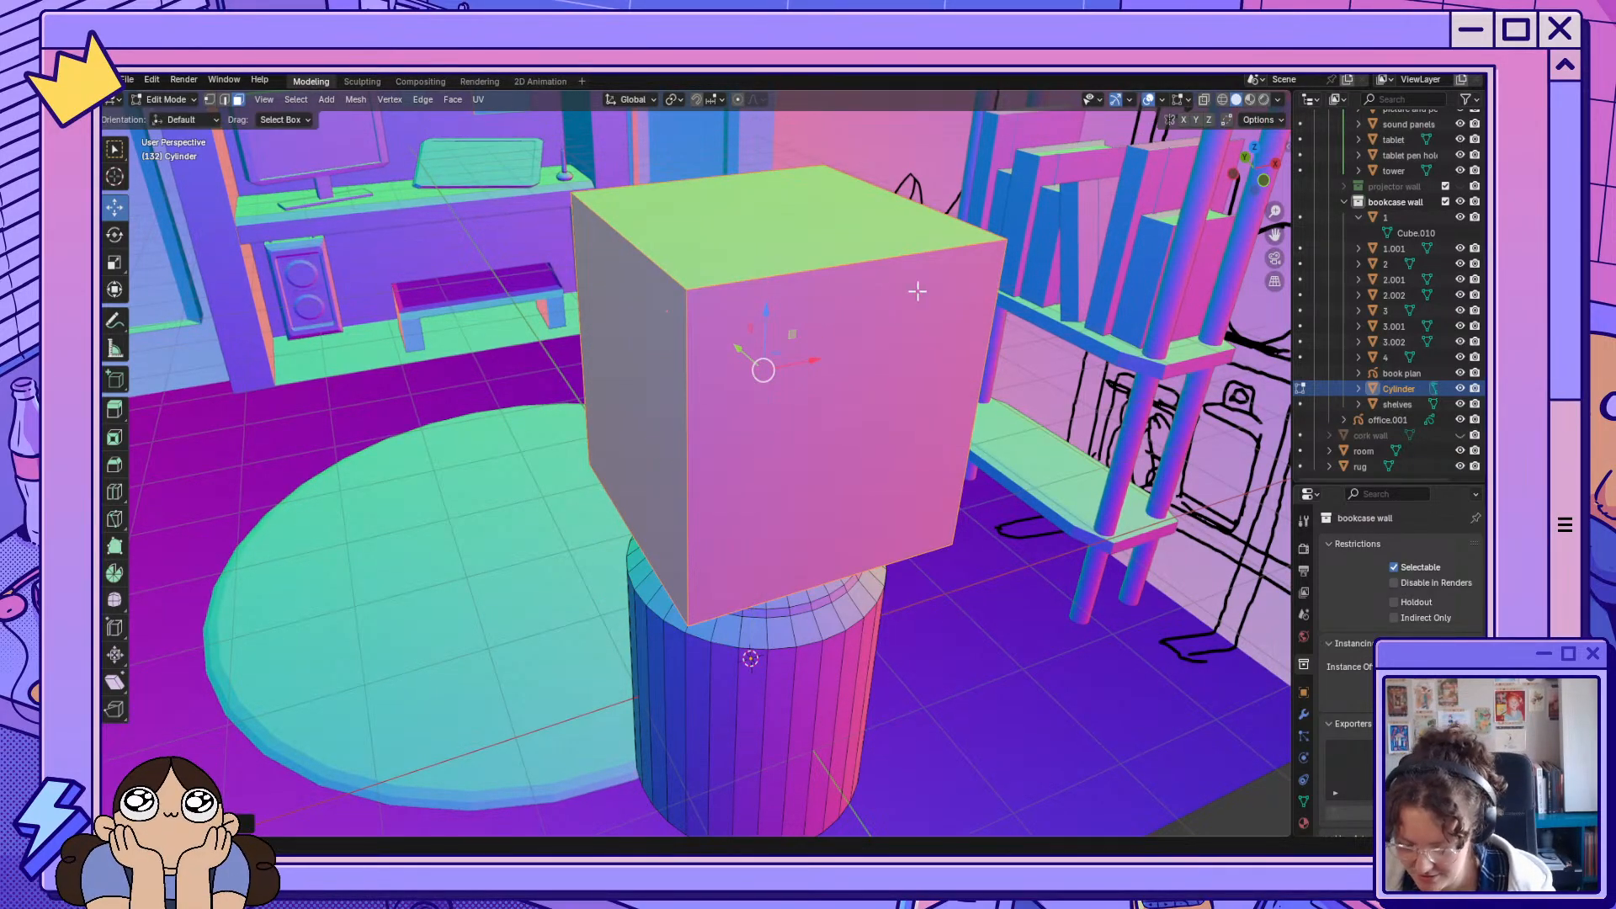
{"action": "key", "text": "s"}
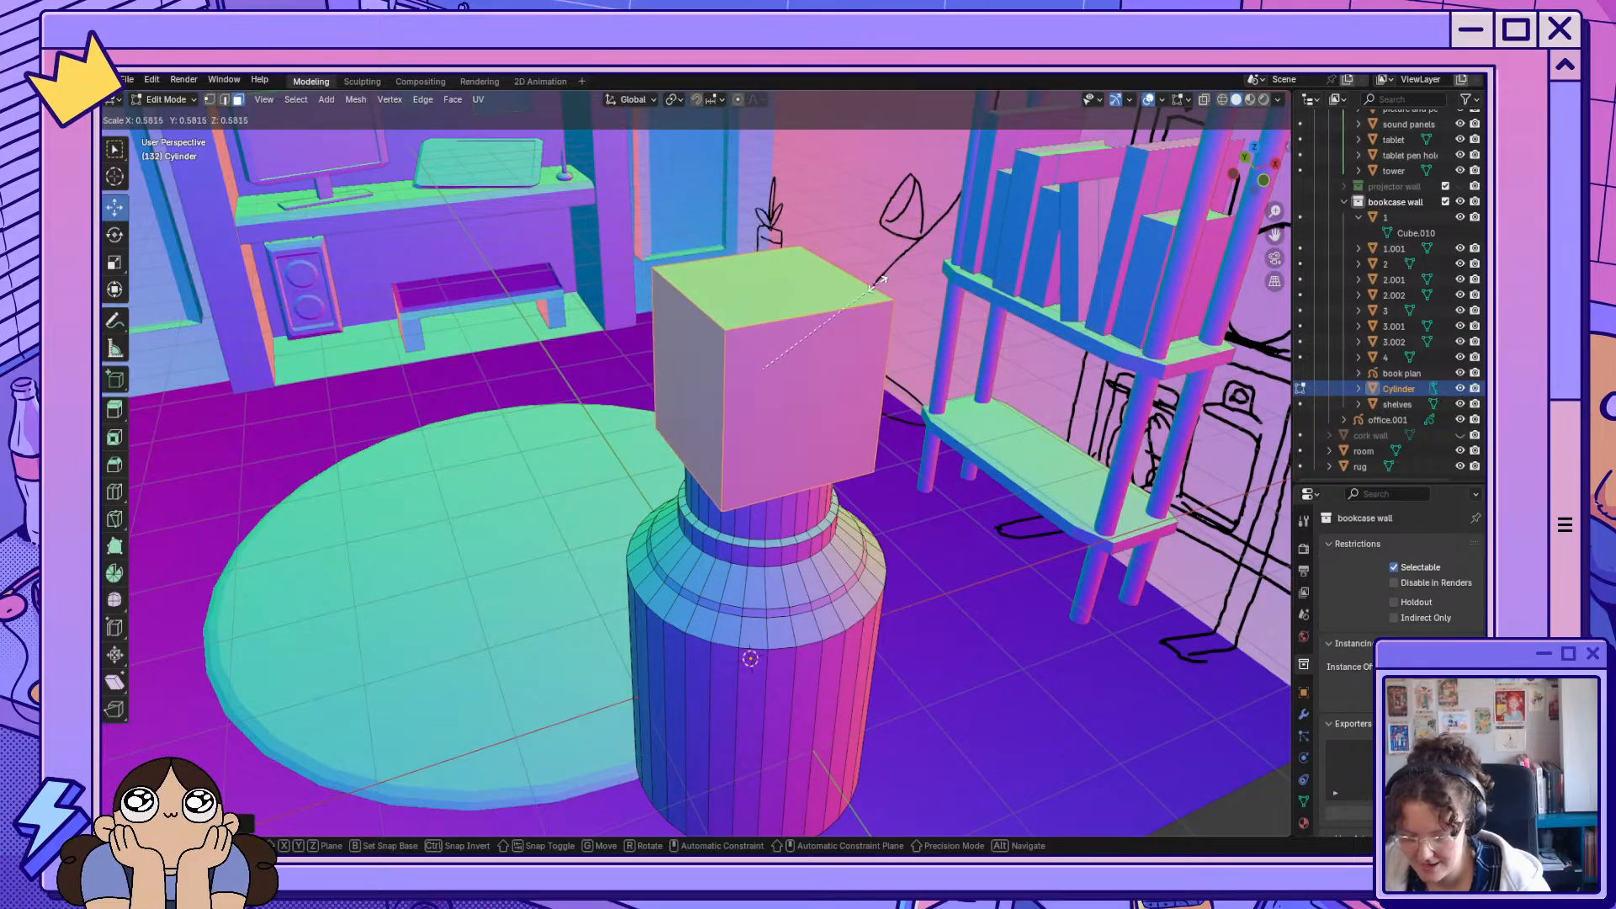
{"action": "left_click", "coordinate": [826, 309]}
Lower the cube vertically onto the top of the bottle's cap.
{"action": "middle_click_drag", "start_coordinate": [884, 327], "coordinate": [932, 315]}
{"action": "scroll", "coordinate": [932, 315], "scroll_direction": "up", "scroll_amount": 1}
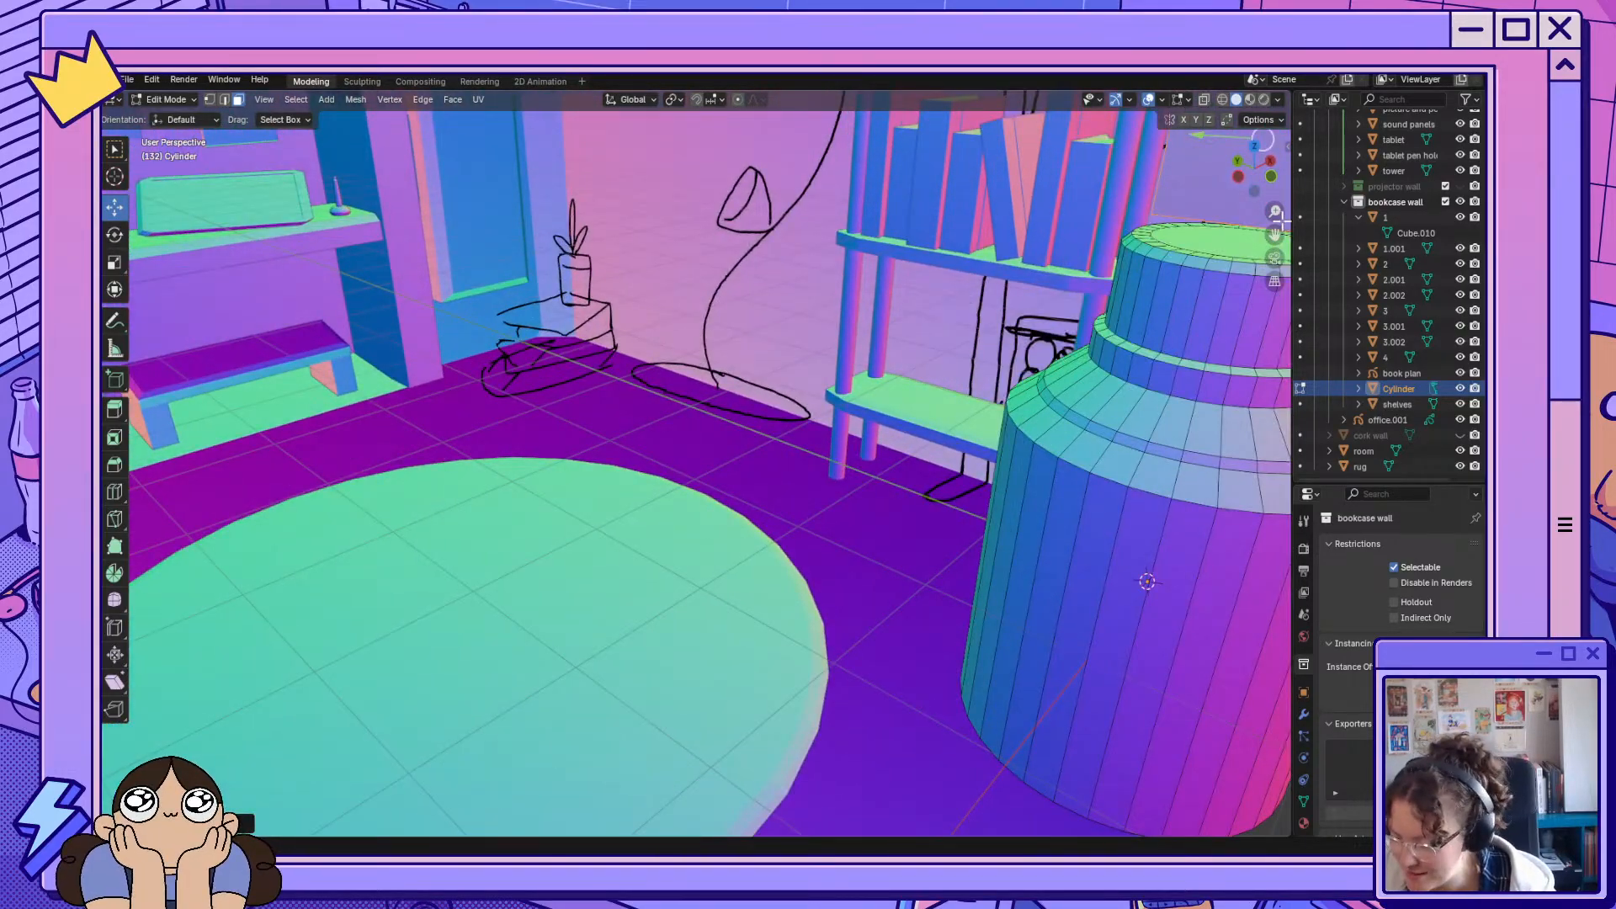
{"action": "left_click_drag", "start_coordinate": [1275, 234], "coordinate": [921, 438]}
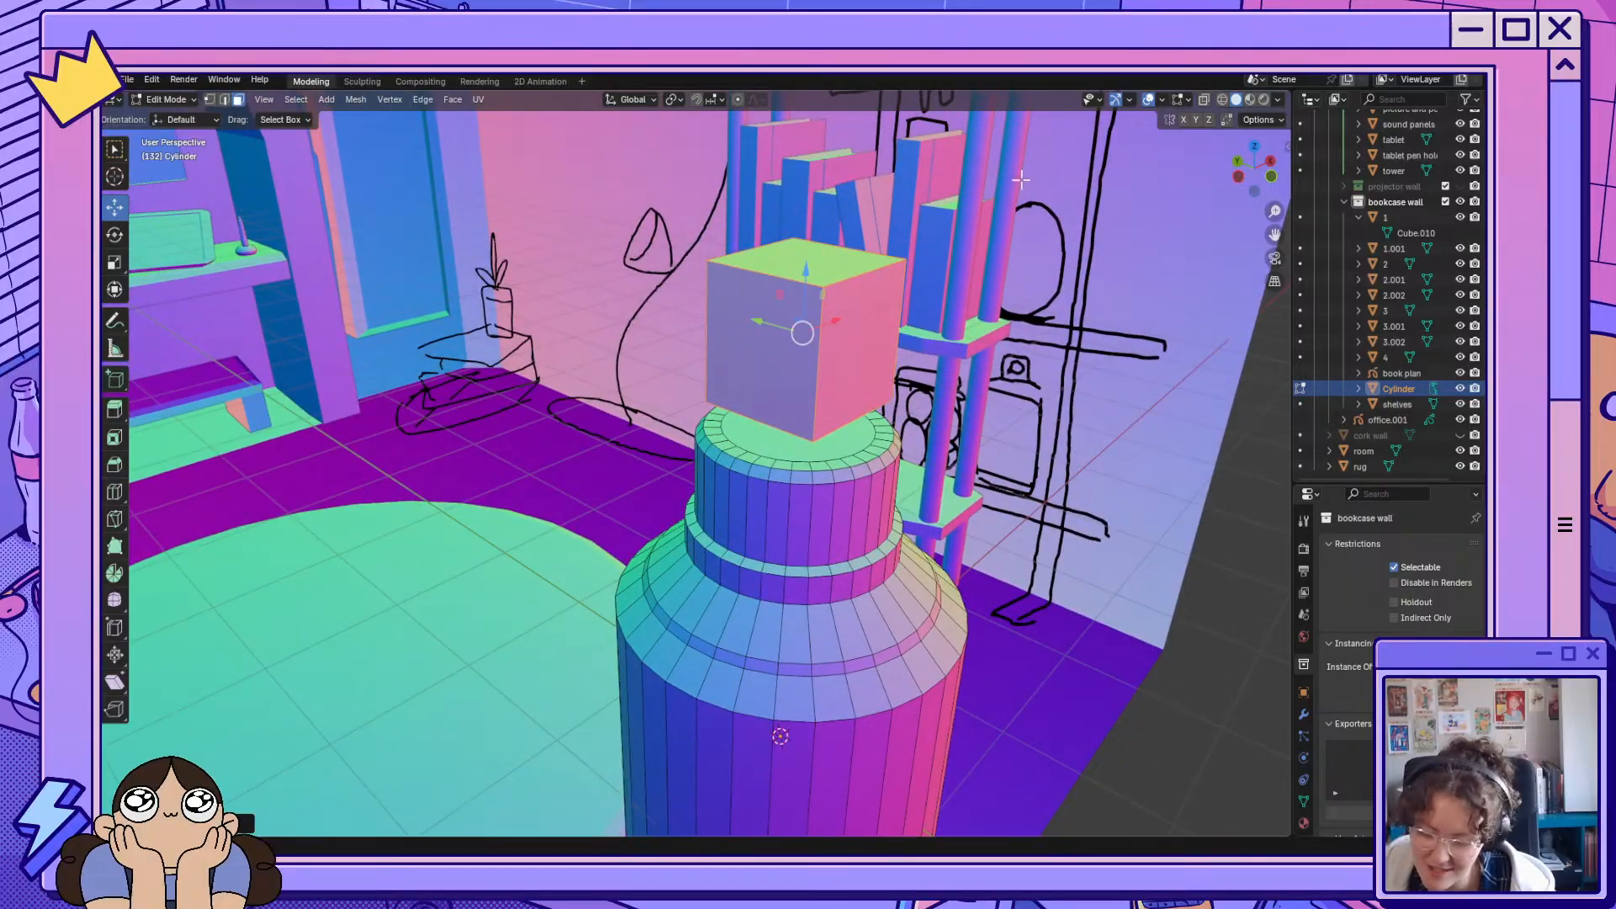
{"action": "left_click_drag", "start_coordinate": [801, 269], "coordinate": [803, 313]}
Scale the cube to about 0.38 along the global X axis to make a thin block.
{"action": "middle_click_drag", "start_coordinate": [992, 397], "coordinate": [890, 478]}
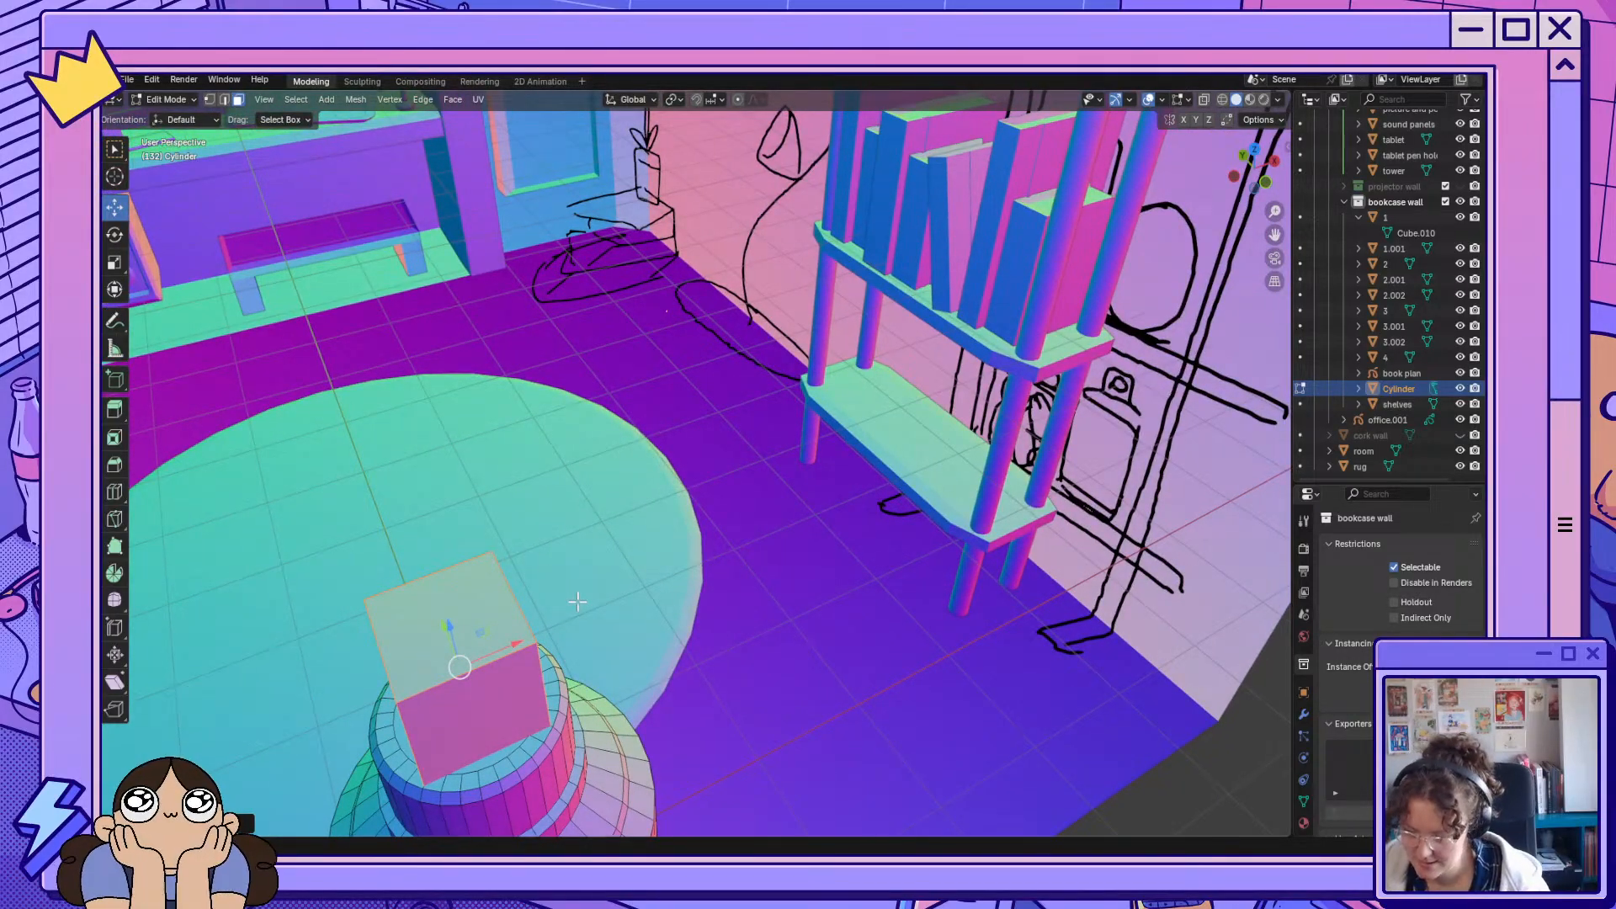
{"action": "key", "text": "s"}
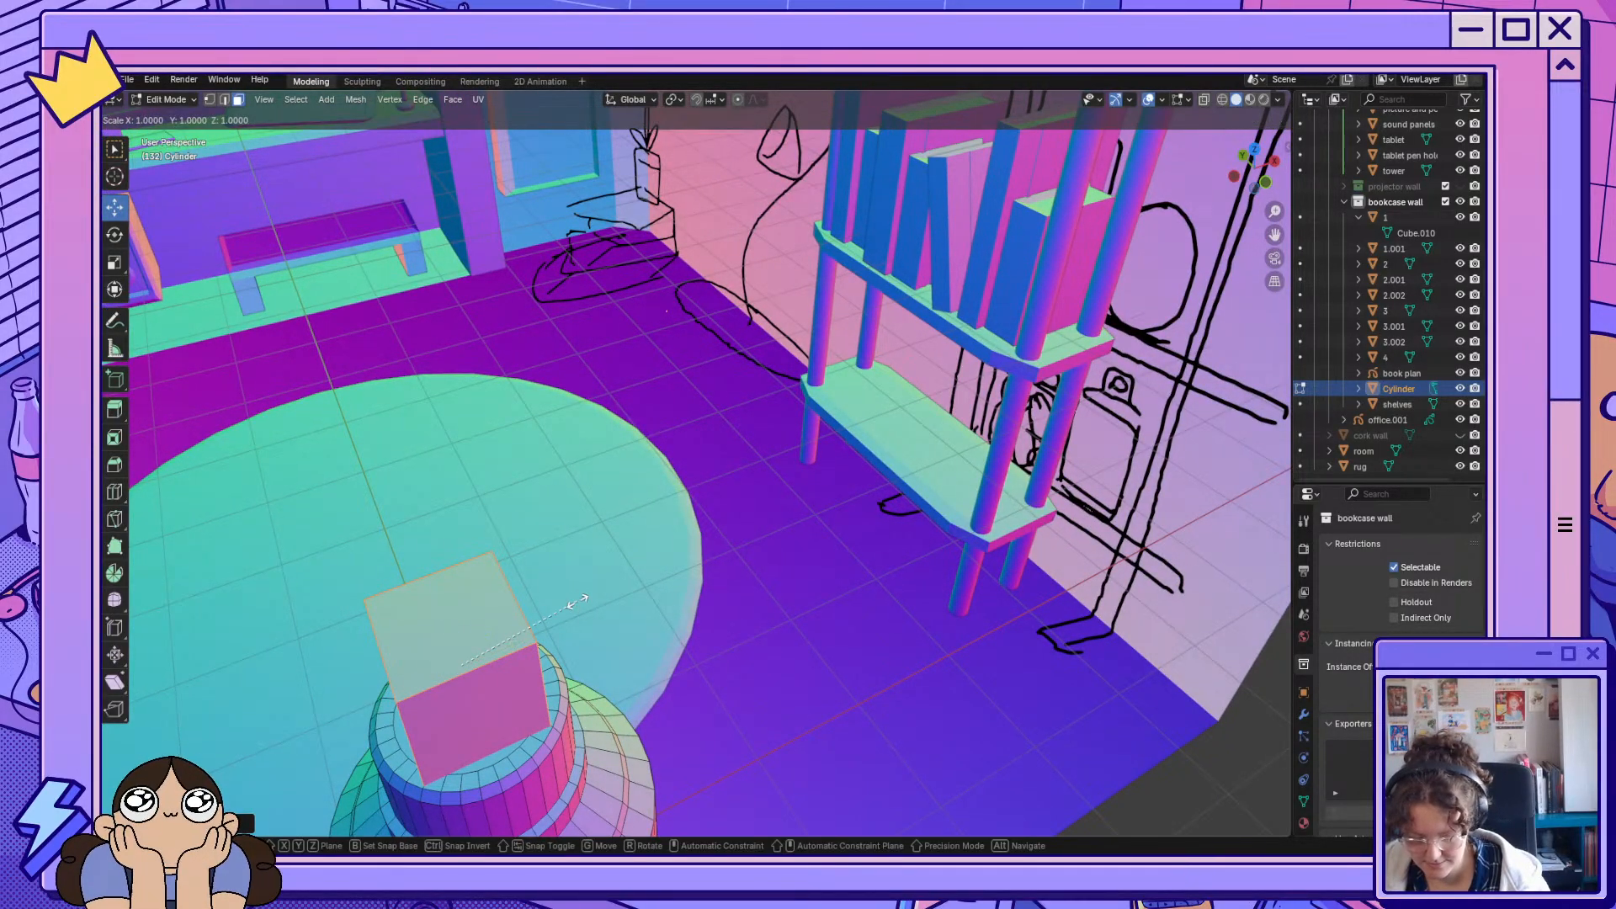
{"action": "key", "text": "x"}
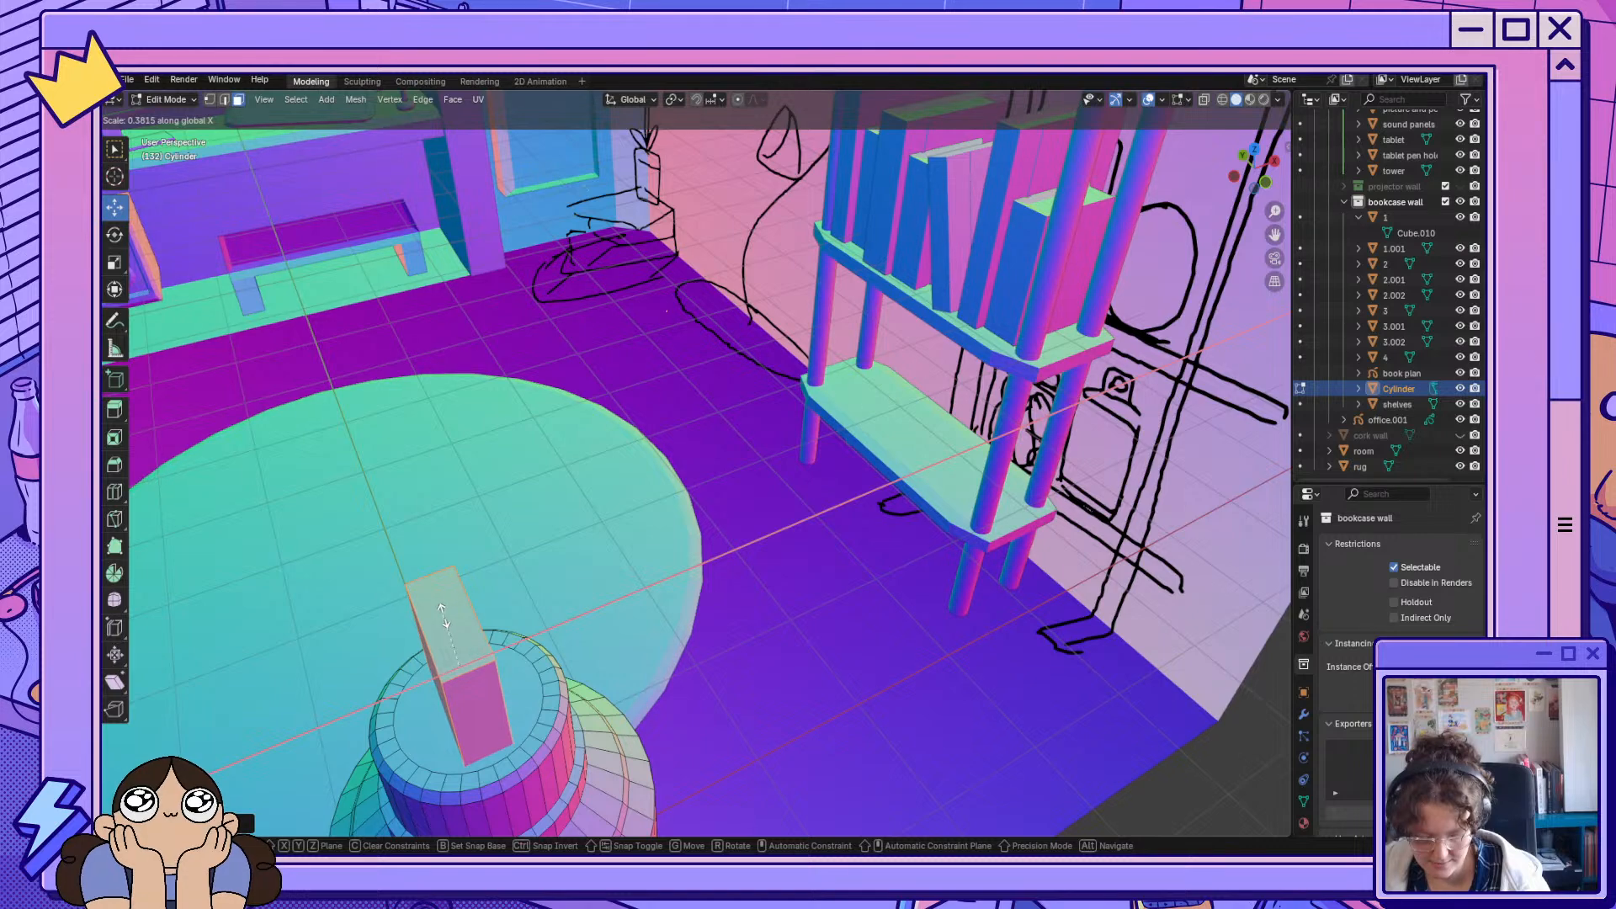
{"action": "left_click", "coordinate": [444, 620]}
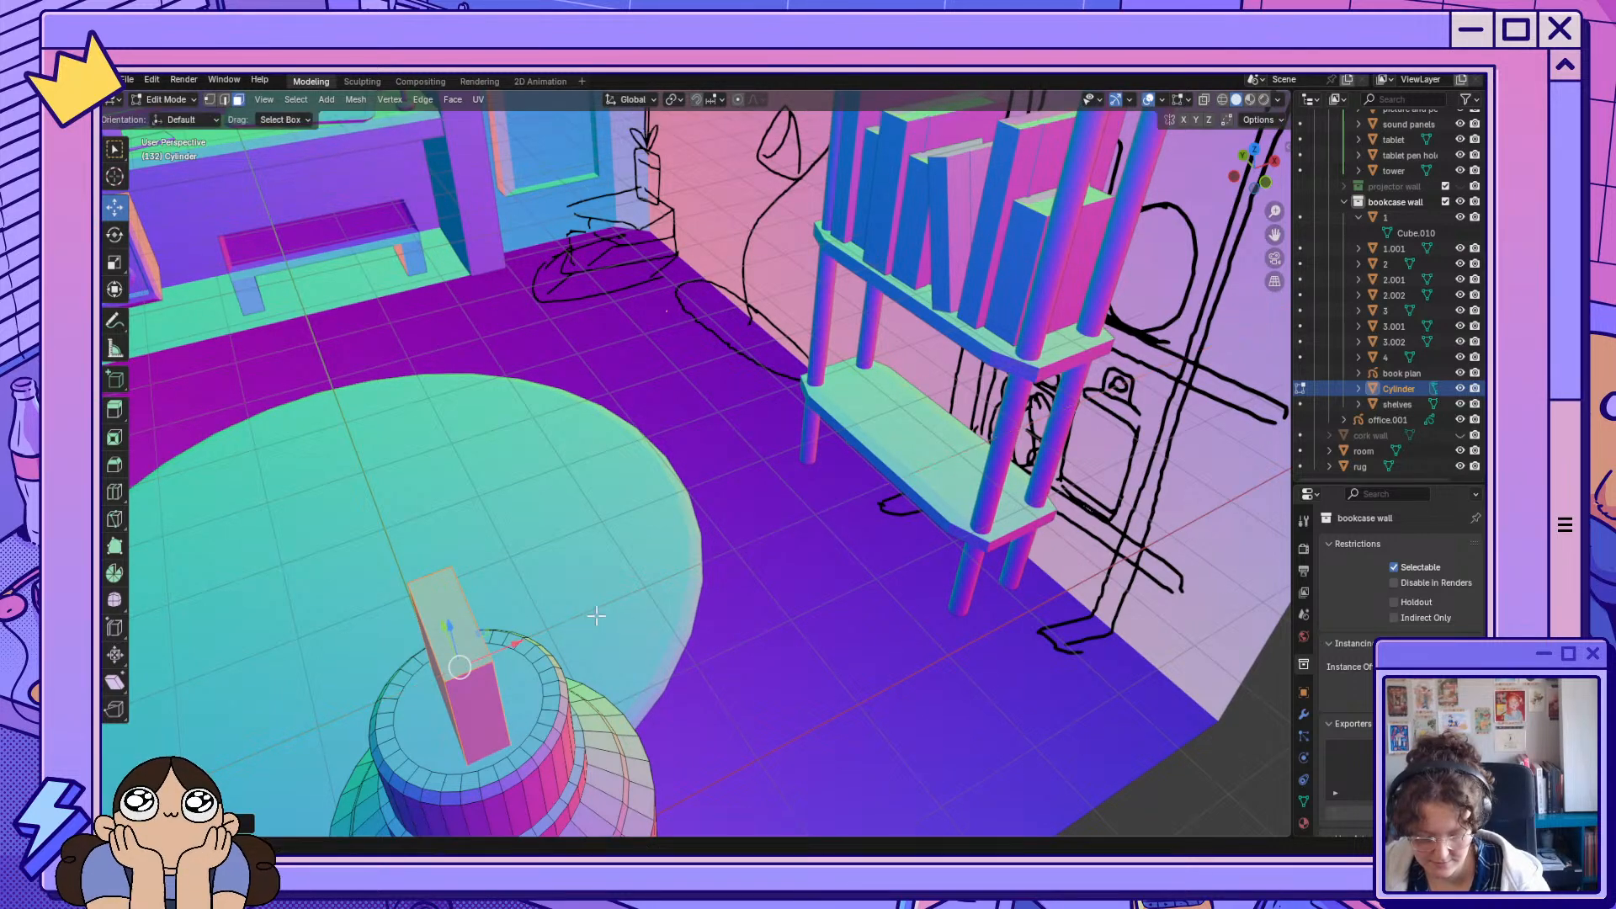
Nudge the thin block along Y over the cap and stretch it to about 1.55 along the global Y axis.
{"action": "middle_click_drag", "start_coordinate": [596, 615], "coordinate": [663, 589]}
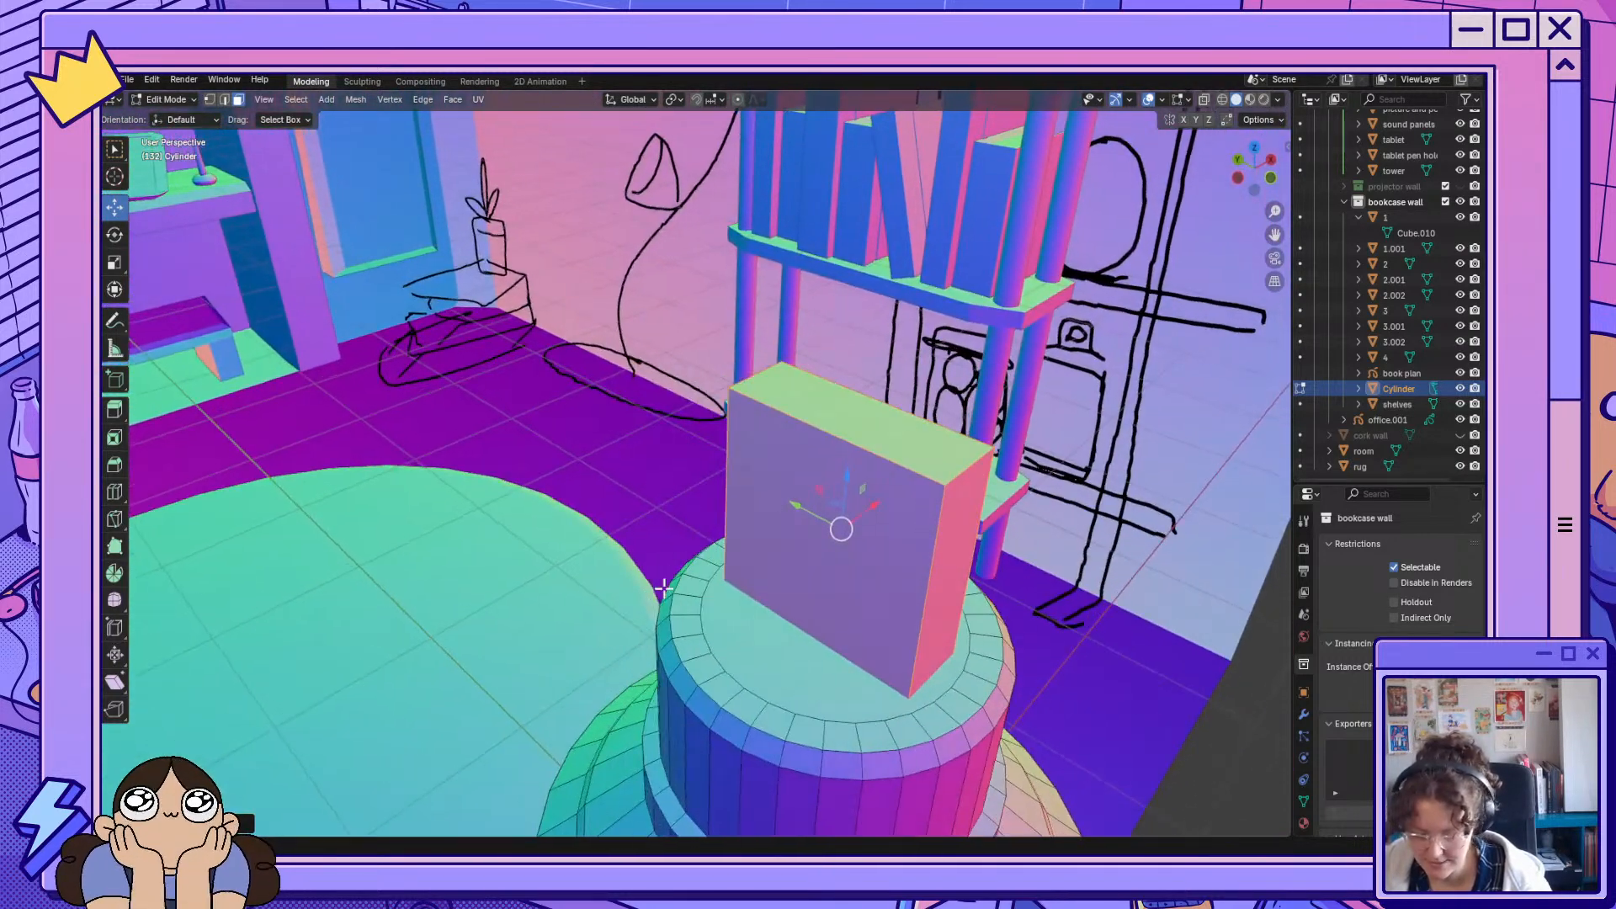
{"action": "mouse_move", "coordinate": [909, 664]}
{"action": "middle_mouse_down"}
{"action": "mouse_move", "coordinate": [900, 680]}
{"action": "mouse_move", "coordinate": [943, 672]}
{"action": "mouse_move", "coordinate": [914, 670]}
{"action": "middle_mouse_up"}
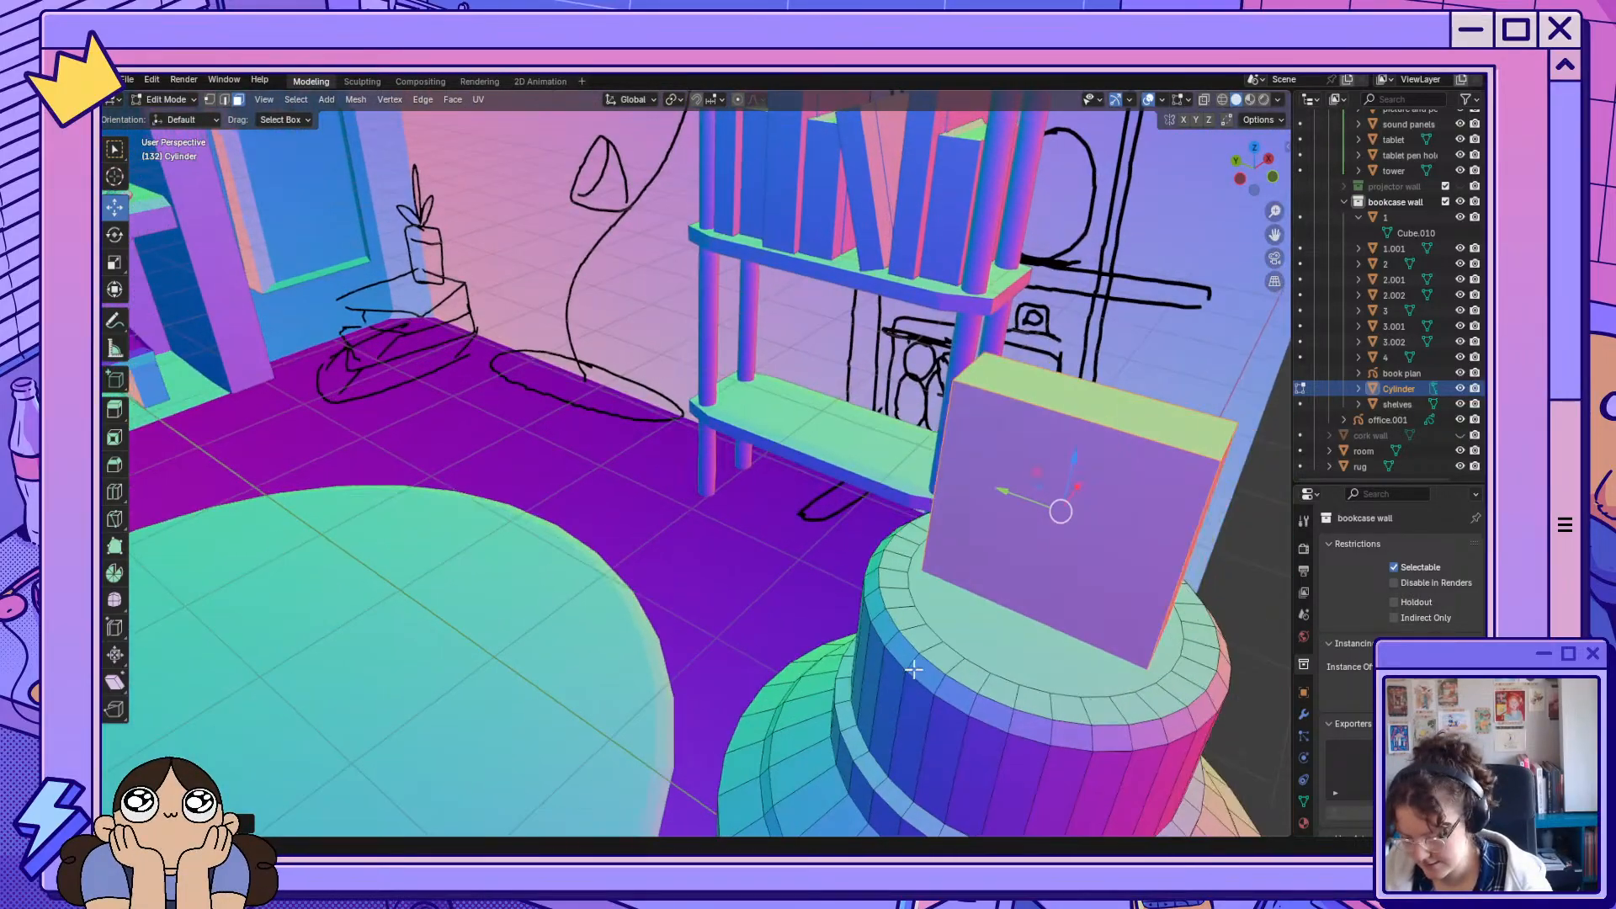
{"action": "left_click_drag", "start_coordinate": [1006, 493], "coordinate": [1018, 504]}
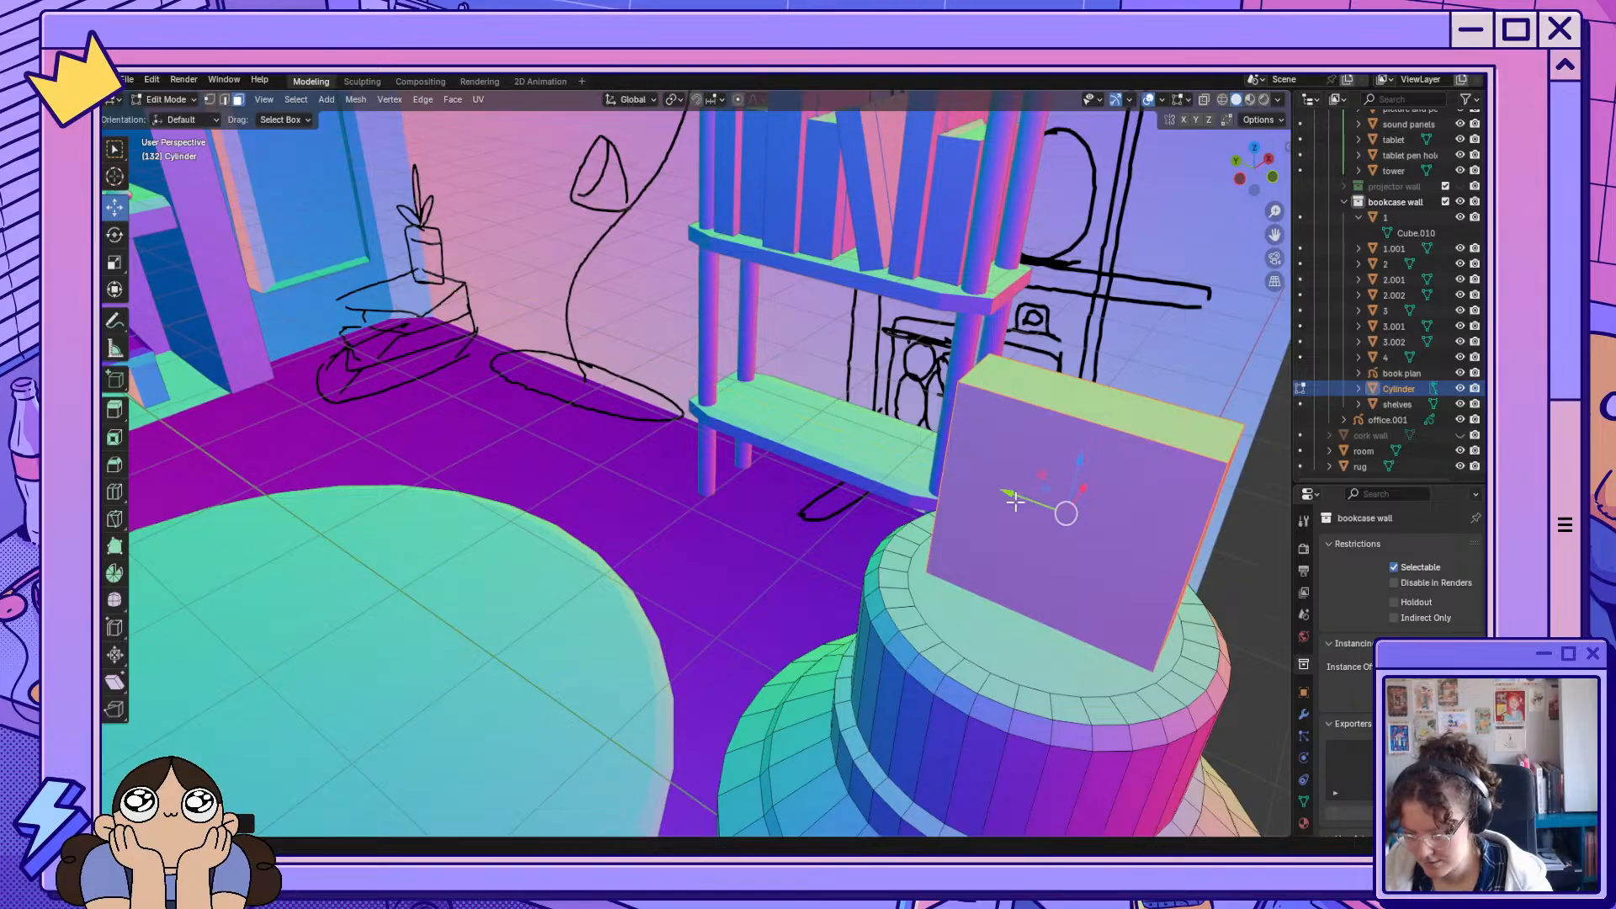
{"action": "middle_click_drag", "start_coordinate": [1018, 510], "coordinate": [868, 549]}
{"action": "key", "text": "s"}
{"action": "key", "text": "y"}
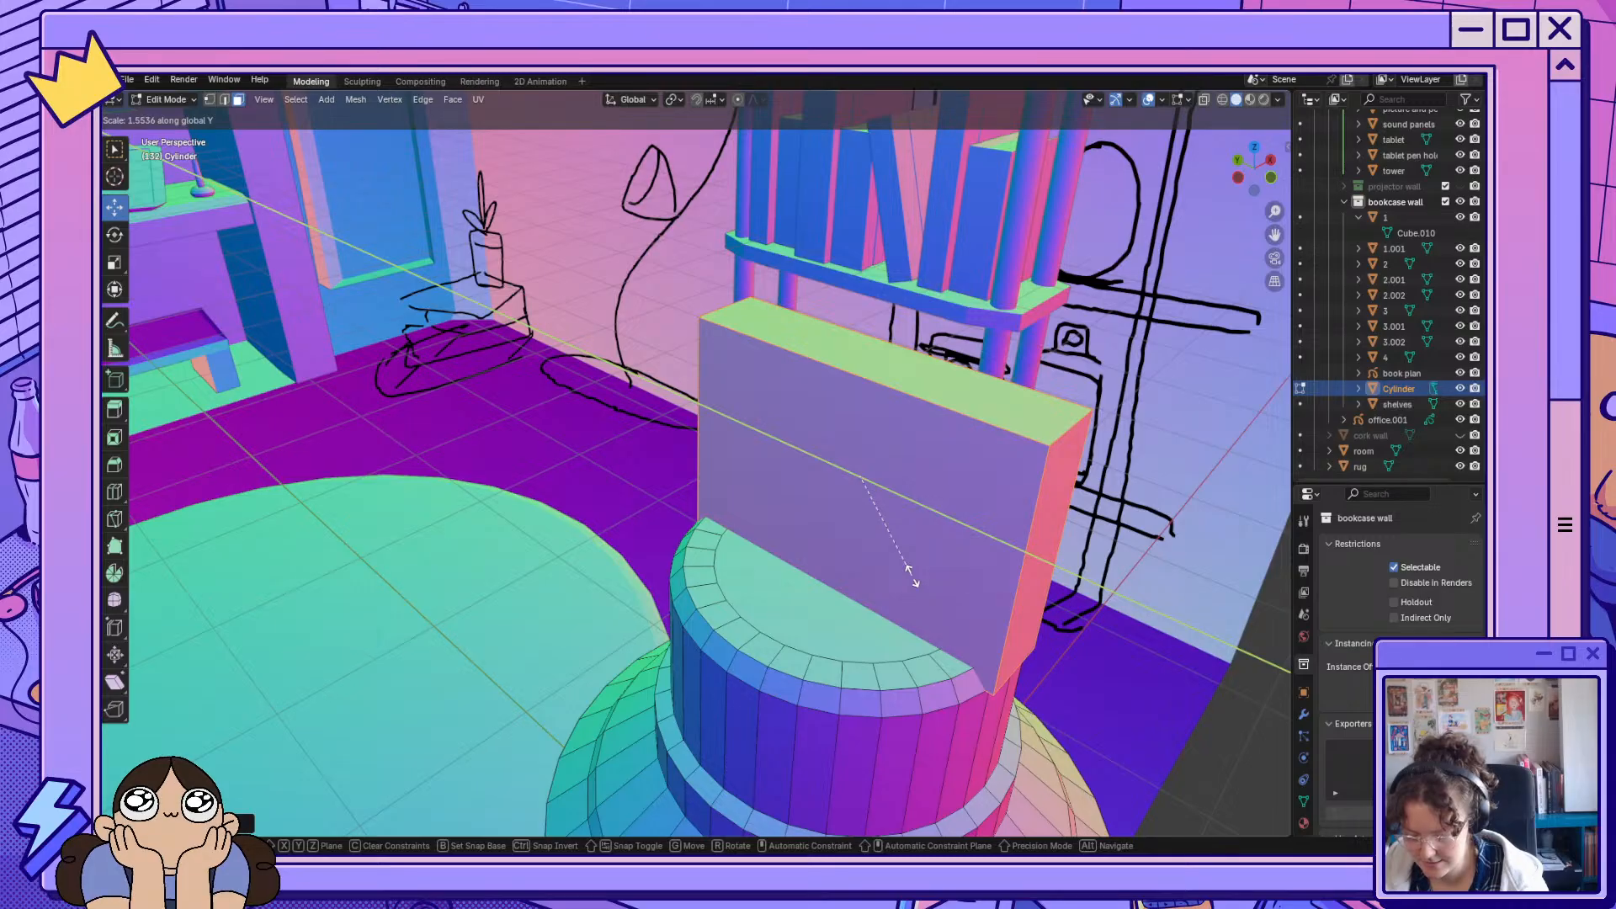
{"action": "left_click", "coordinate": [909, 573]}
Stretch the block taller along the global Z axis and move it down about 0.33 m into the cap.
{"action": "middle_click_drag", "start_coordinate": [914, 571], "coordinate": [903, 571]}
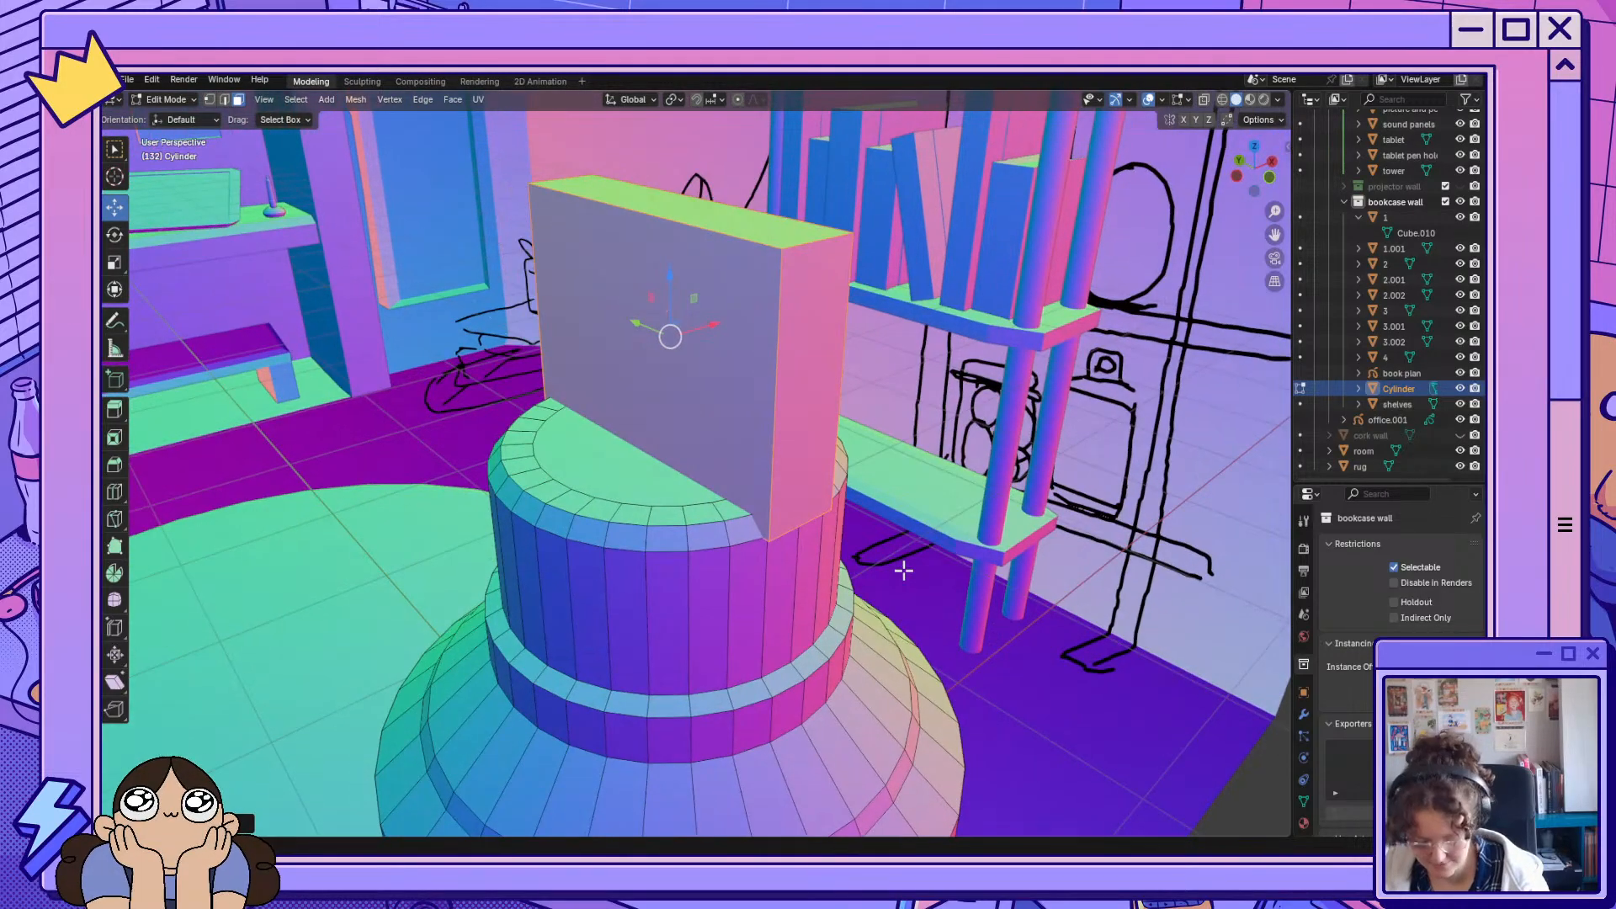
{"action": "key", "text": "s"}
{"action": "key", "text": "z"}
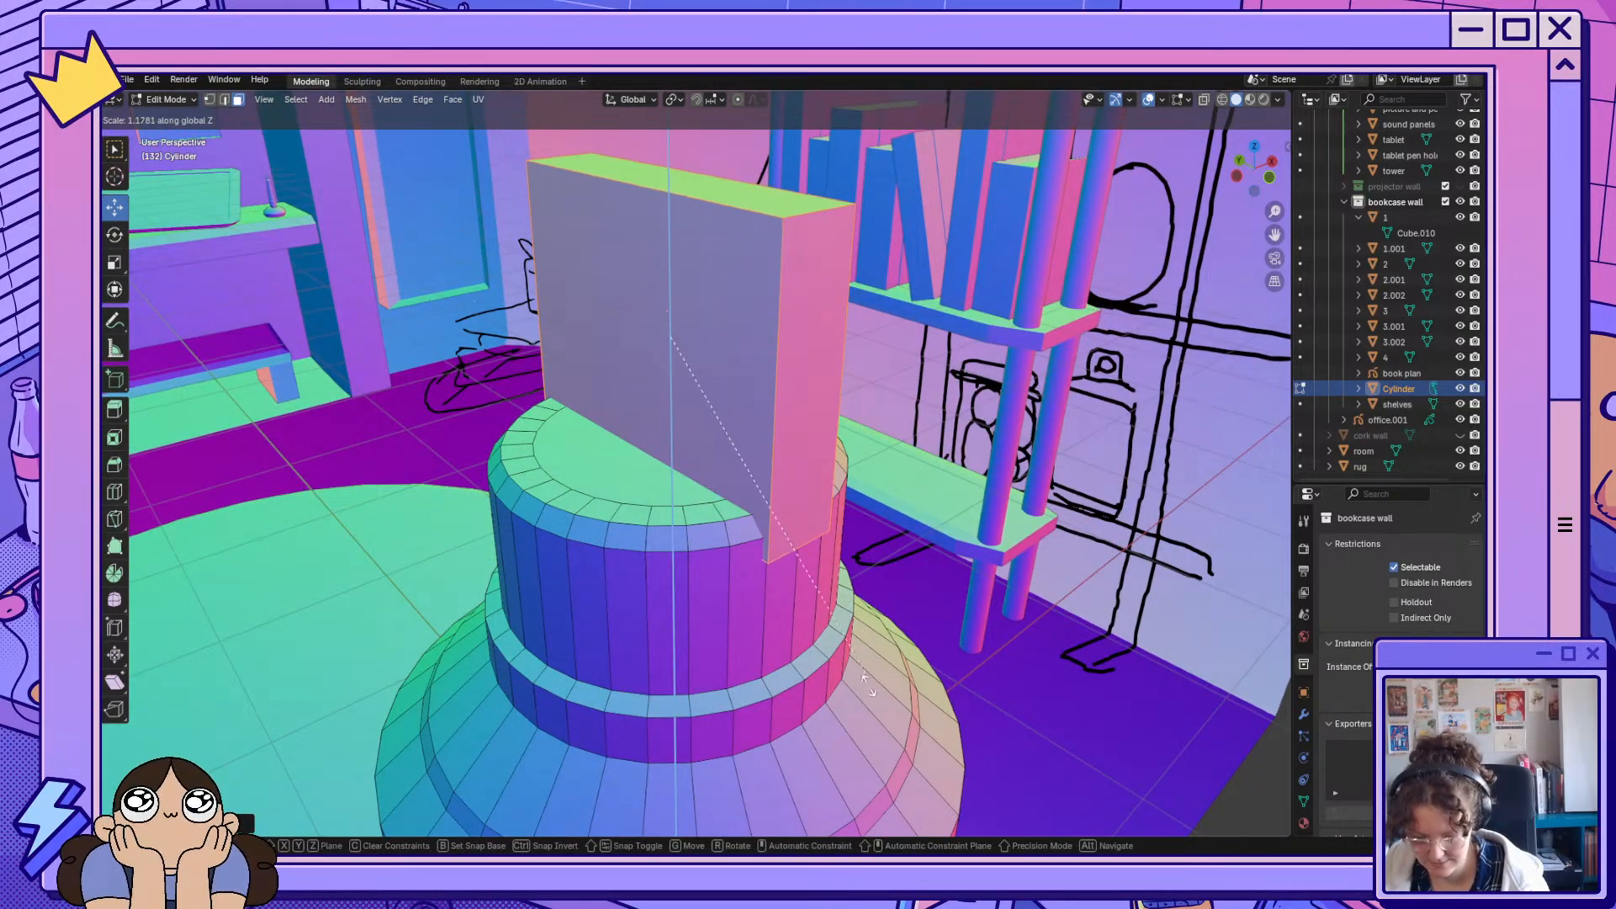
{"action": "left_click", "coordinate": [897, 128]}
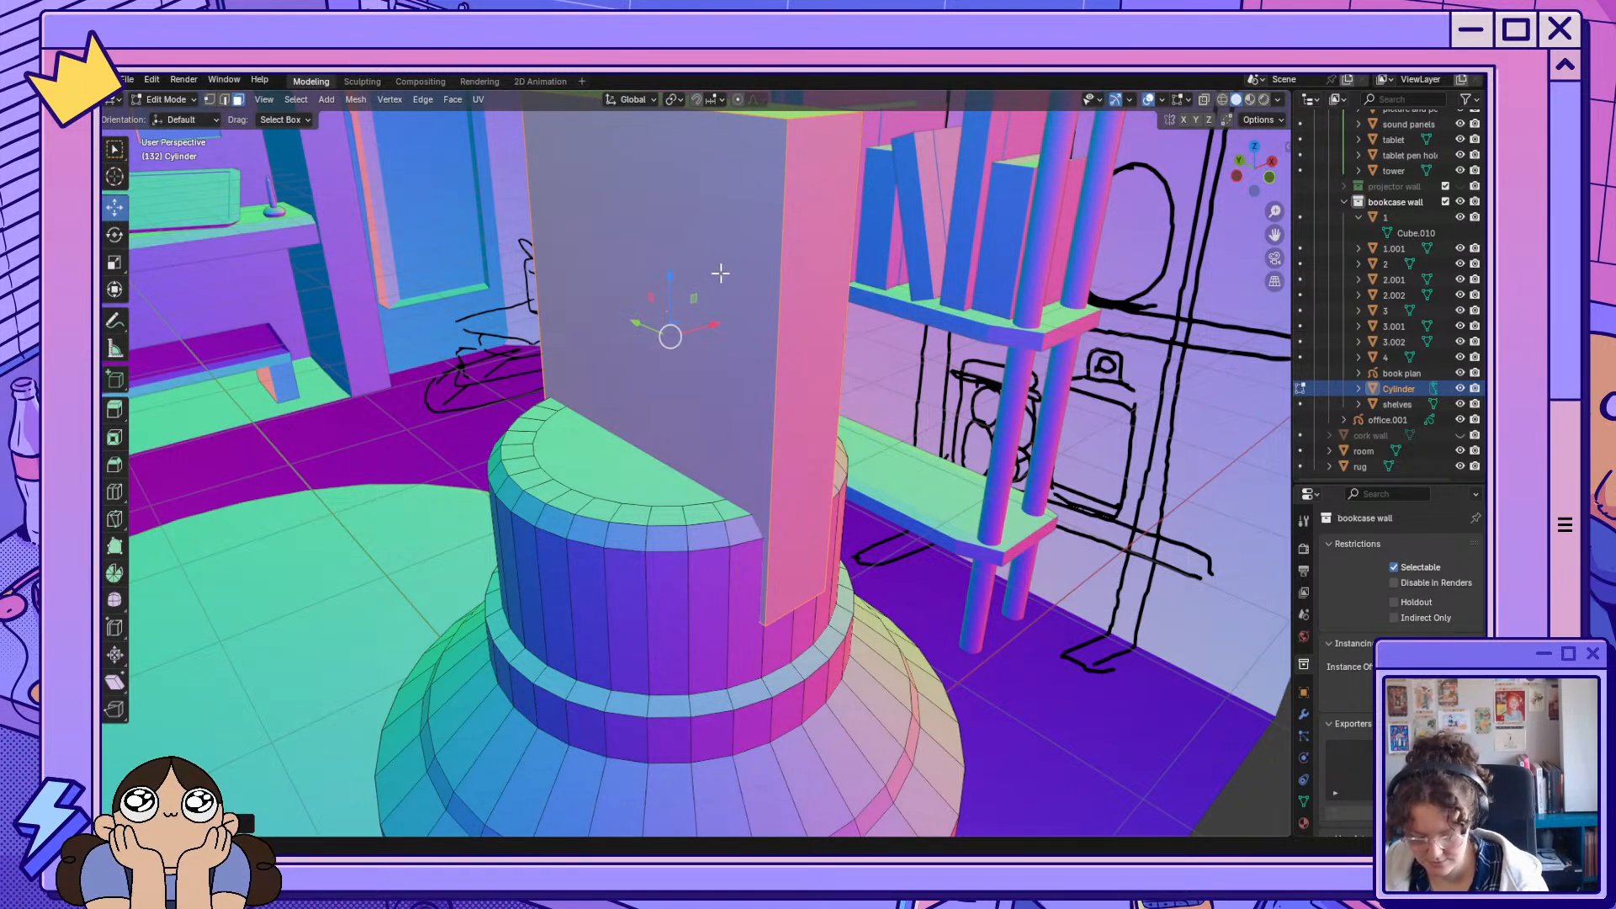
{"action": "key", "text": "g"}
{"action": "key", "text": "z"}
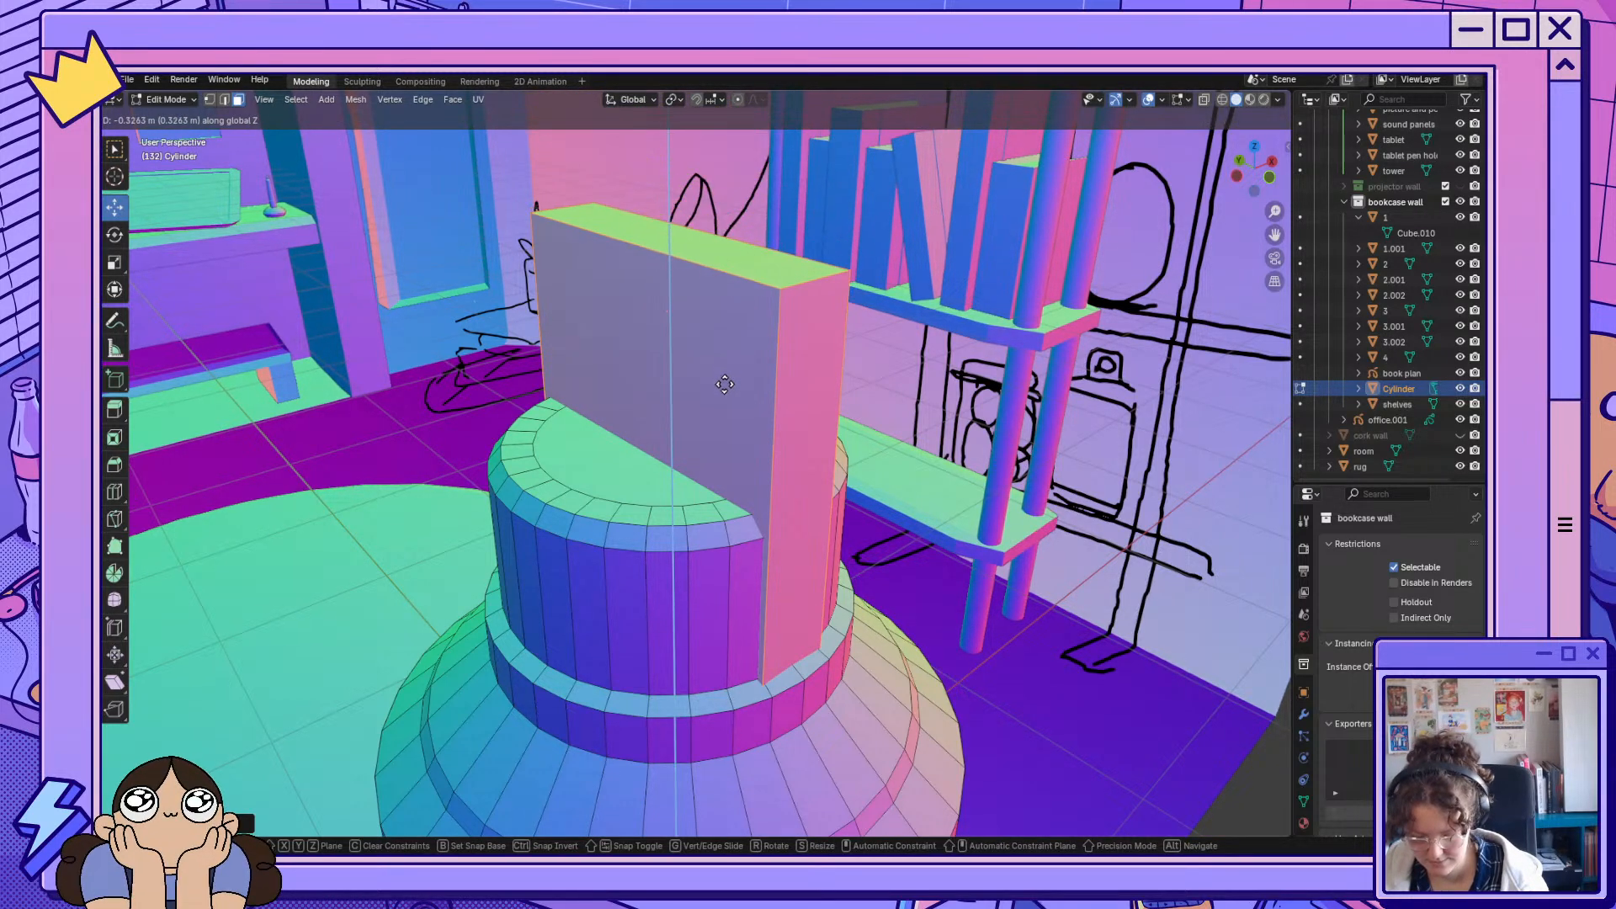
Select one narrow end face of the block and move it slightly inward along Y toward the cap's edge.
{"action": "middle_click_drag", "start_coordinate": [760, 407], "coordinate": [791, 411]}
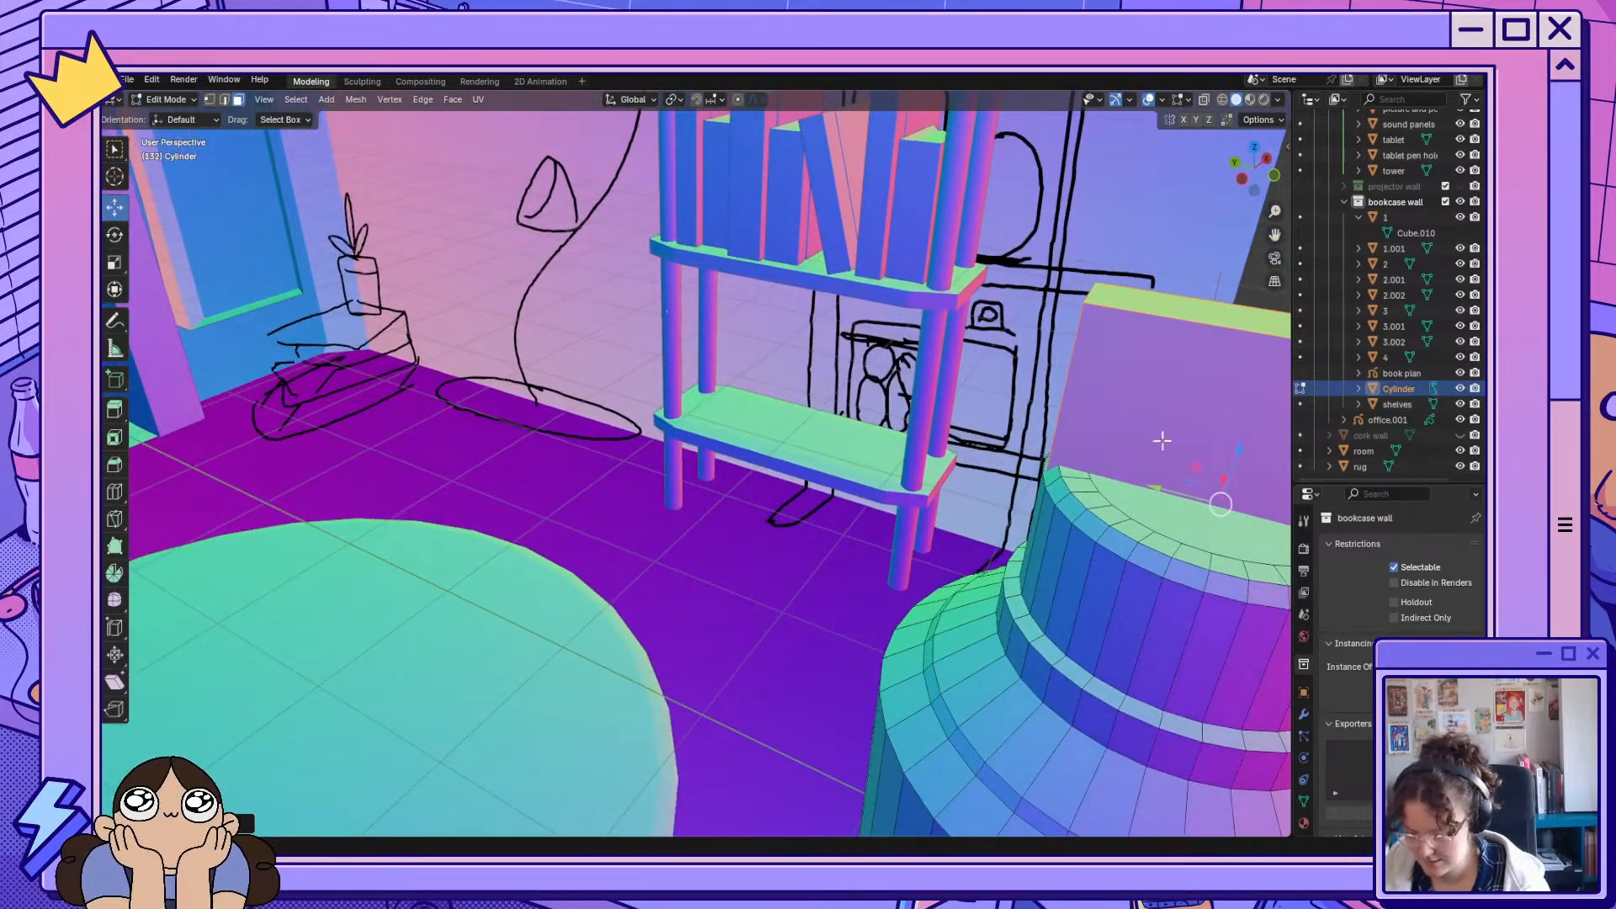
{"action": "left_click_drag", "start_coordinate": [1274, 234], "coordinate": [949, 346]}
{"action": "left_click", "coordinate": [941, 339]}
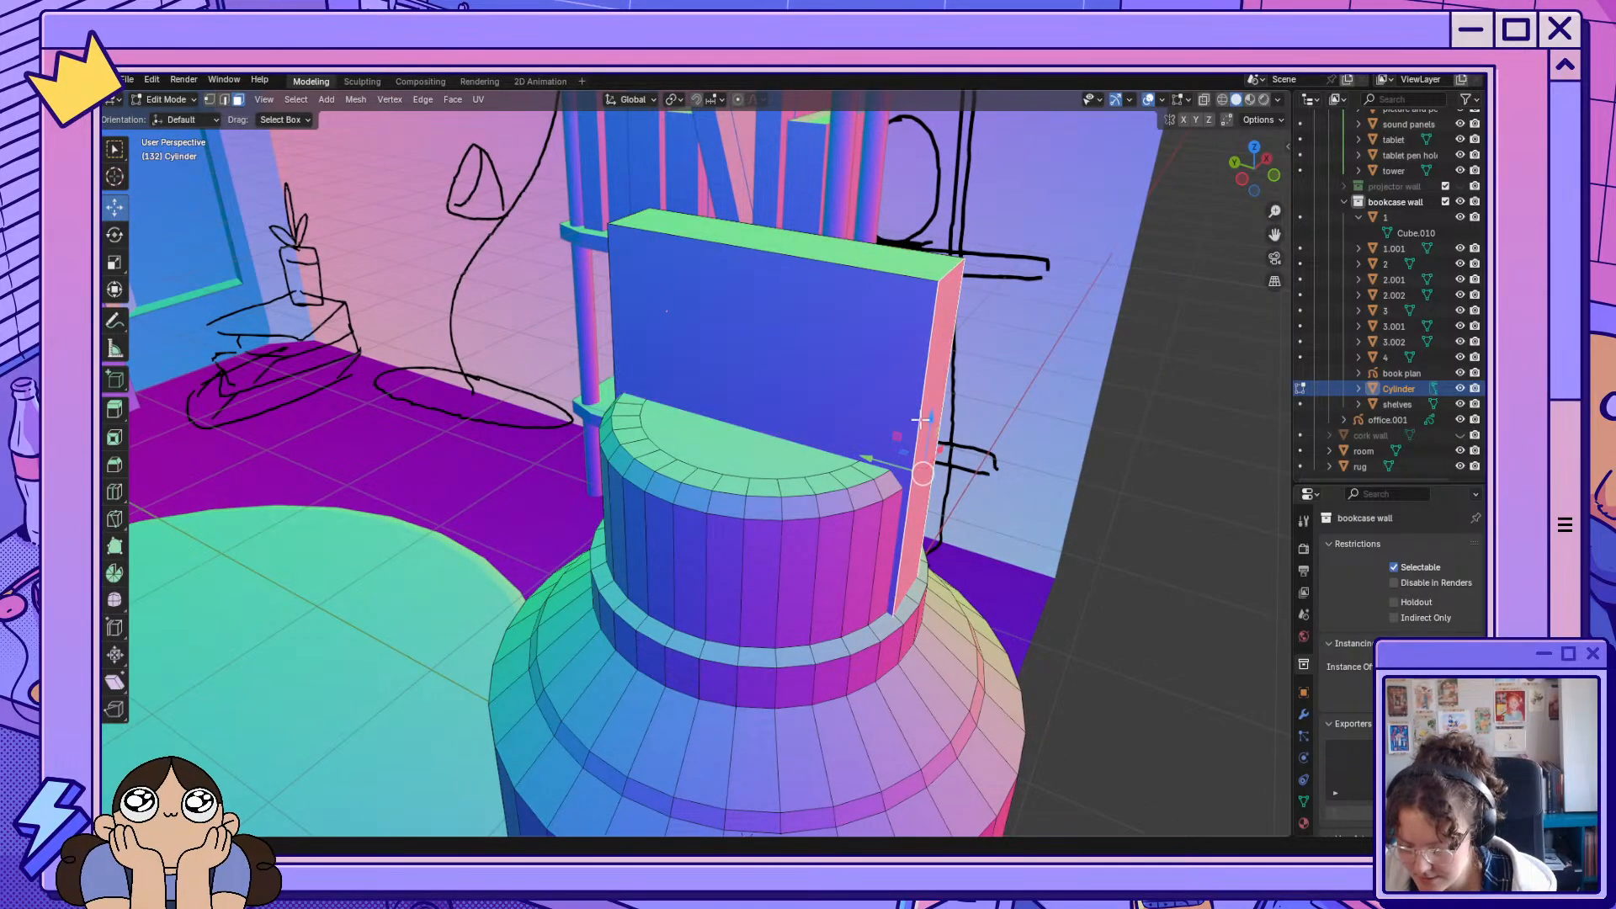
{"action": "mouse_move", "coordinate": [889, 460]}
{"action": "left_mouse_down"}
{"action": "mouse_move", "coordinate": [861, 454]}
{"action": "mouse_move", "coordinate": [874, 460]}
{"action": "left_mouse_up"}
{"action": "middle_click_drag", "start_coordinate": [751, 486], "coordinate": [595, 537]}
{"action": "left_click_drag", "start_coordinate": [515, 516], "coordinate": [517, 517]}
Select the block's opposite narrow end face and adjust its position along Y against the cap's edge.
{"action": "middle_click_drag", "start_coordinate": [489, 551], "coordinate": [547, 554]}
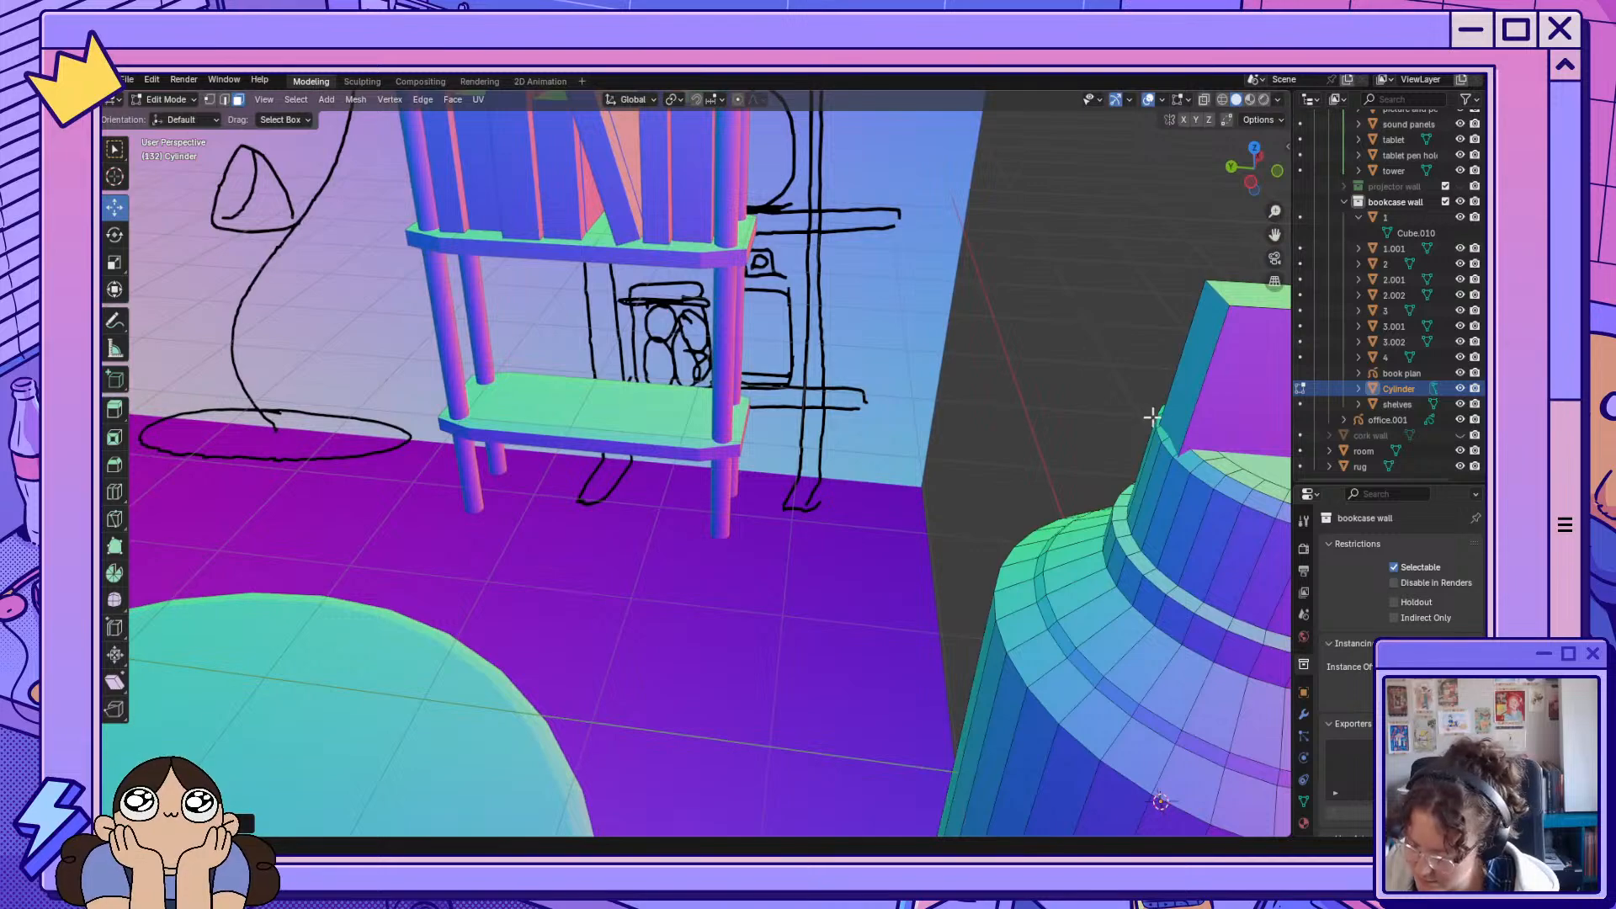
{"action": "left_click", "coordinate": [1166, 417]}
{"action": "left_click_drag", "start_coordinate": [1128, 440], "coordinate": [1128, 440]}
{"action": "middle_click_drag", "start_coordinate": [1128, 441], "coordinate": [749, 487]}
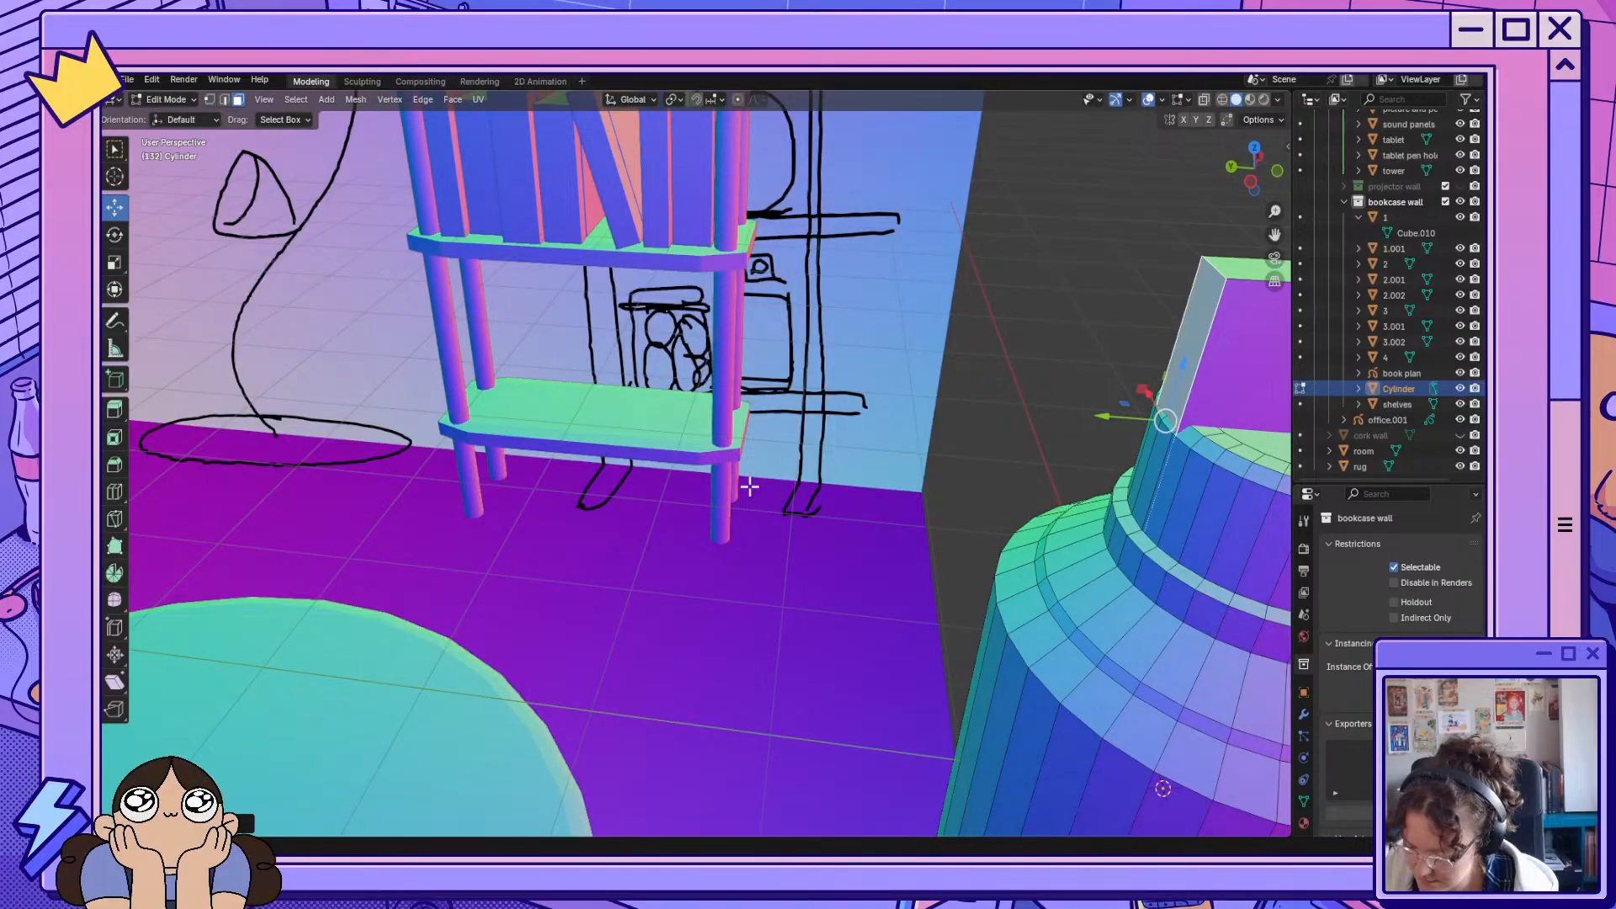
Check the block's position across the bottle cap from above and at an angle.
{"action": "left_click_drag", "start_coordinate": [1271, 234], "coordinate": [728, 141]}
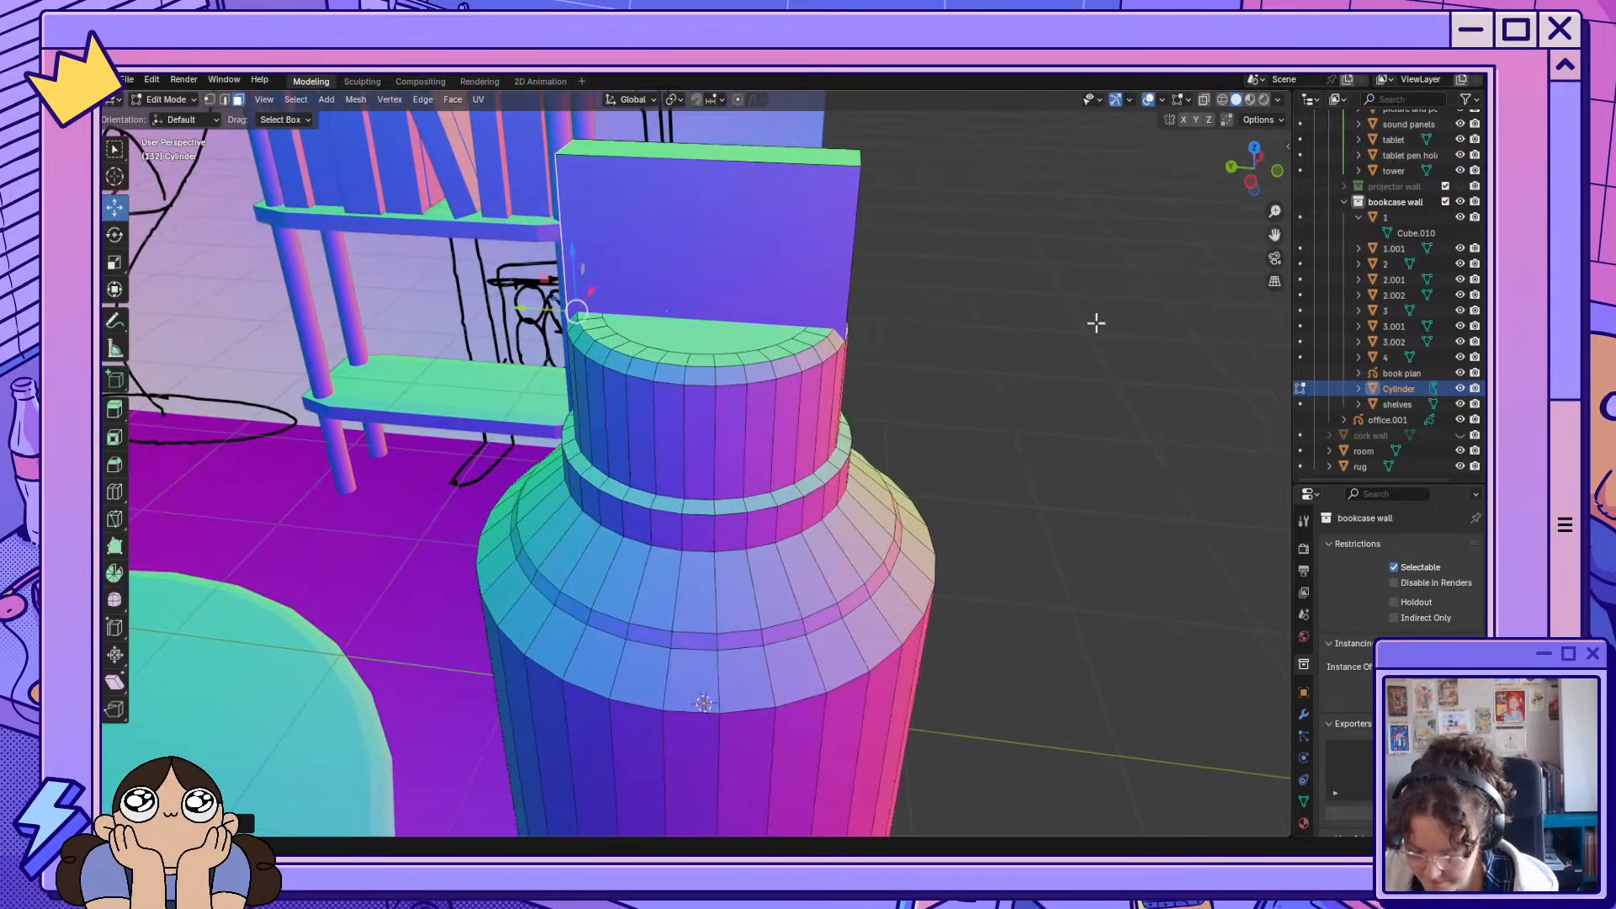
{"action": "middle_click_drag", "start_coordinate": [657, 426], "coordinate": [679, 469]}
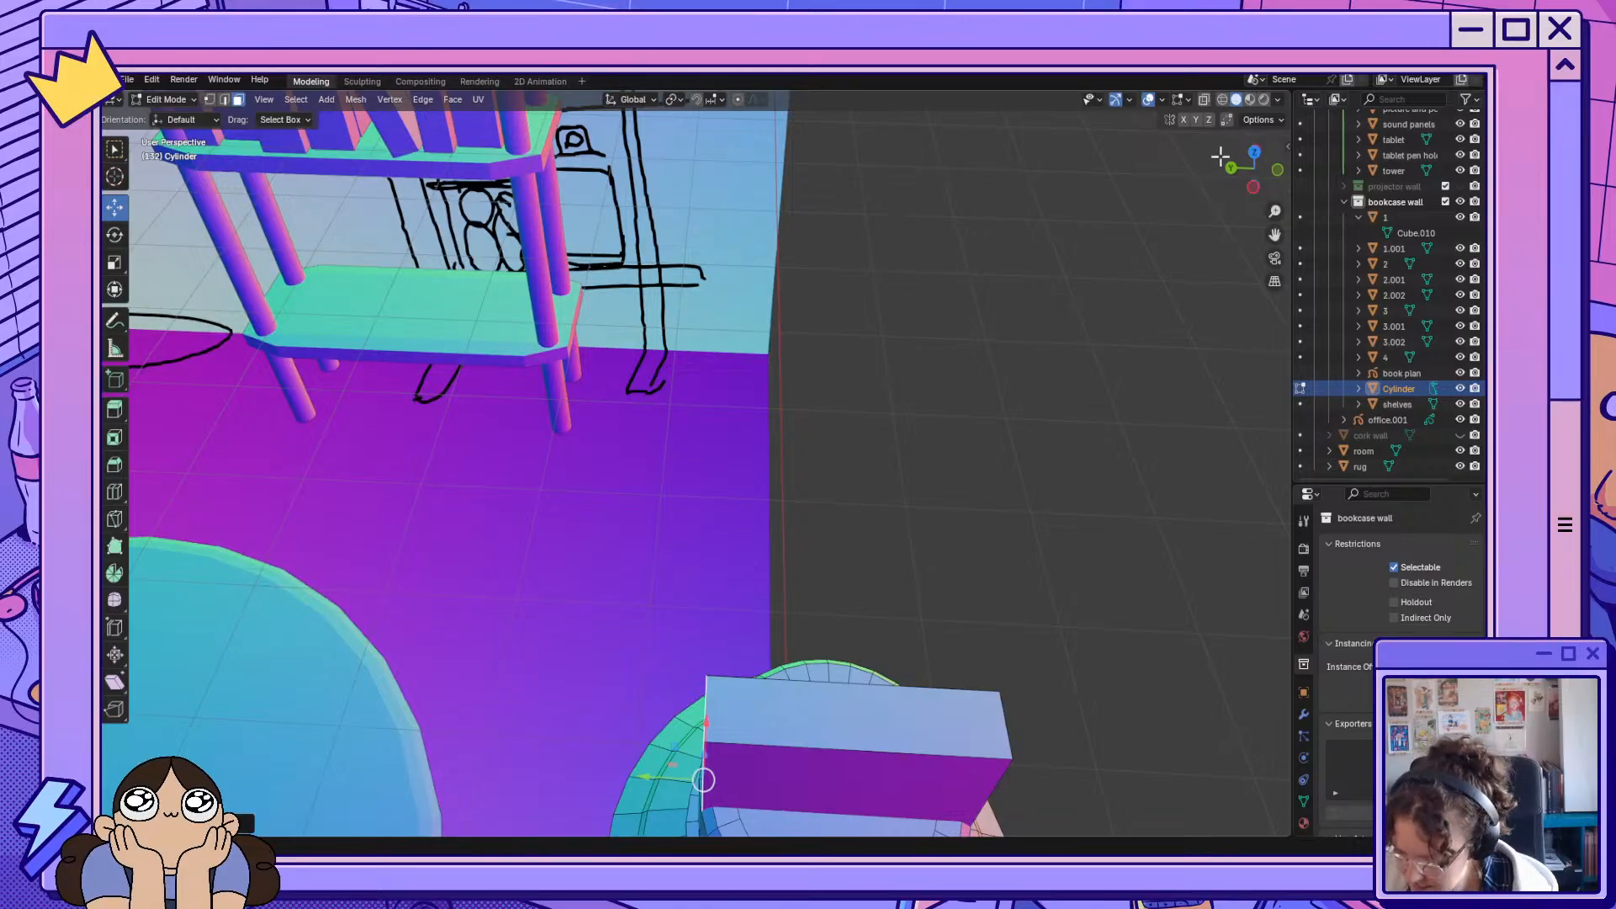
{"action": "left_click", "coordinate": [1254, 155]}
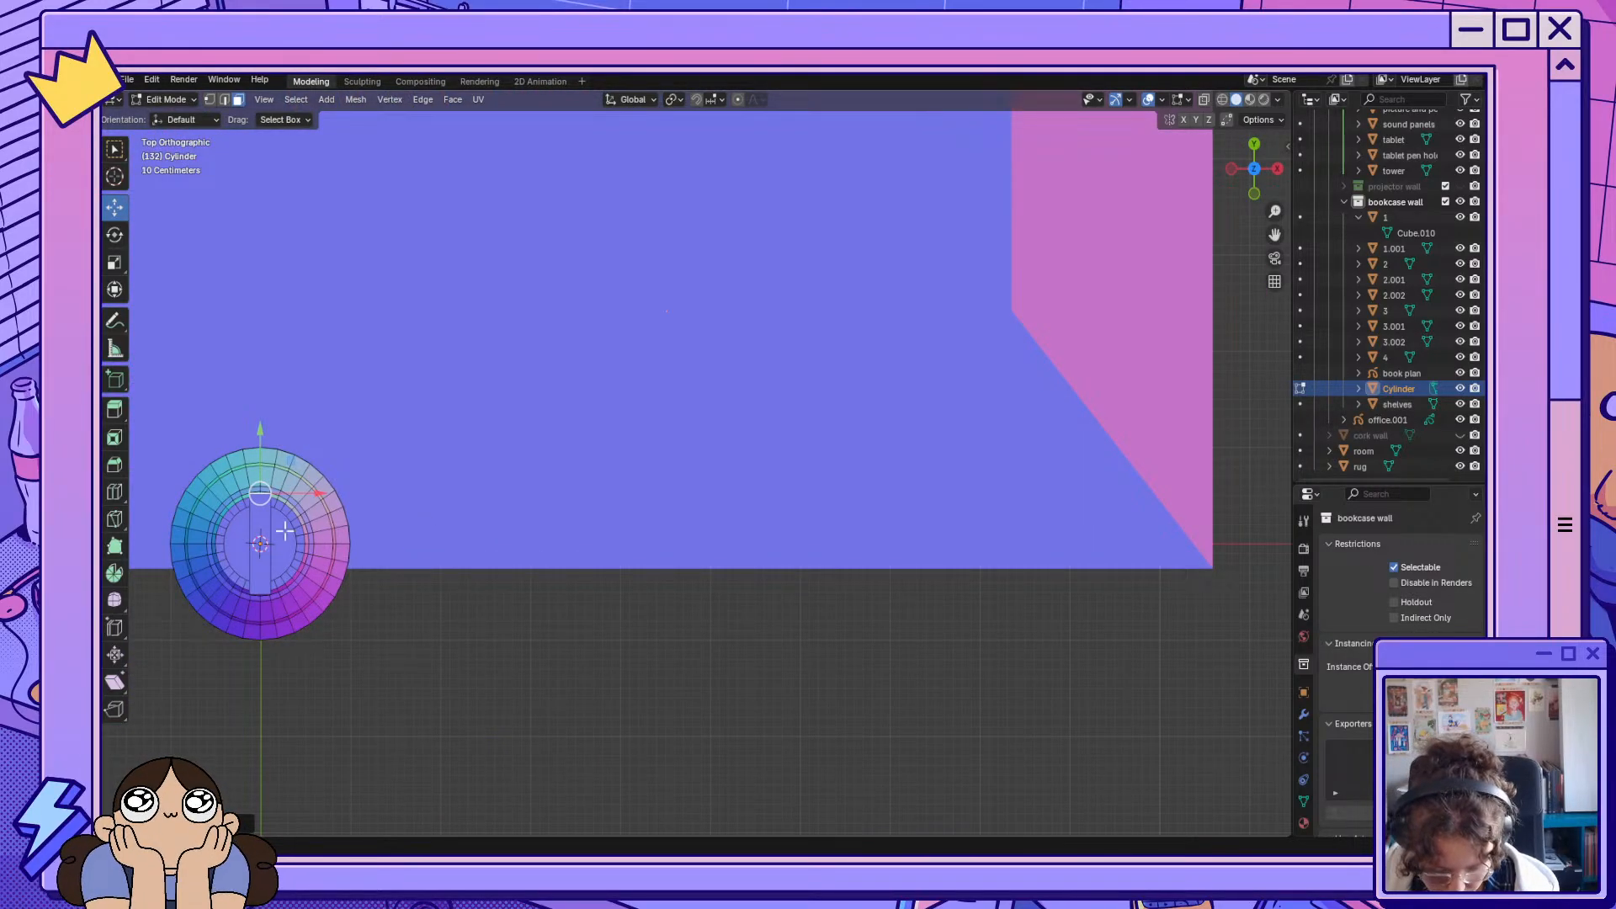
{"action": "scroll", "coordinate": [260, 538], "scroll_direction": "up", "scroll_amount": 5}
{"action": "left_click_drag", "start_coordinate": [1274, 237], "coordinate": [1454, 84]}
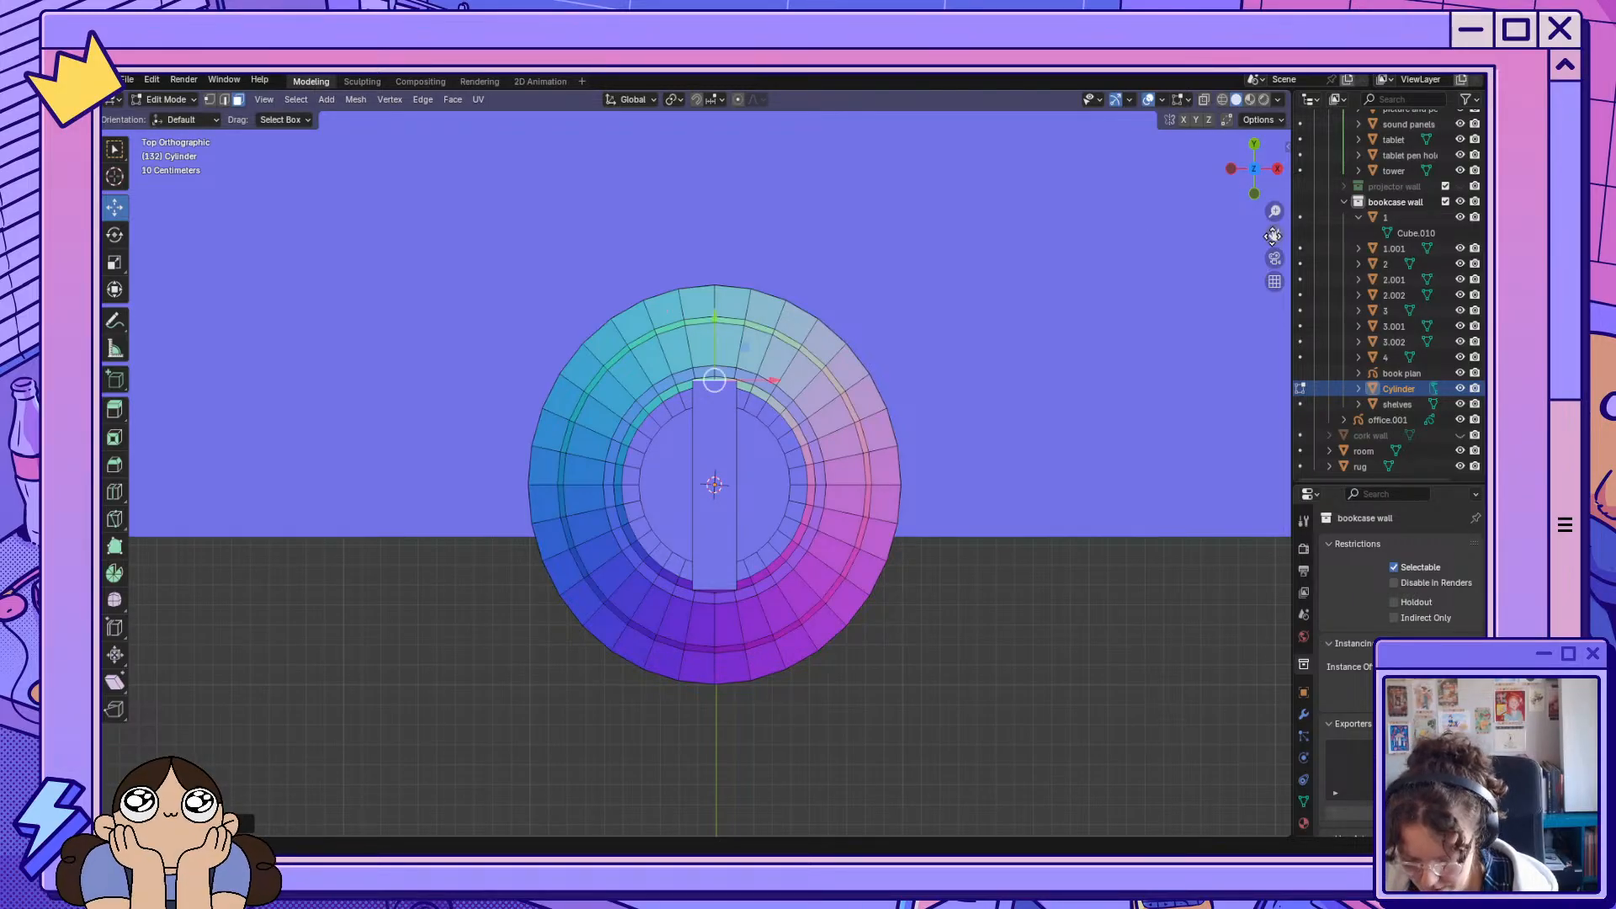
{"action": "scroll", "coordinate": [720, 354], "scroll_direction": "up", "scroll_amount": 4}
{"action": "mouse_move", "coordinate": [720, 354]}
{"action": "middle_mouse_down"}
{"action": "mouse_move", "coordinate": [716, 396]}
{"action": "mouse_move", "coordinate": [698, 252]}
{"action": "mouse_move", "coordinate": [685, 377]}
{"action": "mouse_move", "coordinate": [988, 284]}
{"action": "middle_mouse_up"}
Add five evenly spaced horizontal loop cuts around the upright block without sliding them.
{"action": "left_click", "coordinate": [767, 389]}
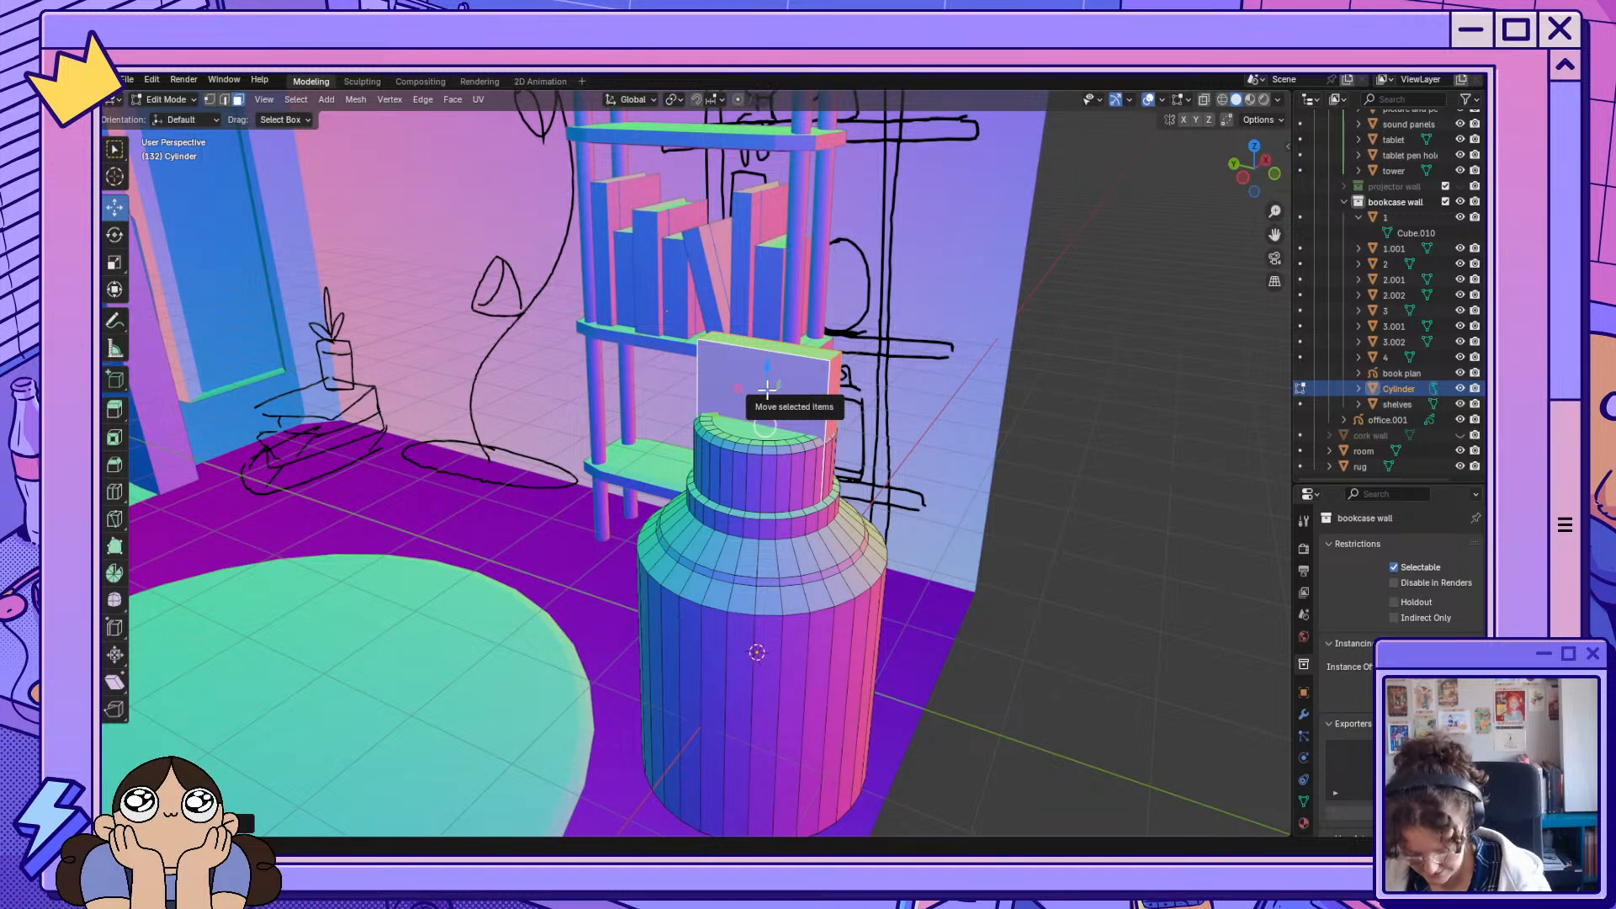
{"action": "key", "text": "ctrl+r"}
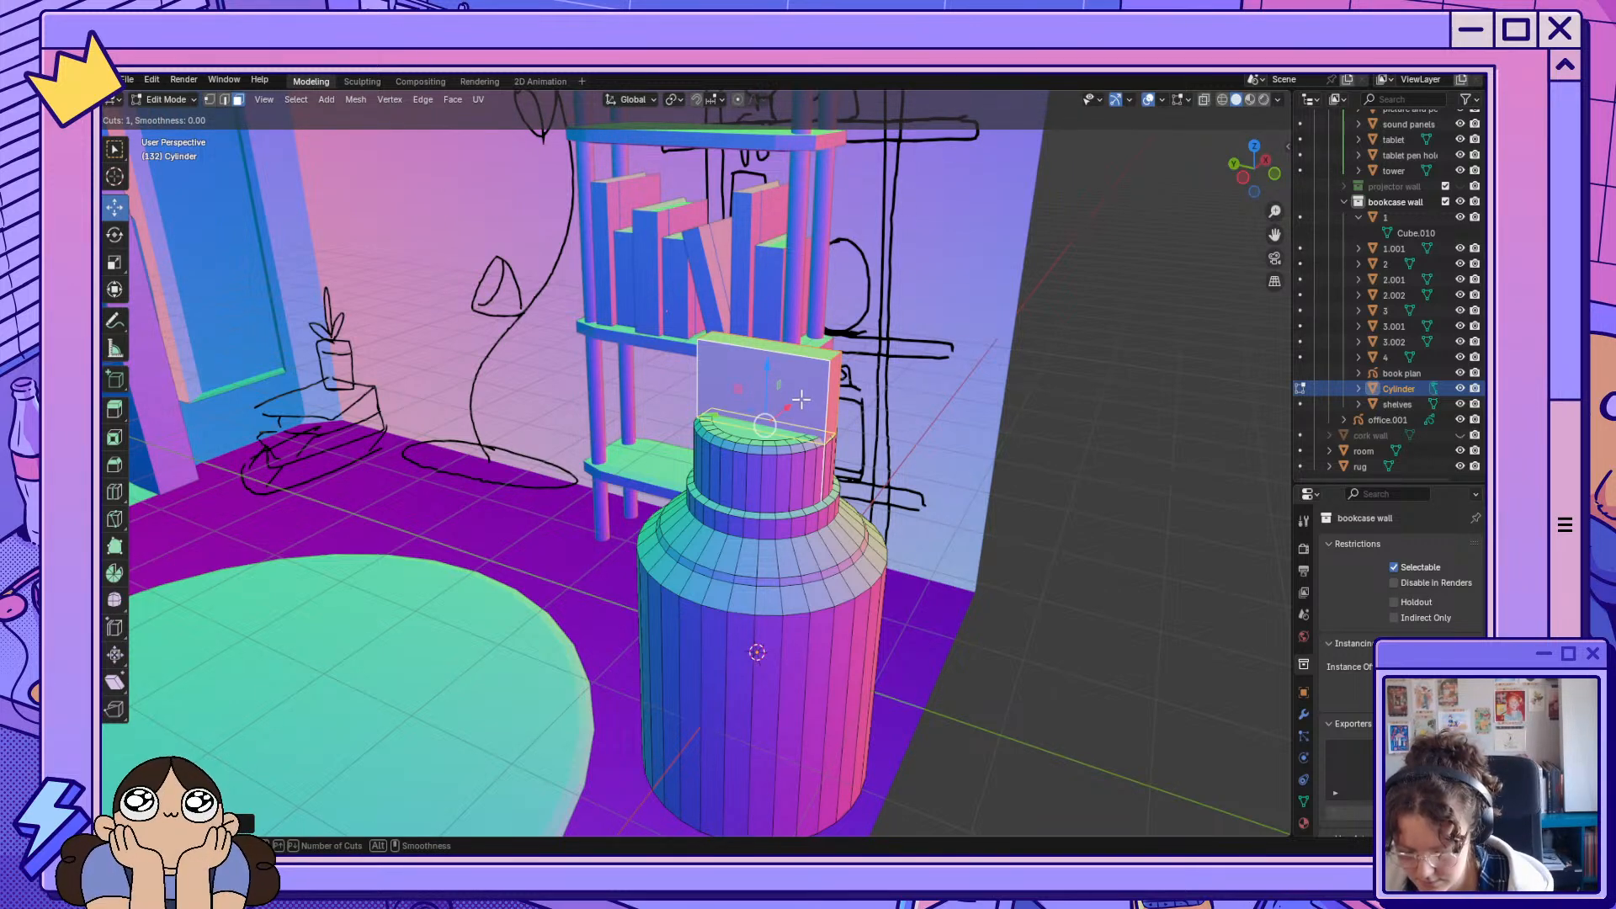
{"action": "scroll", "coordinate": [800, 399], "scroll_direction": "up", "scroll_amount": 5}
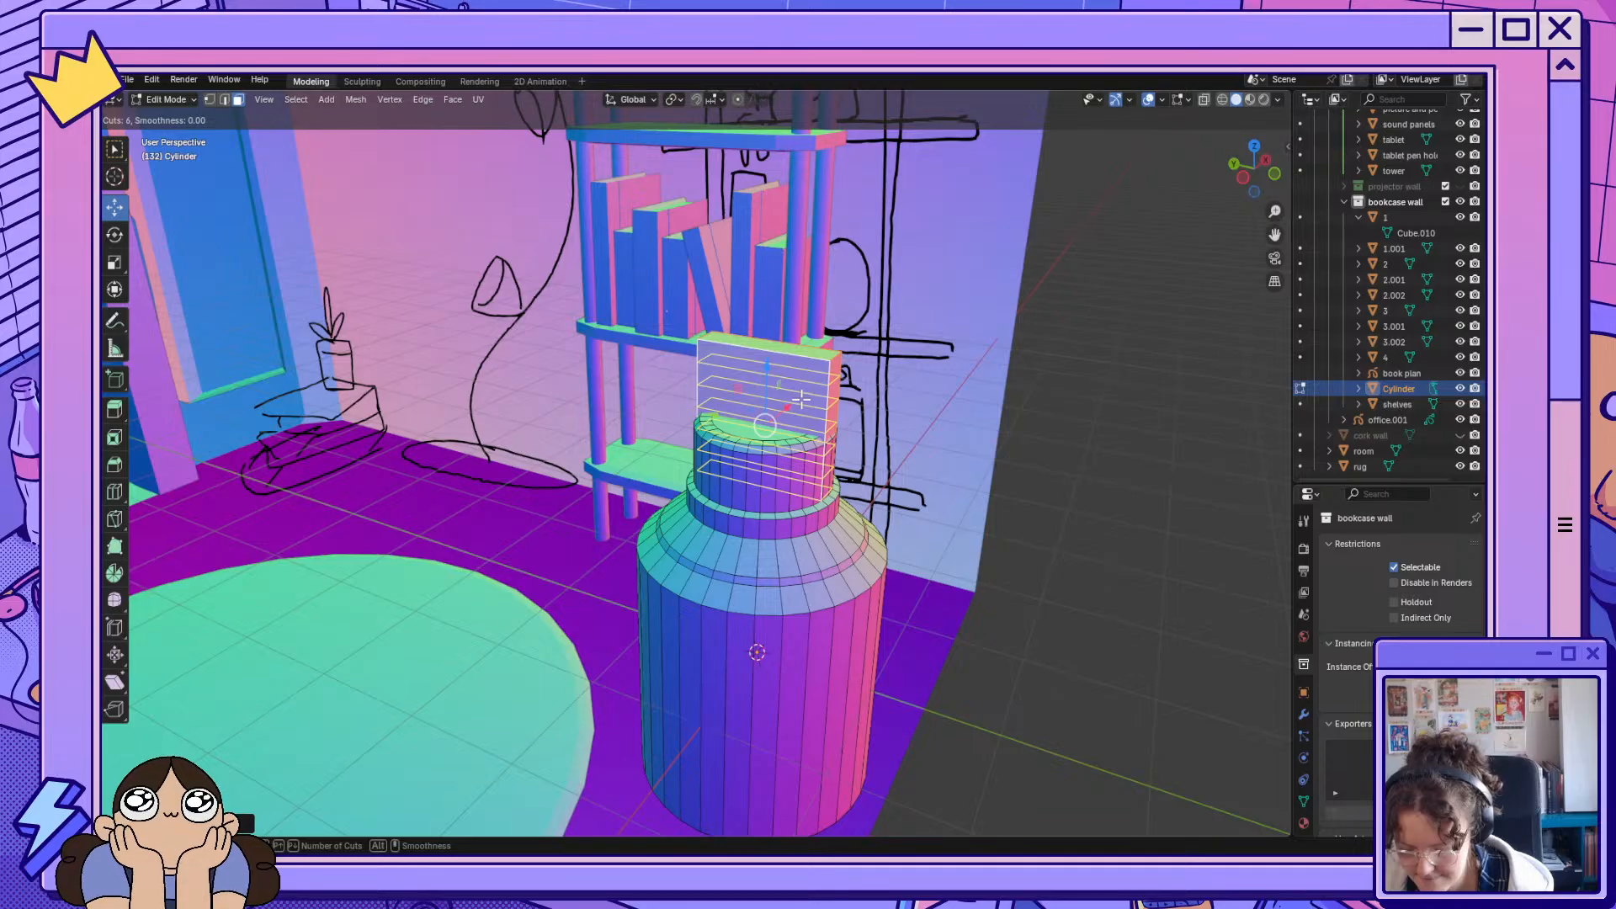
{"action": "scroll", "coordinate": [800, 399], "scroll_direction": "down", "scroll_amount": 1}
{"action": "left_click", "coordinate": [801, 399]}
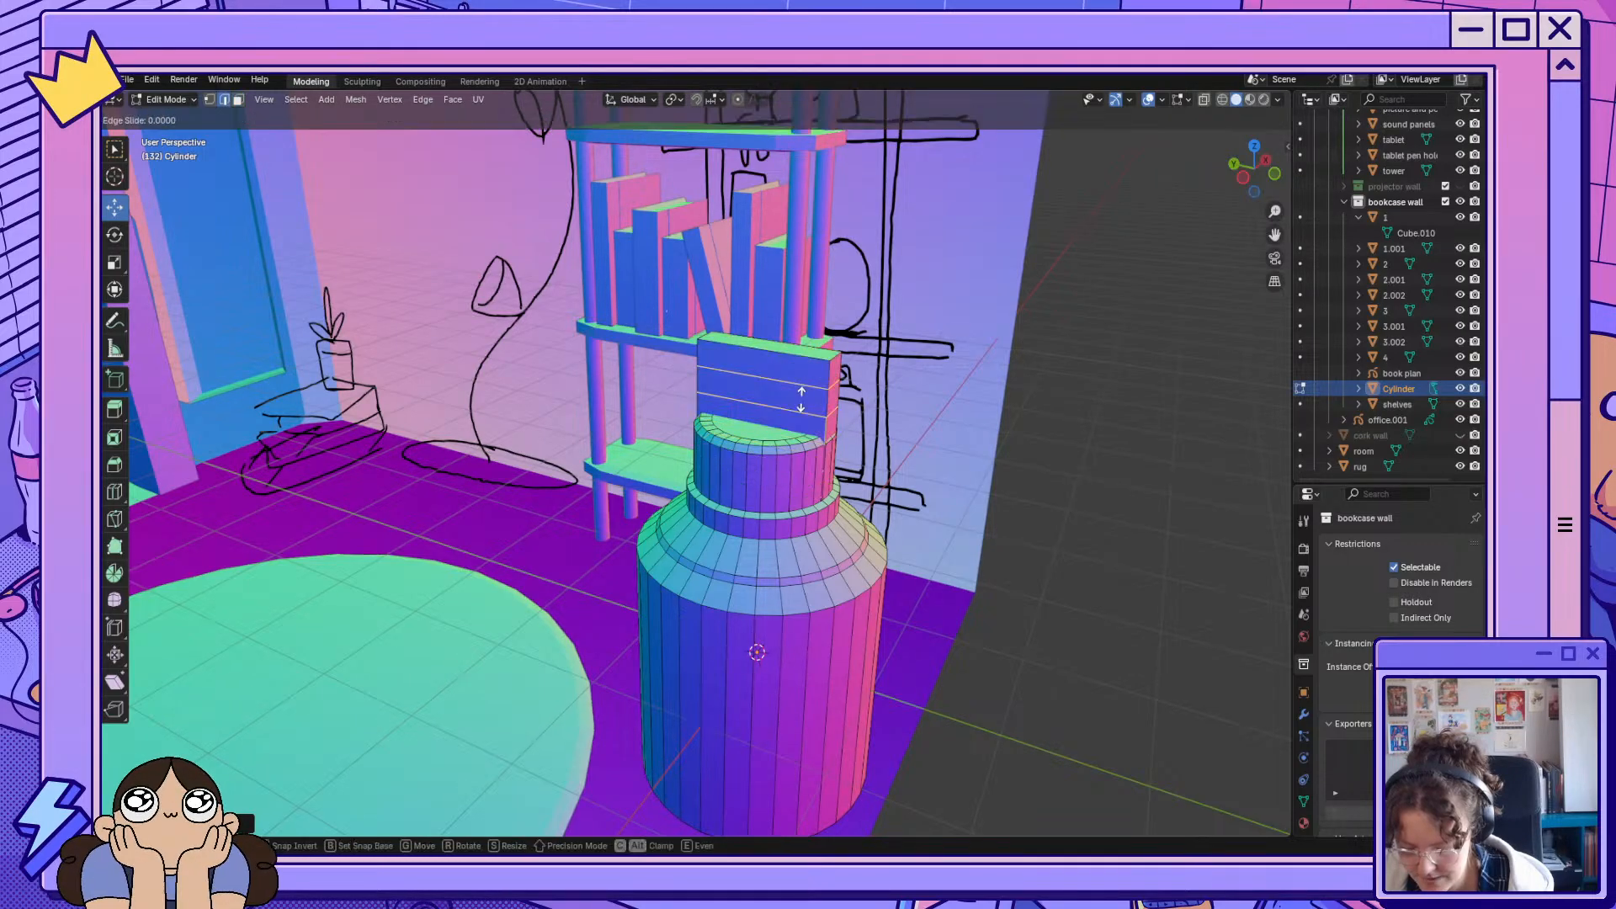
{"action": "right_click", "coordinate": [801, 399]}
Add six evenly spaced vertical loop cuts across the block's width without sliding them.
{"action": "mouse_move", "coordinate": [807, 407]}
{"action": "middle_mouse_down"}
{"action": "mouse_move", "coordinate": [851, 412]}
{"action": "mouse_move", "coordinate": [816, 378]}
{"action": "middle_mouse_up"}
{"action": "key", "text": "ctrl+r"}
{"action": "scroll", "coordinate": [817, 378], "scroll_direction": "up", "scroll_amount": 5}
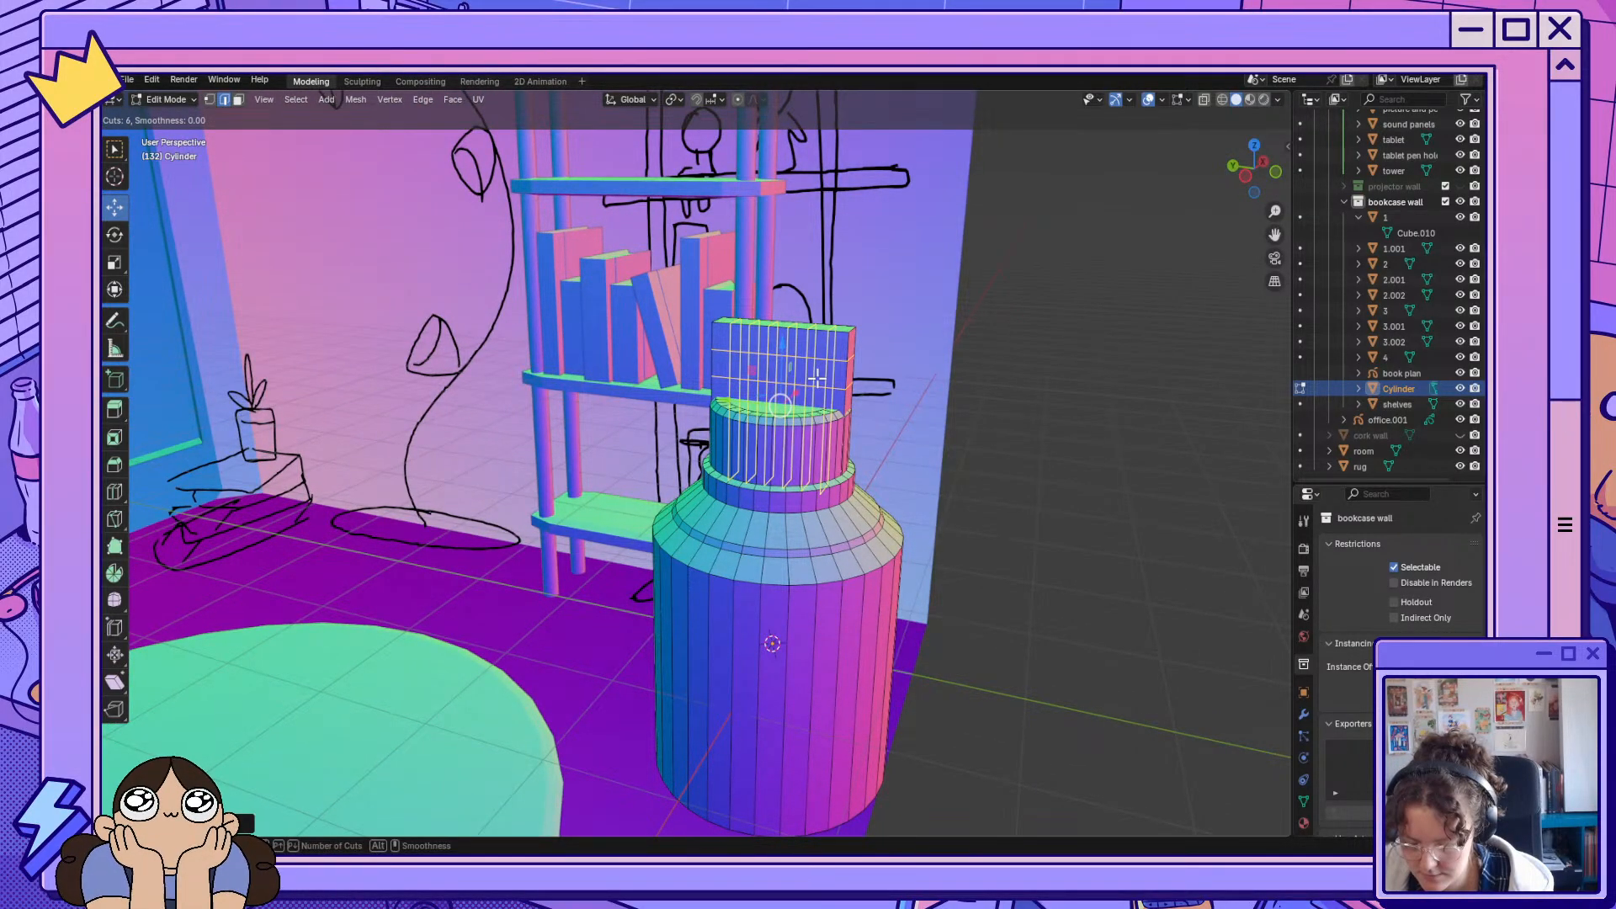
{"action": "left_click", "coordinate": [817, 378]}
{"action": "right_click", "coordinate": [817, 378]}
{"action": "middle_click_drag", "start_coordinate": [846, 422], "coordinate": [871, 411]}
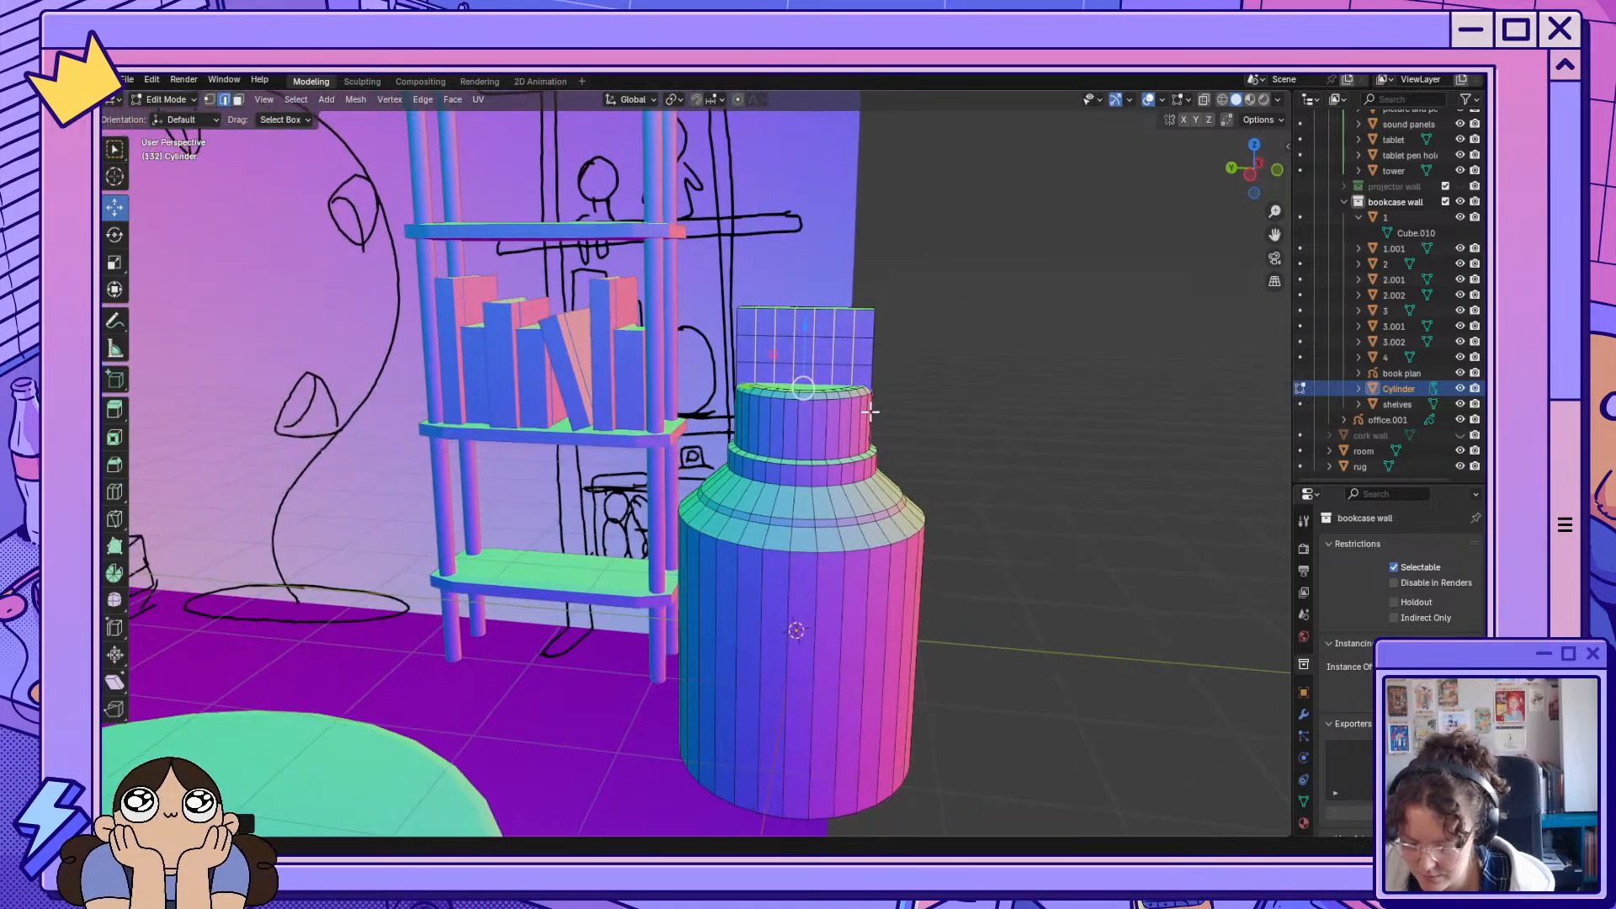
Delete the central faces of the block's two rows above the cap, through both sides, leaving a rectangular handle frame.
{"action": "left_click", "coordinate": [1205, 99]}
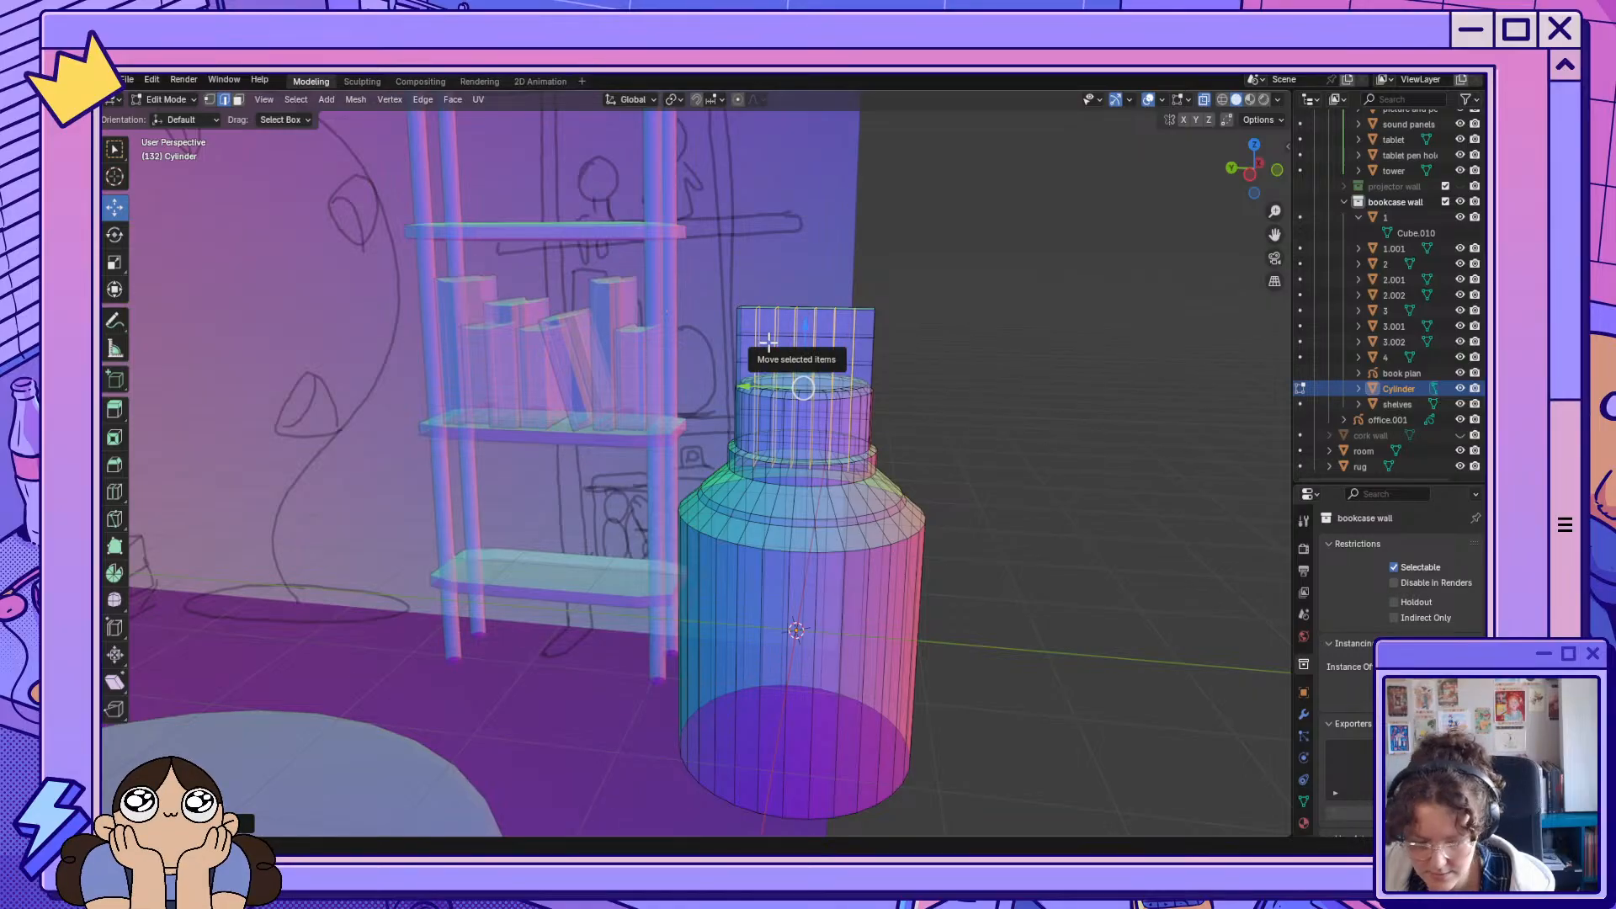
{"action": "left_click", "coordinate": [238, 99]}
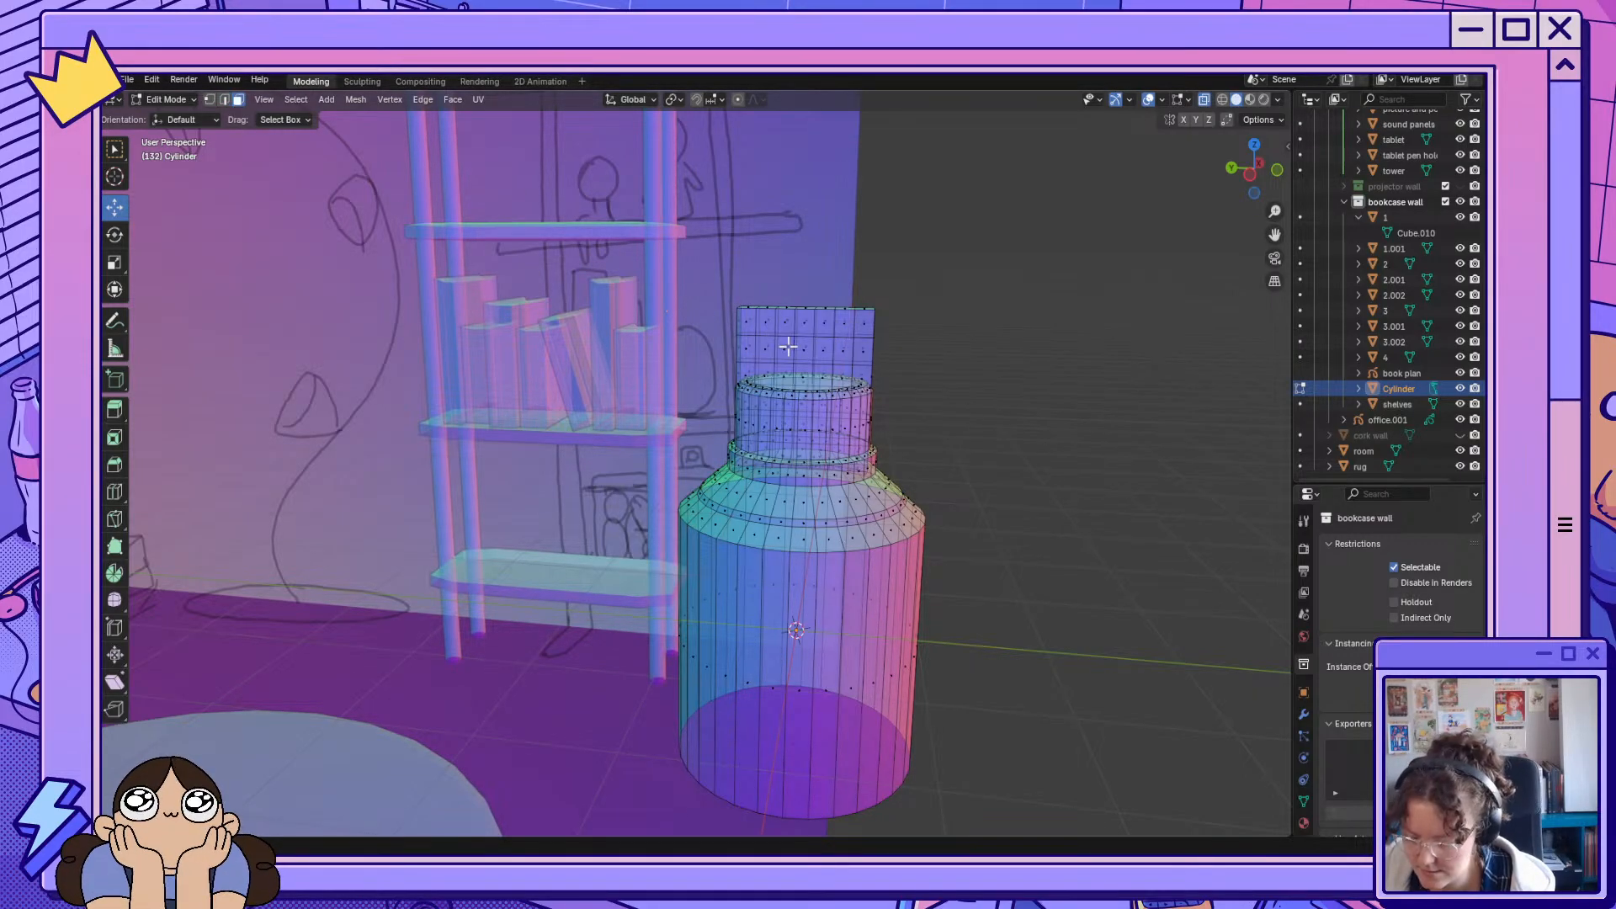
{"action": "middle_click_drag", "start_coordinate": [788, 347], "coordinate": [797, 331]}
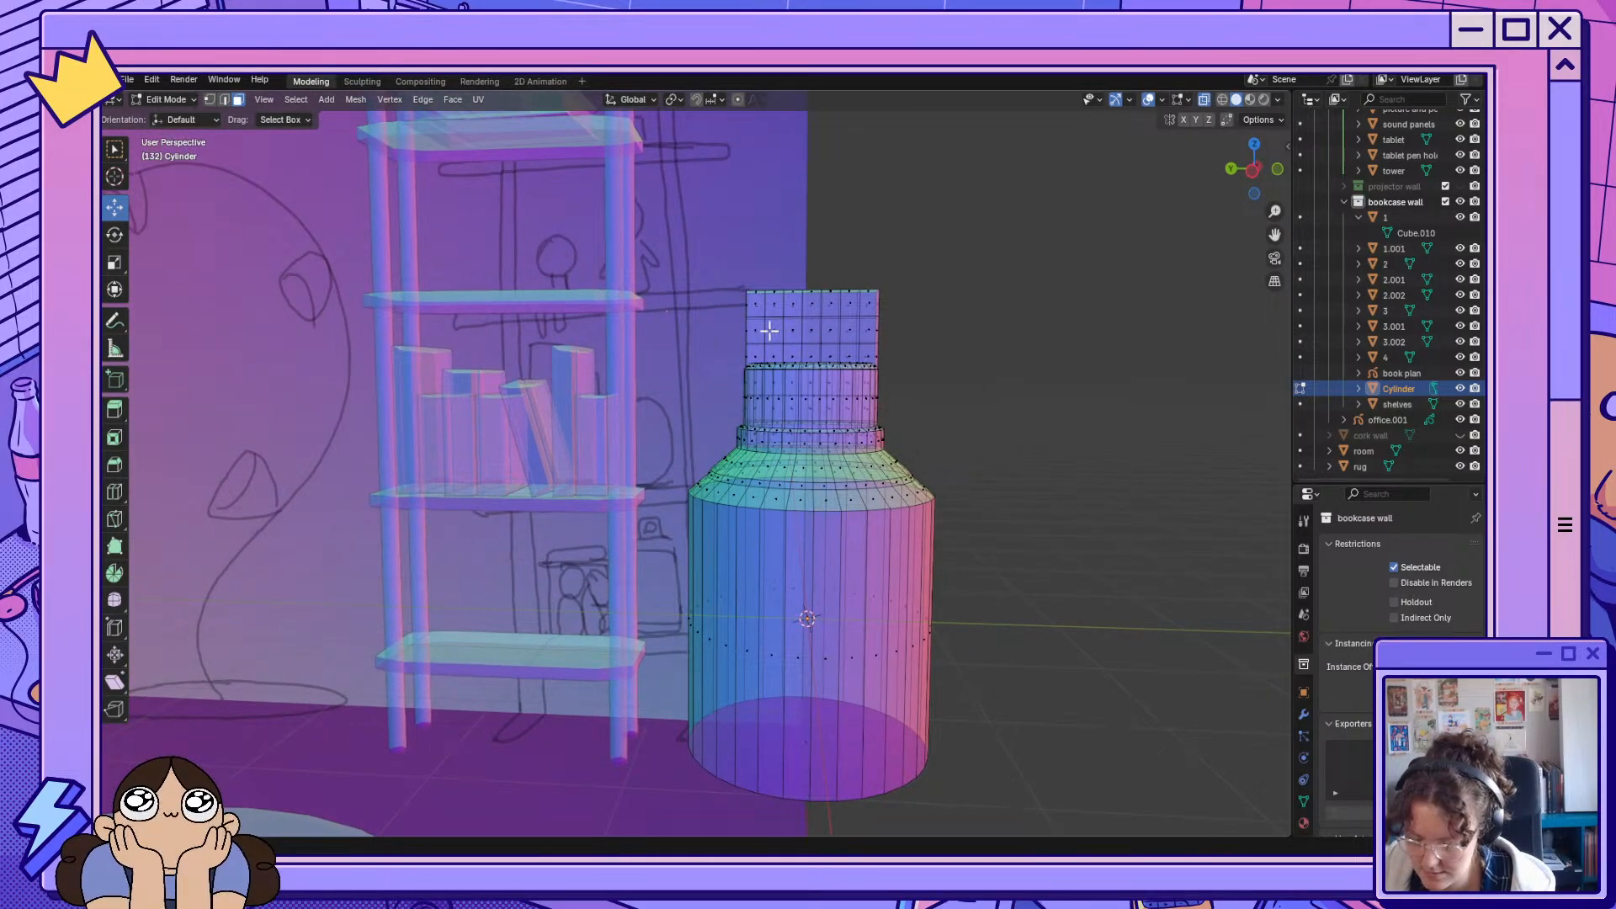
{"action": "left_click_drag", "start_coordinate": [769, 331], "coordinate": [850, 360]}
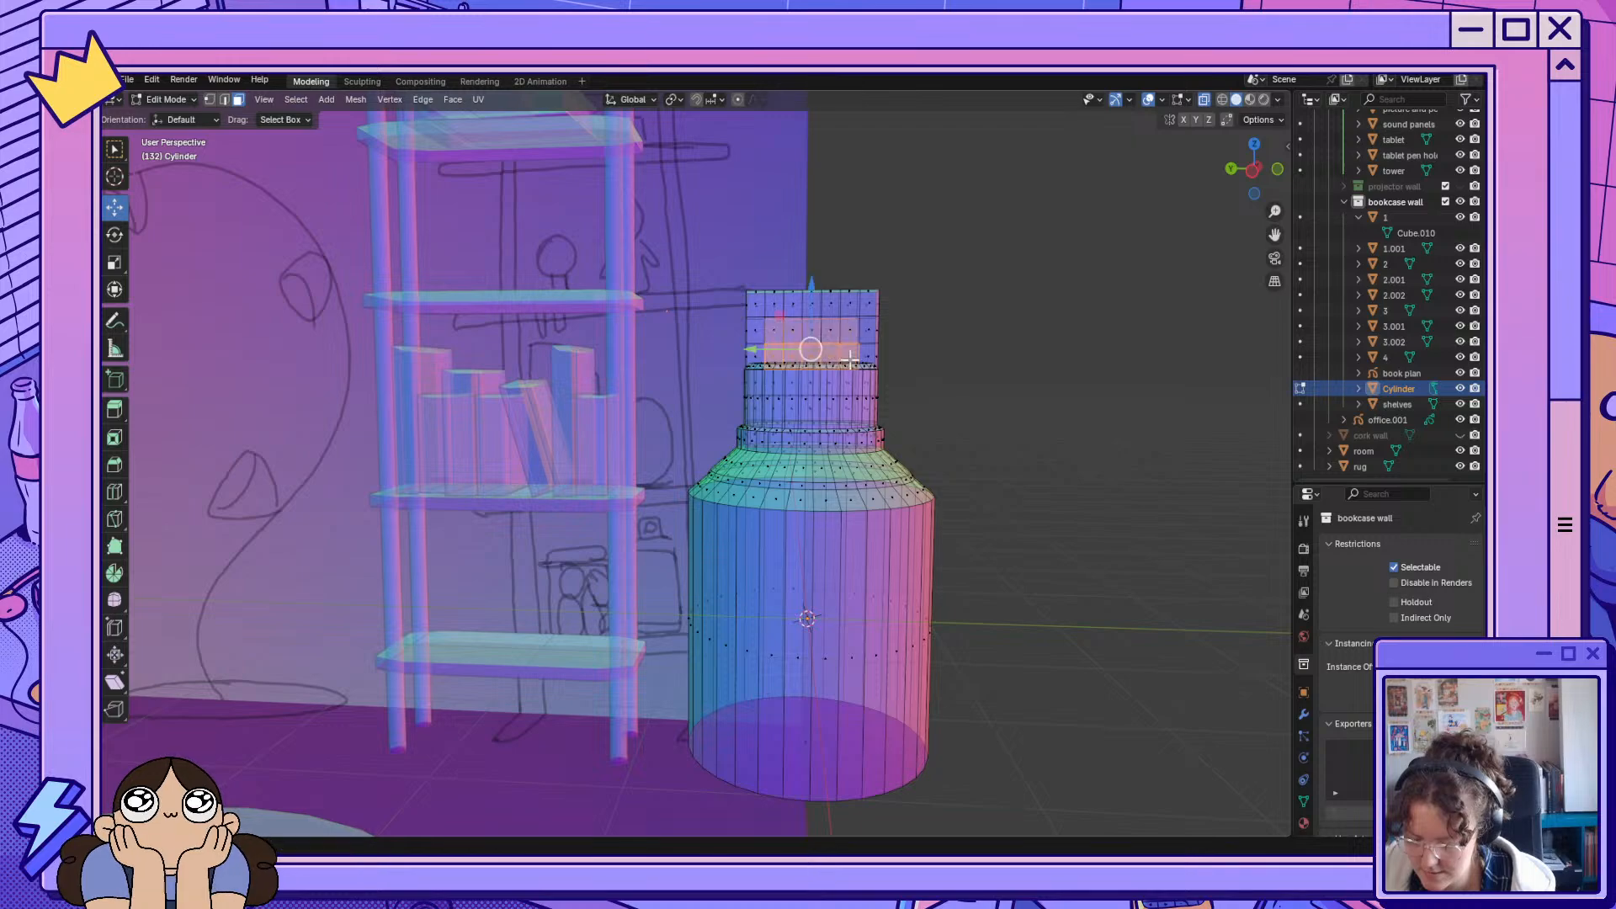
{"action": "middle_click_drag", "start_coordinate": [858, 371], "coordinate": [779, 353]}
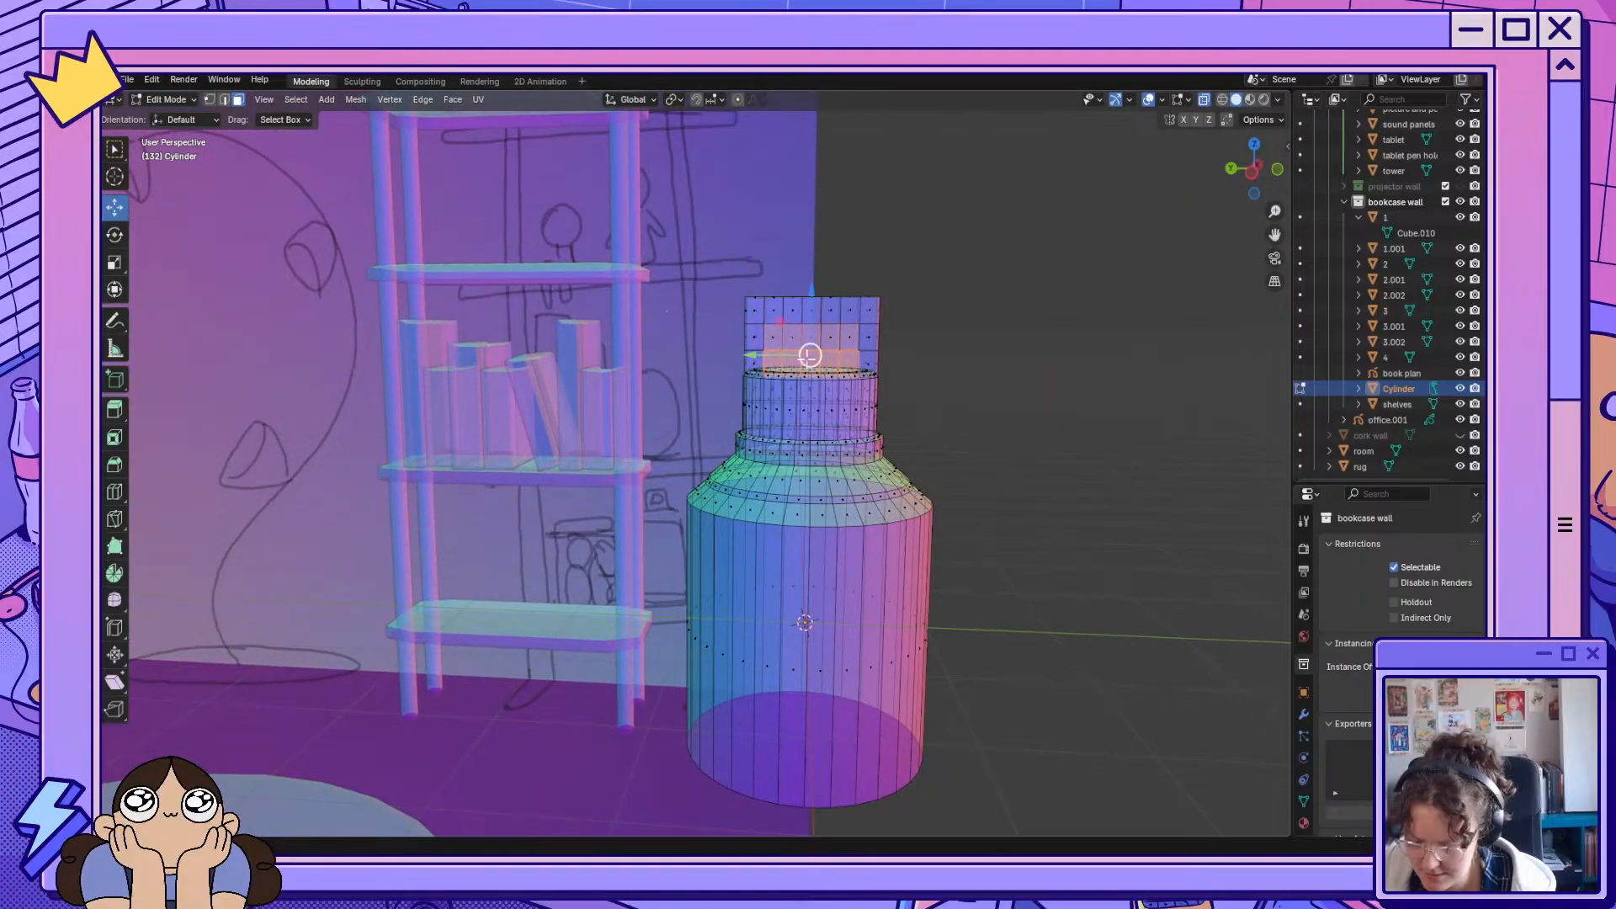
{"action": "left_click_drag", "start_coordinate": [769, 333], "coordinate": [854, 348], "text": "shift"}
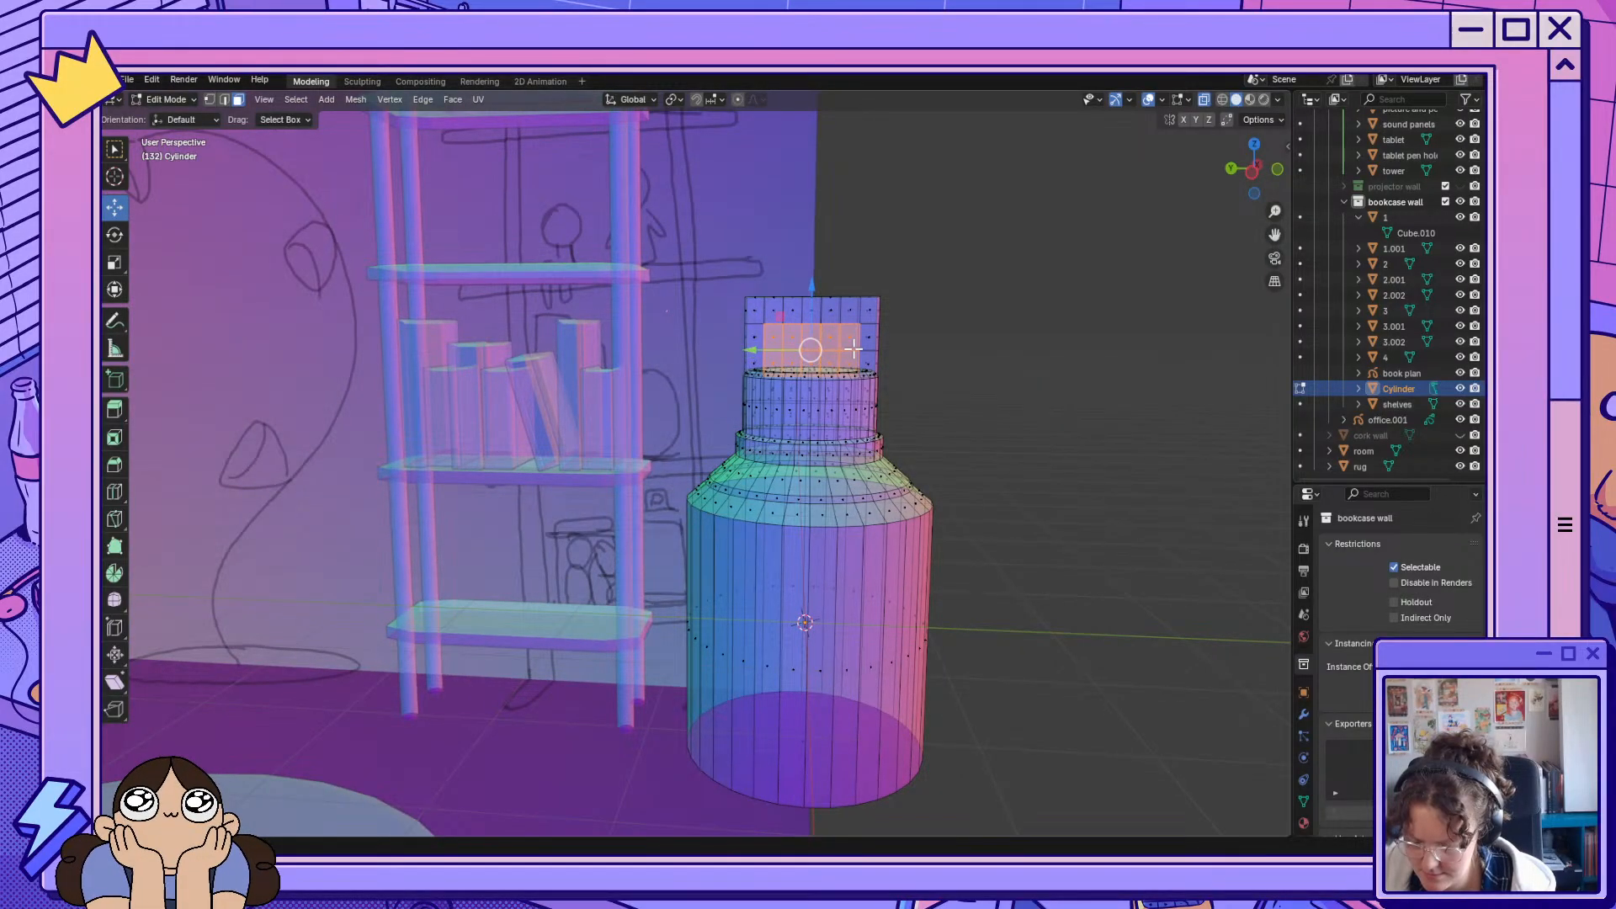
{"action": "key", "text": "x"}
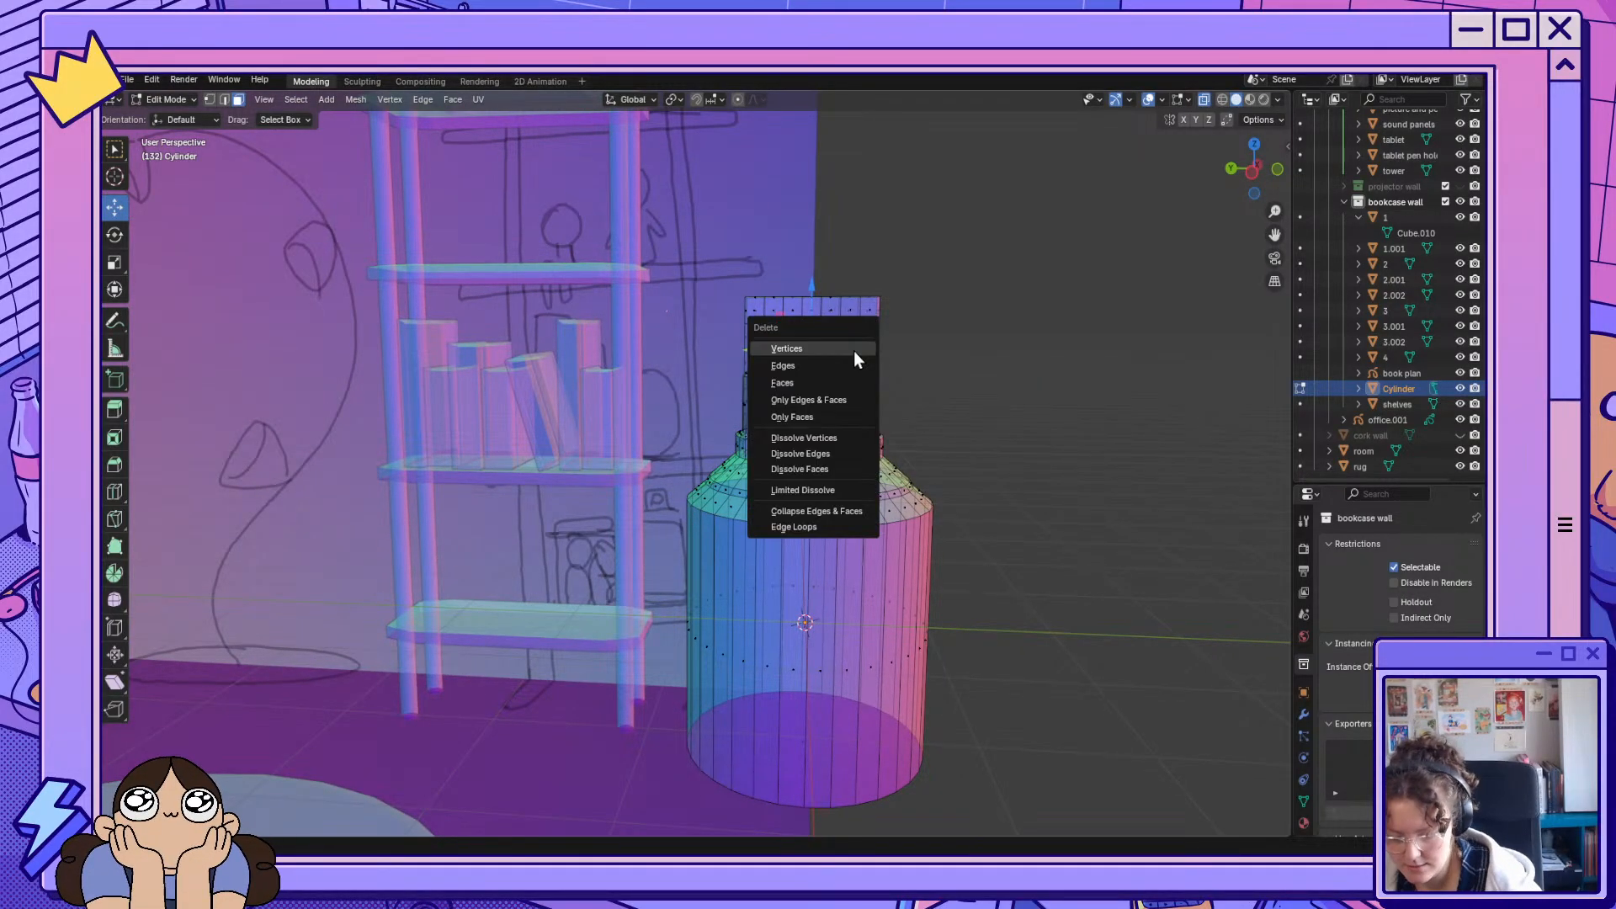
{"action": "left_click", "coordinate": [854, 359]}
{"action": "key", "text": "ctrl+z"}
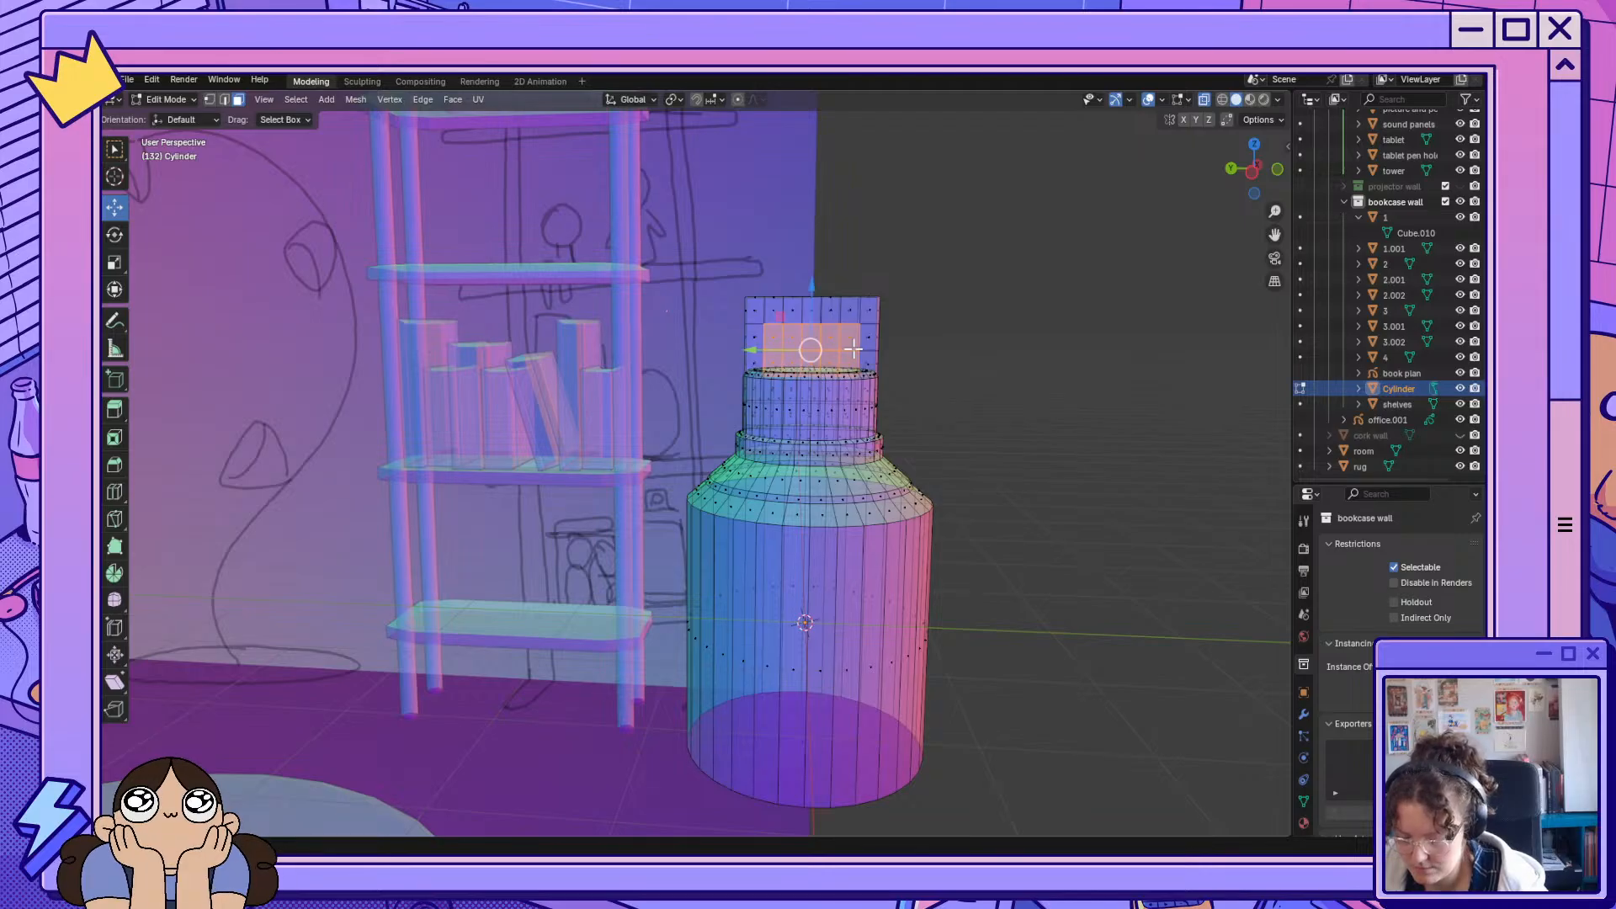
{"action": "right_click", "coordinate": [854, 351]}
{"action": "left_click", "coordinate": [961, 398]}
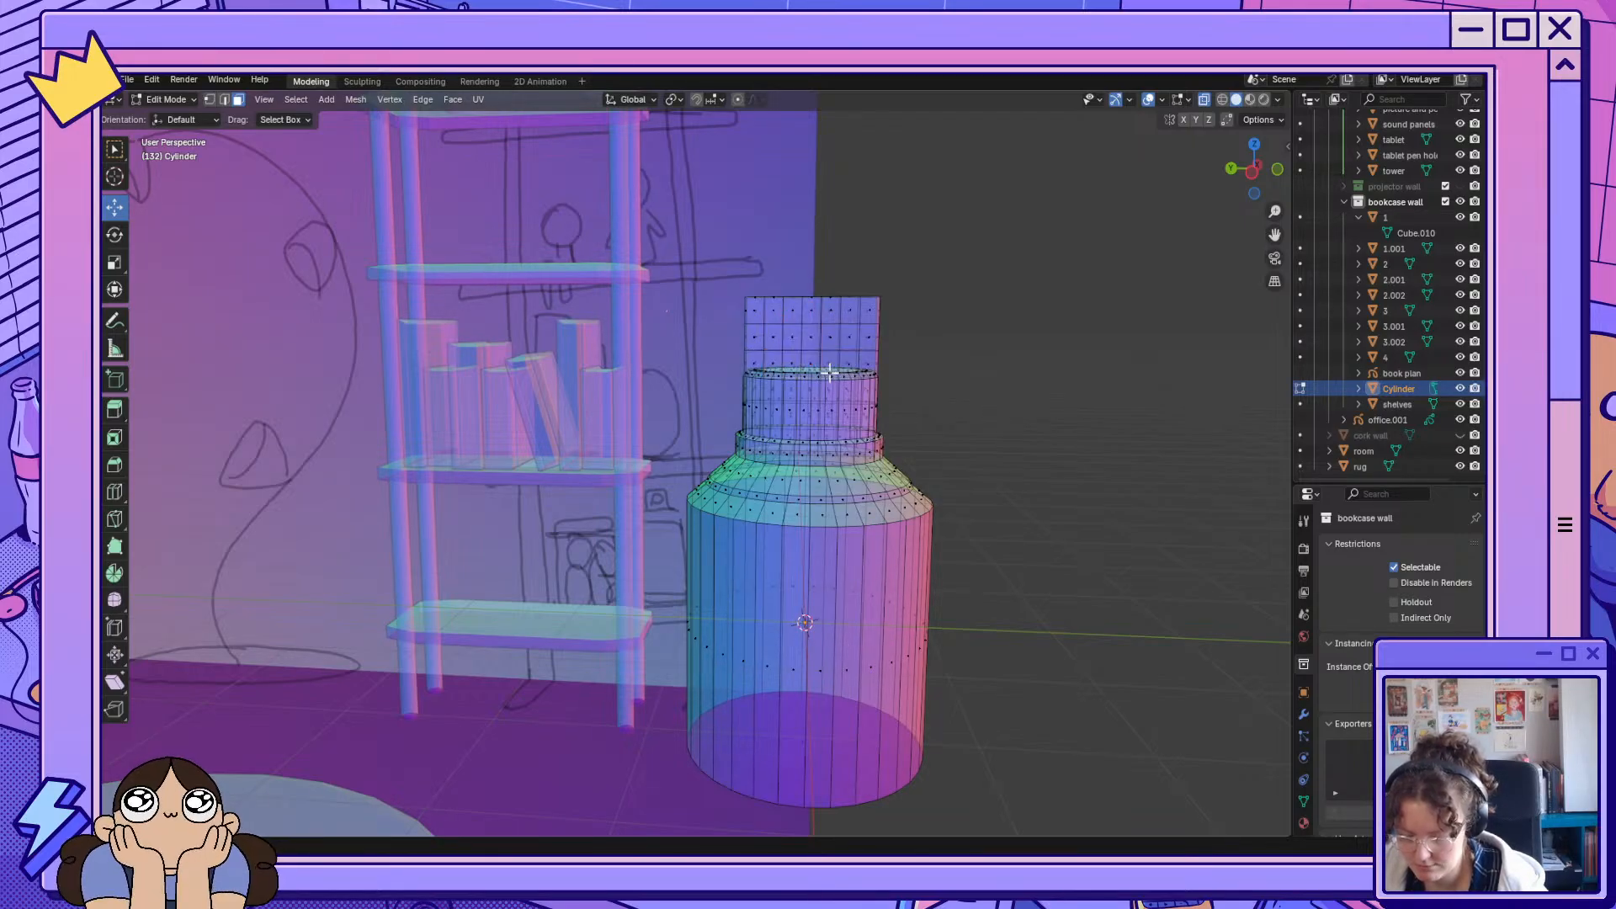
{"action": "key", "text": "ctrl+z"}
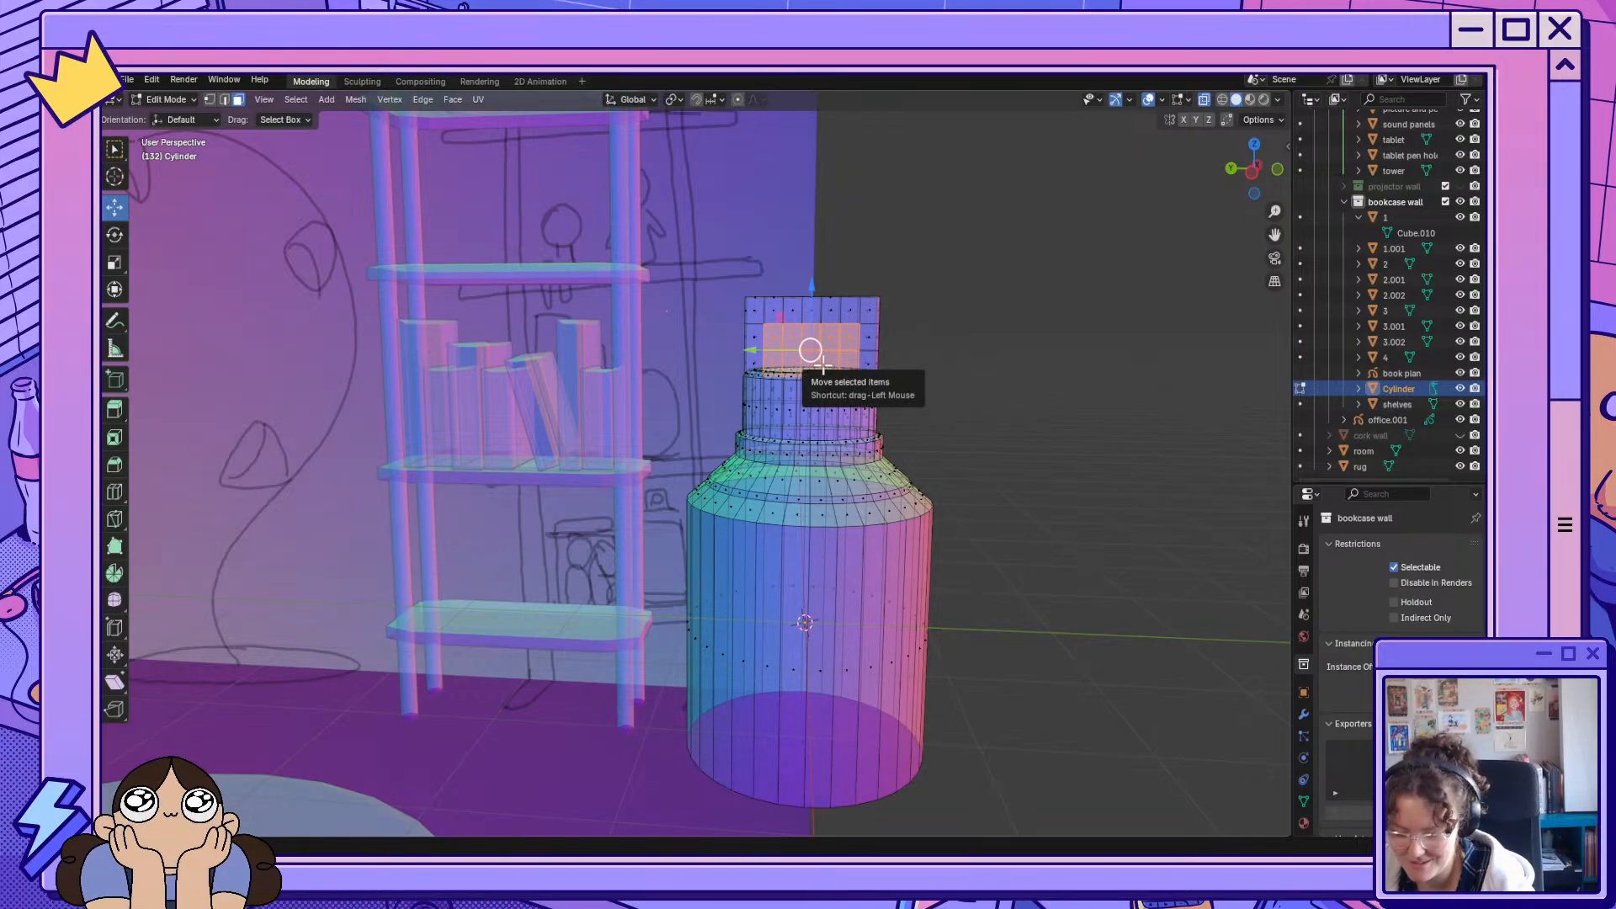
{"action": "key", "text": "x"}
{"action": "left_click", "coordinate": [810, 401]}
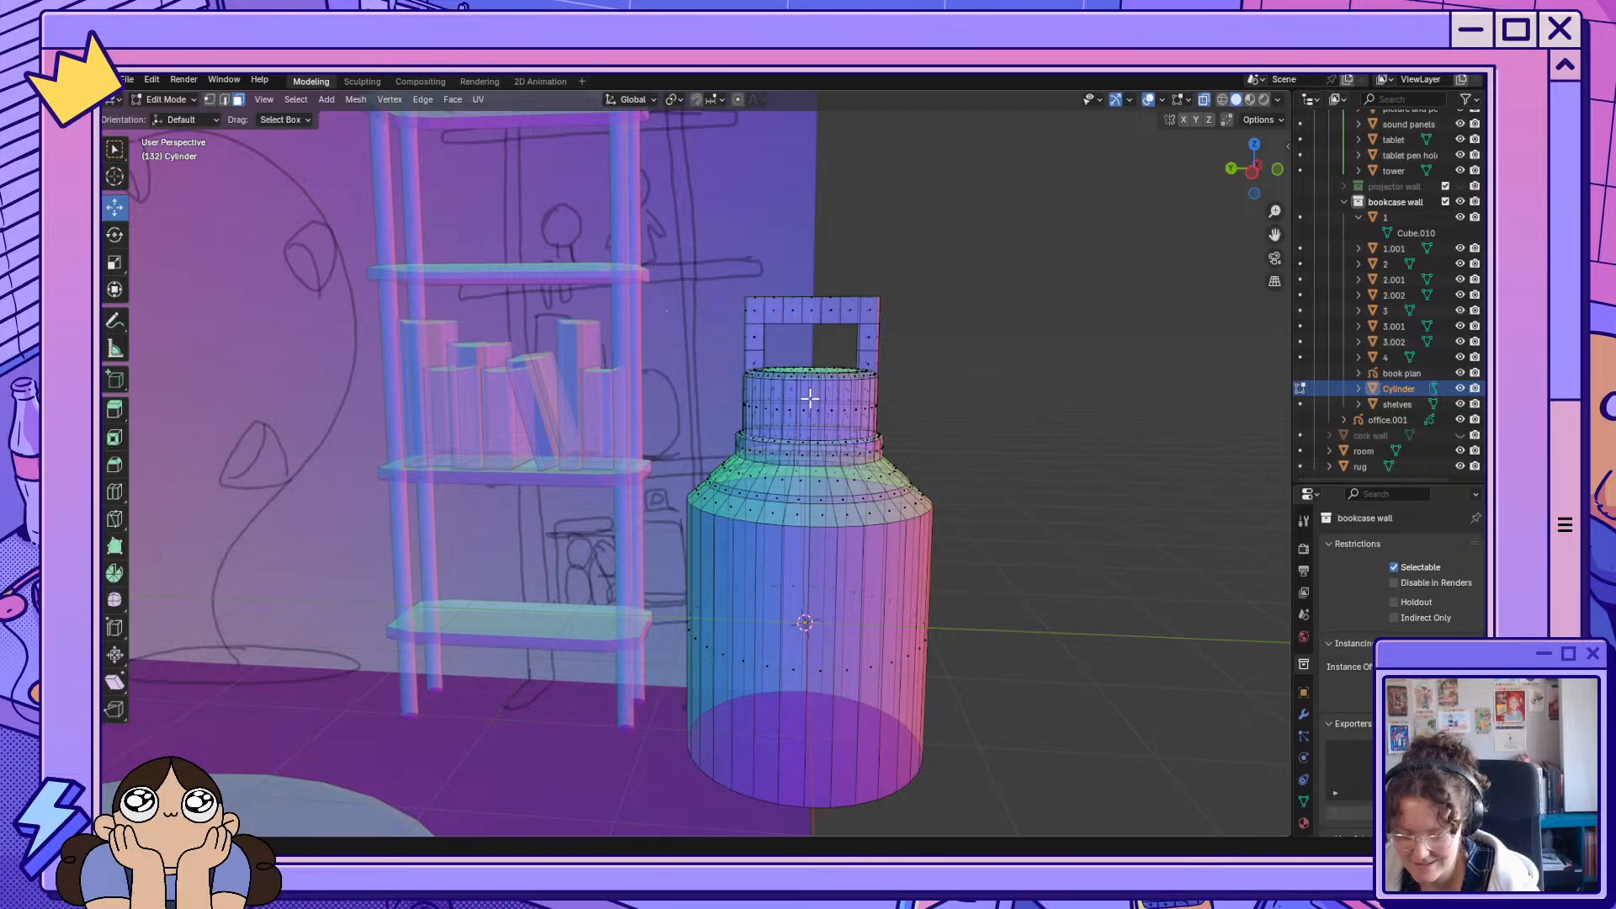
Try to select the edge loop around the handle's opening in edge select mode.
{"action": "middle_click_drag", "start_coordinate": [894, 366], "coordinate": [729, 380]}
{"action": "left_click", "coordinate": [682, 366]}
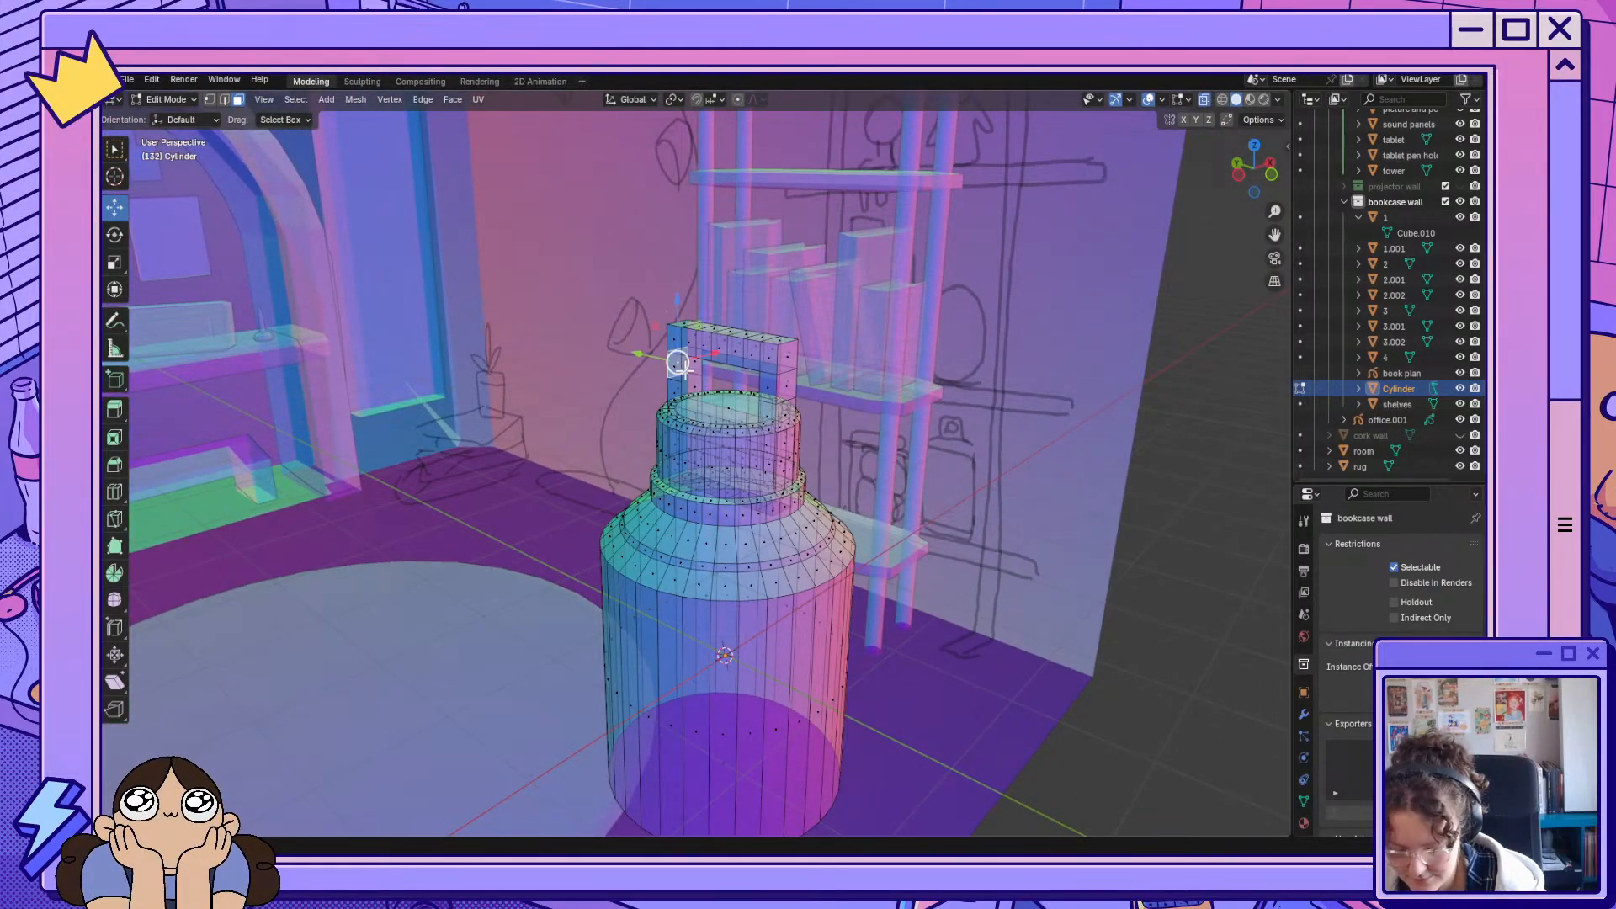
{"action": "left_click", "coordinate": [225, 99]}
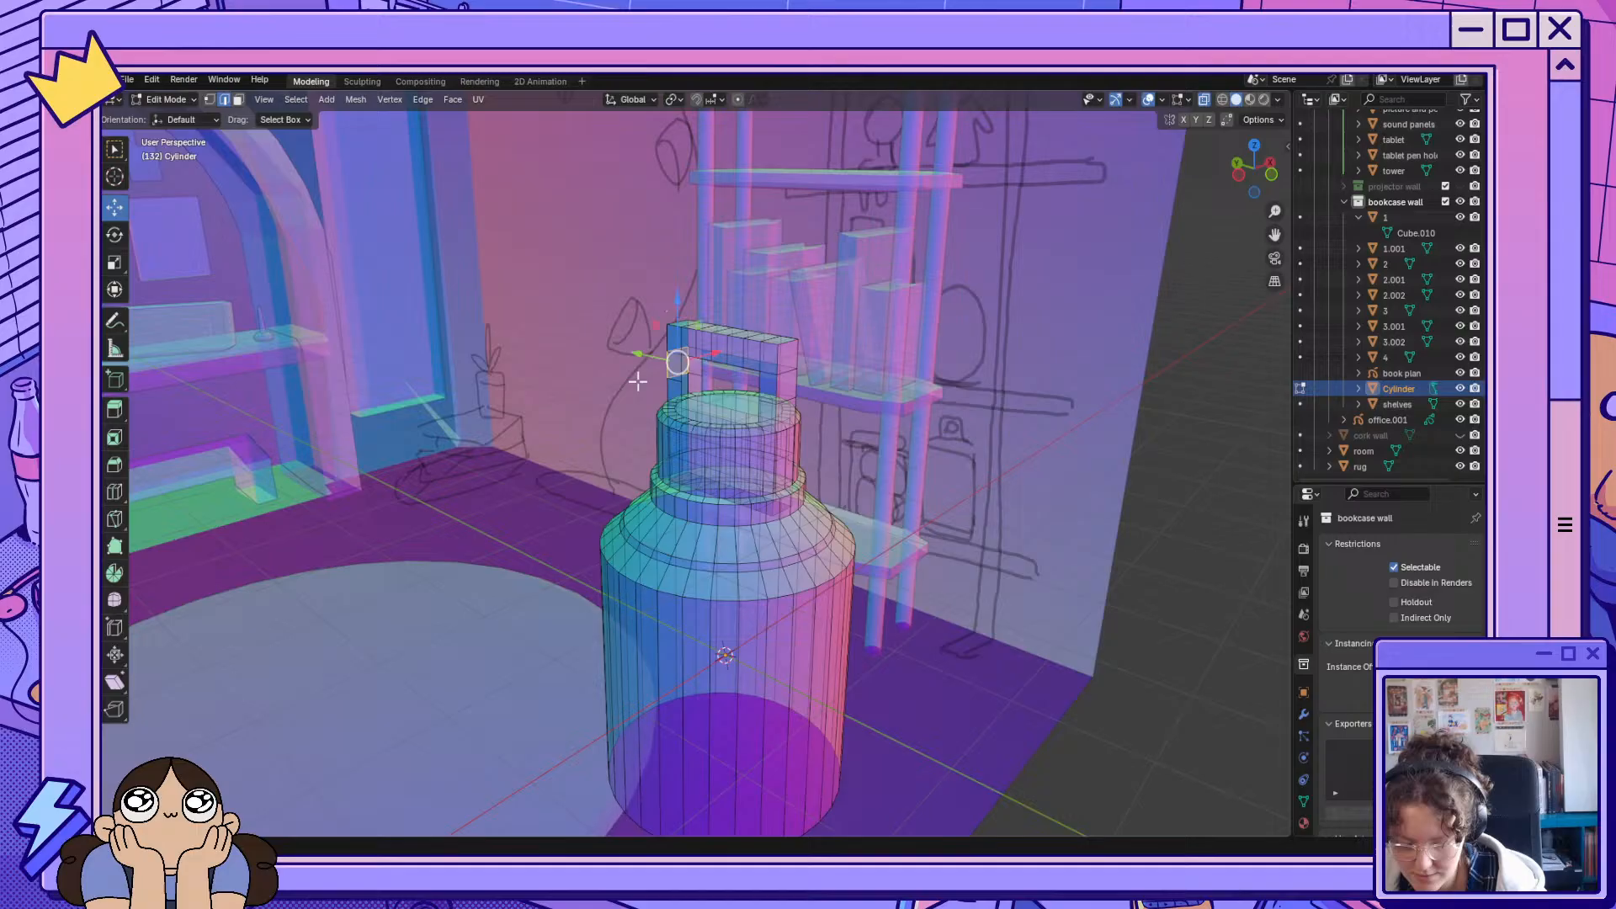
{"action": "left_click", "coordinate": [701, 386]}
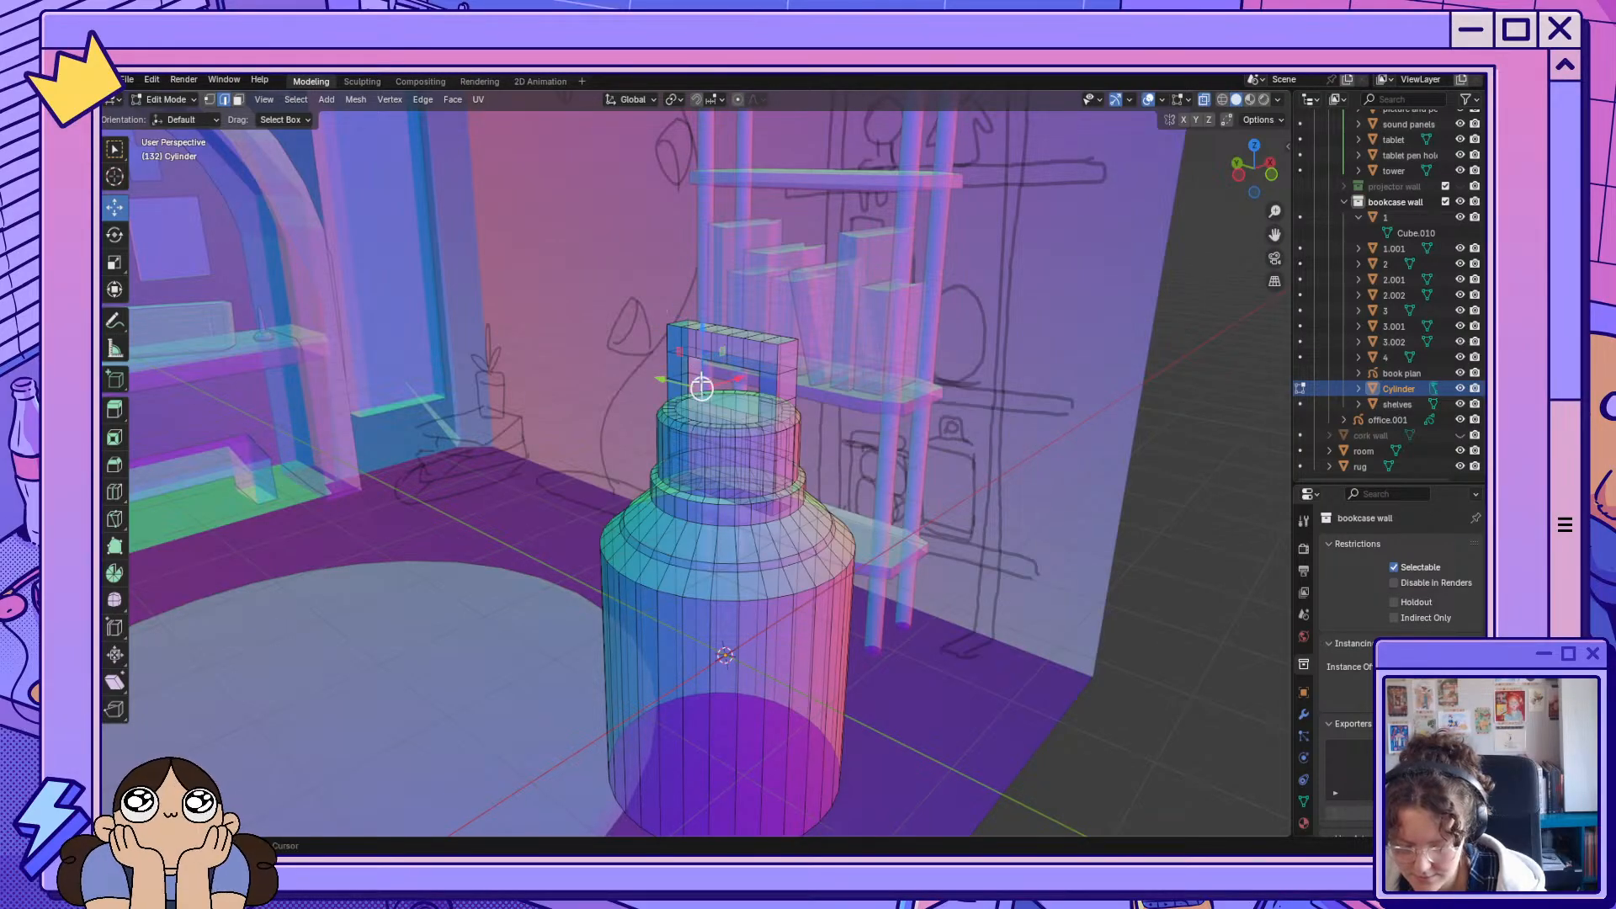
{"action": "key", "text": "alt+a"}
{"action": "left_click", "coordinate": [701, 381], "text": "alt"}
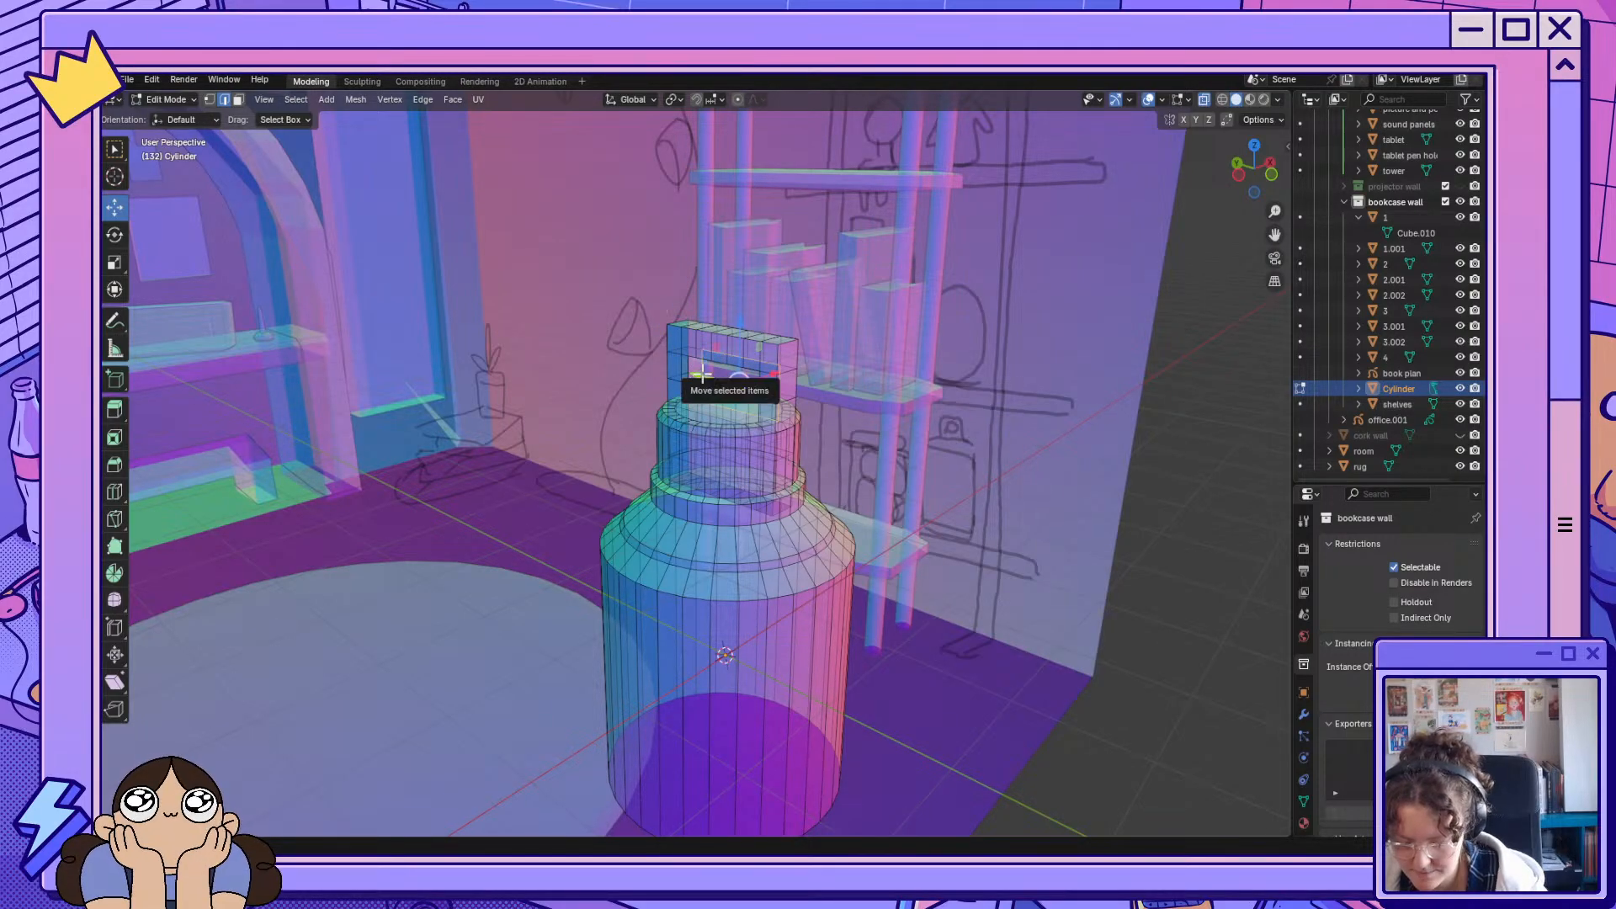
{"action": "mouse_move", "coordinate": [701, 381]}
{"action": "middle_mouse_down"}
{"action": "mouse_move", "coordinate": [719, 358]}
{"action": "mouse_move", "coordinate": [673, 371]}
{"action": "mouse_move", "coordinate": [698, 366]}
{"action": "middle_mouse_up"}
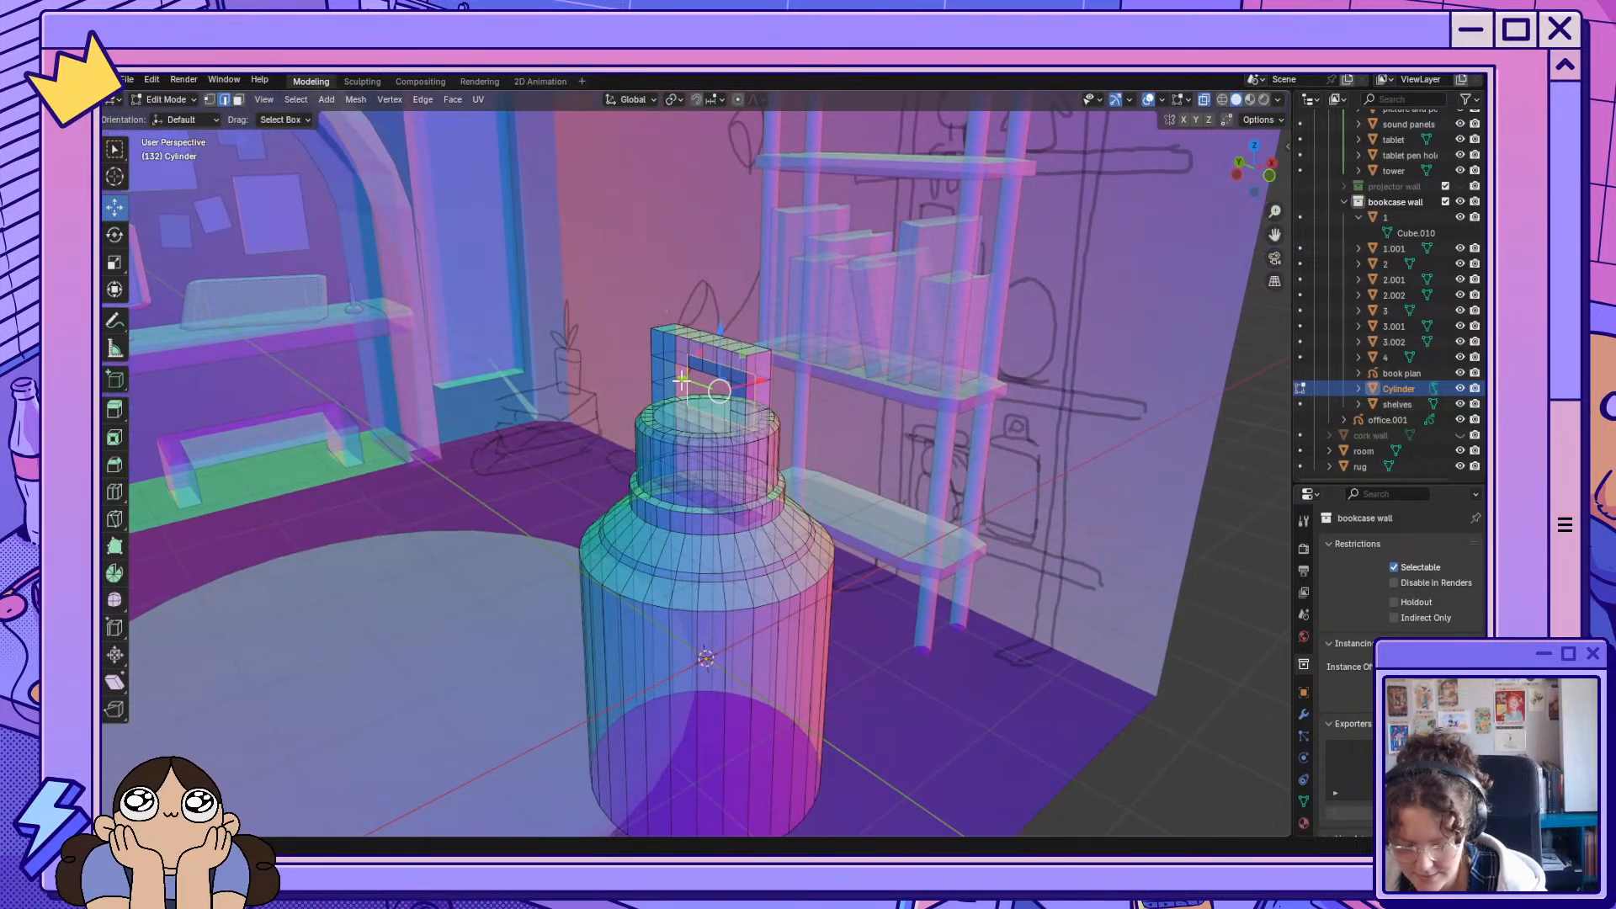
Fill a face between the four upper corner vertices on the inner side of one handle leg, with X-ray off.
{"action": "left_click", "coordinate": [209, 99]}
{"action": "middle_click_drag", "start_coordinate": [674, 370], "coordinate": [606, 370]}
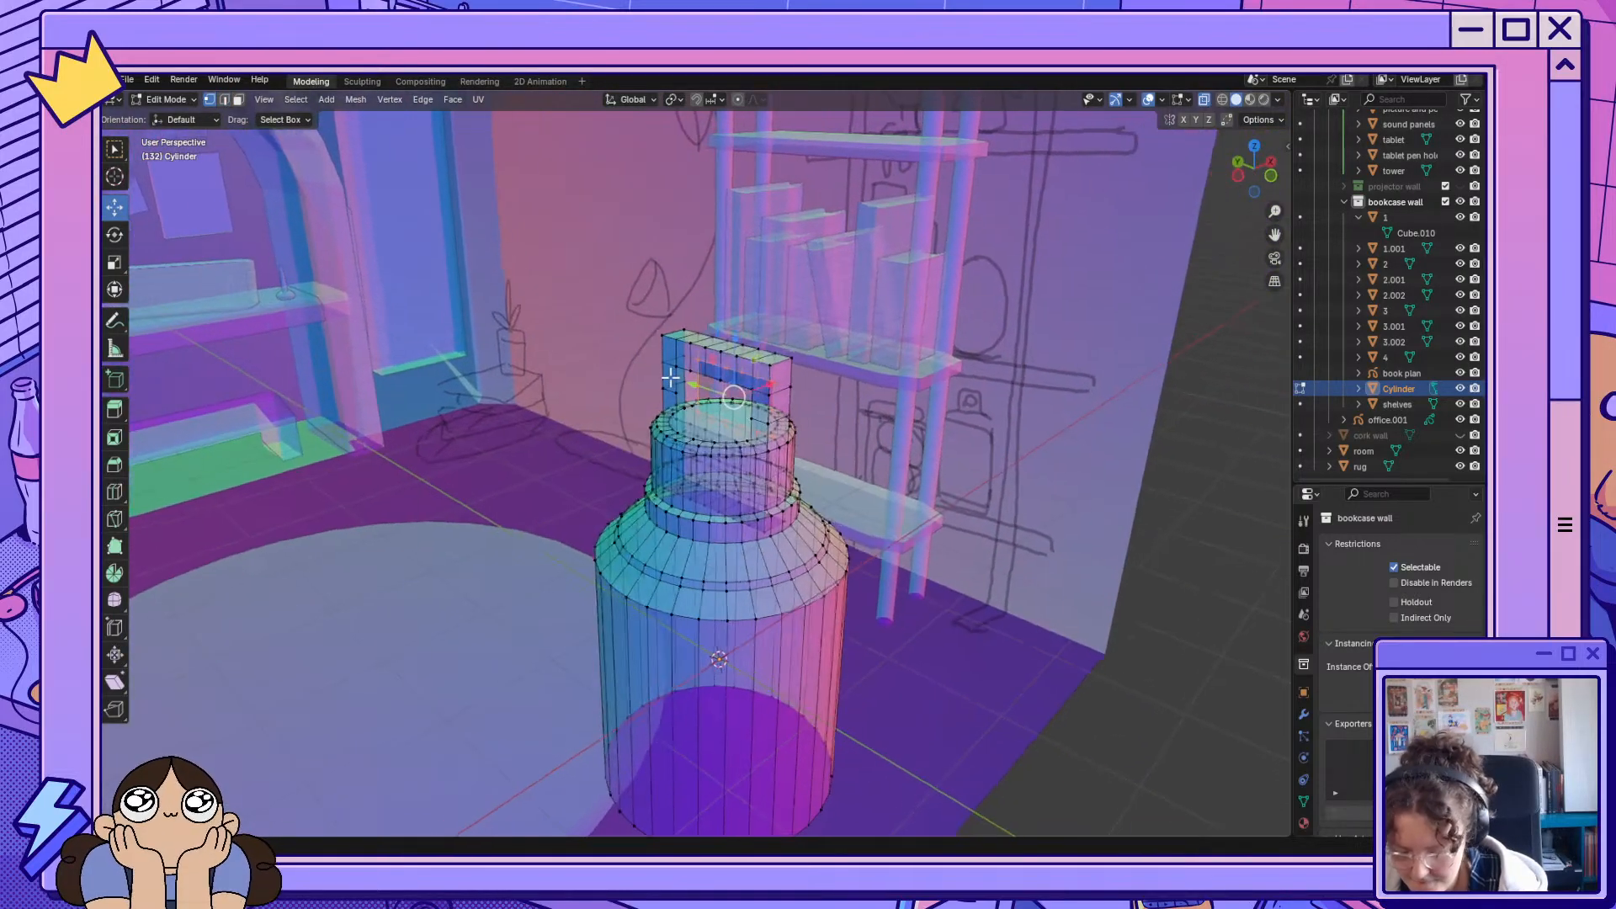
{"action": "left_click", "coordinate": [1205, 100]}
{"action": "scroll", "coordinate": [847, 513], "scroll_direction": "up", "scroll_amount": 8}
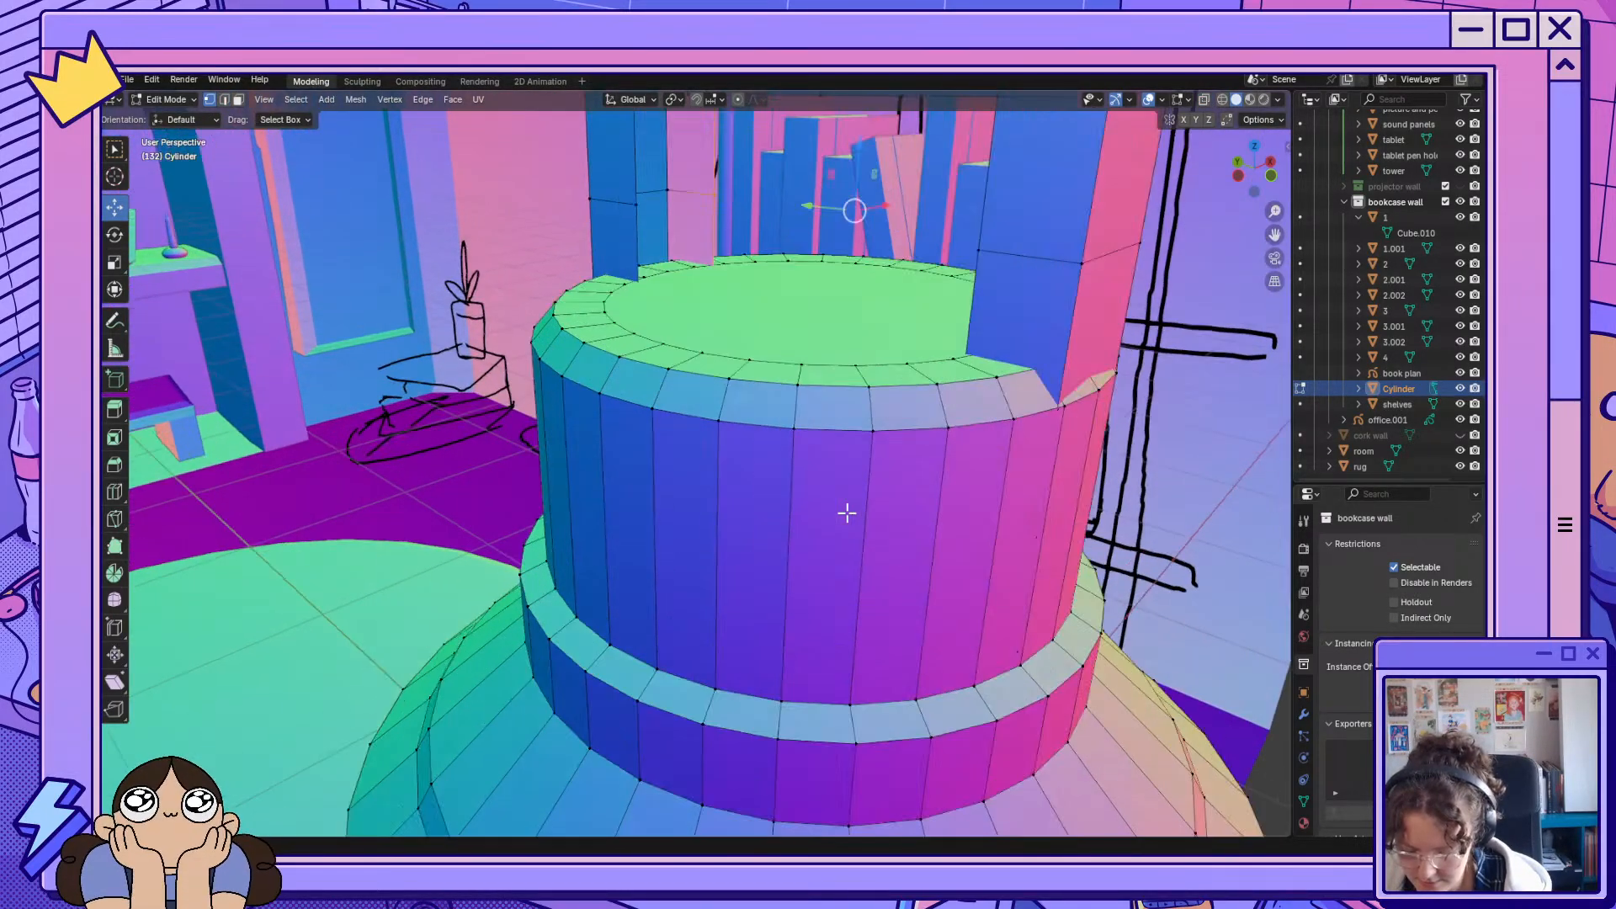
{"action": "scroll", "coordinate": [847, 512], "scroll_direction": "down", "scroll_amount": 2}
{"action": "left_click", "coordinate": [653, 330]}
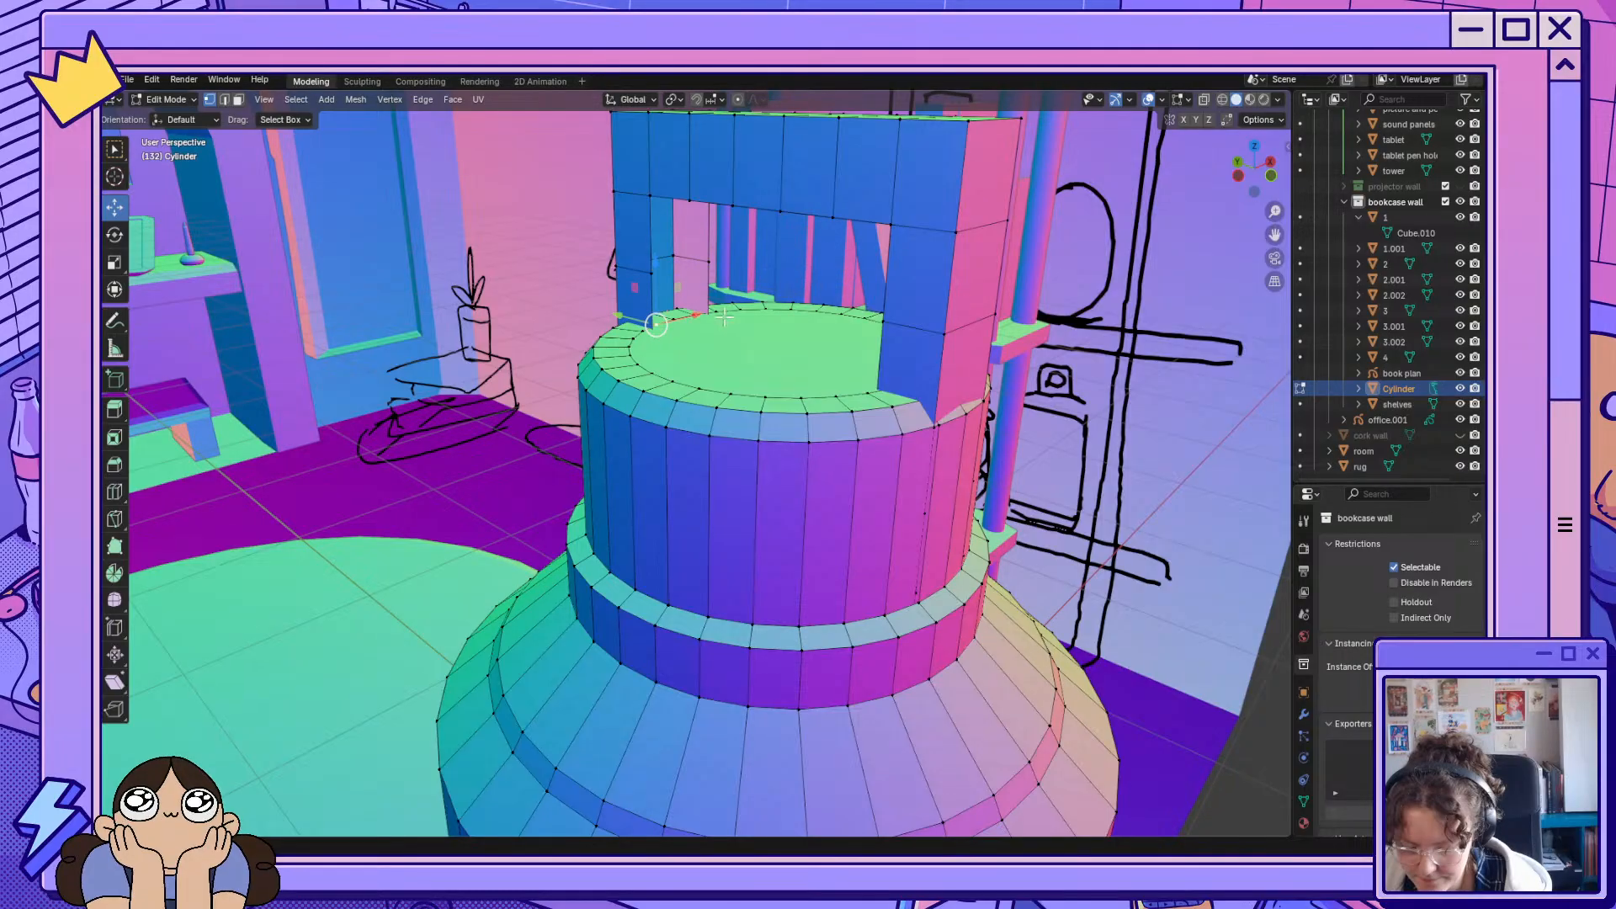
{"action": "left_click", "coordinate": [689, 271]}
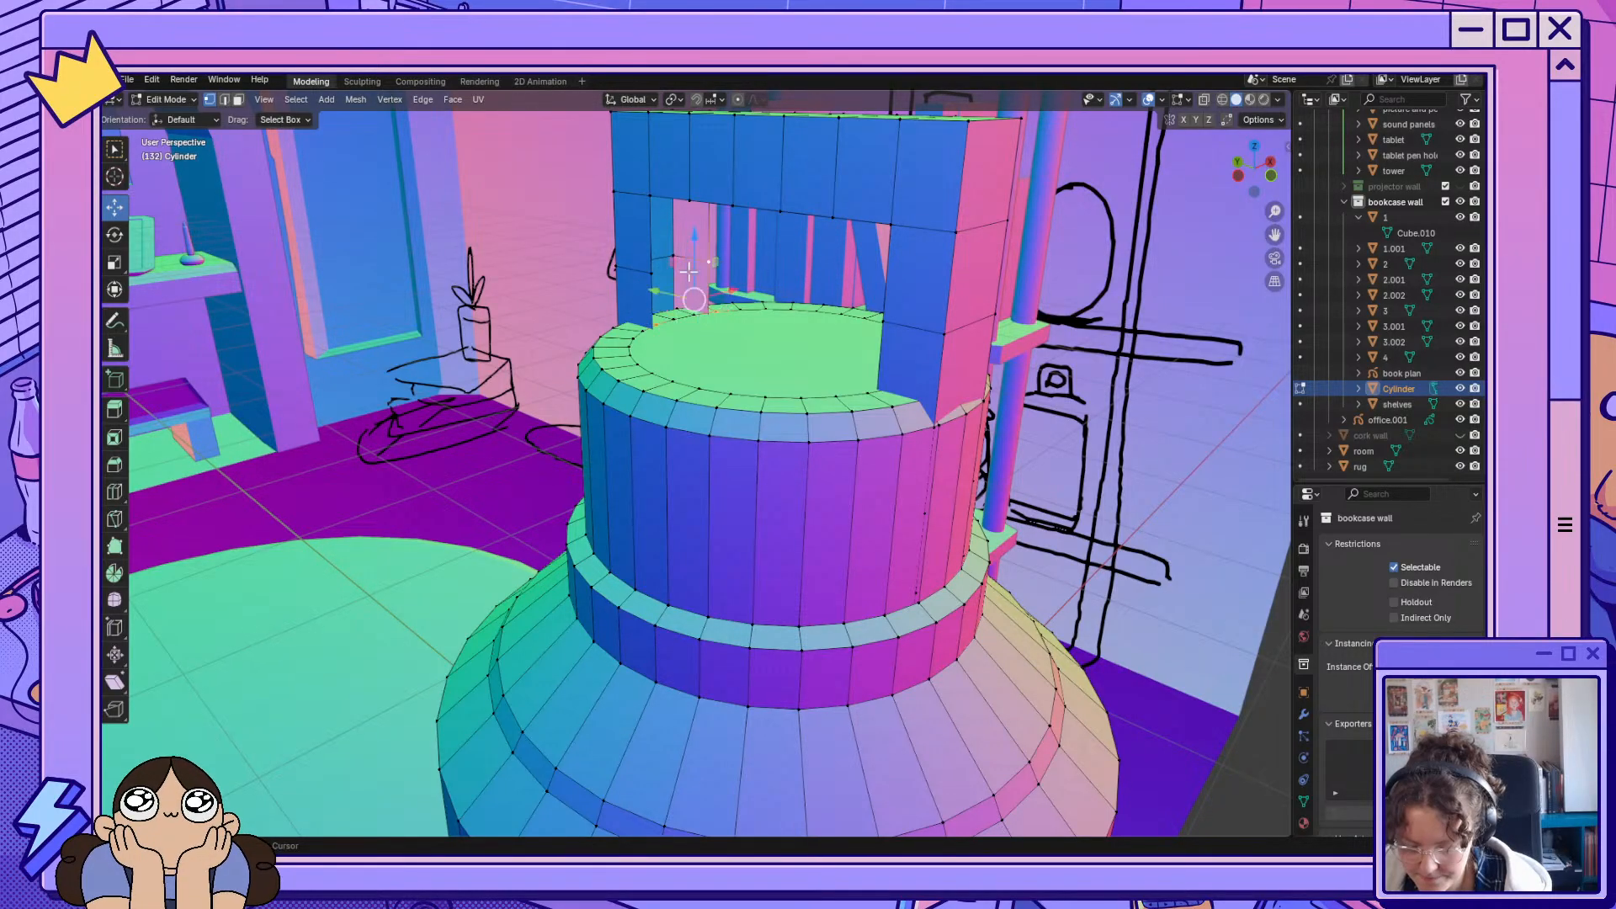
{"action": "left_click", "coordinate": [653, 276], "text": "shift"}
{"action": "scroll", "coordinate": [686, 245], "scroll_direction": "up", "scroll_amount": 2}
{"action": "middle_click_drag", "start_coordinate": [687, 245], "coordinate": [703, 282]}
{"action": "middle_click_drag", "start_coordinate": [829, 408], "coordinate": [842, 291]}
{"action": "left_click", "coordinate": [689, 171], "text": "shift"}
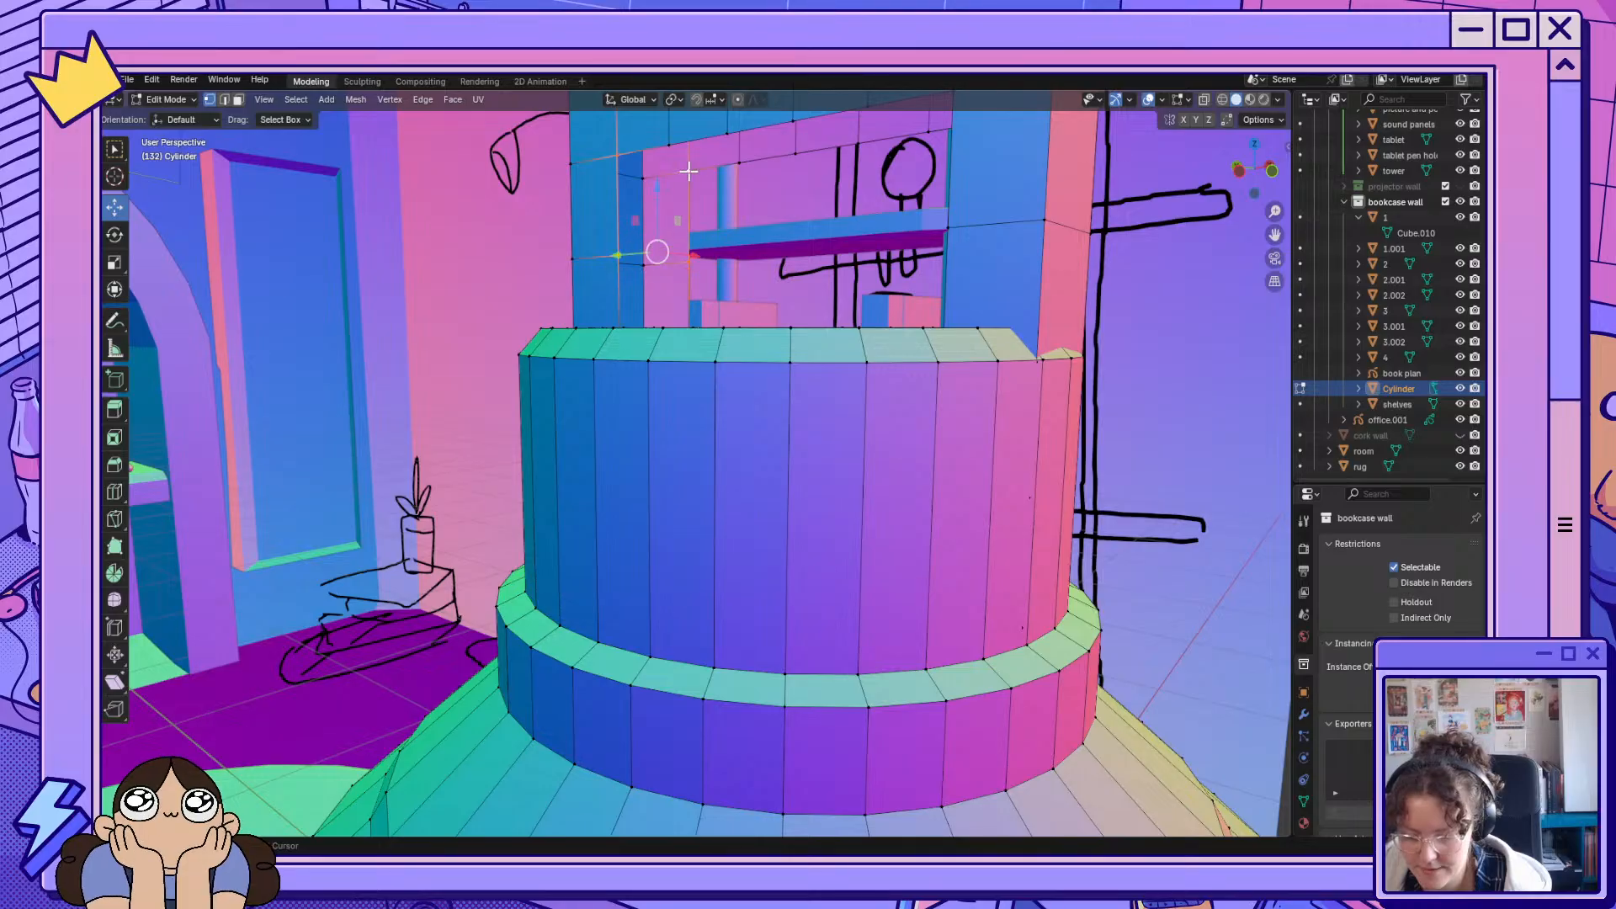
{"action": "key", "text": "f"}
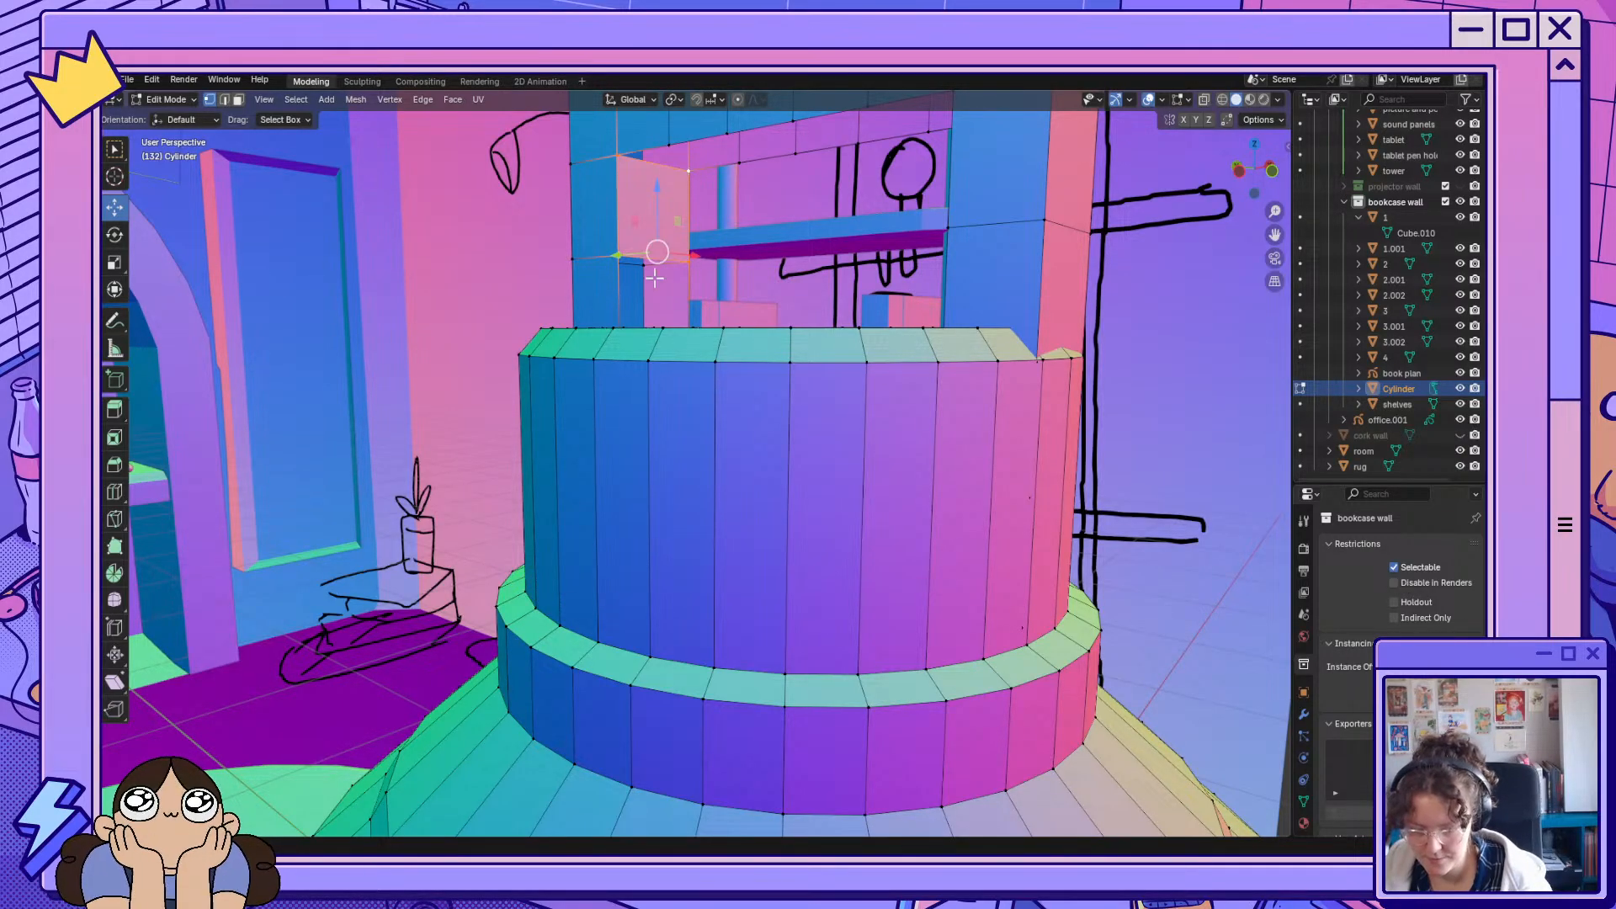
Expand the Cylinder object in the outliner and toggle the shelves object's visibility off and back on.
{"action": "middle_click_drag", "start_coordinate": [651, 303], "coordinate": [644, 334]}
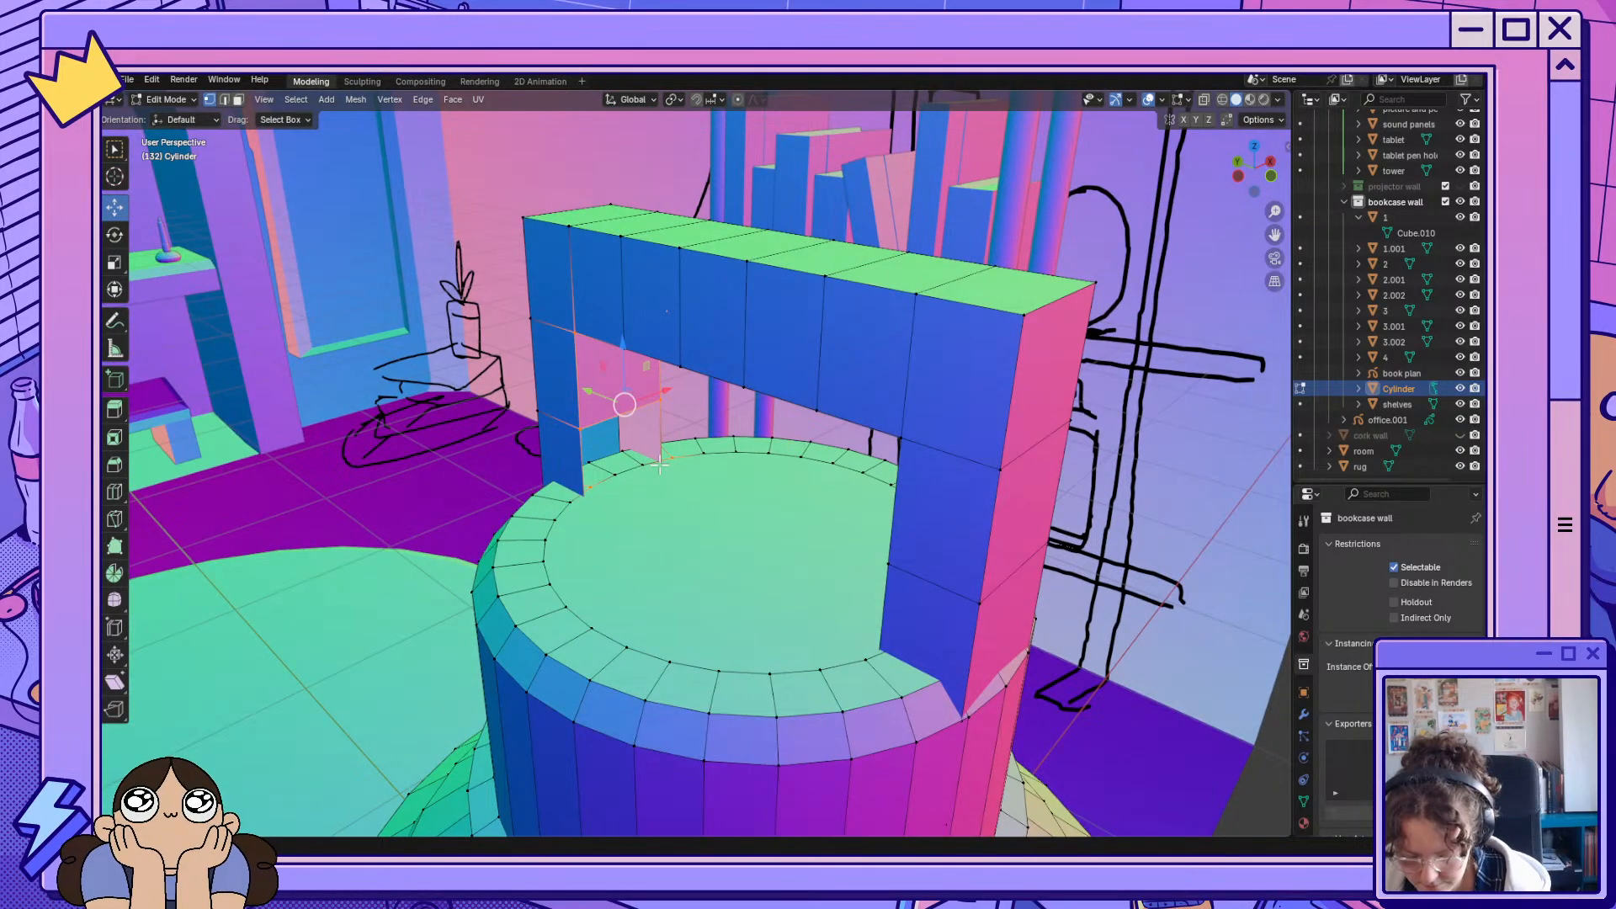
{"action": "left_click", "coordinate": [582, 494]}
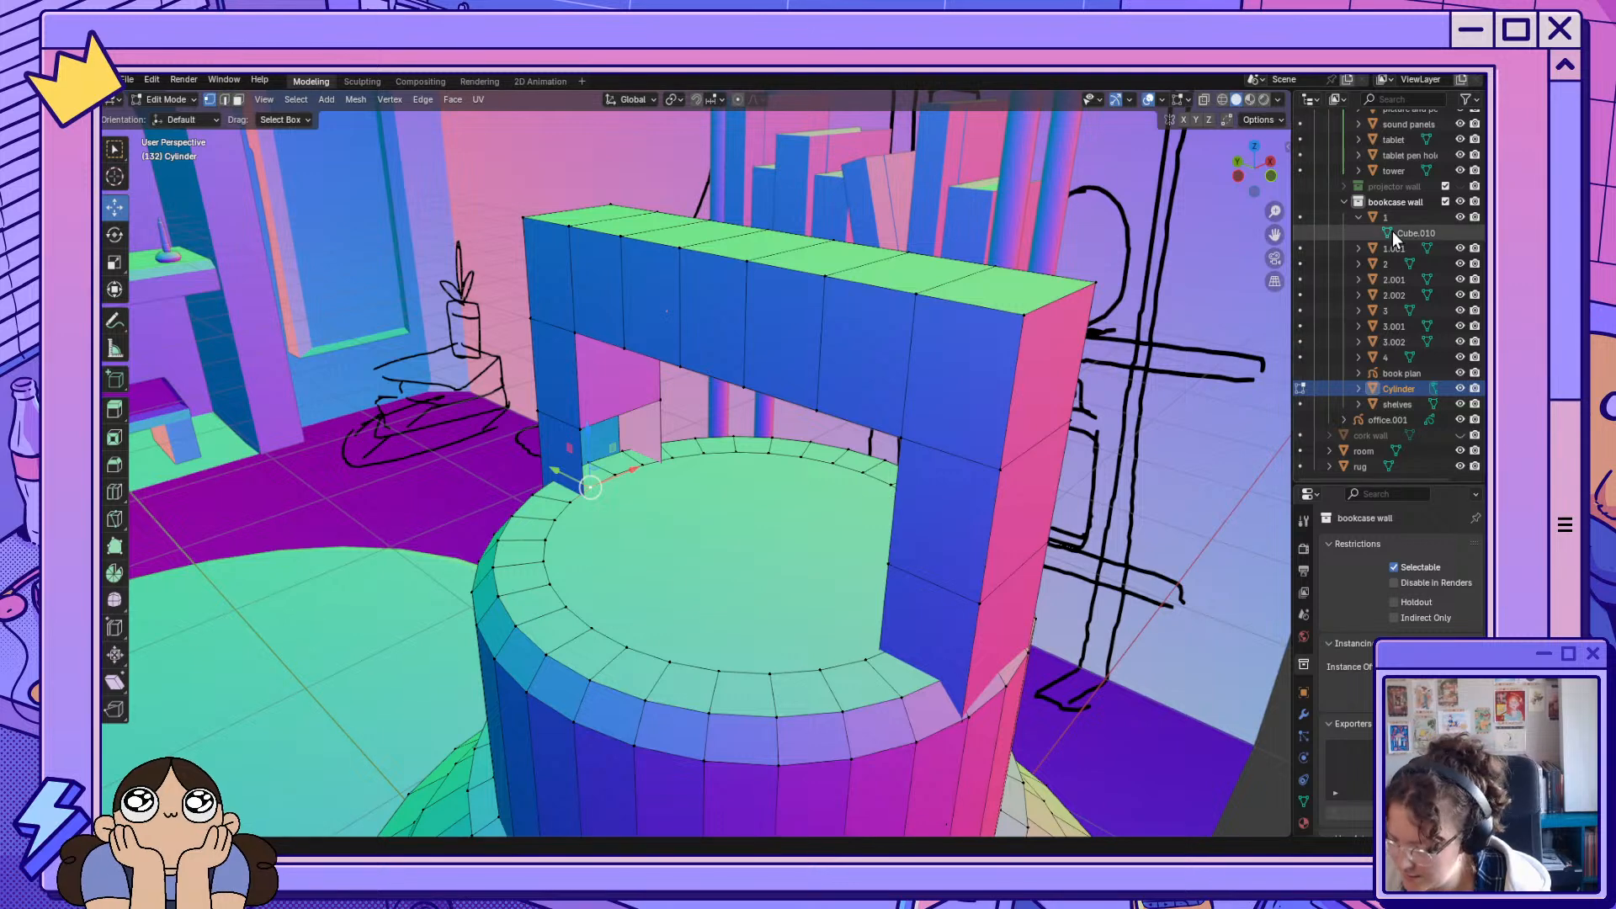
{"action": "left_click", "coordinate": [1357, 389]}
{"action": "left_click", "coordinate": [1401, 421]}
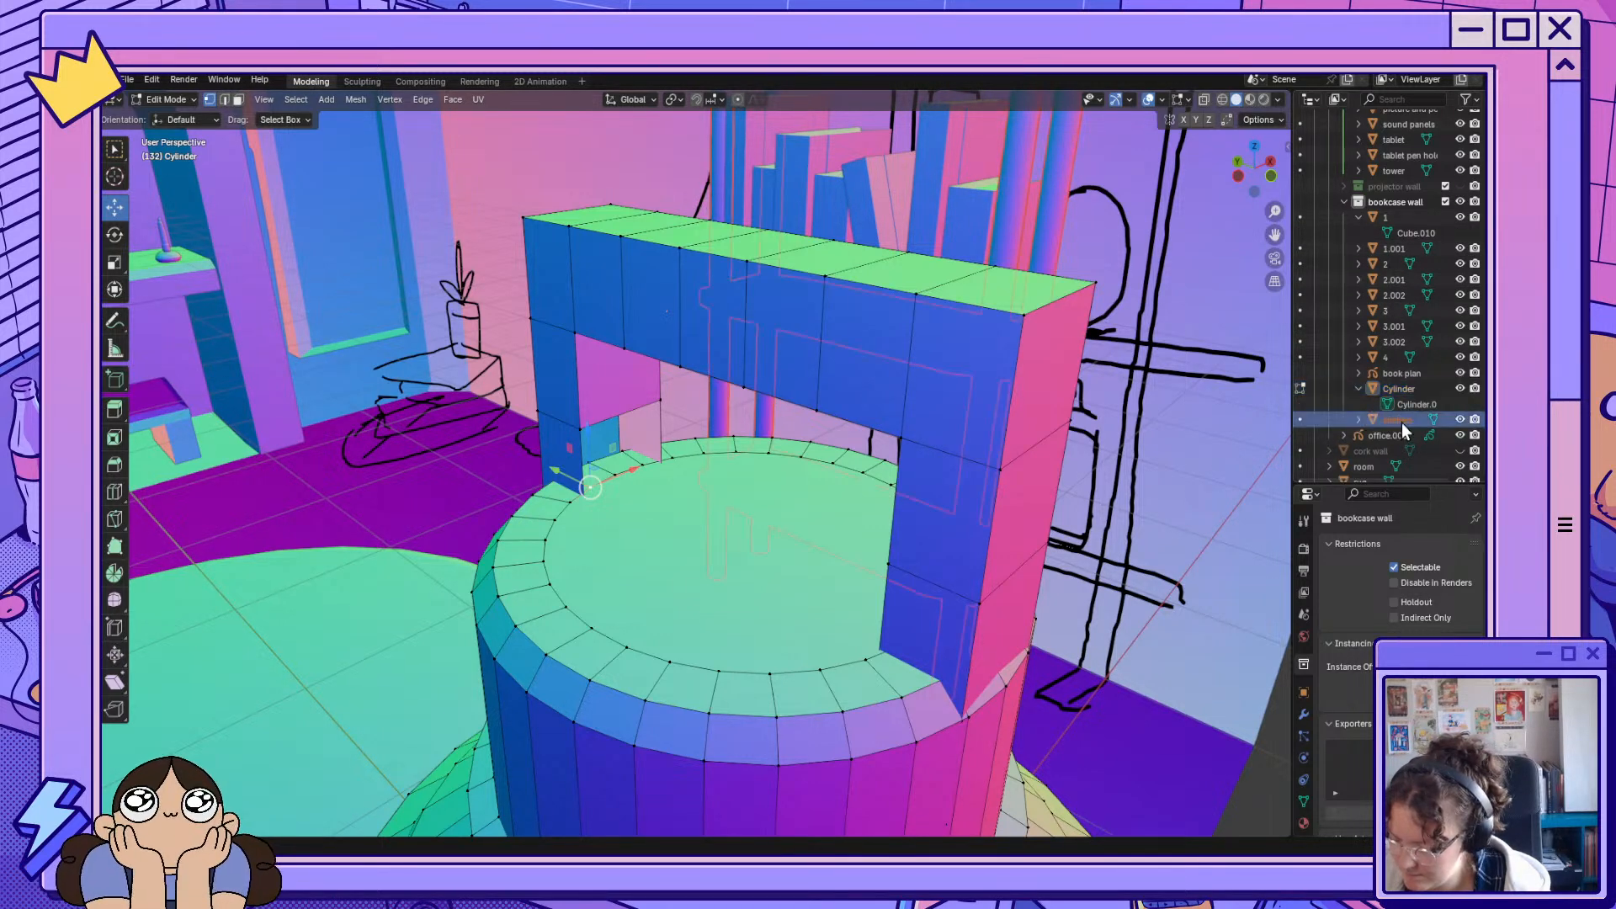
{"action": "left_click", "coordinate": [1459, 422]}
{"action": "left_click", "coordinate": [1459, 422]}
{"action": "left_click", "coordinate": [1460, 422]}
{"action": "left_click", "coordinate": [1461, 422]}
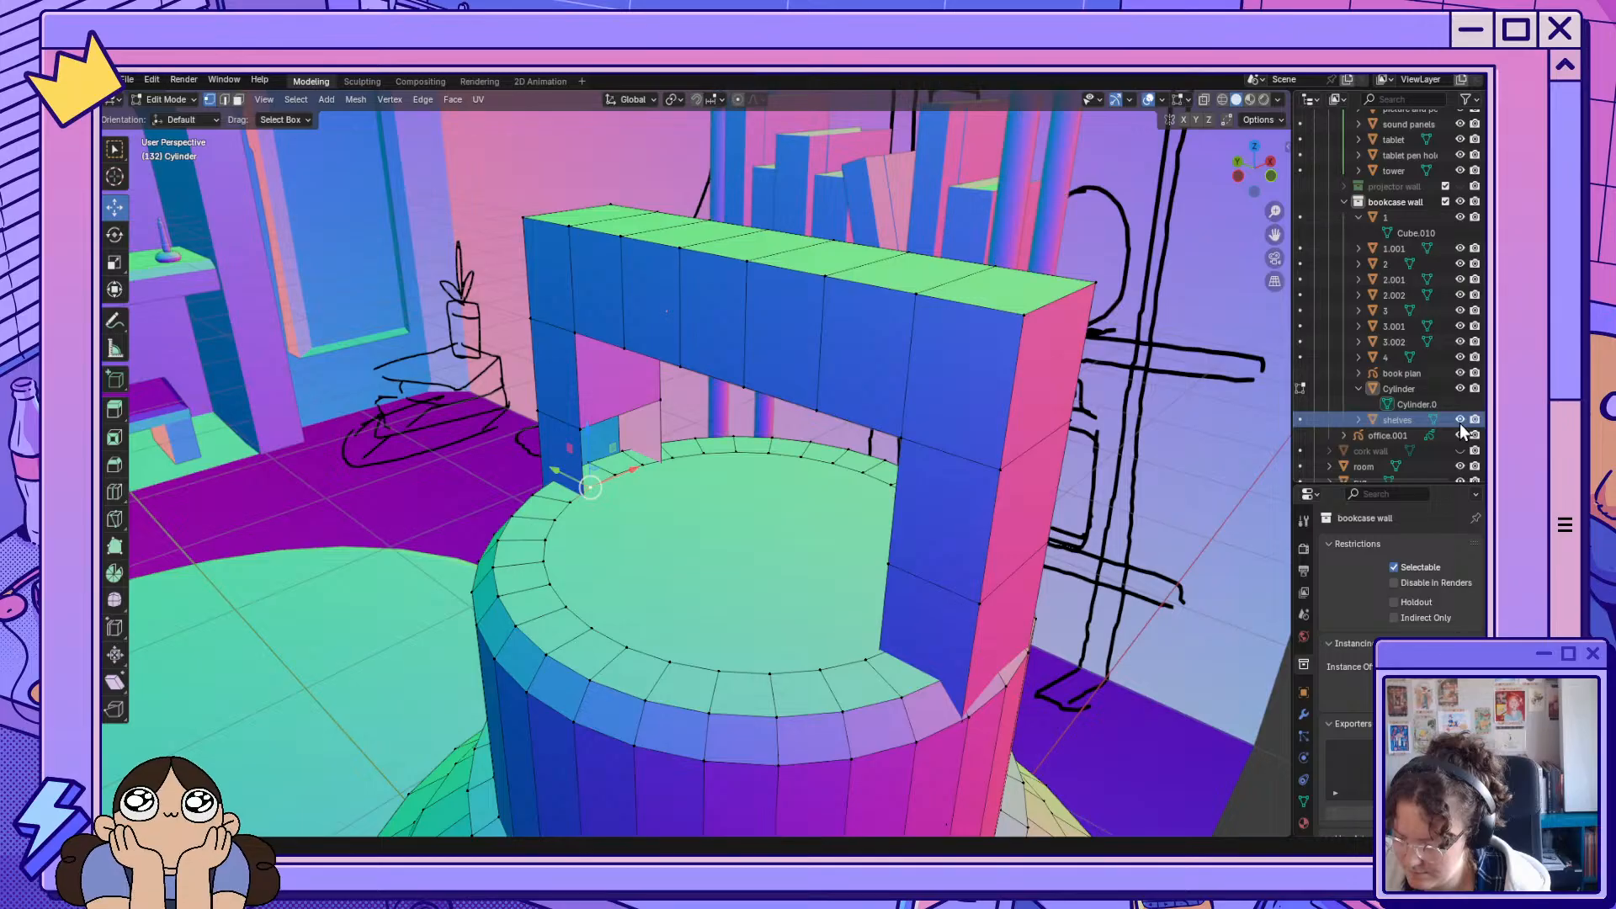
{"action": "left_click", "coordinate": [1401, 391]}
{"action": "scroll", "coordinate": [1401, 391], "scroll_direction": "down", "scroll_amount": 1}
{"action": "double_click", "coordinate": [1401, 386]}
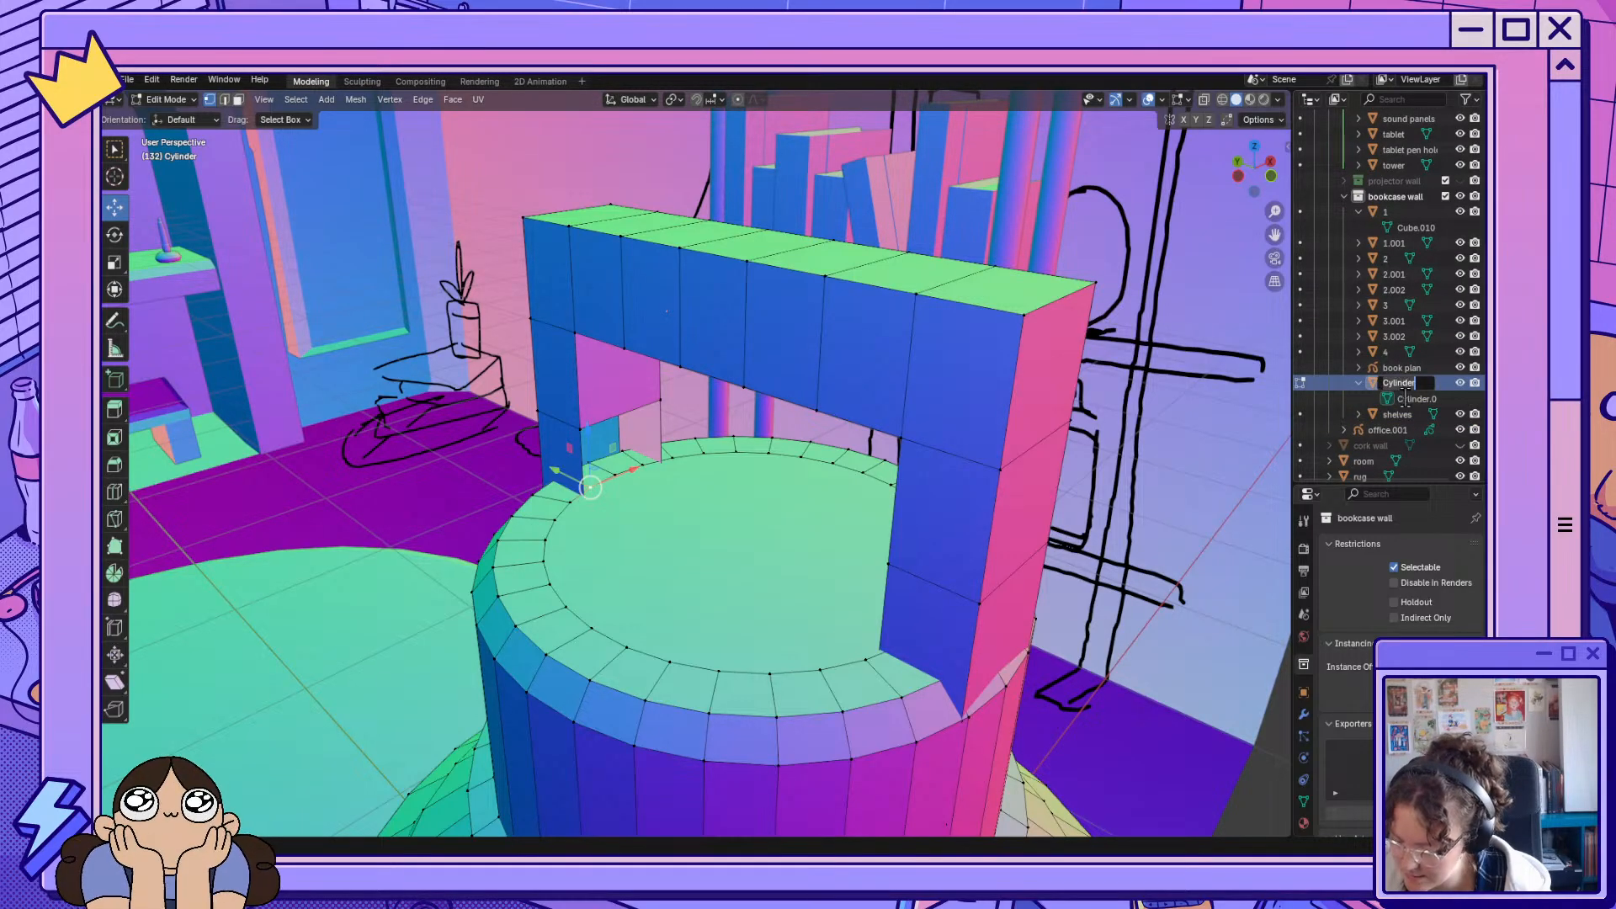
{"action": "left_click", "coordinate": [1380, 416]}
{"action": "left_click", "coordinate": [1396, 417]}
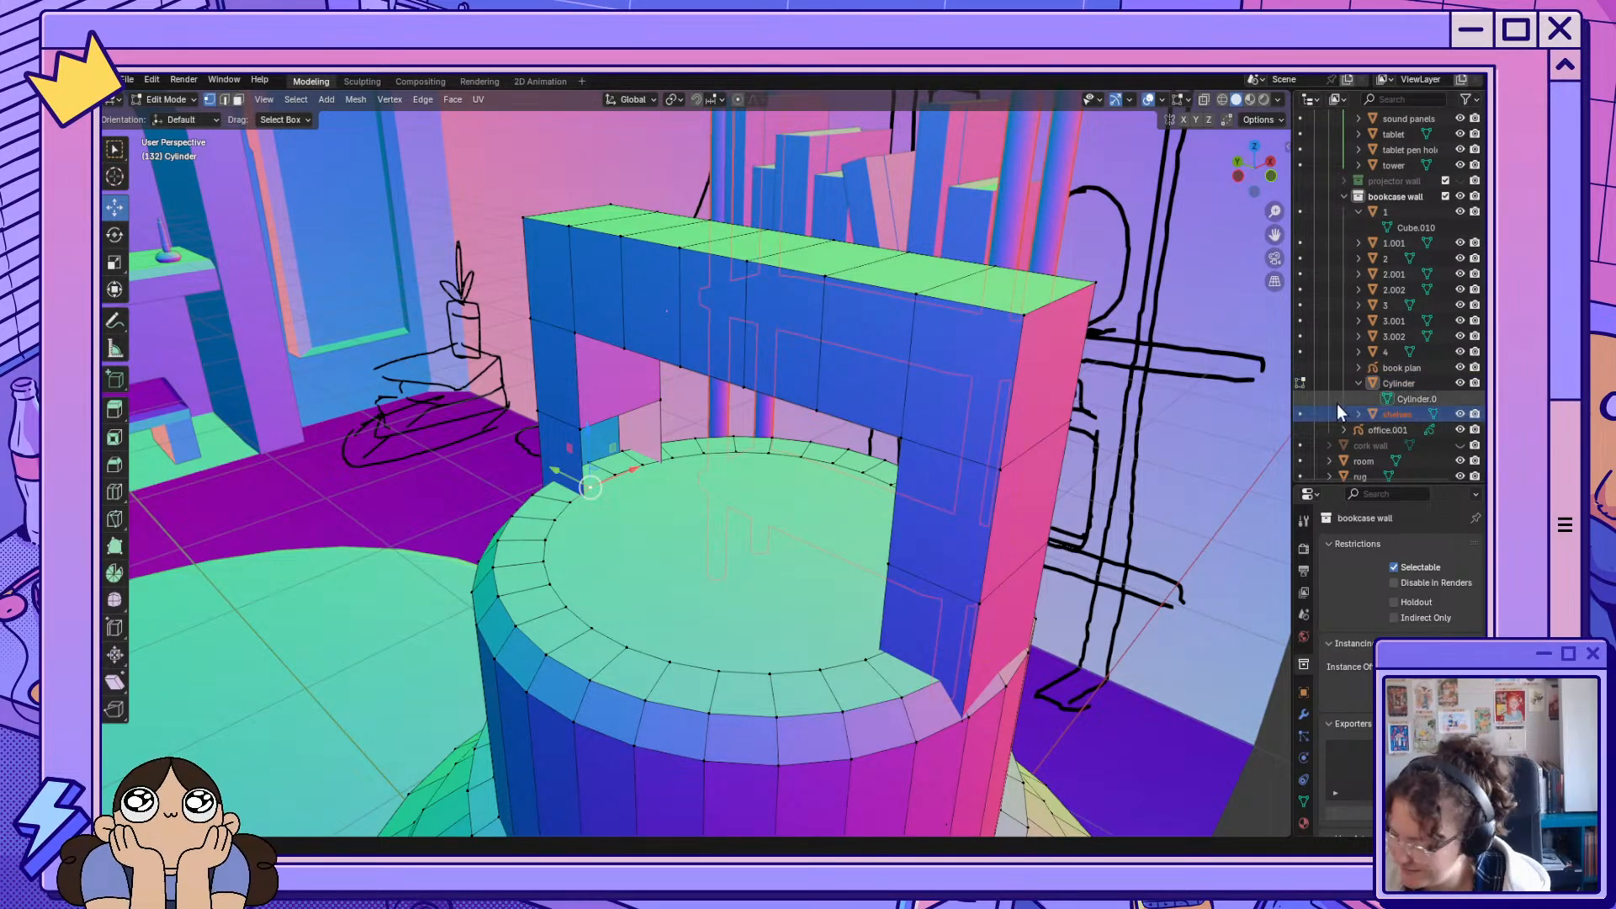
{"action": "scroll", "coordinate": [840, 487], "scroll_direction": "down", "scroll_amount": 8}
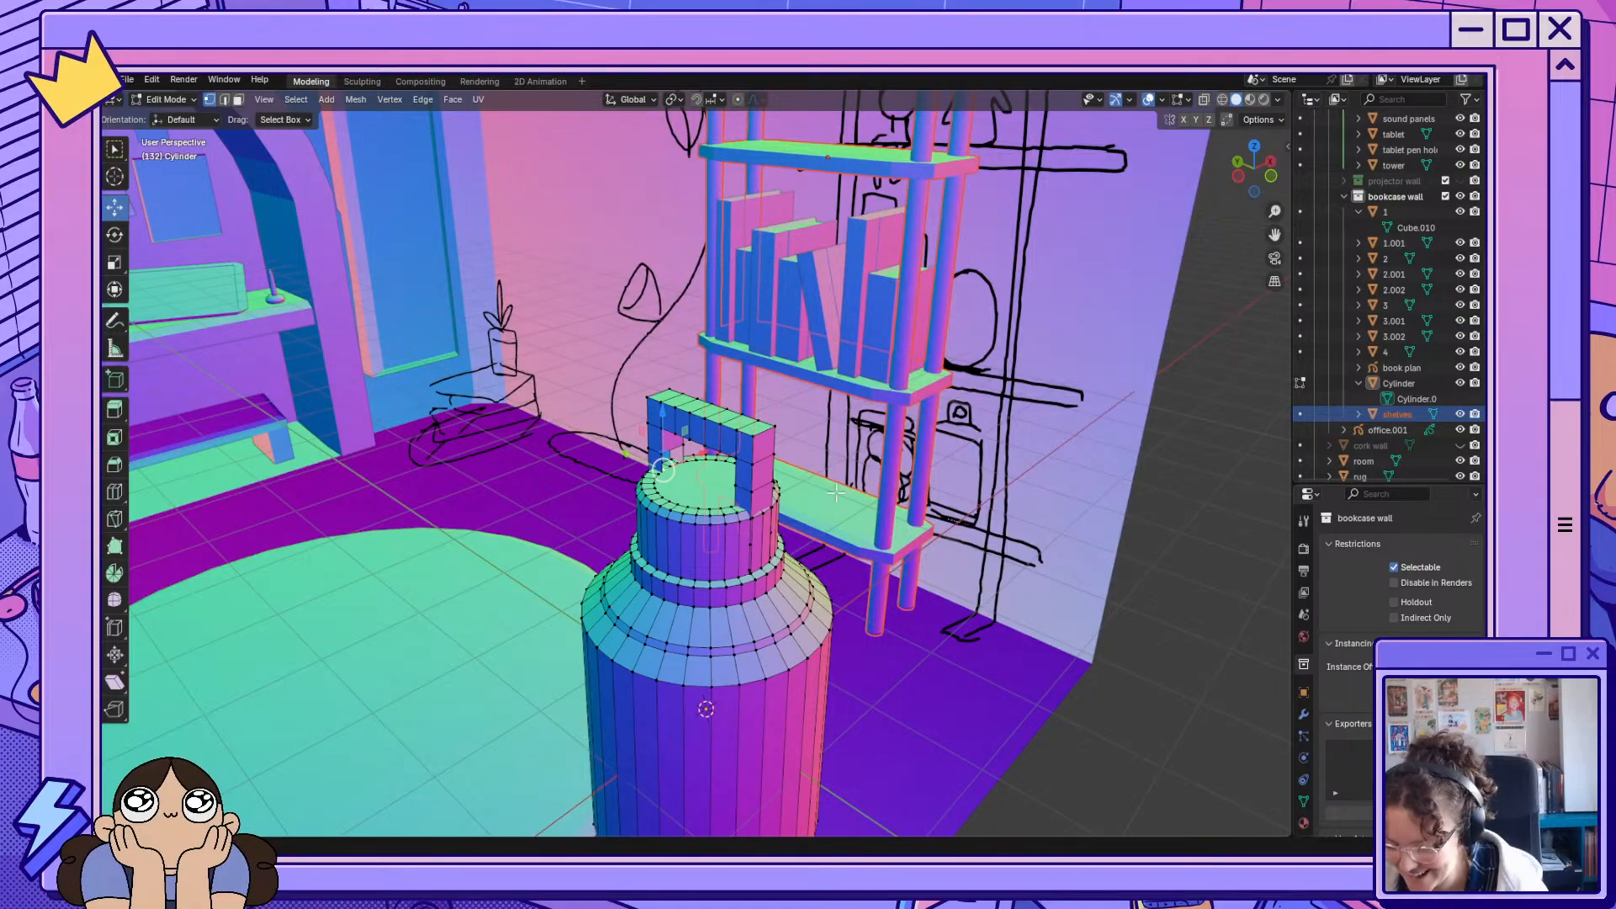
{"action": "mouse_move", "coordinate": [889, 461]}
{"action": "middle_mouse_down"}
{"action": "mouse_move", "coordinate": [854, 466]}
{"action": "mouse_move", "coordinate": [876, 456]}
{"action": "middle_mouse_up"}
{"action": "left_click_drag", "start_coordinate": [1275, 235], "coordinate": [1285, 93]}
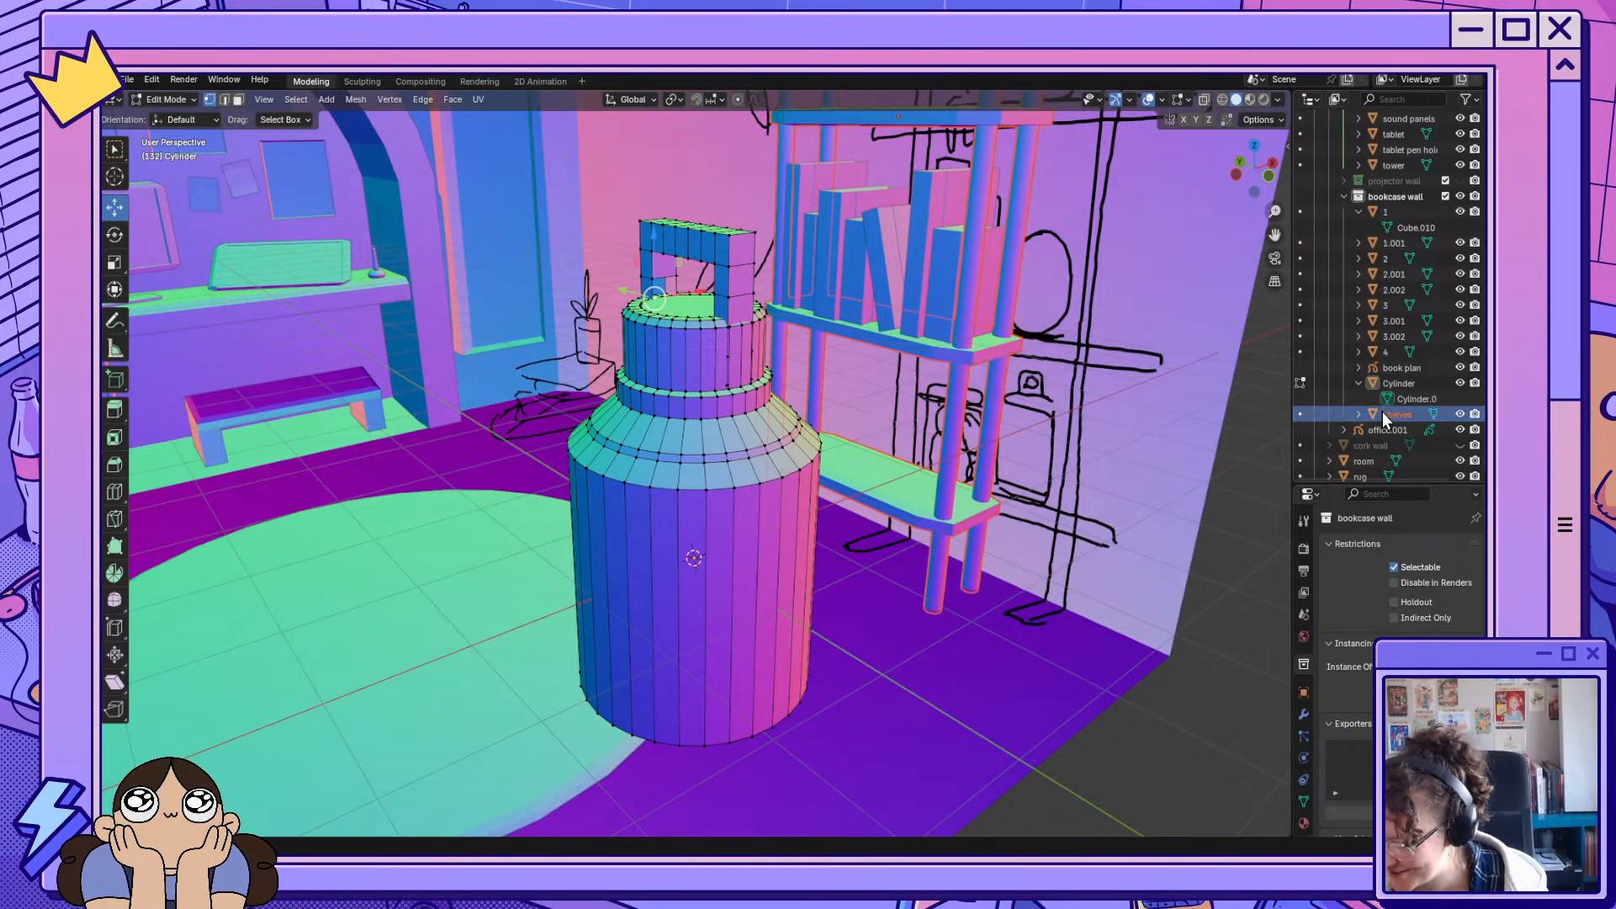
{"action": "middle_click_drag", "start_coordinate": [573, 235], "coordinate": [552, 236]}
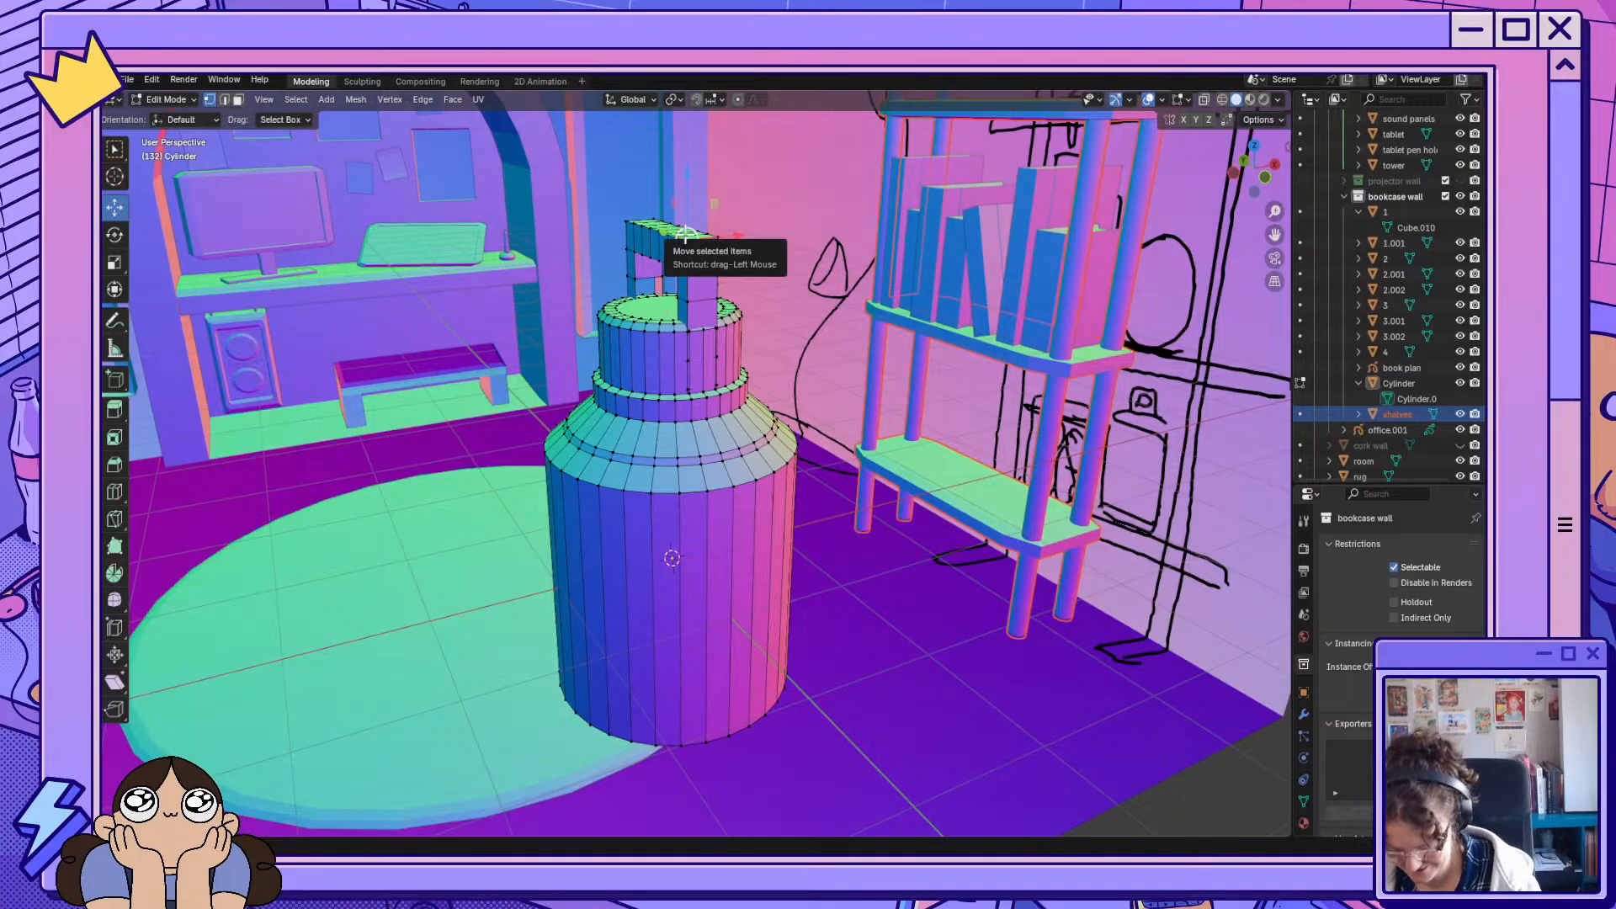
Select the whole bottle mesh including the handle, make Cylinder the selected object, and switch to Object Mode.
{"action": "key", "text": "l"}
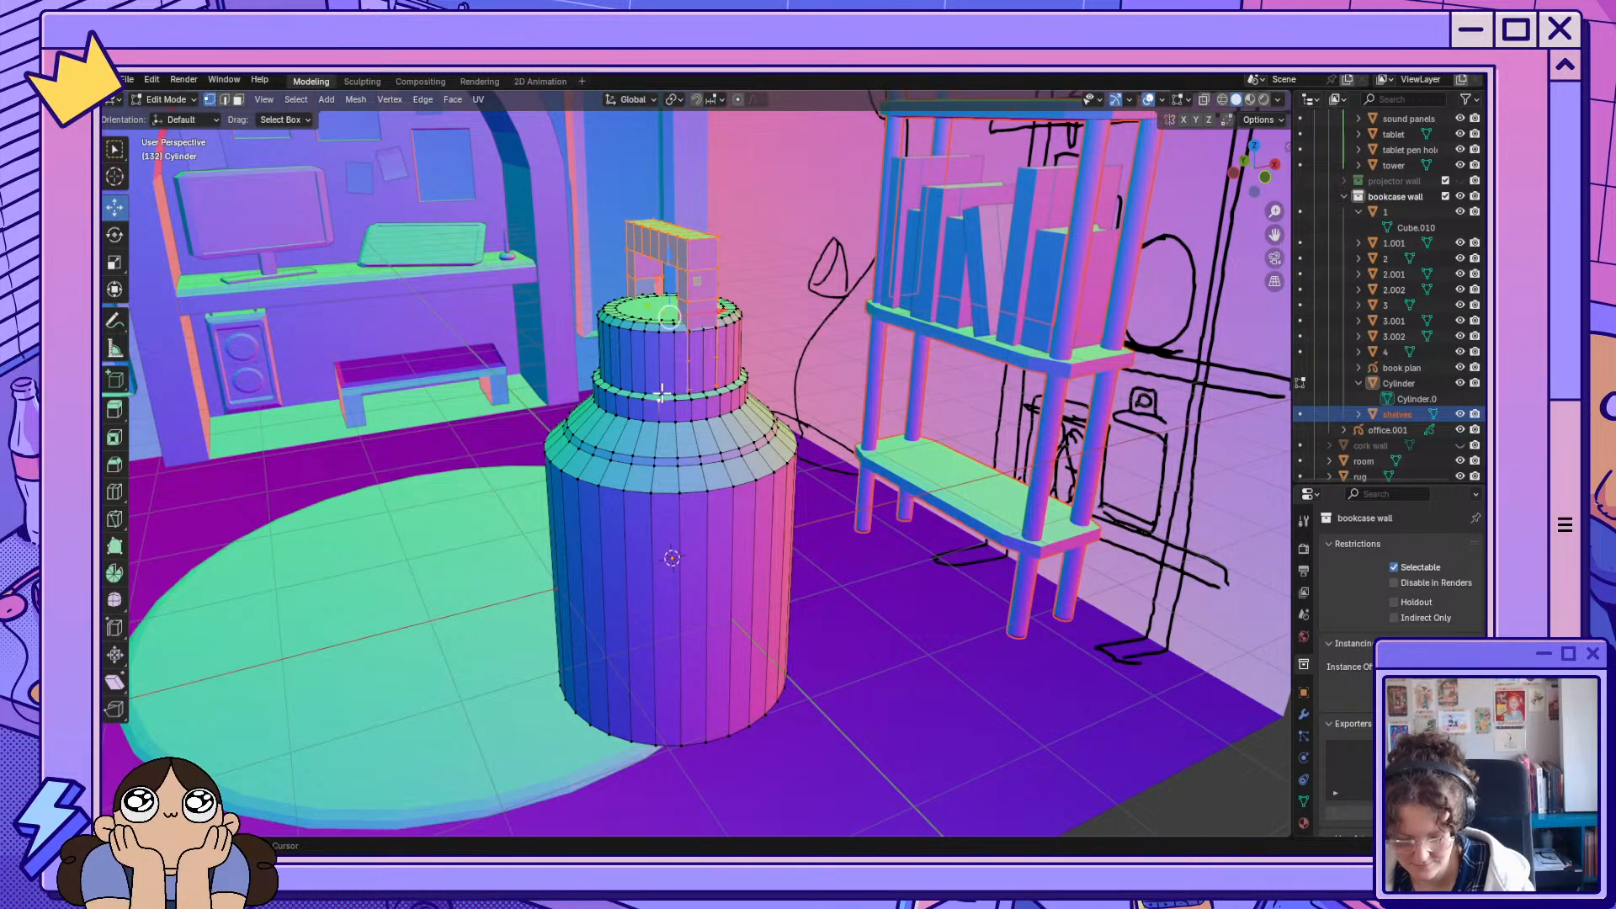
{"action": "key", "text": "a"}
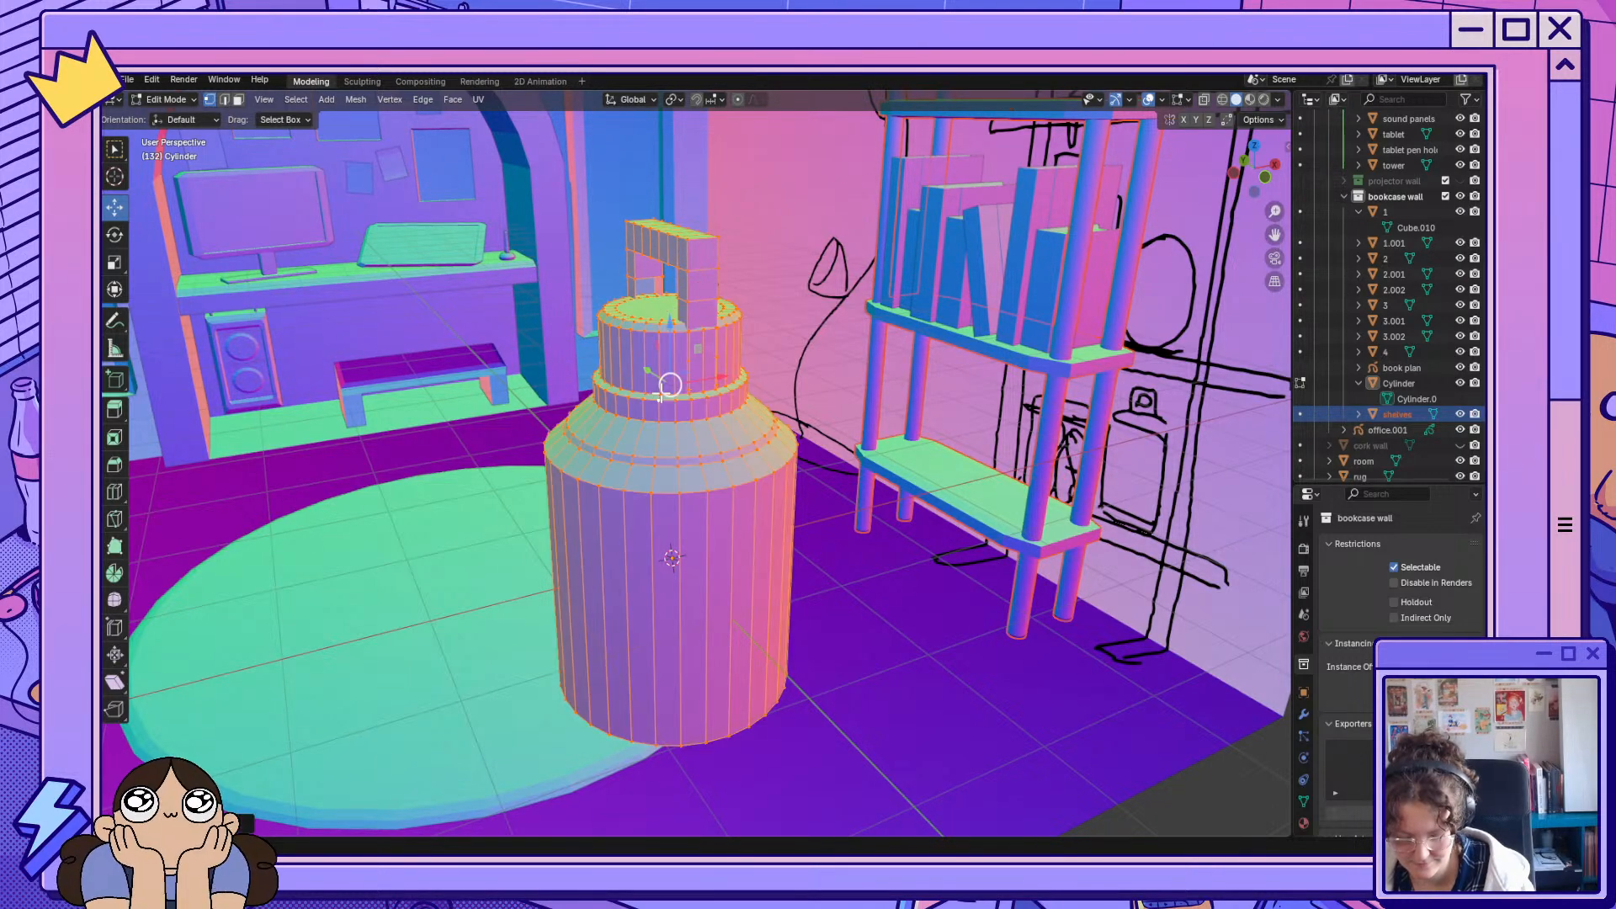
{"action": "middle_click_drag", "start_coordinate": [662, 393], "coordinate": [739, 411]}
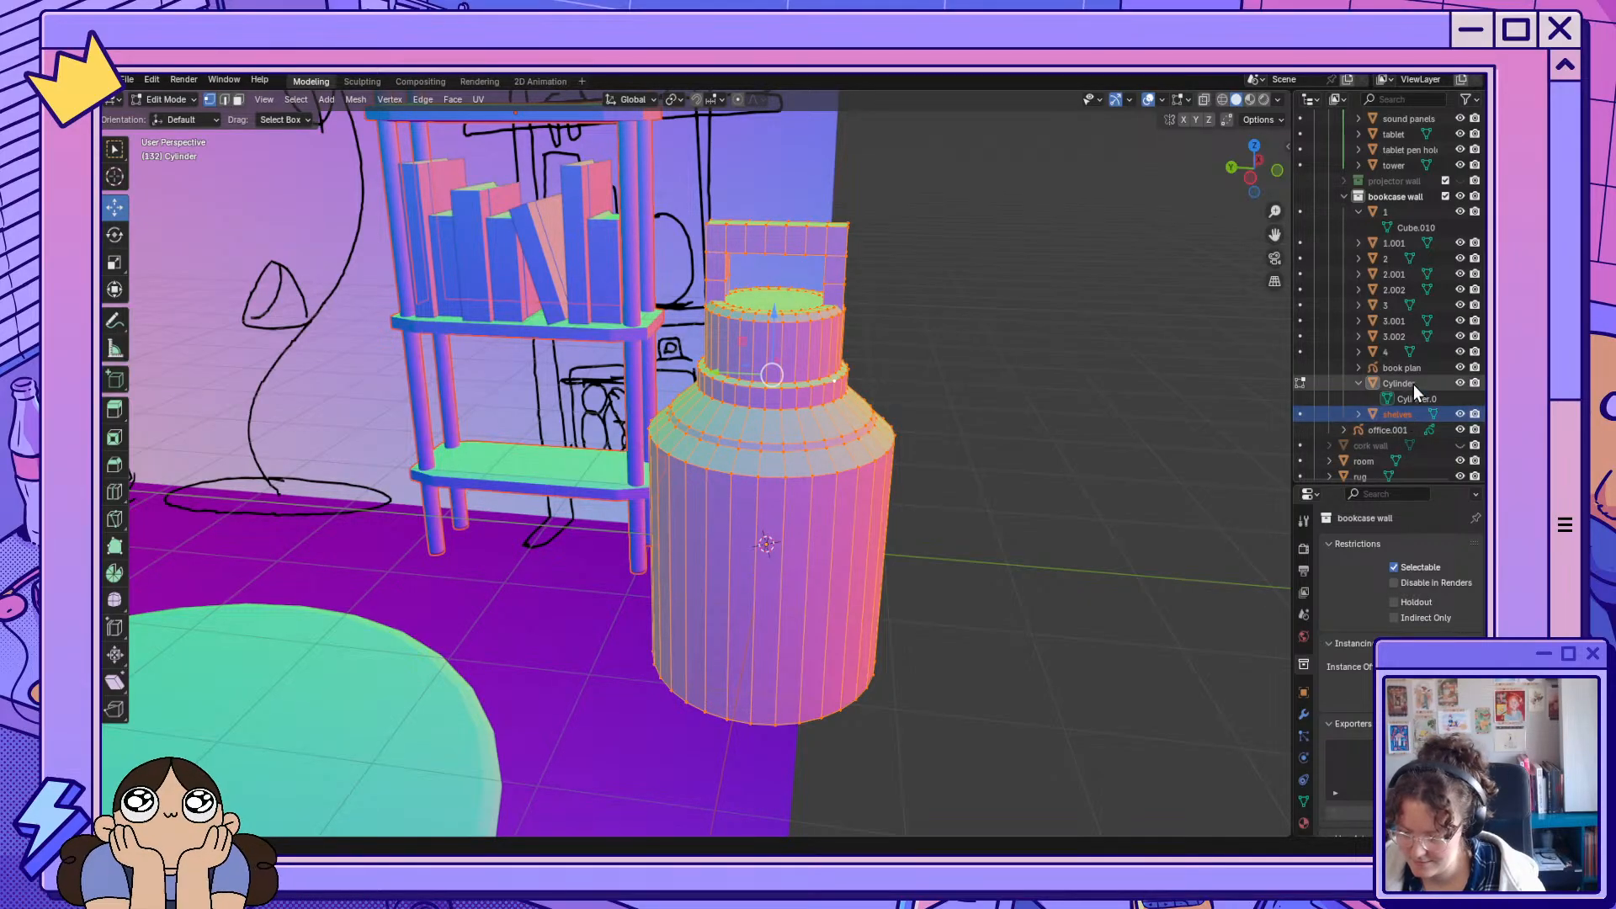
{"action": "left_click", "coordinate": [1389, 398]}
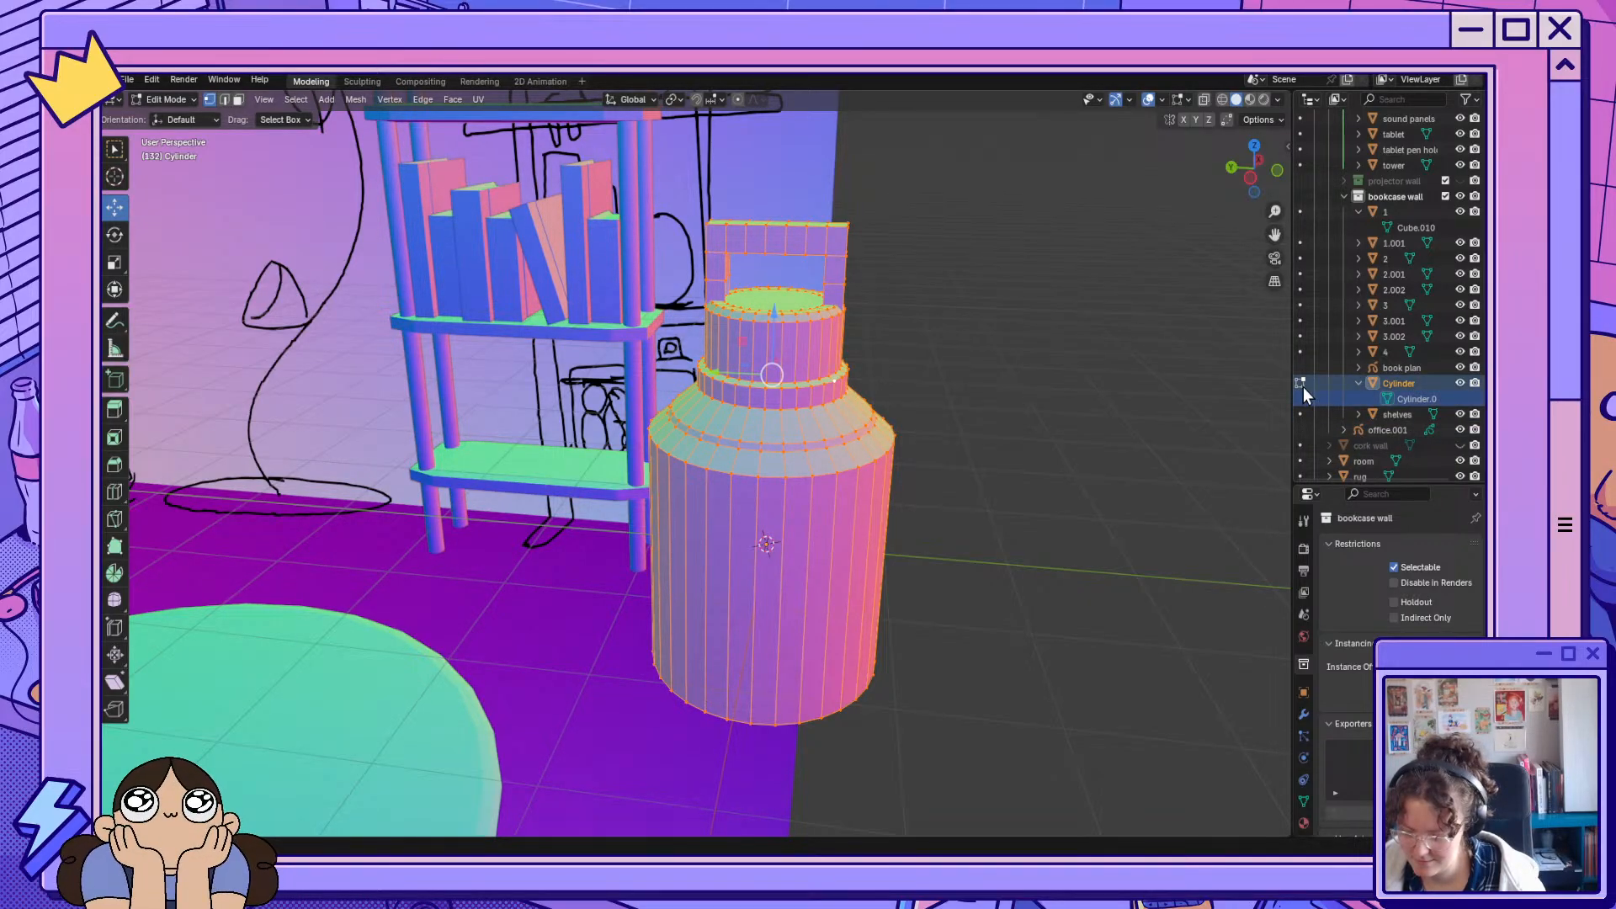
{"action": "key", "text": "Tab"}
{"action": "middle_click_drag", "start_coordinate": [983, 553], "coordinate": [1099, 526]}
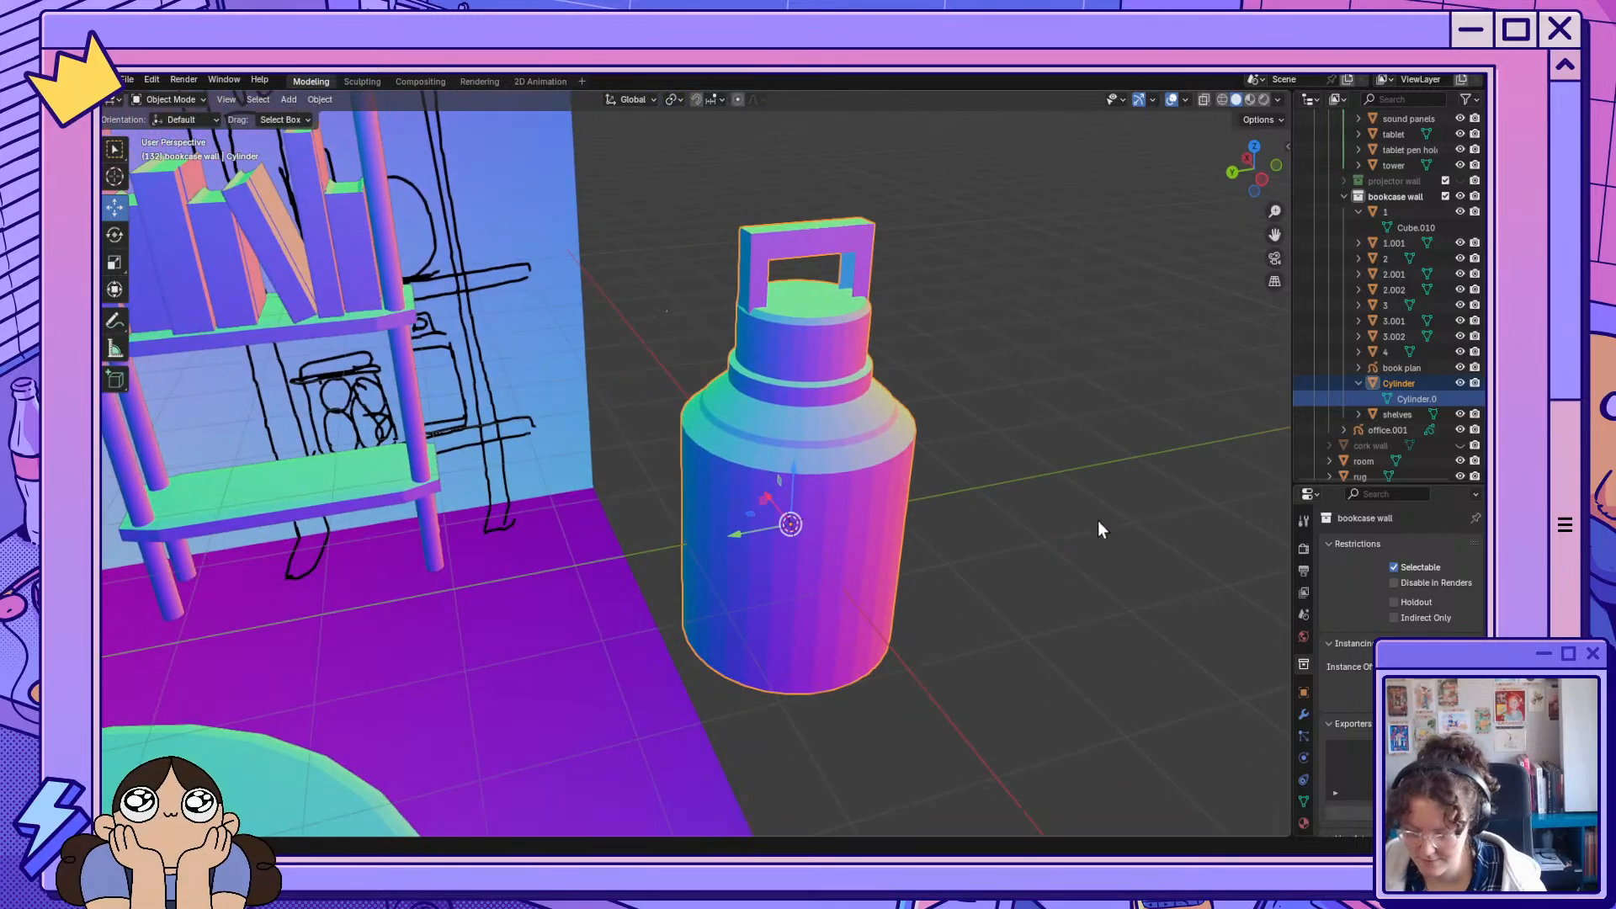
Select only the Cylinder object in the outliner and return it to Edit Mode.
{"action": "scroll", "coordinate": [1413, 377], "scroll_direction": "down", "scroll_amount": 1}
{"action": "left_click", "coordinate": [1414, 359]}
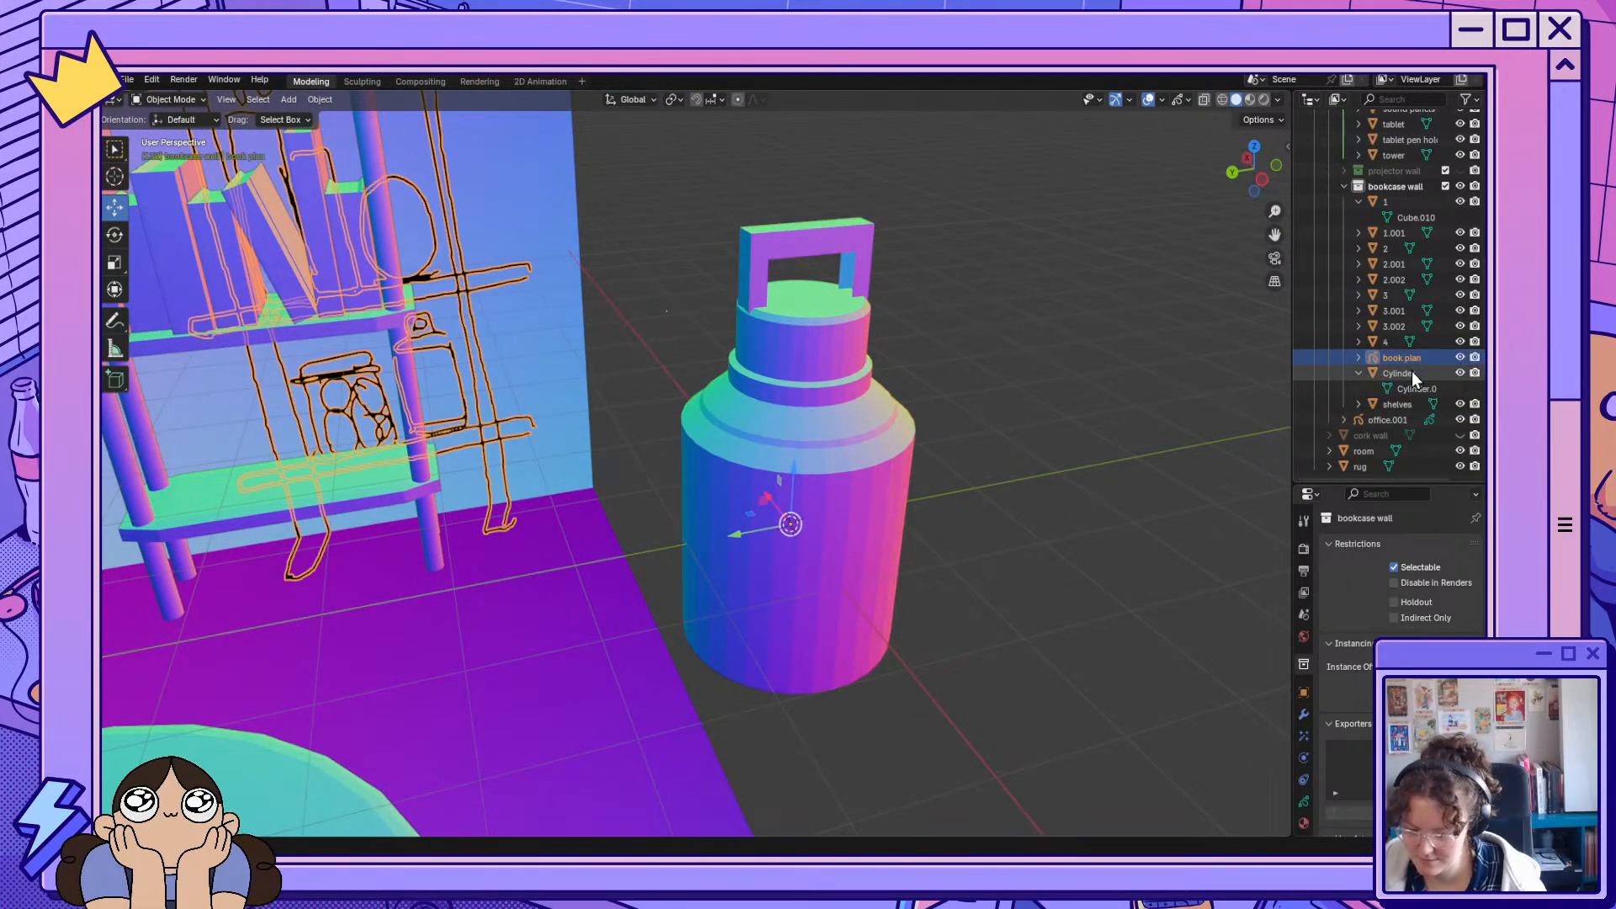
{"action": "left_click", "coordinate": [1412, 372]}
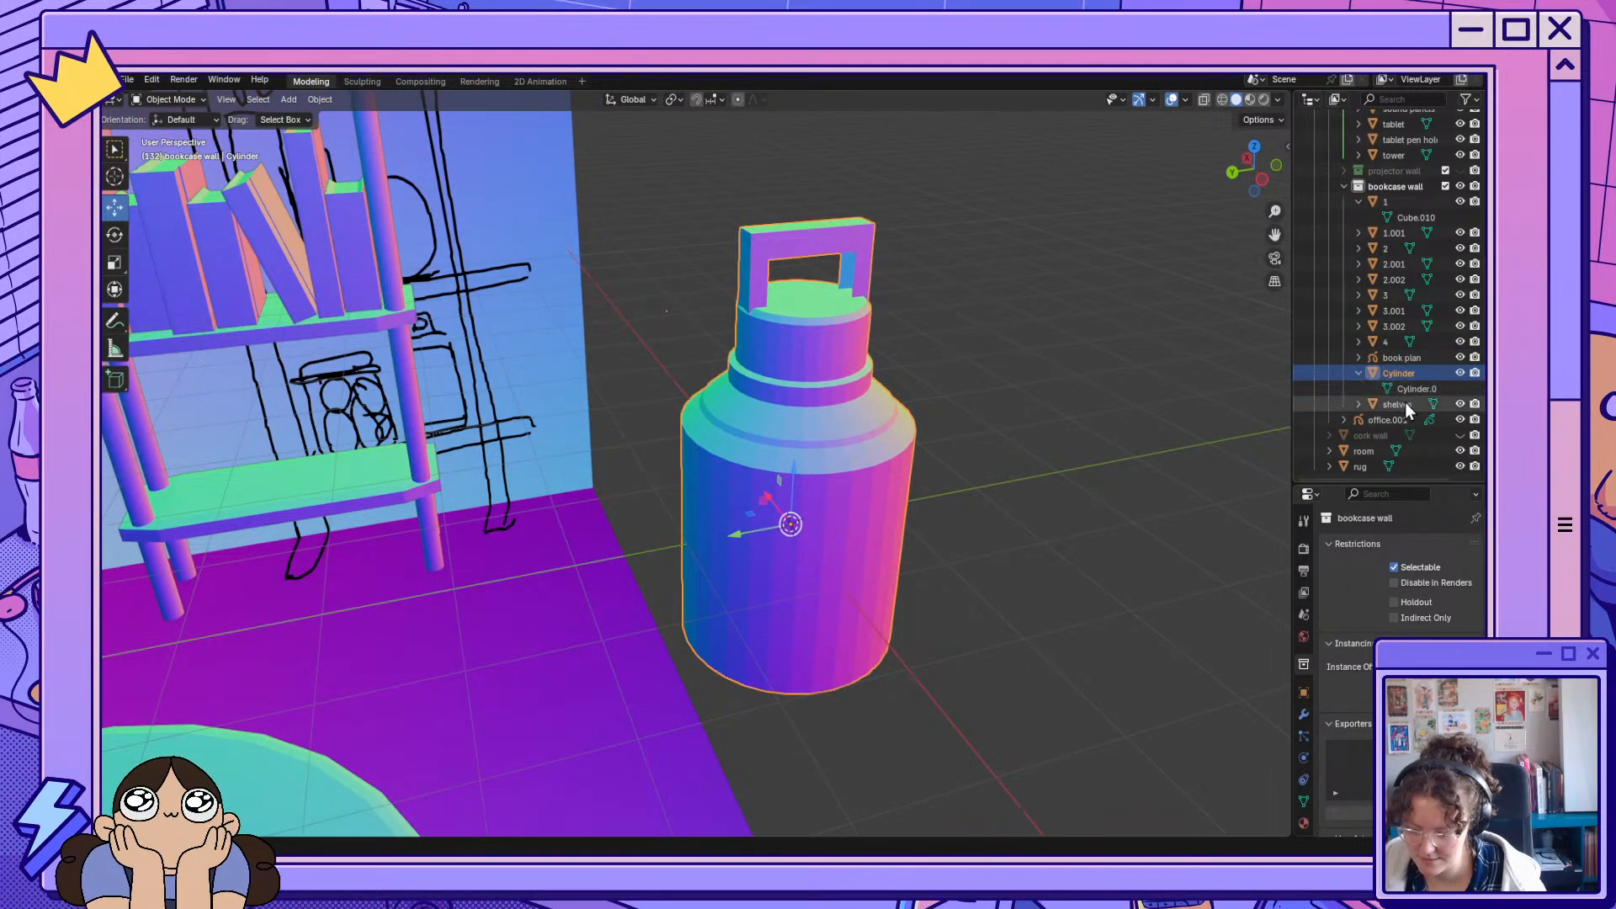
{"action": "left_click", "coordinate": [1404, 404]}
{"action": "left_click", "coordinate": [1416, 372]}
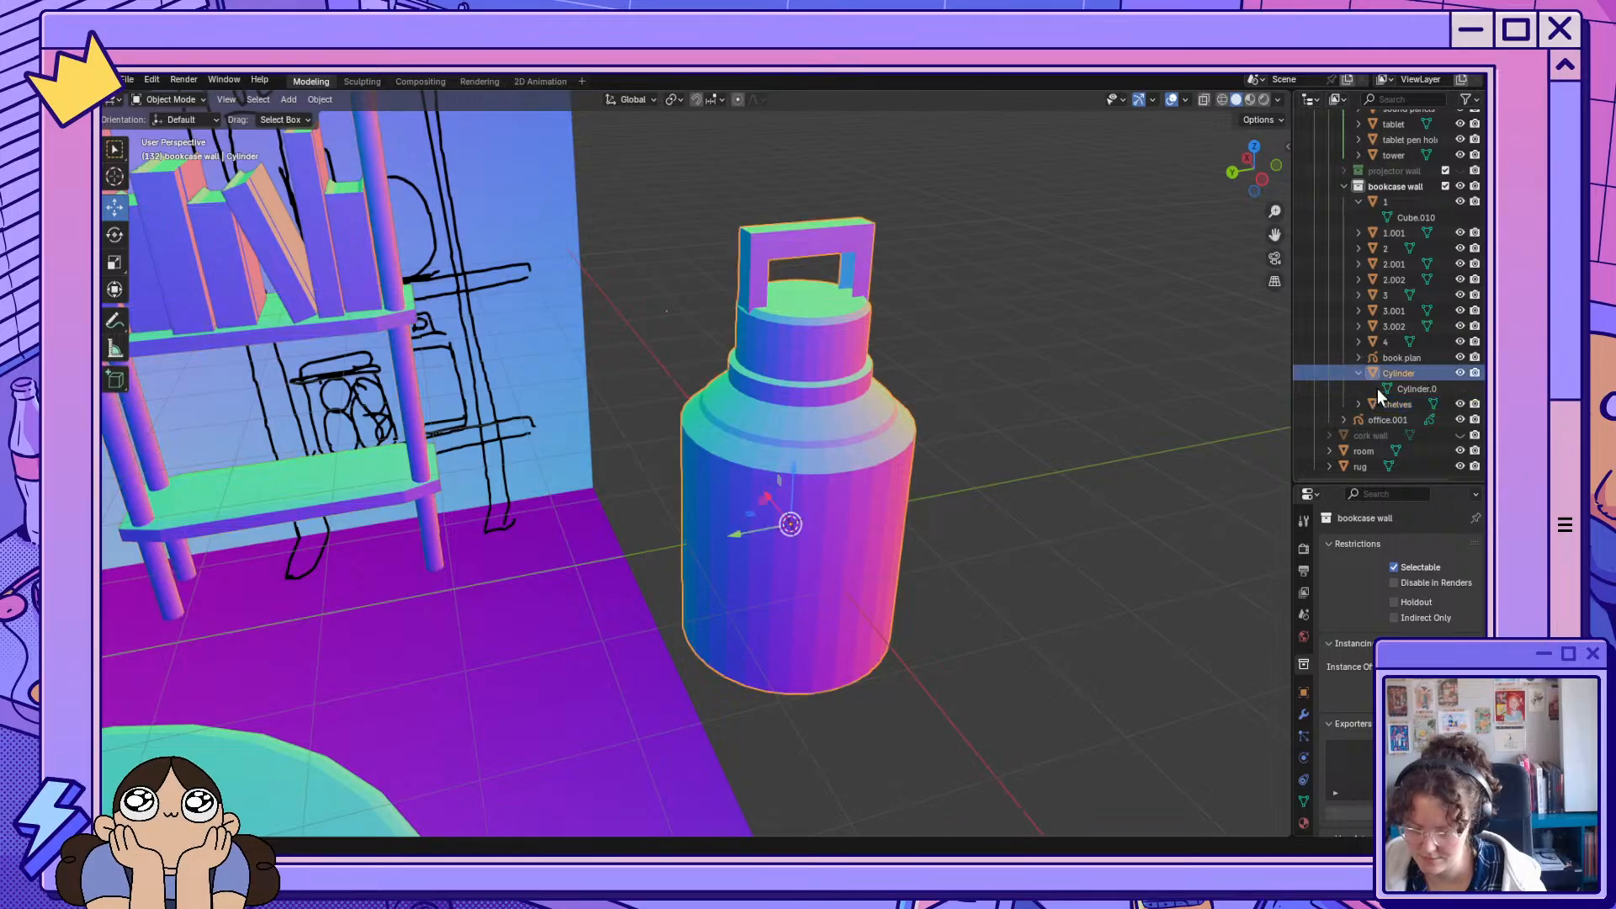
{"action": "middle_click_drag", "start_coordinate": [1052, 446], "coordinate": [863, 450]}
{"action": "middle_click_drag", "start_coordinate": [811, 407], "coordinate": [926, 471]}
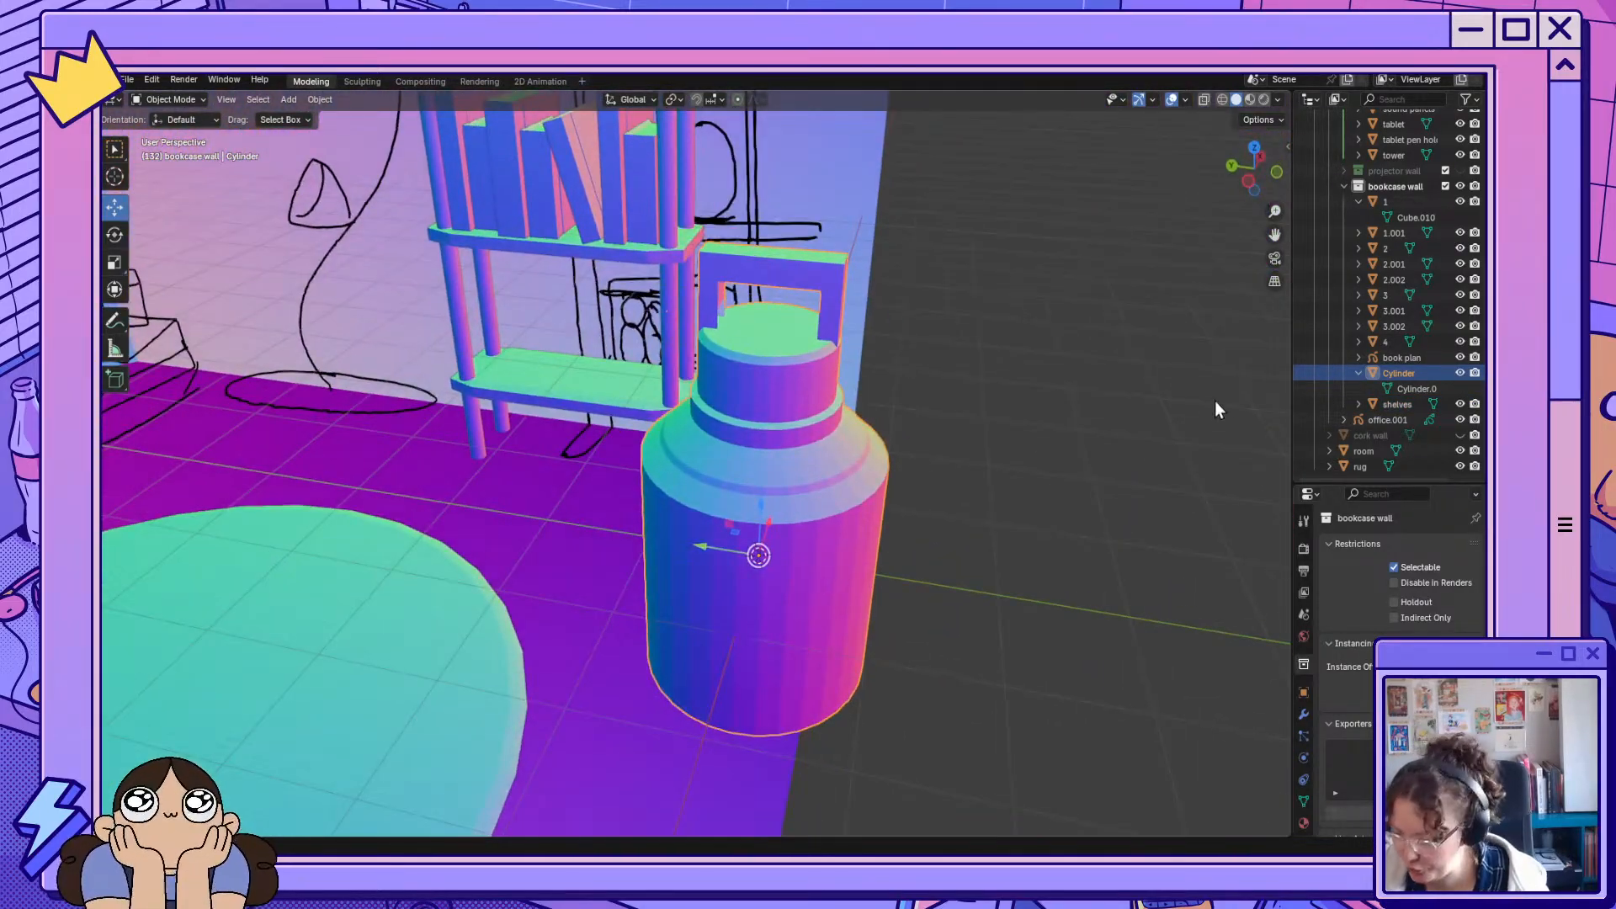
{"action": "left_click", "coordinate": [168, 100]}
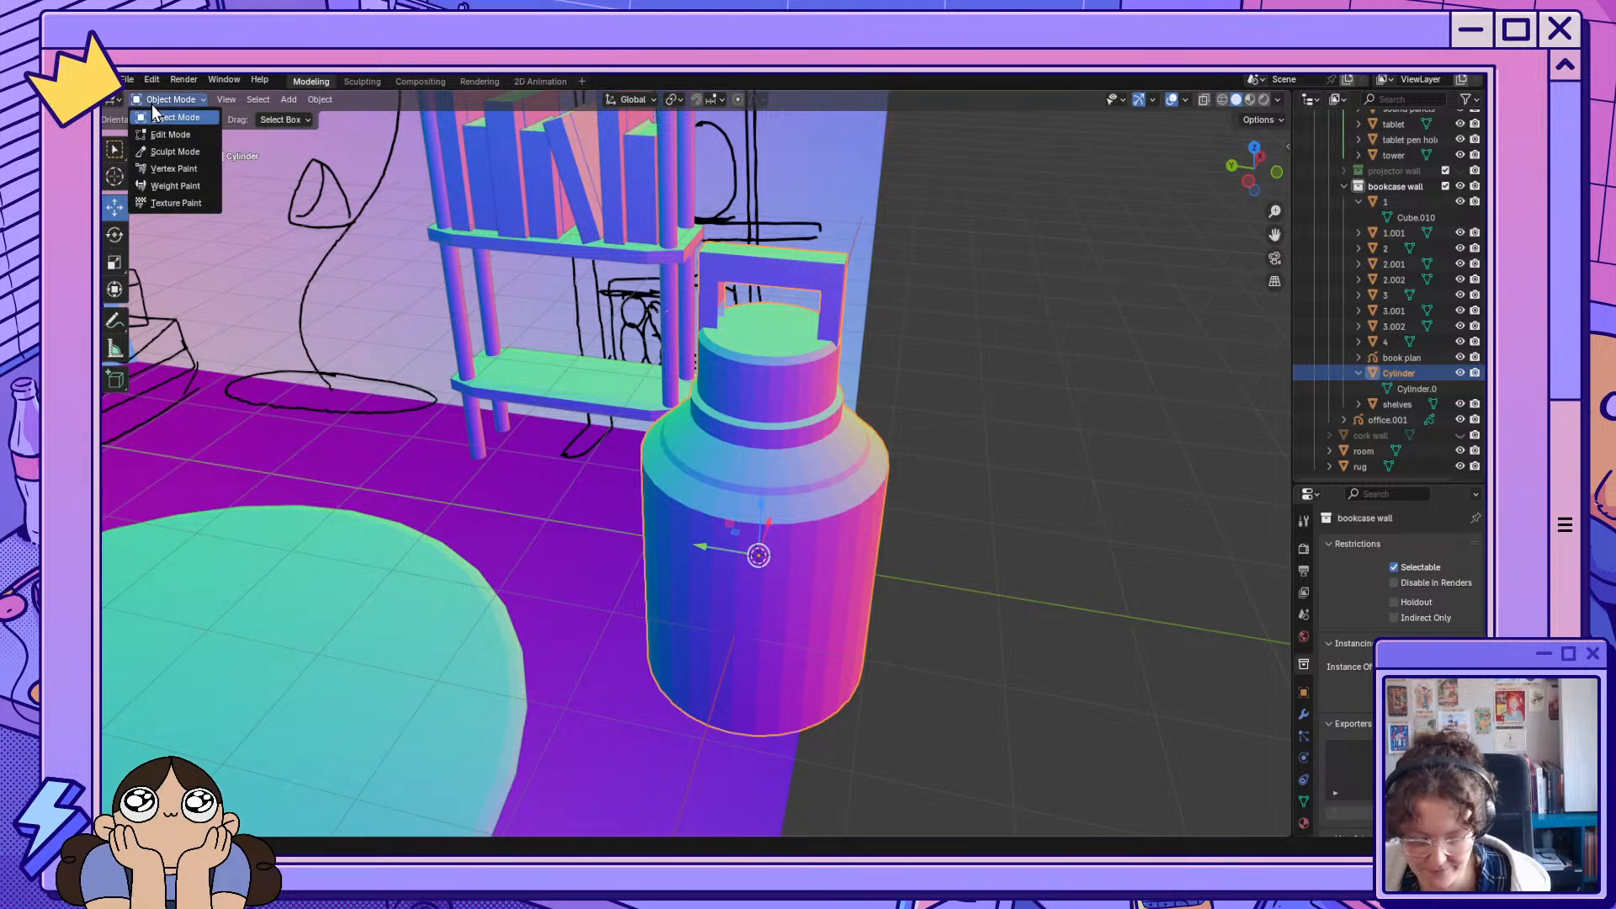
{"action": "left_click", "coordinate": [173, 135]}
{"action": "middle_click_drag", "start_coordinate": [841, 319], "coordinate": [905, 257]}
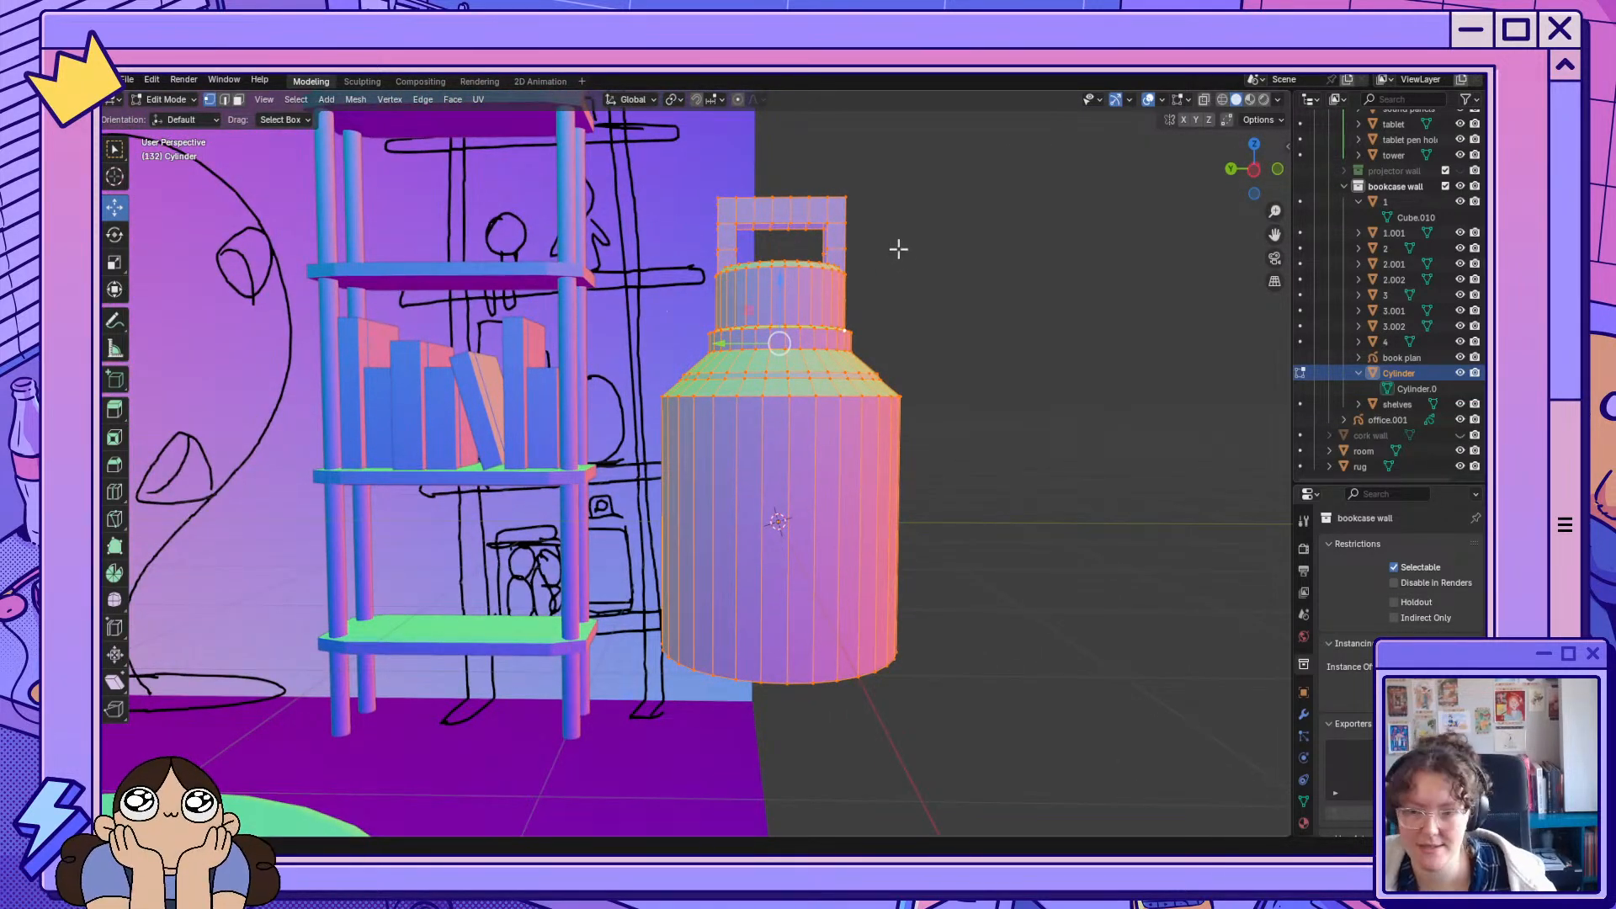
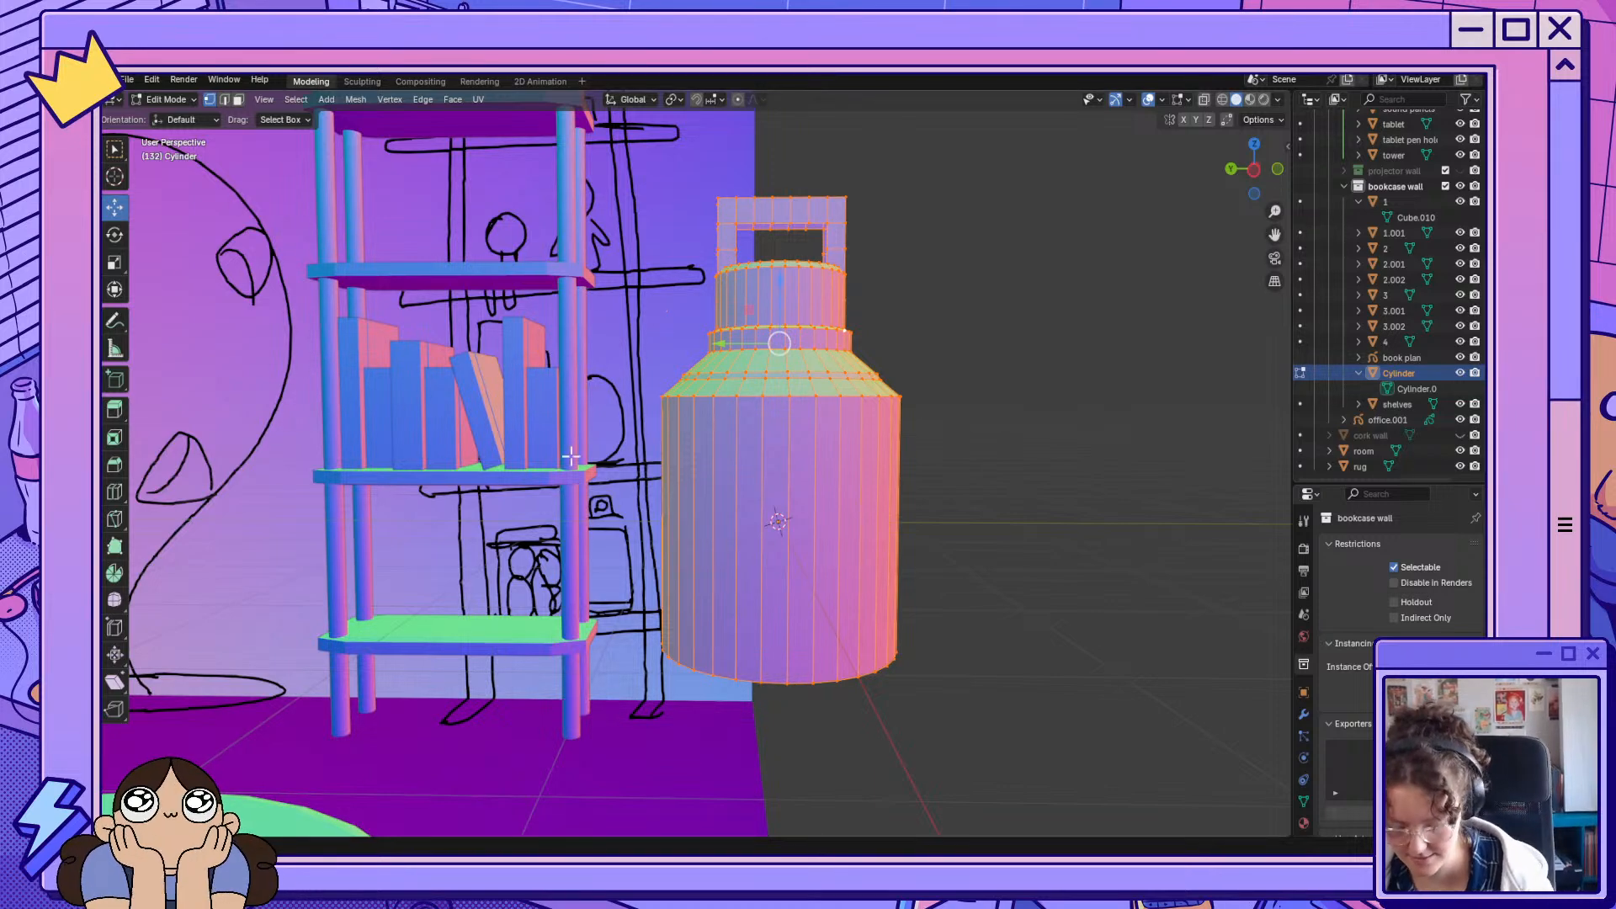
Extrude the bottle's bottom face slightly downward in face select mode.
{"action": "mouse_move", "coordinate": [960, 421]}
{"action": "middle_mouse_down"}
{"action": "mouse_move", "coordinate": [942, 443]}
{"action": "mouse_move", "coordinate": [952, 353]}
{"action": "mouse_move", "coordinate": [963, 376]}
{"action": "middle_mouse_up"}
{"action": "middle_click_drag", "start_coordinate": [821, 643], "coordinate": [822, 603]}
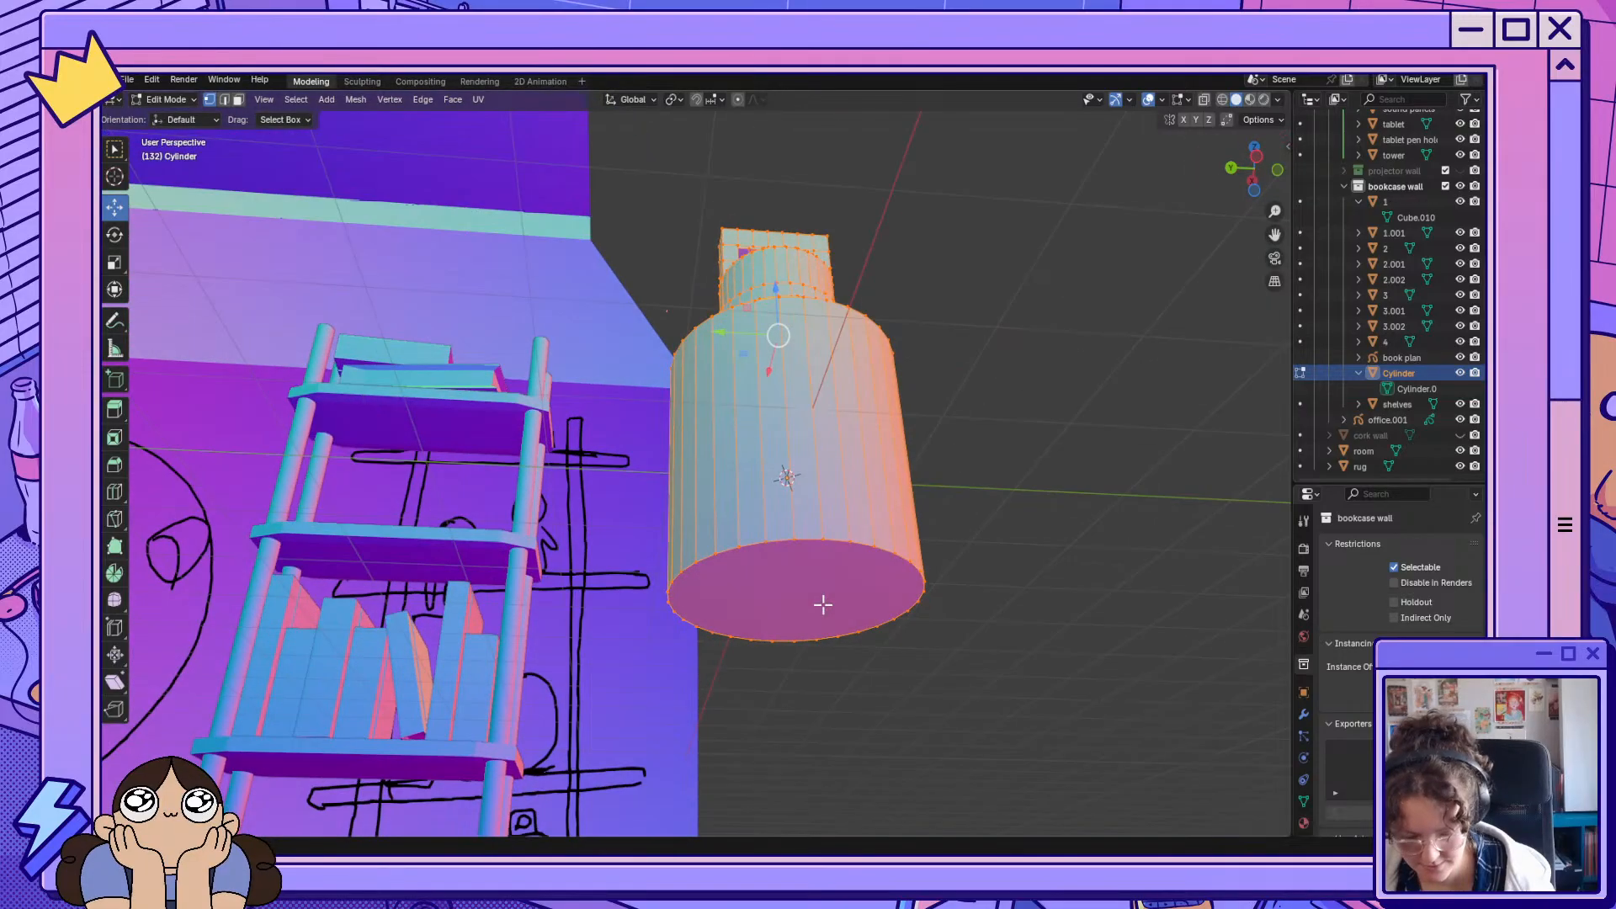
{"action": "left_click", "coordinate": [238, 100]}
{"action": "left_click", "coordinate": [787, 600]}
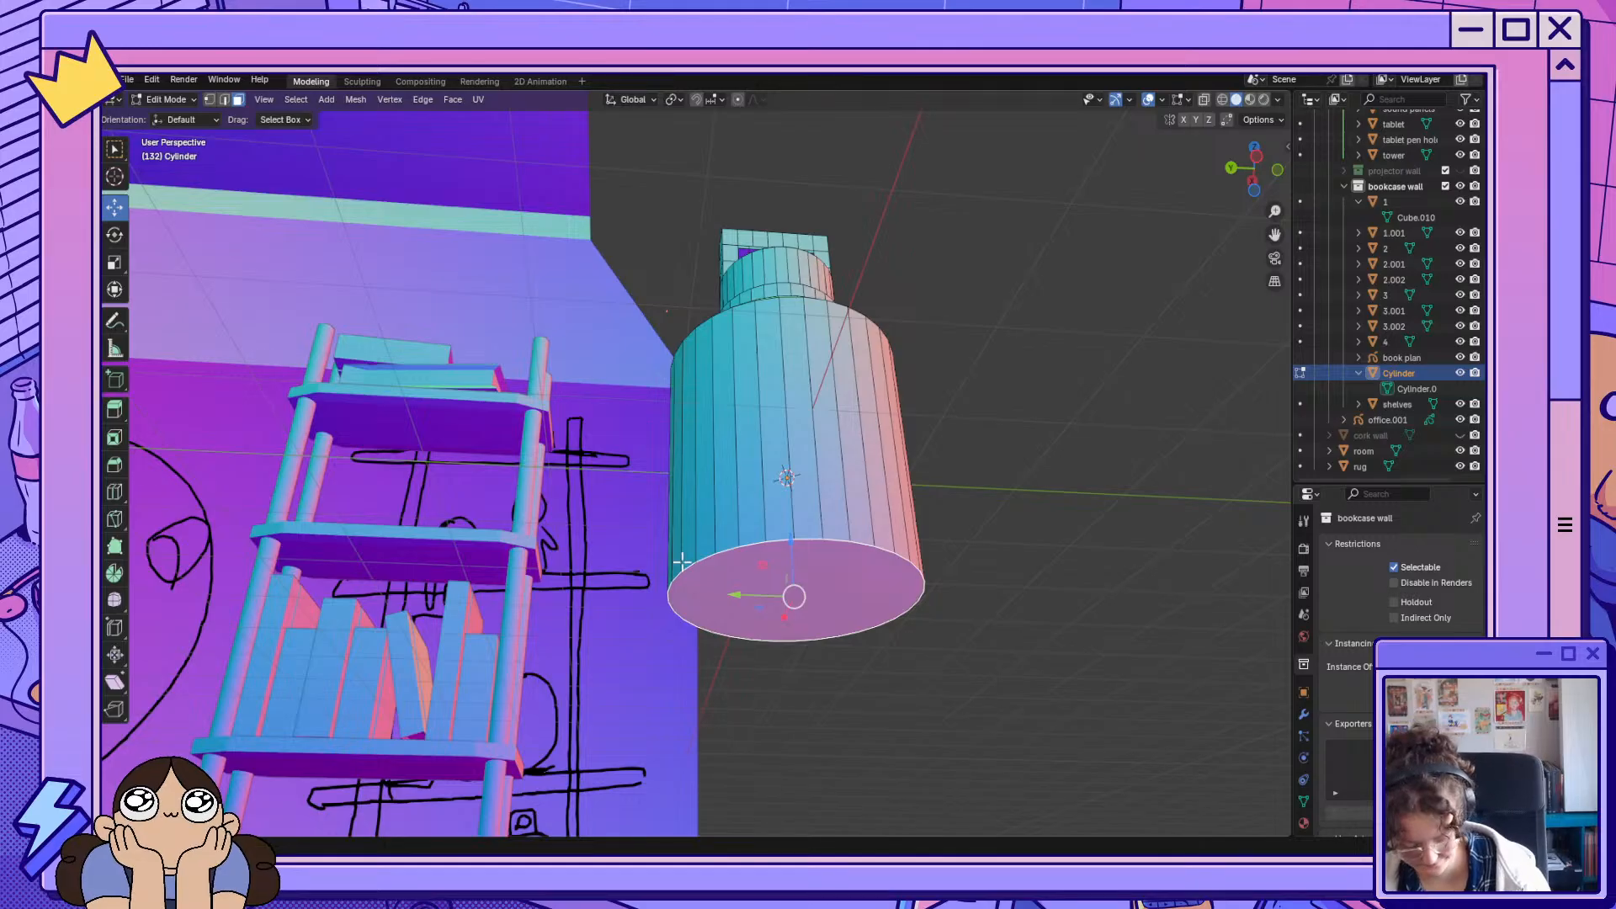
{"action": "middle_click_drag", "start_coordinate": [851, 603], "coordinate": [883, 661]}
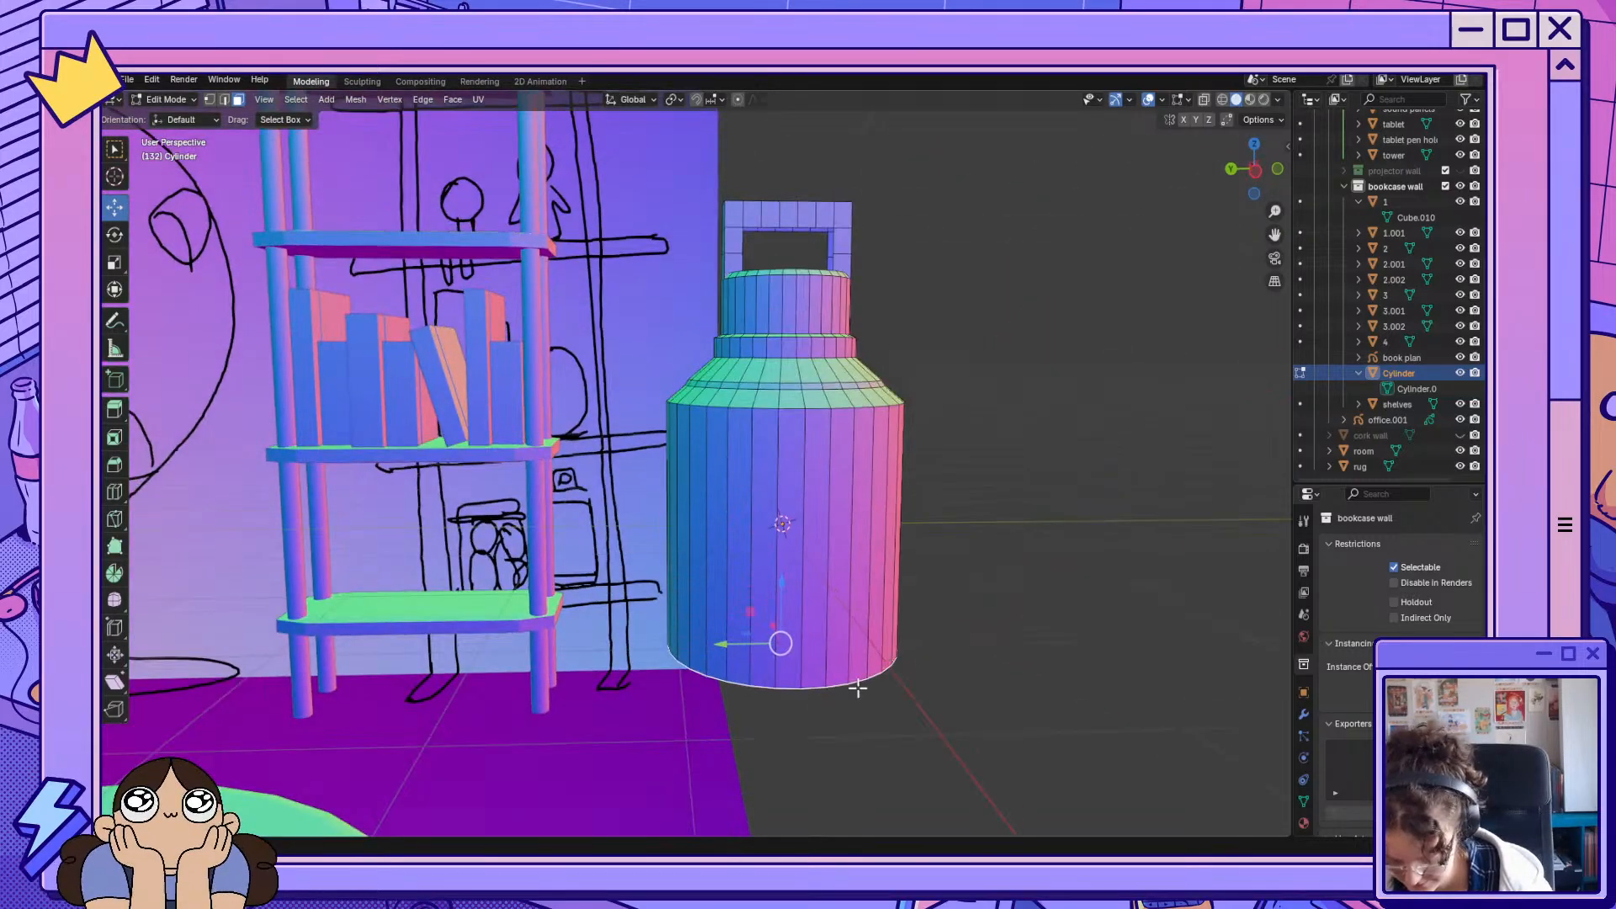
{"action": "key", "text": "e"}
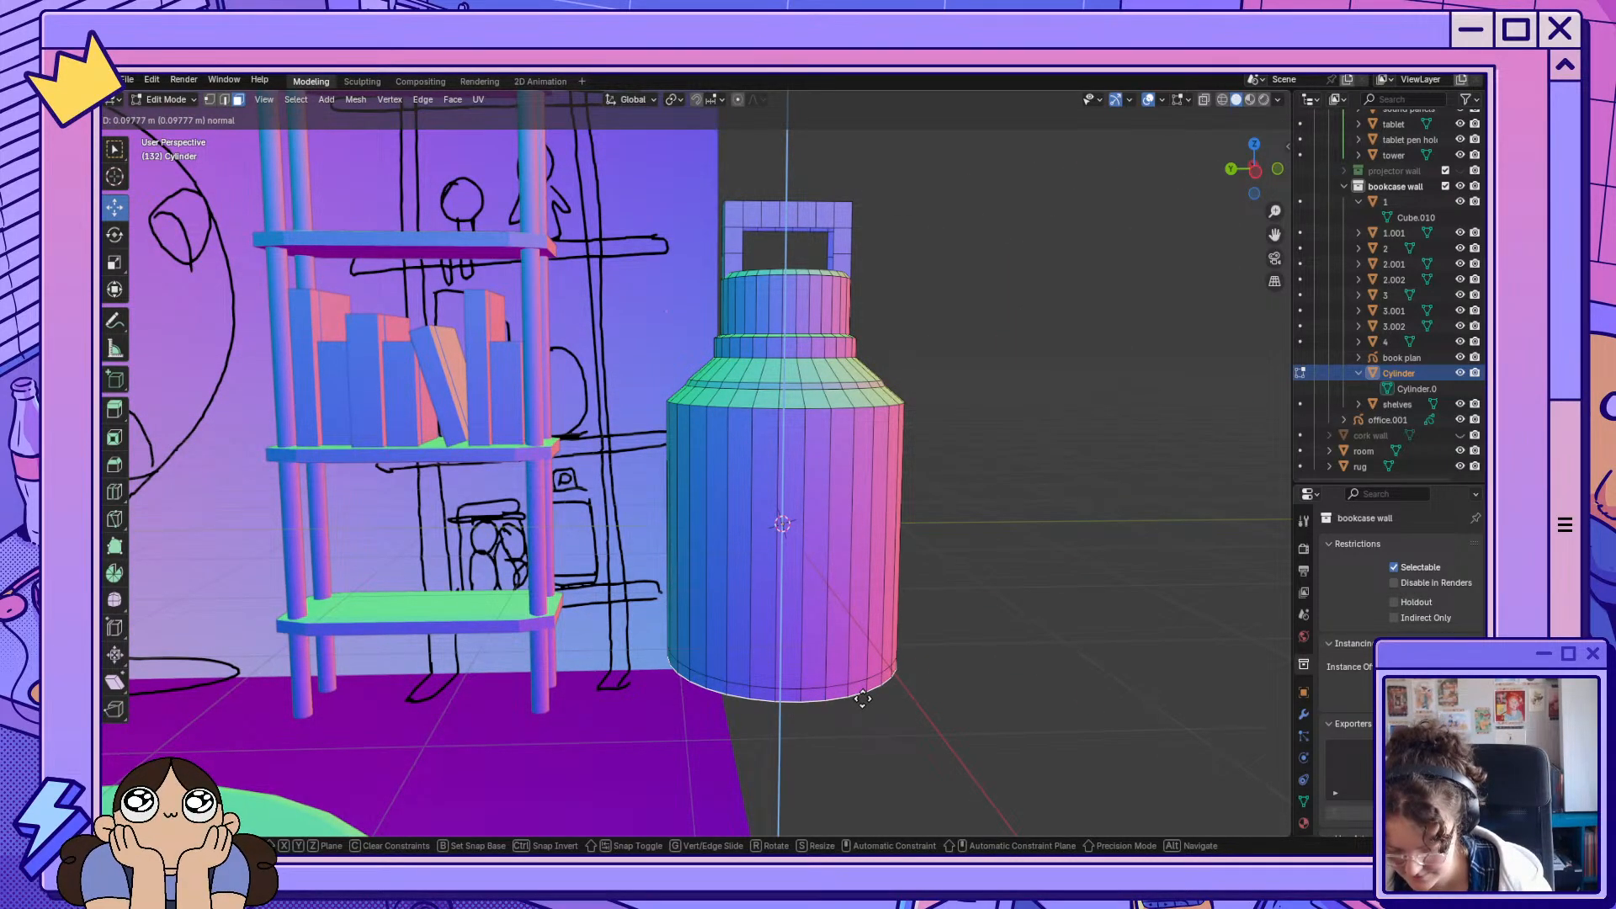
{"action": "left_click", "coordinate": [867, 695]}
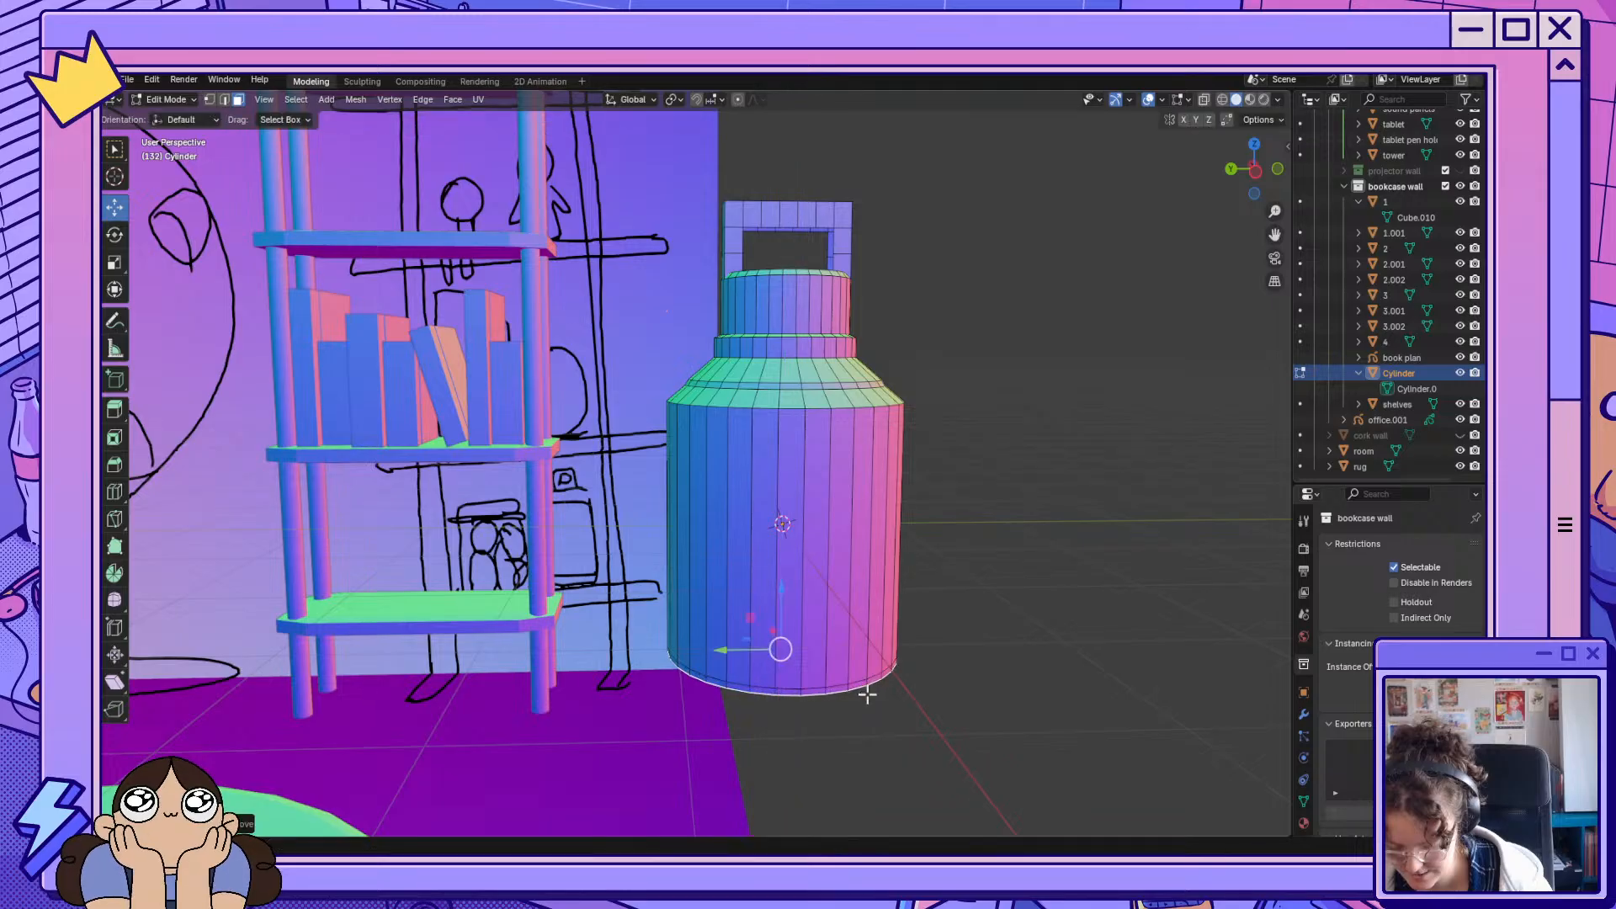
Extrude the bottle's bottom face downward twice more, by about 0.126 m and about 0.053 m.
{"action": "key", "text": "e"}
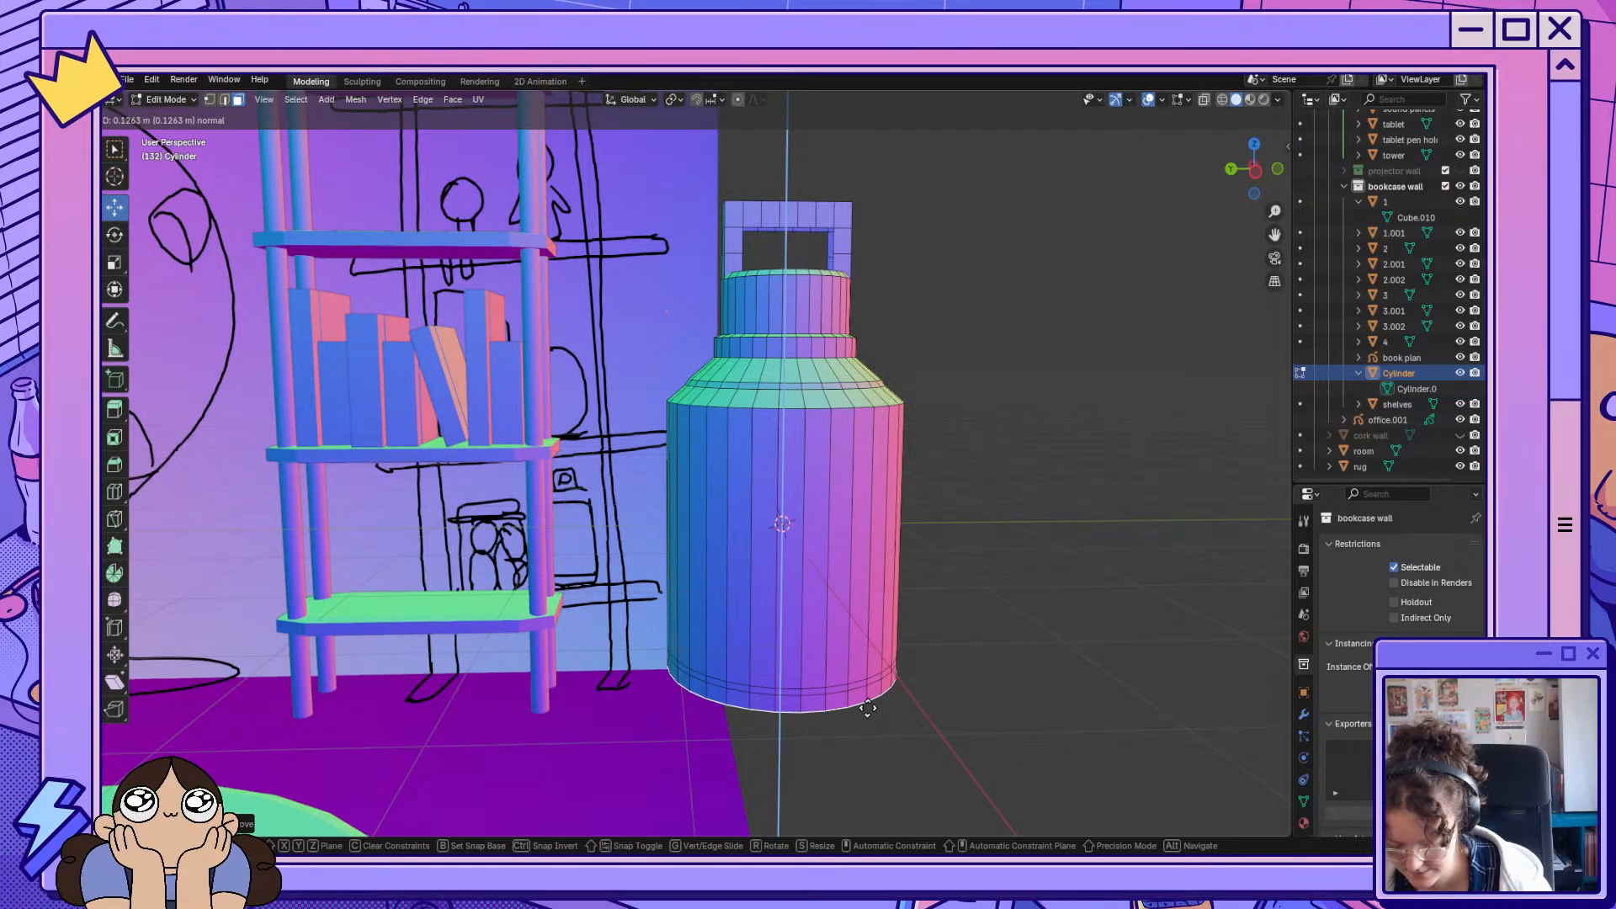
{"action": "left_click", "coordinate": [868, 707]}
{"action": "key", "text": "e"}
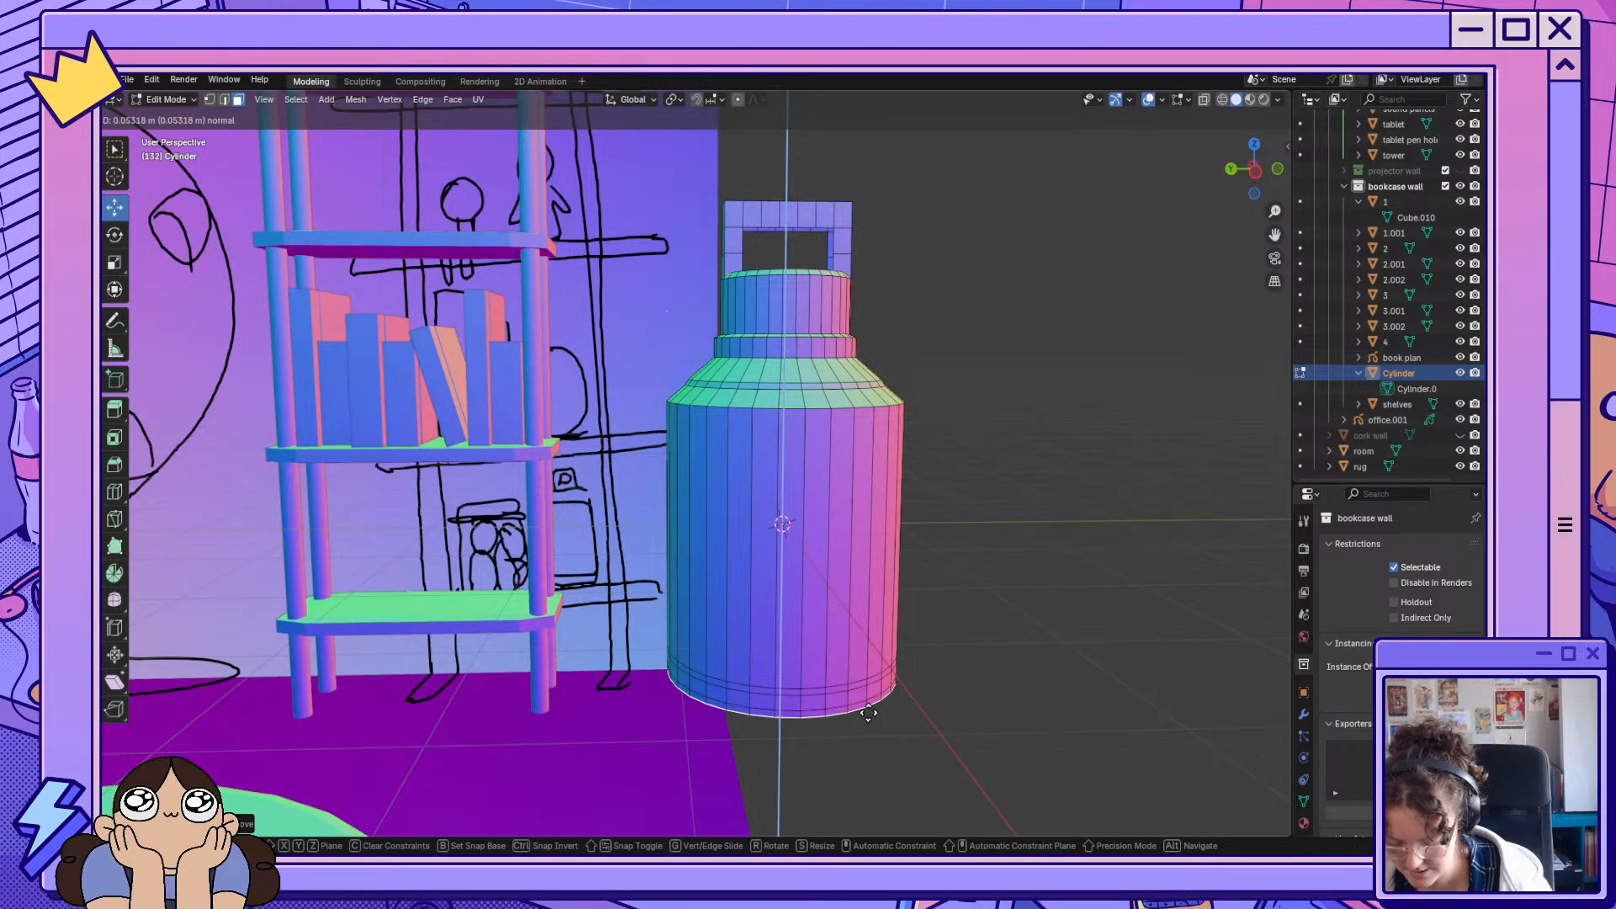
{"action": "left_click", "coordinate": [868, 713]}
Scale the bottle's bottom face to about 0.97 to taper the base edge, and nudge it slightly down along Z.
{"action": "key", "text": "s"}
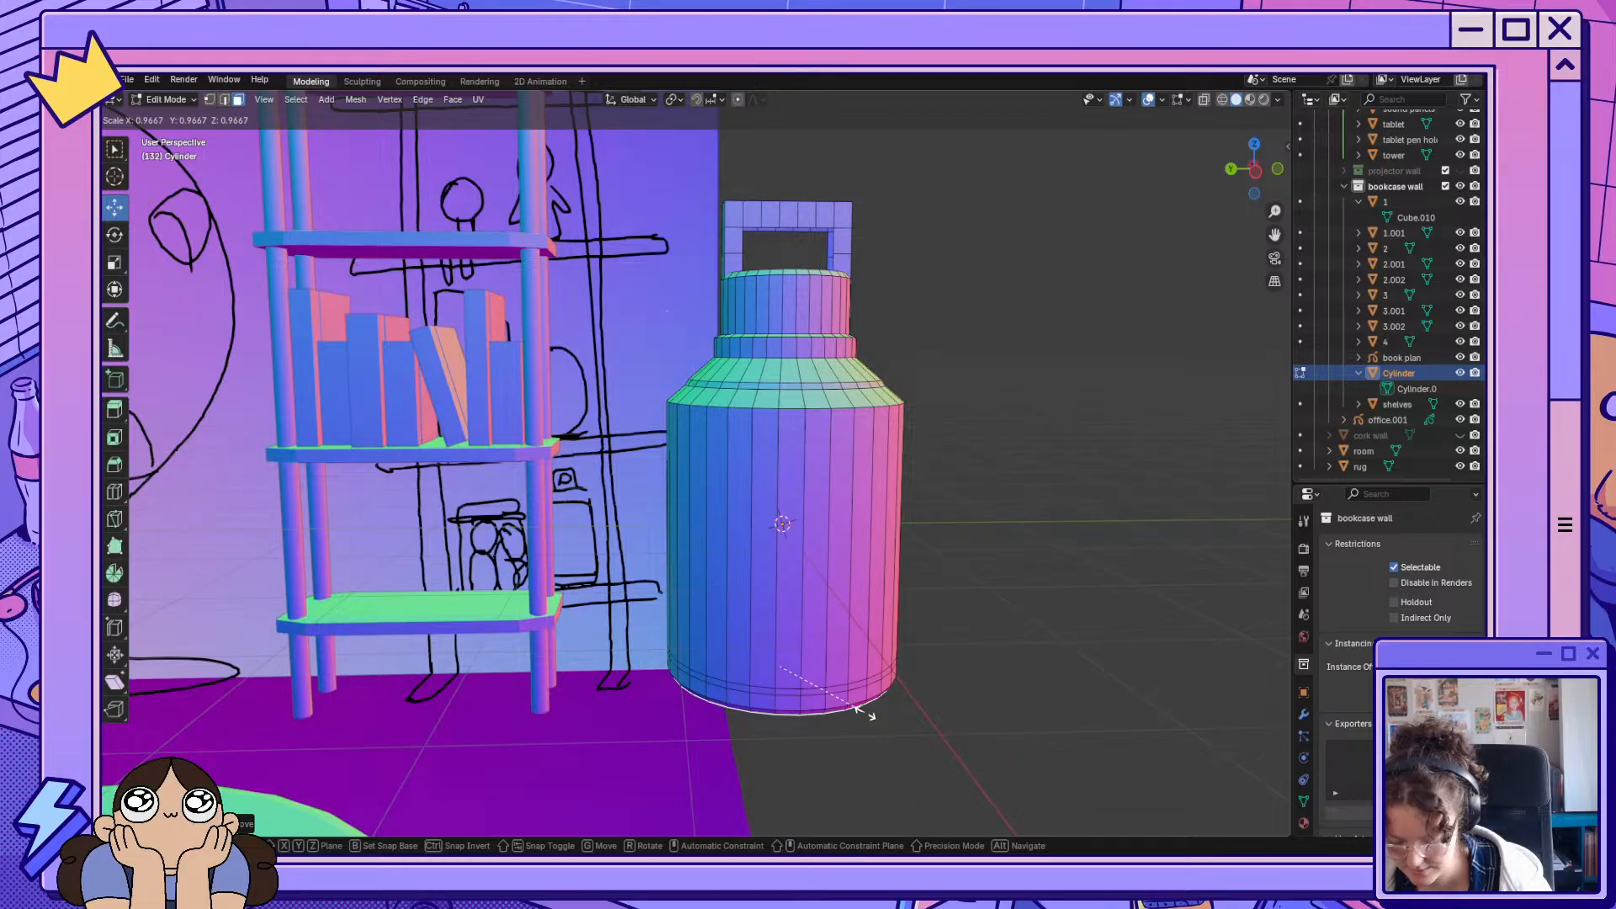
{"action": "left_click", "coordinate": [864, 709]}
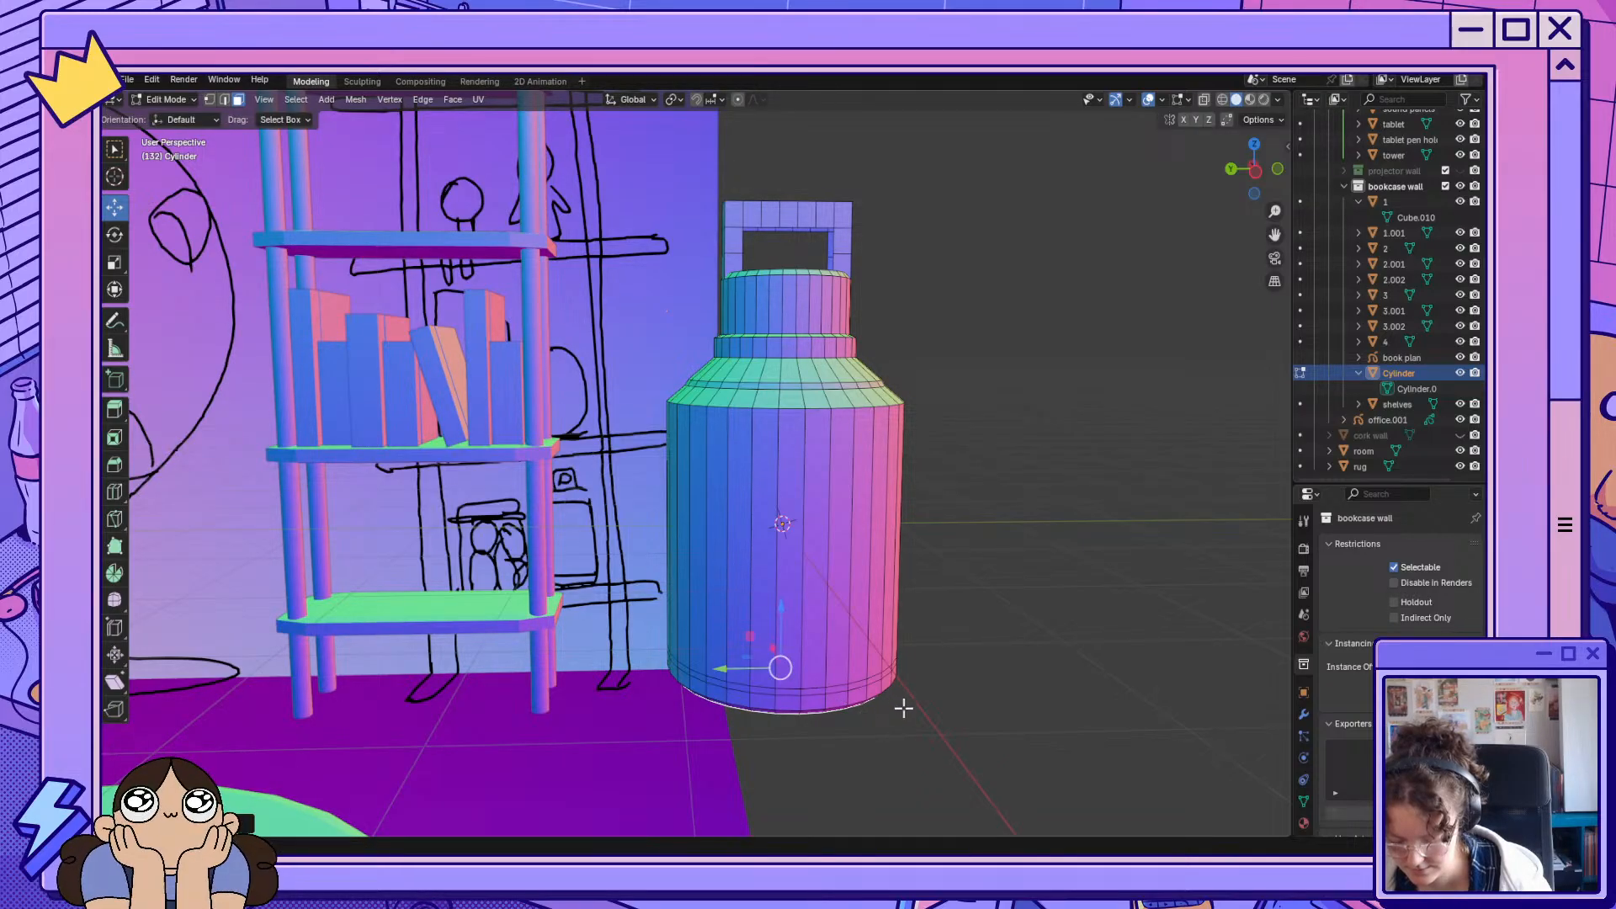
{"action": "middle_click_drag", "start_coordinate": [903, 709], "coordinate": [912, 668]}
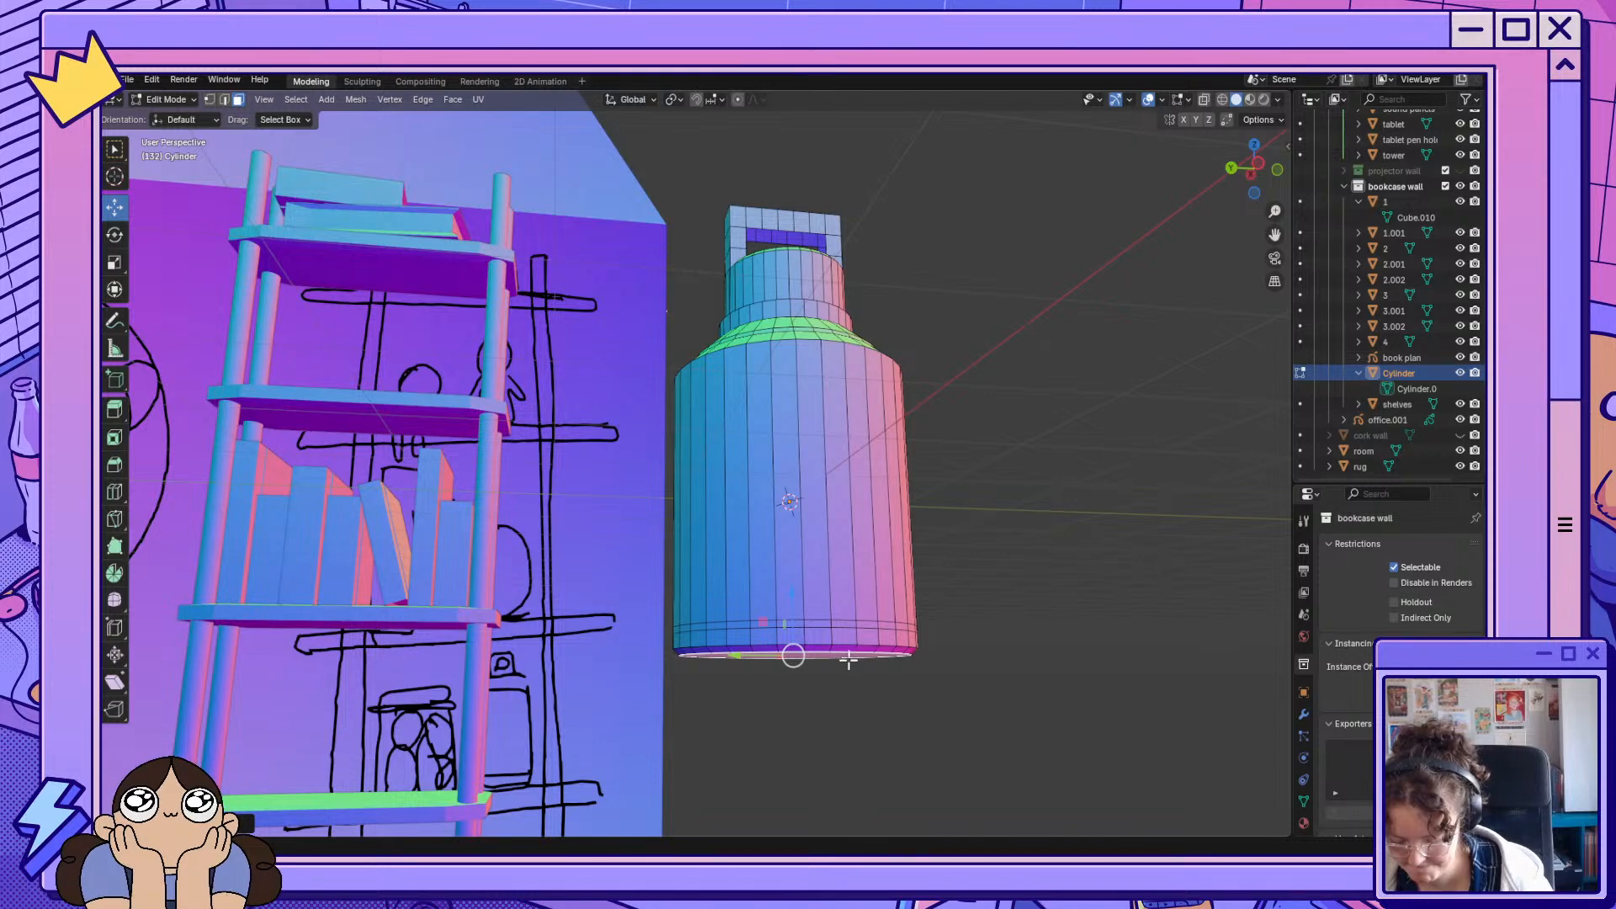
{"action": "left_click_drag", "start_coordinate": [792, 596], "coordinate": [799, 608]}
{"action": "middle_click_drag", "start_coordinate": [1010, 648], "coordinate": [1001, 735]}
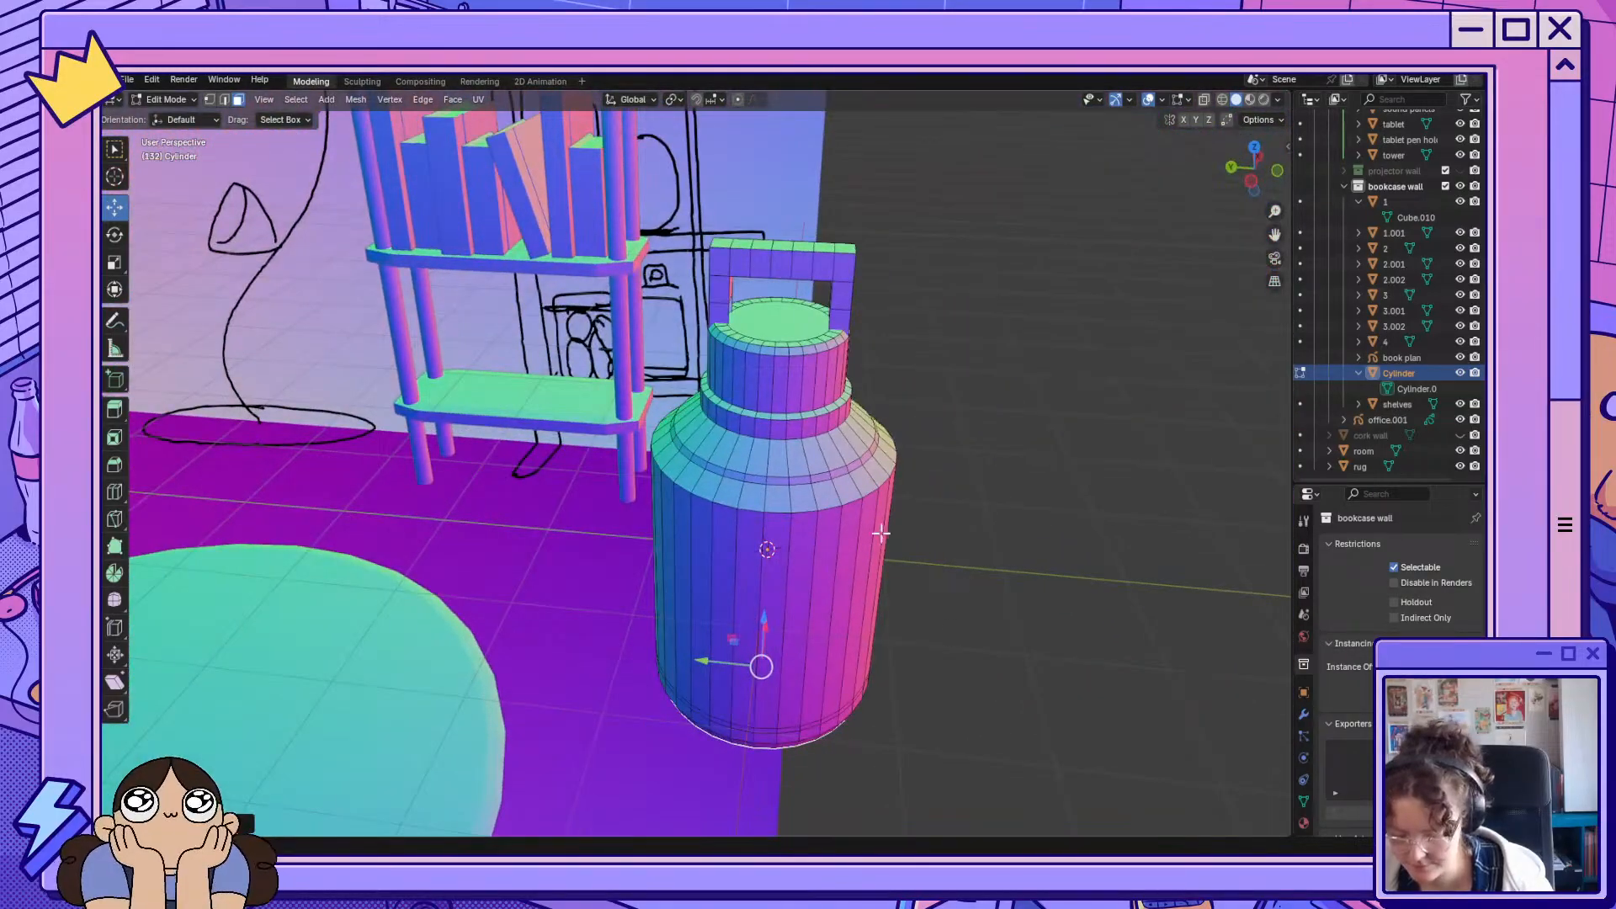
Select all connected geometry of the bottle's handle.
{"action": "left_click", "coordinate": [778, 275]}
{"action": "key", "text": "ctrl+l"}
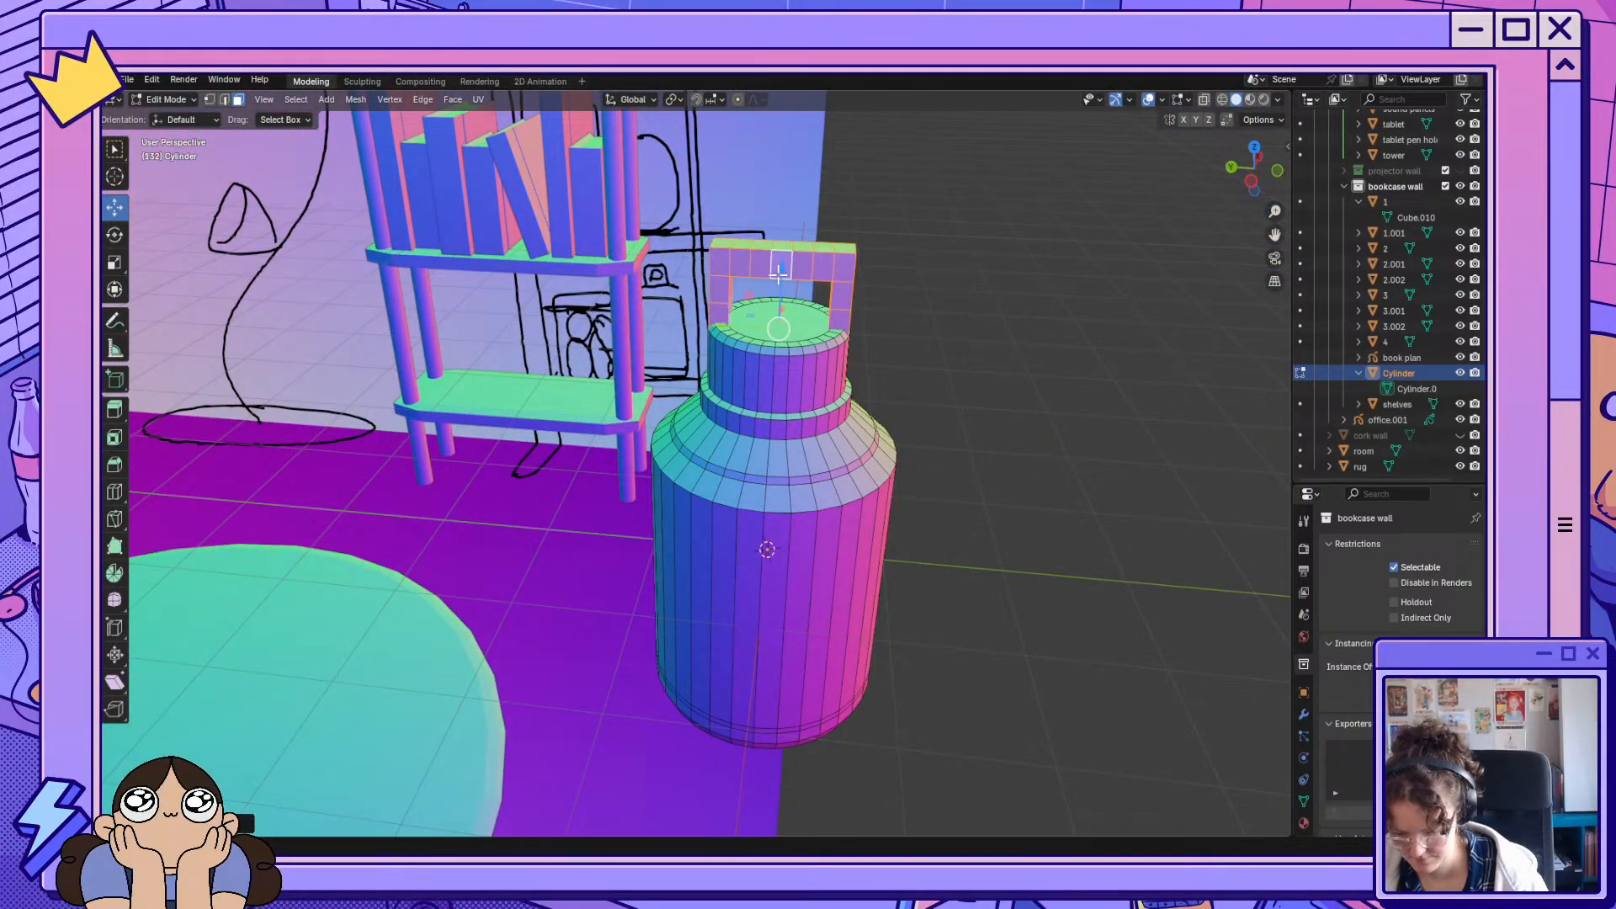
{"action": "middle_click_drag", "start_coordinate": [862, 350], "coordinate": [1039, 288]}
{"action": "left_click_drag", "start_coordinate": [1275, 235], "coordinate": [1214, 298]}
{"action": "scroll", "coordinate": [904, 510], "scroll_direction": "up", "scroll_amount": 6}
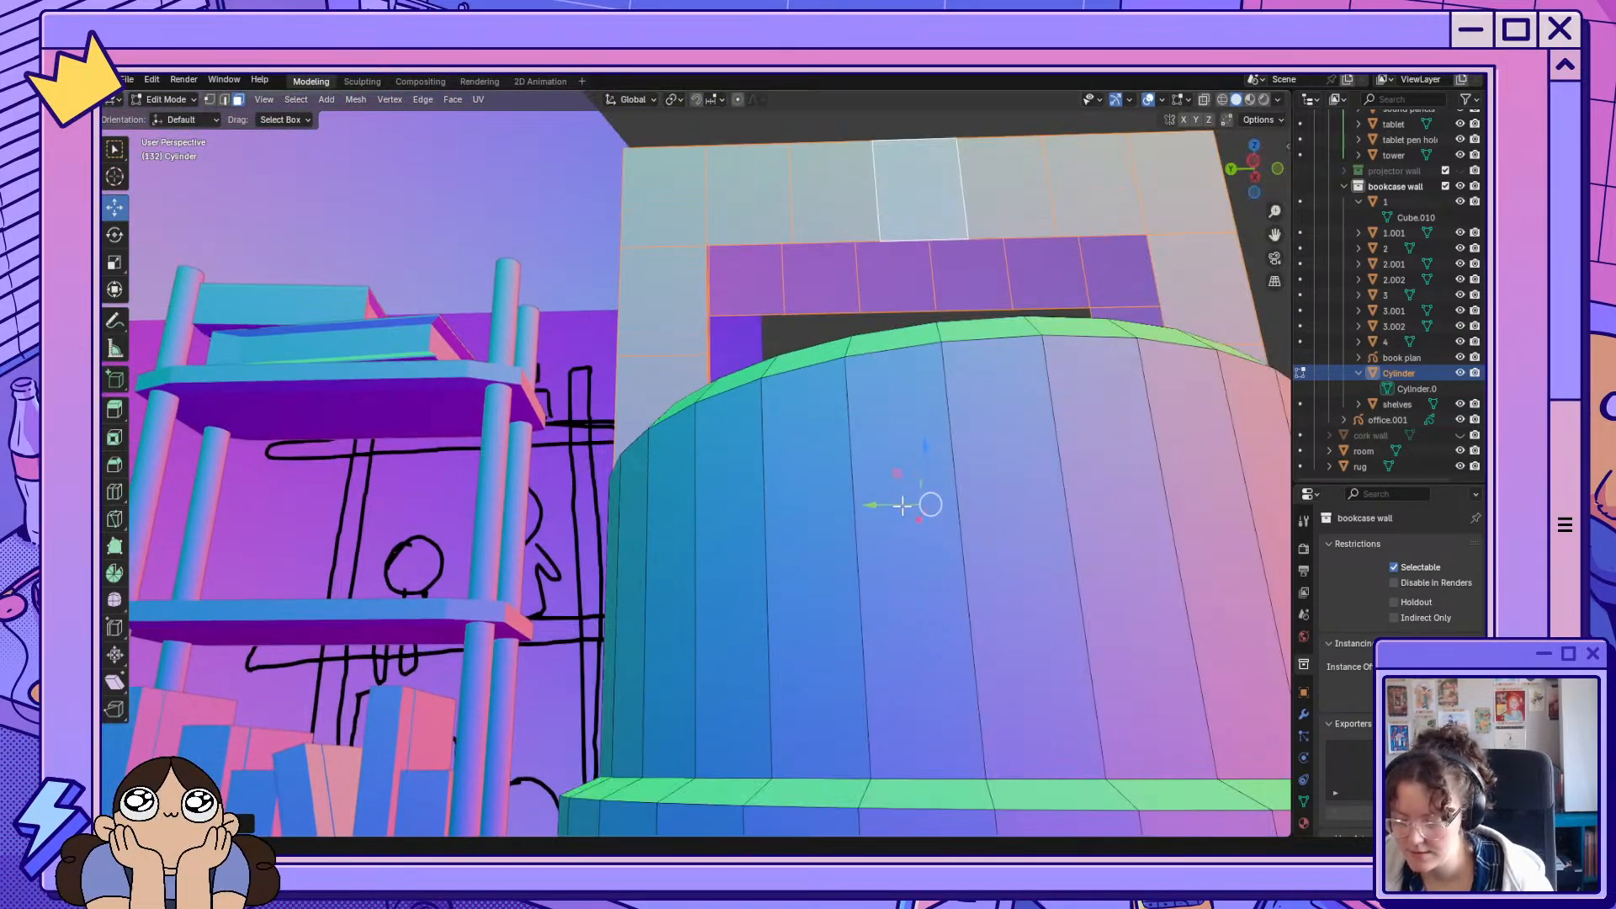
Select the inner vertices under the handle's top bar in vertex select mode and fill them with a single face.
{"action": "left_click", "coordinate": [209, 100]}
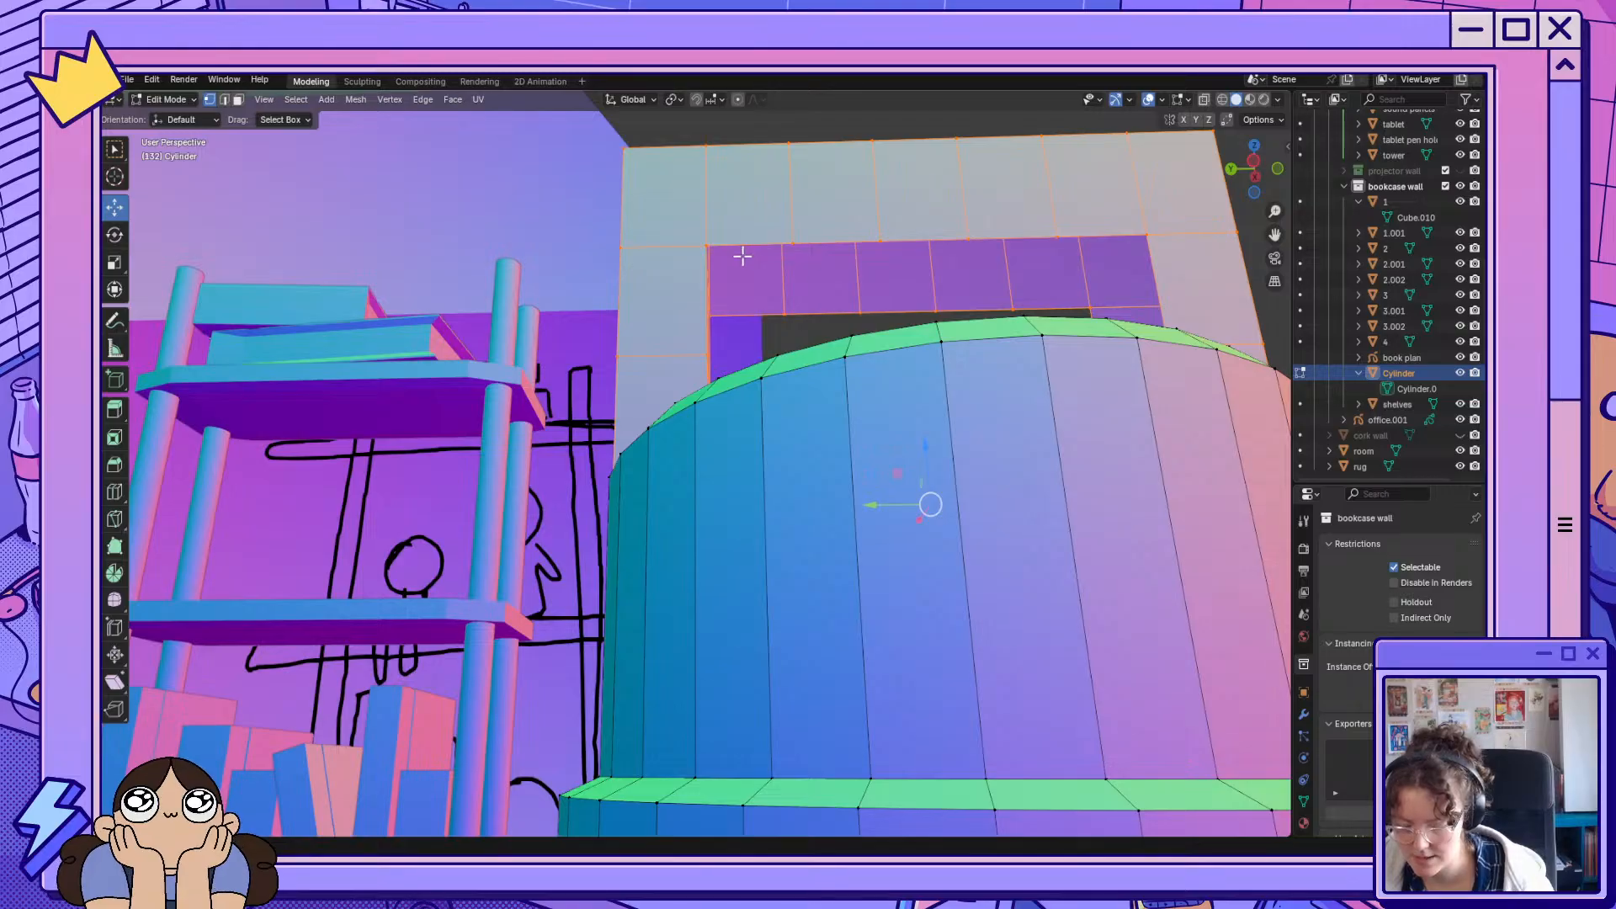
{"action": "left_click", "coordinate": [732, 244]}
{"action": "left_click", "coordinate": [791, 243], "text": "shift"}
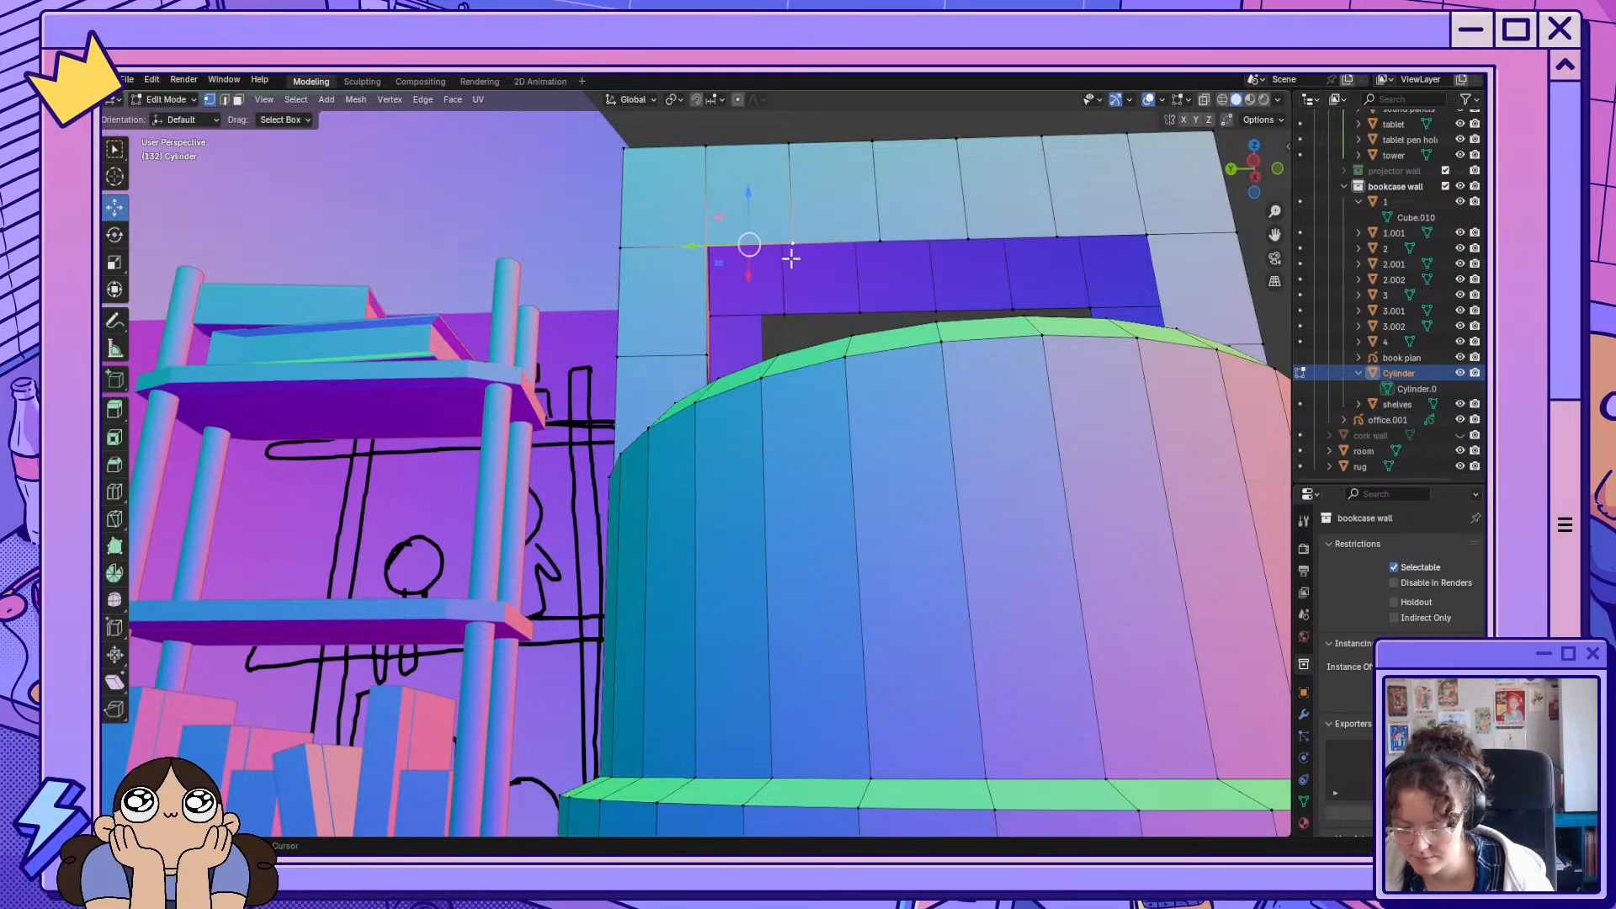
{"action": "middle_click_drag", "start_coordinate": [779, 311], "coordinate": [725, 305]}
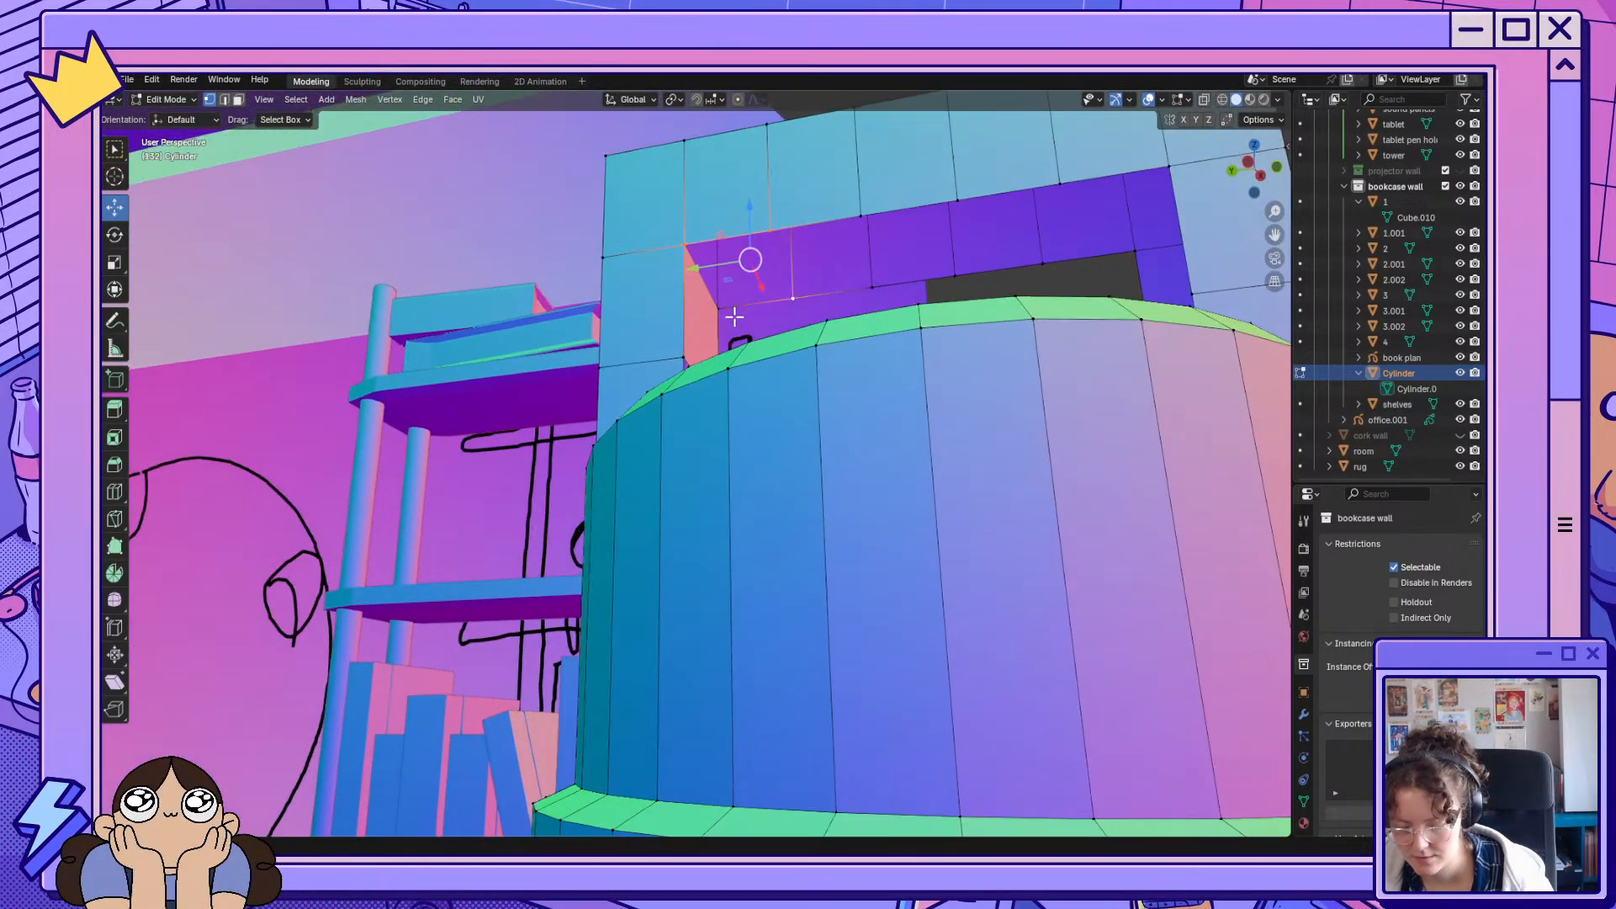
{"action": "left_click", "coordinate": [872, 285], "text": "shift"}
{"action": "left_click", "coordinate": [955, 275], "text": "shift"}
{"action": "left_click", "coordinate": [1044, 264], "text": "shift"}
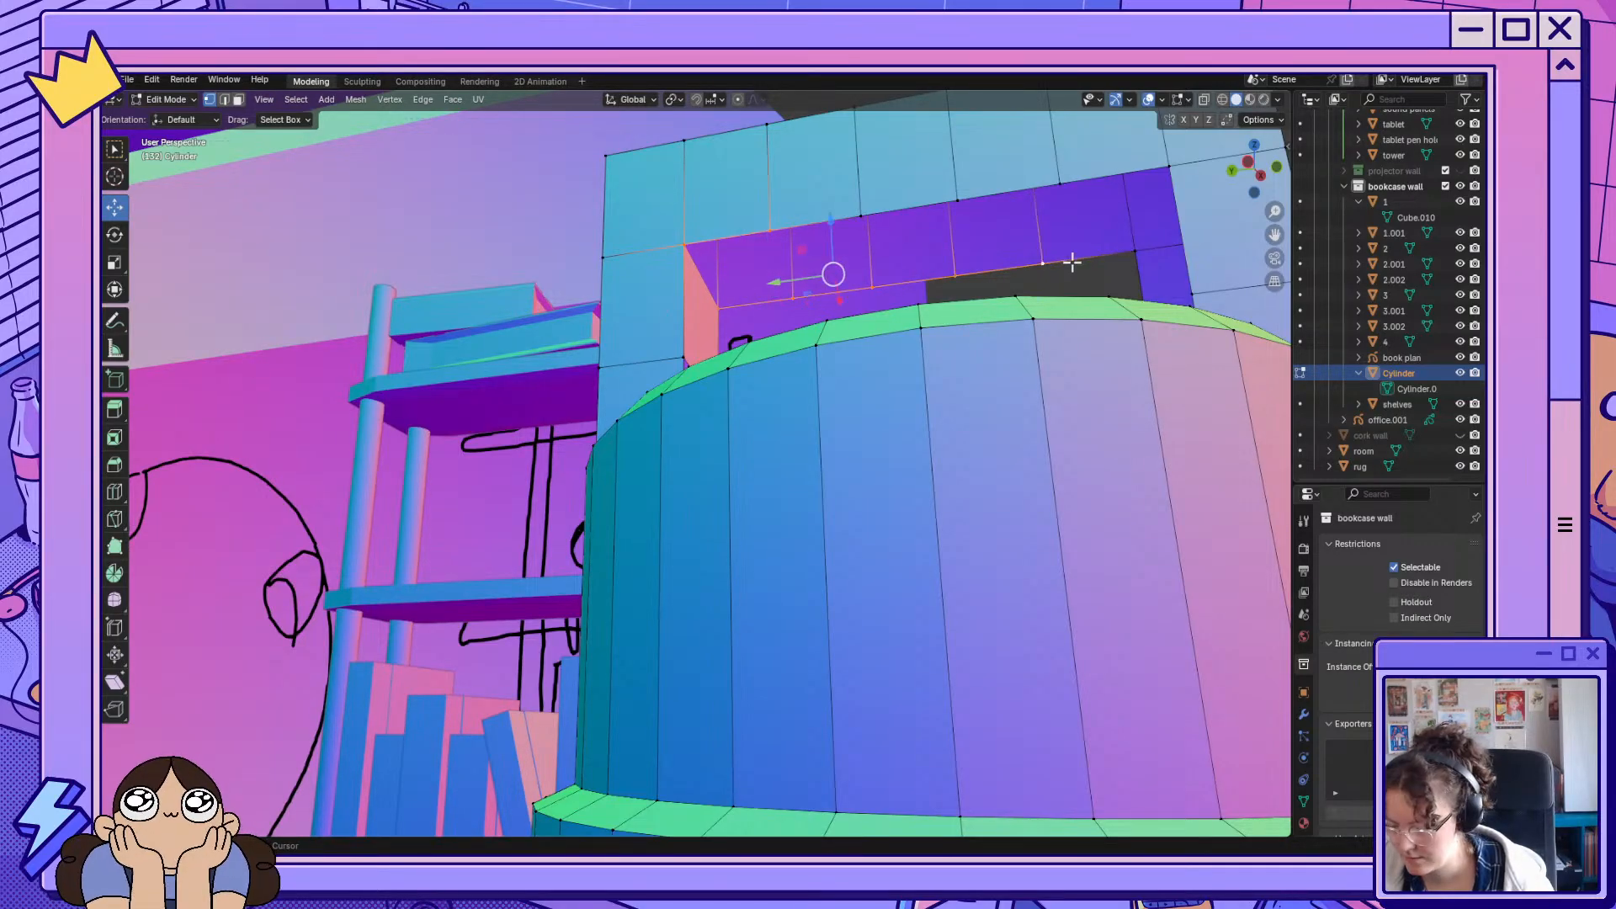
{"action": "left_click", "coordinate": [1137, 250], "text": "shift"}
{"action": "left_click", "coordinate": [1060, 183], "text": "shift"}
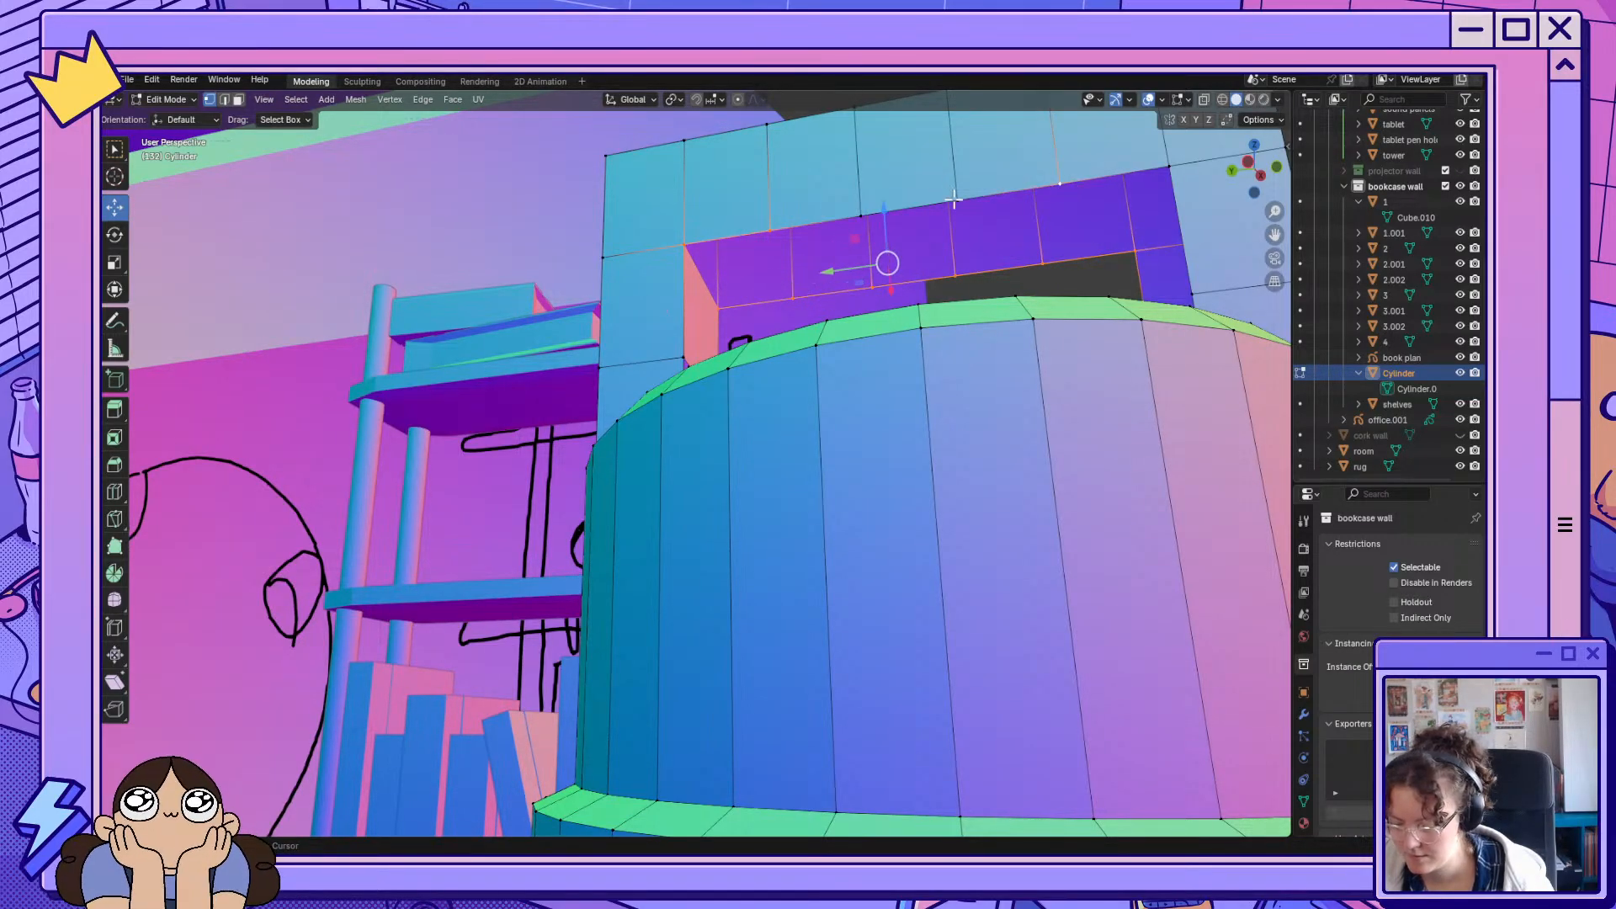
{"action": "left_click", "coordinate": [958, 200], "text": "shift"}
{"action": "left_click", "coordinate": [1169, 167], "text": "shift"}
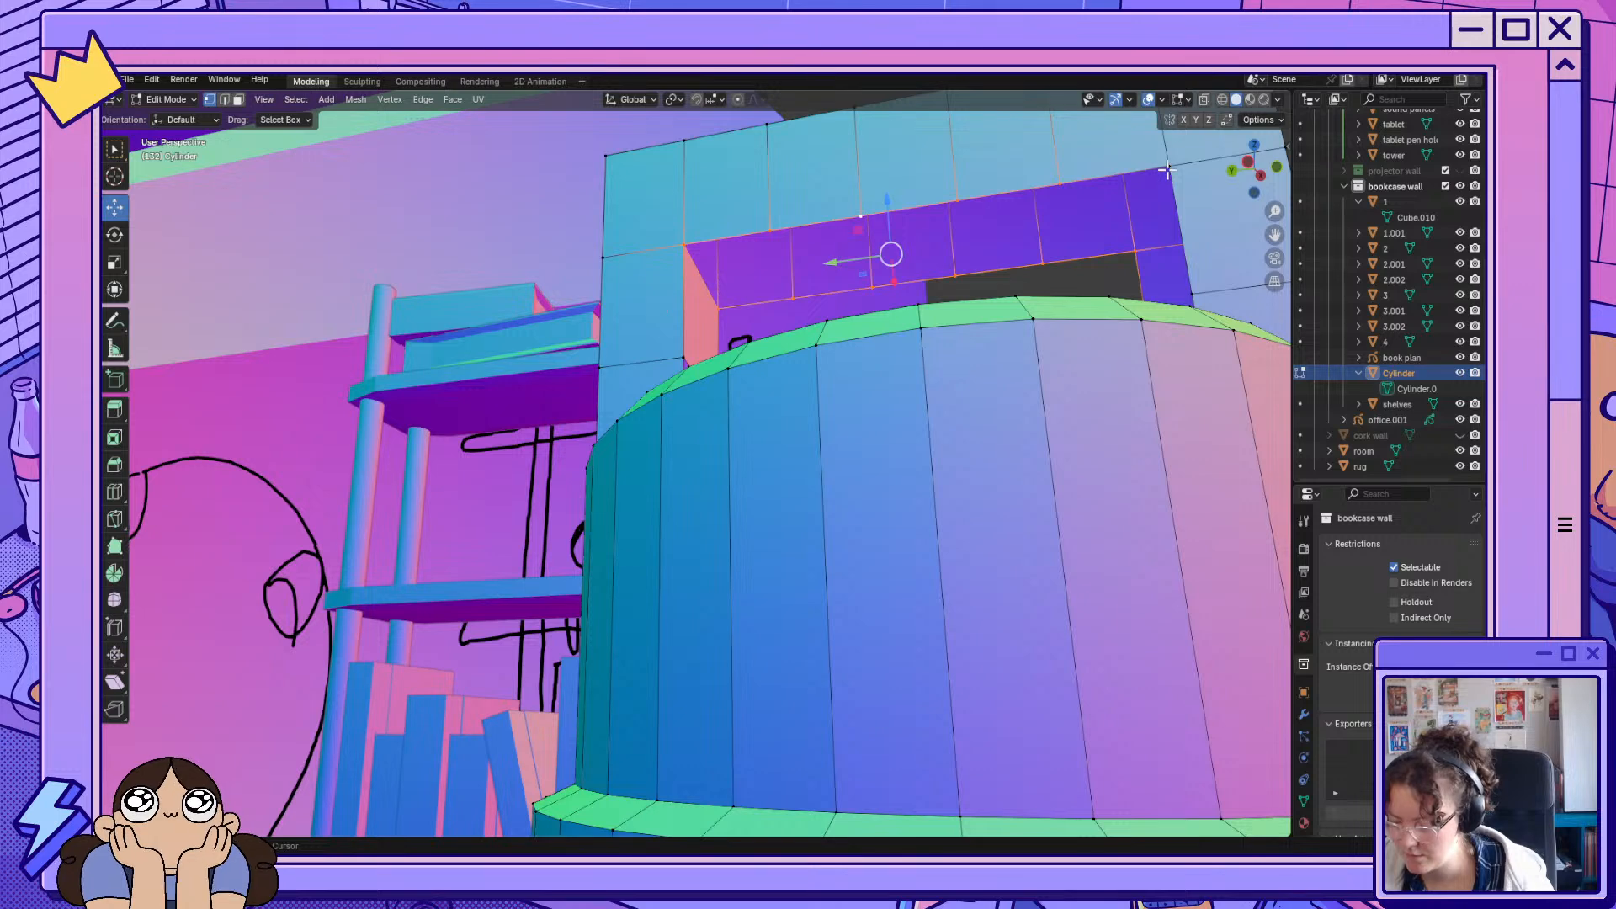
{"action": "key", "text": "f"}
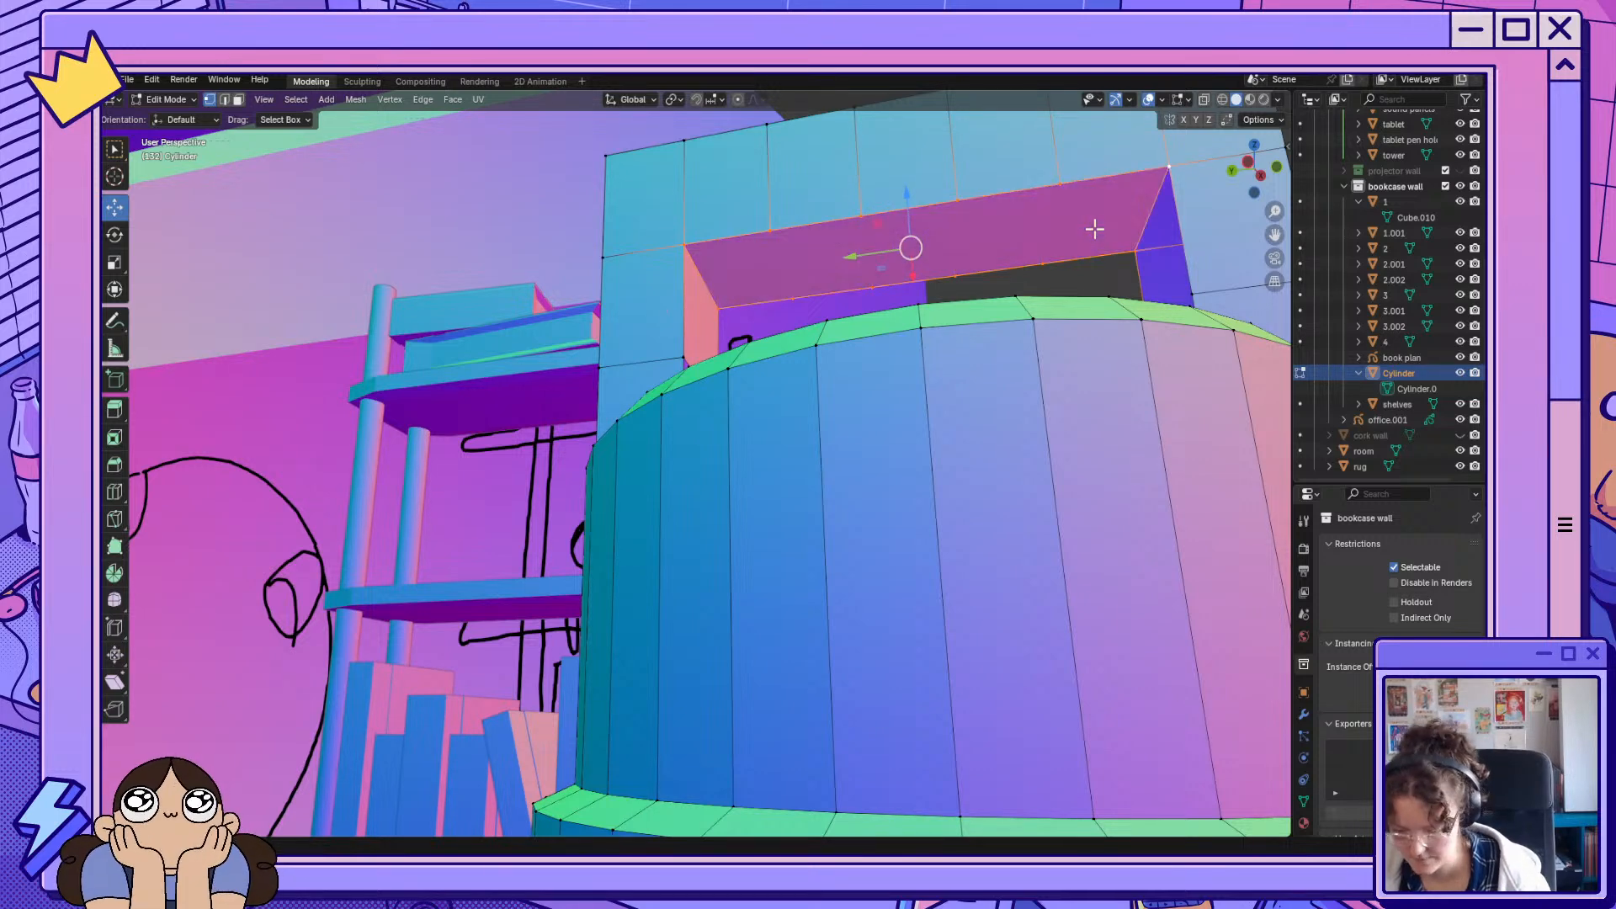
Fill the upper gap on the handle's open inner side with a face from its four corner vertices.
{"action": "middle_click_drag", "start_coordinate": [1099, 227], "coordinate": [1160, 272]}
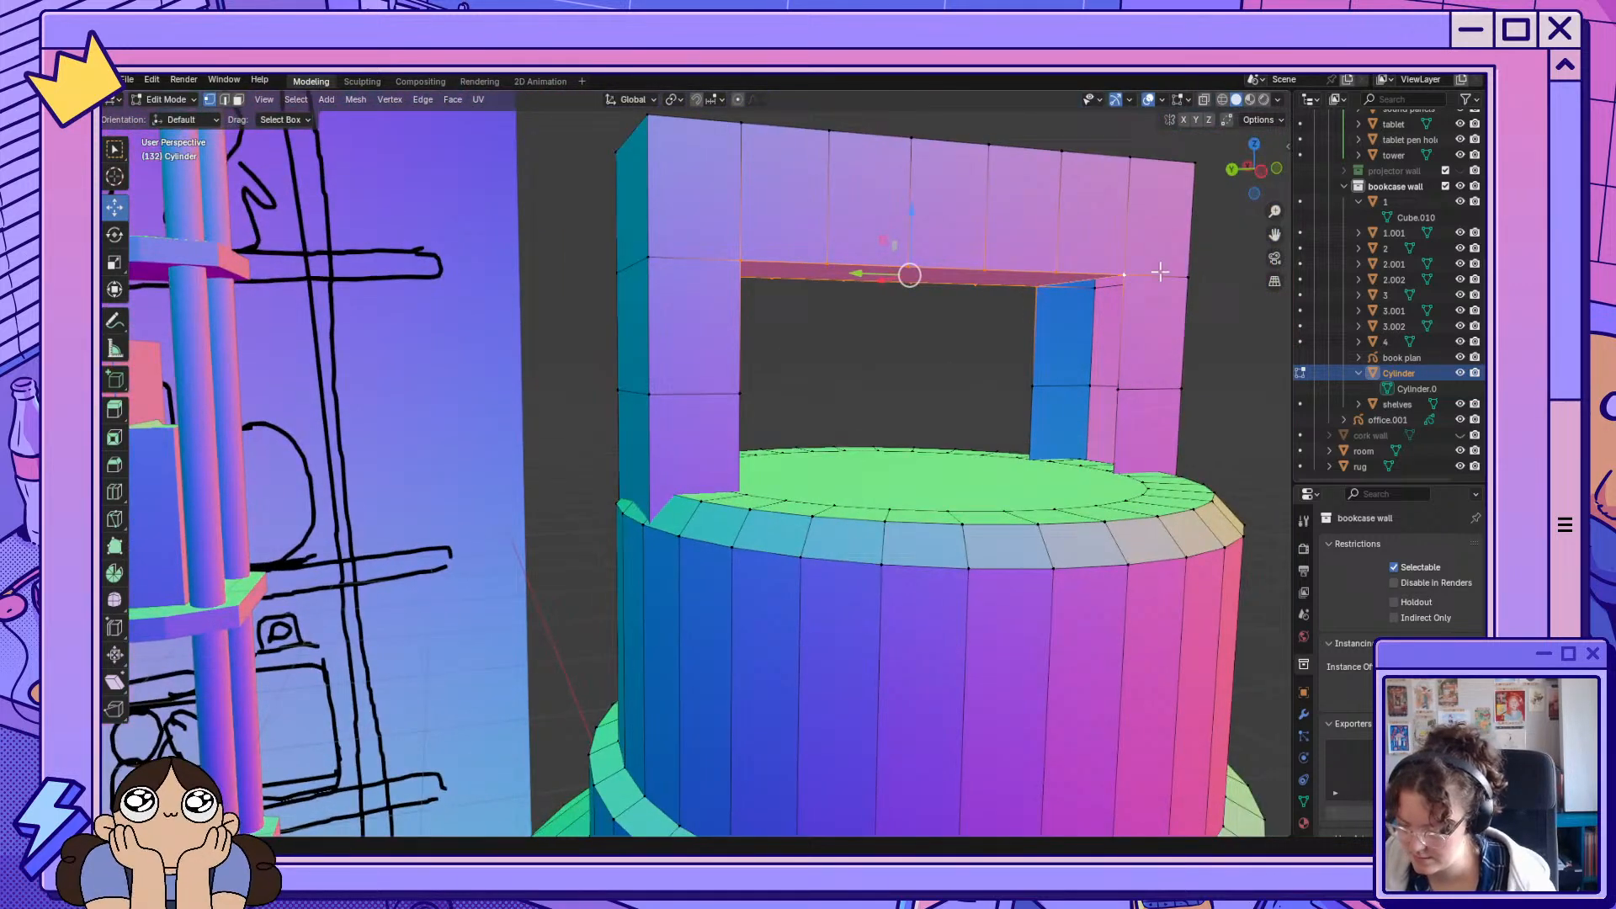
{"action": "left_click", "coordinate": [1031, 387]}
{"action": "left_click", "coordinate": [1120, 387], "text": "shift"}
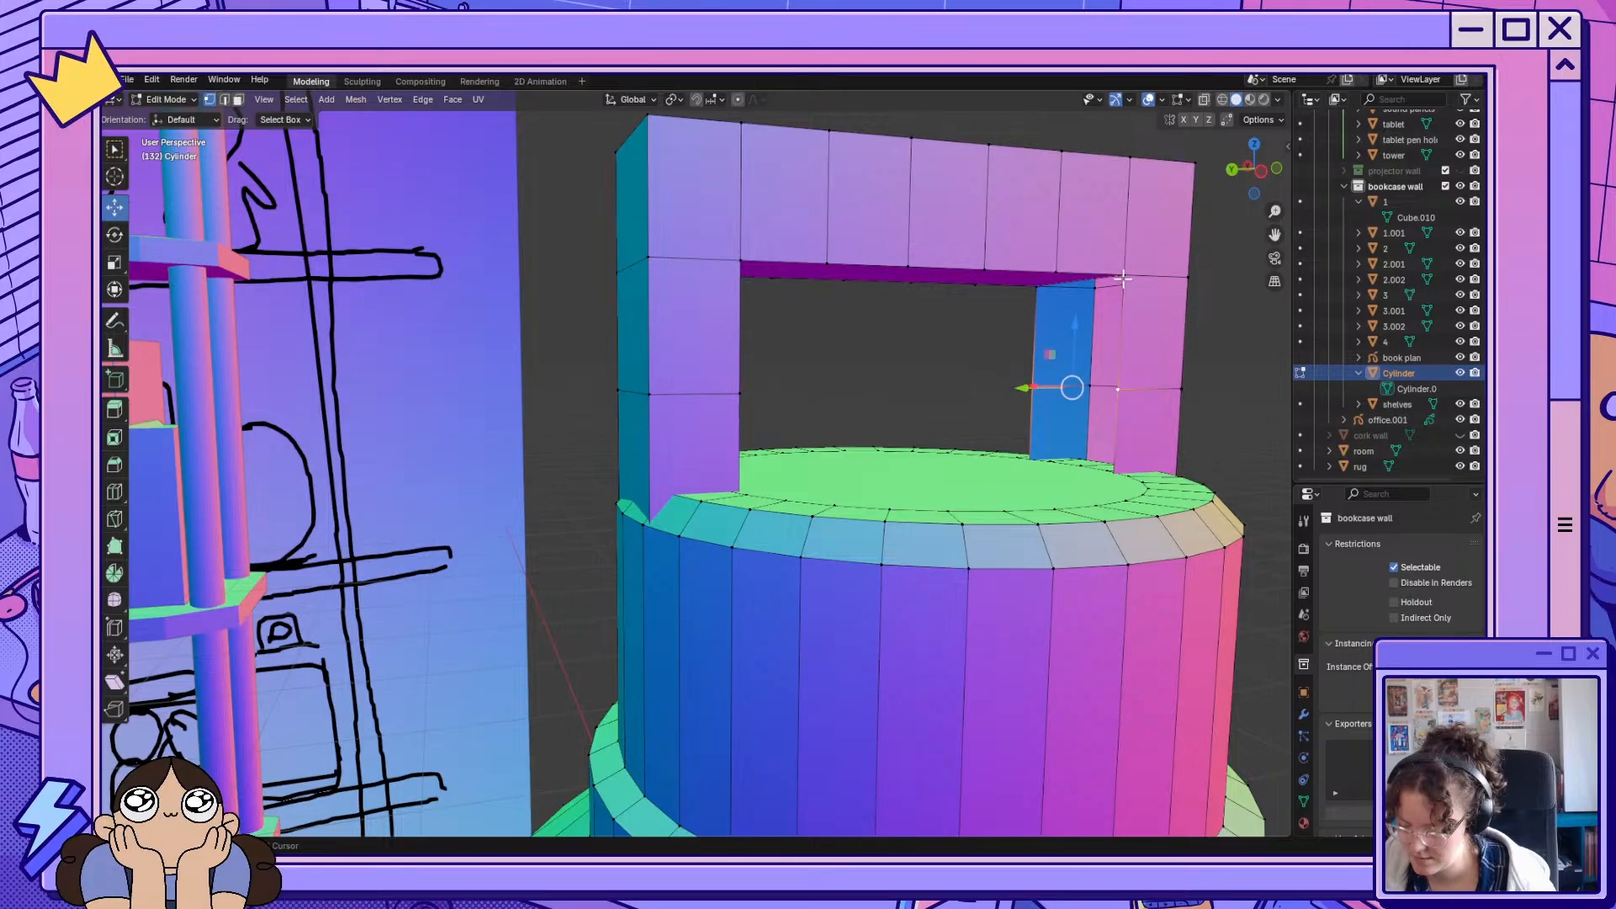
{"action": "left_click", "coordinate": [1122, 275], "text": "shift"}
{"action": "left_click", "coordinate": [1036, 283], "text": "shift"}
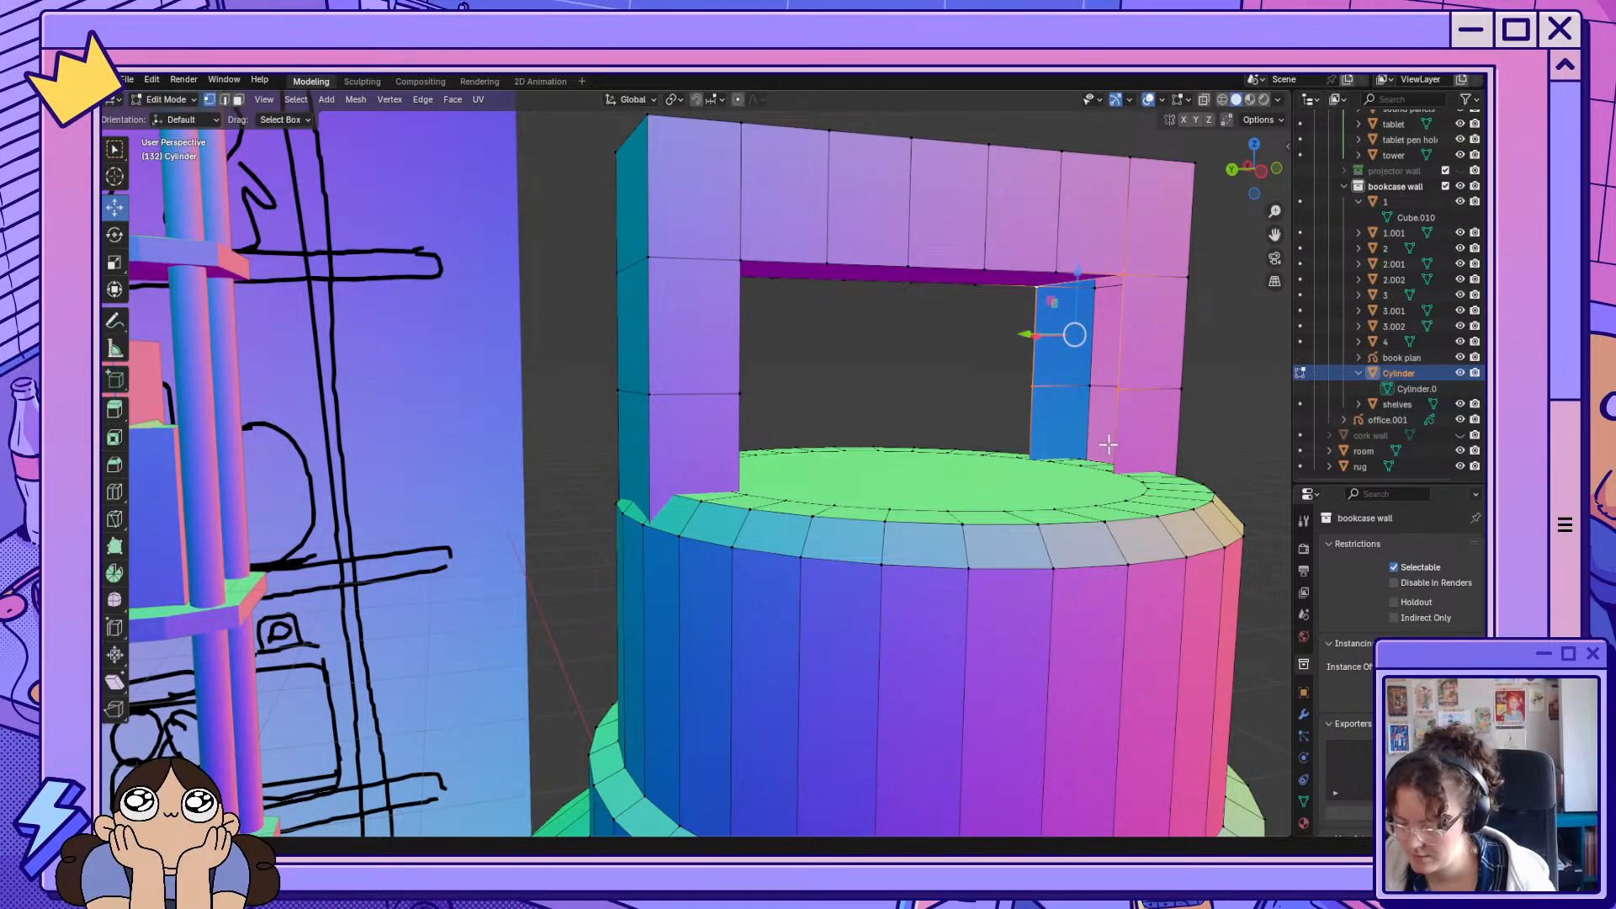
{"action": "key", "text": "f"}
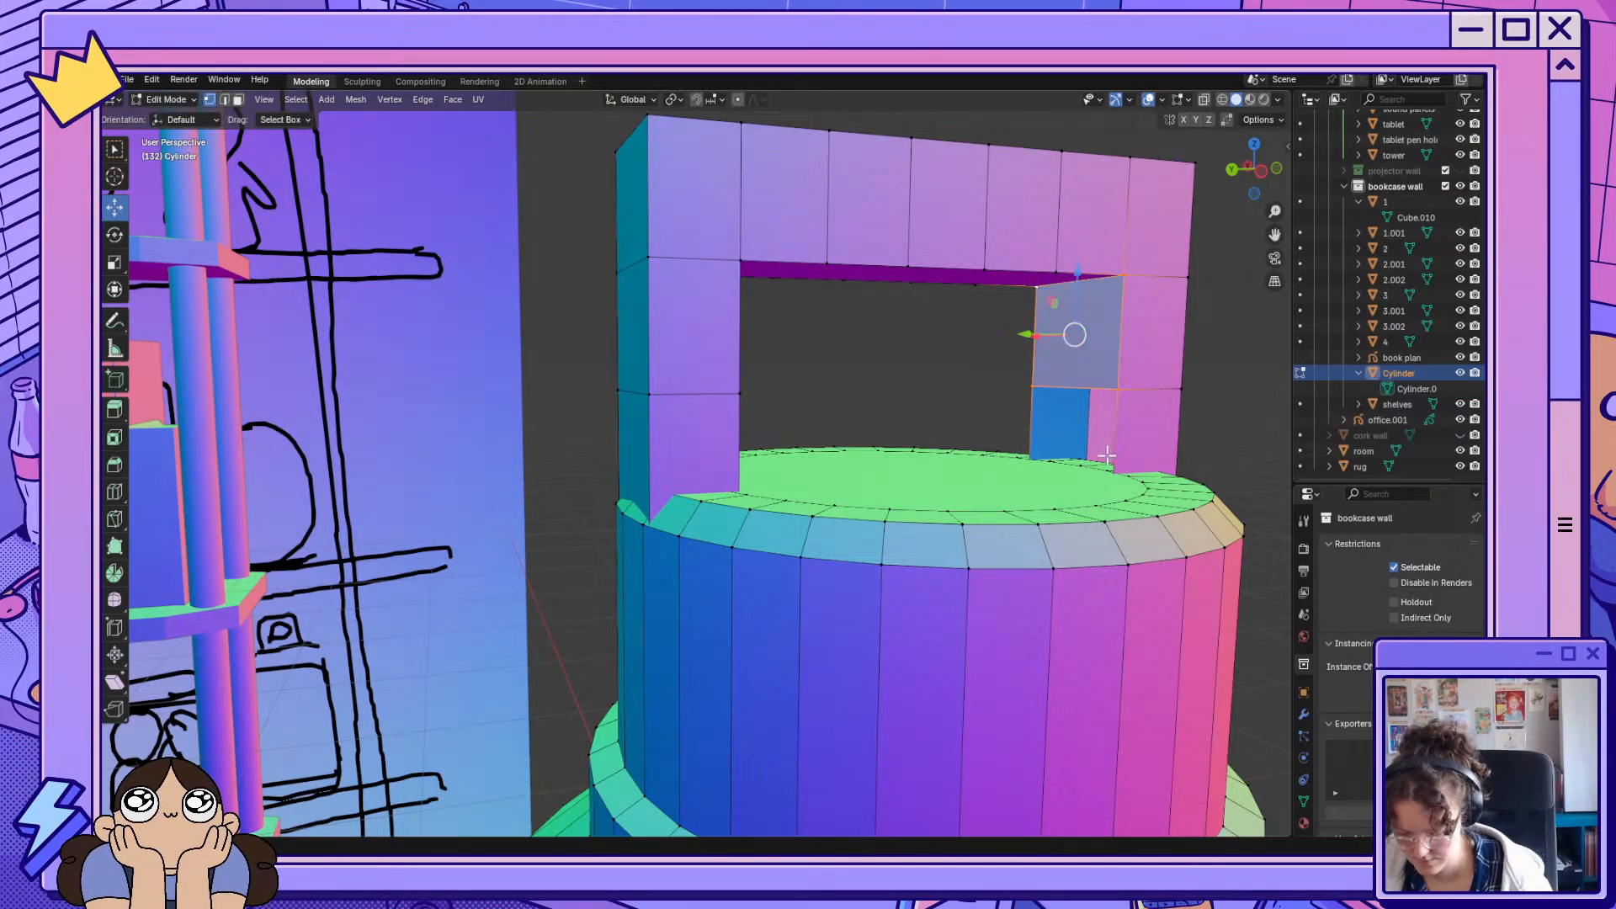
Select all geometry connected to the bottle's top face in face select mode and hide it, leaving only the handle block visible.
{"action": "middle_click_drag", "start_coordinate": [1107, 456], "coordinate": [979, 446]}
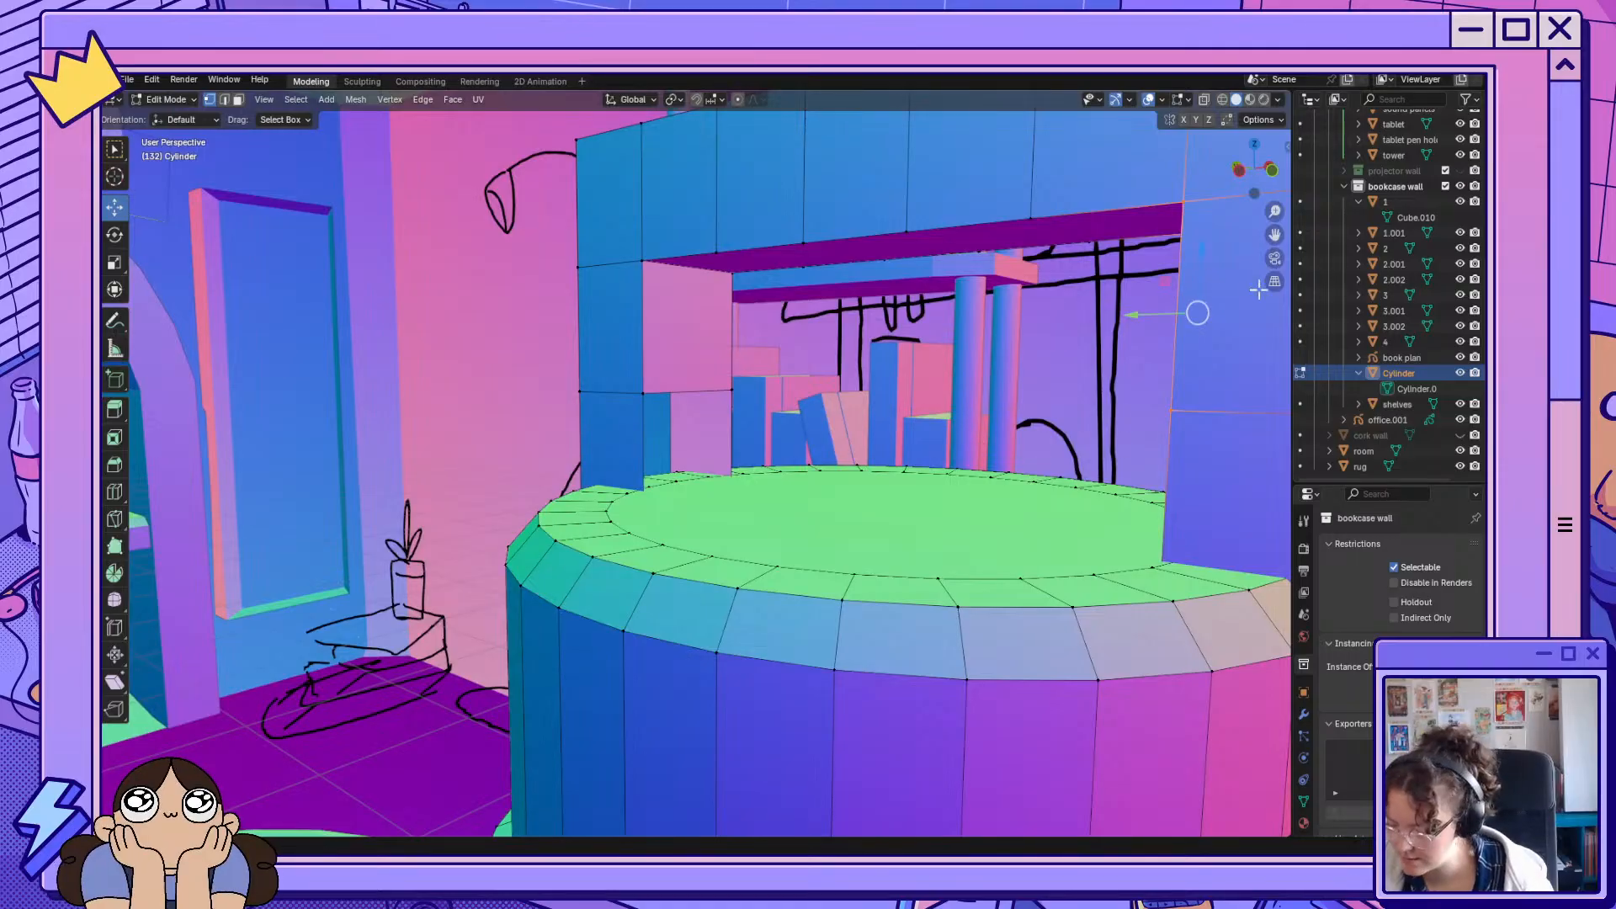
{"action": "left_click", "coordinate": [966, 596]}
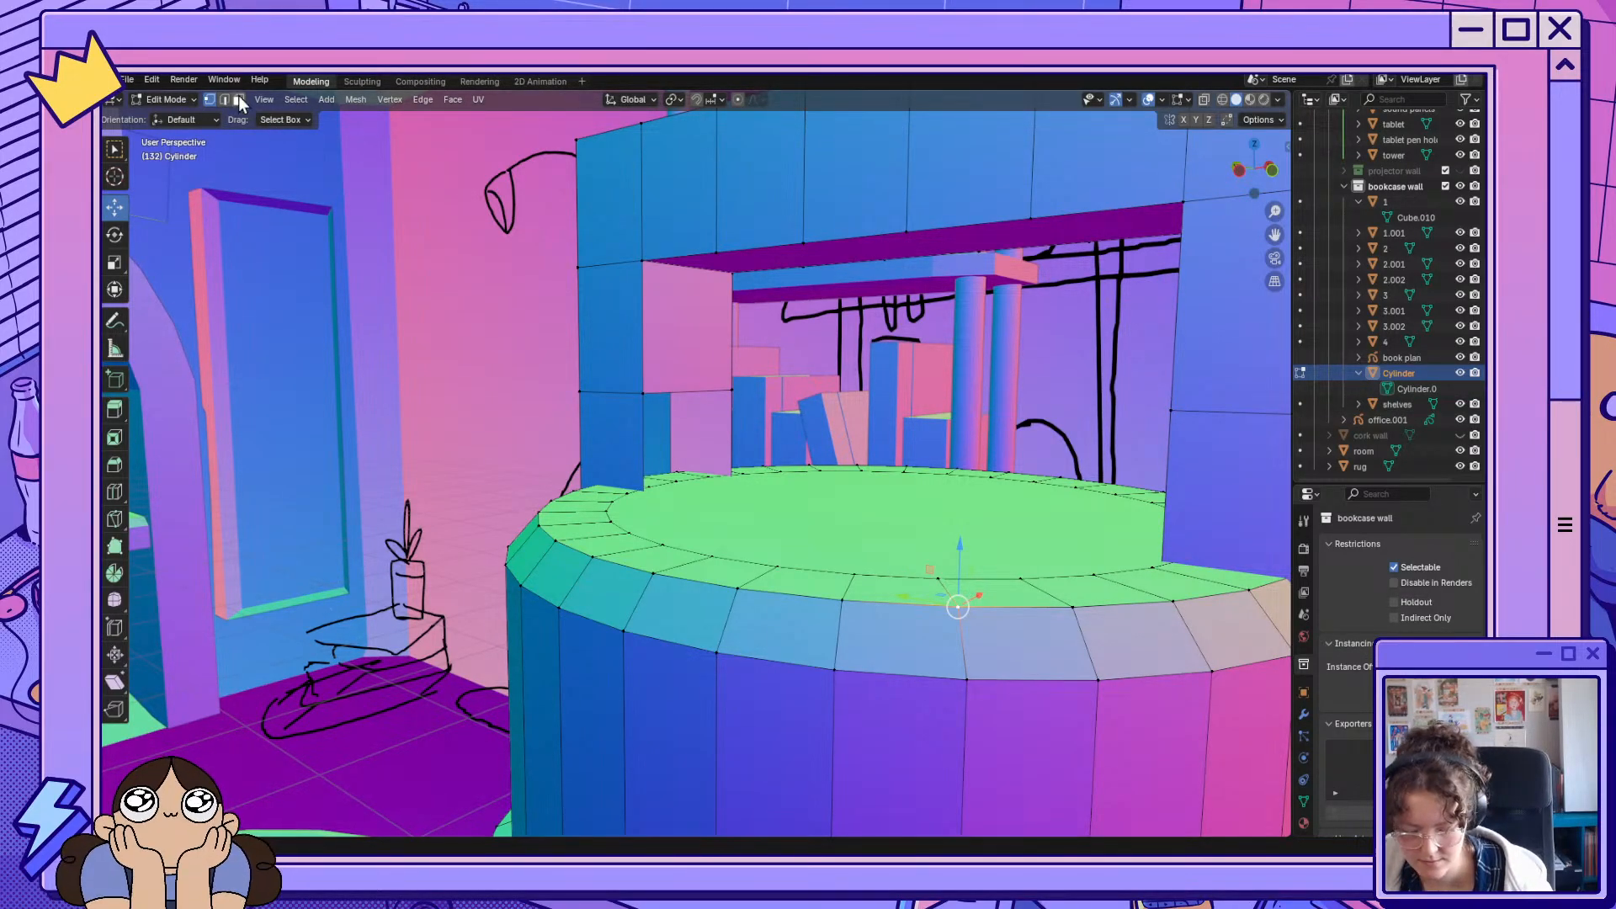
{"action": "left_click", "coordinate": [240, 99]}
{"action": "left_click", "coordinate": [756, 523]}
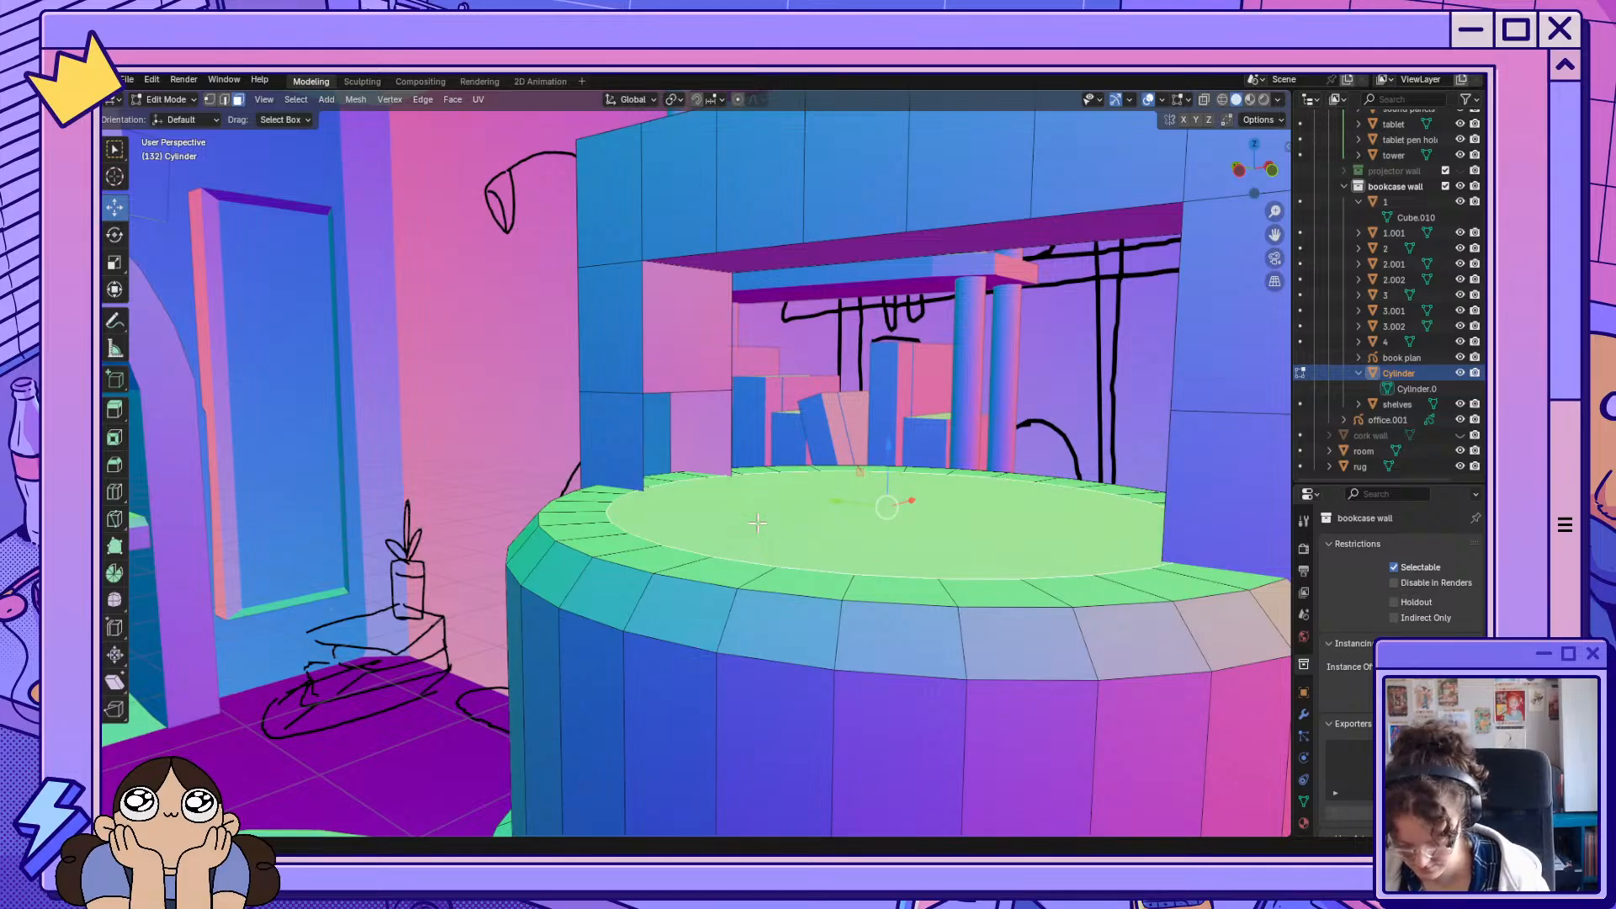
{"action": "key", "text": "ctrl+l"}
{"action": "key", "text": "x"}
{"action": "left_click", "coordinate": [758, 525]}
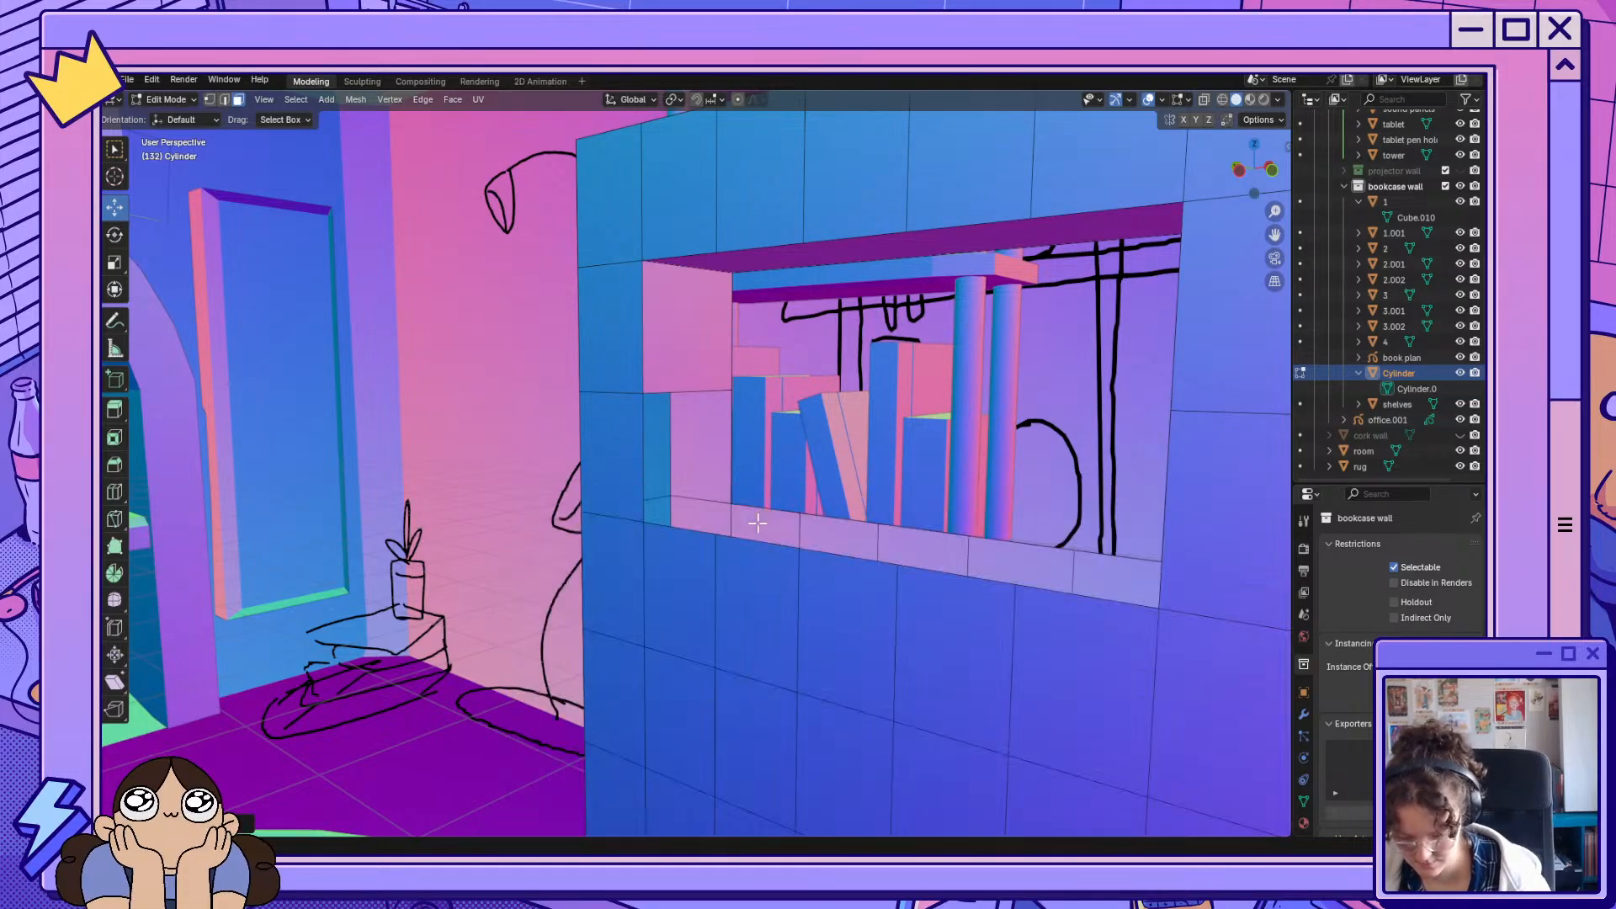
{"action": "key", "text": "shift+a"}
{"action": "mouse_move", "coordinate": [758, 525]}
{"action": "left_click", "coordinate": [910, 578]}
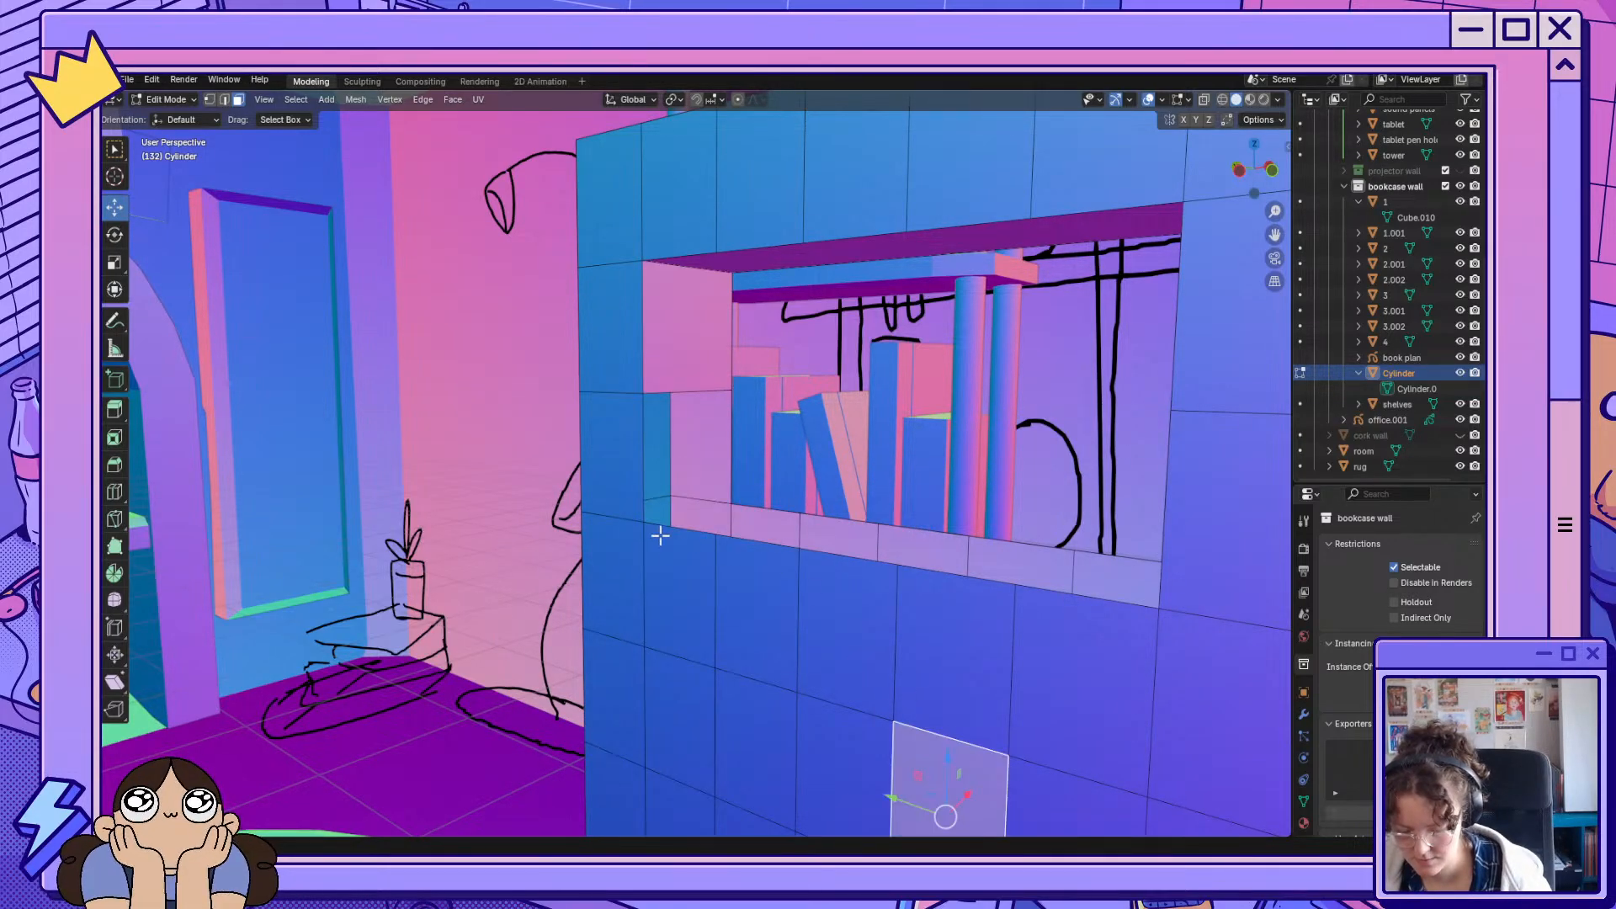
Fill the lower gap on the opposite inner side of the handle from its two vertical edges in edge select mode.
{"action": "left_click", "coordinate": [223, 100]}
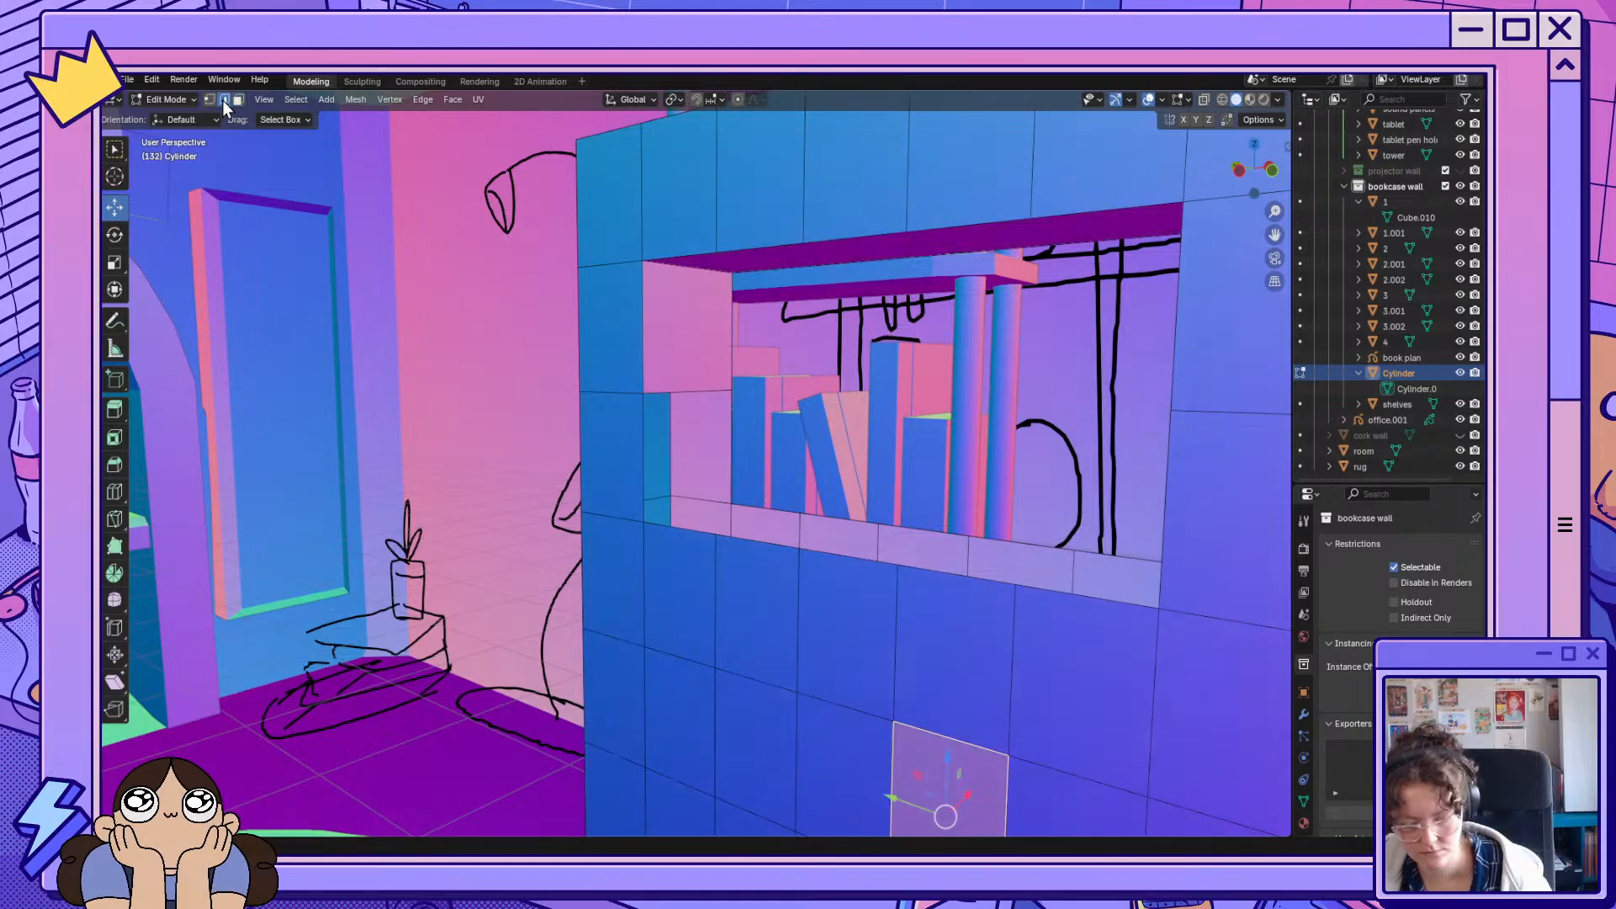
{"action": "key", "text": "g"}
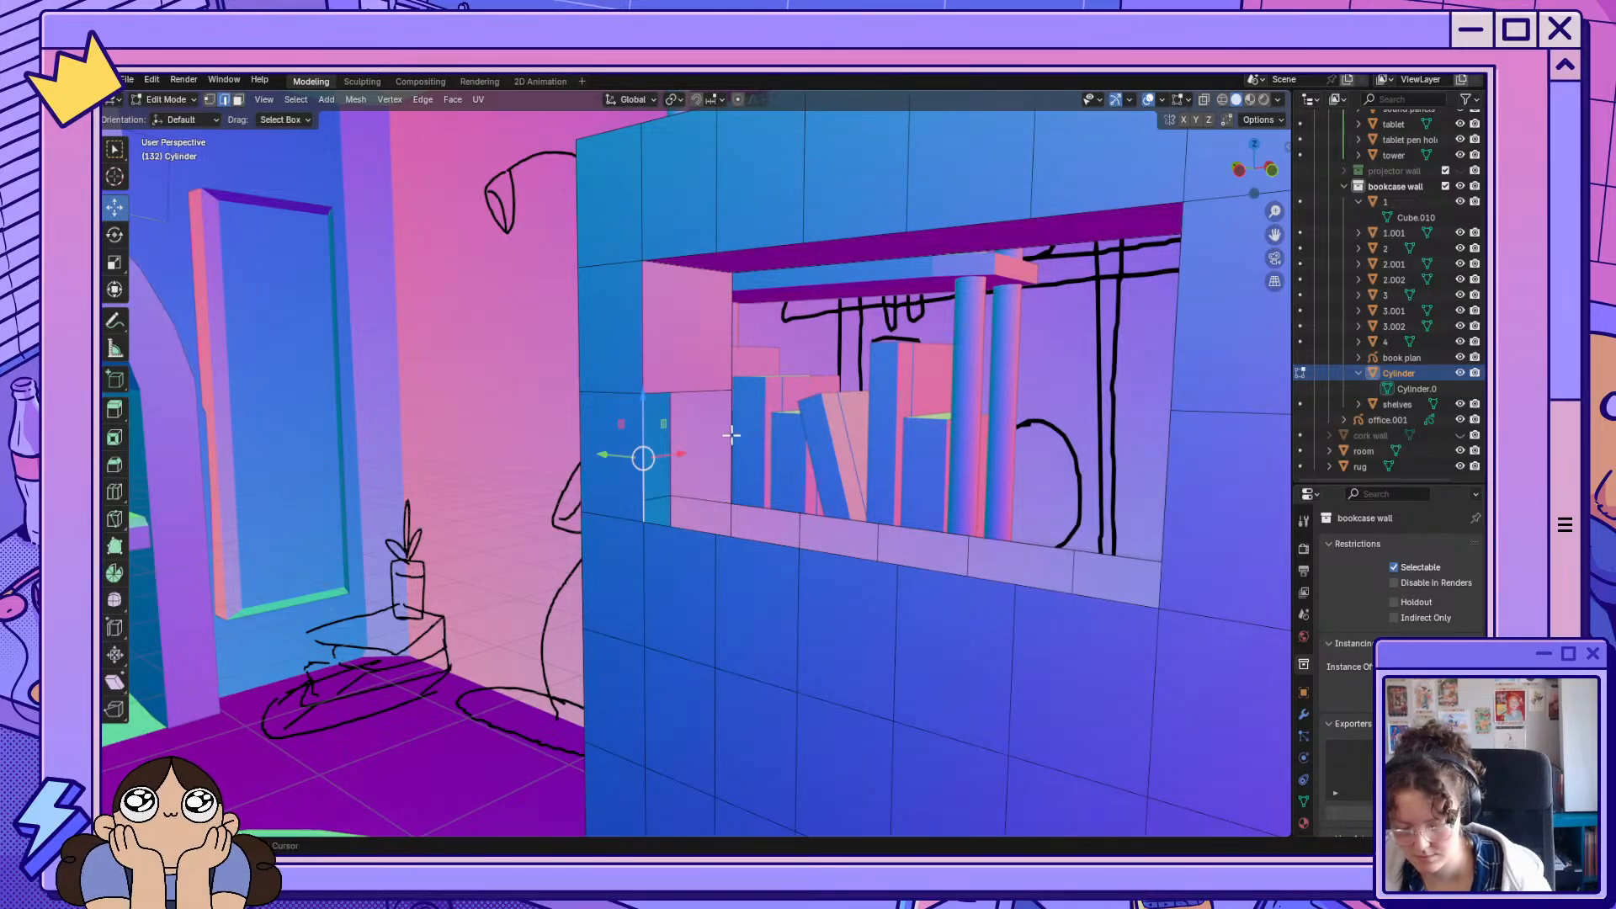
{"action": "left_click", "coordinate": [697, 436]}
{"action": "middle_click_drag", "start_coordinate": [696, 436], "coordinate": [876, 506]}
{"action": "left_click", "coordinate": [1022, 415]}
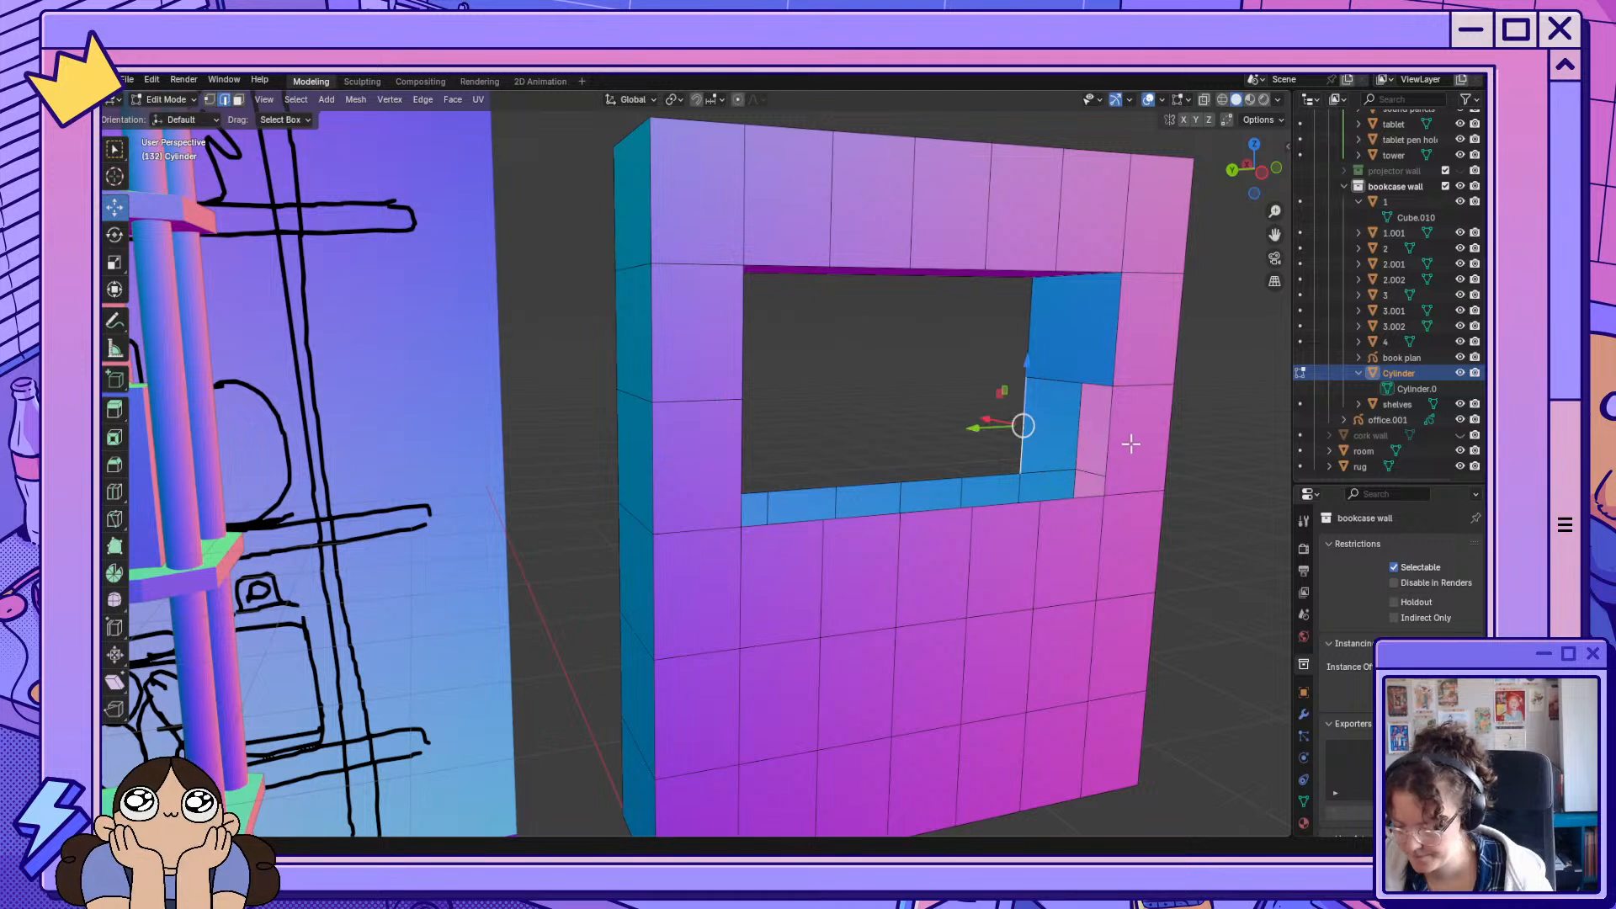
{"action": "left_click", "coordinate": [1108, 440]}
{"action": "key", "text": "f"}
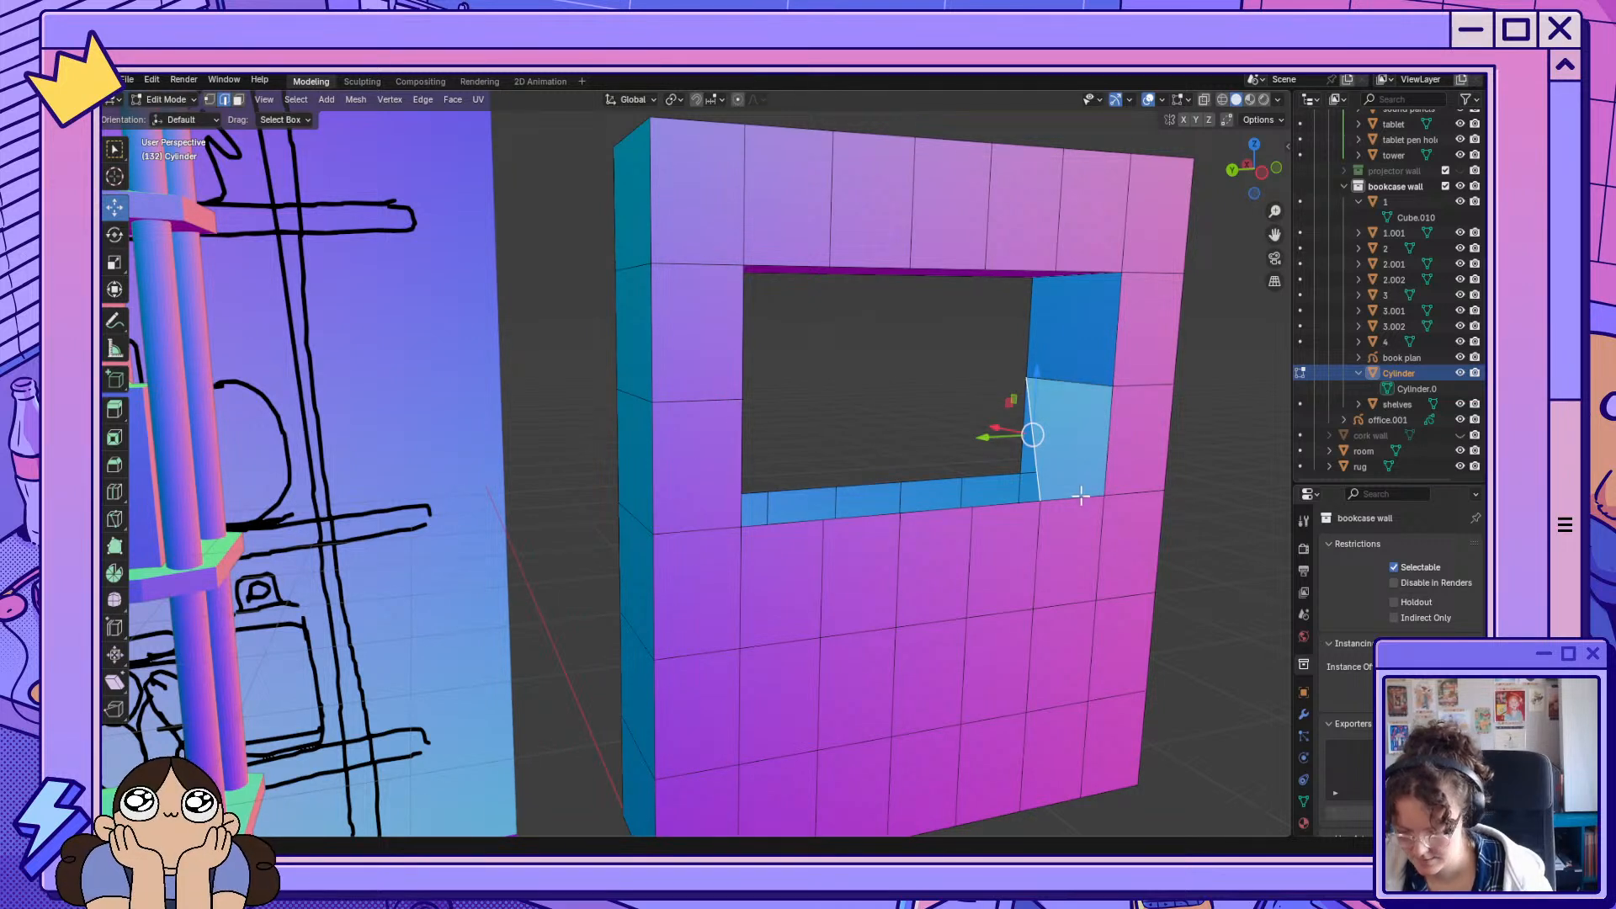
{"action": "key", "text": "ctrl+z"}
Fill the remaining lower gap on the handle's inner side with a face between its two vertical edges.
{"action": "left_click", "coordinate": [1025, 436]}
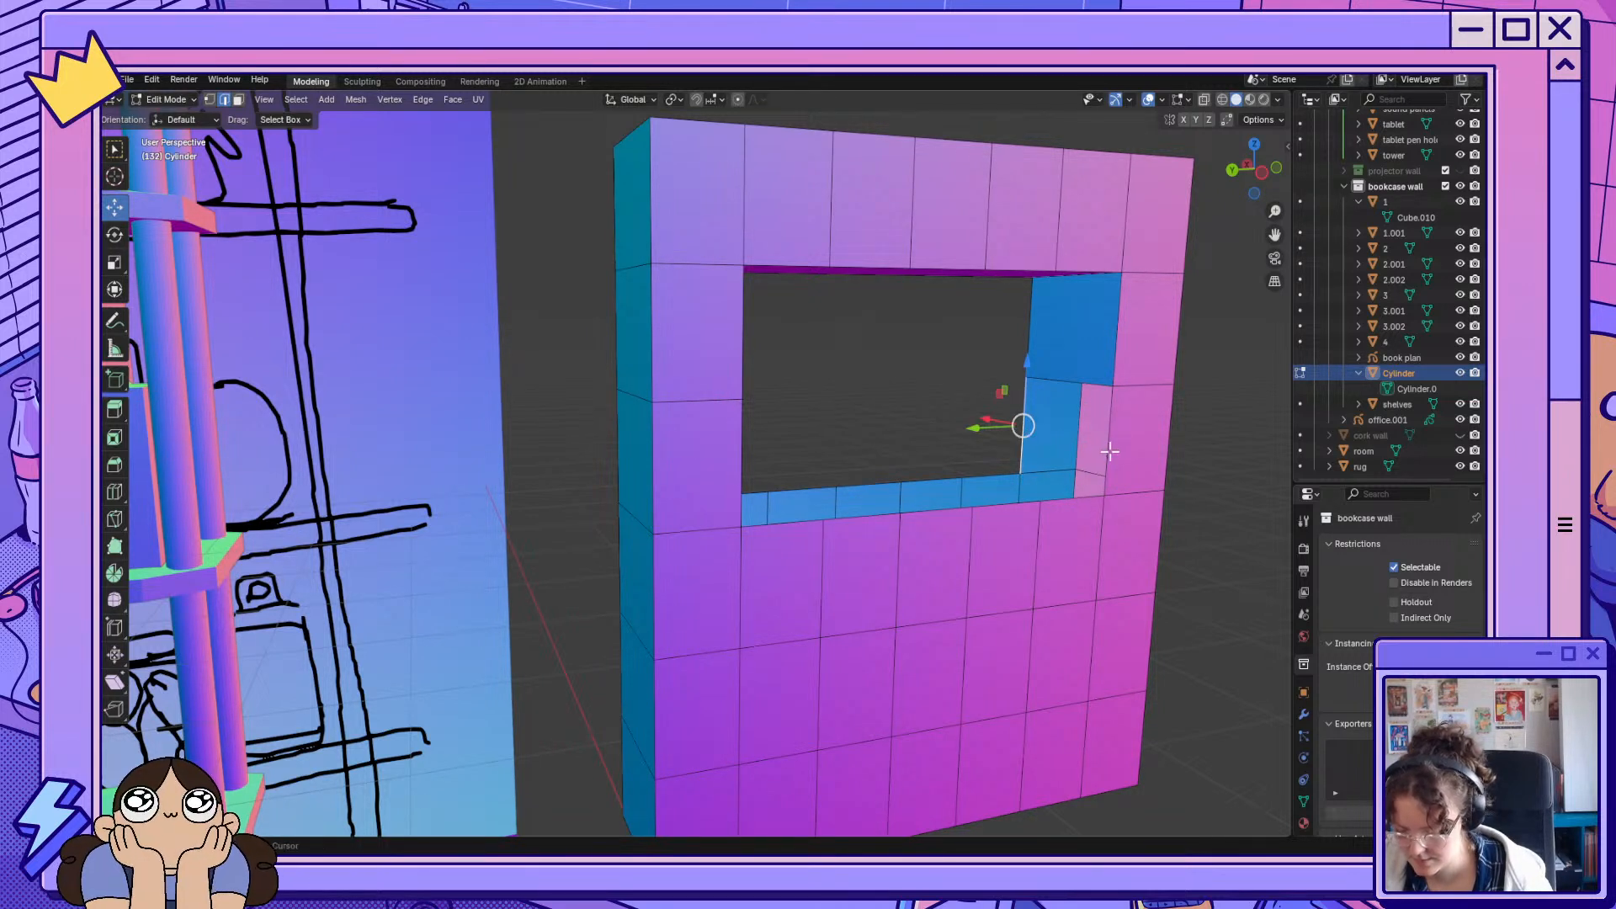
{"action": "left_click", "coordinate": [1105, 448], "text": "shift"}
{"action": "key", "text": "f"}
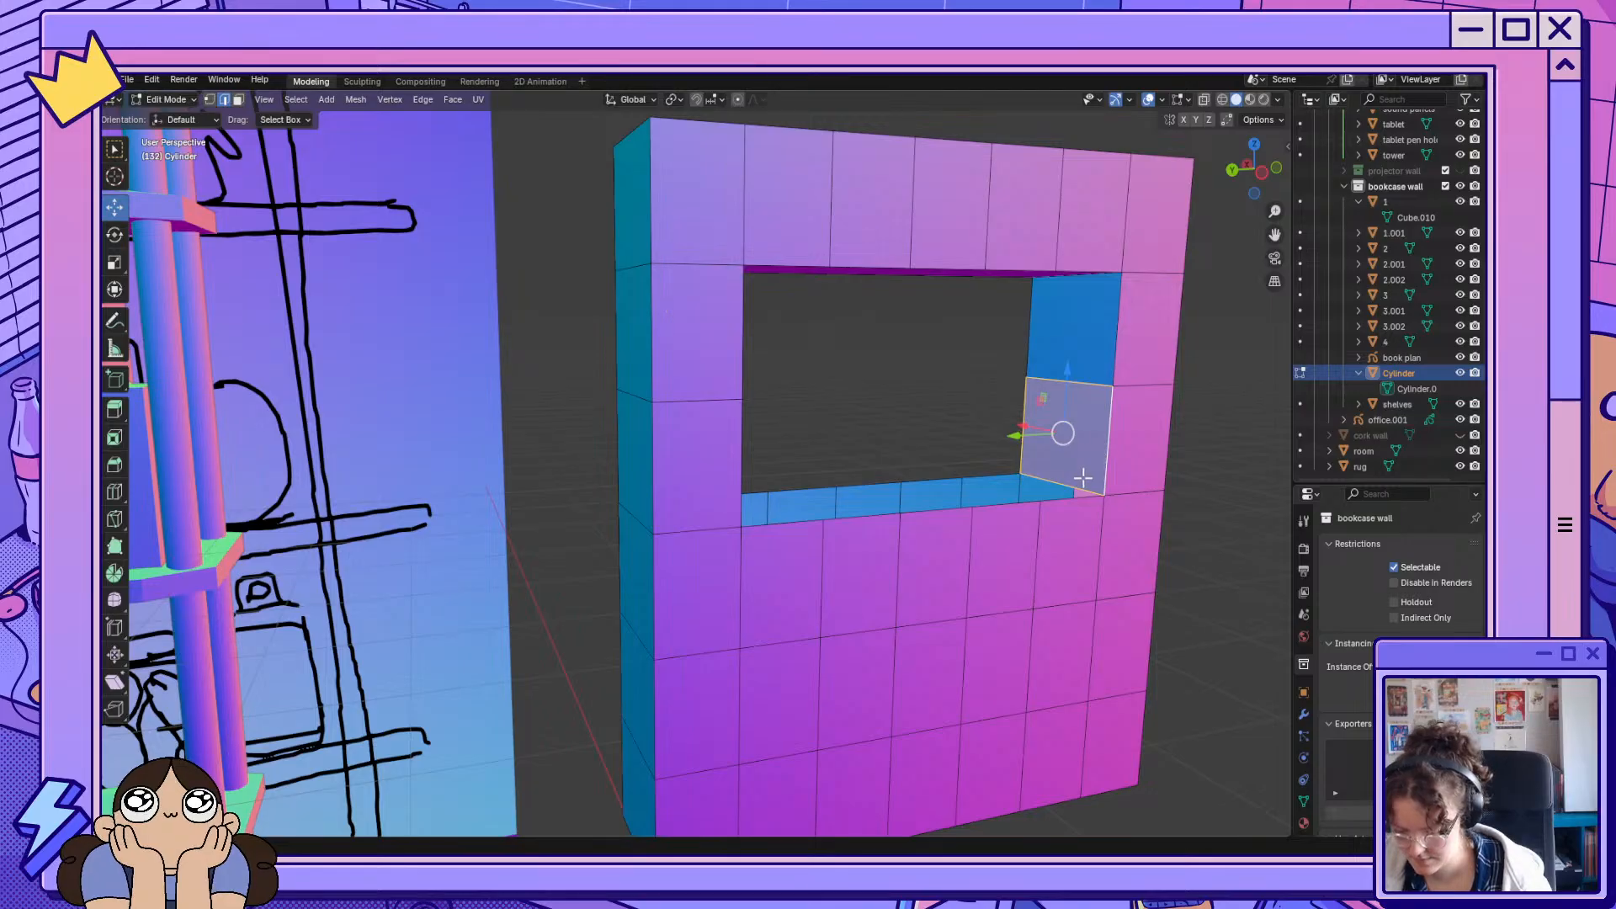
Fill the floor of the handle's rectangular opening with a single face from its border edges.
{"action": "middle_click_drag", "start_coordinate": [1082, 472], "coordinate": [829, 557]}
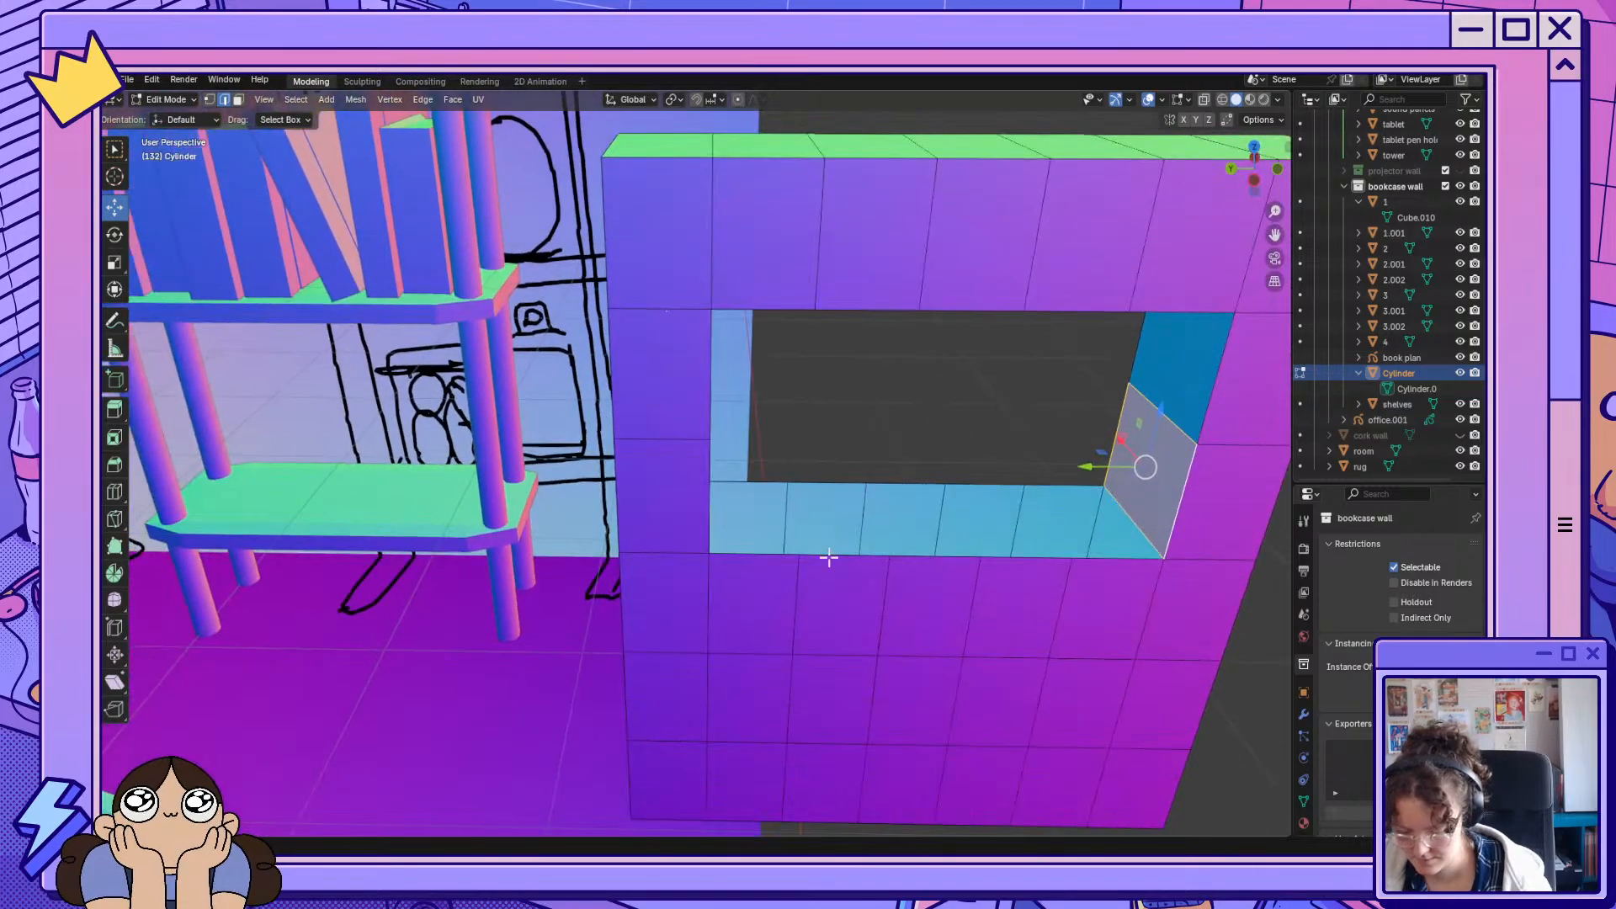
{"action": "left_click", "coordinate": [786, 555]}
{"action": "key", "text": "shift+n"}
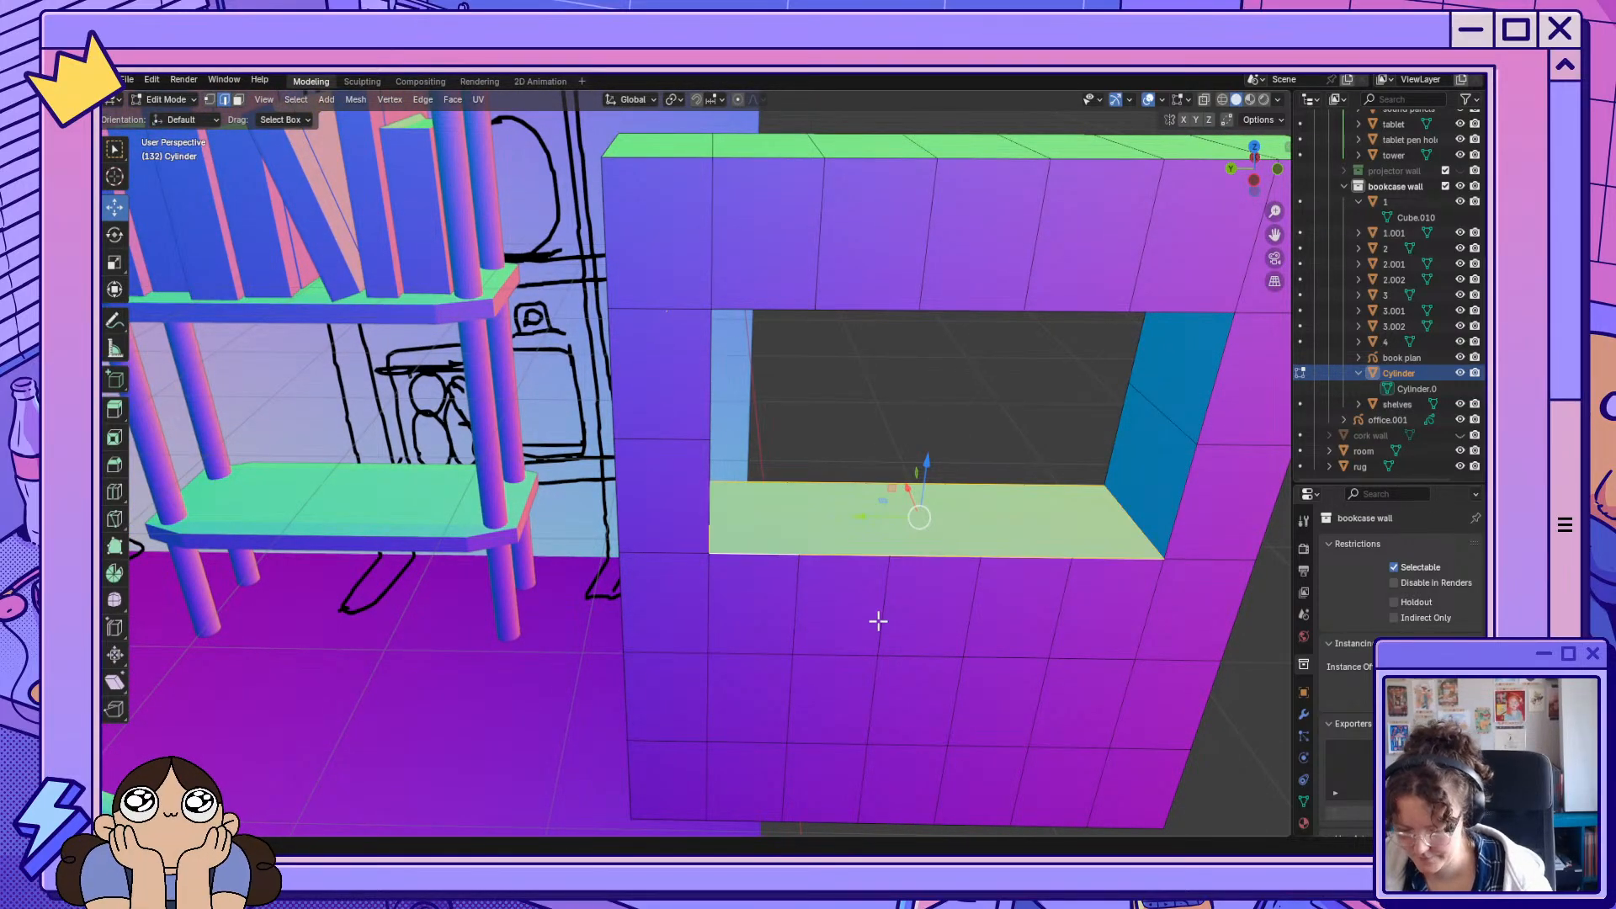
{"action": "middle_click_drag", "start_coordinate": [876, 620], "coordinate": [837, 584]}
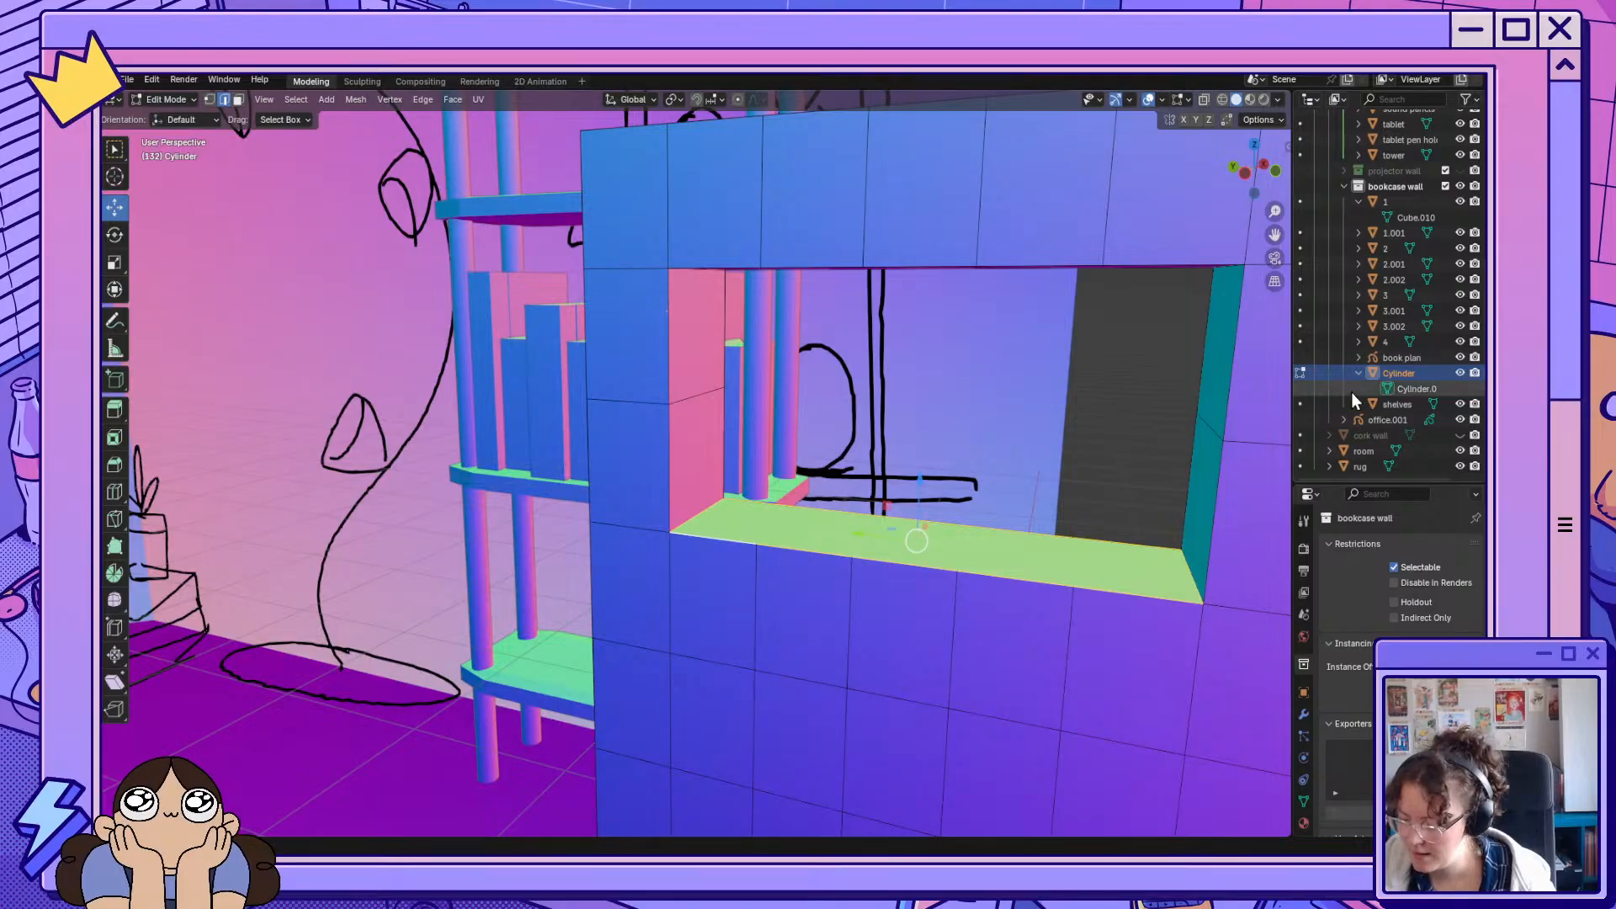
{"action": "scroll", "coordinate": [837, 563], "scroll_direction": "down", "scroll_amount": 5}
{"action": "middle_click_drag", "start_coordinate": [837, 563], "coordinate": [823, 585]}
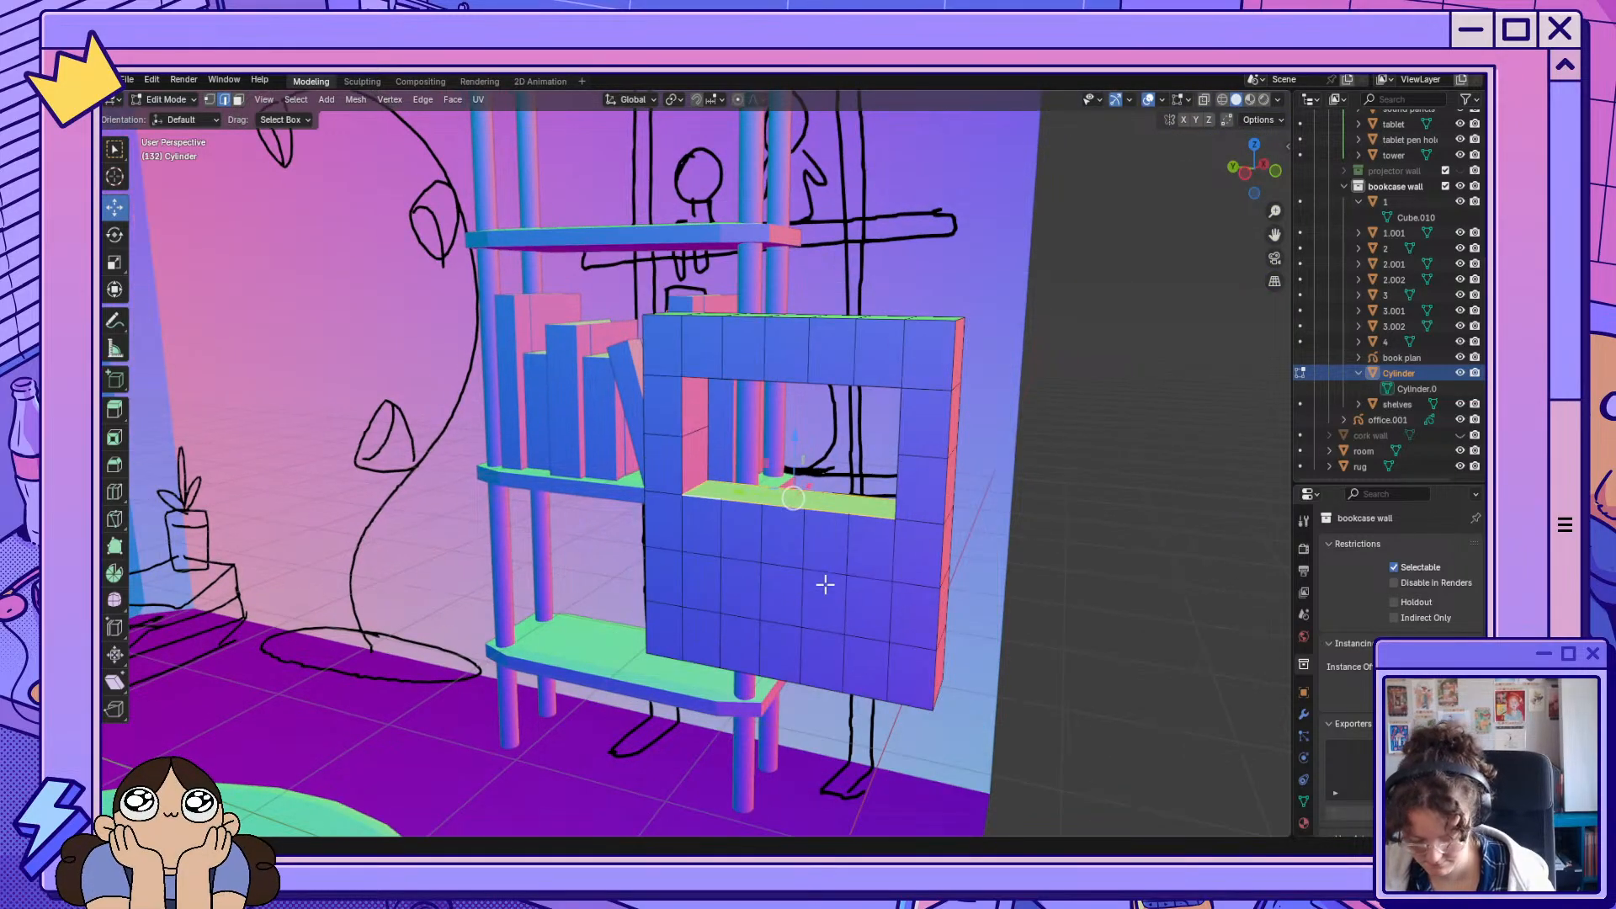
Check the complete bottle in Object Mode, and return to Edit Mode to reveal its hidden body geometry.
{"action": "key", "text": "a"}
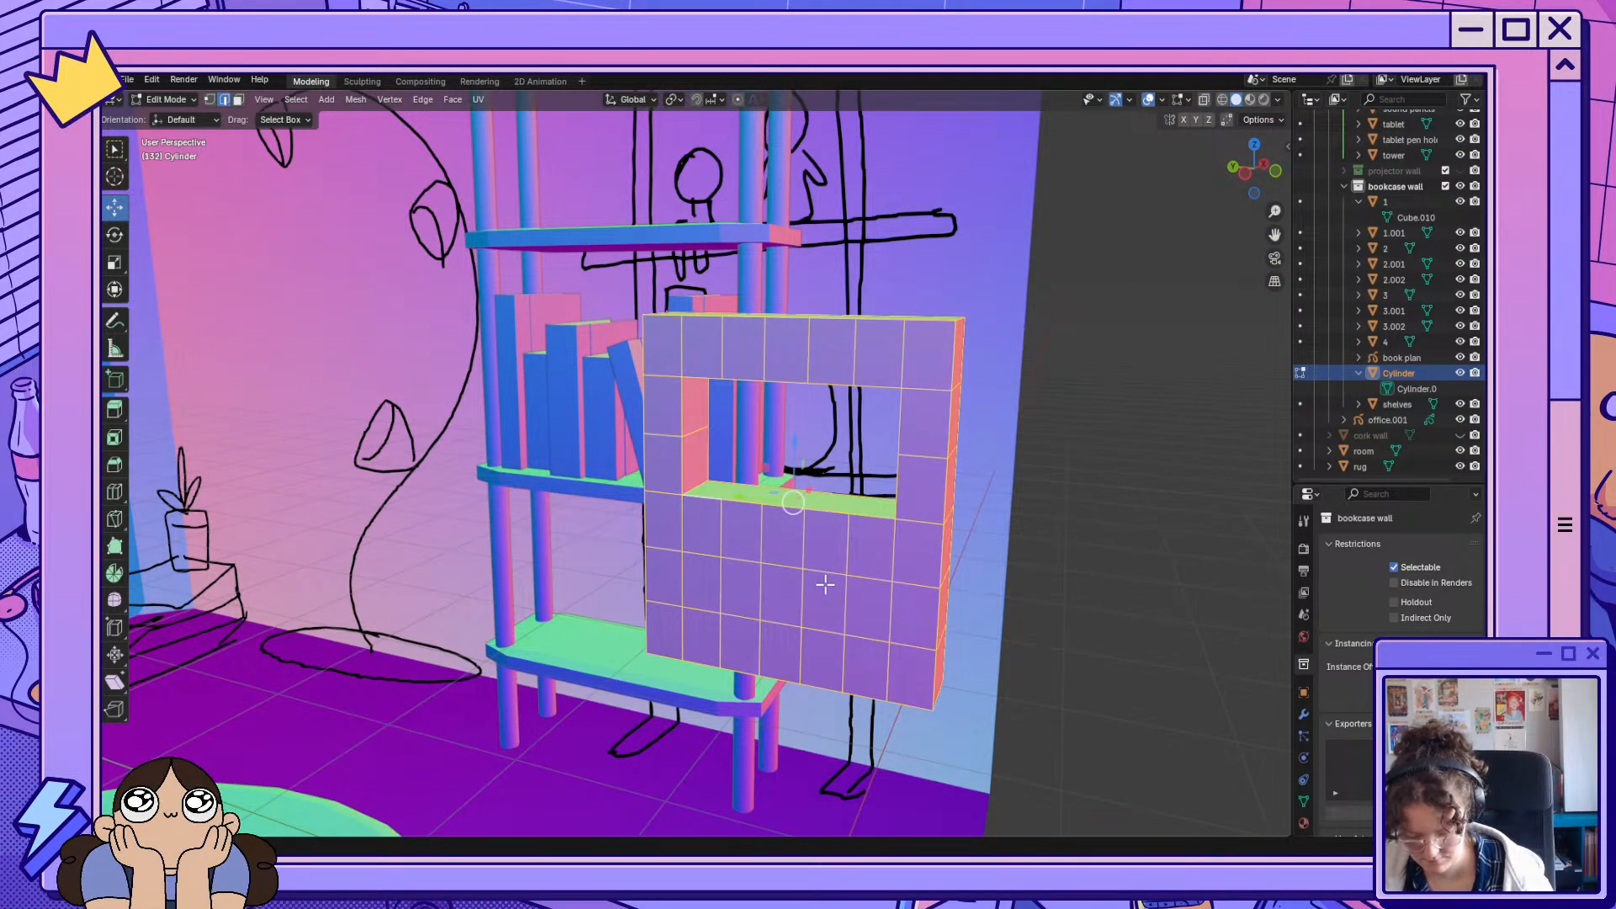
{"action": "key", "text": "ctrl+h"}
{"action": "right_click", "coordinate": [1130, 537]}
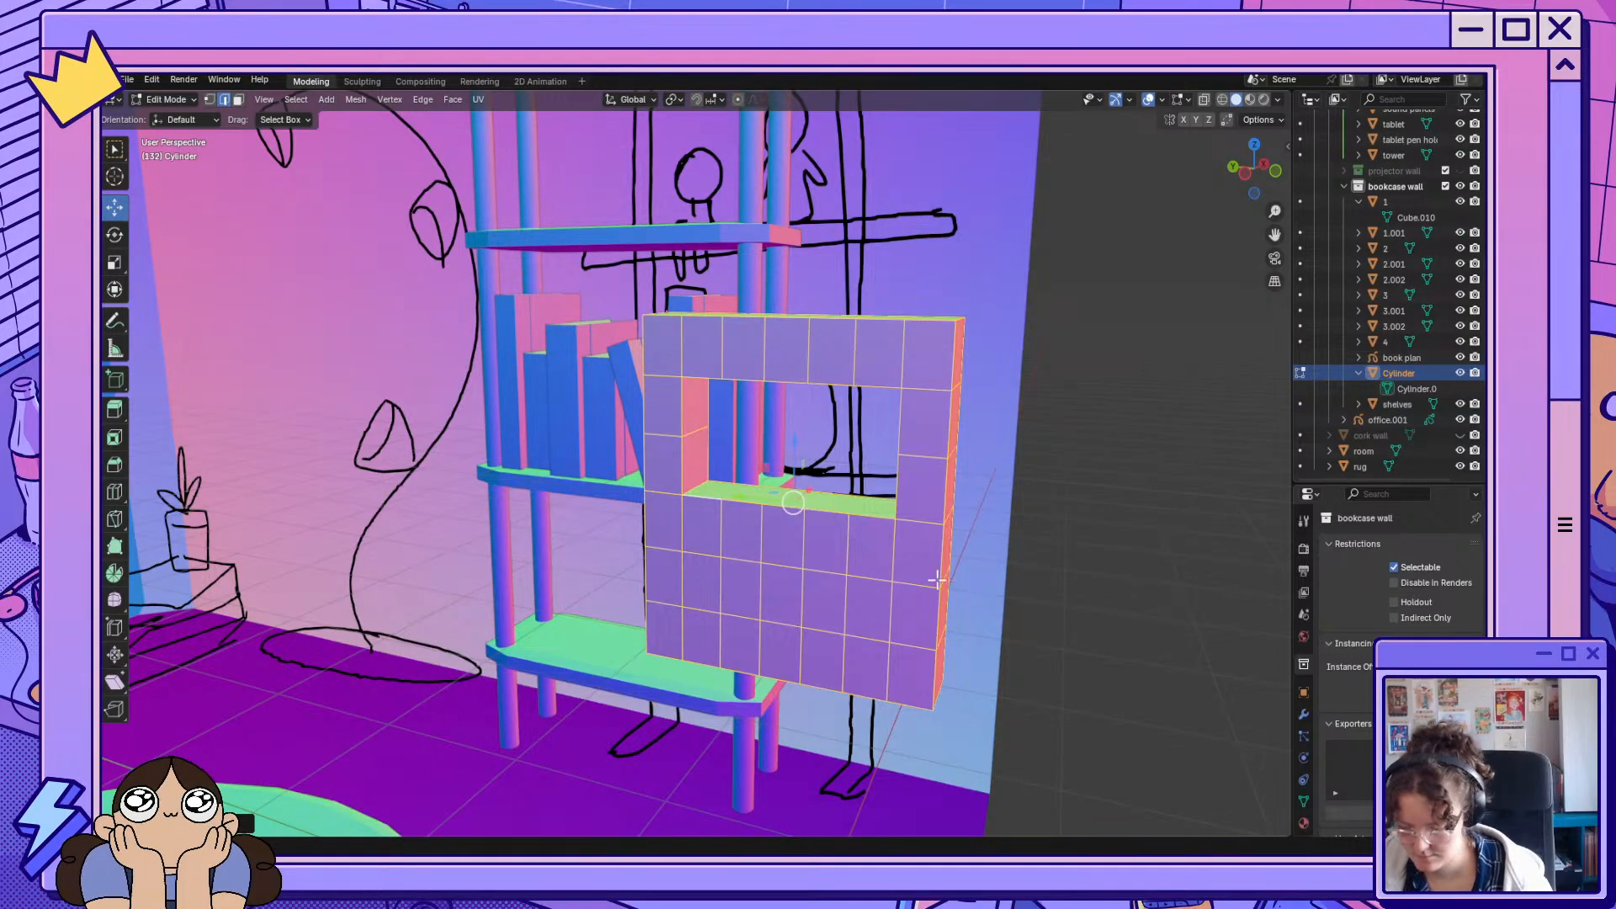
{"action": "left_click", "coordinate": [1301, 374]}
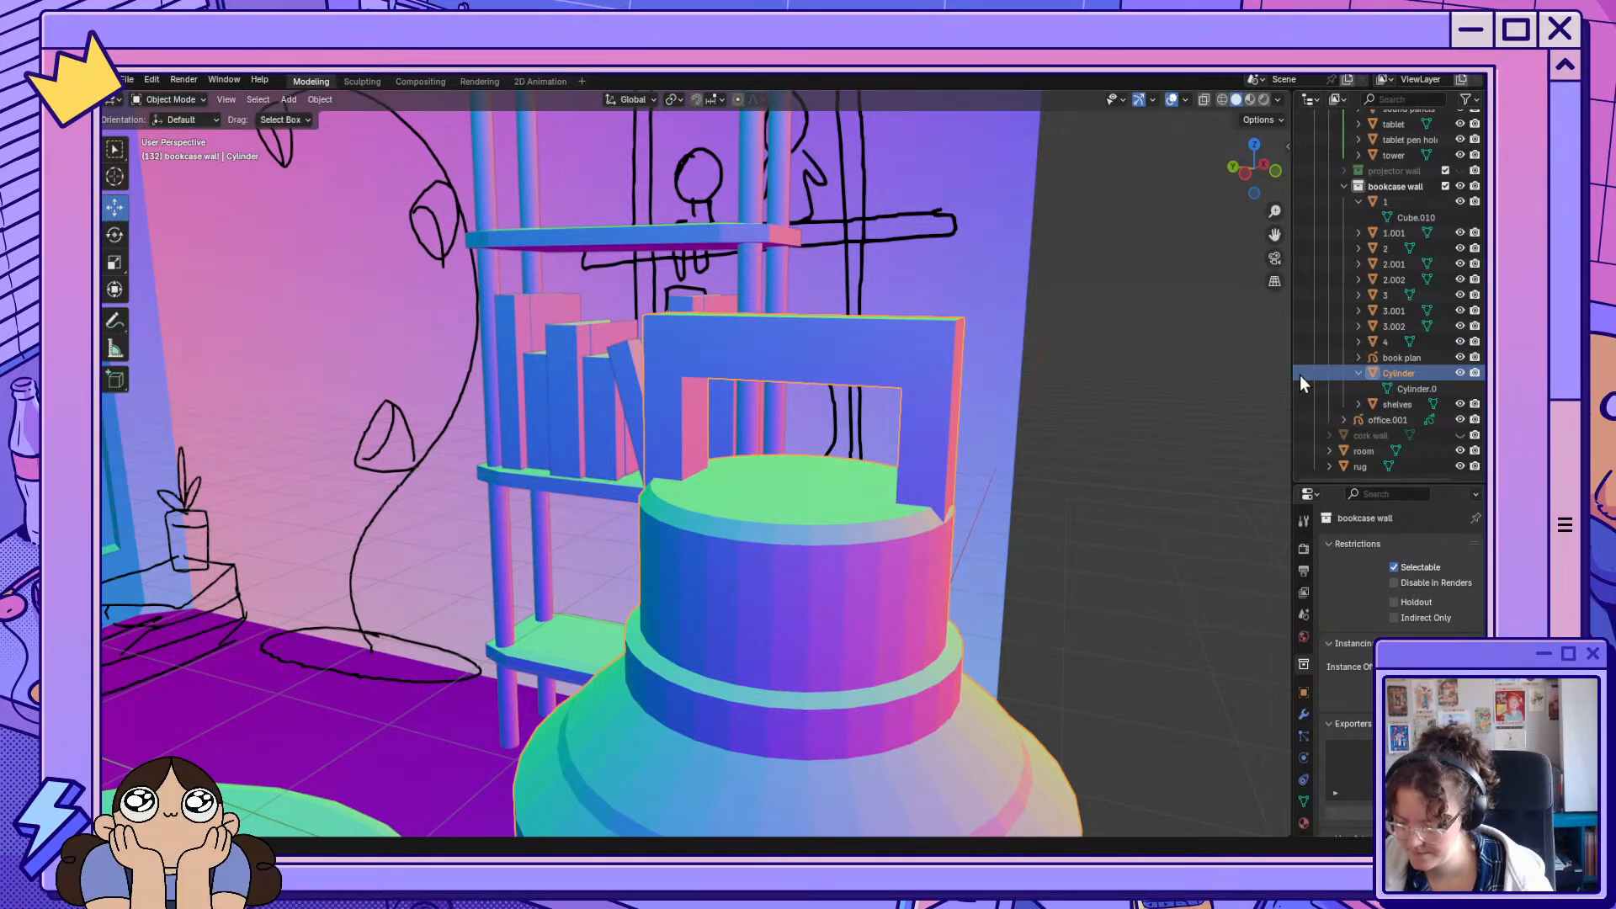
{"action": "scroll", "coordinate": [952, 544], "scroll_direction": "up", "scroll_amount": 2}
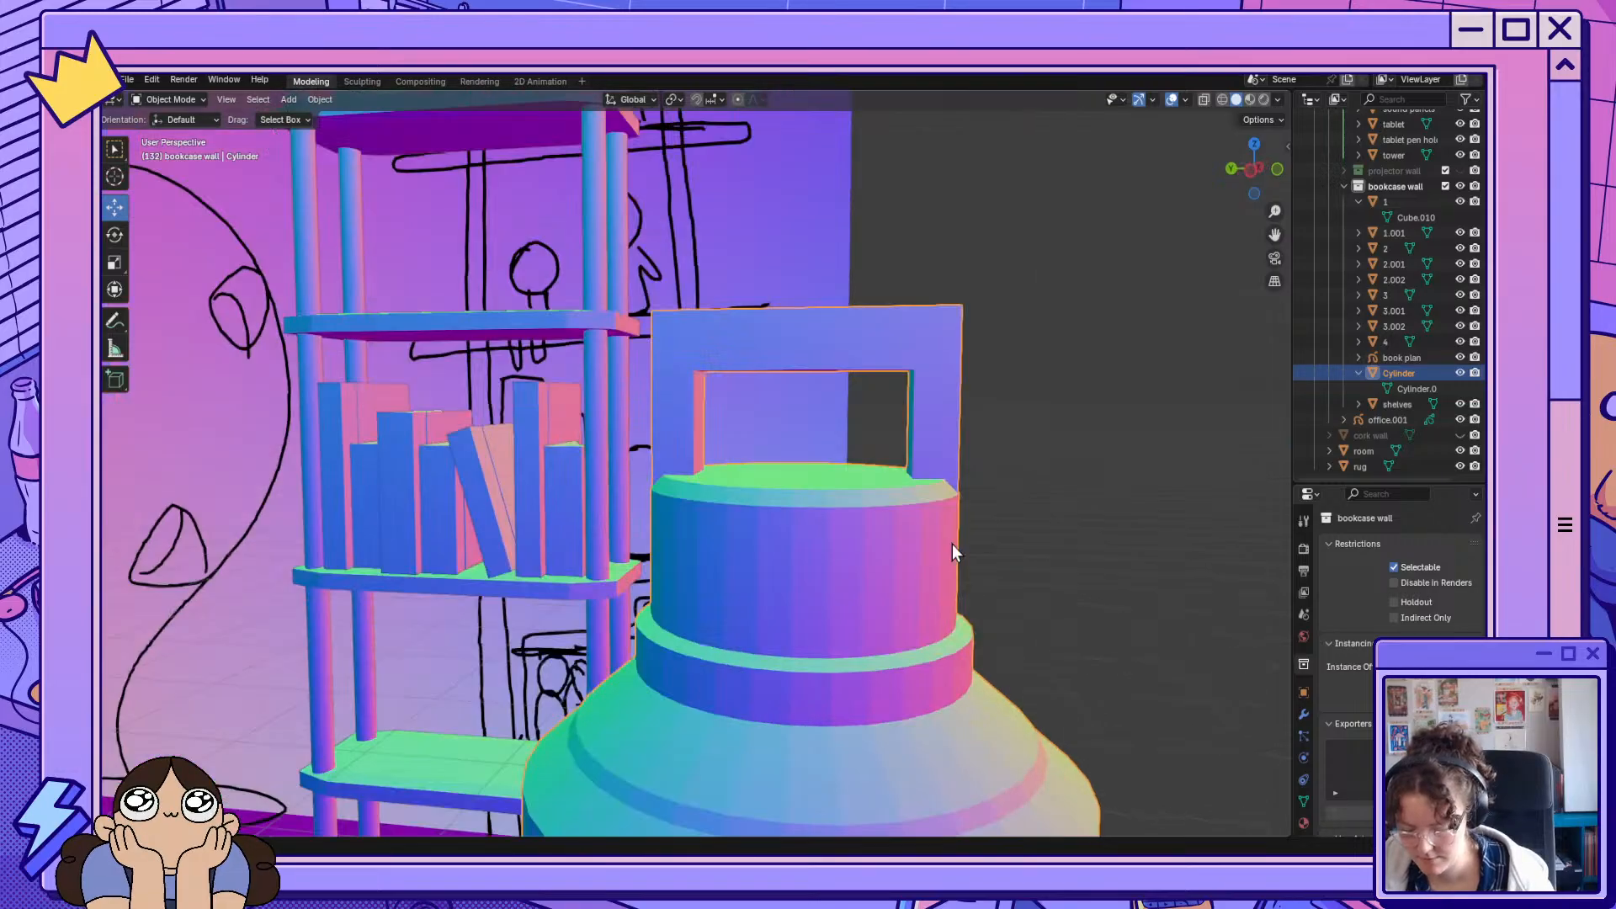
{"action": "mouse_move", "coordinate": [952, 544]}
{"action": "middle_mouse_down"}
{"action": "mouse_move", "coordinate": [966, 546]}
{"action": "mouse_move", "coordinate": [933, 547]}
{"action": "mouse_move", "coordinate": [948, 555]}
{"action": "middle_mouse_up"}
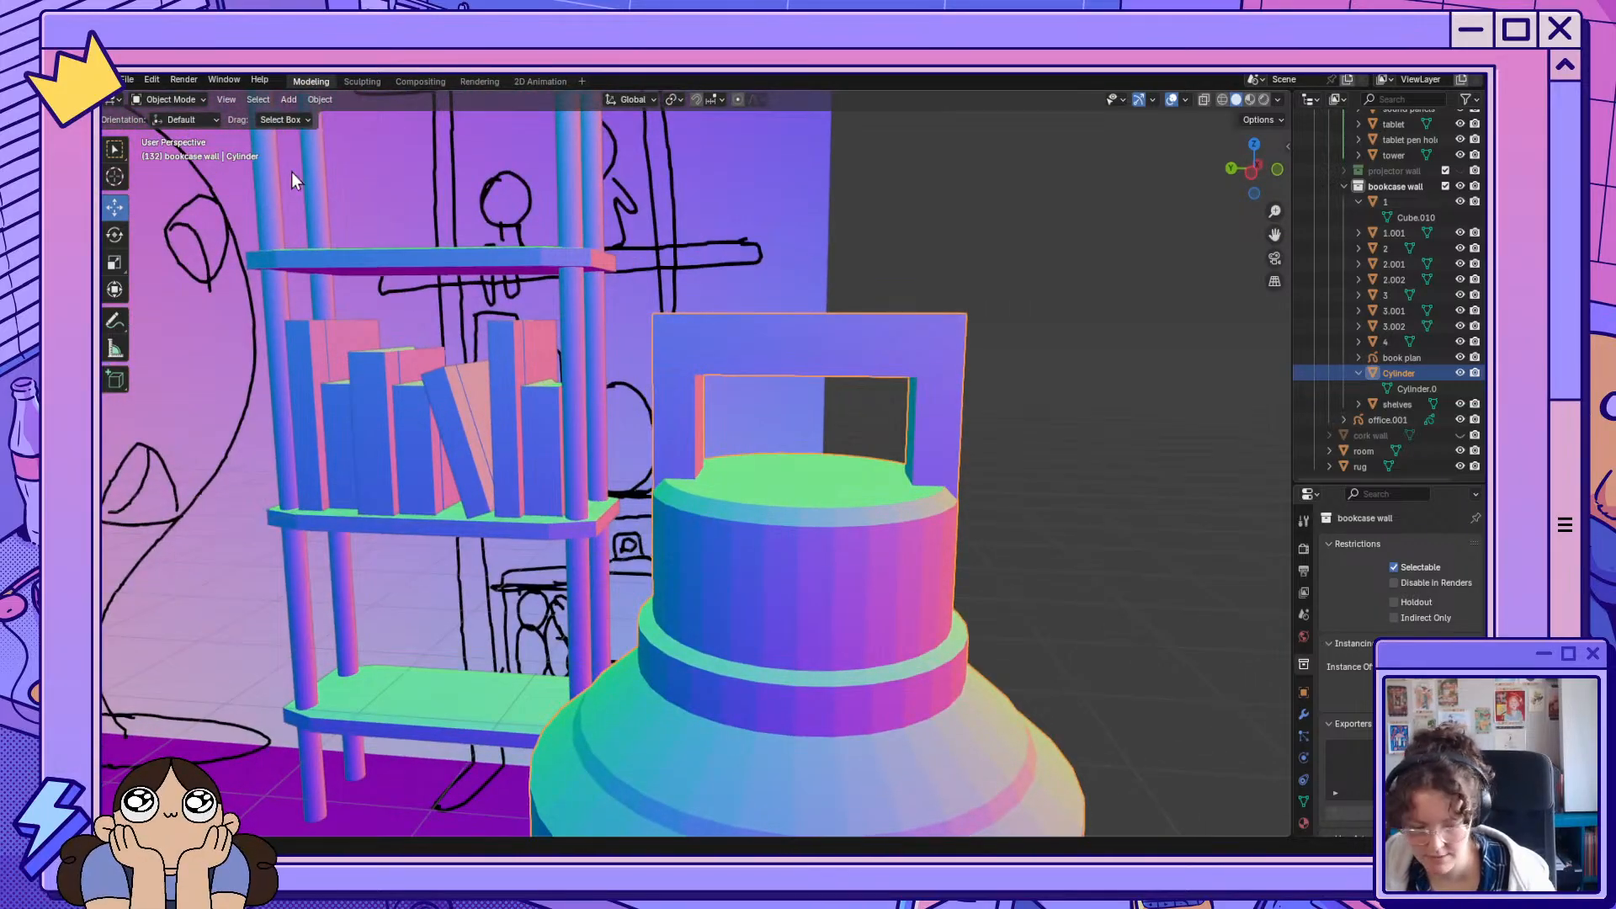
{"action": "left_click", "coordinate": [181, 101]}
{"action": "left_click", "coordinate": [173, 136]}
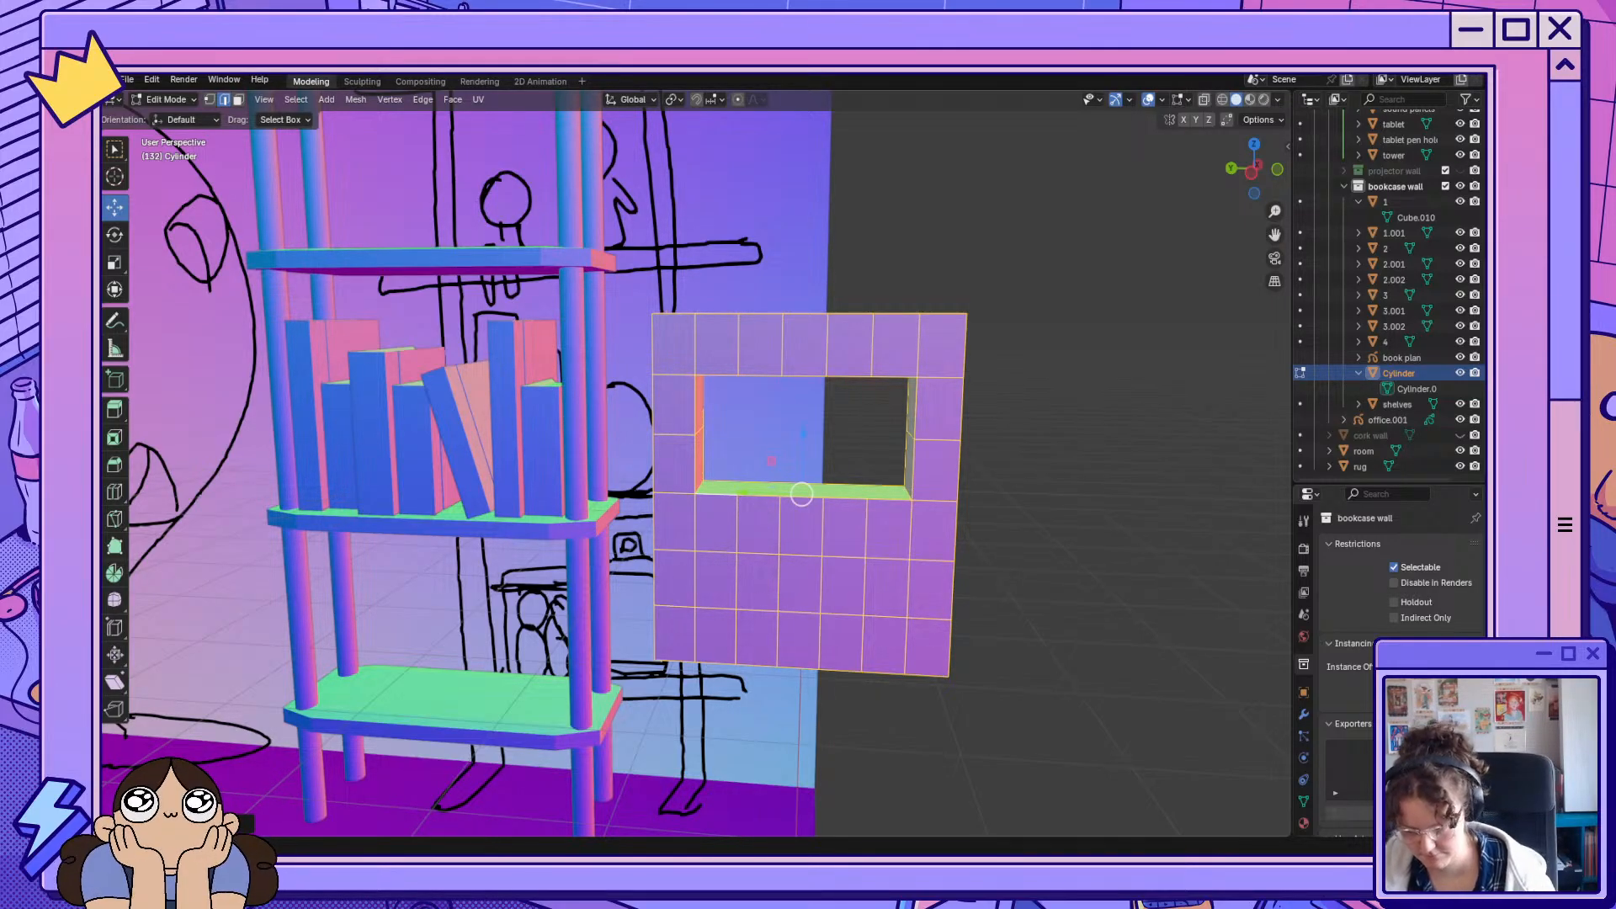
{"action": "key", "text": "alt+h"}
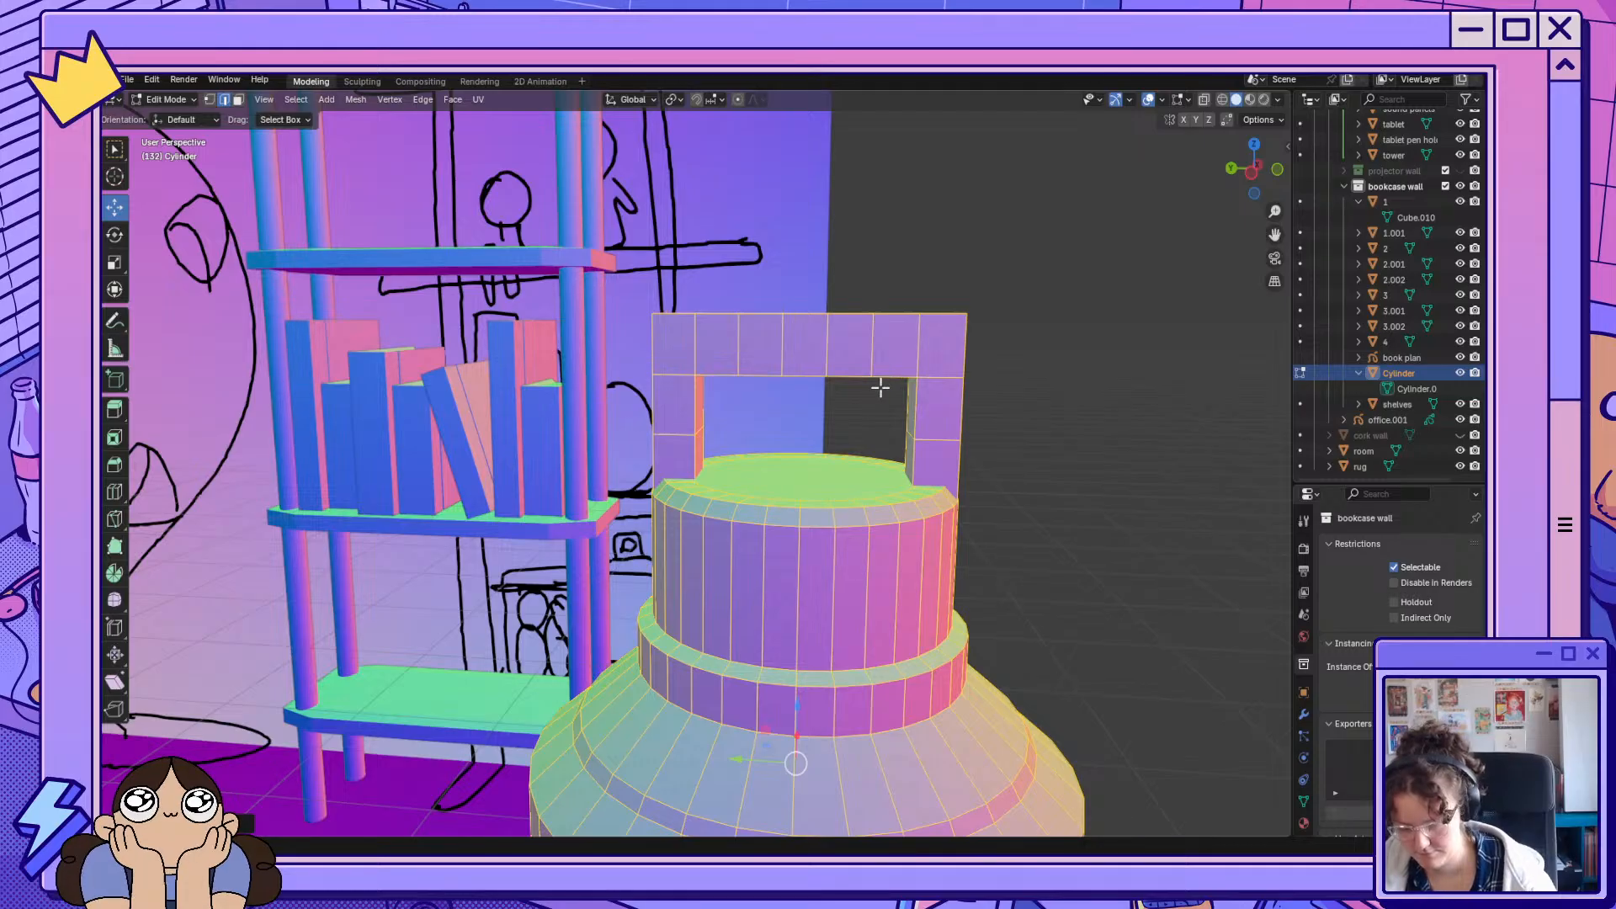
Bevel all edges of the bottle's handle with one segment and an offset of about 0.03 m.
{"action": "middle_click_drag", "start_coordinate": [881, 385], "coordinate": [758, 379]}
{"action": "left_click", "coordinate": [757, 380]}
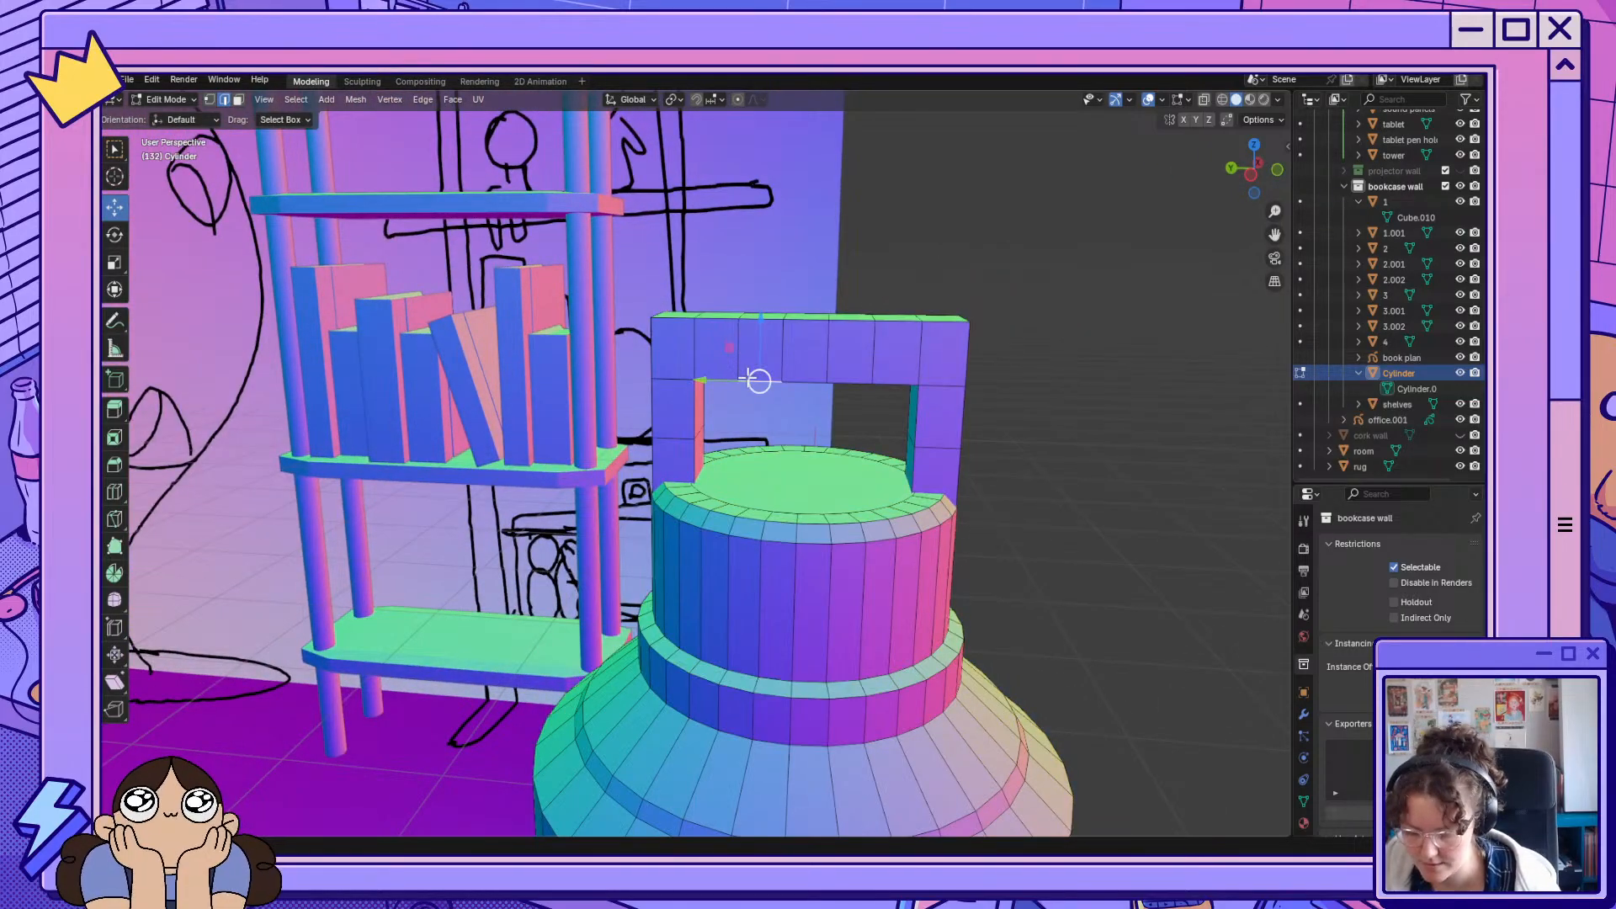
{"action": "key", "text": "l"}
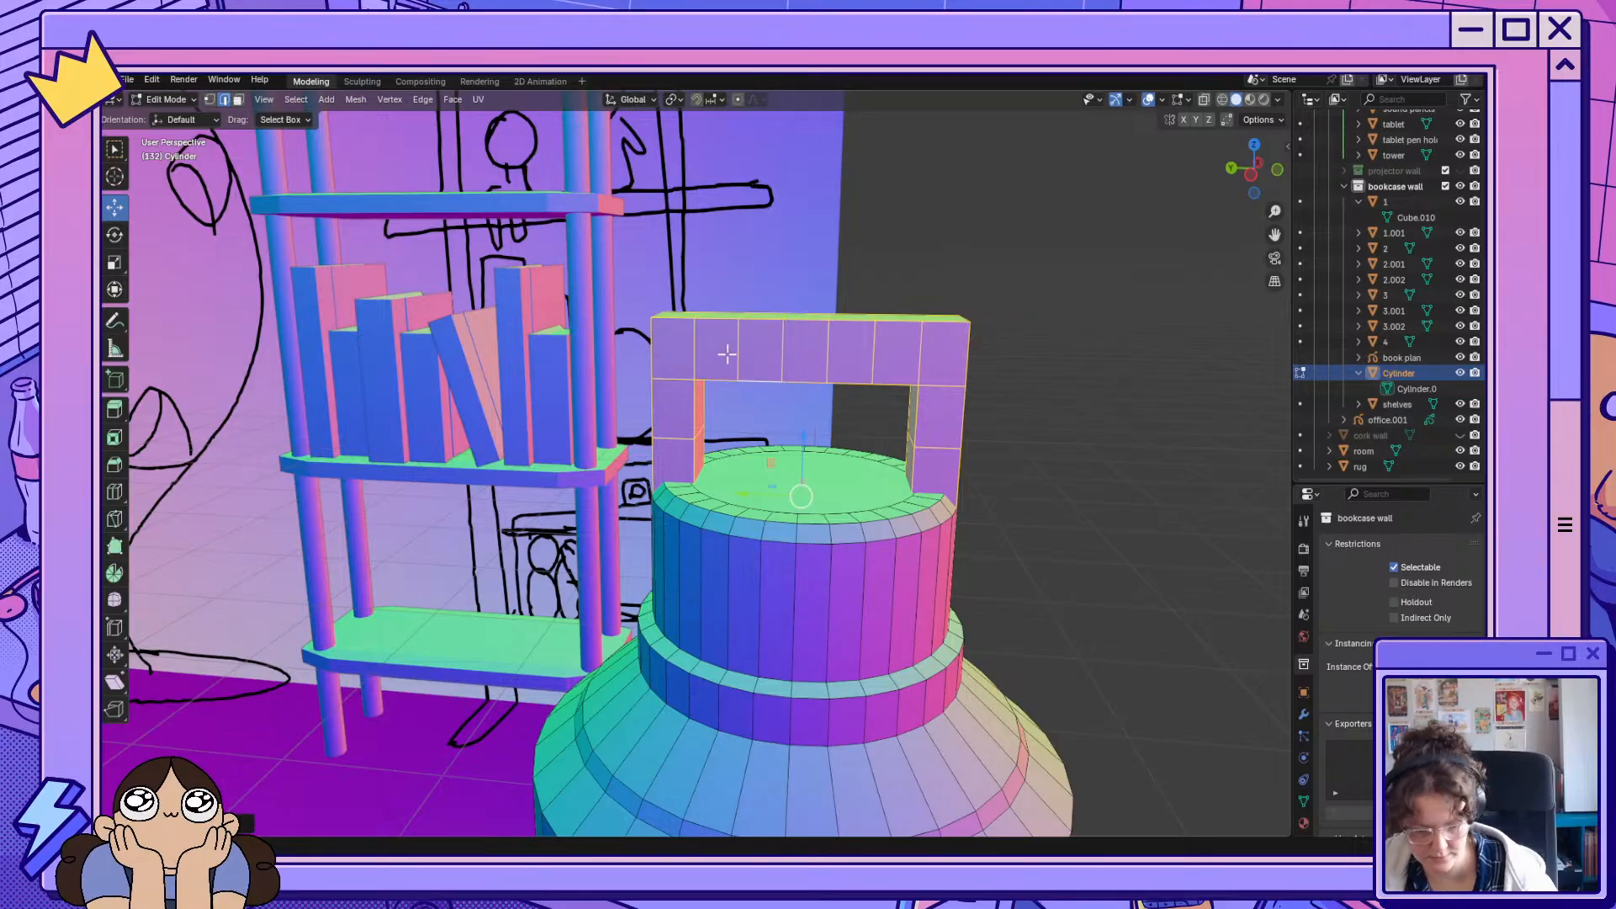
{"action": "key", "text": "ctrl+b"}
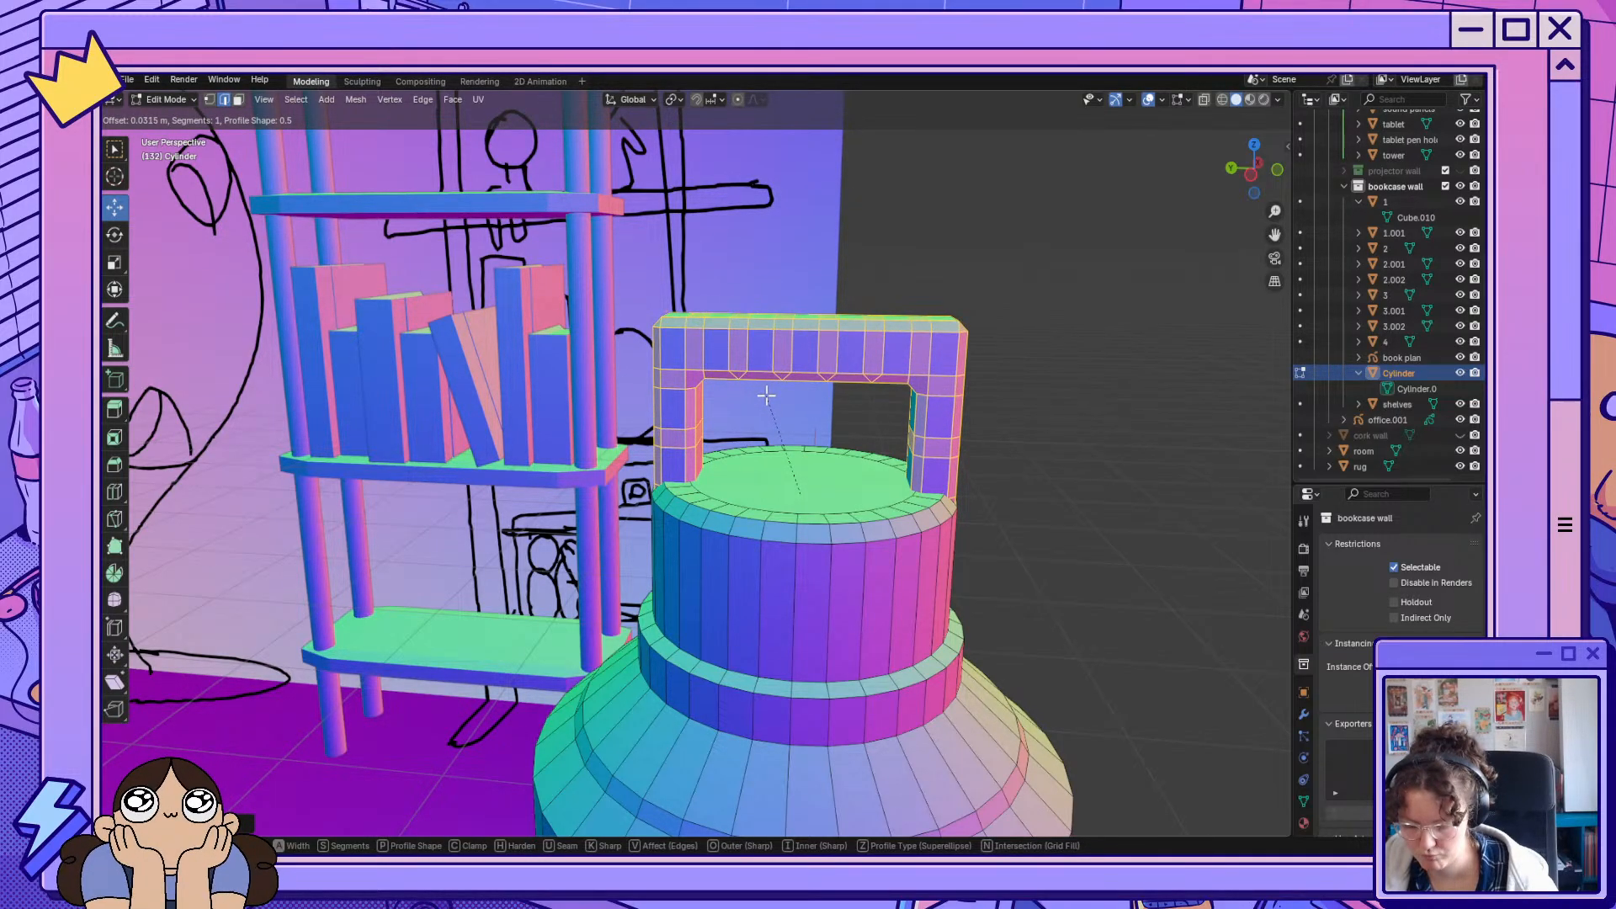
{"action": "left_click", "coordinate": [766, 396]}
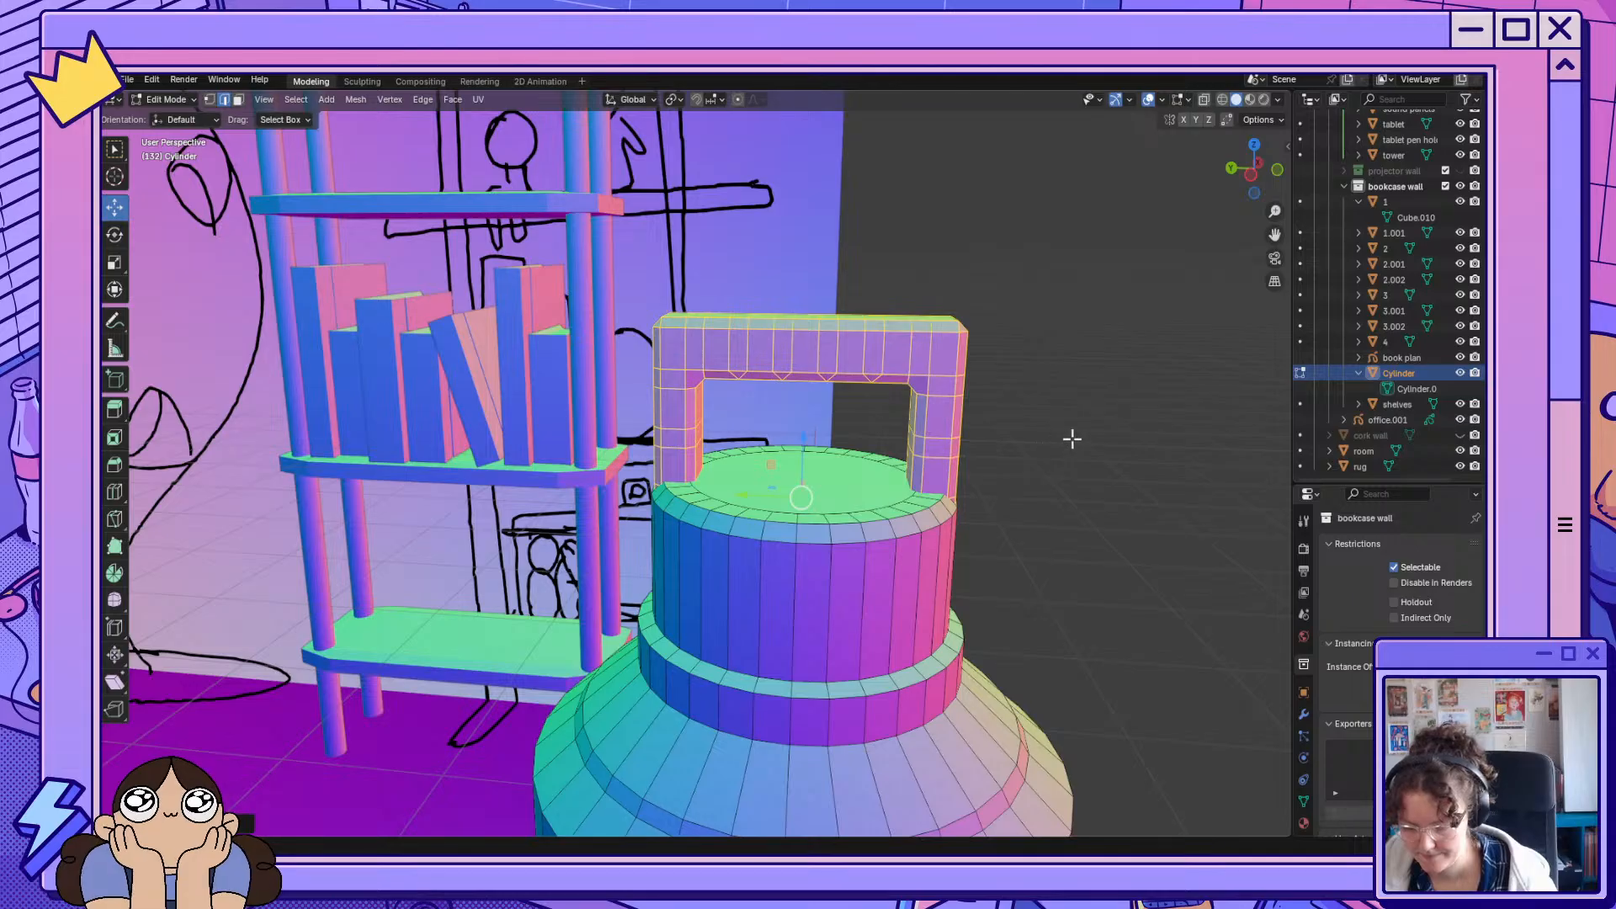
{"action": "right_click", "coordinate": [1072, 442]}
{"action": "middle_click_drag", "start_coordinate": [1198, 447], "coordinate": [1158, 462]}
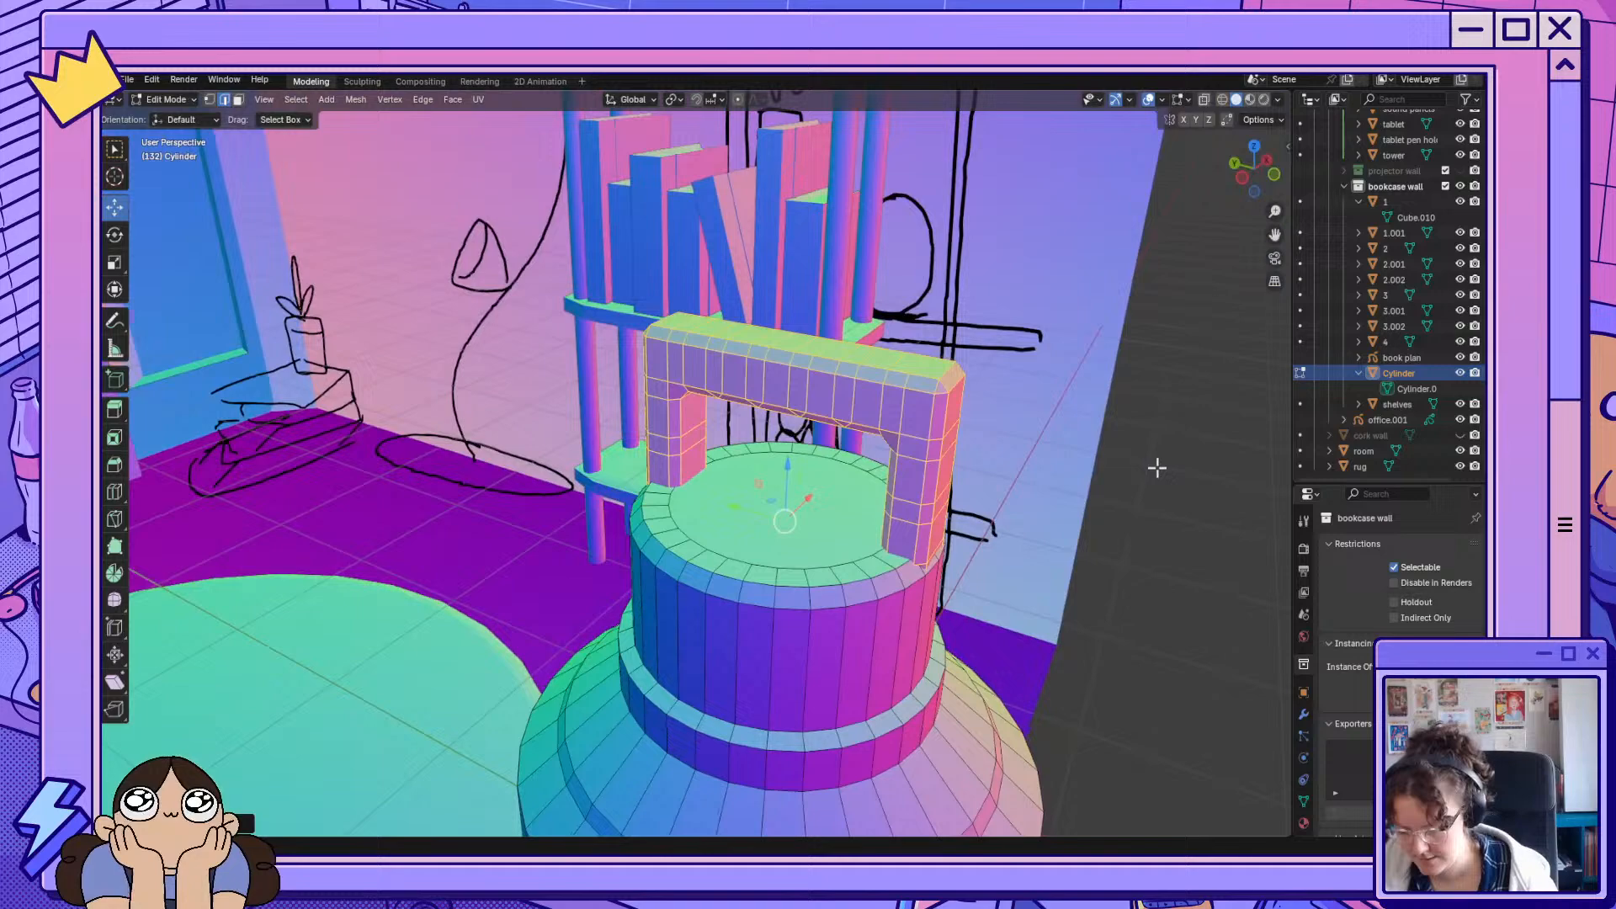
{"action": "left_click", "coordinate": [1190, 643]}
Try to move the small lowest outer face of one handle leg outward in face select mode.
{"action": "middle_click_drag", "start_coordinate": [1190, 643], "coordinate": [1077, 584]}
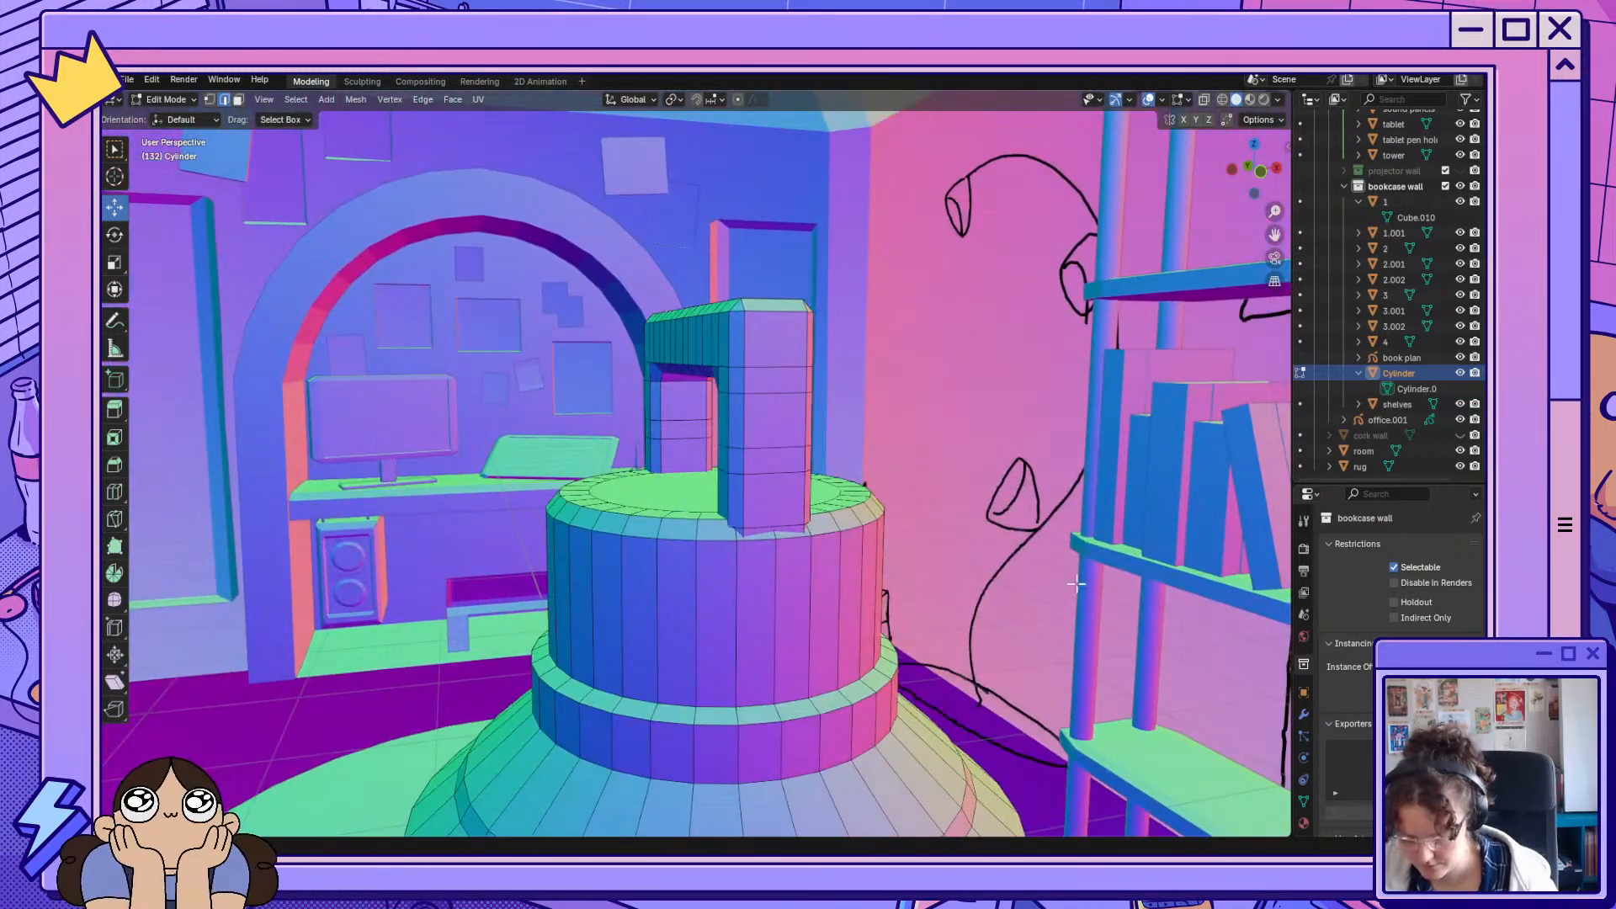
{"action": "left_click", "coordinate": [776, 530]}
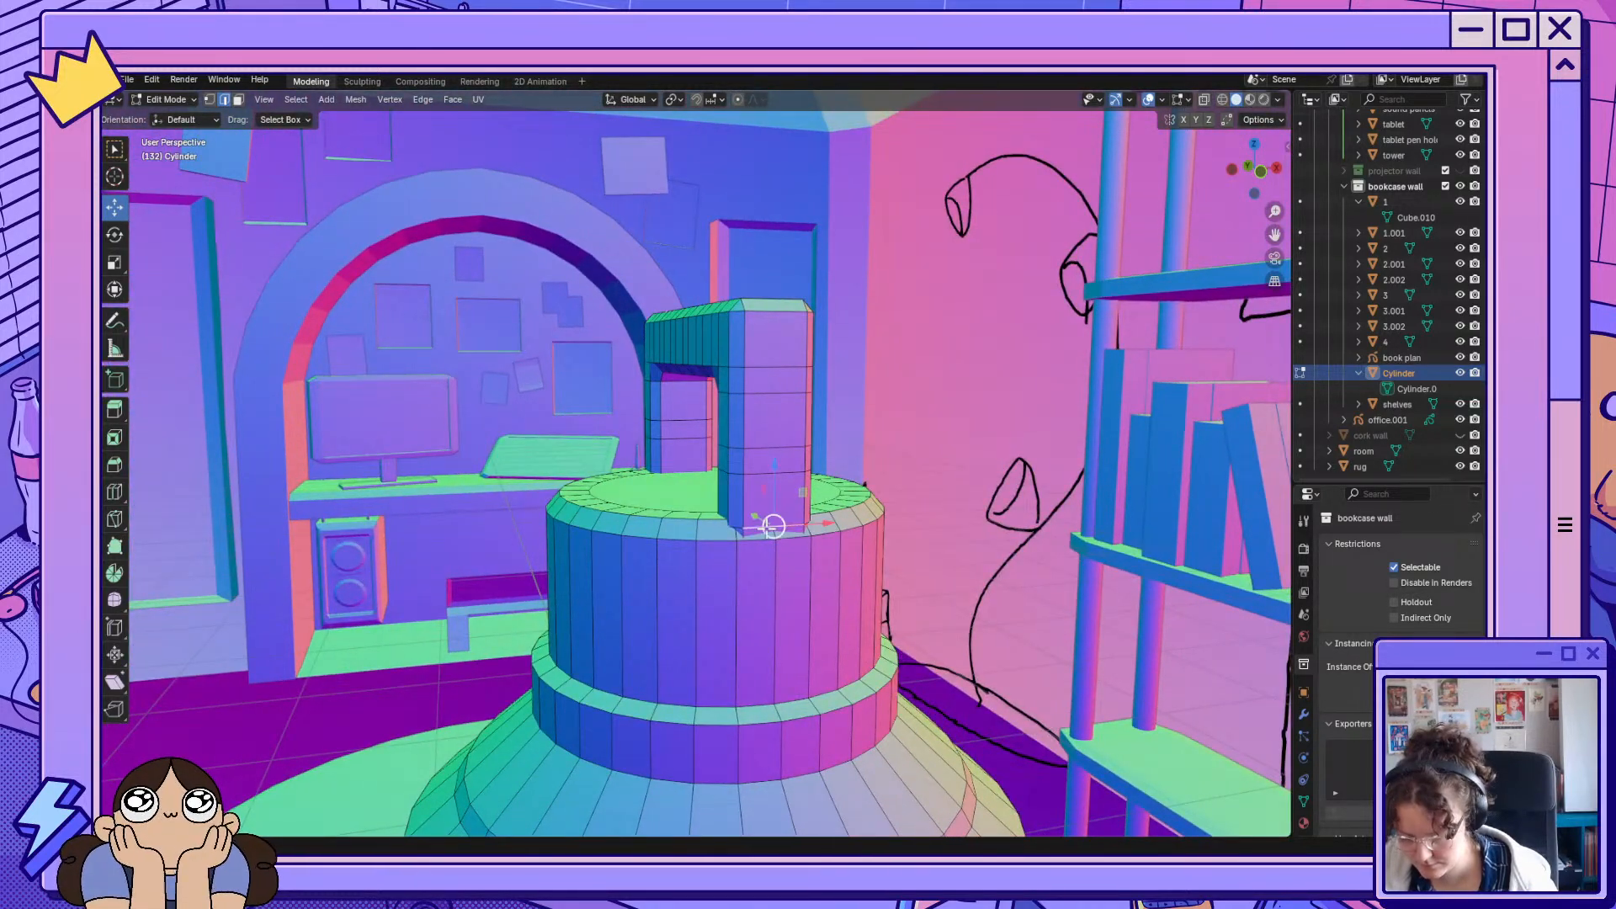
{"action": "left_click", "coordinate": [239, 99]}
{"action": "left_click", "coordinate": [762, 532]}
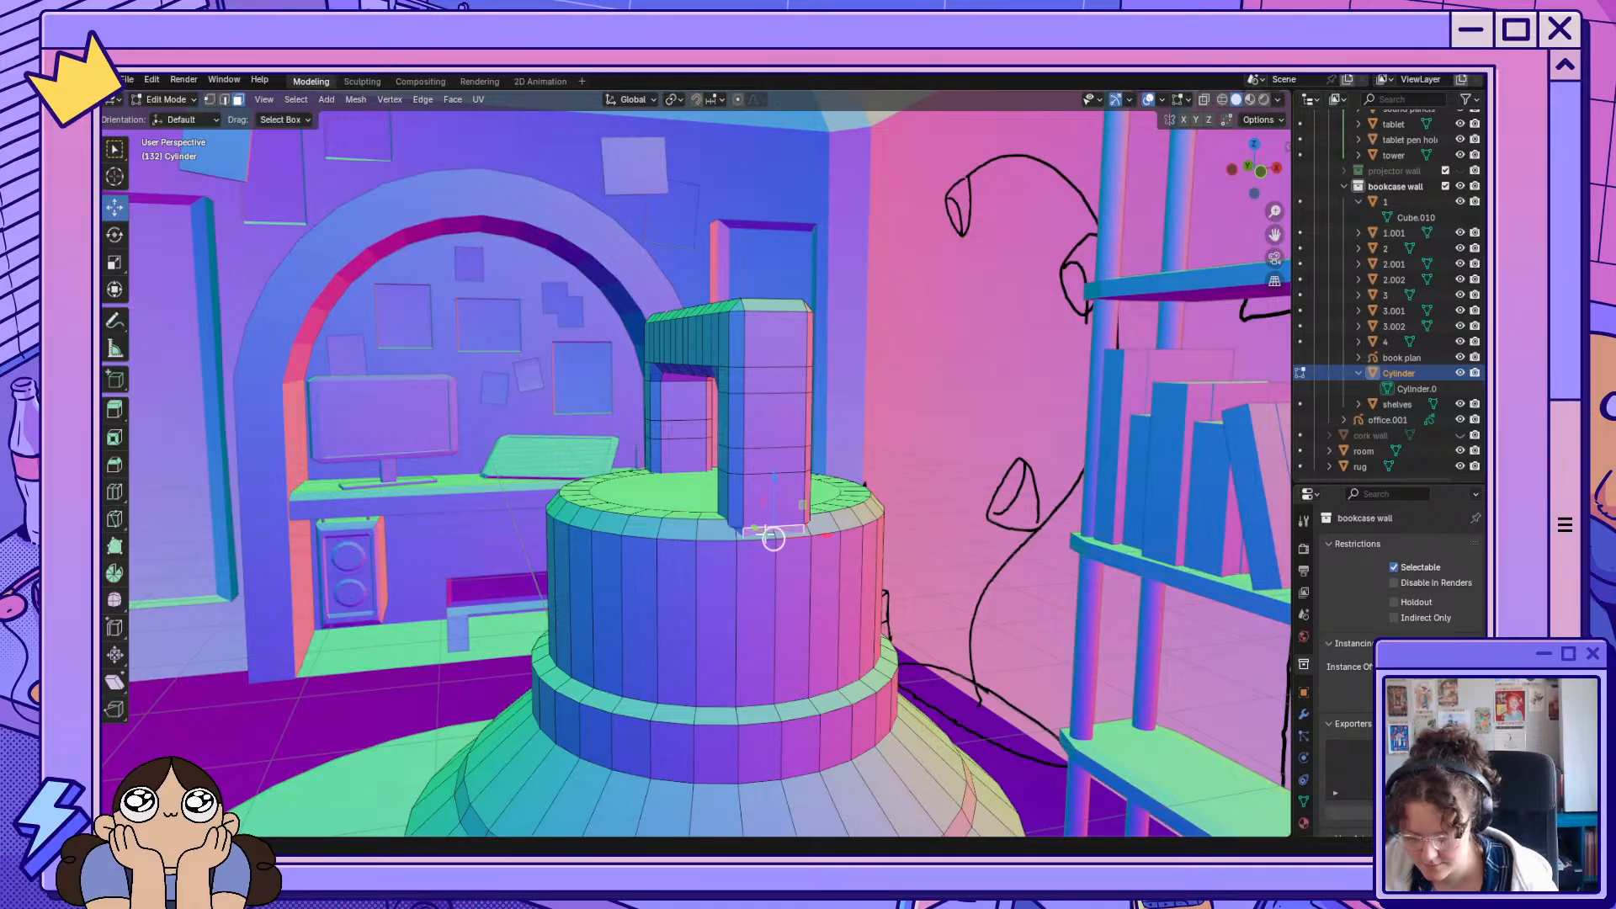
{"action": "middle_click_drag", "start_coordinate": [771, 541], "coordinate": [795, 630]}
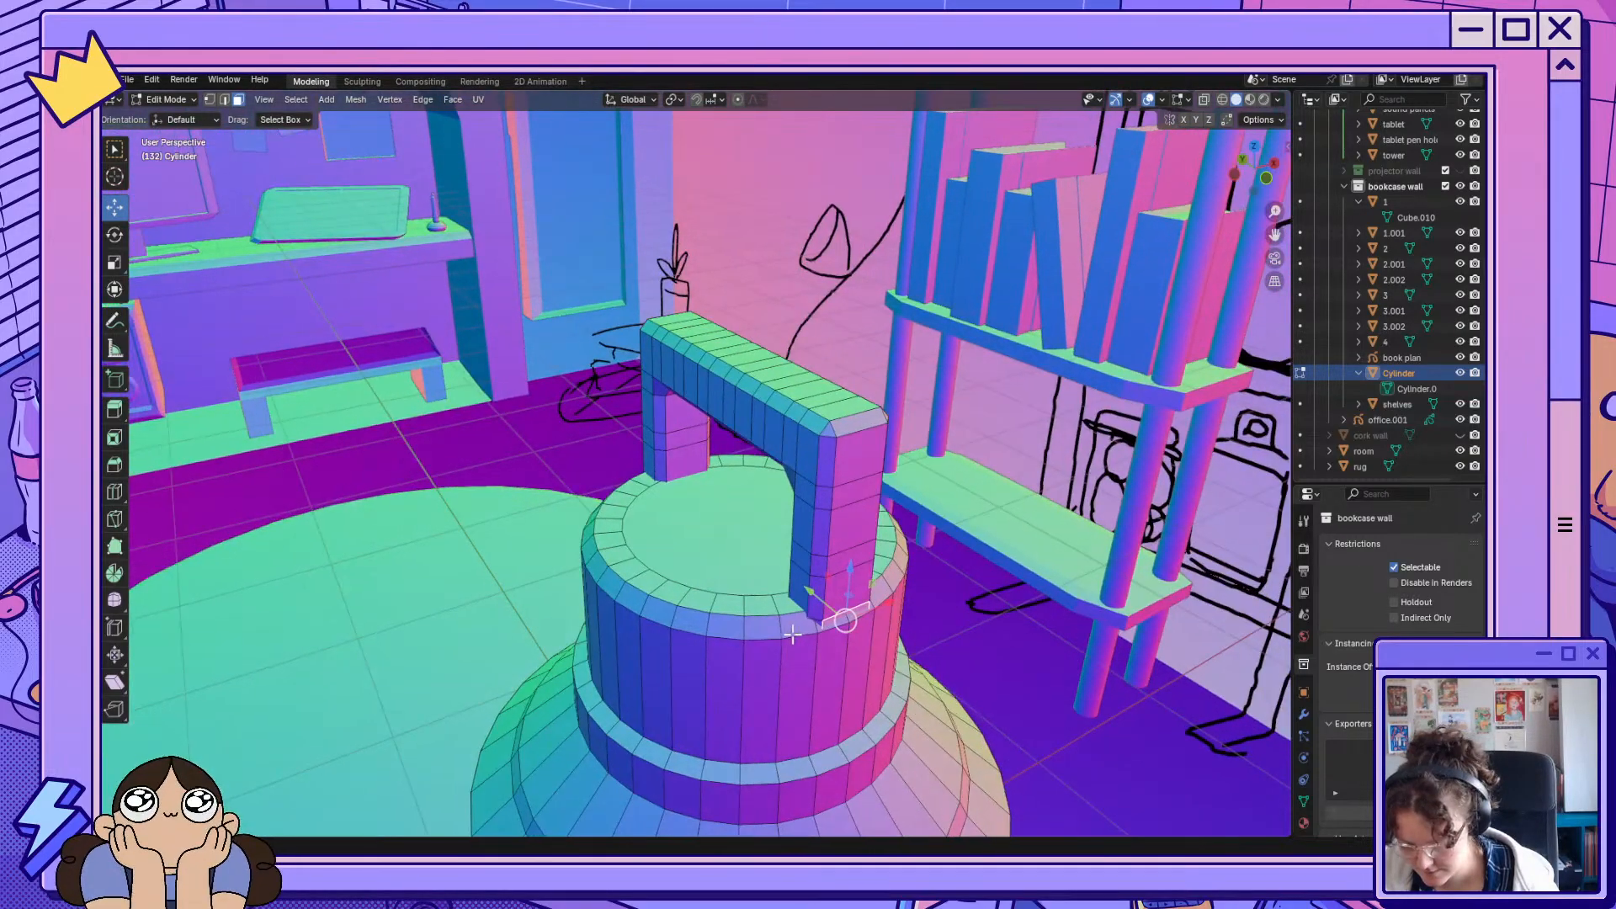
{"action": "left_click_drag", "start_coordinate": [815, 598], "coordinate": [823, 613]}
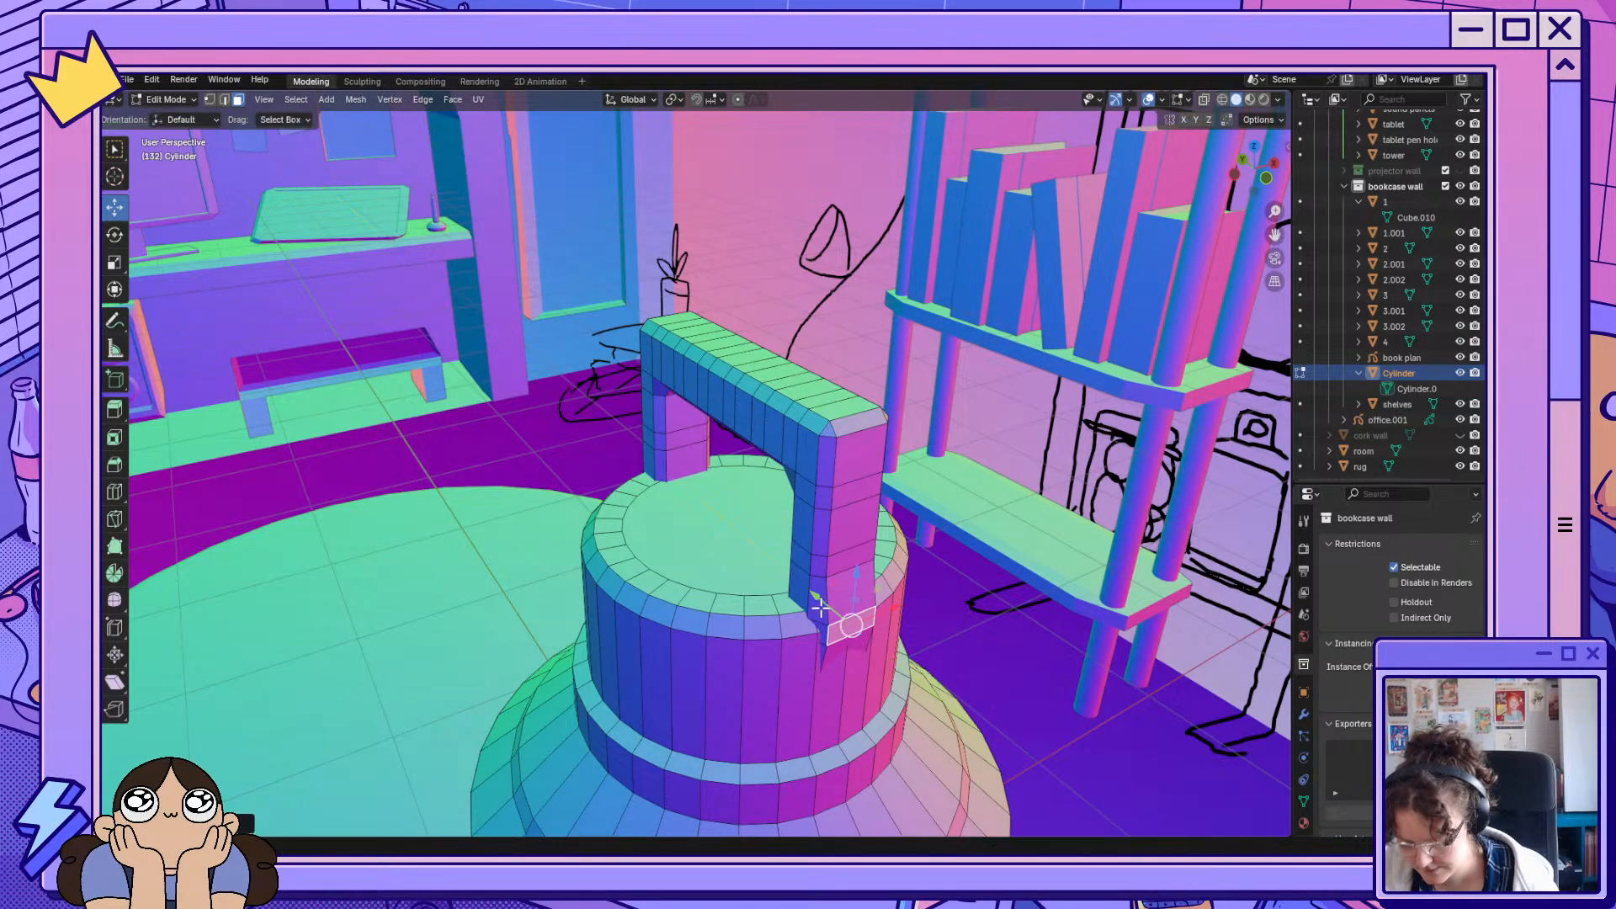
Scale the lowest outer faces of both handle legs outward together so the legs flare over the bottle's neck.
{"action": "middle_click_drag", "start_coordinate": [761, 671], "coordinate": [858, 653]}
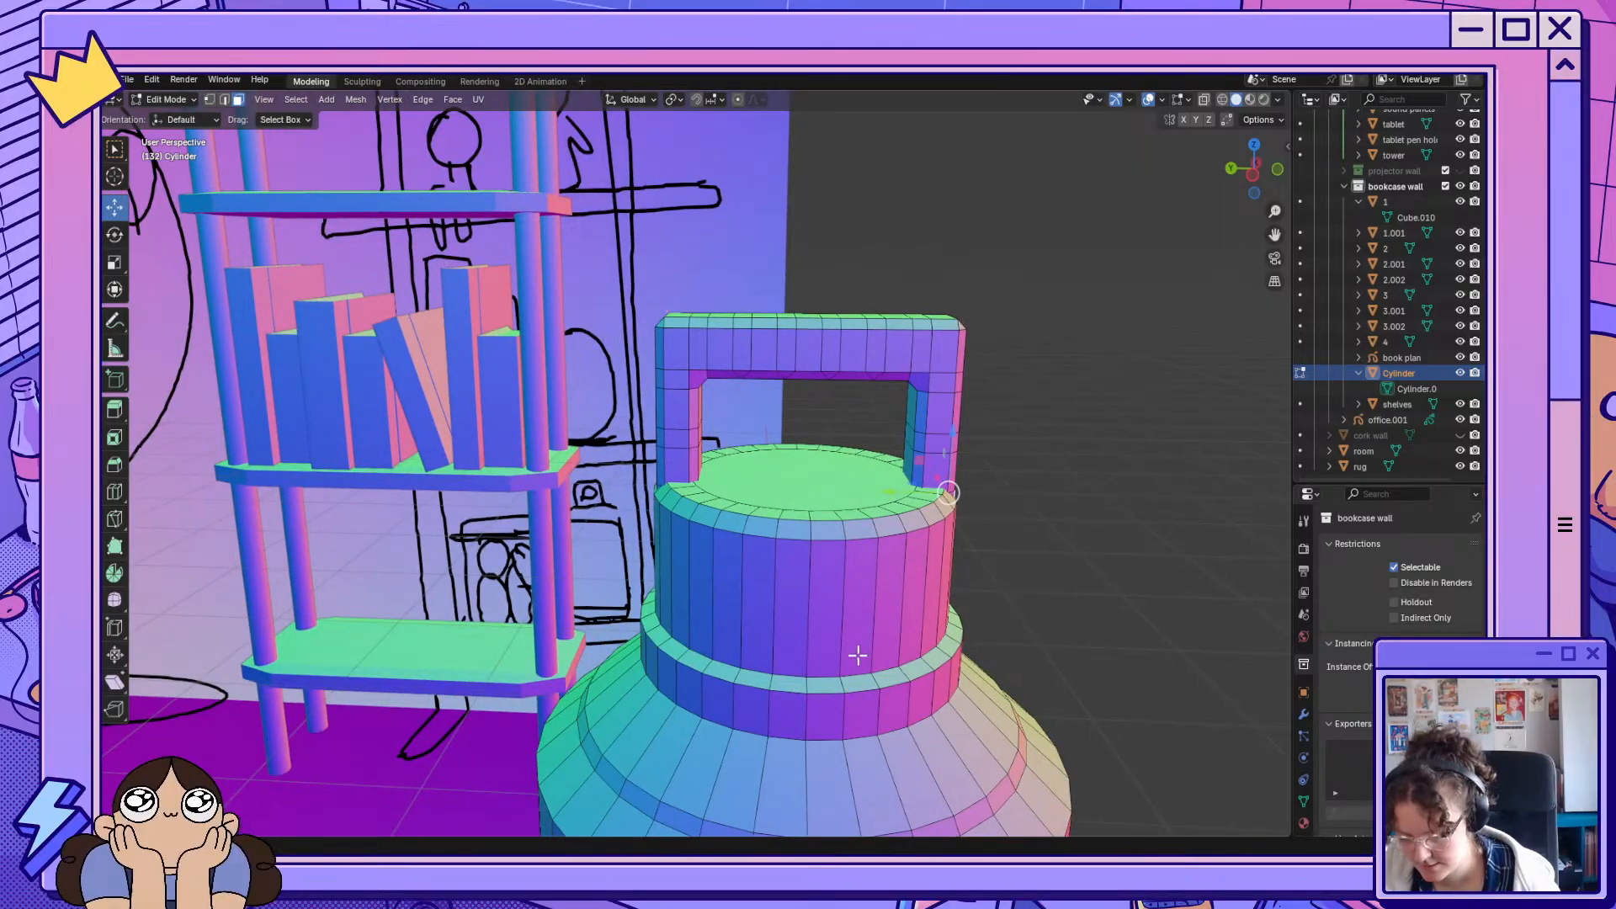
{"action": "mouse_move", "coordinate": [662, 495]}
{"action": "middle_mouse_down"}
{"action": "mouse_move", "coordinate": [703, 559]}
{"action": "mouse_move", "coordinate": [698, 492]}
{"action": "mouse_move", "coordinate": [761, 534]}
{"action": "mouse_move", "coordinate": [704, 533]}
{"action": "middle_mouse_up"}
{"action": "key", "text": "s"}
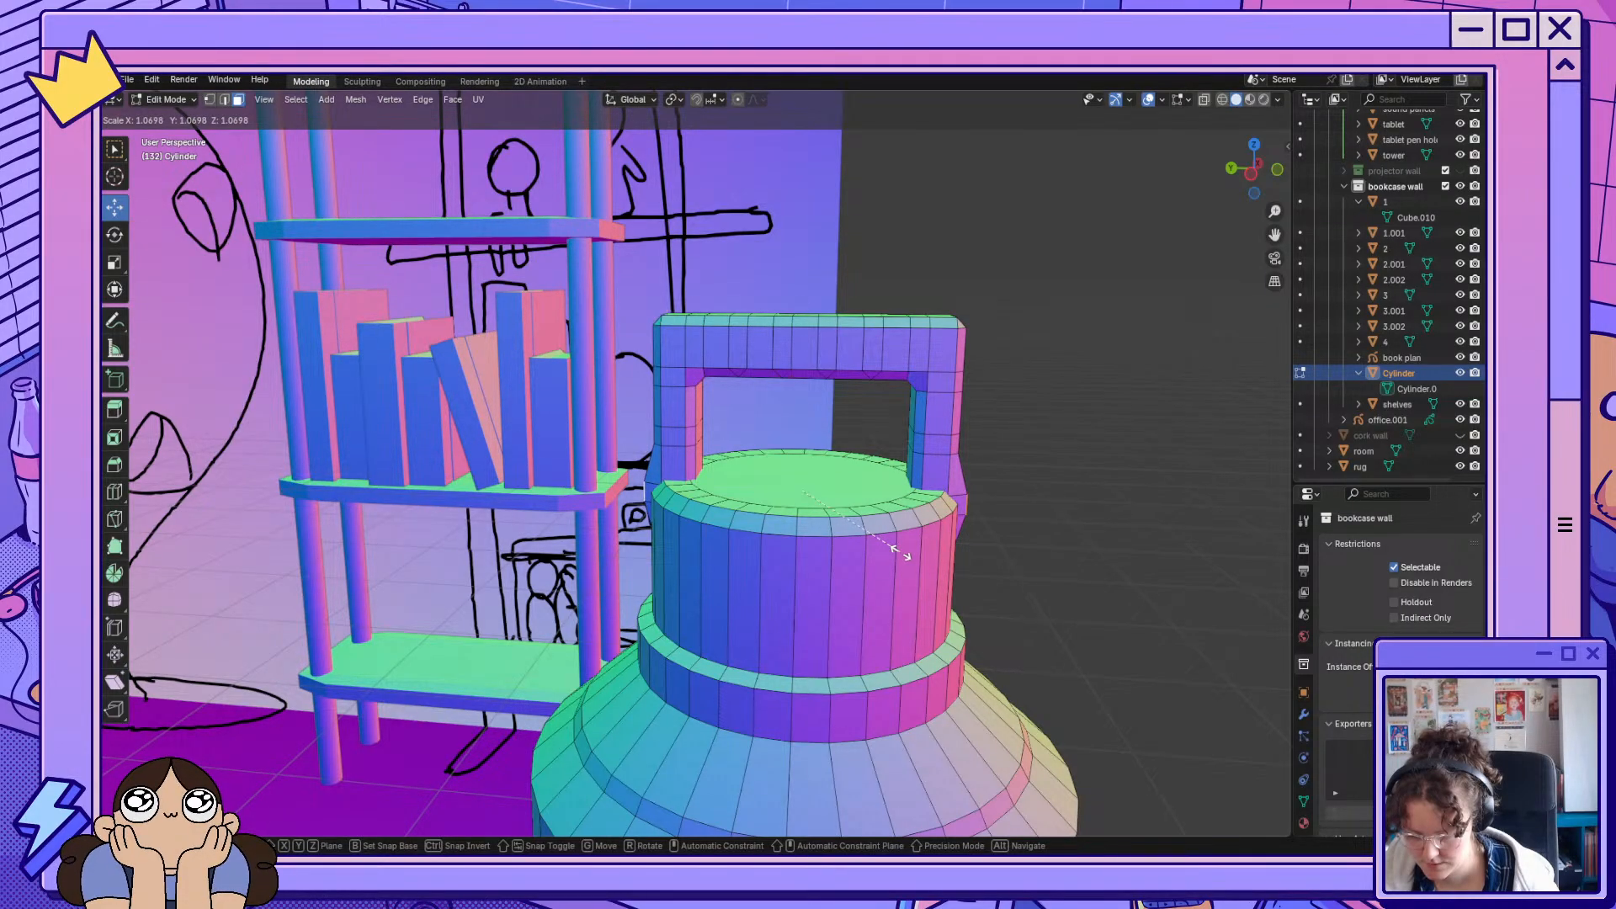
{"action": "left_click", "coordinate": [905, 554]}
{"action": "mouse_move", "coordinate": [894, 552]}
{"action": "middle_mouse_down"}
{"action": "mouse_move", "coordinate": [810, 548]}
{"action": "mouse_move", "coordinate": [984, 576]}
{"action": "mouse_move", "coordinate": [1028, 533]}
{"action": "mouse_move", "coordinate": [1013, 513]}
{"action": "mouse_move", "coordinate": [896, 523]}
{"action": "mouse_move", "coordinate": [904, 546]}
{"action": "middle_mouse_up"}
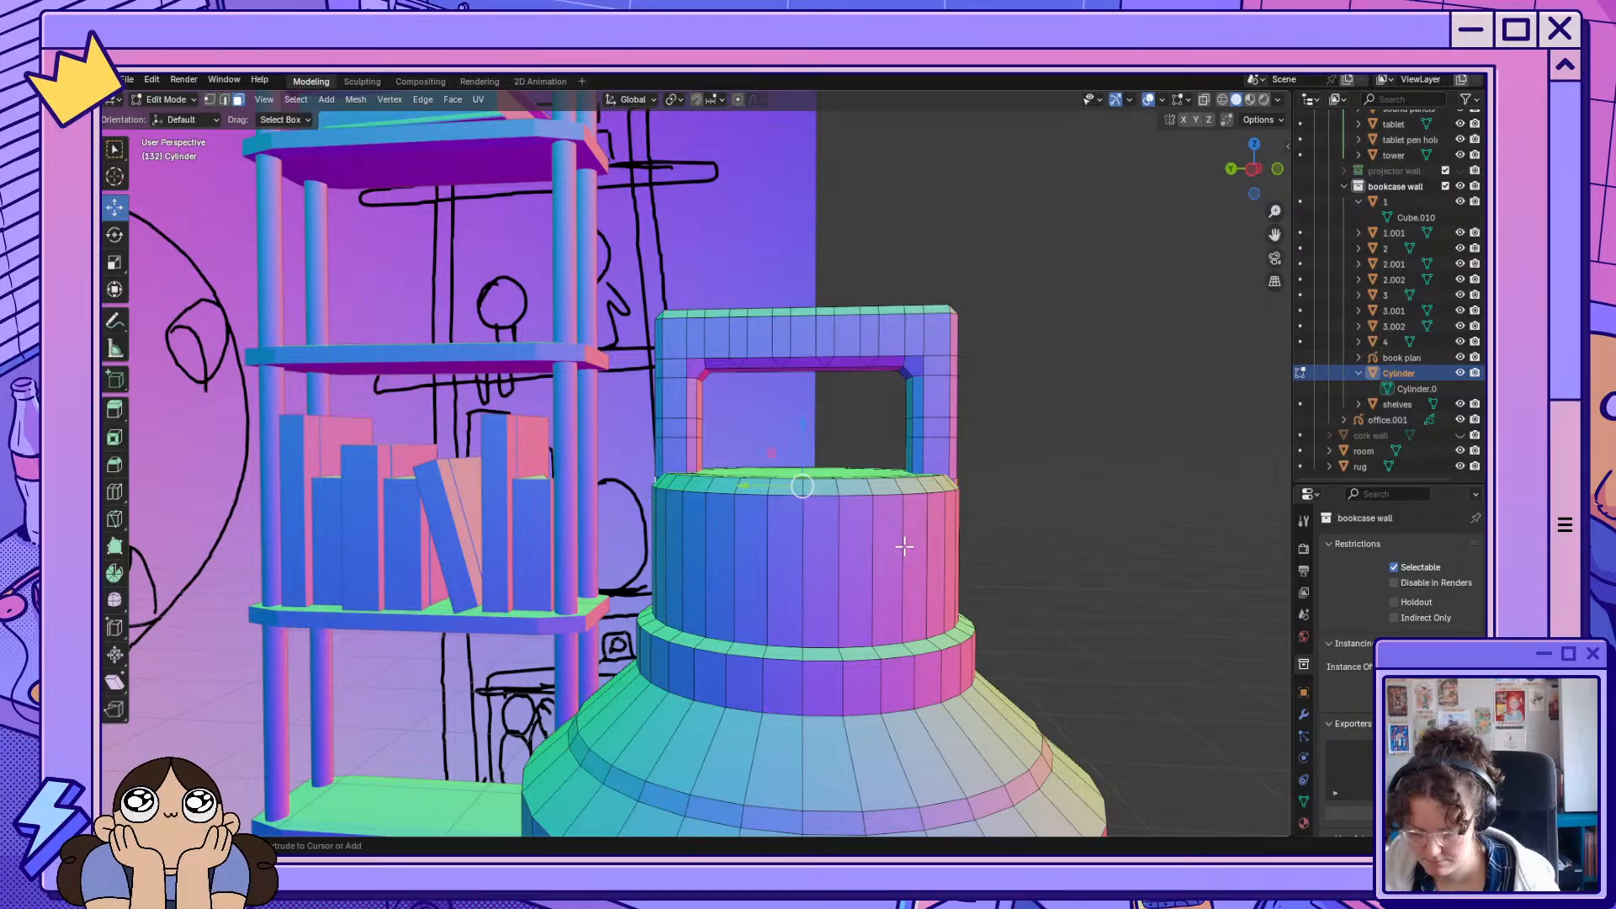
{"action": "key", "text": "s"}
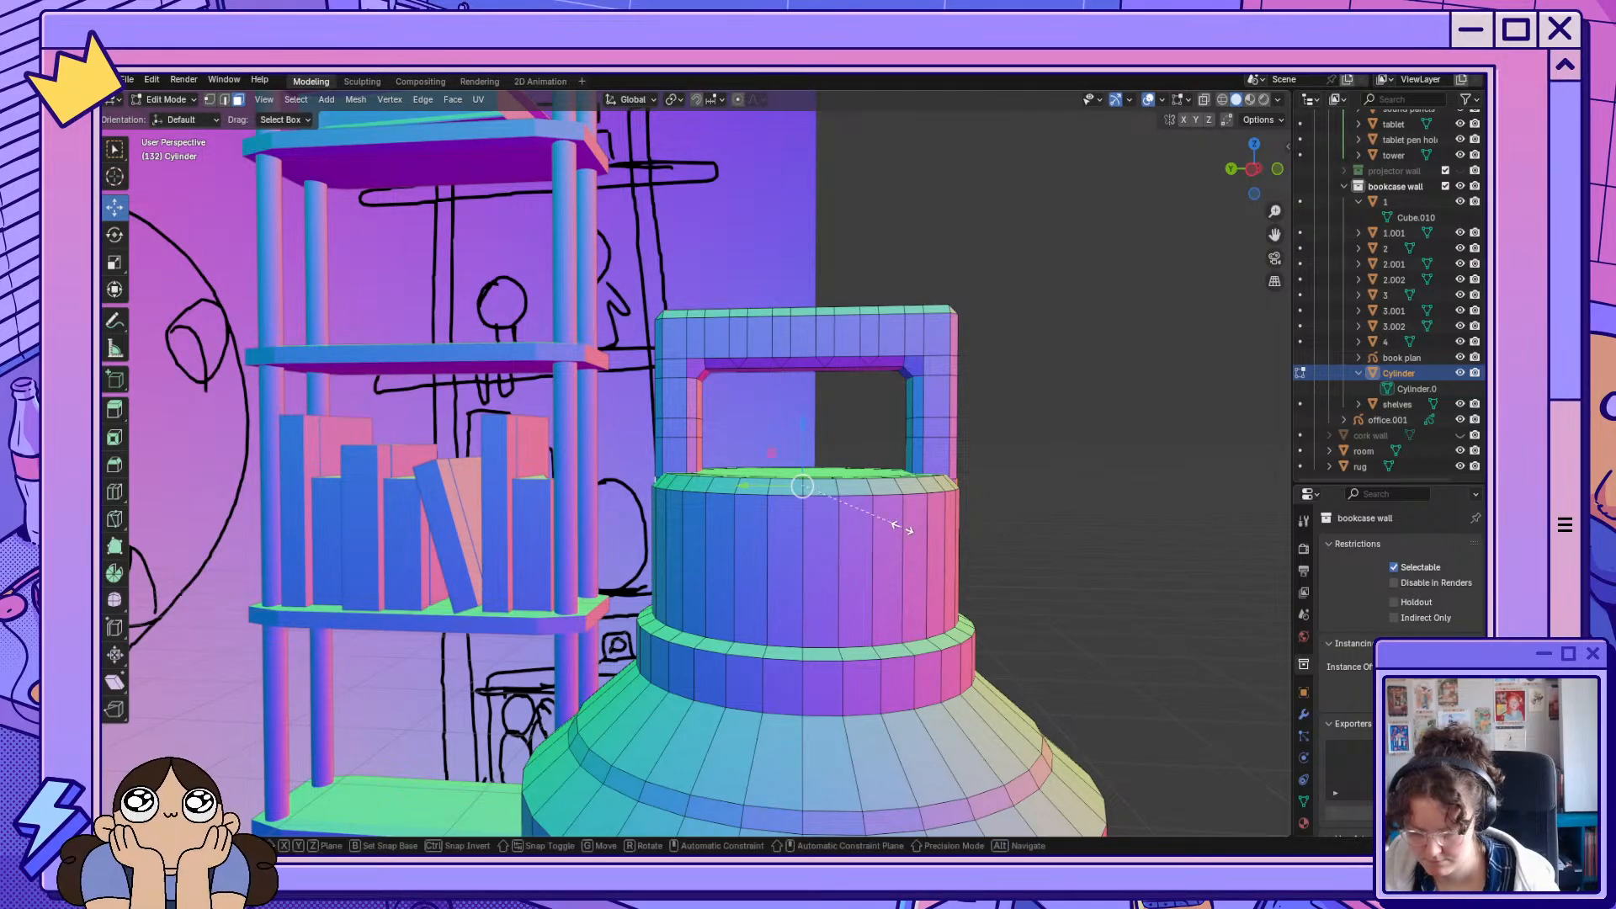
{"action": "left_click", "coordinate": [908, 530]}
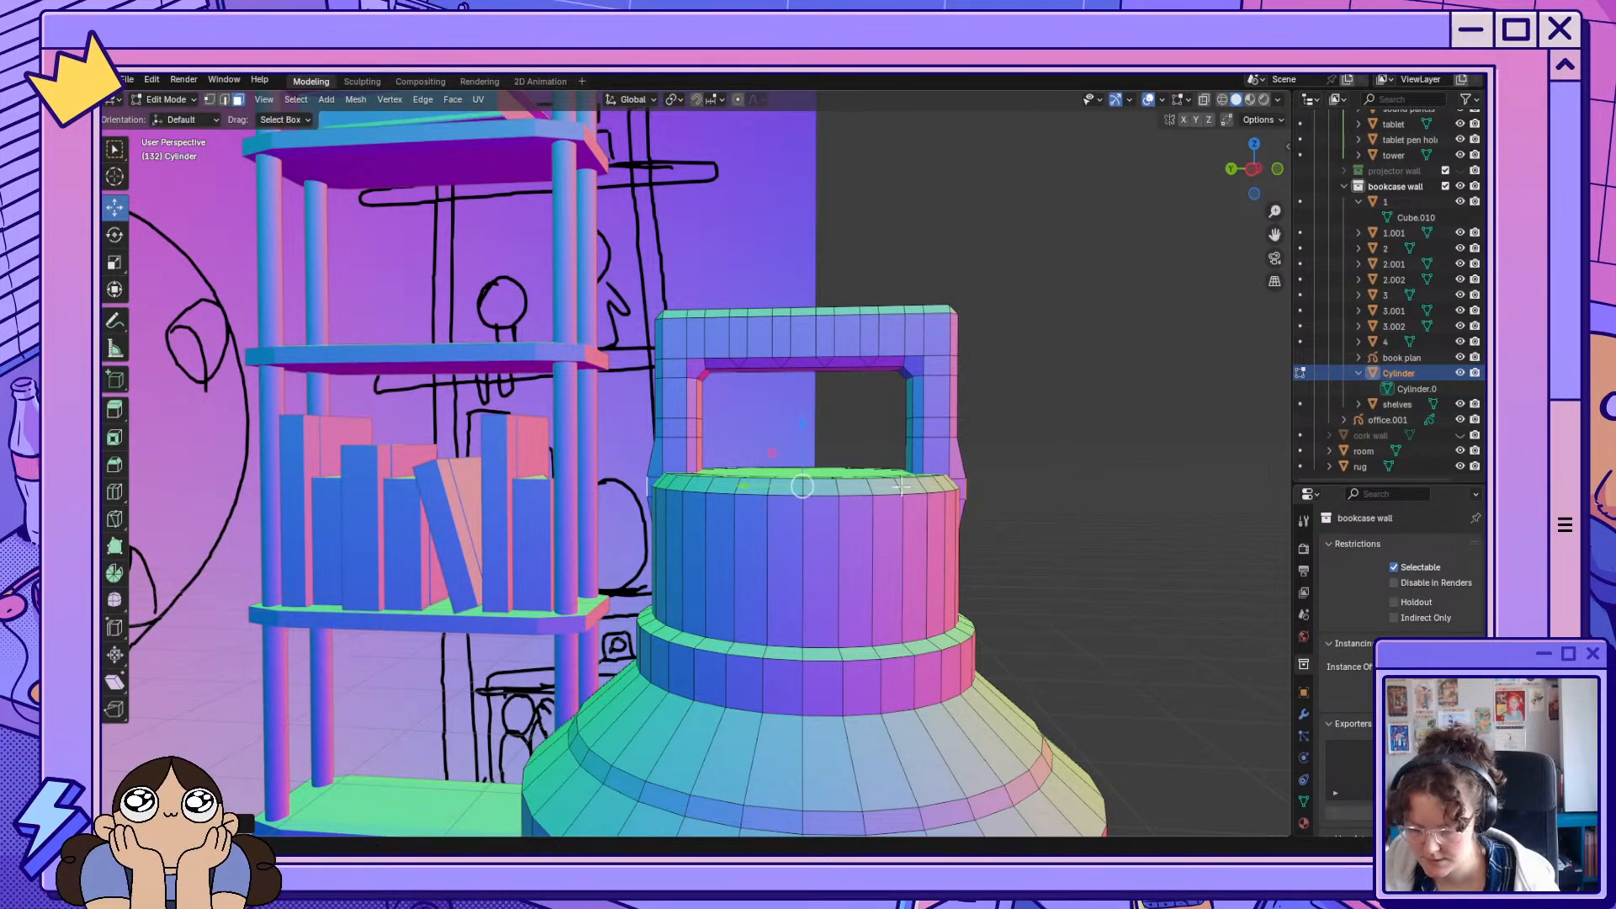
Select the whole handle and nudge it slightly along the Y axis in the left orthographic view.
{"action": "left_click", "coordinate": [794, 318]}
{"action": "key", "text": "ctrl+l"}
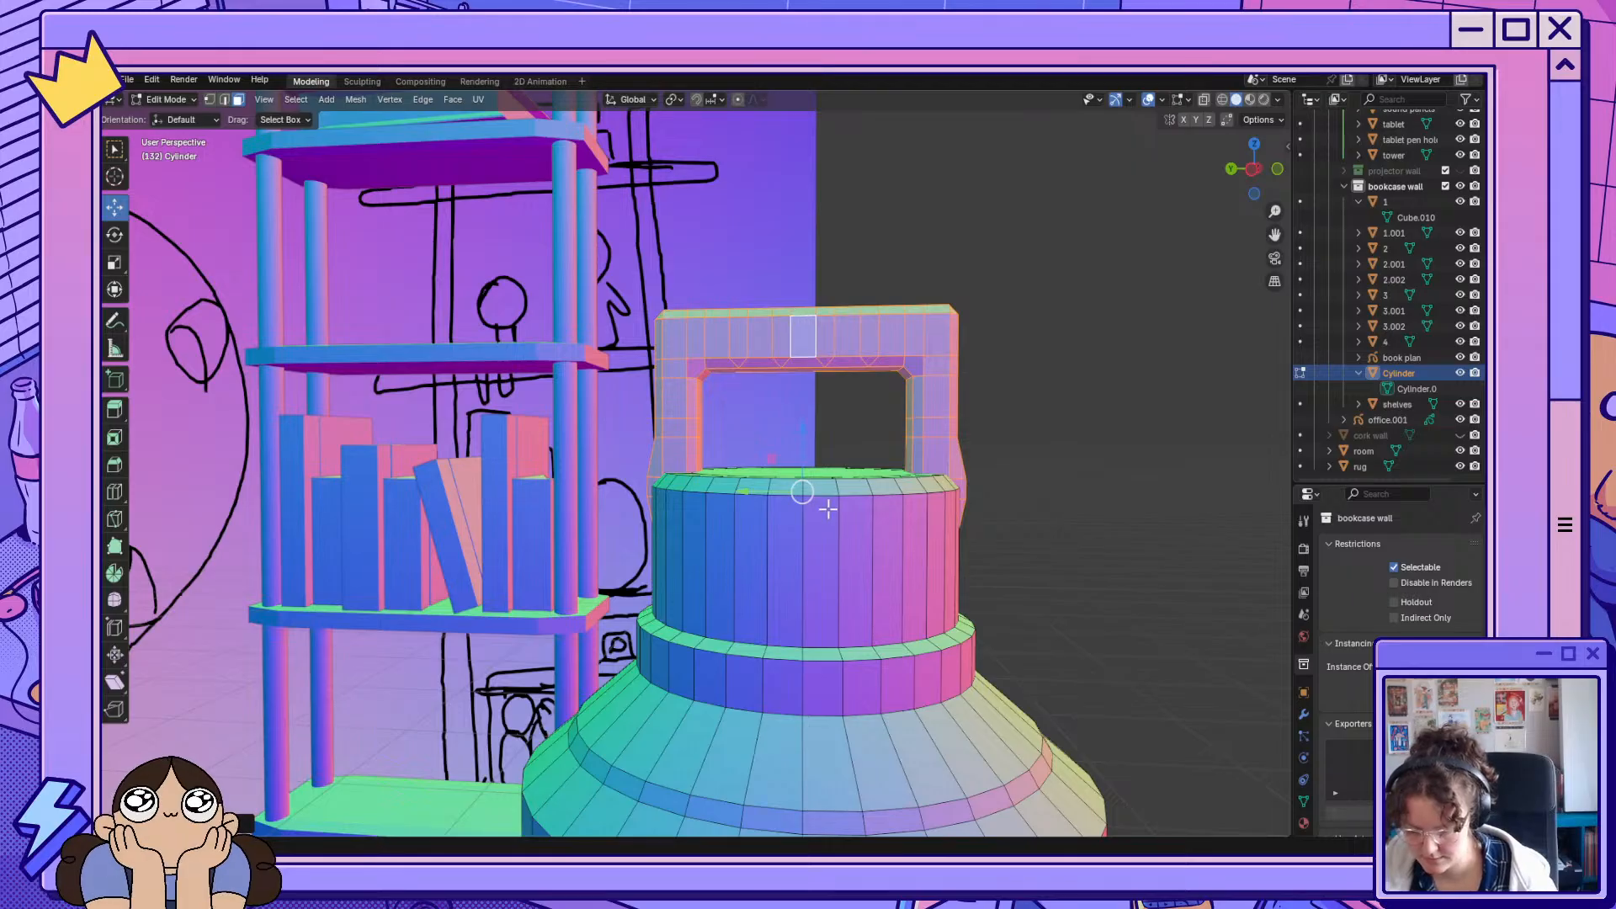
{"action": "left_click", "coordinate": [1252, 174]}
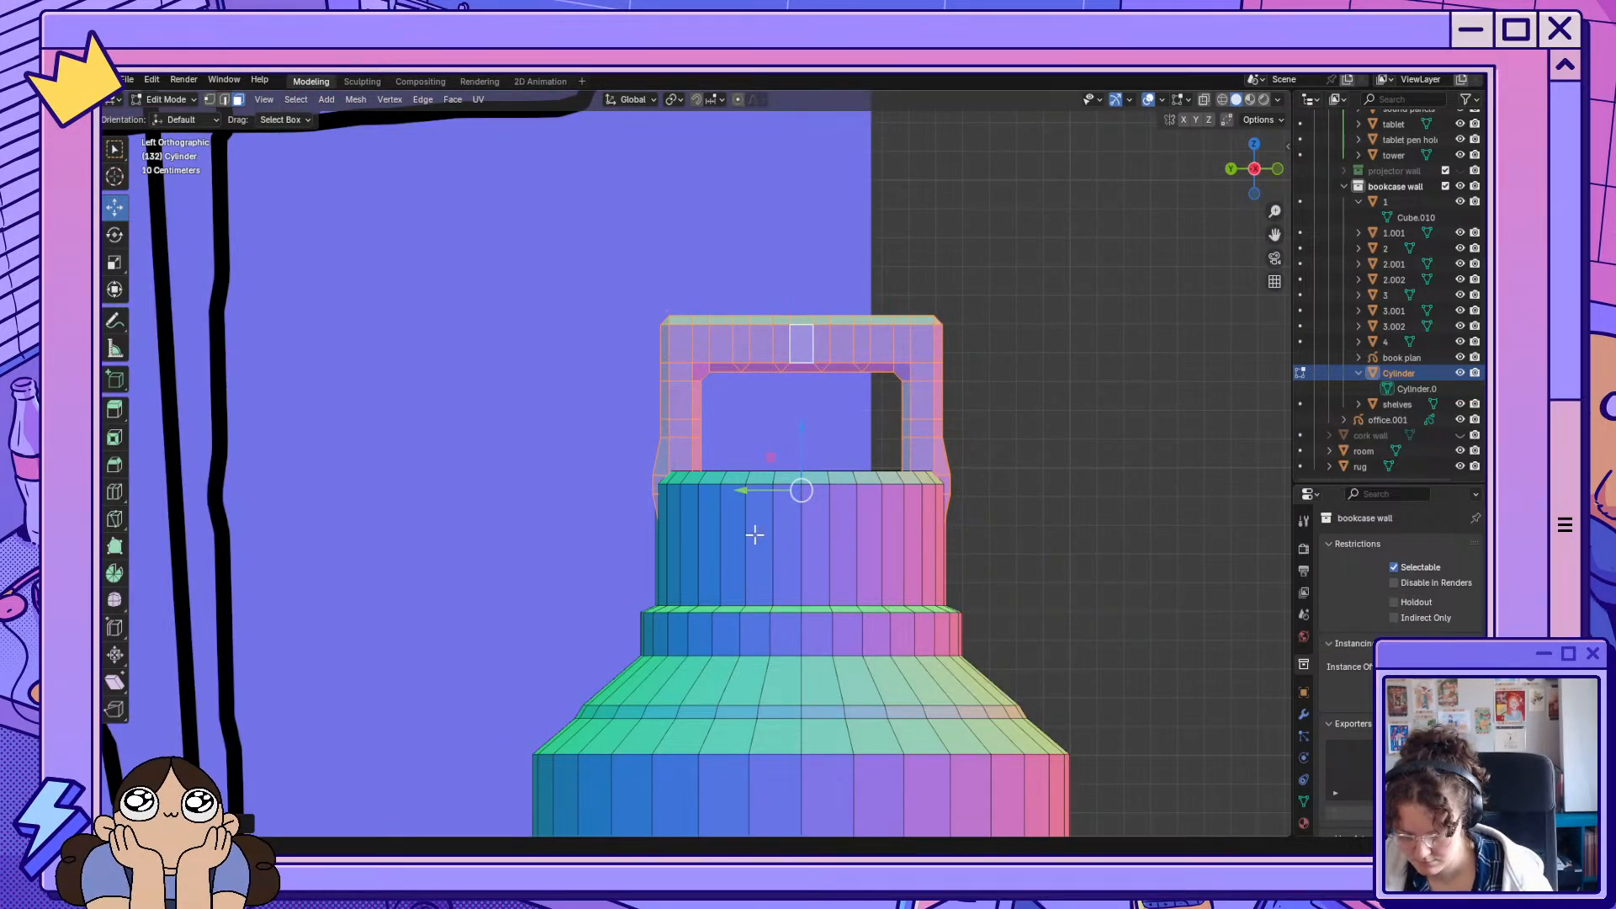
{"action": "left_click_drag", "start_coordinate": [759, 492], "coordinate": [757, 491]}
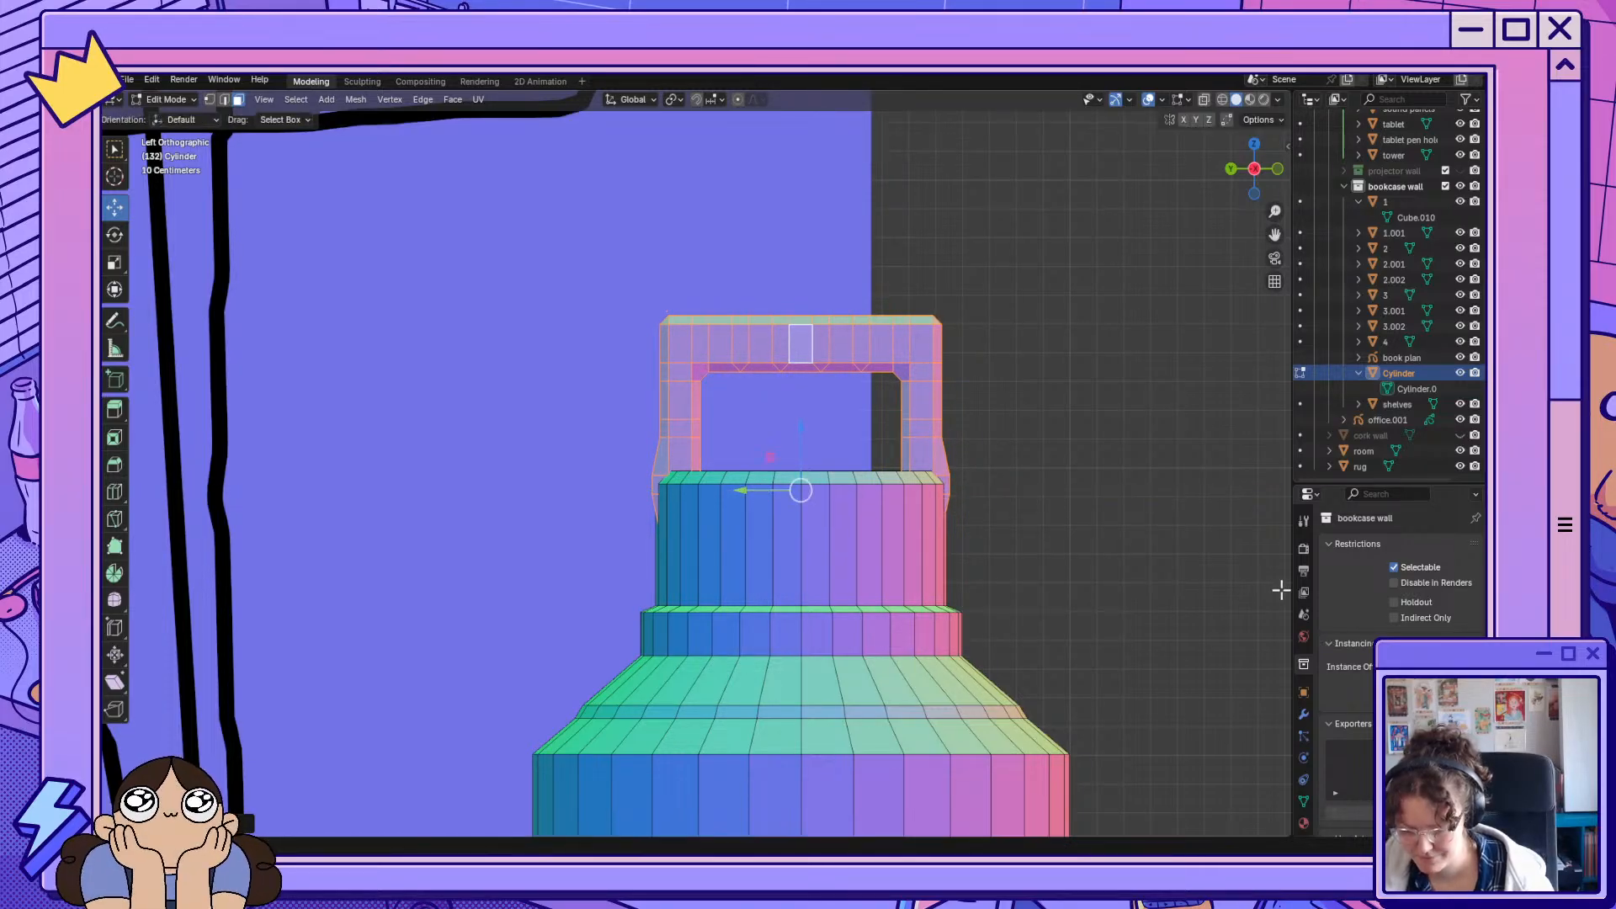
{"action": "key", "text": "alt+a"}
Try to select the narrow ring of faces around the lower part of the bottle's body.
{"action": "middle_click_drag", "start_coordinate": [1104, 472], "coordinate": [988, 527]}
{"action": "scroll", "coordinate": [988, 527], "scroll_direction": "down", "scroll_amount": 6}
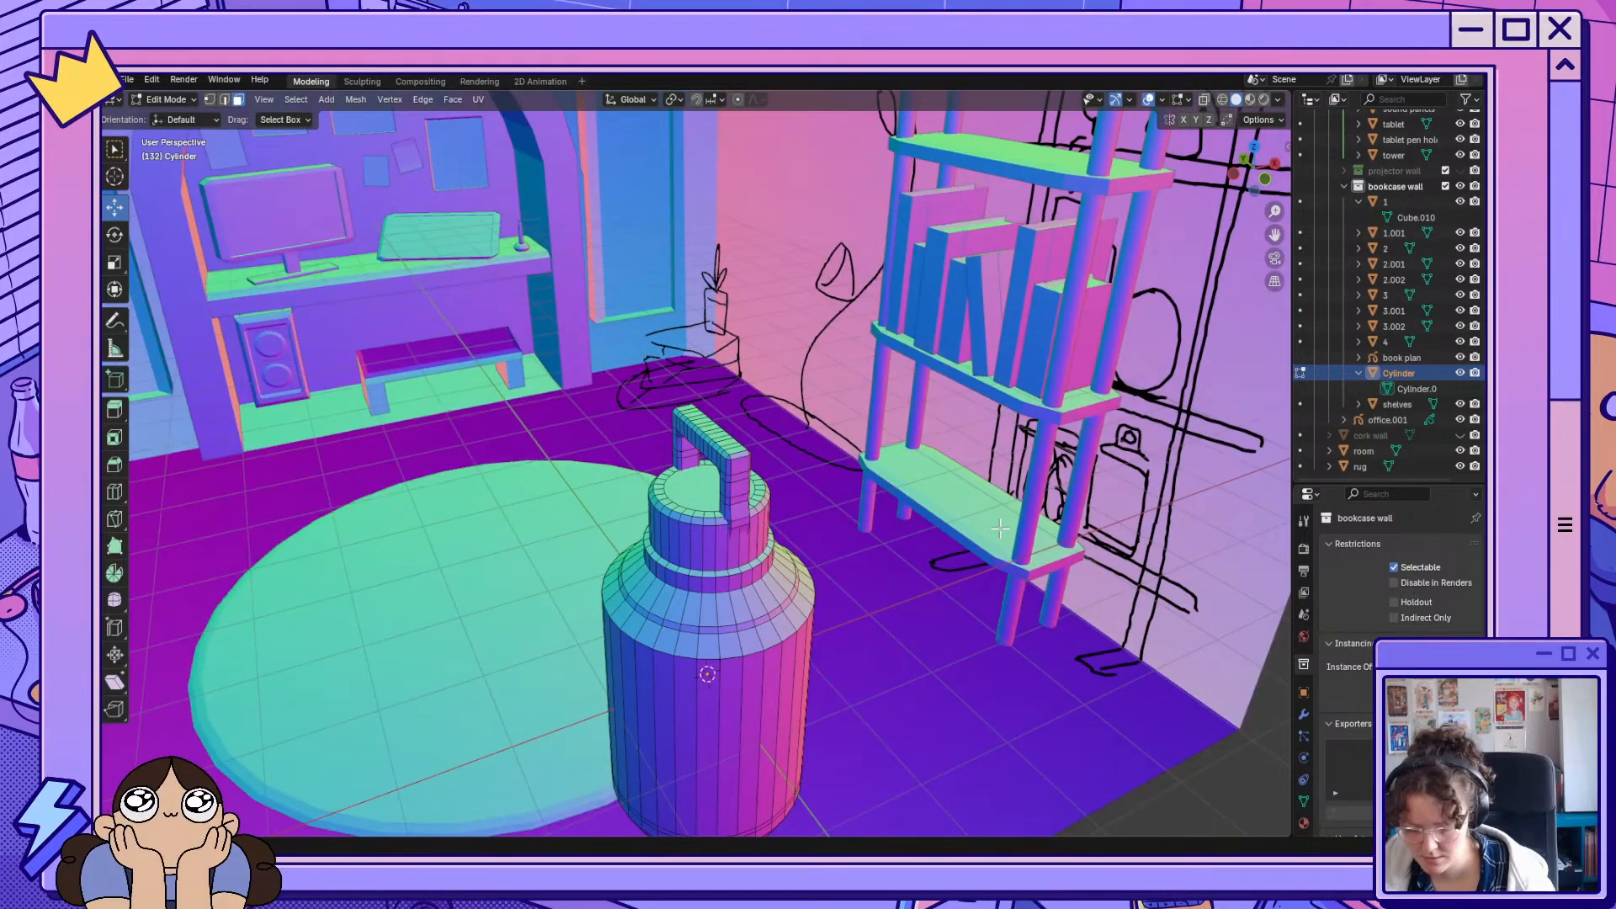
{"action": "middle_click_drag", "start_coordinate": [909, 581], "coordinate": [959, 530]}
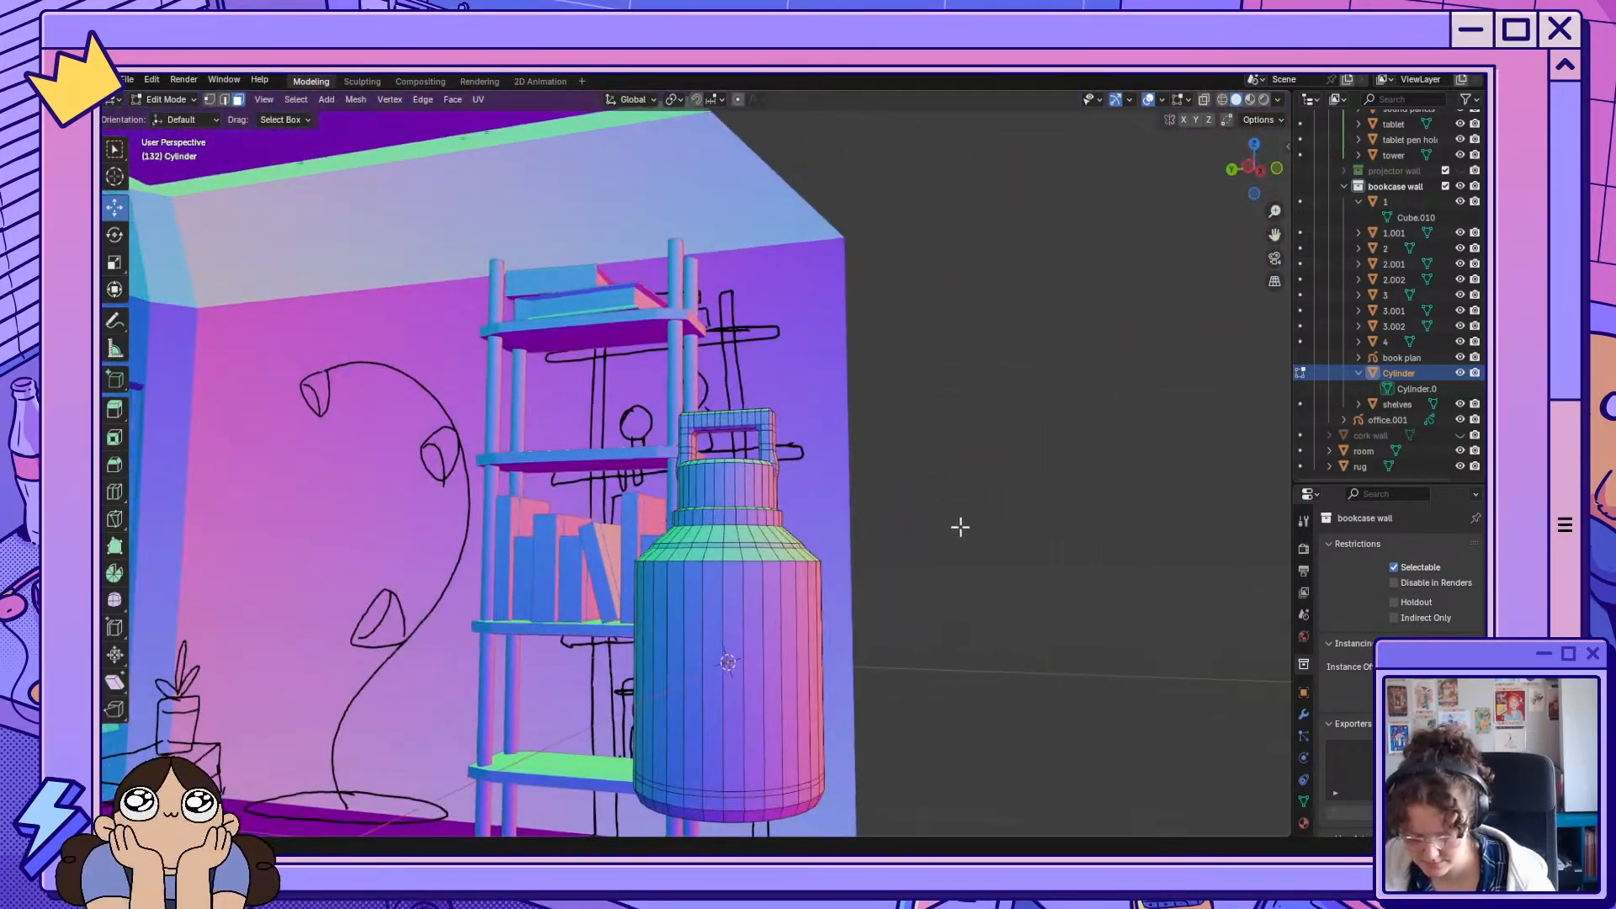
{"action": "left_click", "coordinate": [751, 791]}
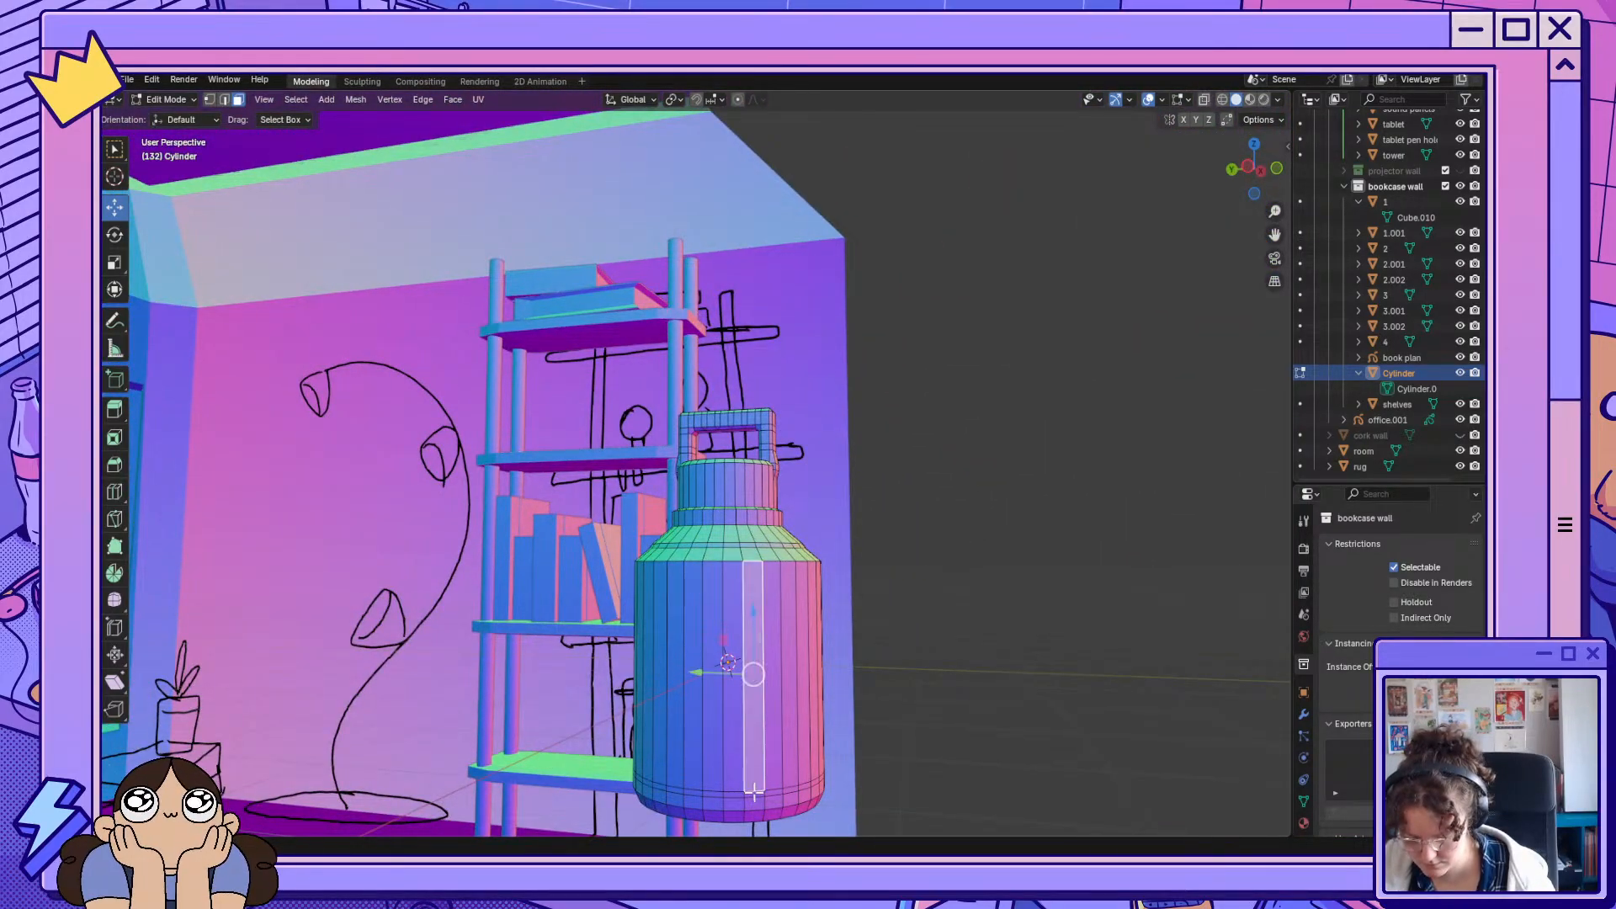
{"action": "left_click", "coordinate": [754, 793], "text": "alt"}
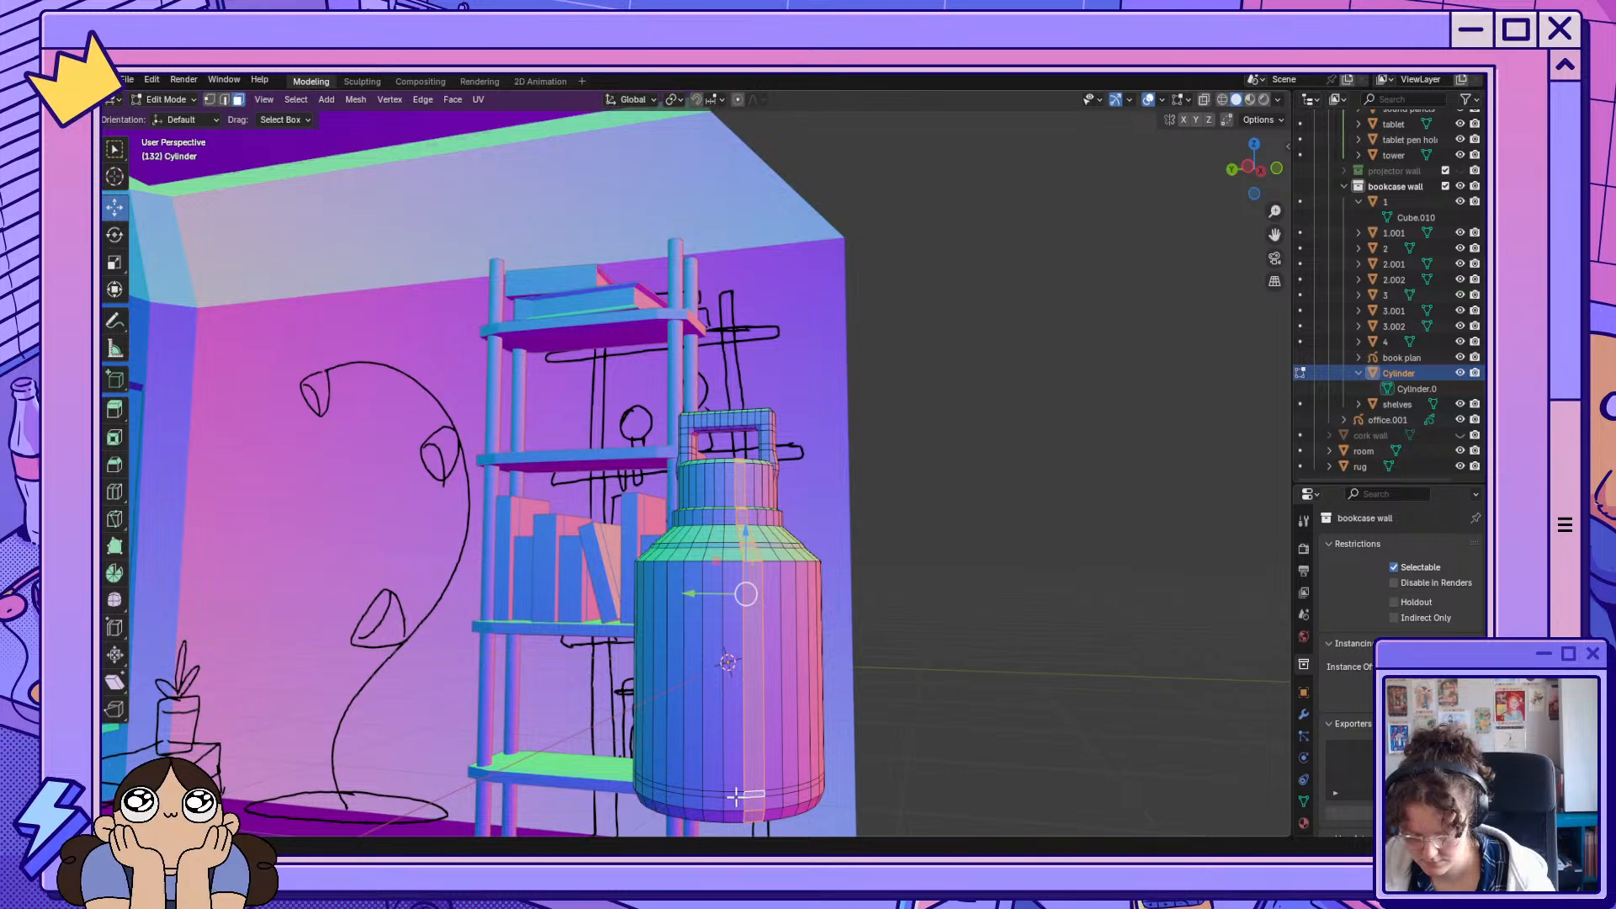
{"action": "left_click", "coordinate": [736, 795], "text": "alt"}
{"action": "left_click", "coordinate": [751, 793]}
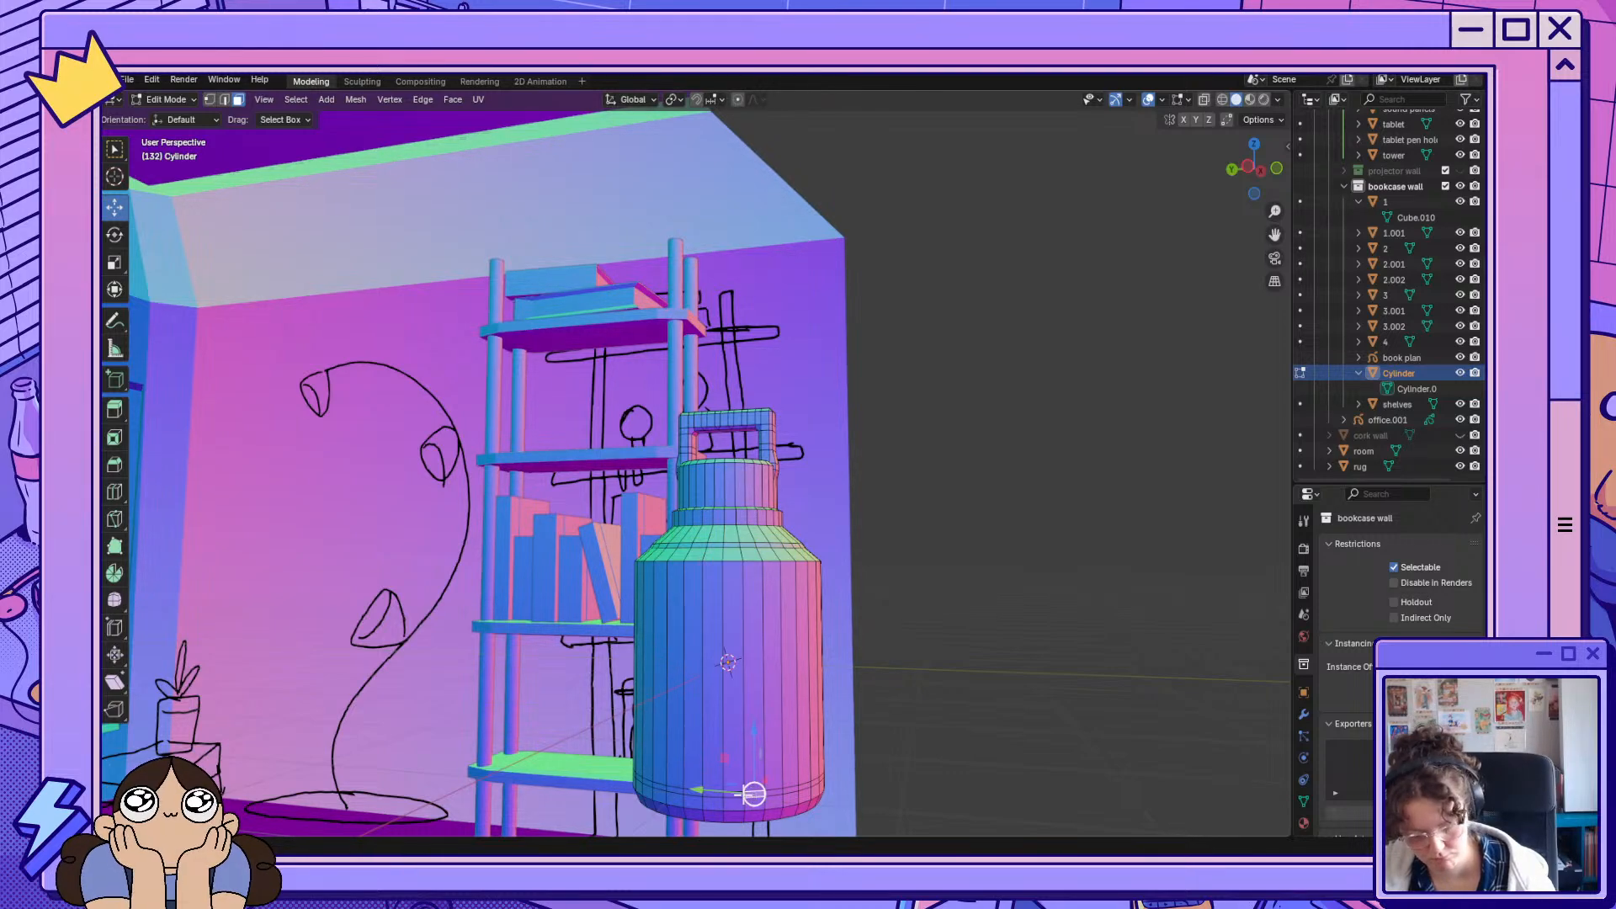
{"action": "left_click", "coordinate": [735, 794]}
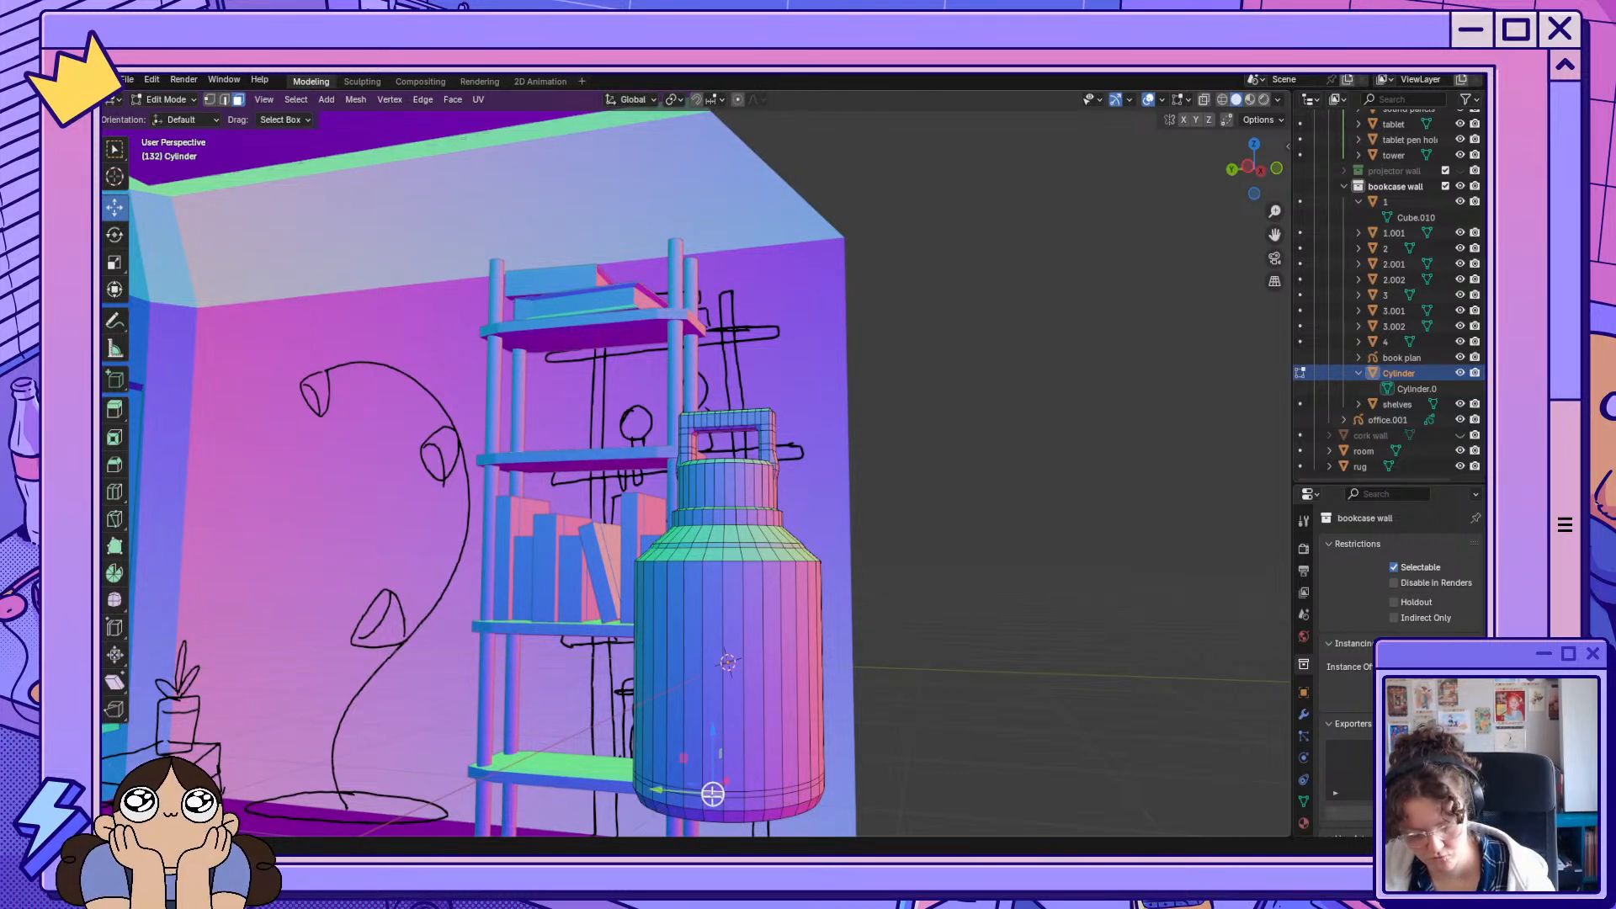
{"action": "mouse_move", "coordinate": [808, 796]}
{"action": "middle_mouse_down"}
{"action": "mouse_move", "coordinate": [695, 750]}
{"action": "mouse_move", "coordinate": [500, 554]}
{"action": "mouse_move", "coordinate": [746, 791]}
{"action": "middle_mouse_up"}
Try to scale the two edge loops bounding the narrow lower band inward to about 0.95.
{"action": "key", "text": "2"}
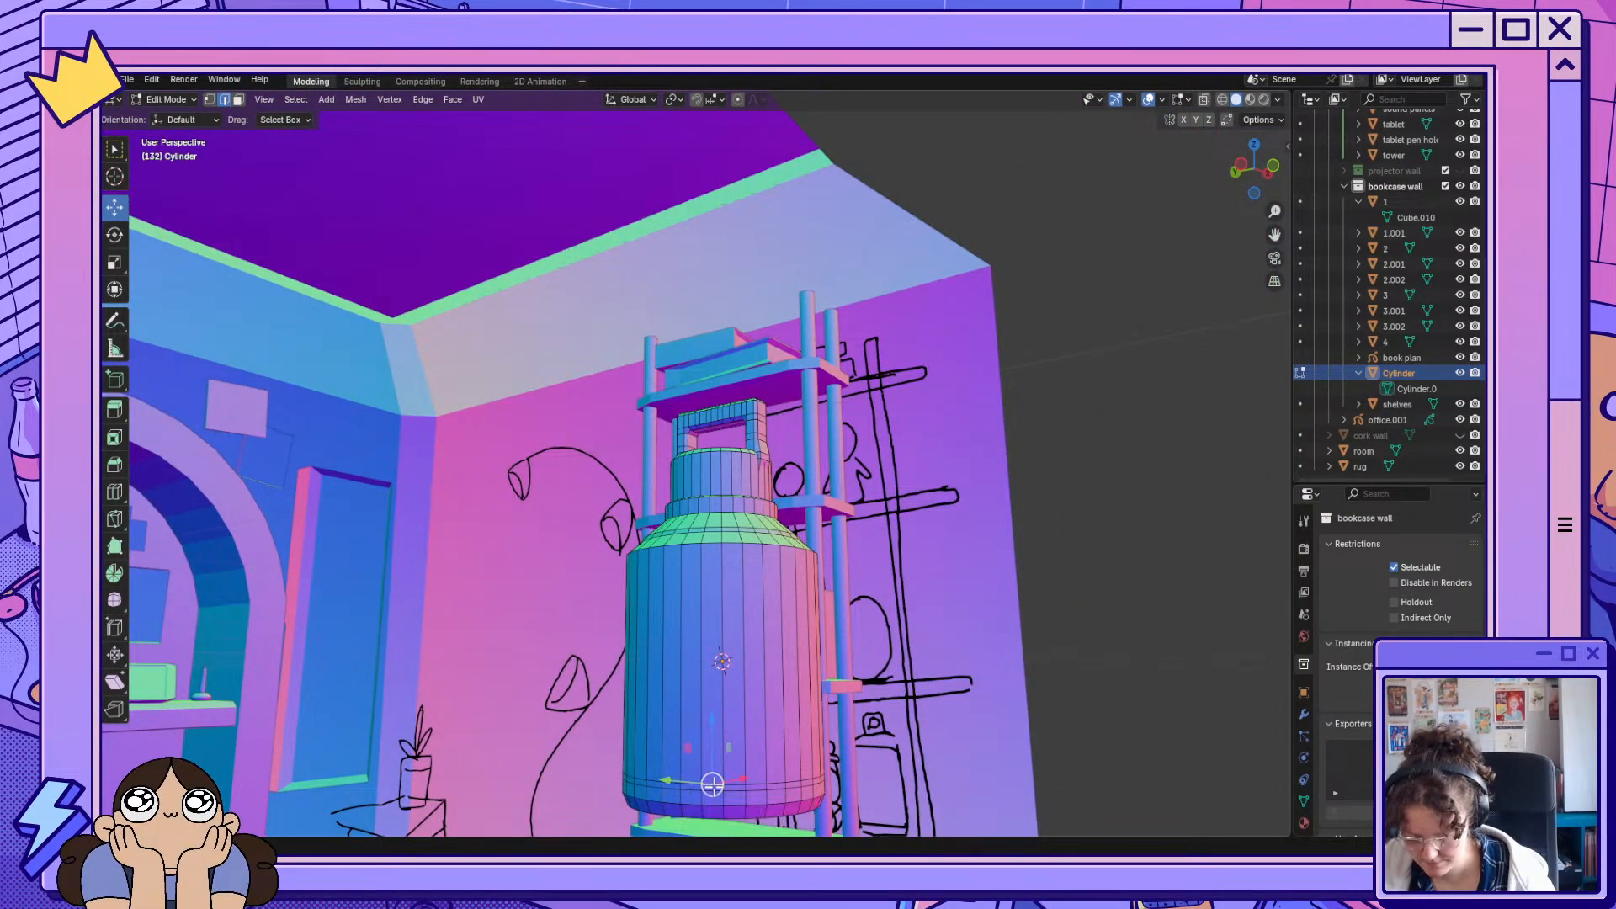
{"action": "left_click", "coordinate": [714, 788], "text": "alt"}
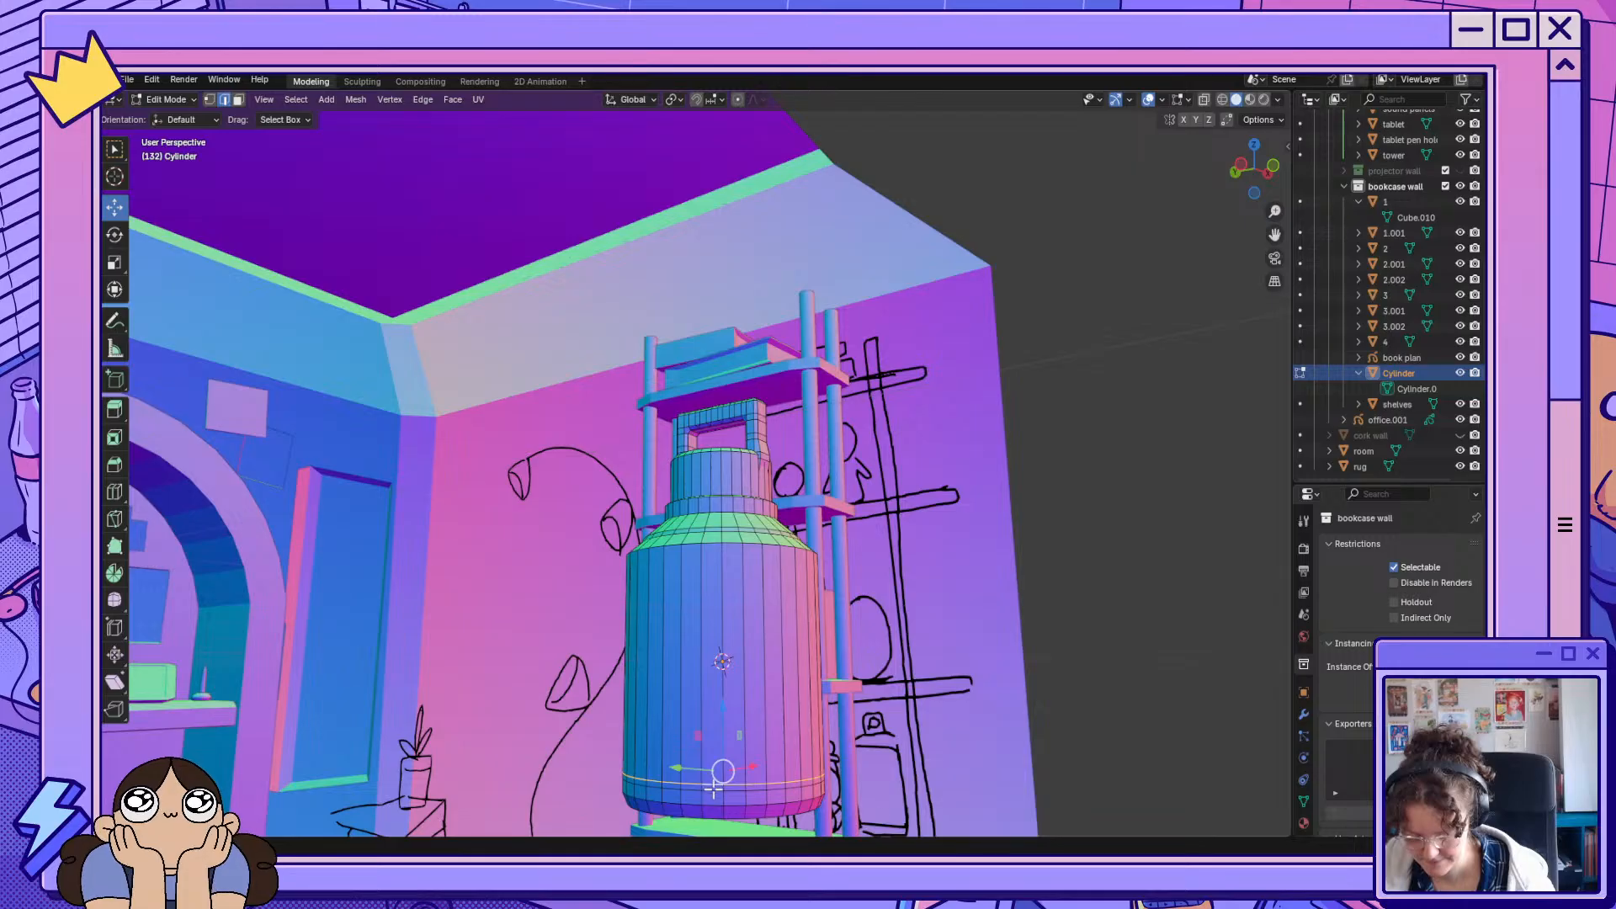
{"action": "left_click", "coordinate": [714, 789], "text": "alt"}
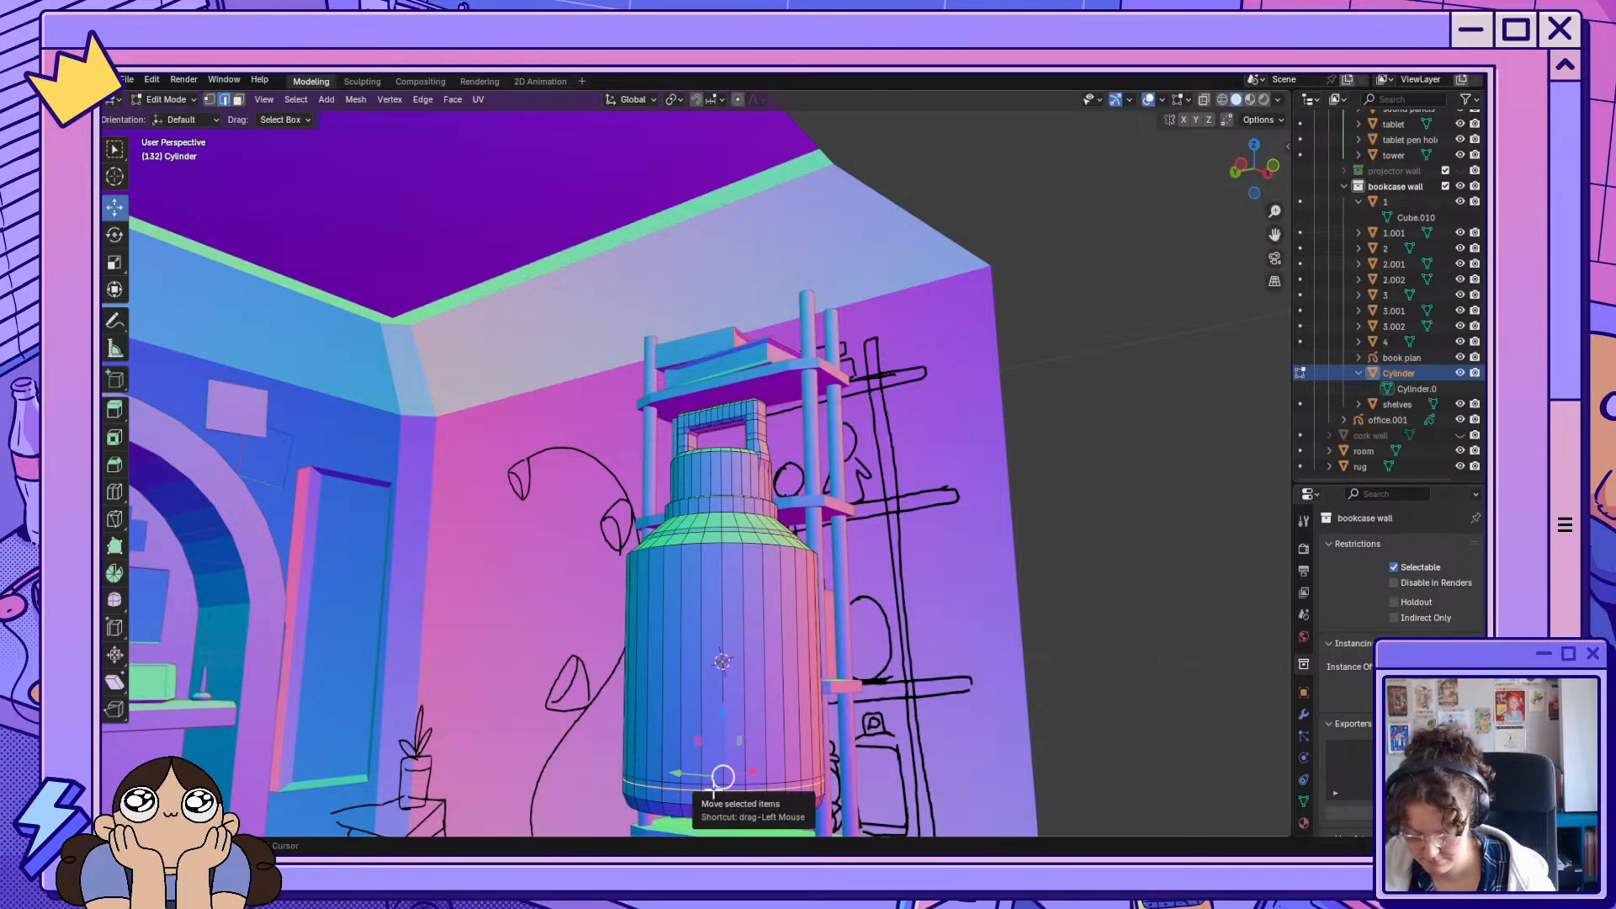
{"action": "left_click", "coordinate": [691, 782], "text": "alt+shift"}
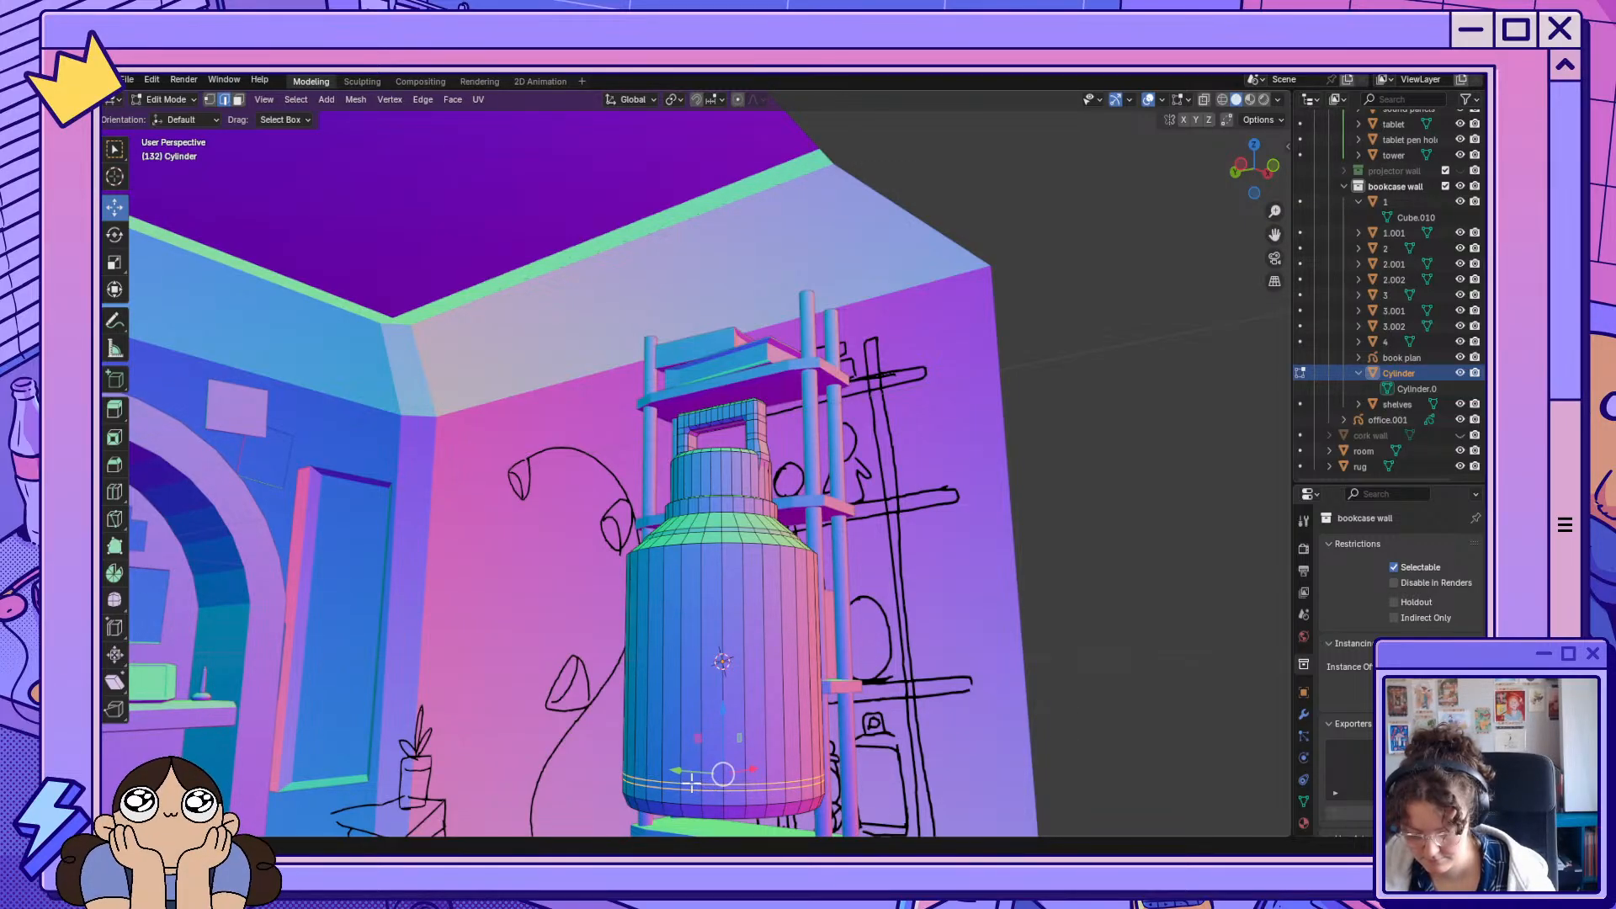
{"action": "key", "text": "s"}
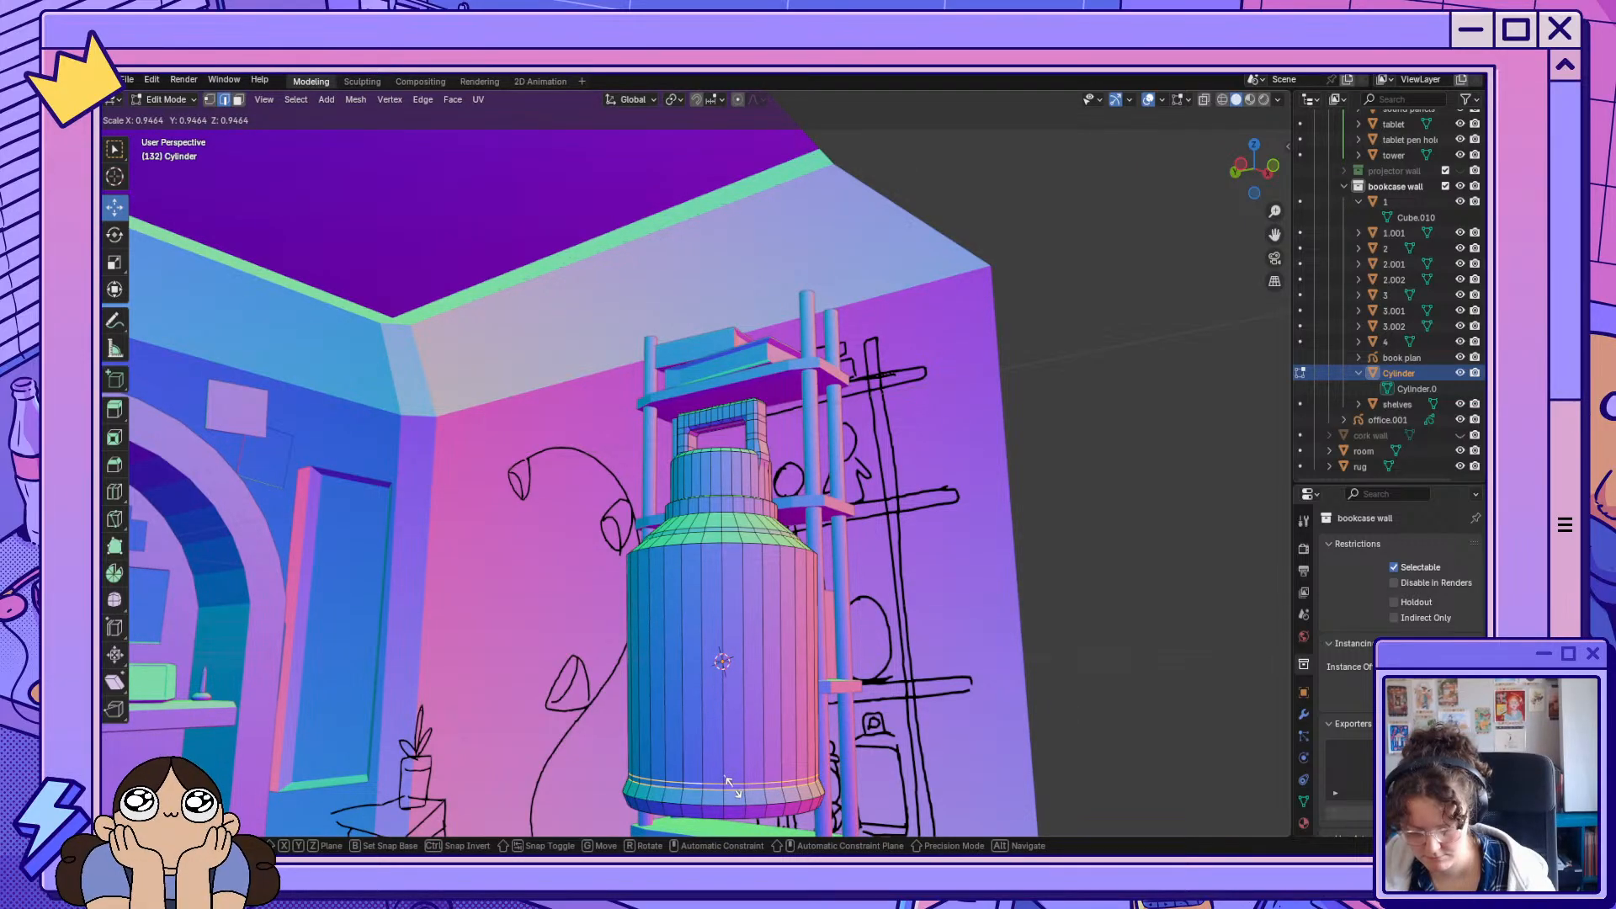
{"action": "left_click", "coordinate": [729, 784]}
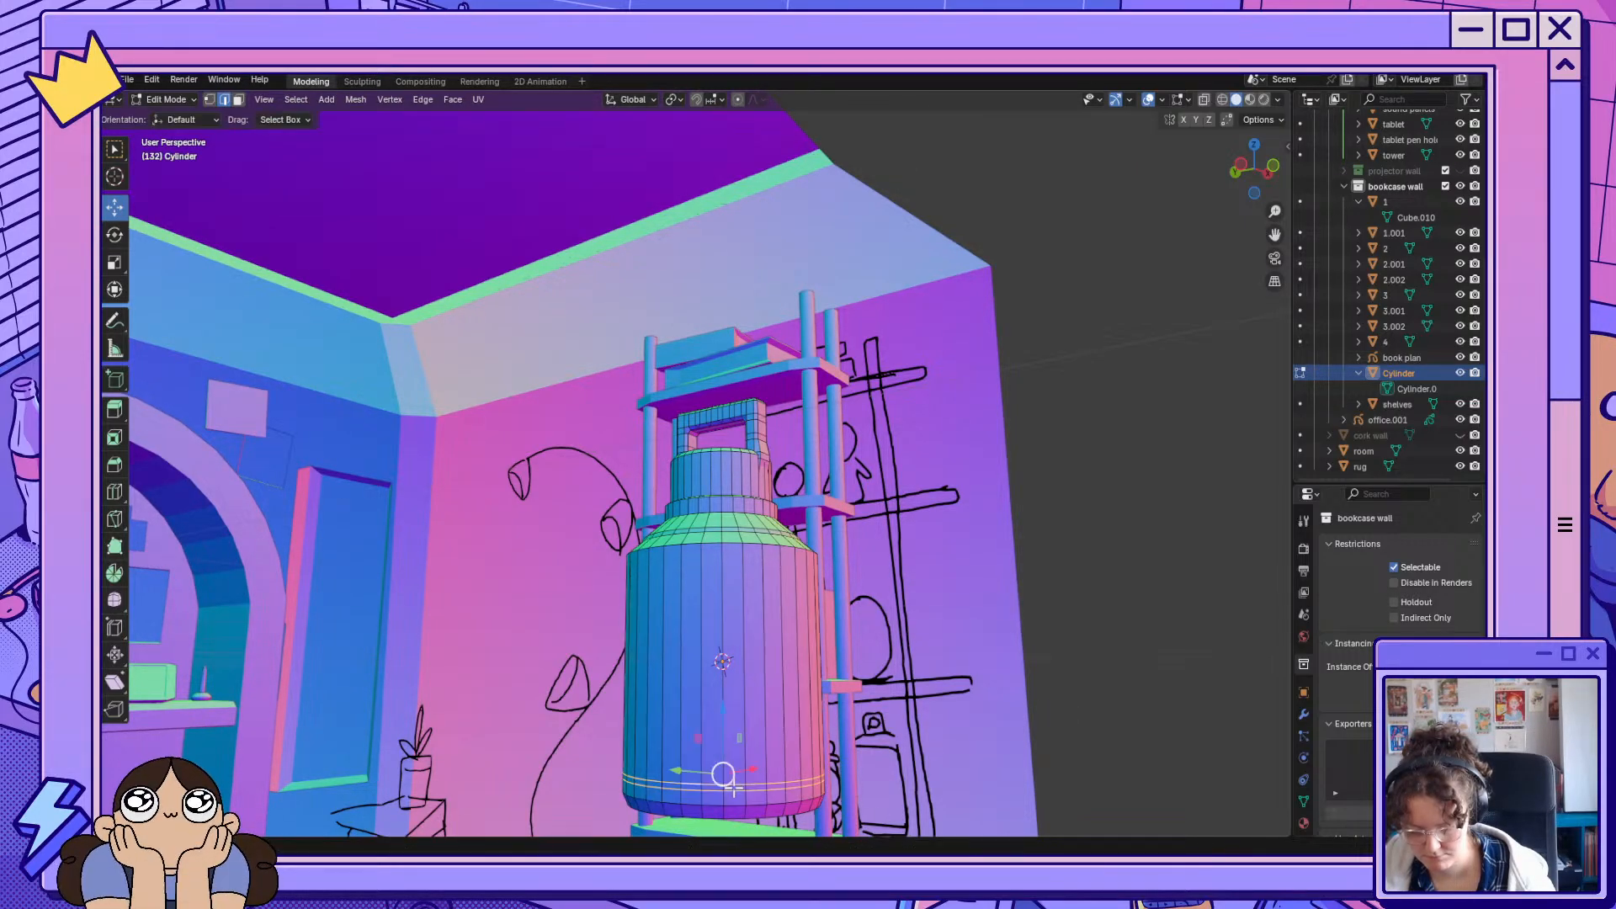
Select the full narrow ring of faces around the bottle's lower body, using face selection and X-ray in the left orthographic view.
{"action": "left_click", "coordinate": [238, 100]}
{"action": "left_click", "coordinate": [686, 787]}
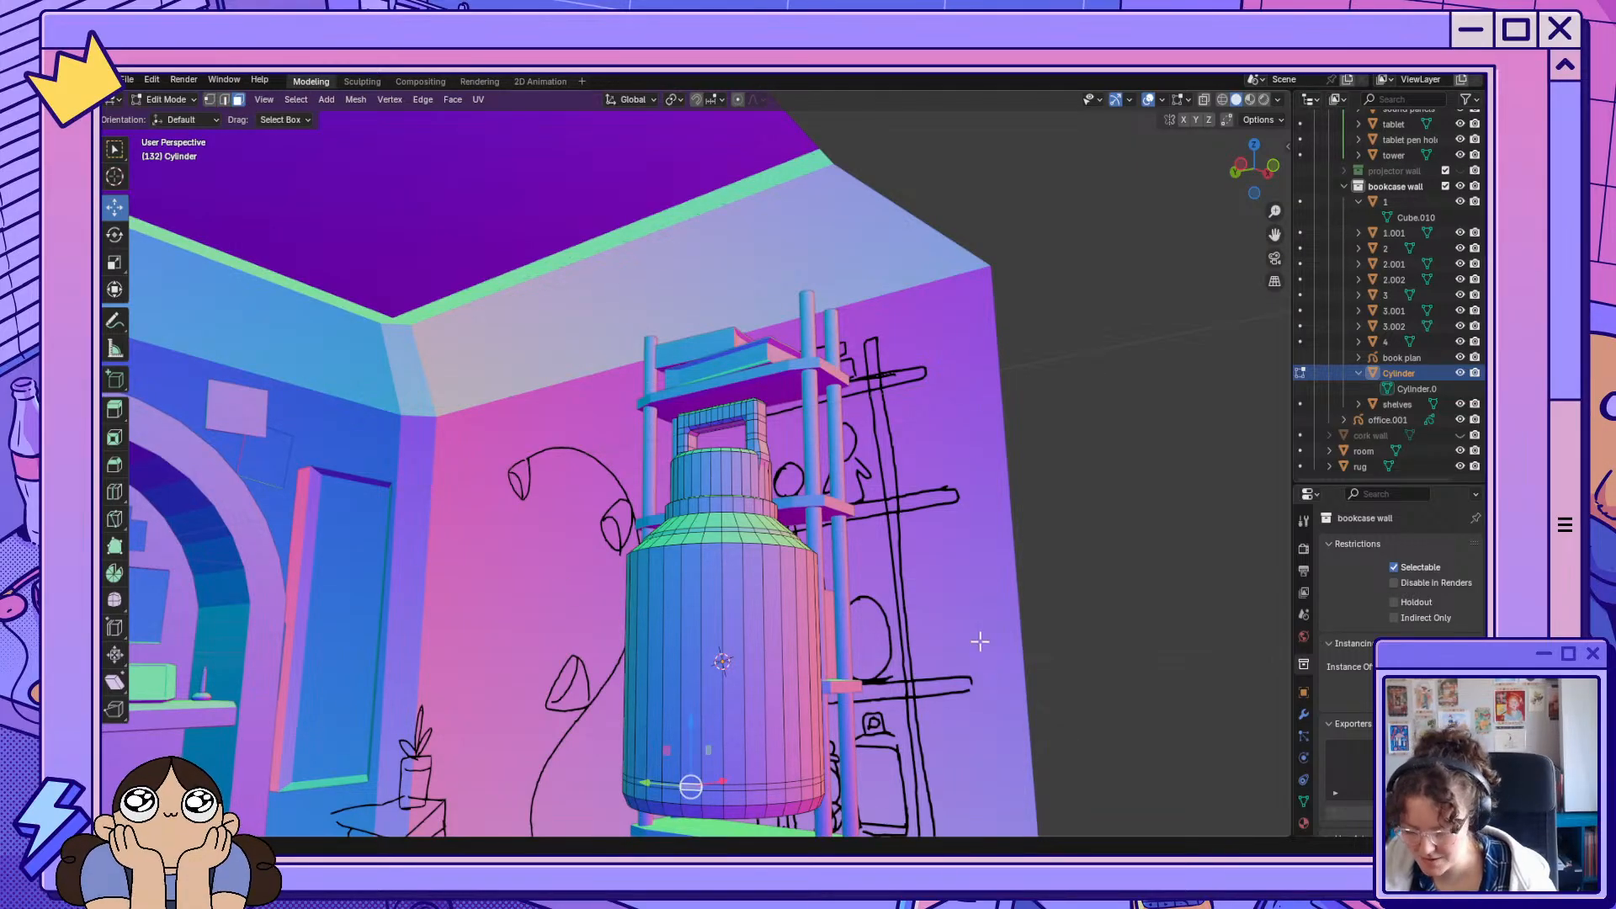
{"action": "middle_click_drag", "start_coordinate": [978, 644], "coordinate": [1053, 638]}
{"action": "left_click", "coordinate": [1252, 167]}
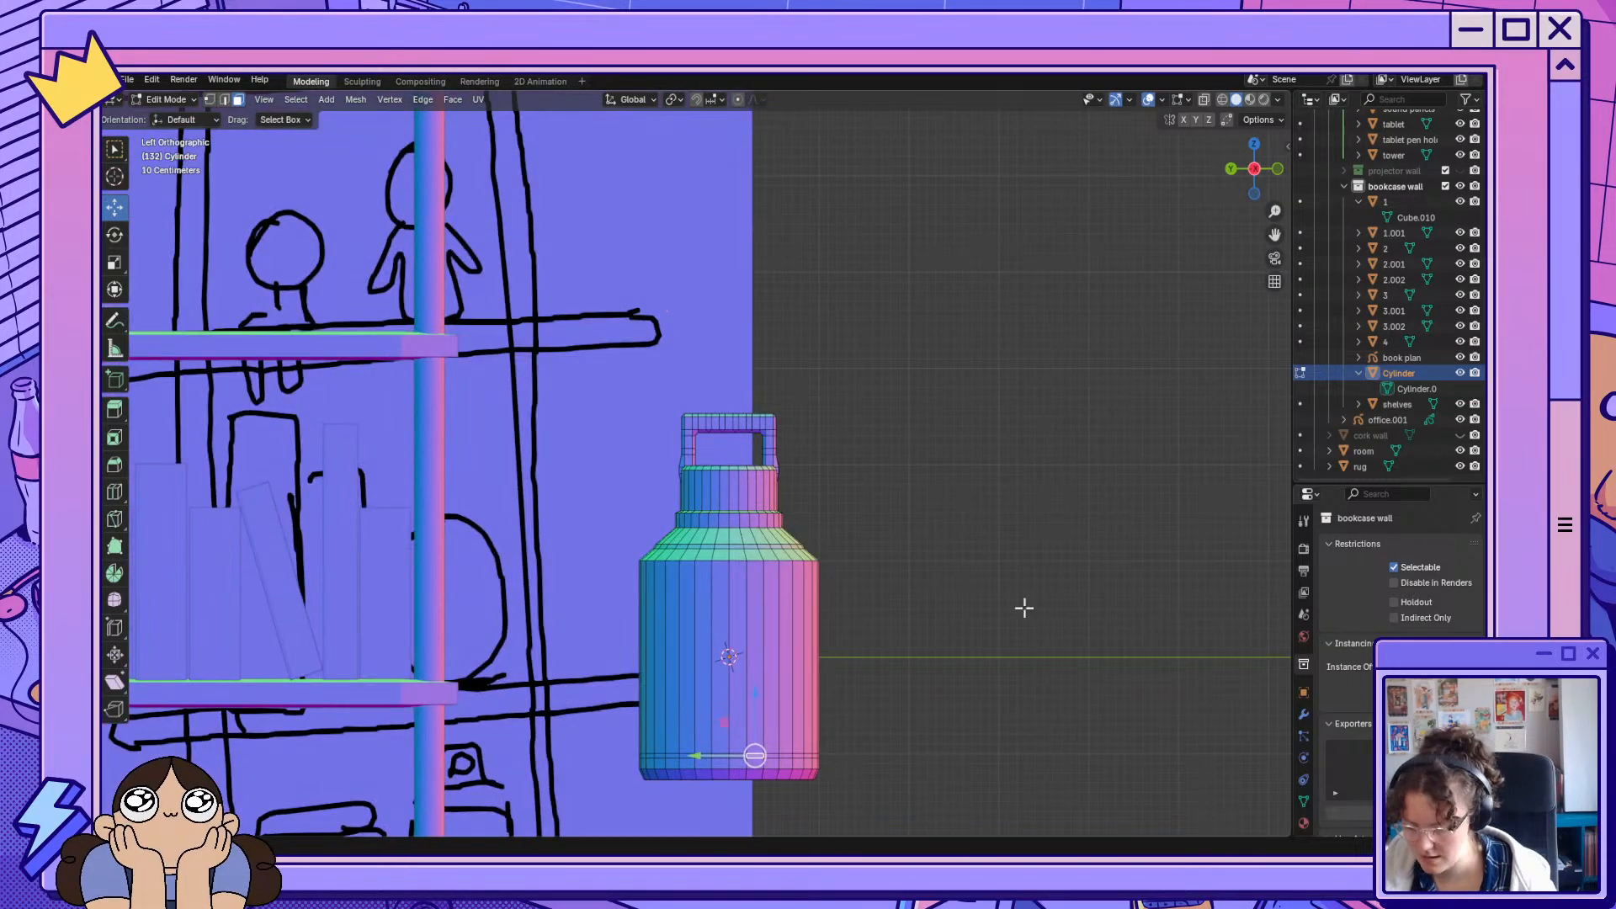
{"action": "left_click", "coordinate": [1204, 100]}
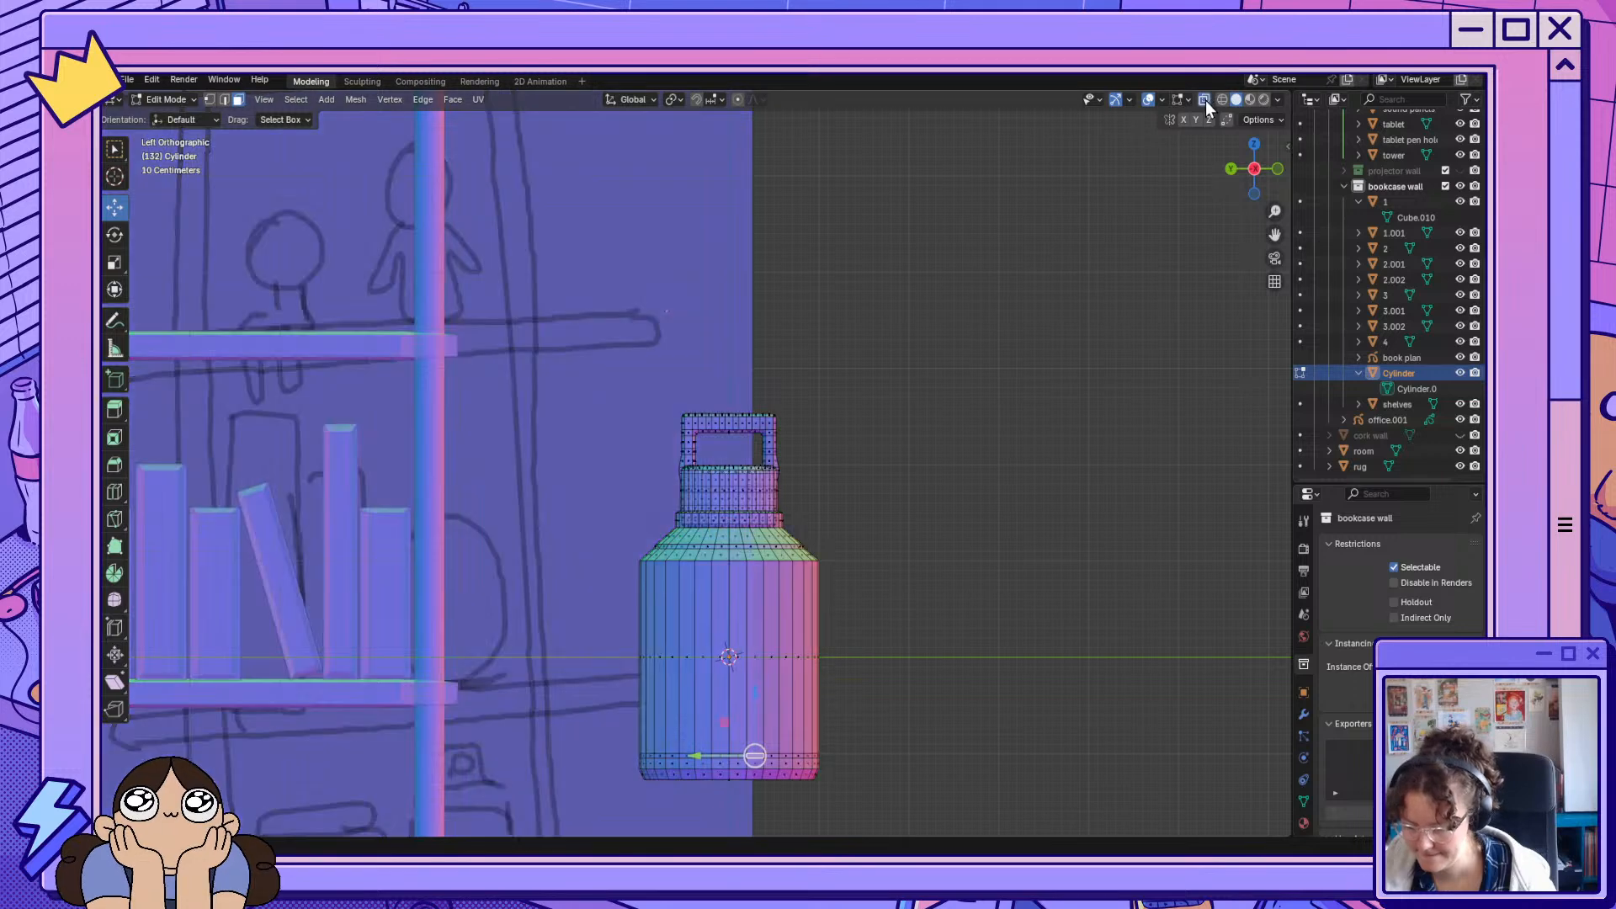
{"action": "key", "text": "b"}
{"action": "left_click_drag", "start_coordinate": [835, 748], "coordinate": [613, 757]}
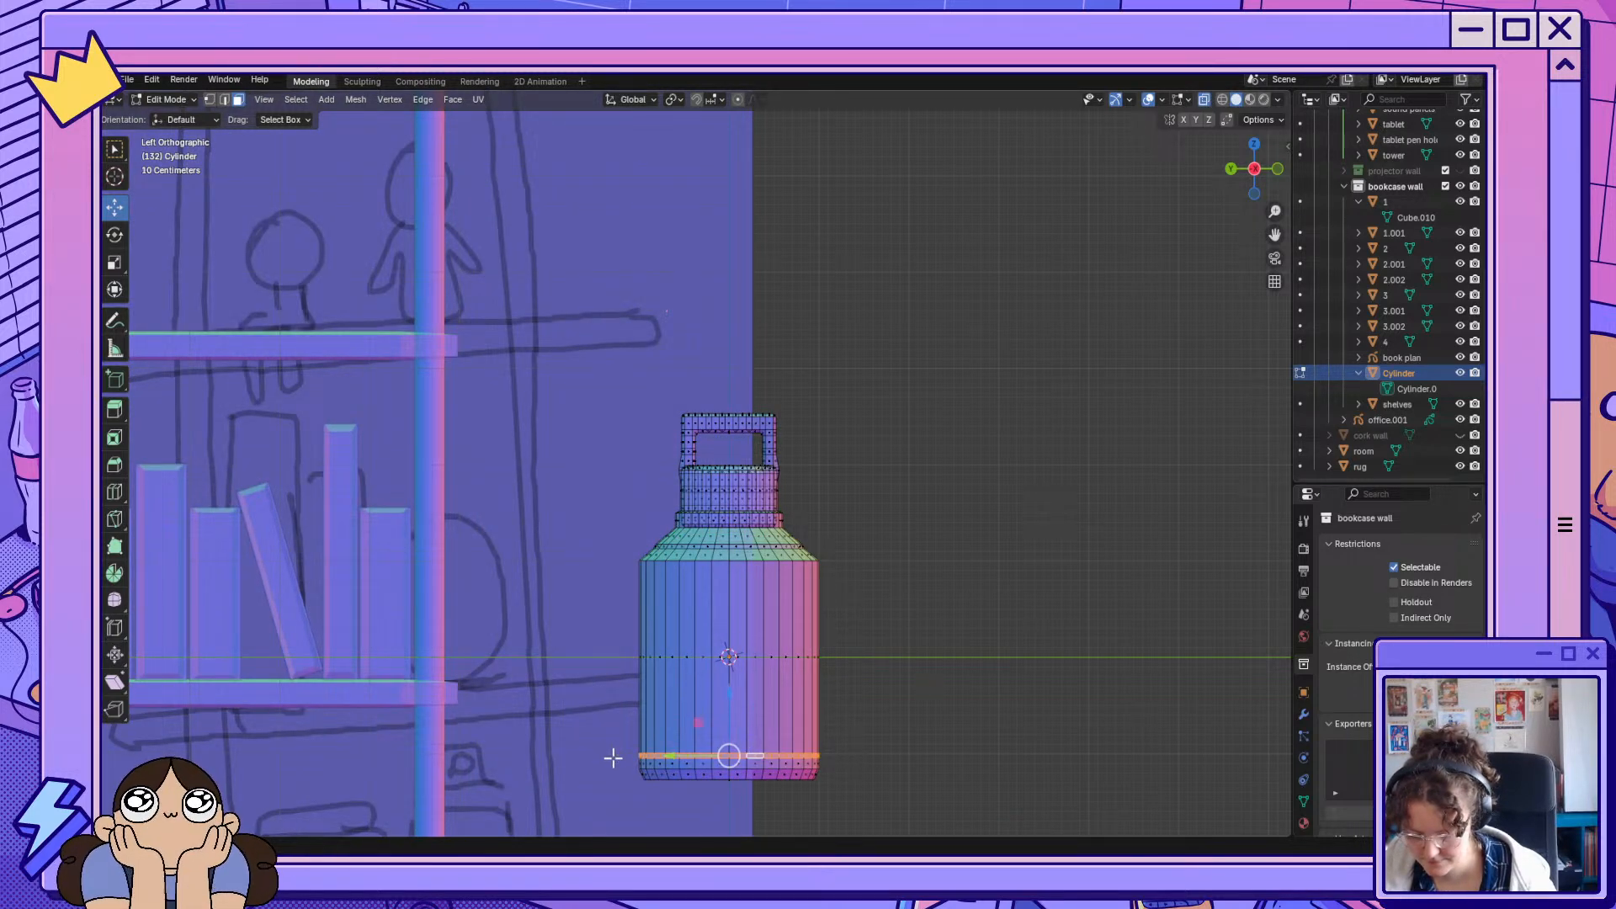
{"action": "middle_click_drag", "start_coordinate": [613, 758], "coordinate": [705, 688]}
{"action": "key", "text": "g"}
{"action": "key", "text": "z"}
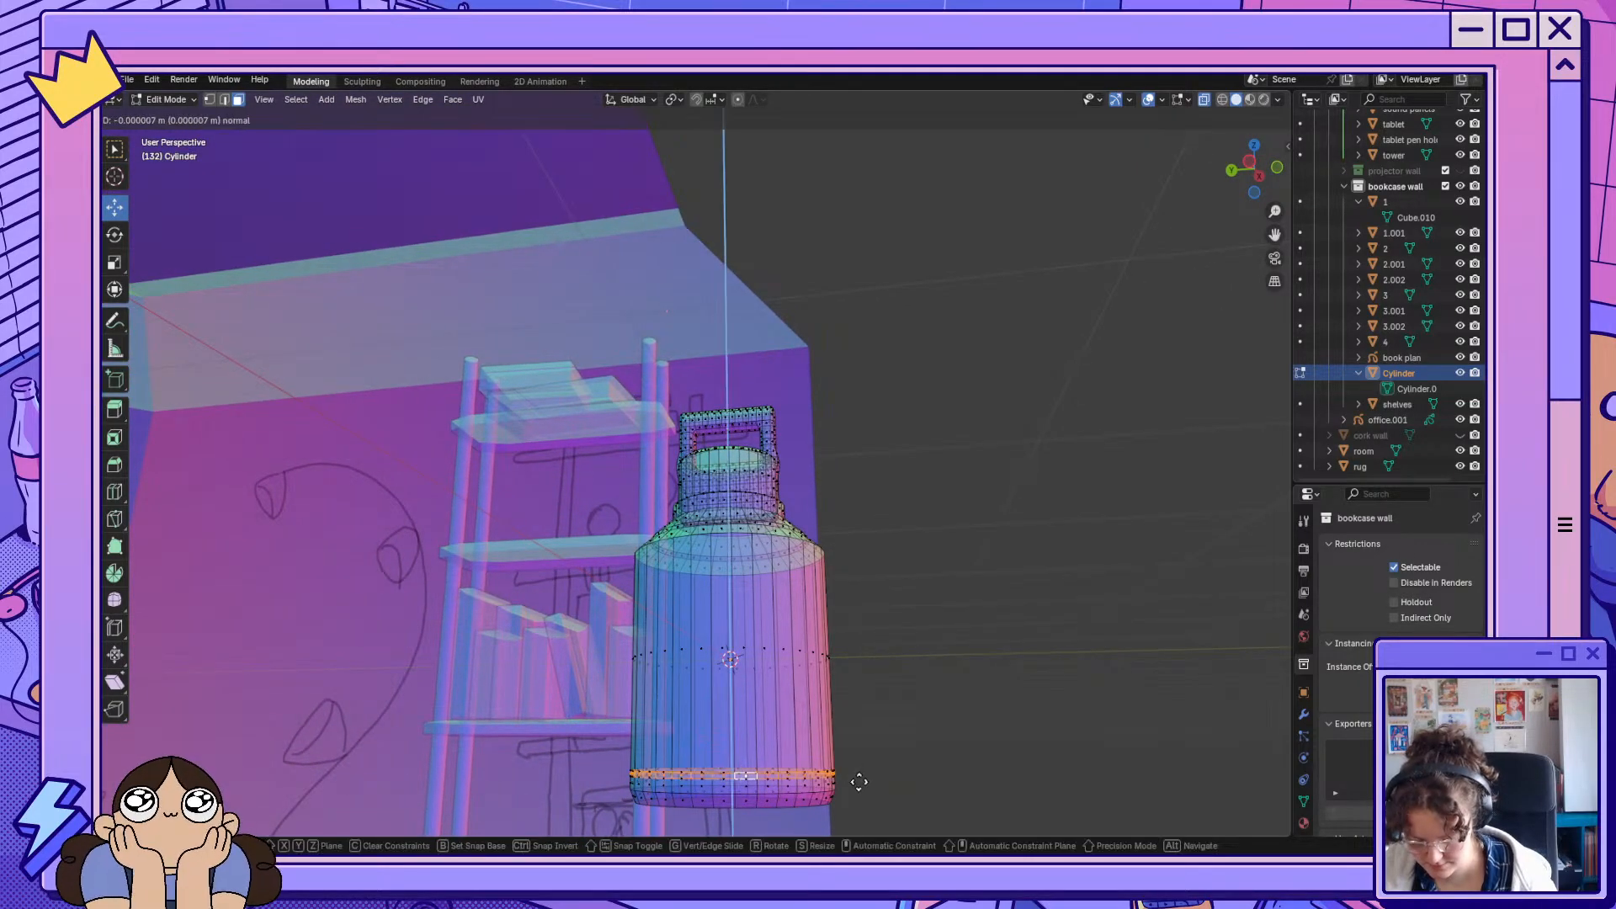
{"action": "right_click", "coordinate": [839, 760]}
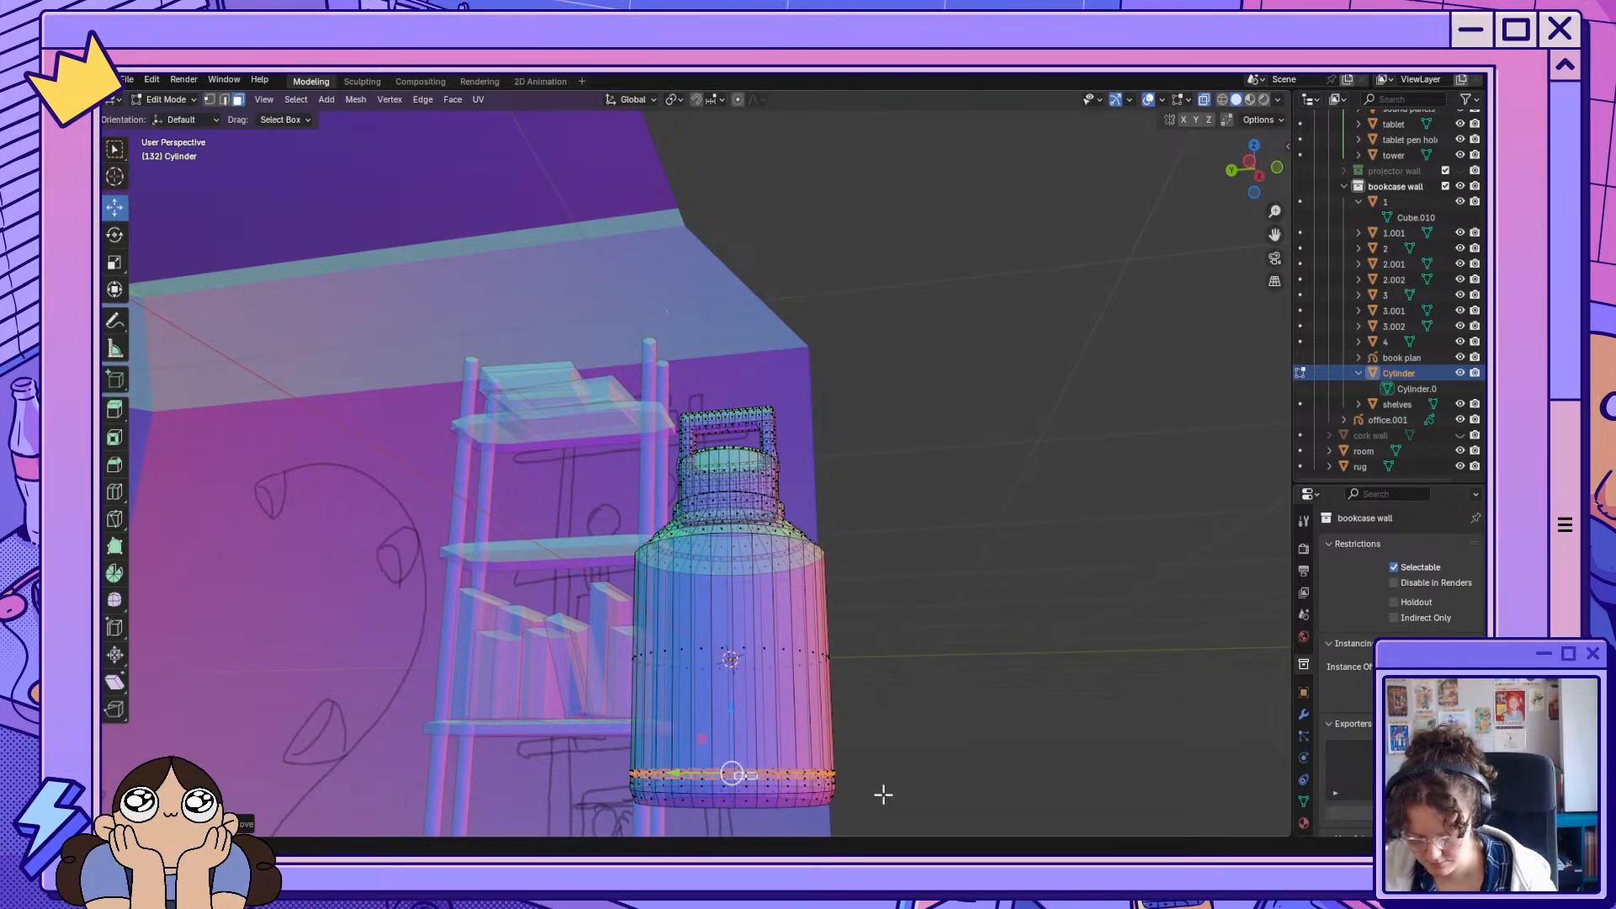
{"action": "key", "text": "ctrl+z"}
Scale the selected narrow ring of faces around the lower body inward to about 0.97.
{"action": "key", "text": "s"}
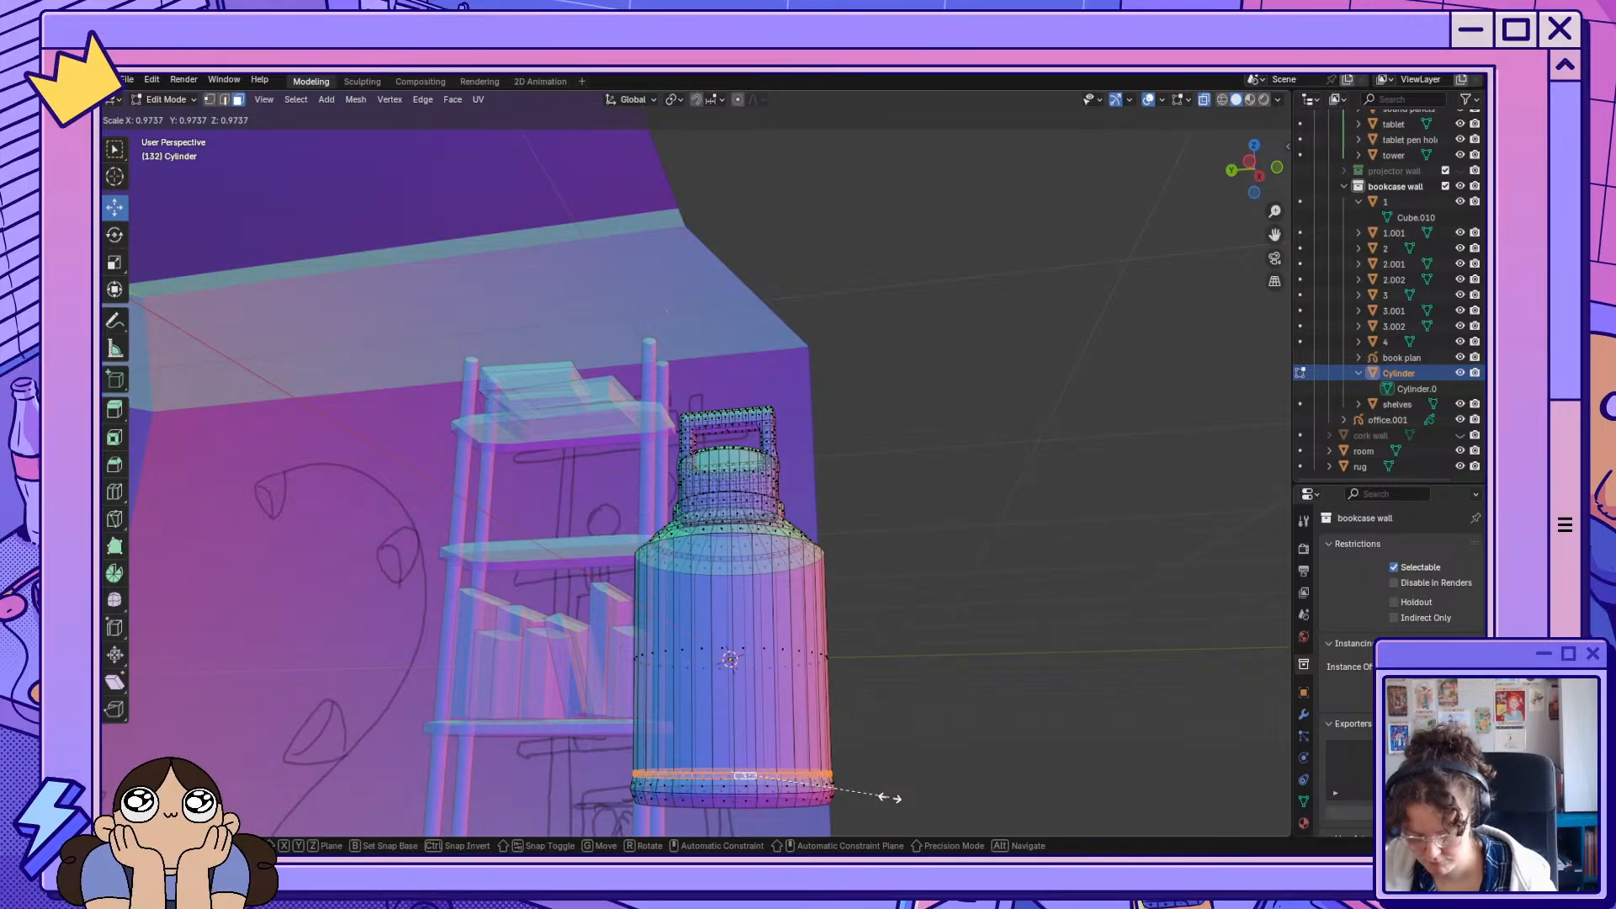
{"action": "left_click", "coordinate": [888, 791]}
{"action": "scroll", "coordinate": [923, 725], "scroll_direction": "up", "scroll_amount": 2}
{"action": "scroll", "coordinate": [923, 728], "scroll_direction": "down", "scroll_amount": 4}
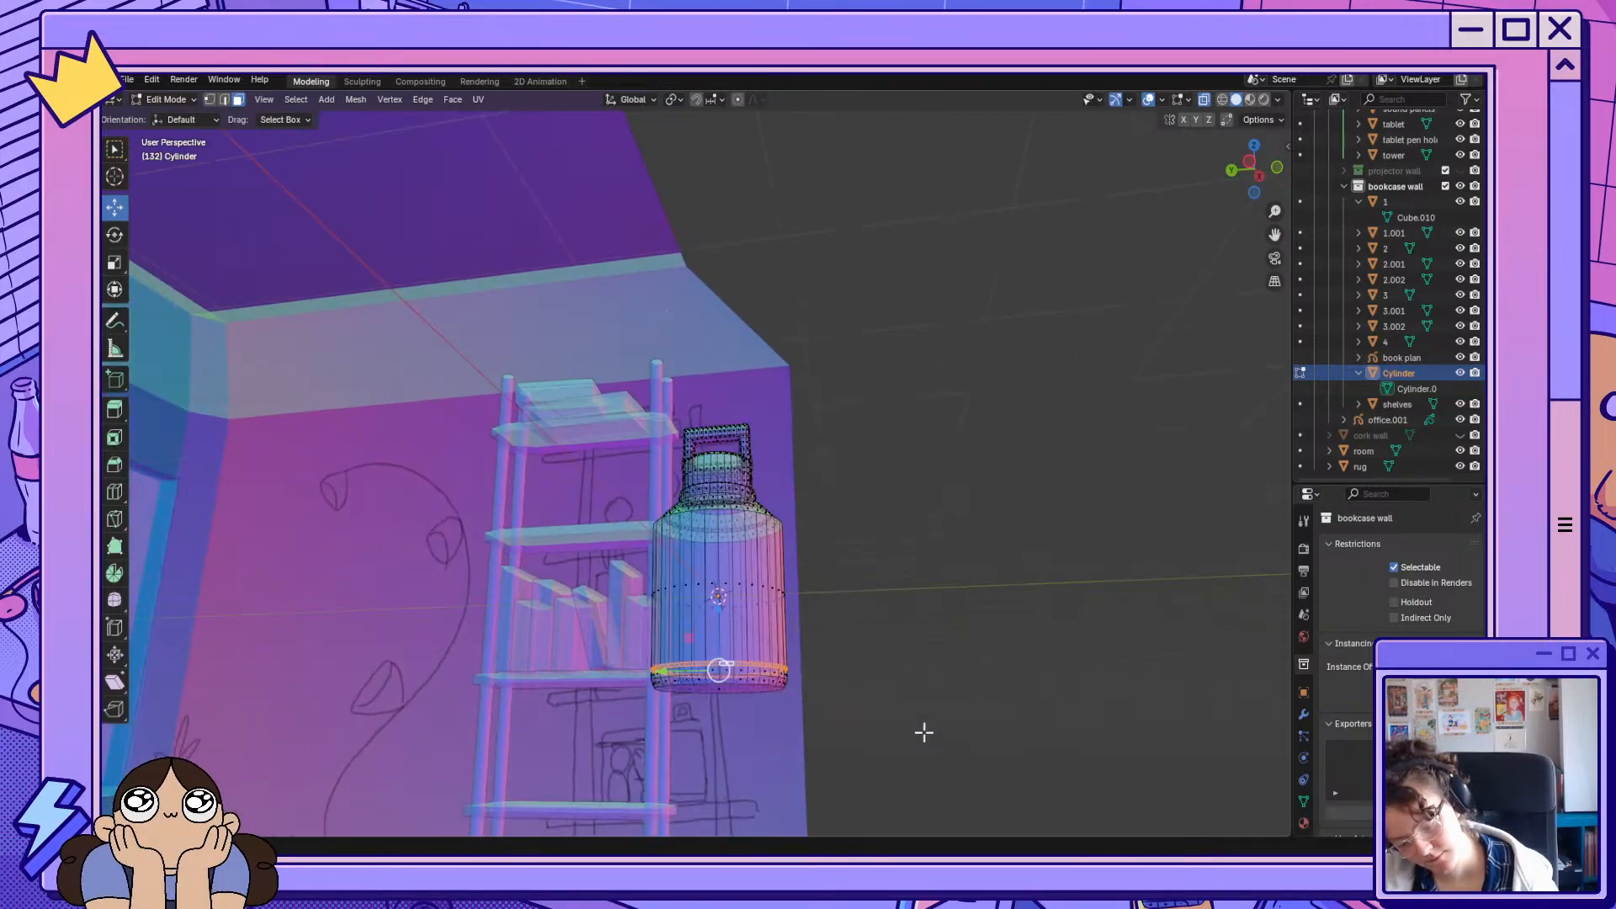
{"action": "middle_click_drag", "start_coordinate": [898, 746], "coordinate": [923, 765]}
{"action": "scroll", "coordinate": [923, 765], "scroll_direction": "up", "scroll_amount": 4}
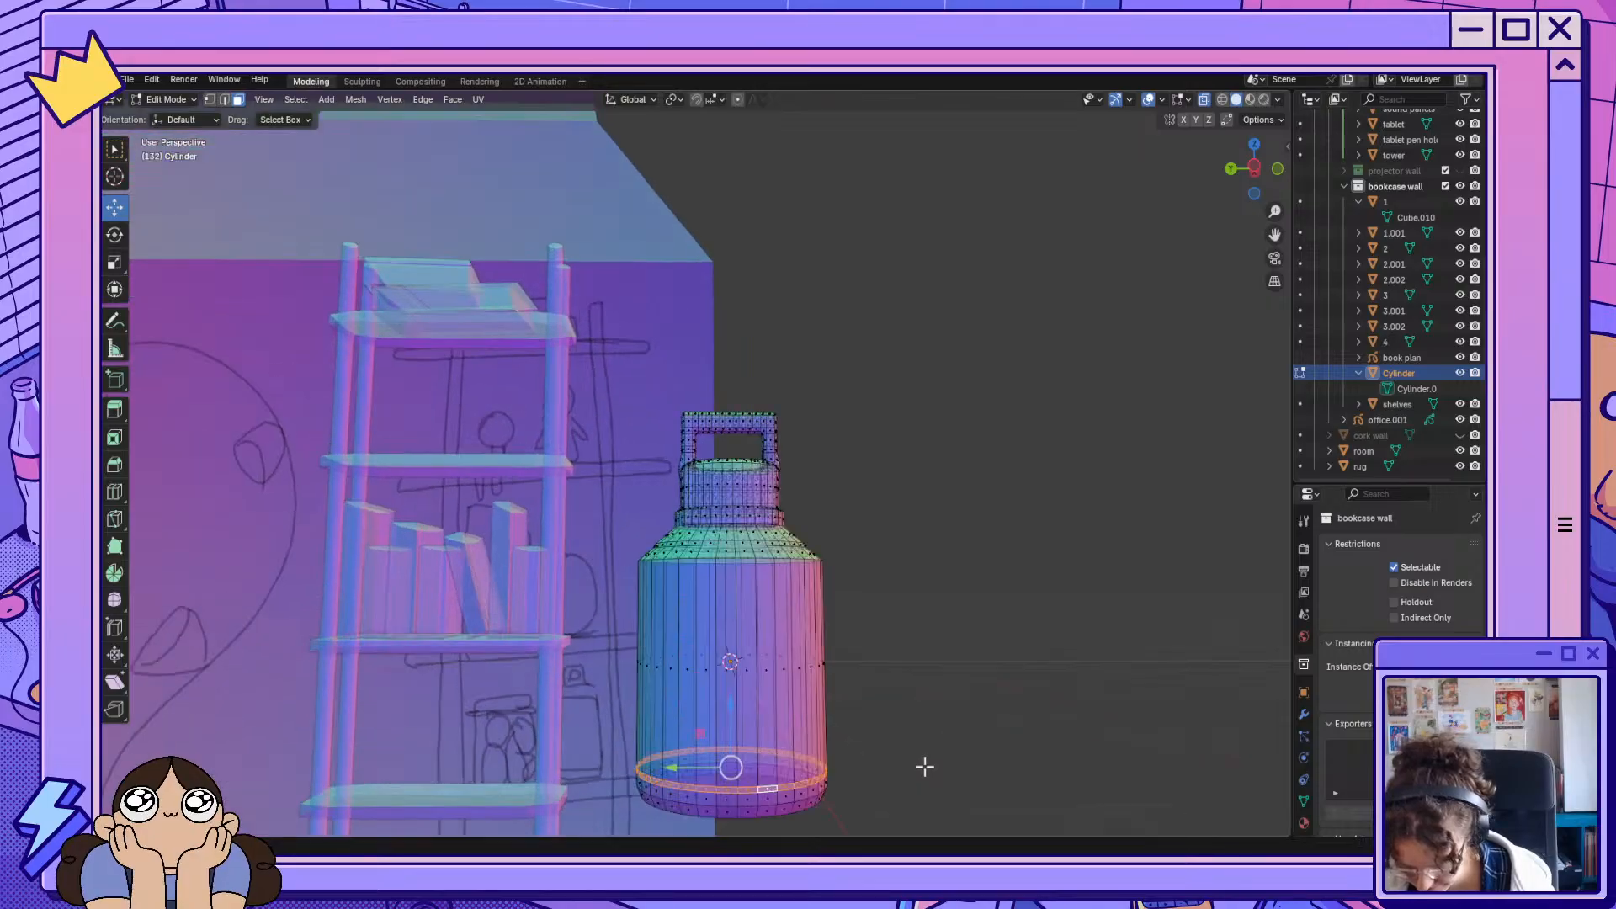
Inset the faces of the narrow lower band and scale the inner ring inward to about 0.97.
{"action": "left_click", "coordinate": [1255, 169]}
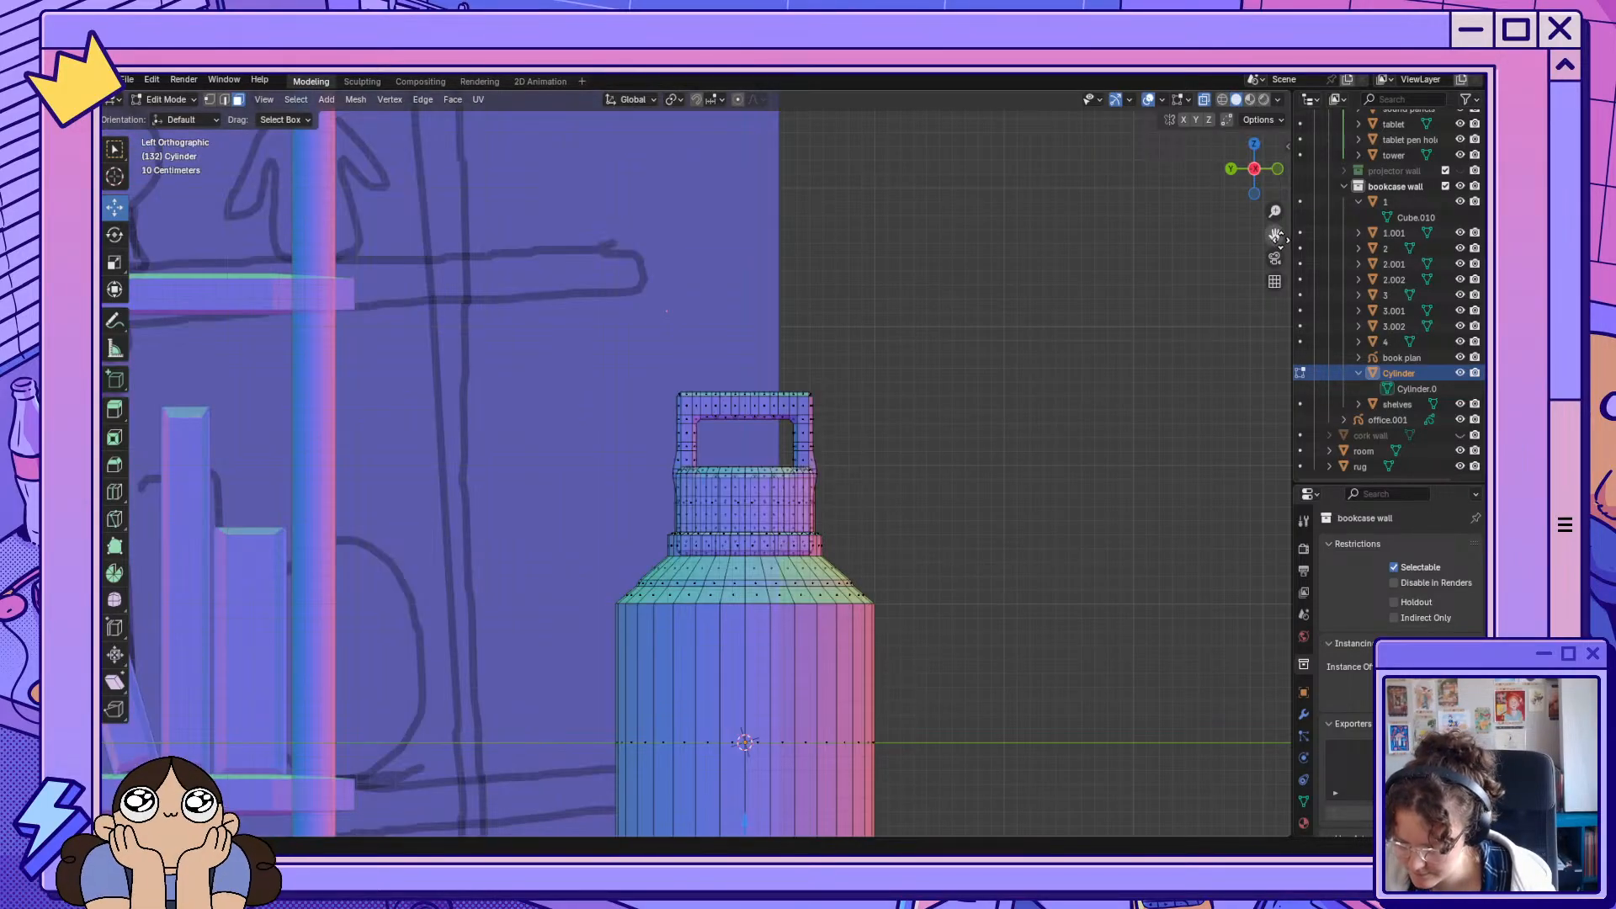
{"action": "mouse_move", "coordinate": [1275, 236]}
{"action": "left_mouse_down"}
{"action": "mouse_move", "coordinate": [1264, 2]}
{"action": "mouse_move", "coordinate": [1271, 225]}
{"action": "left_mouse_up"}
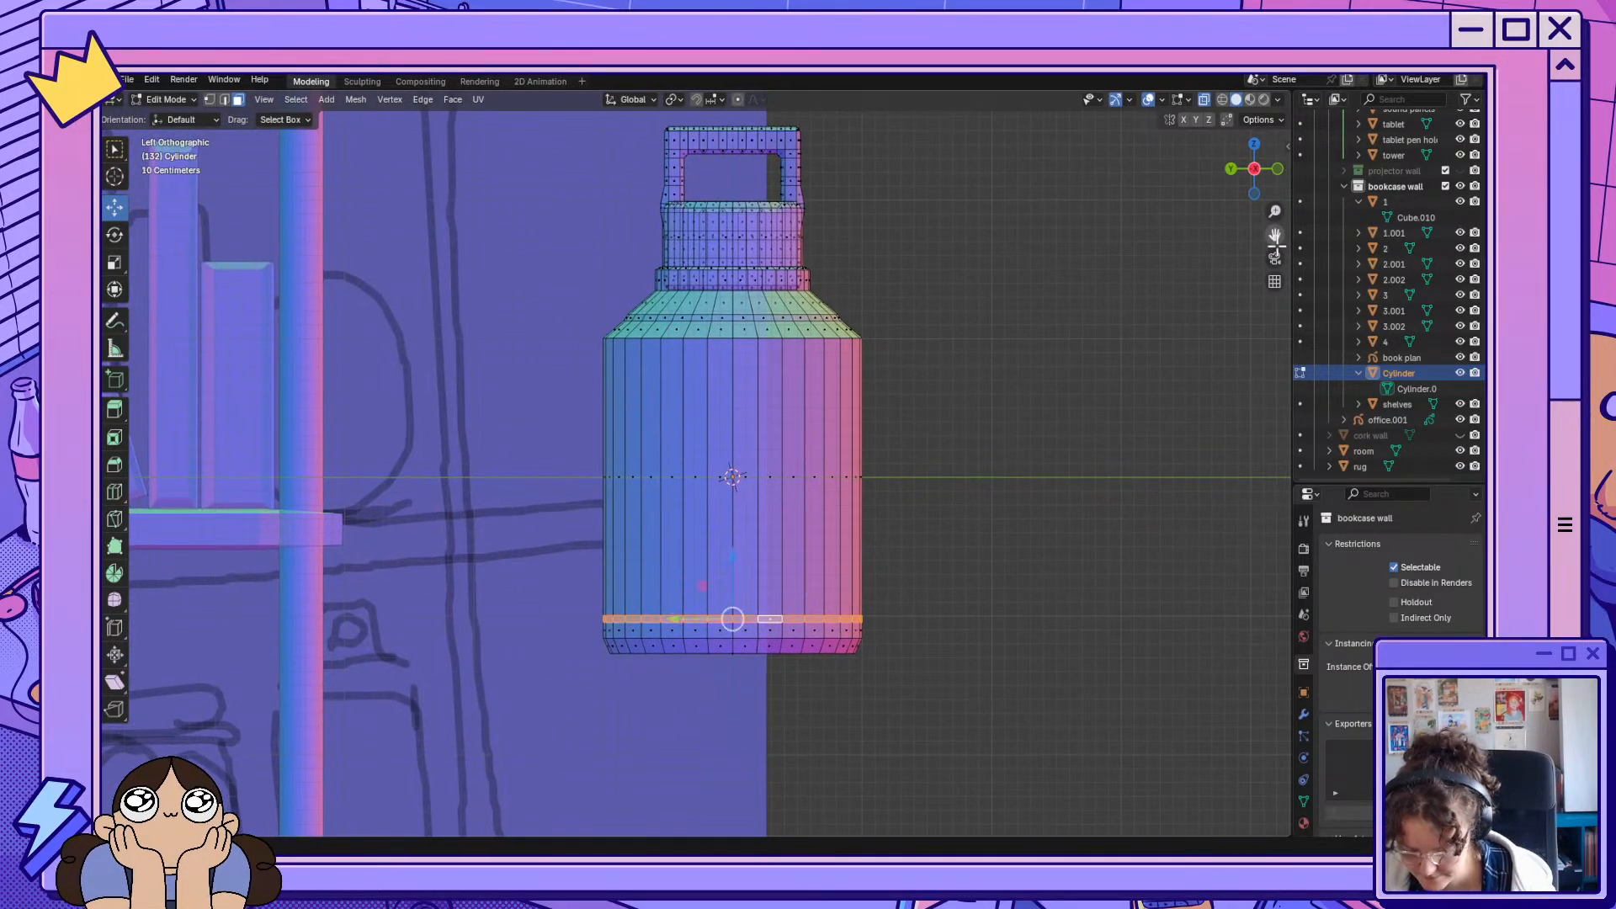
{"action": "key", "text": "i"}
{"action": "left_click", "coordinate": [826, 729]}
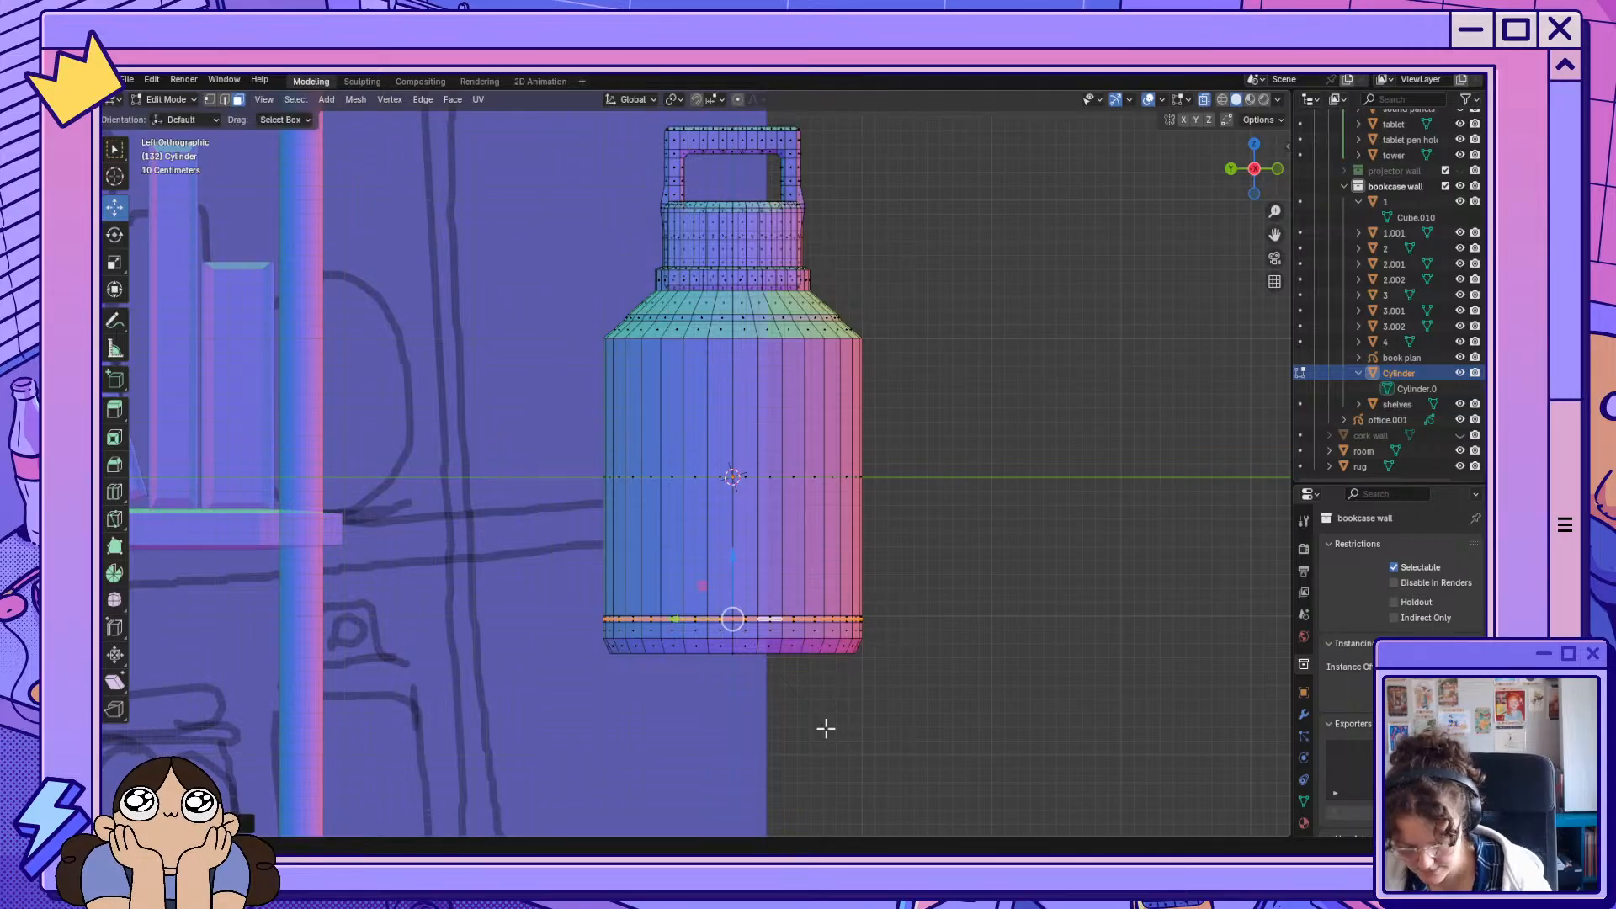
{"action": "key", "text": "s"}
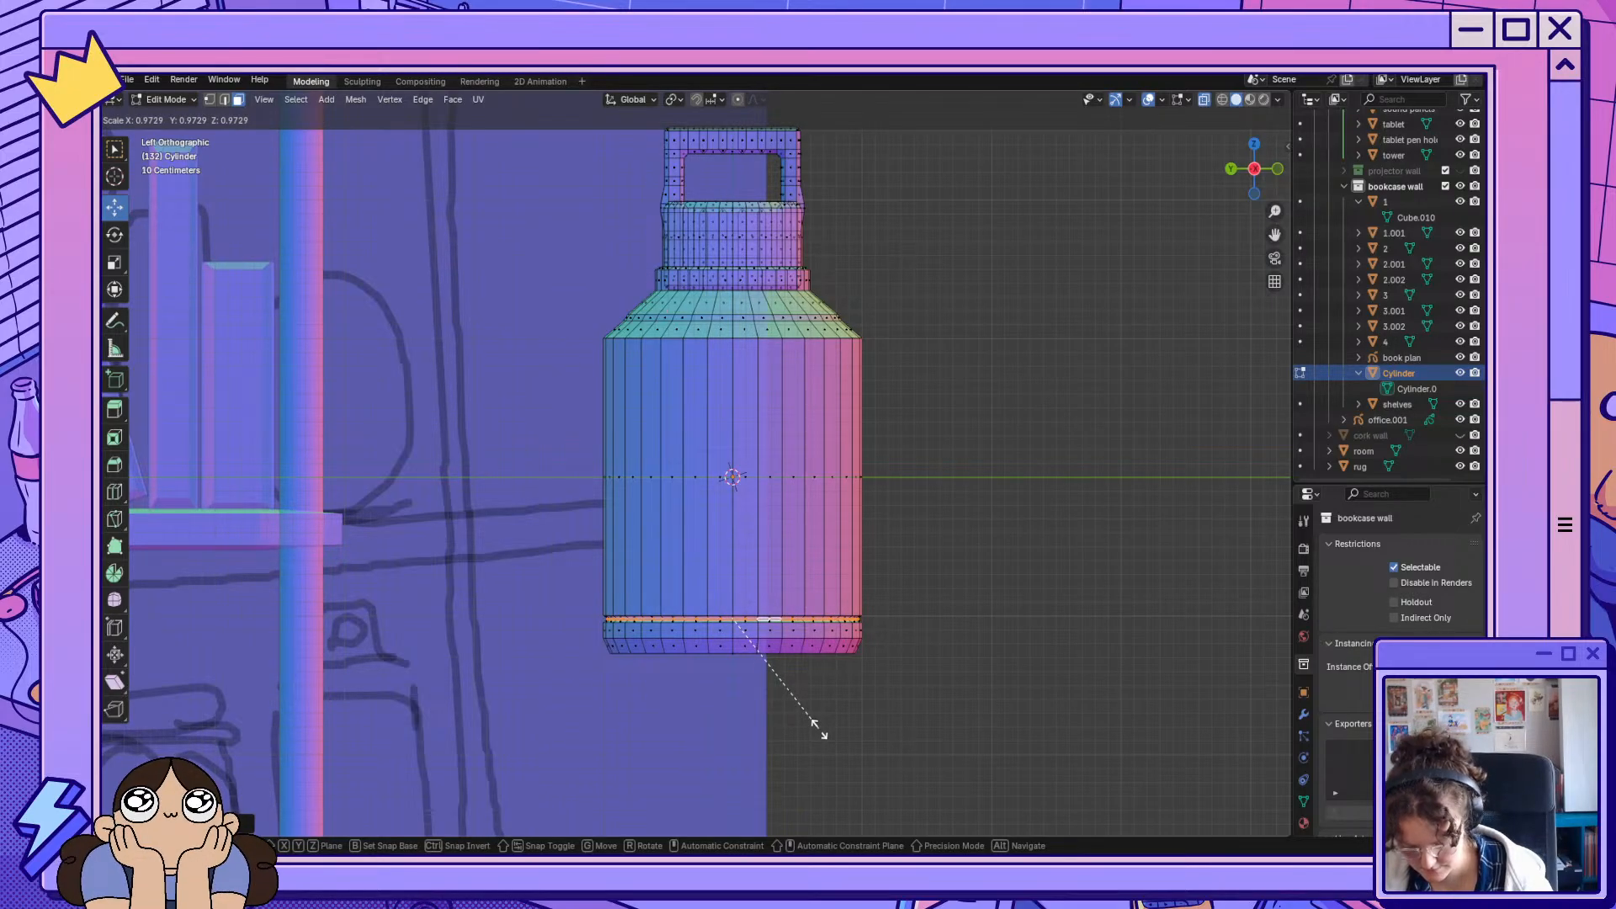
{"action": "left_click", "coordinate": [817, 726]}
Turn off X-ray display and check the bottle's shape from several sides.
{"action": "mouse_move", "coordinate": [974, 659]}
{"action": "middle_mouse_down"}
{"action": "mouse_move", "coordinate": [959, 685]}
{"action": "mouse_move", "coordinate": [993, 705]}
{"action": "mouse_move", "coordinate": [1003, 692]}
{"action": "mouse_move", "coordinate": [950, 671]}
{"action": "mouse_move", "coordinate": [960, 704]}
{"action": "mouse_move", "coordinate": [1119, 671]}
{"action": "mouse_move", "coordinate": [1047, 660]}
{"action": "middle_mouse_up"}
{"action": "middle_click_drag", "start_coordinate": [1053, 614], "coordinate": [1034, 262]}
{"action": "scroll", "coordinate": [1034, 262], "scroll_direction": "down", "scroll_amount": 3}
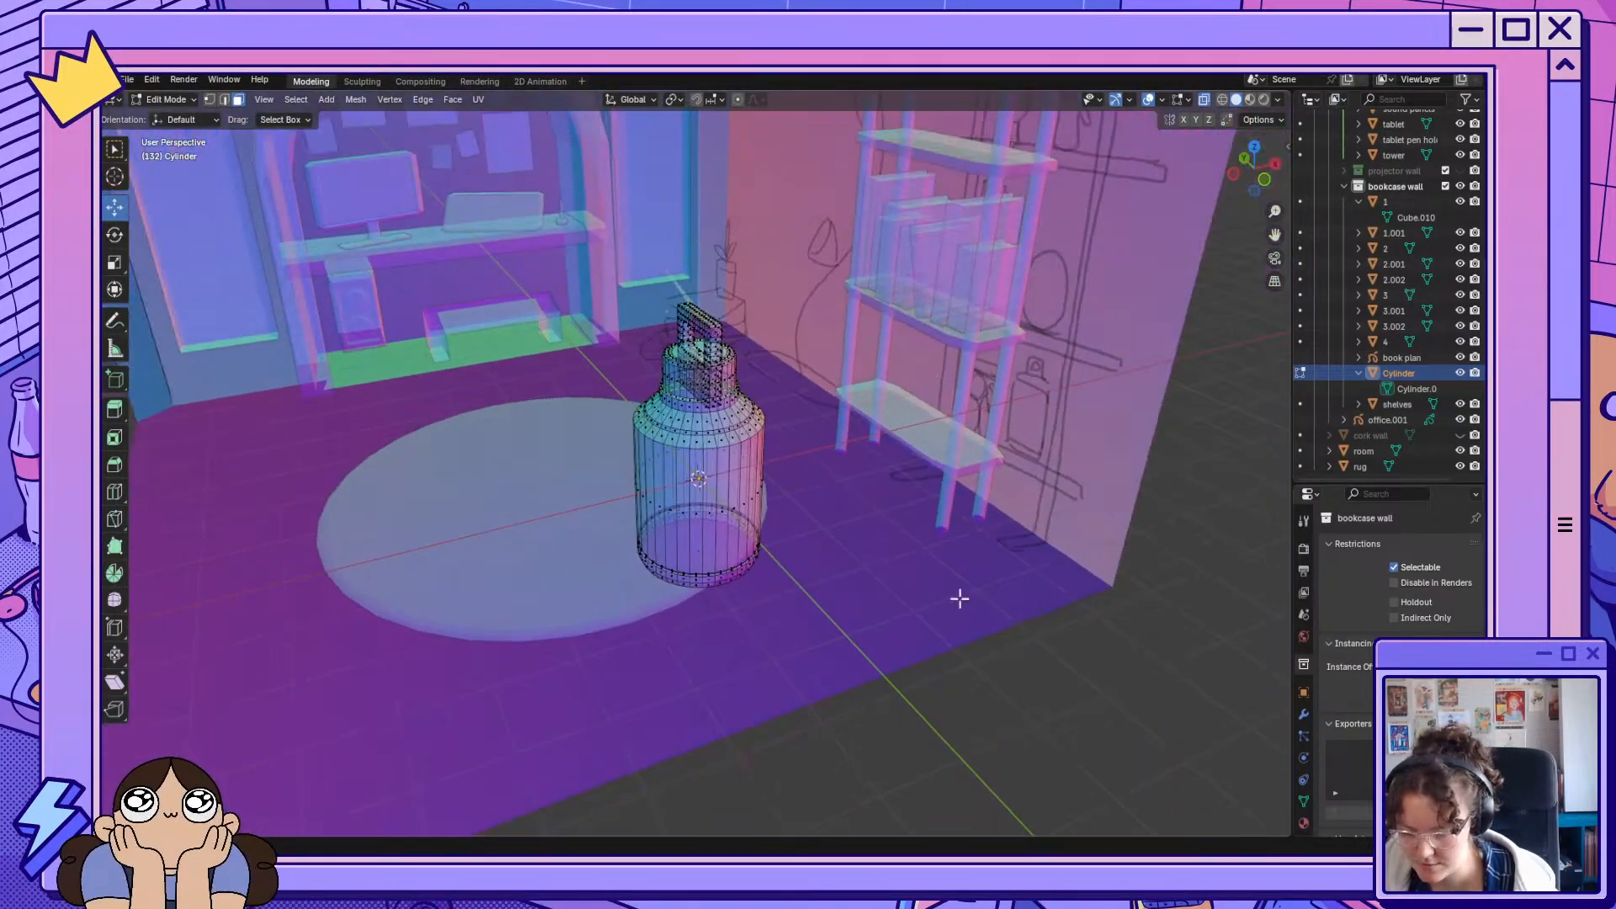
{"action": "middle_click_drag", "start_coordinate": [960, 596], "coordinate": [1089, 715]}
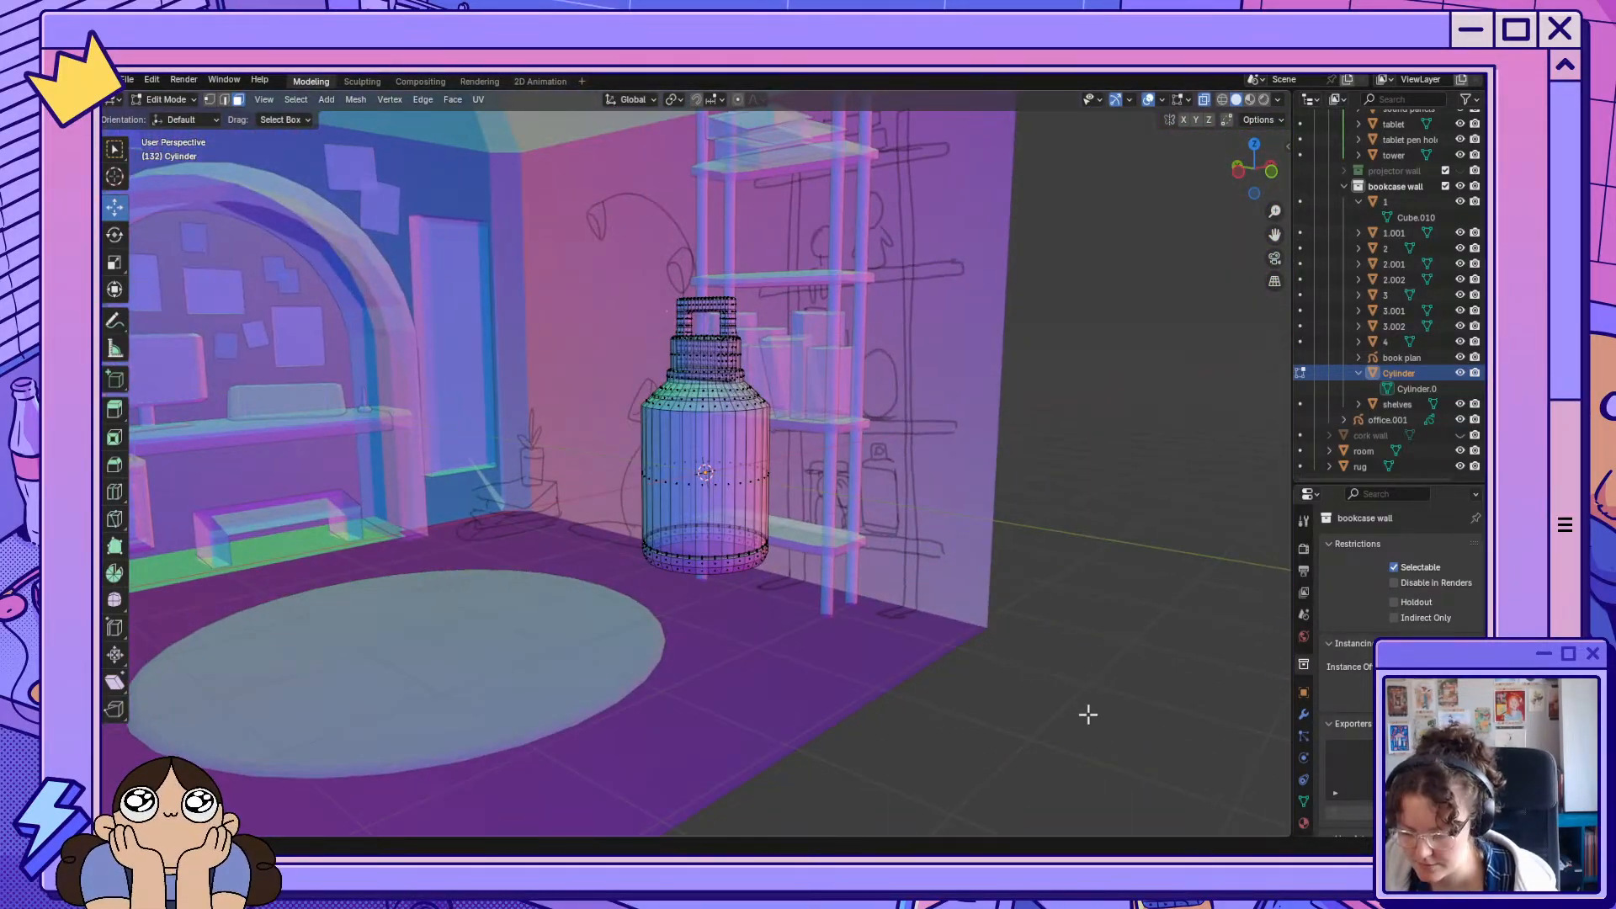
{"action": "left_click", "coordinate": [1204, 100]}
{"action": "middle_click_drag", "start_coordinate": [1122, 587], "coordinate": [1230, 639]}
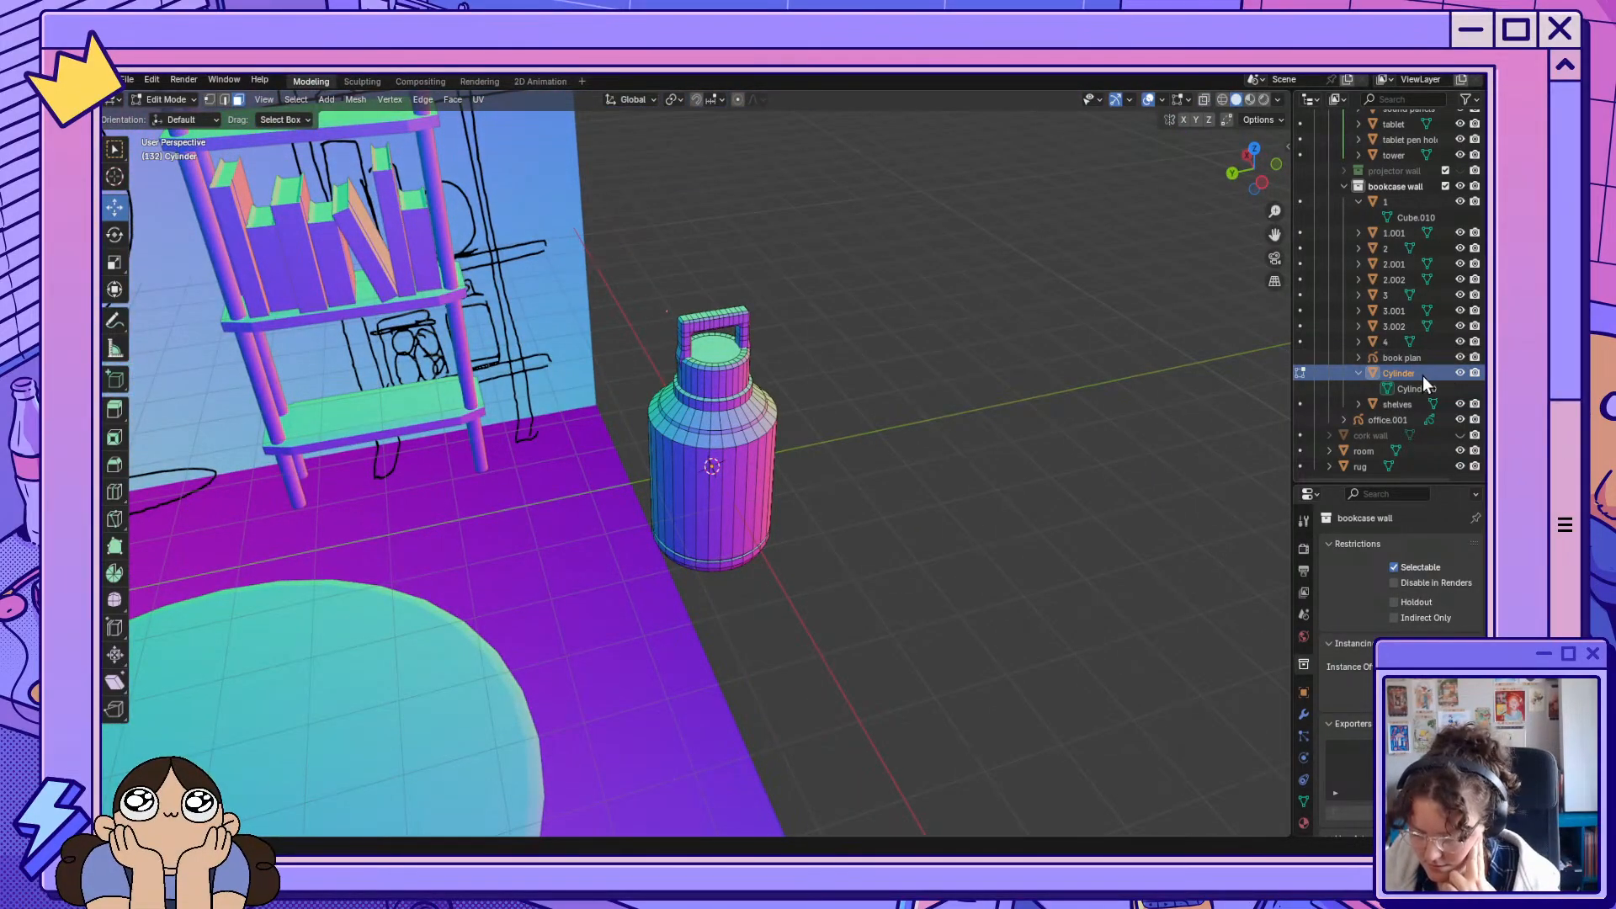
Rename the bottle's Cylinder object as "water bottle" and return to Object Mode.
{"action": "type", "text": "wal"}
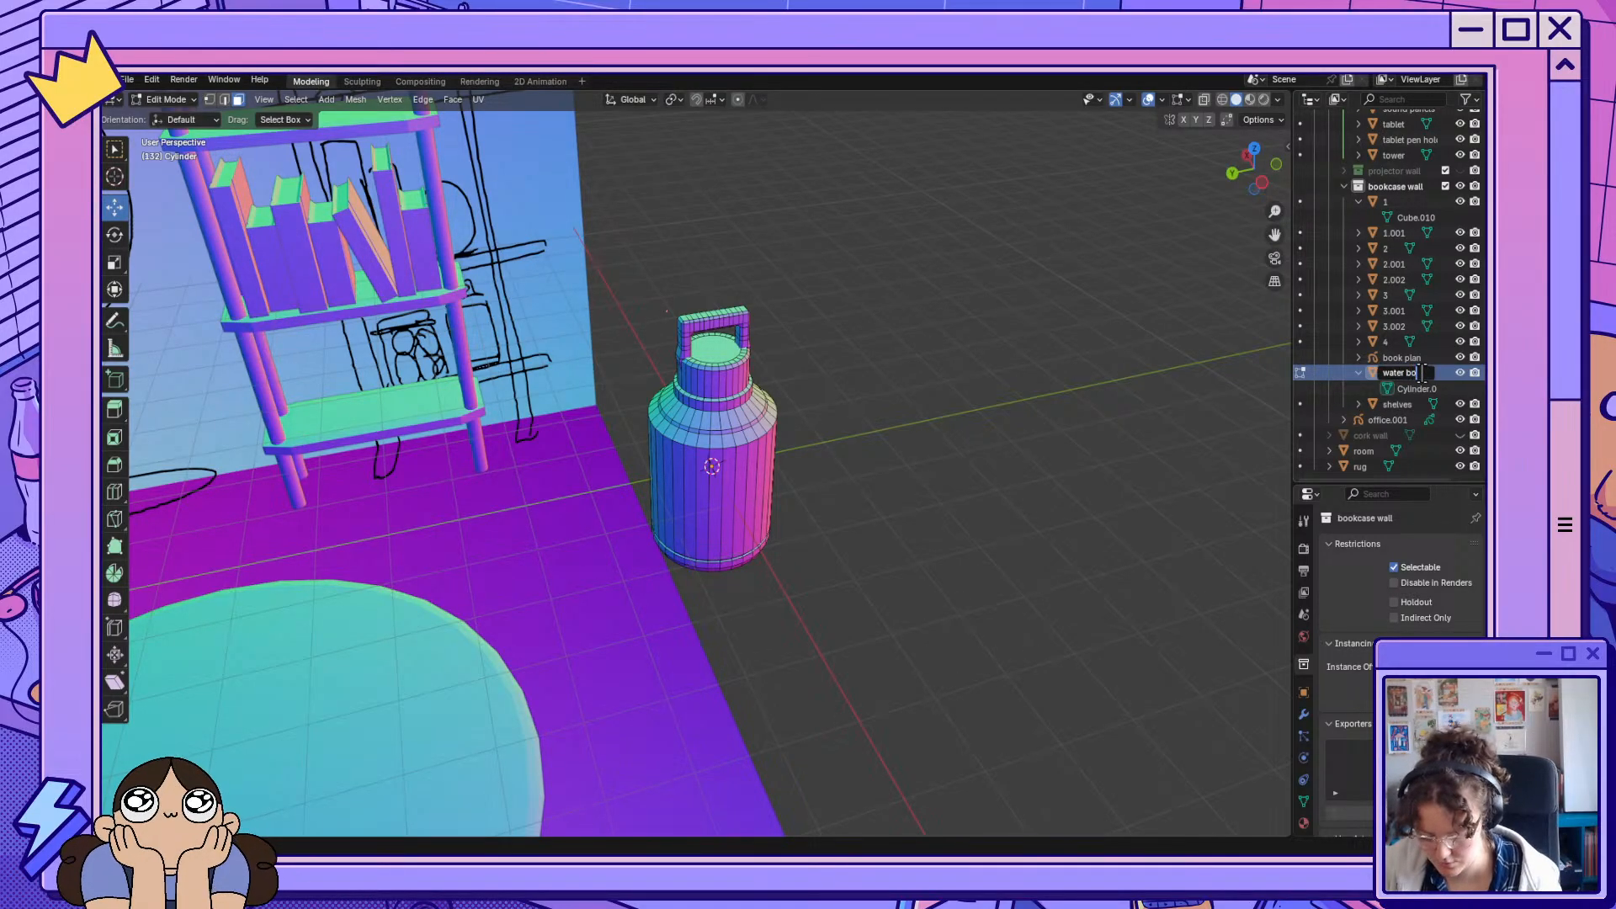
{"action": "type", "text": "er bottle"}
{"action": "key", "text": "Return"}
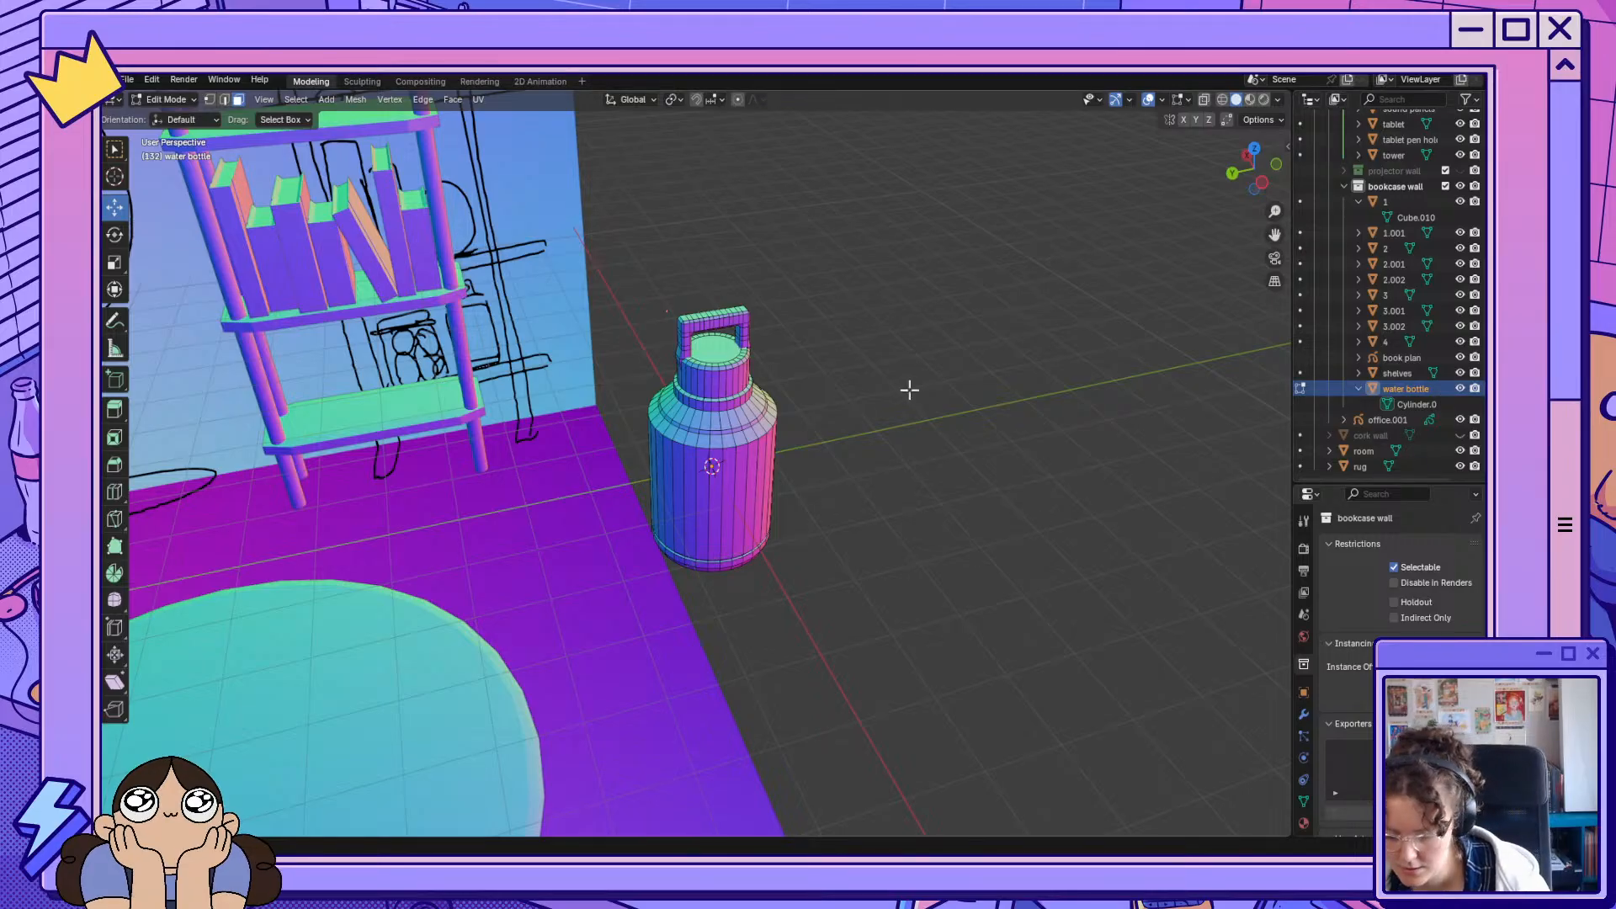
{"action": "left_click", "coordinate": [196, 99]}
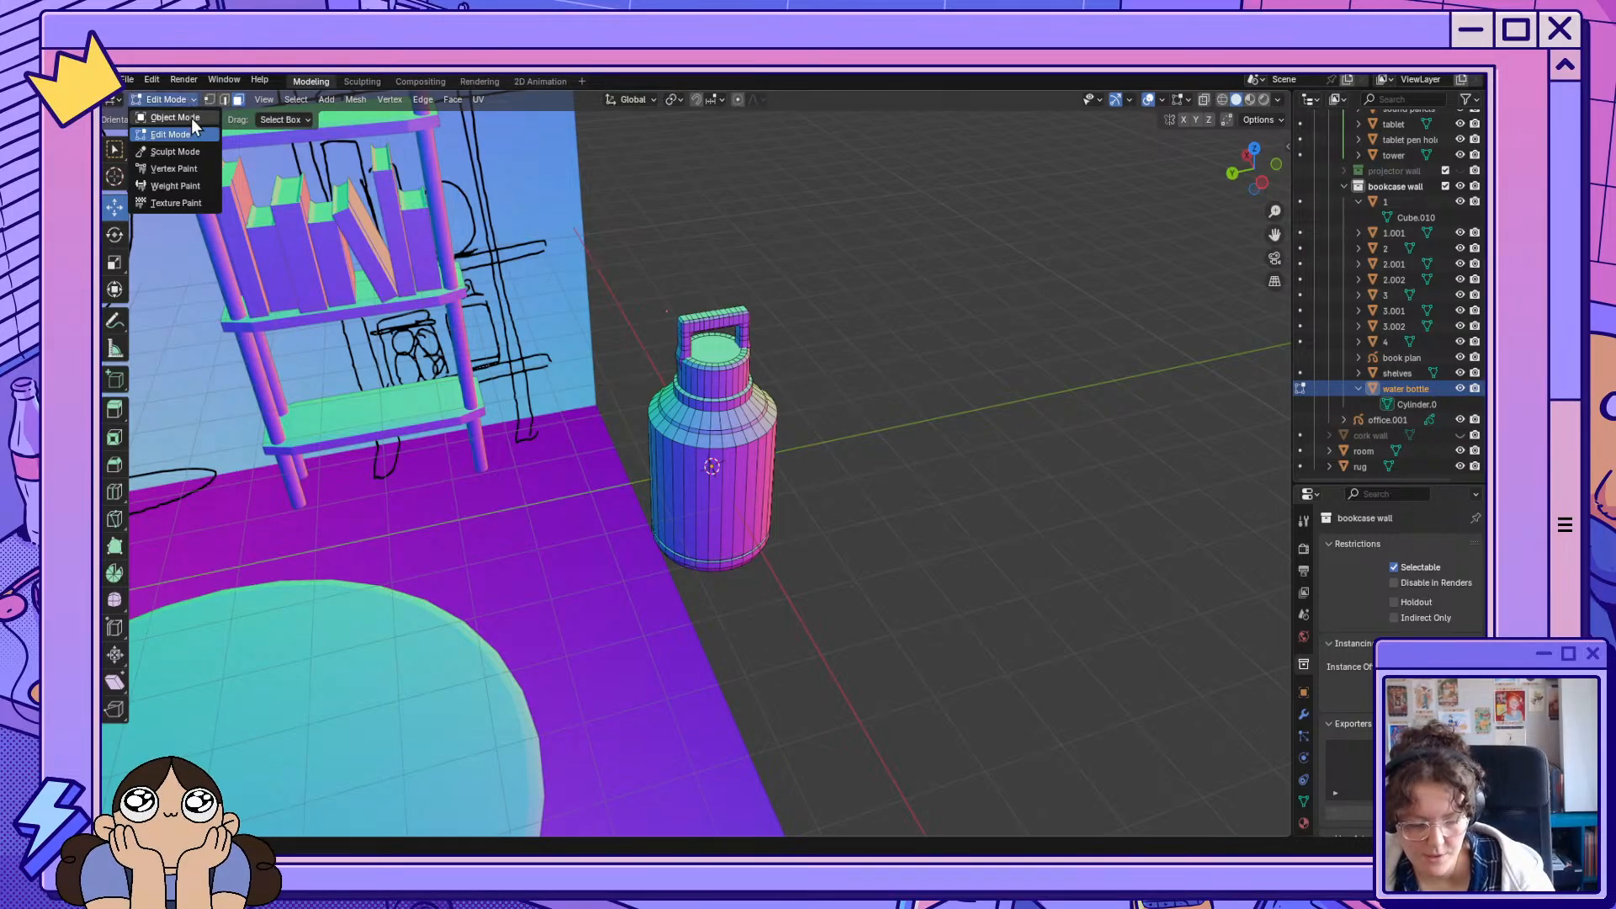
{"action": "left_click", "coordinate": [190, 118]}
Move the water bottle along the Y and X axes to the bookcase and lower it along Z to the bottom shelf's height.
{"action": "middle_click_drag", "start_coordinate": [832, 503], "coordinate": [800, 441]}
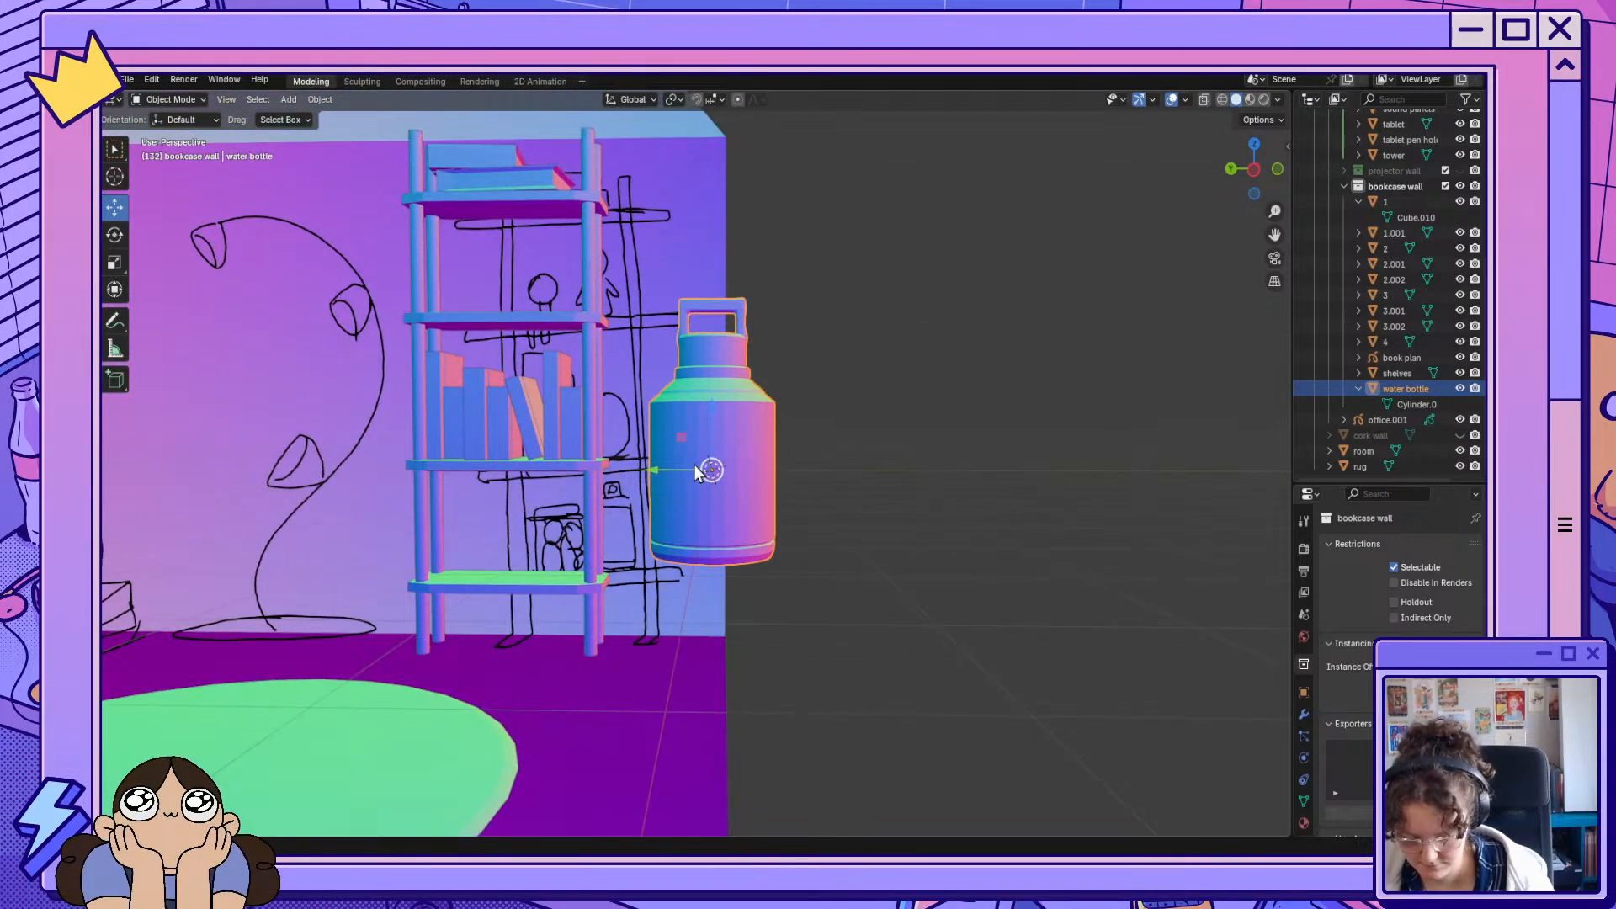
{"action": "left_click_drag", "start_coordinate": [694, 470], "coordinate": [487, 553]}
{"action": "middle_click_drag", "start_coordinate": [486, 553], "coordinate": [714, 416]}
{"action": "key", "text": "g"}
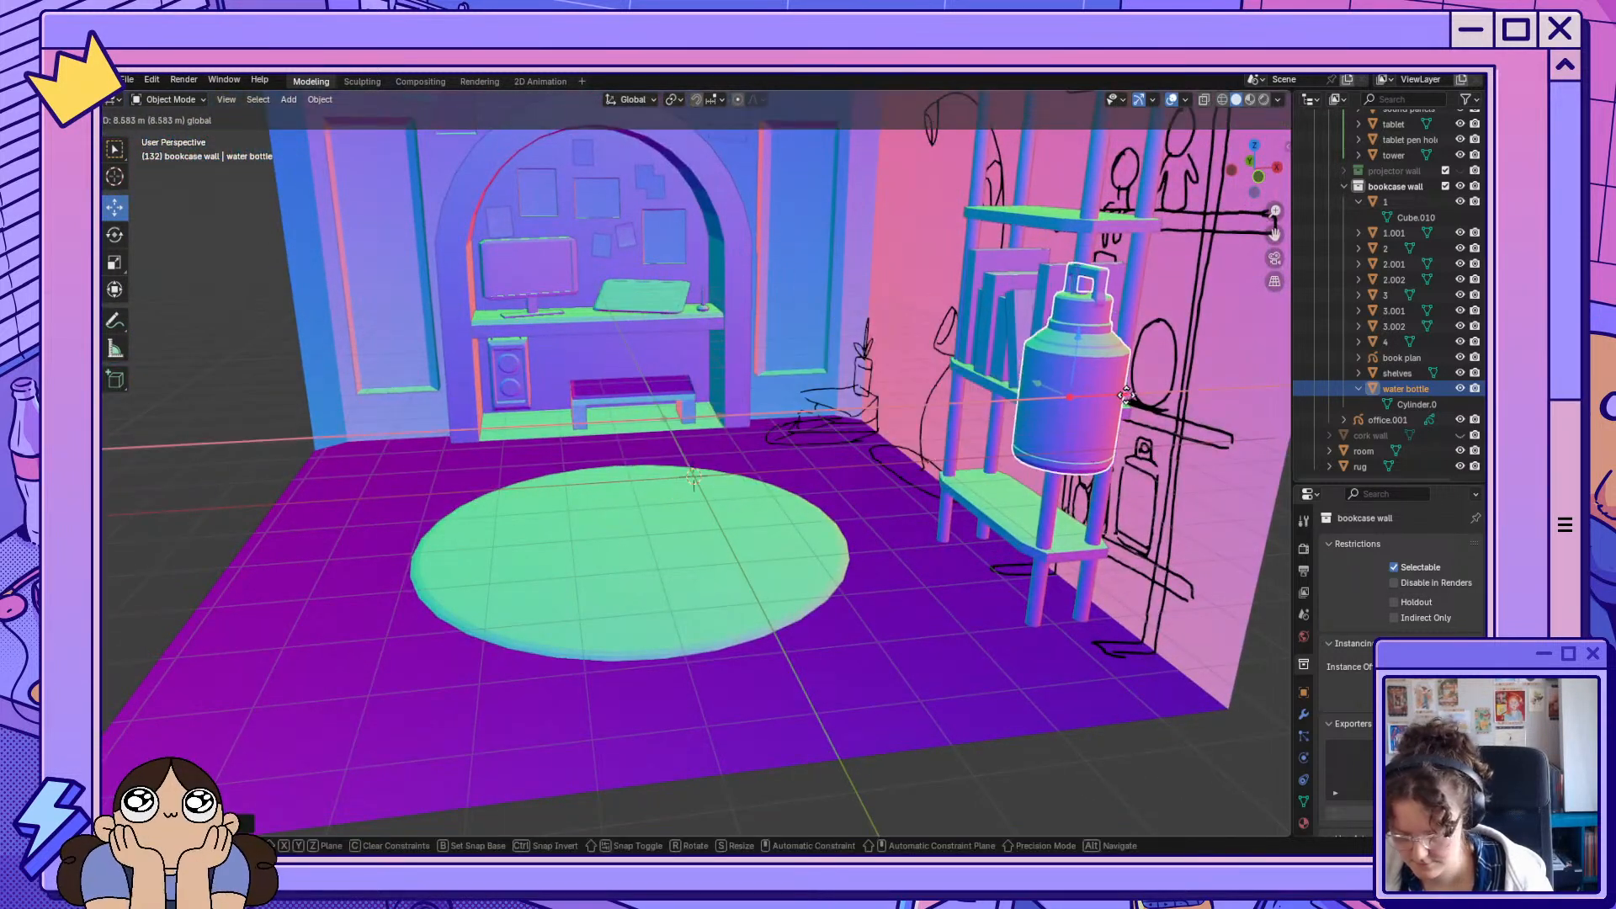
{"action": "left_click", "coordinate": [1146, 406]}
{"action": "key", "text": "g"}
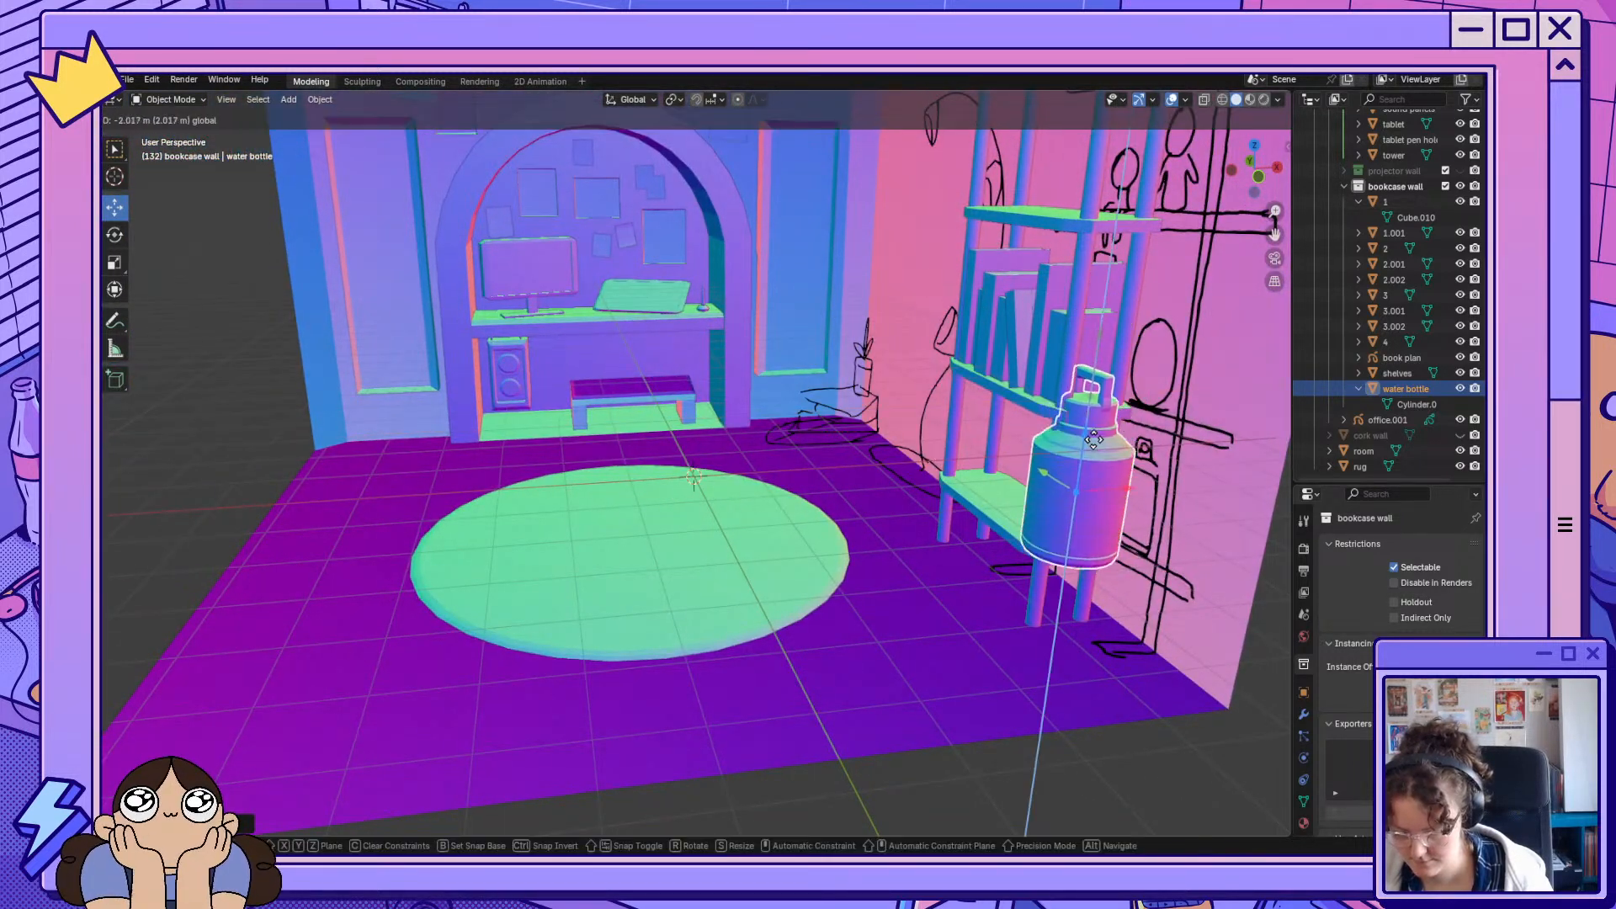
{"action": "left_click", "coordinate": [898, 614]}
{"action": "middle_click_drag", "start_coordinate": [898, 614], "coordinate": [1044, 593]}
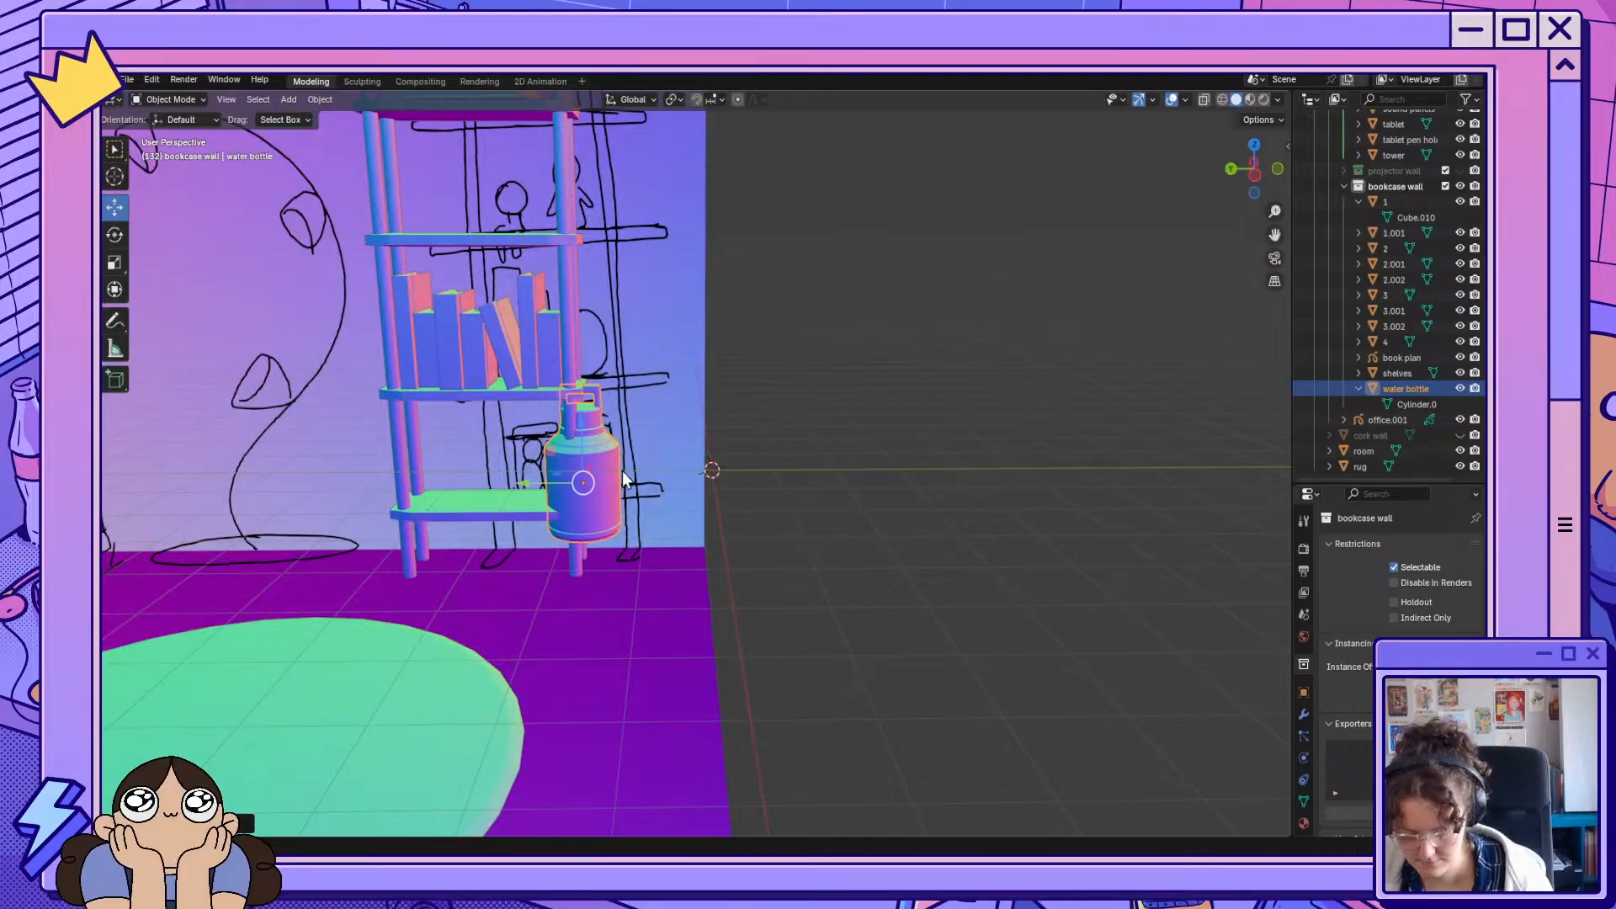
Scale the water bottle down to about 0.62 and move it about 1.2 m along Y over the lowest shelf.
{"action": "key", "text": "s"}
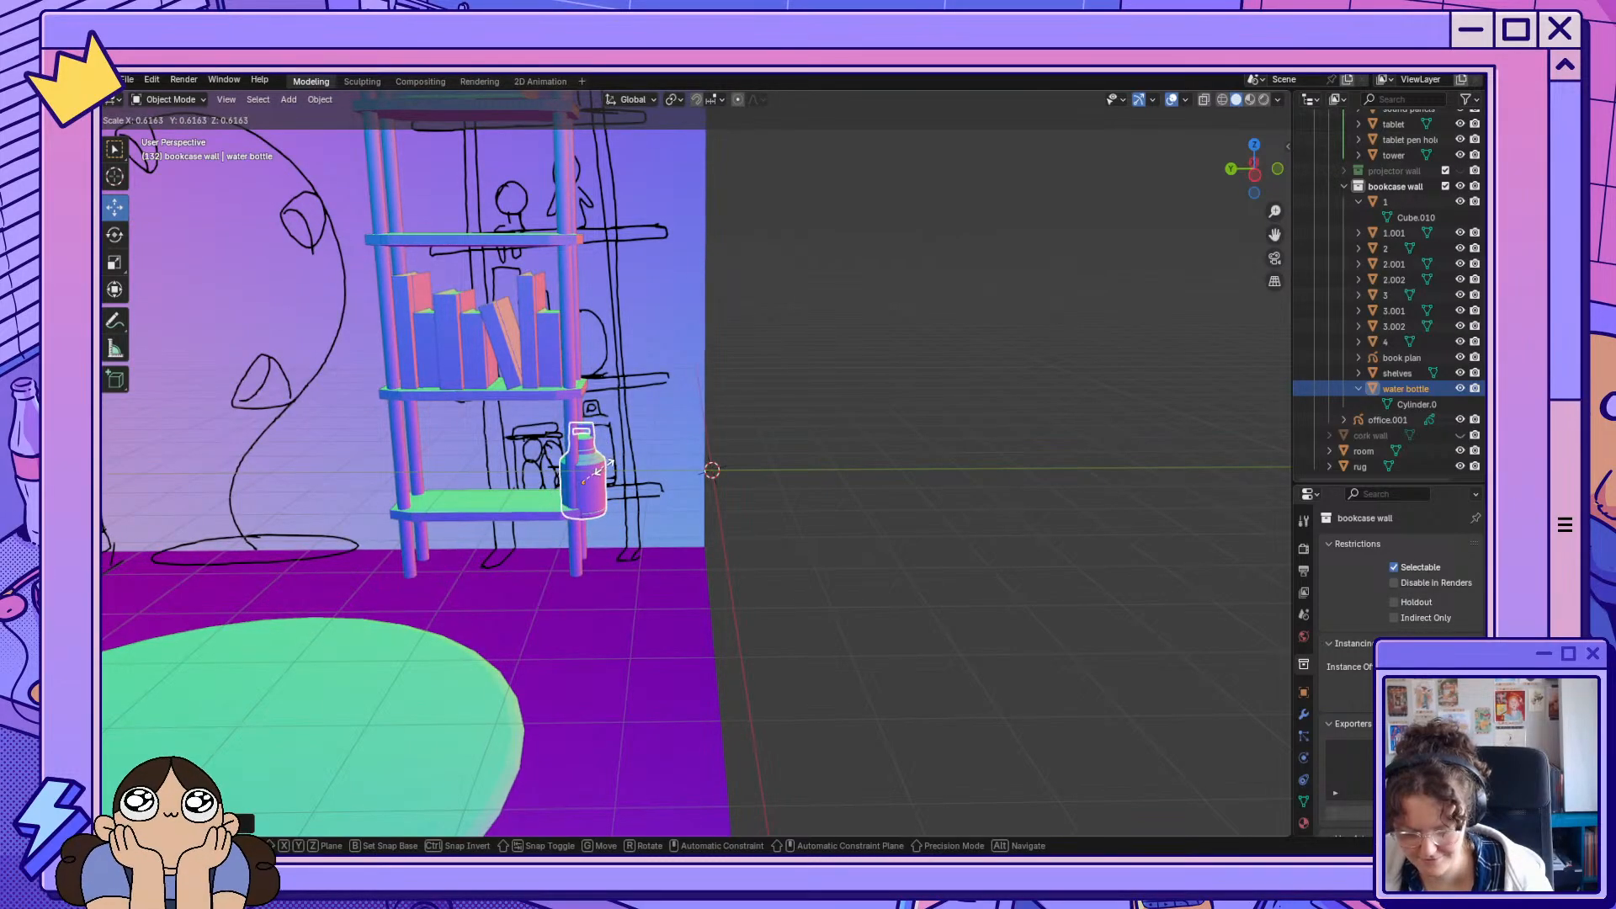
{"action": "left_click", "coordinate": [596, 473]}
{"action": "key", "text": "g"}
{"action": "key", "text": "y"}
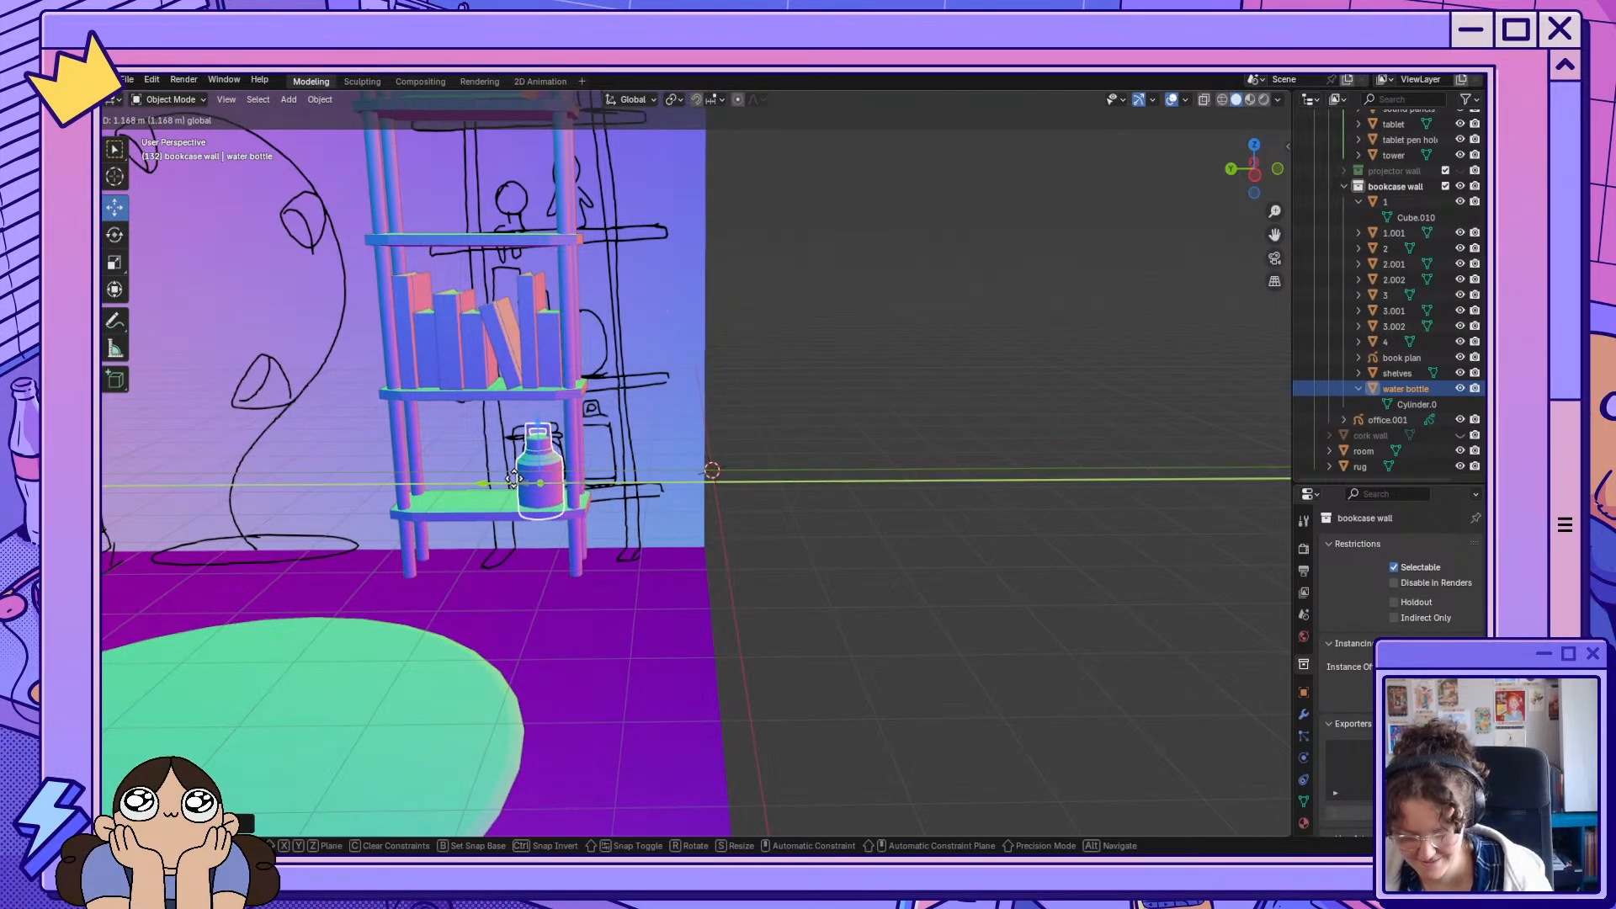
{"action": "left_click", "coordinate": [513, 478]}
Raise the water bottle along Z until its base rests on the top surface of the lowest shelf.
{"action": "key", "text": "g"}
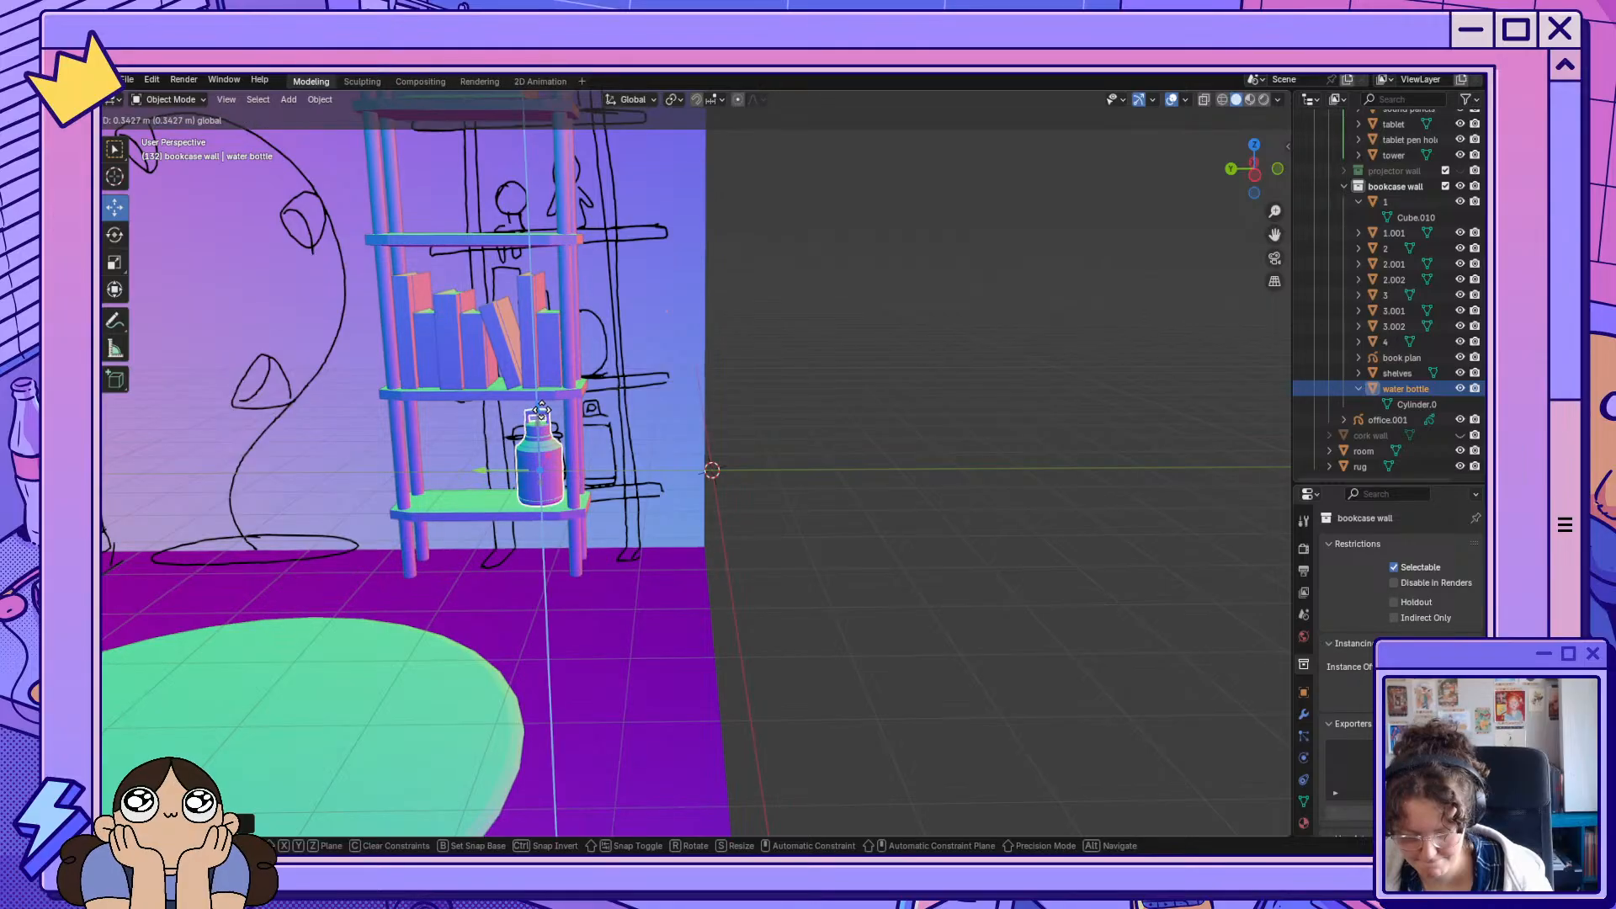
{"action": "left_click", "coordinate": [543, 444]}
{"action": "scroll", "coordinate": [580, 517], "scroll_direction": "up", "scroll_amount": 6}
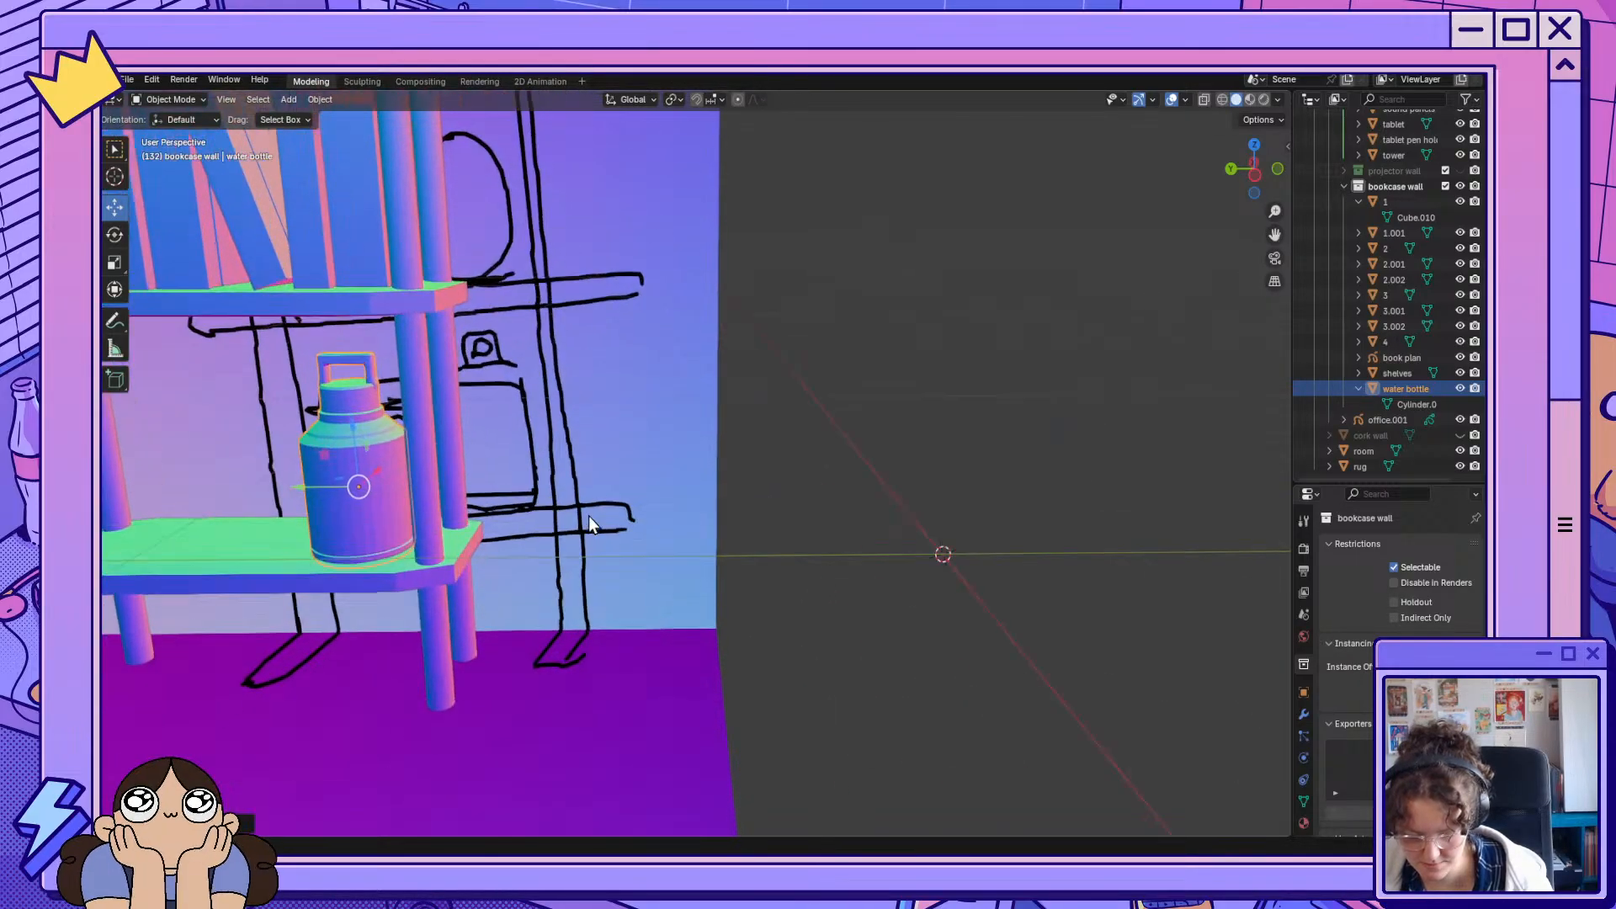
{"action": "left_click_drag", "start_coordinate": [1275, 235], "coordinate": [1545, 215]}
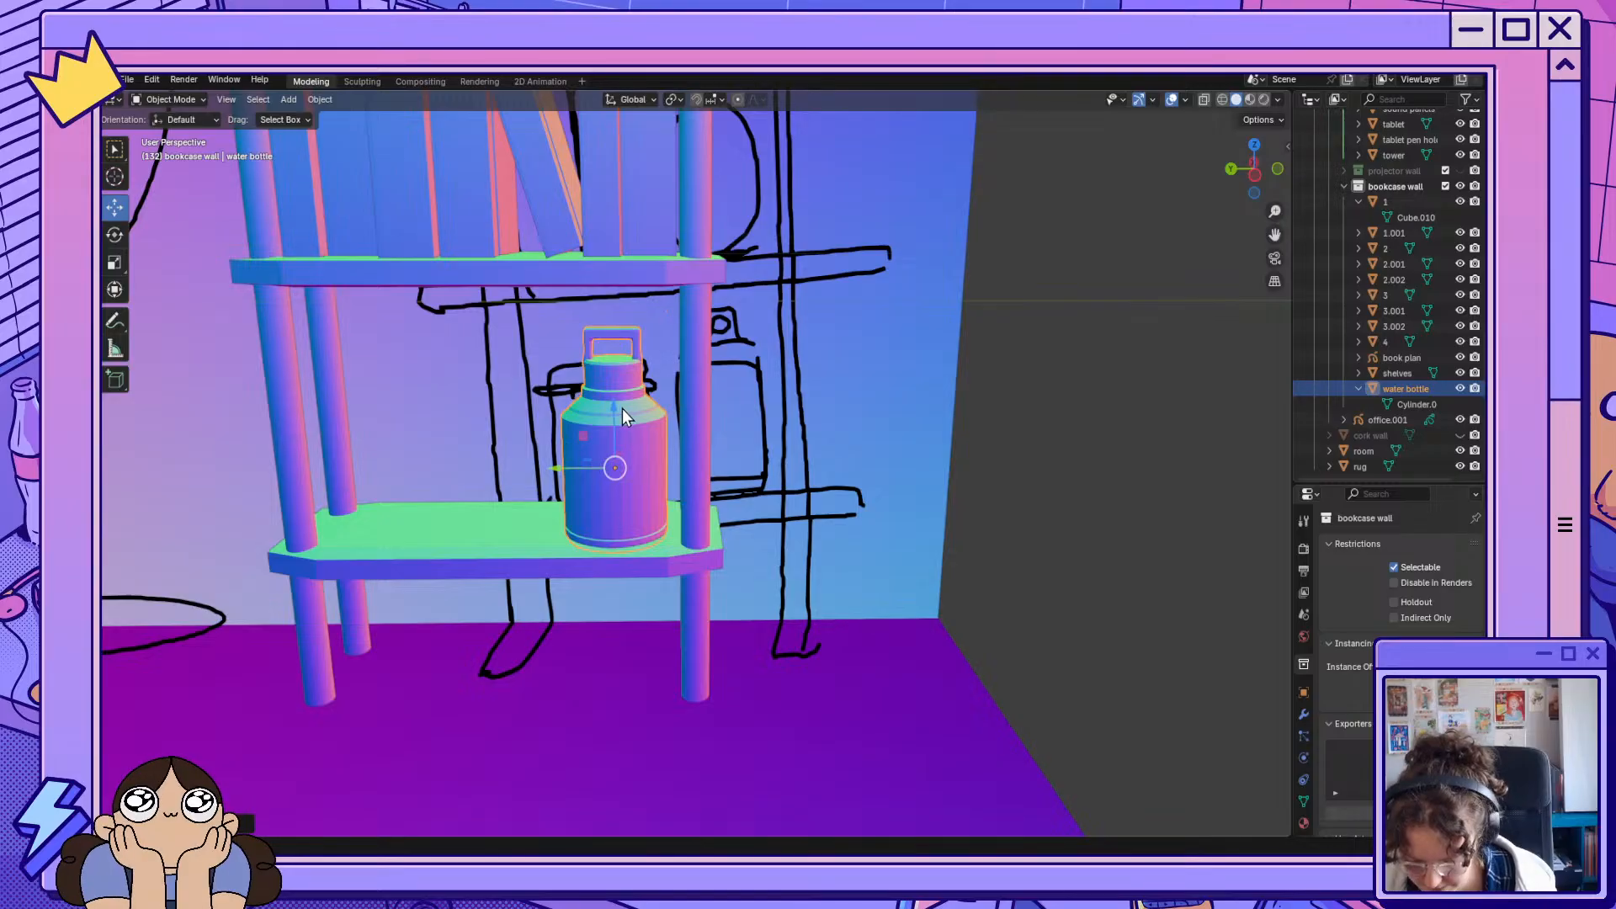
{"action": "key", "text": "g"}
{"action": "key", "text": "z"}
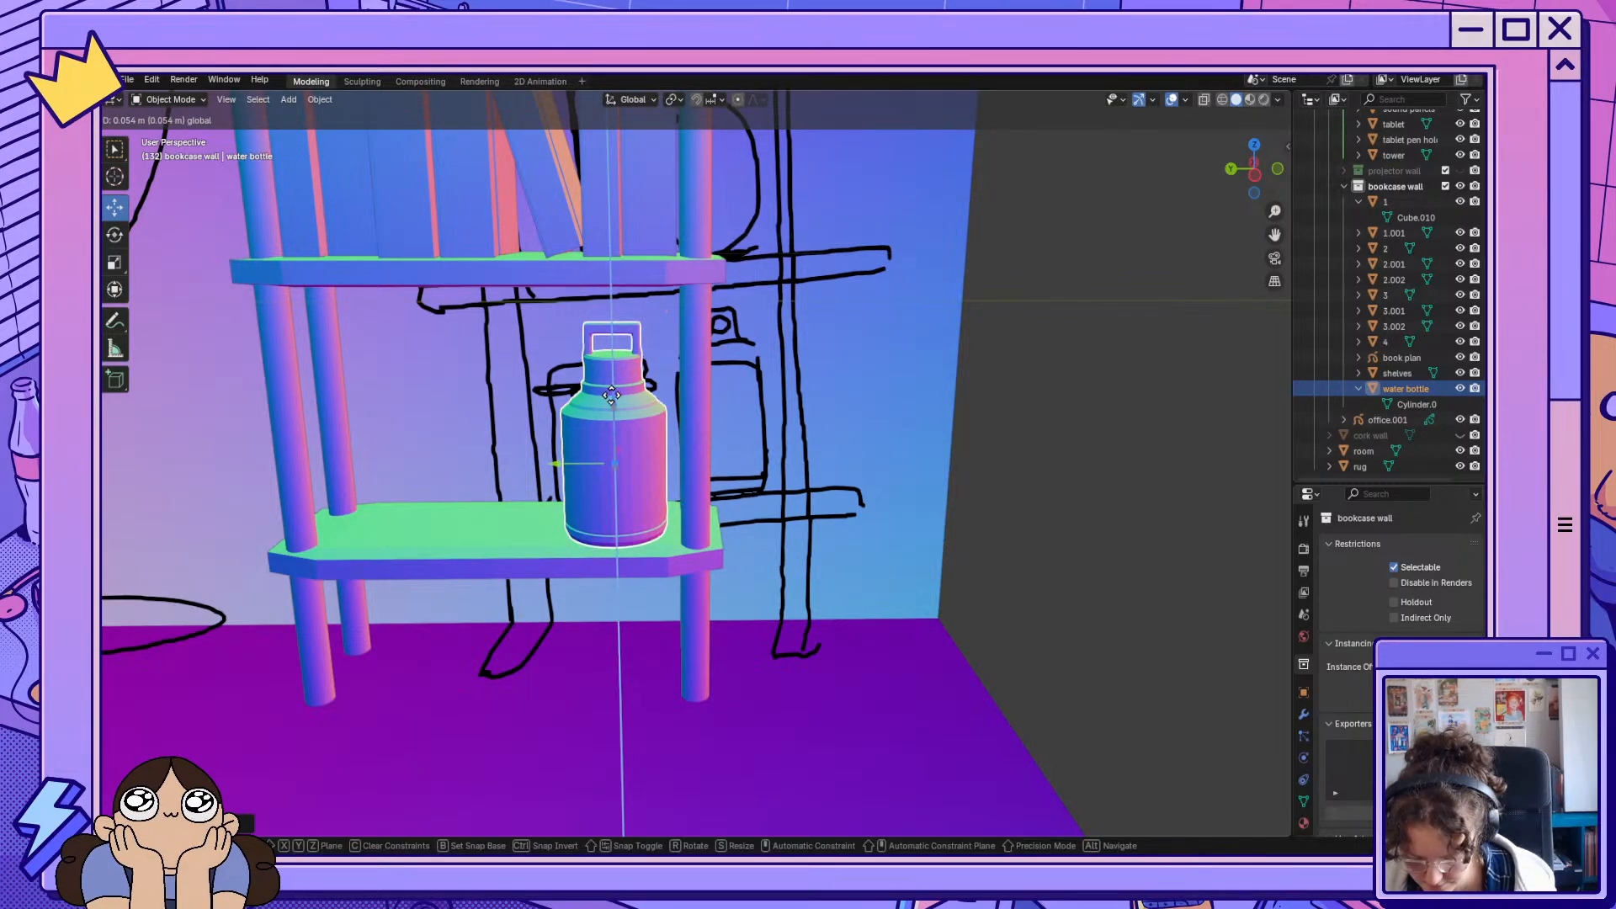
{"action": "left_click", "coordinate": [1007, 467]}
{"action": "mouse_move", "coordinate": [1007, 468]}
{"action": "middle_mouse_down"}
{"action": "mouse_move", "coordinate": [973, 452]}
{"action": "mouse_move", "coordinate": [982, 478]}
{"action": "middle_mouse_up"}
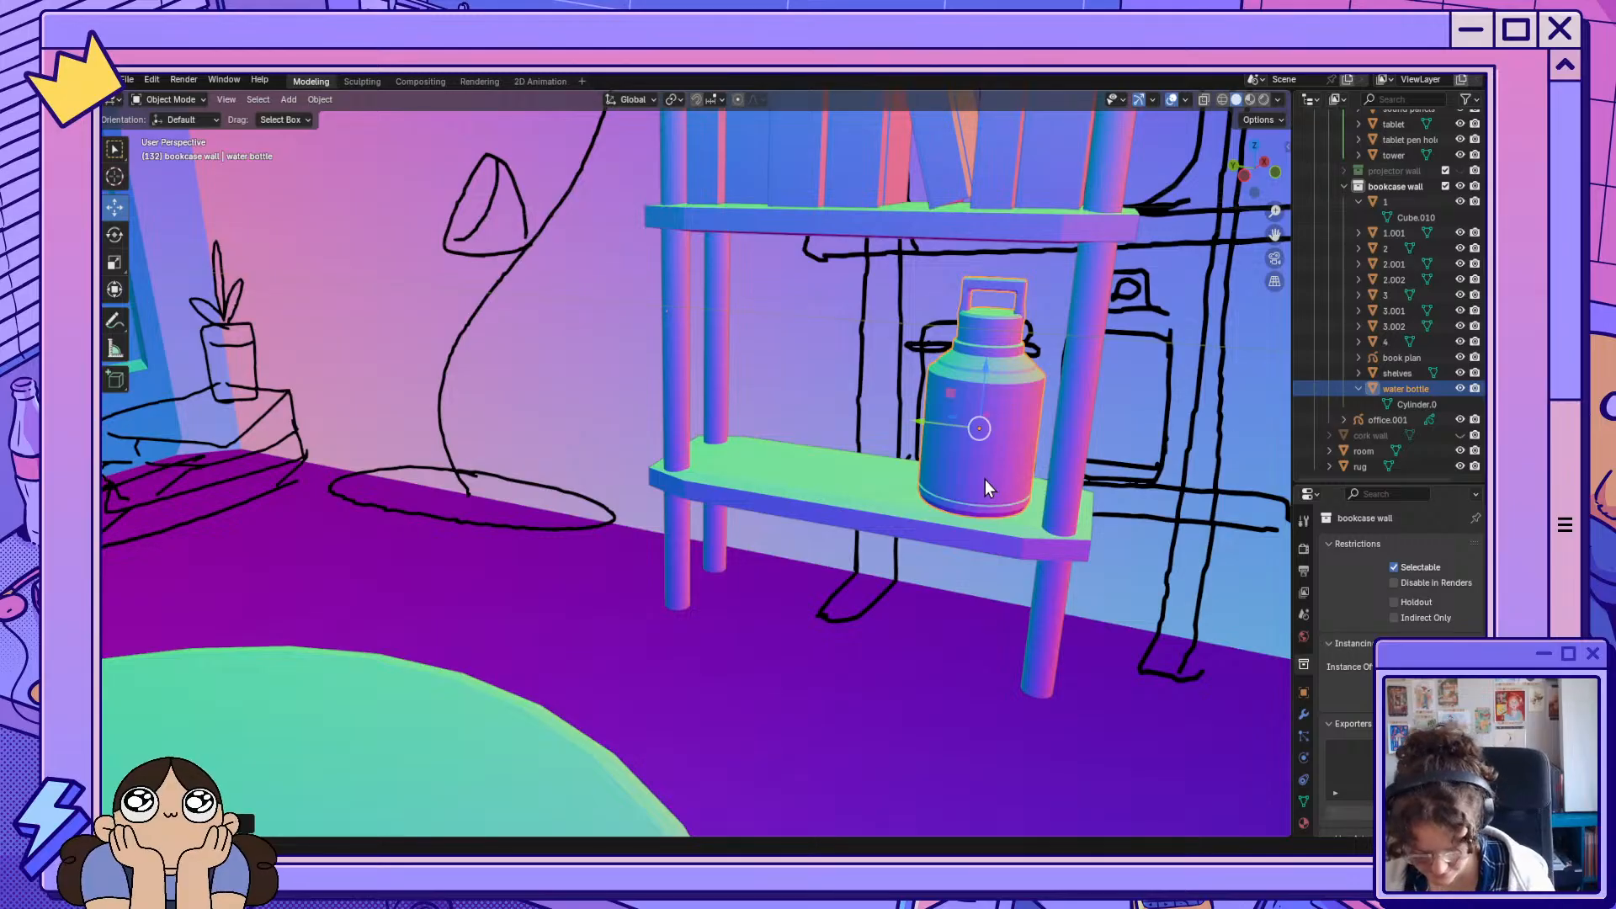
{"action": "key", "text": "g"}
{"action": "key", "text": "Escape"}
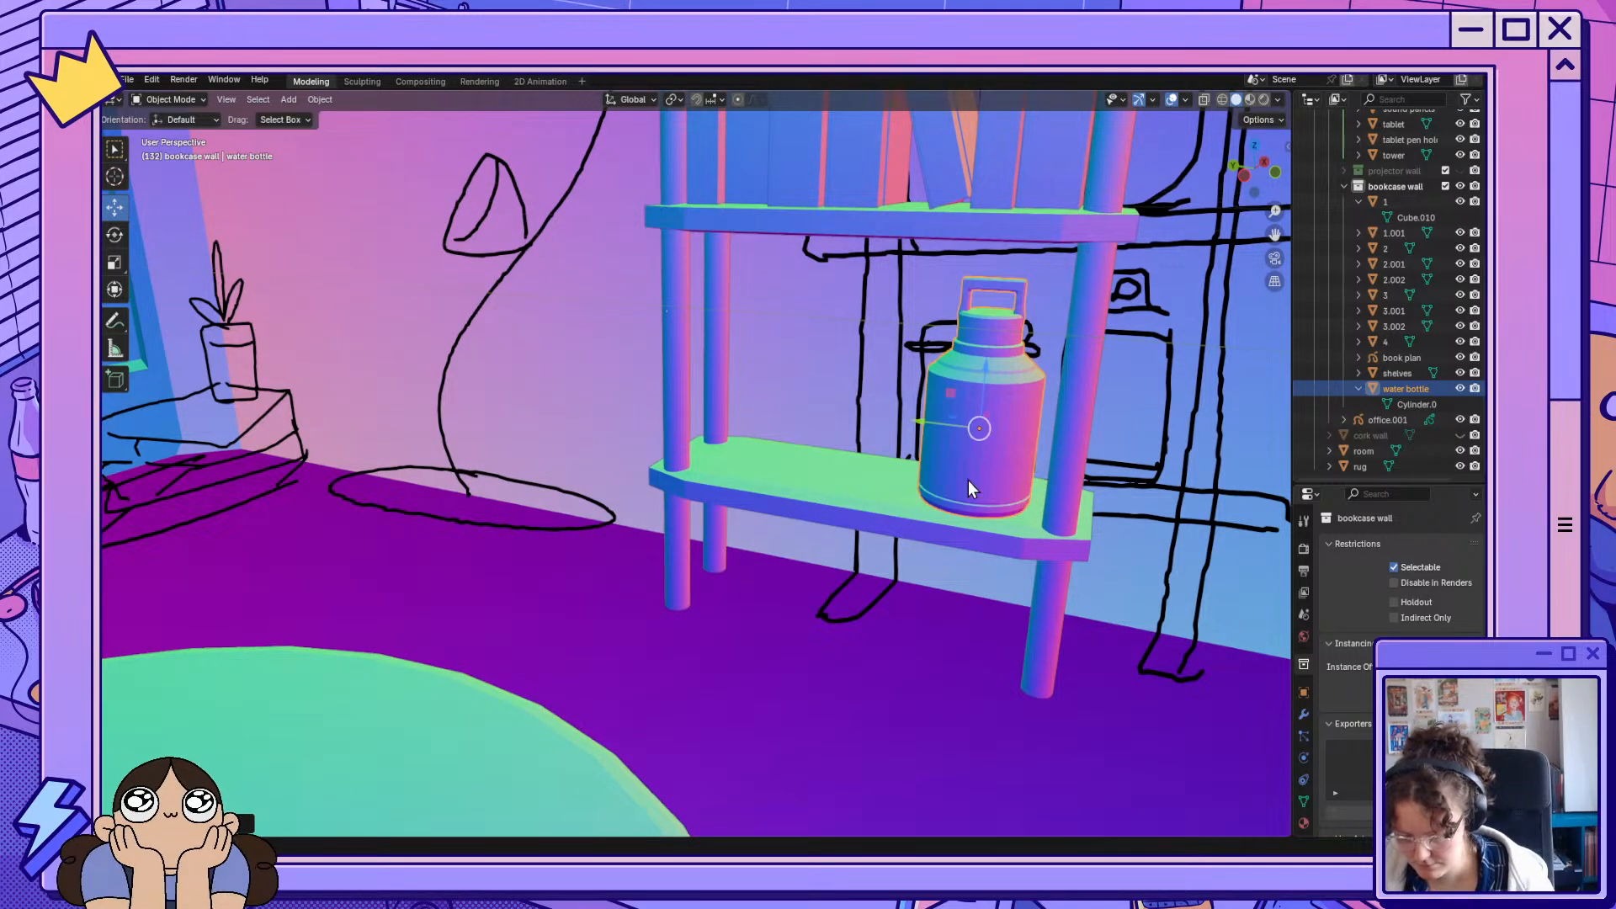
{"action": "key", "text": "r"}
{"action": "key", "text": "y"}
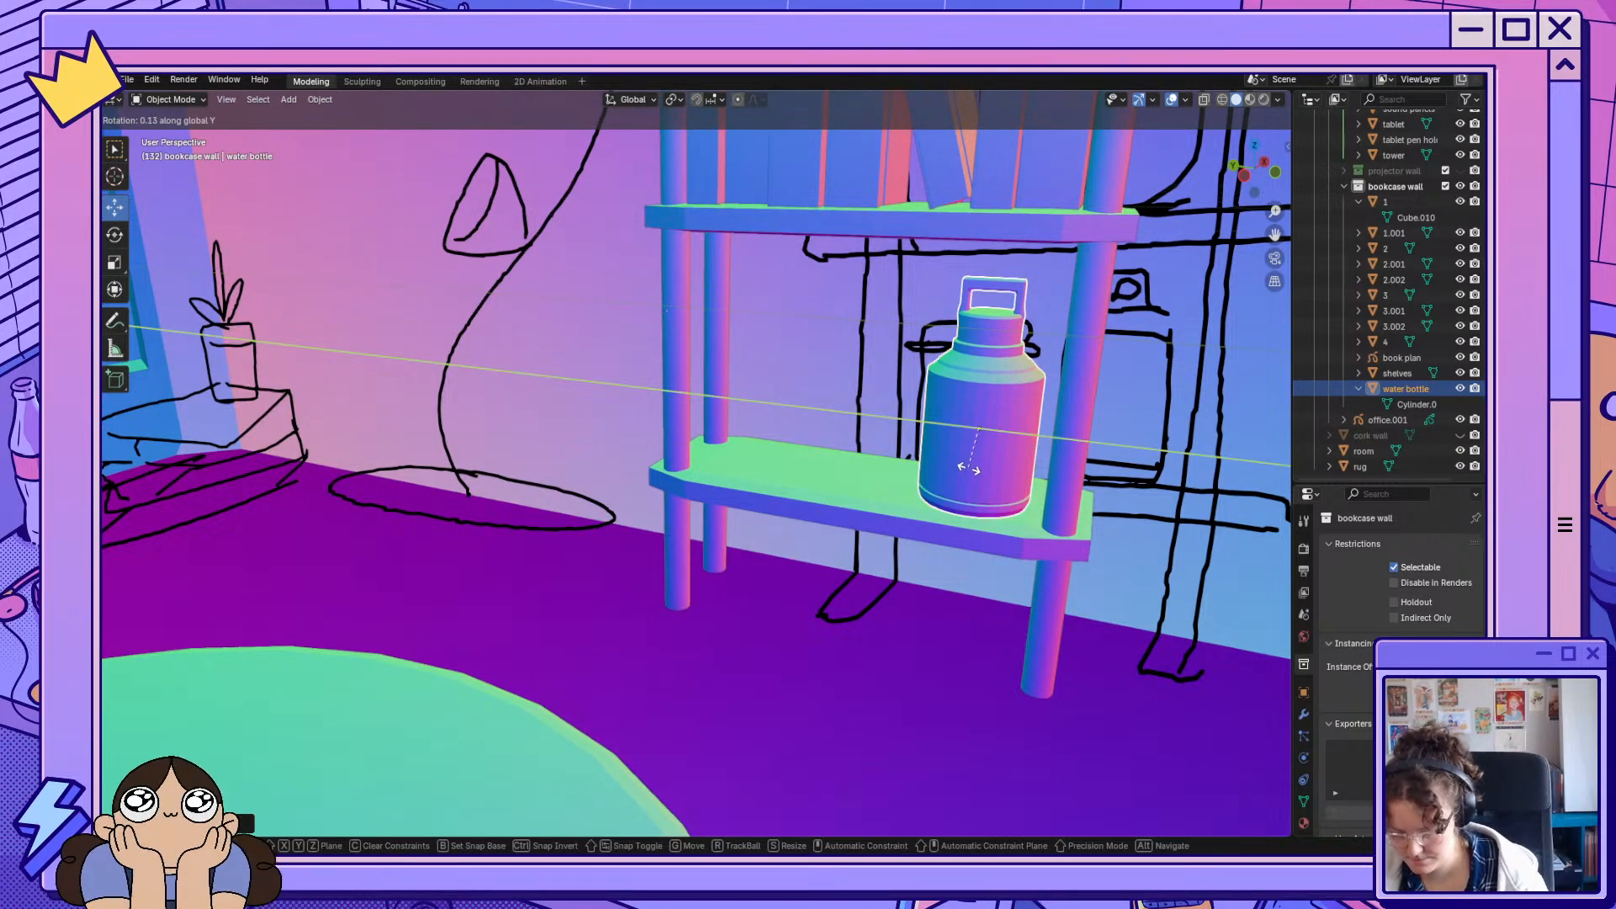
{"action": "key", "text": "Escape"}
{"action": "key", "text": "r"}
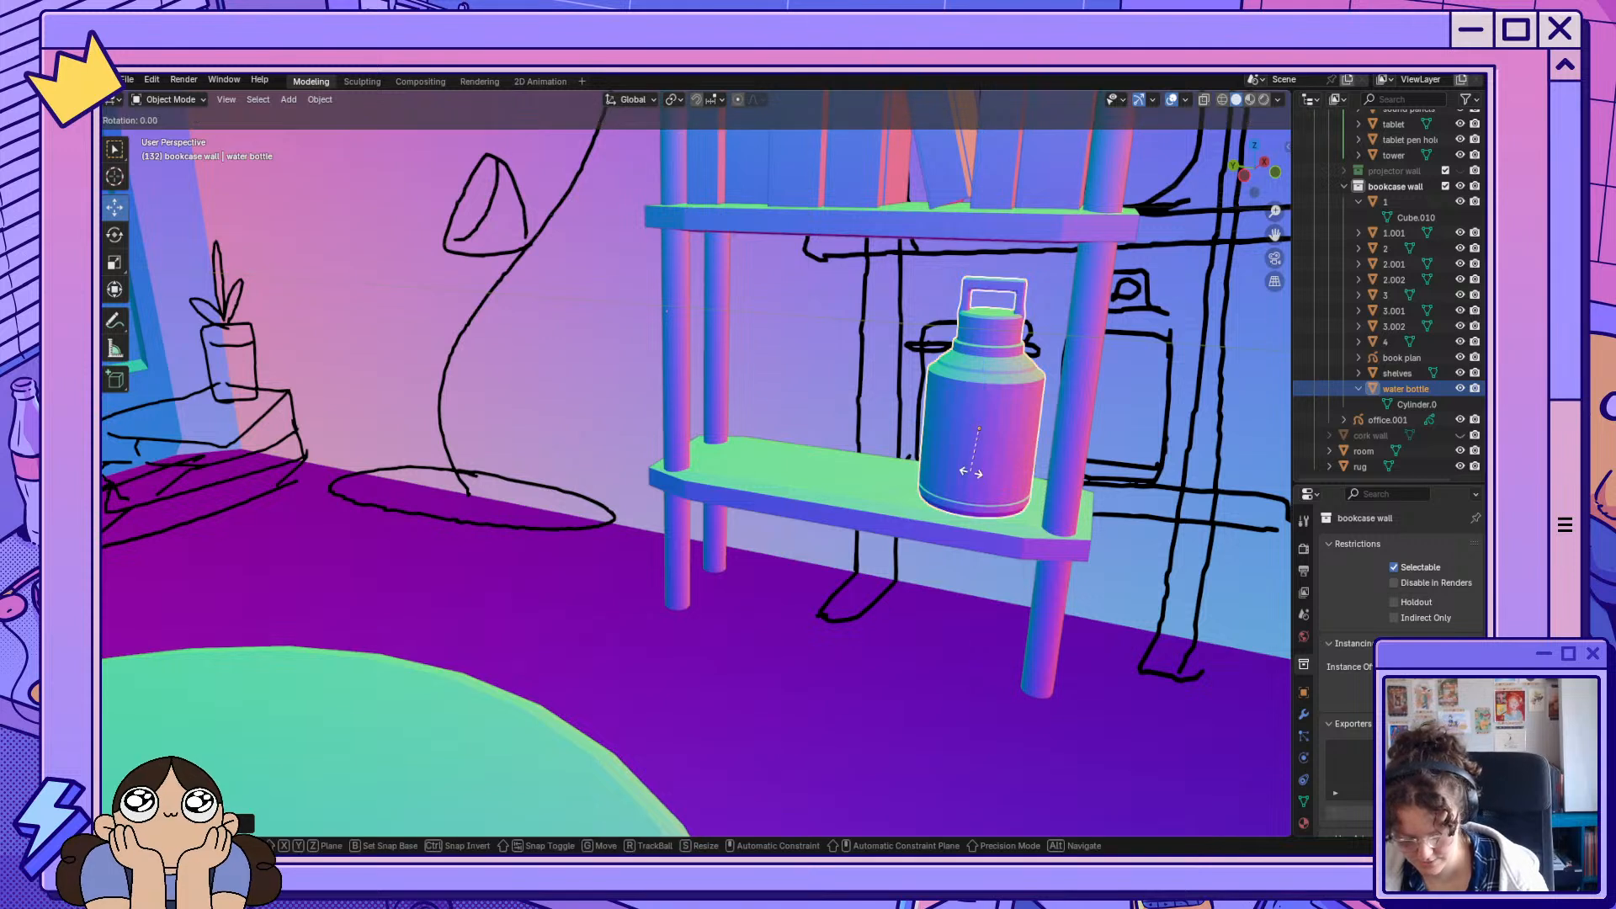
{"action": "key", "text": "y"}
{"action": "key", "text": "Escape"}
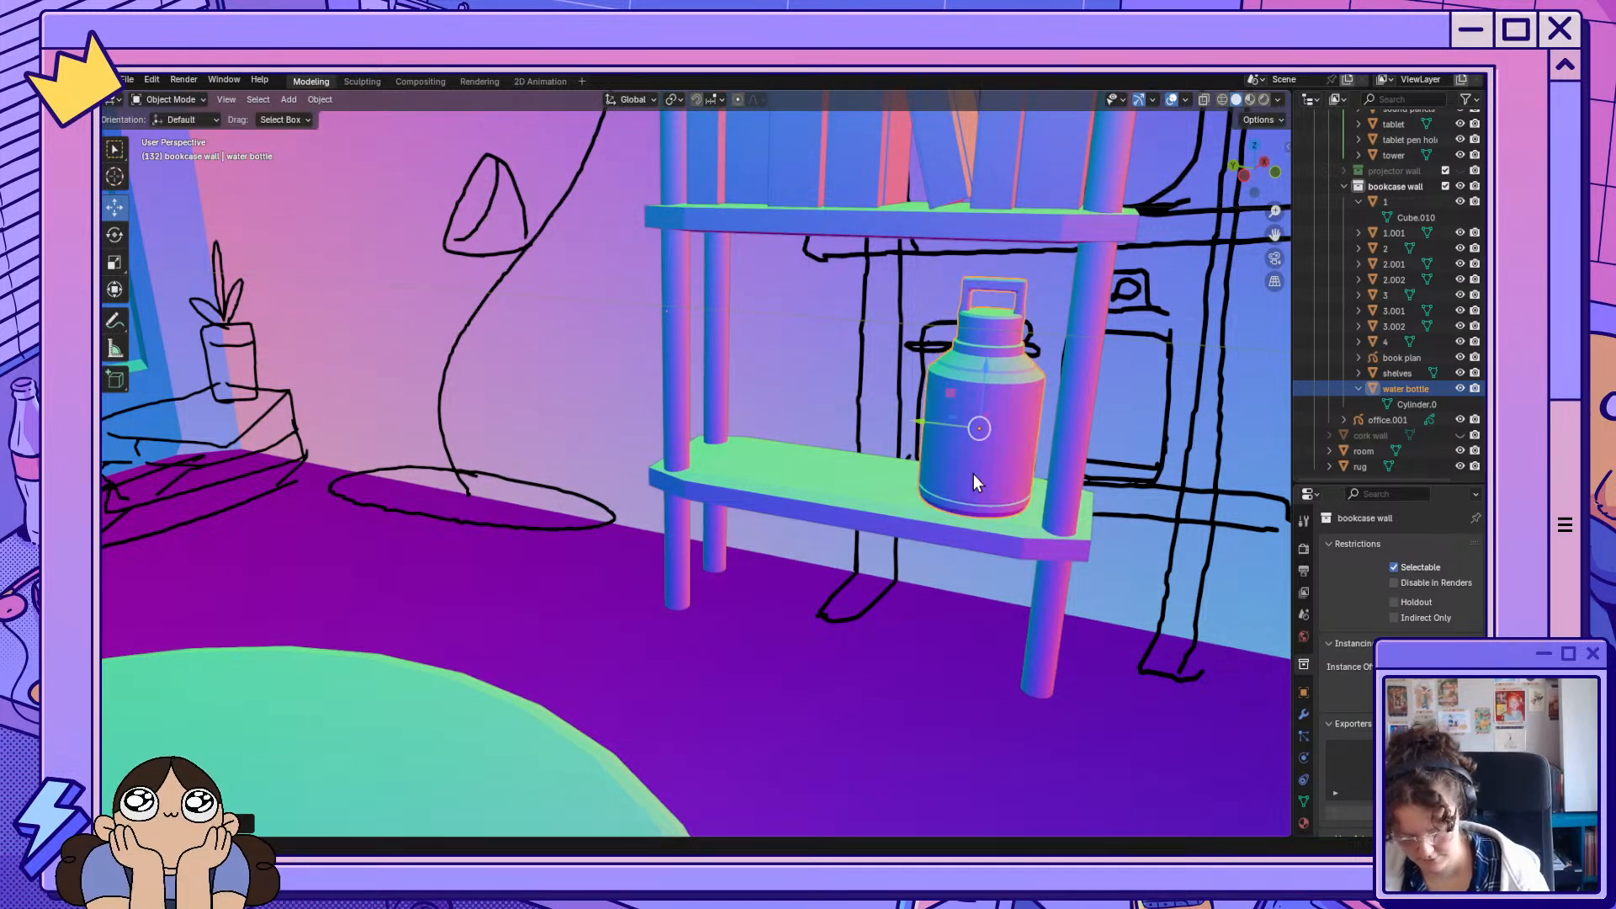
Rotate the water bottle about the Z axis on the lowest shelf and deselect it.
{"action": "key", "text": "r"}
{"action": "key", "text": "z"}
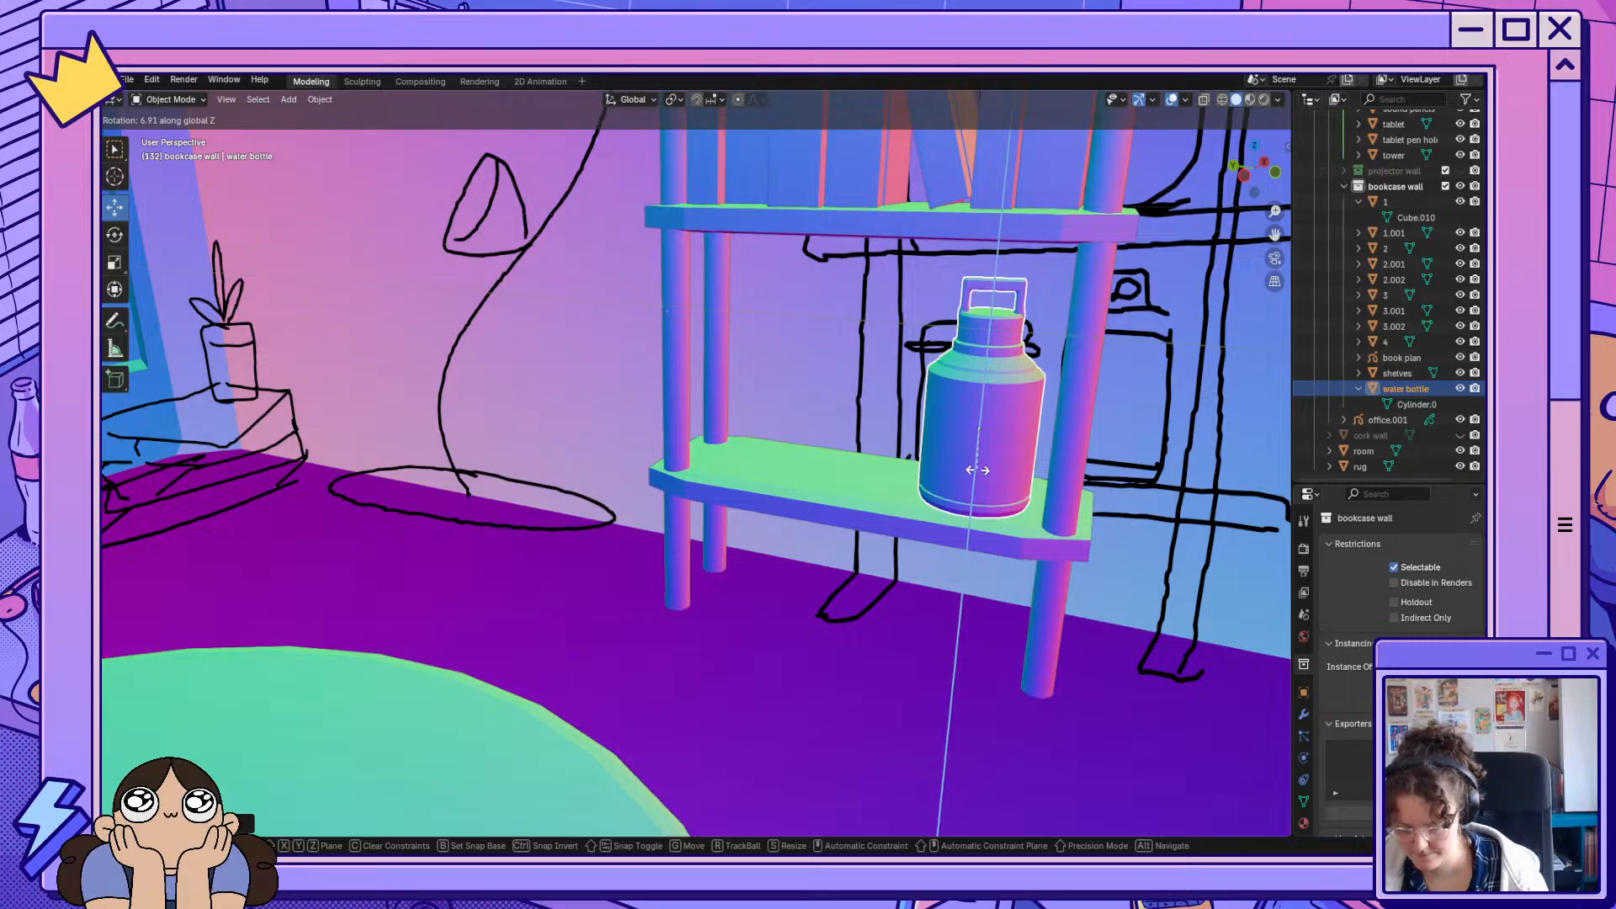
{"action": "left_click", "coordinate": [1076, 593]}
{"action": "middle_click_drag", "start_coordinate": [1076, 593], "coordinate": [613, 421]}
{"action": "left_click", "coordinate": [987, 629]}
{"action": "scroll", "coordinate": [985, 631], "scroll_direction": "down", "scroll_amount": 4}
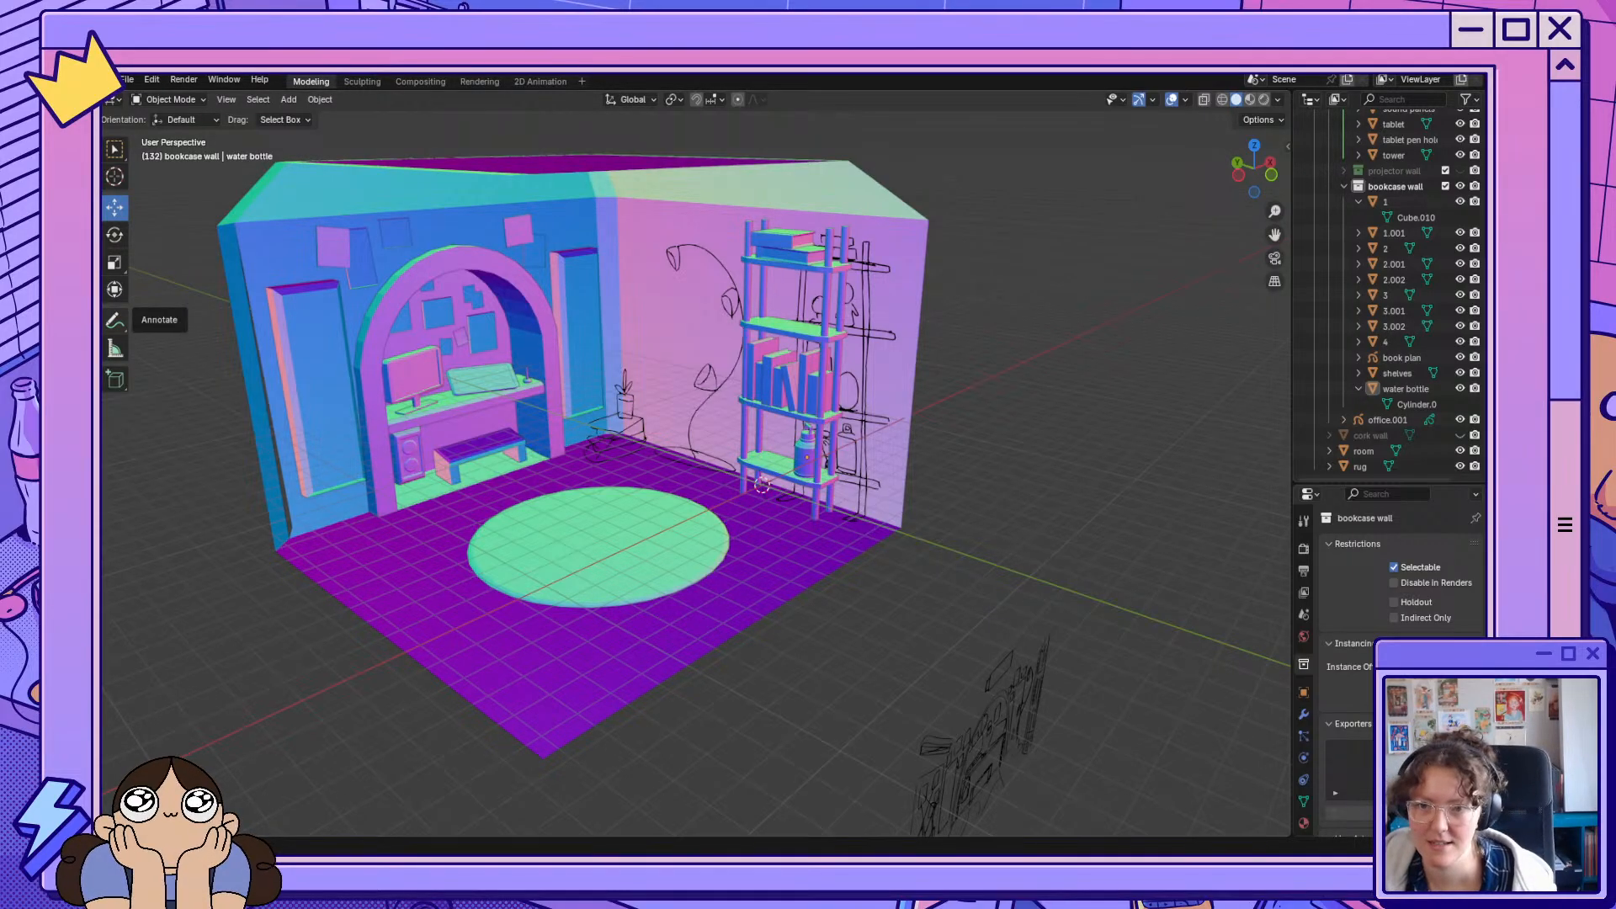
Duplicate the water bottle and move the copy along the Y axis into the empty space outside the room.
{"action": "middle_click_drag", "start_coordinate": [765, 576], "coordinate": [806, 576]}
{"action": "left_click", "coordinate": [735, 473]}
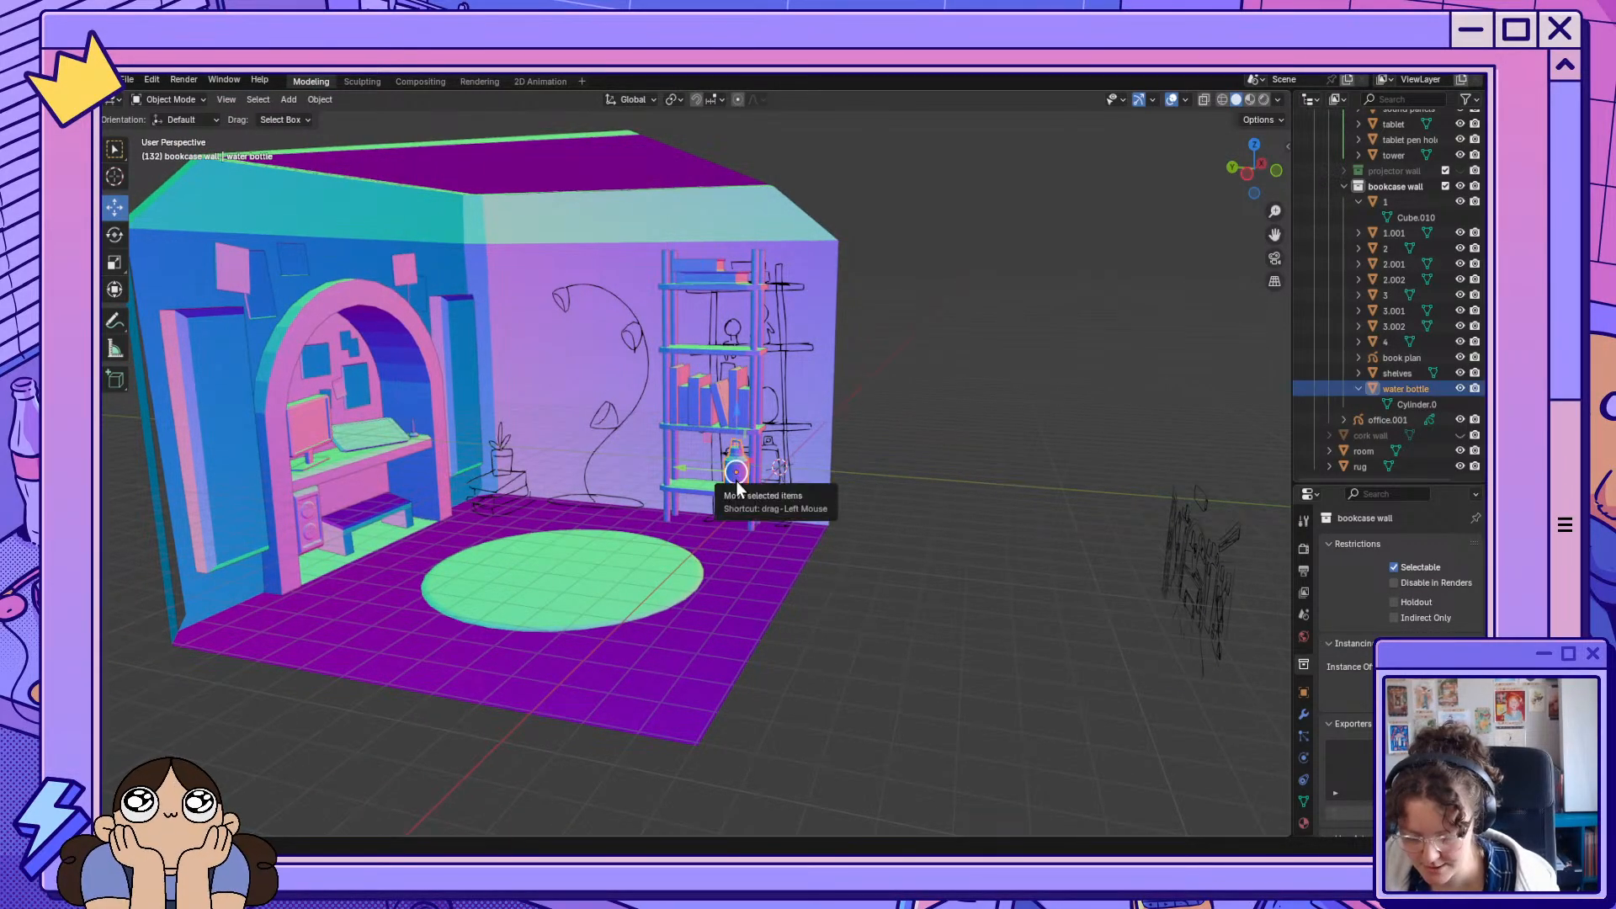
{"action": "key", "text": "shift+d"}
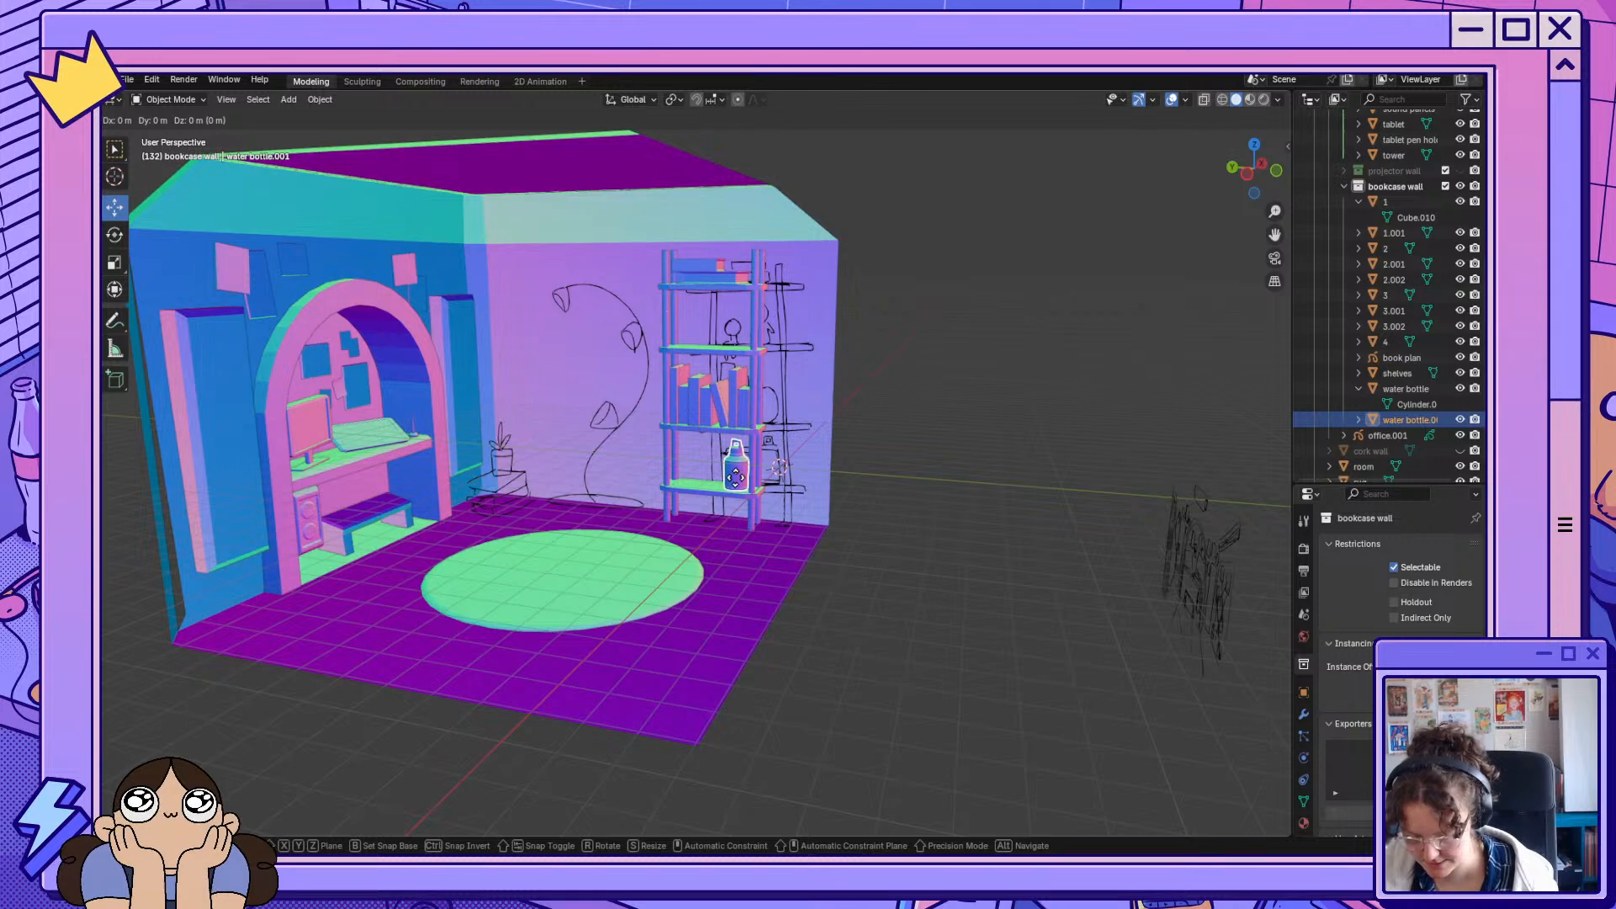
{"action": "key", "text": "y"}
{"action": "left_click", "coordinate": [911, 503]}
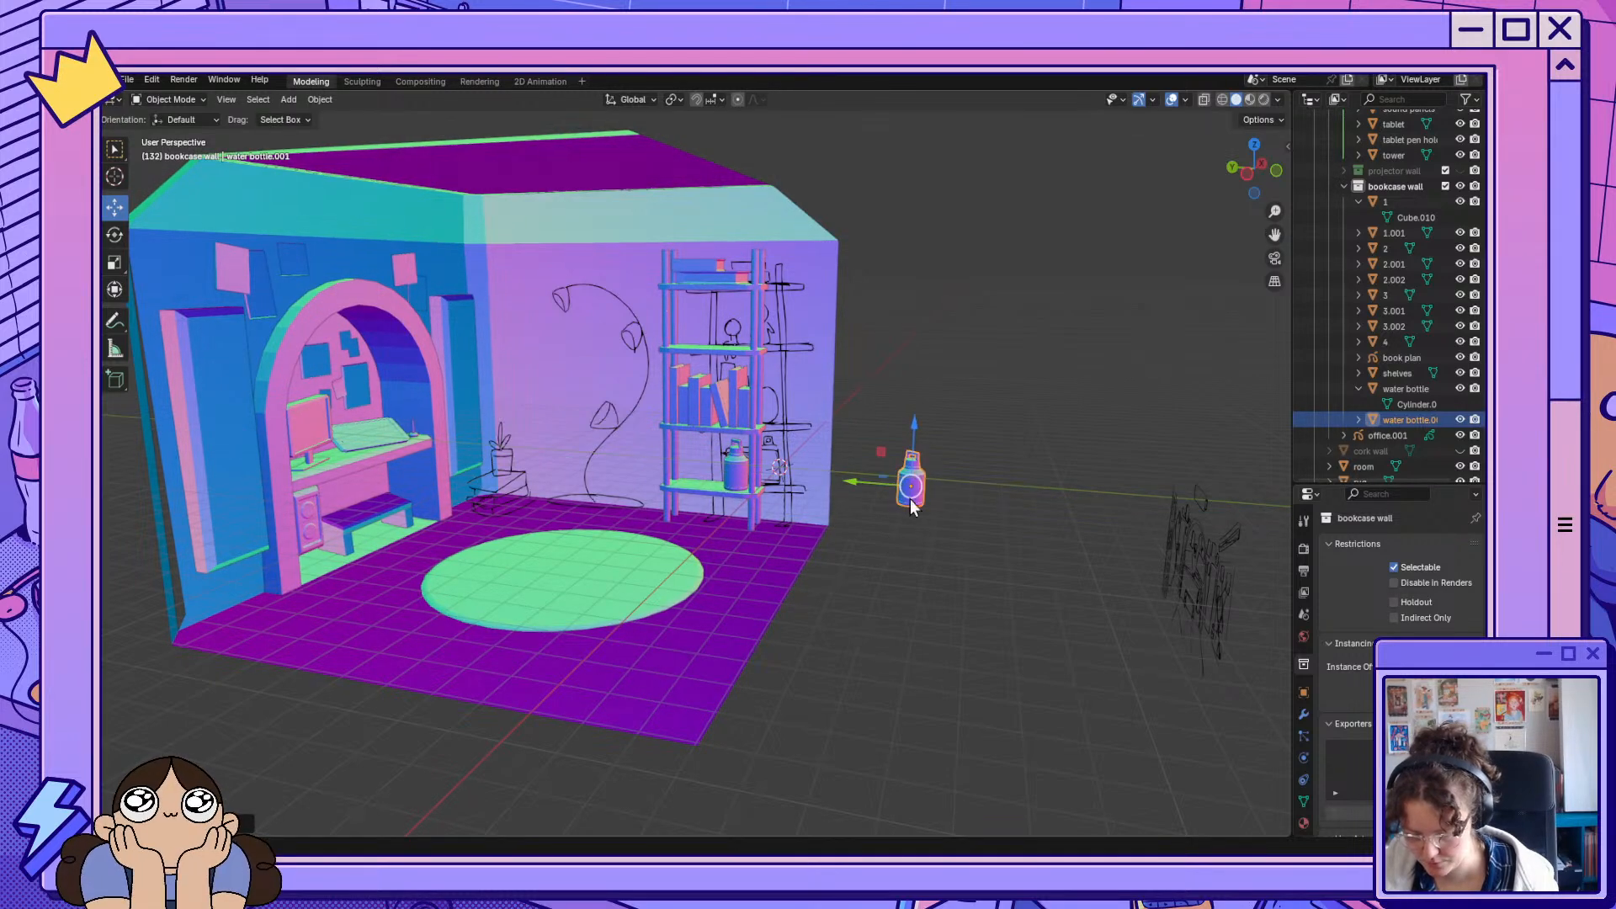
Enter Edit Mode on the duplicated water bottle.
{"action": "scroll", "coordinate": [981, 574], "scroll_direction": "up", "scroll_amount": 6}
{"action": "left_click_drag", "start_coordinate": [1276, 234], "coordinate": [1099, 244]}
{"action": "left_click", "coordinate": [169, 100]}
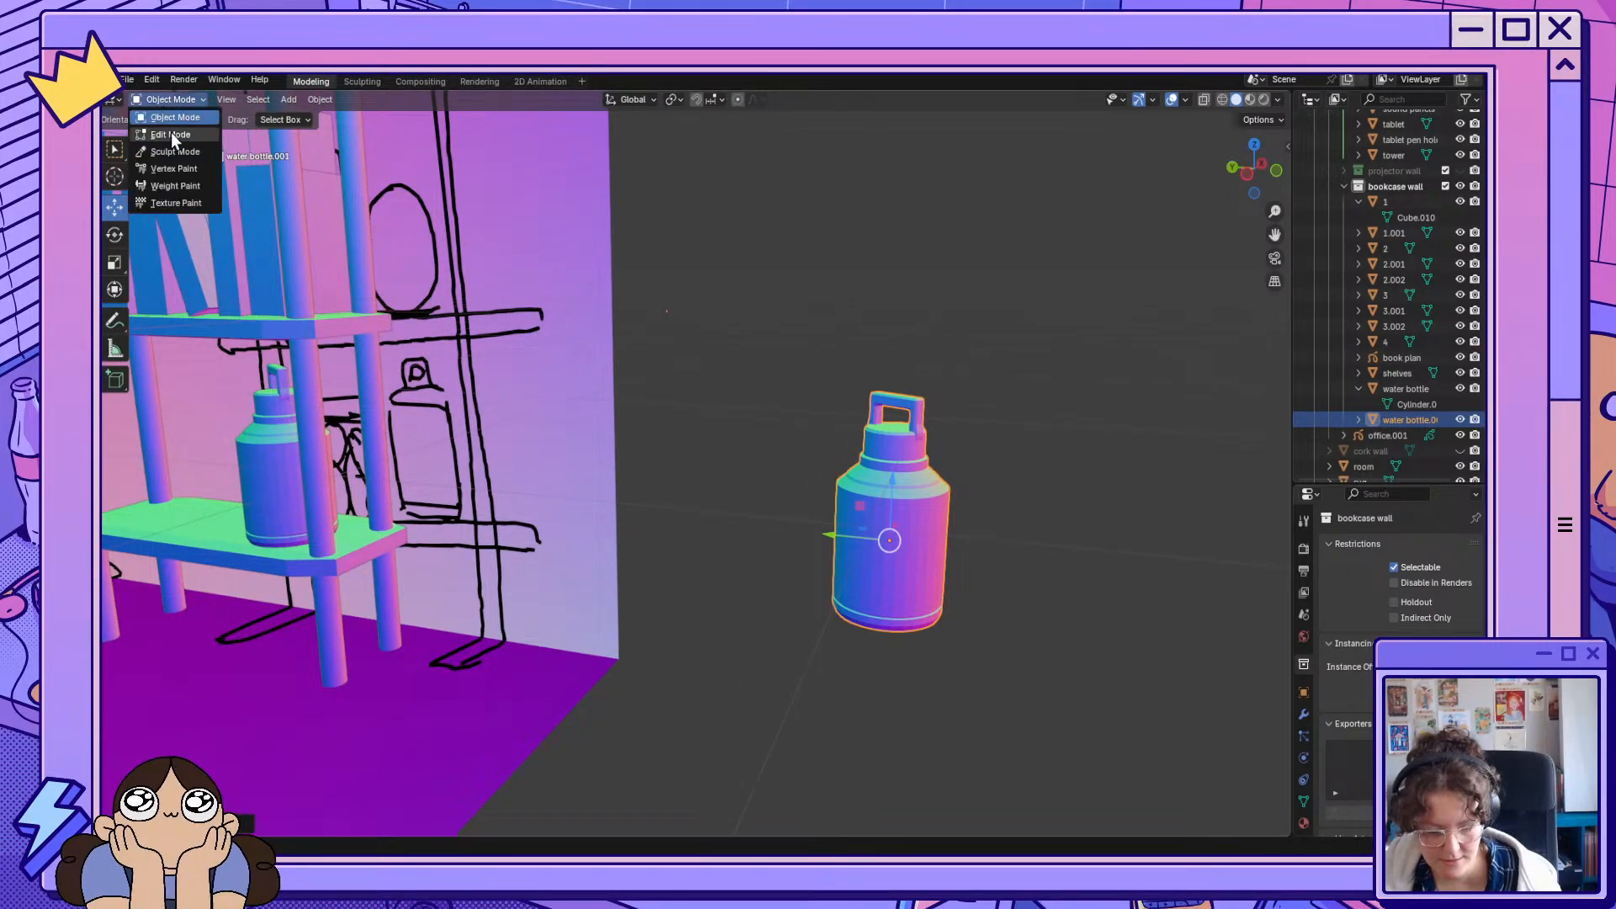
{"action": "left_click", "coordinate": [174, 131]}
With X-ray on in a side view, box-select the copy's handle, neck and upper shoulder faces and delete them.
{"action": "left_click_drag", "start_coordinate": [807, 314], "coordinate": [988, 480]}
{"action": "left_click", "coordinate": [1249, 175]}
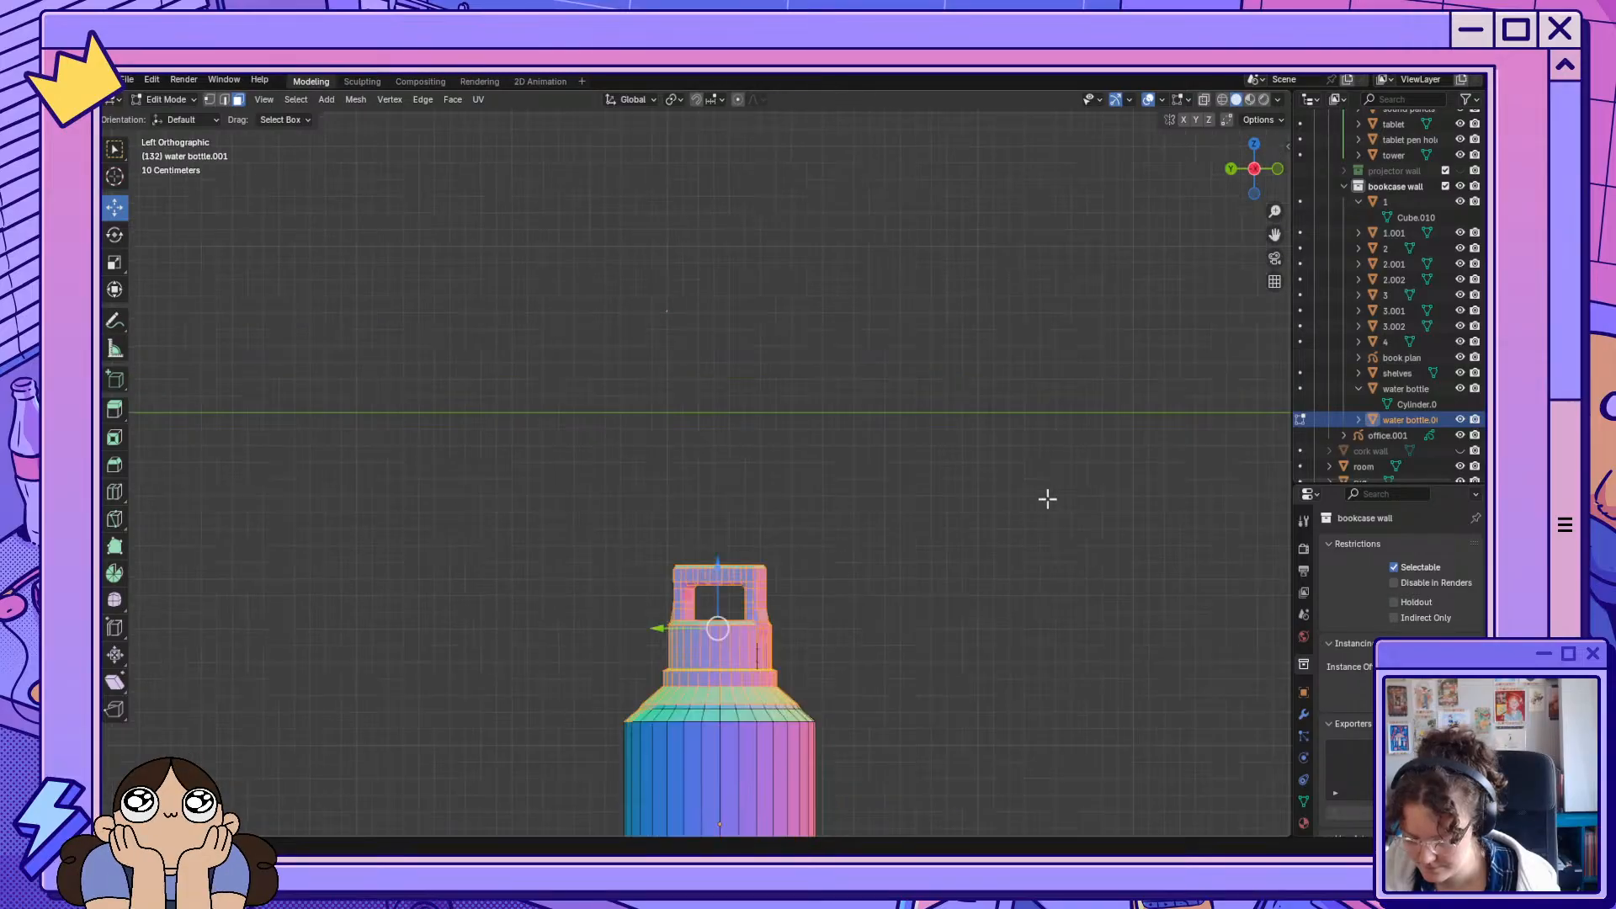
{"action": "scroll", "coordinate": [842, 586], "scroll_direction": "down", "scroll_amount": 3}
{"action": "scroll", "coordinate": [844, 590], "scroll_direction": "up", "scroll_amount": 3}
{"action": "scroll", "coordinate": [844, 590], "scroll_direction": "up", "scroll_amount": 3}
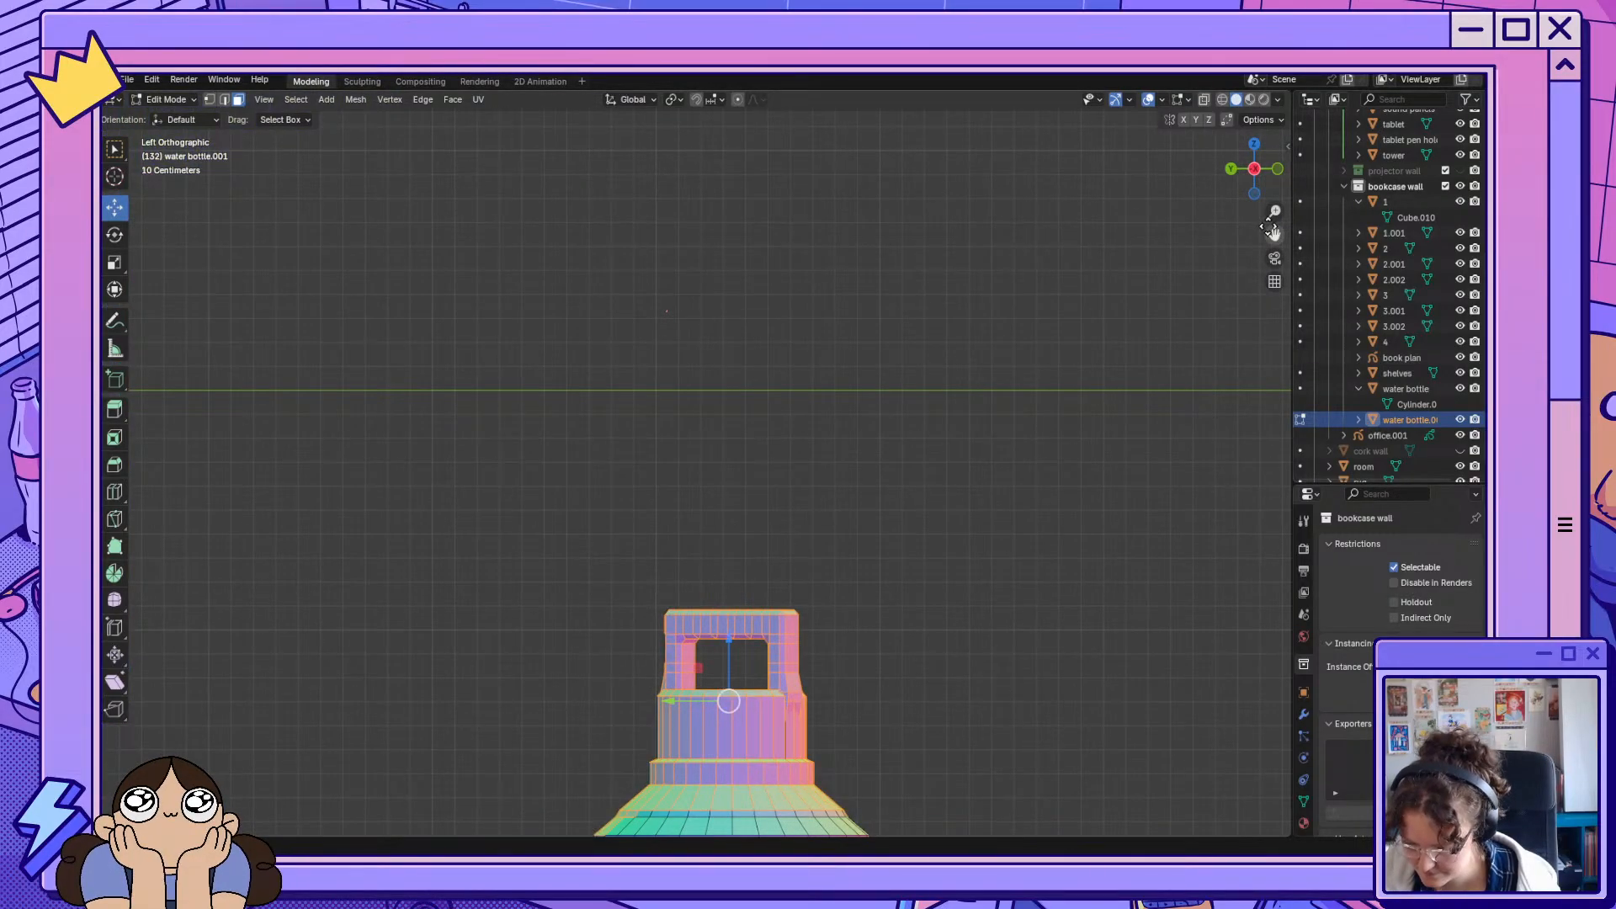
{"action": "mouse_move", "coordinate": [1275, 235]}
{"action": "left_mouse_down"}
{"action": "mouse_move", "coordinate": [1253, 76]}
{"action": "mouse_move", "coordinate": [1295, 0]}
{"action": "mouse_move", "coordinate": [1277, 237]}
{"action": "left_mouse_up"}
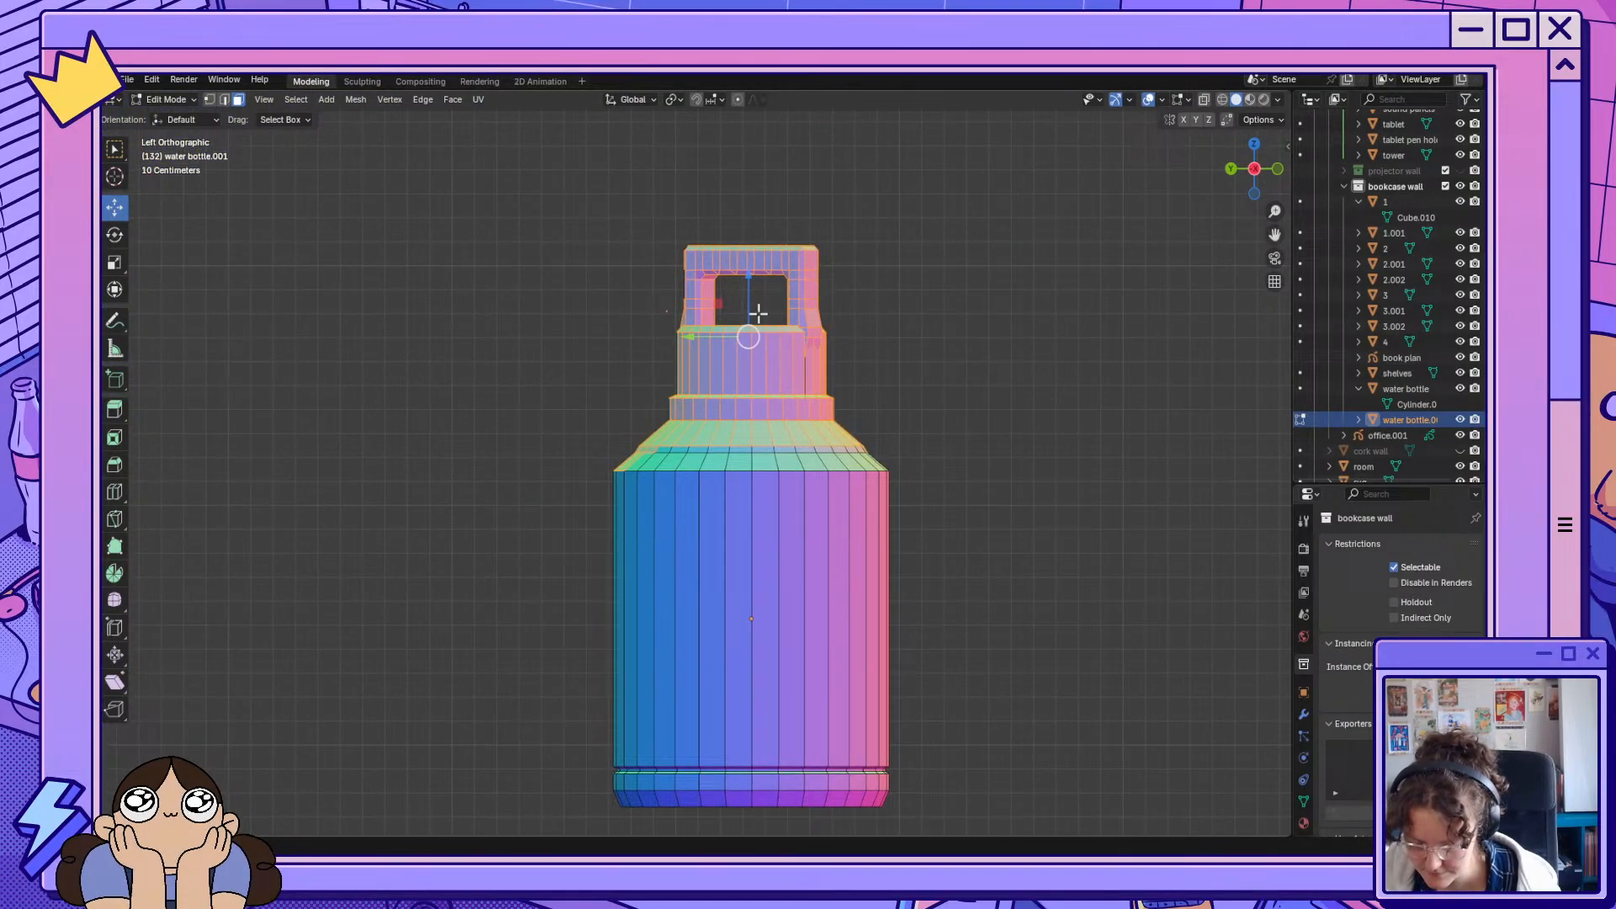
{"action": "left_click", "coordinate": [540, 201]}
{"action": "left_click", "coordinate": [1206, 100]}
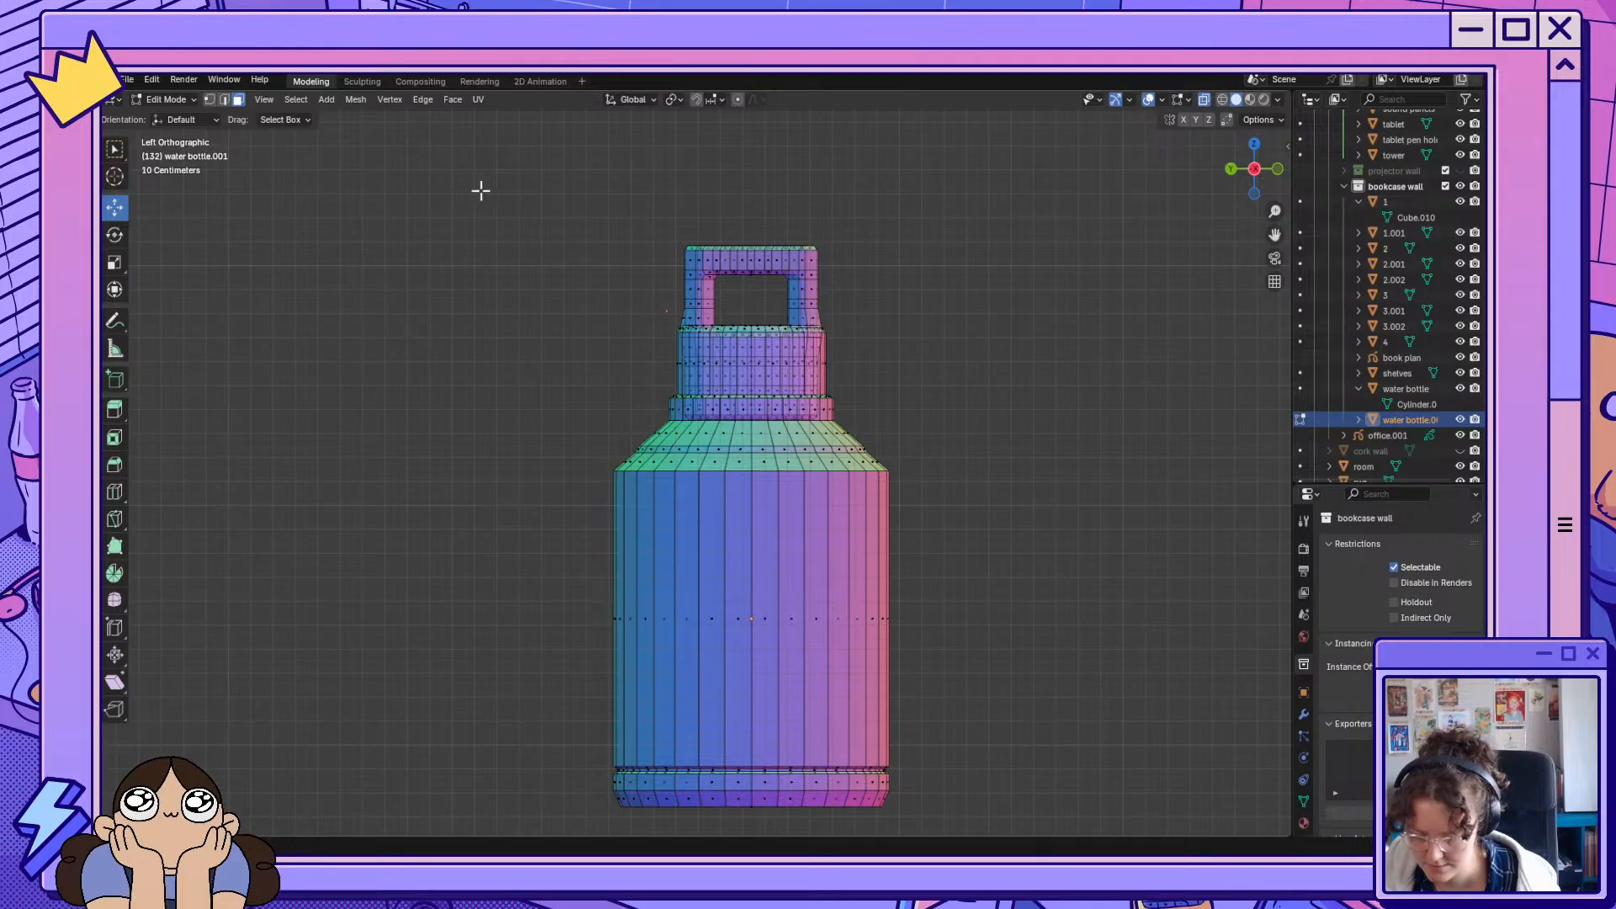
{"action": "left_click_drag", "start_coordinate": [481, 191], "coordinate": [996, 451]}
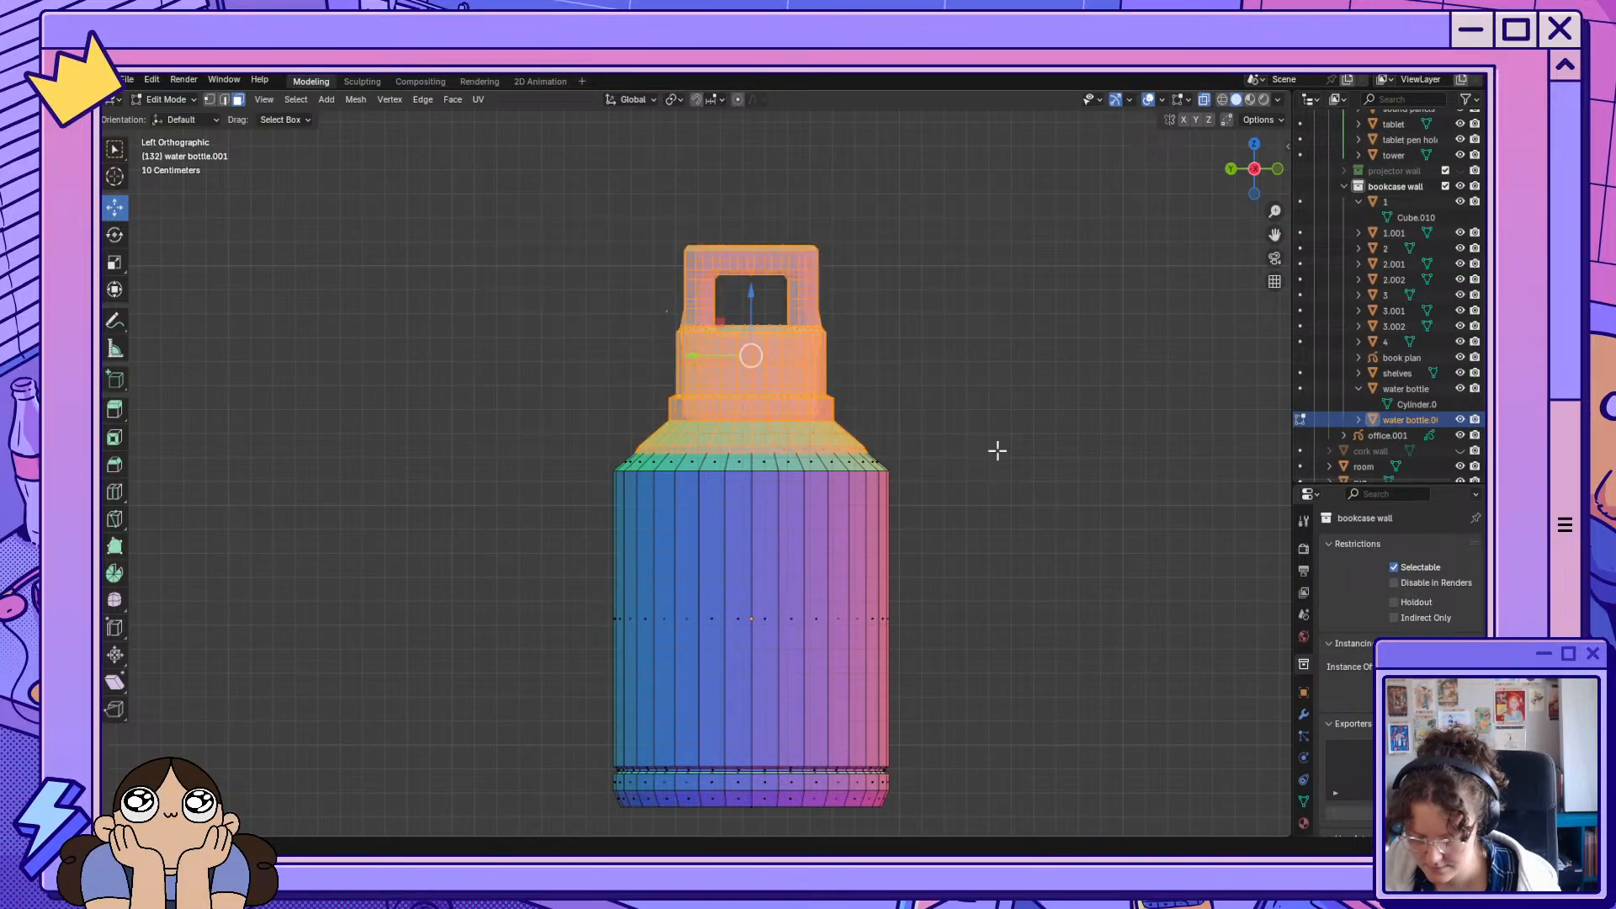
{"action": "key", "text": "x"}
{"action": "left_click", "coordinate": [781, 421]}
In edge select mode, extrude the body's open top edge loop upward along Z about 0.04 m as a short neck.
{"action": "mouse_move", "coordinate": [822, 390]}
{"action": "middle_mouse_down"}
{"action": "mouse_move", "coordinate": [816, 437]}
{"action": "mouse_move", "coordinate": [832, 419]}
{"action": "middle_mouse_up"}
{"action": "scroll", "coordinate": [813, 382], "scroll_direction": "up", "scroll_amount": 3}
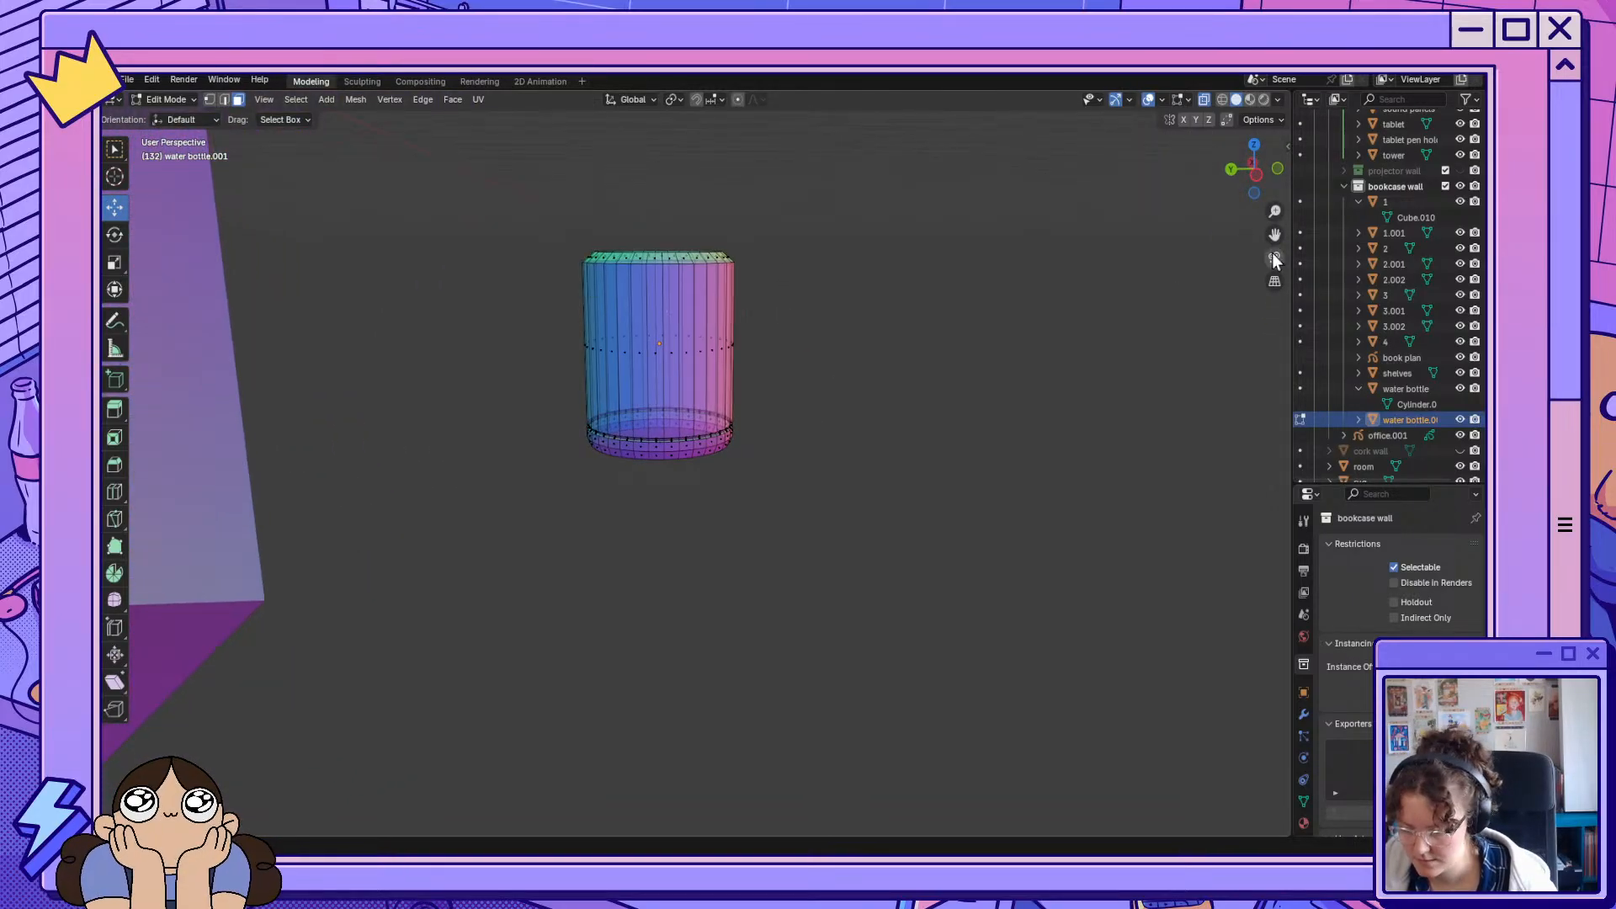
{"action": "left_click_drag", "start_coordinate": [1275, 234], "coordinate": [1295, 325]}
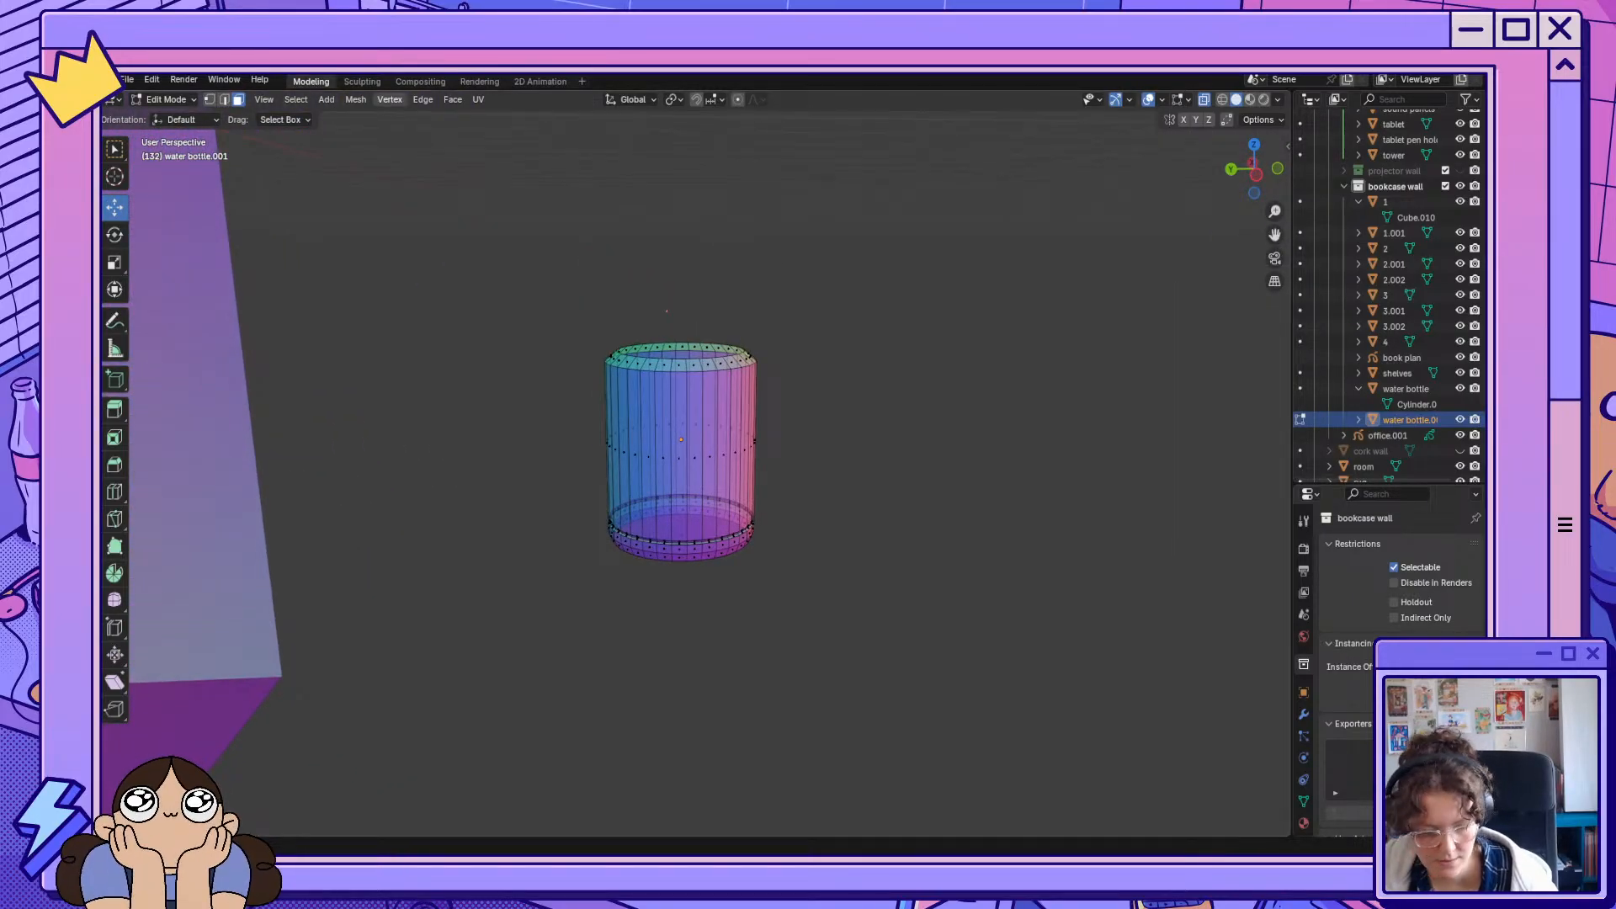
{"action": "left_click", "coordinate": [225, 100]}
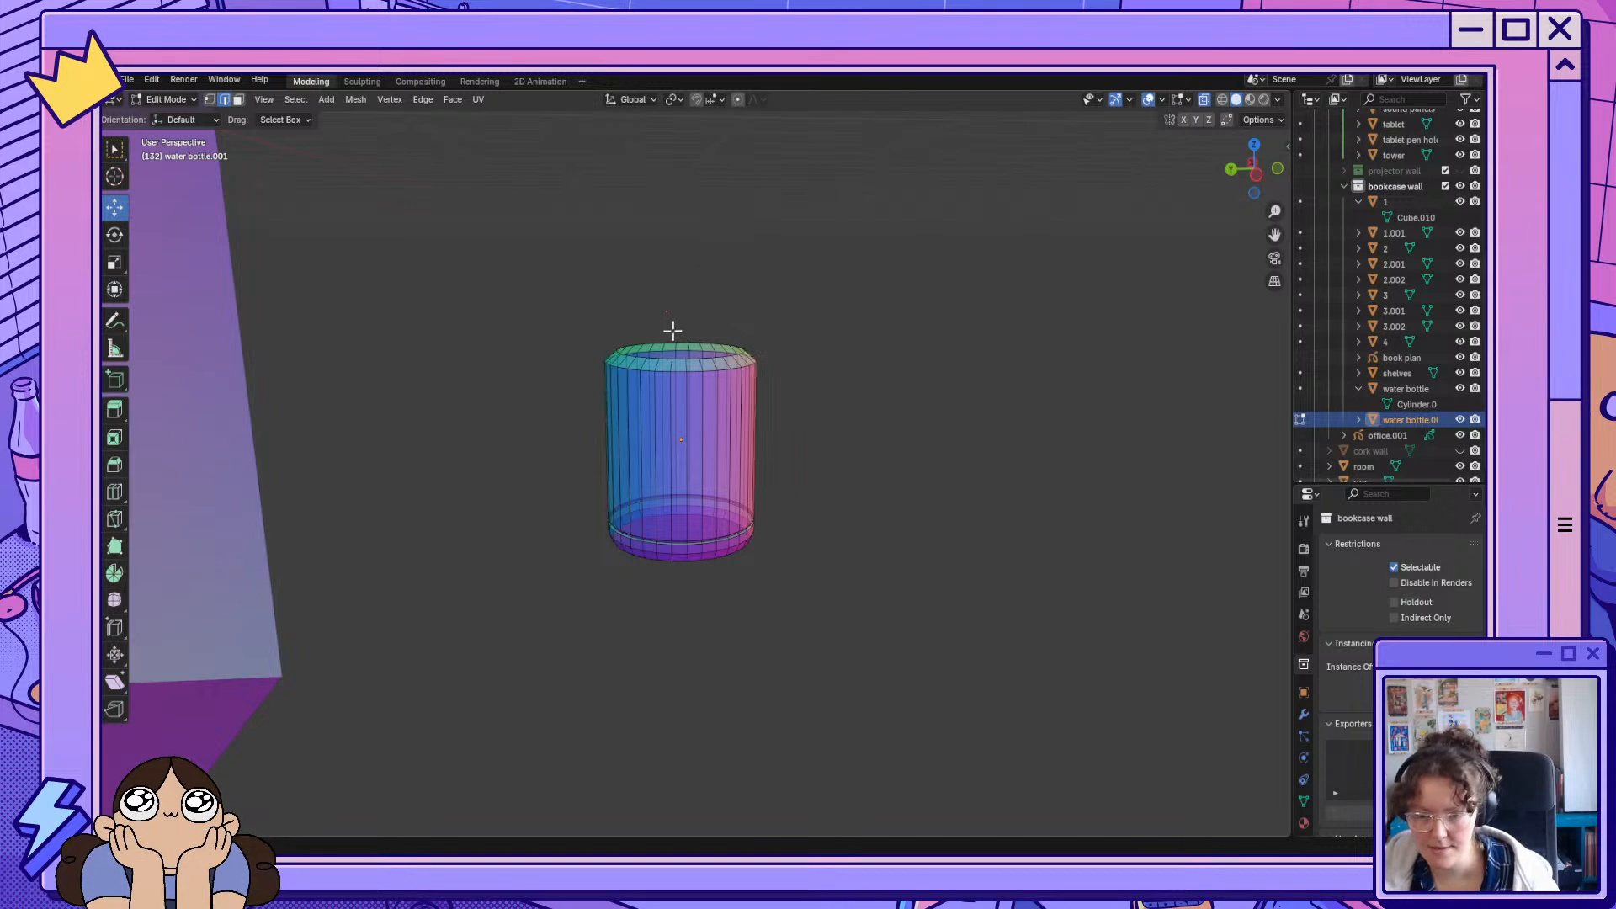
{"action": "left_click", "coordinate": [693, 360]}
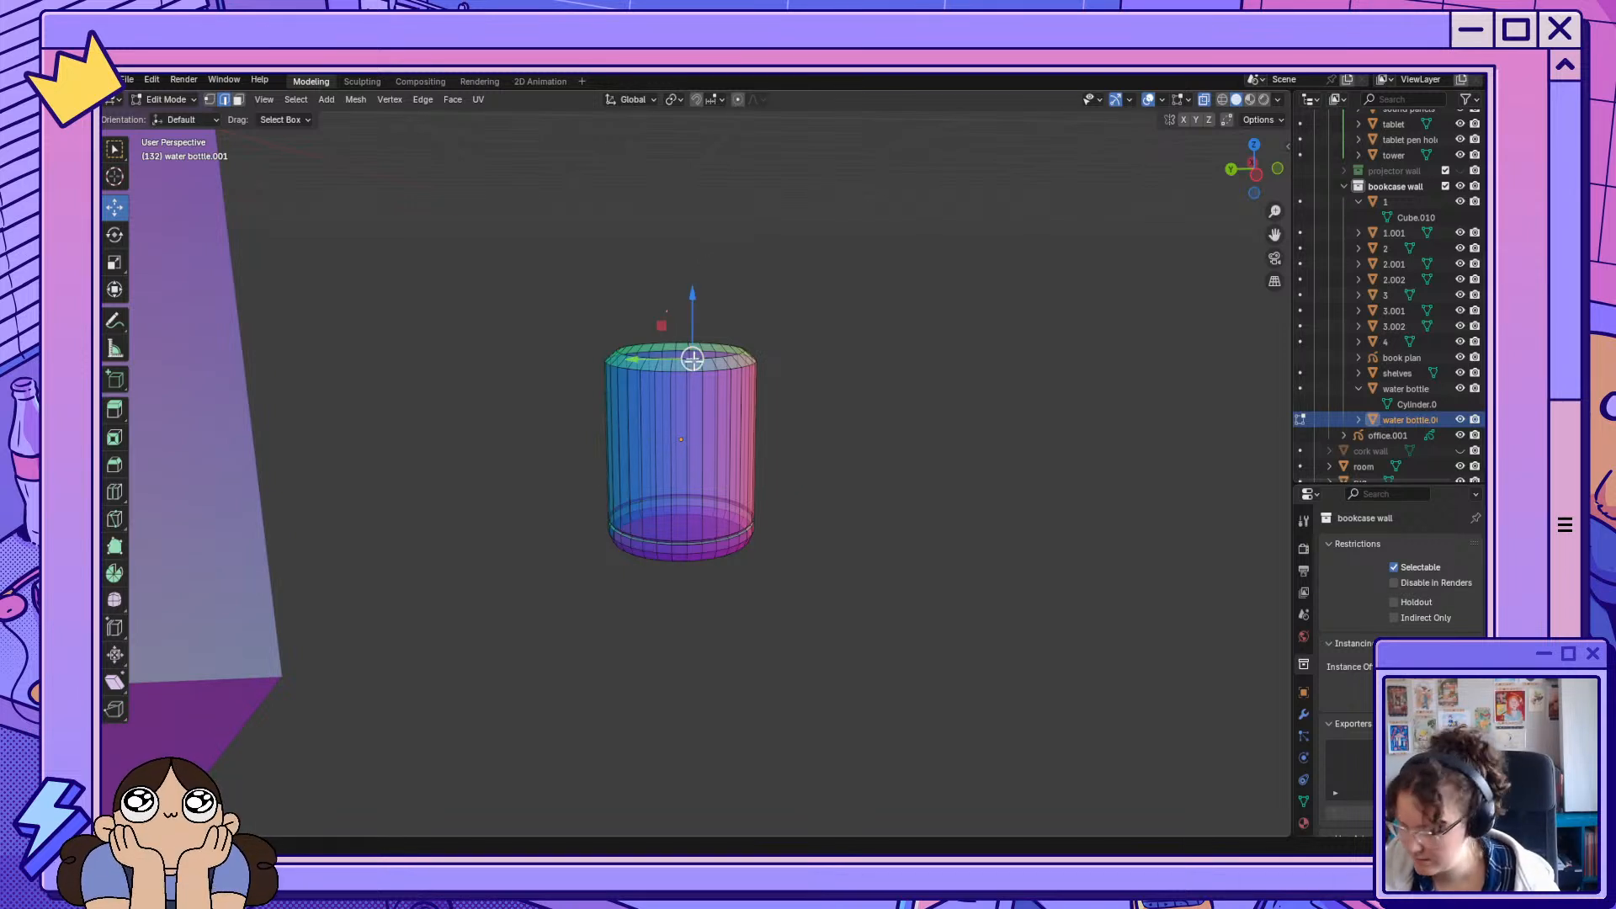
{"action": "left_click", "coordinate": [693, 361]}
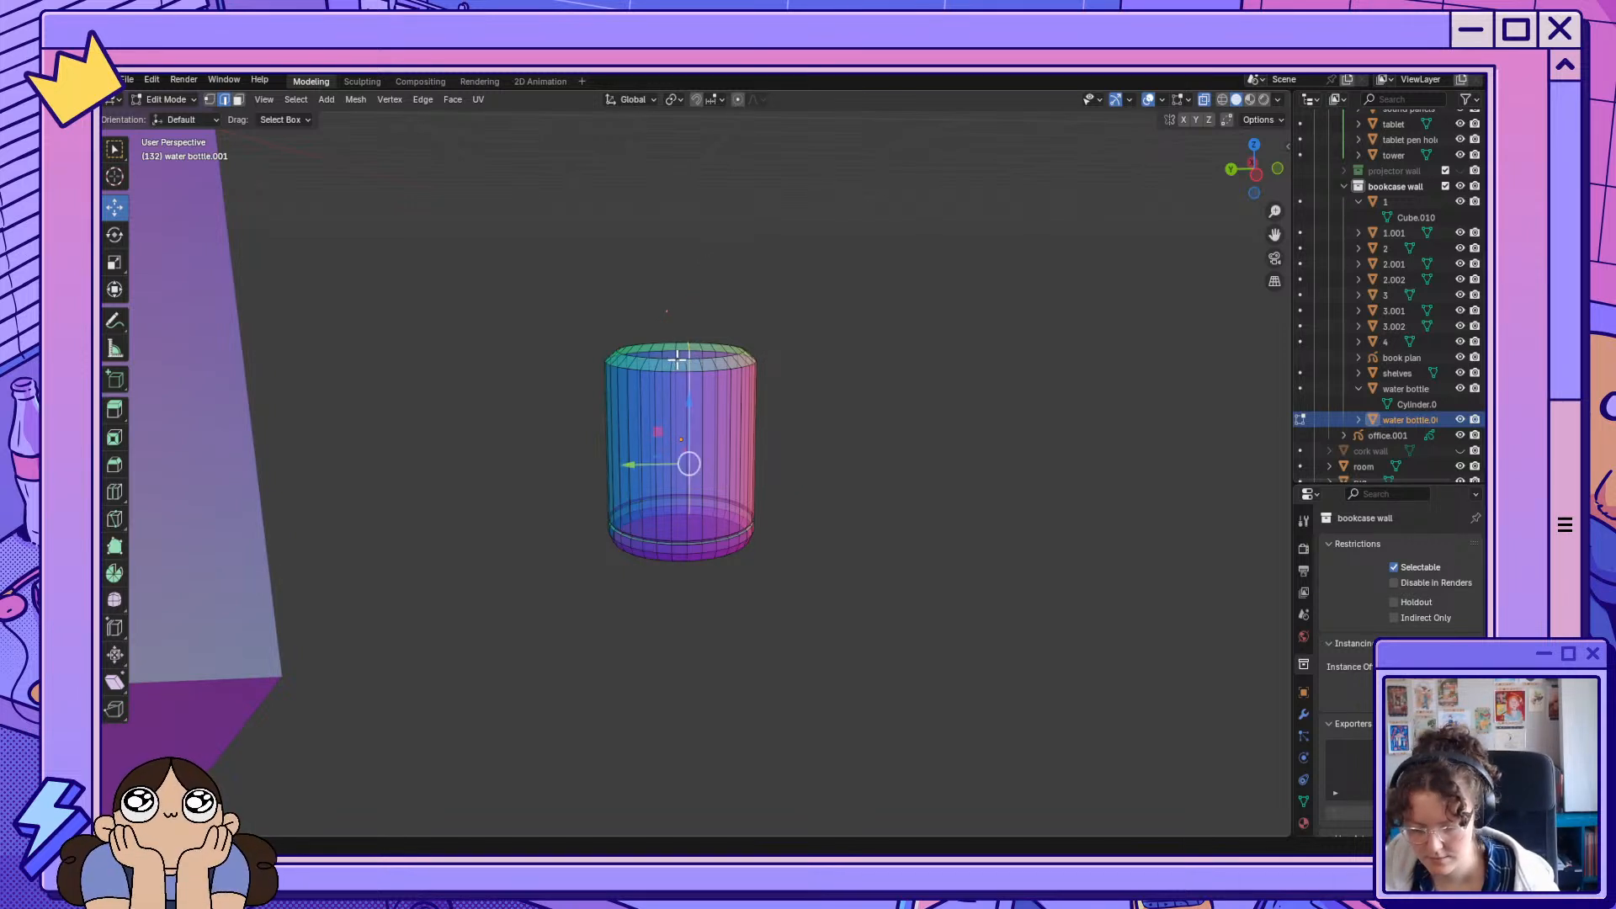
{"action": "left_click", "coordinate": [679, 357], "text": "alt"}
{"action": "middle_click_drag", "start_coordinate": [674, 350], "coordinate": [708, 351]}
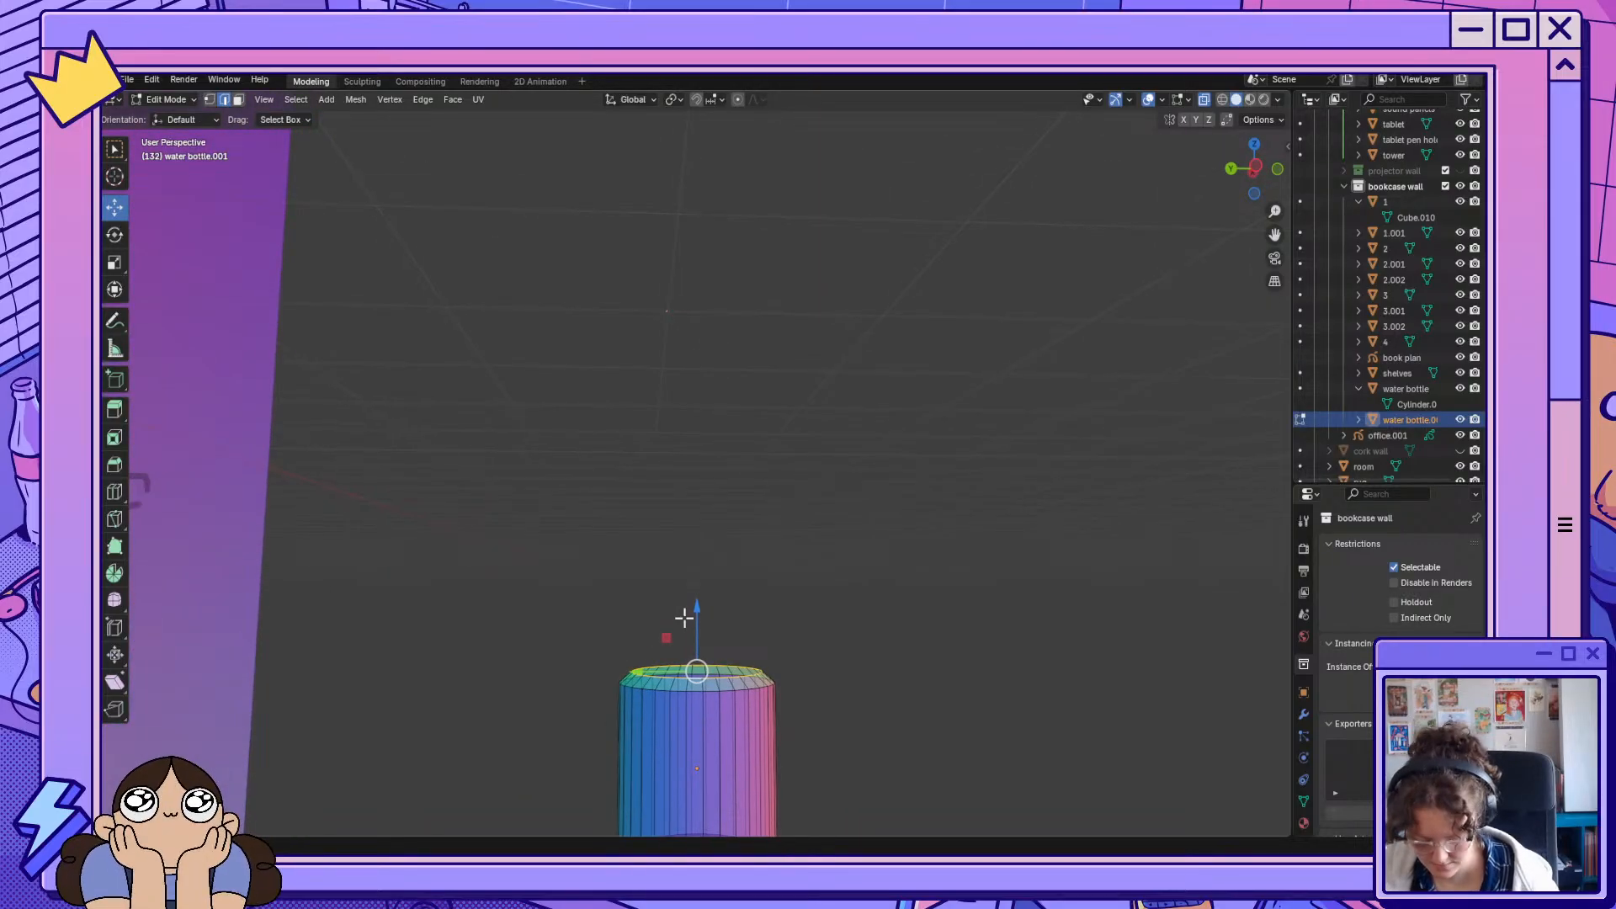
{"action": "key", "text": "g"}
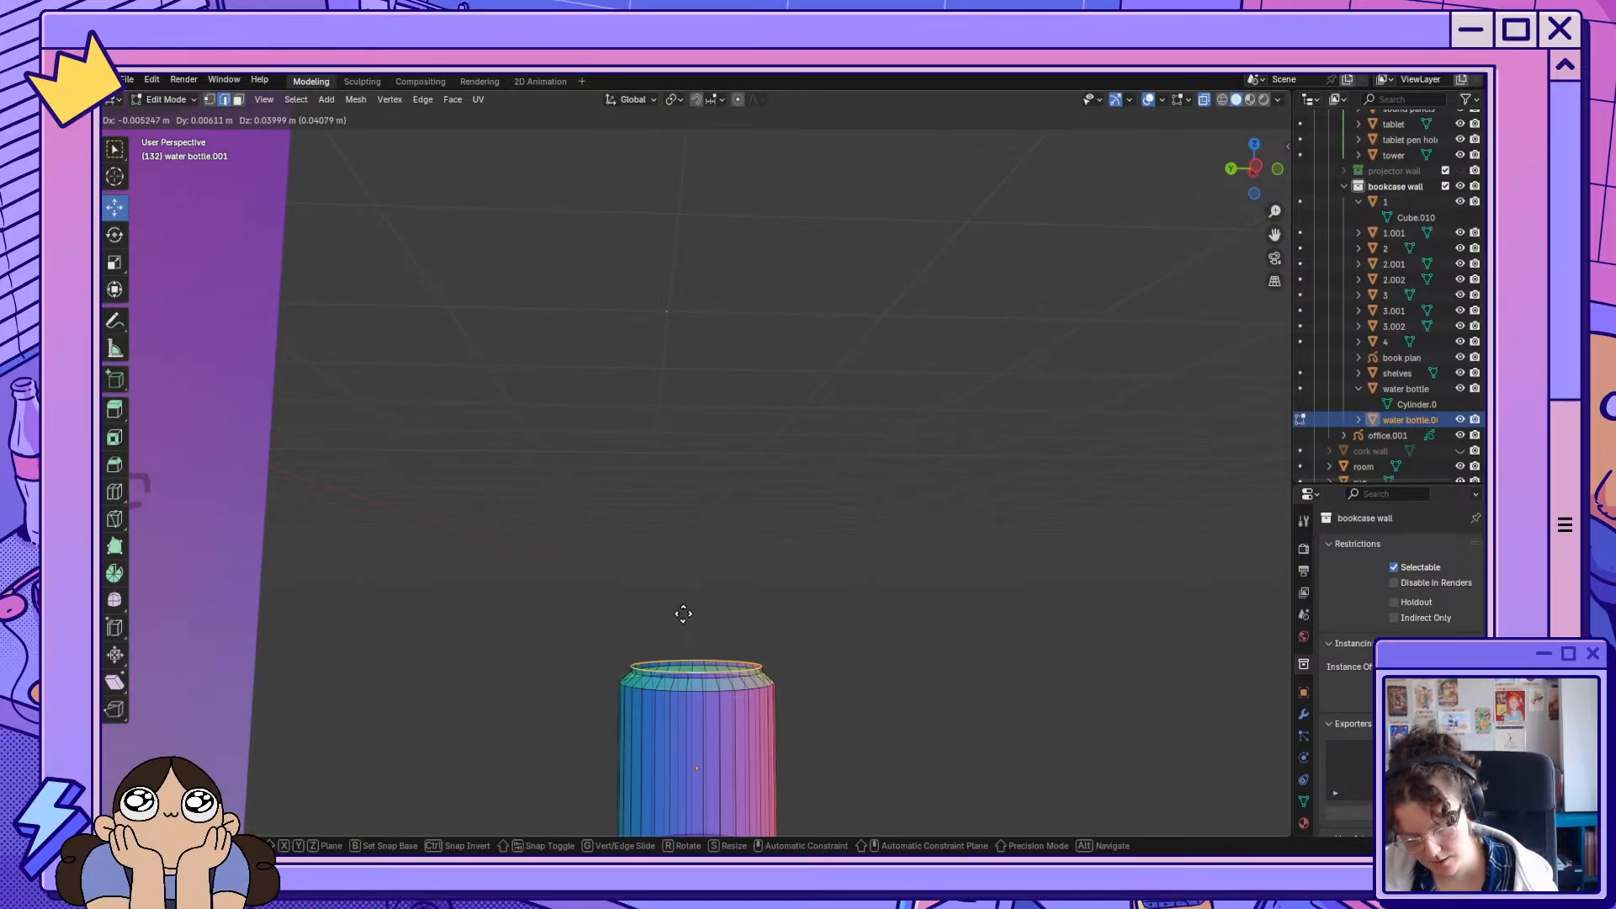
{"action": "key", "text": "z"}
{"action": "left_click", "coordinate": [682, 615]}
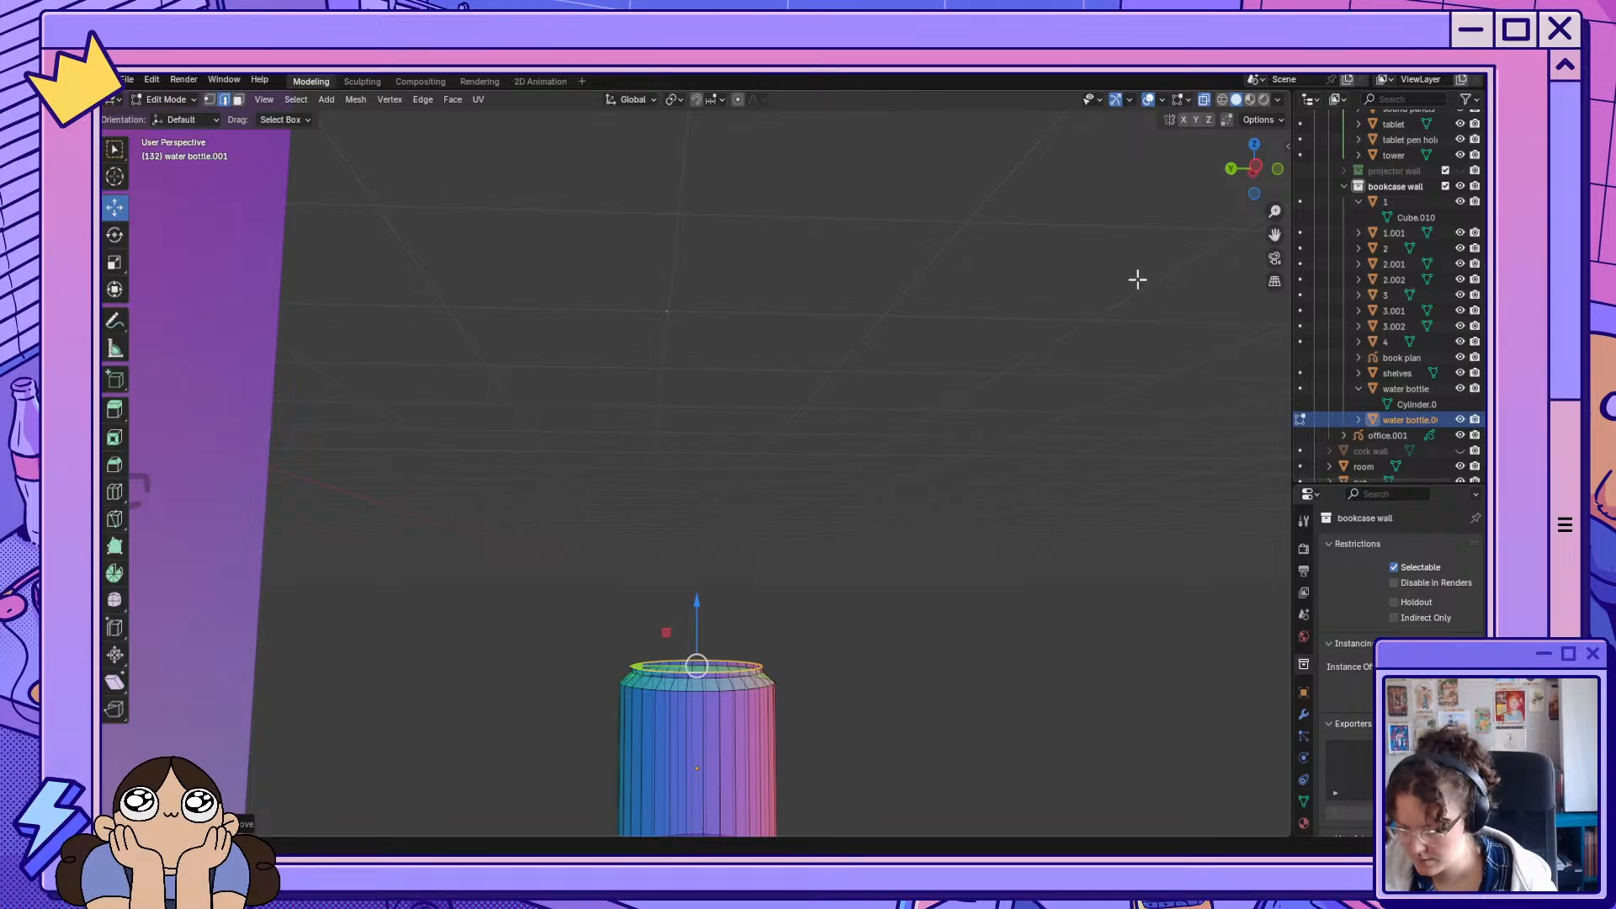
Extrude the neck's top loop outward to about the body's width and extrude it up along Z about 0.03 m as a flange.
{"action": "left_click", "coordinate": [1254, 168]}
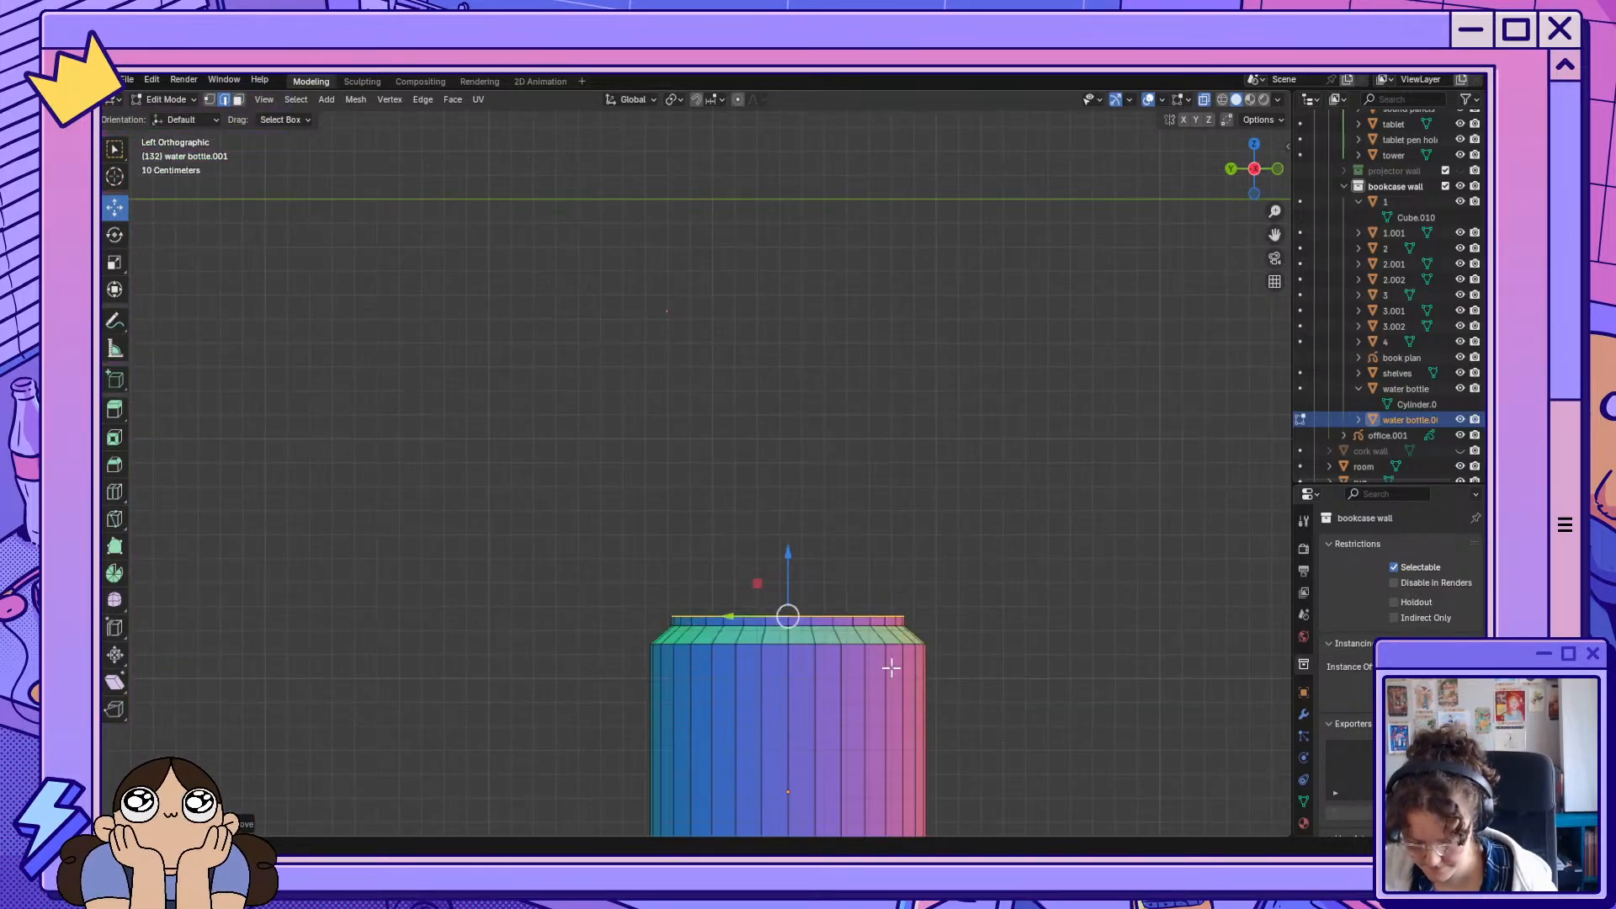
{"action": "scroll", "coordinate": [974, 731], "scroll_direction": "down", "scroll_amount": 2}
{"action": "left_click_drag", "start_coordinate": [1275, 234], "coordinate": [1078, 471]}
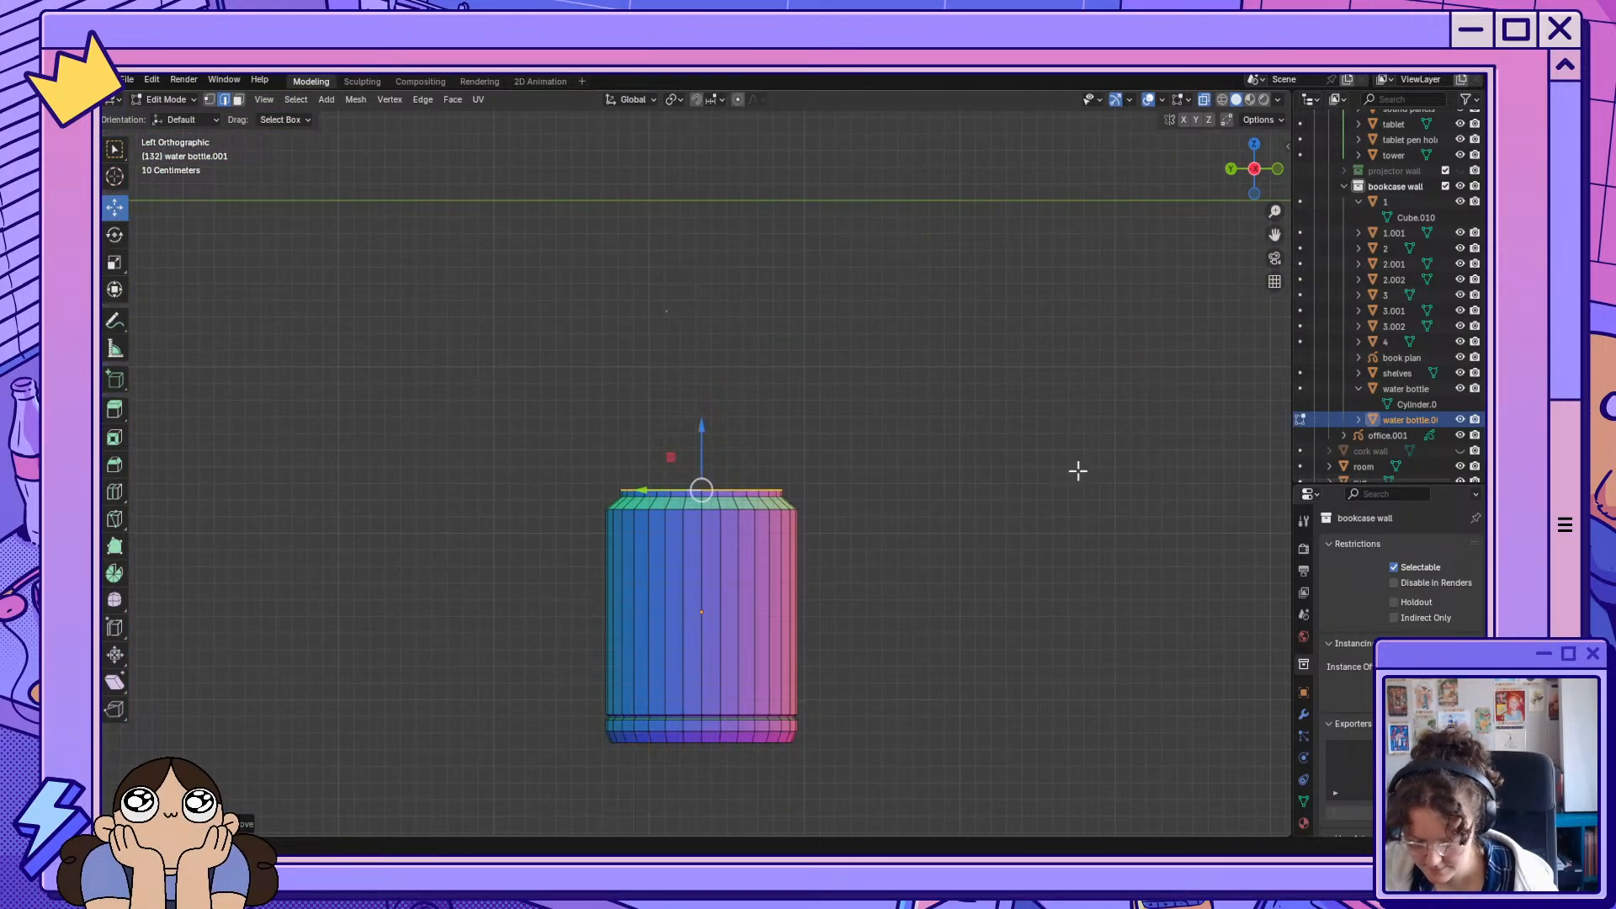
{"action": "key", "text": "e"}
{"action": "left_click", "coordinate": [734, 470]}
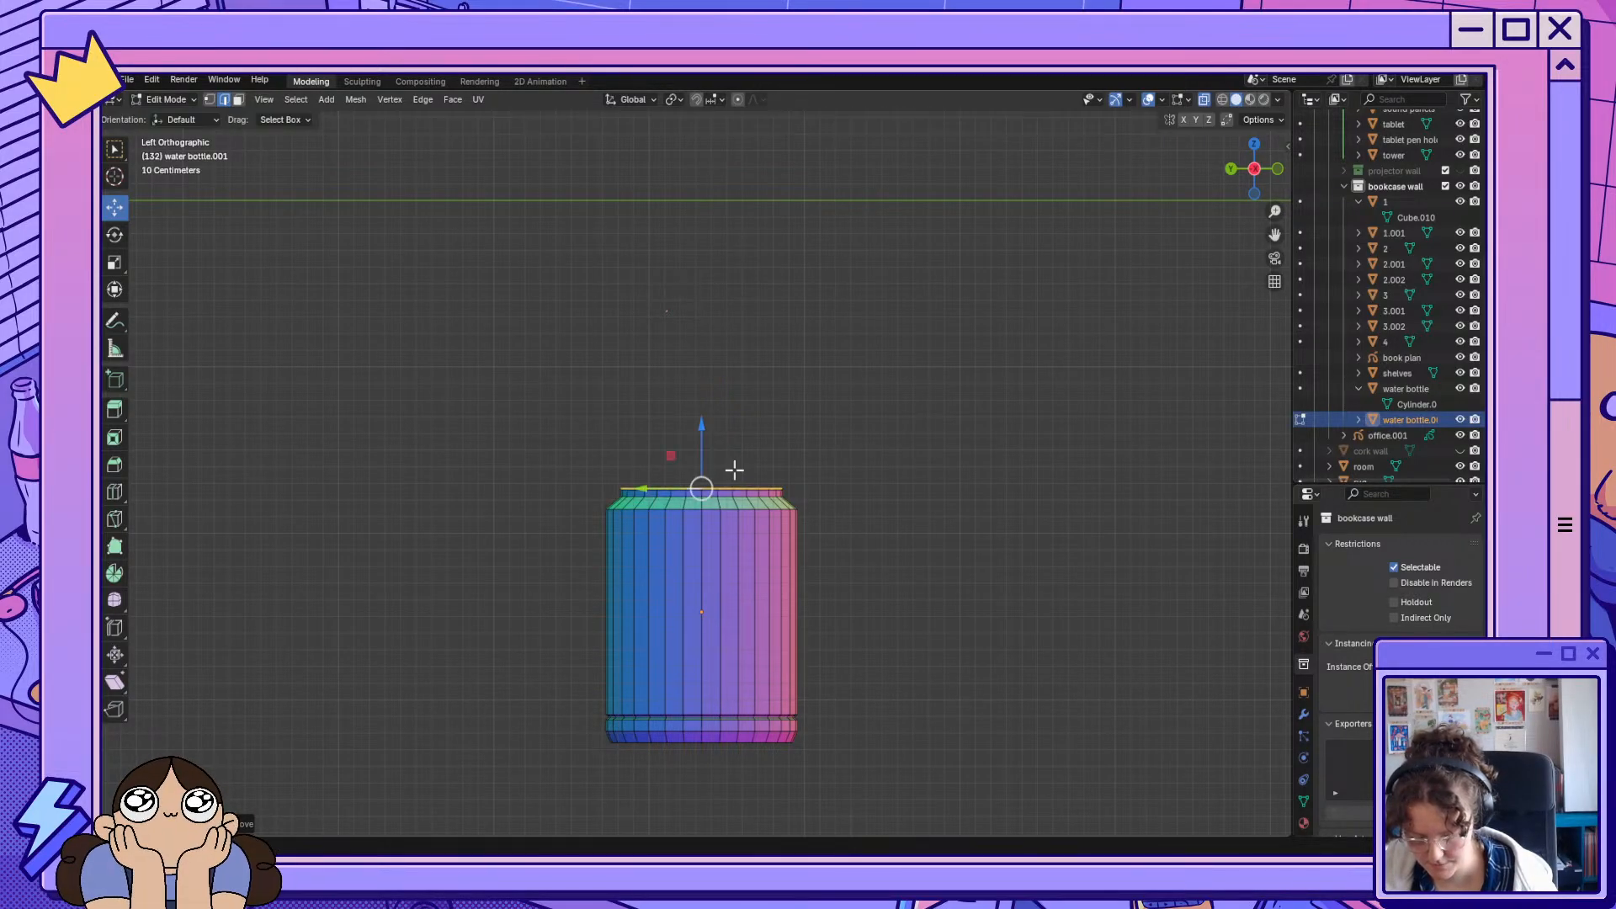
{"action": "key", "text": "s"}
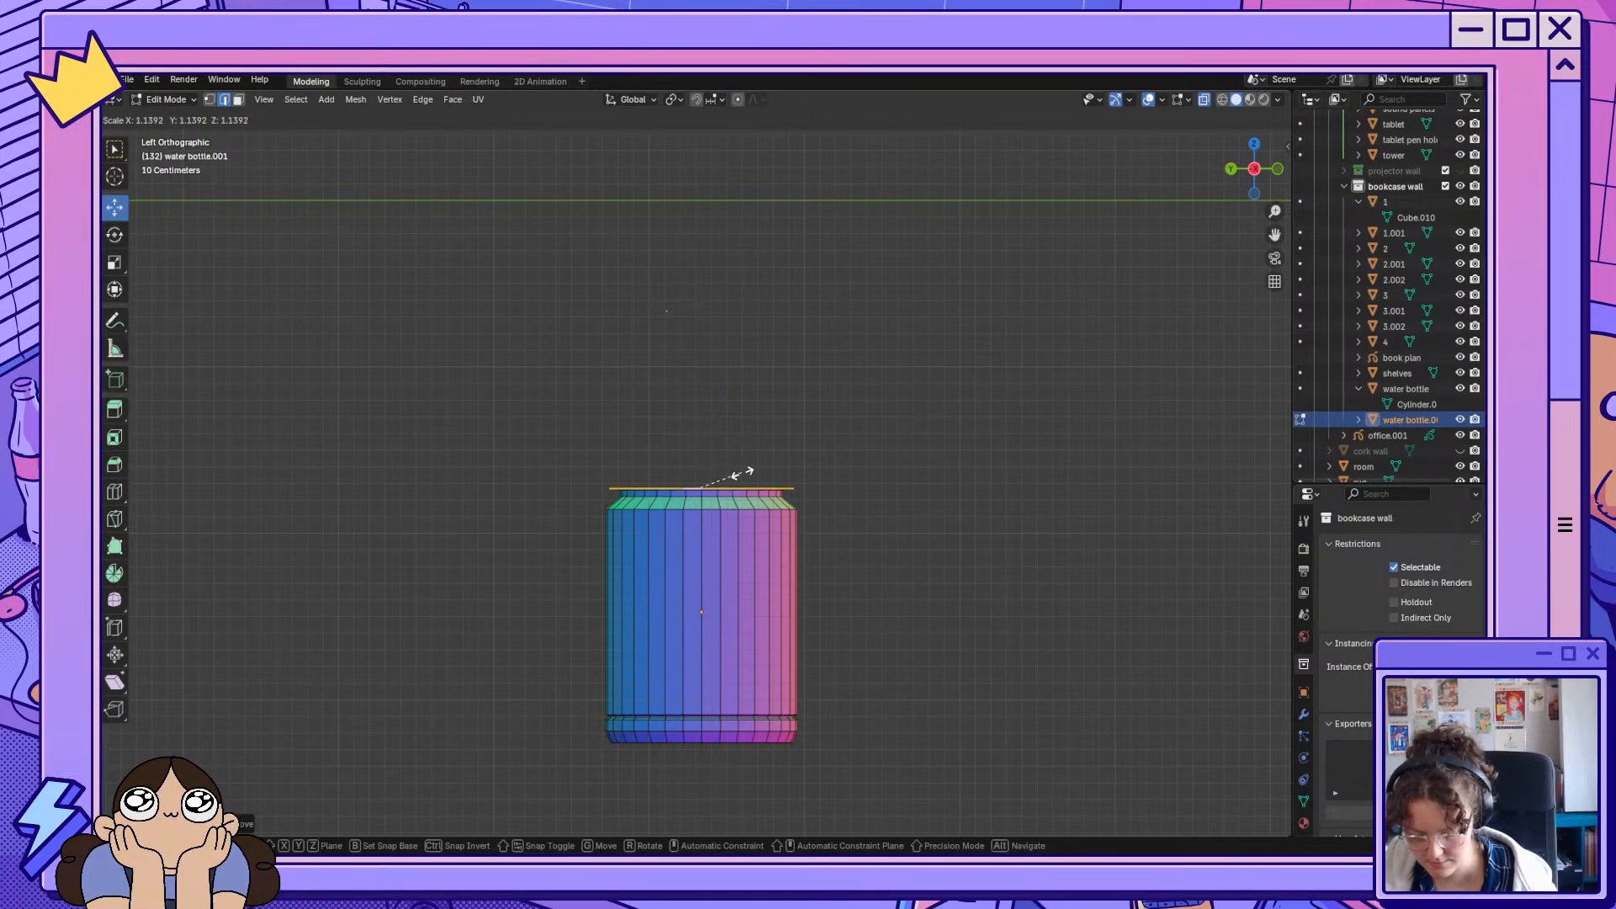
{"action": "left_click", "coordinate": [745, 471]}
{"action": "key", "text": "g"}
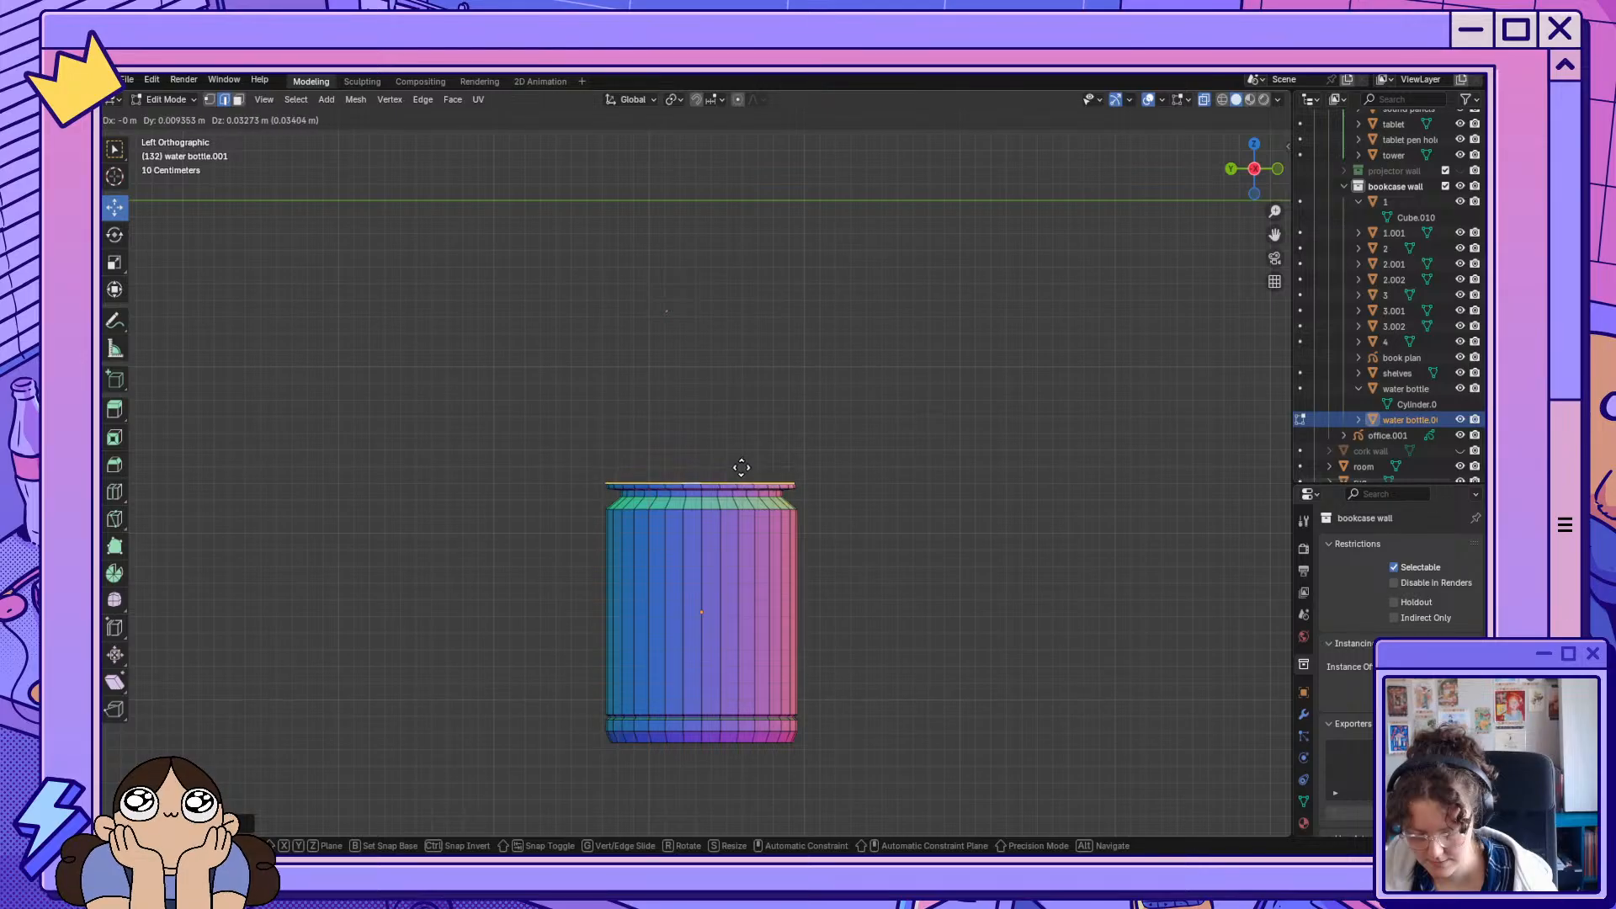
{"action": "key", "text": "z"}
{"action": "left_click", "coordinate": [742, 467]}
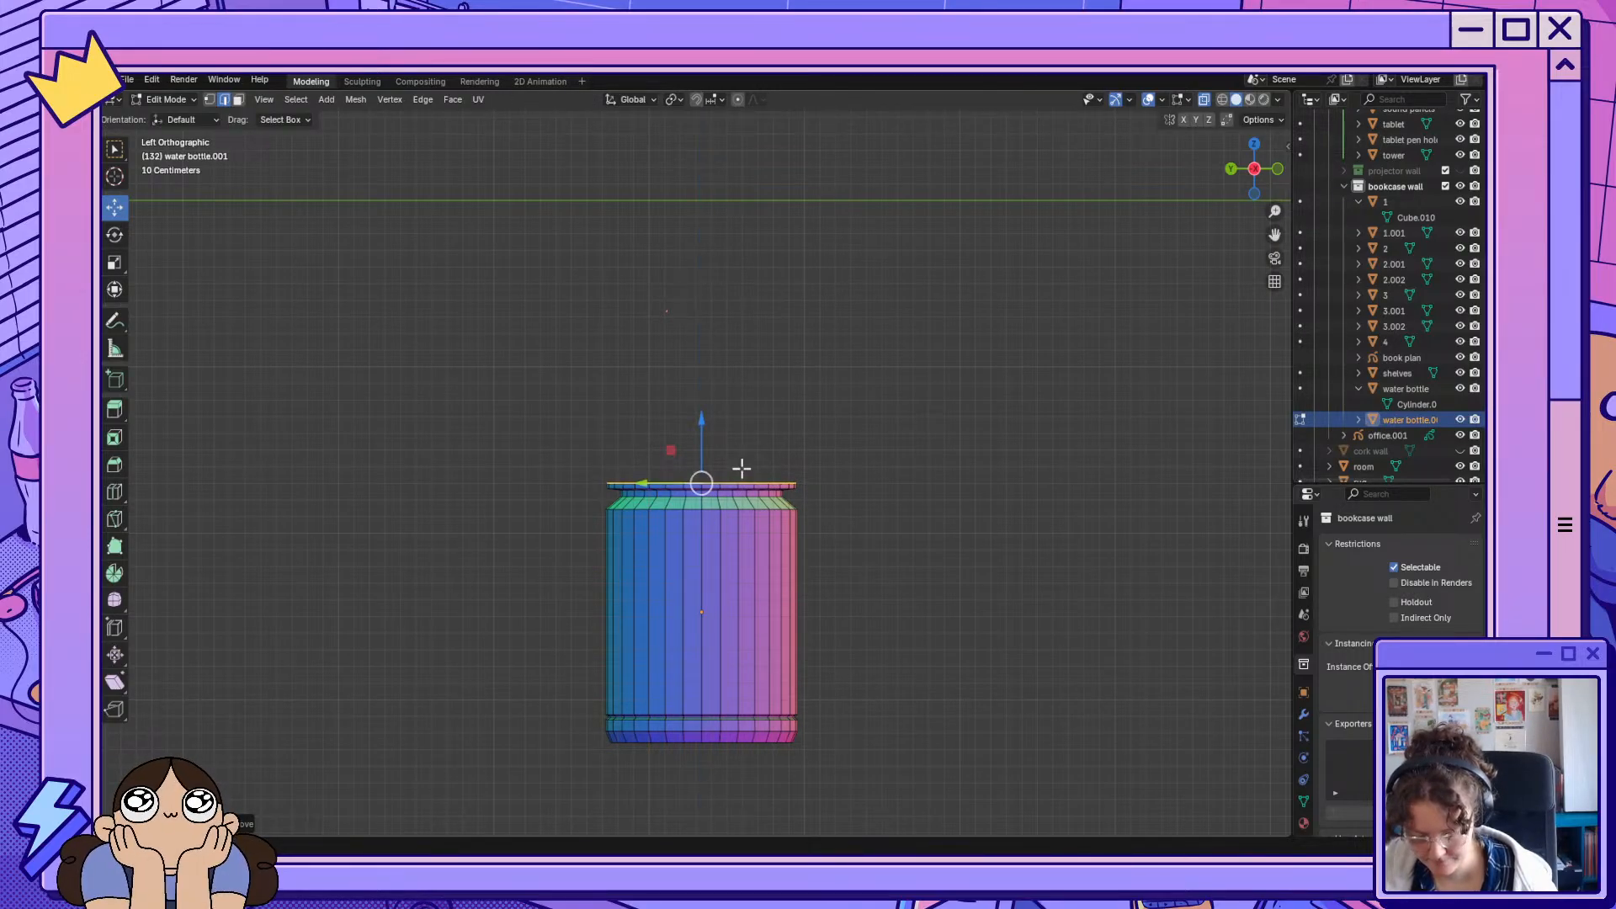
Extrude the flange's top loop, scale it inward to about 0.83, and extrude it upward along Z as a collar.
{"action": "key", "text": "e"}
{"action": "key", "text": "z"}
{"action": "left_click", "coordinate": [742, 468]}
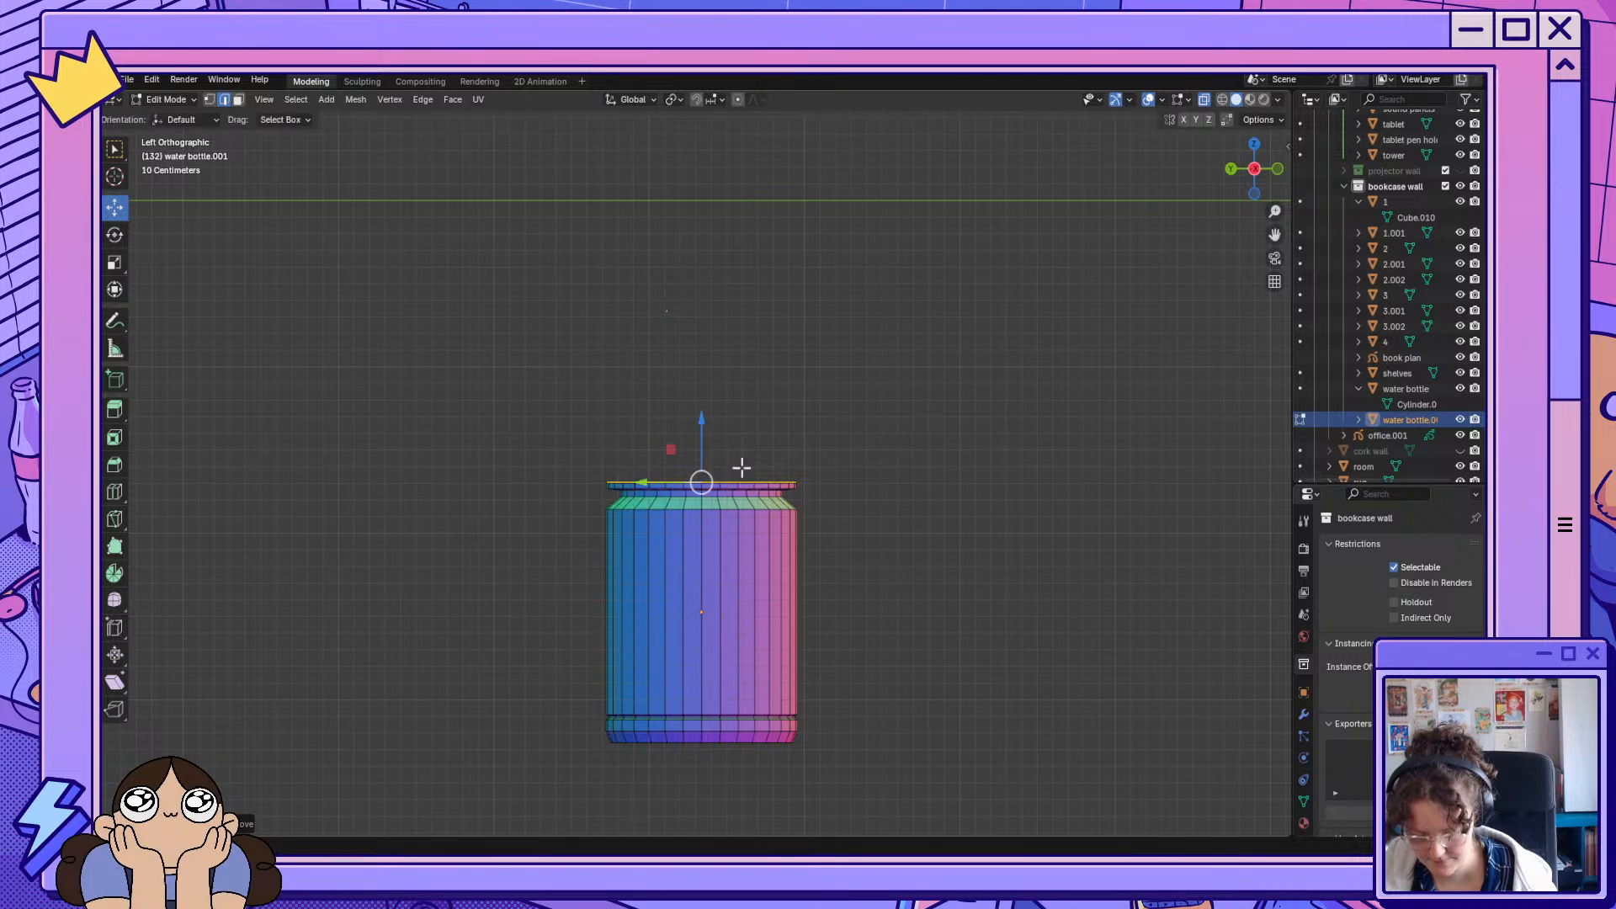
{"action": "key", "text": "s"}
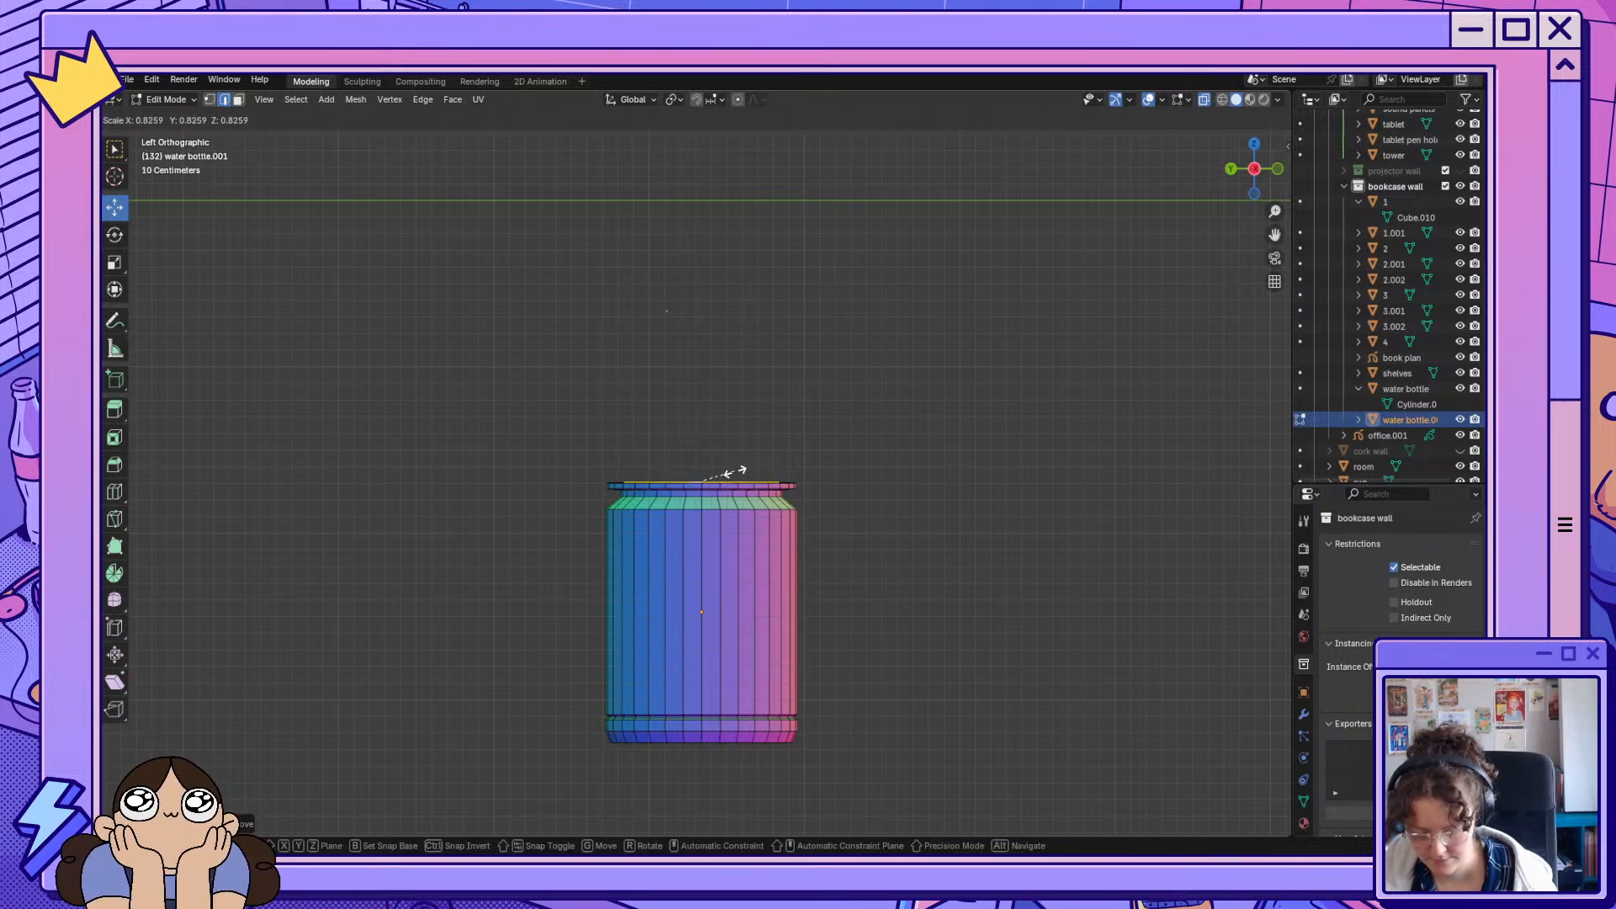
{"action": "left_click", "coordinate": [735, 472]}
{"action": "key", "text": "g"}
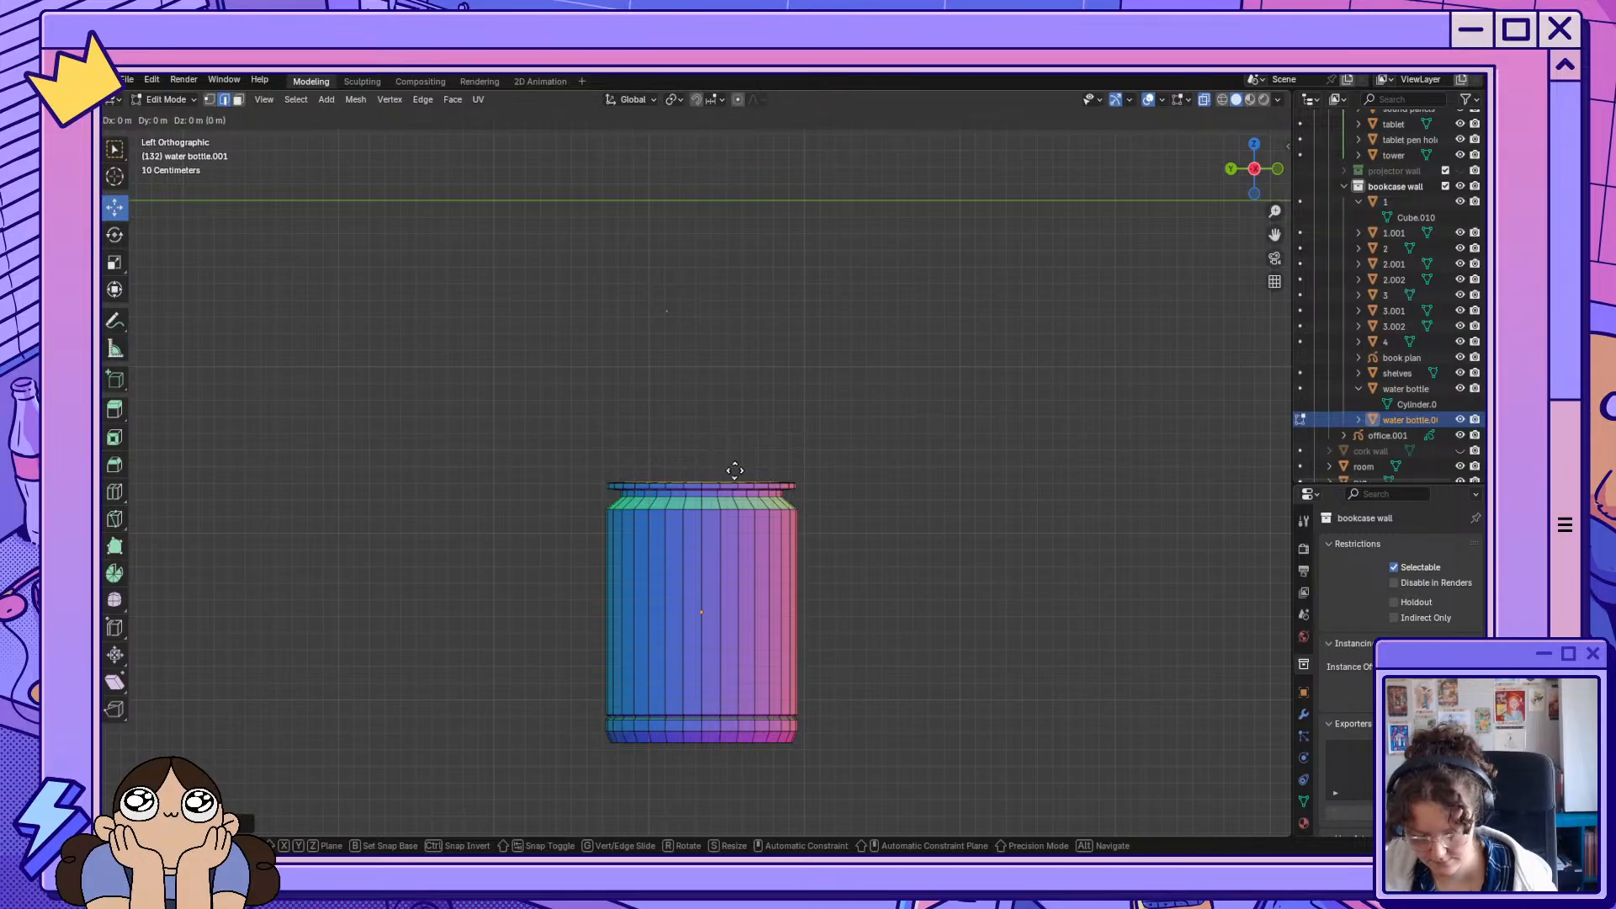
{"action": "key", "text": "z"}
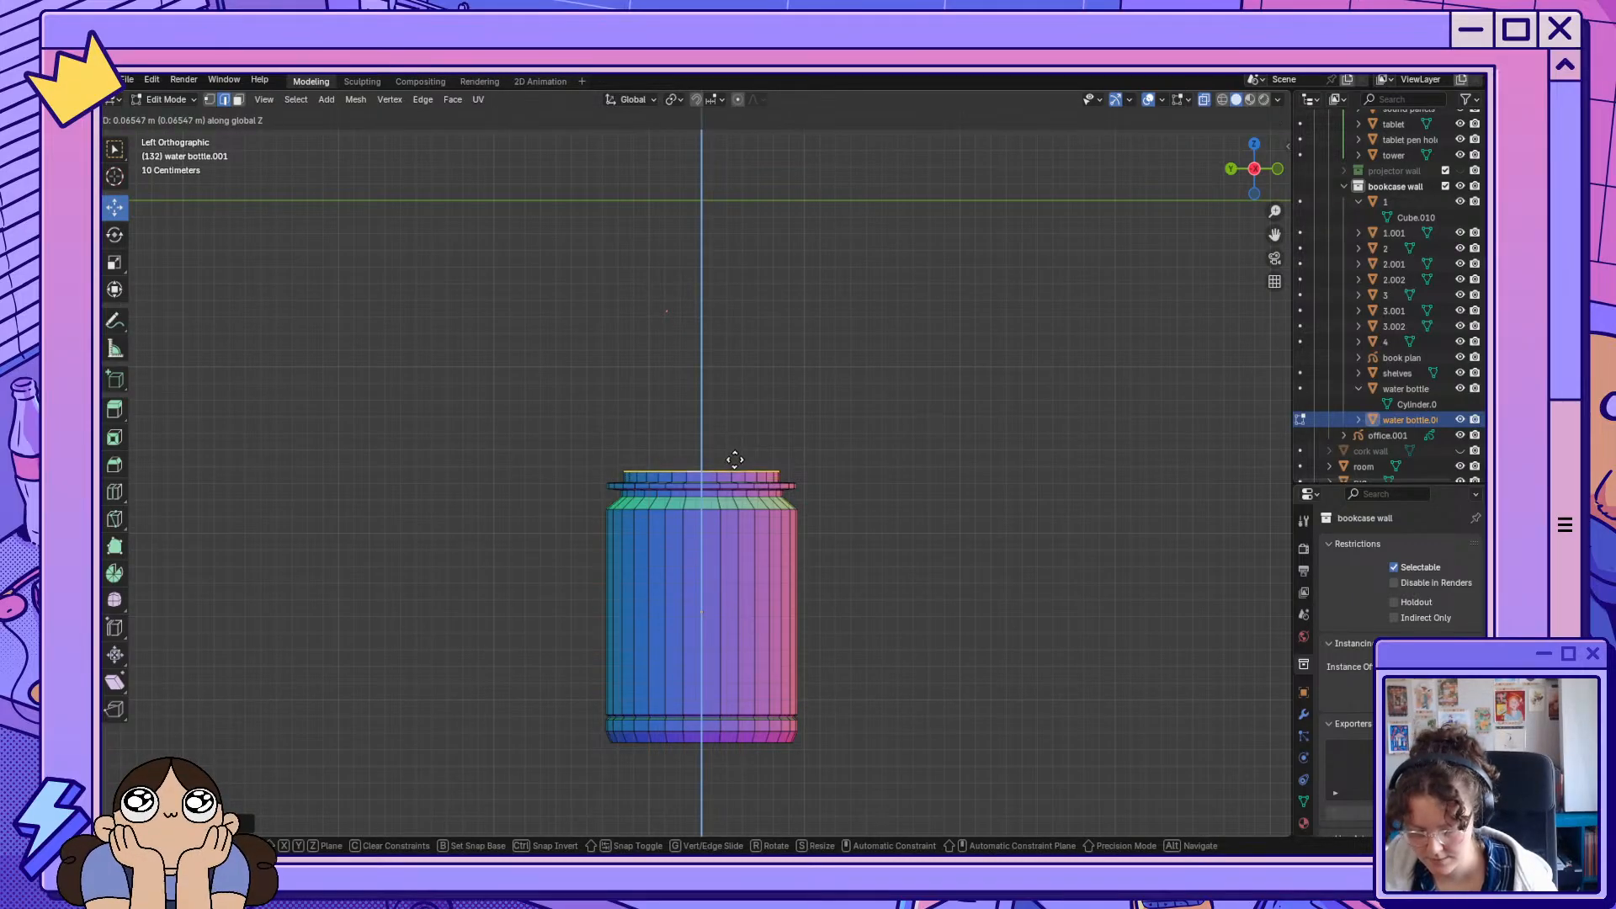
{"action": "left_click", "coordinate": [734, 449]}
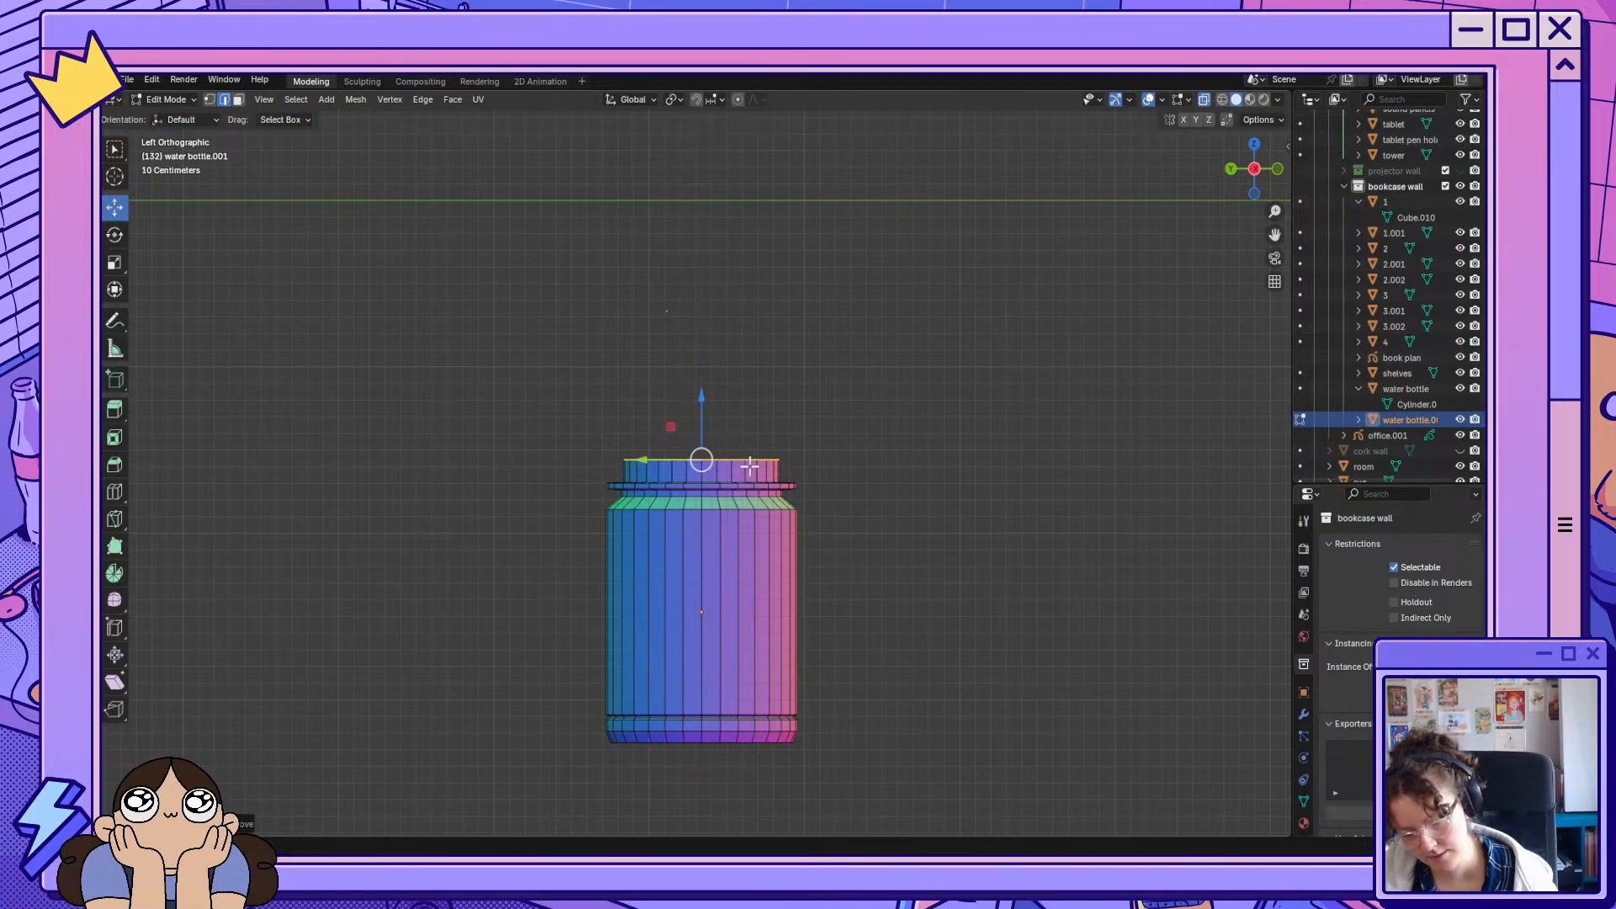
Extrude the collar's top edge loop up along Z about 0.01 m, scale it slightly inward as a bevelled rim, and cap the top.
{"action": "middle_click_drag", "start_coordinate": [749, 465], "coordinate": [808, 454]}
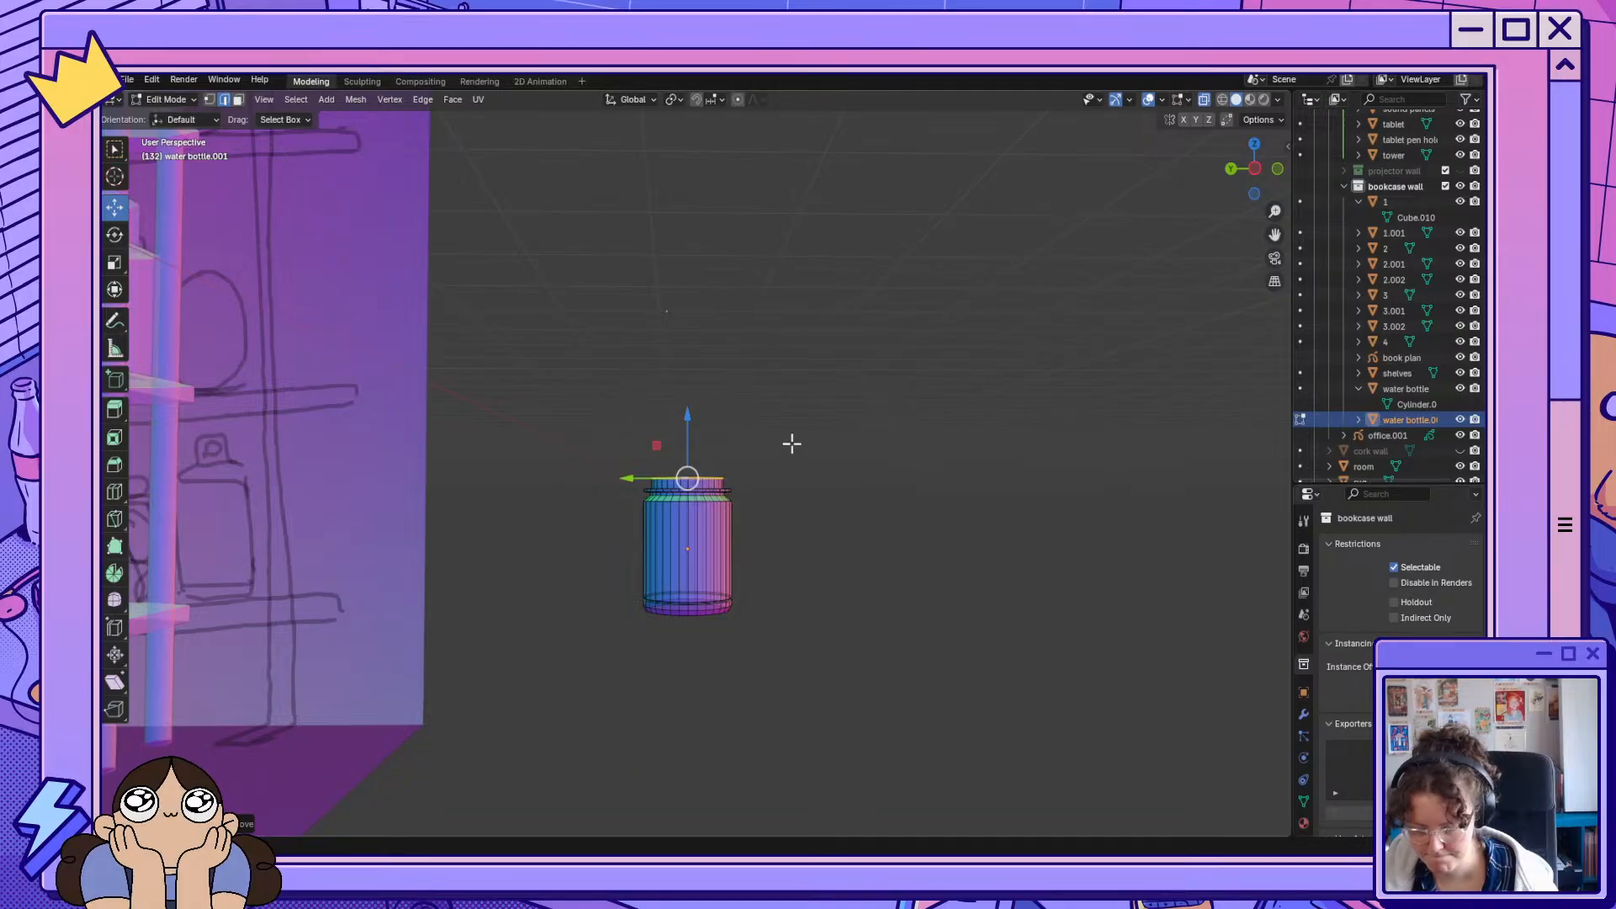
{"action": "scroll", "coordinate": [791, 444], "scroll_direction": "up", "scroll_amount": 3}
{"action": "left_click", "coordinate": [1252, 170]}
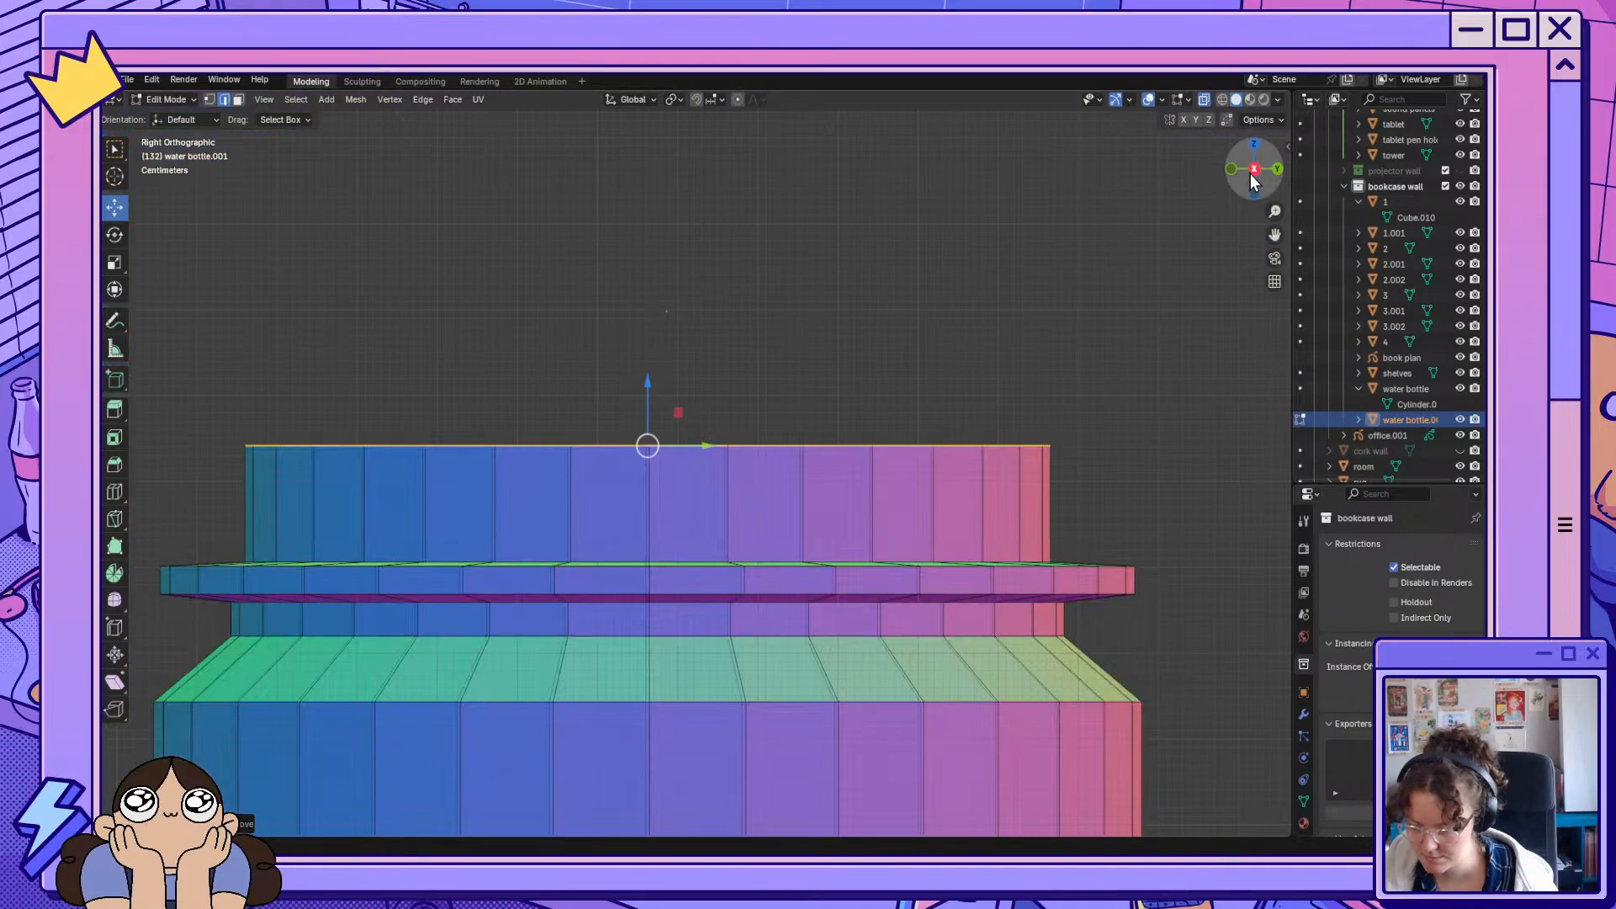
{"action": "scroll", "coordinate": [926, 490], "scroll_direction": "down", "scroll_amount": 2}
{"action": "scroll", "coordinate": [925, 490], "scroll_direction": "down", "scroll_amount": 3}
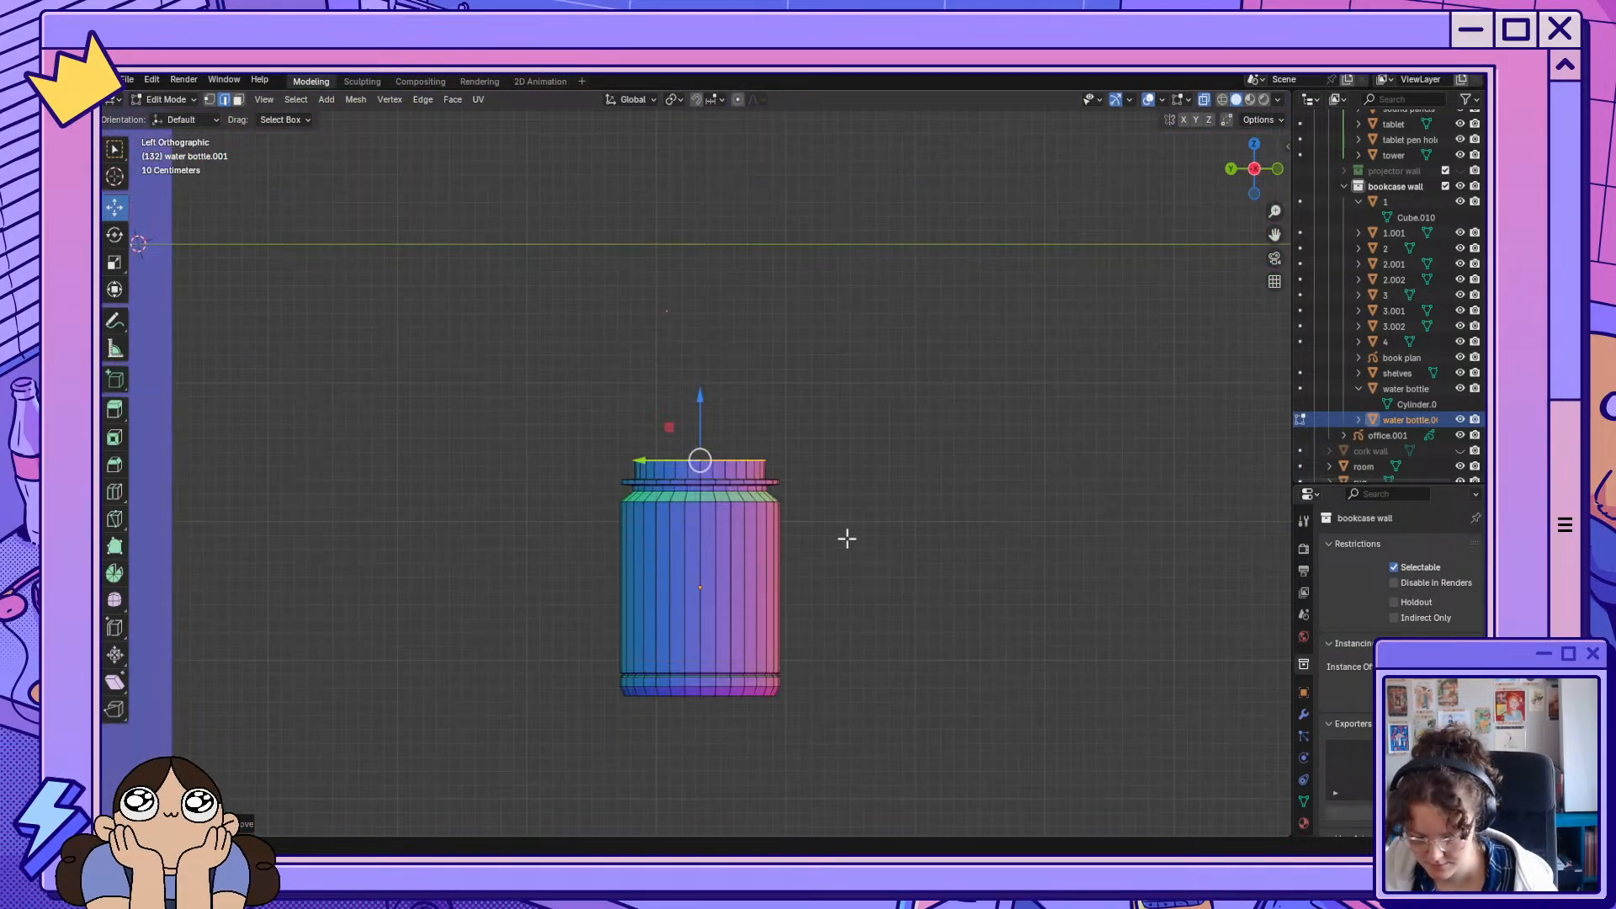
{"action": "key", "text": "g"}
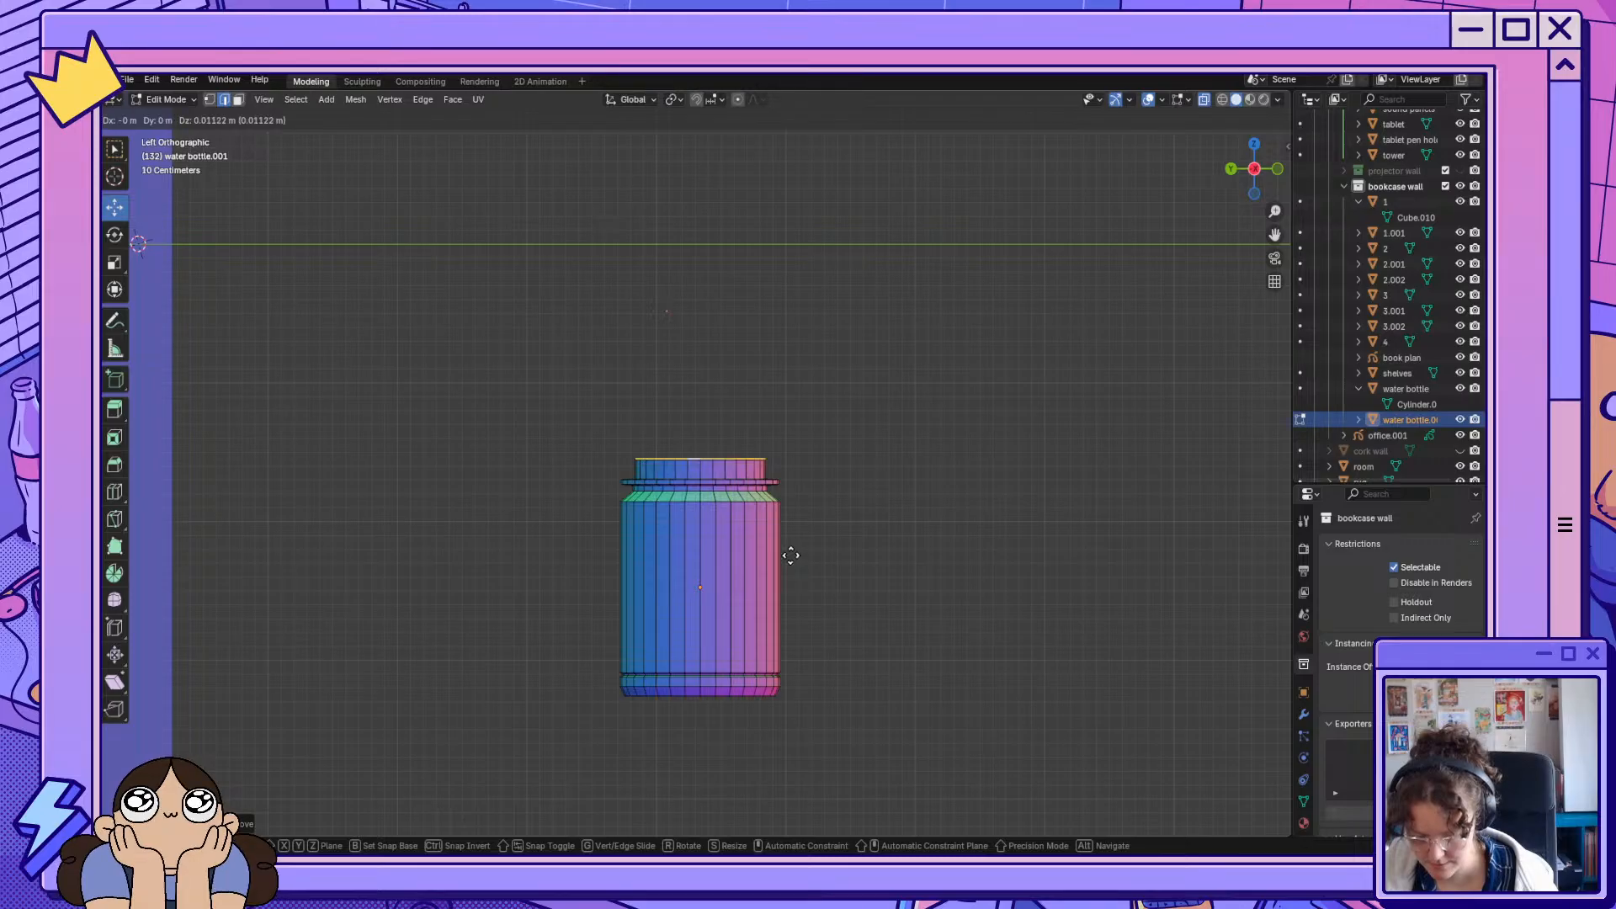
{"action": "left_click", "coordinate": [791, 554]}
{"action": "key", "text": "s"}
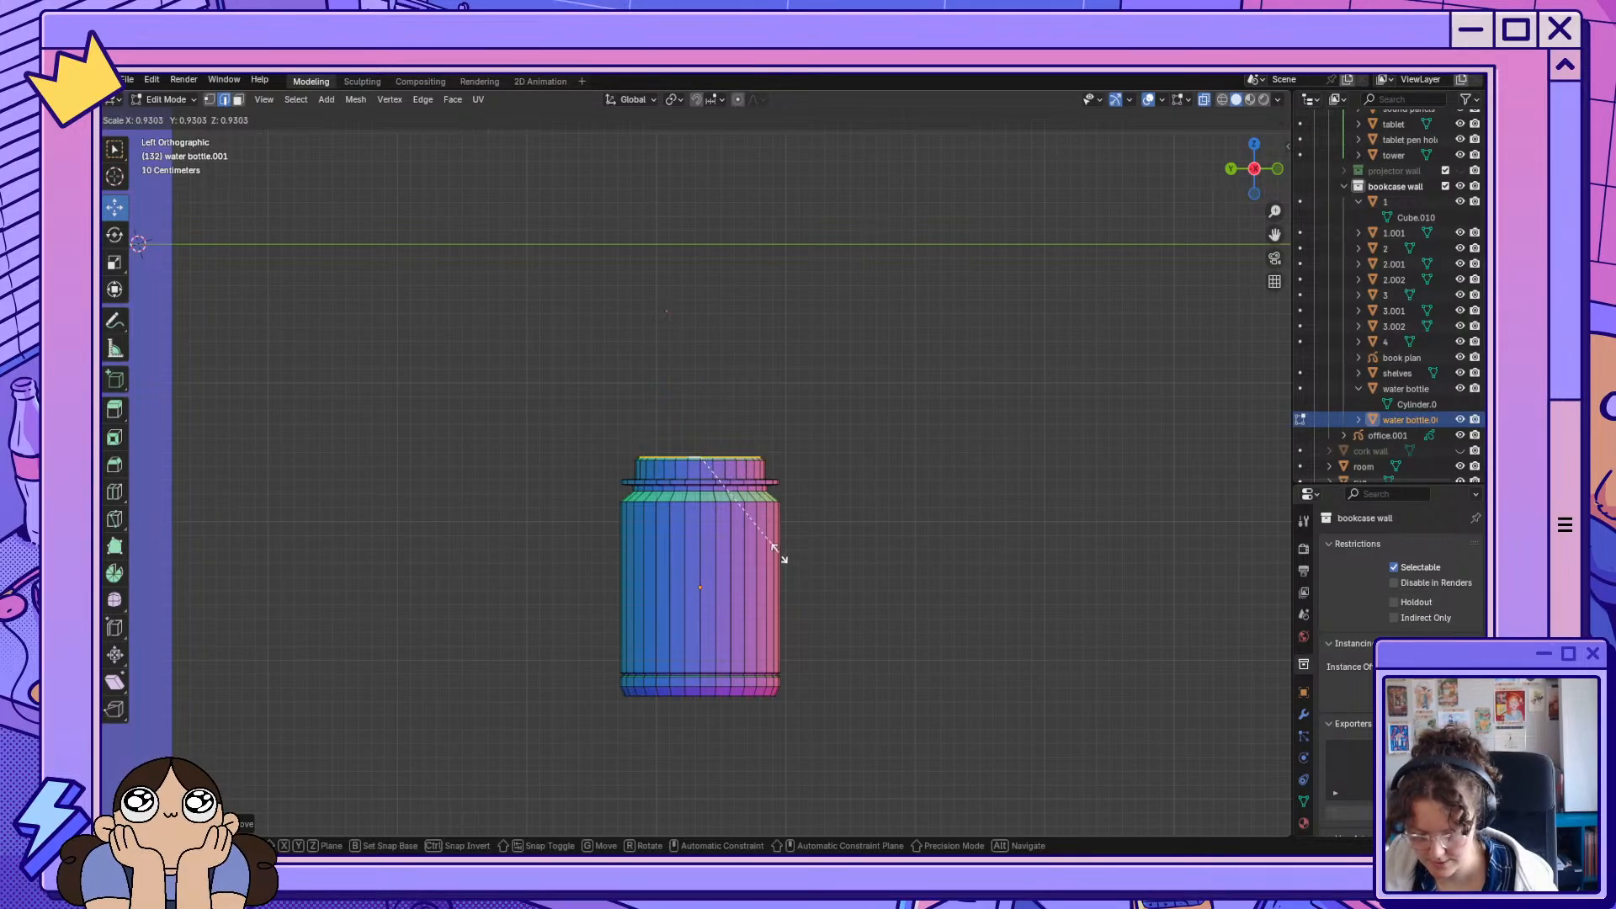
{"action": "left_click", "coordinate": [767, 545]}
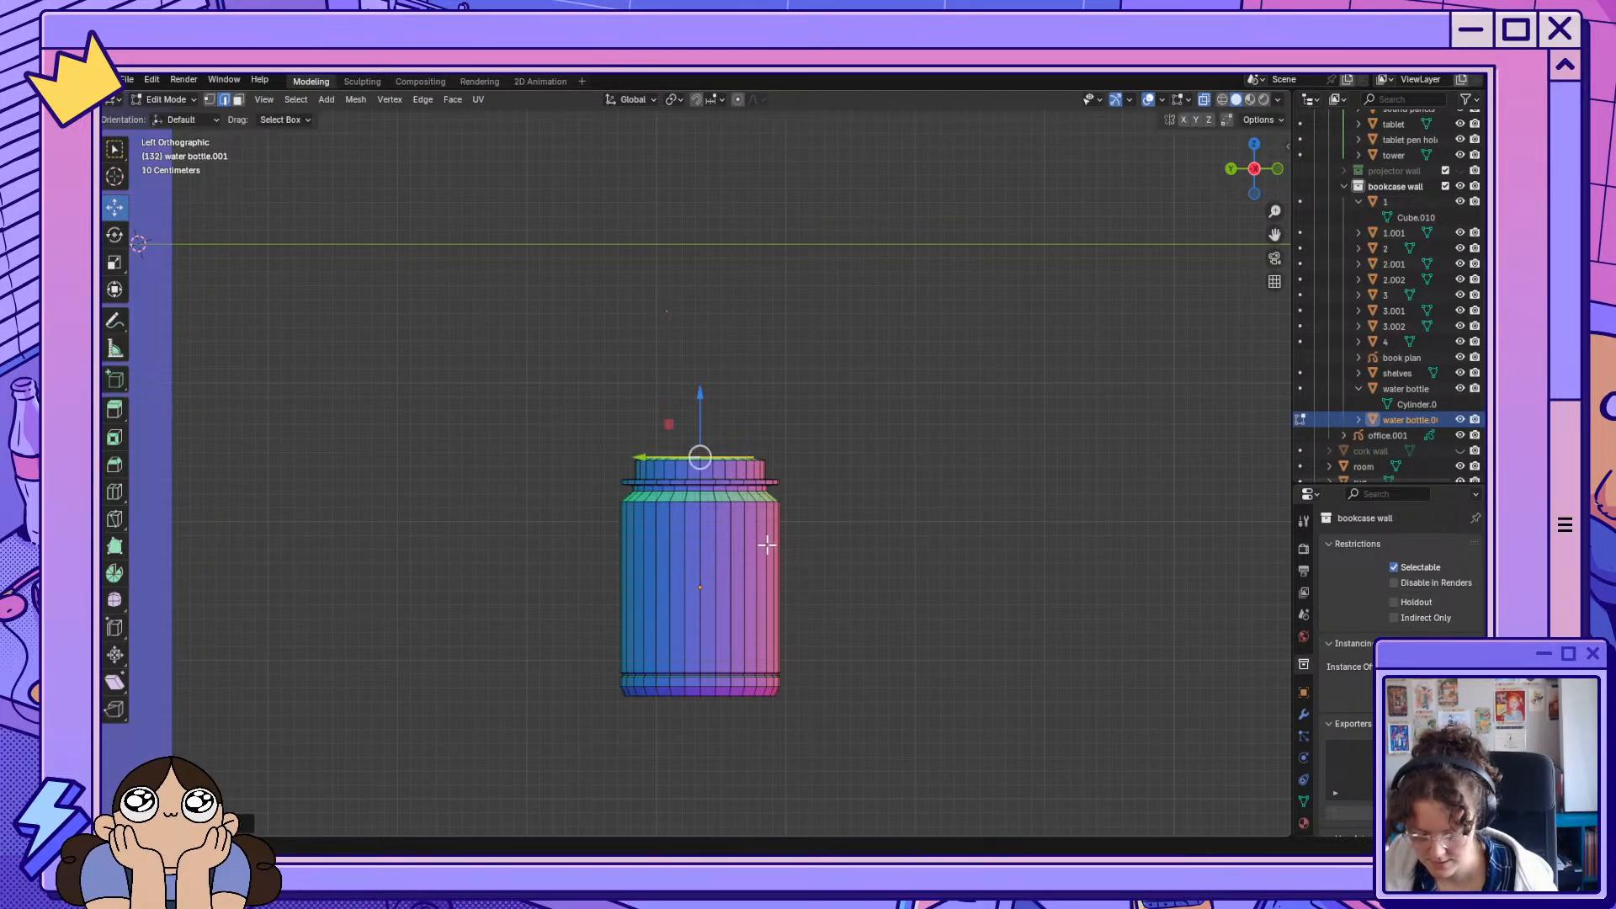
{"action": "middle_click_drag", "start_coordinate": [799, 529], "coordinate": [859, 528]}
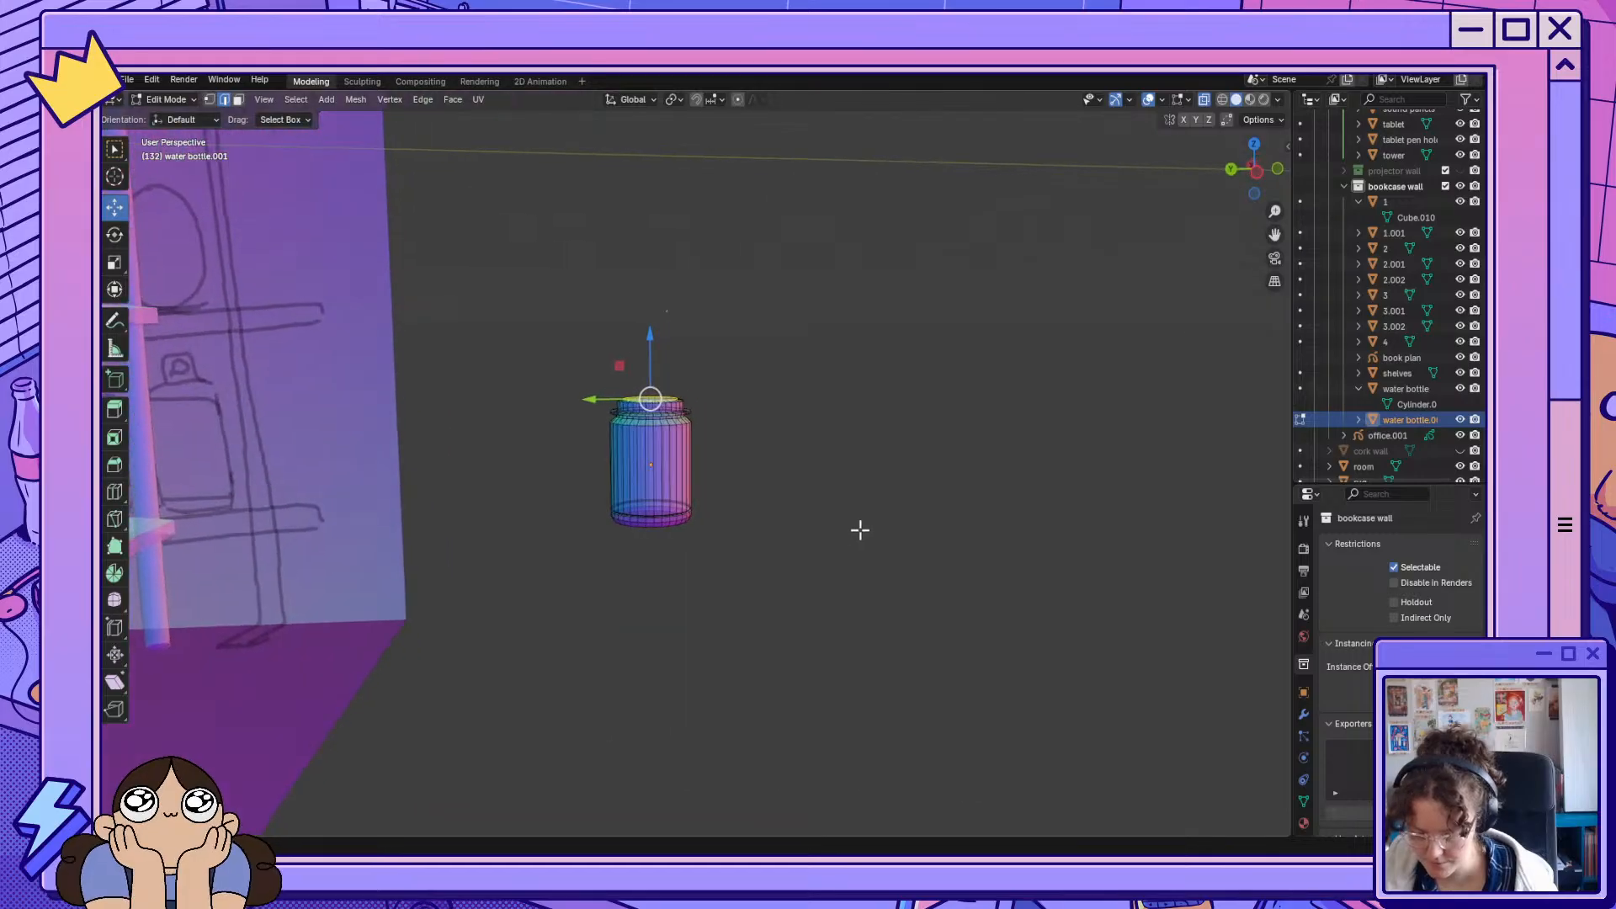
{"action": "left_click_drag", "start_coordinate": [1276, 236], "coordinate": [1274, 385]}
{"action": "scroll", "coordinate": [726, 664], "scroll_direction": "up", "scroll_amount": 5}
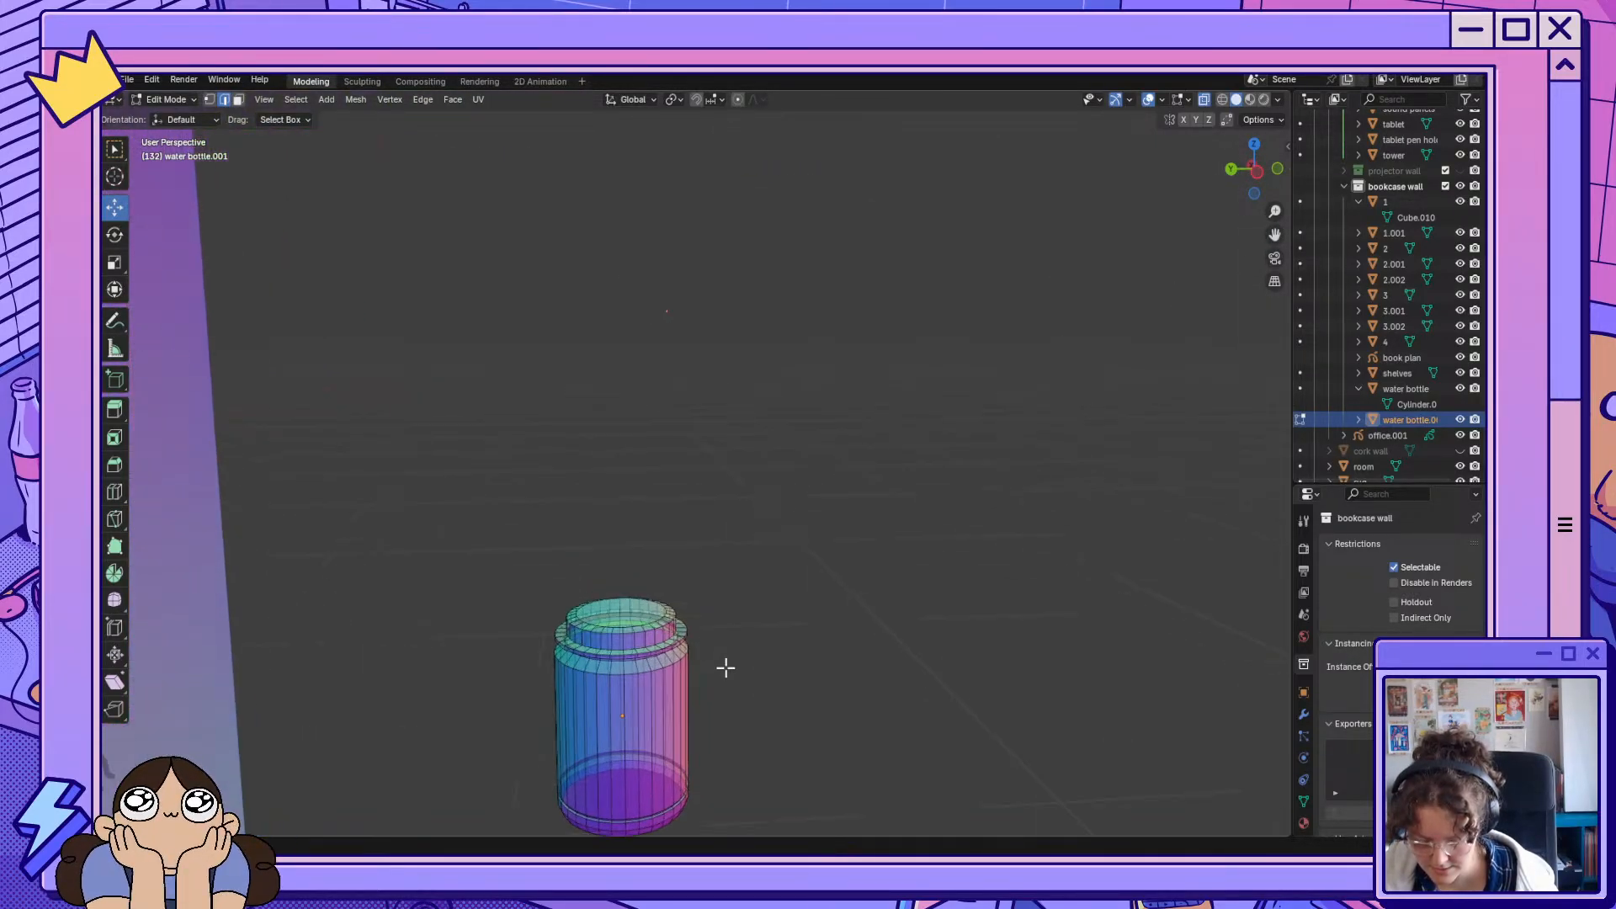
{"action": "middle_click_drag", "start_coordinate": [761, 676], "coordinate": [758, 687]}
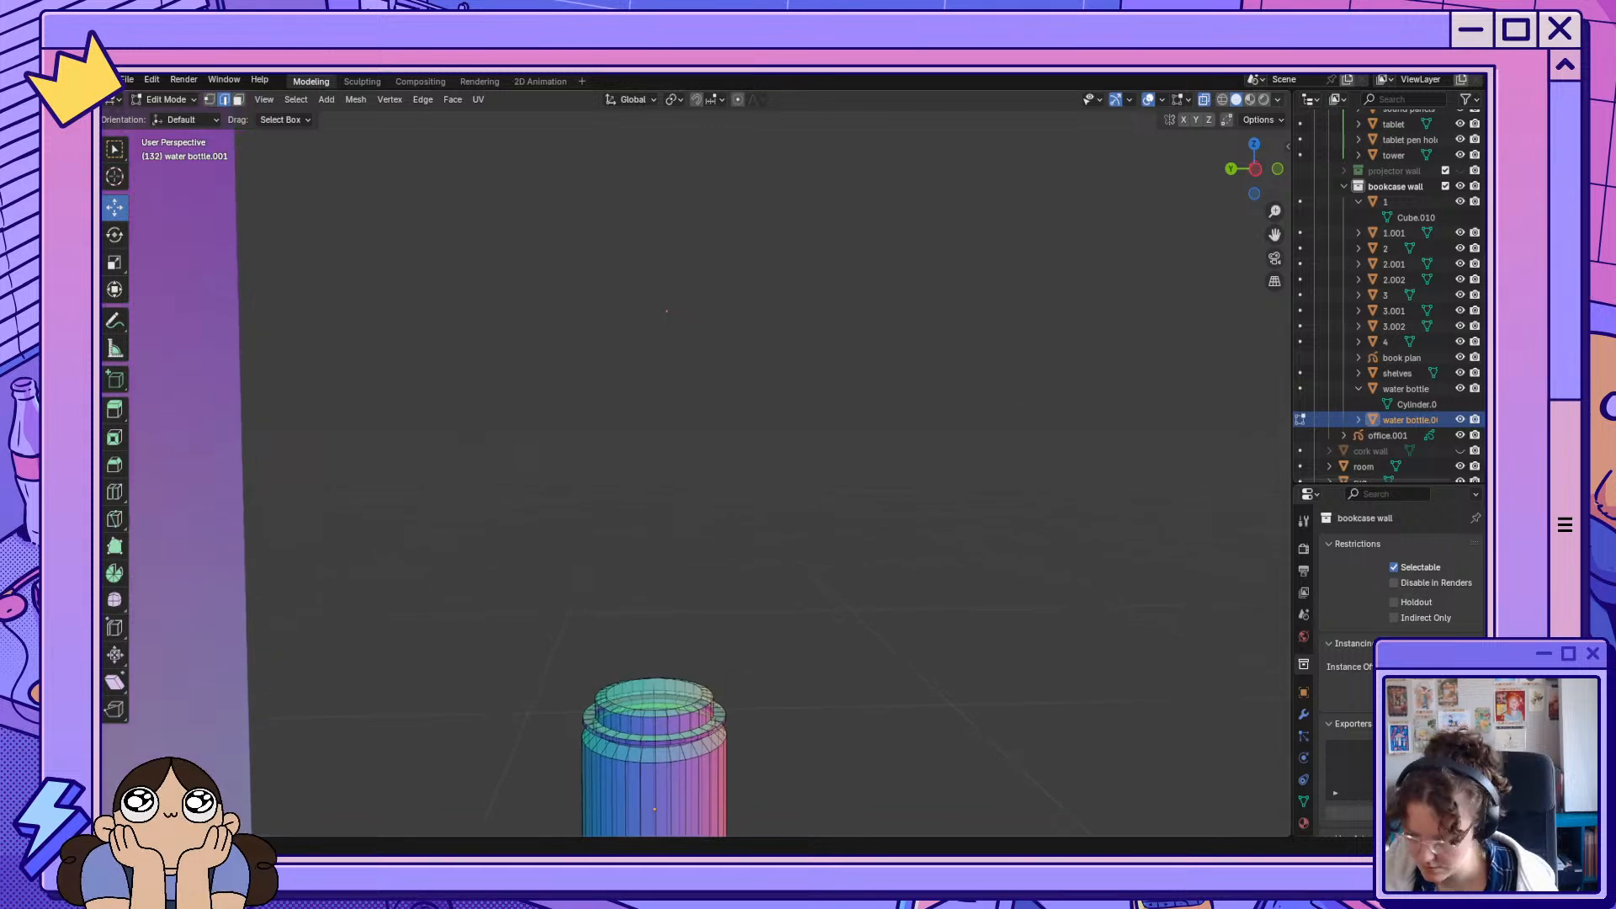
{"action": "left_click_drag", "start_coordinate": [1275, 235], "coordinate": [1369, 28]}
{"action": "key", "text": "ctrl+z"}
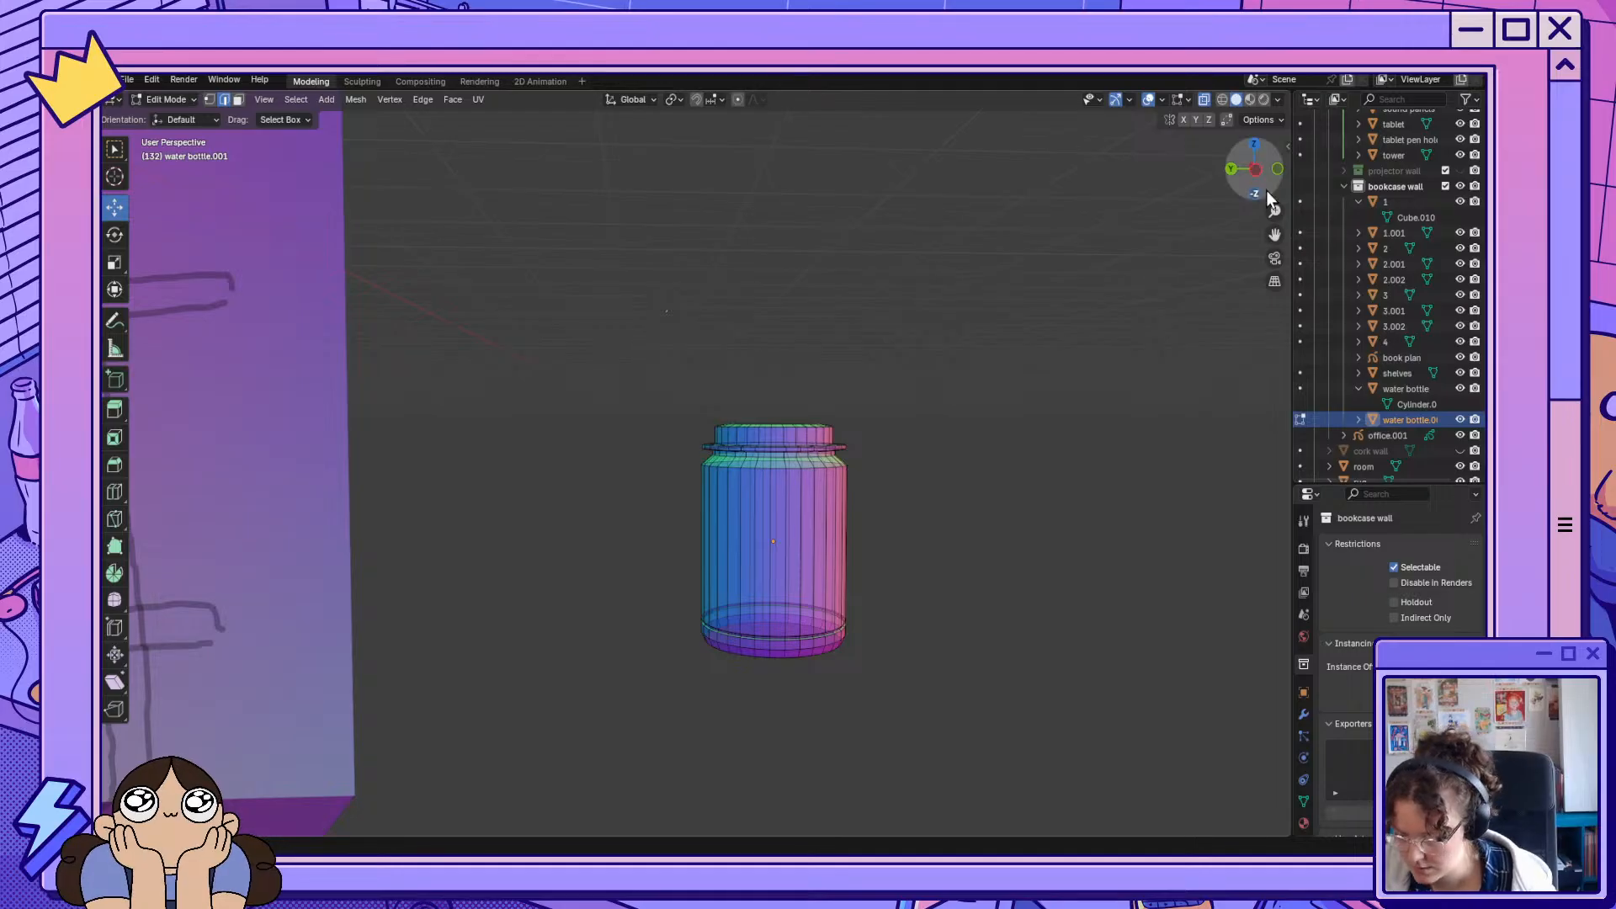
In a straight side view, face-select the central strip, two faces wide, running from the collar down across the flange to the shoulder.
{"action": "left_click", "coordinate": [1254, 168]}
{"action": "scroll", "coordinate": [1042, 500], "scroll_direction": "down", "scroll_amount": 9}
{"action": "scroll", "coordinate": [1042, 501], "scroll_direction": "up", "scroll_amount": 1}
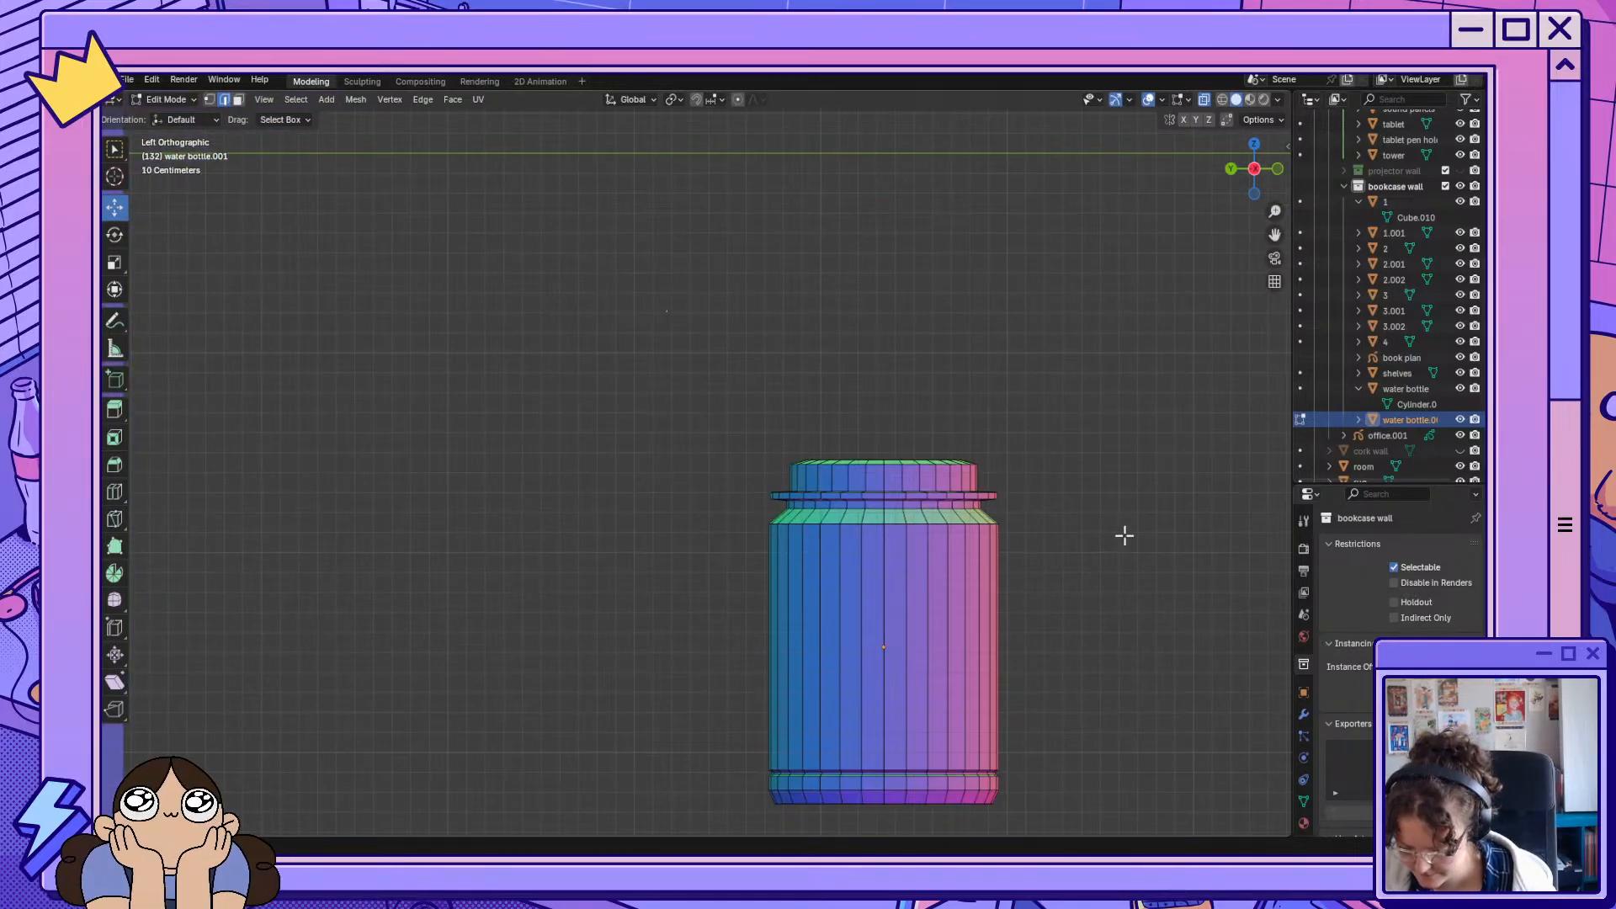
{"action": "middle_click_drag", "start_coordinate": [1124, 537], "coordinate": [1108, 536]}
{"action": "left_click", "coordinate": [1254, 165]}
{"action": "left_click", "coordinate": [1254, 168]}
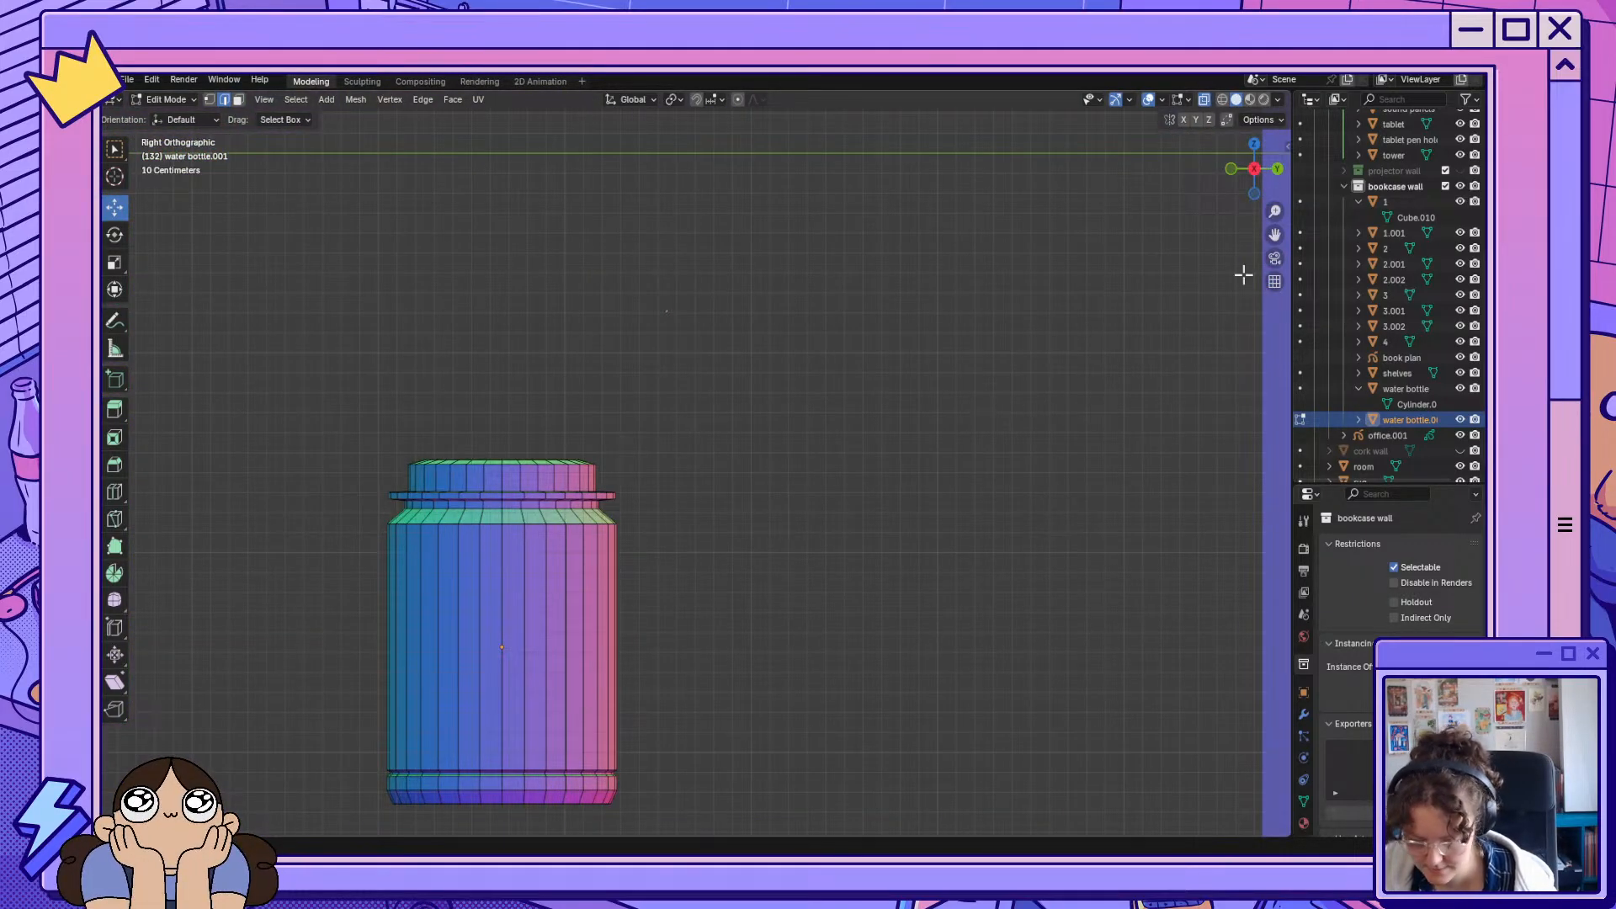
{"action": "left_click", "coordinate": [1255, 168]}
{"action": "left_click_drag", "start_coordinate": [1444, 413], "coordinate": [1248, 295]}
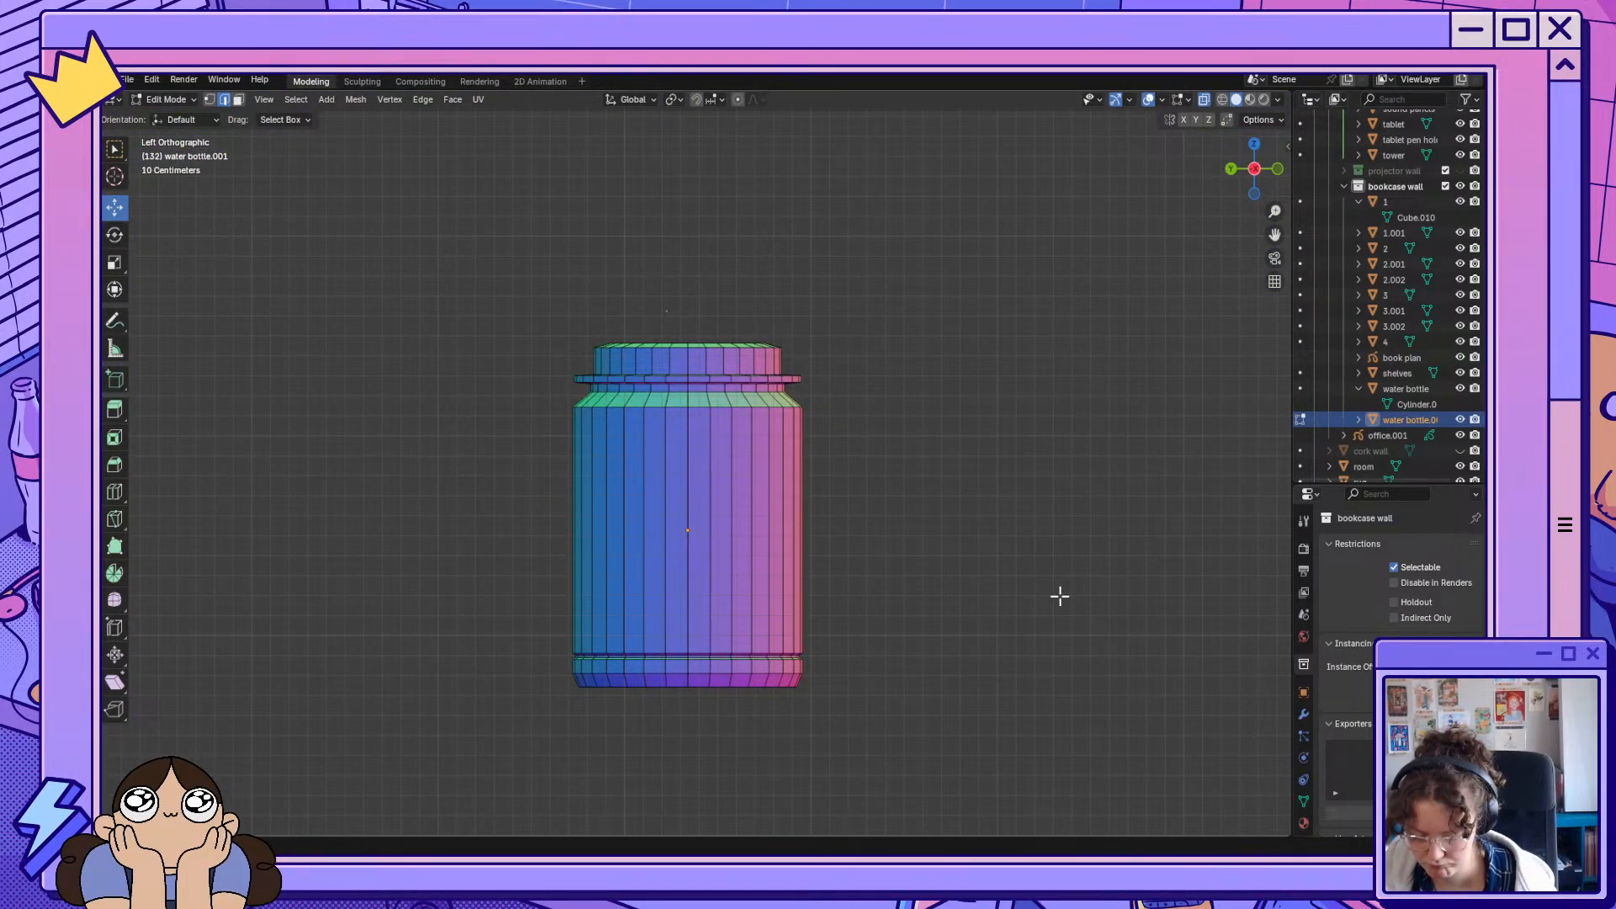
{"action": "left_click", "coordinate": [681, 364]}
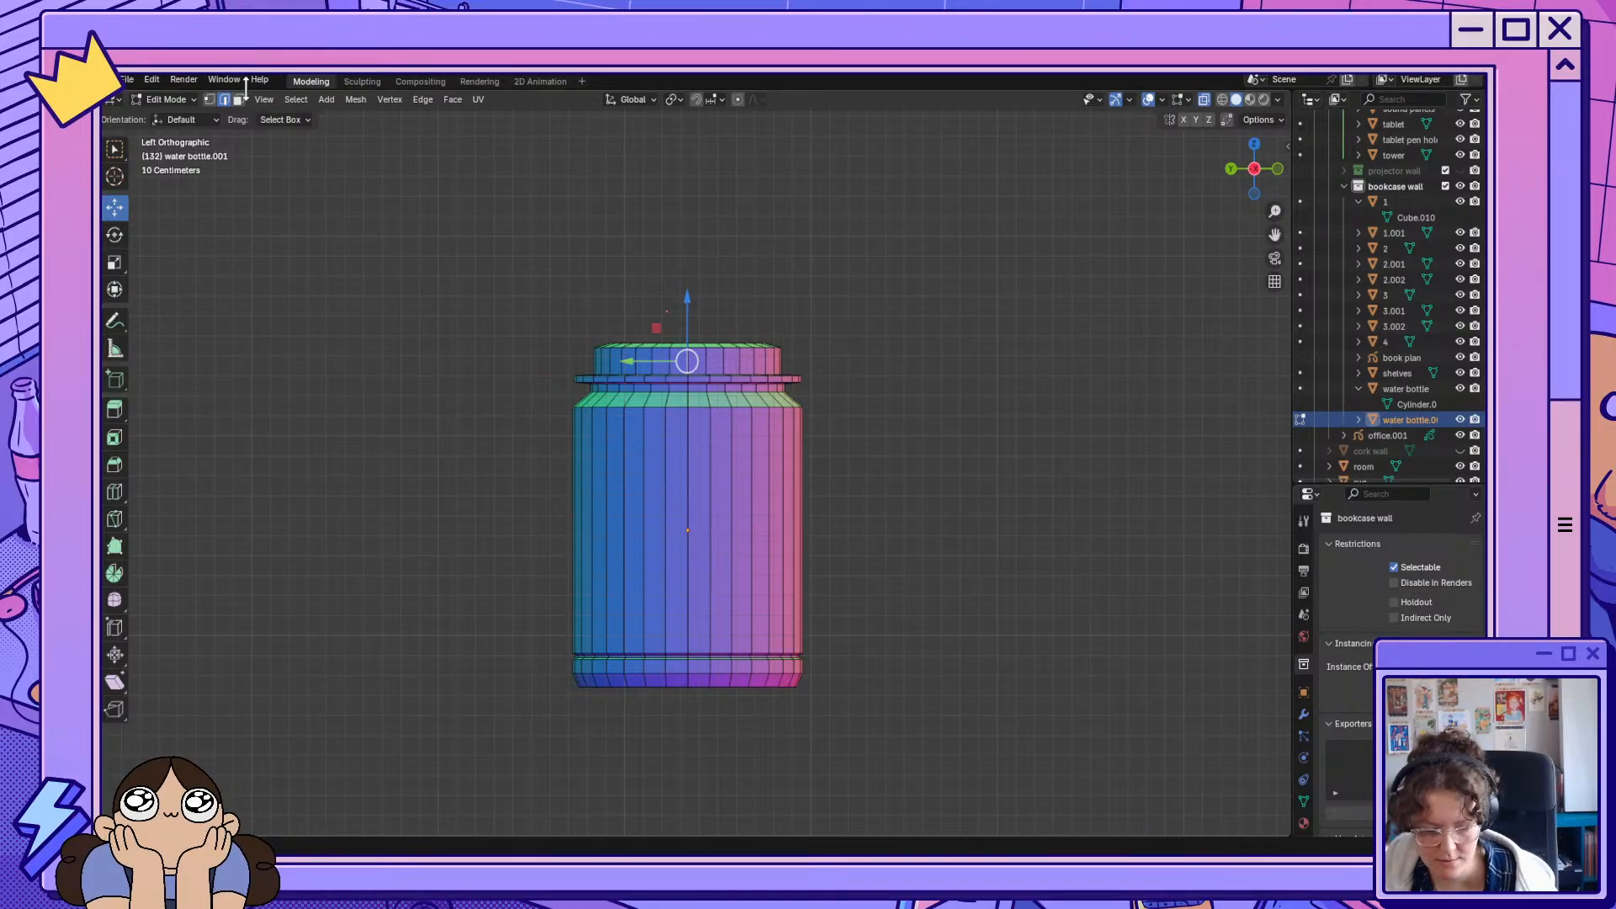
{"action": "left_click", "coordinate": [239, 99]}
{"action": "left_click", "coordinate": [678, 360]}
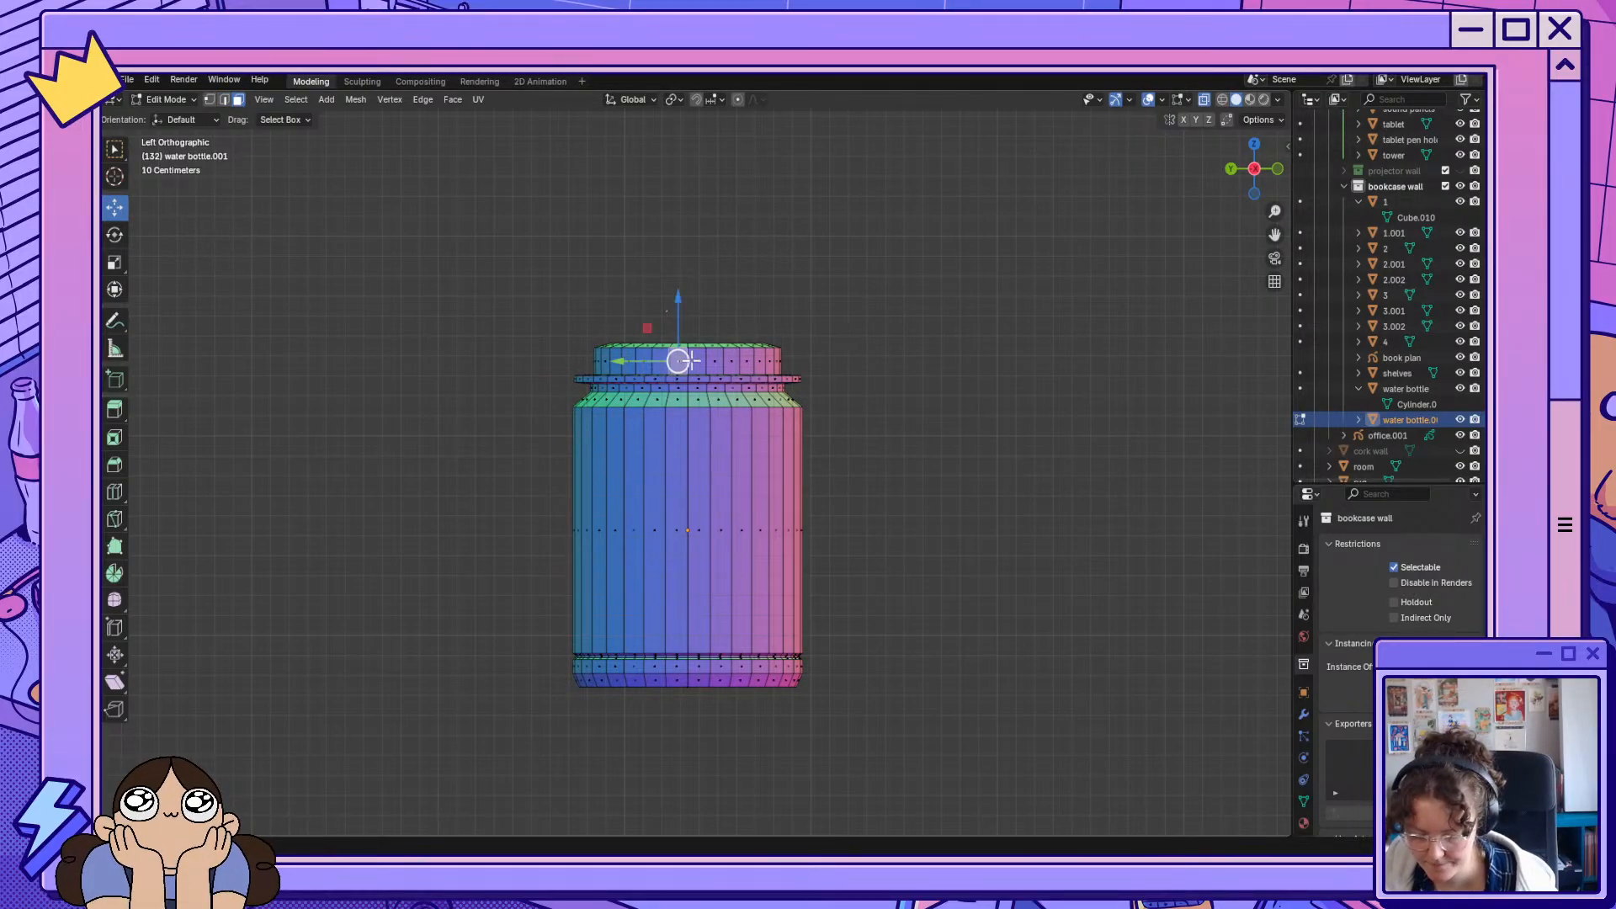
{"action": "left_click", "coordinate": [696, 362], "text": "shift"}
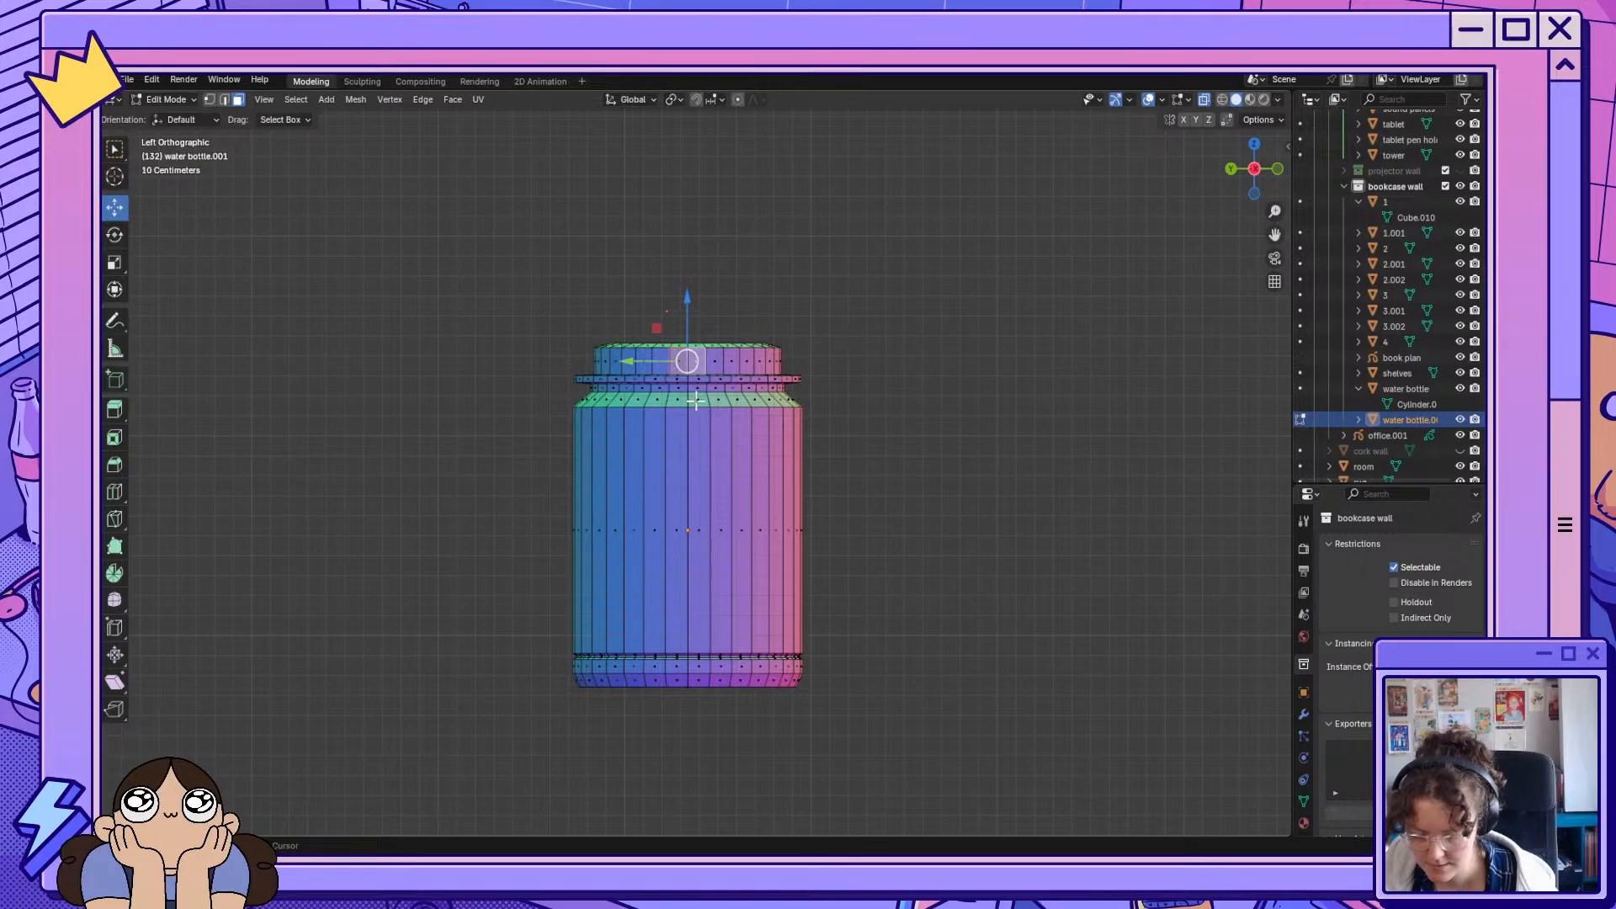
{"action": "left_click_drag", "start_coordinate": [701, 405], "coordinate": [664, 381]}
{"action": "left_click_drag", "start_coordinate": [687, 360], "coordinate": [687, 381]}
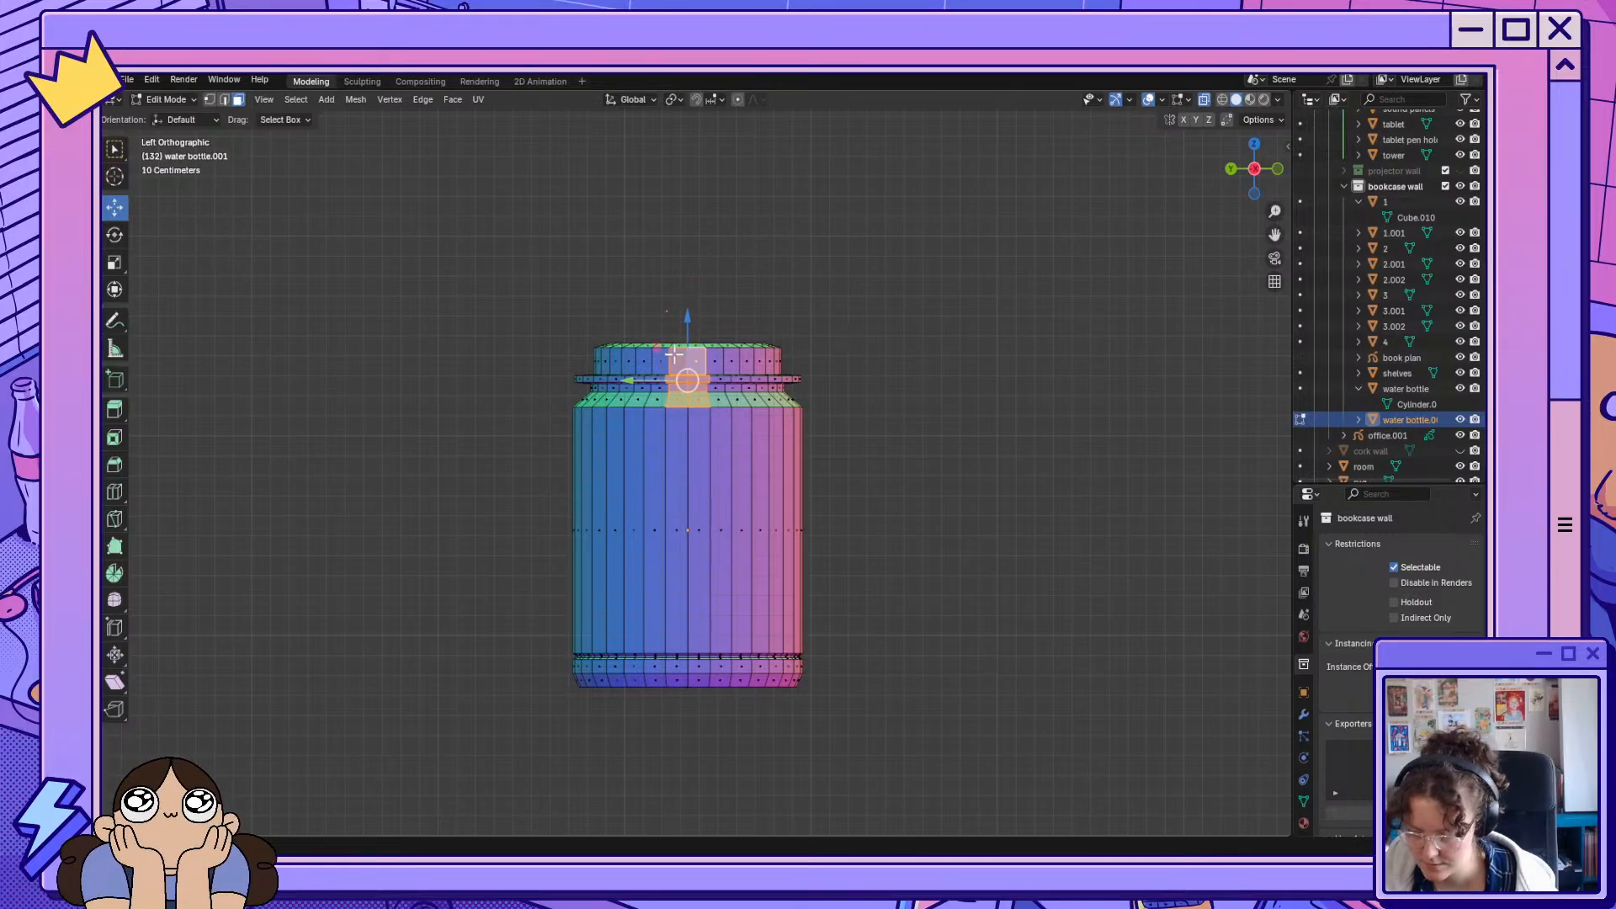
{"action": "left_click", "coordinate": [1205, 99]}
{"action": "left_click", "coordinate": [1118, 376]}
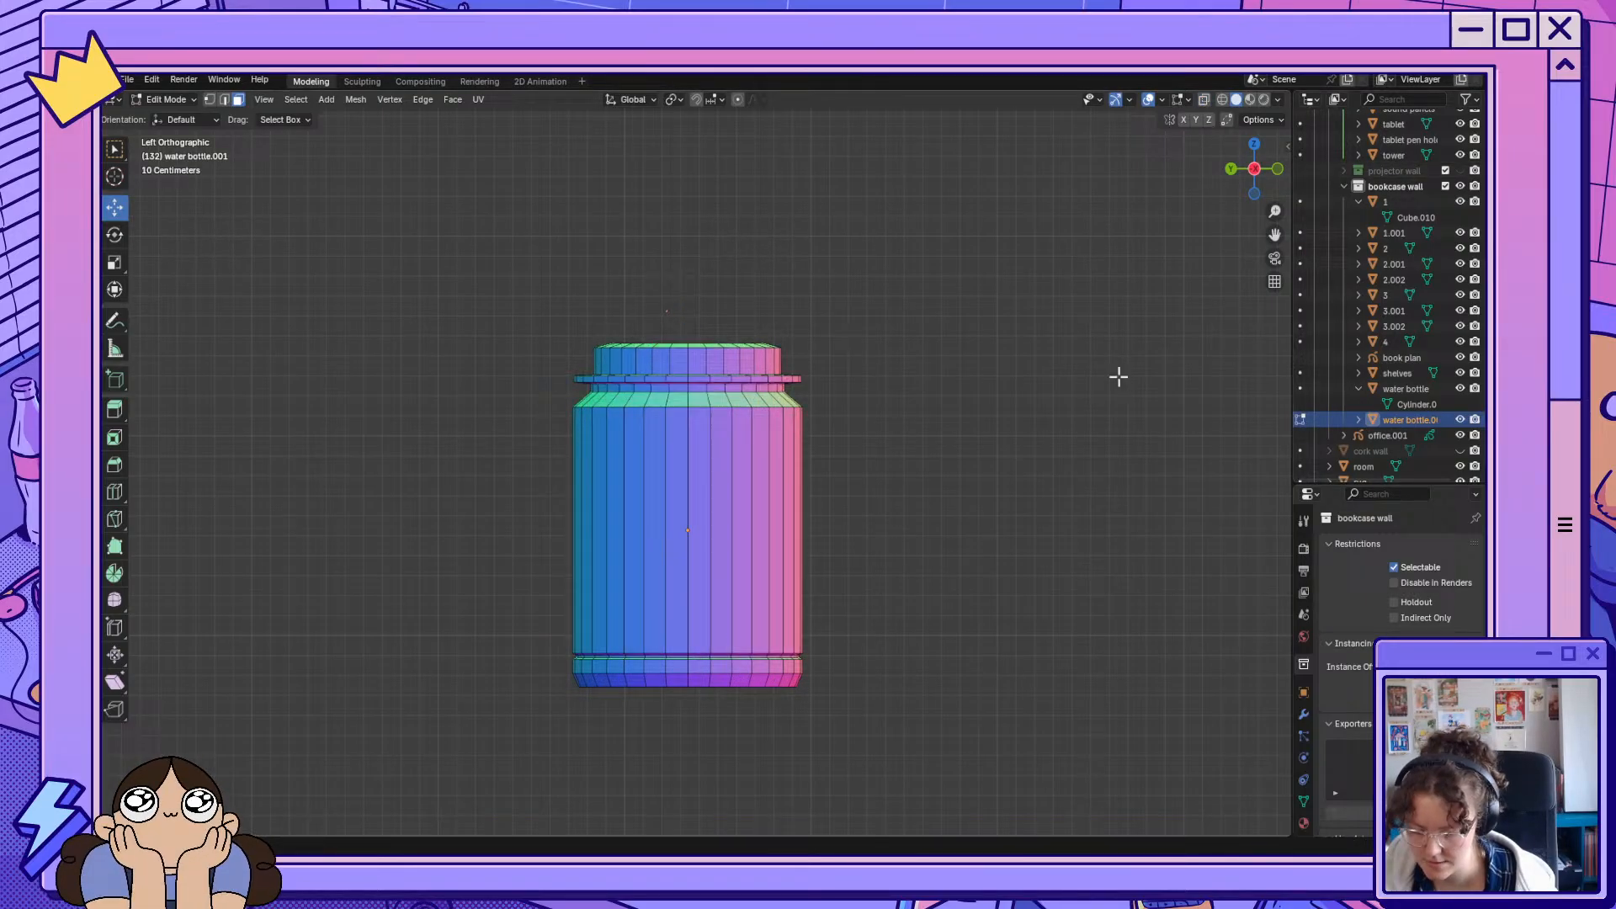
{"action": "left_click", "coordinate": [704, 399]}
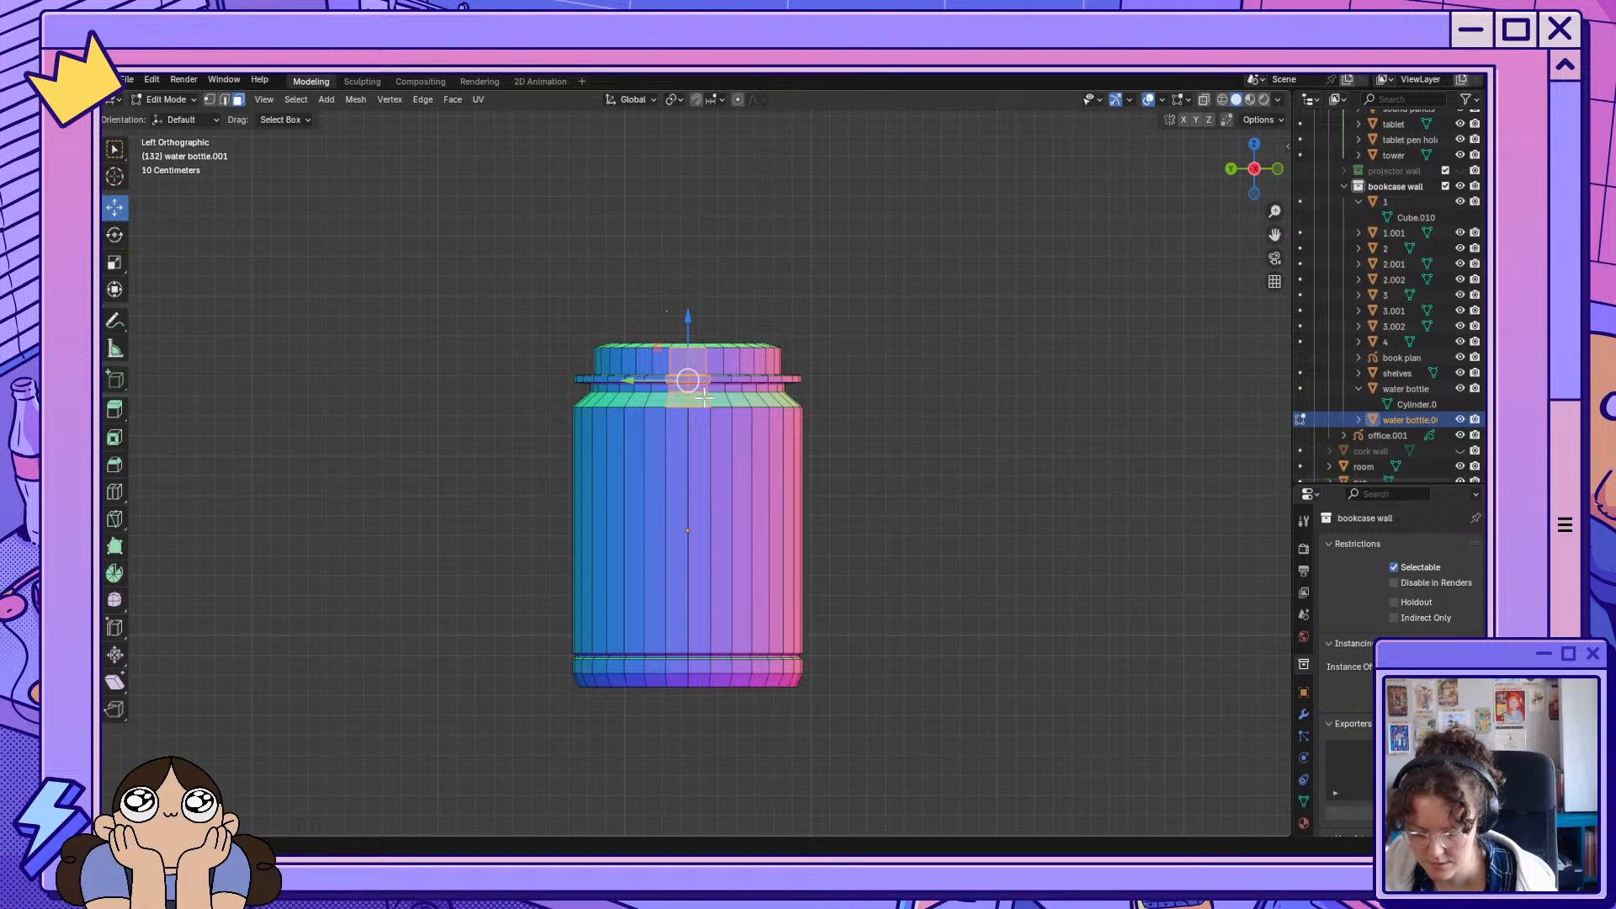
Try extruding the selected strip of collar, flange and shoulder faces outward about 0.14 m, and undo the extrusion.
{"action": "key", "text": "e"}
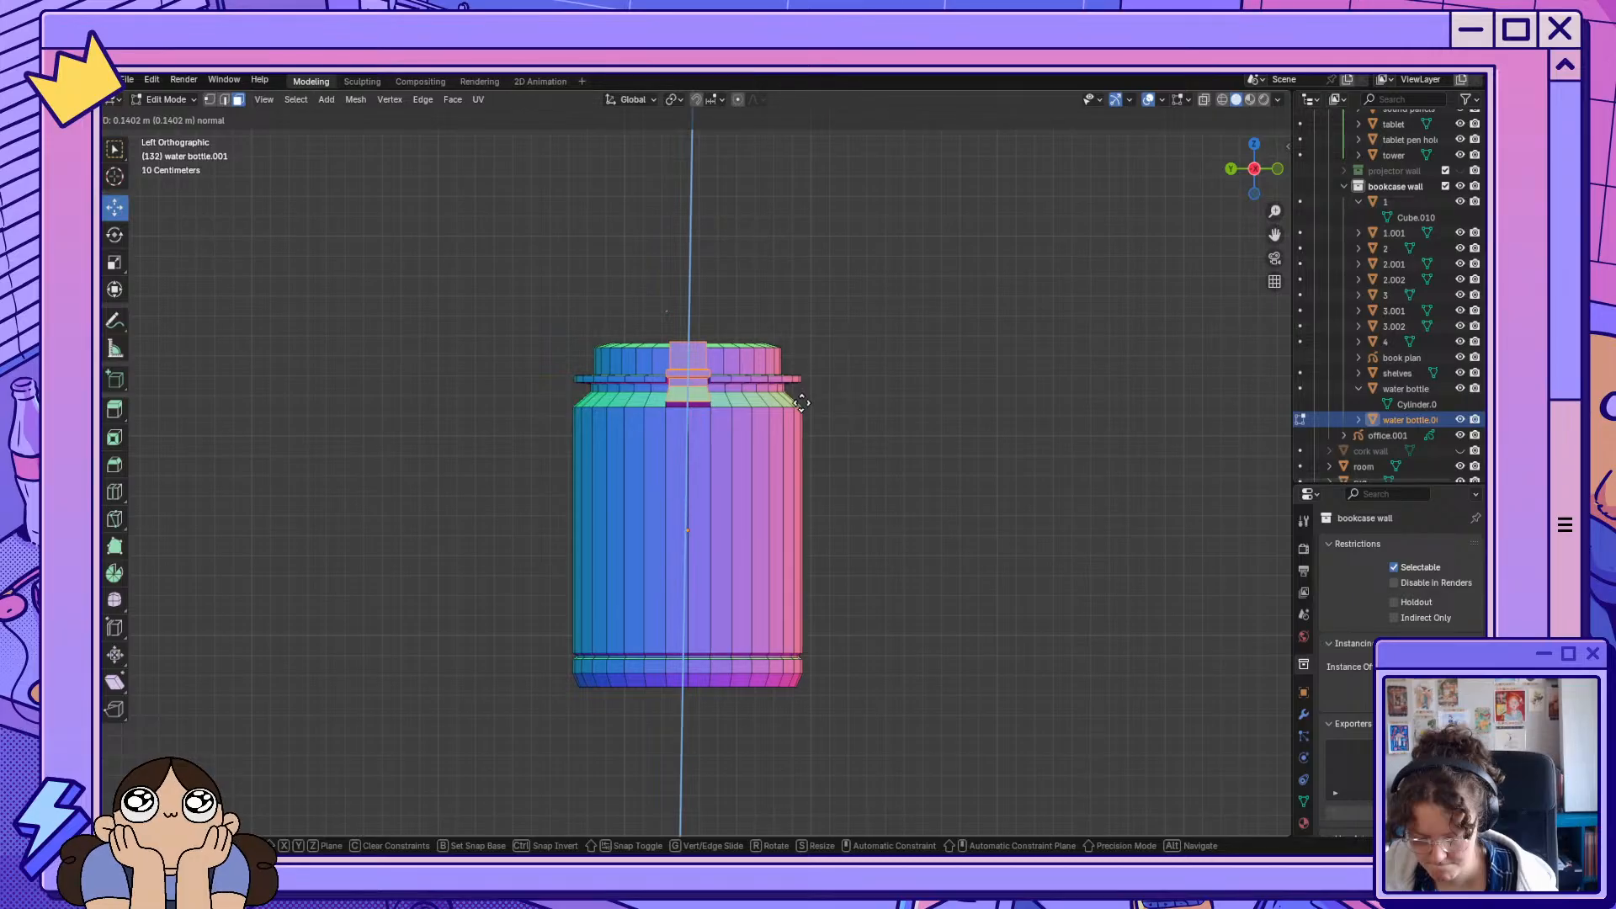
{"action": "left_click", "coordinate": [803, 403]}
{"action": "middle_click_drag", "start_coordinate": [802, 403], "coordinate": [797, 346]}
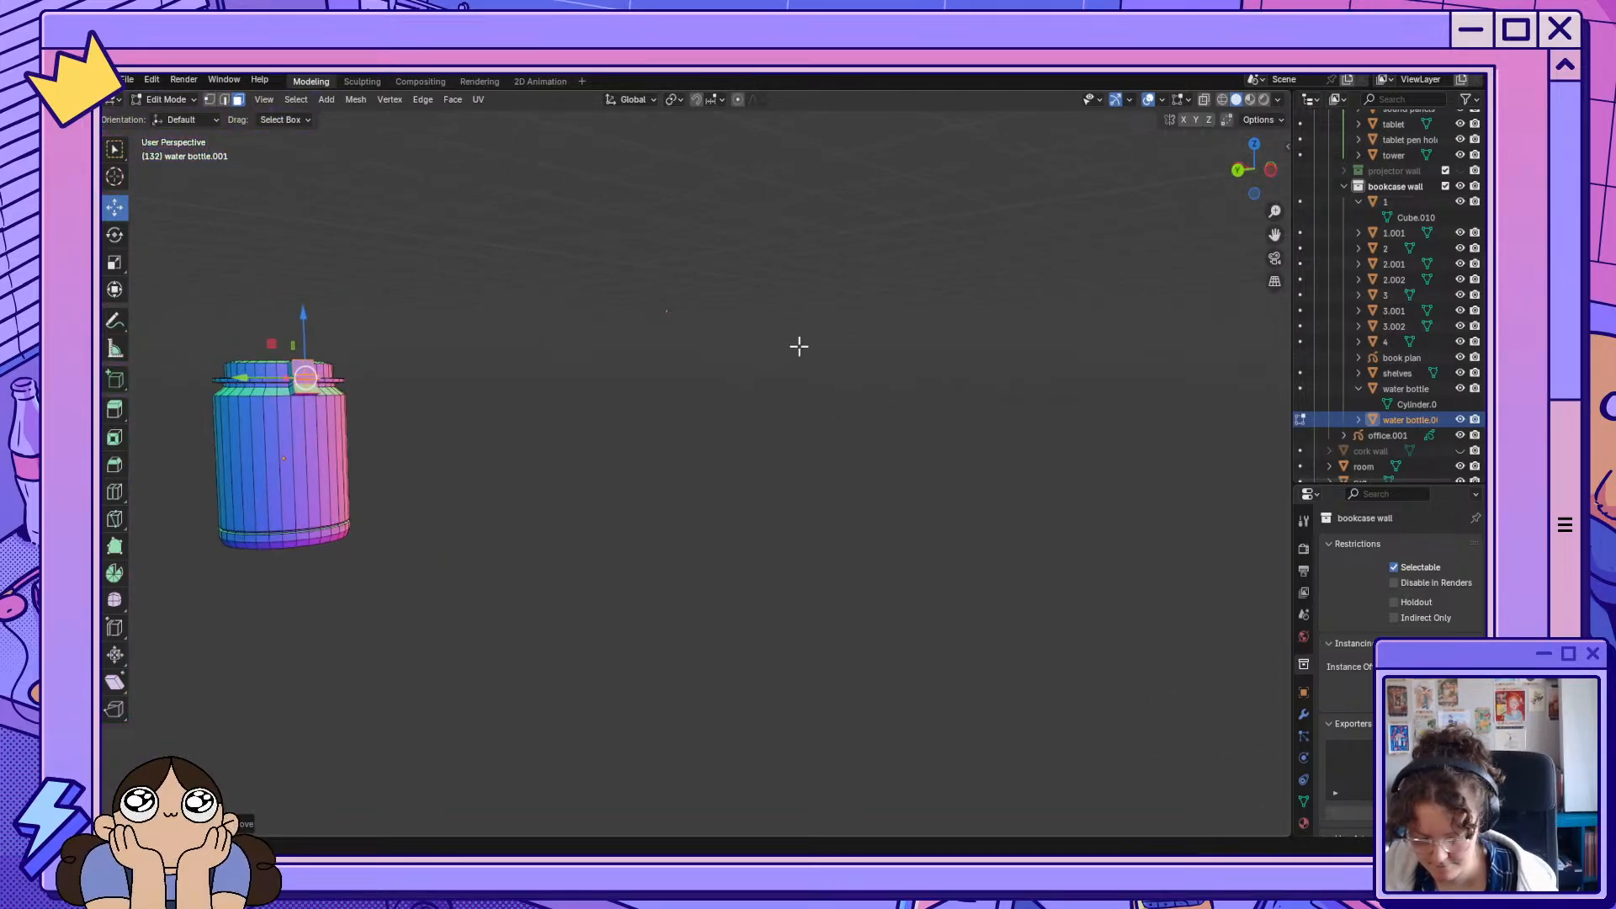
{"action": "left_click_drag", "start_coordinate": [1274, 235], "coordinate": [1024, 404]}
{"action": "key", "text": "ctrl+z"}
{"action": "left_click", "coordinate": [1002, 534]}
{"action": "mouse_move", "coordinate": [1068, 579]}
{"action": "middle_mouse_down"}
{"action": "mouse_move", "coordinate": [1032, 573]}
{"action": "mouse_move", "coordinate": [1046, 586]}
{"action": "middle_mouse_up"}
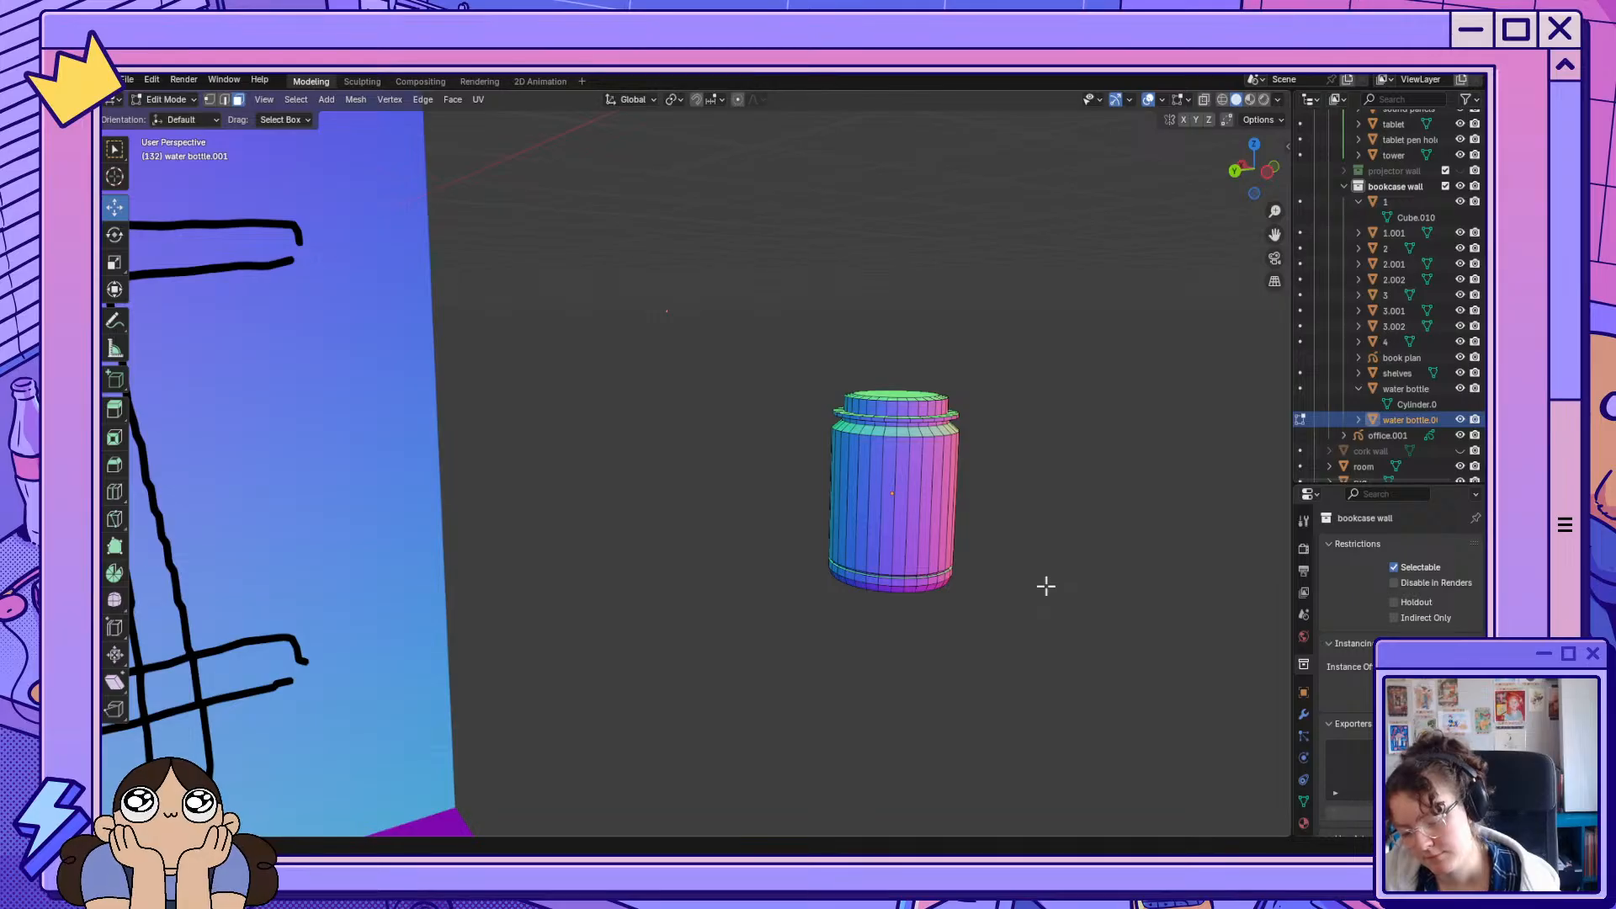
Try box-selecting the jar without X-ray and stretching it along Z to about 1.41, and undo the scaling.
{"action": "left_click", "coordinate": [902, 411]}
{"action": "scroll", "coordinate": [902, 410], "scroll_direction": "up", "scroll_amount": 4}
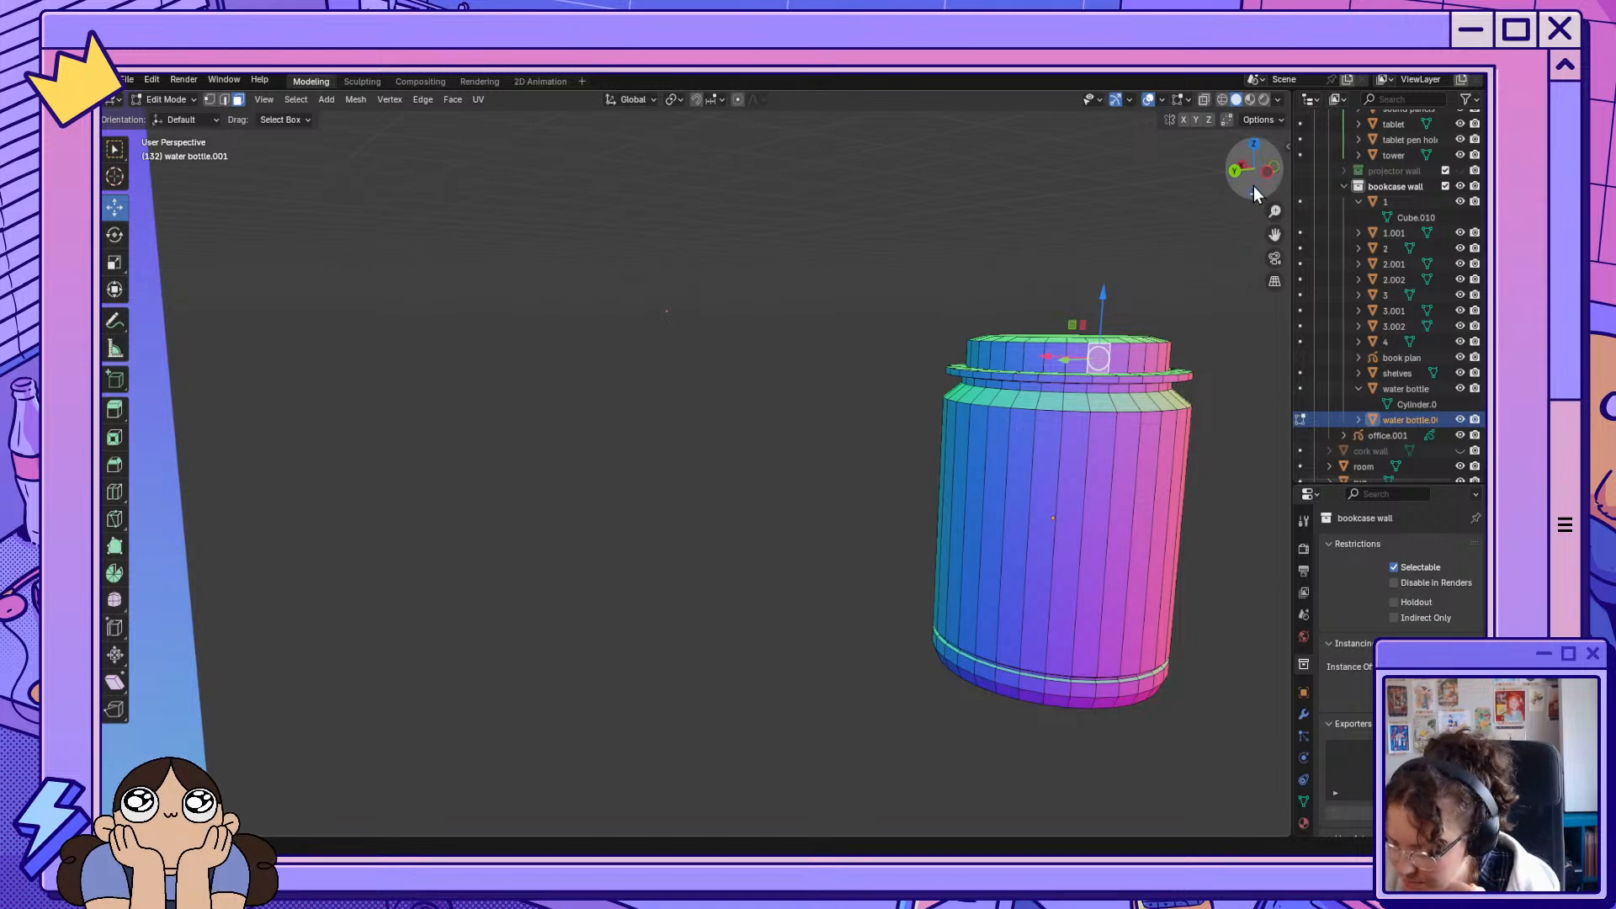
{"action": "left_click_drag", "start_coordinate": [1254, 192], "coordinate": [1016, 229]}
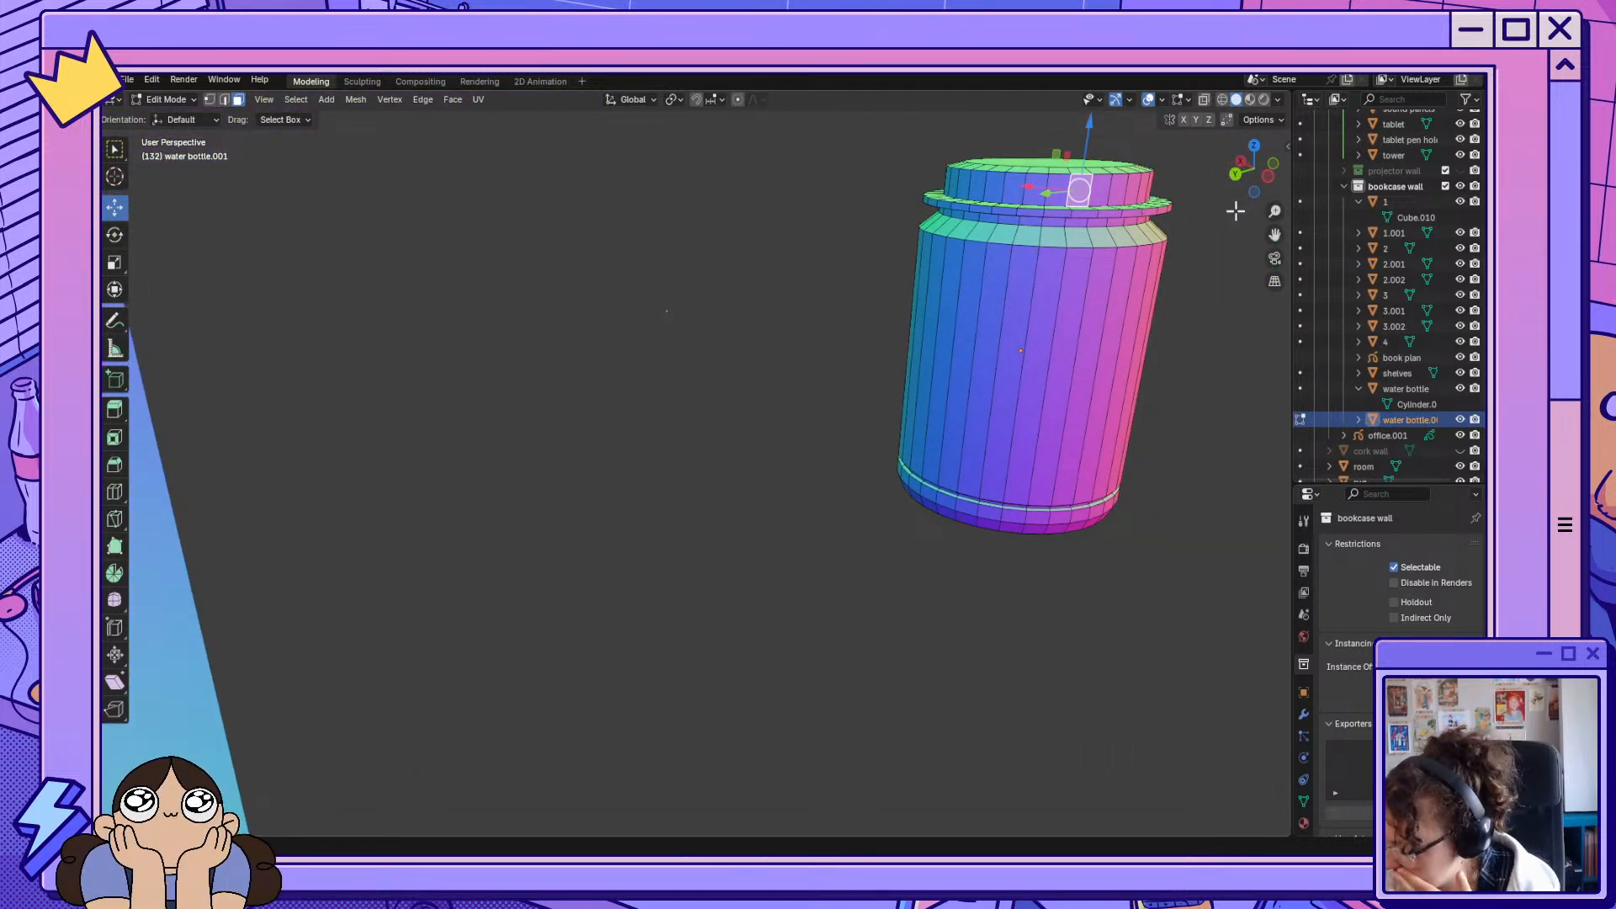
{"action": "scroll", "coordinate": [1117, 350], "scroll_direction": "down", "scroll_amount": 4}
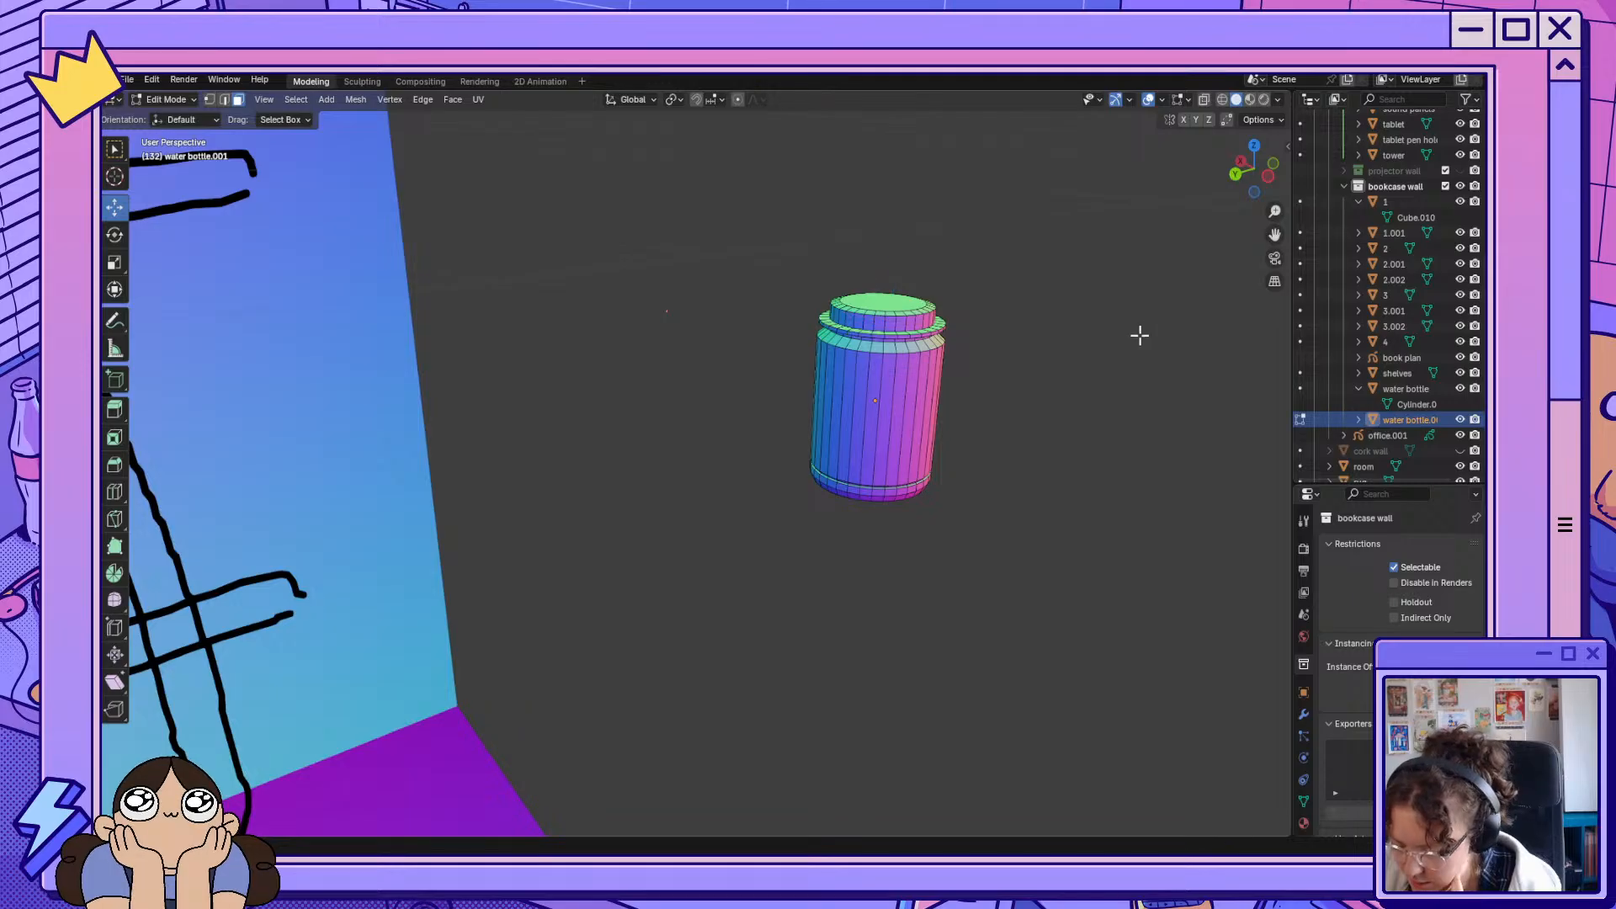
{"action": "left_click_drag", "start_coordinate": [787, 257], "coordinate": [998, 602]}
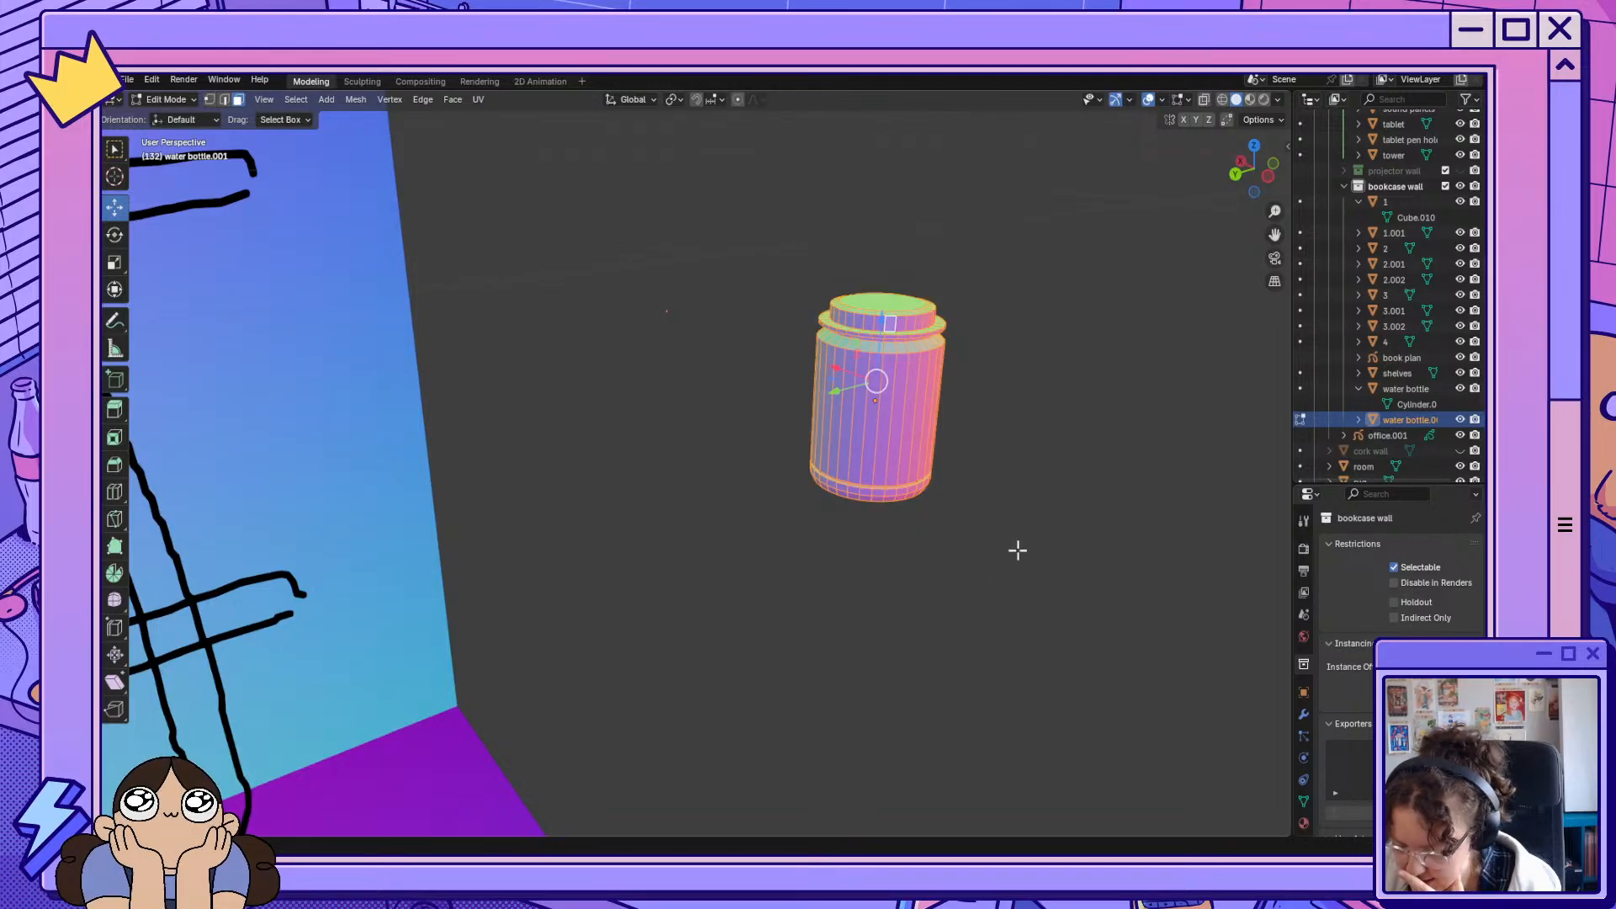
{"action": "left_click_drag", "start_coordinate": [1255, 168], "coordinate": [1217, 178]}
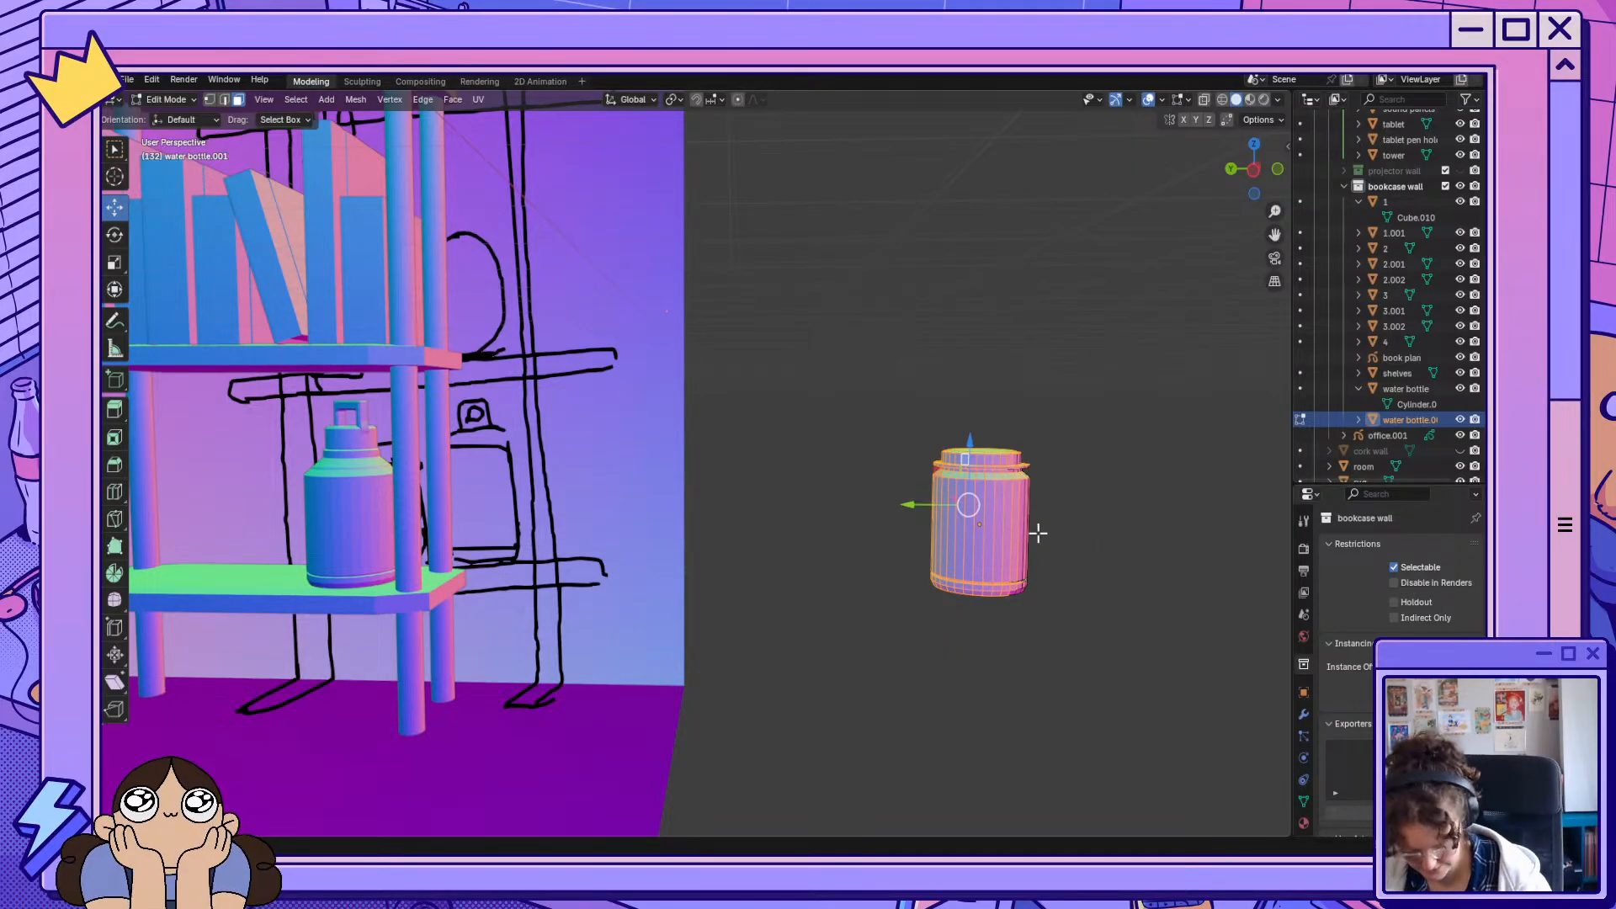
{"action": "key", "text": "s"}
{"action": "key", "text": "z"}
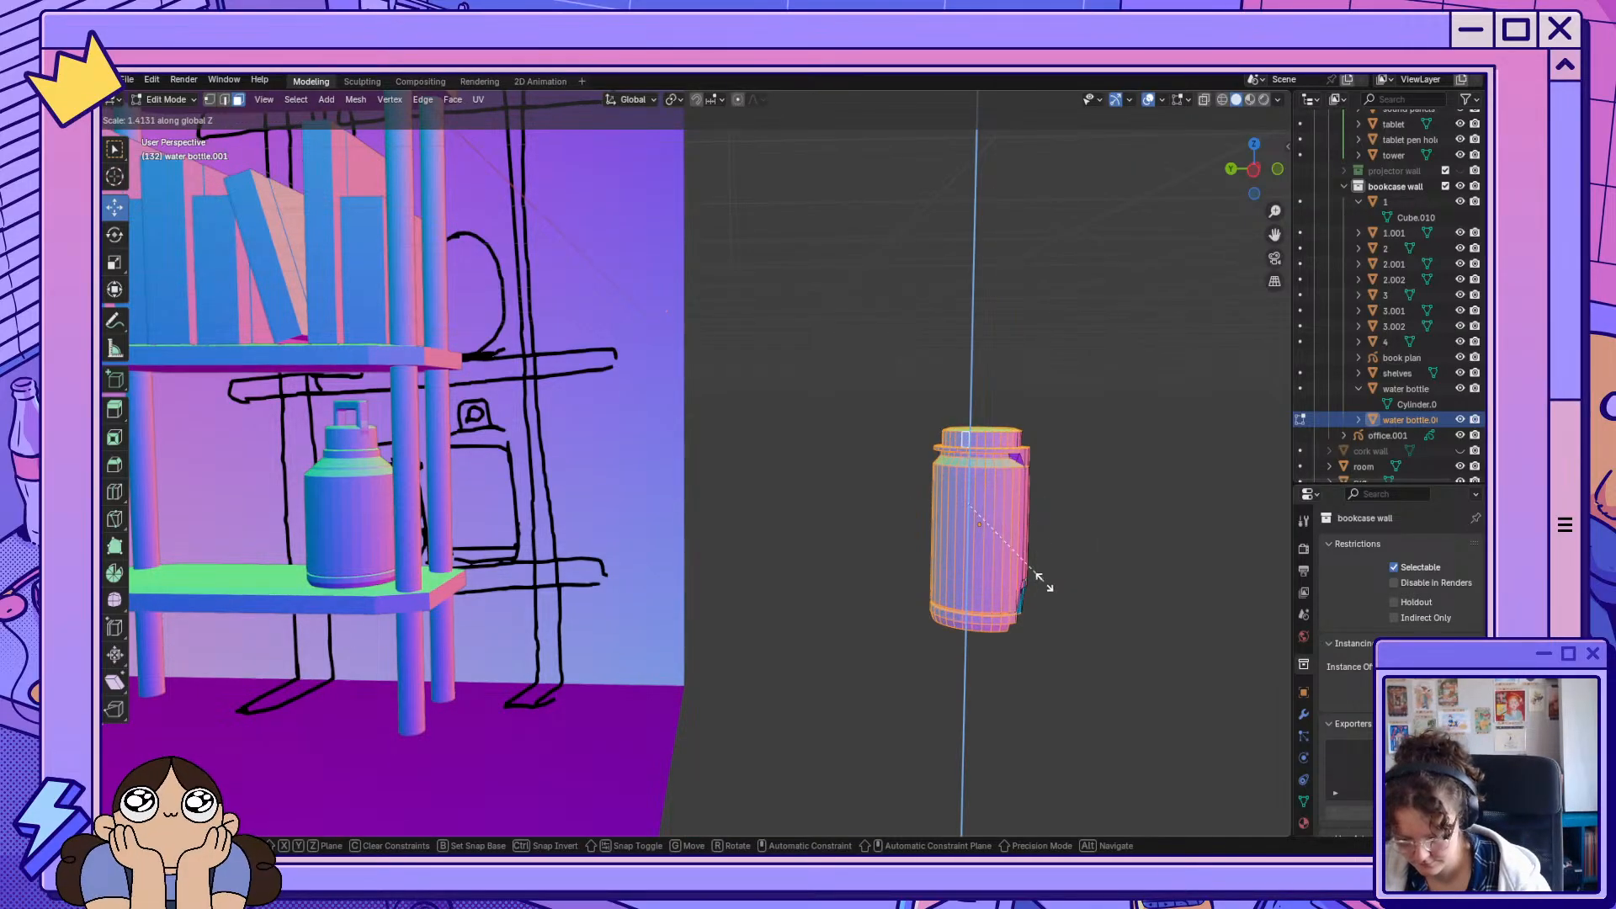
{"action": "left_click", "coordinate": [1042, 575]}
{"action": "key", "text": "ctrl+z"}
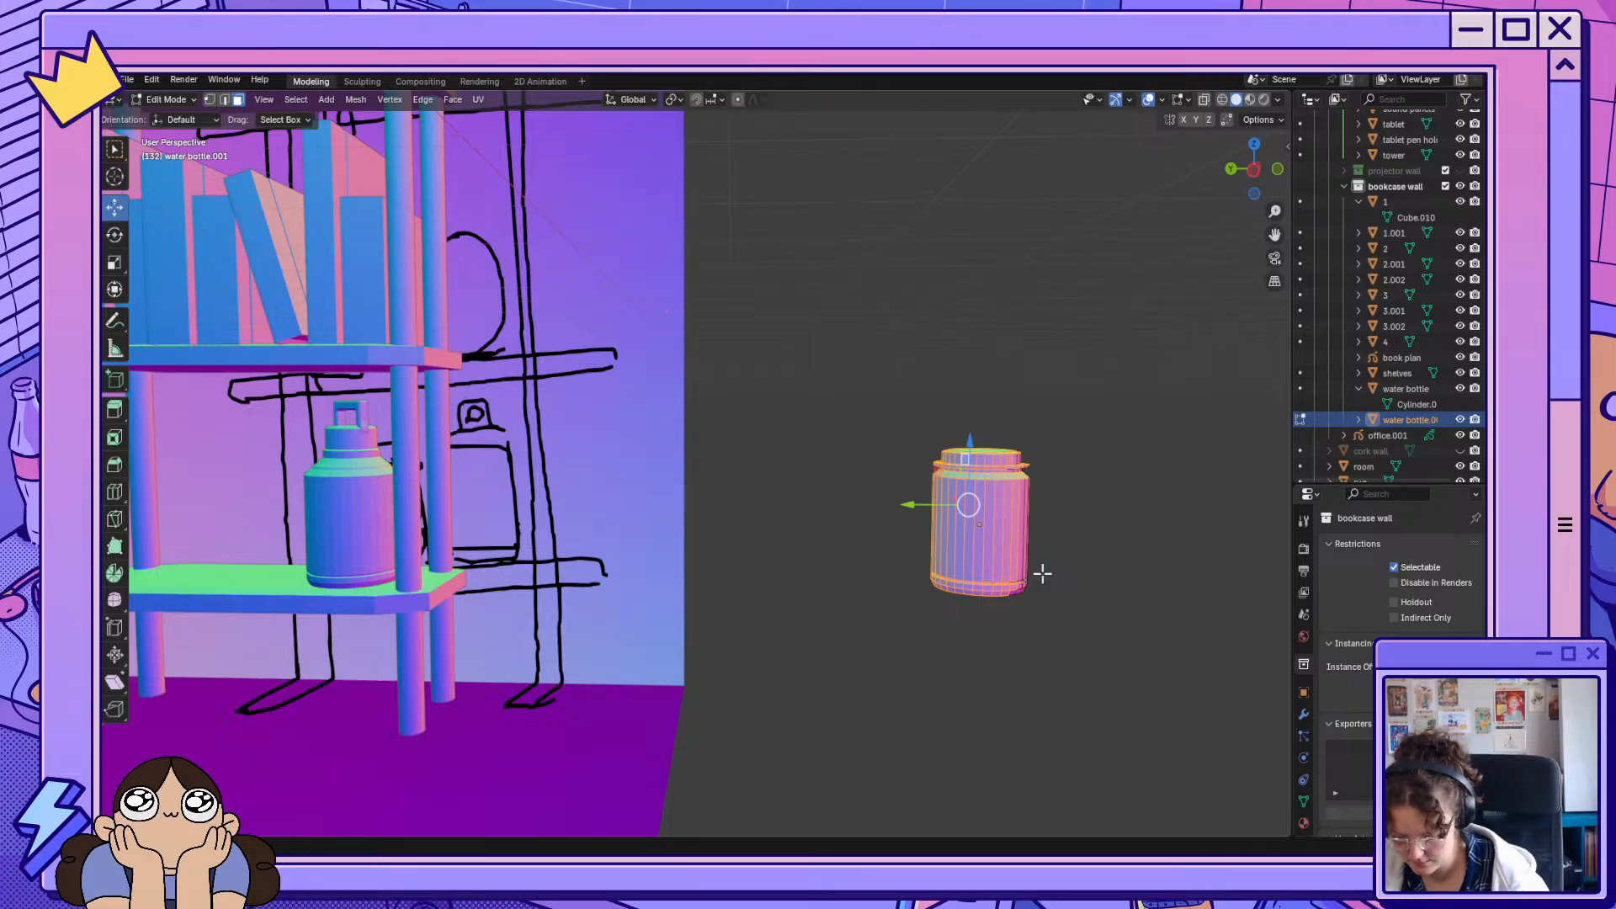
With X-ray on, box-select the whole jar, including its back faces, and scale it taller along Z.
{"action": "left_click", "coordinate": [1204, 97]}
{"action": "left_click_drag", "start_coordinate": [1104, 357], "coordinate": [826, 718]}
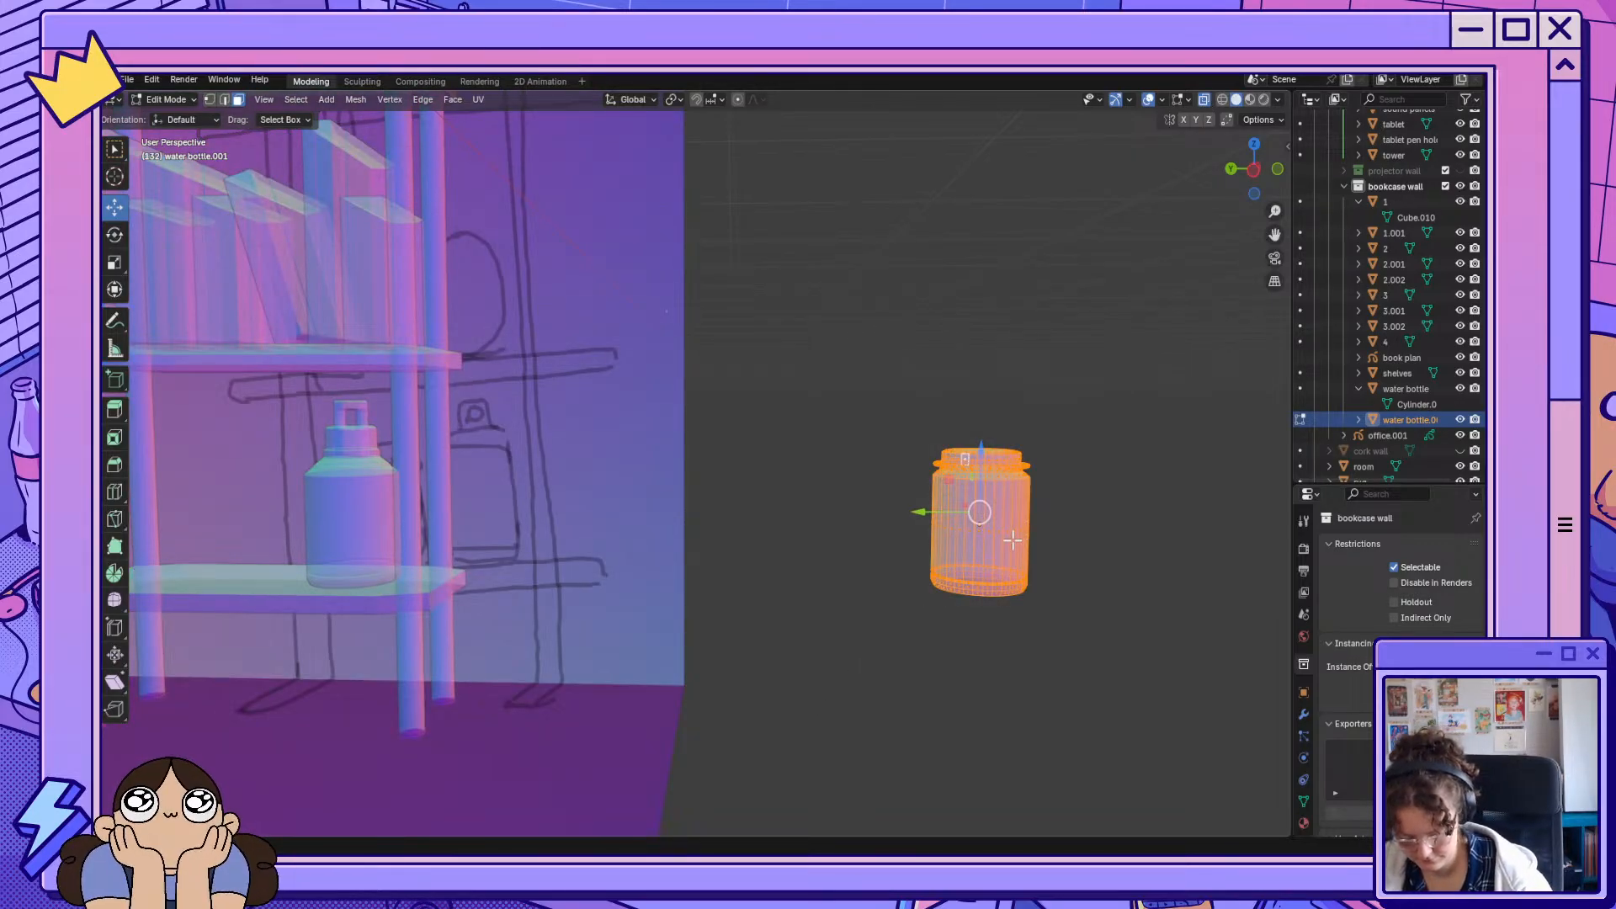
{"action": "key", "text": "s"}
{"action": "key", "text": "z"}
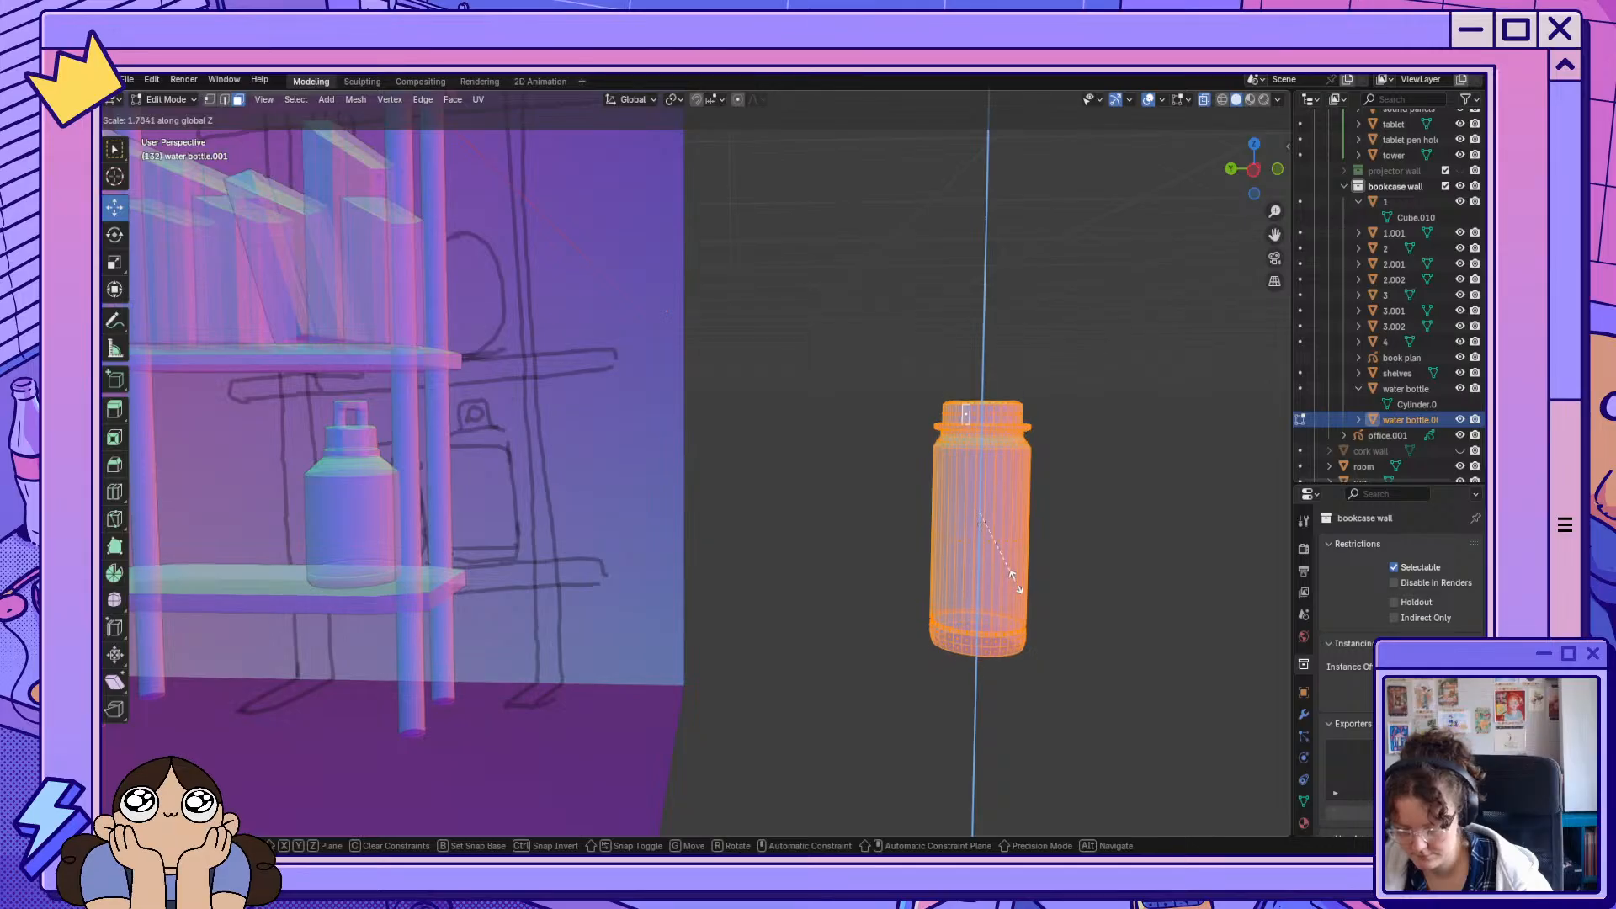
{"action": "left_click", "coordinate": [1016, 562]}
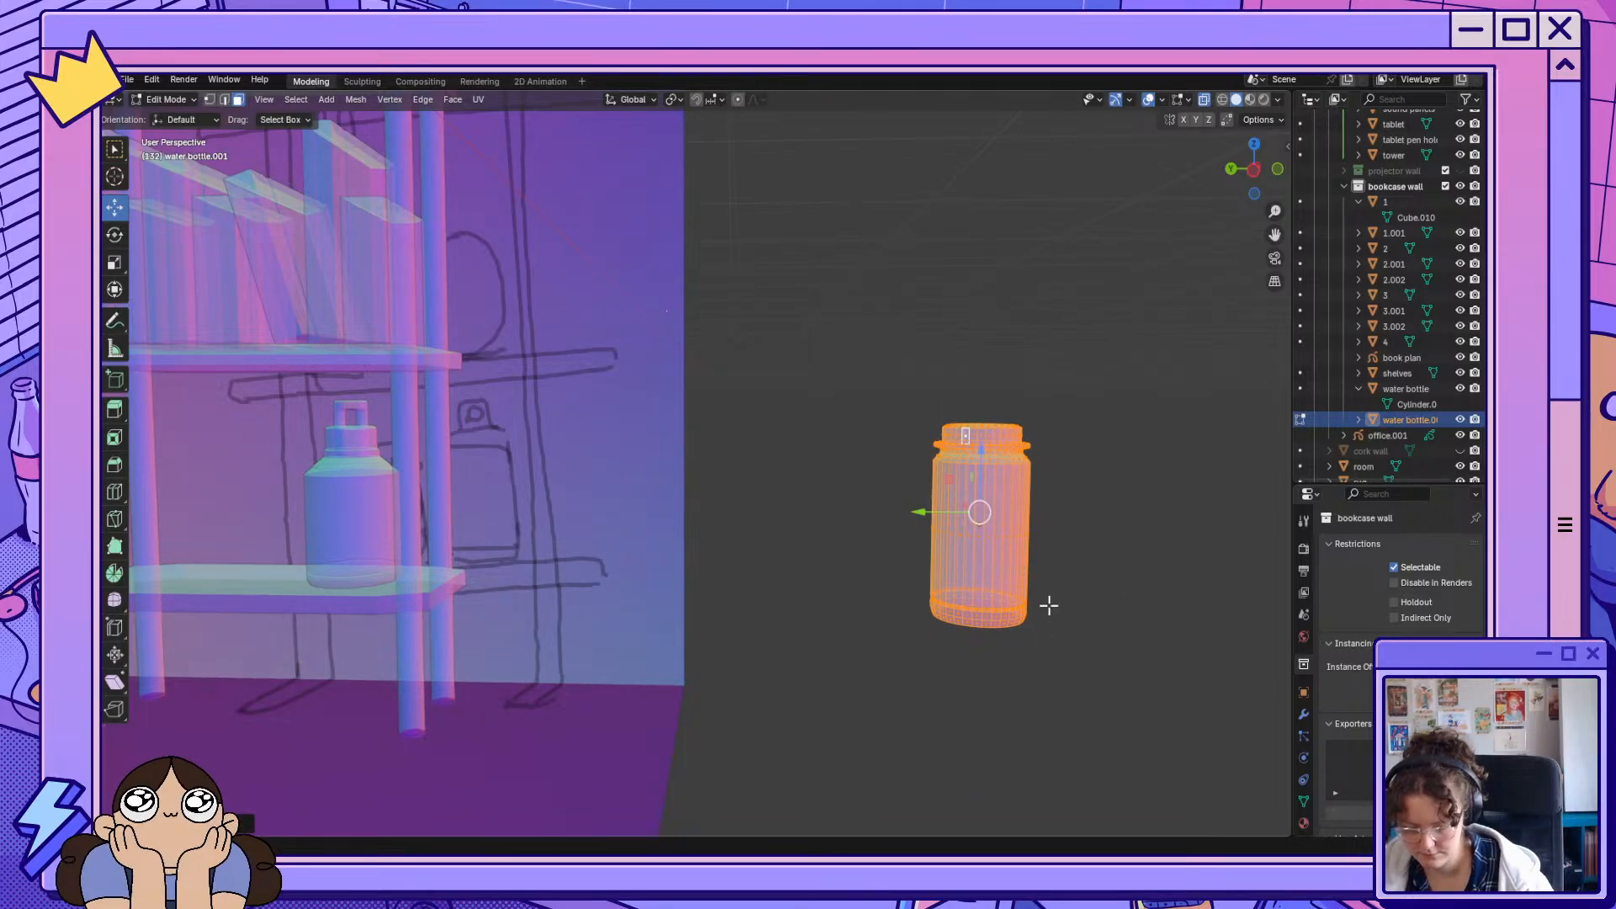
Move the jar's mesh along Y onto the bookcase's lowest shelf beside the water bottle, and turn X-ray off.
{"action": "key", "text": "g"}
{"action": "key", "text": "y"}
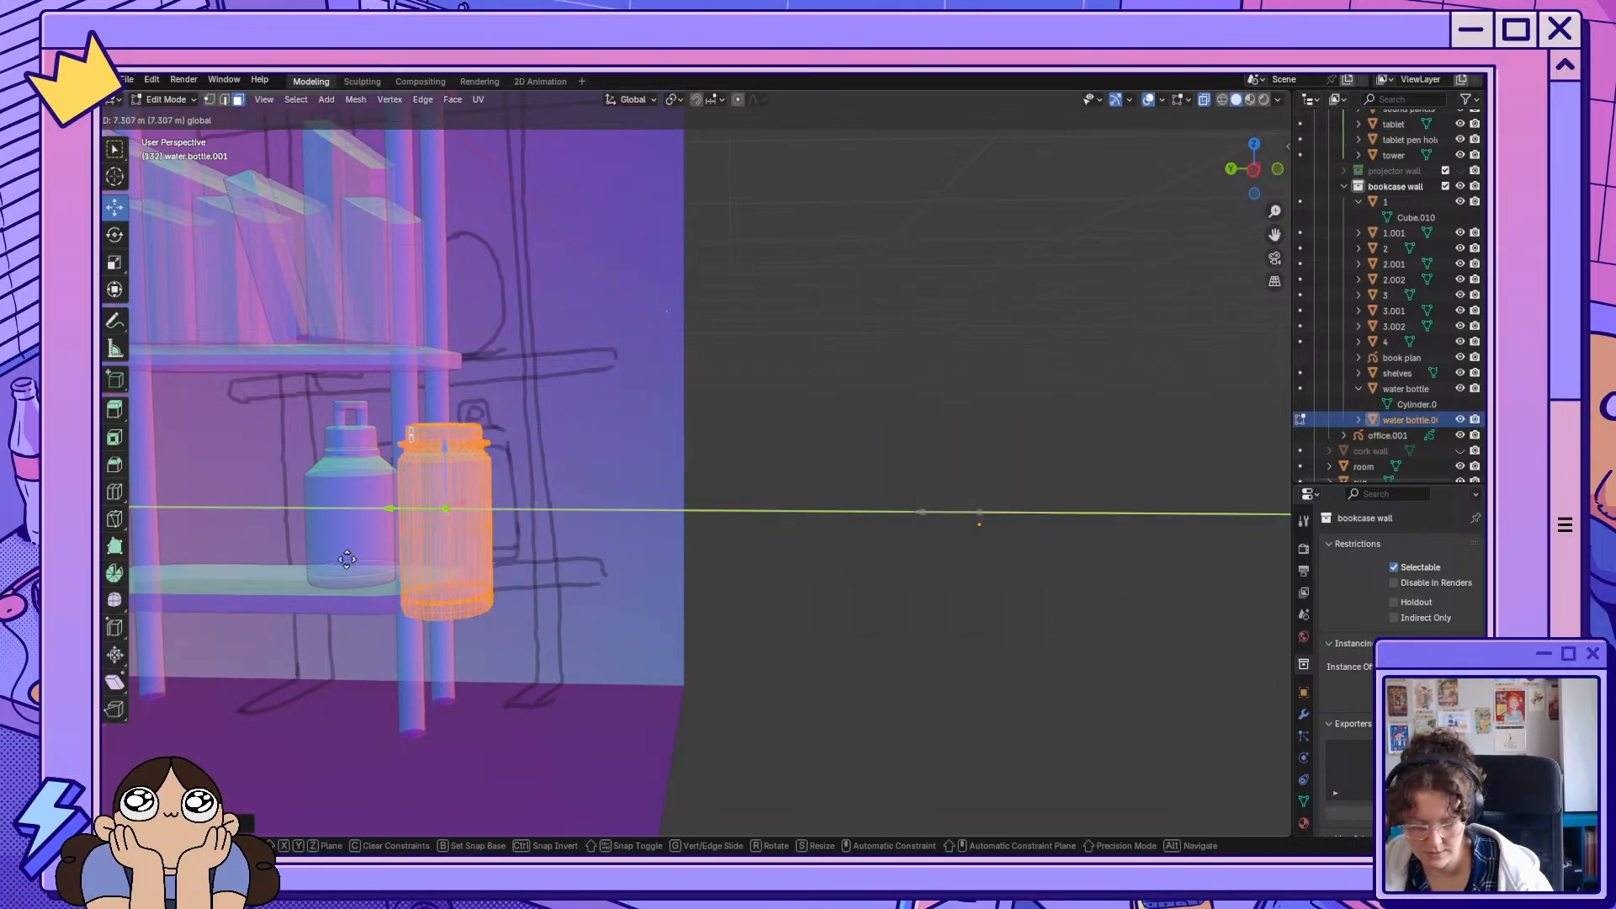
{"action": "left_click", "coordinate": [245, 644]}
{"action": "scroll", "coordinate": [503, 715], "scroll_direction": "up", "scroll_amount": 2}
{"action": "scroll", "coordinate": [503, 715], "scroll_direction": "up", "scroll_amount": 1}
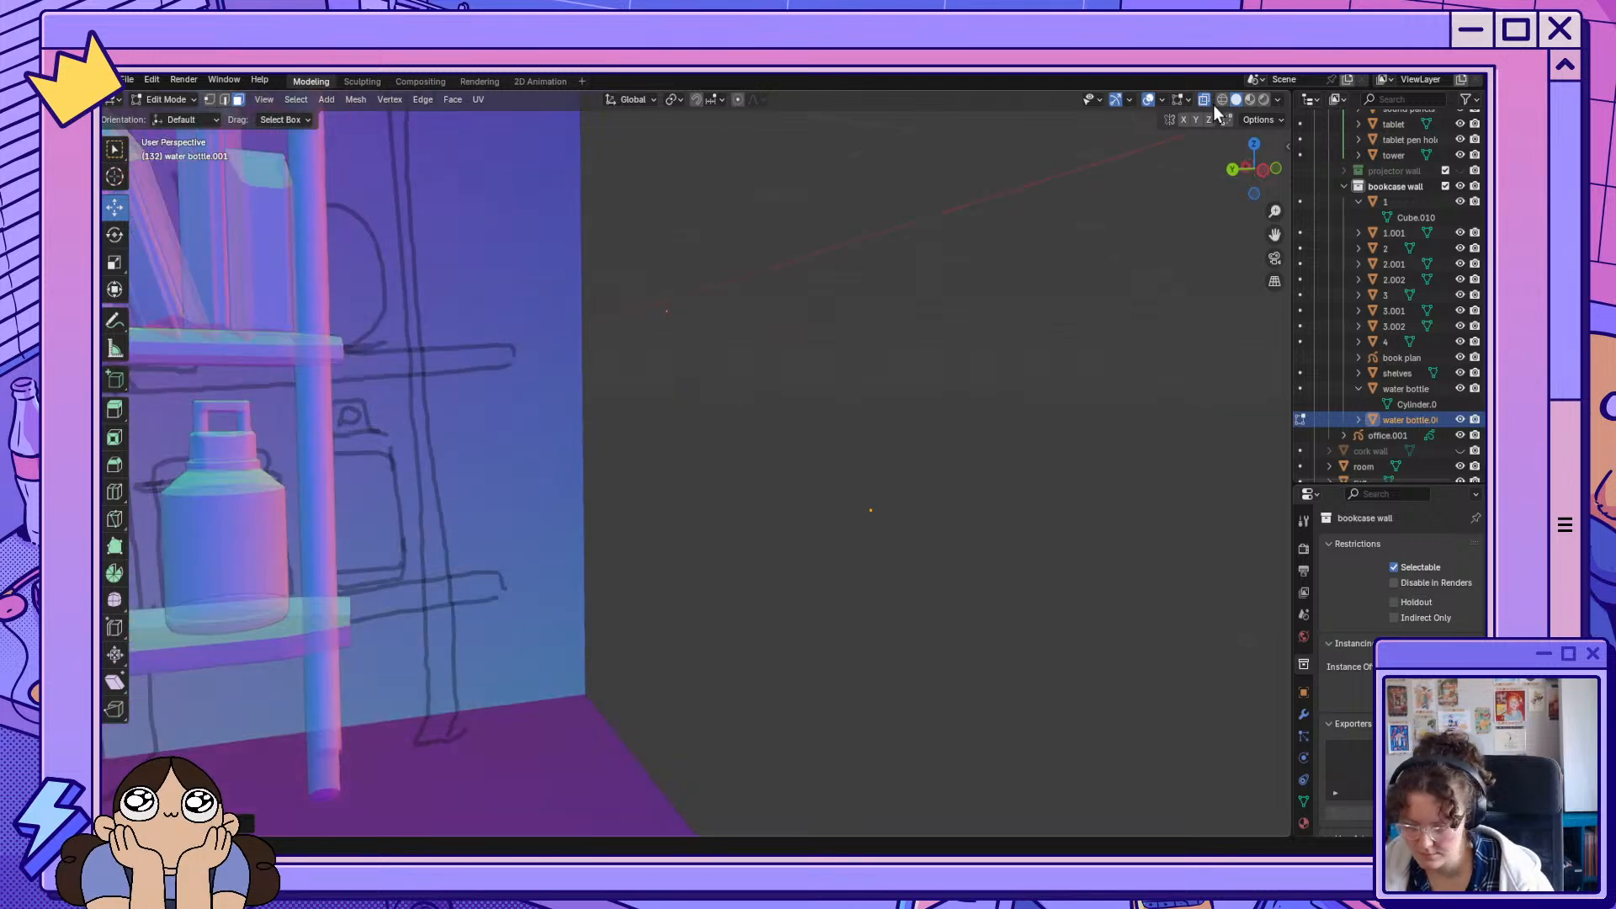
{"action": "left_click", "coordinate": [1205, 102]}
{"action": "left_click_drag", "start_coordinate": [1274, 234], "coordinate": [1398, 305]}
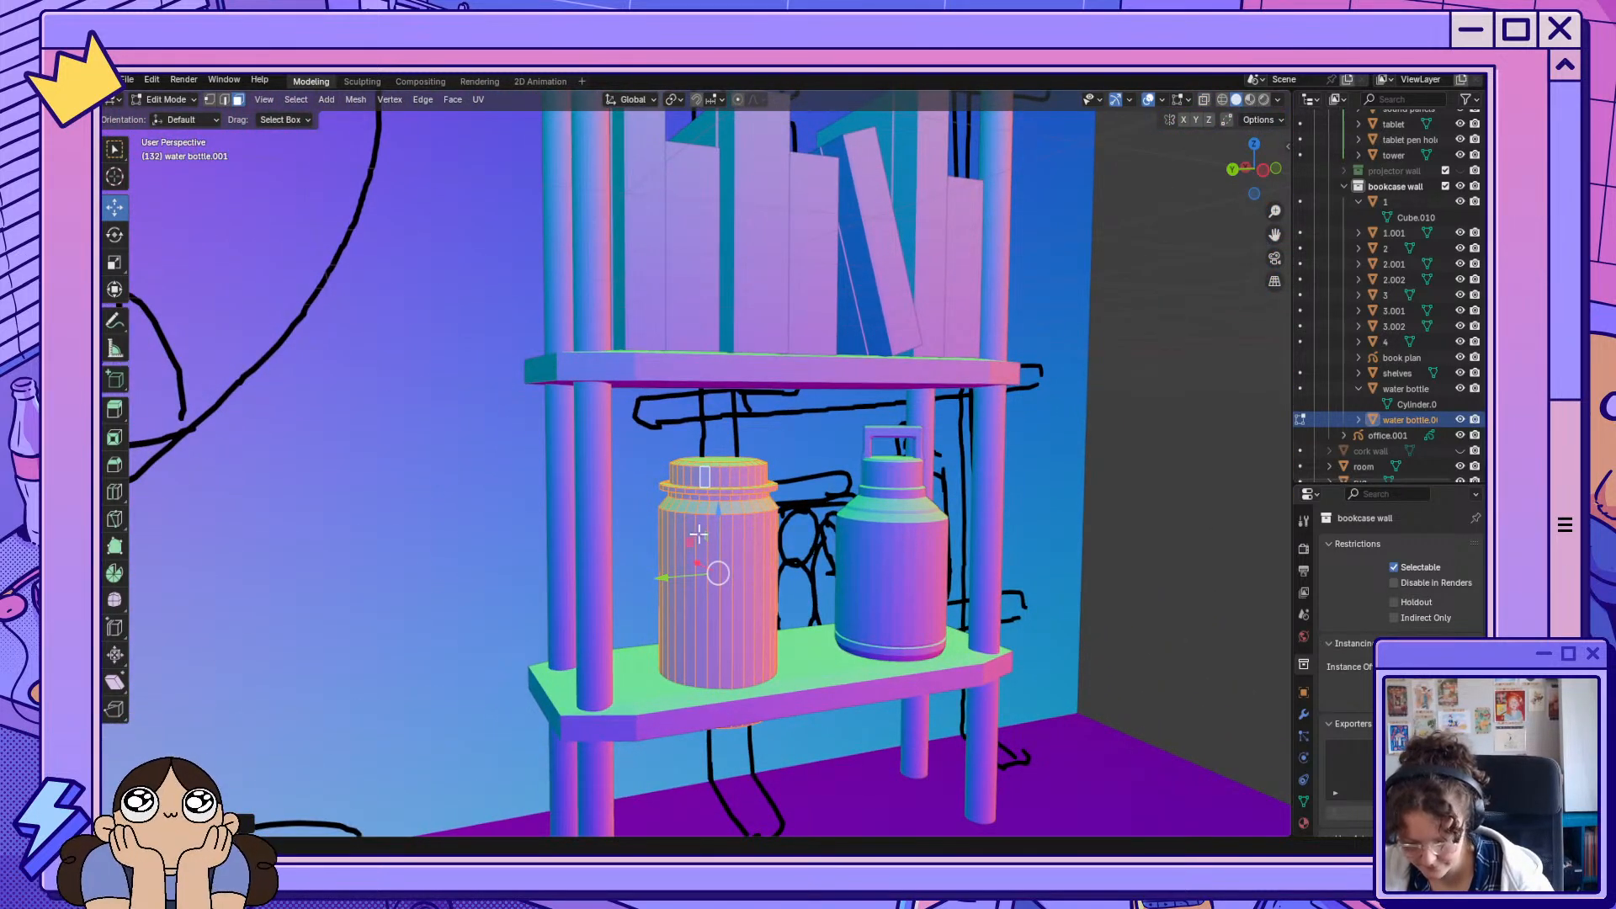
Raise the tall jar's mesh along Z and shift it along Y so it stands on the lowest shelf near the end posts.
{"action": "left_click_drag", "start_coordinate": [716, 524], "coordinate": [718, 485]}
{"action": "left_click_drag", "start_coordinate": [664, 540], "coordinate": [629, 549]}
{"action": "middle_click_drag", "start_coordinate": [846, 503], "coordinate": [825, 481]}
{"action": "left_click_drag", "start_coordinate": [654, 461], "coordinate": [657, 458]}
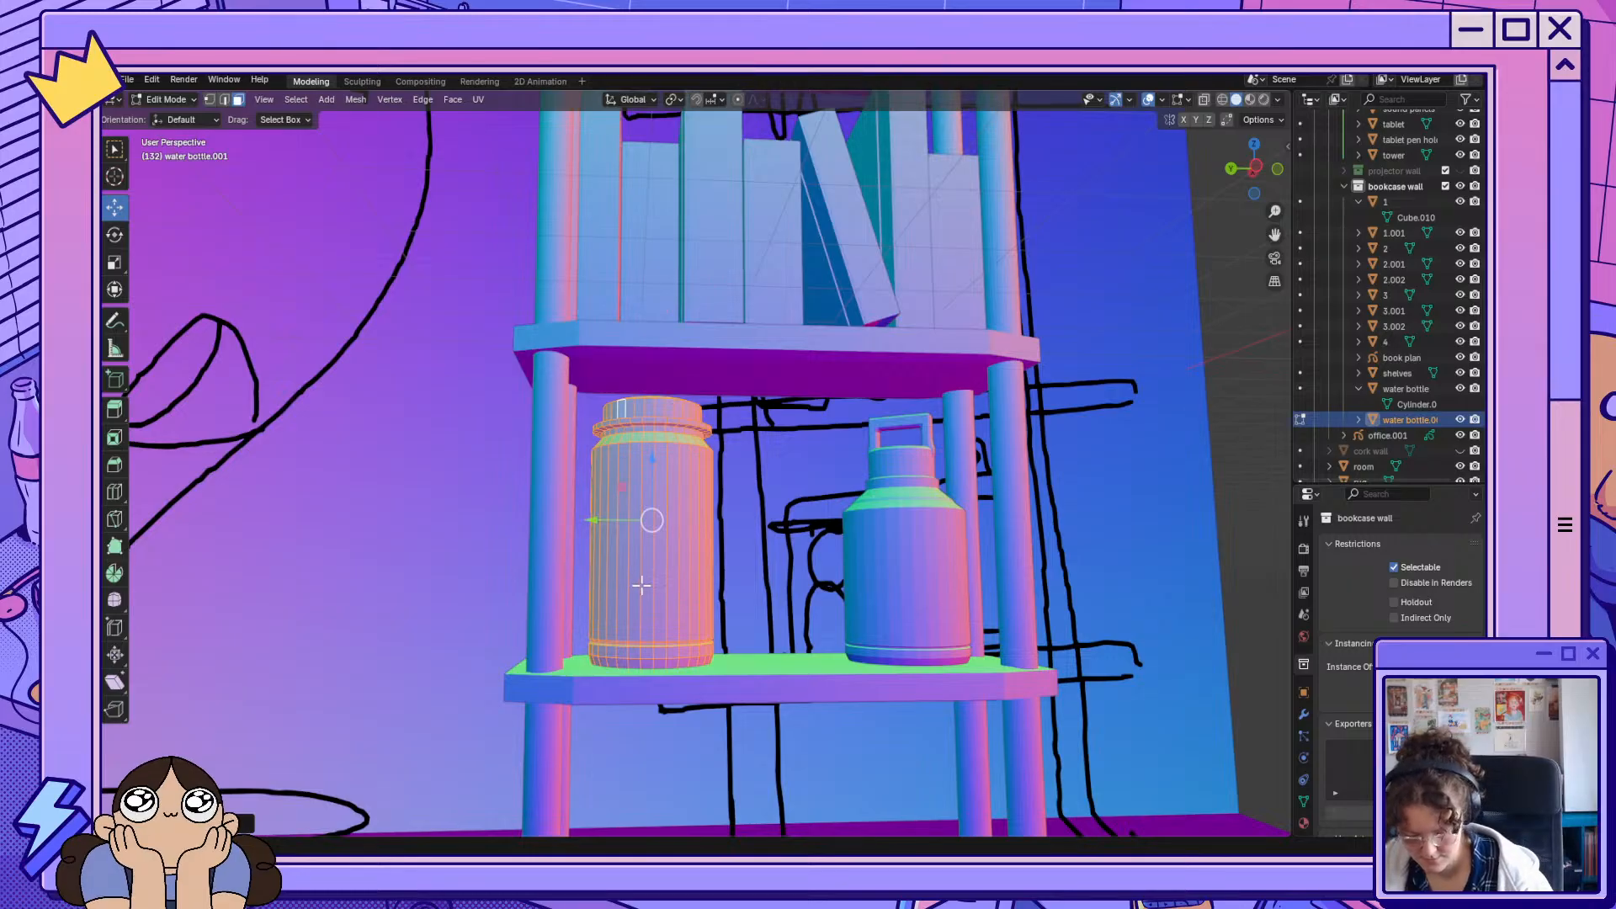
Duplicate the tall jar's mesh along Y, placing the full-size copy between the jar and the water bottle.
{"action": "key", "text": "g"}
{"action": "key", "text": "y"}
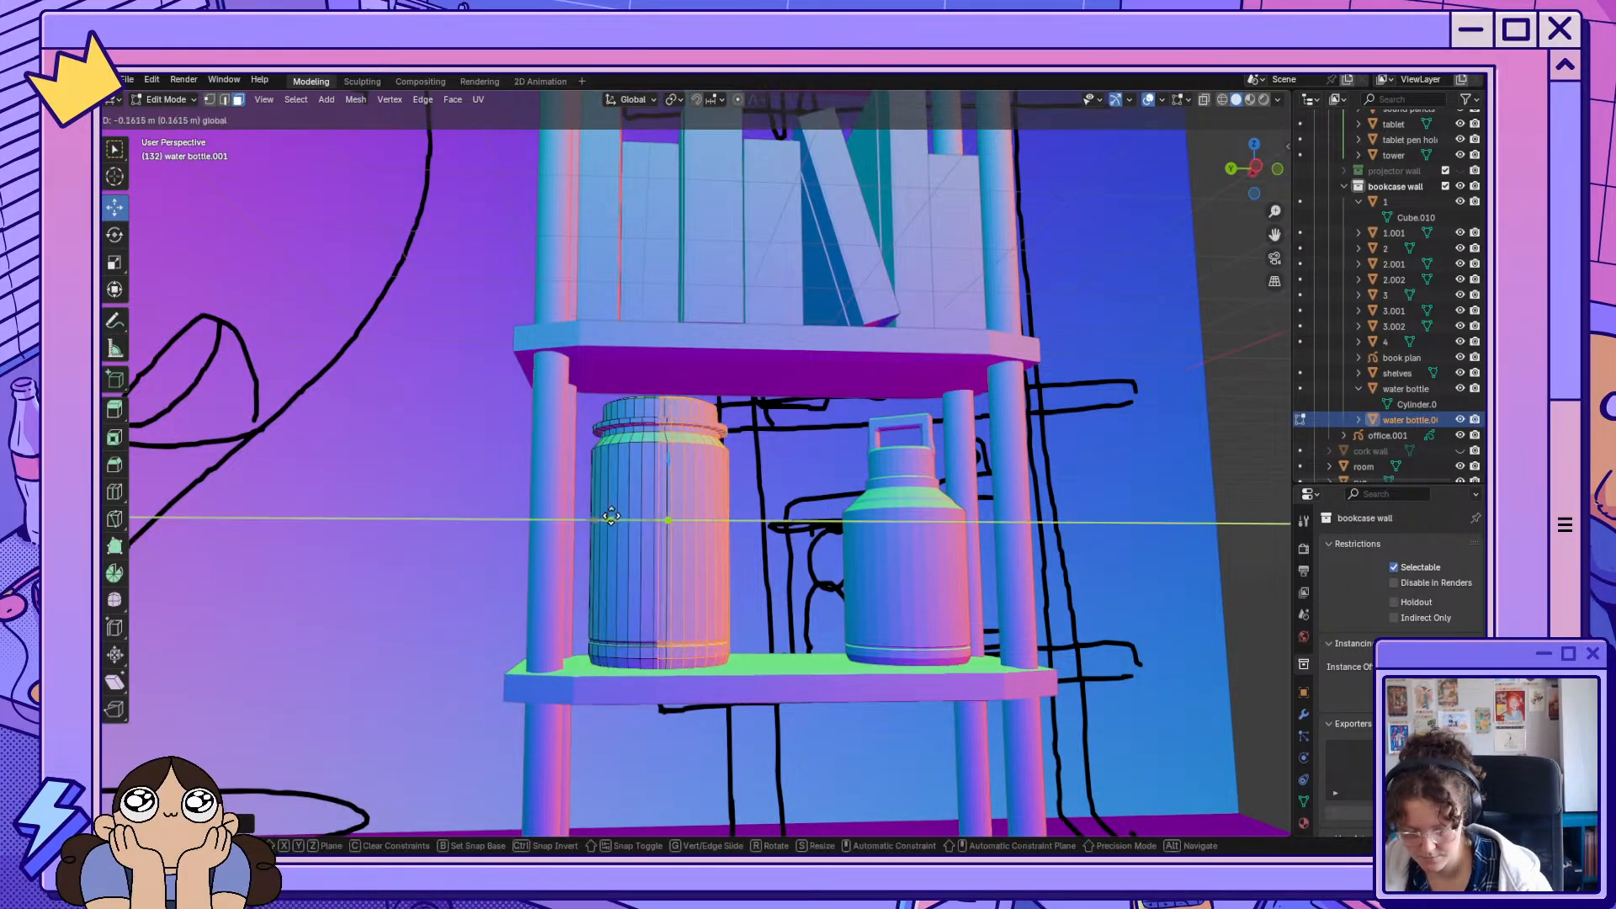
{"action": "left_click", "coordinate": [740, 516]}
{"action": "key", "text": "s"}
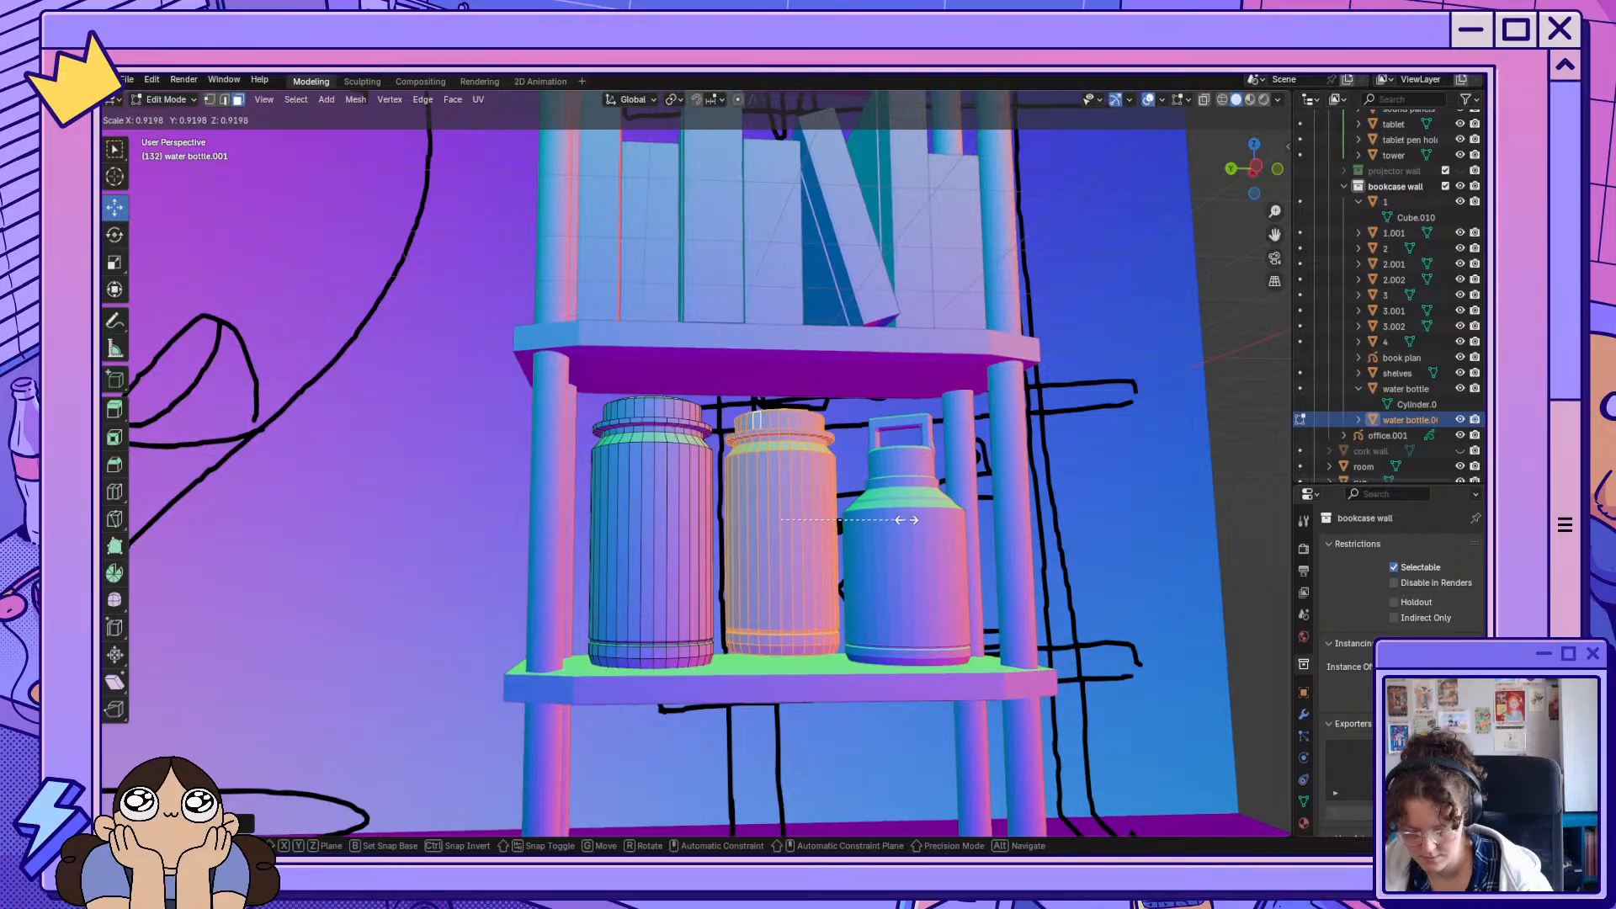
{"action": "left_click", "coordinate": [908, 519]}
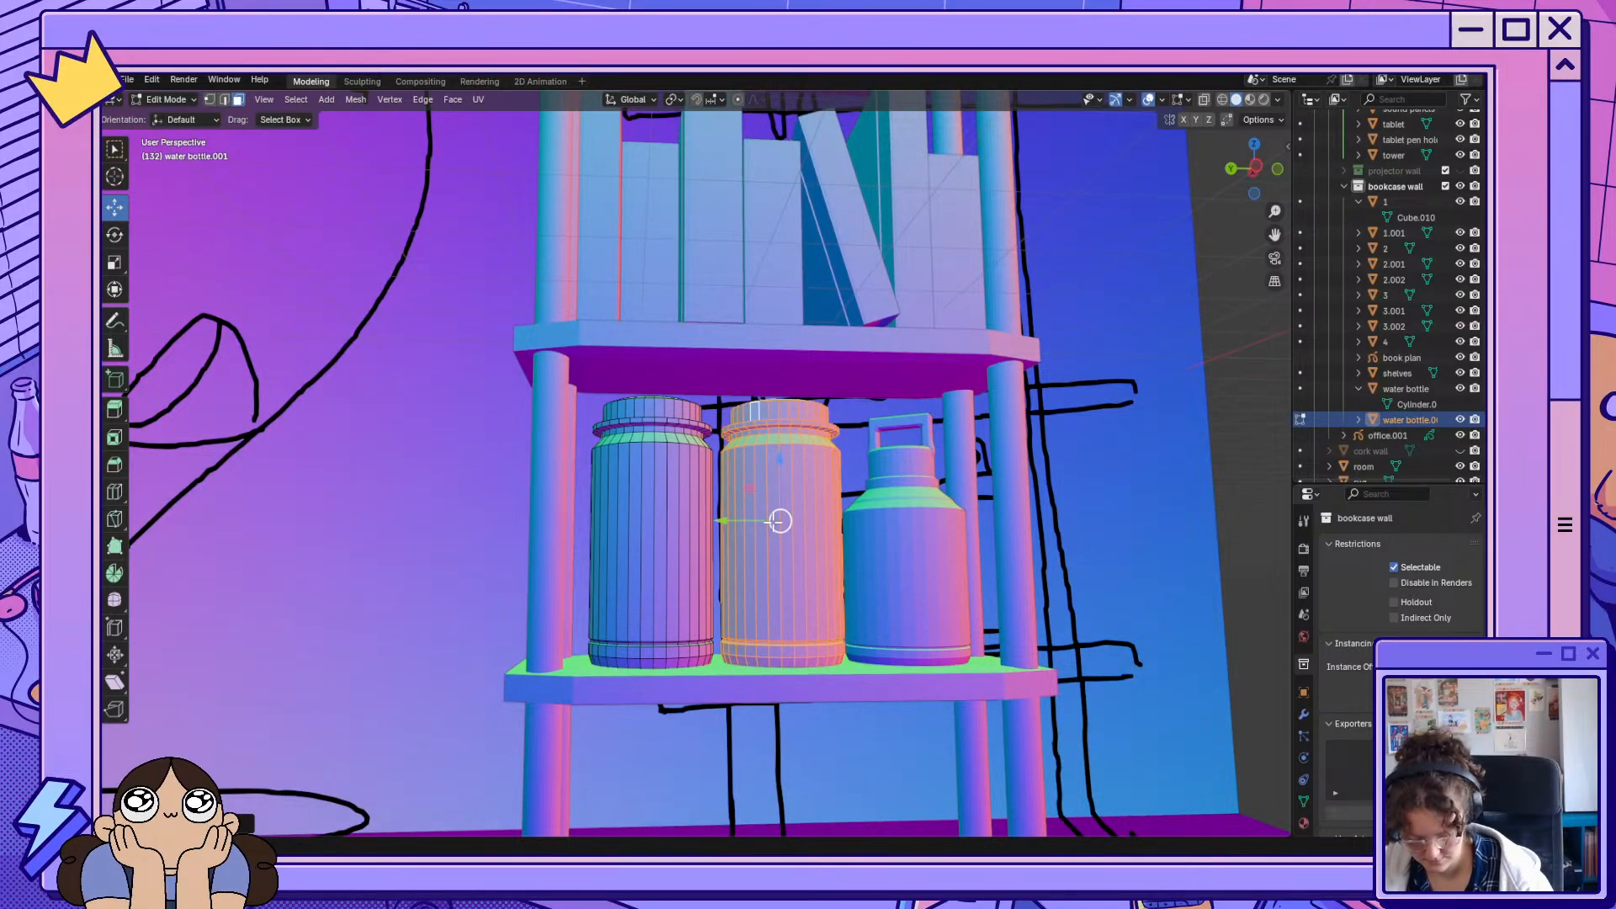
Scale the jar copy along Z to about 0.62 and lower it onto the shelf surface.
{"action": "key", "text": "s"}
{"action": "key", "text": "z"}
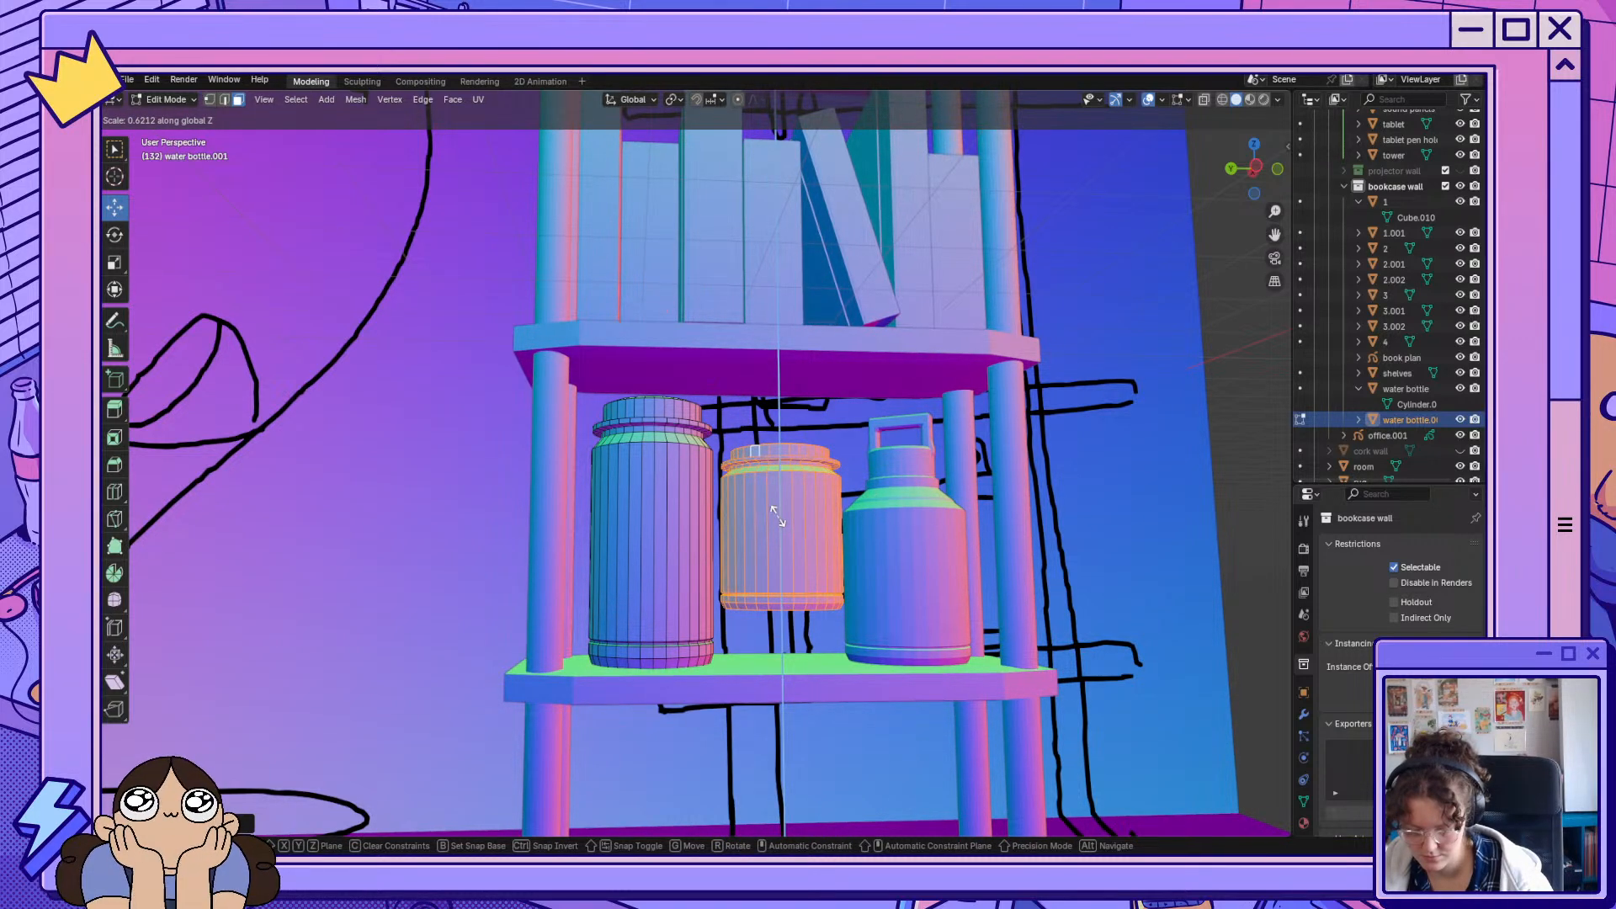
{"action": "left_click", "coordinate": [775, 515]}
{"action": "key", "text": "g"}
{"action": "key", "text": "z"}
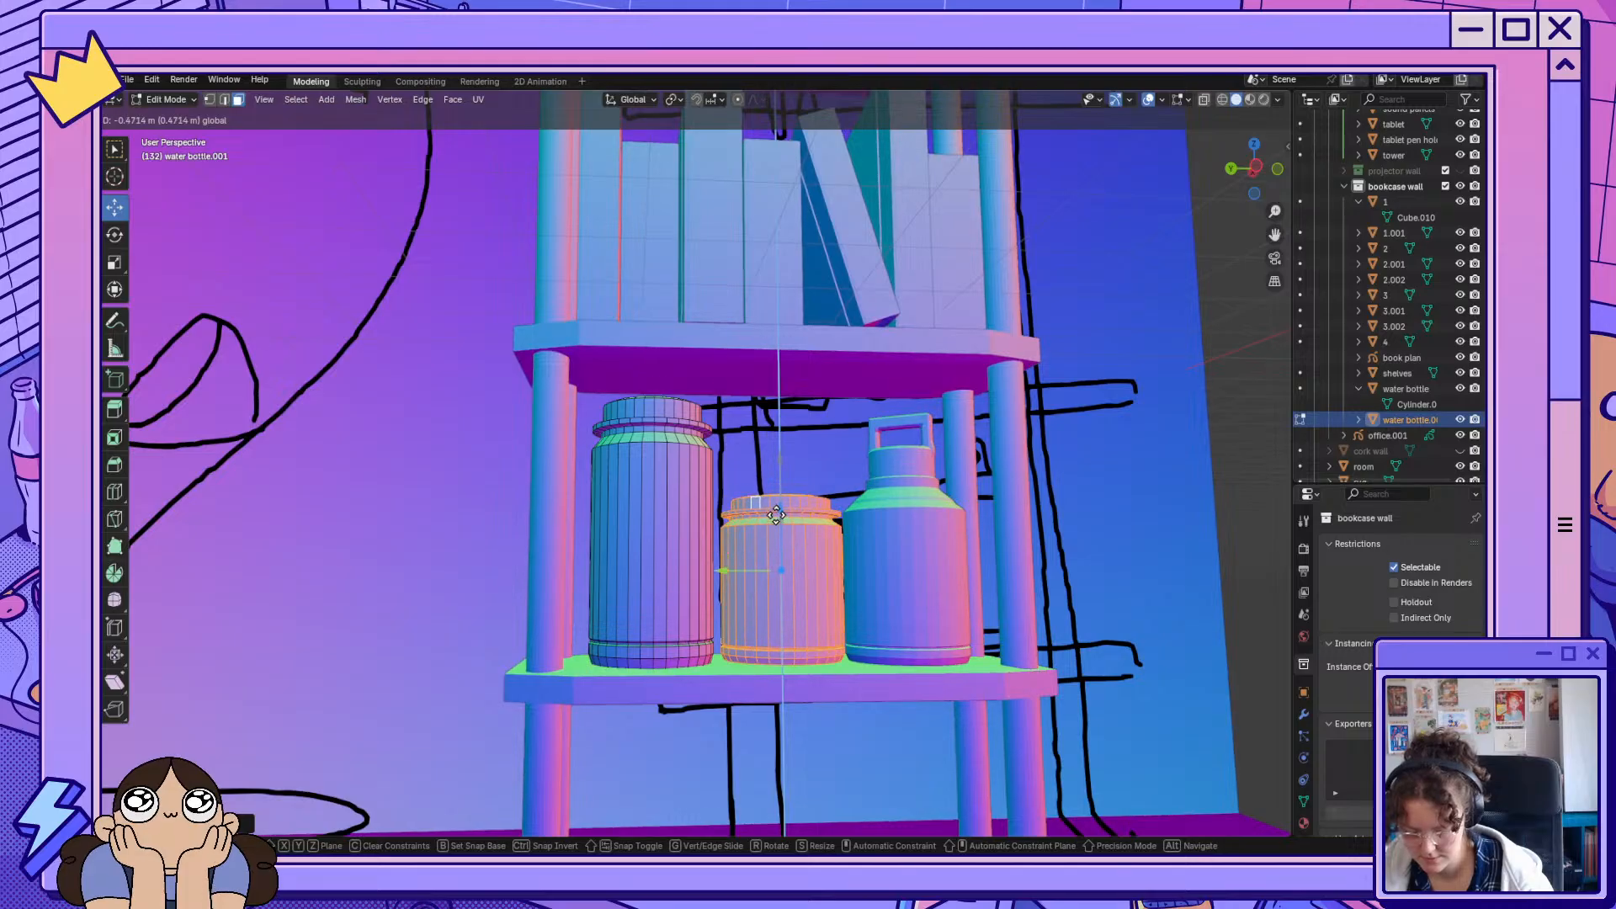
{"action": "left_click", "coordinate": [776, 516]}
Scale the short jar down uniformly and lower it about 0.22 m along Z back onto the shelf.
{"action": "key", "text": "s"}
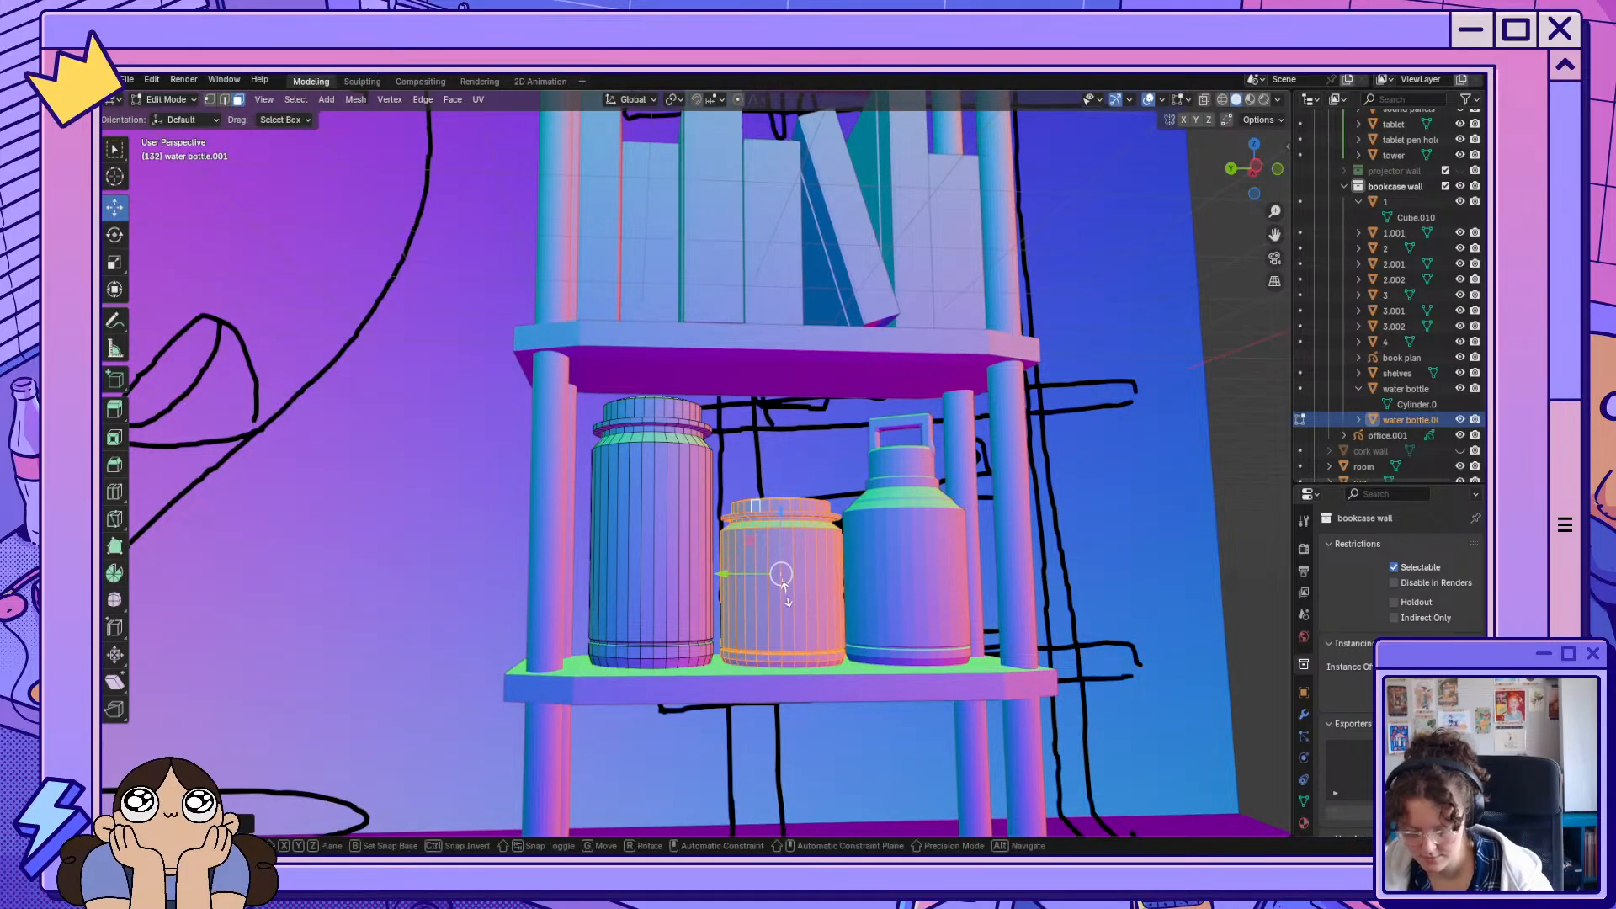
{"action": "left_click", "coordinate": [782, 575]}
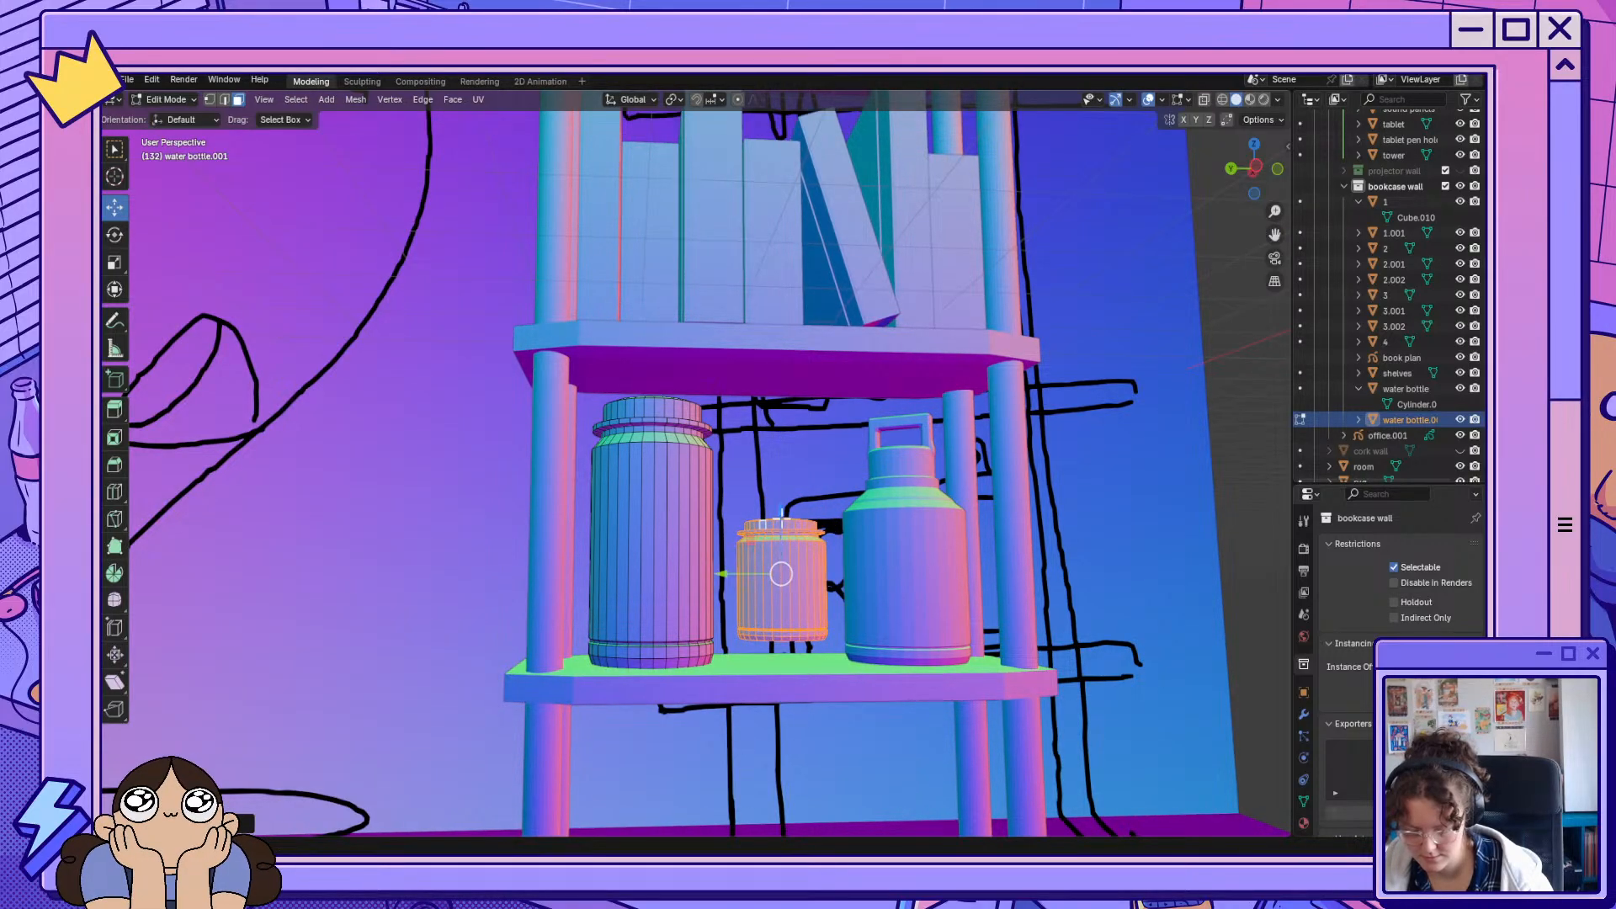
{"action": "key", "text": "g"}
{"action": "key", "text": "z"}
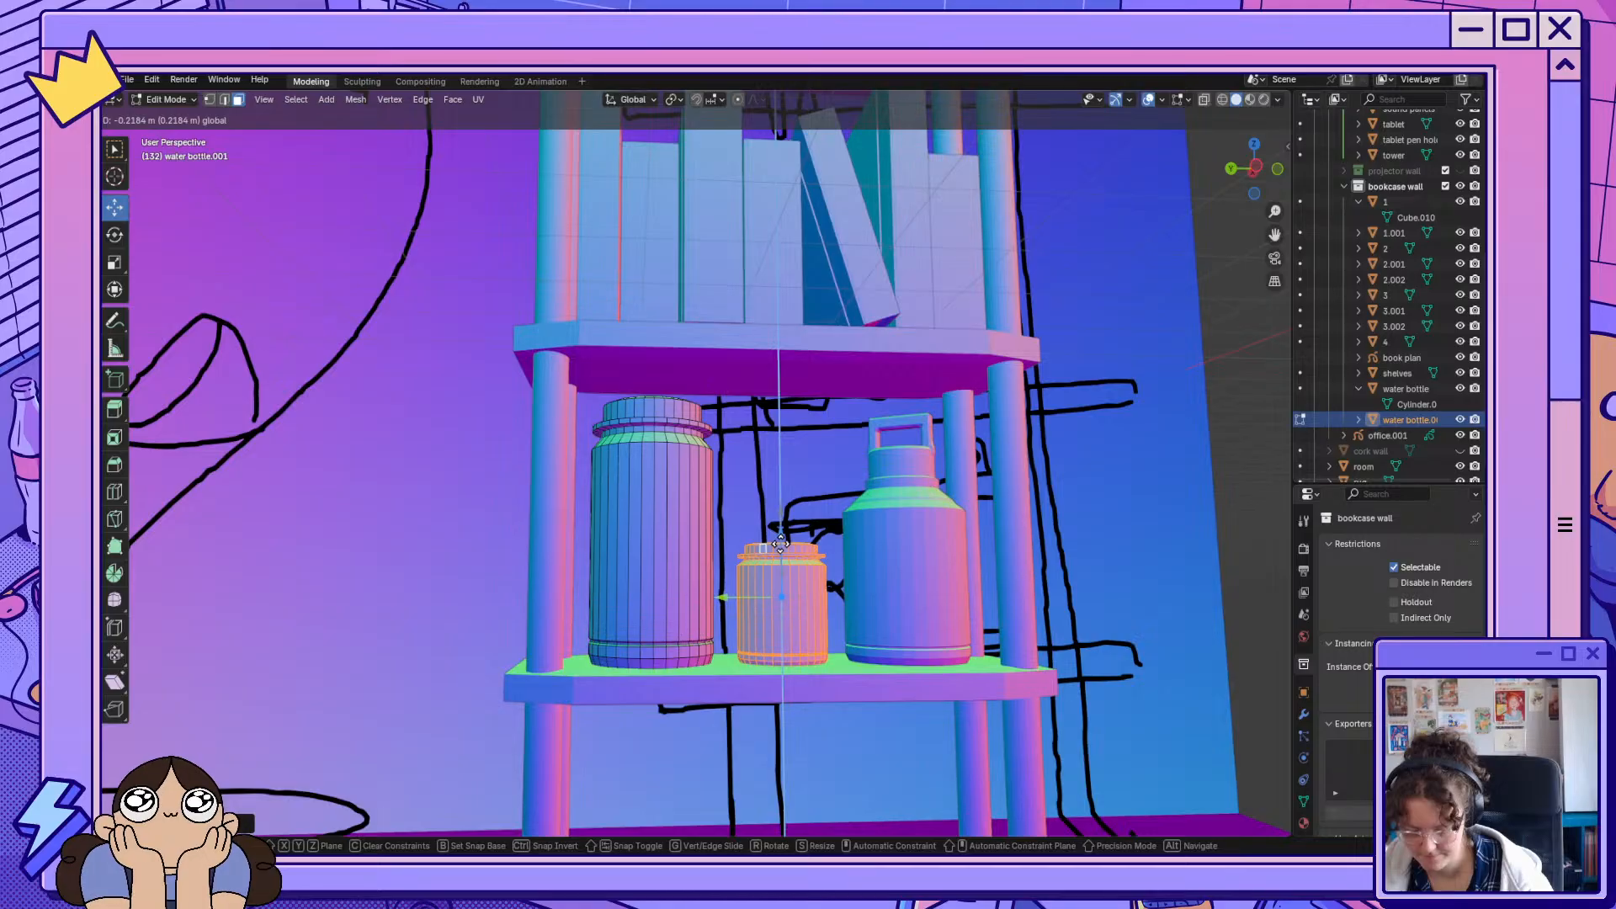
{"action": "left_click", "coordinate": [780, 544]}
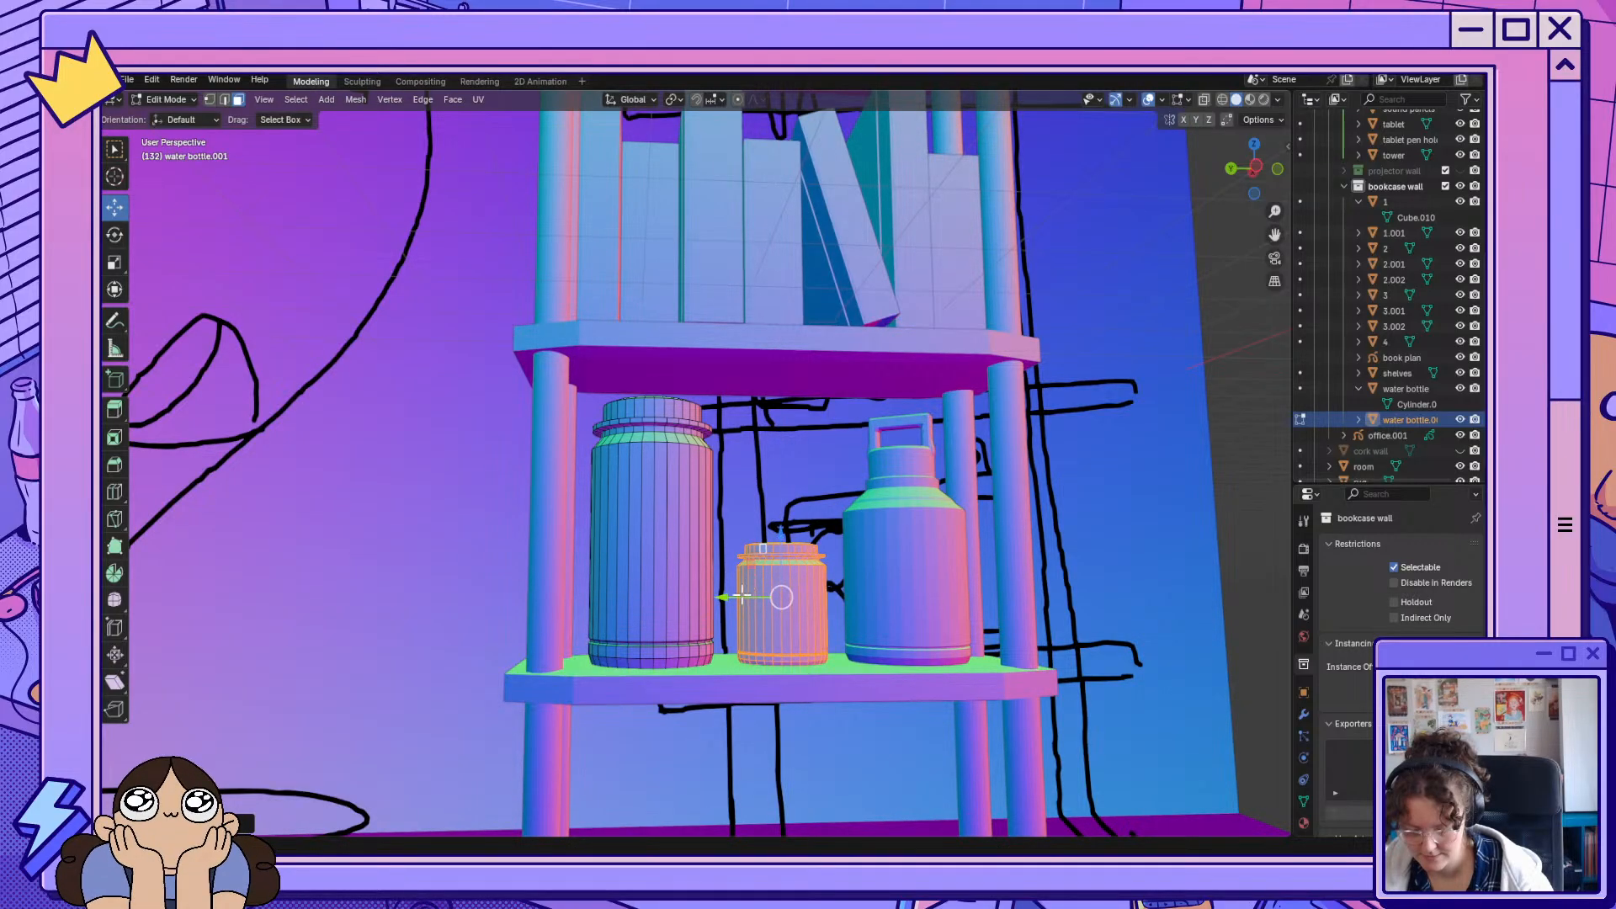
Move the small jar about 0.16 m along Y towards the tall jar and clear the selection.
{"action": "key", "text": "g"}
{"action": "key", "text": "y"}
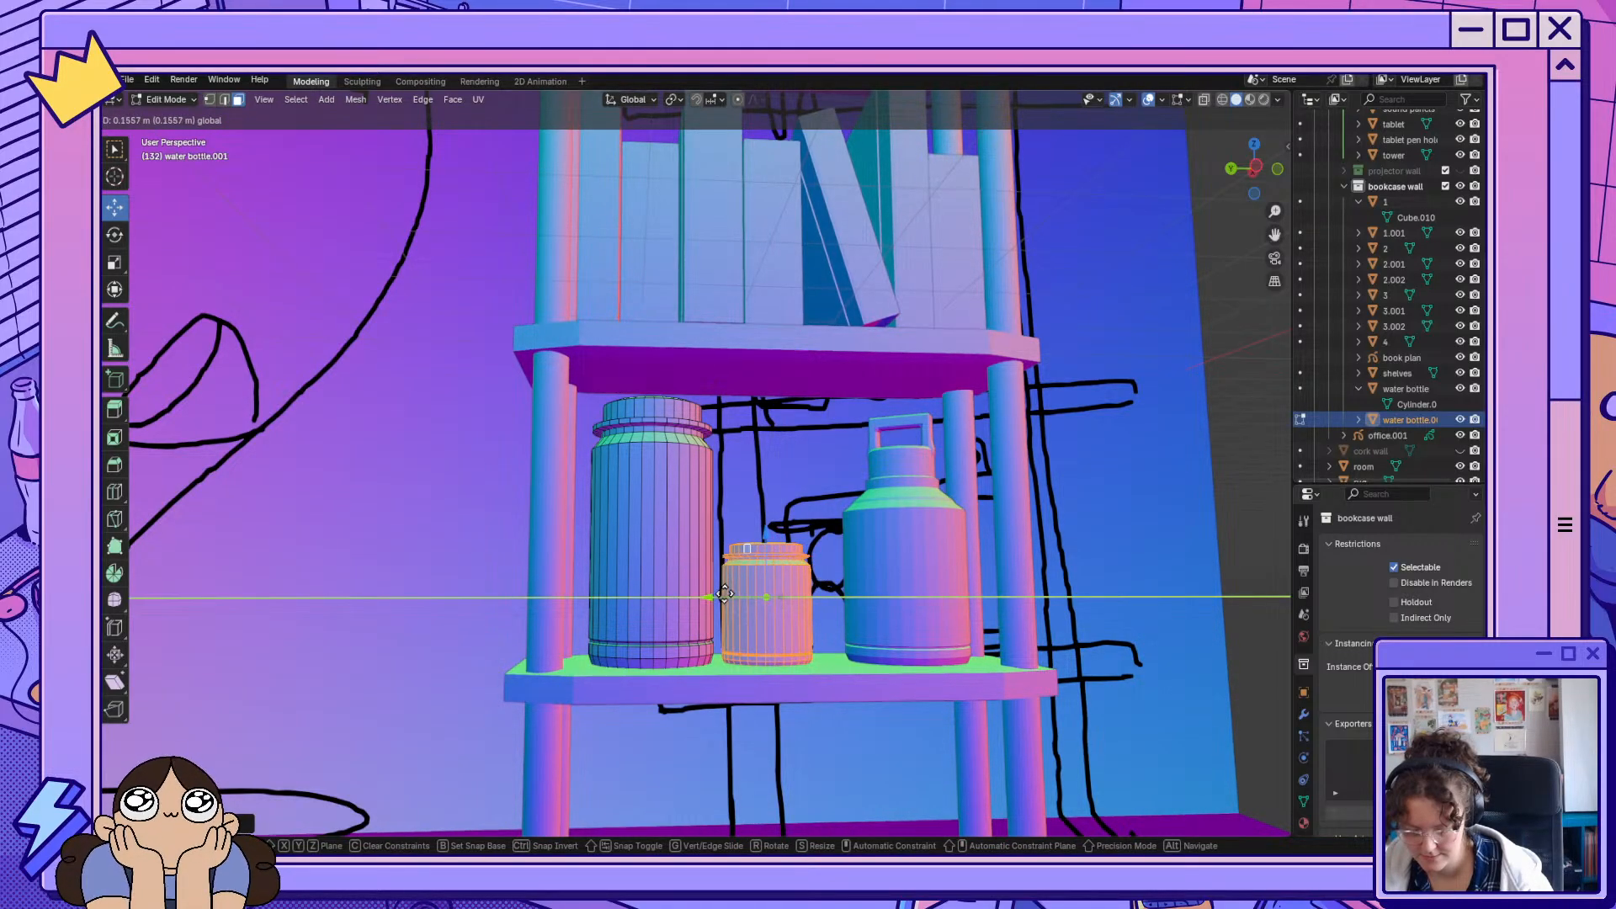
{"action": "left_click", "coordinate": [724, 596]}
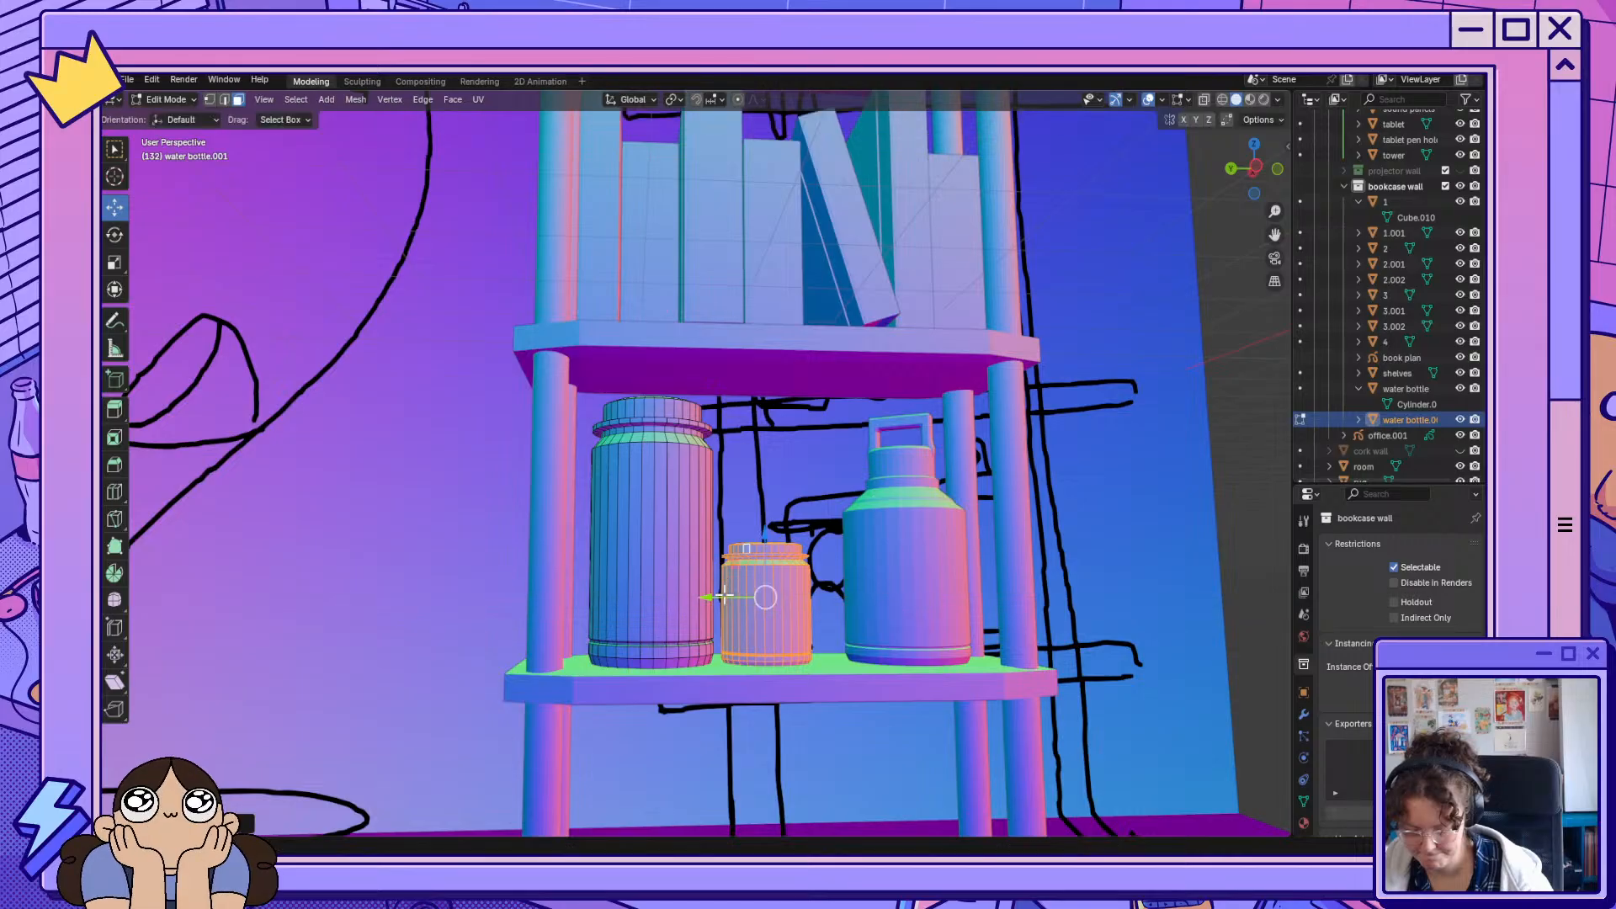
{"action": "left_click", "coordinate": [1255, 571]}
Collapse the bookcase wall collection in the Outliner and make the projector wall collection visible.
{"action": "middle_click_drag", "start_coordinate": [1241, 567], "coordinate": [1226, 613]}
{"action": "scroll", "coordinate": [1201, 588], "scroll_direction": "down", "scroll_amount": 6}
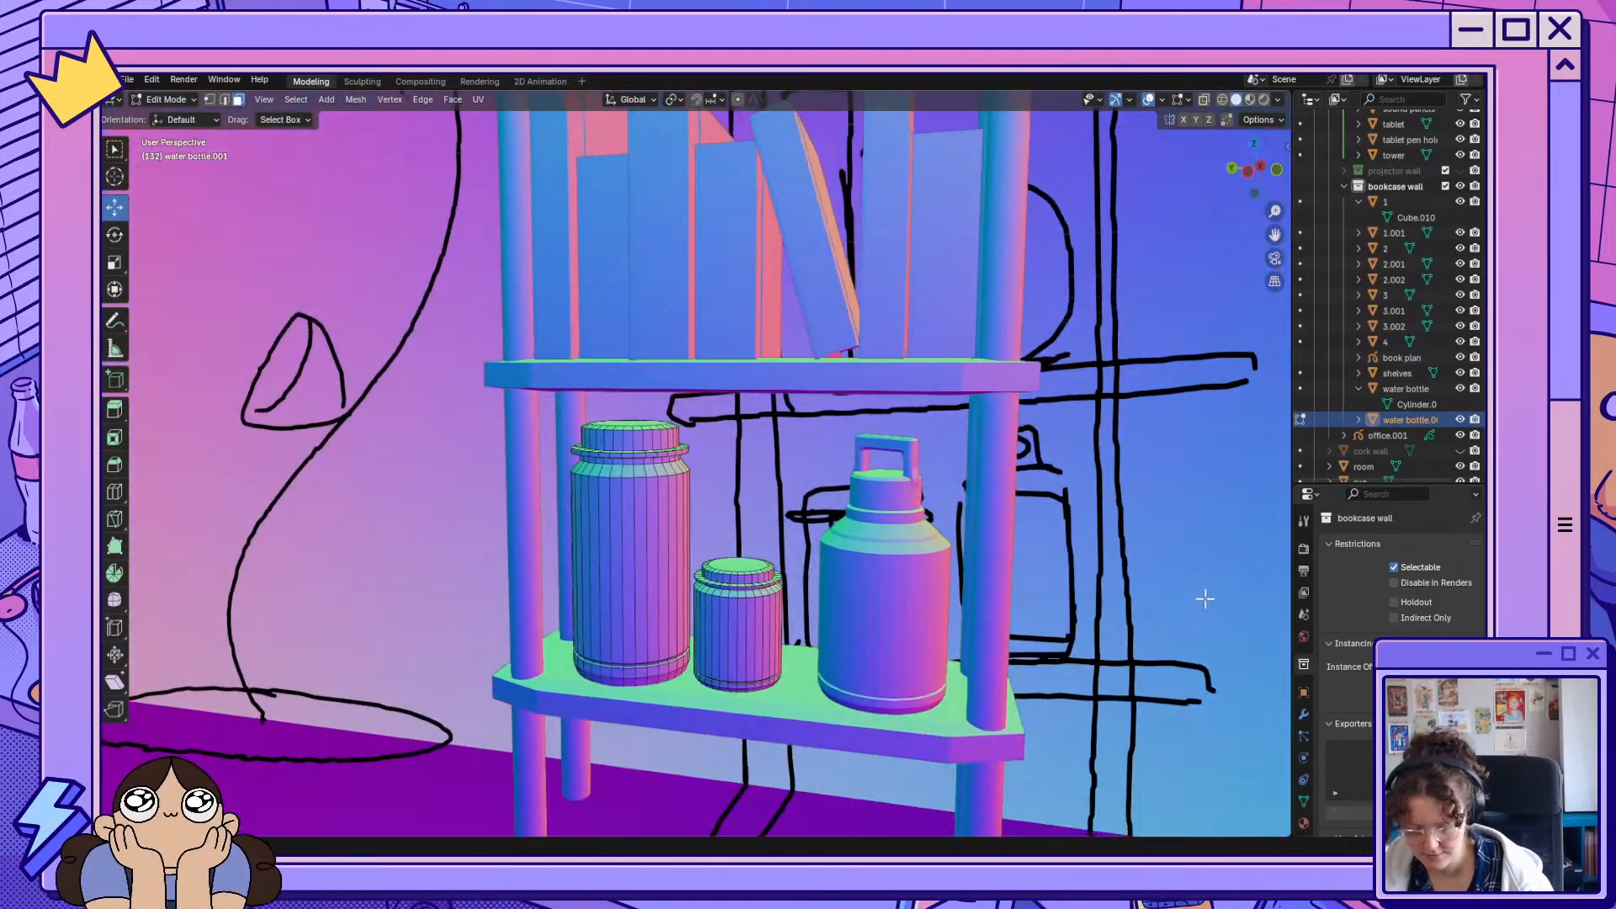
{"action": "middle_click_drag", "start_coordinate": [956, 657], "coordinate": [894, 690]}
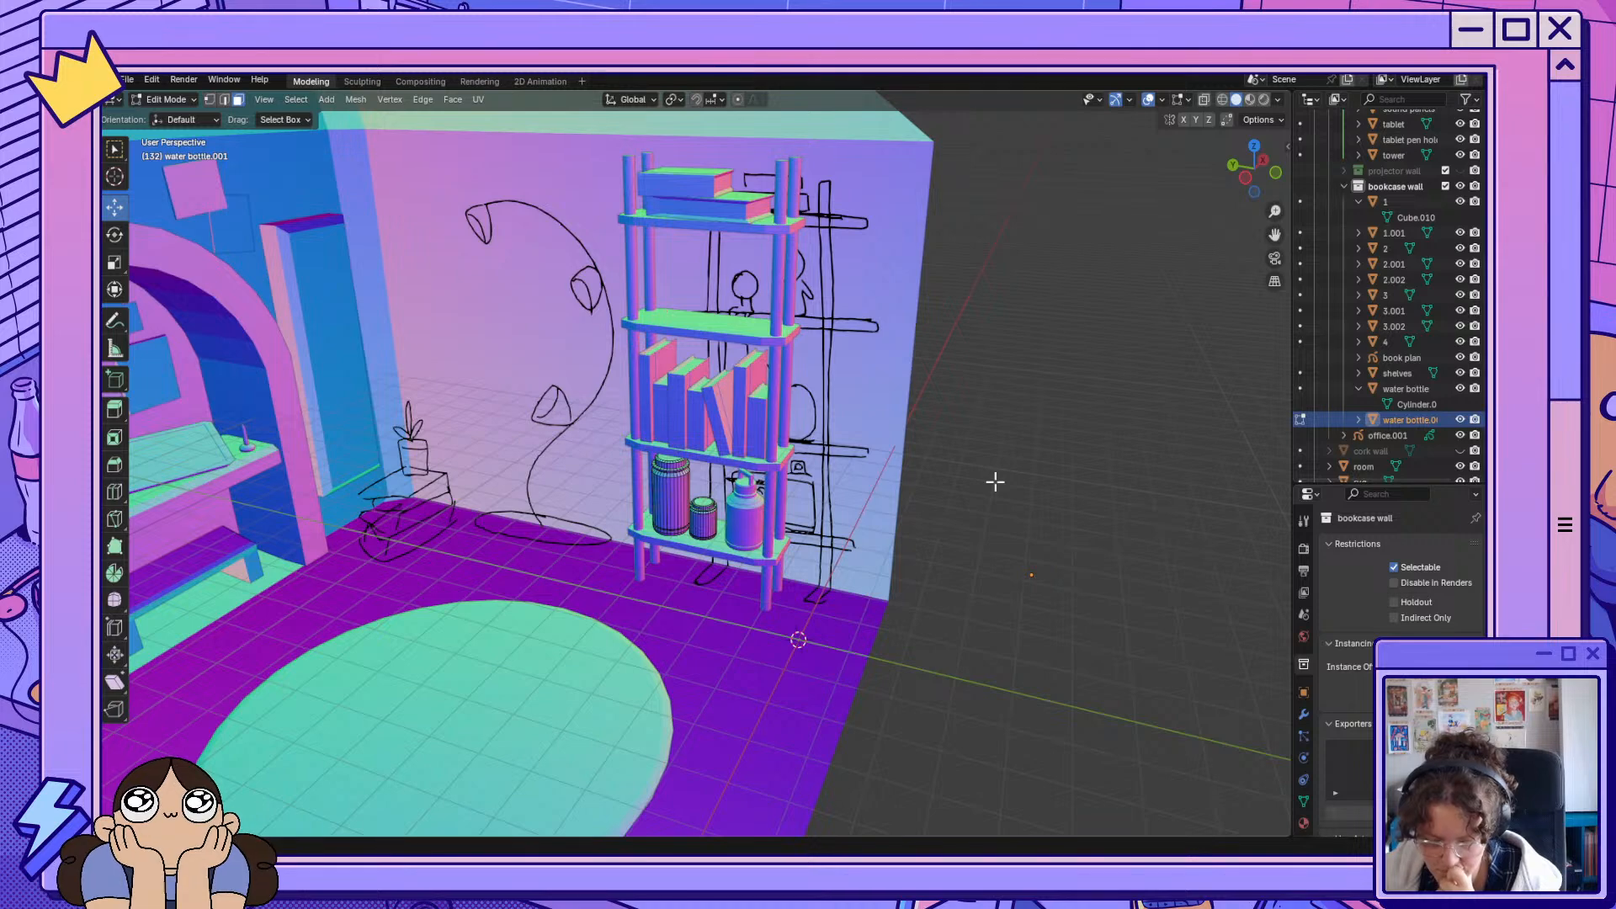
{"action": "scroll", "coordinate": [995, 481], "scroll_direction": "down", "scroll_amount": 6}
{"action": "middle_click_drag", "start_coordinate": [977, 487], "coordinate": [968, 447]}
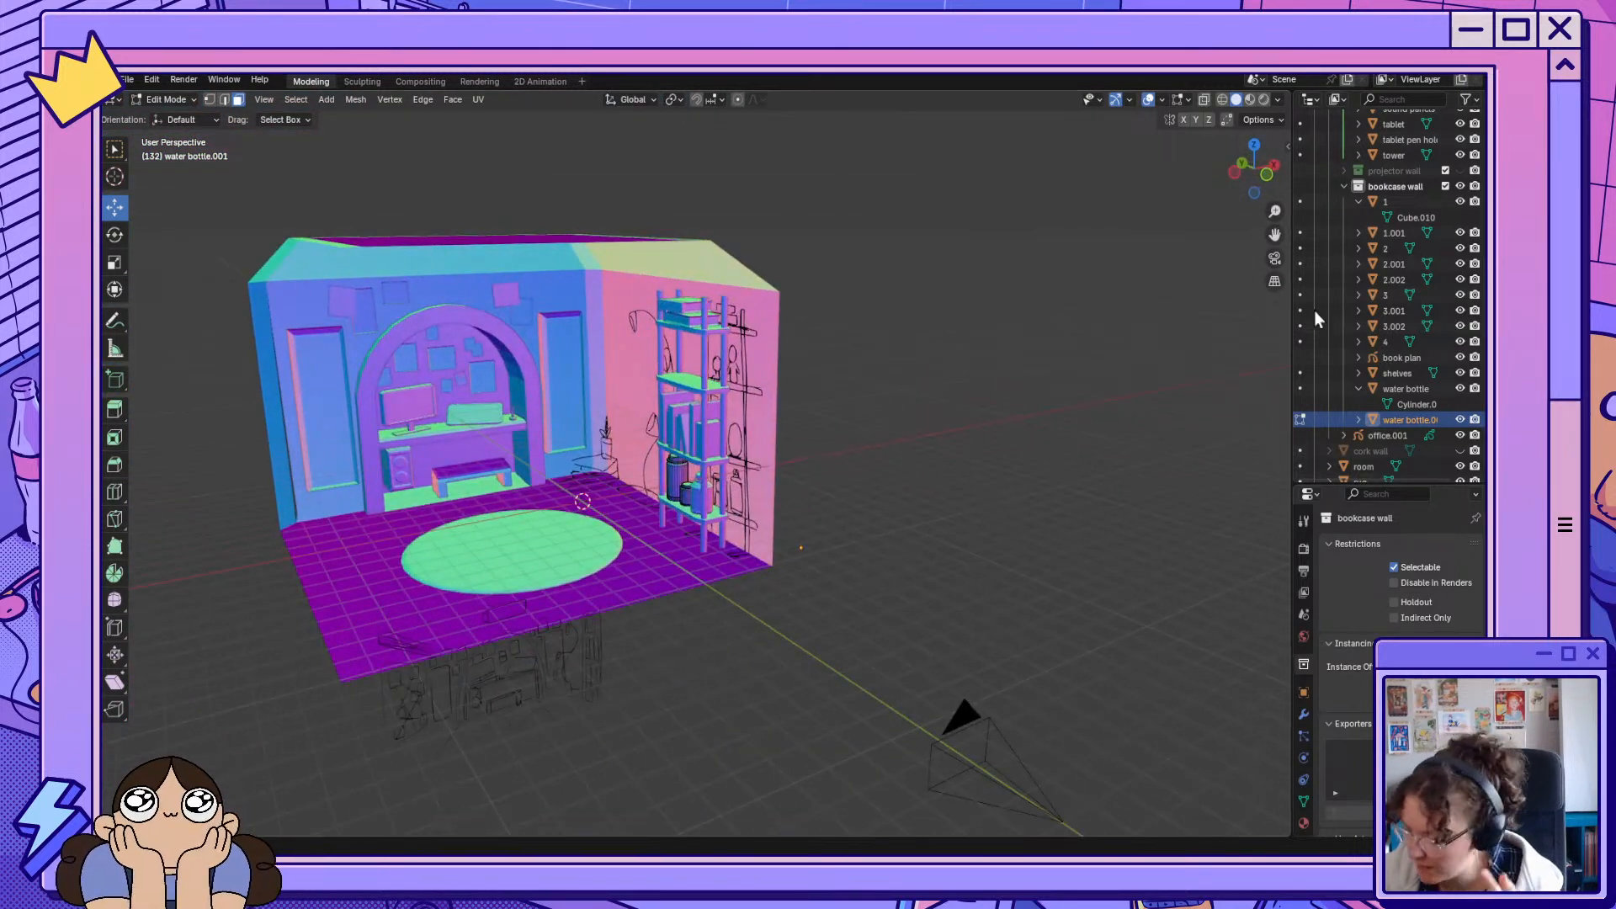
{"action": "left_click", "coordinate": [1345, 187]}
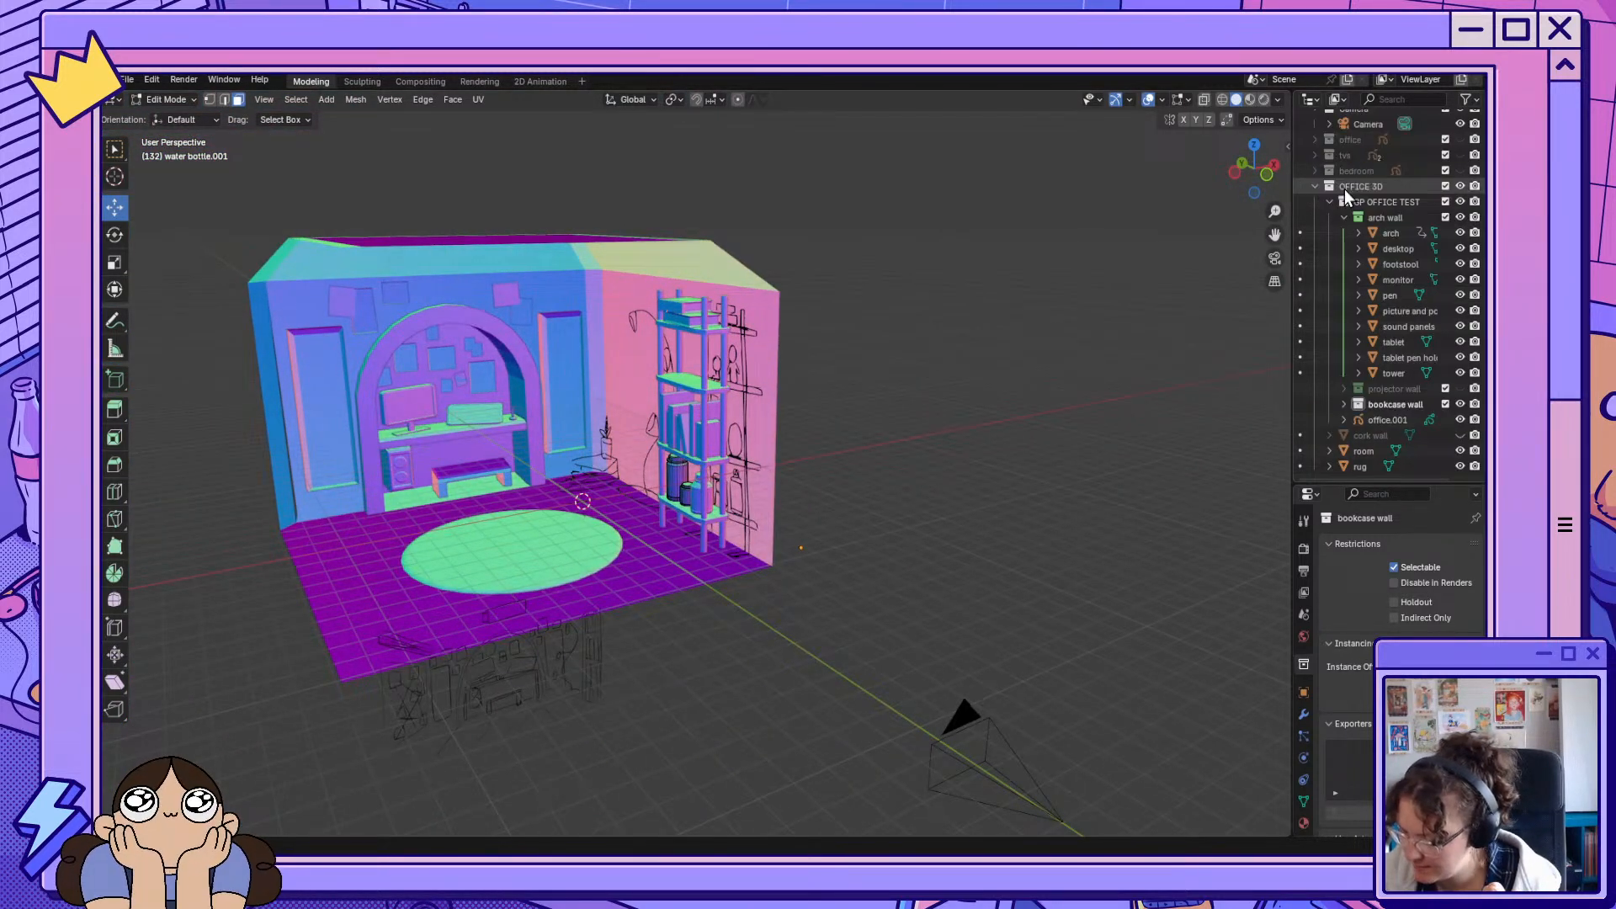
{"action": "left_click", "coordinate": [1367, 421]}
{"action": "left_click", "coordinate": [1386, 389]}
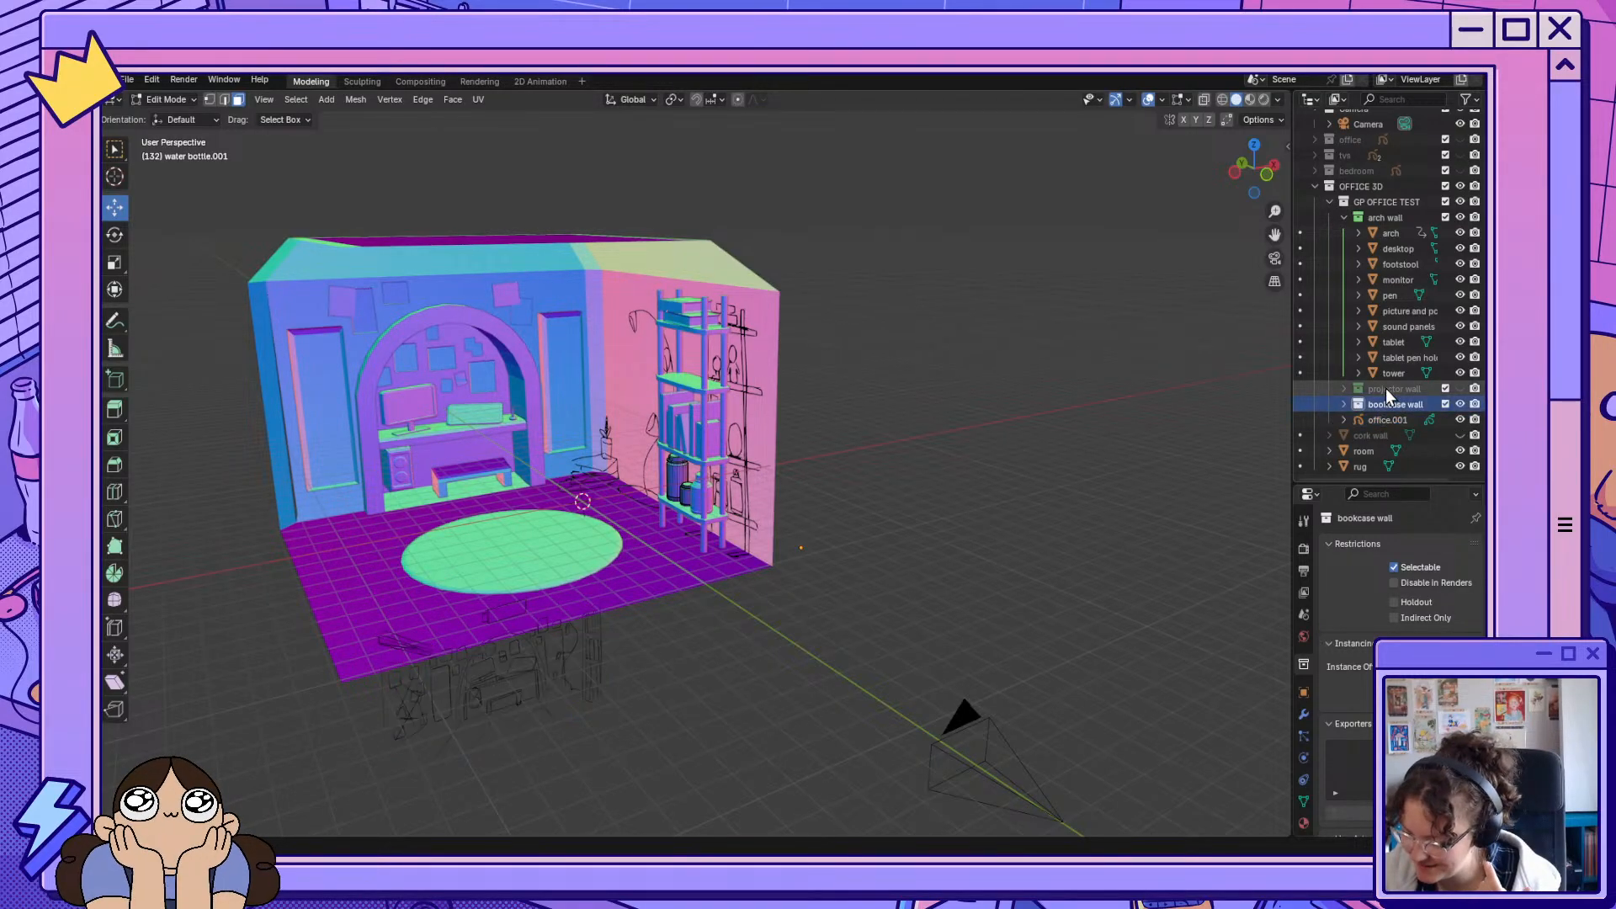
{"action": "left_click", "coordinate": [1461, 388]}
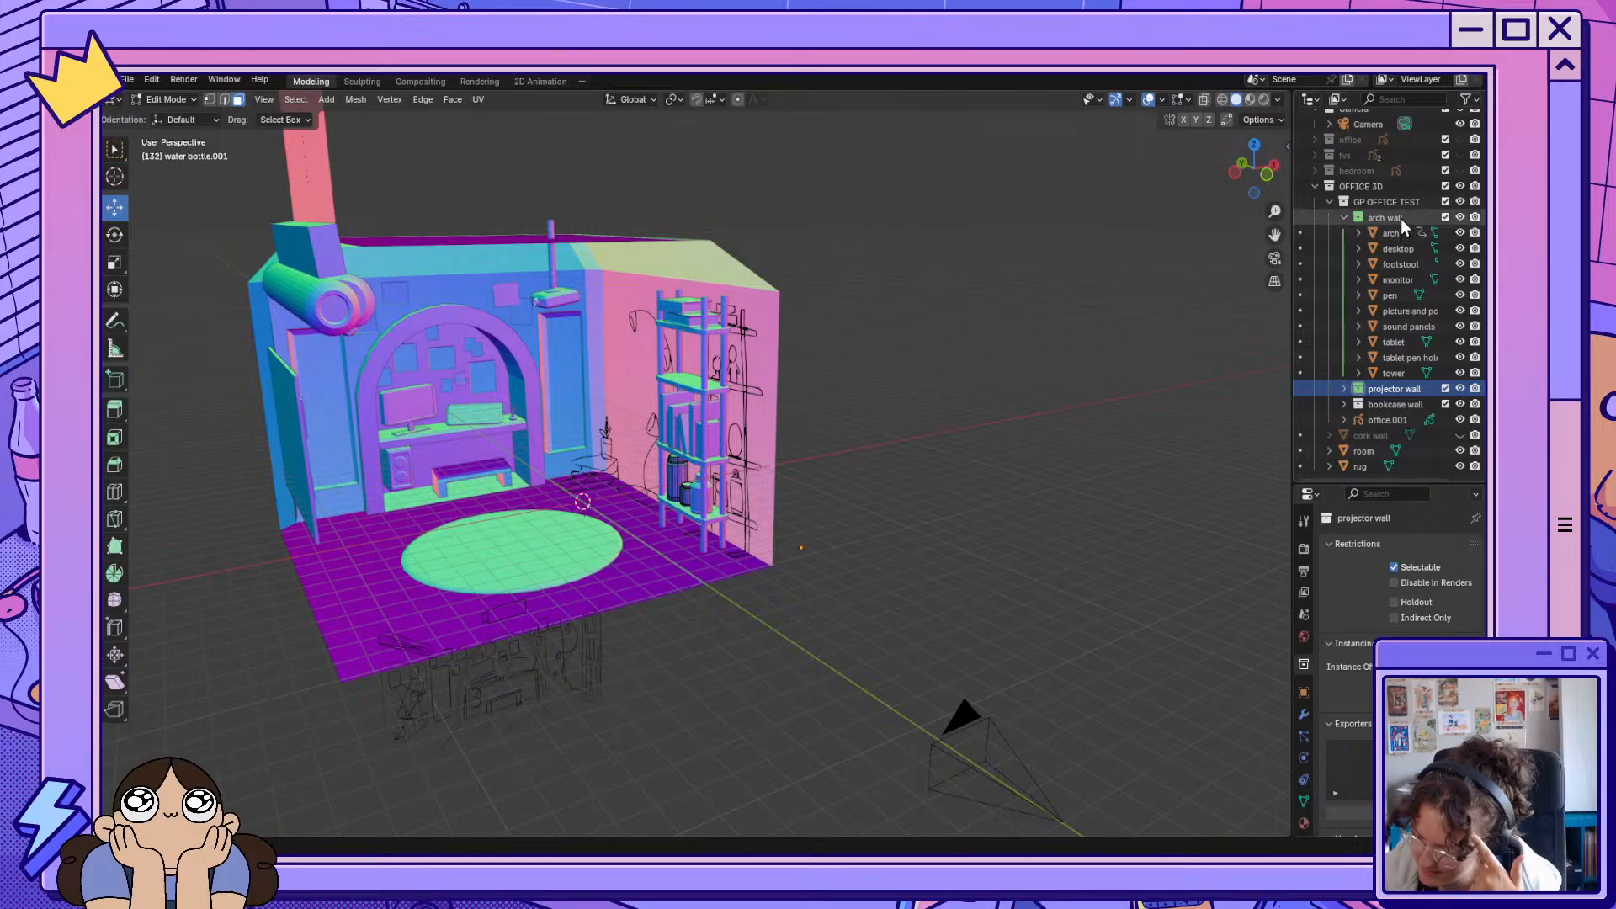
Switch mesh editing from the jar to the room object and select all of the room's faces.
{"action": "left_click", "coordinate": [1364, 451]}
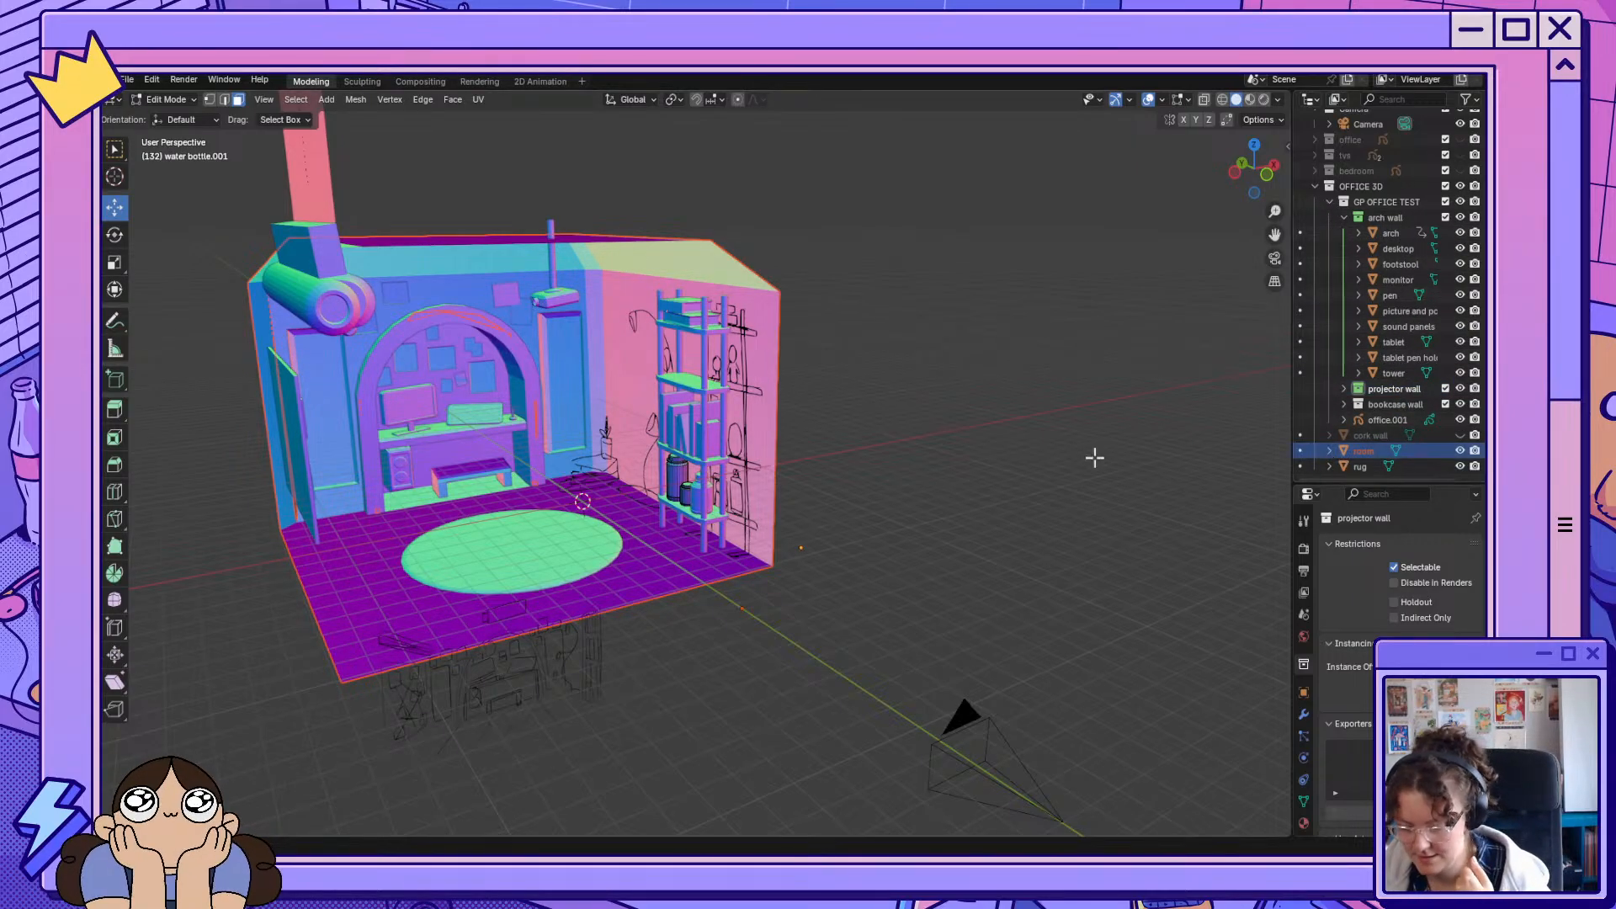
{"action": "key", "text": "a"}
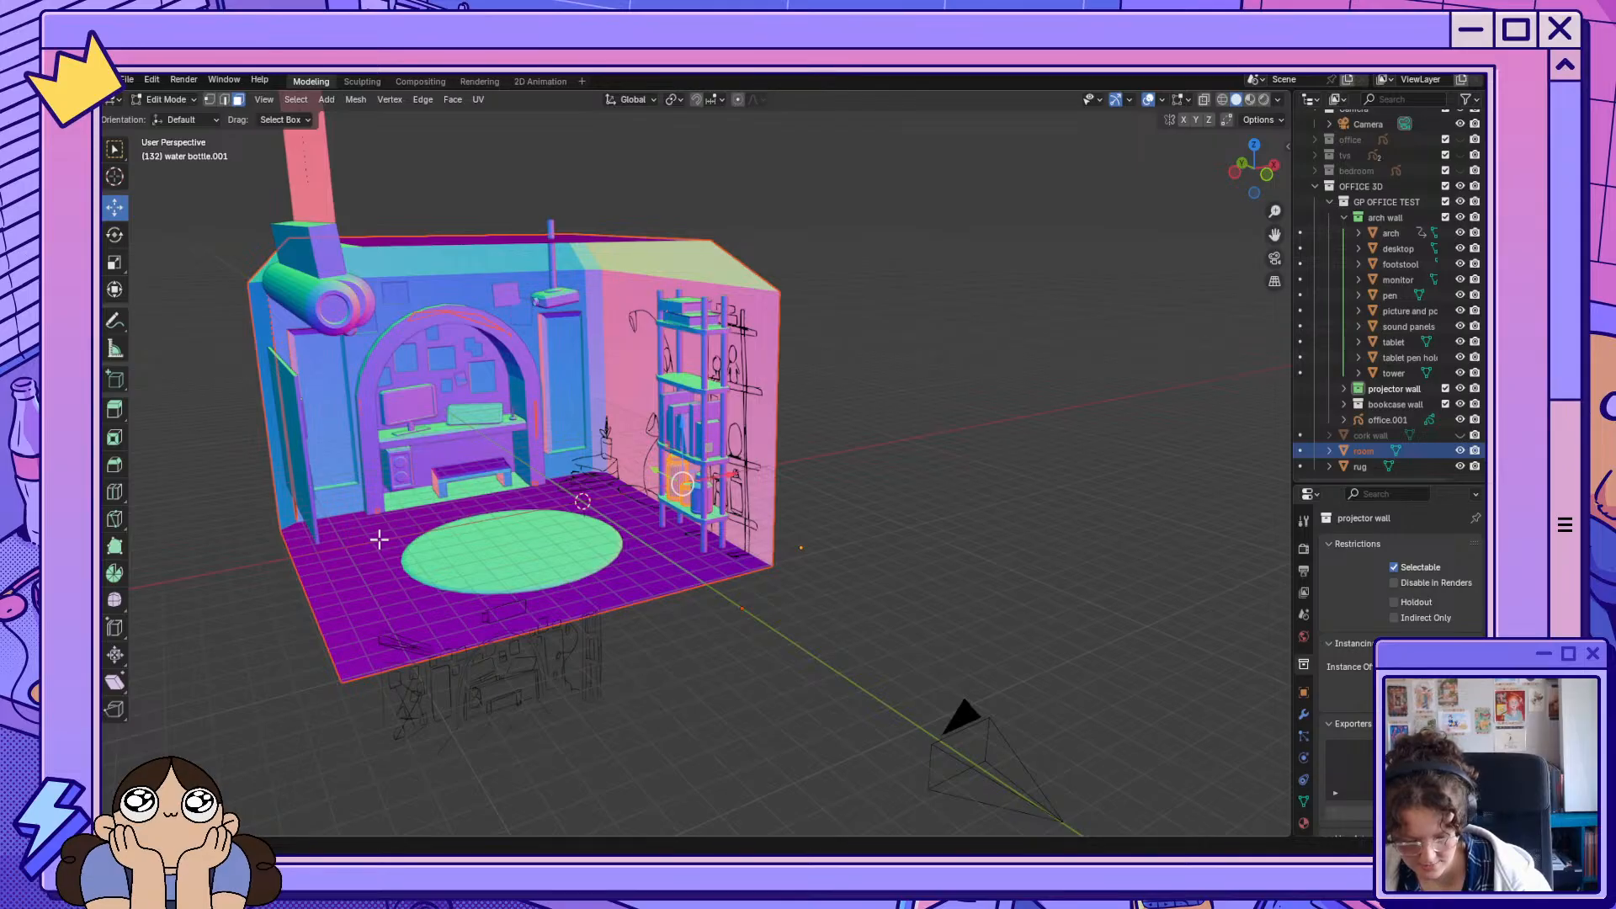
{"action": "left_click", "coordinate": [1300, 452]}
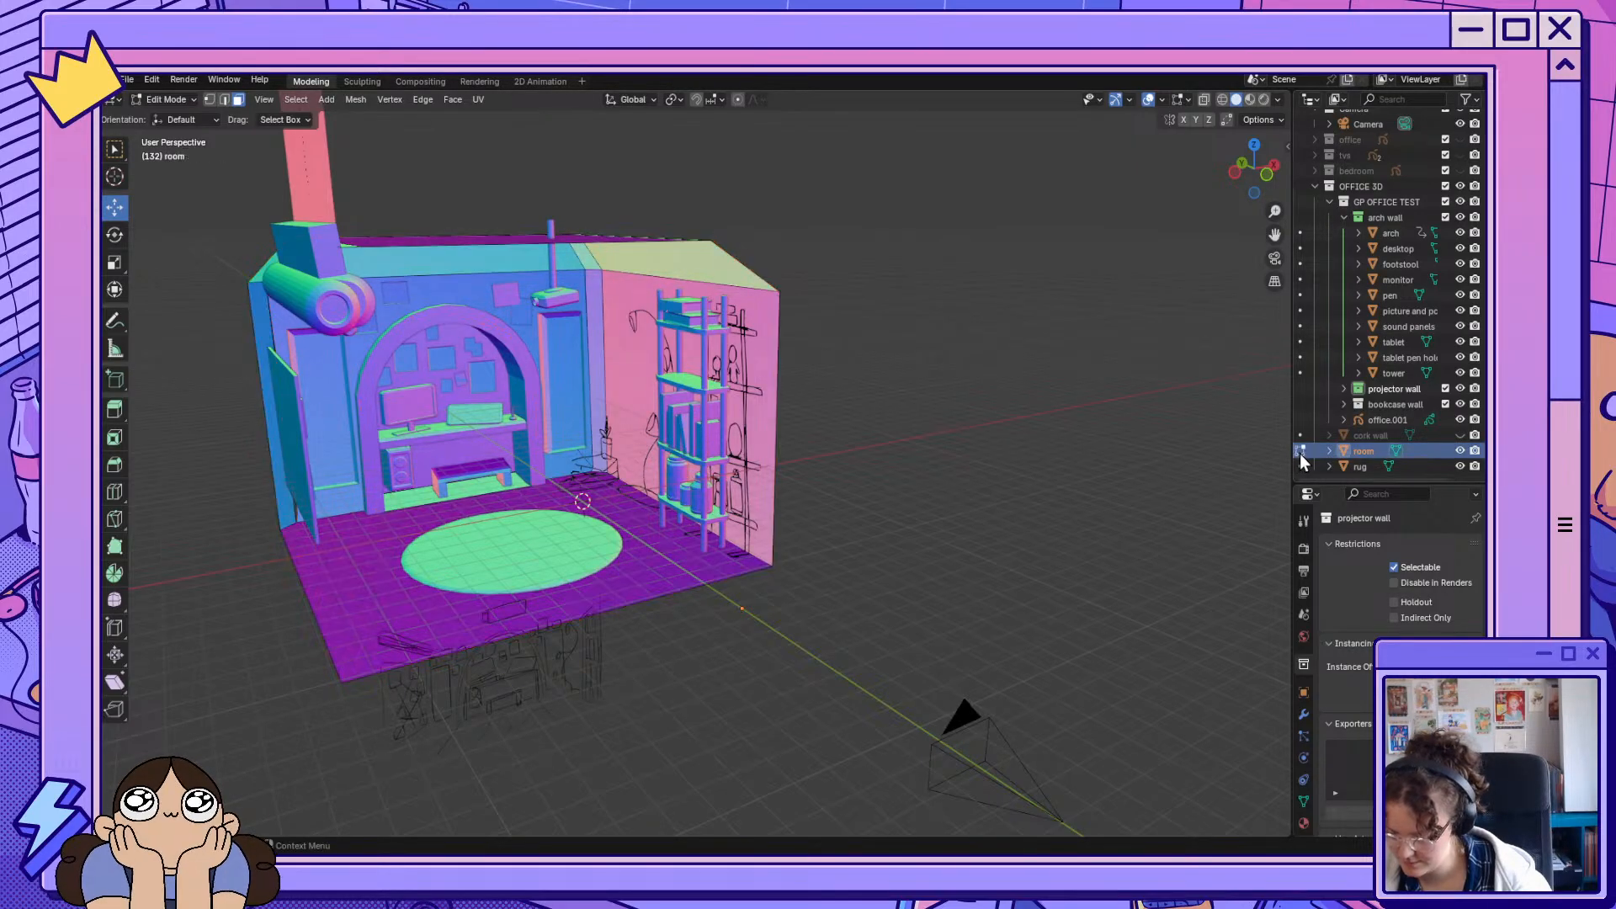
{"action": "key", "text": "a"}
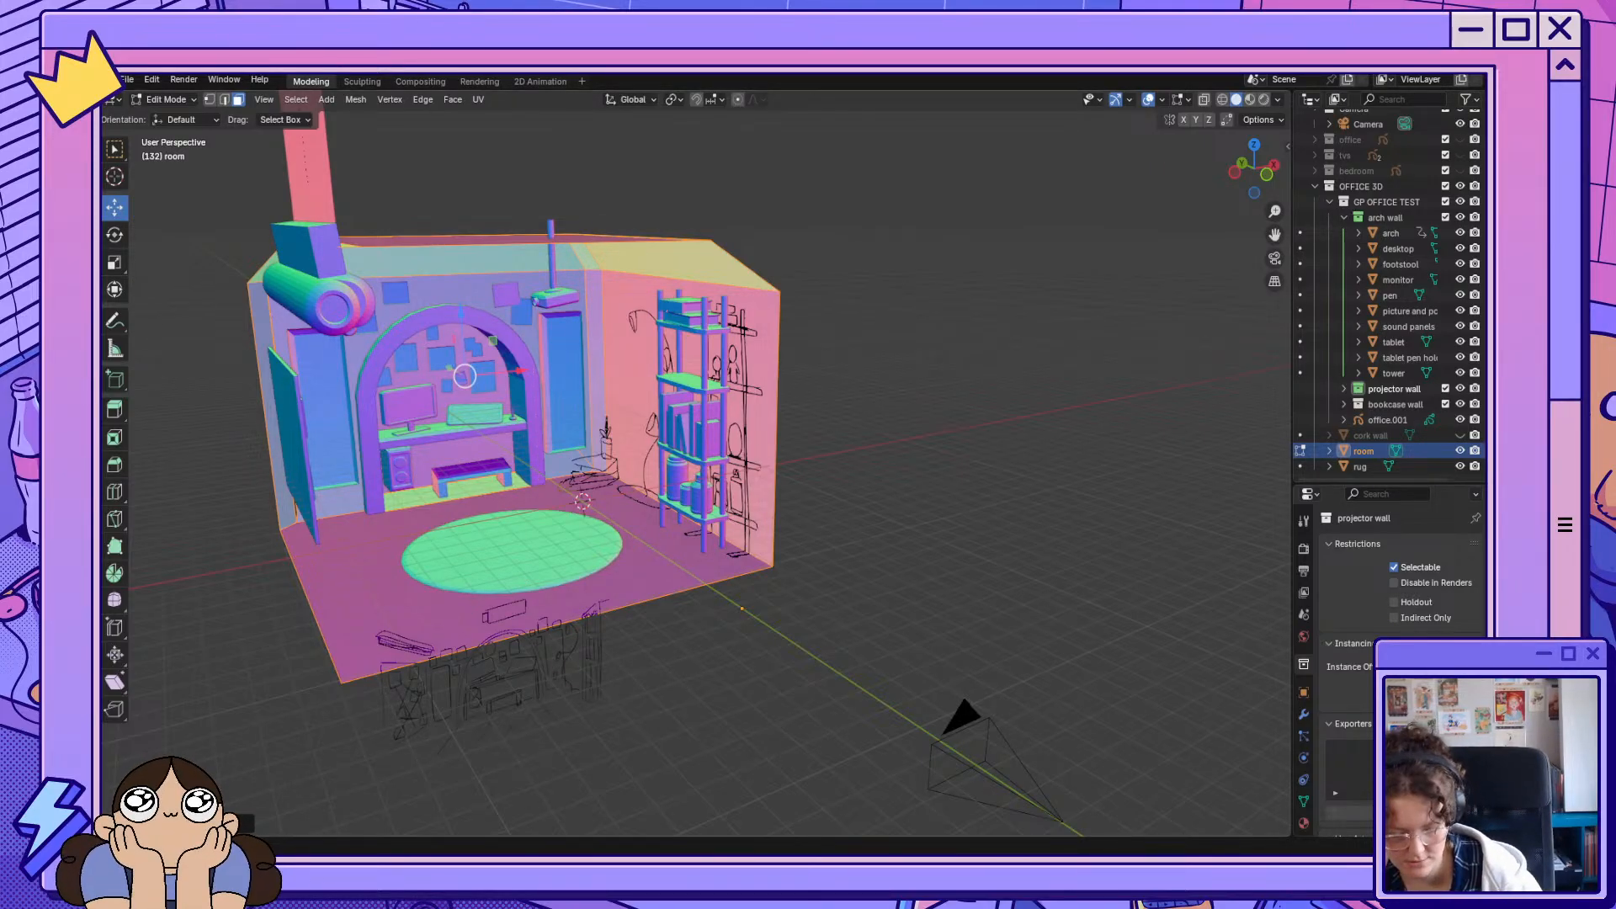
{"action": "middle_click_drag", "start_coordinate": [581, 685], "coordinate": [531, 685]}
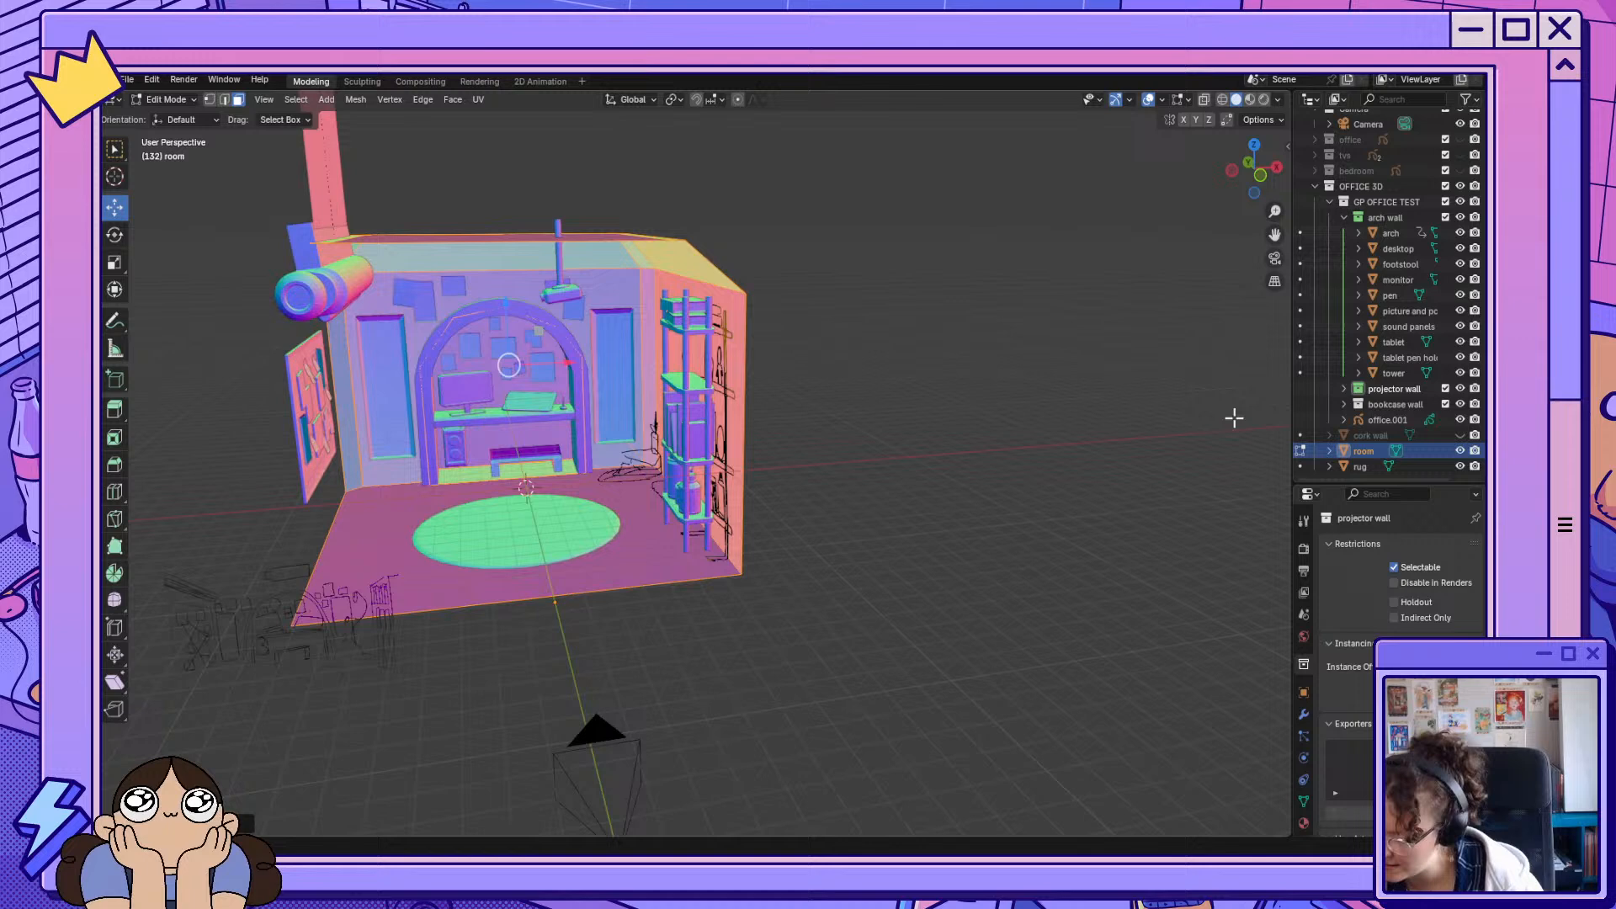
Make the cork wall object visible and clear the room's face selection.
{"action": "left_click", "coordinate": [1461, 436]}
{"action": "mouse_move", "coordinate": [696, 682]}
{"action": "middle_mouse_down"}
{"action": "mouse_move", "coordinate": [732, 671]}
{"action": "mouse_move", "coordinate": [678, 675]}
{"action": "middle_mouse_up"}
{"action": "scroll", "coordinate": [613, 521], "scroll_direction": "up", "scroll_amount": 3}
{"action": "scroll", "coordinate": [613, 521], "scroll_direction": "up", "scroll_amount": 6}
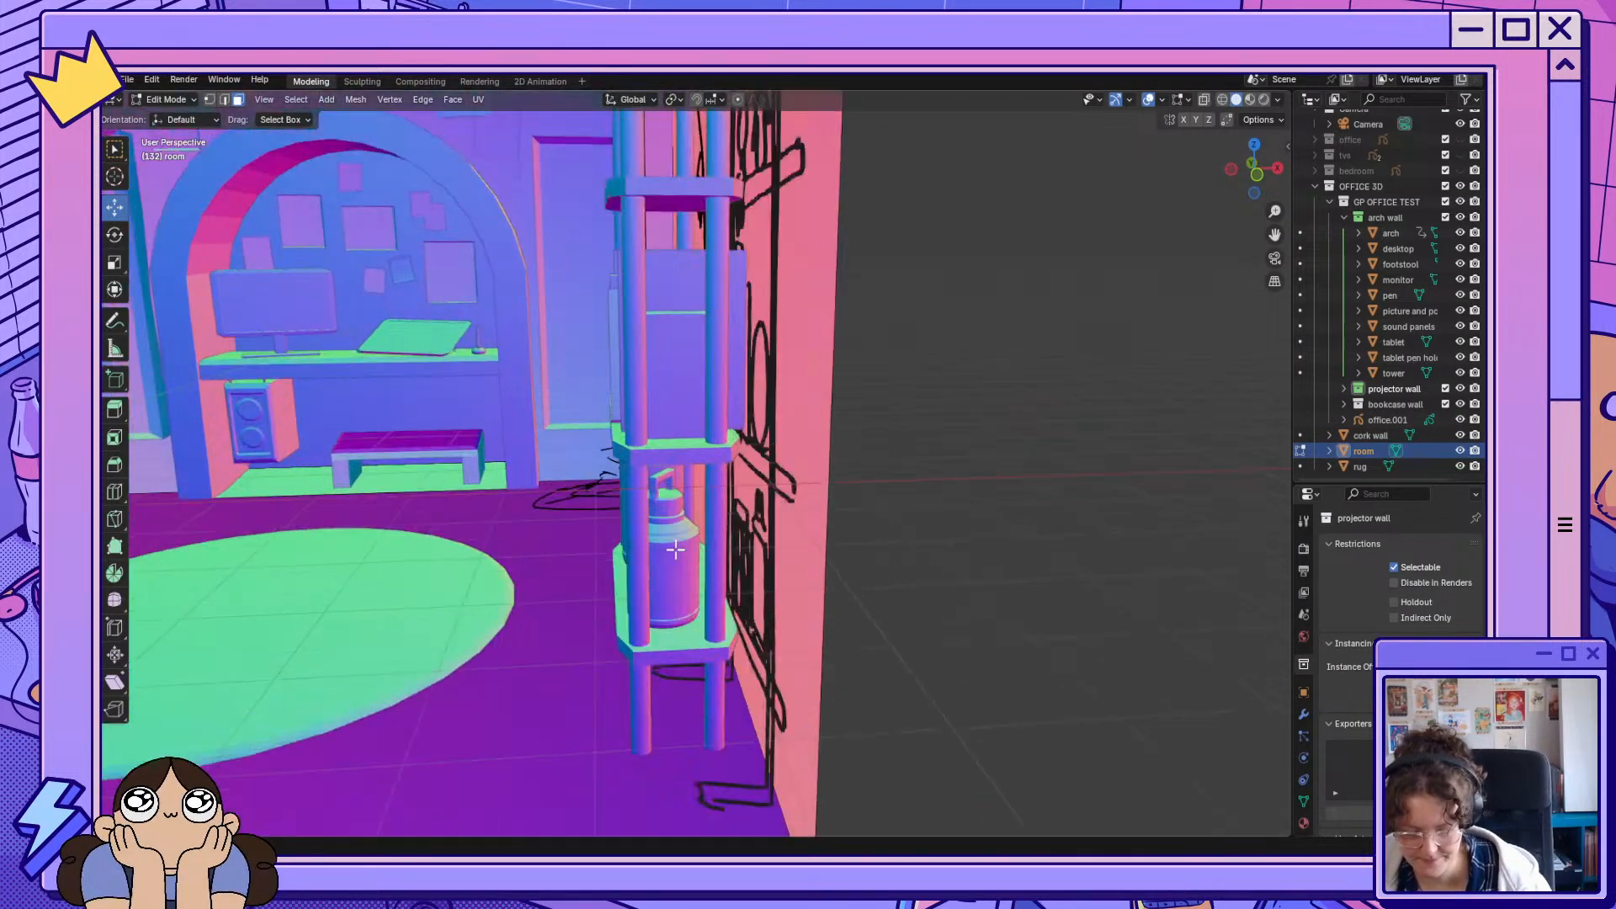
Hide the office.001 sketch and the book plan sketch in the bookcase wall collection.
{"action": "left_click", "coordinate": [1461, 420]}
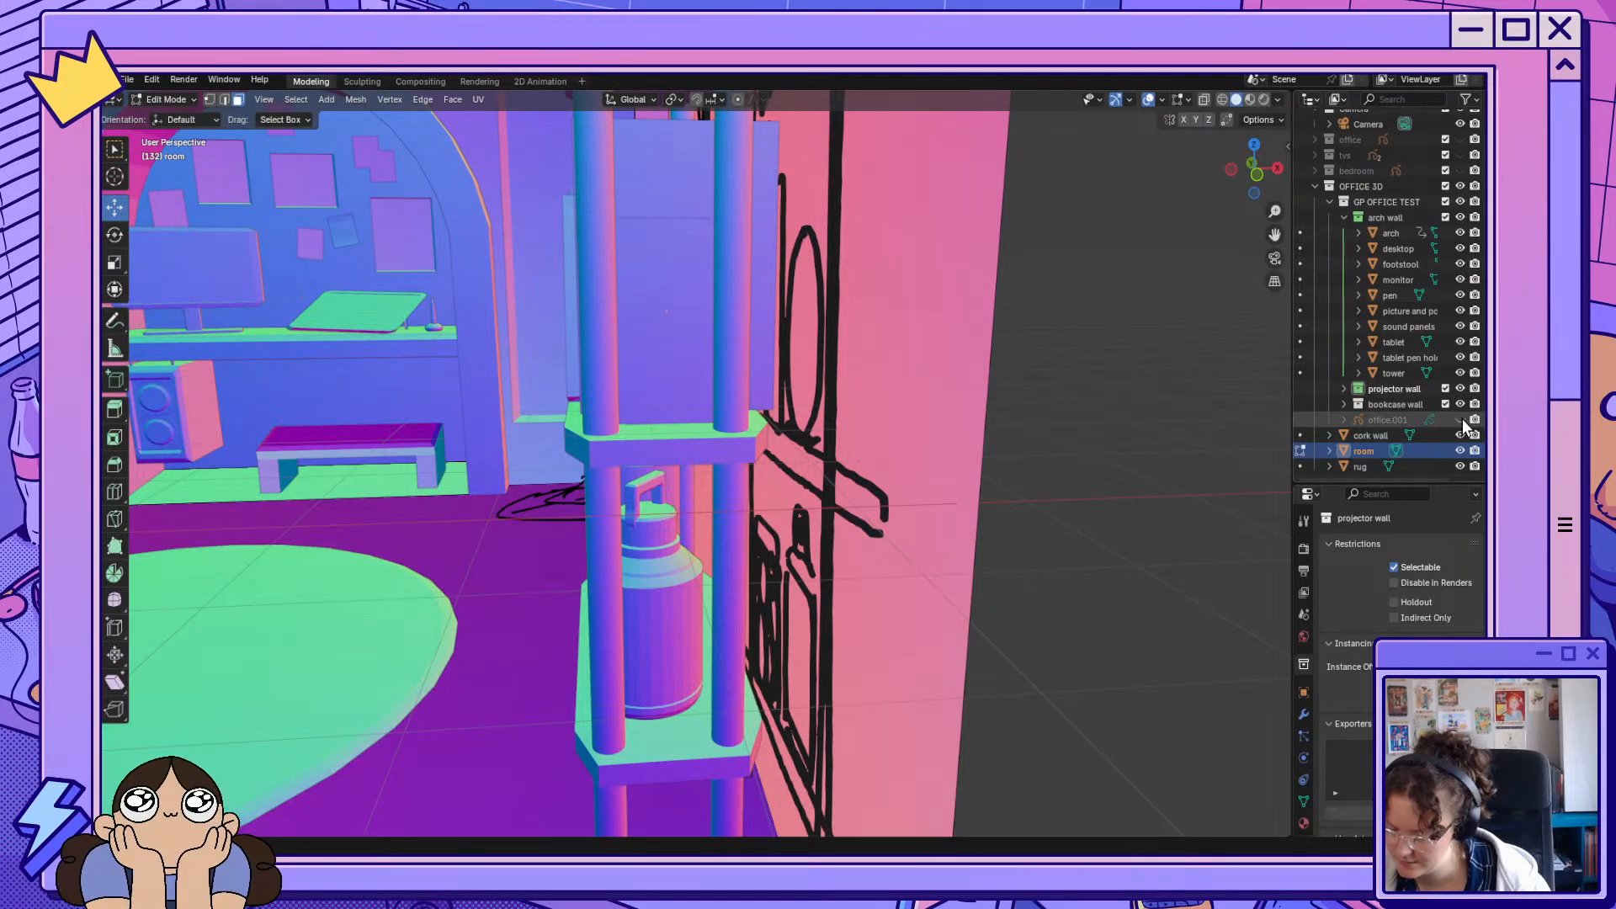
{"action": "left_click", "coordinate": [1345, 405]}
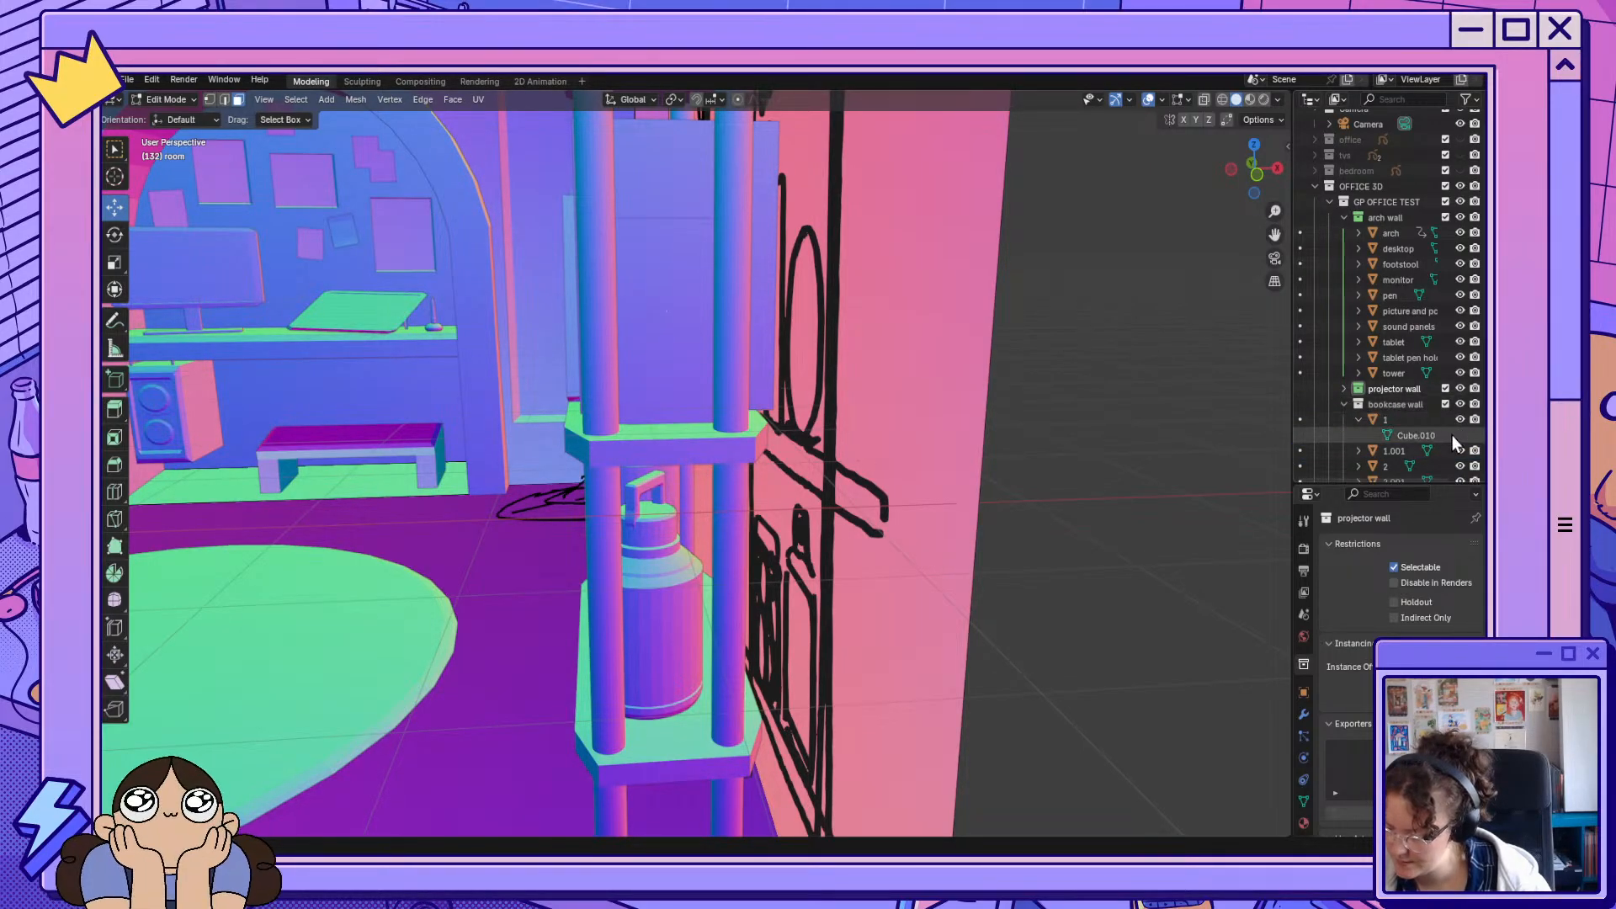
{"action": "scroll", "coordinate": [1435, 463], "scroll_direction": "down", "scroll_amount": 5}
{"action": "scroll", "coordinate": [1434, 463], "scroll_direction": "down", "scroll_amount": 2}
{"action": "left_click", "coordinate": [1460, 358]}
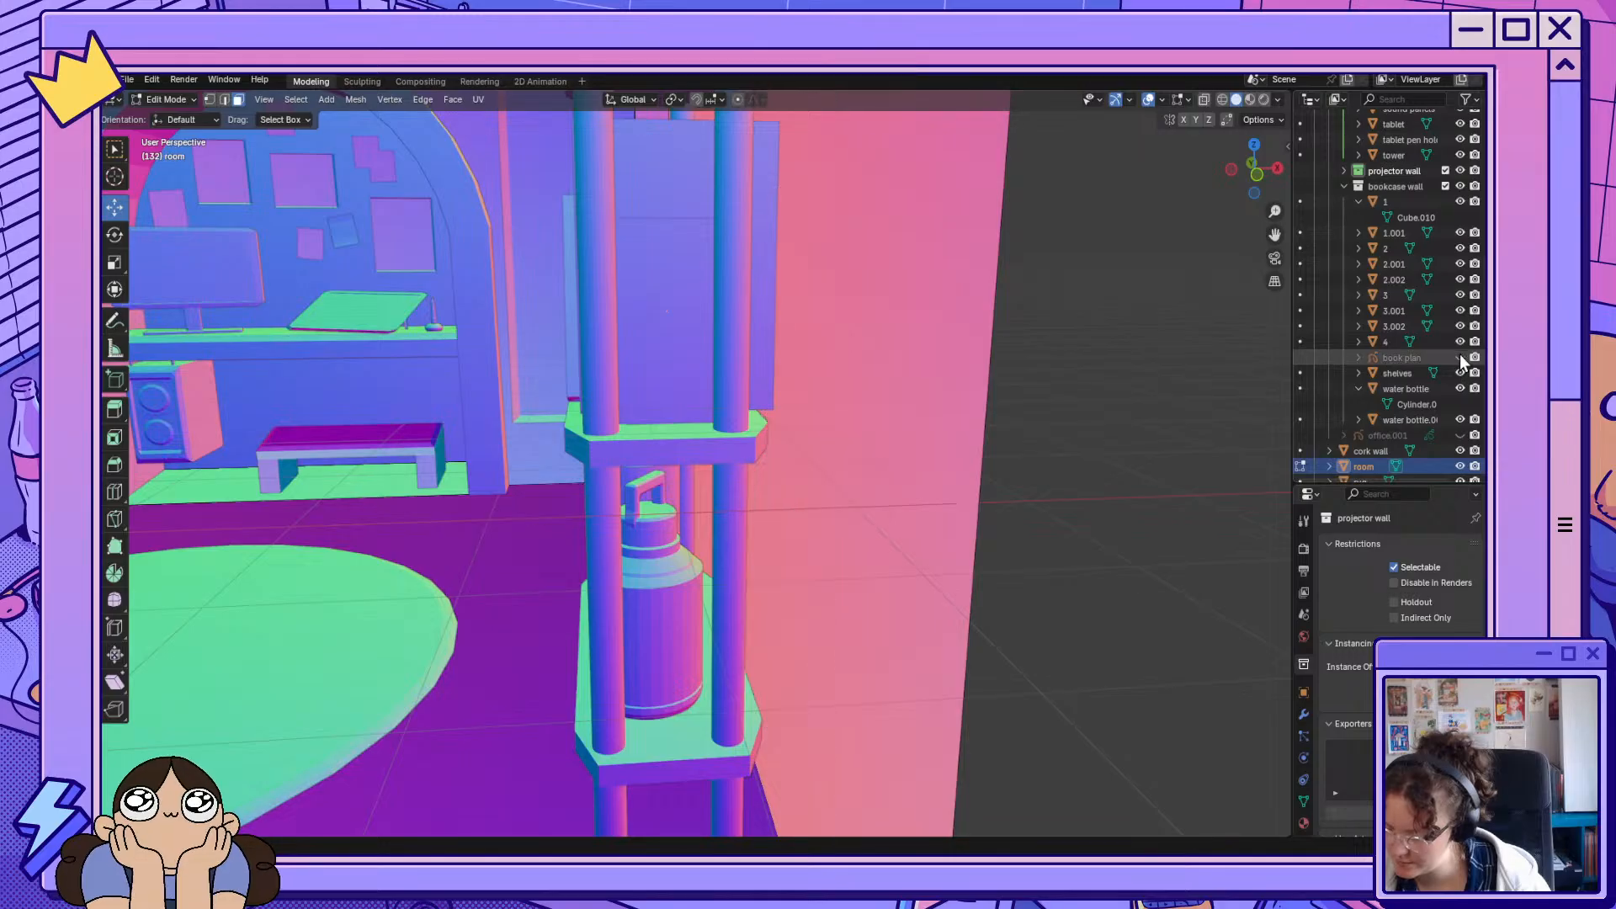
Look over the whole room from several angles and switch from Edit Mode to Object Mode.
{"action": "scroll", "coordinate": [737, 464], "scroll_direction": "down", "scroll_amount": 6}
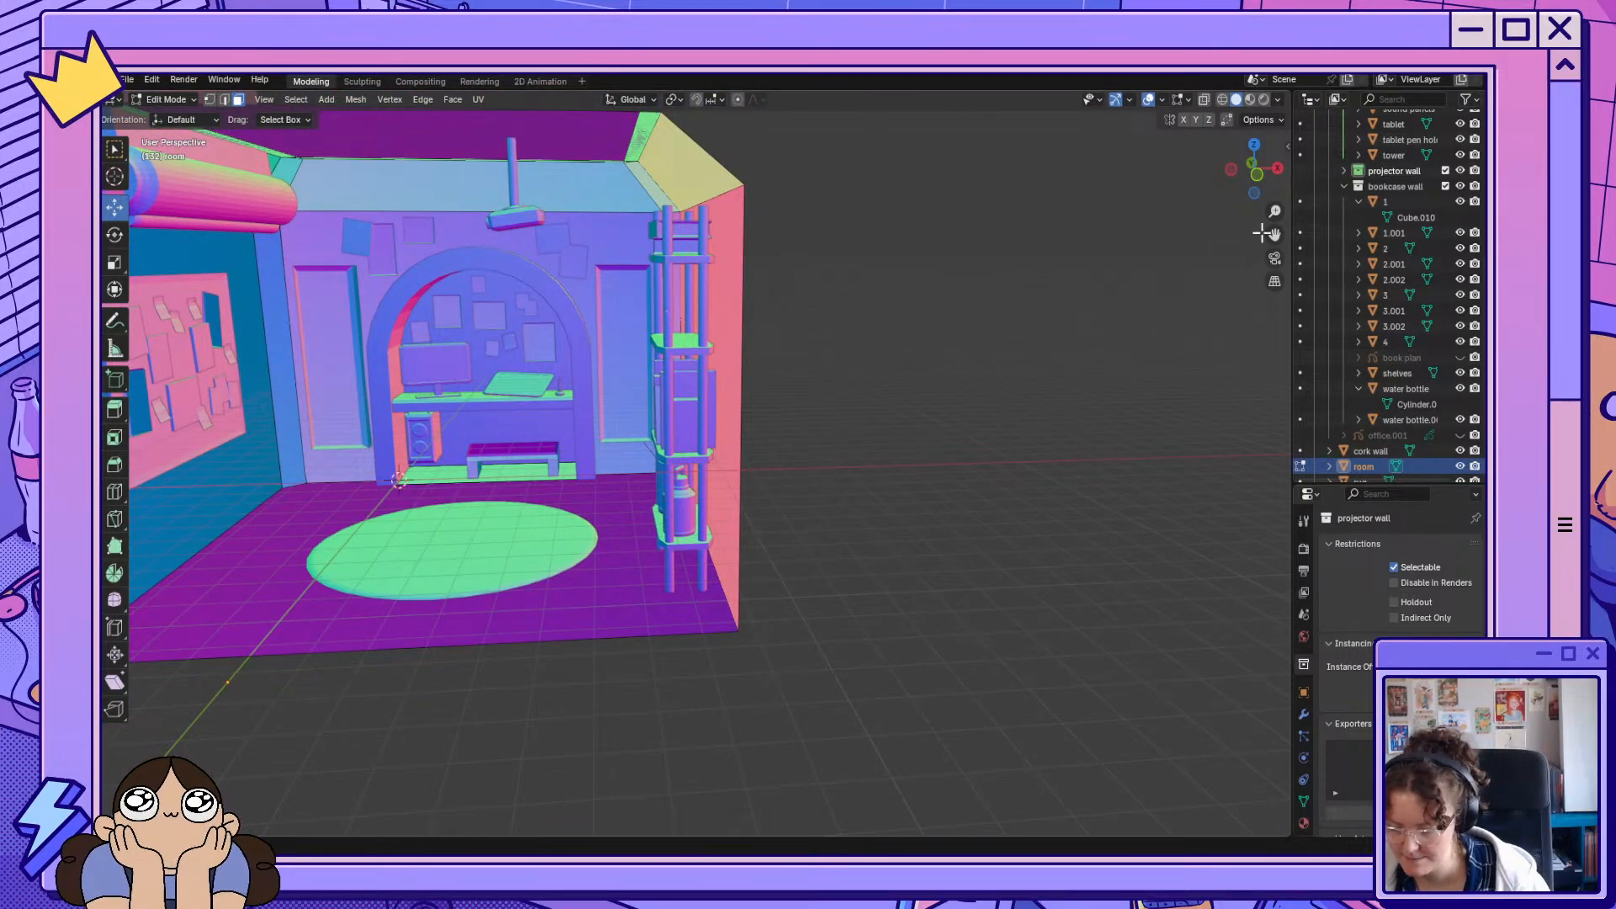
{"action": "left_click_drag", "start_coordinate": [1271, 234], "coordinate": [1605, 282]}
{"action": "scroll", "coordinate": [989, 438], "scroll_direction": "up", "scroll_amount": 2}
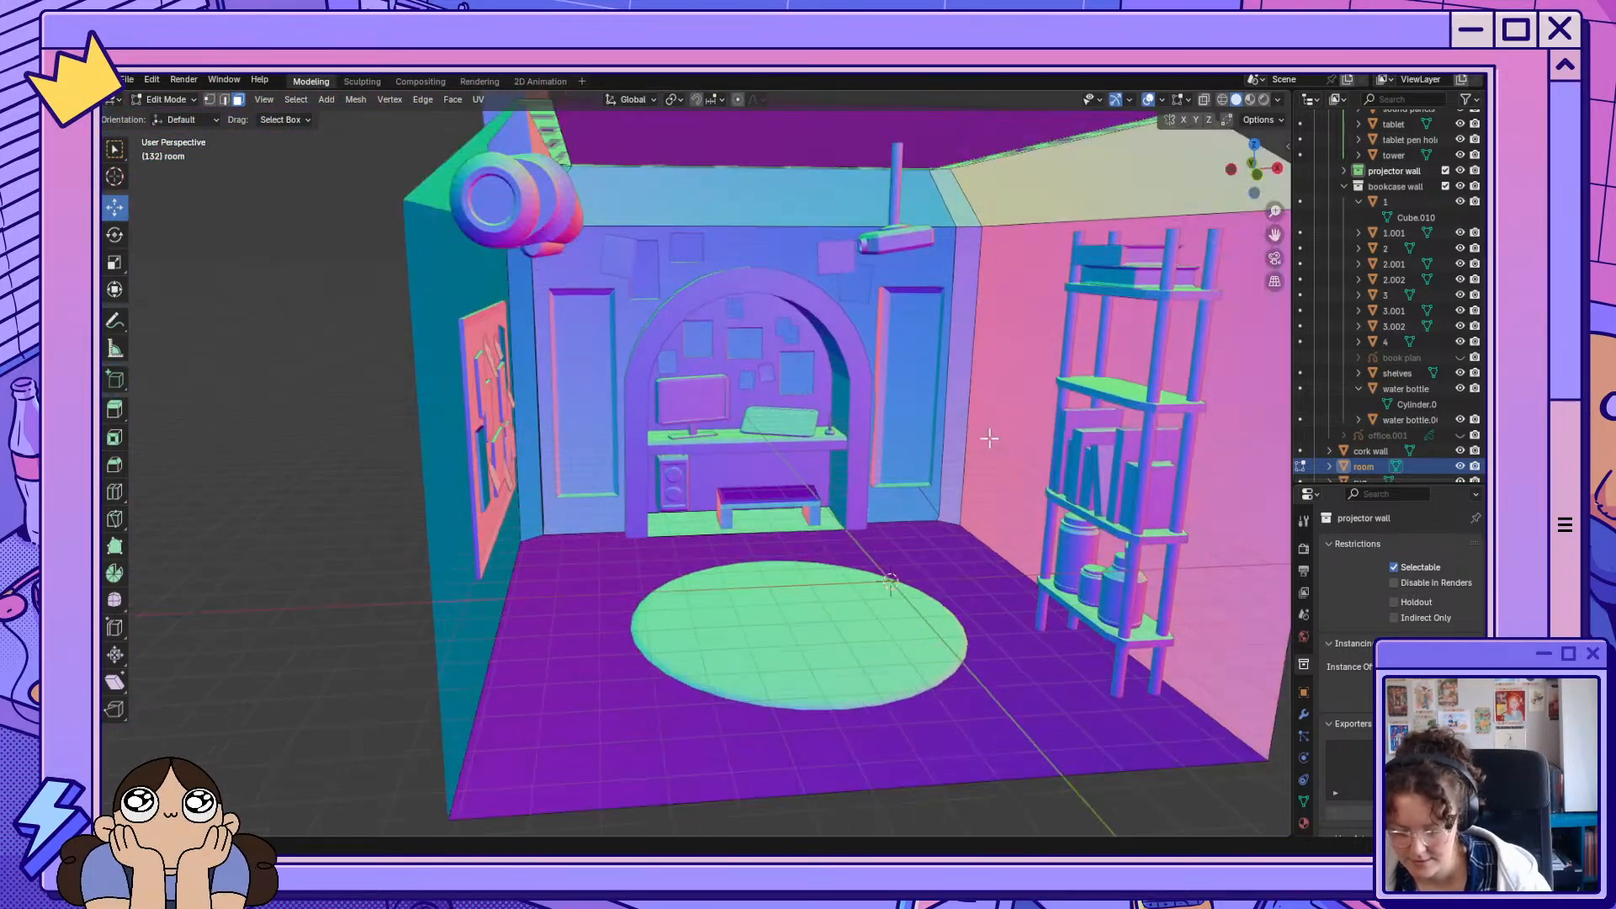
{"action": "scroll", "coordinate": [989, 437], "scroll_direction": "up", "scroll_amount": 2}
{"action": "middle_click_drag", "start_coordinate": [999, 437], "coordinate": [887, 404]}
{"action": "scroll", "coordinate": [887, 404], "scroll_direction": "down", "scroll_amount": 2}
{"action": "scroll", "coordinate": [885, 389], "scroll_direction": "up", "scroll_amount": 2}
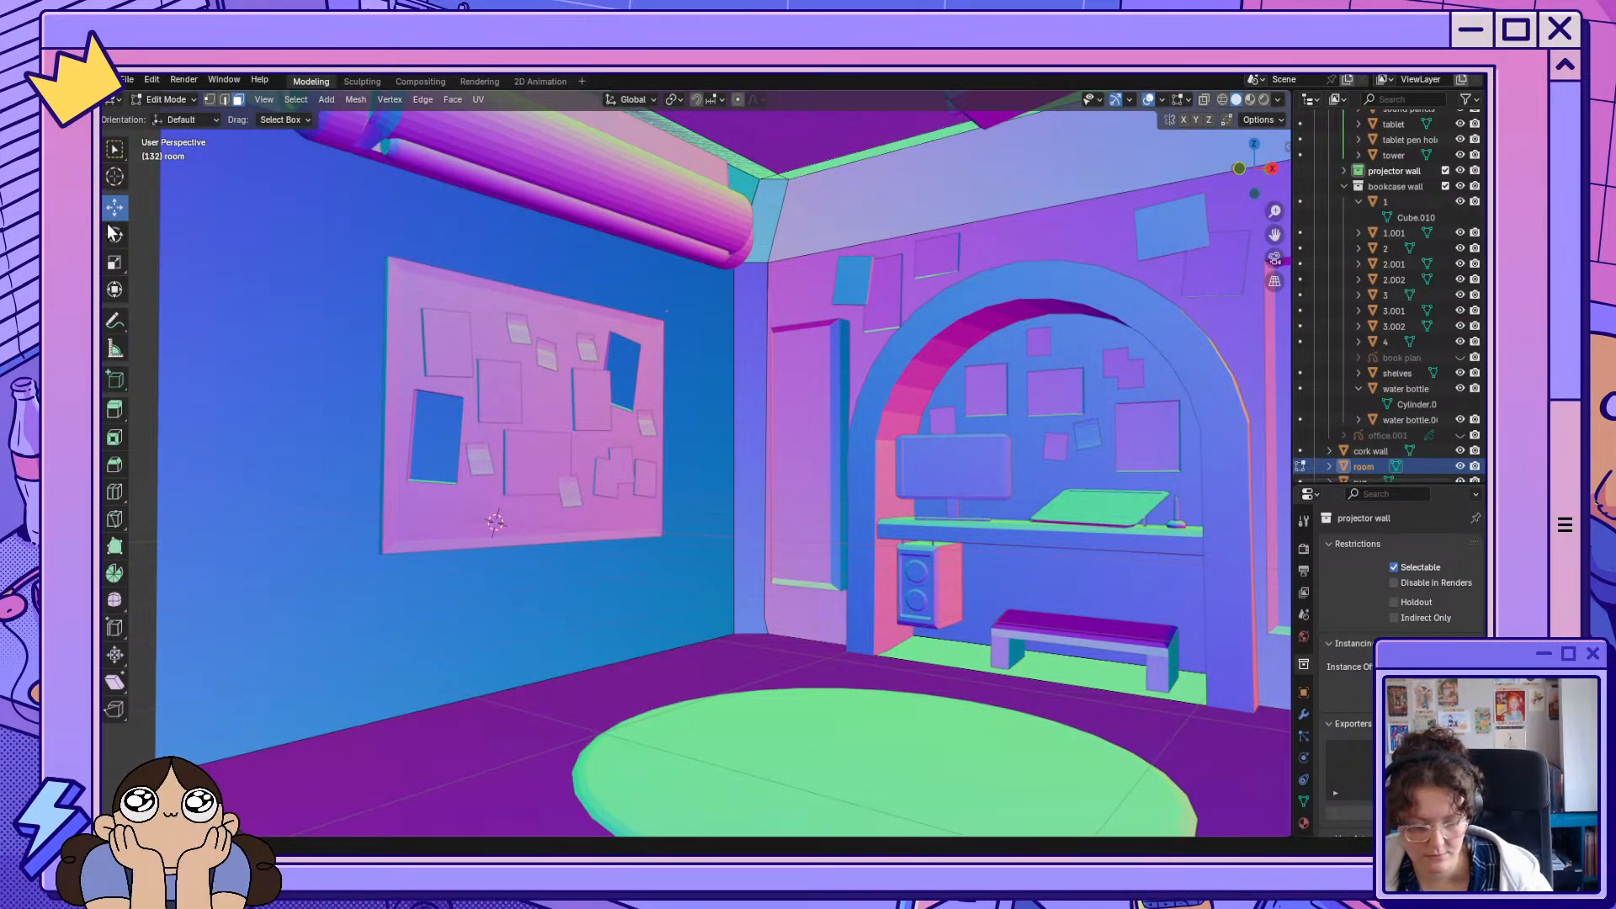
{"action": "left_click", "coordinate": [184, 112]}
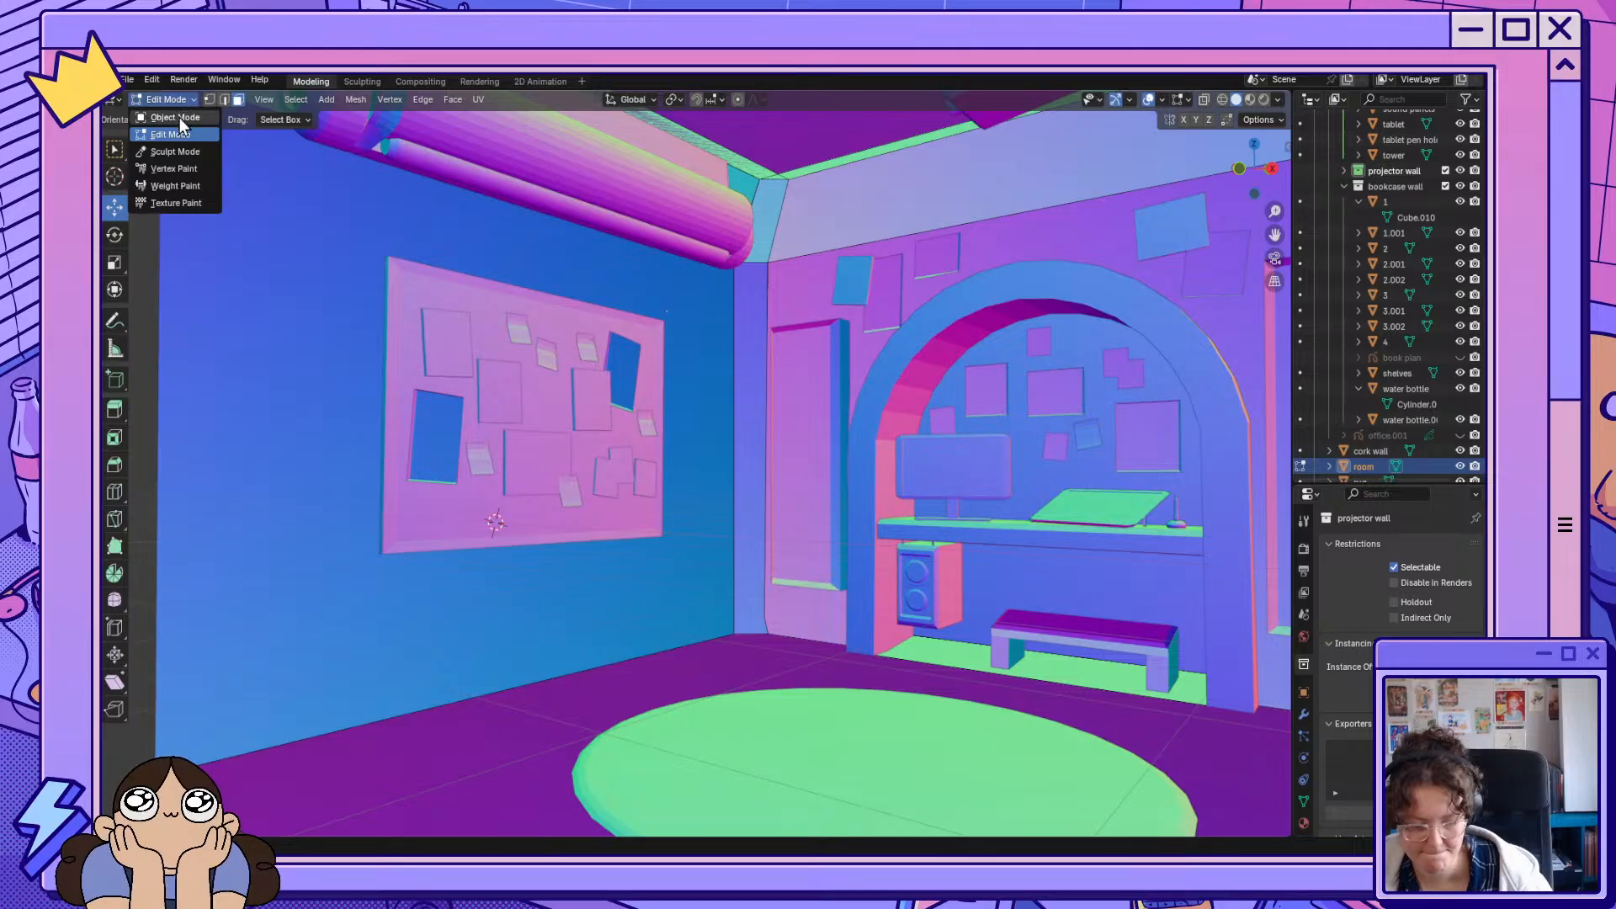
{"action": "left_click", "coordinate": [172, 158]}
Try lowering the thin bar under the projector roller along Z in front of the cork board, and undo the move.
{"action": "left_click", "coordinate": [471, 187]}
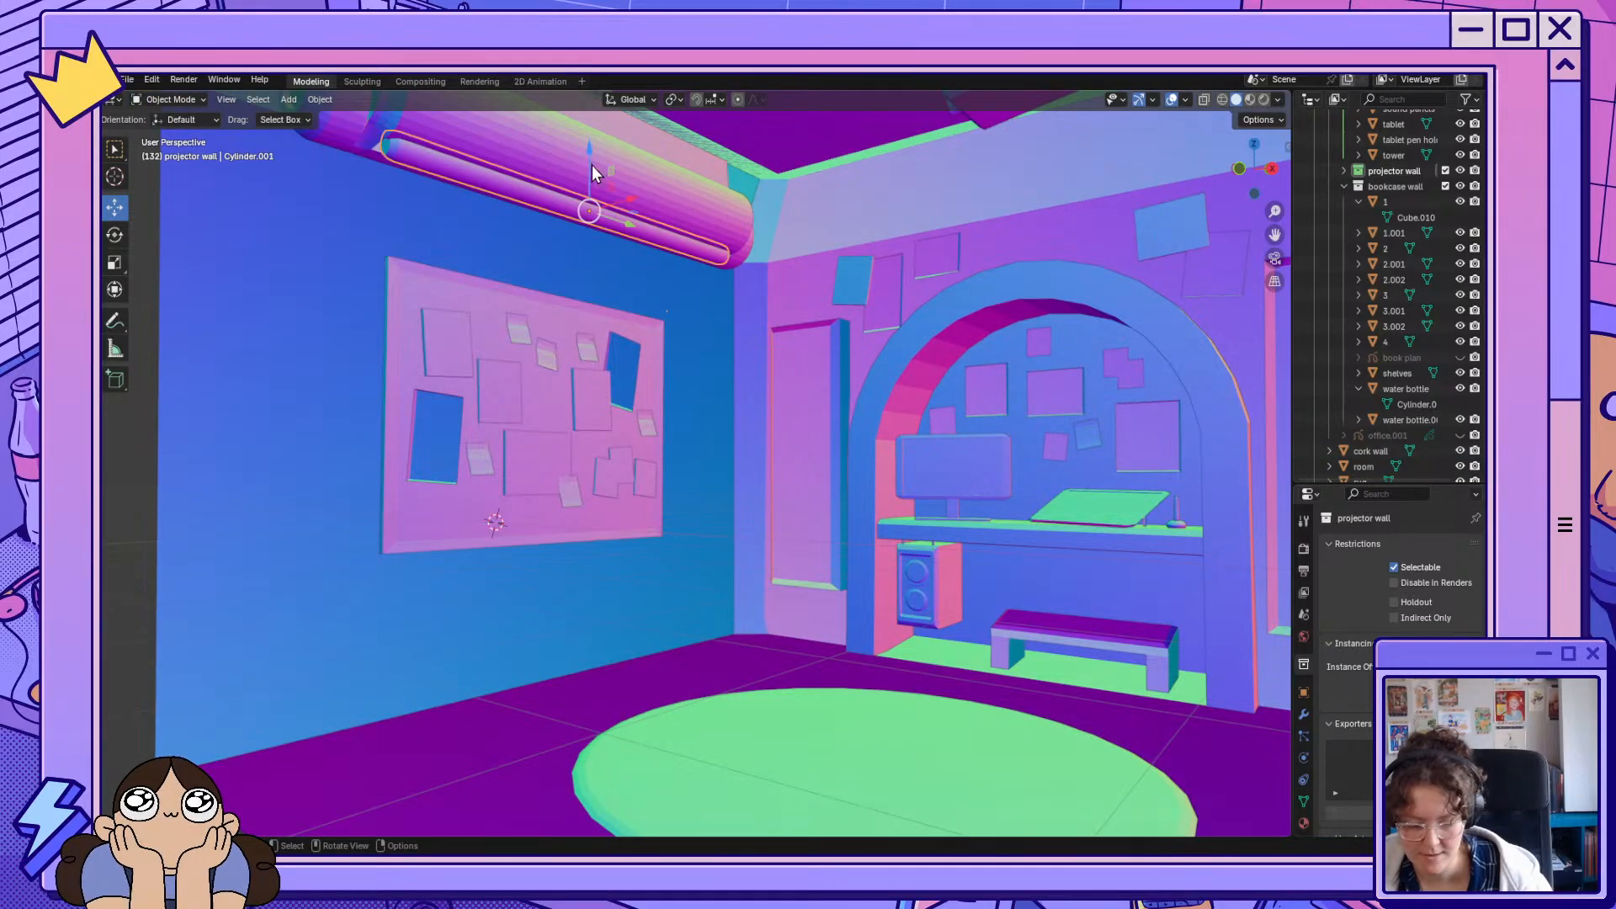
{"action": "scroll", "coordinate": [597, 347], "scroll_direction": "down", "scroll_amount": 3}
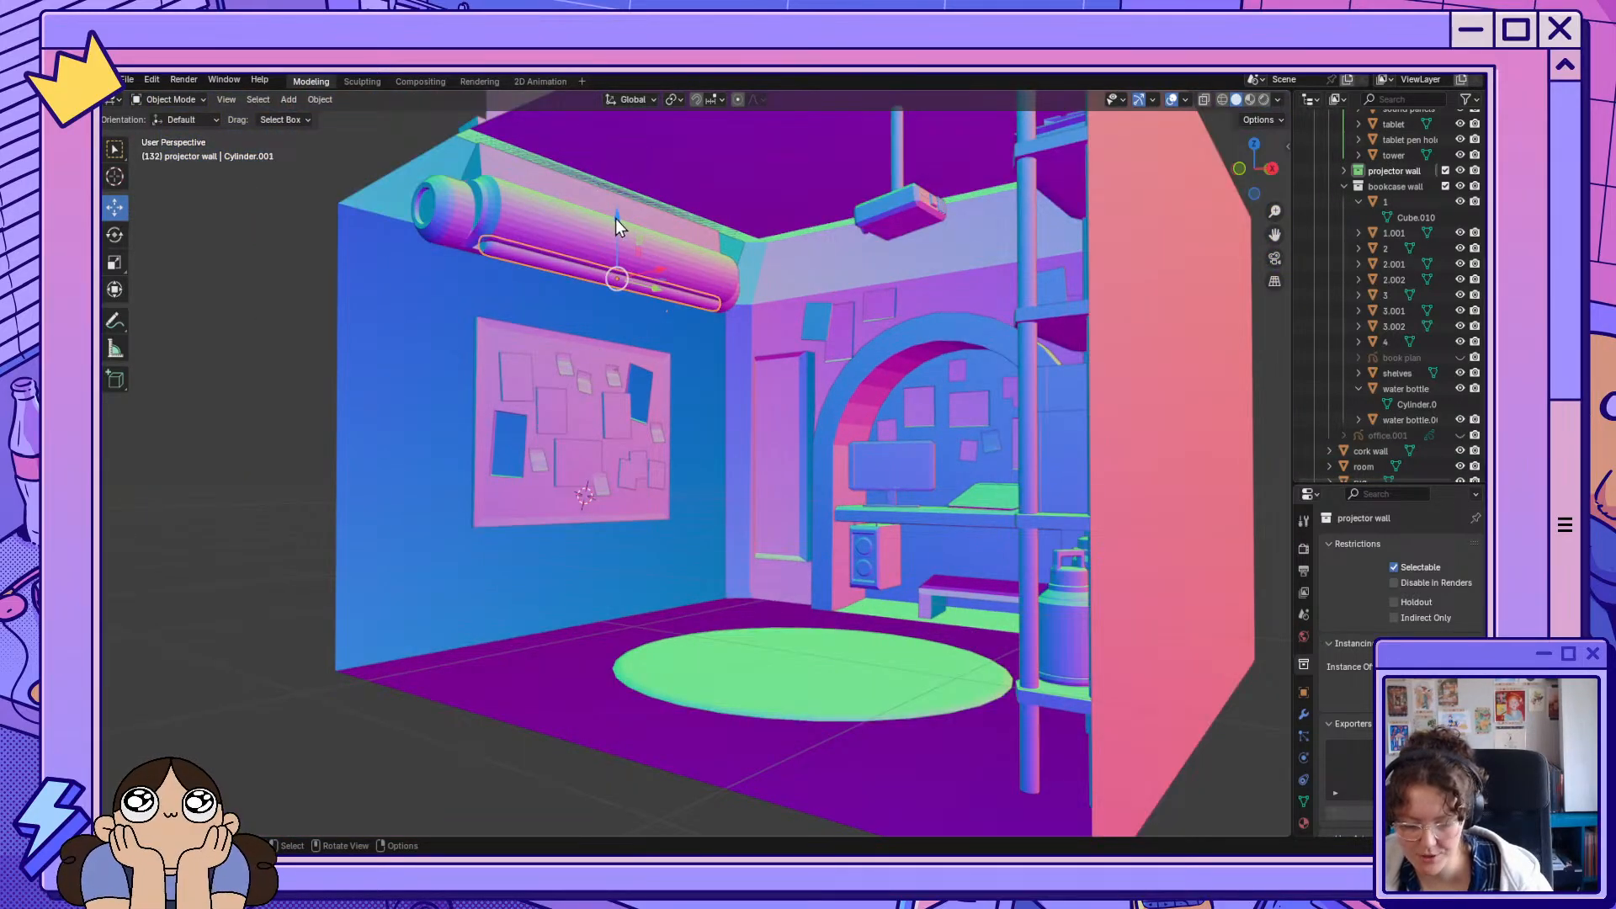
{"action": "left_click_drag", "start_coordinate": [618, 219], "coordinate": [608, 302]}
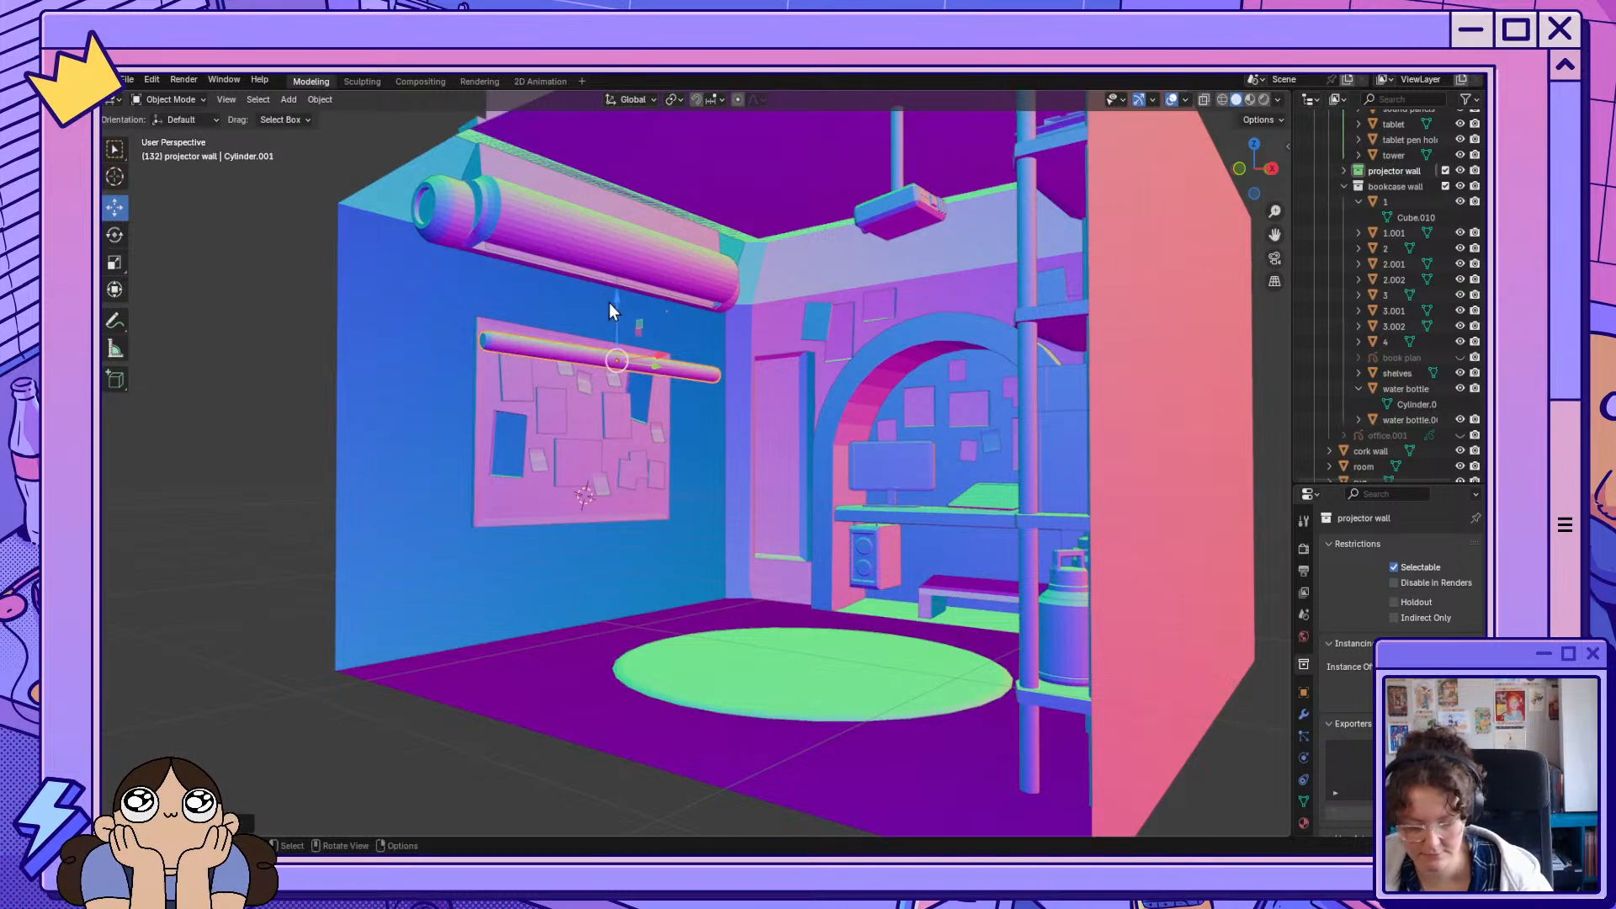
{"action": "key", "text": "ctrl+z"}
Join the projector screen sheet, the thin bar beneath the roller and the bar at the screen's upper edge into one object.
{"action": "left_click", "coordinate": [559, 183]}
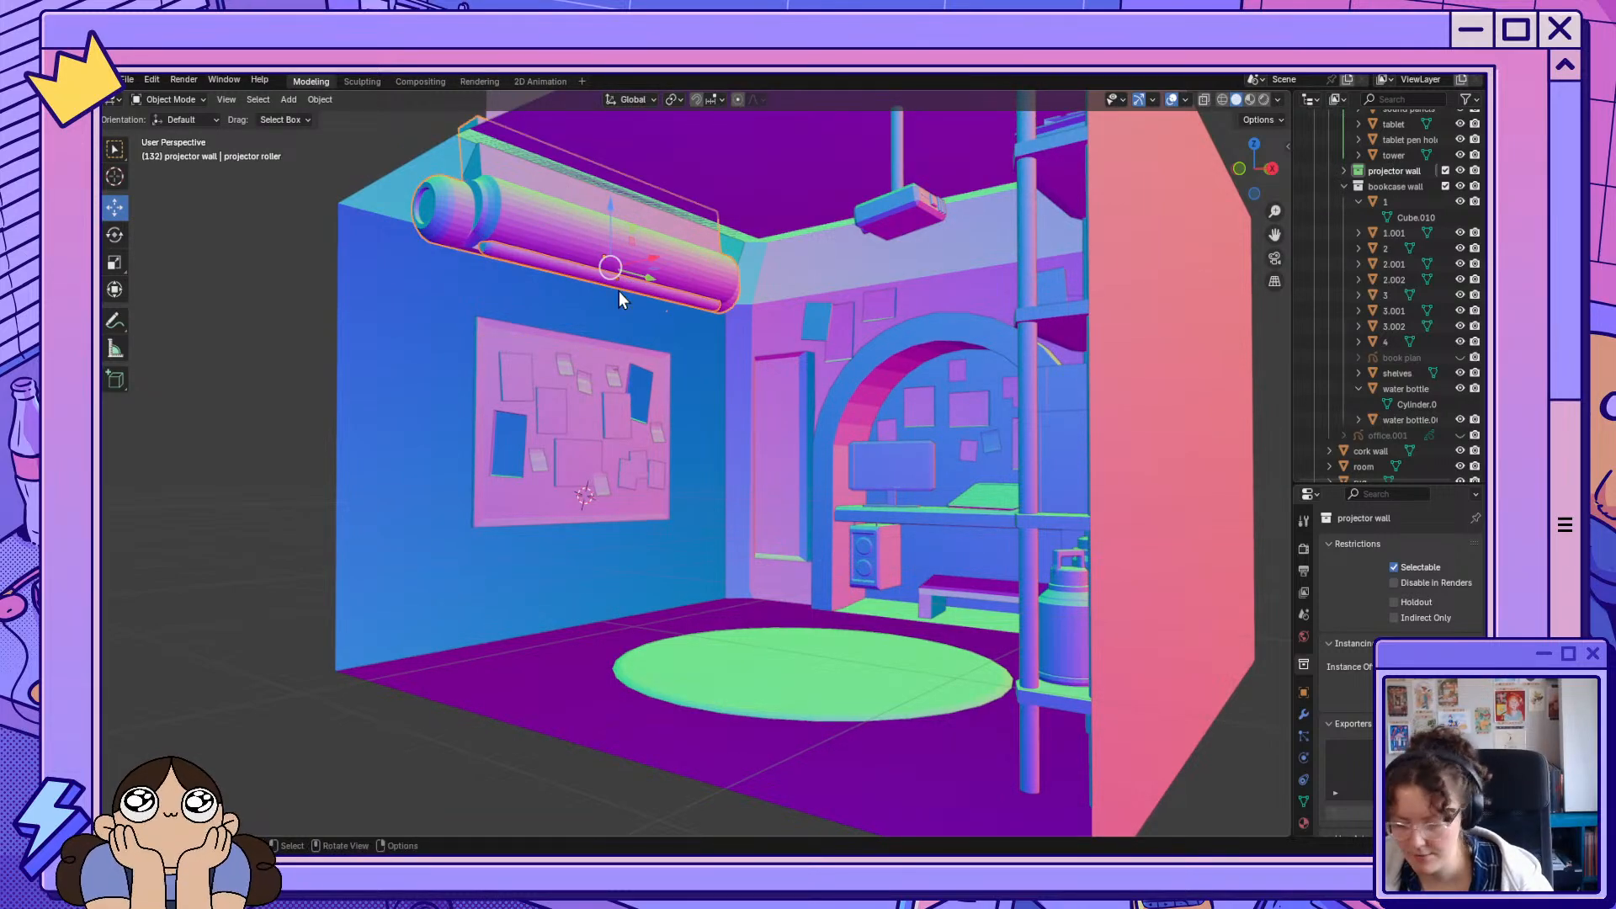
{"action": "middle_click_drag", "start_coordinate": [619, 291], "coordinate": [678, 340]}
{"action": "scroll", "coordinate": [679, 337], "scroll_direction": "down", "scroll_amount": 6}
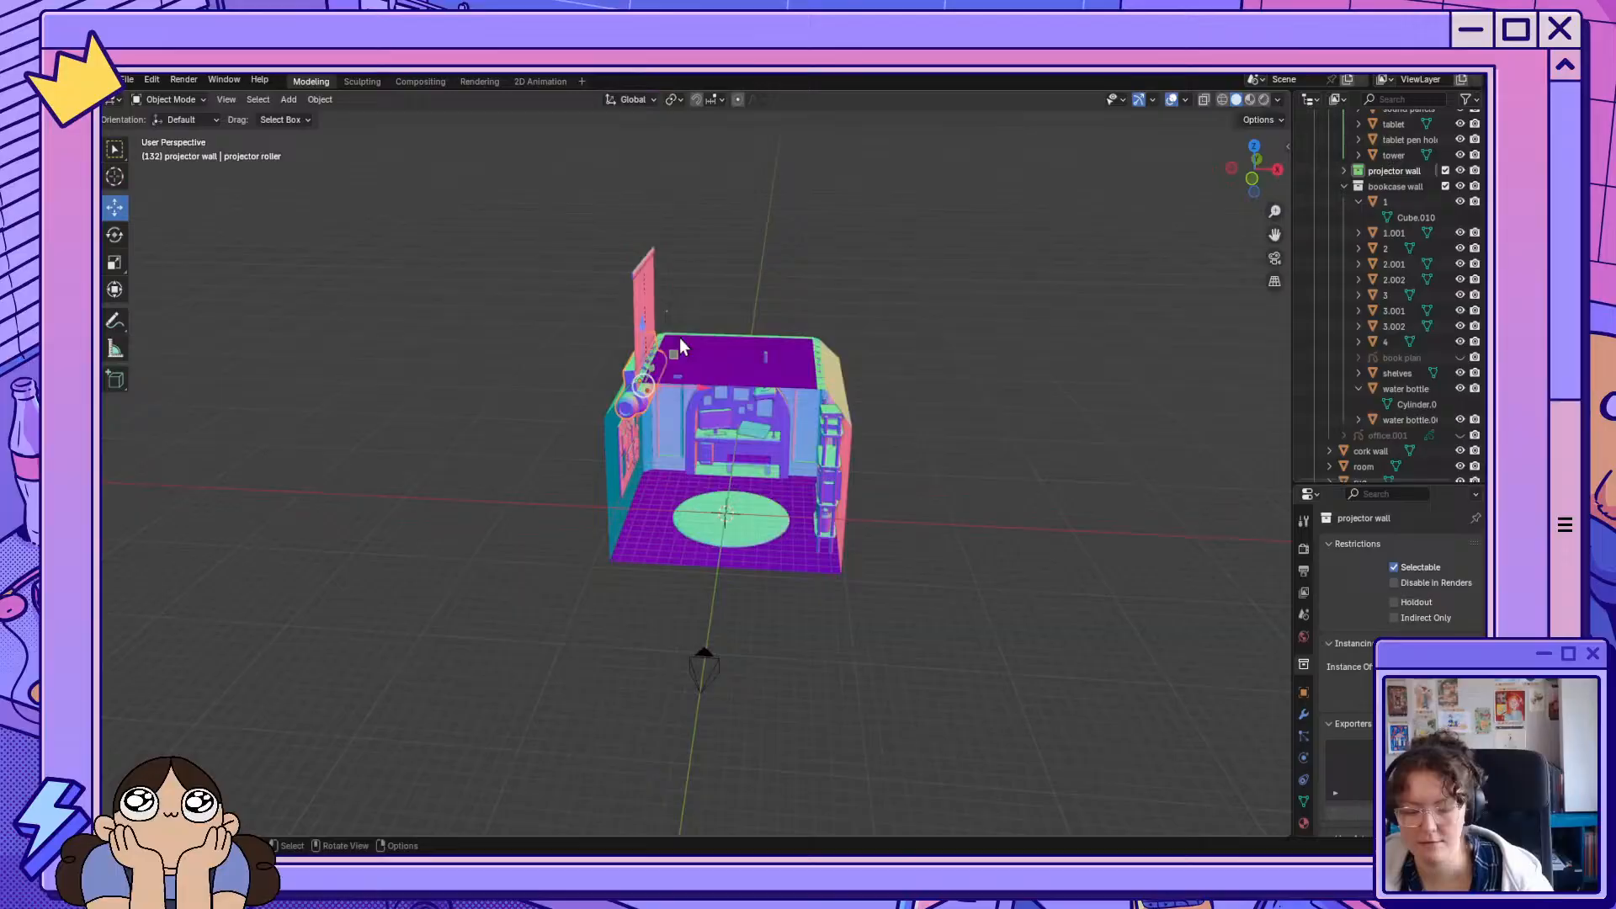
{"action": "left_click", "coordinate": [642, 300]}
{"action": "left_click", "coordinate": [640, 268]}
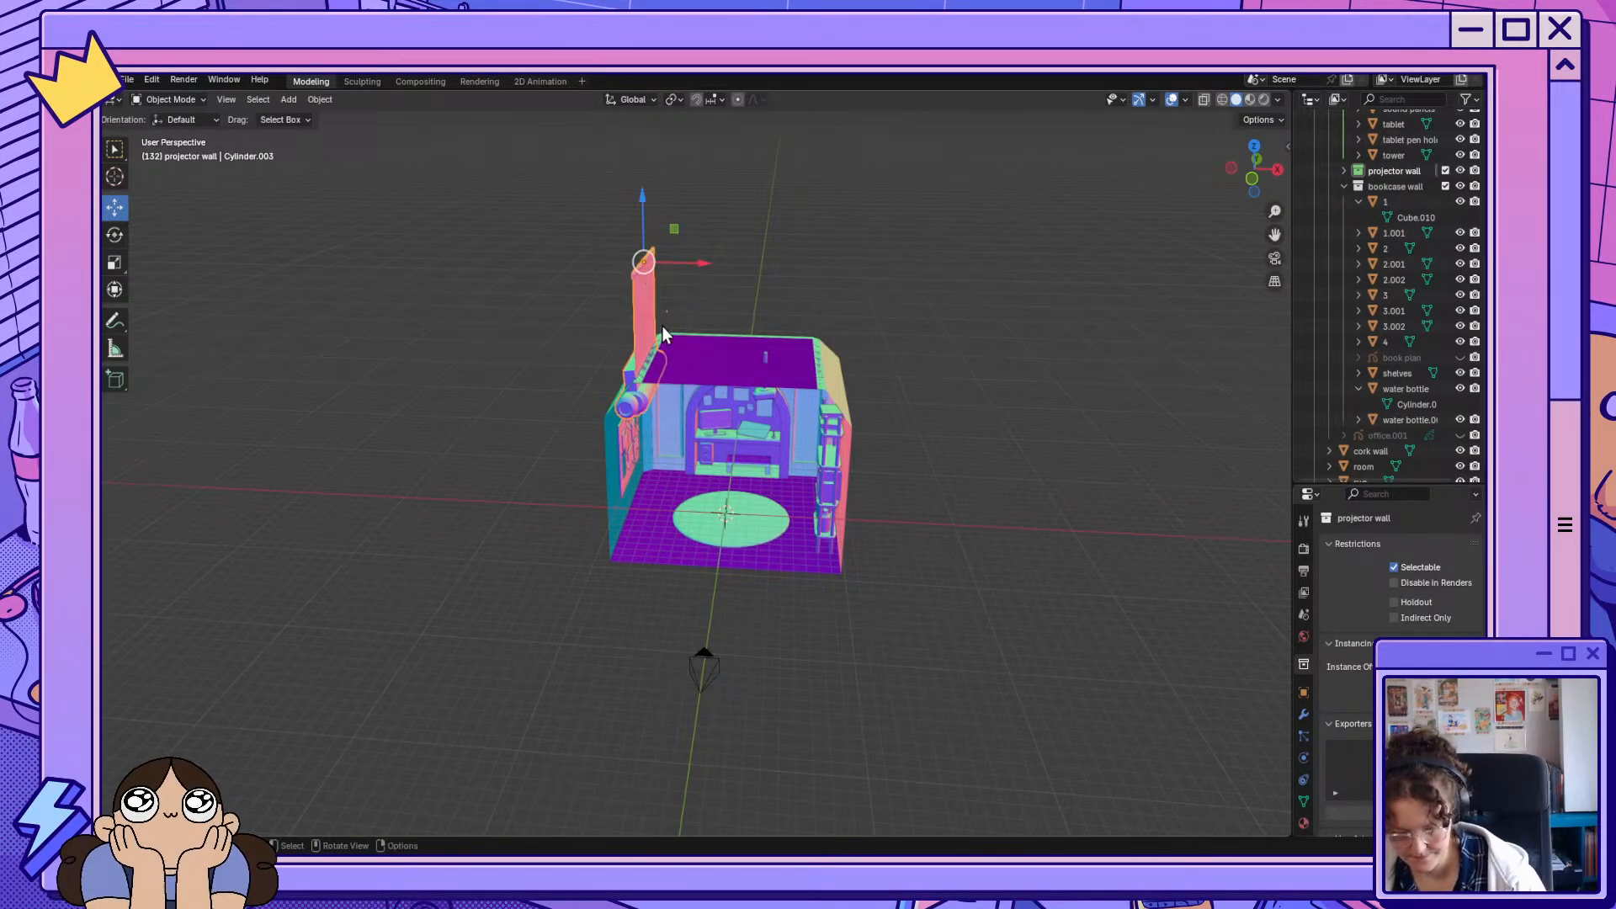
{"action": "scroll", "coordinate": [674, 345], "scroll_direction": "up", "scroll_amount": 6}
{"action": "mouse_move", "coordinate": [561, 299]}
{"action": "middle_mouse_down"}
{"action": "mouse_move", "coordinate": [513, 298]}
{"action": "mouse_move", "coordinate": [559, 304]}
{"action": "middle_mouse_up"}
{"action": "left_click", "coordinate": [524, 158]}
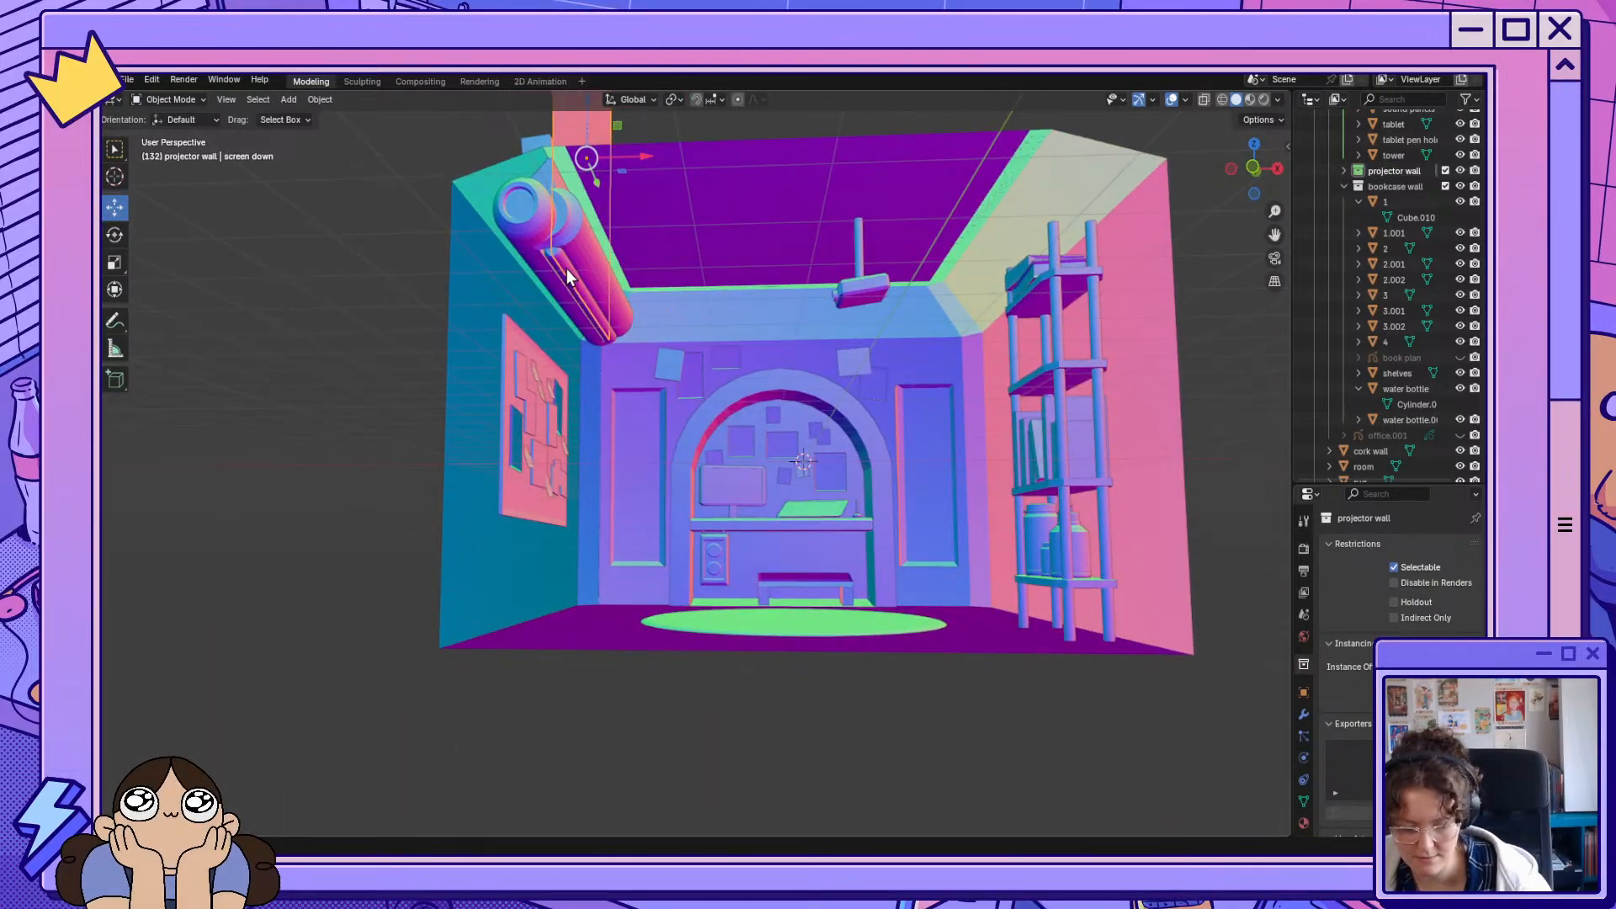
{"action": "left_click", "coordinate": [566, 268]}
{"action": "middle_click_drag", "start_coordinate": [593, 276], "coordinate": [603, 310]}
{"action": "scroll", "coordinate": [604, 309], "scroll_direction": "down", "scroll_amount": 6}
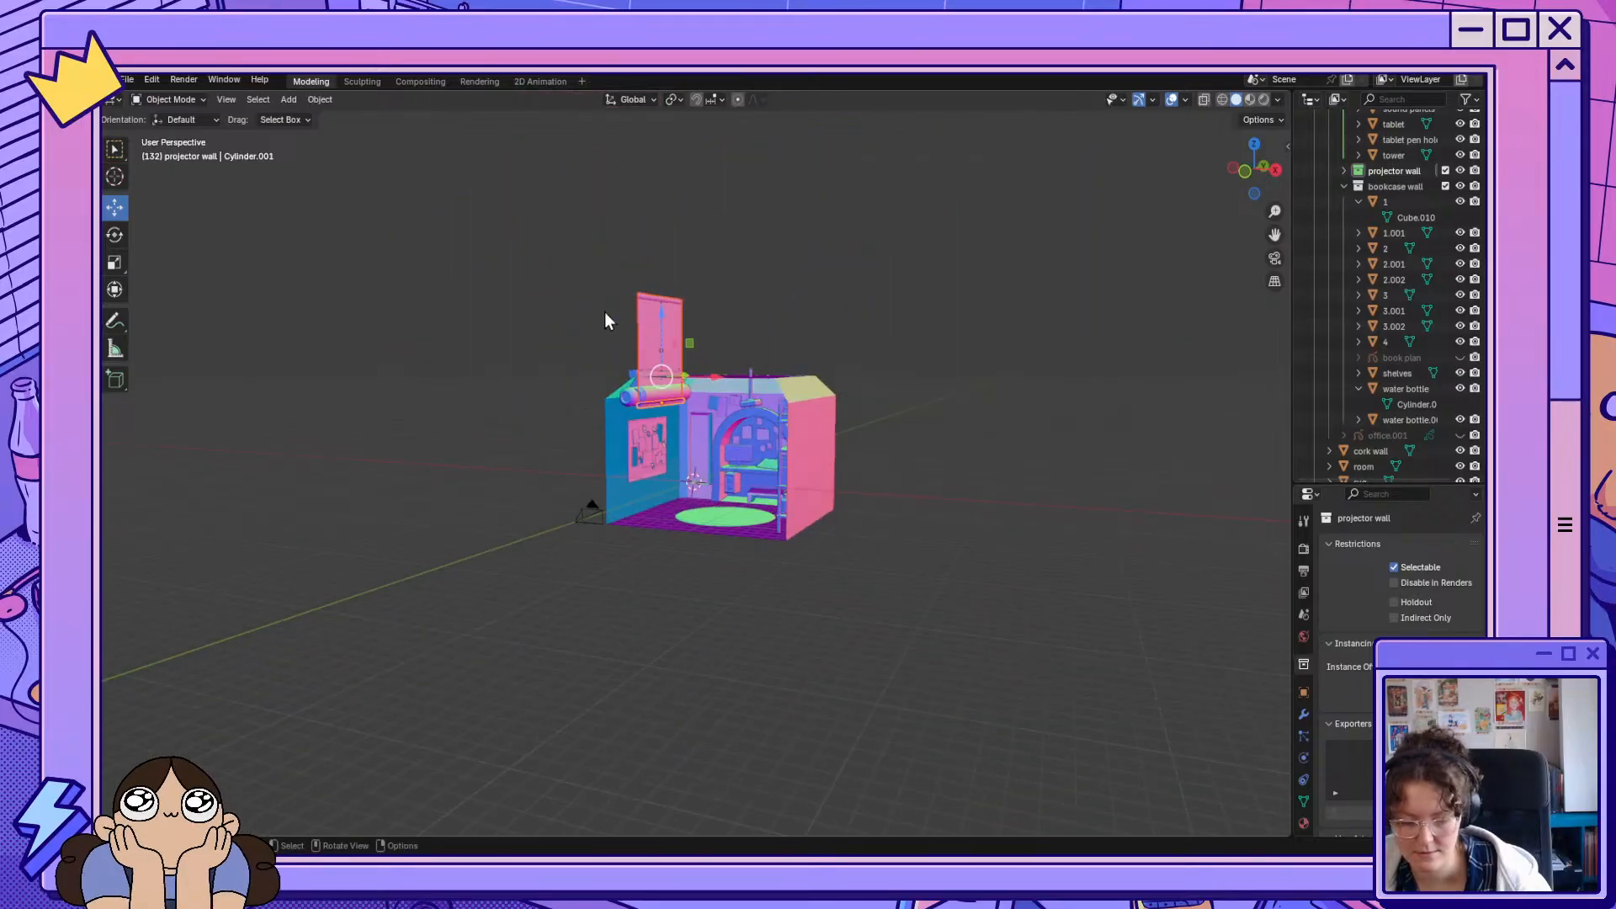
{"action": "left_click", "coordinate": [646, 300]}
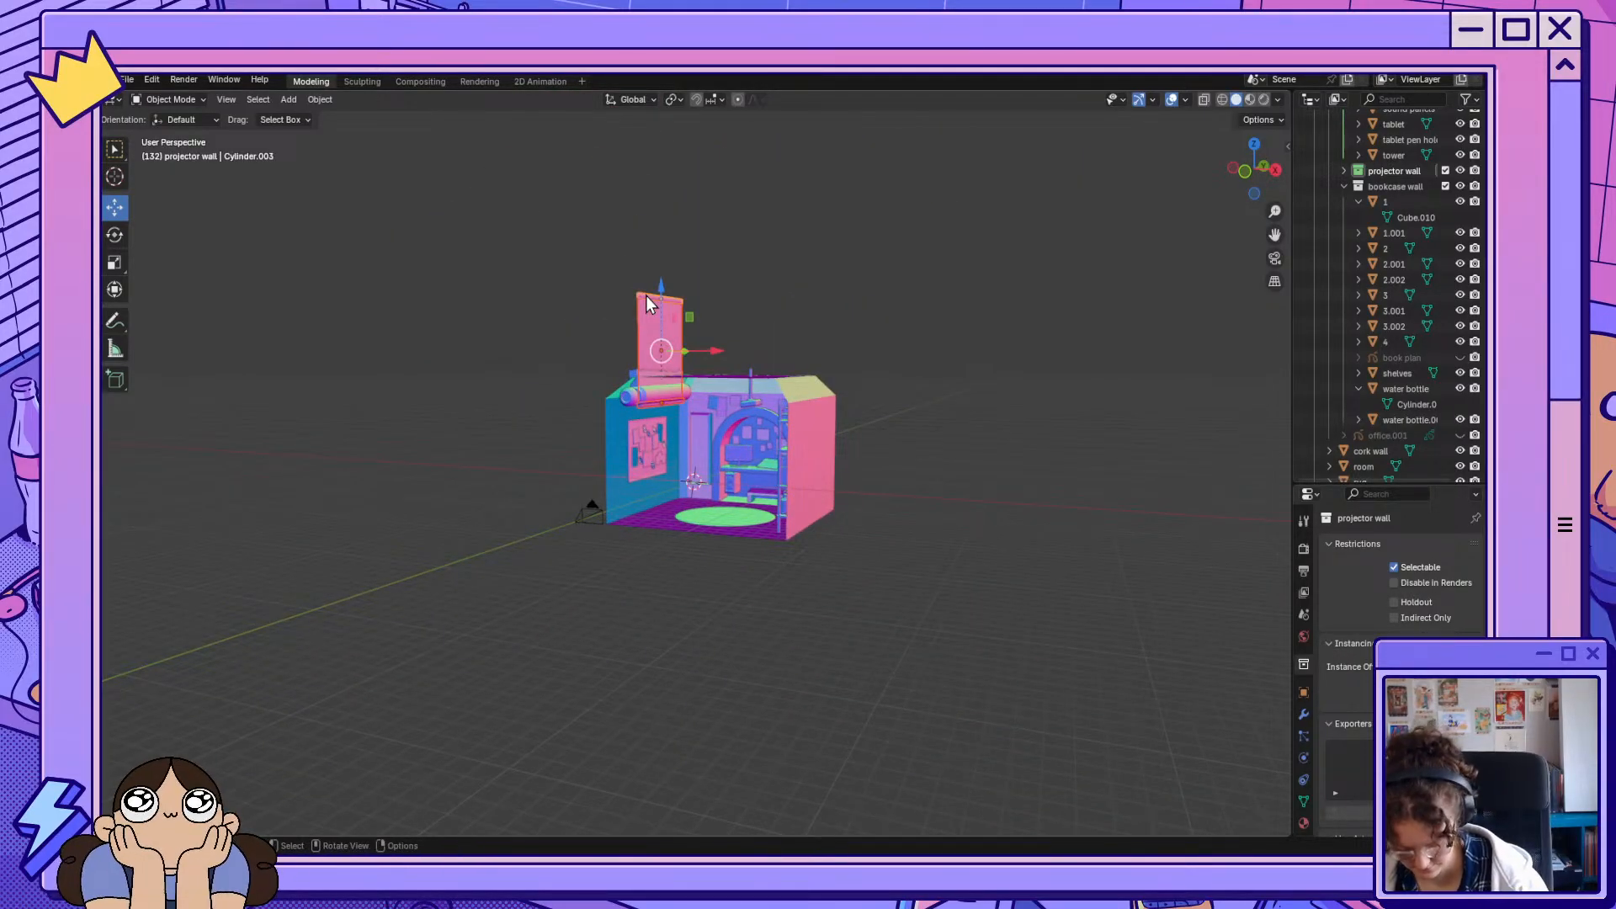
{"action": "key", "text": "ctrl+j"}
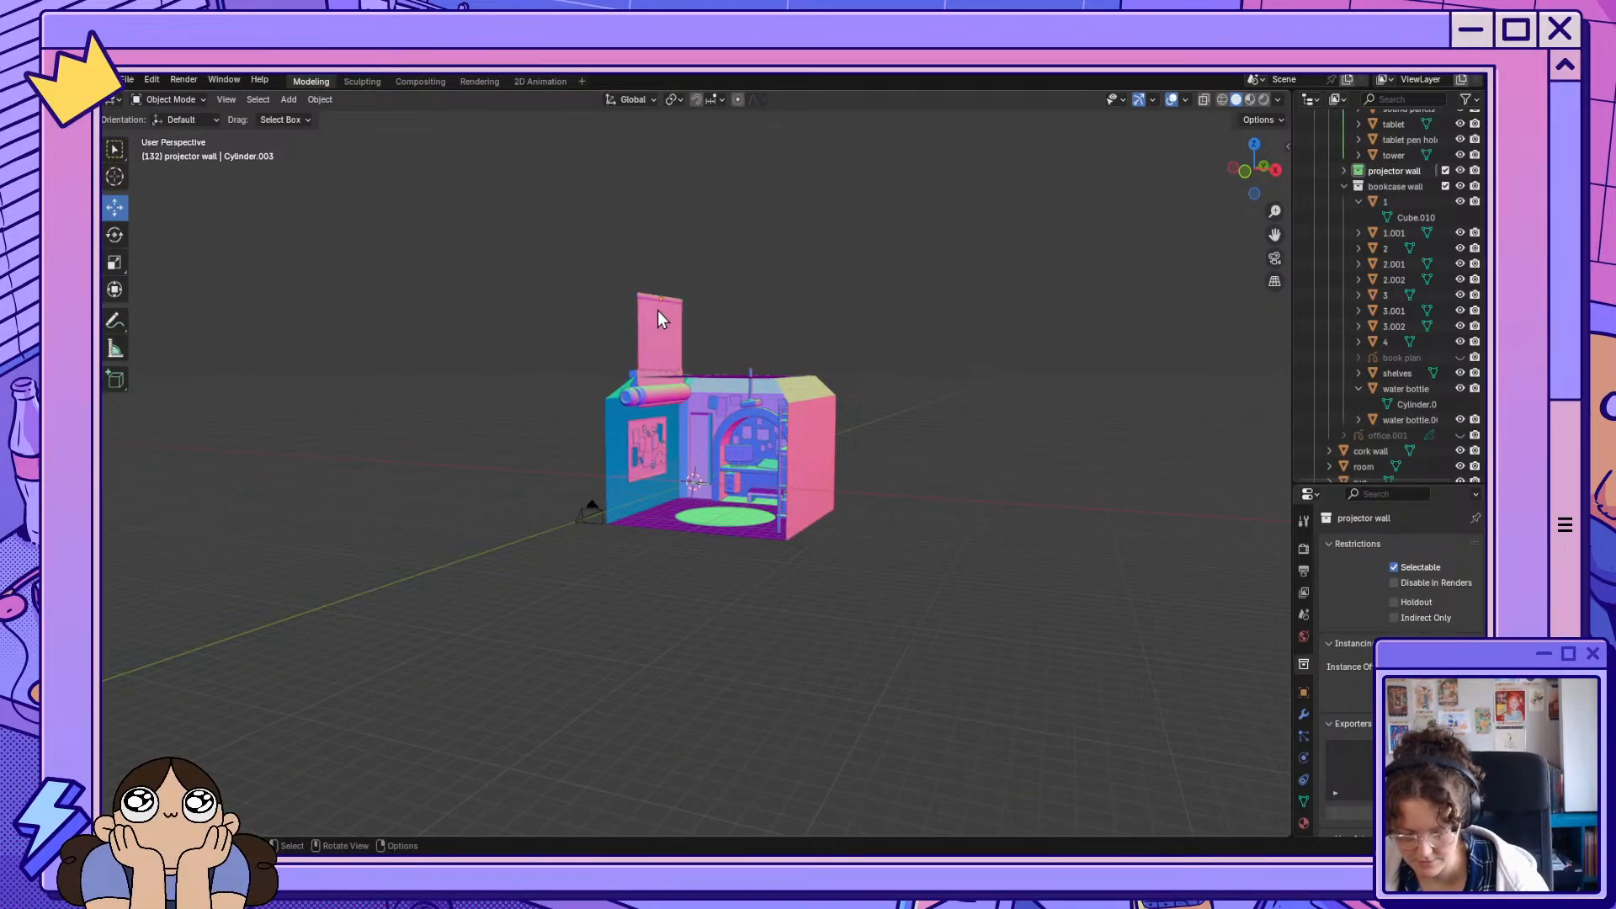
Check the cork board and its pinned notes as separate objects.
{"action": "scroll", "coordinate": [761, 402], "scroll_direction": "up", "scroll_amount": 8}
{"action": "middle_click_drag", "start_coordinate": [746, 412], "coordinate": [731, 447]}
{"action": "left_click", "coordinate": [509, 336]}
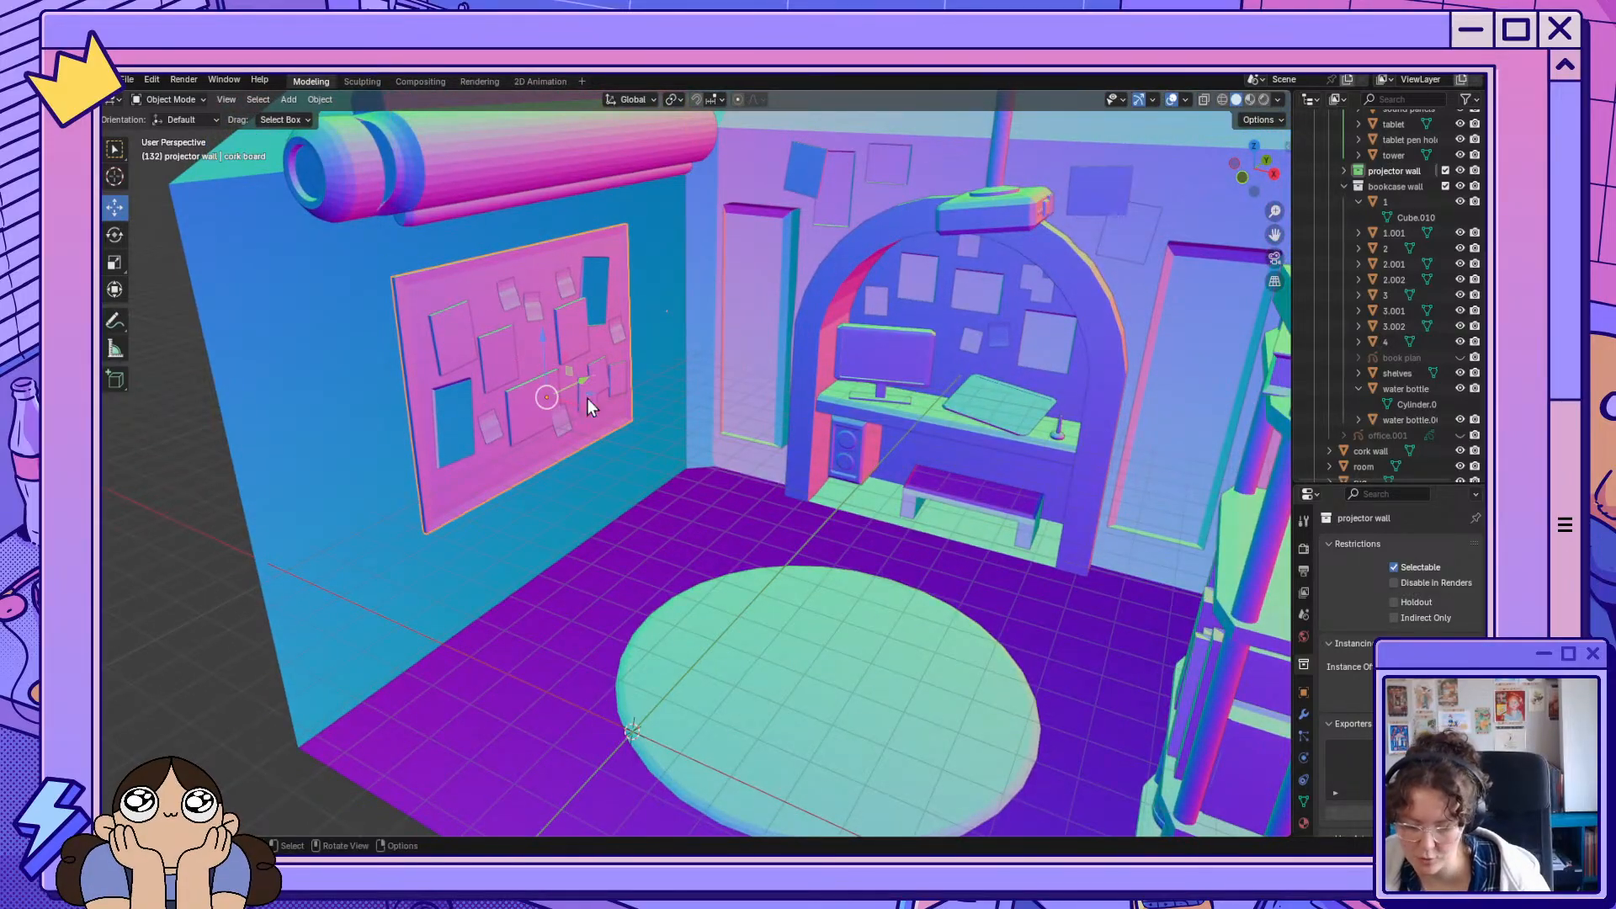
{"action": "left_click", "coordinate": [488, 364]}
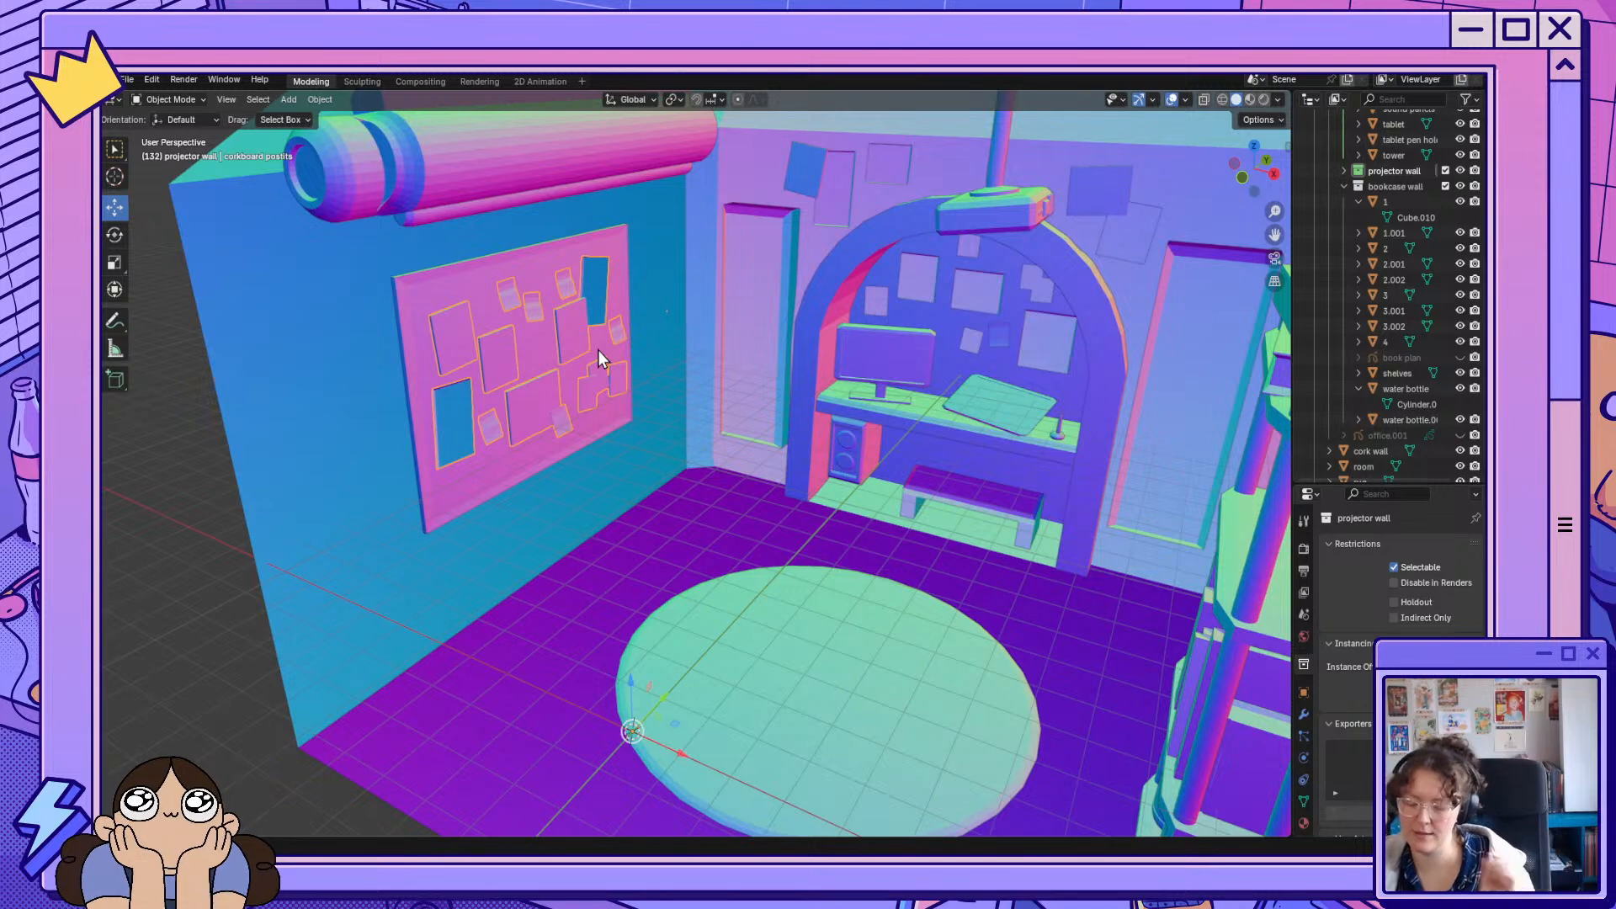
Try lowering the joined projector screen along Z so it hangs in front of the cork board.
{"action": "left_click", "coordinate": [519, 199]}
{"action": "scroll", "coordinate": [550, 209], "scroll_direction": "down", "scroll_amount": 6}
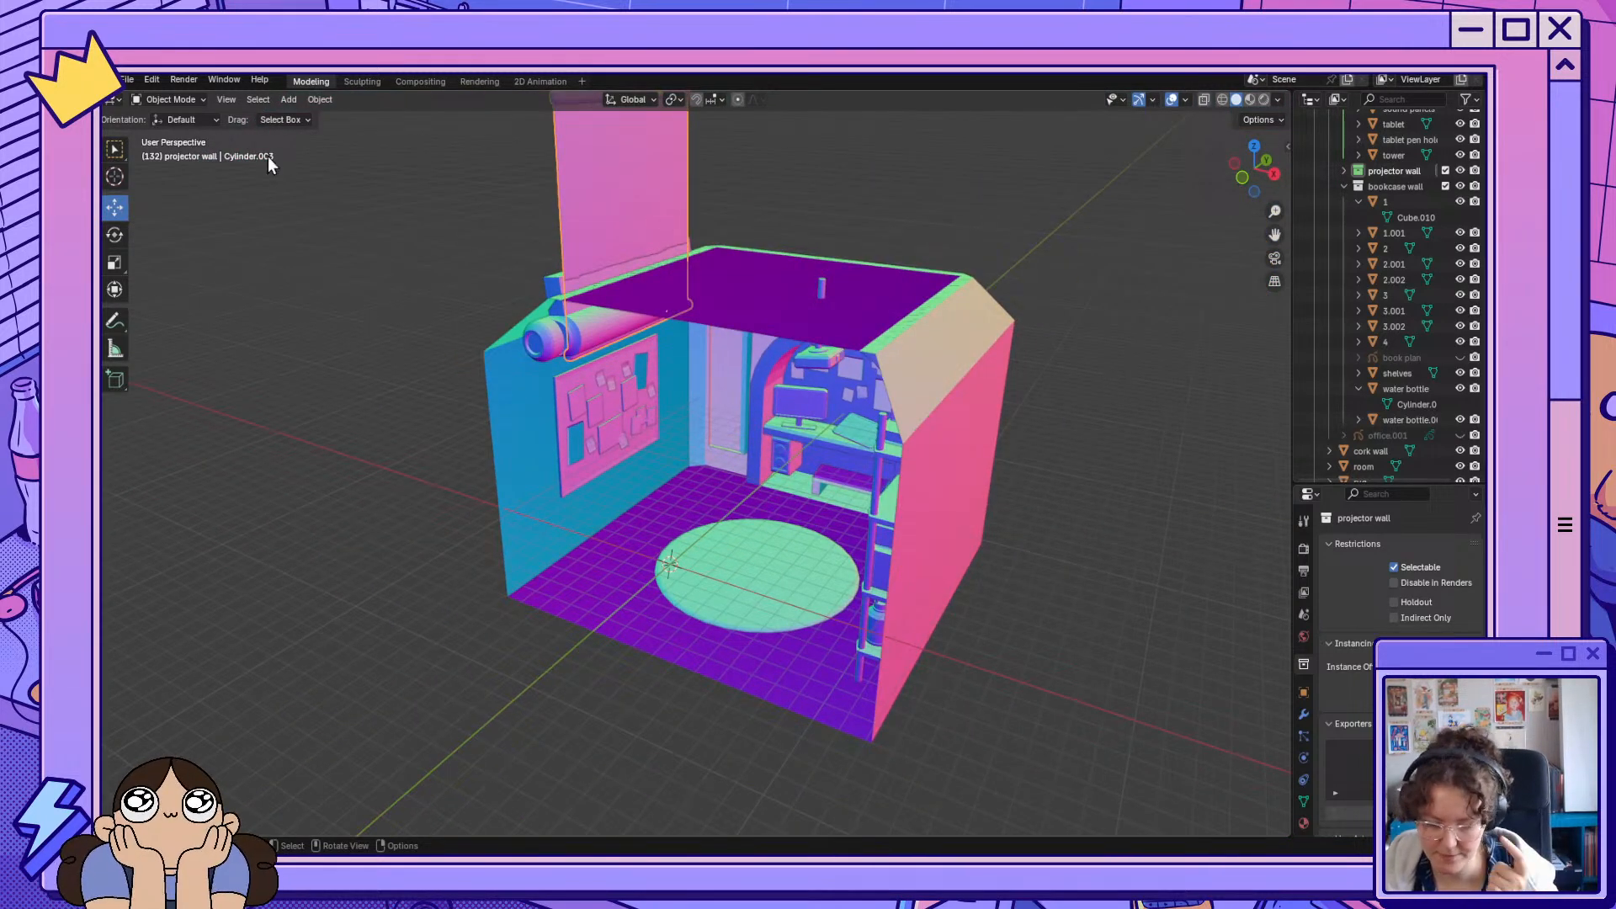
{"action": "middle_click_drag", "start_coordinate": [622, 313], "coordinate": [670, 240]}
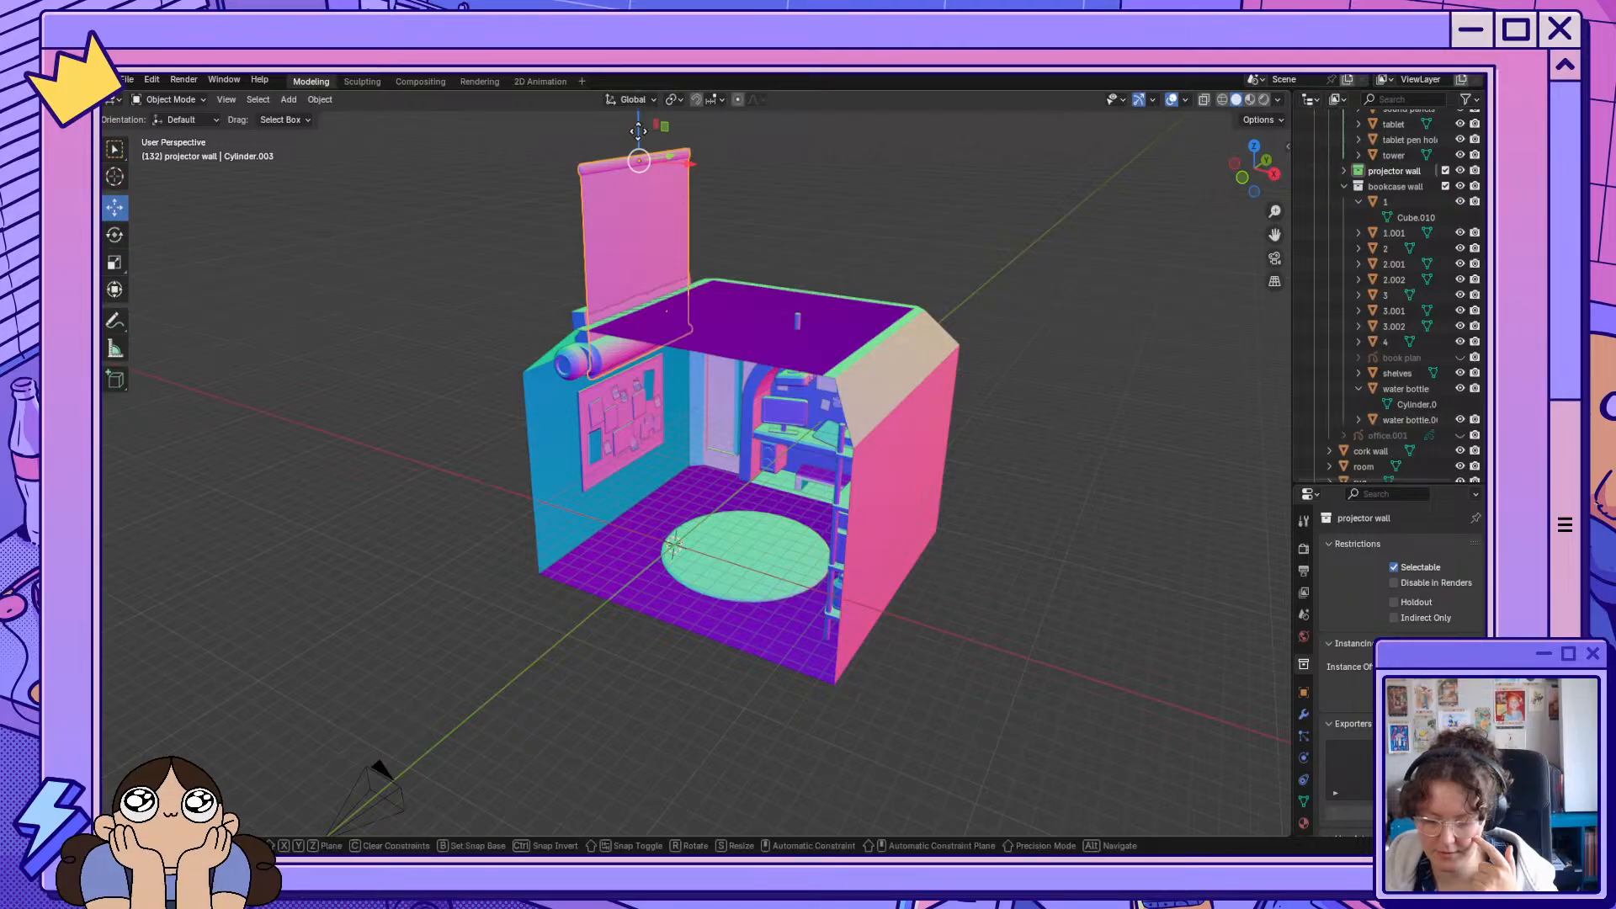
{"action": "key", "text": "g"}
{"action": "key", "text": "z"}
{"action": "left_click", "coordinate": [660, 312]}
{"action": "middle_click_drag", "start_coordinate": [660, 312], "coordinate": [666, 346]}
{"action": "scroll", "coordinate": [716, 374], "scroll_direction": "up", "scroll_amount": 8}
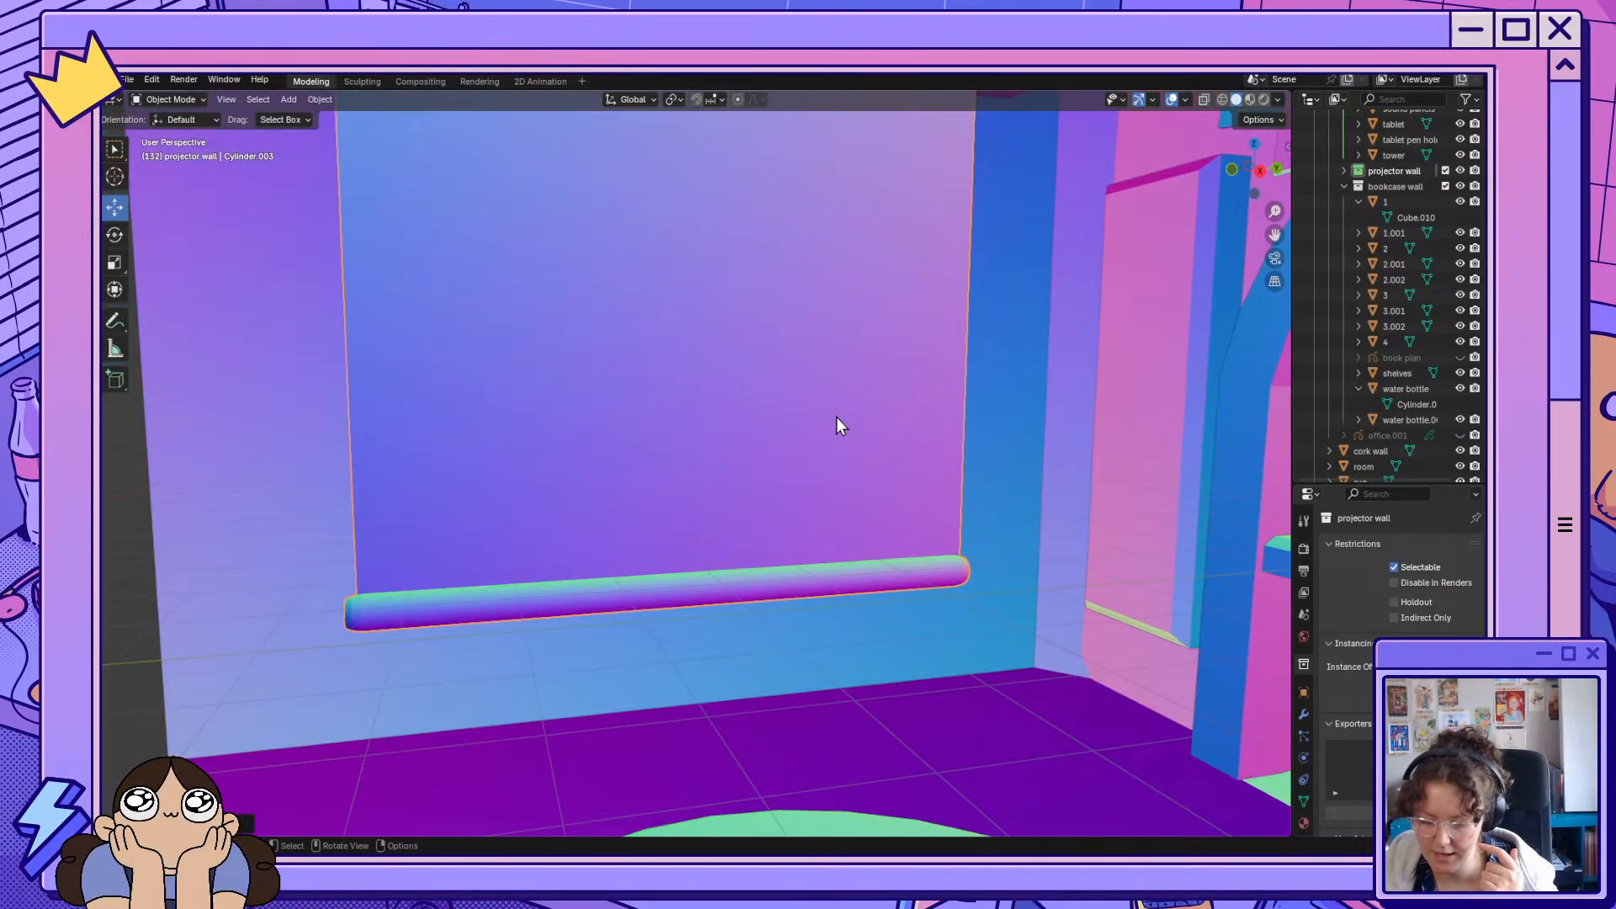
{"action": "middle_click_drag", "start_coordinate": [821, 427], "coordinate": [818, 398]}
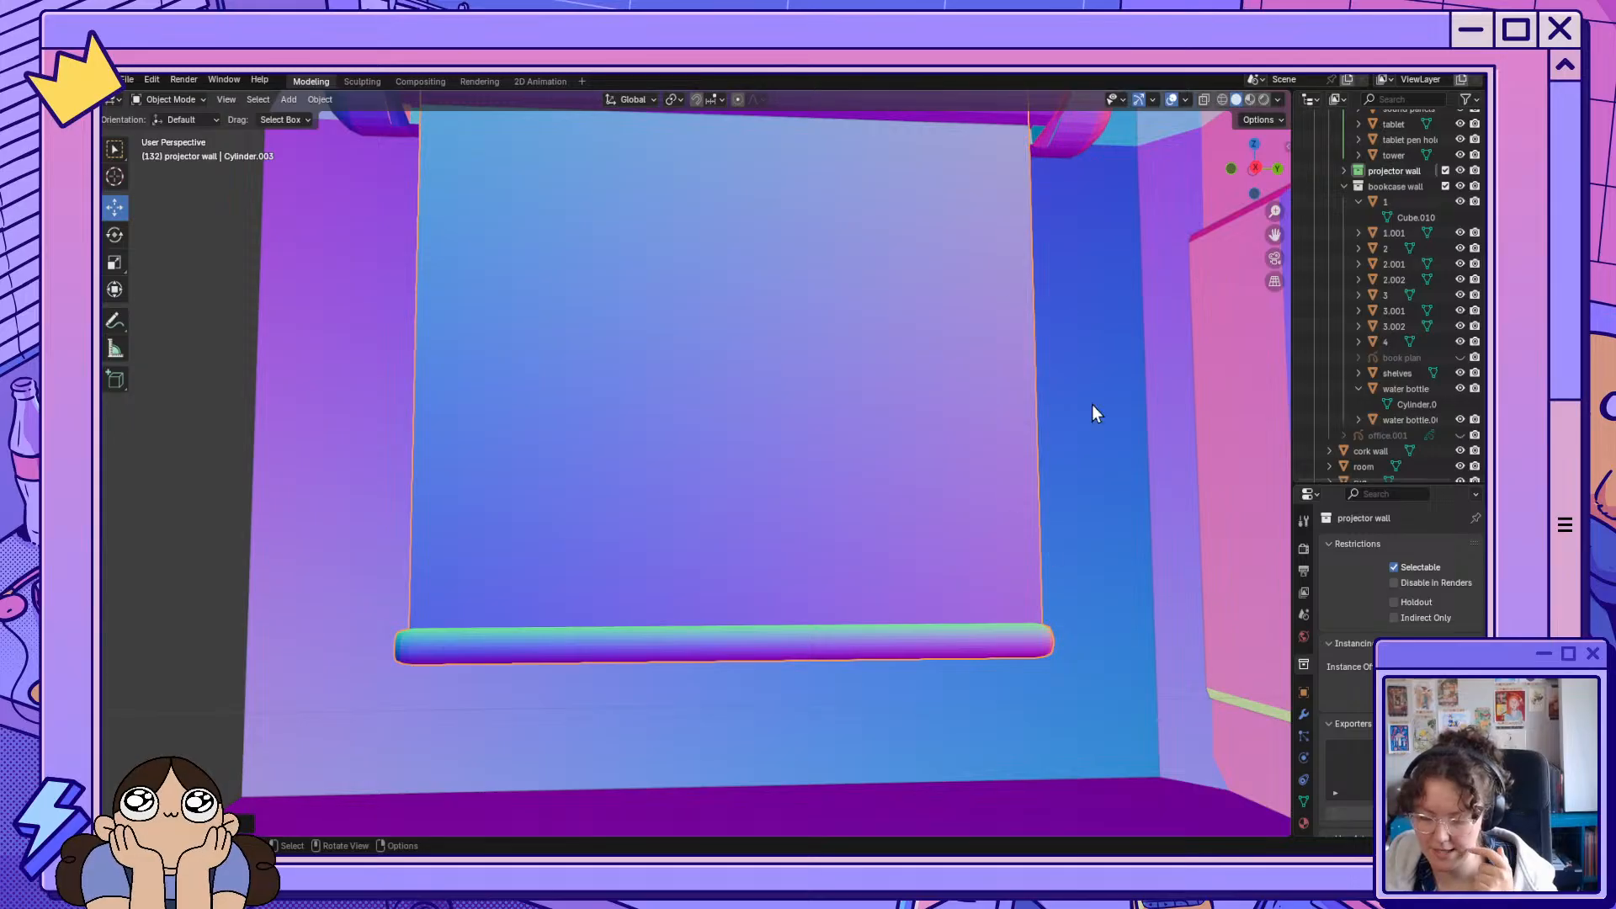
{"action": "middle_click_drag", "start_coordinate": [603, 527], "coordinate": [732, 488]}
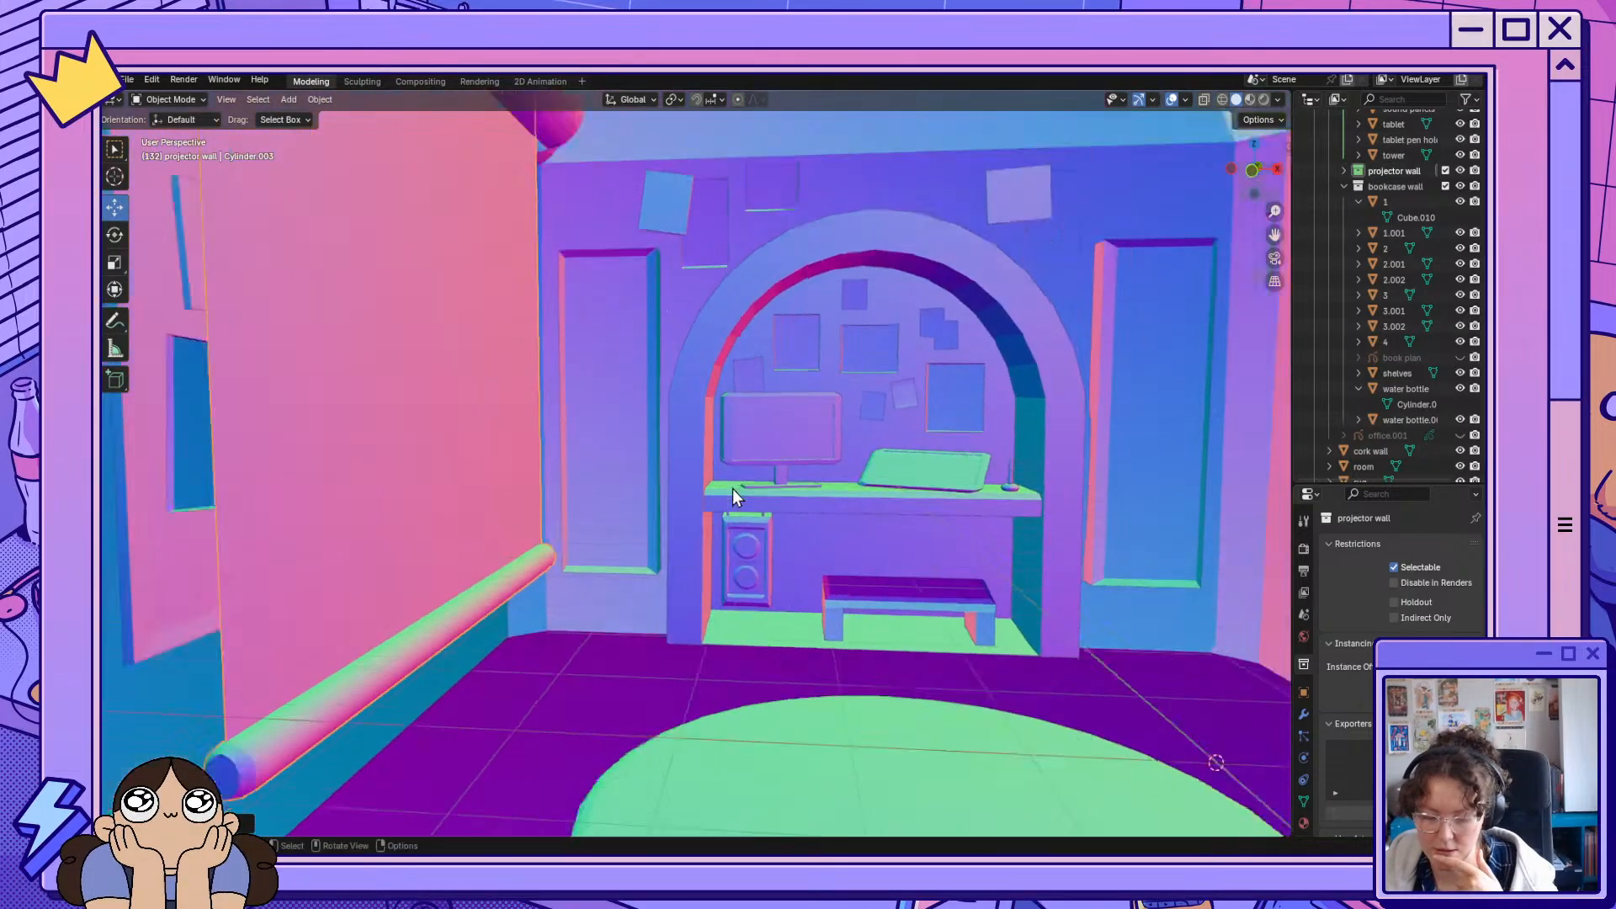
Try dragging the projector screen further down along Z, and undo the screen's moves to bring it back above the roller.
{"action": "scroll", "coordinate": [733, 488], "scroll_direction": "down", "scroll_amount": 6}
{"action": "scroll", "coordinate": [617, 246], "scroll_direction": "down", "scroll_amount": 2}
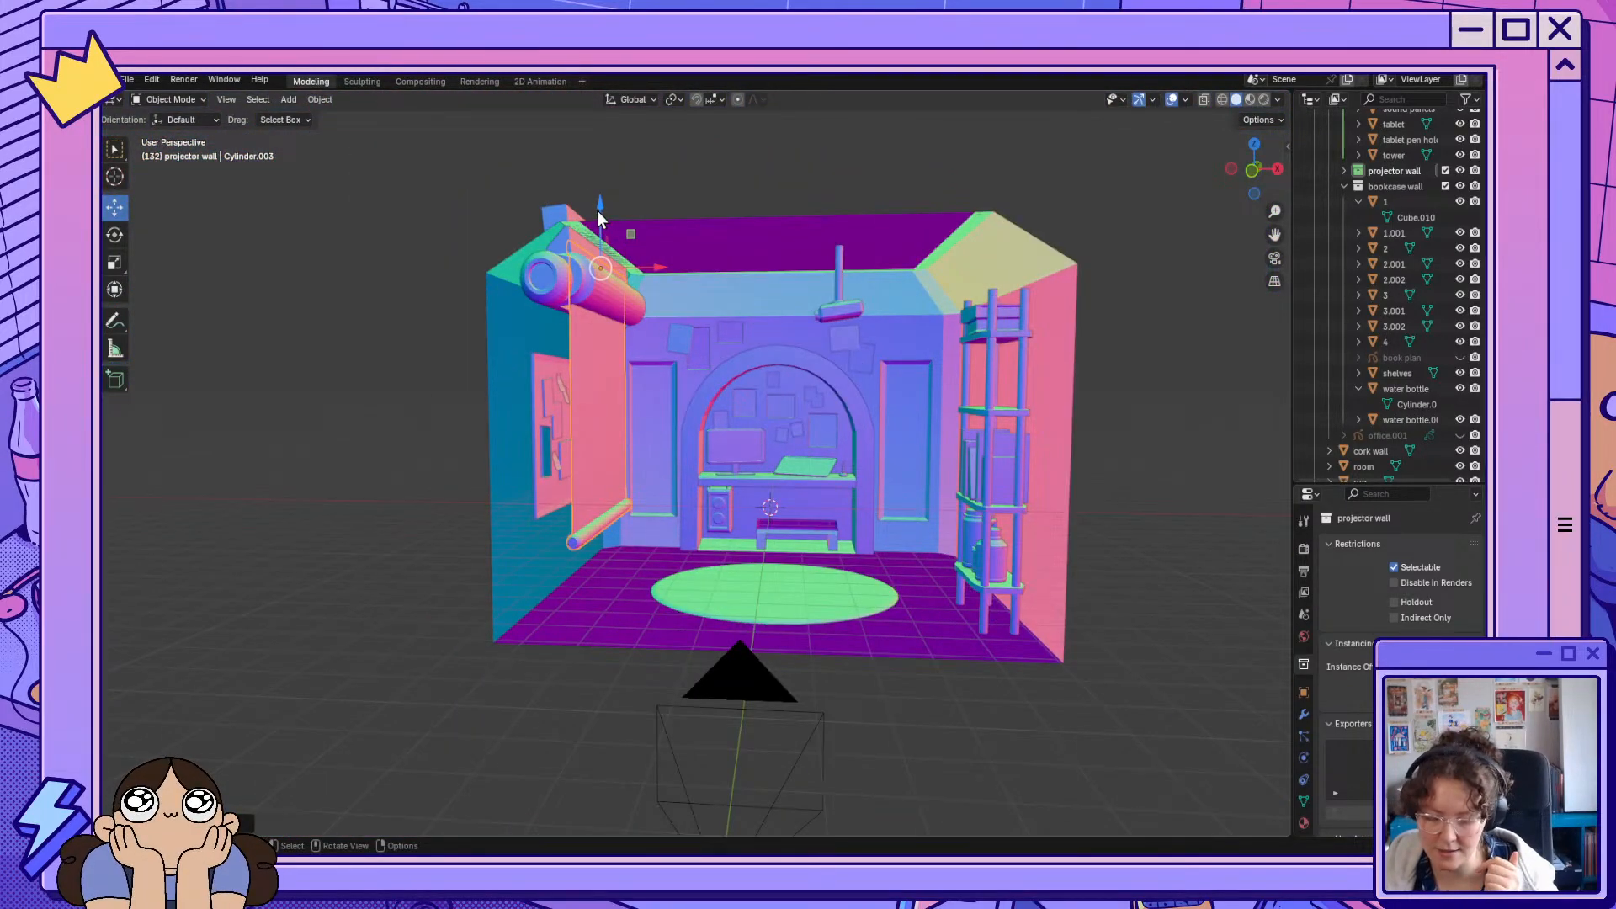
{"action": "left_click_drag", "start_coordinate": [599, 212], "coordinate": [614, 737]}
{"action": "key", "text": "ctrl+z"}
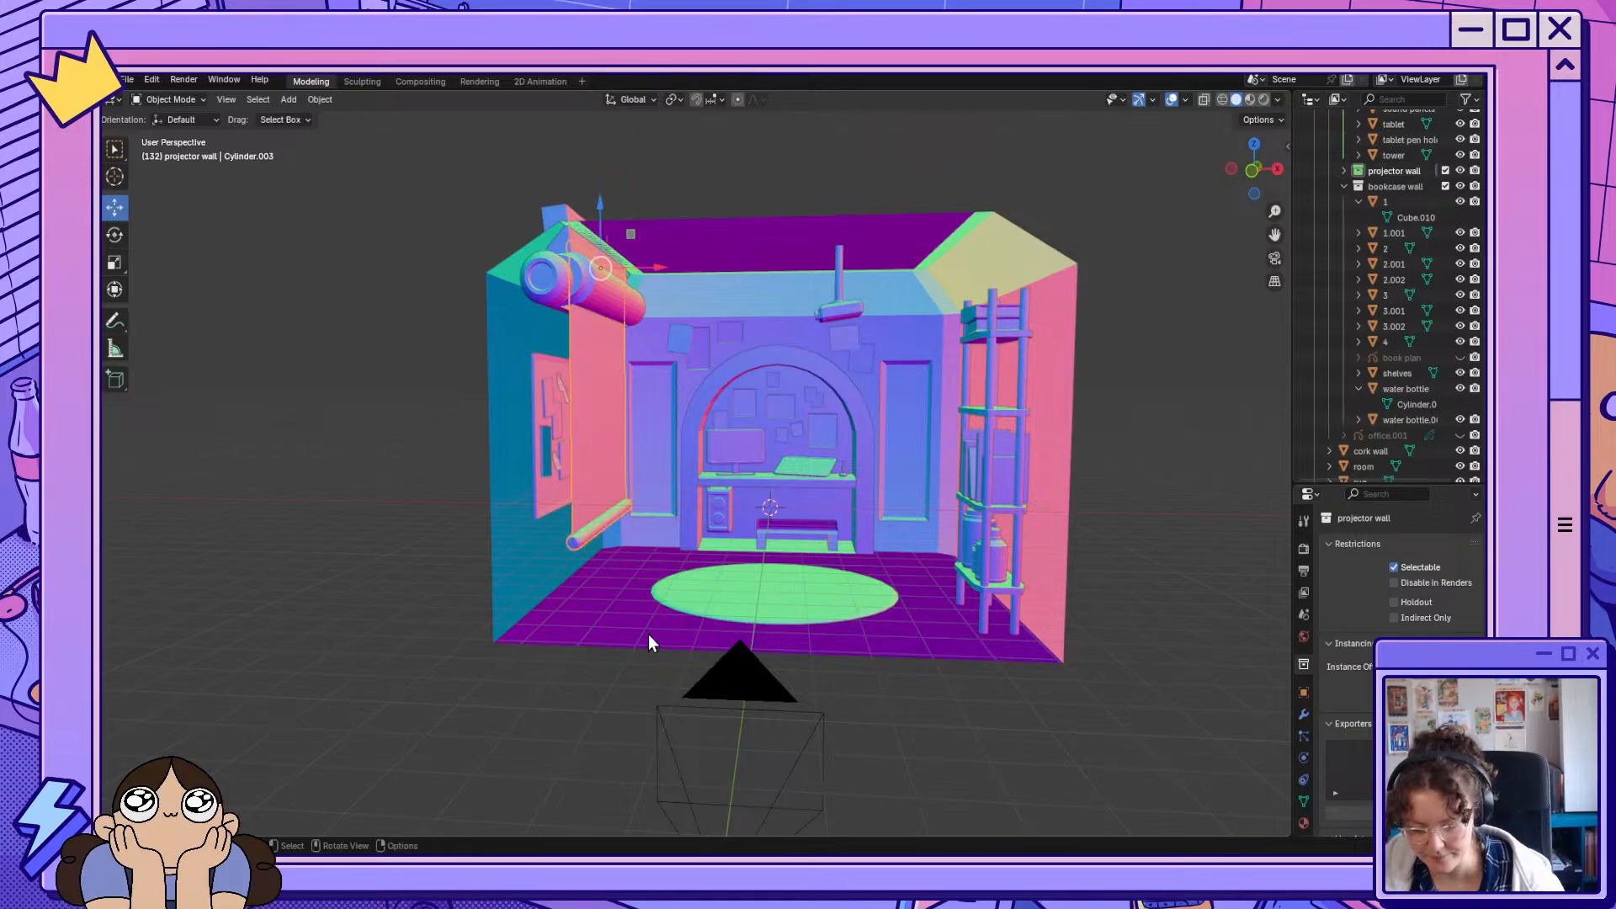
{"action": "key", "text": "ctrl+shift+z"}
Check the separate objects one by one, from the projector roller to the desk items, footstool, tower, pictures and sound panels.
{"action": "left_click", "coordinate": [570, 303]}
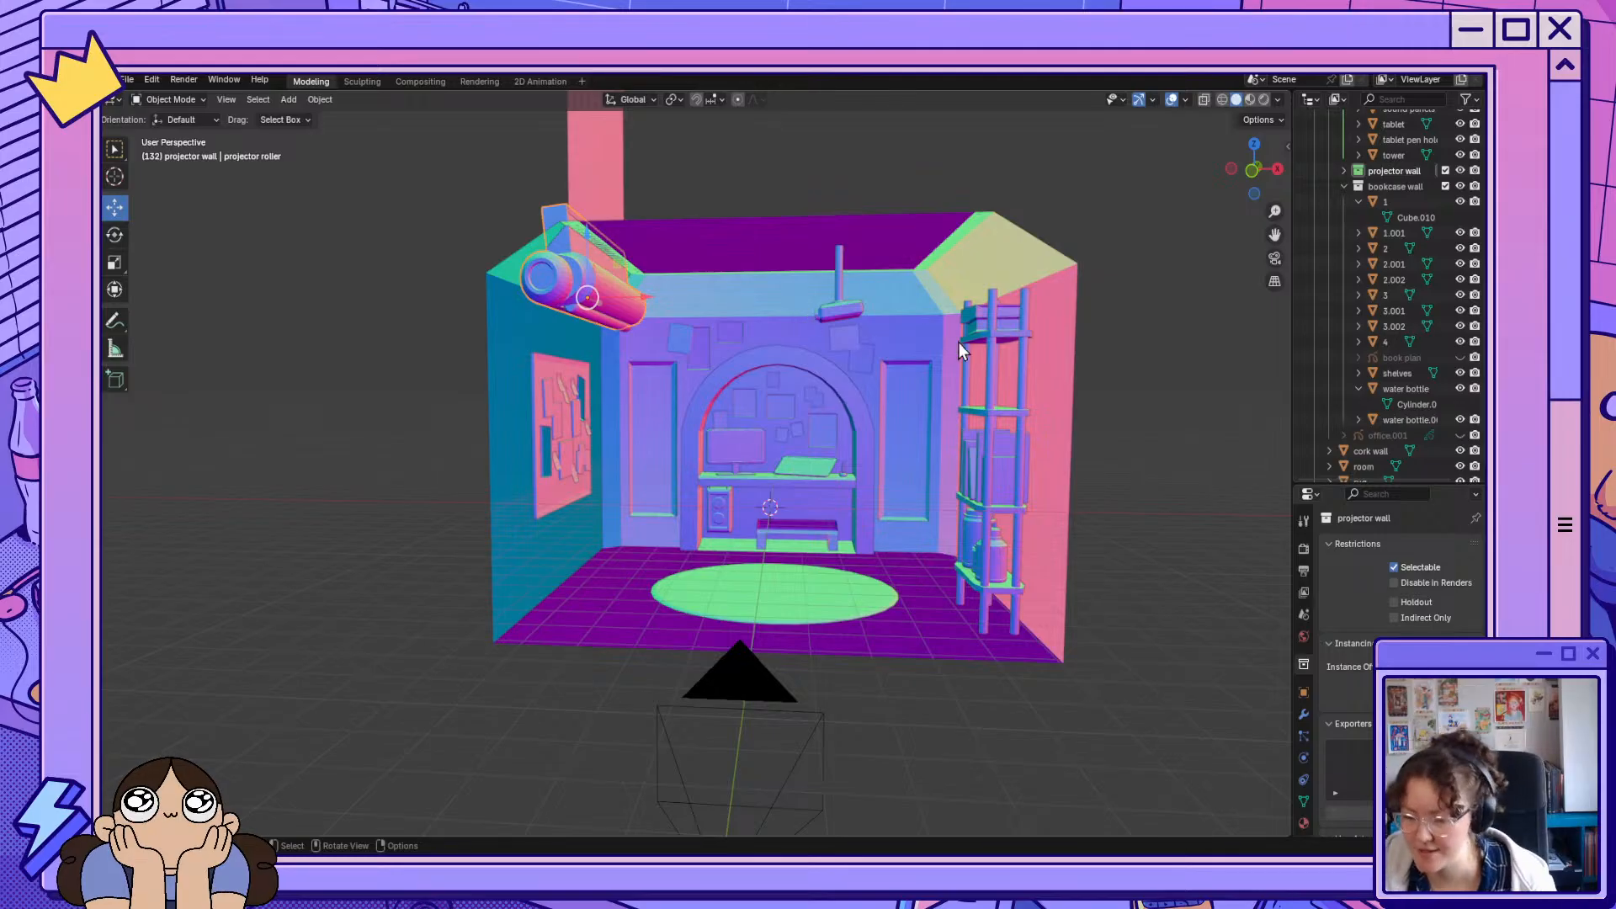
{"action": "scroll", "coordinate": [855, 342], "scroll_direction": "up", "scroll_amount": 5}
{"action": "middle_click_drag", "start_coordinate": [924, 260], "coordinate": [742, 457]}
{"action": "left_click", "coordinate": [934, 205]}
{"action": "scroll", "coordinate": [985, 465], "scroll_direction": "up", "scroll_amount": 1}
{"action": "left_click", "coordinate": [610, 499]}
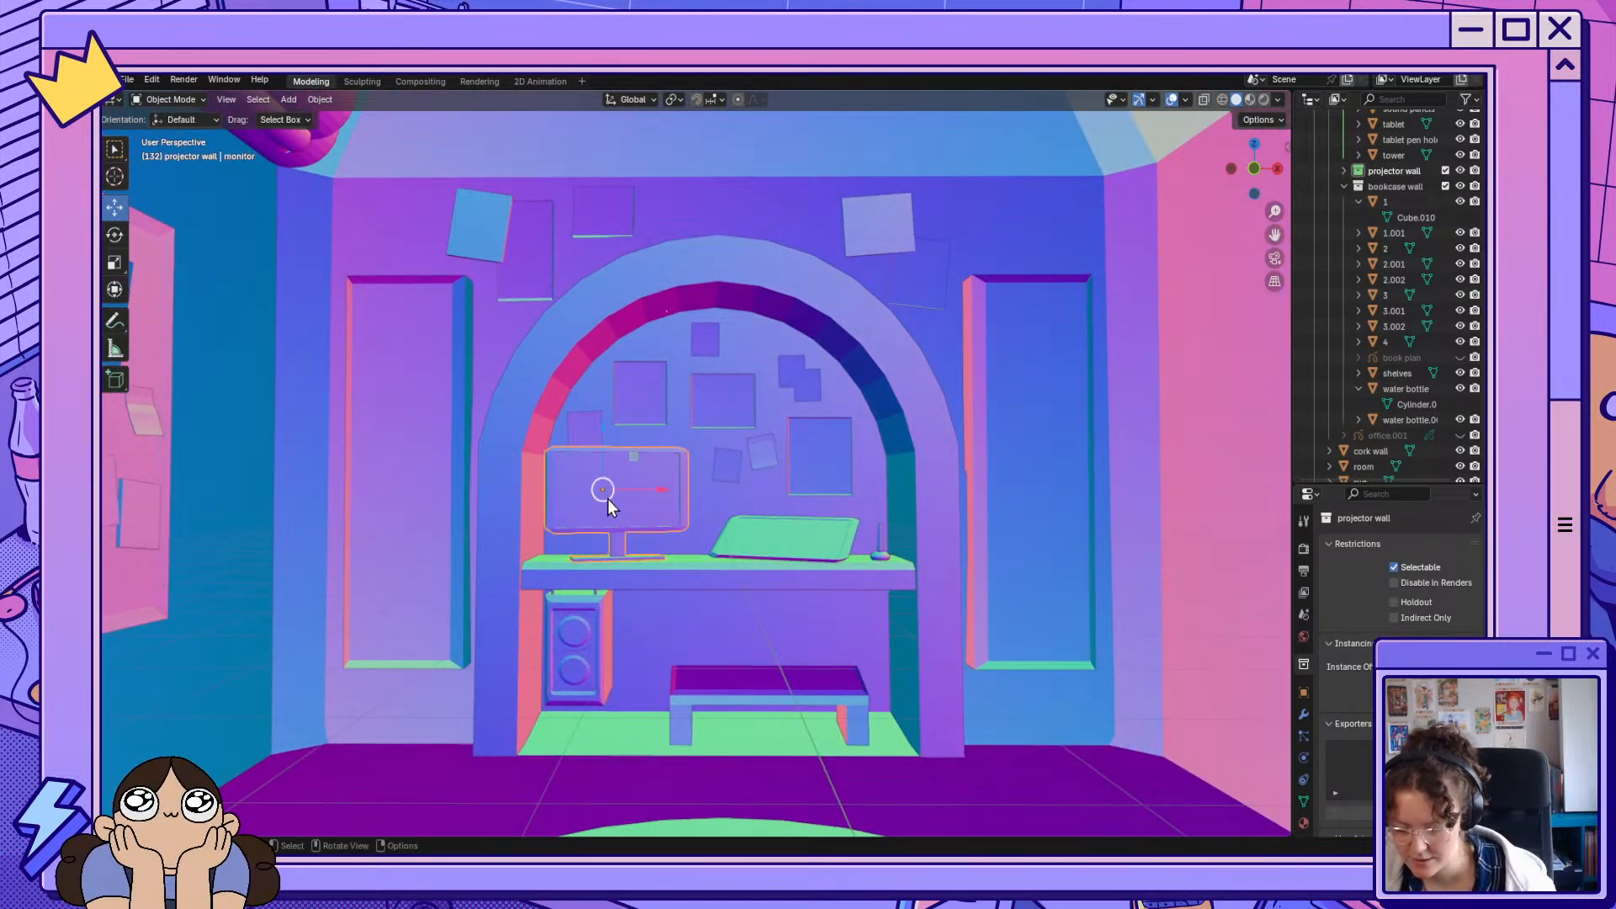
{"action": "left_click", "coordinate": [741, 543]}
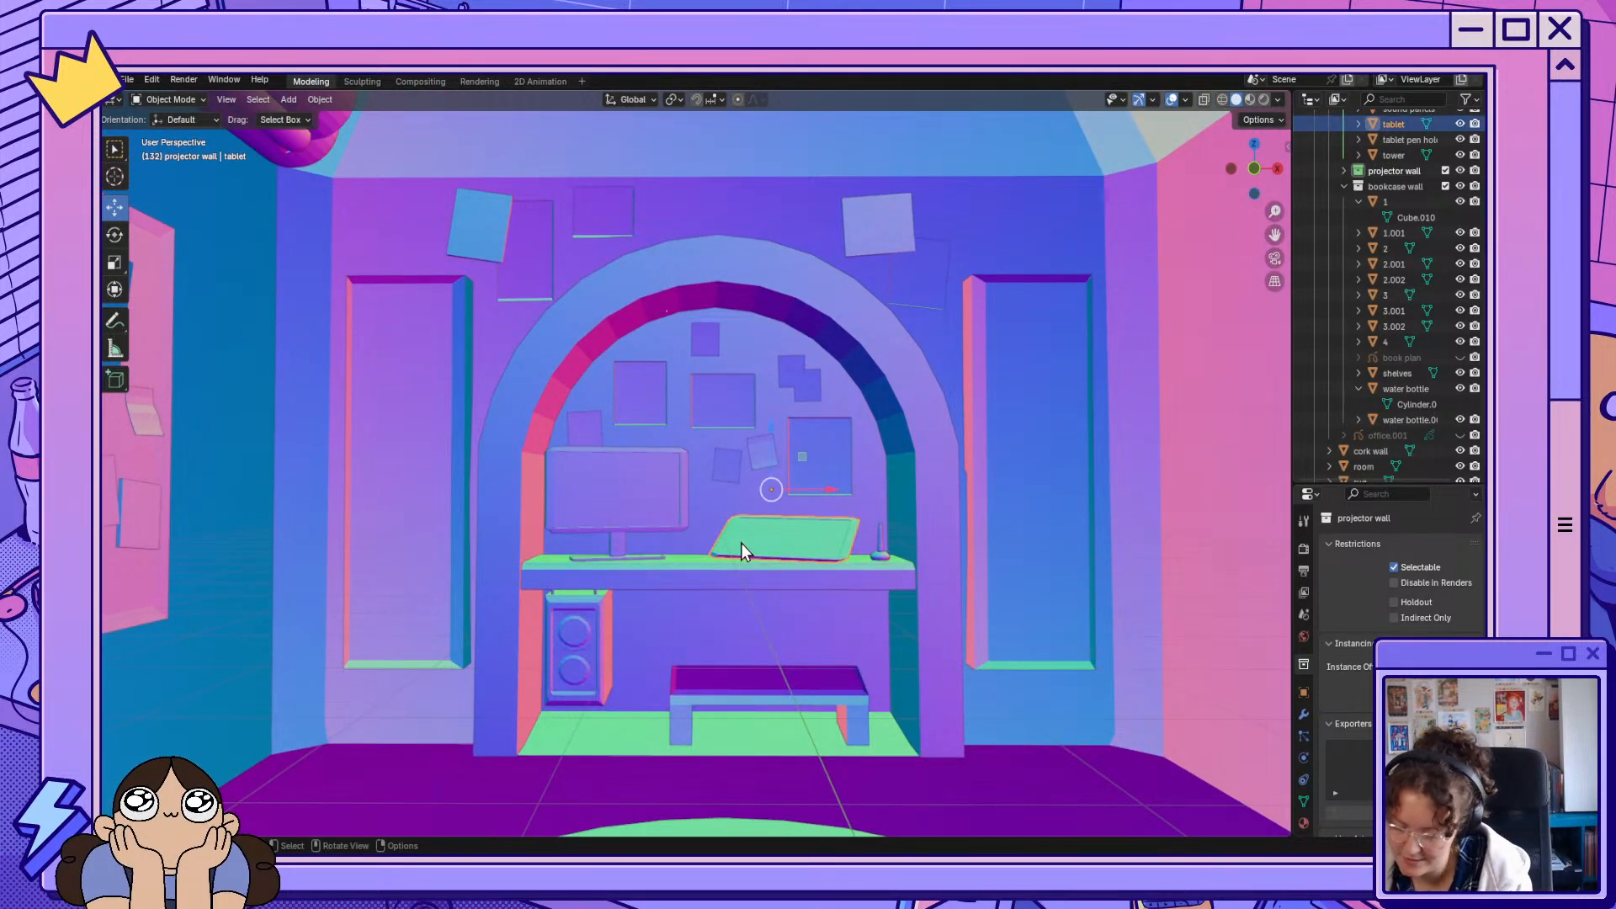
{"action": "left_click", "coordinate": [879, 557]}
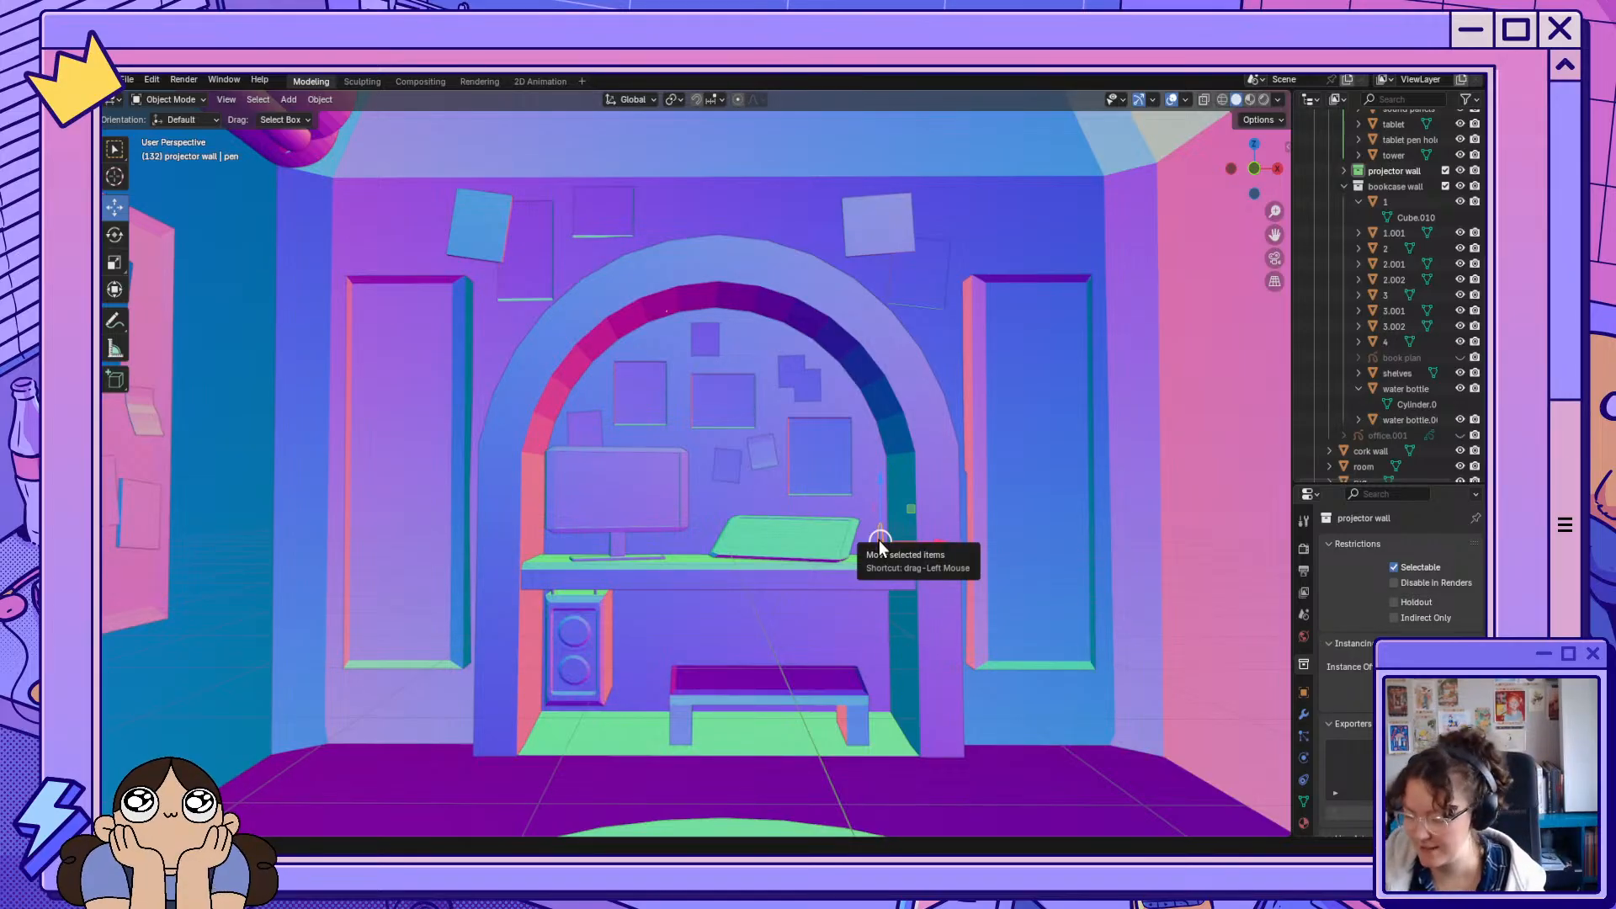
{"action": "left_click", "coordinate": [714, 682]}
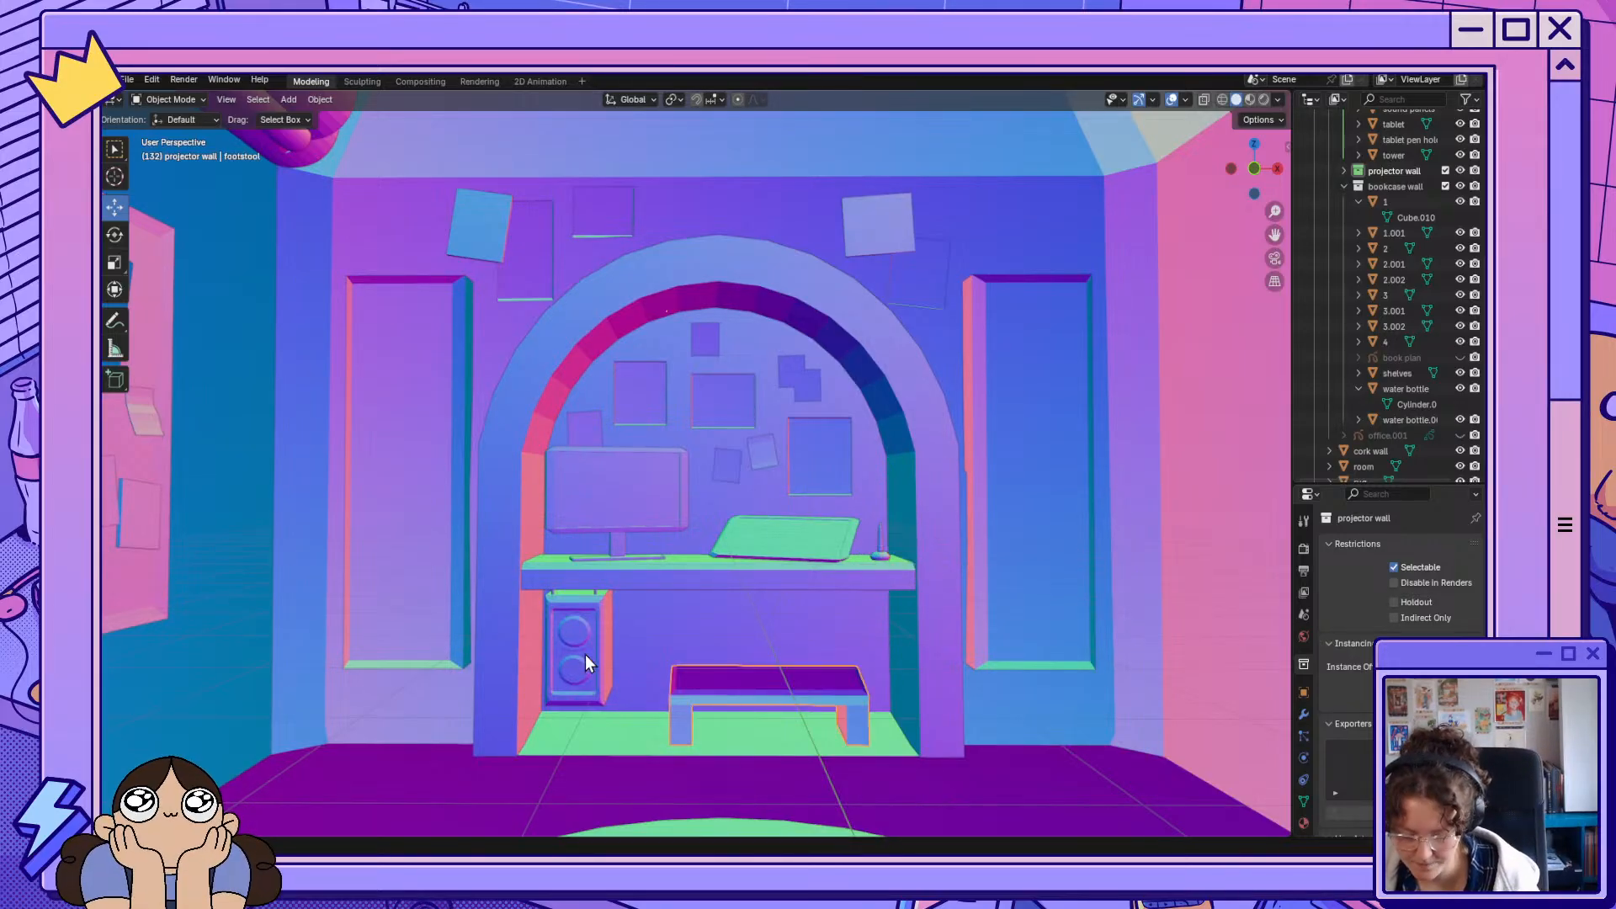
{"action": "left_click", "coordinate": [586, 662]}
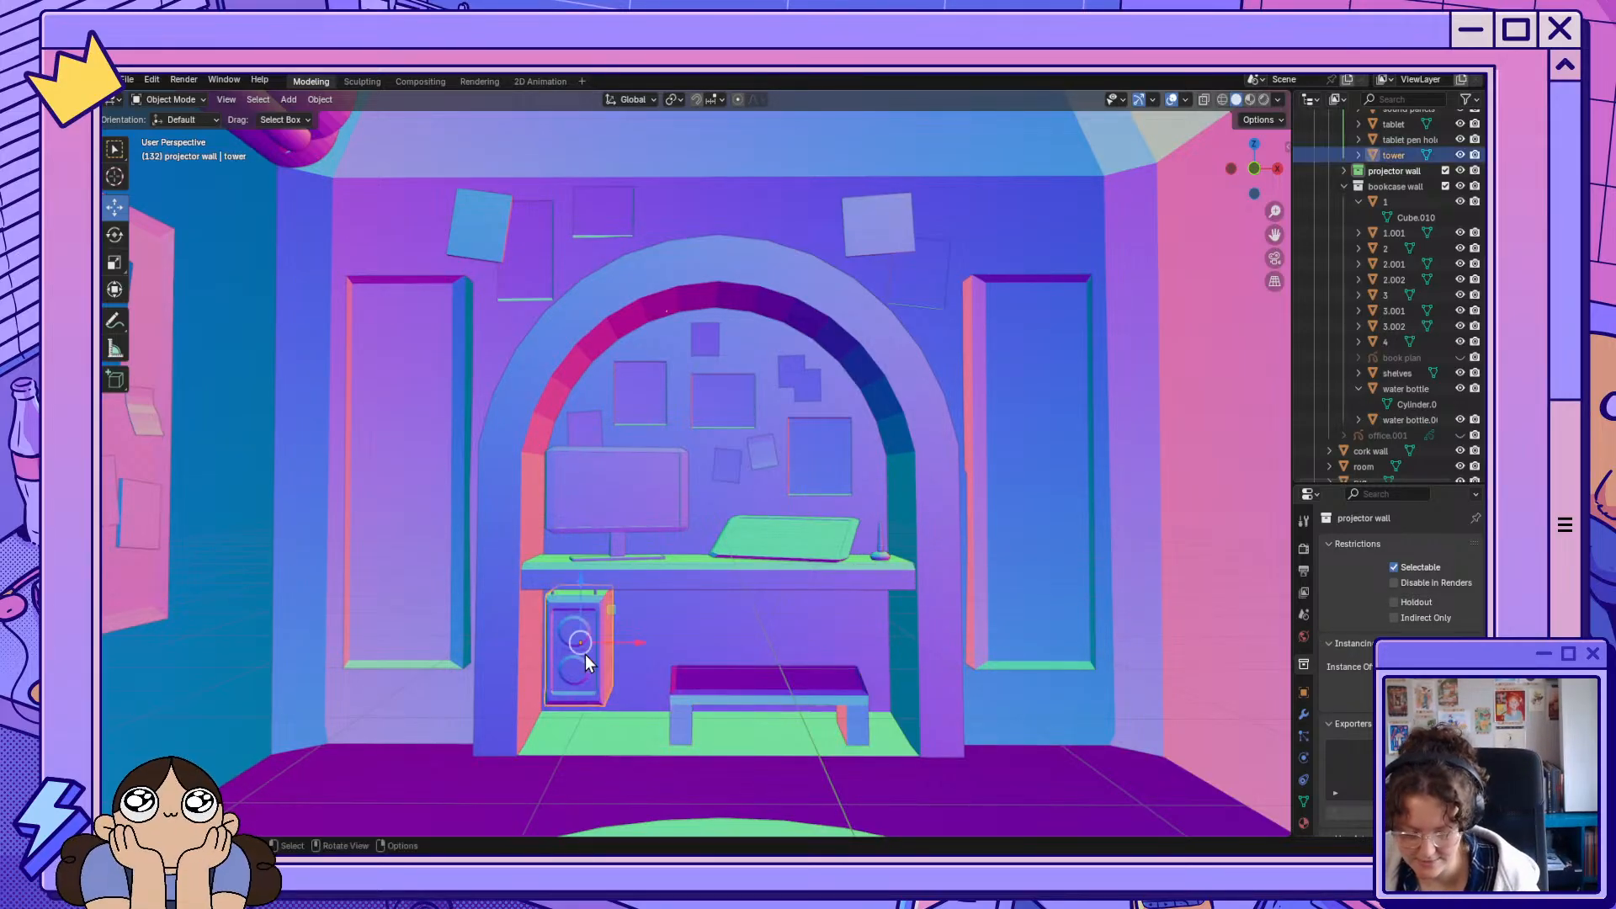
{"action": "left_click", "coordinate": [718, 387]}
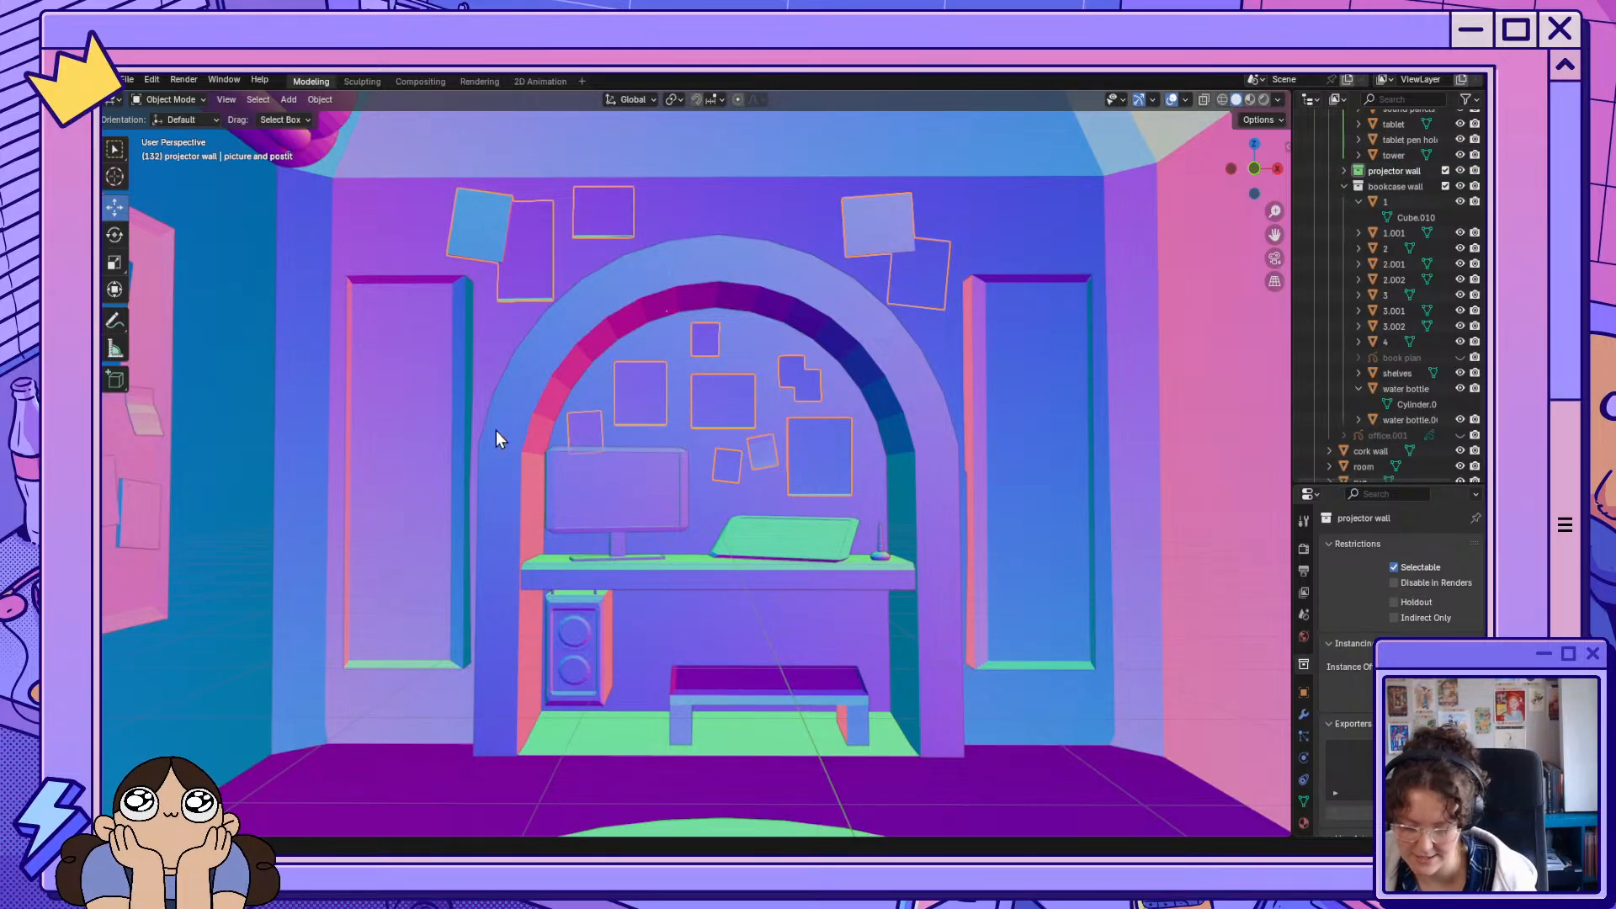
{"action": "left_click", "coordinate": [388, 440]}
Examine the filled bookcase and the round rug, and review the whole room from several angles.
{"action": "middle_click_drag", "start_coordinate": [1129, 534], "coordinate": [1021, 473]}
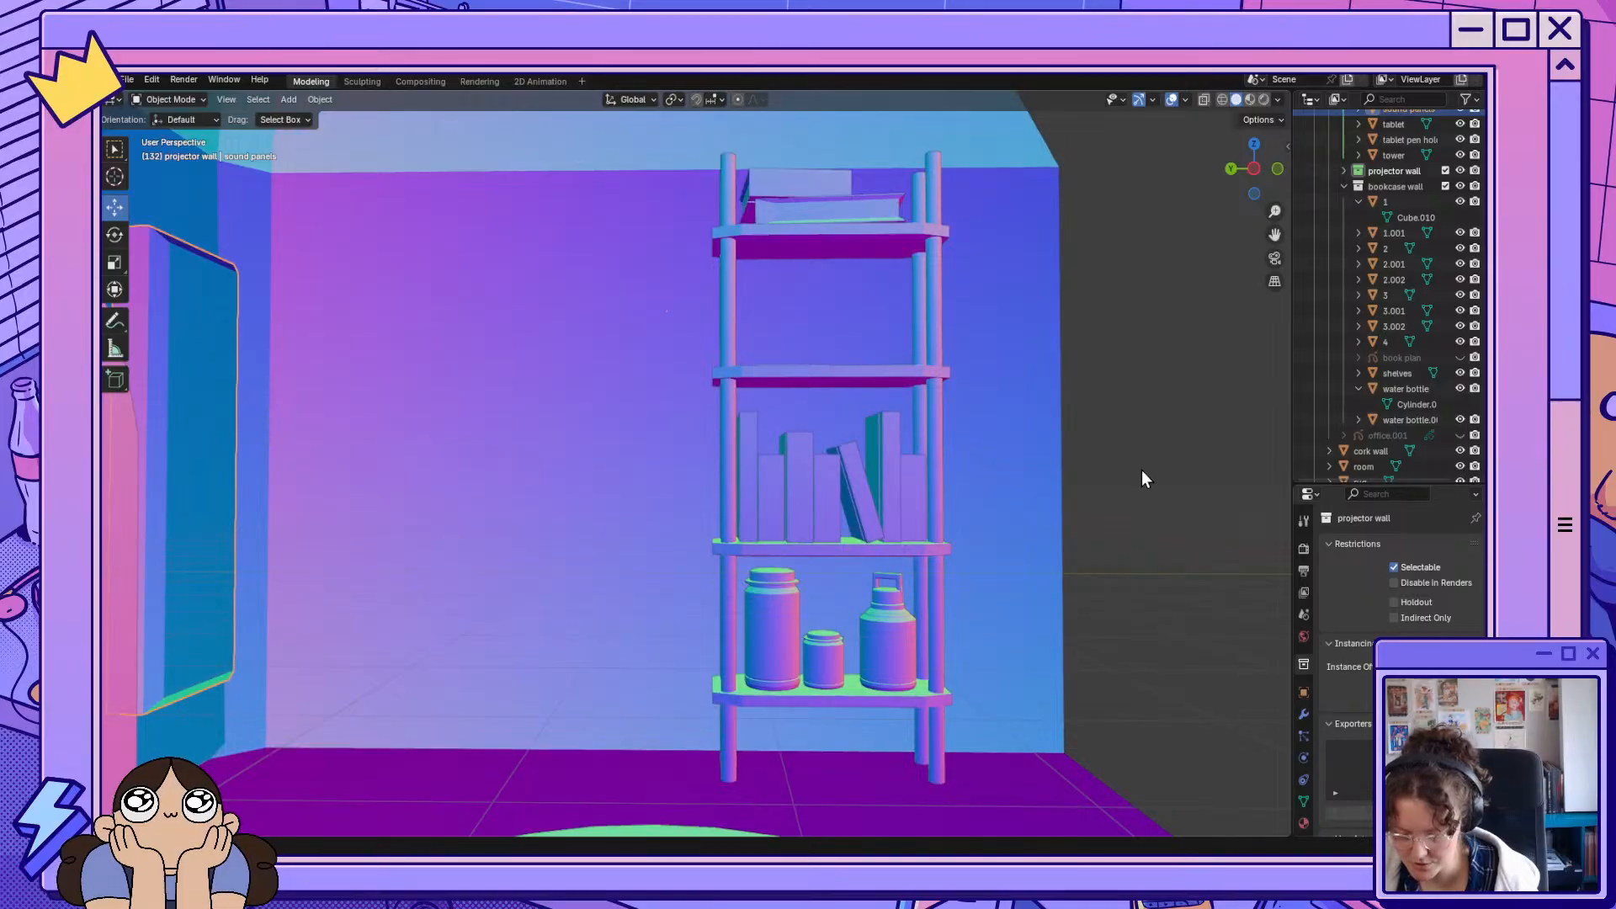
{"action": "middle_click_drag", "start_coordinate": [1150, 464], "coordinate": [710, 636]}
{"action": "left_click", "coordinate": [835, 608]}
{"action": "scroll", "coordinate": [952, 567], "scroll_direction": "down", "scroll_amount": 3}
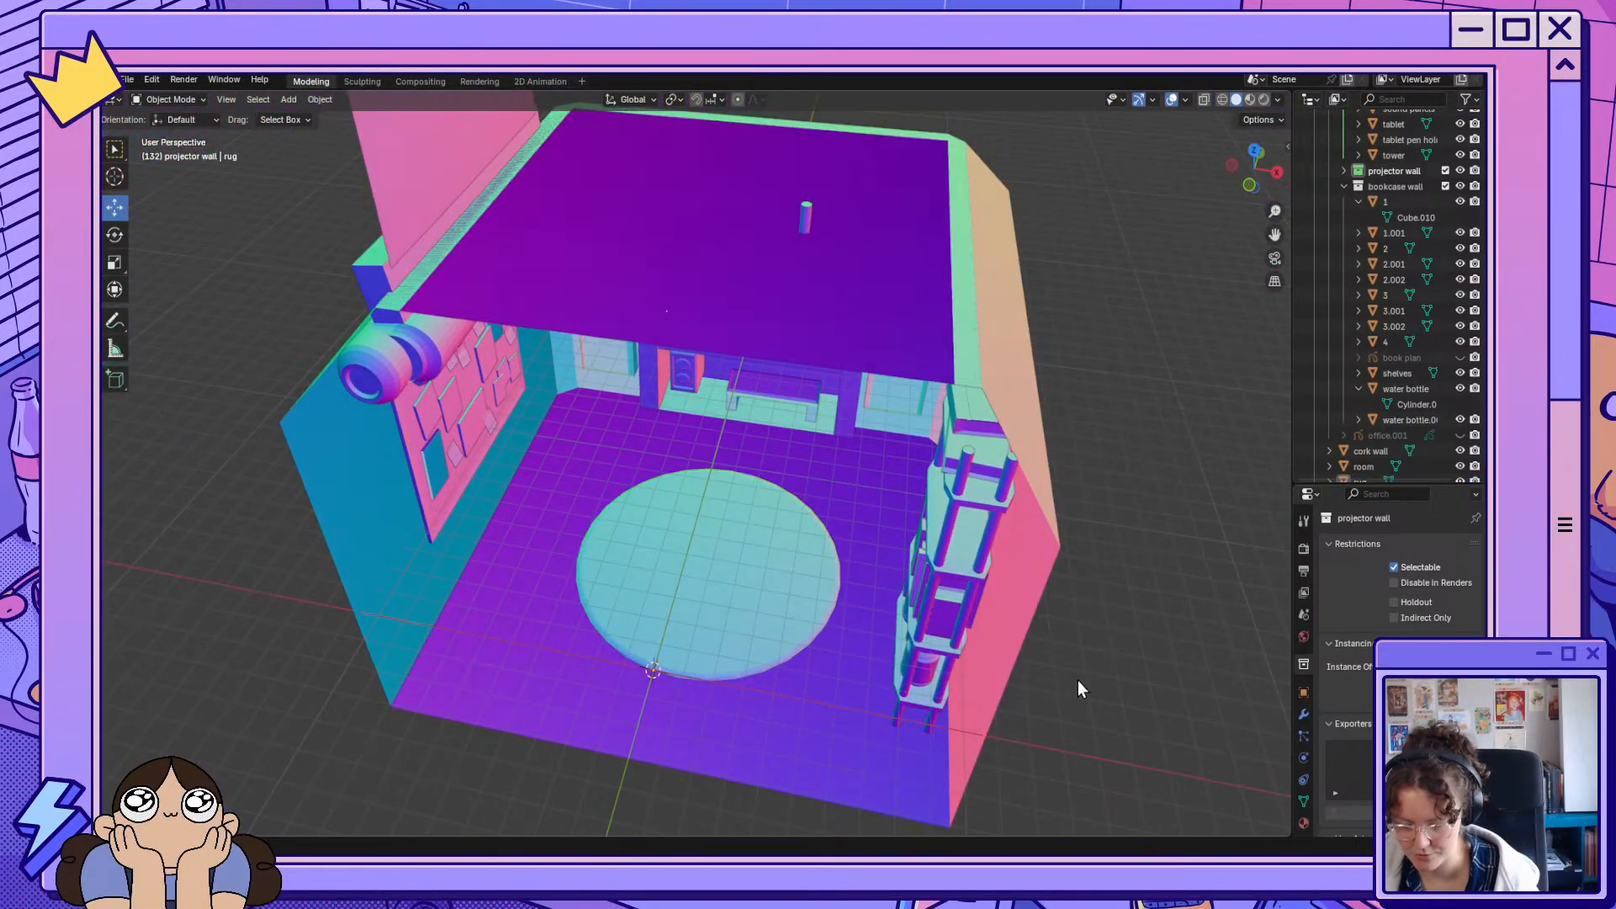
{"action": "middle_click_drag", "start_coordinate": [1077, 680], "coordinate": [1105, 613]}
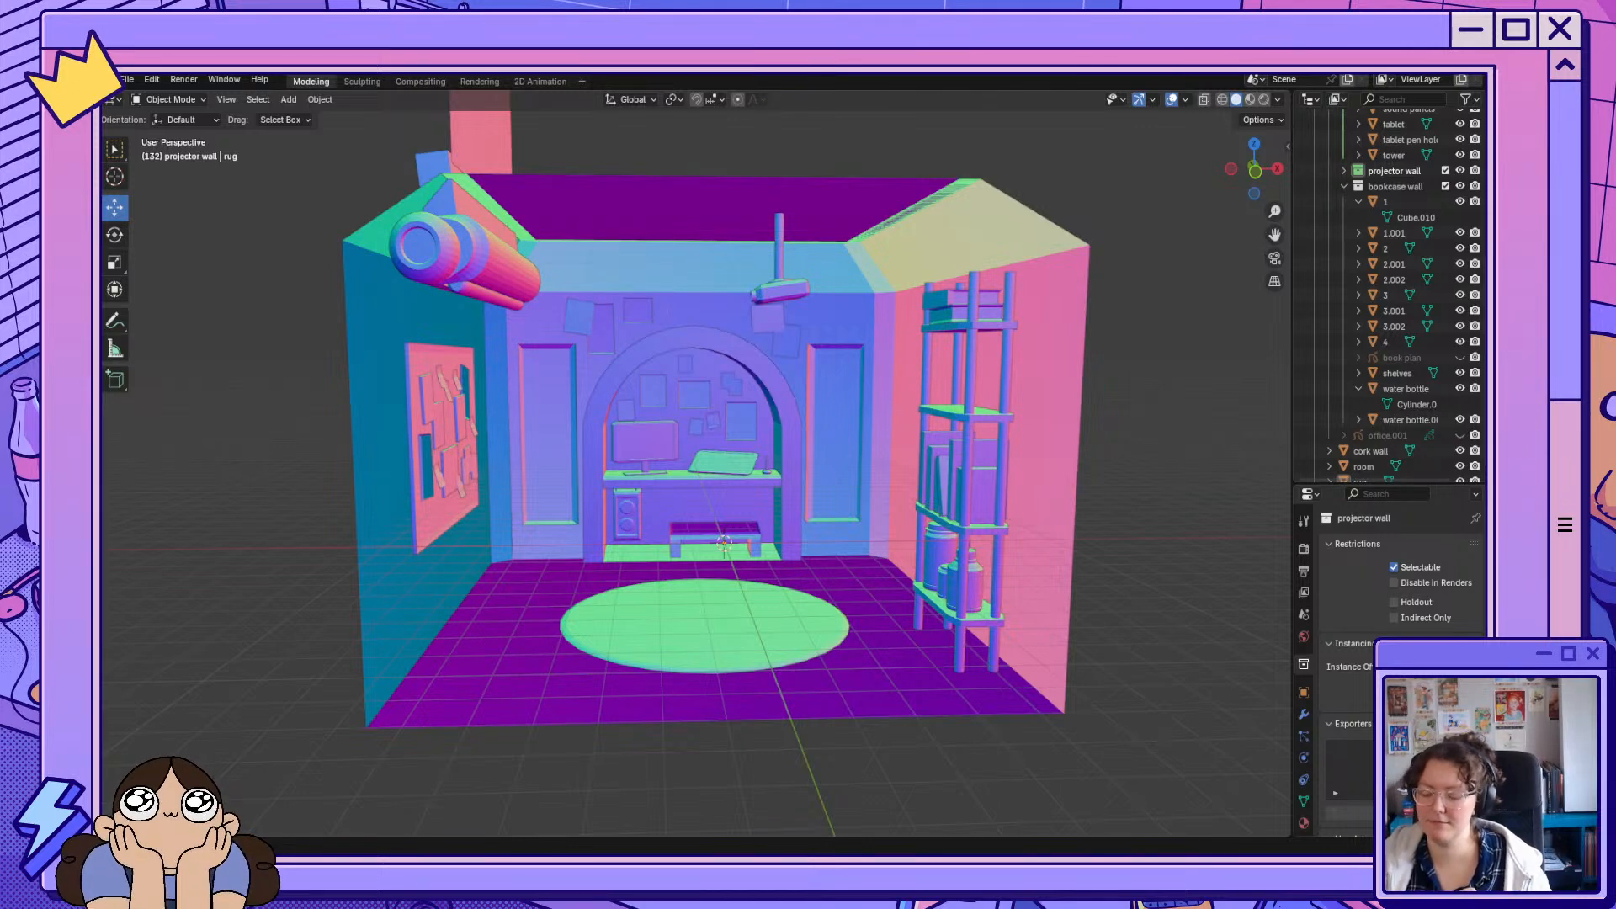
{"action": "middle_click_drag", "start_coordinate": [648, 564], "coordinate": [623, 571]}
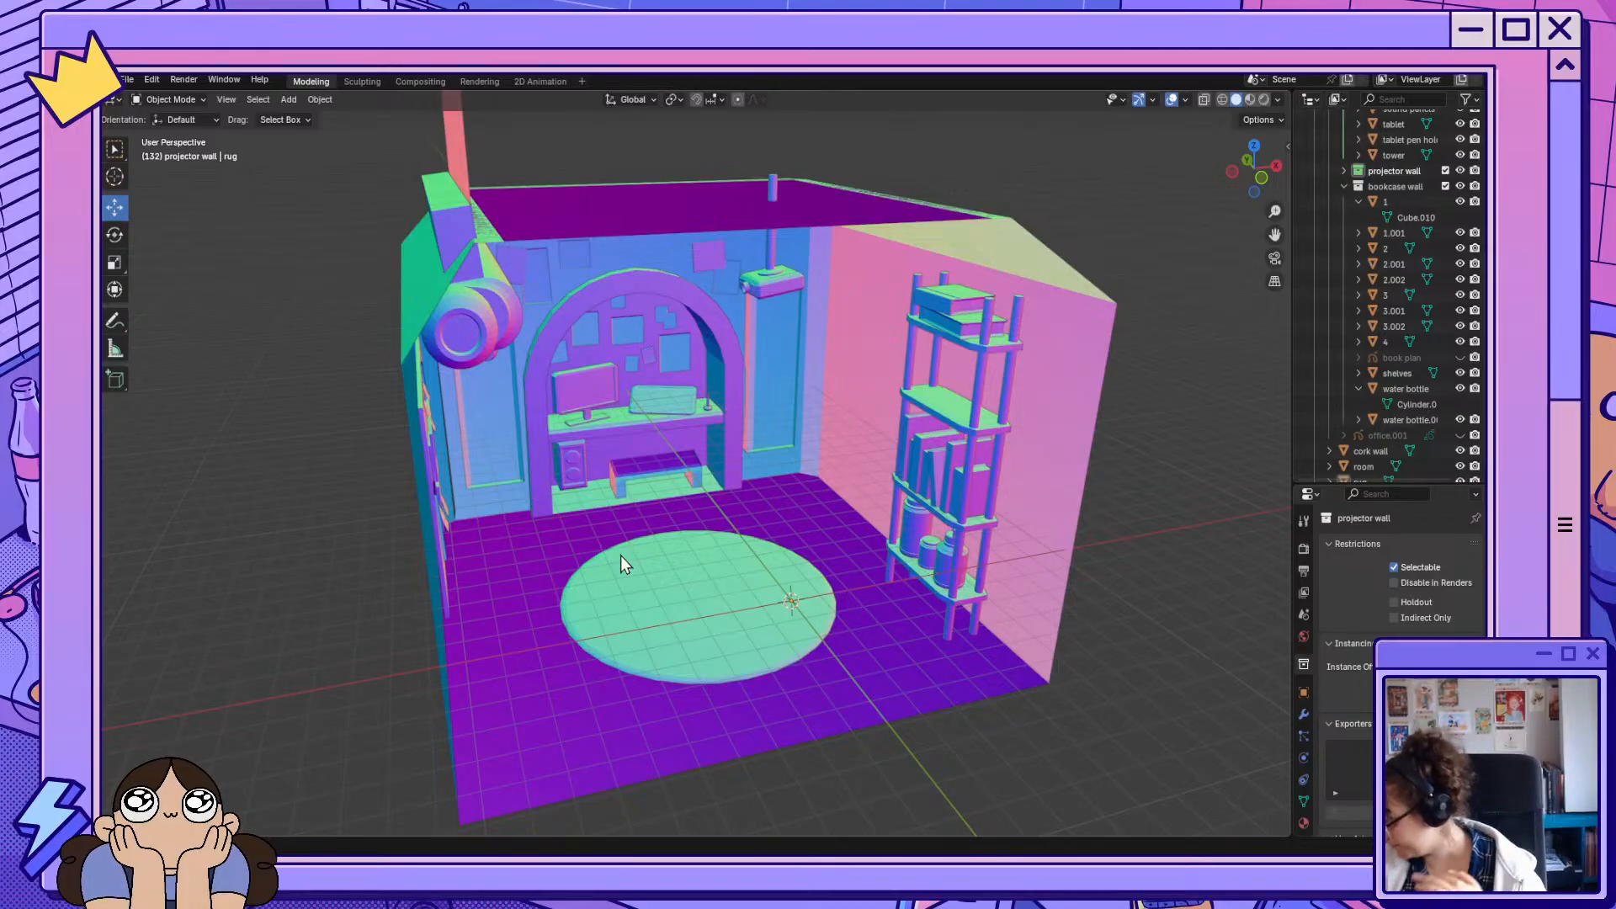